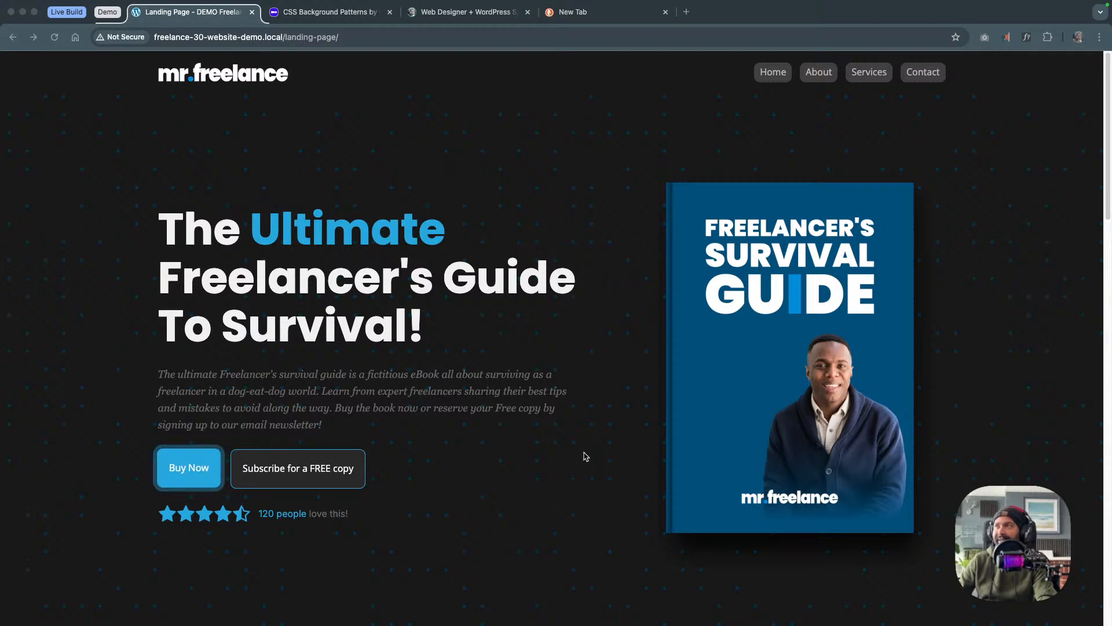
# Review the demo landing page's hero, author and What's inside sections, opening the 12 Expert interviews and 6 Bonus videos accordion items
pyautogui.scroll(-3, 591, 363)
pyautogui.scroll(-7, 590, 363)
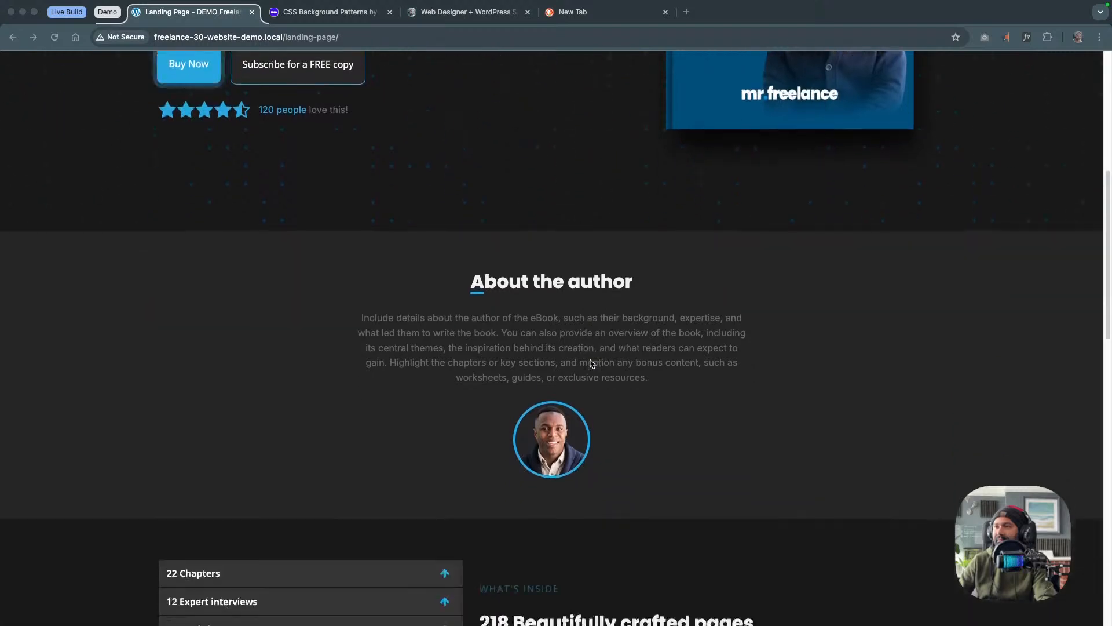
pyautogui.scroll(-4, 591, 364)
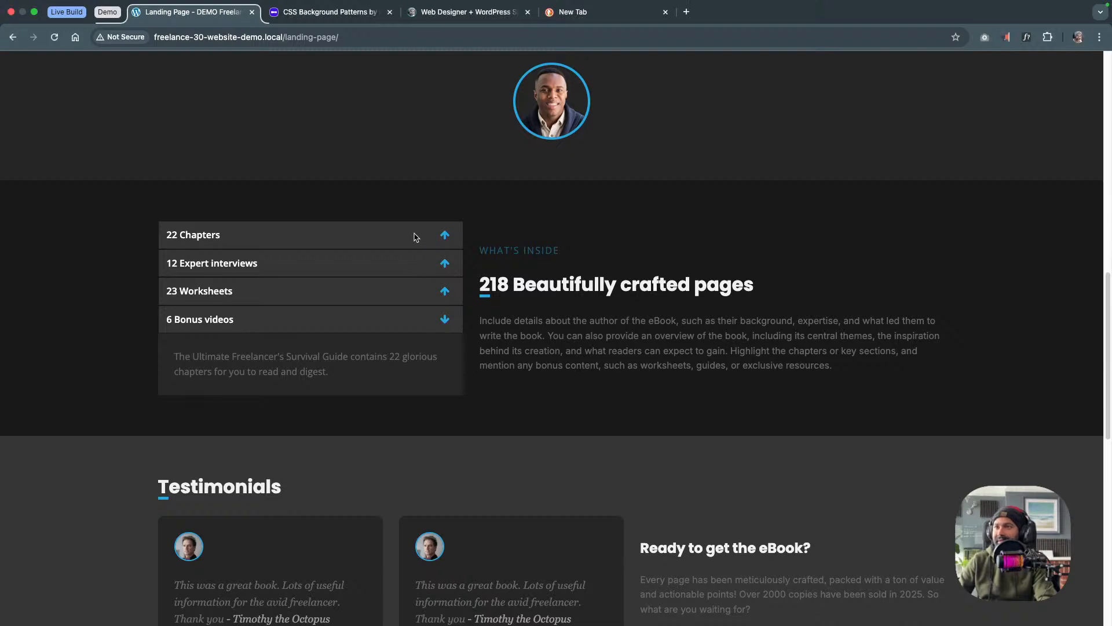
pyautogui.click(439, 242)
pyautogui.click(435, 331)
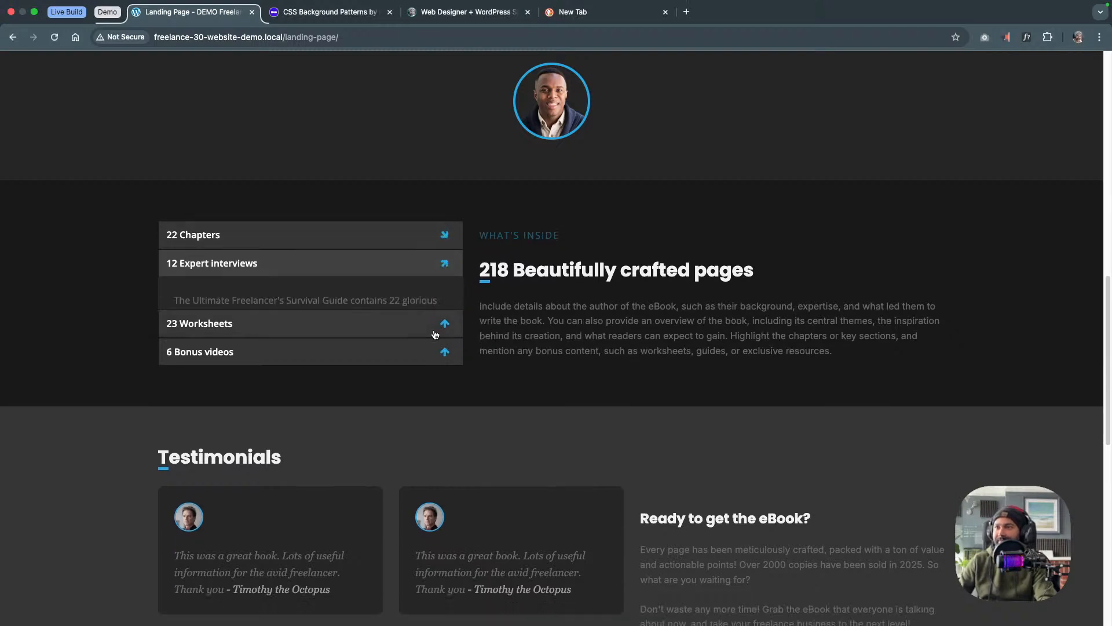
pyautogui.click(434, 349)
pyautogui.click(433, 379)
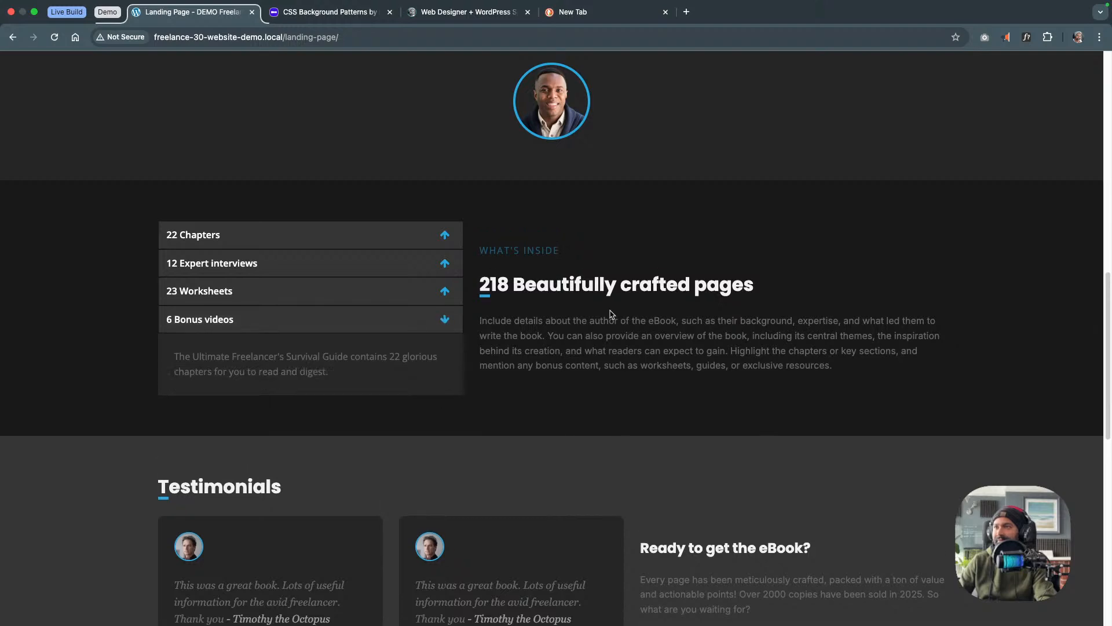
# Review the demo page's Testimonials section and its closing Buy Now call to action, and return to the hero
pyautogui.scroll(-5, 576, 319)
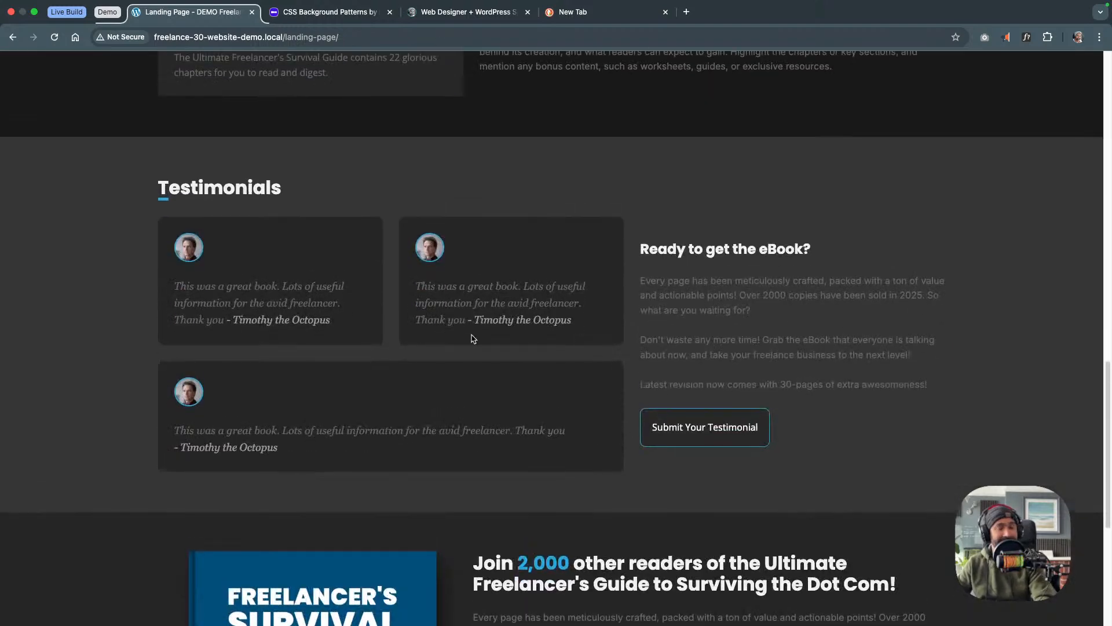
pyautogui.scroll(-1, 603, 355)
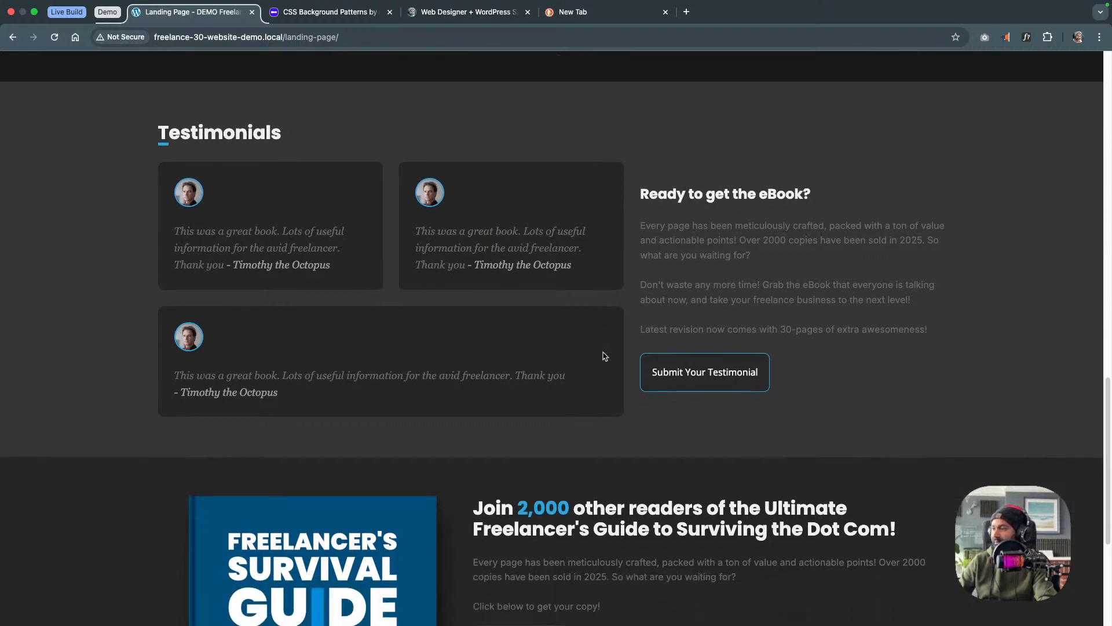
pyautogui.scroll(-3, 603, 355)
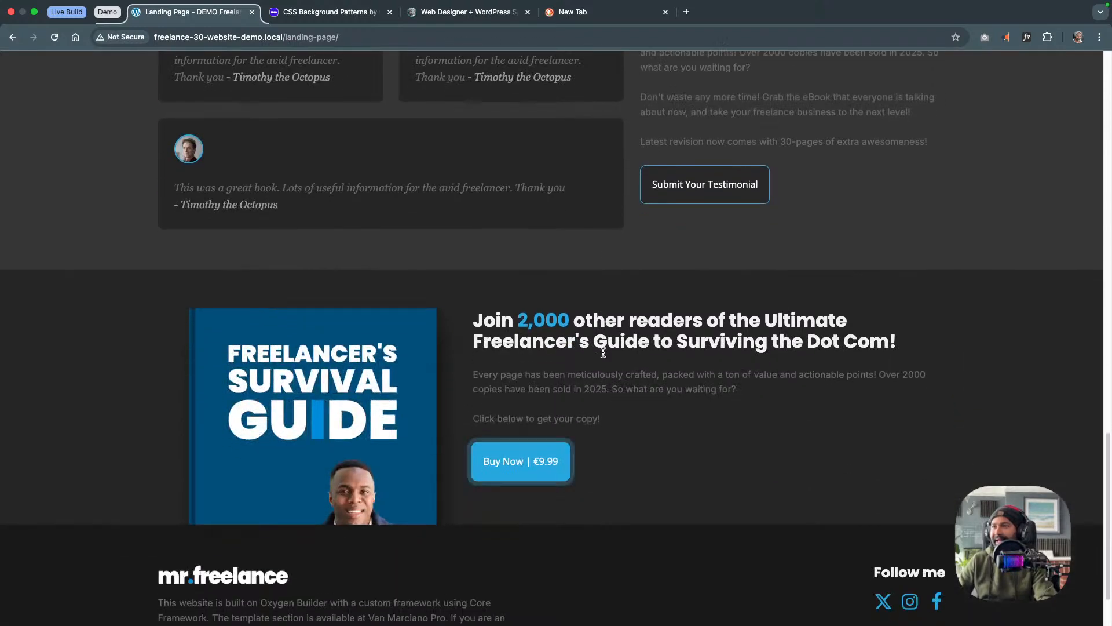
pyautogui.scroll(3, 603, 352)
pyautogui.scroll(-3, 603, 355)
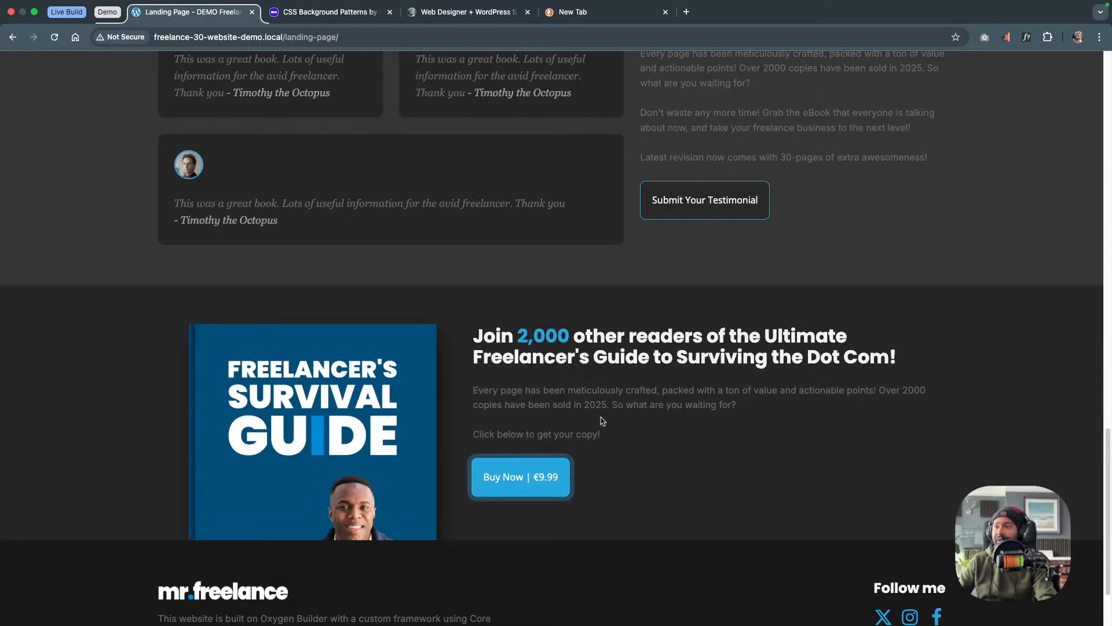
pyautogui.scroll(20, 603, 422)
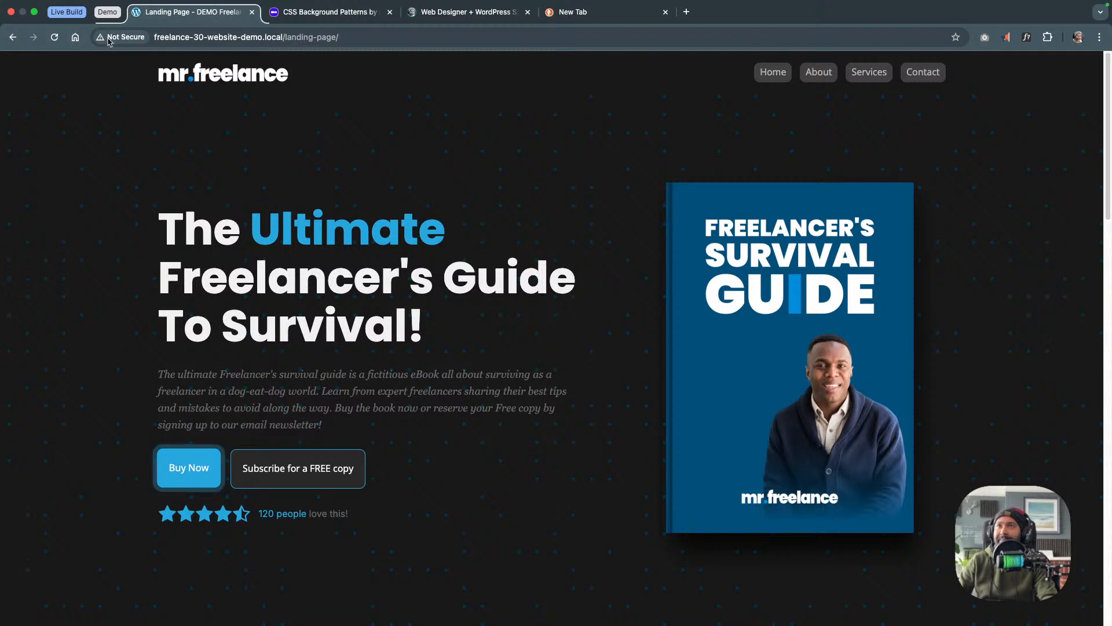
# Expand the Live Build tab group and view its WPCodeBox Main Styles snippet and the landing page in the Oxygen editor
pyautogui.click(67, 13)
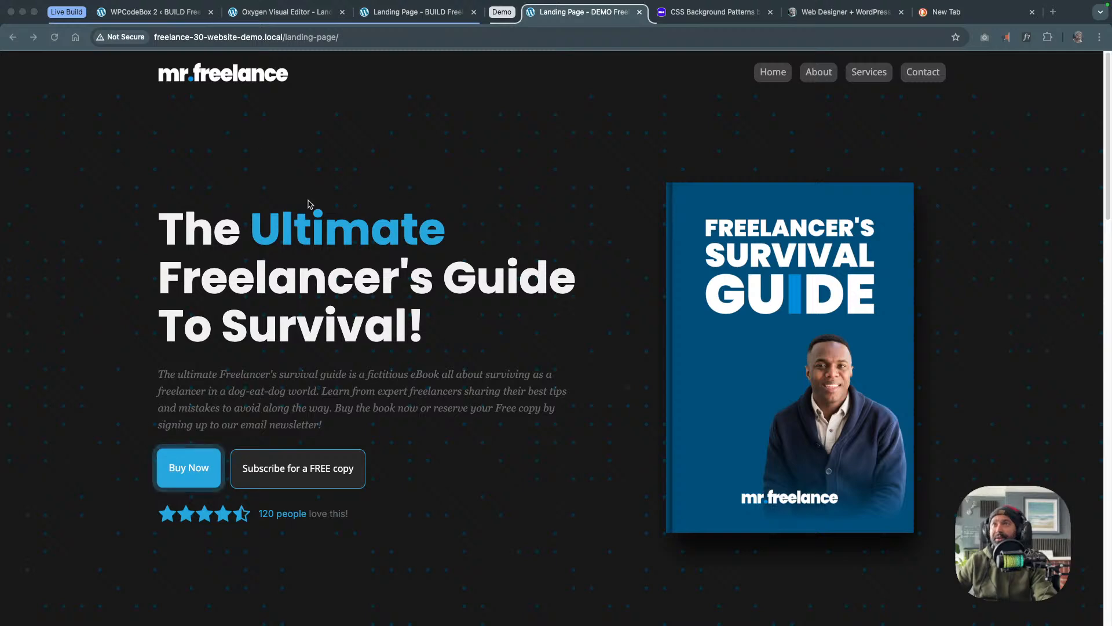
pyautogui.click(166, 12)
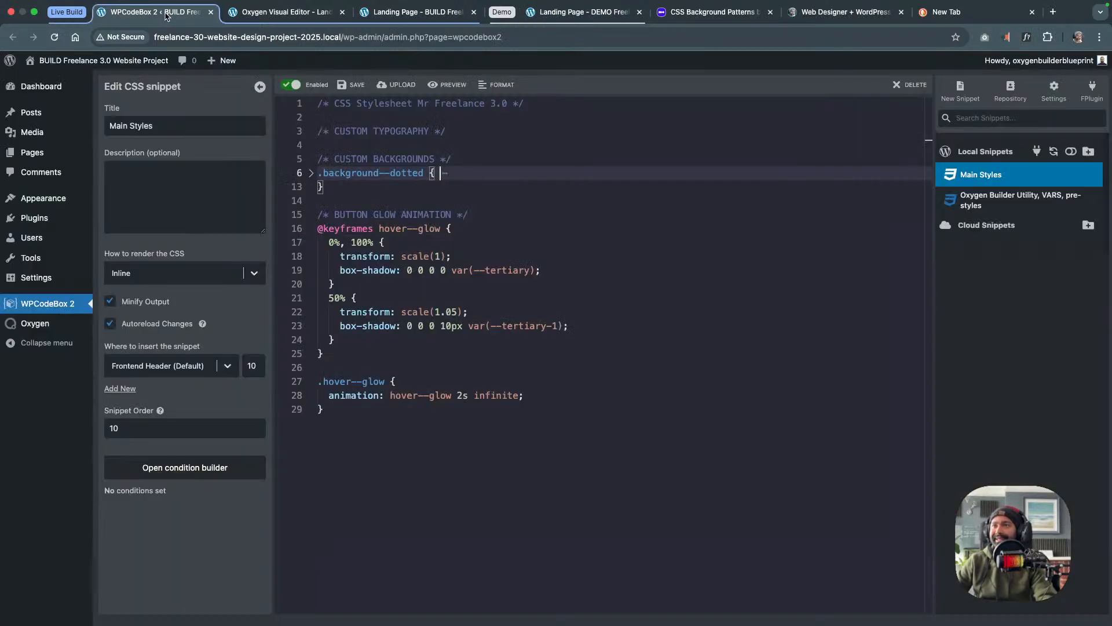
pyautogui.click(290, 12)
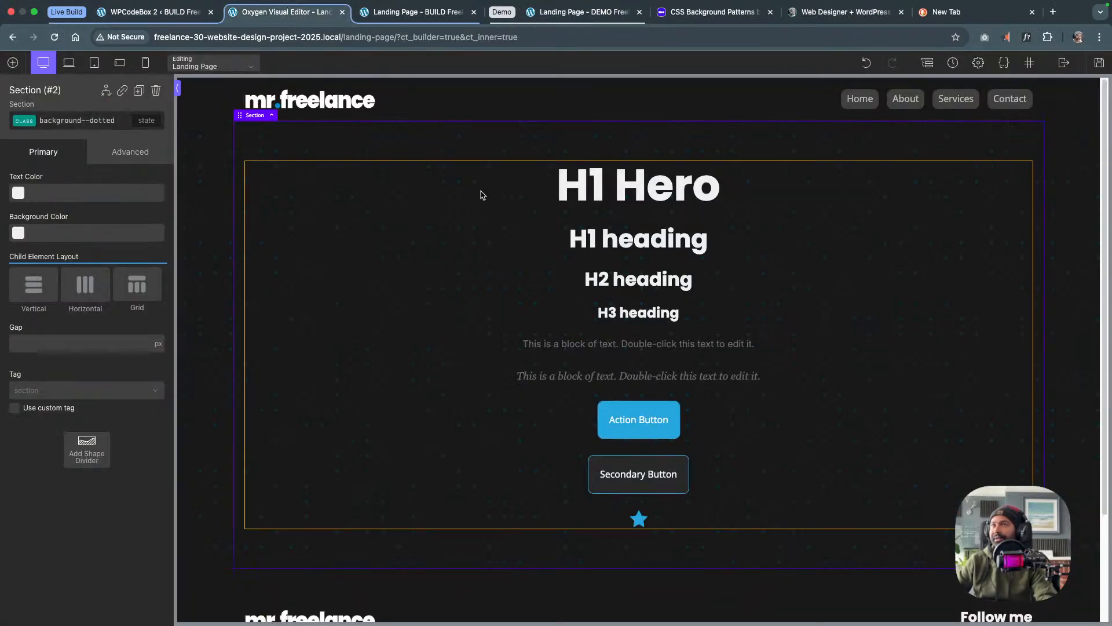
# Return to the build site's WordPress admin and show its installed plugins
pyautogui.click(166, 12)
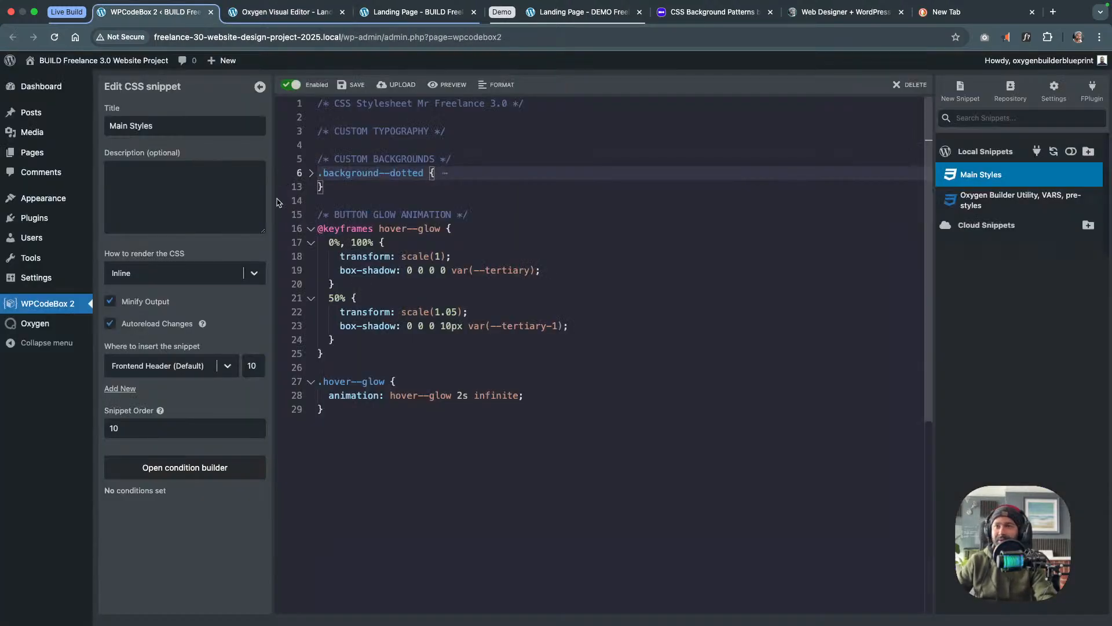
pyautogui.moveTo(46, 280)
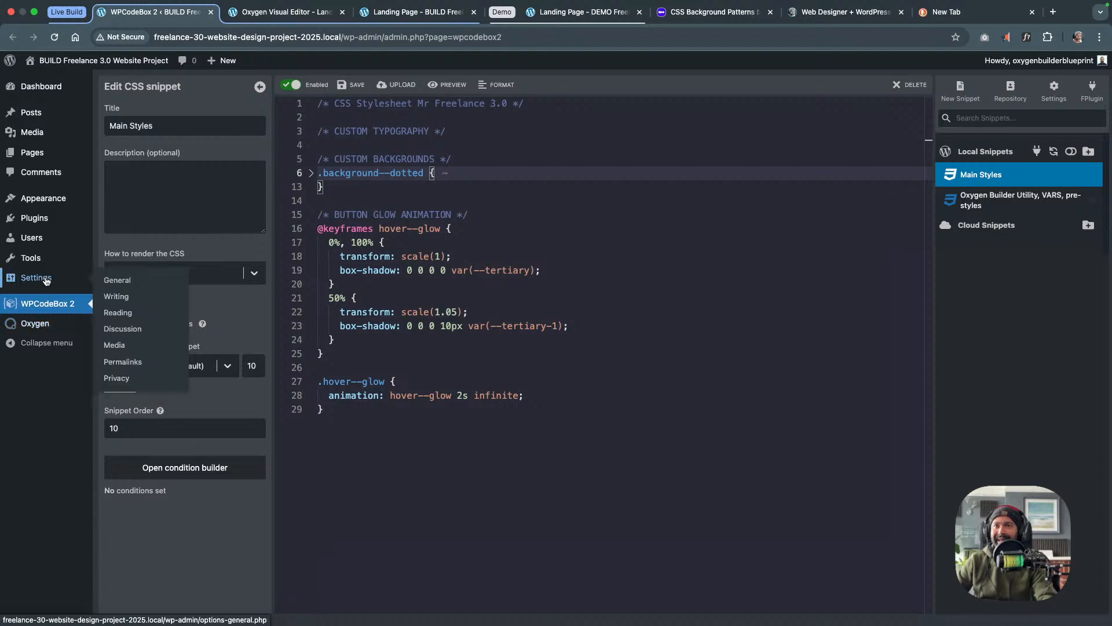
pyautogui.click(35, 218)
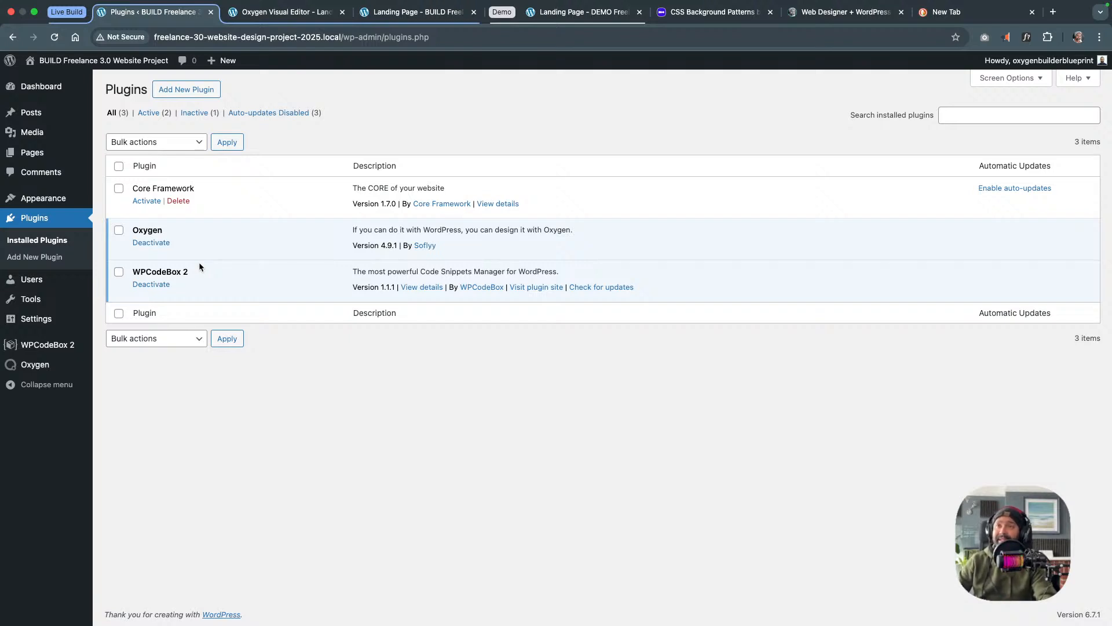
# Open the Oxygen Builder Utility, VARS, pre-styles snippet in WPCodeBox 2 and examine its text styles and colour, spacing and text-size variables
pyautogui.click(51, 347)
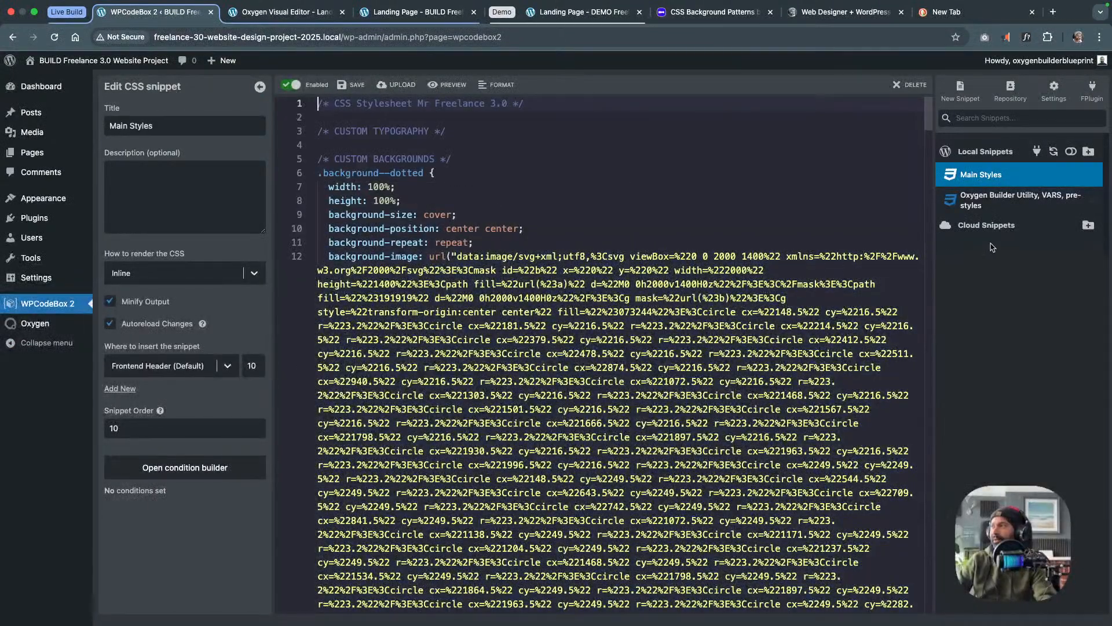
pyautogui.click(1000, 203)
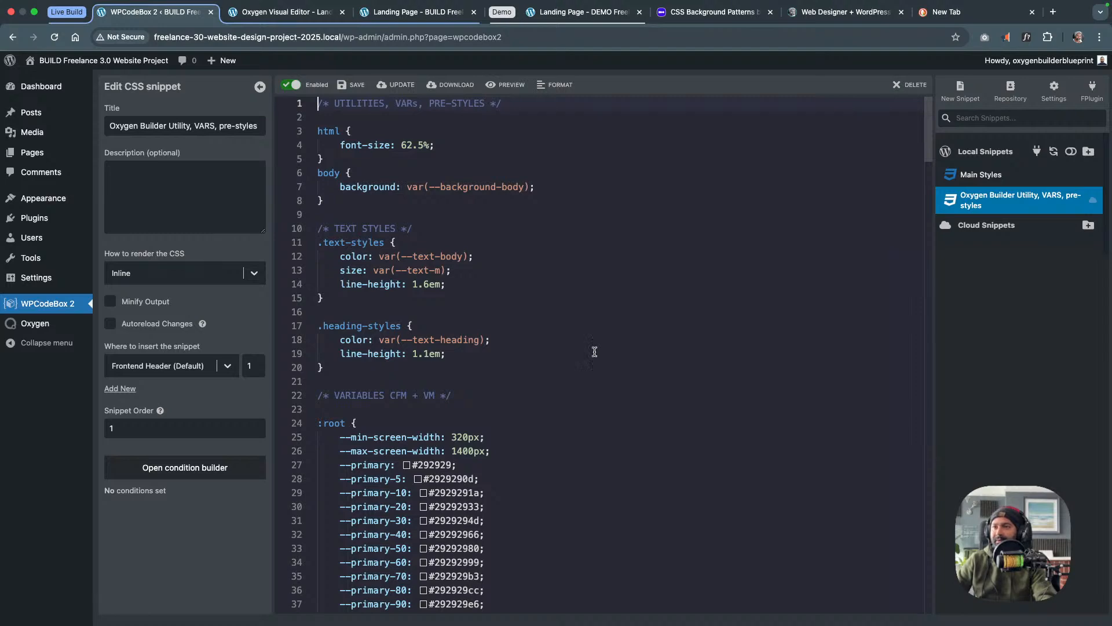
pyautogui.scroll(-9, 594, 352)
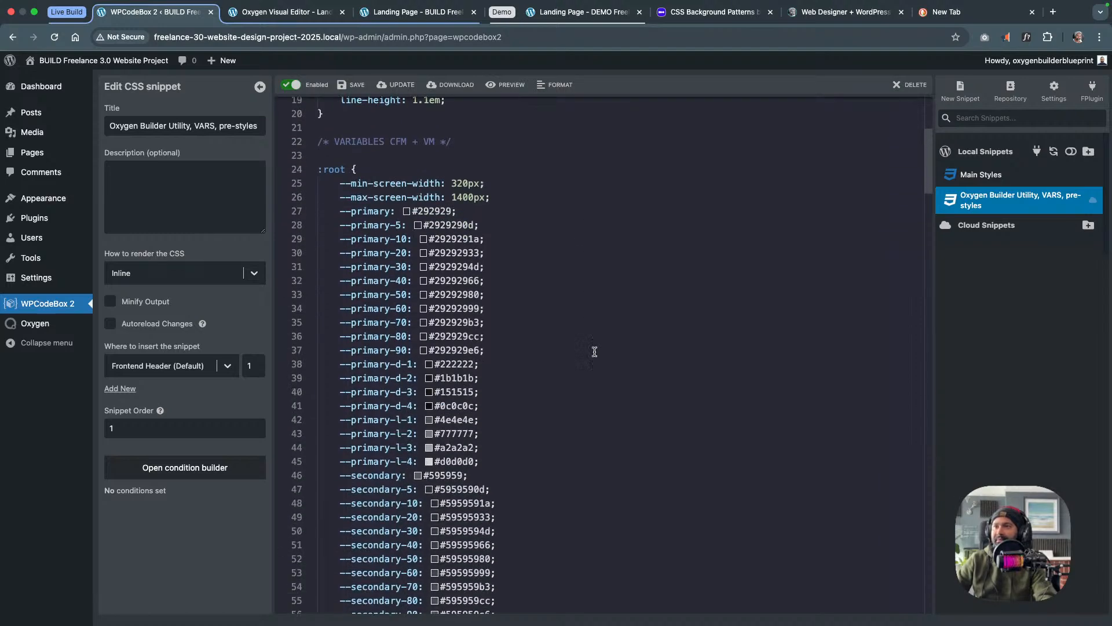
pyautogui.scroll(-20, 594, 351)
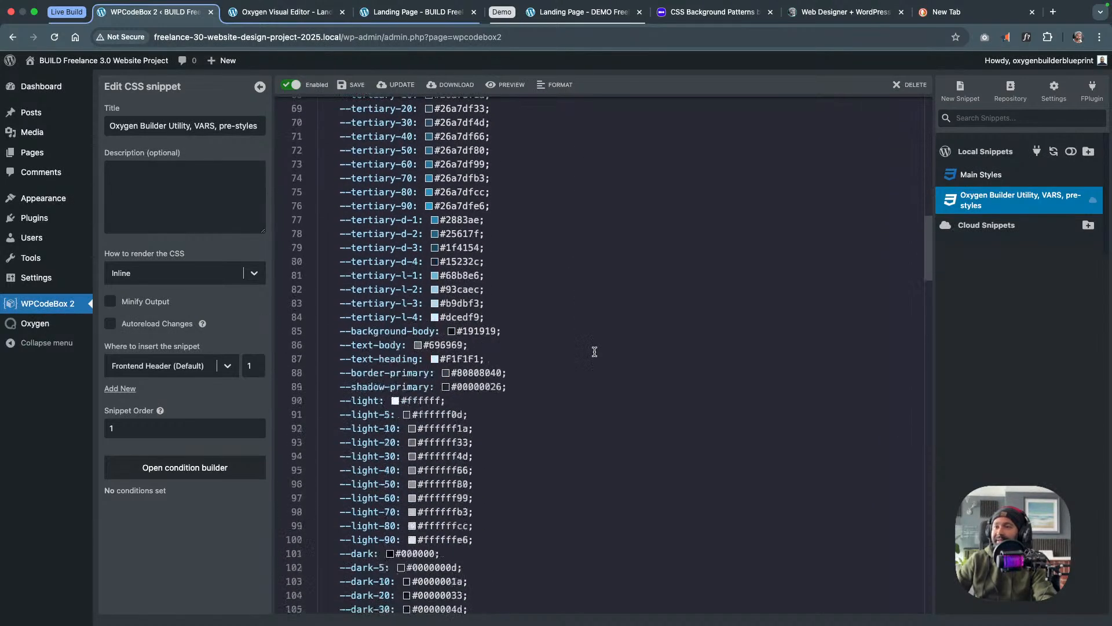
pyautogui.scroll(-20, 594, 352)
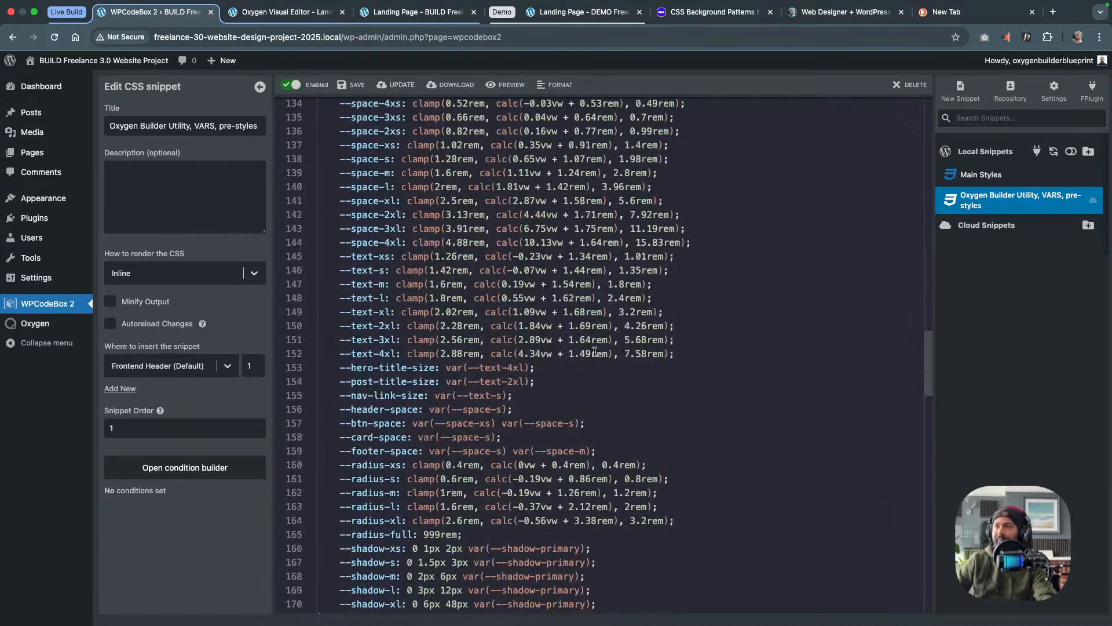
pyautogui.scroll(2, 595, 351)
pyautogui.scroll(-2, 594, 351)
pyautogui.scroll(1, 594, 352)
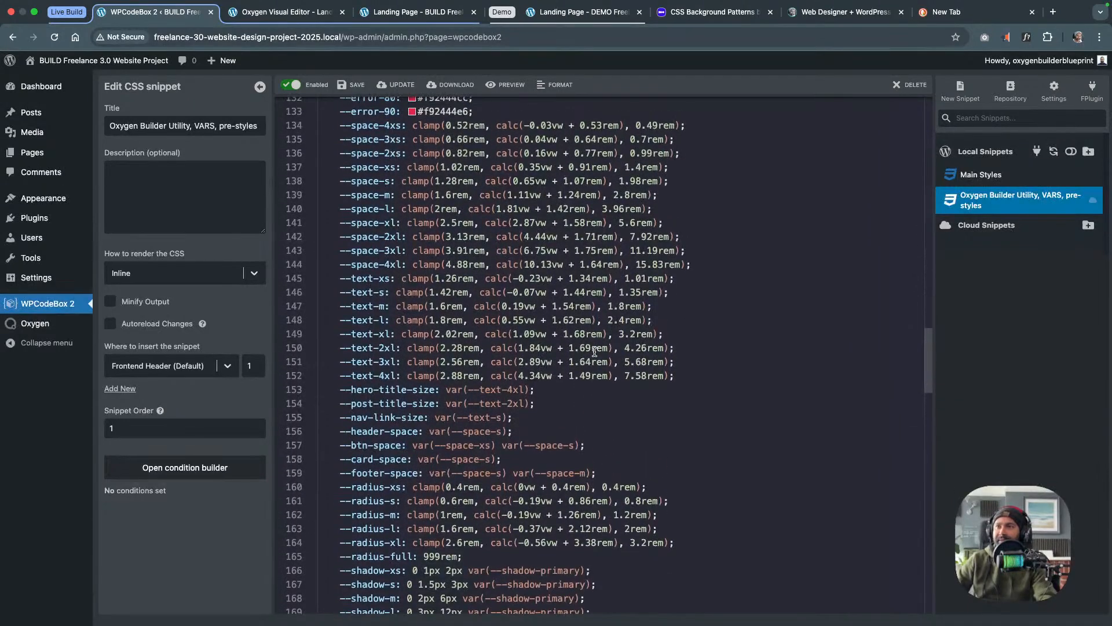
pyautogui.scroll(1, 594, 351)
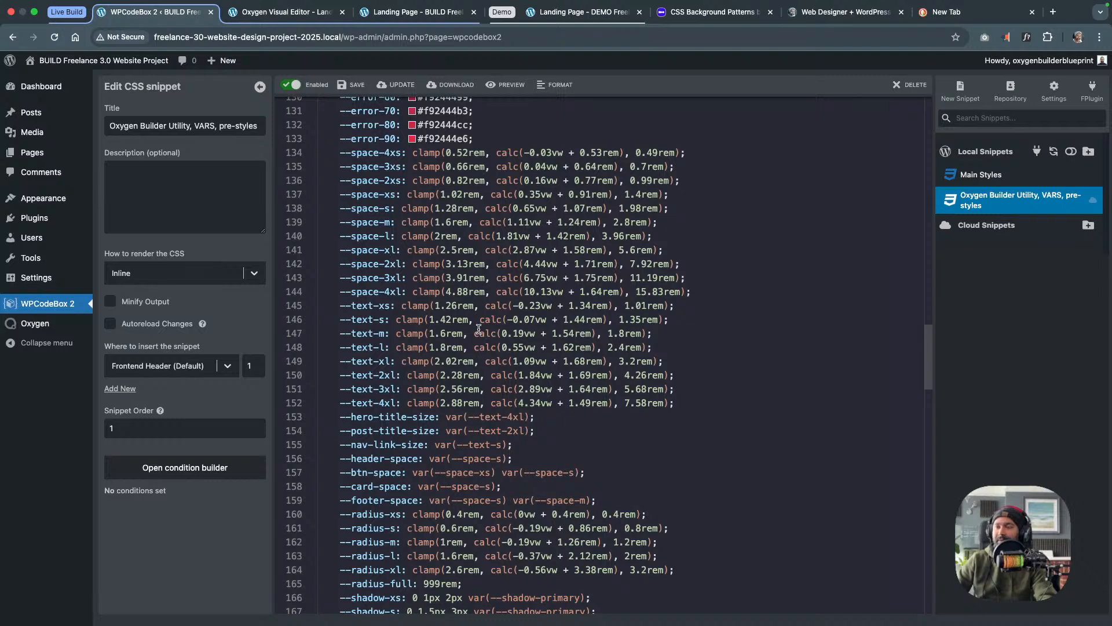
# Examine the rest of the utility snippet, from the radius and shadow variables through the utility classes to the fade-in transition
pyautogui.scroll(-8, 479, 328)
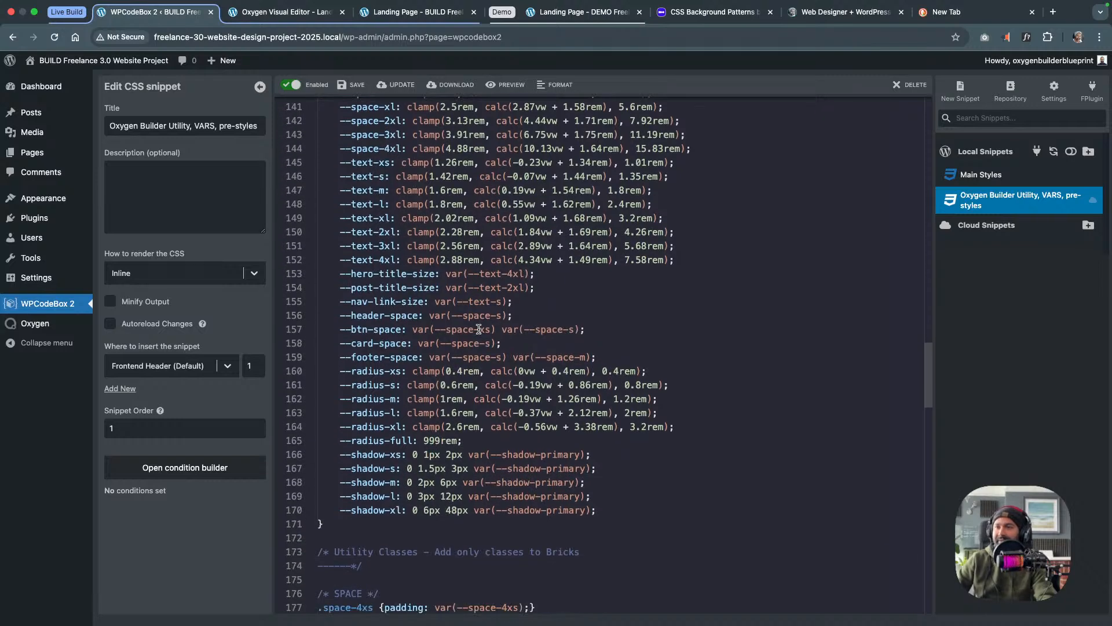
pyautogui.scroll(-10, 479, 329)
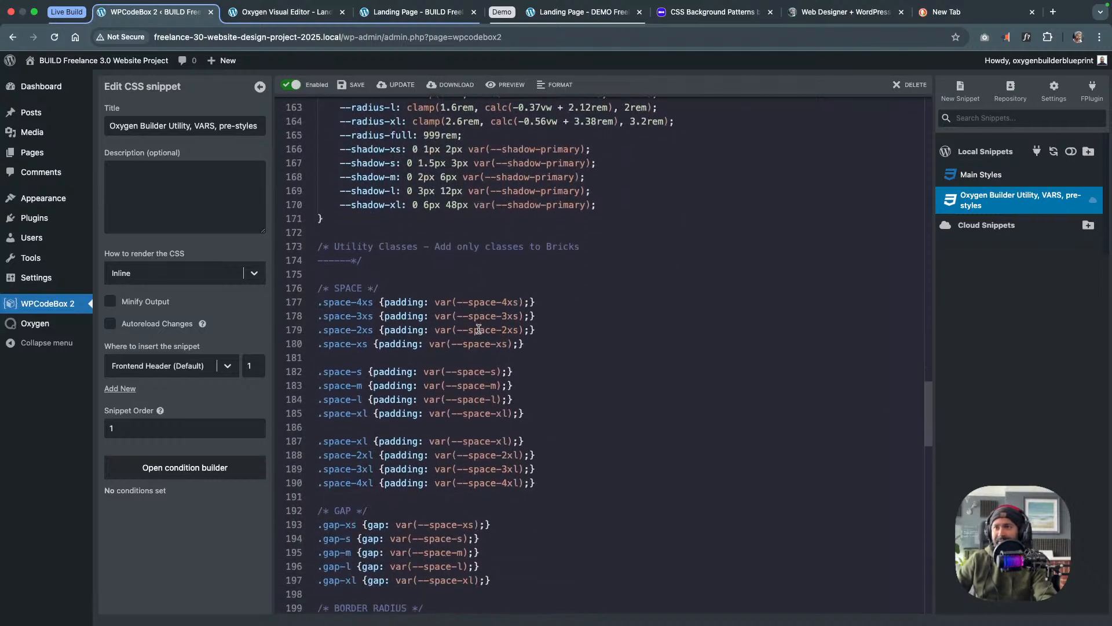
pyautogui.scroll(-5, 478, 329)
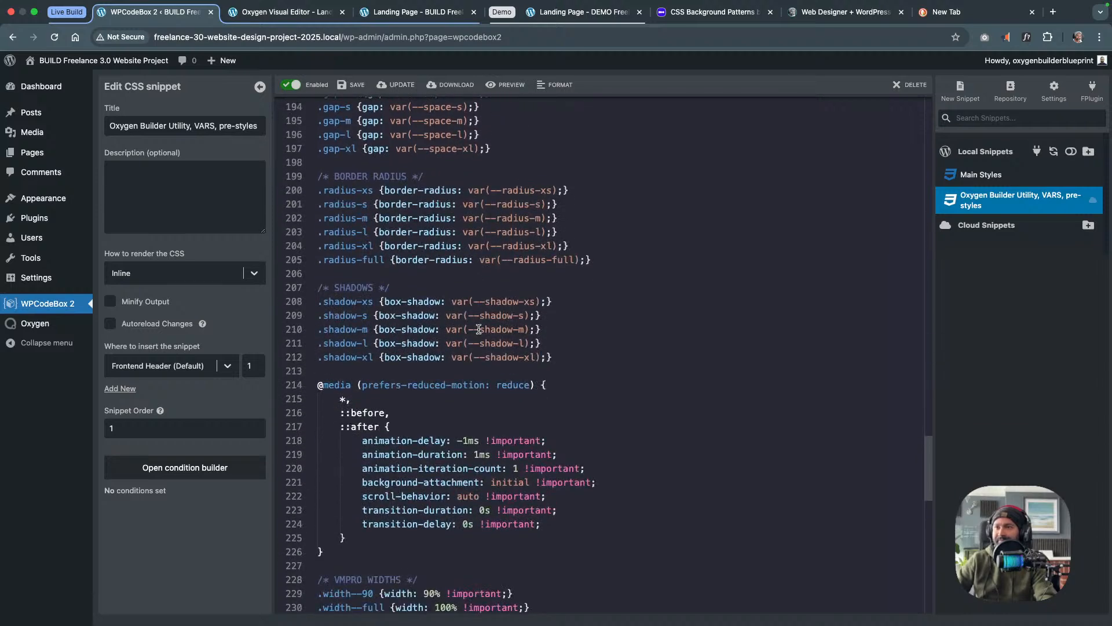
pyautogui.scroll(3, 478, 329)
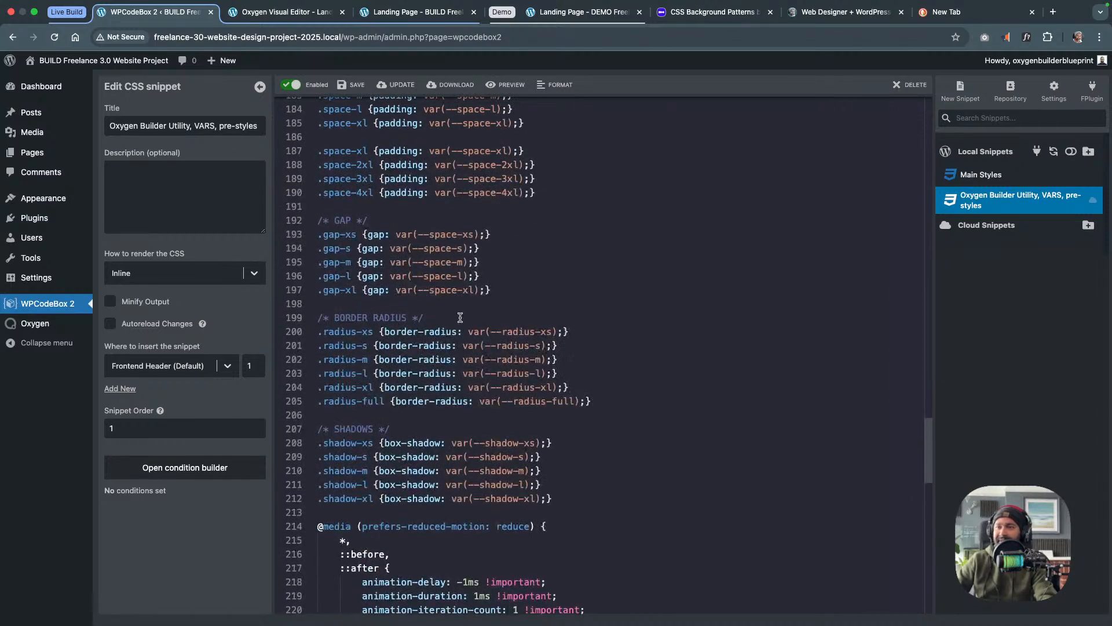
pyautogui.scroll(-8, 460, 318)
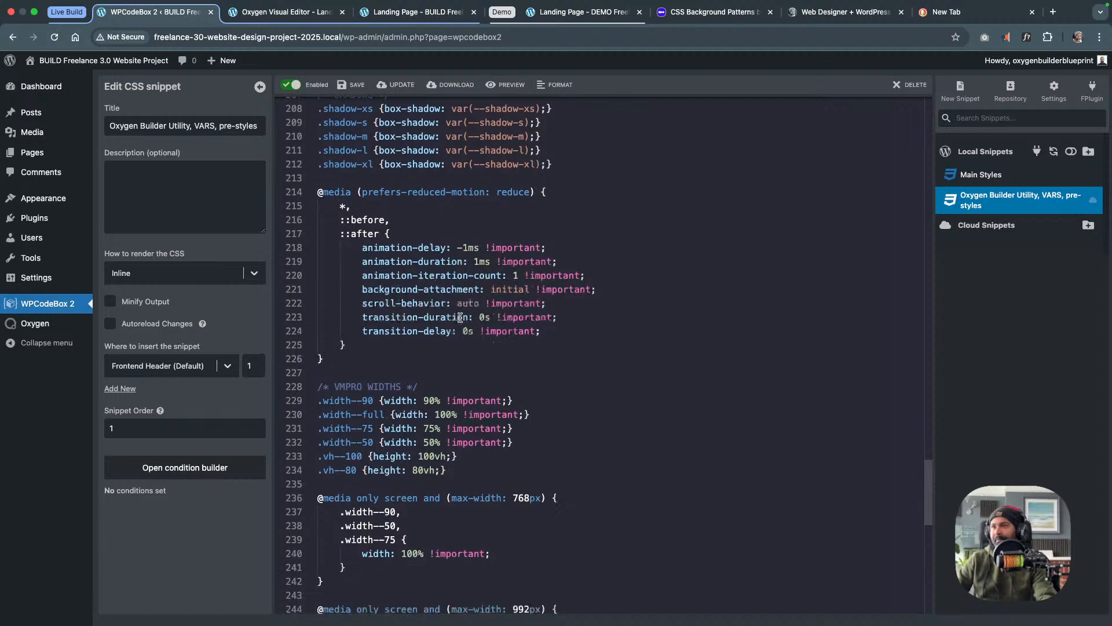
pyautogui.scroll(-2, 460, 318)
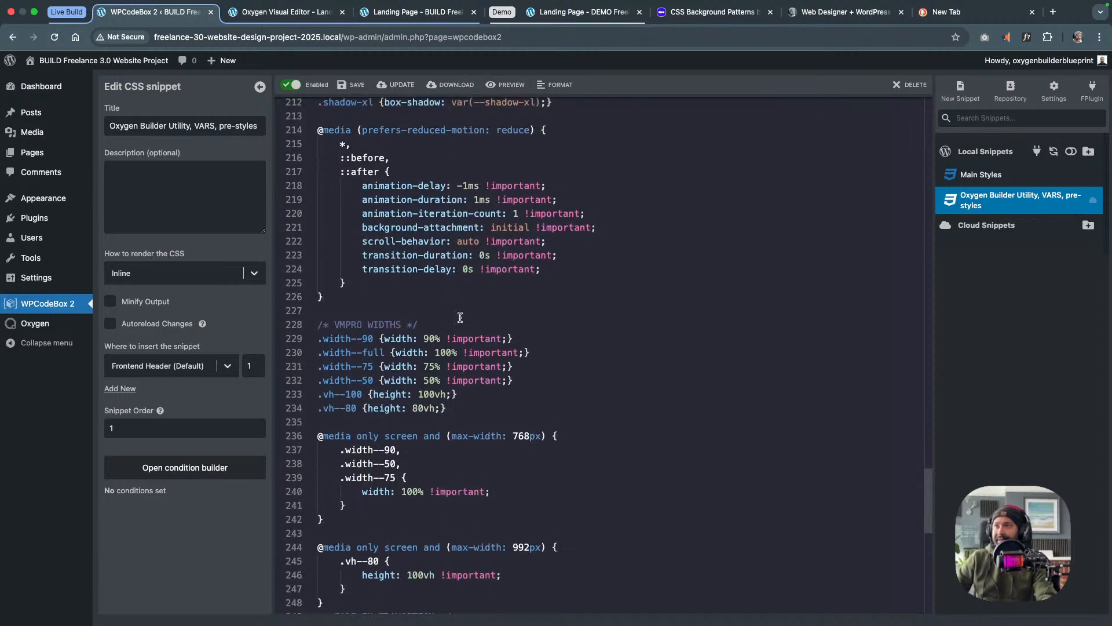
pyautogui.scroll(-5, 460, 318)
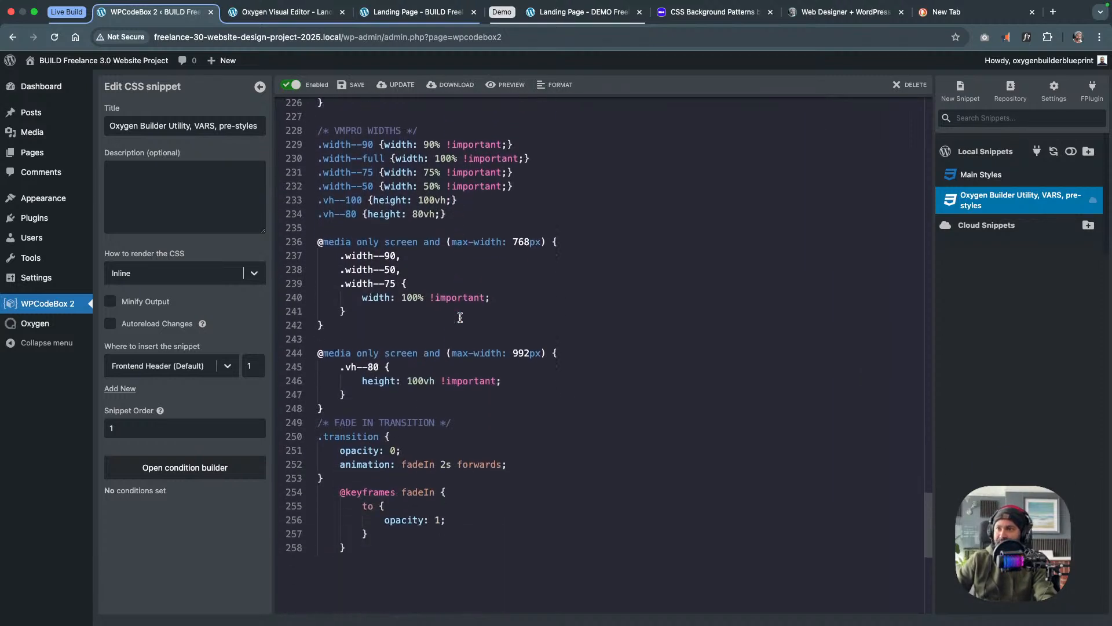
pyautogui.scroll(-2, 460, 317)
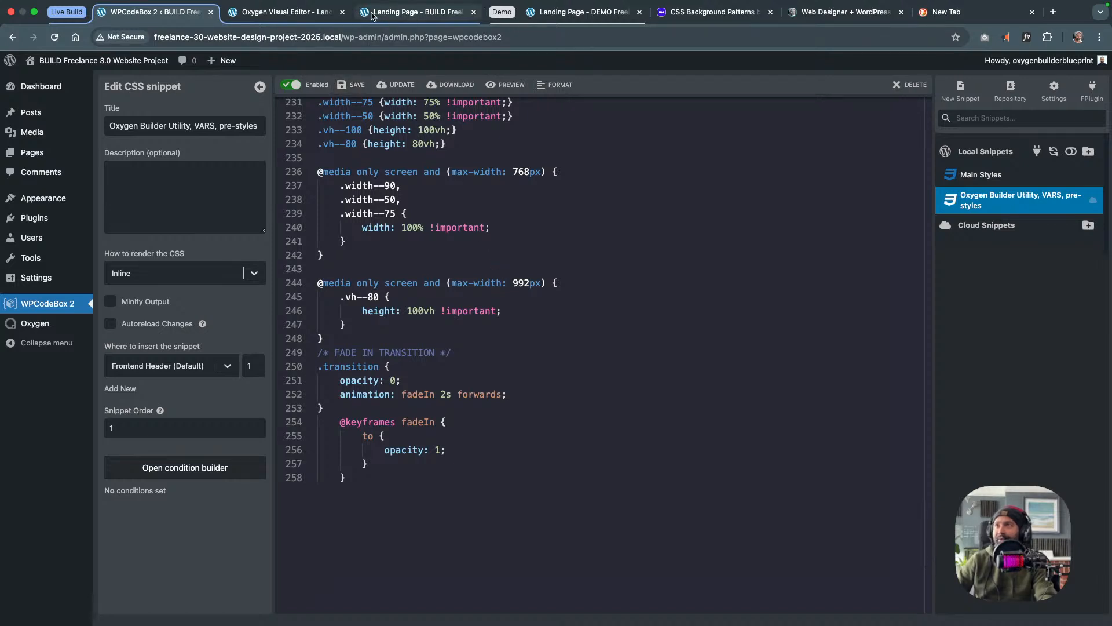
# View the build site's landing page, and in the Oxygen editor select the H1 Hero heading and show its heading-styles class
pyautogui.click(406, 13)
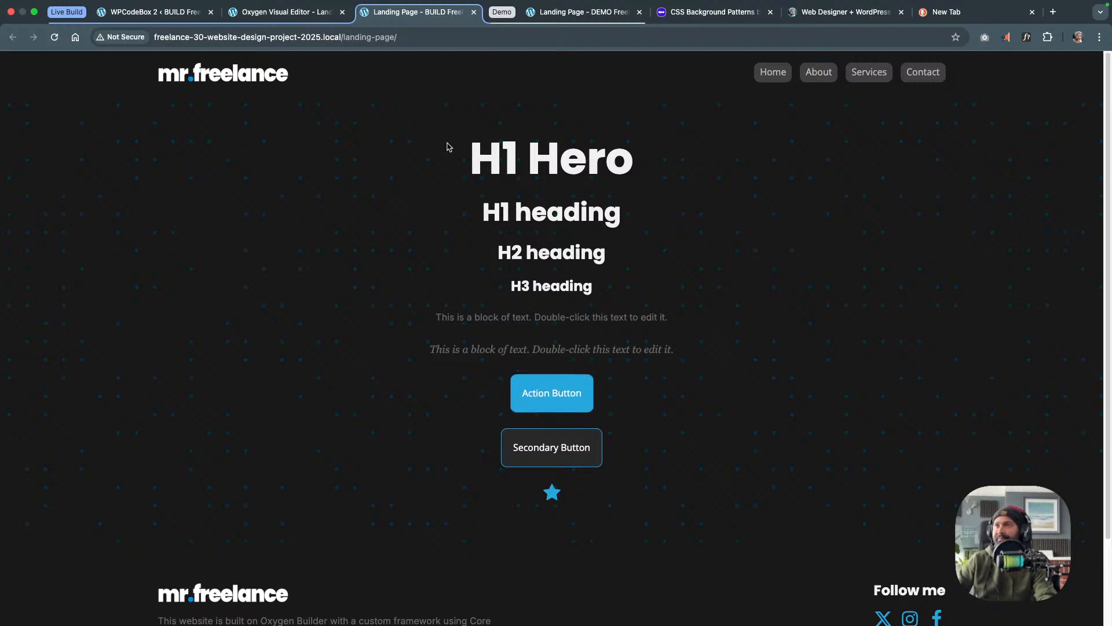
pyautogui.click(281, 13)
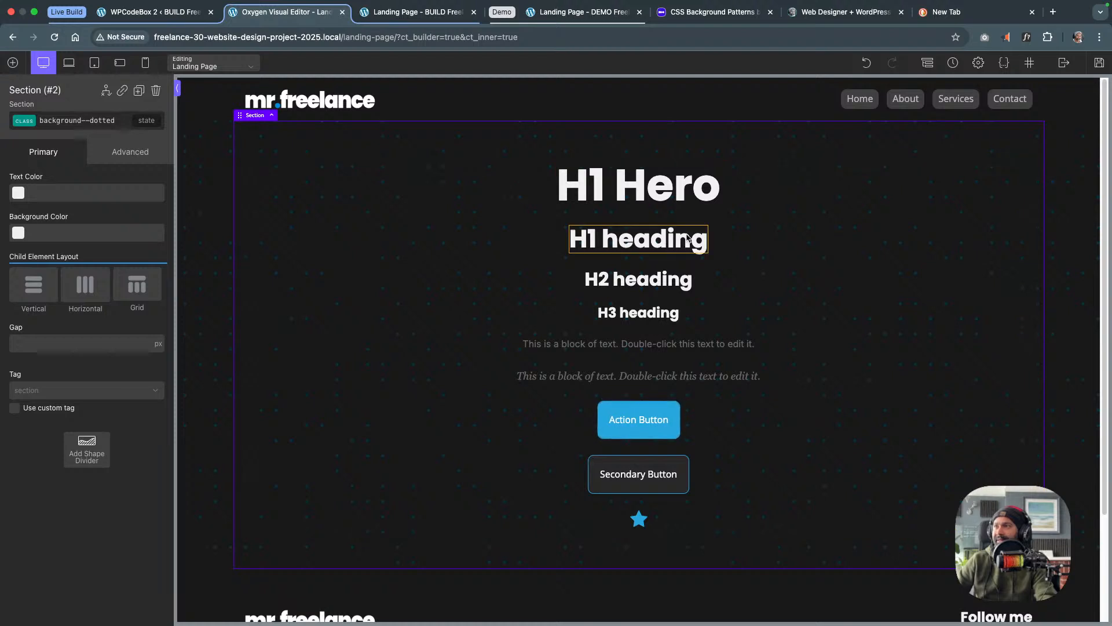
pyautogui.click(665, 197)
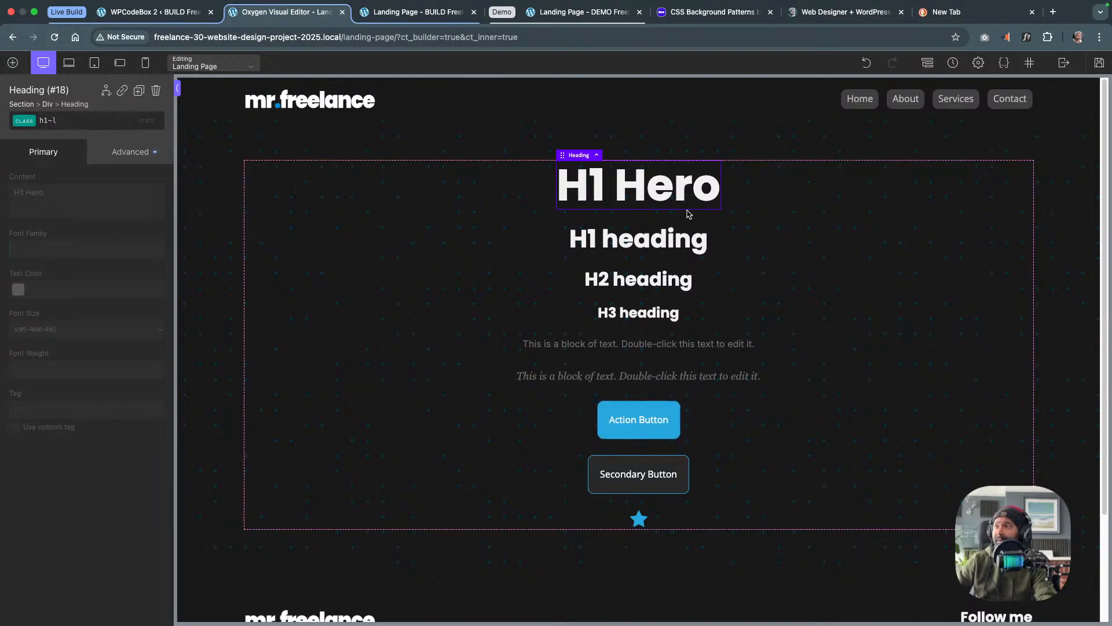
pyautogui.click(32, 123)
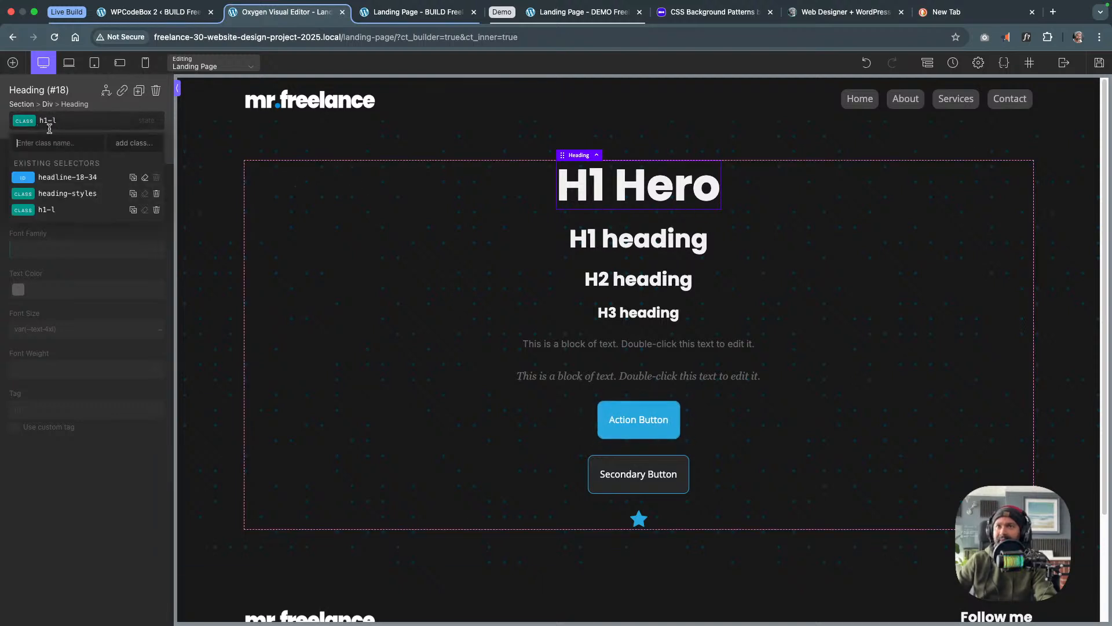
pyautogui.click(88, 196)
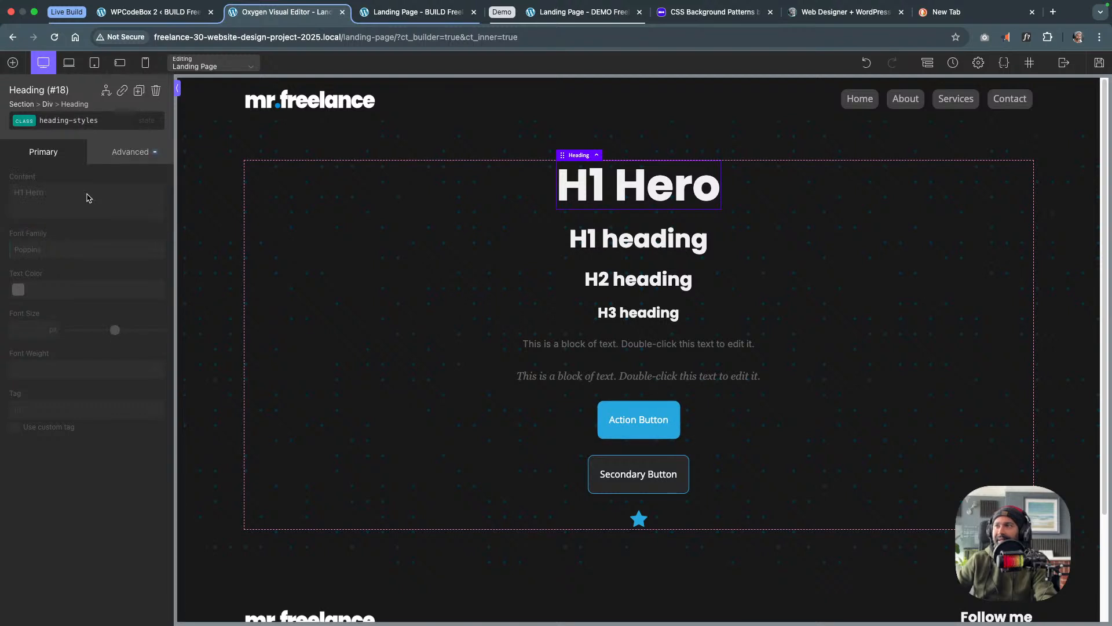
# Select the H1, H2 and H3 headings on the landing page in turn and check the class assigned to each
pyautogui.click(638, 248)
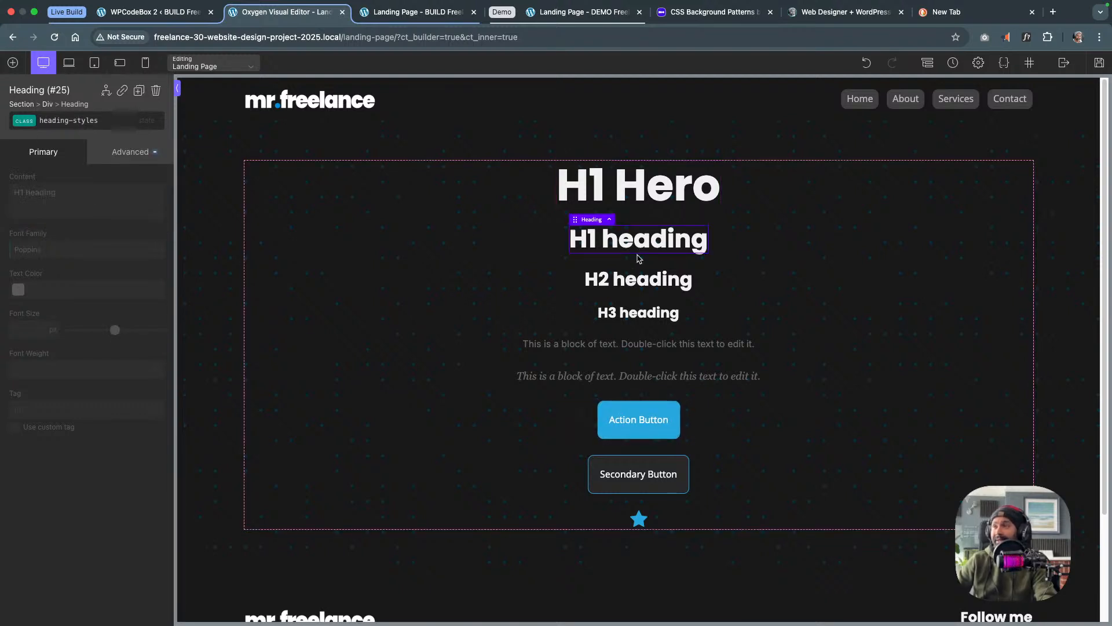
pyautogui.click(640, 279)
pyautogui.click(638, 313)
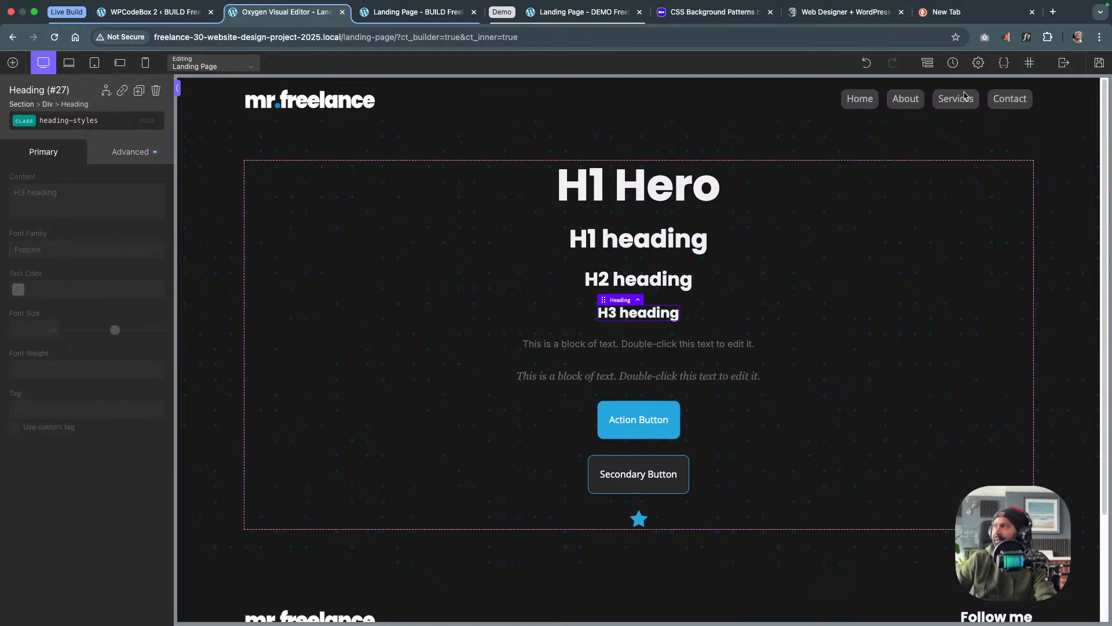
# Switch the H3 heading to its ID selector and examine the font-size variables set for H1 to H3 in the global heading styles
pyautogui.click(978, 62)
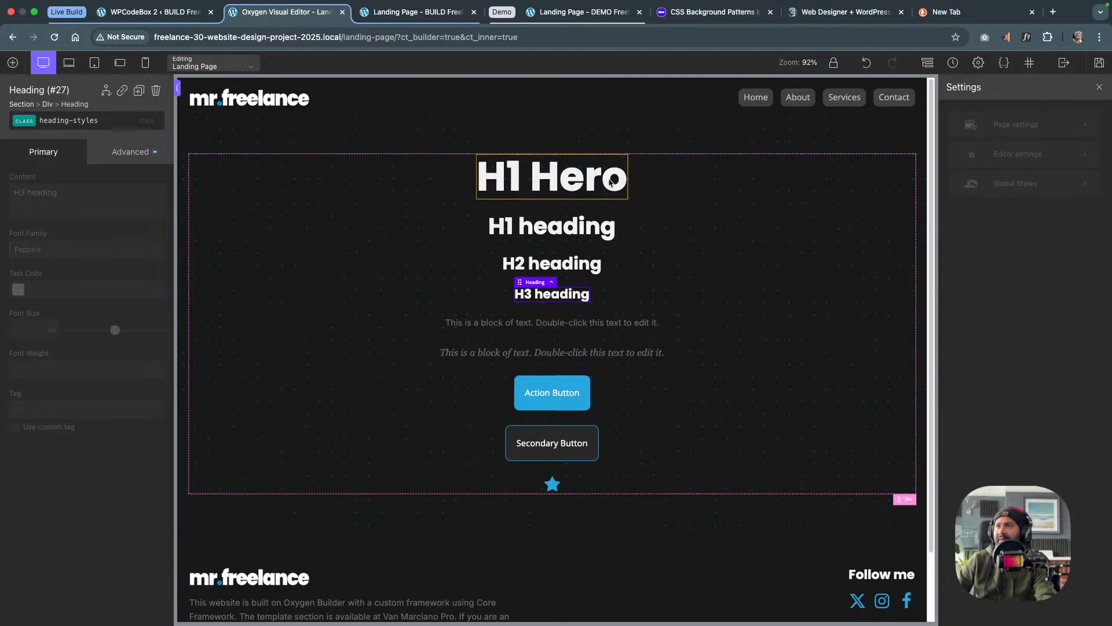
pyautogui.click(32, 126)
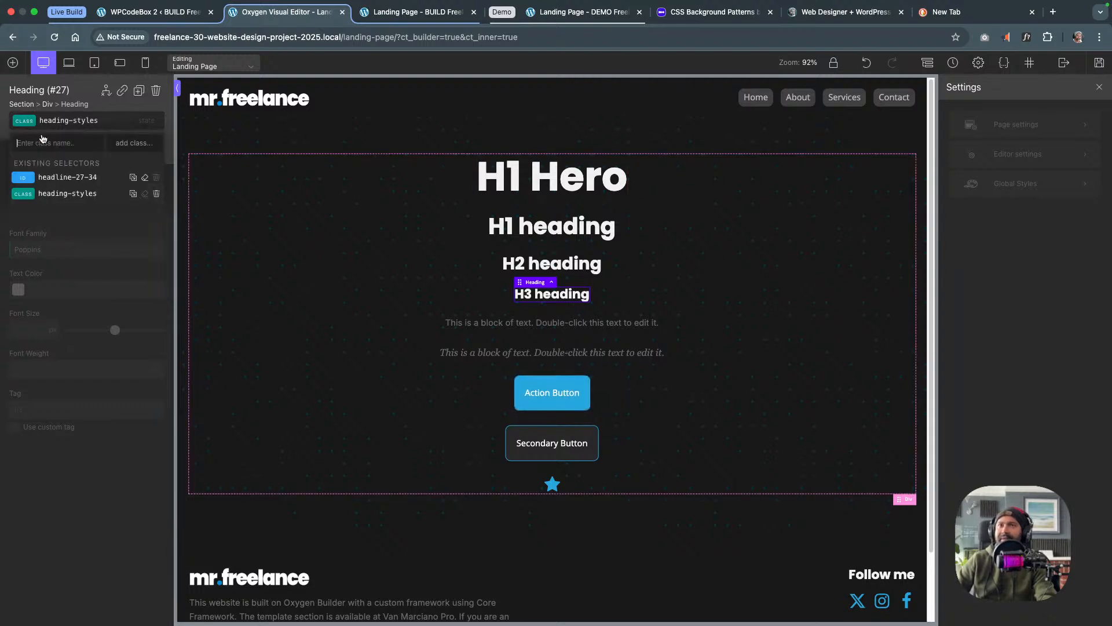
pyautogui.click(58, 173)
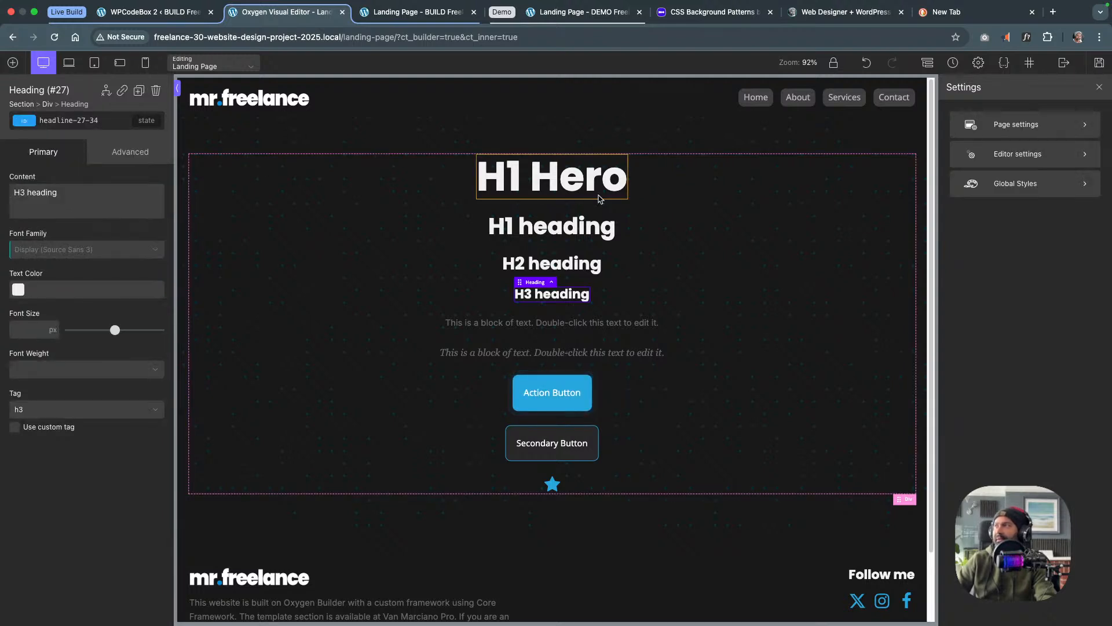
pyautogui.click(1038, 183)
pyautogui.click(1019, 211)
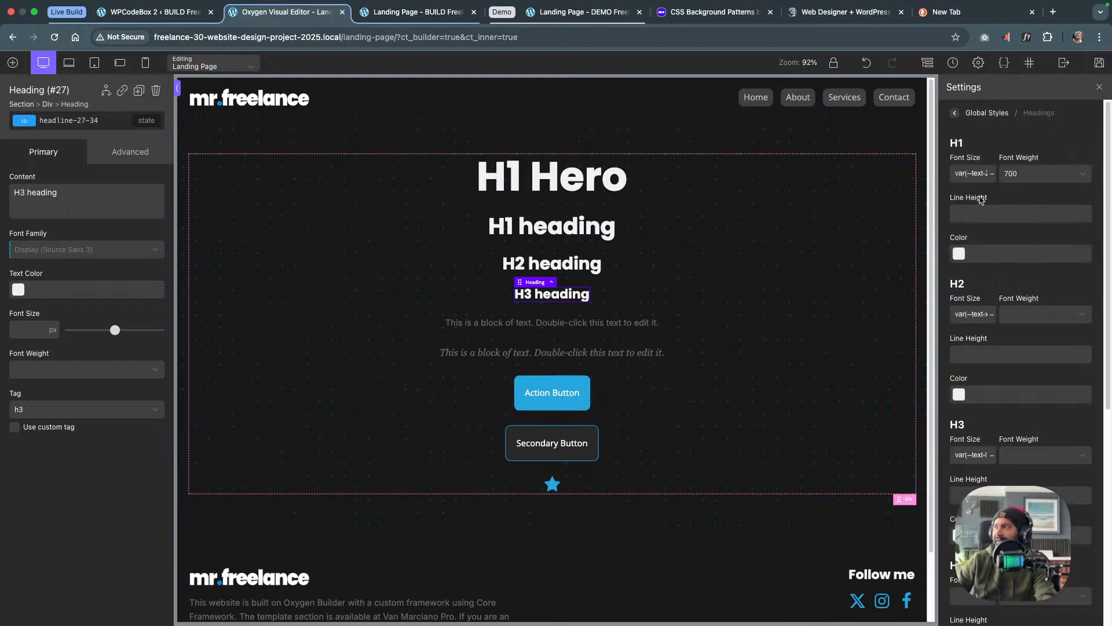
pyautogui.click(974, 175)
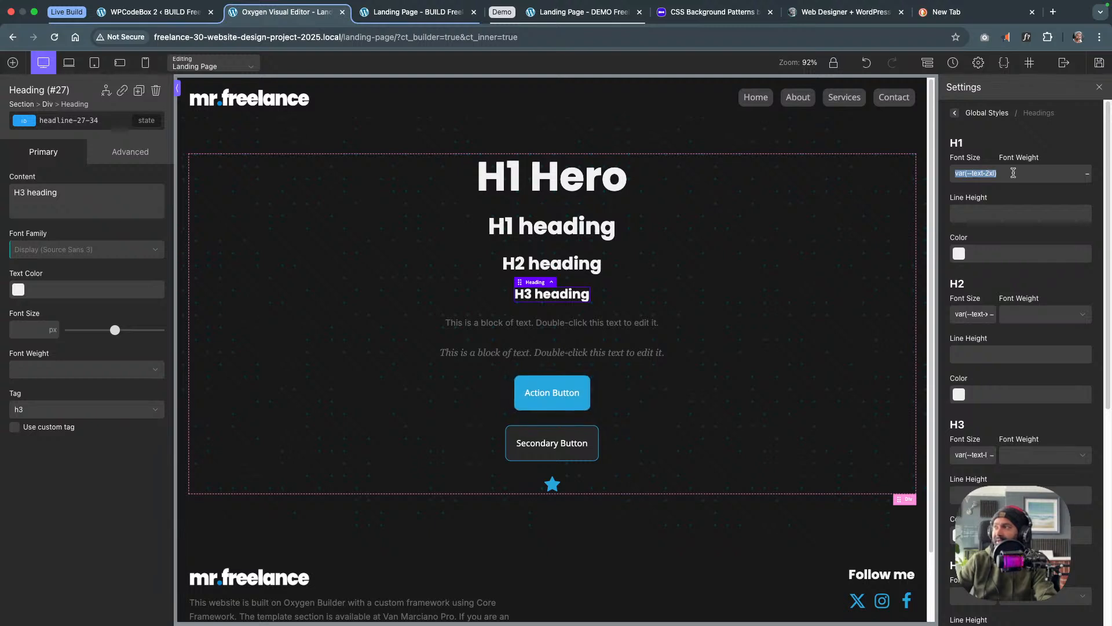
pyautogui.click(1002, 174)
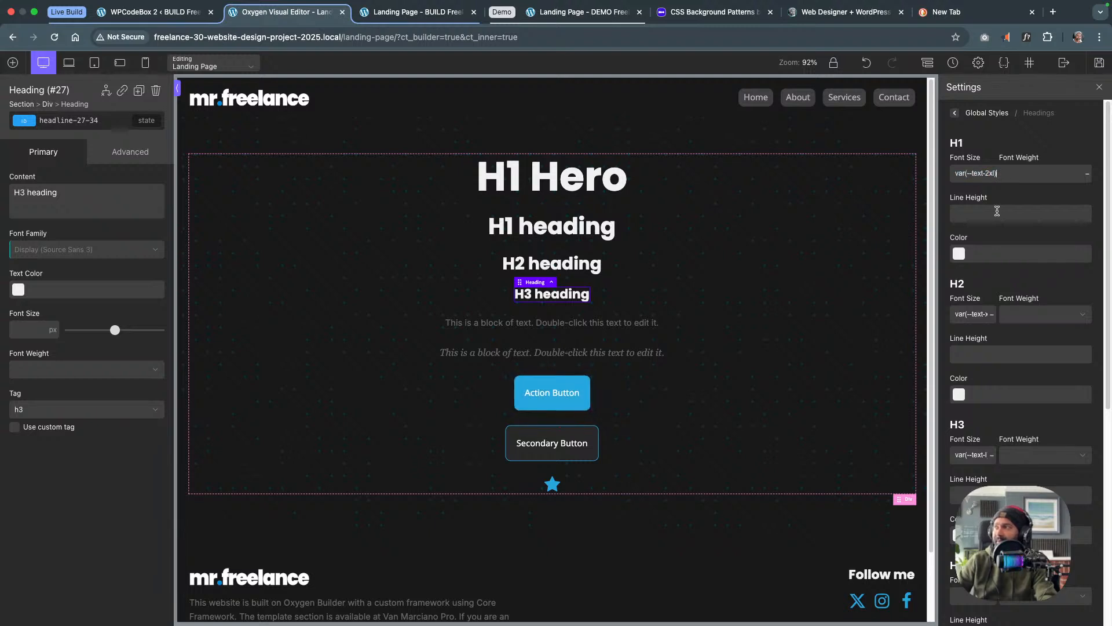
pyautogui.scroll(-3, 996, 285)
pyautogui.scroll(-3, 997, 285)
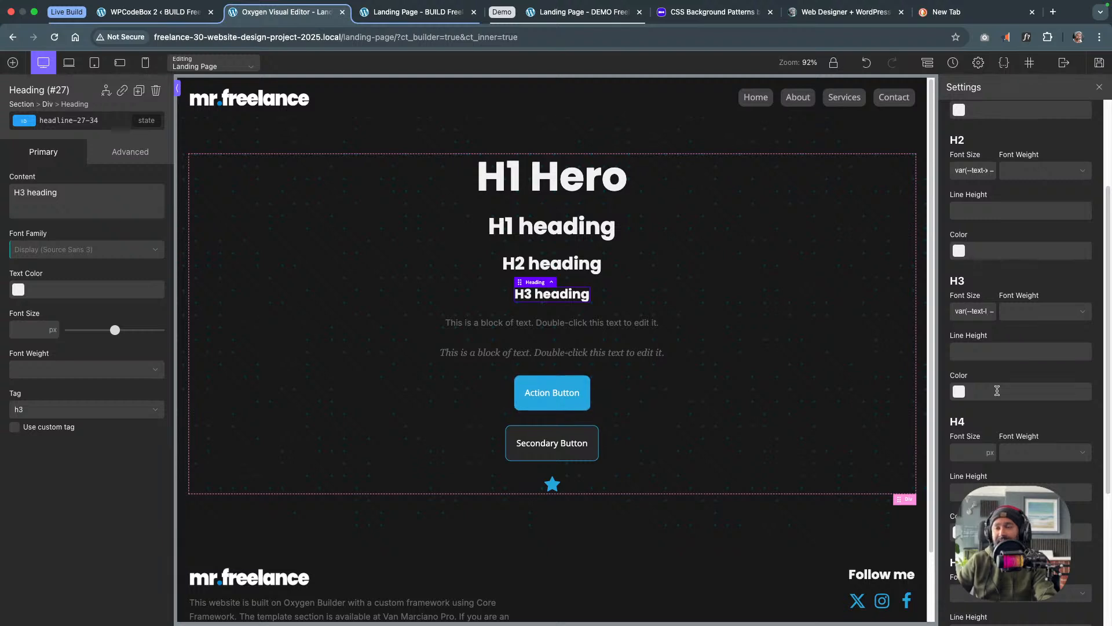
# Check the first text block's class, then examine the text-styles and heading-styles rules in the WPCodeBox 2 utility snippet
pyautogui.click(579, 329)
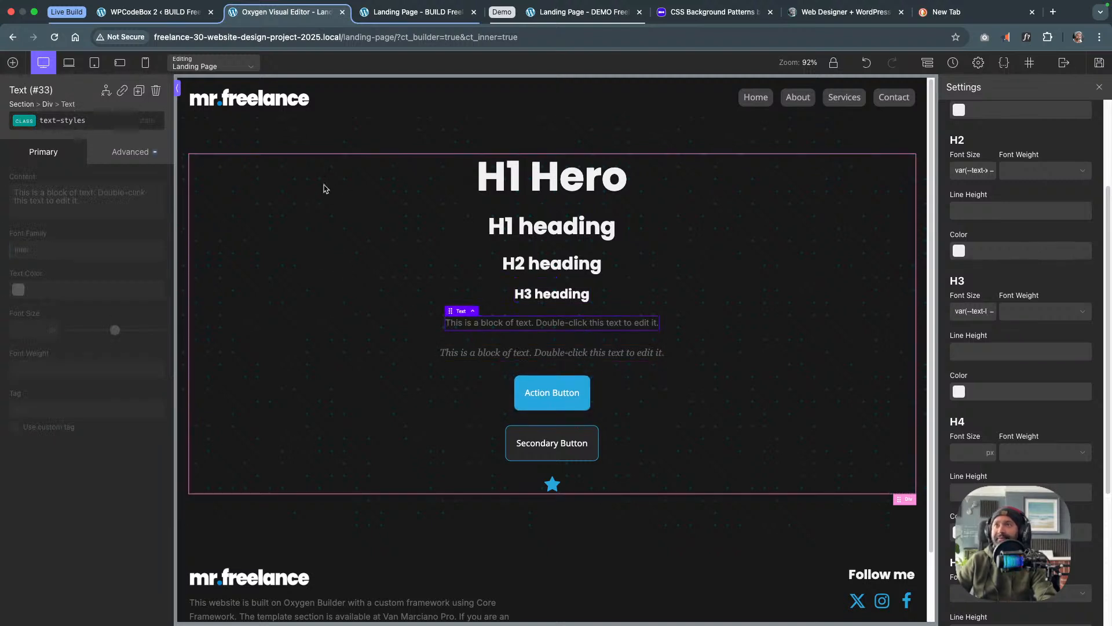
pyautogui.click(179, 16)
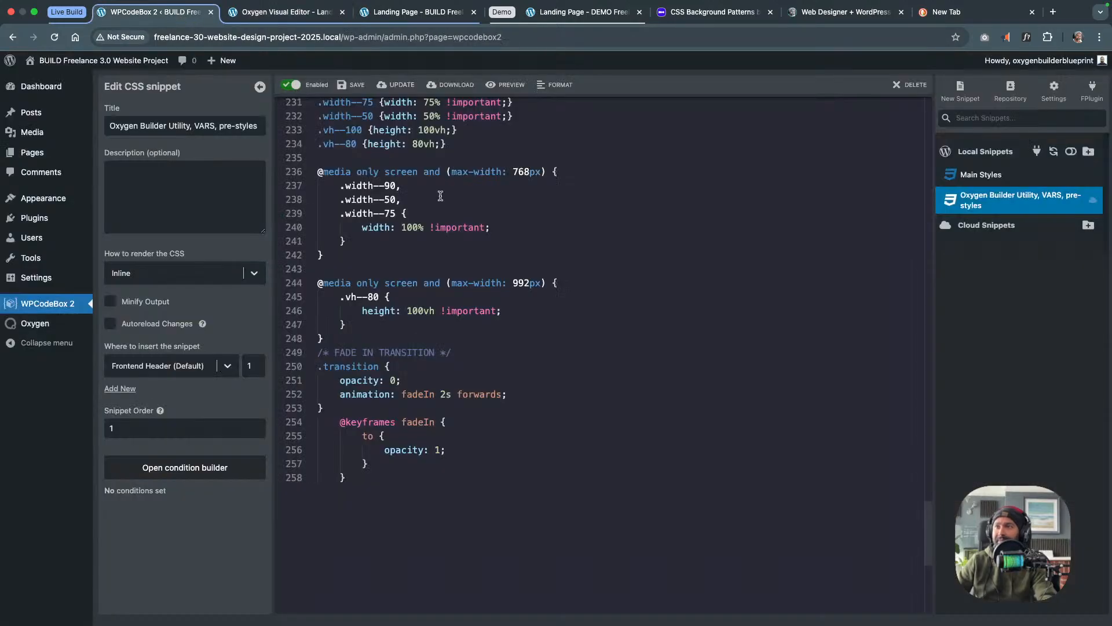
pyautogui.scroll(10, 559, 250)
pyautogui.scroll(15, 559, 249)
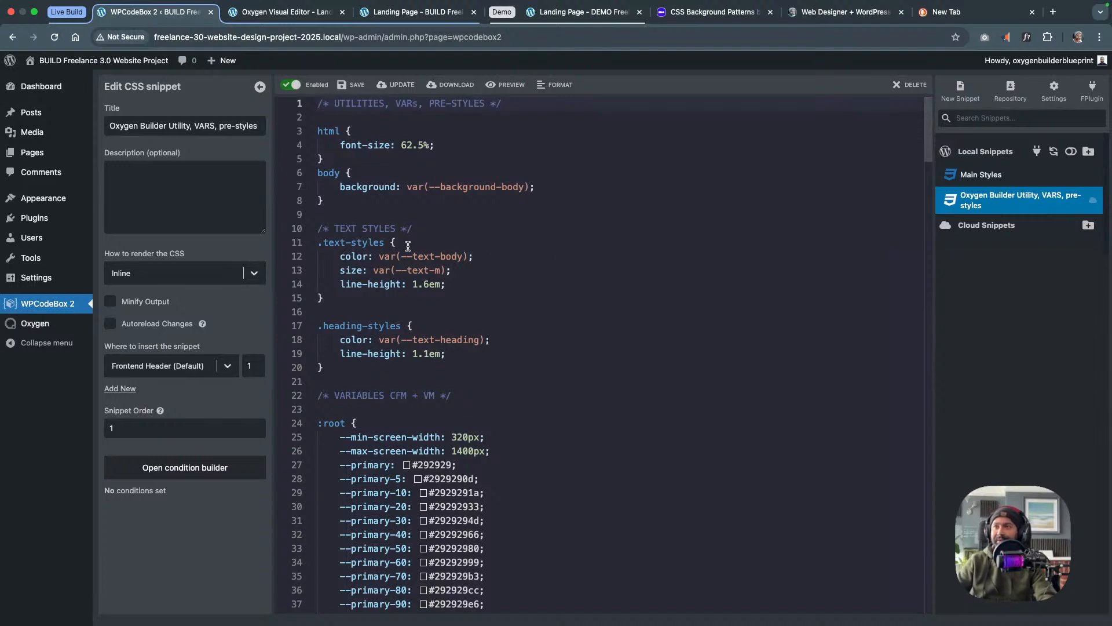
pyautogui.doubleClick(385, 244)
pyautogui.doubleClick(377, 327)
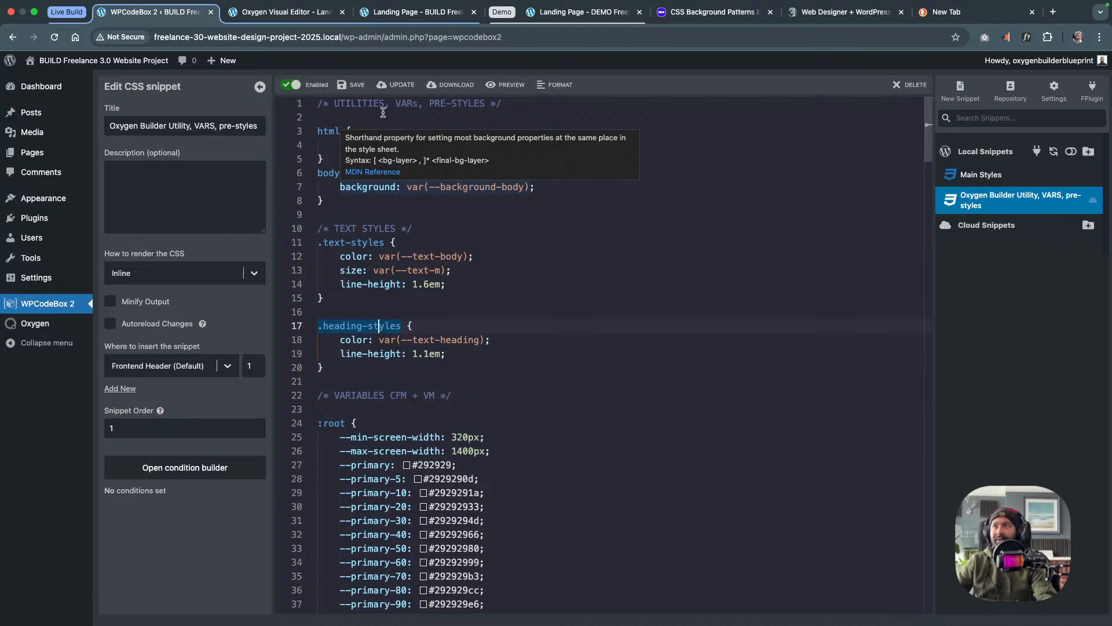
pyautogui.click(290, 13)
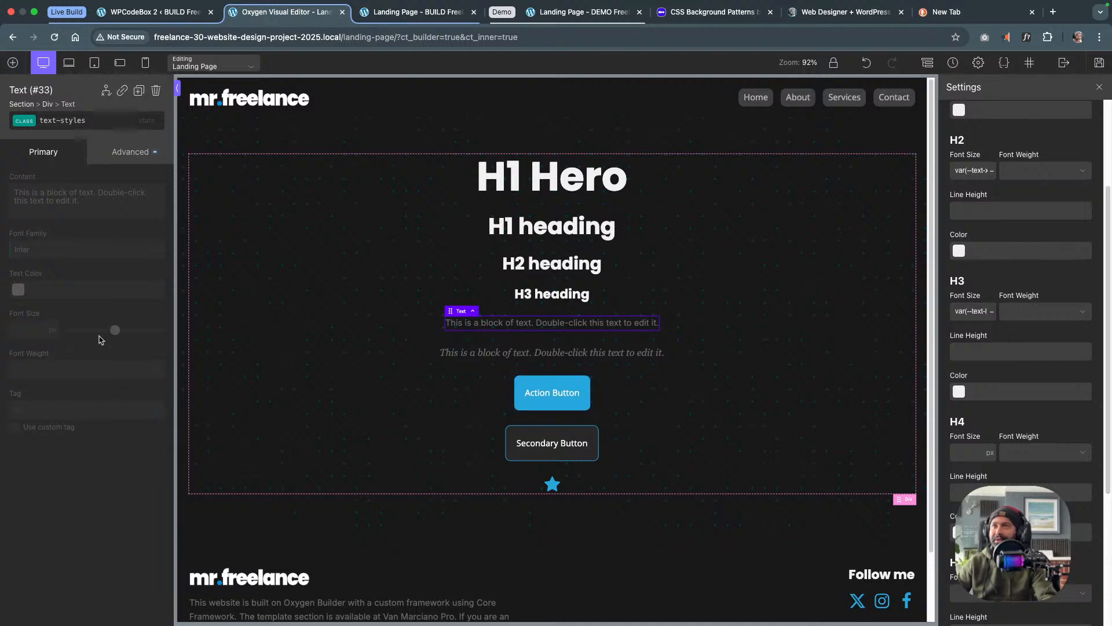
pyautogui.click(155, 12)
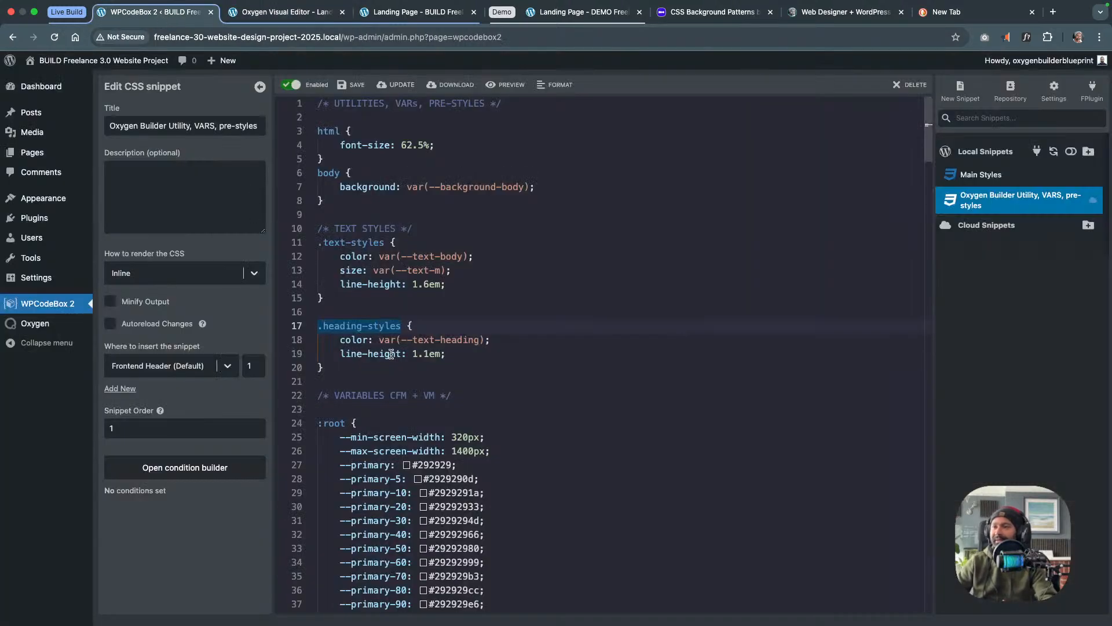
pyautogui.click(288, 12)
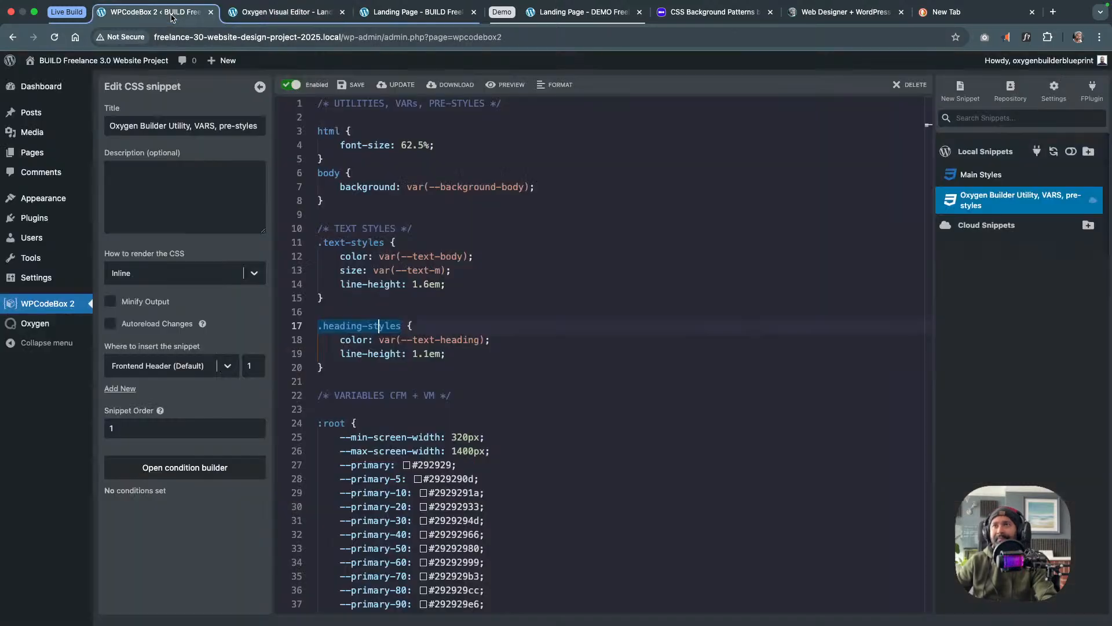
pyautogui.click(174, 13)
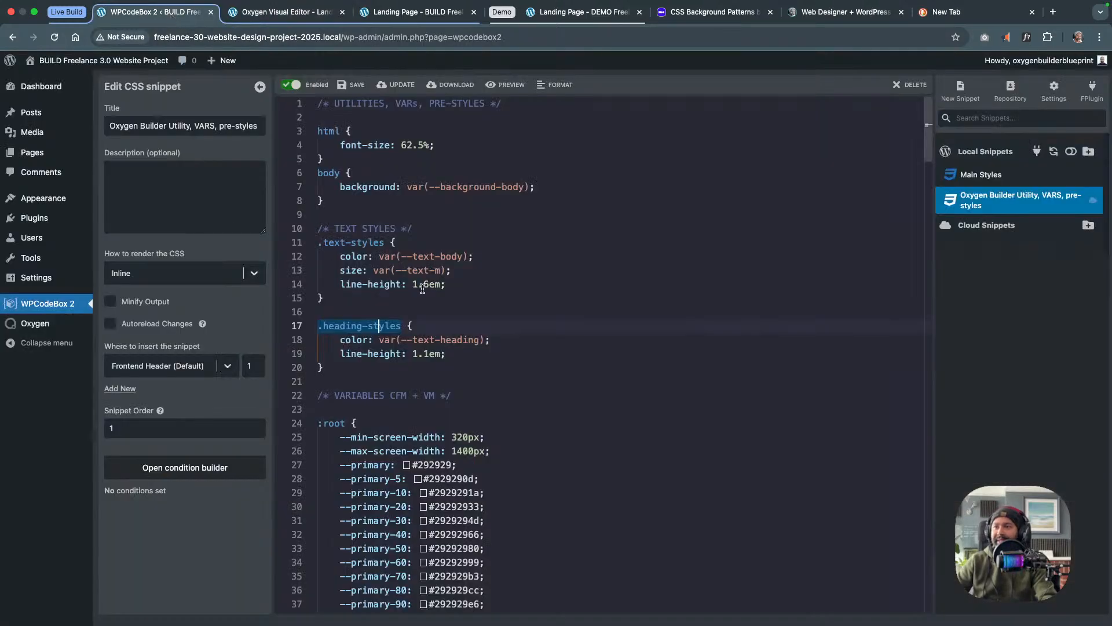
# Examine the primary, secondary and tertiary colour variables in the utility snippet
pyautogui.scroll(-6, 405, 288)
pyautogui.scroll(-15, 422, 287)
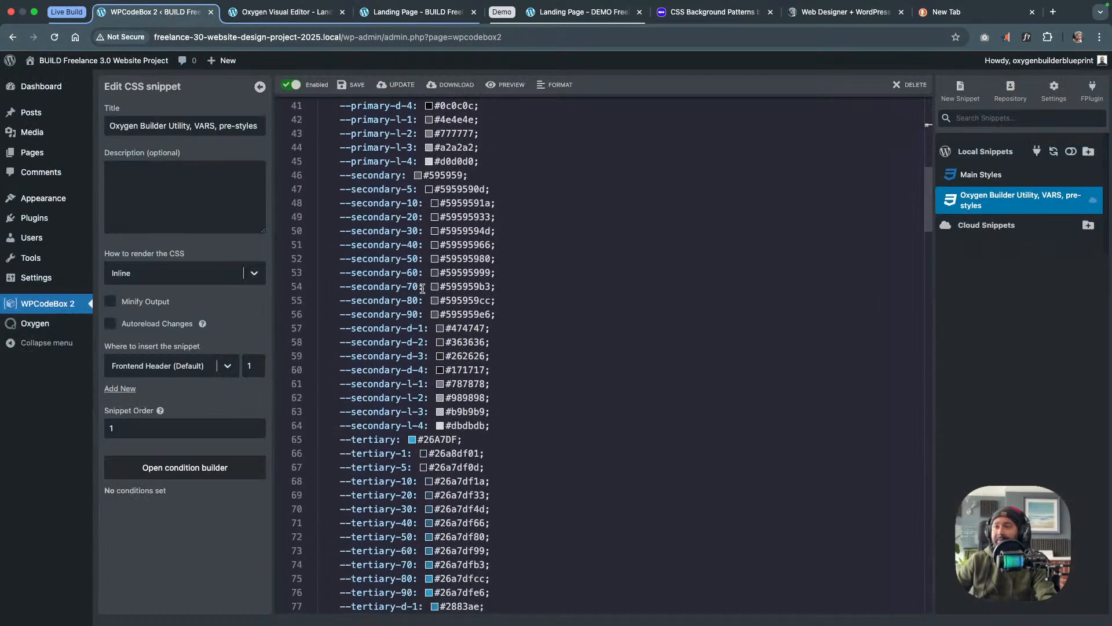
pyautogui.scroll(8, 422, 288)
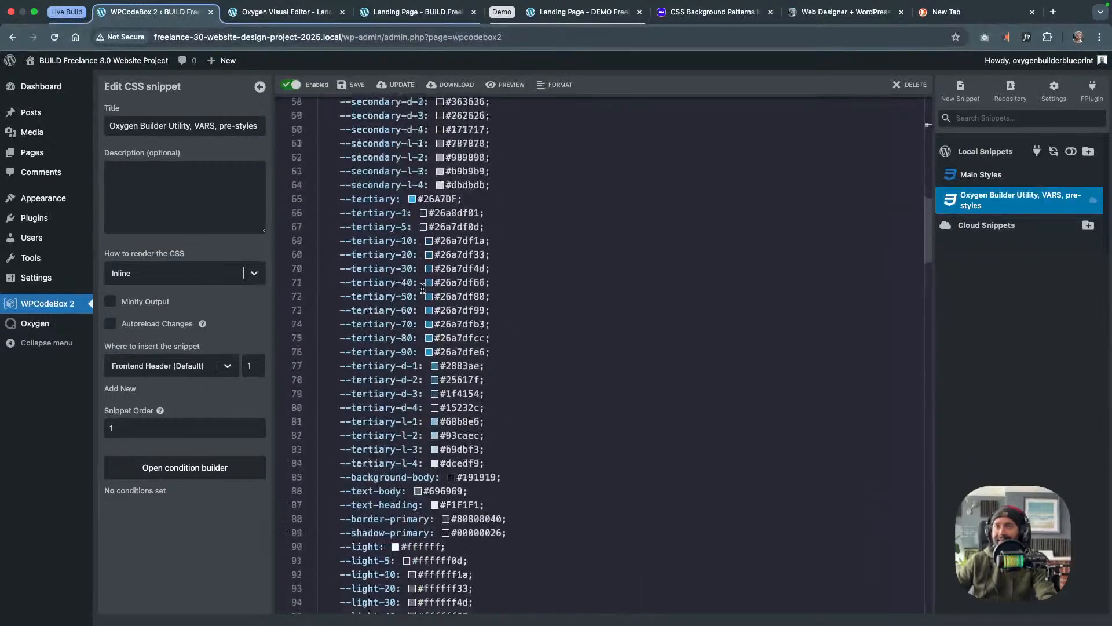
# Return to the Oxygen editor and delete the section holding the sample headings, texts, buttons and icon
pyautogui.click(284, 14)
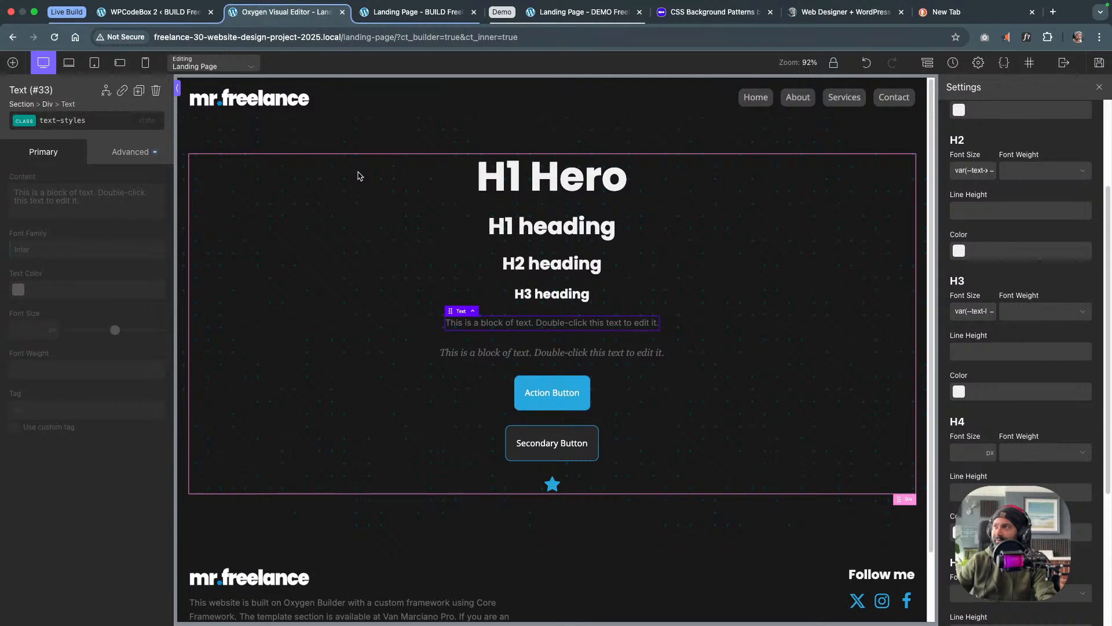
pyautogui.scroll(-2, 439, 119)
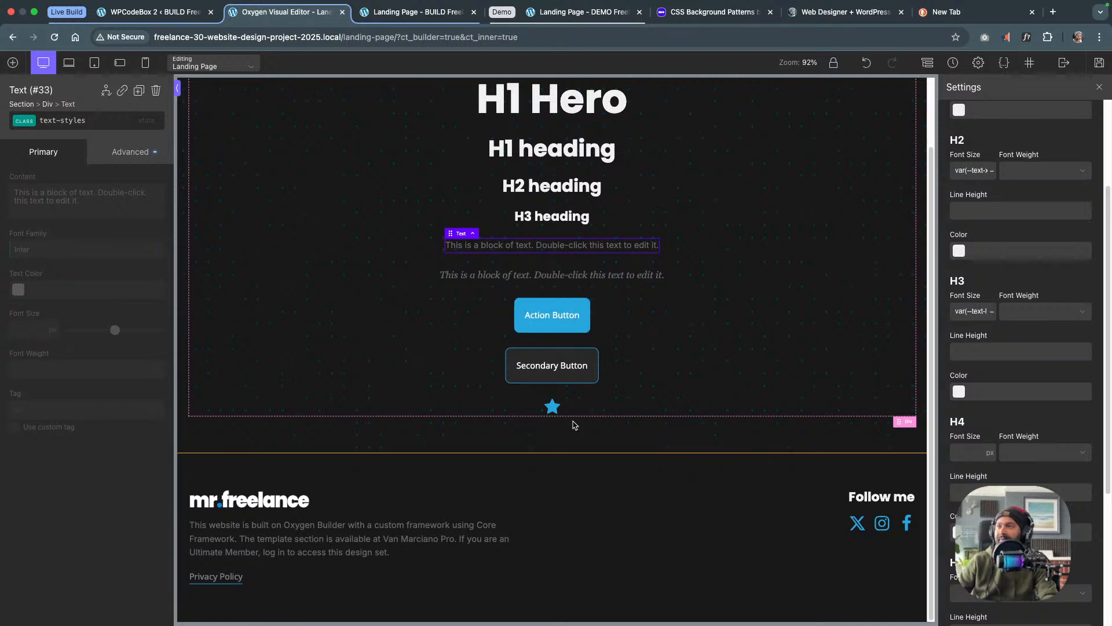
pyautogui.scroll(2, 573, 425)
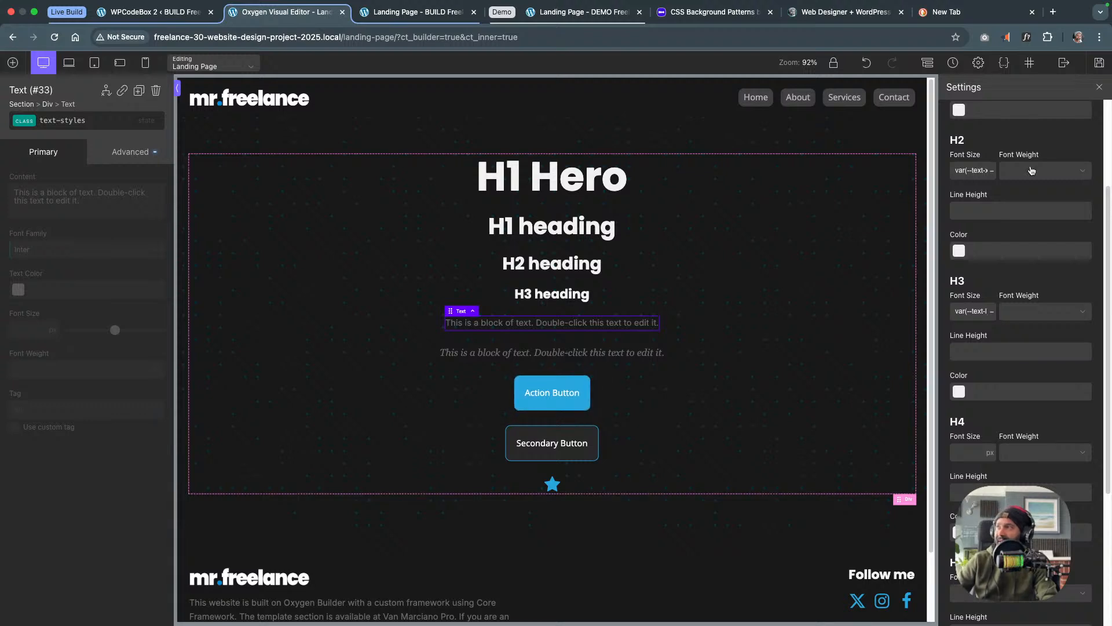
pyautogui.click(927, 63)
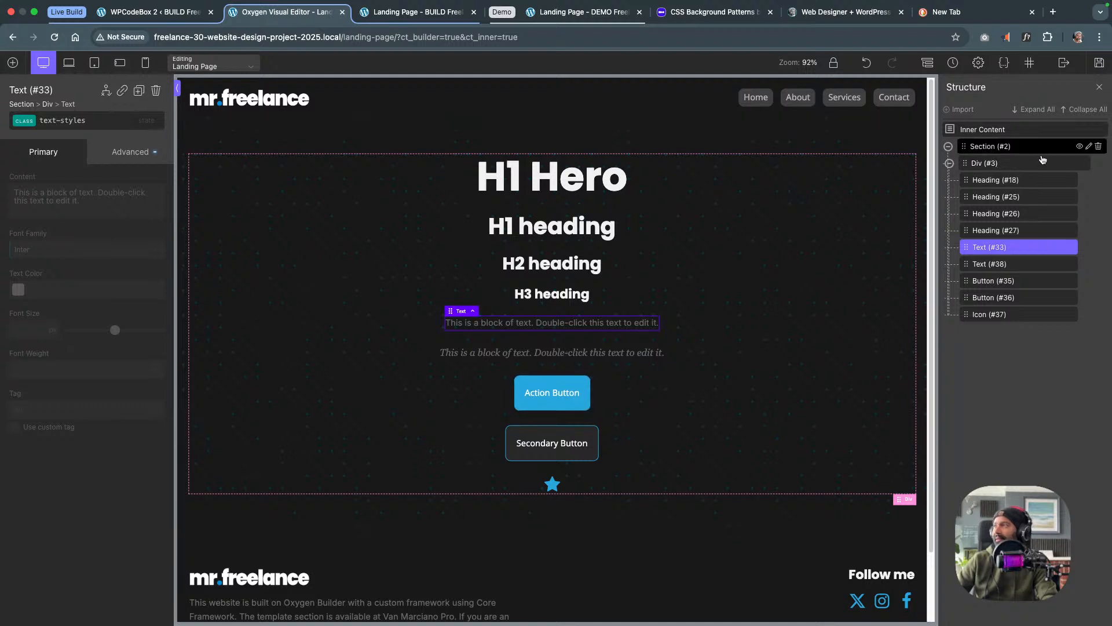
pyautogui.click(1099, 148)
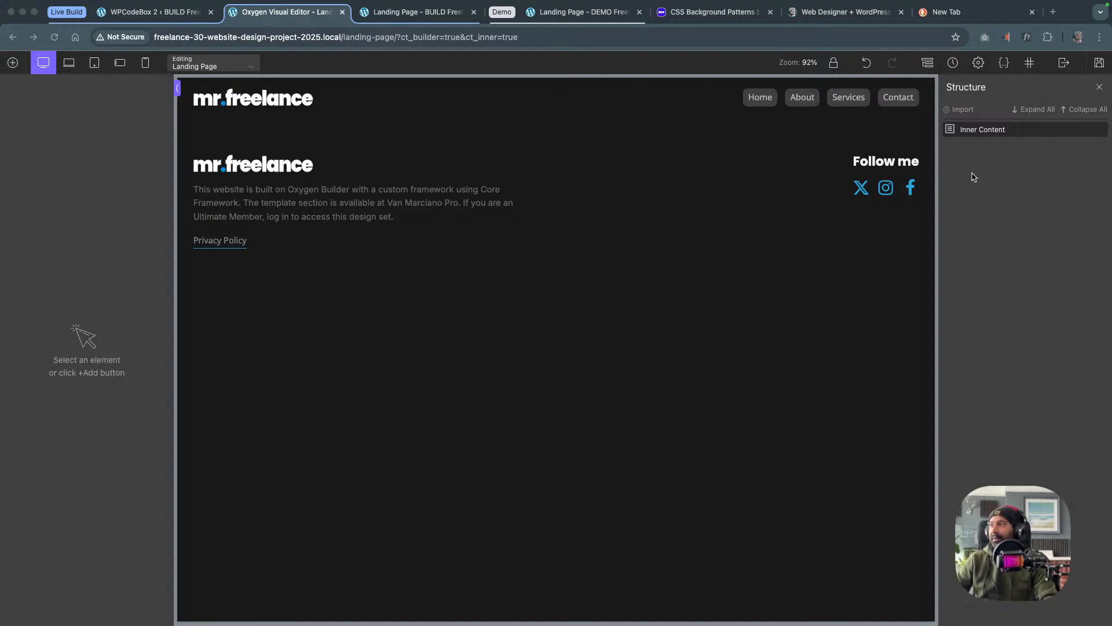
# Add a new section to the page's inner content and place a div inside it
pyautogui.click(989, 133)
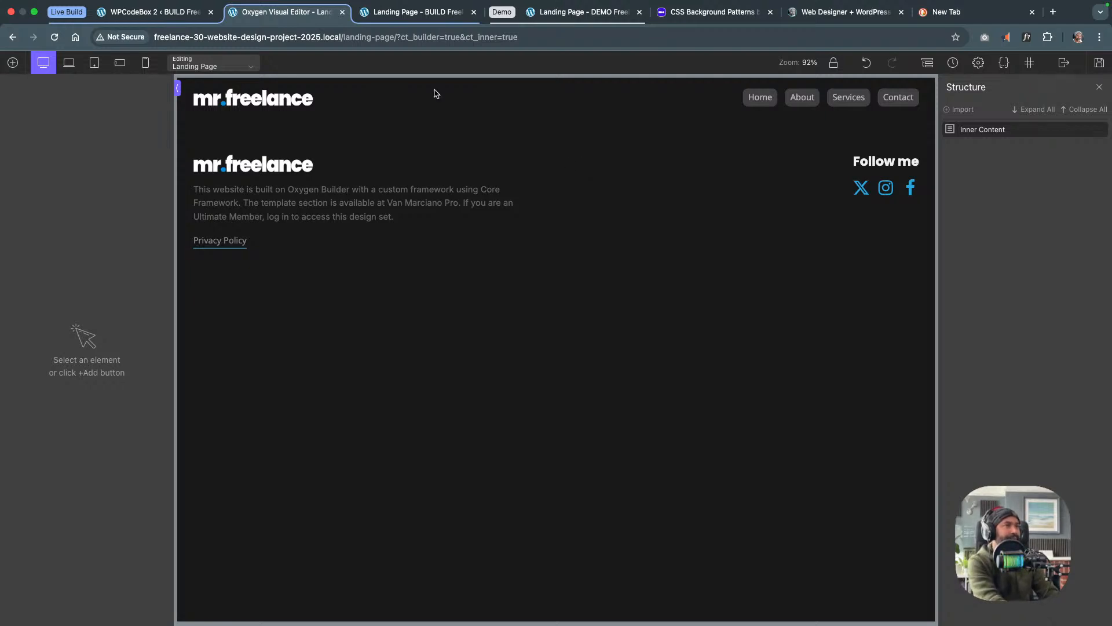
pyautogui.click(14, 63)
pyautogui.click(36, 166)
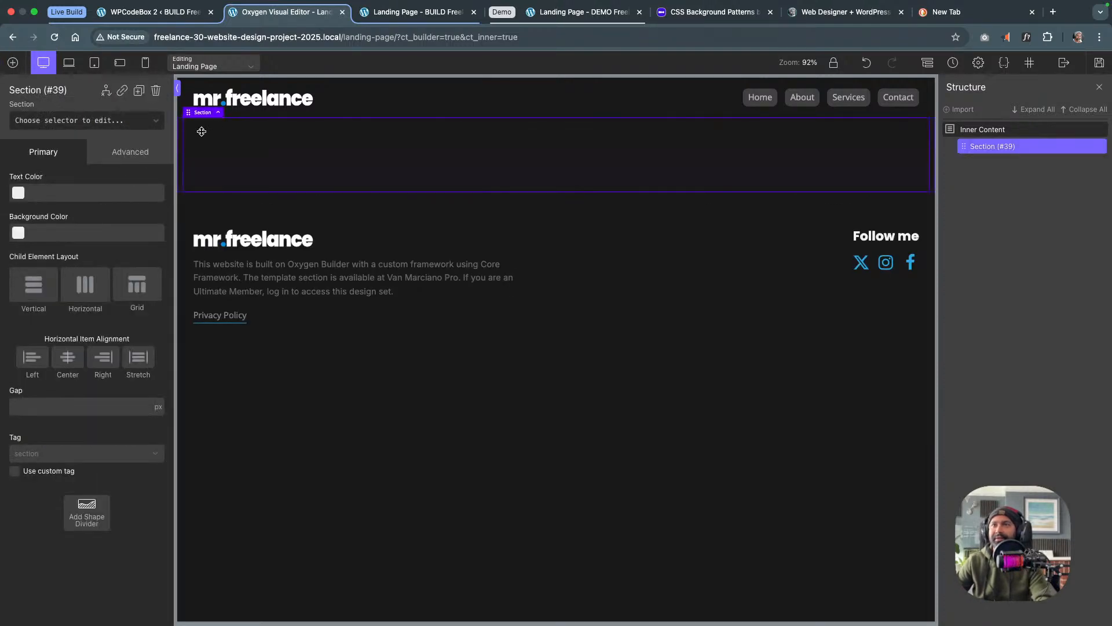
pyautogui.click(13, 63)
pyautogui.click(89, 186)
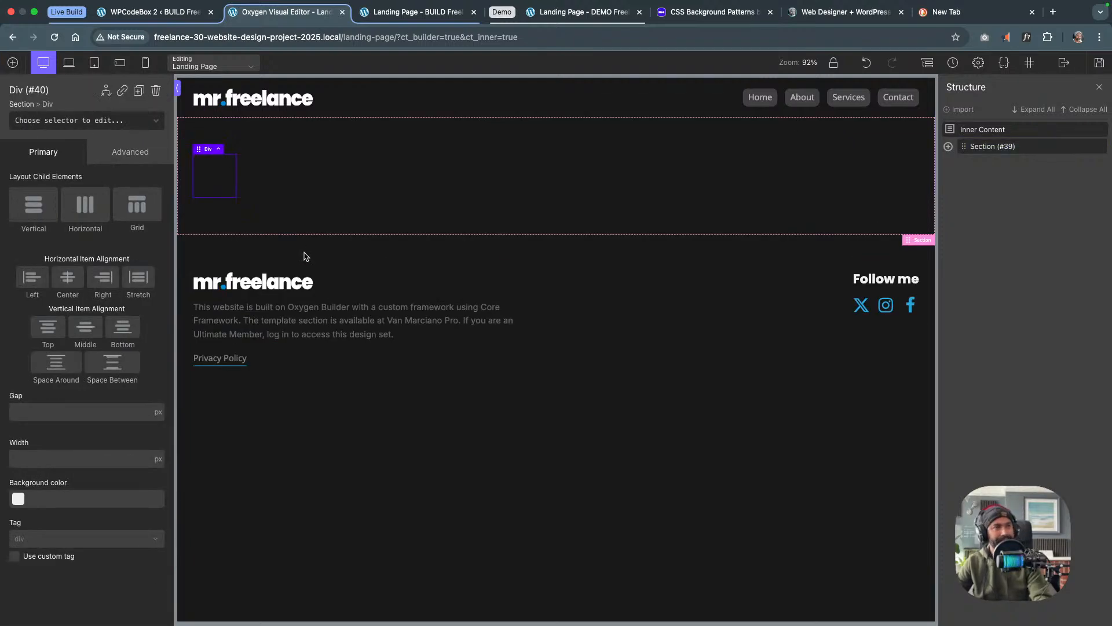
# Rename the new section in the page structure to eBook Hero Section
pyautogui.click(438, 164)
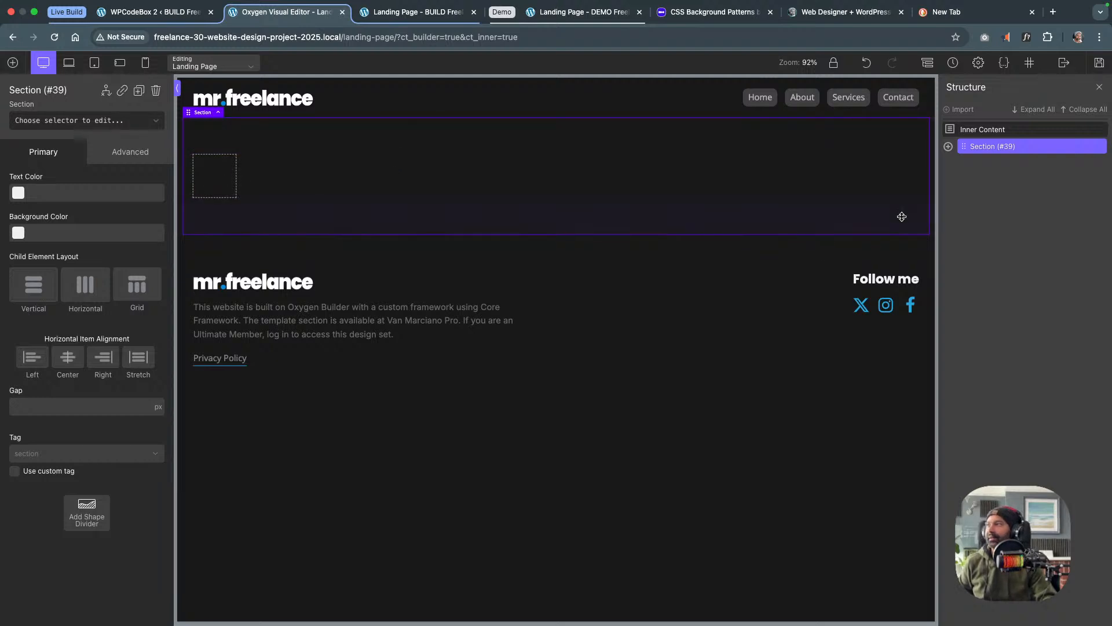
pyautogui.doubleClick(992, 152)
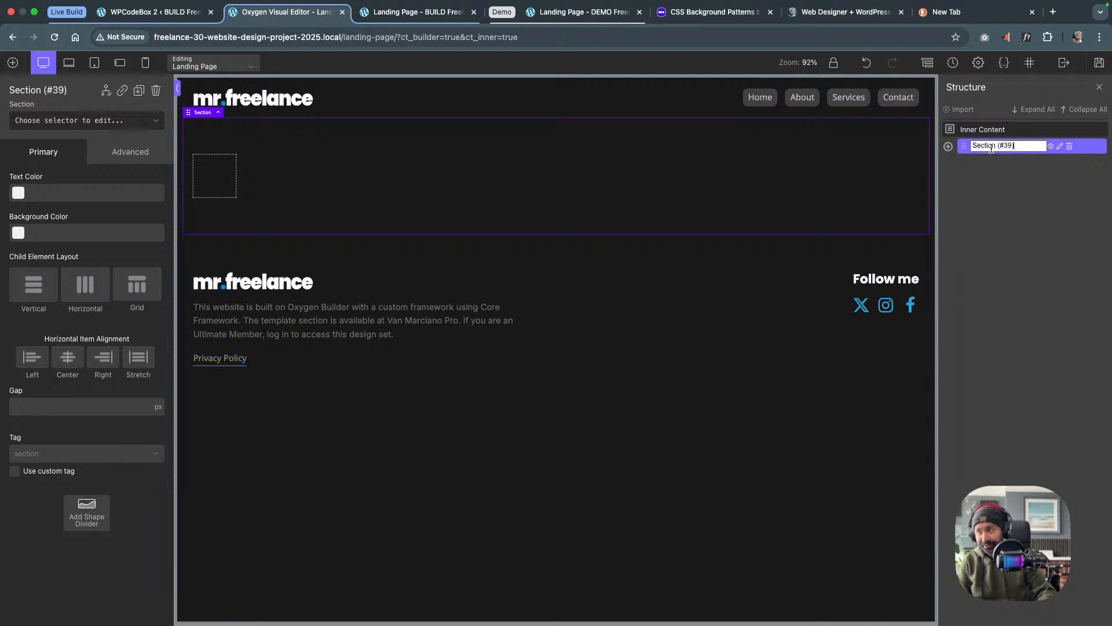
pyautogui.press('super+a')
pyautogui.write('eB')
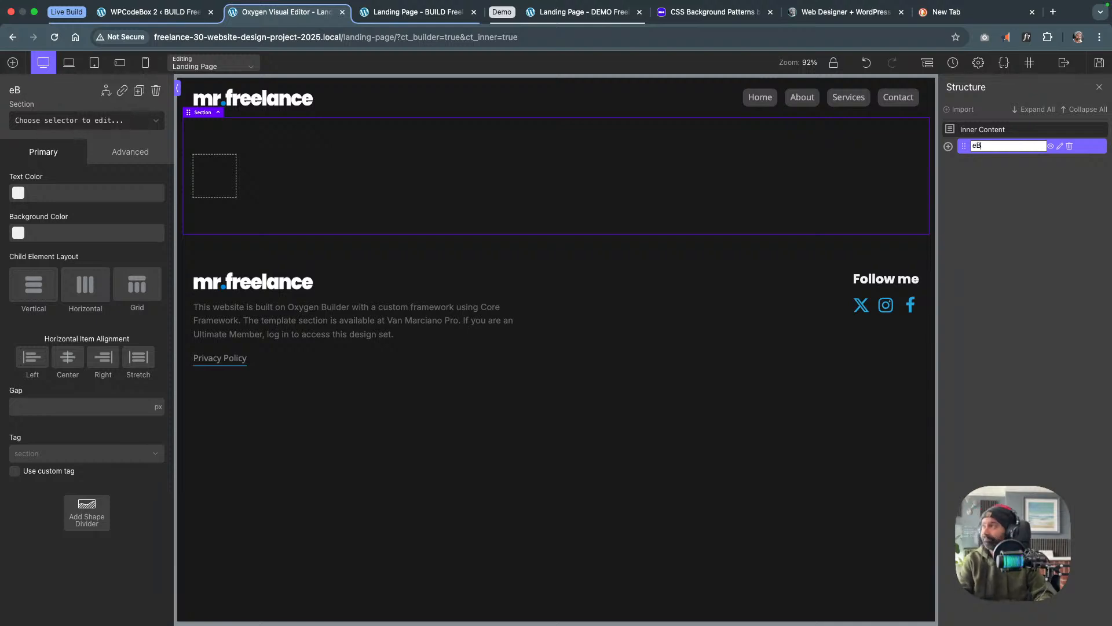
pyautogui.write('ook HG')
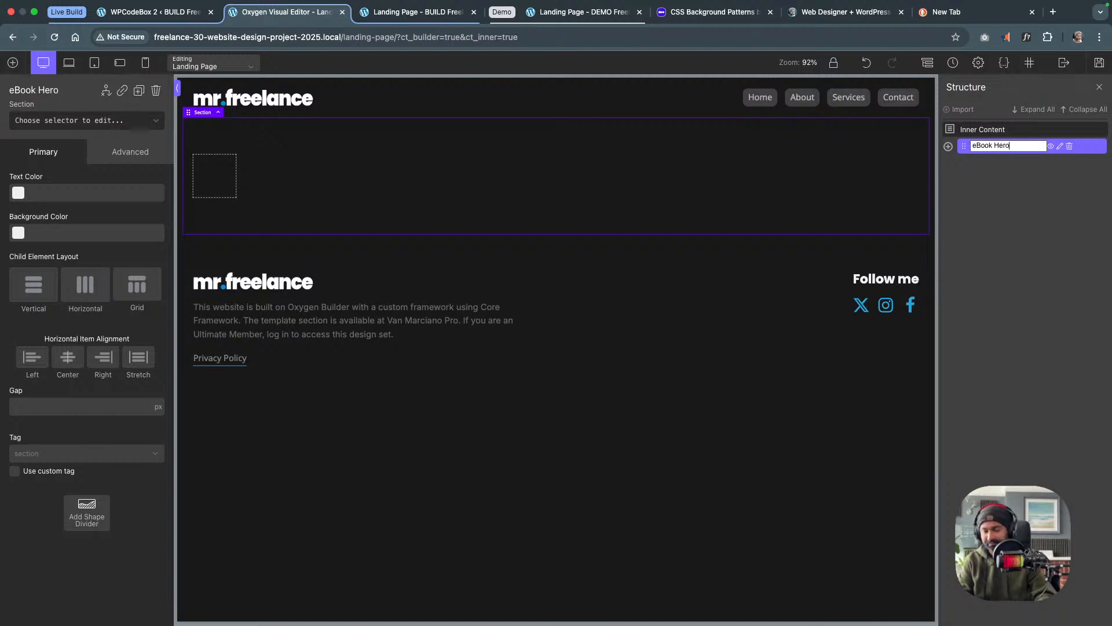
pyautogui.write('ro Section')
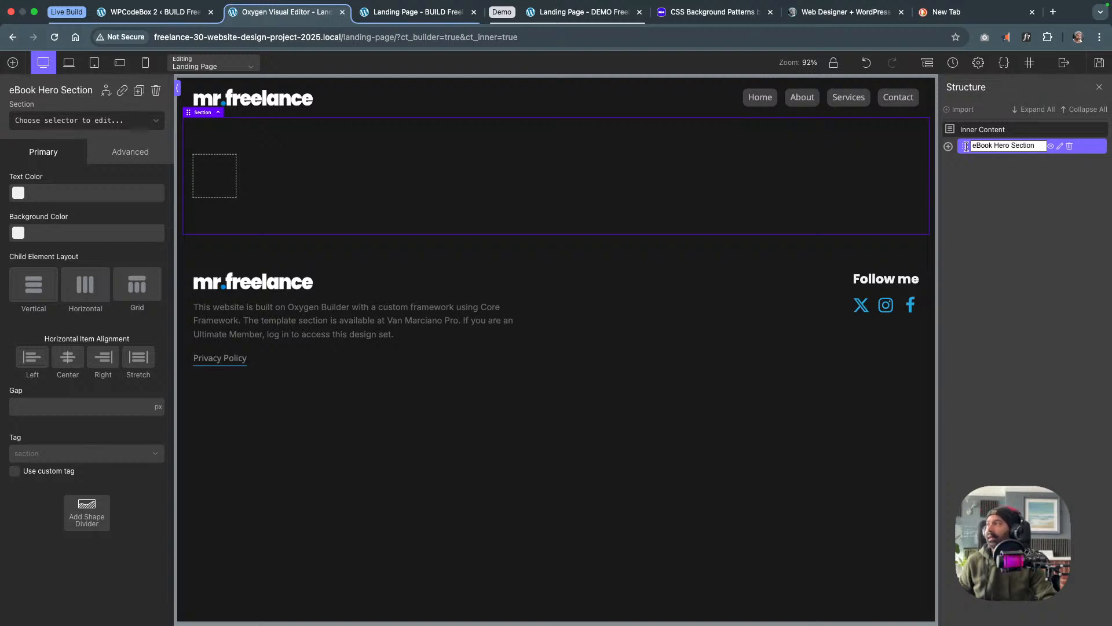
# Give the eBook Hero Section the new class ebook-hero__sec
pyautogui.click(48, 121)
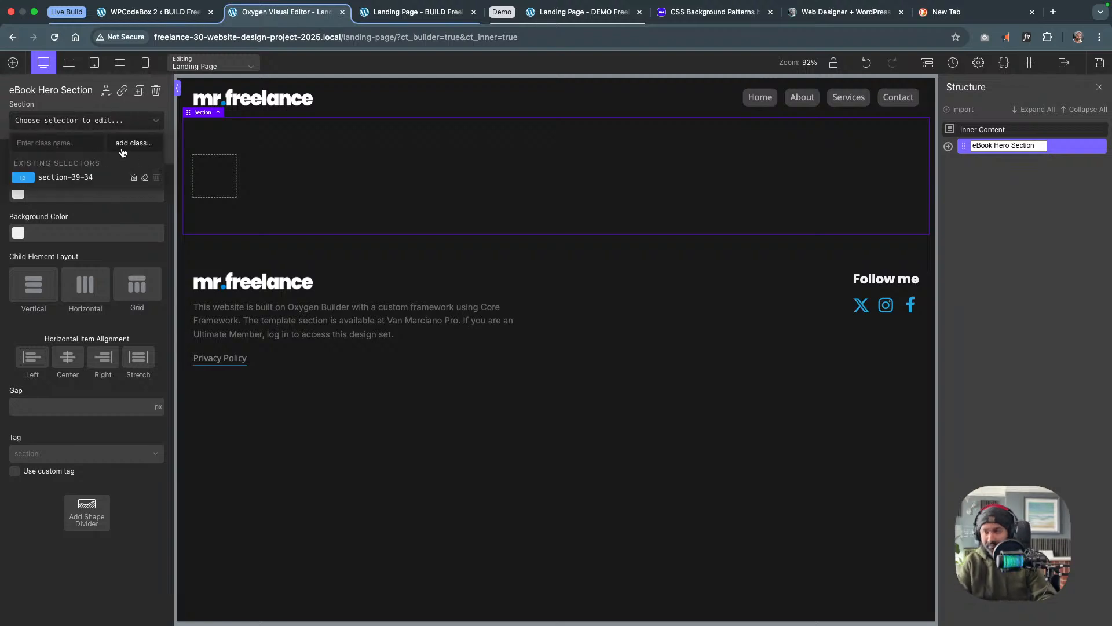
pyautogui.write('ebook-hero__sec')
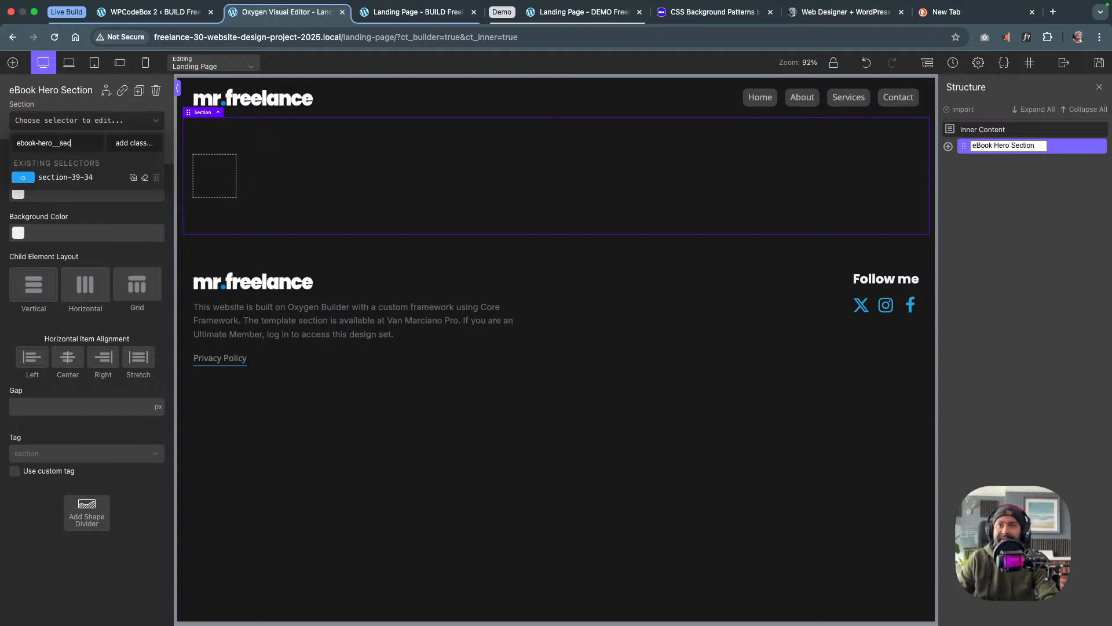
pyautogui.press('Return')
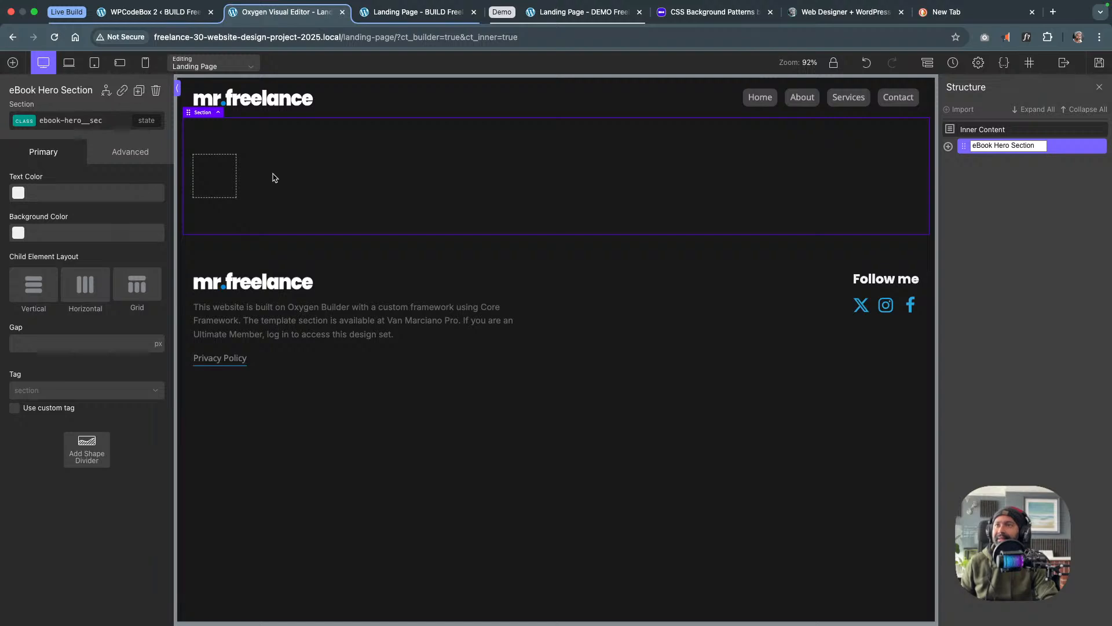
# Apply the existing columns-3-2 class to the empty div inside the eBook Hero Section
pyautogui.click(220, 180)
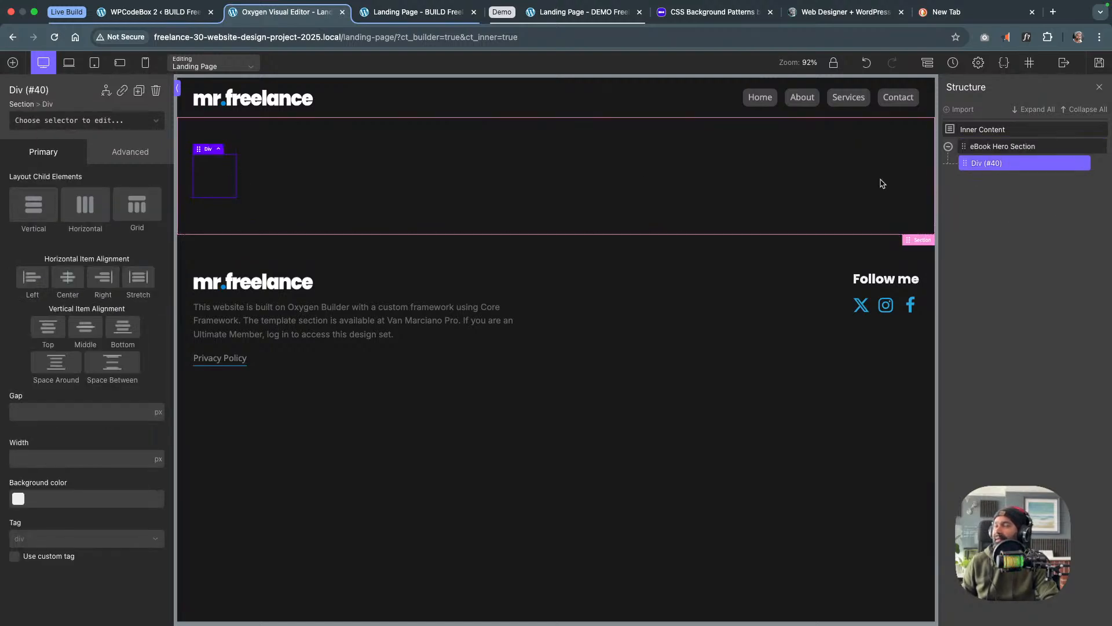
pyautogui.click(42, 124)
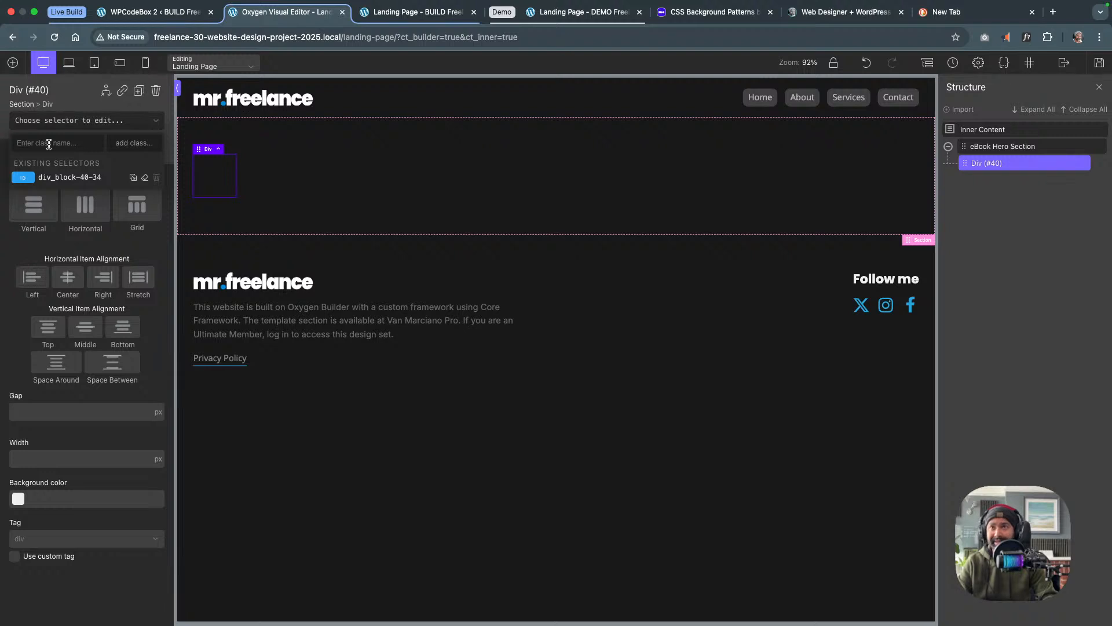
pyautogui.write('co')
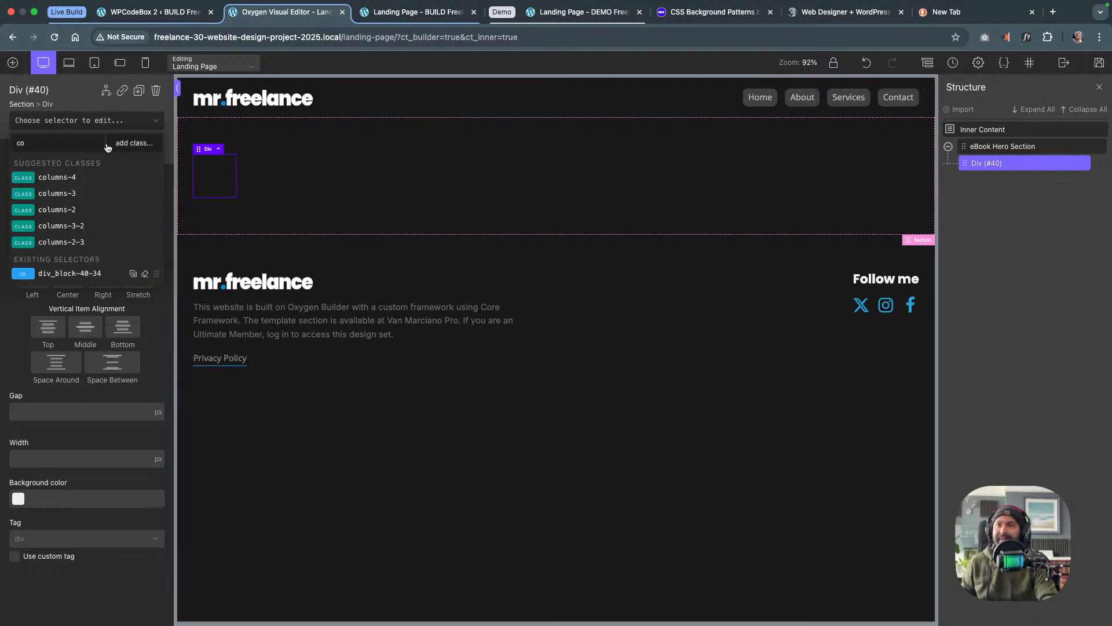
pyautogui.click(94, 227)
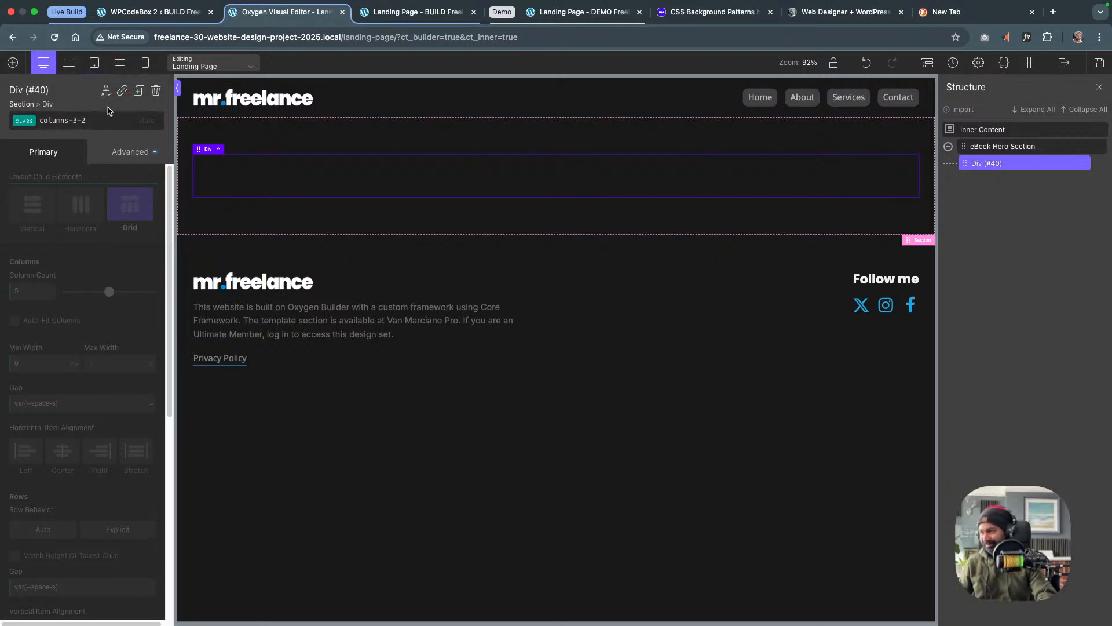
# Add a div inside the columns-3-2 grid and duplicate it to fill both columns
pyautogui.click(12, 63)
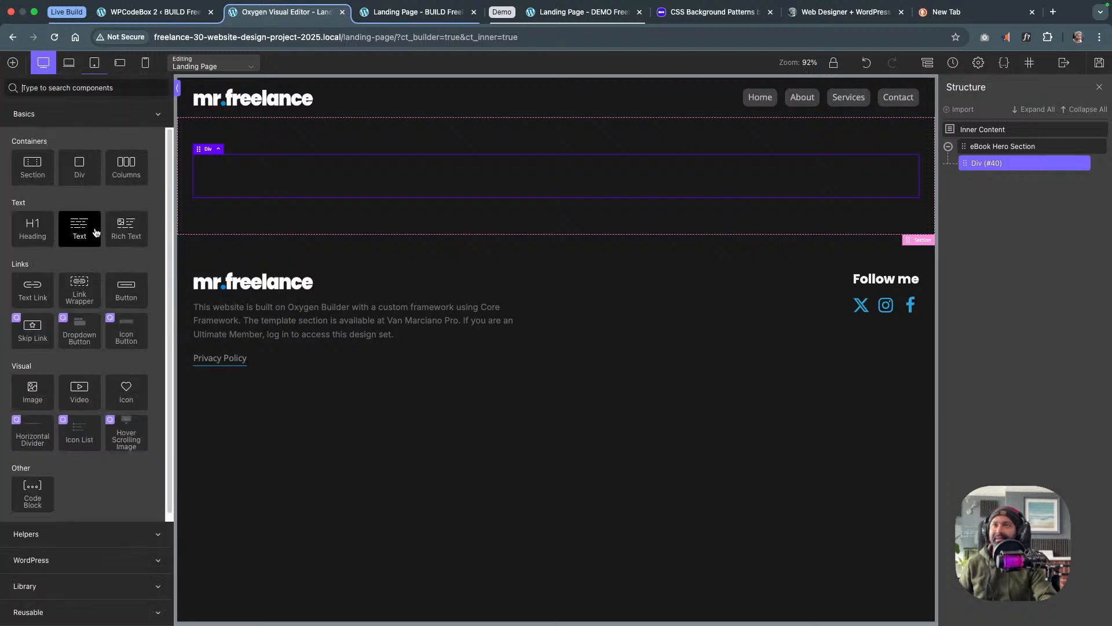
pyautogui.click(84, 175)
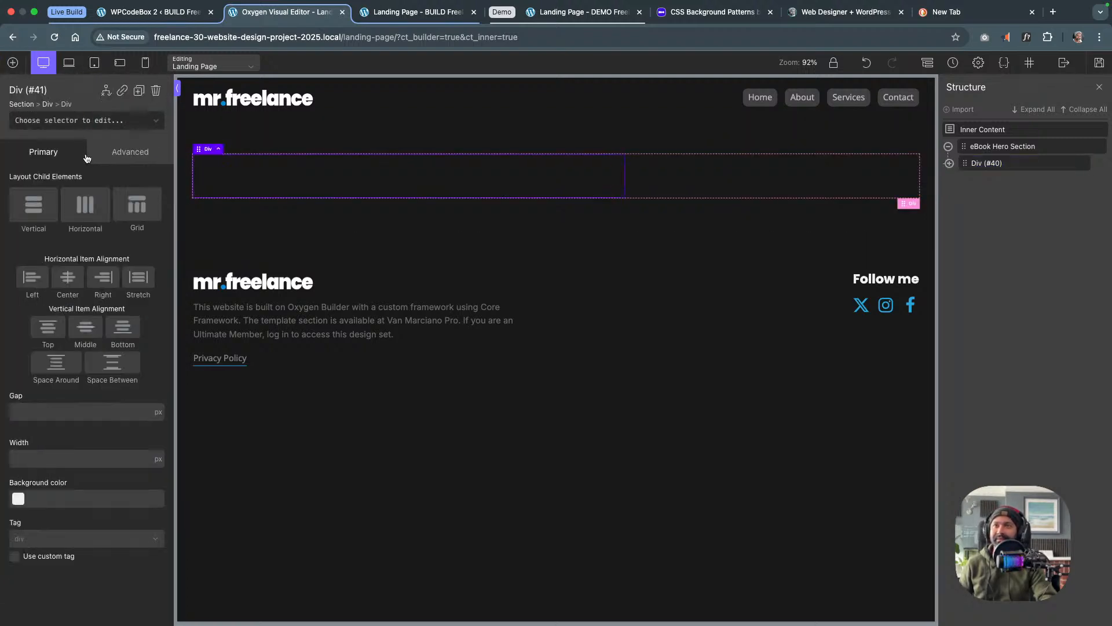
pyautogui.click(139, 94)
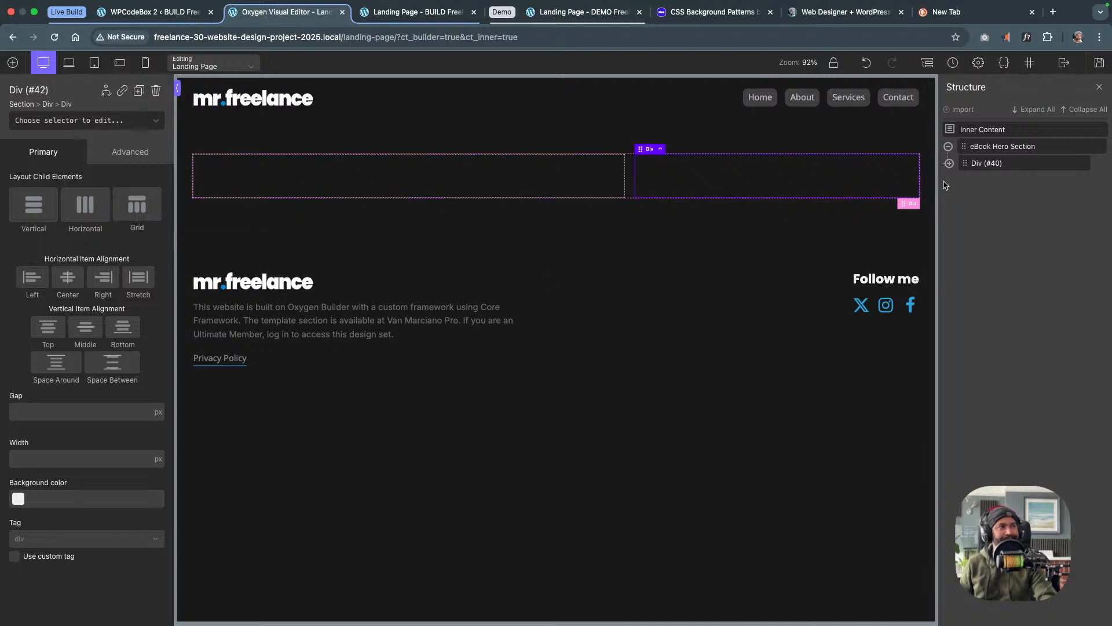
# Add the existing vh--80 class to the eBook Hero Section
pyautogui.click(1011, 150)
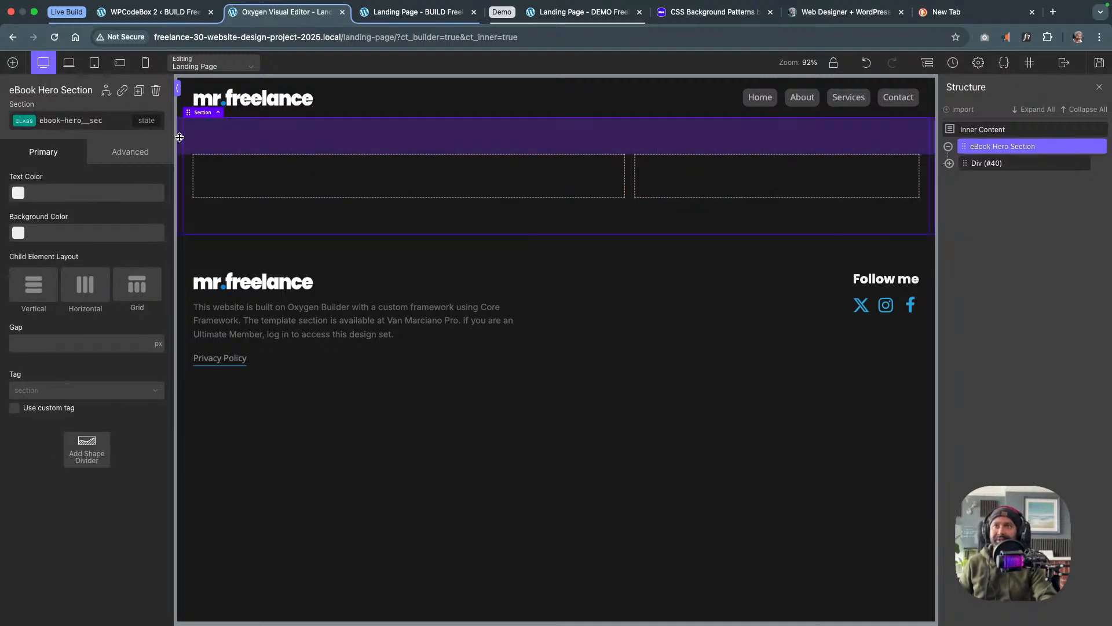
pyautogui.click(28, 123)
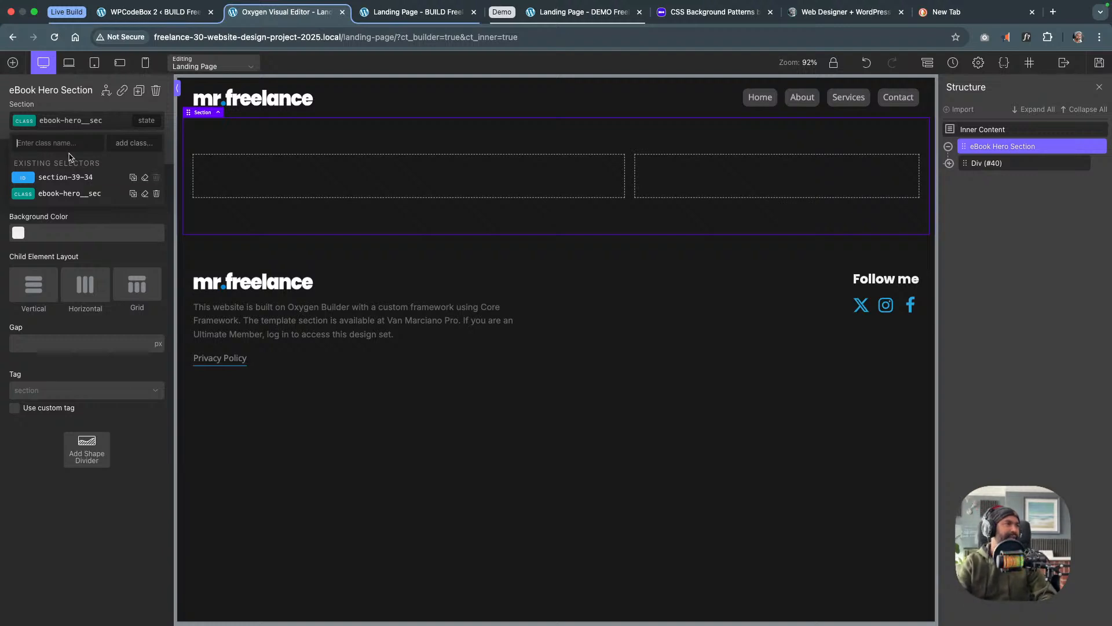
pyautogui.write('vh')
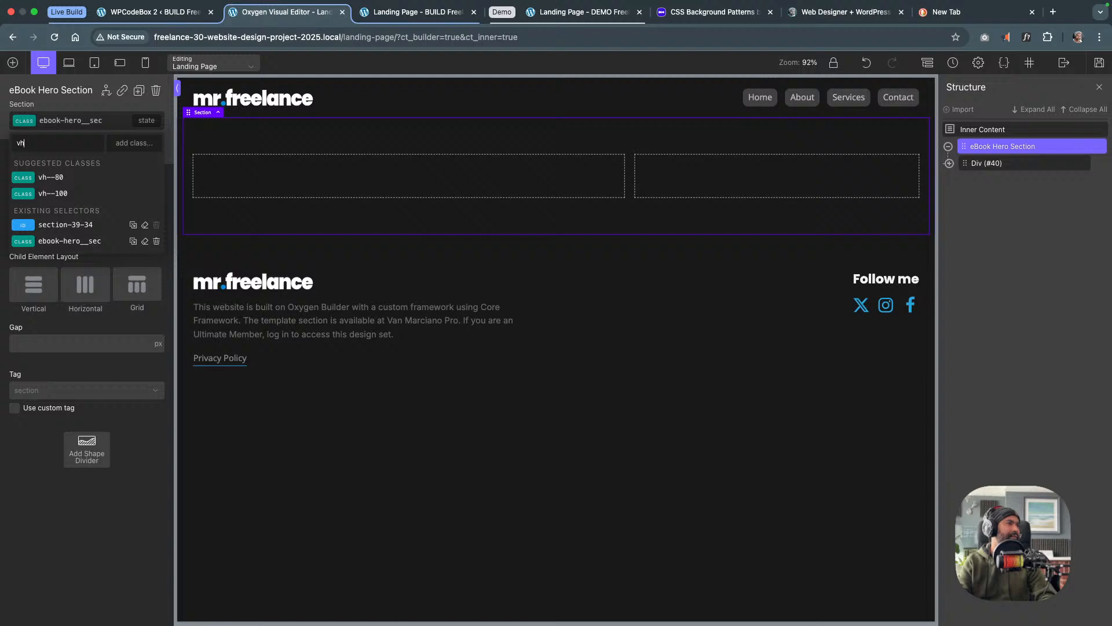
pyautogui.click(65, 178)
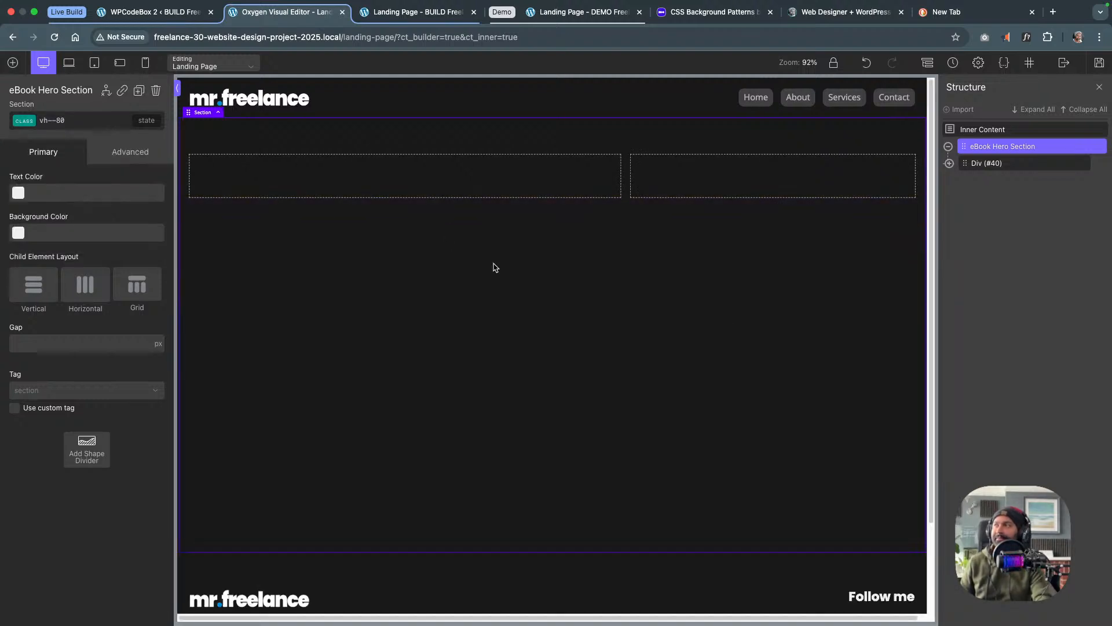
# Set the ebook-hero__sec class to a horizontal child layout with middle vertical item alignment
pyautogui.click(32, 123)
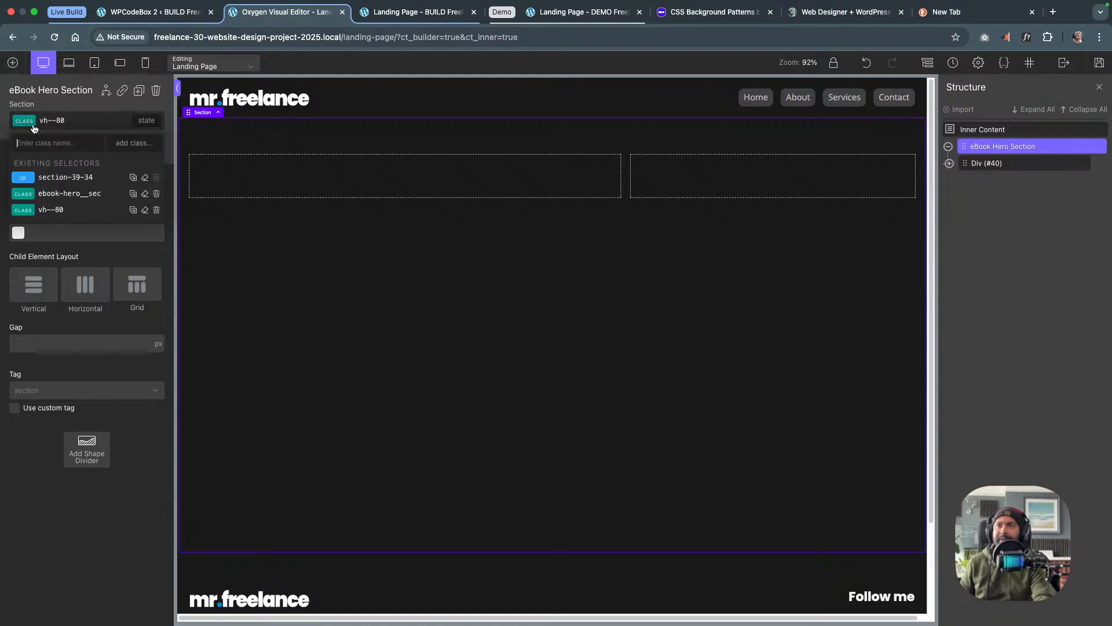
pyautogui.click(80, 195)
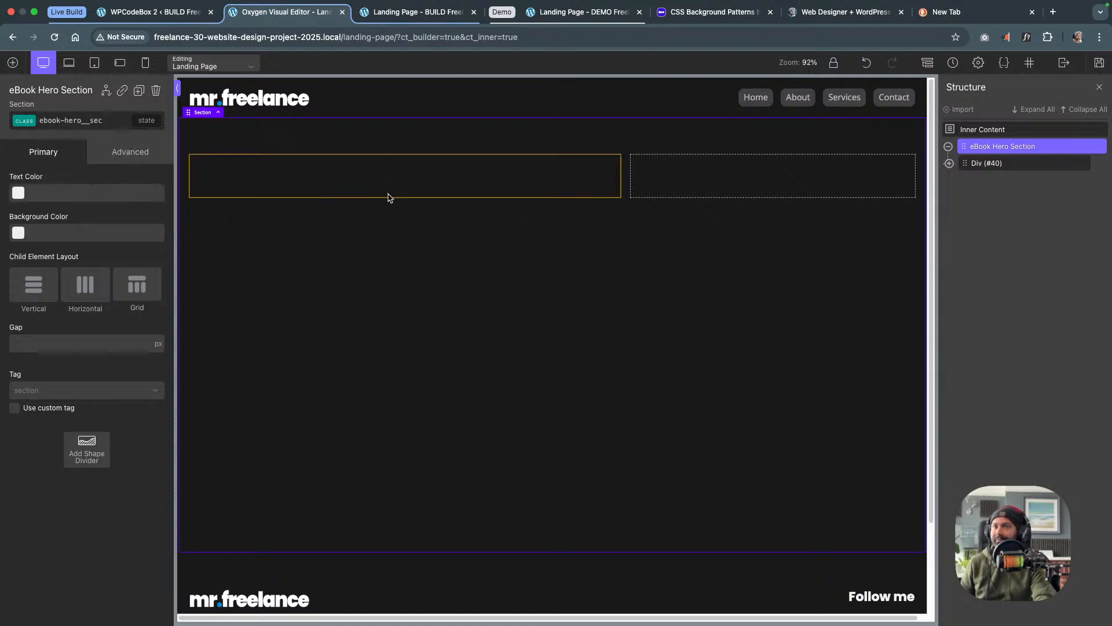
pyautogui.click(35, 295)
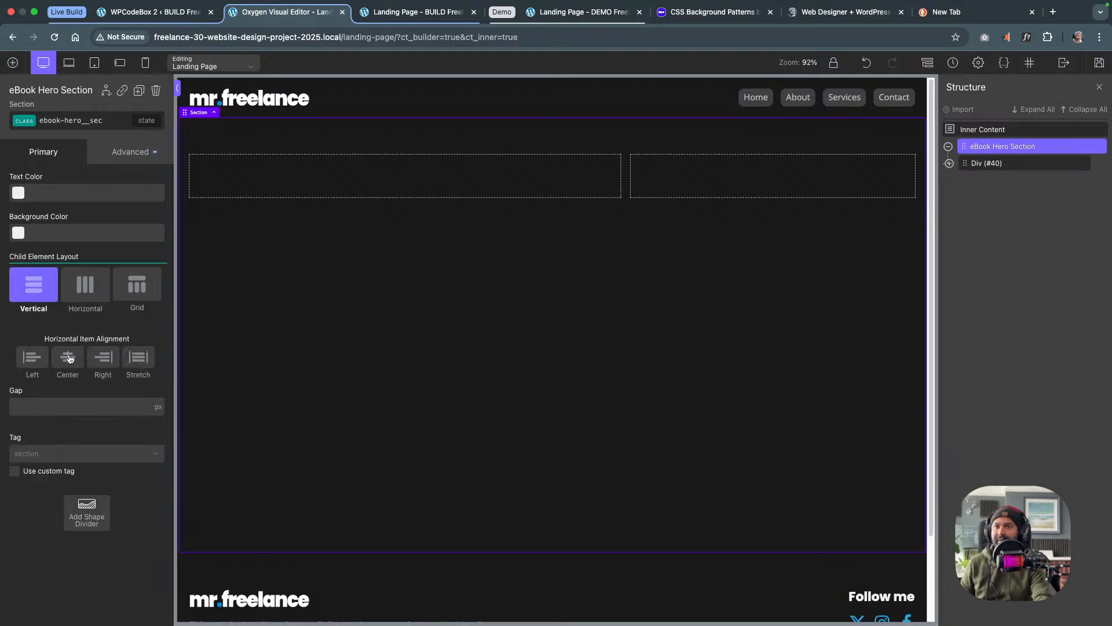
pyautogui.click(68, 358)
pyautogui.click(36, 285)
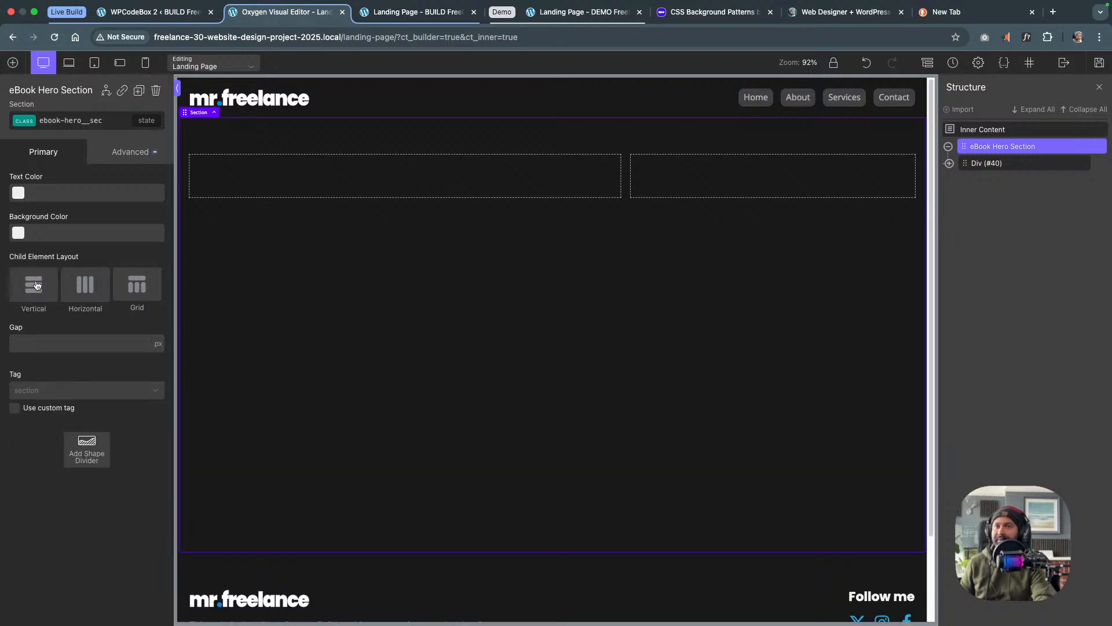
pyautogui.click(94, 289)
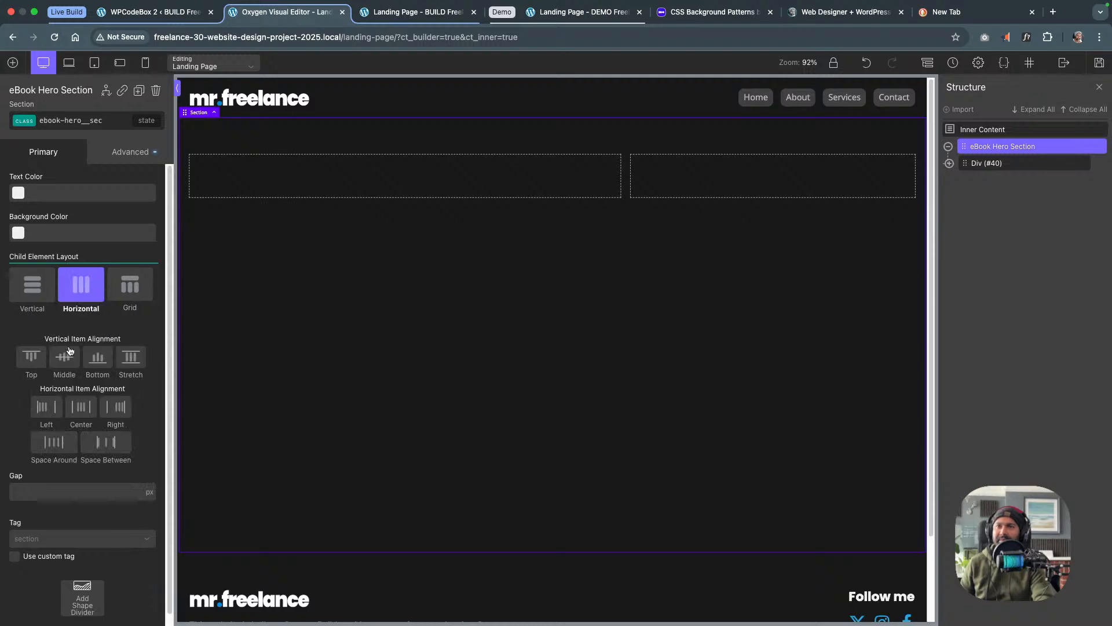
pyautogui.click(67, 356)
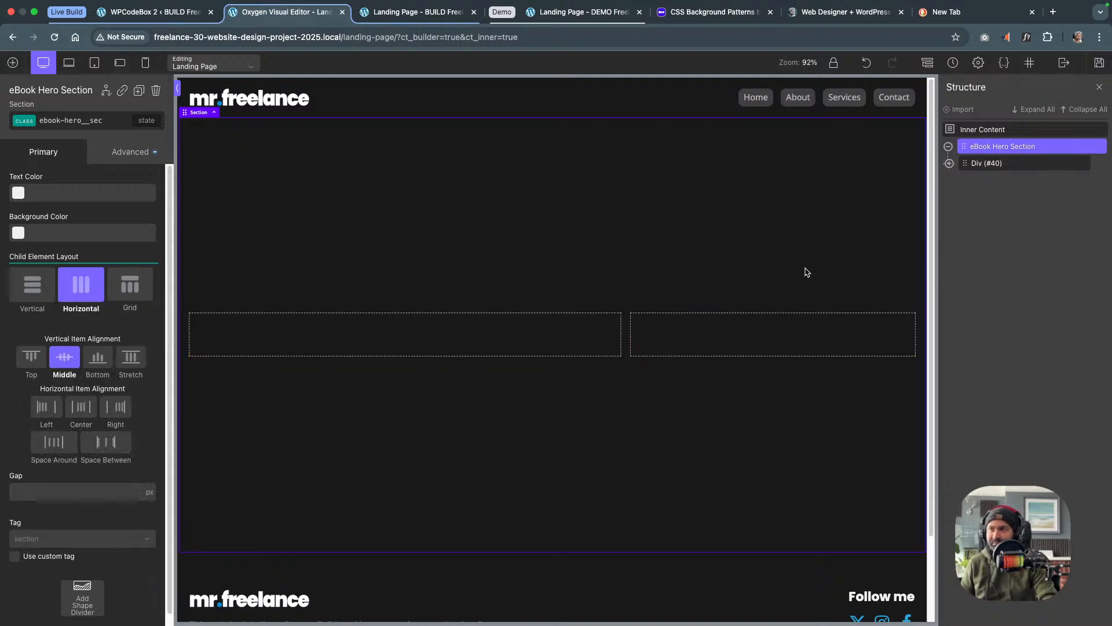
# Add a heading inside the wider column div of the hero grid, with a text element below it
pyautogui.click(405, 327)
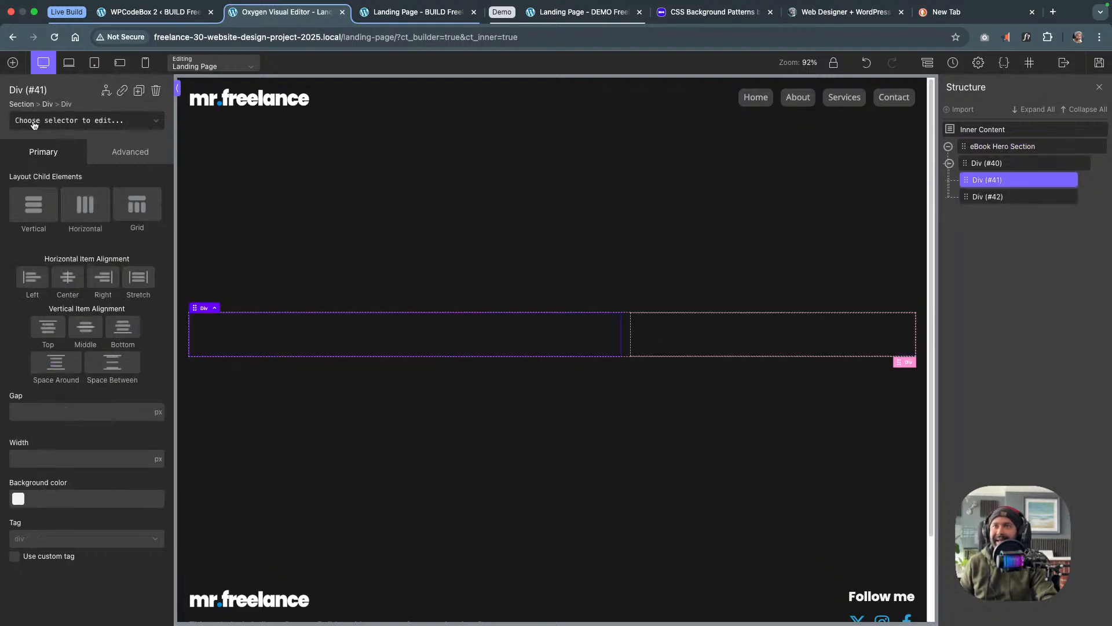
pyautogui.click(12, 63)
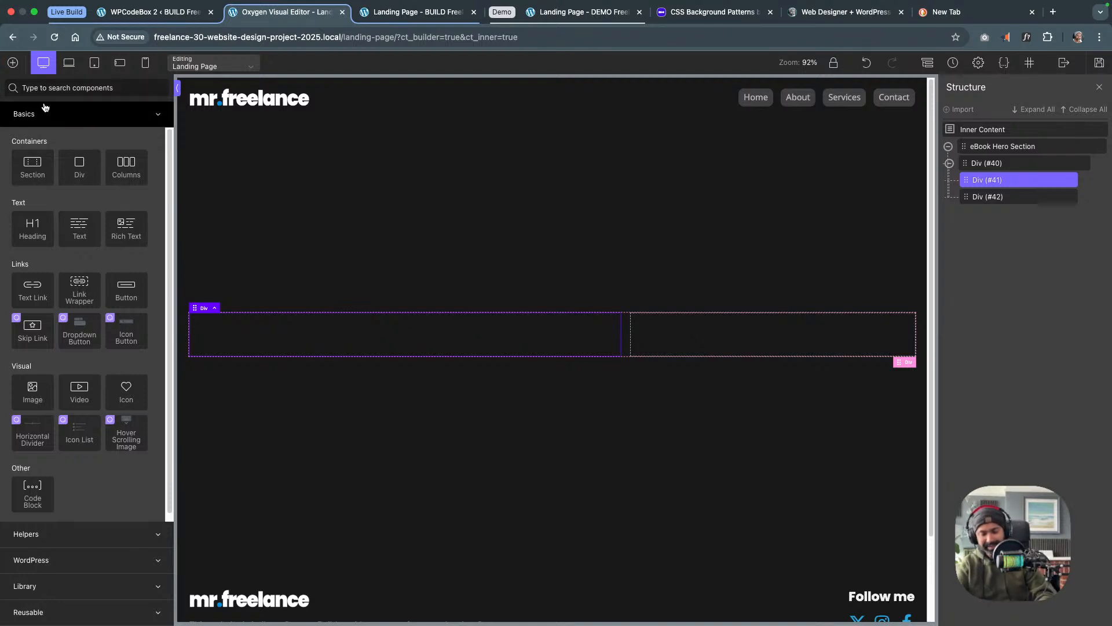
pyautogui.write('heading')
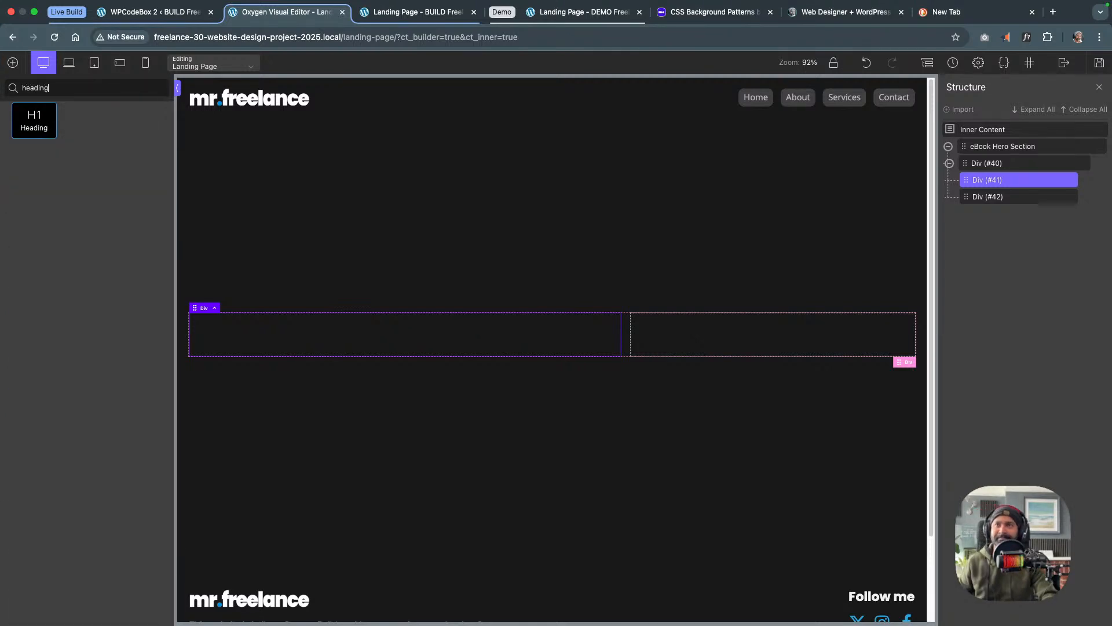
pyautogui.click(45, 127)
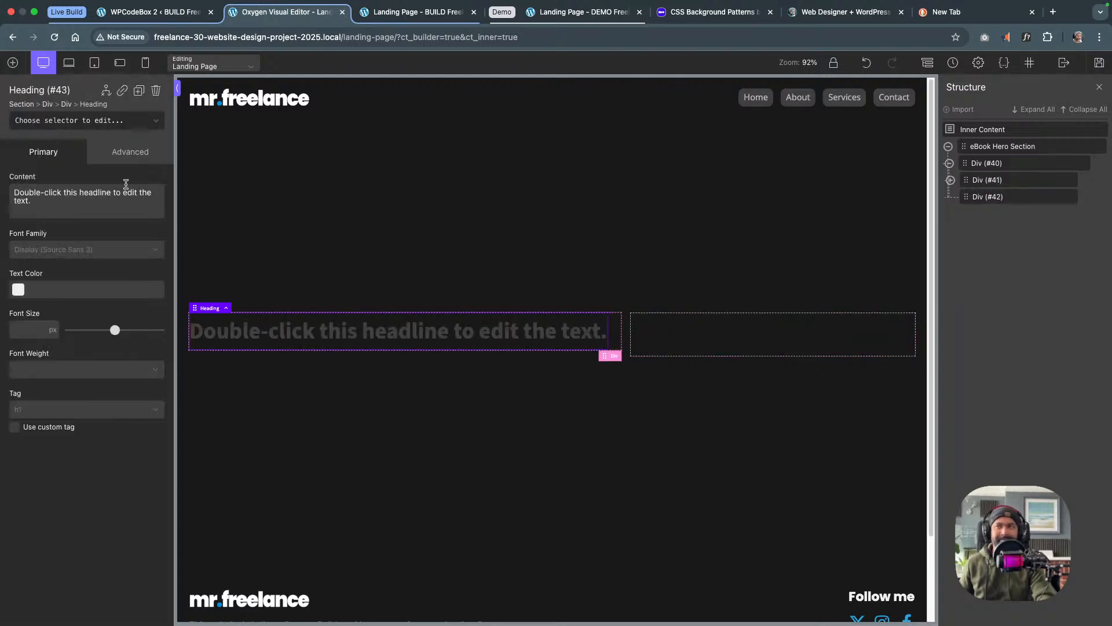
pyautogui.click(12, 62)
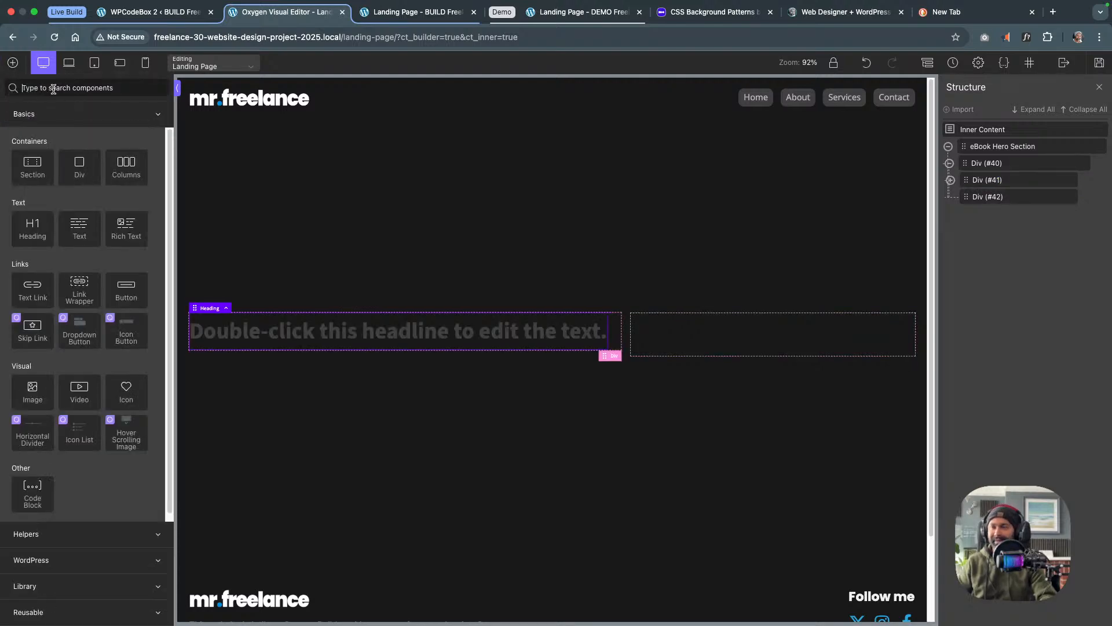
pyautogui.click(53, 89)
pyautogui.write('text')
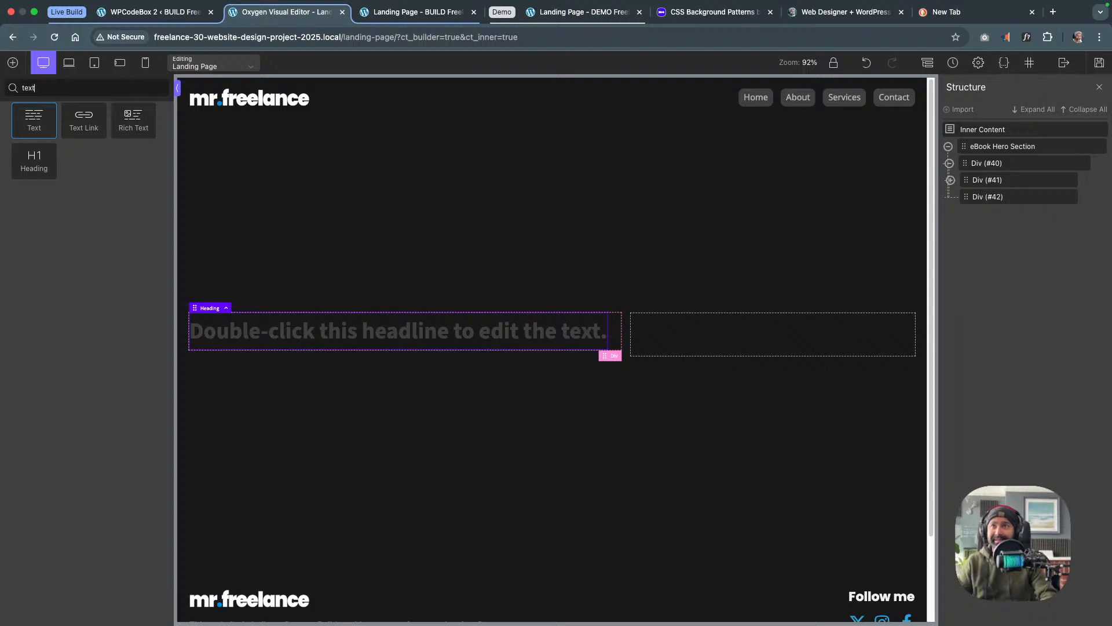
pyautogui.click(34, 120)
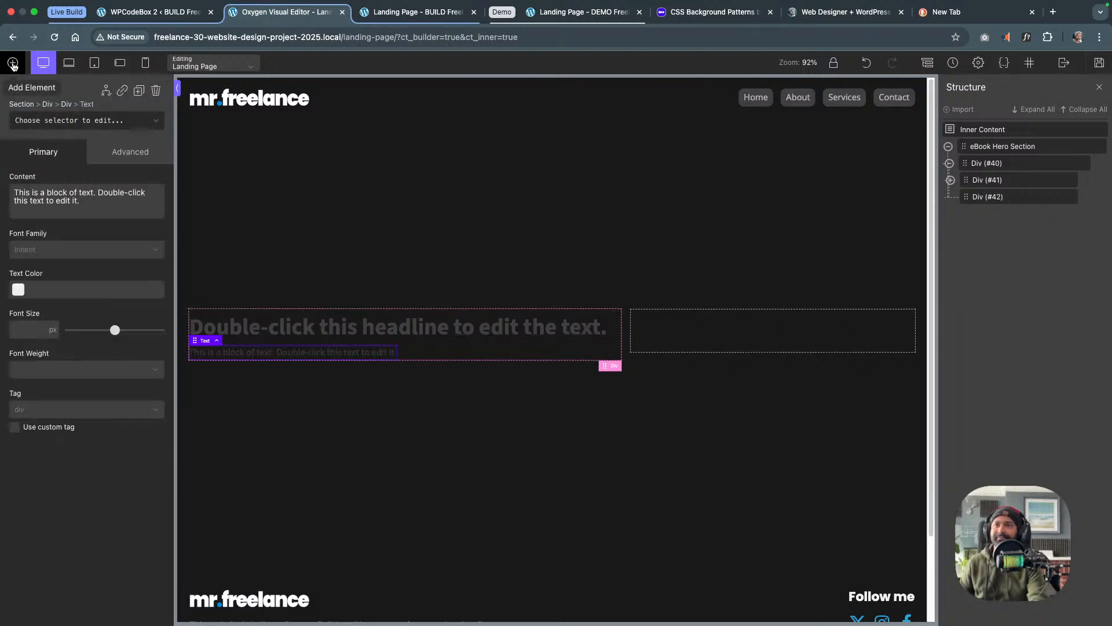
# Add a div below the text element in the wider column and place a button inside it
pyautogui.click(12, 63)
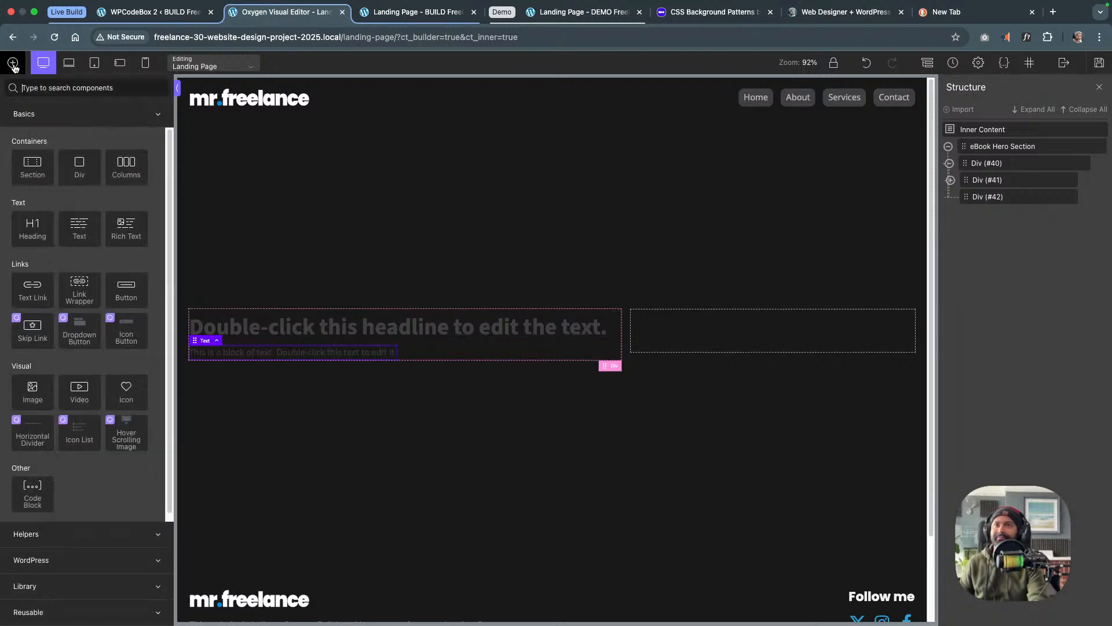
pyautogui.click(46, 88)
pyautogui.write('div')
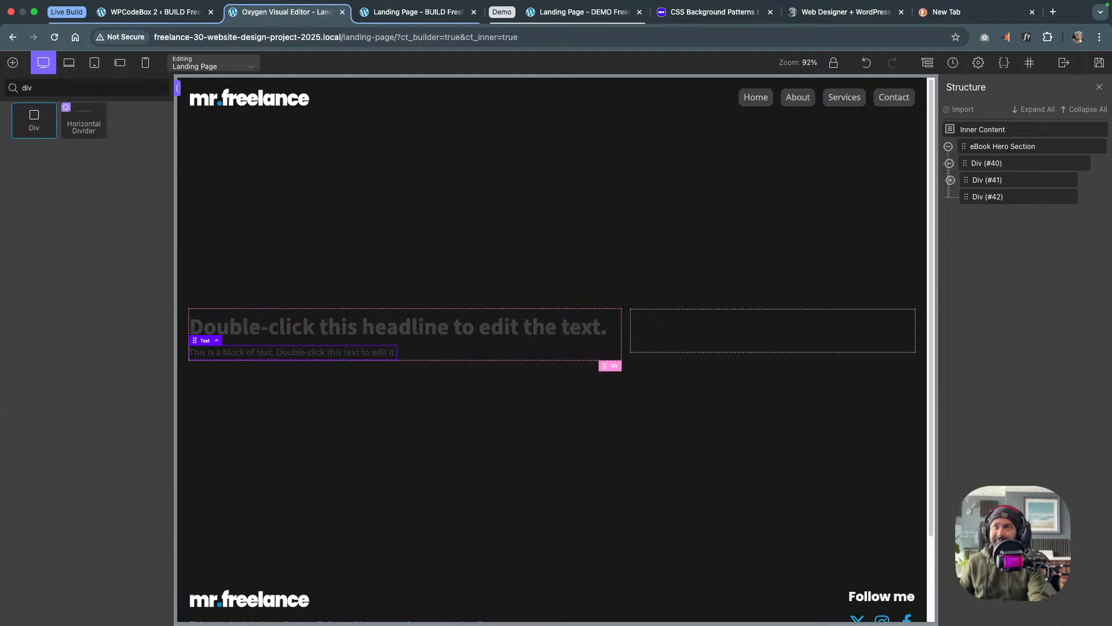
pyautogui.click(34, 120)
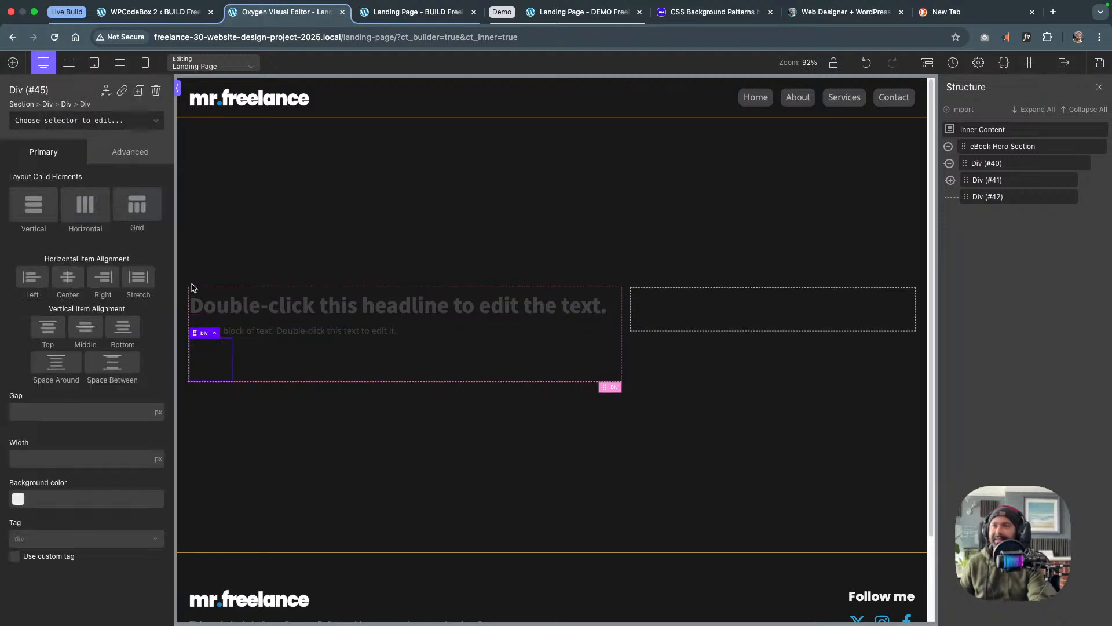
pyautogui.click(13, 62)
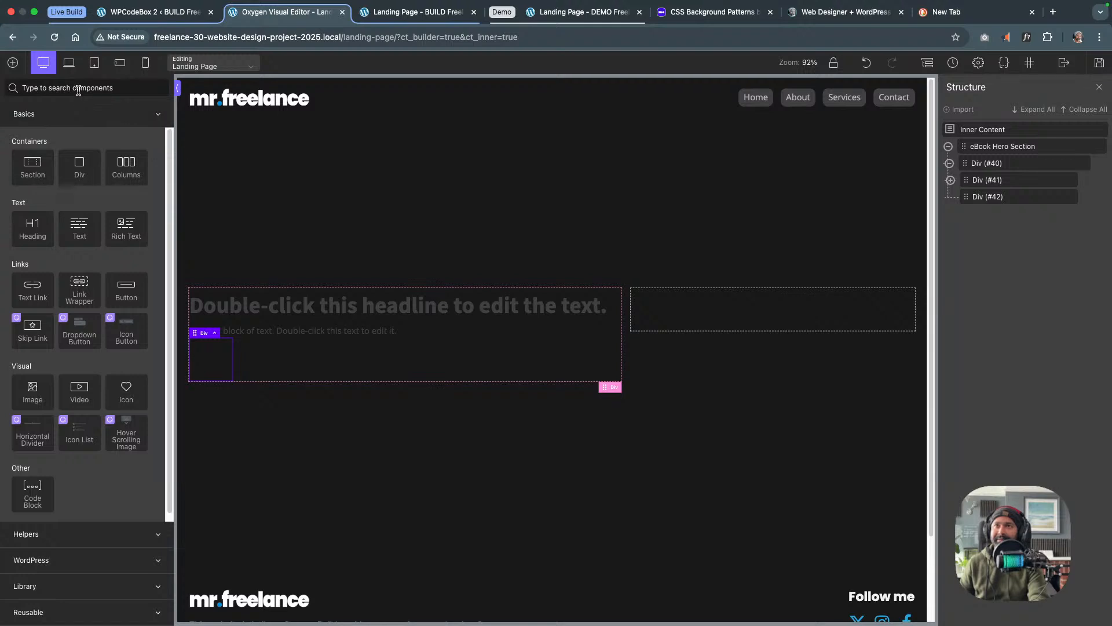
pyautogui.click(78, 91)
pyautogui.write('button')
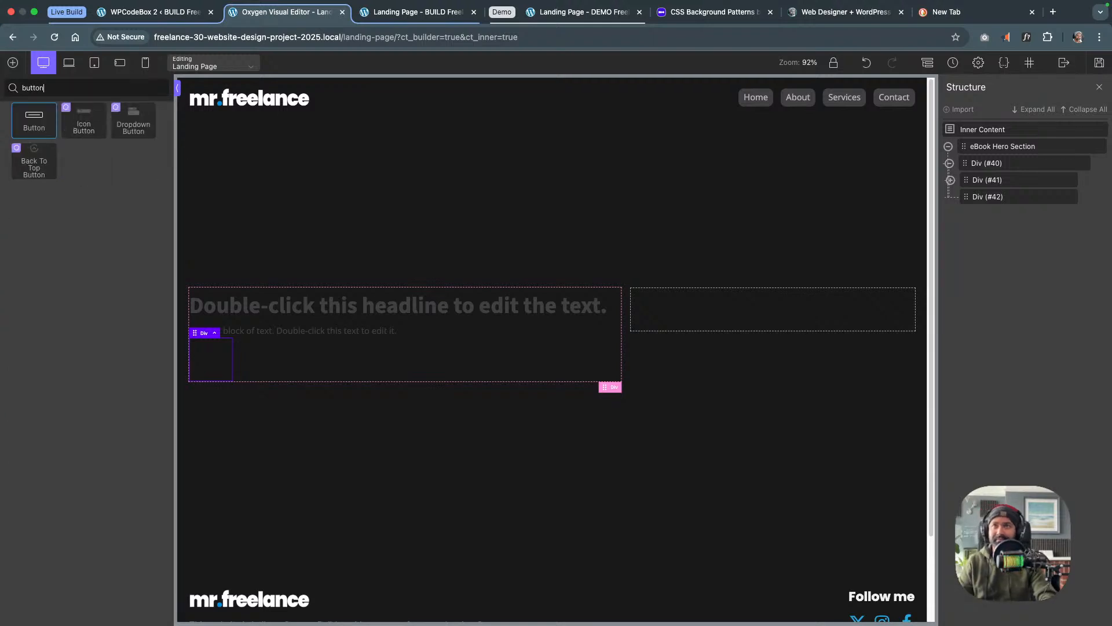
pyautogui.click(36, 119)
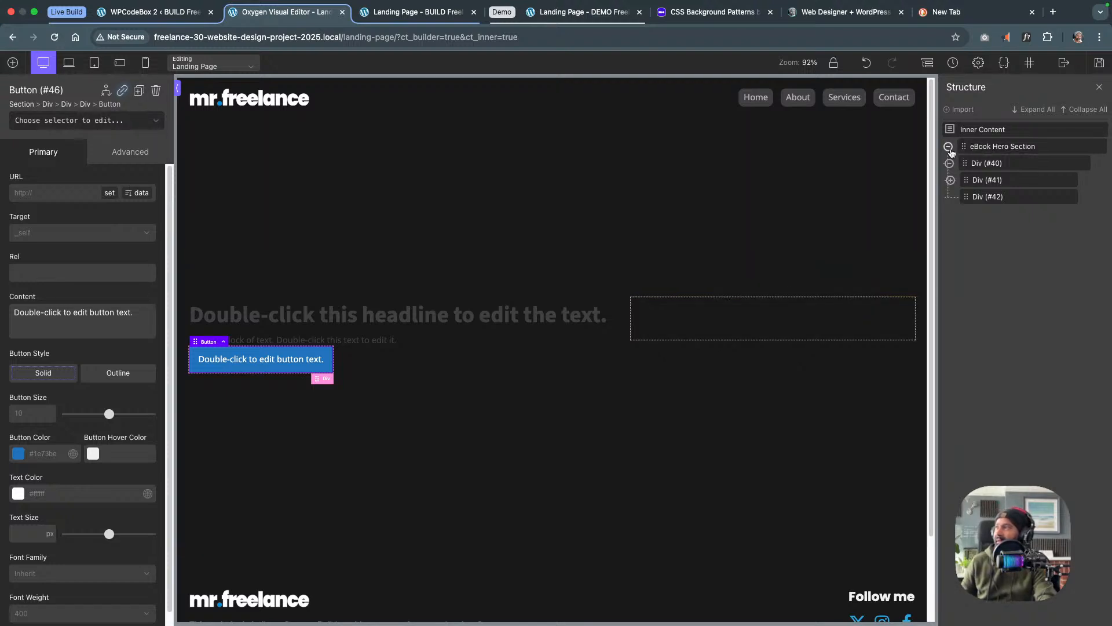
# Rename the grid div directly inside the eBook Hero Section as "Col 3/2"
pyautogui.click(949, 147)
pyautogui.click(949, 147)
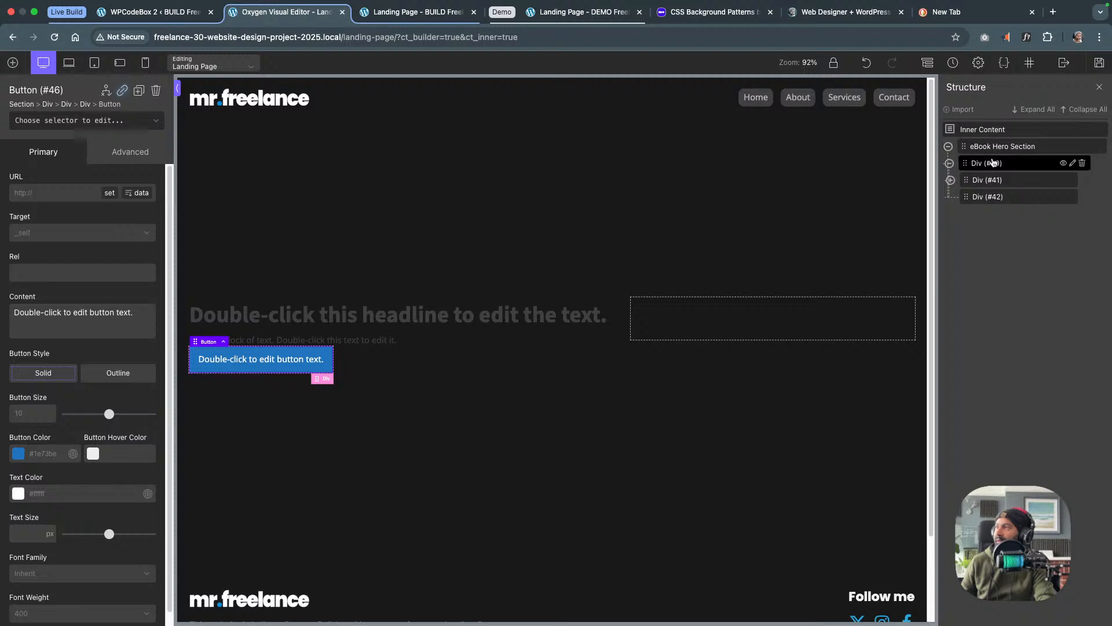
pyautogui.click(991, 165)
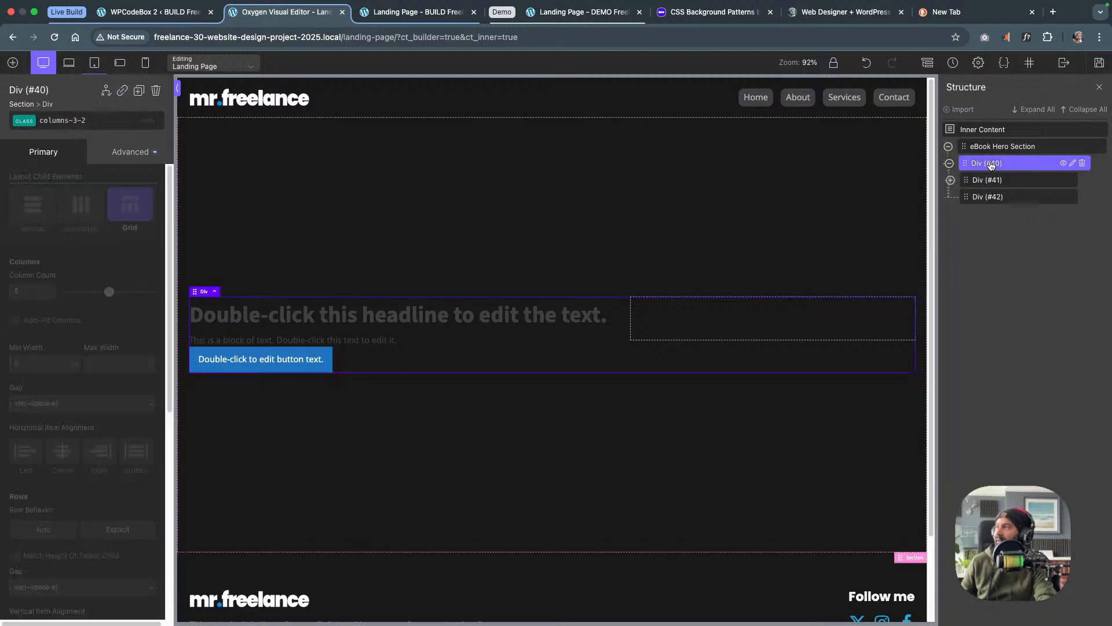
pyautogui.doubleClick(991, 164)
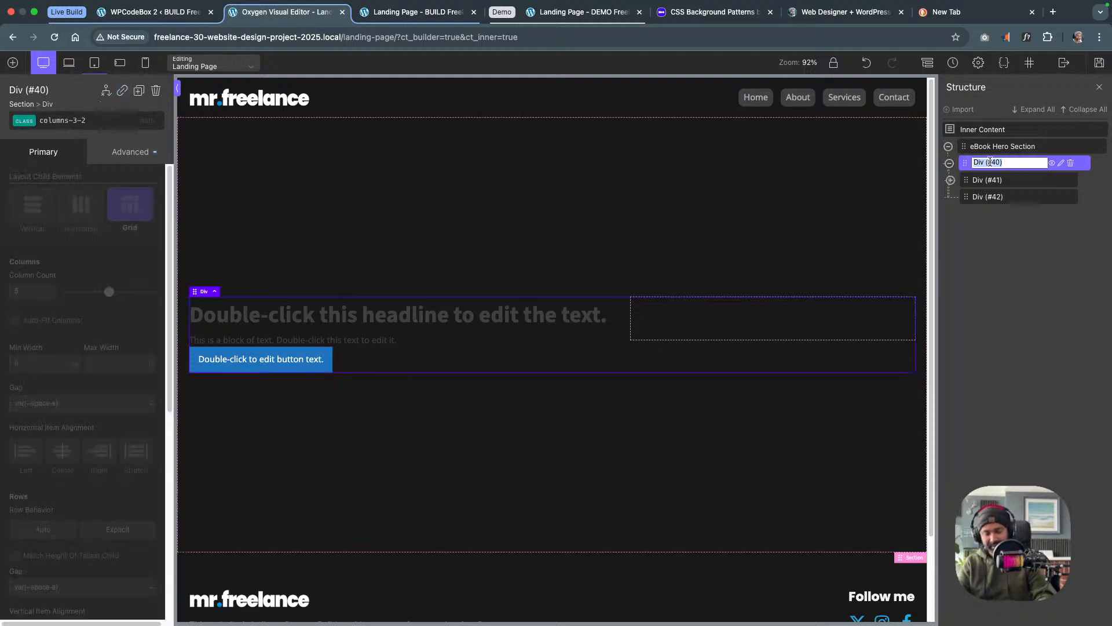
pyautogui.write('COl')
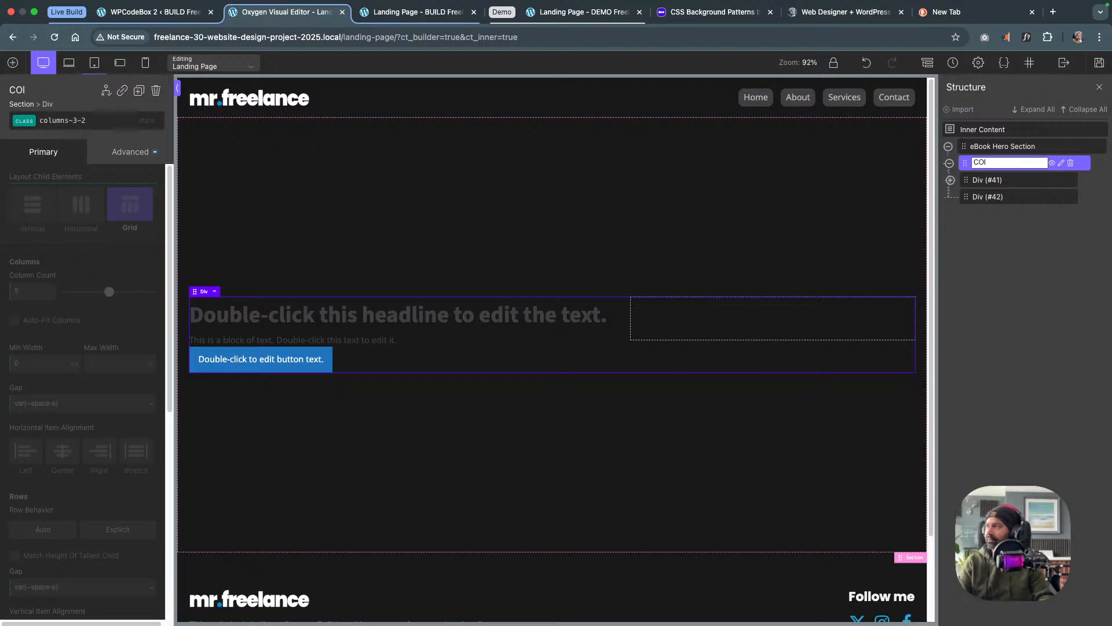
pyautogui.press('BackSpace')
pyautogui.press('BackSpace')
pyautogui.press('BackSpace')
pyautogui.write('Col')
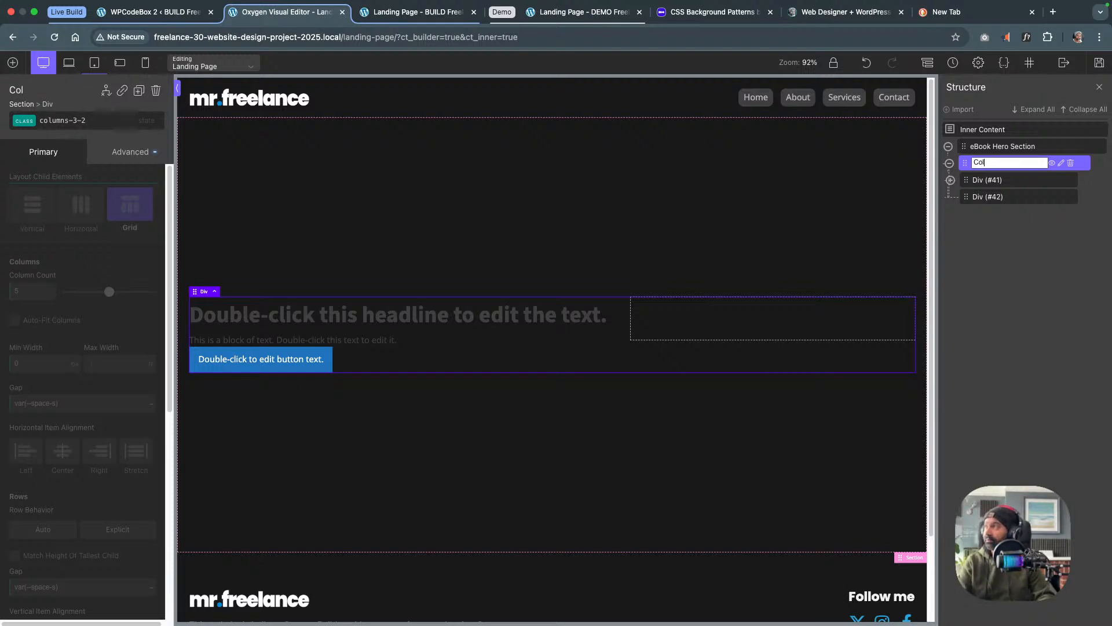
pyautogui.write(' 3/')
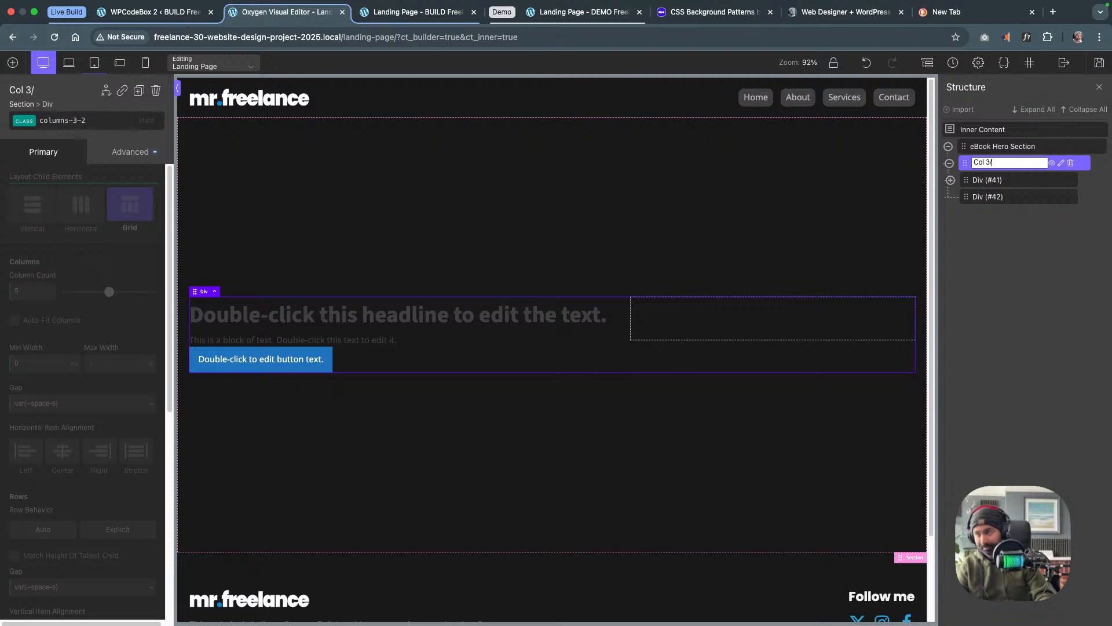
pyautogui.write('2')
# Rename the two column divs inside Col 3/2 as "Left Div" and "Right Div"
pyautogui.click(994, 181)
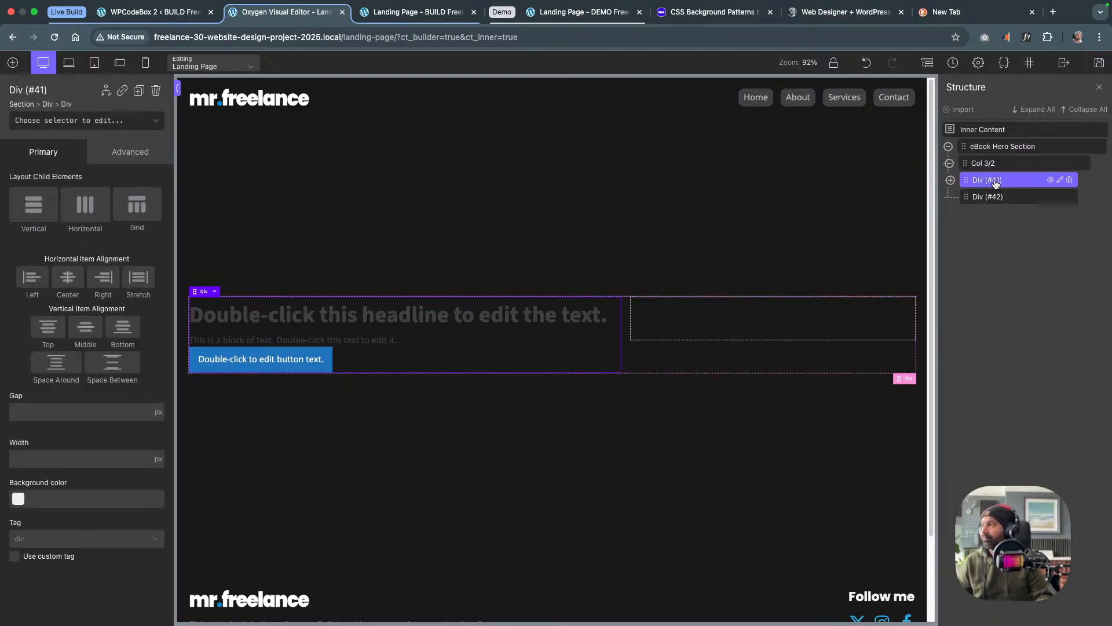
pyautogui.doubleClick(995, 181)
pyautogui.write('Le')
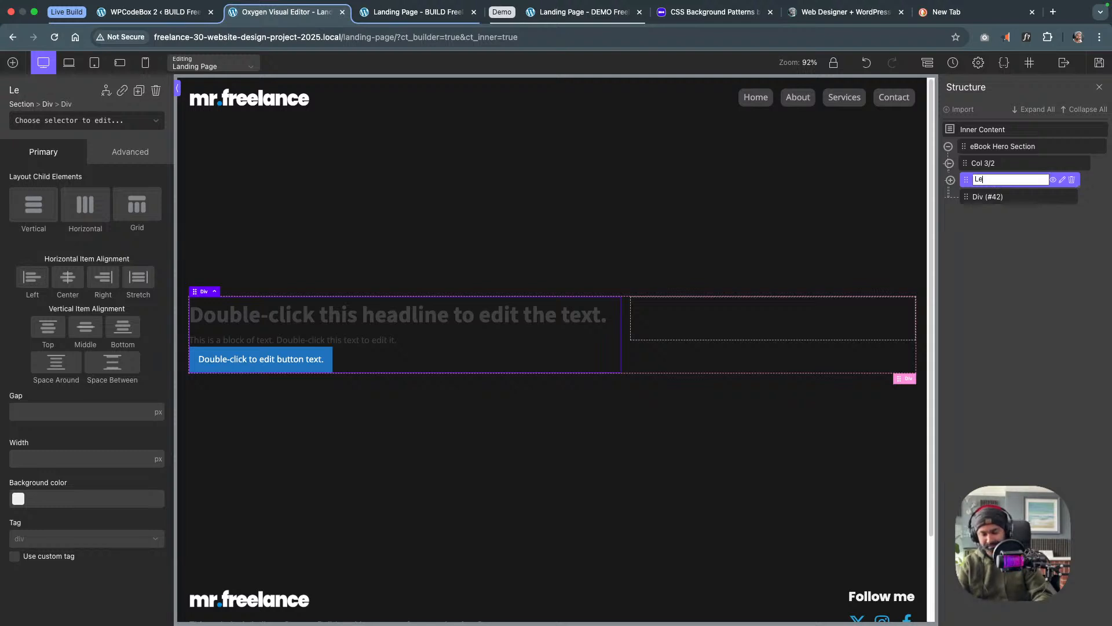
pyautogui.write('ft Div')
pyautogui.press('Return')
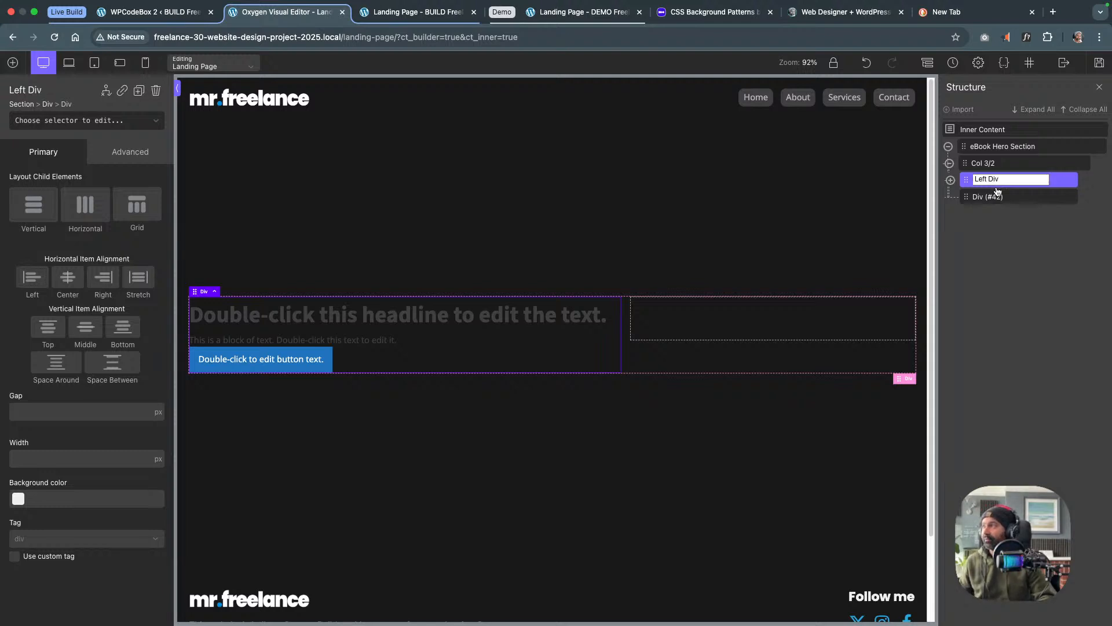
pyautogui.doubleClick(998, 195)
pyautogui.write('Right Div')
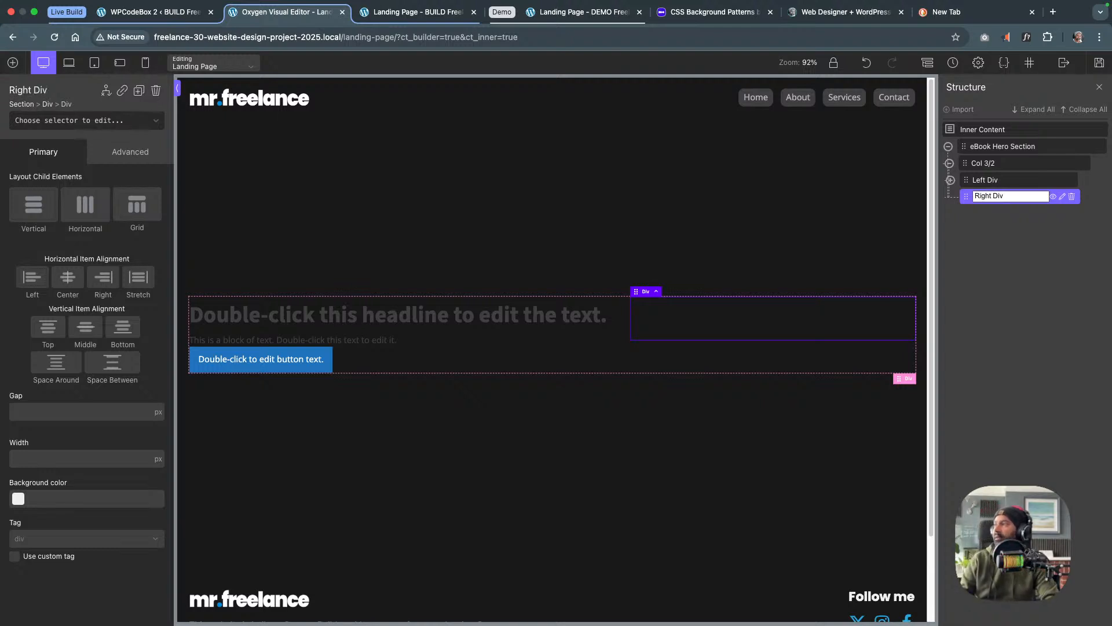
pyautogui.press('Return')
# Add another div inside Left Div, below the button
pyautogui.click(1011, 181)
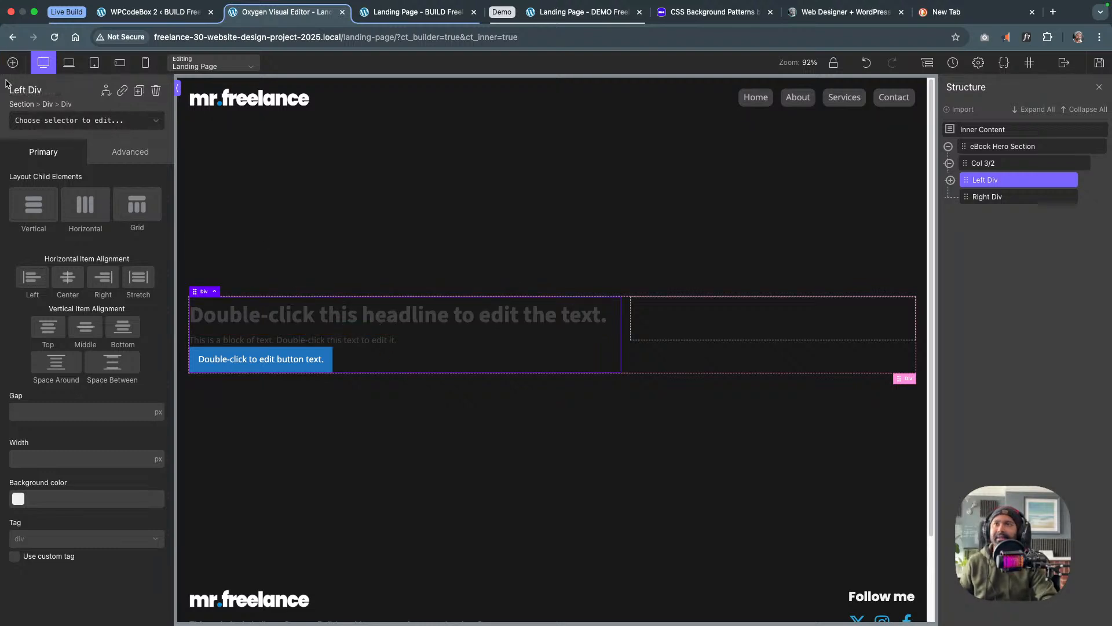
pyautogui.click(13, 62)
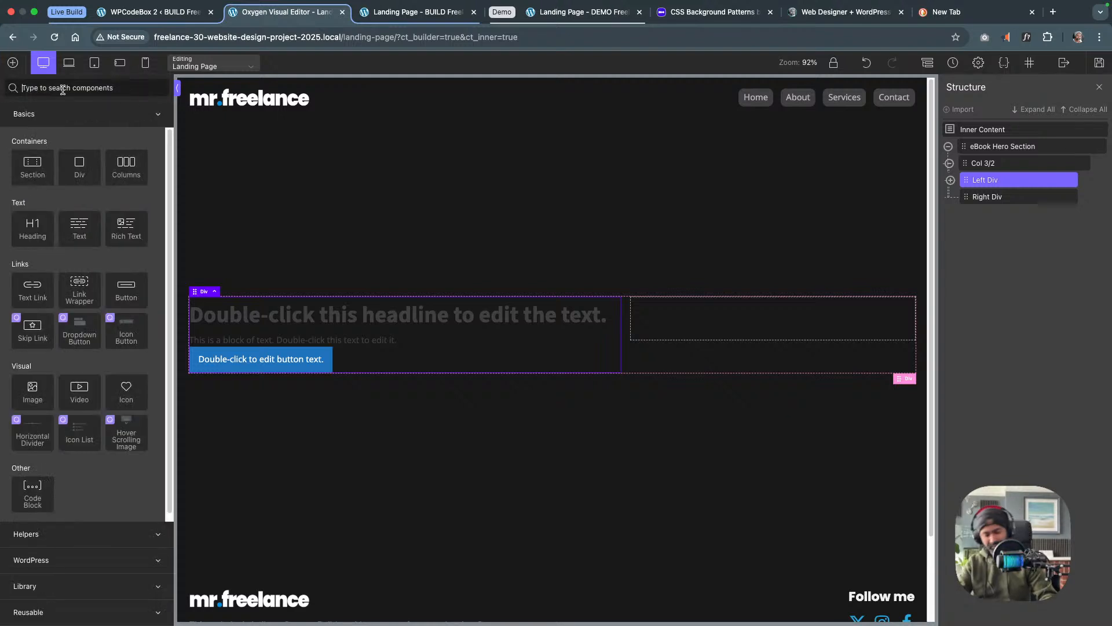
pyautogui.click(63, 88)
pyautogui.write('di')
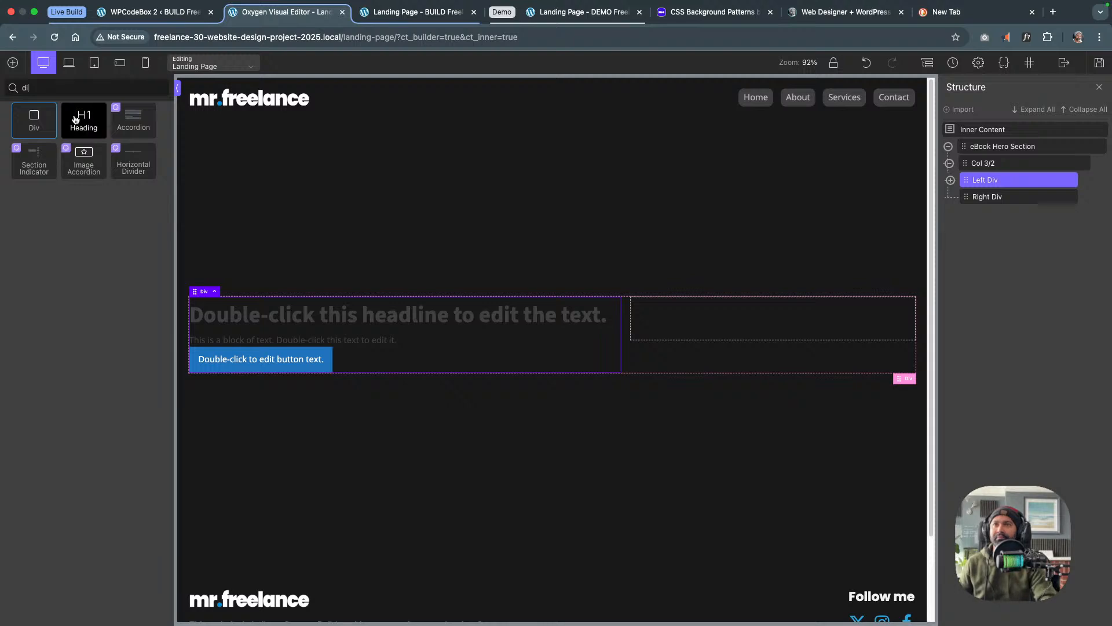
pyautogui.click(38, 122)
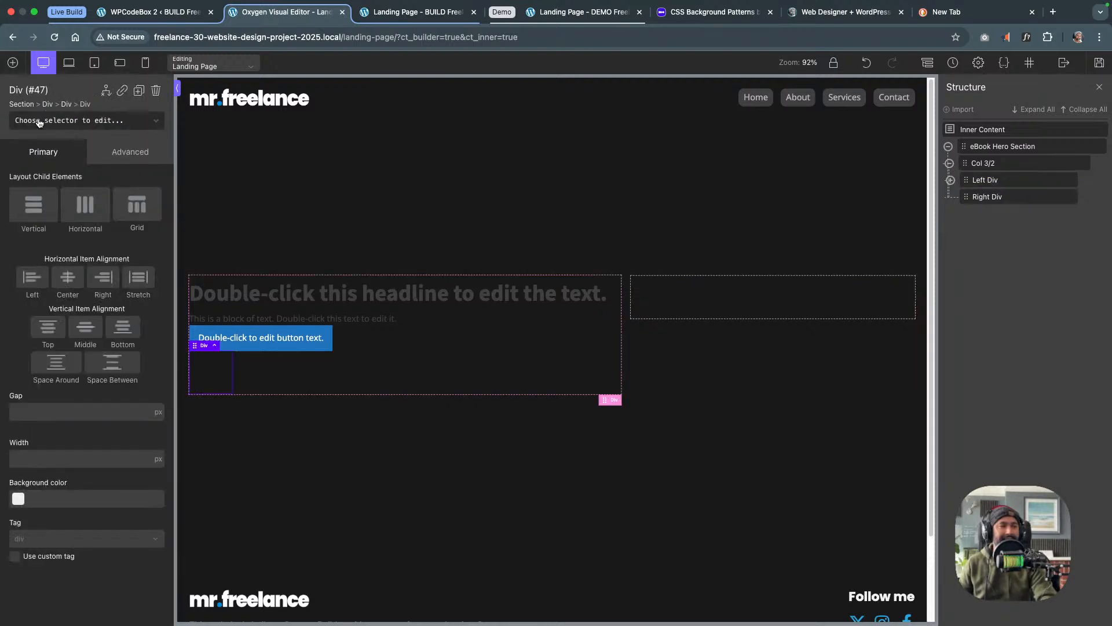
# Place an icon with a text element below it inside the new div under the button
pyautogui.click(12, 63)
pyautogui.write('icon')
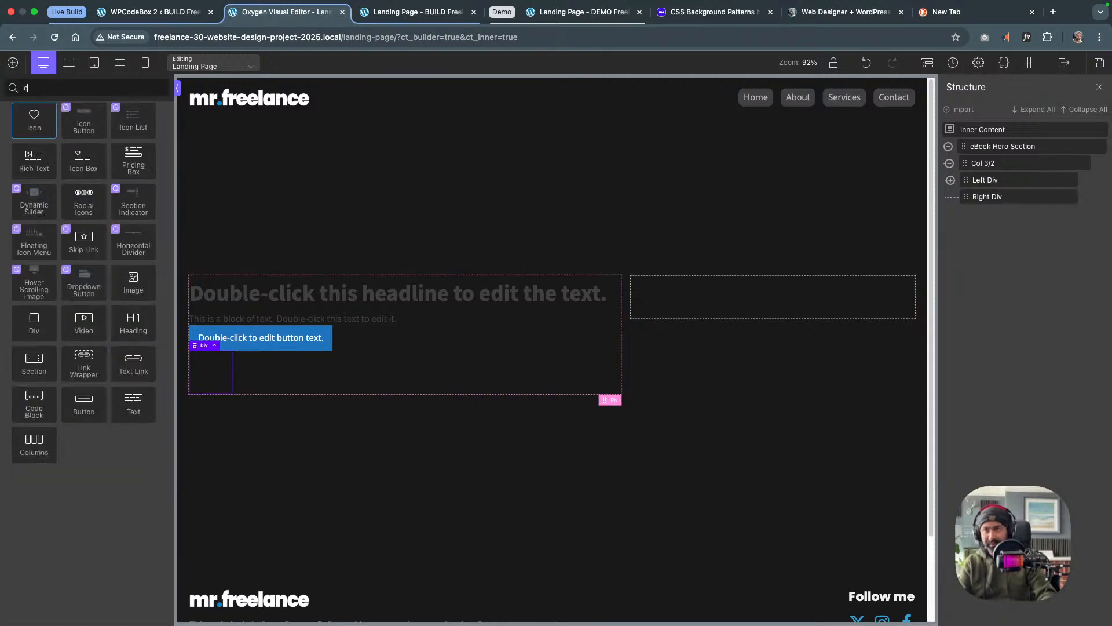
pyautogui.click(31, 123)
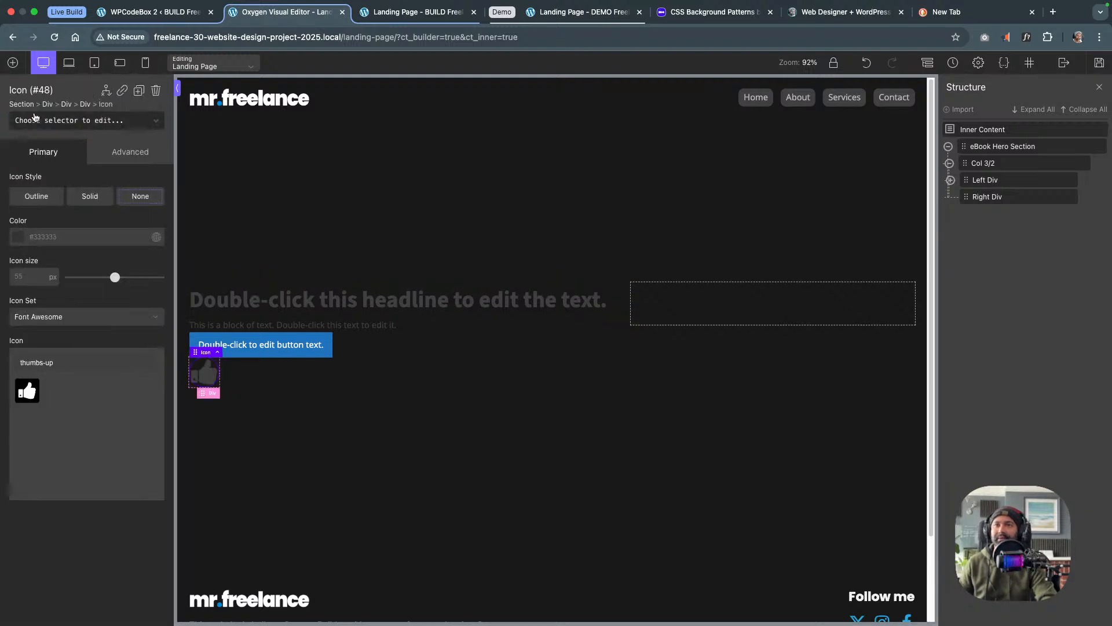
pyautogui.click(13, 62)
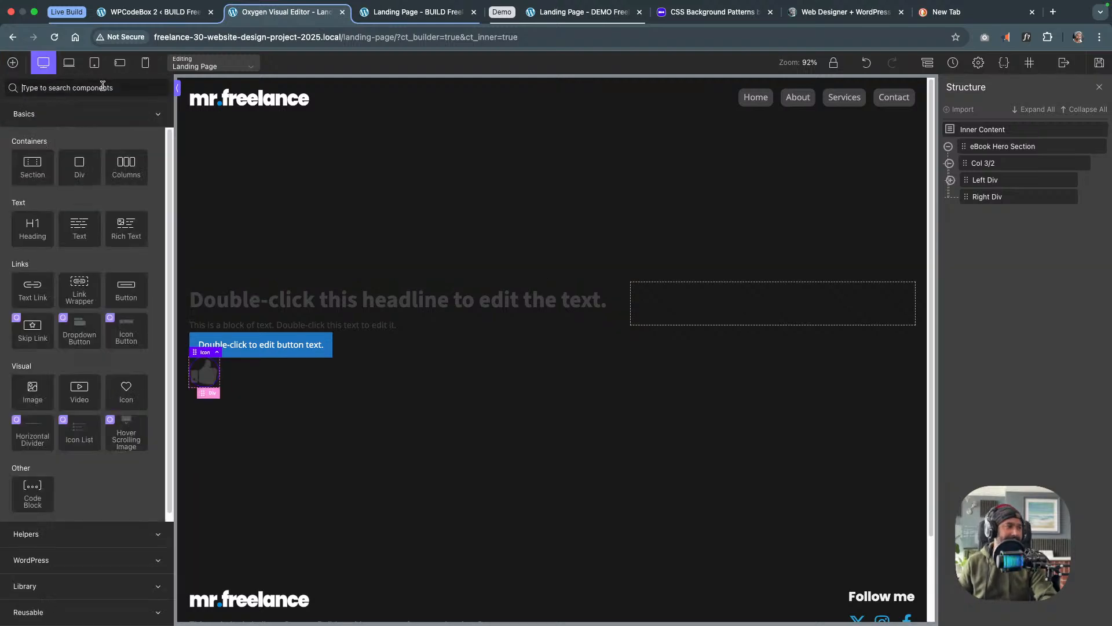
pyautogui.write('text')
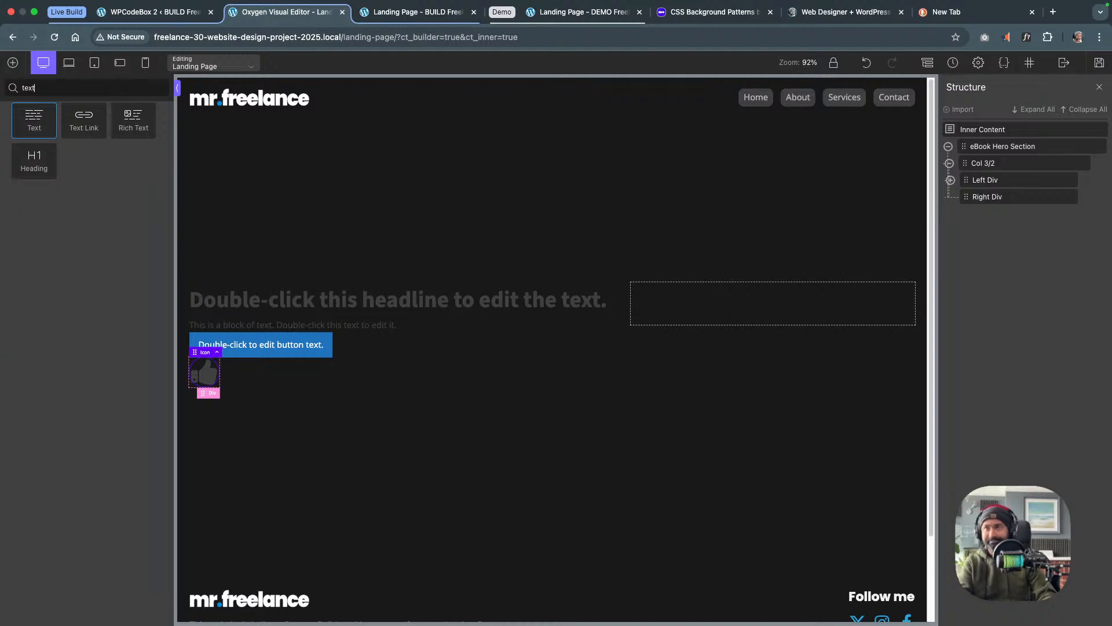
pyautogui.click(42, 124)
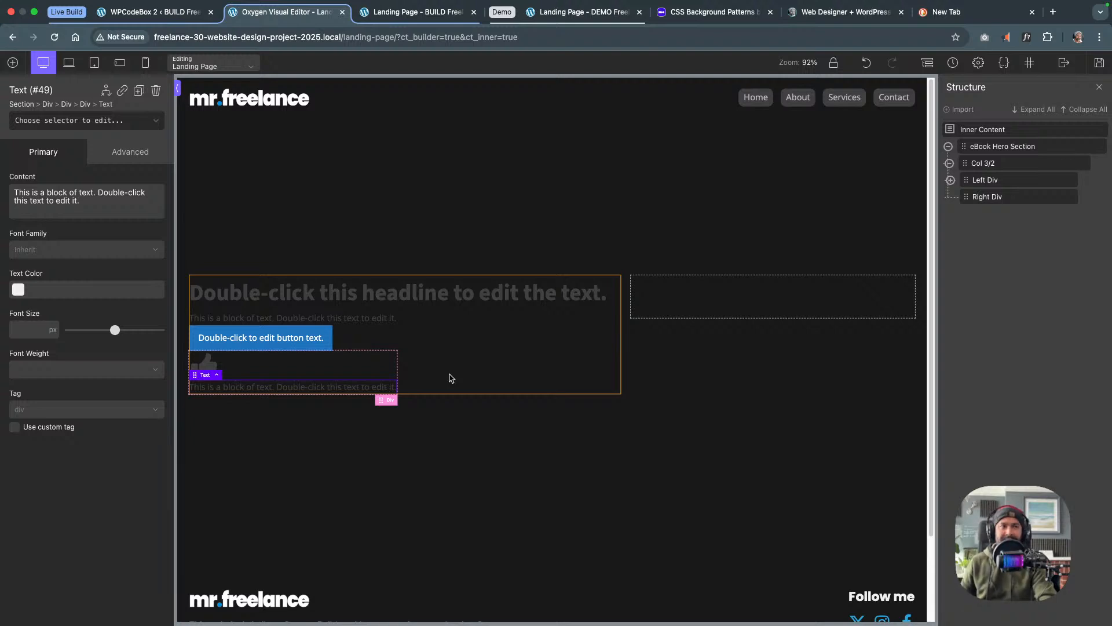
# Add an image element inside Right Div
pyautogui.click(714, 295)
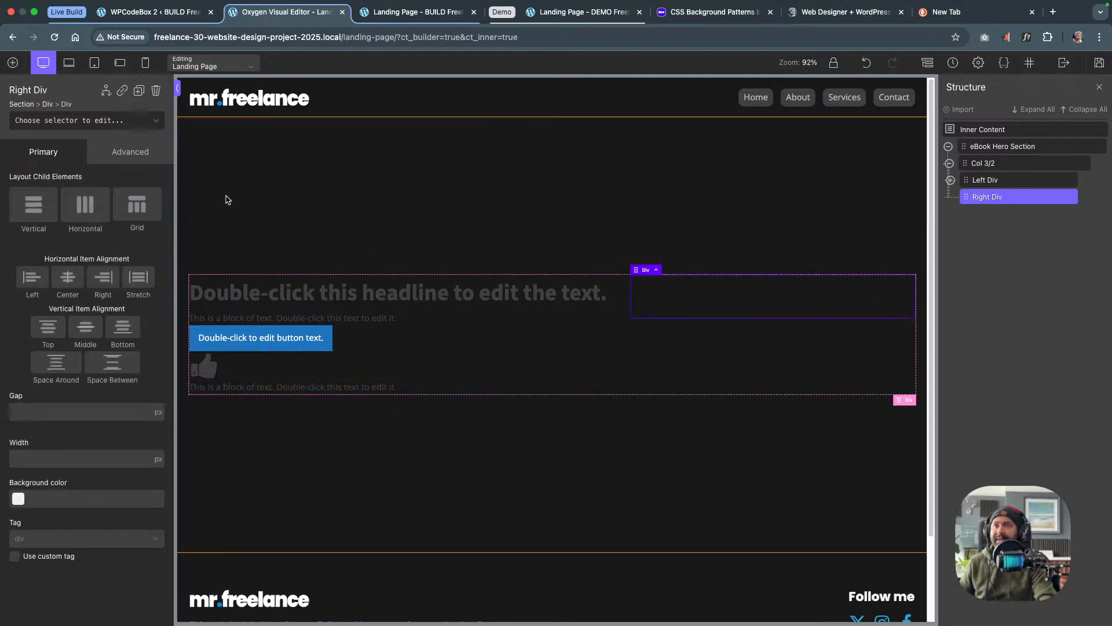
pyautogui.click(14, 63)
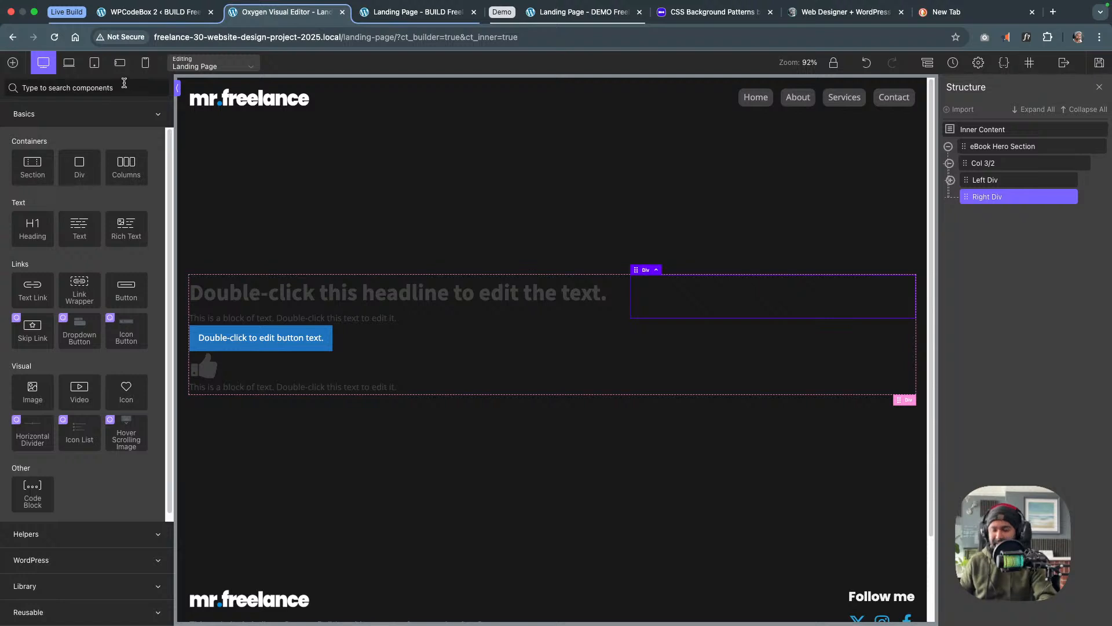
pyautogui.write('image')
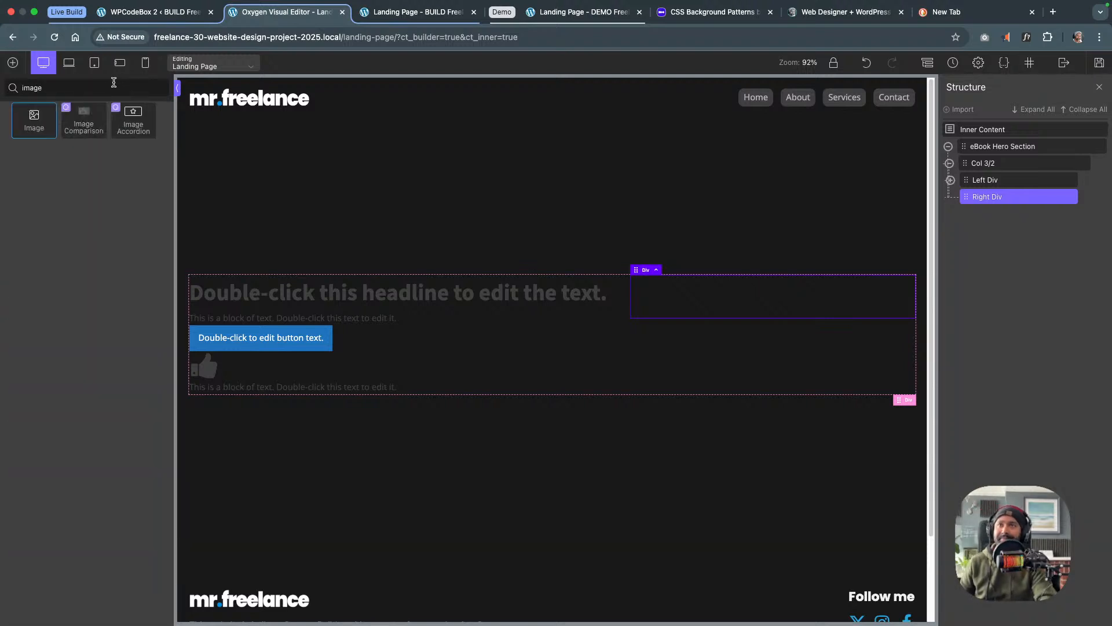
pyautogui.click(28, 126)
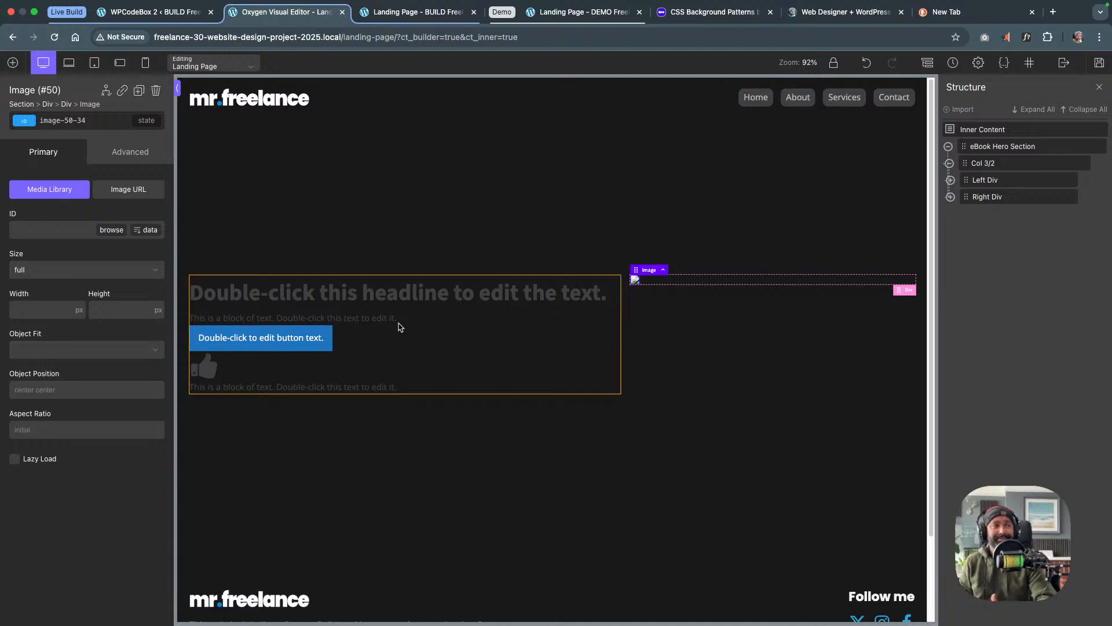
# Try spacing the Left Div's contents with the existing gap-m class
pyautogui.click(462, 345)
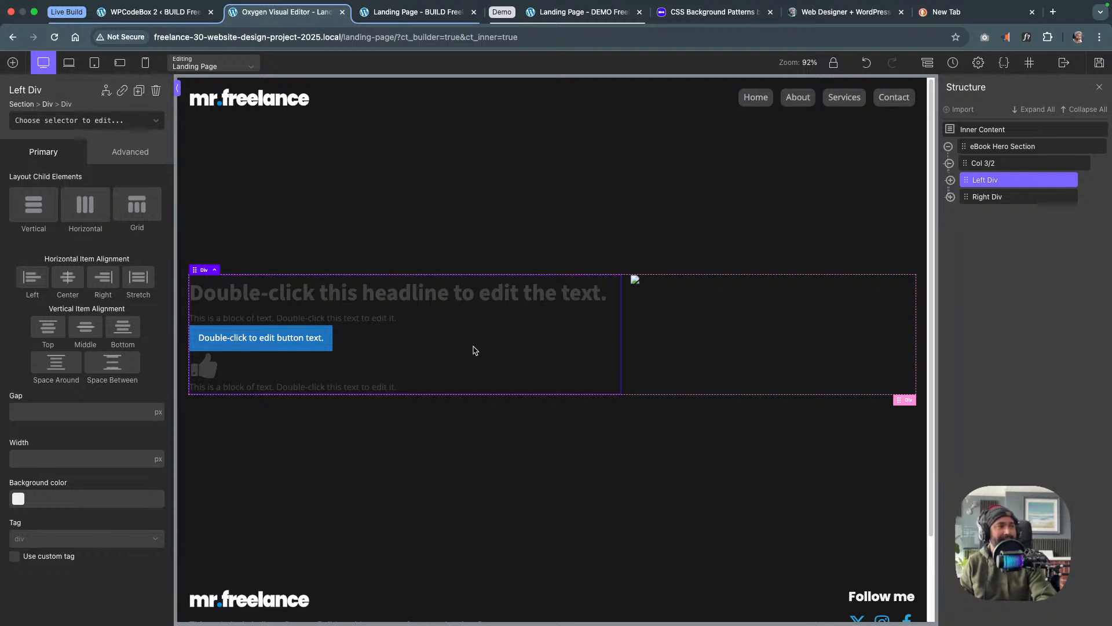
pyautogui.click(57, 122)
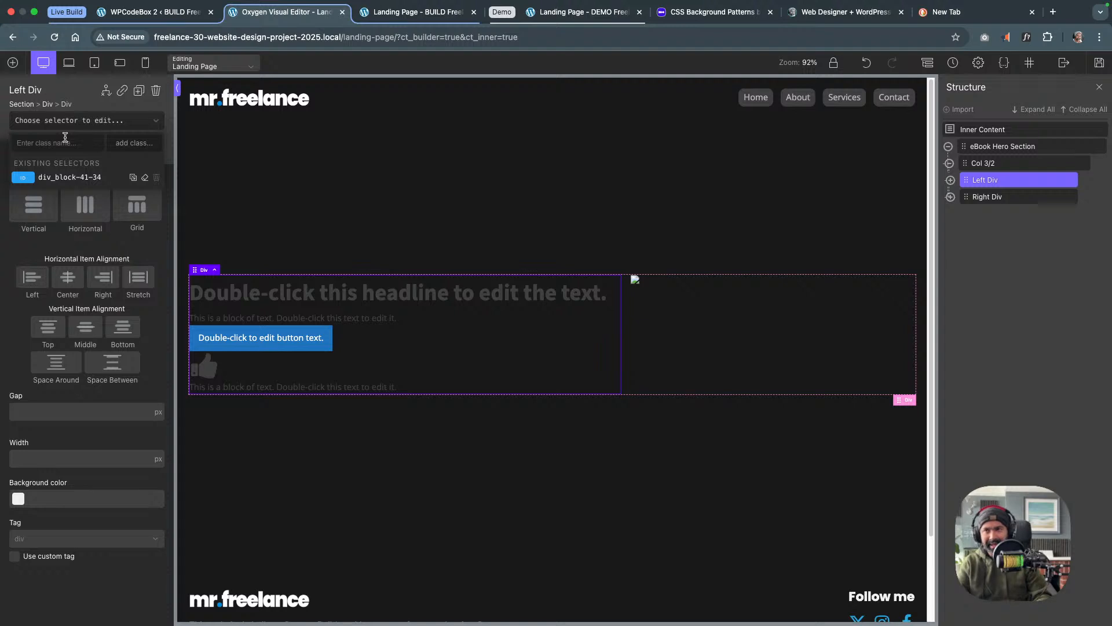
pyautogui.write('gap')
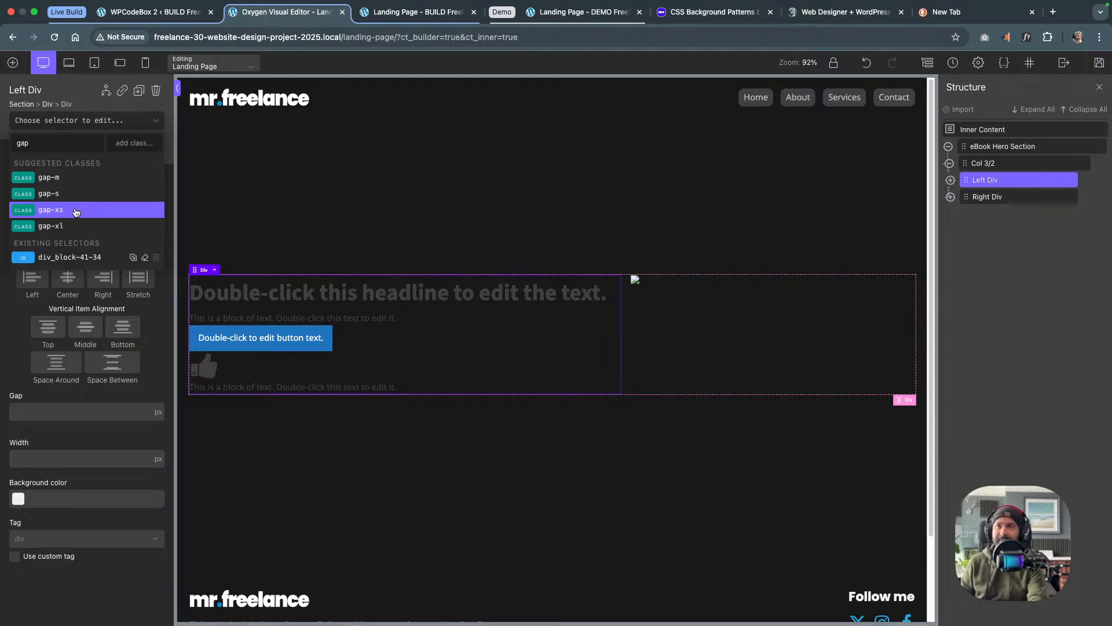
pyautogui.click(76, 178)
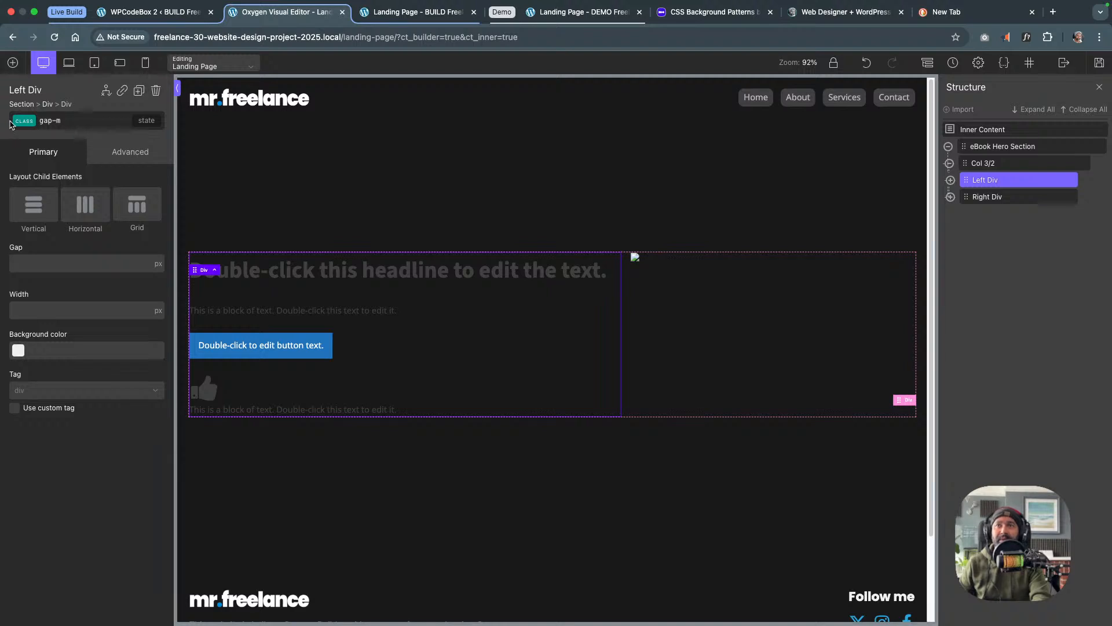
# Remove the gap-m class from Left Div
pyautogui.click(40, 122)
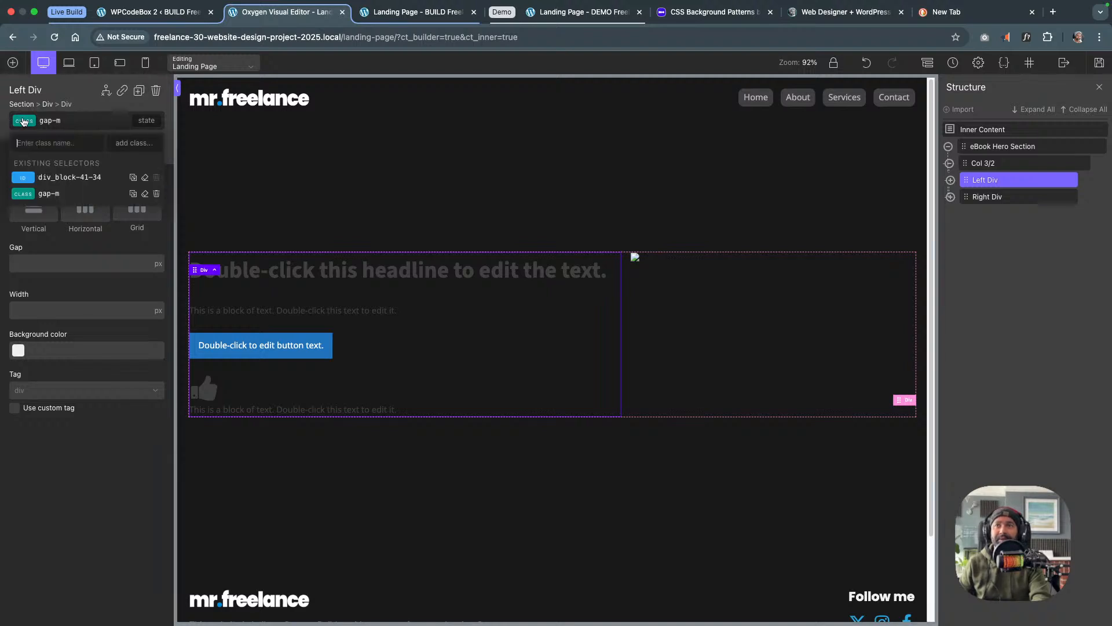
pyautogui.click(156, 194)
pyautogui.click(41, 125)
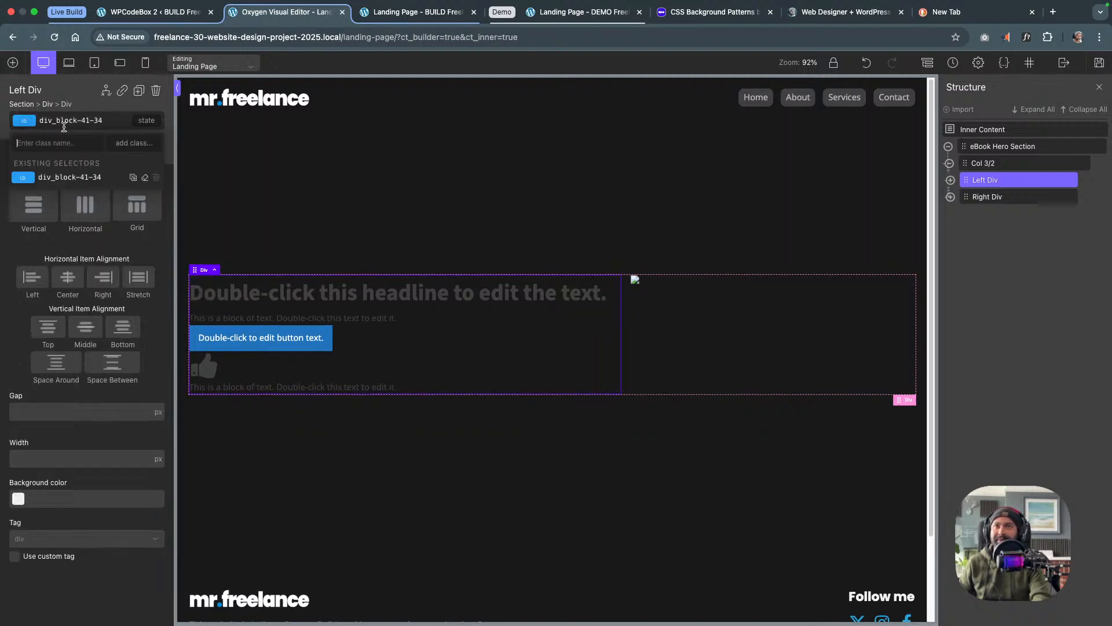
pyautogui.click(544, 356)
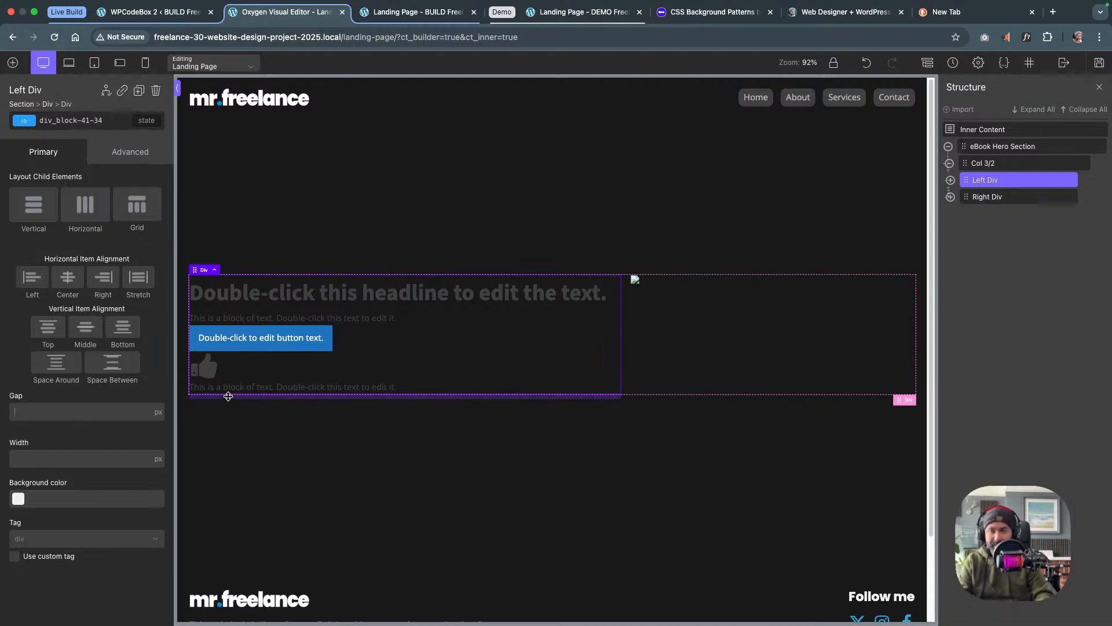
# Set the Left Div's gap to var(--space-m) with the unit set to none
pyautogui.write('va')
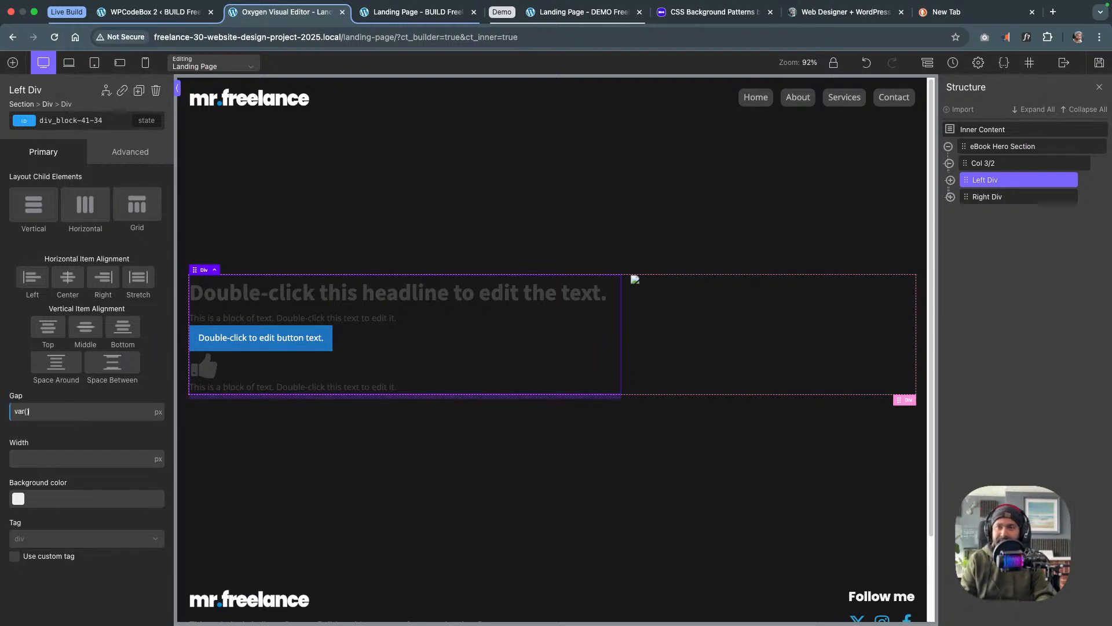
pyautogui.write('r(--space-')
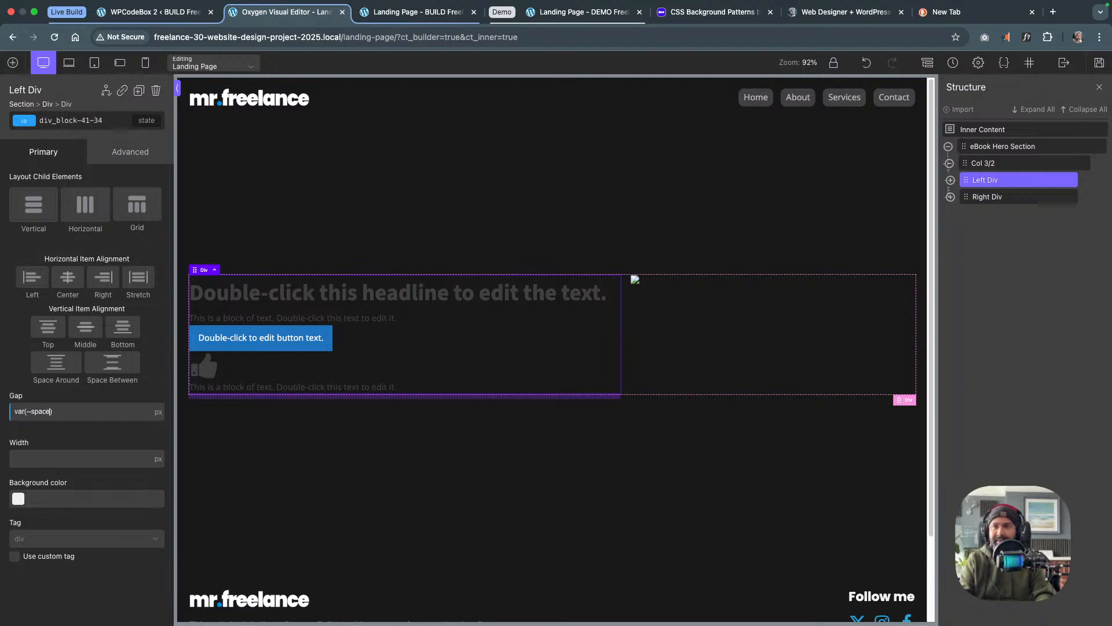
pyautogui.write('m')
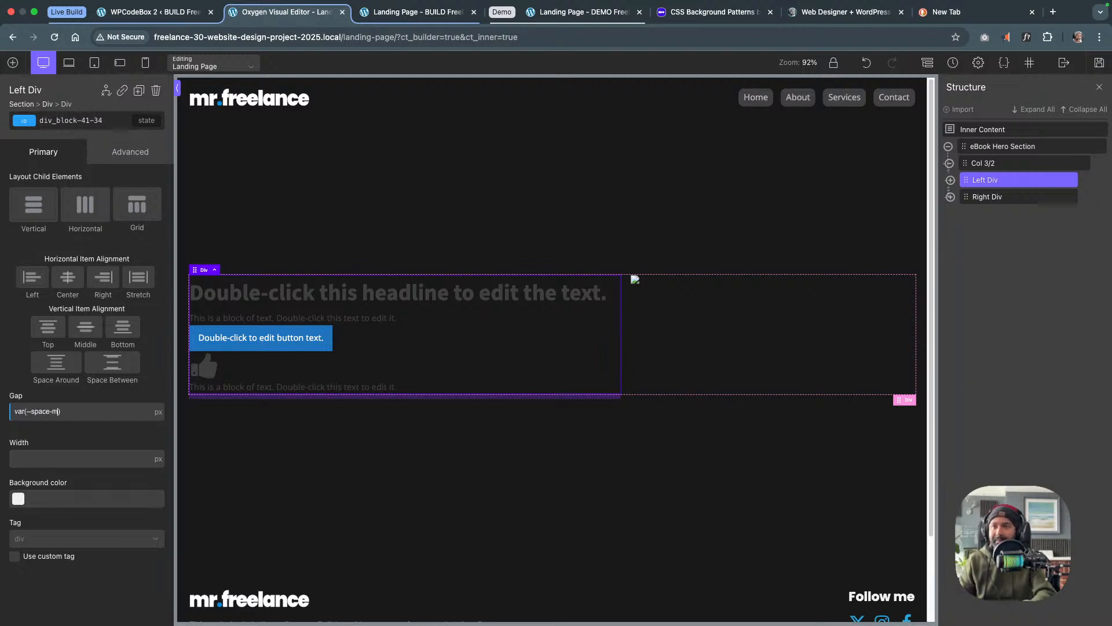
pyautogui.moveTo(155, 417)
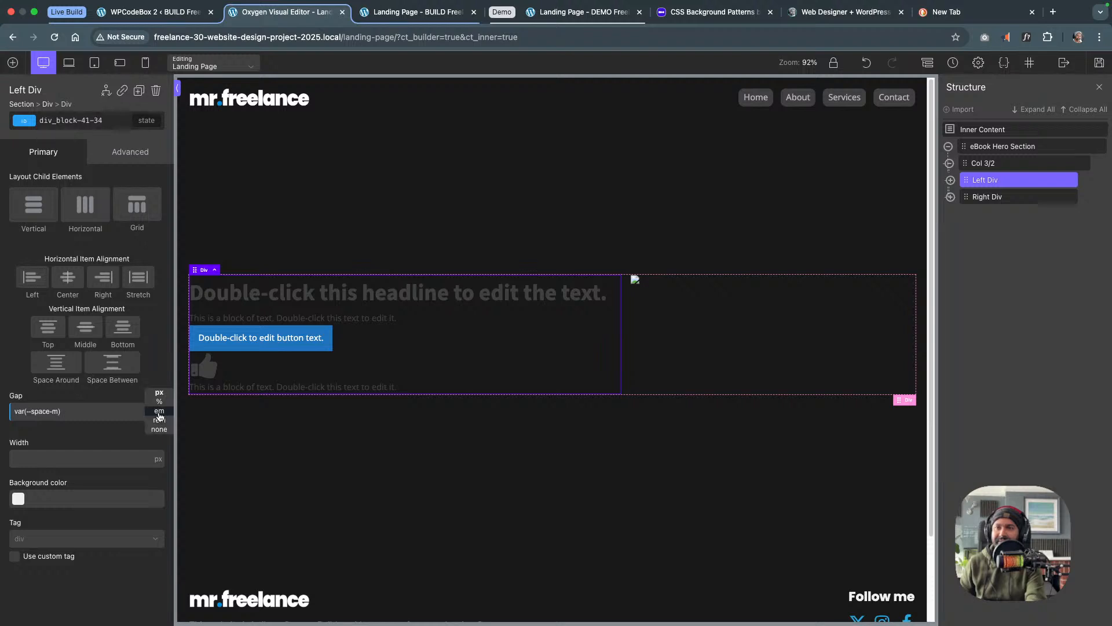
pyautogui.click(159, 429)
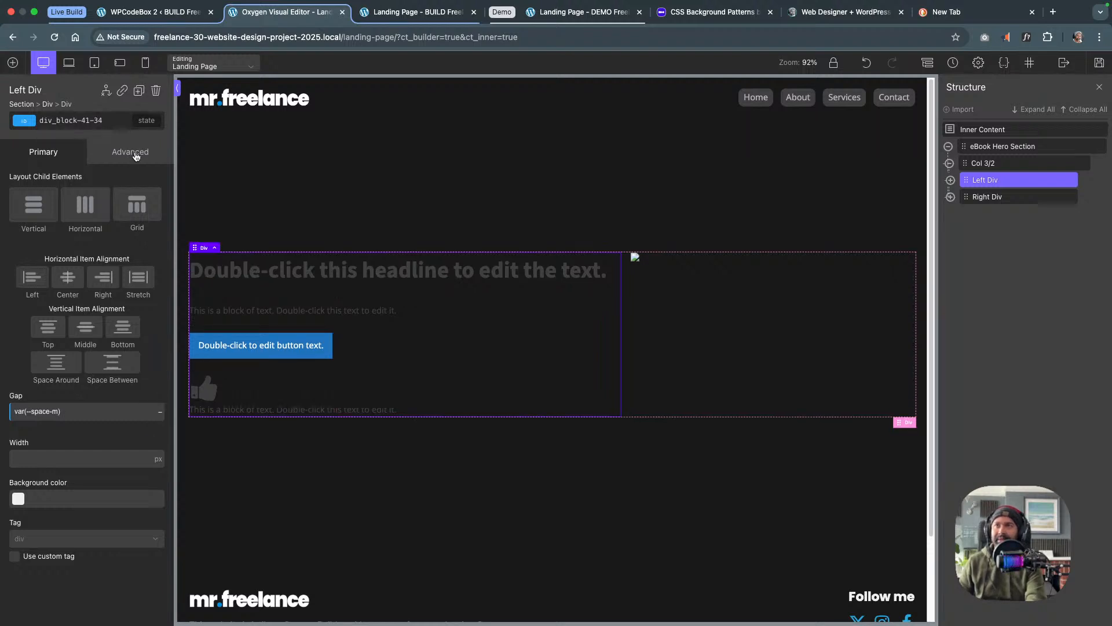
# Switch to WPCodeBox 2 and examine the utility snippet's color, spacing and text variables and its utility classes
pyautogui.click(165, 14)
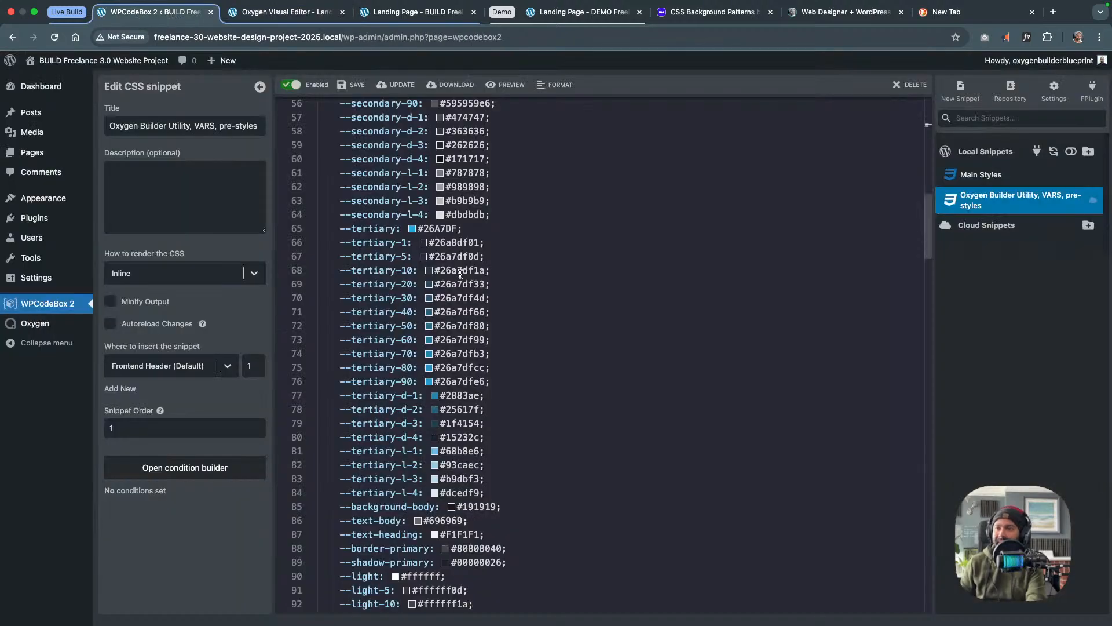
pyautogui.scroll(-20, 460, 273)
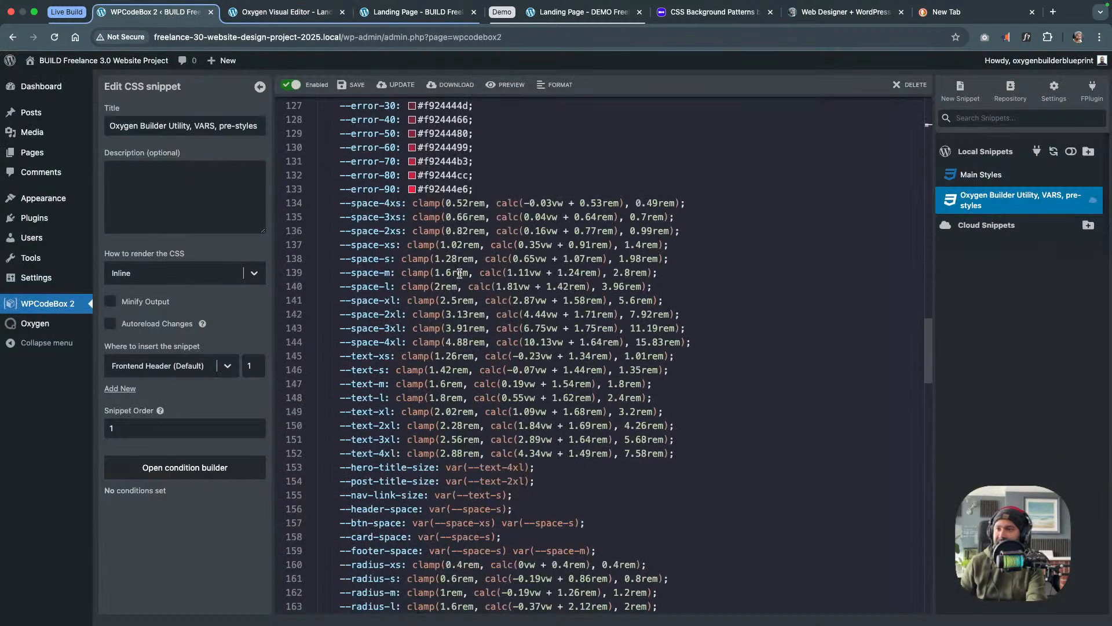
pyautogui.scroll(-3, 460, 273)
pyautogui.scroll(20, 460, 273)
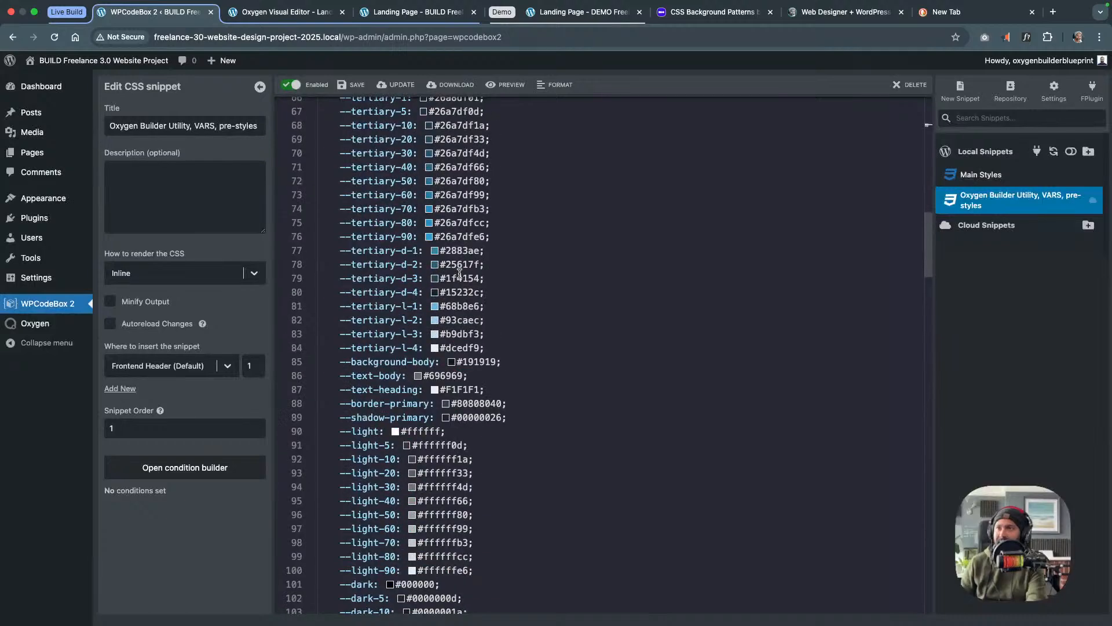
pyautogui.scroll(-20, 459, 273)
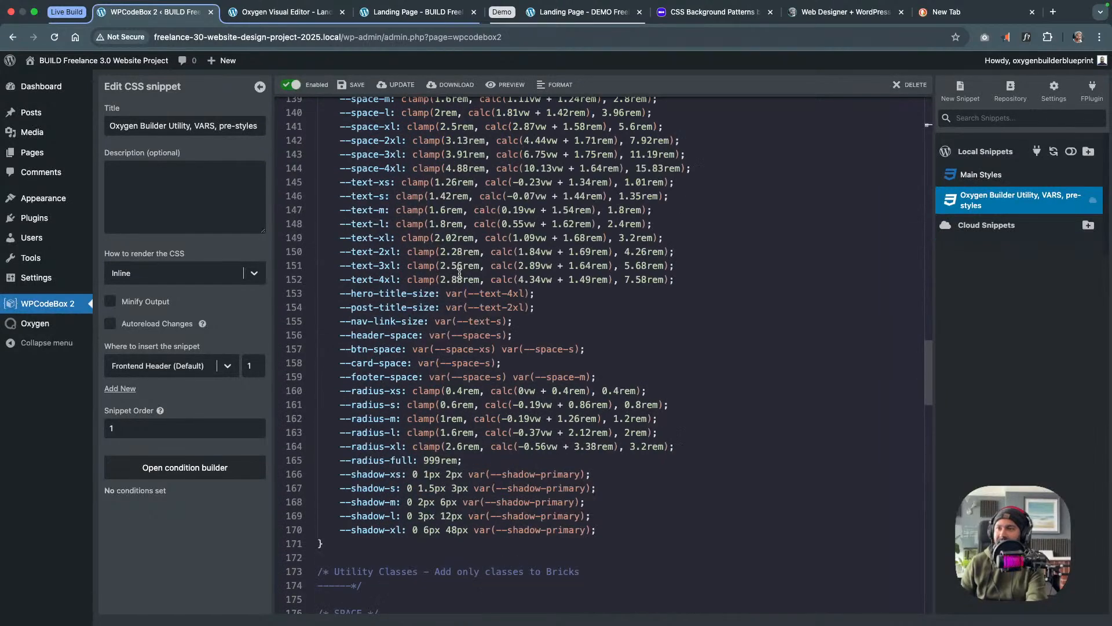
pyautogui.scroll(-10, 460, 272)
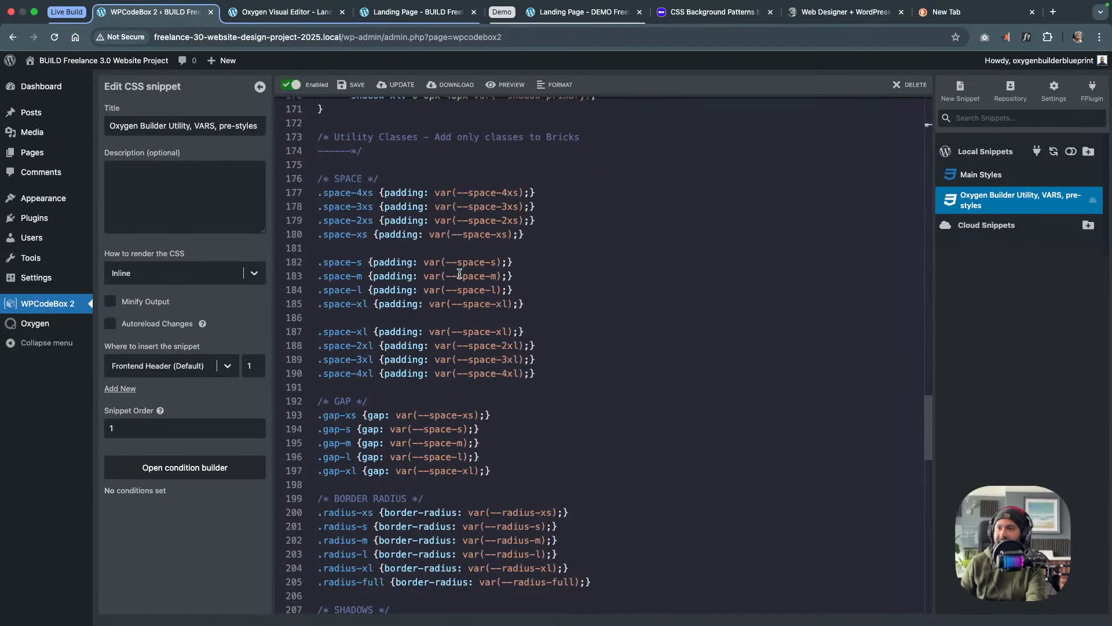
pyautogui.scroll(-5, 460, 272)
pyautogui.scroll(10, 460, 273)
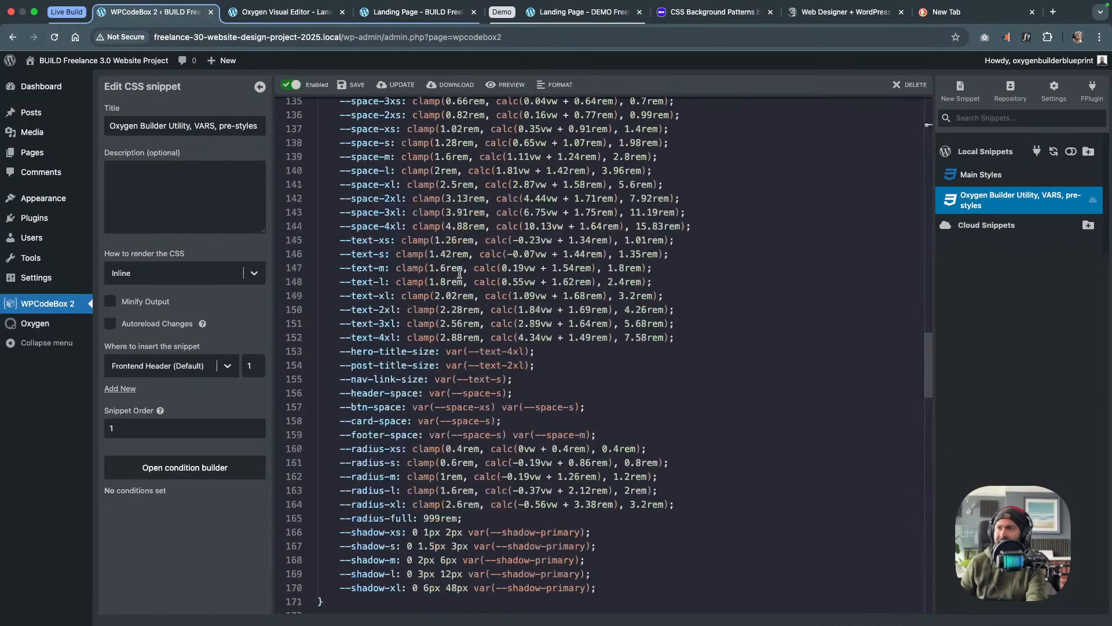
pyautogui.scroll(20, 460, 273)
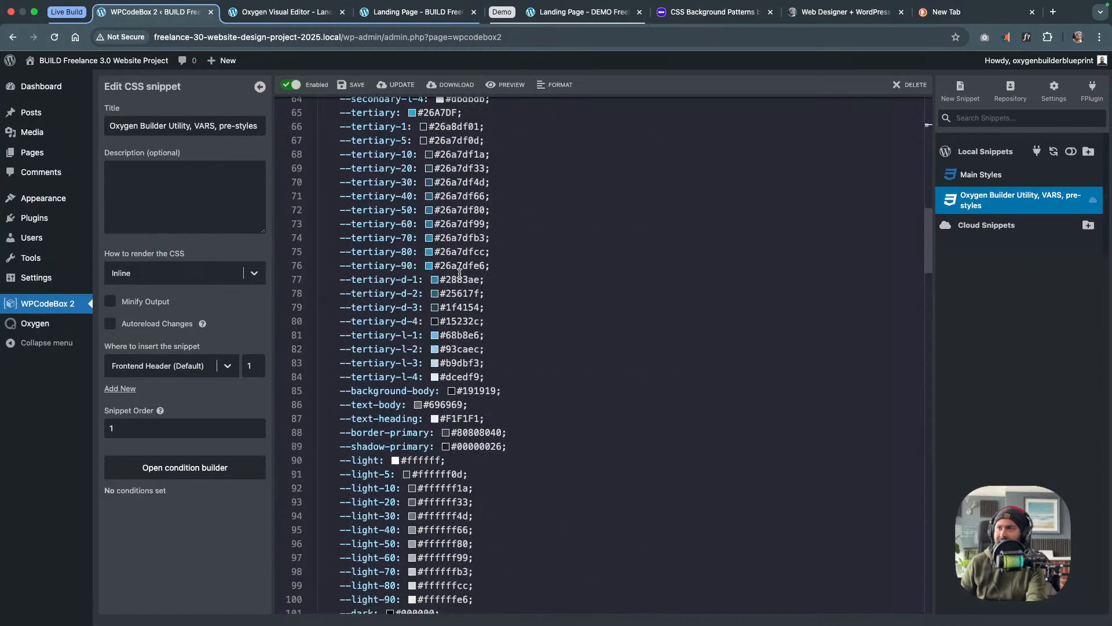
pyautogui.scroll(15, 460, 273)
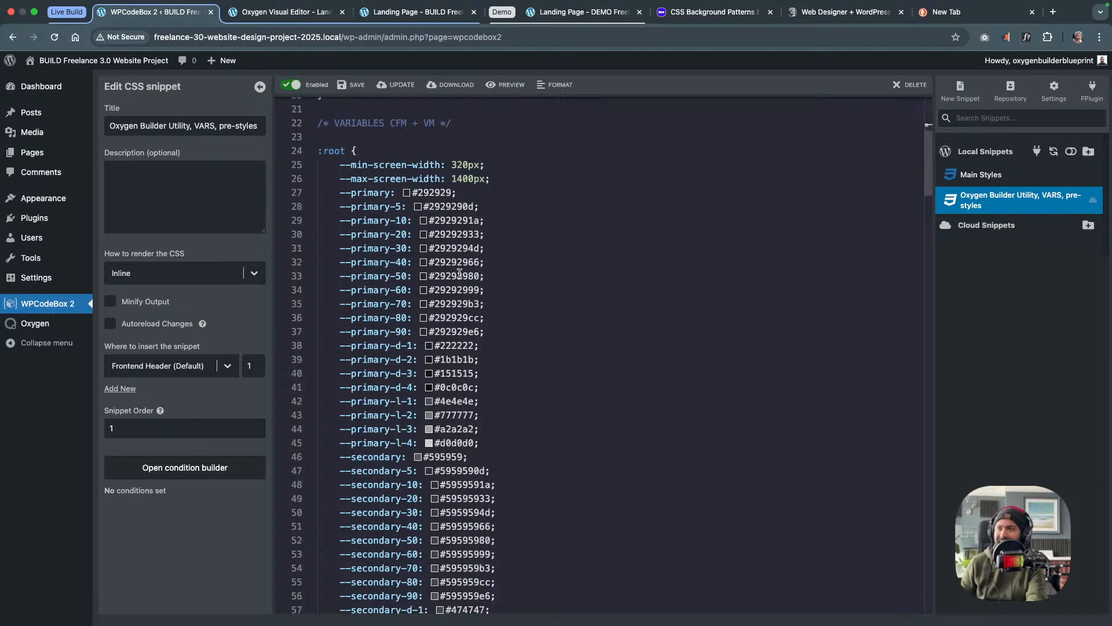
pyautogui.scroll(-12, 460, 272)
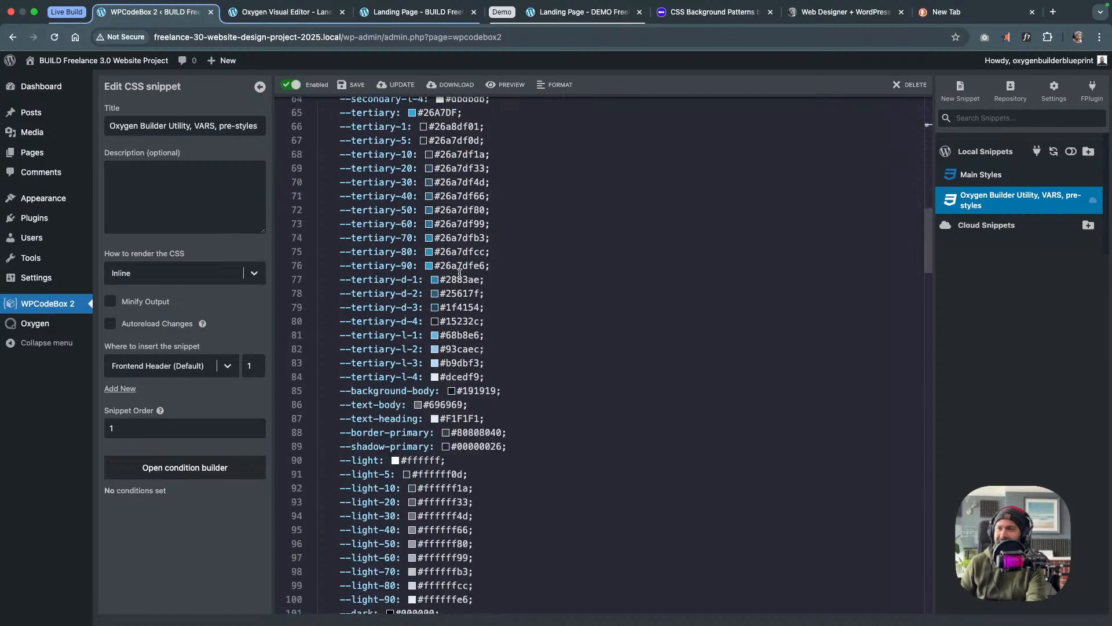
pyautogui.scroll(-13, 460, 273)
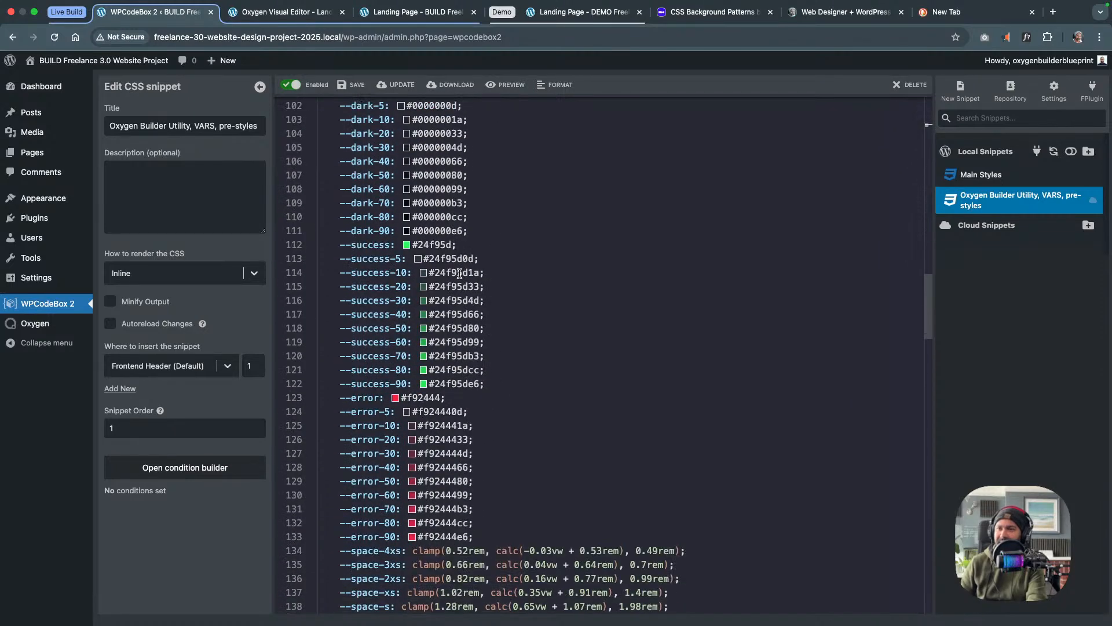
pyautogui.scroll(-6, 460, 273)
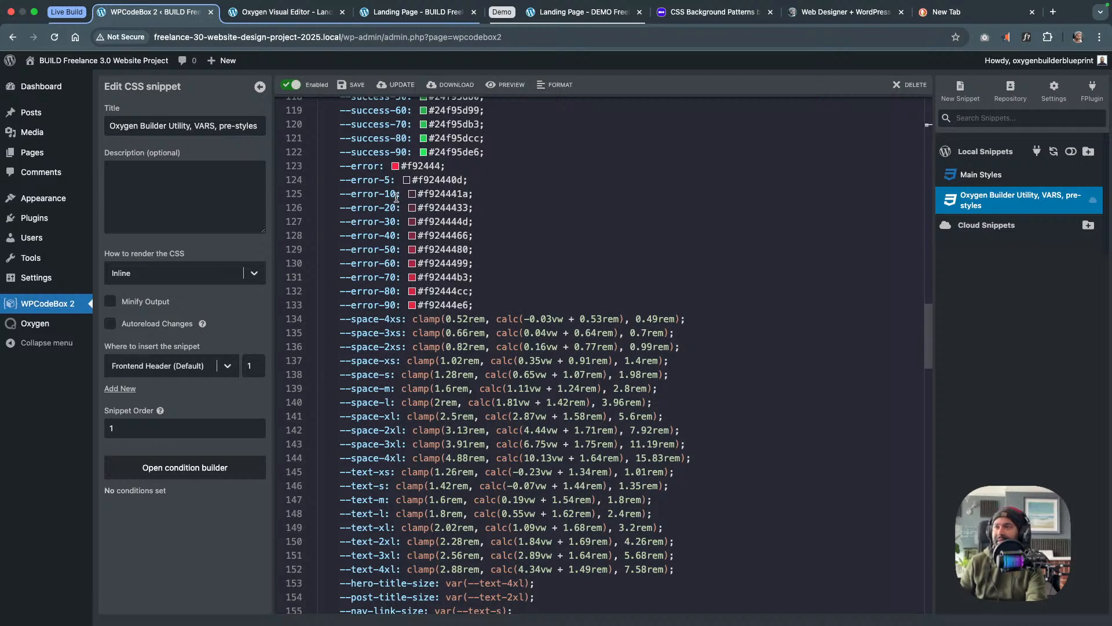
# Return to the Oxygen editor and apply the existing heading-styles class to the heading in Left Div
pyautogui.click(275, 11)
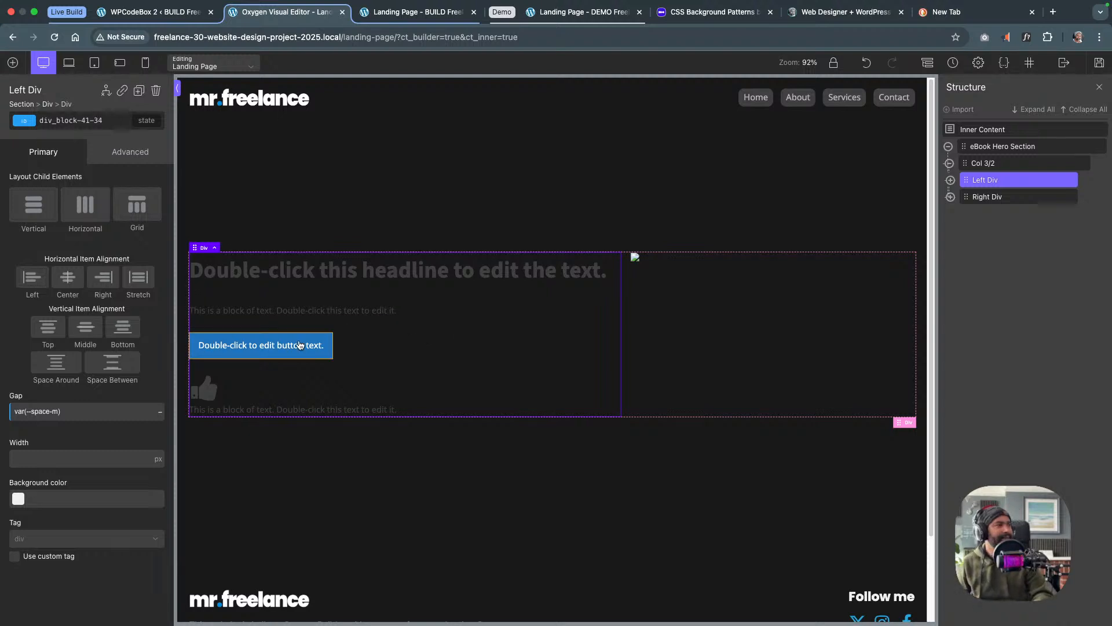
pyautogui.click(333, 273)
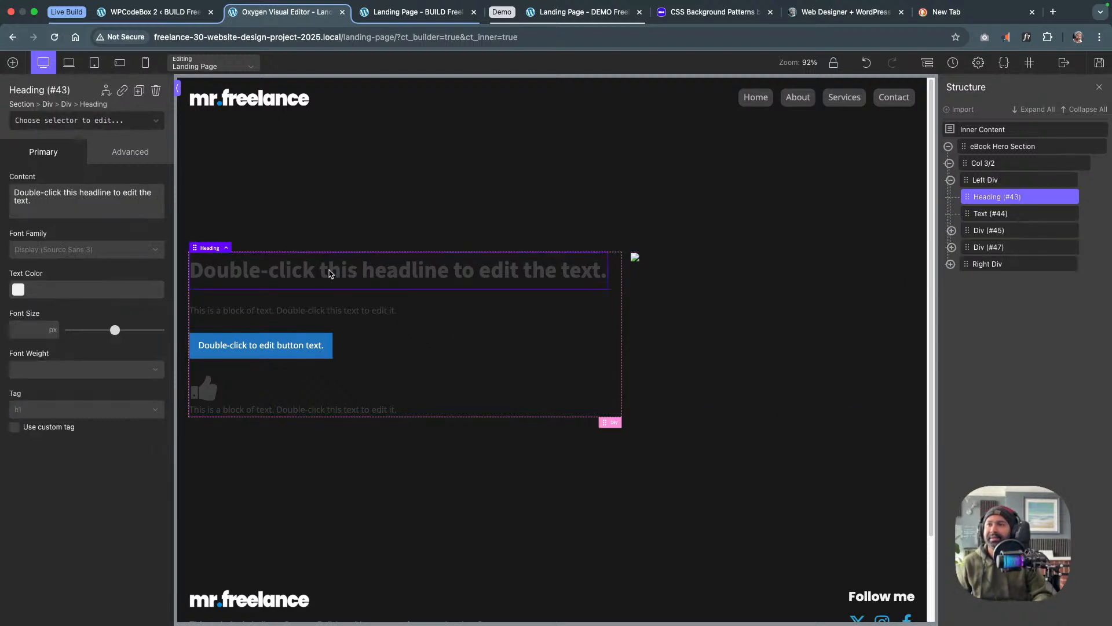
pyautogui.click(68, 122)
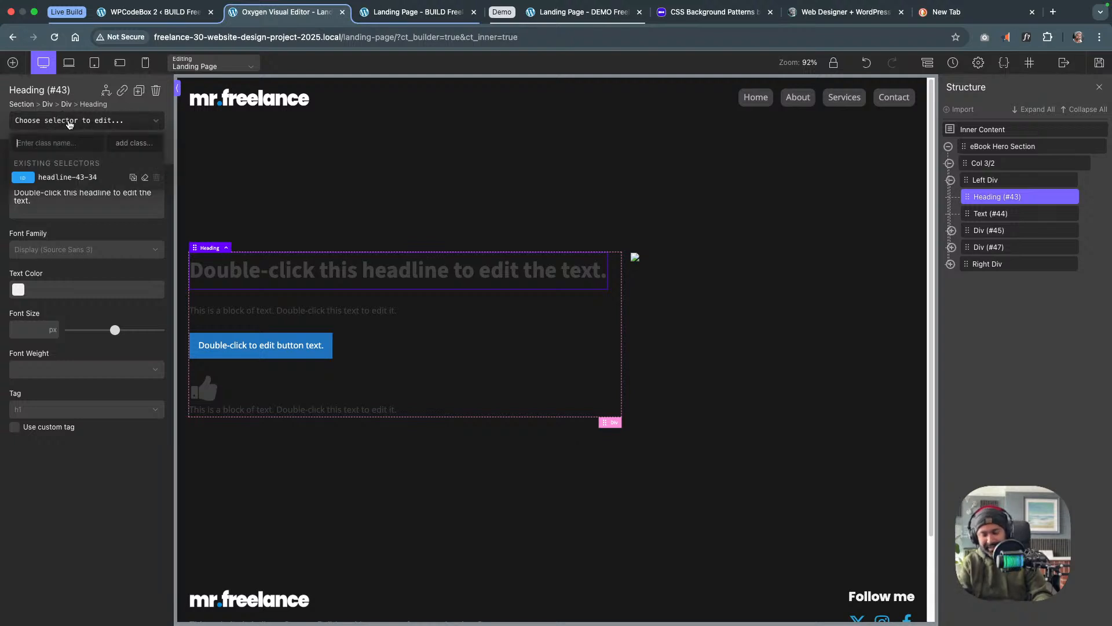
pyautogui.write('head')
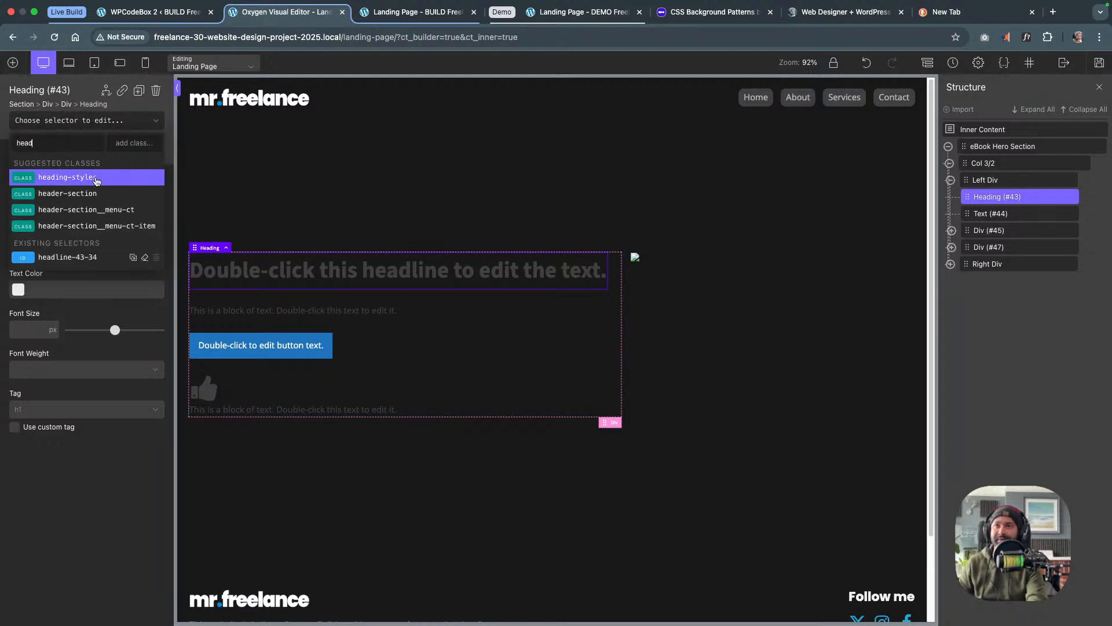
pyautogui.click(96, 178)
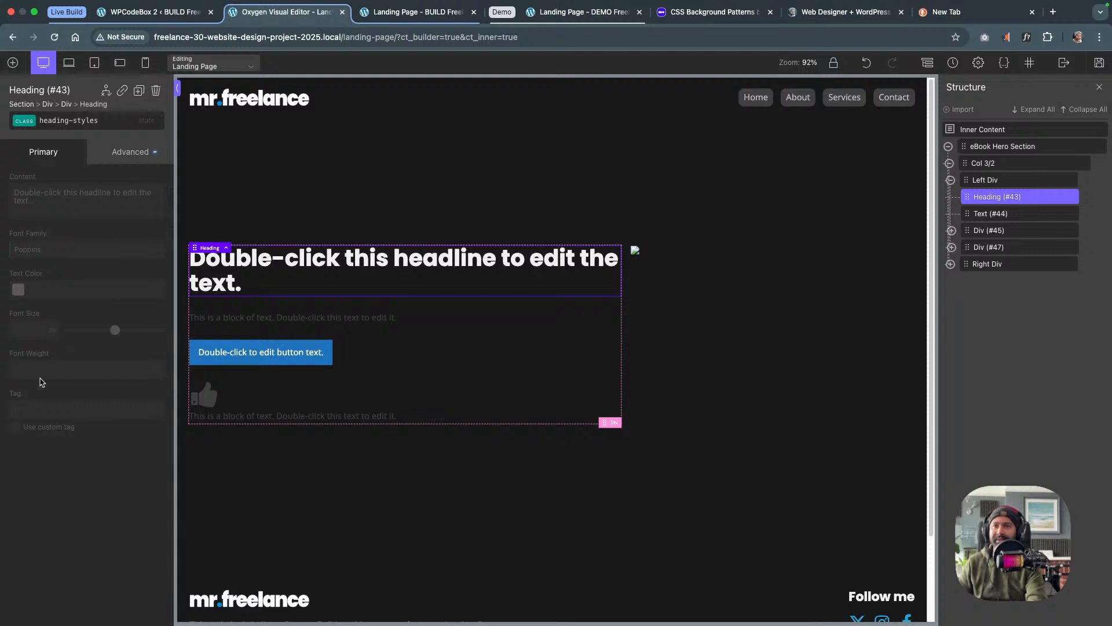
# Unlock the heading-styles class's selector styles and examine its typography settings
pyautogui.click(116, 154)
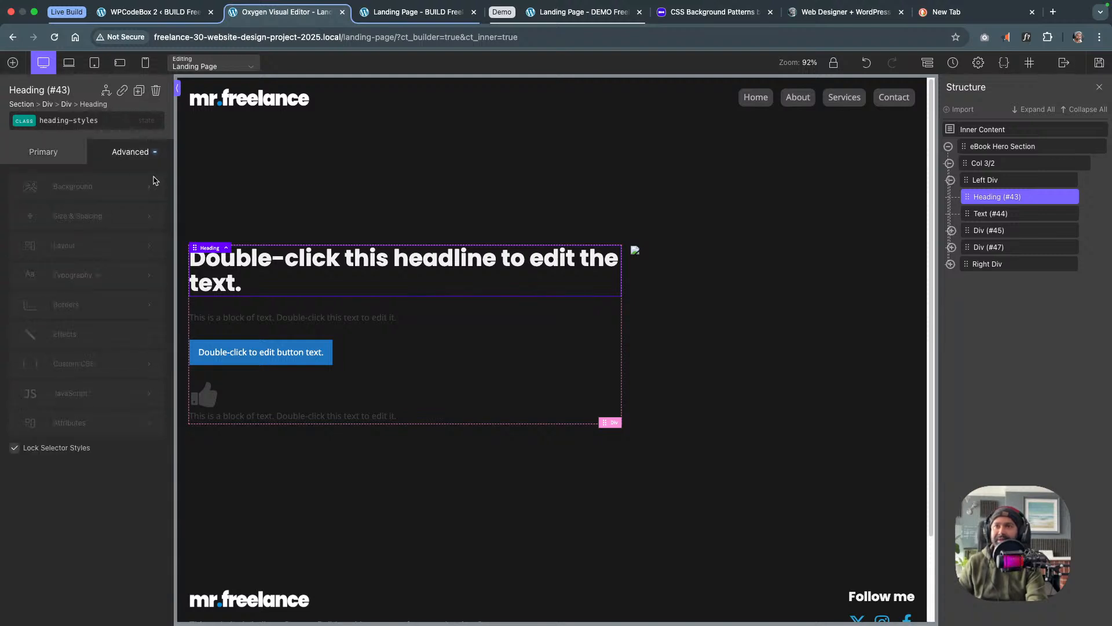
pyautogui.click(15, 450)
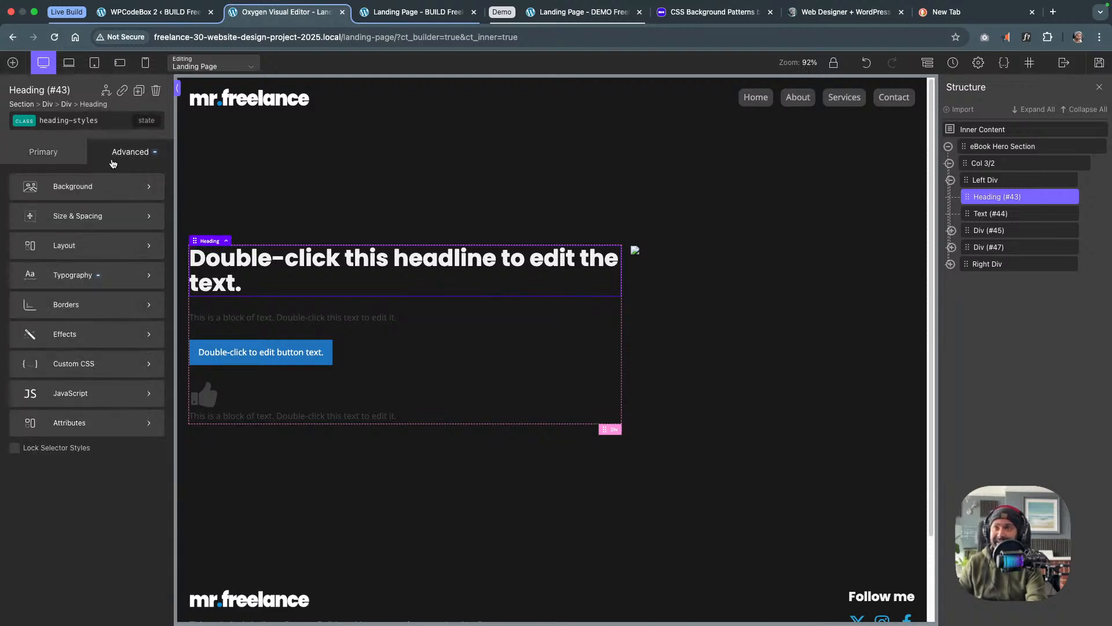
pyautogui.click(102, 275)
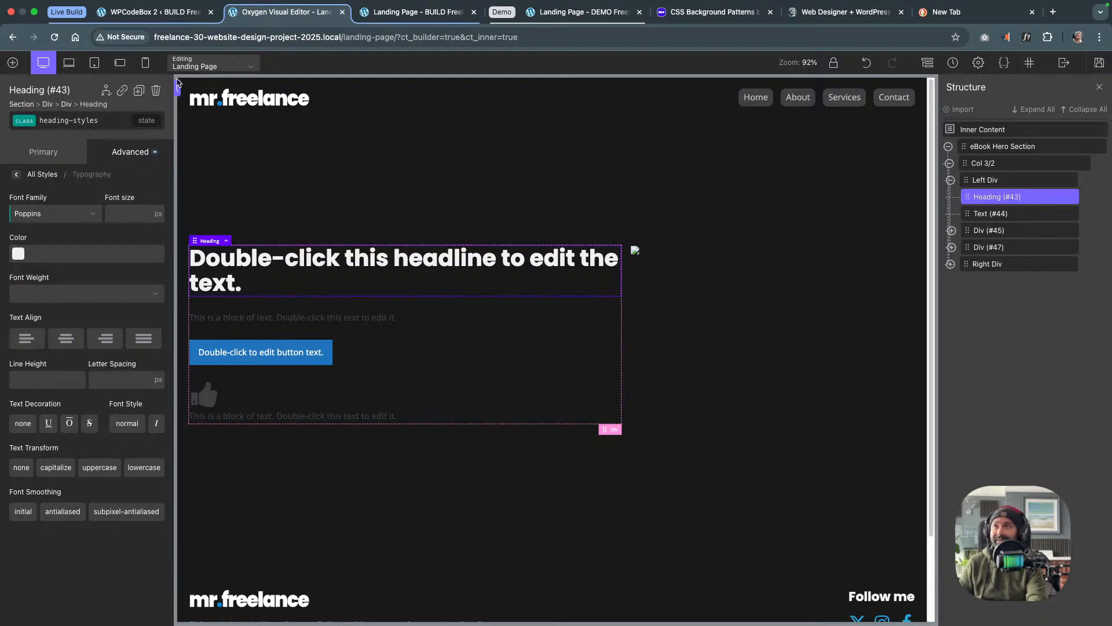
# Switch to WPCodeBox 2 and examine the color and line-height declarations in the .heading-styles rule
pyautogui.click(168, 16)
pyautogui.scroll(15, 494, 241)
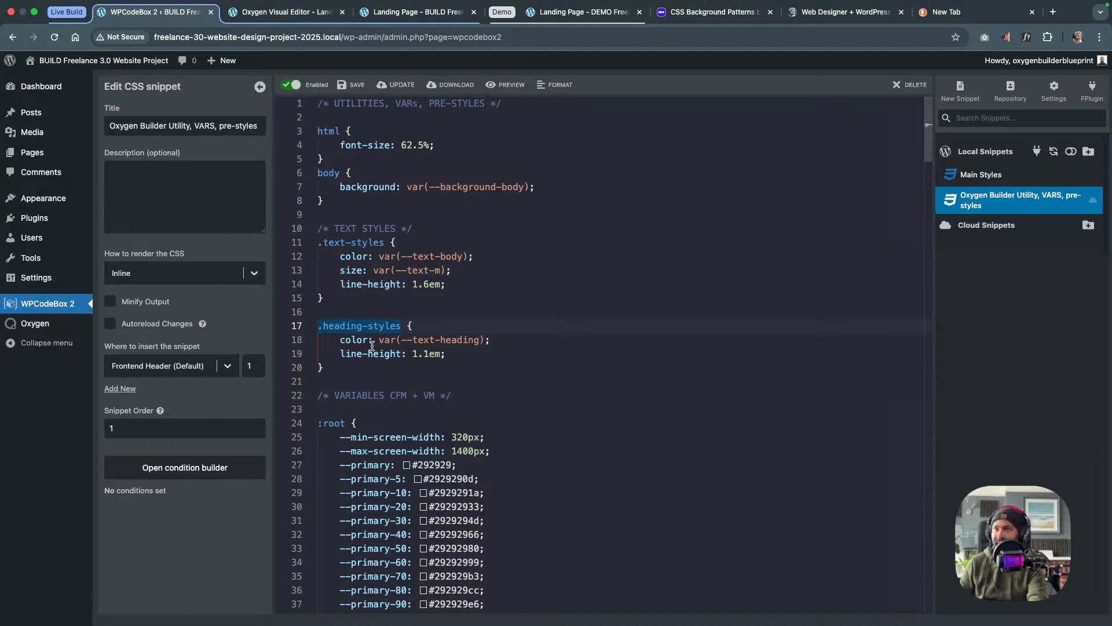
pyautogui.click(417, 326)
pyautogui.click(340, 340)
pyautogui.hotkey('alt', 'shift', 'Right')
pyautogui.hotkey('alt', 'shift', 'Right')
pyautogui.hotkey('alt', 'shift', 'Right')
pyautogui.hotkey('alt', 'shift', 'Right')
pyautogui.hotkey('alt', 'shift', 'Right')
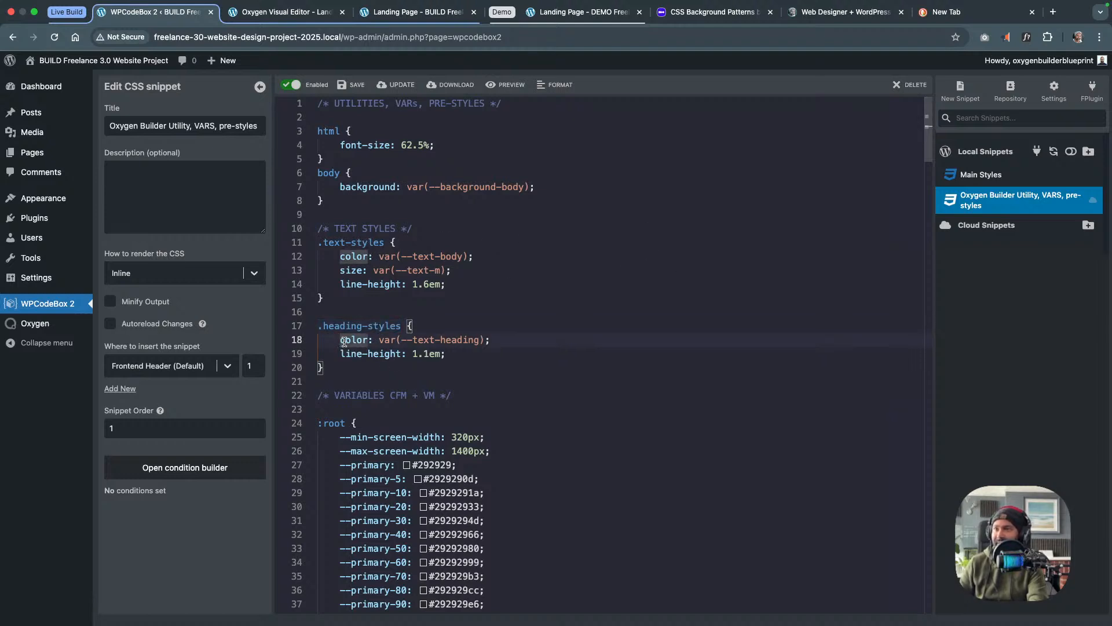
pyautogui.moveTo(341, 353); pyautogui.dragTo(438, 355)
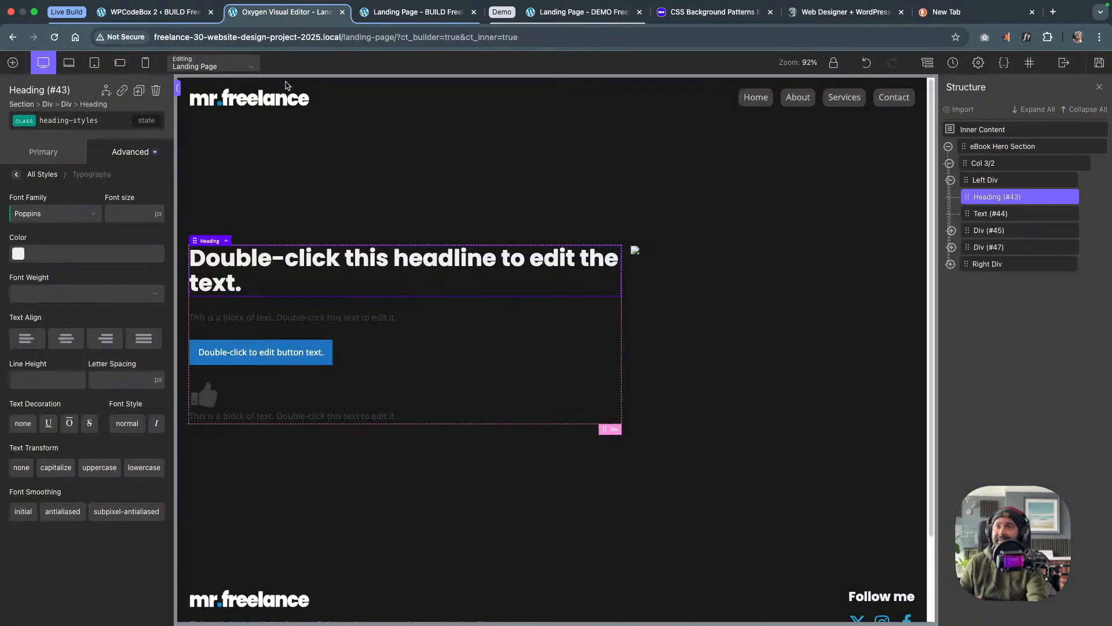
# Return to the Oxygen editor and lock the heading-styles class's selector styles again
pyautogui.click(281, 11)
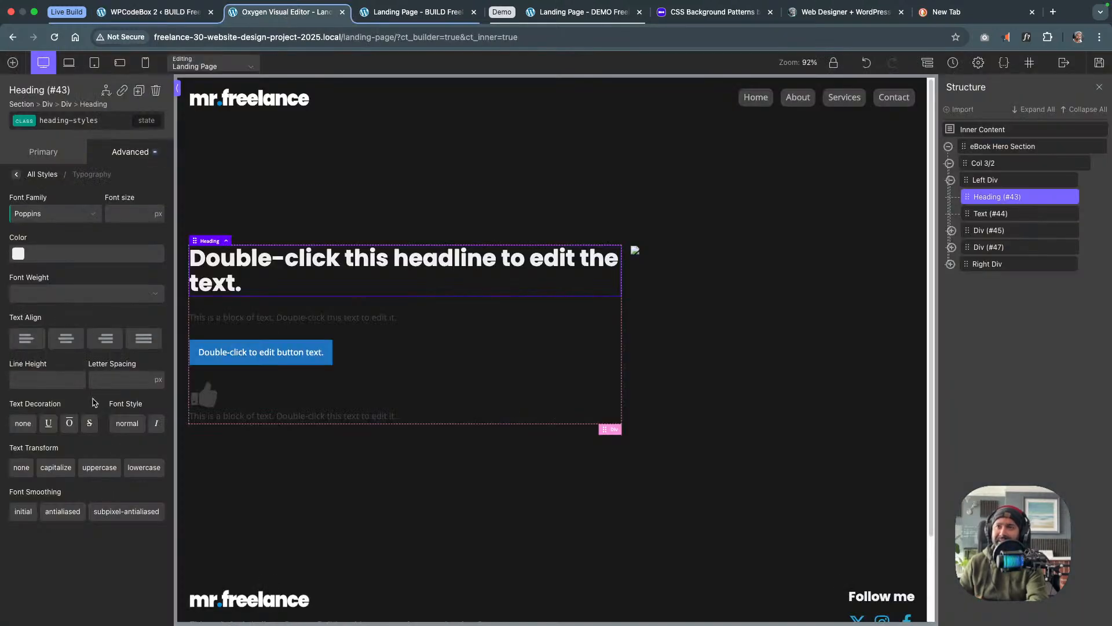
pyautogui.click(118, 161)
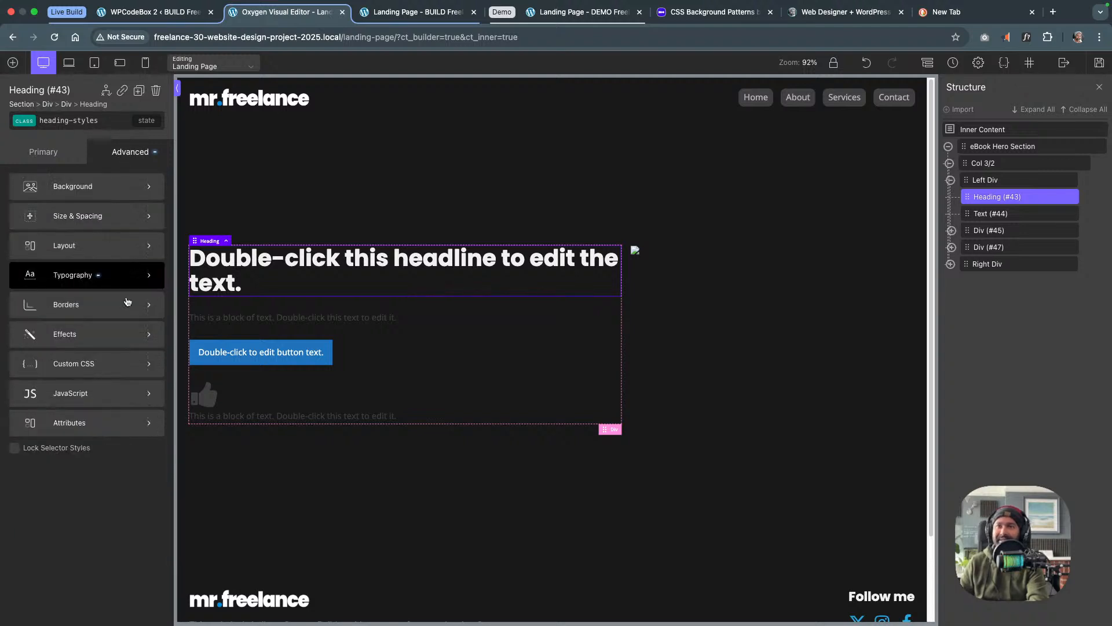
pyautogui.click(15, 450)
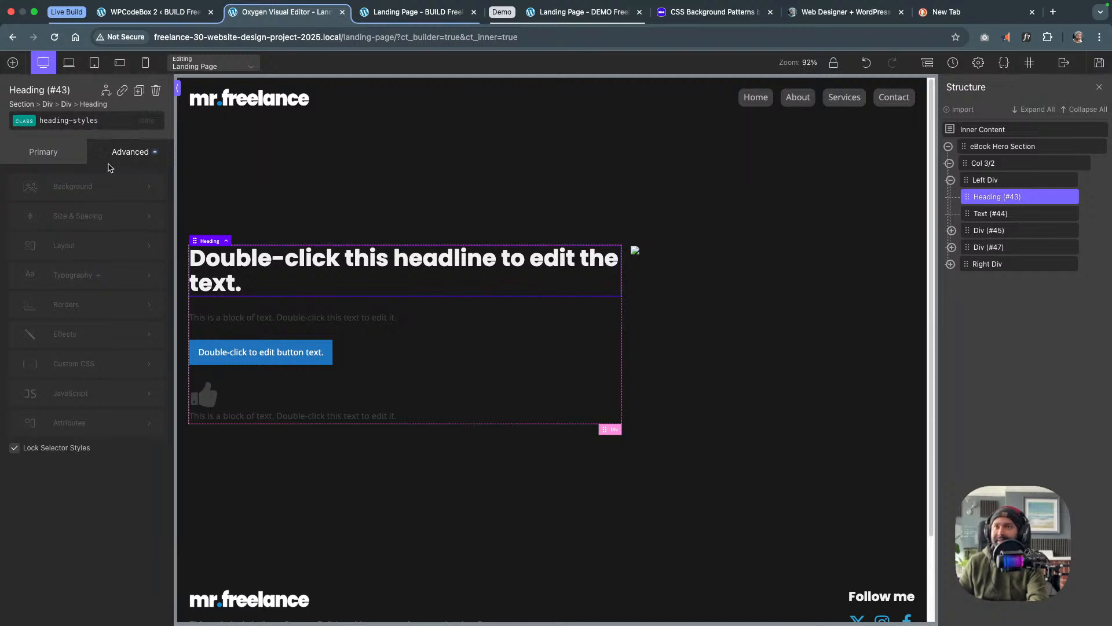
# Add the existing h1-l class to the hero heading
pyautogui.click(26, 122)
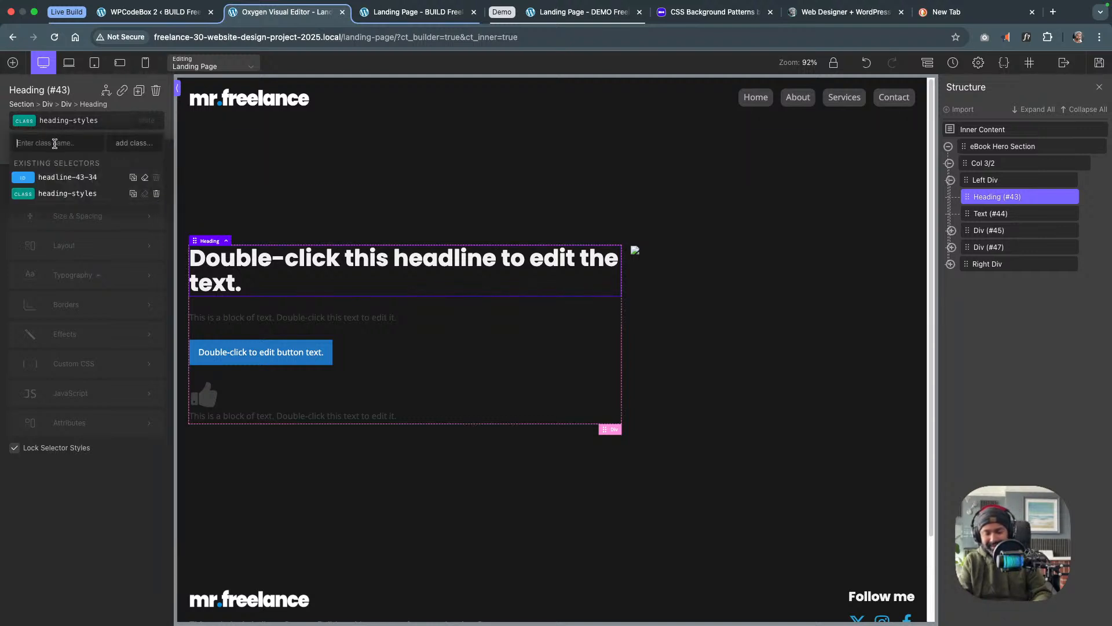
pyautogui.write('h1')
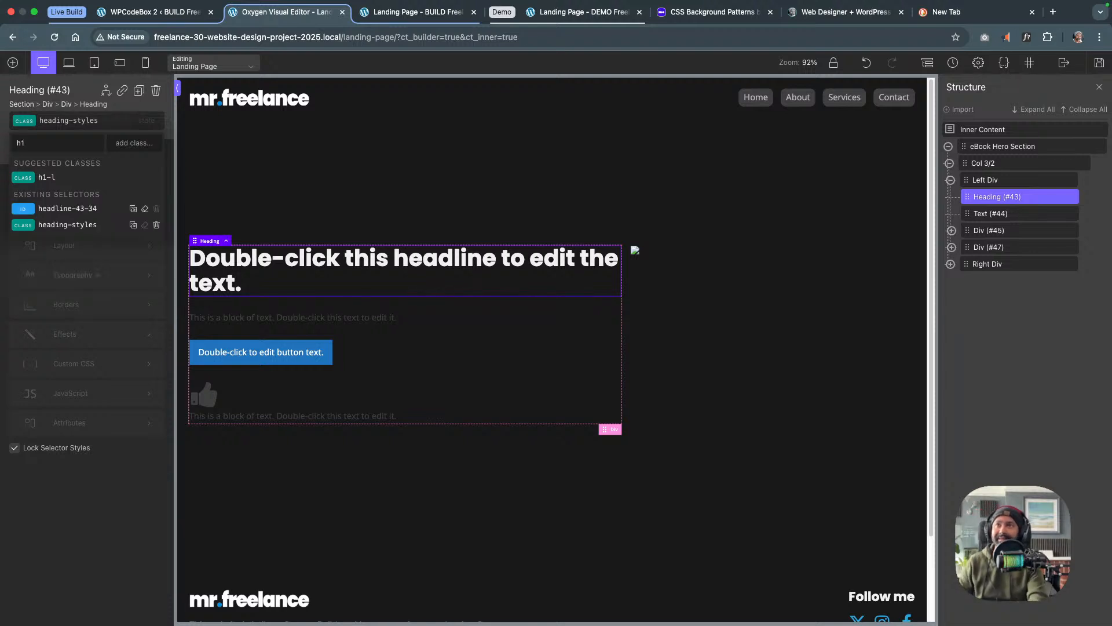
pyautogui.click(72, 178)
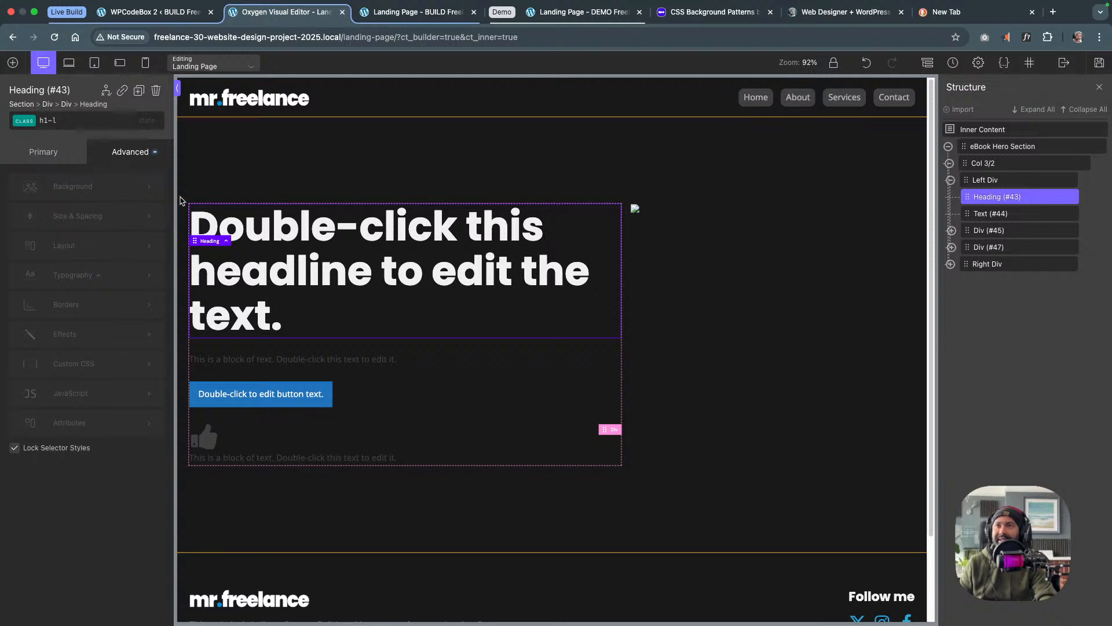
# Switch the hero heading back to its ID selector and set its text to "The Ultimate Freelancer's Guide to Survival"
pyautogui.click(29, 125)
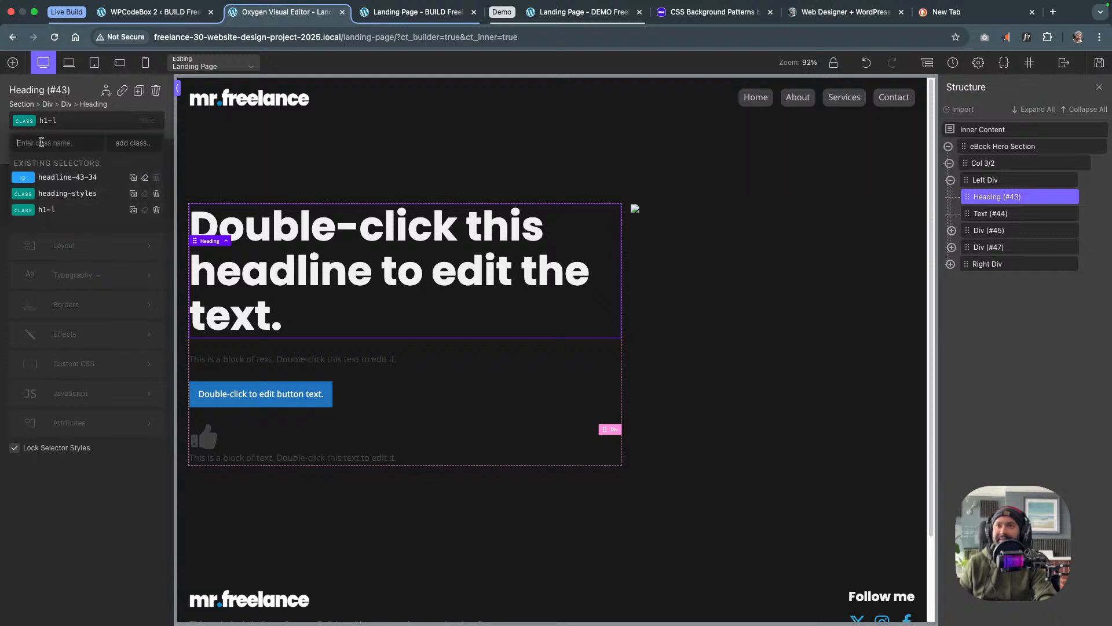
pyautogui.click(58, 177)
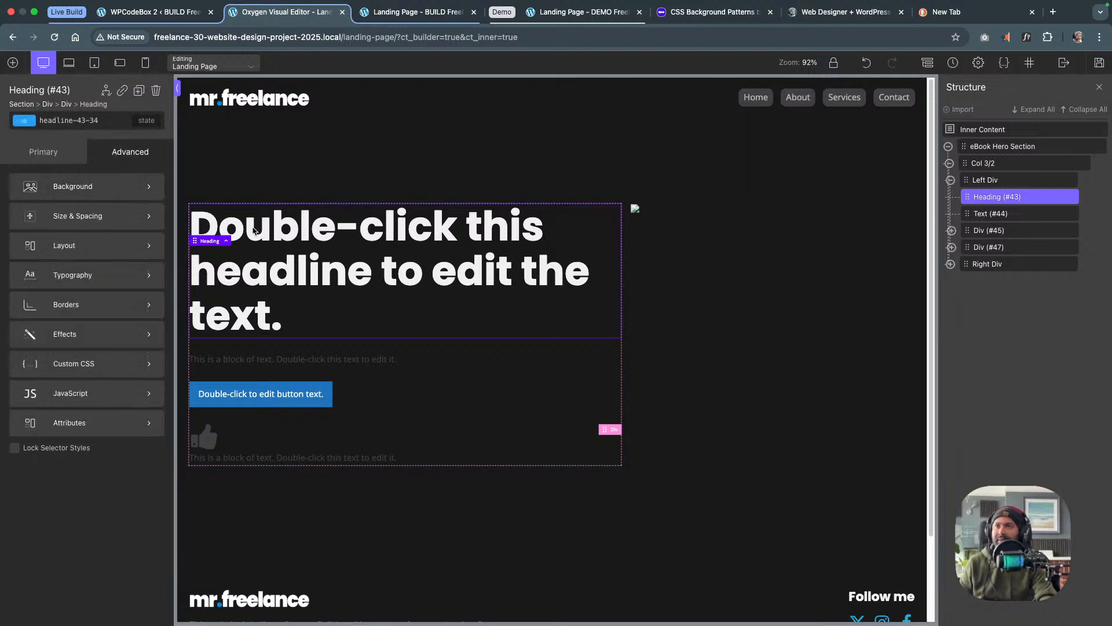
pyautogui.click(62, 148)
pyautogui.tripleClick(67, 204)
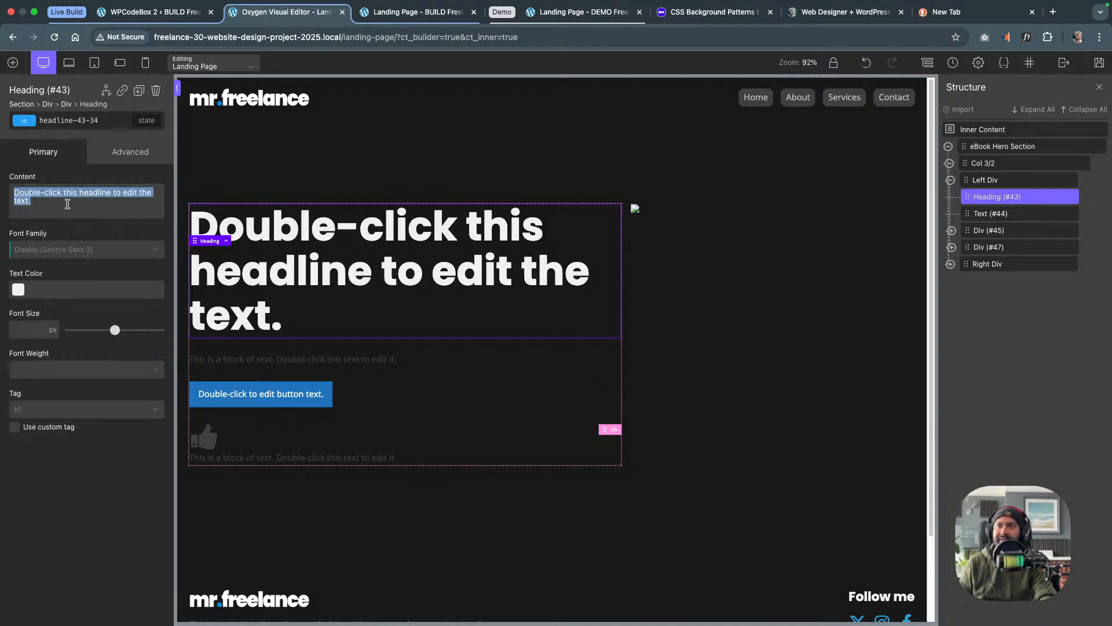
pyautogui.write('The Ultimate ')
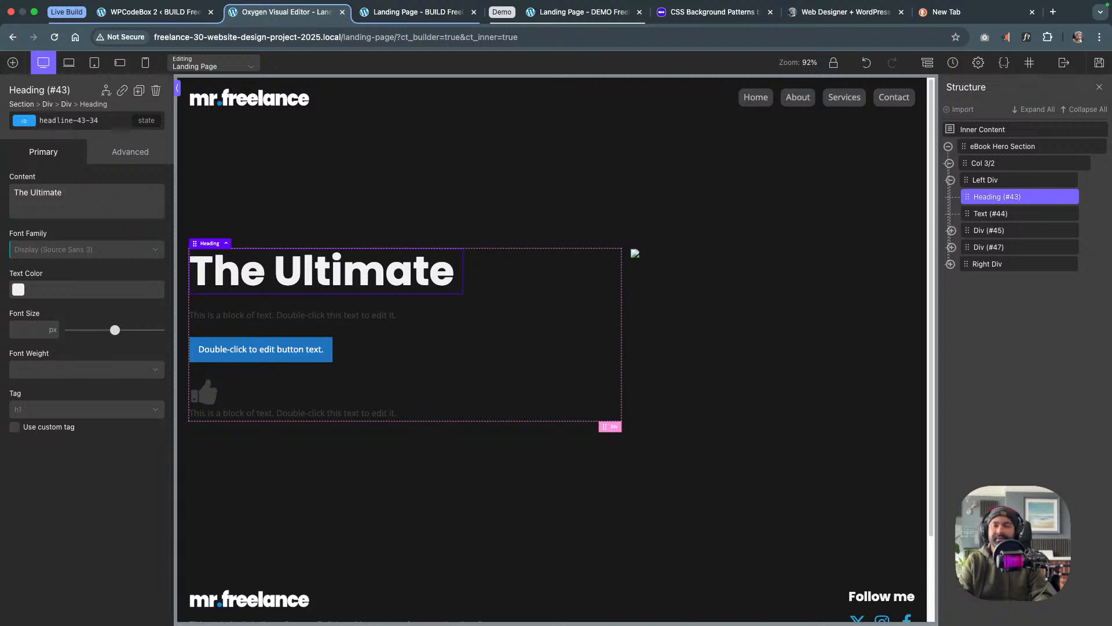
pyautogui.write("Freelancer's ")
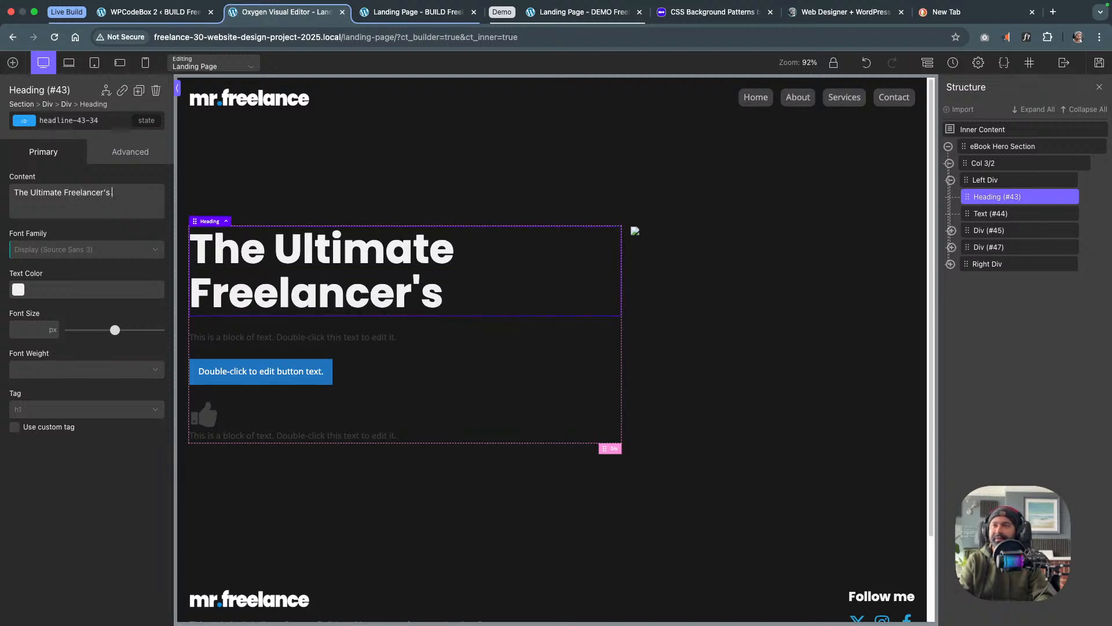
pyautogui.write('Guide to ')
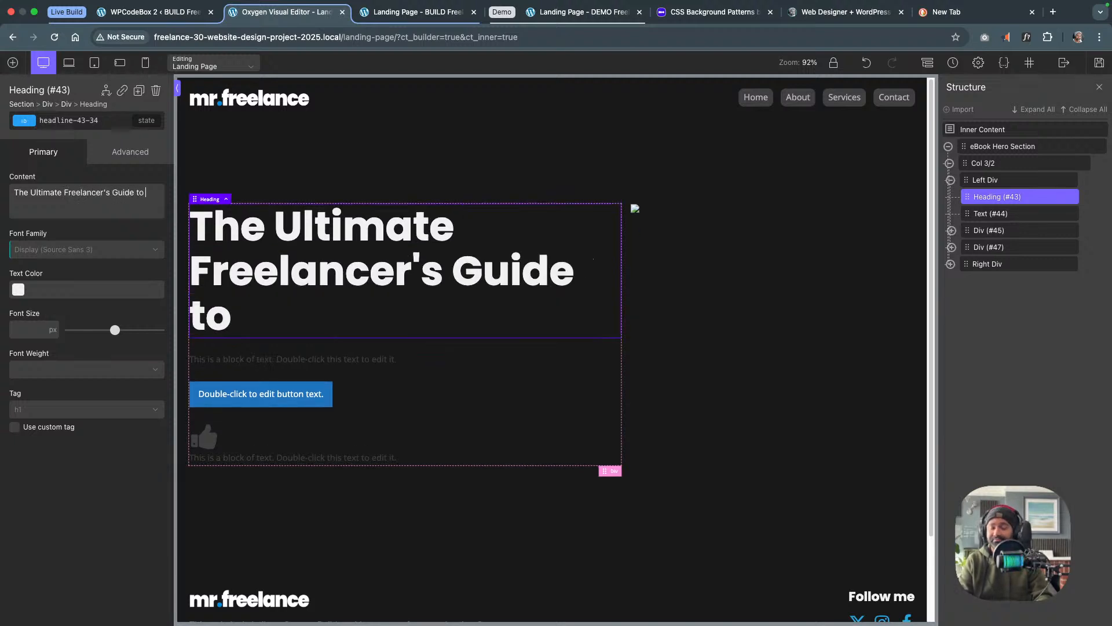
pyautogui.write('Survi')
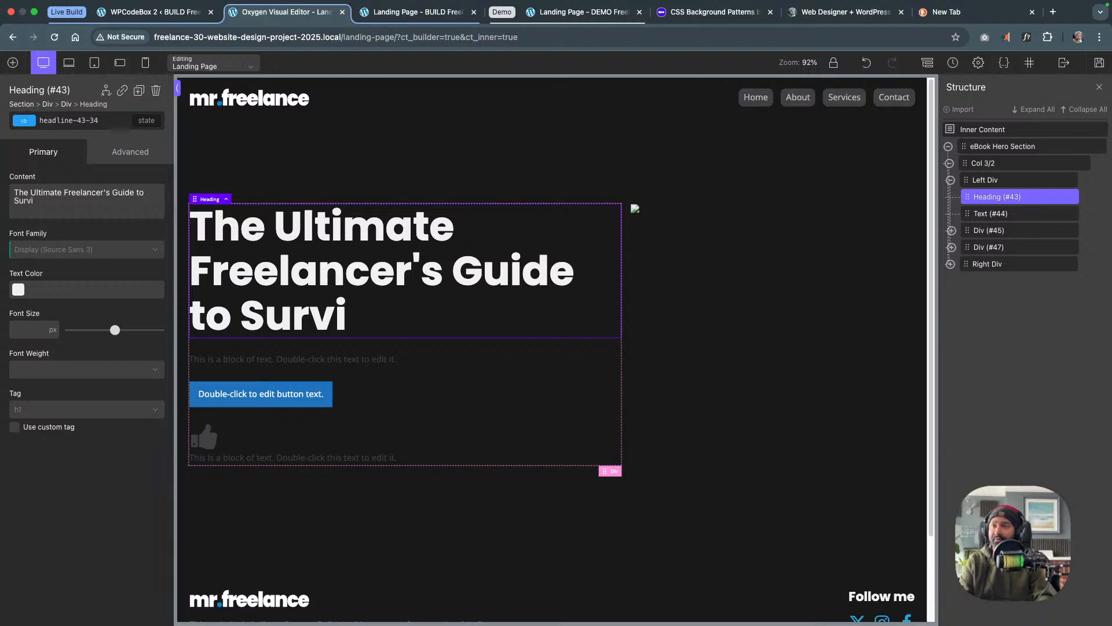
pyautogui.write('val')
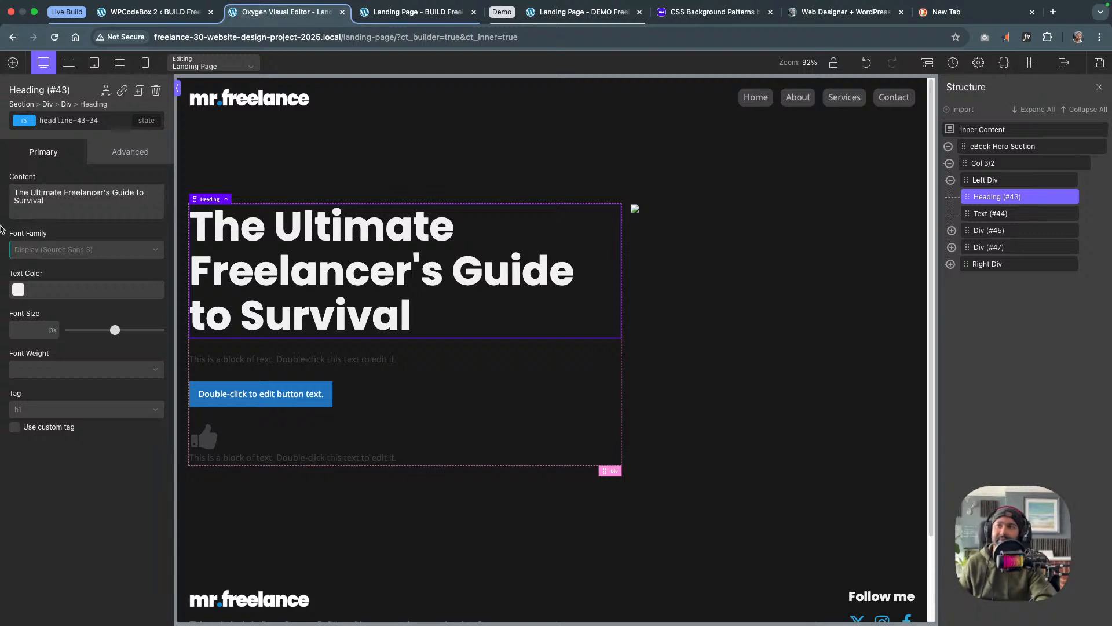
pyautogui.doubleClick(281, 229)
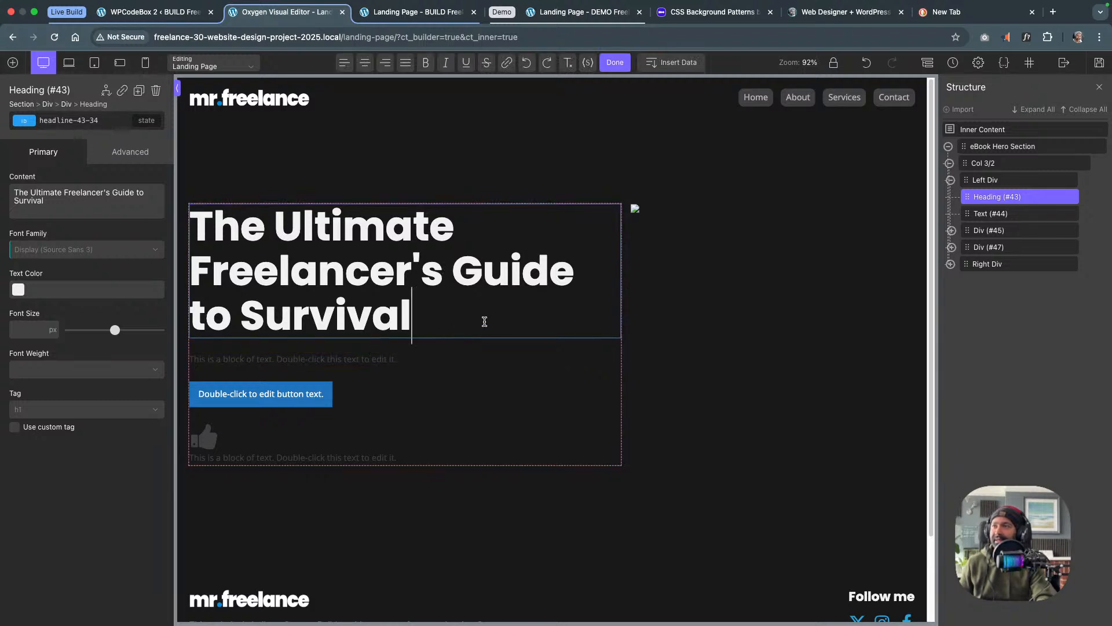
# Replace the text under the hero heading with the blurb from "The ultimate Freelancer's survival guide is a fictitious eBook" to "our email newsletter!"
pyautogui.click(319, 363)
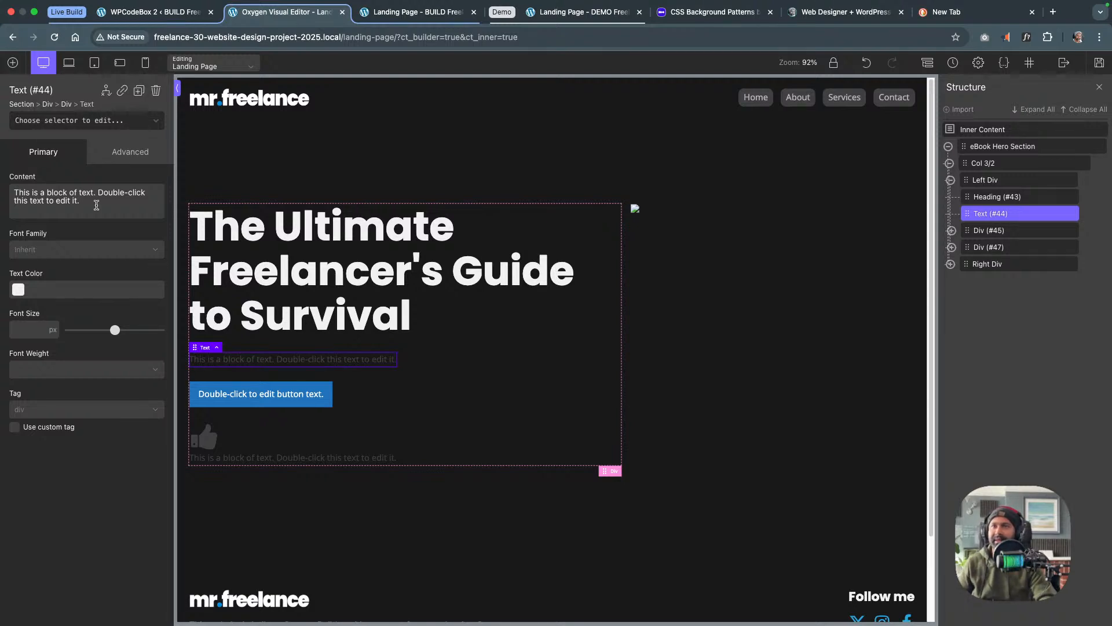
pyautogui.tripleClick(96, 202)
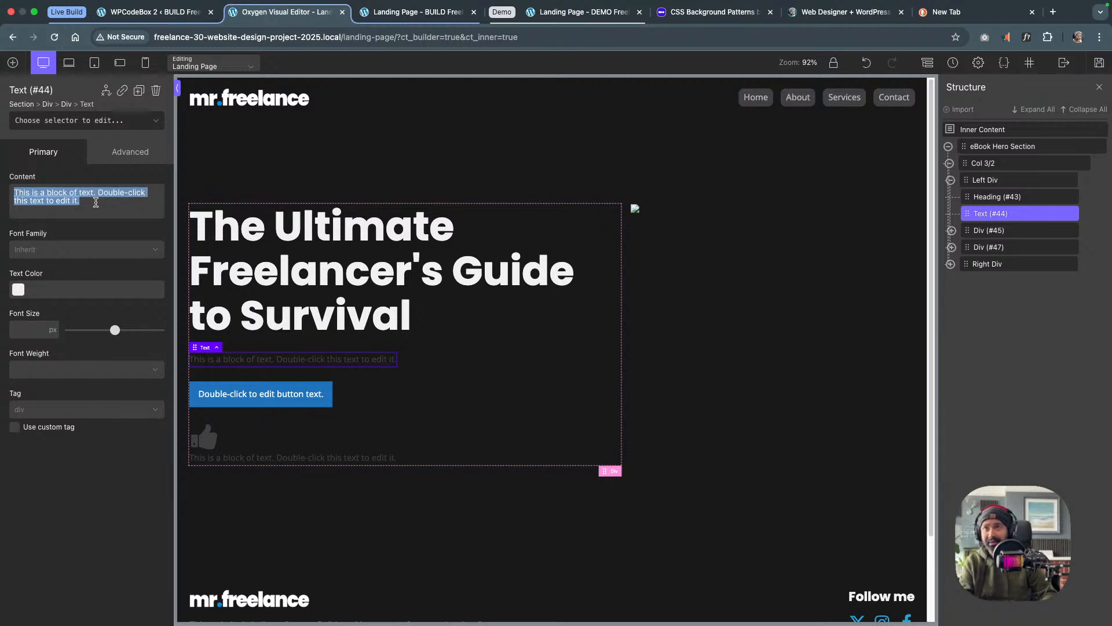
pyautogui.write("The ultimate Freelancer's survival guide is a fictitious eBook all about surviving as a freelancer in a dog-eat-dog world. Learn from expert freelancers sharing their best tips and mistakes to avoid along the way. Buy the book now or reserve your Free copy by signing up to our email newsletter!")
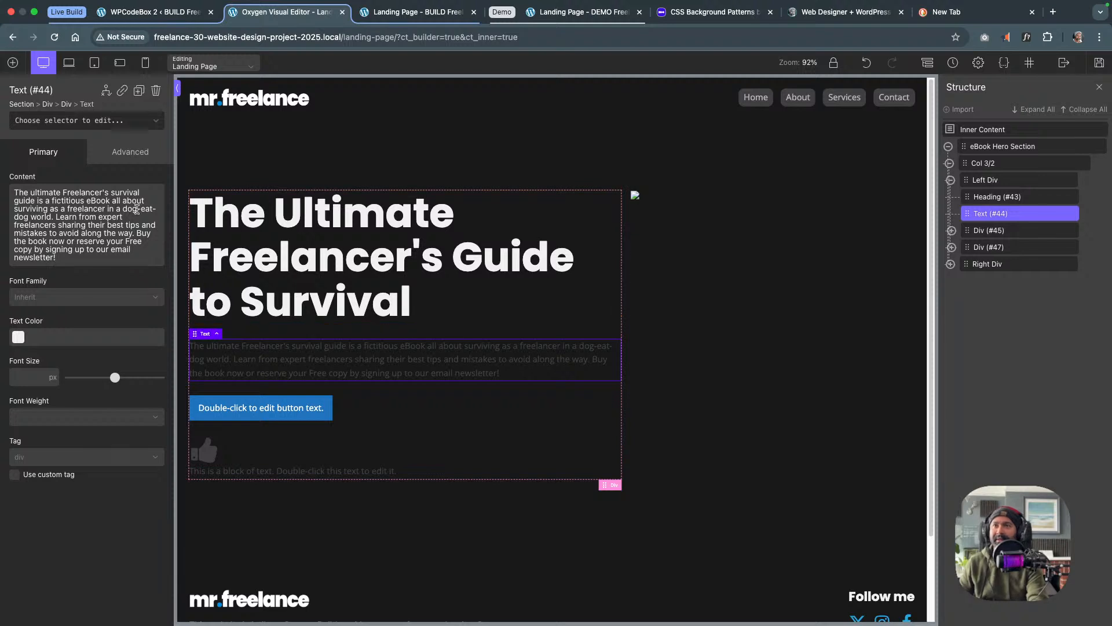
# Try the existing text-styles class on the hero paragraph and remove it again
pyautogui.click(58, 121)
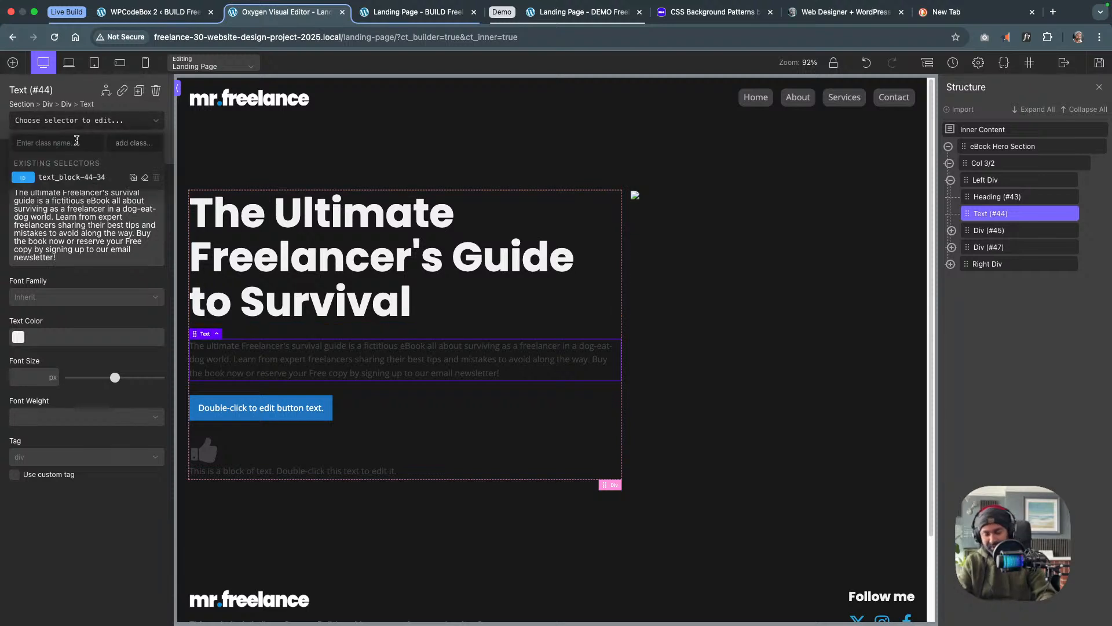
pyautogui.write('text')
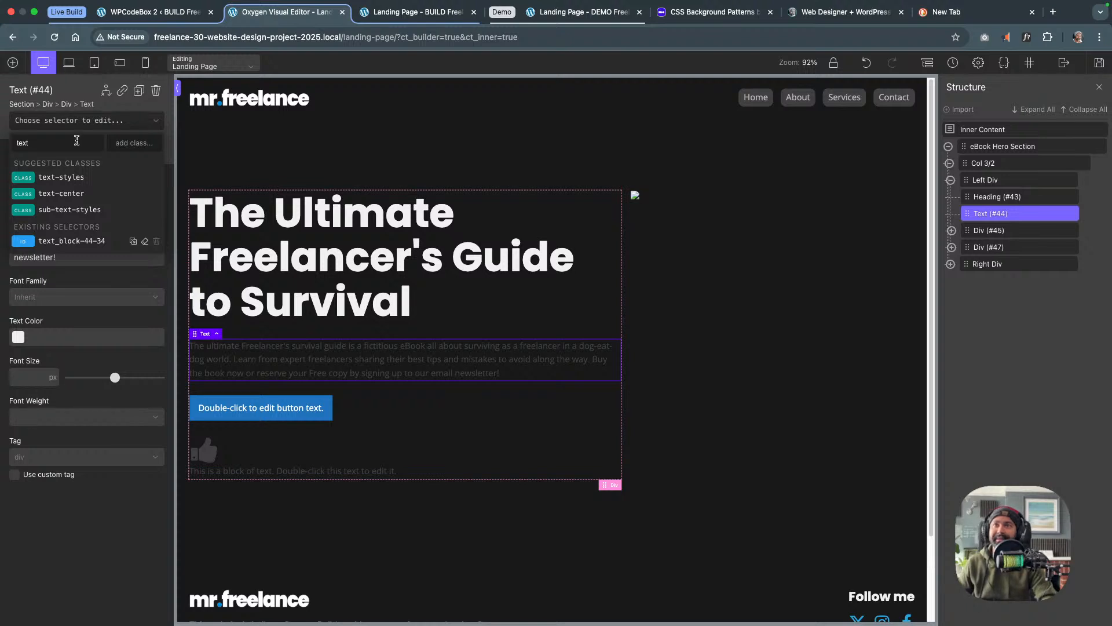
pyautogui.click(102, 177)
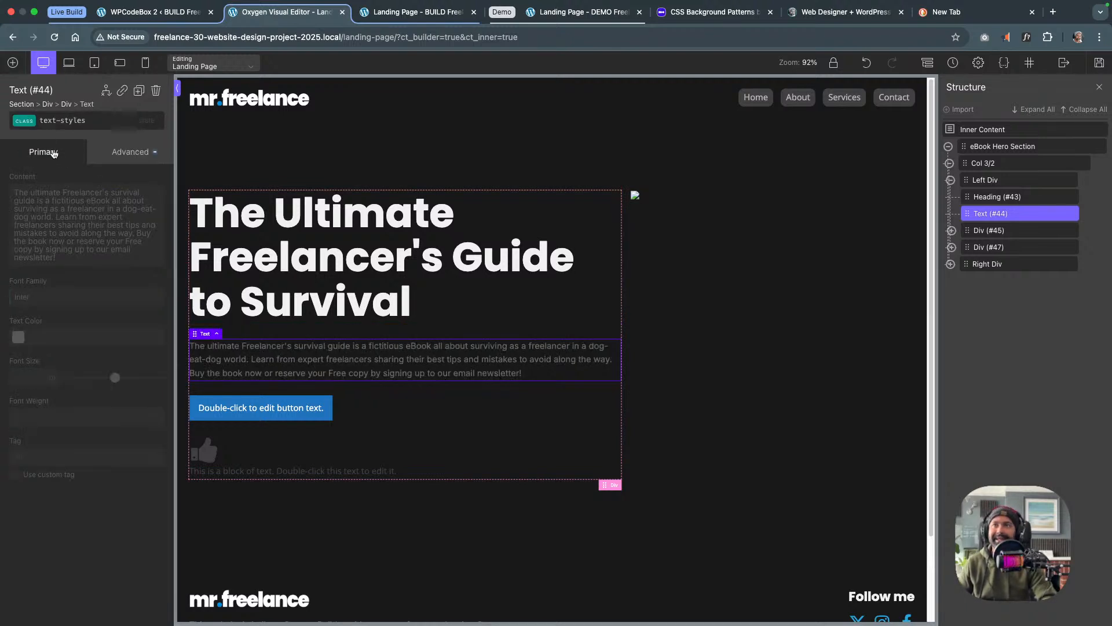
pyautogui.click(36, 123)
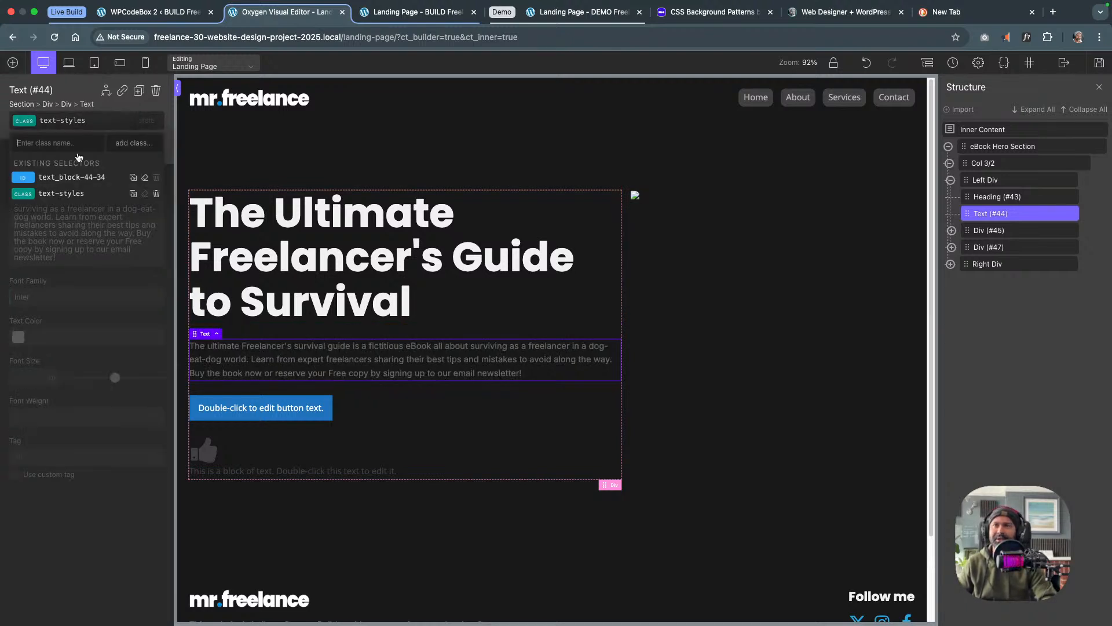
pyautogui.click(156, 193)
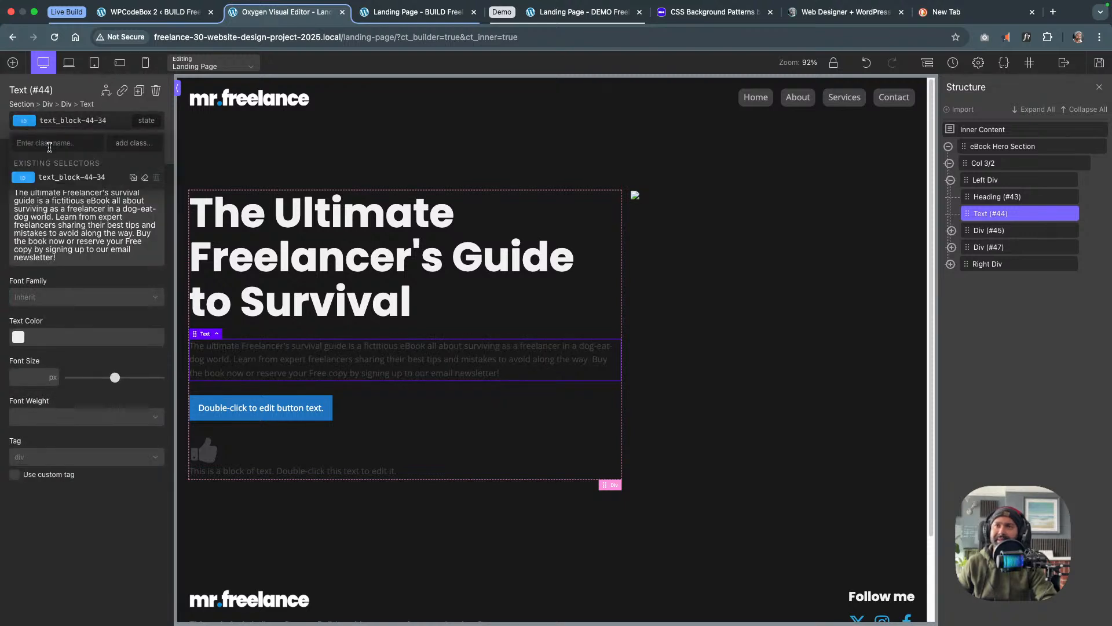
# Add the existing sub-text-styles class to the hero paragraph and lock the class's selector styles
pyautogui.click(49, 146)
pyautogui.write('tw')
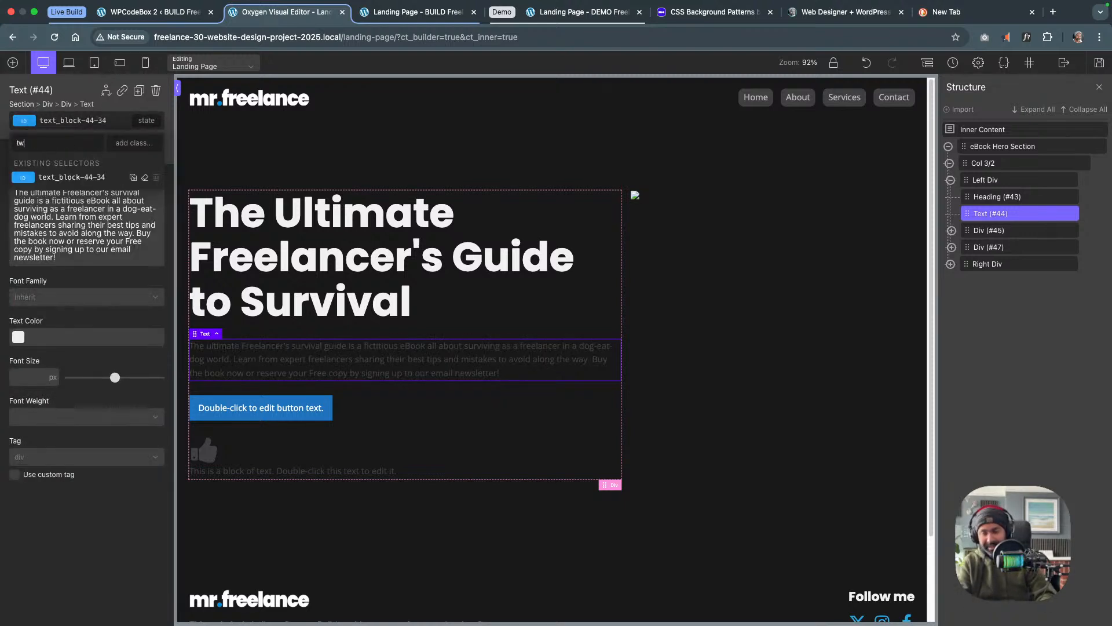
pyautogui.press('BackSpace')
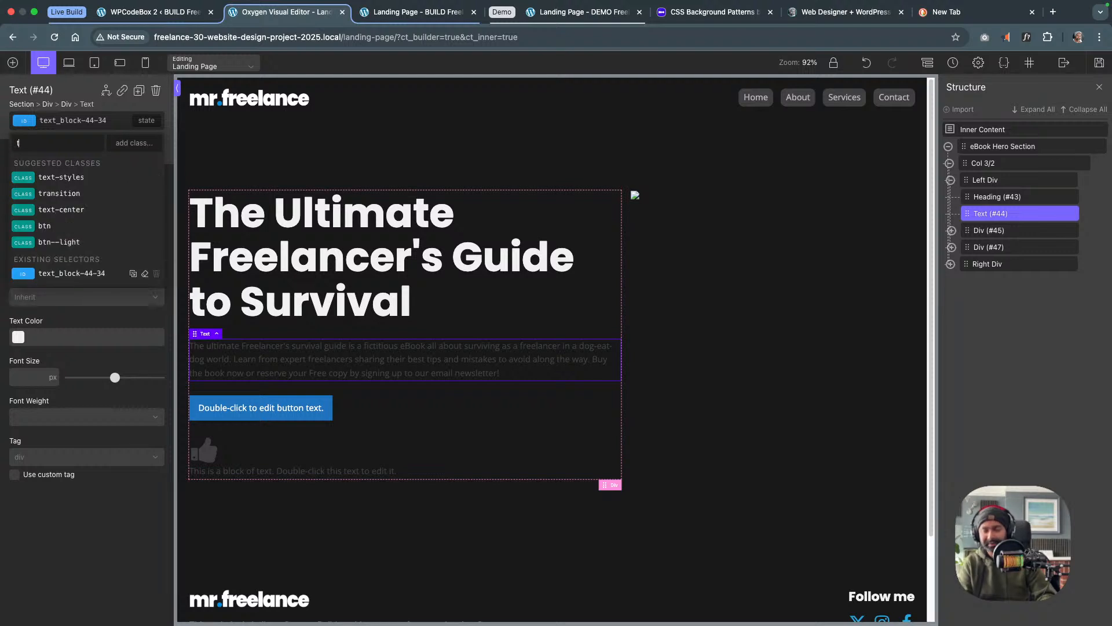
pyautogui.write('ex')
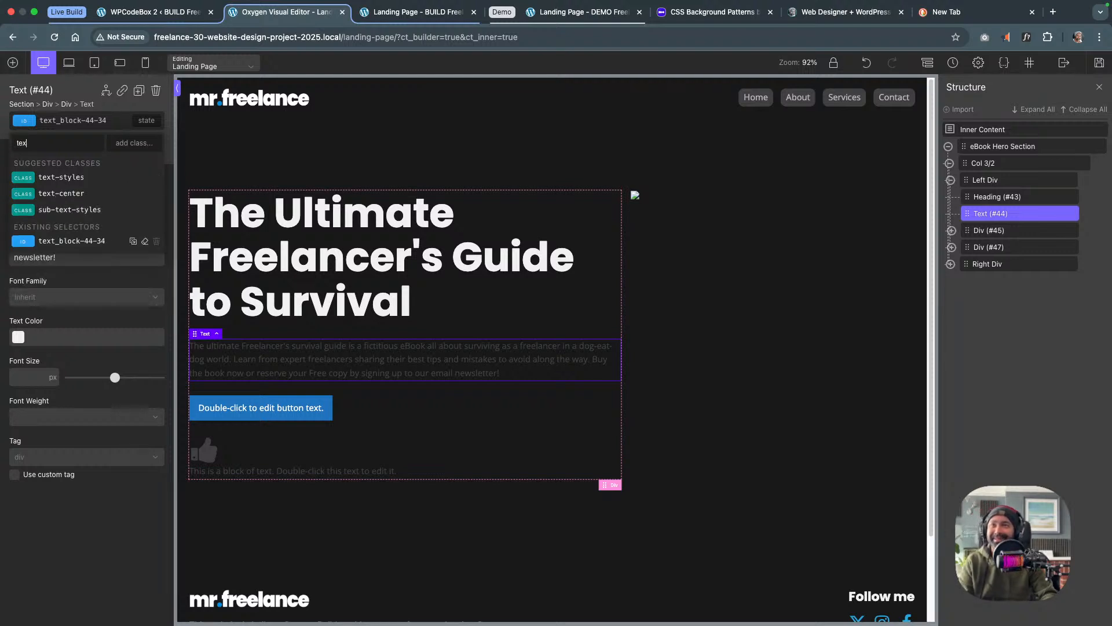
pyautogui.click(81, 210)
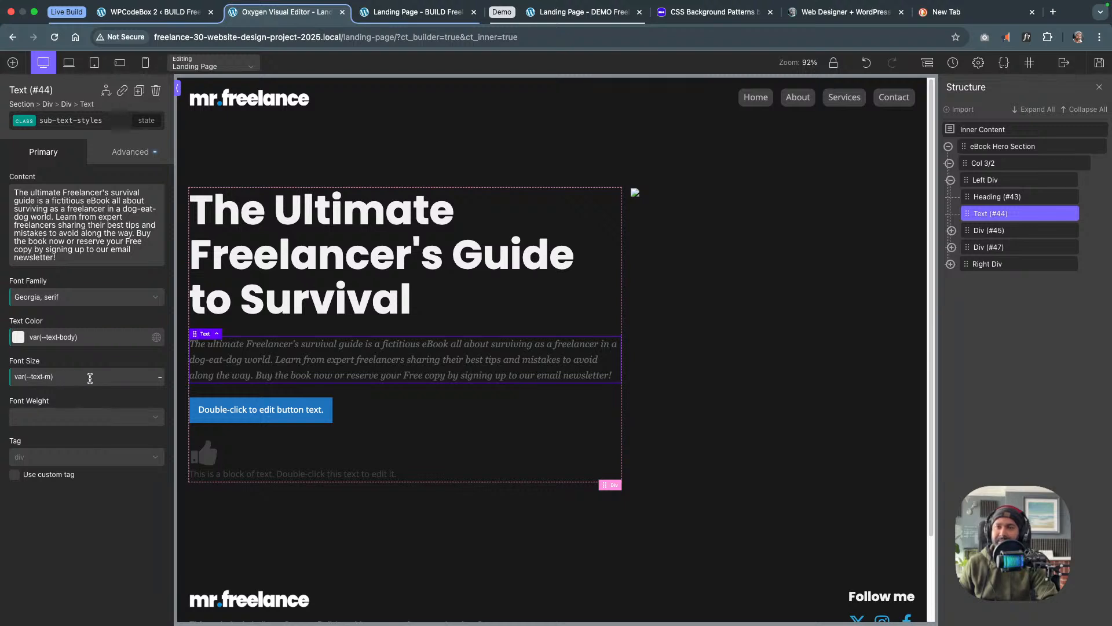
pyautogui.click(129, 152)
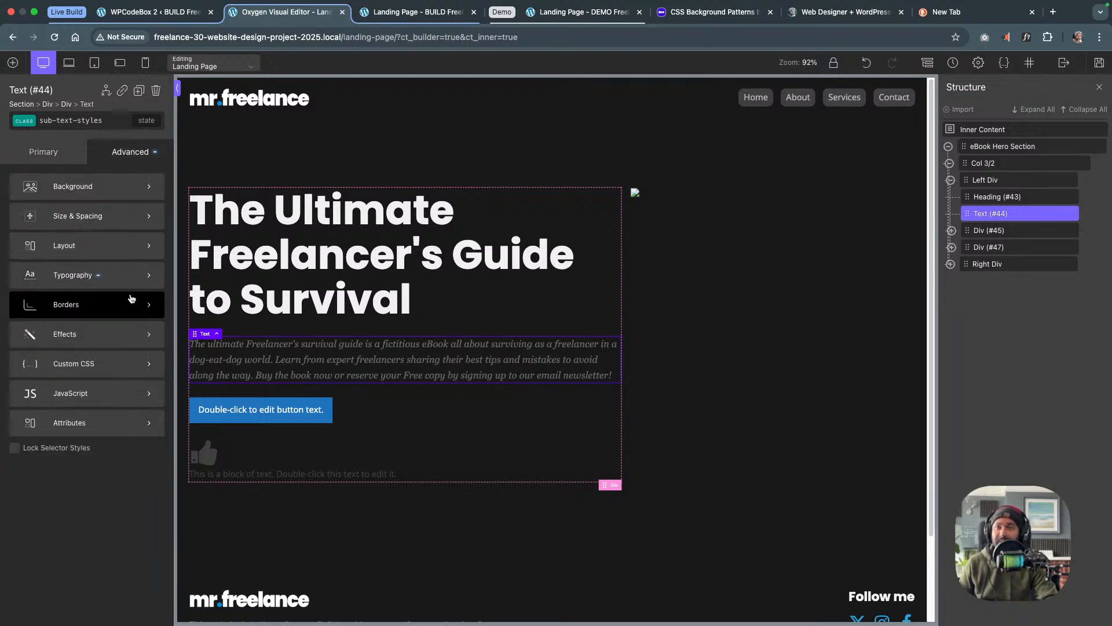
pyautogui.click(15, 450)
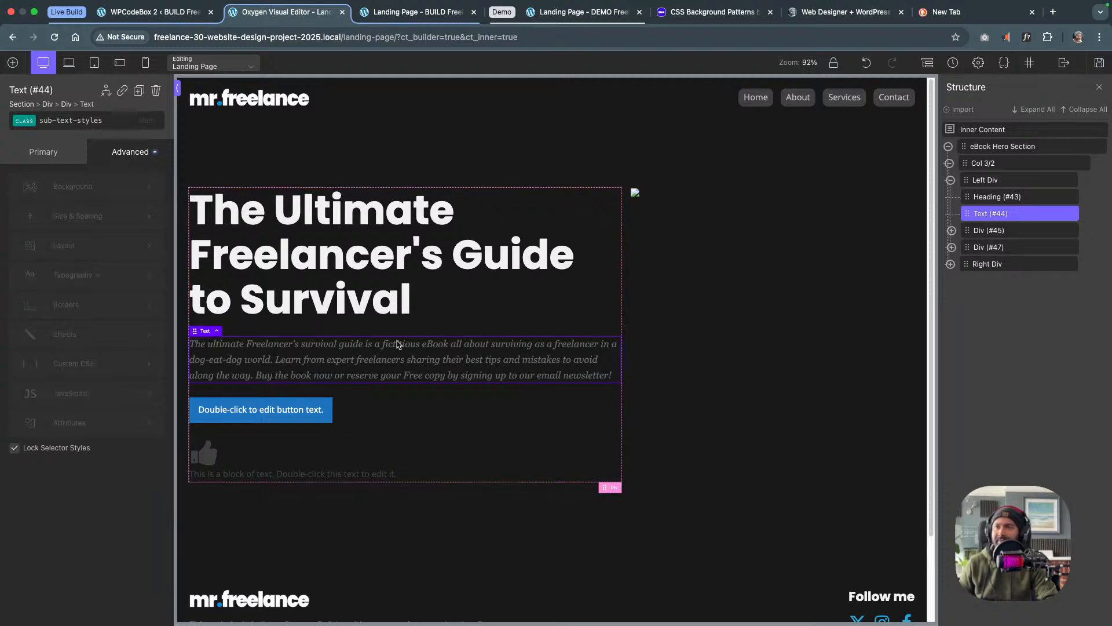
# Add the existing btn class to the button below the hero paragraph
pyautogui.click(275, 422)
pyautogui.click(37, 121)
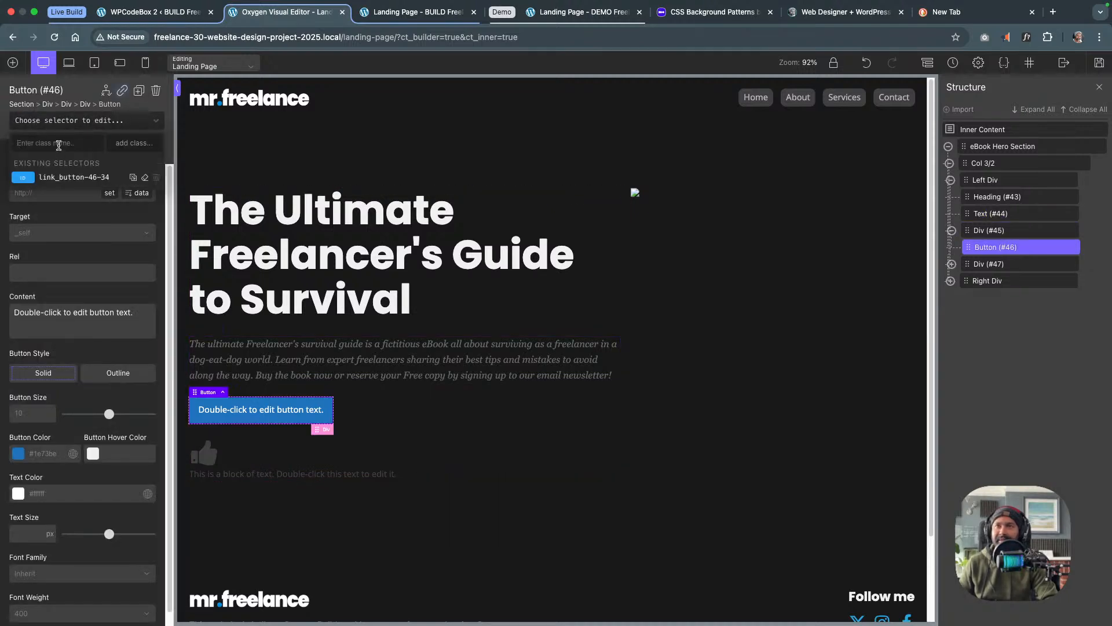
pyautogui.click(58, 146)
pyautogui.write('bt')
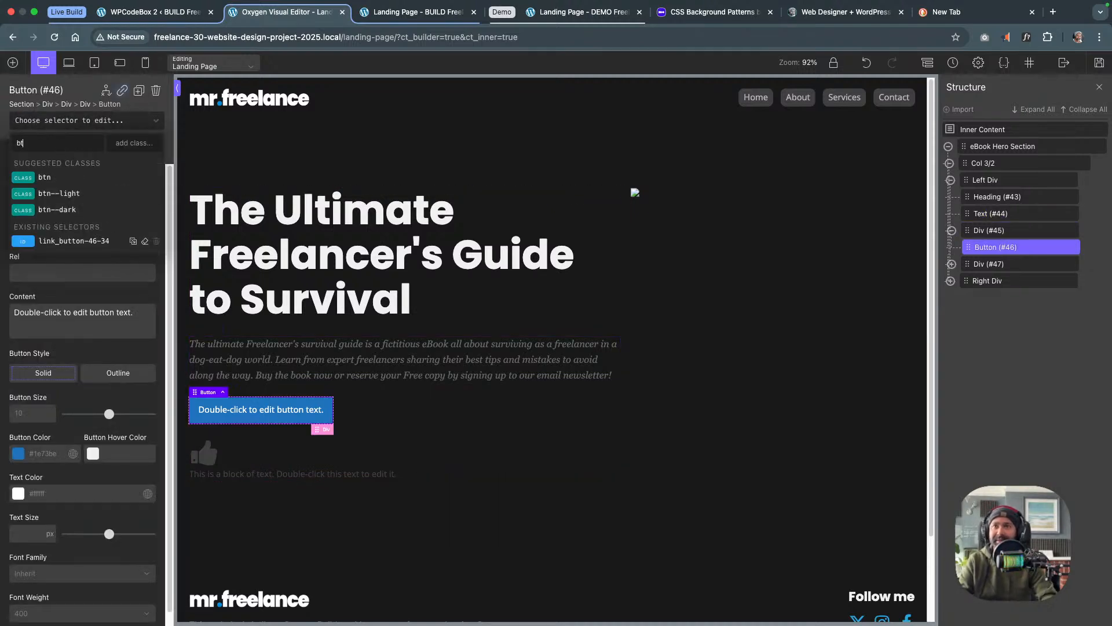
pyautogui.click(64, 177)
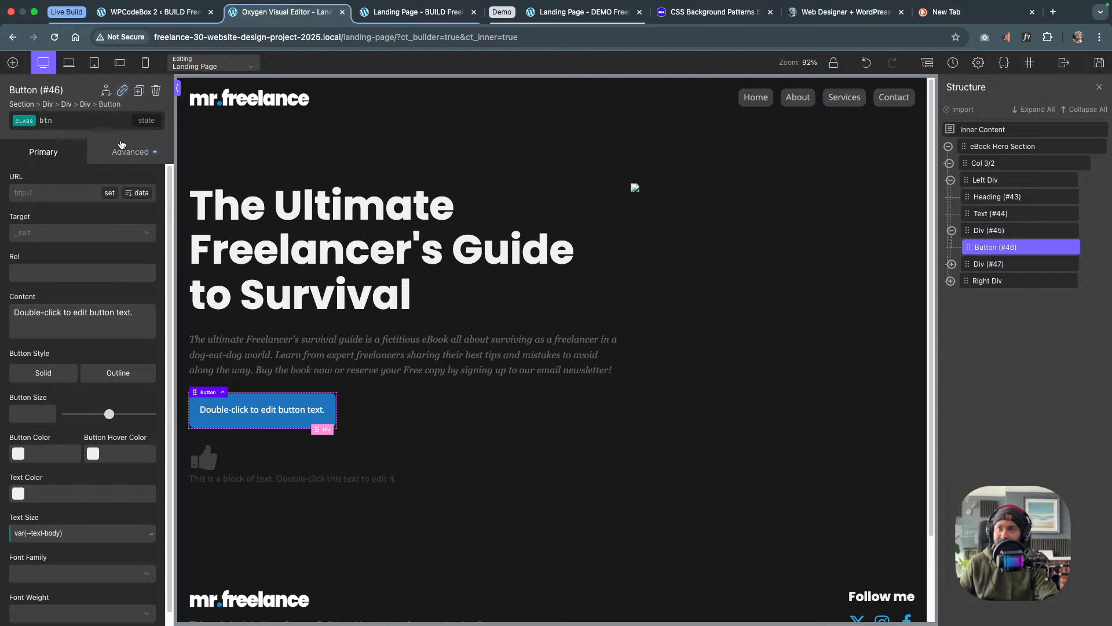
# Examine the btn class's spacing, typography, border and transition settings
pyautogui.click(123, 152)
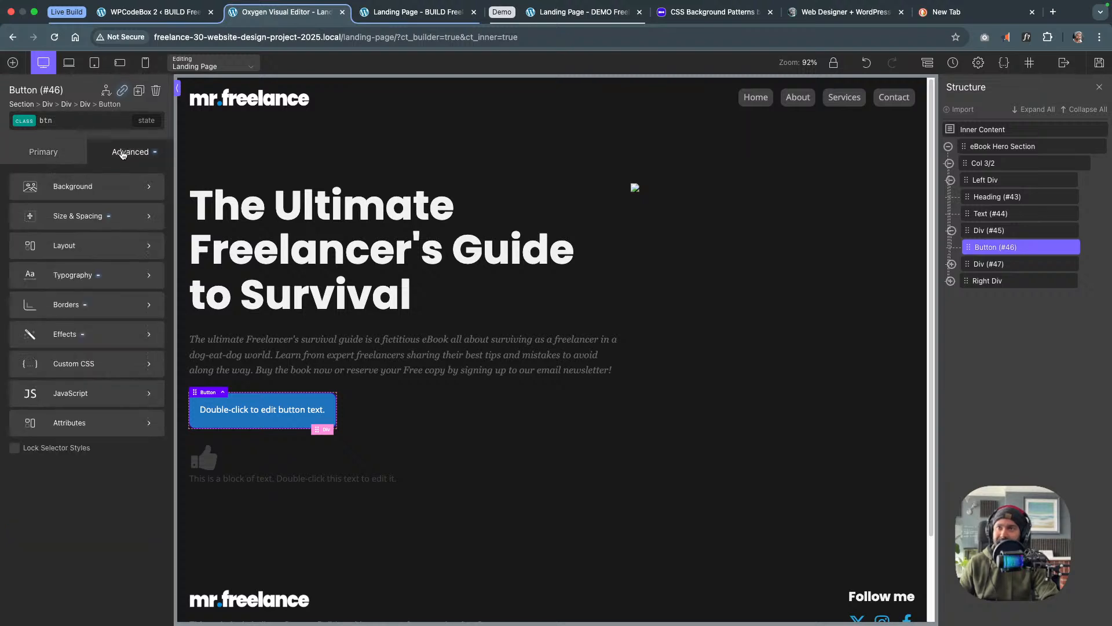
pyautogui.click(112, 224)
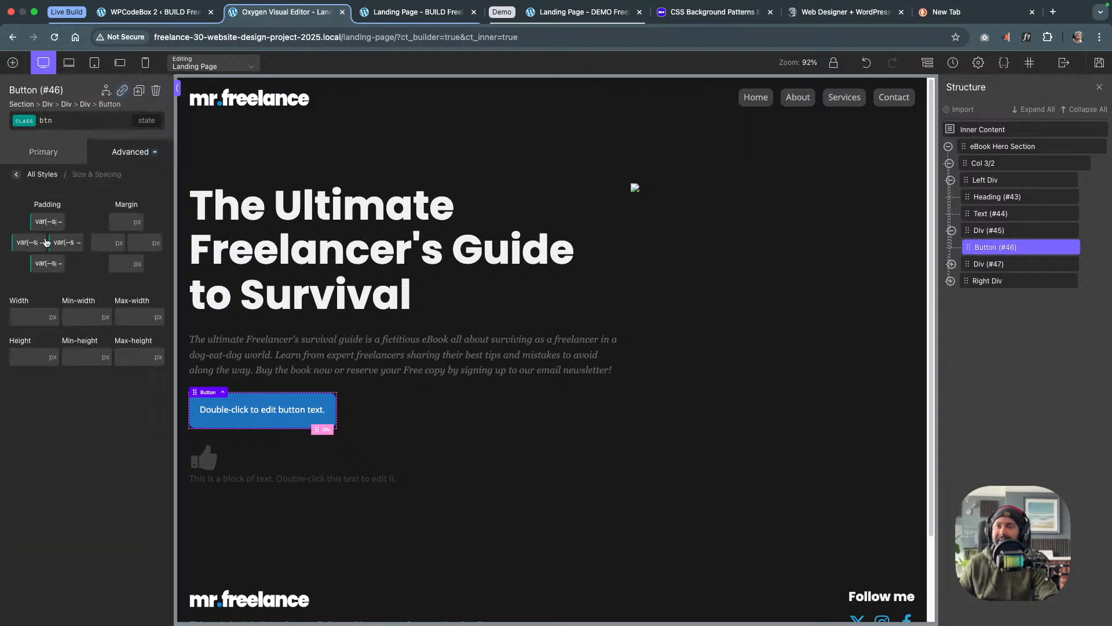
pyautogui.click(133, 157)
pyautogui.click(124, 275)
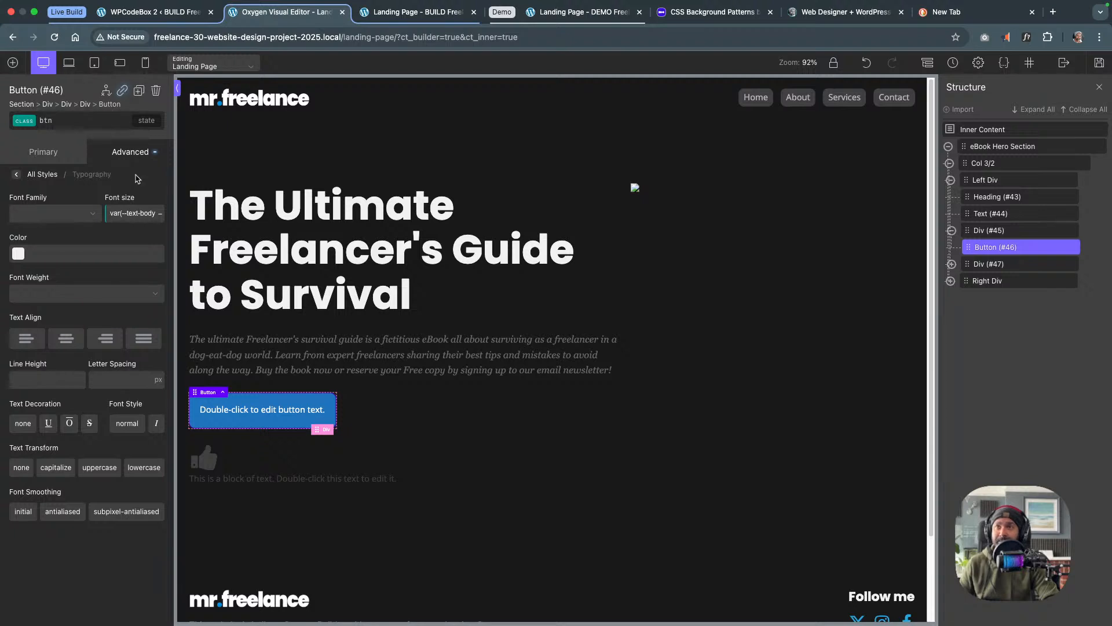
pyautogui.click(134, 154)
pyautogui.click(110, 304)
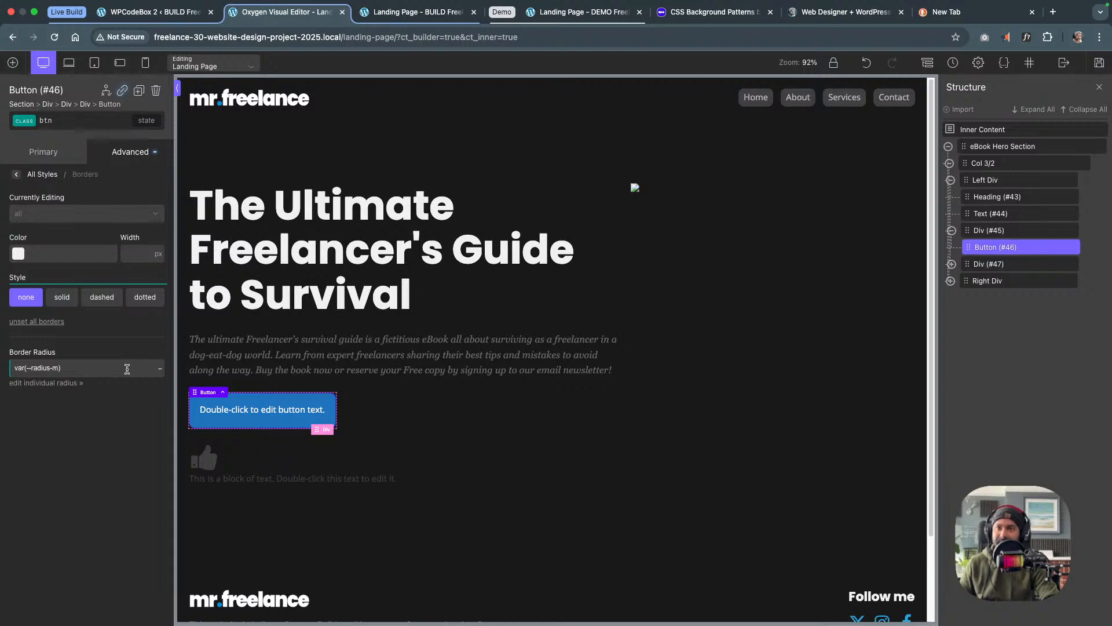
pyautogui.click(135, 151)
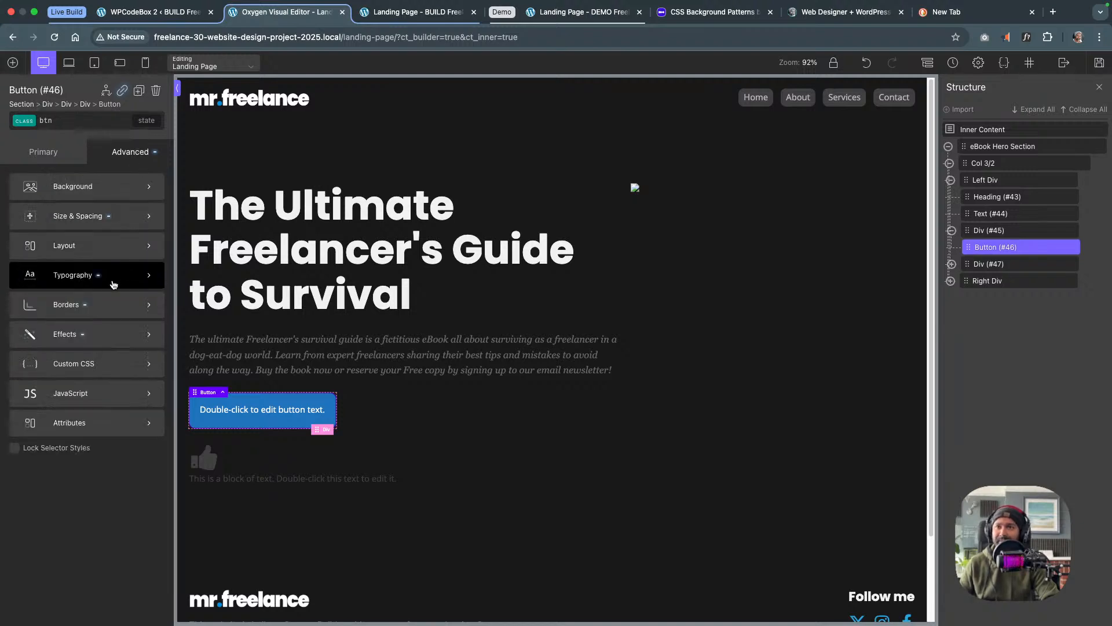
pyautogui.click(104, 347)
pyautogui.click(107, 273)
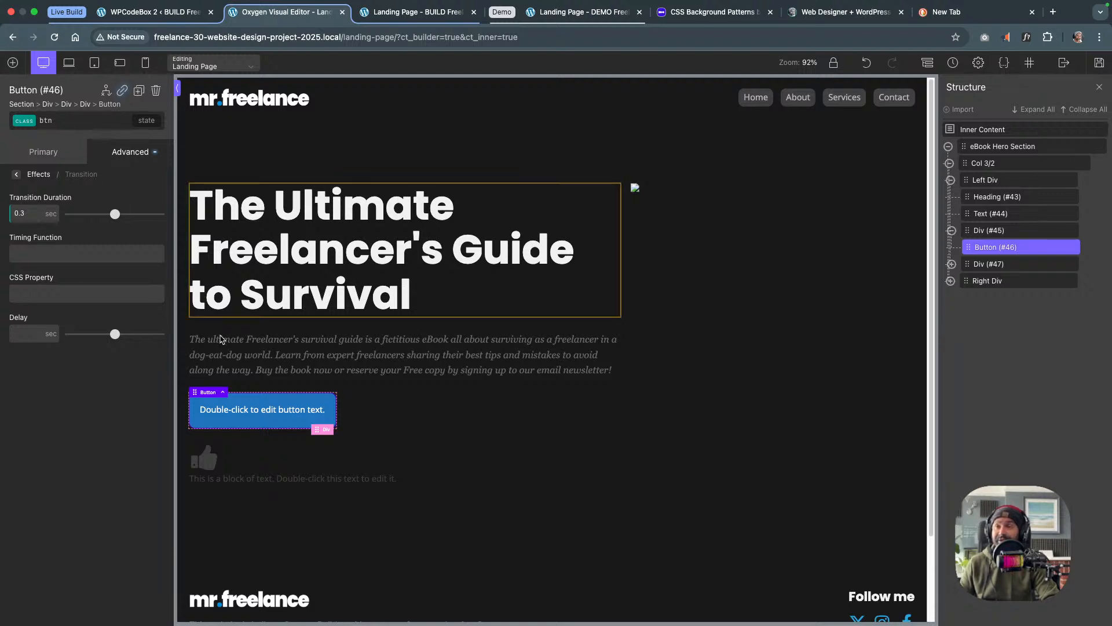
# Add the existing btn--light class to the button below the hero paragraph
pyautogui.click(29, 124)
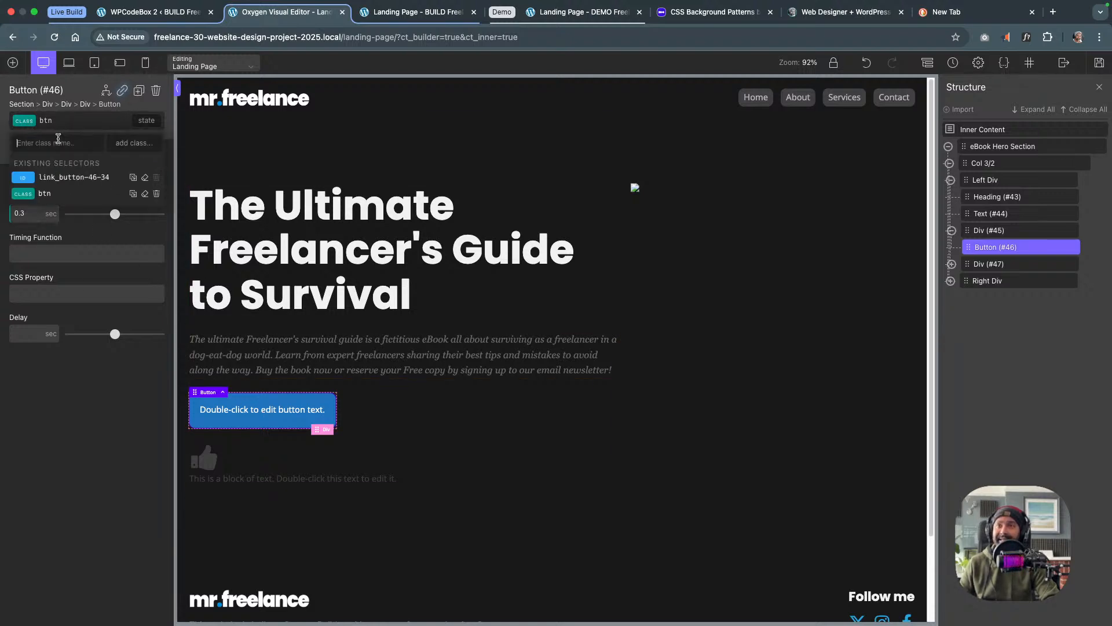
pyautogui.write('text')
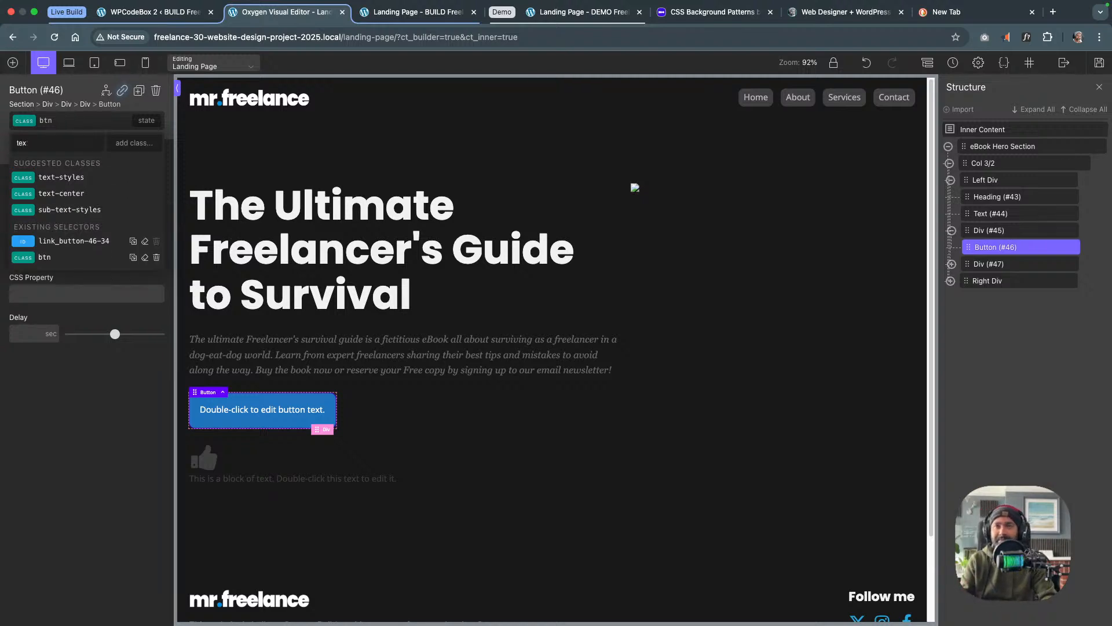
pyautogui.press('BackSpace')
pyautogui.press('BackSpace')
pyautogui.press('BackSpace')
pyautogui.press('BackSpace')
pyautogui.write('btn')
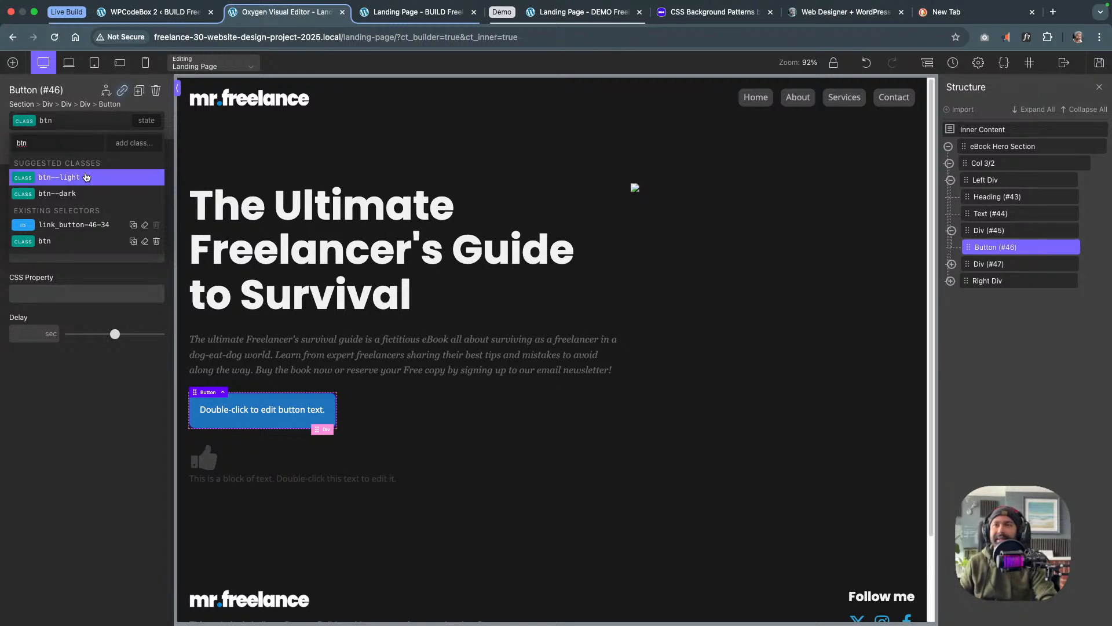
pyautogui.click(86, 178)
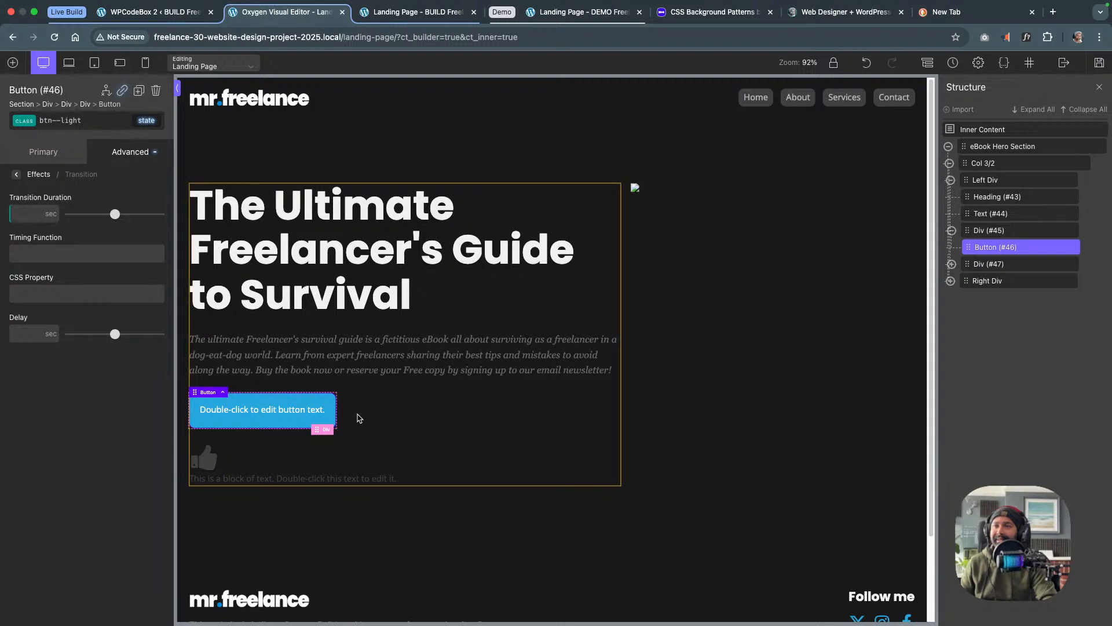
# Duplicate the hero button and replace the copy's btn--light class with the existing btn--dark class
pyautogui.click(139, 91)
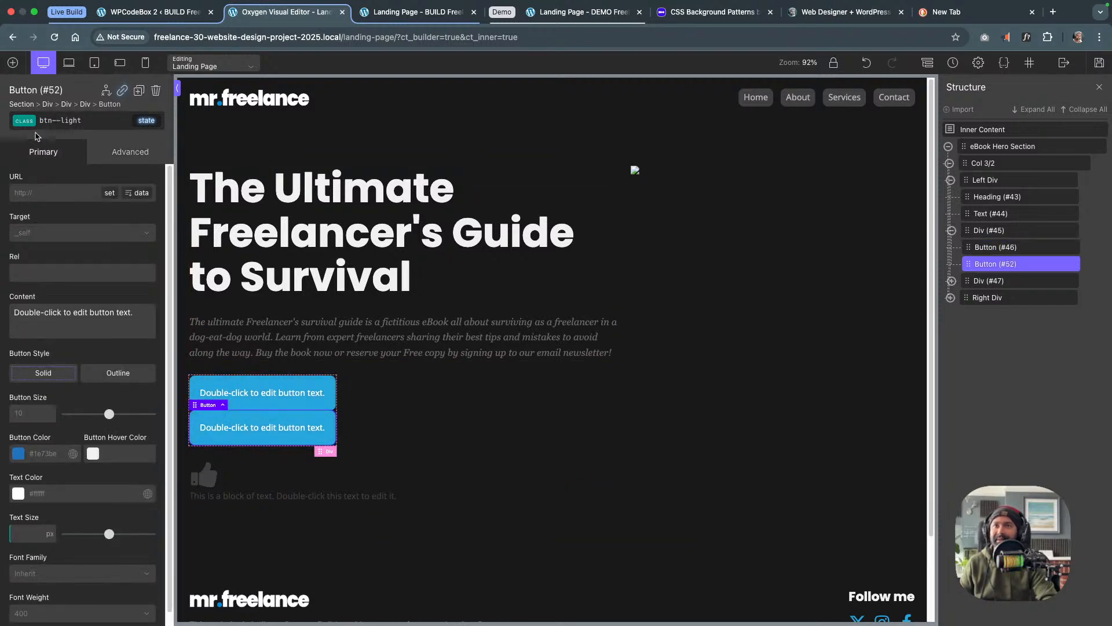
pyautogui.click(26, 122)
pyautogui.click(156, 210)
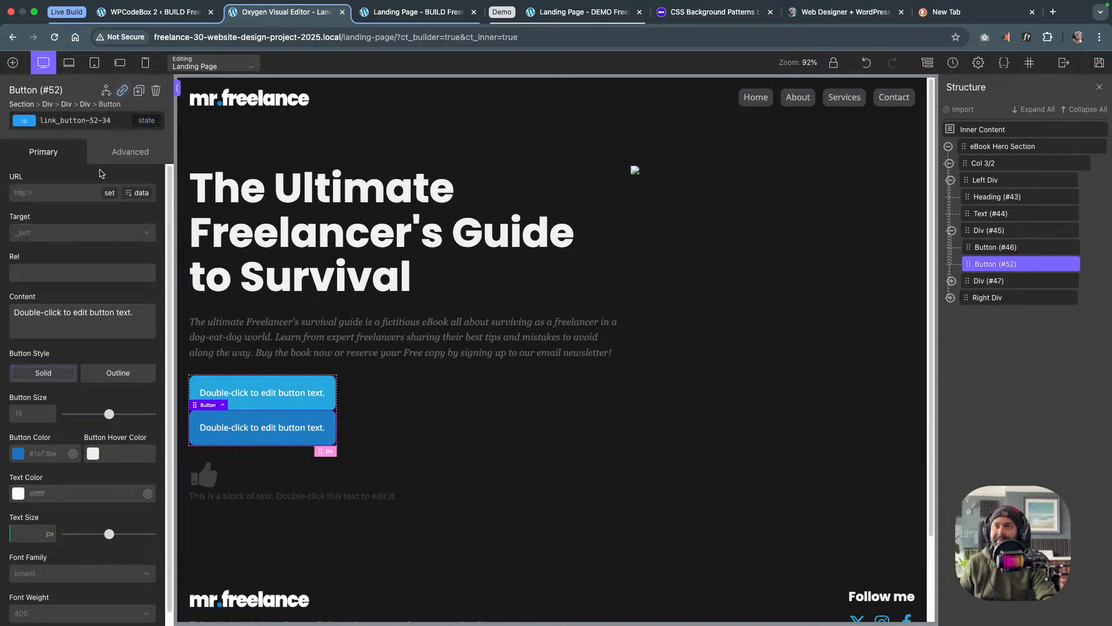
pyautogui.click(28, 126)
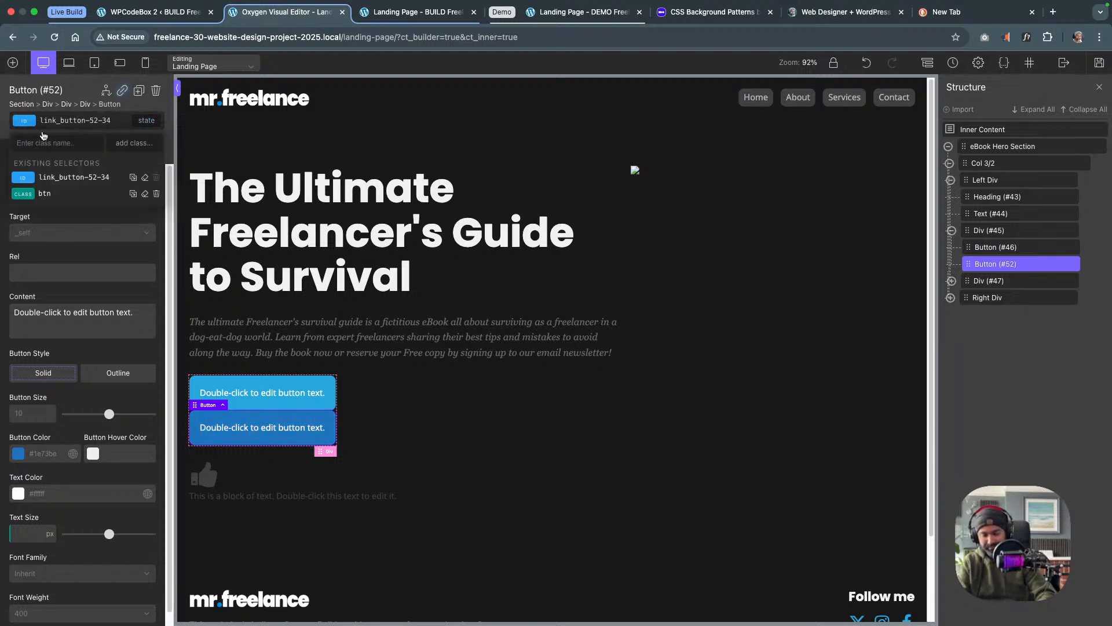
pyautogui.click(77, 191)
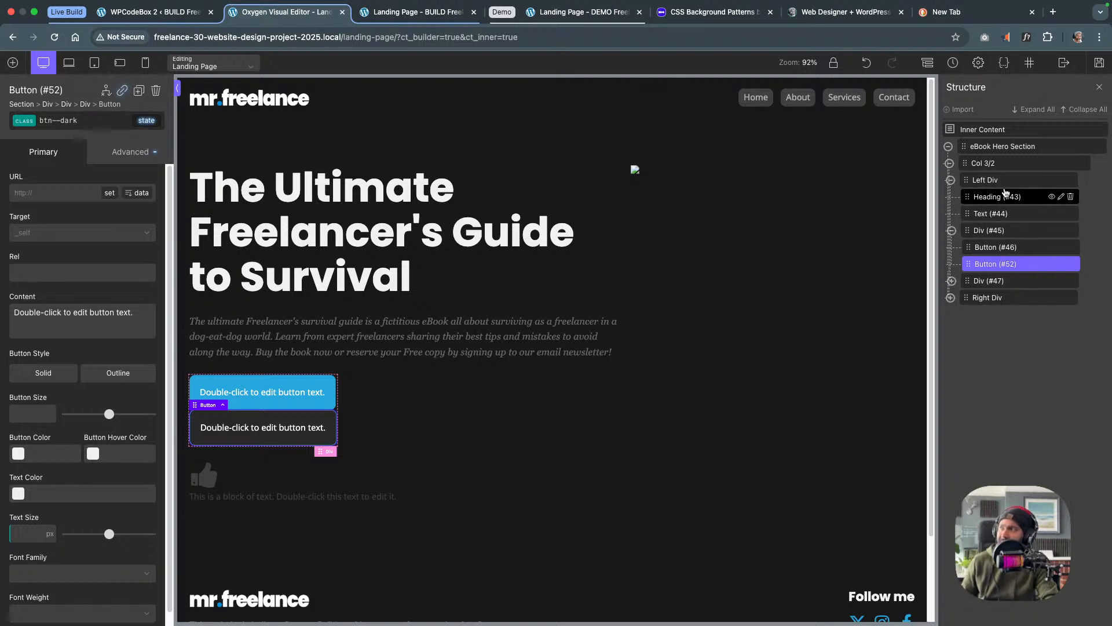
# Rename the heading element in the hero's Left Div as "Hero Heading"
pyautogui.click(1001, 181)
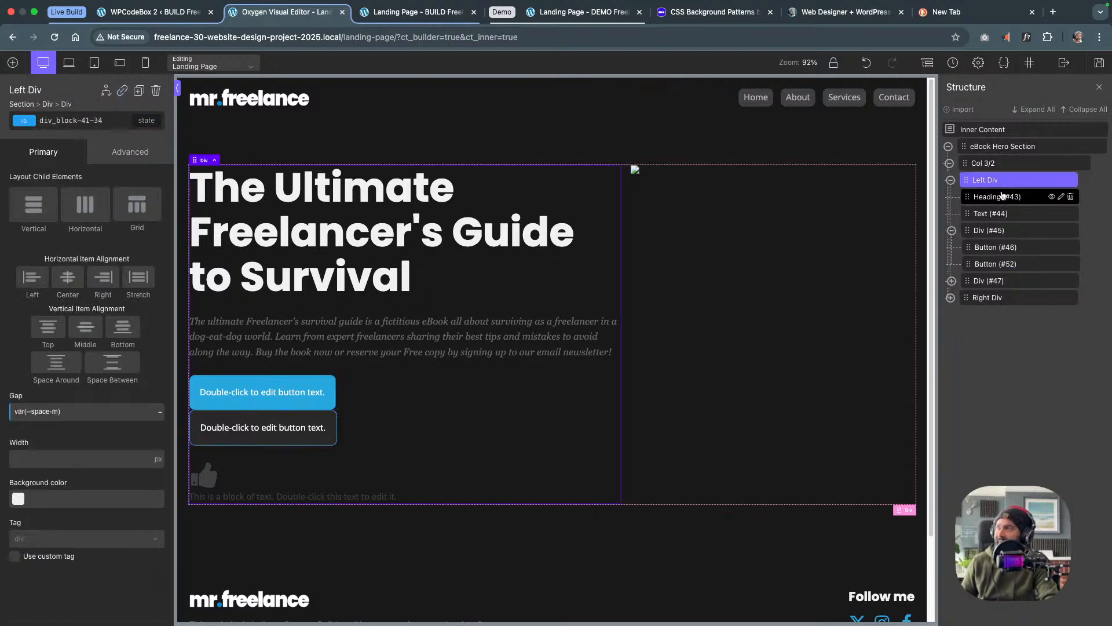
pyautogui.click(1001, 196)
pyautogui.doubleClick(1001, 196)
pyautogui.tripleClick(999, 195)
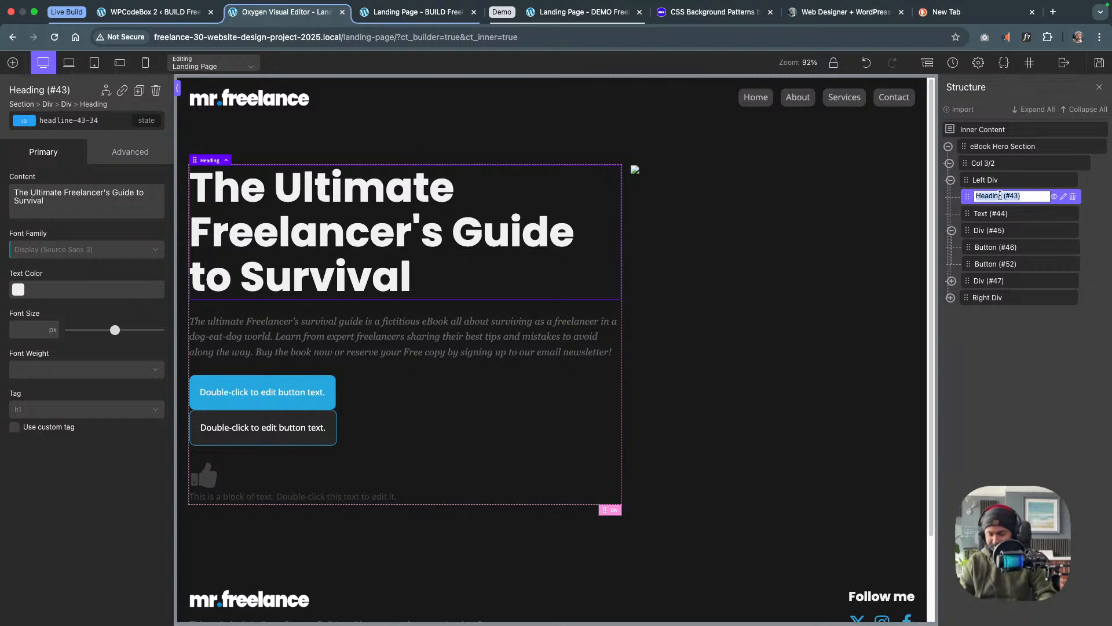
pyautogui.write('Her')
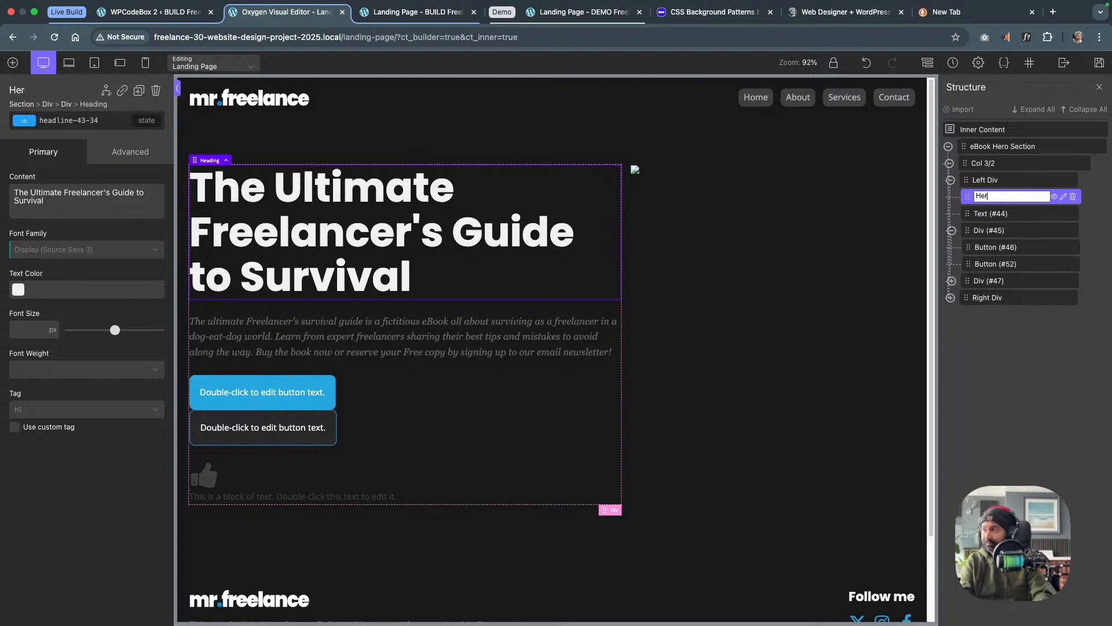
pyautogui.write('o Heading')
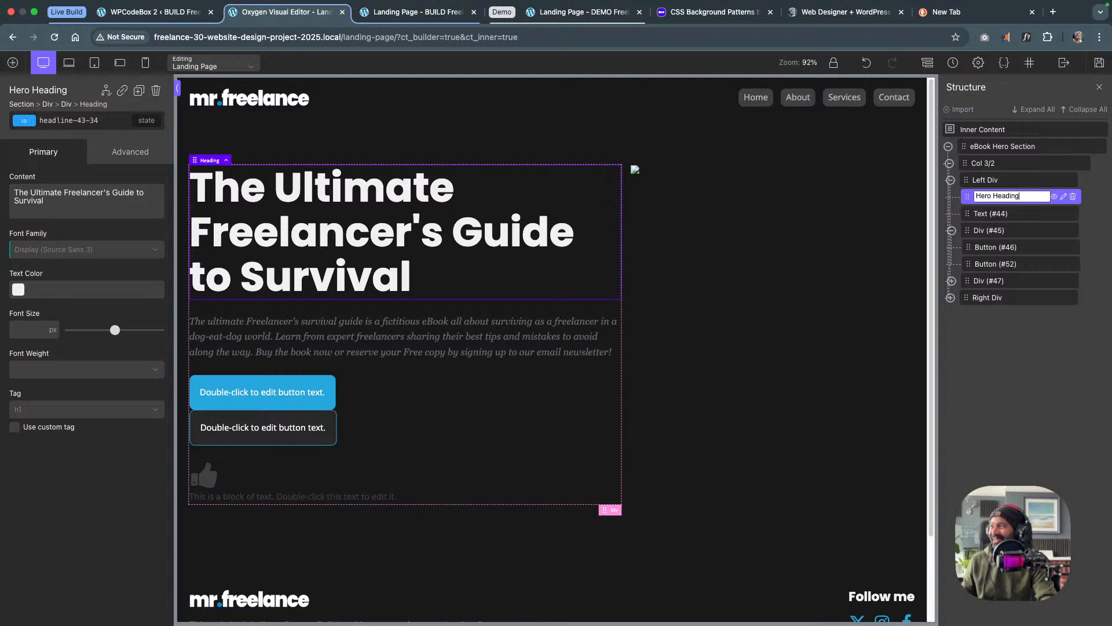
pyautogui.press('Return')
# Rename the hero paragraph's text element as "Body Text Sub"
pyautogui.click(1001, 215)
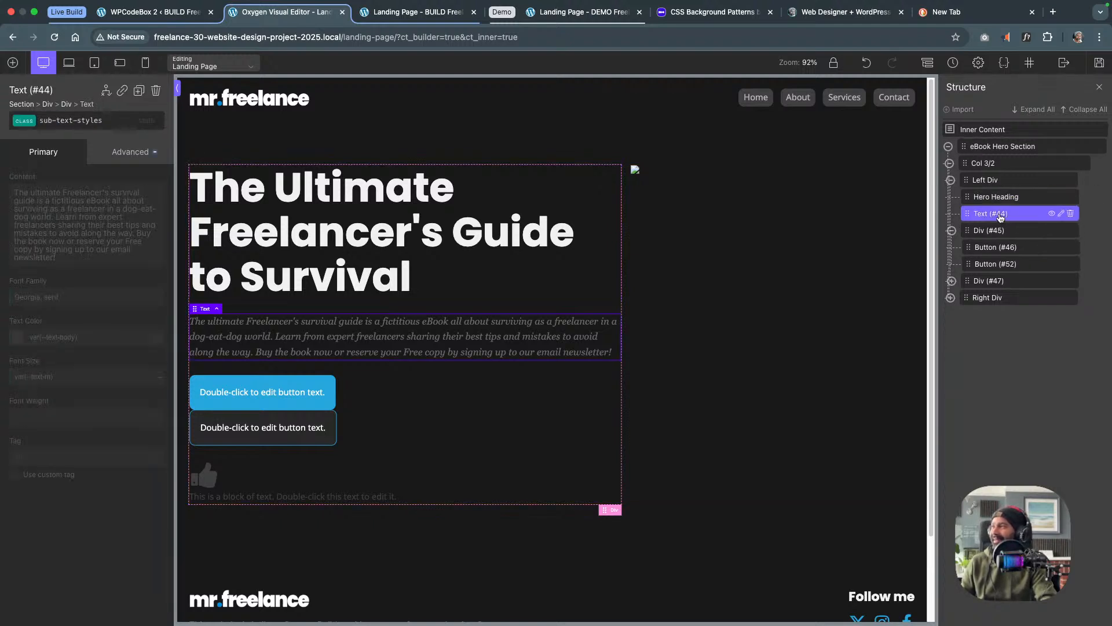
pyautogui.doubleClick(1000, 215)
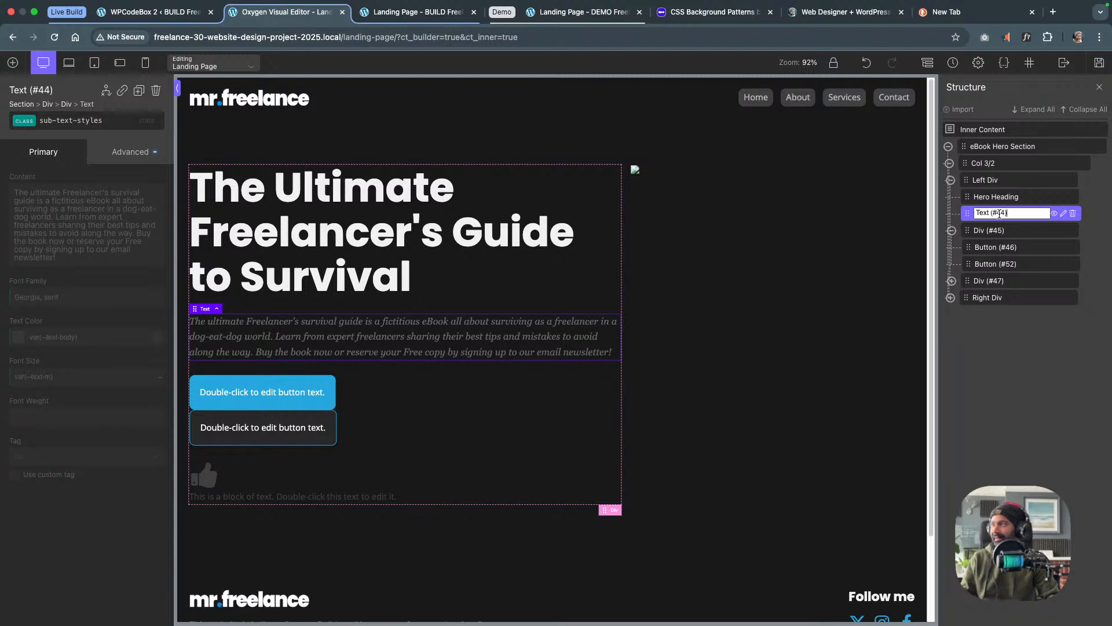
pyautogui.press('super+a')
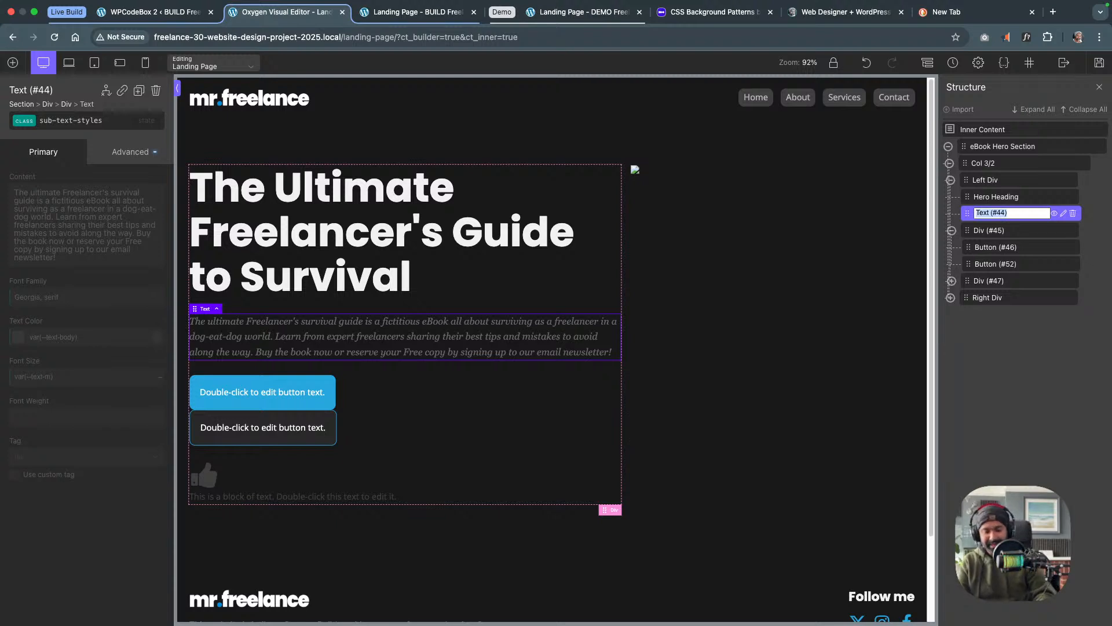
pyautogui.write('Intro ')
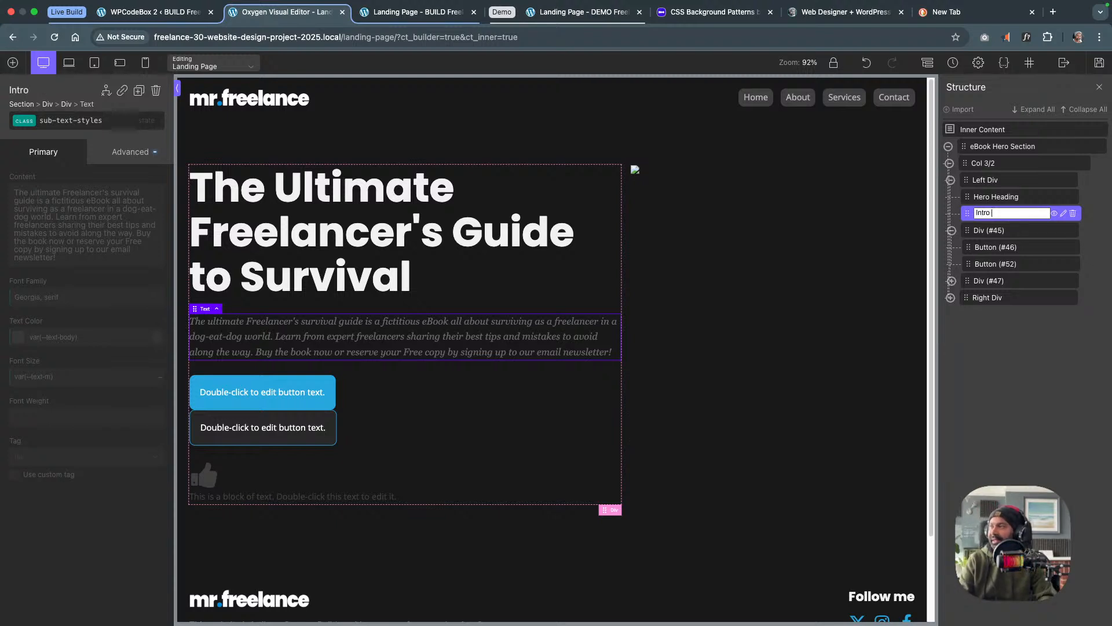
pyautogui.write('Text')
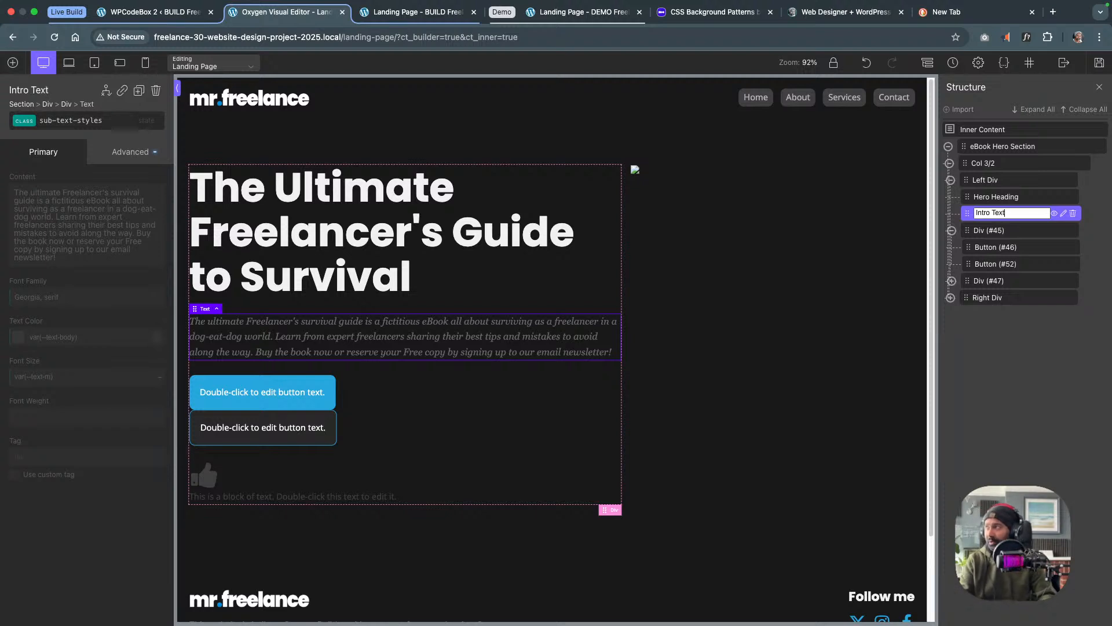
pyautogui.press('super+a')
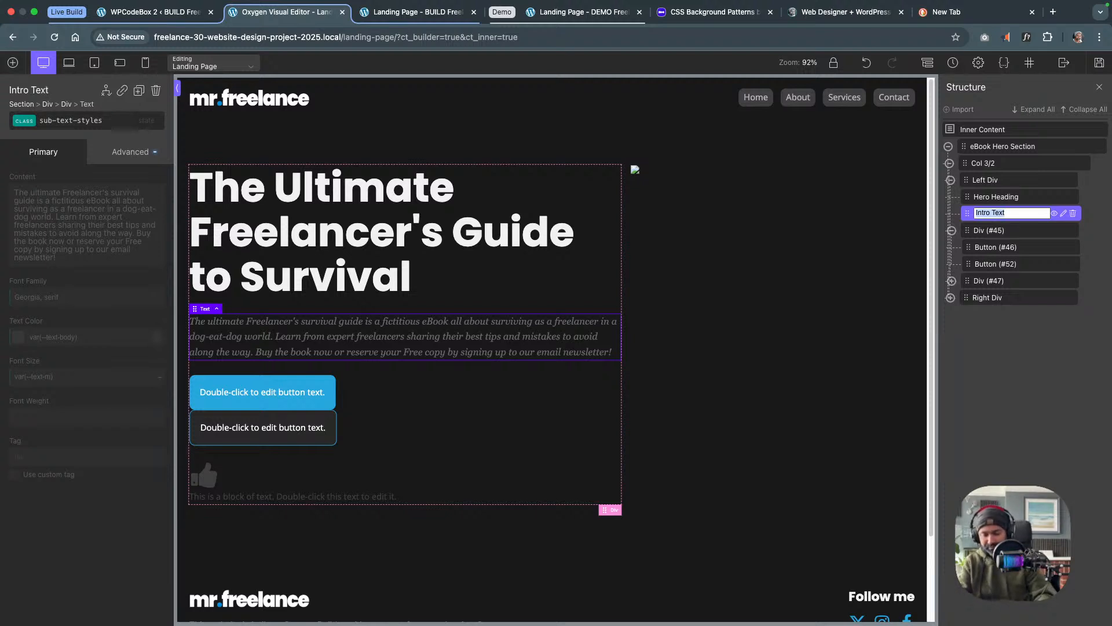
pyautogui.write('Body T')
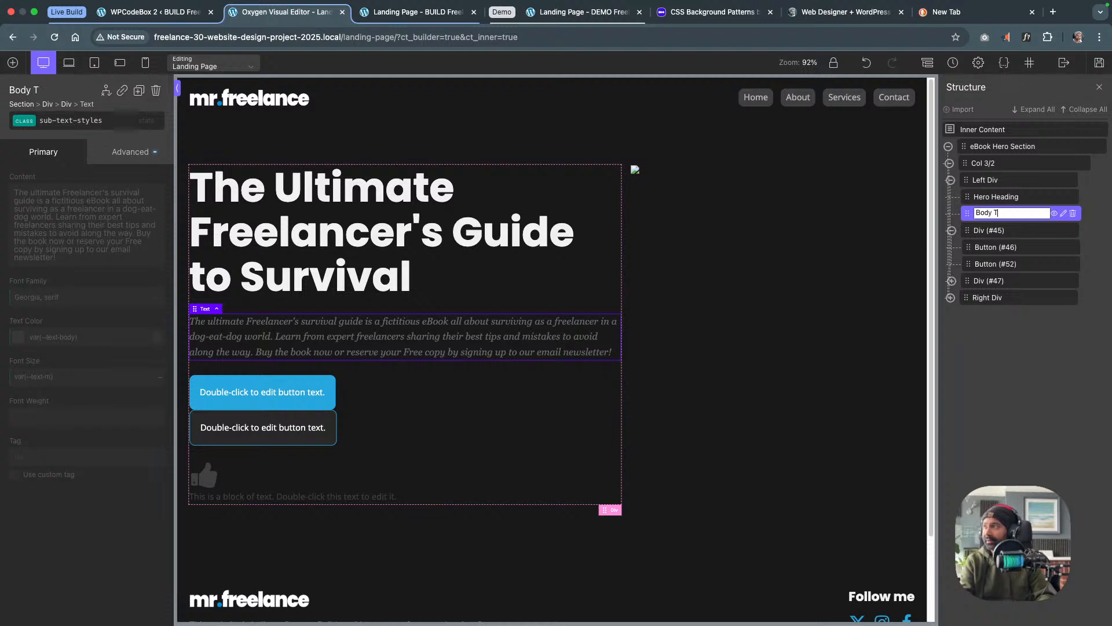
pyautogui.write('ext')
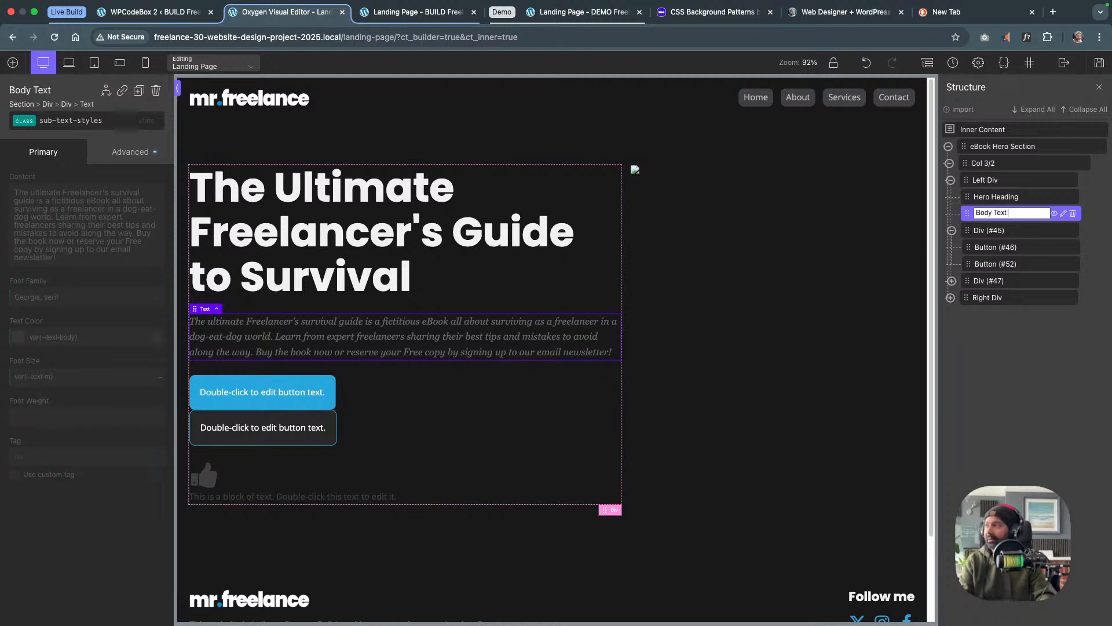
pyautogui.write(' Sub')
pyautogui.click(1004, 231)
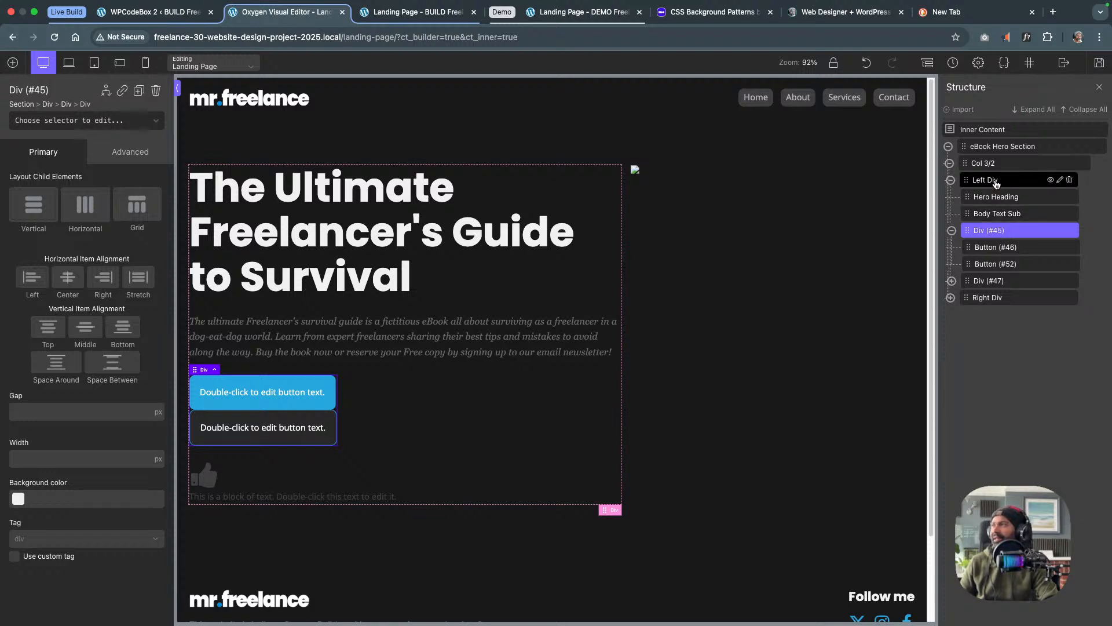
pyautogui.click(995, 183)
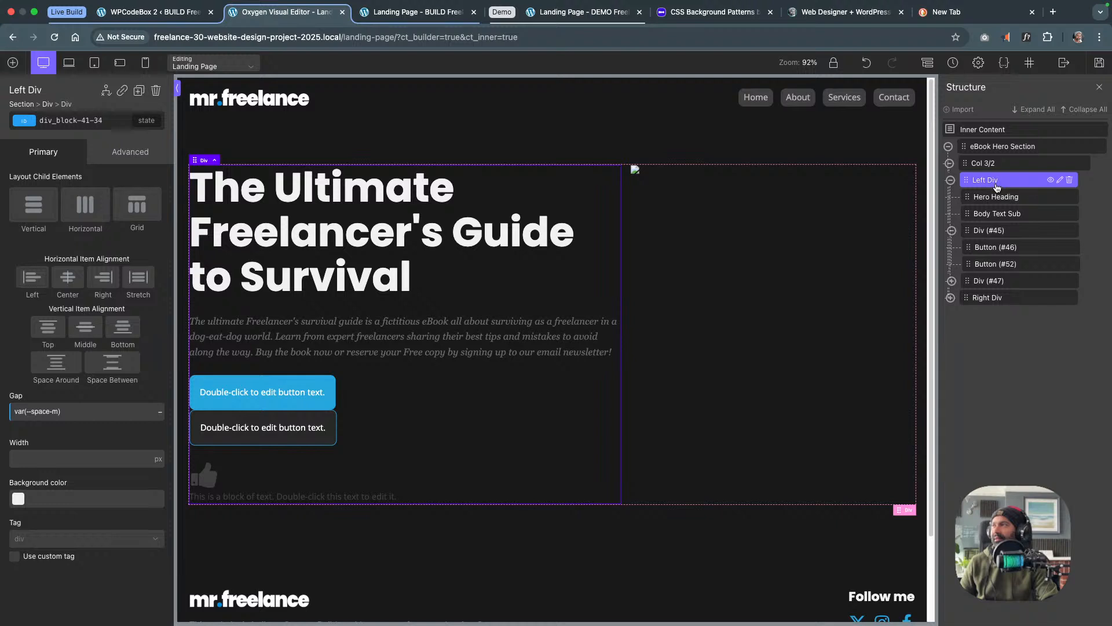
pyautogui.click(1000, 167)
pyautogui.click(997, 180)
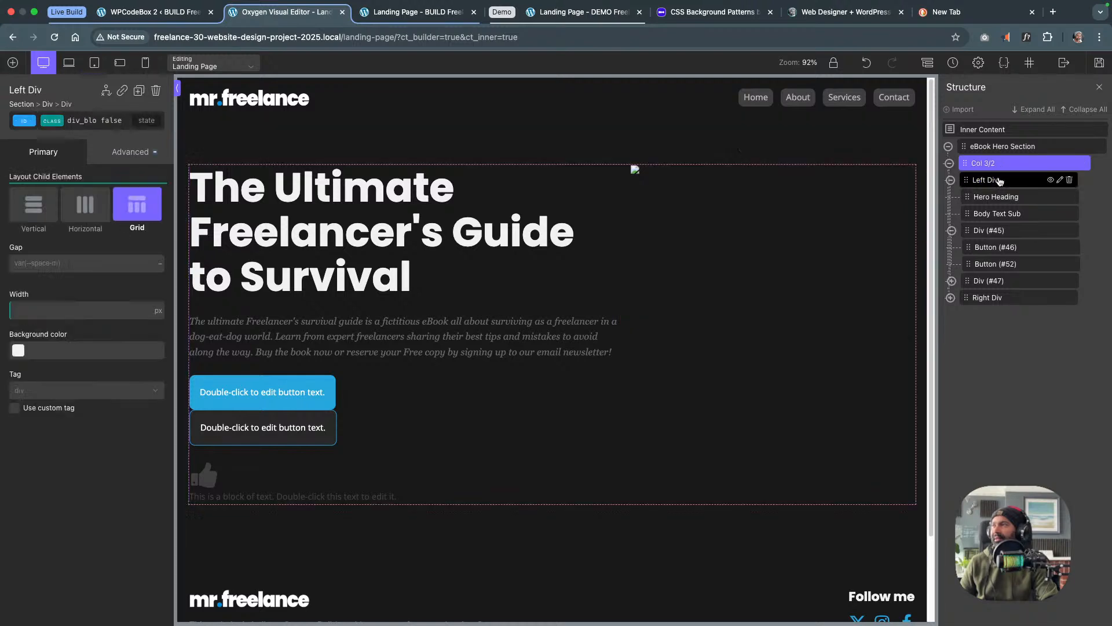
# Rename the div that holds the two hero buttons as "Button Cont"
pyautogui.click(995, 231)
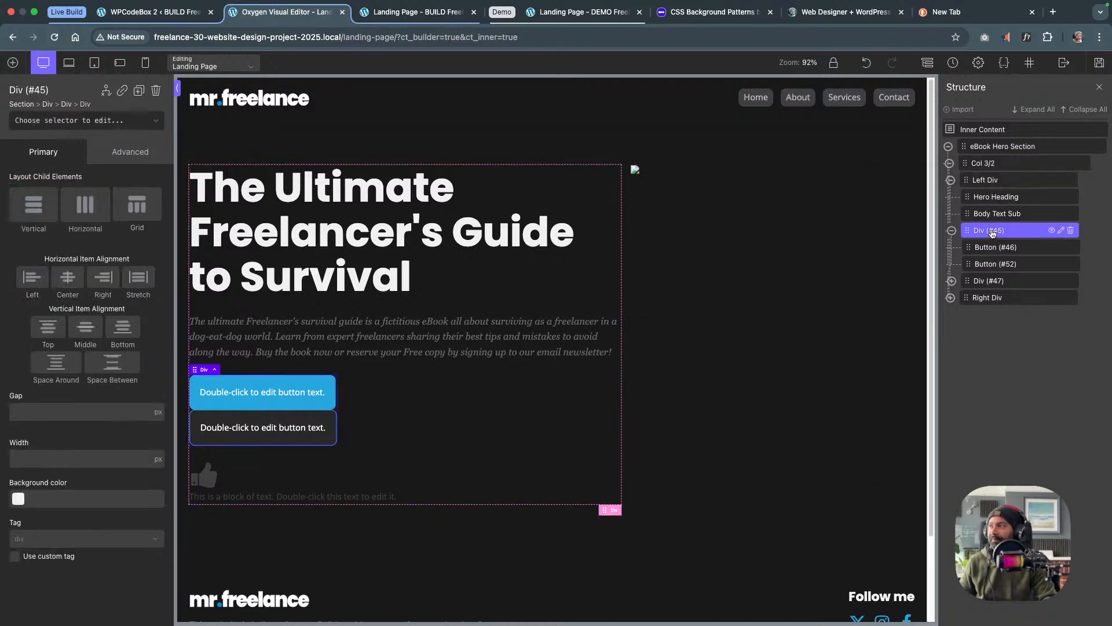
pyautogui.doubleClick(992, 231)
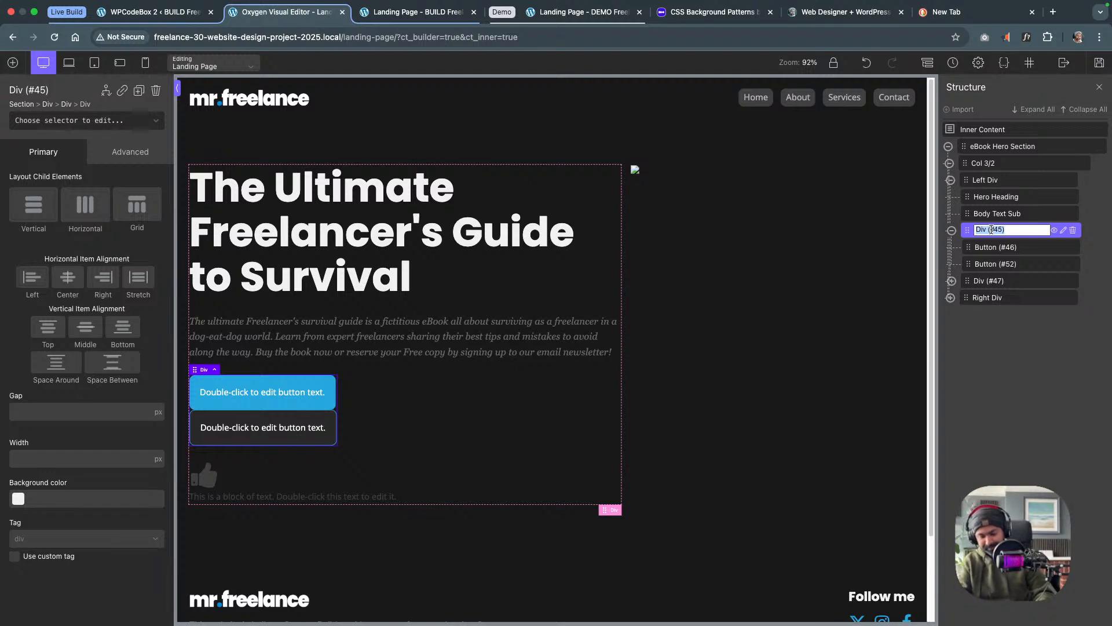
pyautogui.write('Button')
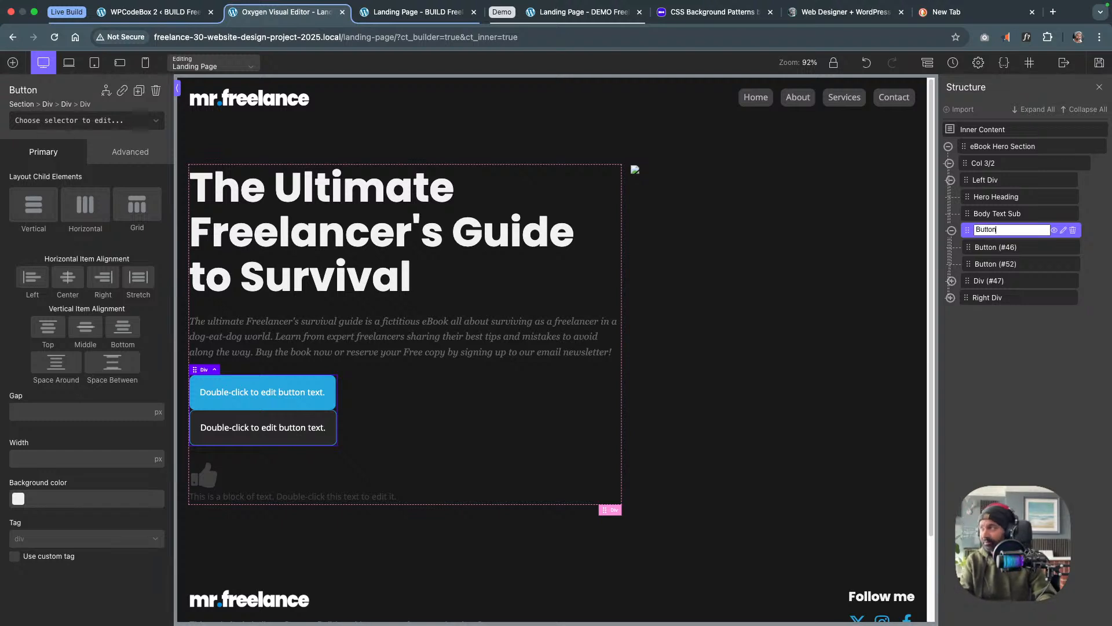
pyautogui.write(' Cont')
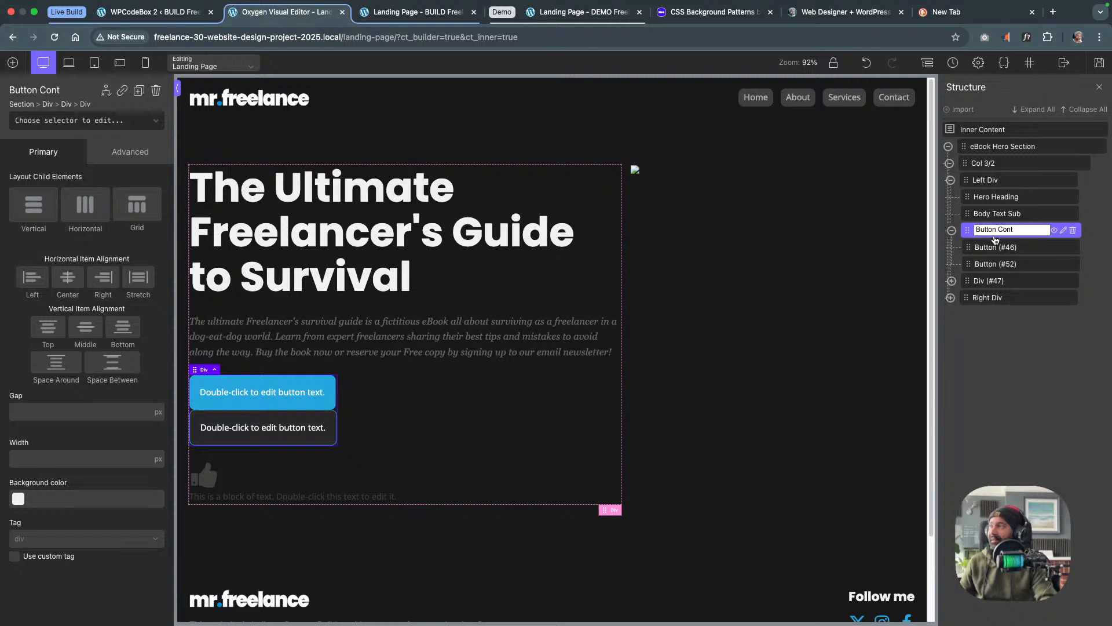
# Rename the hero button with the btn--light class as "Button Light"
pyautogui.click(992, 247)
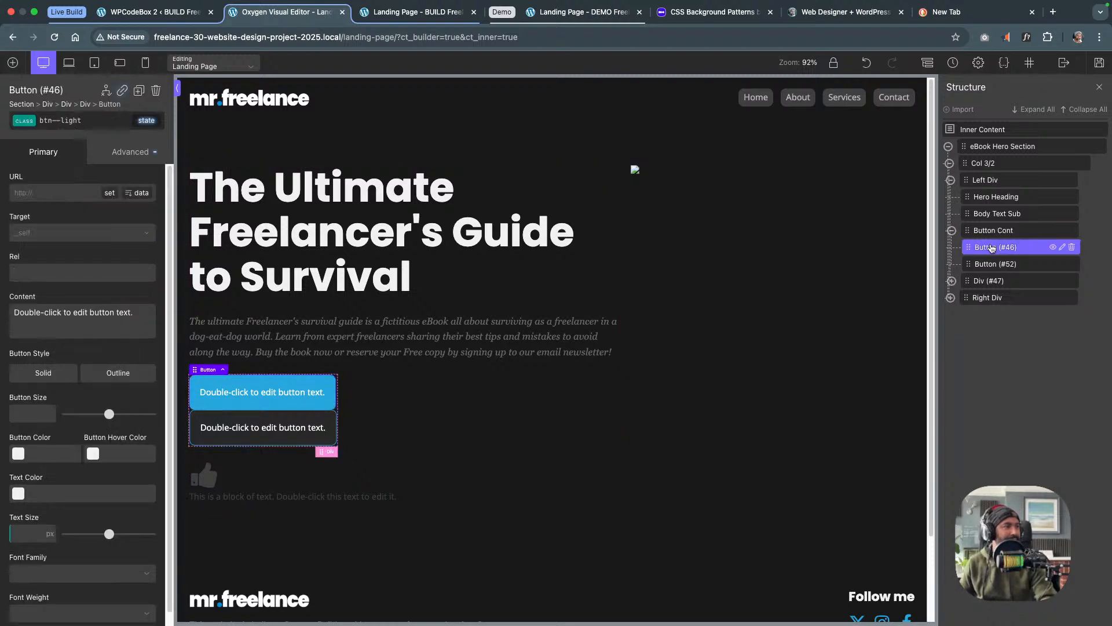
pyautogui.doubleClick(991, 247)
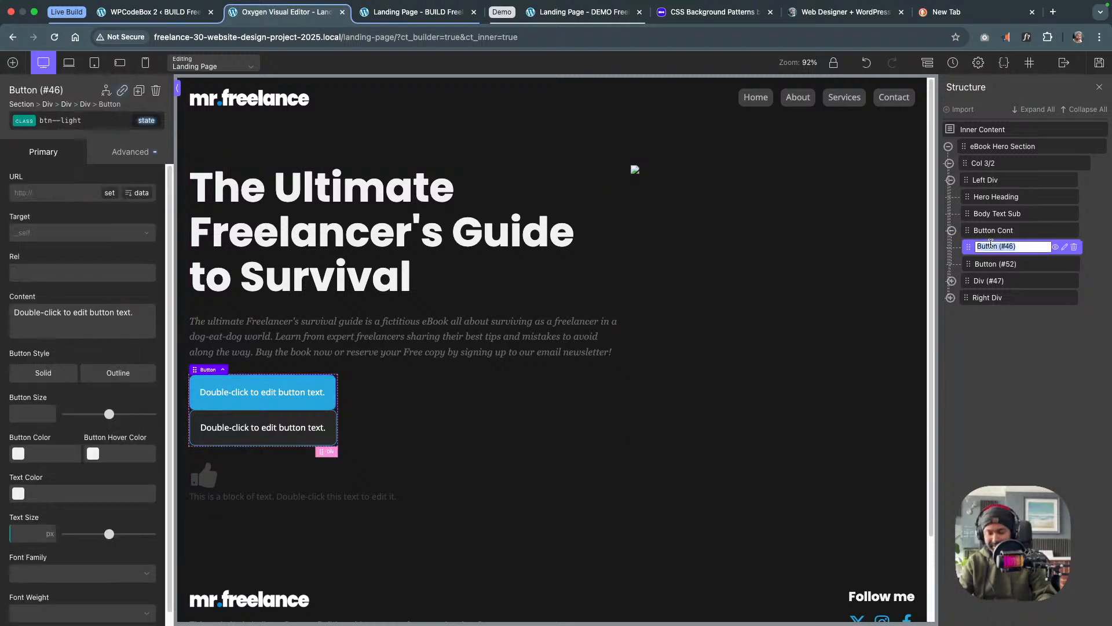
pyautogui.write('Button L')
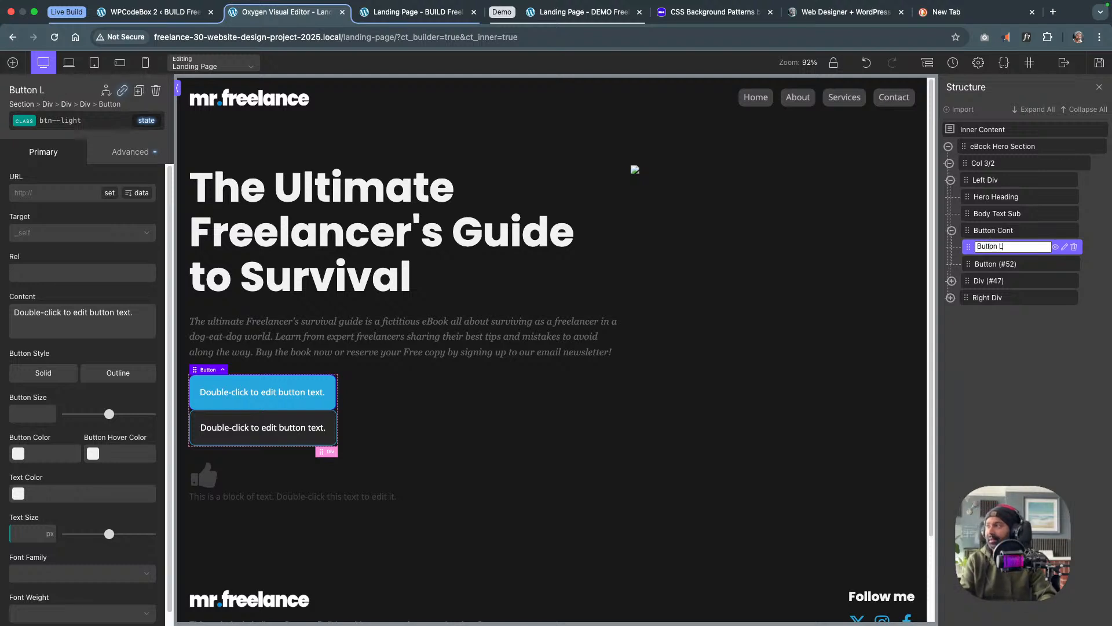
pyautogui.write('ight')
pyautogui.press('Return')
# Rename the hero button with the btn--dark class as "Button Dark"
pyautogui.doubleClick(994, 262)
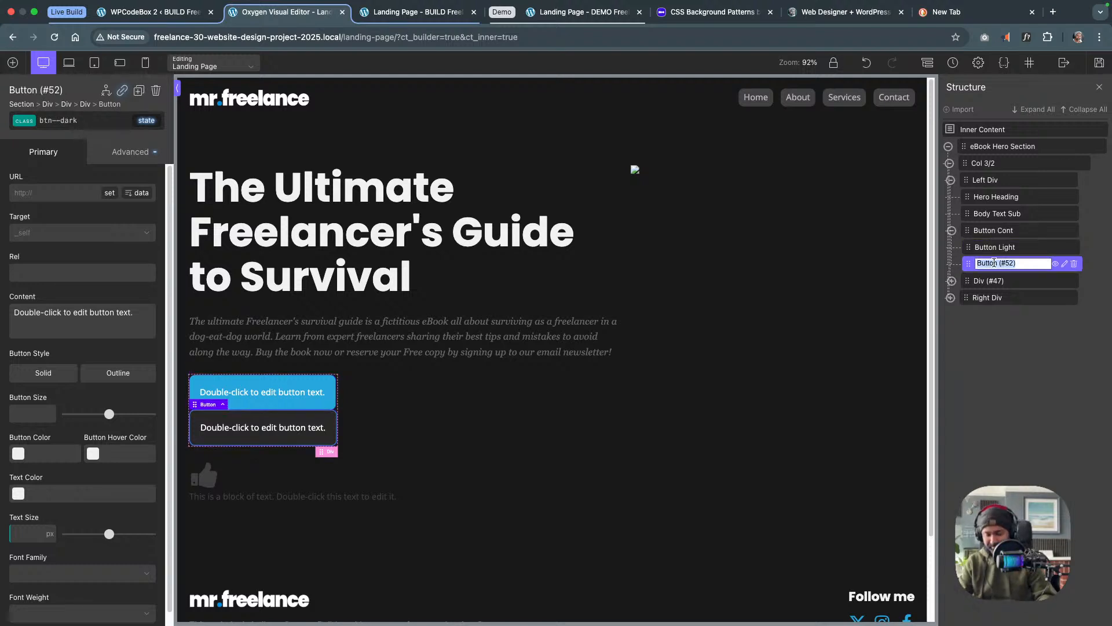
pyautogui.write('Buttoi')
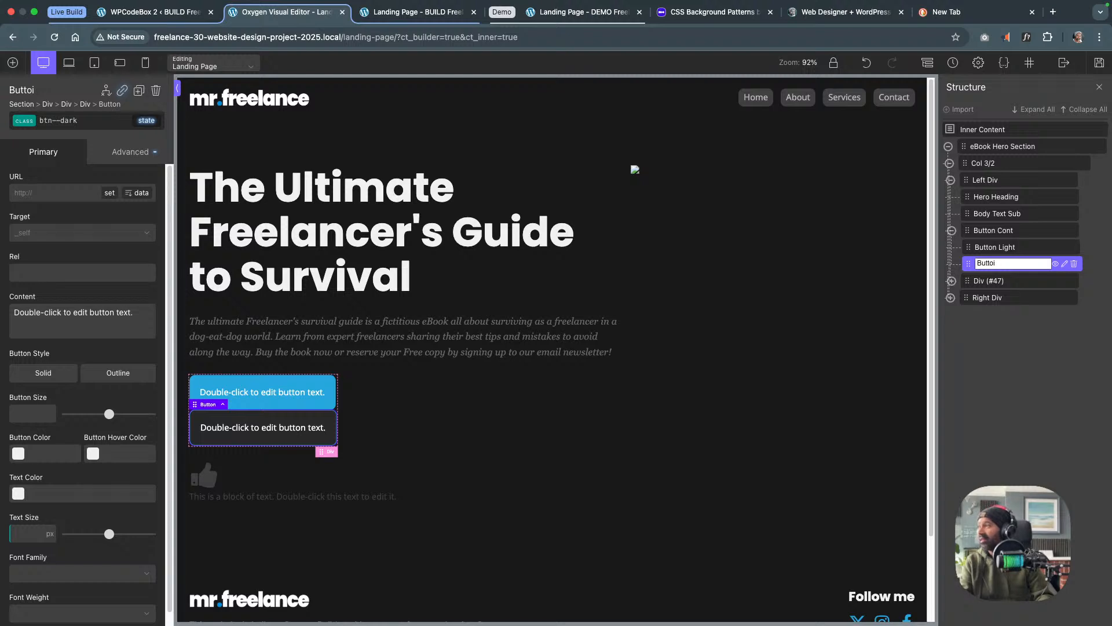
pyautogui.write('nn Dark')
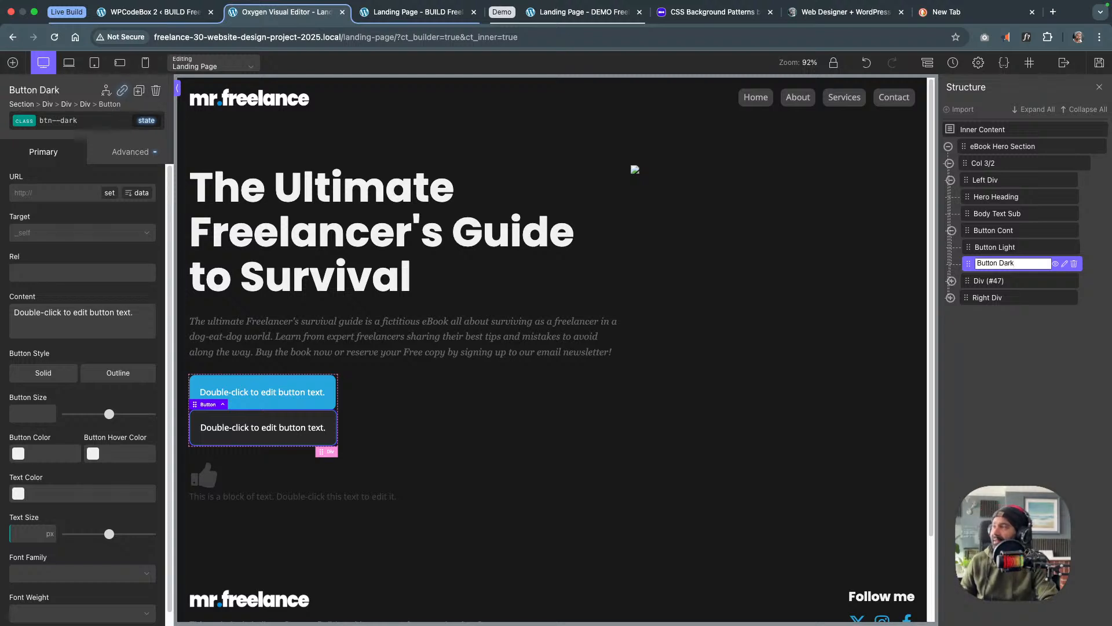
pyautogui.click(1024, 281)
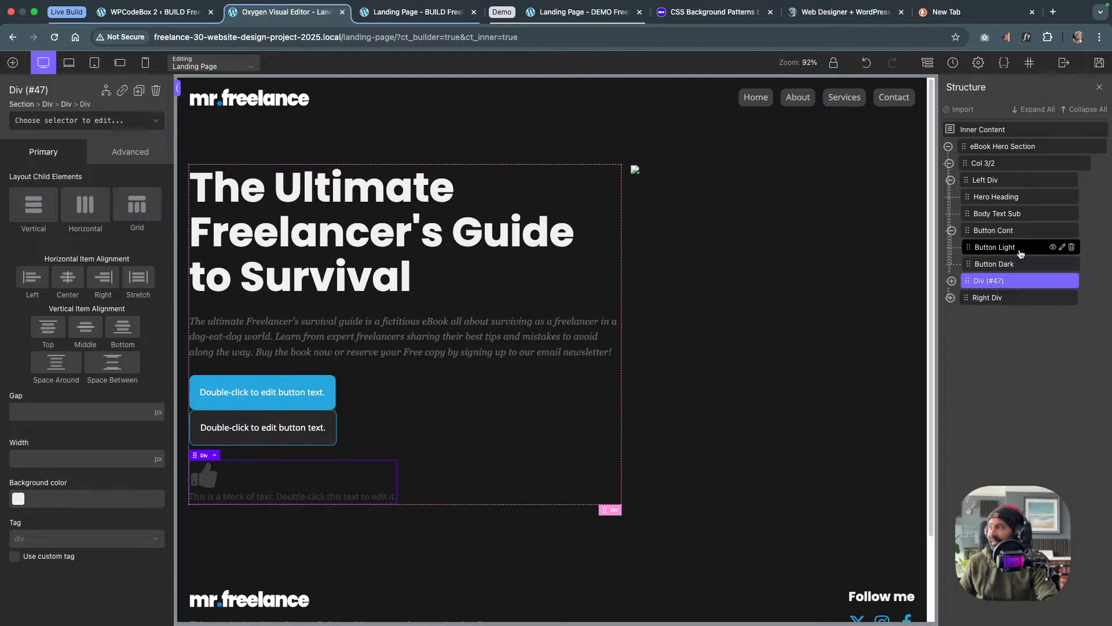
# Add a new class named btn-container to the Button Cont div that holds the two hero buttons
pyautogui.click(1011, 232)
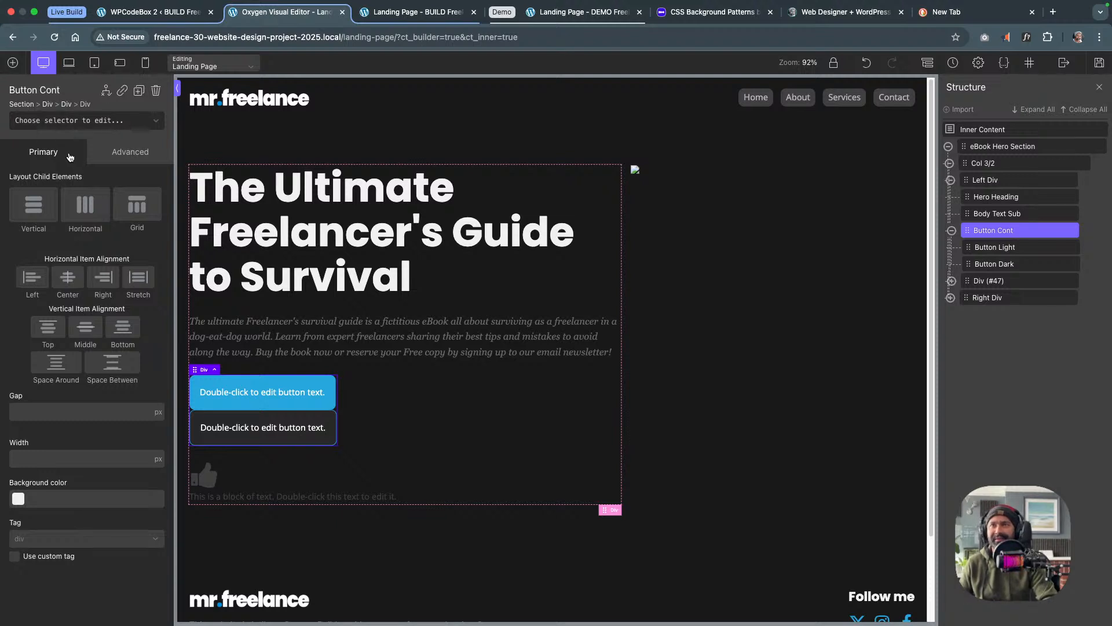
pyautogui.click(42, 122)
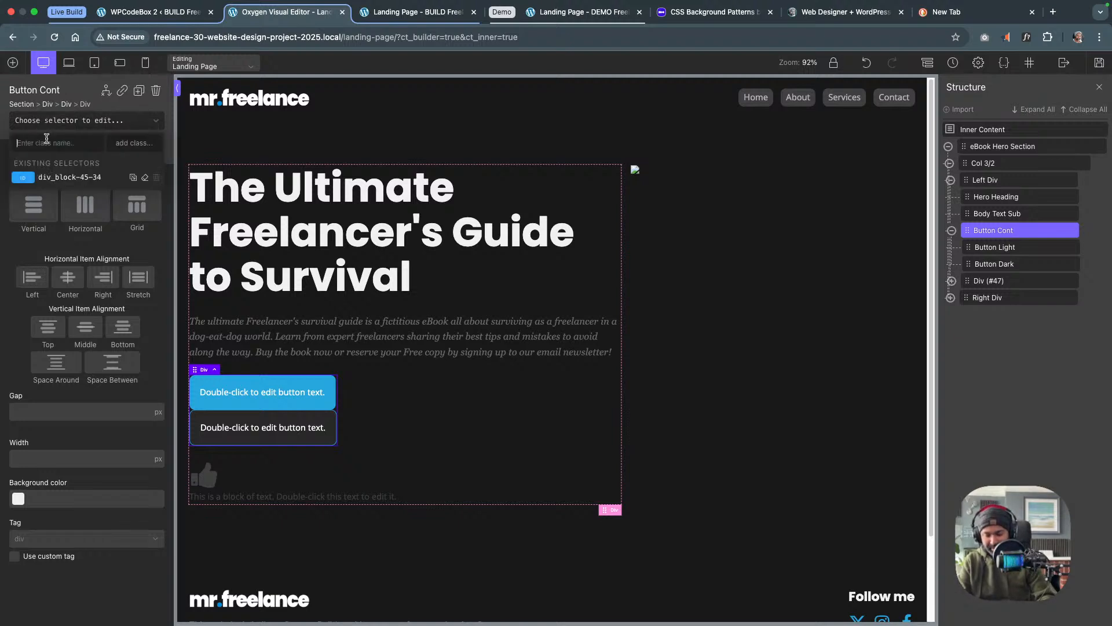
pyautogui.write('btn')
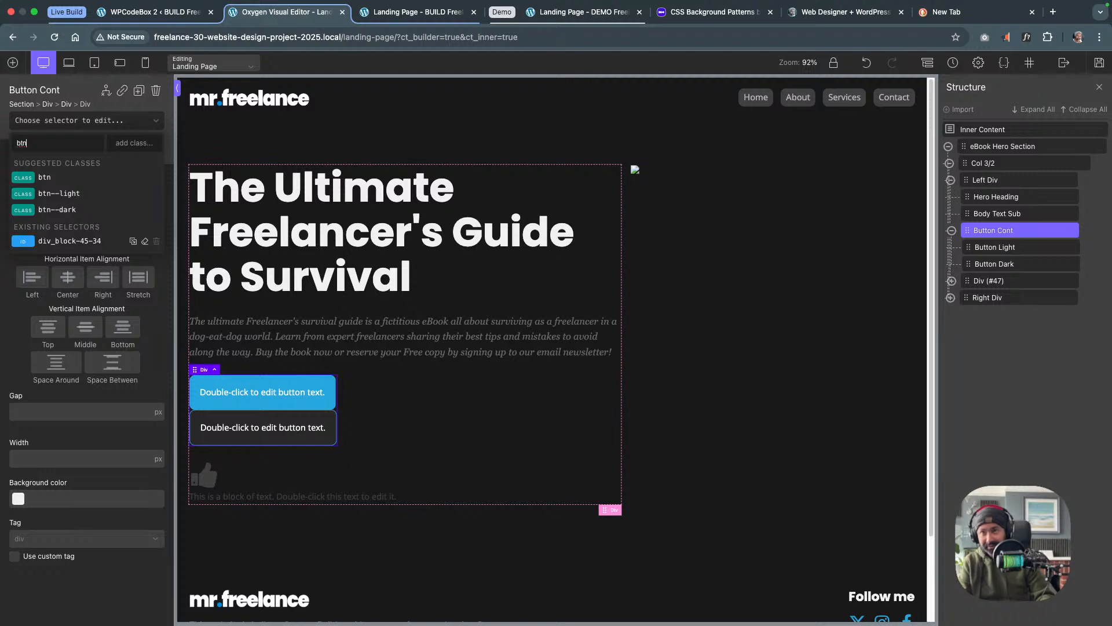
pyautogui.write('-container')
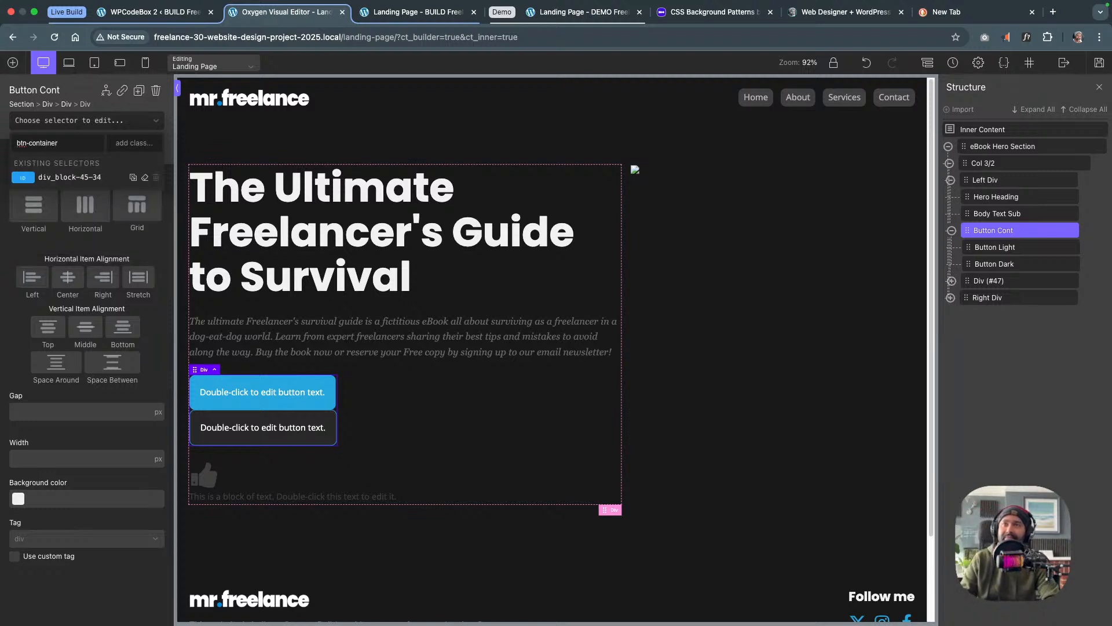
pyautogui.press('Return')
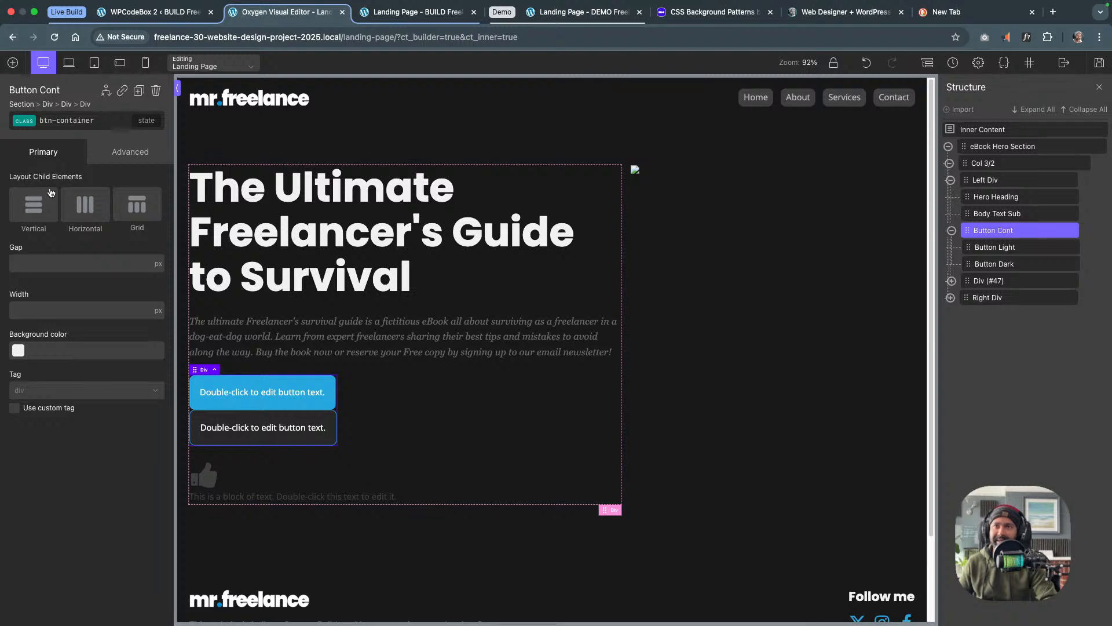
# Lay out the btn-container class's child elements horizontally with a gap of var(--space-m) and the unit set to none
pyautogui.click(91, 206)
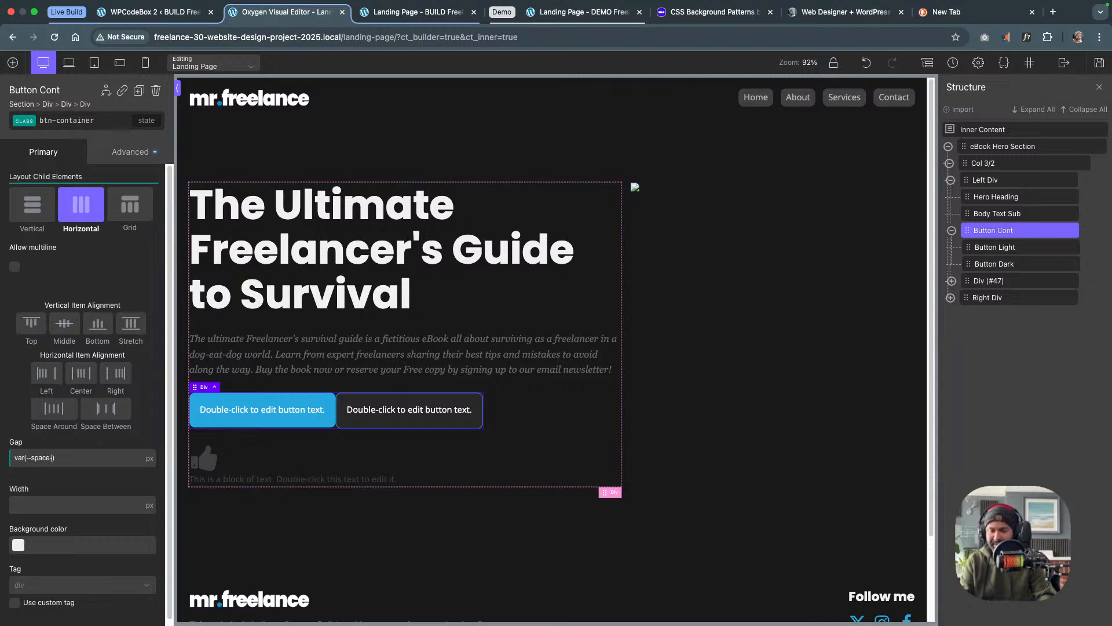
pyautogui.press('super+a')
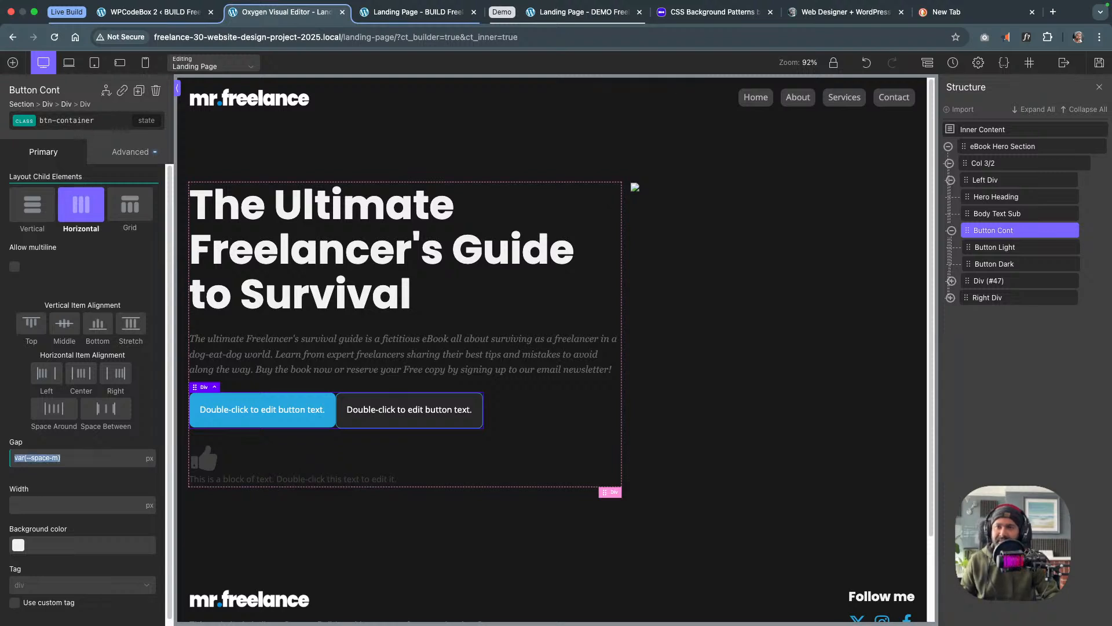
pyautogui.rightClick(51, 457)
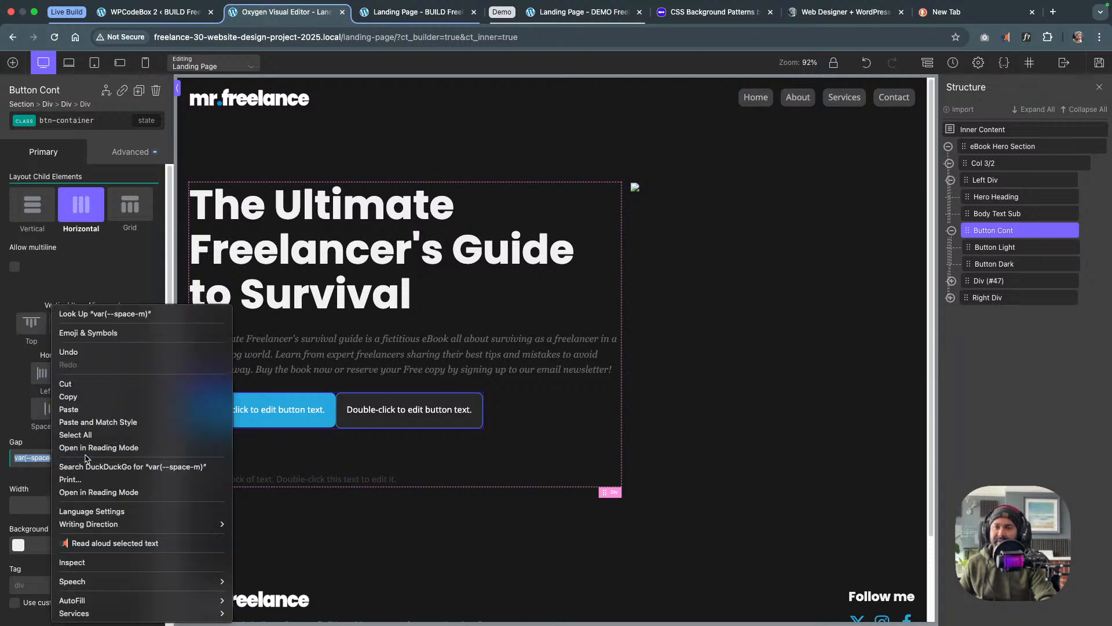
pyautogui.click(87, 394)
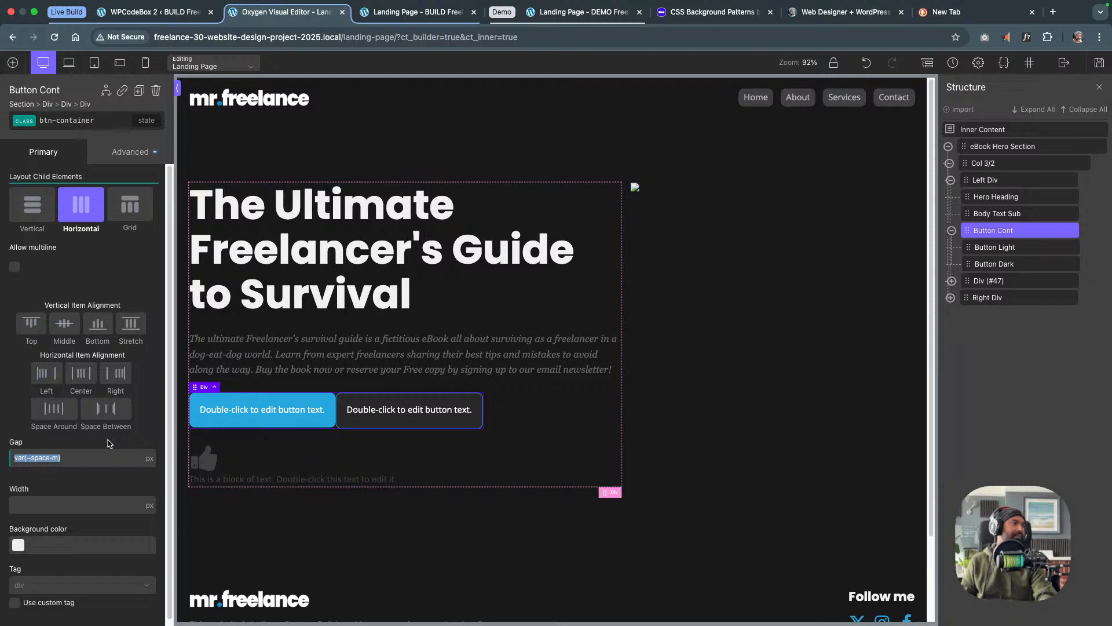
pyautogui.click(150, 458)
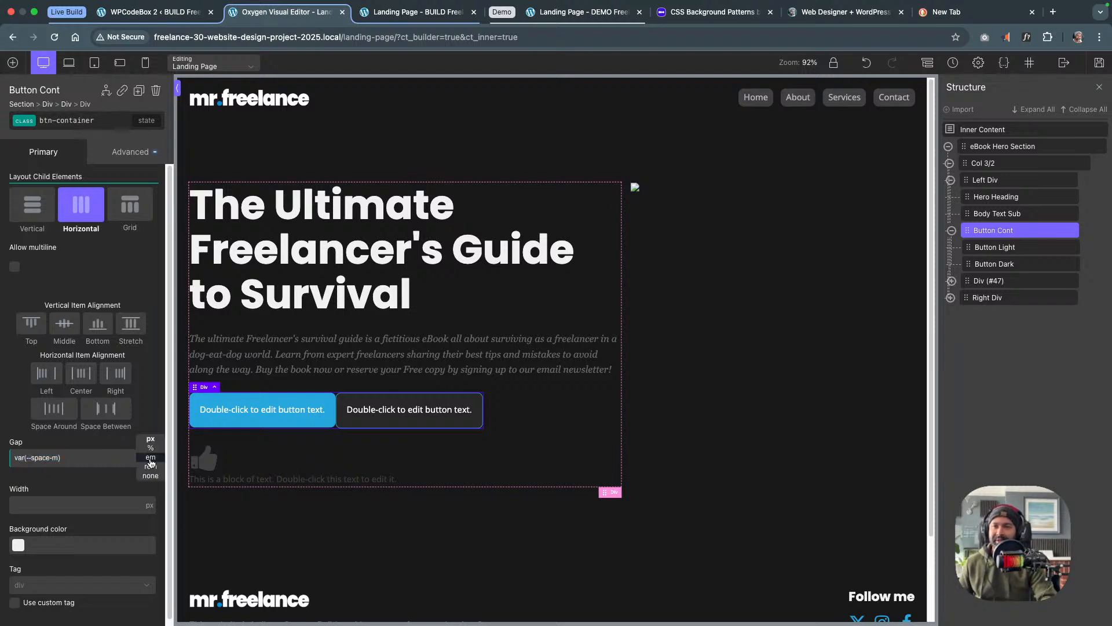
pyautogui.click(148, 476)
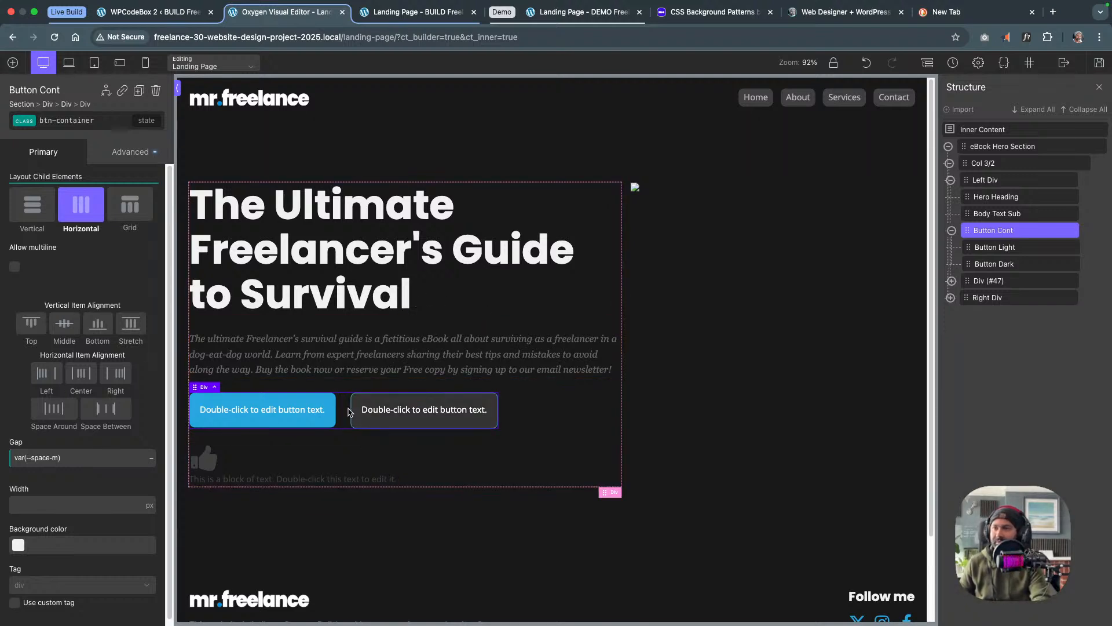
# Reduce the btn-container class's gap to var(--space-s)
pyautogui.tripleClick(85, 453)
pyautogui.hotkey('ctrl', 'c')
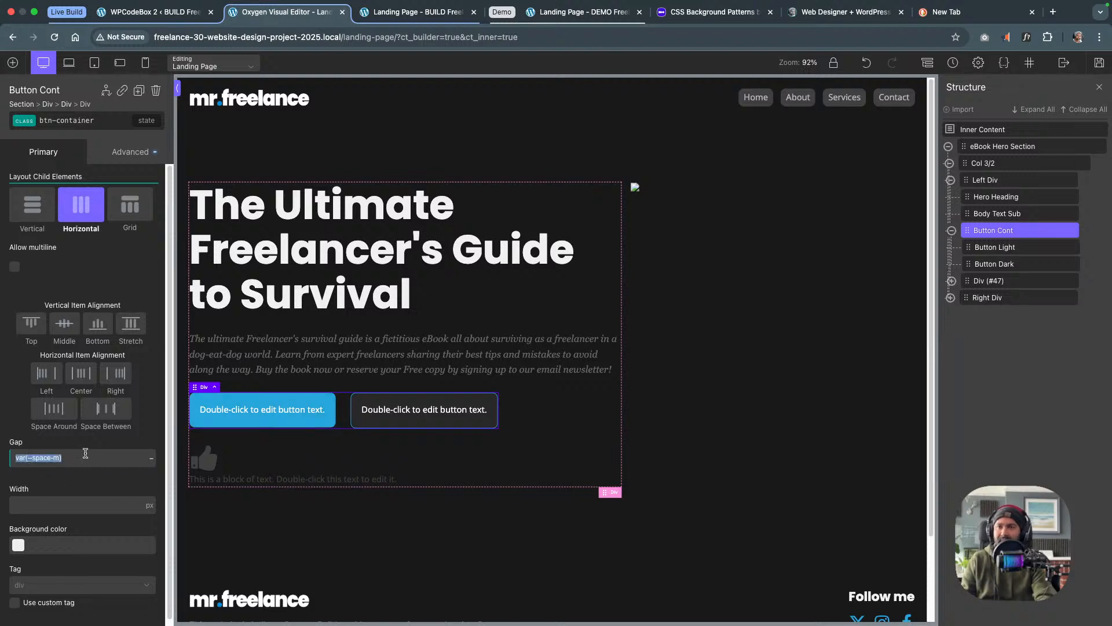
pyautogui.press('Right')
pyautogui.press('Left')
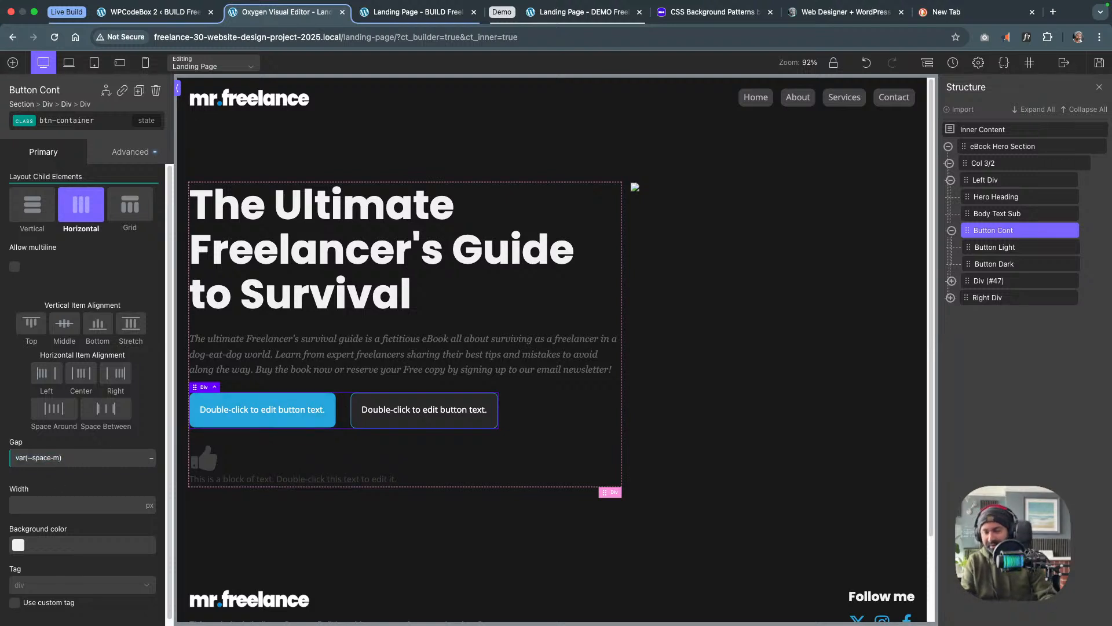
pyautogui.press('BackSpace')
pyautogui.write('s')
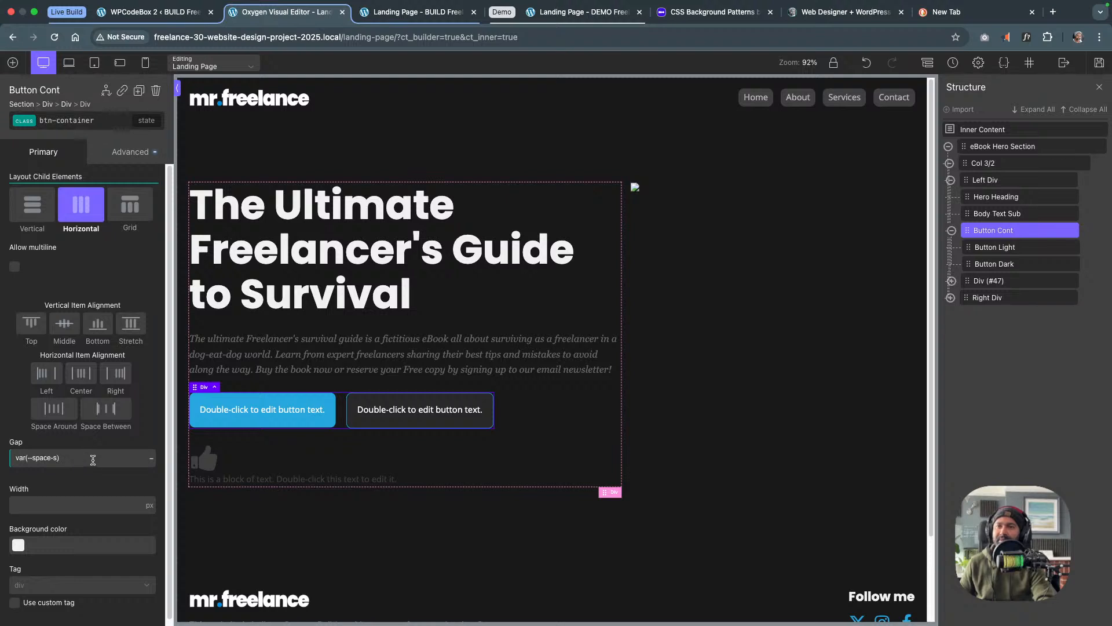
pyautogui.click(536, 420)
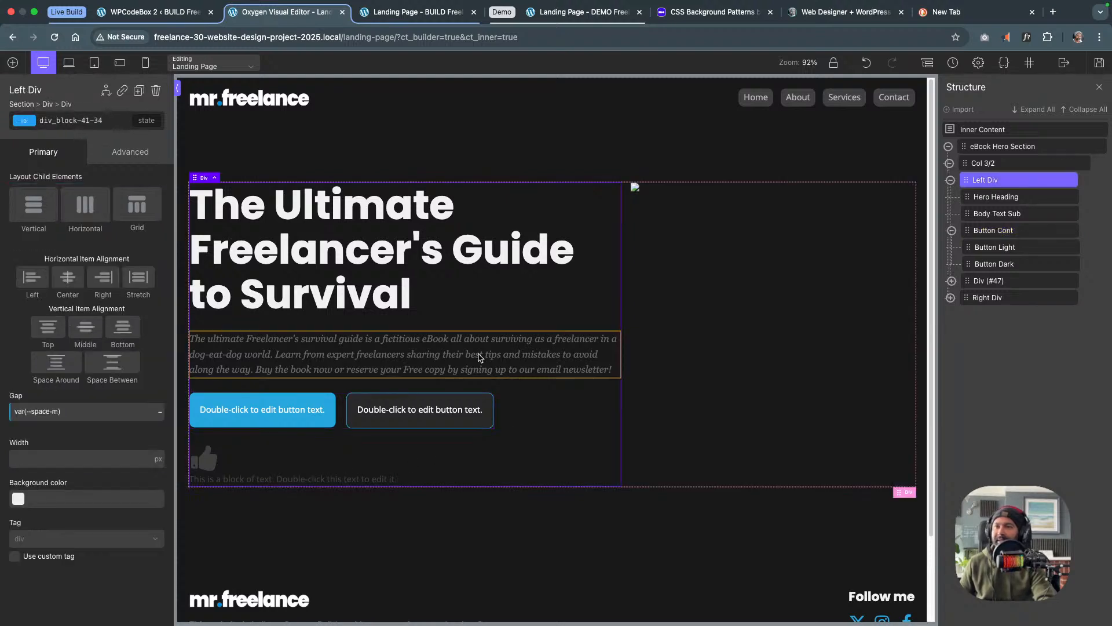
pyautogui.click(340, 408)
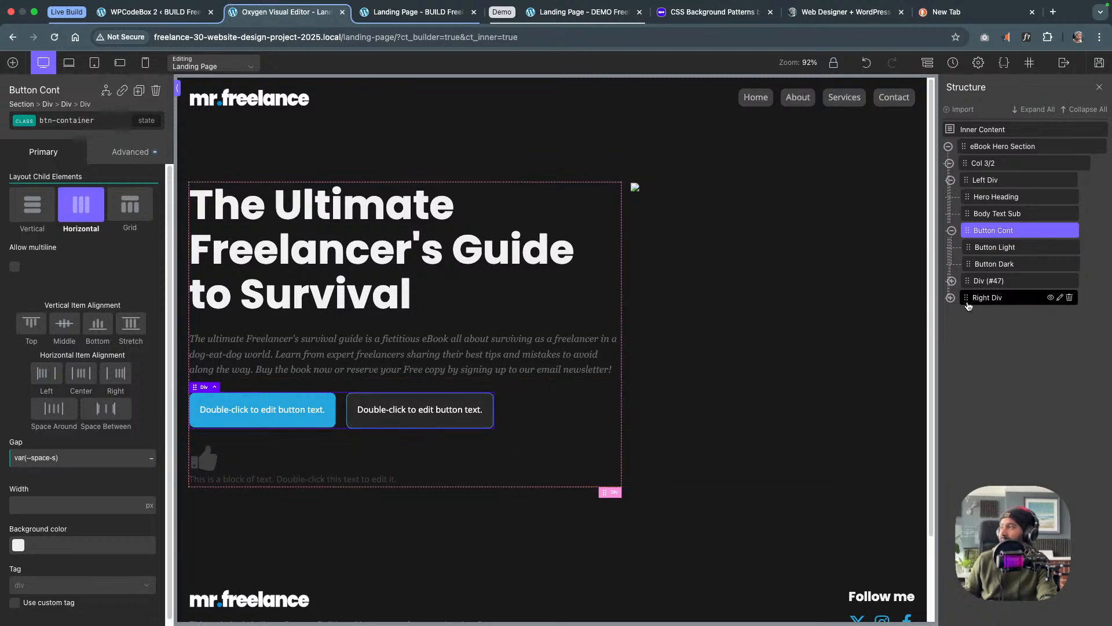
# Lay out the div holding the thumbs-up icon and text horizontally, with its items vertically aligned to the middle
pyautogui.click(286, 467)
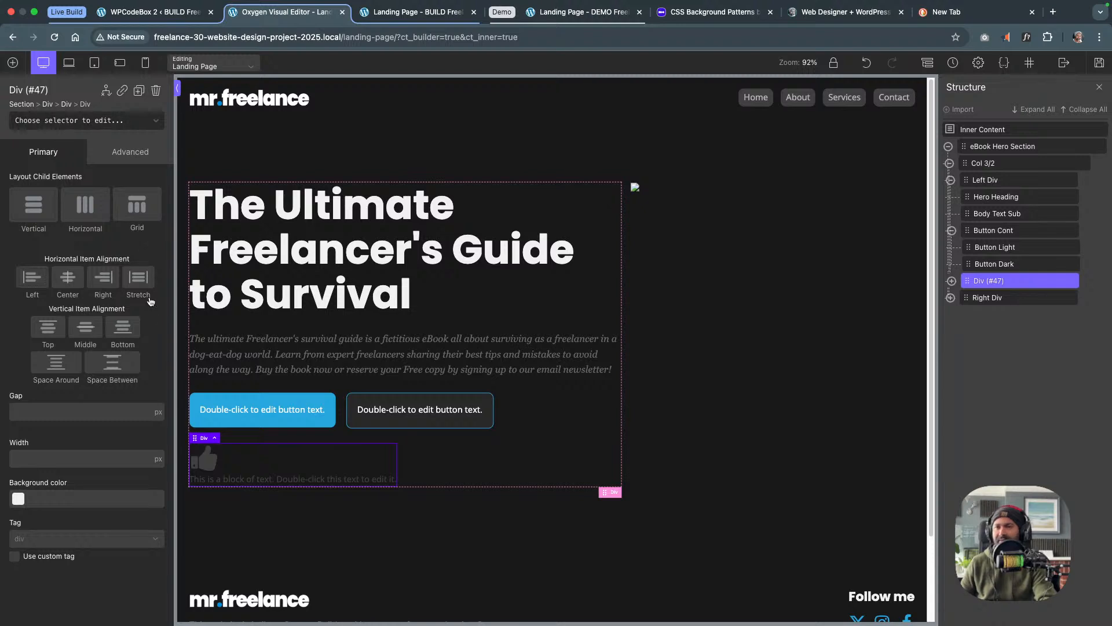
pyautogui.click(80, 207)
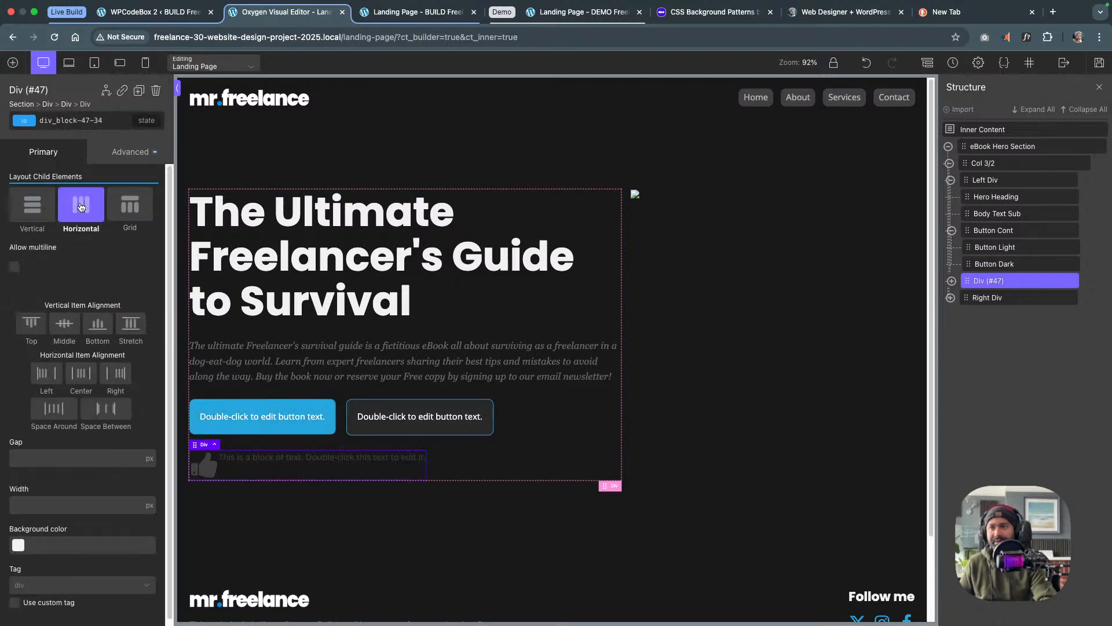
pyautogui.click(64, 325)
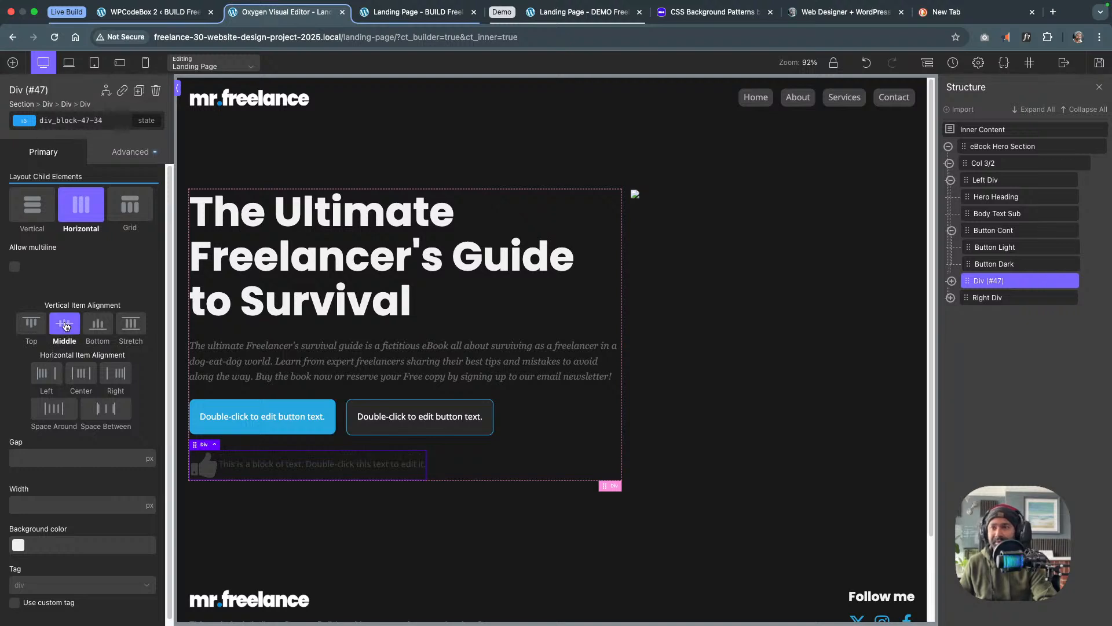
# Set the icon-and-text div's gap to var(--space-s) with the unit set to none
pyautogui.click(68, 453)
pyautogui.hotkey('ctrl', 'v')
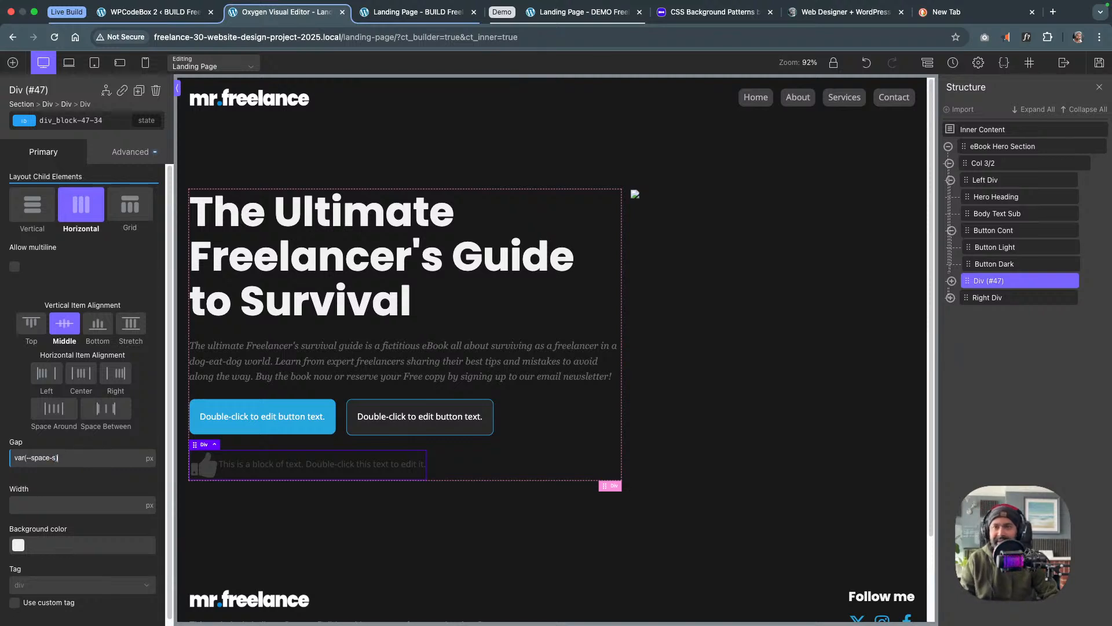
pyautogui.hotkey('ctrl', 'a')
pyautogui.rightClick(41, 465)
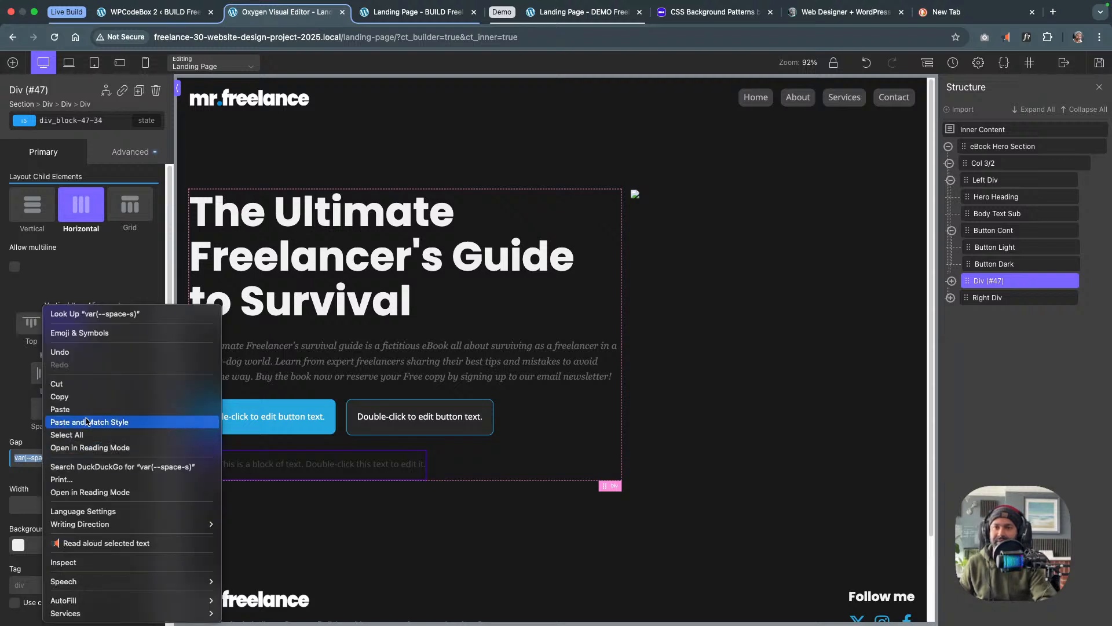
pyautogui.click(88, 397)
pyautogui.click(150, 458)
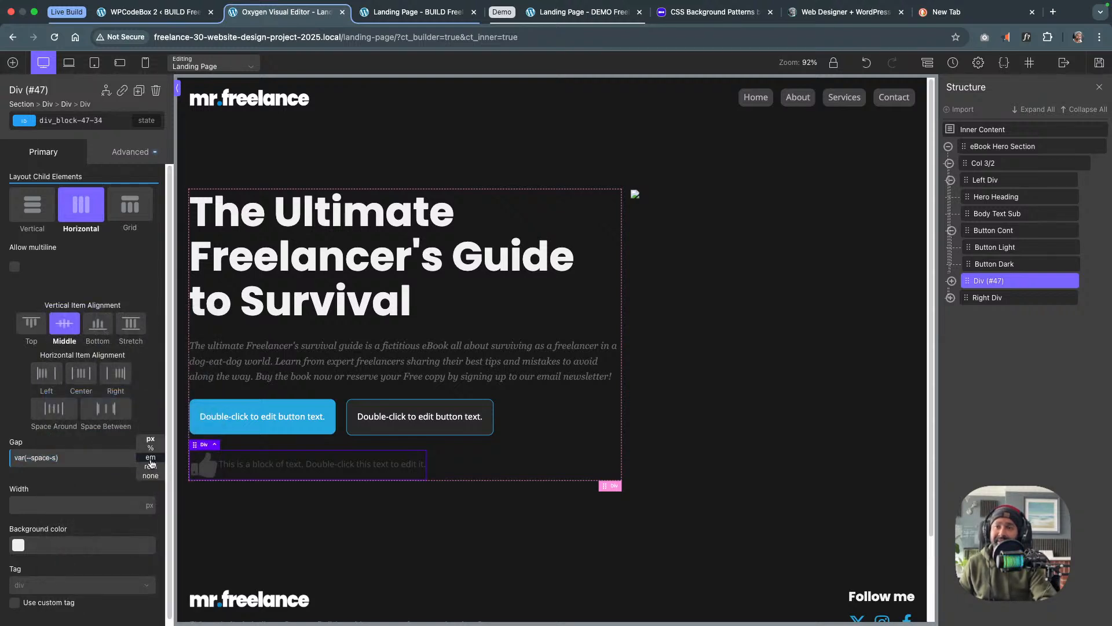
pyautogui.click(155, 478)
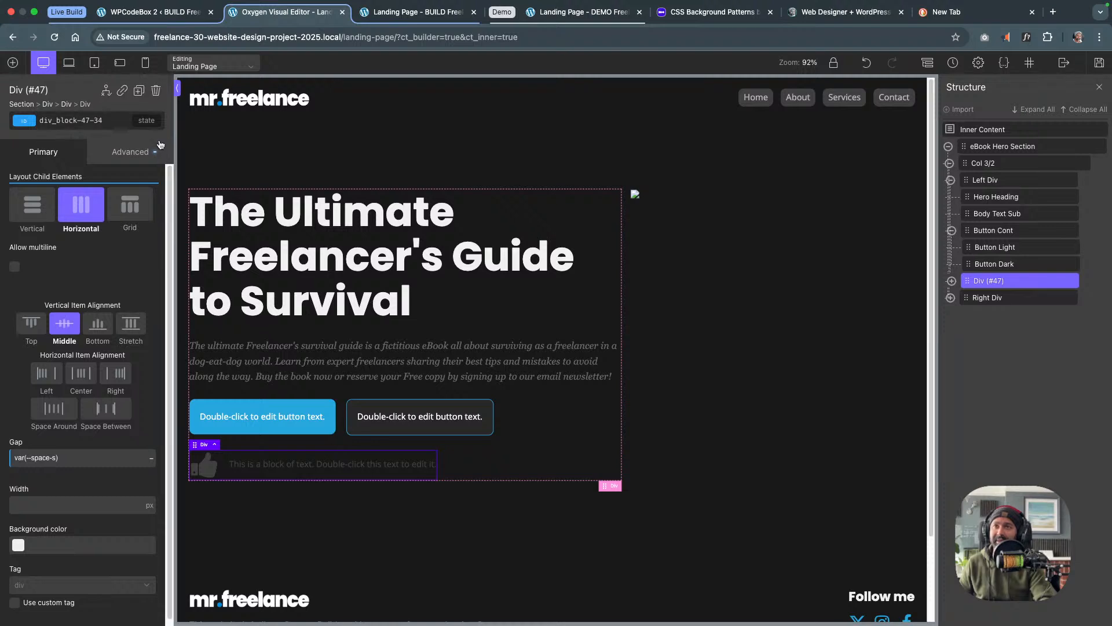
pyautogui.click(29, 123)
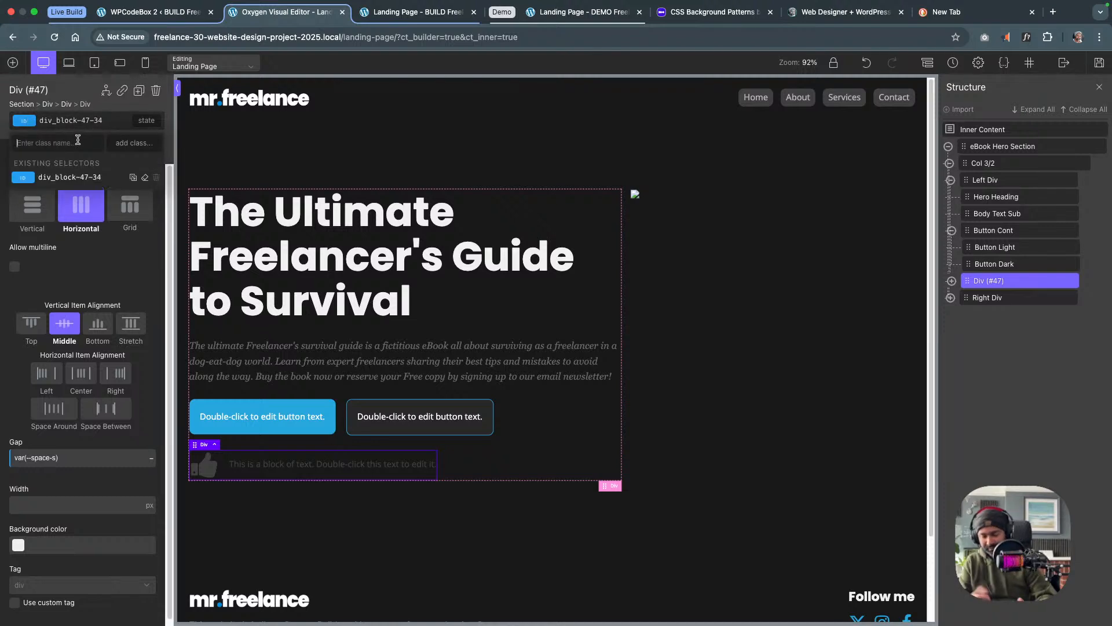
pyautogui.write('gap')
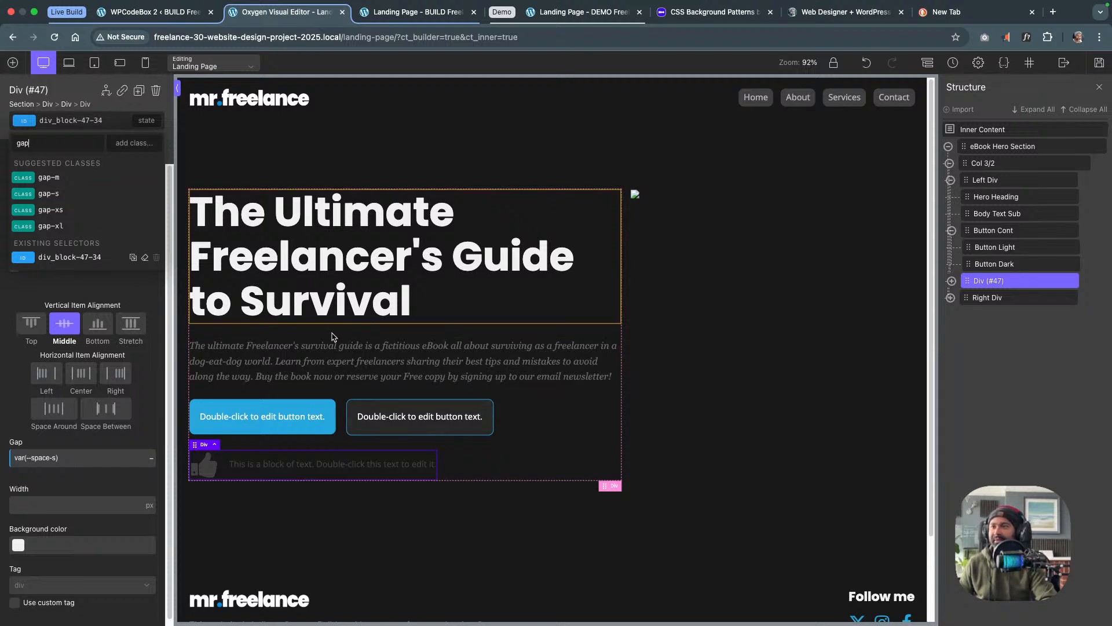
pyautogui.doubleClick(66, 138)
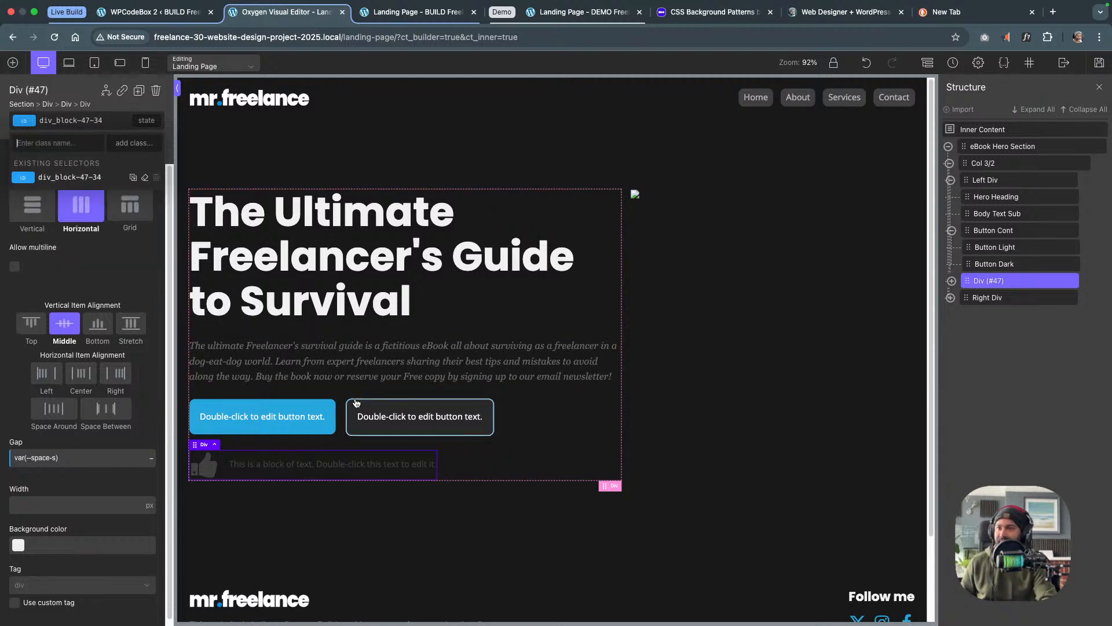
# Apply the existing icon--m class to the thumbs-up icon below the hero buttons
pyautogui.click(206, 465)
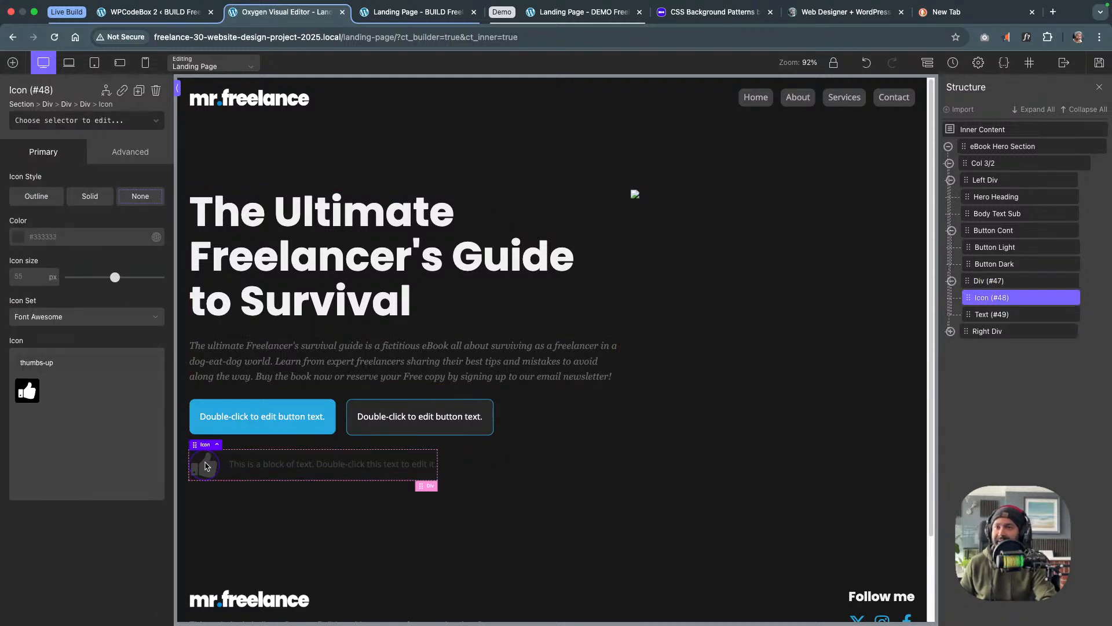
pyautogui.click(55, 121)
pyautogui.write('icon')
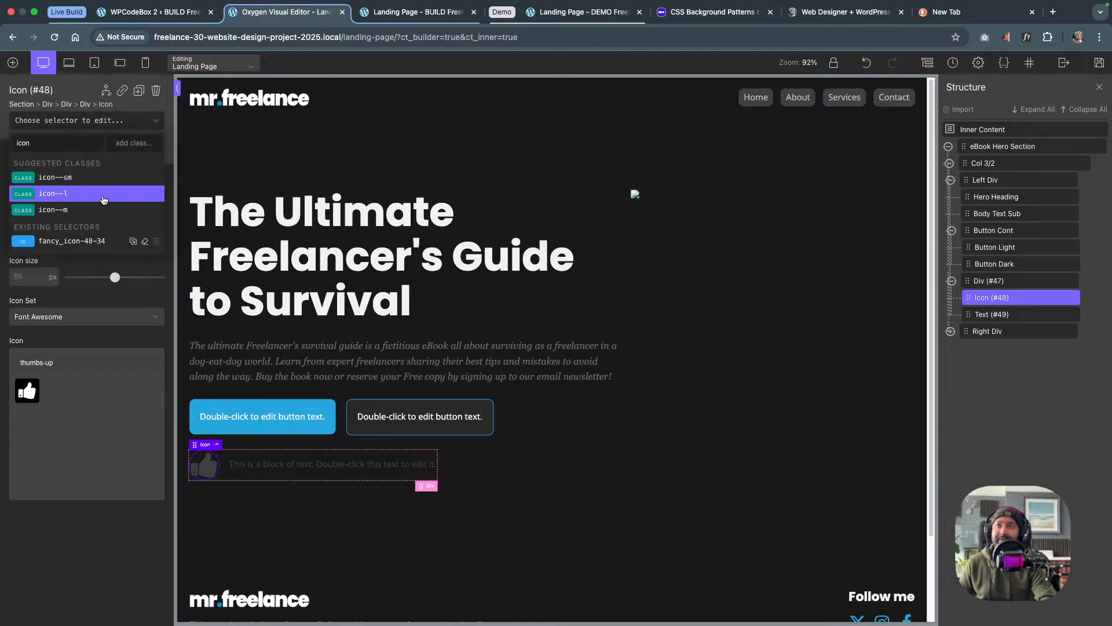
pyautogui.click(53, 209)
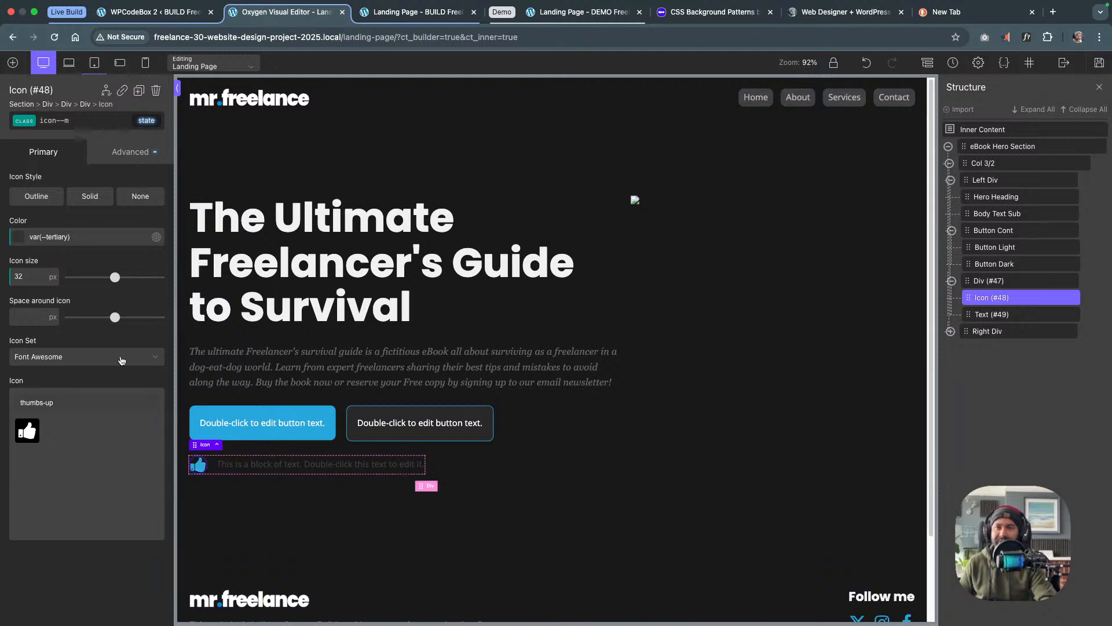
# Replace the thumbs-up icon with the solid star from the Font Awesome set
pyautogui.click(91, 399)
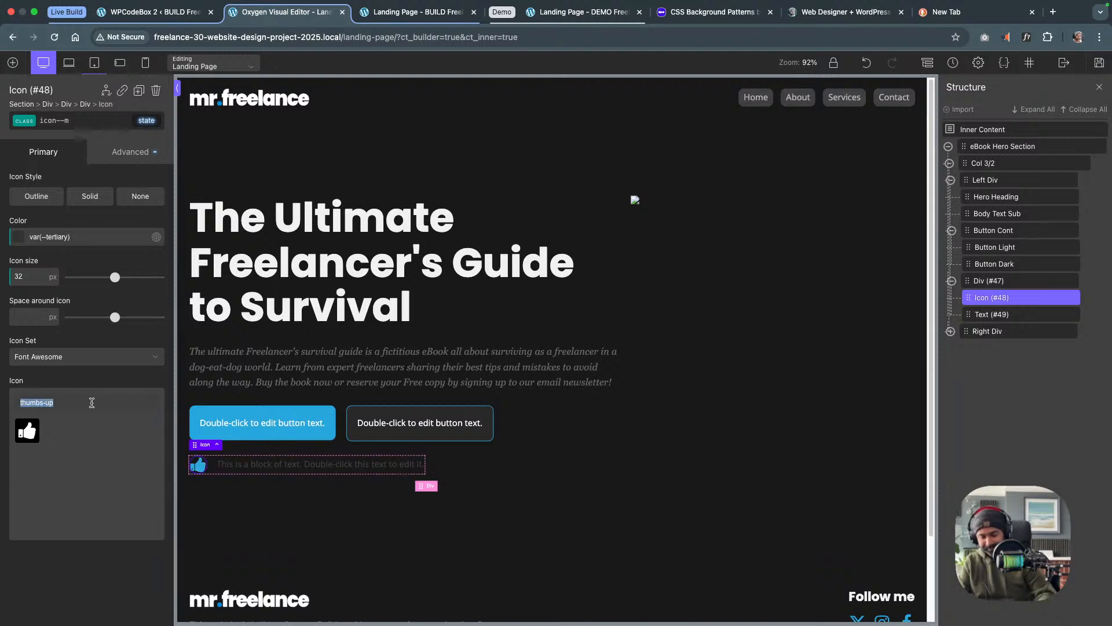
pyautogui.write('star')
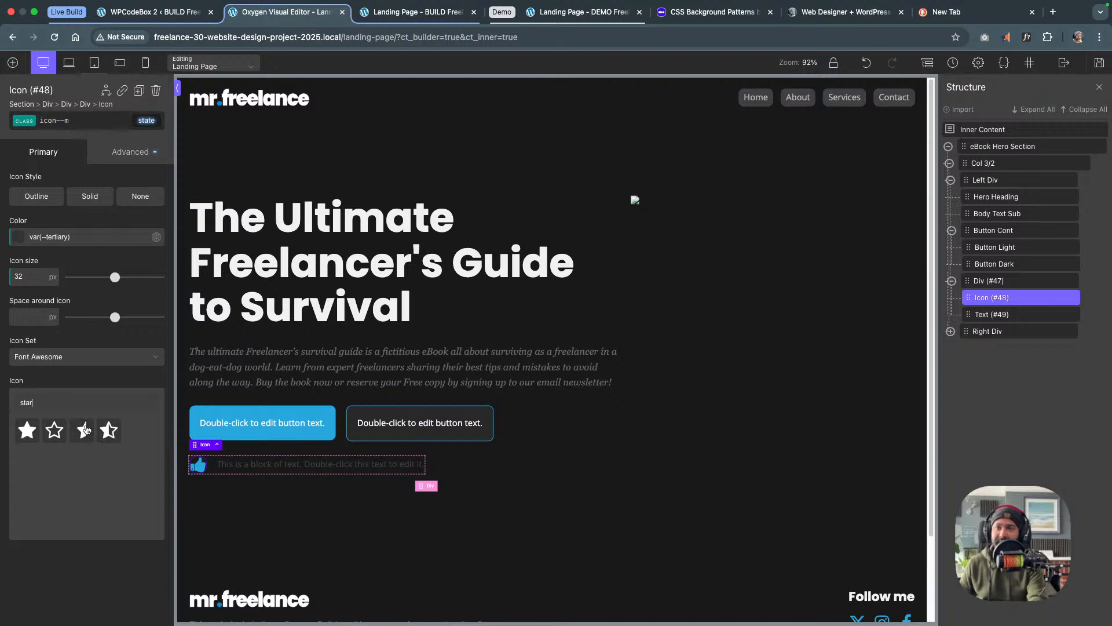
pyautogui.click(26, 430)
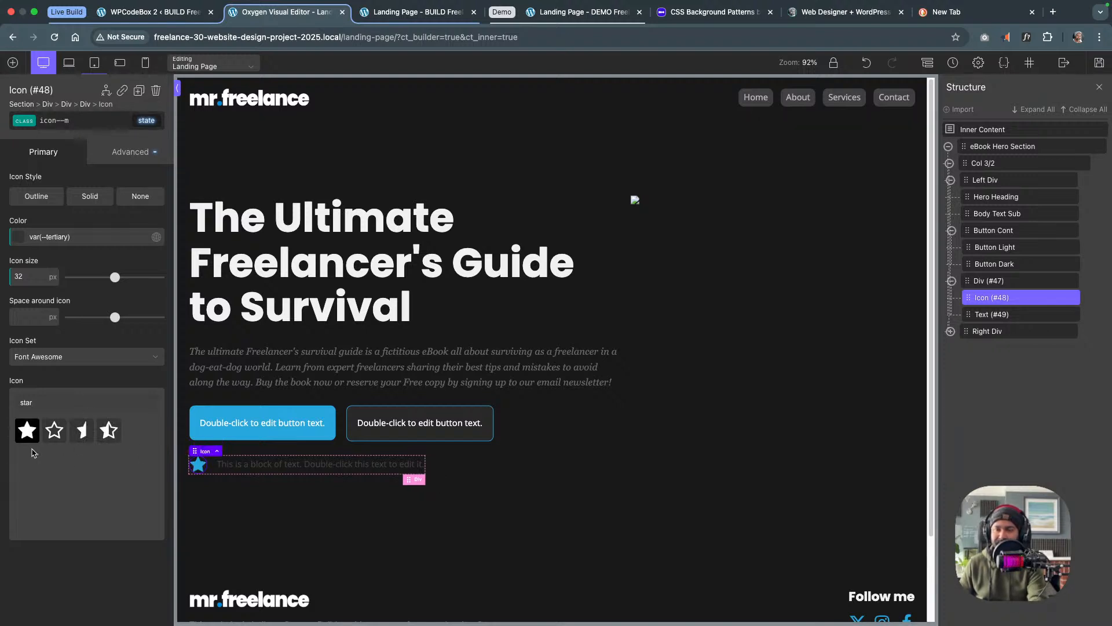
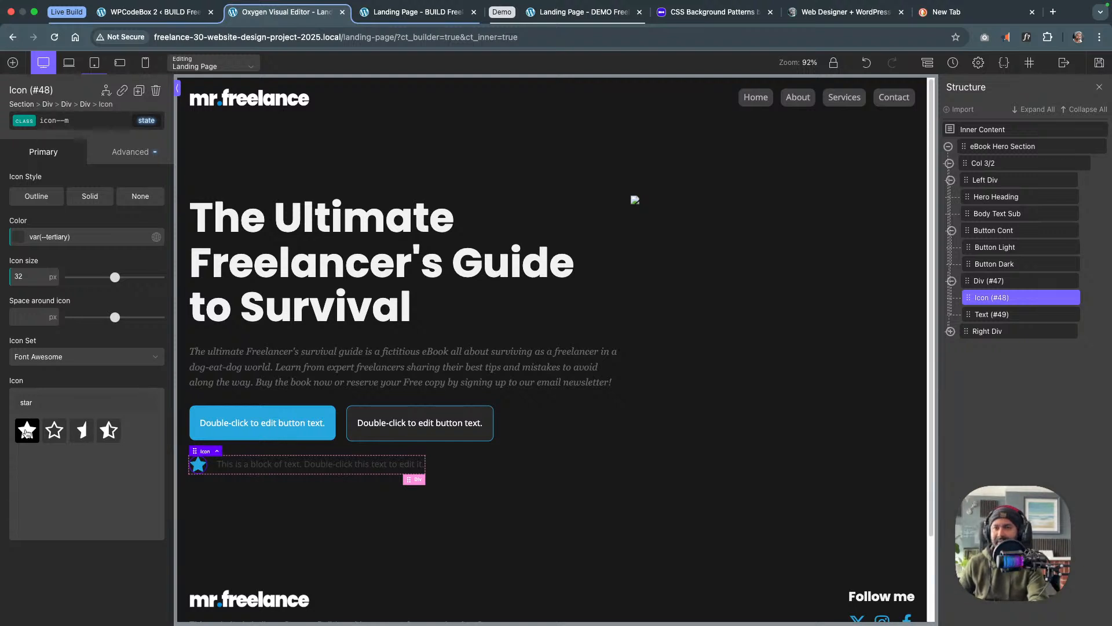
# Duplicate the star icon four times to make a row of five stars before the text
pyautogui.click(139, 92)
pyautogui.click(139, 91)
pyautogui.click(139, 91)
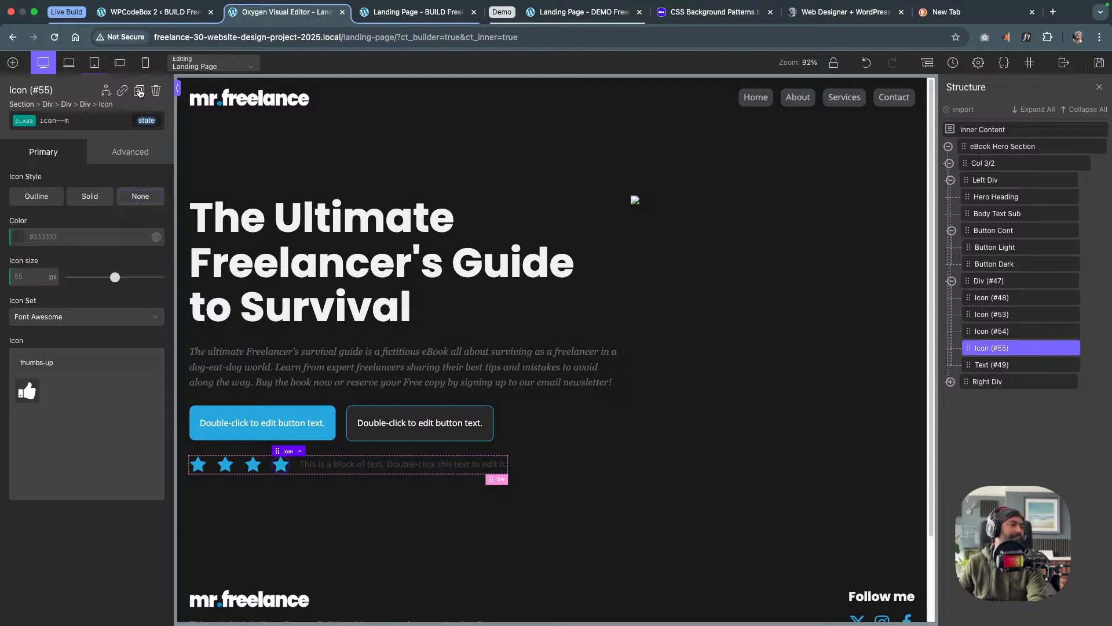
pyautogui.click(139, 92)
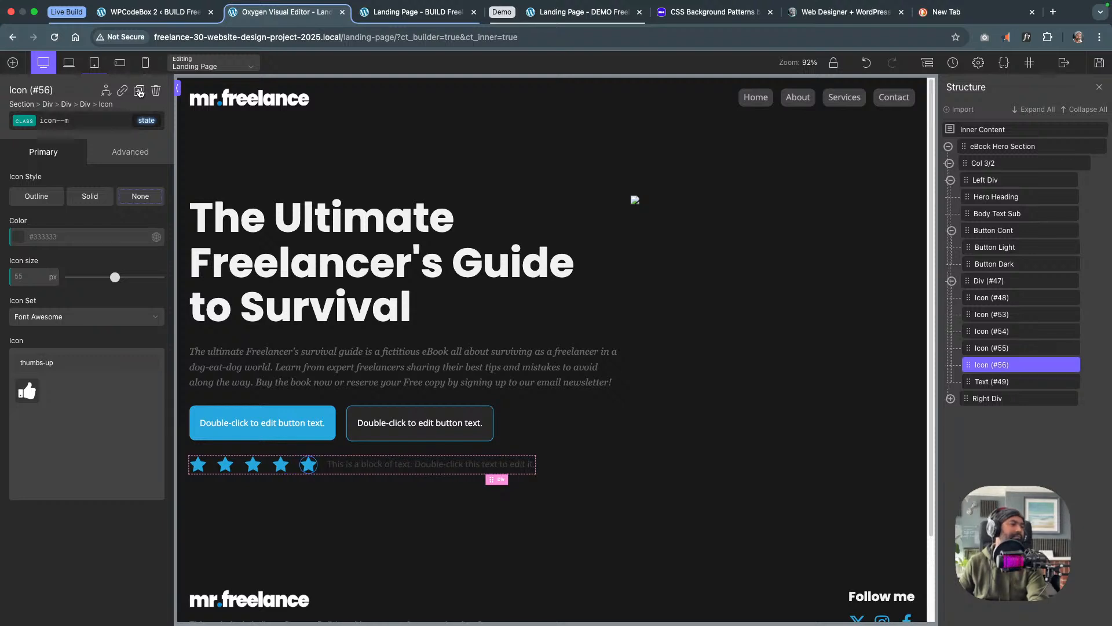
# Clear the gap value on the div that holds the star icons and text
pyautogui.click(323, 471)
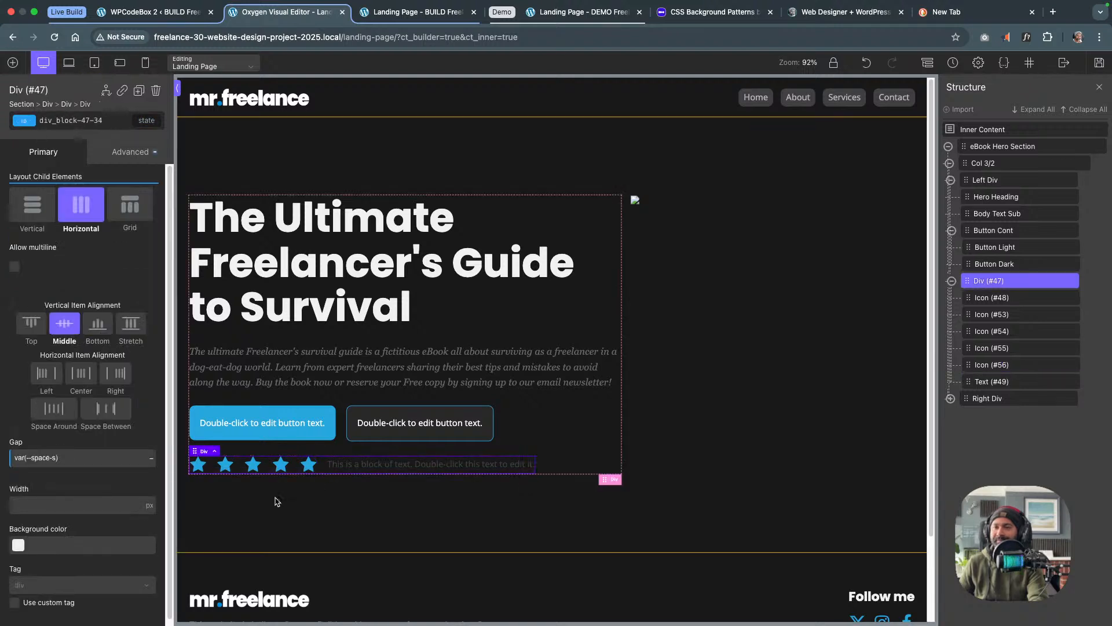
pyautogui.doubleClick(84, 457)
pyautogui.press('BackSpace')
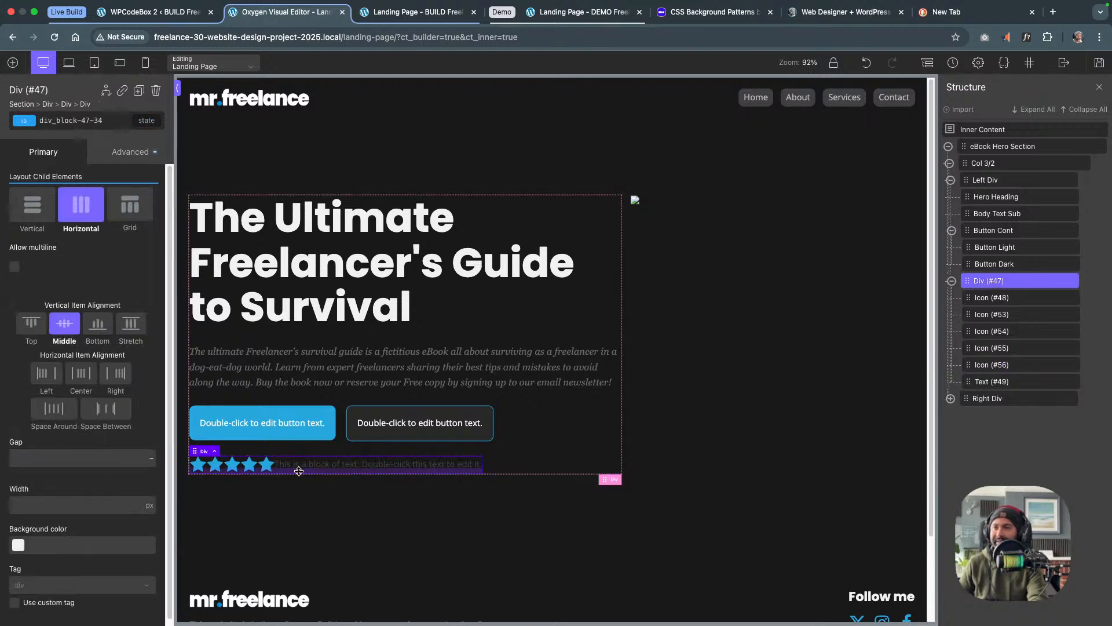
# Apply the existing text-styles class to the text block beside the stars
pyautogui.click(334, 469)
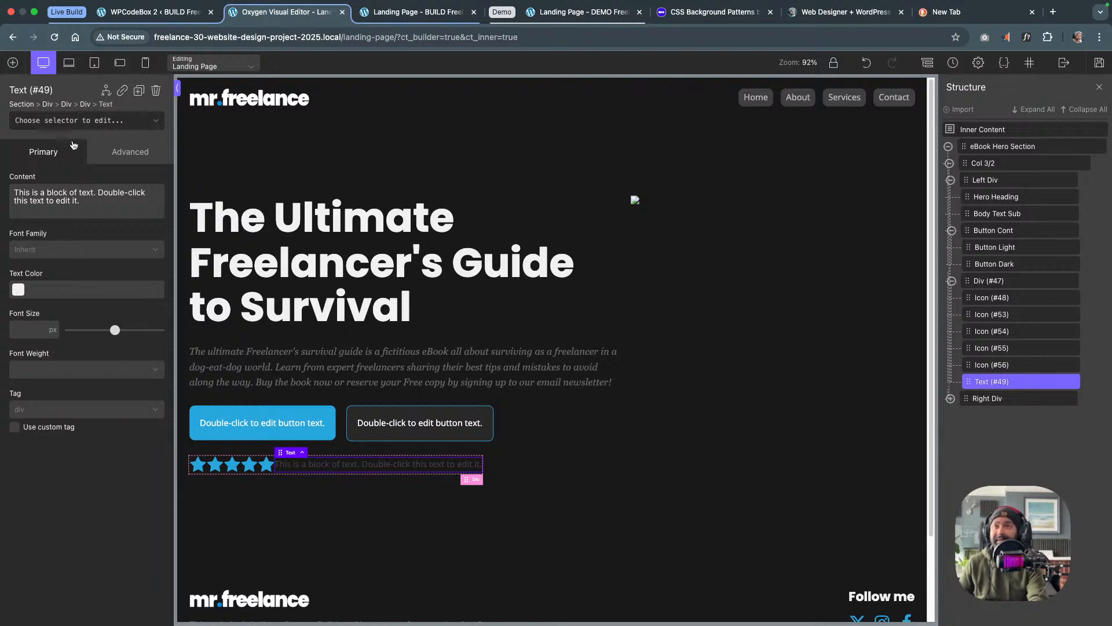
pyautogui.click(65, 120)
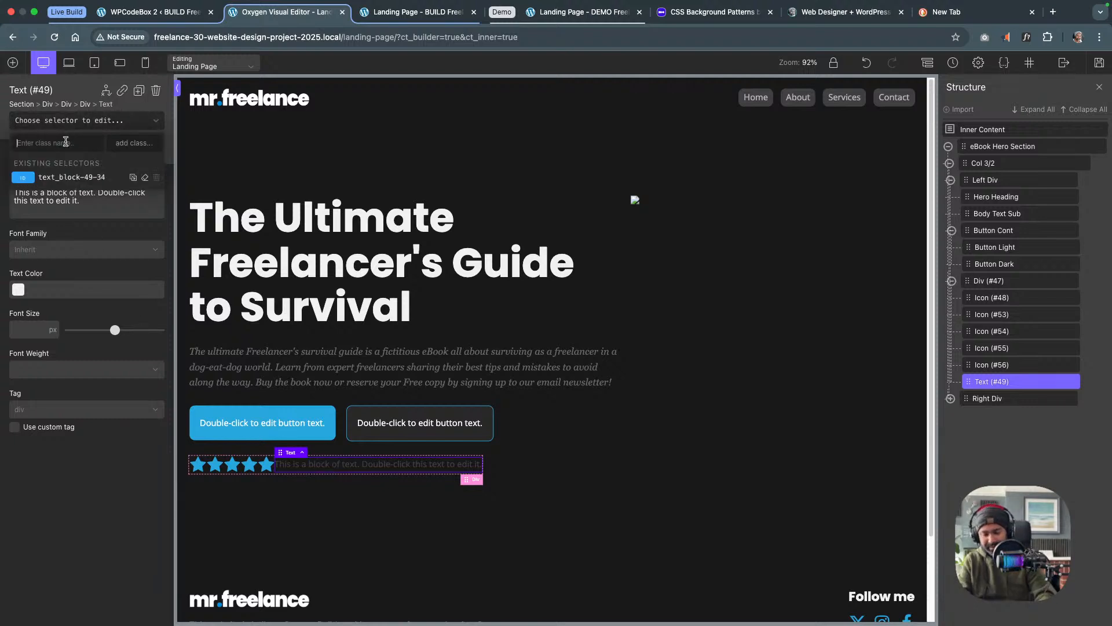
pyautogui.write('text')
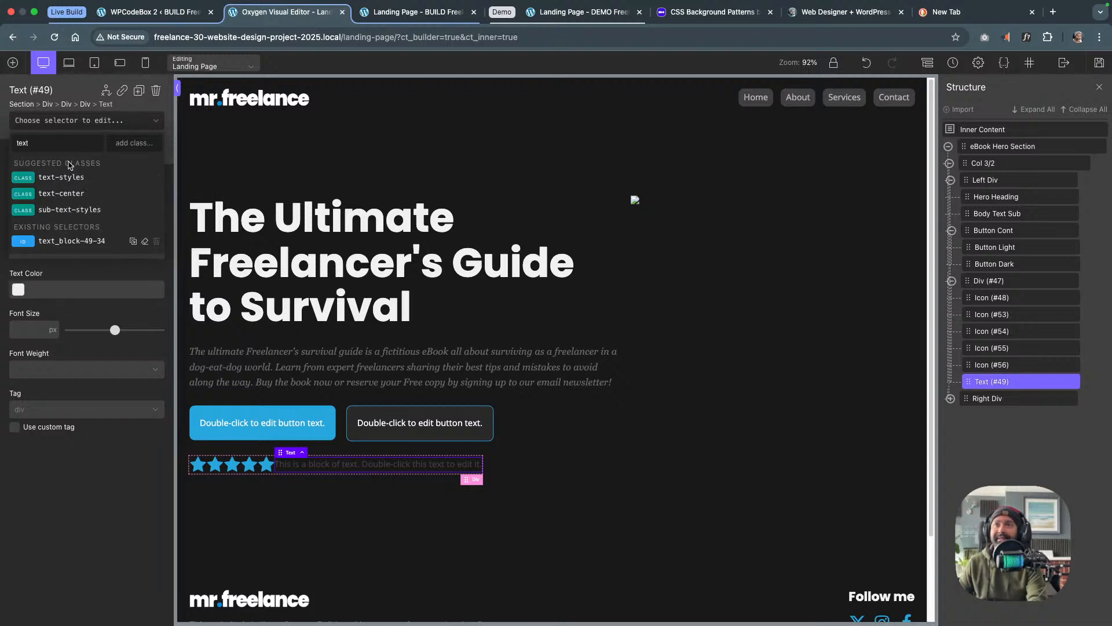
pyautogui.click(70, 179)
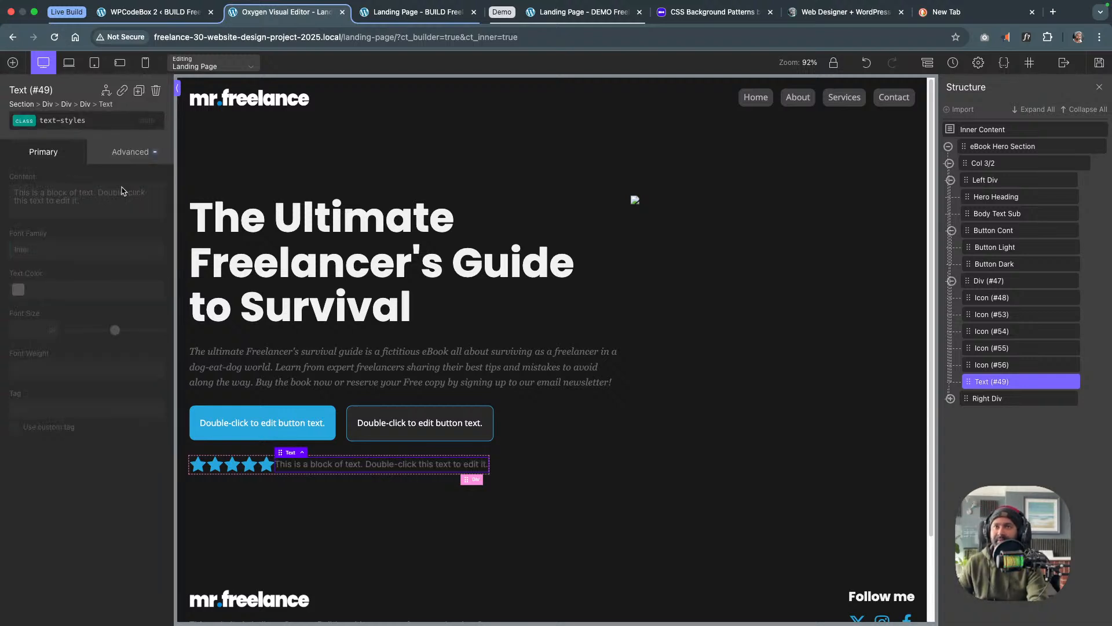
# On the rating text's own ID selector, set the left margin to var(--space-xs) with the unit set to none
pyautogui.click(33, 123)
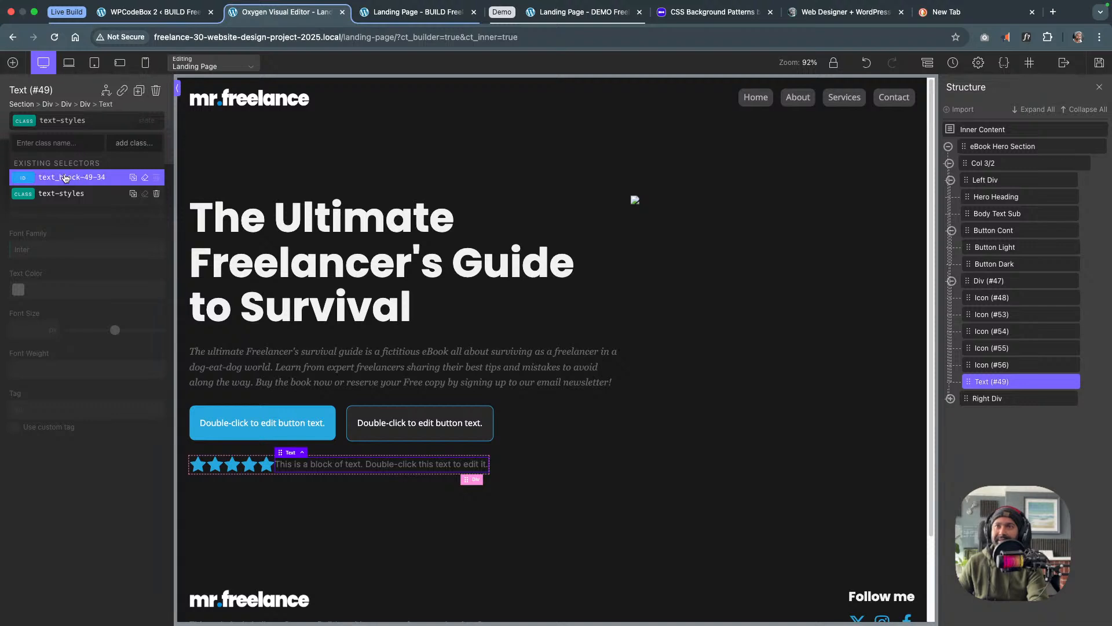
pyautogui.click(65, 177)
pyautogui.click(125, 152)
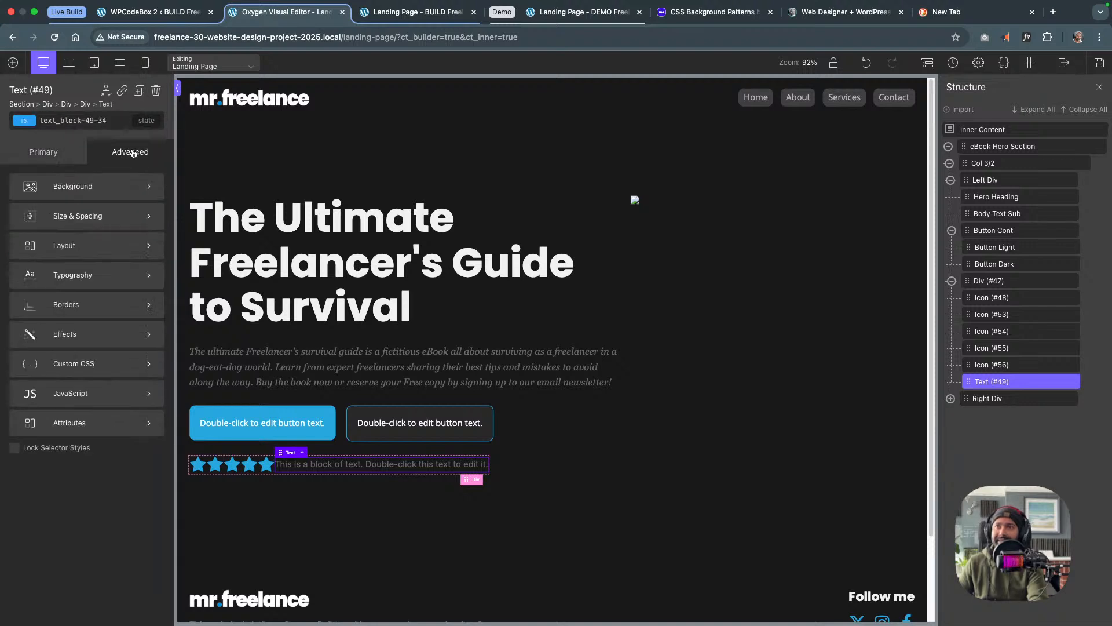
pyautogui.click(100, 251)
pyautogui.click(45, 170)
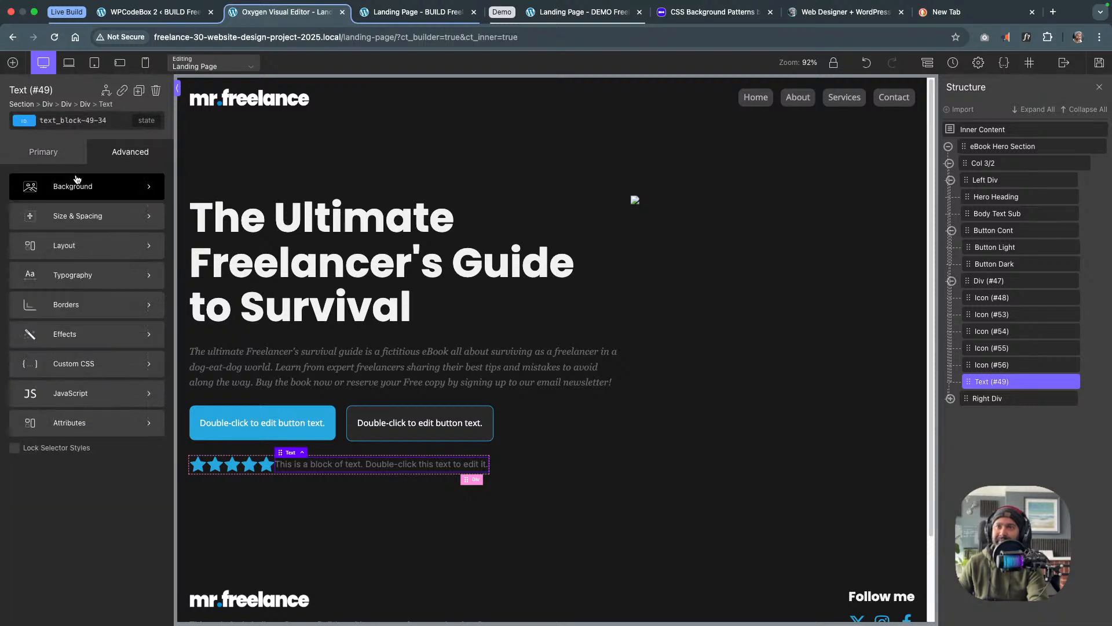
pyautogui.click(81, 216)
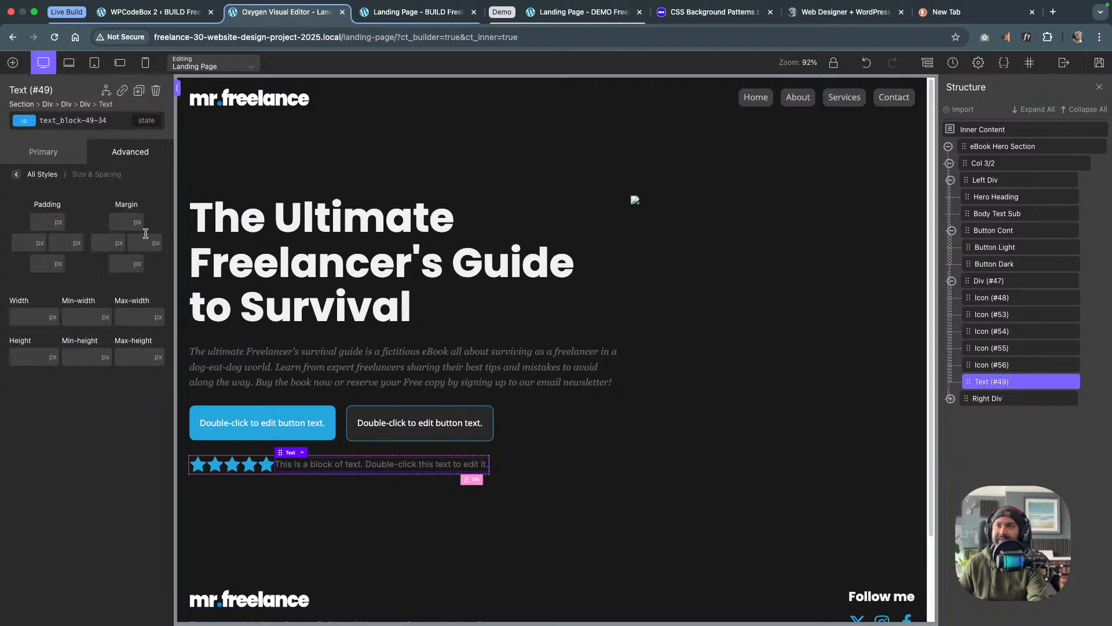
pyautogui.click(101, 242)
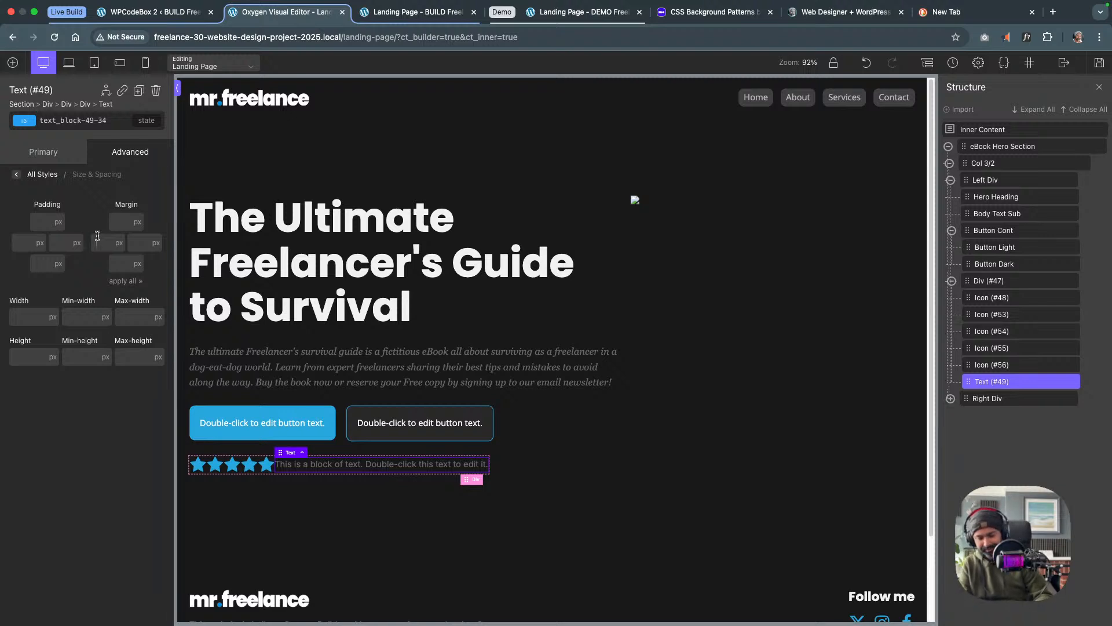
pyautogui.write('var')
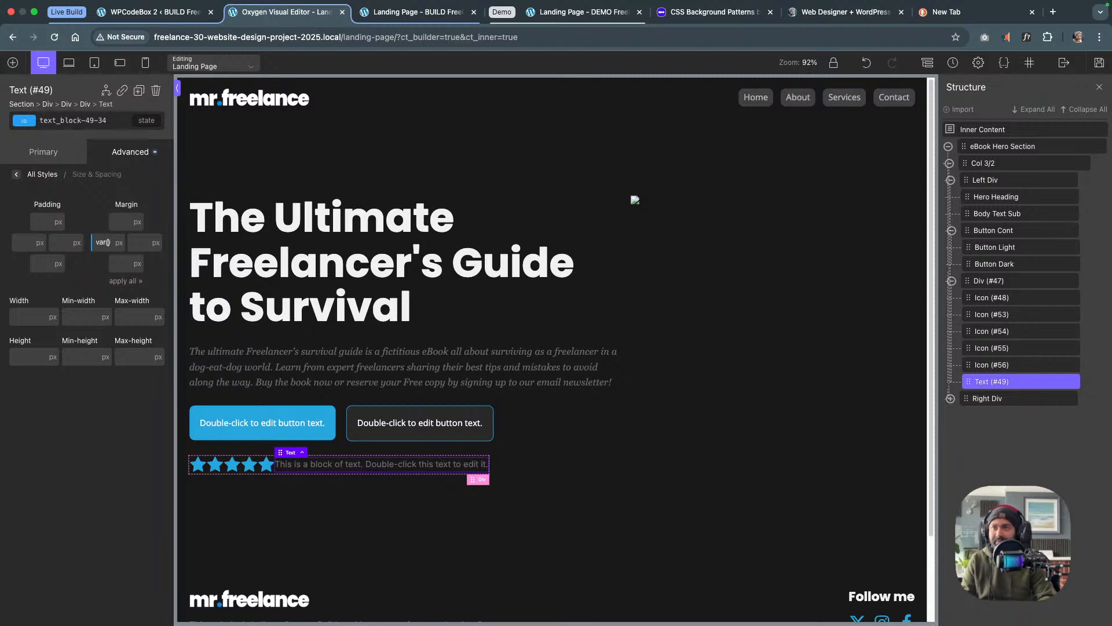
pyautogui.write('(--spac')
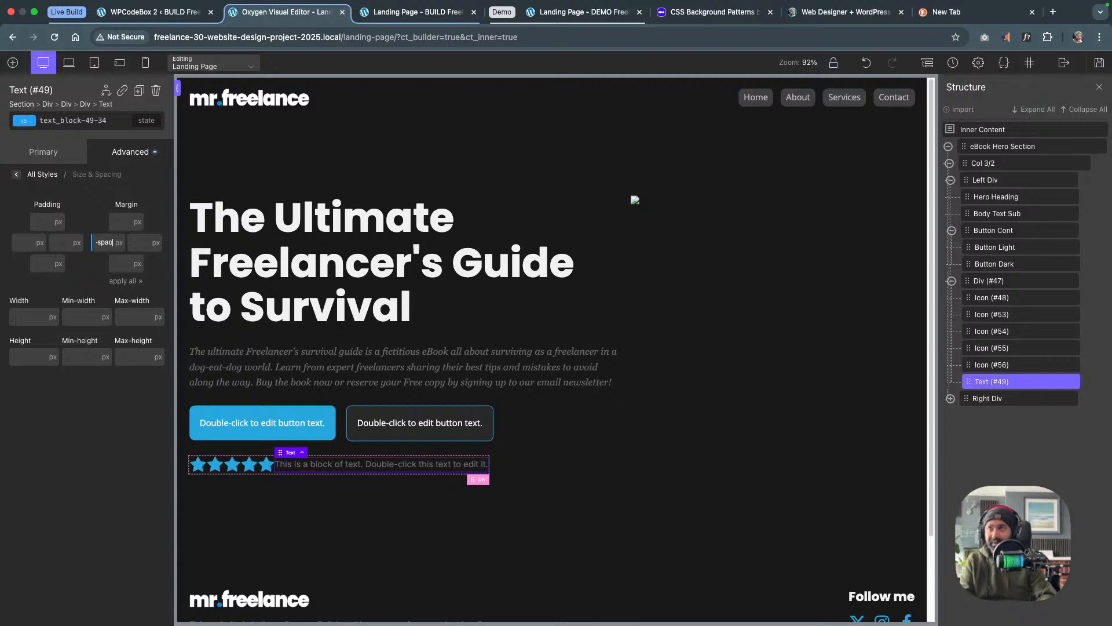
pyautogui.write('e')
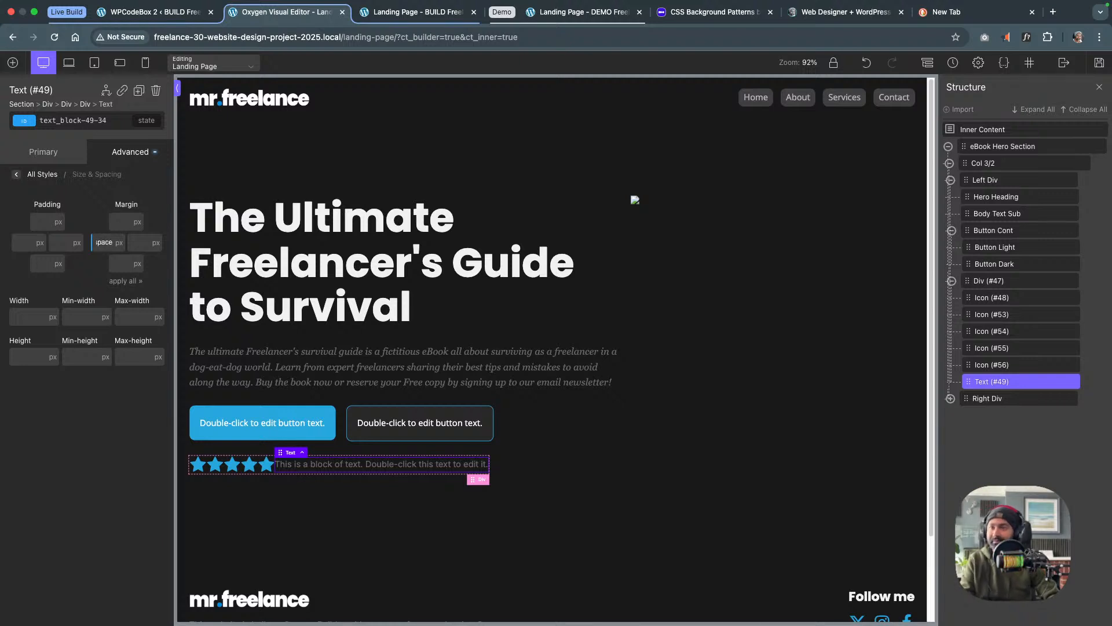
pyautogui.write('-xs')
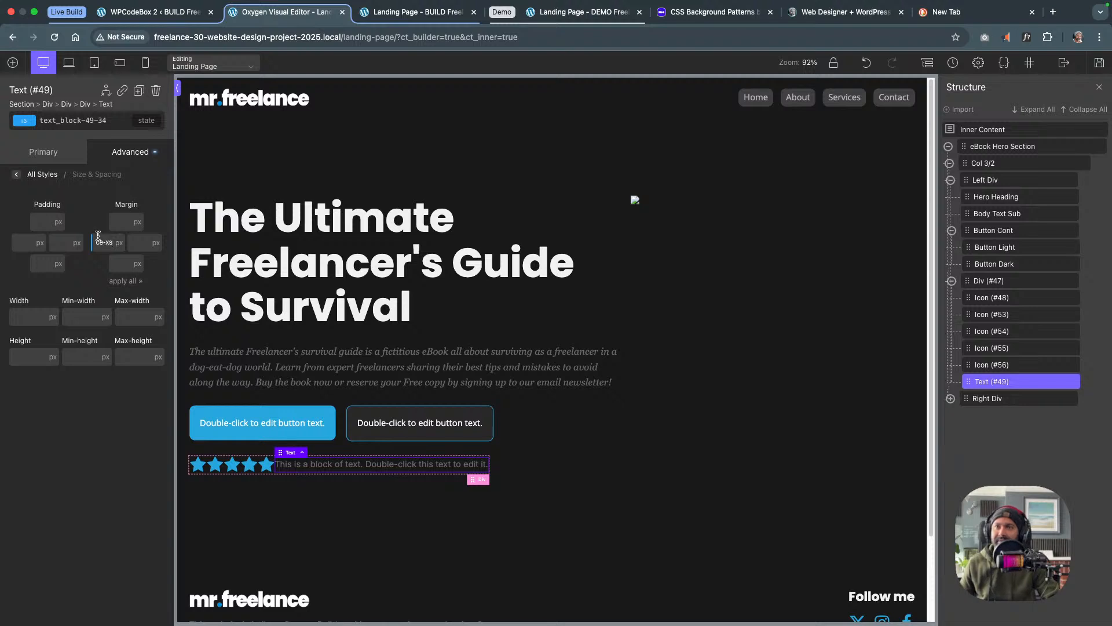
pyautogui.click(119, 245)
pyautogui.click(123, 290)
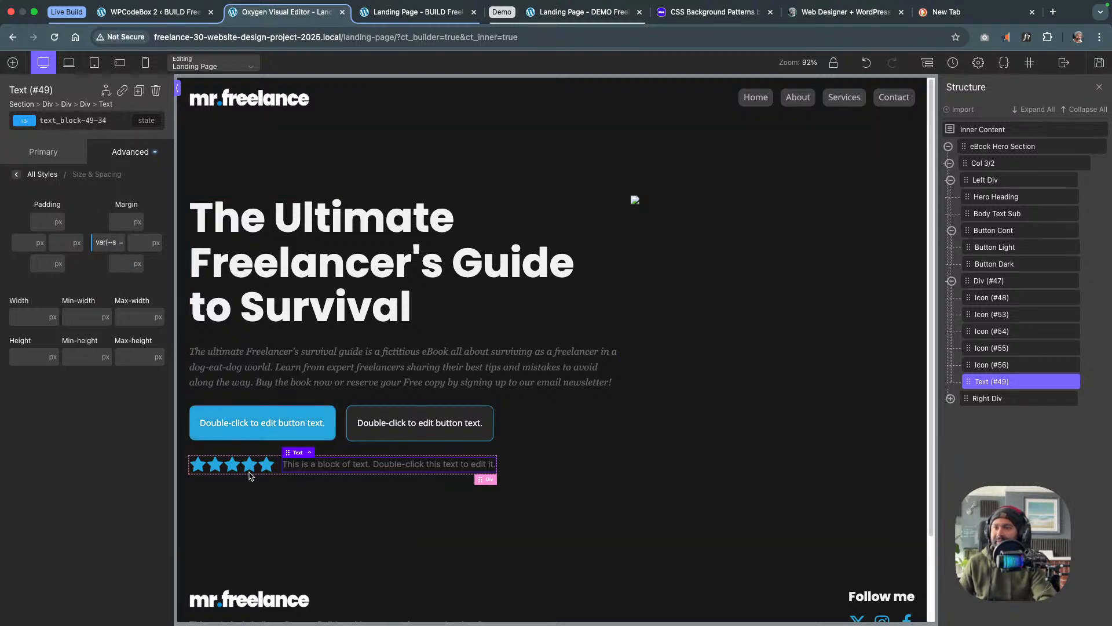
# Change the fifth star to the star-half-empty icon and replace the adjacent placeholder text with "120 People like this"
pyautogui.click(266, 465)
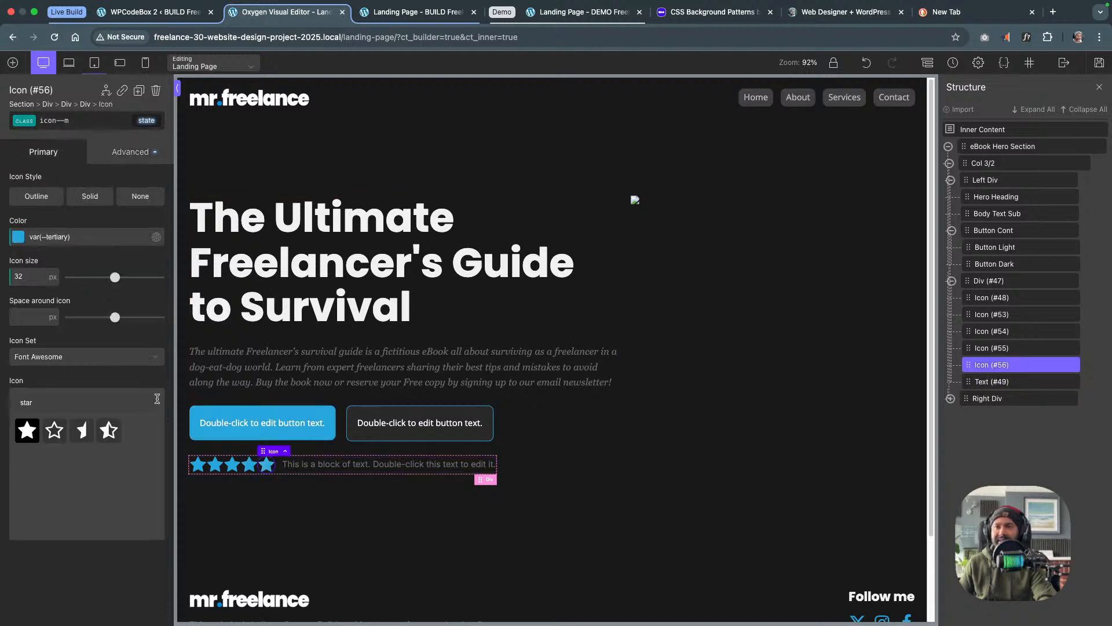
pyautogui.click(105, 433)
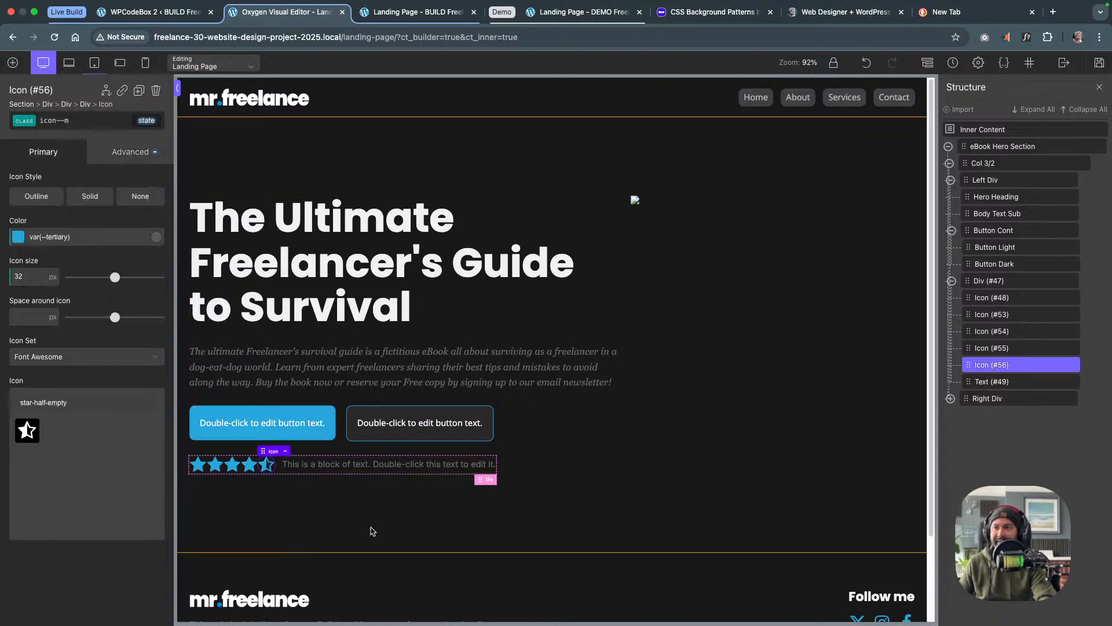
pyautogui.doubleClick(355, 470)
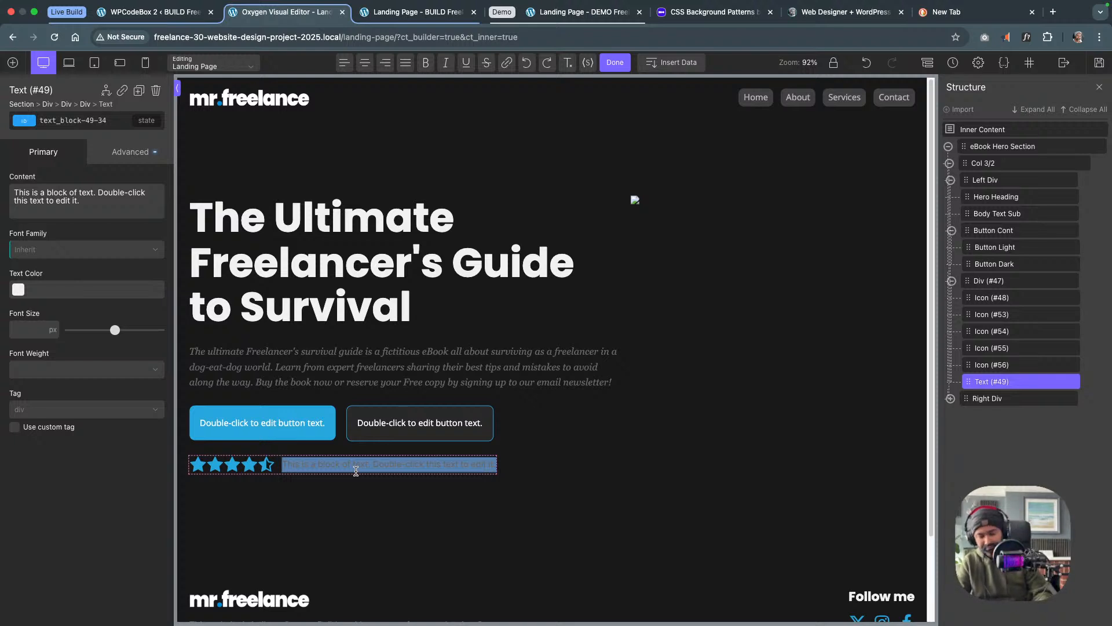
pyautogui.write('120 P')
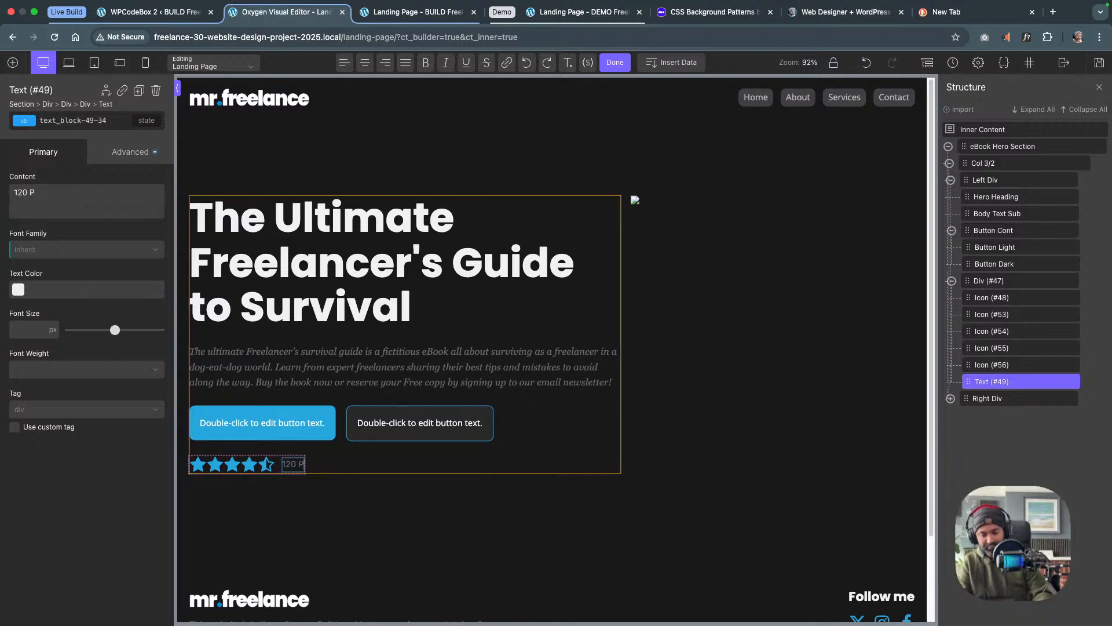
pyautogui.write('eople like this')
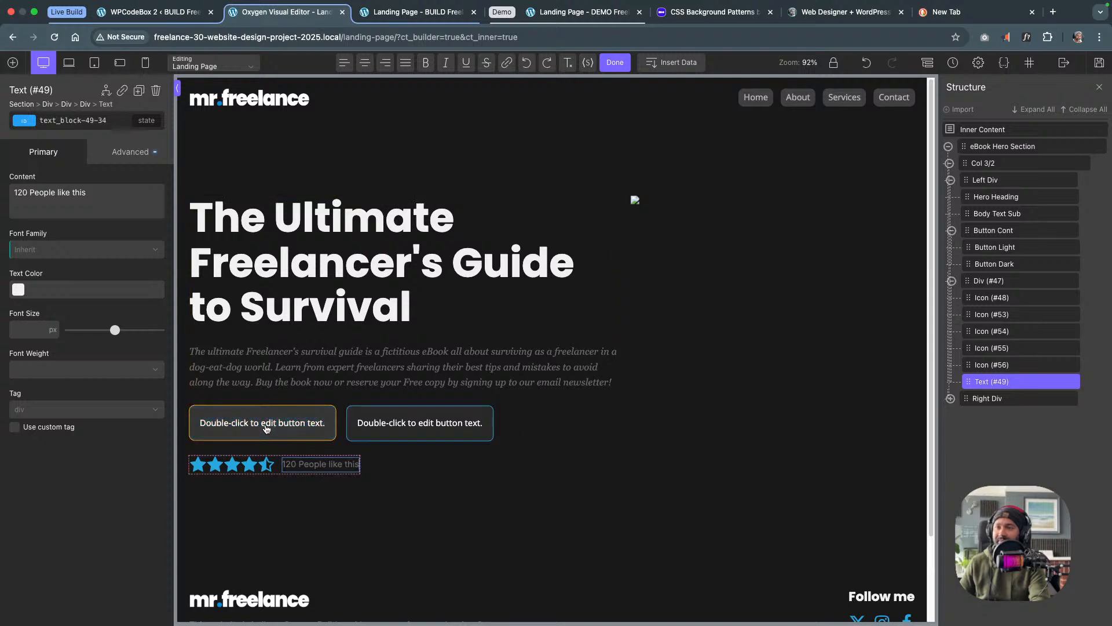
# Replace the light hero button's placeholder label with "Buy Now!"
pyautogui.doubleClick(267, 424)
pyautogui.tripleClick(272, 422)
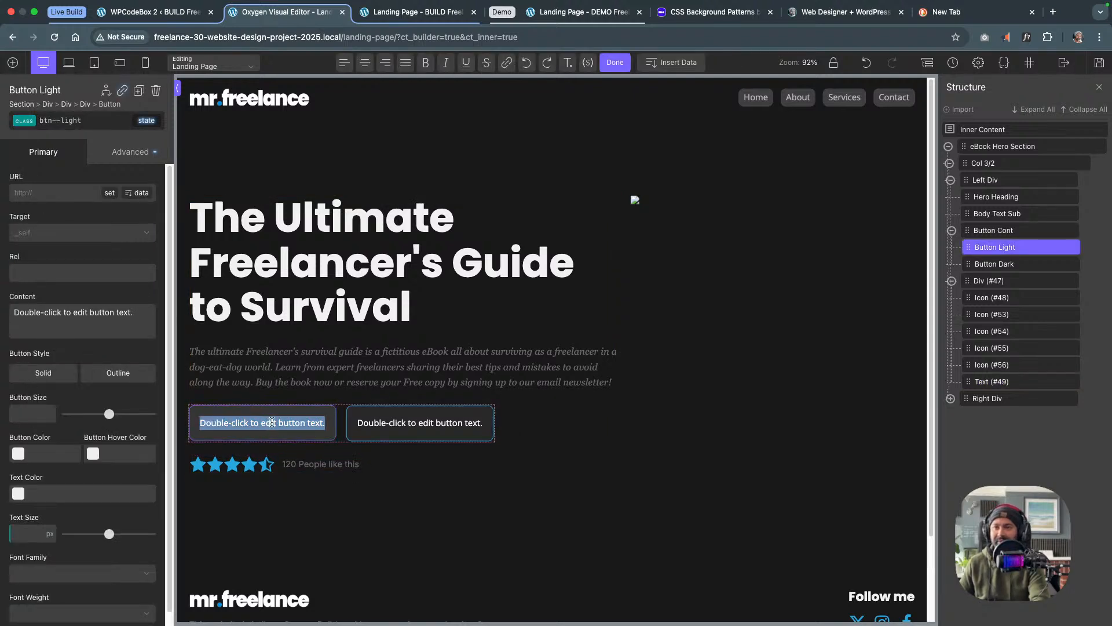
pyautogui.write('BUy No')
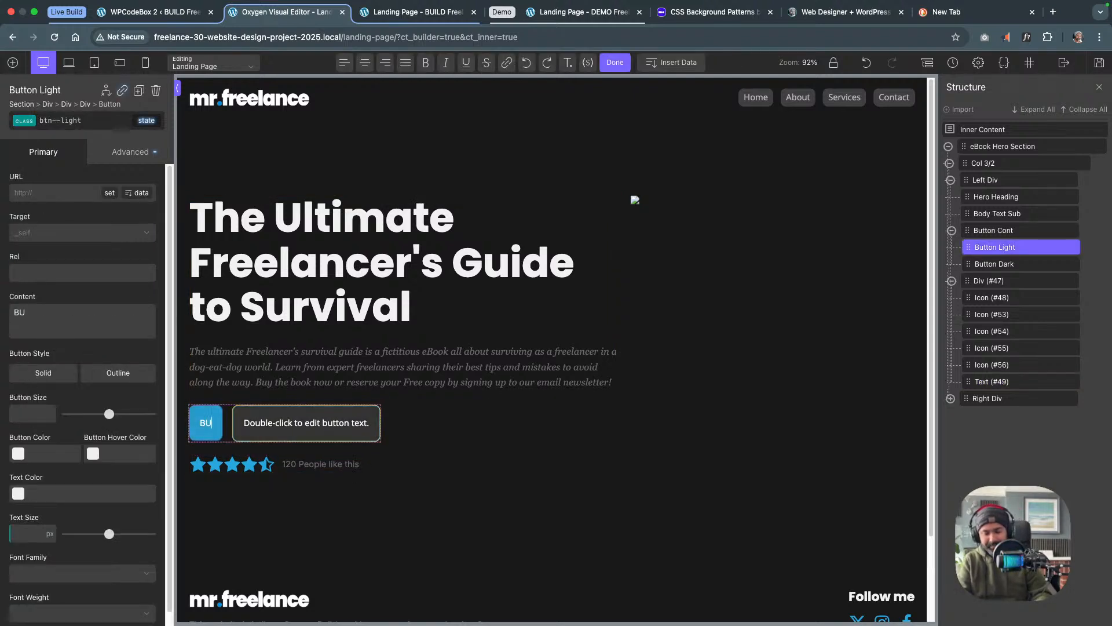
pyautogui.press('BackSpace')
pyautogui.press('BackSpace')
pyautogui.press('BackSpace')
pyautogui.press('BackSpace')
pyautogui.press('BackSpace')
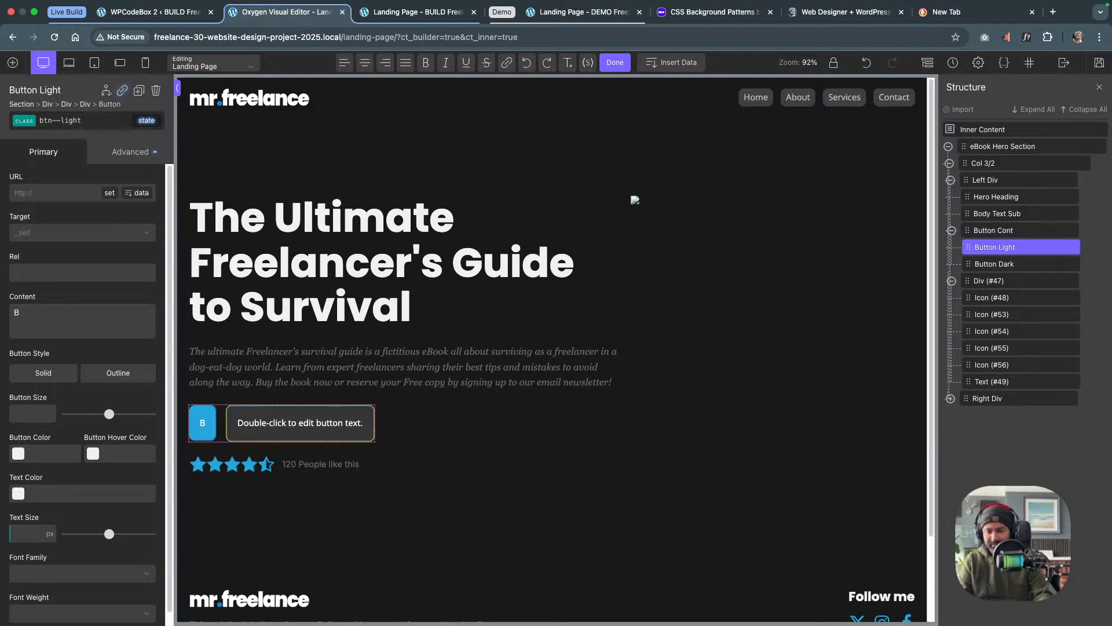
pyautogui.write('uy Now')
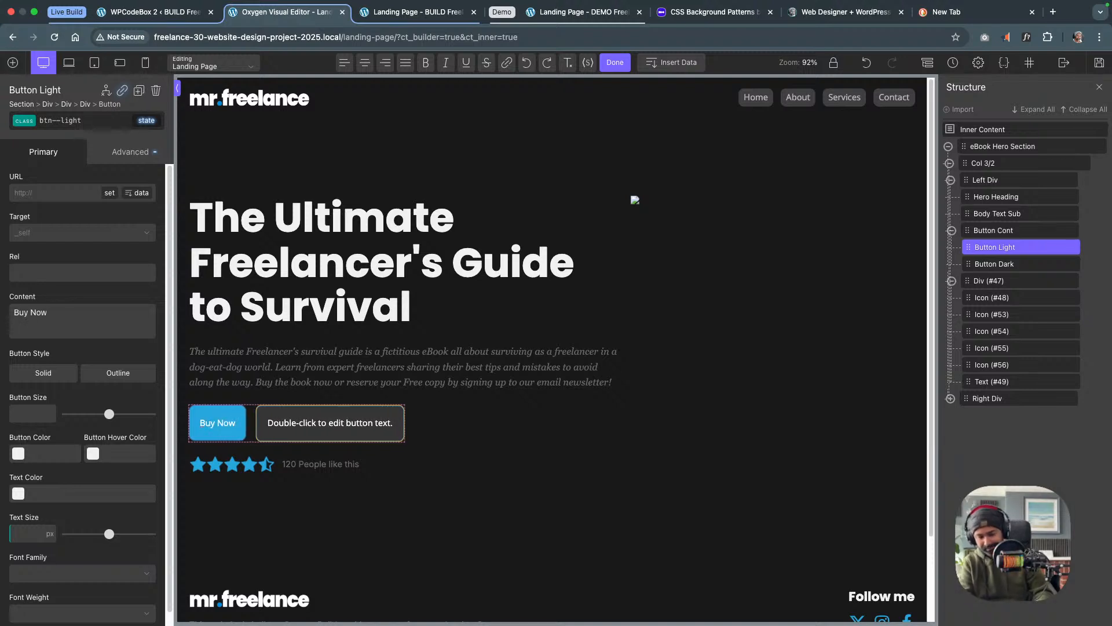
pyautogui.write('!@')
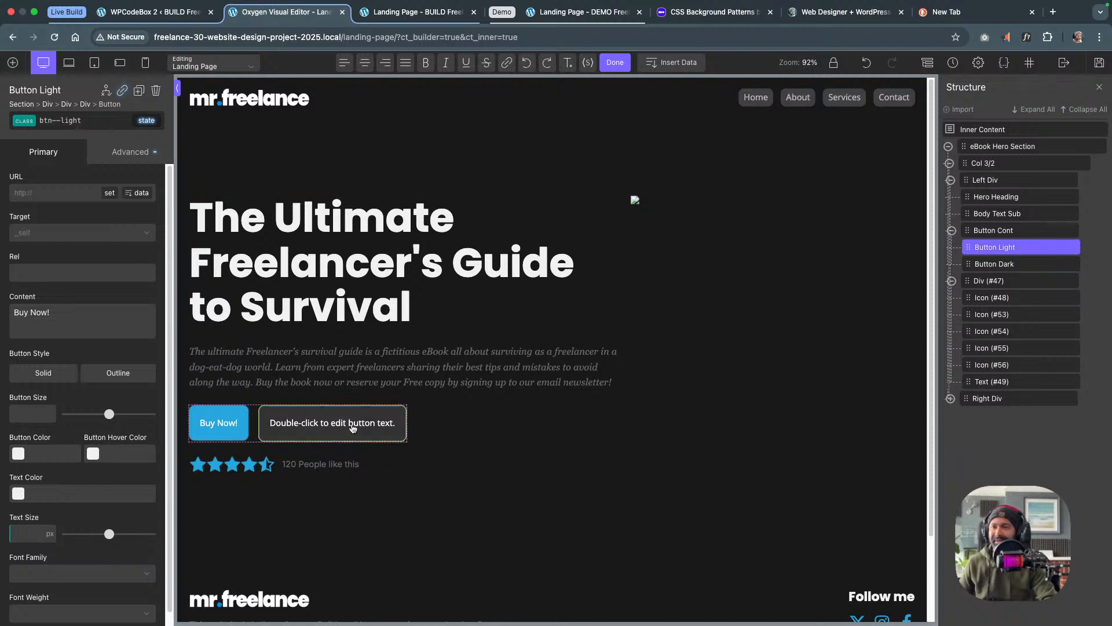
# Replace the dark hero button's placeholder label with "Subscribe for a FREE copy!" and finish editing the text
pyautogui.doubleClick(351, 417)
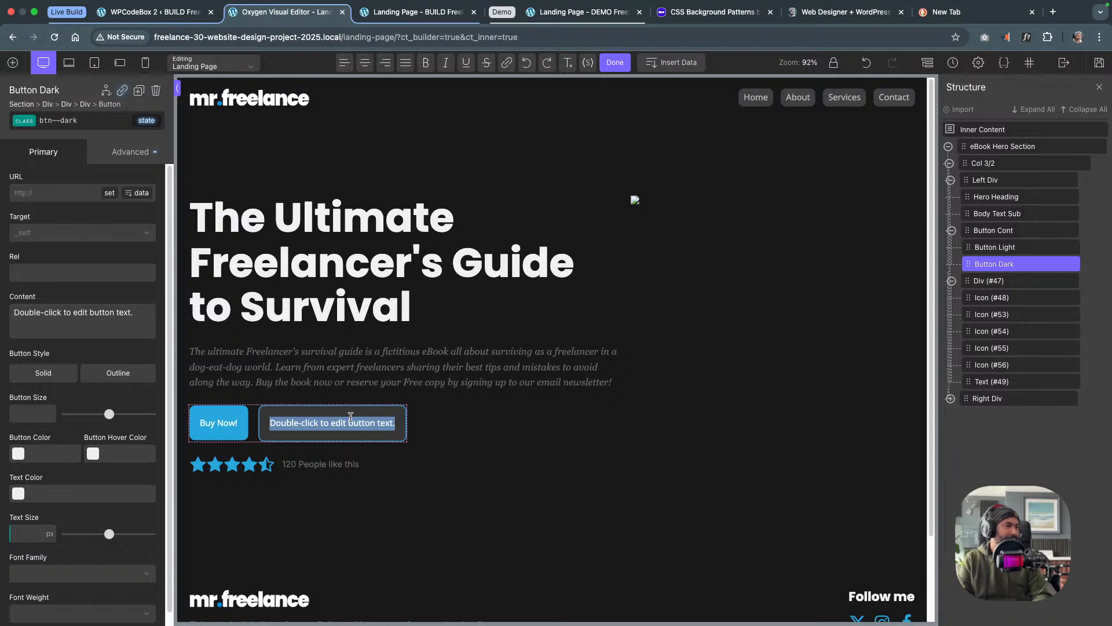
pyautogui.write('Su')
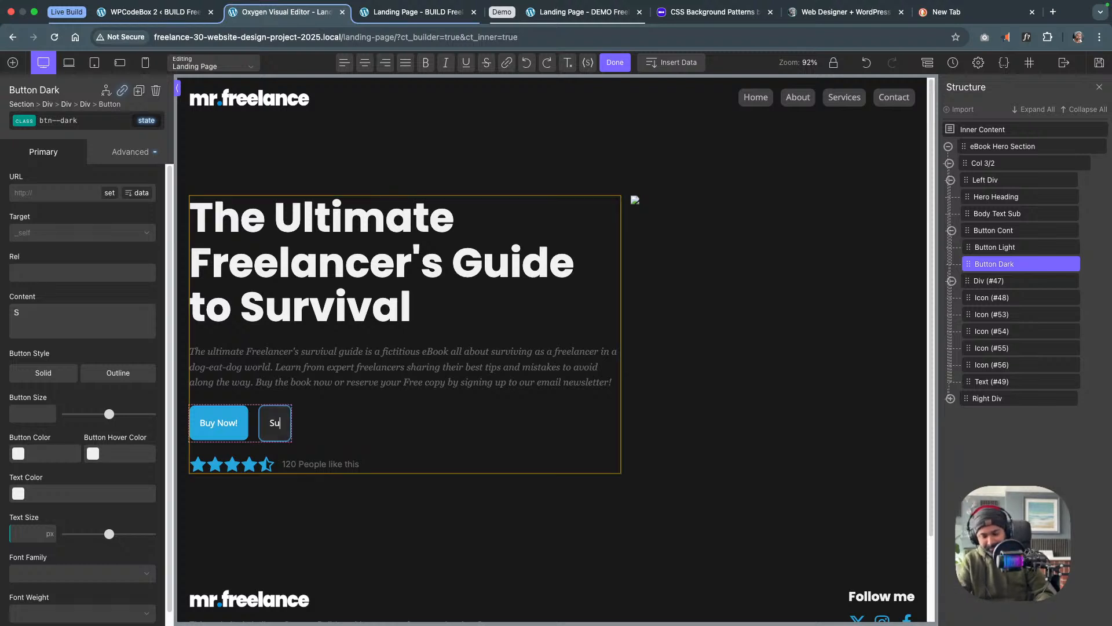
pyautogui.write('bscribe for a f')
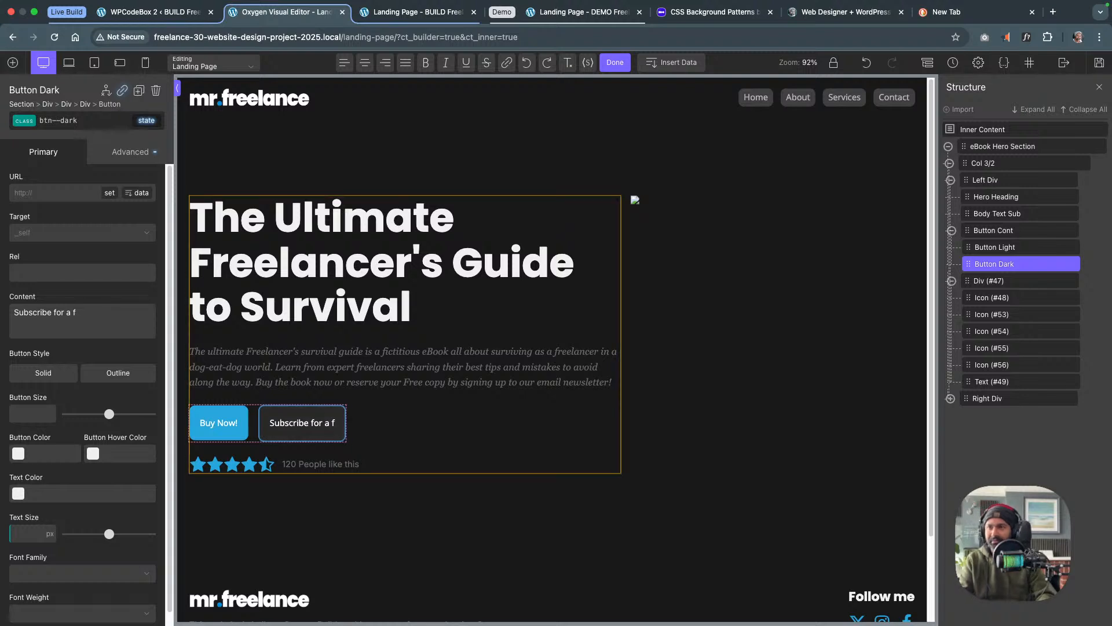
pyautogui.press('BackSpace')
pyautogui.write('F')
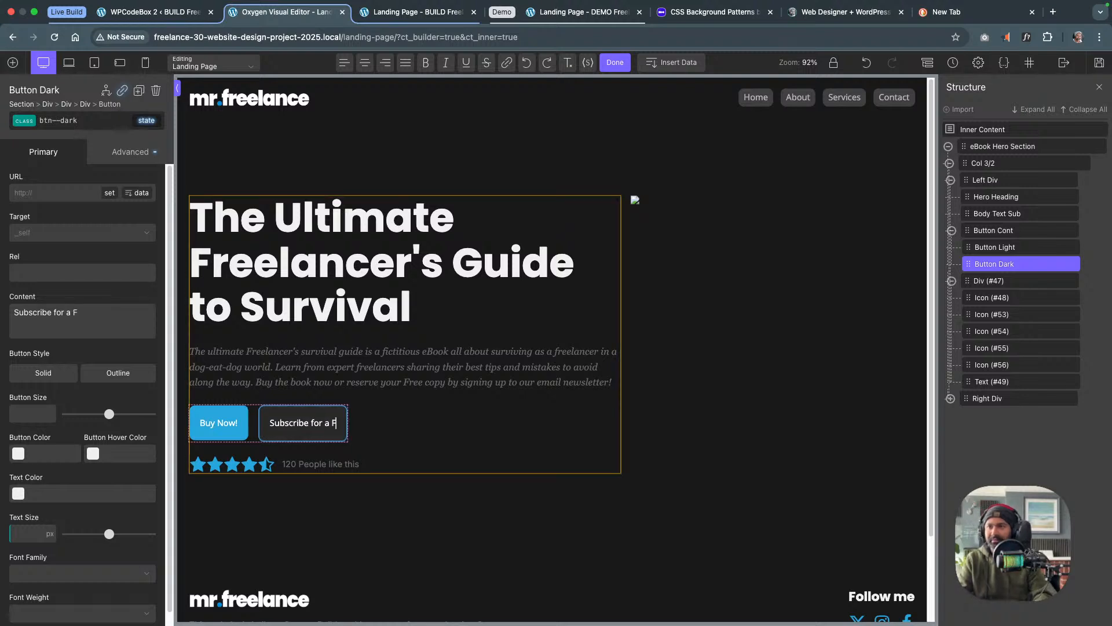
pyautogui.write('REE copy!')
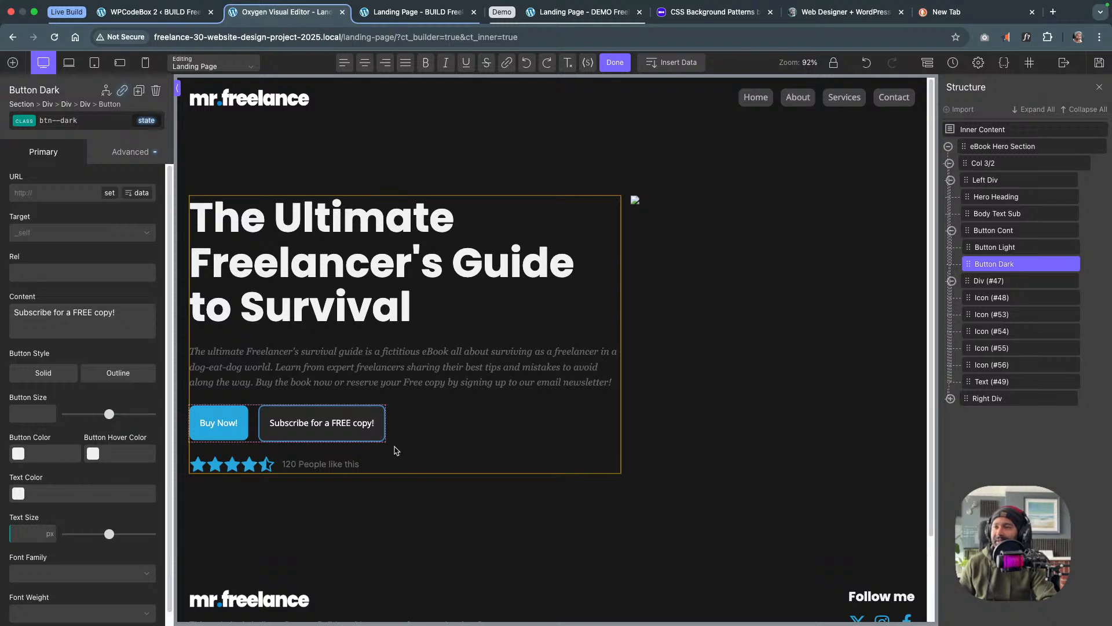
pyautogui.click(510, 436)
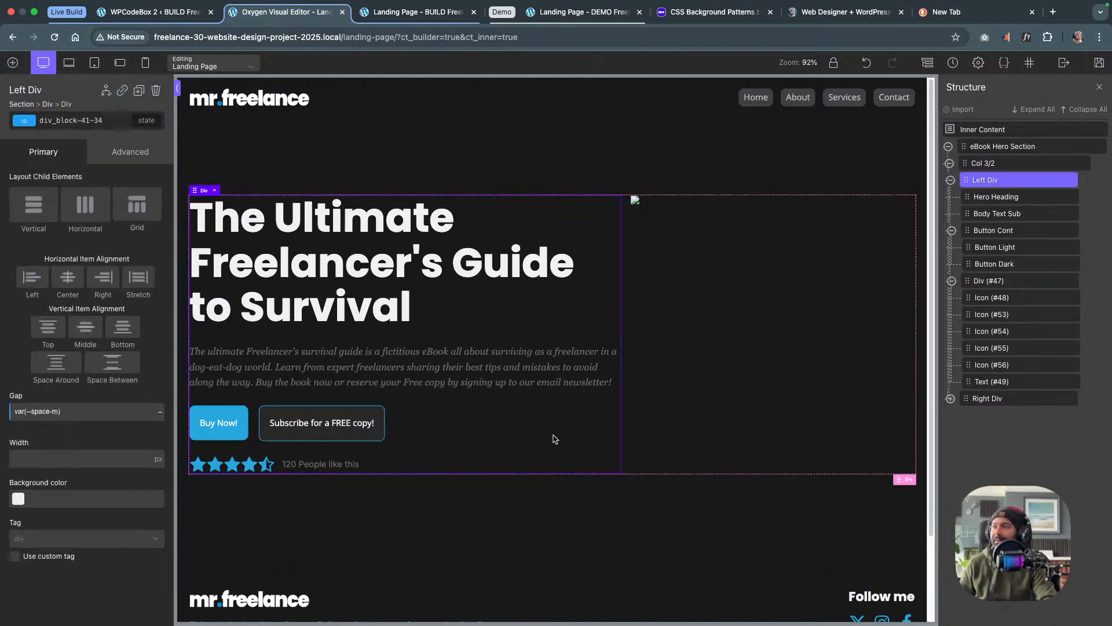
# Wrap "Ultimate" in the hero heading in its own span and apply the existing span--tertiary class to it
pyautogui.click(336, 237)
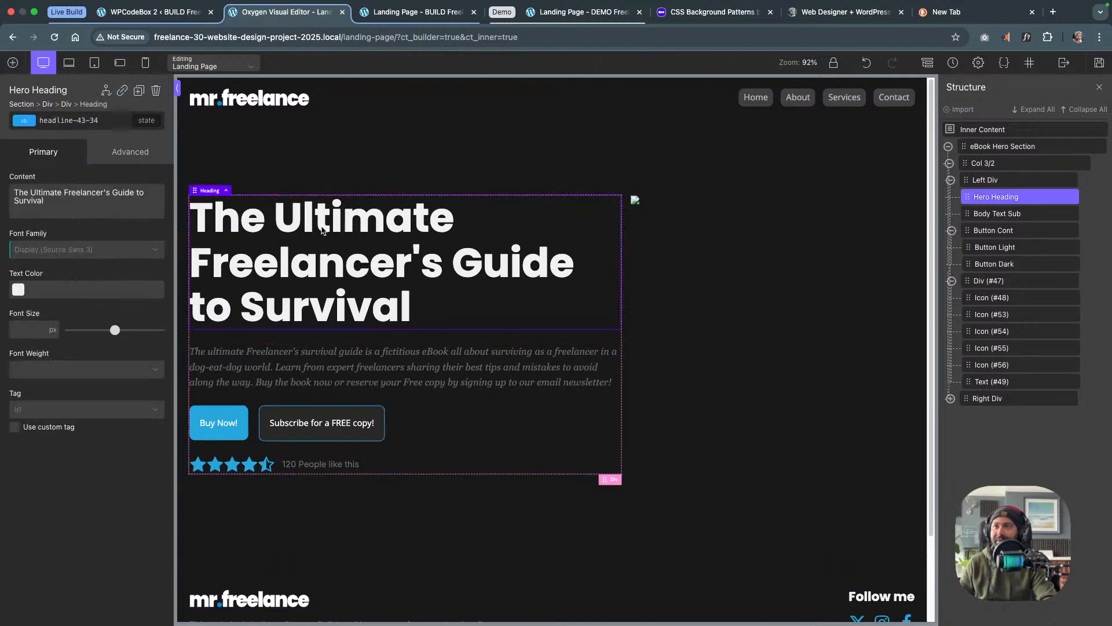
pyautogui.doubleClick(280, 217)
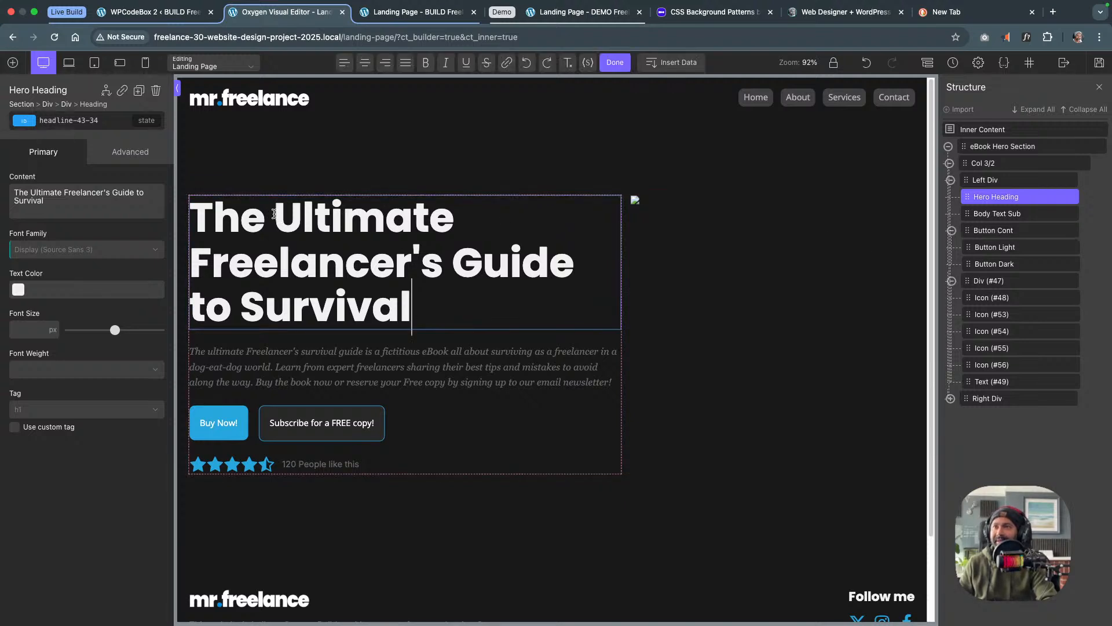
pyautogui.moveTo(274, 217); pyautogui.dragTo(457, 219)
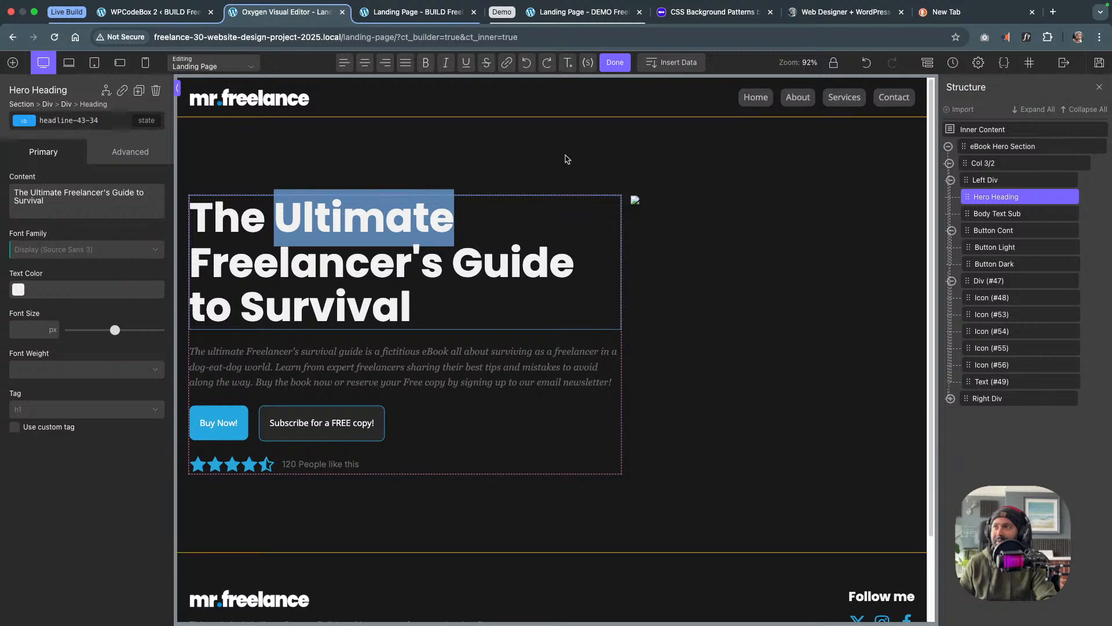
pyautogui.click(588, 62)
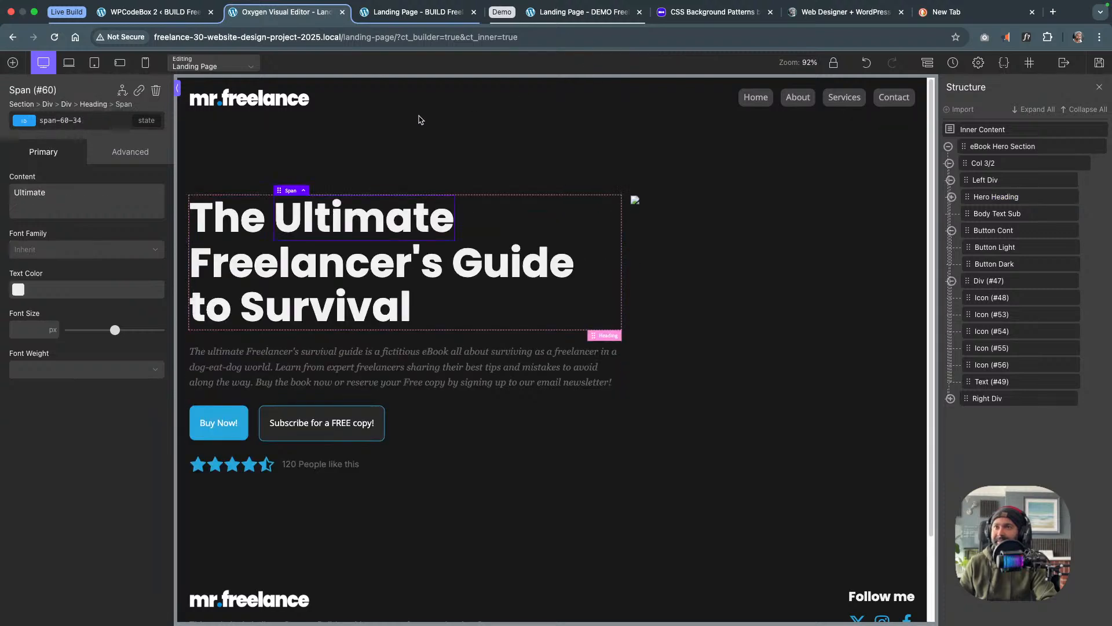
pyautogui.click(35, 123)
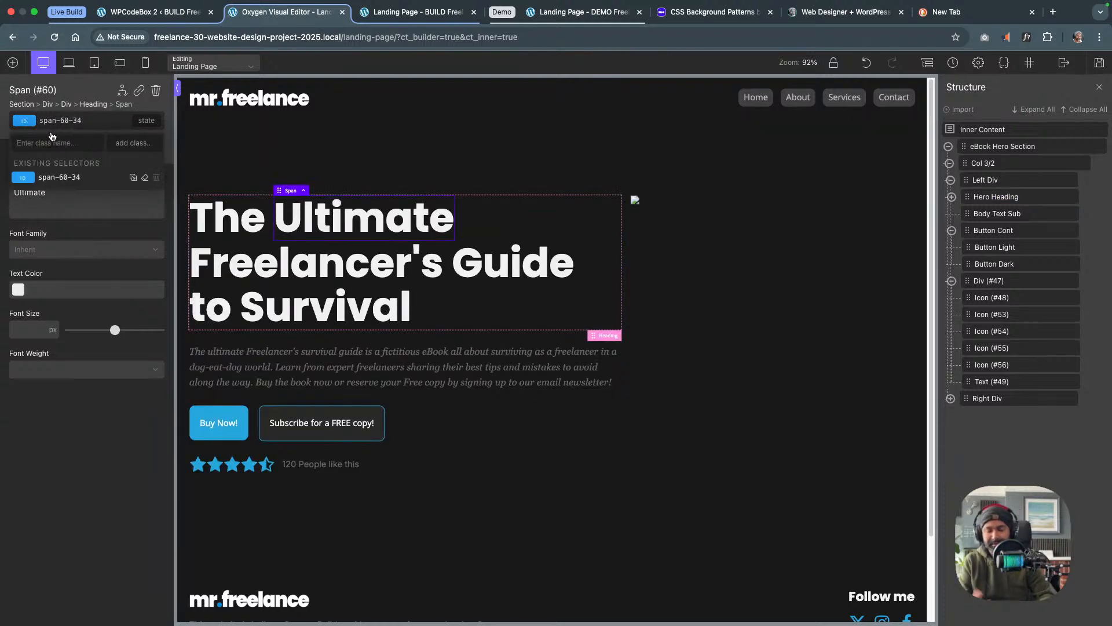
pyautogui.click(51, 139)
pyautogui.write('span')
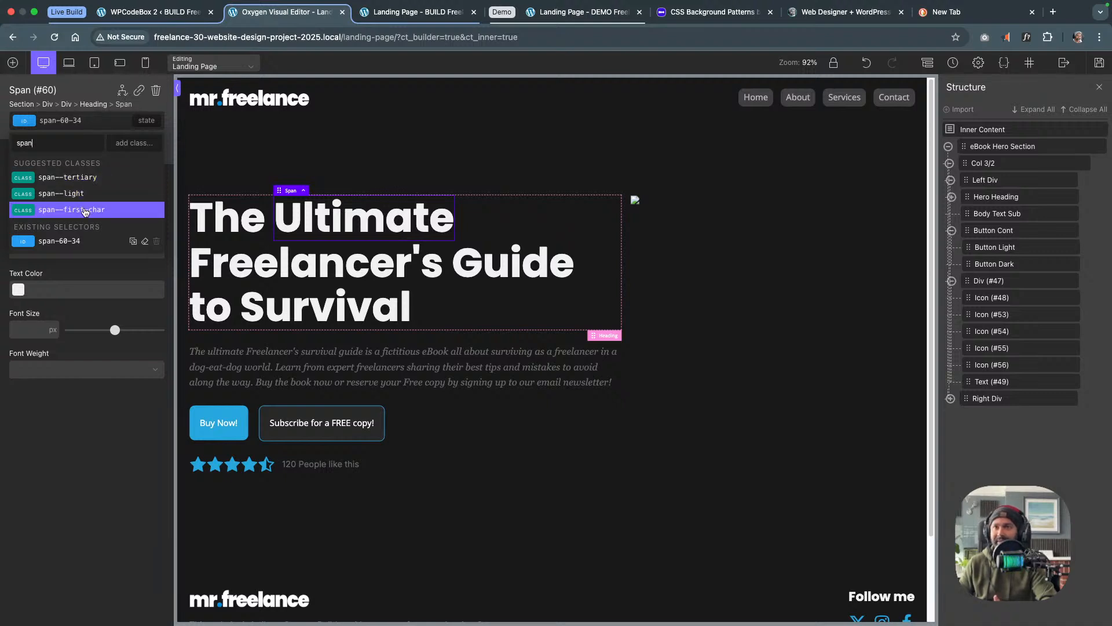
pyautogui.click(87, 178)
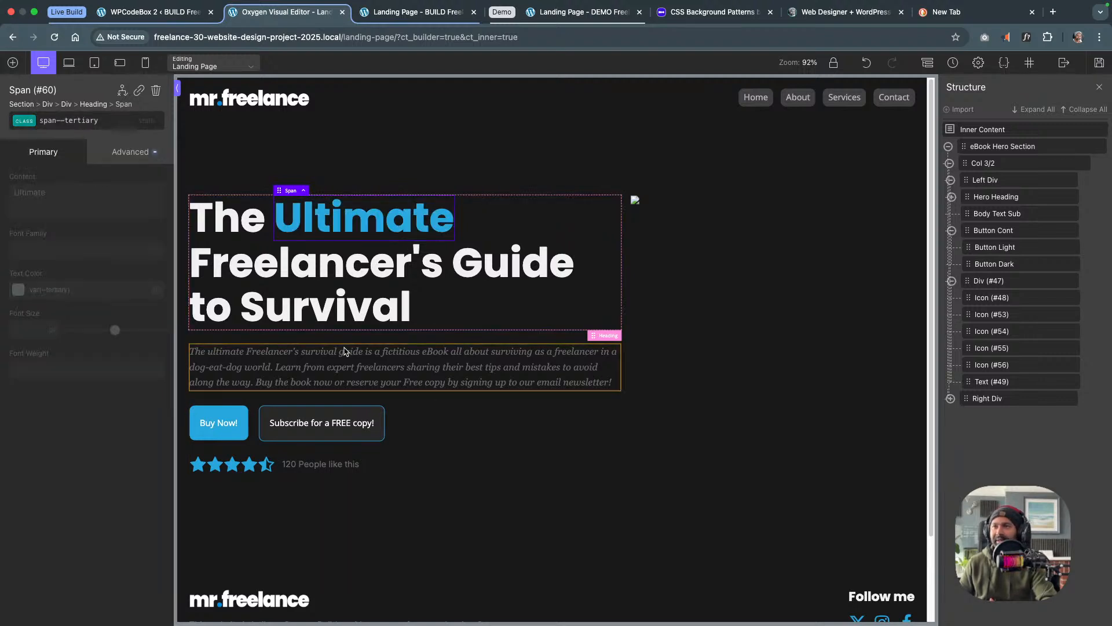
# Wrap "120 People" in the rating text in a span, apply the span--tertiary class to it, and save the page
pyautogui.click(296, 464)
pyautogui.click(296, 465)
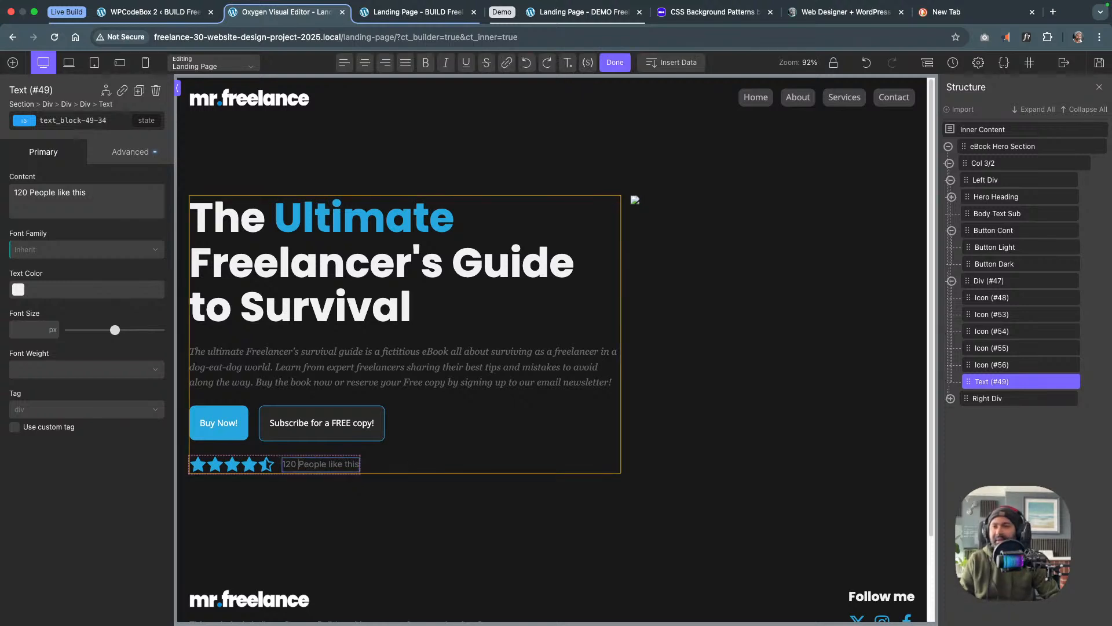
pyautogui.moveTo(327, 464); pyautogui.dragTo(283, 464)
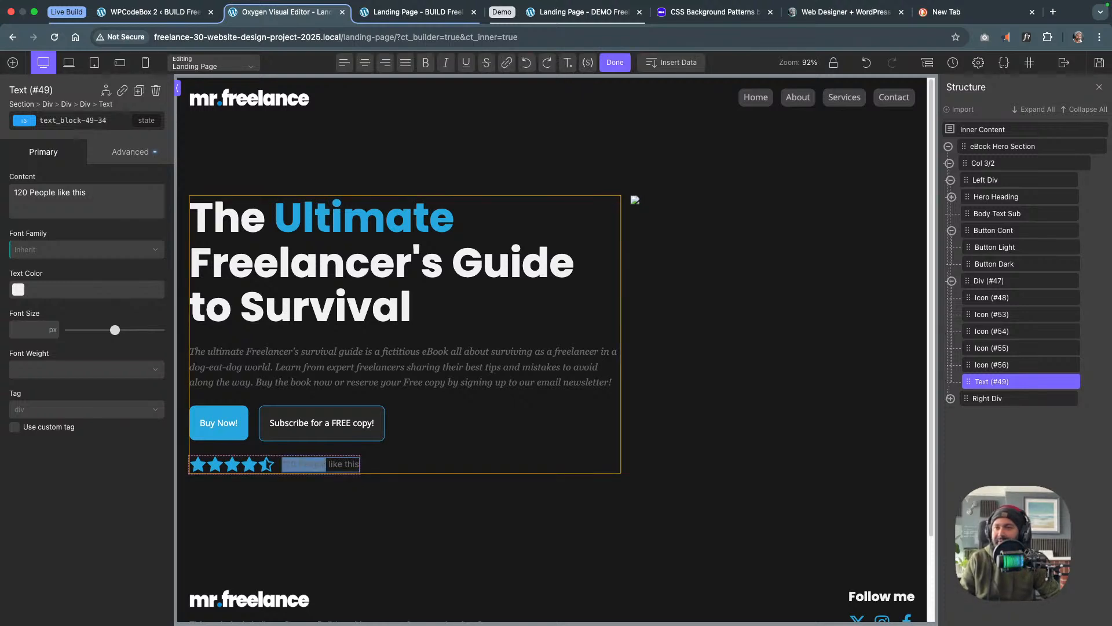
pyautogui.click(588, 63)
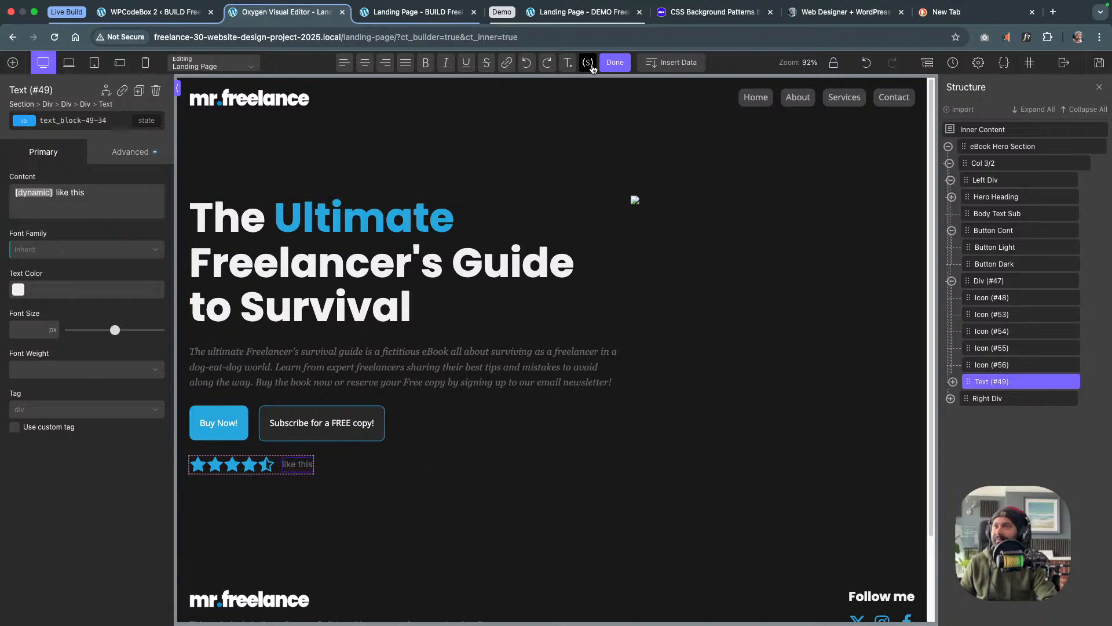
pyautogui.click(40, 121)
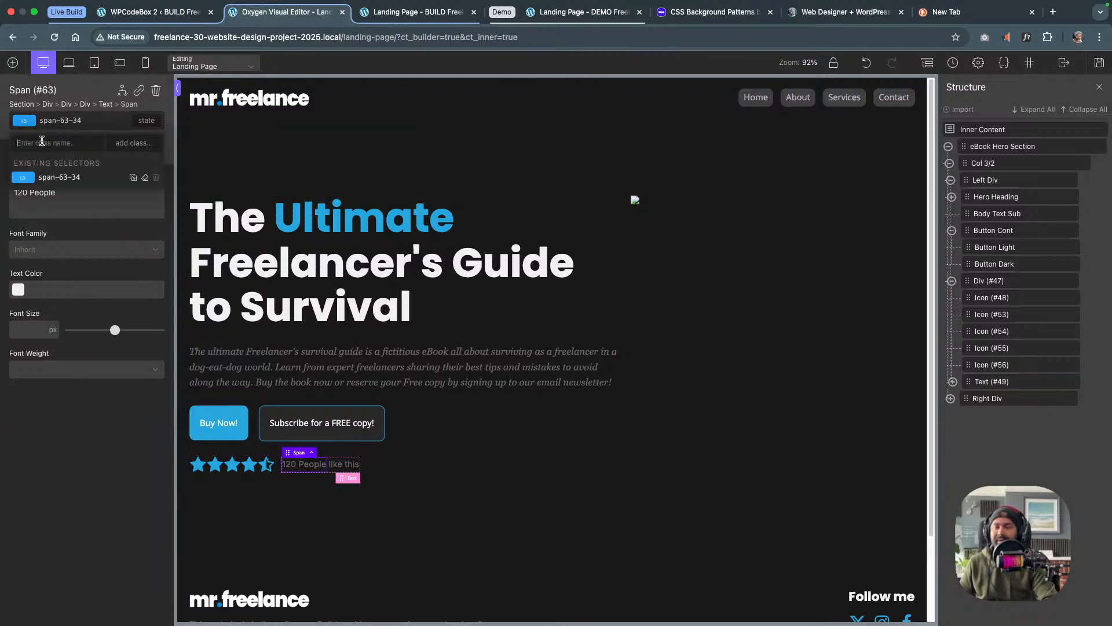
pyautogui.write('span')
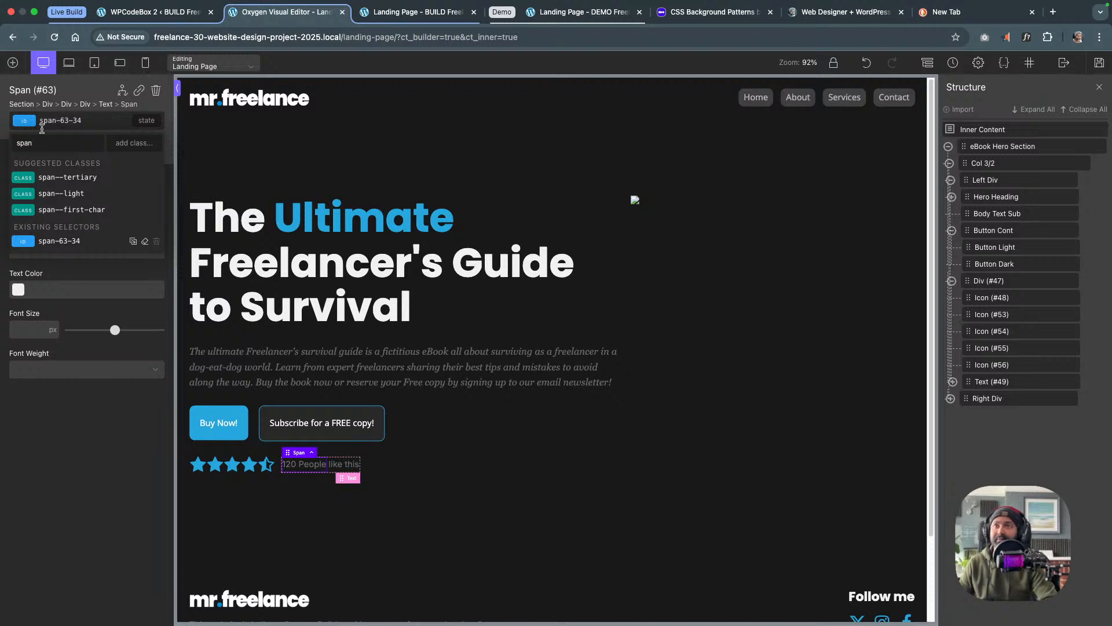
pyautogui.click(96, 180)
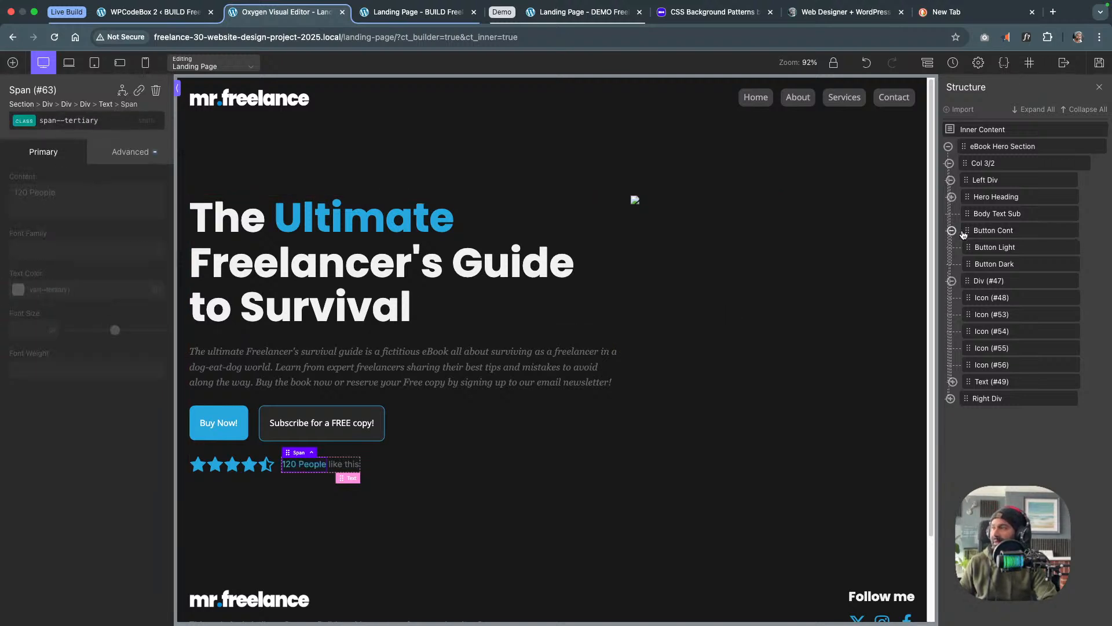
pyautogui.click(1099, 63)
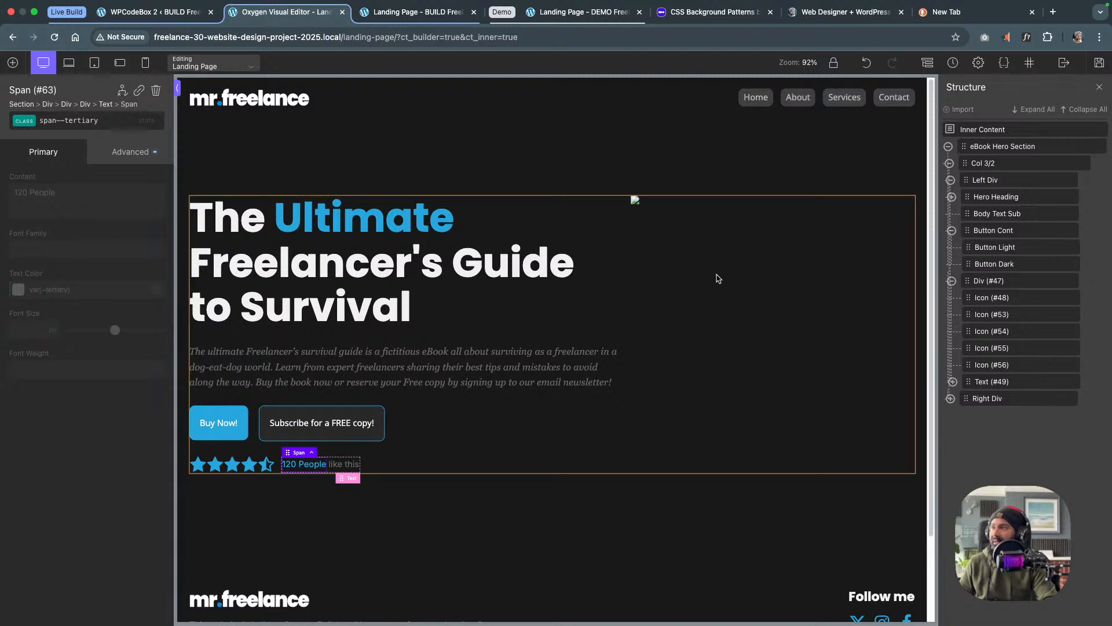
# Set the empty image in the hero's Right Div to Freelancer-Mock-eBook.png from the media library
pyautogui.click(635, 201)
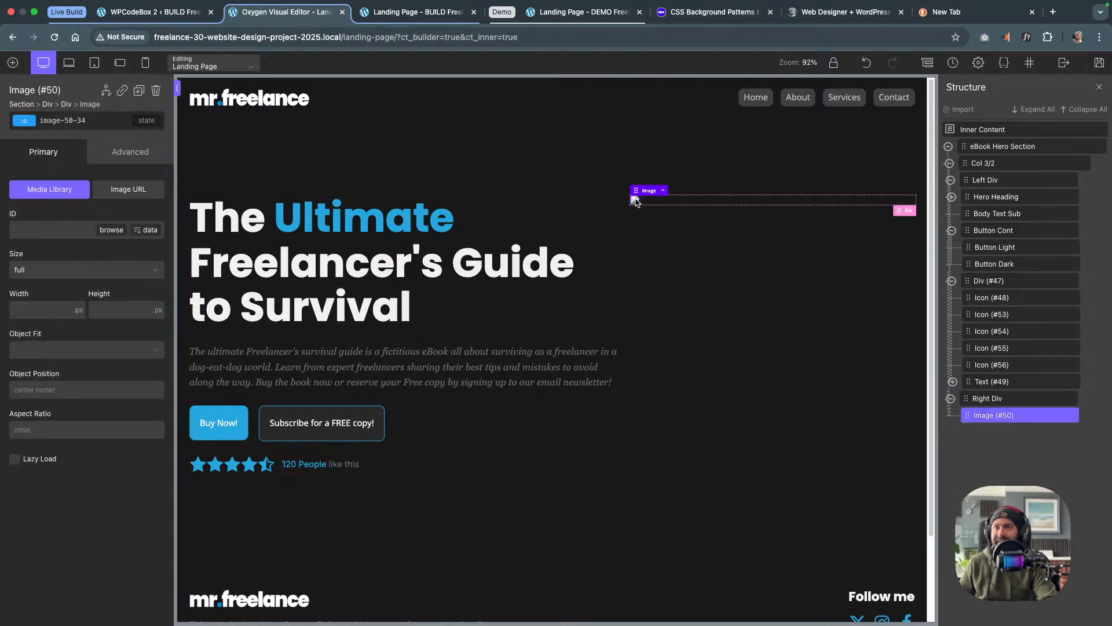
pyautogui.click(112, 230)
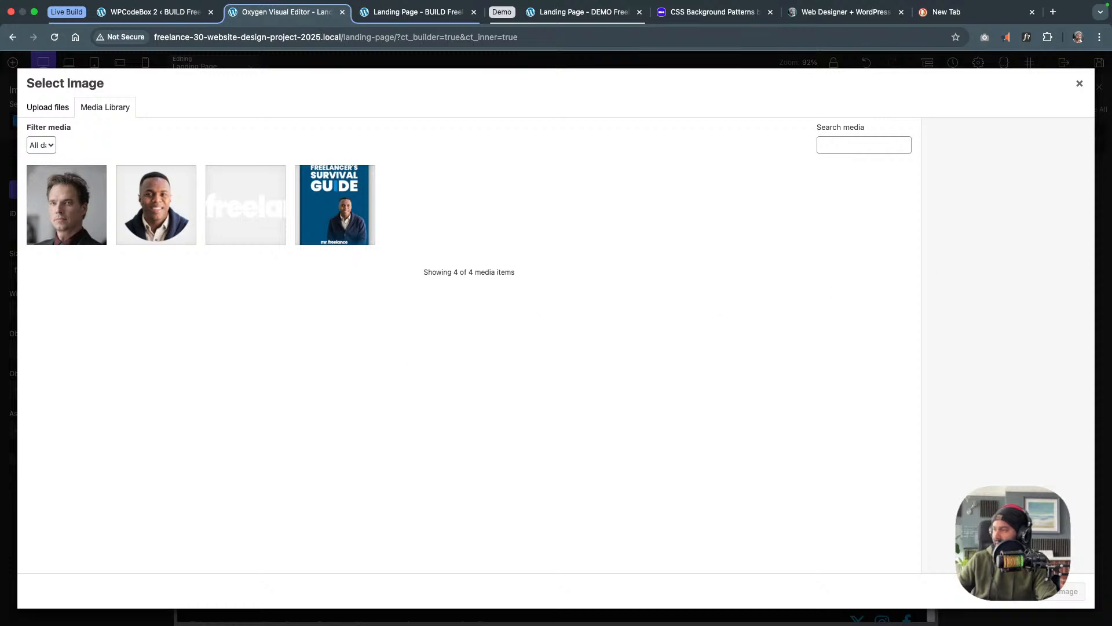
pyautogui.press('super+Tab')
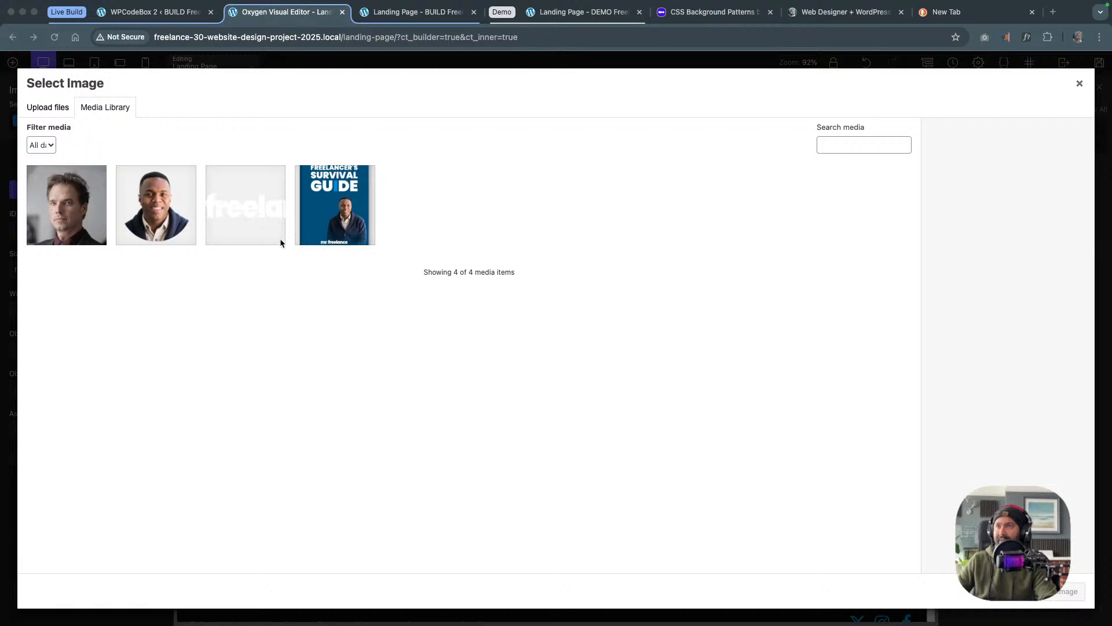
pyautogui.click(349, 216)
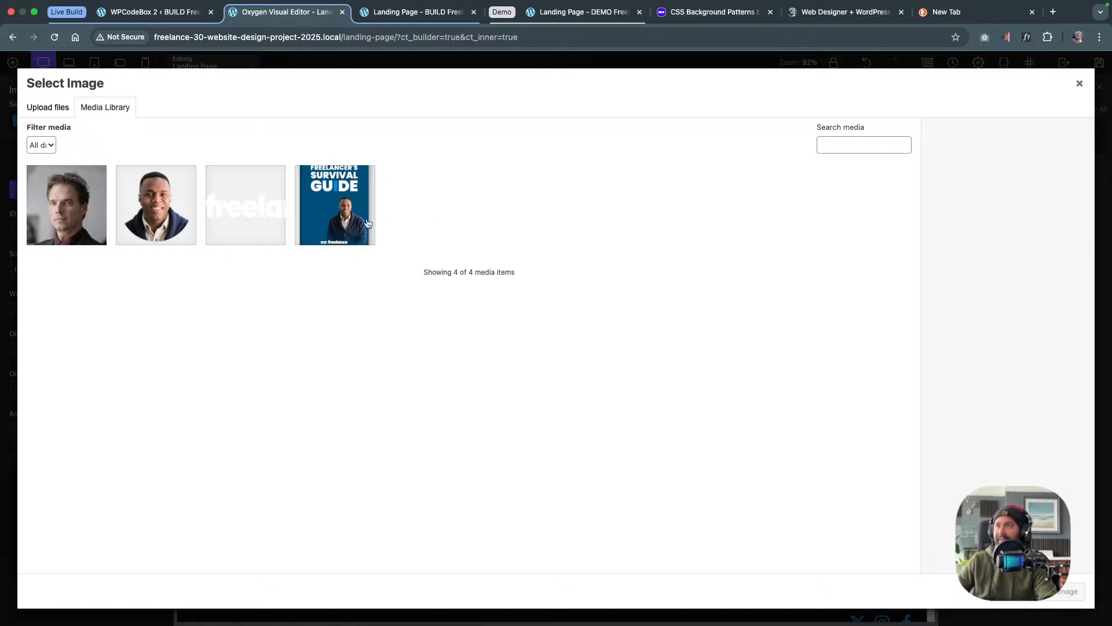
pyautogui.click(367, 223)
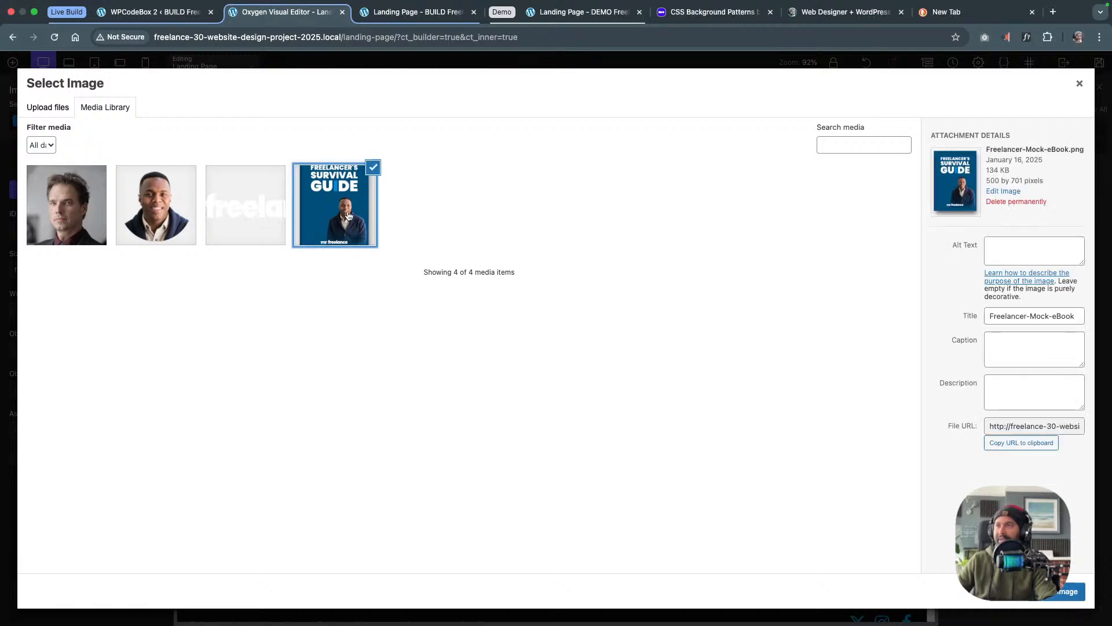
pyautogui.click(1039, 599)
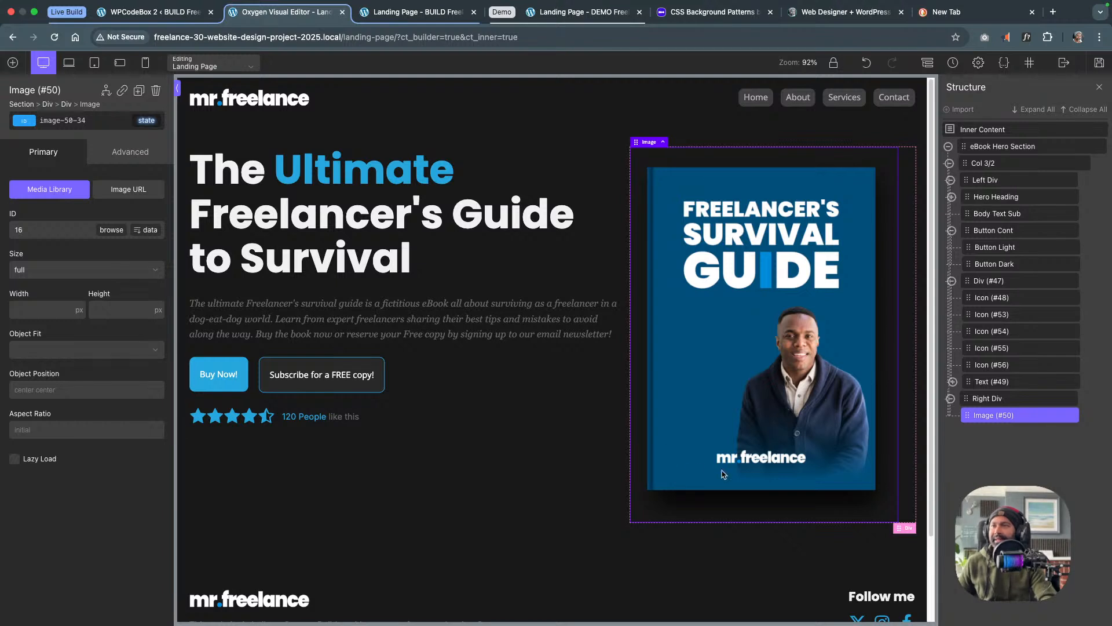
# On the Col 3/2 div's own ID selector, set the horizontal item alignment to Center and save the page
pyautogui.click(998, 147)
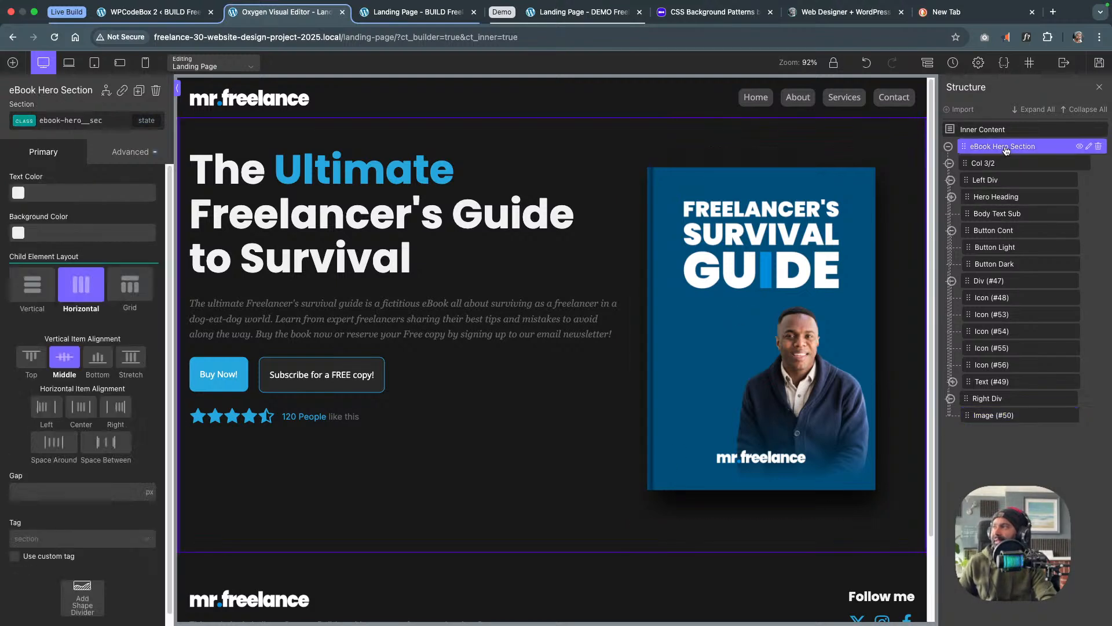
pyautogui.click(19, 120)
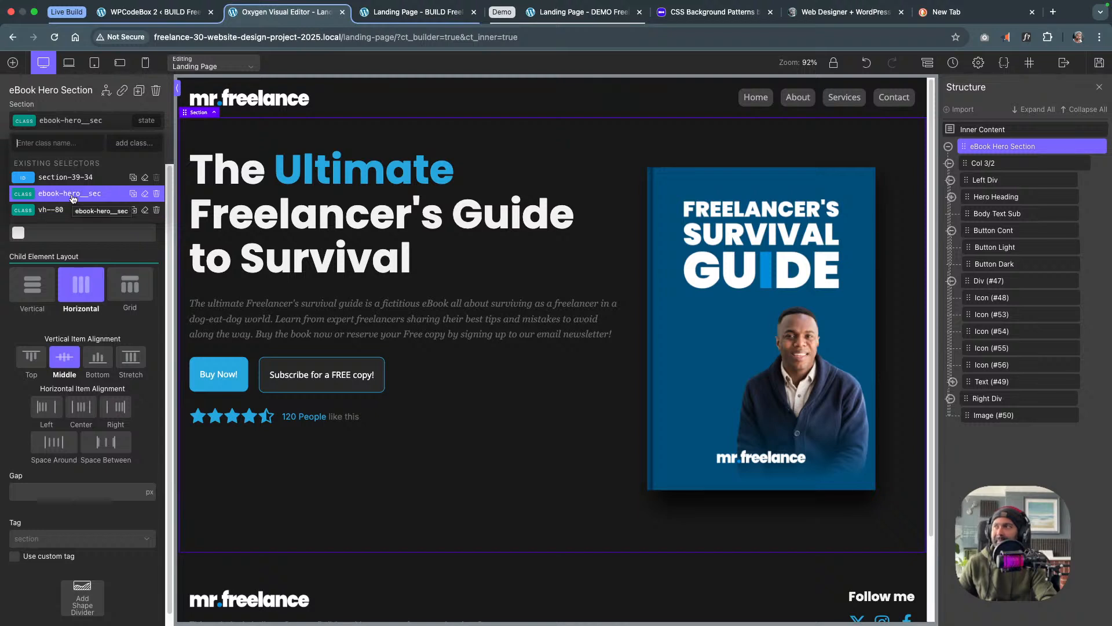
pyautogui.click(992, 164)
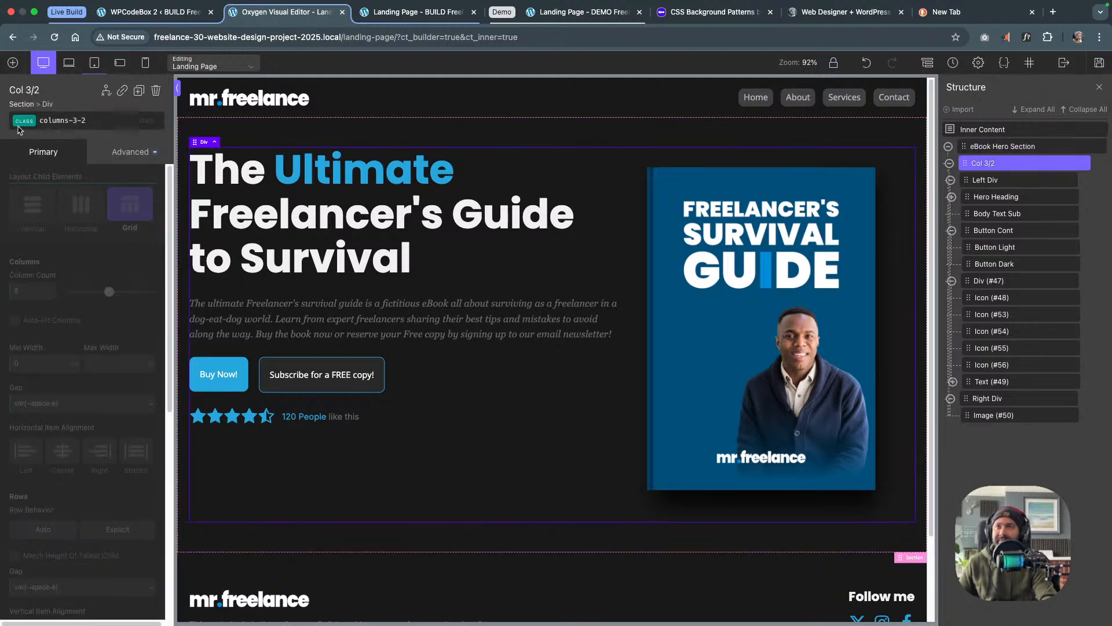
pyautogui.click(19, 126)
pyautogui.click(56, 173)
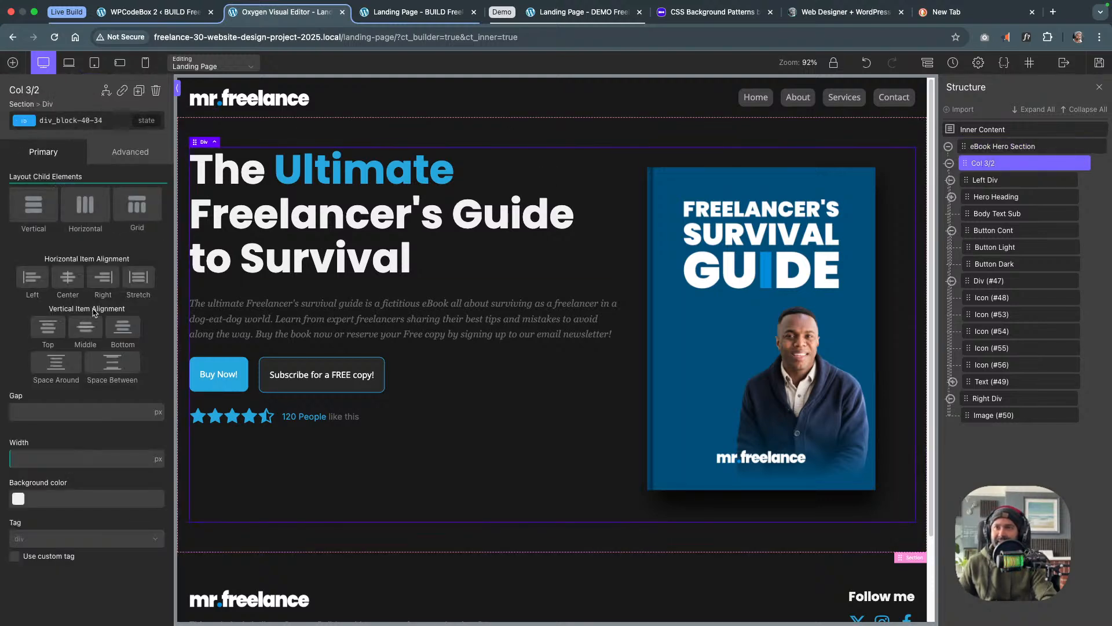
pyautogui.click(68, 277)
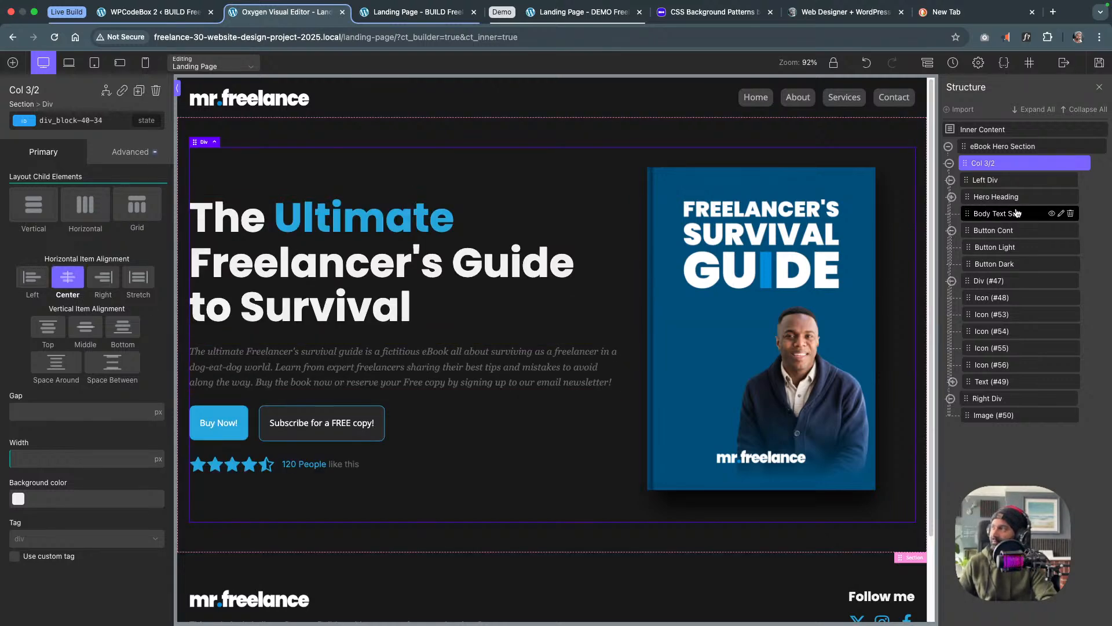
pyautogui.click(1099, 63)
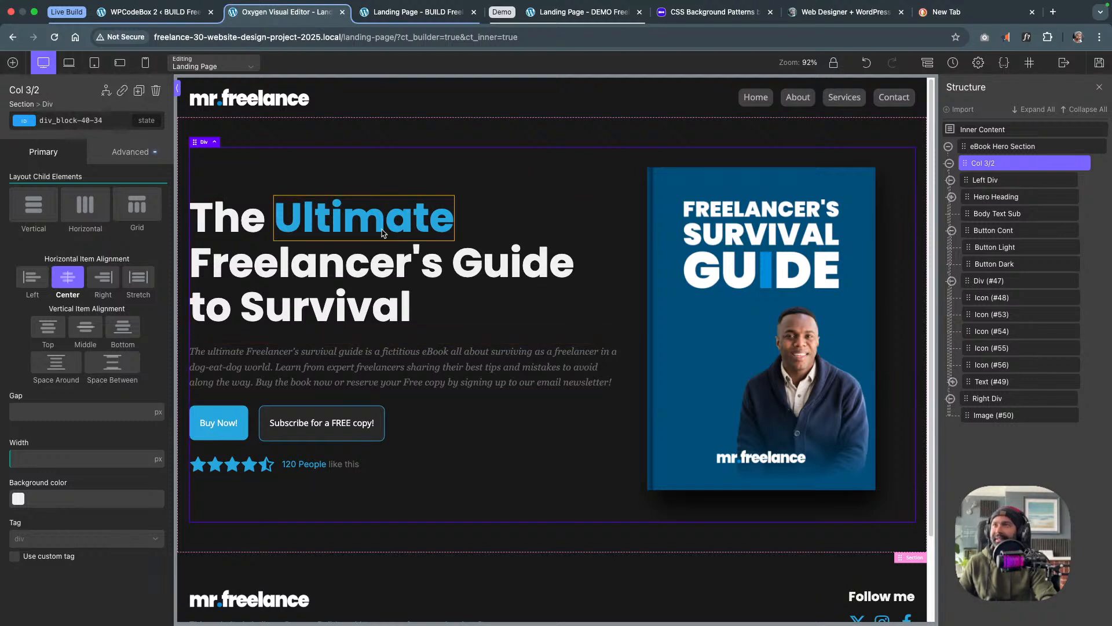
# Examine the demo landing page's hero background, and browse the available patterns on MagicPattern's CSS Background Patterns page
pyautogui.click(584, 13)
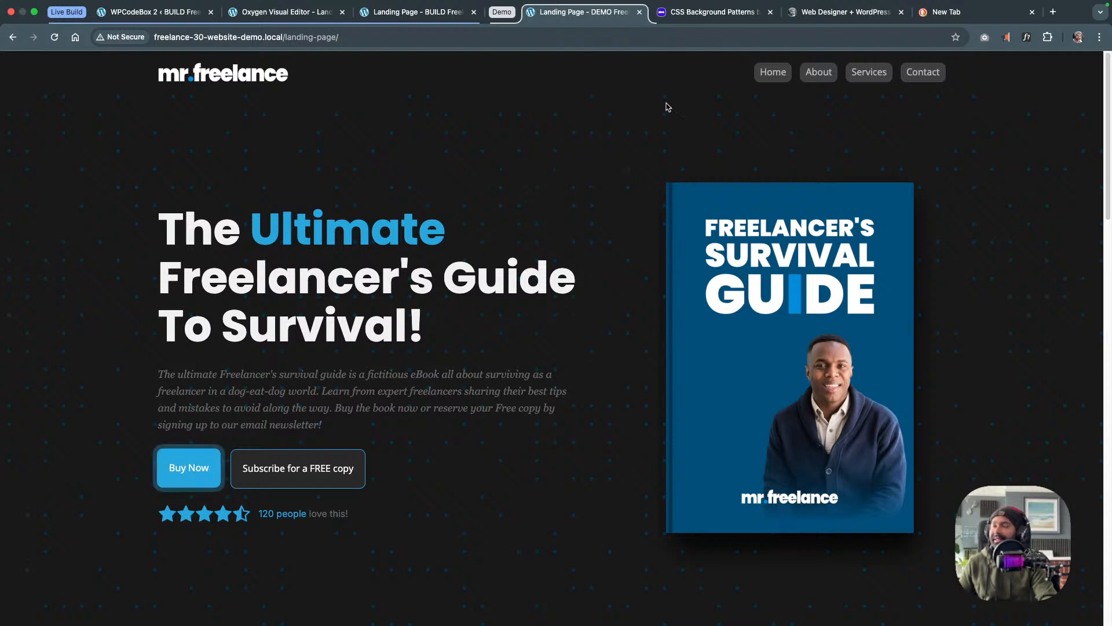
pyautogui.click(709, 12)
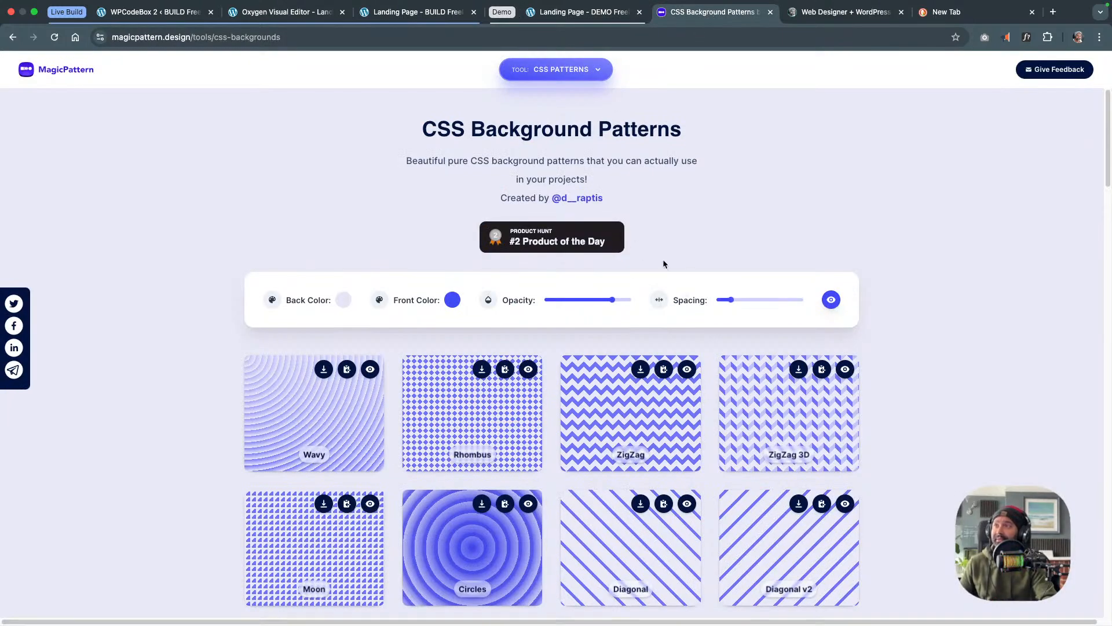
pyautogui.scroll(-5, 691, 259)
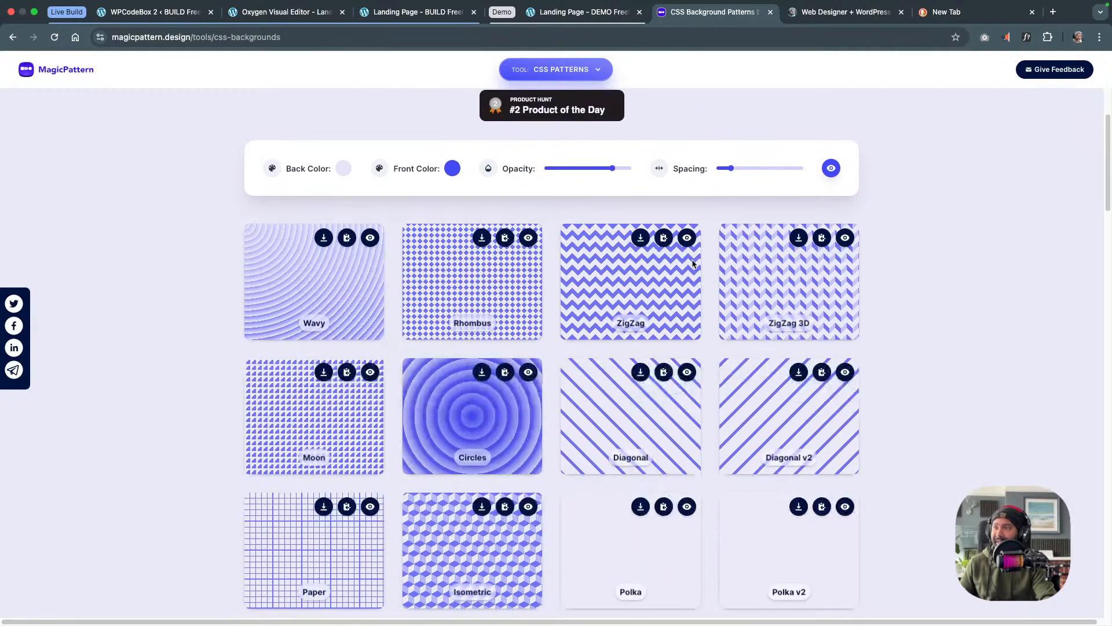
pyautogui.scroll(-7, 693, 263)
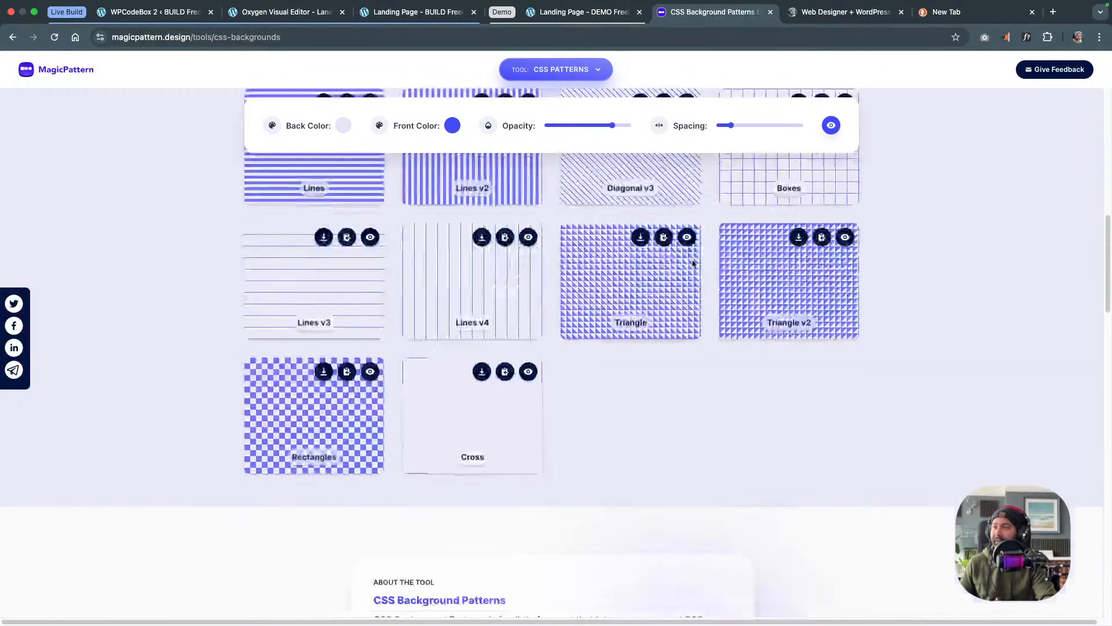
pyautogui.scroll(12, 692, 263)
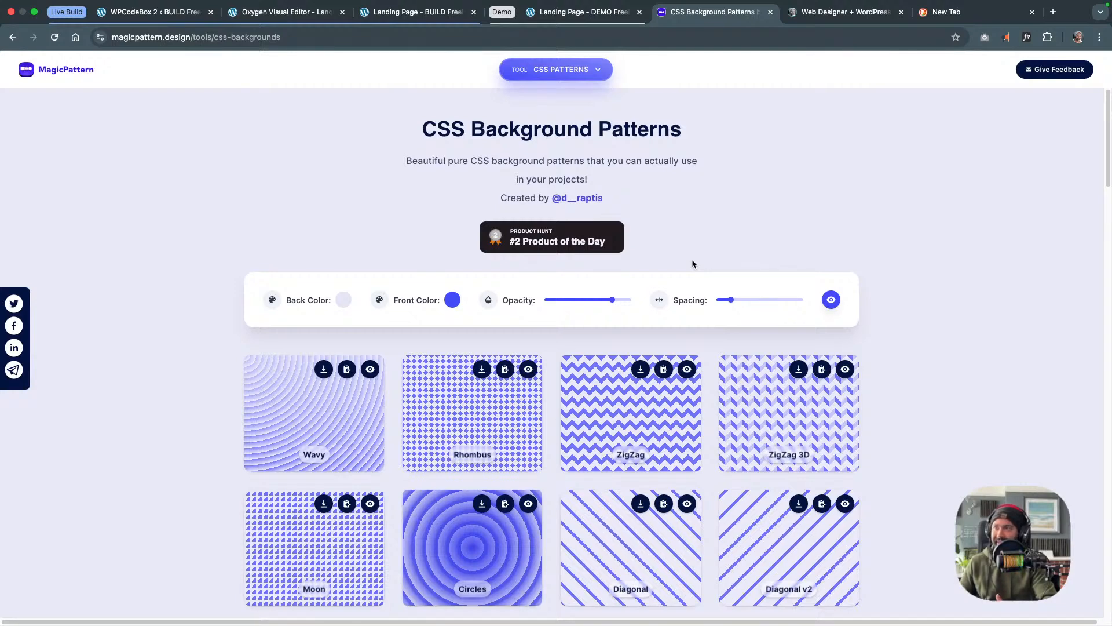
pyautogui.scroll(-2, 693, 264)
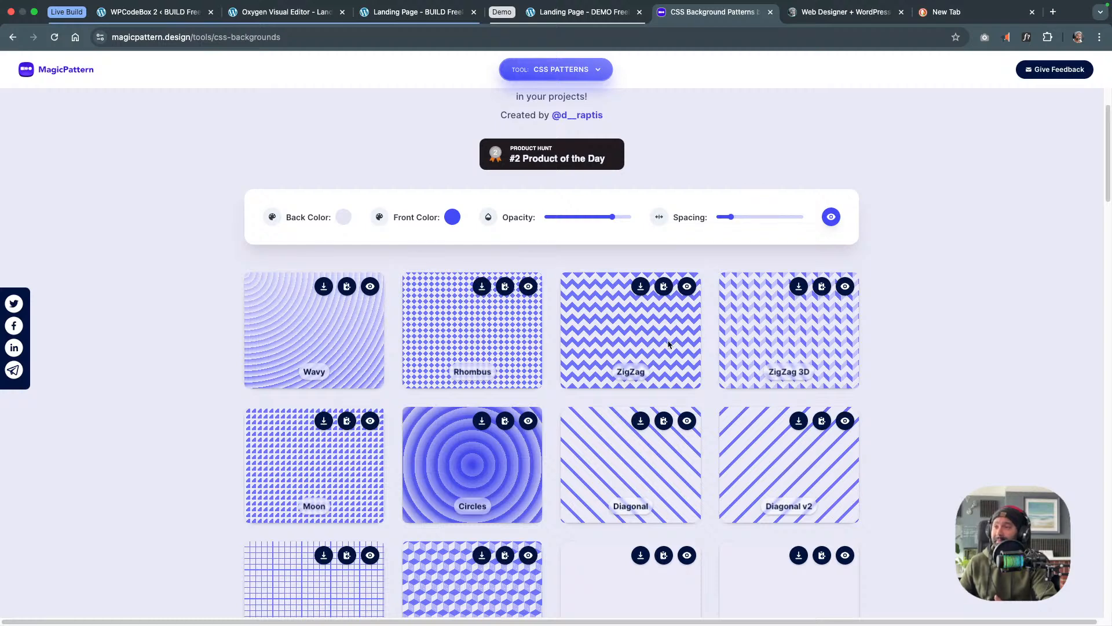
pyautogui.scroll(-3, 668, 343)
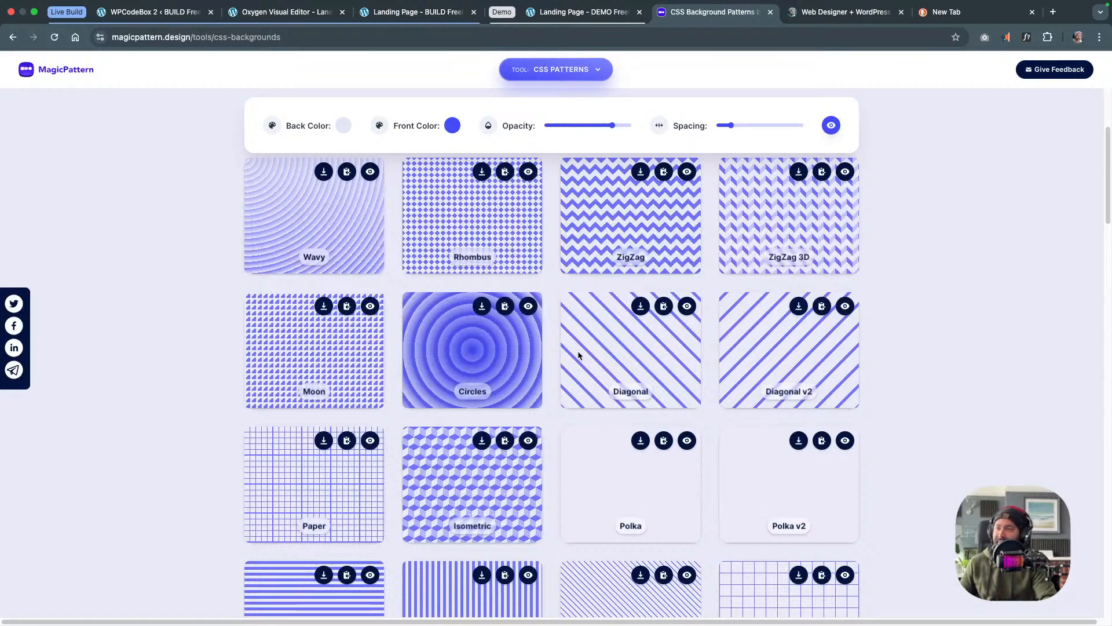
pyautogui.scroll(3, 579, 354)
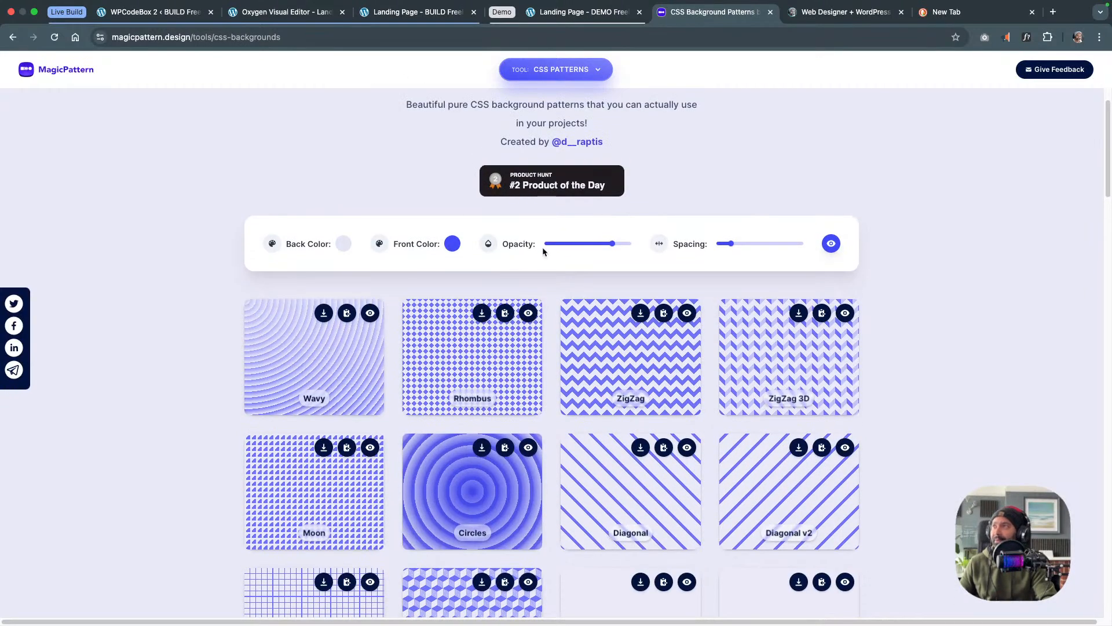
pyautogui.scroll(1, 543, 251)
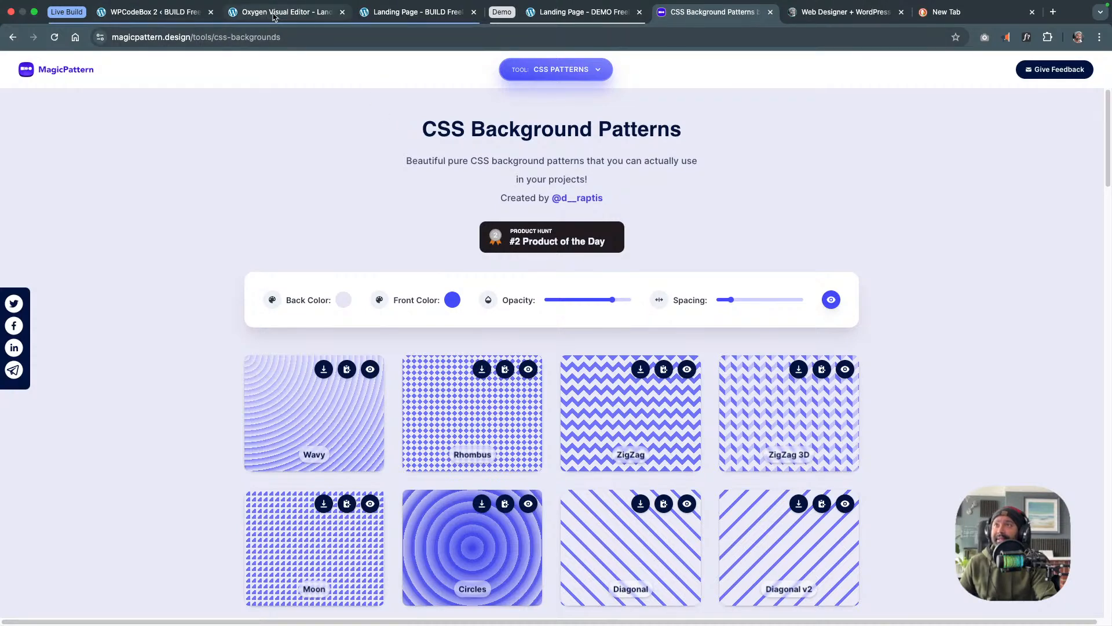
# Switch to WPCodeBox, open the Main Styles snippet, and examine the .background--dotted rule's selector under Custom Backgrounds, folding its body
pyautogui.click(153, 11)
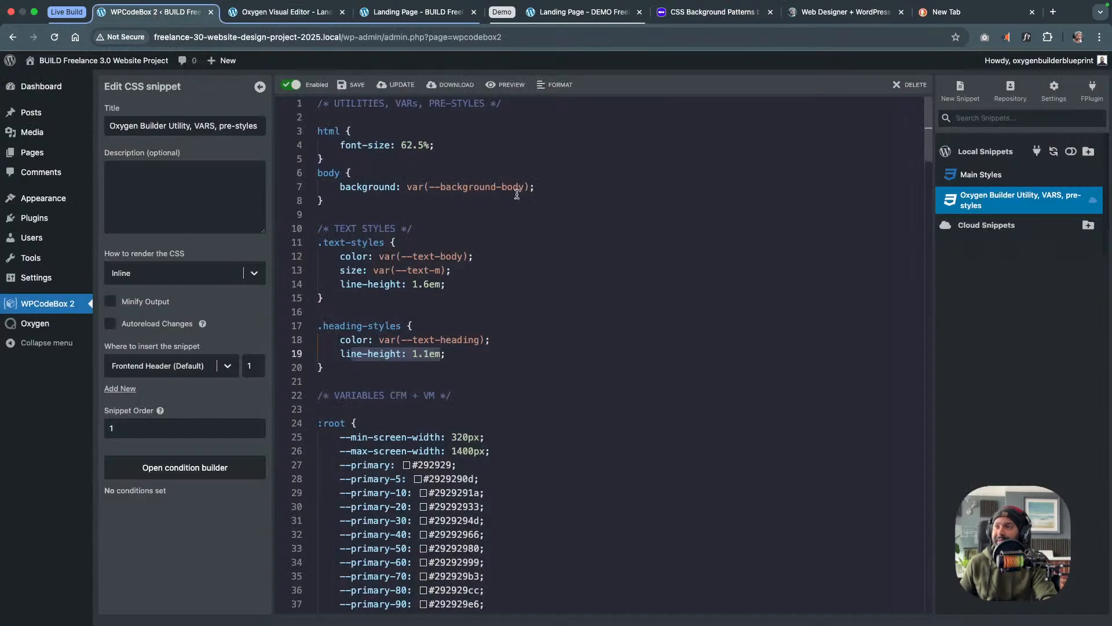
pyautogui.click(984, 175)
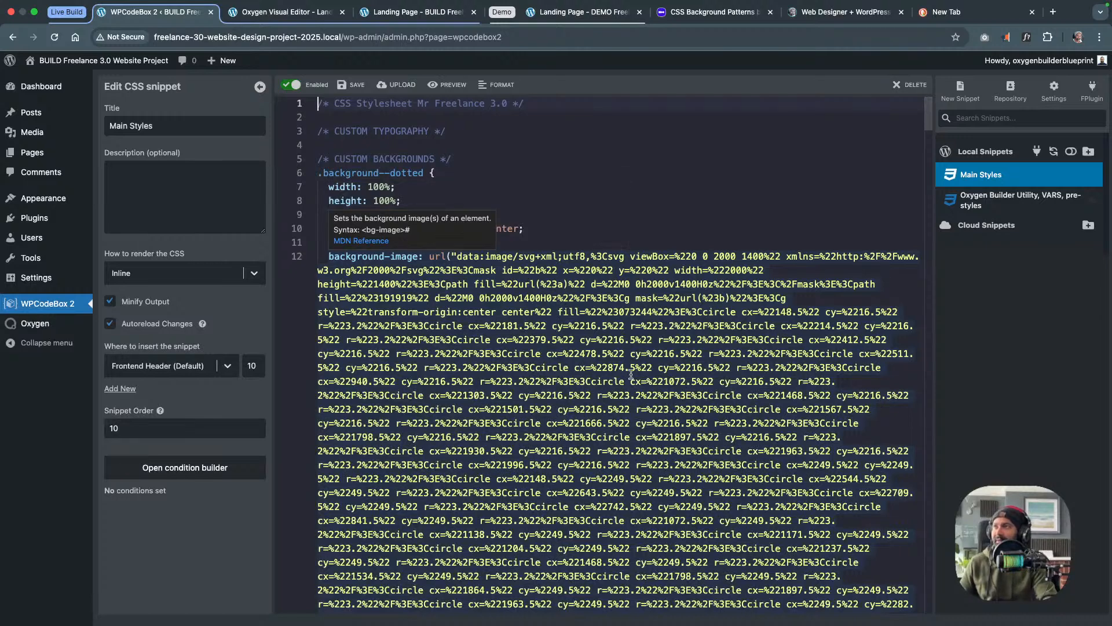
pyautogui.click(695, 12)
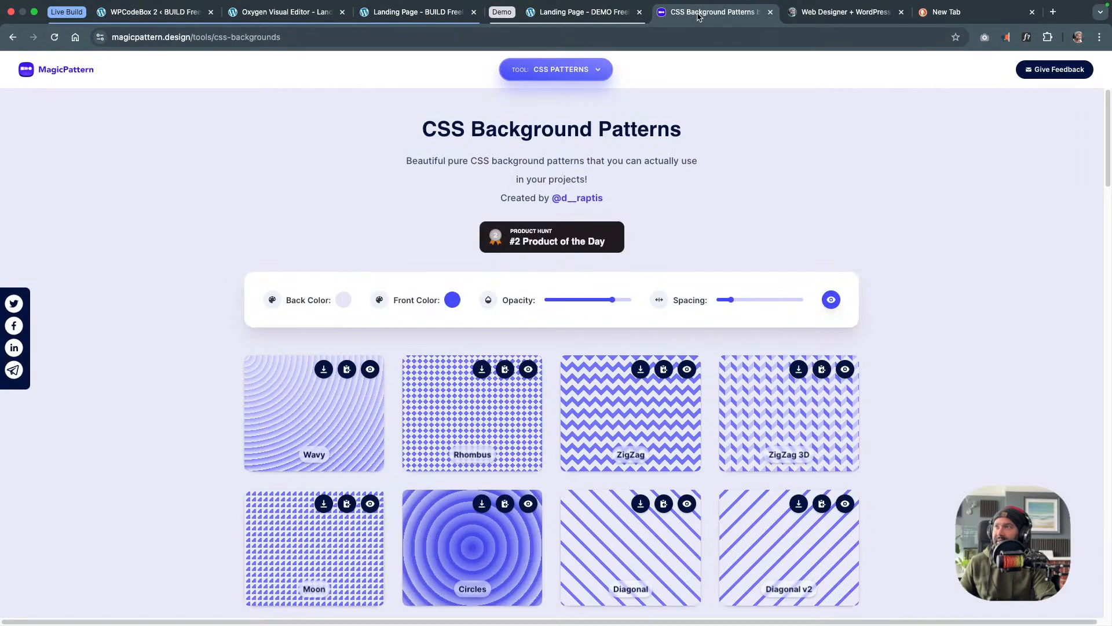
pyautogui.click(153, 11)
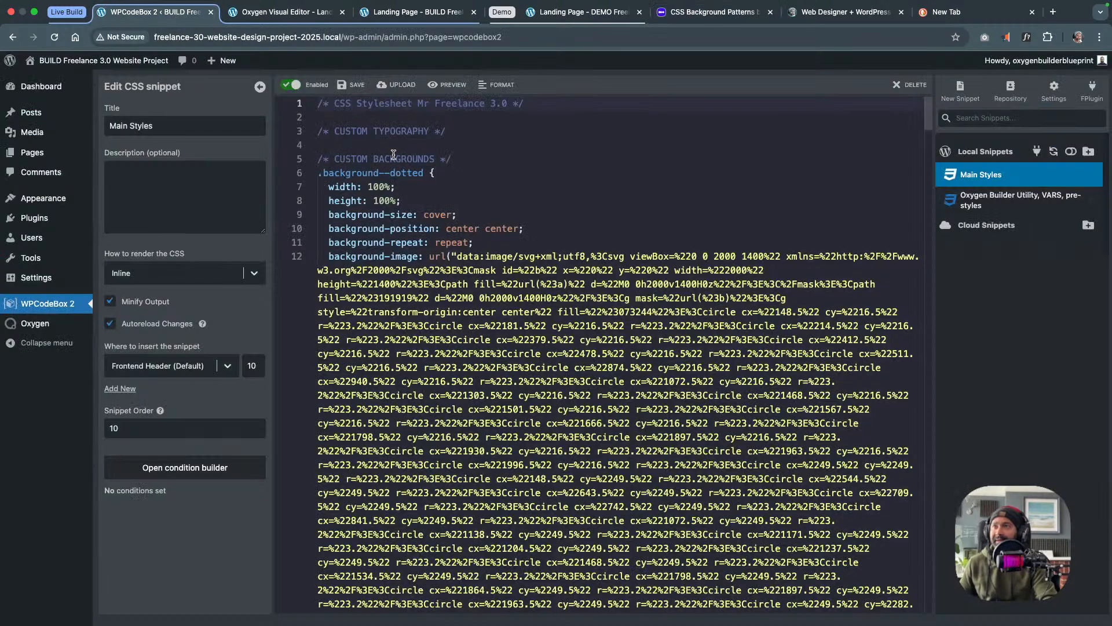
pyautogui.moveTo(424, 173); pyautogui.dragTo(318, 173)
pyautogui.click(311, 173)
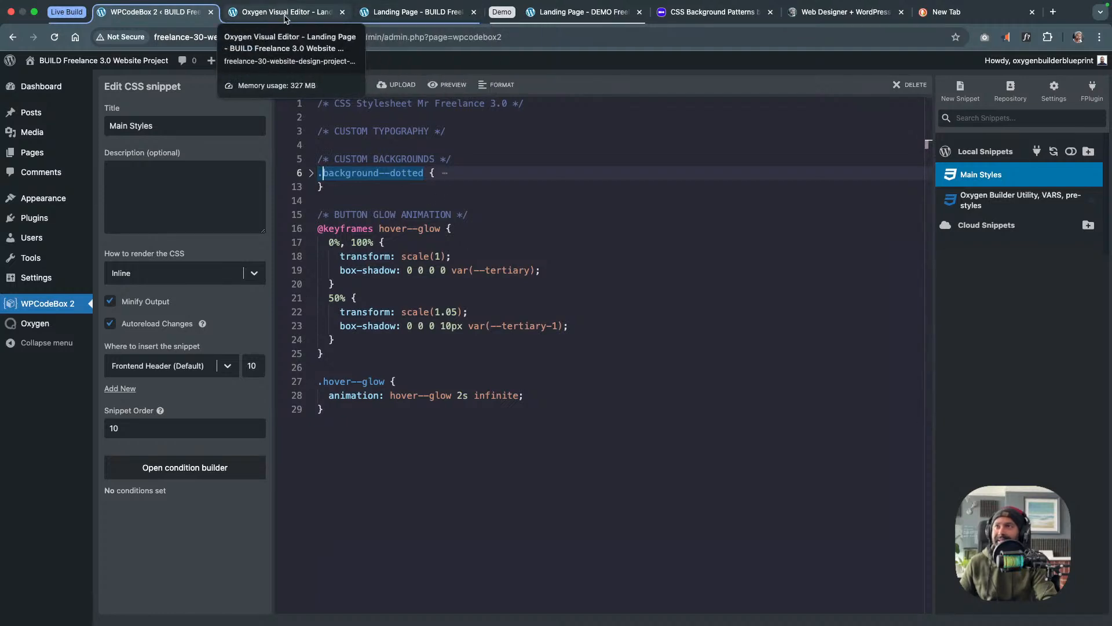
# Switch to the Oxygen editor and add the background--dotted class to the Col 3/2 div, searching the class names for "back"
pyautogui.click(284, 12)
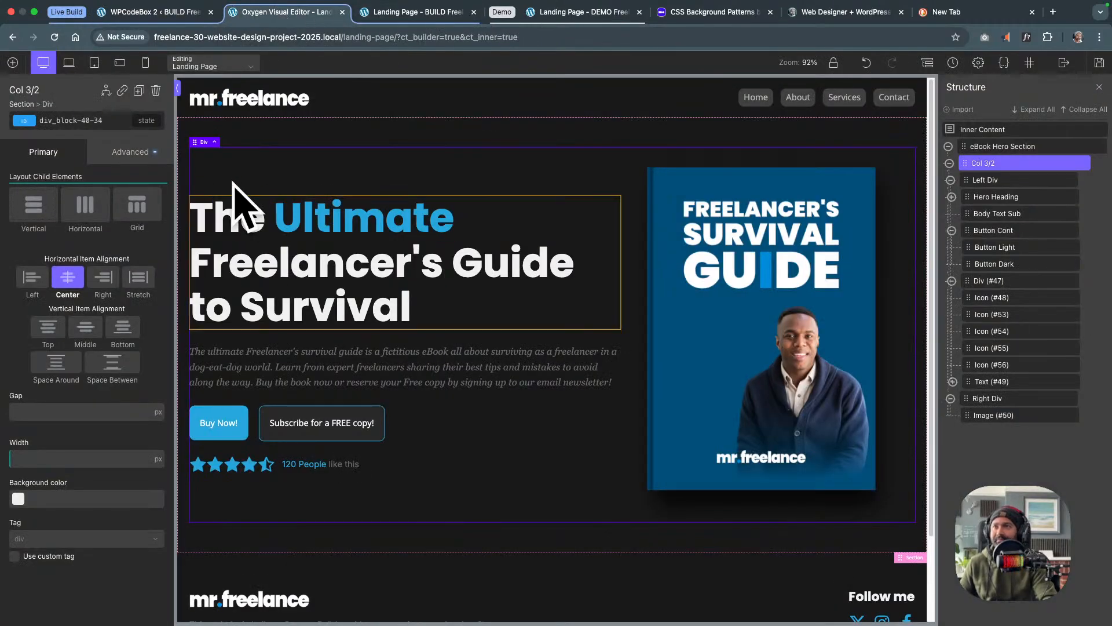
pyautogui.click(33, 121)
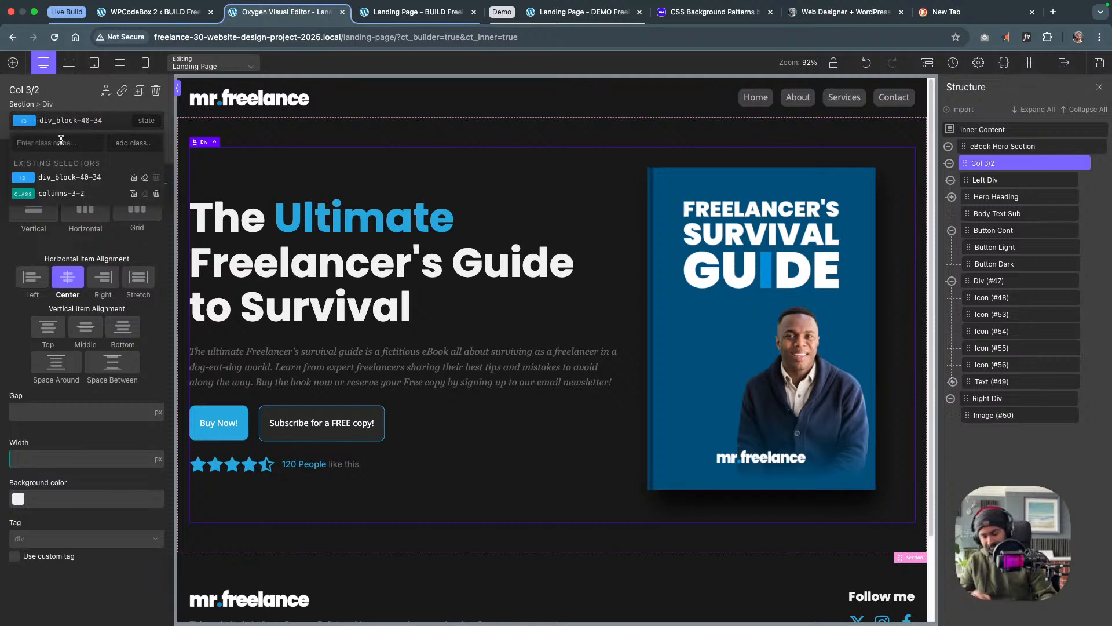
pyautogui.write('back')
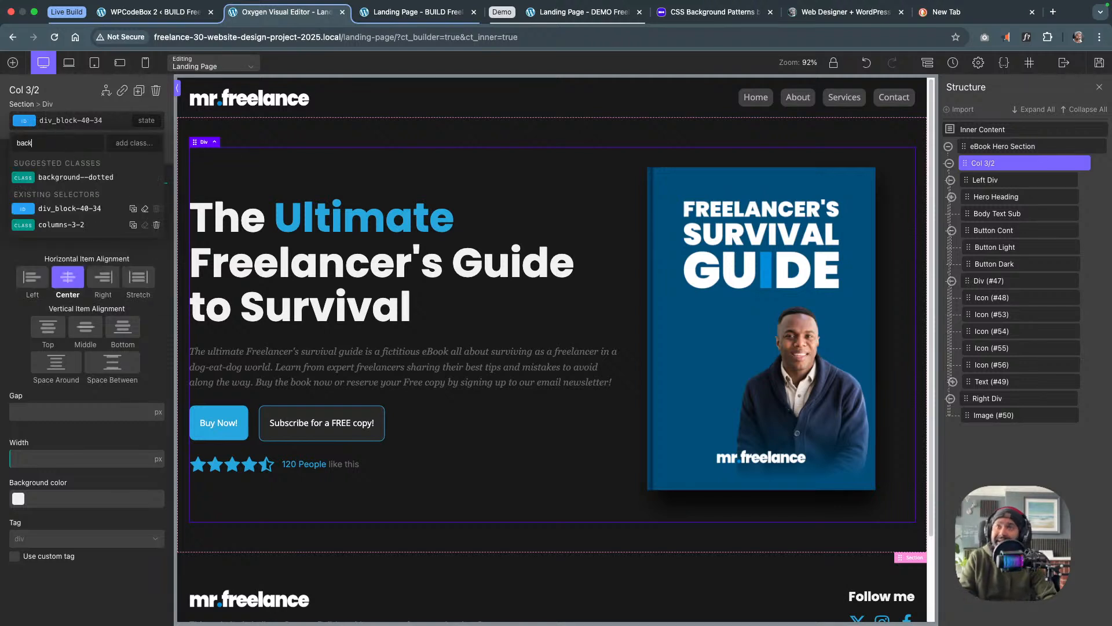
# Apply the background--dotted class to the Col 3/2 div and save the page
pyautogui.click(62, 177)
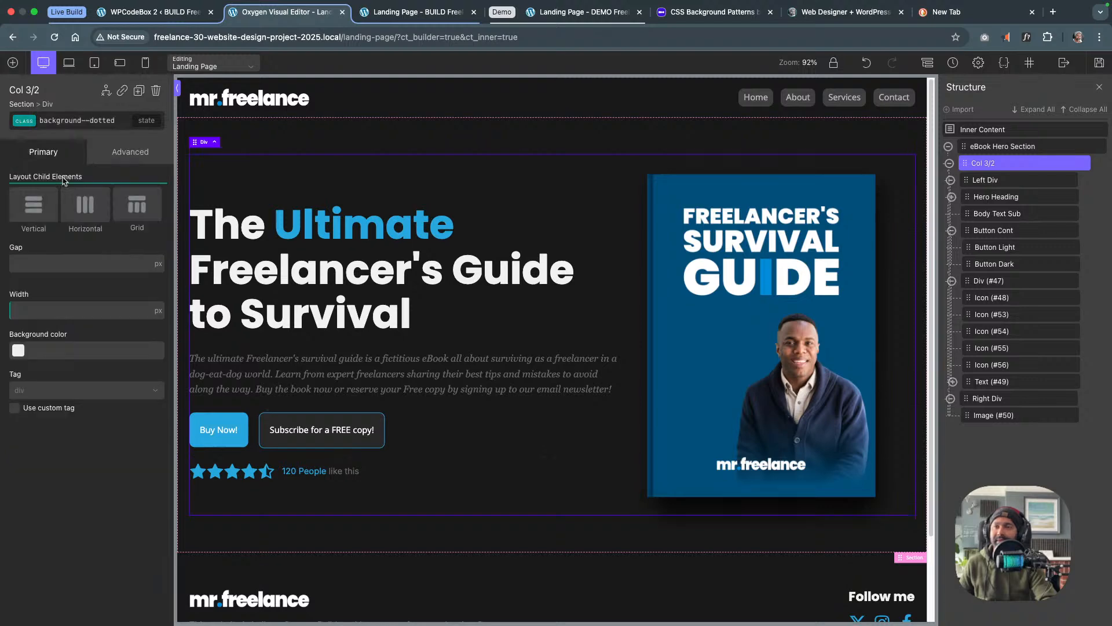
pyautogui.click(1099, 64)
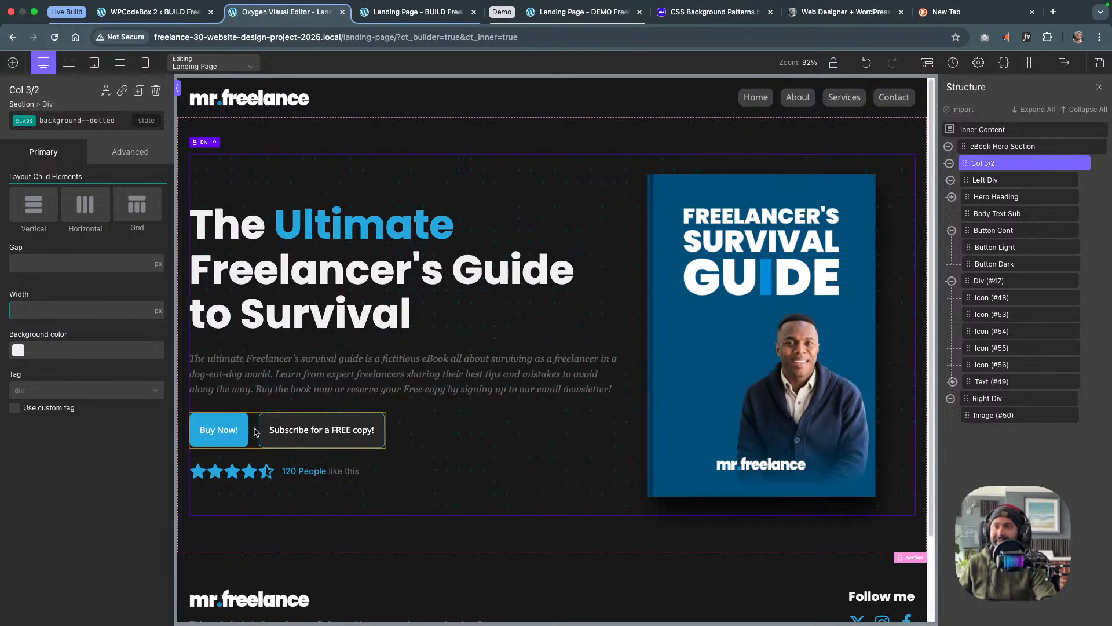
# Review the button glow animation CSS and the demo page's button, add the hover--glow class to the Buy Now! button, and save
pyautogui.click(236, 443)
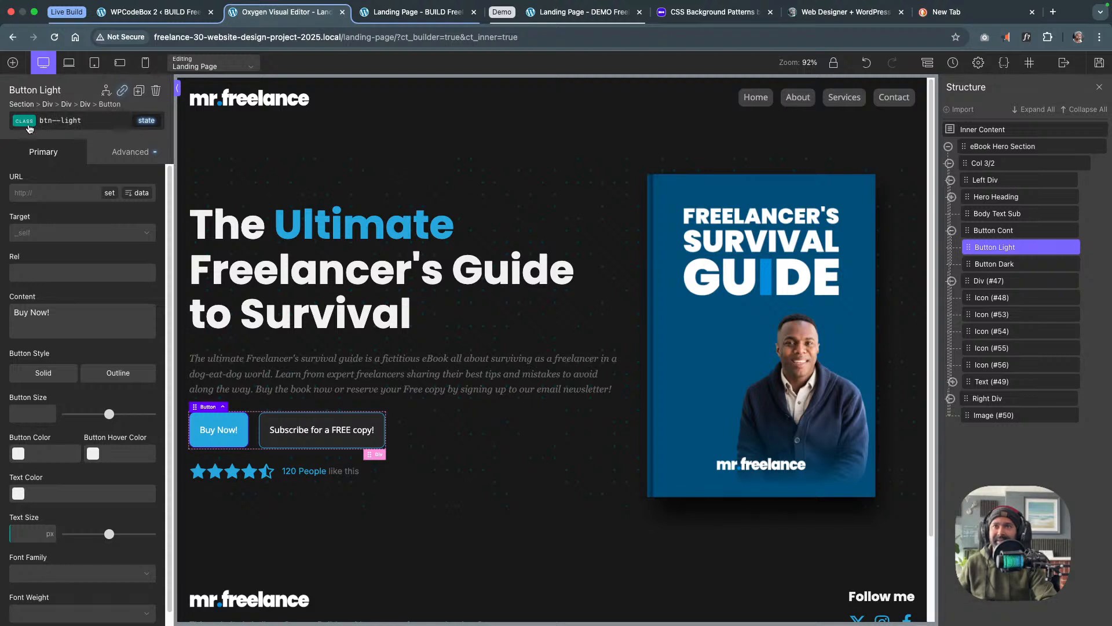
pyautogui.click(30, 128)
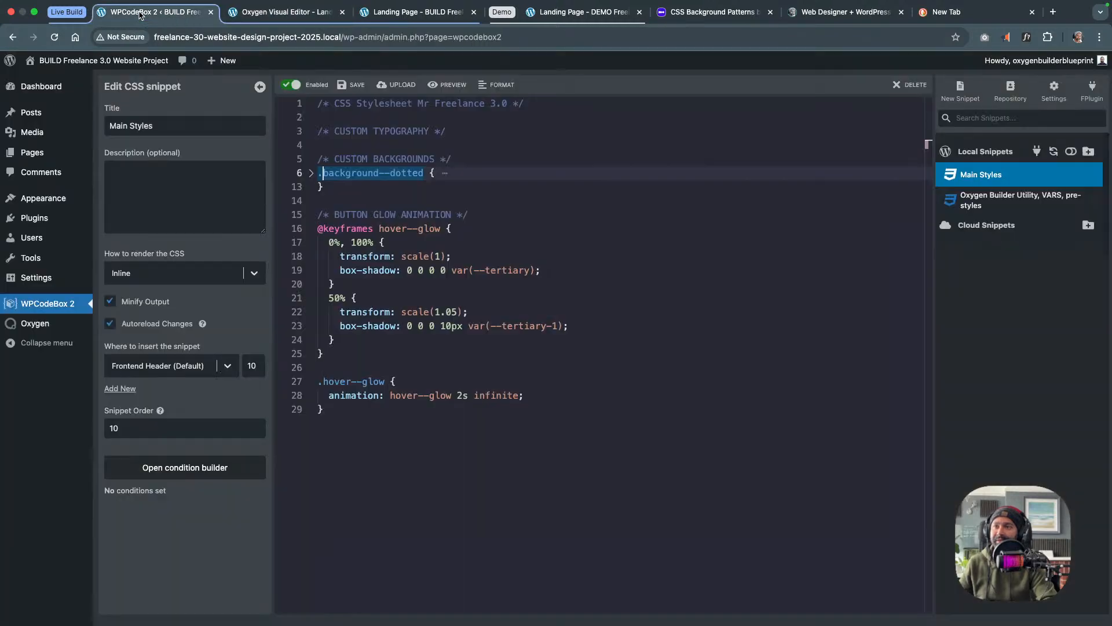
pyautogui.click(152, 12)
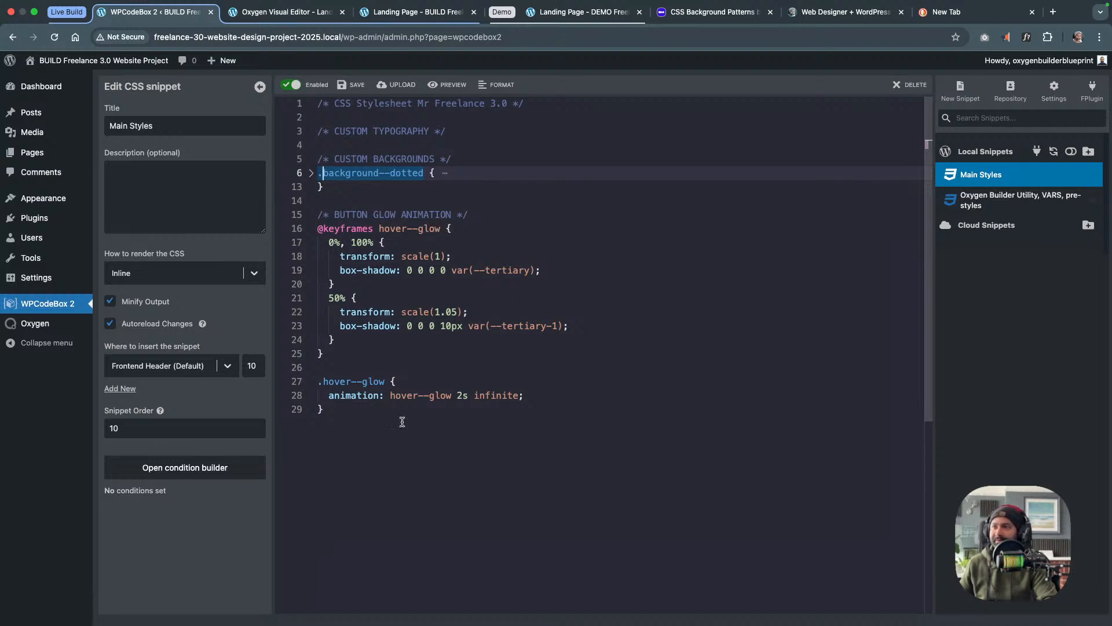
pyautogui.moveTo(323, 215); pyautogui.dragTo(396, 405)
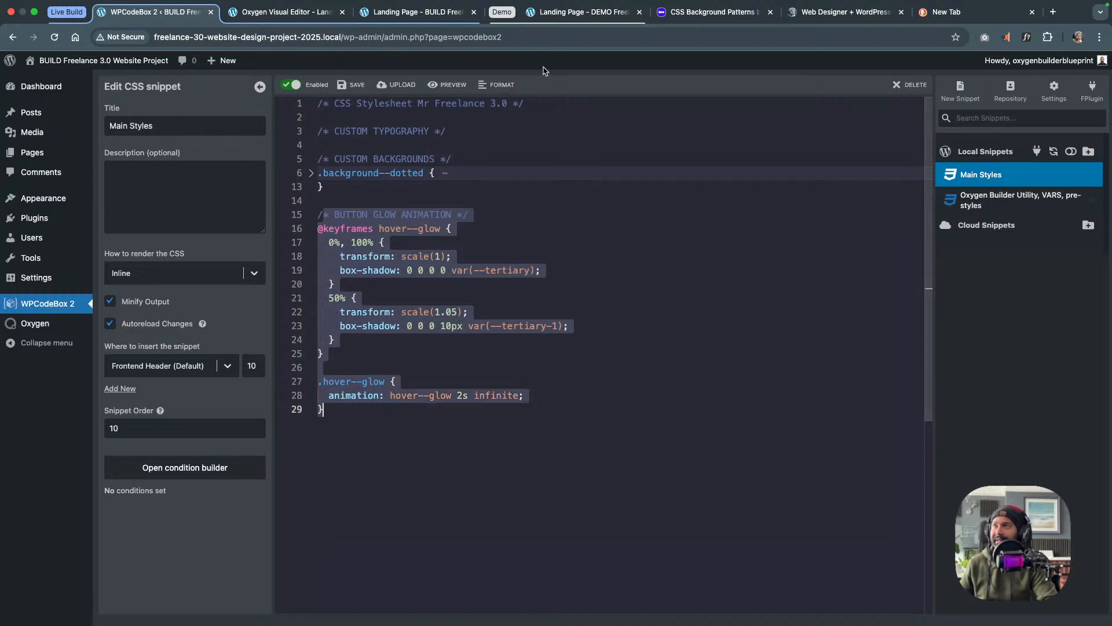
pyautogui.click(565, 17)
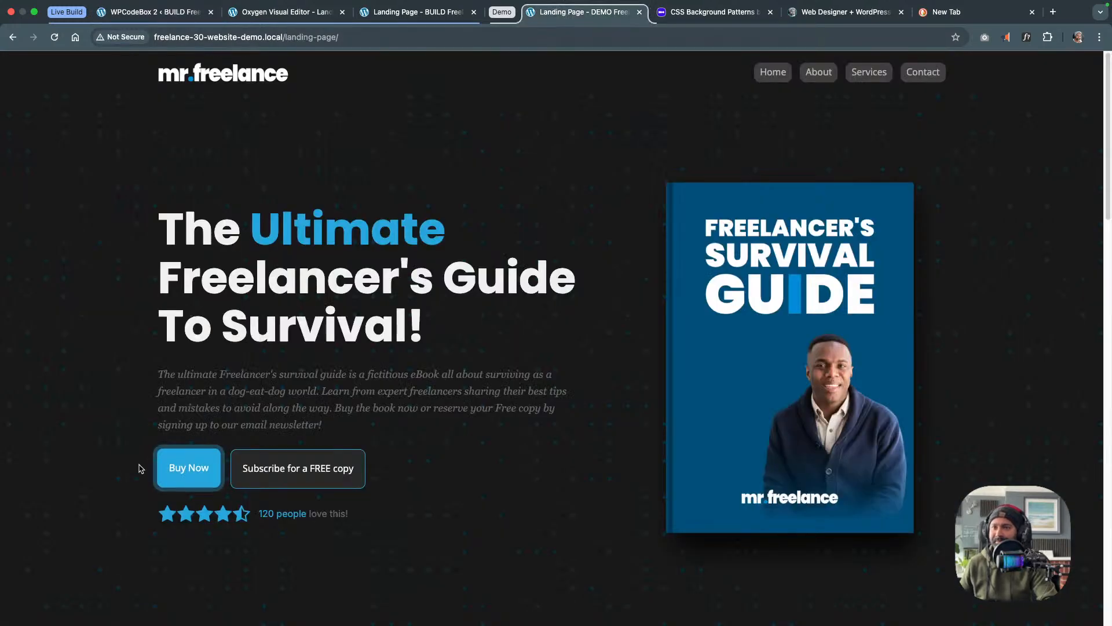
pyautogui.click(164, 14)
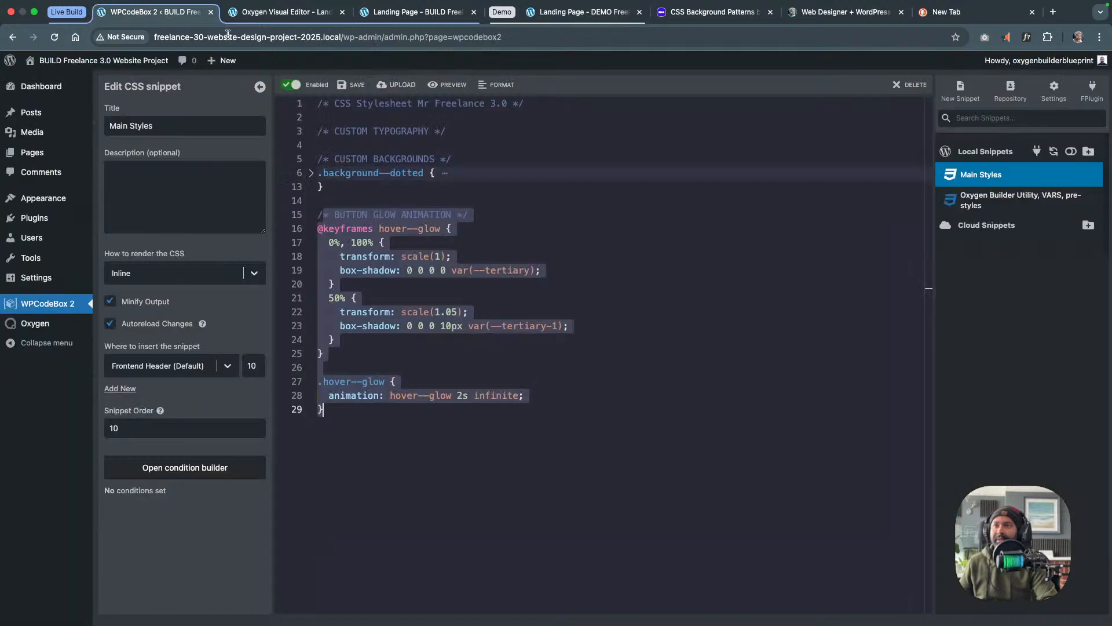
pyautogui.click(275, 18)
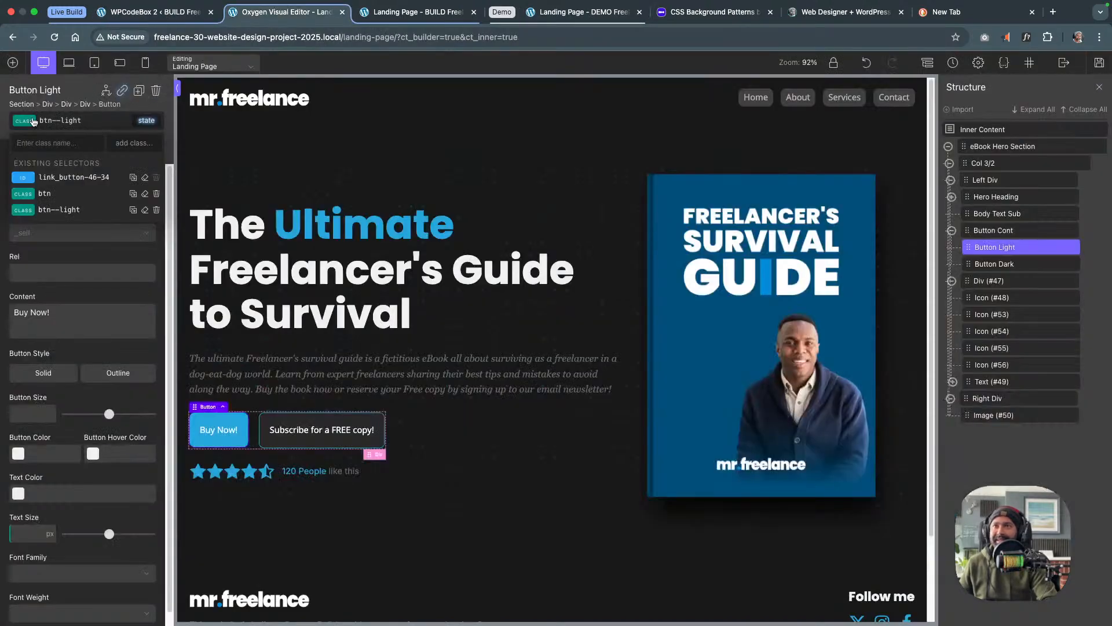
pyautogui.click(25, 122)
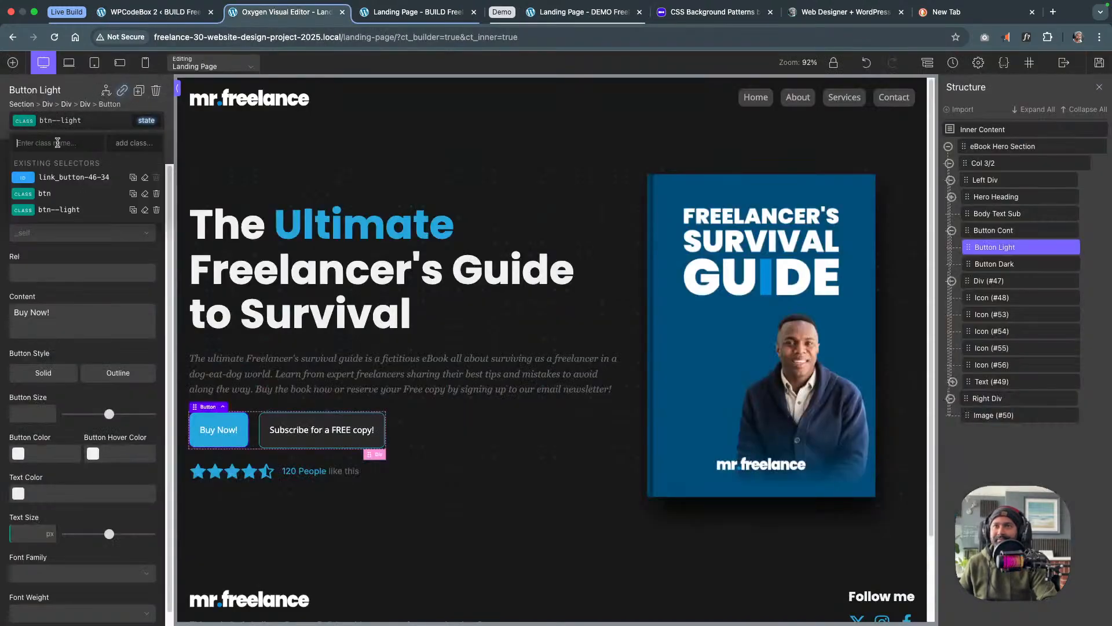
pyautogui.write('hover')
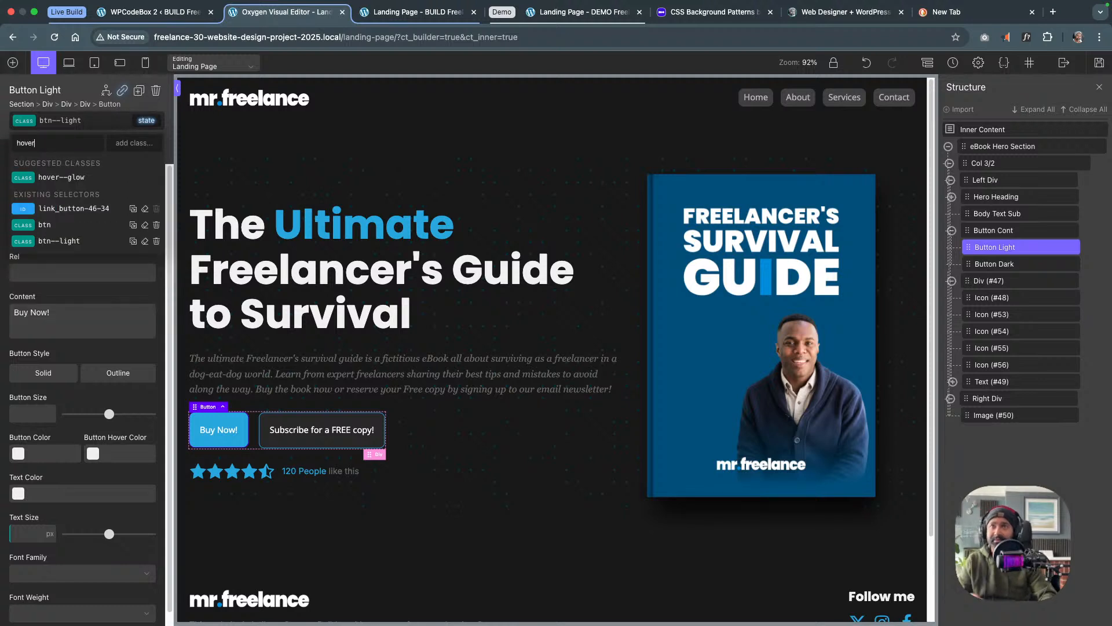
pyautogui.click(61, 177)
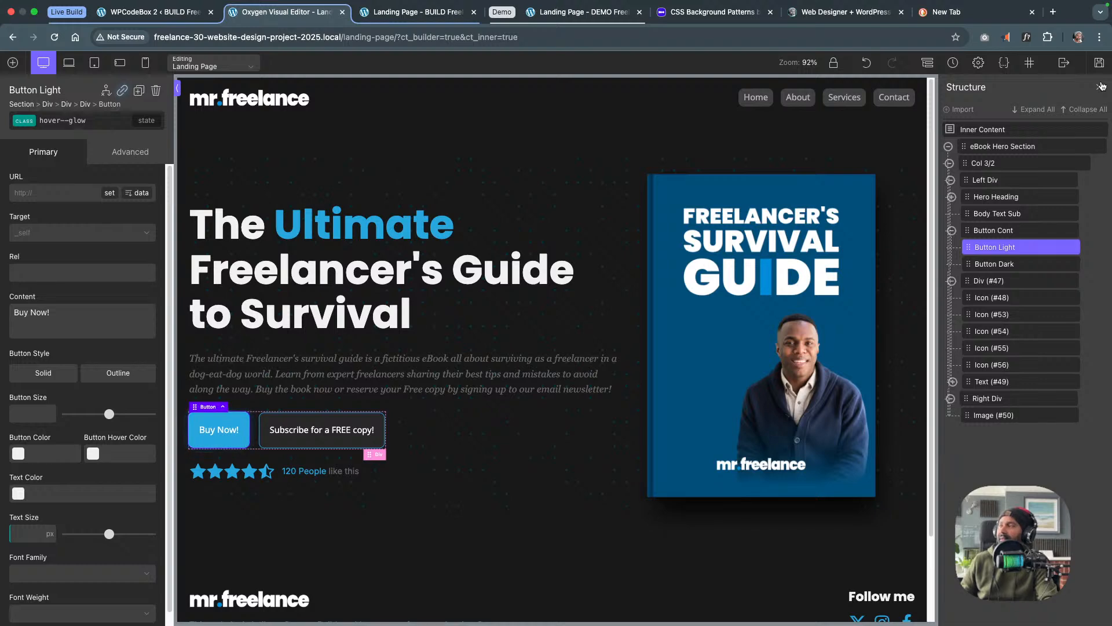
pyautogui.click(1099, 63)
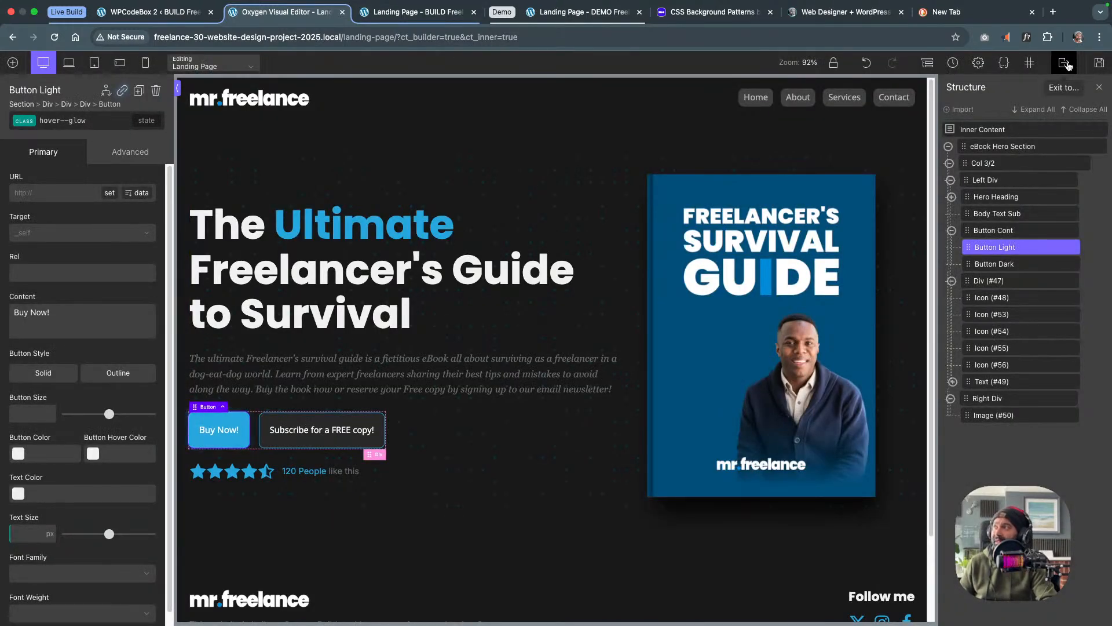
# Open the landing page's frontend in a new tab to check the dotted background and the glowing button
pyautogui.moveTo(1069, 65)
pyautogui.rightClick(1071, 99)
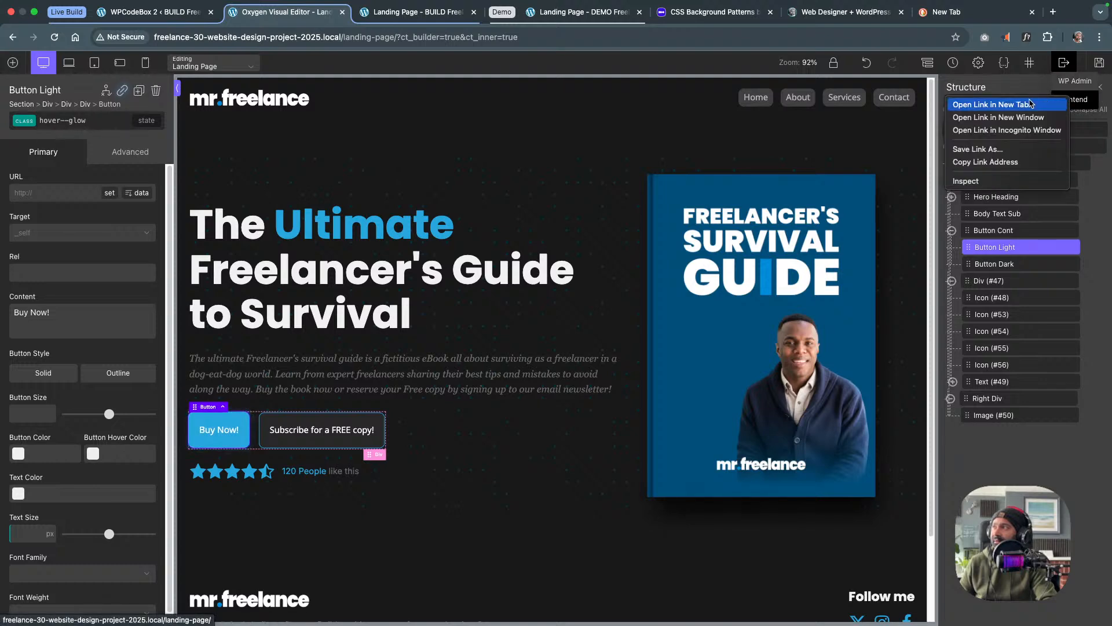
pyautogui.click(1028, 104)
pyautogui.click(376, 11)
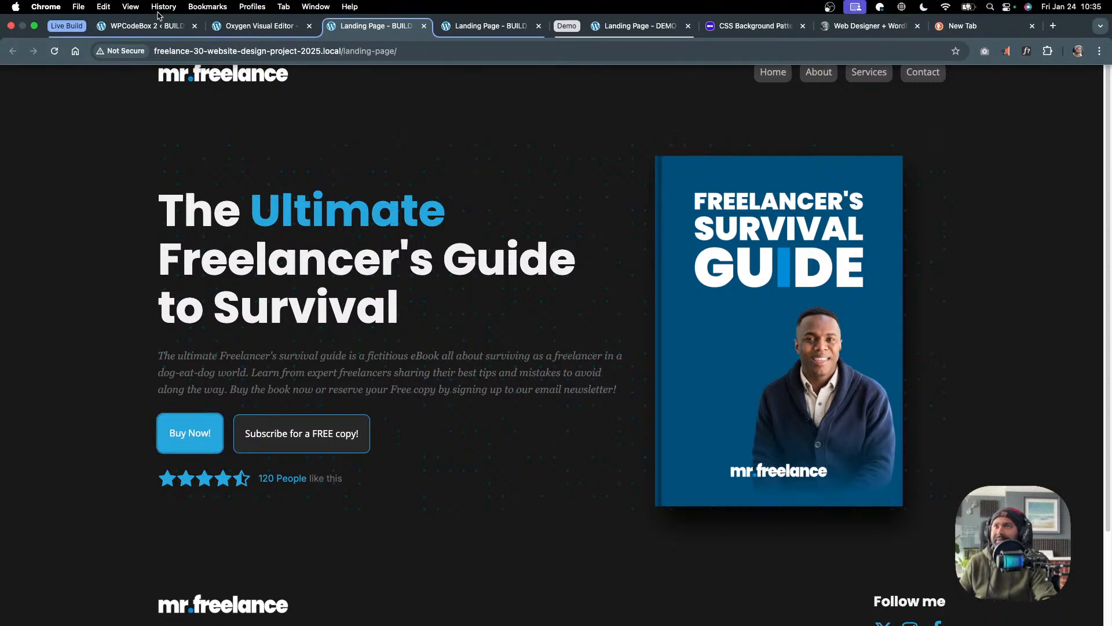
# Return to the Oxygen editor and remove the background--dotted class from the Col 3/2 div
pyautogui.click(275, 28)
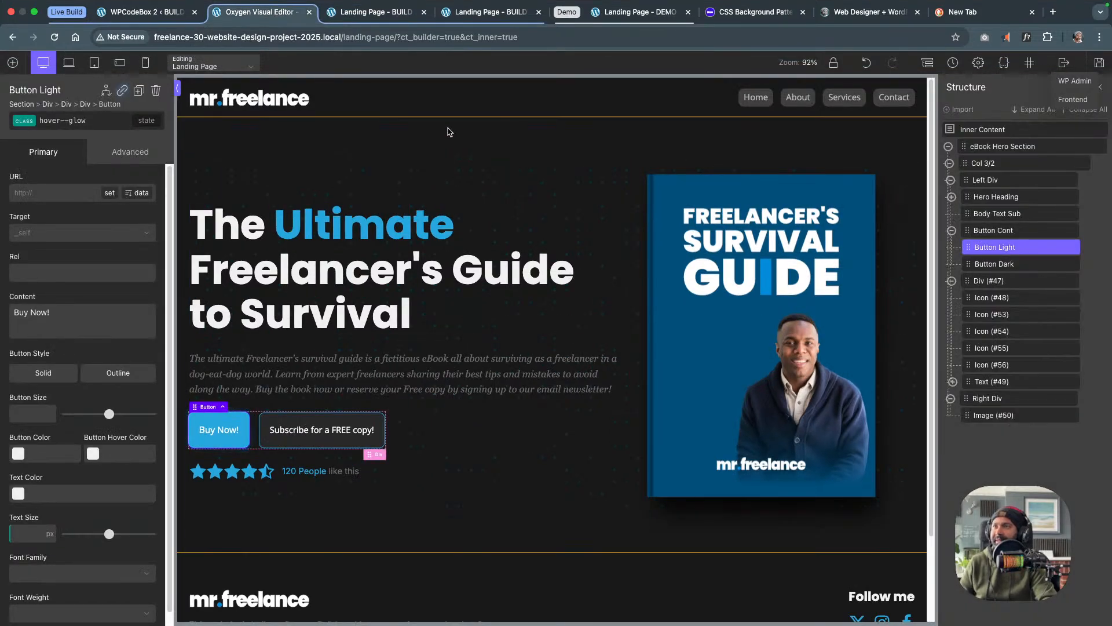
pyautogui.click(446, 139)
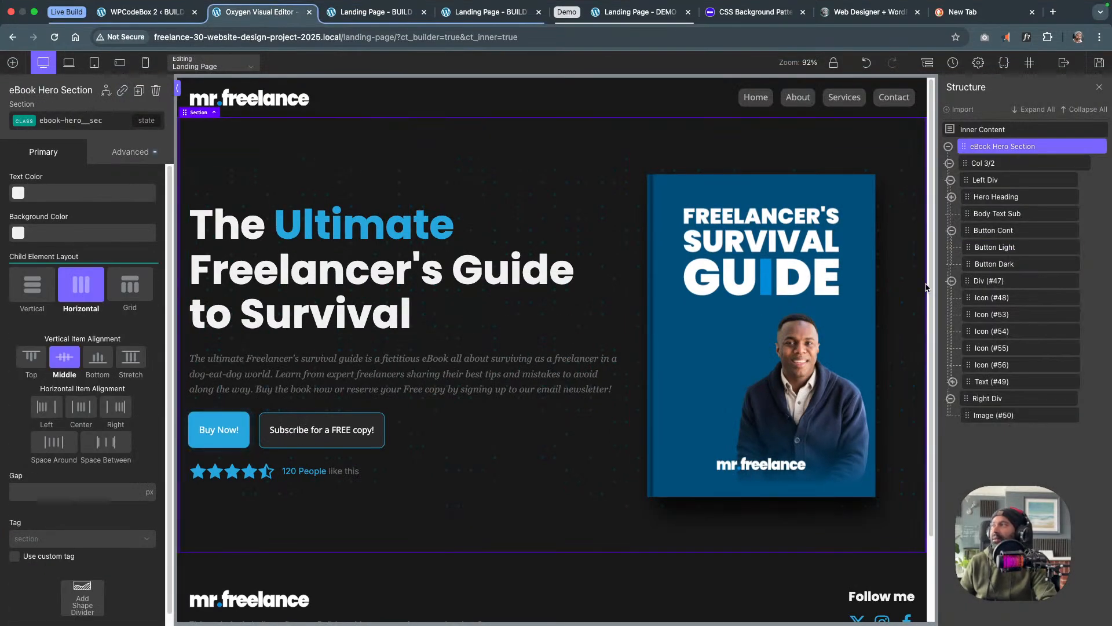
pyautogui.click(984, 163)
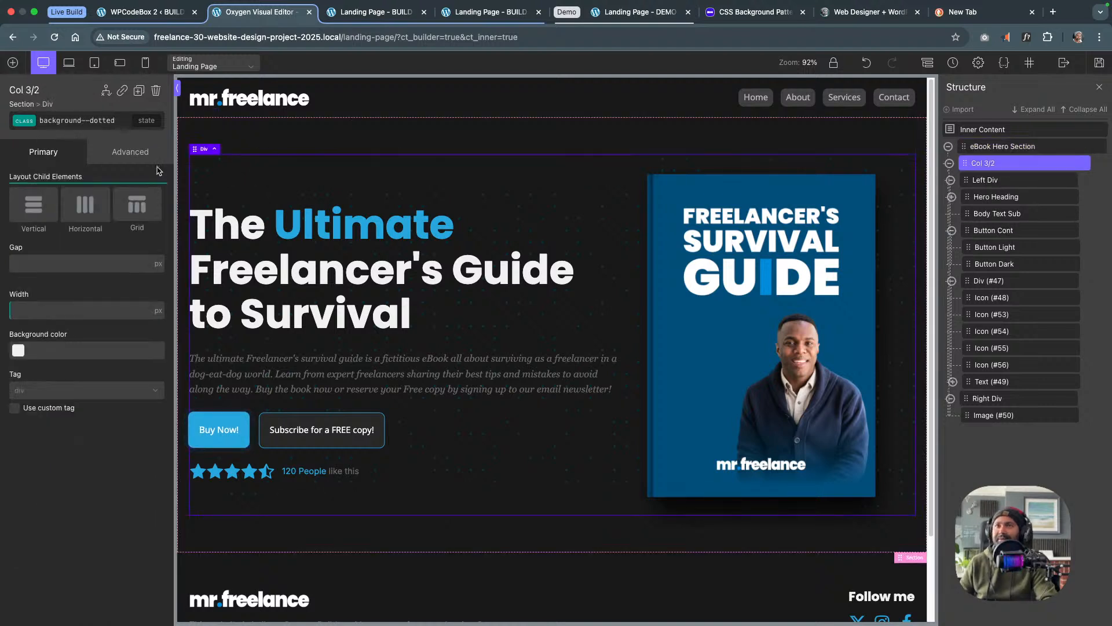
pyautogui.click(33, 126)
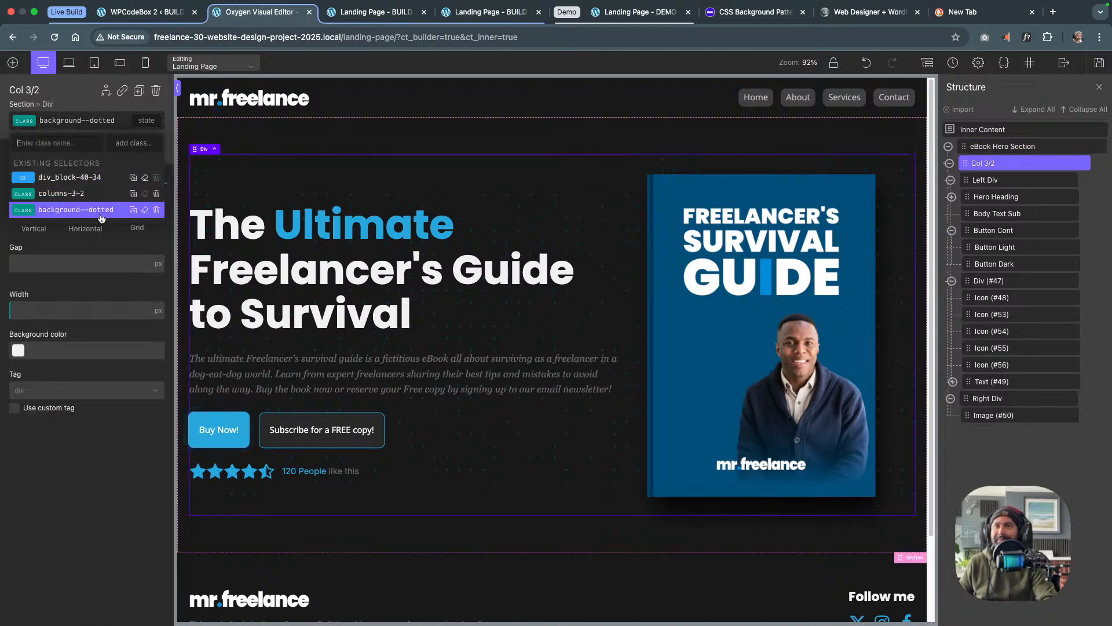
pyautogui.click(159, 211)
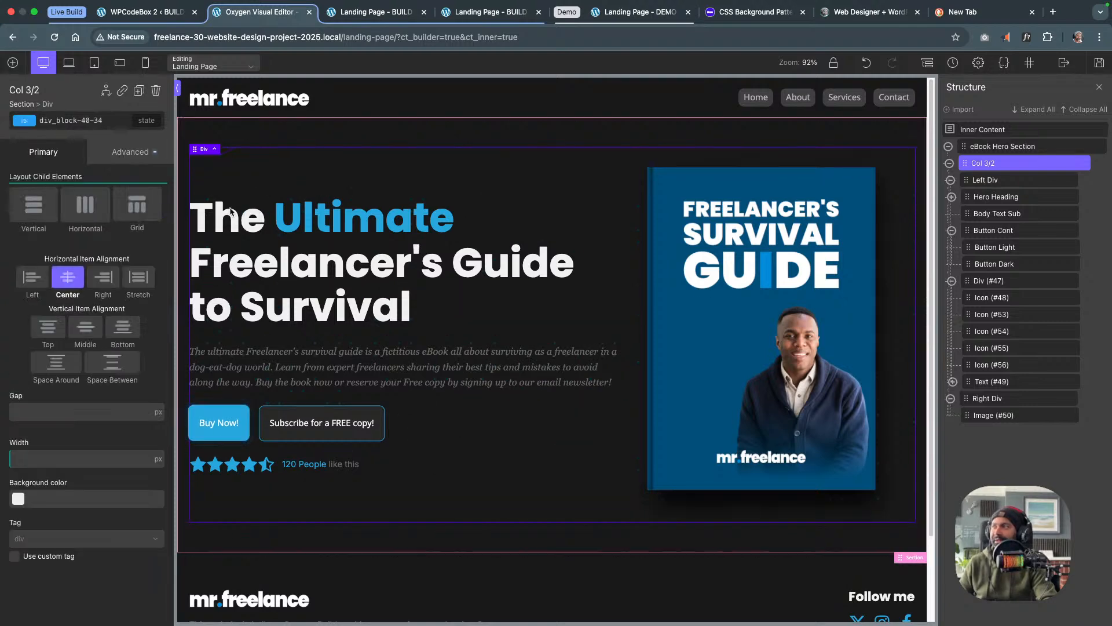
# Add the background--dotted class to the eBook Hero Section and save the page
pyautogui.click(1018, 148)
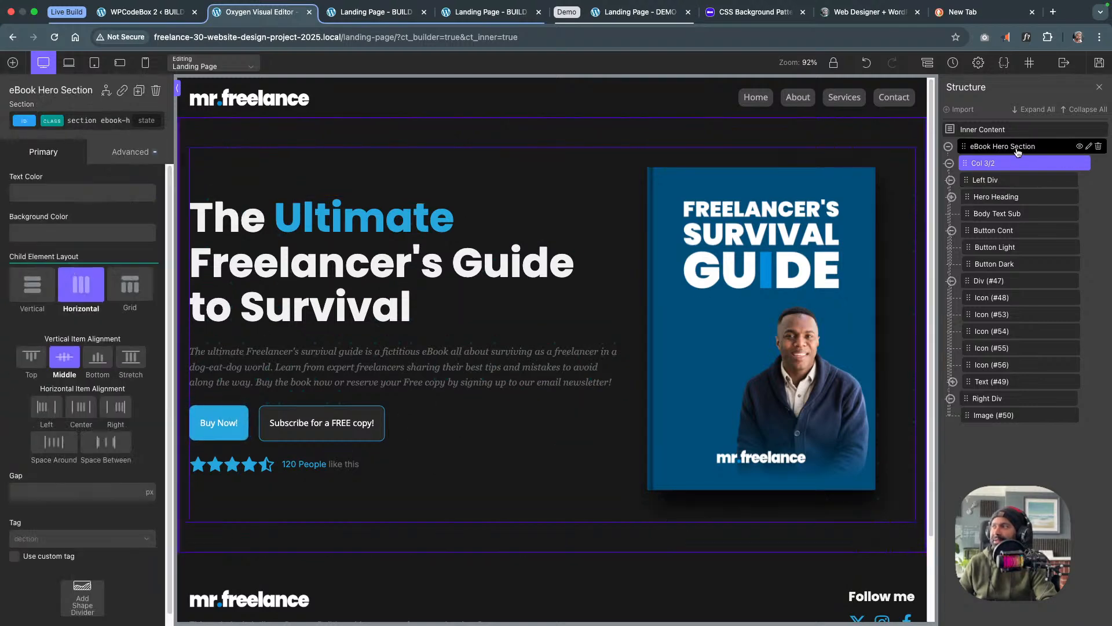
pyautogui.click(47, 121)
pyautogui.write('back')
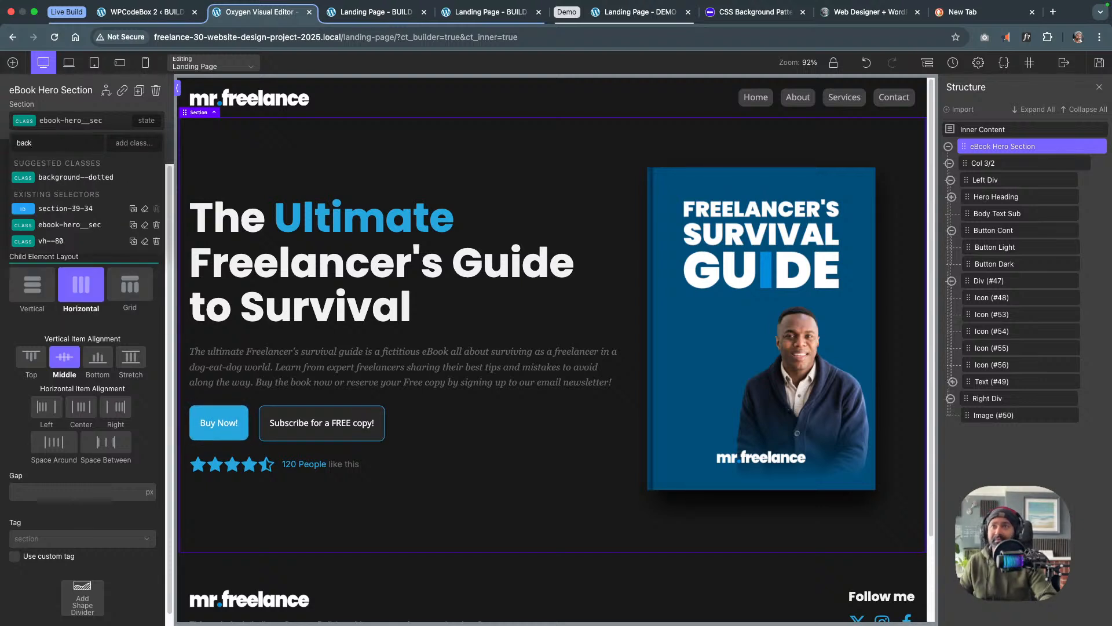
pyautogui.click(75, 177)
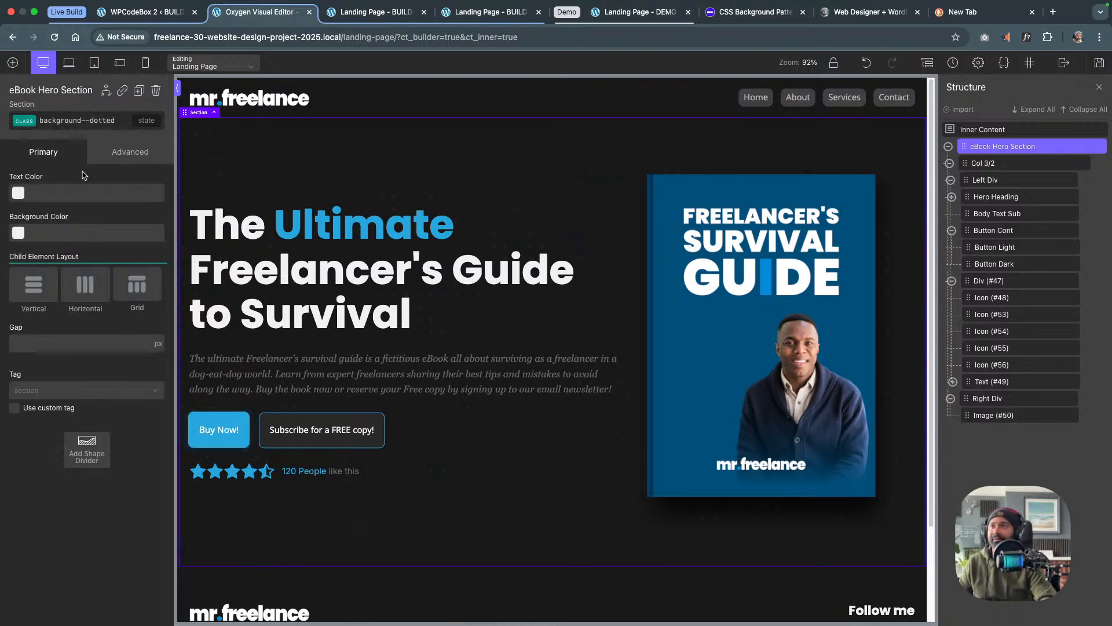
pyautogui.click(1099, 65)
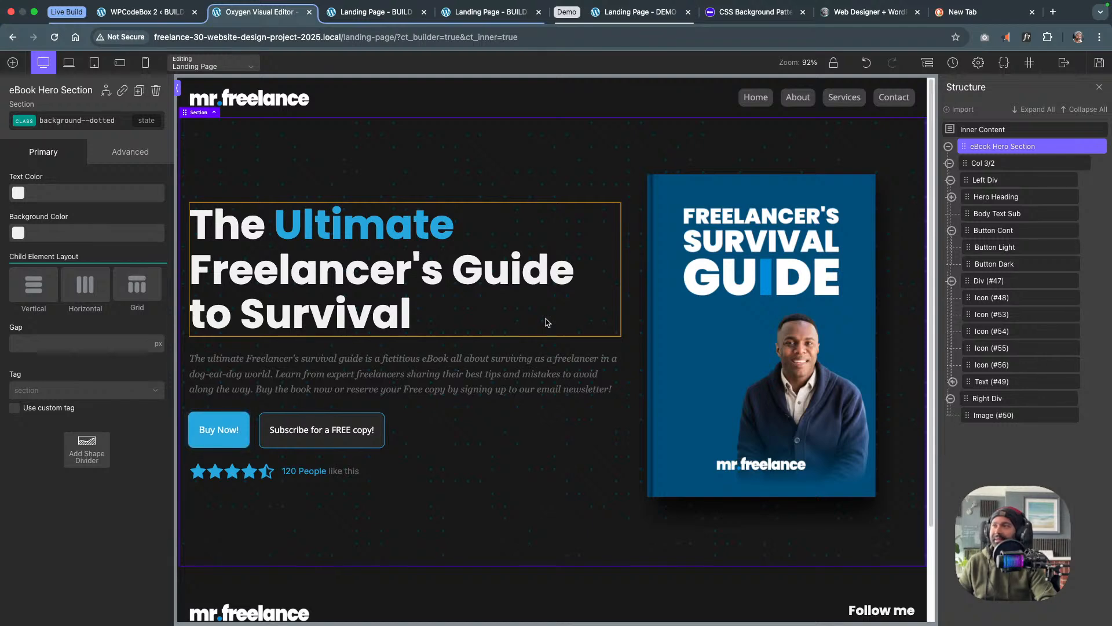
# Reload the live landing page and compare its hero section with the demo landing page
pyautogui.click(362, 15)
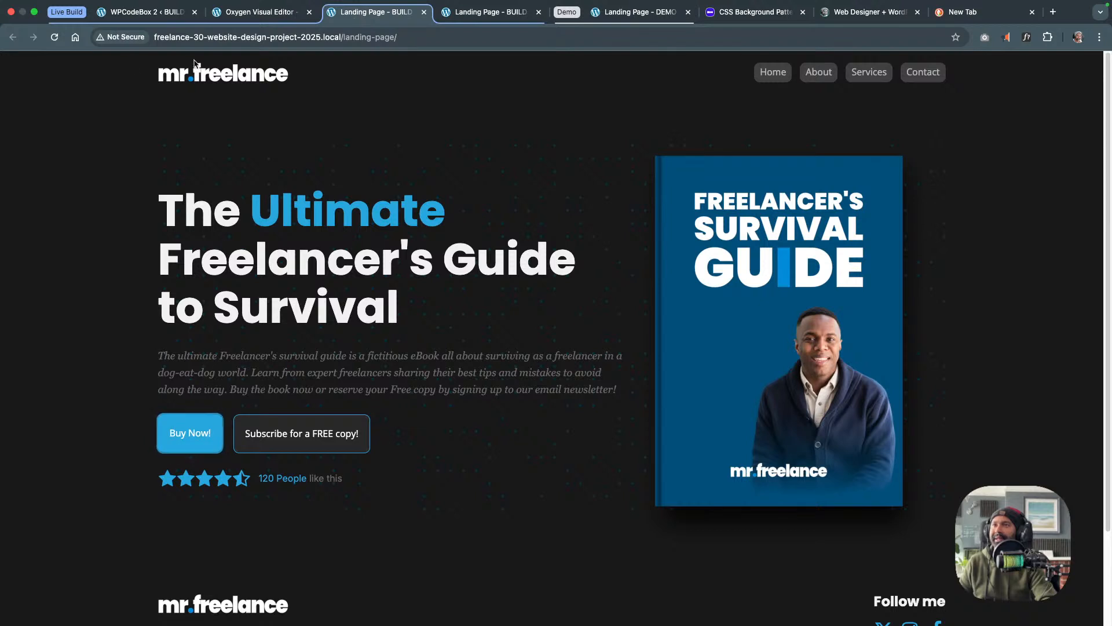
pyautogui.click(55, 38)
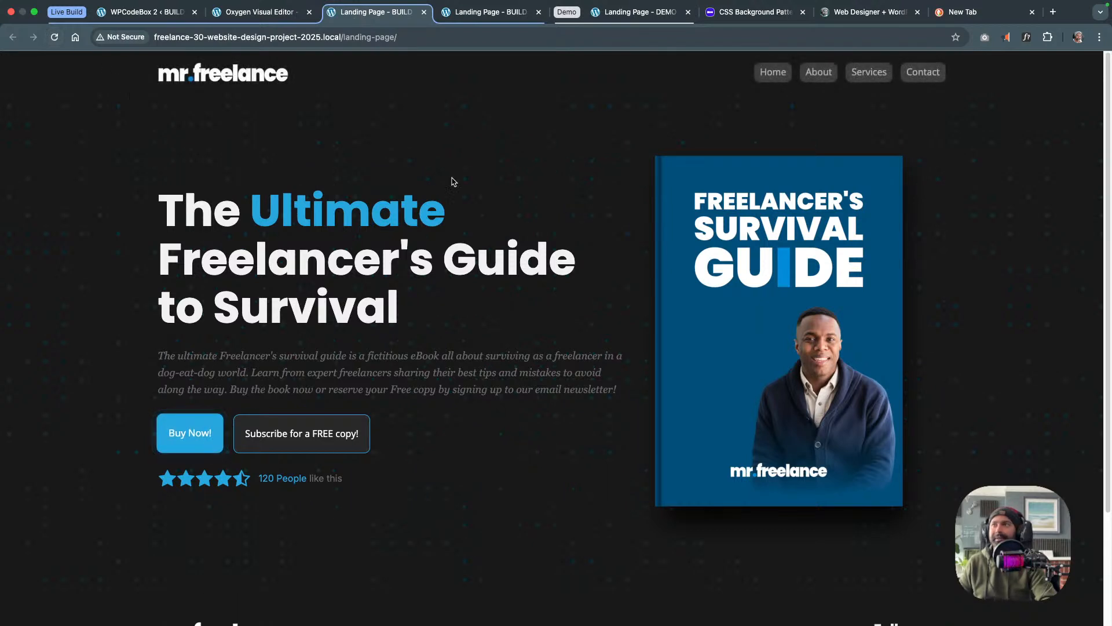
pyautogui.click(628, 15)
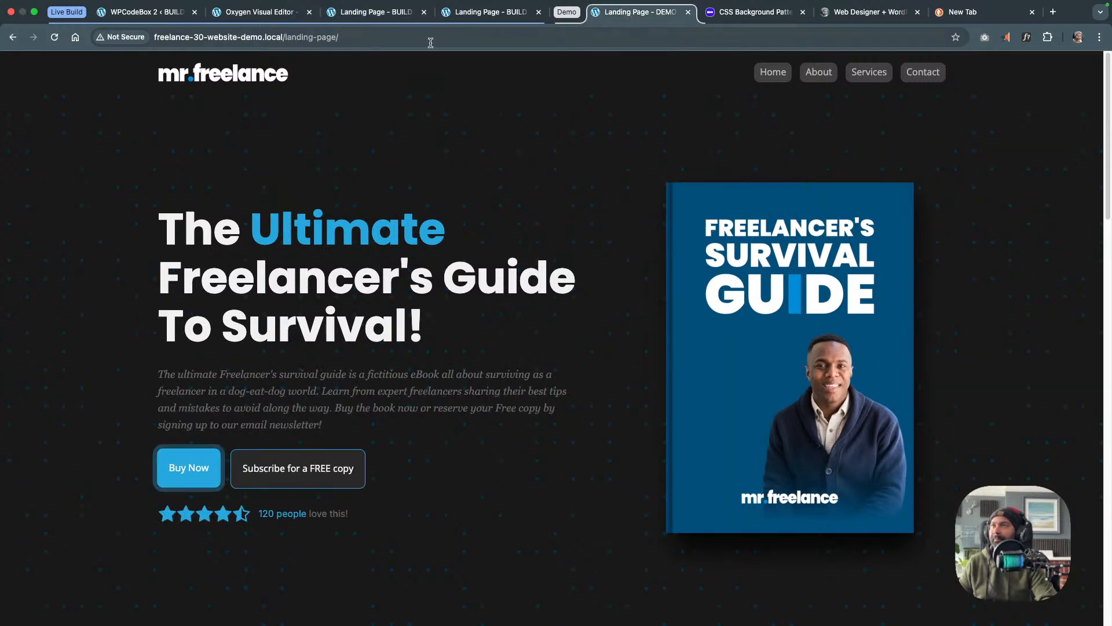
pyautogui.click(348, 18)
pyautogui.click(640, 17)
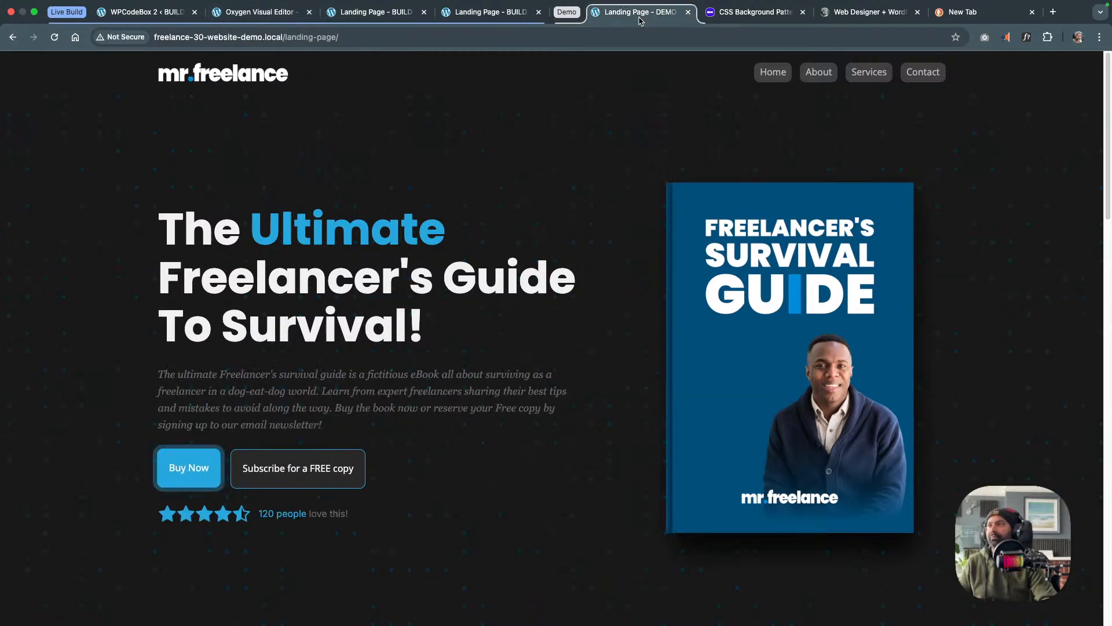
pyautogui.click(366, 13)
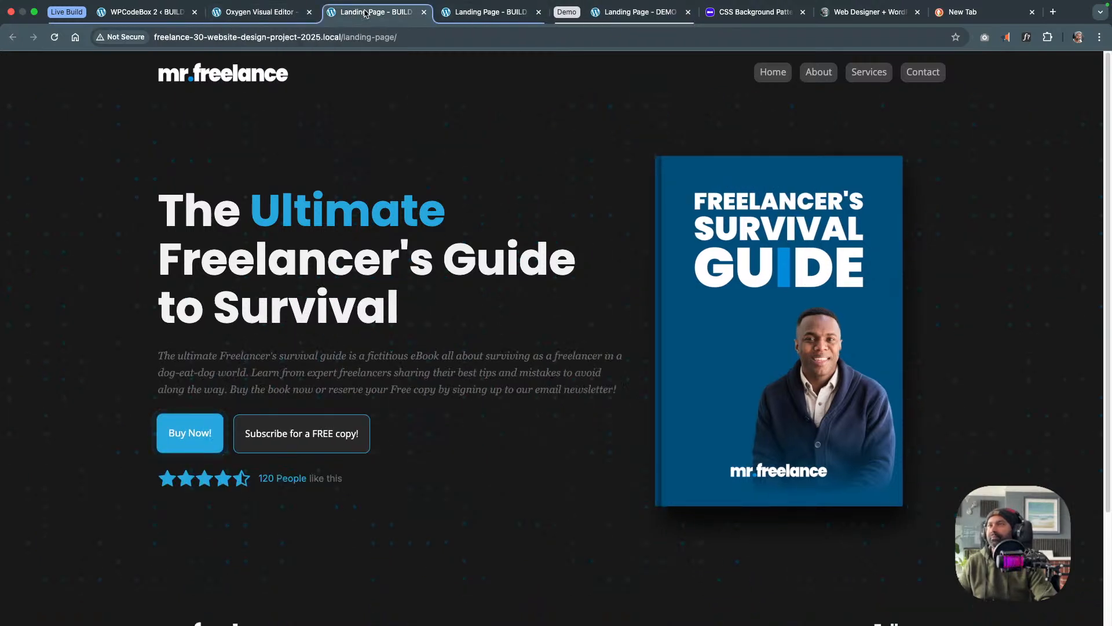
pyautogui.click(650, 14)
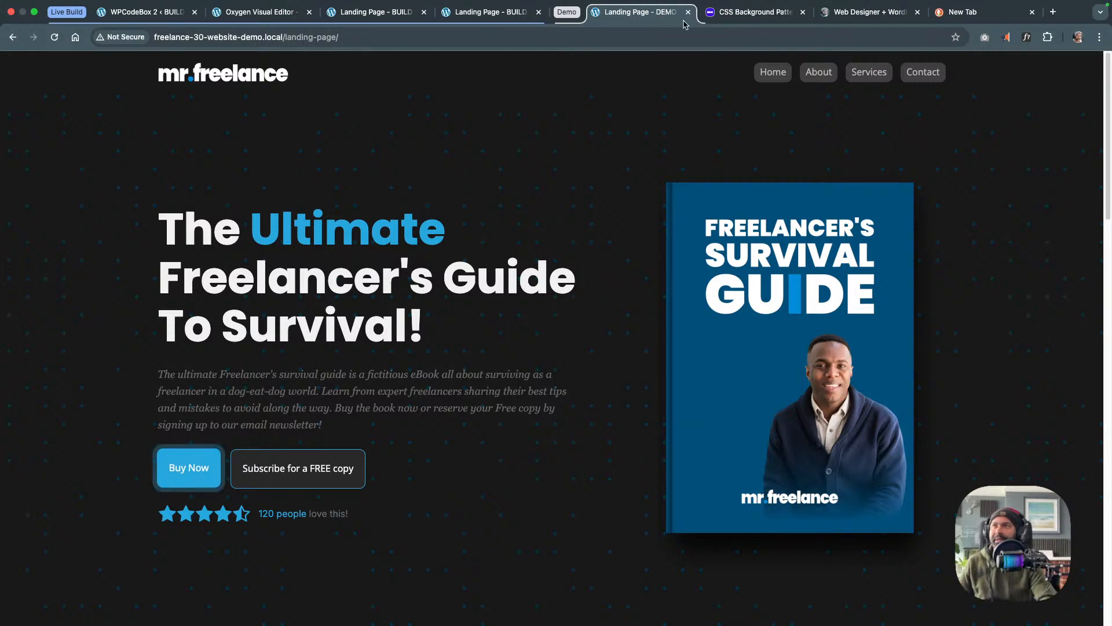
# Check the eBook Hero Section's classes in the editor, save the page again, and reload the live landing page
pyautogui.click(255, 14)
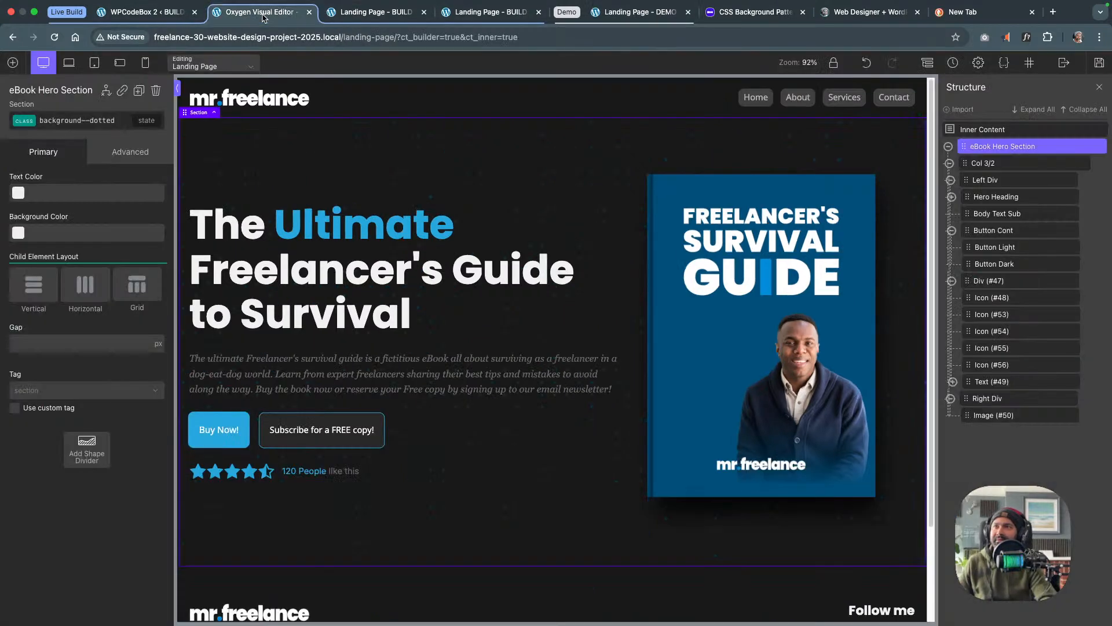
pyautogui.click(27, 128)
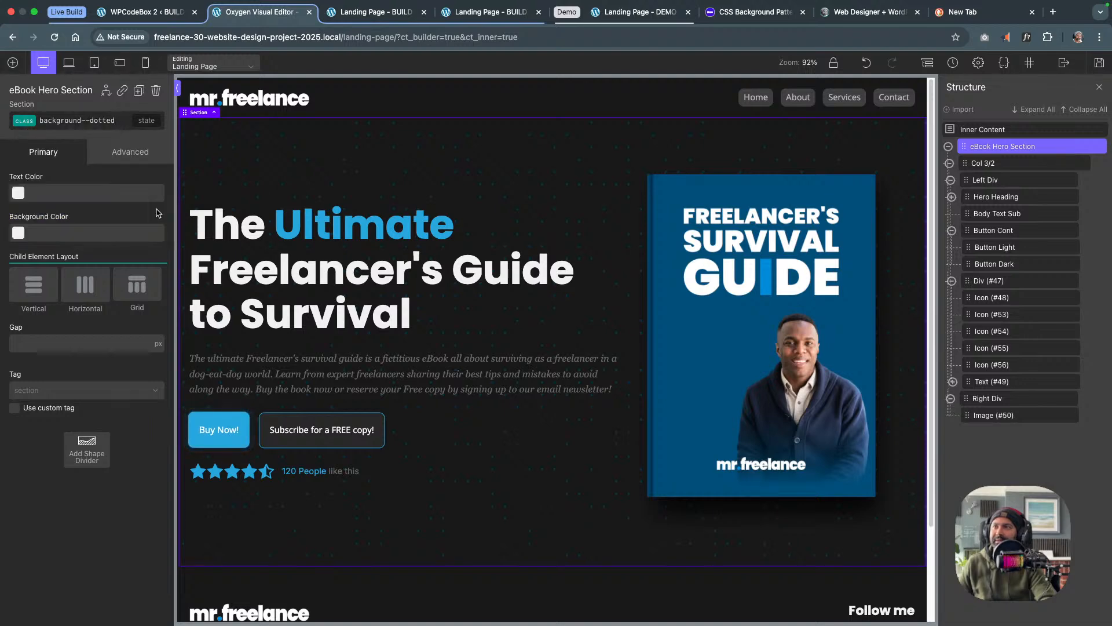
pyautogui.click(1099, 63)
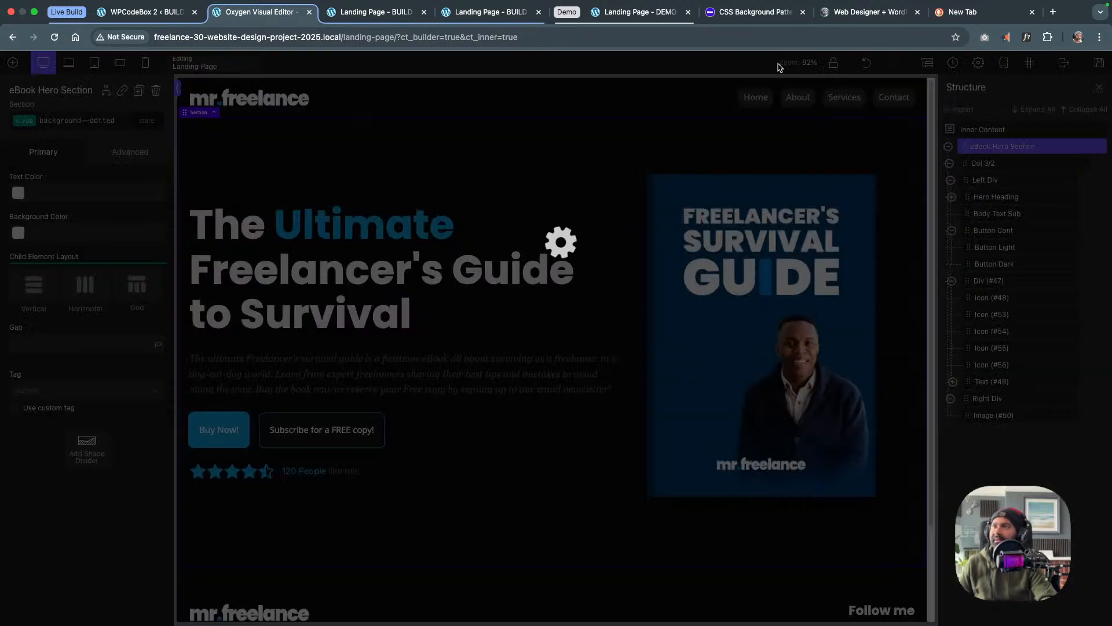
pyautogui.click(377, 13)
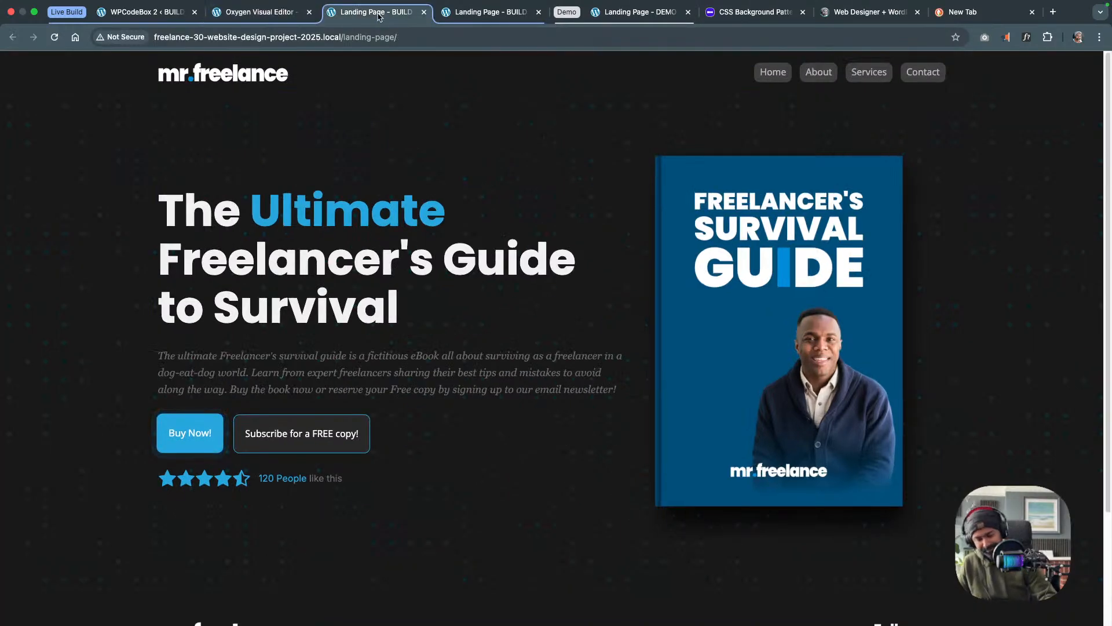
pyautogui.press('super+r')
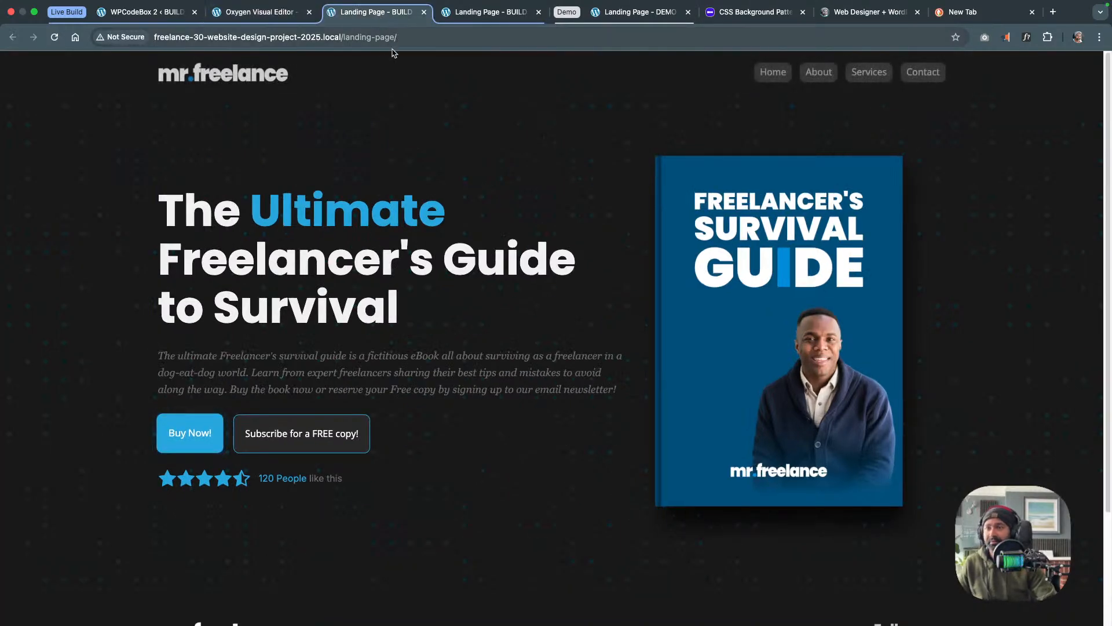
# Return to the Oxygen editor and add the vh--100 class to the eBook Hero Section
pyautogui.click(259, 12)
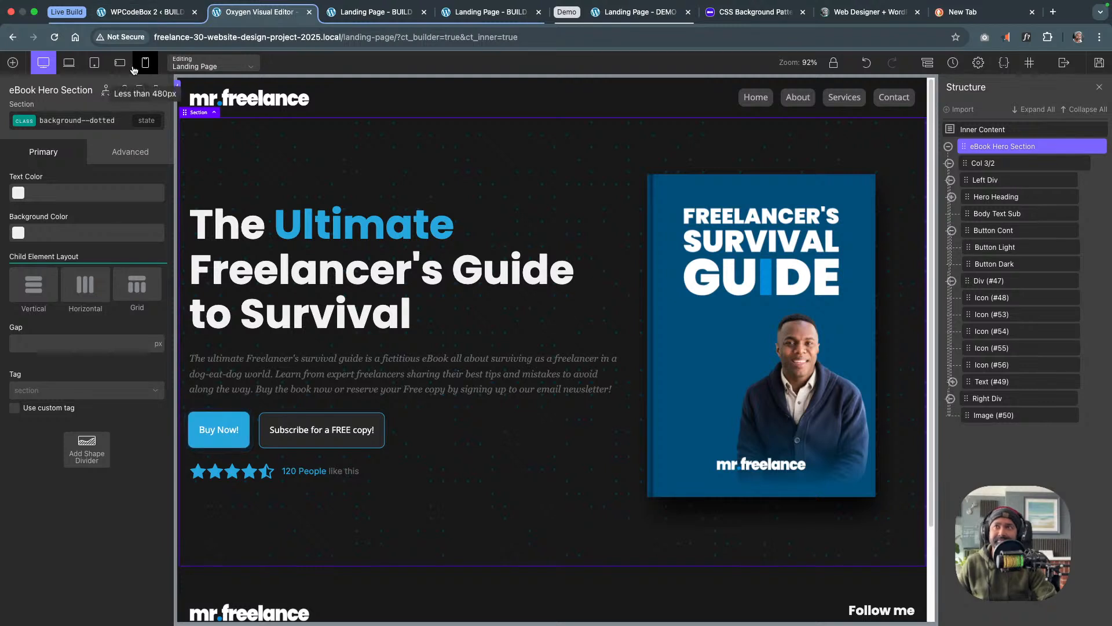
pyautogui.click(23, 127)
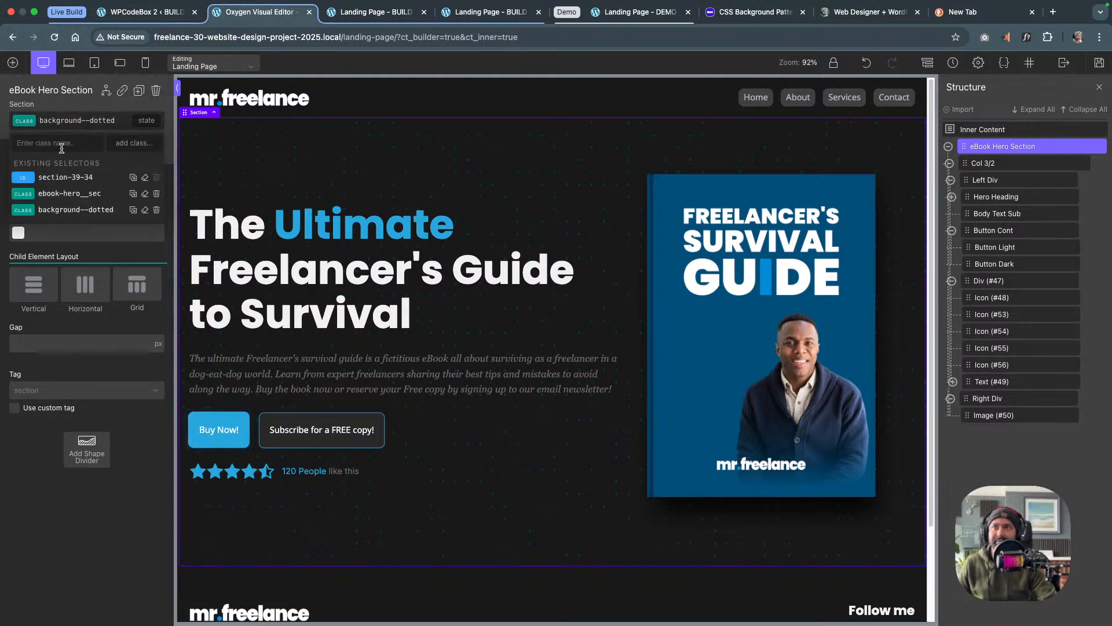
pyautogui.write('vh')
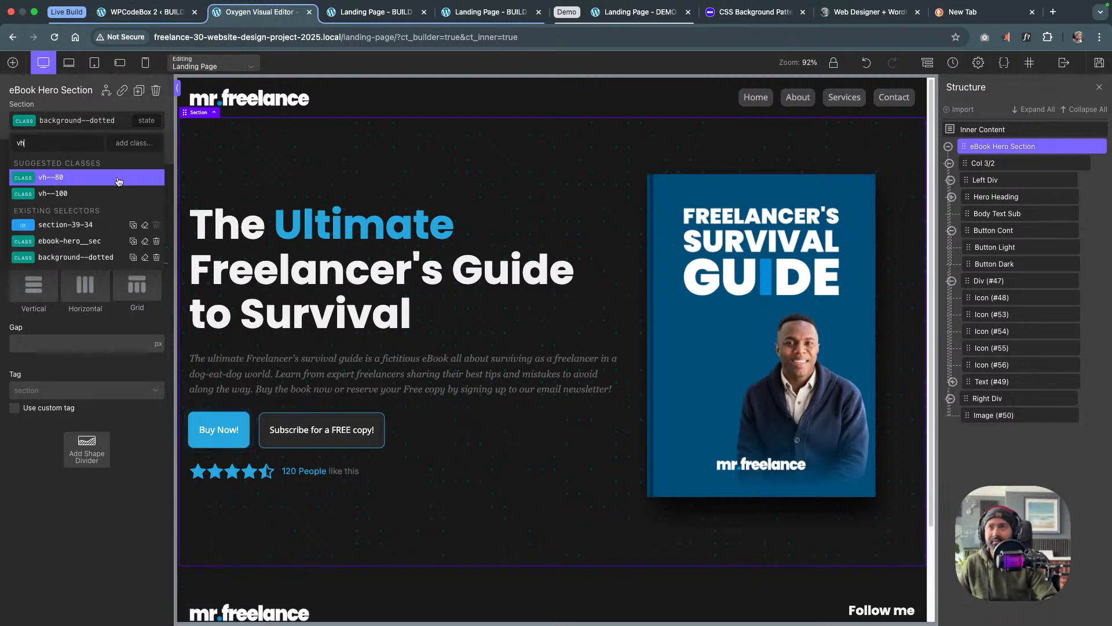
pyautogui.click(115, 193)
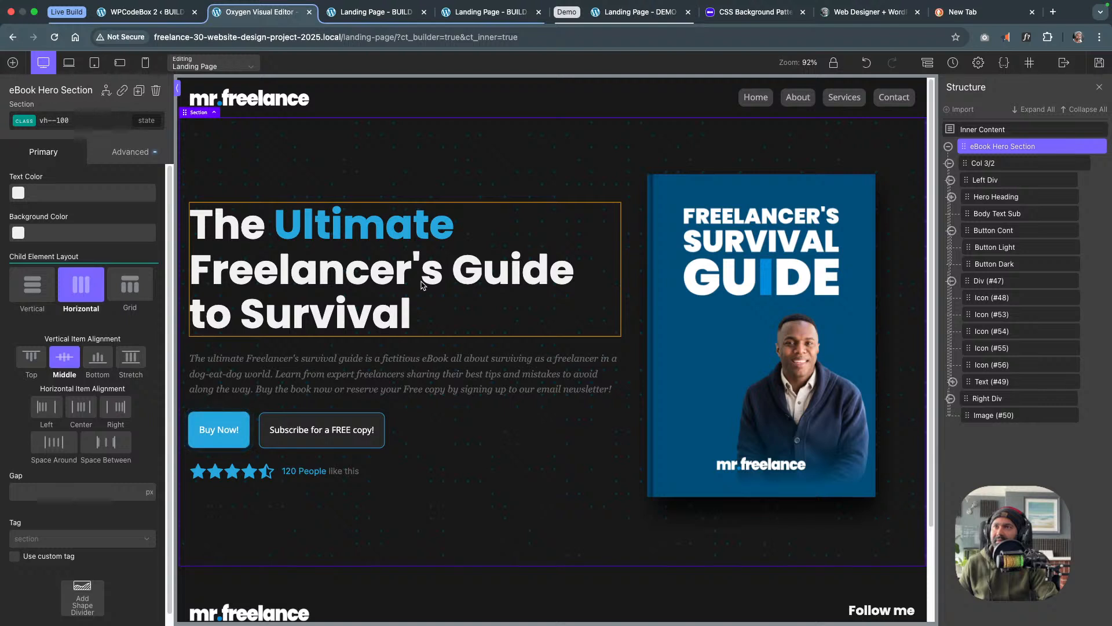
# Check the eBook Hero Section's class list and the vh--100 class's layout and size and spacing settings
pyautogui.click(28, 125)
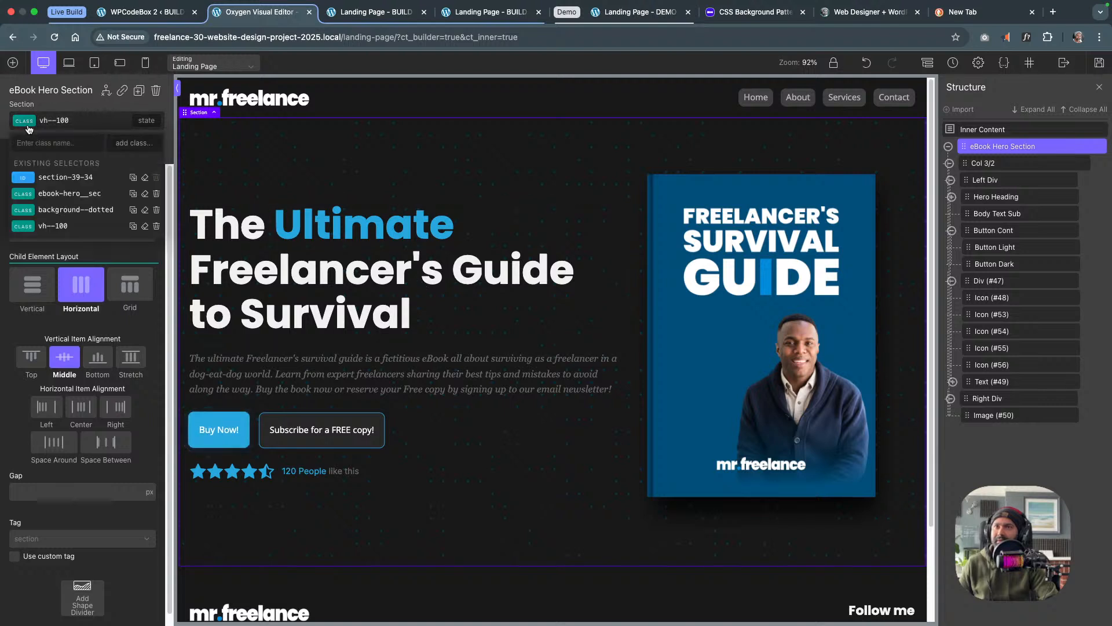
pyautogui.click(114, 519)
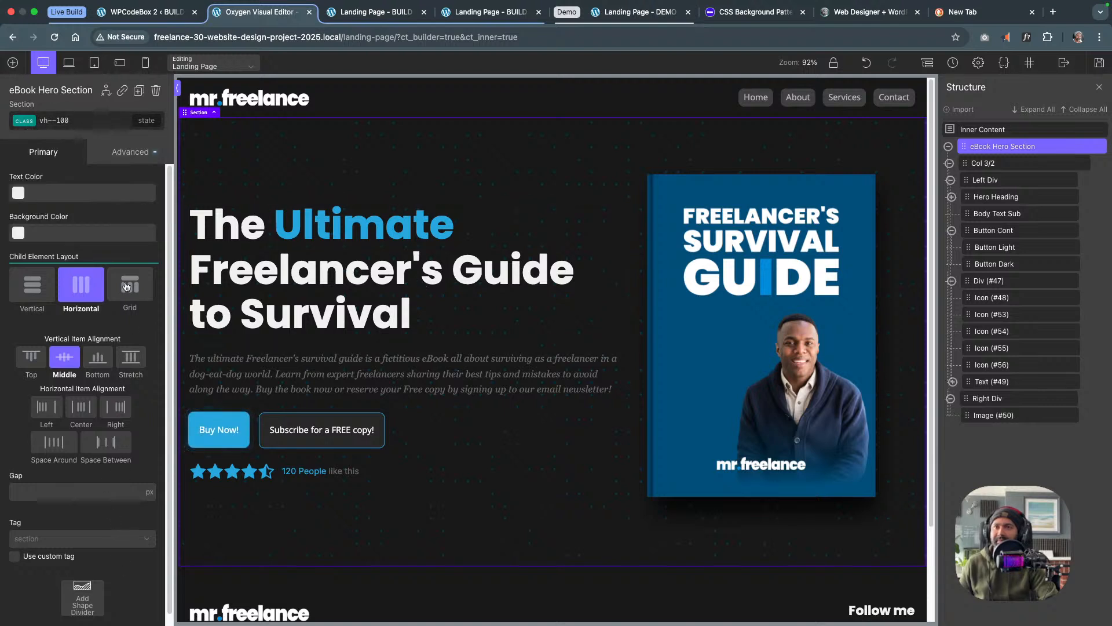
pyautogui.click(130, 155)
pyautogui.click(130, 244)
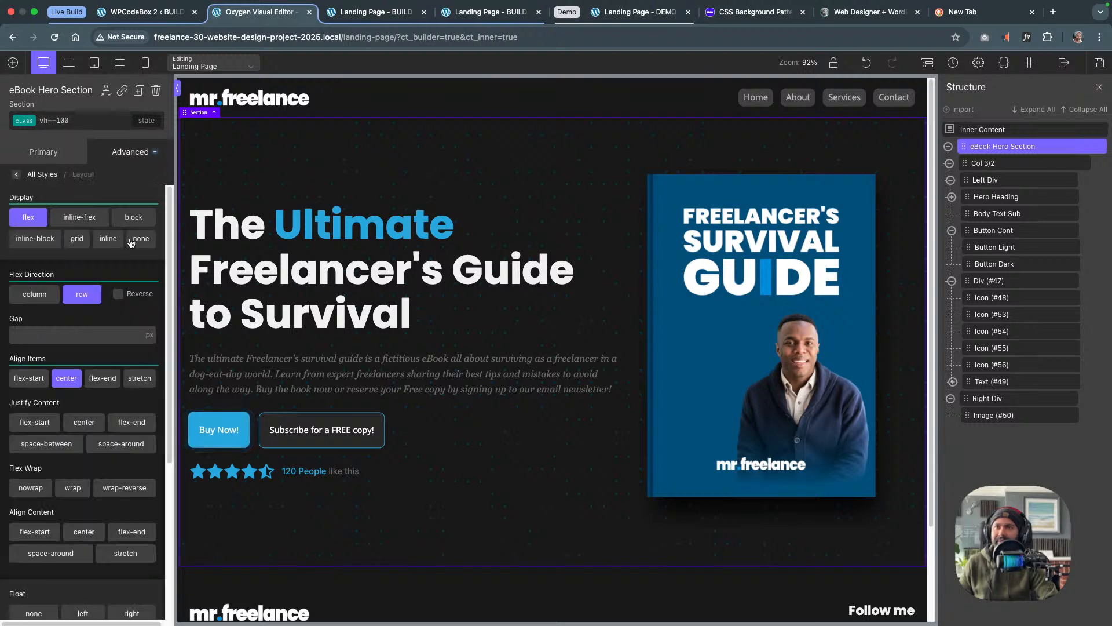
pyautogui.click(127, 153)
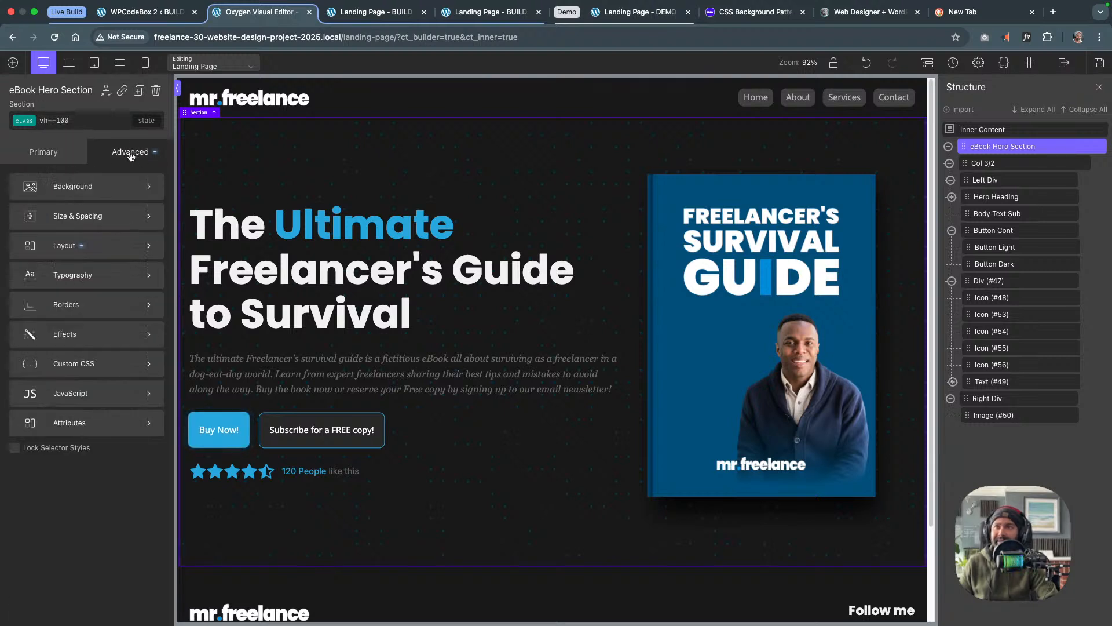
pyautogui.click(129, 218)
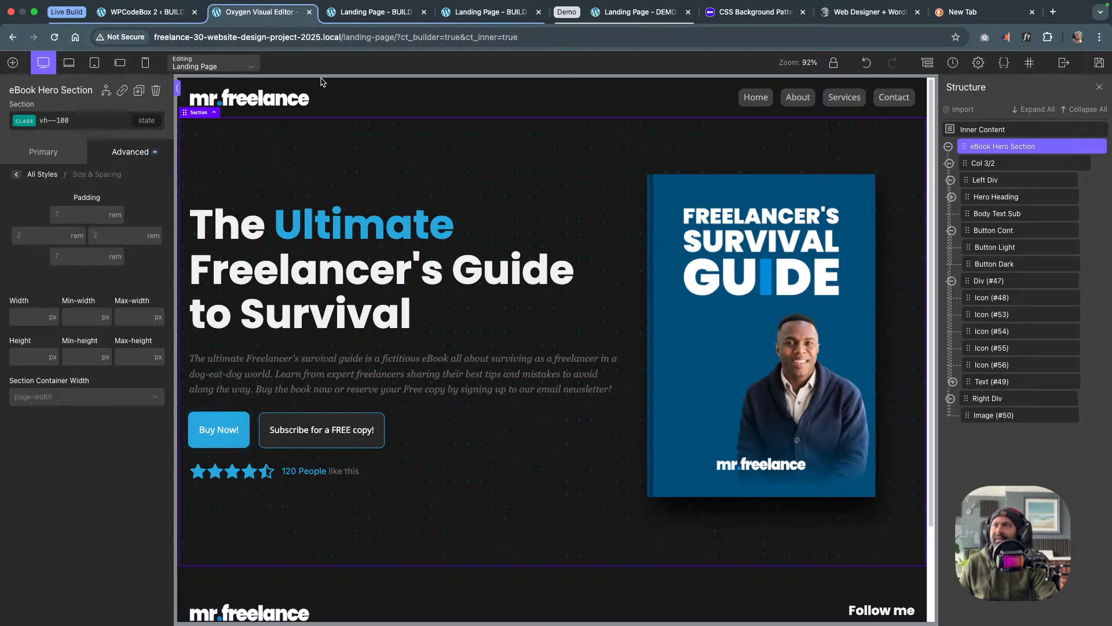
# In WPCodeBox's Oxygen Builder Utility, VARS, pre-styles snippet, add !important to the .vh--100 height of 100vh and save the snippet
pyautogui.click(146, 12)
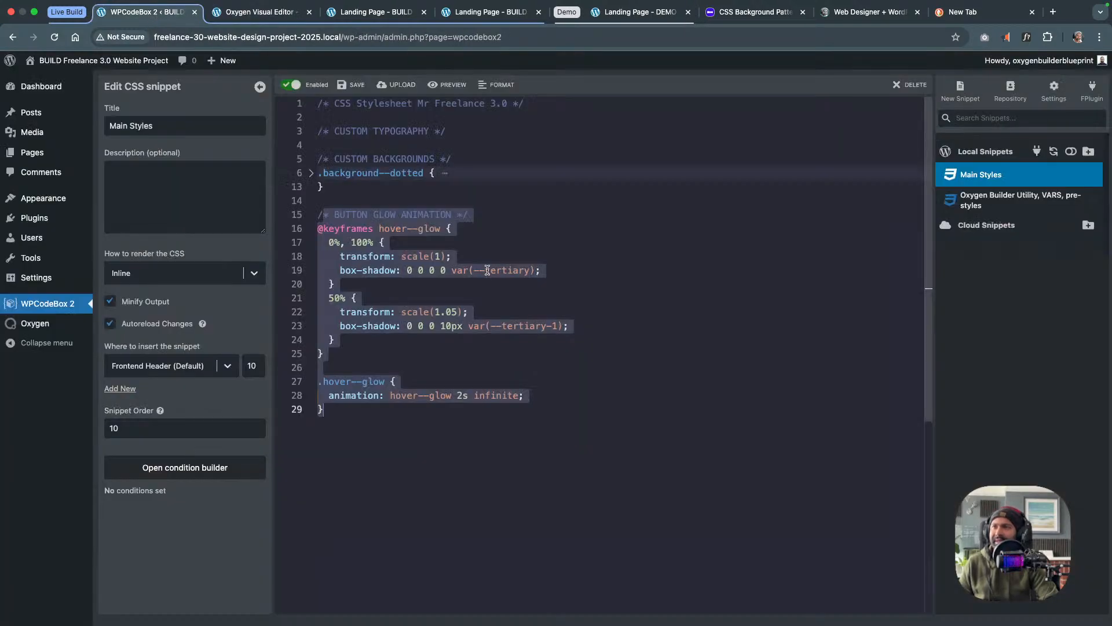
pyautogui.click(1019, 199)
pyautogui.scroll(-20, 498, 382)
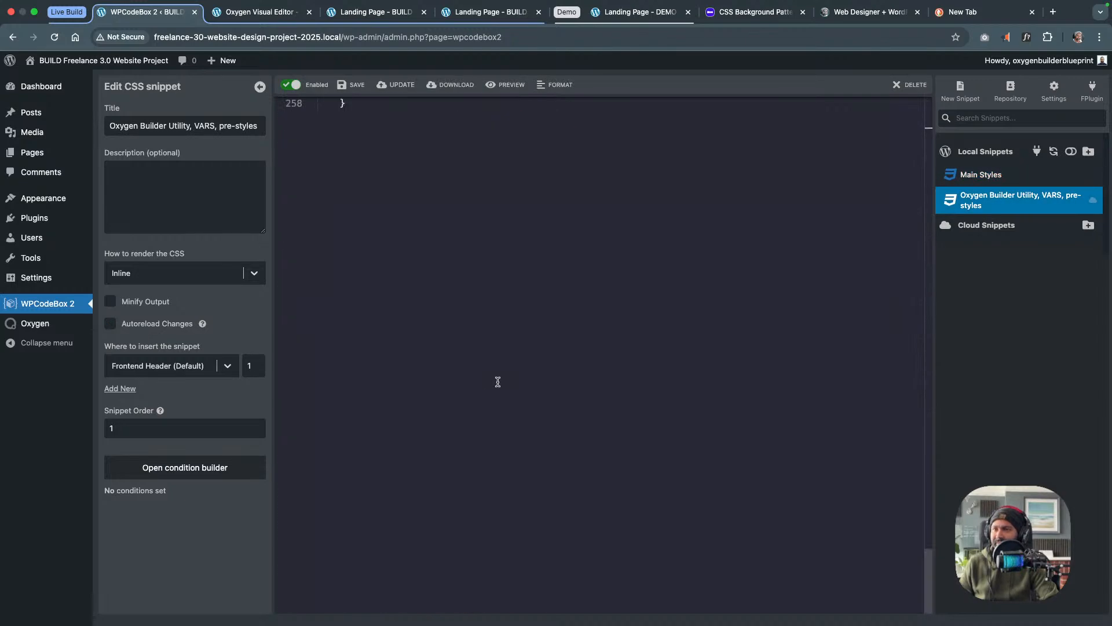
pyautogui.scroll(5, 497, 381)
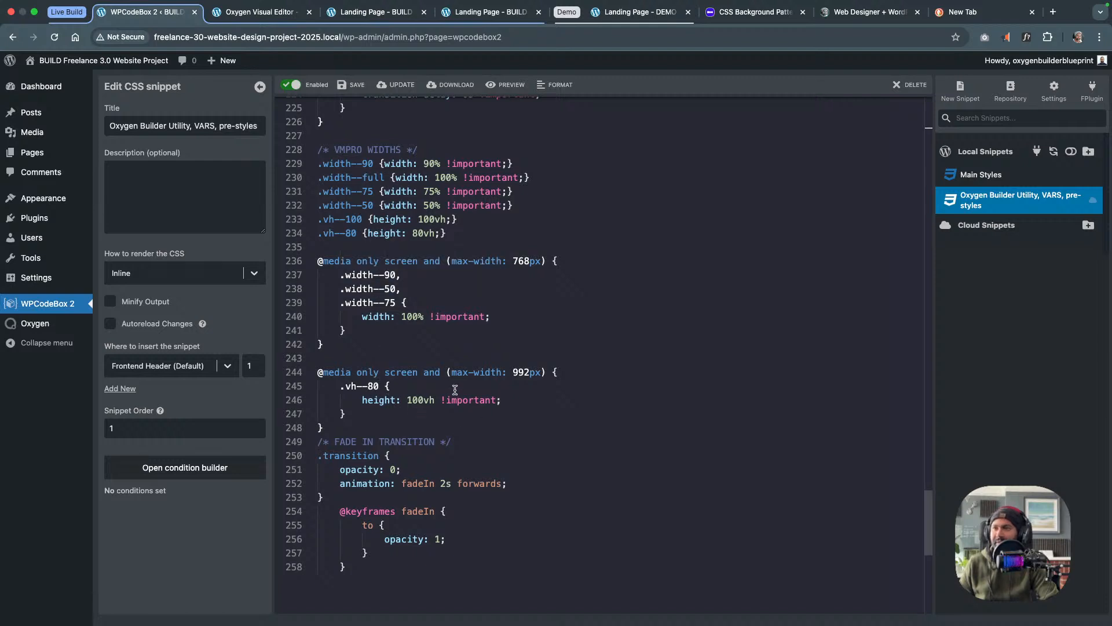
pyautogui.scroll(1, 455, 390)
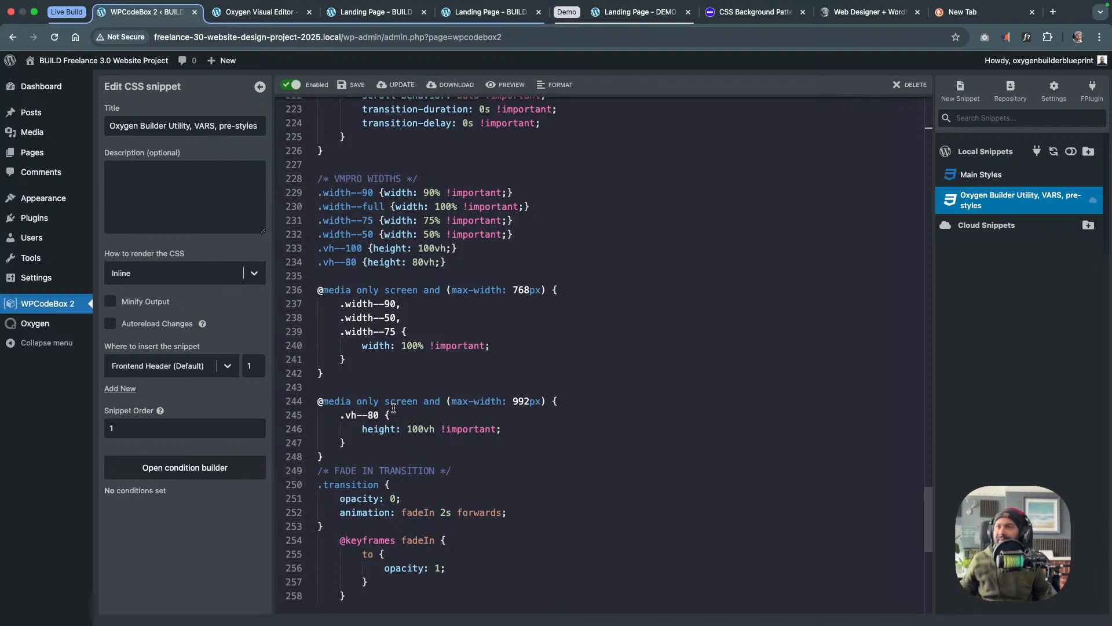
pyautogui.click(466, 255)
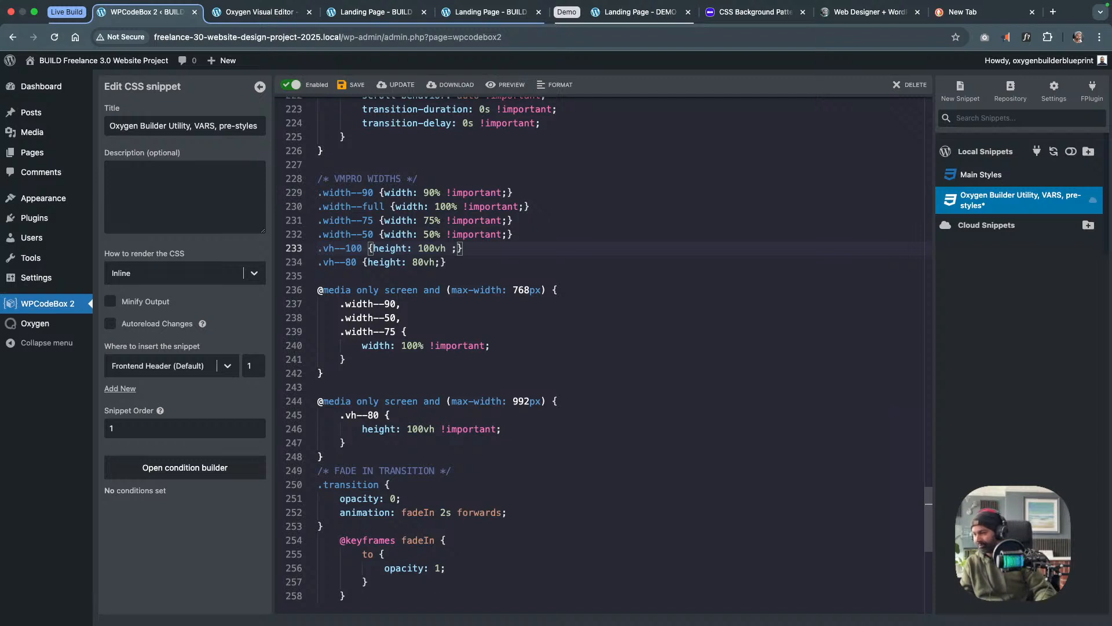
pyautogui.write('!')
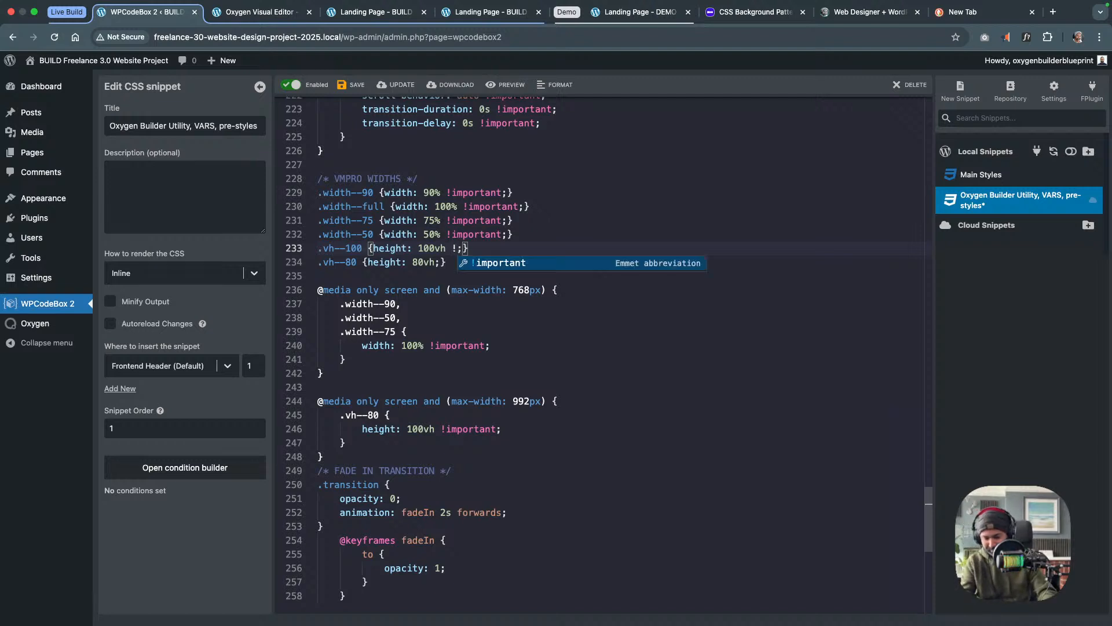
pyautogui.write('important')
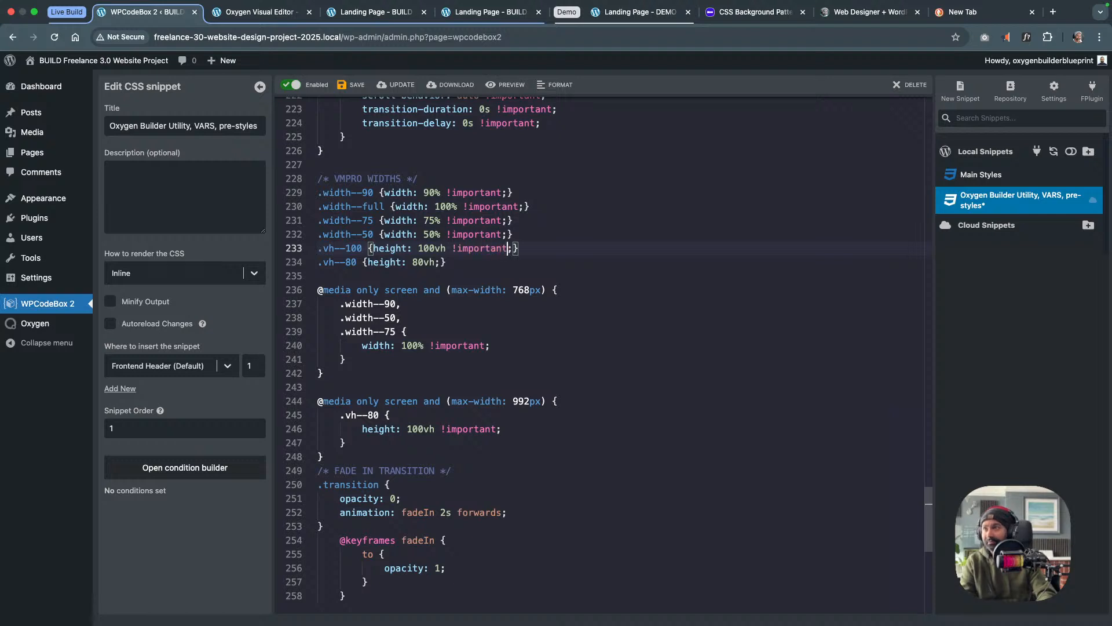
pyautogui.click(351, 85)
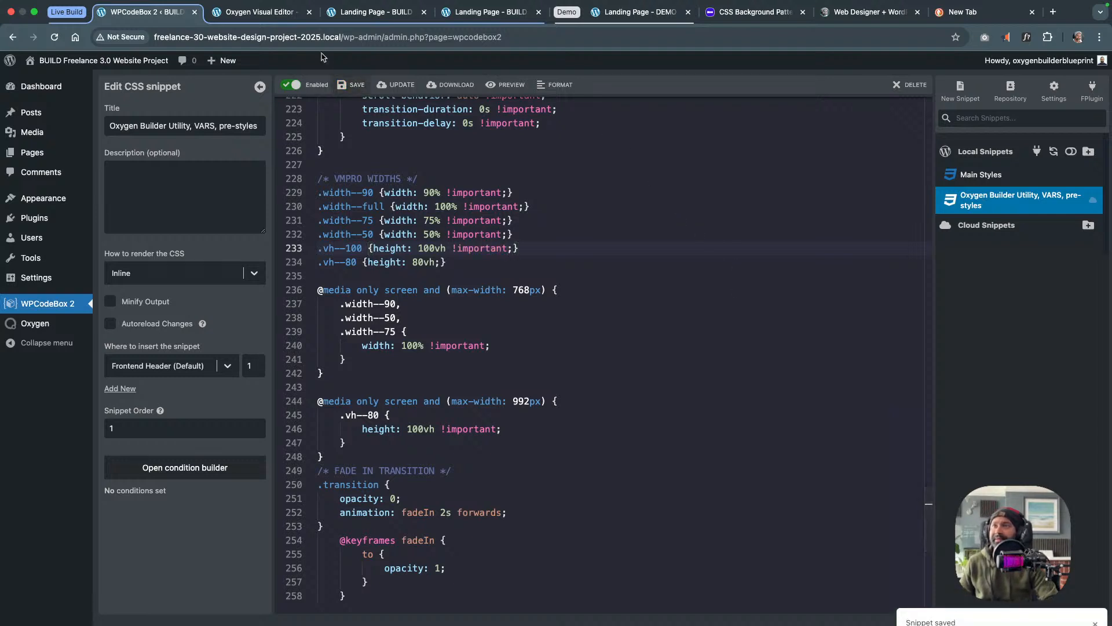
# Reload the live landing page to check the hero's height and inspect the .vh--80 height rule in the snippet
pyautogui.click(374, 13)
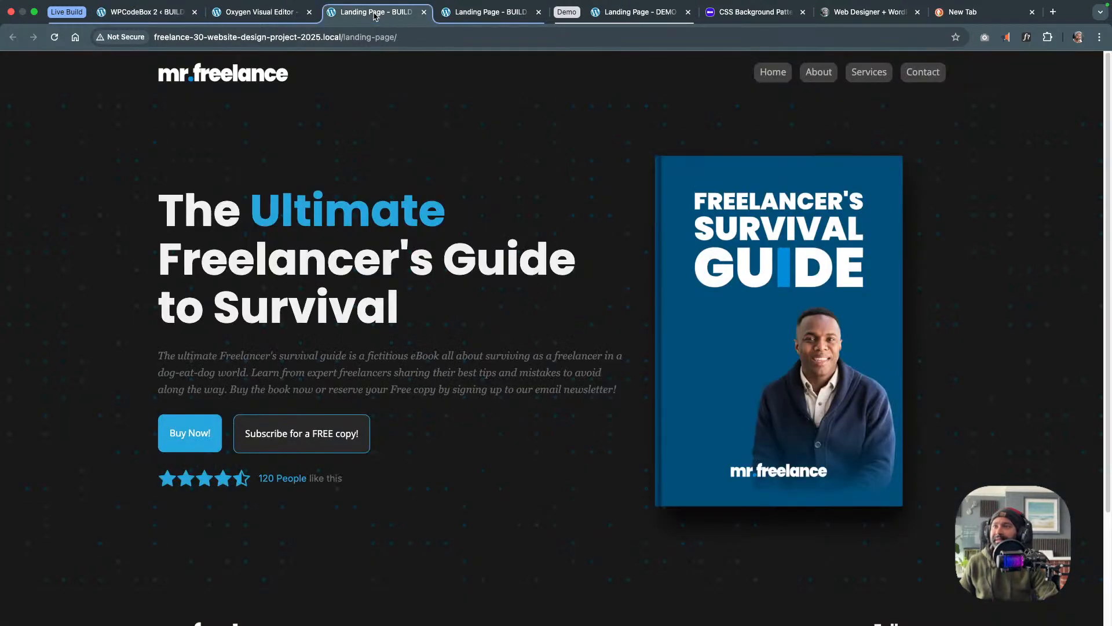
pyautogui.click(55, 38)
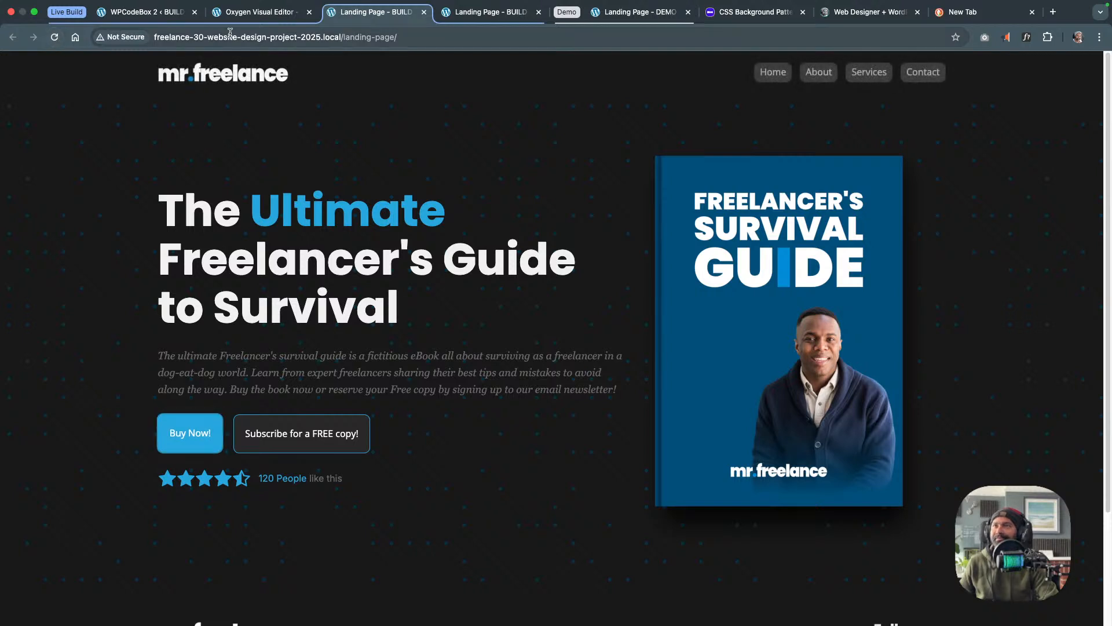
pyautogui.click(260, 12)
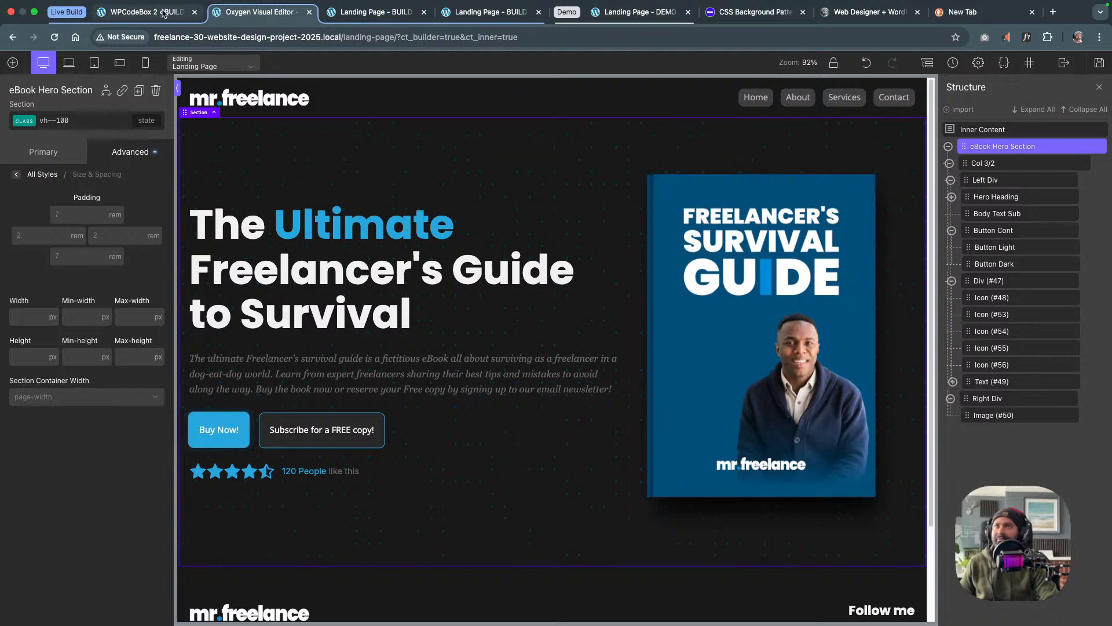
pyautogui.click(145, 12)
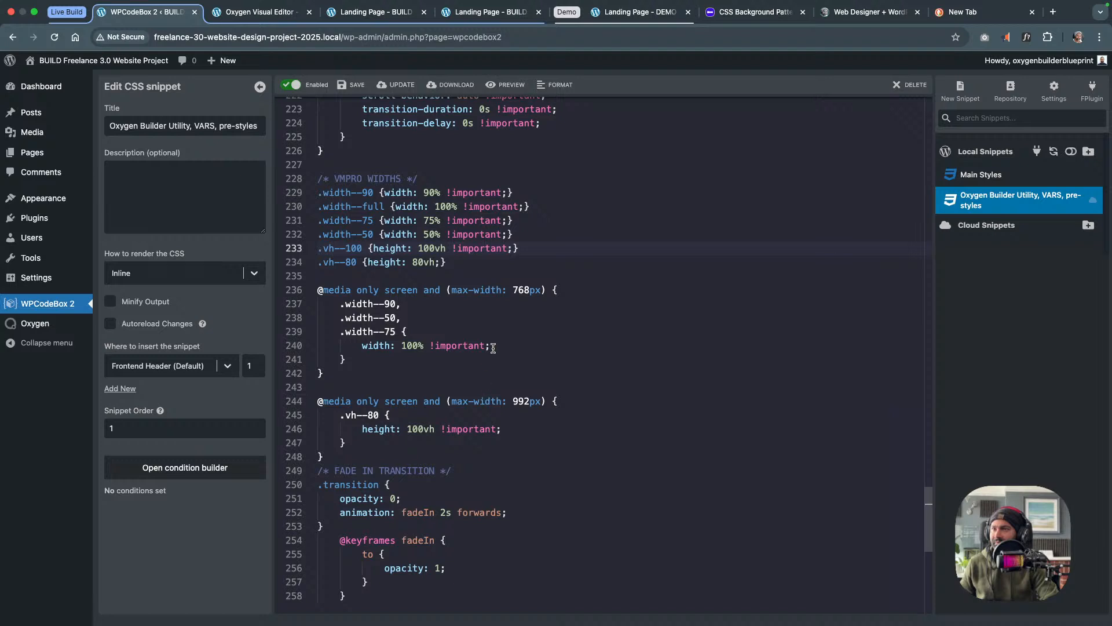
pyautogui.click(459, 262)
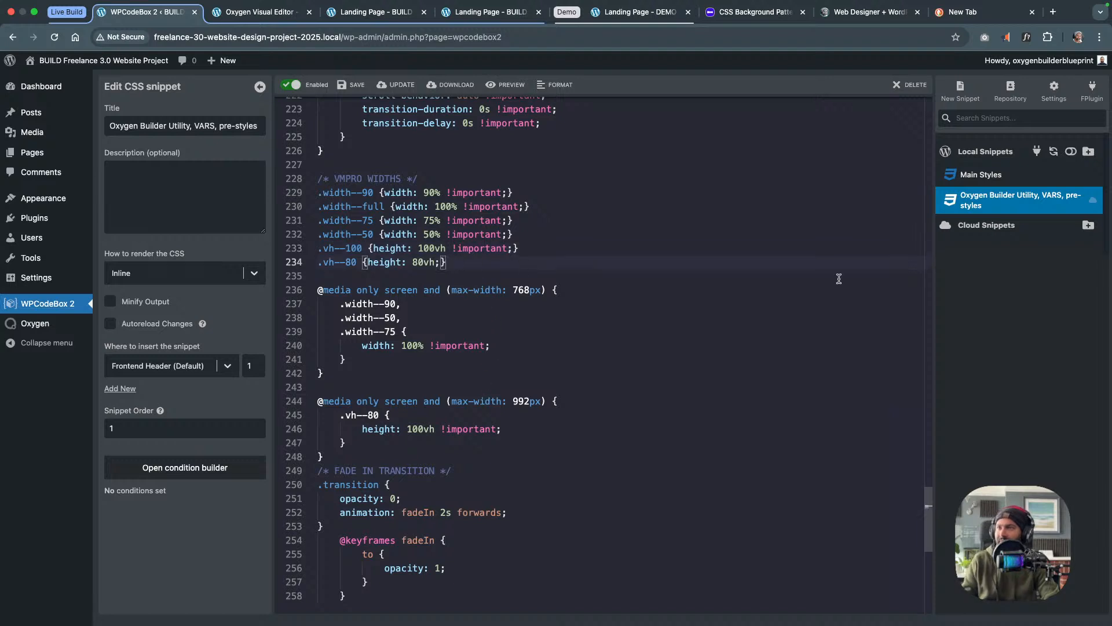
pyautogui.doubleClick(426, 261)
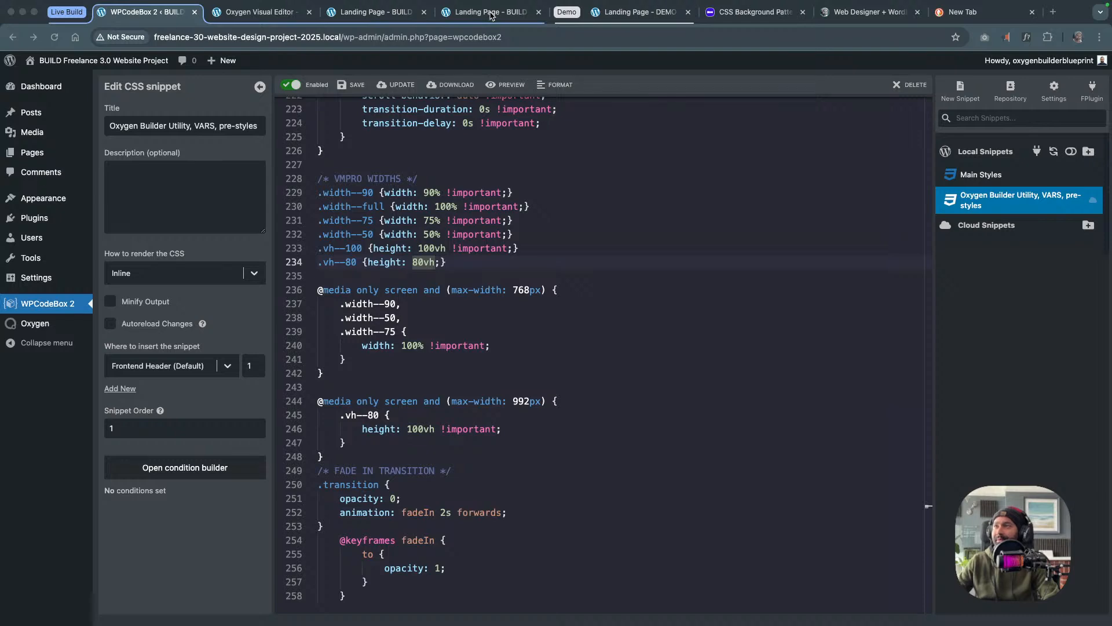
# Review the demo landing page from its hero section down to the footer and back
pyautogui.click(631, 14)
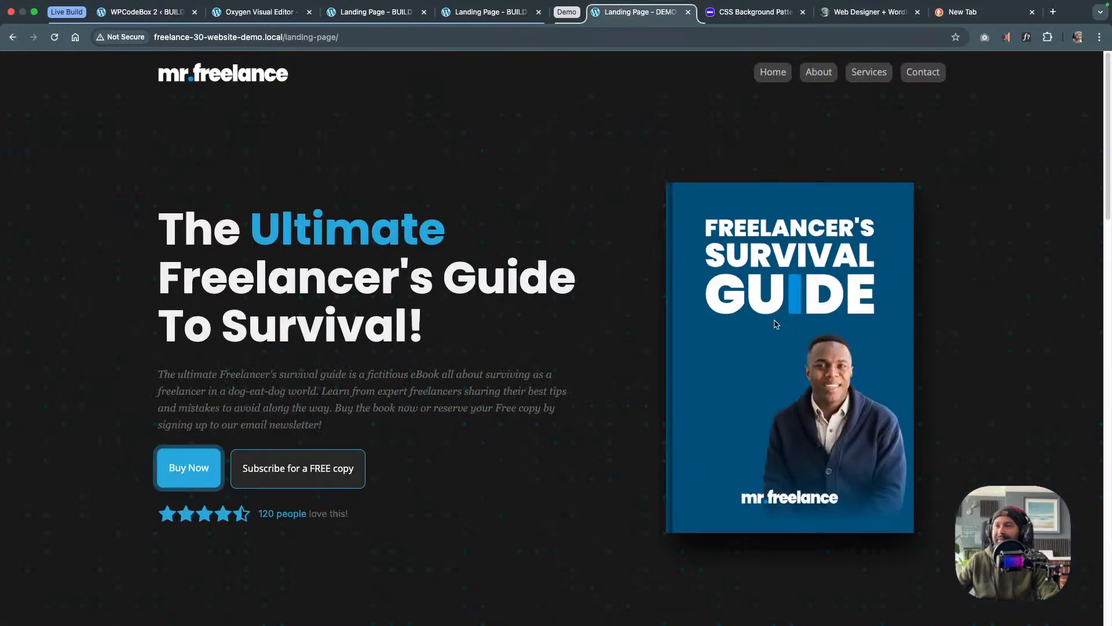
pyautogui.scroll(-10, 593, 422)
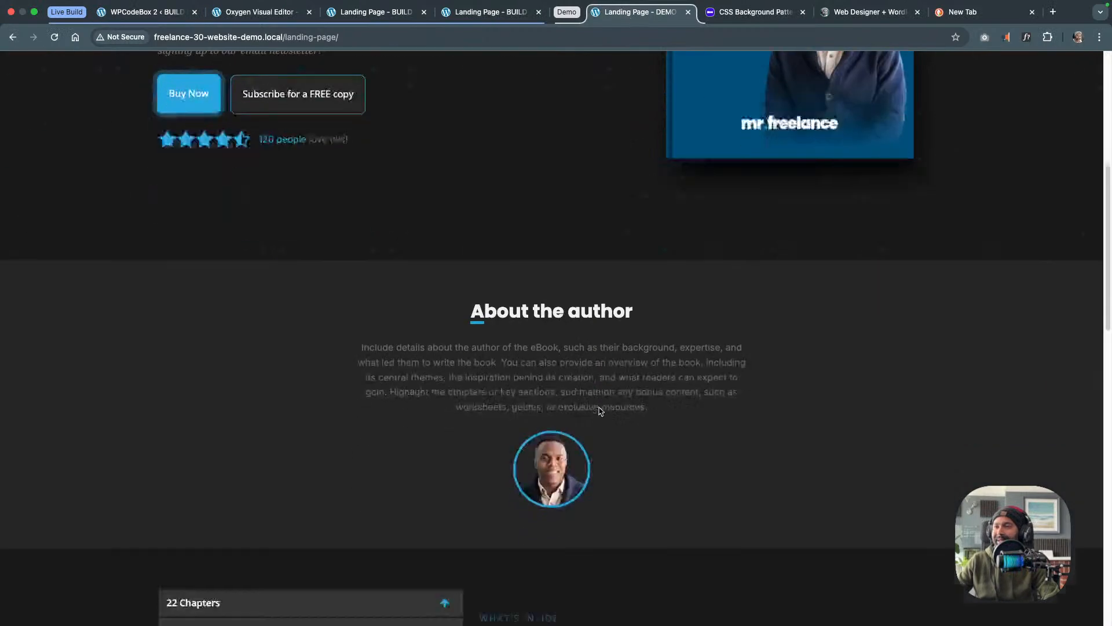
pyautogui.scroll(-15, 600, 410)
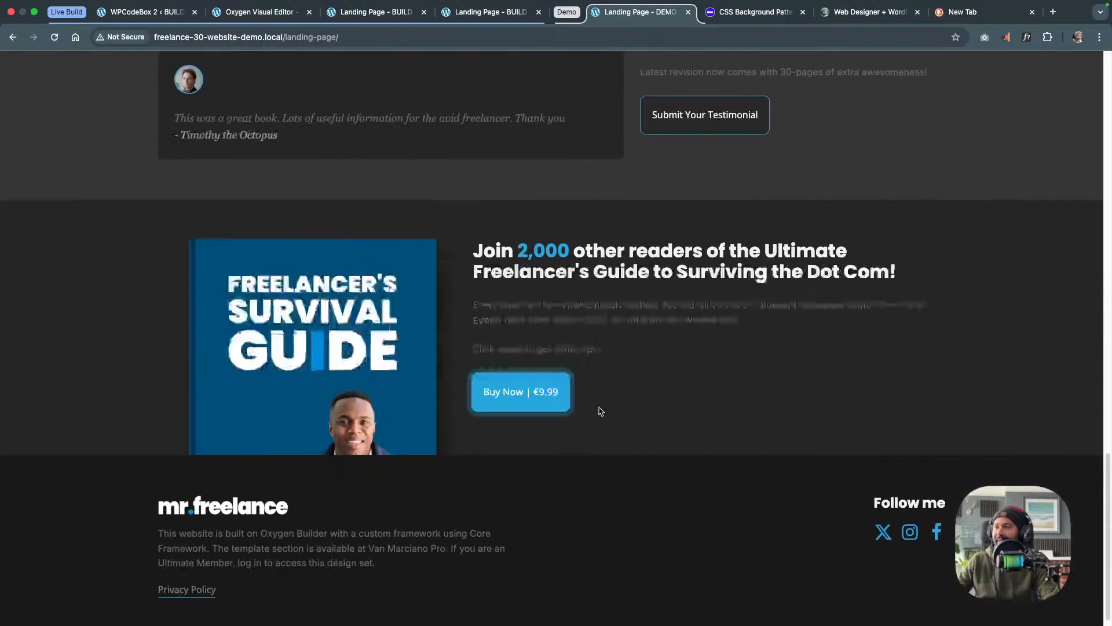
pyautogui.scroll(20, 601, 410)
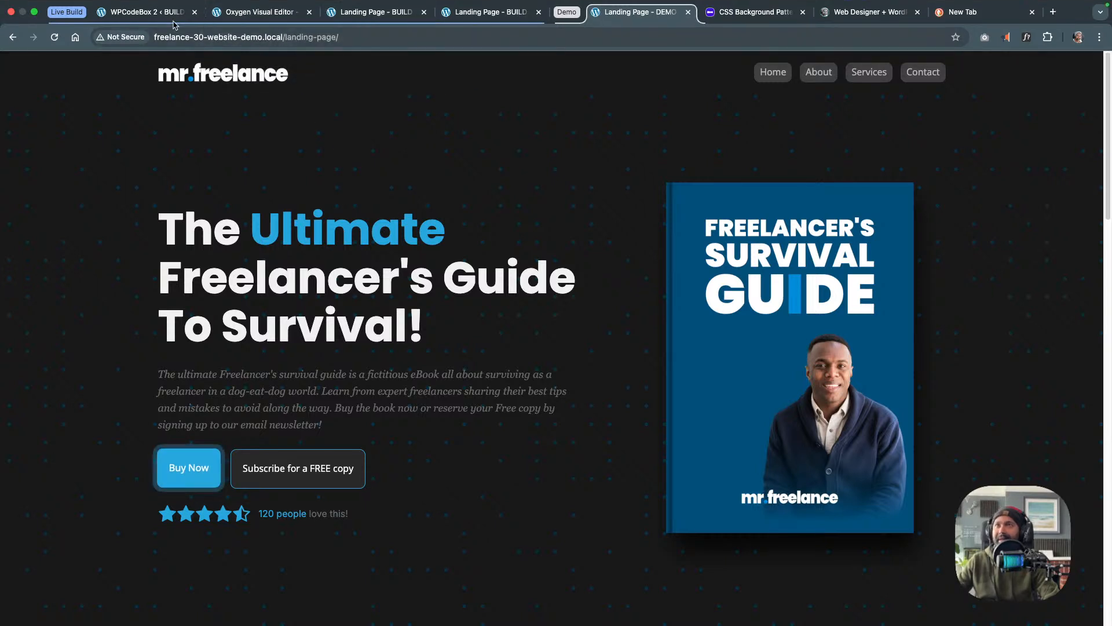
# Return to the Oxygen editor and remove the vh--100 class from the eBook Hero Section
pyautogui.click(240, 10)
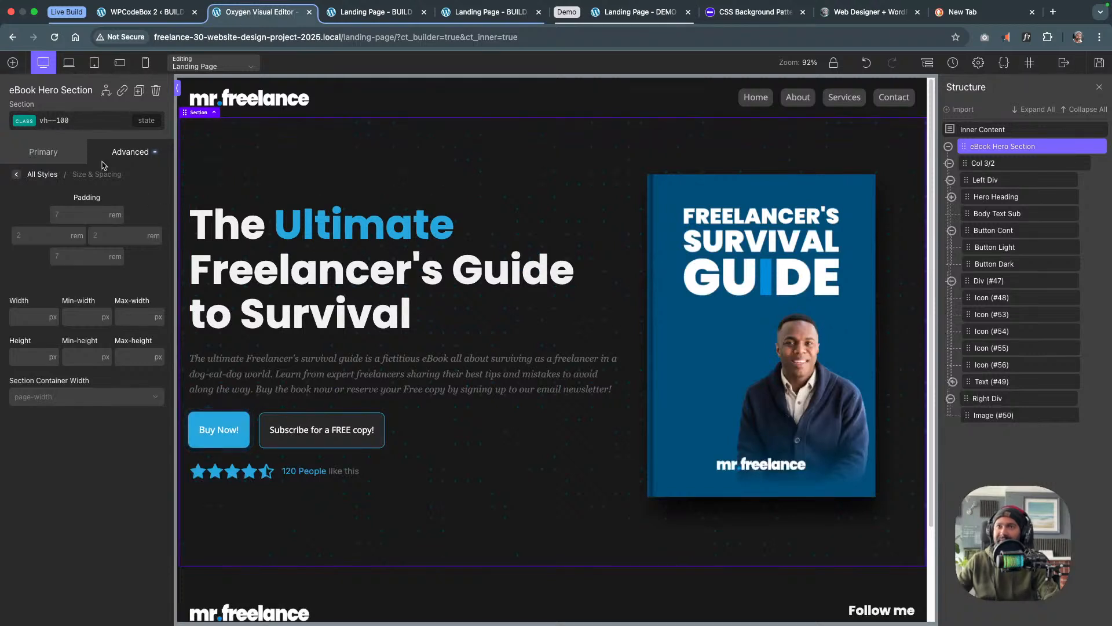
pyautogui.click(52, 120)
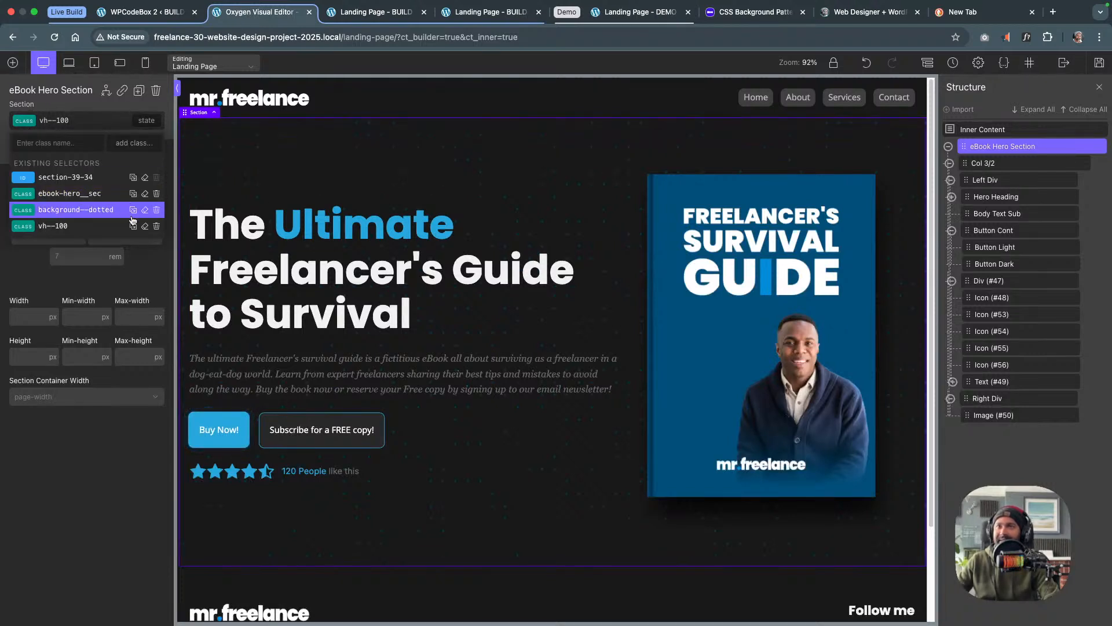
pyautogui.click(63, 176)
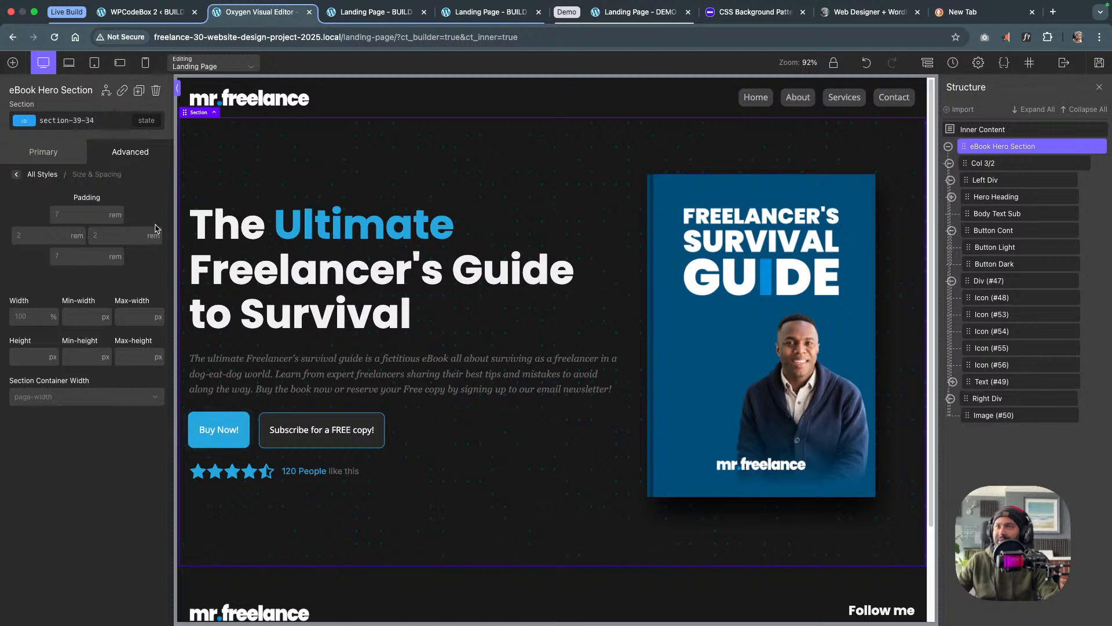
pyautogui.click(35, 122)
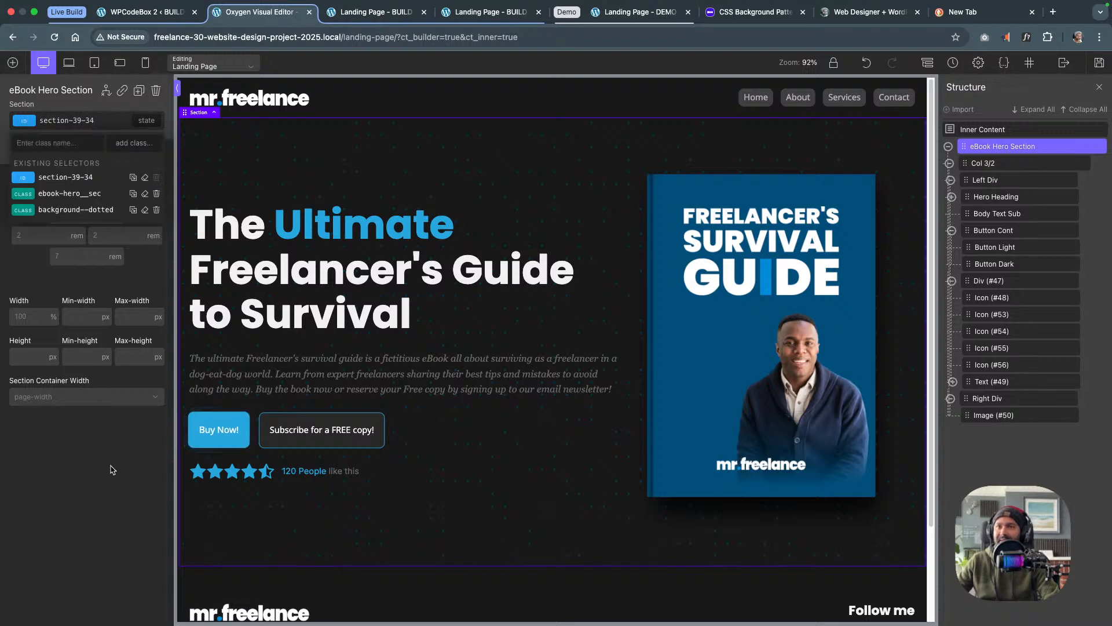
# Delete the .vh--100 and .vh--80 rules under VMPRO WIDTHS in the WPCodeBox snippet and return to the Oxygen editor
pyautogui.click(146, 11)
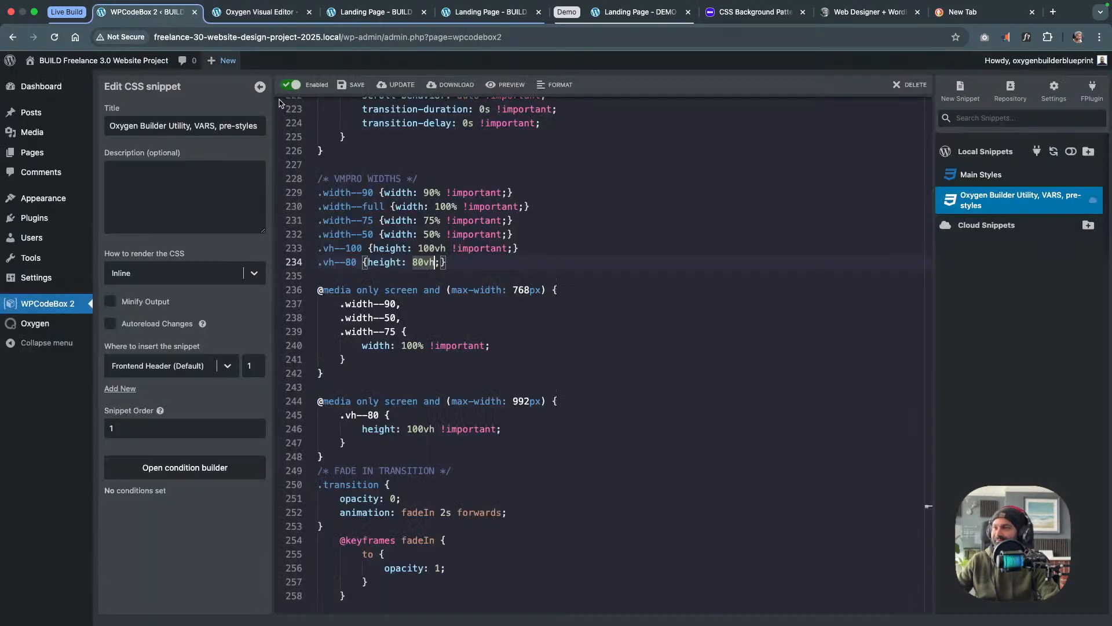
pyautogui.moveTo(447, 264); pyautogui.dragTo(334, 264)
pyautogui.moveTo(449, 264); pyautogui.dragTo(319, 248)
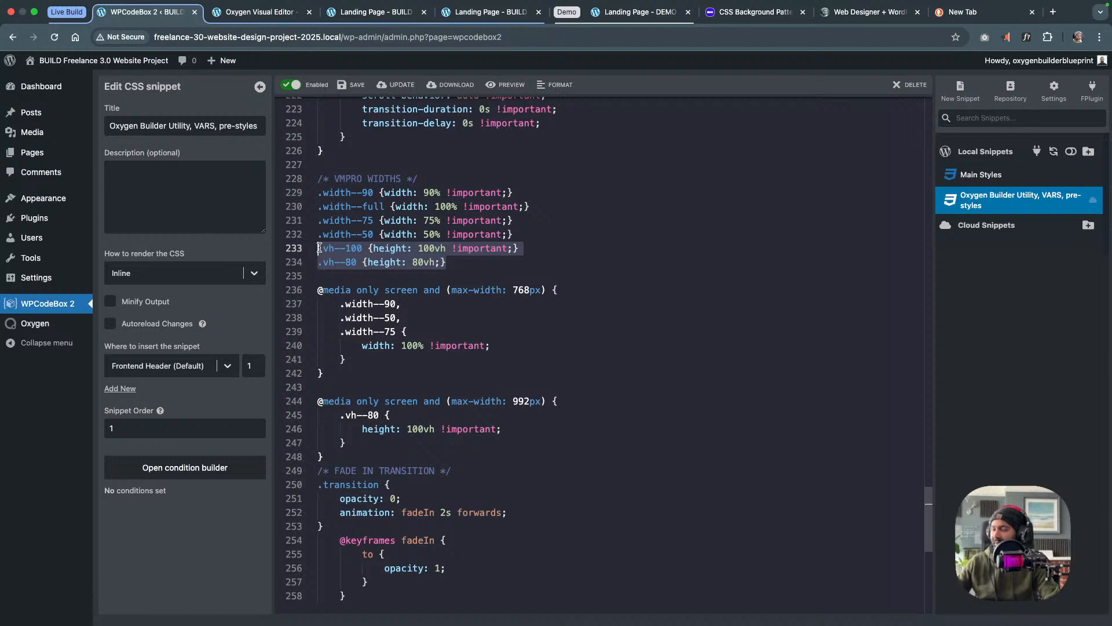
pyautogui.press('BackSpace')
pyautogui.press('BackSpace')
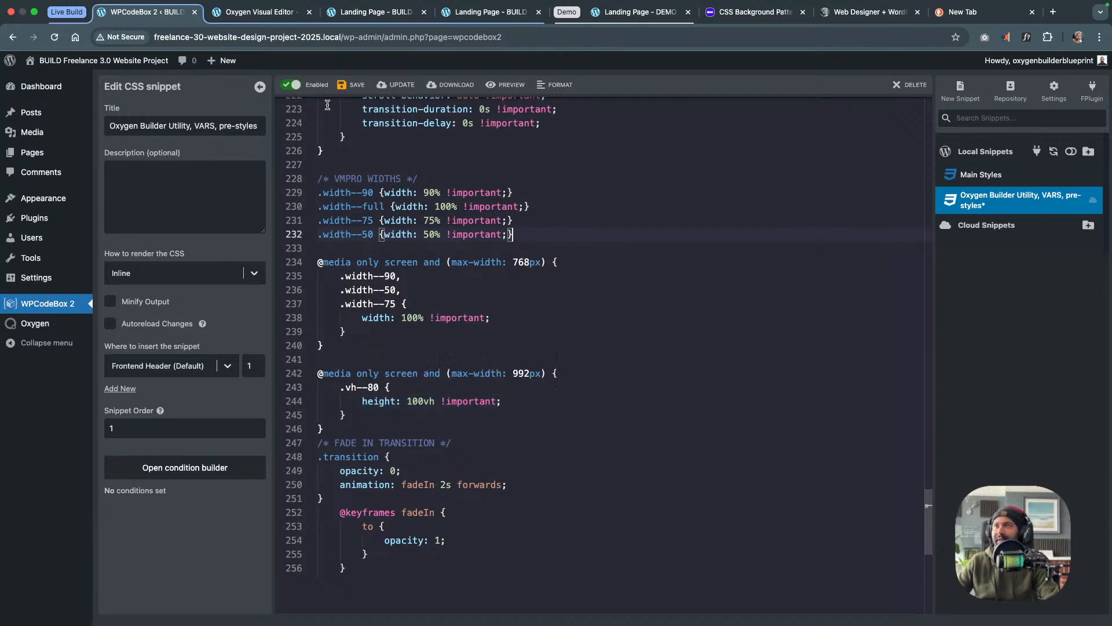
pyautogui.click(287, 14)
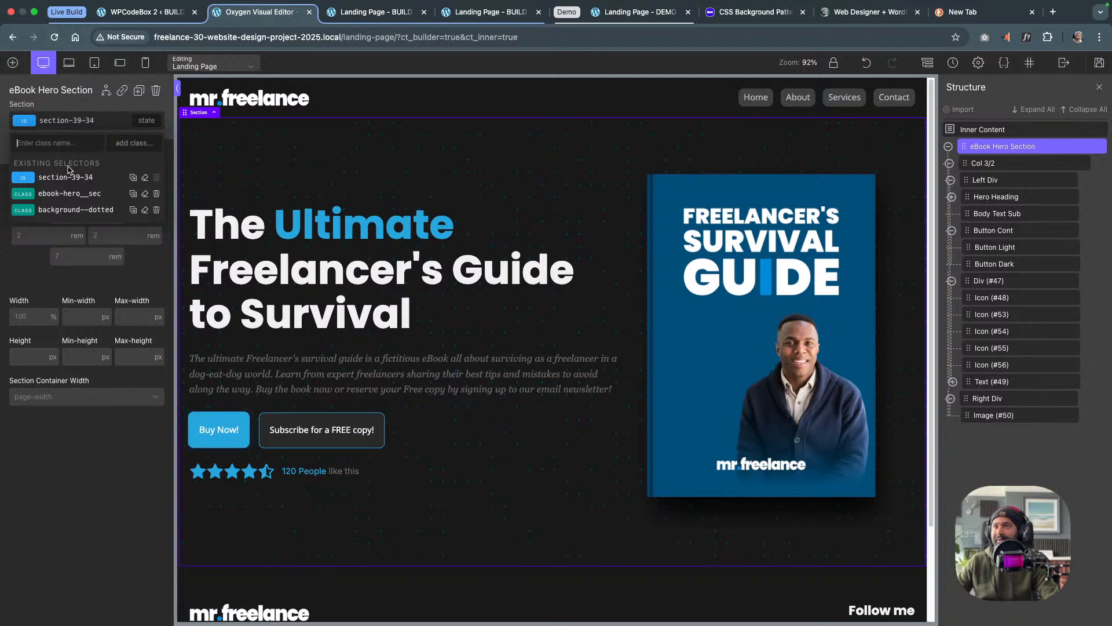
# Add the vh--100 class to the eBook Hero Section, set its height to 100 vh, and save the page
pyautogui.write('vh')
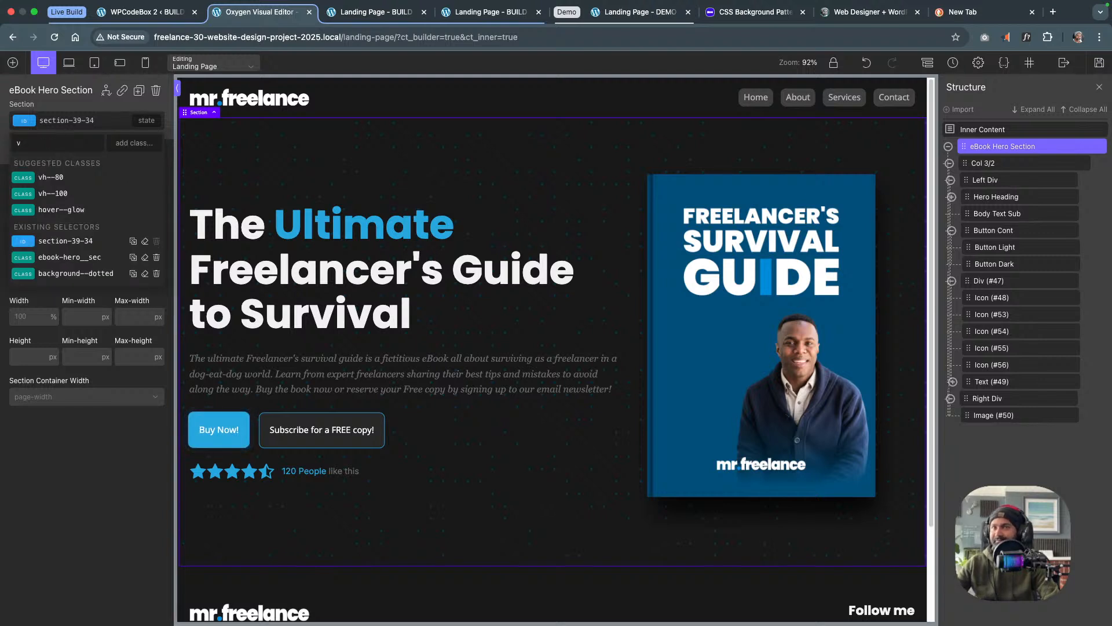
pyautogui.click(80, 193)
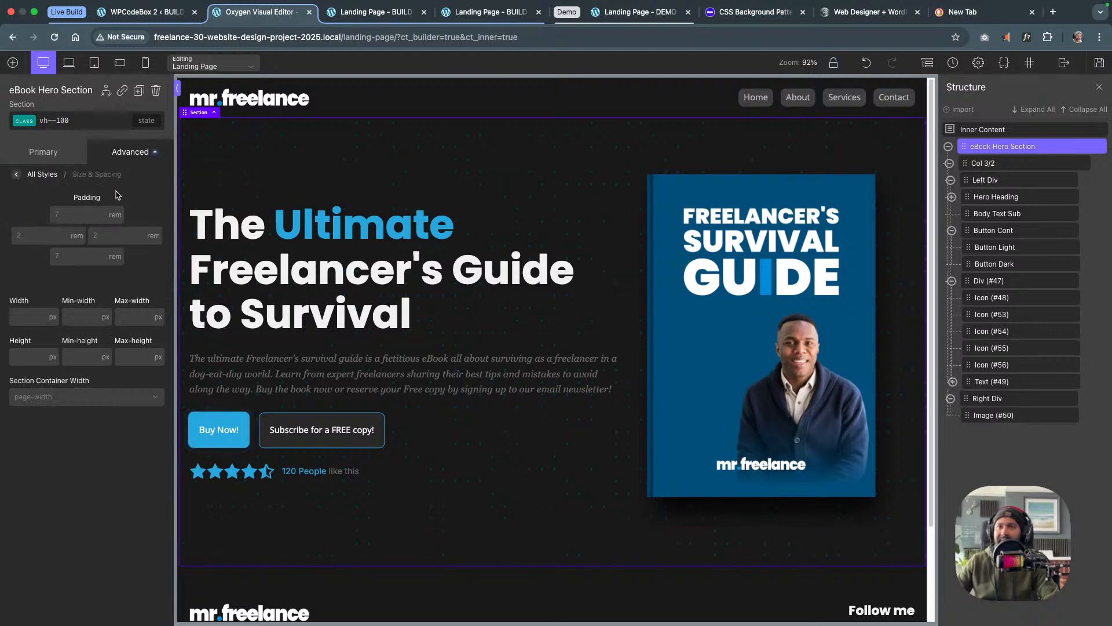
pyautogui.click(56, 363)
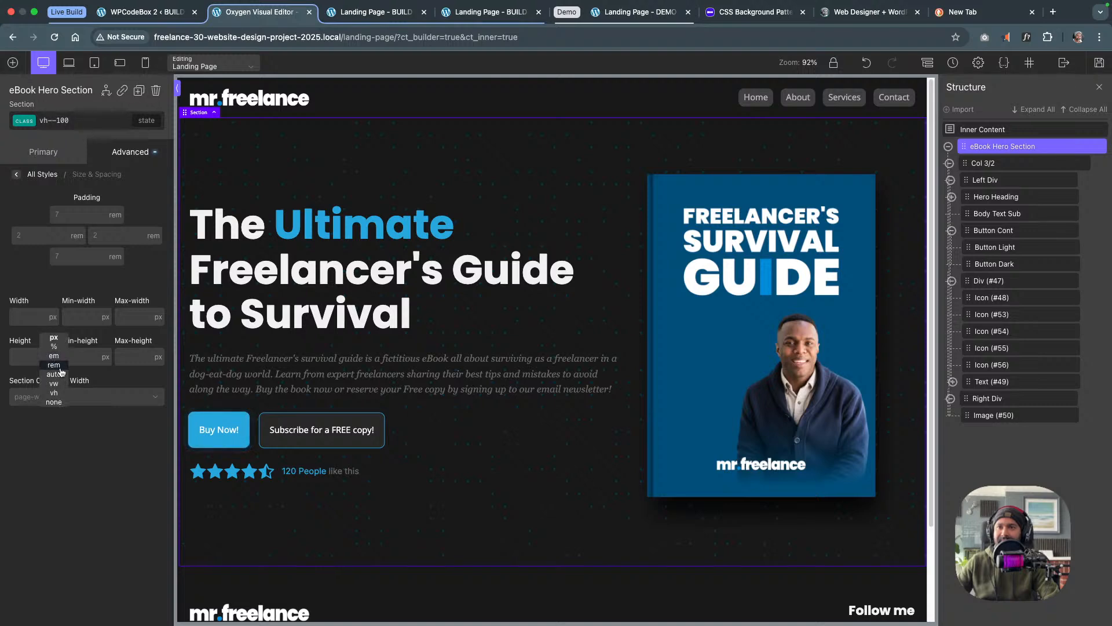
pyautogui.click(49, 382)
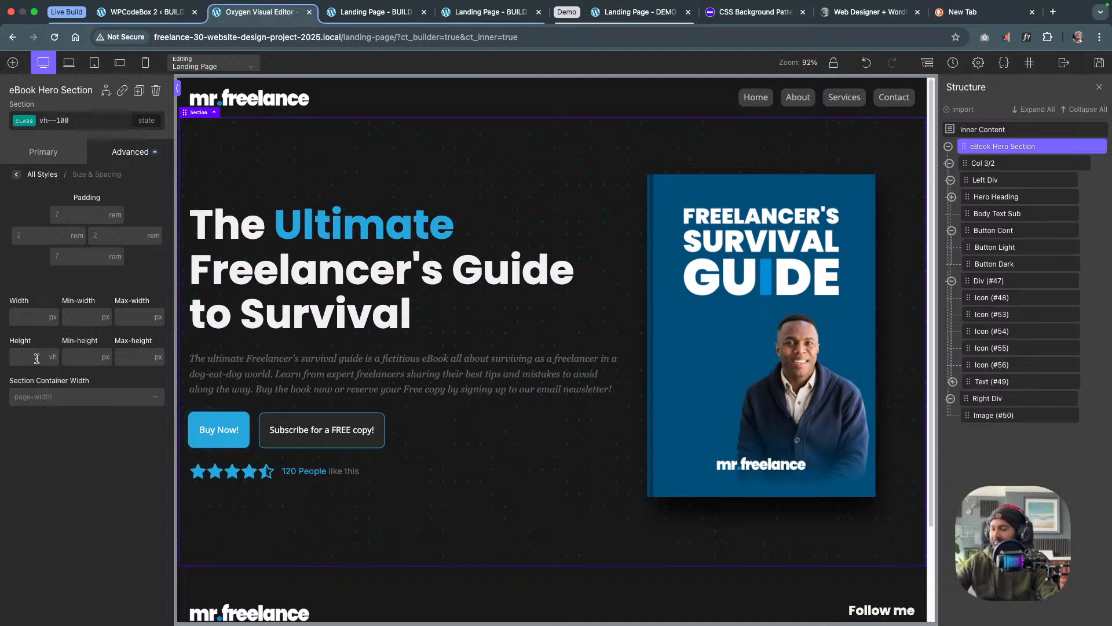
pyautogui.write('100')
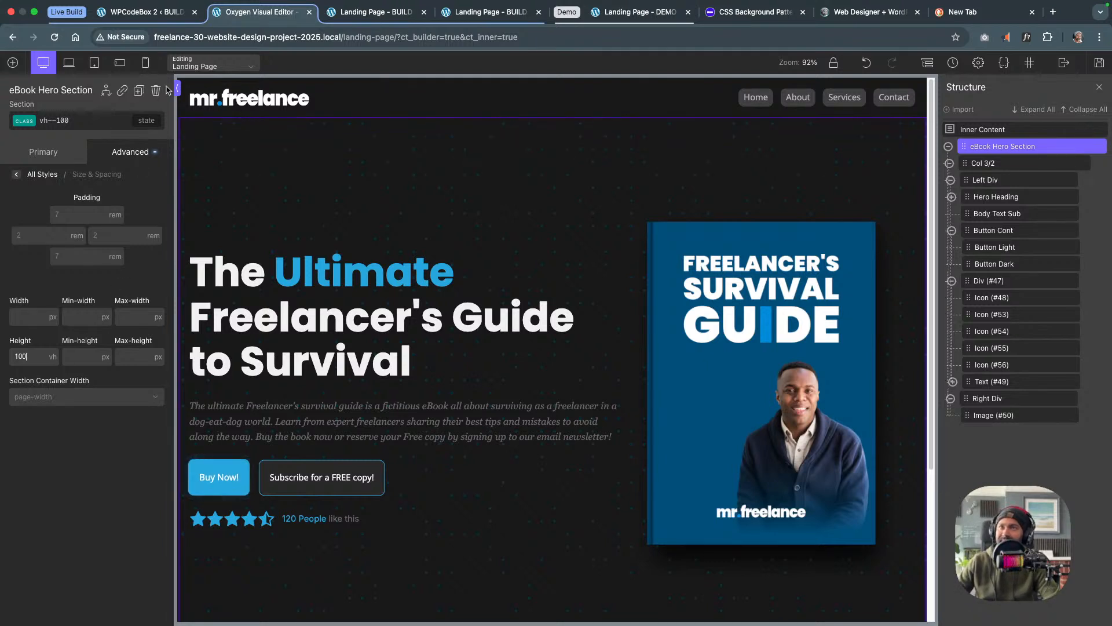
pyautogui.click(1098, 68)
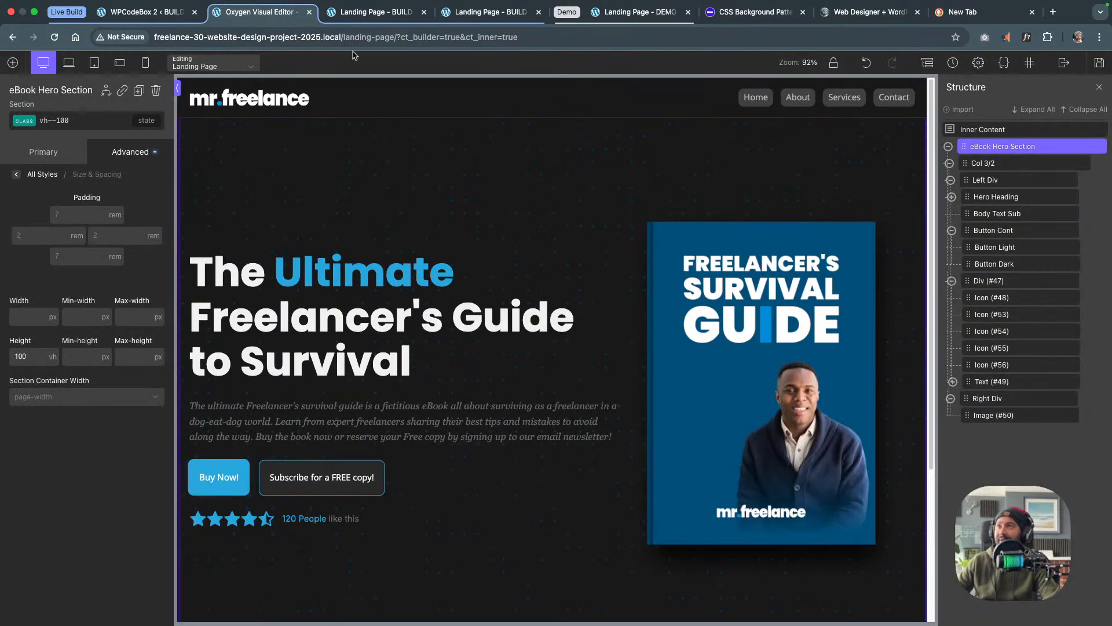
# Check the hero's height on the live landing page and preview it in the Oxygen editor at the page-width breakpoint
pyautogui.click(370, 15)
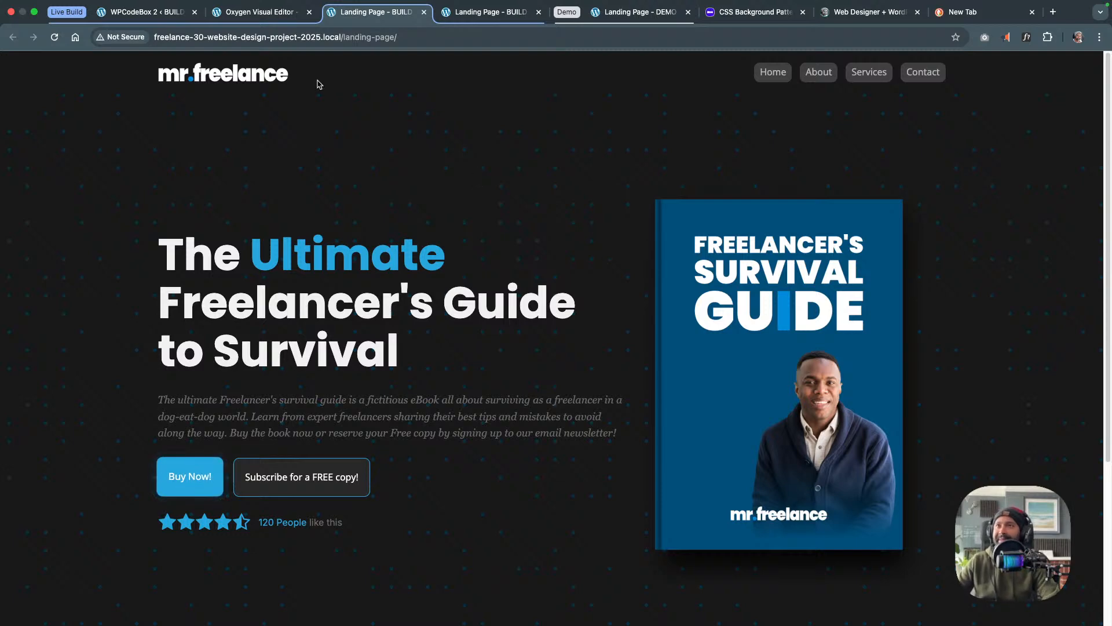
pyautogui.click(168, 21)
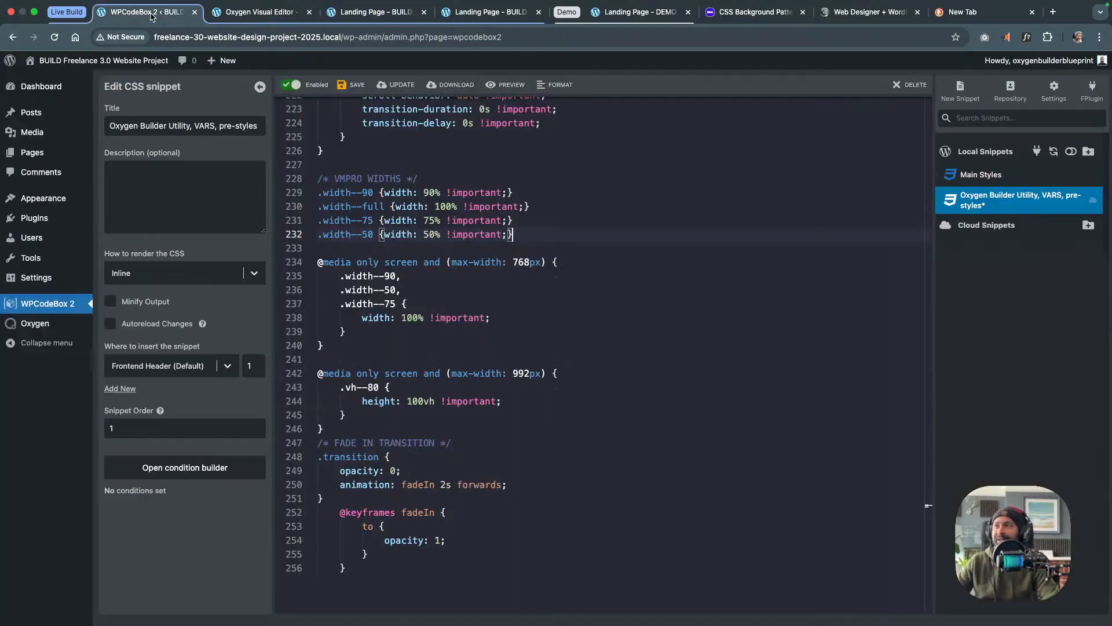
pyautogui.click(289, 21)
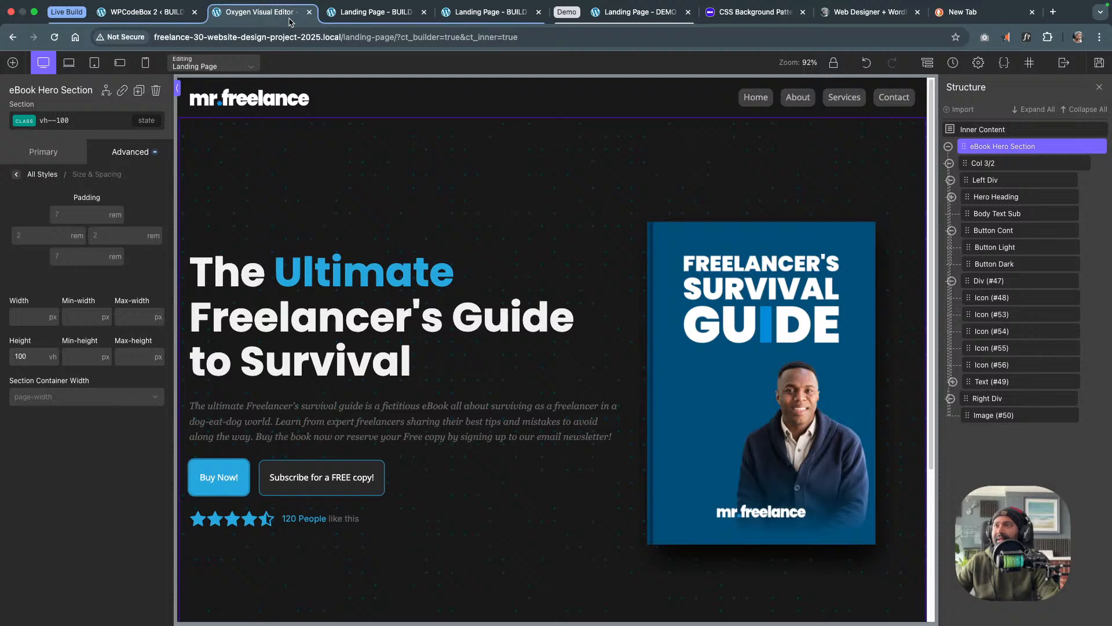
pyautogui.click(71, 68)
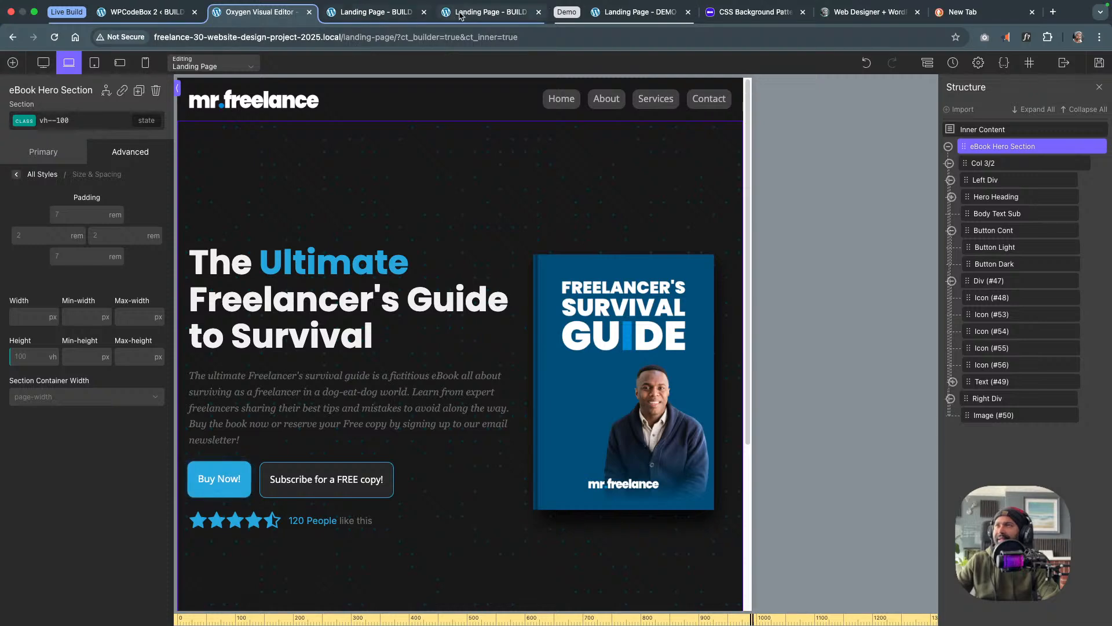
# Inspect the live landing page with developer tools, reviewing the hero down to the footer at mobile width and again at a wider size
pyautogui.click(384, 18)
pyautogui.rightClick(556, 123)
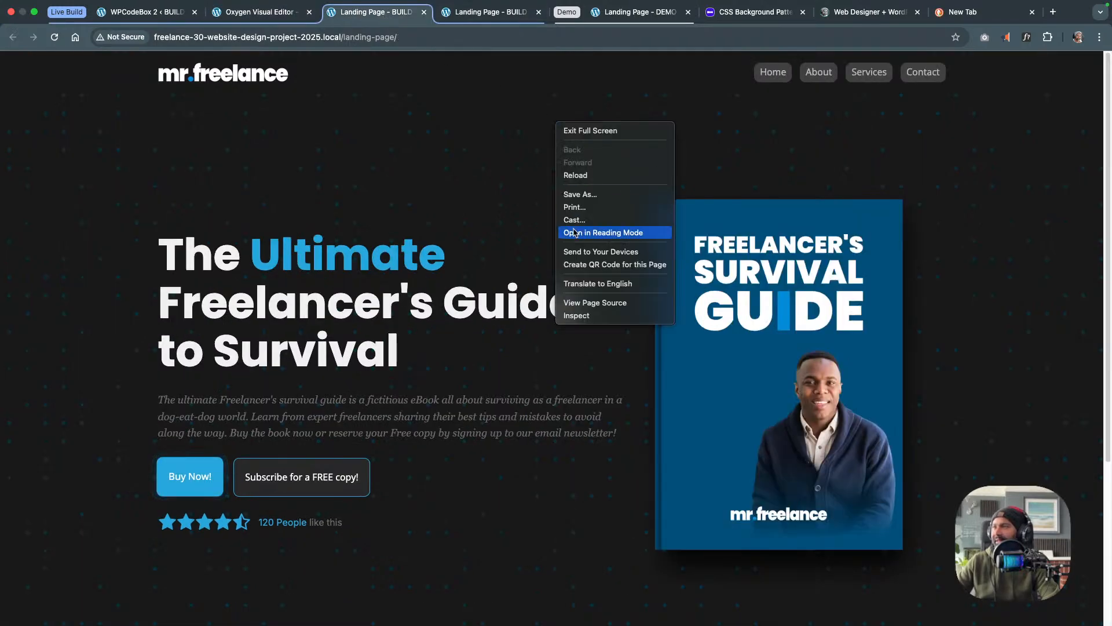
pyautogui.click(577, 315)
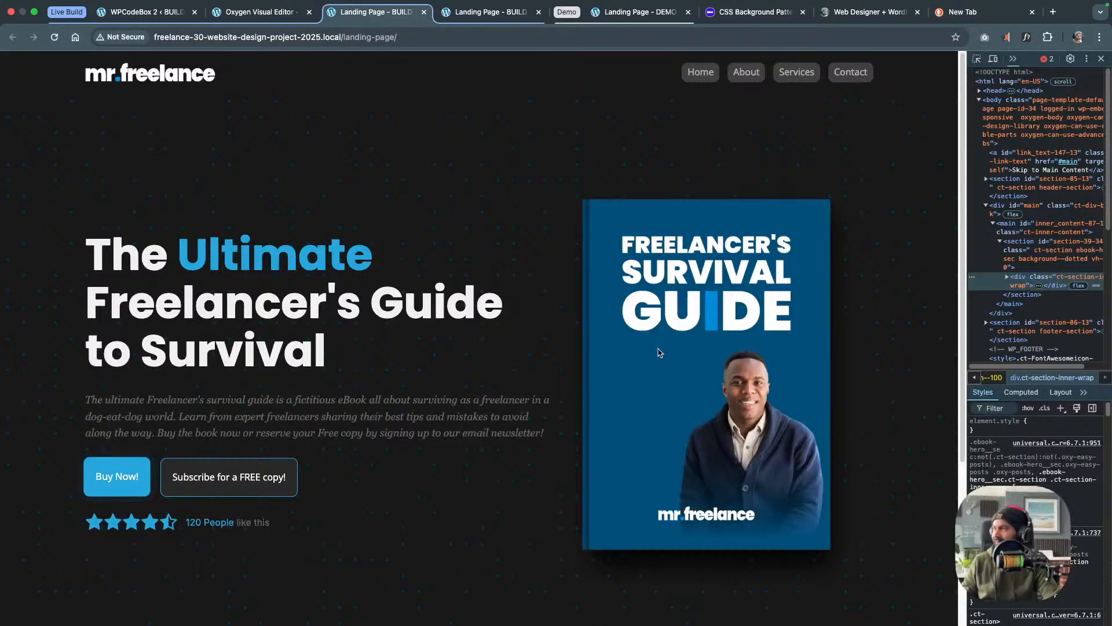
pyautogui.moveTo(963, 331); pyautogui.dragTo(316, 383)
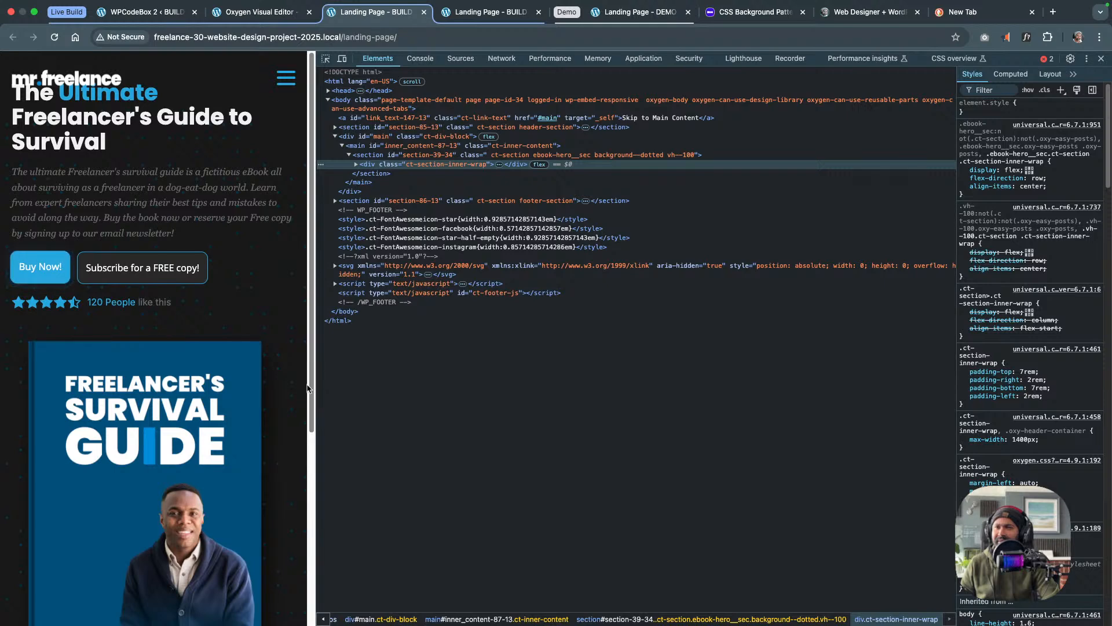
pyautogui.scroll(-5, 238, 385)
pyautogui.scroll(5, 238, 390)
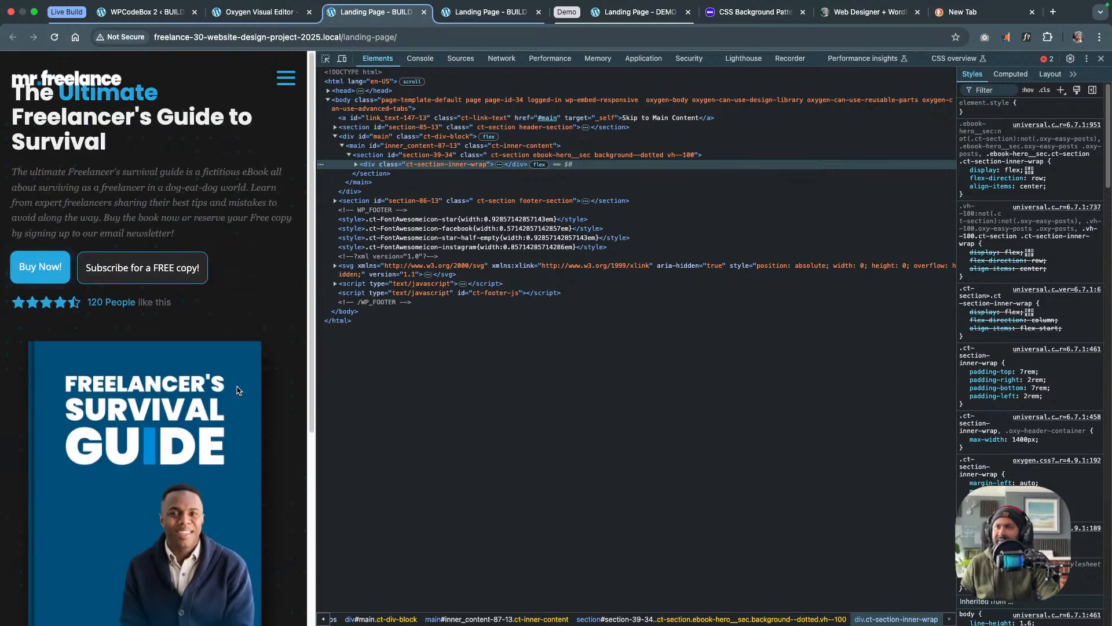
pyautogui.scroll(-5, 237, 390)
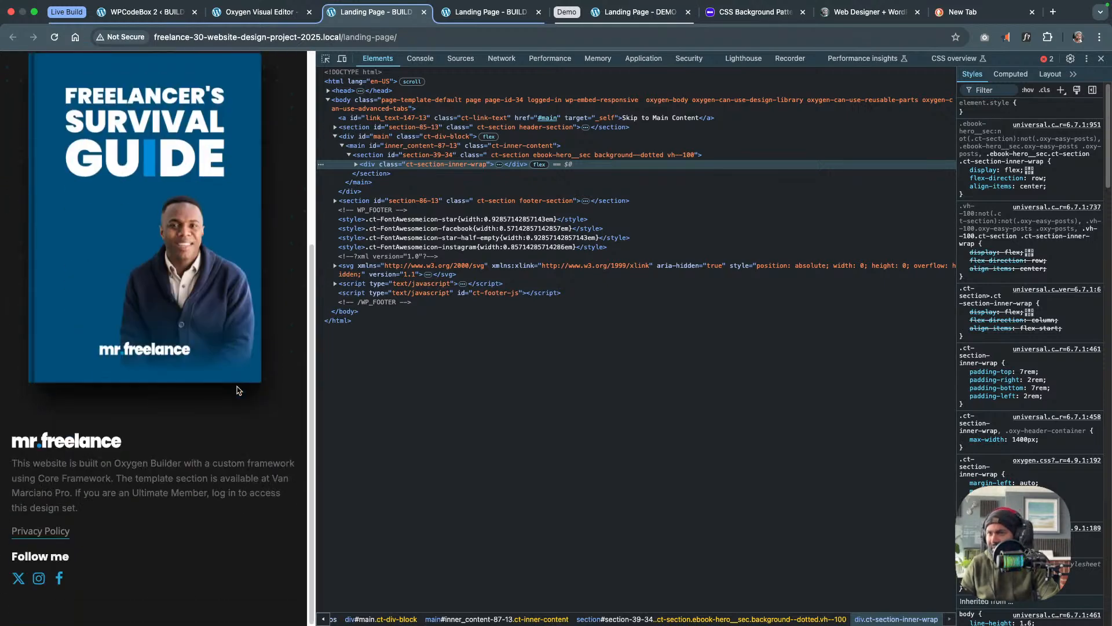
pyautogui.scroll(5, 238, 390)
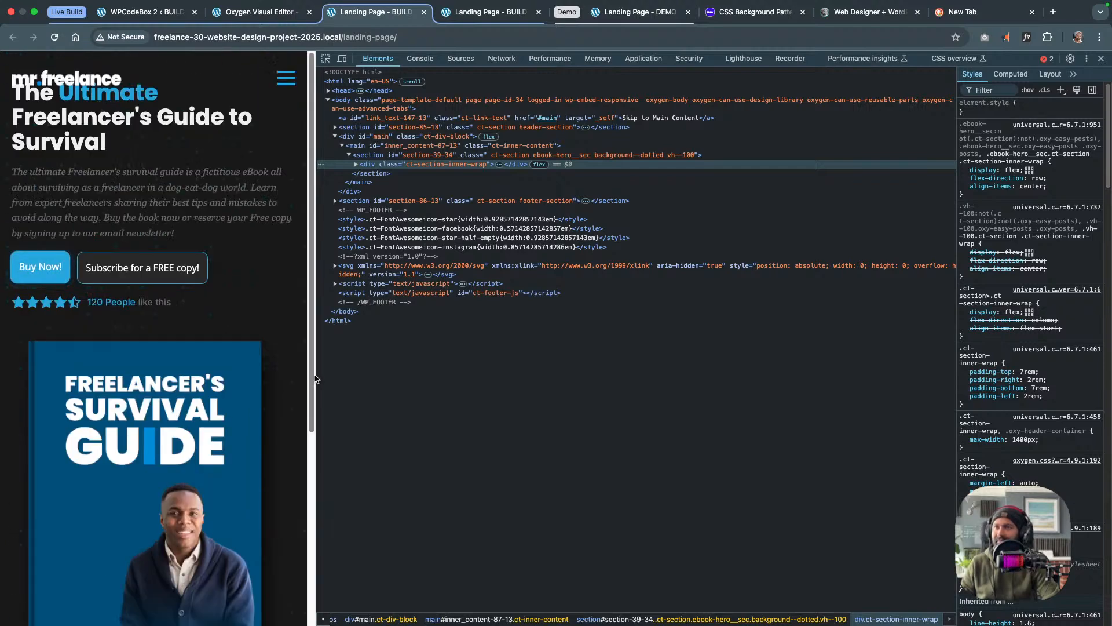
pyautogui.moveTo(315, 379); pyautogui.dragTo(754, 399)
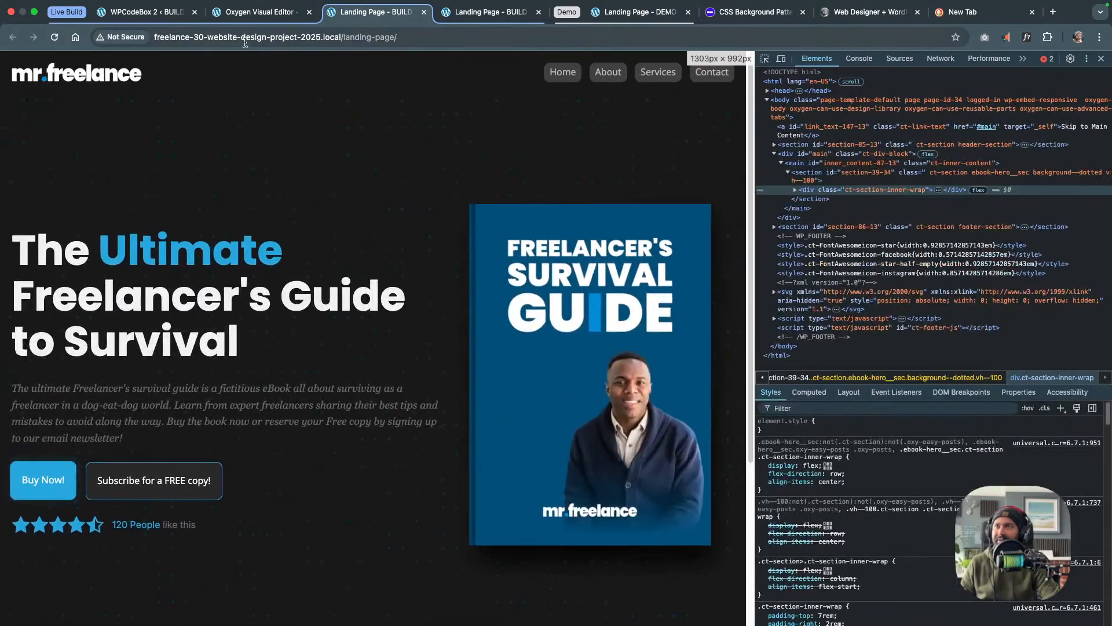
# Return to the Oxygen editor and center the eBook cover image horizontally within the Right Div at the desktop breakpoint
pyautogui.click(145, 12)
pyautogui.click(260, 11)
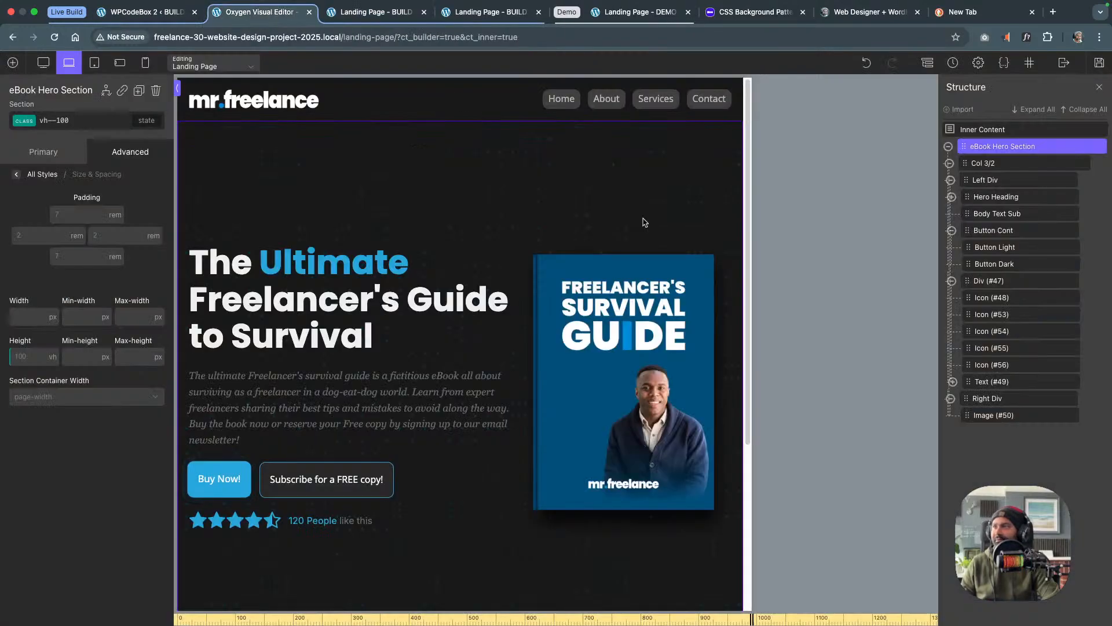
pyautogui.click(95, 63)
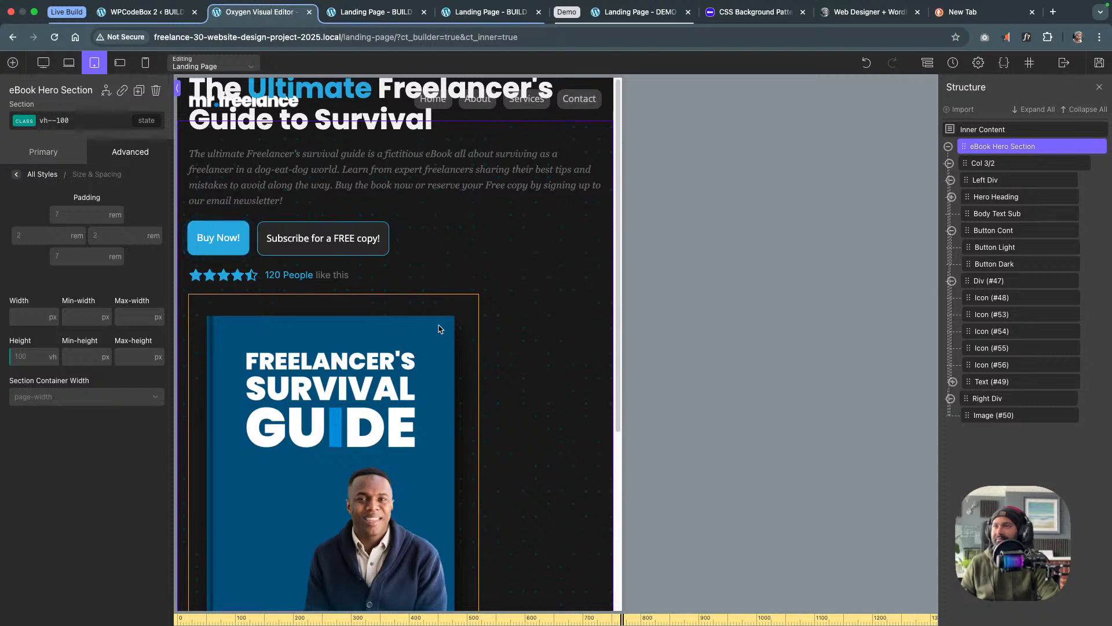
pyautogui.click(369, 363)
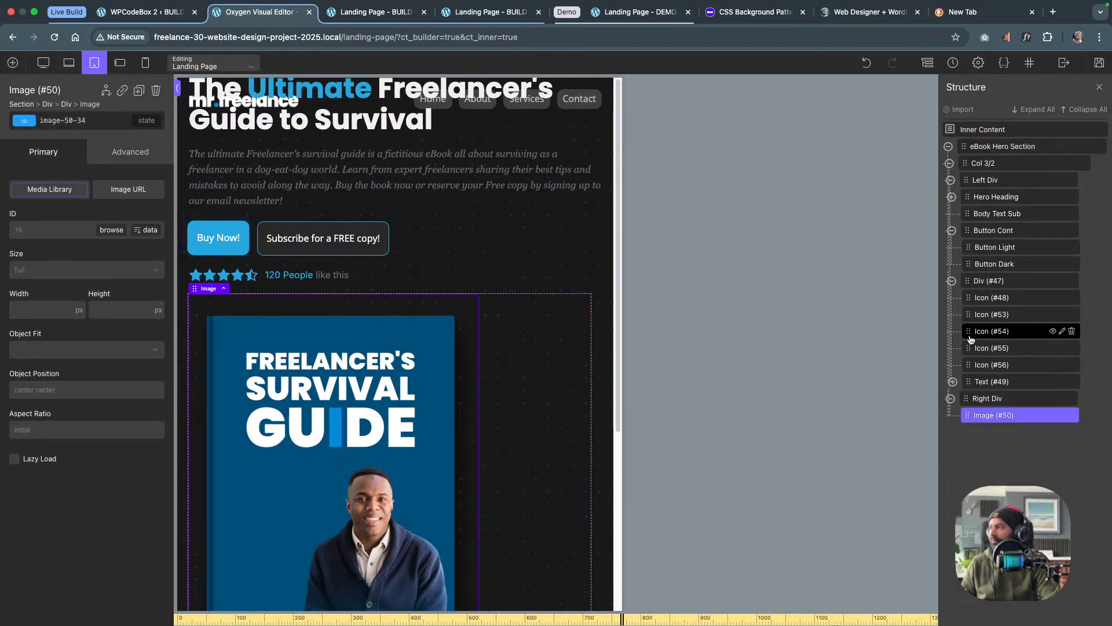
pyautogui.click(44, 62)
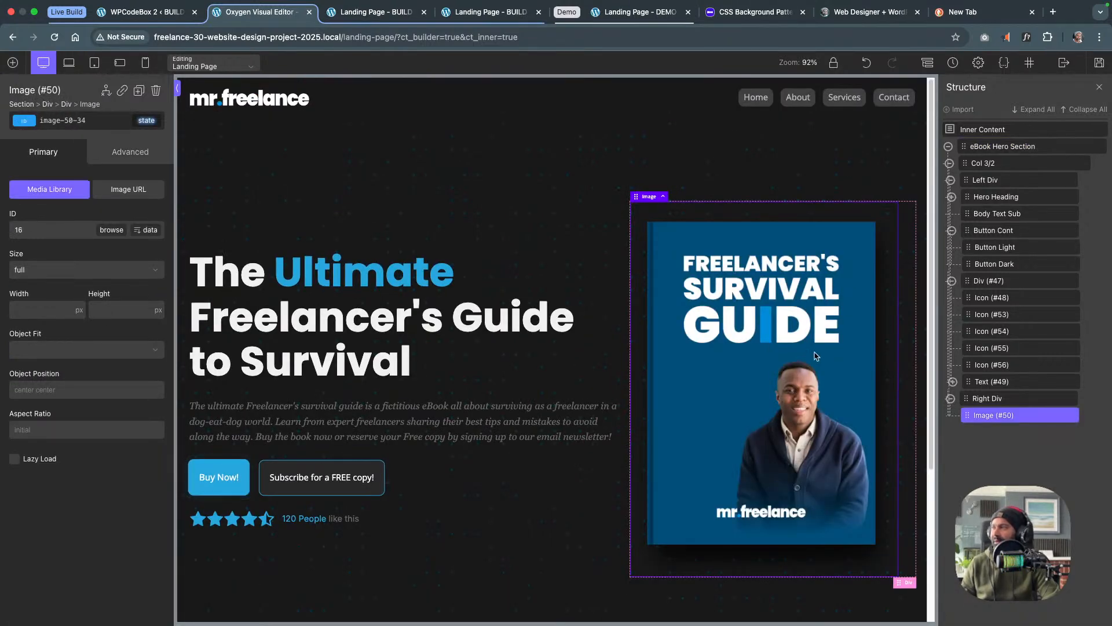
pyautogui.click(890, 283)
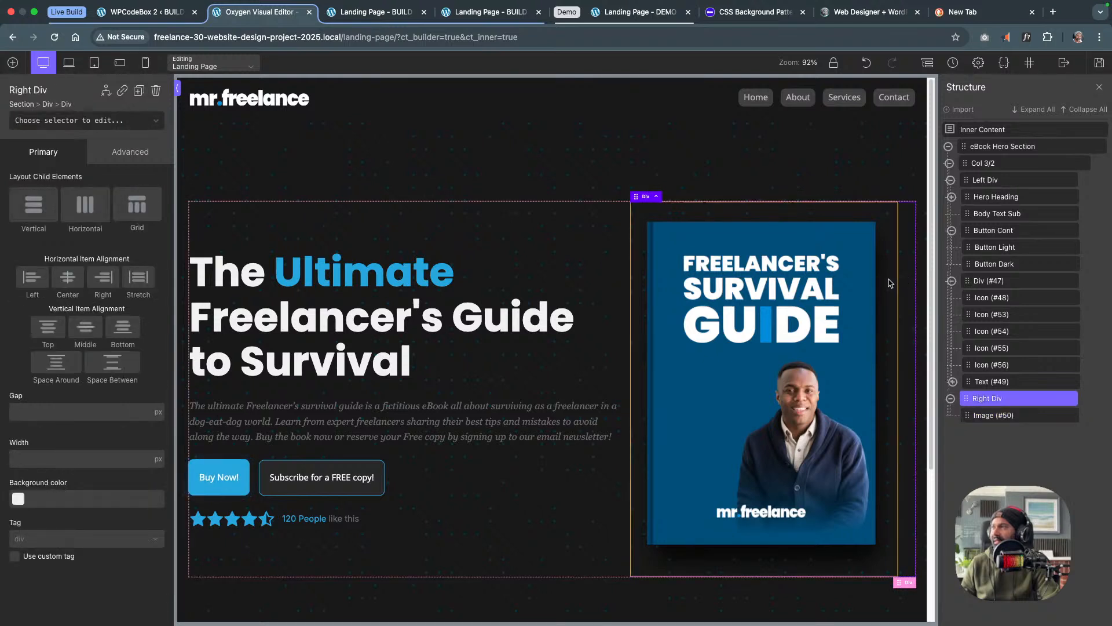
pyautogui.click(66, 279)
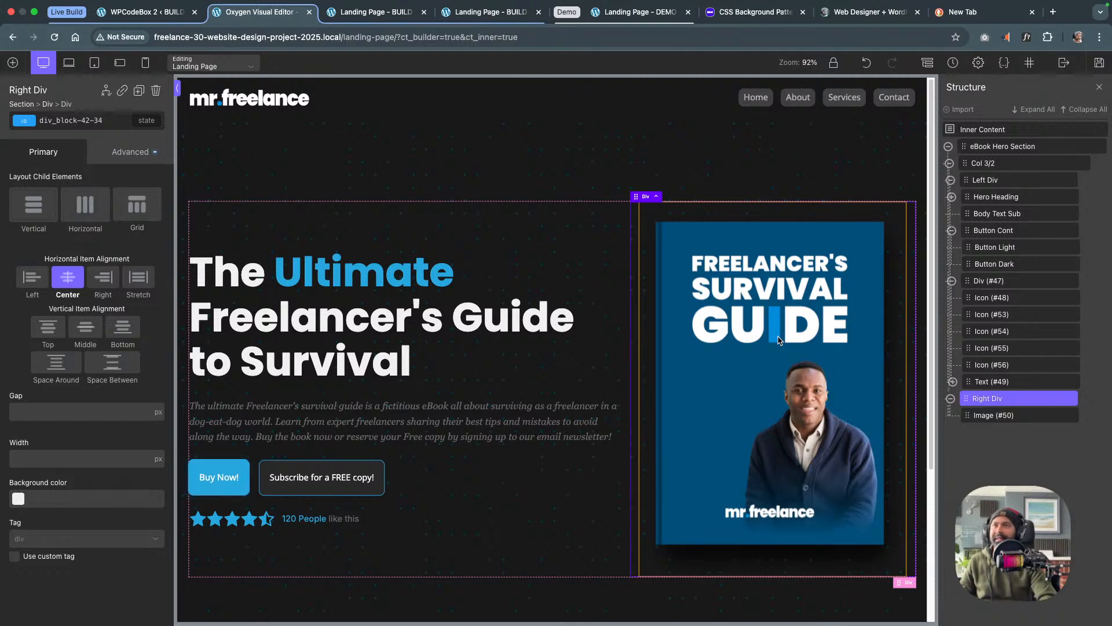
# Set the Right Div's width to 50% for the less than 992px tablet breakpoint
pyautogui.click(95, 64)
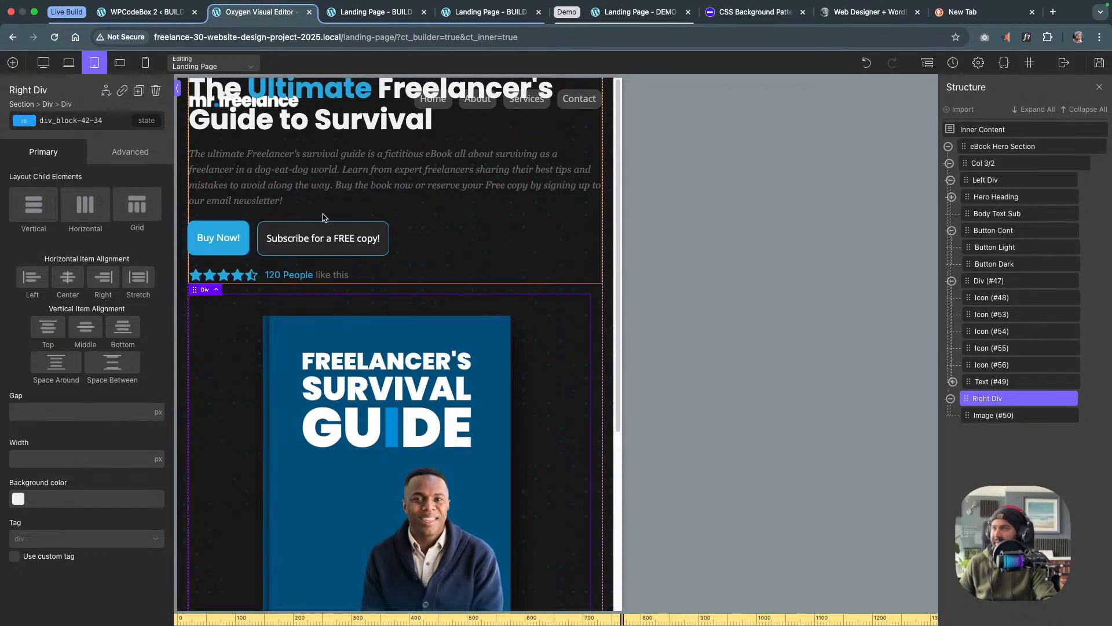
pyautogui.click(131, 150)
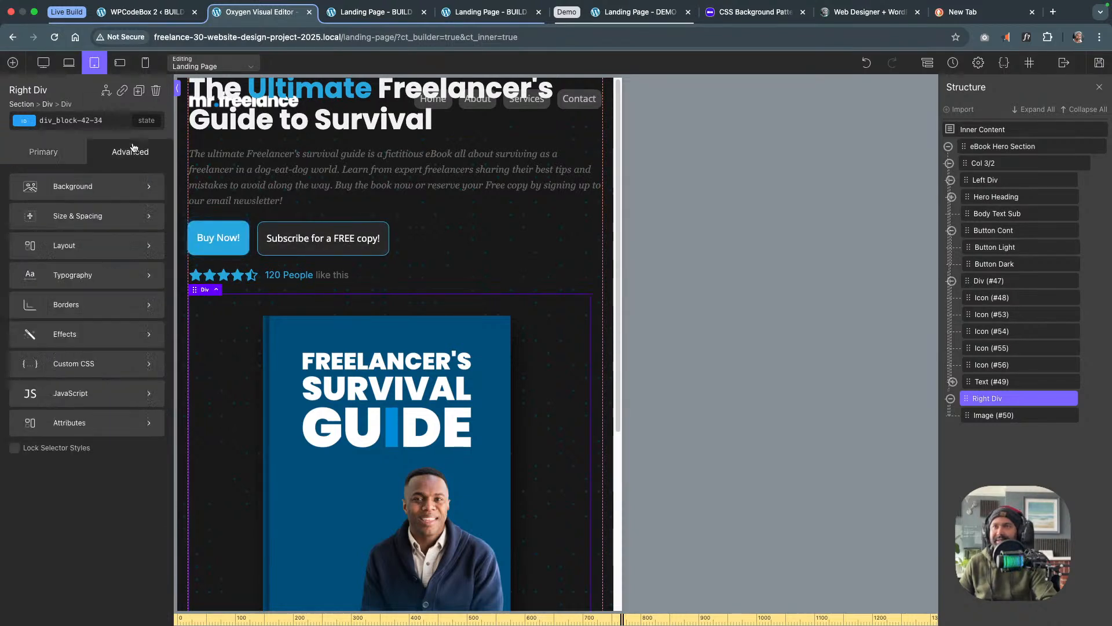
pyautogui.click(95, 216)
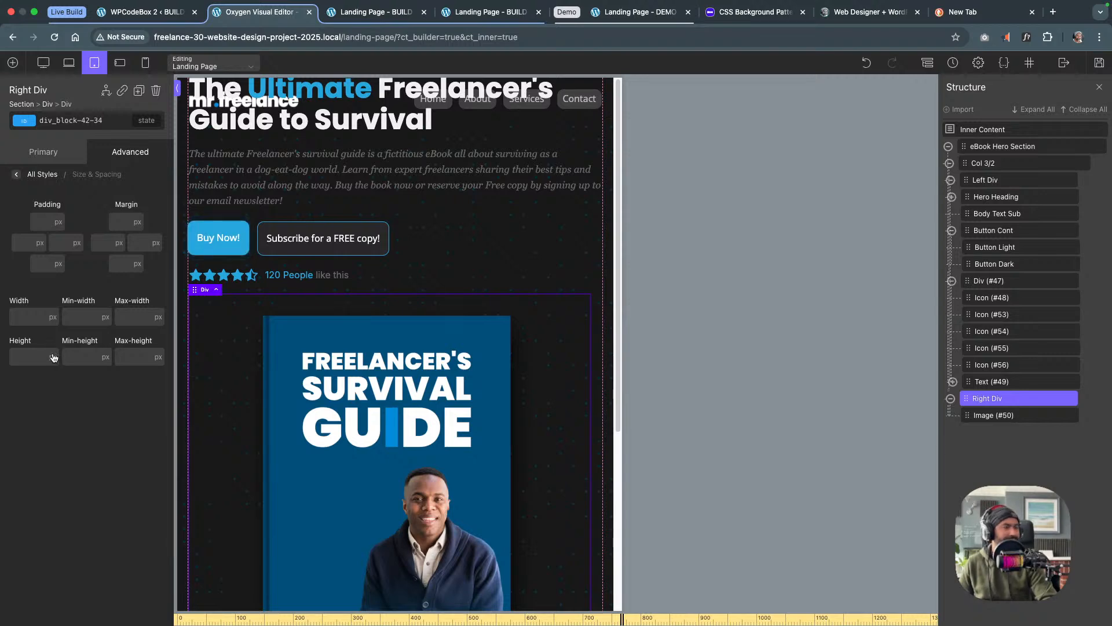
pyautogui.click(51, 306)
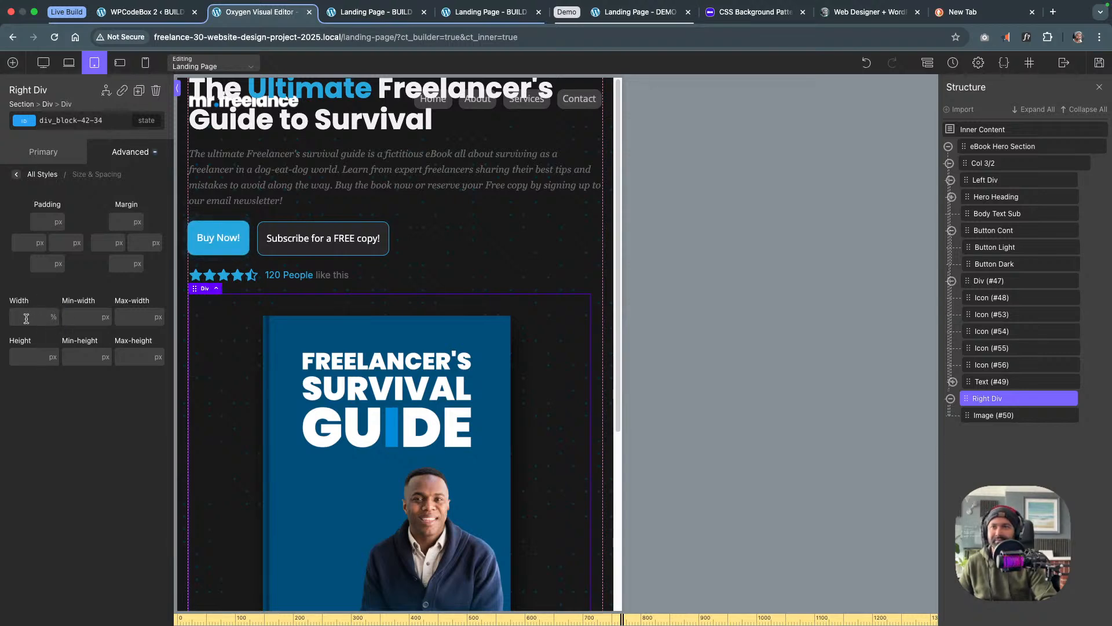
pyautogui.click(26, 318)
pyautogui.write('50')
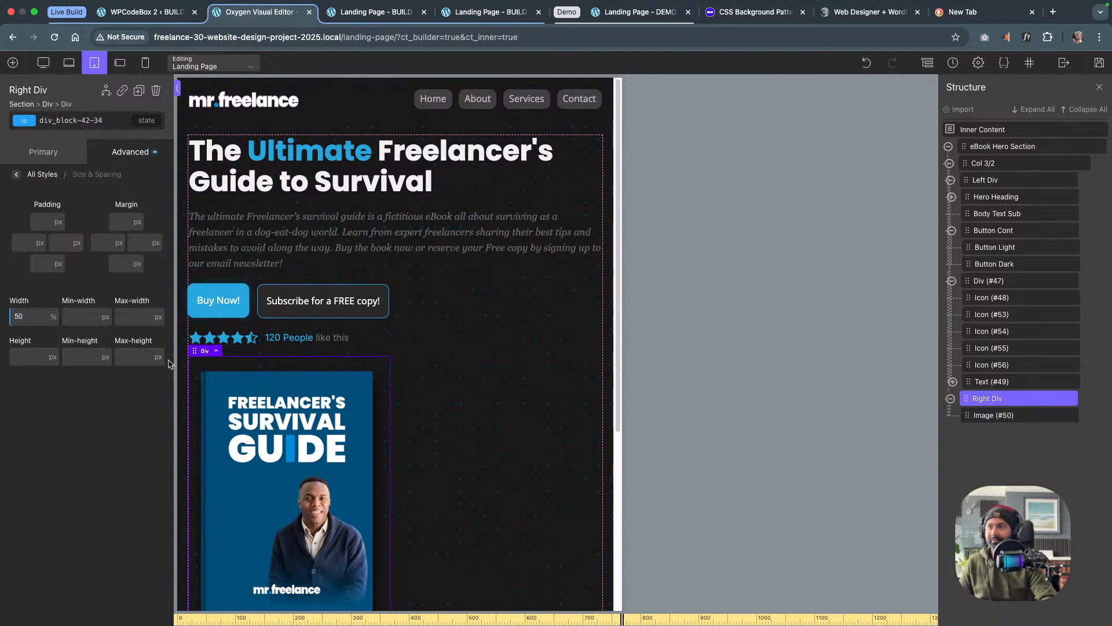
# Compare the hero's layout and eBook cover size across the desktop, tablet, phone landscape and phone portrait breakpoints
pyautogui.click(43, 62)
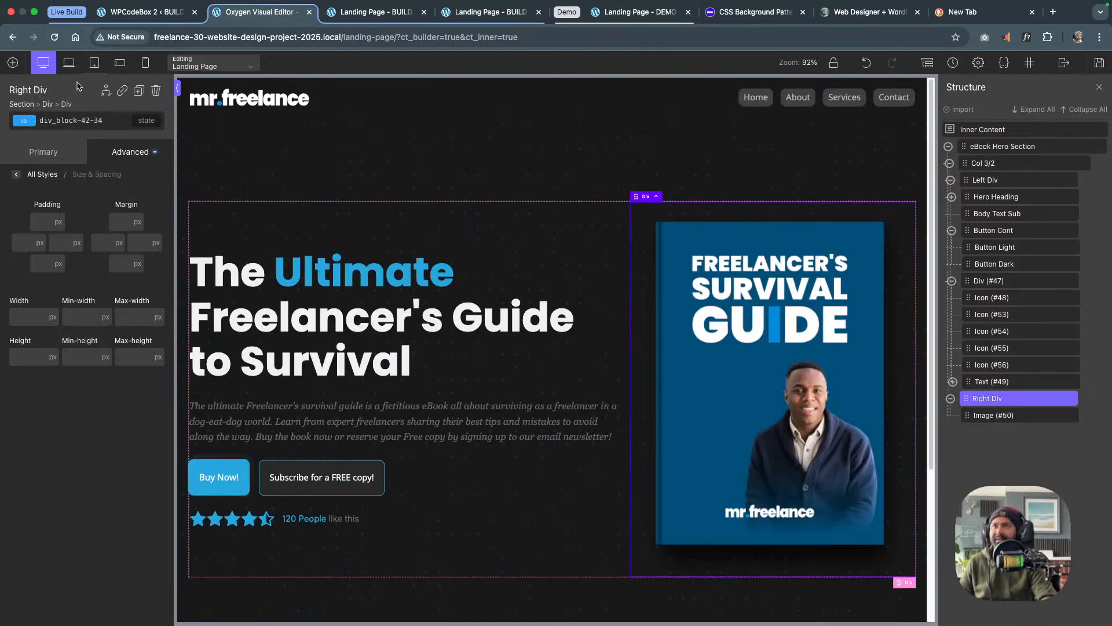
pyautogui.click(69, 63)
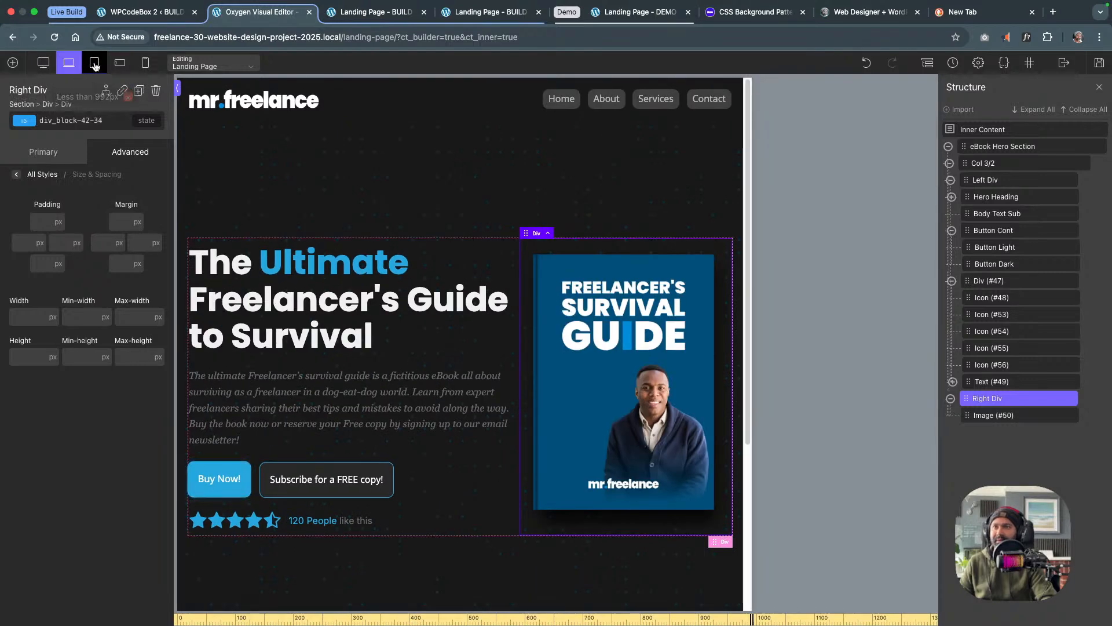
pyautogui.click(95, 64)
pyautogui.scroll(-5, 459, 355)
pyautogui.scroll(3, 459, 356)
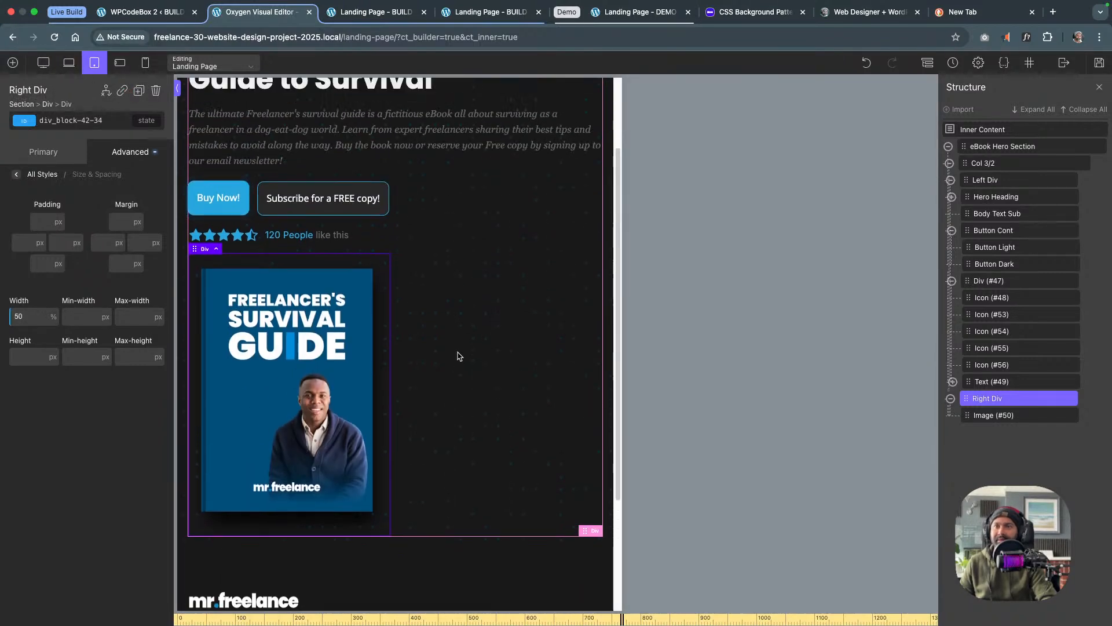
pyautogui.scroll(4, 460, 355)
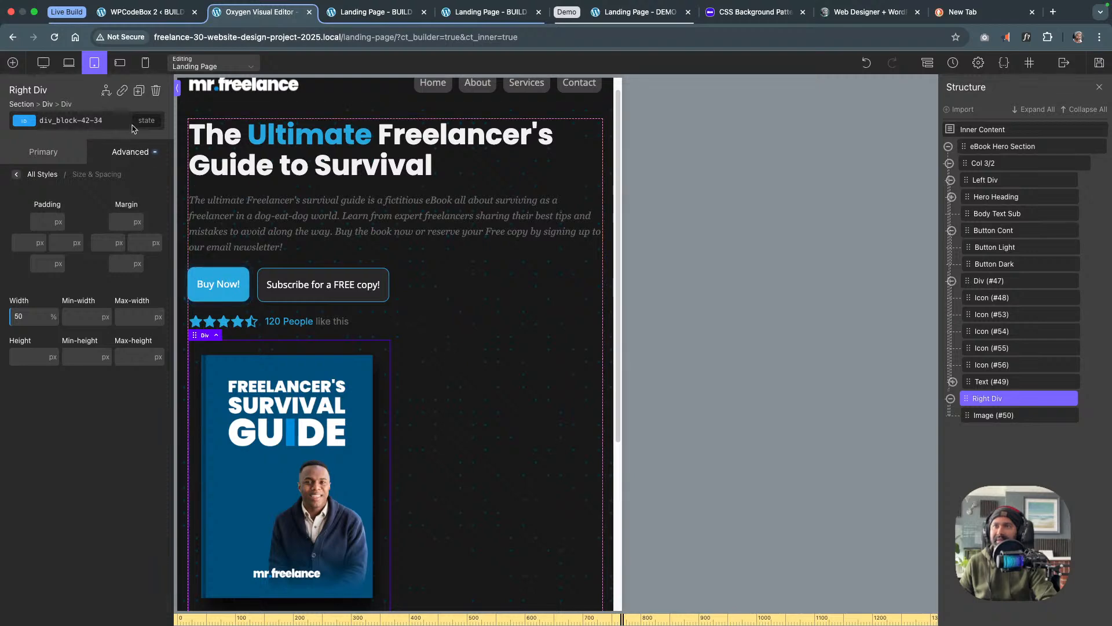
pyautogui.scroll(2, 450, 331)
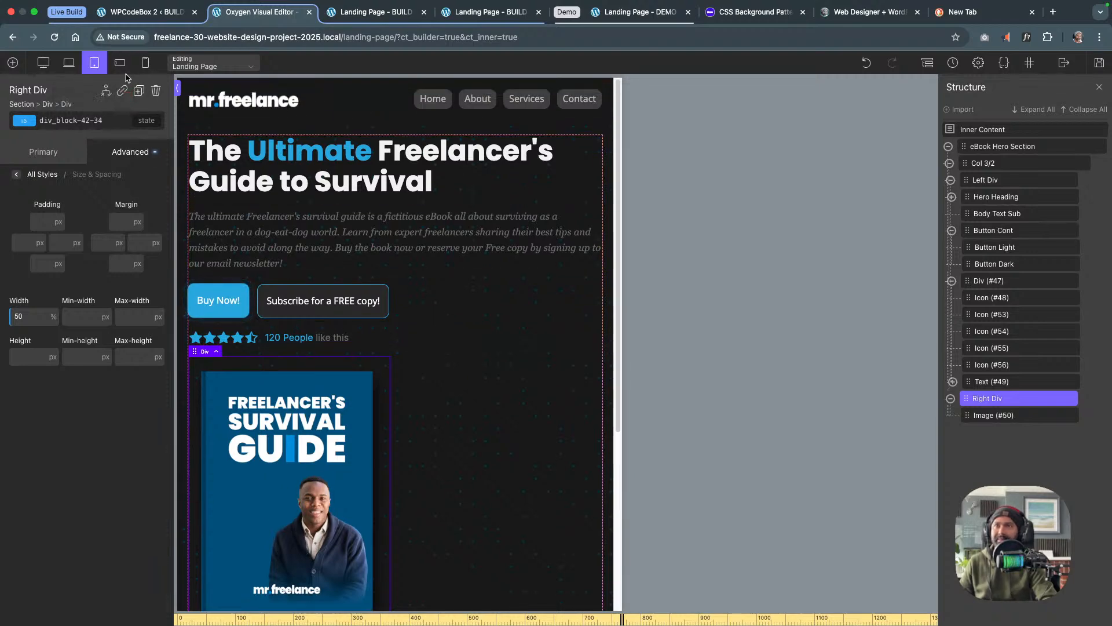
pyautogui.click(120, 64)
pyautogui.click(145, 63)
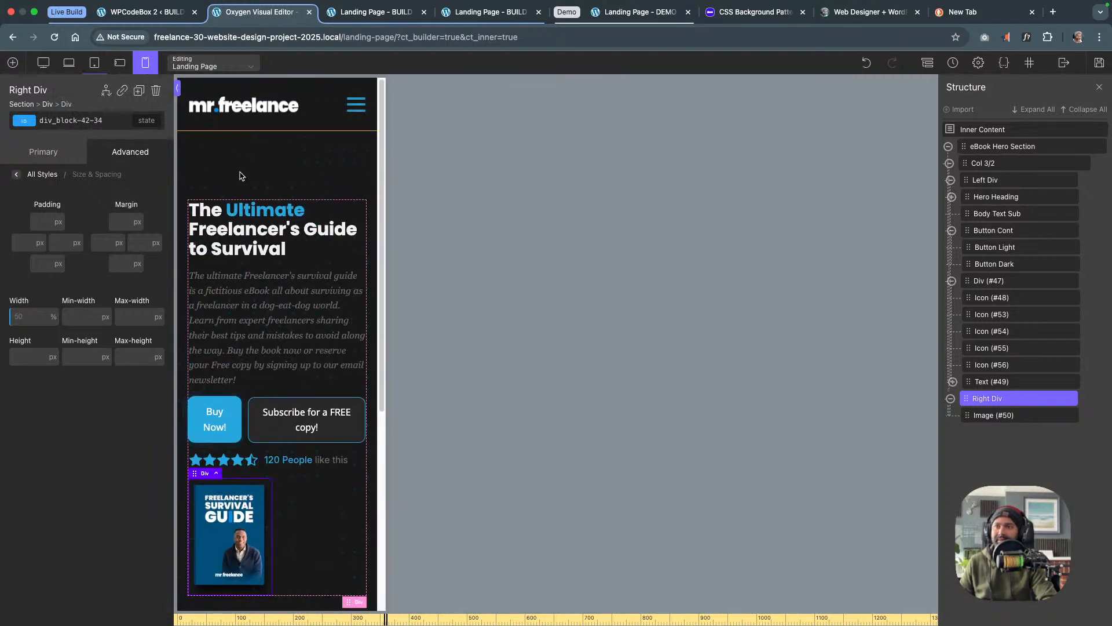
pyautogui.click(120, 63)
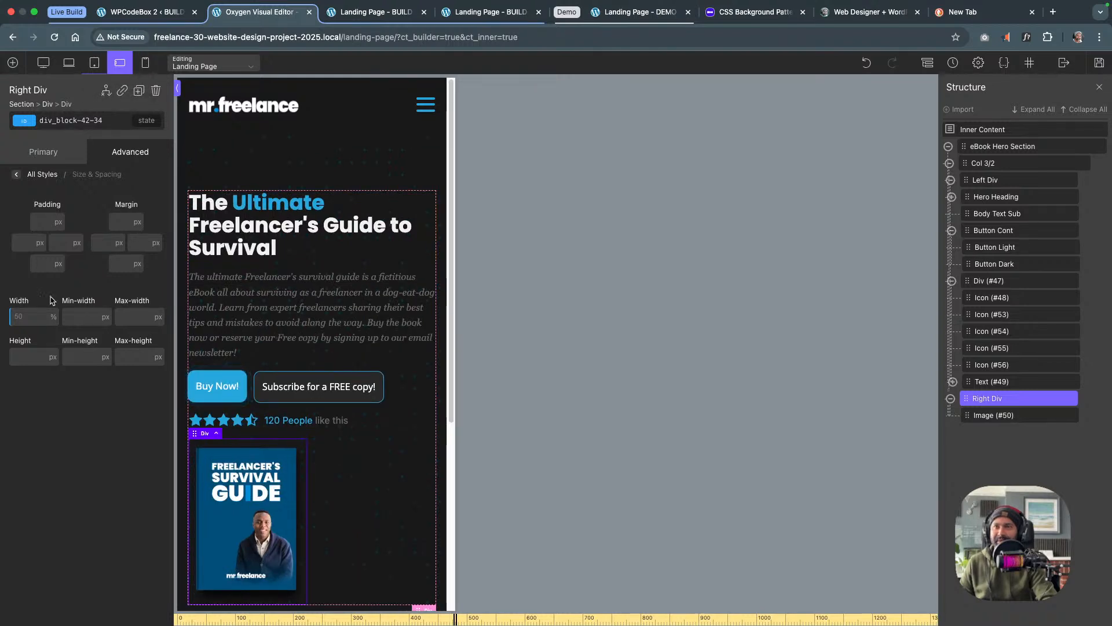
# Set the Right Div's width to 100% at the phone landscape breakpoint, check phone portrait and desktop, and save the page
pyautogui.write('100')
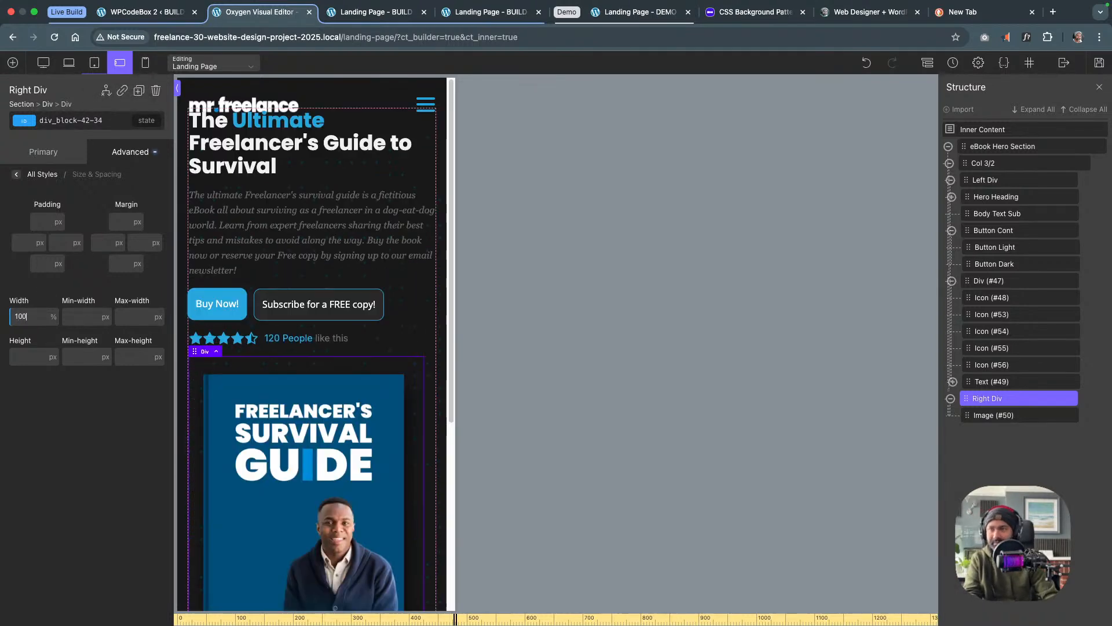
pyautogui.click(146, 63)
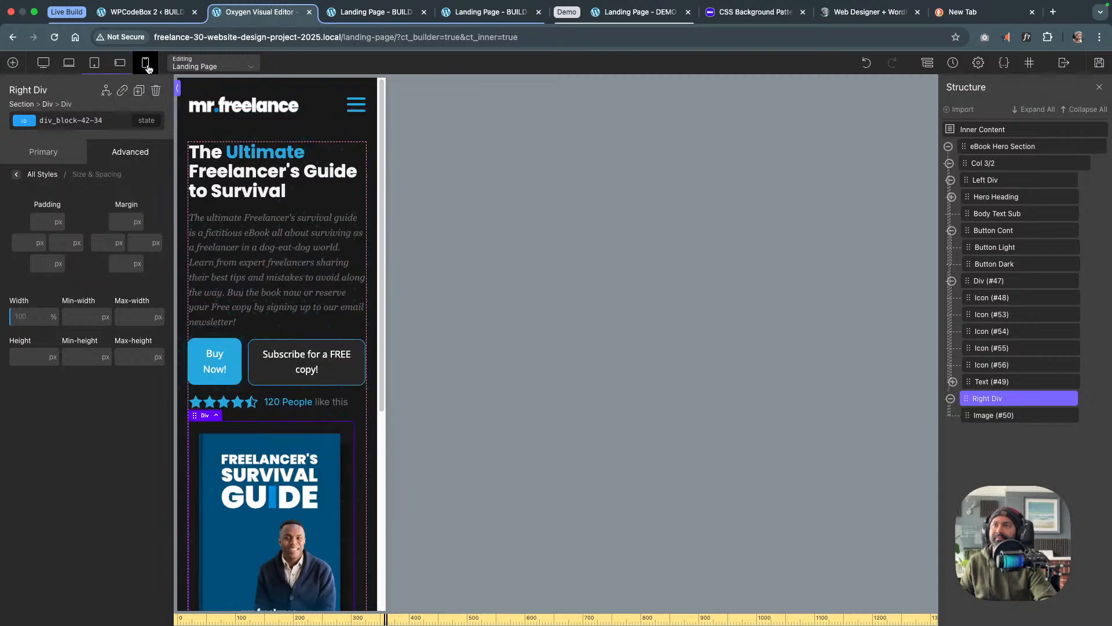
pyautogui.click(42, 64)
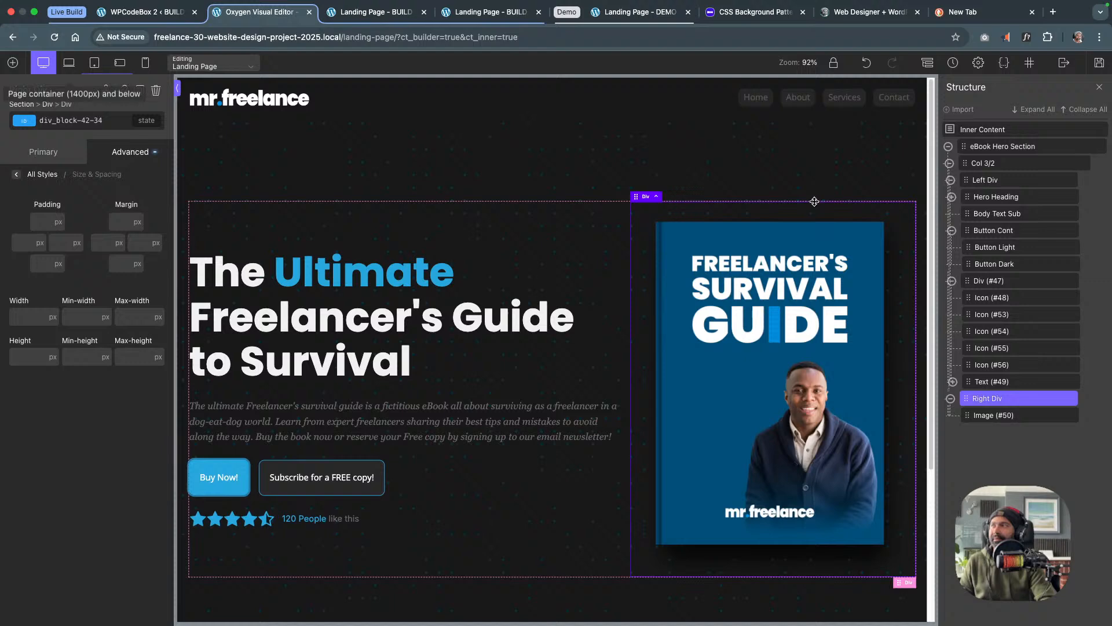
pyautogui.click(1104, 62)
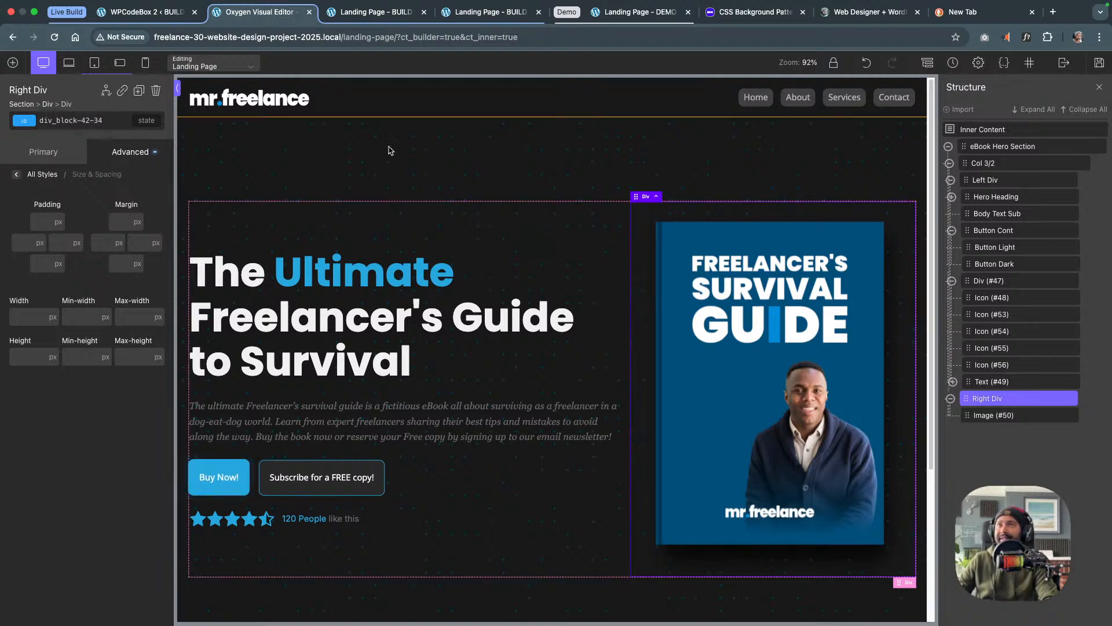
# Switch to WPCodeBox 2 and save the Oxygen Builder Utility, VARS, pre-styles CSS snippet
pyautogui.click(171, 14)
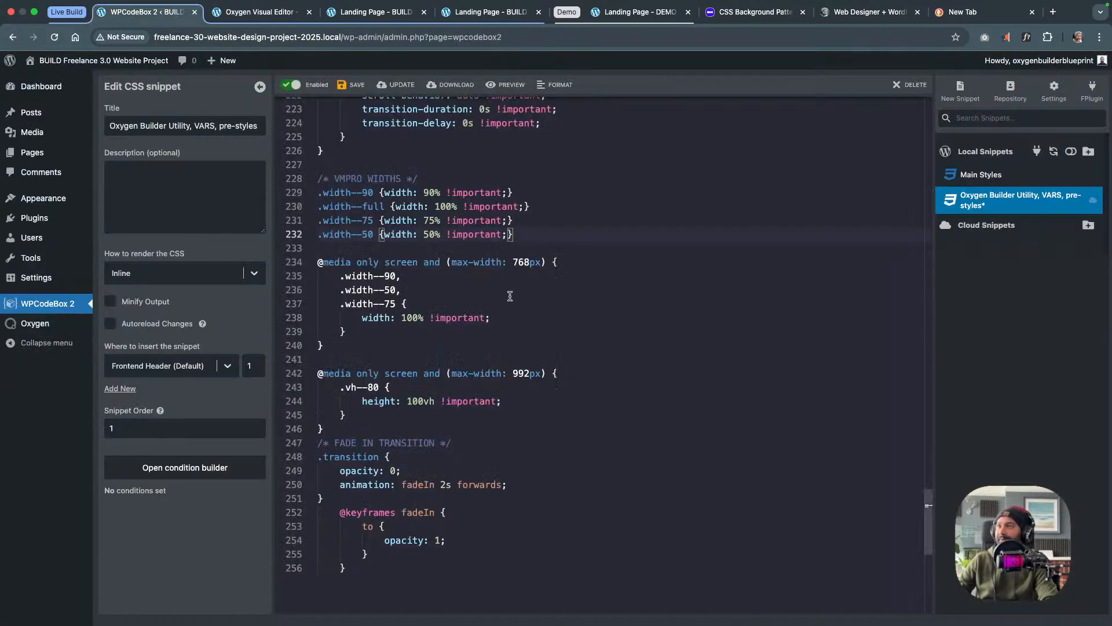
pyautogui.scroll(15, 510, 296)
pyautogui.scroll(20, 510, 295)
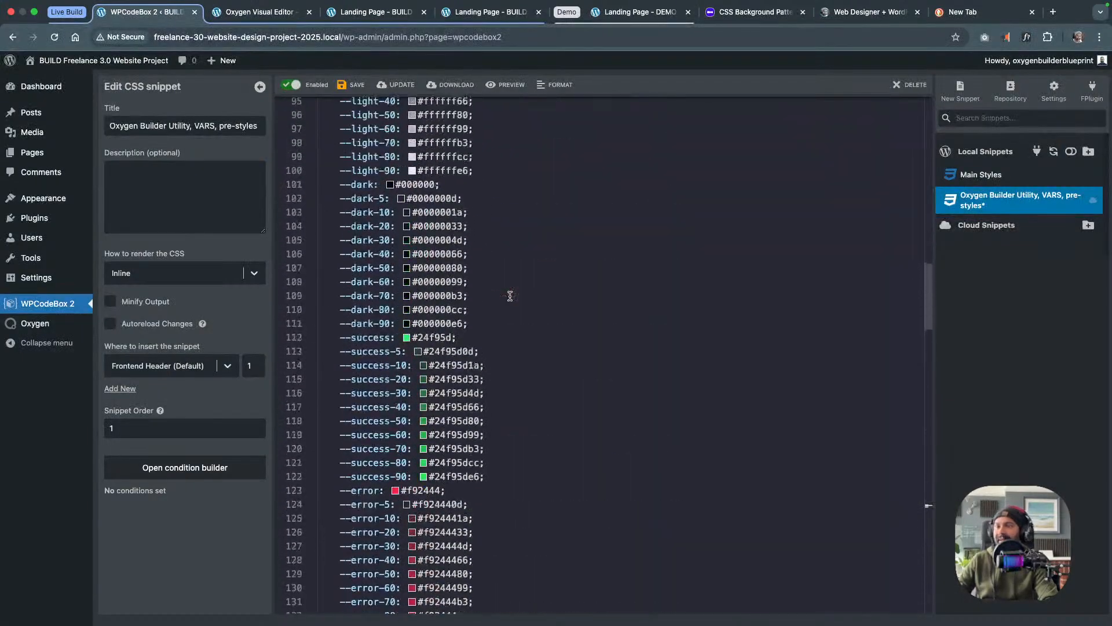
pyautogui.scroll(5, 510, 295)
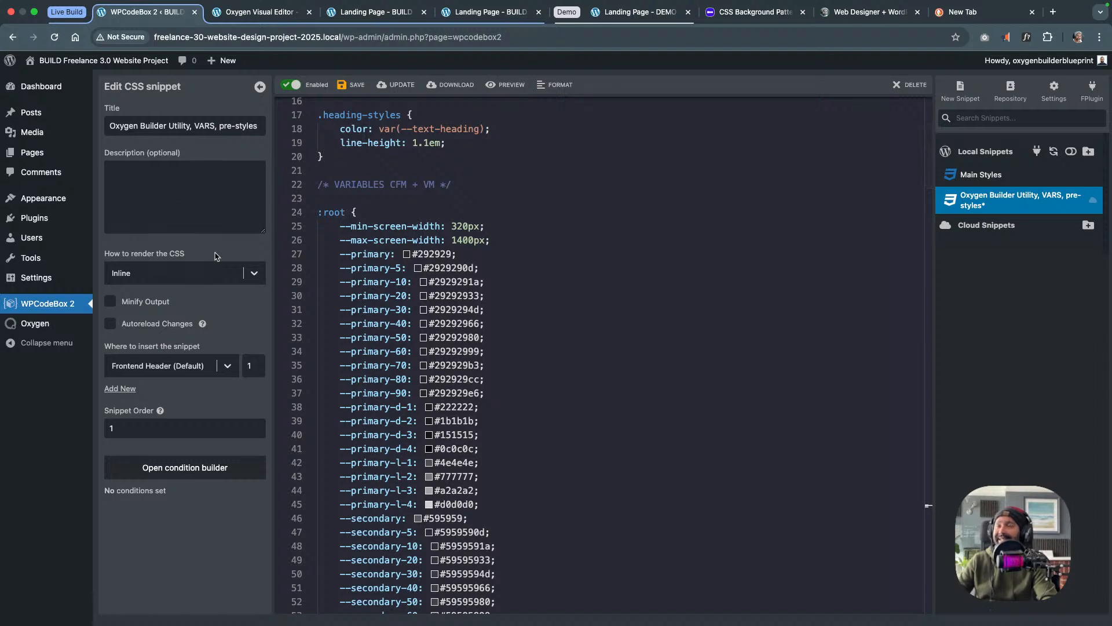
pyautogui.moveTo(91, 216)
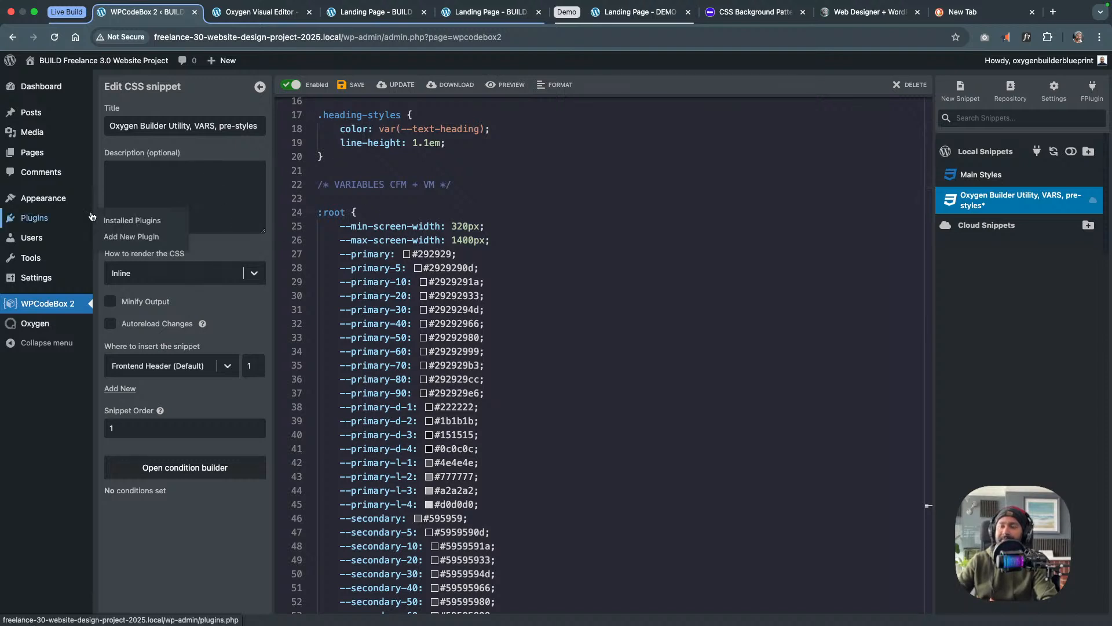
pyautogui.moveTo(54, 262)
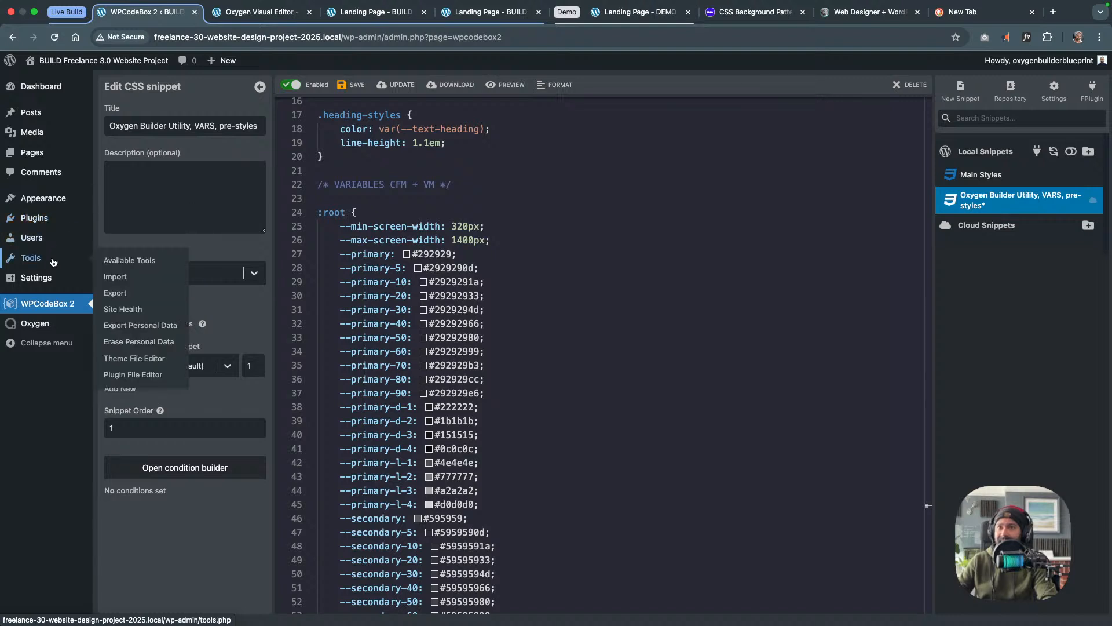
pyautogui.click(34, 218)
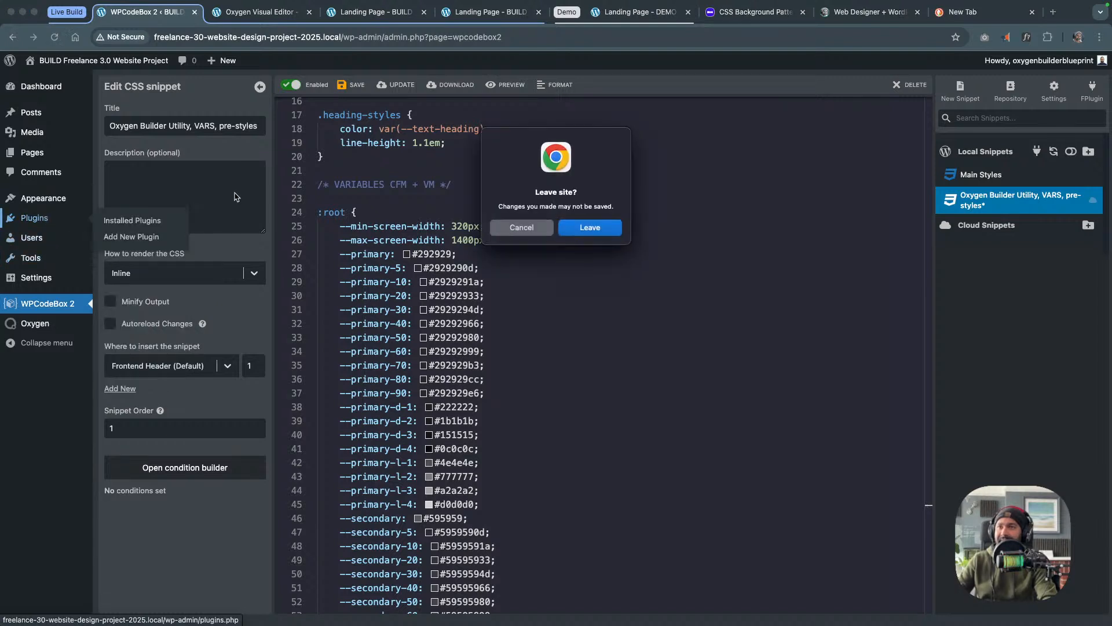
pyautogui.click(521, 227)
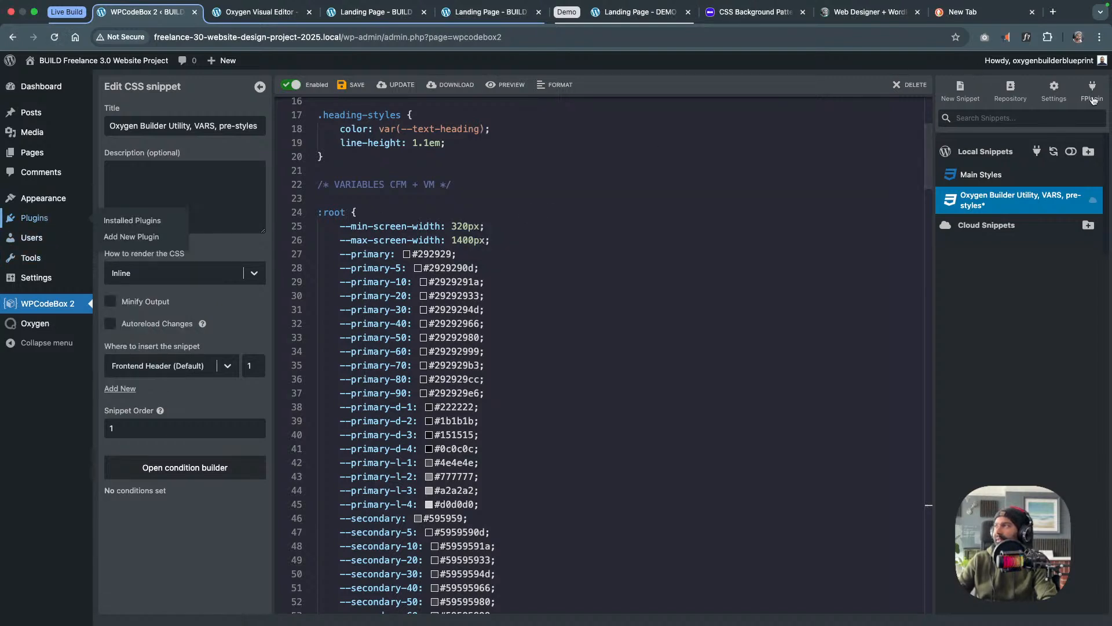
pyautogui.click(357, 93)
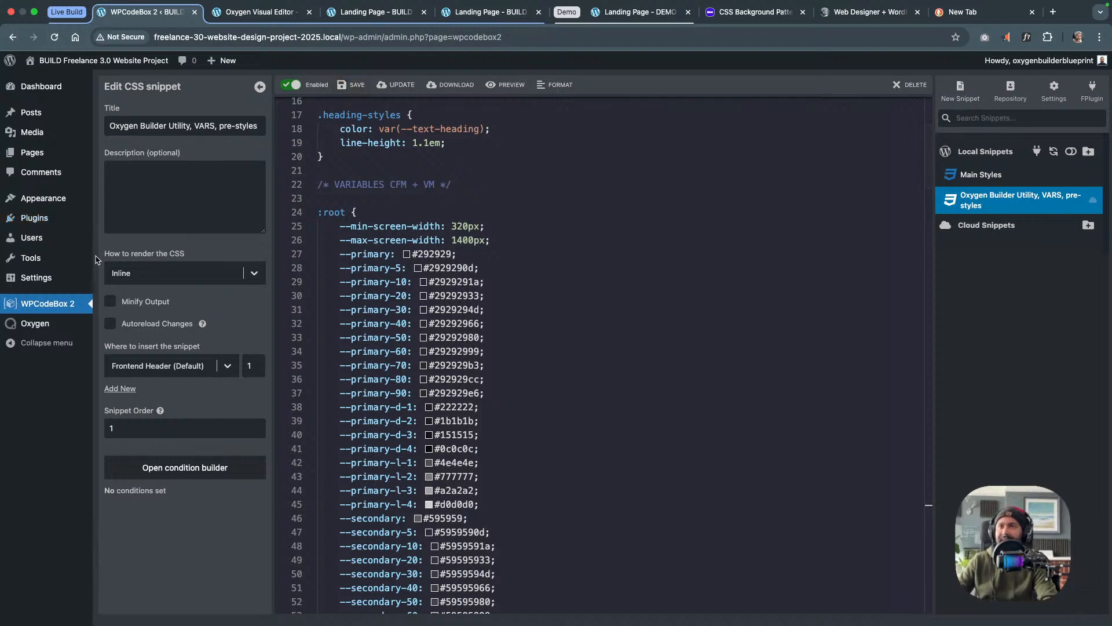
# Check the site's installed plugins and review the color, spacing, text and radius variables in the utility CSS snippet
pyautogui.click(34, 218)
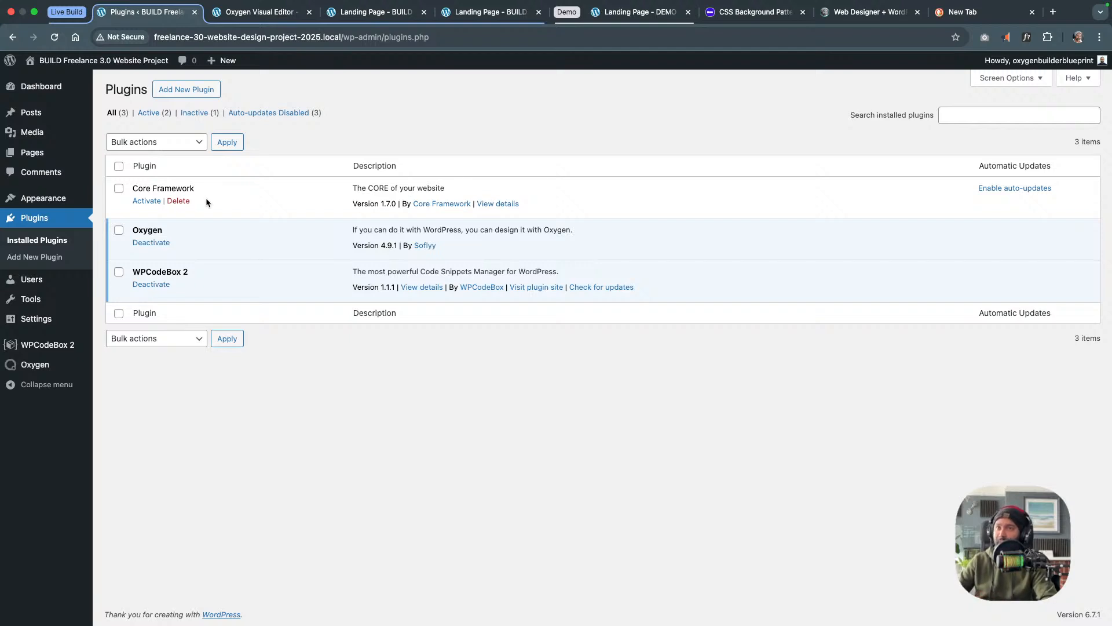
pyautogui.click(47, 344)
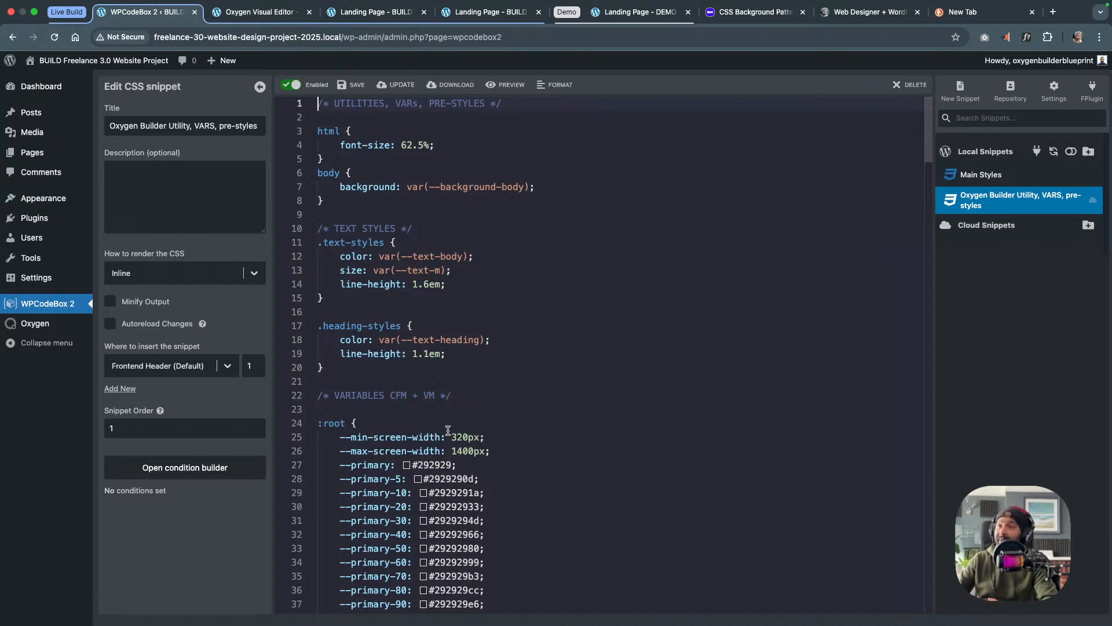
pyautogui.scroll(-5, 448, 430)
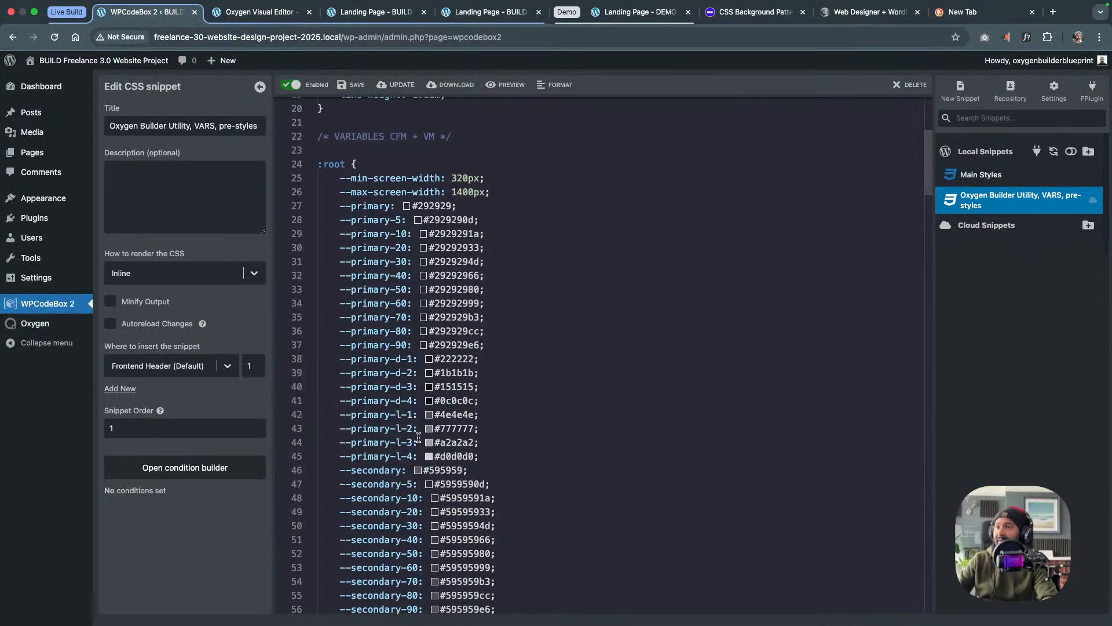
pyautogui.scroll(-15, 450, 430)
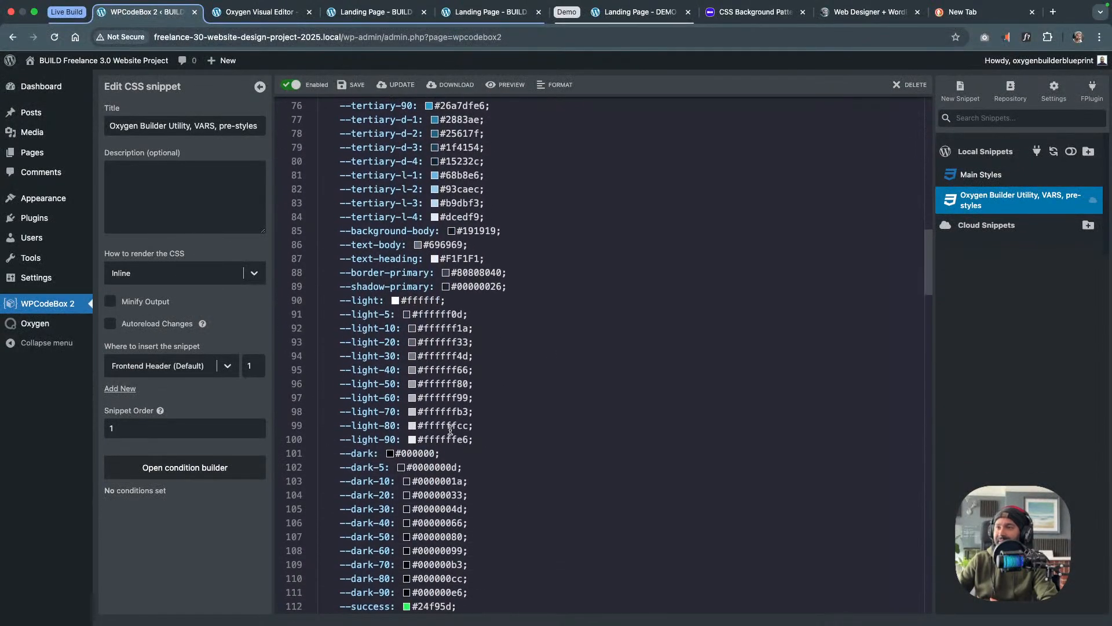
pyautogui.scroll(12, 450, 430)
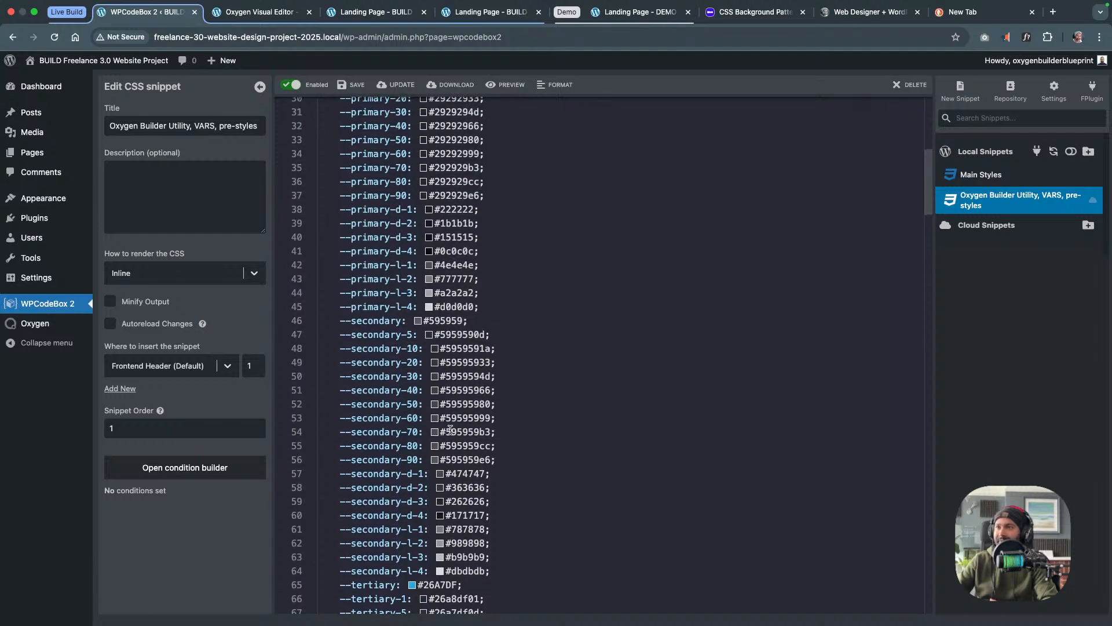
pyautogui.scroll(3, 450, 430)
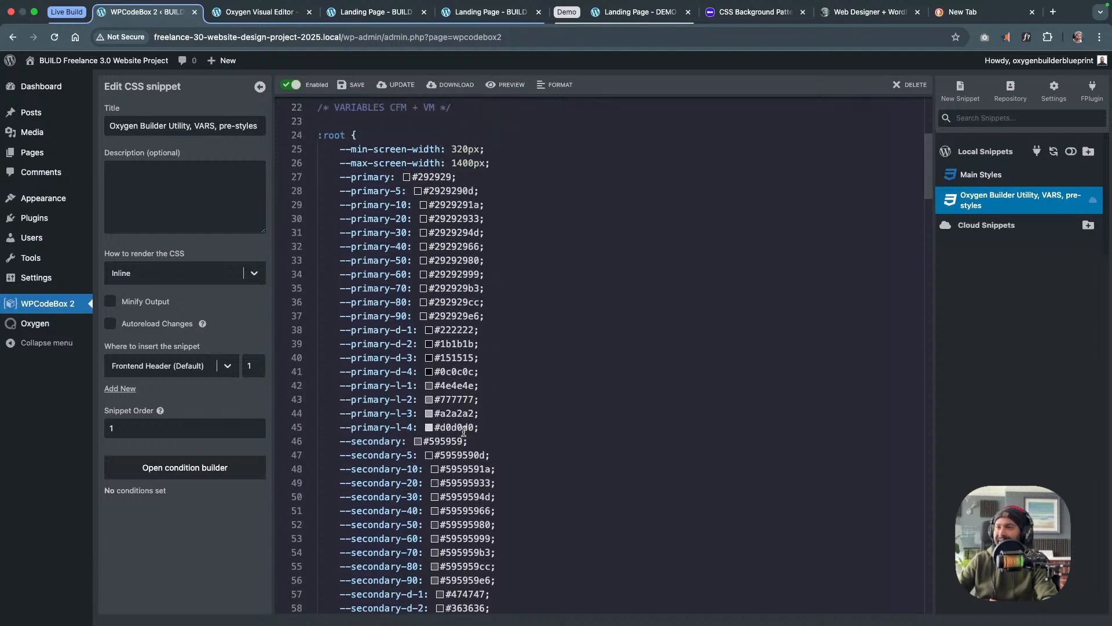
pyautogui.scroll(-20, 463, 431)
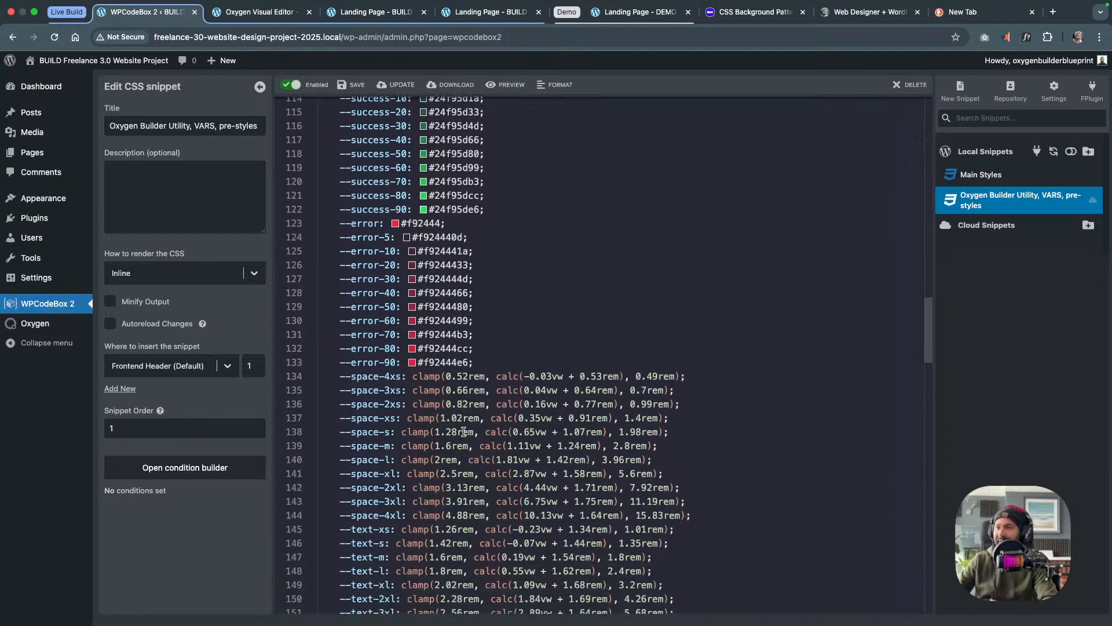
pyautogui.scroll(-5, 463, 432)
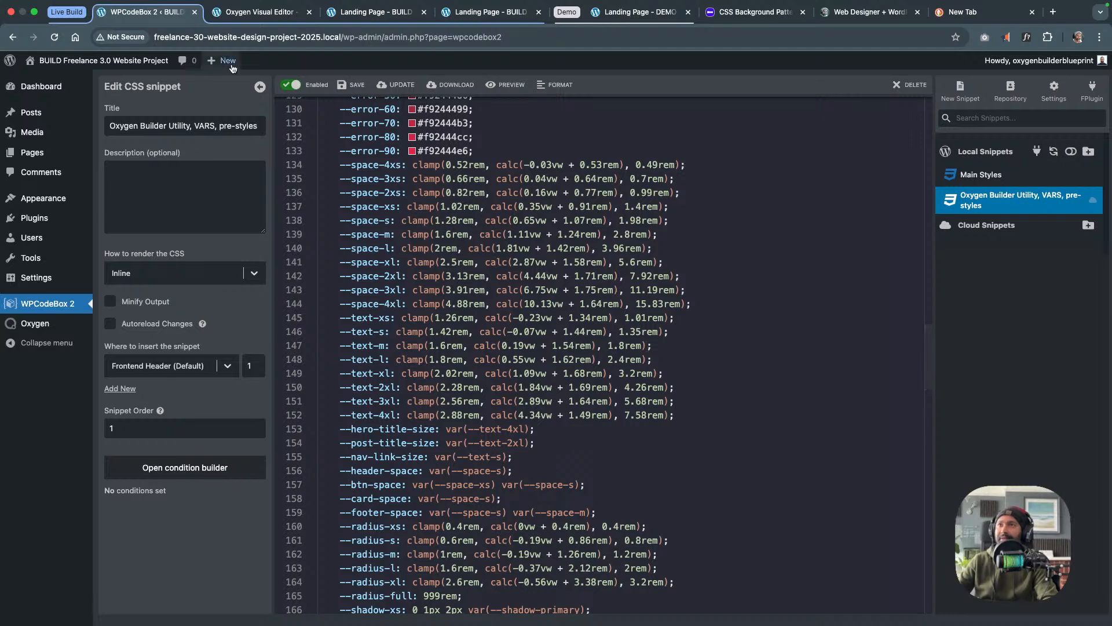
# Return to the Oxygen editor and save the landing page
pyautogui.click(258, 12)
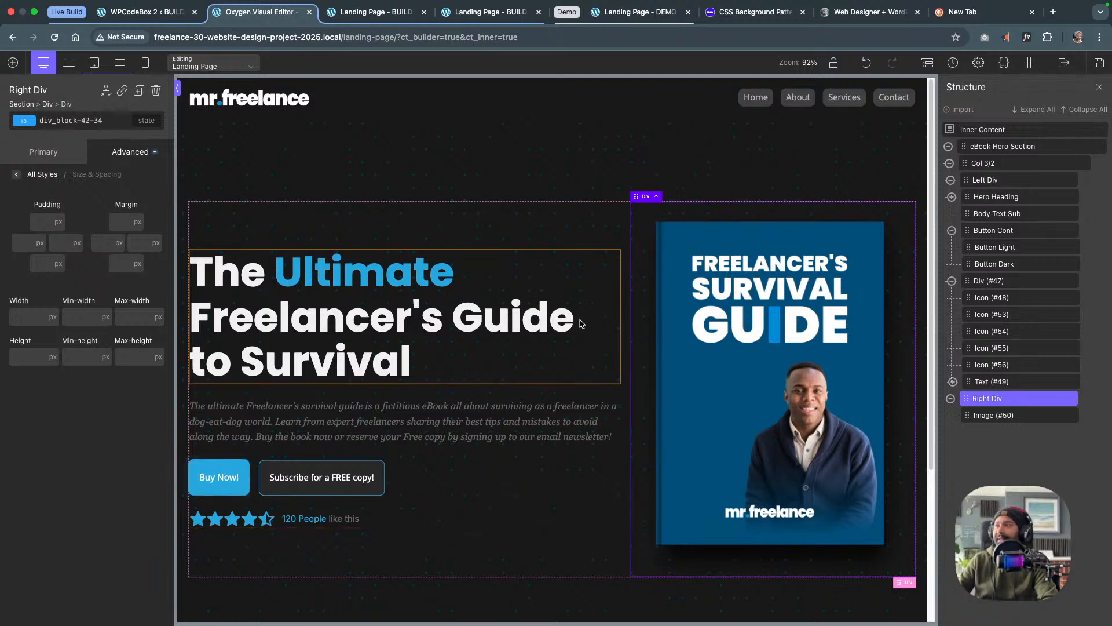
pyautogui.scroll(-1, 601, 357)
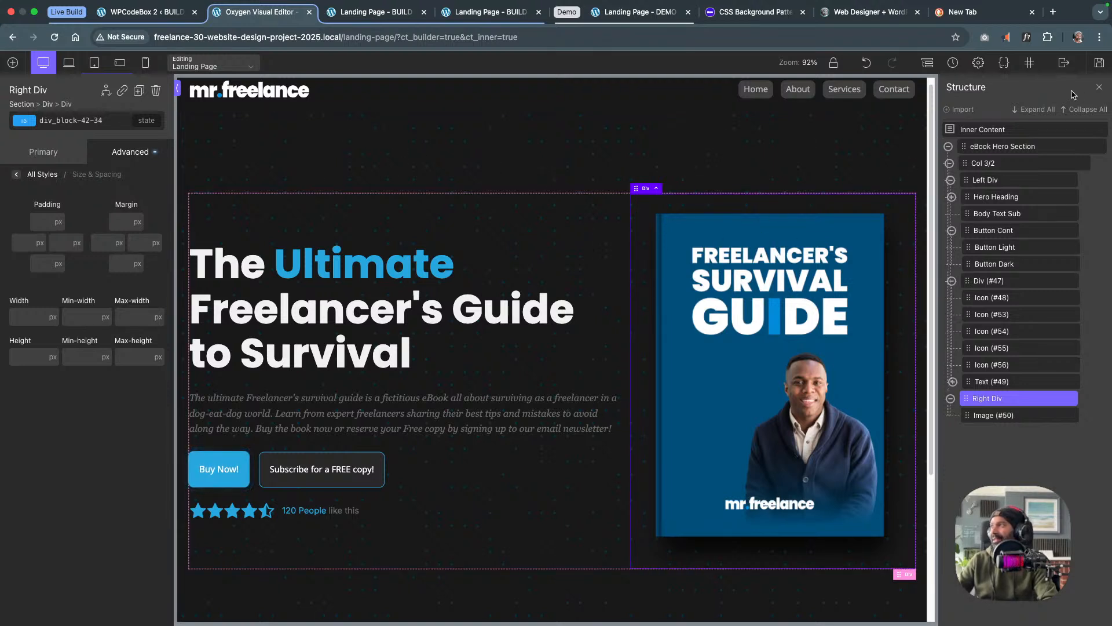
pyautogui.click(1099, 62)
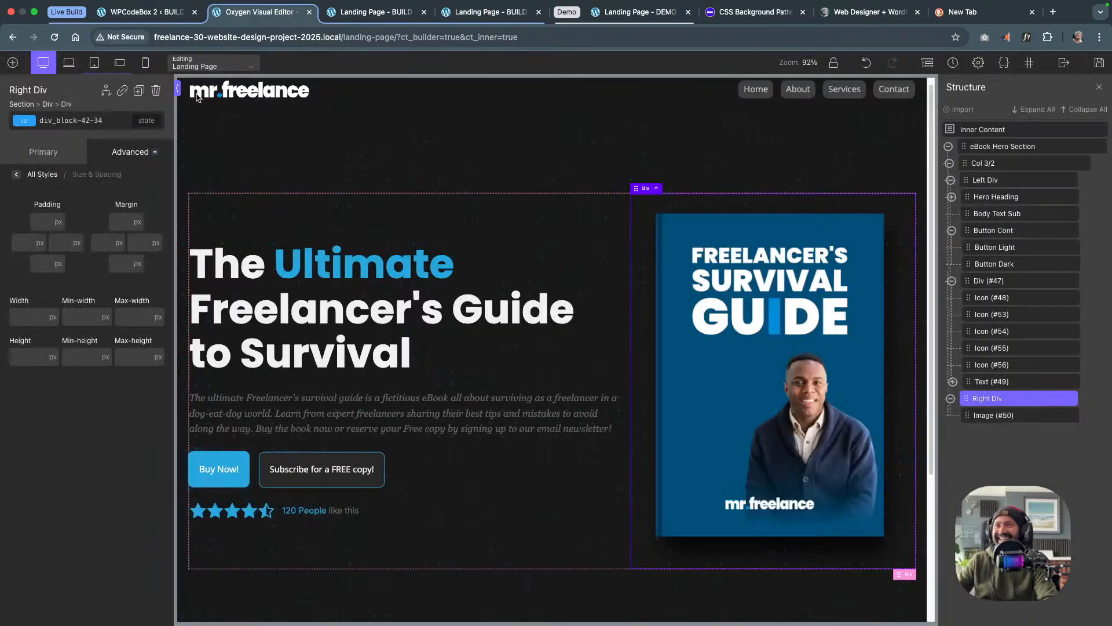
# Examine the hero at the smaller breakpoints down to phone landscape, and the selectors on the Right Div and eBook Hero Section
pyautogui.click(69, 62)
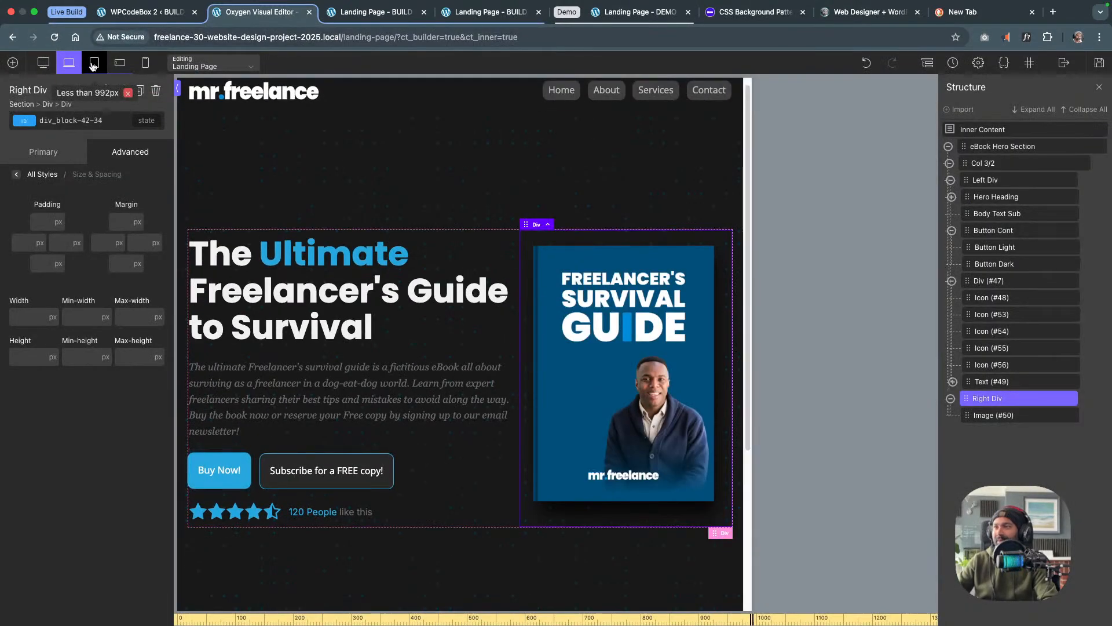
pyautogui.click(93, 63)
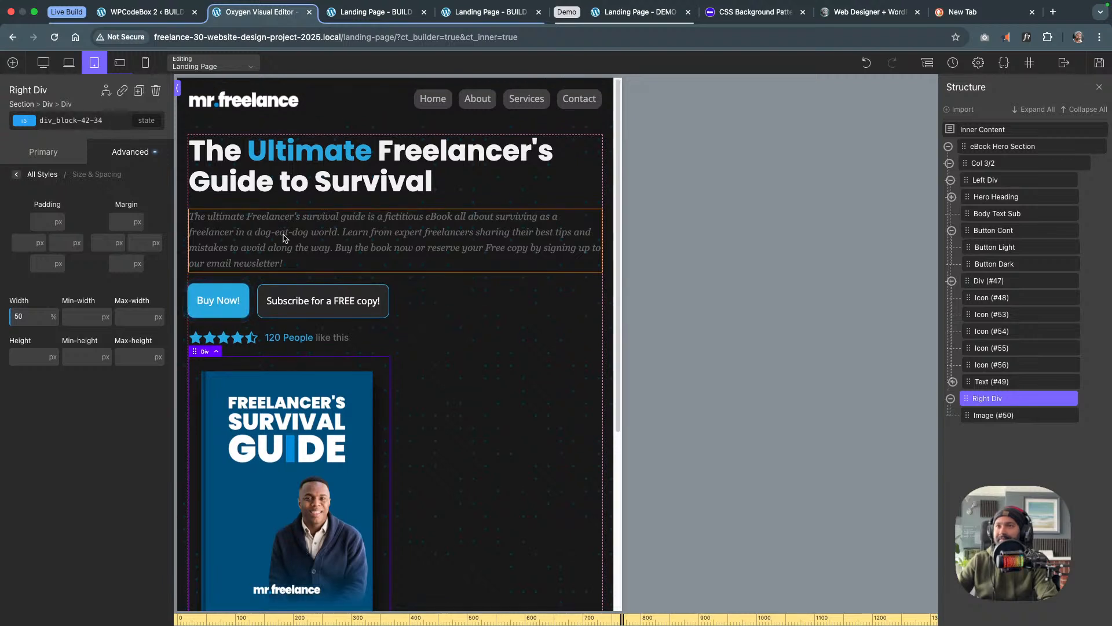
pyautogui.click(32, 128)
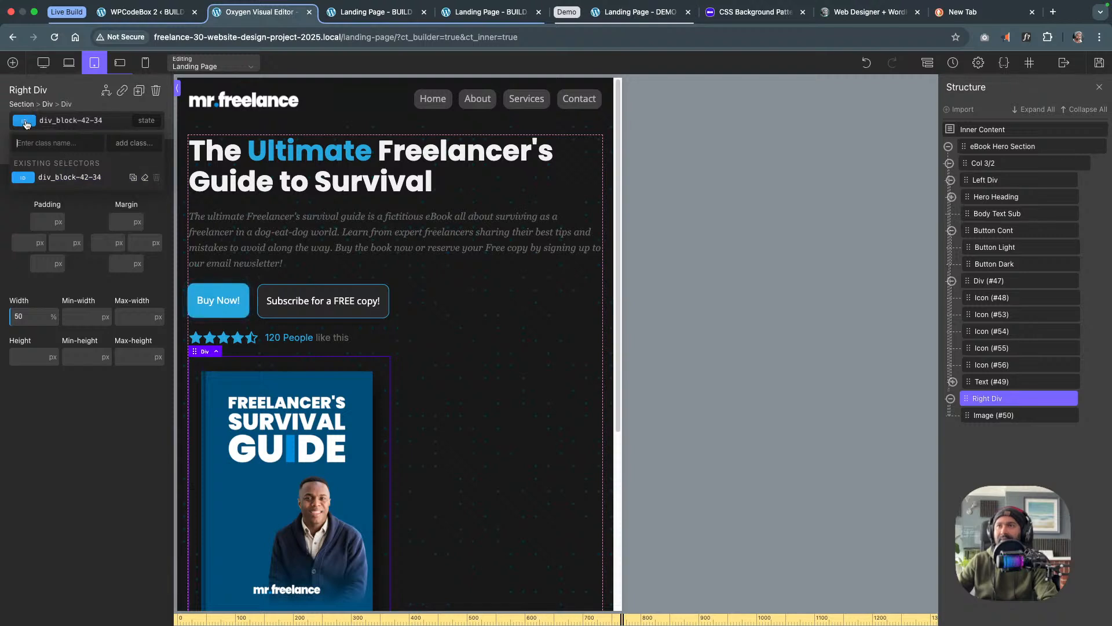
pyautogui.click(1011, 147)
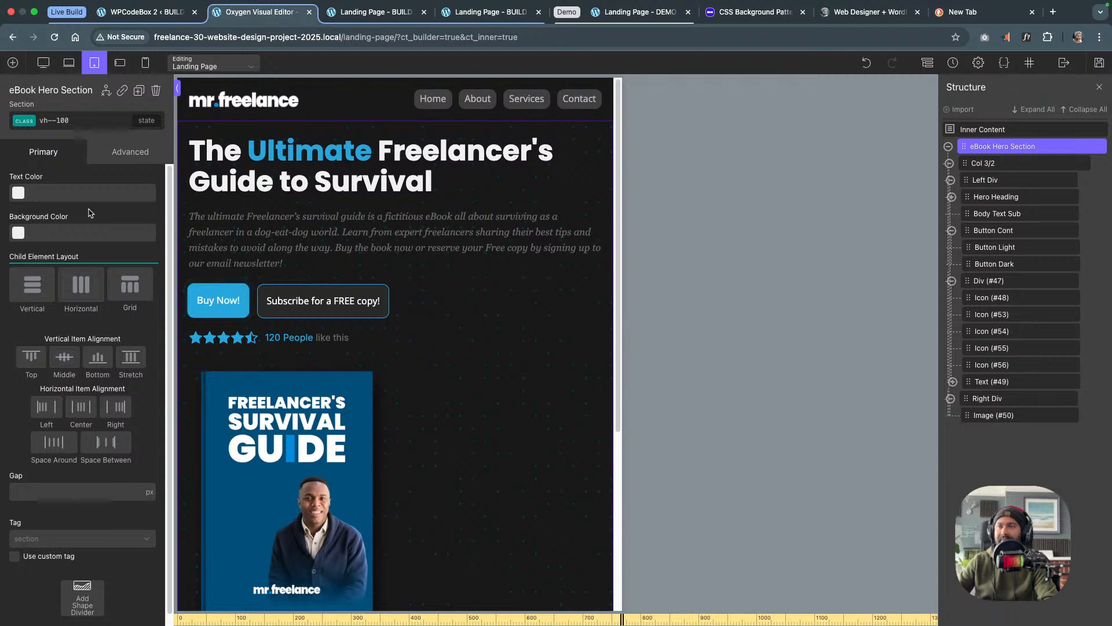
pyautogui.click(120, 63)
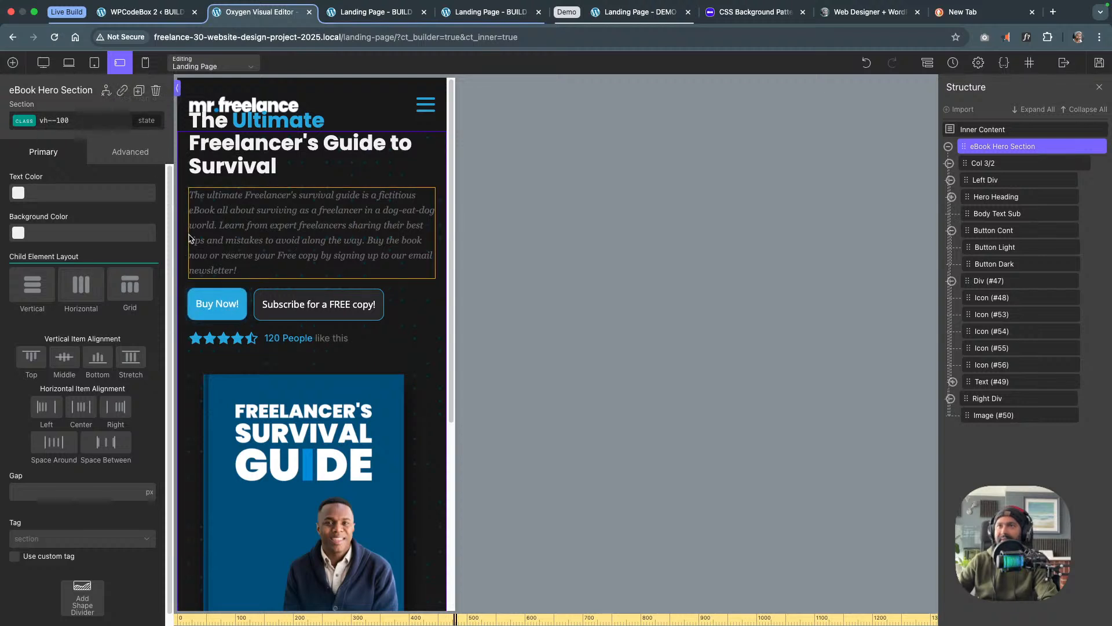
pyautogui.click(32, 126)
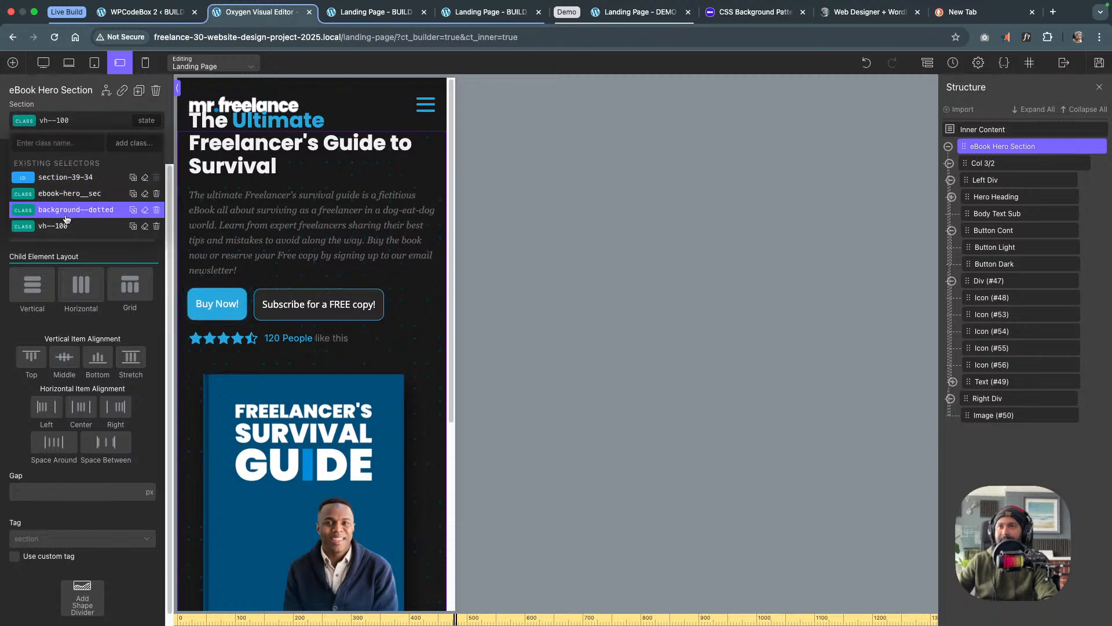
# Examine the eBook image's selector and size settings across the breakpoints, from phone portrait up to desktop
pyautogui.click(287, 449)
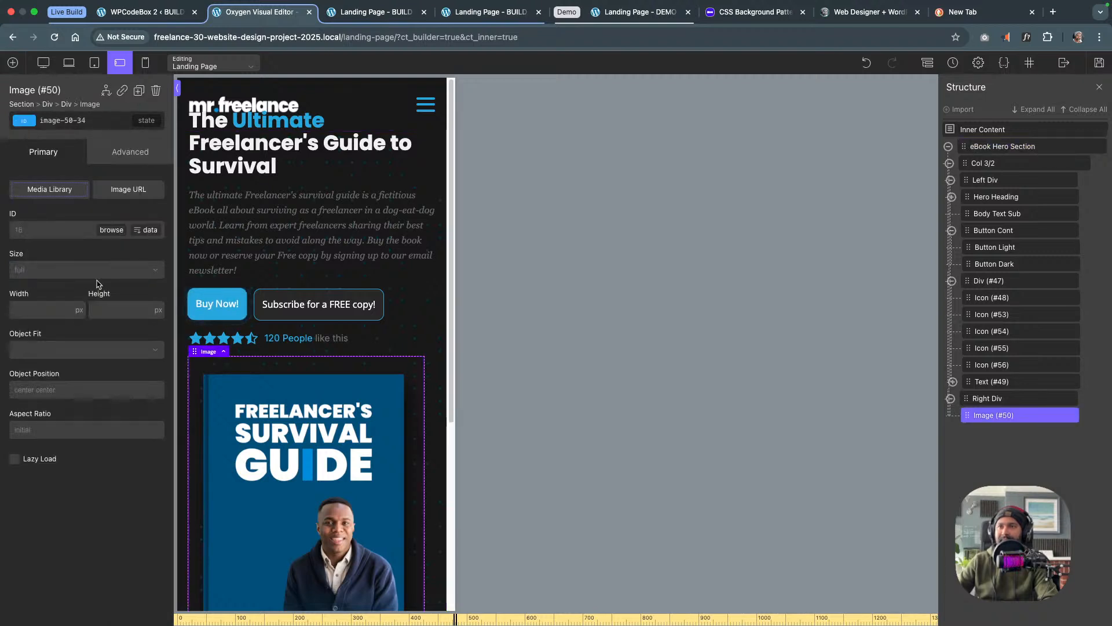
pyautogui.click(121, 159)
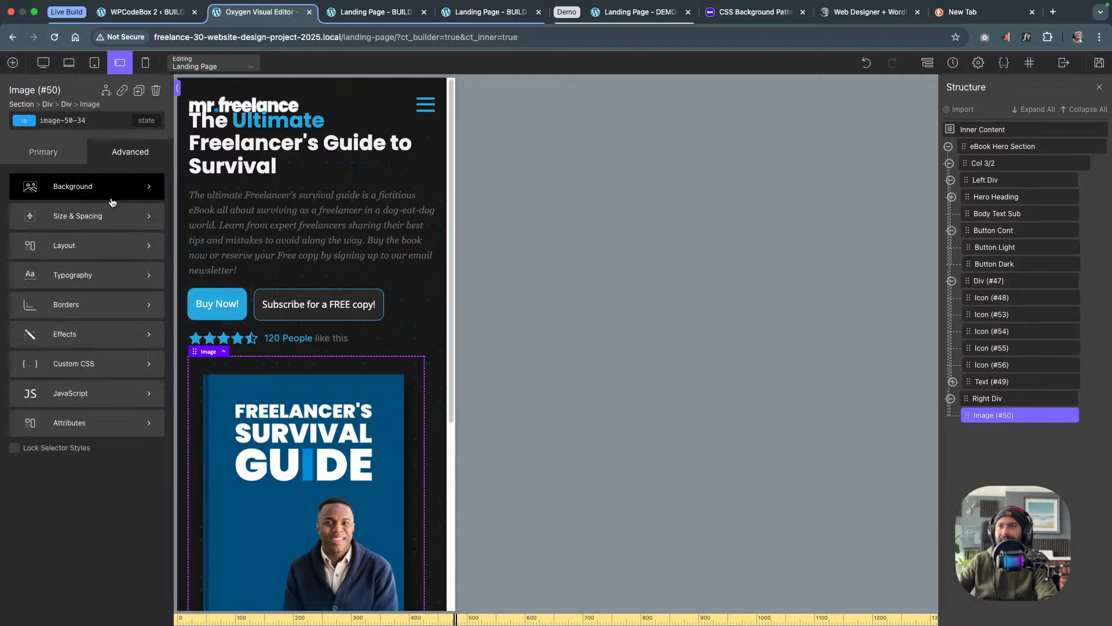
pyautogui.click(31, 121)
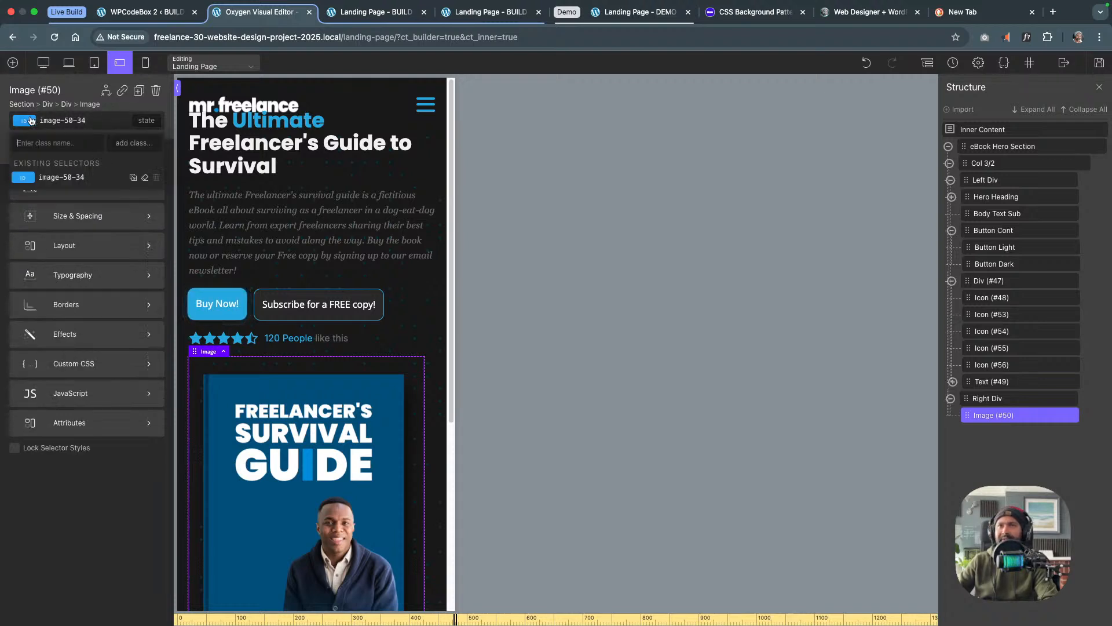
pyautogui.click(31, 121)
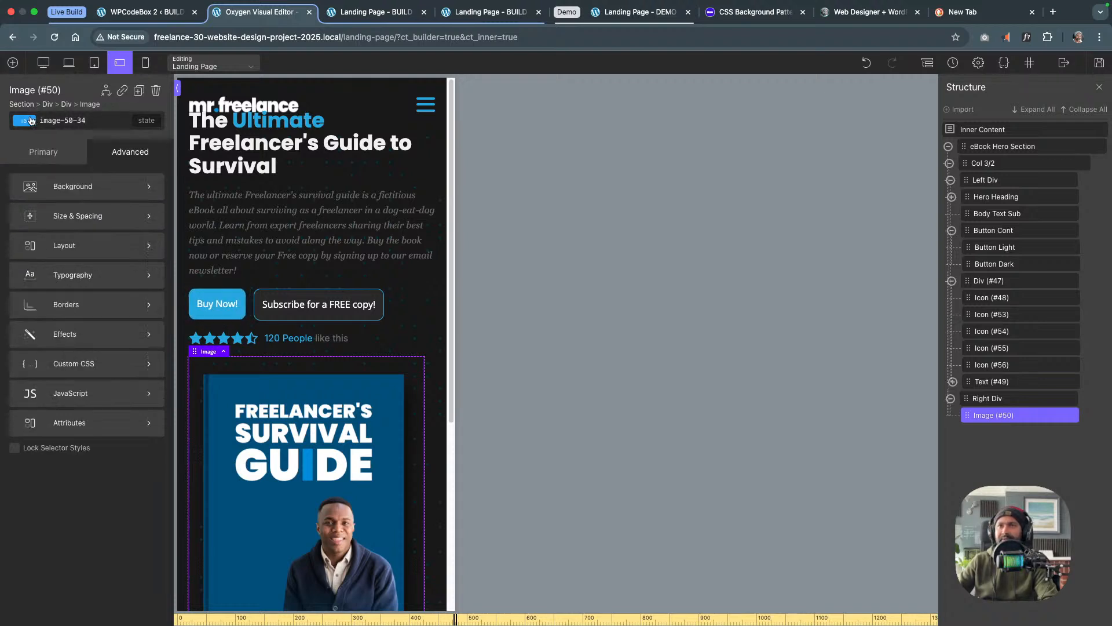
pyautogui.click(116, 239)
pyautogui.click(131, 153)
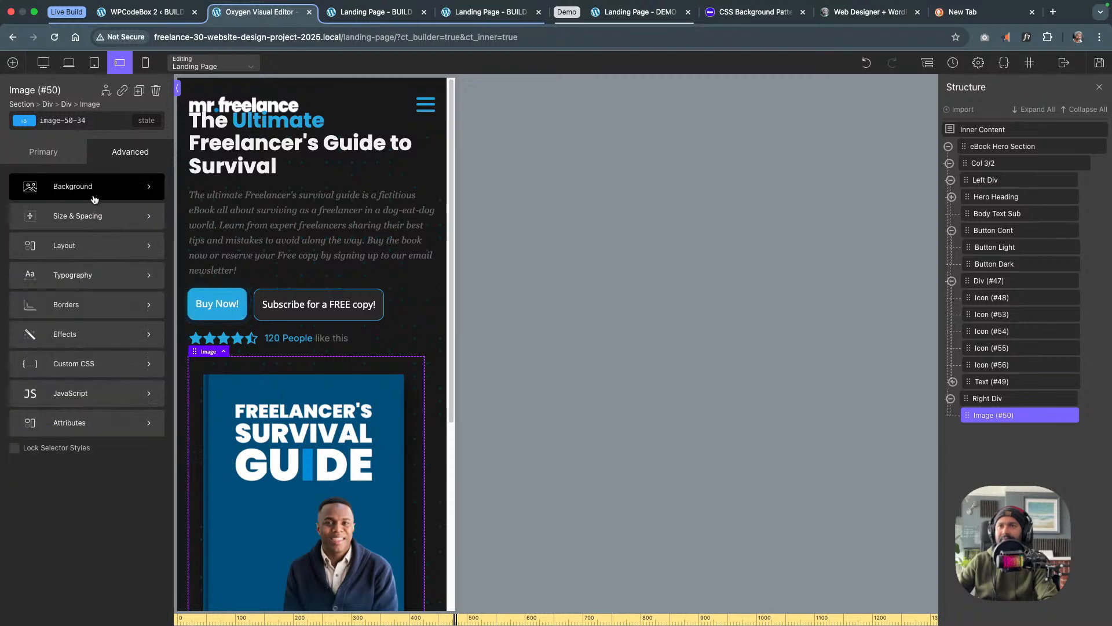
pyautogui.click(89, 214)
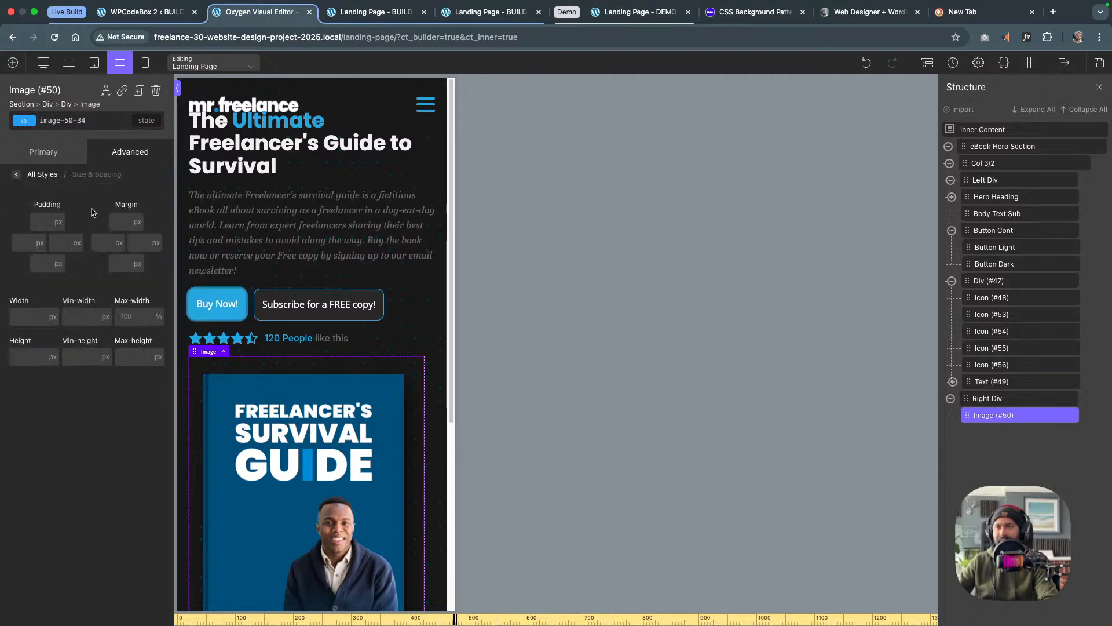
pyautogui.click(146, 65)
pyautogui.click(122, 64)
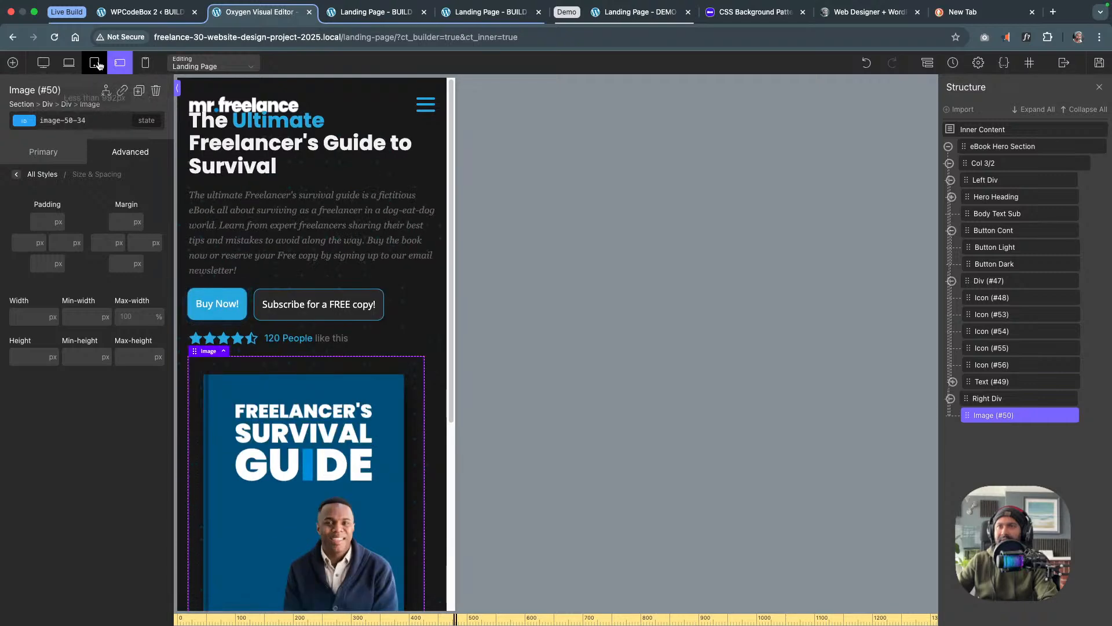
pyautogui.click(97, 65)
pyautogui.click(67, 64)
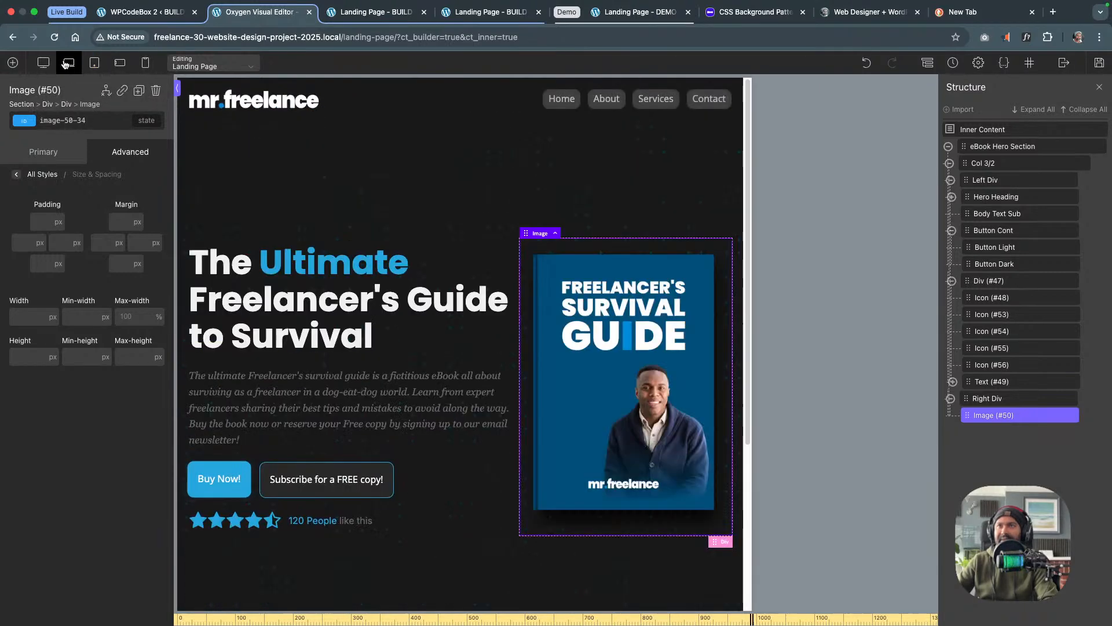
pyautogui.click(44, 63)
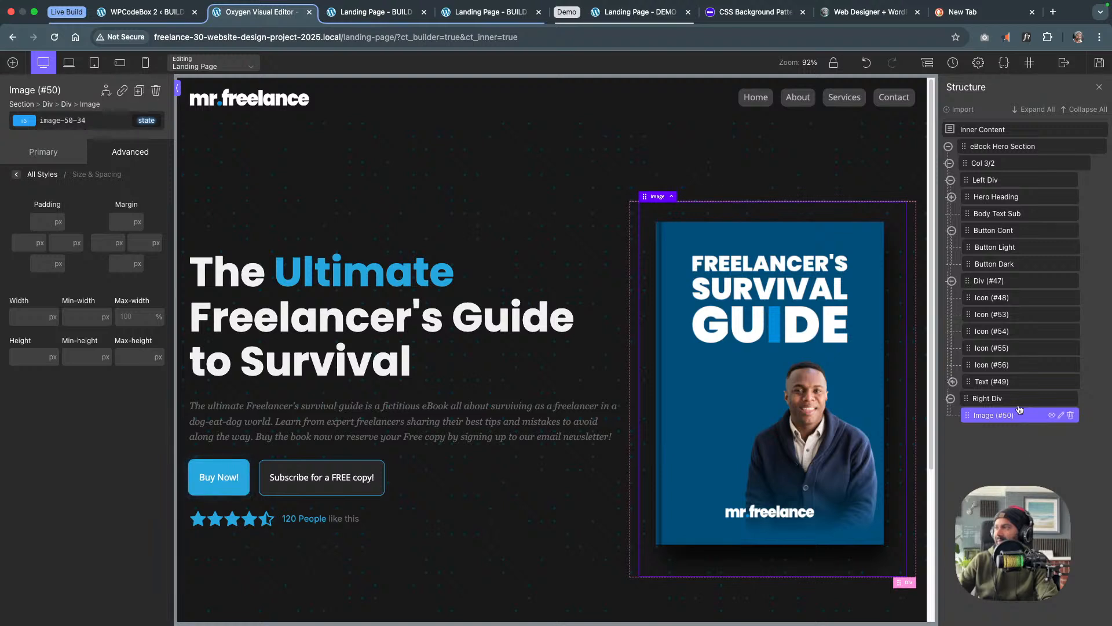
# Clear the Right Div's width value at the tablet breakpoint
pyautogui.click(1011, 400)
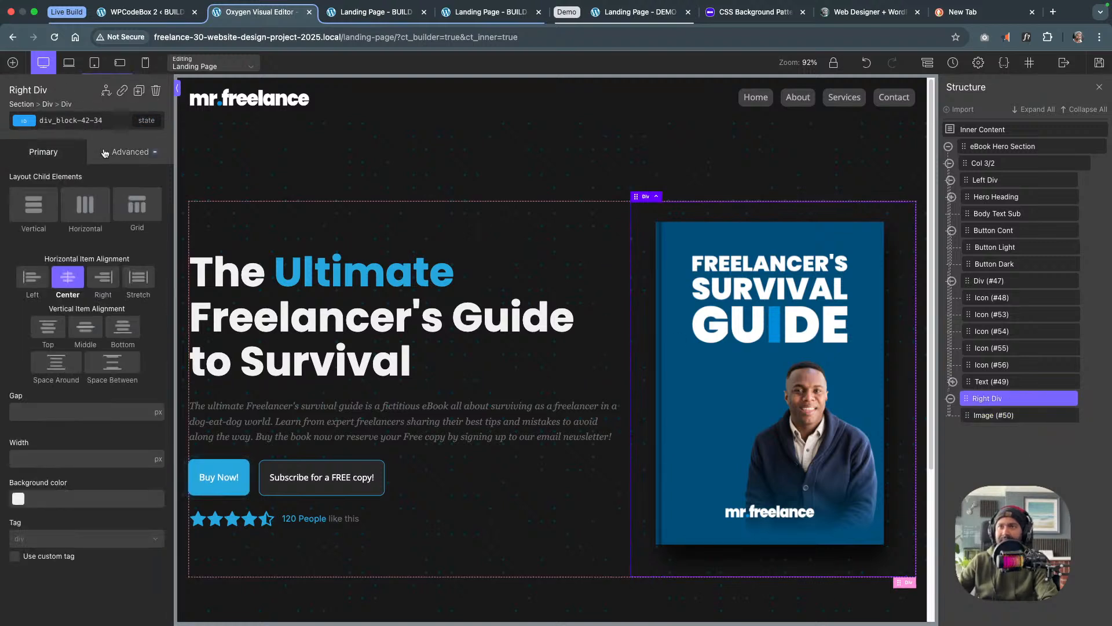
pyautogui.click(129, 152)
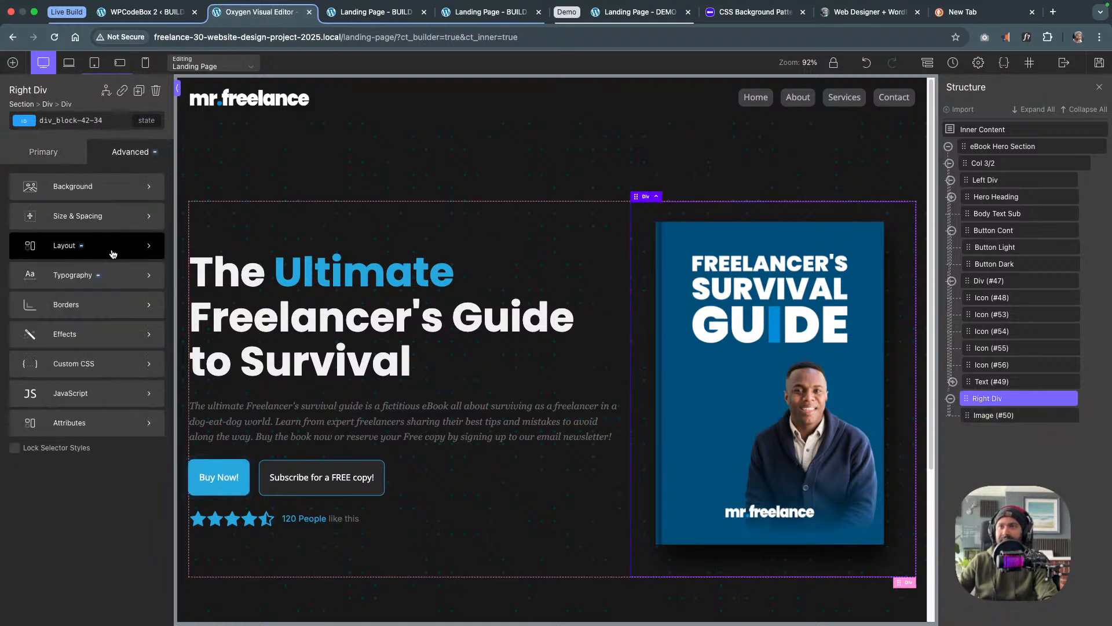
pyautogui.click(114, 216)
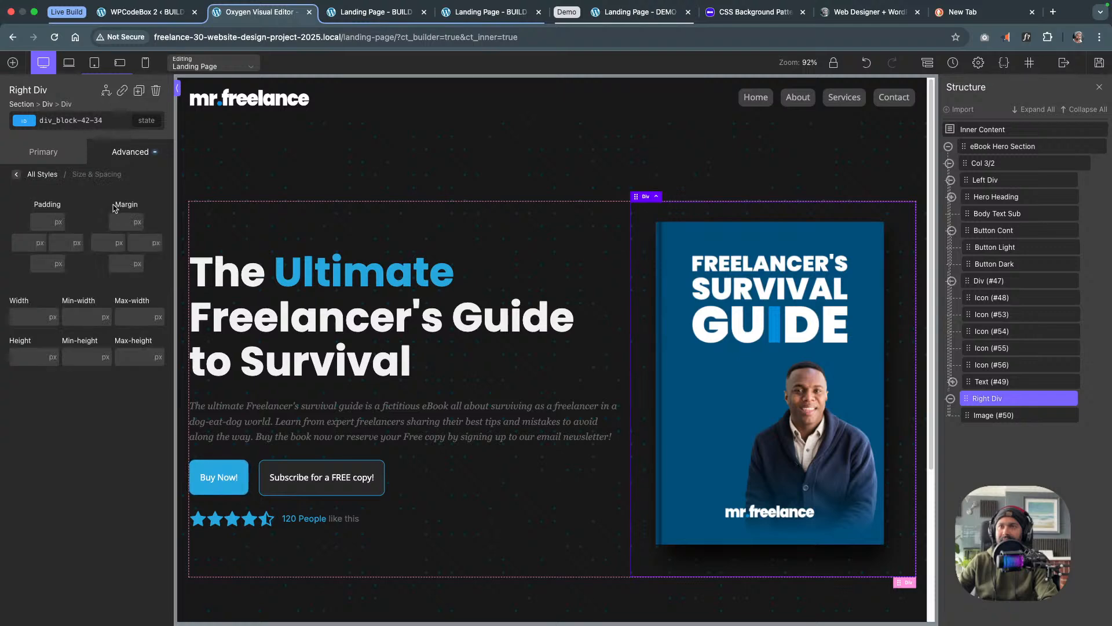
pyautogui.click(71, 64)
pyautogui.click(94, 62)
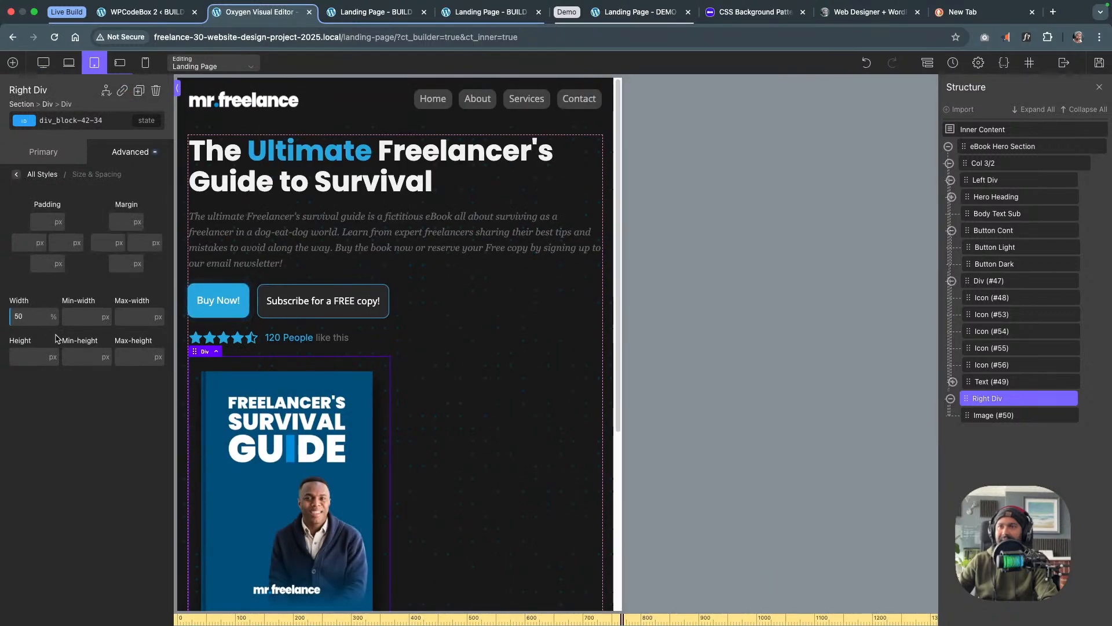
pyautogui.press('BackSpace')
pyautogui.press('BackSpace')
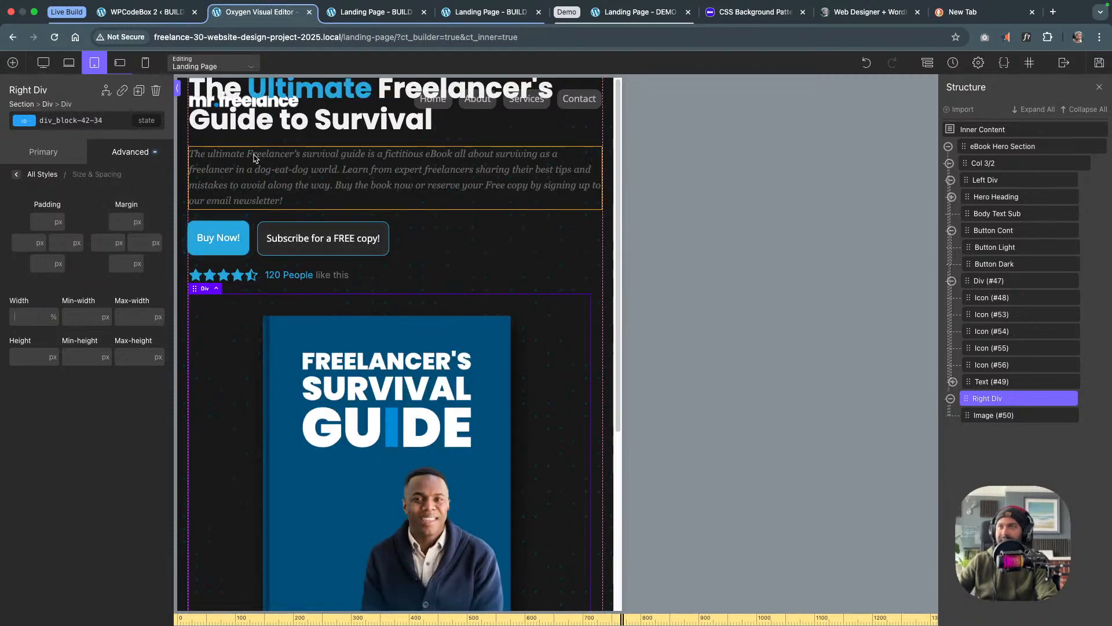
# Clear the Right Div's width value at the phone landscape breakpoint
pyautogui.click(145, 62)
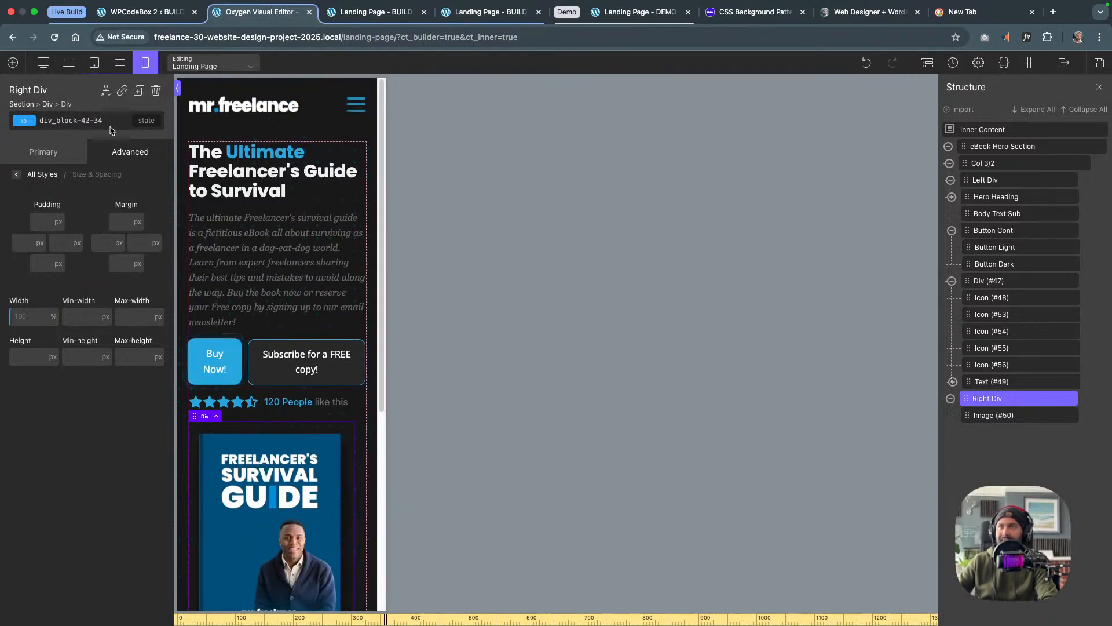
pyautogui.click(120, 62)
pyautogui.doubleClick(37, 317)
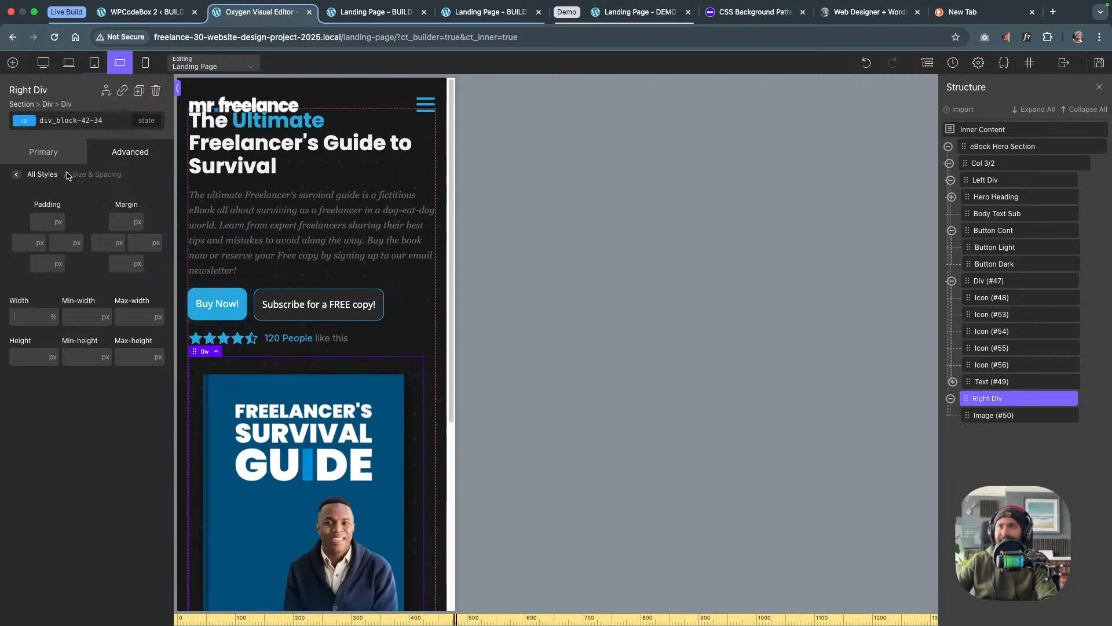
# Set the eBook image's width to 50% at the tablet breakpoint, trying 75% and 70% first
pyautogui.click(94, 64)
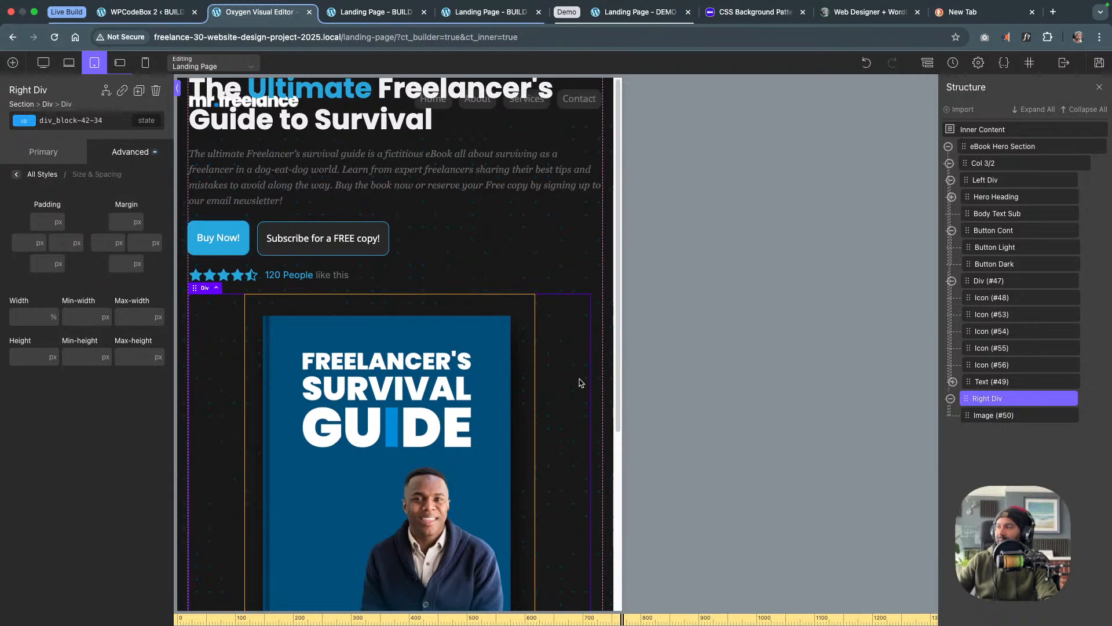
pyautogui.click(994, 417)
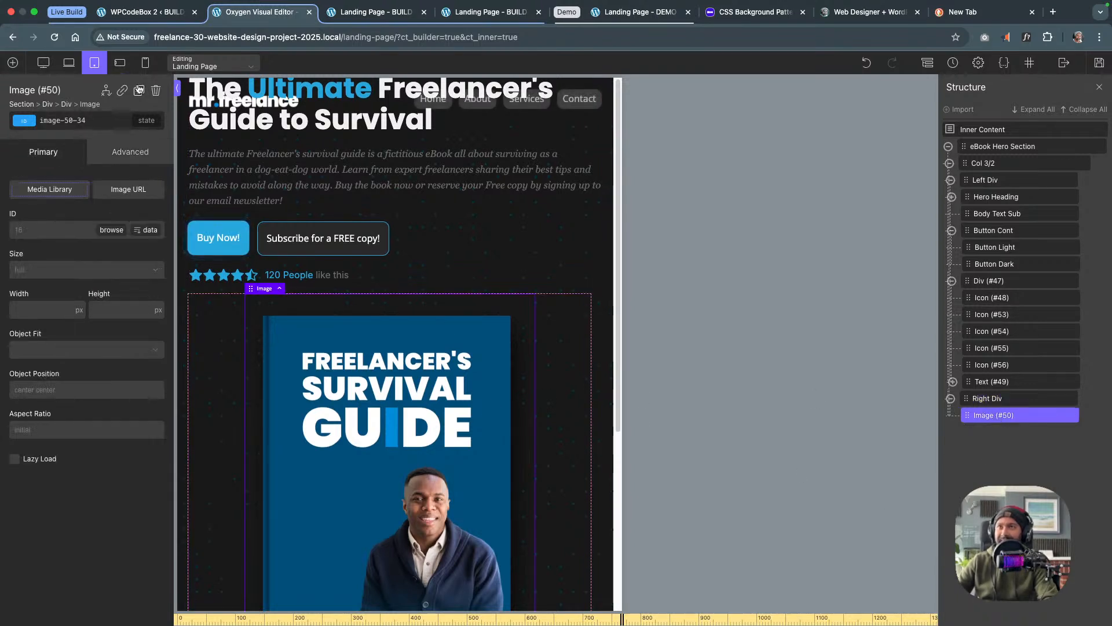
pyautogui.click(120, 63)
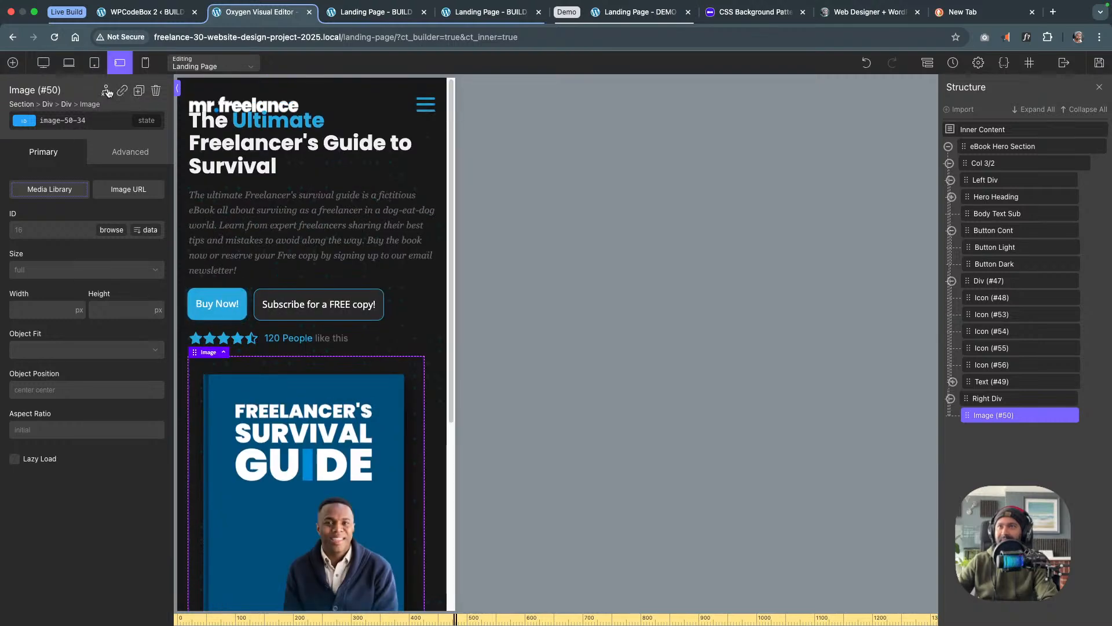
pyautogui.click(96, 65)
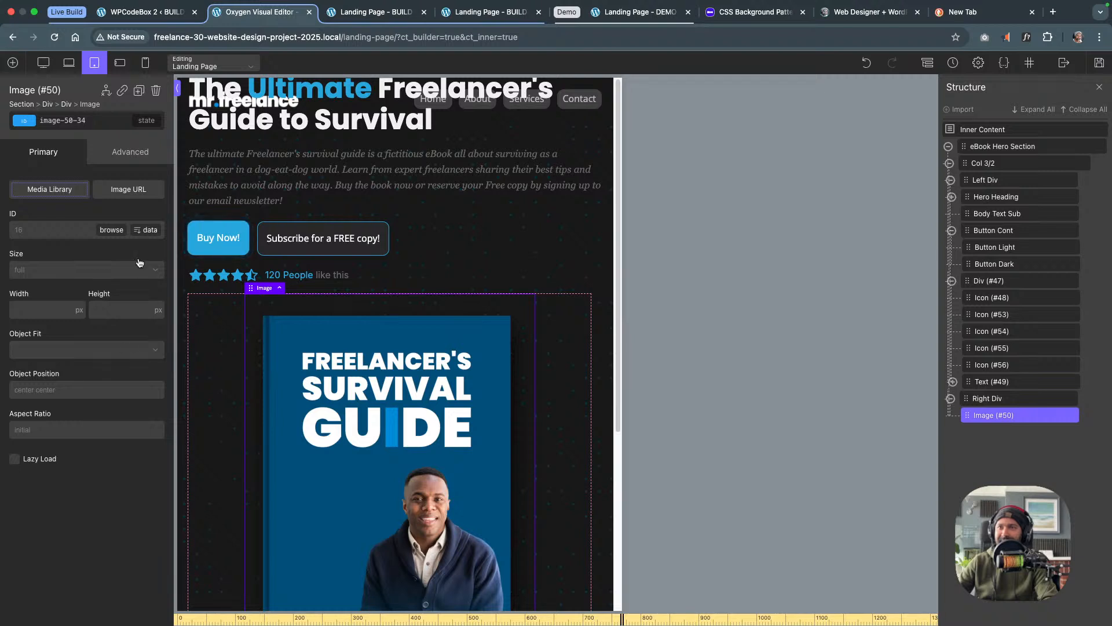
pyautogui.click(134, 153)
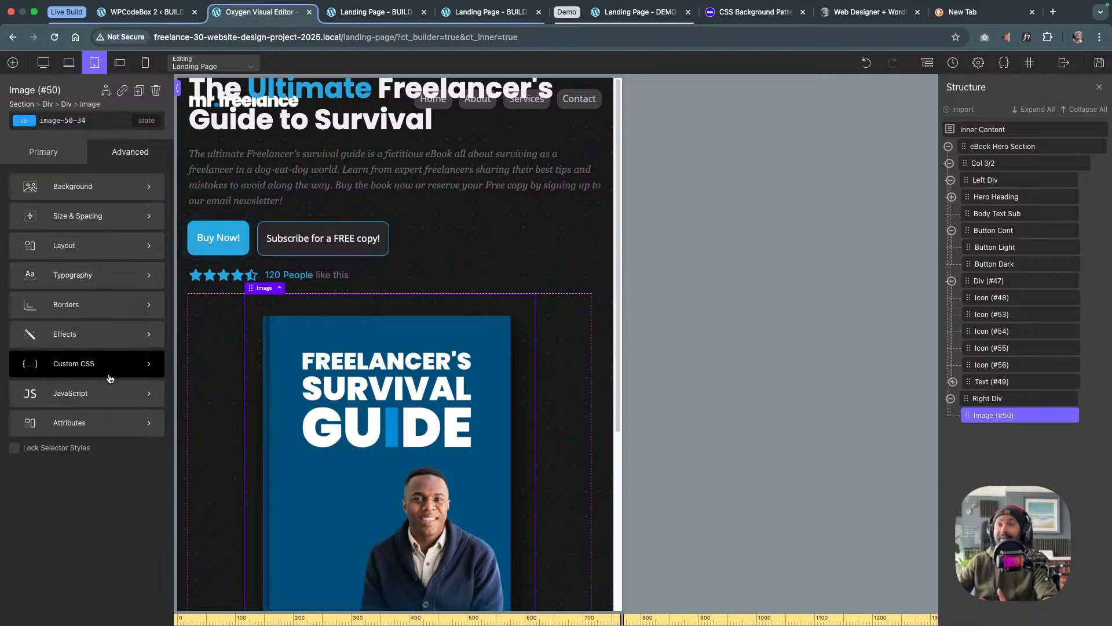
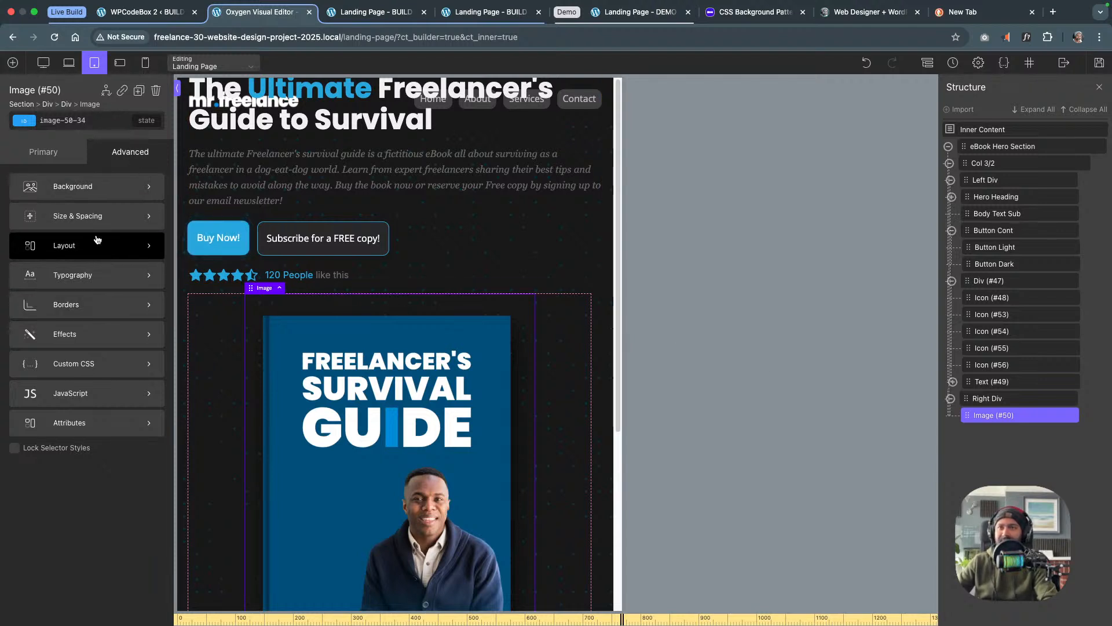
pyautogui.click(97, 217)
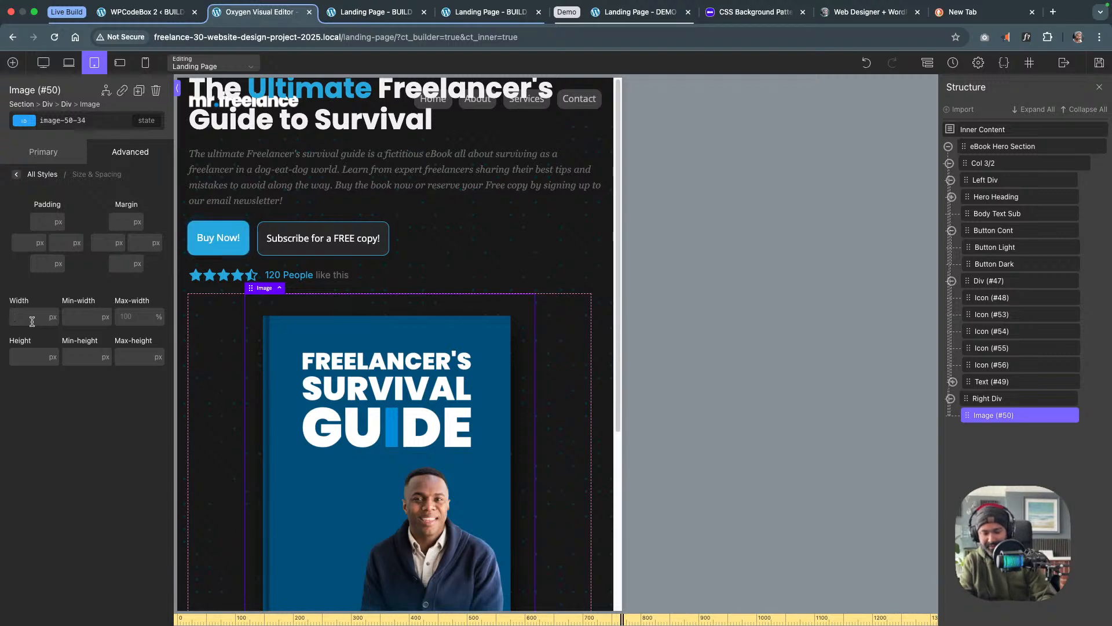
pyautogui.write('75%')
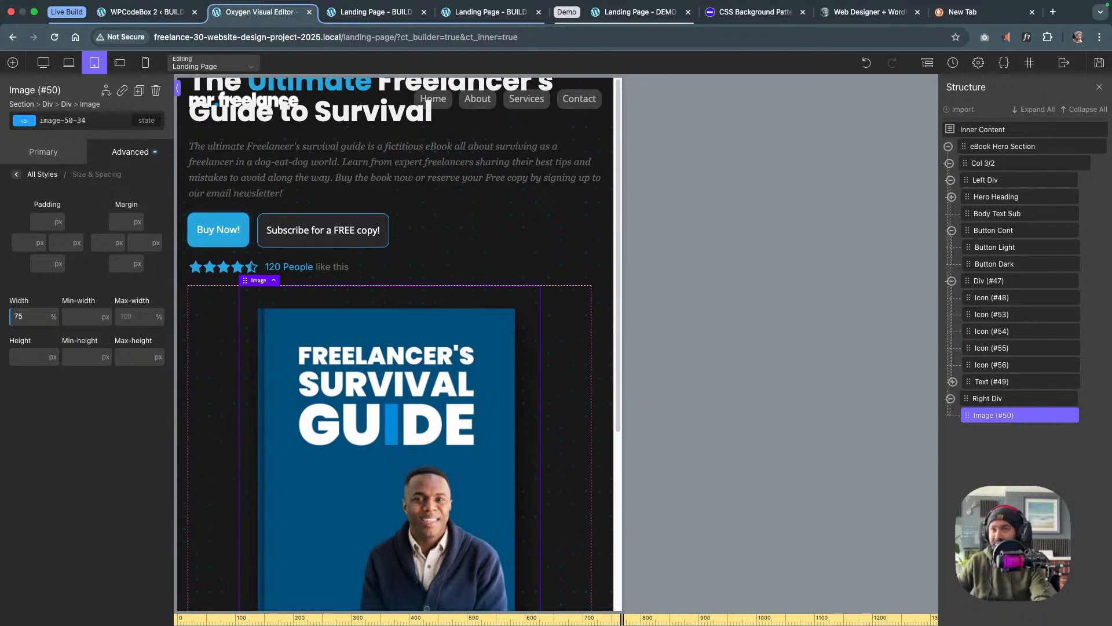
pyautogui.write('70')
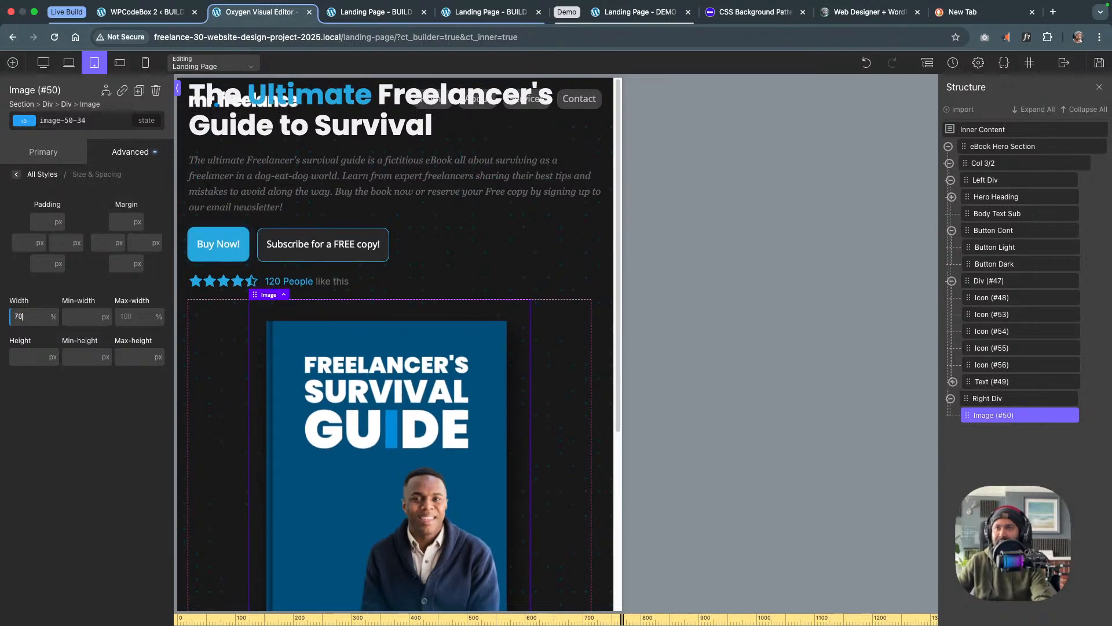
pyautogui.press('Down')
pyautogui.press('Down')
pyautogui.press('Down')
pyautogui.press('Down')
pyautogui.press('Down')
pyautogui.press('Down')
pyautogui.press('Down')
pyautogui.press('Down')
pyautogui.press('Down')
pyautogui.press('Down')
pyautogui.press('Down')
pyautogui.press('Down')
pyautogui.press('Down')
pyautogui.press('Down')
pyautogui.press('Down')
pyautogui.press('Down')
pyautogui.press('Down')
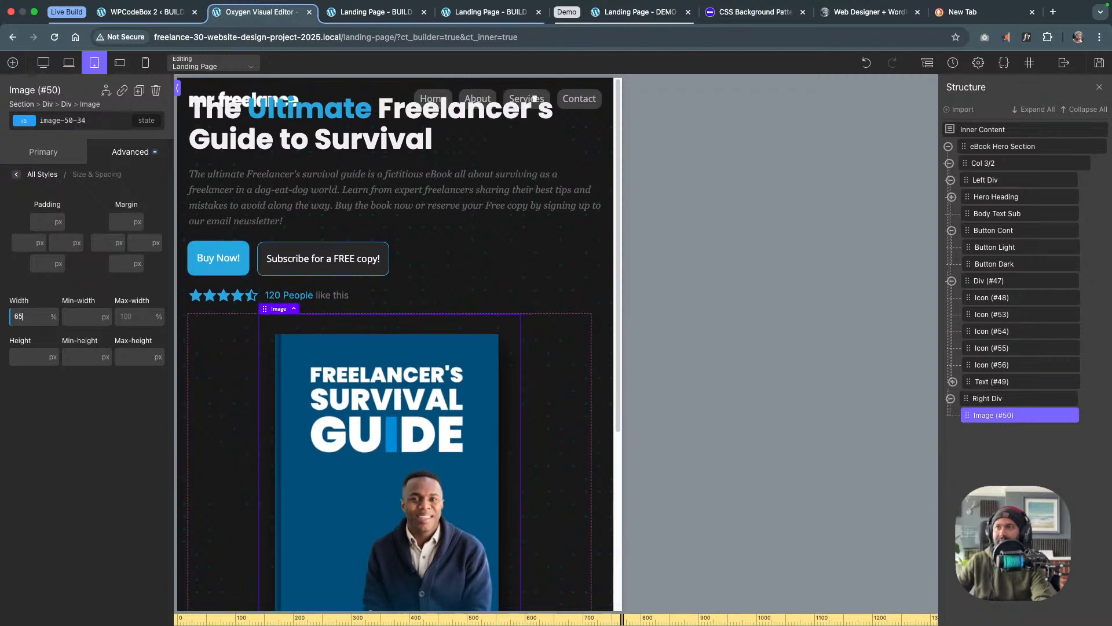
pyautogui.press('Down')
pyautogui.press('Down')
pyautogui.press('Down')
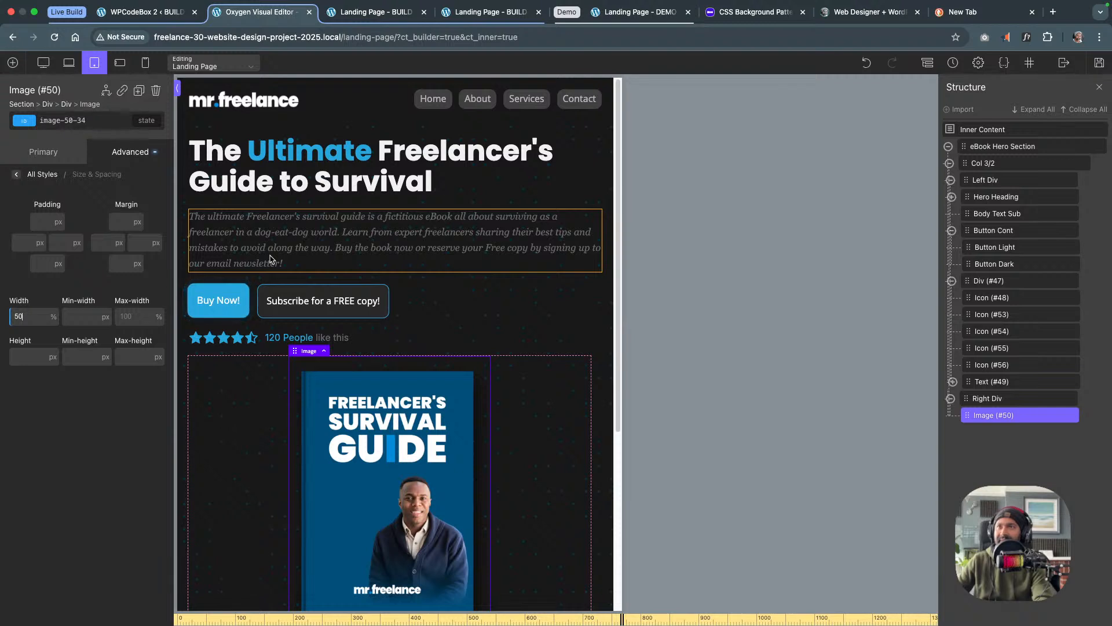
# Set the eBook image's width to 75% at the phone landscape breakpoint
pyautogui.click(122, 65)
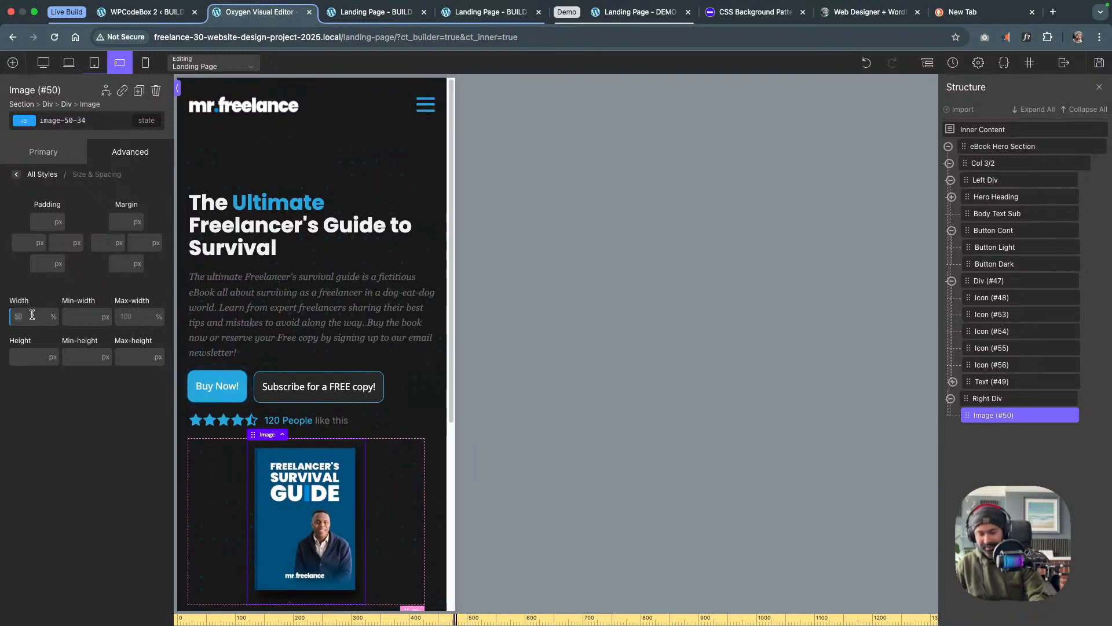
pyautogui.write('75&')
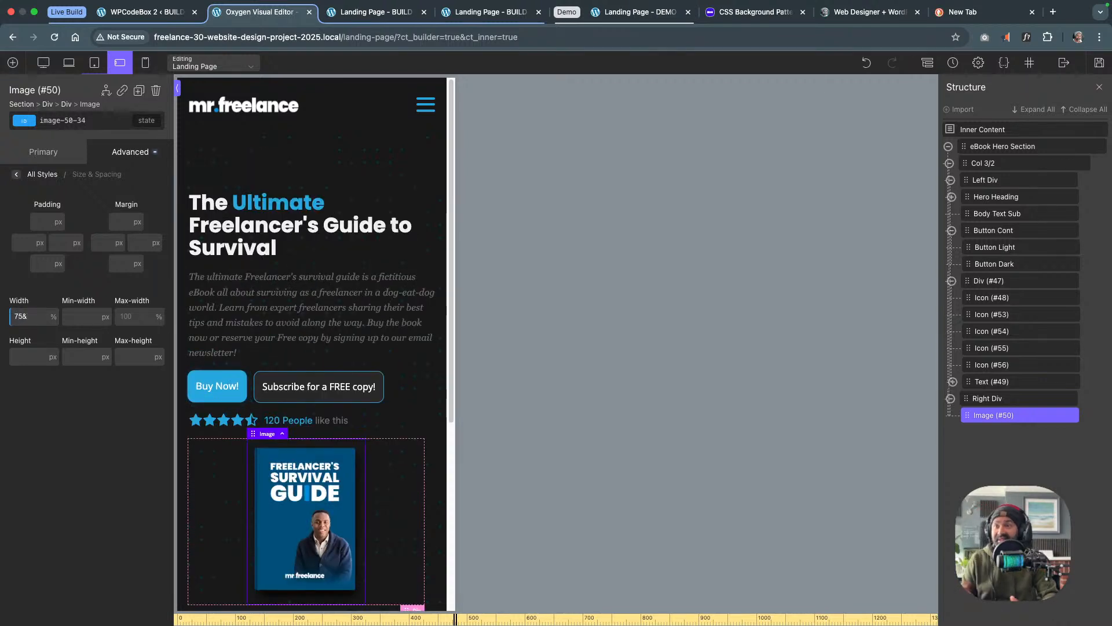
pyautogui.press('BackSpace')
pyautogui.write('%')
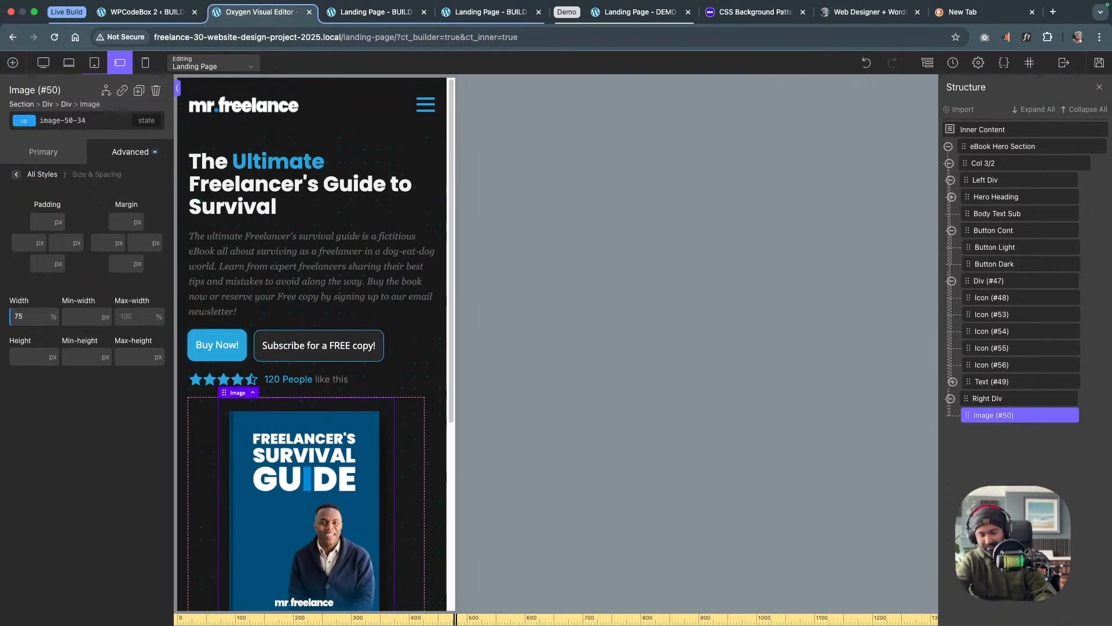
pyautogui.press('Return')
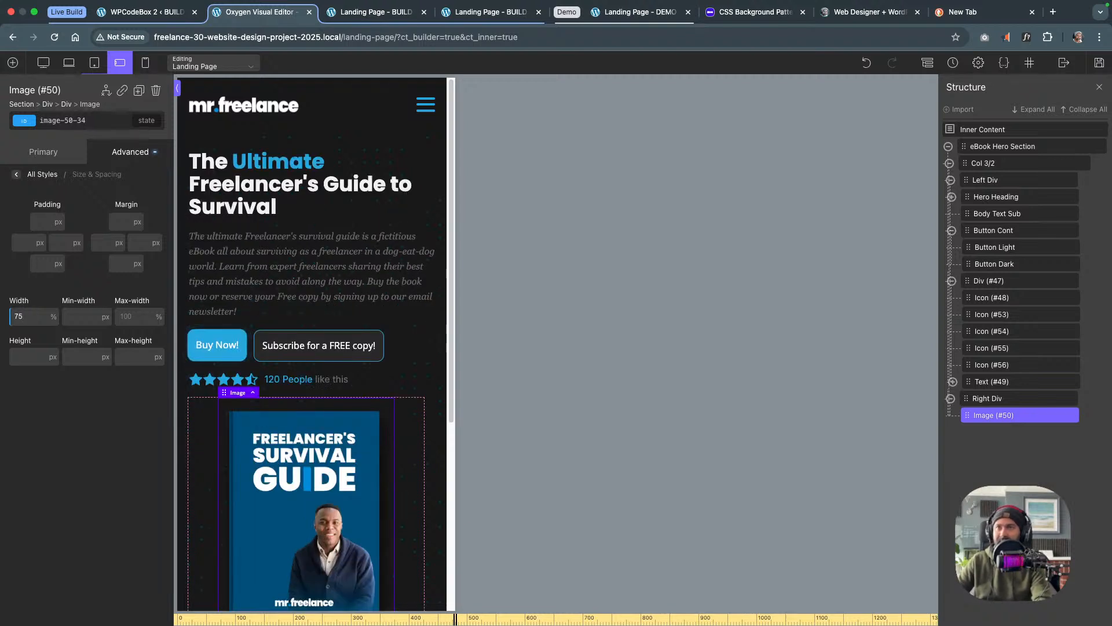
# Set the eBook image's width to 100% at the phone portrait breakpoint, and select the Col 3/2 container
pyautogui.click(95, 64)
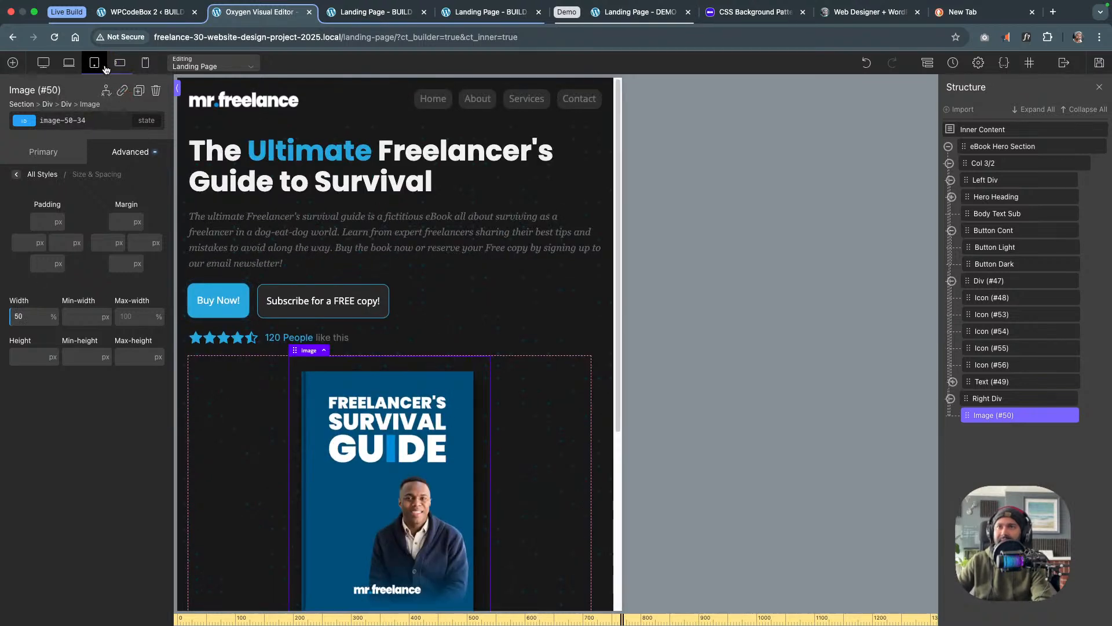
pyautogui.click(118, 69)
pyautogui.click(146, 63)
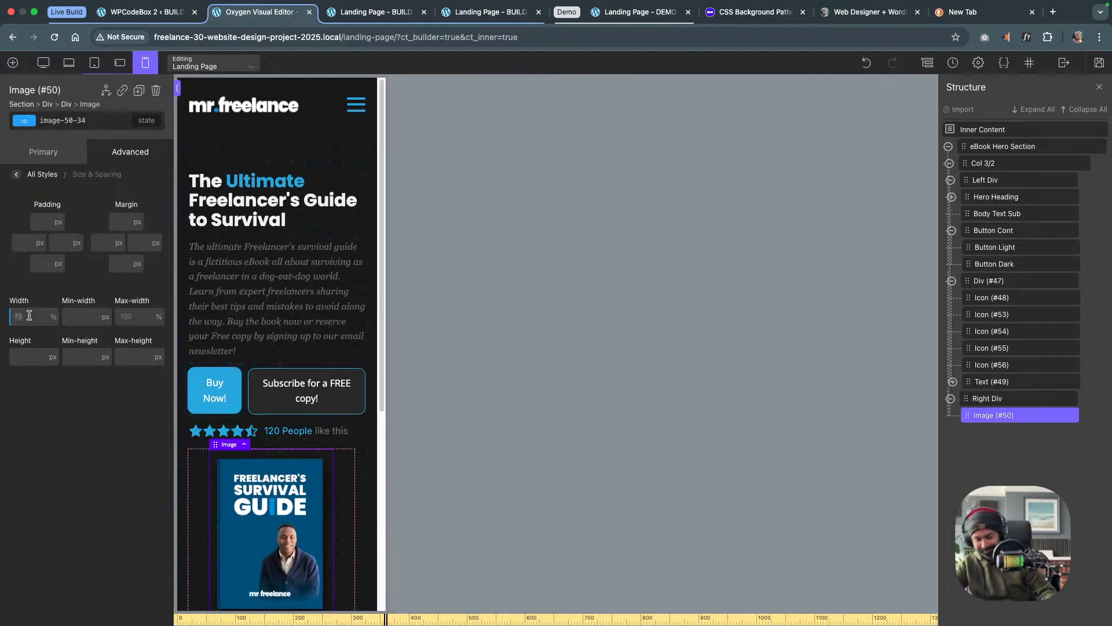
pyautogui.write('100')
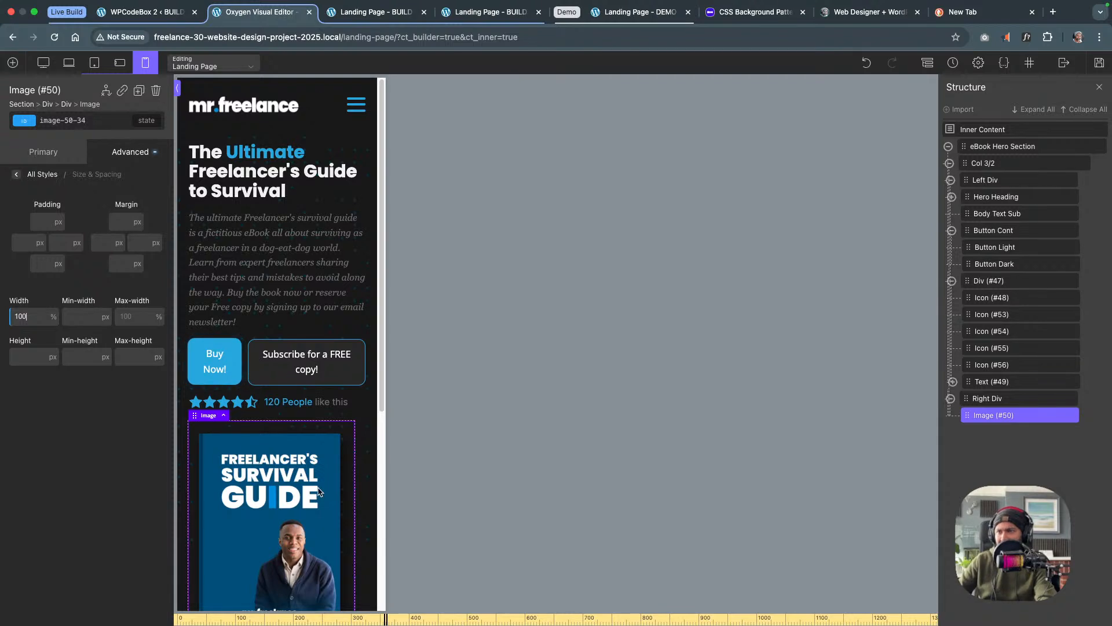
pyautogui.click(359, 457)
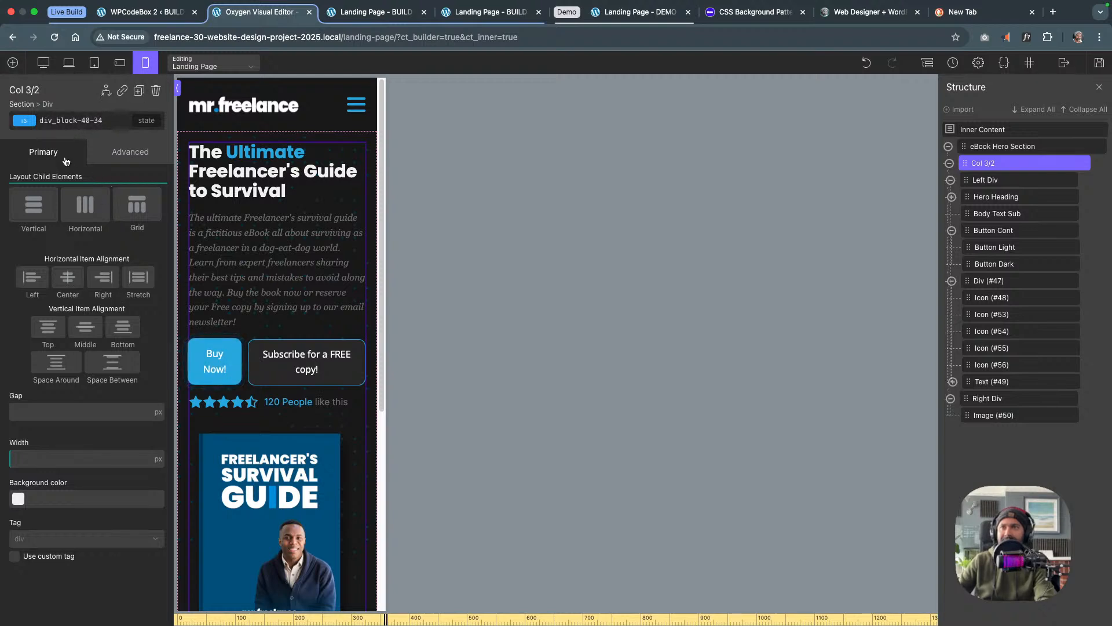
# Switch the Col 3/2 container to its columns-3-2 class and unlock the selector styles
pyautogui.click(35, 125)
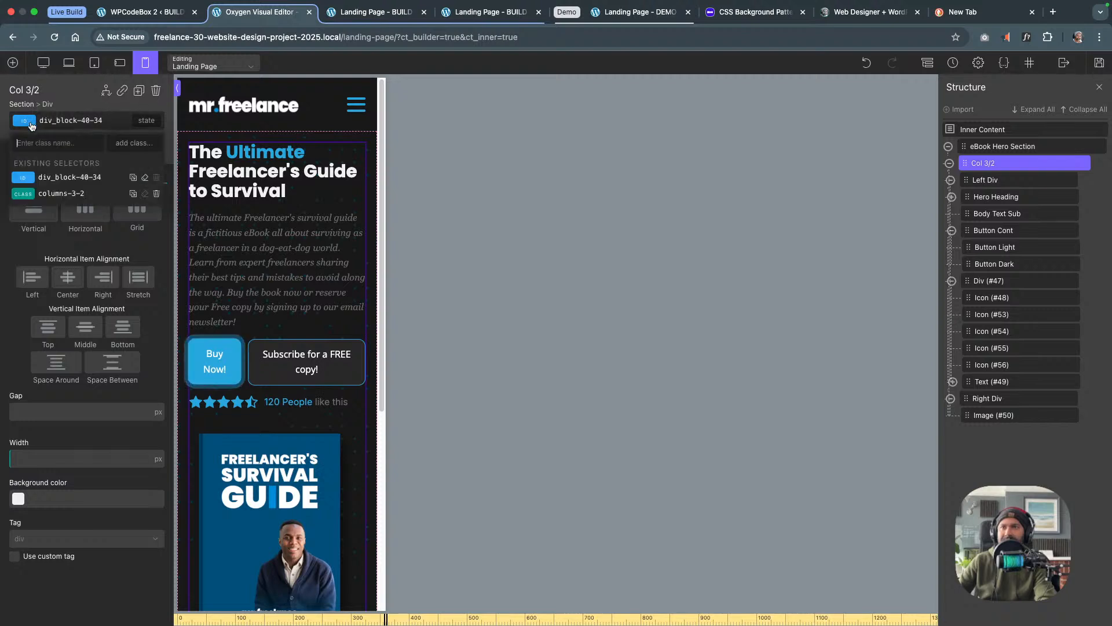
pyautogui.click(65, 190)
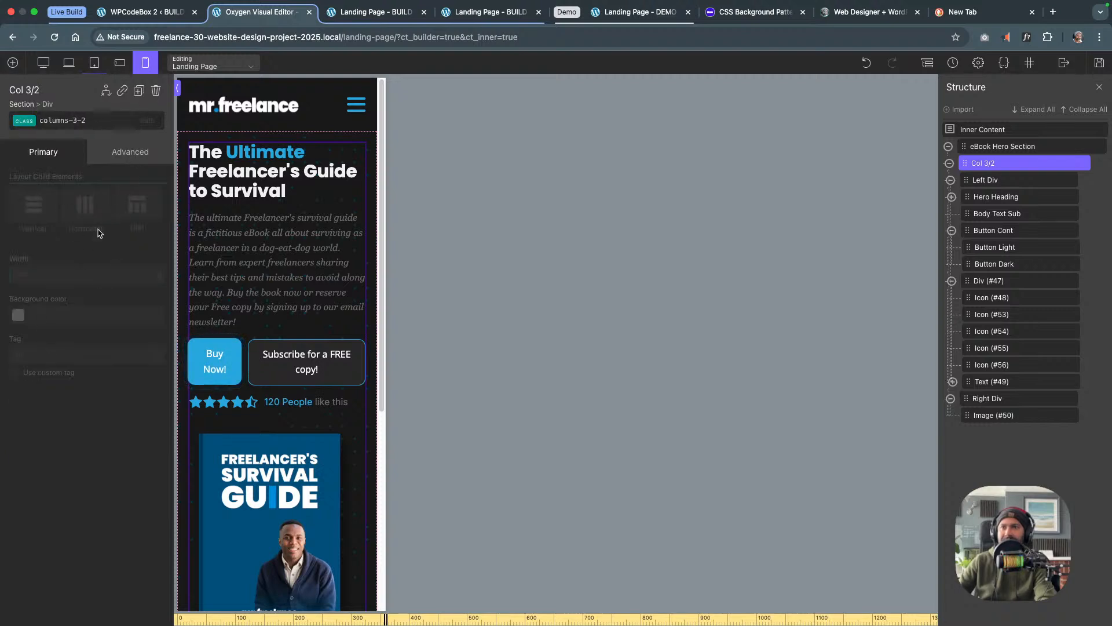
pyautogui.click(131, 159)
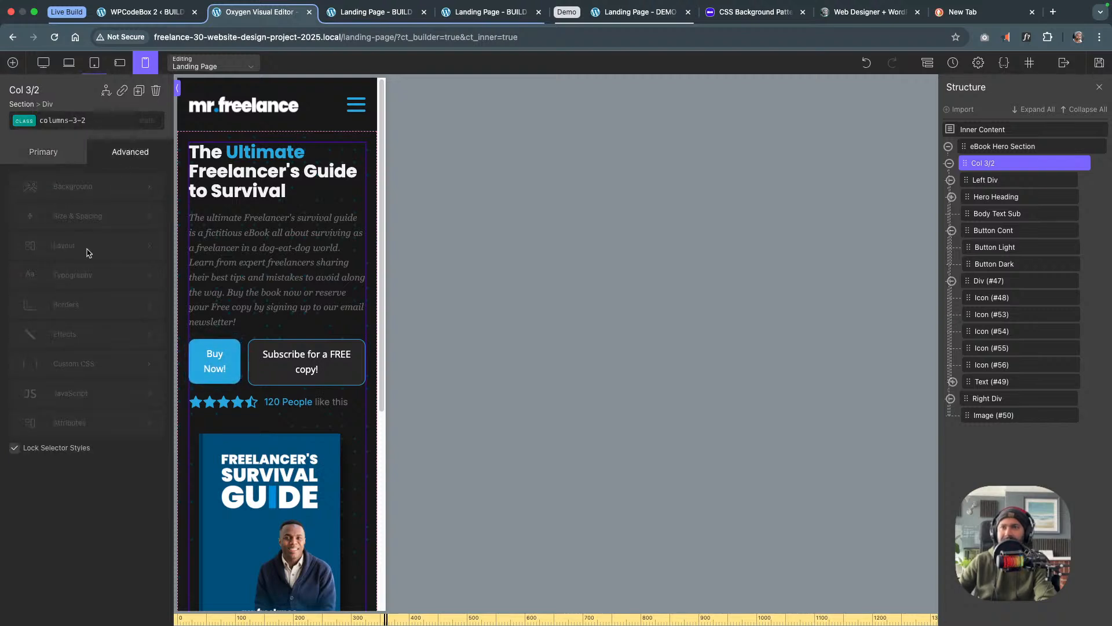
pyautogui.click(14, 448)
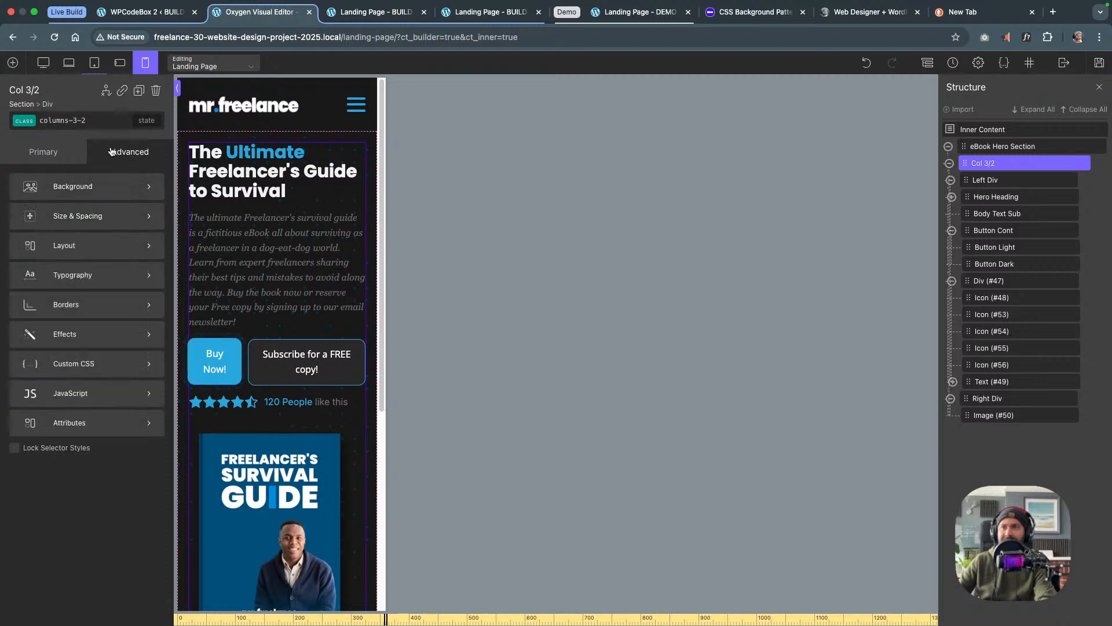
# Set the columns-3-2 class's child layout to Grid at the phone portrait breakpoint and open the first child's span override
pyautogui.click(62, 154)
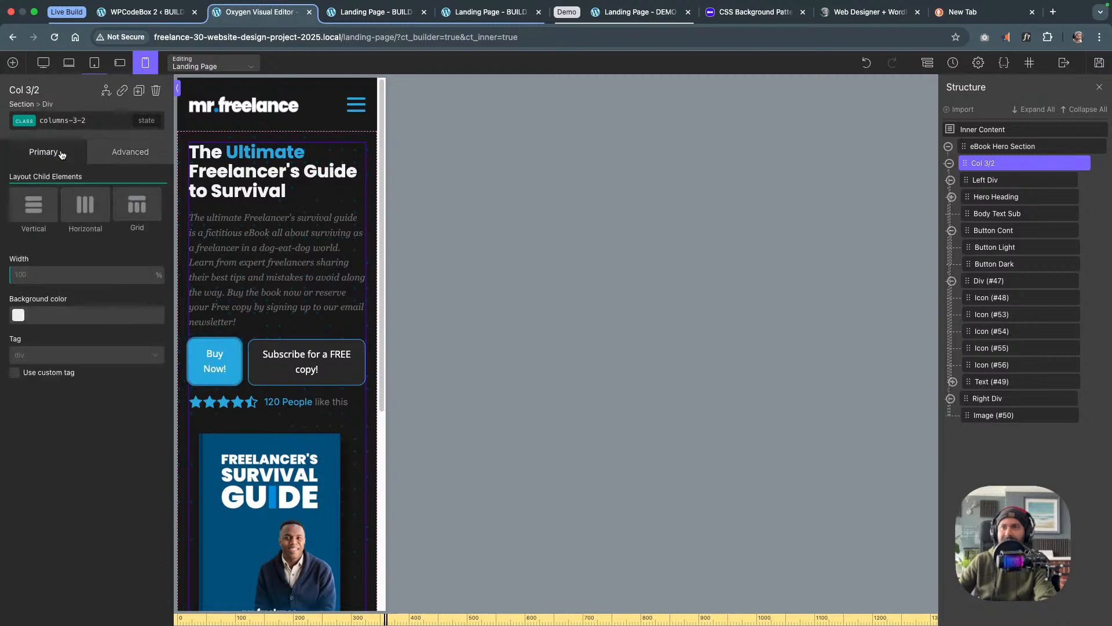
pyautogui.click(137, 209)
pyautogui.scroll(-1, 69, 456)
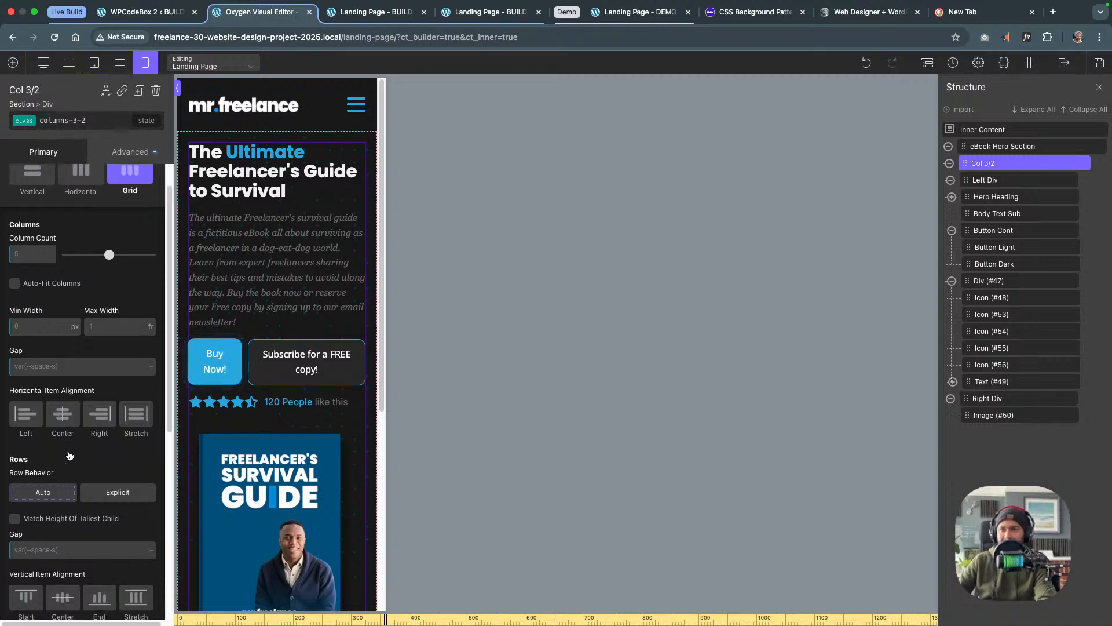
pyautogui.scroll(-5, 69, 456)
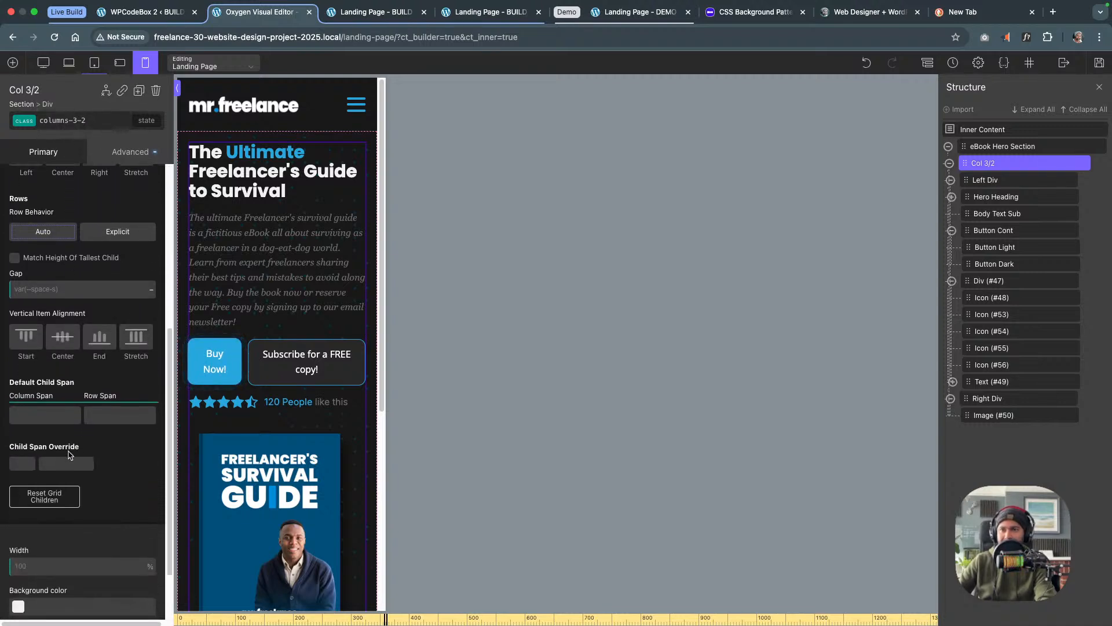
pyautogui.hscroll(1, 68, 455)
pyautogui.click(31, 463)
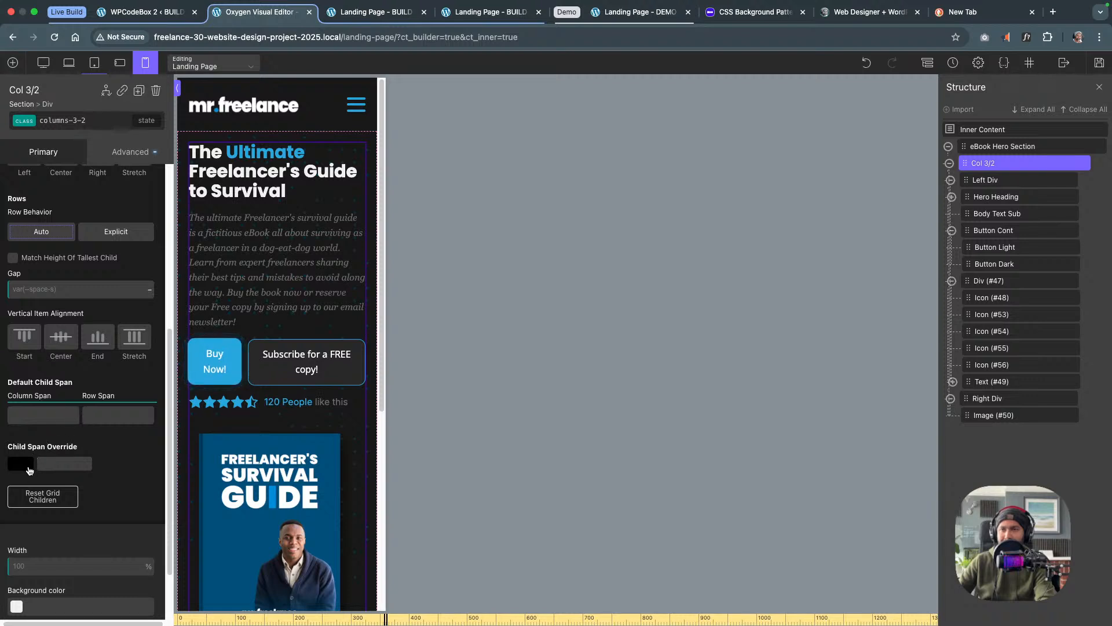
pyautogui.click(30, 468)
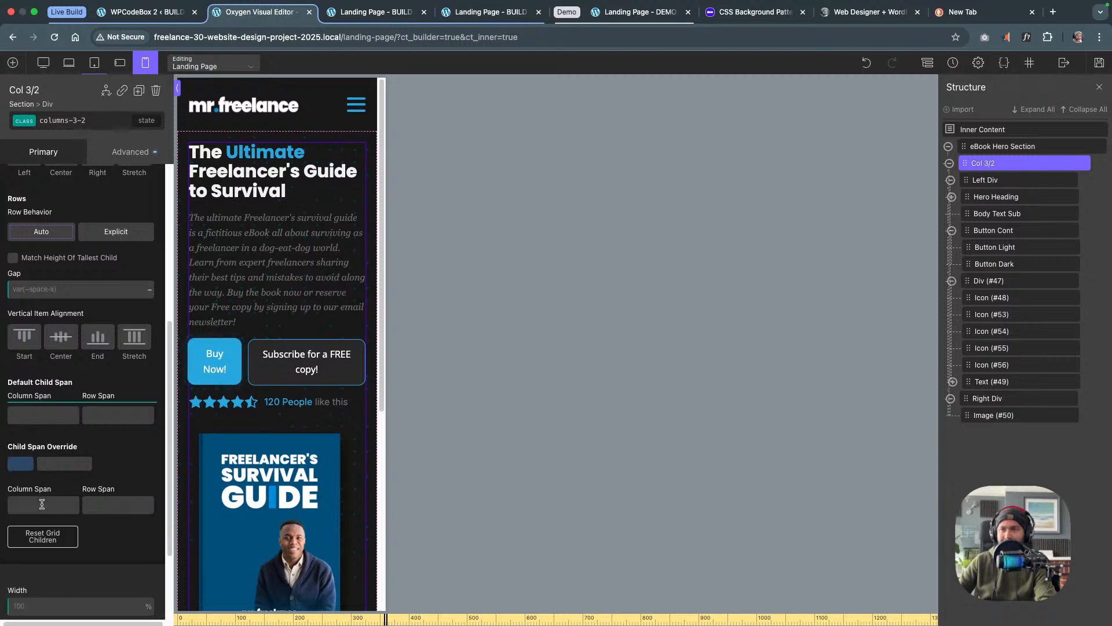
# Review the class's grid settings at each breakpoint and set the first child's column span override to 2 at phone portrait
pyautogui.click(55, 61)
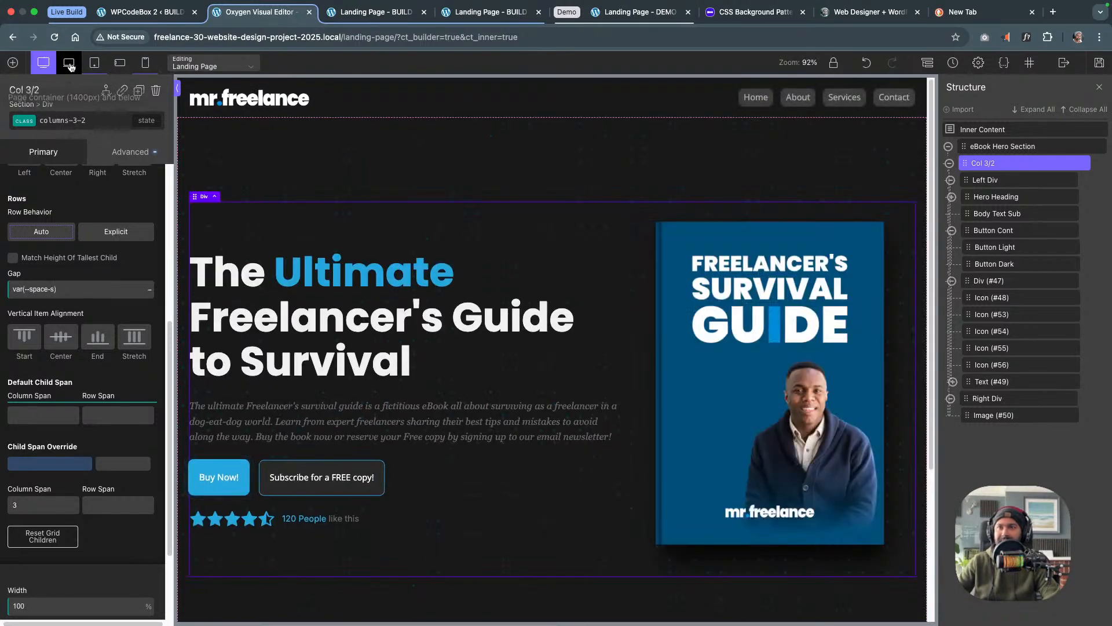
pyautogui.click(69, 65)
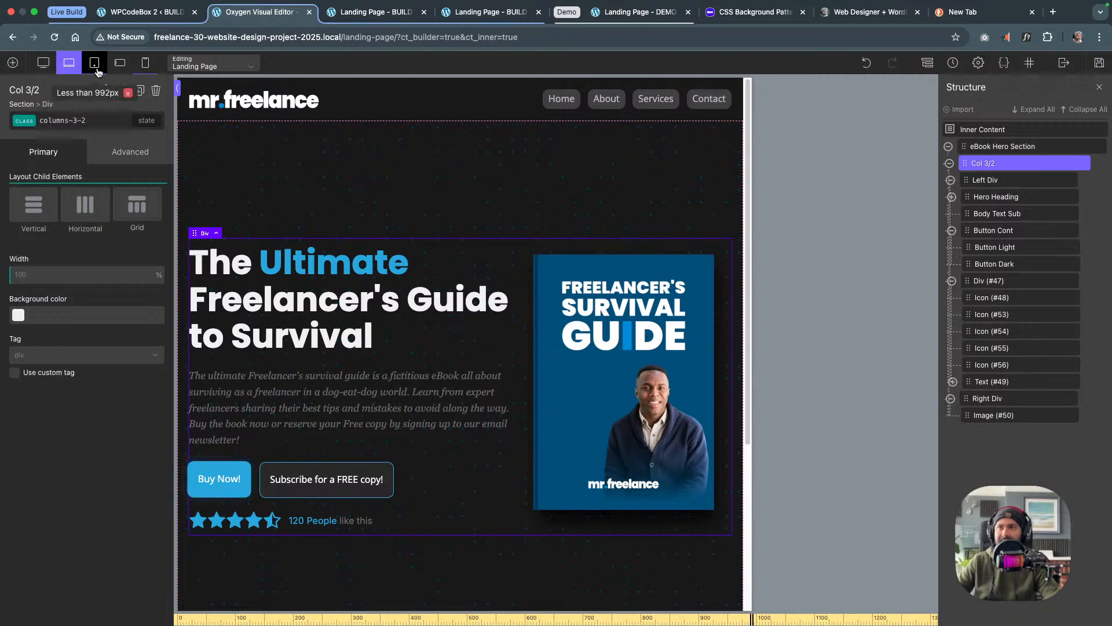
pyautogui.click(94, 63)
pyautogui.scroll(-6, 81, 263)
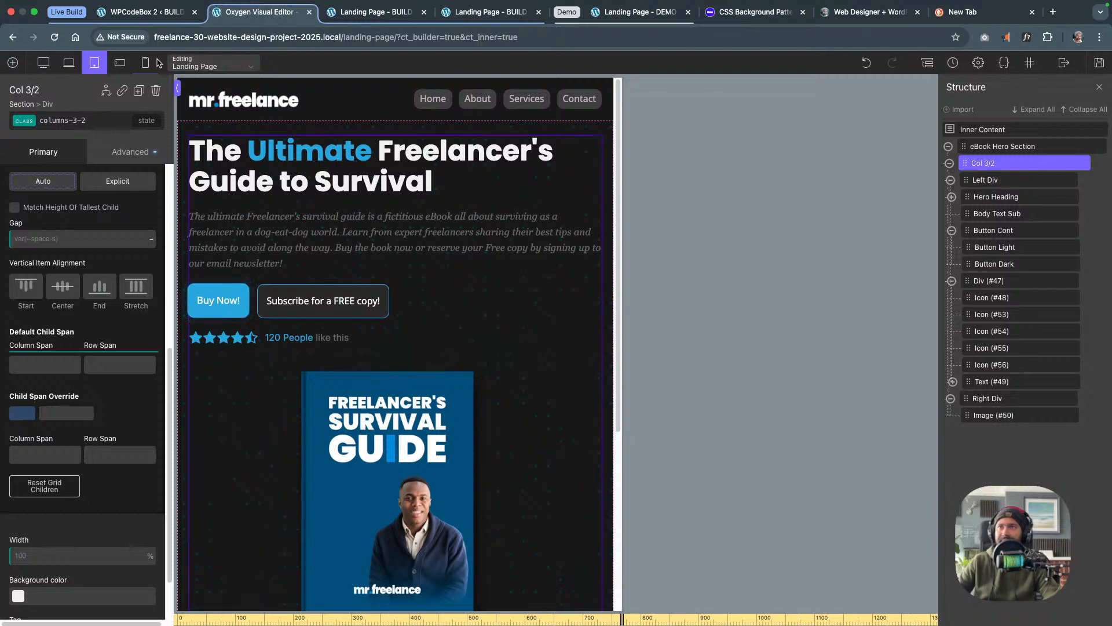
pyautogui.click(121, 64)
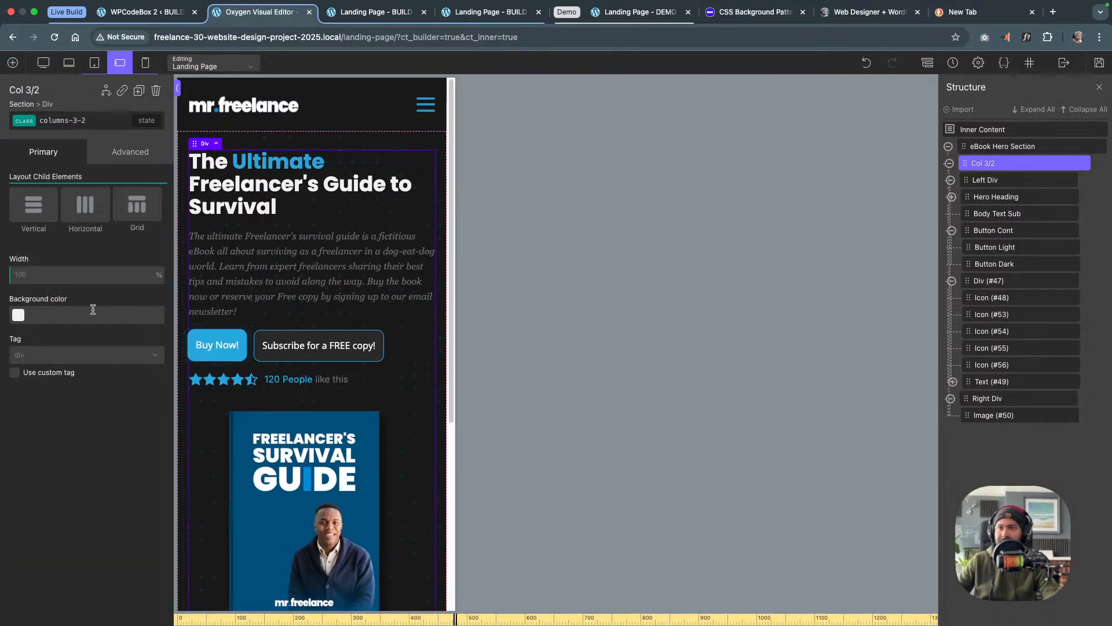
pyautogui.click(145, 63)
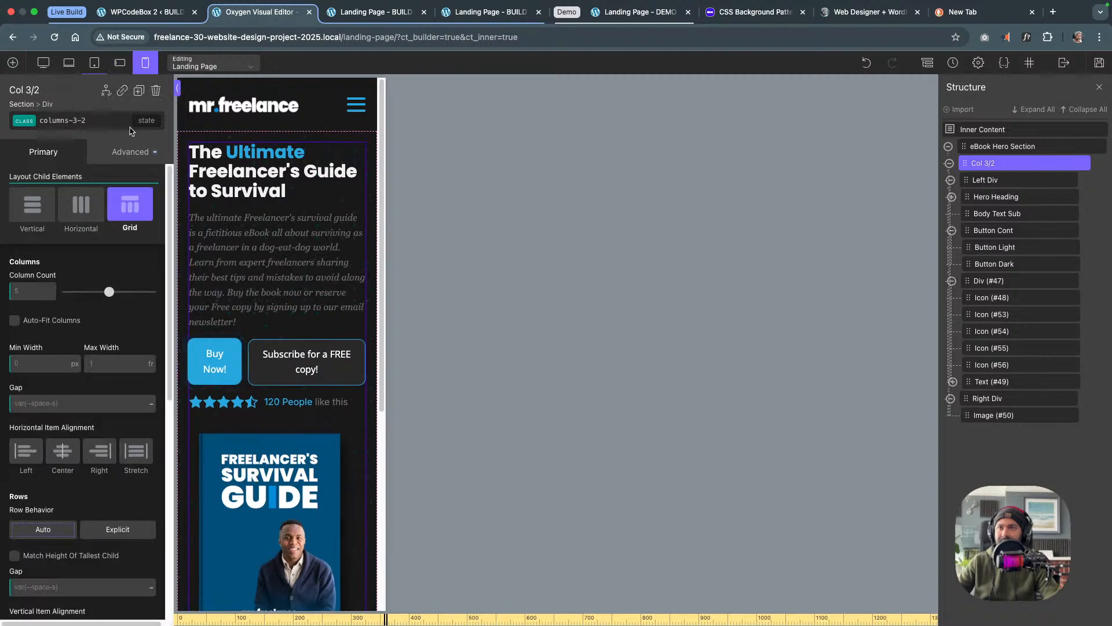
pyautogui.scroll(-3, 68, 486)
pyautogui.scroll(-3, 68, 486)
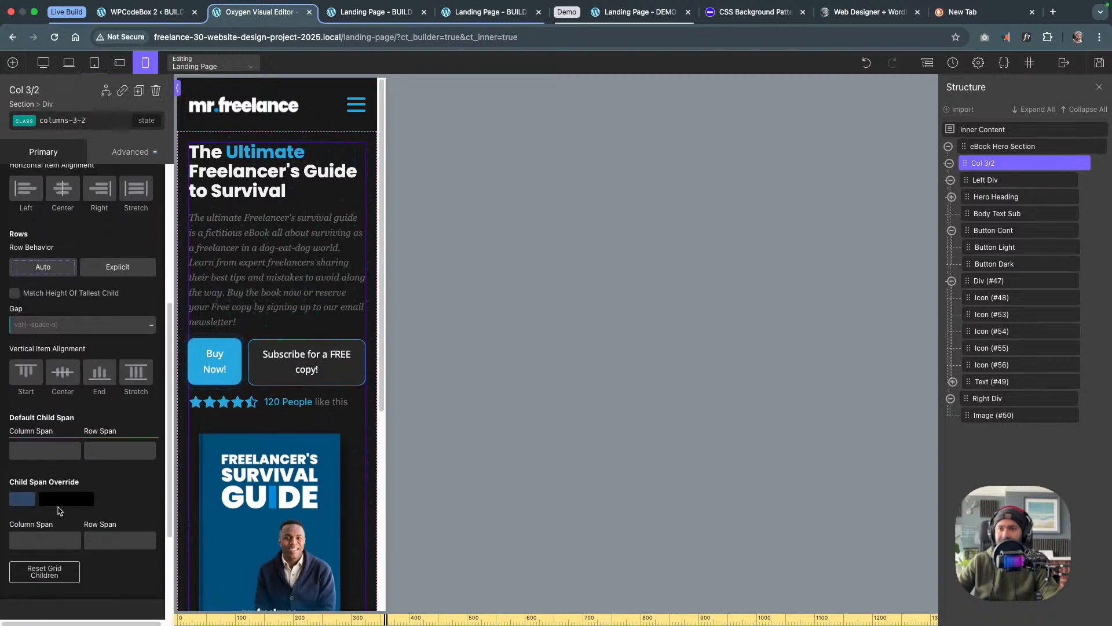
pyautogui.click(47, 540)
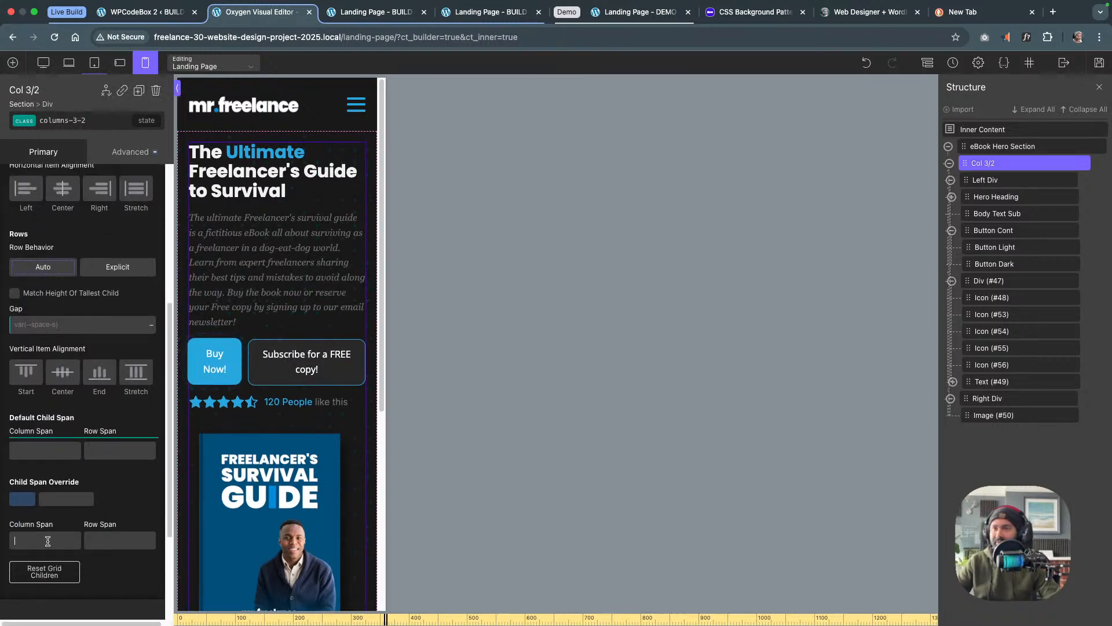
pyautogui.write('2')
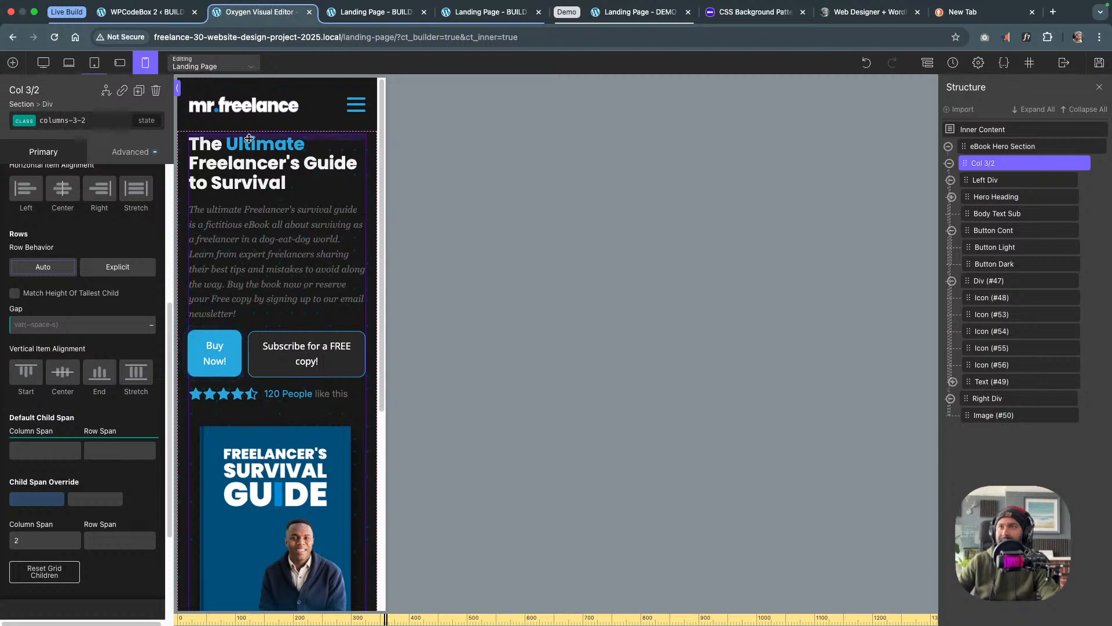
# Set the class's child layout to Grid at the phone landscape breakpoint and the first child's column span override to 2
pyautogui.click(122, 65)
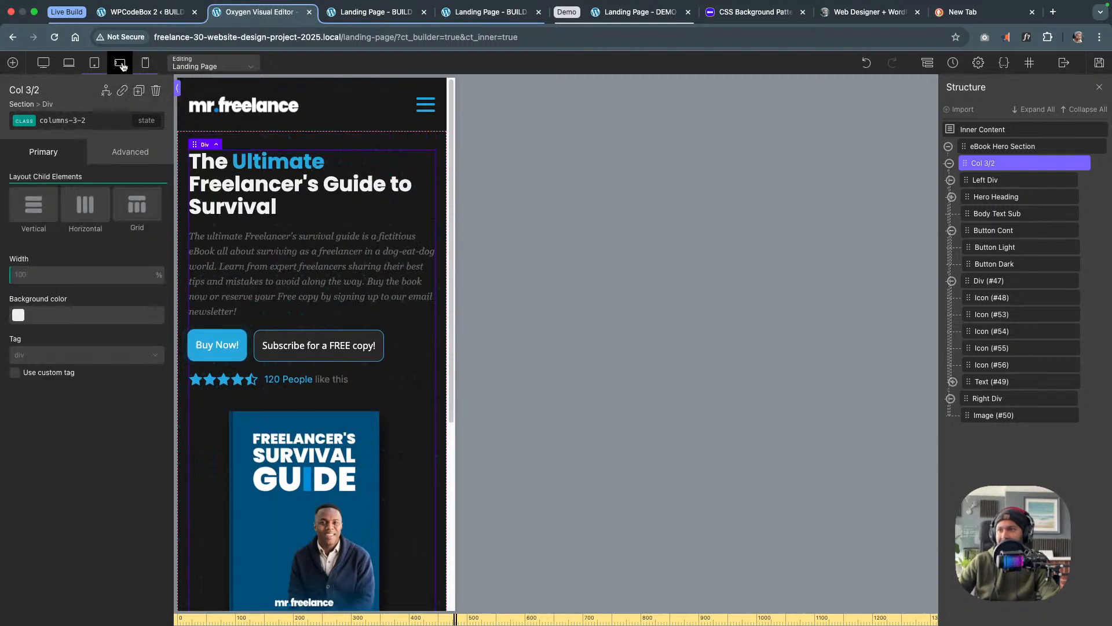
pyautogui.click(146, 210)
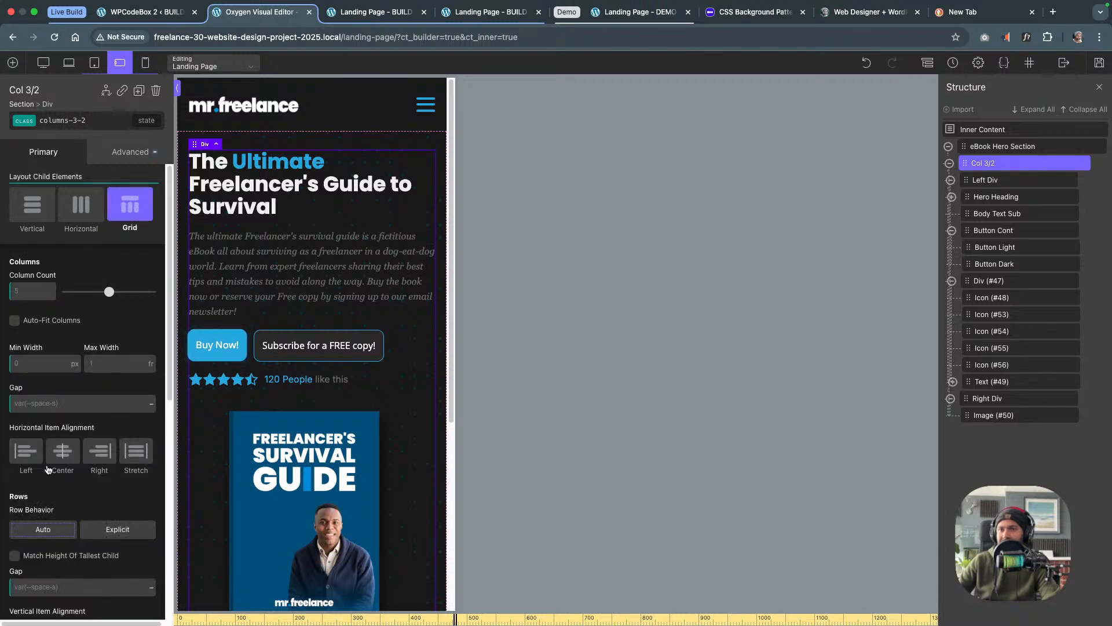
pyautogui.scroll(-5, 48, 469)
pyautogui.click(25, 559)
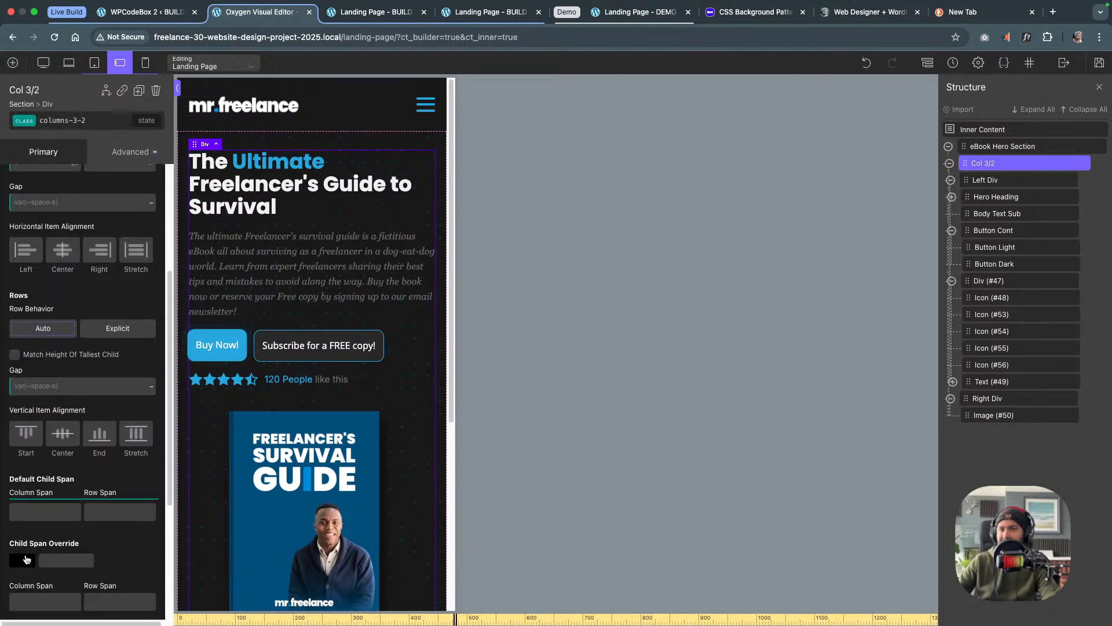
pyautogui.scroll(-1, 41, 521)
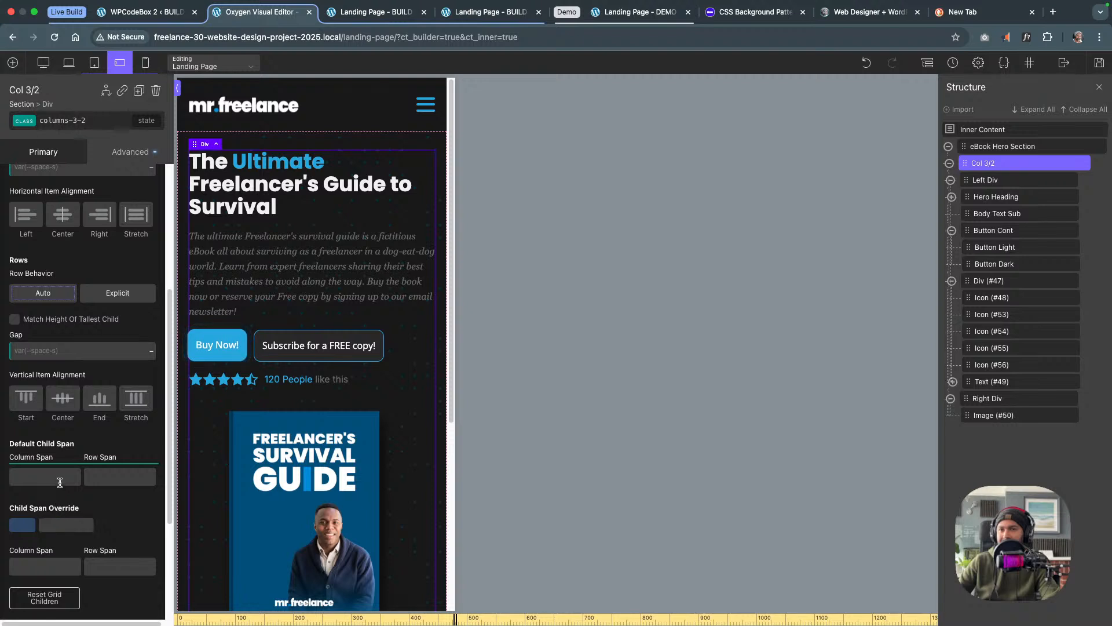
pyautogui.click(29, 569)
pyautogui.write('2')
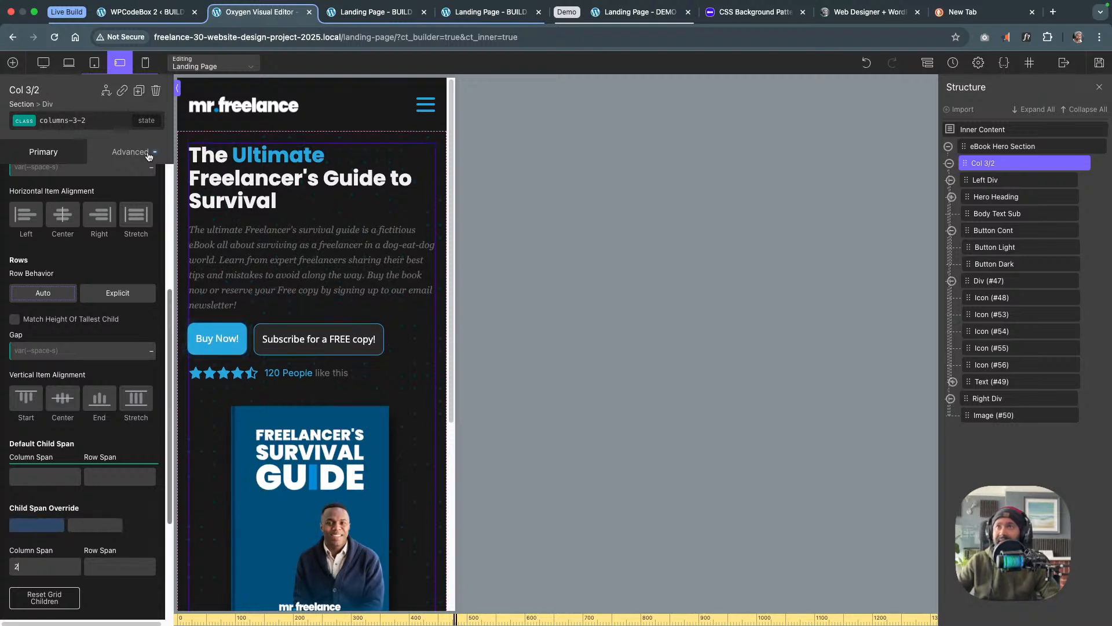
# Clear the first child's column span override at the phone portrait breakpoint and save the page
pyautogui.click(149, 69)
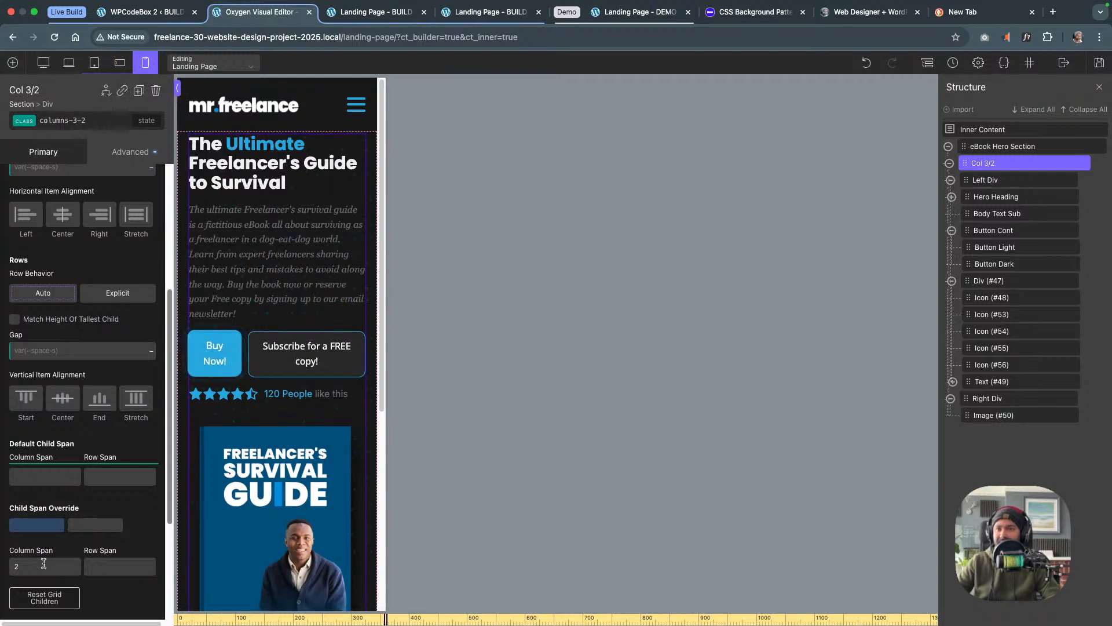
pyautogui.press('BackSpace')
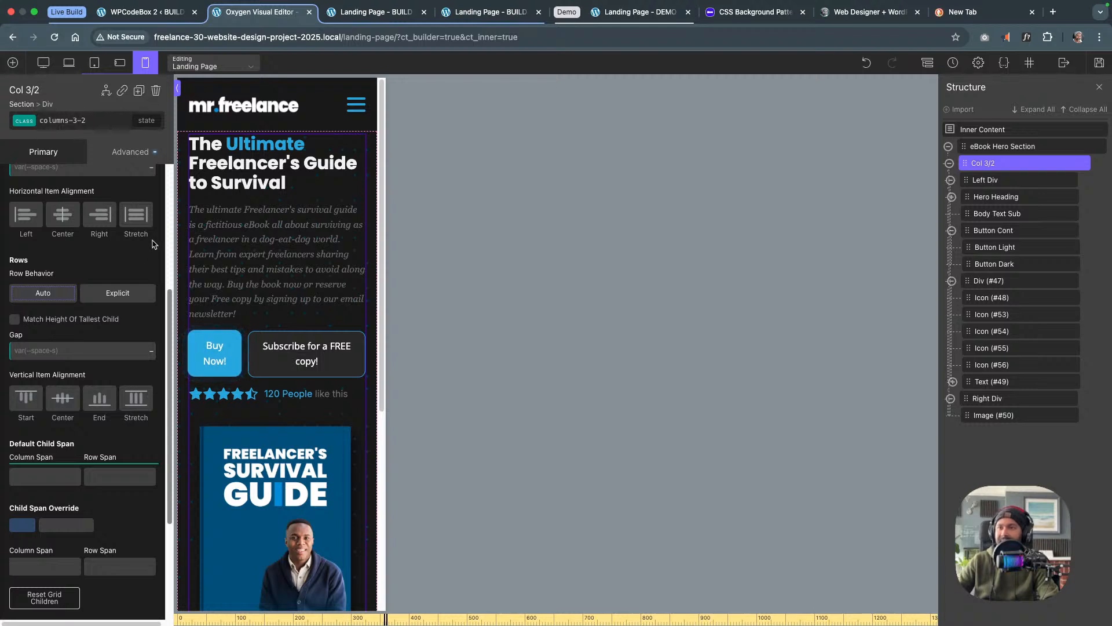
pyautogui.click(1098, 63)
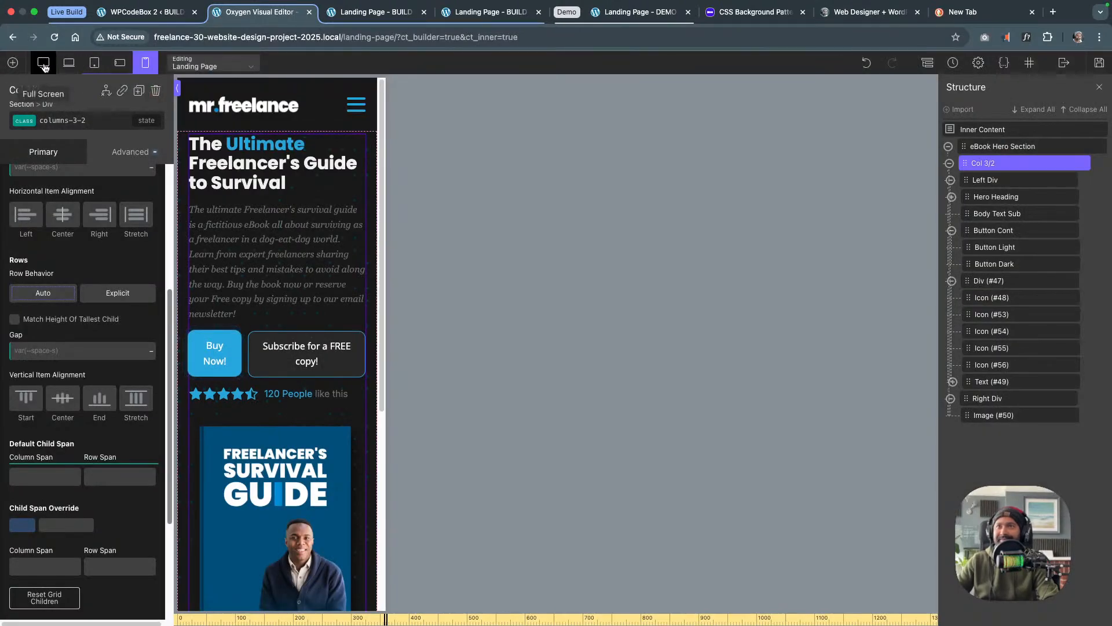
# Return to the full-screen breakpoint and add a new section to Inner Content below the eBook Hero Section
pyautogui.click(42, 62)
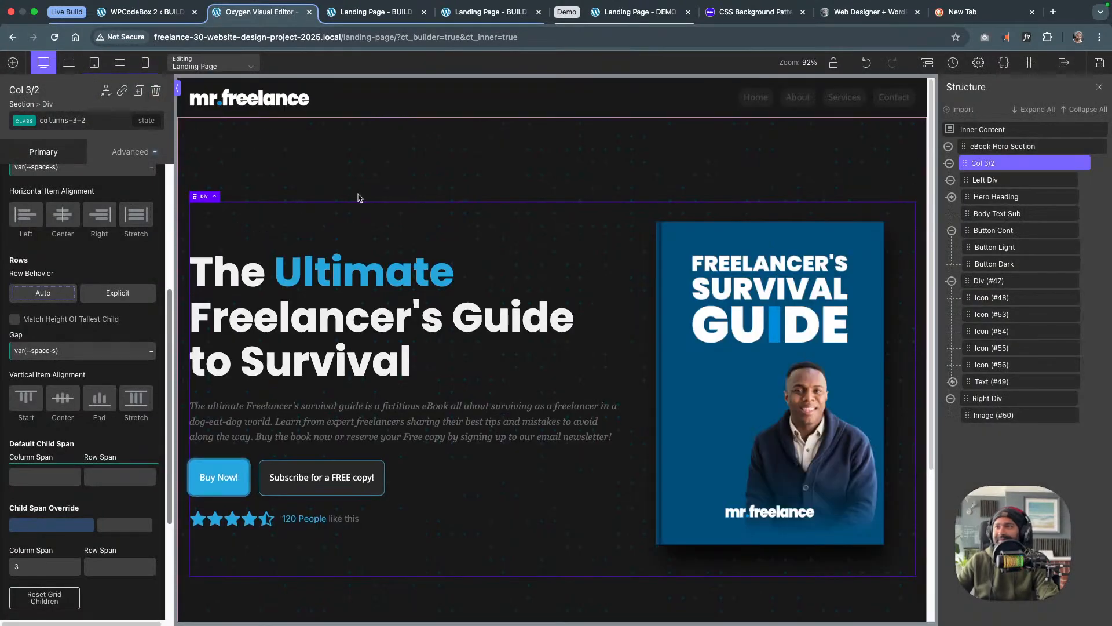
pyautogui.click(949, 147)
pyautogui.click(1003, 134)
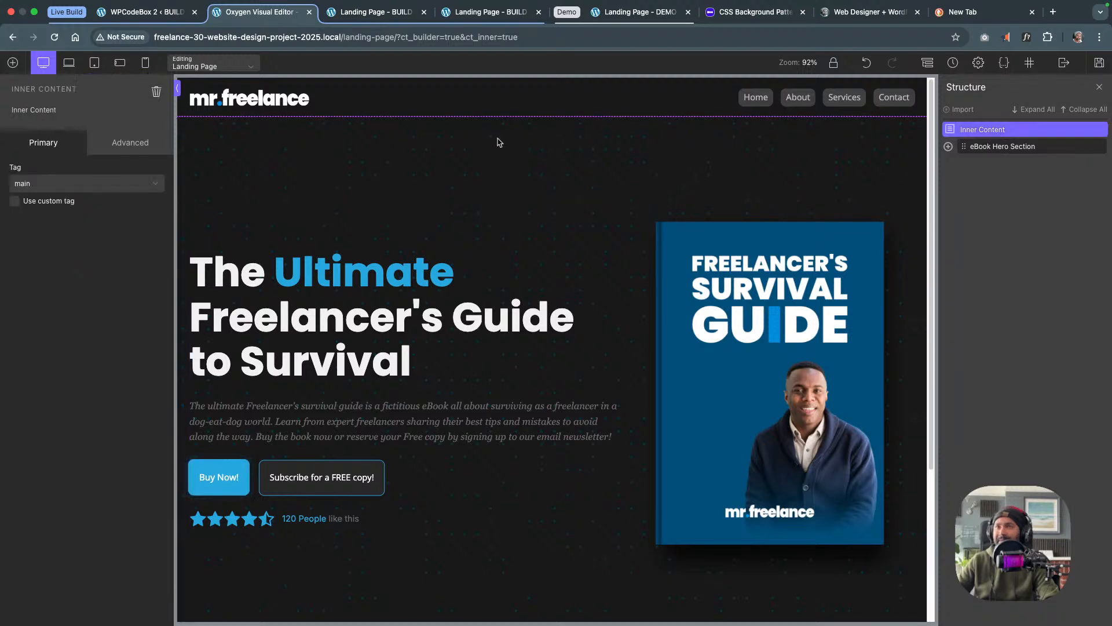
pyautogui.click(15, 65)
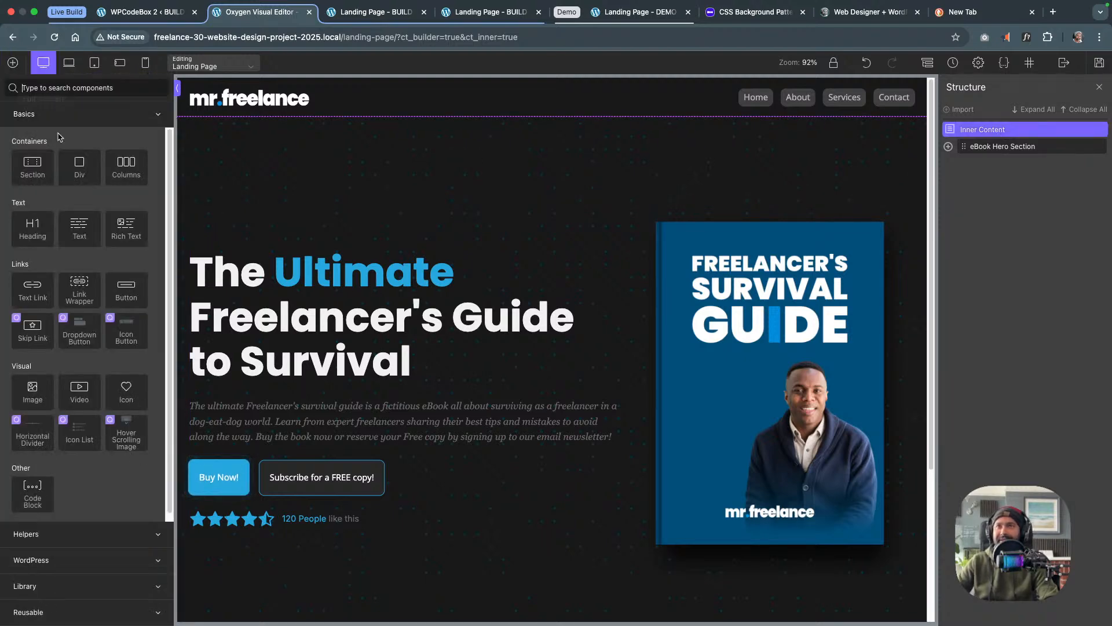
pyautogui.click(29, 152)
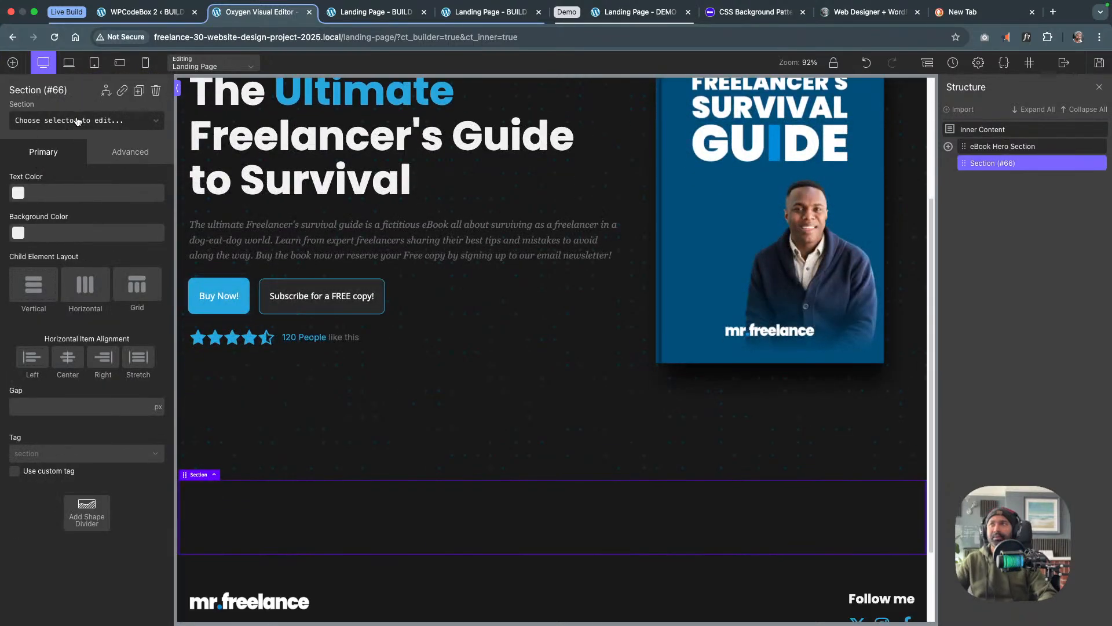
# Examine the About the author section's layout on the Landing Page demo and return to the visual editor
pyautogui.click(645, 12)
pyautogui.scroll(-8, 529, 283)
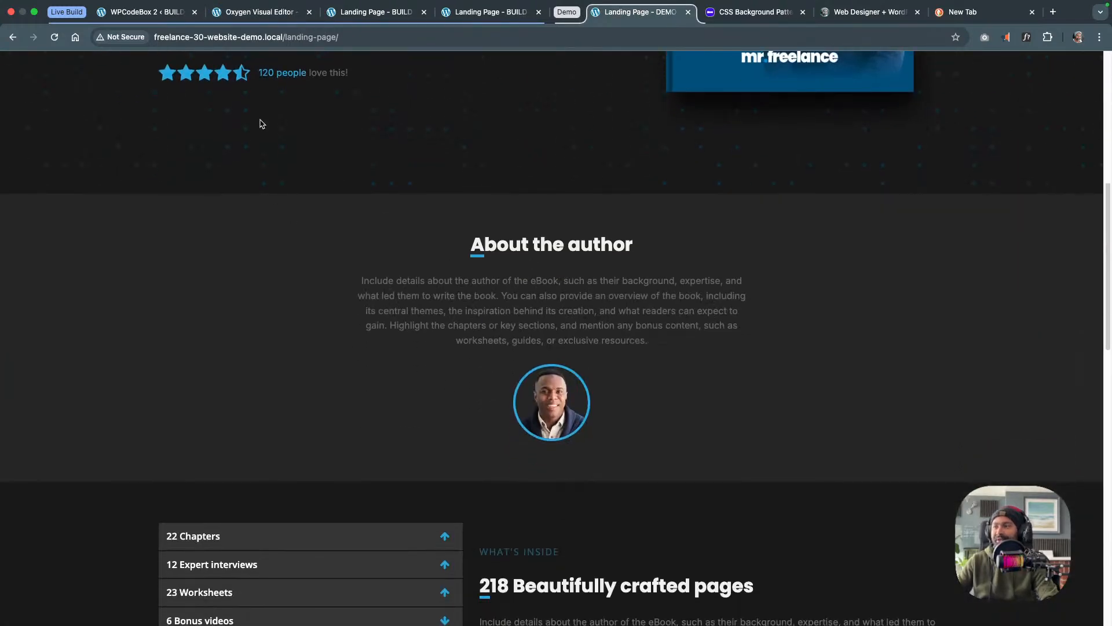
pyautogui.click(149, 15)
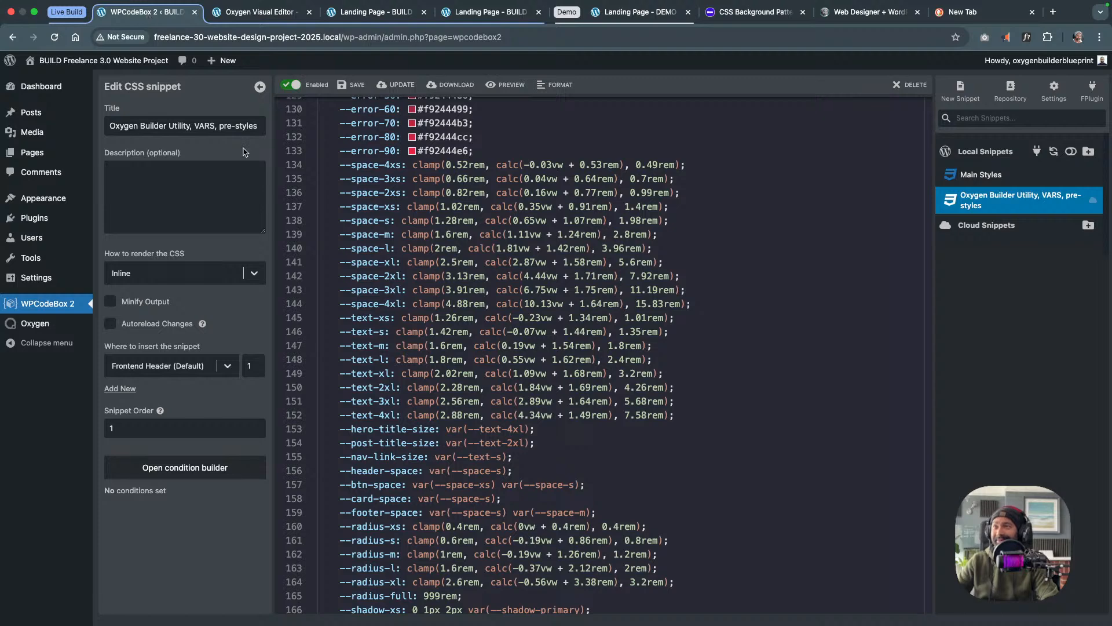
pyautogui.click(261, 12)
pyautogui.scroll(-2, 440, 317)
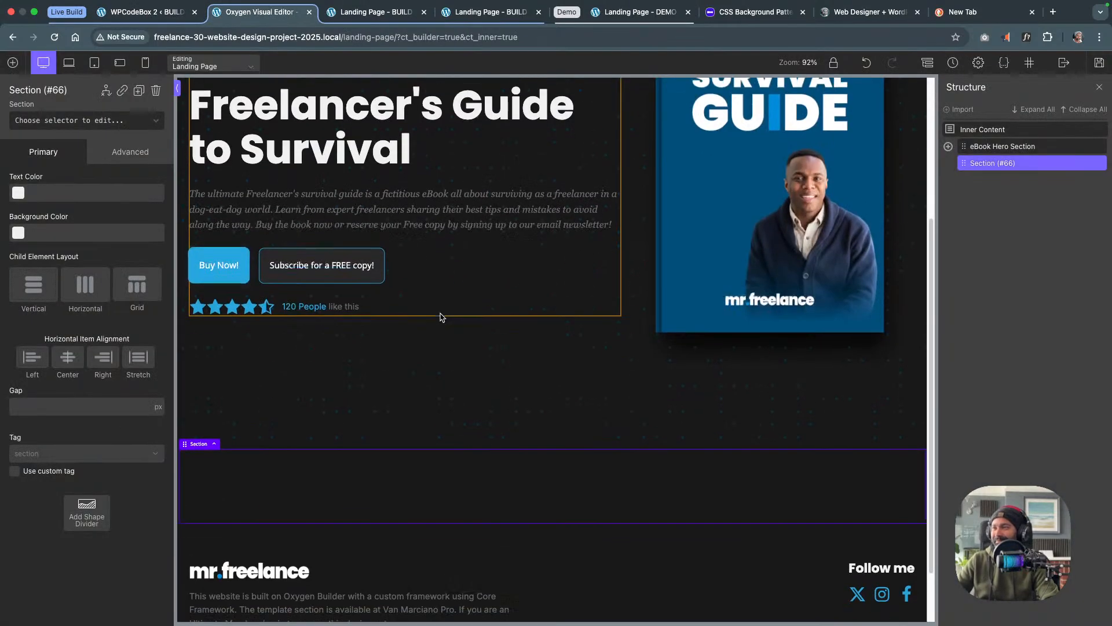
pyautogui.scroll(-2, 440, 317)
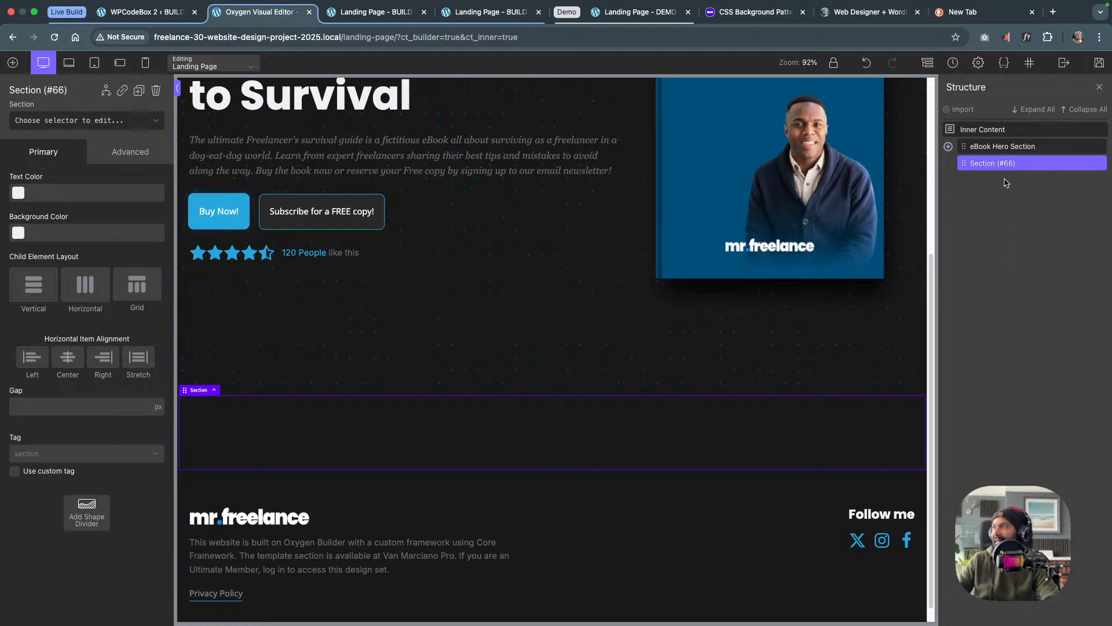
# Rename the newly added section in the structure tree to "About section"
pyautogui.doubleClick(992, 164)
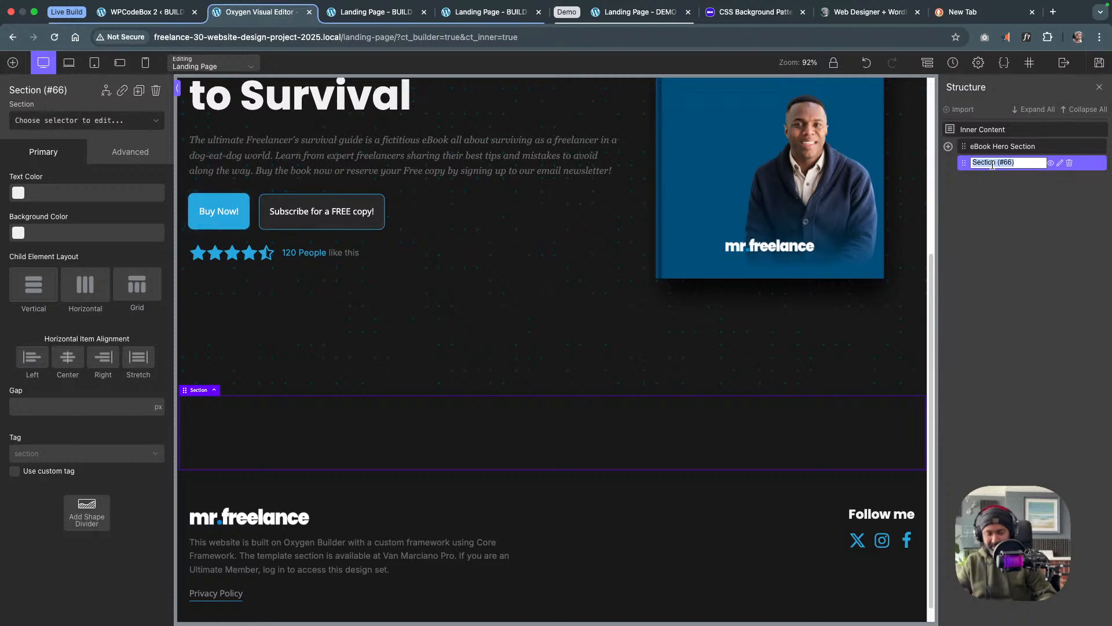
pyautogui.write('About')
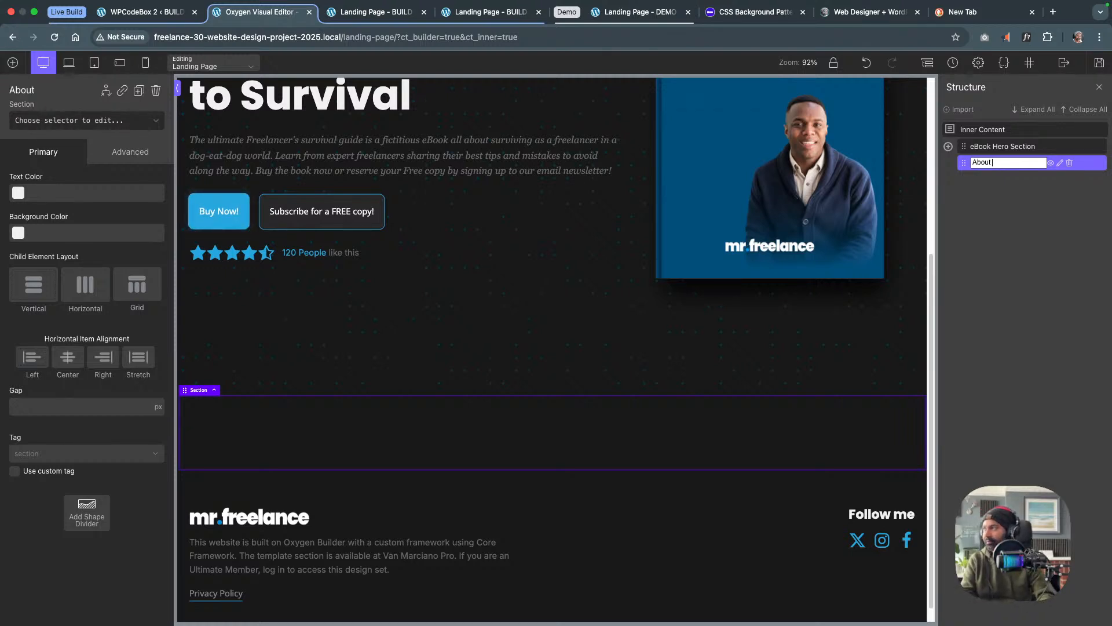
pyautogui.write(' ser')
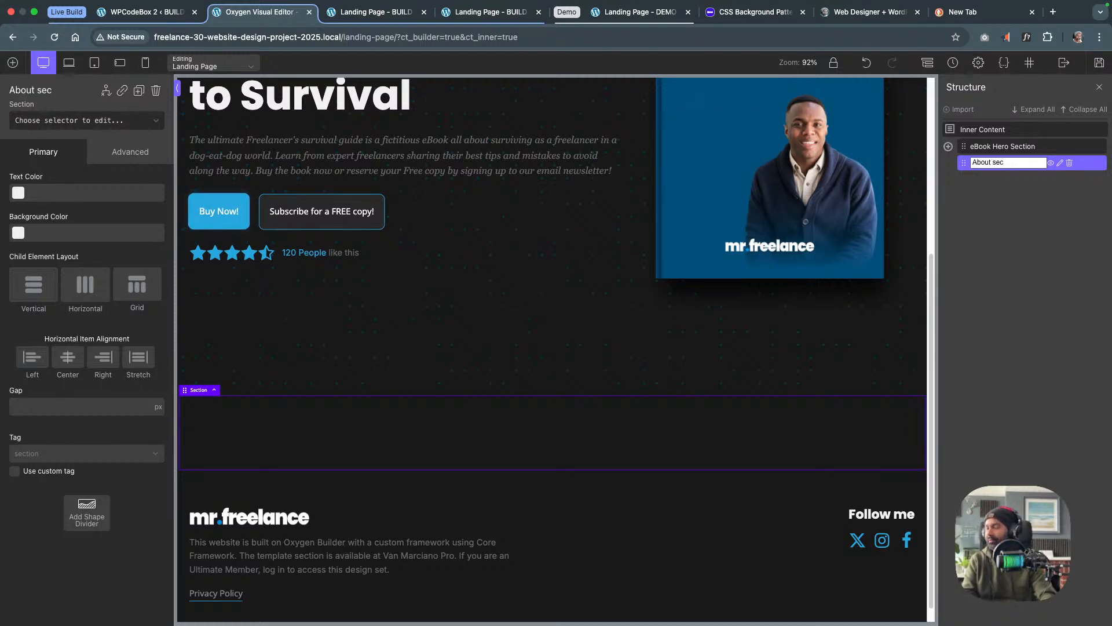
pyautogui.write('tion')
pyautogui.press('Return')
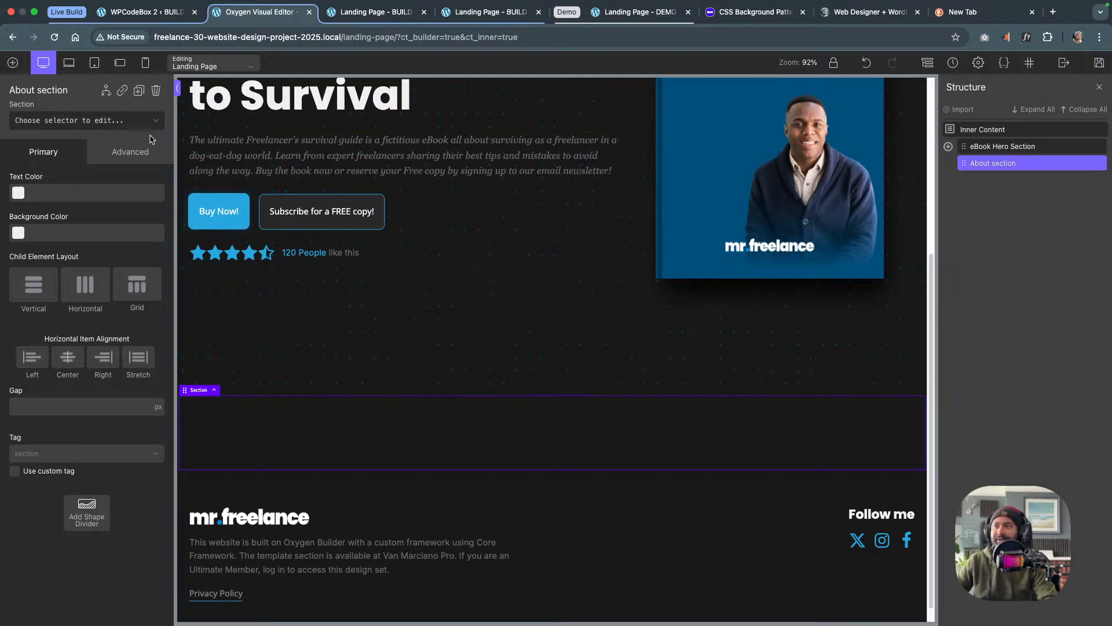
# Add a Div inside the About section and assign it the existing container class
pyautogui.click(12, 62)
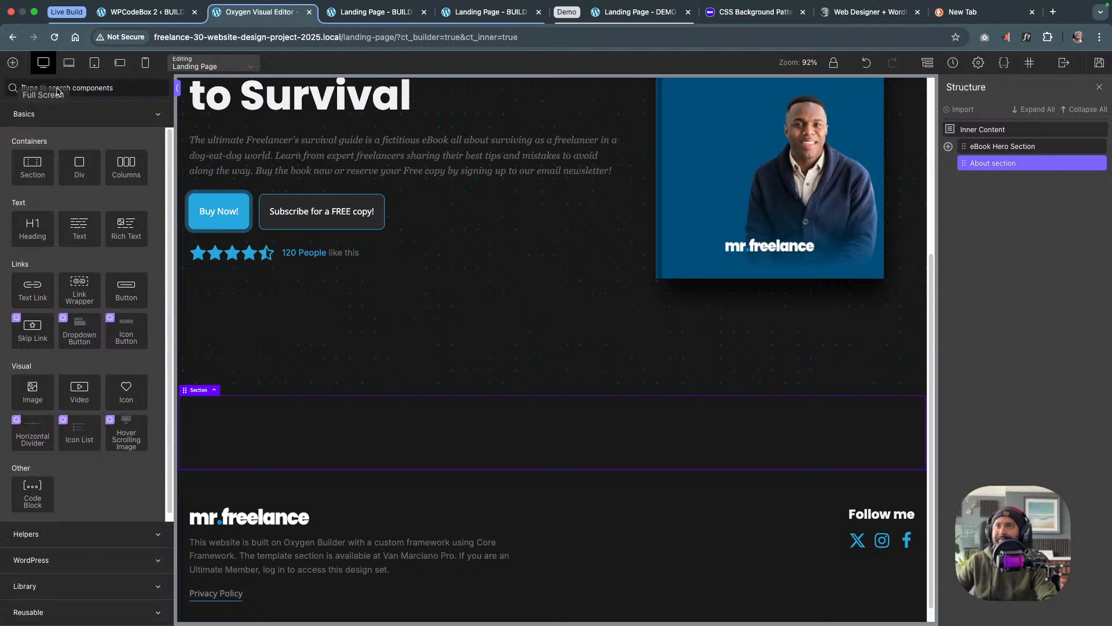
pyautogui.click(86, 174)
pyautogui.click(41, 121)
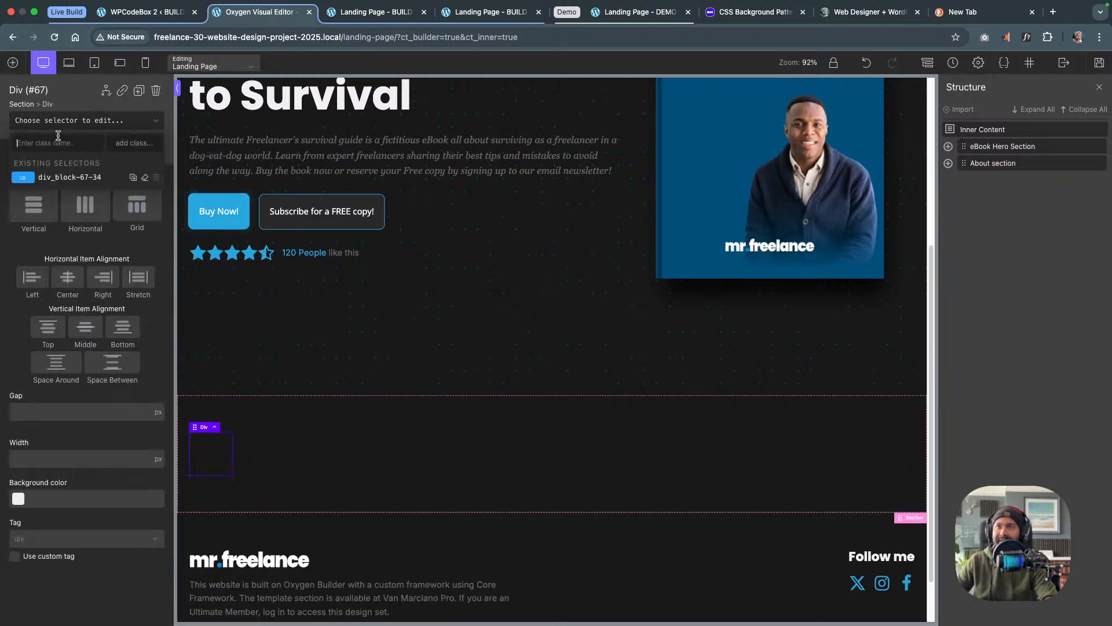
pyautogui.click(58, 141)
pyautogui.write('c')
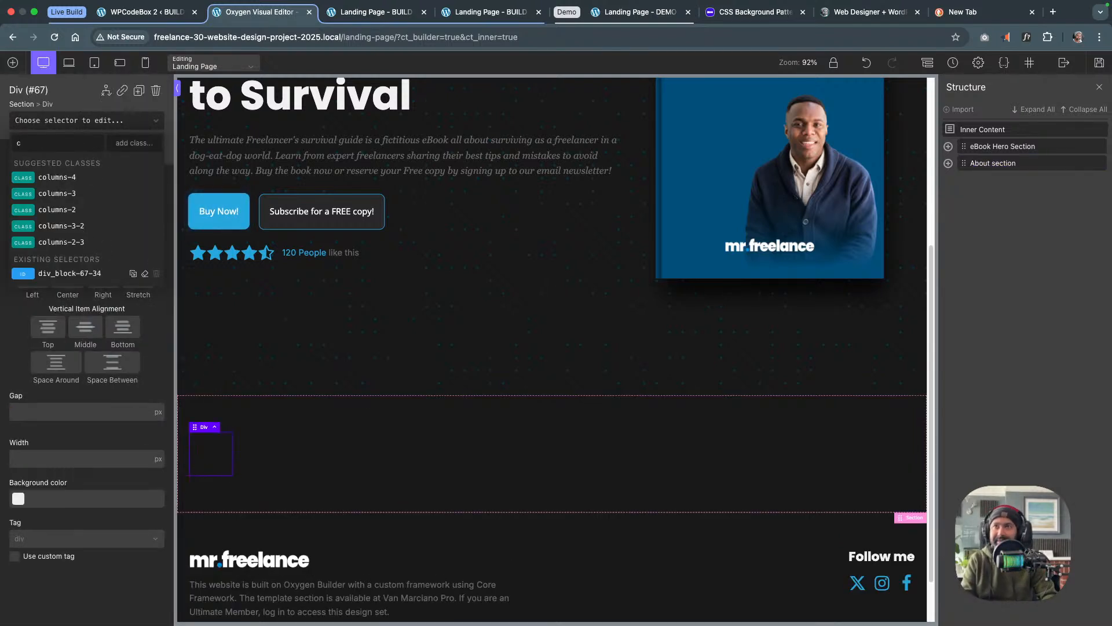
pyautogui.write('ont')
pyautogui.click(60, 177)
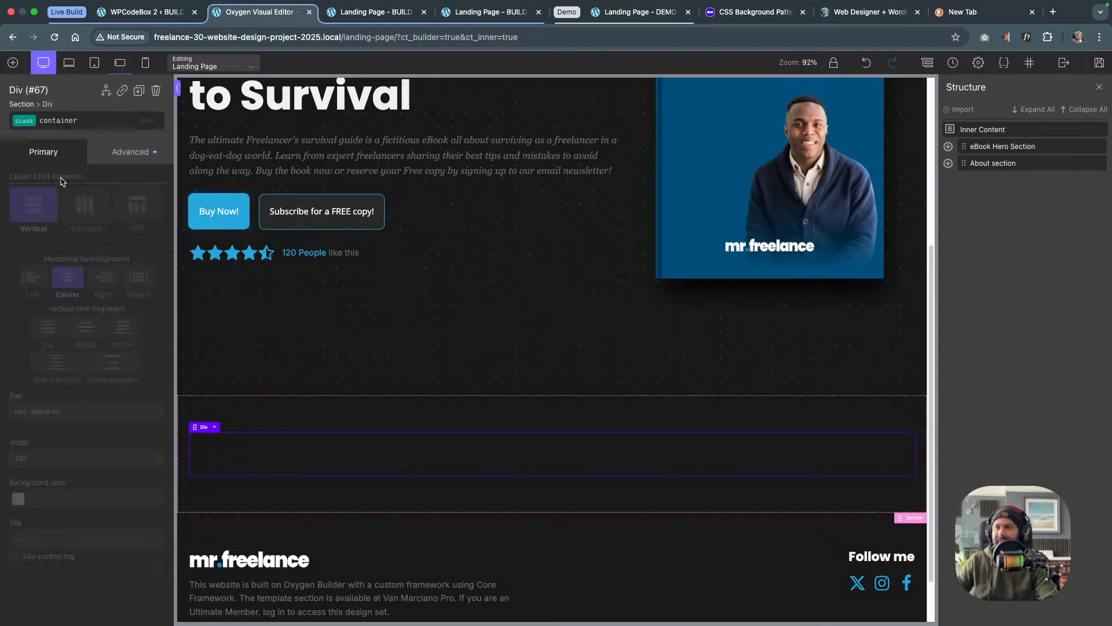
# Add a Heading element and a Text element below it inside the container div
pyautogui.click(23, 66)
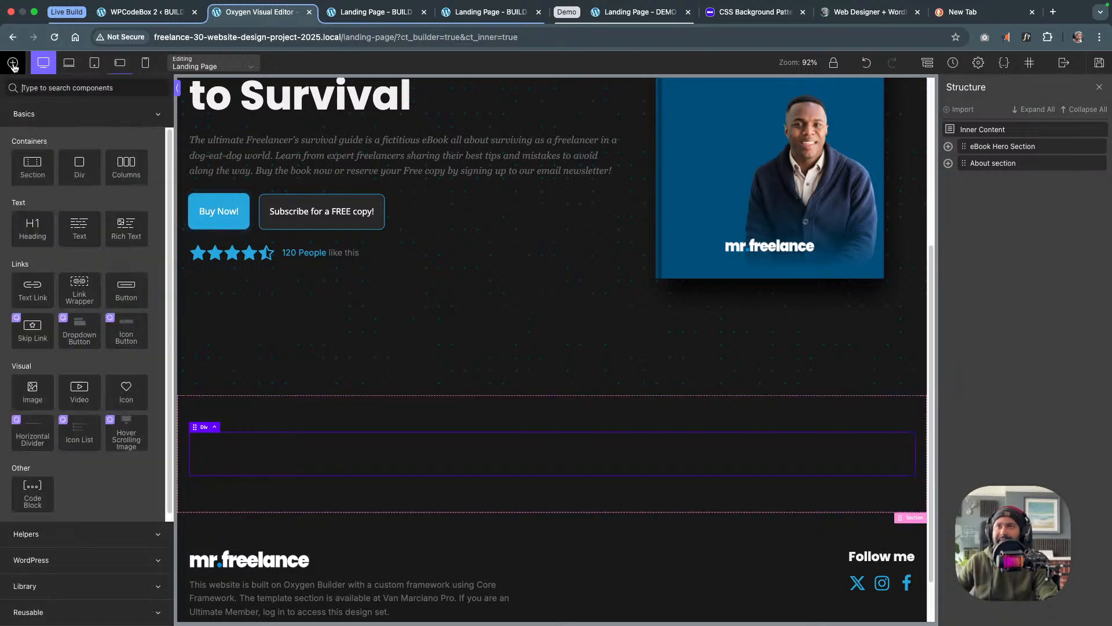
pyautogui.click(72, 93)
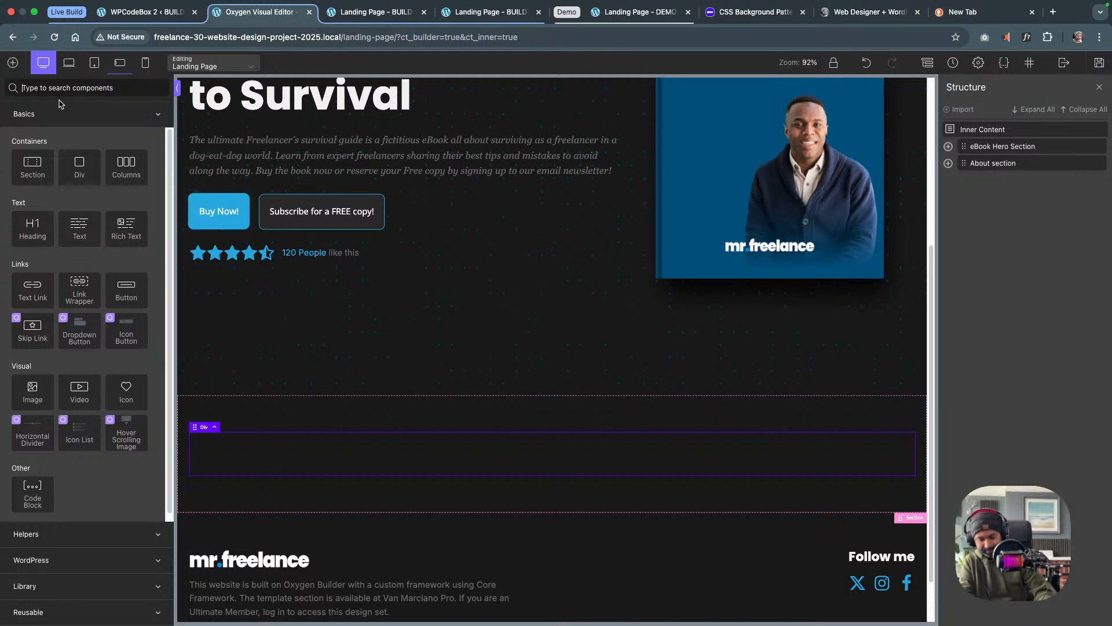
pyautogui.write('headin')
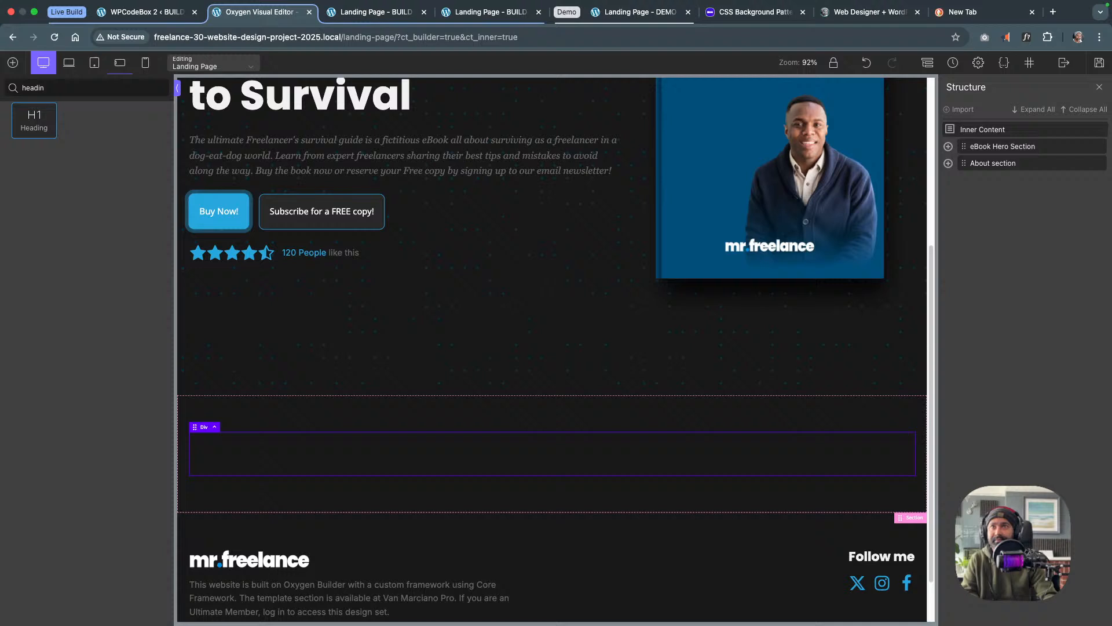
pyautogui.click(37, 123)
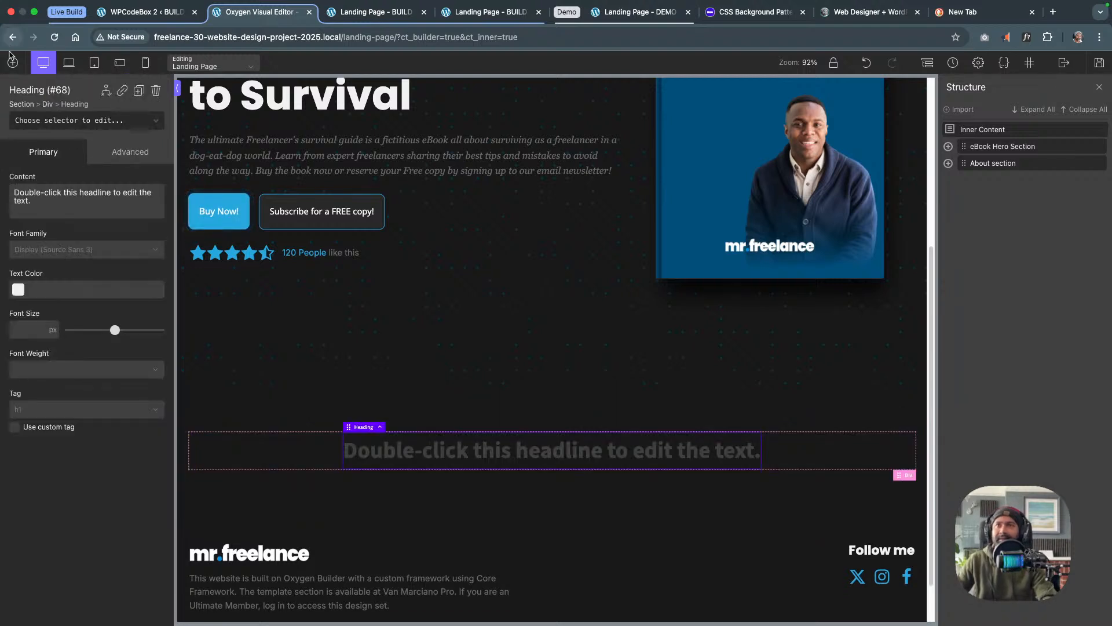
pyautogui.click(13, 62)
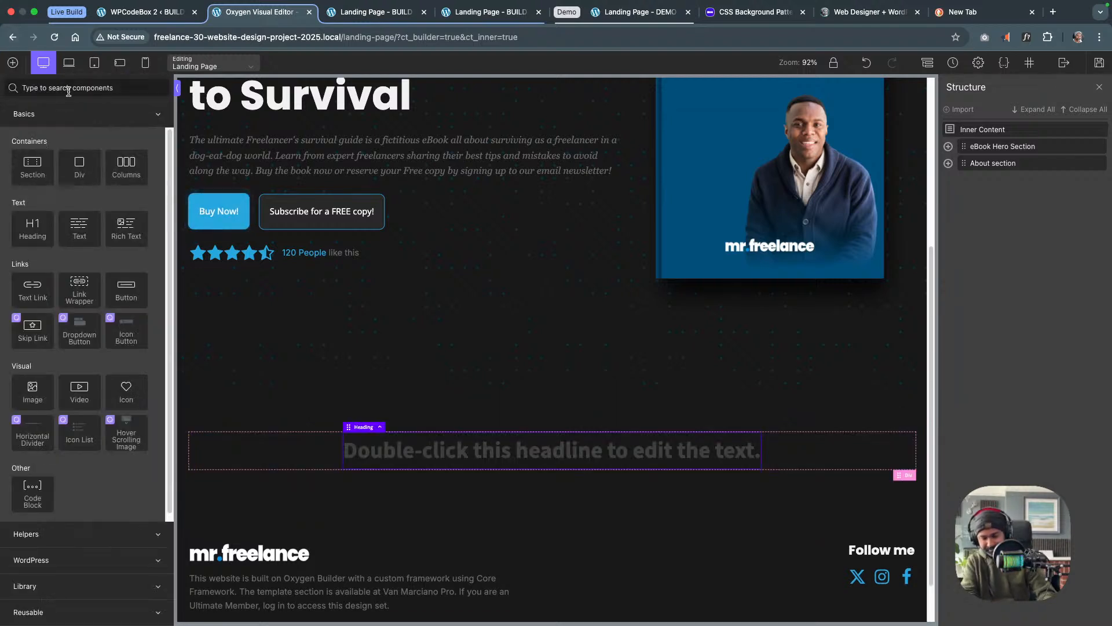
pyautogui.write('text')
pyautogui.click(38, 120)
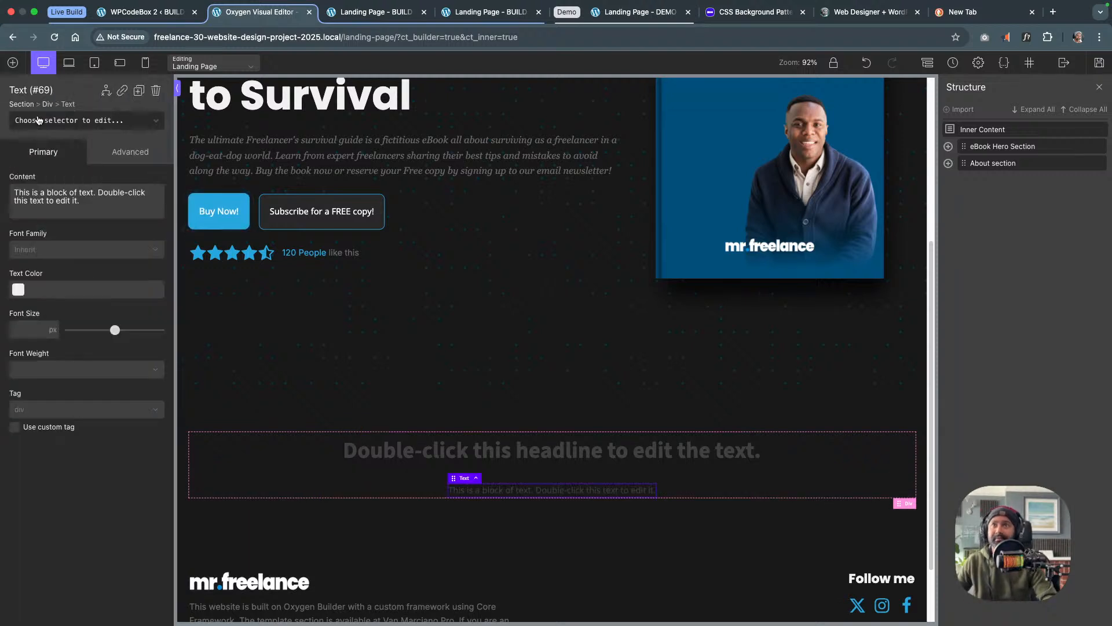
# Add an Image element below the text block in the container div
pyautogui.click(13, 62)
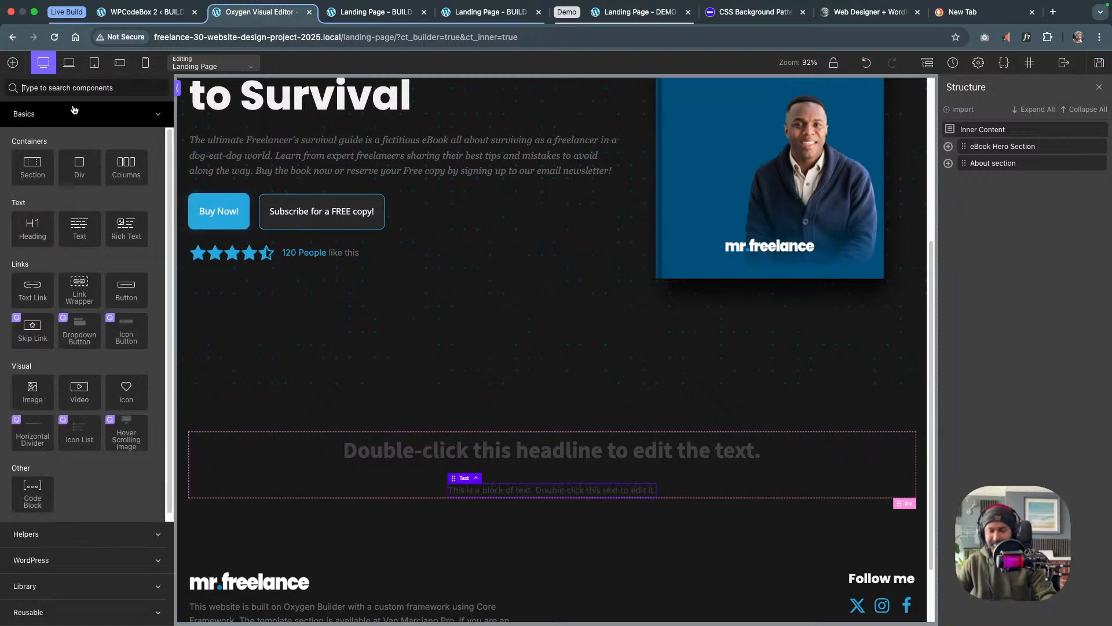
pyautogui.write('image')
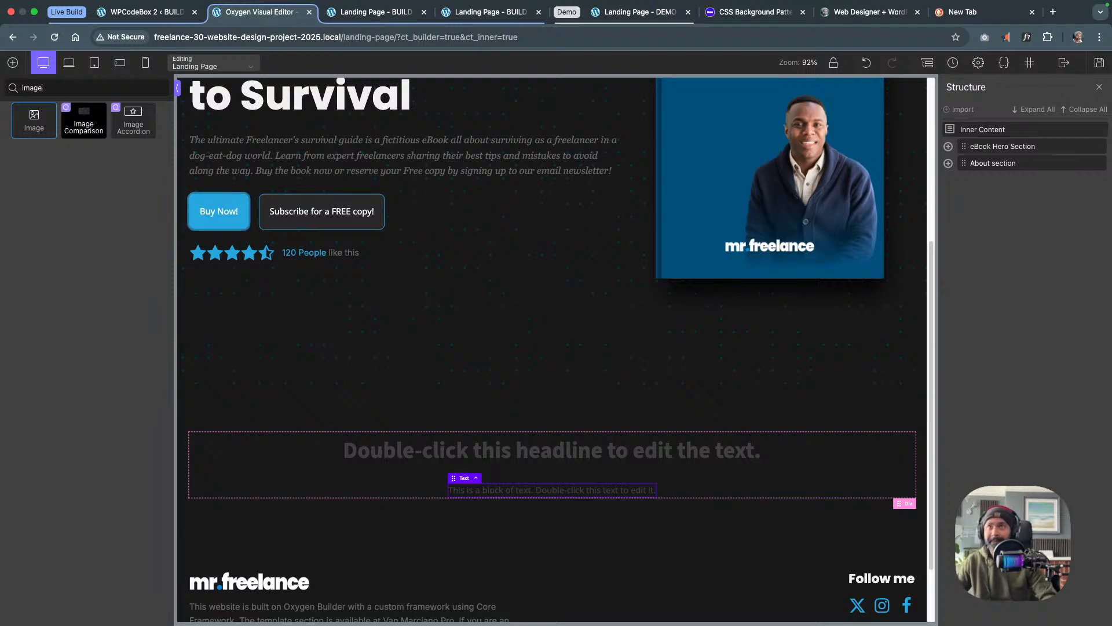
pyautogui.click(33, 120)
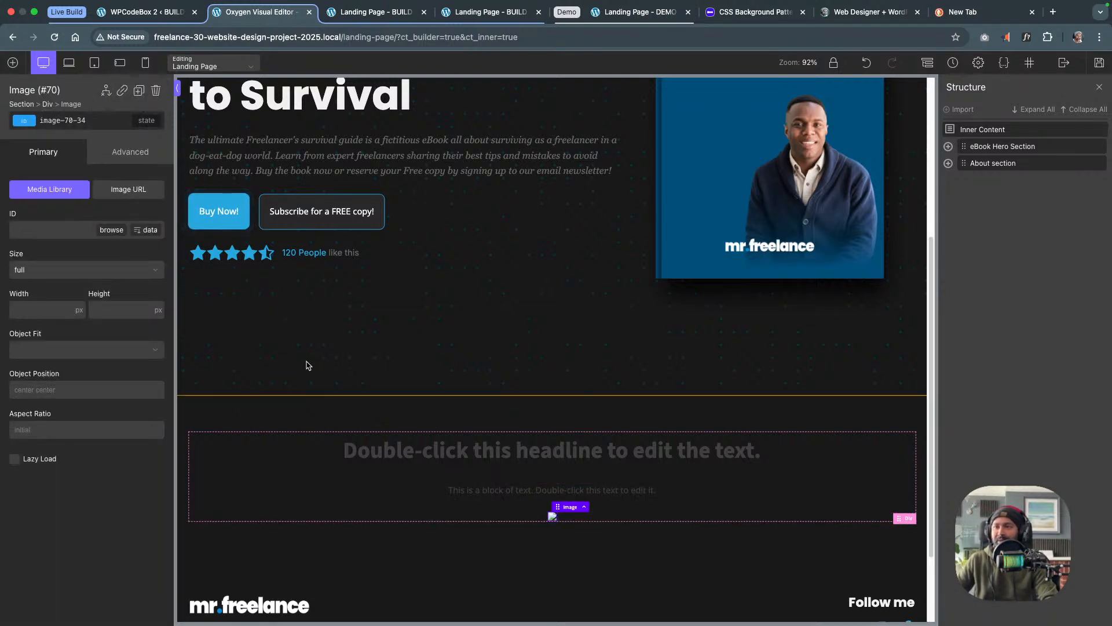
# Check the alignment of the About section's elements at the tablet and phone landscape breakpoints, ending at full screen
pyautogui.click(68, 62)
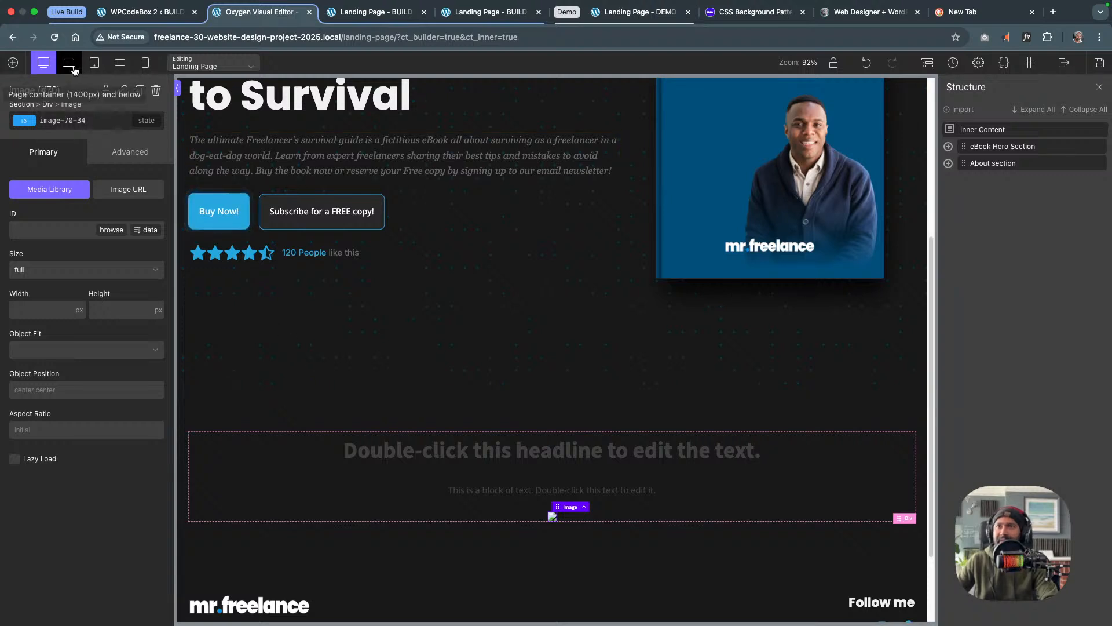
pyautogui.click(95, 64)
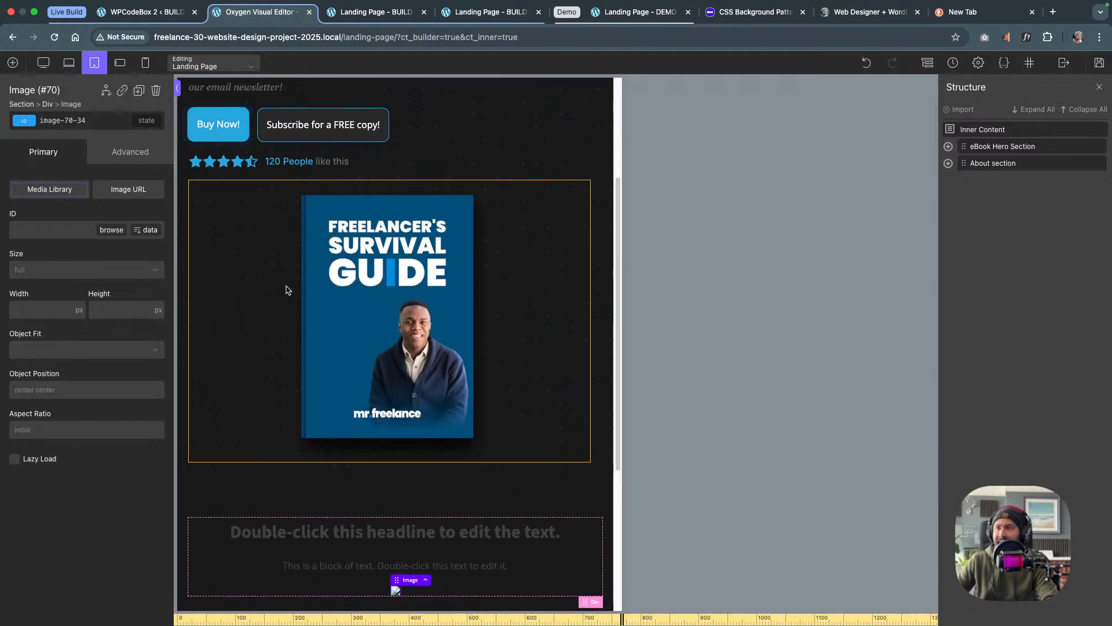
pyautogui.scroll(-1, 288, 288)
pyautogui.click(120, 62)
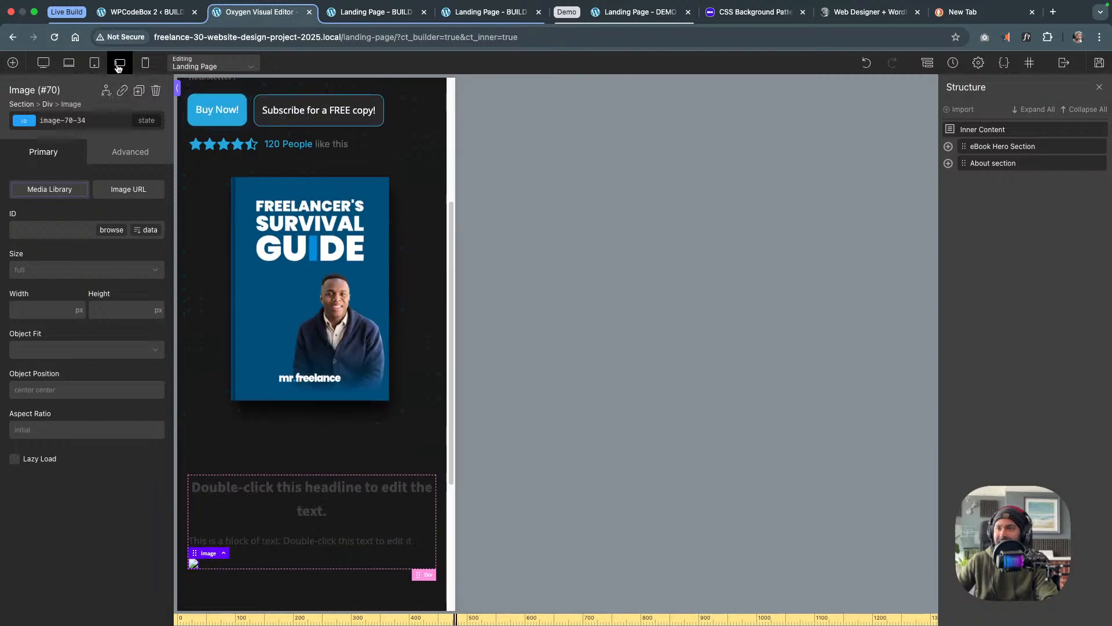
pyautogui.click(47, 67)
# Try the text-center class on the image and check its alignment at the smaller breakpoints, ending at full screen
pyautogui.click(46, 120)
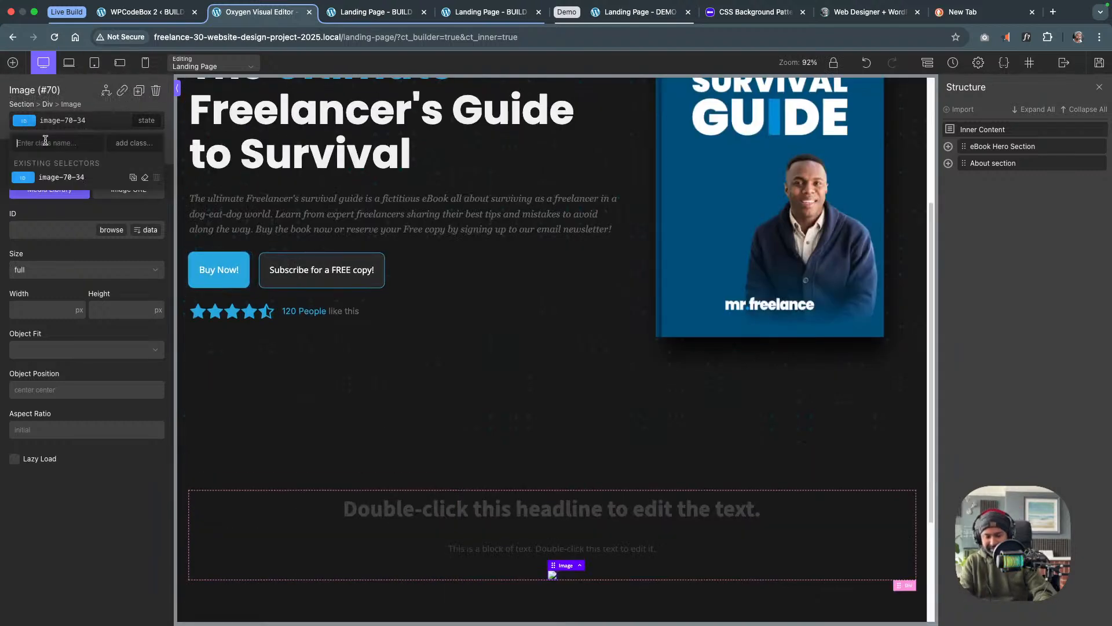
pyautogui.write('text')
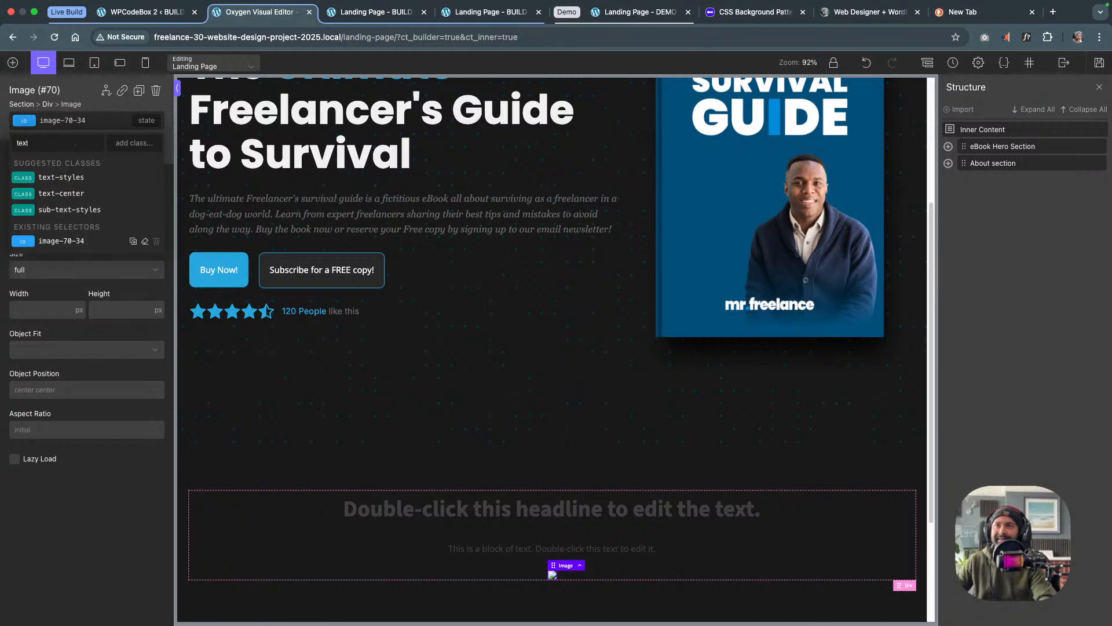
pyautogui.click(61, 193)
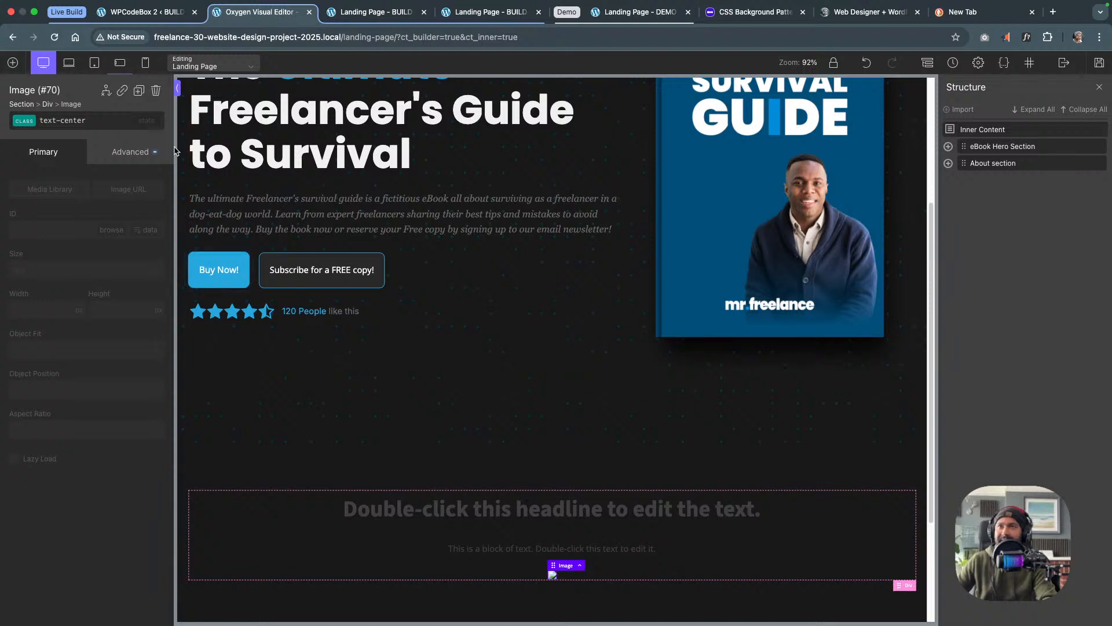
pyautogui.click(118, 65)
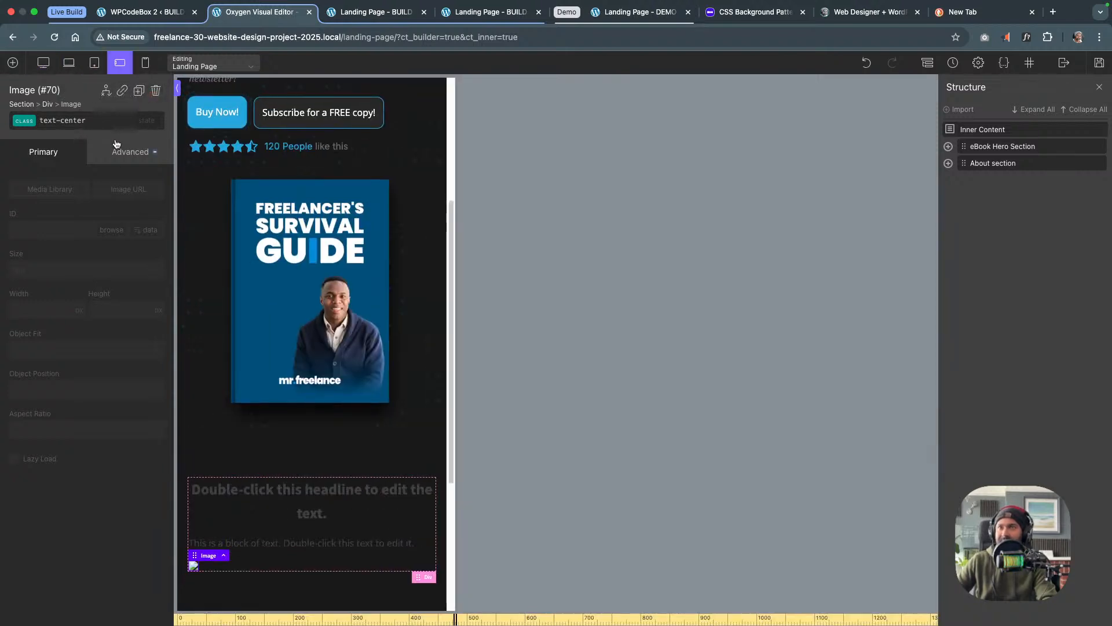
pyautogui.click(146, 68)
pyautogui.click(120, 64)
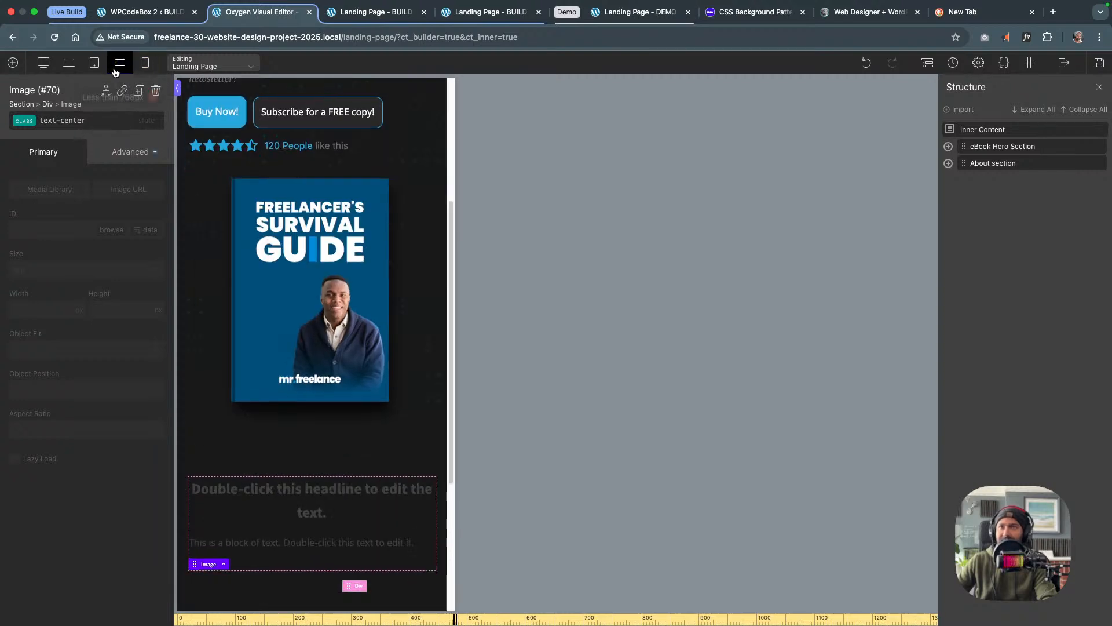
pyautogui.click(95, 64)
pyautogui.click(69, 64)
pyautogui.click(43, 62)
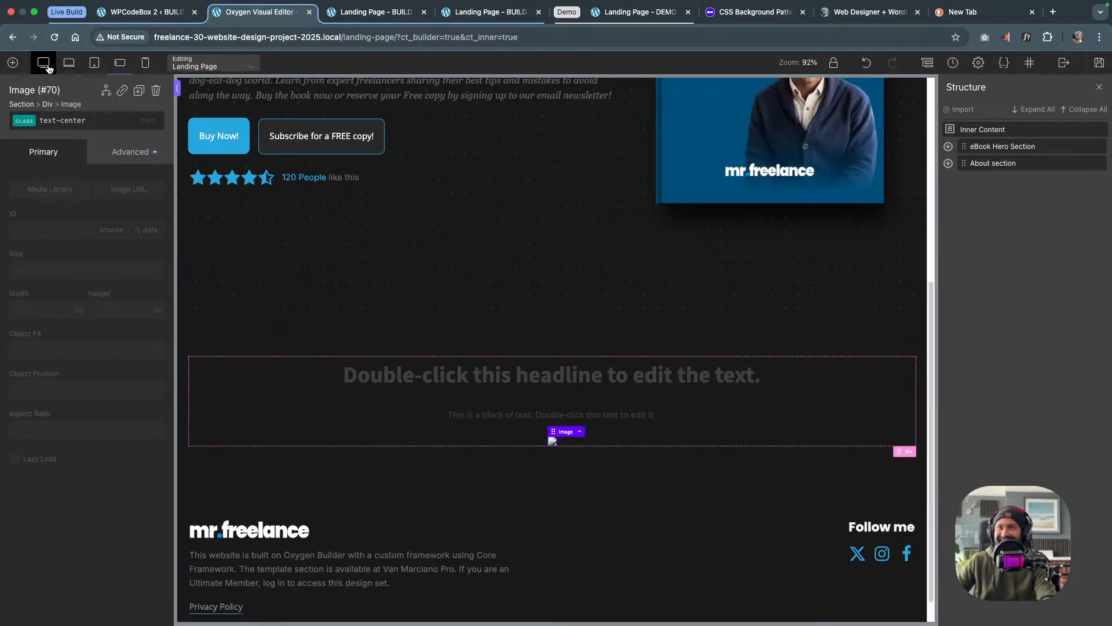
# Unlock the text-center class's styles and remove the class from the image
pyautogui.click(120, 157)
pyautogui.click(14, 455)
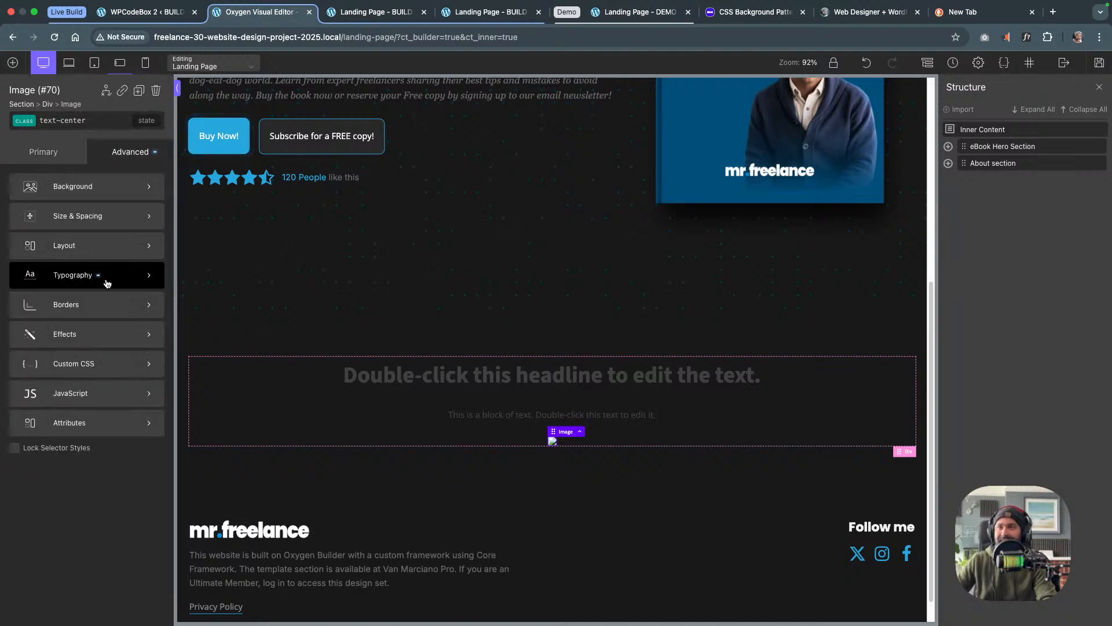
pyautogui.click(33, 121)
pyautogui.click(157, 196)
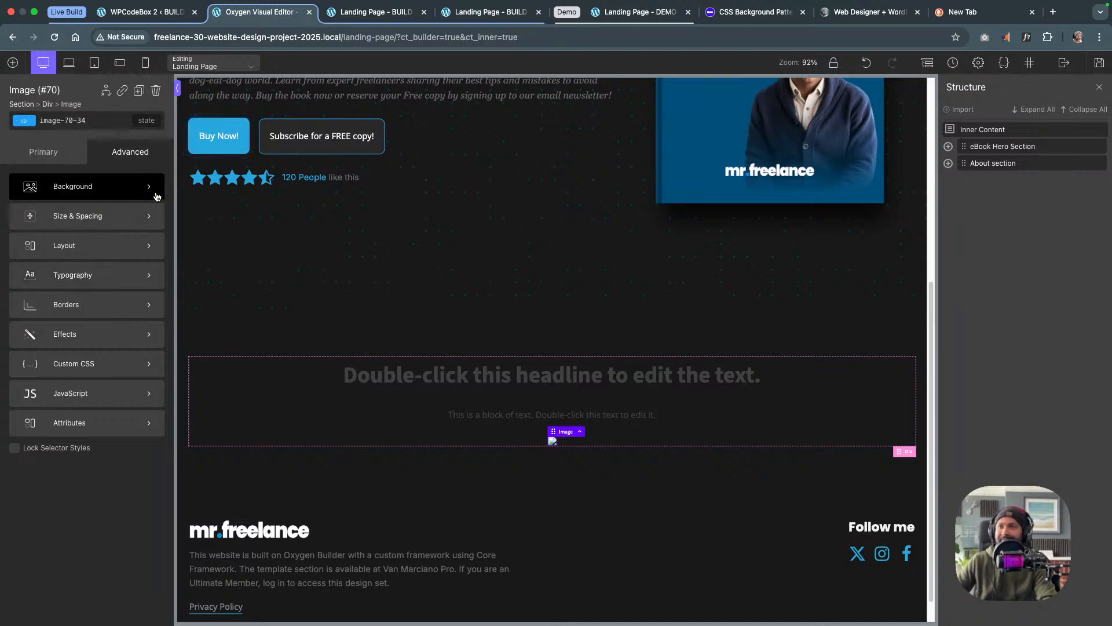
# Assign the text-center class to the About section's heading
pyautogui.click(560, 382)
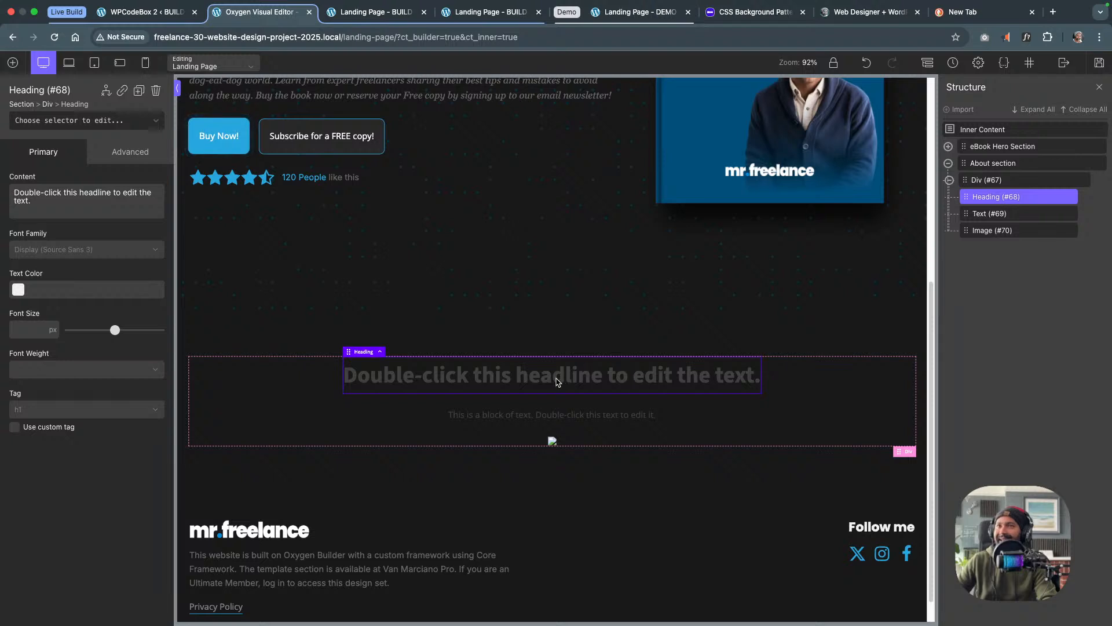
pyautogui.click(64, 120)
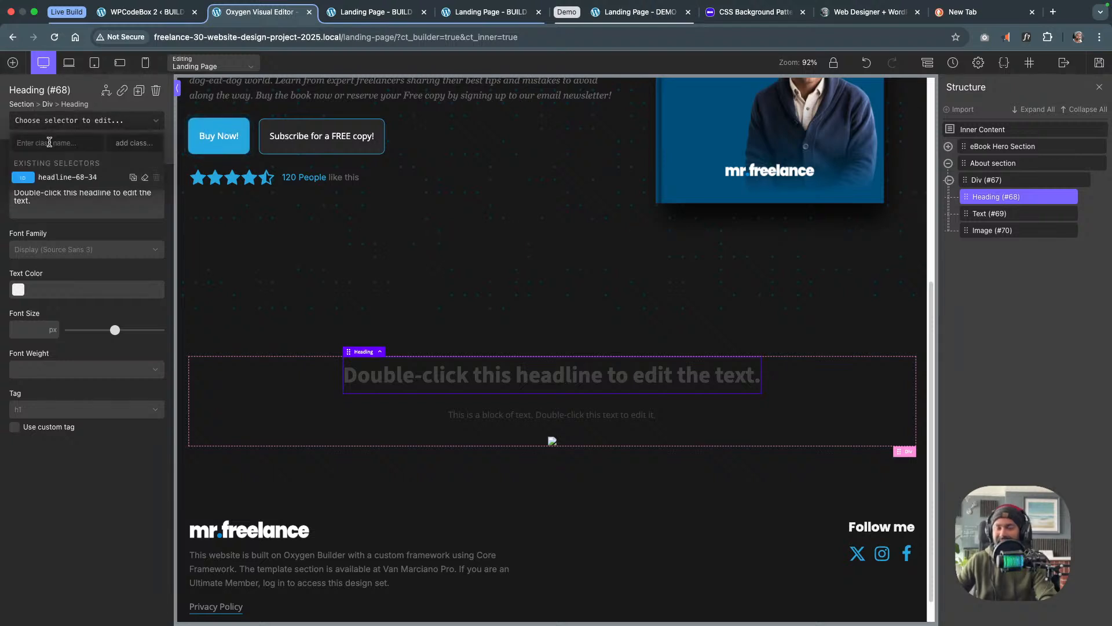
pyautogui.write('tex')
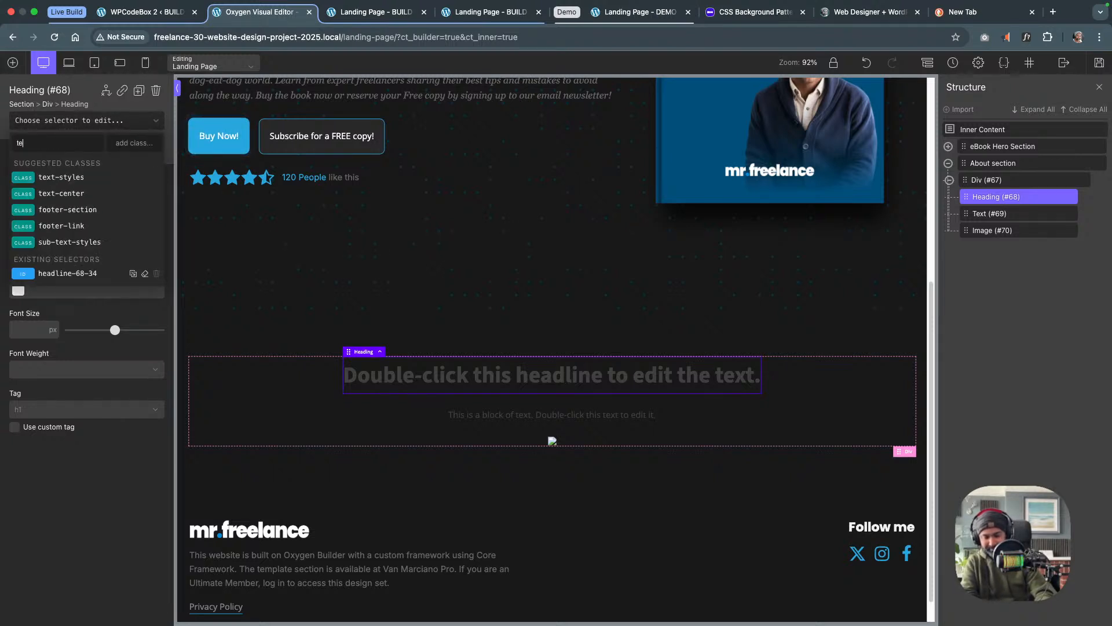
pyautogui.click(72, 192)
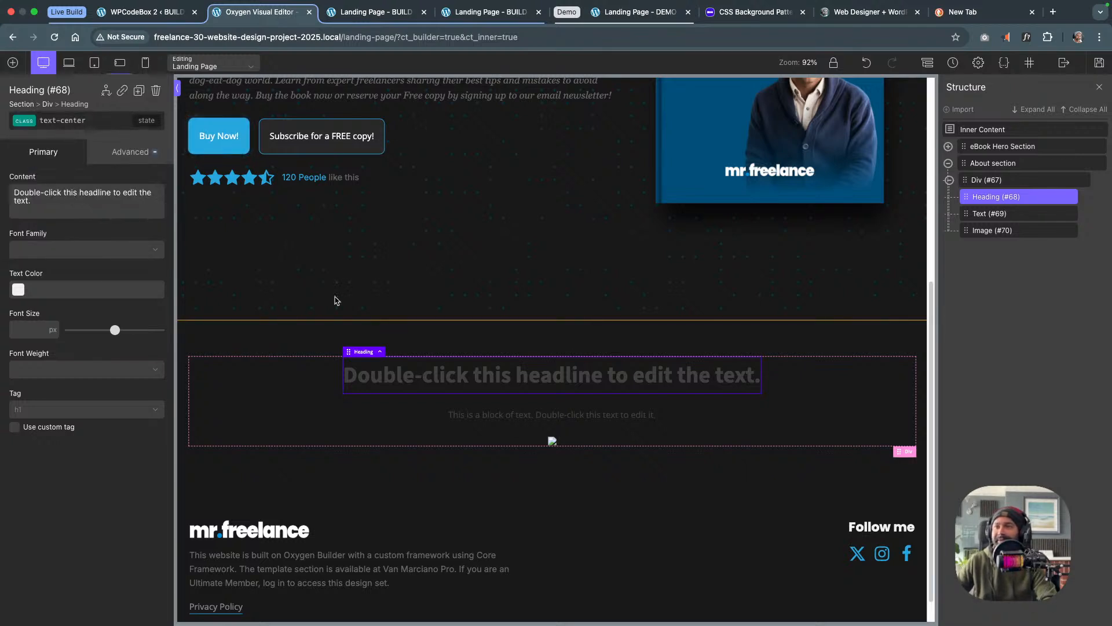
# Assign the text-center class to the text block below the About section's heading
pyautogui.click(466, 414)
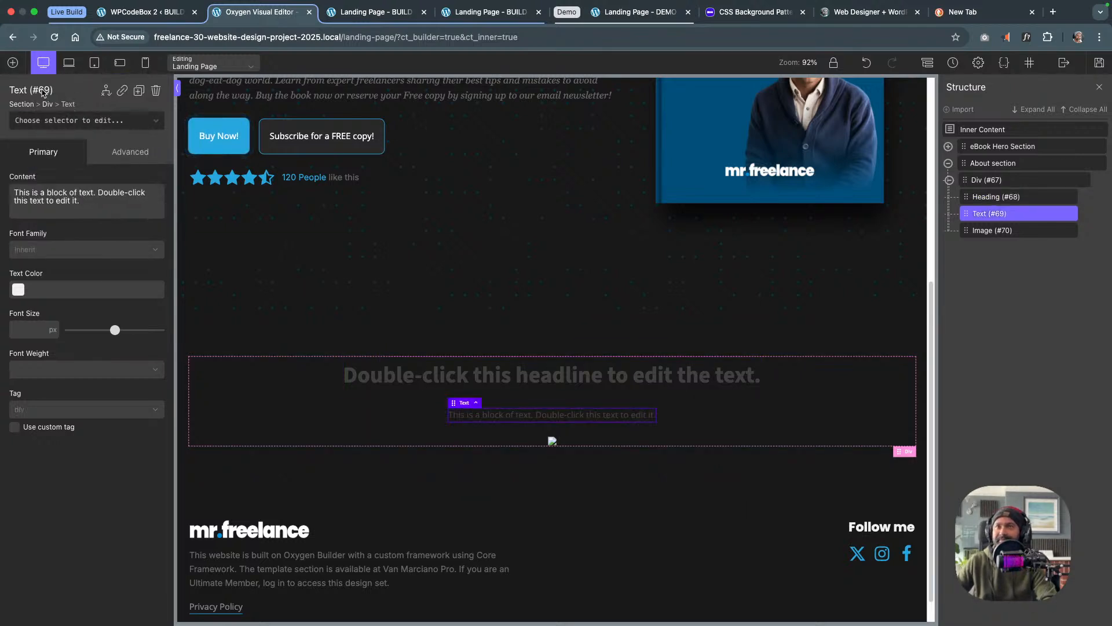
pyautogui.click(47, 123)
pyautogui.write('text')
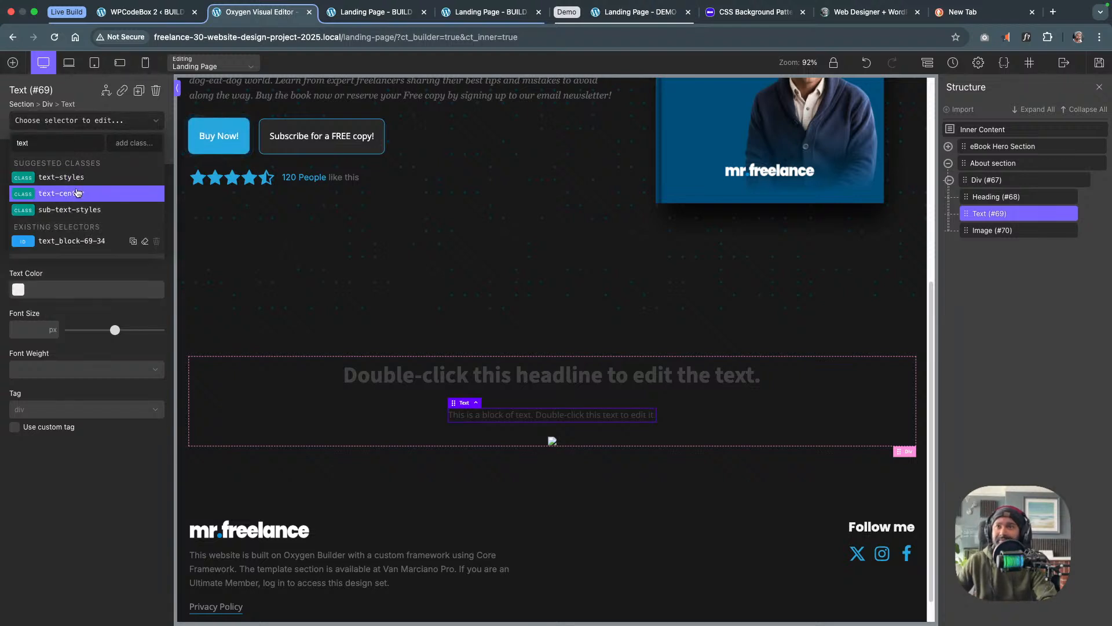
pyautogui.click(76, 193)
# Check the centring of the heading and text at the tablet and phone landscape breakpoints, ending at full screen
pyautogui.click(96, 68)
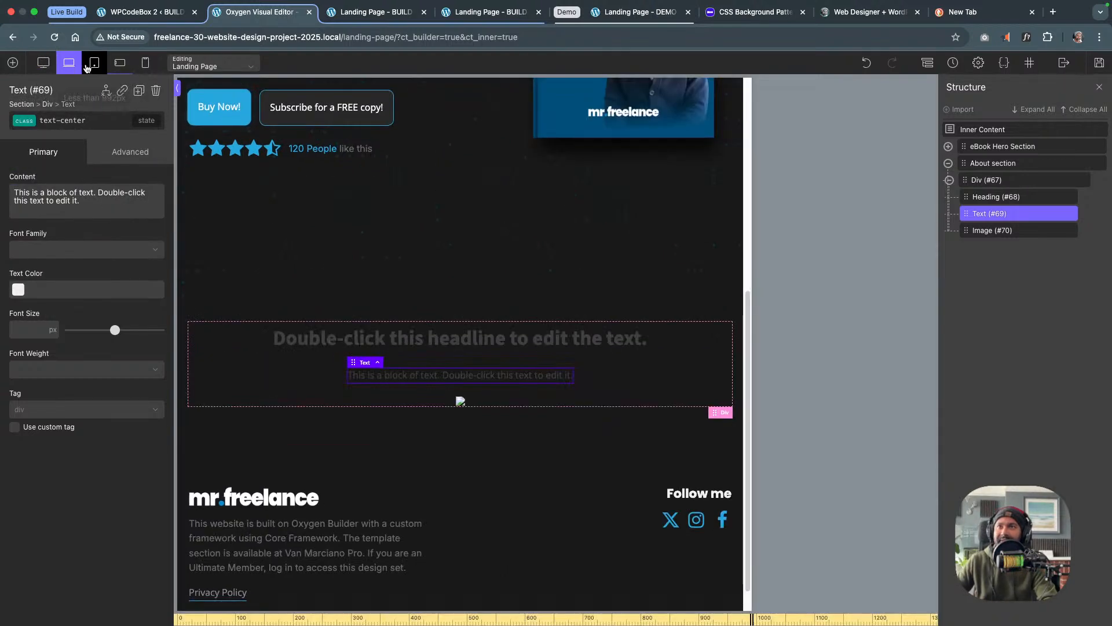
pyautogui.click(120, 63)
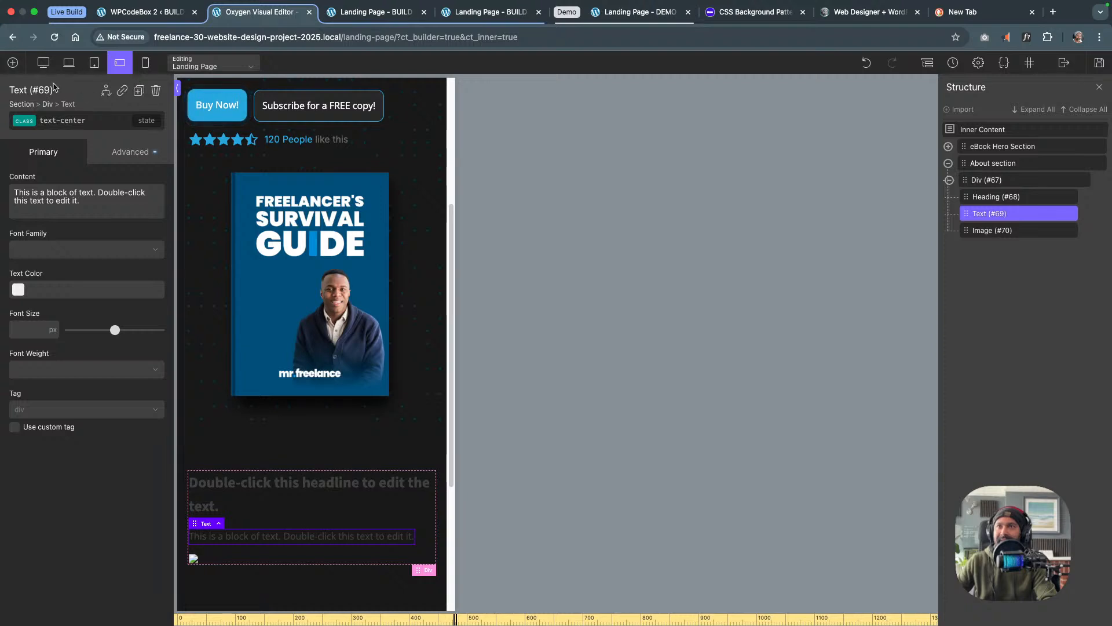
pyautogui.click(43, 62)
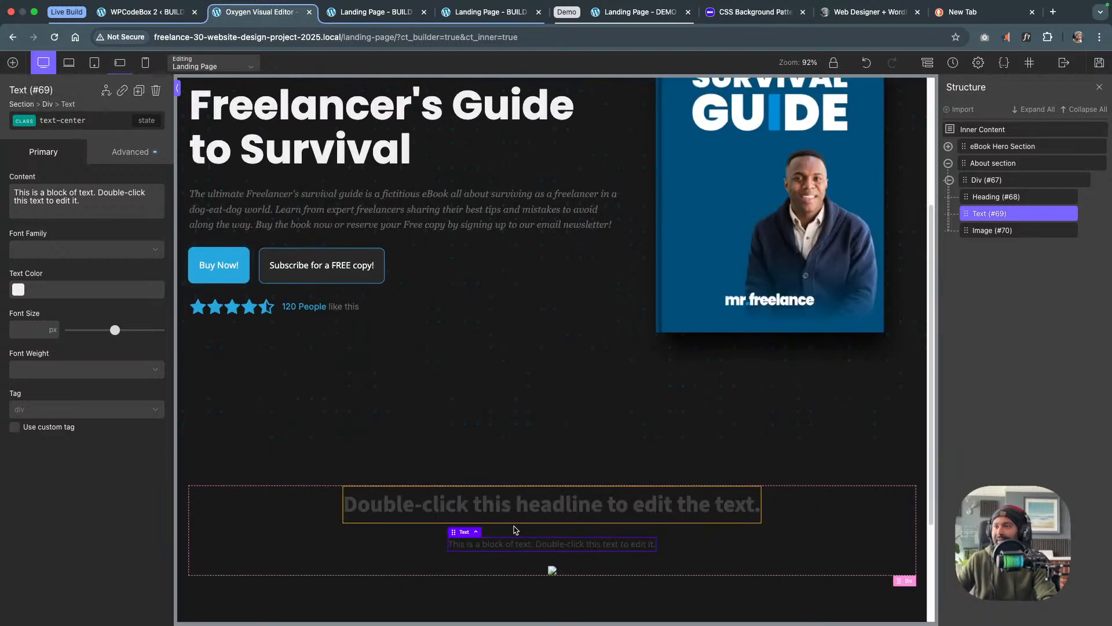
# Add the heading-styles class to the About section's heading
pyautogui.click(528, 505)
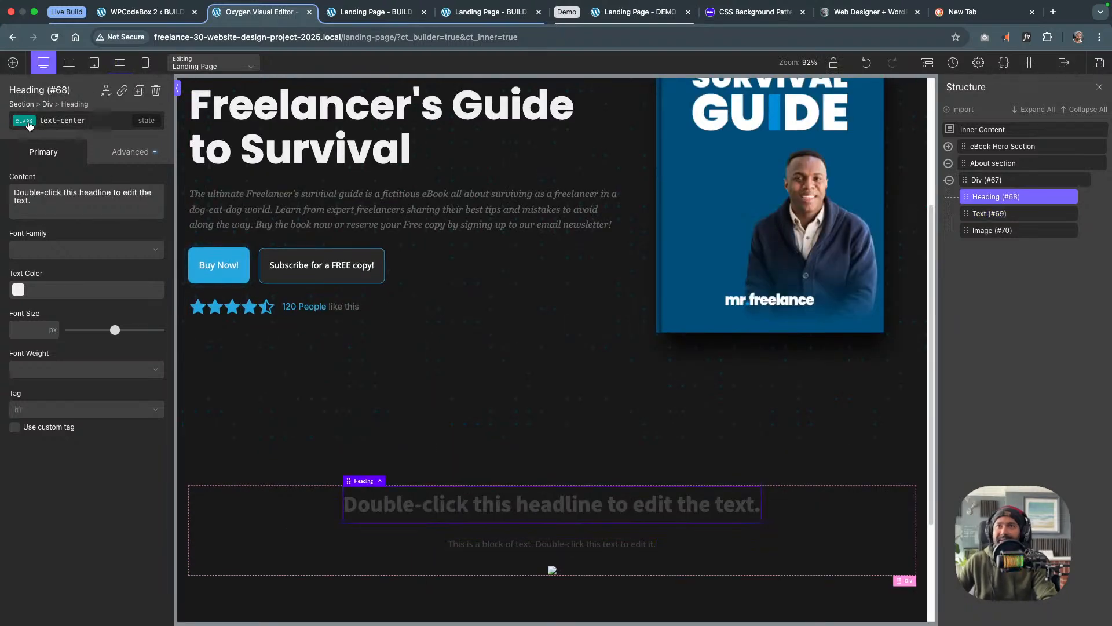
pyautogui.click(35, 124)
pyautogui.write('hrs')
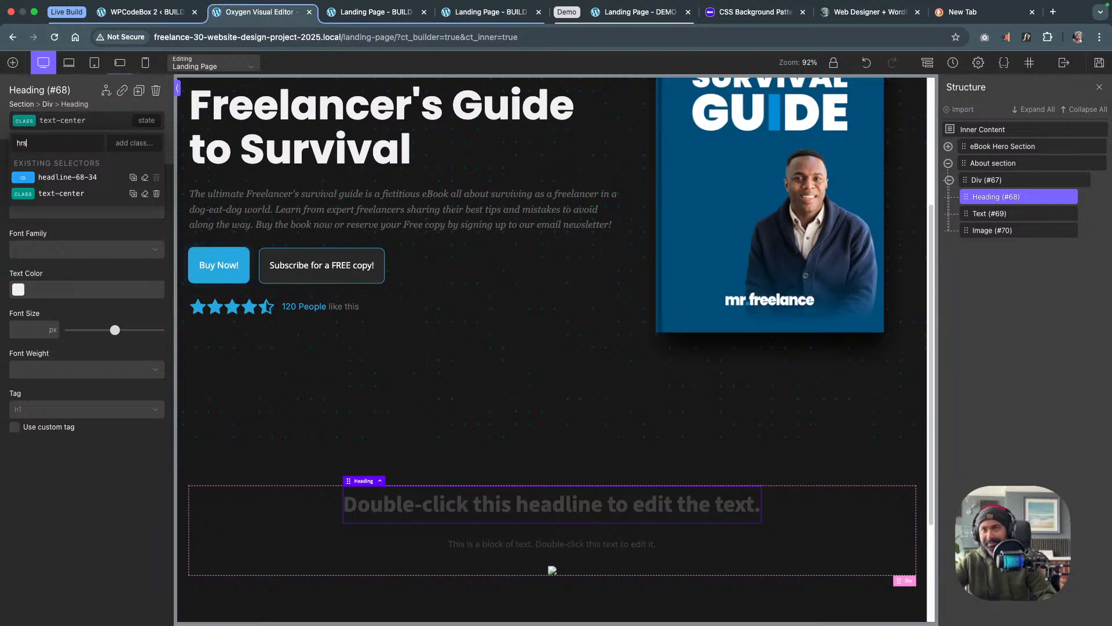
pyautogui.press('BackSpace')
pyautogui.write('head')
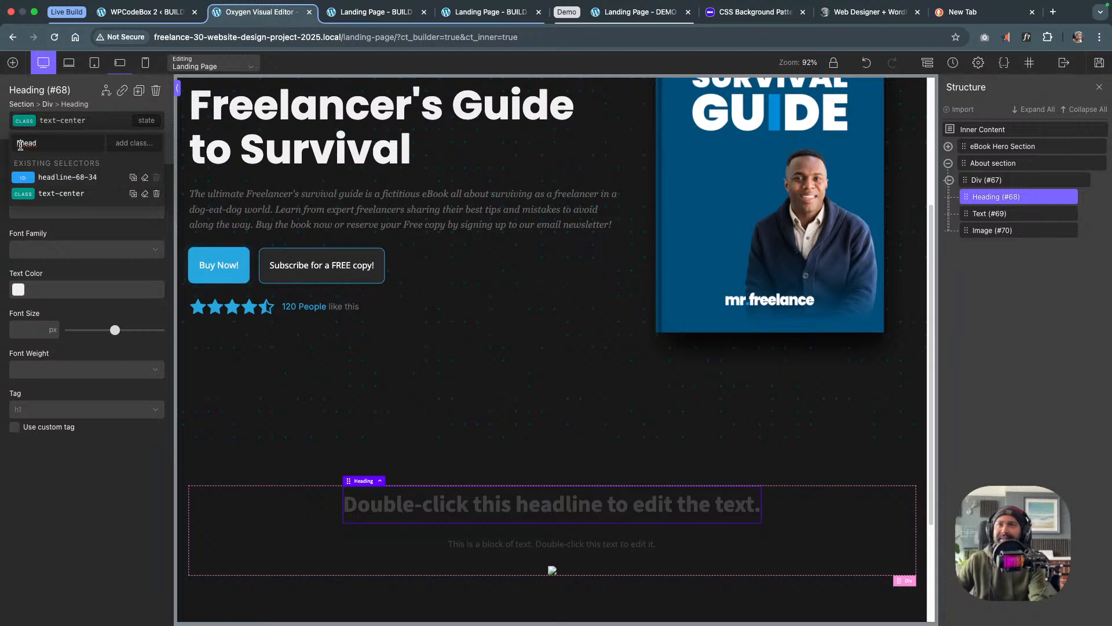
pyautogui.click(20, 143)
pyautogui.press('BackSpace')
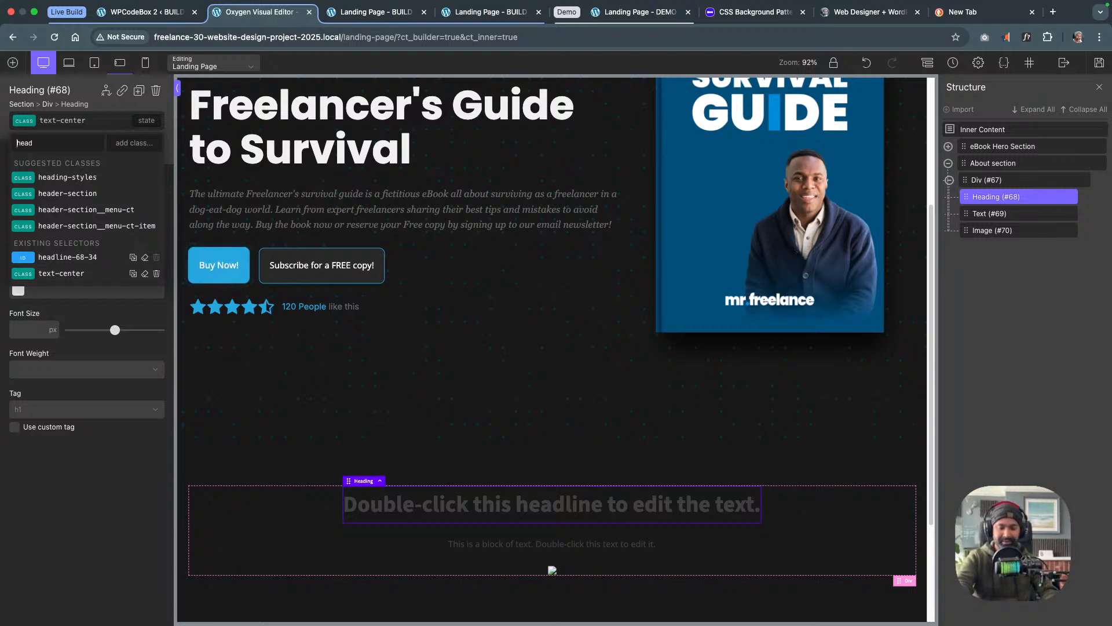
pyautogui.click(58, 177)
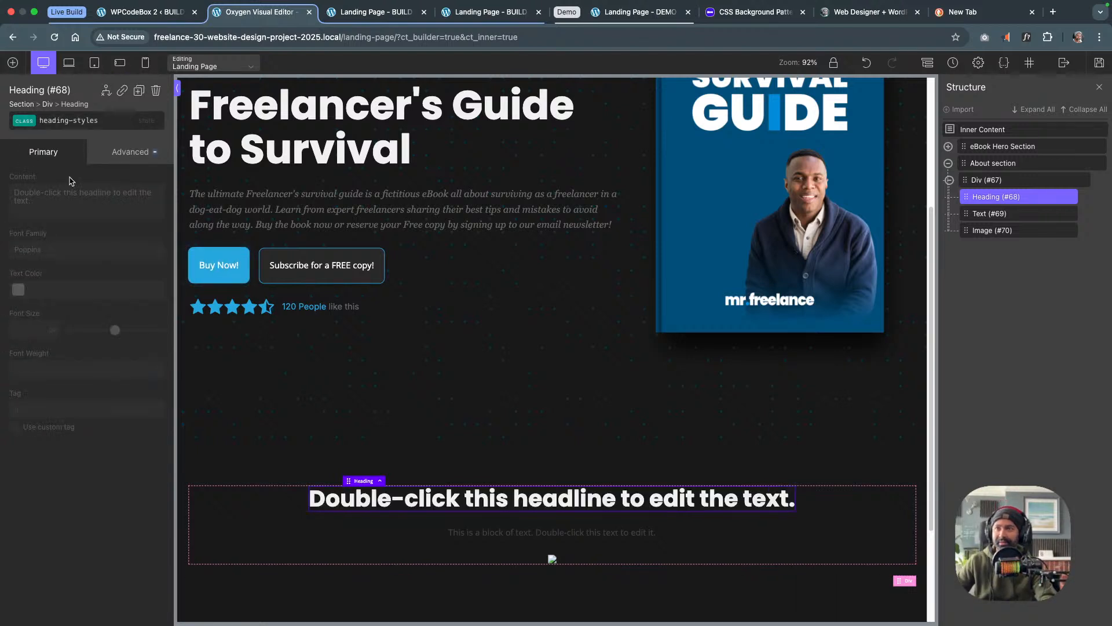
# Replace the About section's placeholder headline with "About the author"
pyautogui.click(33, 128)
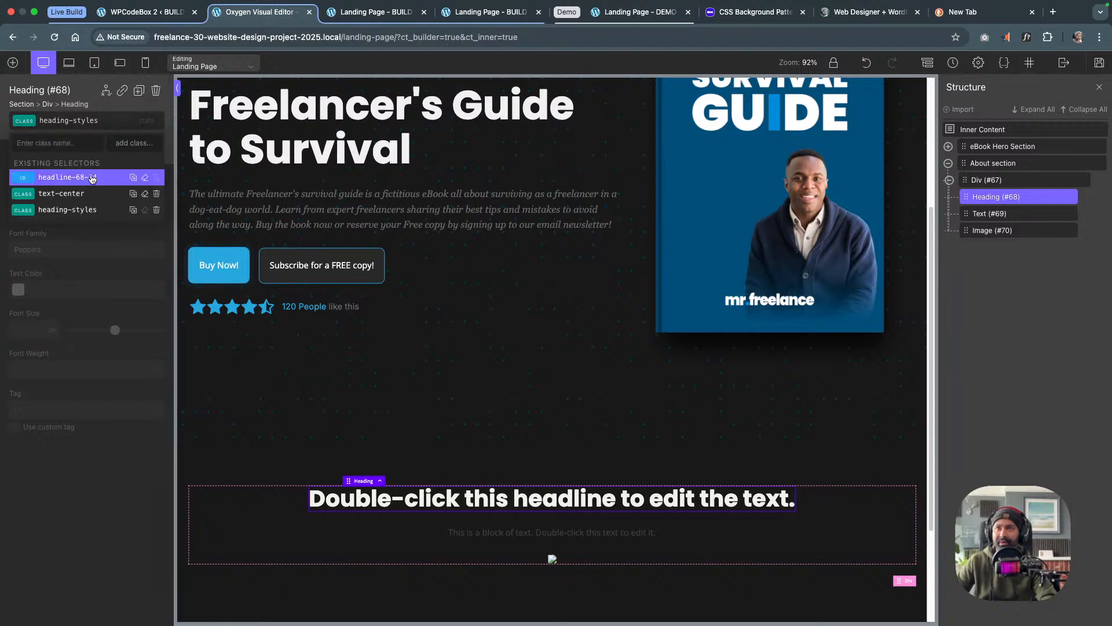
pyautogui.doubleClick(437, 492)
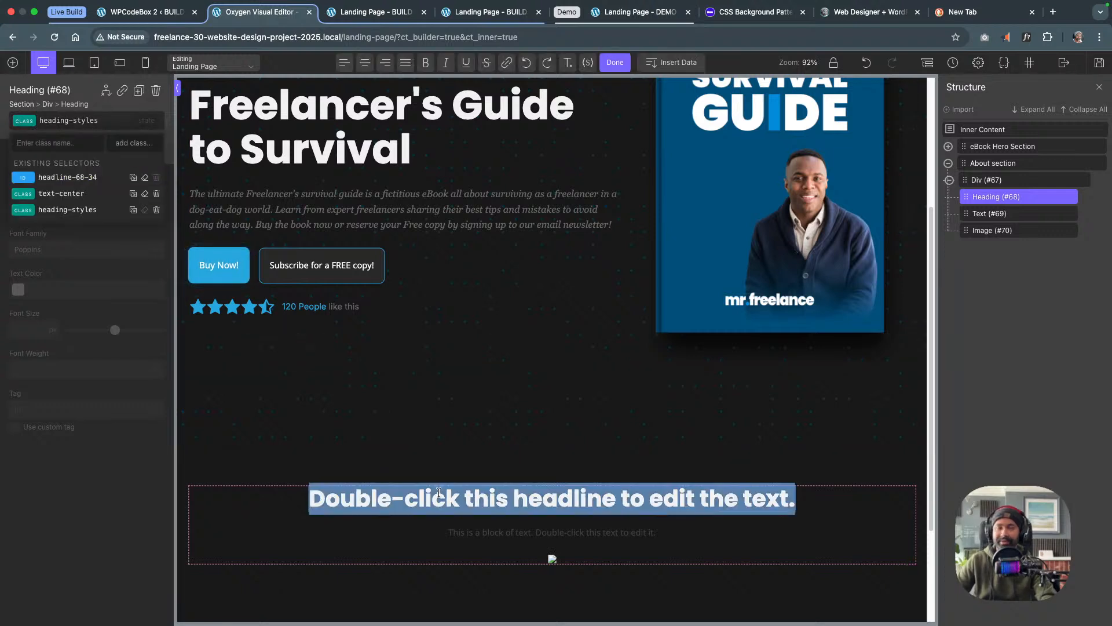
pyautogui.write('About the au')
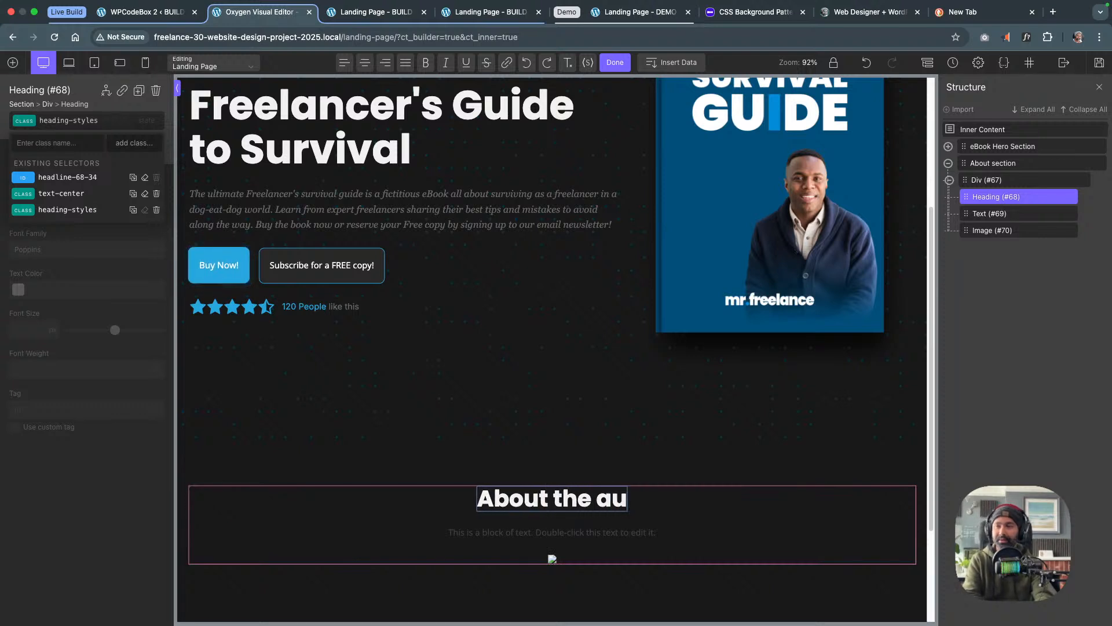
pyautogui.write('thor')
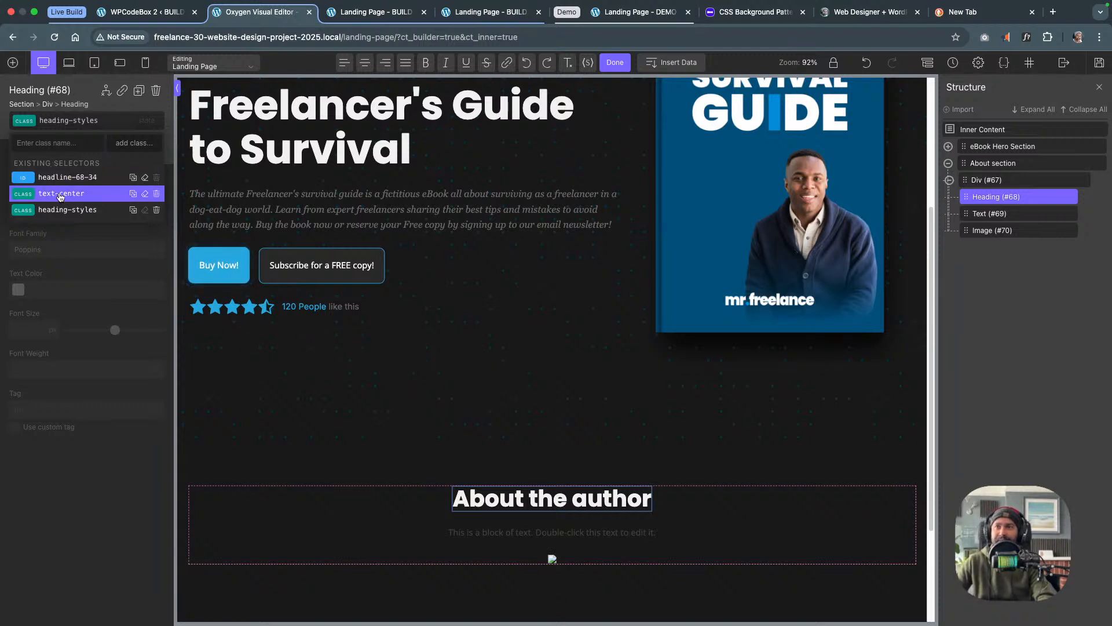
# Set the "About the author" heading's tag to H2 on its ID selector
pyautogui.click(77, 177)
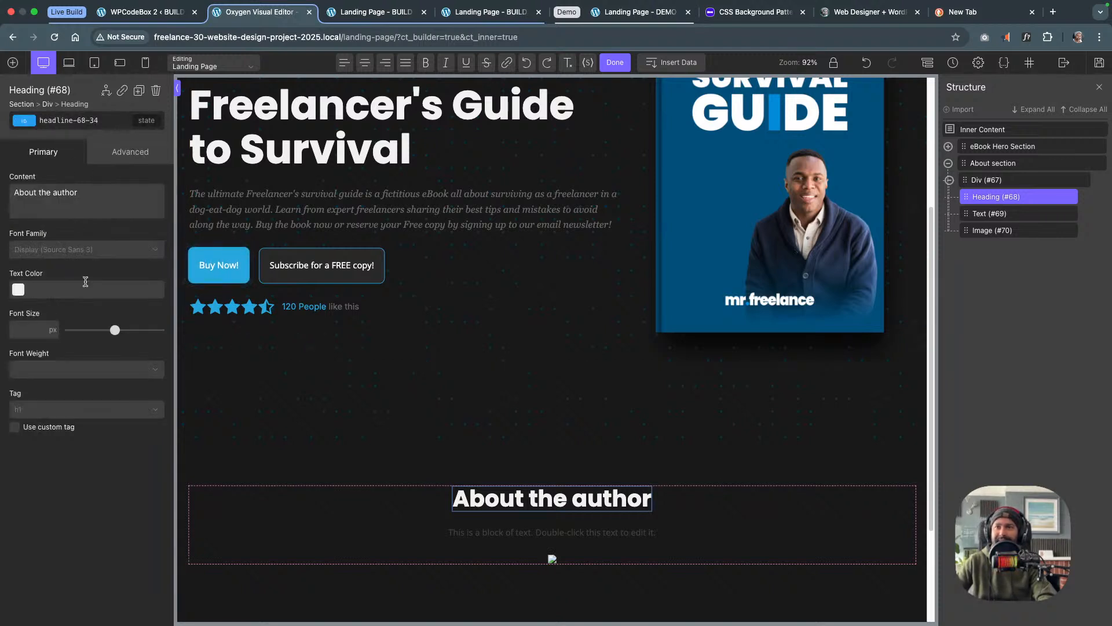
pyautogui.click(116, 411)
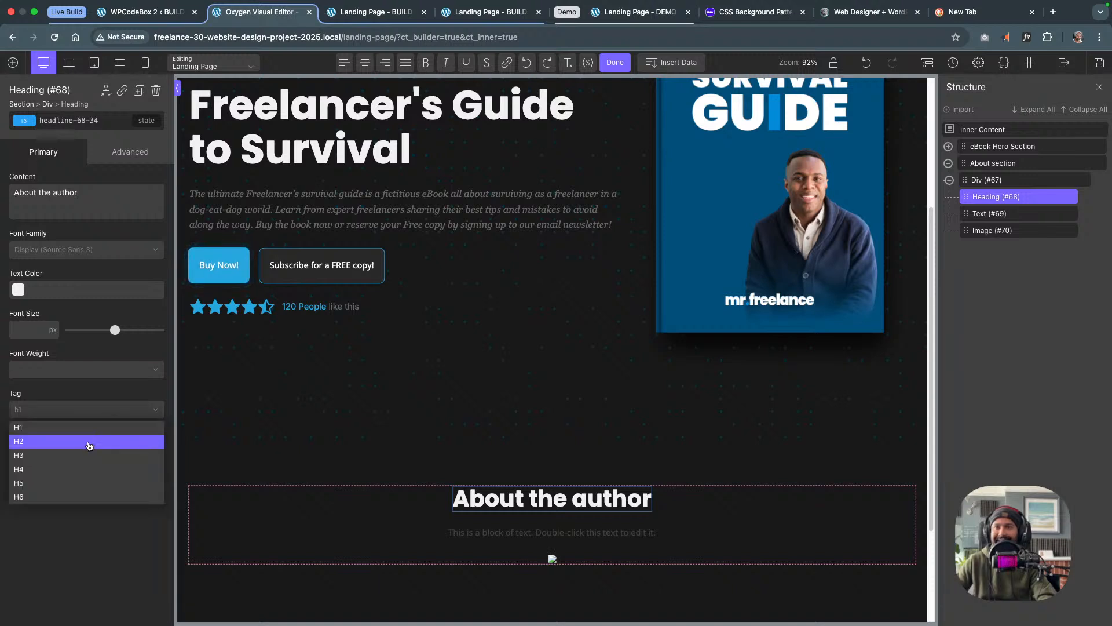
pyautogui.click(90, 443)
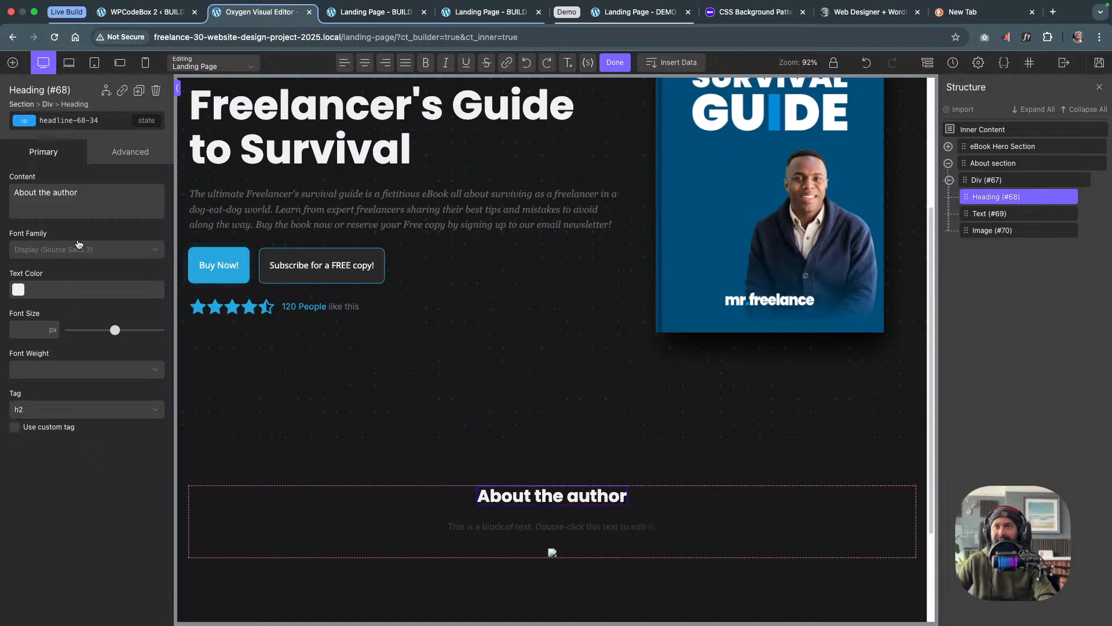
# Wrap the first letter "A" of the "About the author" heading in a span
pyautogui.click(498, 503)
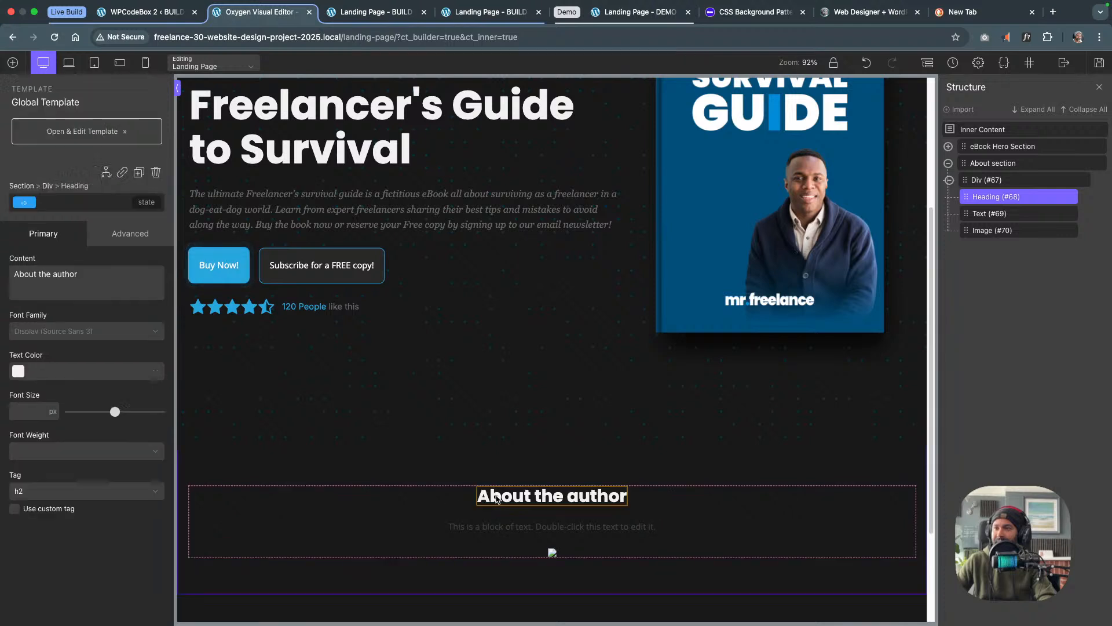
pyautogui.doubleClick(496, 496)
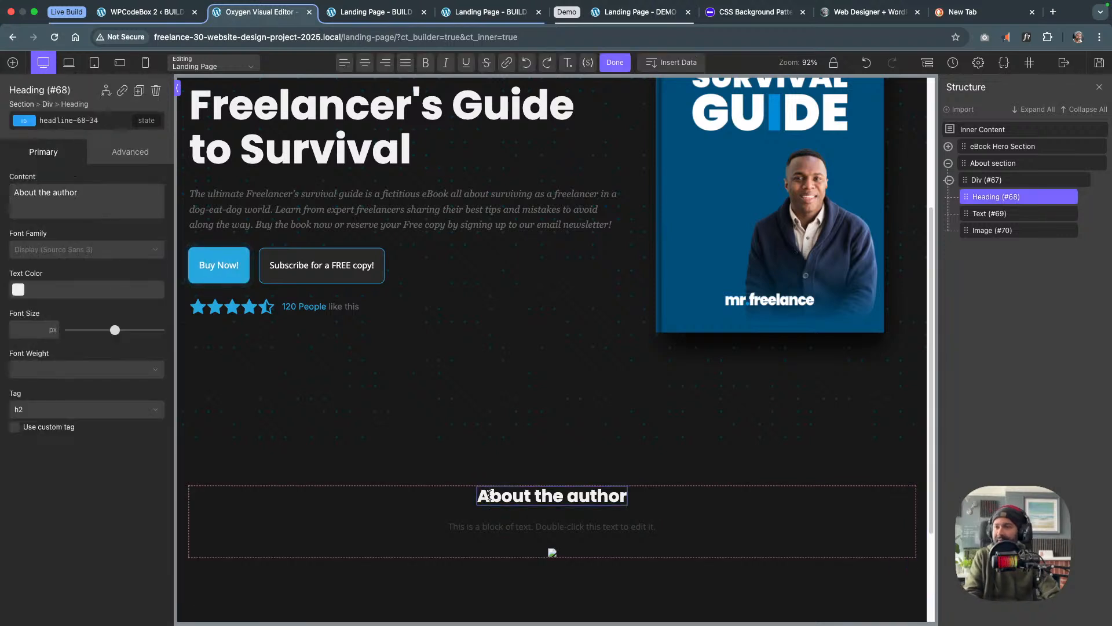
pyautogui.moveTo(490, 495); pyautogui.dragTo(477, 495)
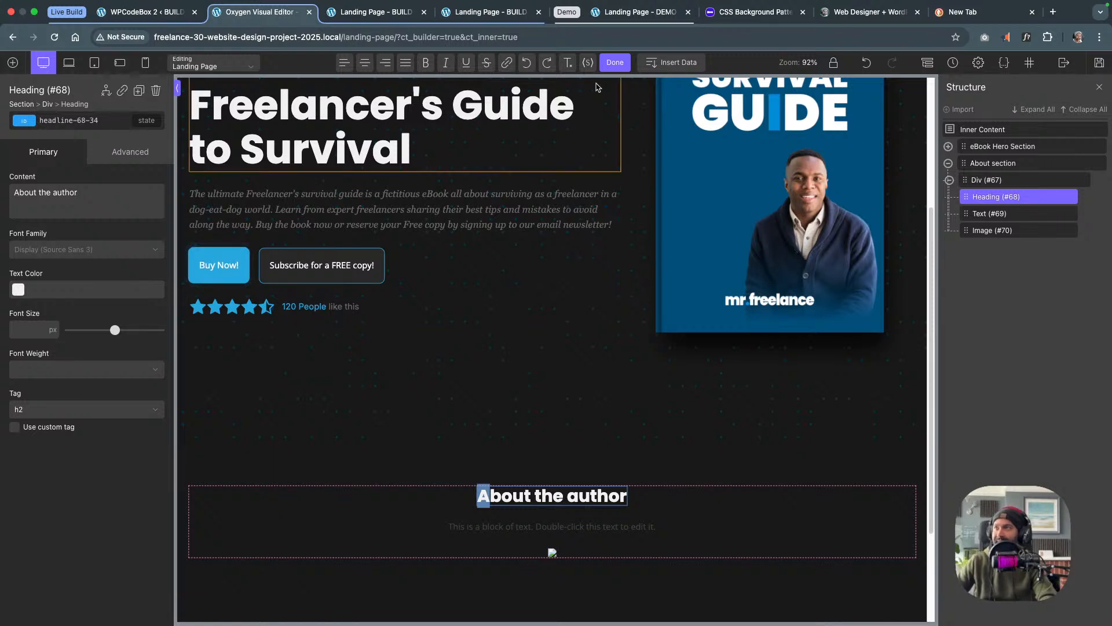
pyautogui.click(588, 62)
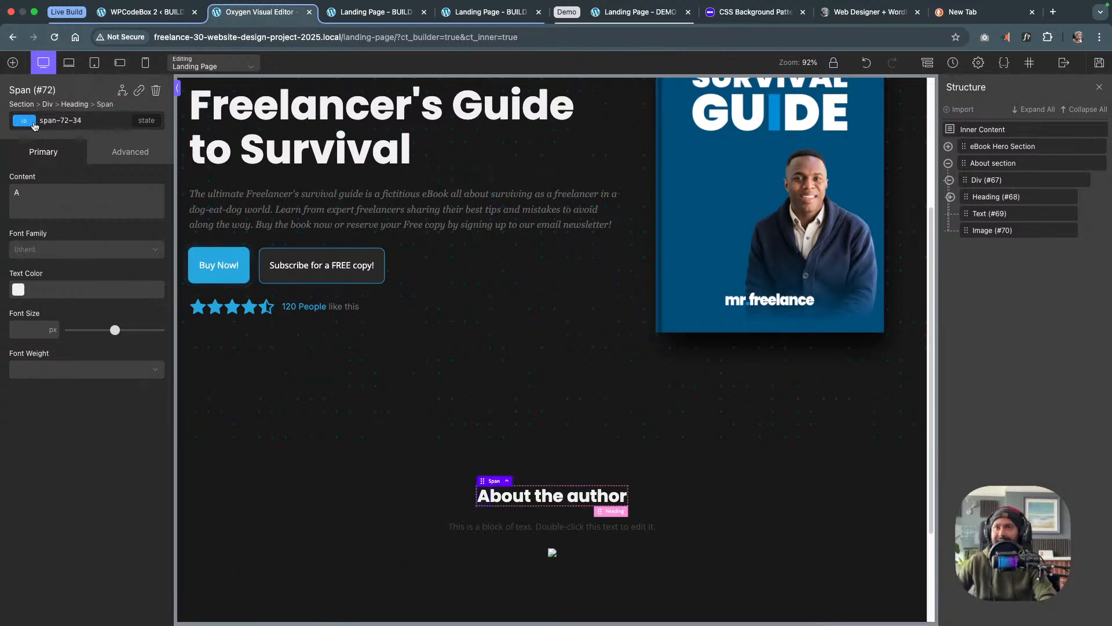
# Assign the span--first-char class to the span around the letter "A" and save the page
pyautogui.click(36, 124)
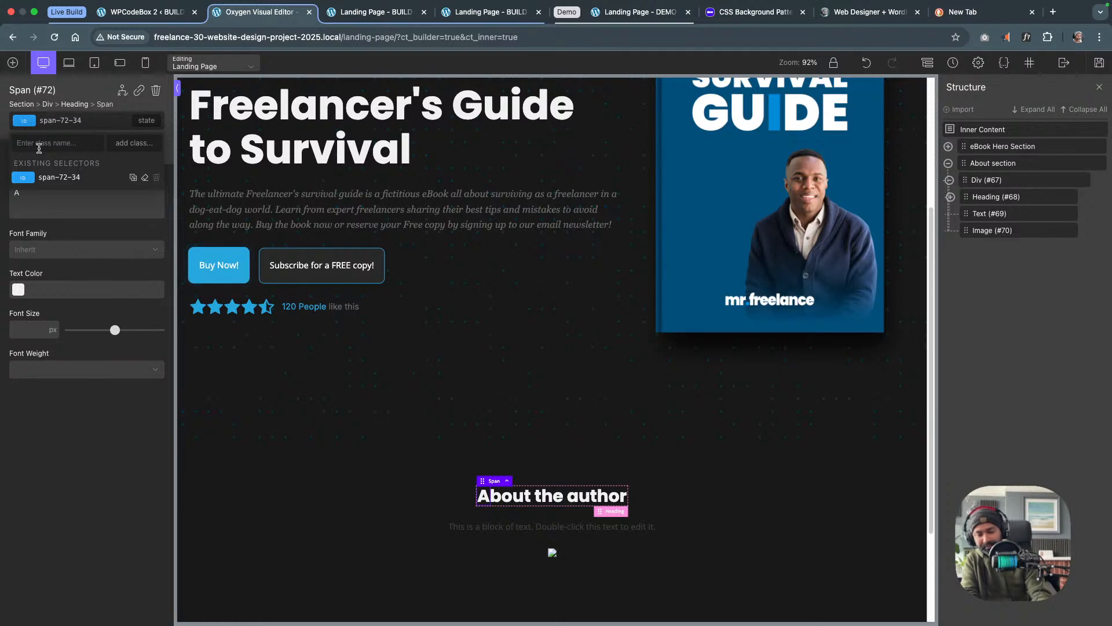
pyautogui.write('dps')
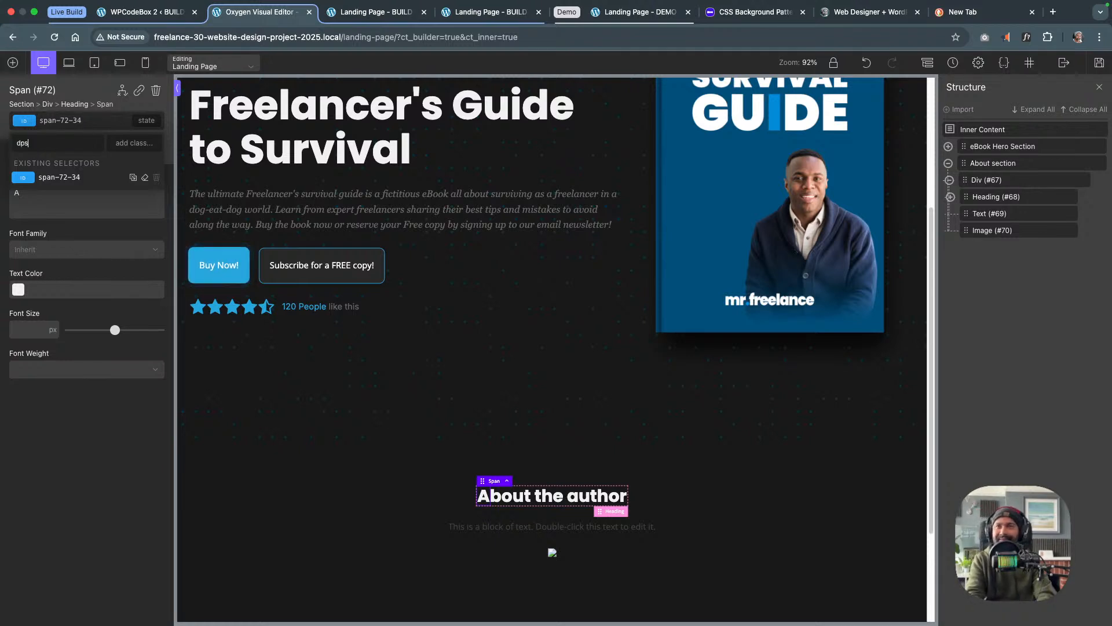
pyautogui.press('BackSpace')
pyautogui.press('BackSpace')
pyautogui.press('BackSpace')
pyautogui.write('span')
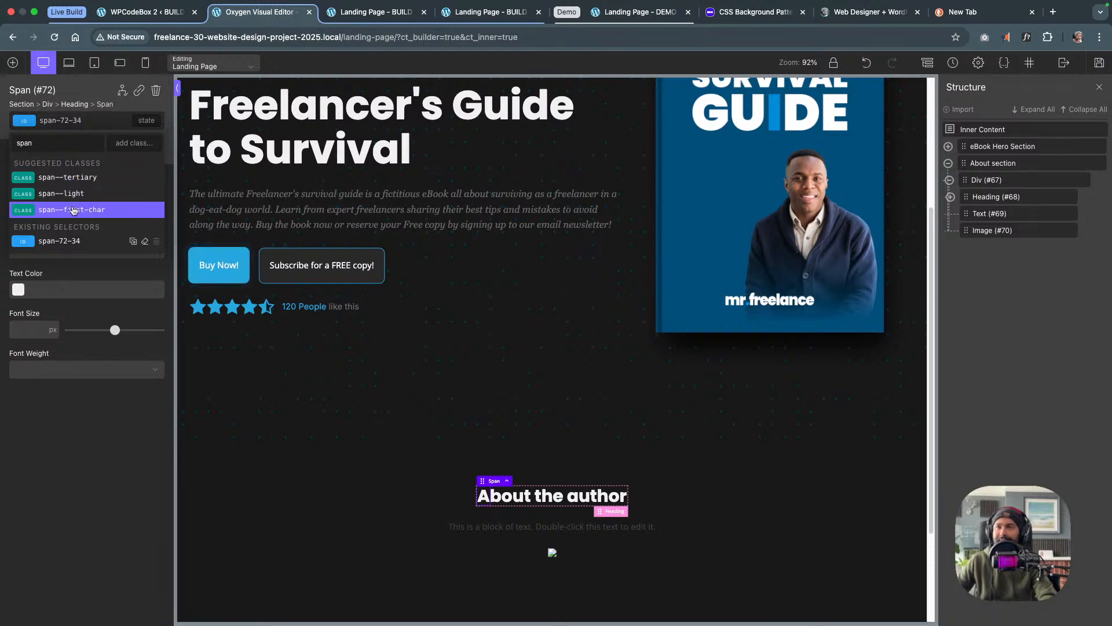
pyautogui.click(73, 210)
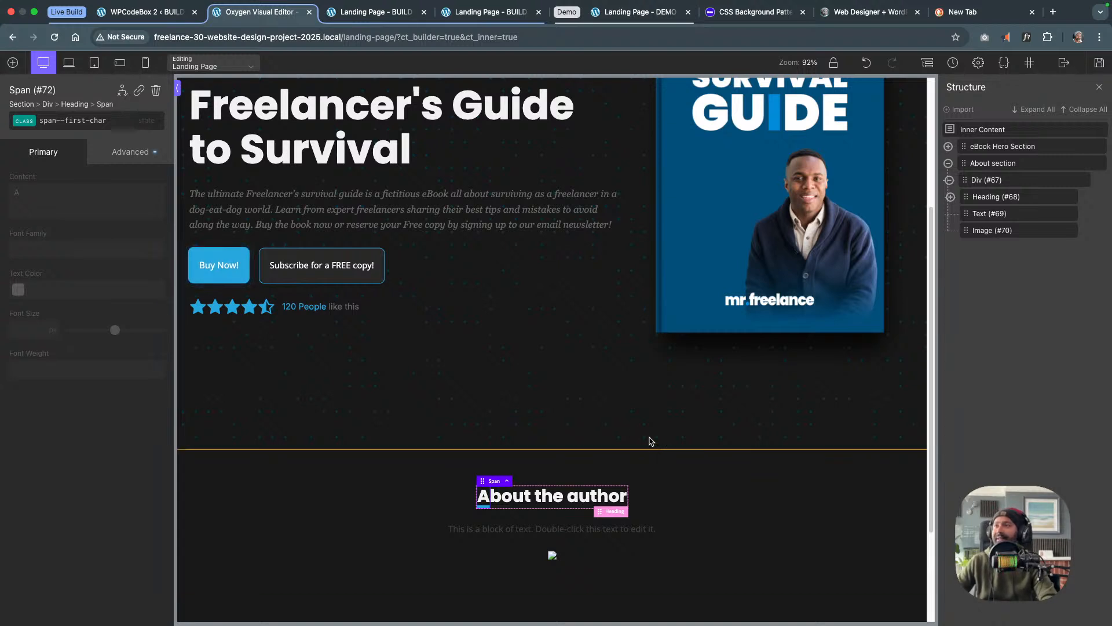
pyautogui.scroll(2, 651, 442)
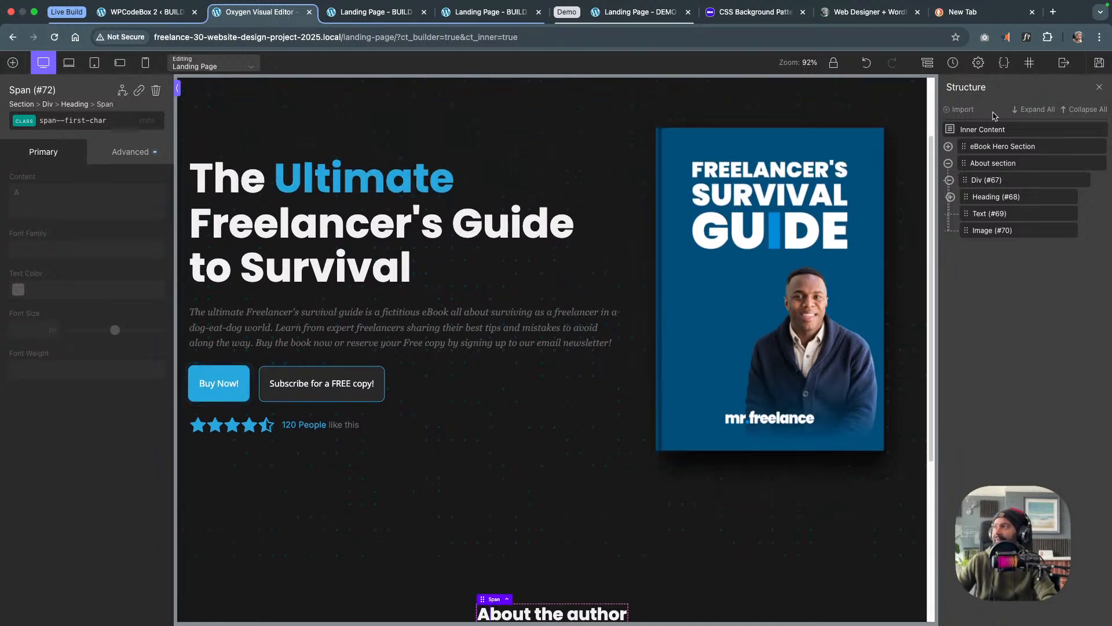
pyautogui.click(1098, 62)
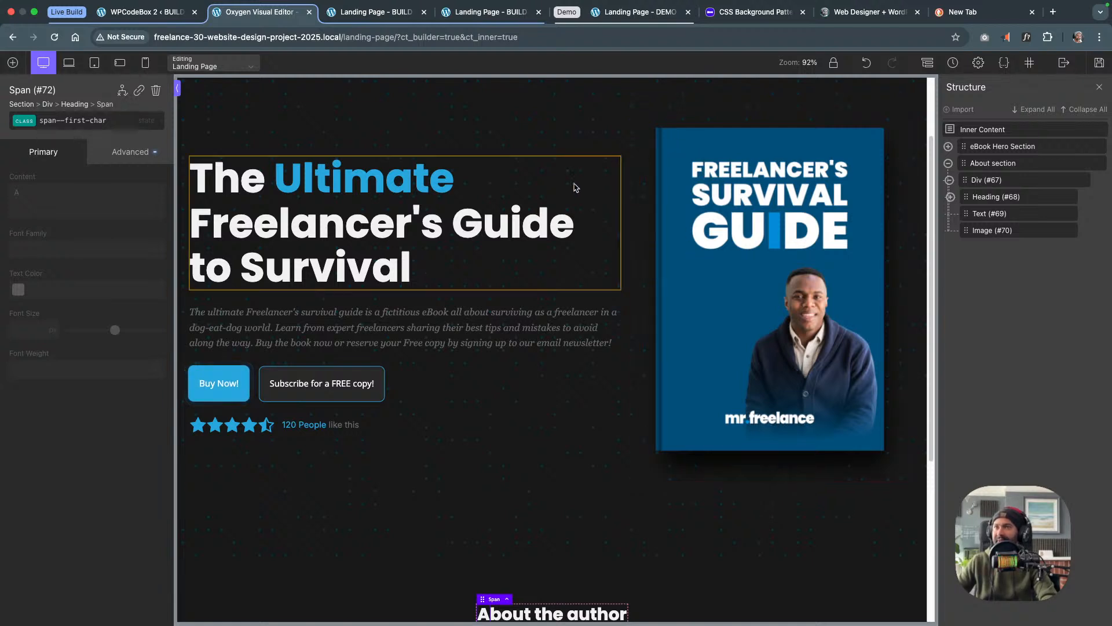
# Replace the default text under the "About the author" heading with the paragraph beginning "Include details about the author of the eBook, such as their background"
pyautogui.scroll(-1, 435, 310)
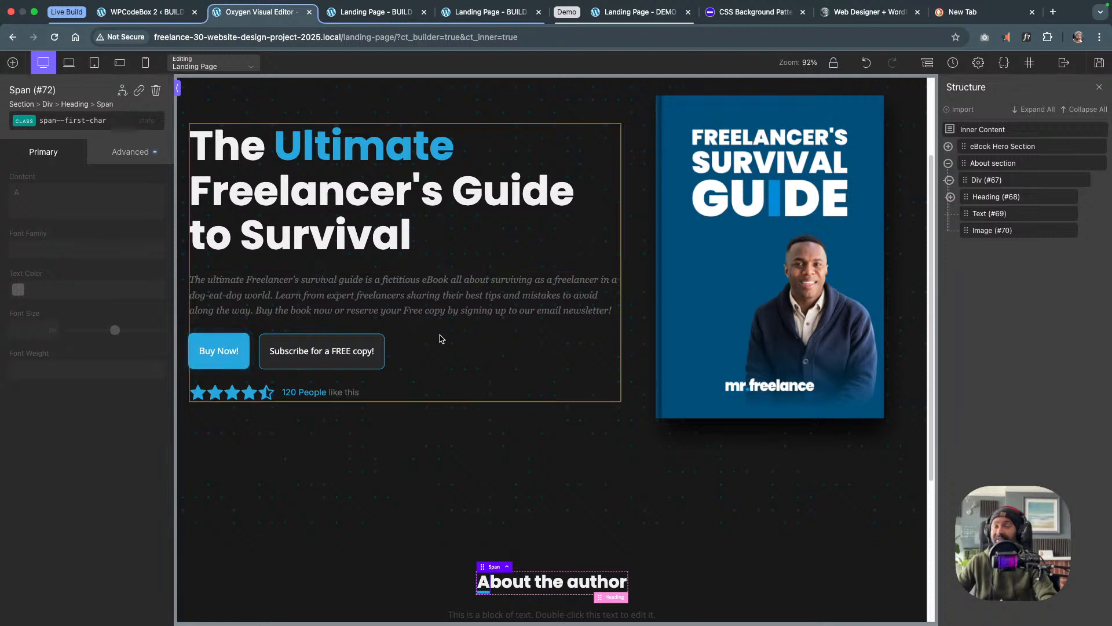
pyautogui.scroll(-5, 440, 339)
pyautogui.scroll(3, 440, 338)
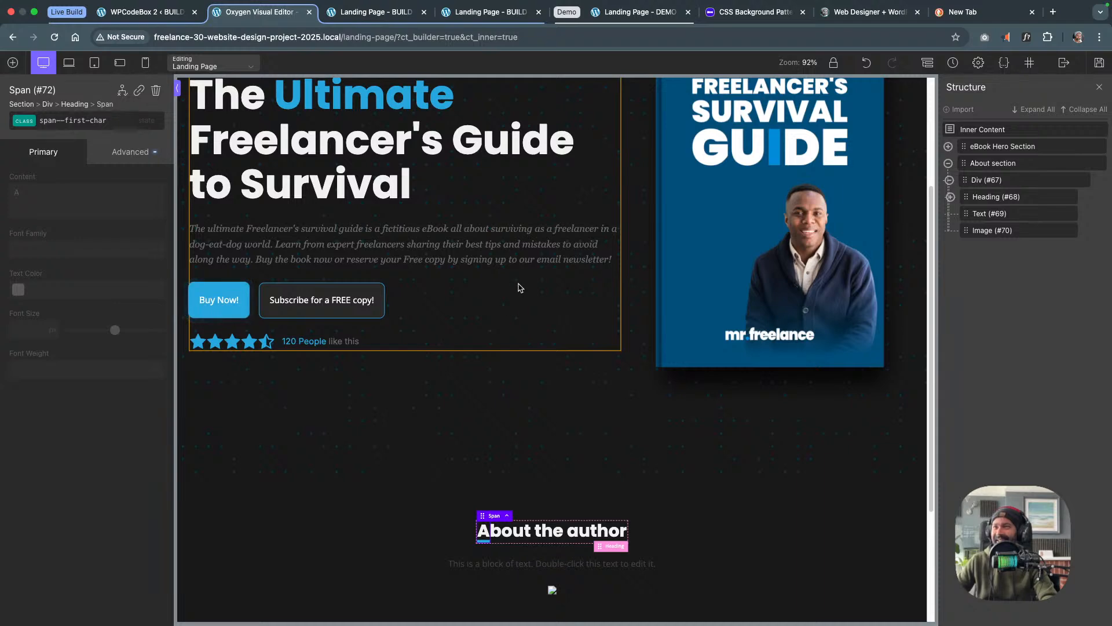
pyautogui.scroll(1, 516, 286)
pyautogui.scroll(-3, 518, 288)
pyautogui.scroll(-3, 519, 289)
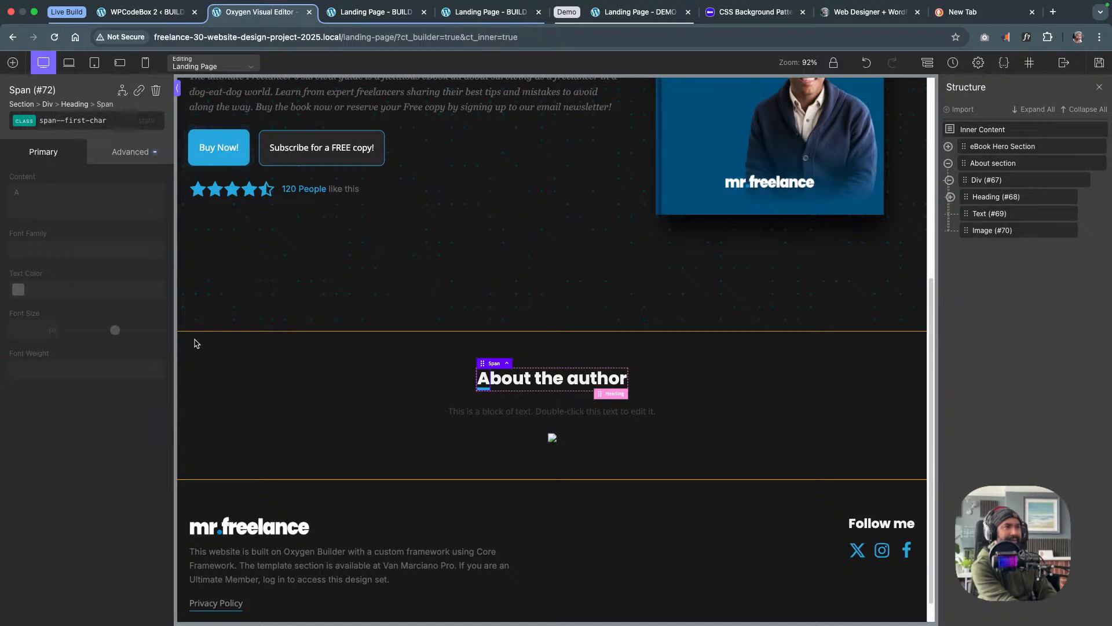
pyautogui.click(458, 411)
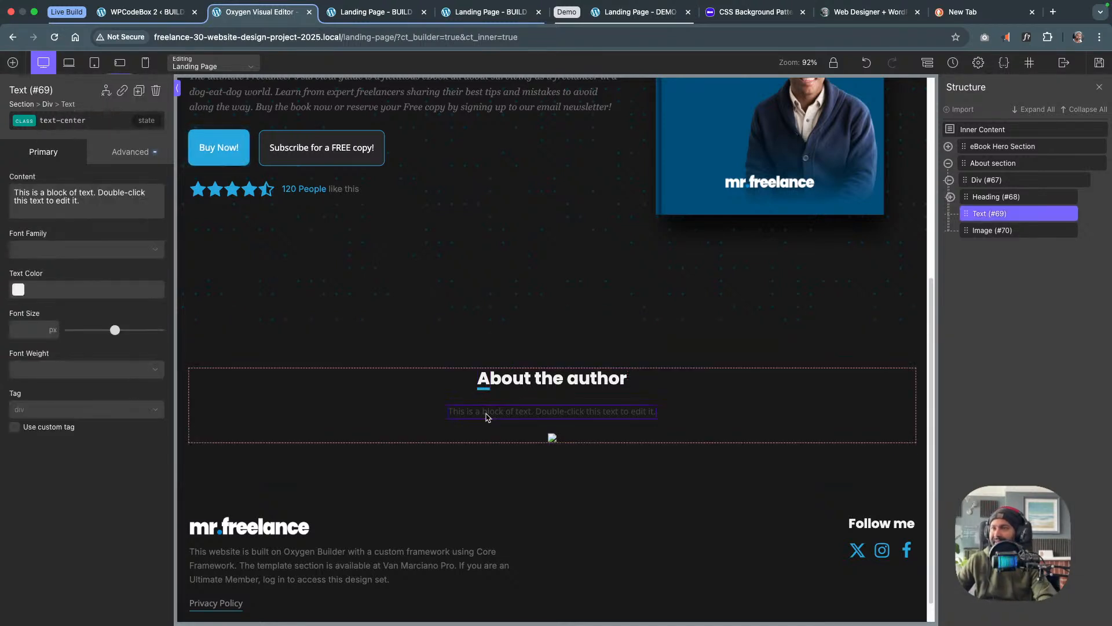
pyautogui.tripleClick(98, 196)
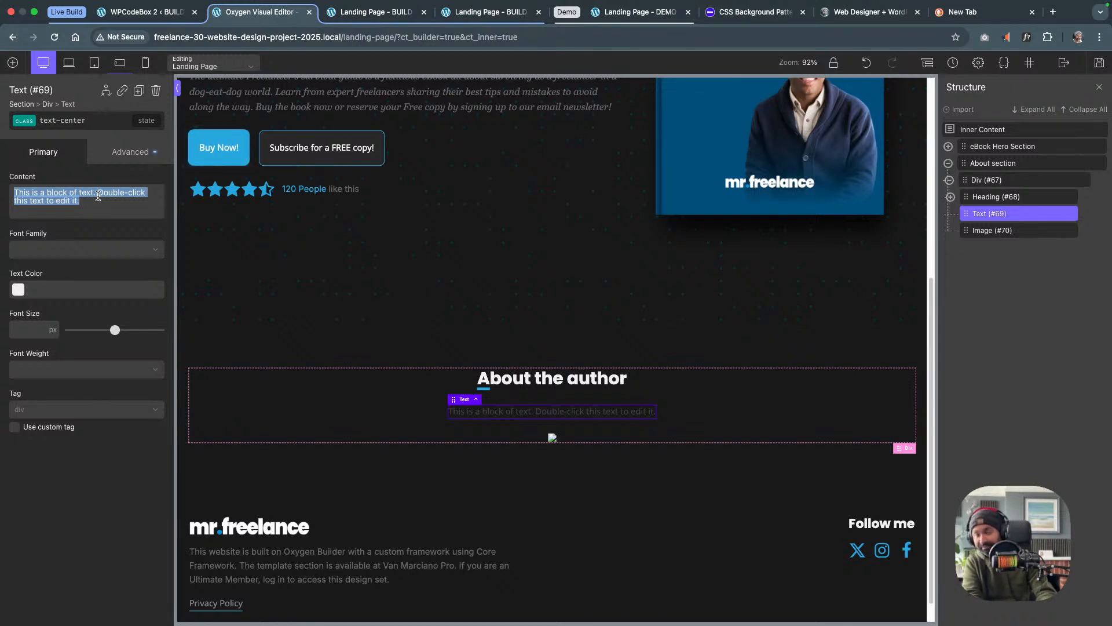
pyautogui.write('Include details about the author of the eBook, such as their background, expertise, and what led them to write the book. You can also provide an overview of the book, including its central themes, the inspiration behind its creation, and what readers can expect to gain. Highlight the chapters or key sections, and mention any bonus content, such as worksheets, guides, or exclusive resources.')
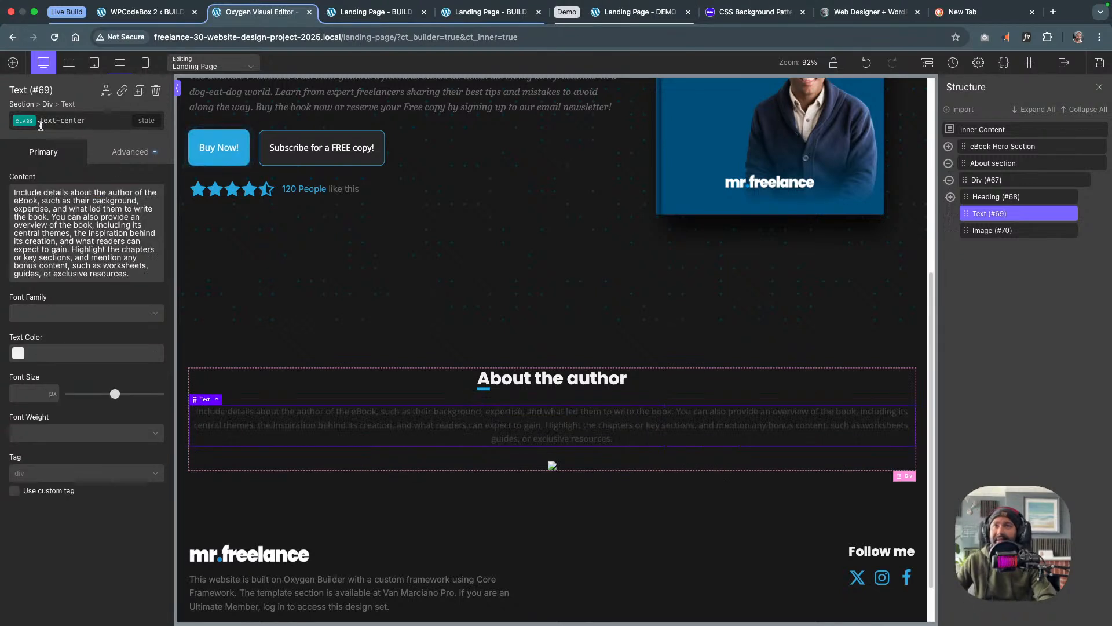
# Add the existing text-styles class to the About section's paragraph
pyautogui.click(37, 122)
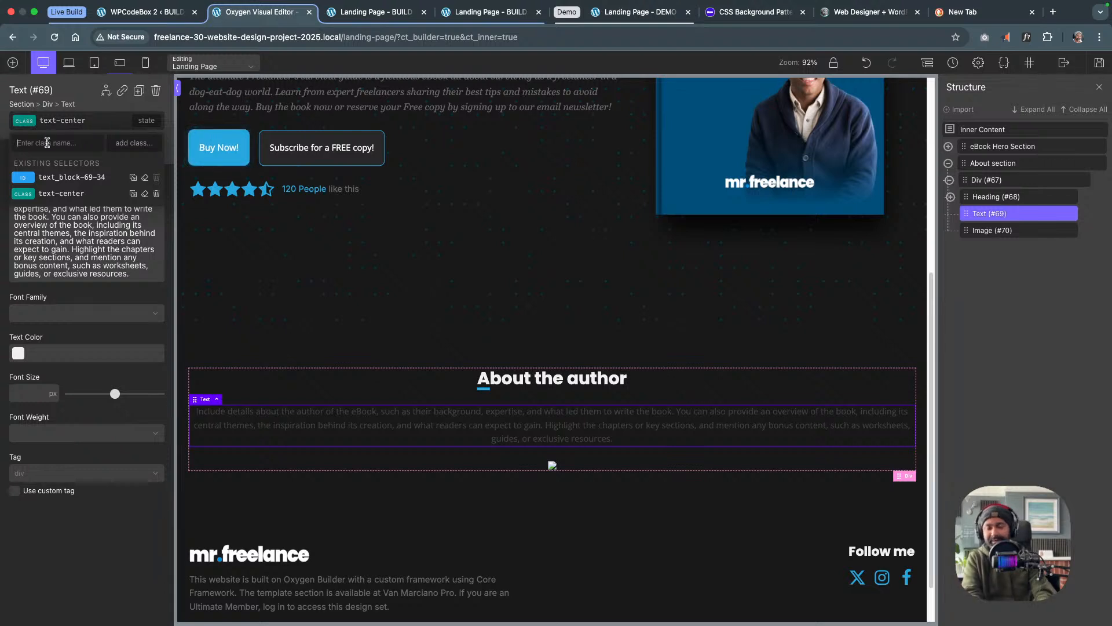
pyautogui.write('trc')
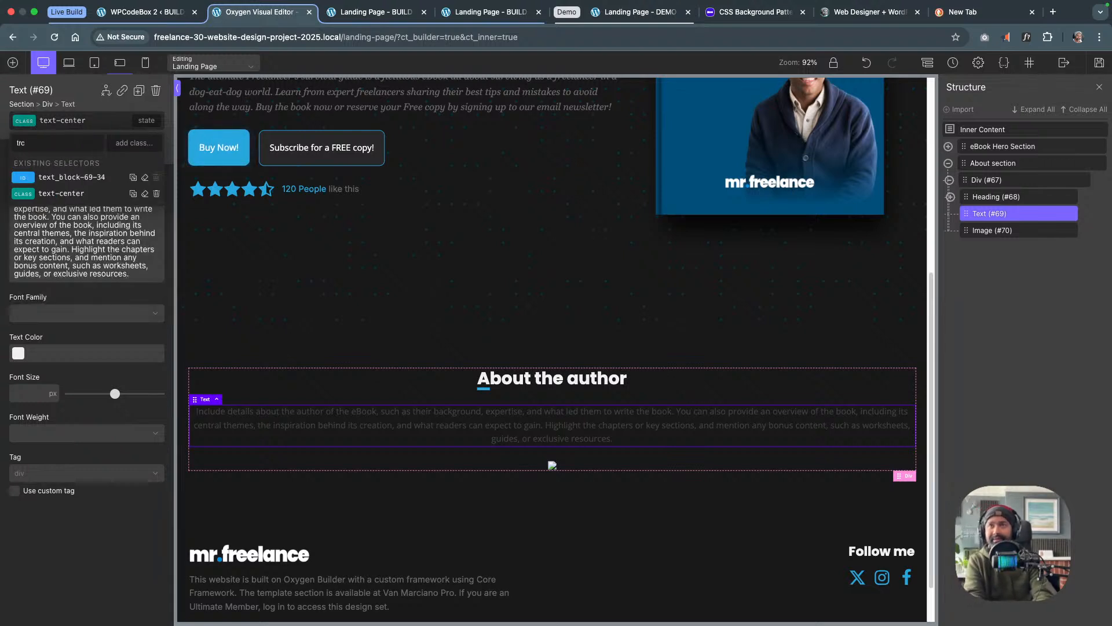
pyautogui.press('BackSpace')
pyautogui.write('x')
pyautogui.press('BackSpace')
pyautogui.press('BackSpace')
pyautogui.press('BackSpace')
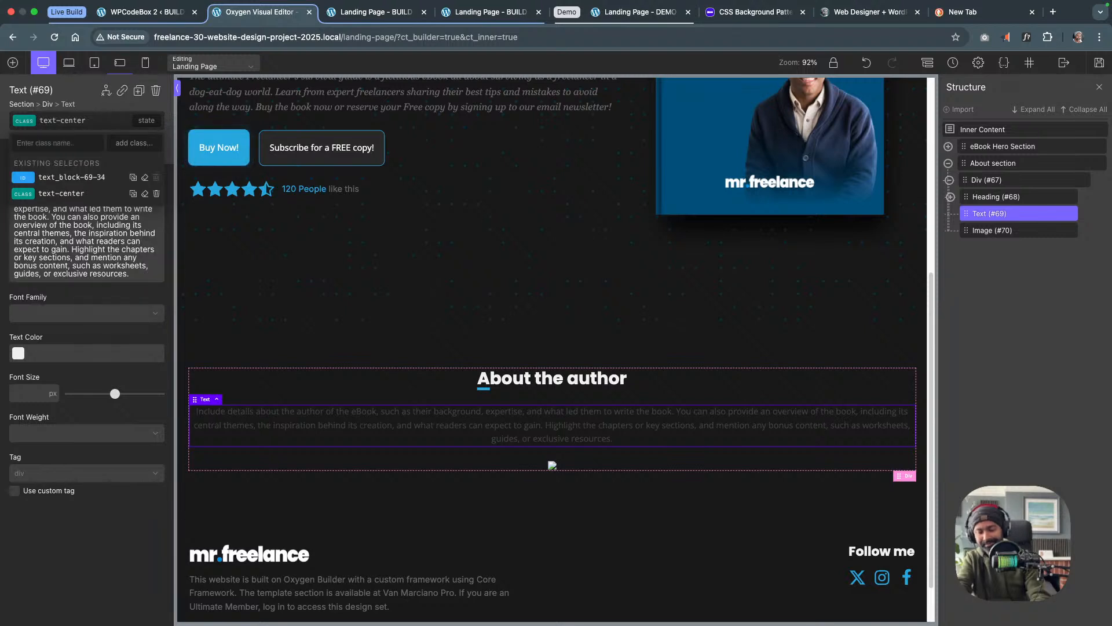
pyautogui.write('tex')
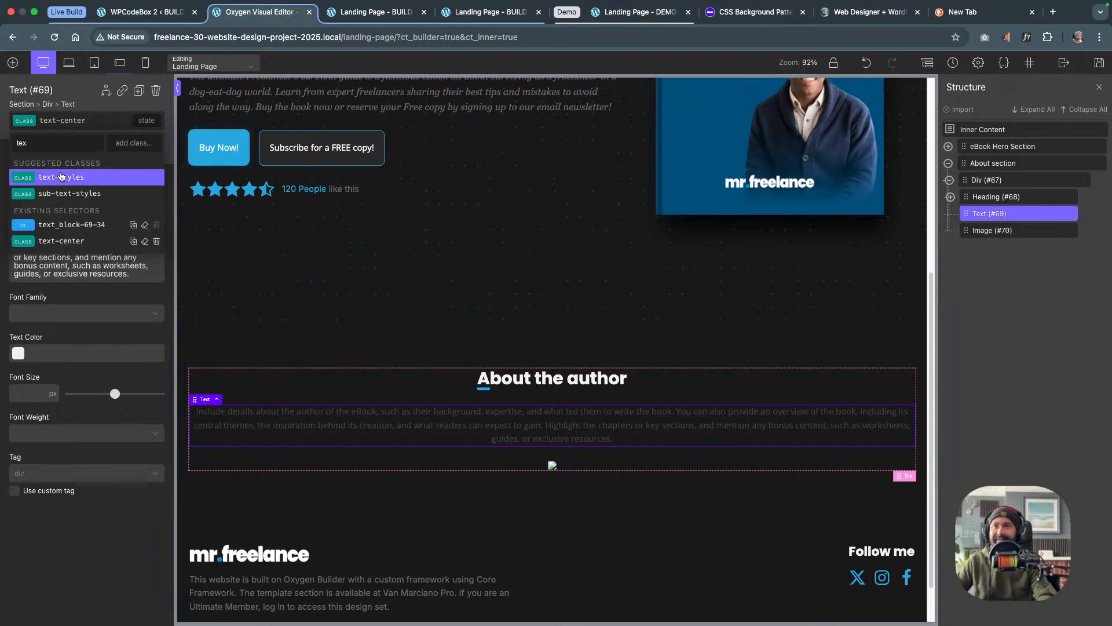
pyautogui.click(62, 174)
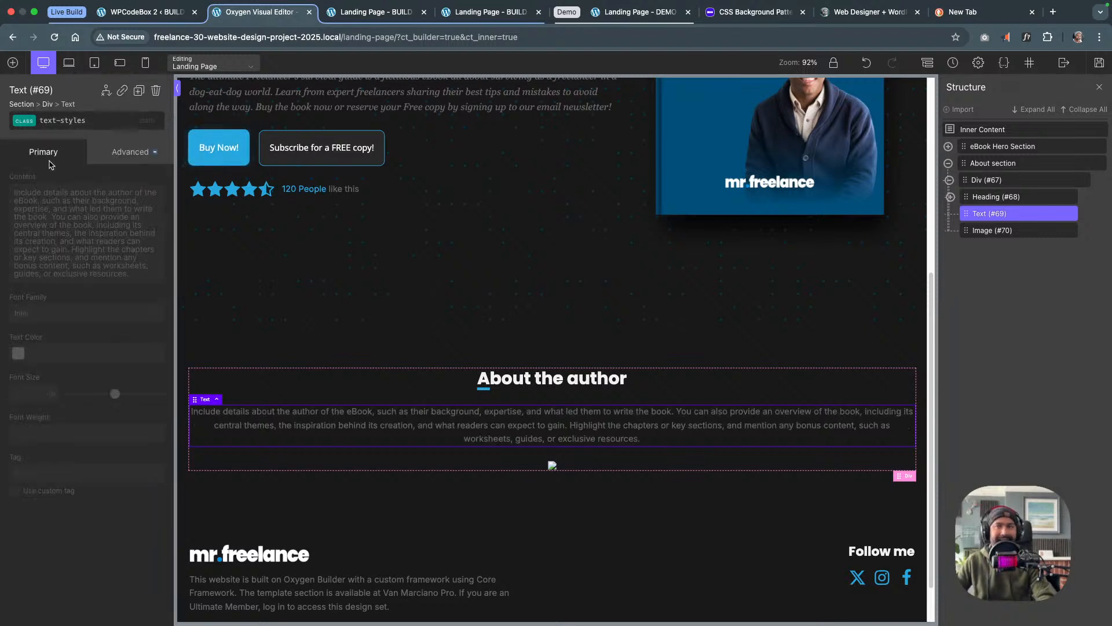
# Narrow the About section's paragraph by adding the width--50 class to it
pyautogui.click(26, 126)
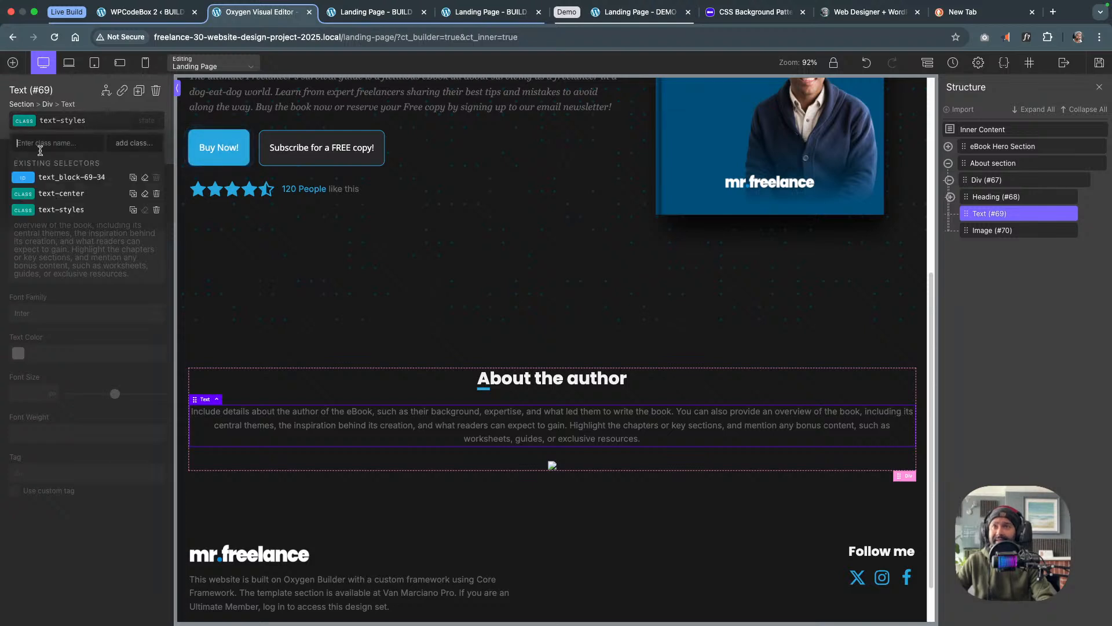
pyautogui.write('wid')
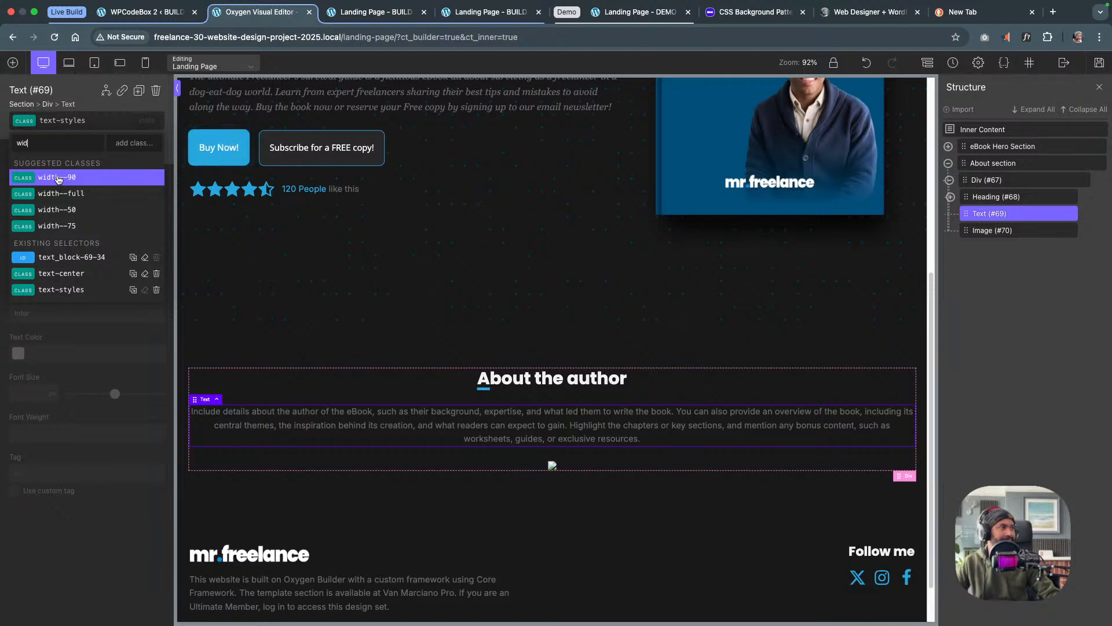
pyautogui.click(83, 212)
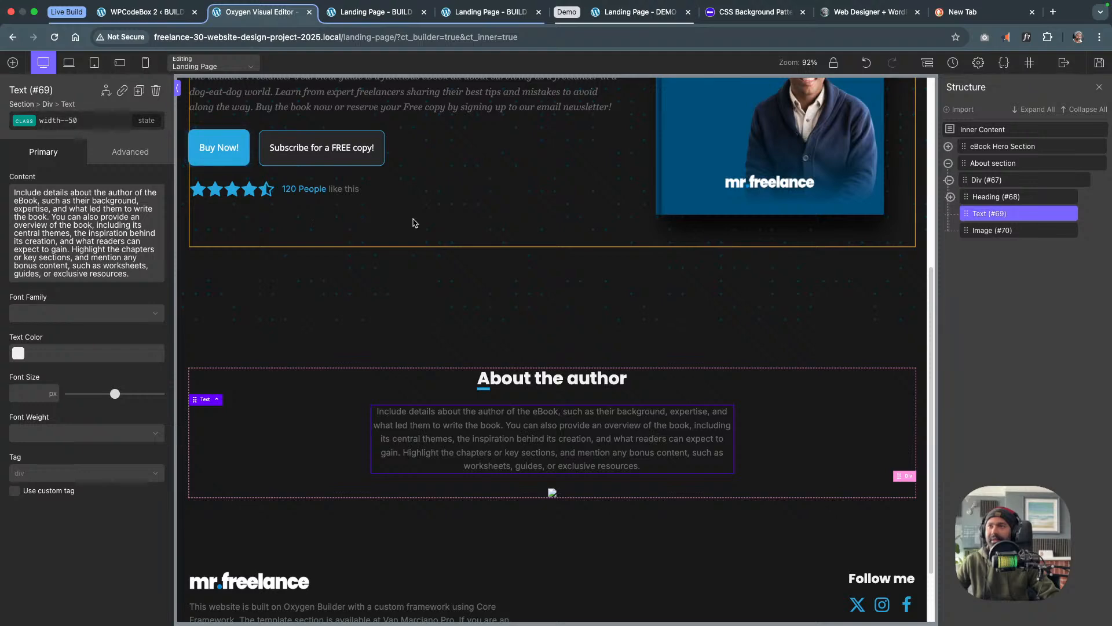
# Reload the front-end landing page and examine the hero section's description text and layout
pyautogui.scroll(2, 414, 222)
pyautogui.scroll(2, 475, 229)
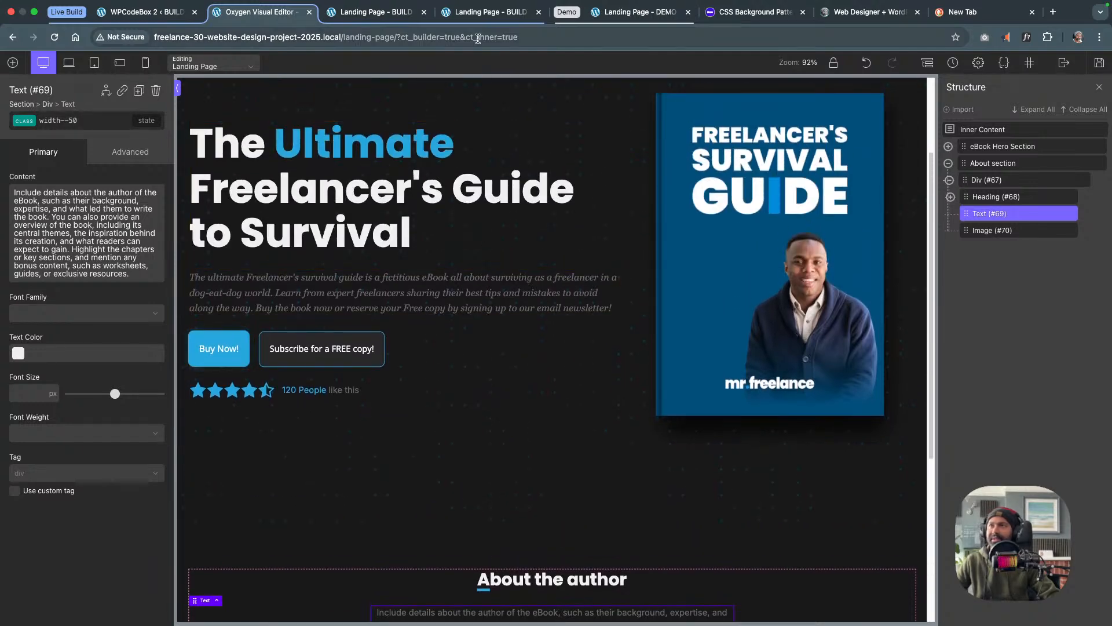
pyautogui.click(489, 12)
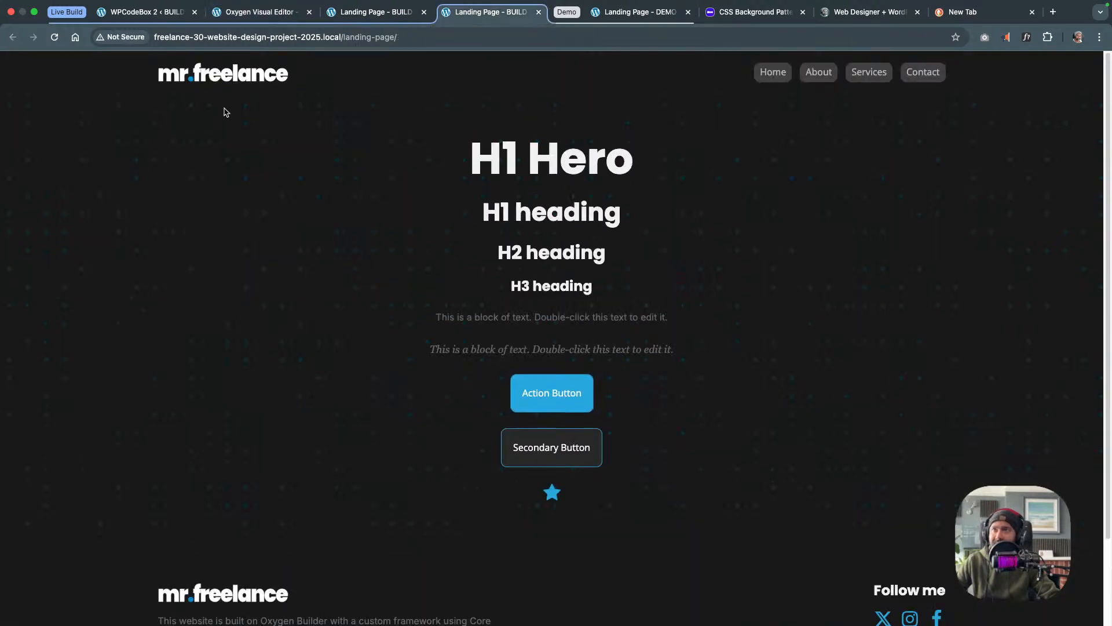
pyautogui.click(55, 37)
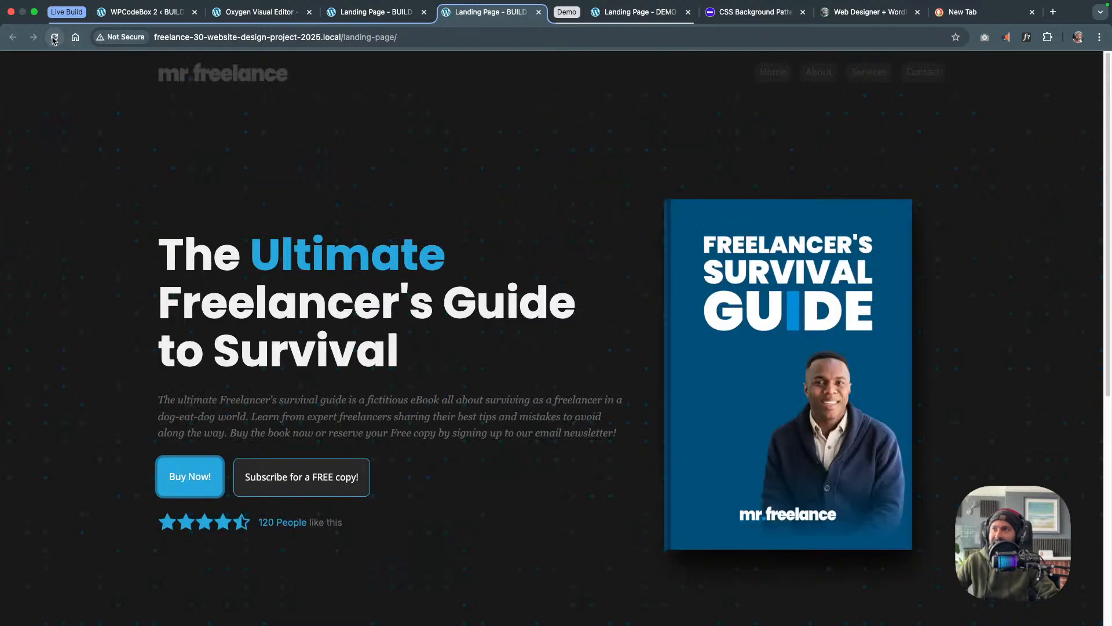
pyautogui.scroll(-5, 344, 230)
pyautogui.scroll(3, 341, 231)
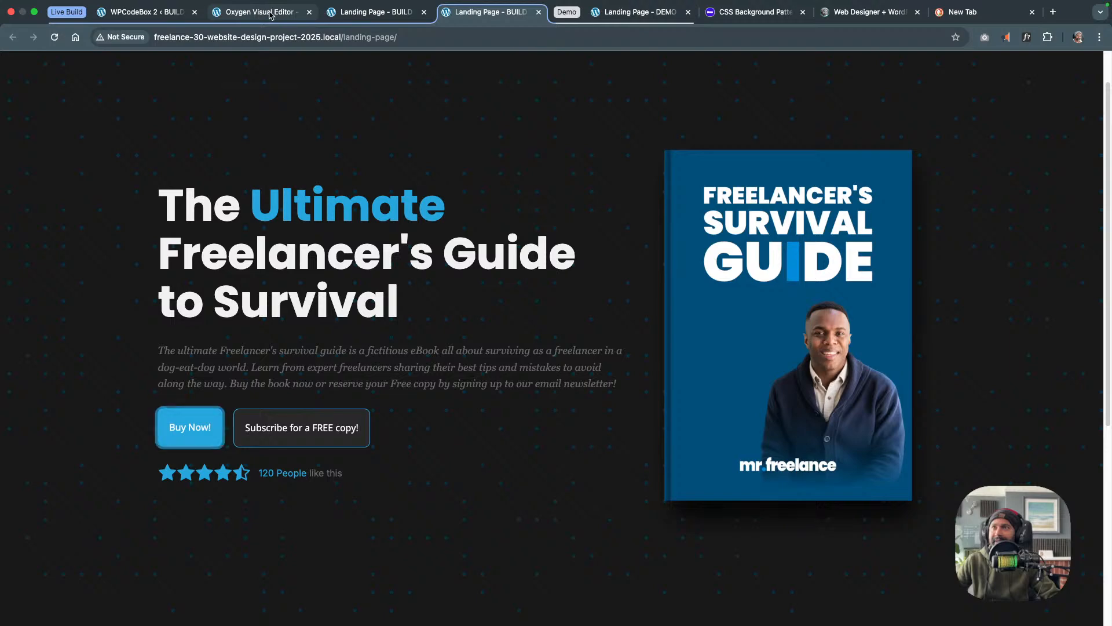
pyautogui.click(242, 17)
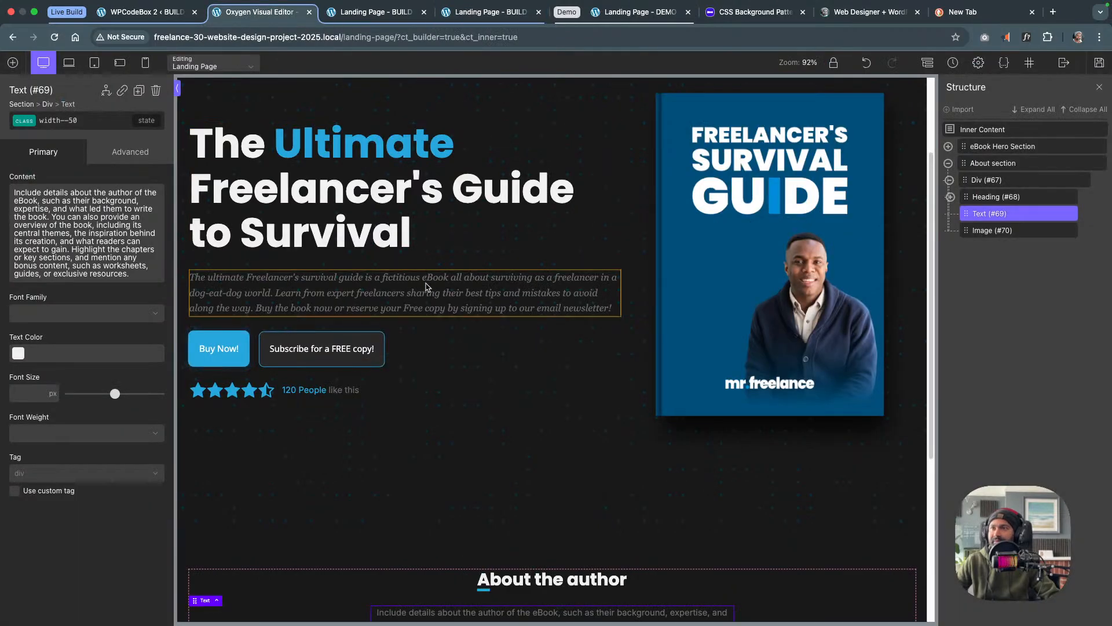
# Try the width--50 class on the hero's italic description text and remove it again
pyautogui.click(44, 120)
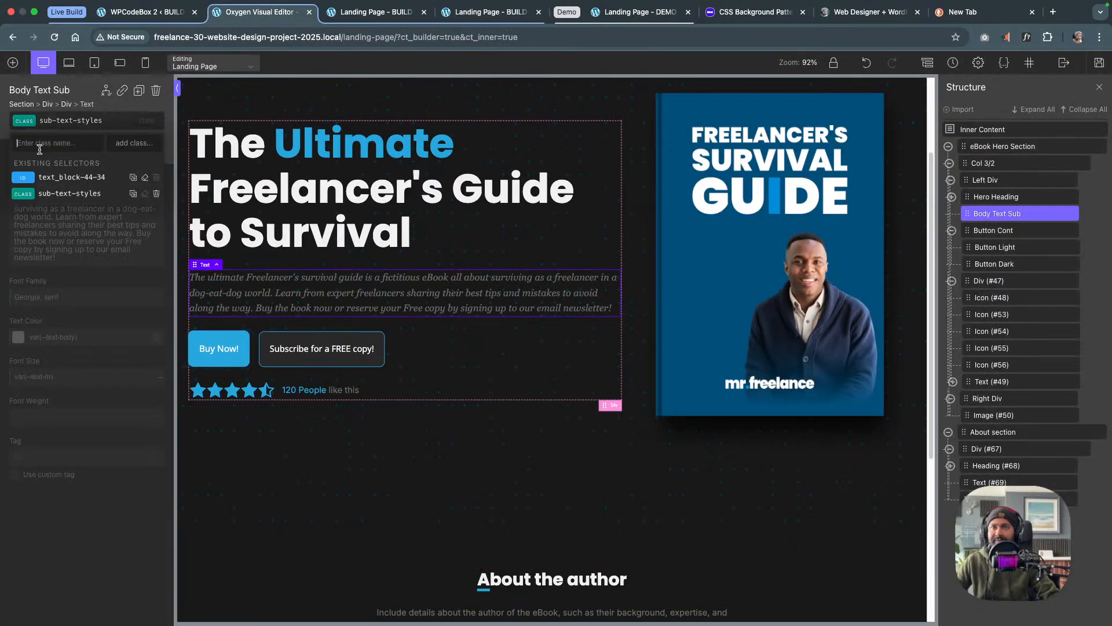
pyautogui.write('width')
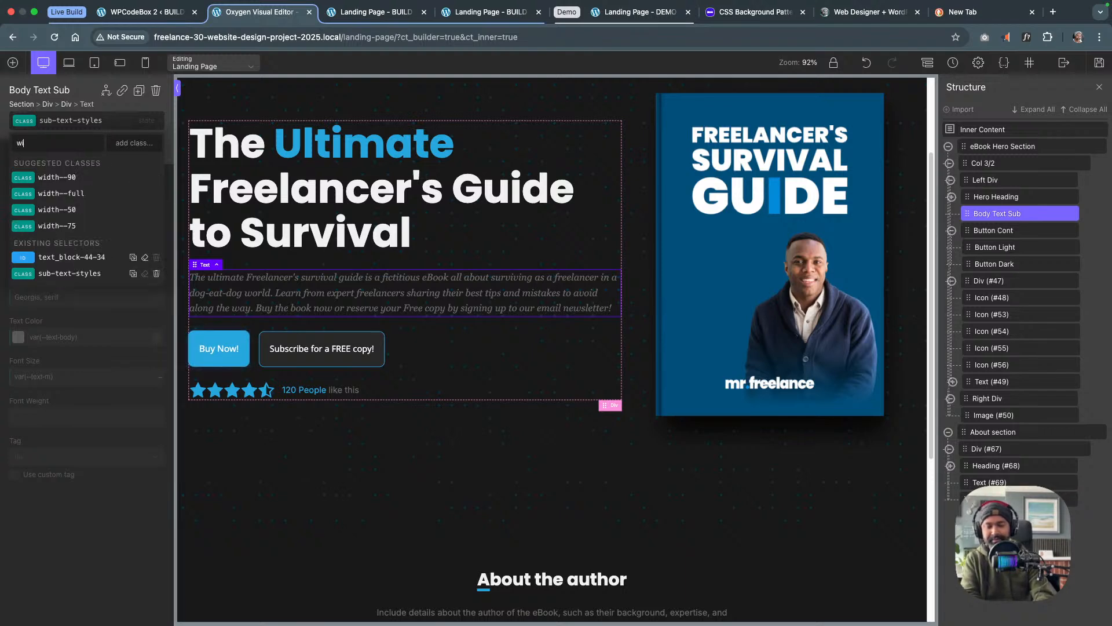
pyautogui.click(57, 209)
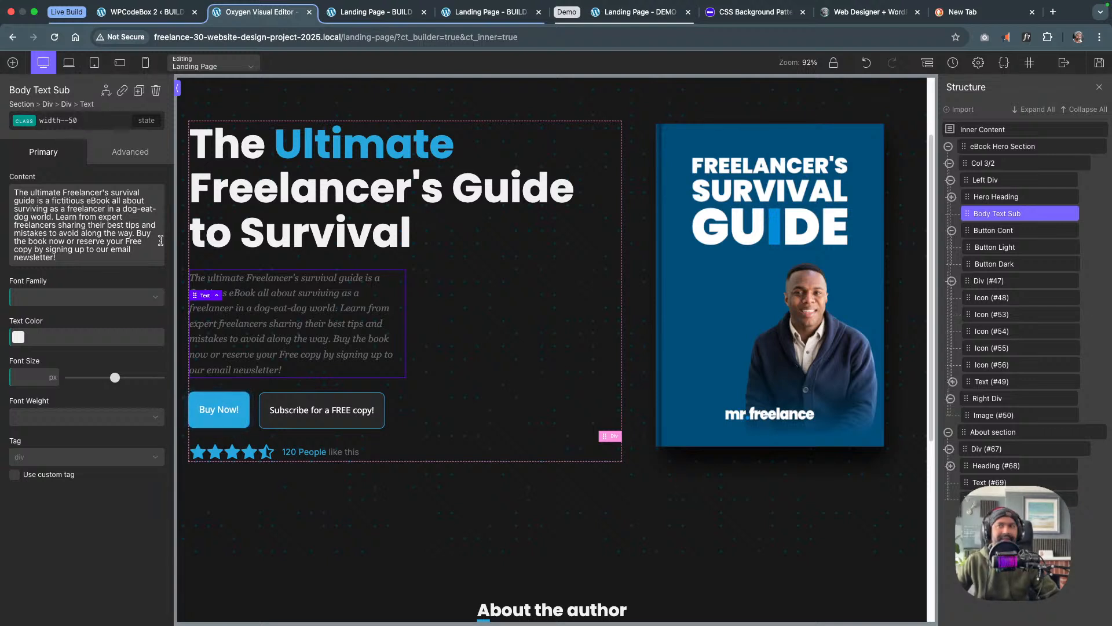
pyautogui.click(33, 127)
pyautogui.click(152, 208)
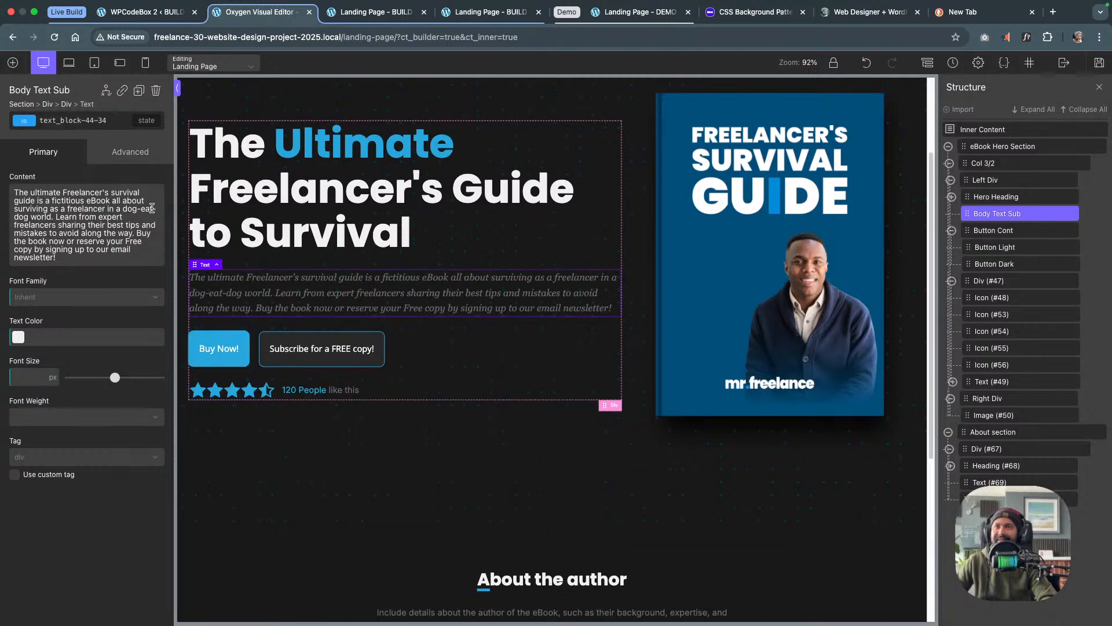
# Add the width--90 class to the hero's italic description text, save the page and check it on the front end
pyautogui.click(30, 122)
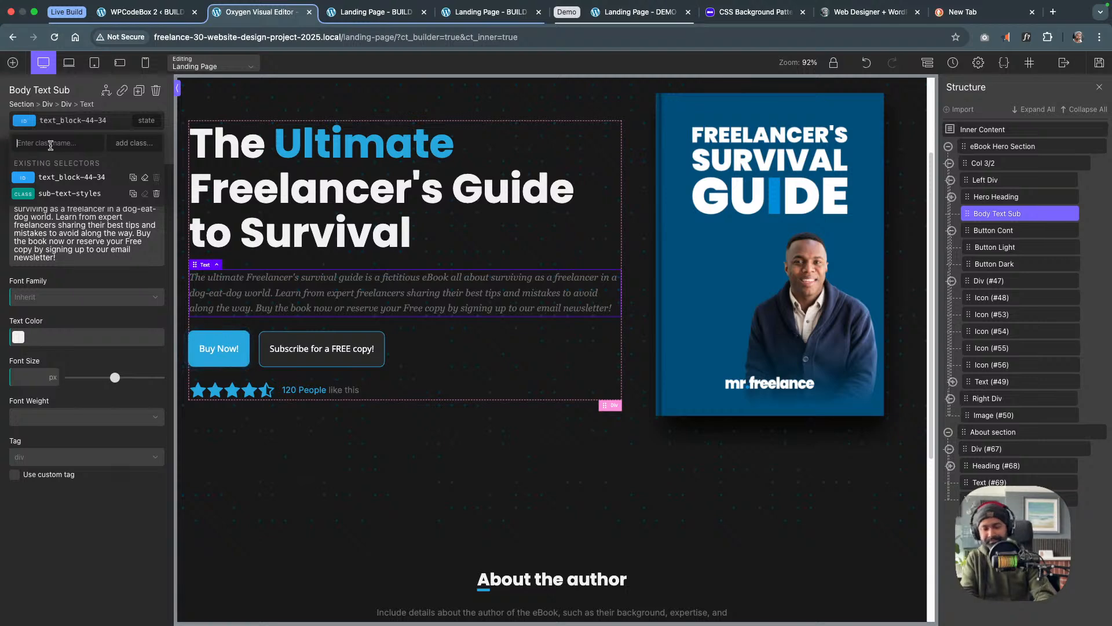
pyautogui.write('wid')
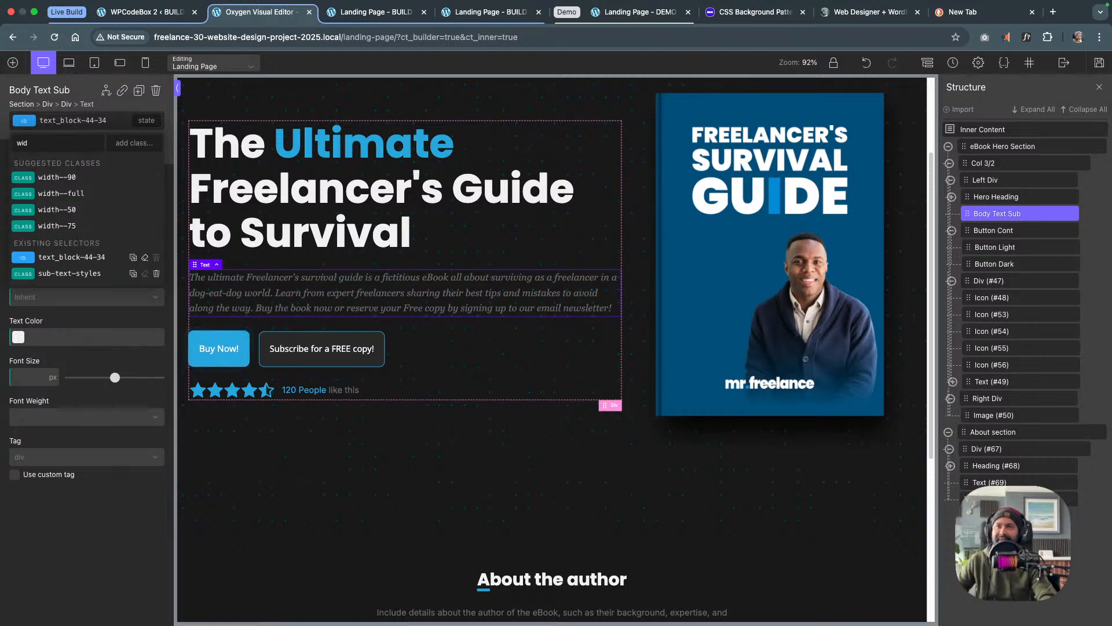
pyautogui.click(68, 179)
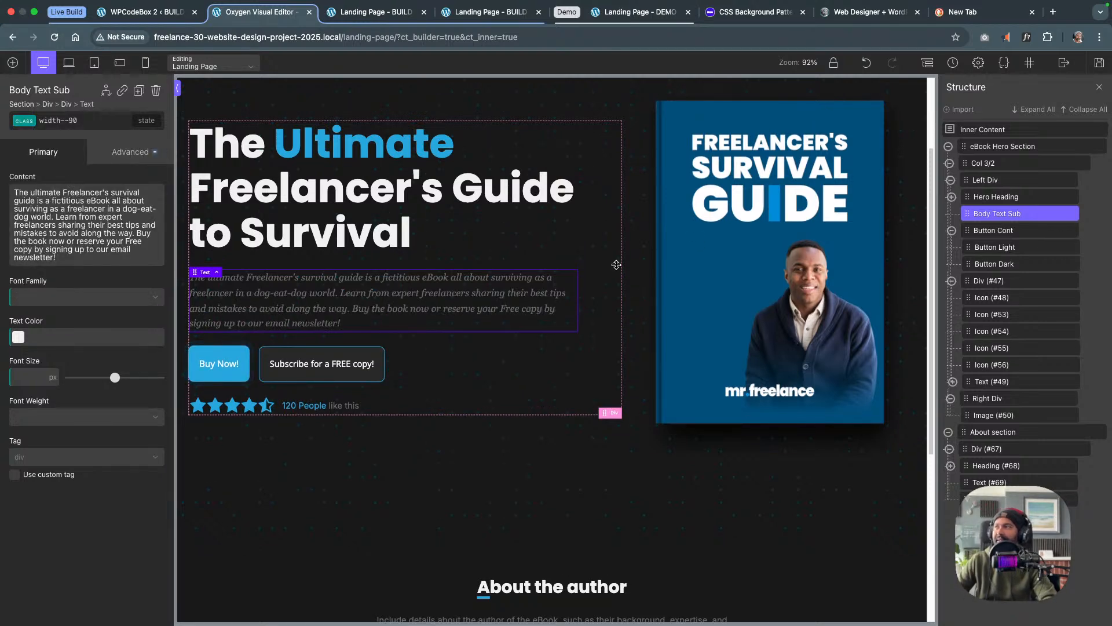
pyautogui.click(1099, 62)
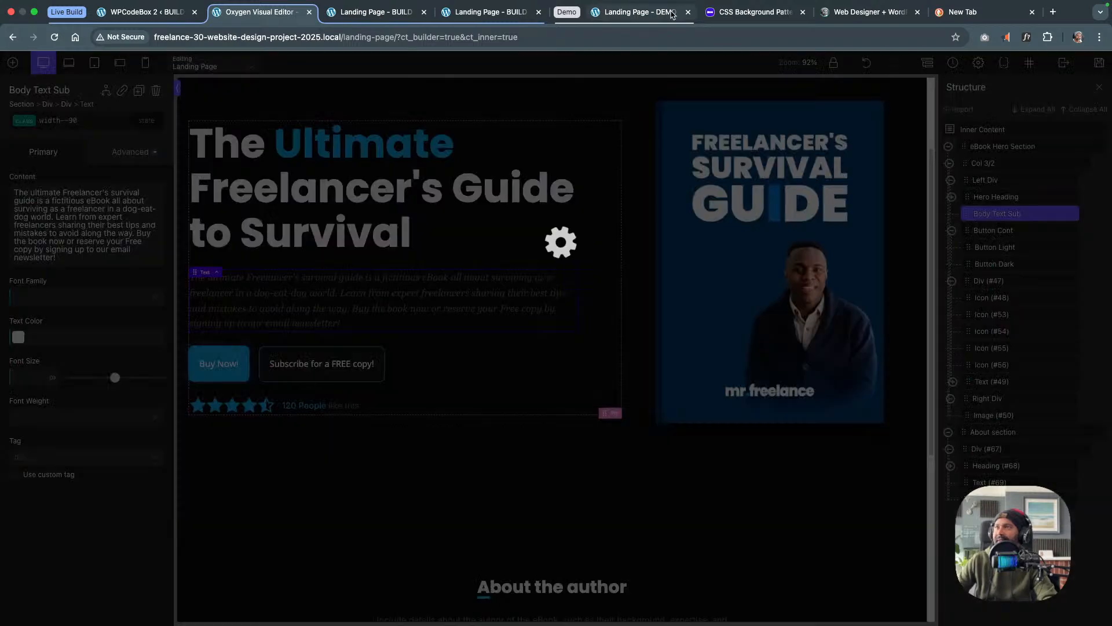
pyautogui.click(506, 18)
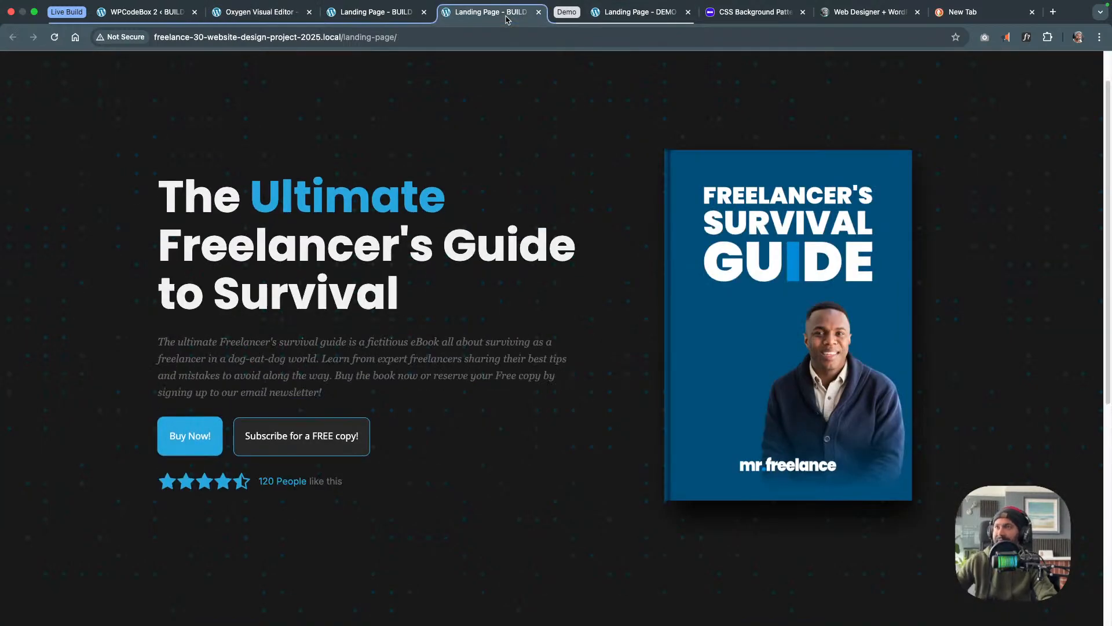
pyautogui.scroll(-5, 487, 266)
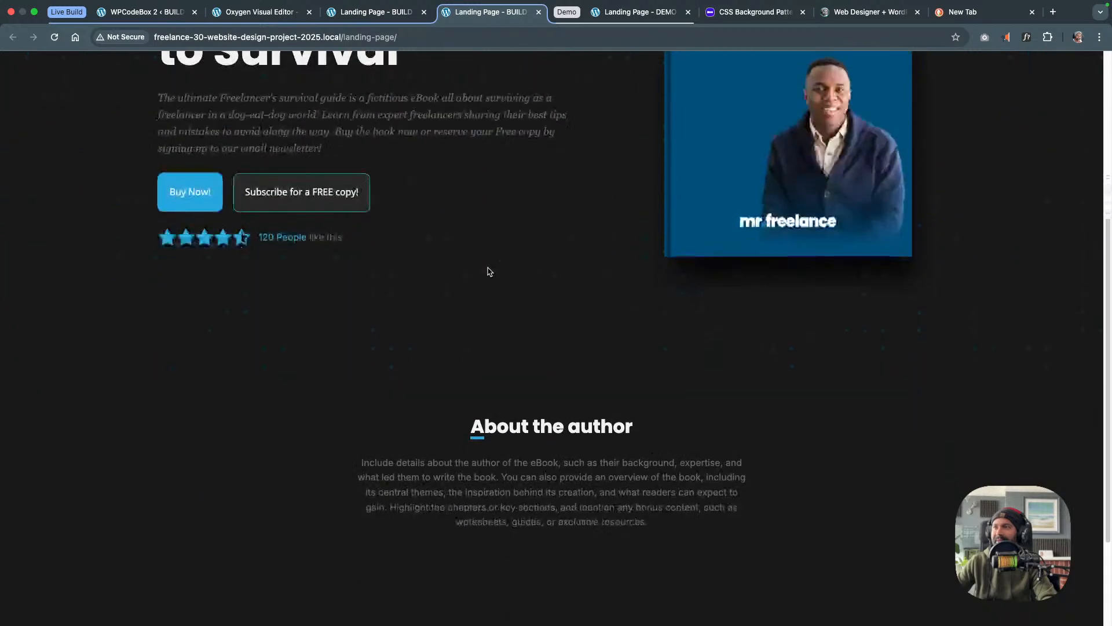
pyautogui.scroll(-3, 486, 270)
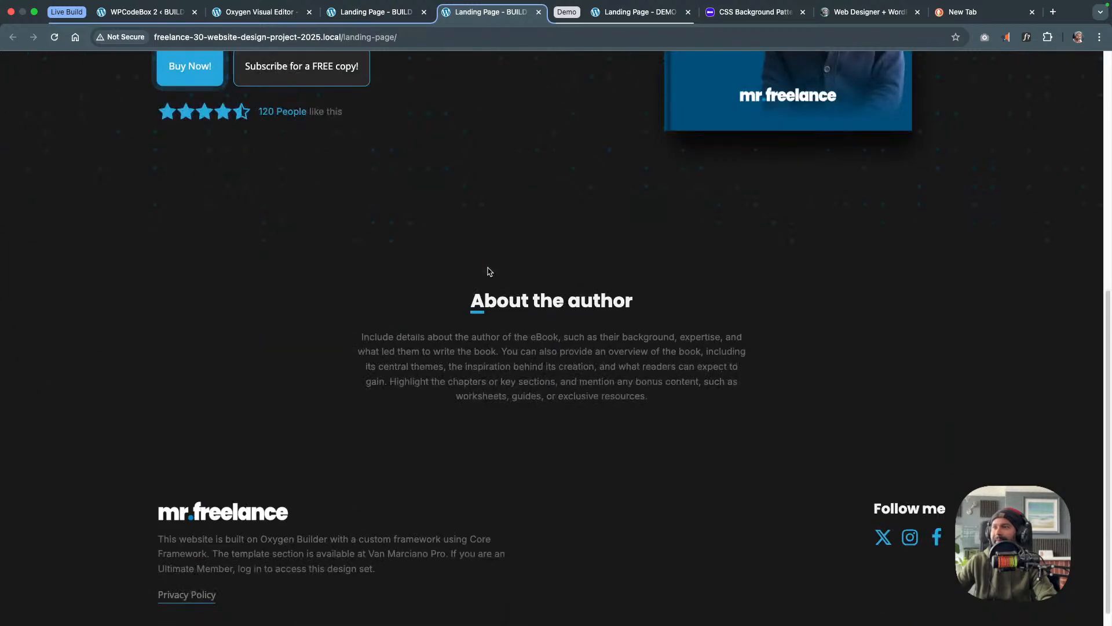
# Return to the Oxygen editor and fill the About section's empty image element with Freelance-Guy-Rounded-Sml.png from the media library
pyautogui.click(280, 13)
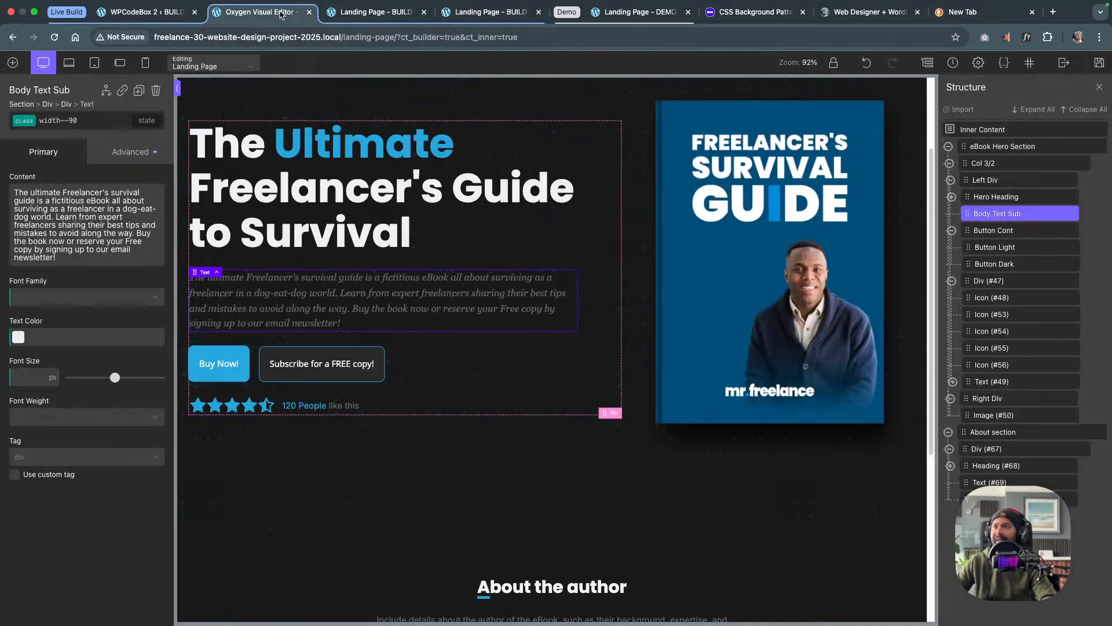
pyautogui.scroll(-6, 551, 457)
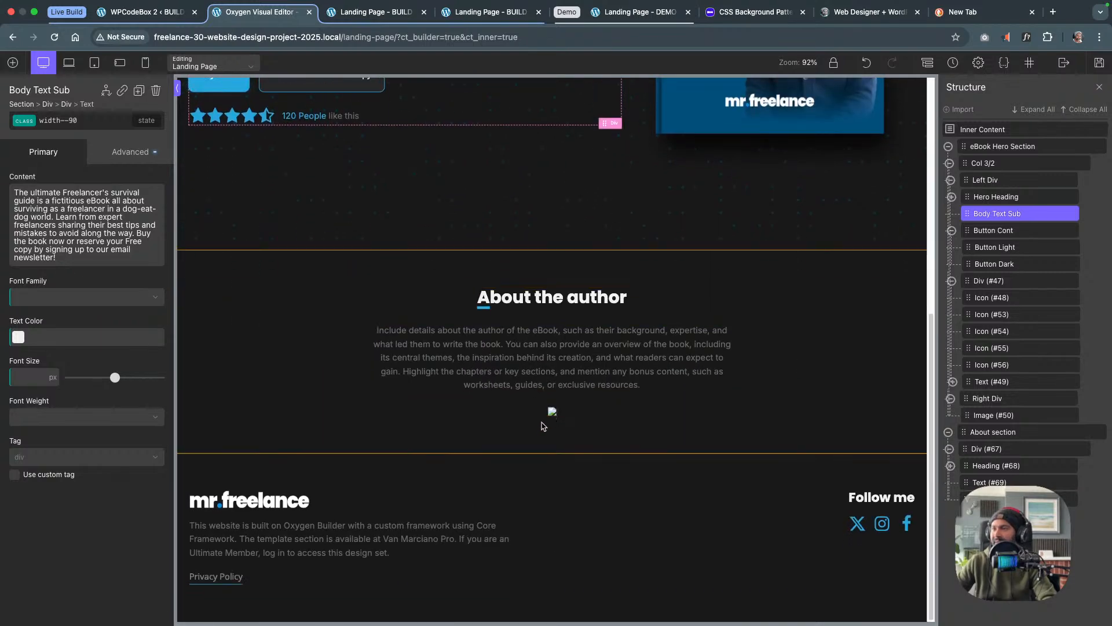
pyautogui.click(552, 411)
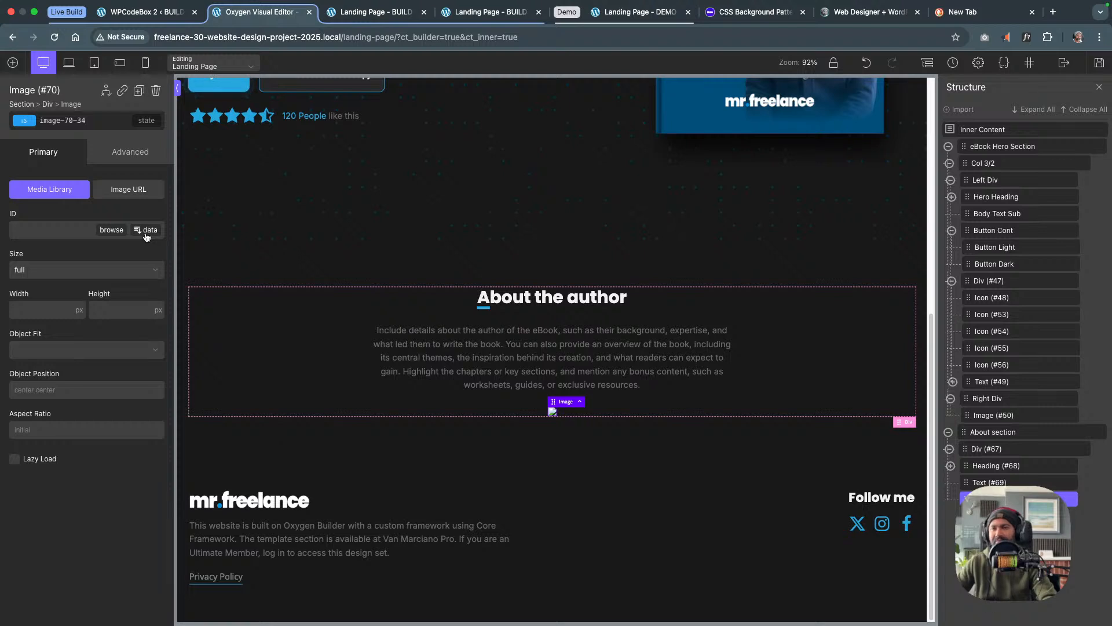
pyautogui.click(116, 234)
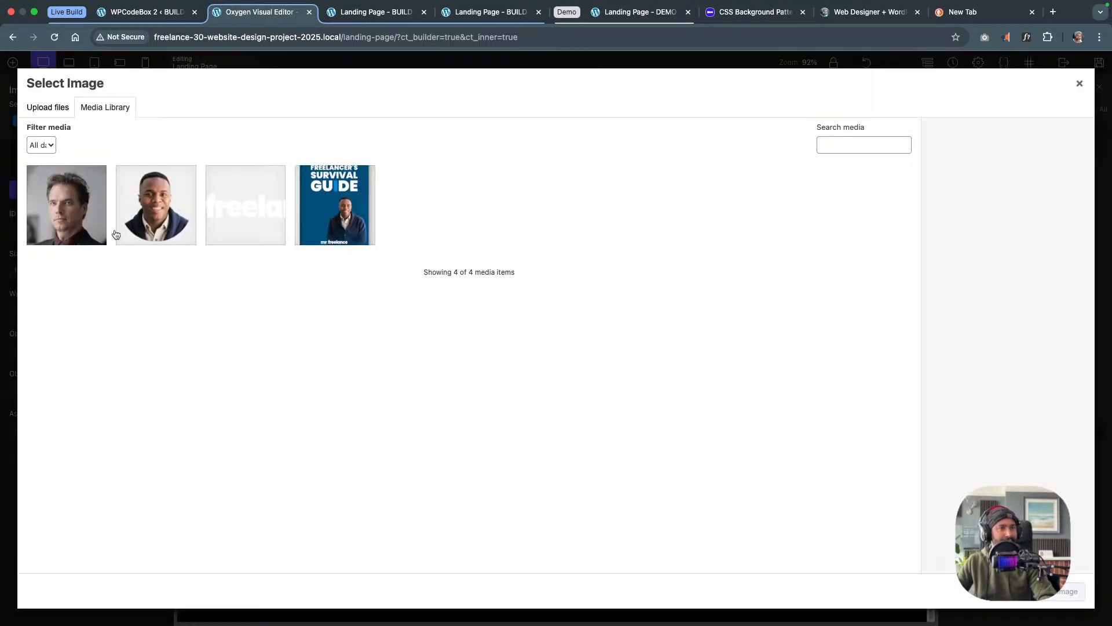
pyautogui.click(158, 230)
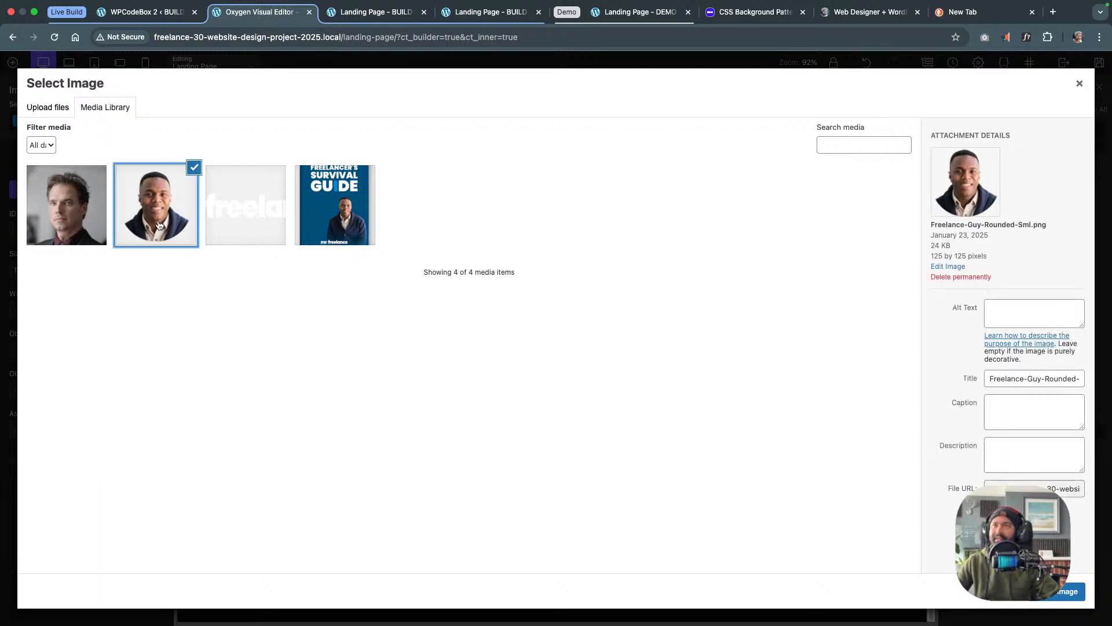
pyautogui.click(1069, 591)
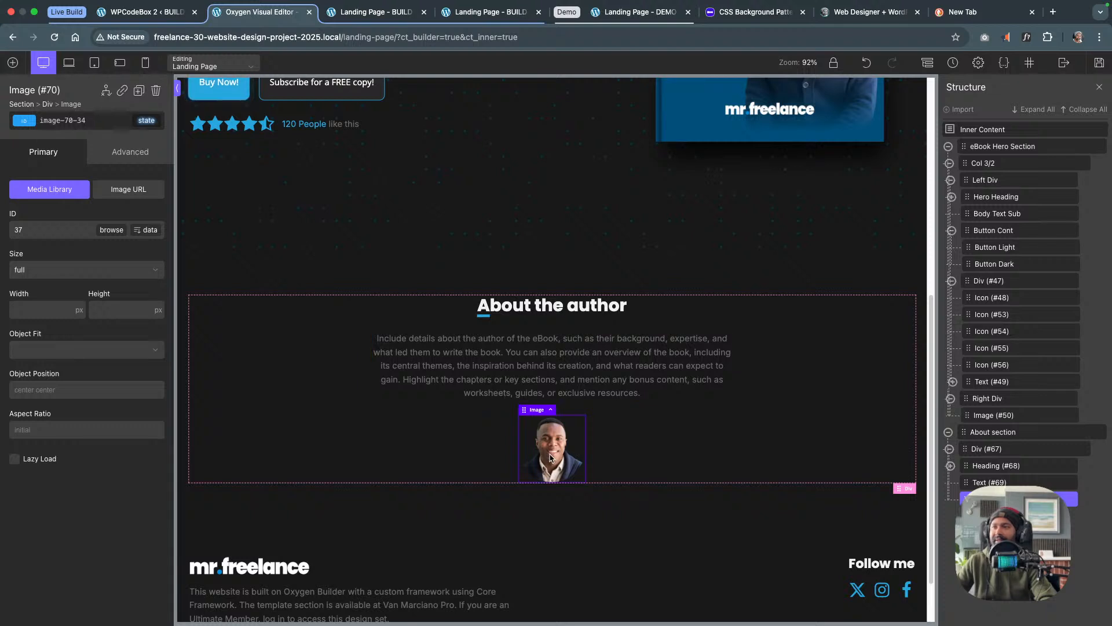
# Set the author image's border color to var(--tertiary)
pyautogui.click(116, 154)
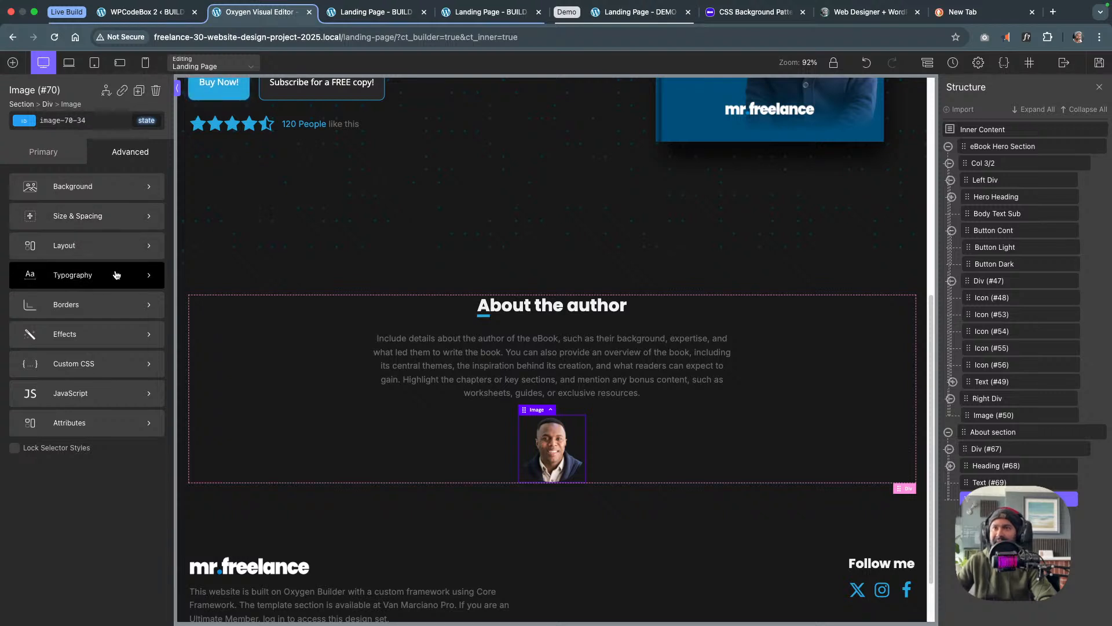
pyautogui.click(112, 304)
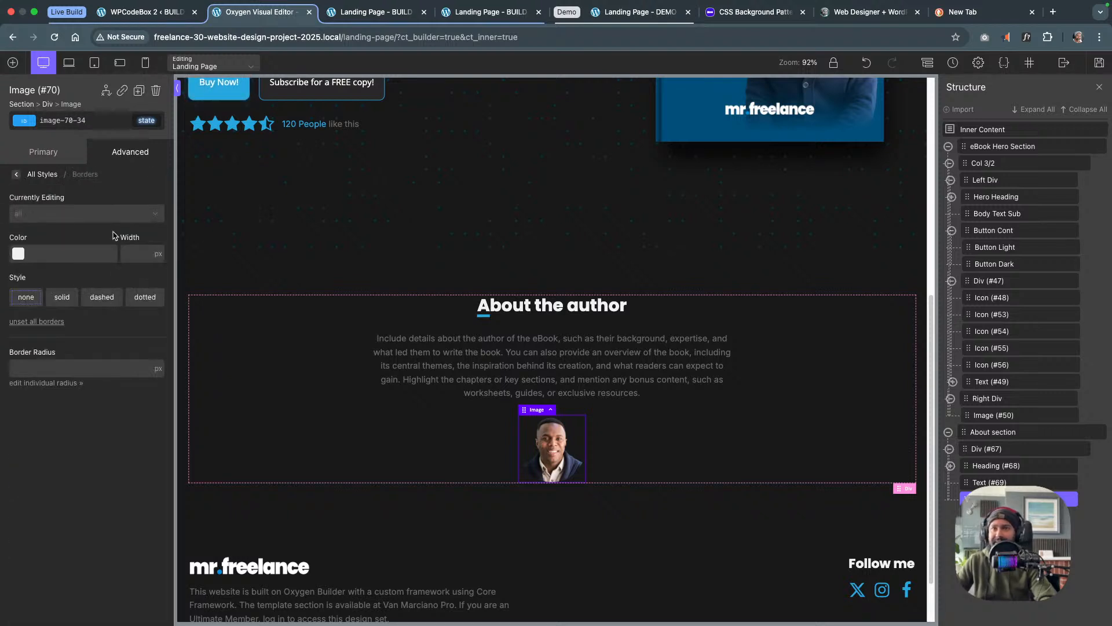
pyautogui.click(72, 258)
pyautogui.write('c')
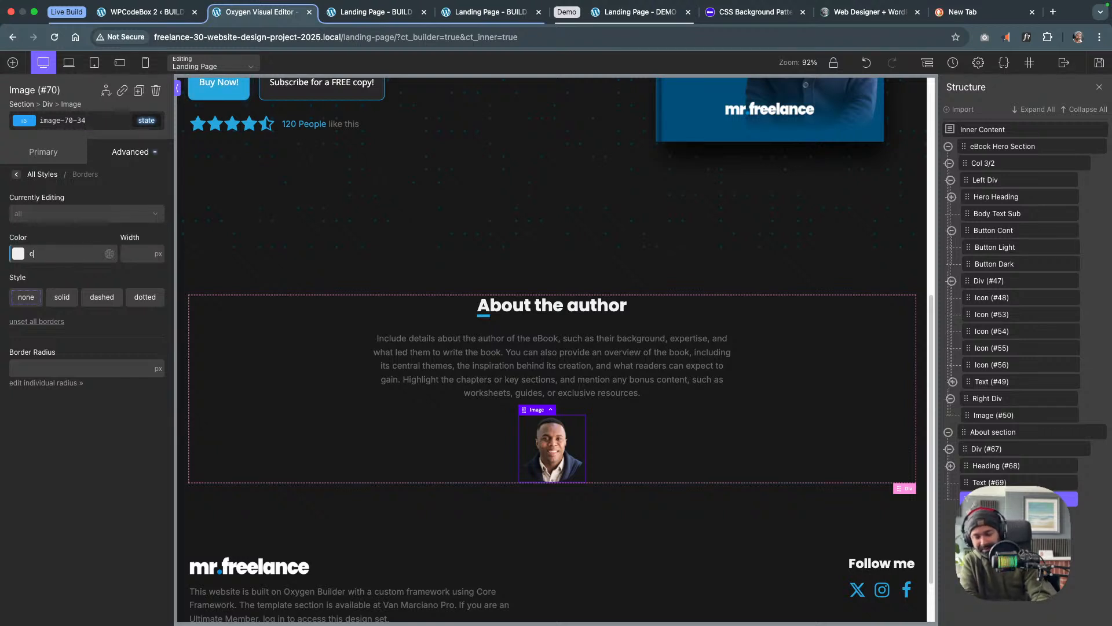
pyautogui.press('BackSpace')
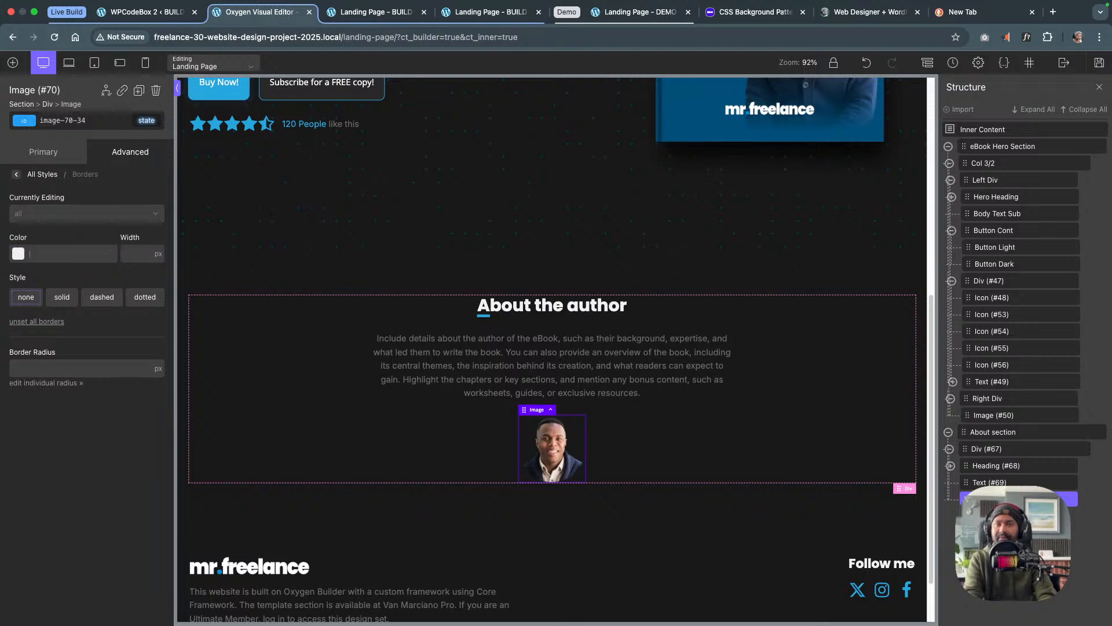
pyautogui.write('c')
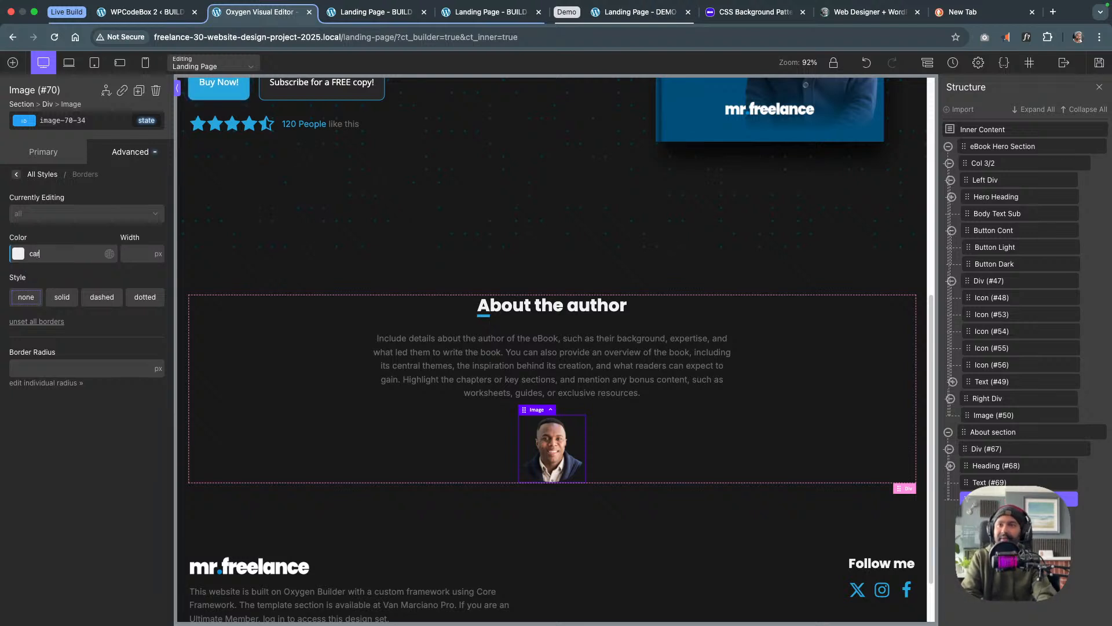
pyautogui.write('a')
pyautogui.press('BackSpace')
pyautogui.press('BackSpace')
pyautogui.write('var(')
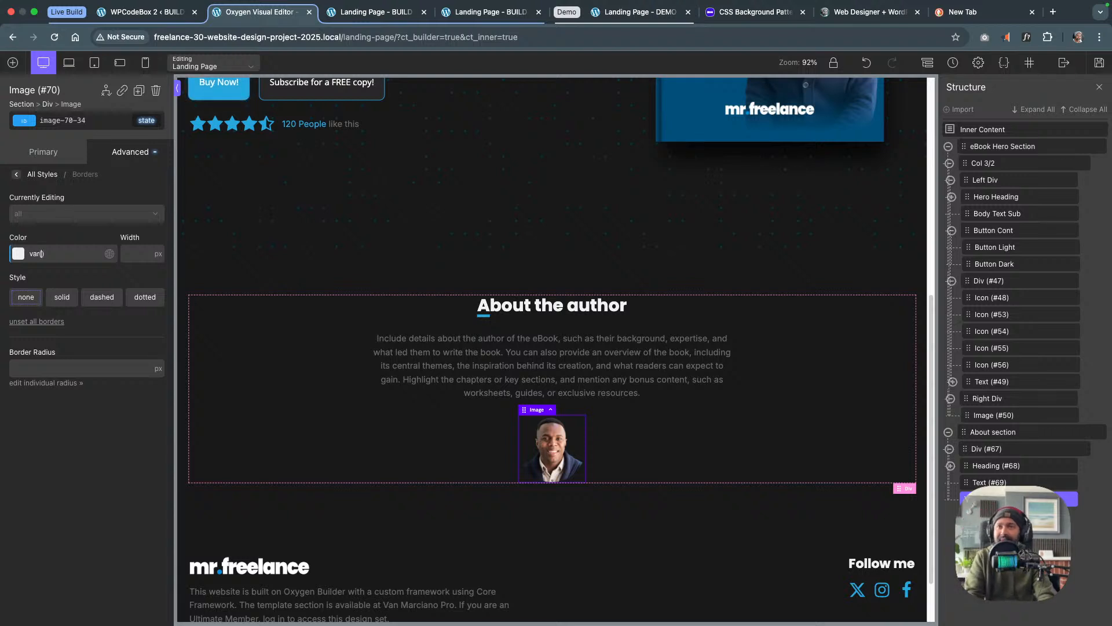
pyautogui.write('--')
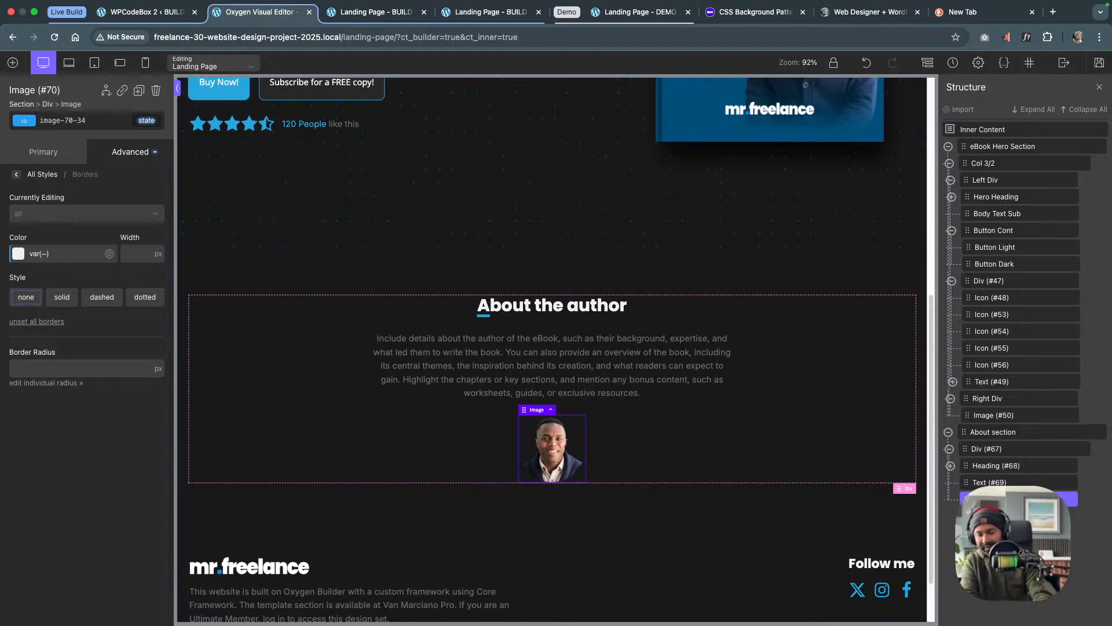
pyautogui.write('tert')
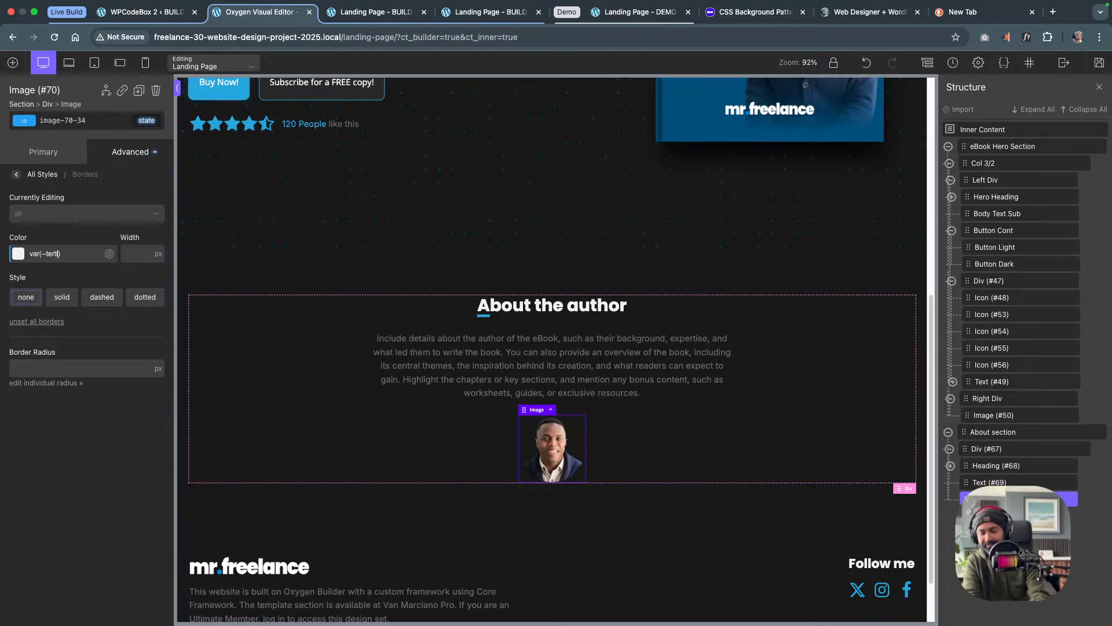
pyautogui.write('iary')
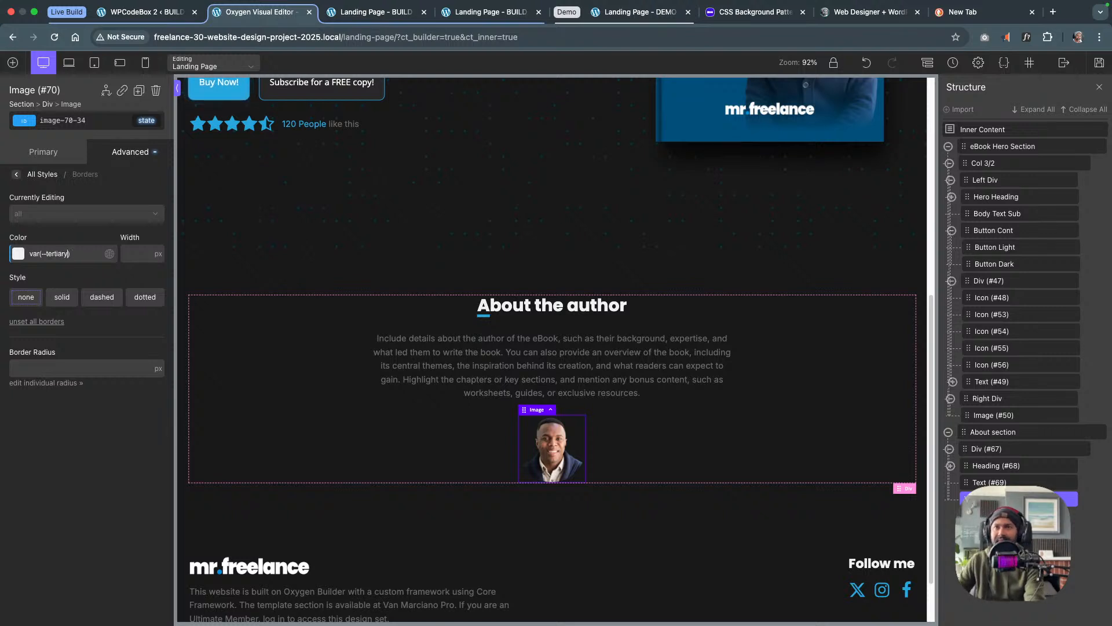
# Give the author image's border a width of 5 px and the solid style
pyautogui.click(122, 254)
pyautogui.write('5')
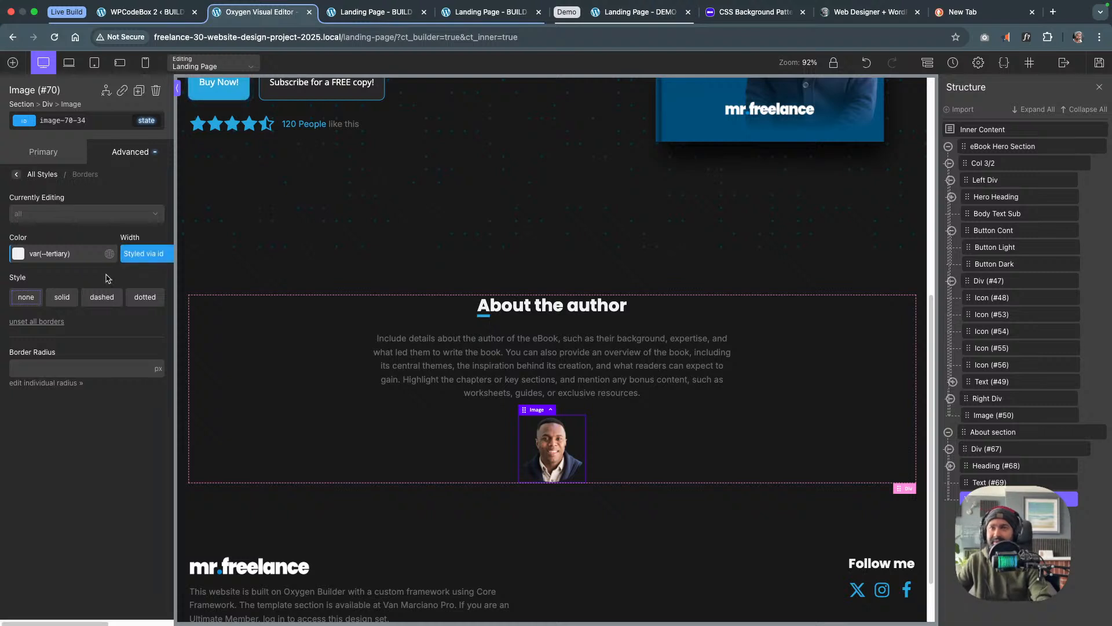
pyautogui.click(71, 299)
# Set the author image's border radius to var(--radius-m) with the unit set to none
pyautogui.click(110, 368)
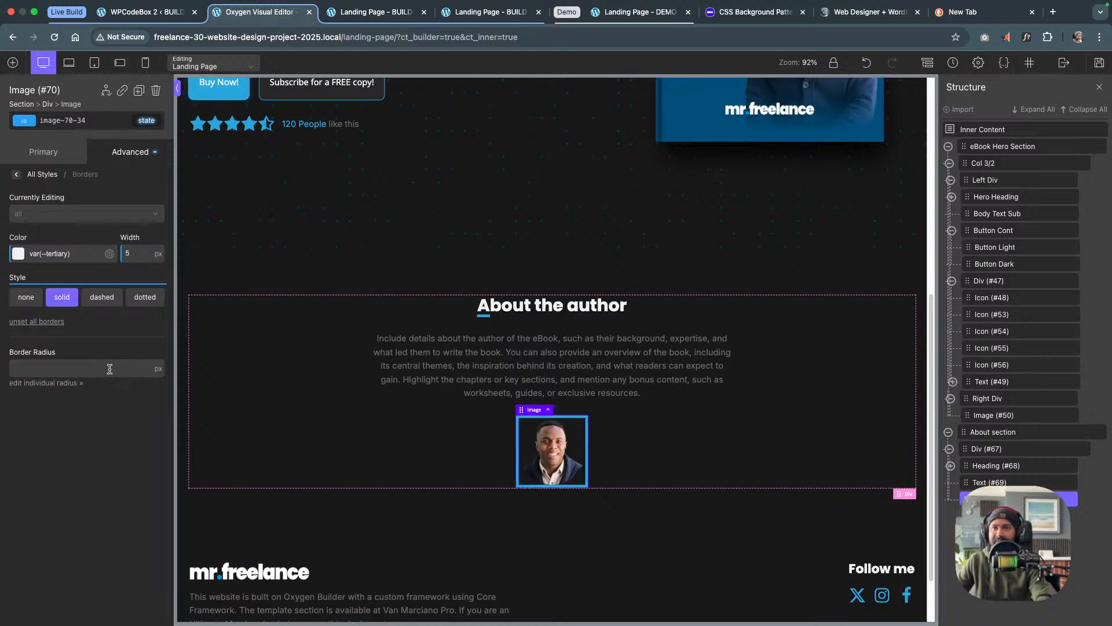
pyautogui.write('1')
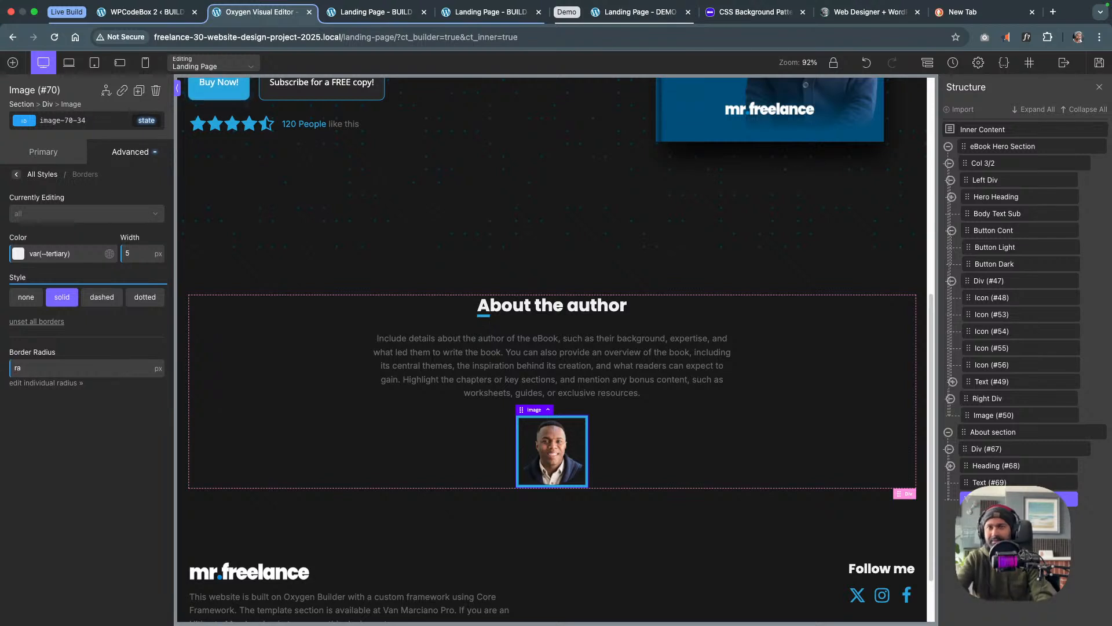
pyautogui.press('BackSpace')
pyautogui.press('BackSpace')
pyautogui.write('var')
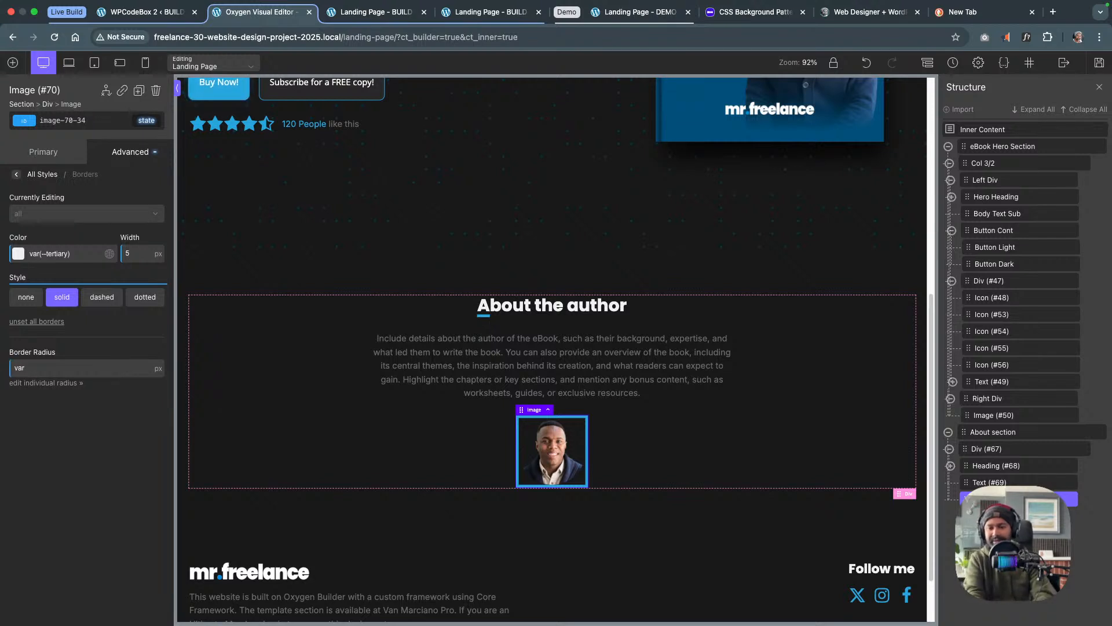
pyautogui.write('(--')
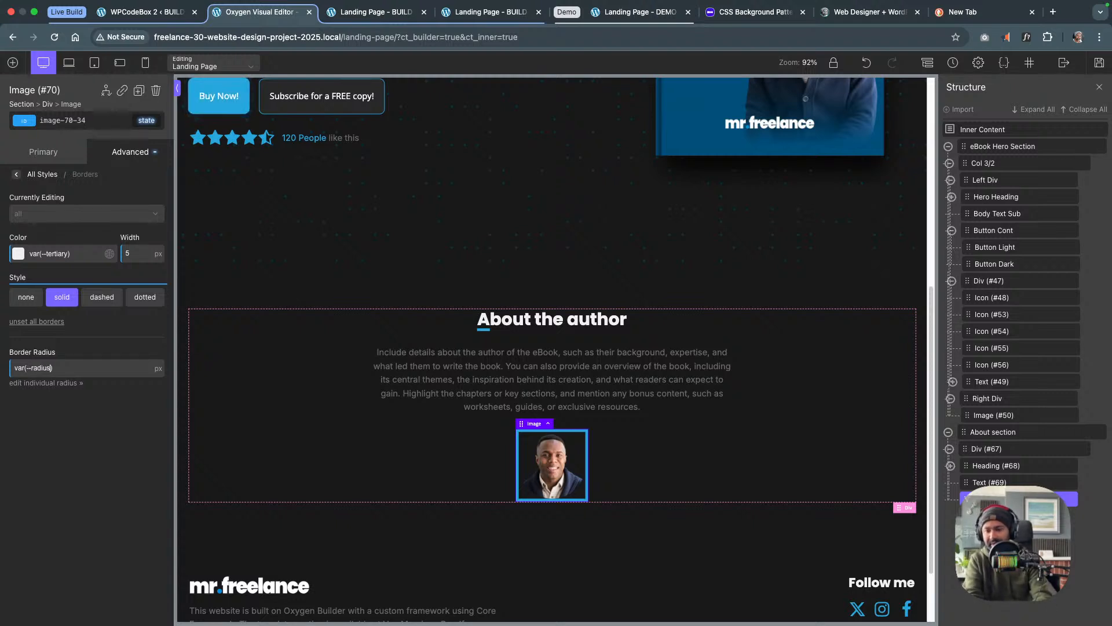
pyautogui.write('radius-m')
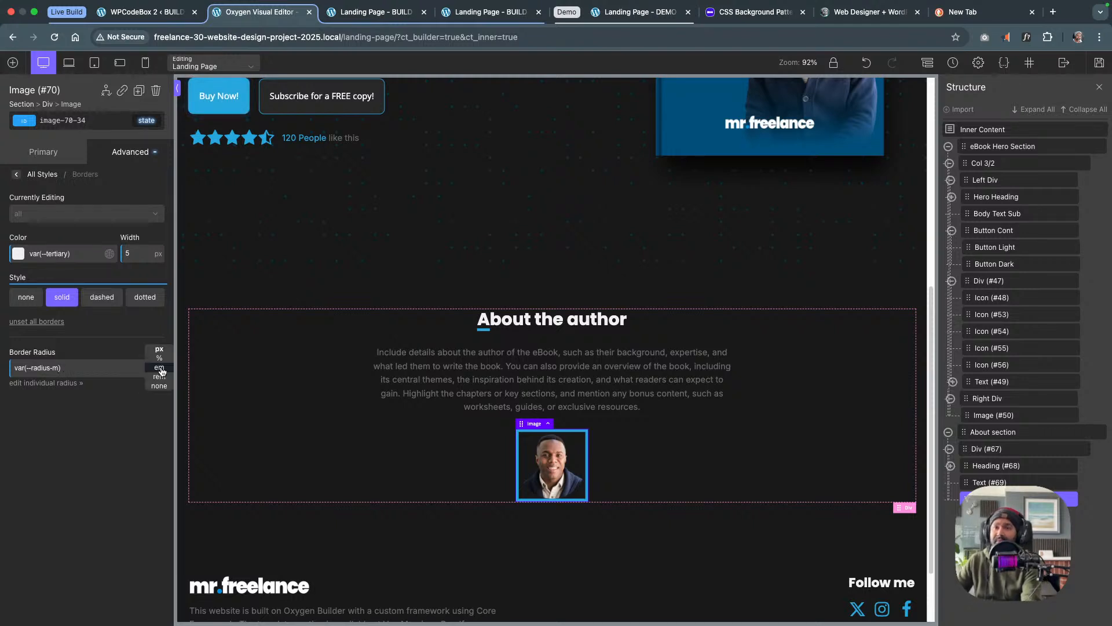
pyautogui.click(161, 387)
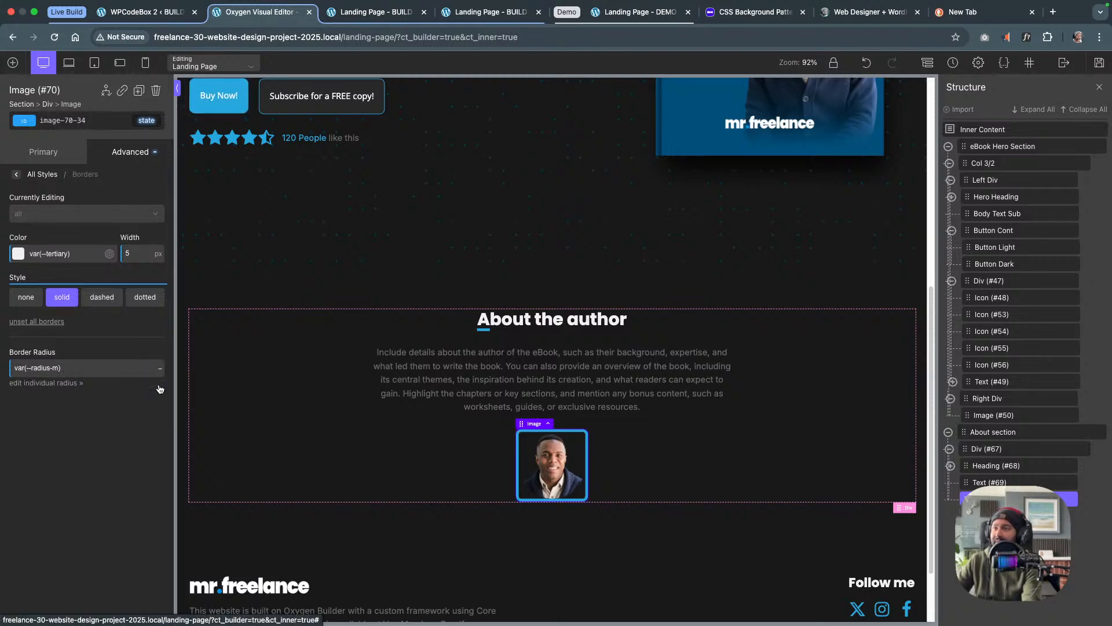
# Make the author image circular by changing its border radius to var(--radius-full), and save the page
pyautogui.tripleClick(85, 370)
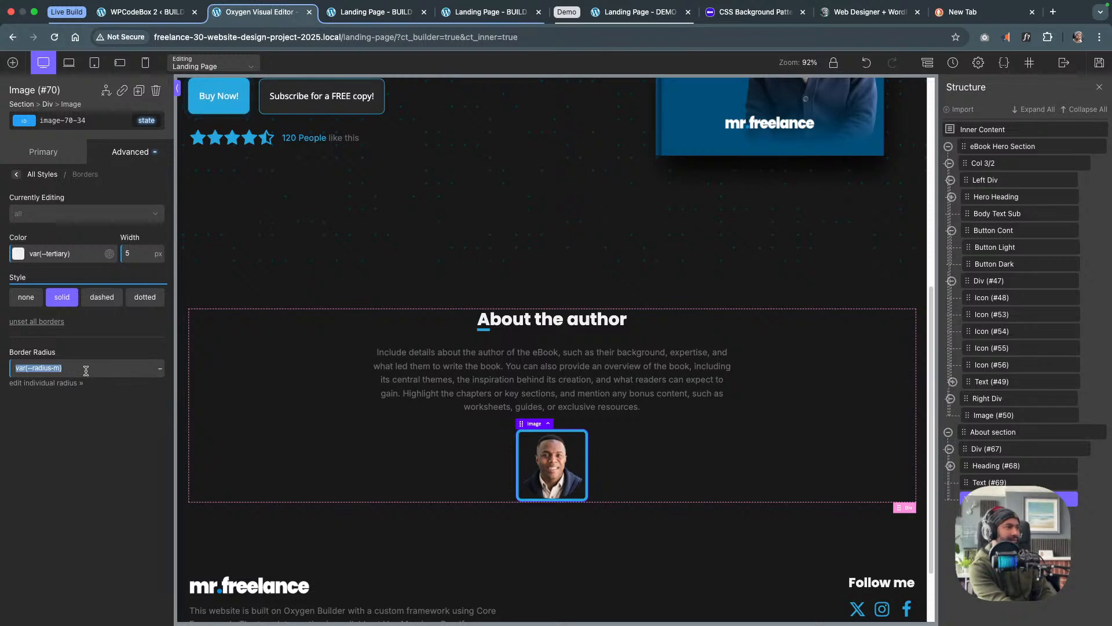
pyautogui.click(70, 368)
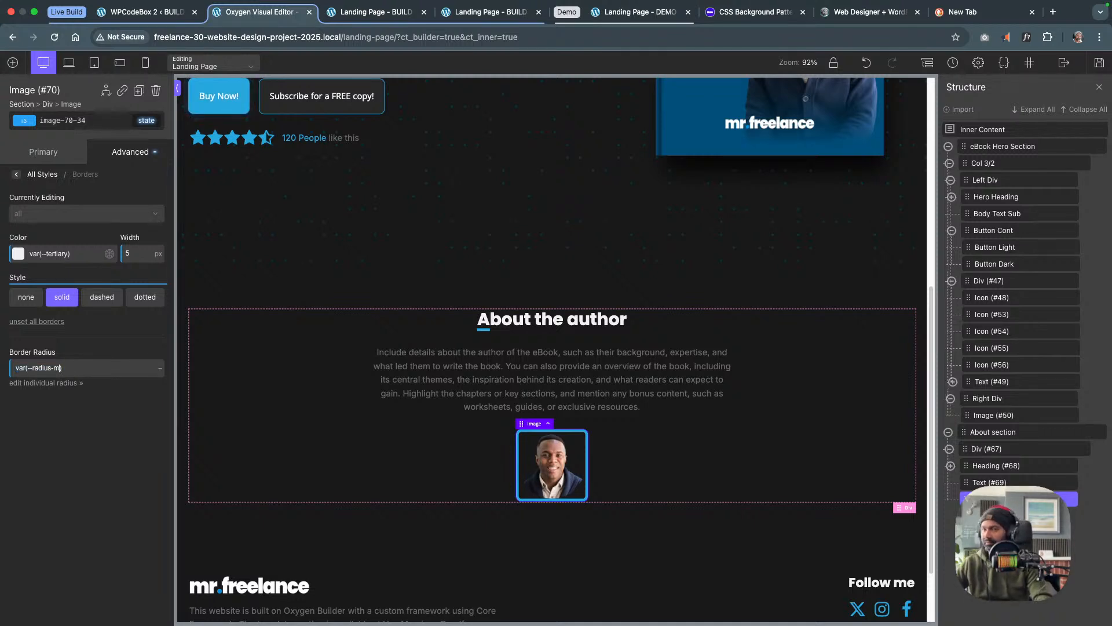
pyautogui.write('full')
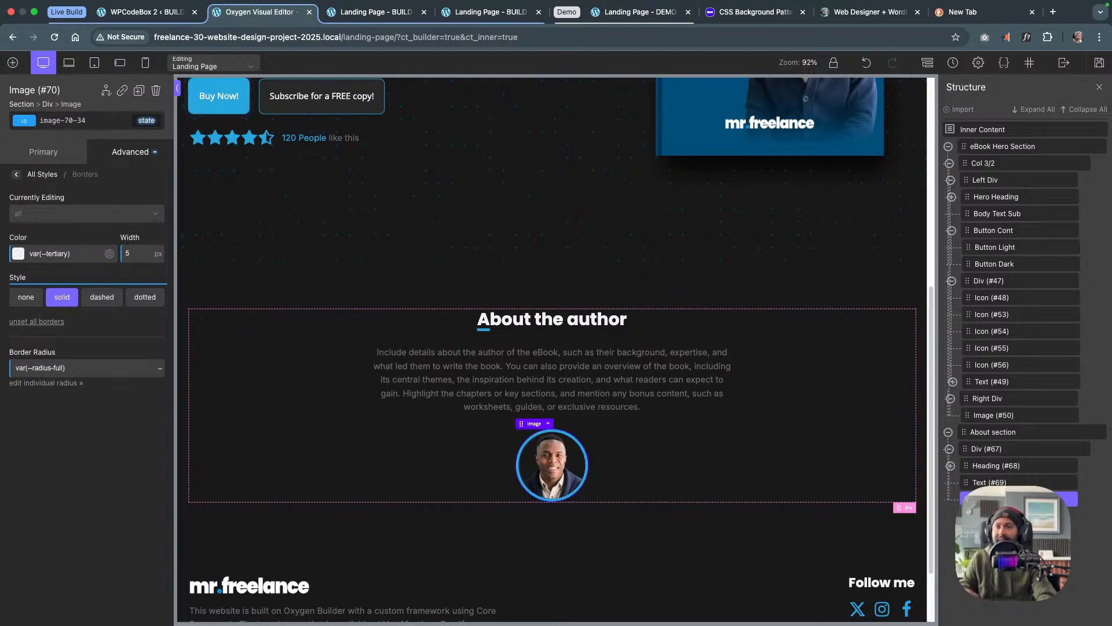
pyautogui.click(73, 430)
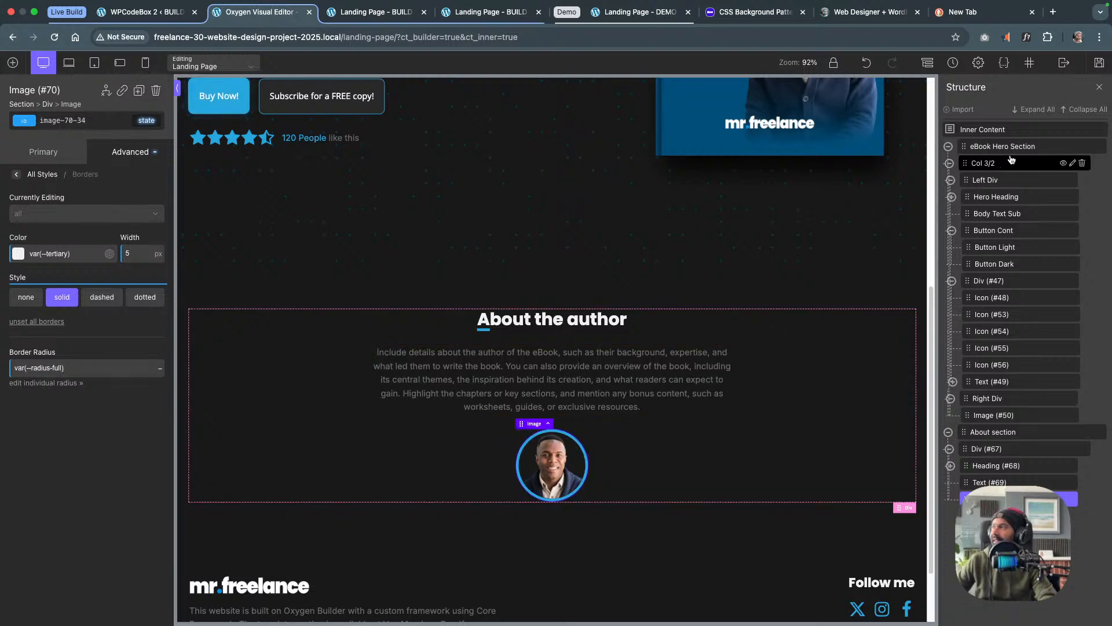
pyautogui.click(1100, 64)
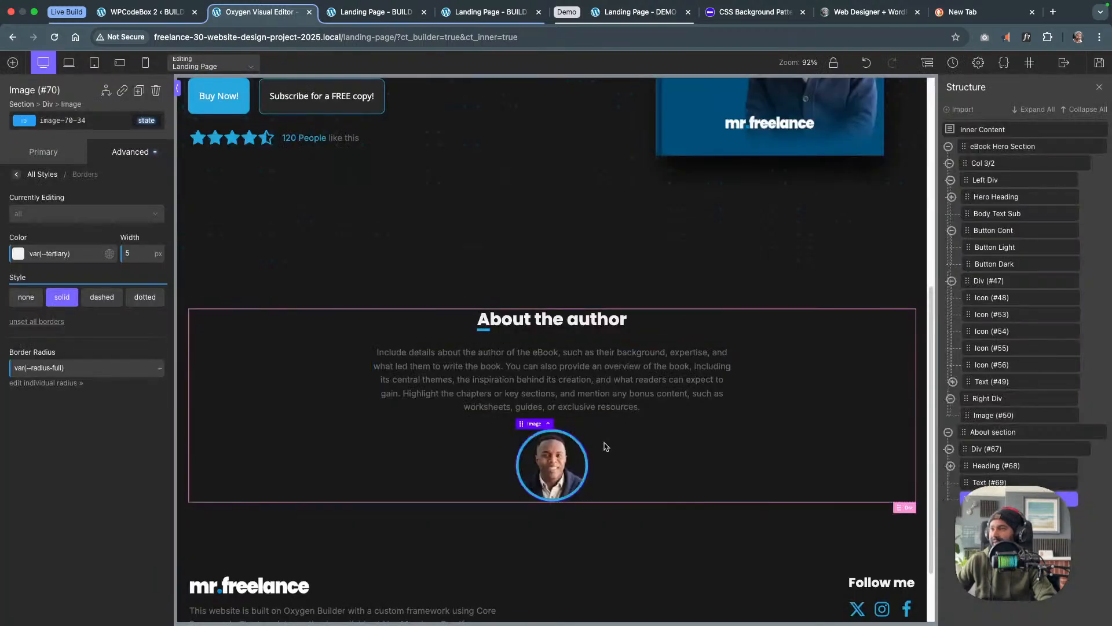
# Unlock the container class's selector styles on the About section's div, review its layout and sizing settings, and save the page
pyautogui.click(754, 434)
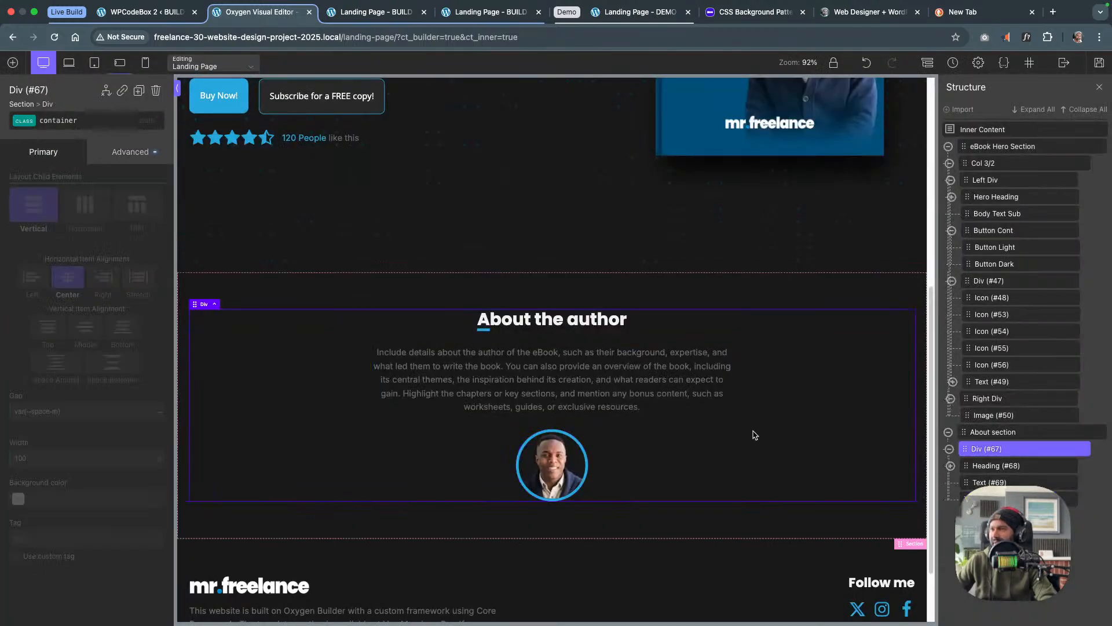
pyautogui.click(33, 123)
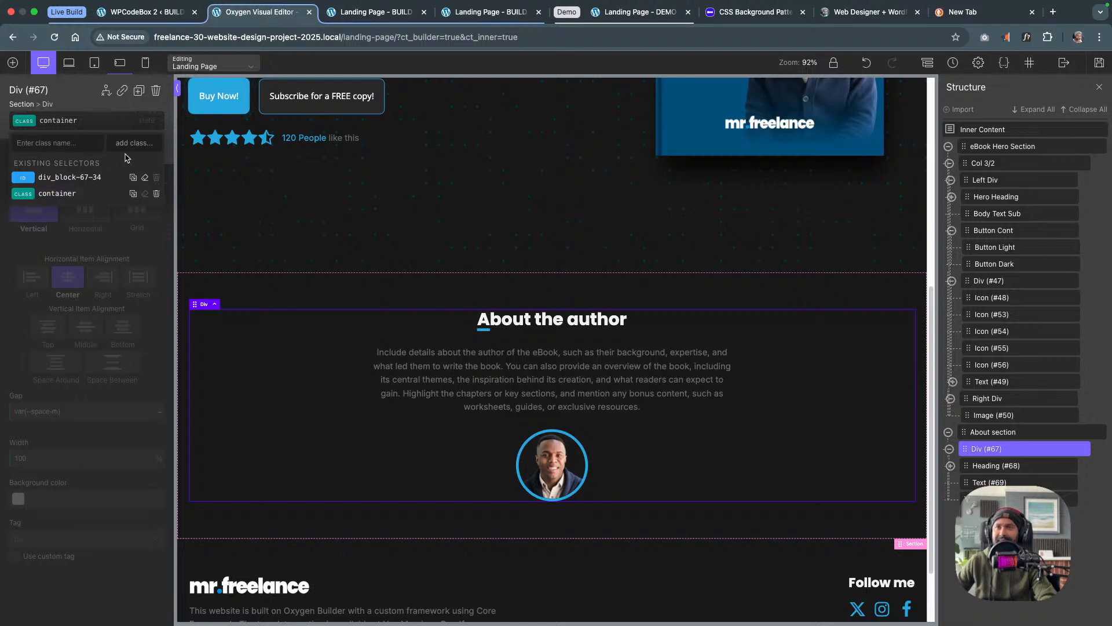
pyautogui.click(93, 119)
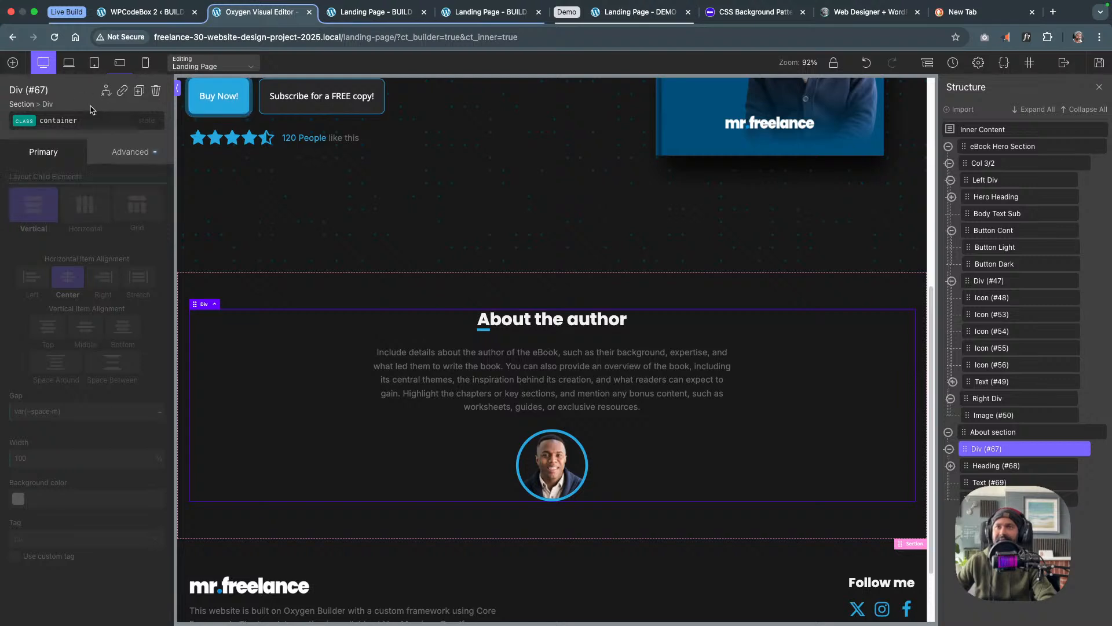
pyautogui.click(126, 156)
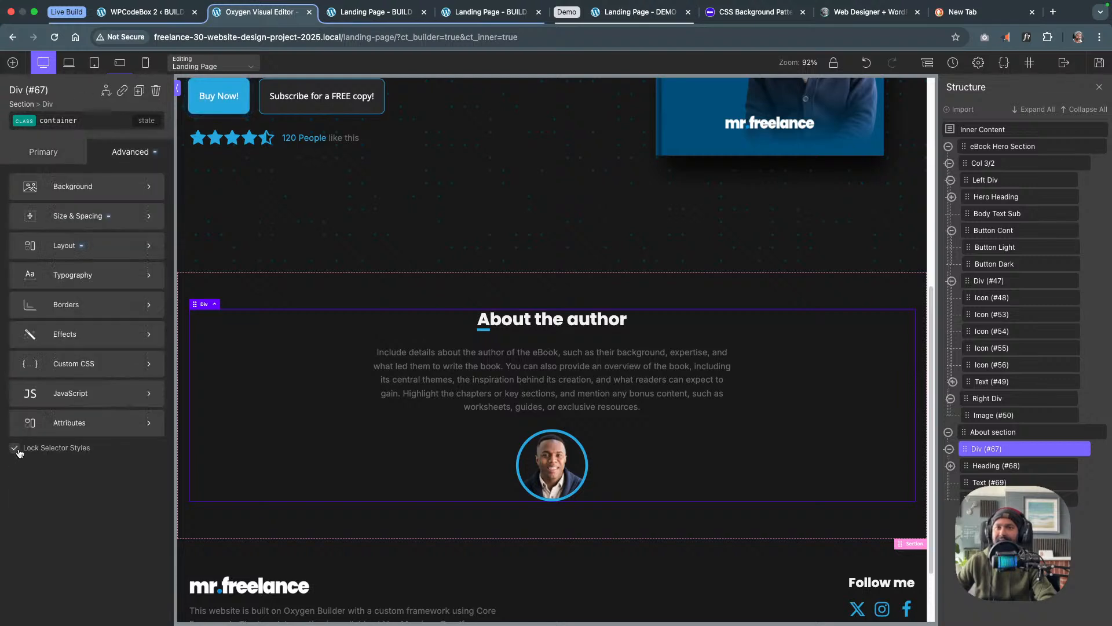
pyautogui.click(64, 246)
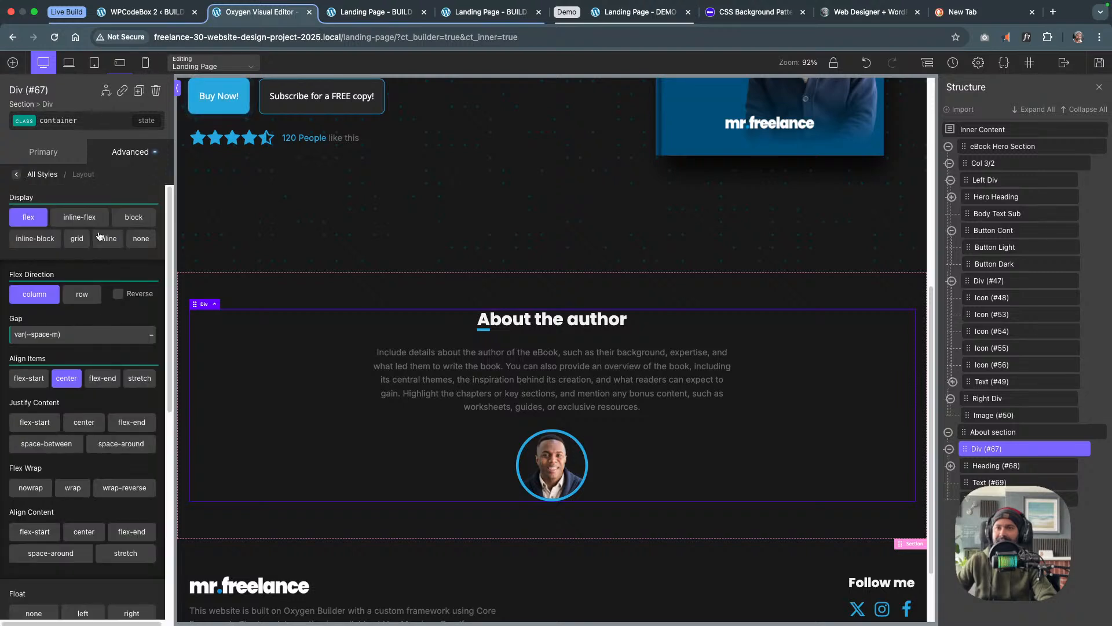
pyautogui.click(130, 161)
pyautogui.click(89, 216)
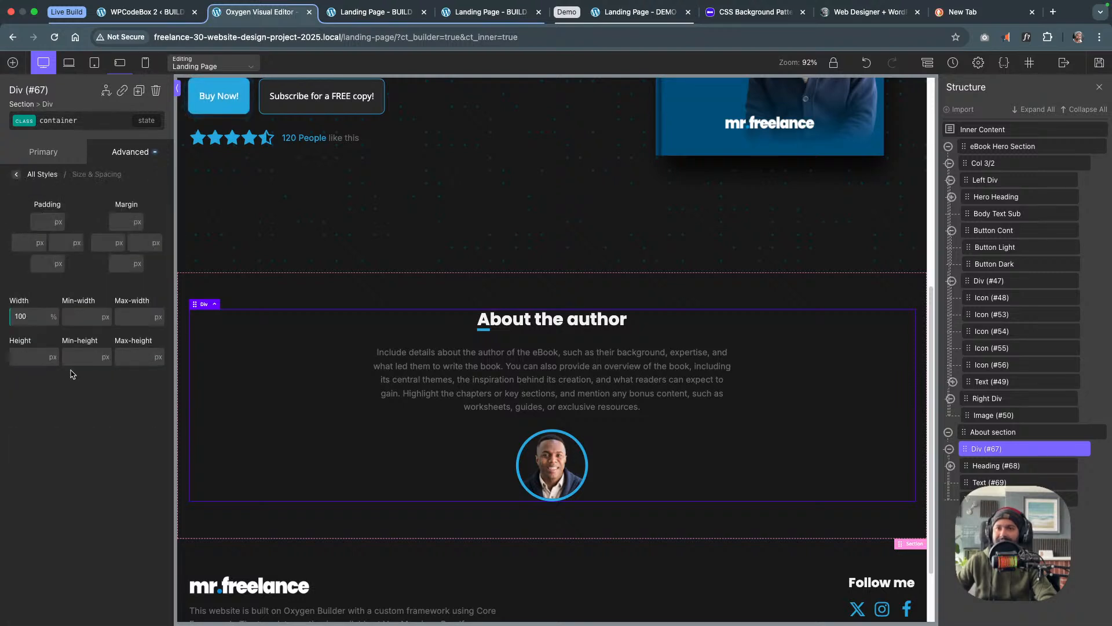
pyautogui.click(55, 158)
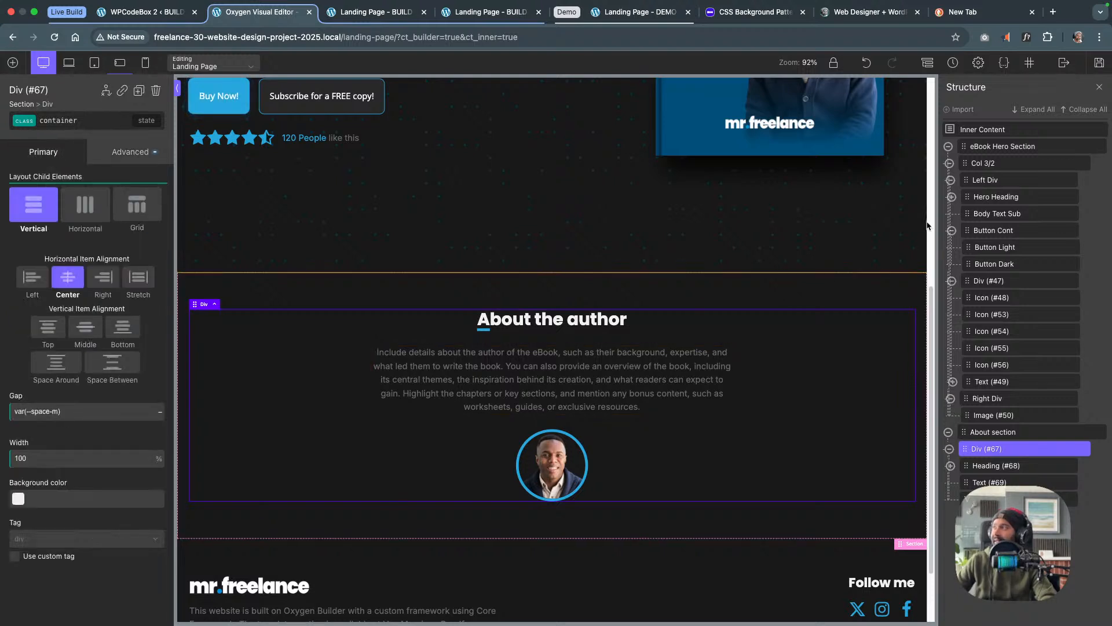
pyautogui.click(1099, 62)
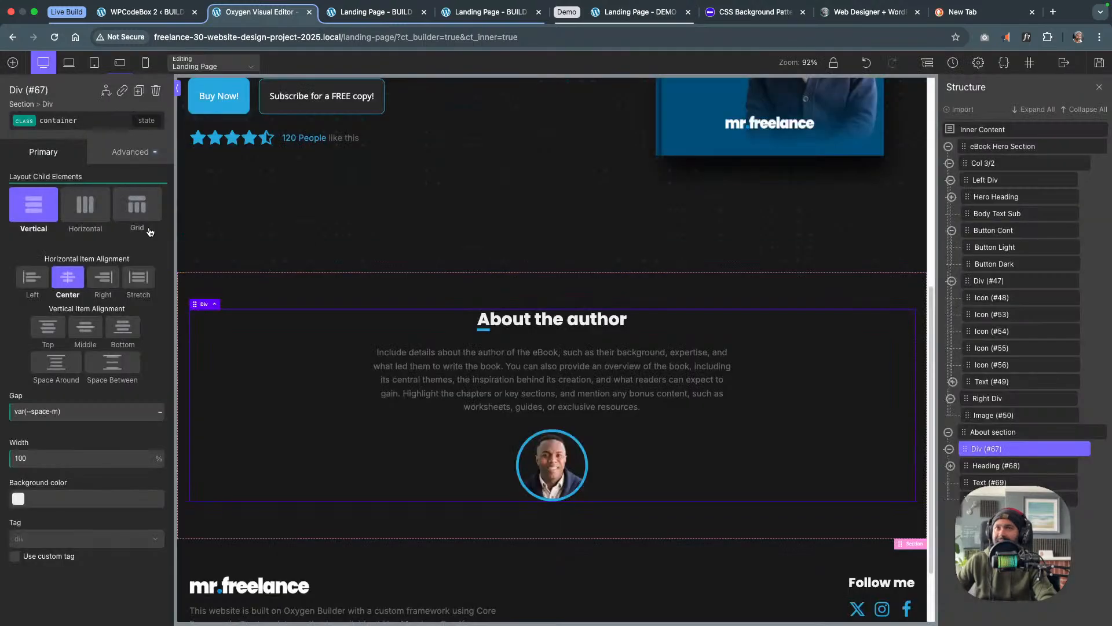
# Lock the container class's selector styles again, and preview the About section at each smaller breakpoint before returning to desktop view
pyautogui.click(132, 152)
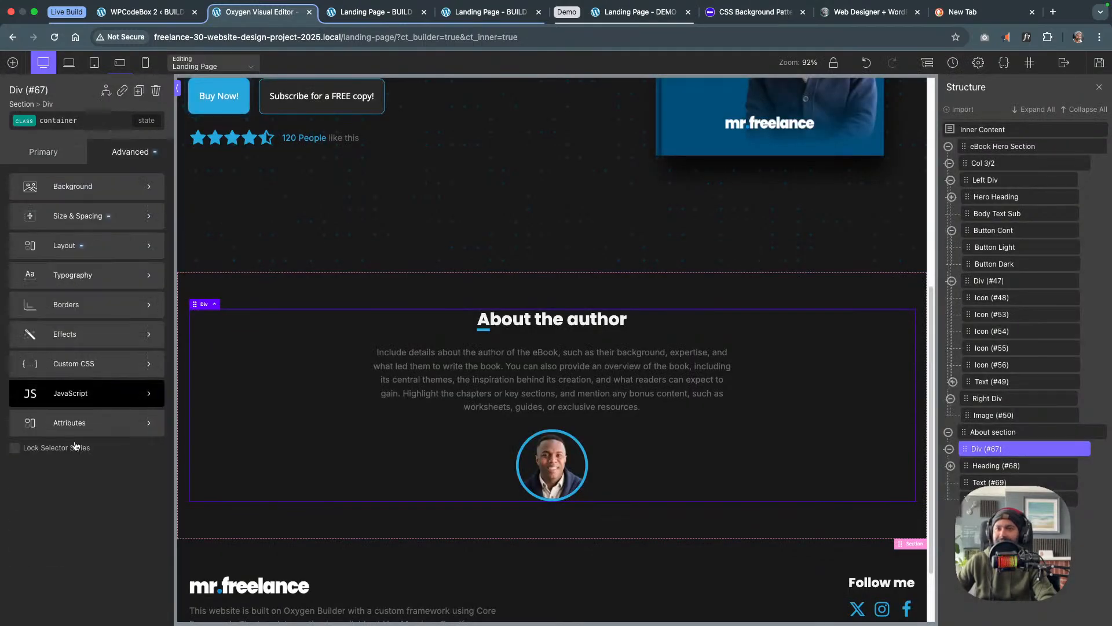
pyautogui.click(25, 452)
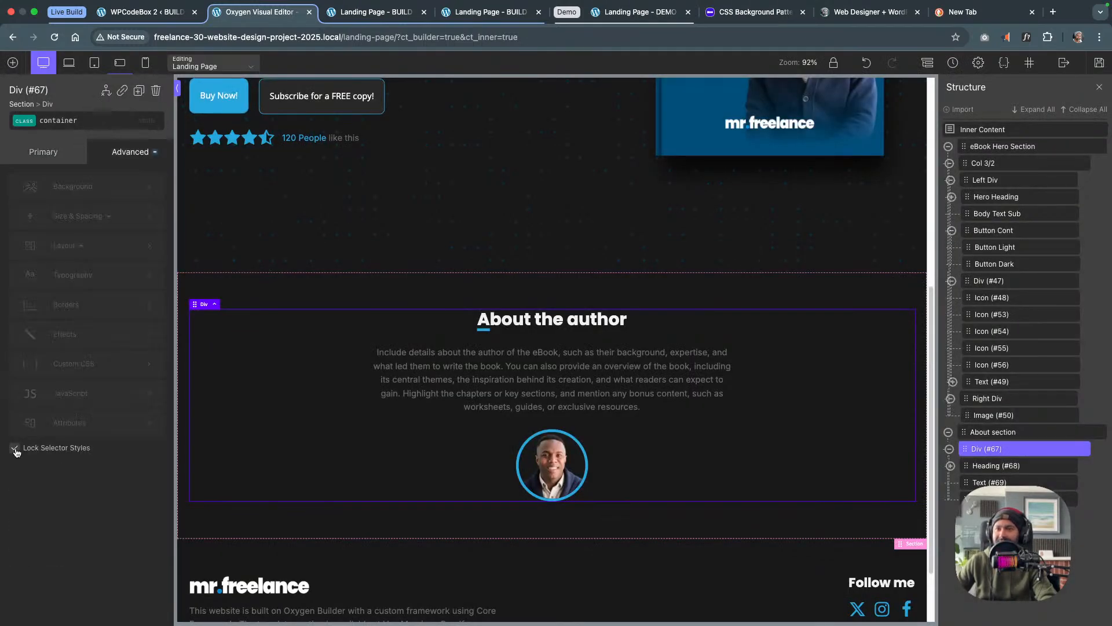
pyautogui.click(71, 67)
pyautogui.click(94, 63)
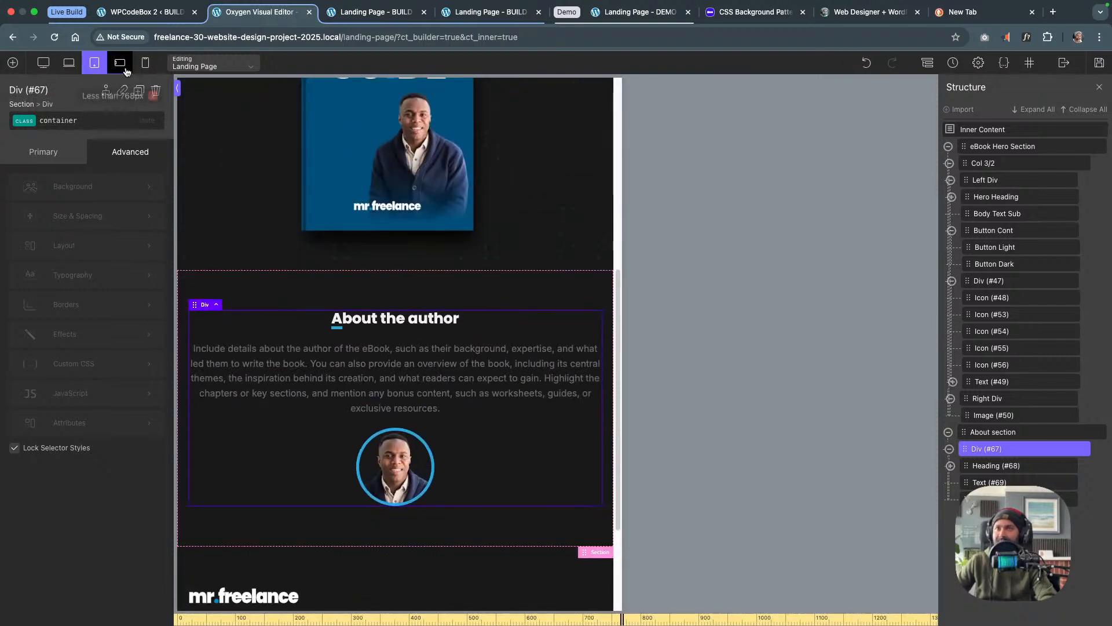
pyautogui.click(122, 66)
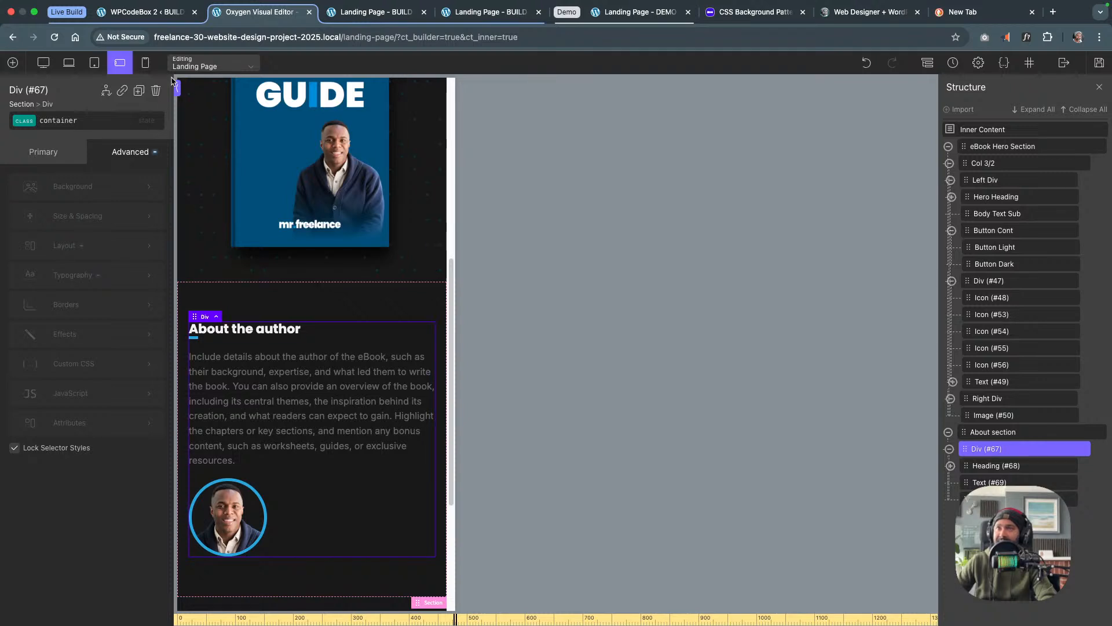
pyautogui.click(146, 64)
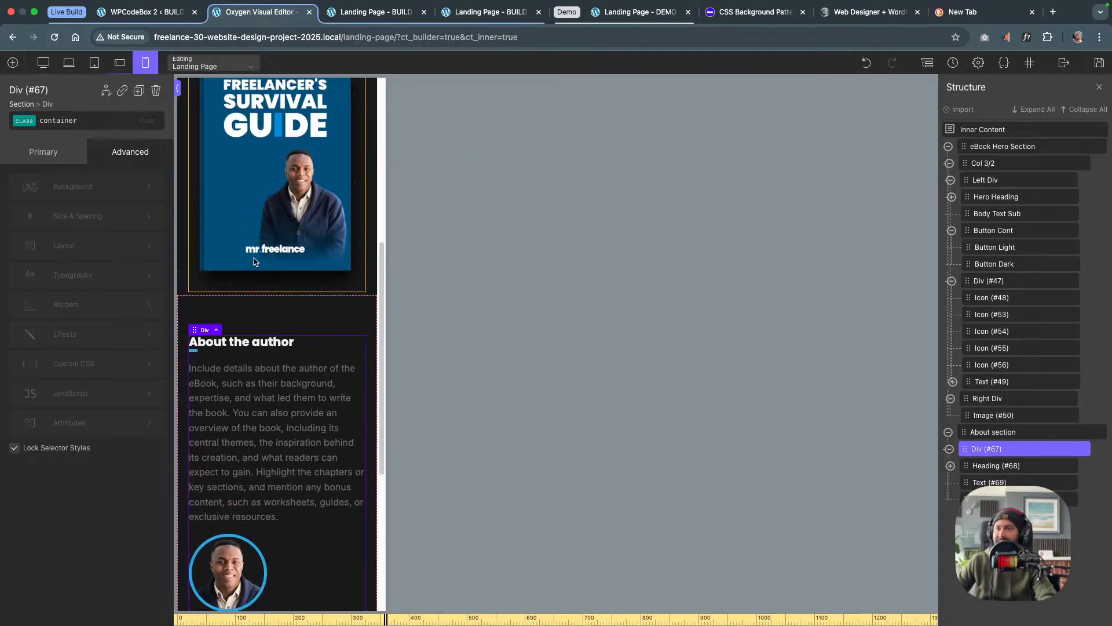
pyautogui.click(43, 62)
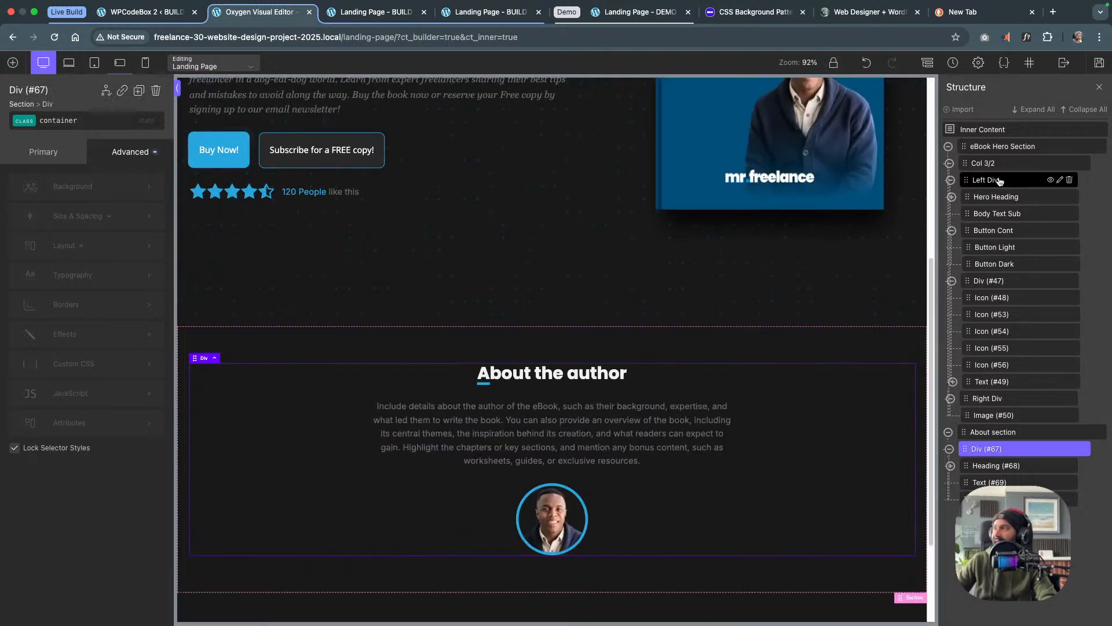
# Rename the div inside the About section as "About CT" in the structure tree
pyautogui.doubleClick(991, 451)
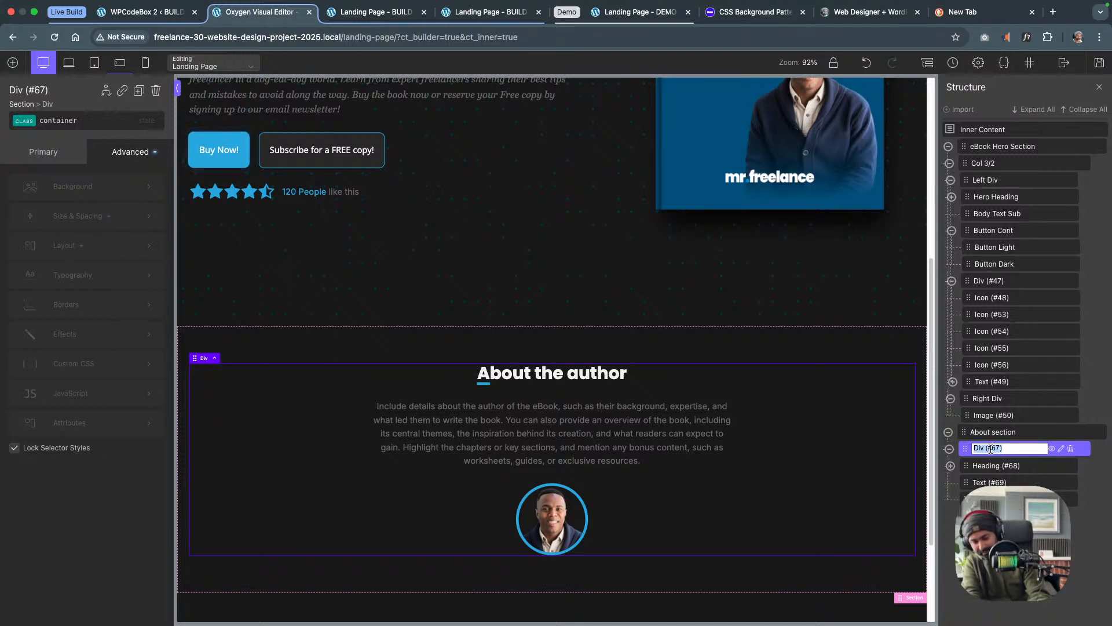
pyautogui.write('About')
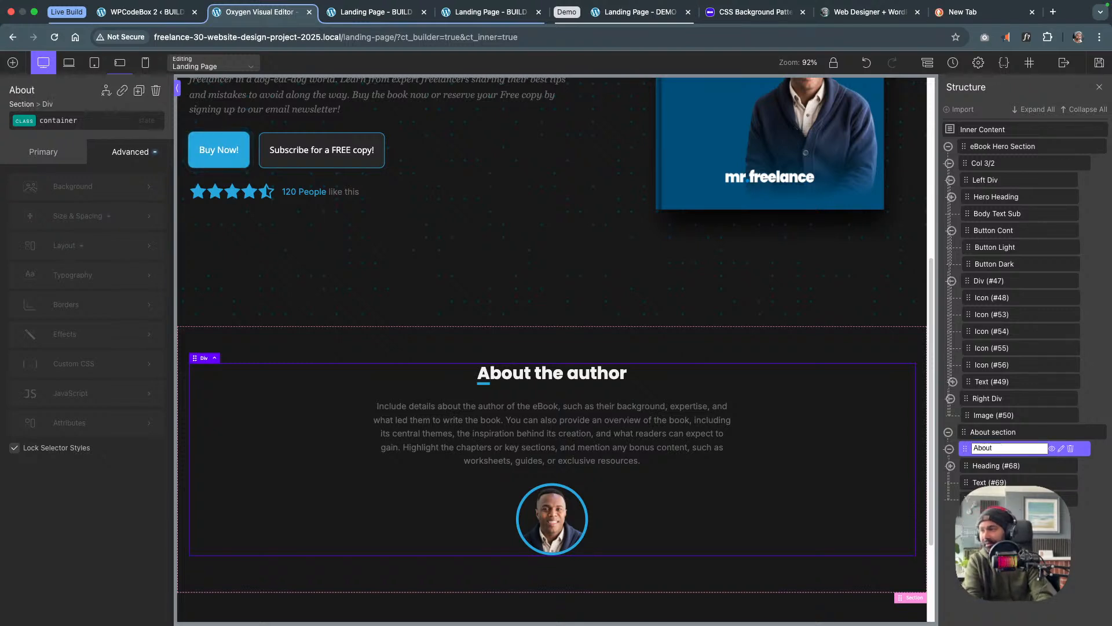
pyautogui.write(' CT')
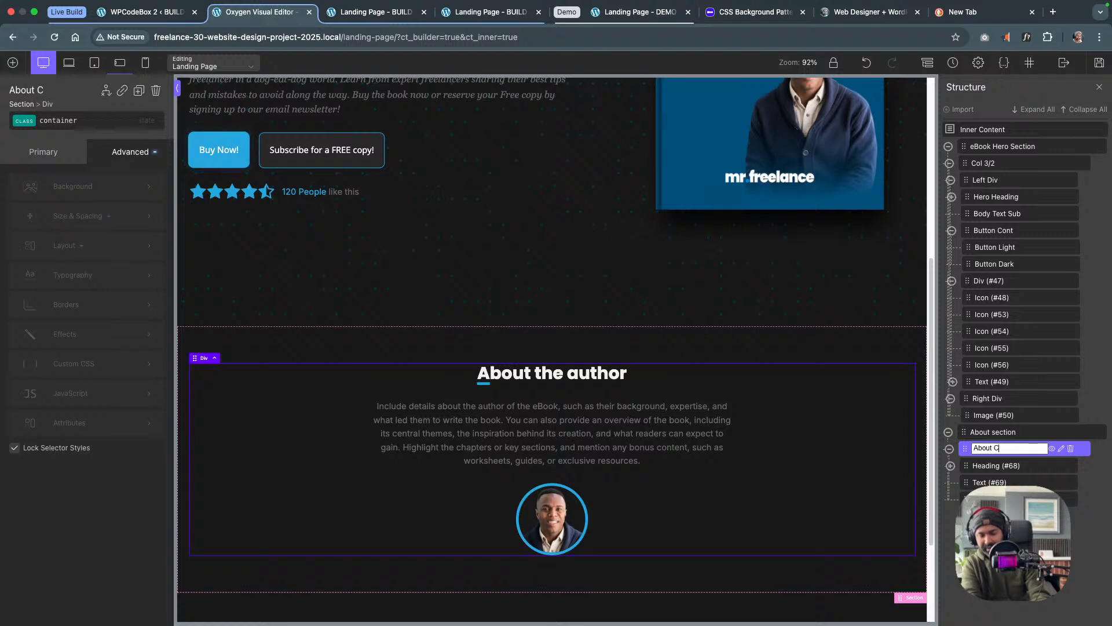
# Rename the heading inside About CT as "About the author" in the structure tree, and select the text element below it
pyautogui.click(1012, 468)
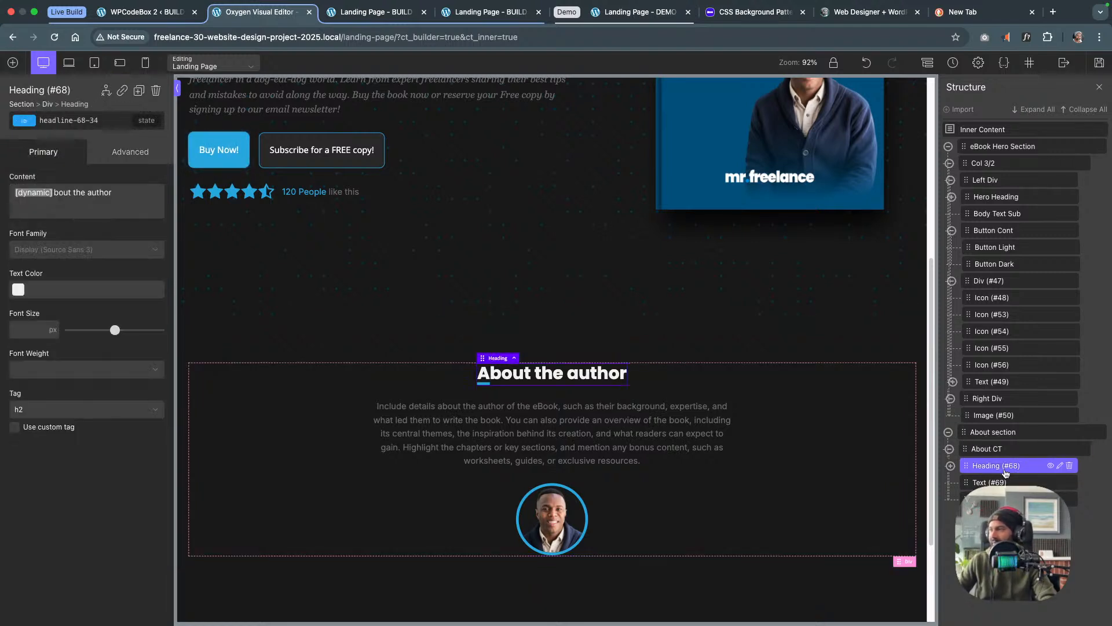
pyautogui.doubleClick(1004, 468)
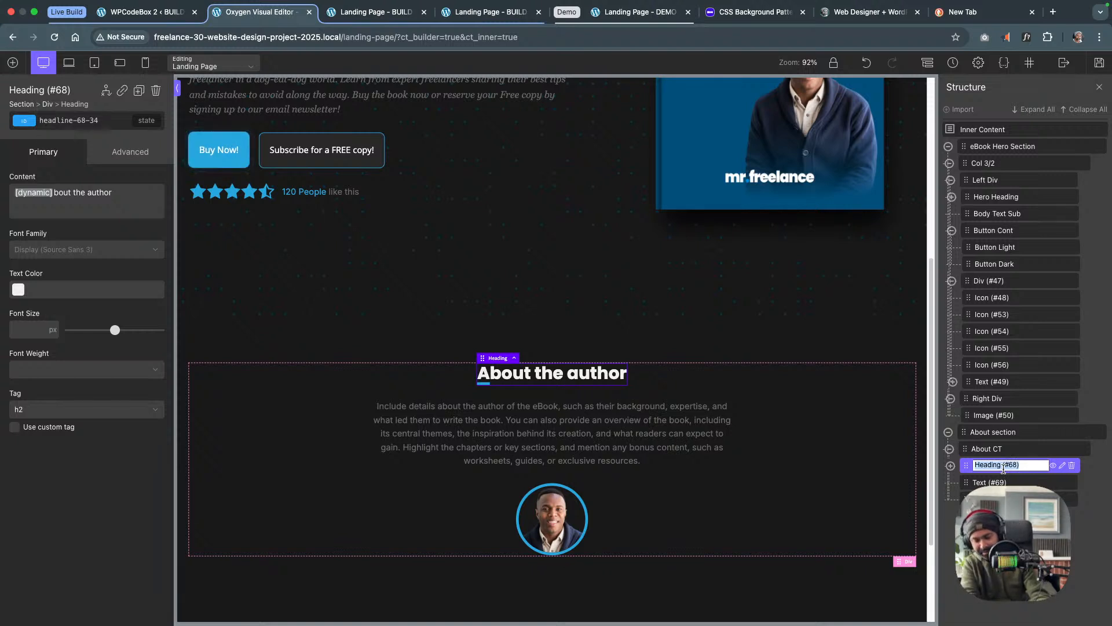
pyautogui.write('About the author')
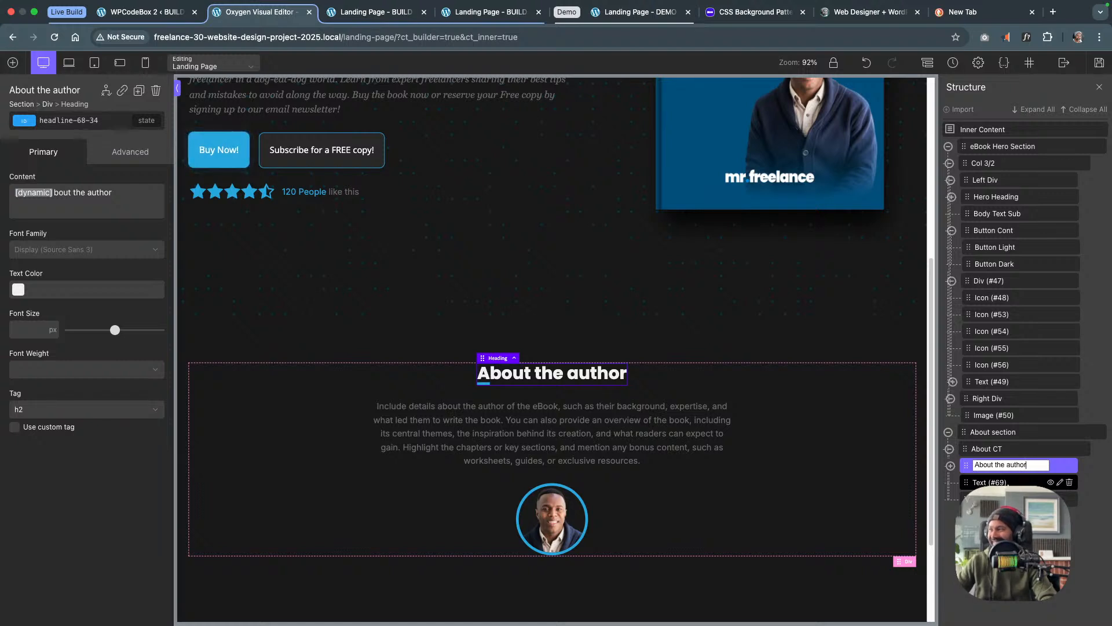
pyautogui.click(1008, 483)
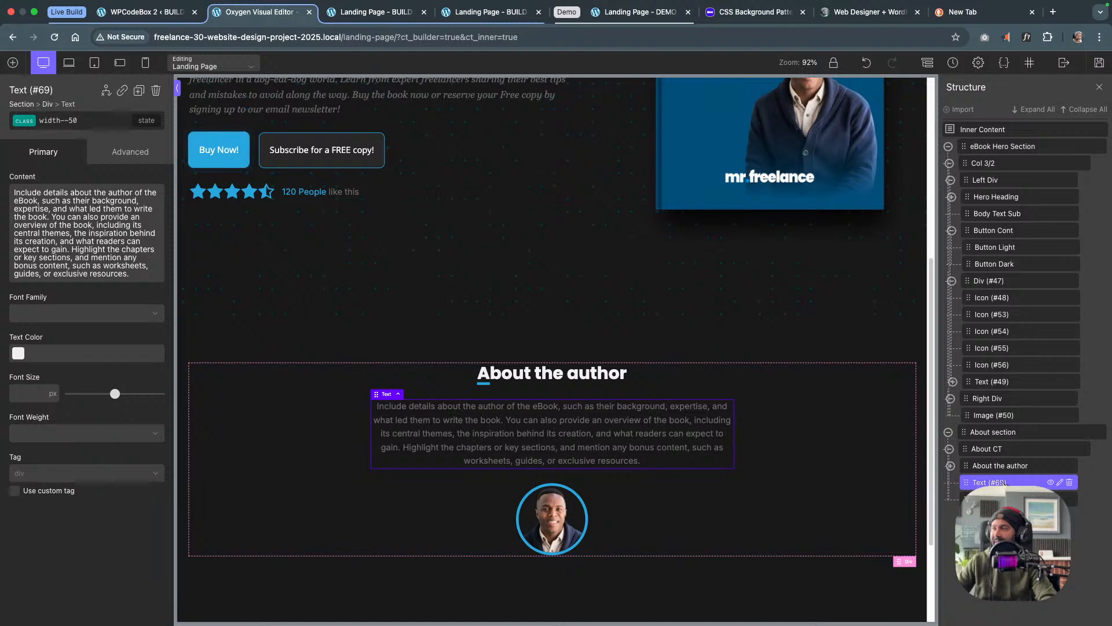
# Rename the About section's text element as Body Text and its image element as Author Image
pyautogui.doubleClick(995, 483)
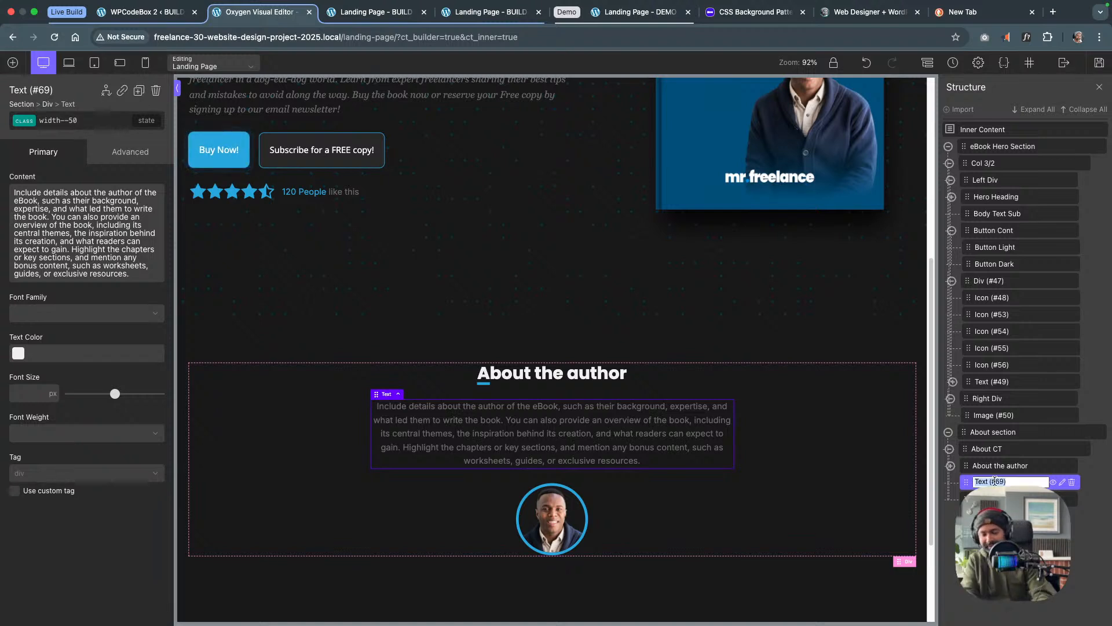
pyautogui.write('Body Text')
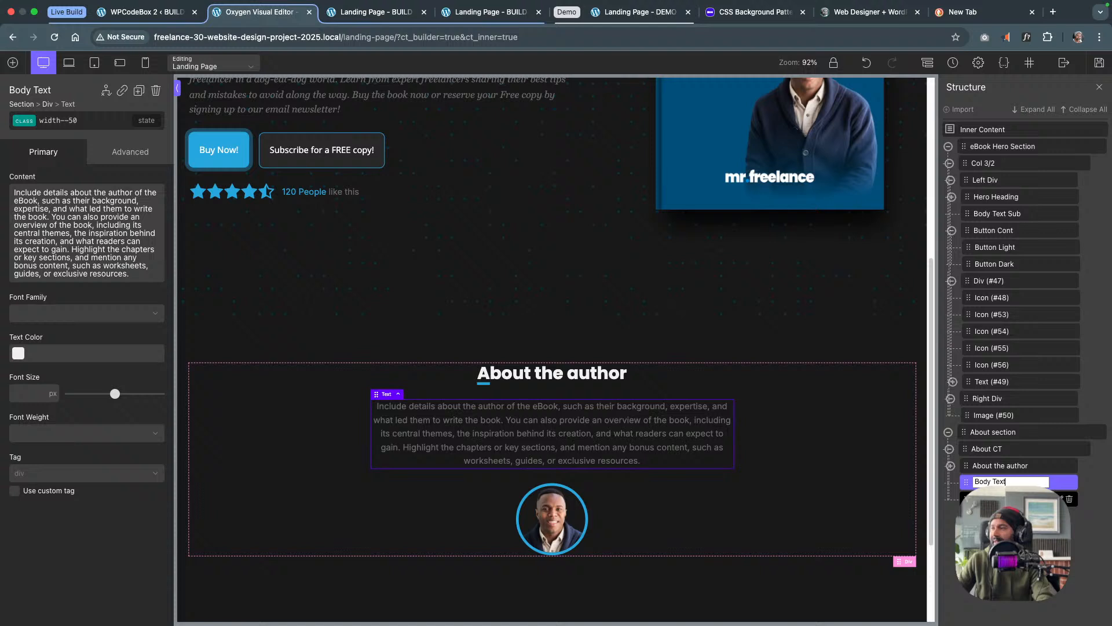
pyautogui.click(994, 498)
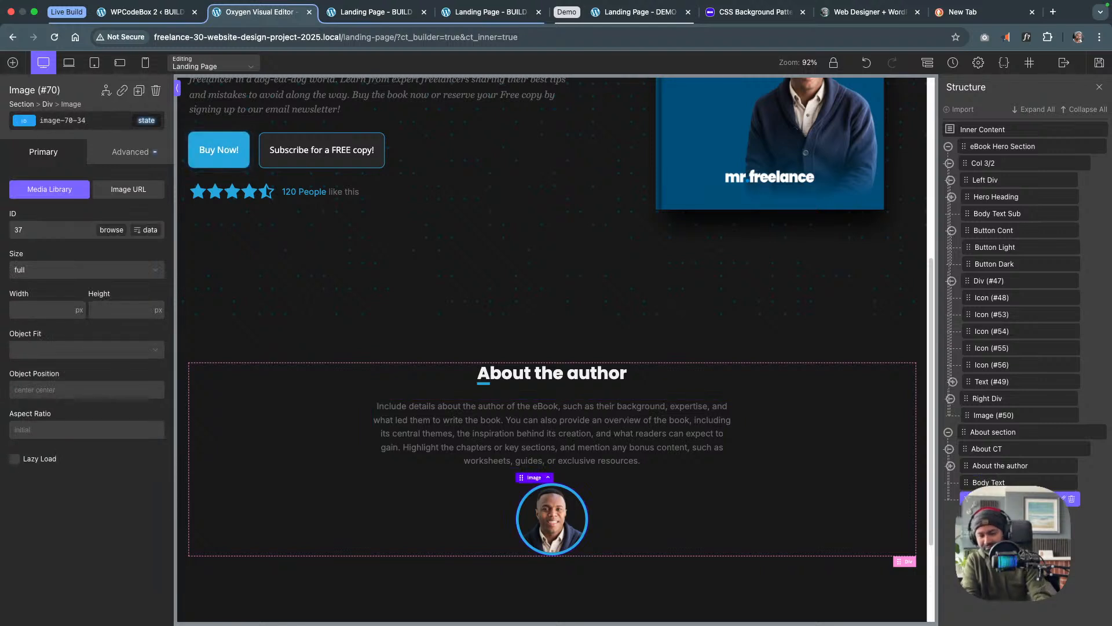
pyautogui.write('Author')
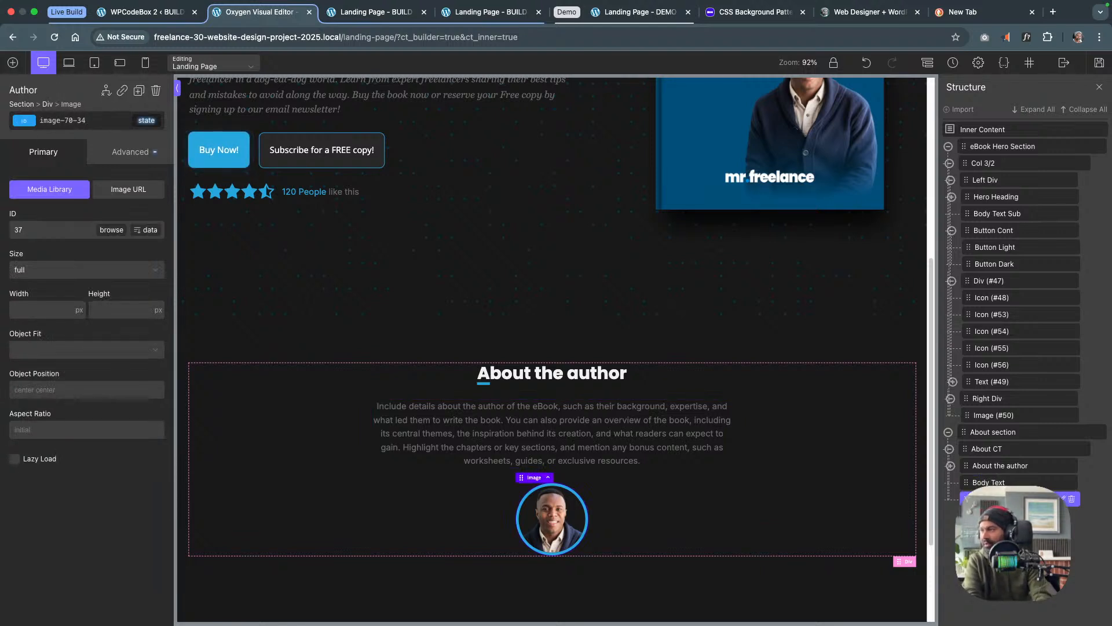
pyautogui.write(' Image')
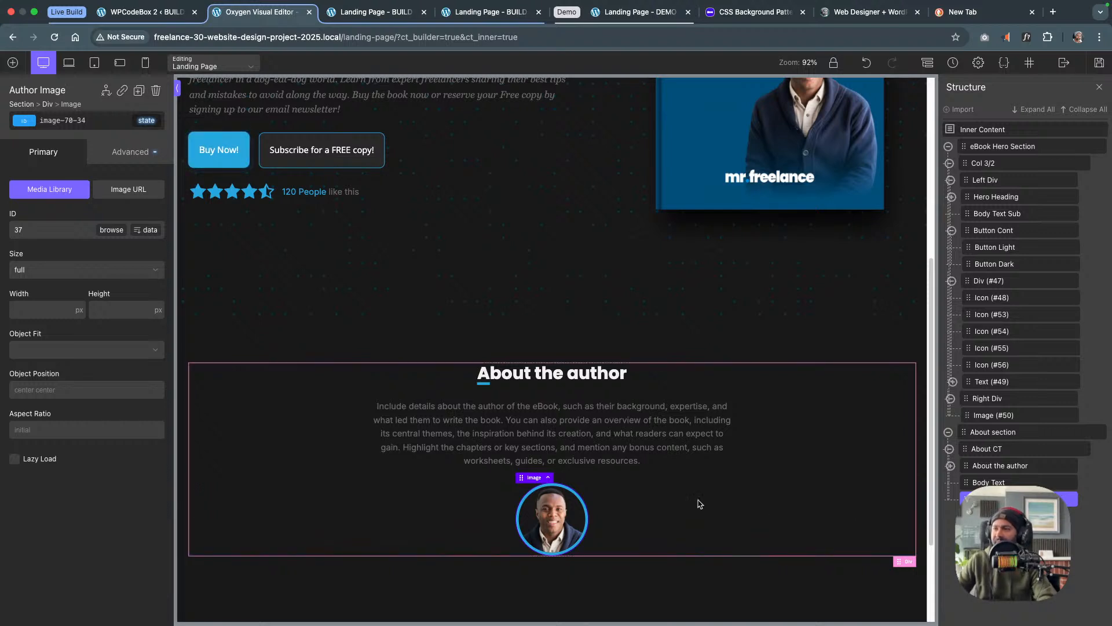
# Check which dynamic data sources are available for the author image, leaving its image source as it is
pyautogui.click(608, 460)
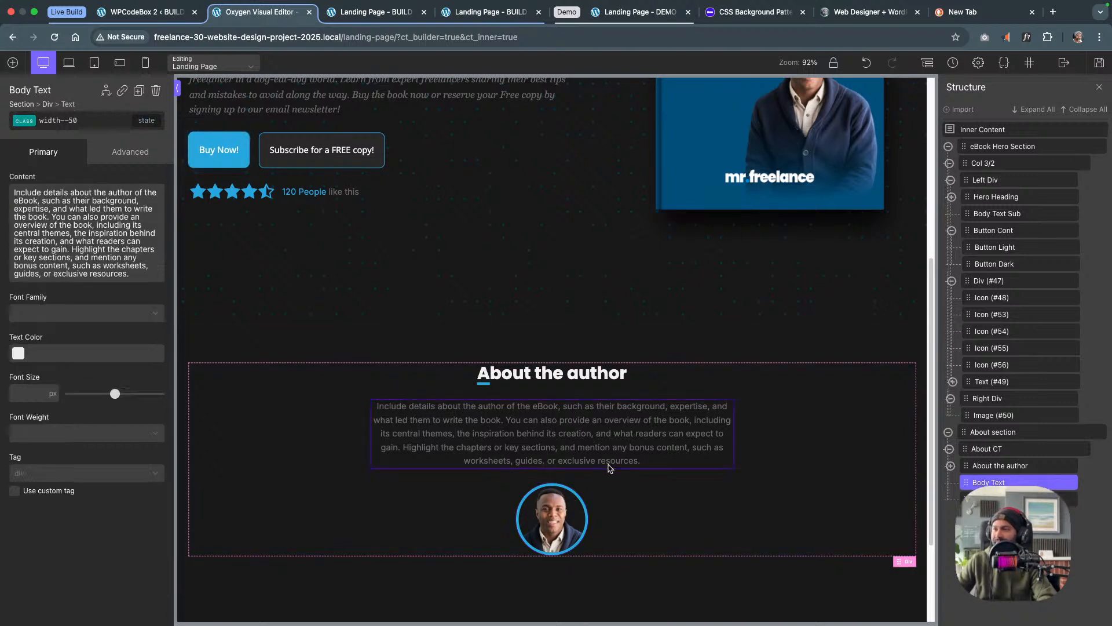
pyautogui.click(558, 530)
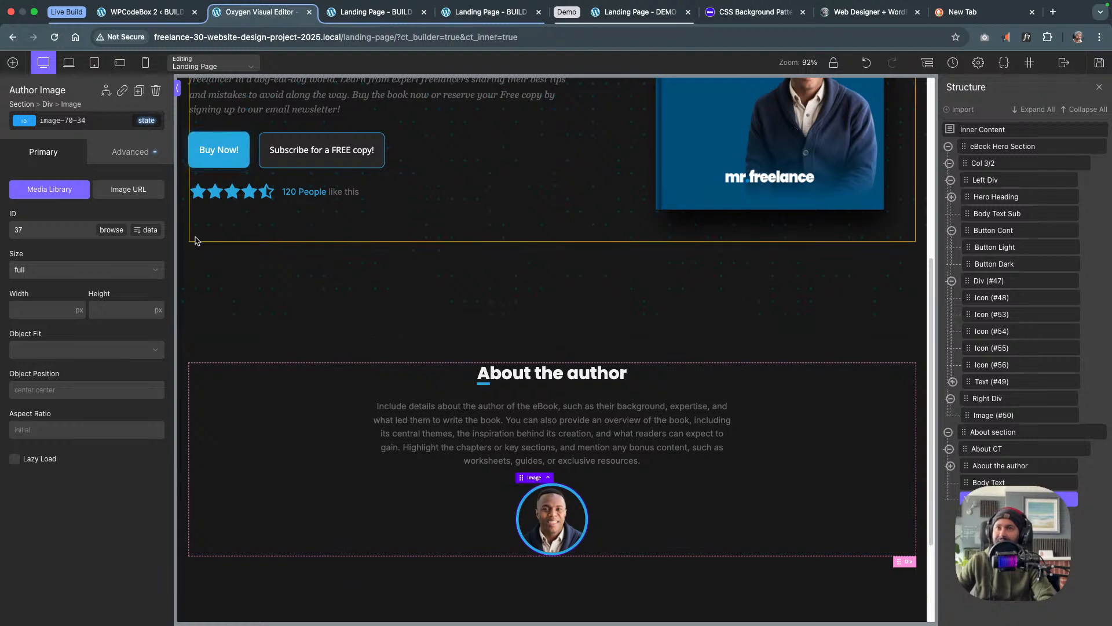
pyautogui.click(149, 230)
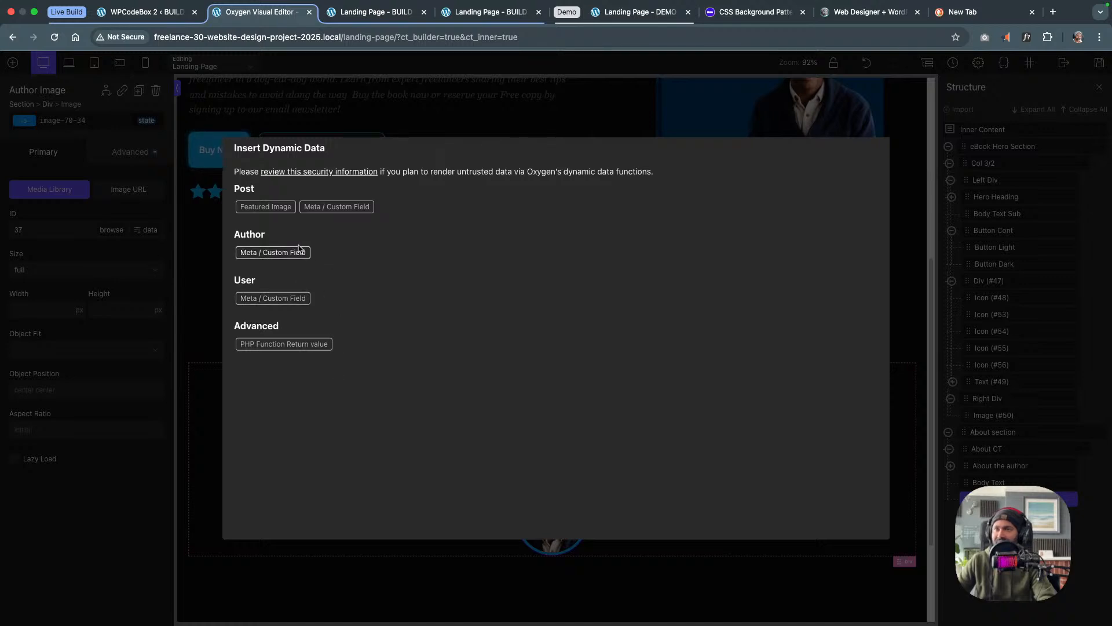
pyautogui.click(717, 126)
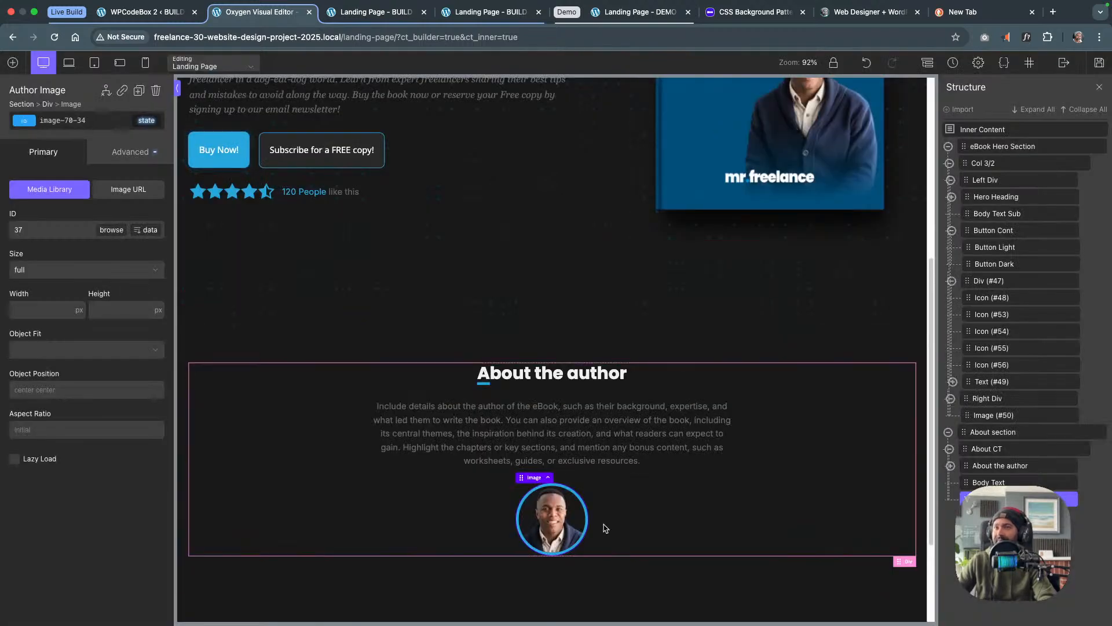
# Collapse the whole structure tree and select the Inner Content element
pyautogui.scroll(1, 601, 369)
pyautogui.scroll(-2, 600, 369)
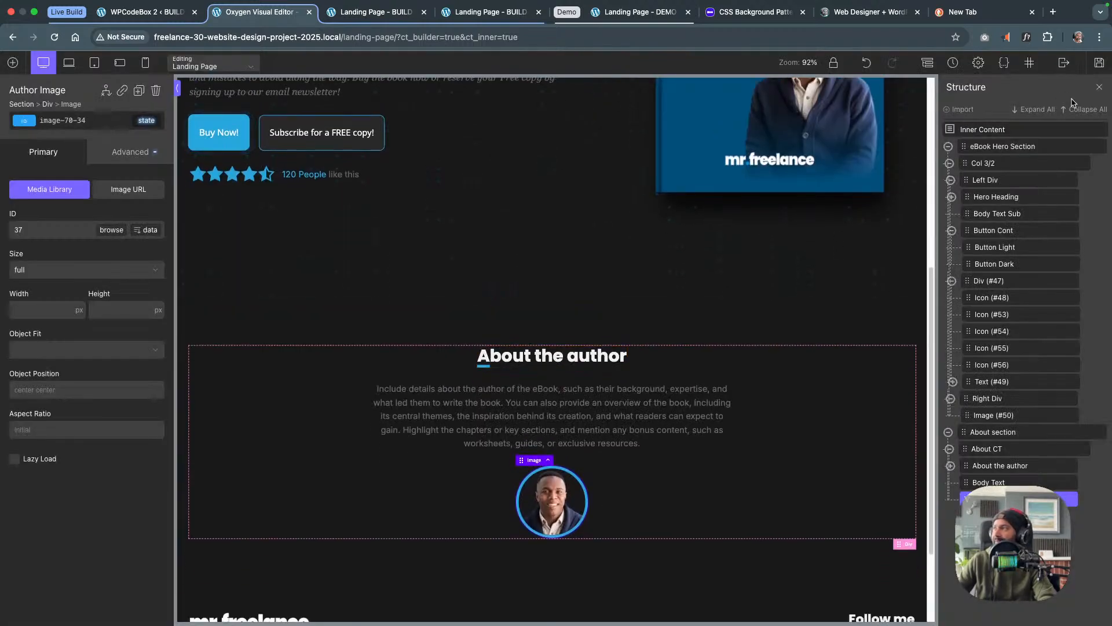
pyautogui.scroll(-1, 776, 354)
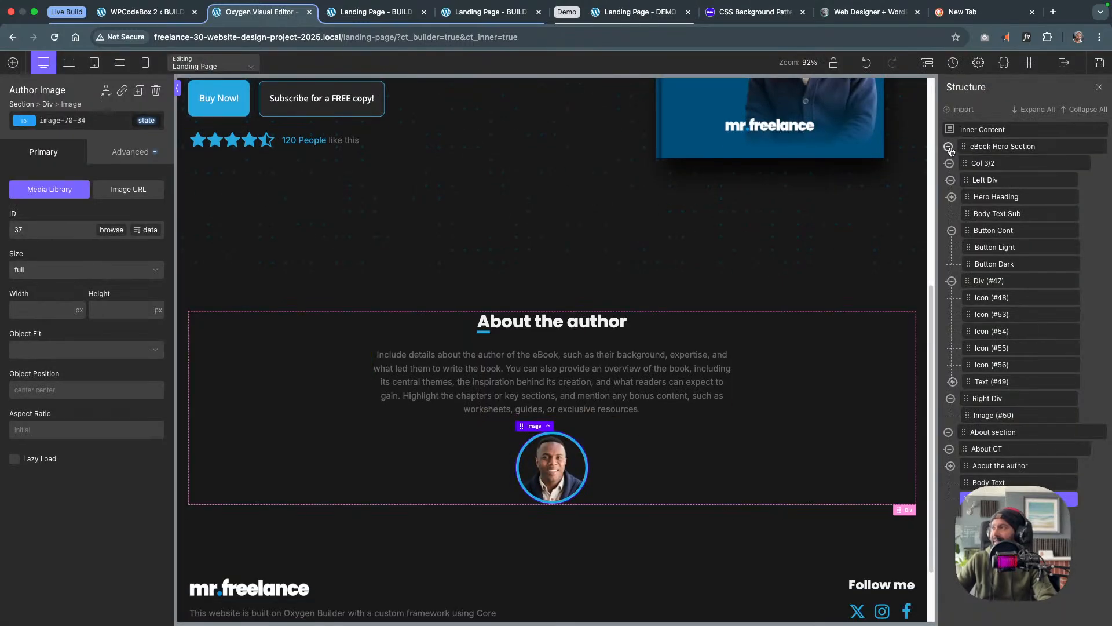
pyautogui.click(1086, 110)
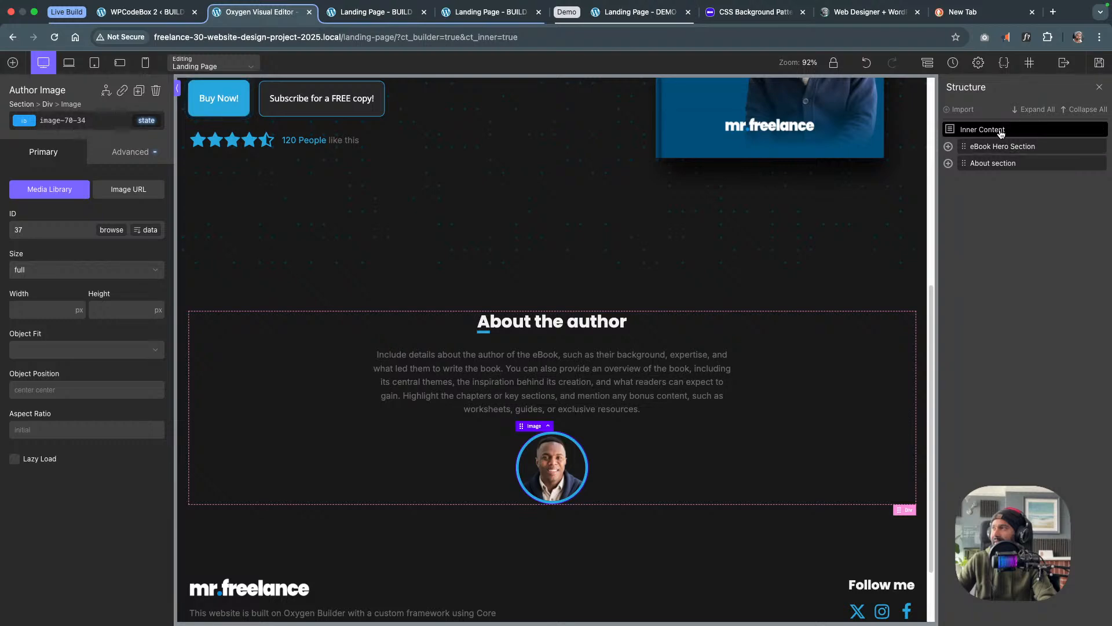
pyautogui.click(1002, 132)
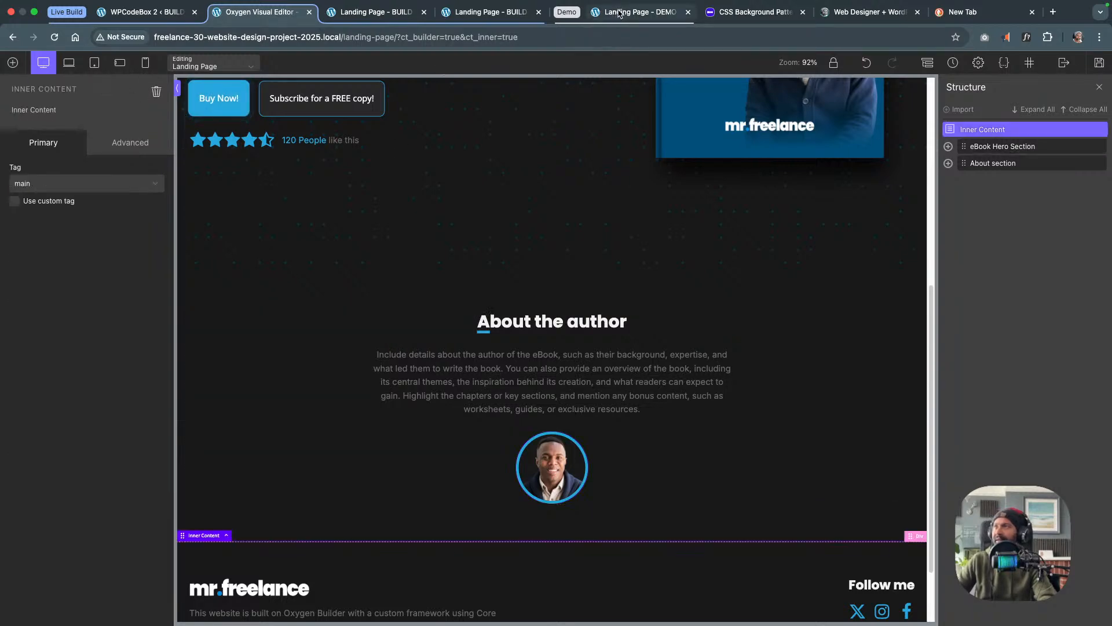
# Examine the About the author and What's Inside sections on the demo landing page for layout and background reference
pyautogui.click(637, 11)
pyautogui.scroll(-5, 564, 272)
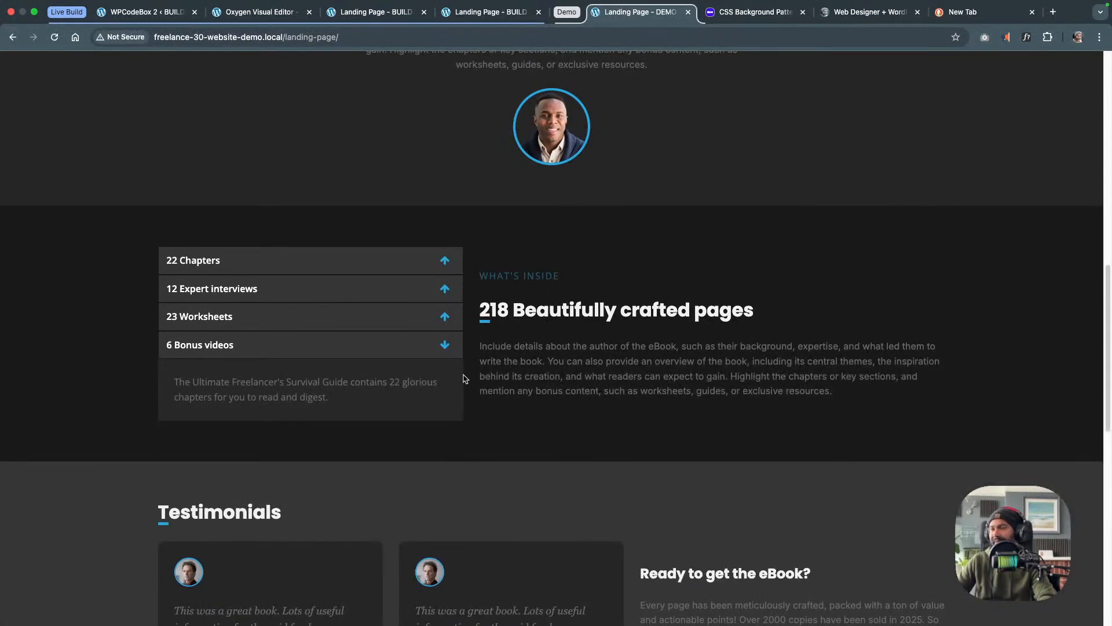
pyautogui.scroll(-1, 646, 393)
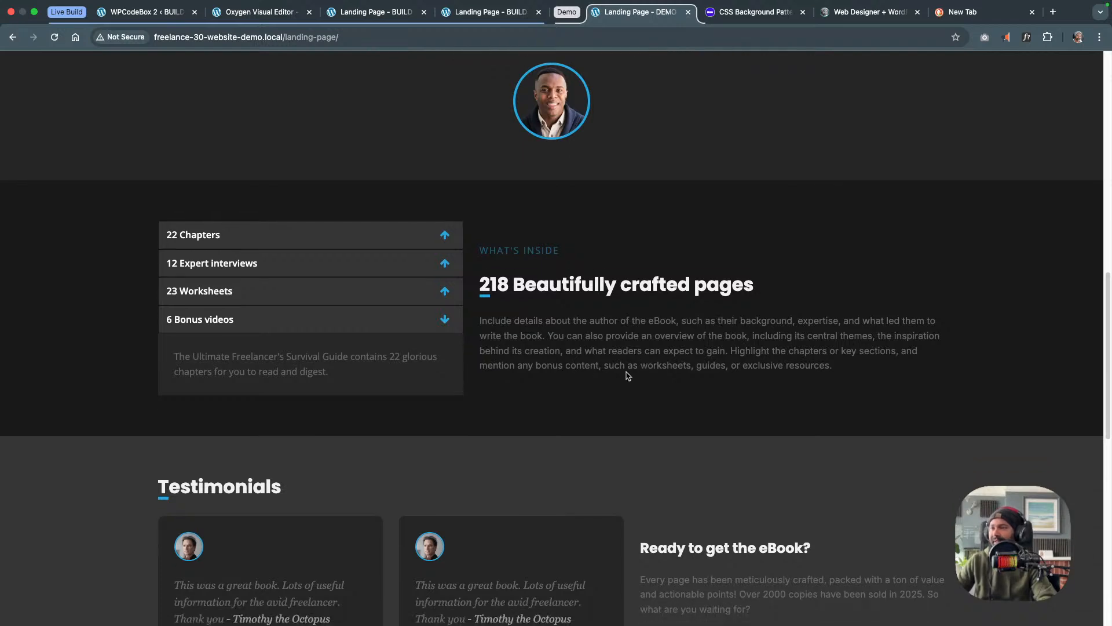
pyautogui.scroll(-2, 628, 372)
pyautogui.scroll(1, 628, 373)
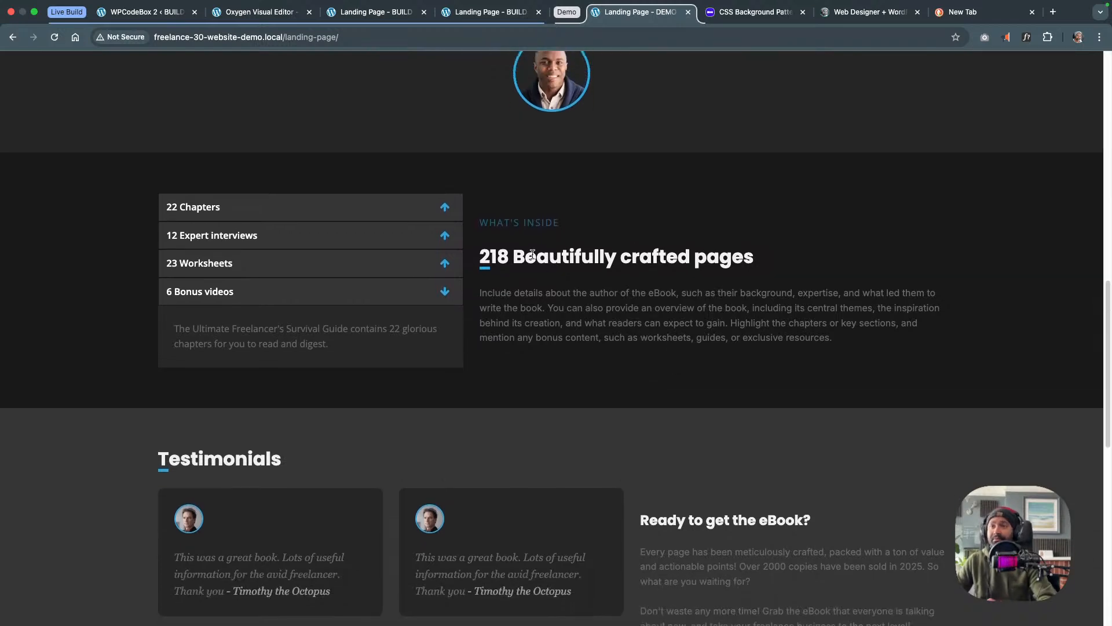
pyautogui.click(275, 17)
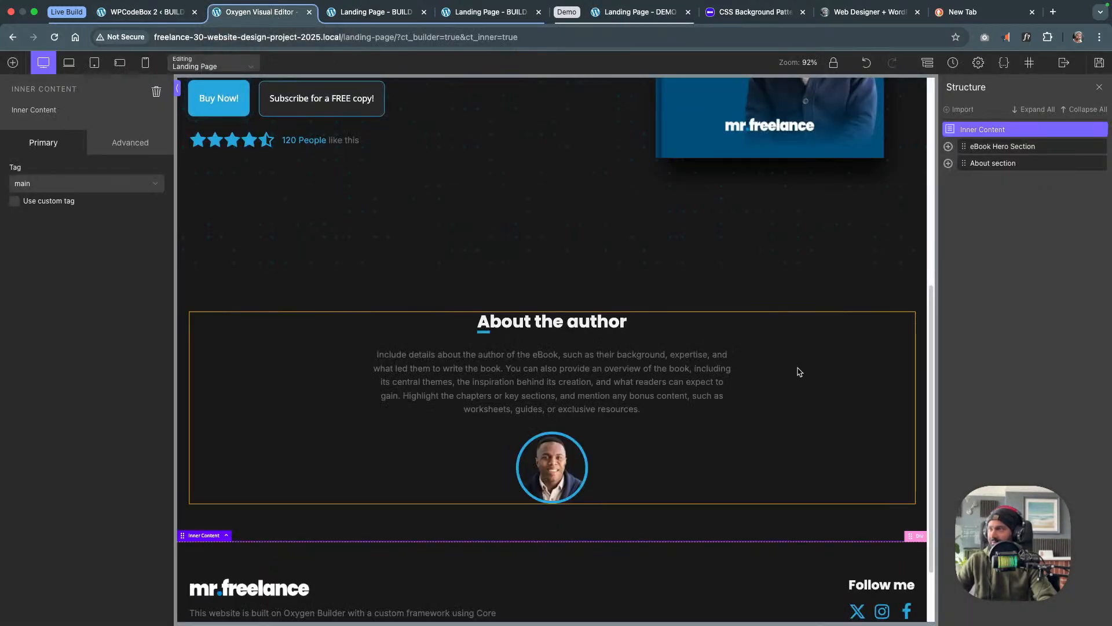
pyautogui.click(624, 12)
pyautogui.scroll(5, 608, 299)
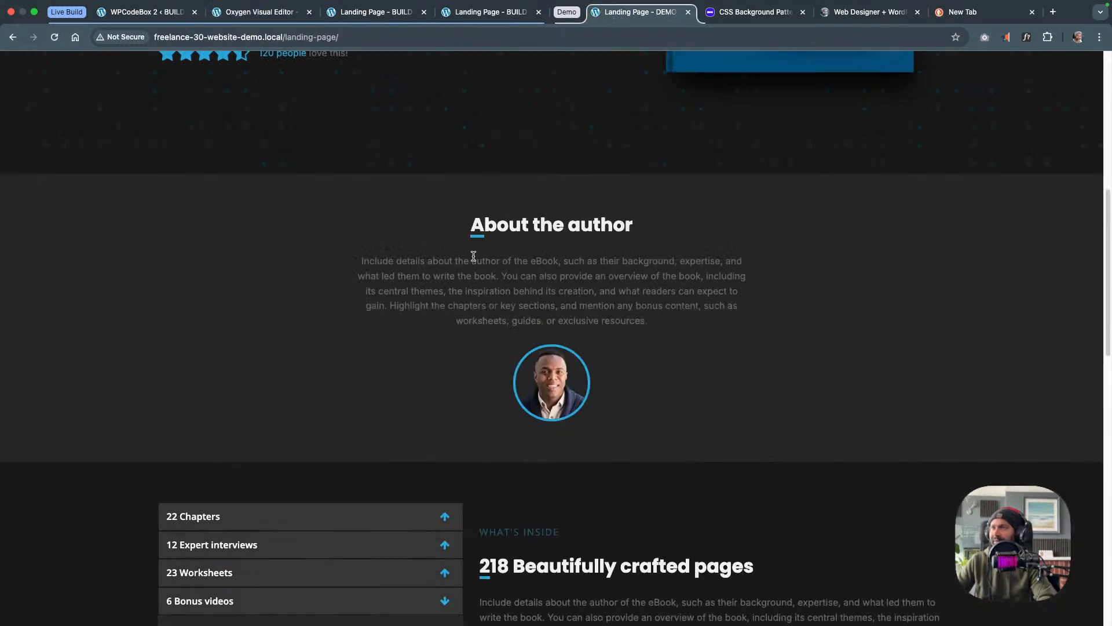
# Return to the Oxygen editor and add the class about-sec to the About section
pyautogui.click(165, 14)
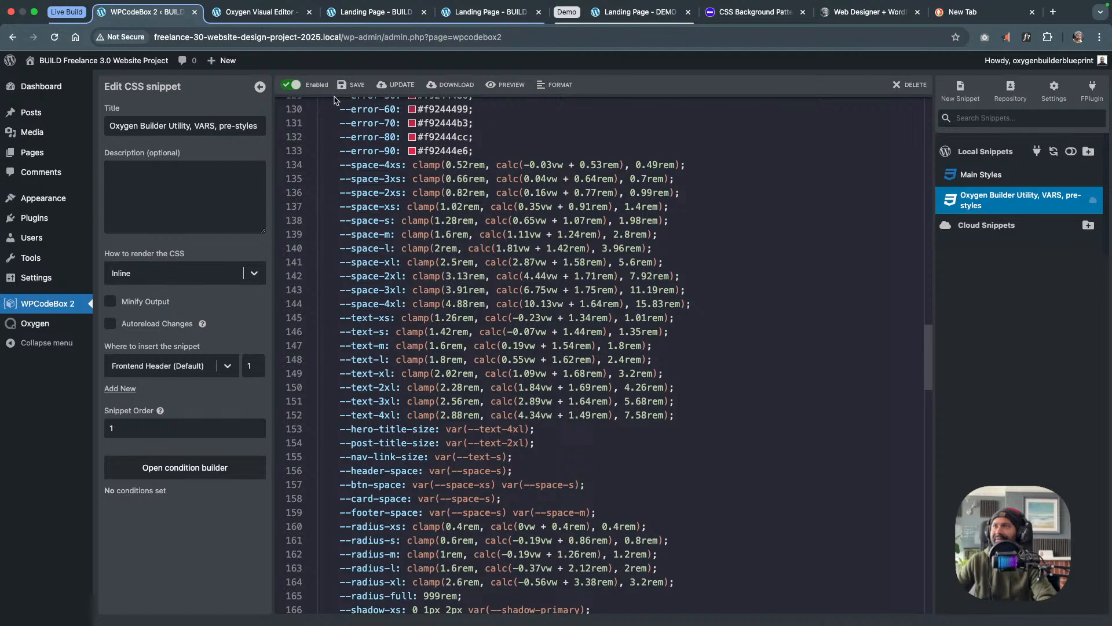
pyautogui.click(280, 17)
pyautogui.click(293, 315)
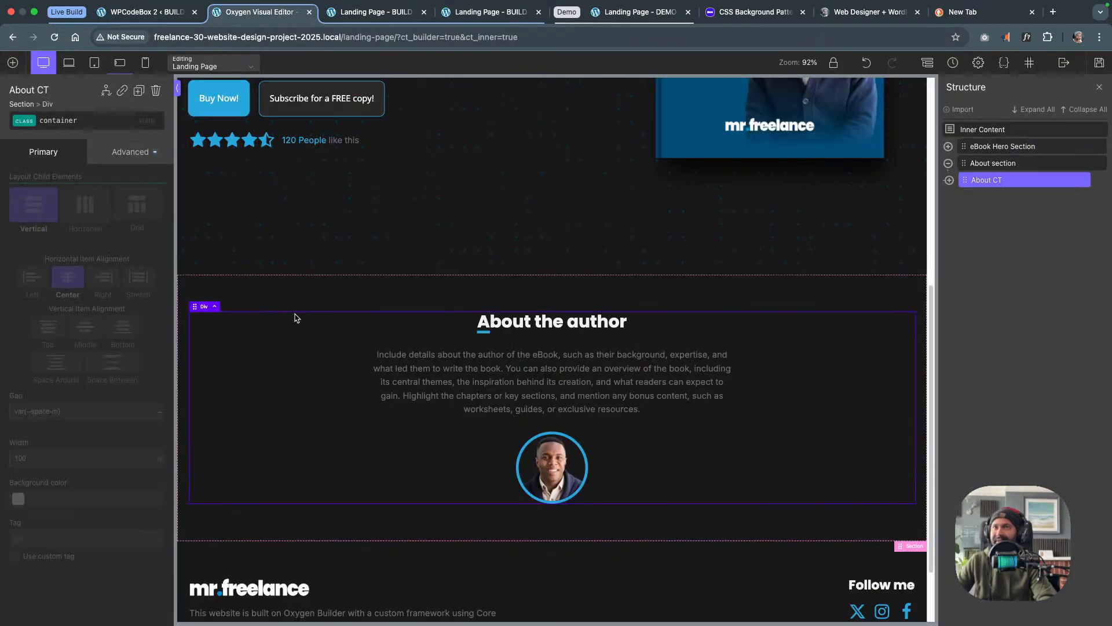
pyautogui.click(288, 292)
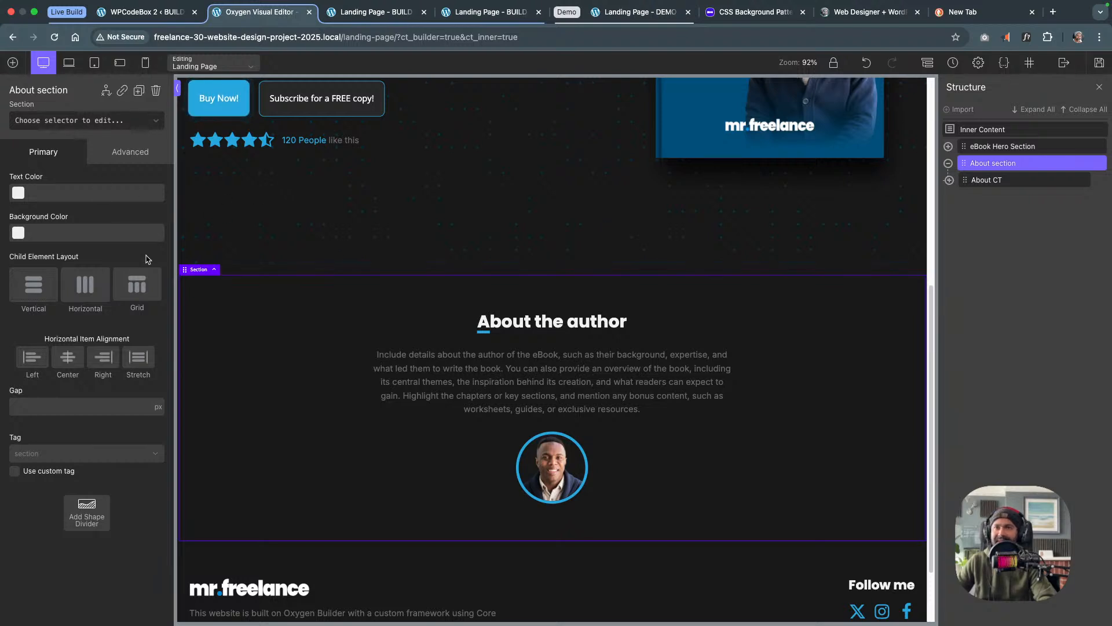
pyautogui.click(124, 153)
pyautogui.click(62, 123)
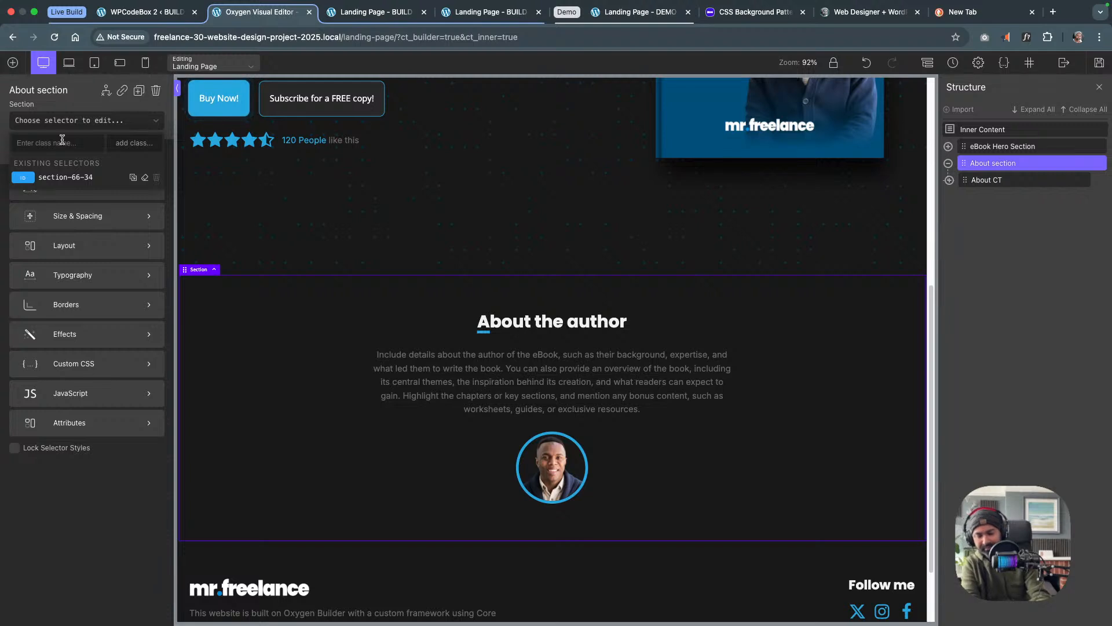
pyautogui.write('about-sec')
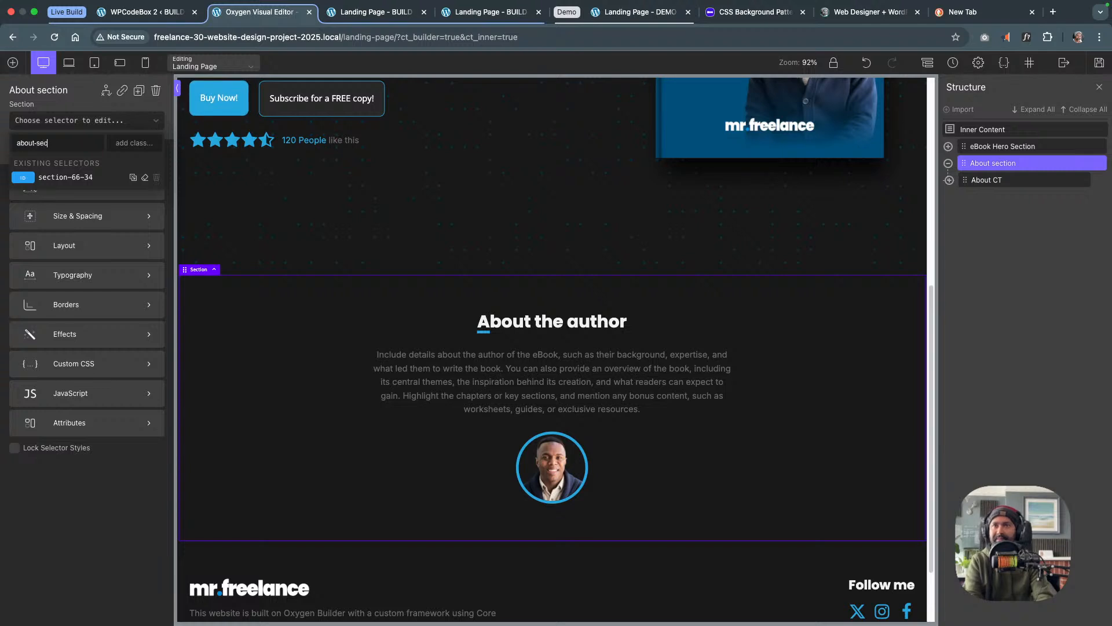
pyautogui.press('Return')
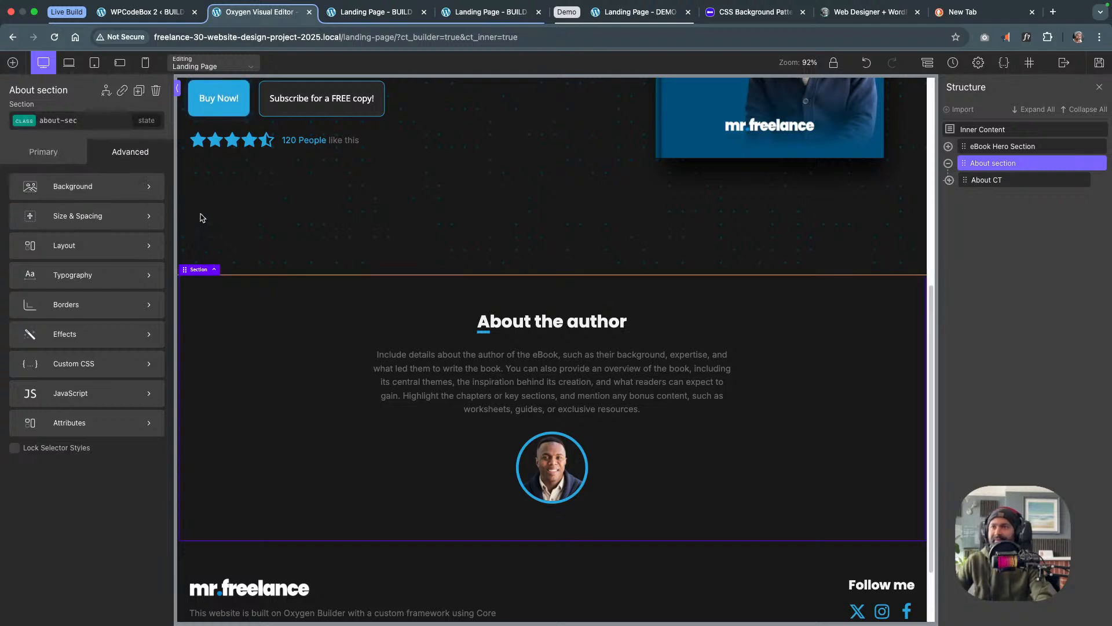
# Set the about-sec class's background color to var(--secondary-d-3) and save the page
pyautogui.click(116, 191)
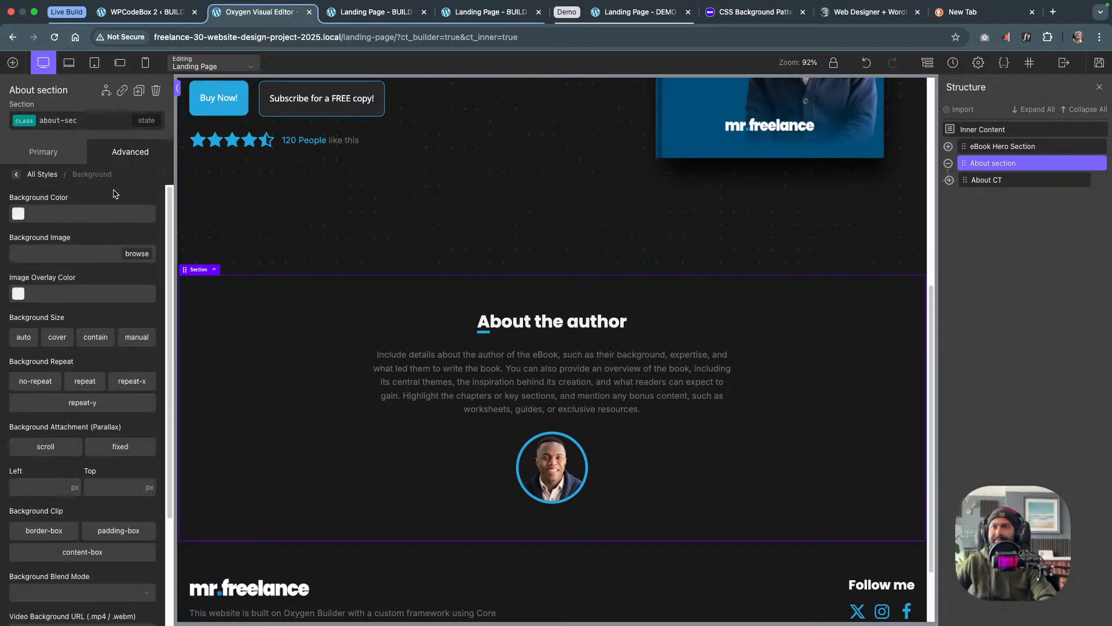
pyautogui.click(73, 212)
pyautogui.write('var(--secondary-d-3)')
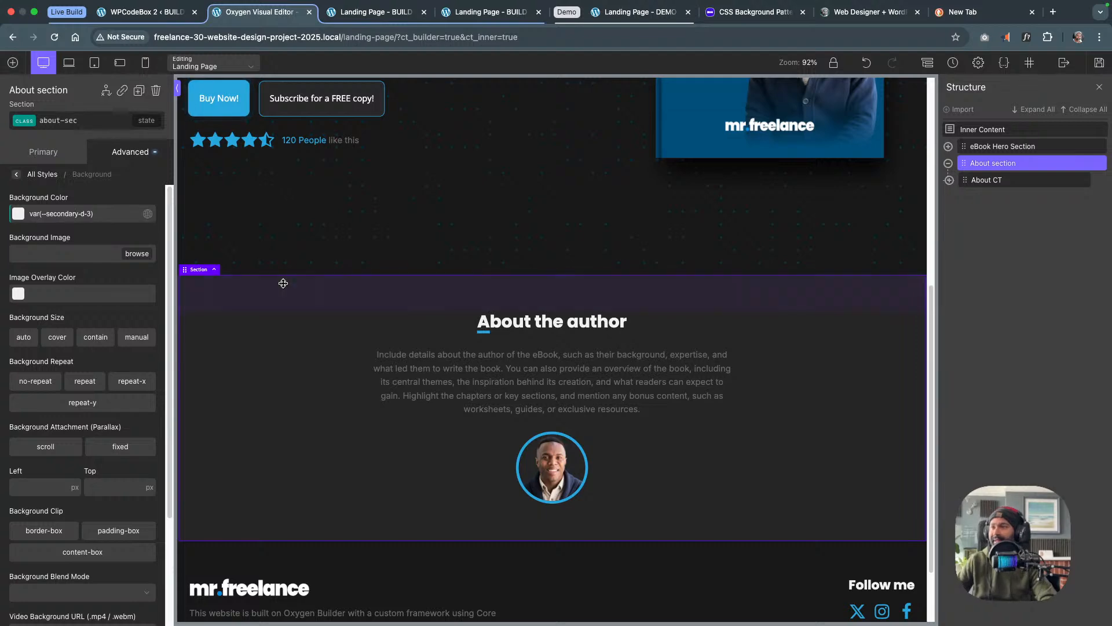
pyautogui.click(1098, 62)
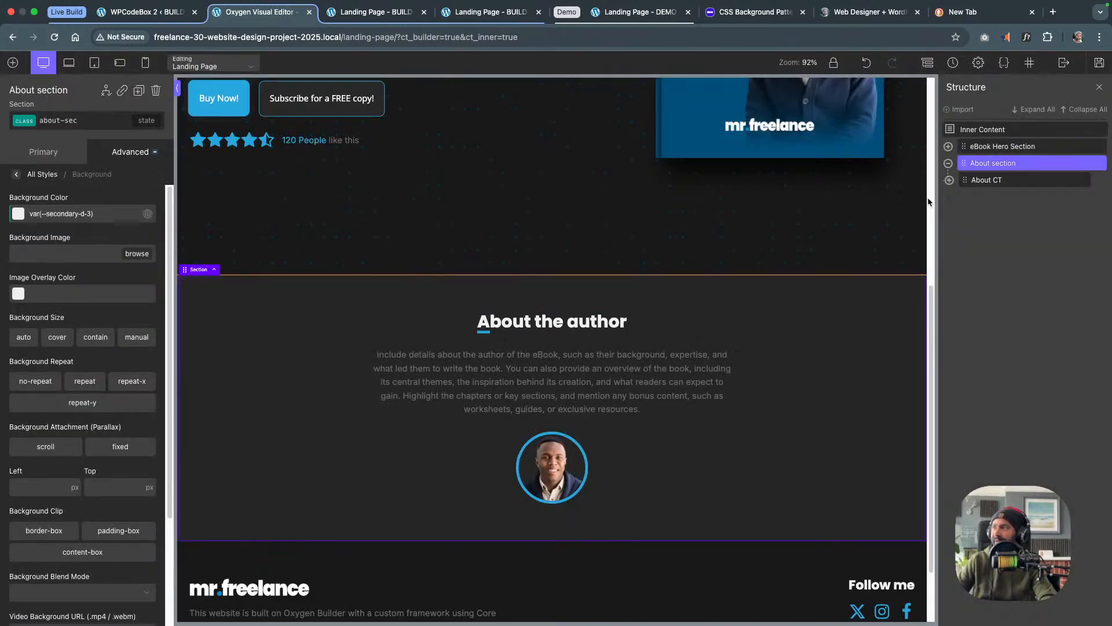
# Add a new section inside Inner Content after the About section, and place a div in it
pyautogui.click(1001, 181)
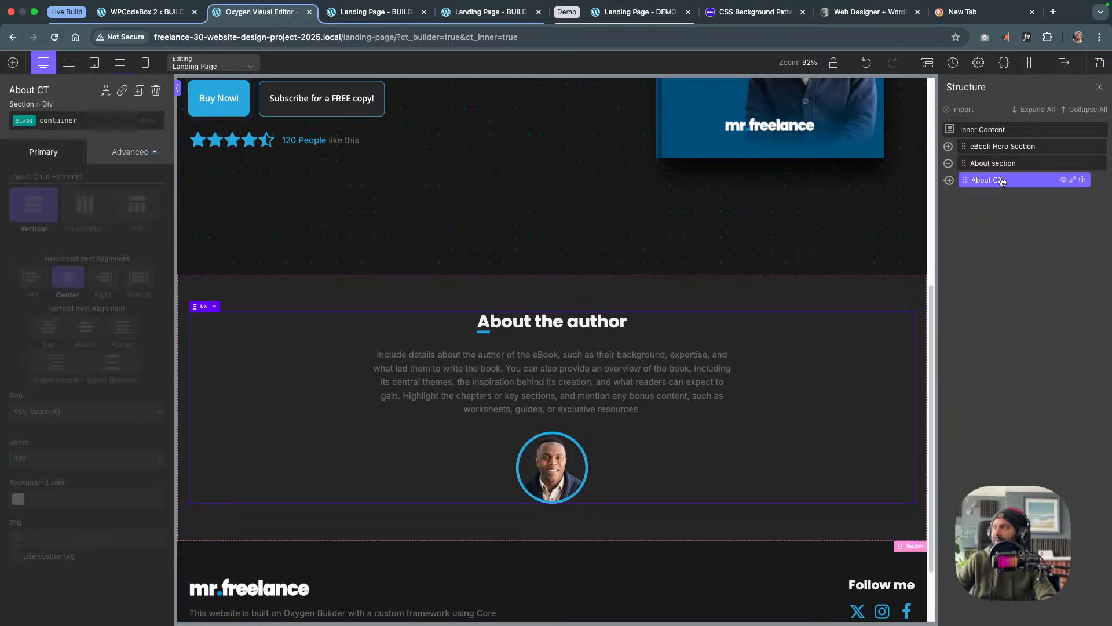
pyautogui.click(949, 163)
pyautogui.click(995, 131)
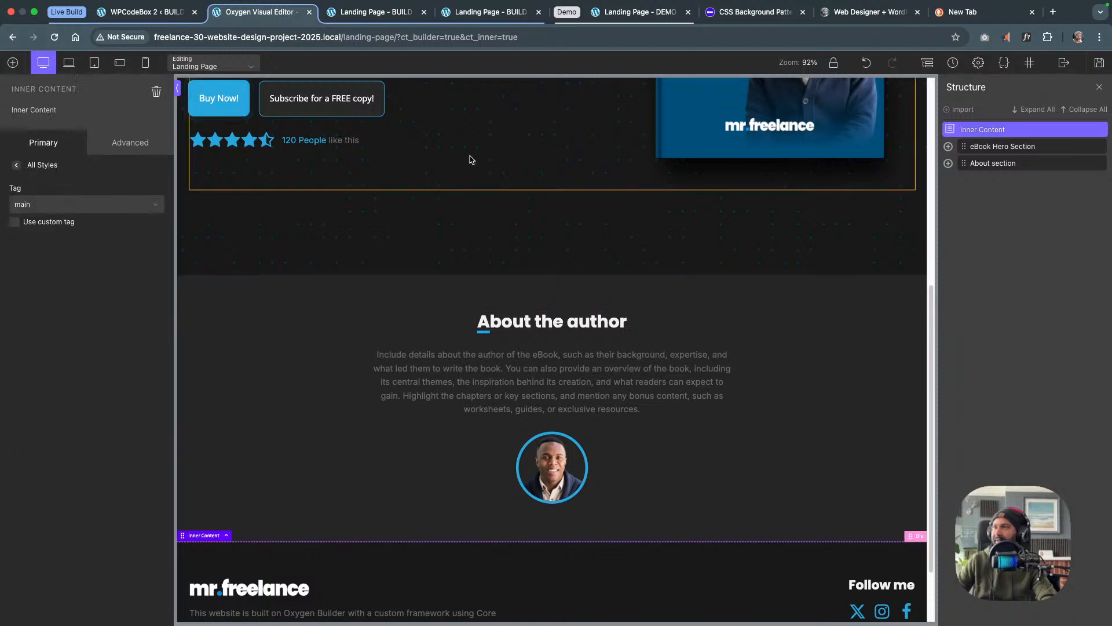
pyautogui.click(18, 60)
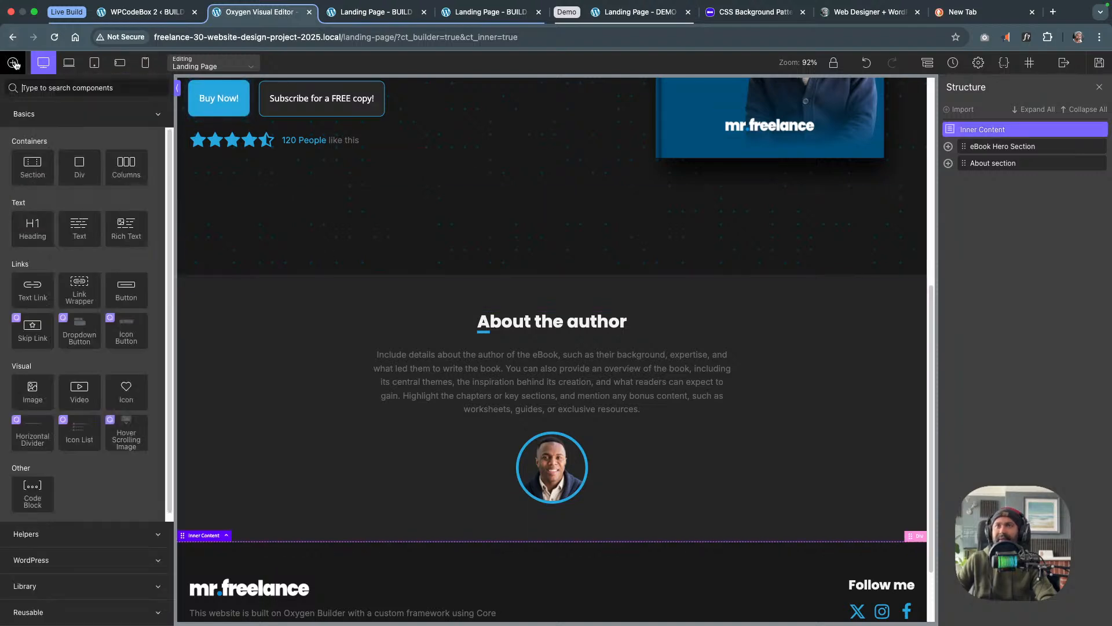
pyautogui.click(32, 167)
pyautogui.click(12, 62)
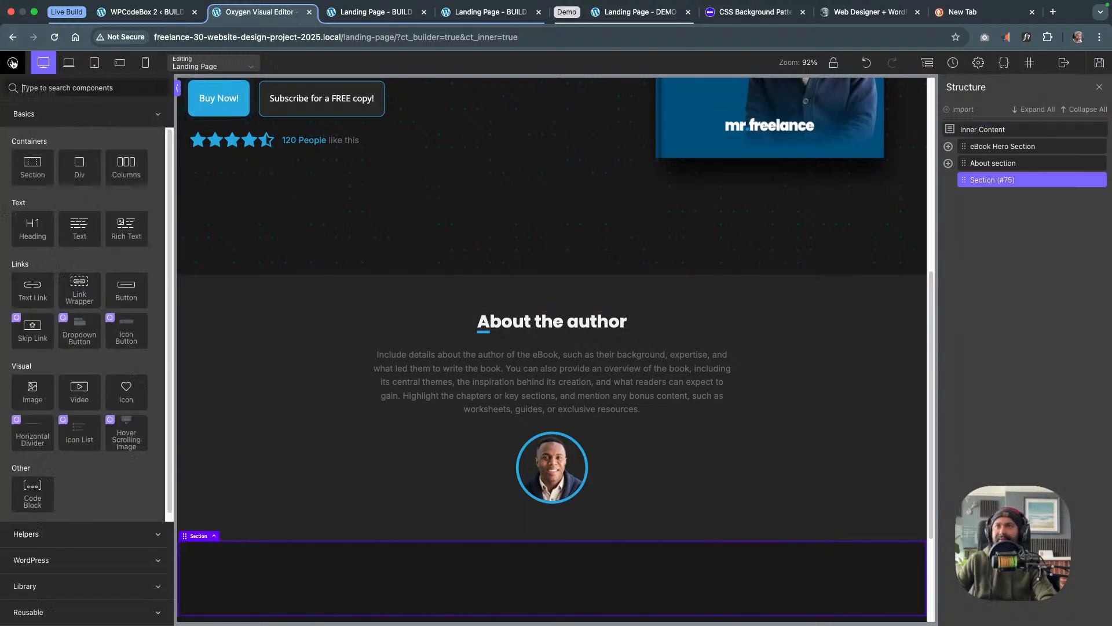
pyautogui.click(81, 168)
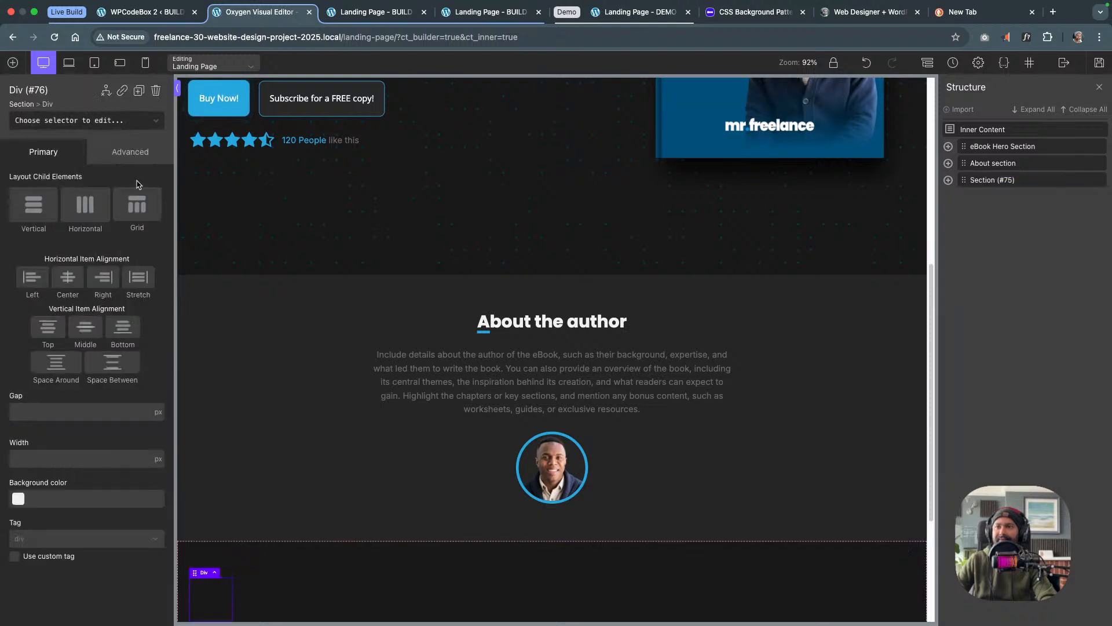
pyautogui.scroll(-3, 246, 284)
pyautogui.click(270, 390)
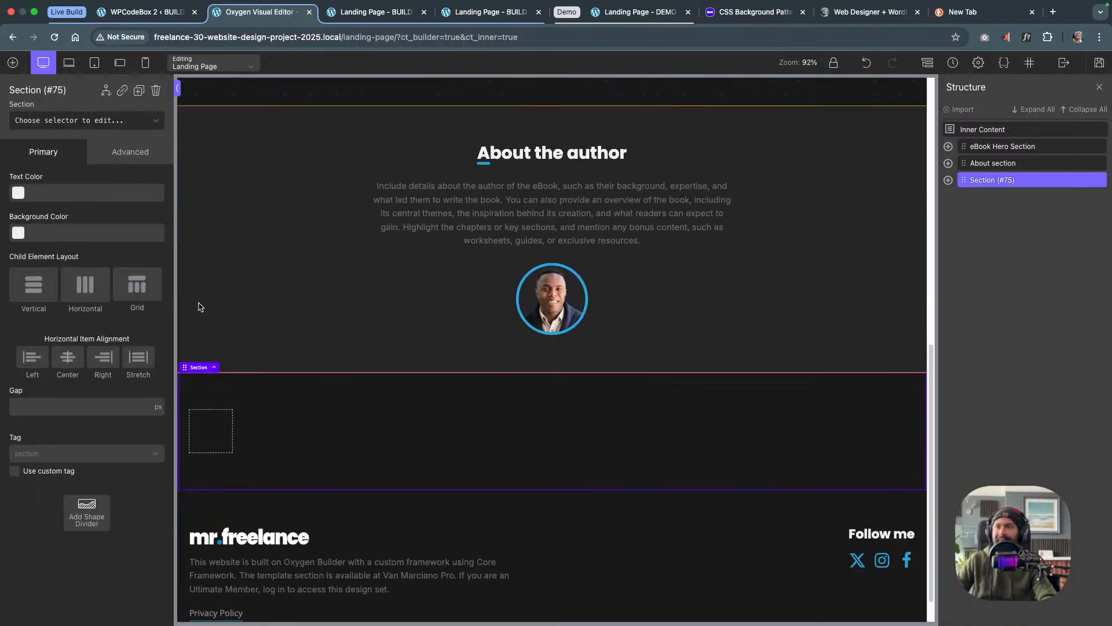
pyautogui.click(59, 121)
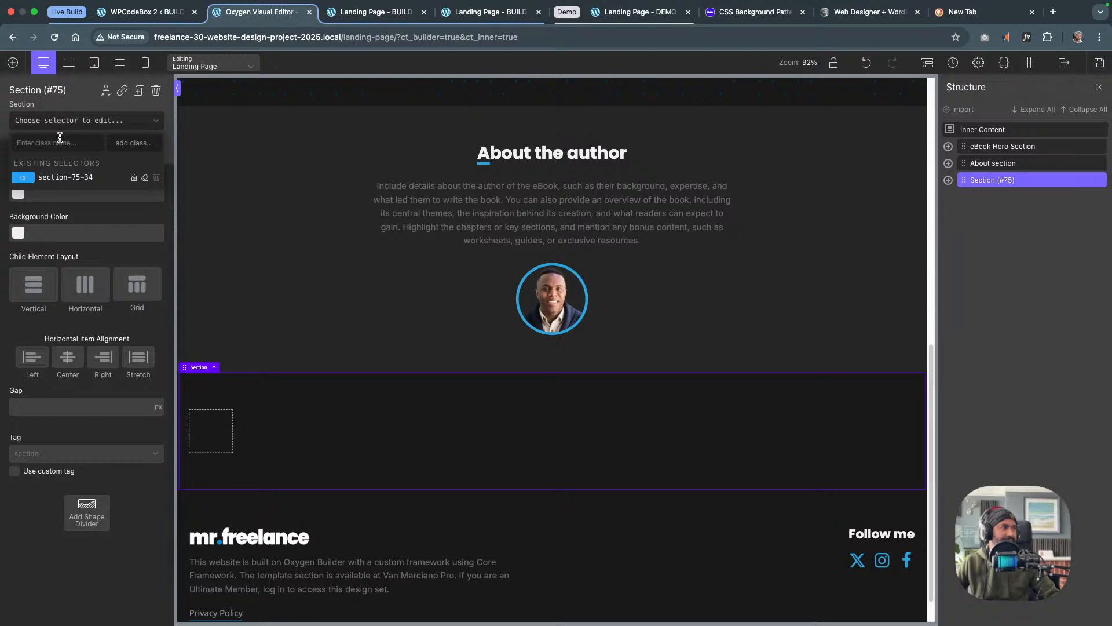
pyautogui.click(211, 422)
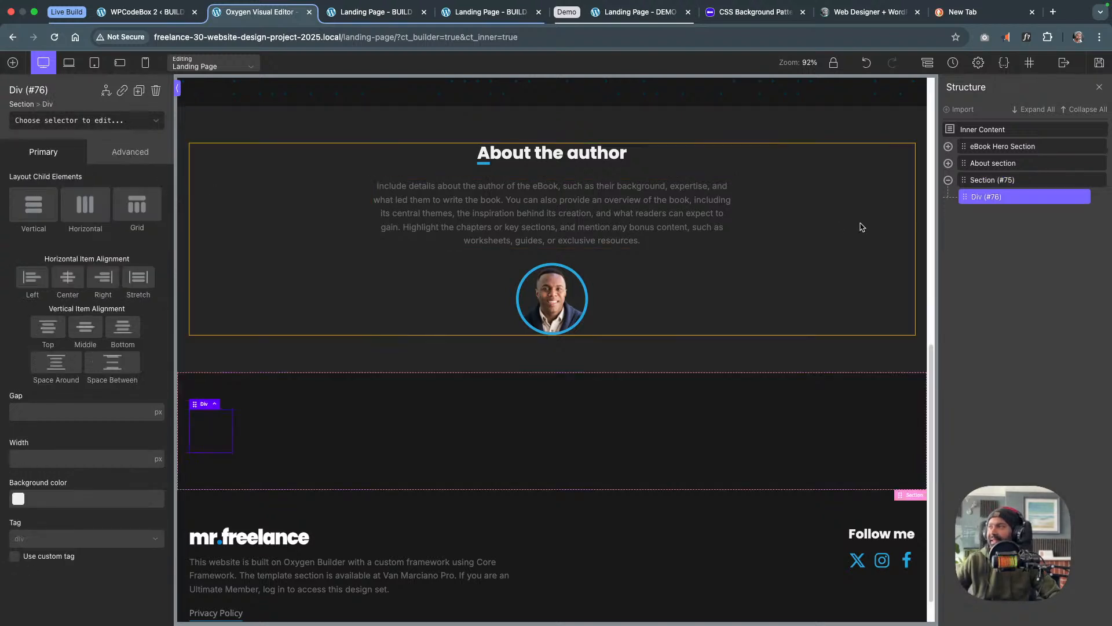
# Rename the new section below the About section as Chapters Section
pyautogui.doubleClick(996, 180)
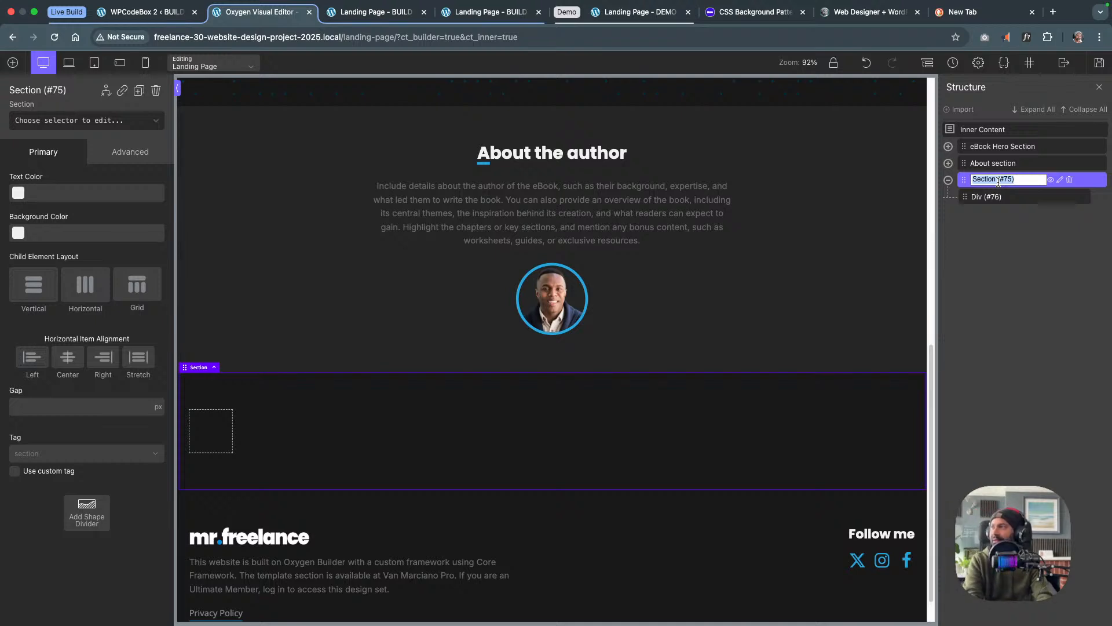
pyautogui.write('Ch')
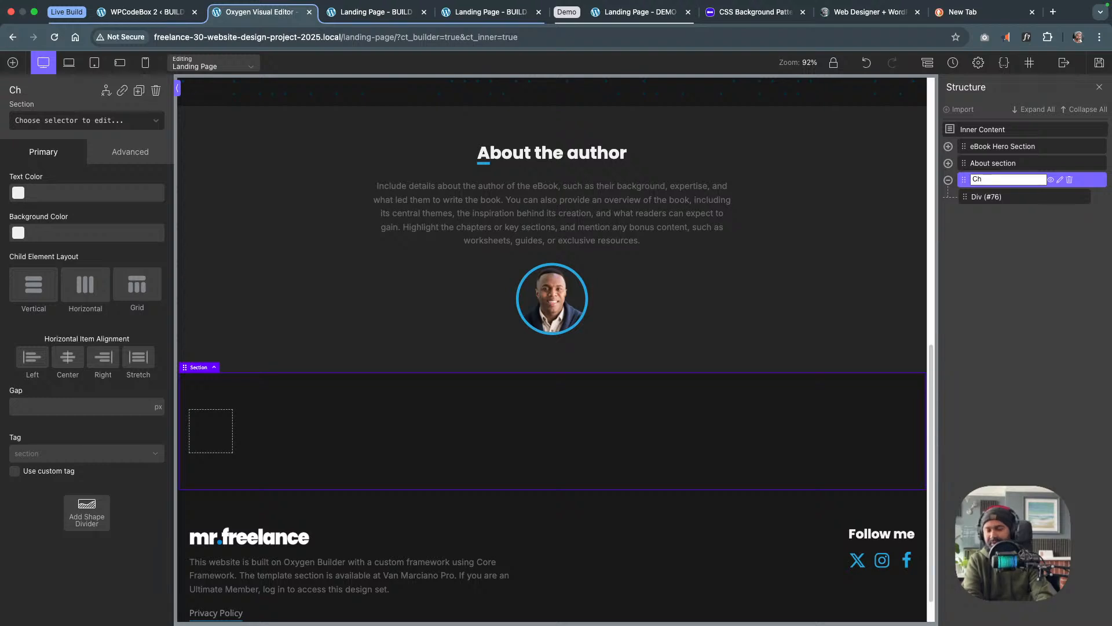
pyautogui.write('ap')
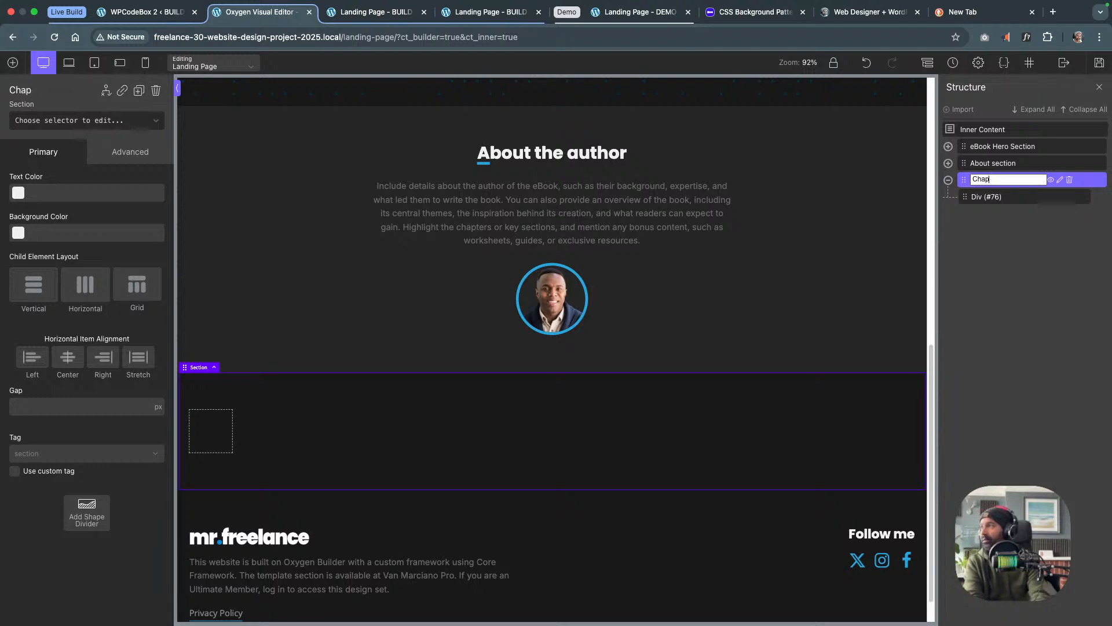
pyautogui.write('ters Section')
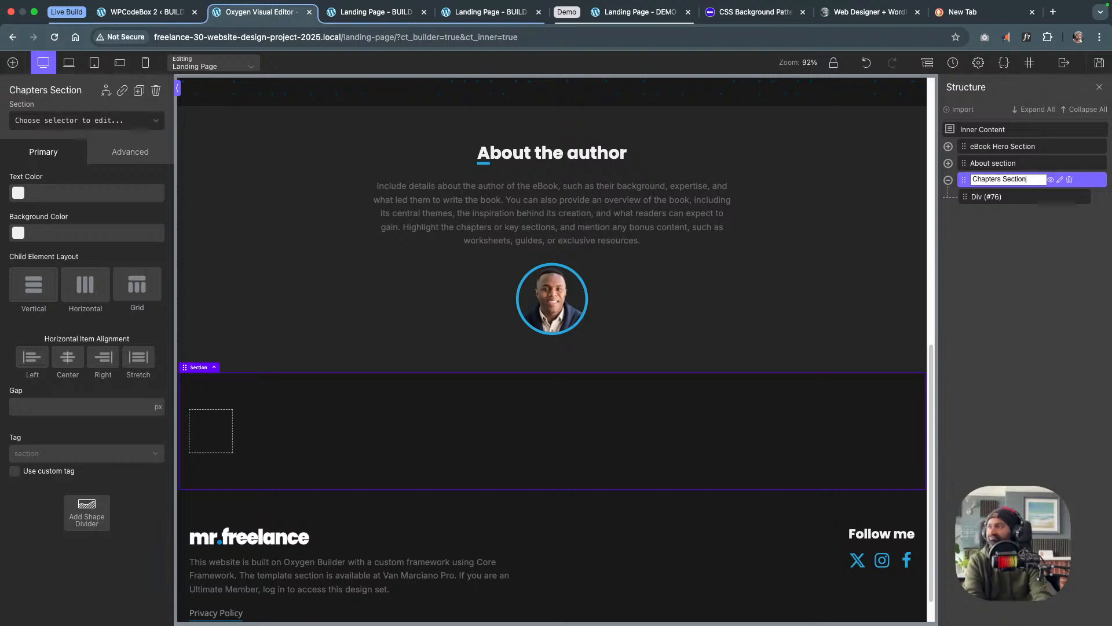
pyautogui.press('Return')
# Apply the existing class columns-2-3 to the div inside the Chapters Section
pyautogui.click(1000, 197)
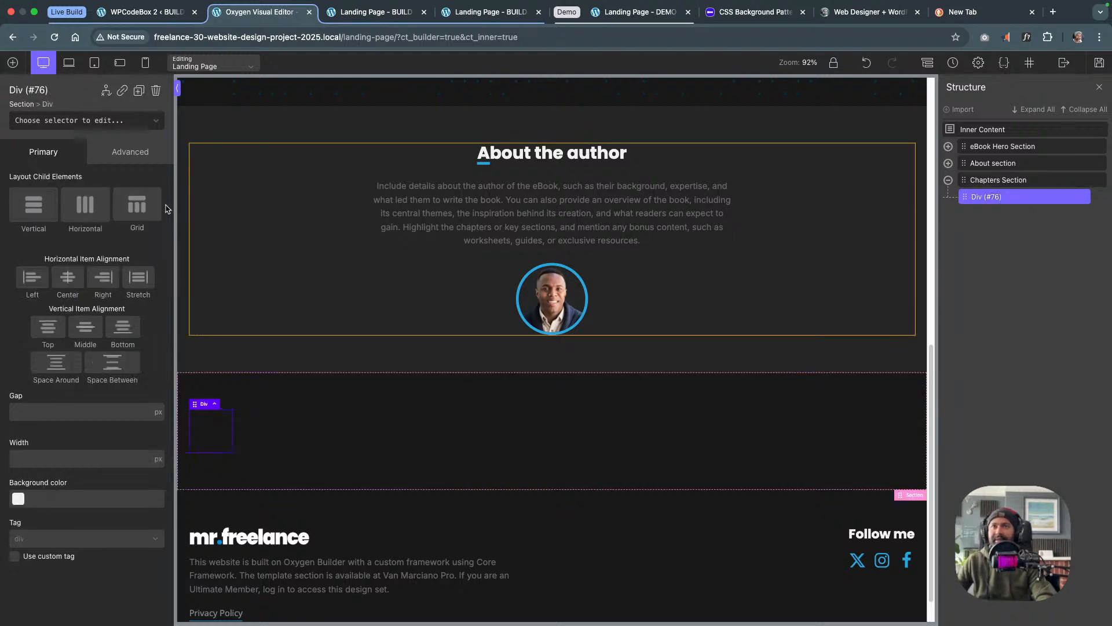
pyautogui.click(67, 121)
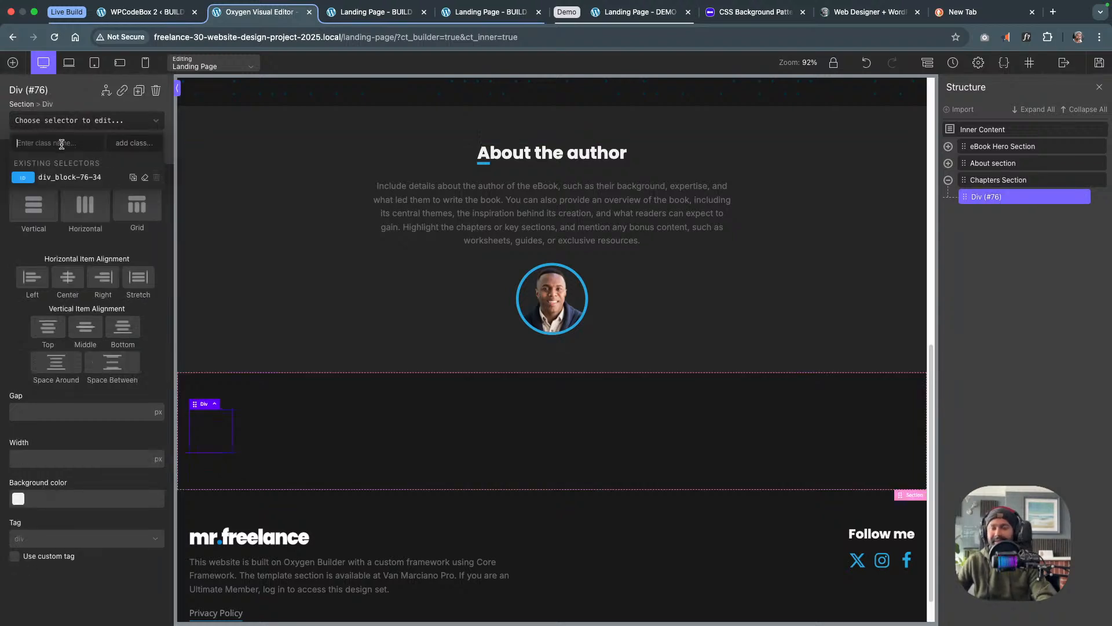
pyautogui.write('c')
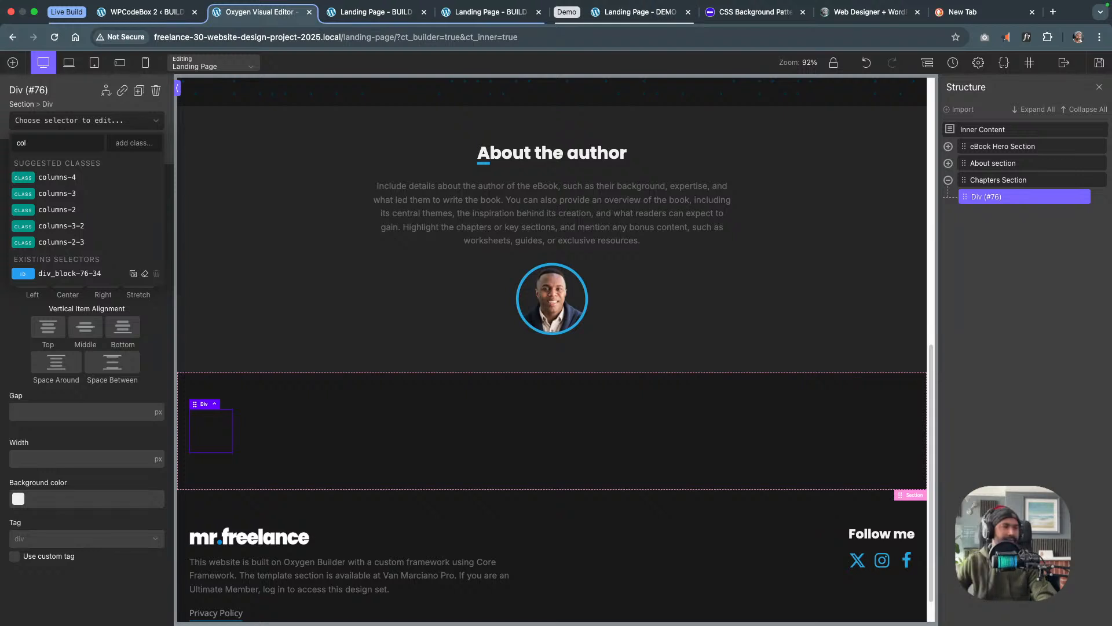
pyautogui.write('ol')
pyautogui.click(84, 242)
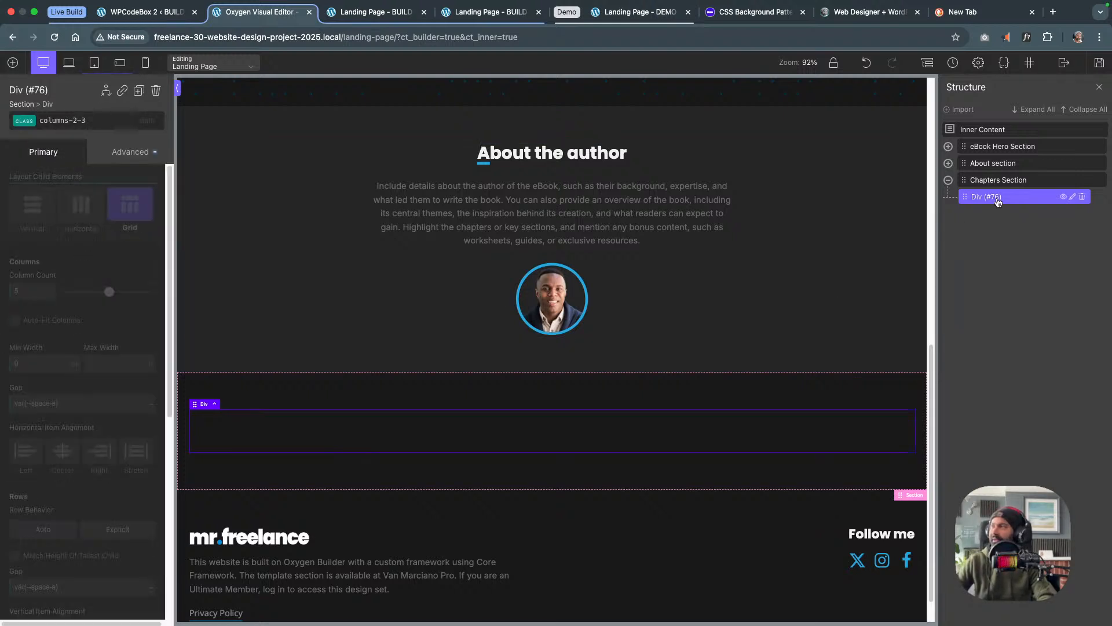
# Rename the Chapters Section's div as Col 2/3 and add two child divs inside it
pyautogui.doubleClick(989, 196)
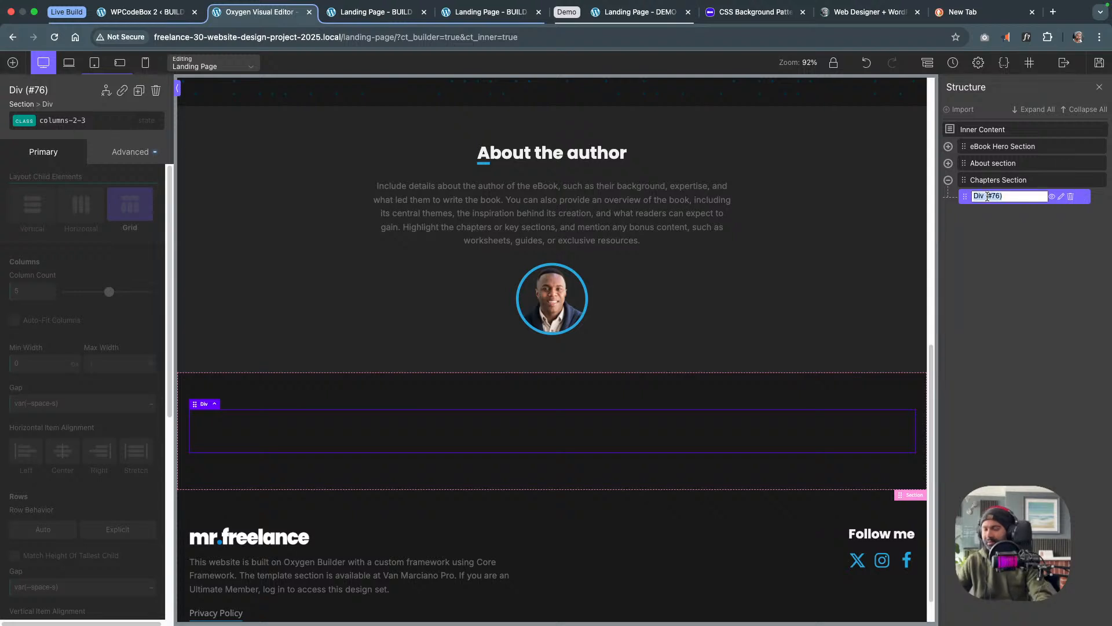
pyautogui.write('Col')
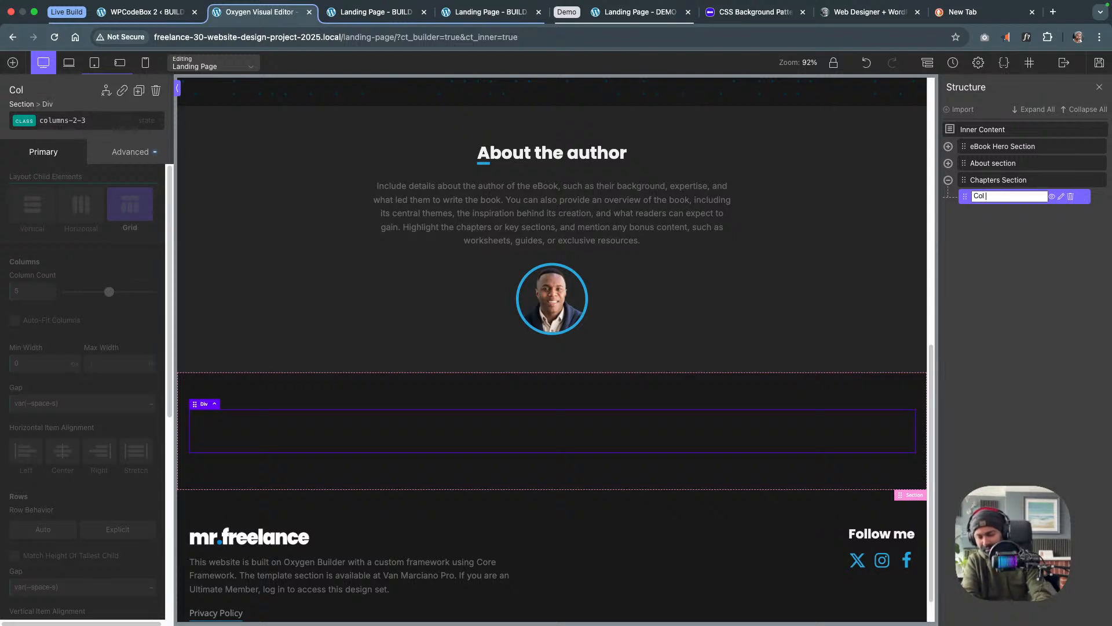
pyautogui.write(' 2/3')
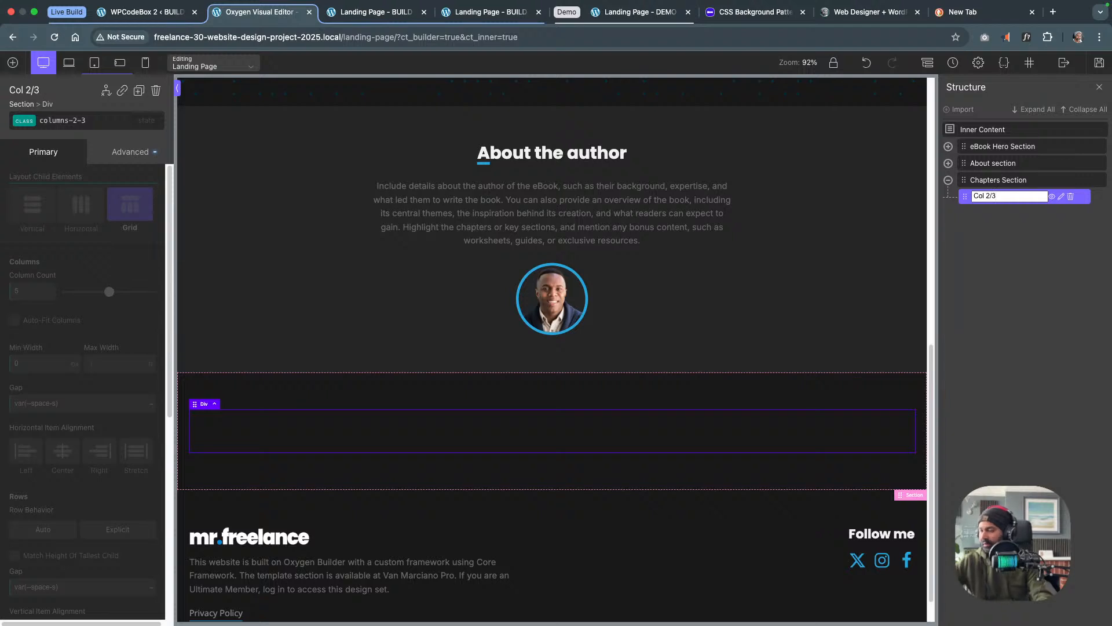
pyautogui.press('Return')
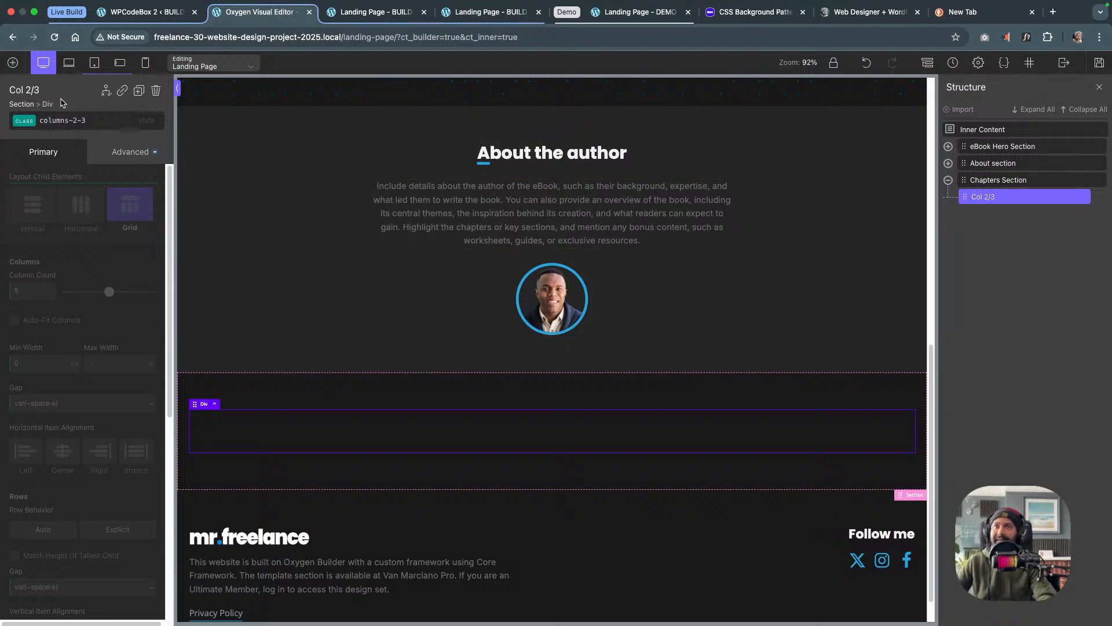
pyautogui.click(13, 62)
pyautogui.click(80, 168)
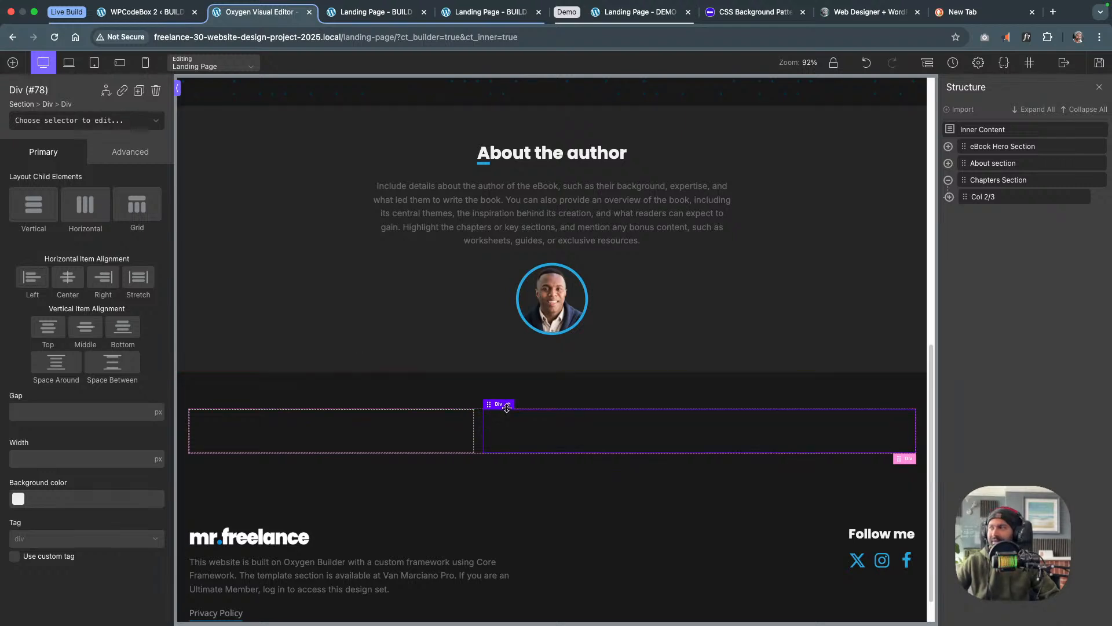
# Unlock the selector styles of the columns-2-3 class on Col 2/3
pyautogui.click(1008, 201)
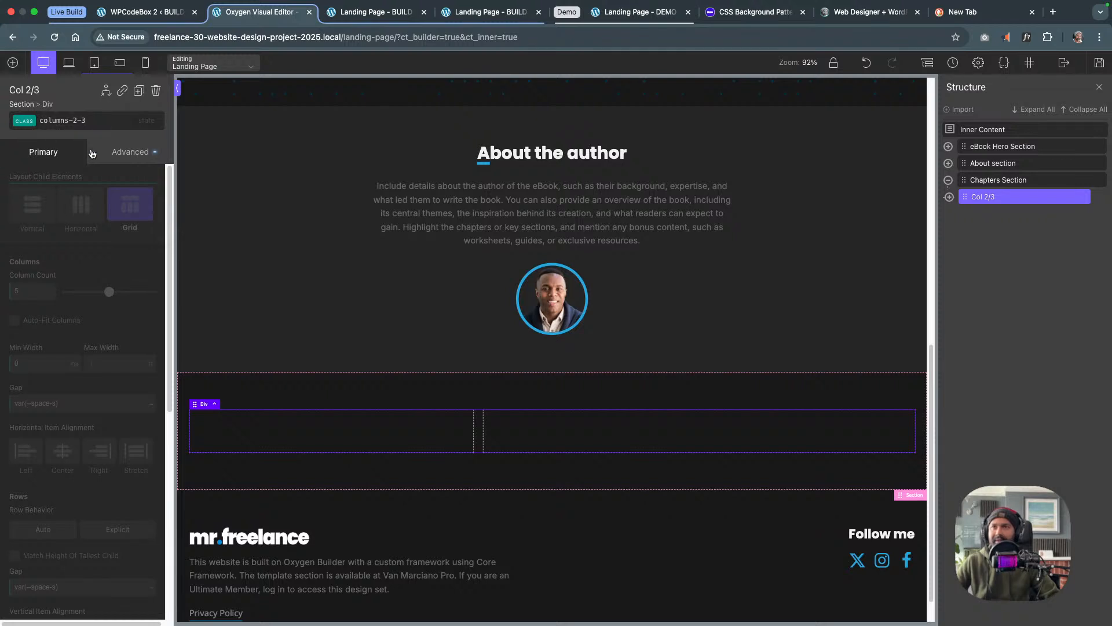
pyautogui.click(122, 153)
pyautogui.click(14, 448)
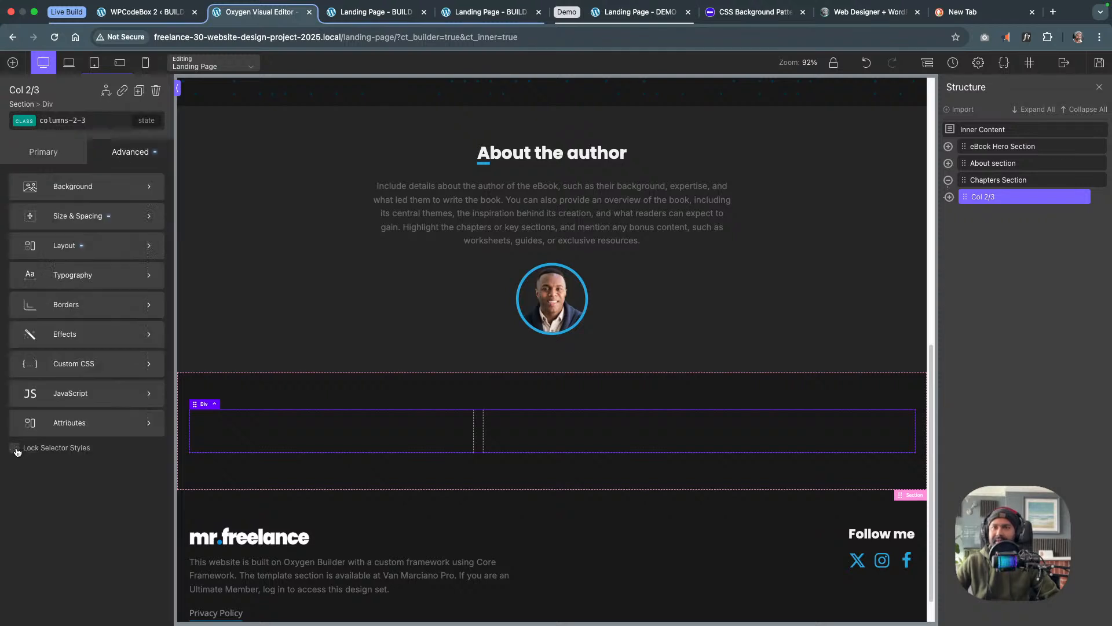
# Set both the column gap and the row gap of the columns-2-3 class to var(--space-m)
pyautogui.click(60, 156)
pyautogui.scroll(-1, 76, 380)
pyautogui.tripleClick(75, 377)
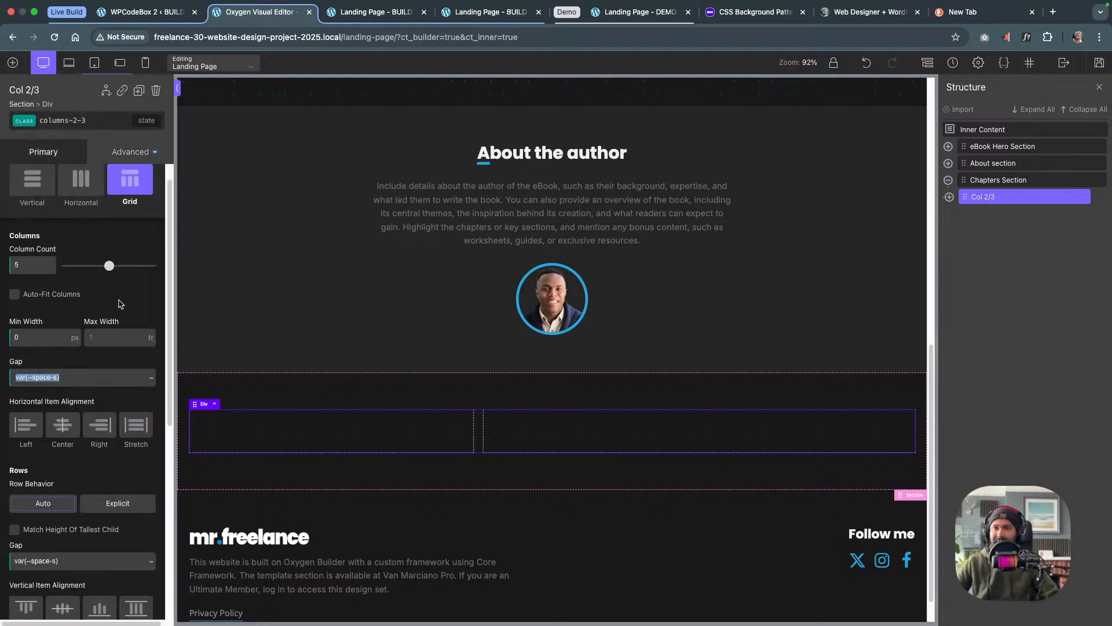
pyautogui.press('Right')
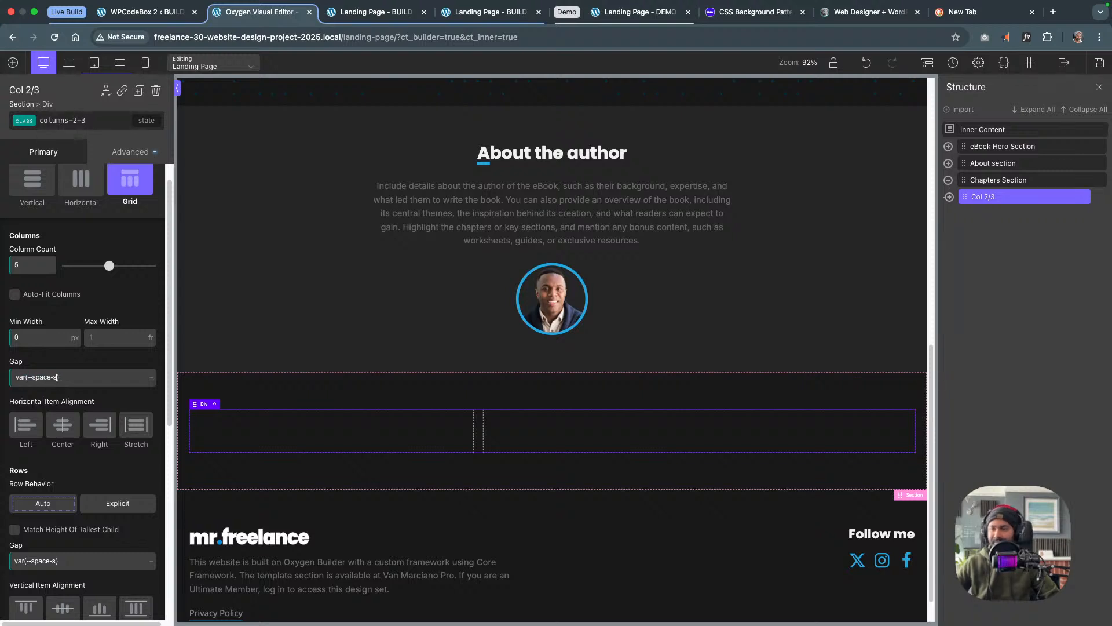
pyautogui.press('BackSpace')
pyautogui.write('m')
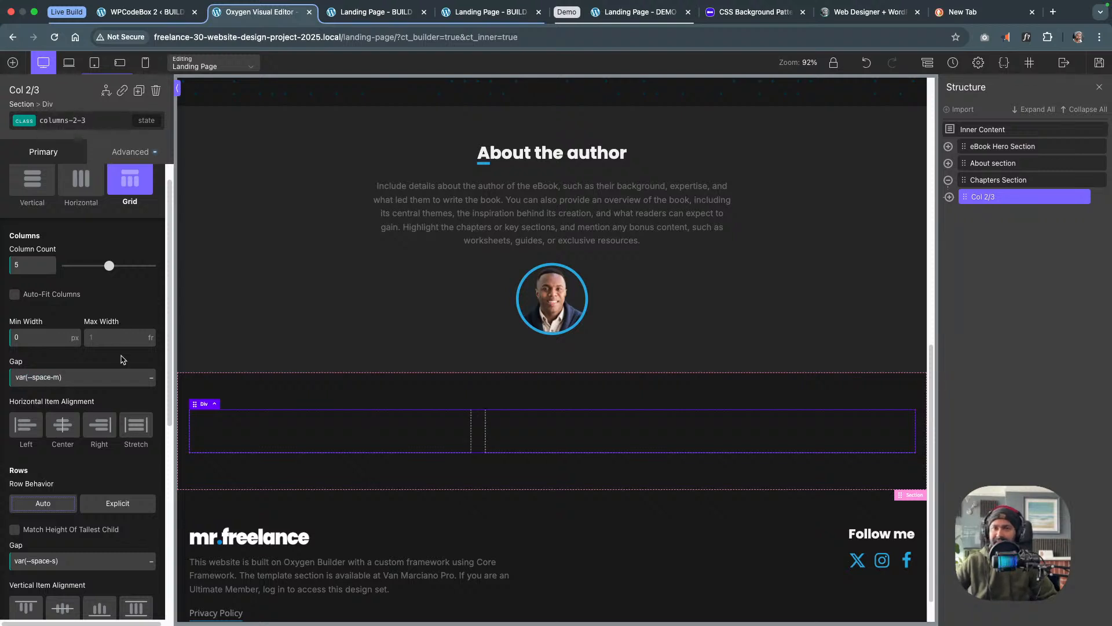
pyautogui.scroll(-3, 122, 361)
pyautogui.click(63, 488)
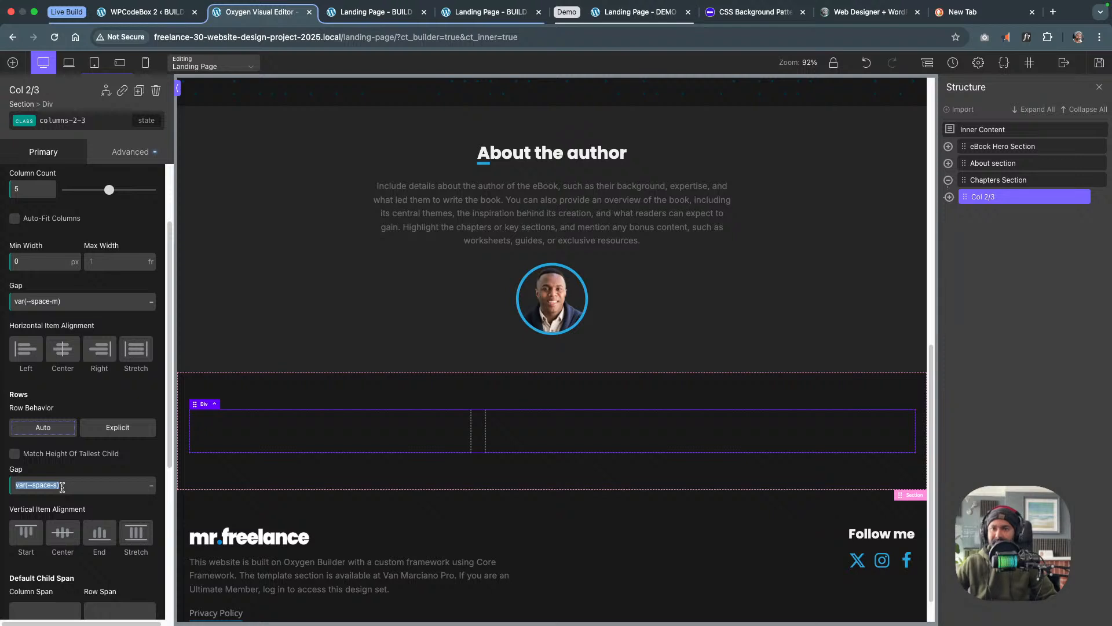
pyautogui.press('Right')
pyautogui.write('m')
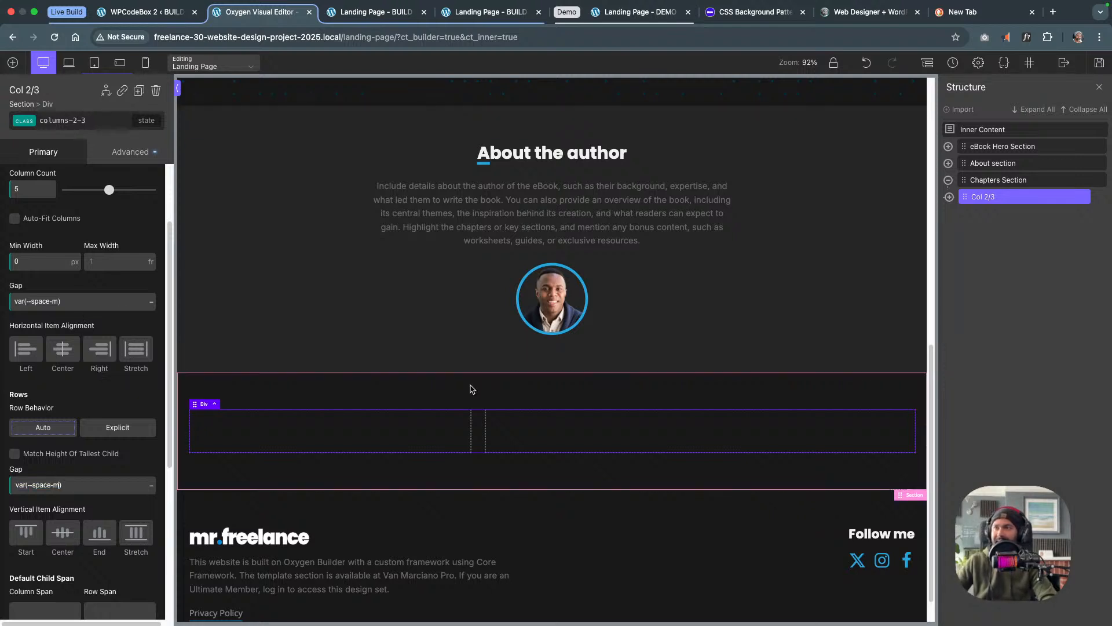
# Examine the spacing across the hero, About and Chapters sections, and check the selectors assigned to Col 2/3
pyautogui.scroll(3, 472, 384)
pyautogui.click(658, 357)
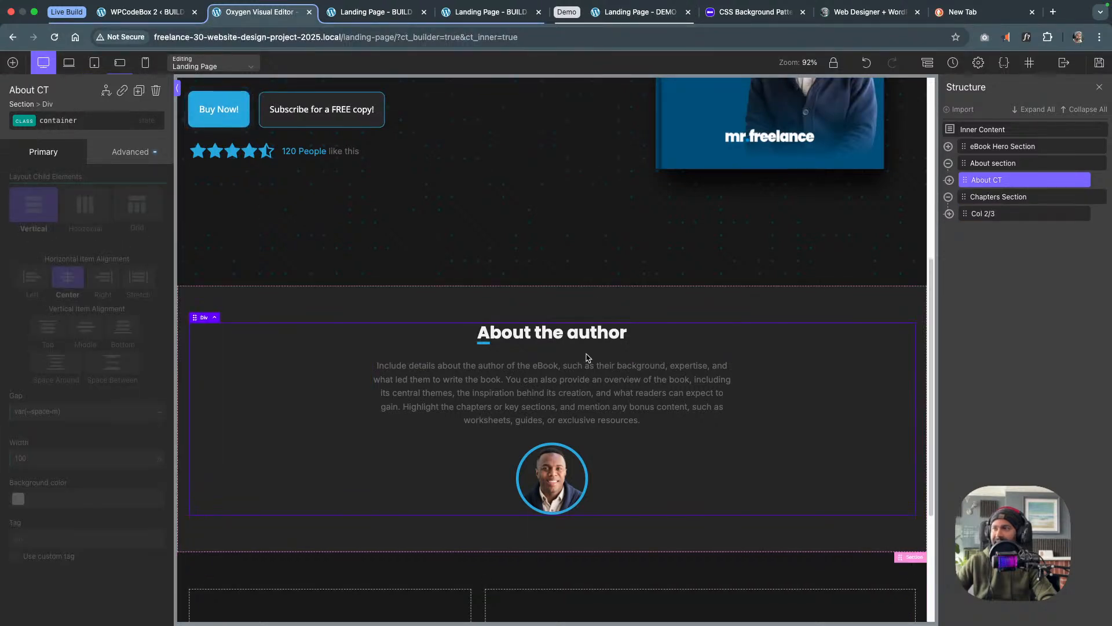
pyautogui.scroll(3, 455, 320)
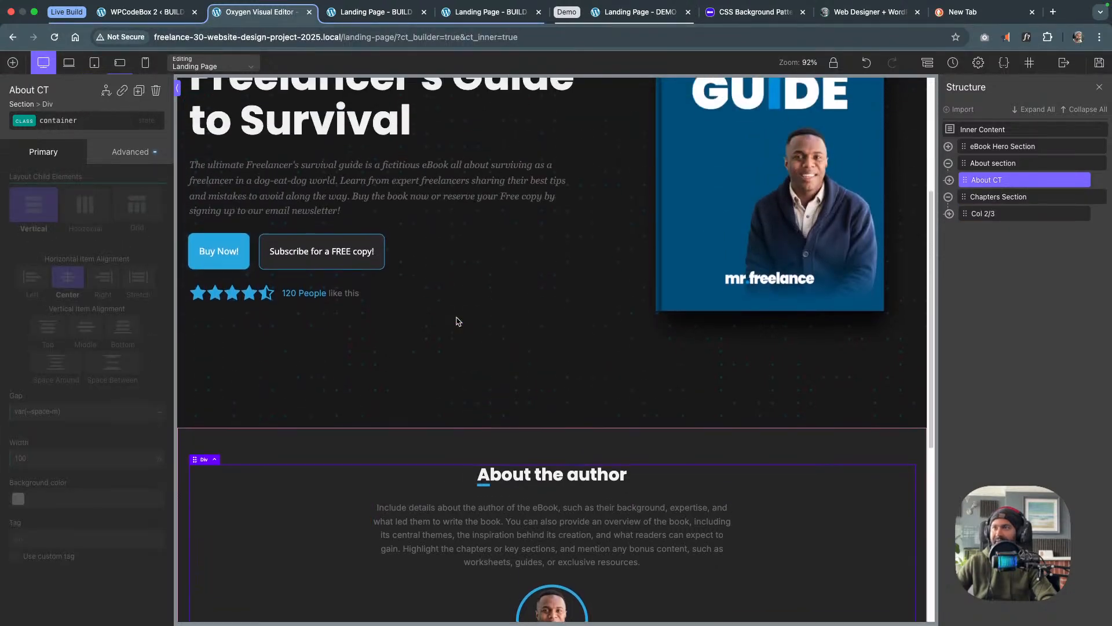
pyautogui.scroll(-5, 443, 319)
pyautogui.scroll(-2, 453, 339)
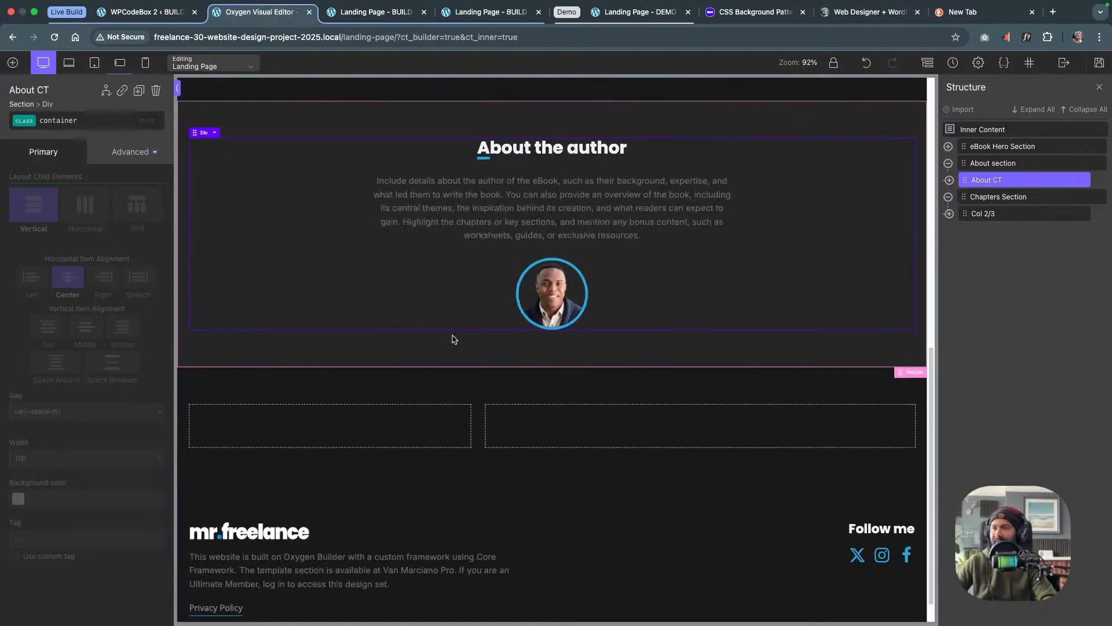
pyautogui.click(477, 429)
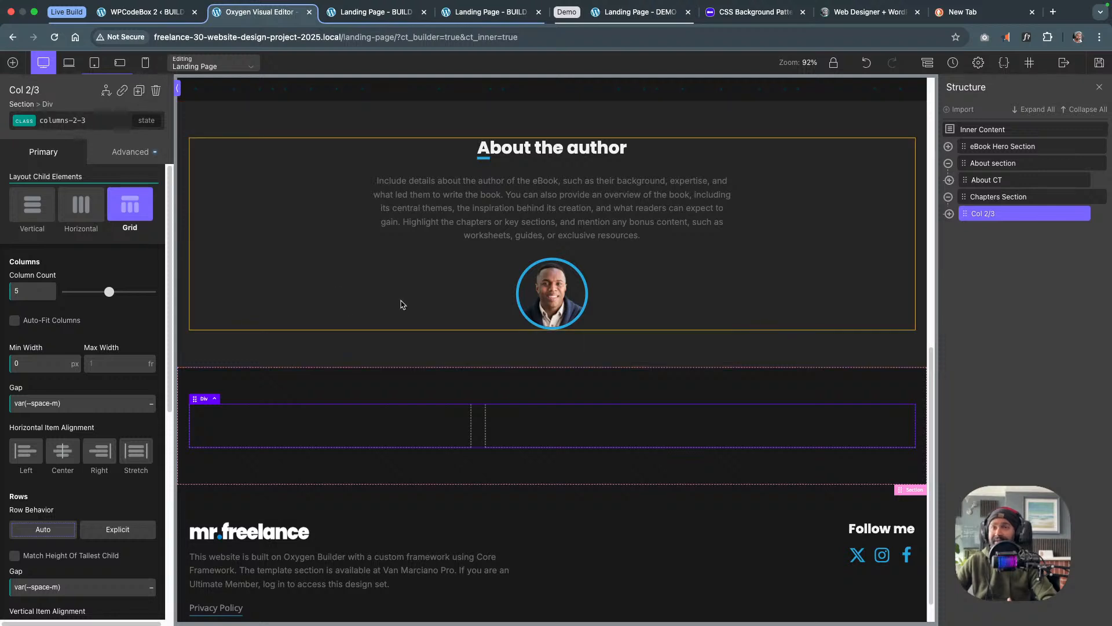
pyautogui.scroll(1, 470, 261)
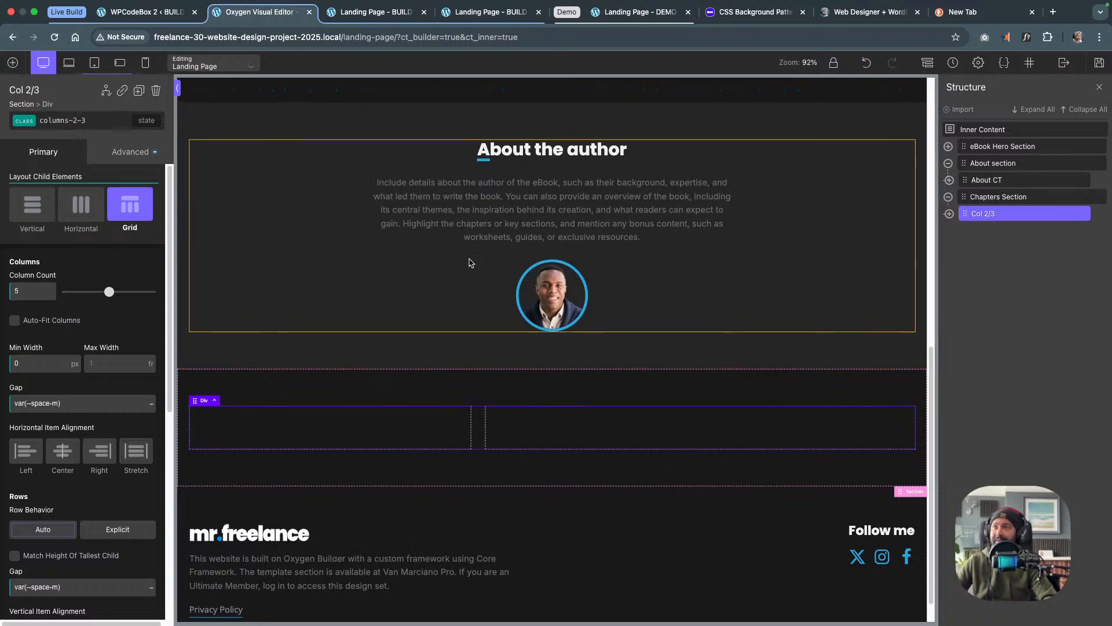
pyautogui.scroll(-1, 469, 261)
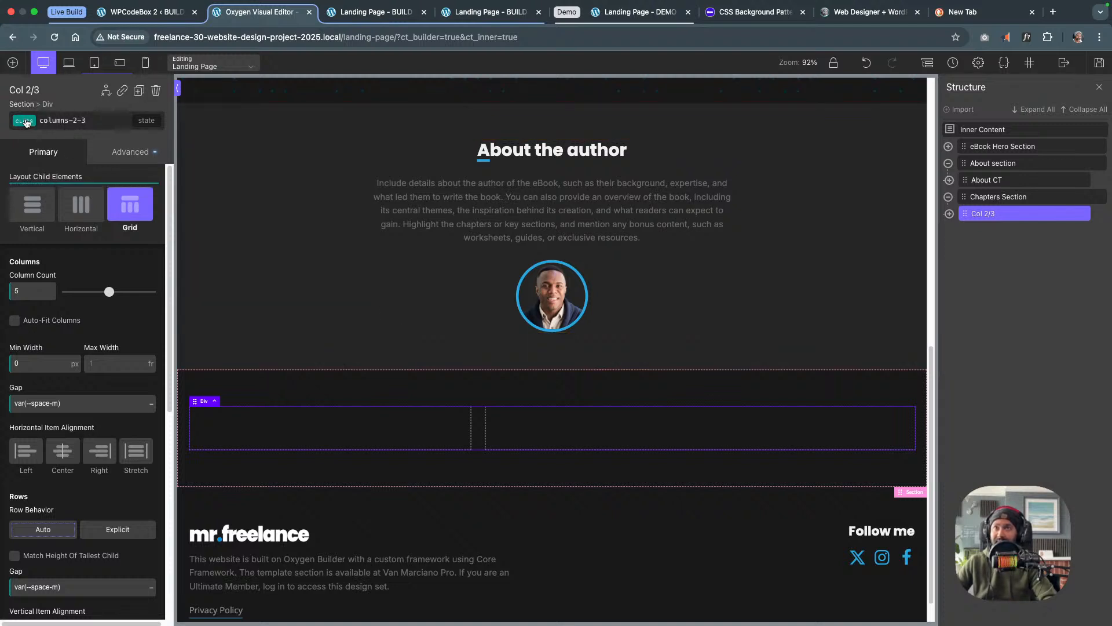
pyautogui.click(58, 121)
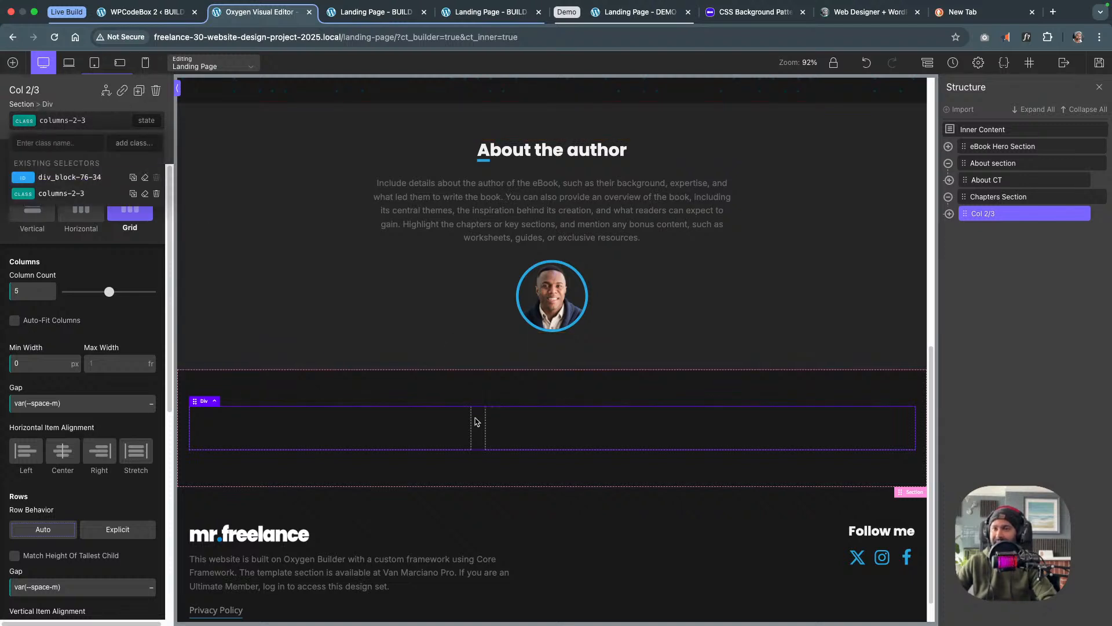
# Add an Accordion component inside the first child div of Col 2/3 in the Chapters Section
pyautogui.click(403, 424)
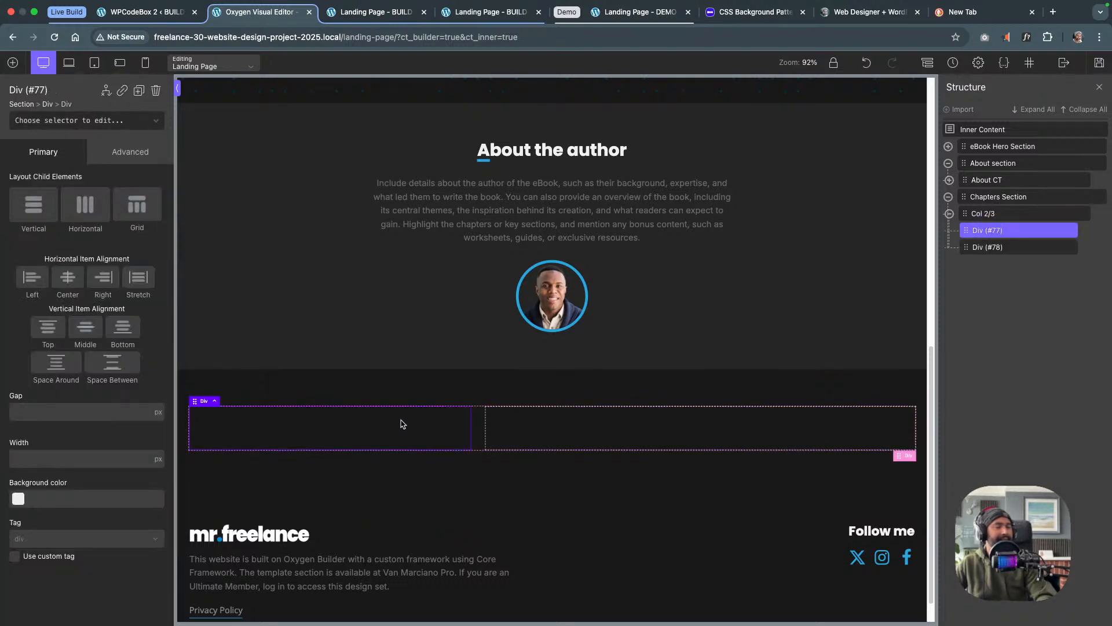
pyautogui.click(13, 62)
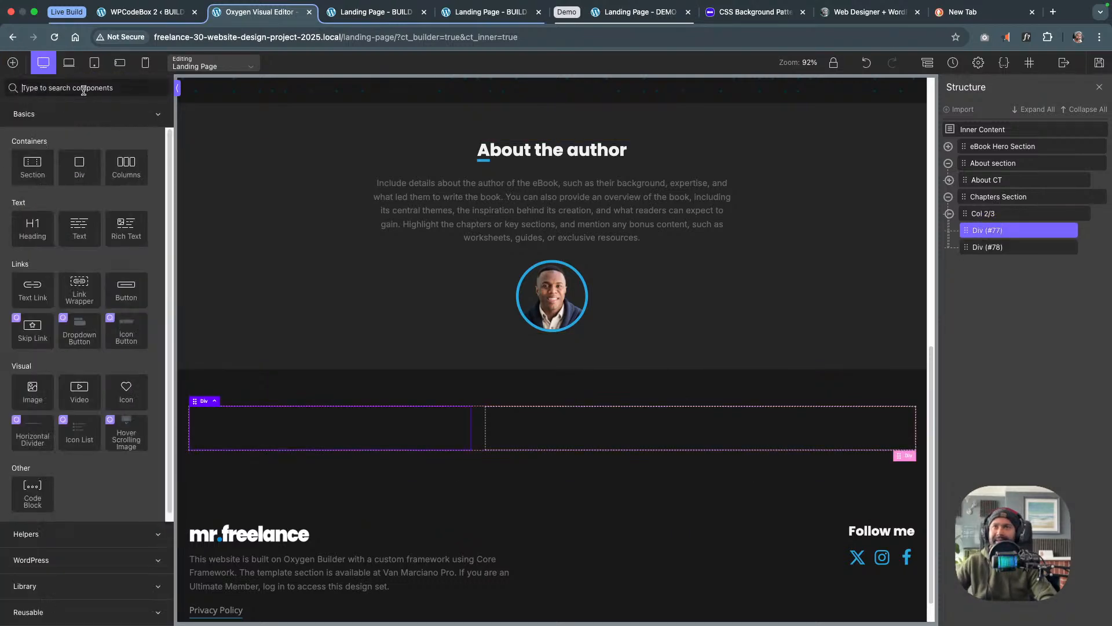
pyautogui.click(84, 91)
pyautogui.write('addo')
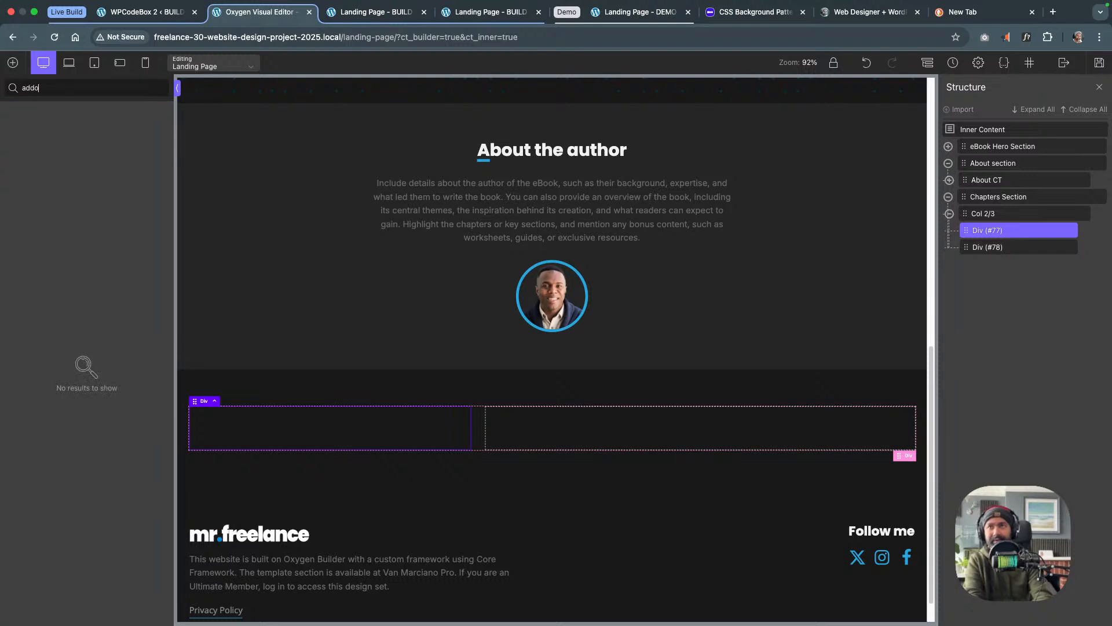
pyautogui.press('BackSpace')
pyautogui.press('BackSpace')
pyautogui.press('BackSpace')
pyautogui.press('BackSpace')
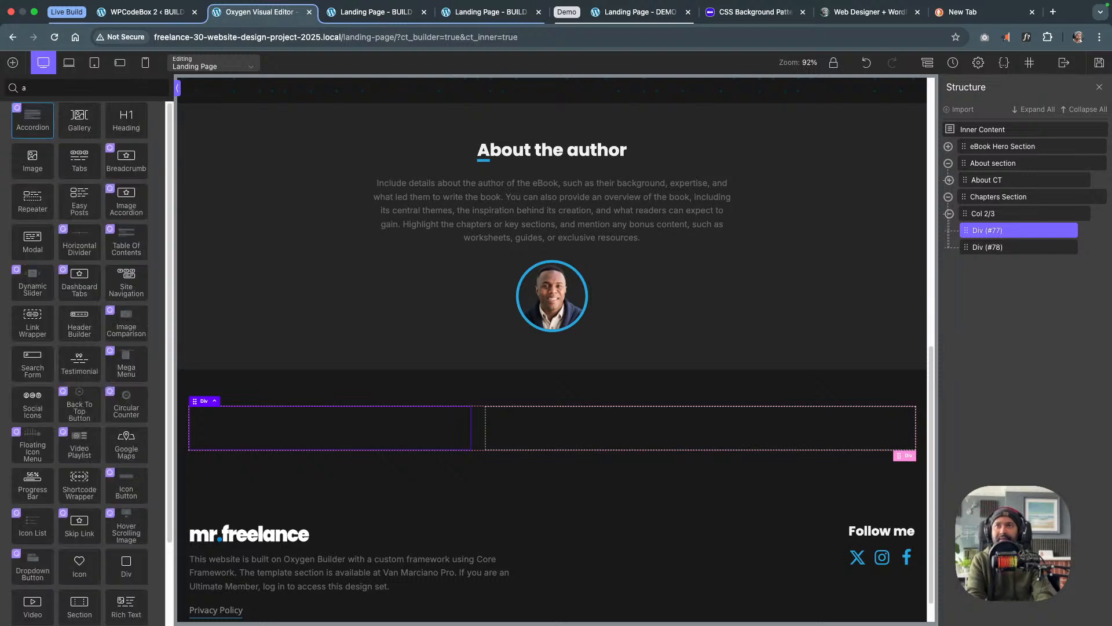
pyautogui.write('acc')
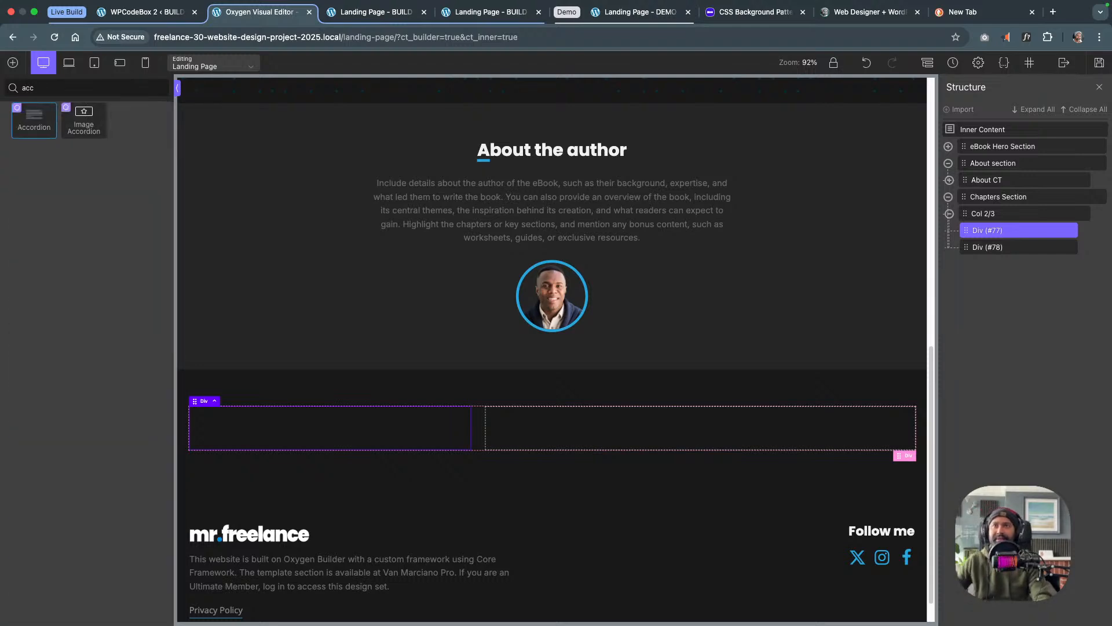
pyautogui.click(35, 120)
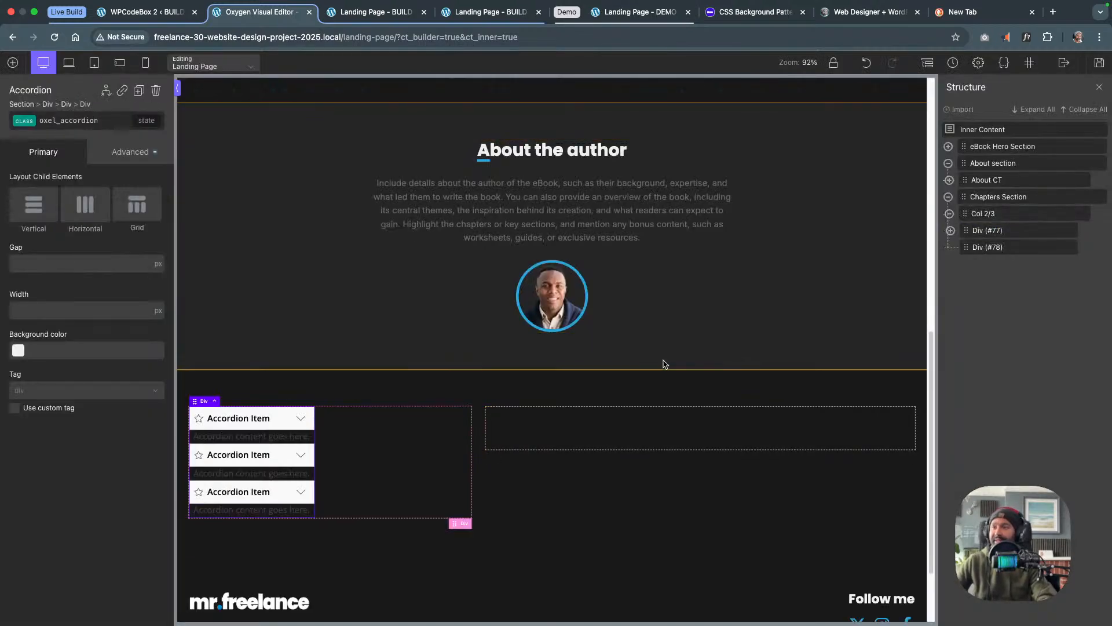
# Add a Text component to the second child div of Col 2/3 and duplicate it once
pyautogui.click(645, 419)
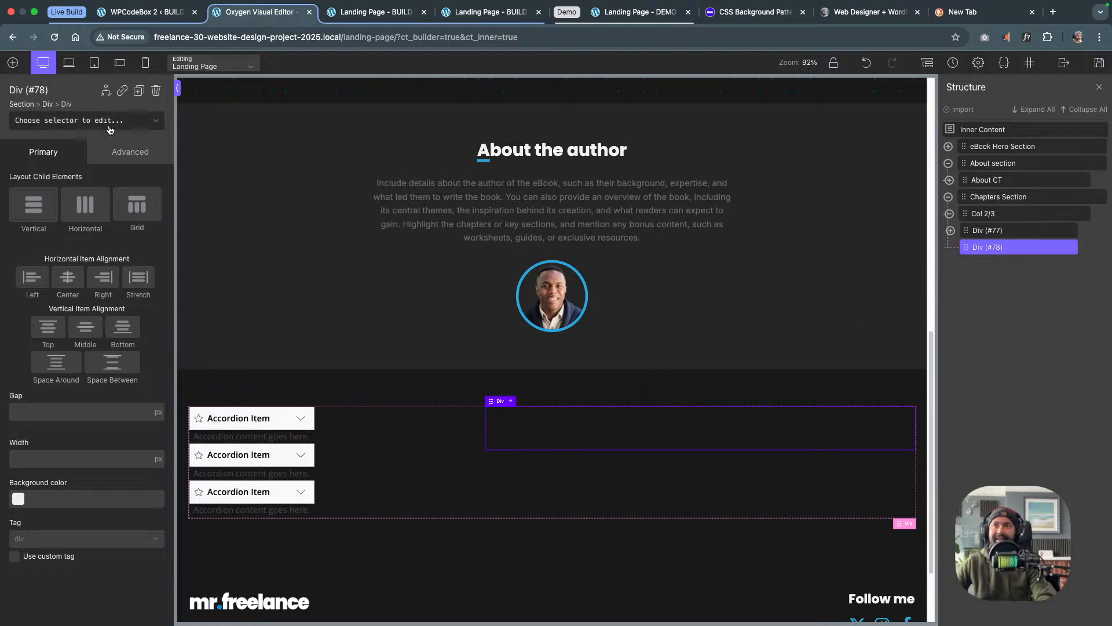
pyautogui.click(12, 62)
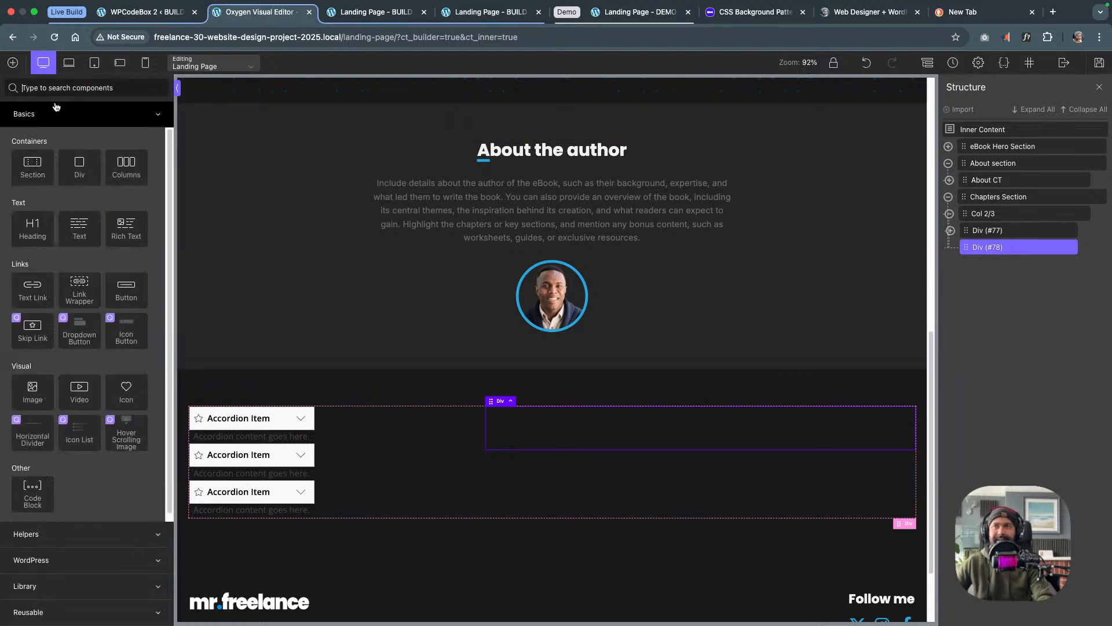
pyautogui.write('text')
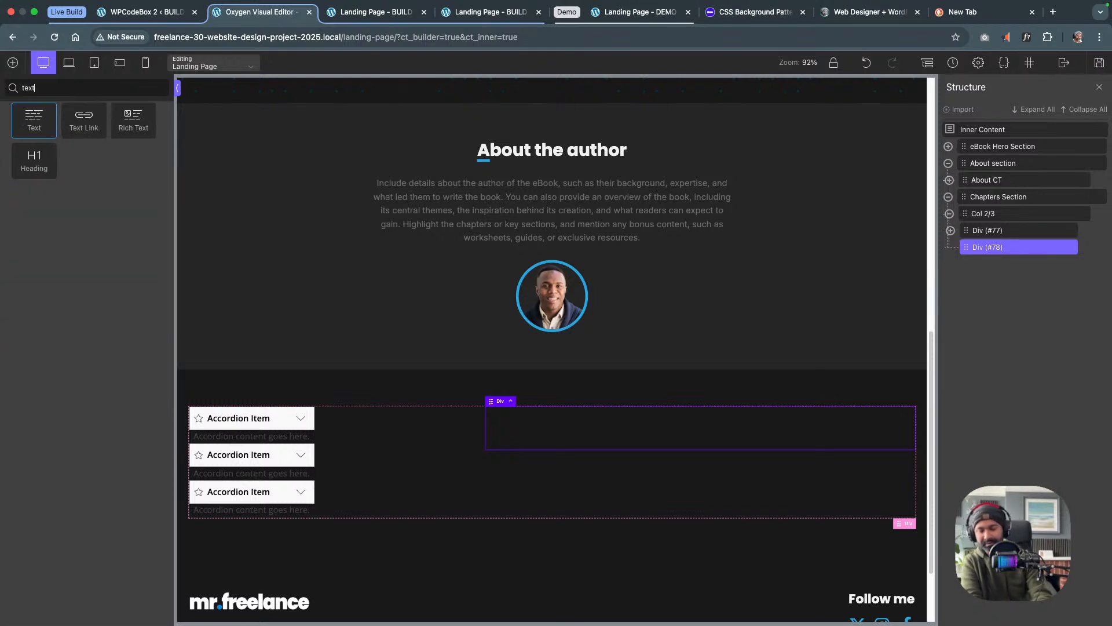
pyautogui.click(34, 120)
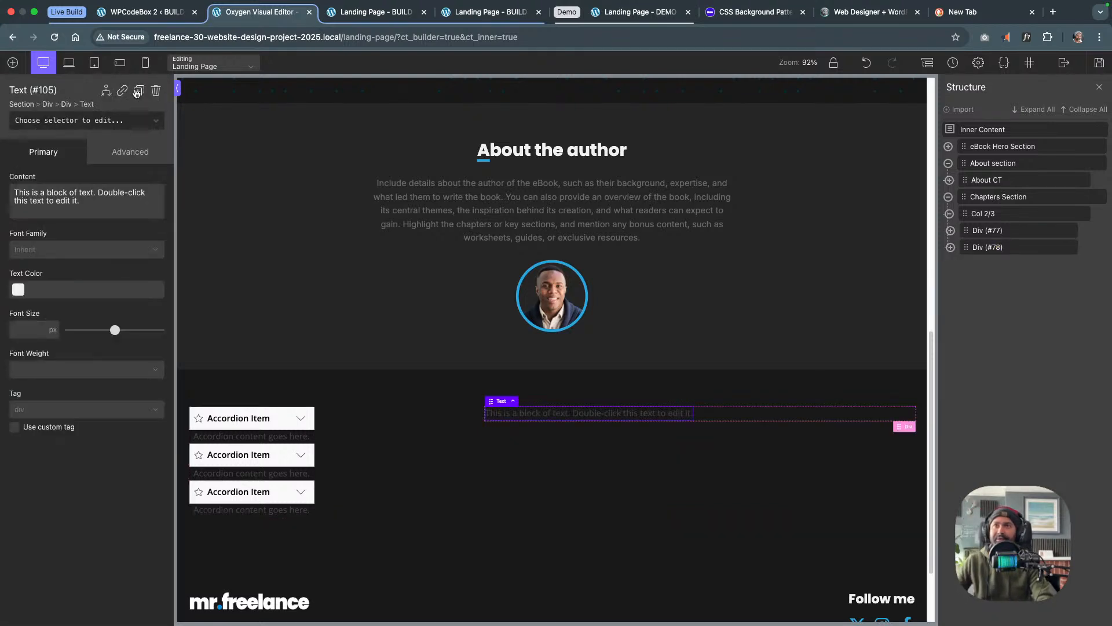
pyautogui.click(139, 91)
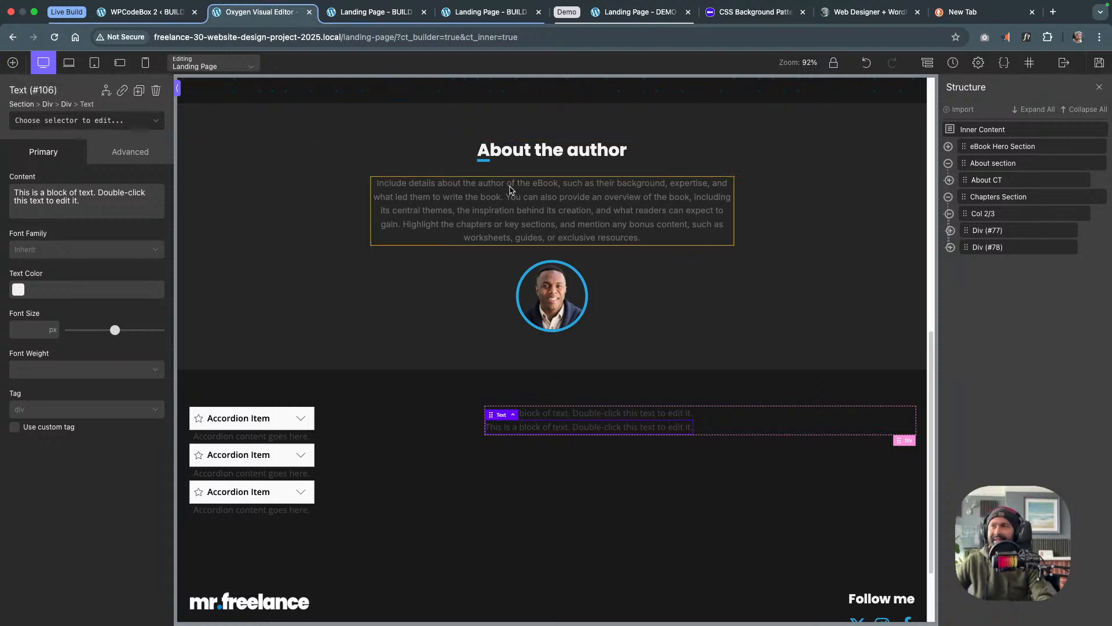
# Duplicate the About the author heading and move the copy between the two text elements in the Chapters Section's second column div
pyautogui.click(537, 156)
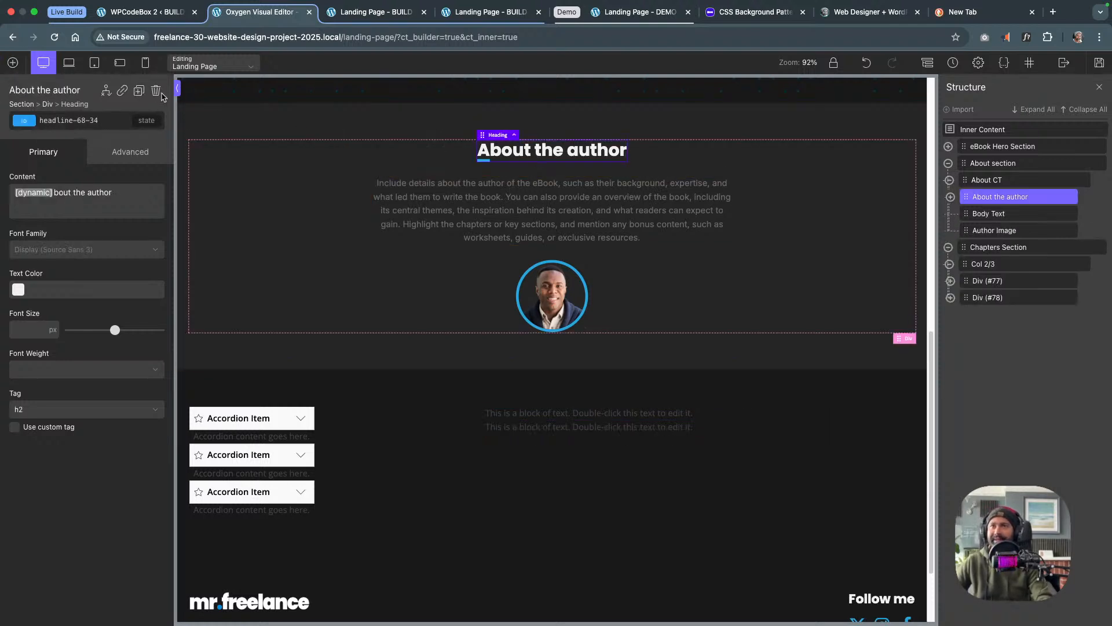
pyautogui.click(139, 90)
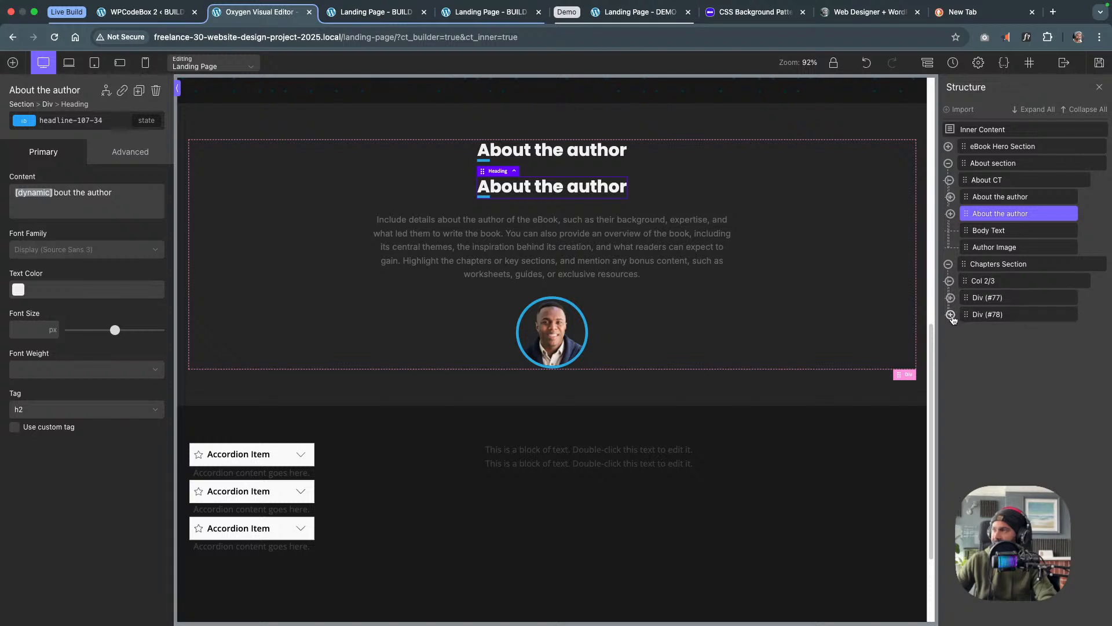
pyautogui.click(950, 315)
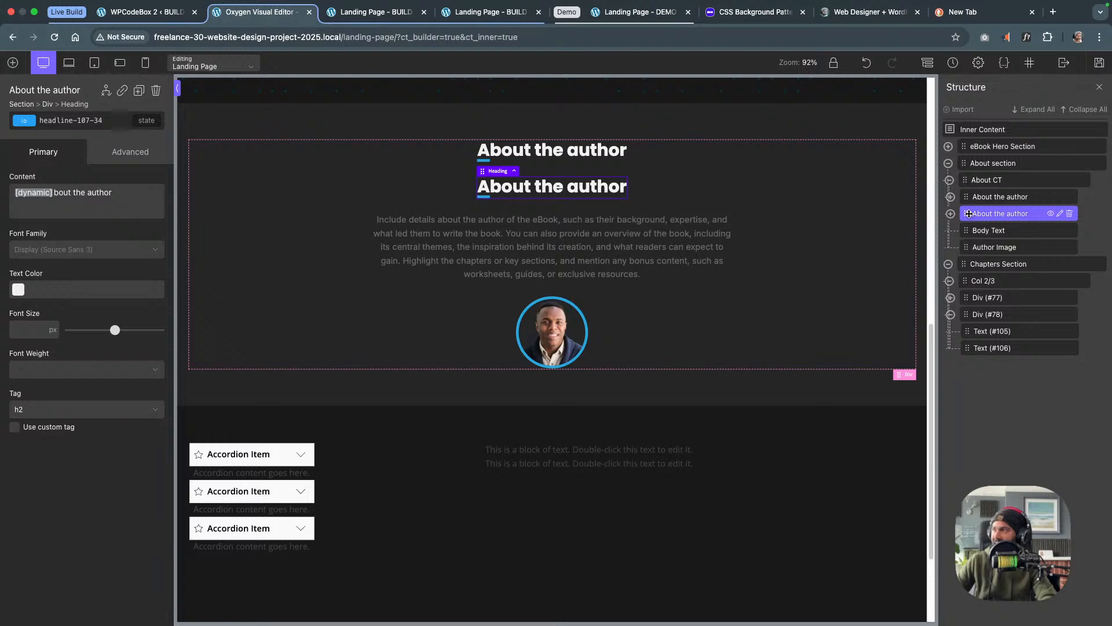
pyautogui.moveTo(965, 213); pyautogui.dragTo(973, 334)
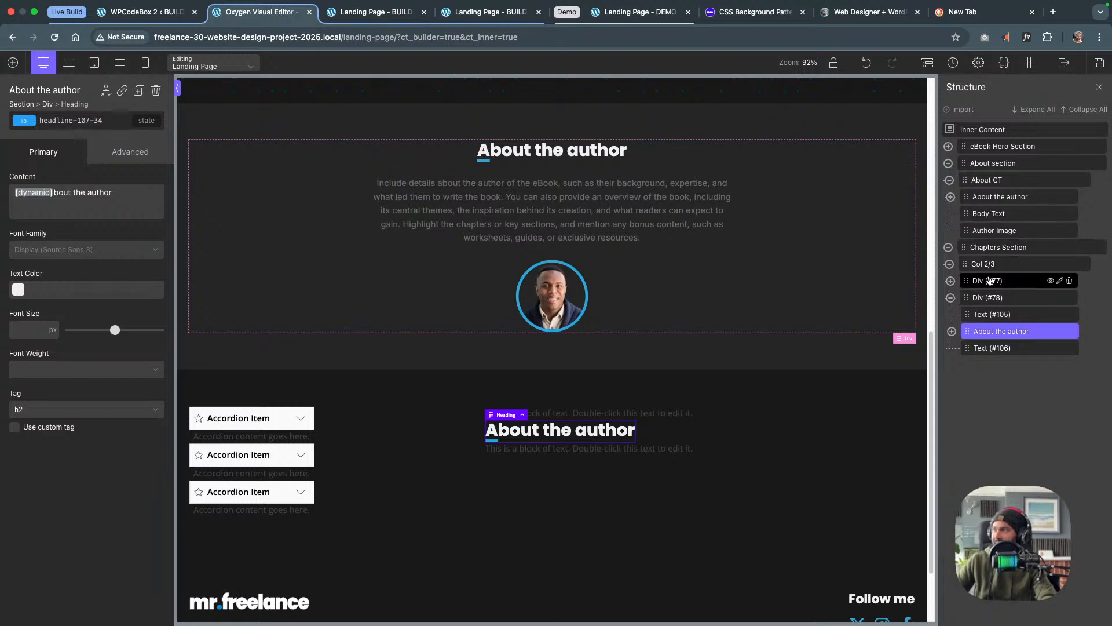
# Rename the first child div of Col 2/3, which holds the accordion, as Right Div
pyautogui.click(990, 281)
pyautogui.doubleClick(989, 281)
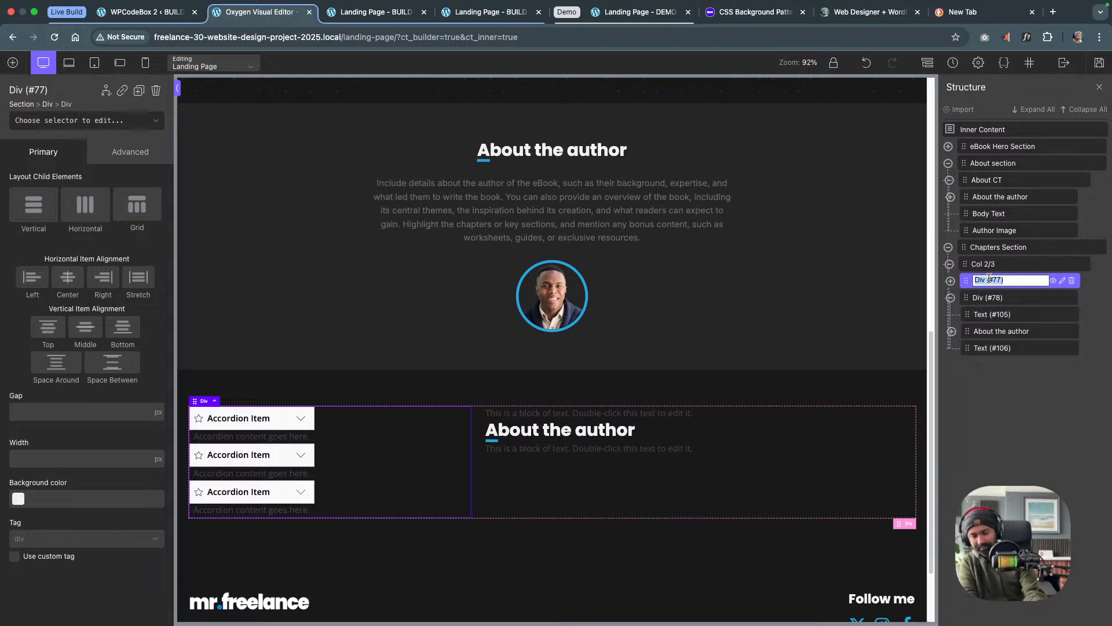
pyautogui.write('Right')
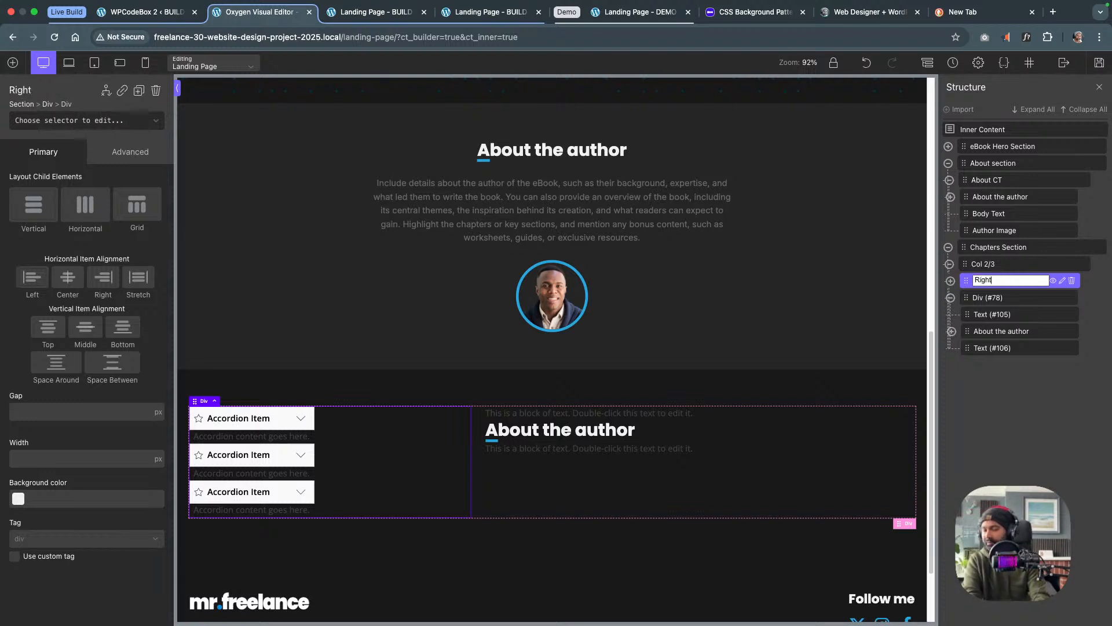
pyautogui.write(' Div')
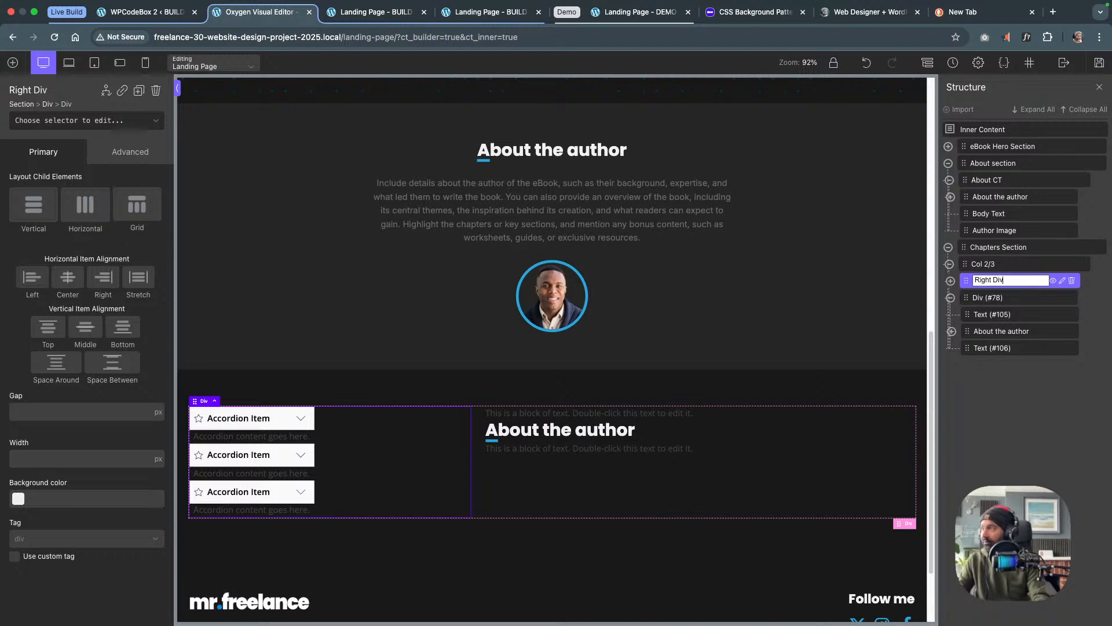
pyautogui.press('Return')
# Rename the second child div of Col 2/3 as Right Div and the accordion's div as Left Div, checking the hero section's div names
pyautogui.doubleClick(981, 296)
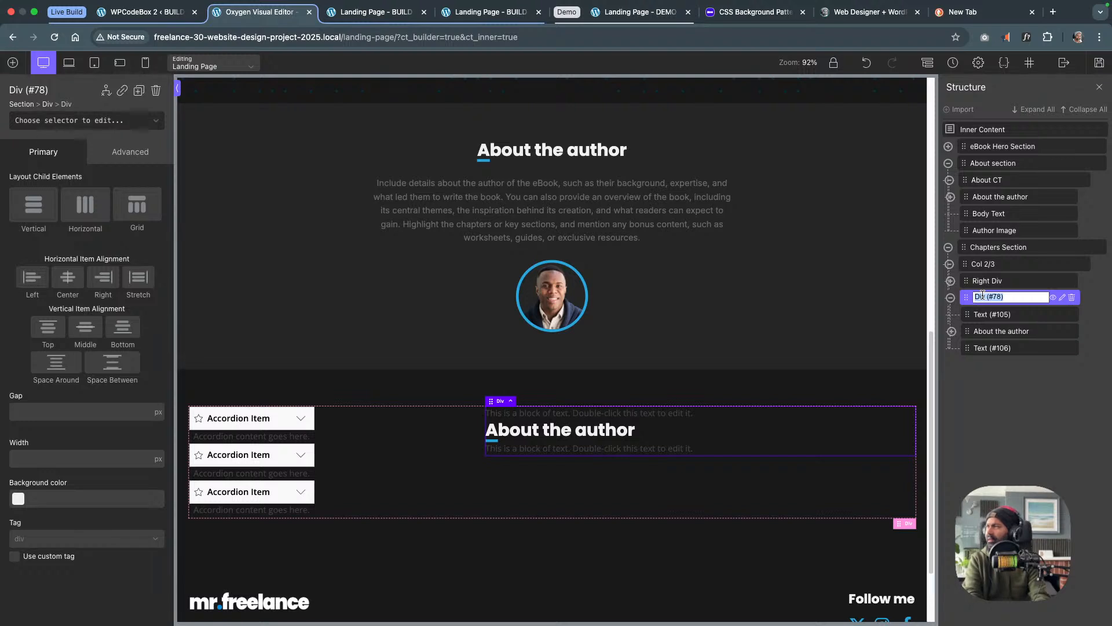
pyautogui.write('Right Div')
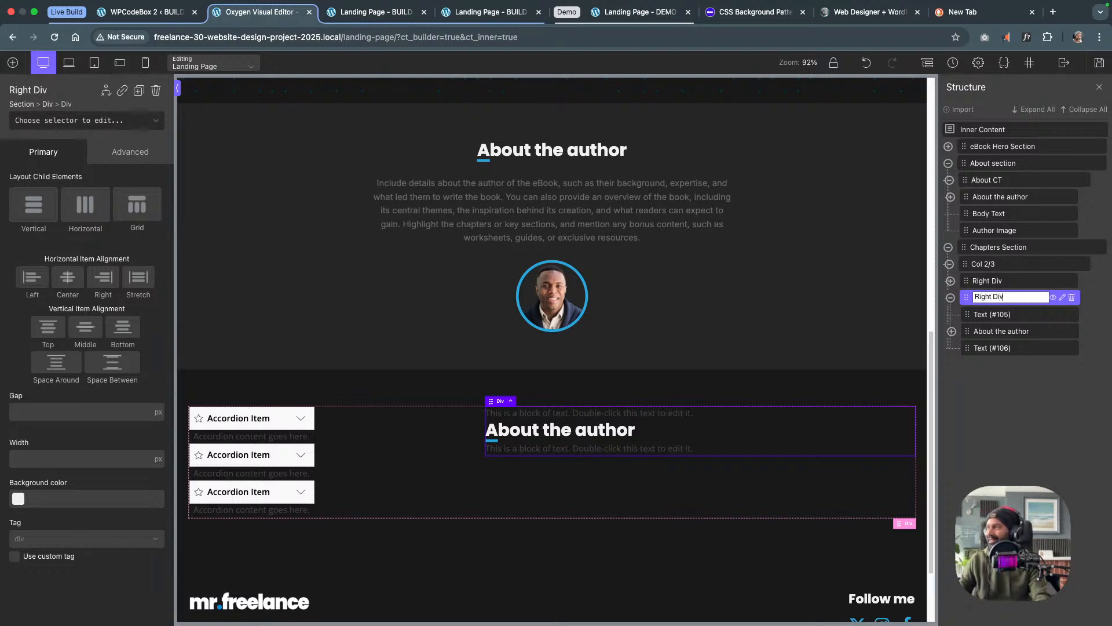
pyautogui.press('Return')
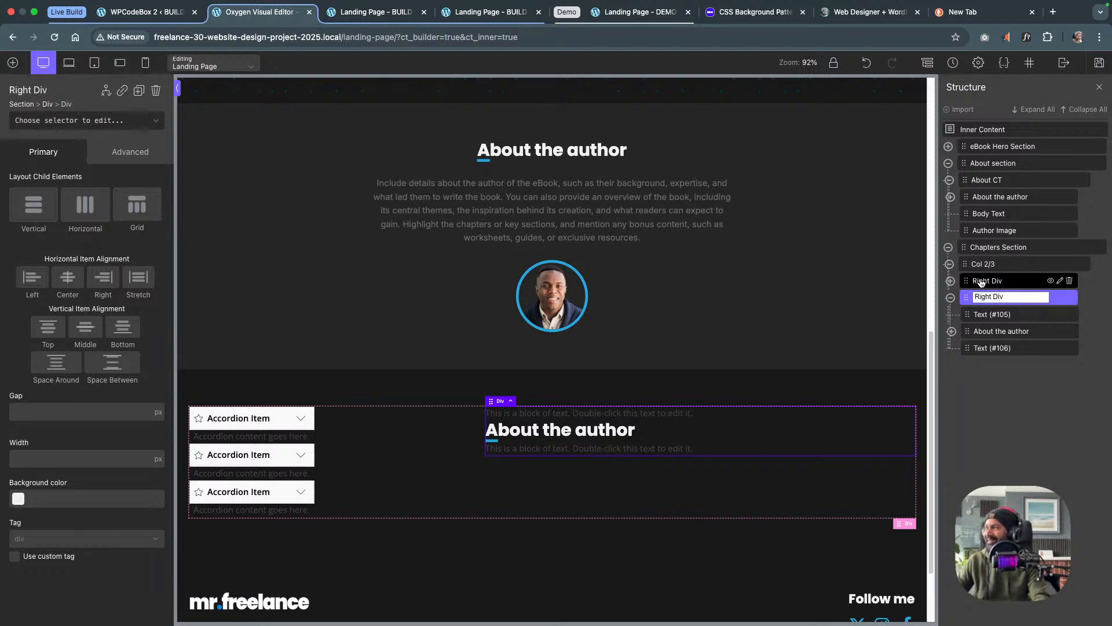
pyautogui.doubleClick(988, 280)
pyautogui.write('Lef')
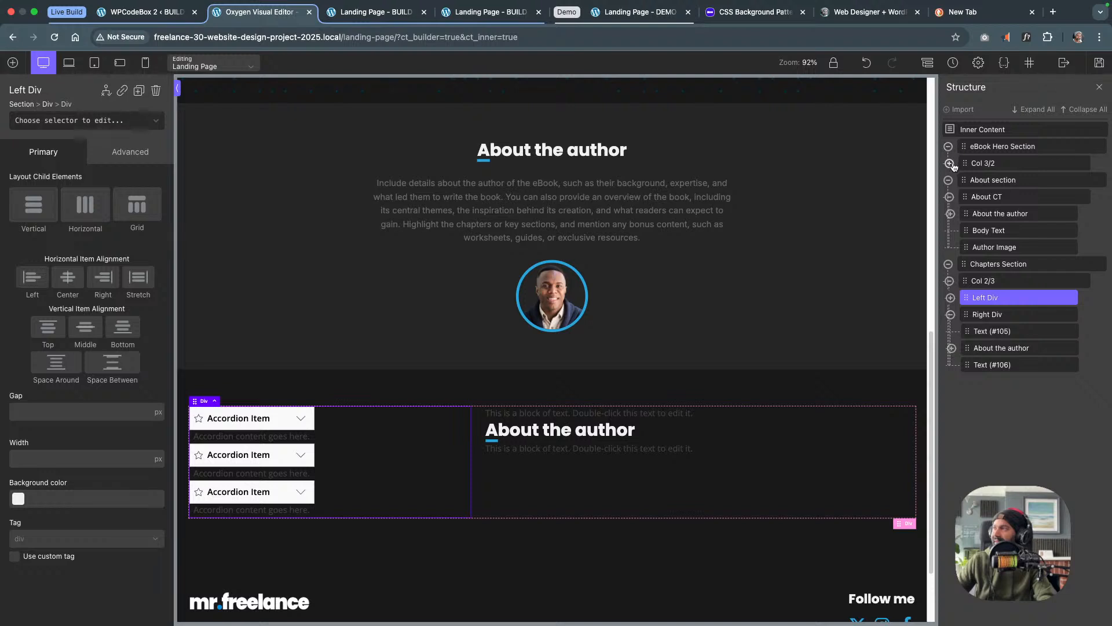
pyautogui.click(950, 164)
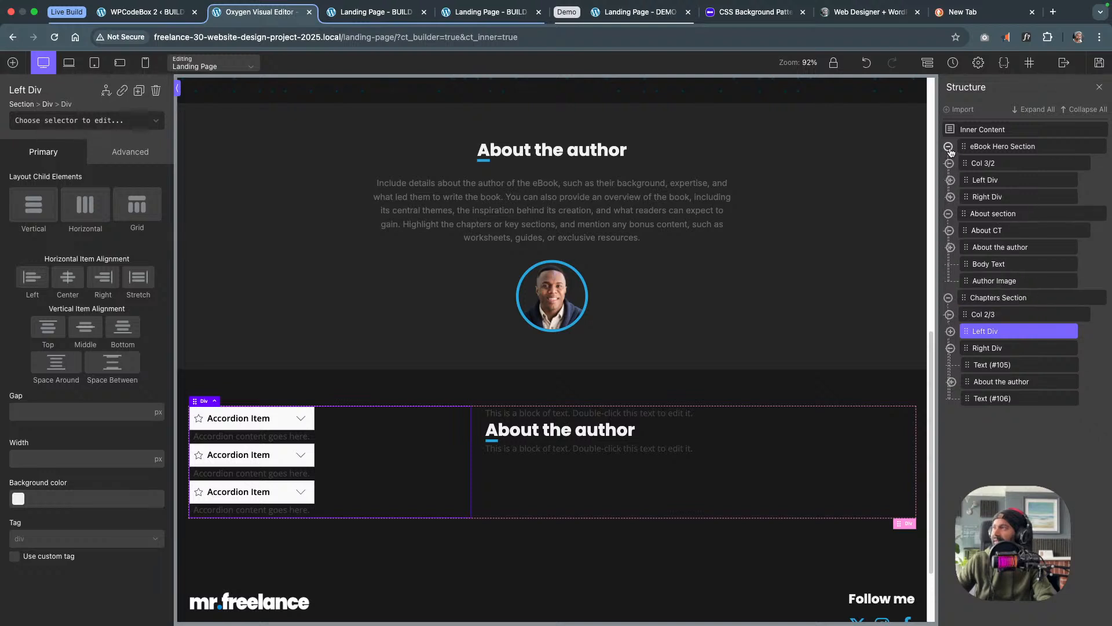
pyautogui.click(948, 147)
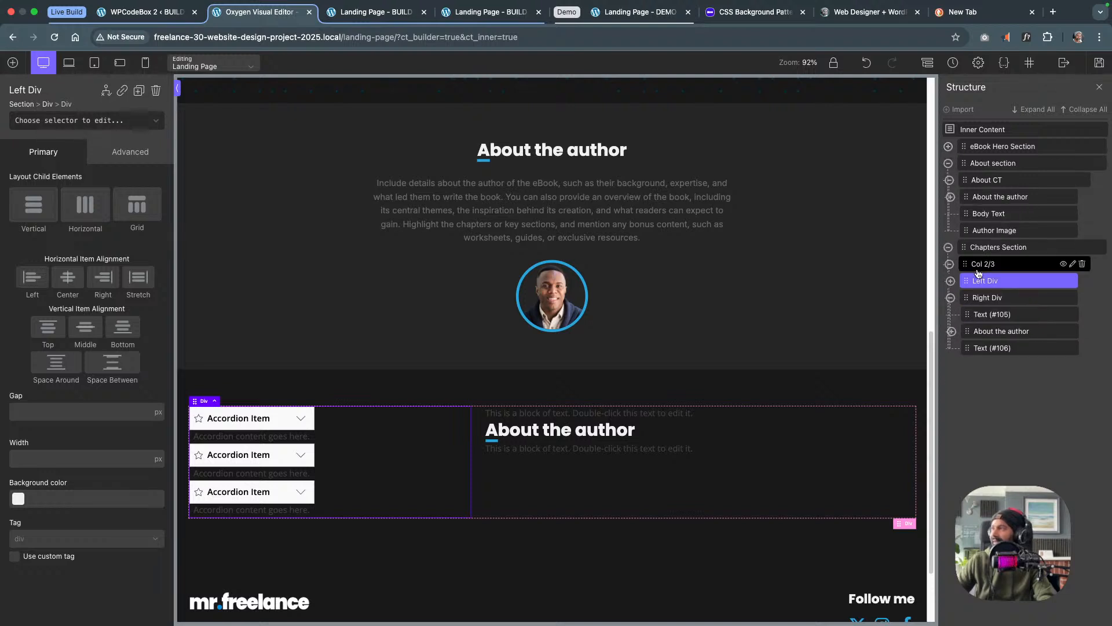
# Rename the text element above the copied heading in the Chapters Section's Right Div as Text Bfore
pyautogui.click(950, 280)
pyautogui.click(989, 331)
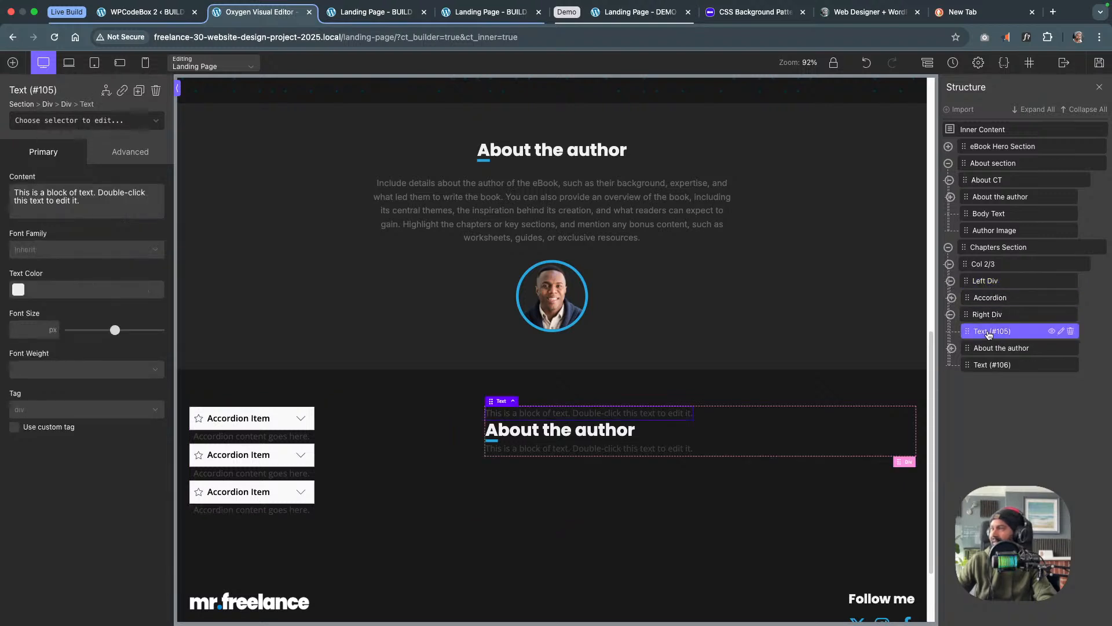
pyautogui.doubleClick(989, 333)
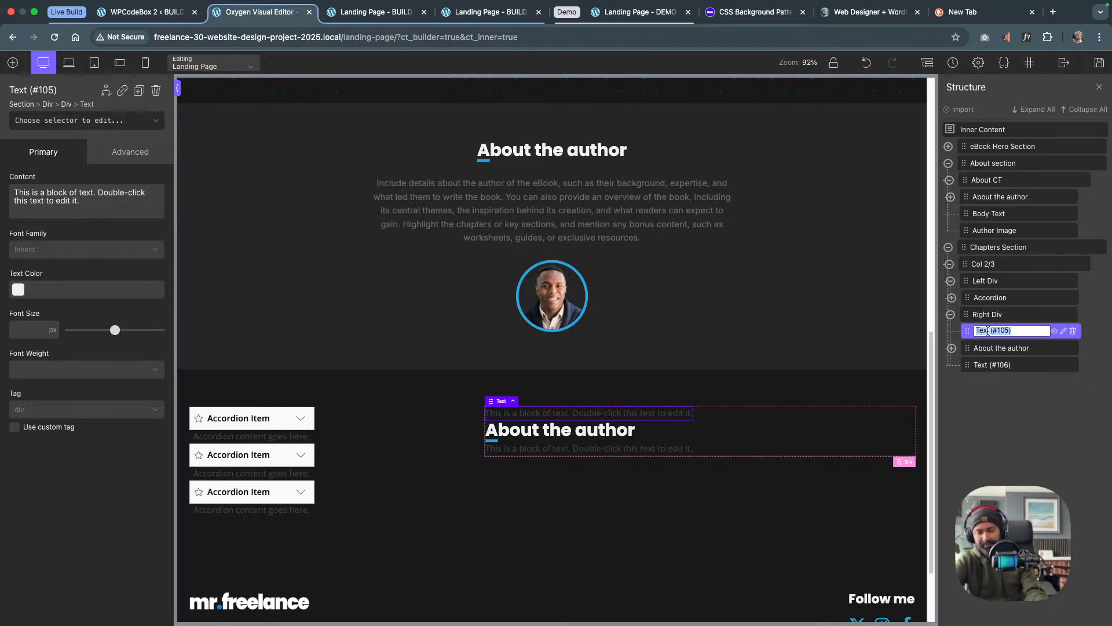
pyautogui.write('Text B')
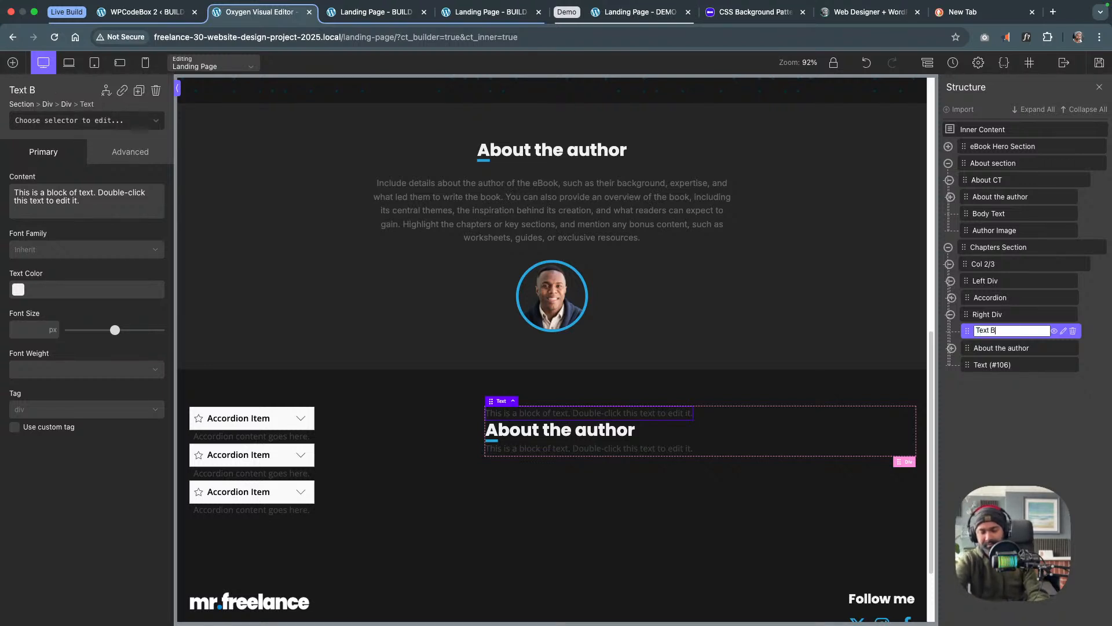
pyautogui.write('fore')
pyautogui.press('Return')
# Rename the copied heading in the Right Div as Heading and the text element below it as Body text
pyautogui.click(1008, 350)
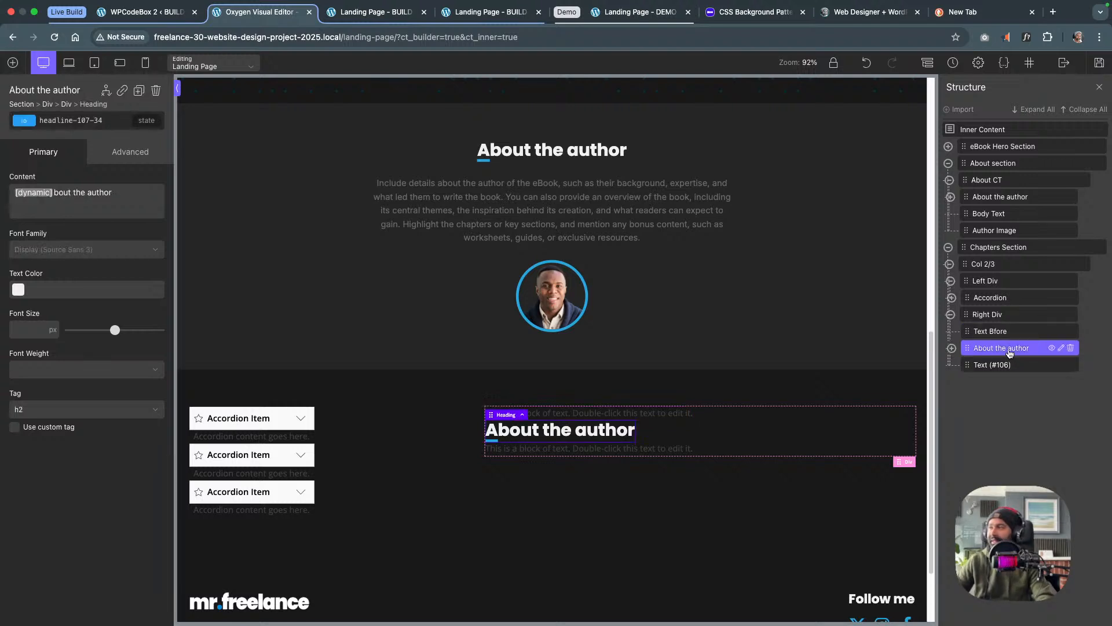
pyautogui.doubleClick(1008, 351)
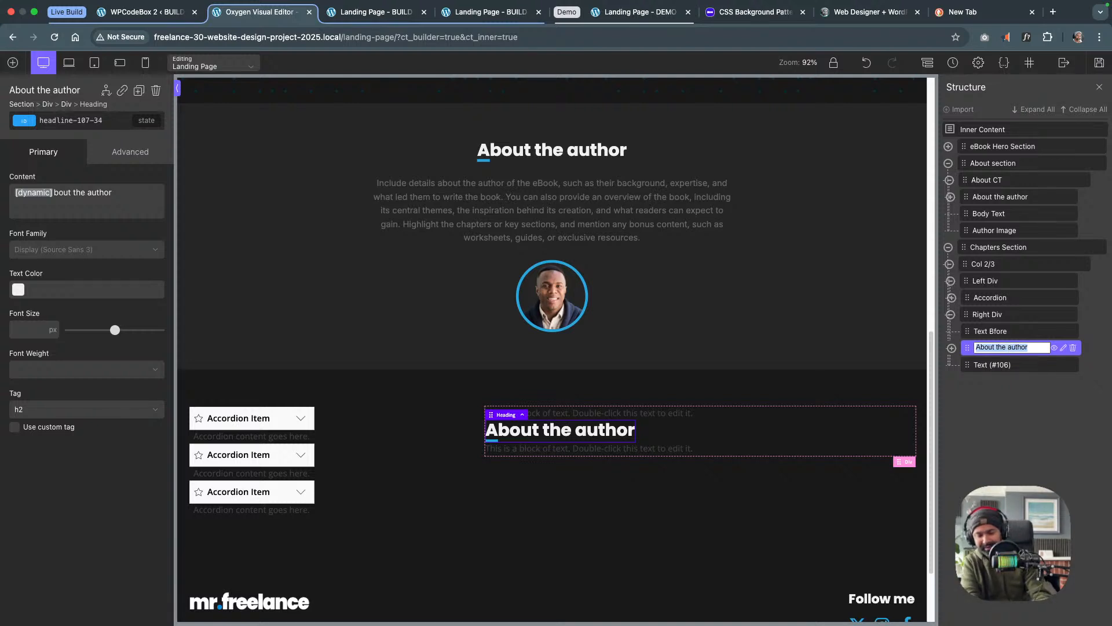
pyautogui.write('Heading')
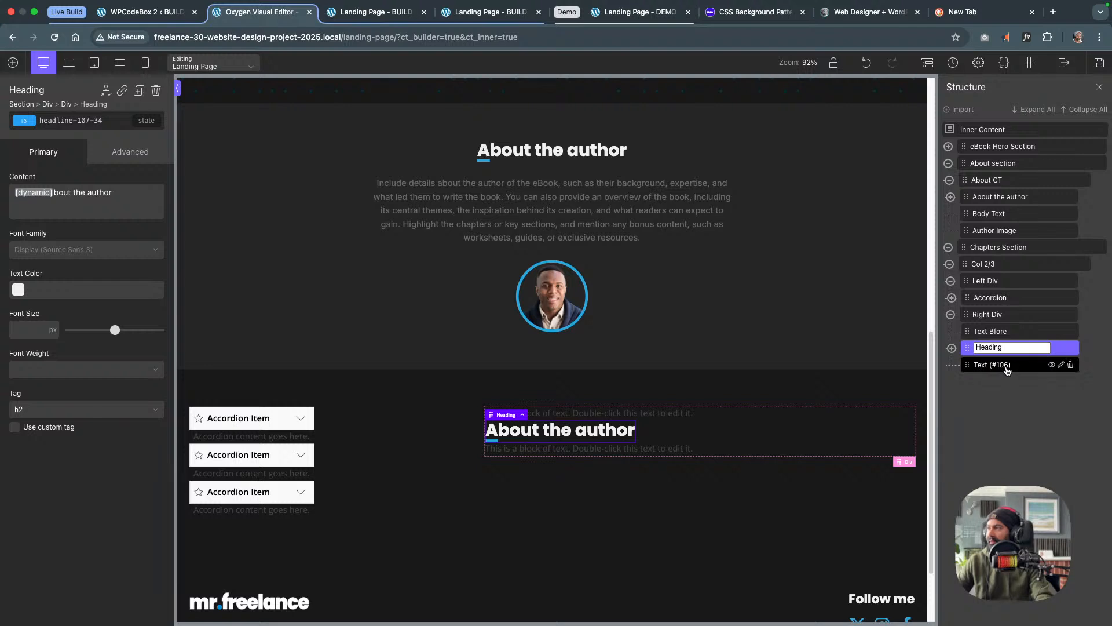
pyautogui.doubleClick(1007, 366)
pyautogui.write('Body text')
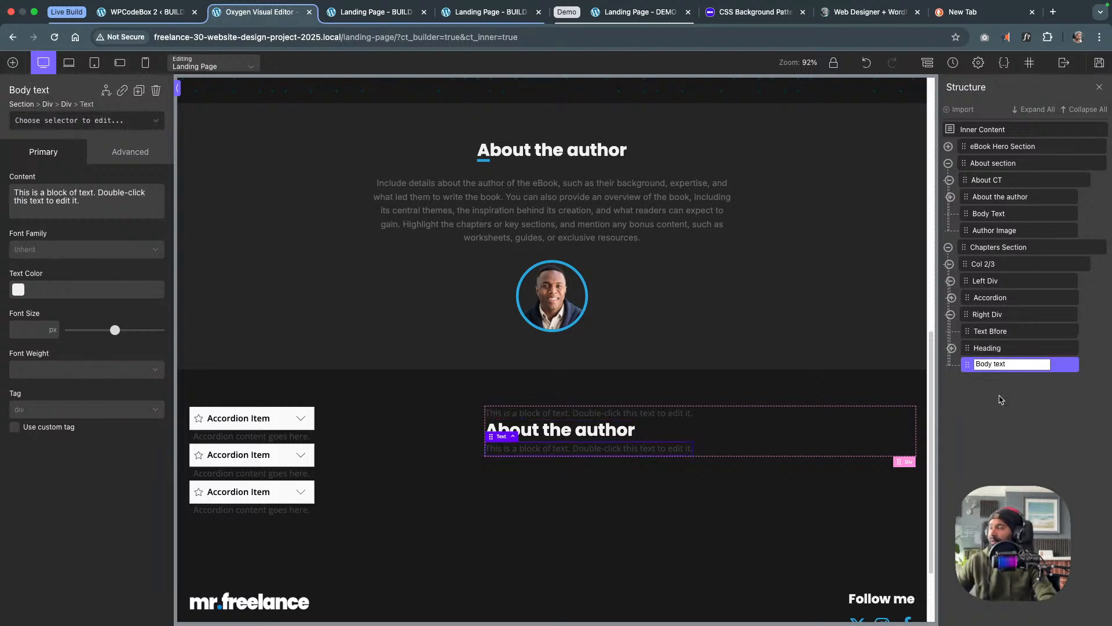
pyautogui.press('Return')
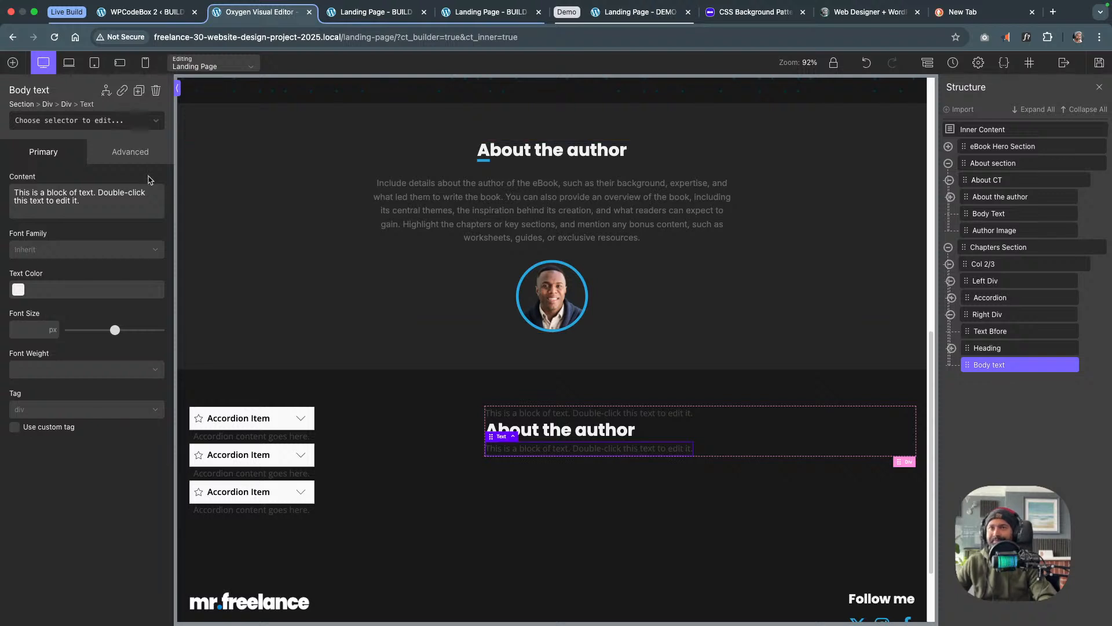
# Replace the Body text content with the About section's paragraph starting "Include details about the author of the eBook"
pyautogui.click(114, 198)
pyautogui.press('super+a')
pyautogui.write('Include details about the author of the eBook, such as their background, expertise, and what led them to write the book. You can also provide an overview of the book, including its central themes, the inspiration behind its creation, and what readers can expect to gain. Highlight the chapters or key sections, and mention any bonus content, such as worksheets, guides, or exclusive resources.')
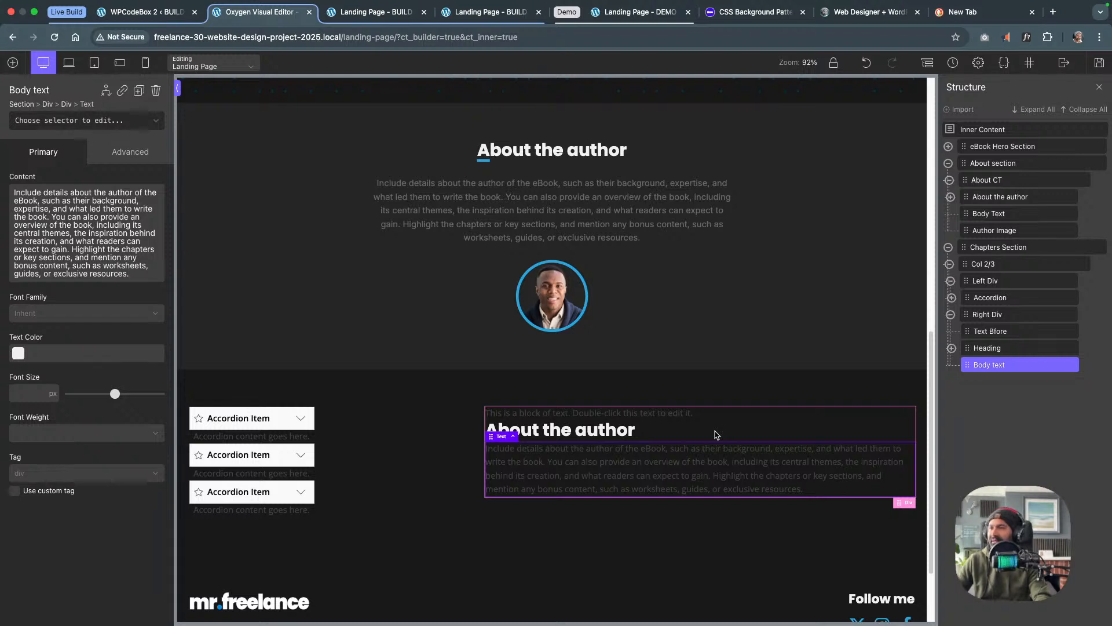
# Replace the Text Bfore content in the Right Div with "what's inside" and save the page
pyautogui.click(652, 415)
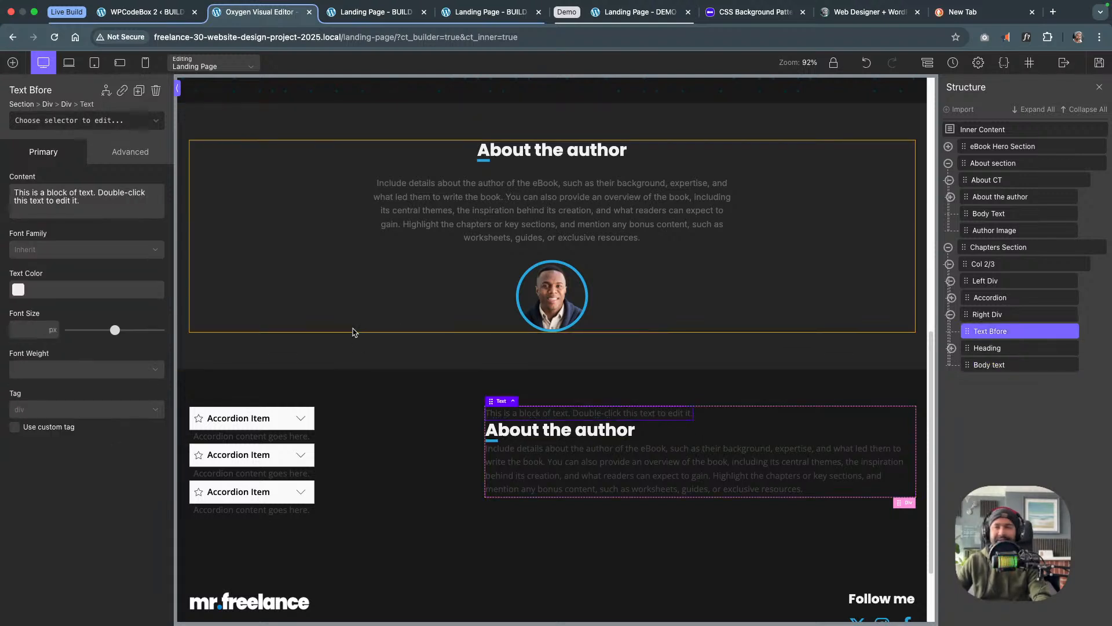
pyautogui.tripleClick(97, 207)
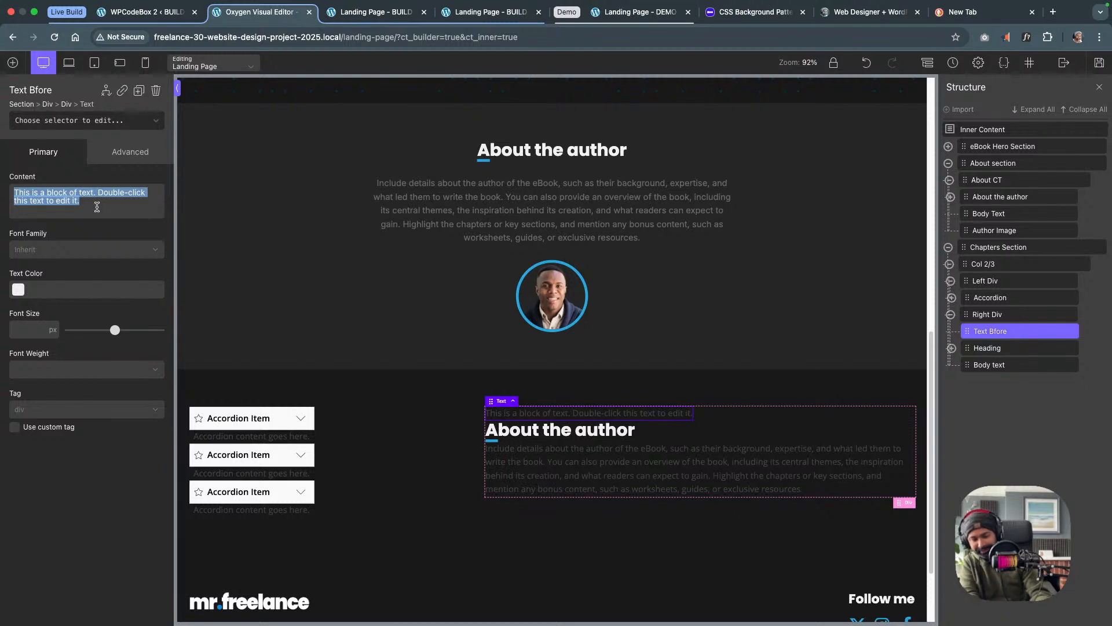
pyautogui.write('W')
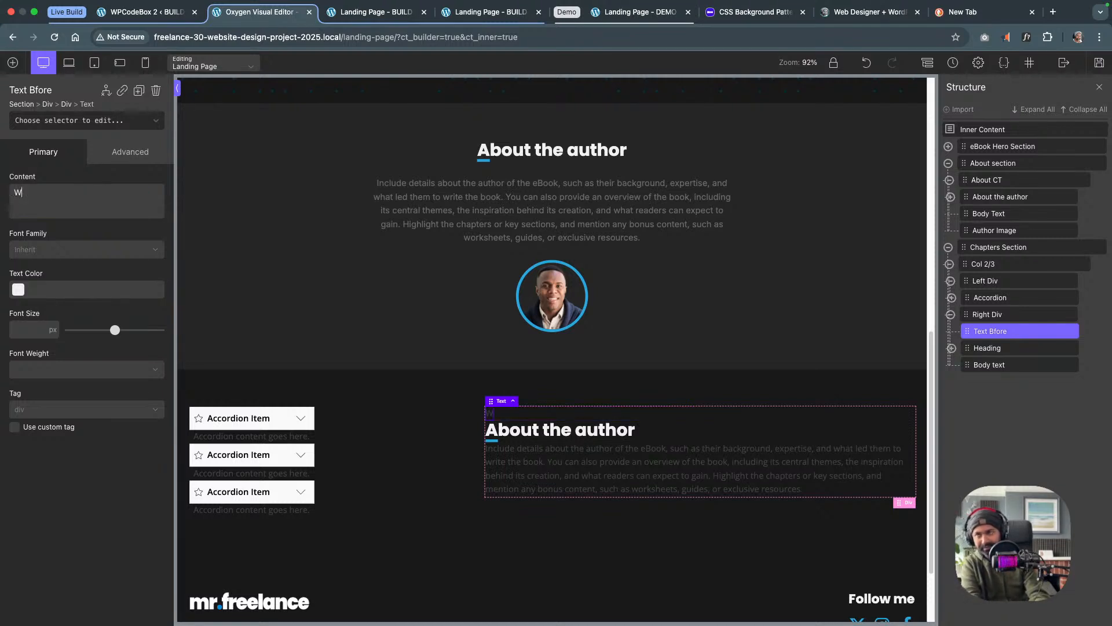
pyautogui.press('BackSpace')
pyautogui.write('what')
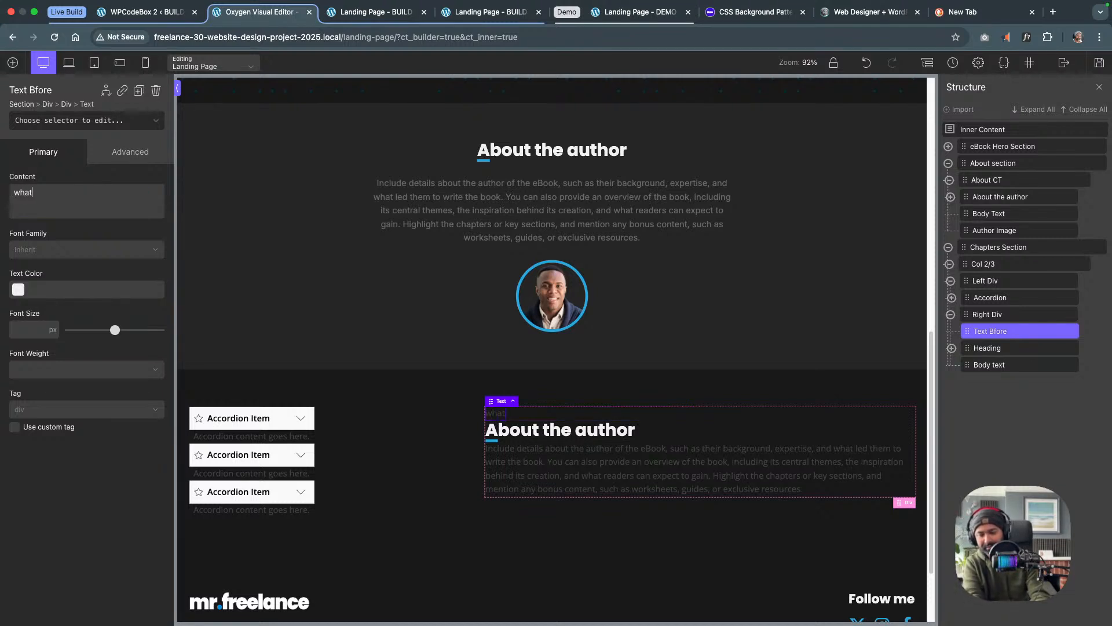
pyautogui.write("'s inside")
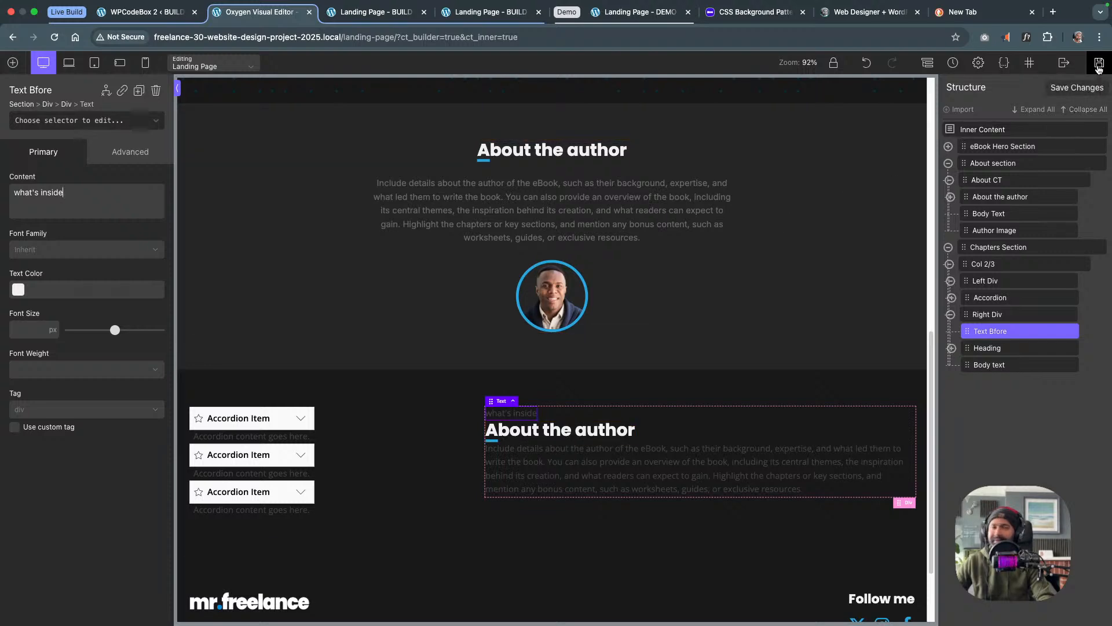
pyautogui.click(1098, 62)
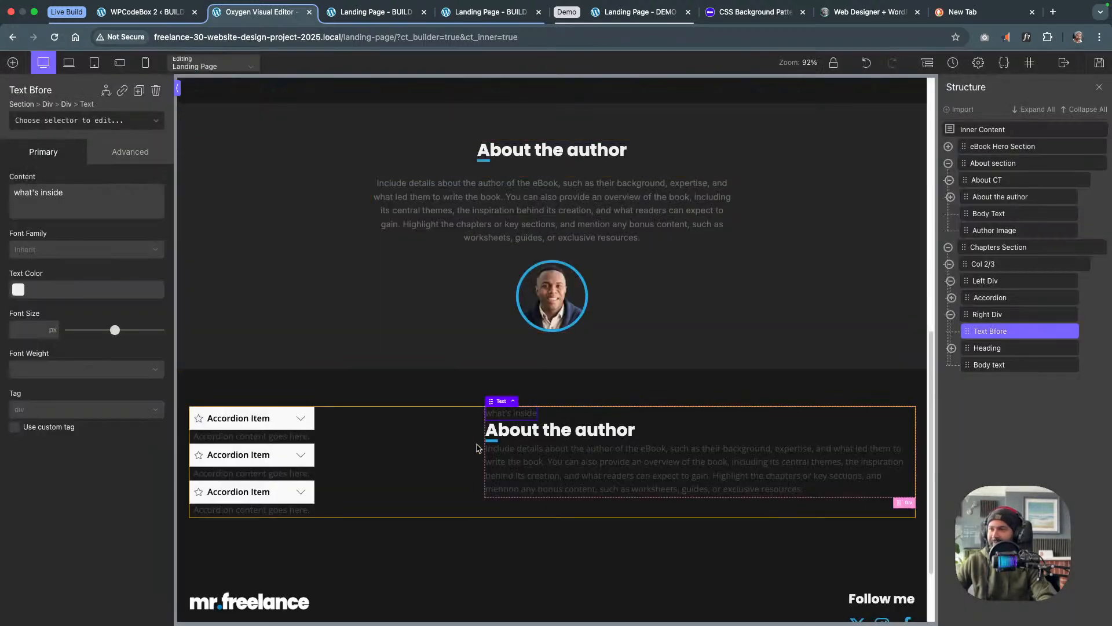
# Center the child elements of Col 2/3 horizontally on its ID selector div_block-76-34 rather than its class, and save the page
pyautogui.click(479, 447)
pyautogui.click(28, 123)
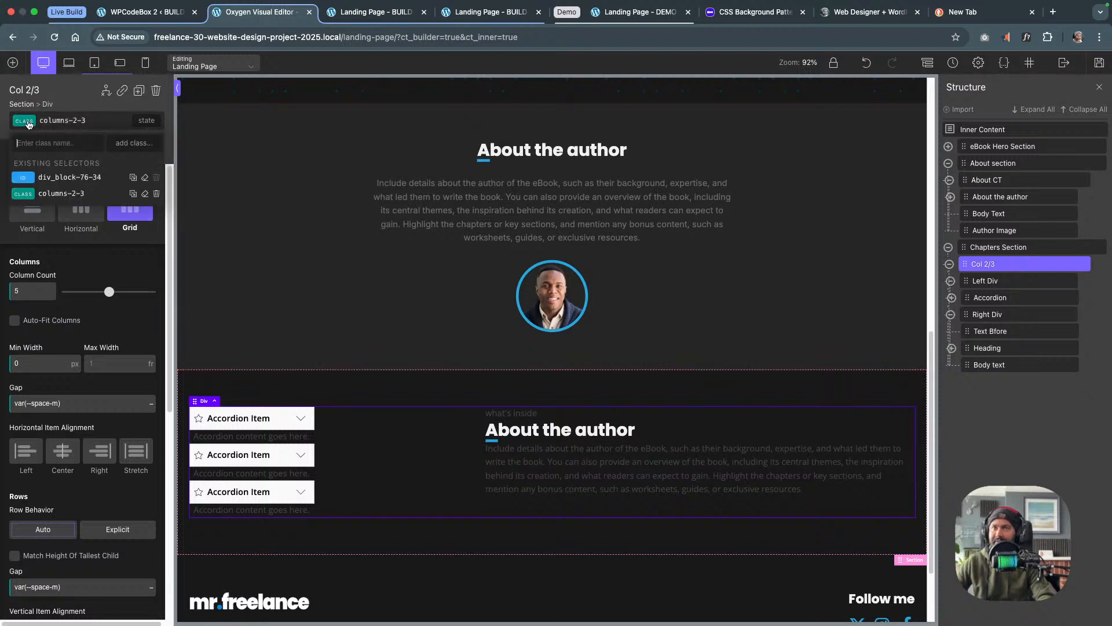
pyautogui.click(62, 179)
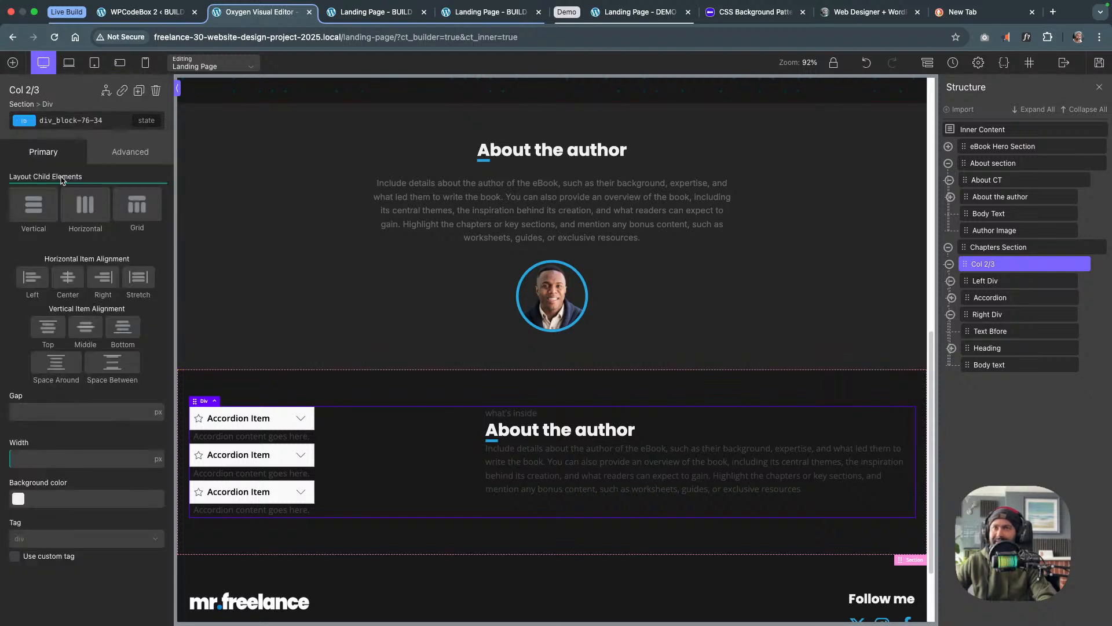
pyautogui.click(69, 278)
pyautogui.click(1099, 63)
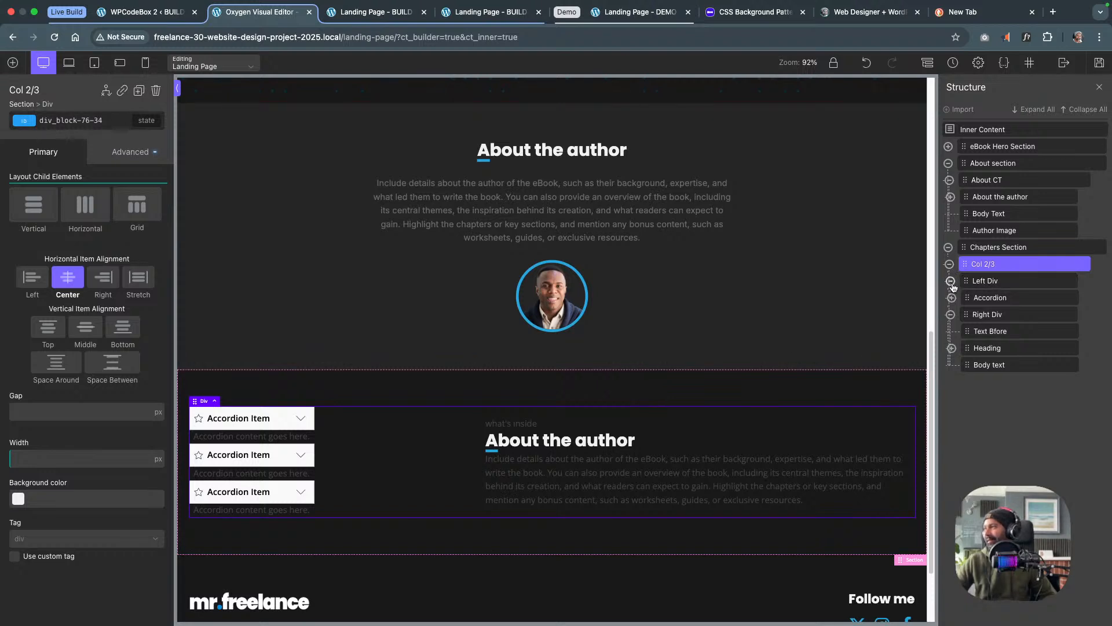
# Examine the accordion in the demo landing page's What's Inside section, expanding its items, and return to the Oxygen editor
pyautogui.click(987, 297)
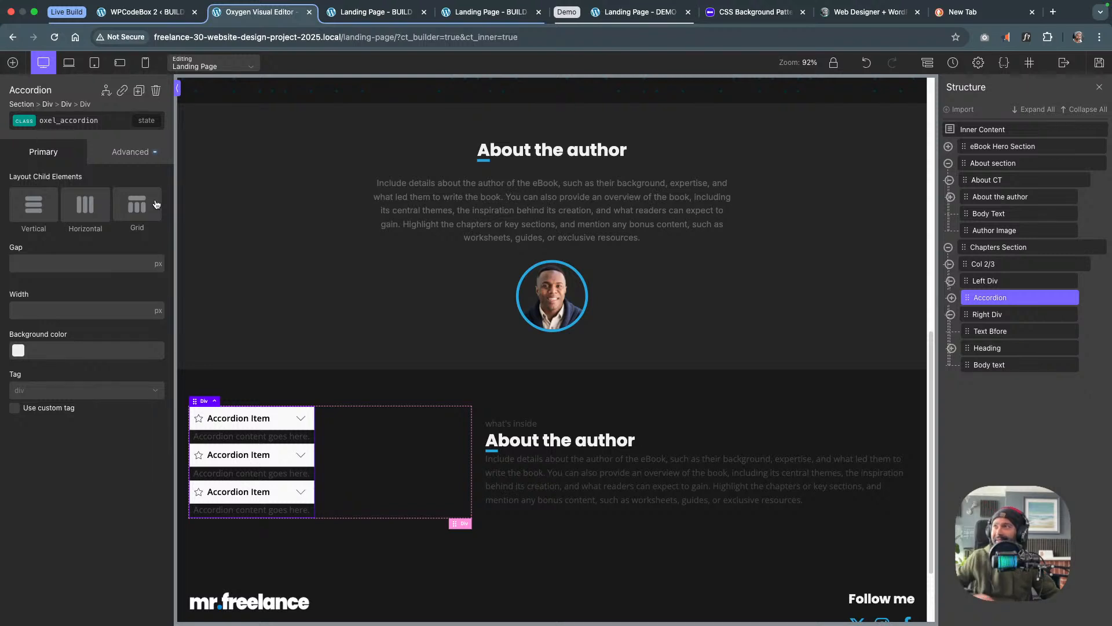
pyautogui.click(643, 13)
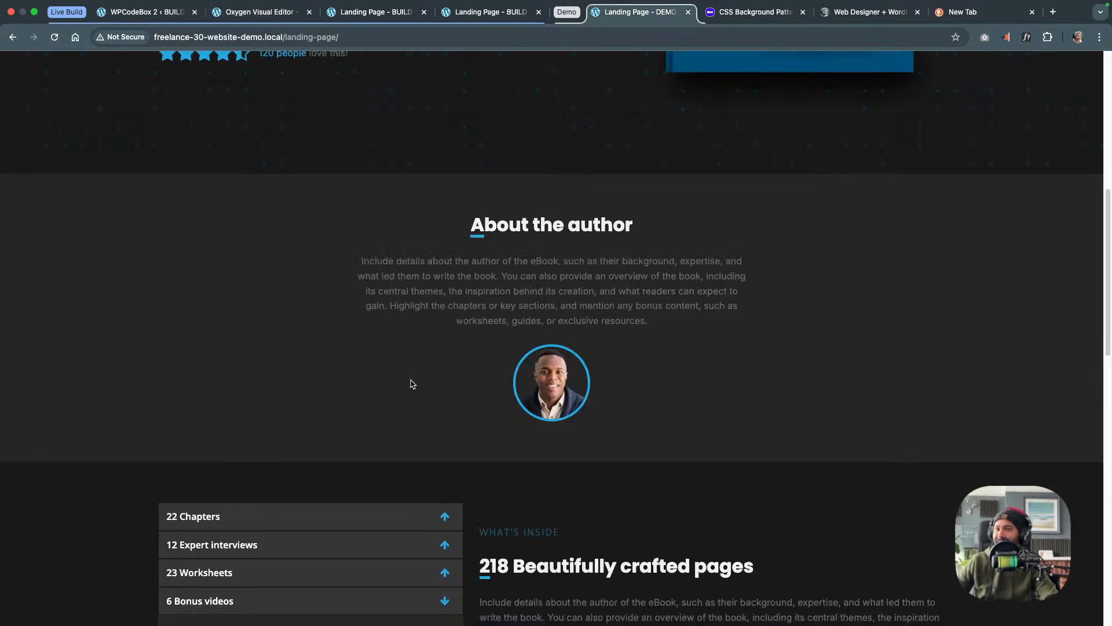
pyautogui.scroll(-3, 413, 384)
pyautogui.scroll(-1, 368, 400)
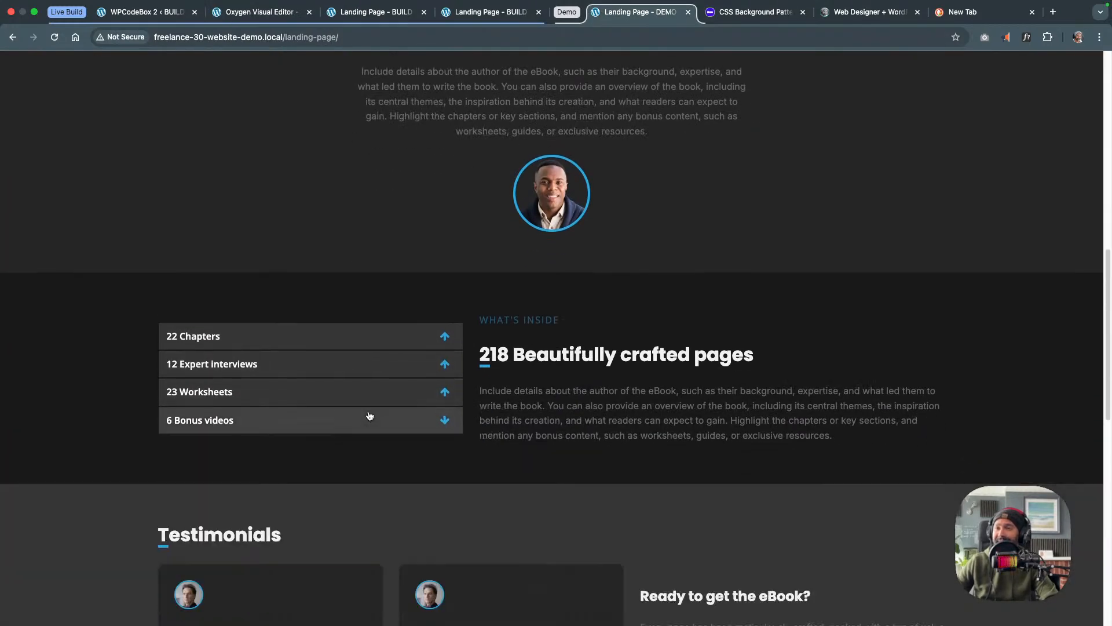
pyautogui.click(380, 399)
pyautogui.click(396, 367)
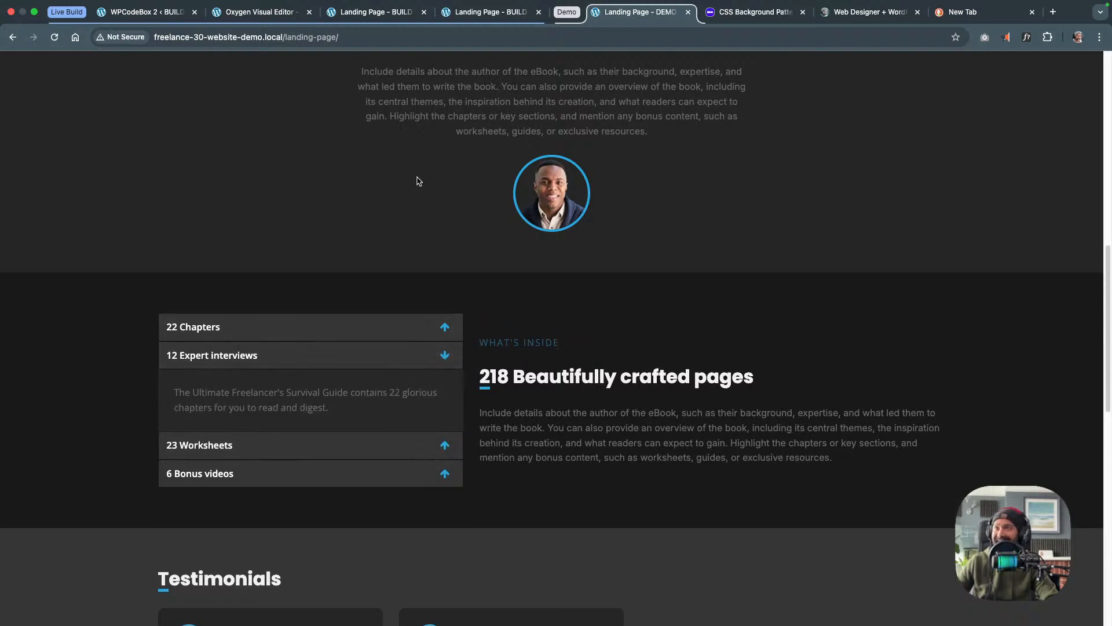
pyautogui.click(269, 14)
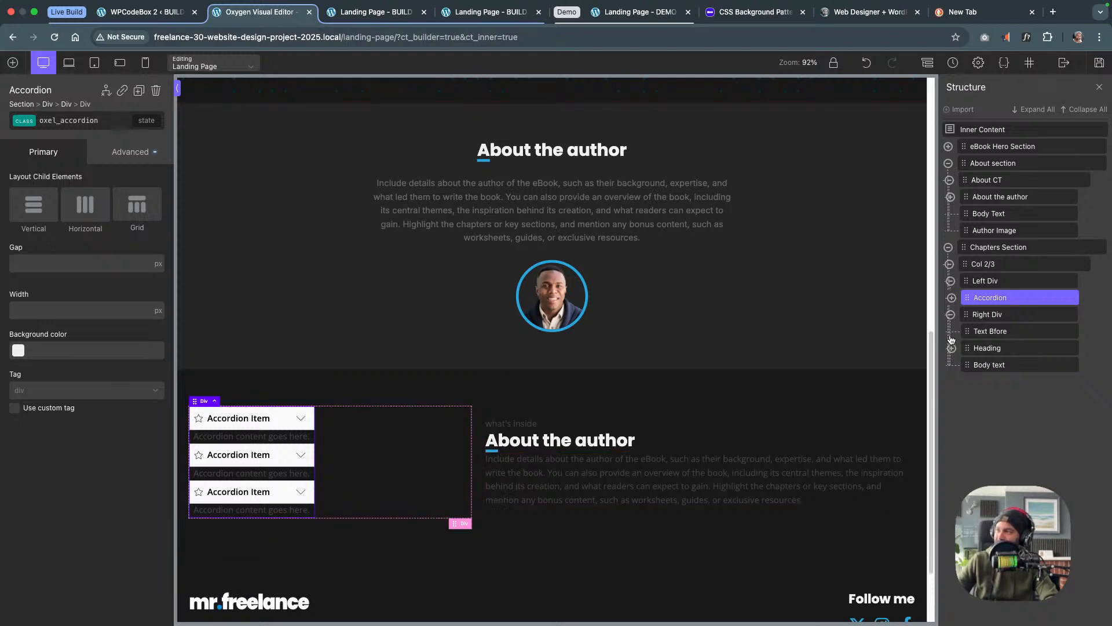
# Delete the extra rows and content blocks from the Accordion, keeping only the first Accordion Row and Accordion Content
pyautogui.click(951, 297)
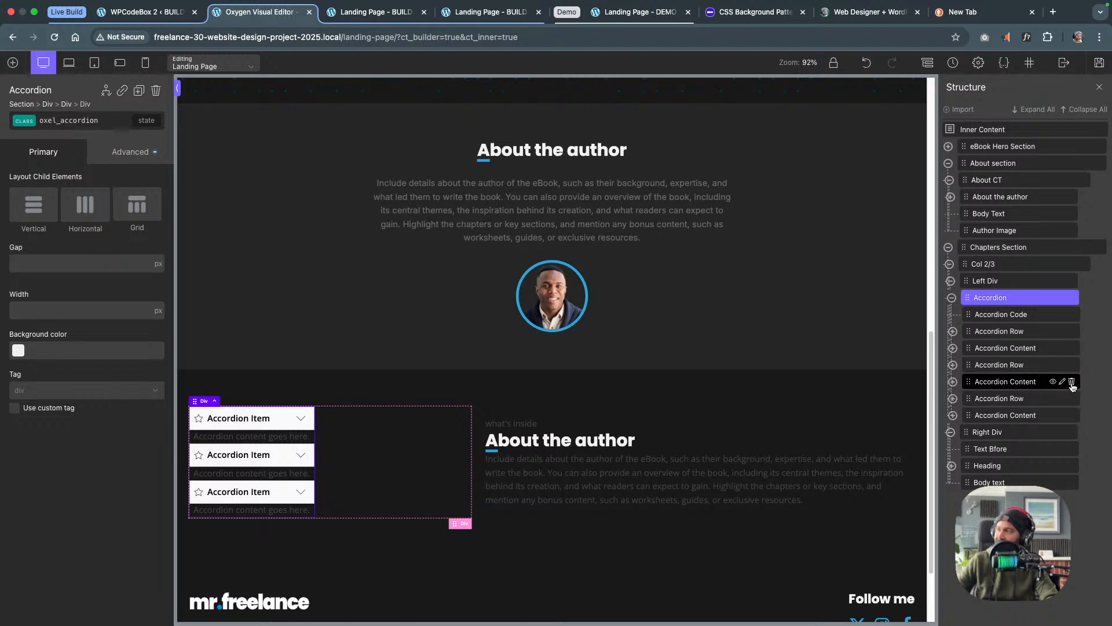
pyautogui.click(1071, 382)
pyautogui.click(1071, 382)
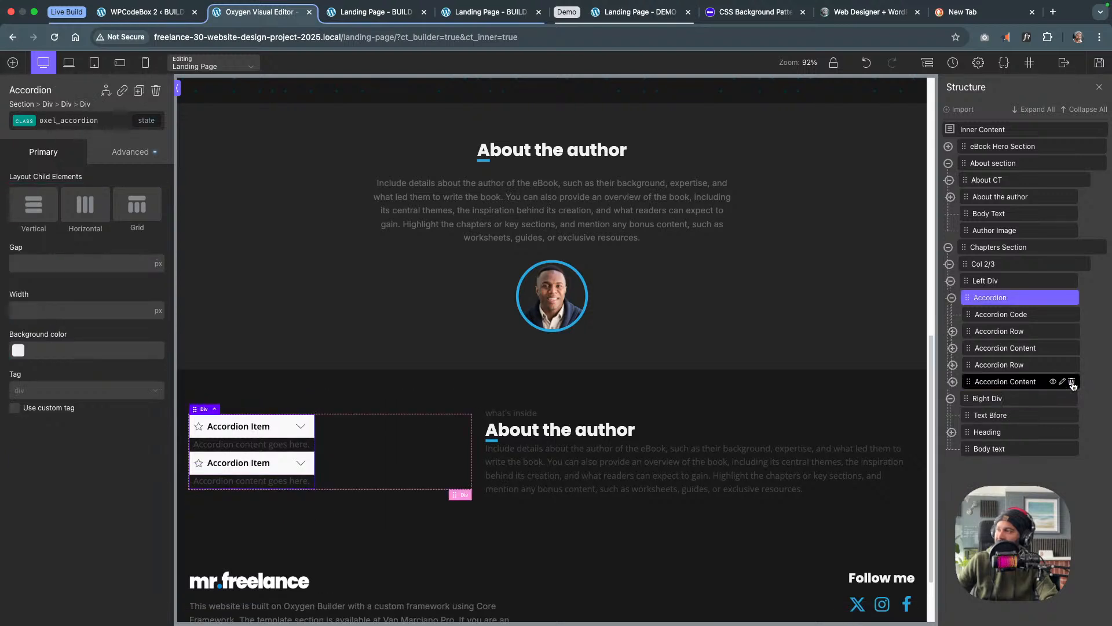
pyautogui.click(1072, 383)
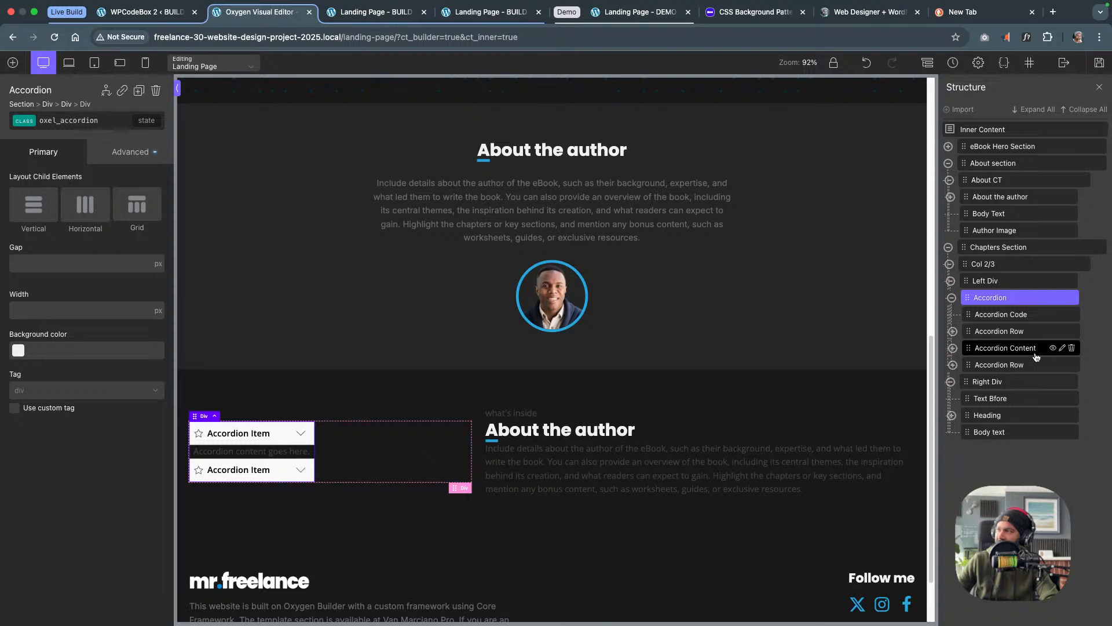
pyautogui.click(1071, 365)
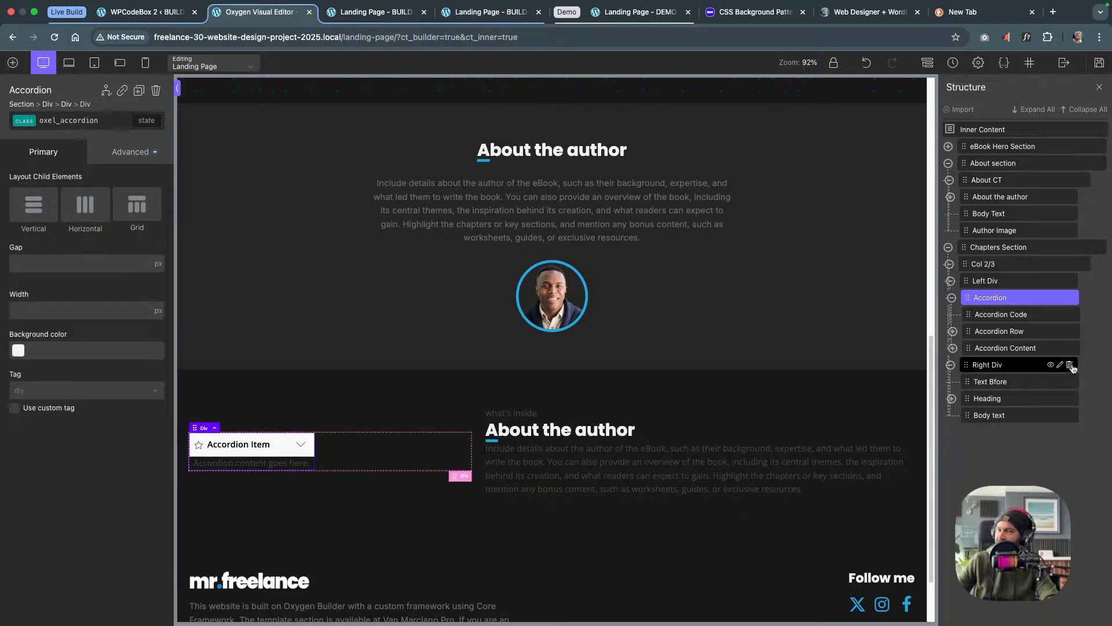
# Set the Accordion's width to 100% on its oxel_accordion class
pyautogui.click(1018, 333)
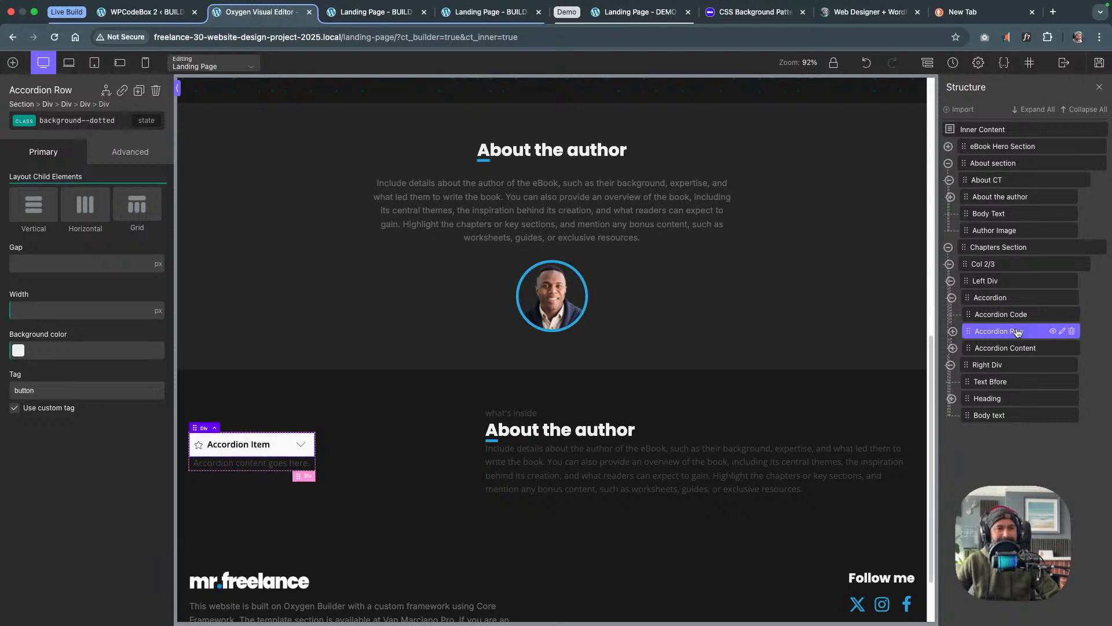
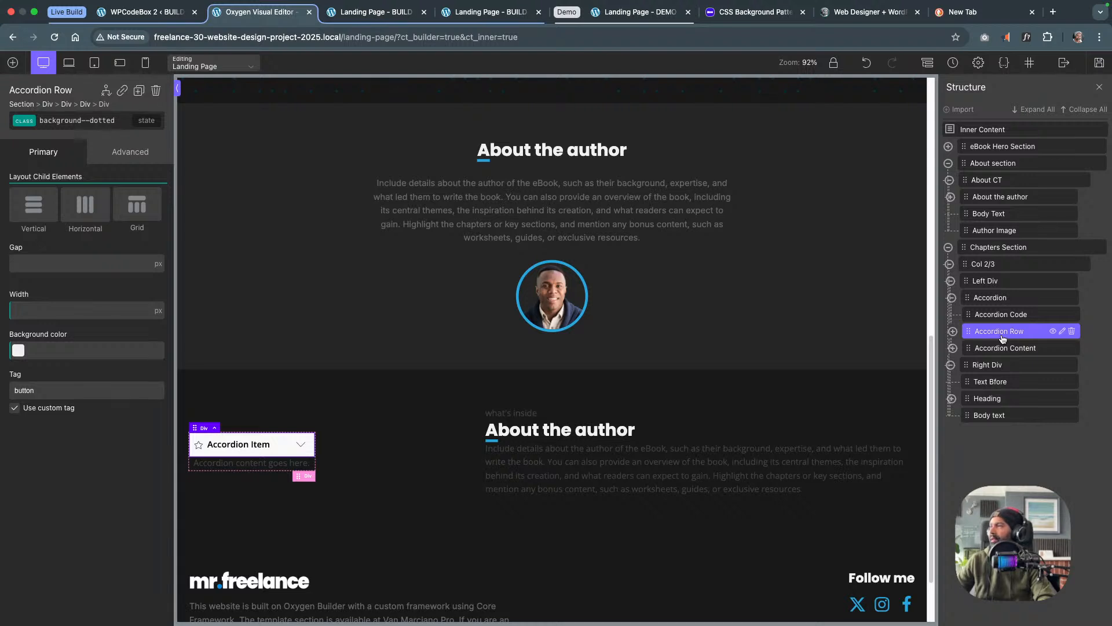
pyautogui.click(1008, 298)
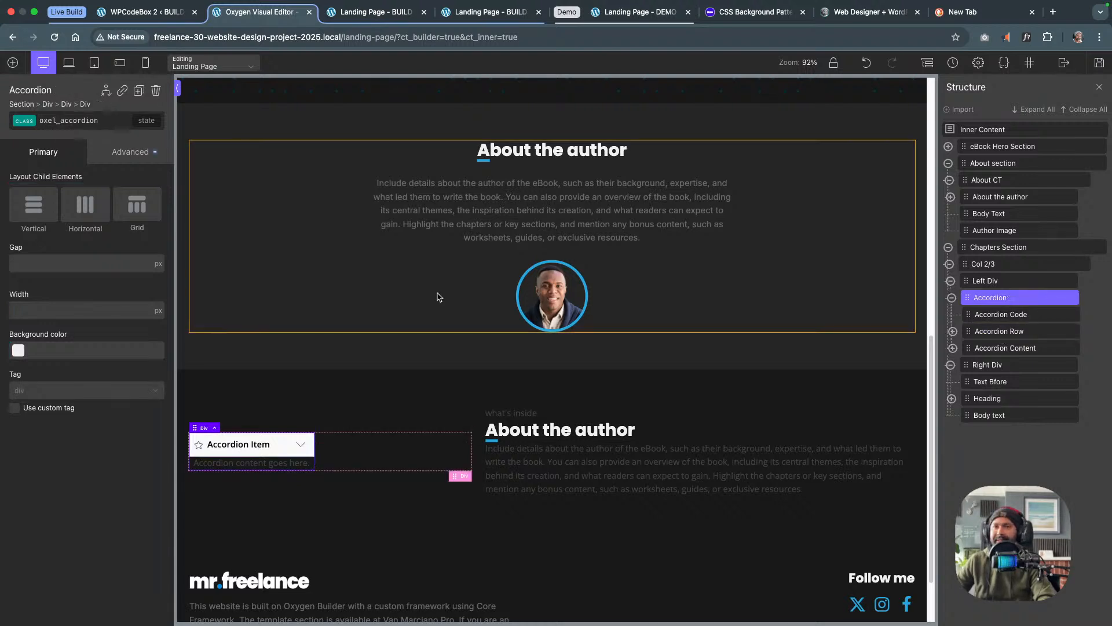
pyautogui.click(69, 313)
pyautogui.write('100')
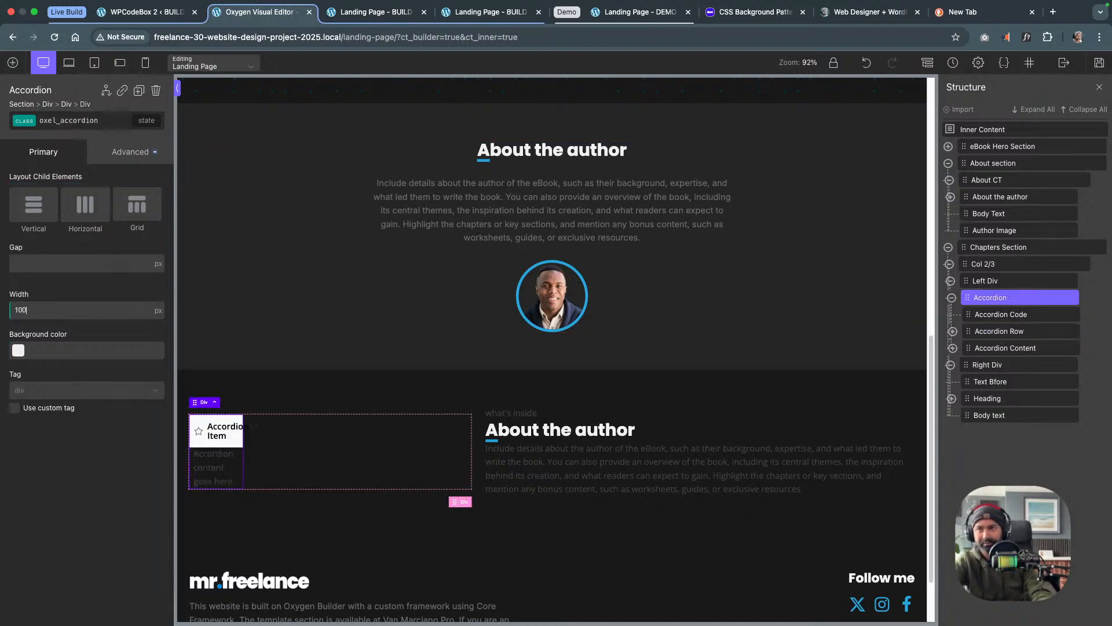
pyautogui.click(157, 313)
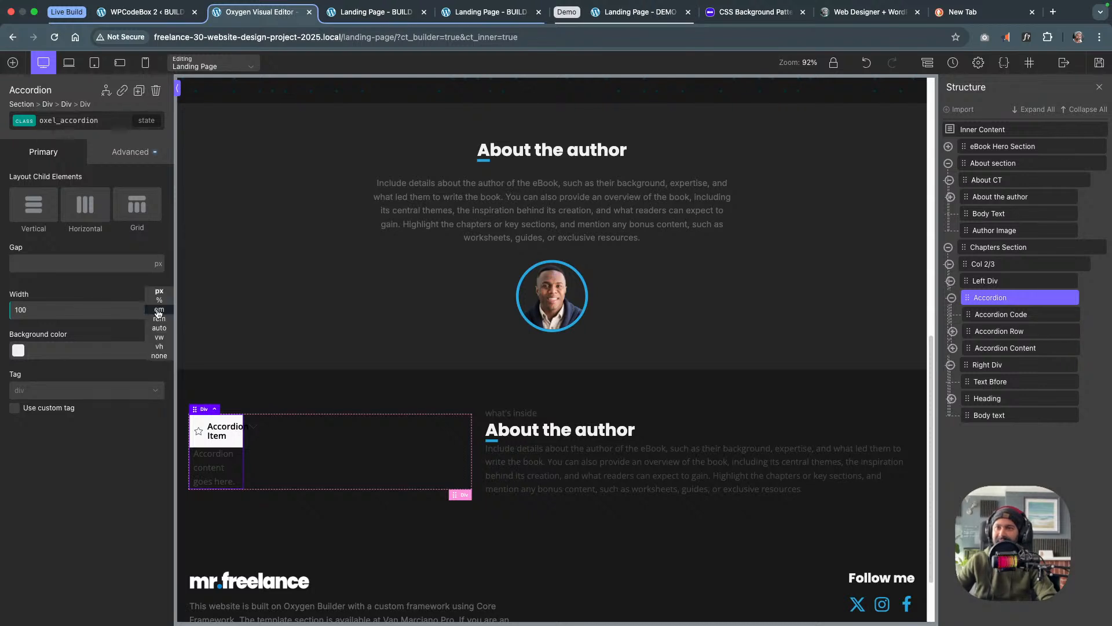
pyautogui.click(158, 306)
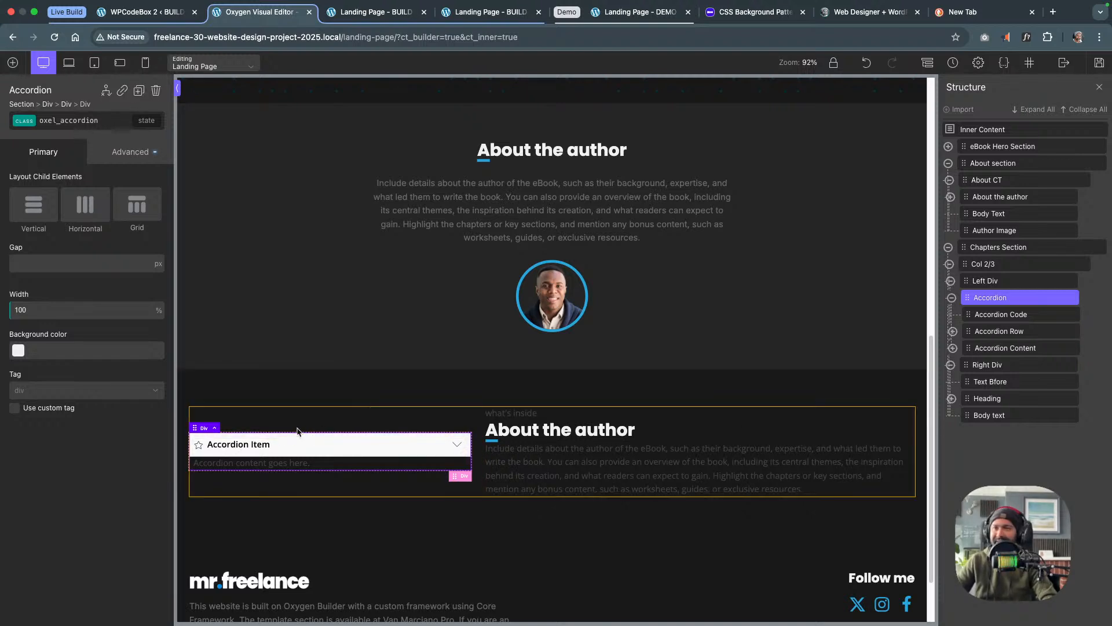
# Delete the star icon from the accordion row and replace its chevron with the solid arrow-down icon from the Font Awesome set
pyautogui.click(199, 444)
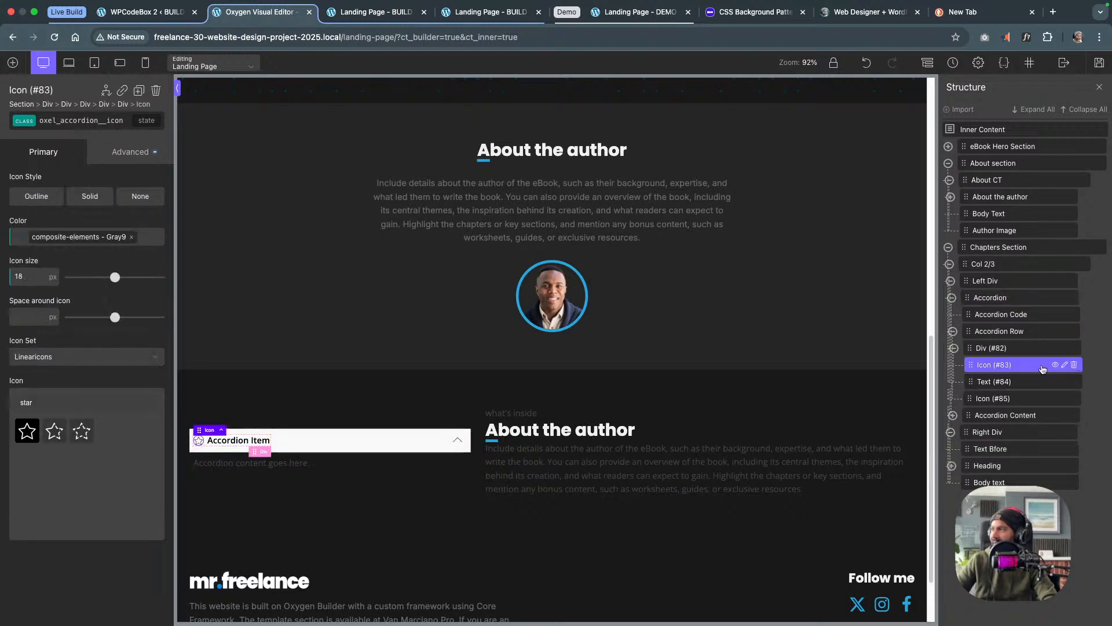
pyautogui.click(1074, 364)
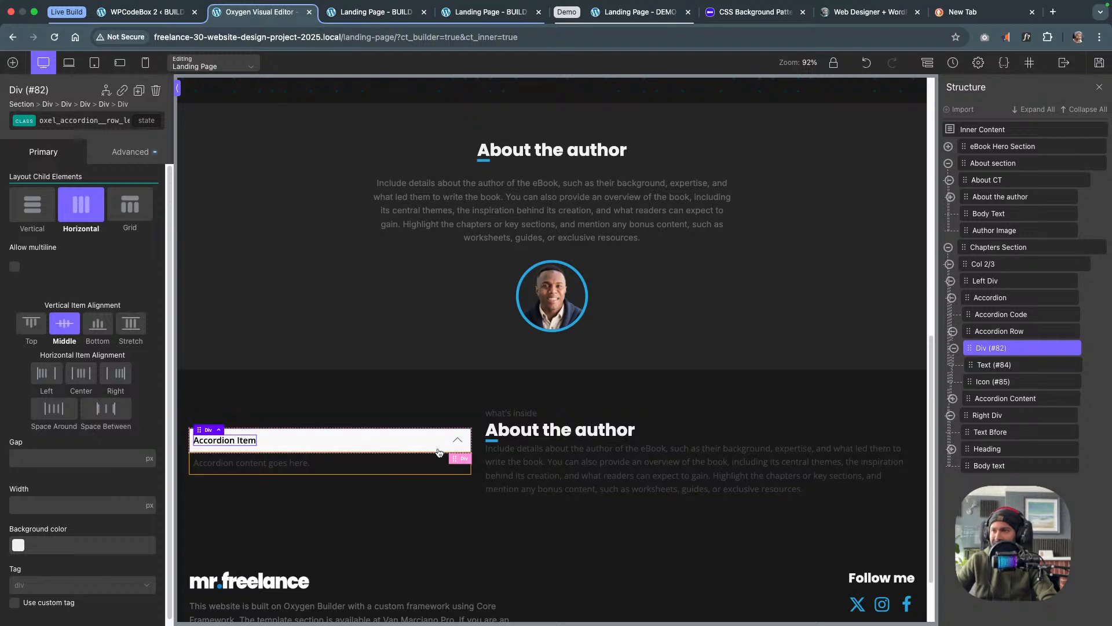
pyautogui.click(457, 443)
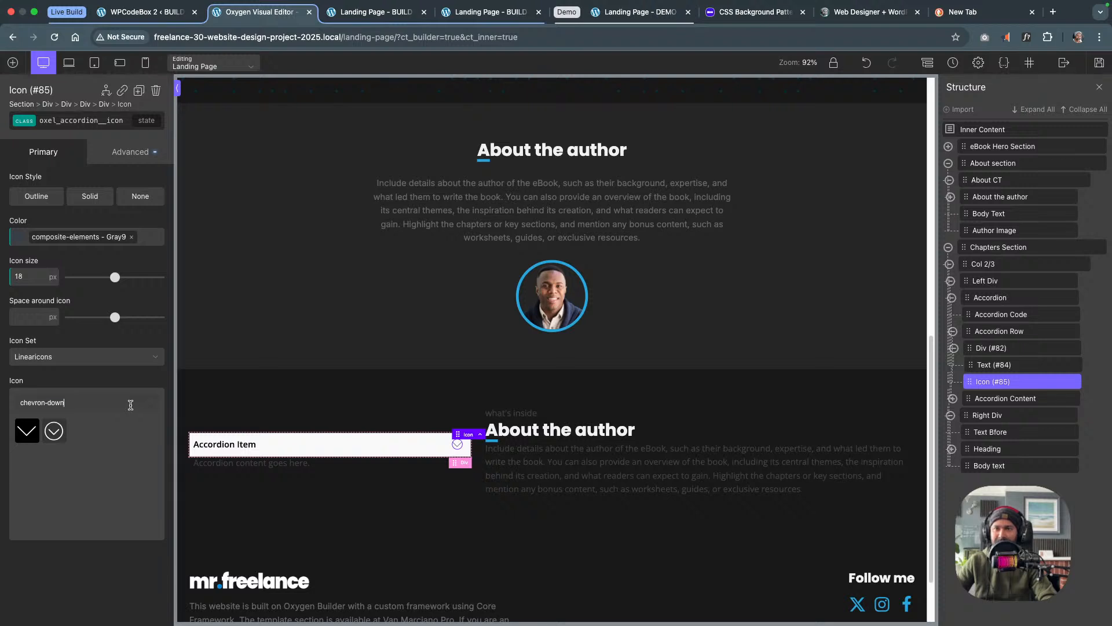
pyautogui.press('super+a')
pyautogui.write('arro')
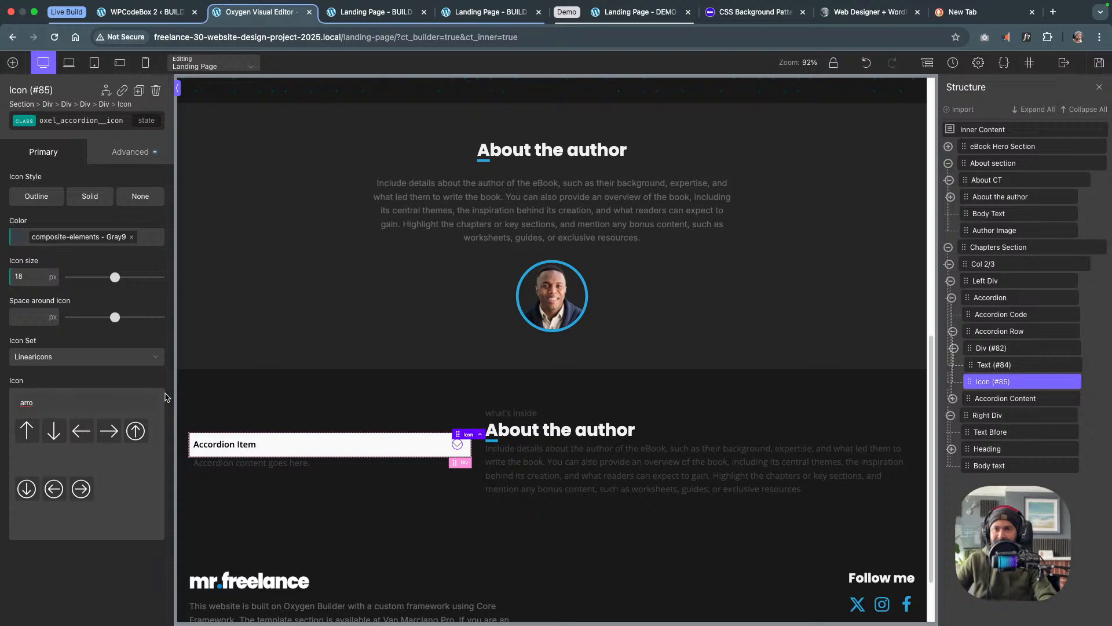
pyautogui.click(147, 360)
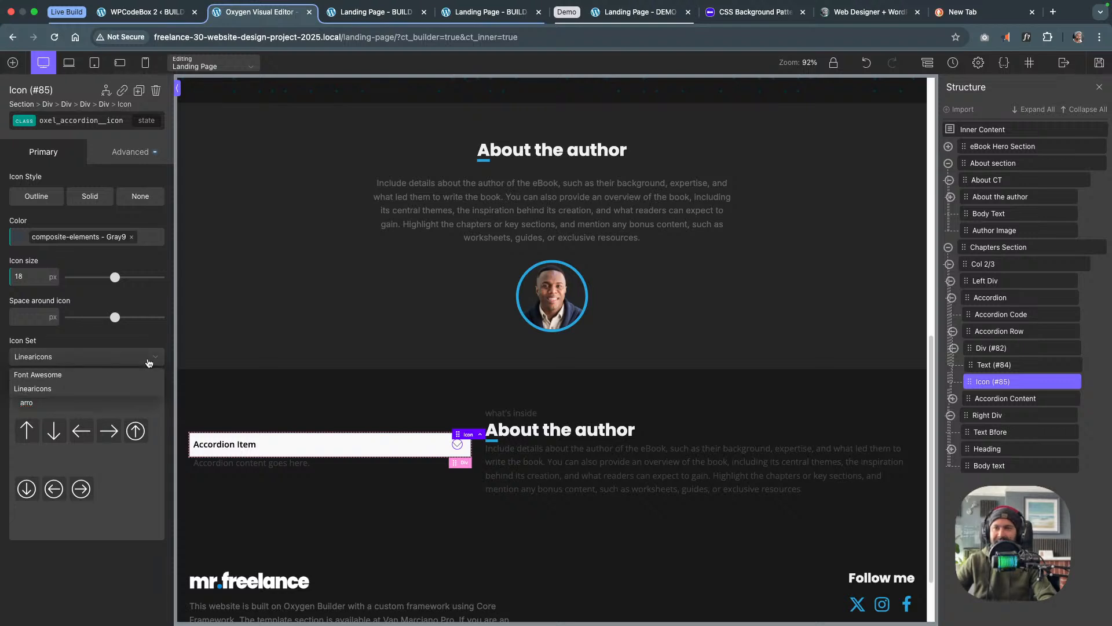
pyautogui.click(120, 387)
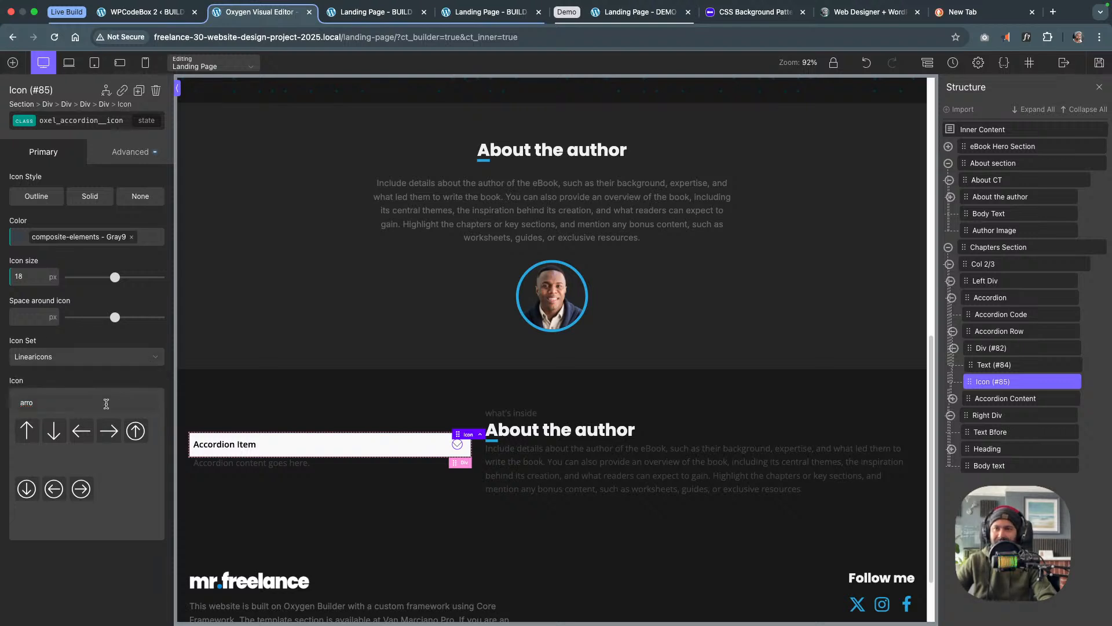
pyautogui.doubleClick(106, 403)
pyautogui.write('arro')
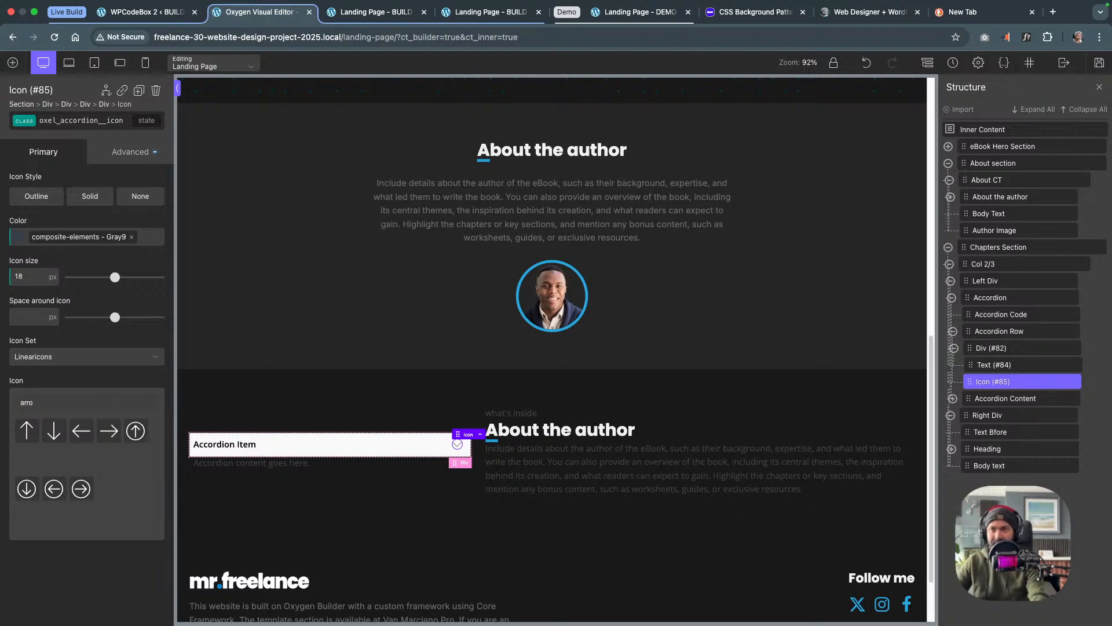
pyautogui.click(132, 363)
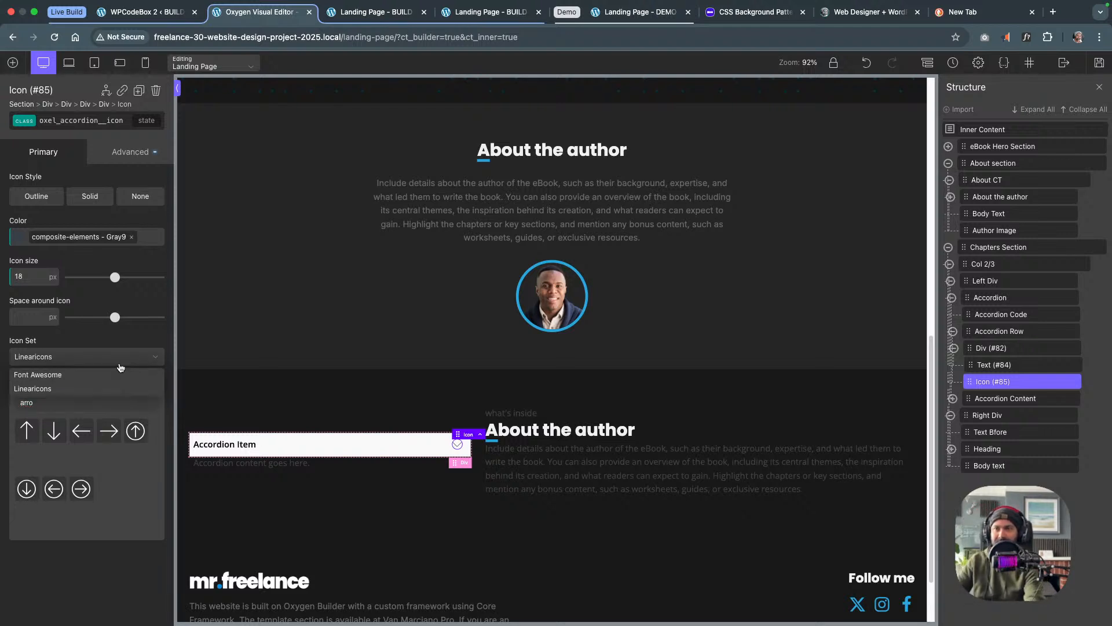
pyautogui.click(106, 380)
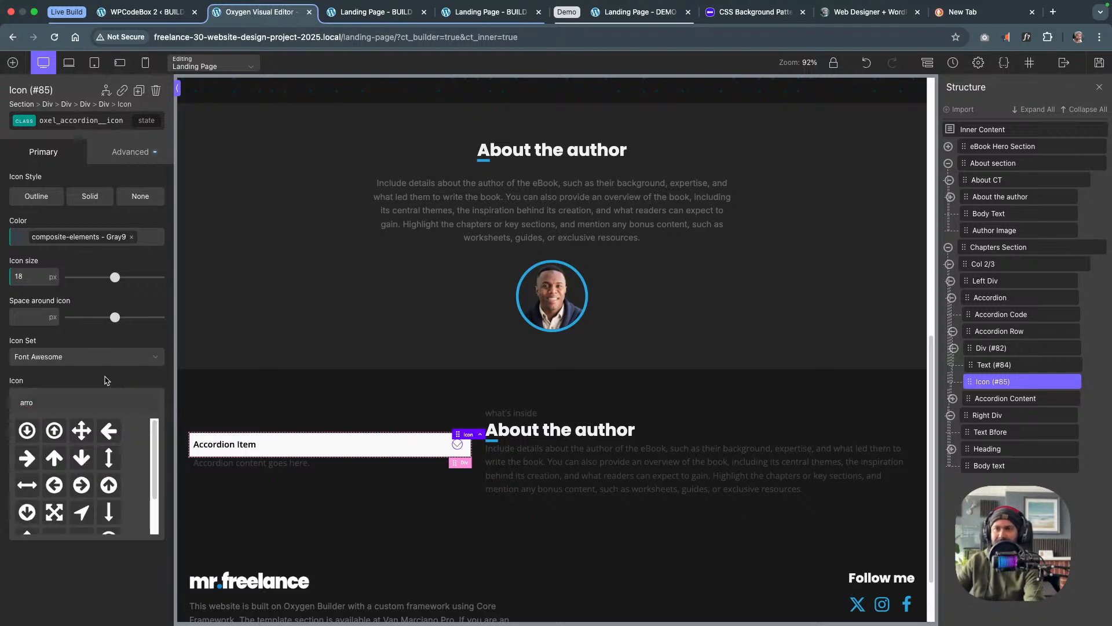
pyautogui.click(81, 457)
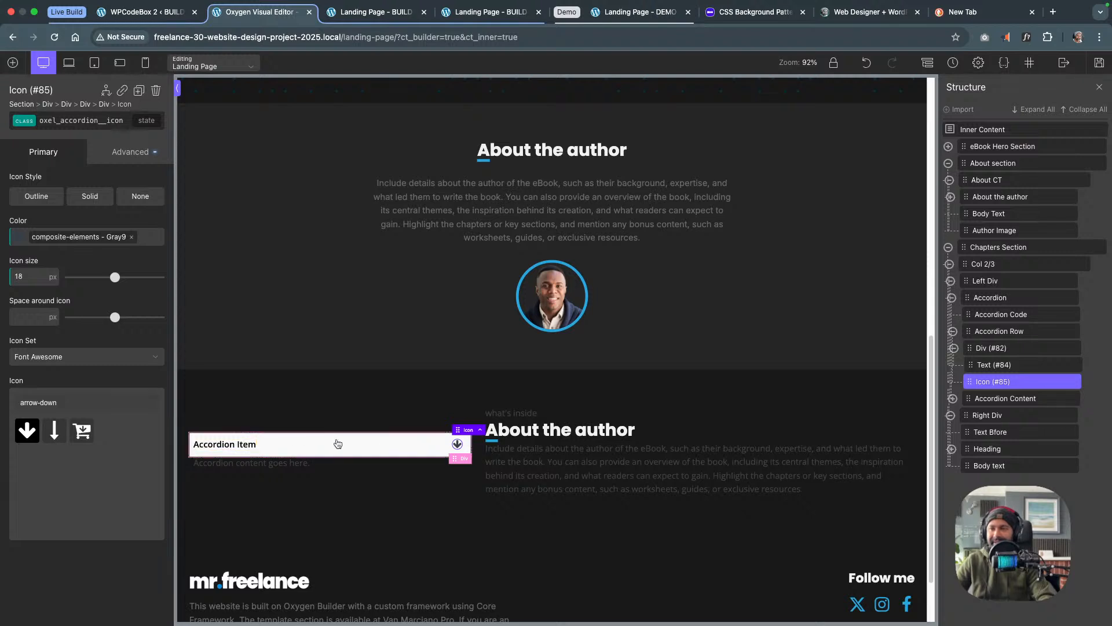
# Set the accordion icon's colour to var(--tertiary) on its oxel_accordion__icon class, replacing the existing Gray9 colour
pyautogui.click(35, 125)
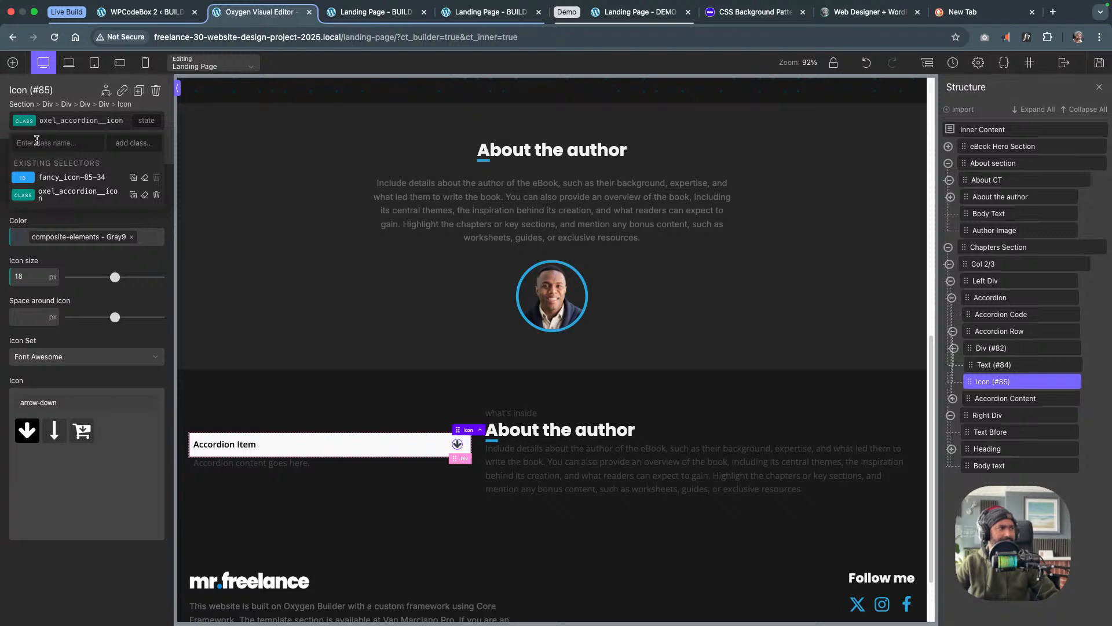
pyautogui.click(132, 236)
pyautogui.click(110, 236)
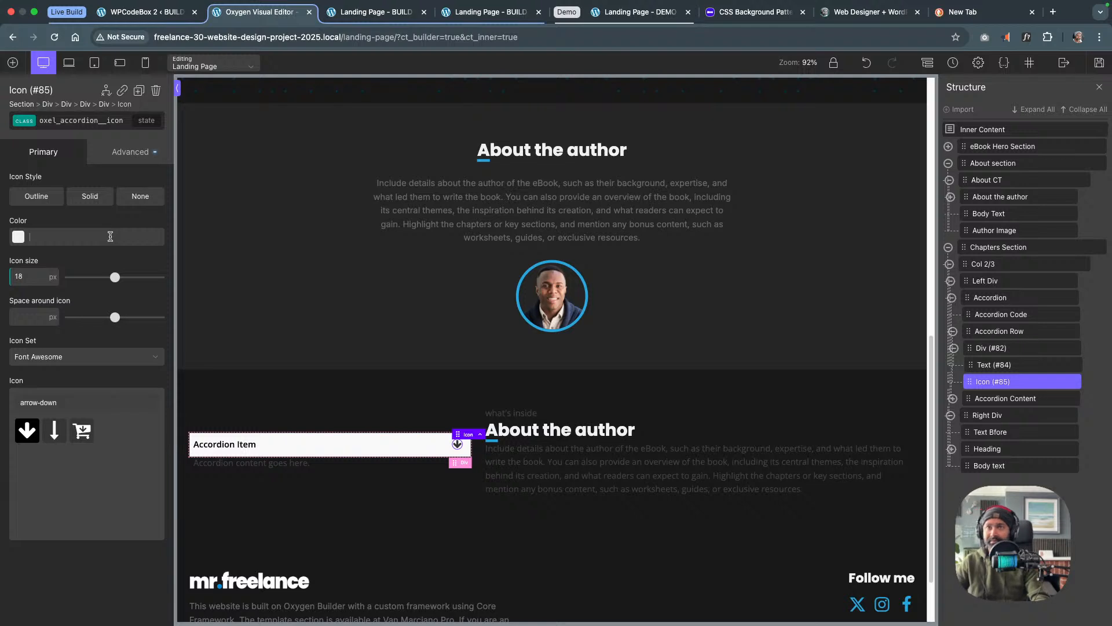
pyautogui.write('var(--tertiary)')
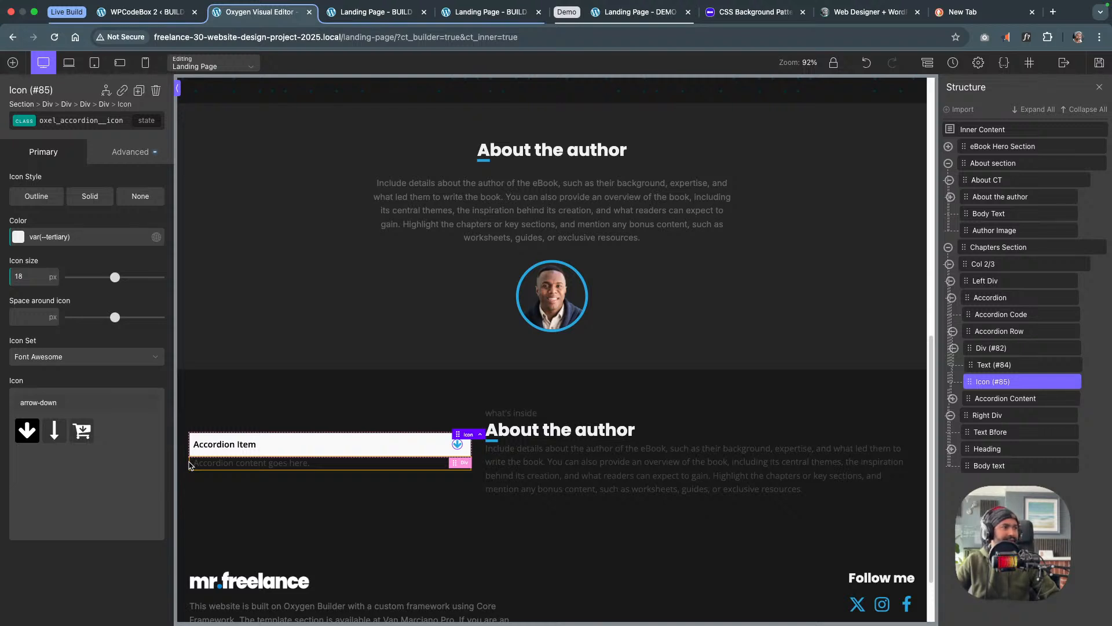
# Set the "Accordion Item" title's text colour to var(--light)
pyautogui.click(232, 444)
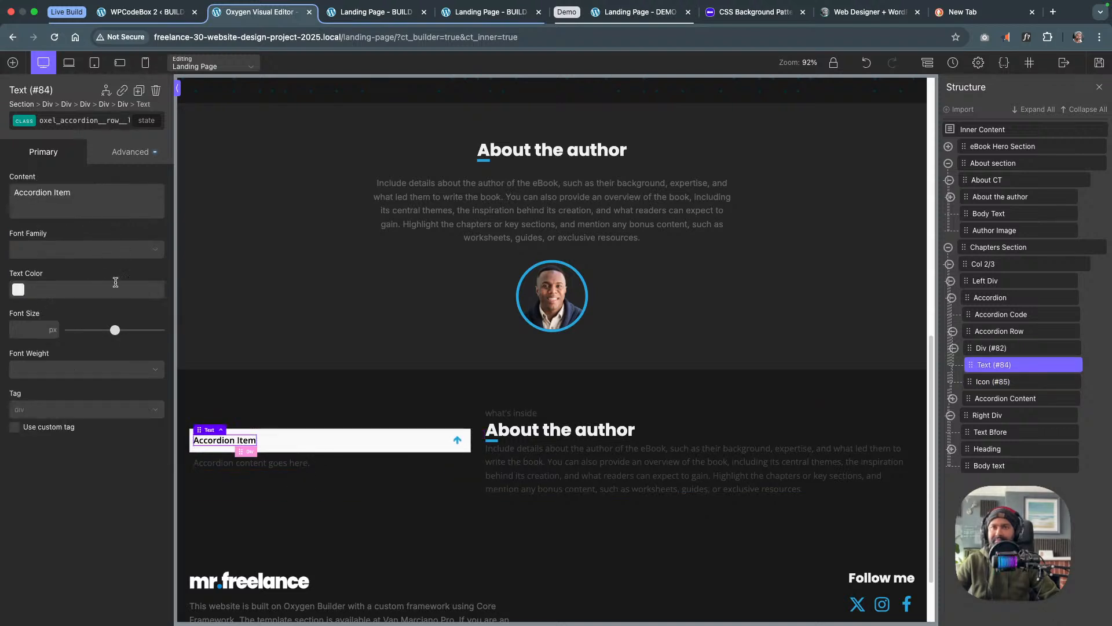
pyautogui.rightClick(79, 289)
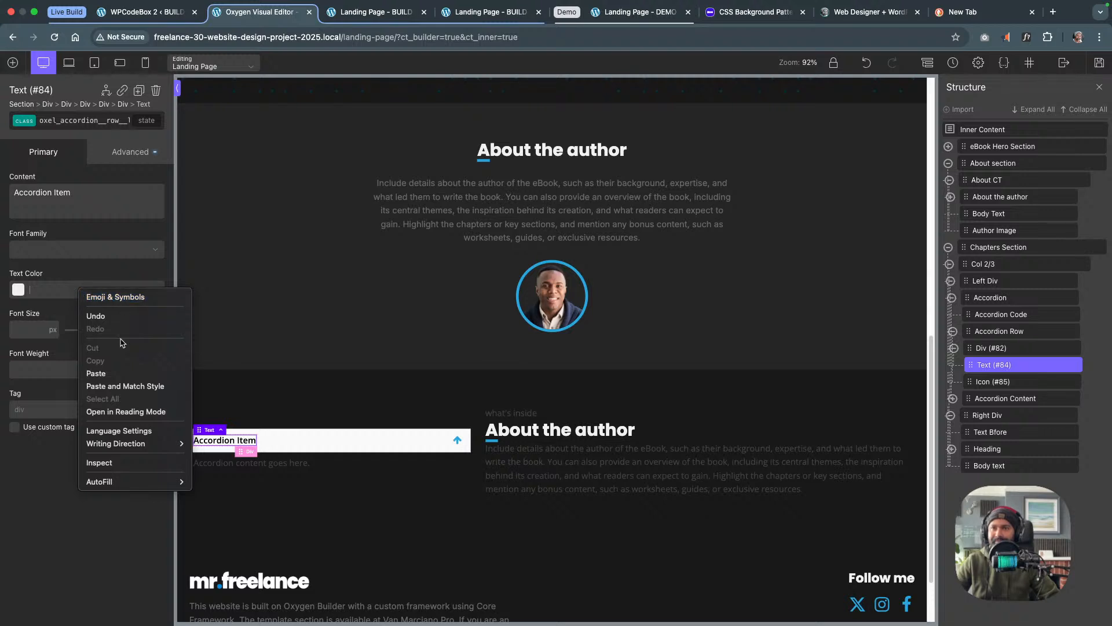
pyautogui.click(122, 372)
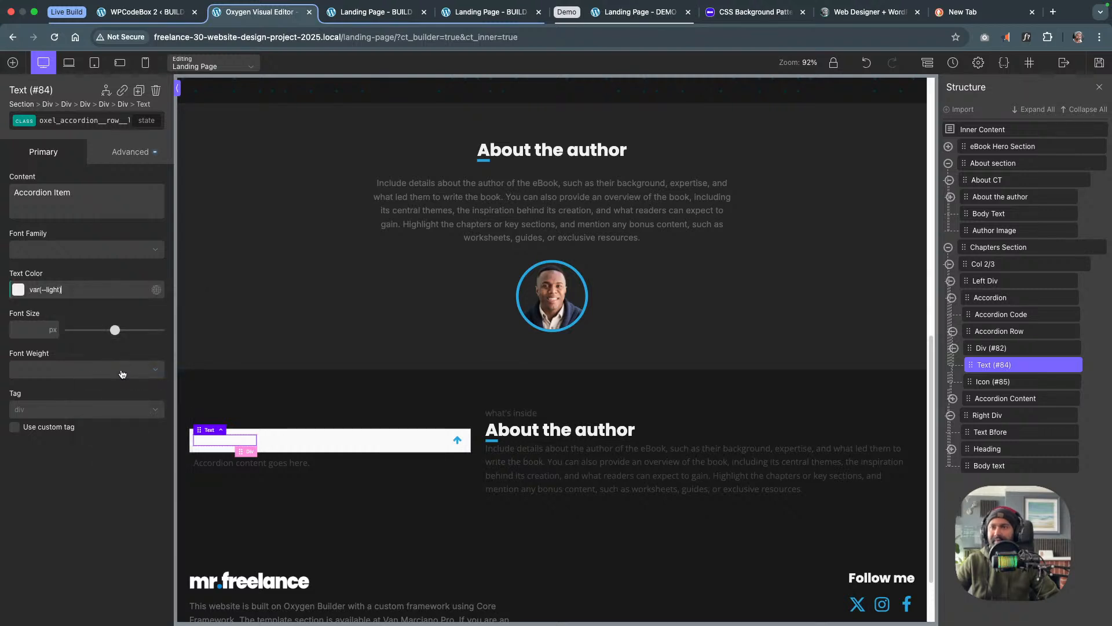
# Try to give the Accordion Row a var(--light-5) background colour on its background--dotted class
pyautogui.click(307, 441)
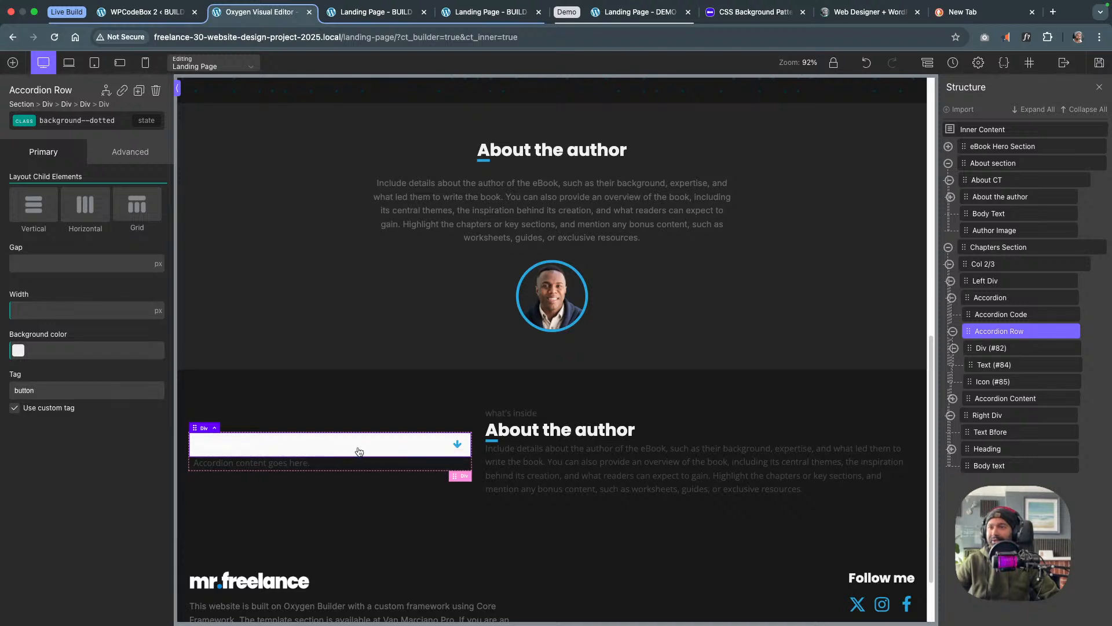
pyautogui.rightClick(83, 313)
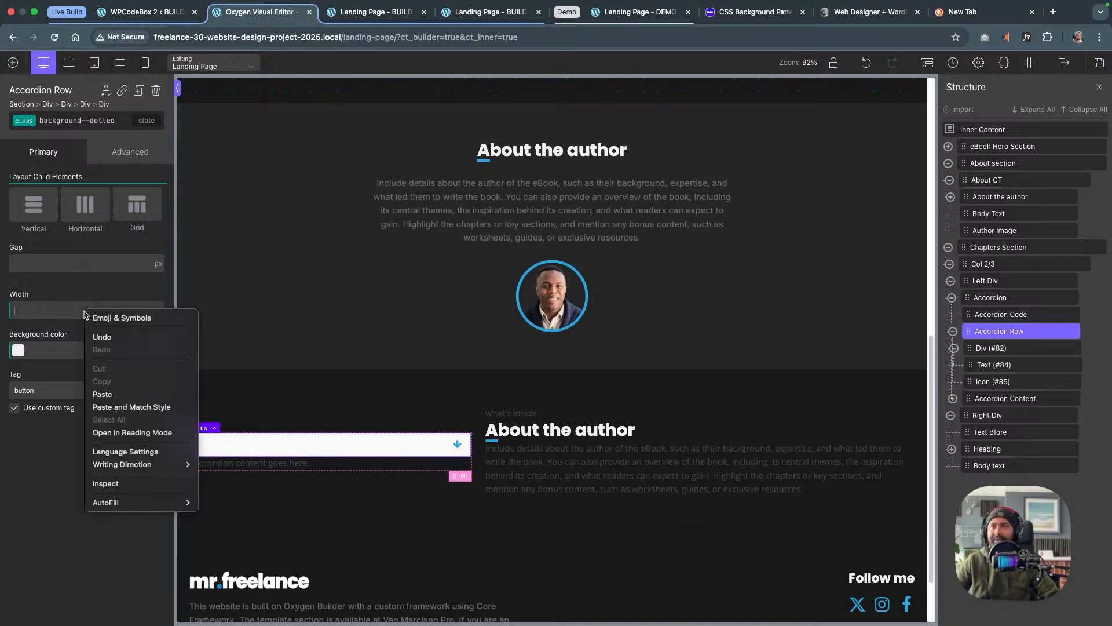
pyautogui.click(84, 291)
pyautogui.rightClick(72, 351)
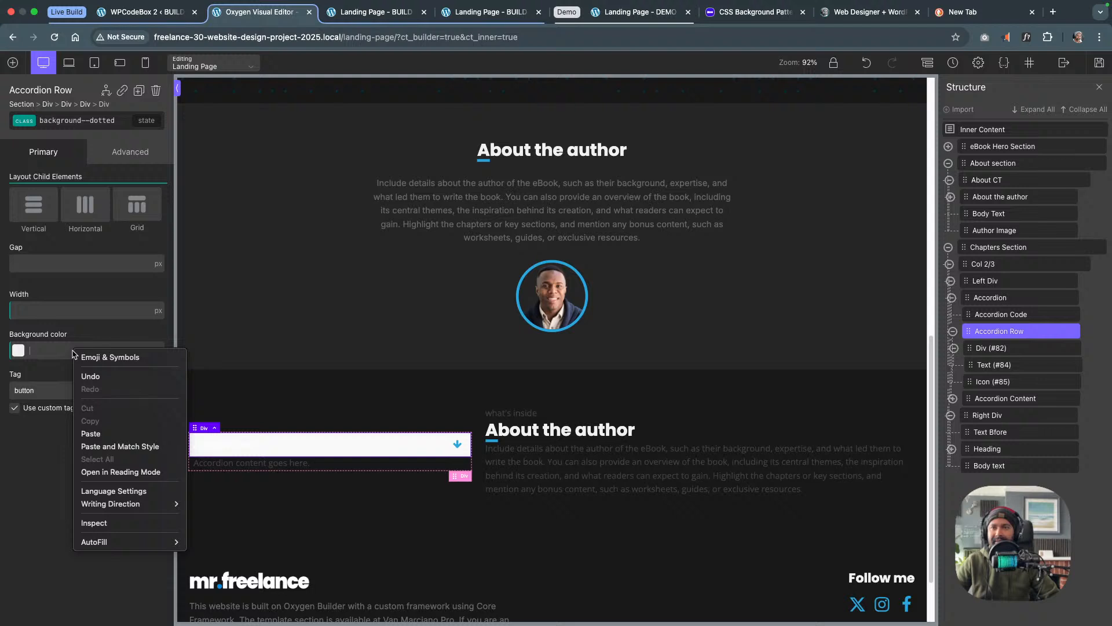
pyautogui.click(111, 434)
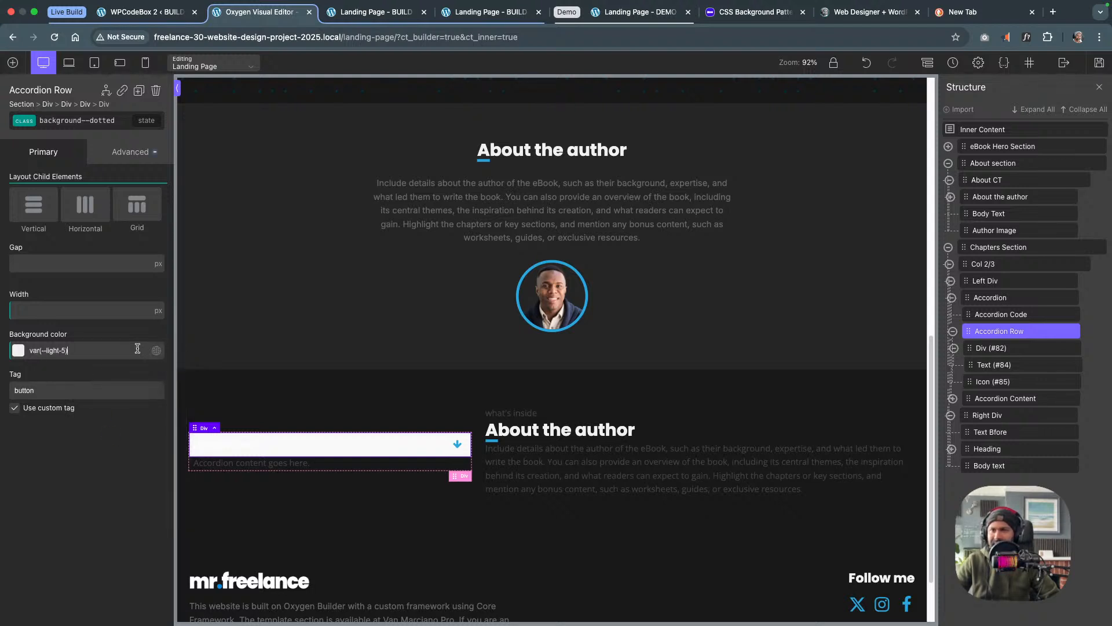
pyautogui.tripleClick(122, 353)
pyautogui.press('super+c')
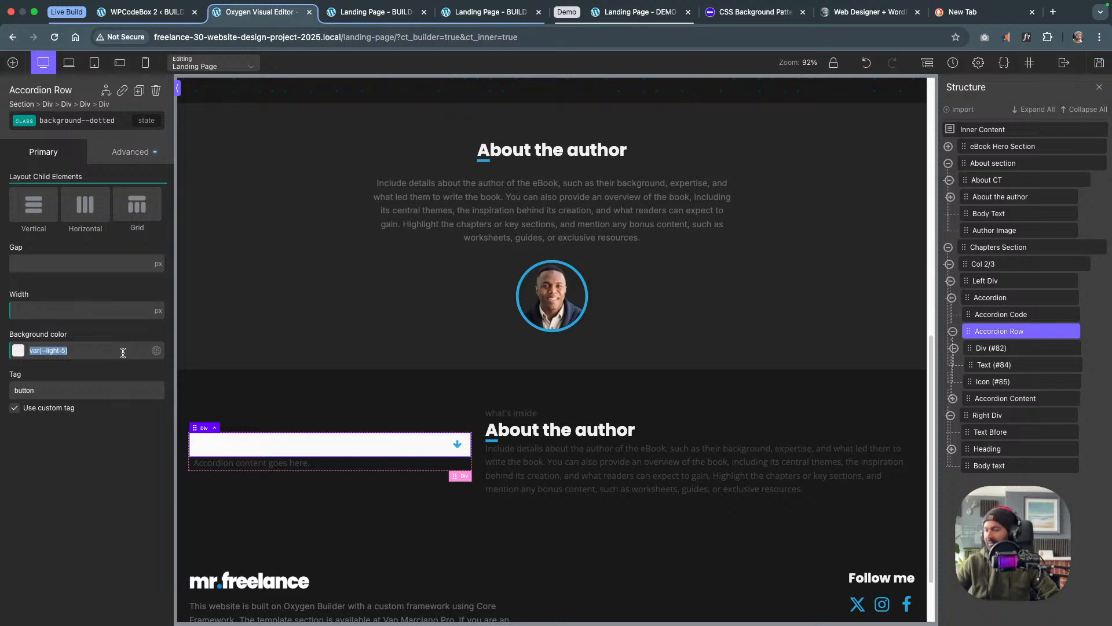
pyautogui.press('BackSpace')
pyautogui.click(133, 157)
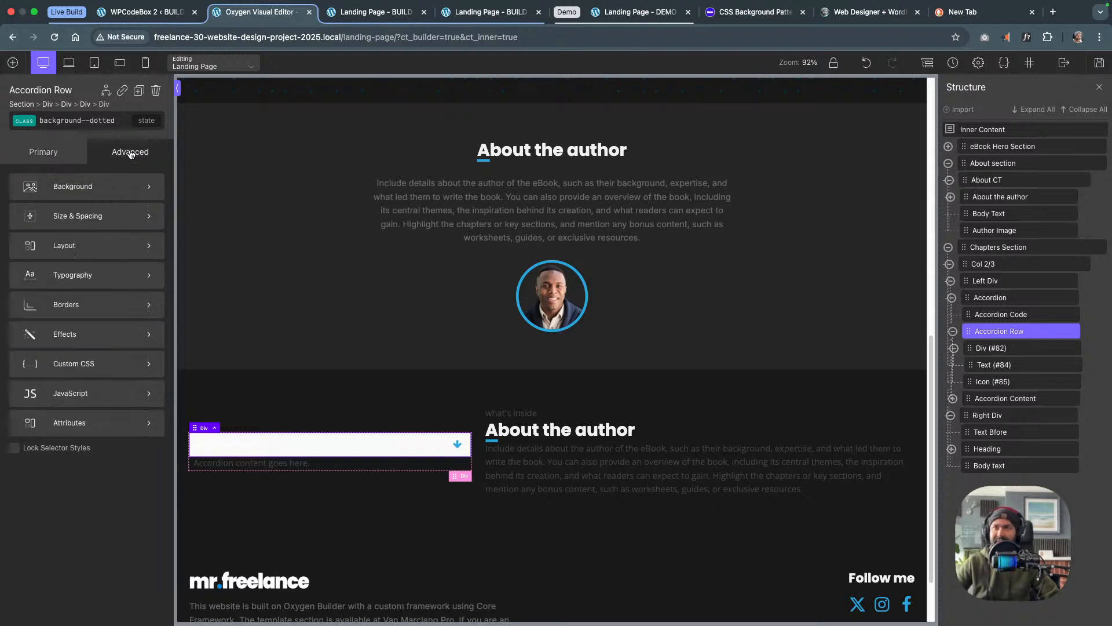
pyautogui.click(75, 181)
pyautogui.rightClick(81, 218)
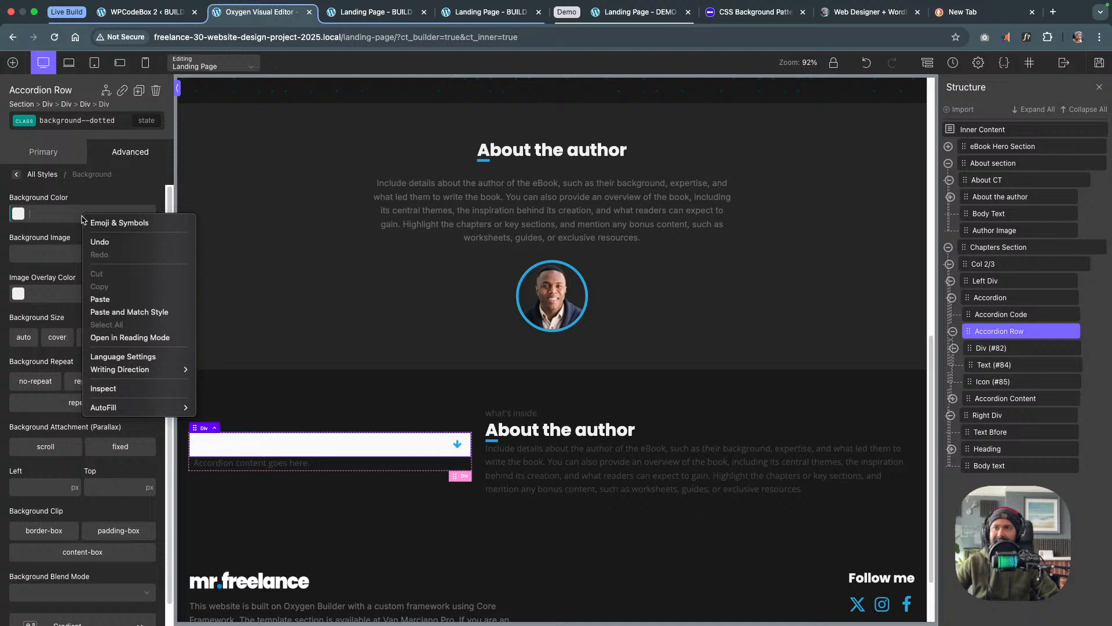
pyautogui.click(112, 299)
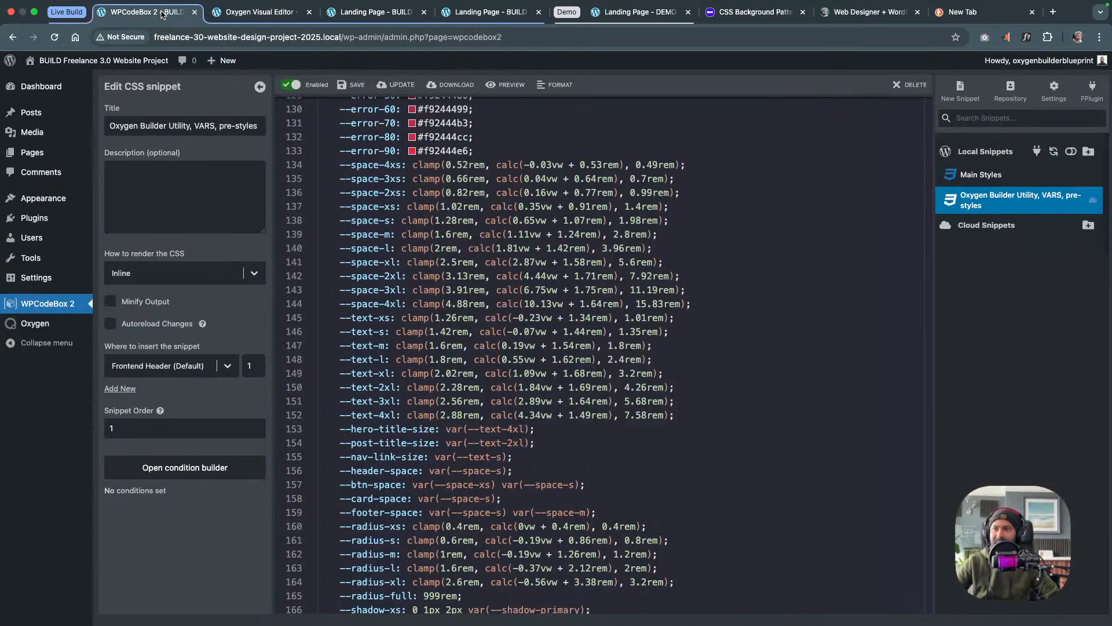
# Look up the light colour variables in the WPCodeBox 2 utility CSS snippet and return to the Oxygen editor
pyautogui.click(146, 12)
pyautogui.scroll(-4, 395, 346)
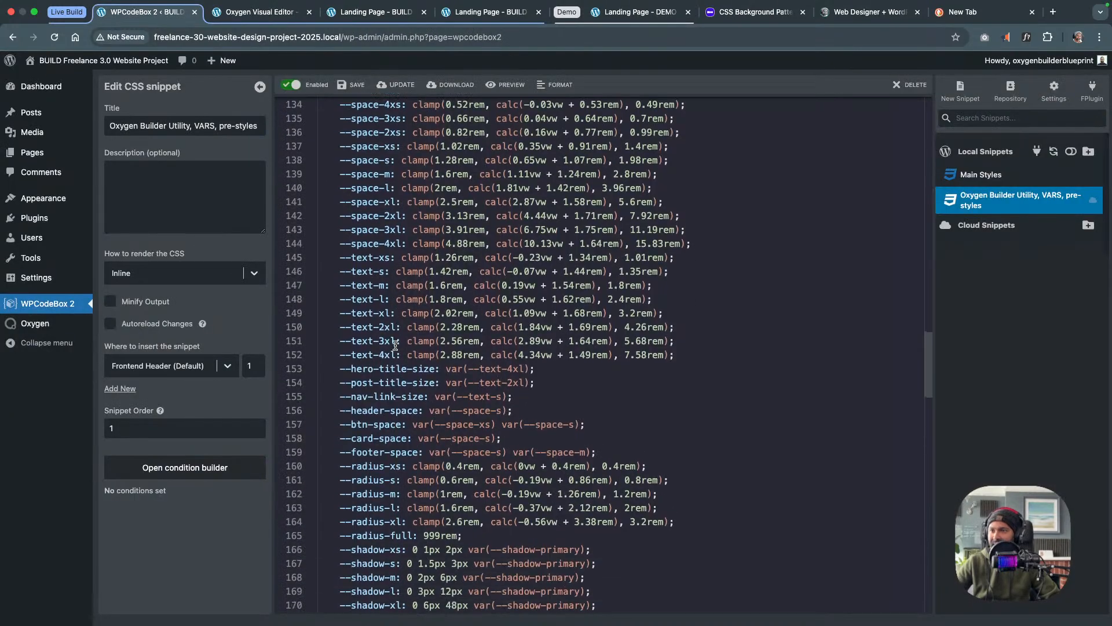
pyautogui.scroll(6, 395, 345)
pyautogui.scroll(-2, 396, 345)
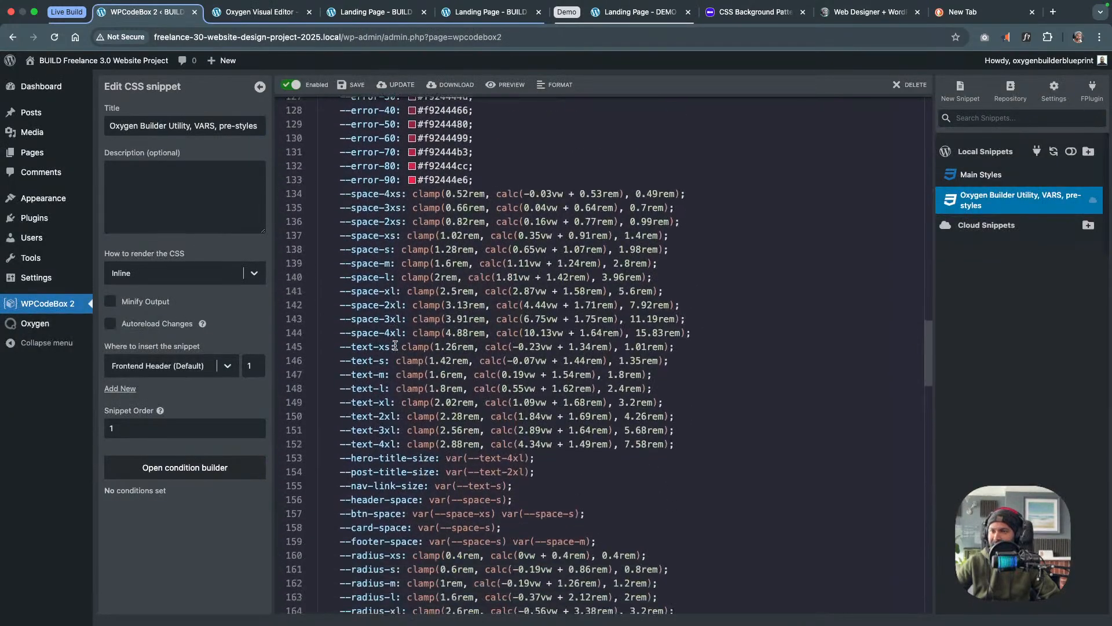
pyautogui.scroll(5, 396, 345)
pyautogui.scroll(10, 396, 345)
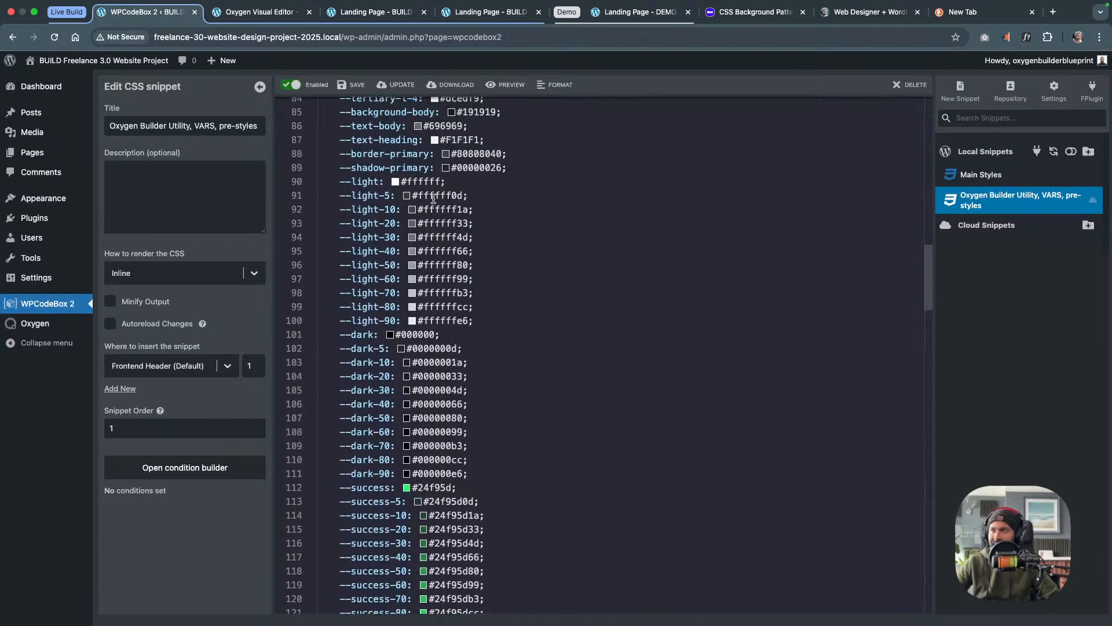
pyautogui.click(282, 16)
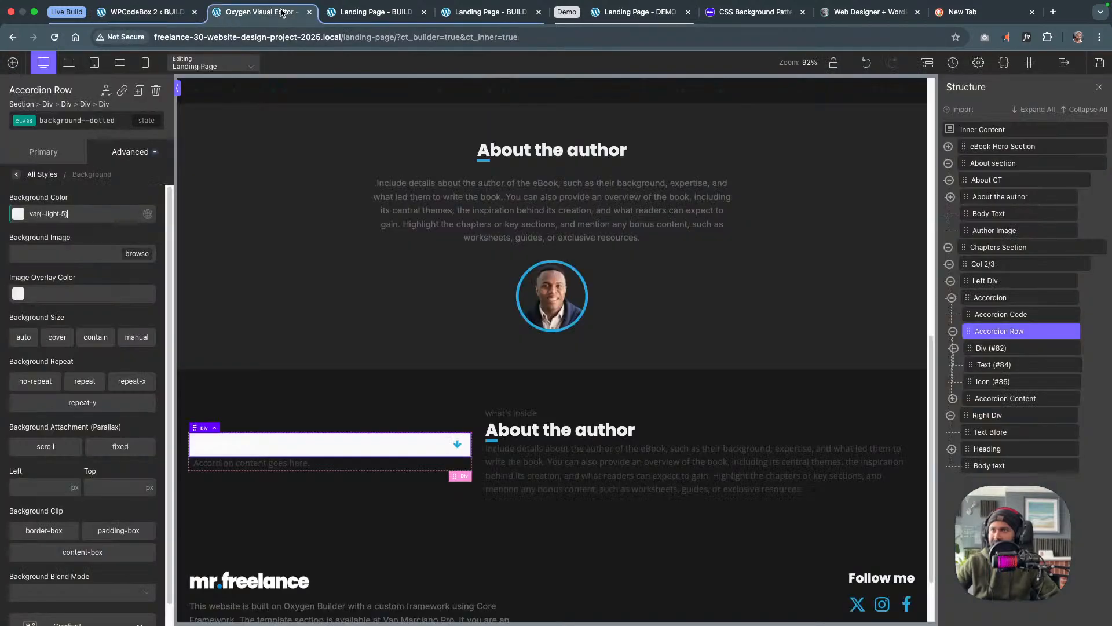
# Remove the background--dotted class from the Accordion Row, set the oxel_accordion__row background colour to var(--light-5), and save the page
pyautogui.click(37, 121)
pyautogui.click(54, 182)
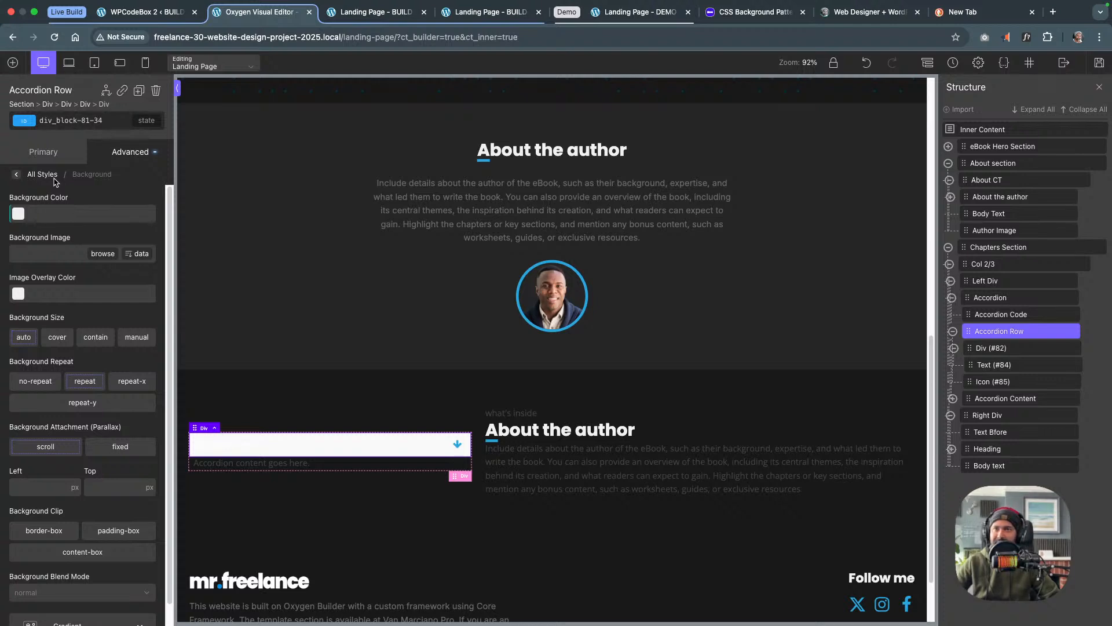
pyautogui.click(32, 122)
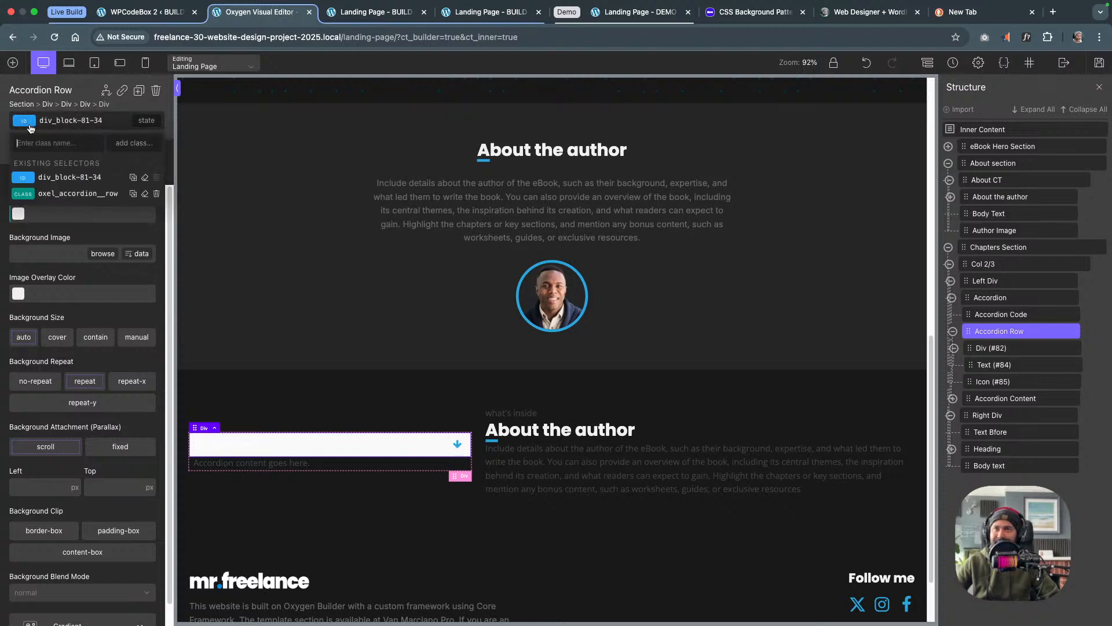
pyautogui.click(70, 194)
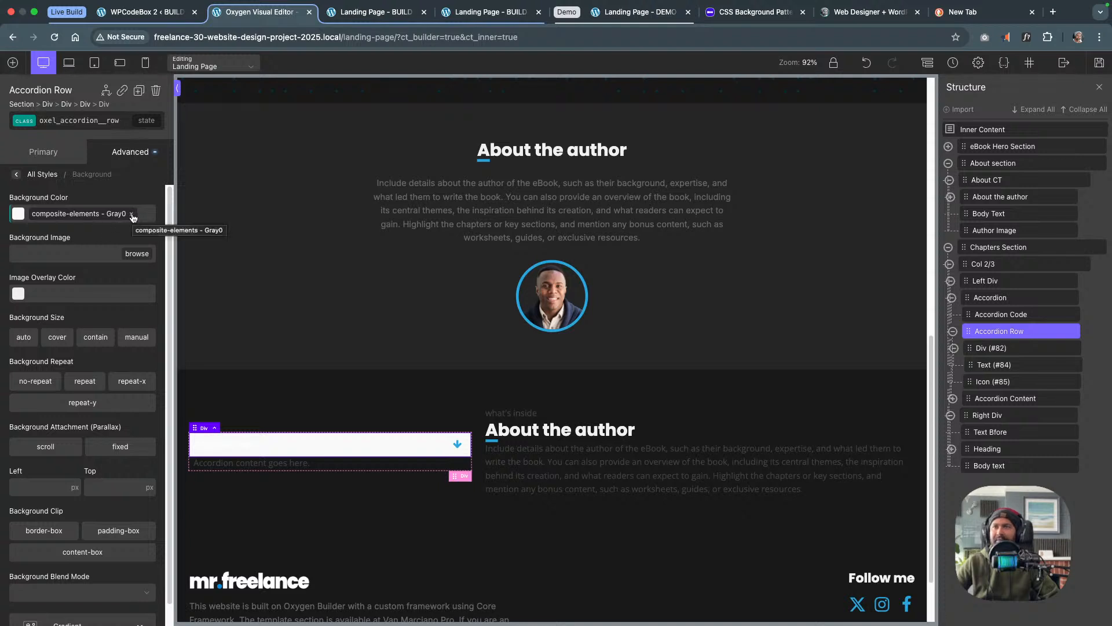
pyautogui.click(133, 216)
pyautogui.rightClick(90, 216)
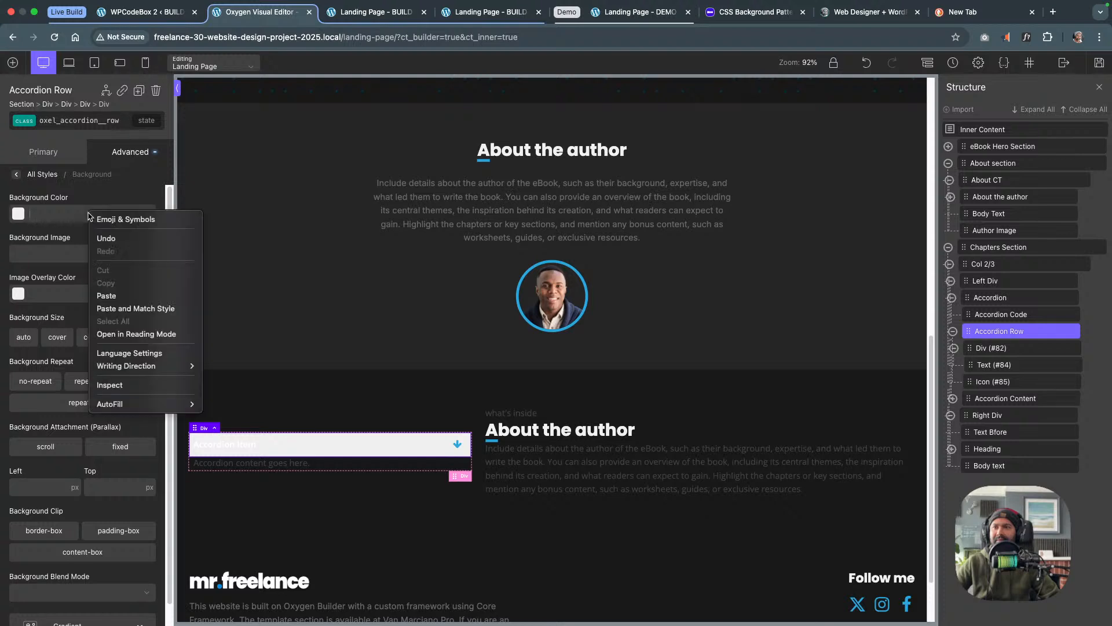
pyautogui.click(107, 296)
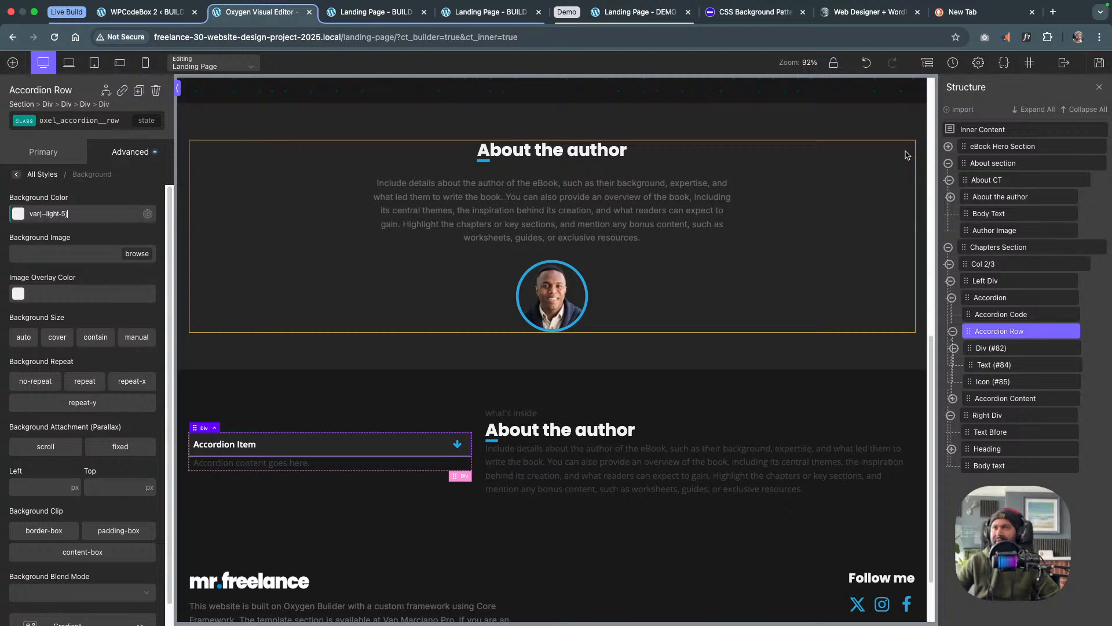
pyautogui.click(1100, 64)
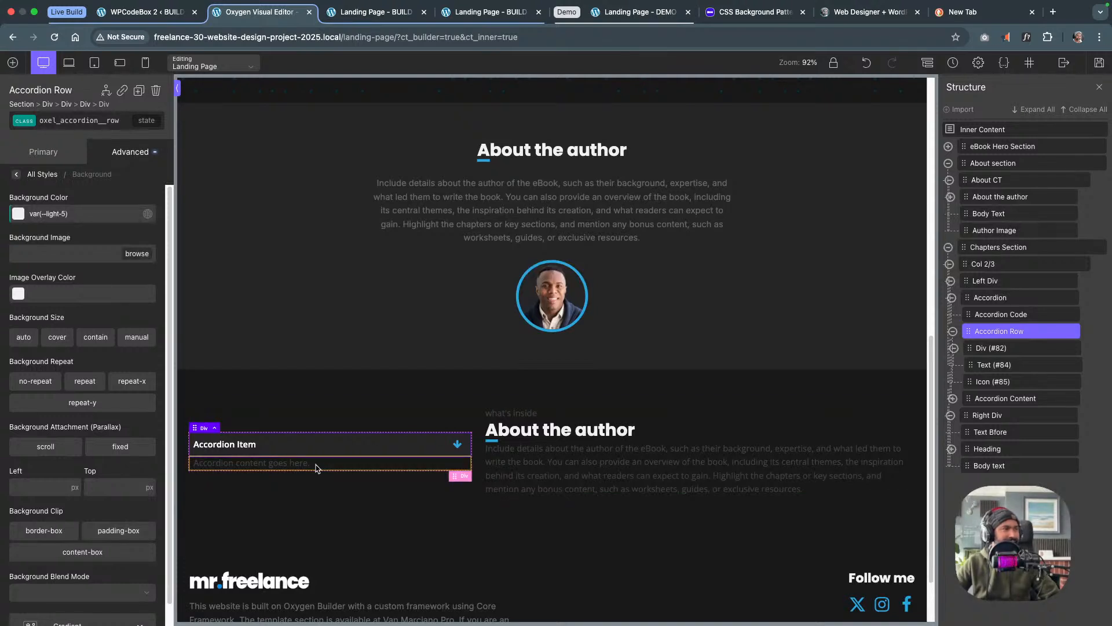
# Set the text colour of the "Accordion content goes here." text to var(--text-body) and save the page
pyautogui.click(995, 367)
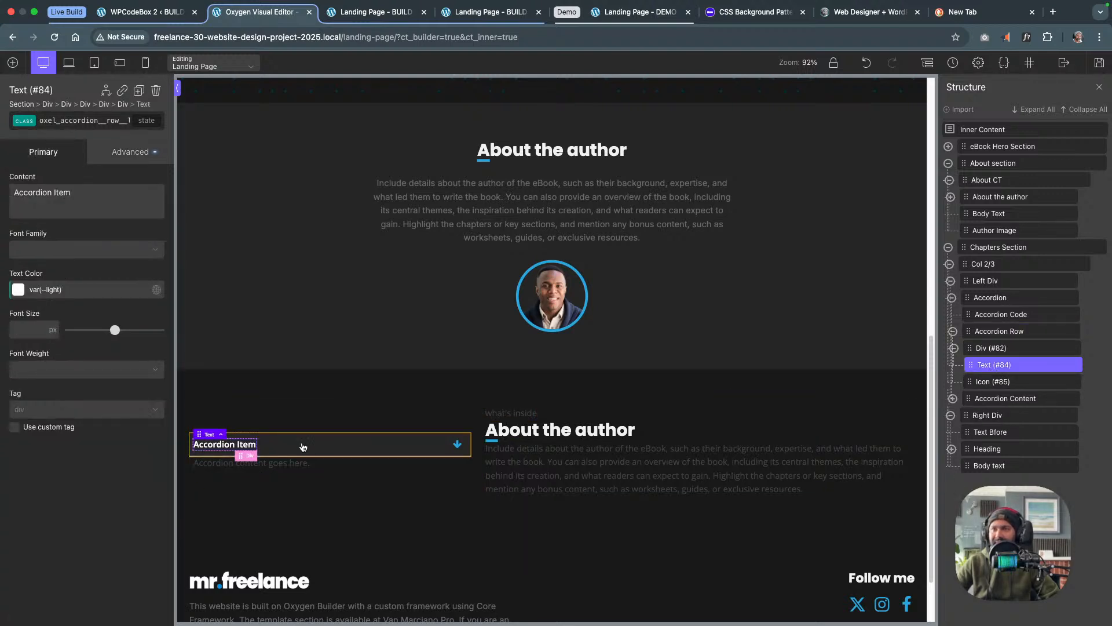
pyautogui.click(287, 463)
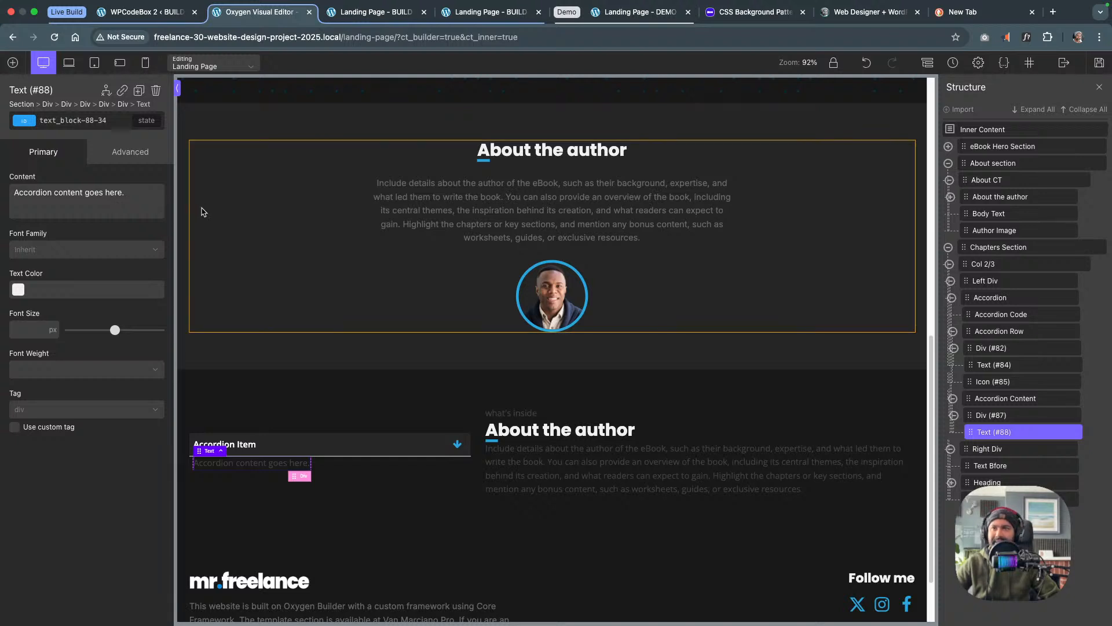
pyautogui.rightClick(88, 282)
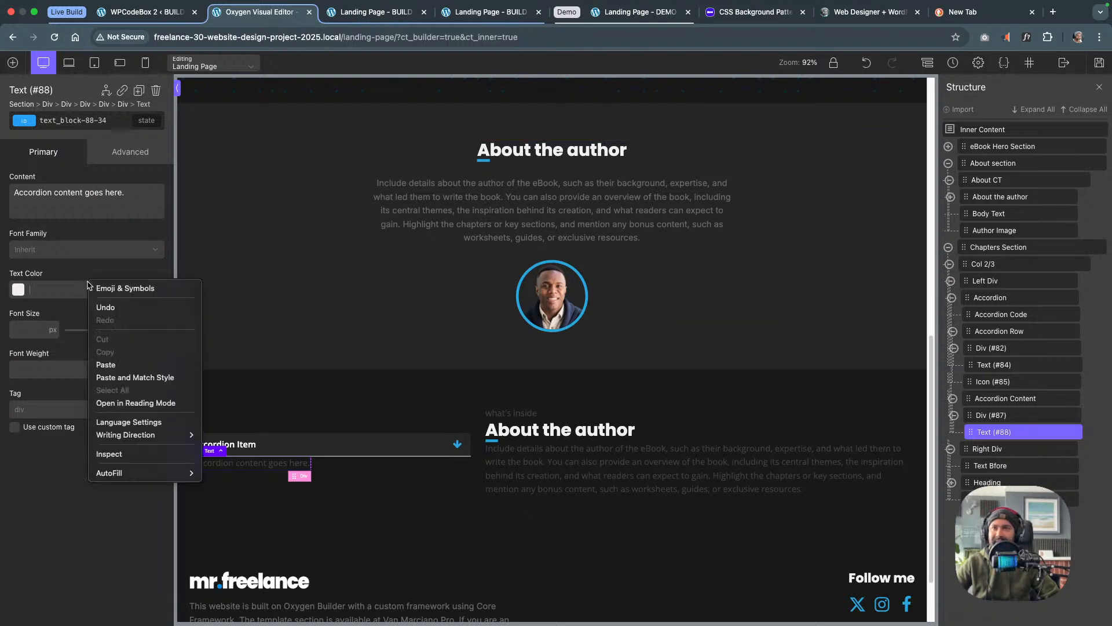
pyautogui.click(110, 364)
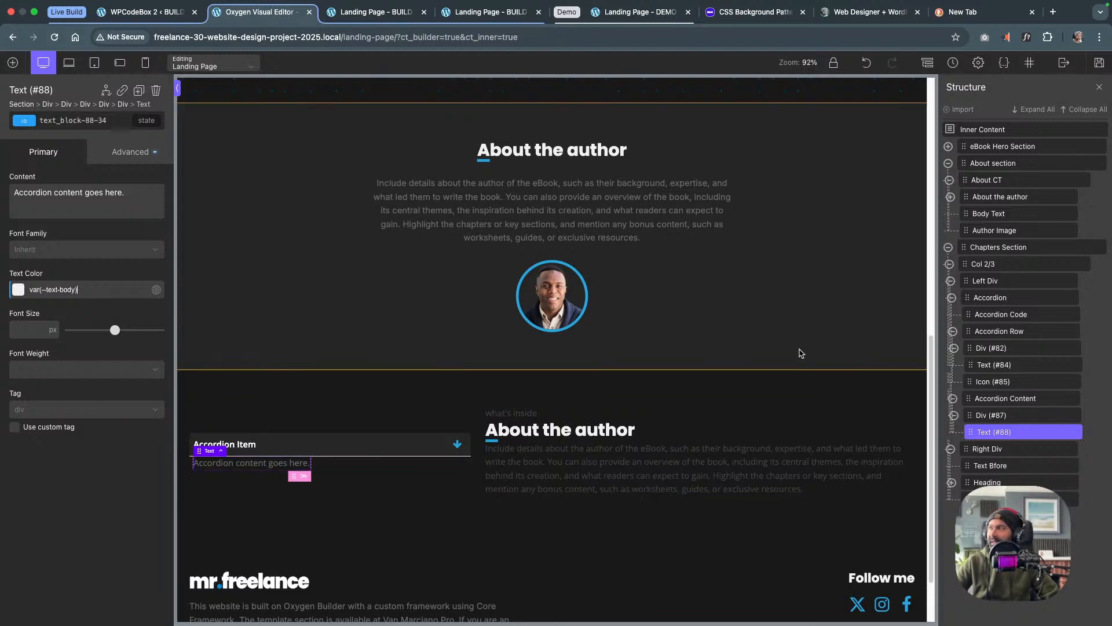
pyautogui.click(1099, 63)
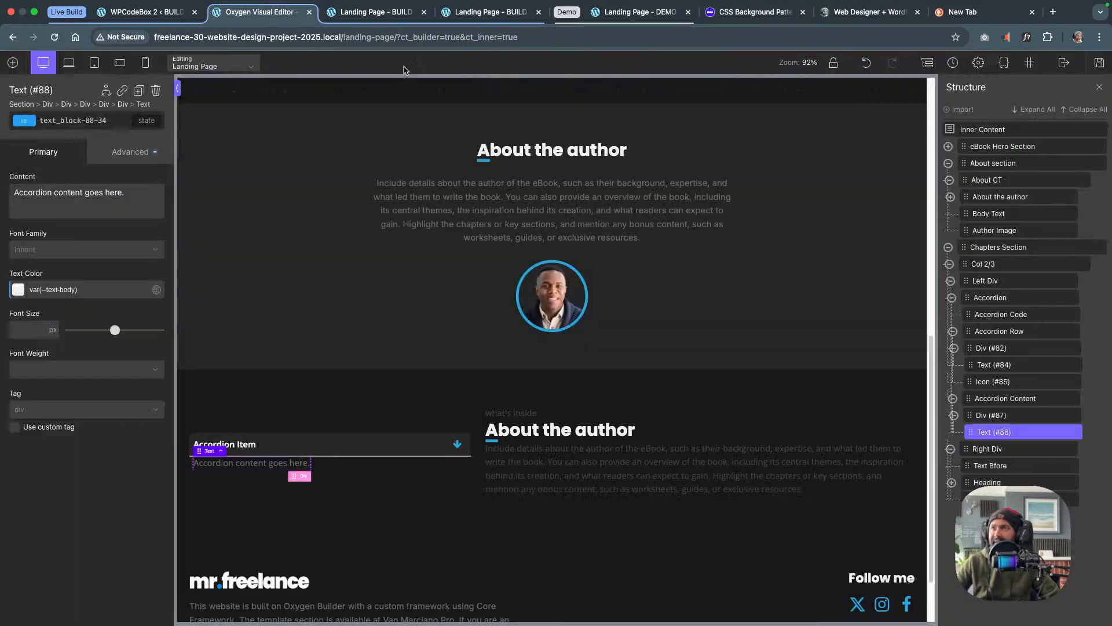
# Reload the front-end landing page and test the restyled accordion by expanding and collapsing its item
pyautogui.click(370, 14)
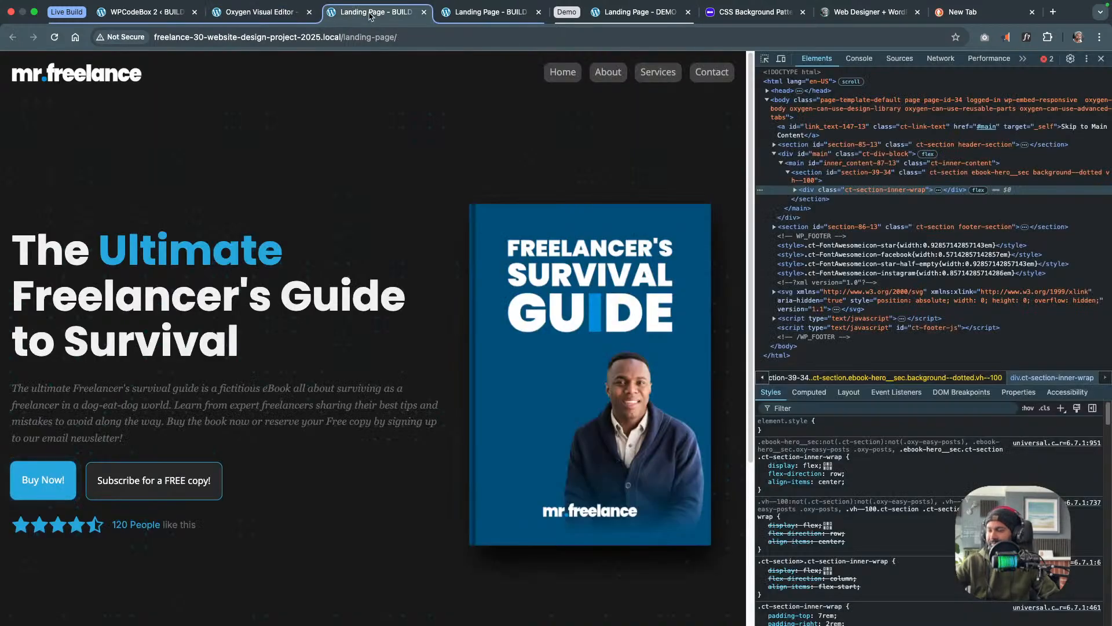
pyautogui.press('super+r')
pyautogui.scroll(-1, 446, 360)
pyautogui.scroll(-10, 446, 360)
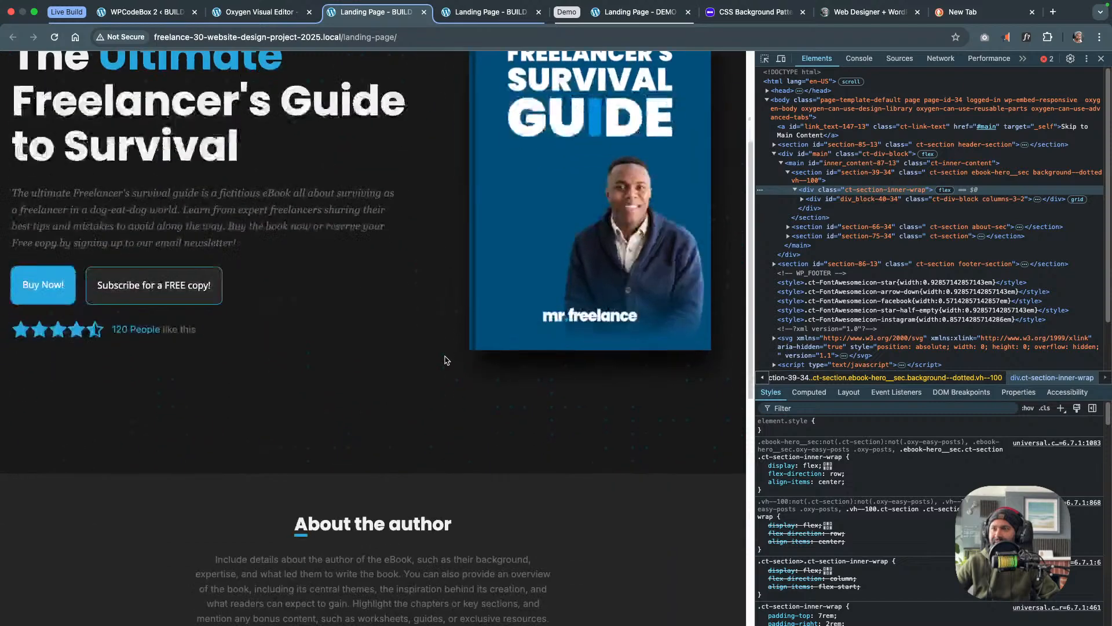
pyautogui.scroll(-3, 446, 360)
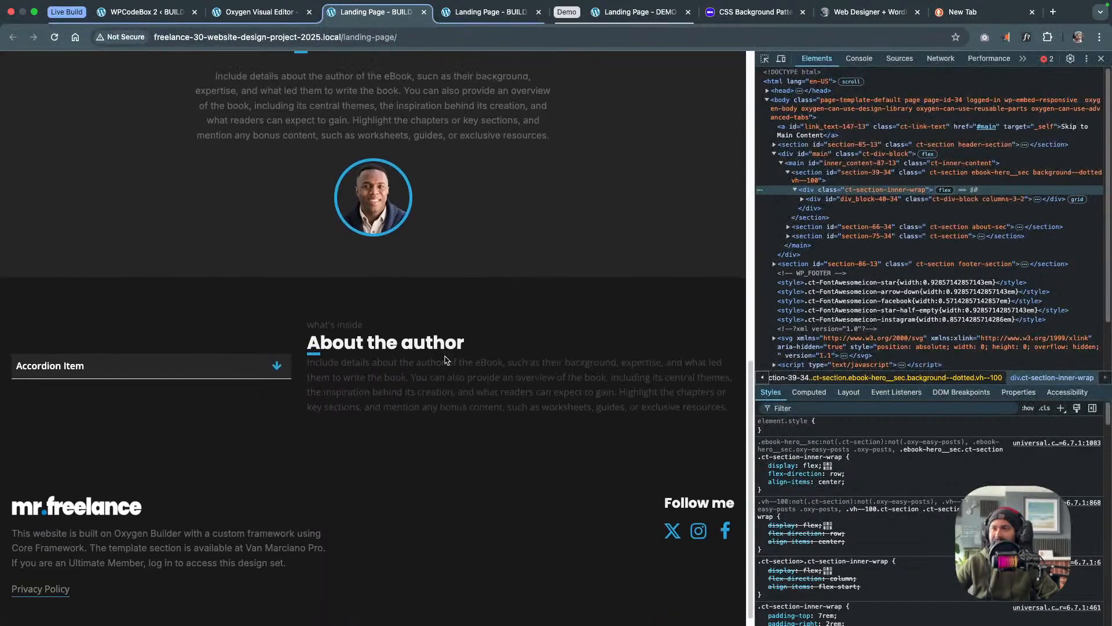
pyautogui.click(268, 374)
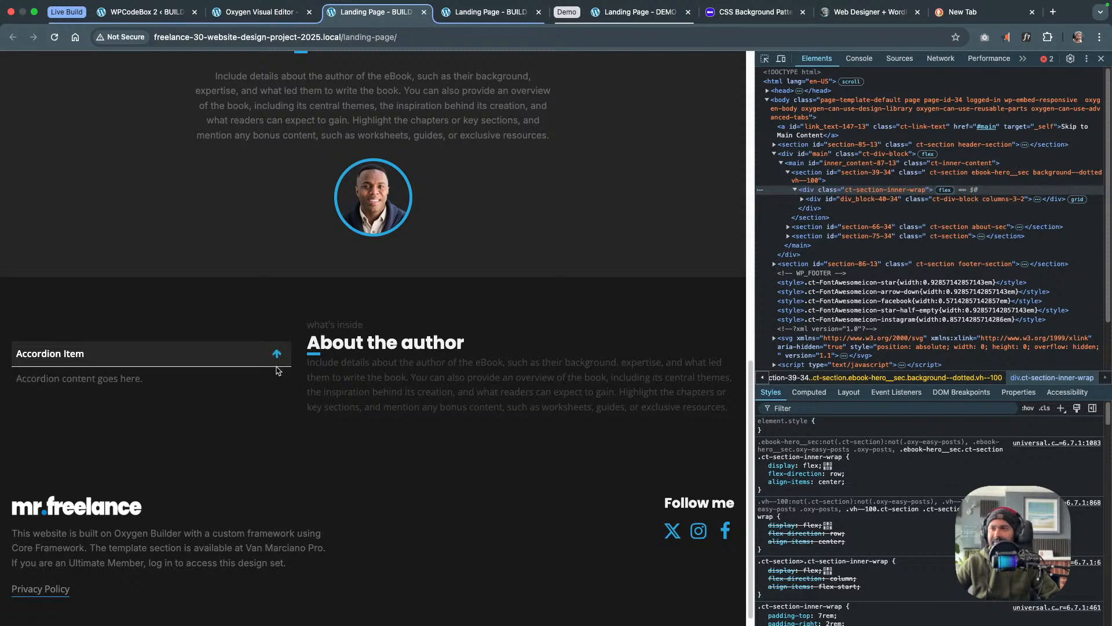
pyautogui.click(277, 357)
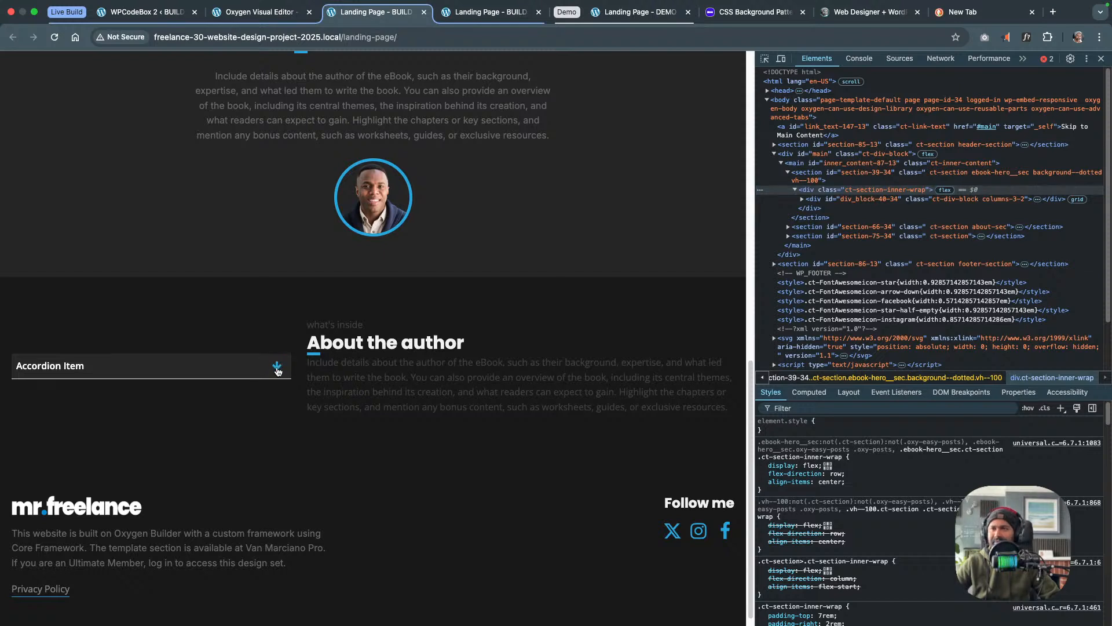
pyautogui.click(277, 369)
pyautogui.click(277, 357)
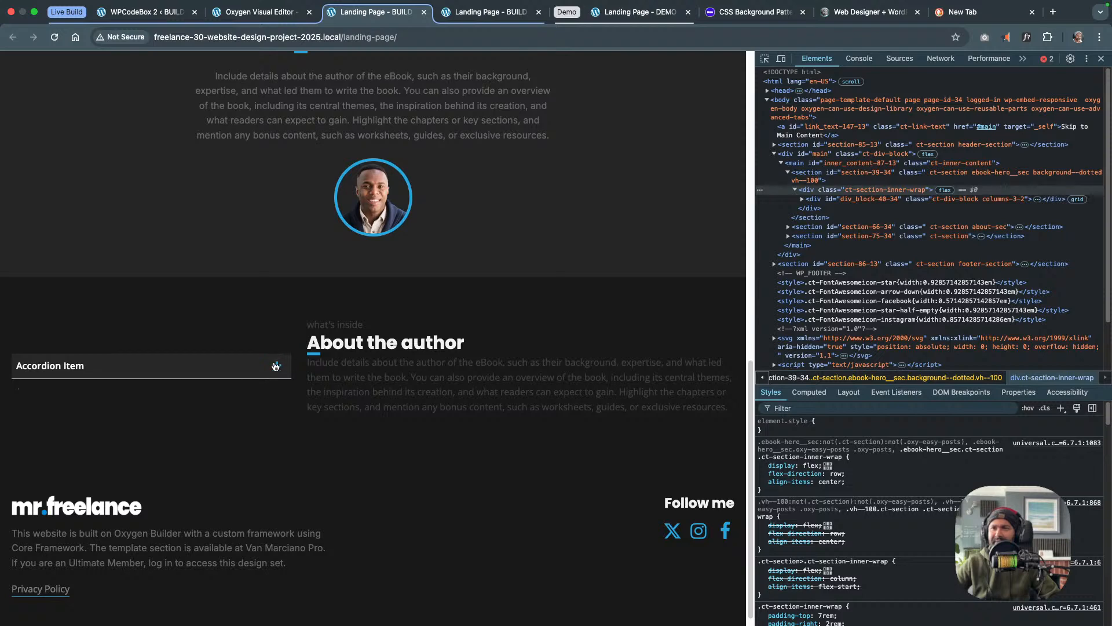
# Change the accordion header's icon from arrow-down to the Font Awesome arrow-up icon and save the page
pyautogui.click(151, 13)
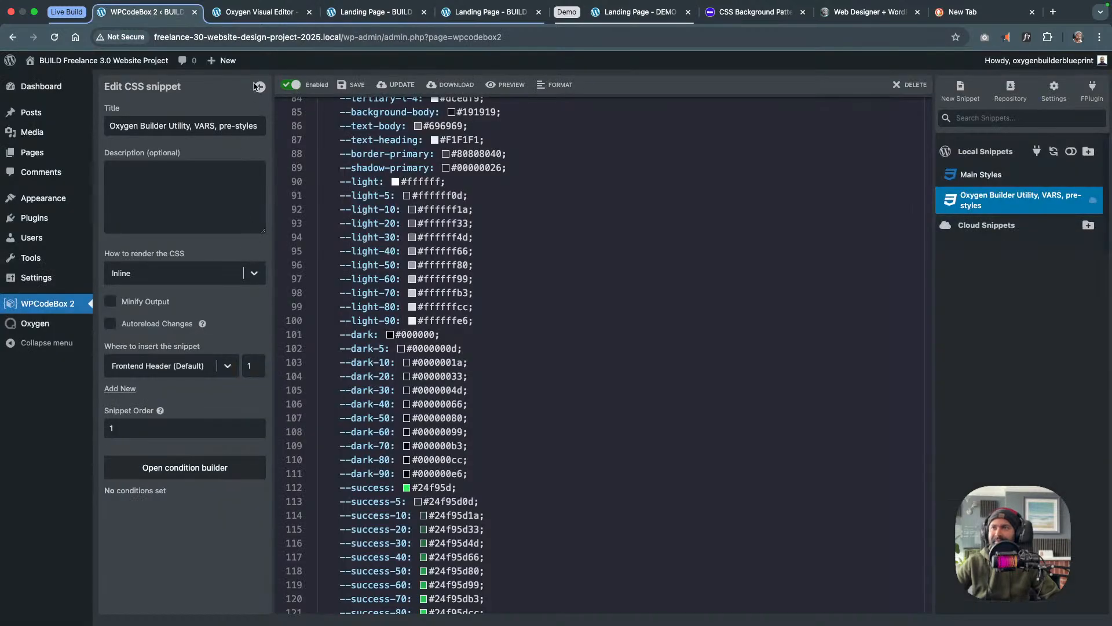
pyautogui.click(260, 12)
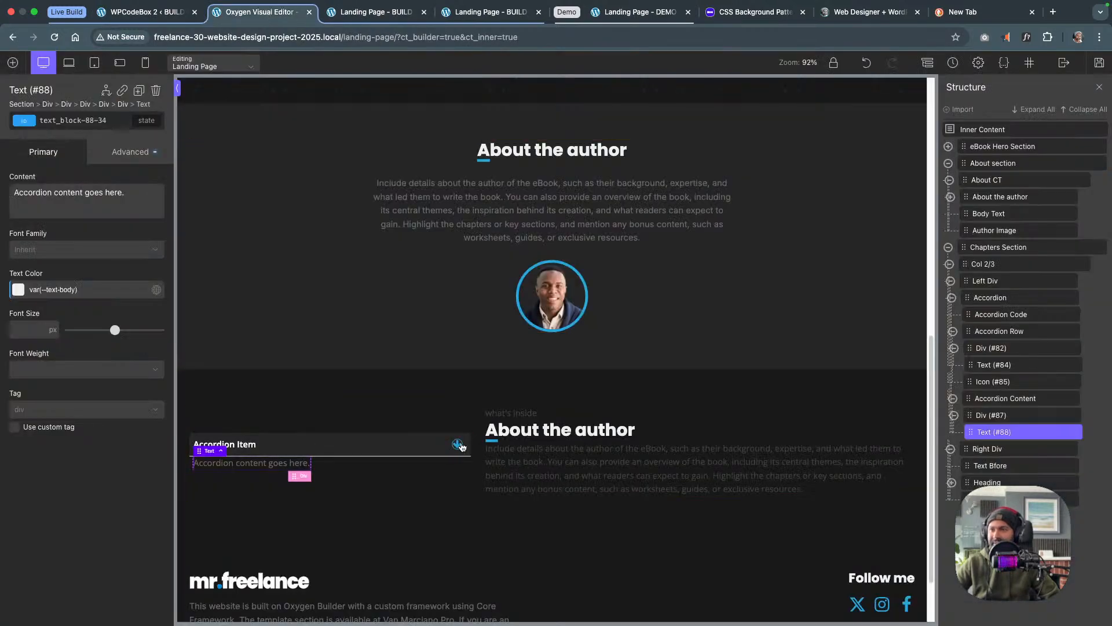
pyautogui.click(459, 444)
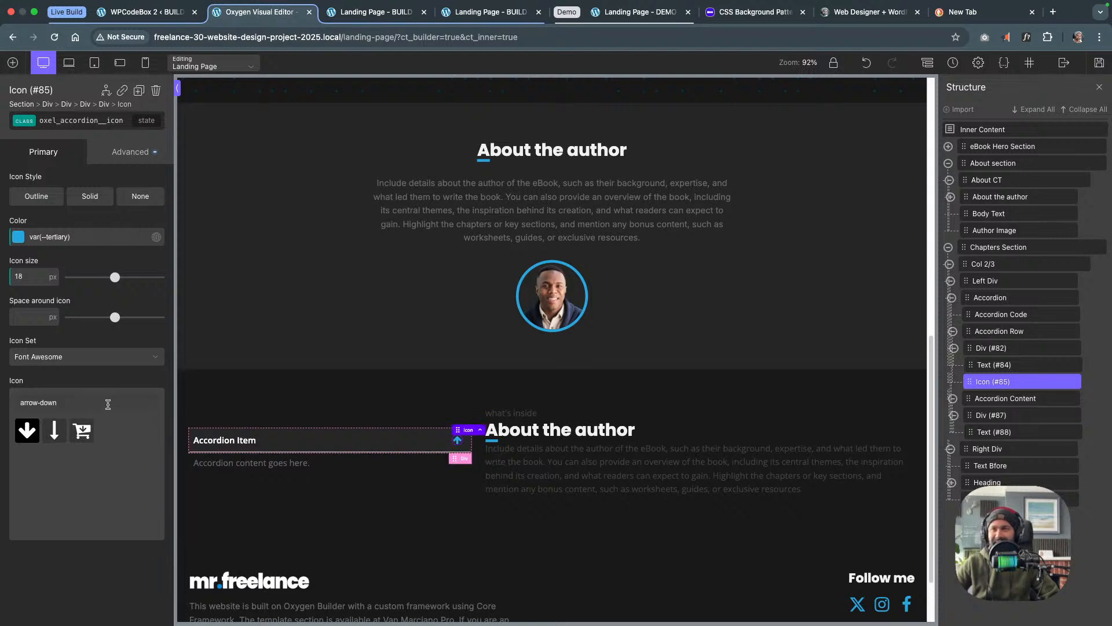
pyautogui.hotkey('alt', 'shift', 'Left')
pyautogui.hotkey('alt', 'shift', 'Left')
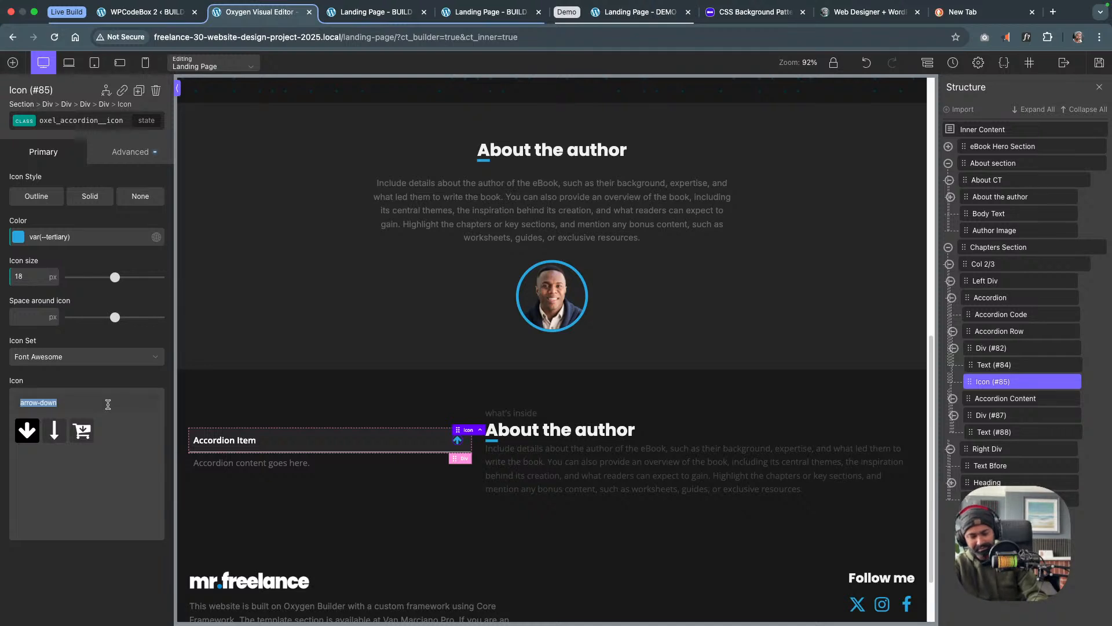
pyautogui.write('arro')
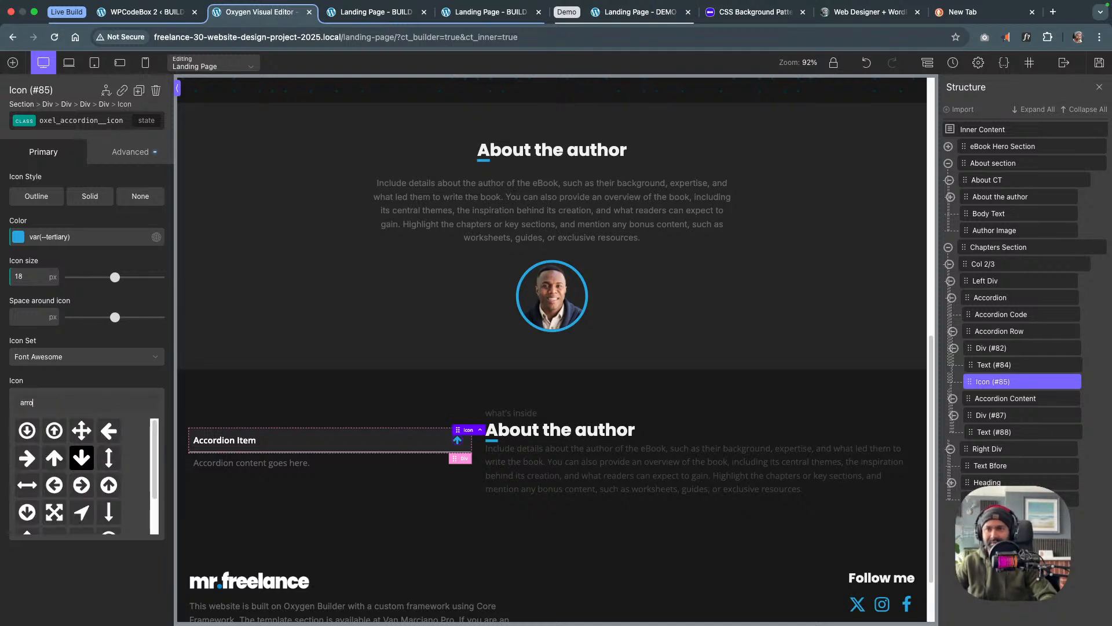
pyautogui.write('w-up')
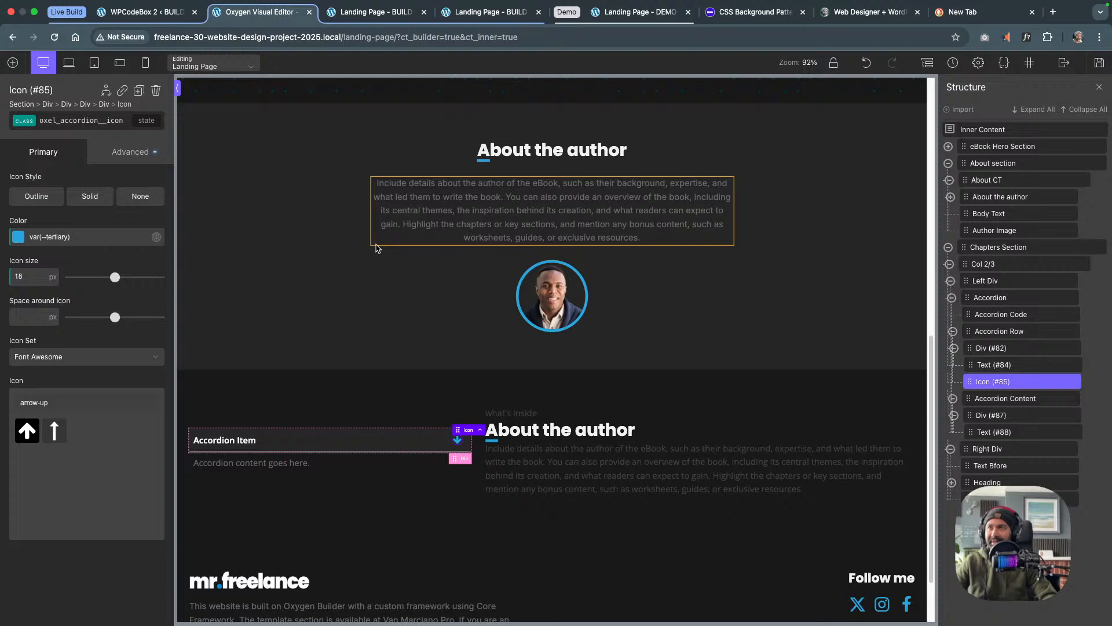
pyautogui.click(1099, 64)
# Reload the front-end landing page and test the arrow icon by repeatedly expanding and collapsing the accordion item
pyautogui.click(366, 16)
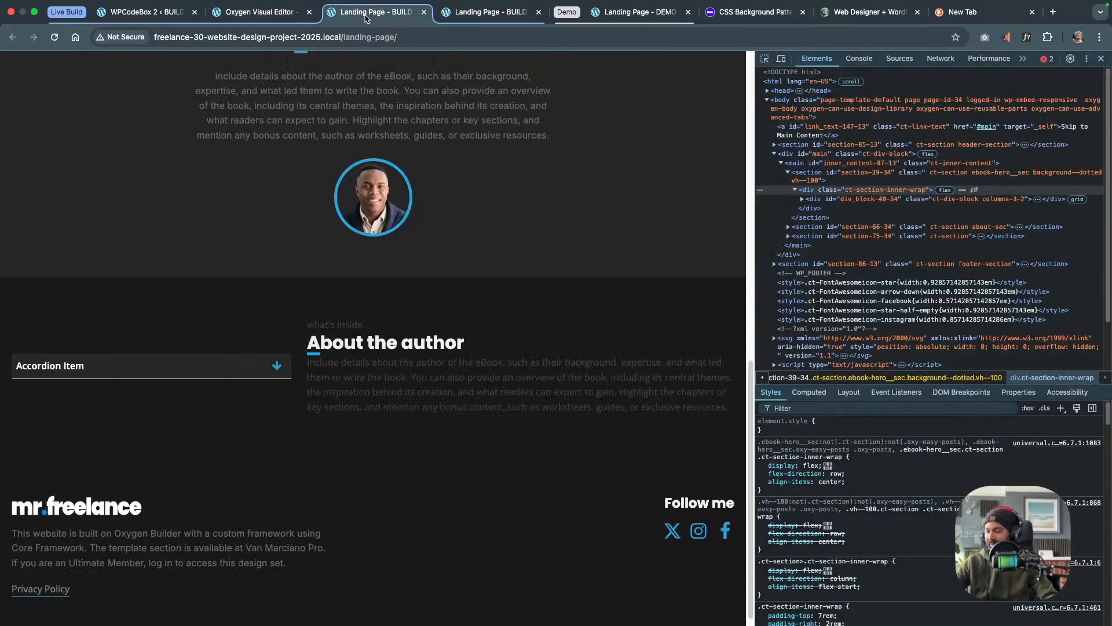
pyautogui.press('super+r')
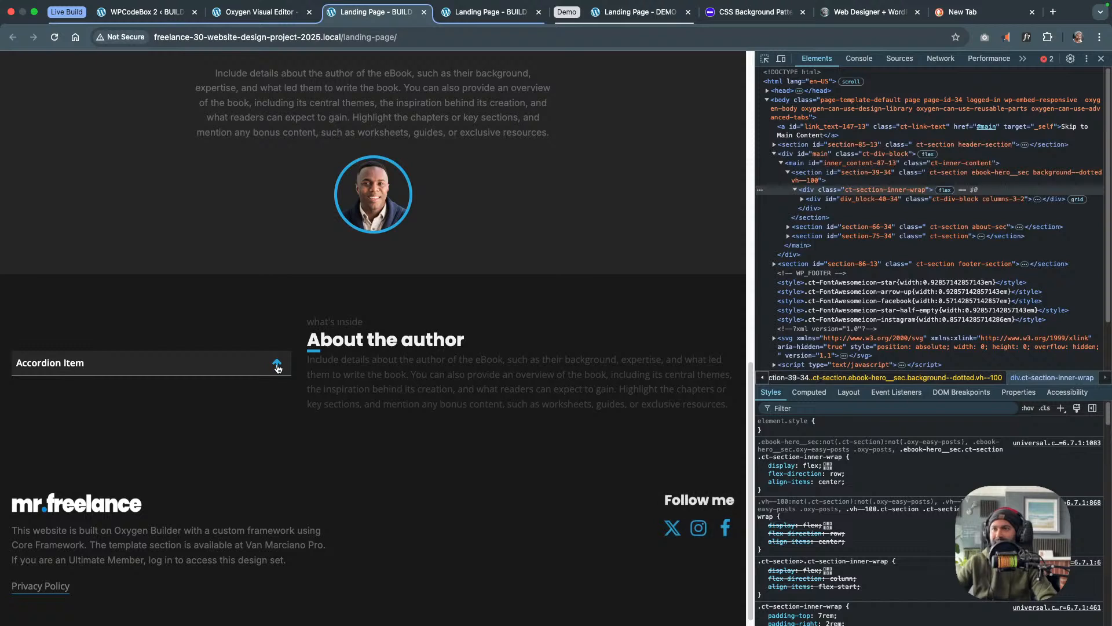
pyautogui.click(277, 365)
pyautogui.click(277, 354)
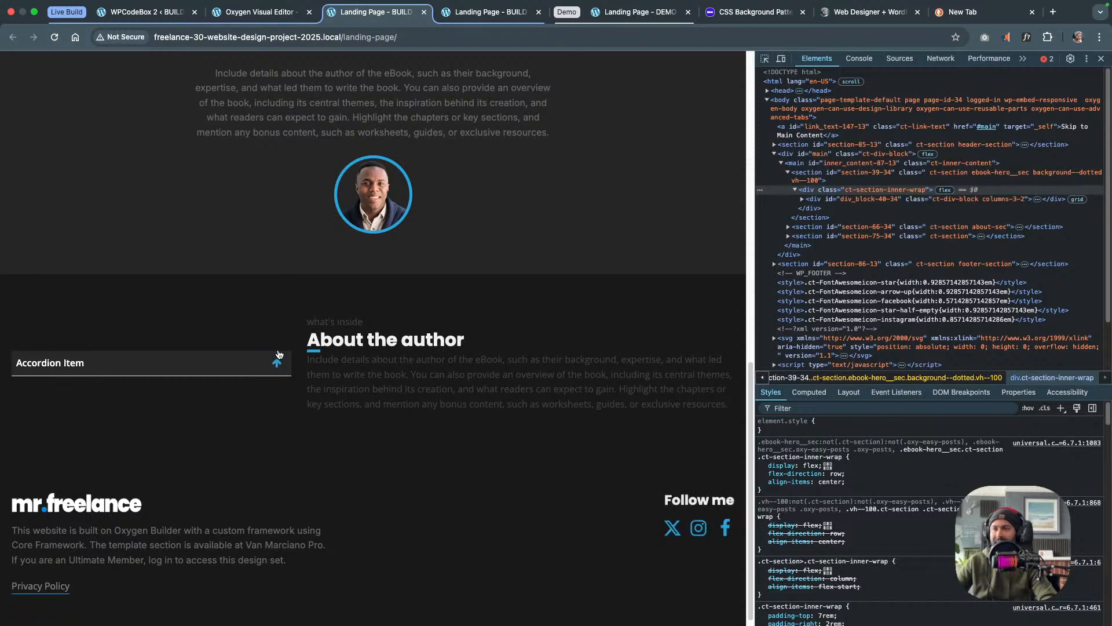
pyautogui.click(278, 365)
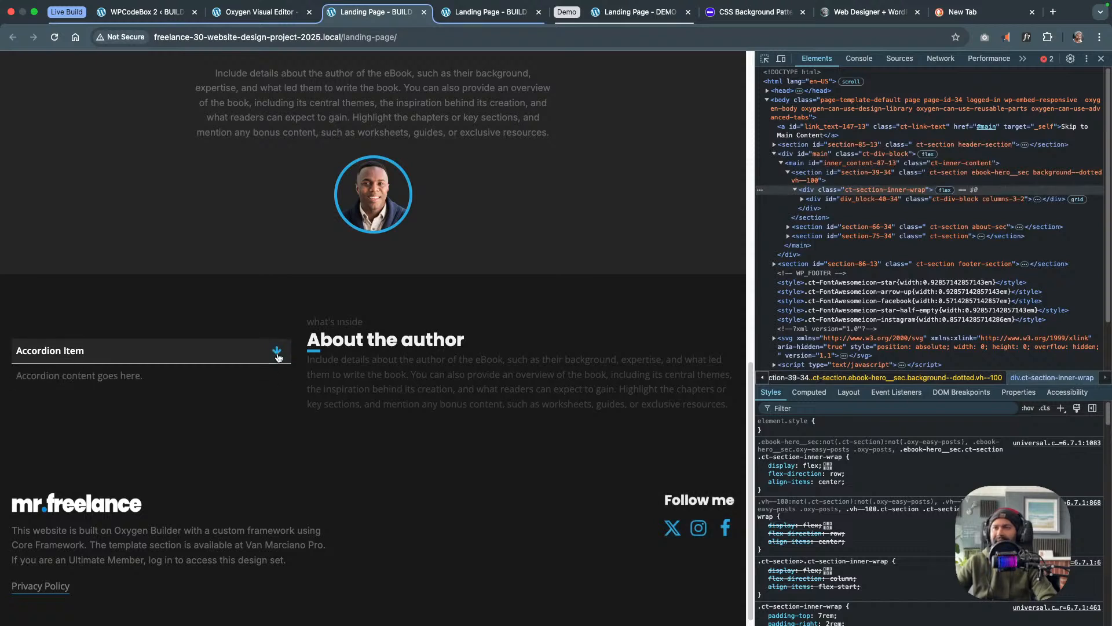
pyautogui.click(278, 353)
pyautogui.click(278, 353)
pyautogui.click(278, 354)
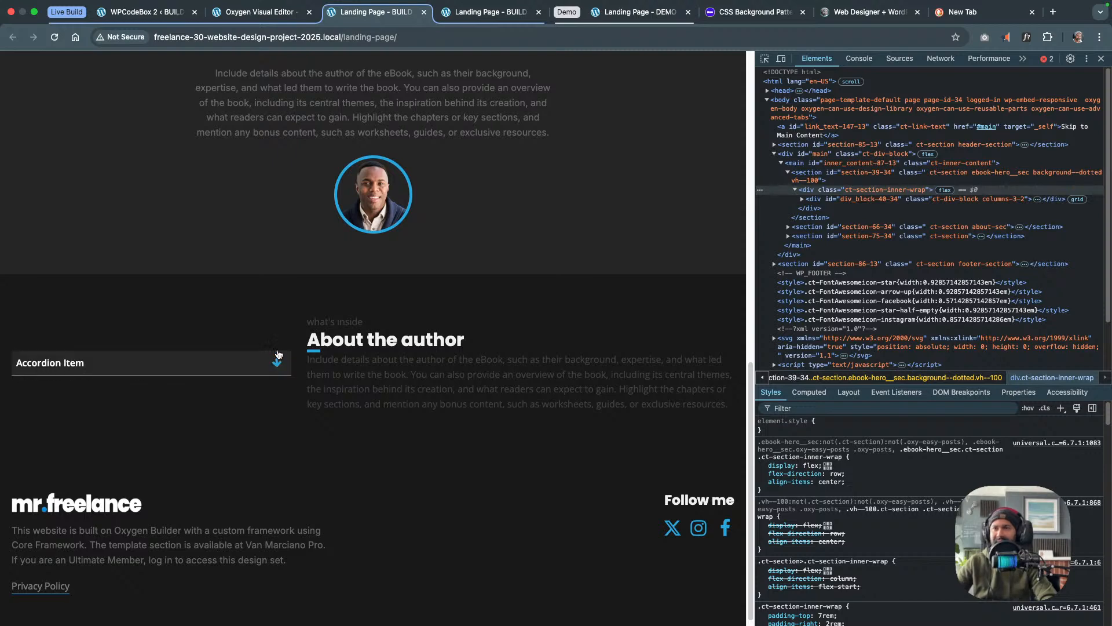
# In the Oxygen editor, set the oxel_accordion__row bottom border colour to var(--secondary-d-4) and save the page
pyautogui.click(266, 12)
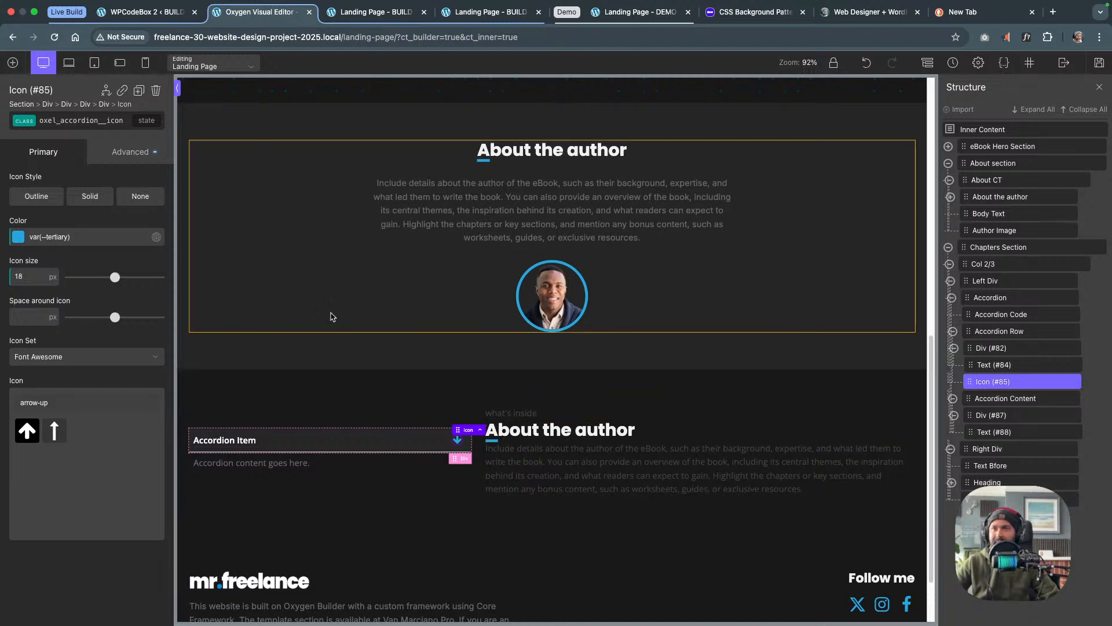
pyautogui.click(132, 152)
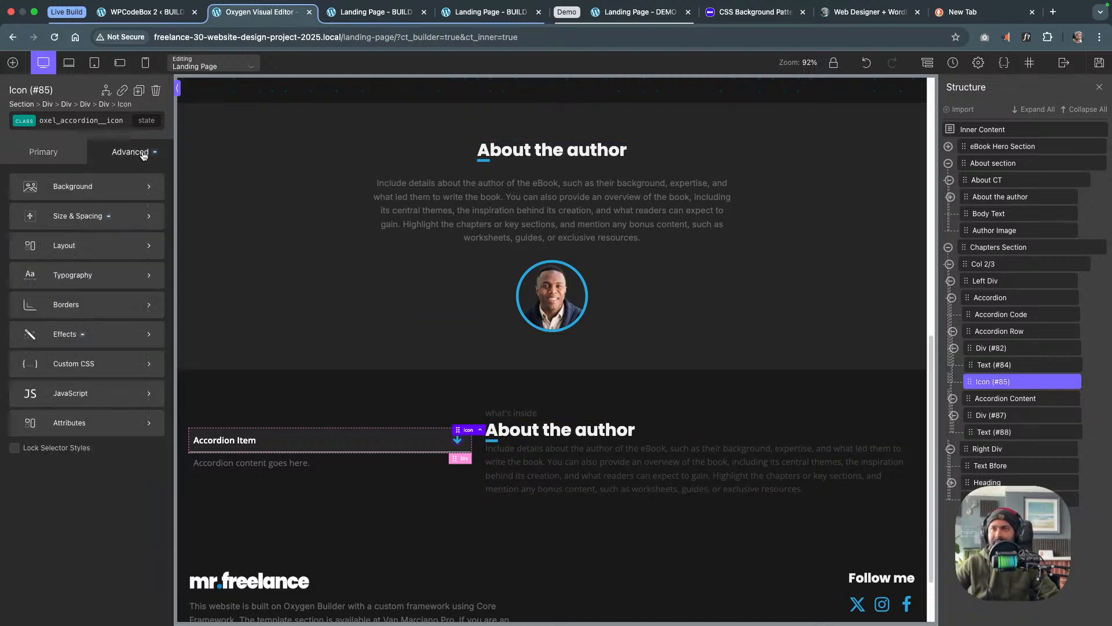
pyautogui.click(120, 311)
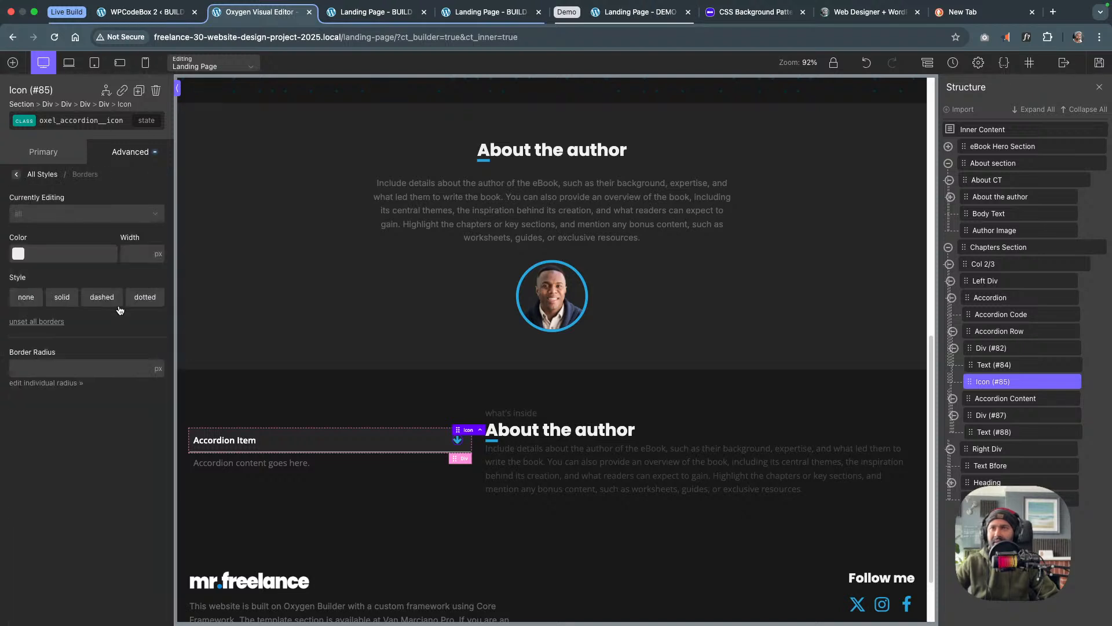
pyautogui.click(405, 440)
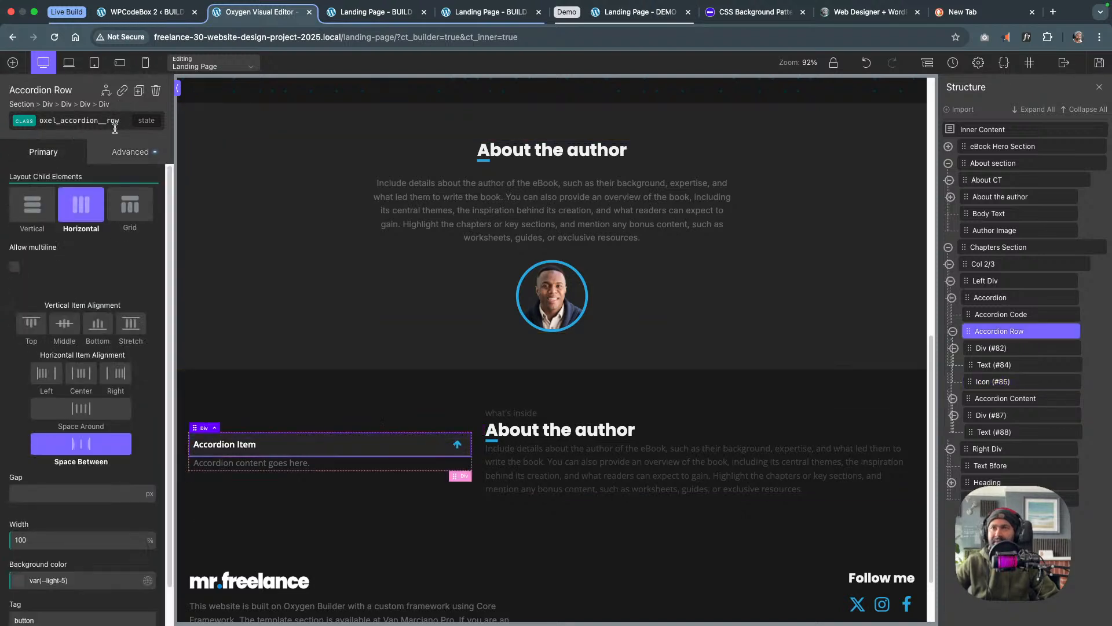
pyautogui.click(120, 151)
pyautogui.click(114, 304)
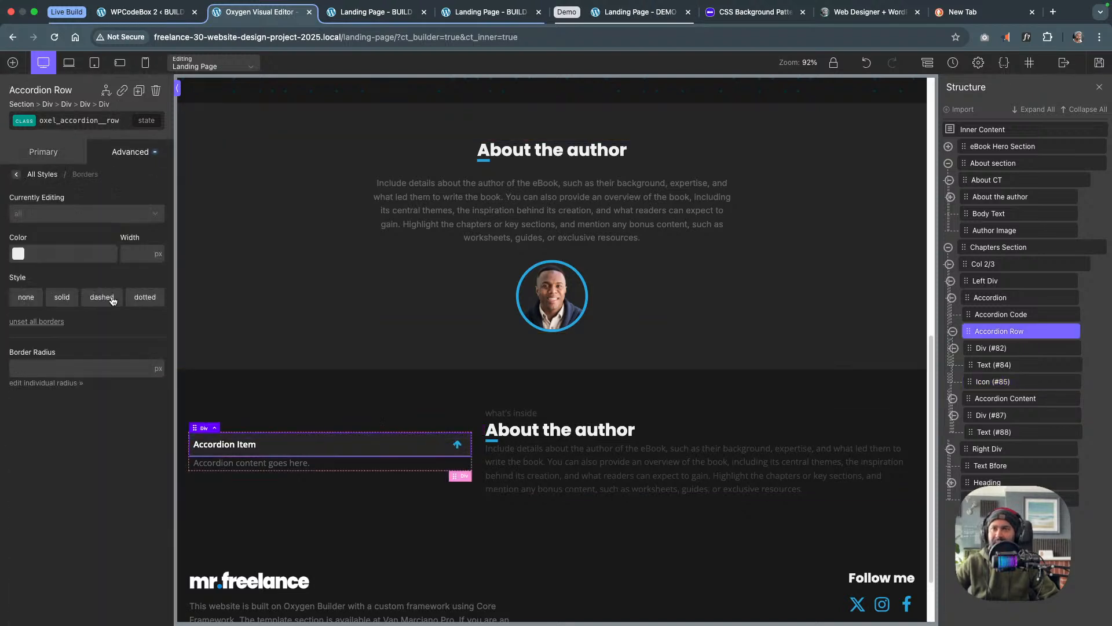
pyautogui.click(132, 221)
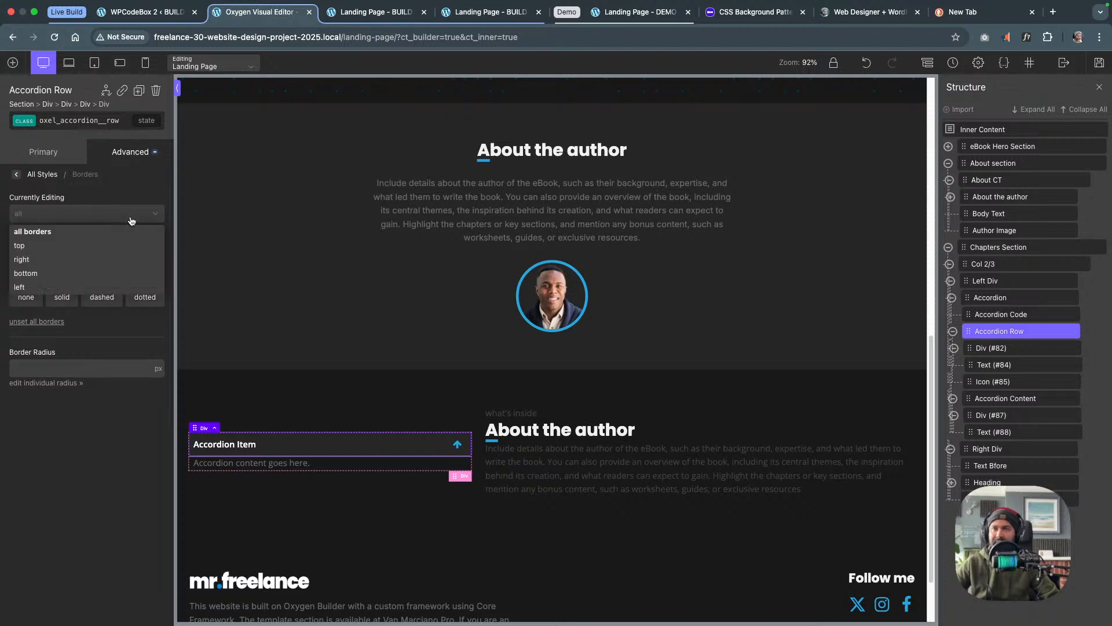
pyautogui.click(102, 278)
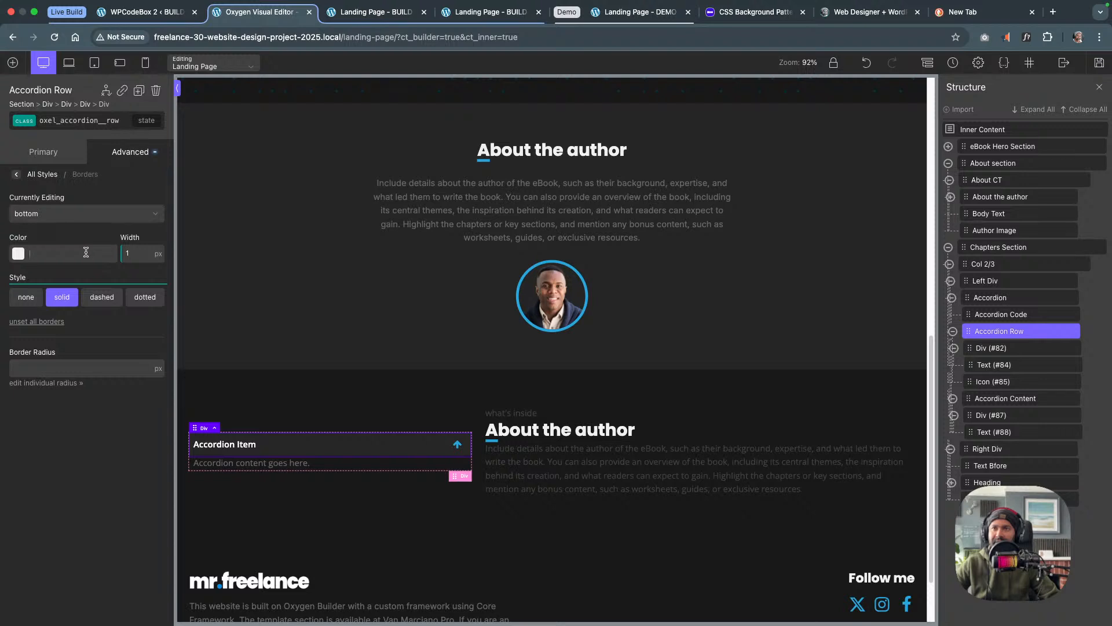
pyautogui.rightClick(106, 253)
pyautogui.click(108, 336)
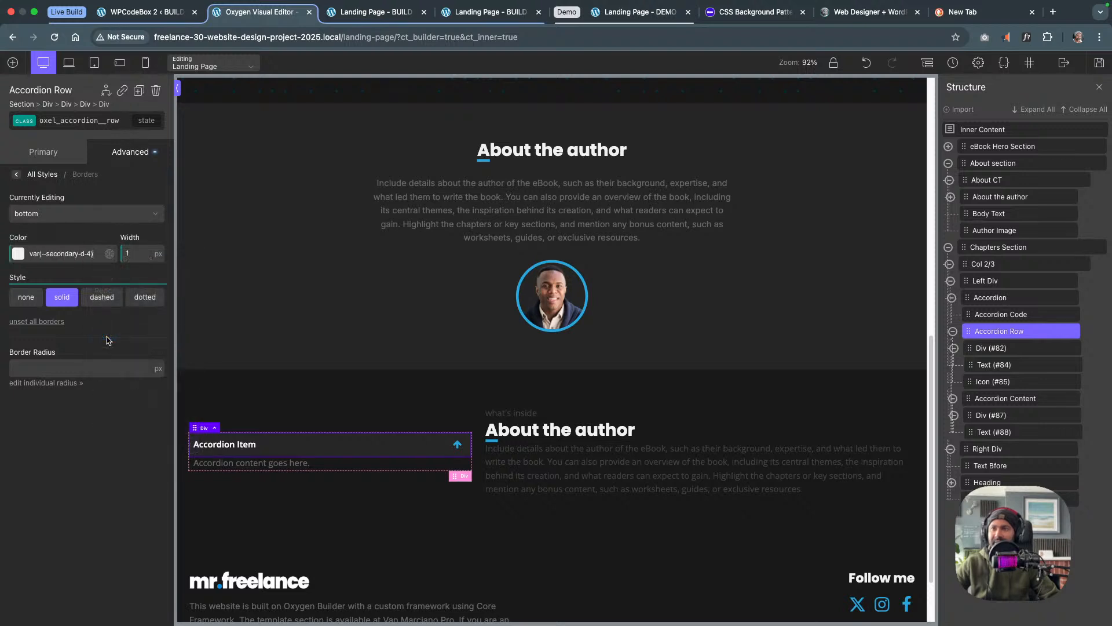
pyautogui.click(1097, 65)
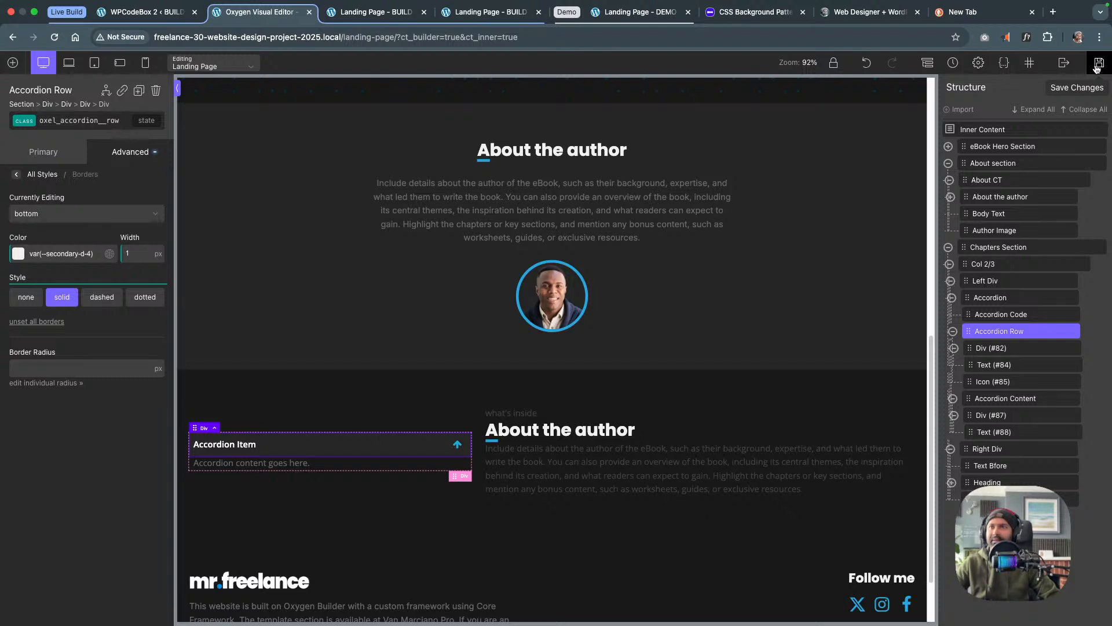
pyautogui.click(369, 15)
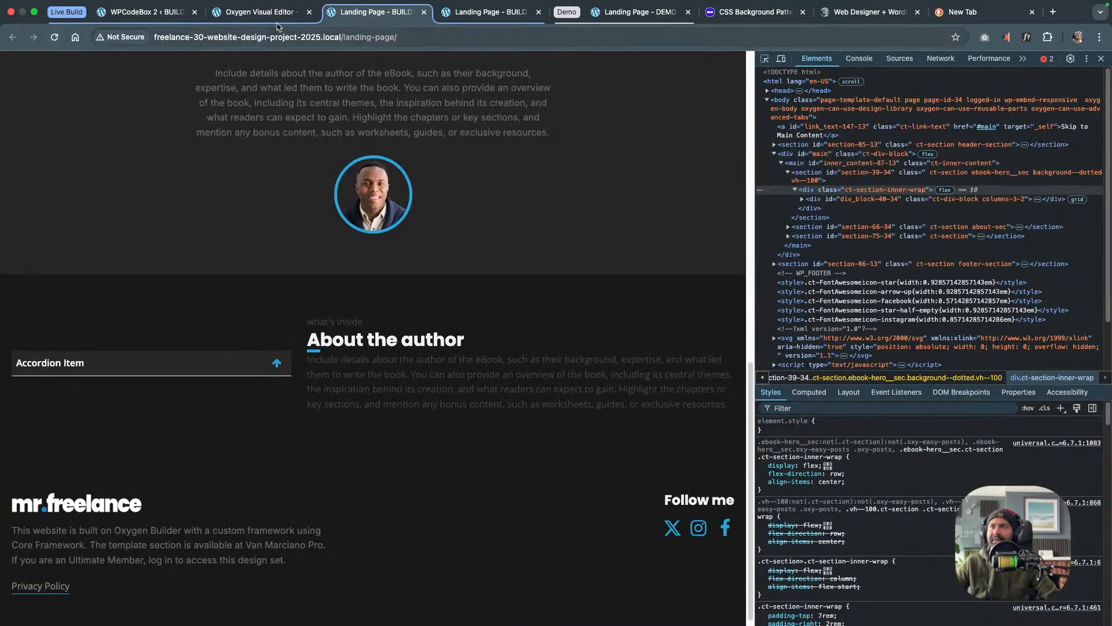
pyautogui.click(264, 12)
pyautogui.click(1099, 62)
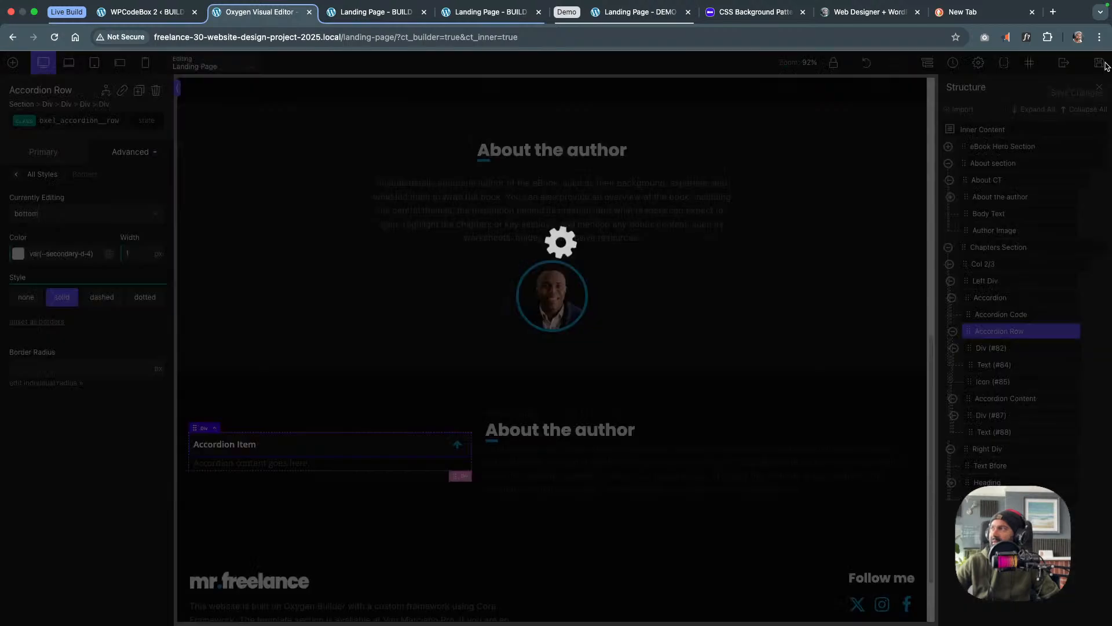
# Reload the front-end landing page and check the accordion's bottom border while expanding and collapsing the item
pyautogui.click(388, 18)
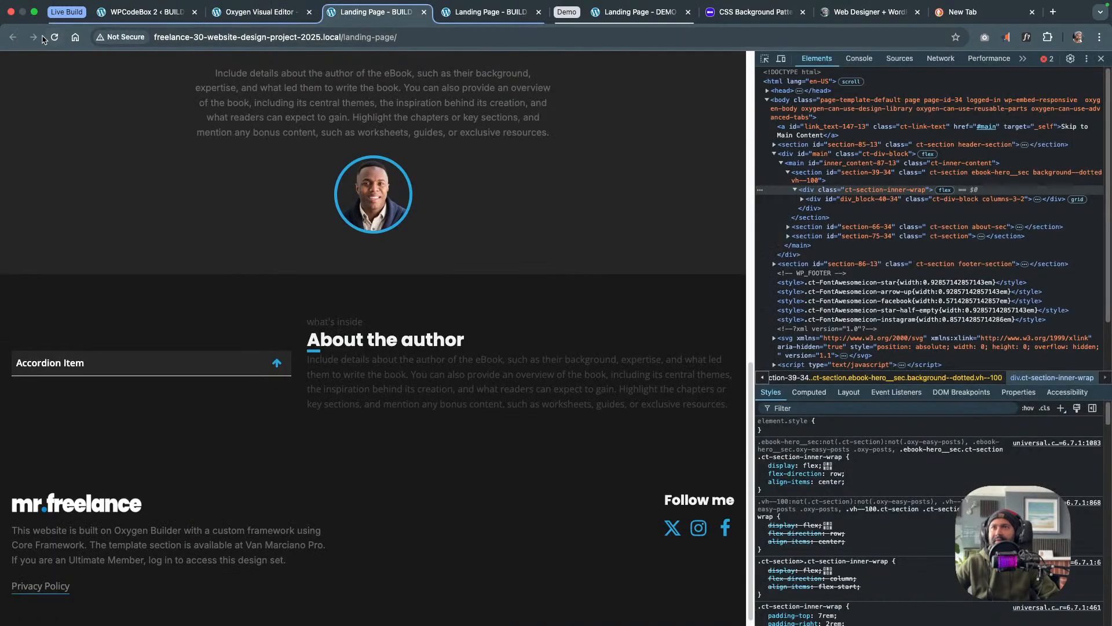
pyautogui.click(246, 363)
pyautogui.click(254, 357)
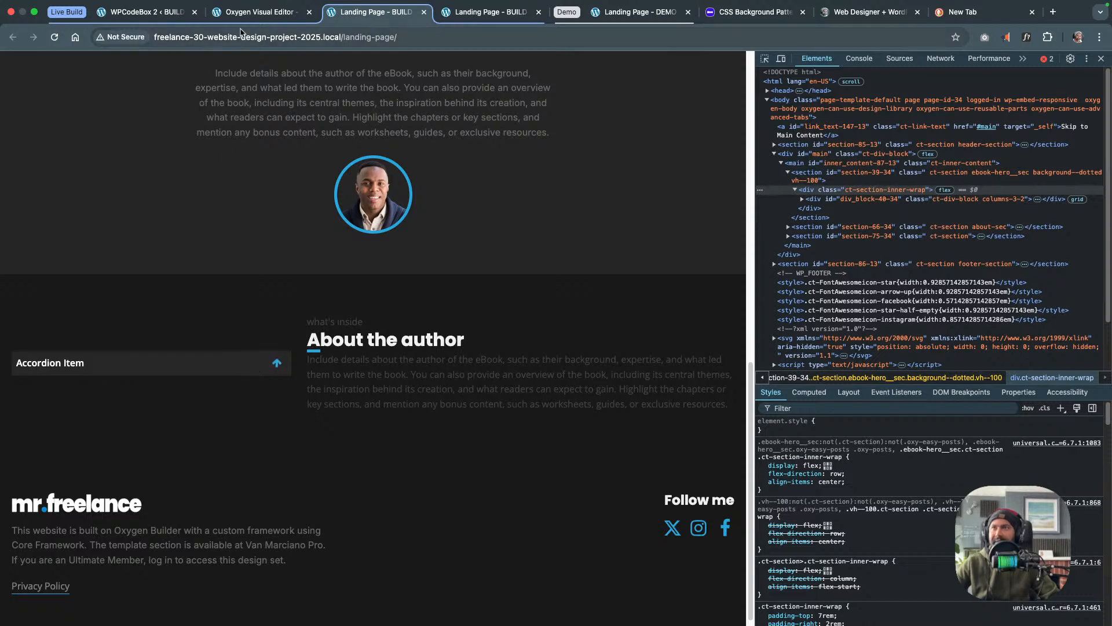
# Back in the Oxygen editor, set the hover-state background colour of the oxel_accordion__row class to var(--light-10)
pyautogui.click(260, 12)
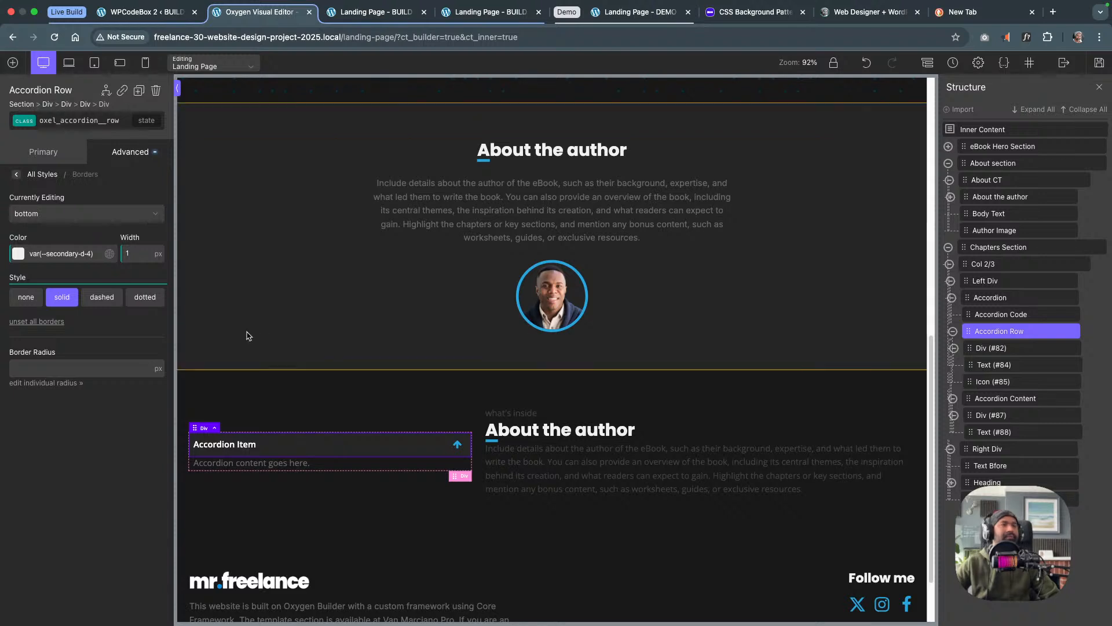
pyautogui.click(147, 119)
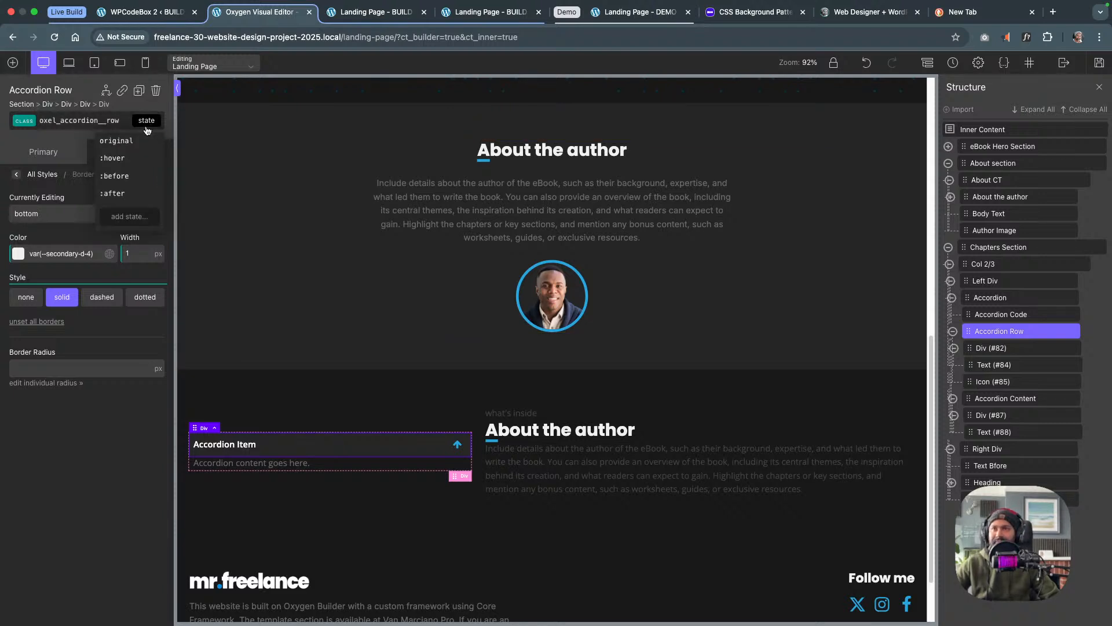
pyautogui.click(127, 153)
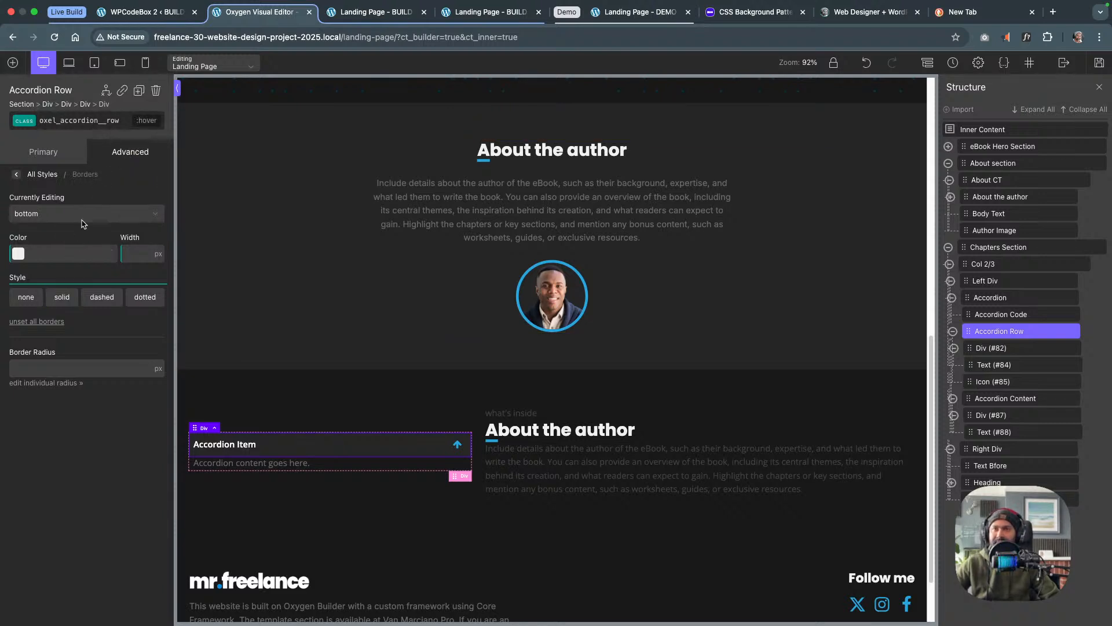
pyautogui.click(128, 156)
pyautogui.click(35, 186)
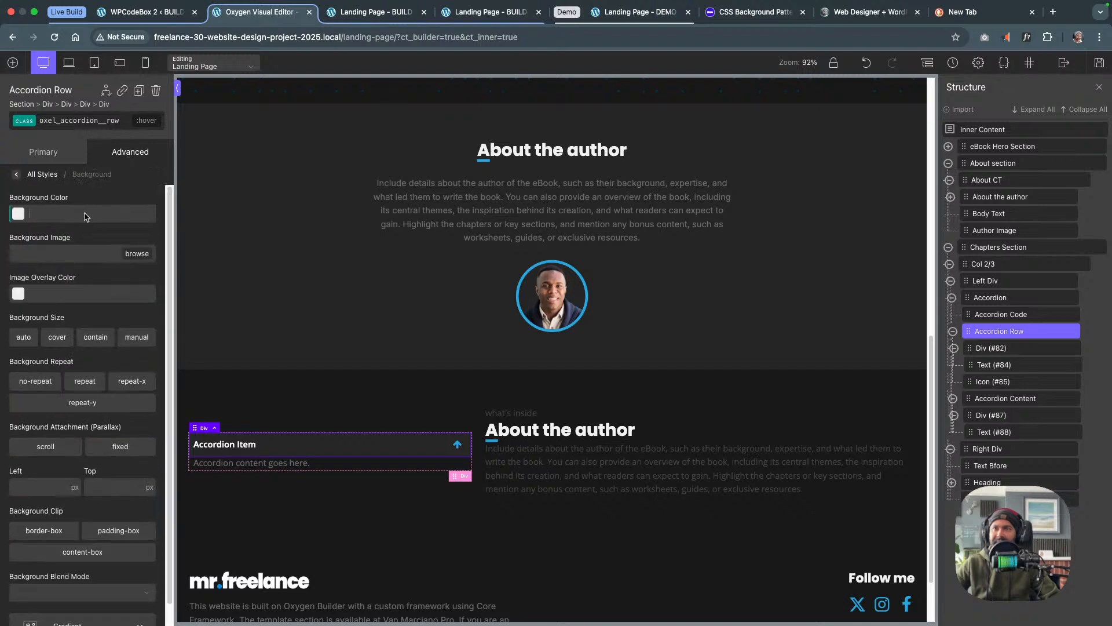
pyautogui.rightClick(85, 212)
pyautogui.click(113, 296)
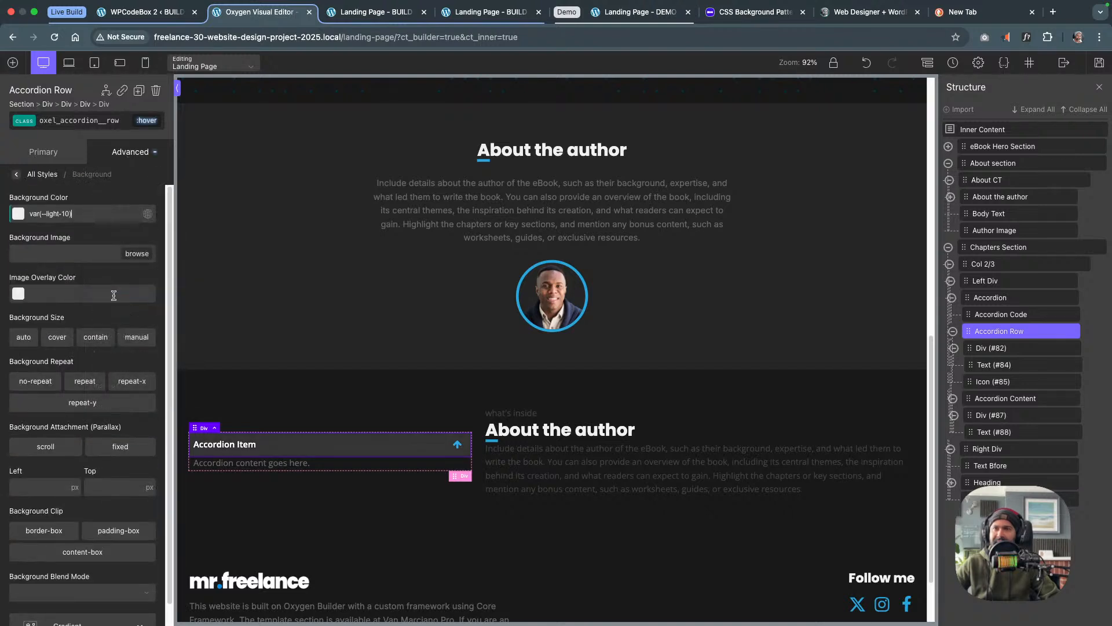
# Return oxel_accordion__row to its original state, set its transition duration to 0.3 sec, and save the page
pyautogui.click(147, 121)
pyautogui.click(130, 142)
pyautogui.click(130, 152)
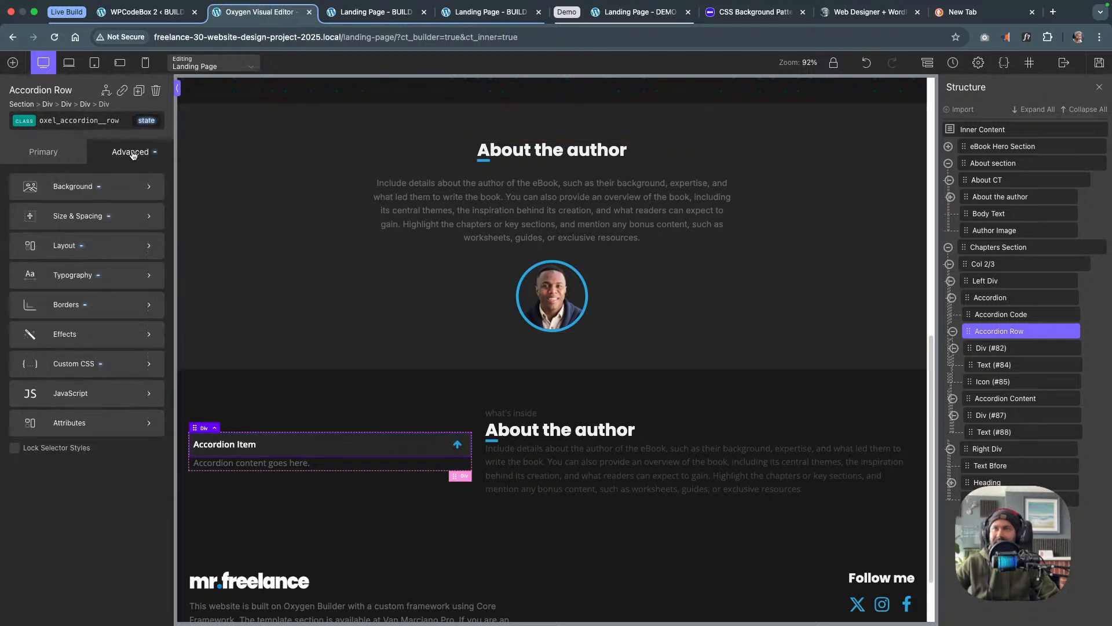
pyautogui.click(111, 335)
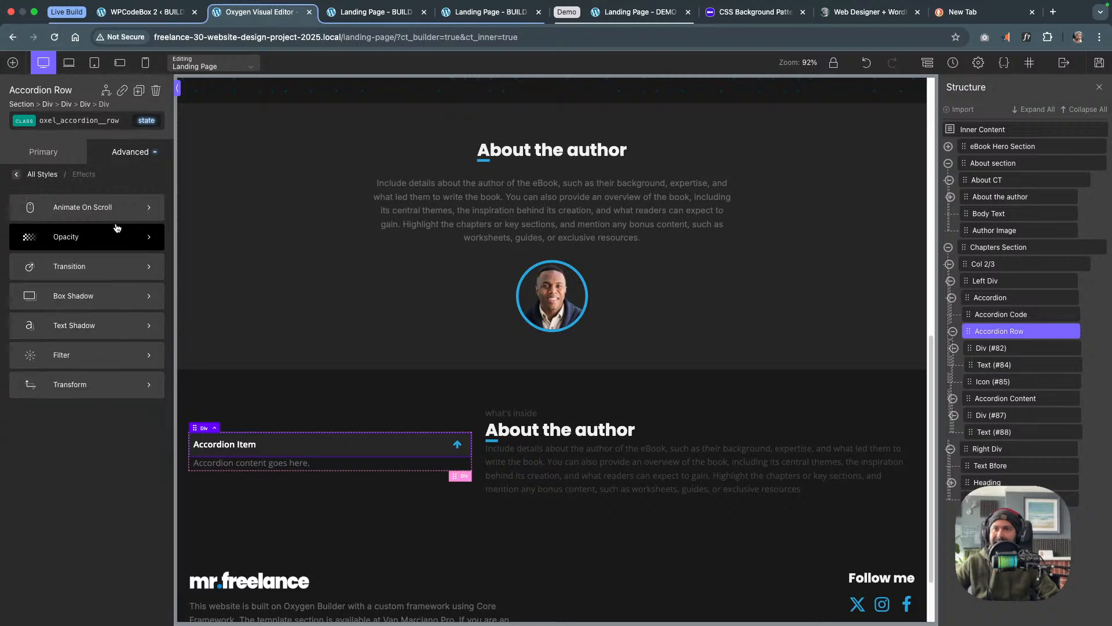
pyautogui.click(113, 266)
pyautogui.moveTo(115, 214); pyautogui.dragTo(99, 216)
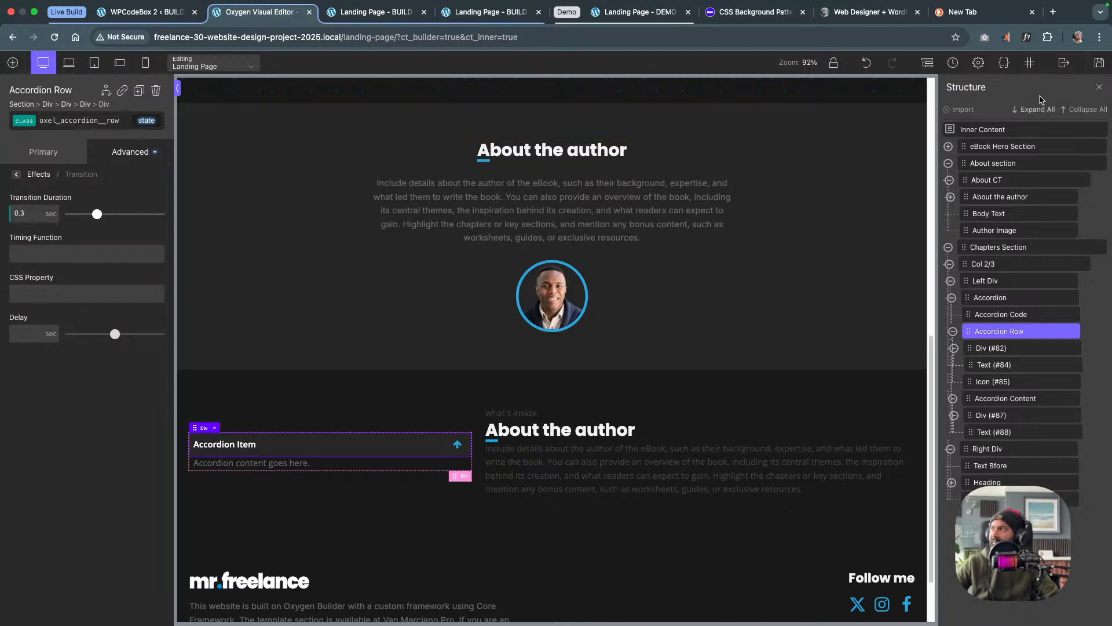
pyautogui.click(1099, 63)
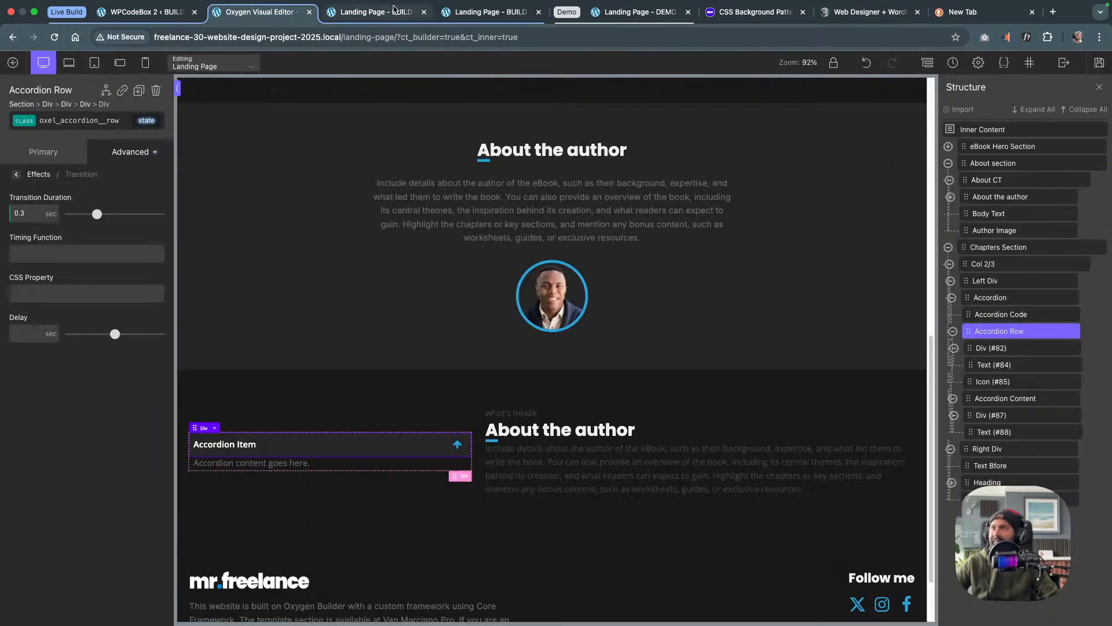
# Reload the front-end landing page, check the accordion row's hover effect, and expand the item
pyautogui.click(381, 13)
pyautogui.press('super+r')
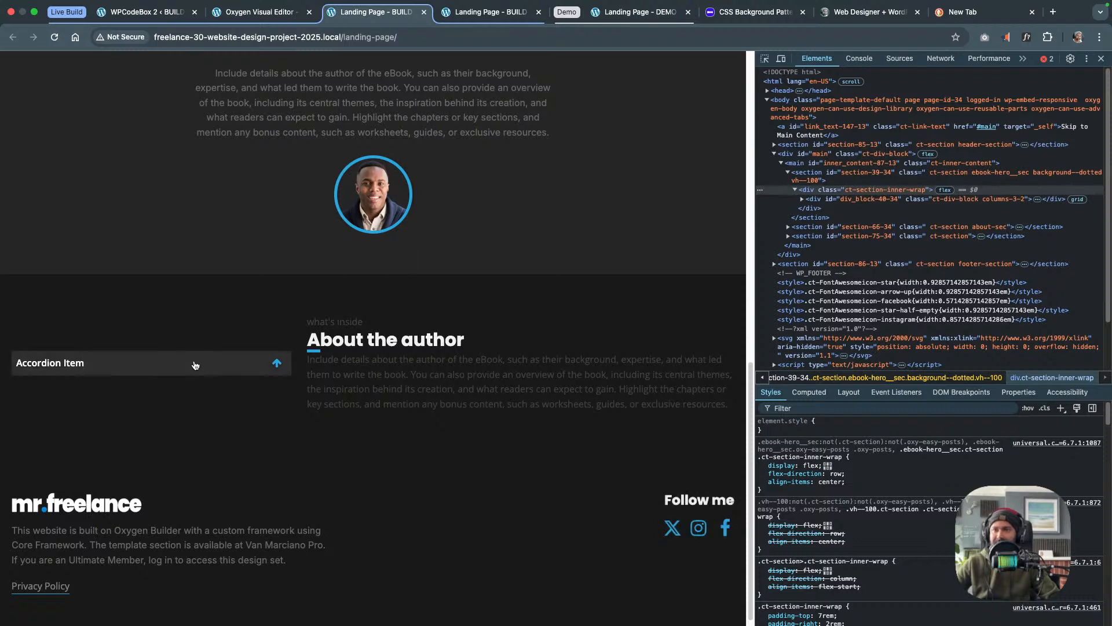
pyautogui.click(239, 363)
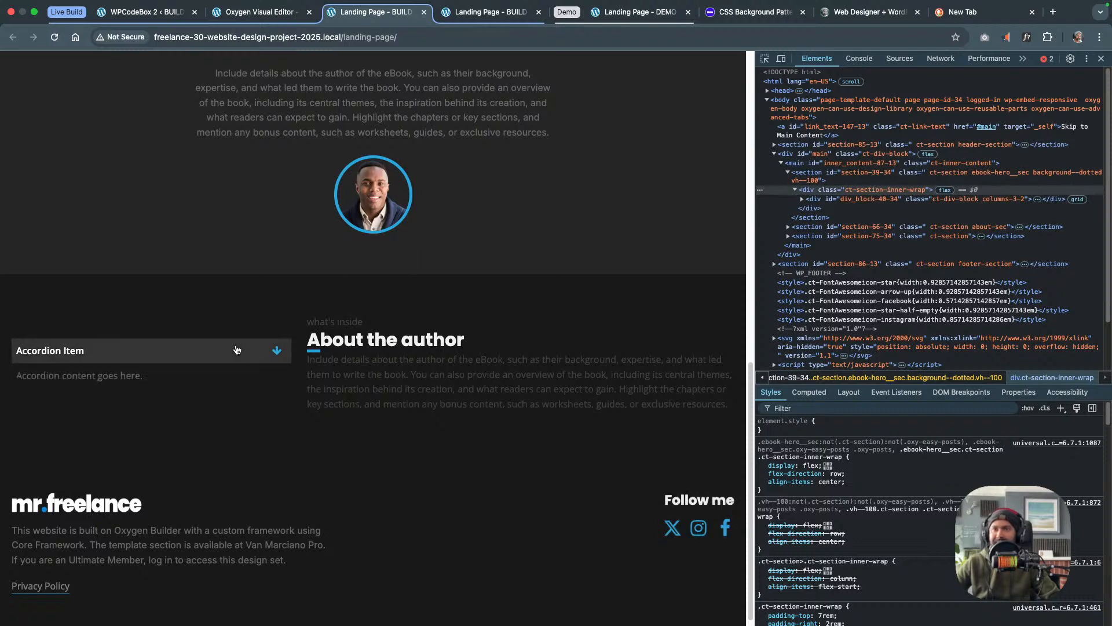
# Switch back to the Oxygen editor and collapse the Accordion Row and Accordion Content branches in the structure tree
pyautogui.click(235, 349)
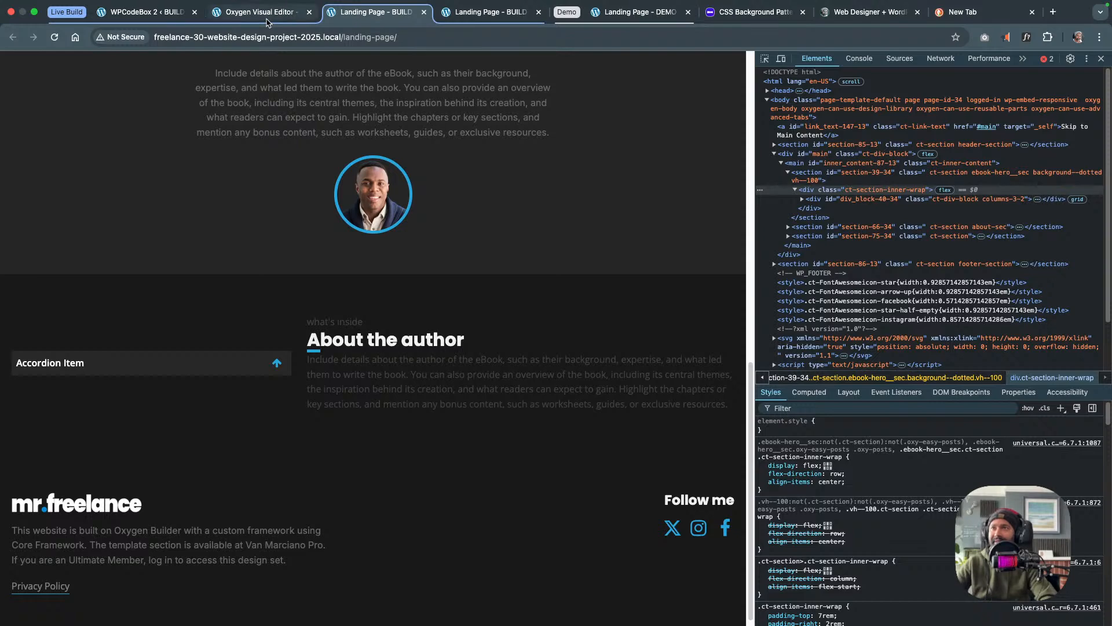
pyautogui.click(268, 13)
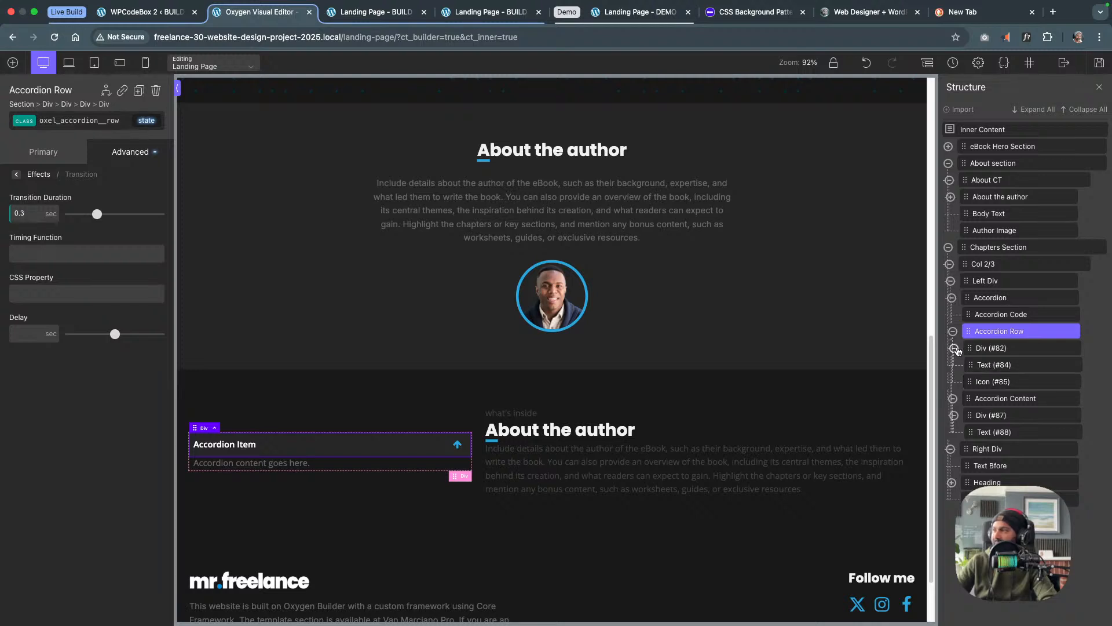
pyautogui.click(953, 332)
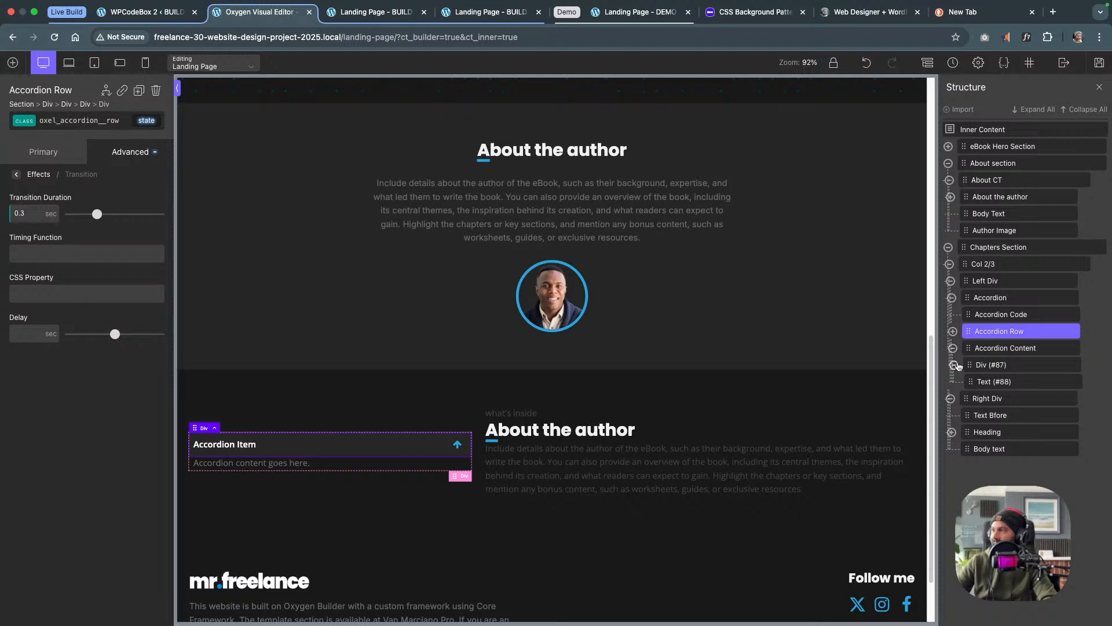
pyautogui.click(953, 347)
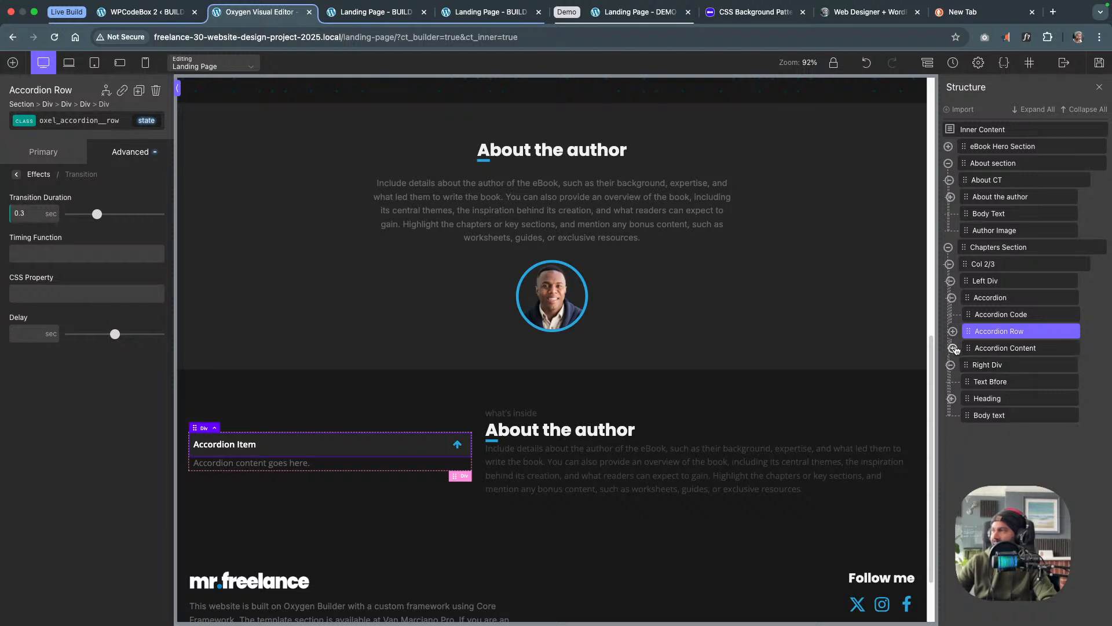
pyautogui.click(953, 331)
pyautogui.click(953, 331)
pyautogui.click(953, 347)
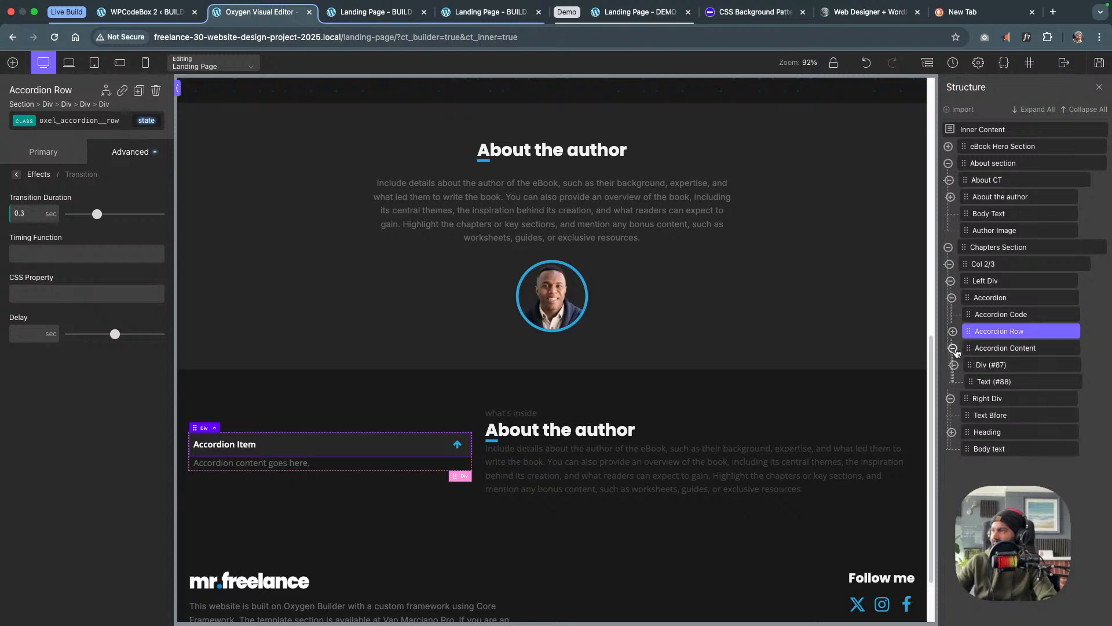
pyautogui.click(953, 348)
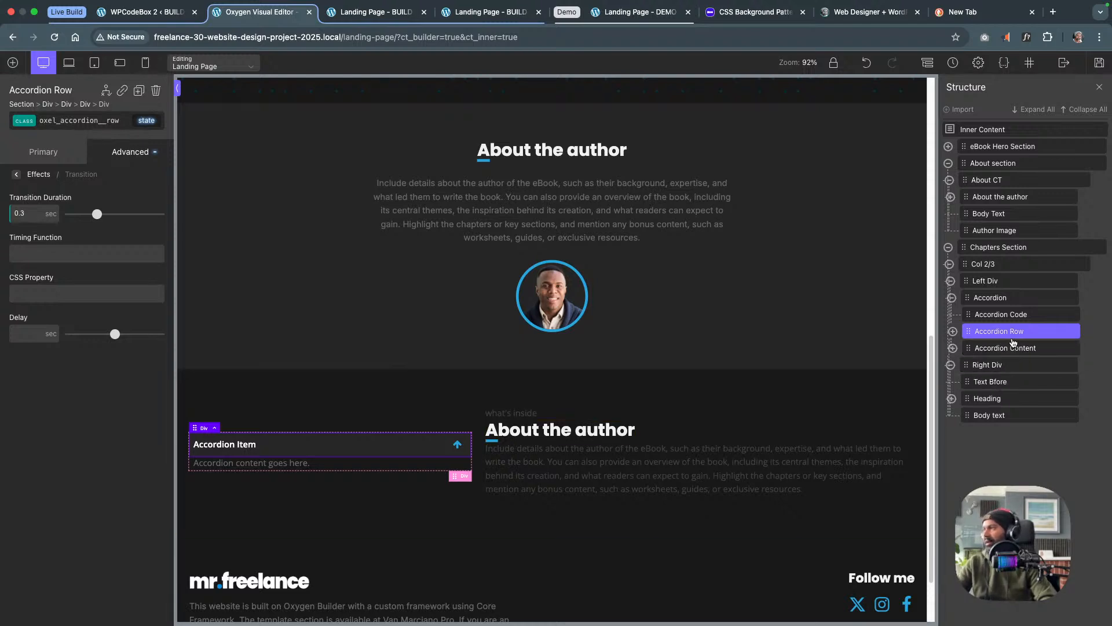
# Duplicate the Accordion Row and Accordion Content, and move the copies below the originals as a second row-and-content pair
pyautogui.click(1018, 349)
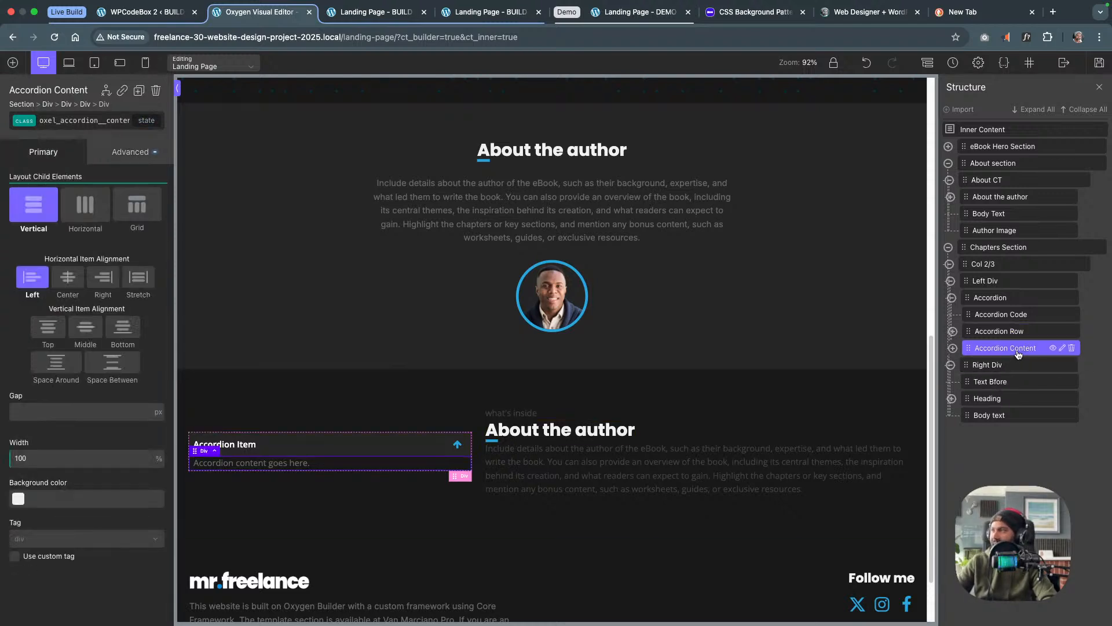
pyautogui.click(1024, 339)
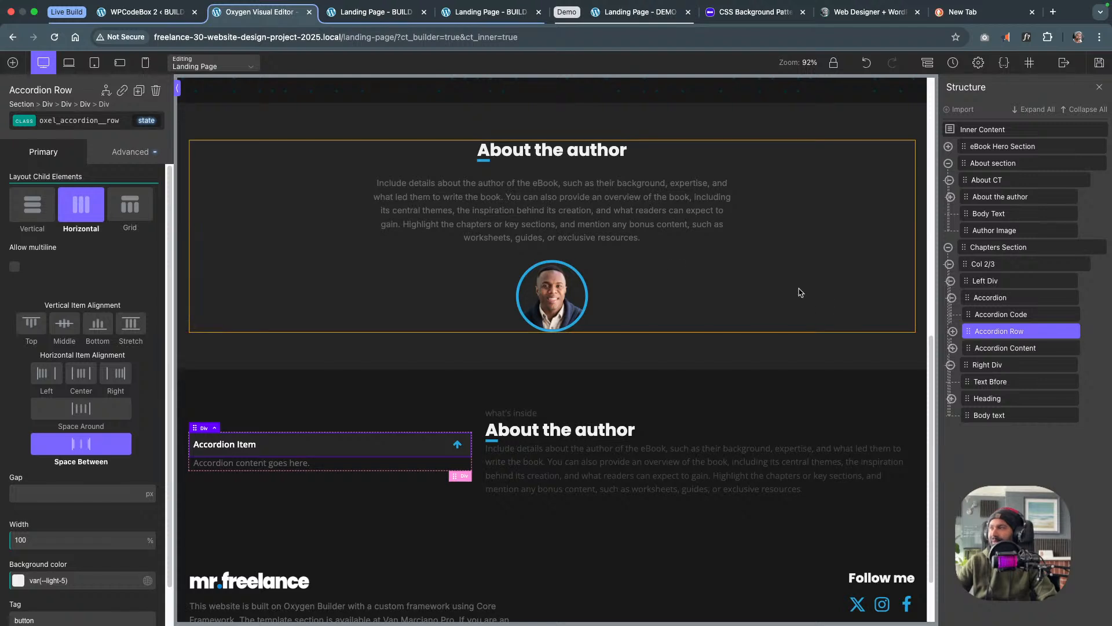
pyautogui.click(139, 92)
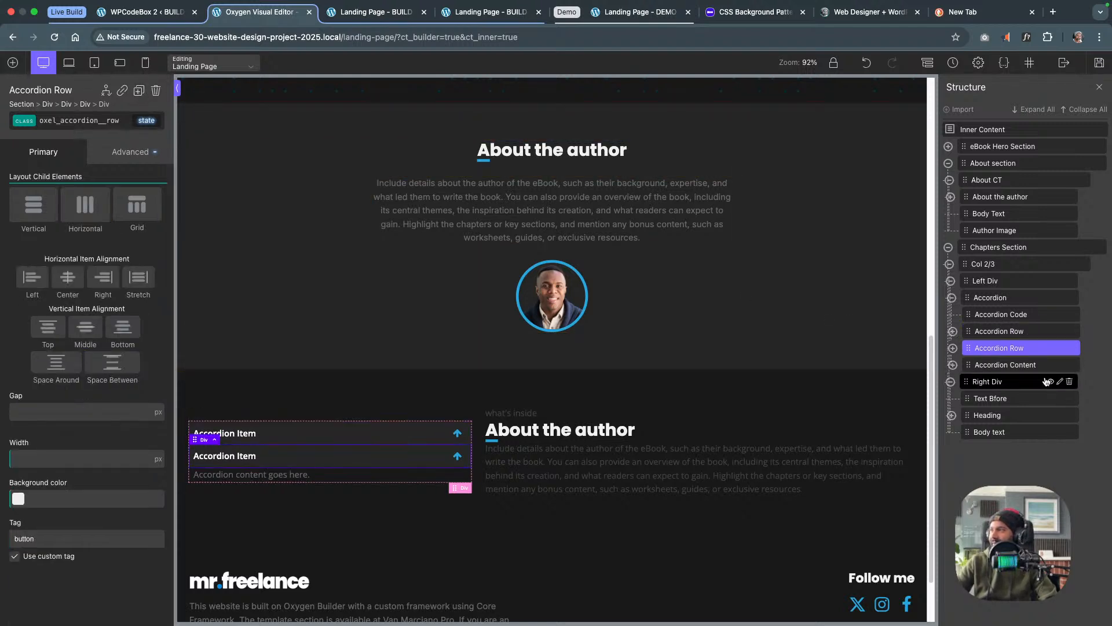
pyautogui.moveTo(967, 347); pyautogui.dragTo(971, 376)
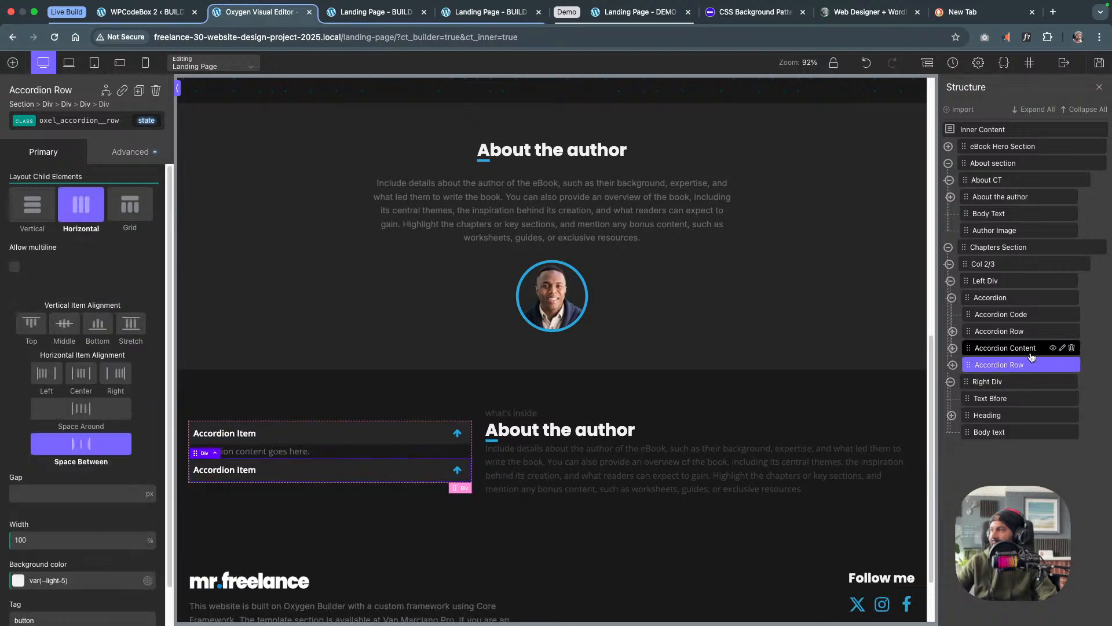
pyautogui.click(1008, 347)
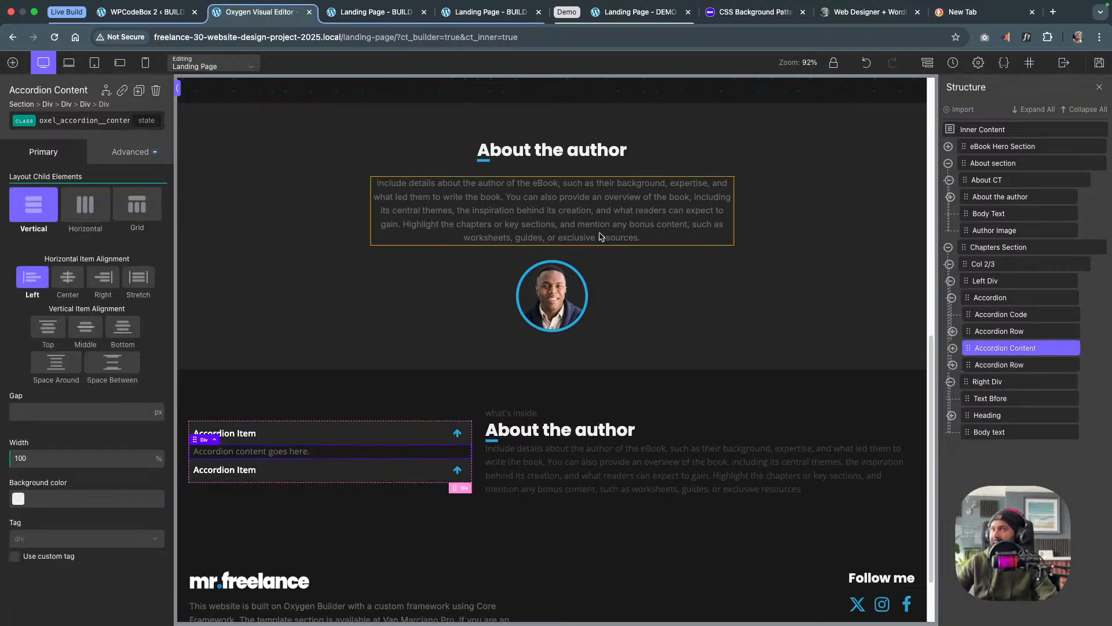
pyautogui.click(138, 90)
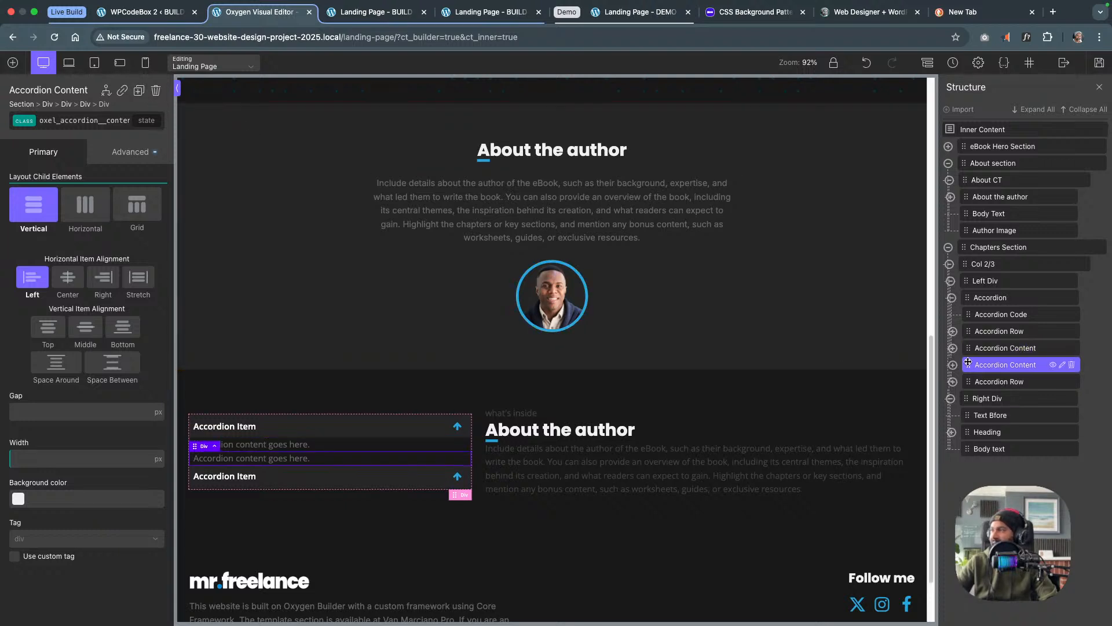
pyautogui.moveTo(968, 364); pyautogui.dragTo(995, 381)
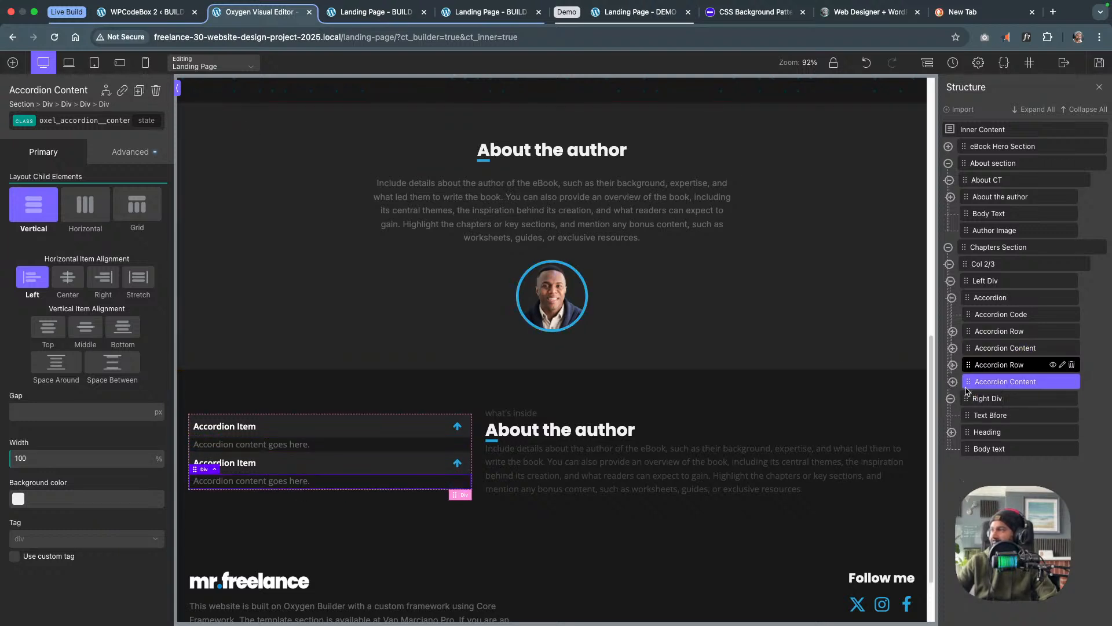
# Duplicate the second Accordion Row and its Accordion Content, and arrange the copies as a third pair beneath them
pyautogui.click(1014, 365)
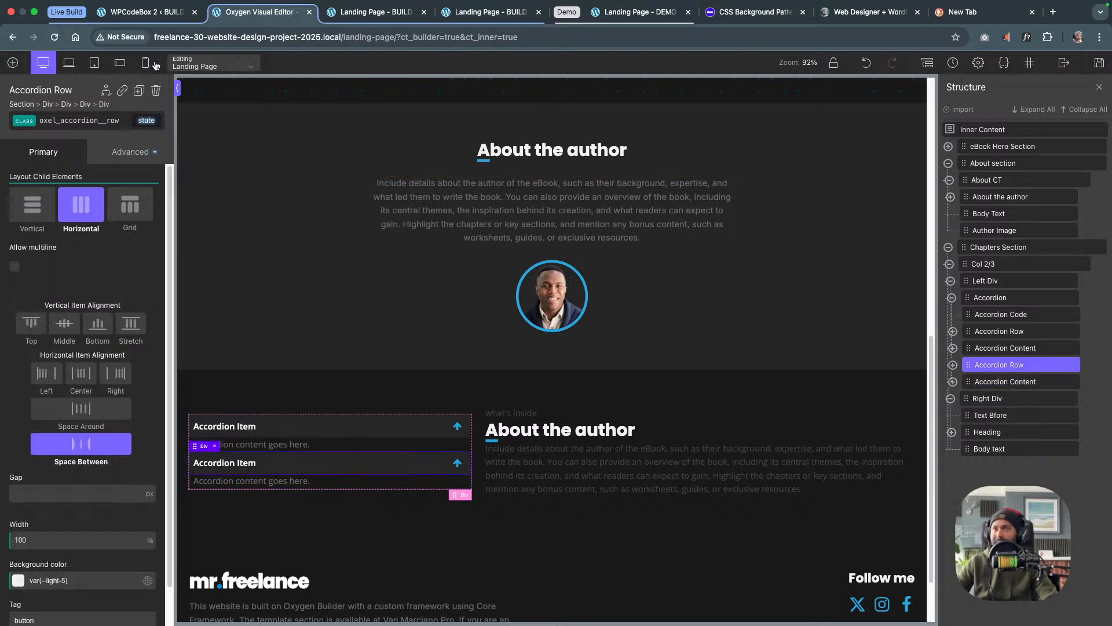
pyautogui.click(139, 90)
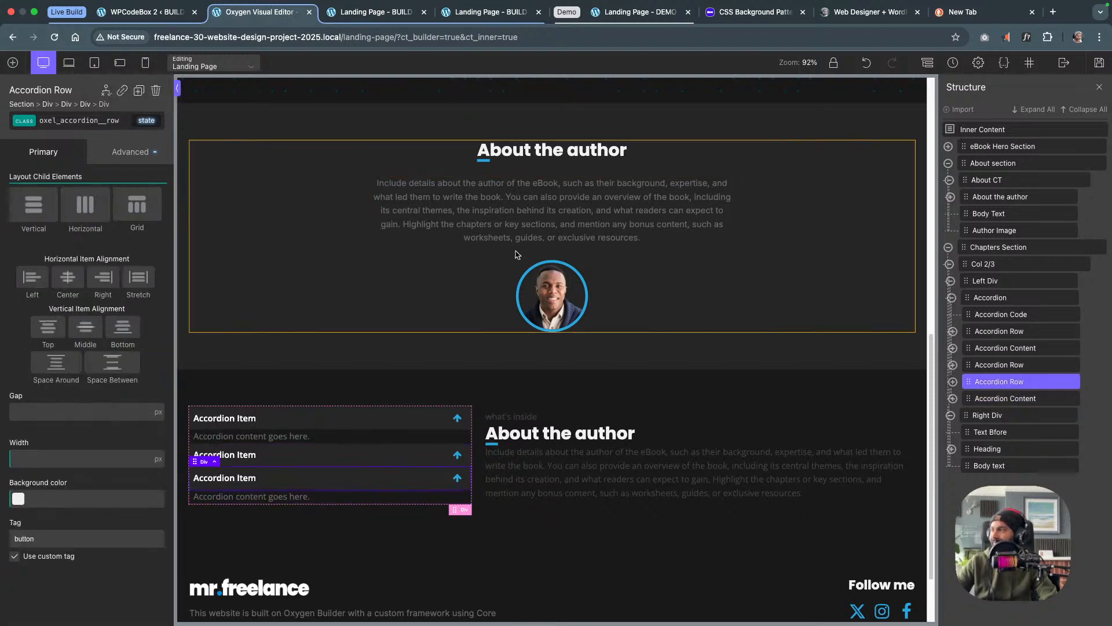
pyautogui.moveTo(967, 381); pyautogui.dragTo(968, 410)
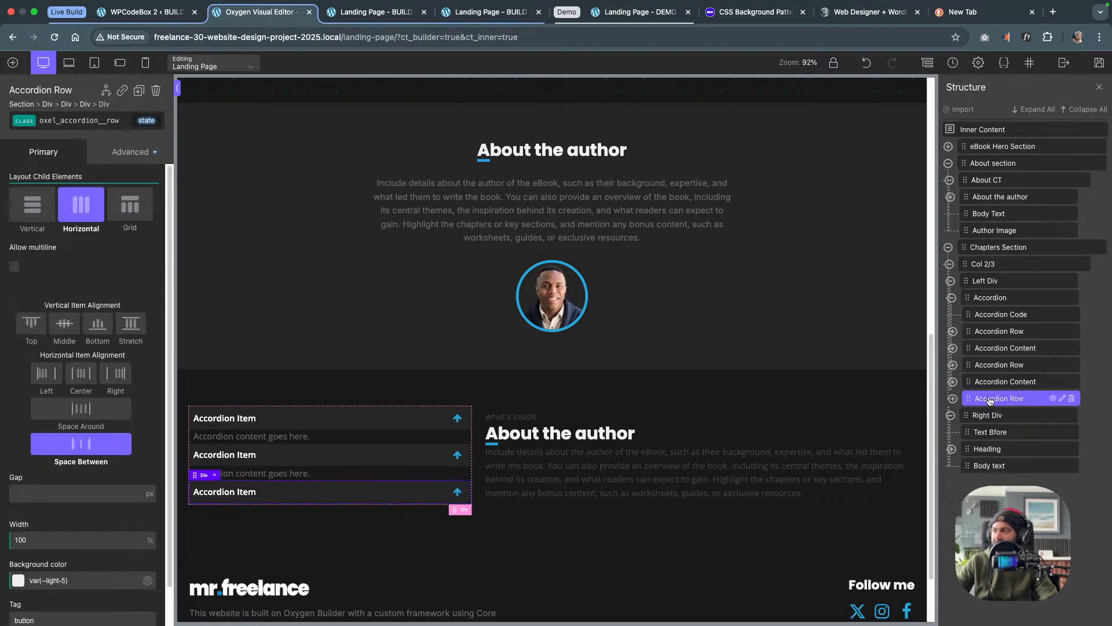
pyautogui.click(1005, 381)
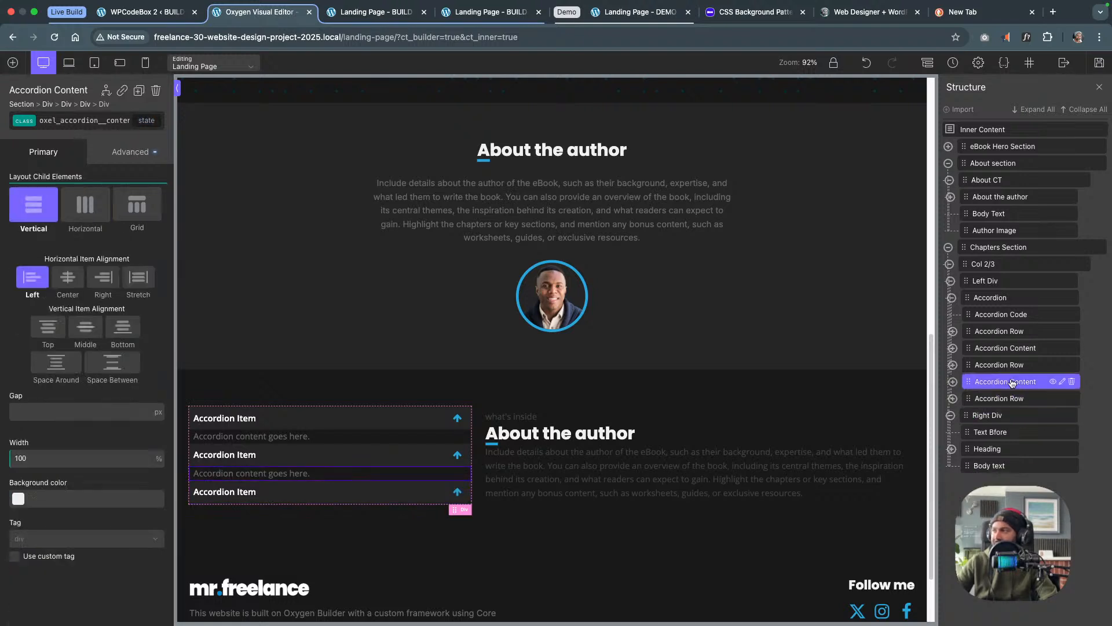
pyautogui.click(139, 90)
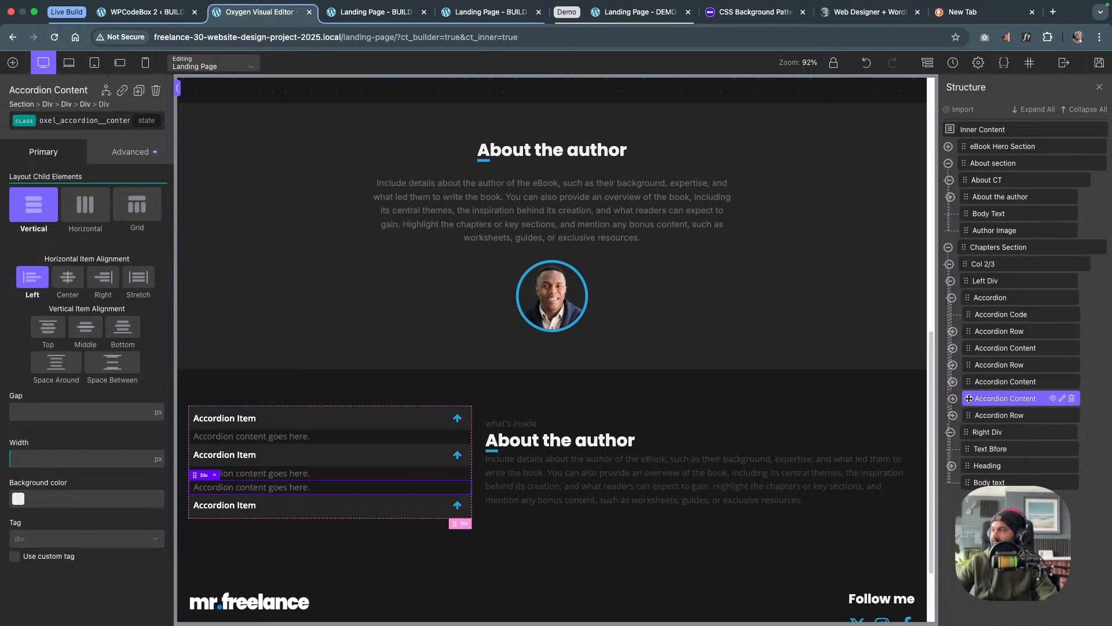
pyautogui.moveTo(968, 398); pyautogui.dragTo(971, 421)
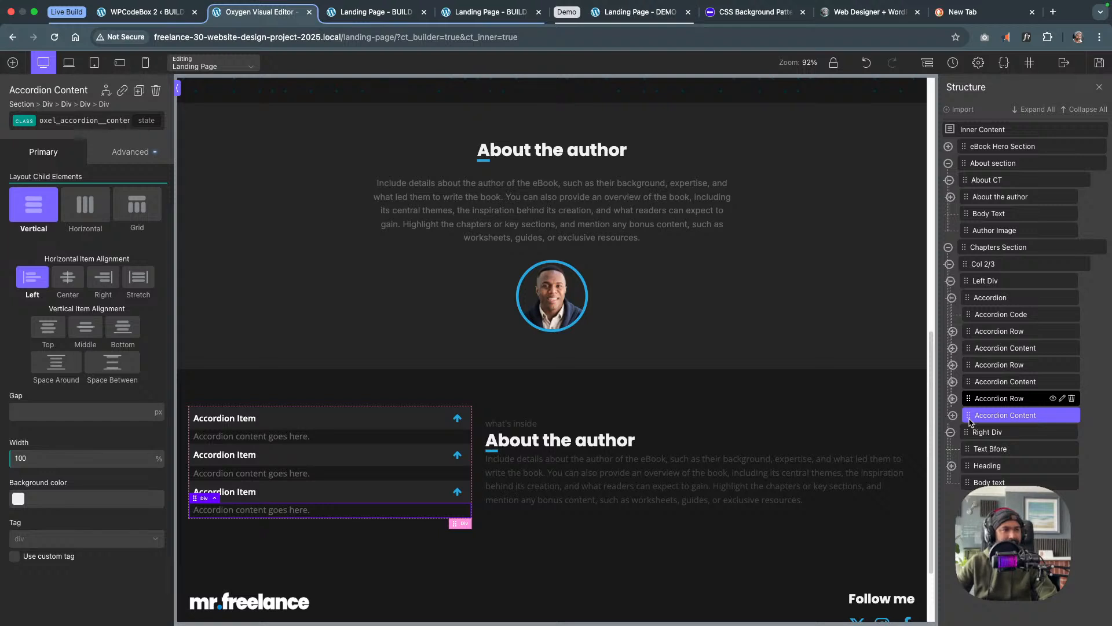
# Duplicate the third Accordion Row and Accordion Content, arrange the copies as a fourth pair beneath them, and save the page
pyautogui.click(994, 399)
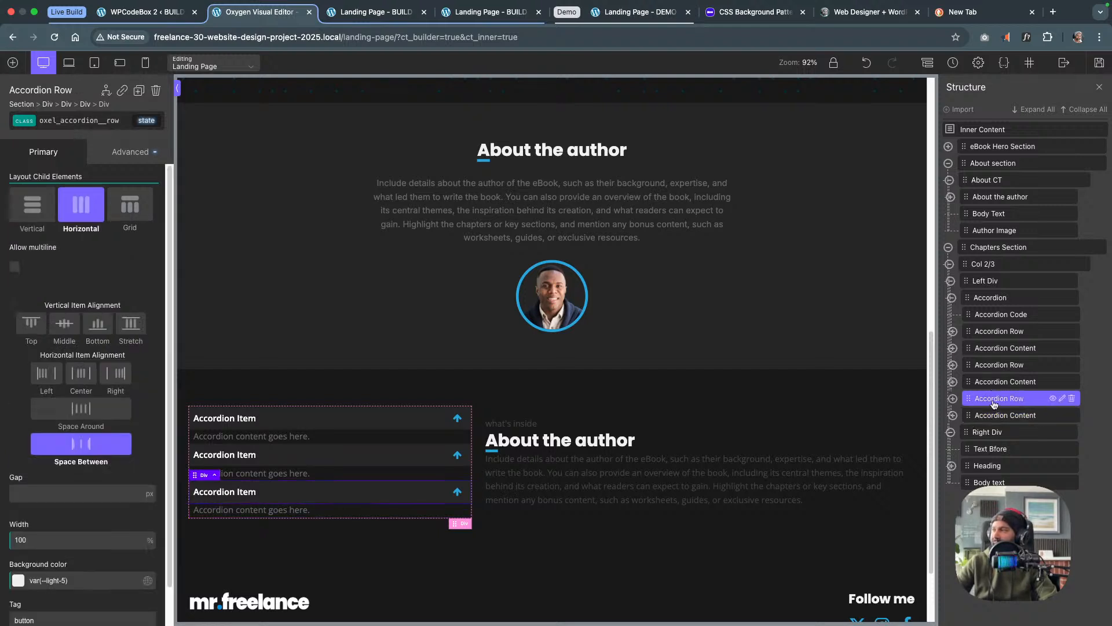
pyautogui.click(138, 89)
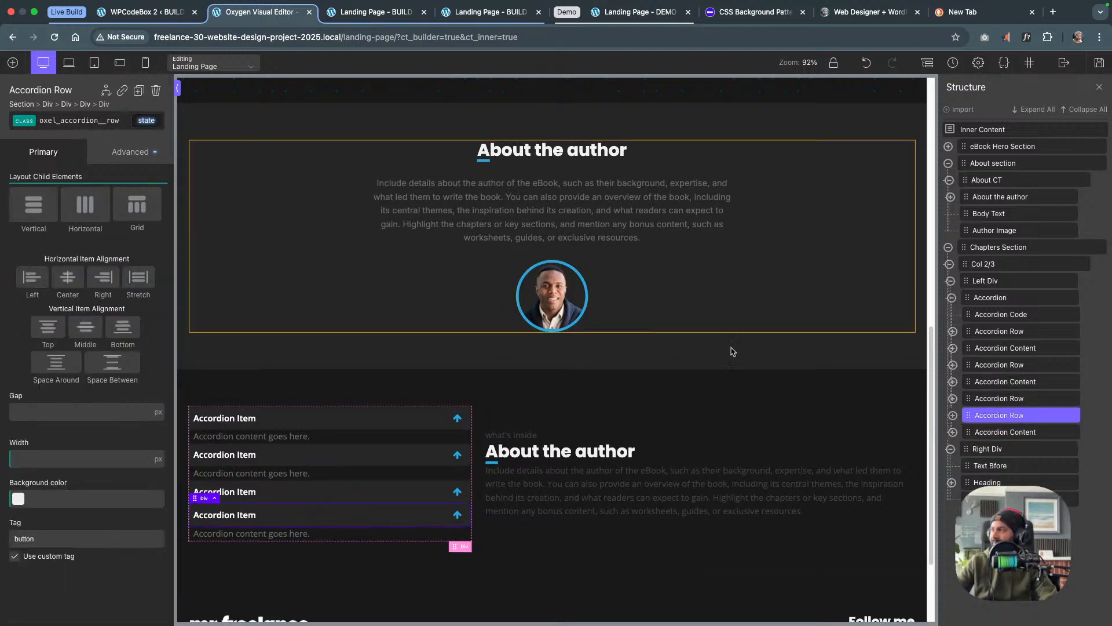
pyautogui.moveTo(967, 413); pyautogui.dragTo(968, 445)
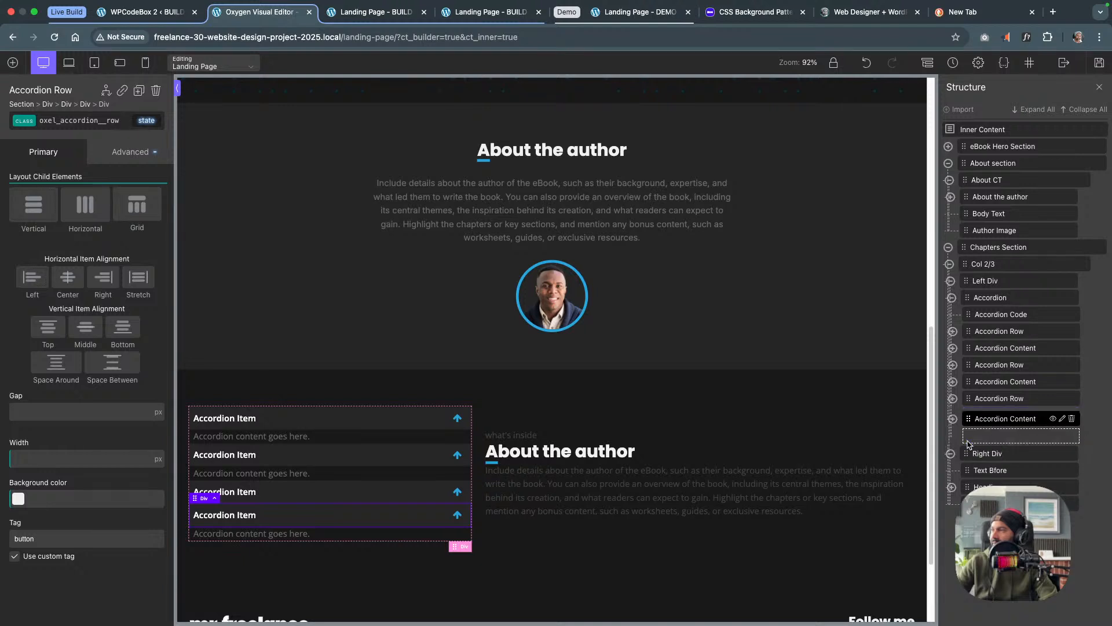
pyautogui.click(987, 415)
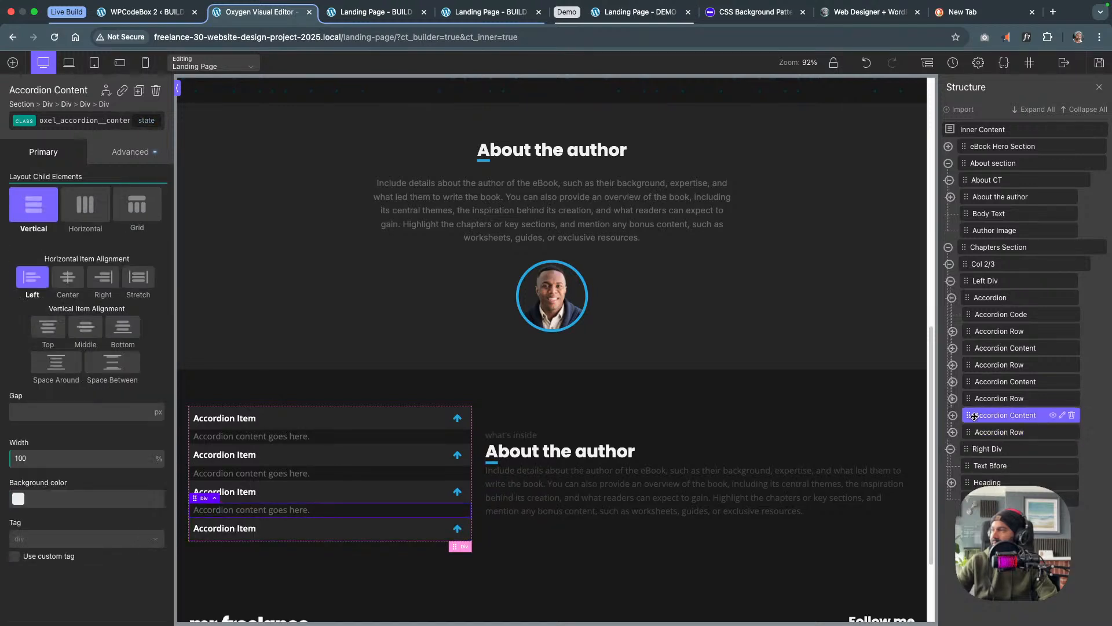
pyautogui.click(139, 90)
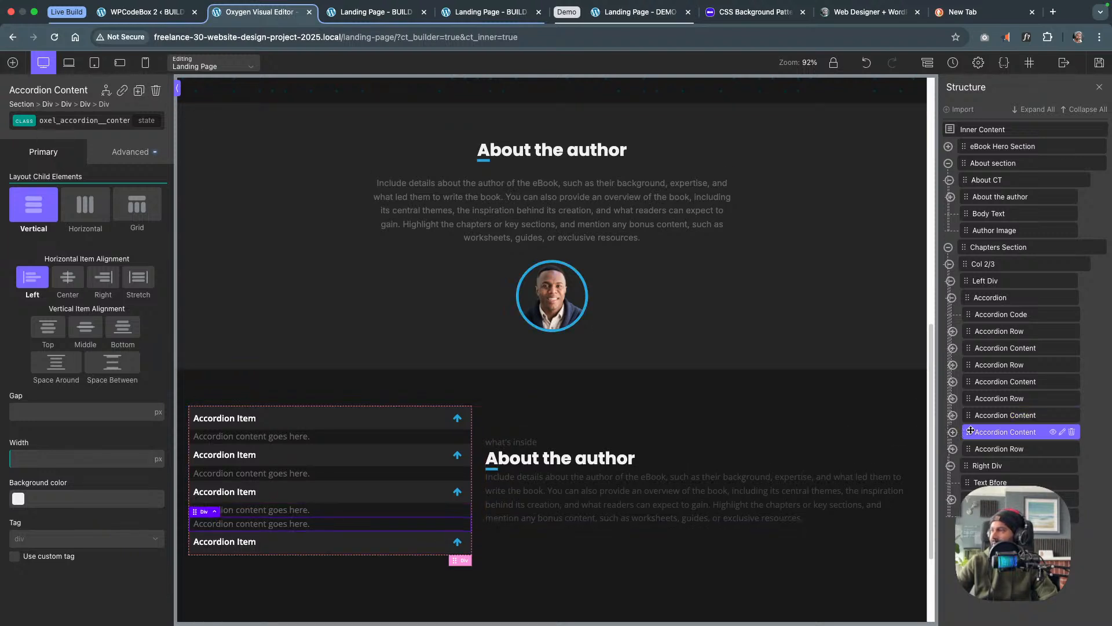
pyautogui.moveTo(968, 431); pyautogui.dragTo(965, 455)
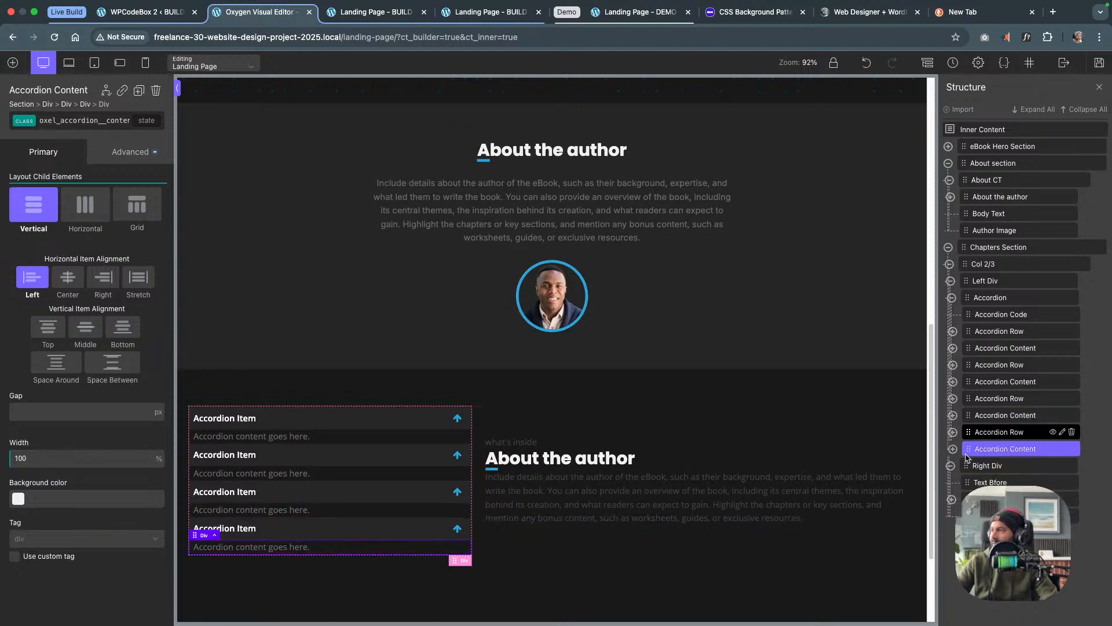
pyautogui.click(1102, 67)
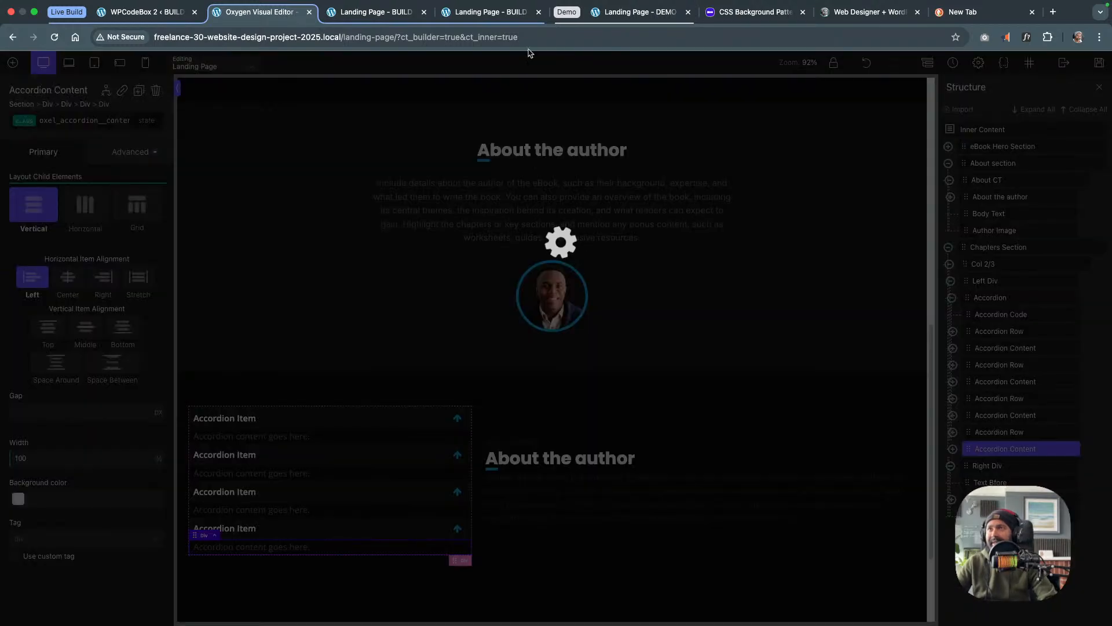
# Reload the front-end landing page and test expanding and collapsing the duplicated accordion items
pyautogui.click(376, 11)
pyautogui.click(54, 38)
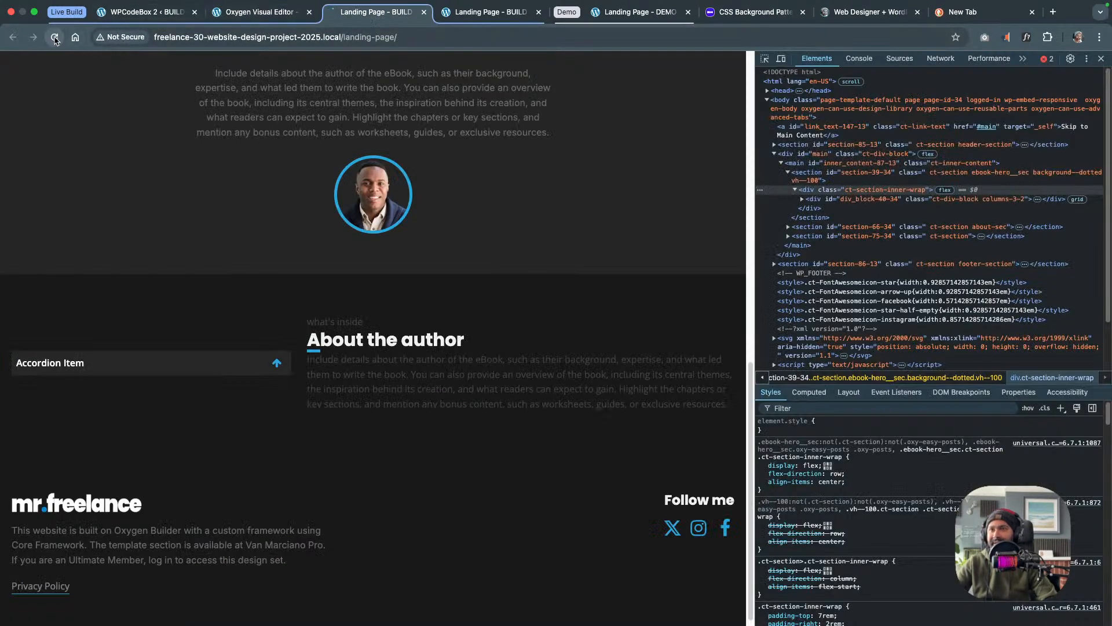
pyautogui.click(248, 328)
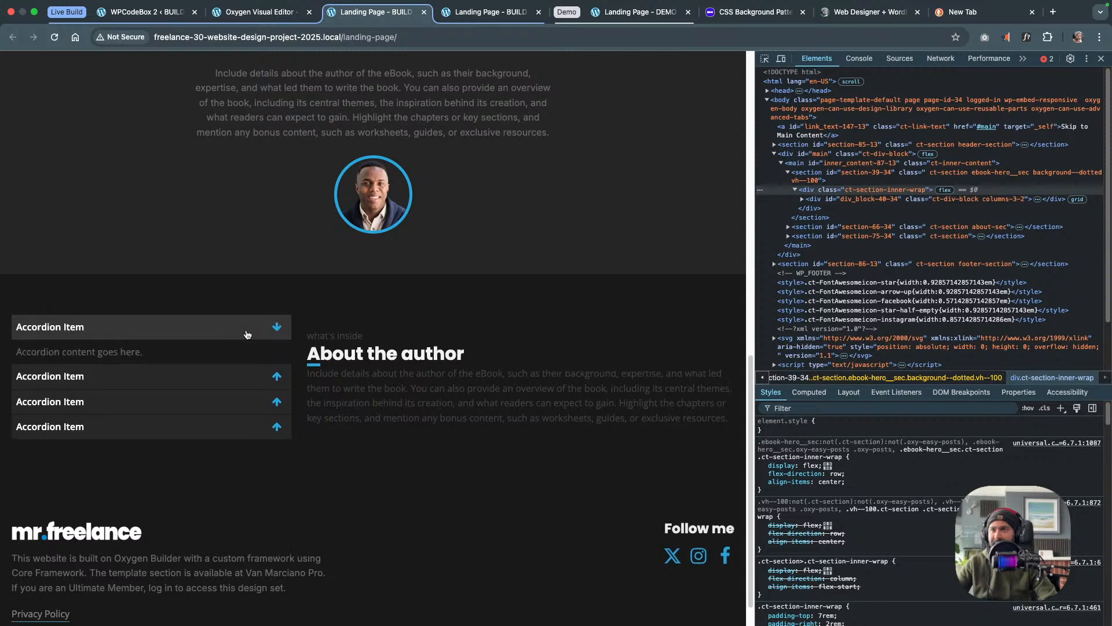
pyautogui.click(243, 374)
pyautogui.click(233, 402)
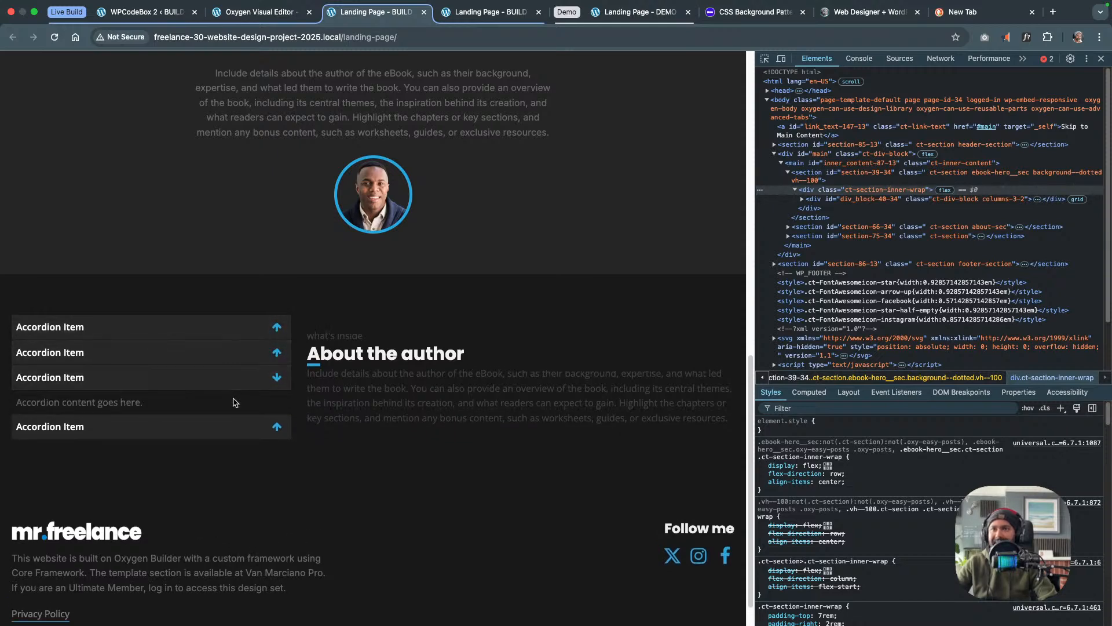
pyautogui.click(248, 329)
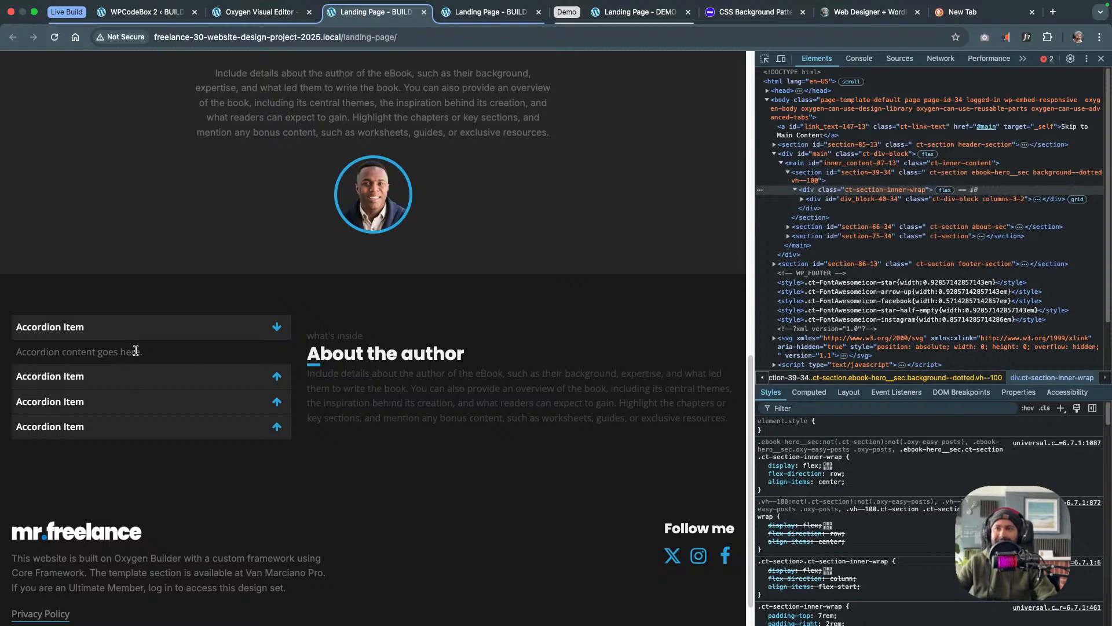
pyautogui.click(171, 327)
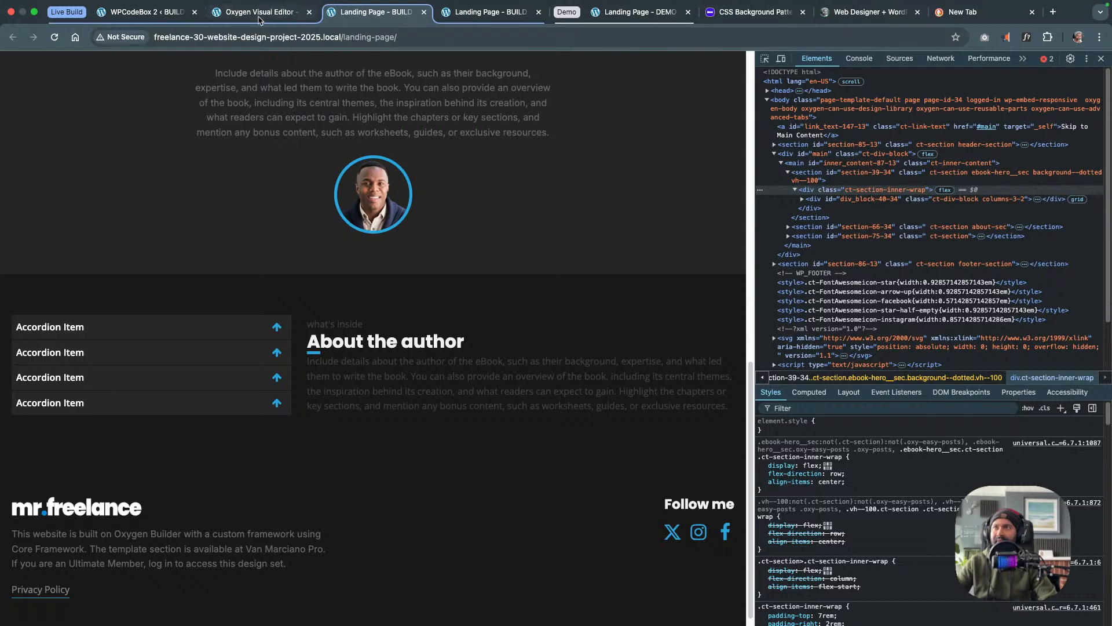
# In the Oxygen editor, set the Accordion Content class's padding to var(--space-m) with no unit on all four sides, and save the page
pyautogui.click(259, 13)
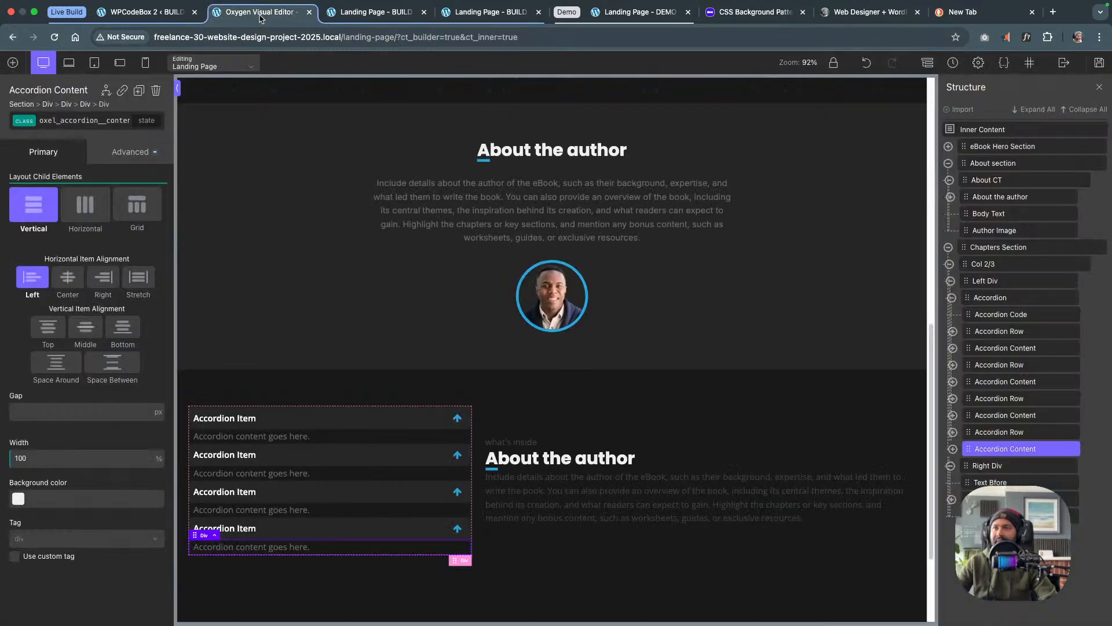
pyautogui.click(376, 438)
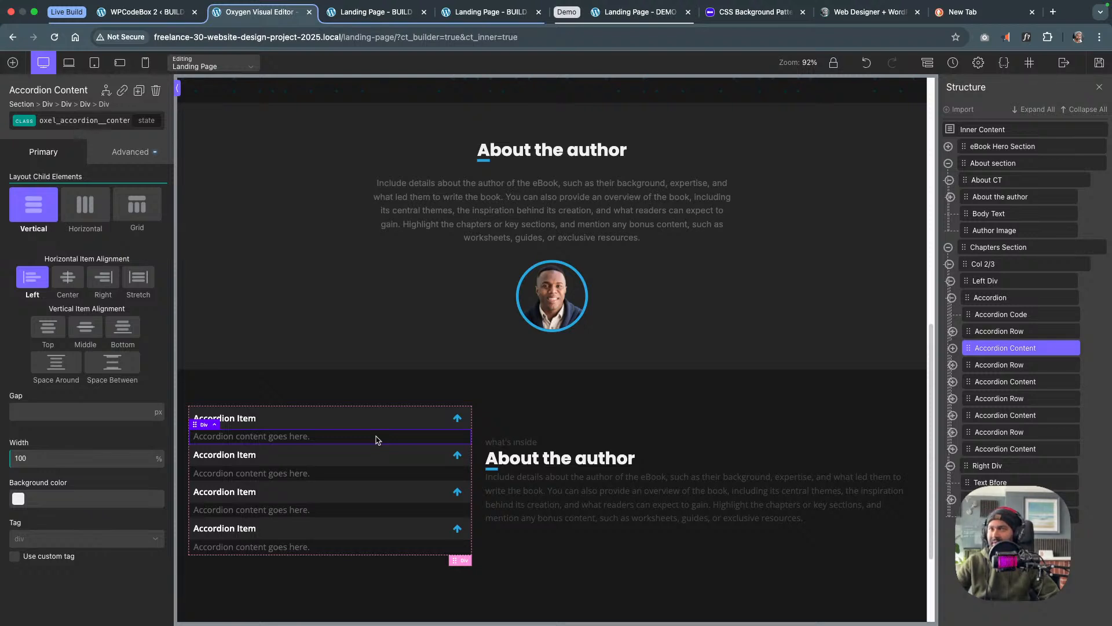
pyautogui.click(139, 153)
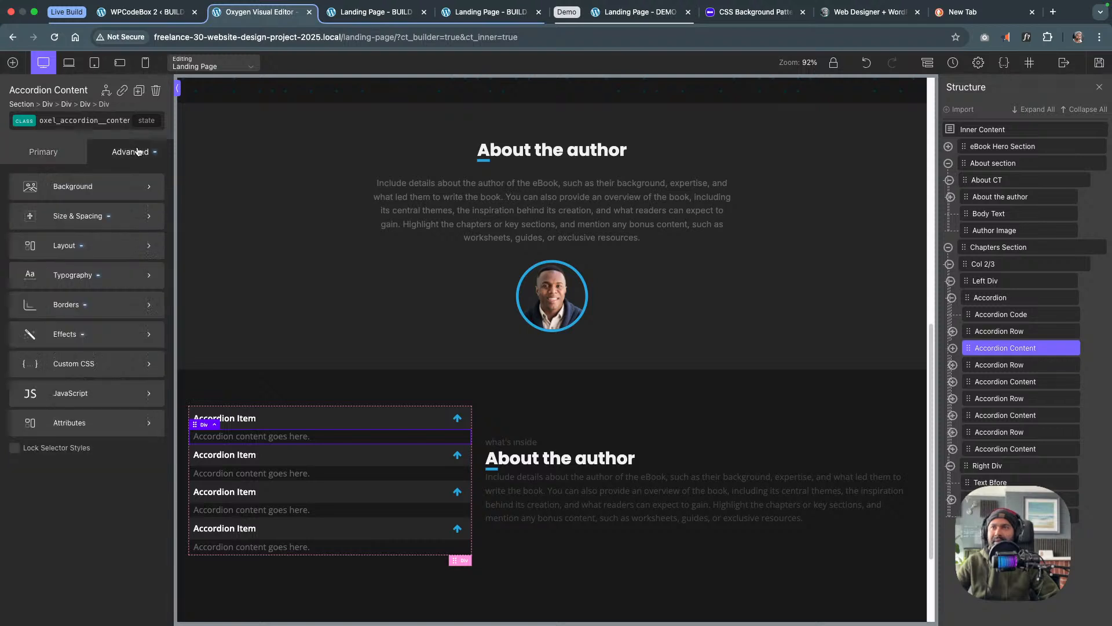
pyautogui.click(116, 227)
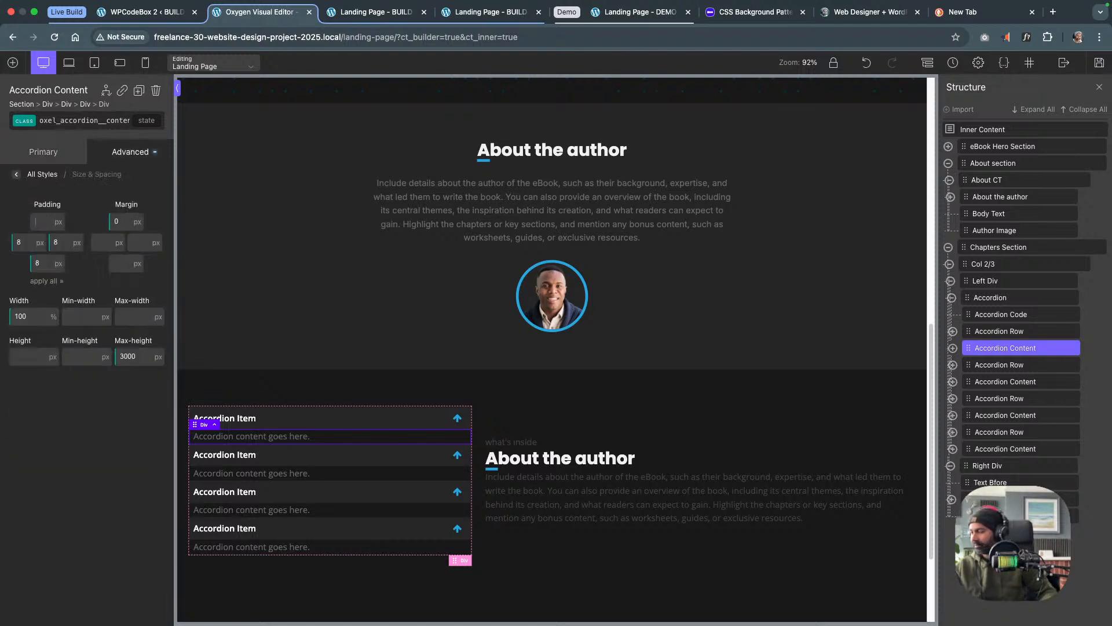
pyautogui.rightClick(44, 225)
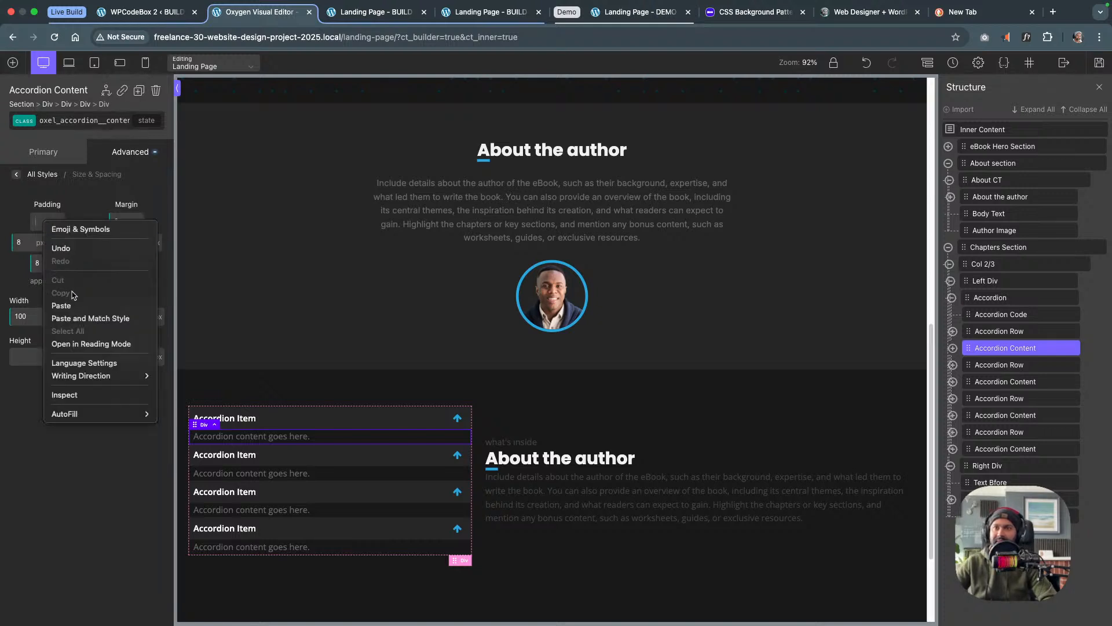
pyautogui.click(61, 306)
pyautogui.moveTo(58, 223)
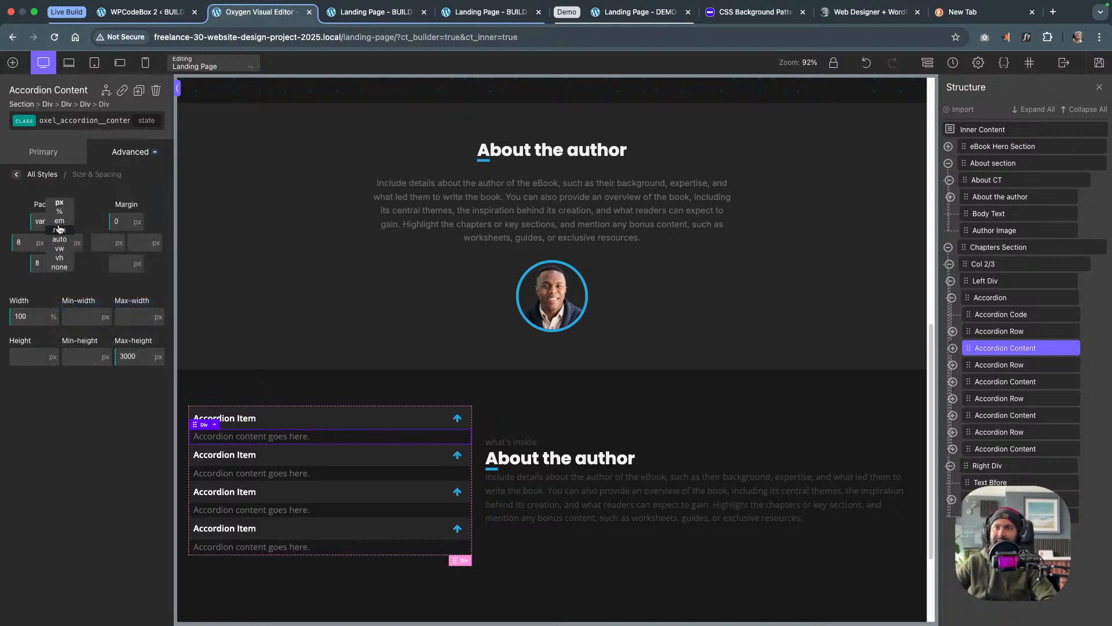
pyautogui.click(63, 267)
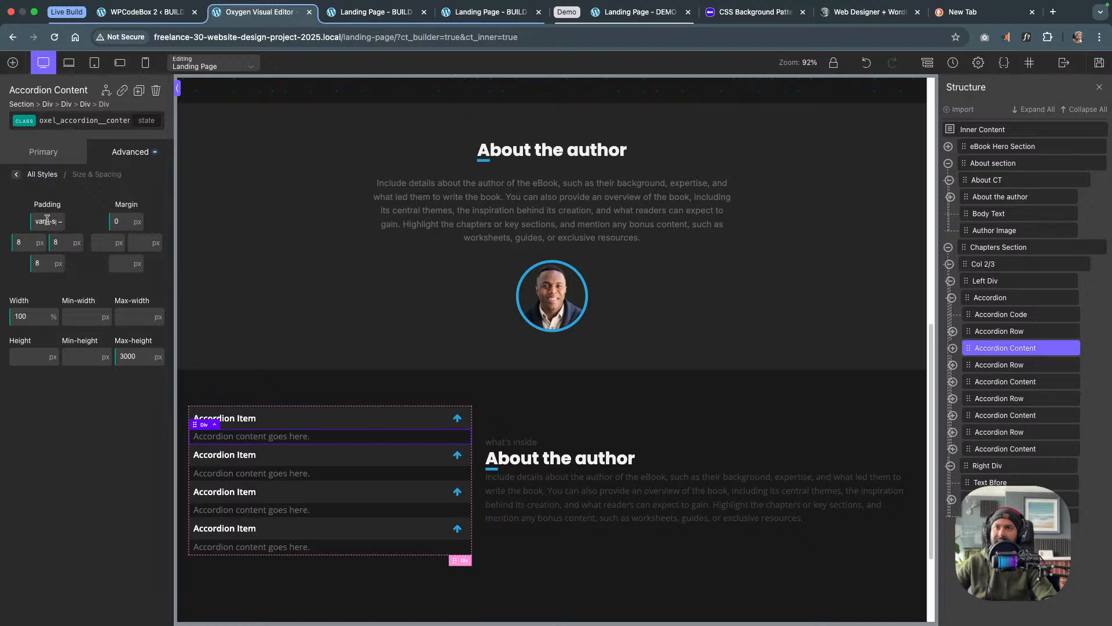
pyautogui.click(47, 220)
pyautogui.click(51, 281)
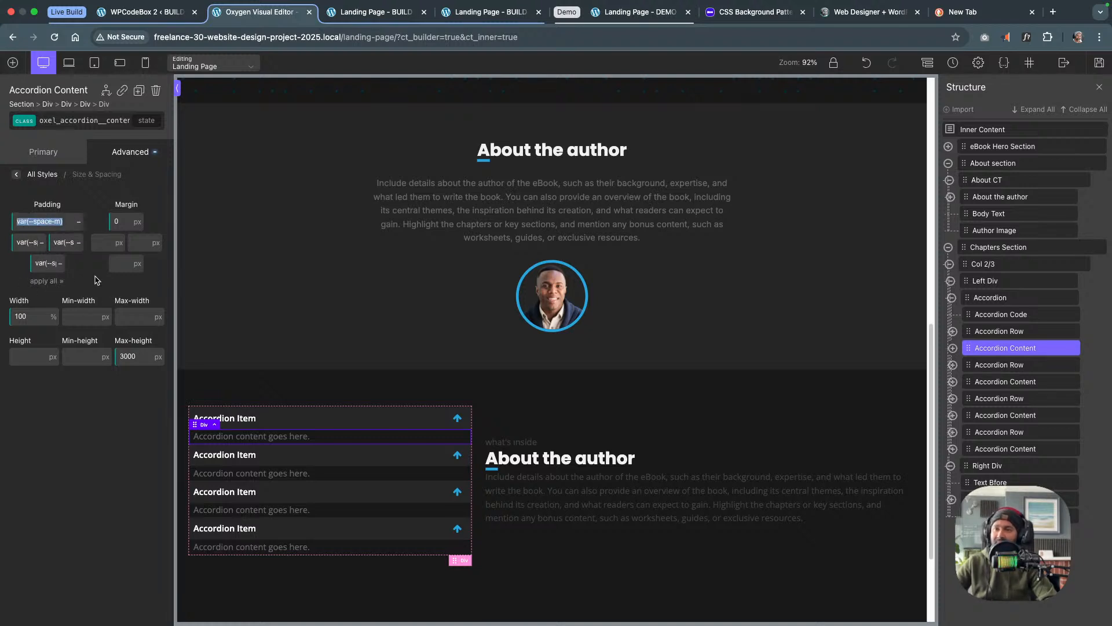
pyautogui.click(1098, 63)
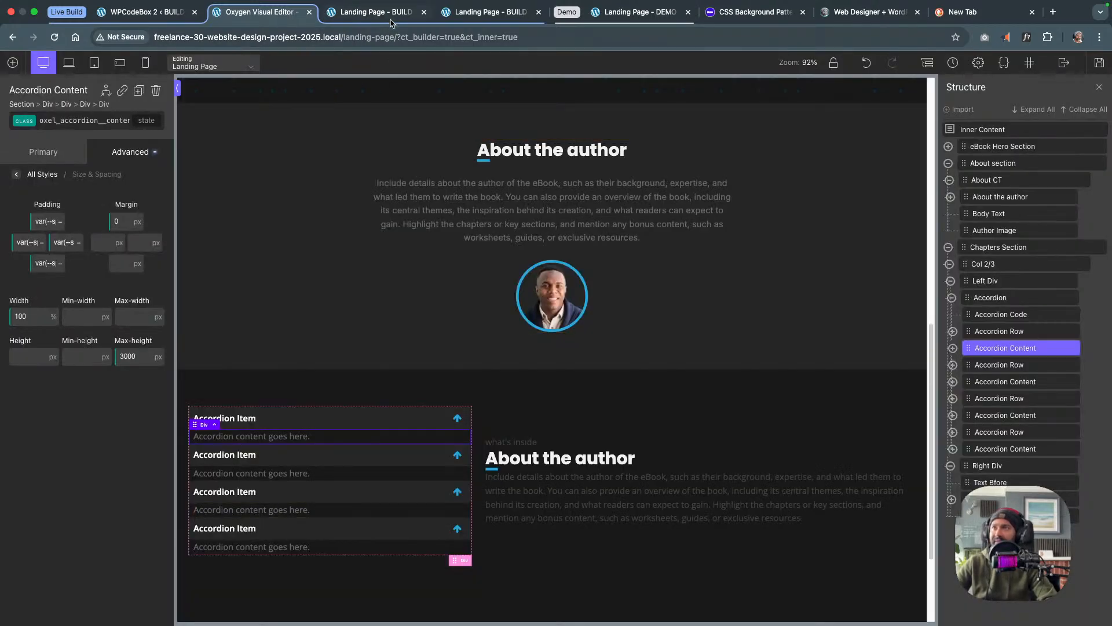
# Reload the front-end landing page and expand and collapse the accordion items to check the content spacing
pyautogui.click(392, 17)
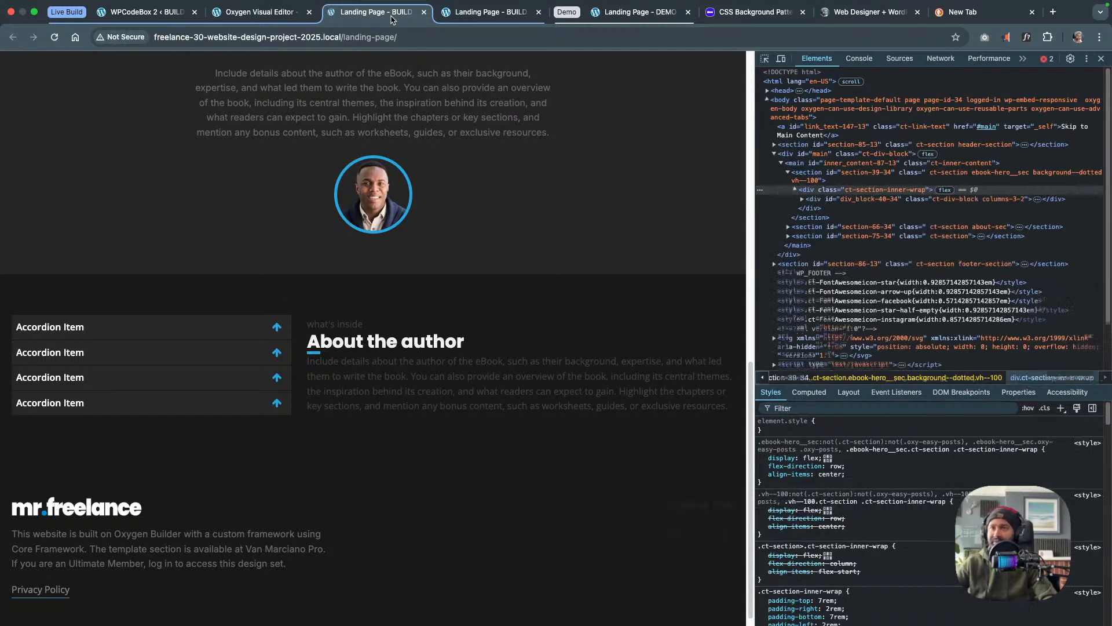
pyautogui.click(261, 326)
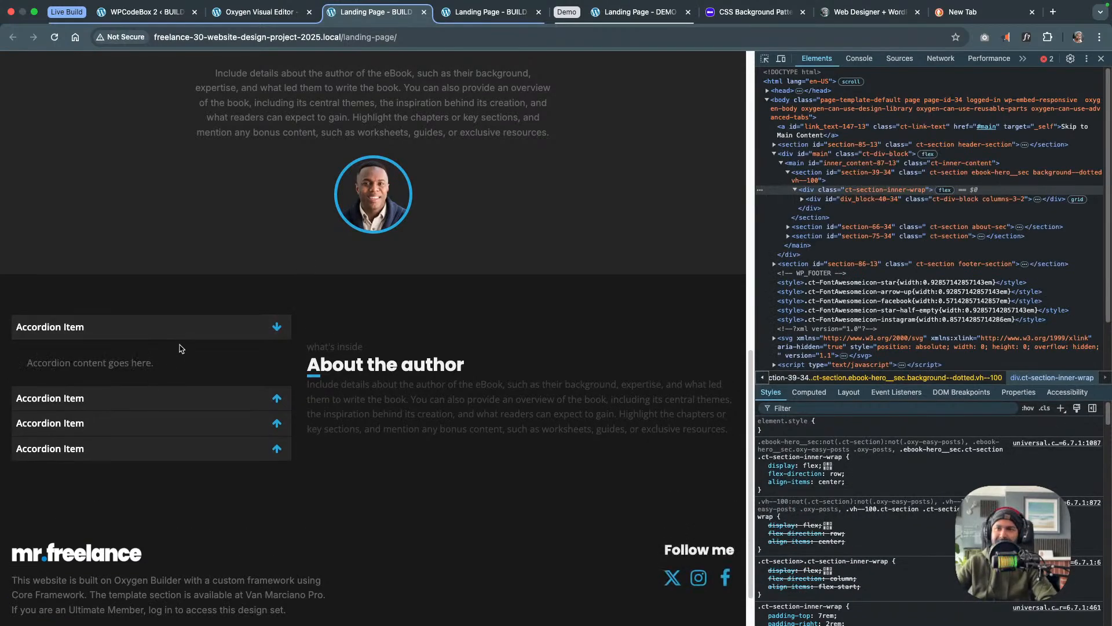
pyautogui.click(176, 397)
pyautogui.click(167, 421)
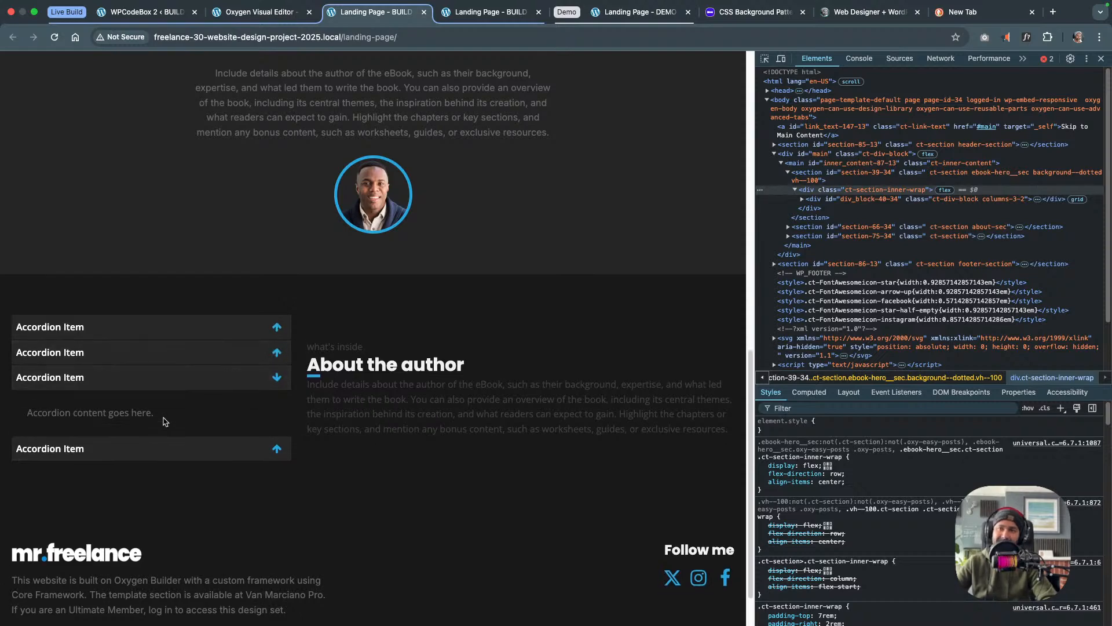
pyautogui.click(167, 449)
pyautogui.click(172, 404)
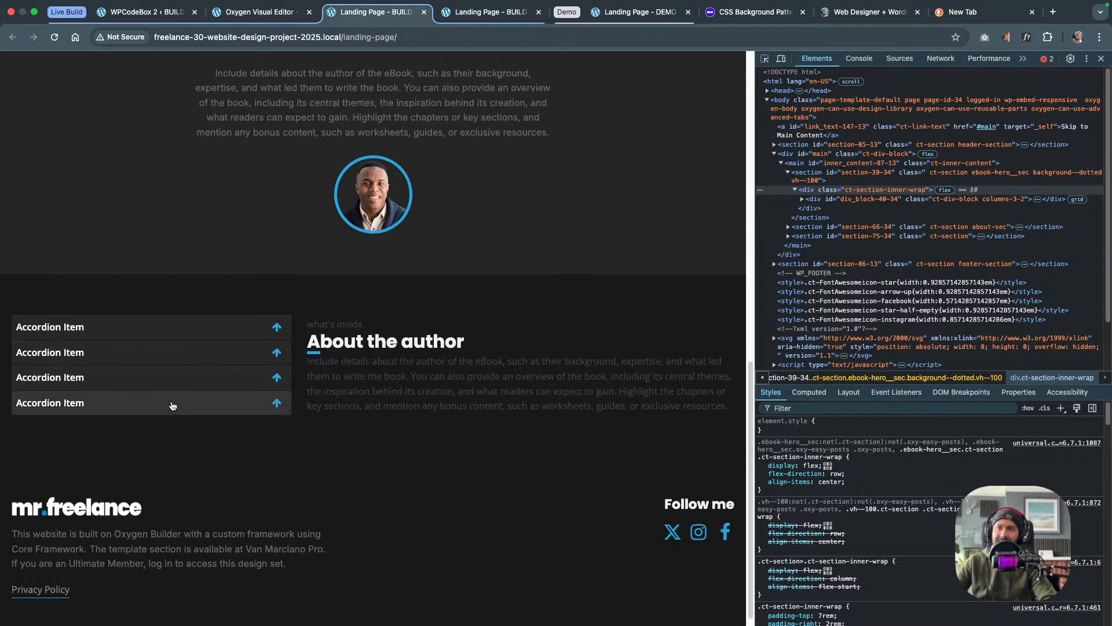
pyautogui.click(172, 382)
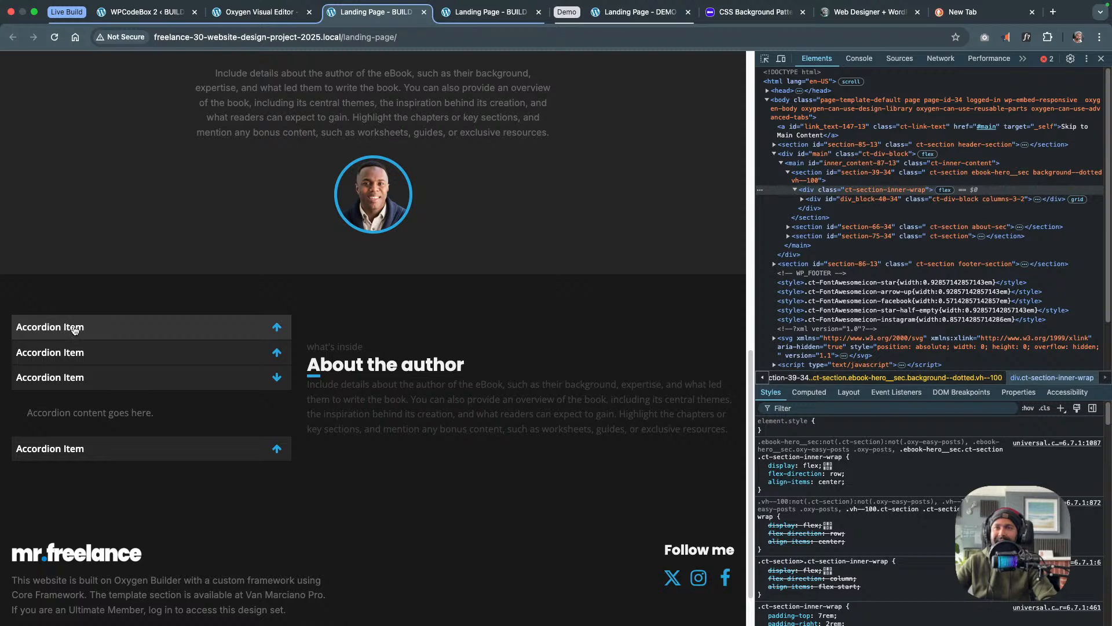
pyautogui.click(72, 333)
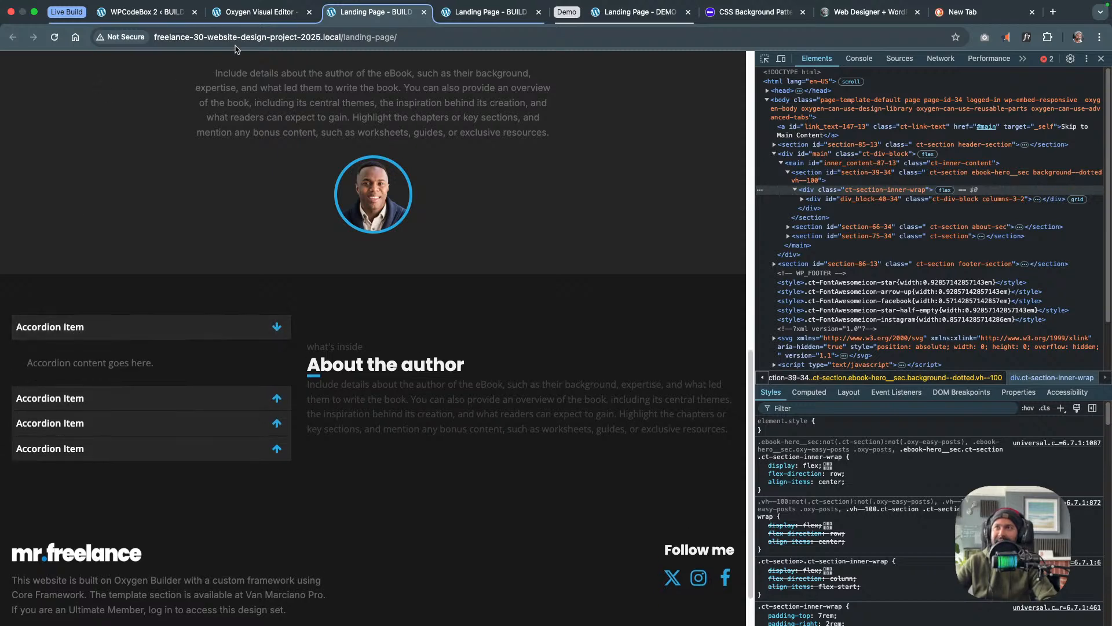
# Return to the Oxygen editor and change the first accordion item's title to "22 Chapters"
pyautogui.click(259, 13)
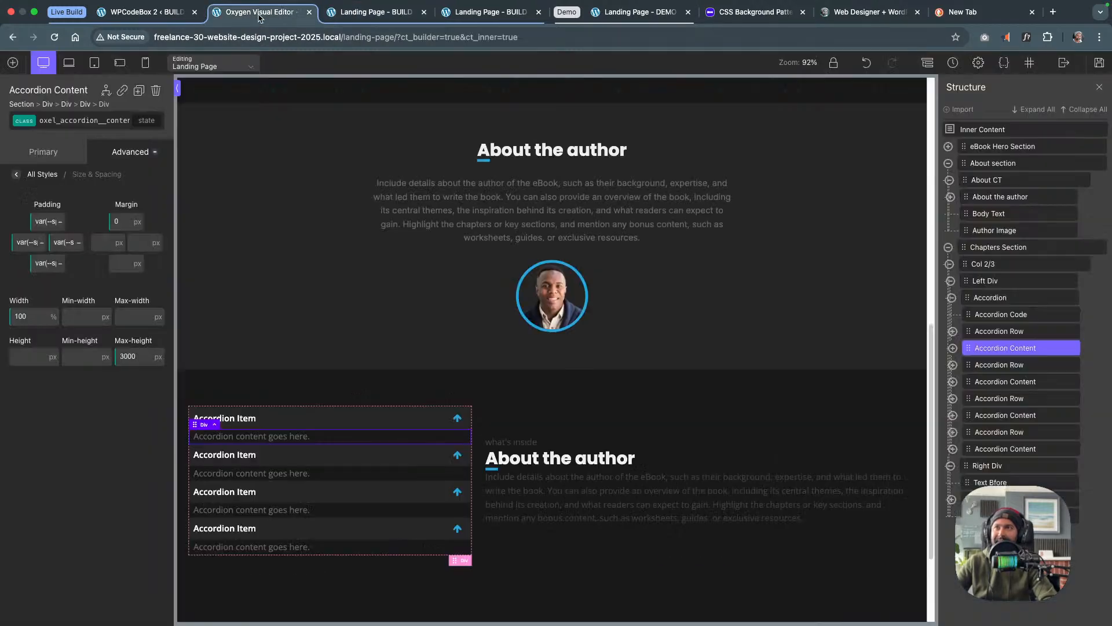
pyautogui.click(236, 423)
pyautogui.doubleClick(235, 419)
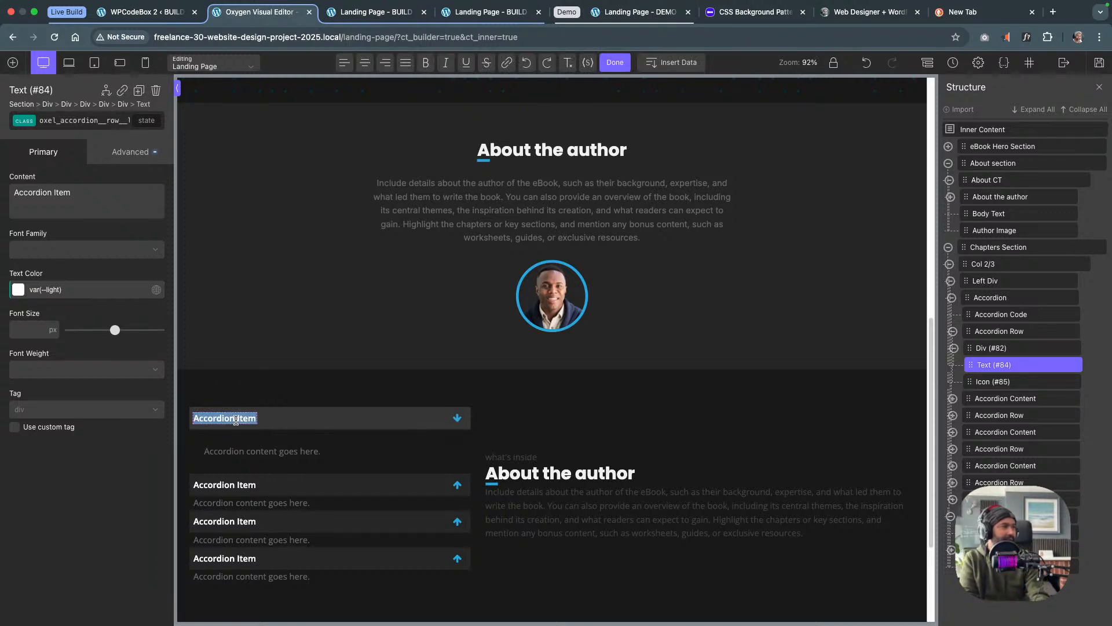
pyautogui.write('22')
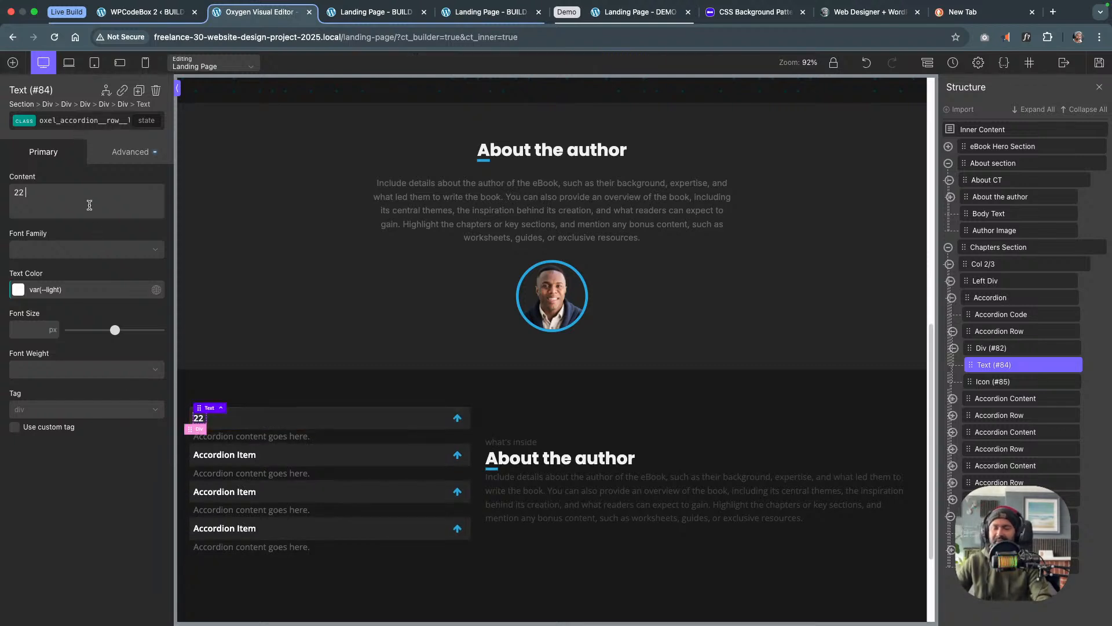
pyautogui.write(' Chapters')
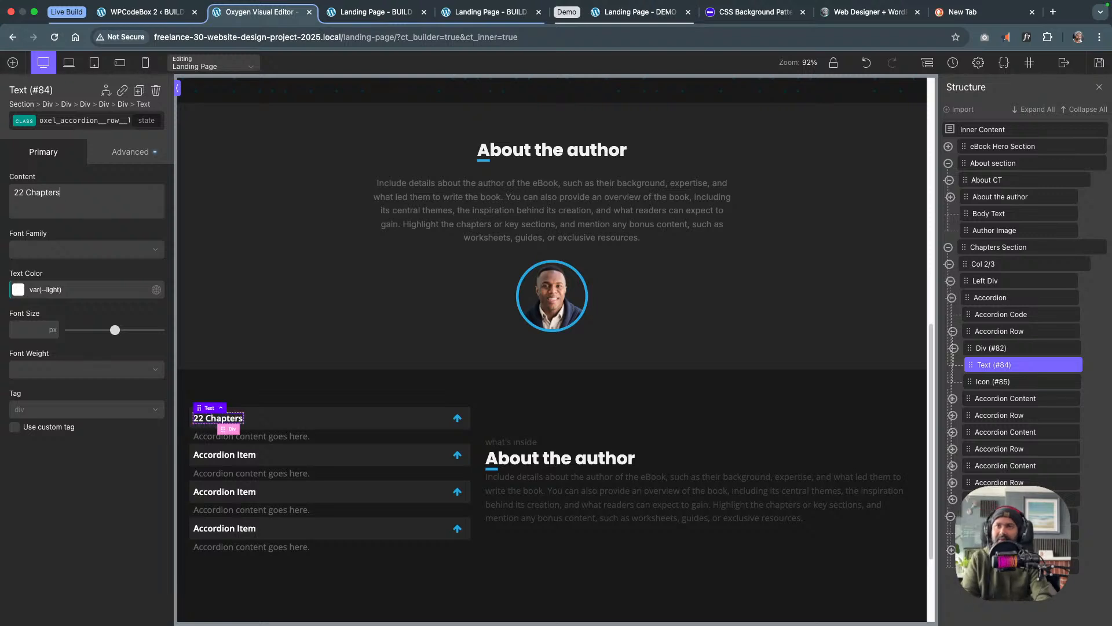
# Change the second accordion item's title to "12 Expert interviews"
pyautogui.click(240, 456)
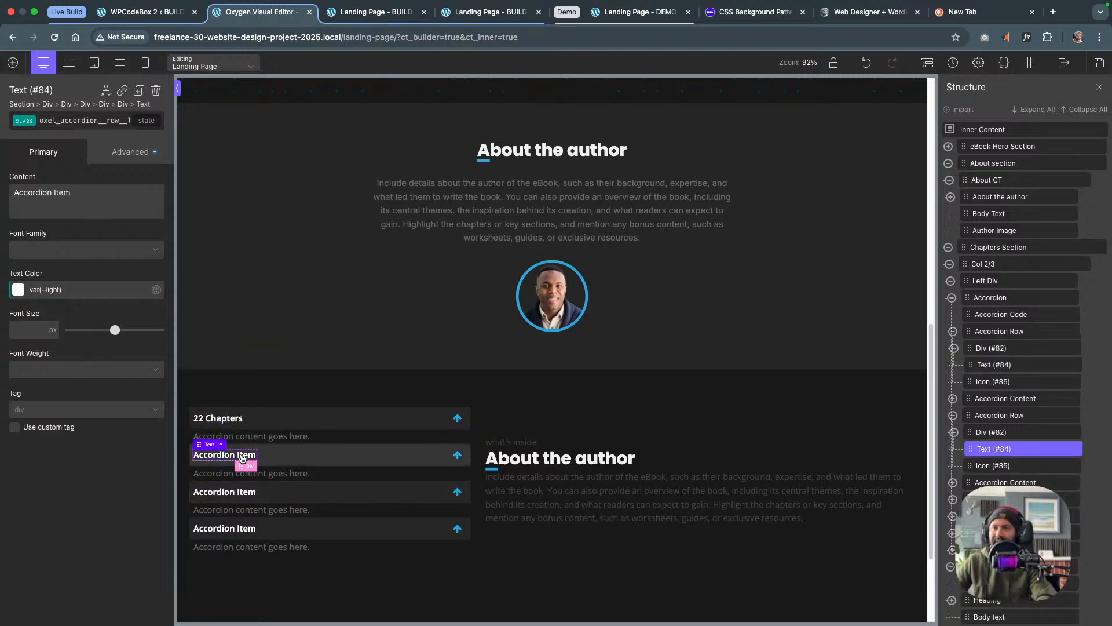
pyautogui.tripleClick(97, 195)
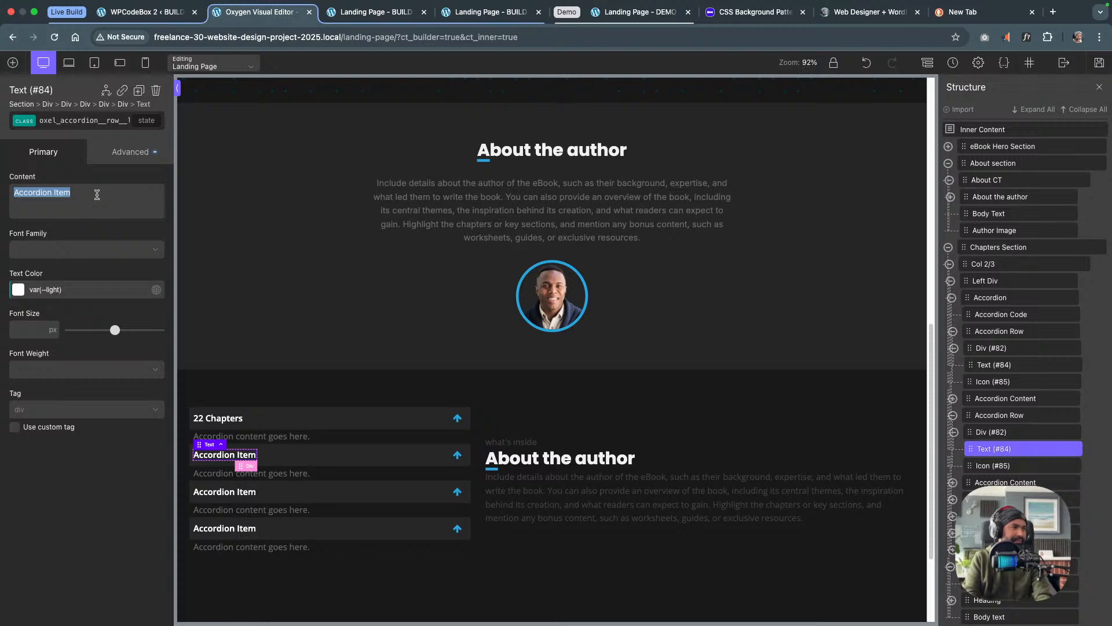
pyautogui.write('12 Ex')
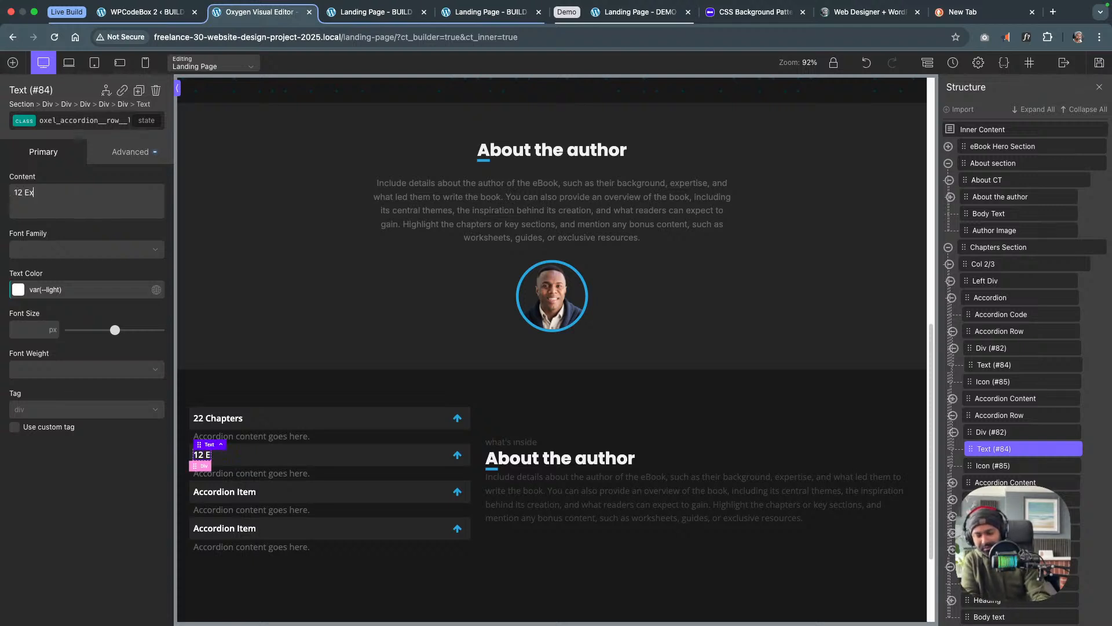
pyautogui.write('pert interviews')
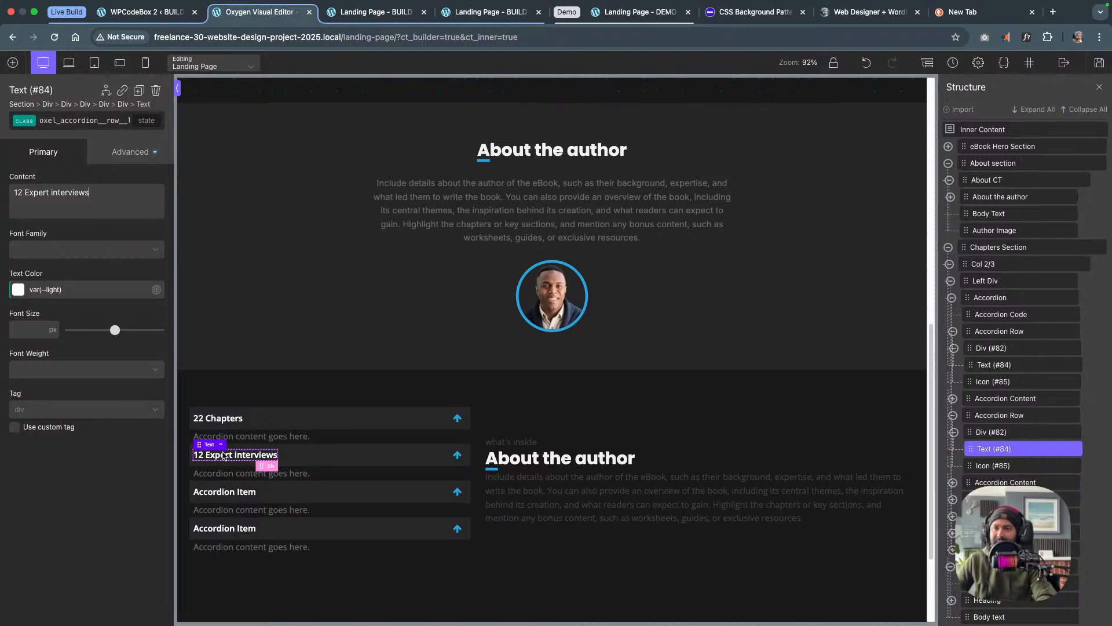
# Change the third accordion item's title to "23 Worksheets"
pyautogui.click(222, 493)
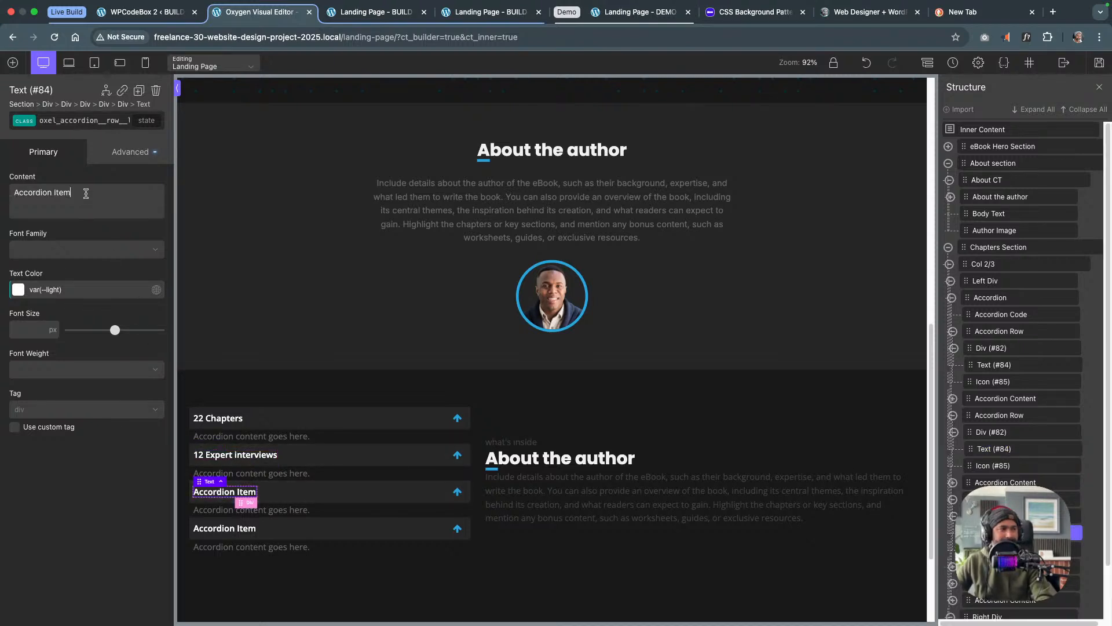
pyautogui.tripleClick(85, 193)
pyautogui.write('23 ')
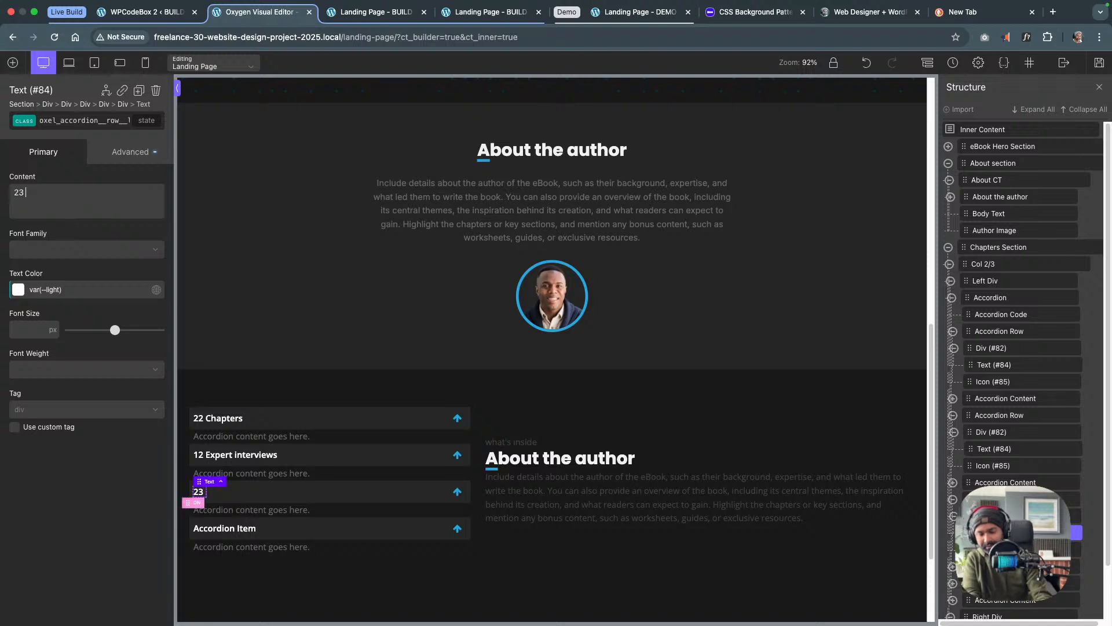
pyautogui.write('Worksheets')
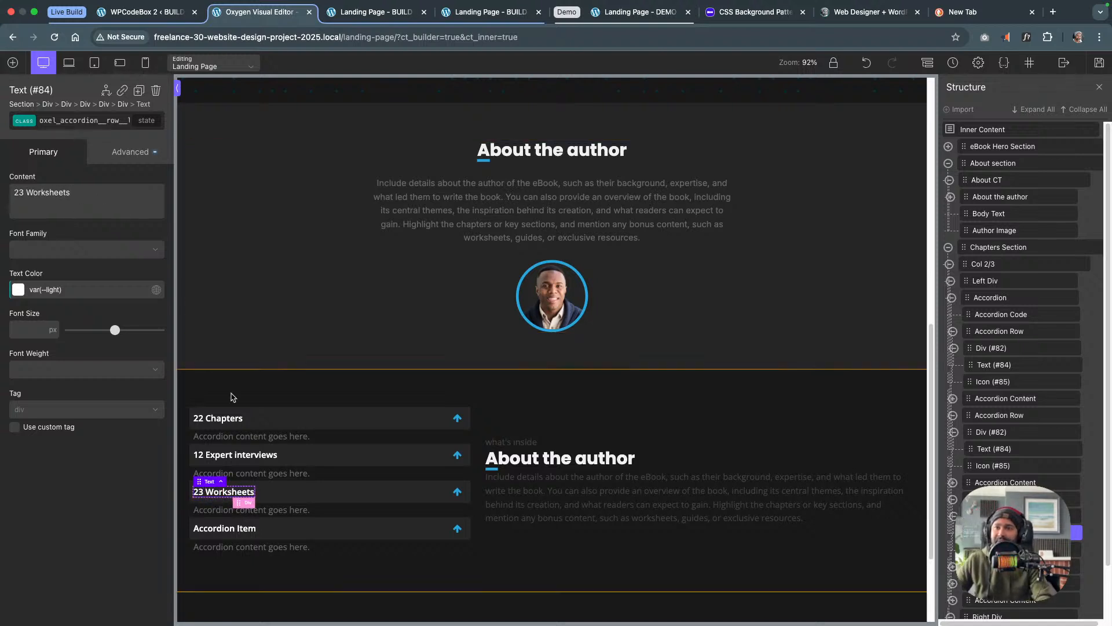
# Change the fourth accordion item's title to "6 Bonus videos"
pyautogui.click(227, 529)
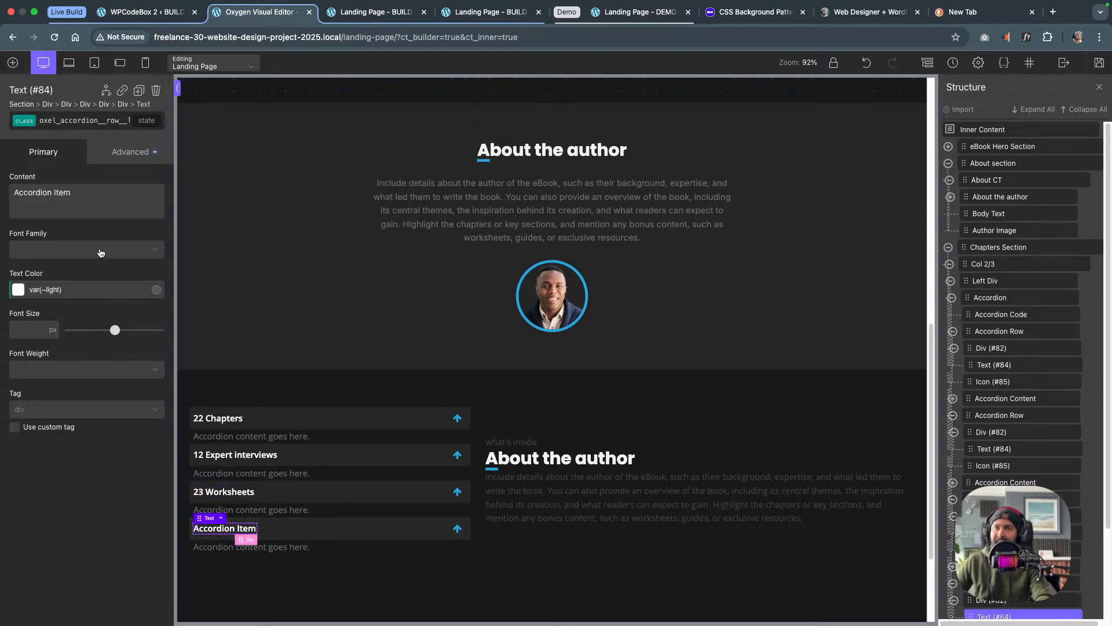
pyautogui.tripleClick(65, 192)
pyautogui.write('6')
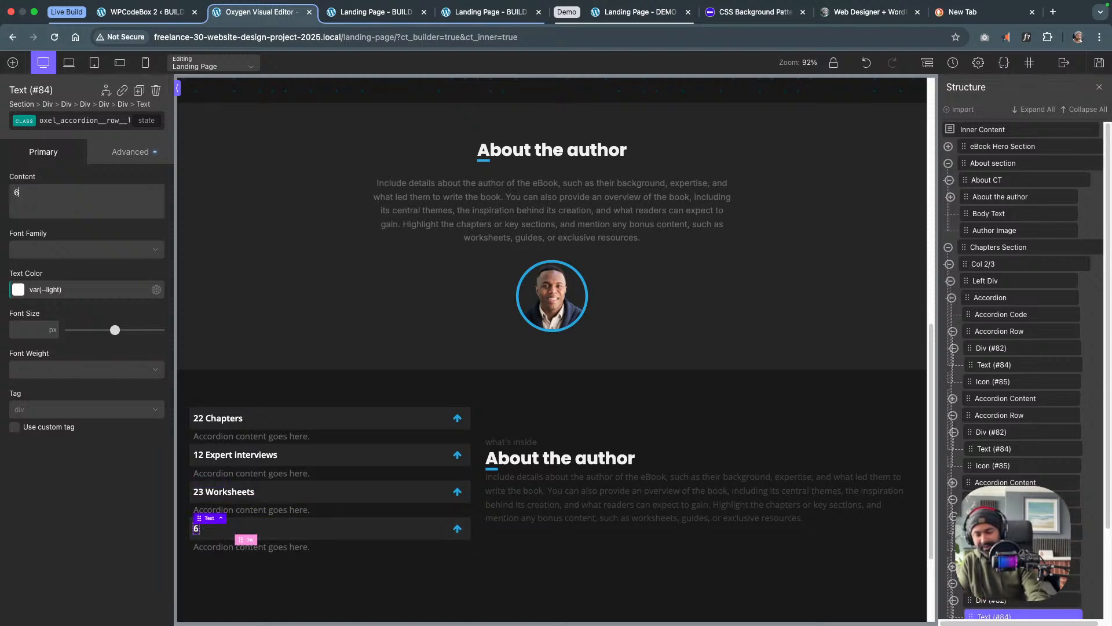
pyautogui.write(' Bonus l;e')
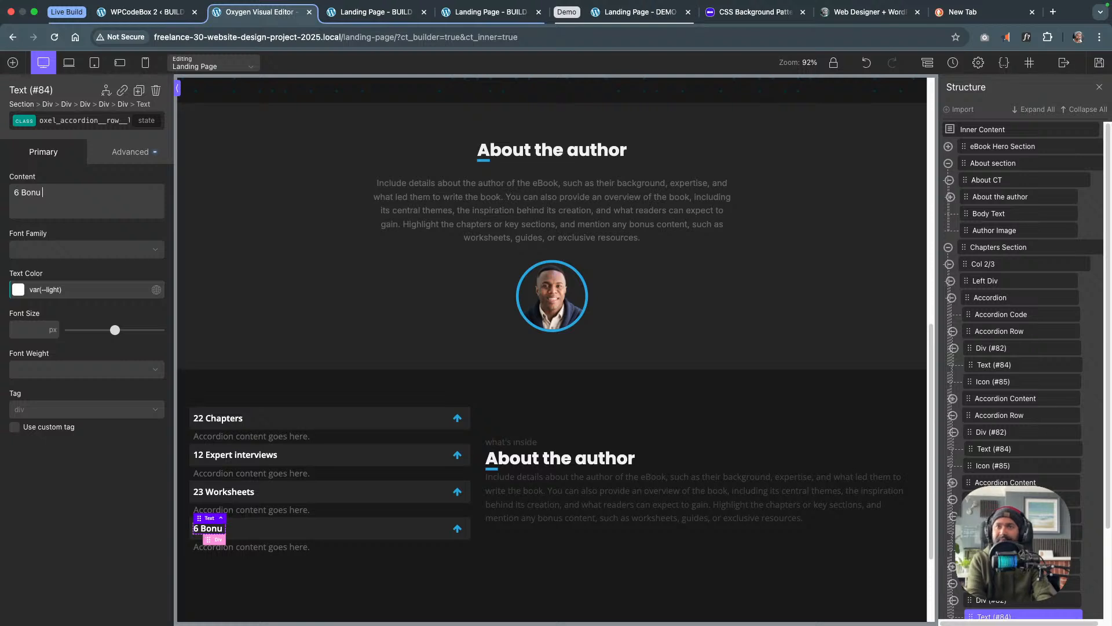
pyautogui.press('BackSpace')
pyautogui.press('BackSpace')
pyautogui.press('BackSpace')
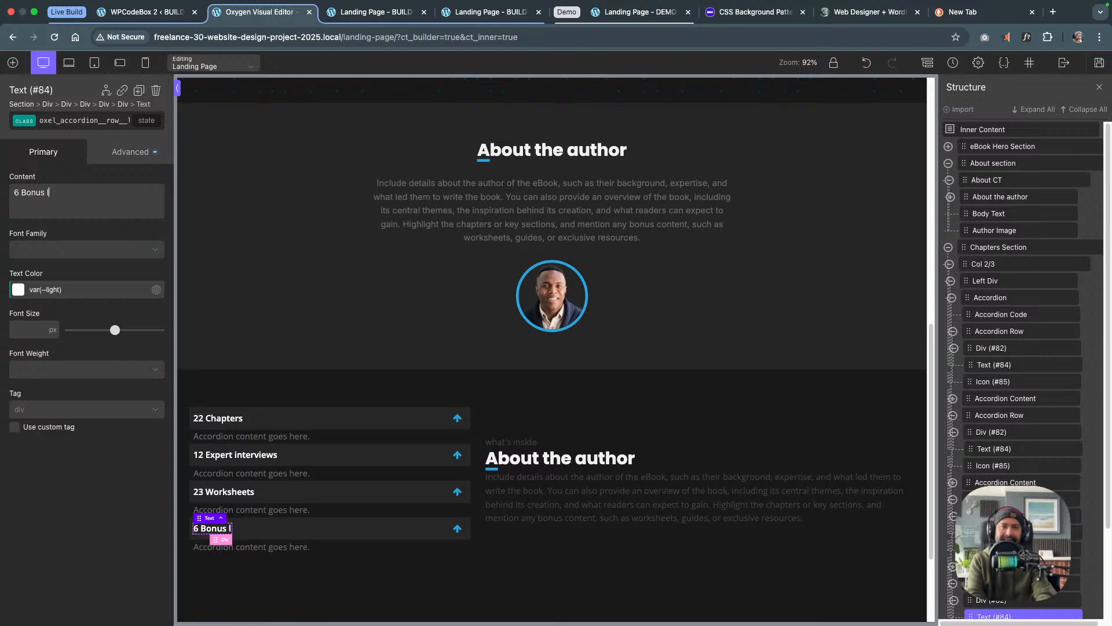
pyautogui.write('videos')
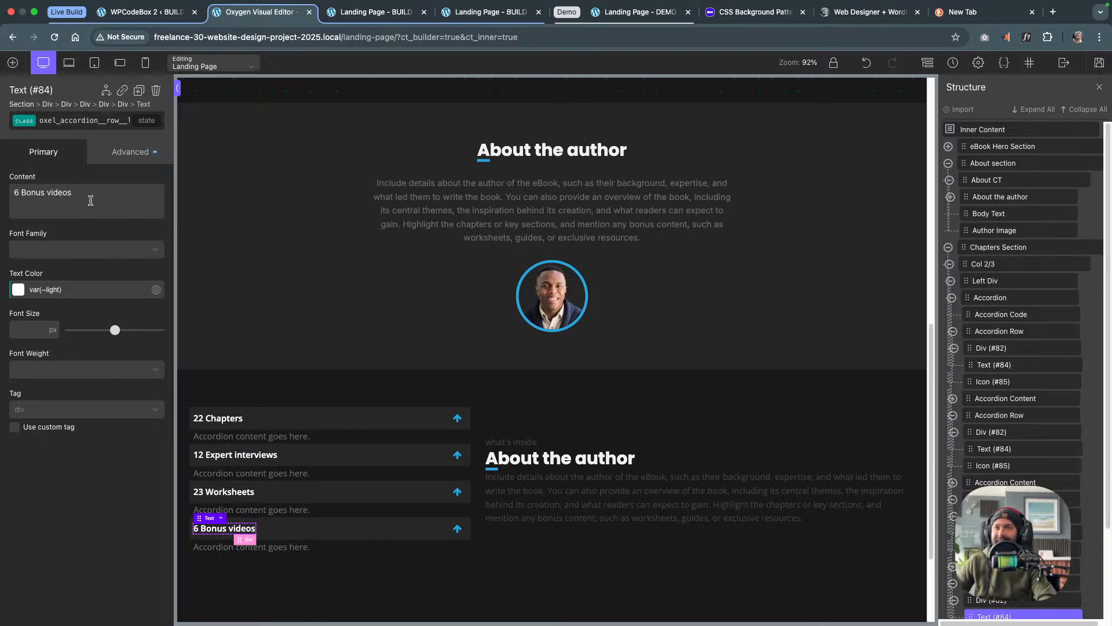
pyautogui.press('super+a')
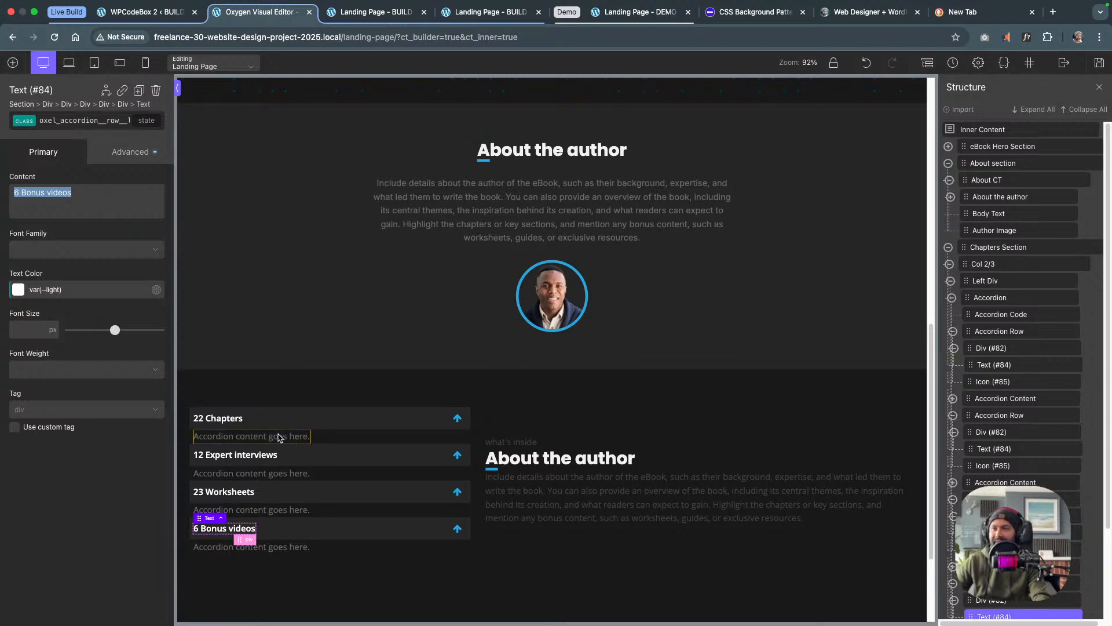
# Replace the 22 Chapters content with "The Ultimate Freelancer's Survival Guide contains 22 glorious chapters for you to read and digest."
pyautogui.click(280, 437)
pyautogui.click(99, 199)
pyautogui.press('super+a')
pyautogui.write("The Ultimate Freelancer's Survival Guide contains 22 glorious chapters for you to read and digest.")
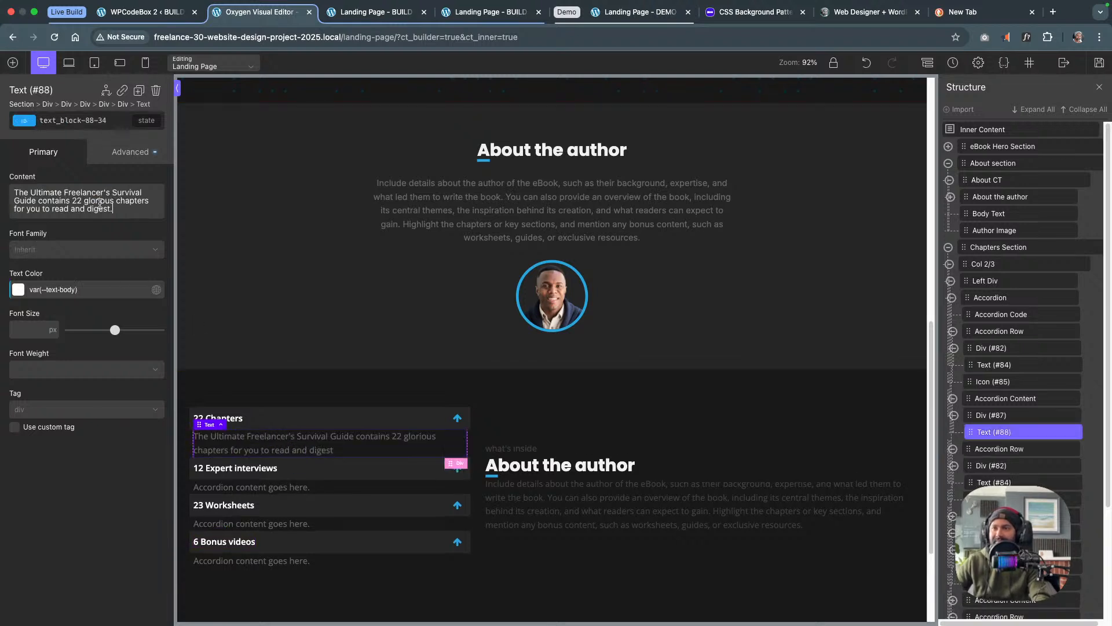
# Replace the Expert interviews, Worksheets and Bonus videos content with "The Ultimate Freelancer's Survival Guide contains 22 glorious chapters for you to read and digest."
pyautogui.click(264, 487)
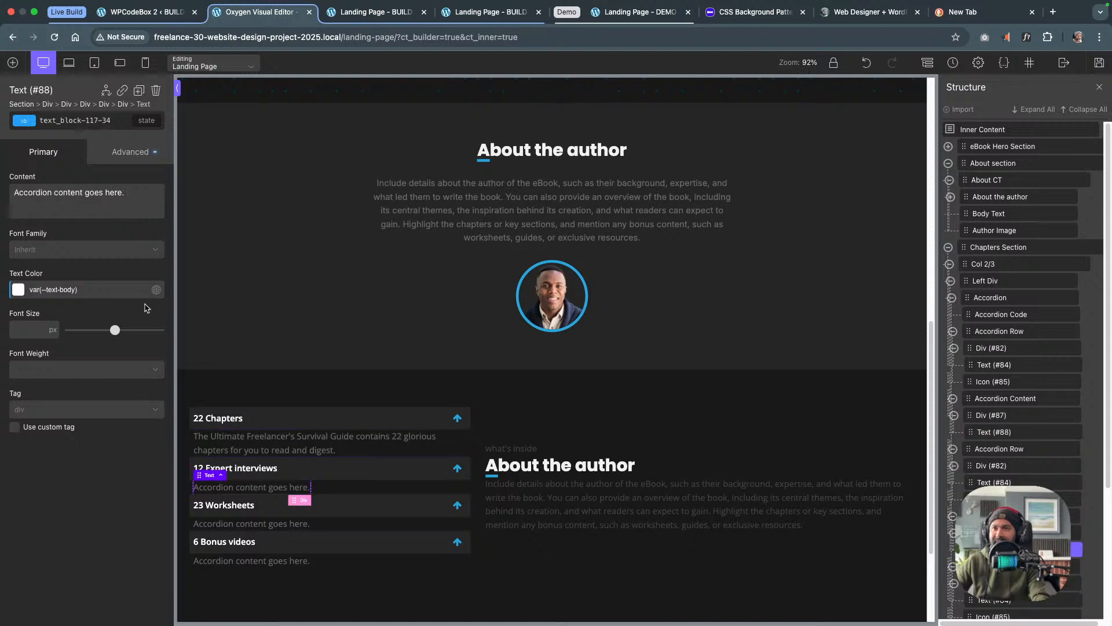
pyautogui.tripleClick(120, 190)
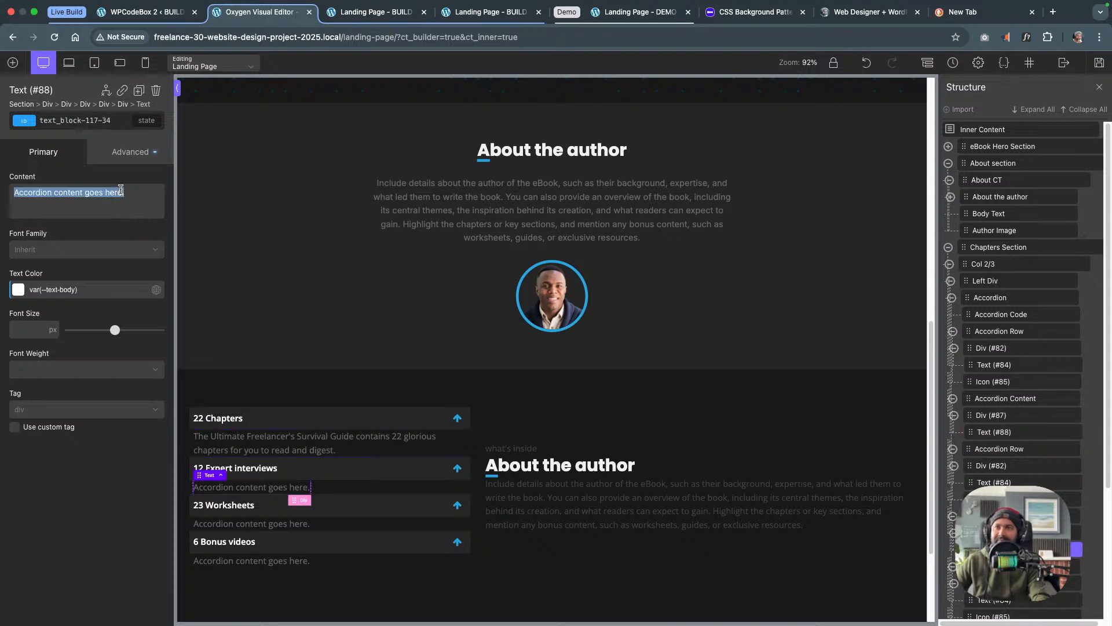
pyautogui.write("The Ultimate Freelancer's Survival Guide contains 22 glorious chapters for you to read and digest.")
pyautogui.click(244, 538)
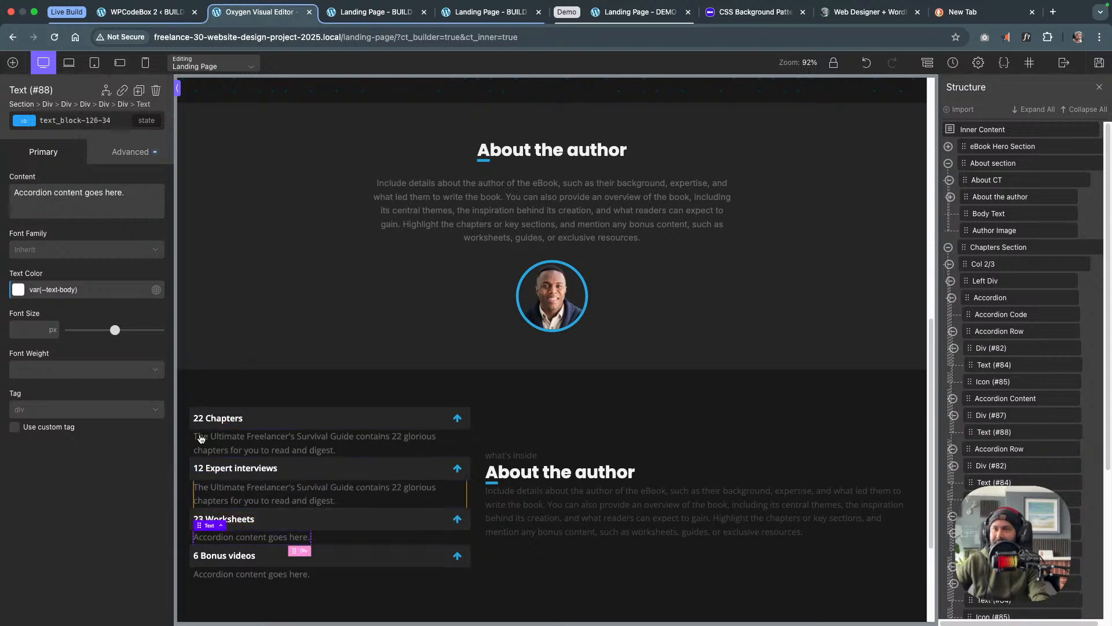
pyautogui.tripleClick(129, 195)
pyautogui.write("The Ultimate Freelancer's Survival Guide contains 22 glorious chapters for you to read and digest.")
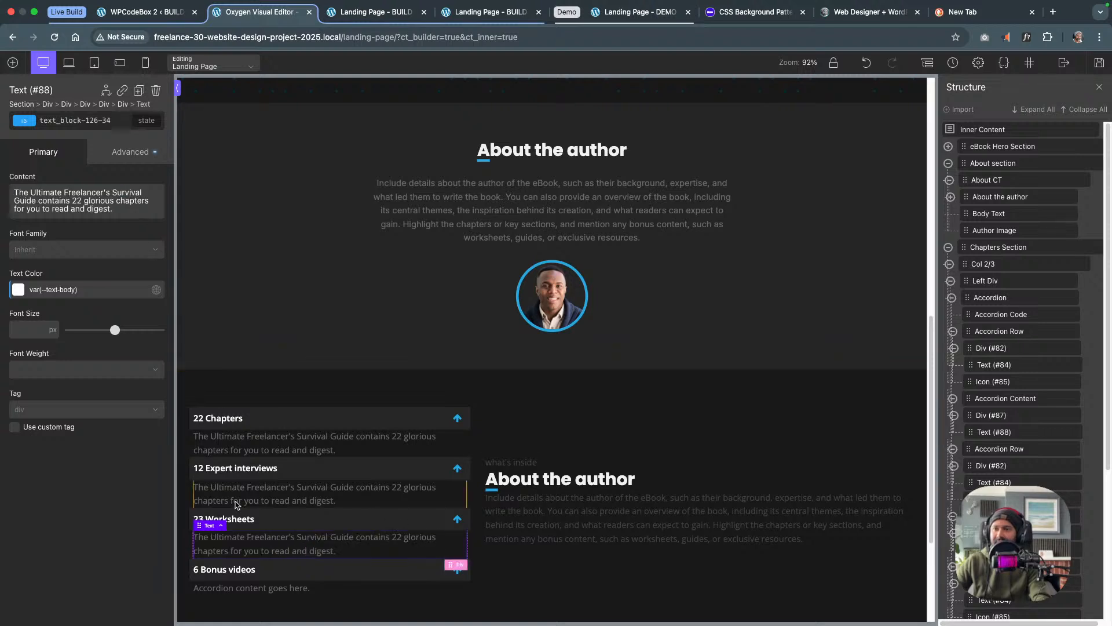
pyautogui.click(252, 589)
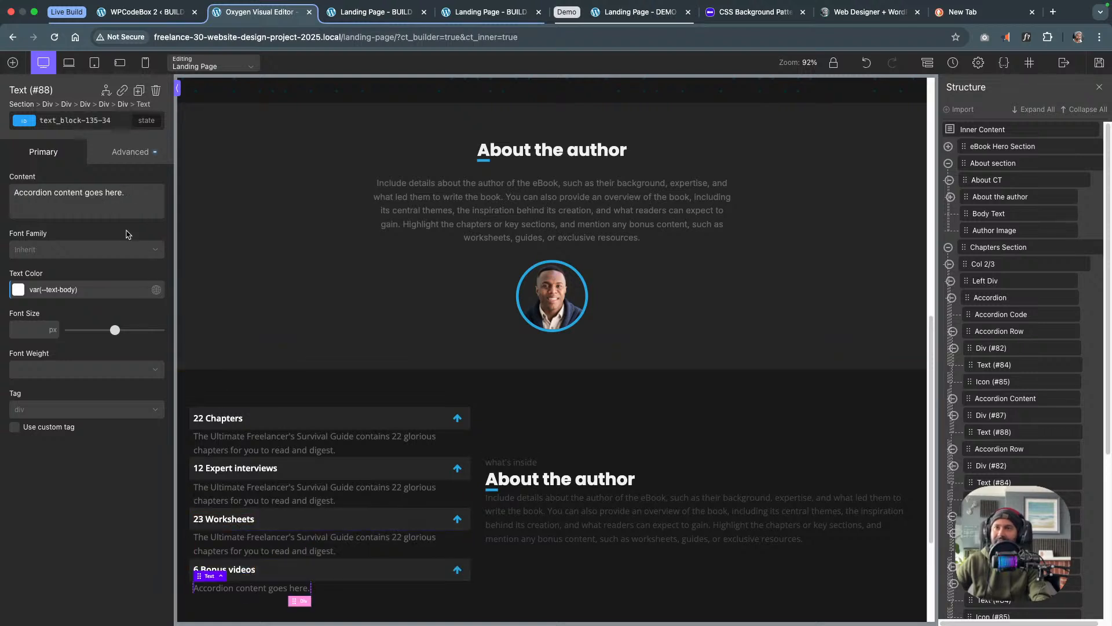
pyautogui.tripleClick(130, 200)
pyautogui.write("The Ultimate Freelancer's Survival Guide contains 22 glorious chapters for you to read and digest.")
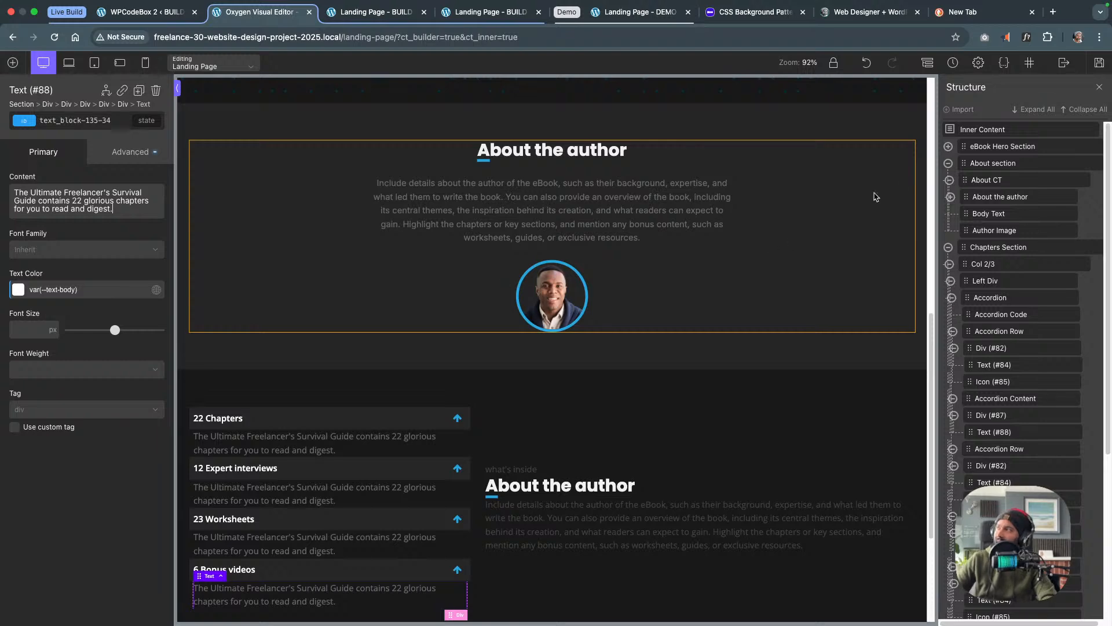
# Save the landing page and reload its front-end view to check the accordion
pyautogui.click(1100, 68)
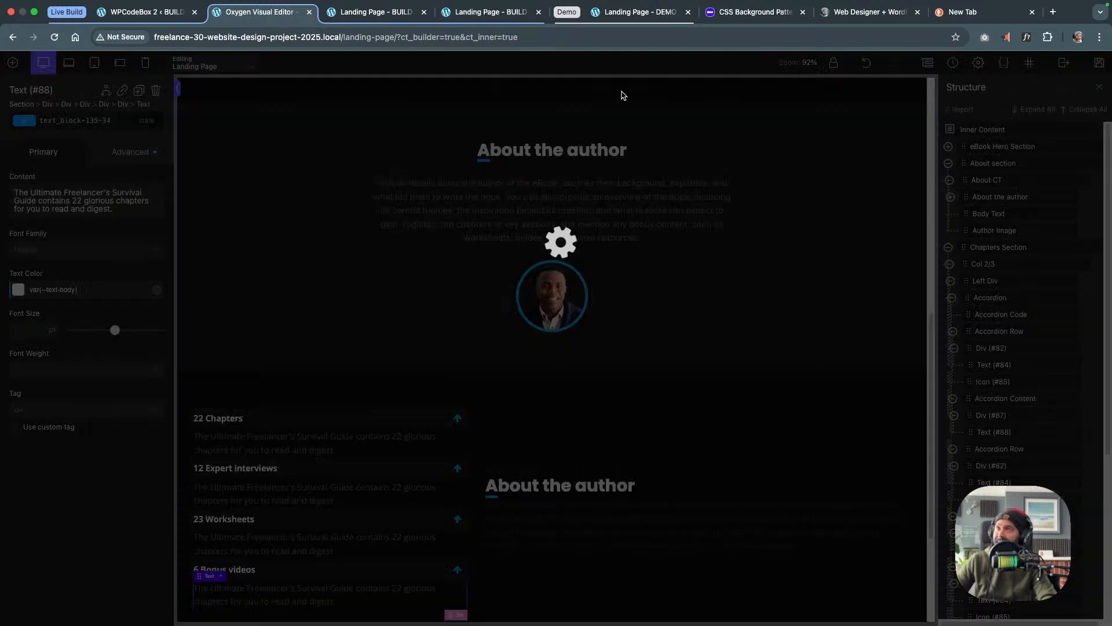
pyautogui.click(402, 14)
pyautogui.press('super+r')
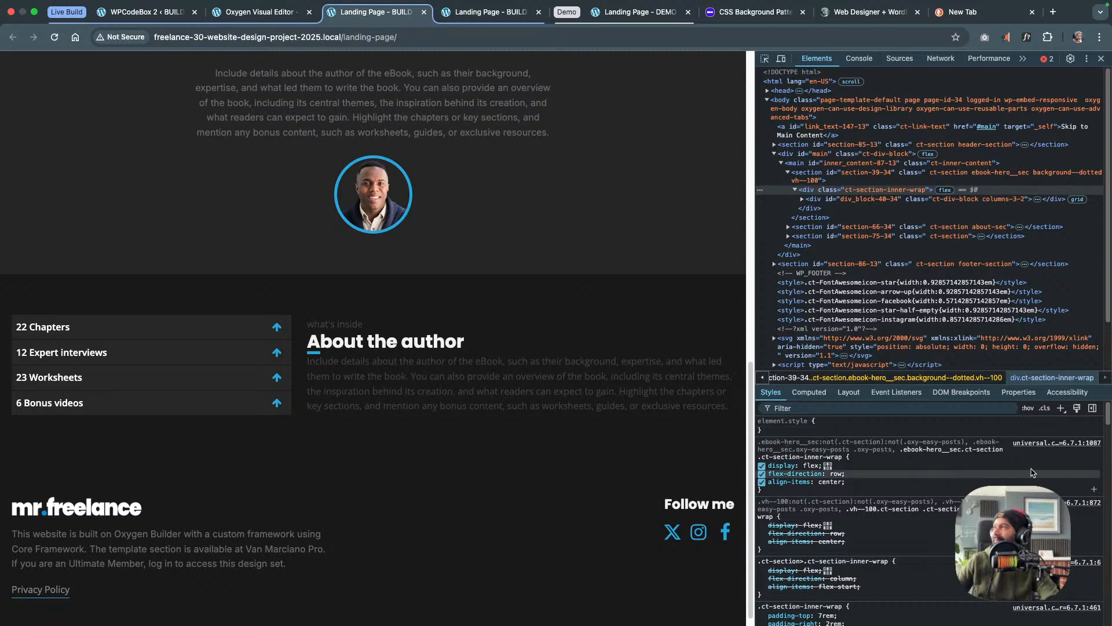
# Return to the Oxygen editor and save the landing page again
pyautogui.click(155, 14)
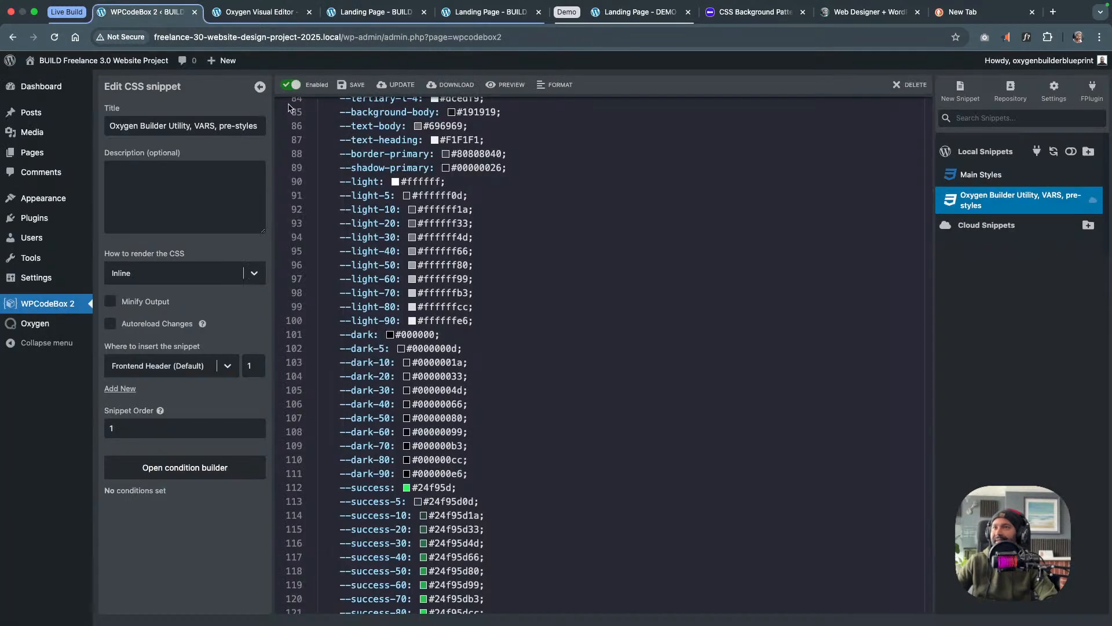
pyautogui.click(261, 13)
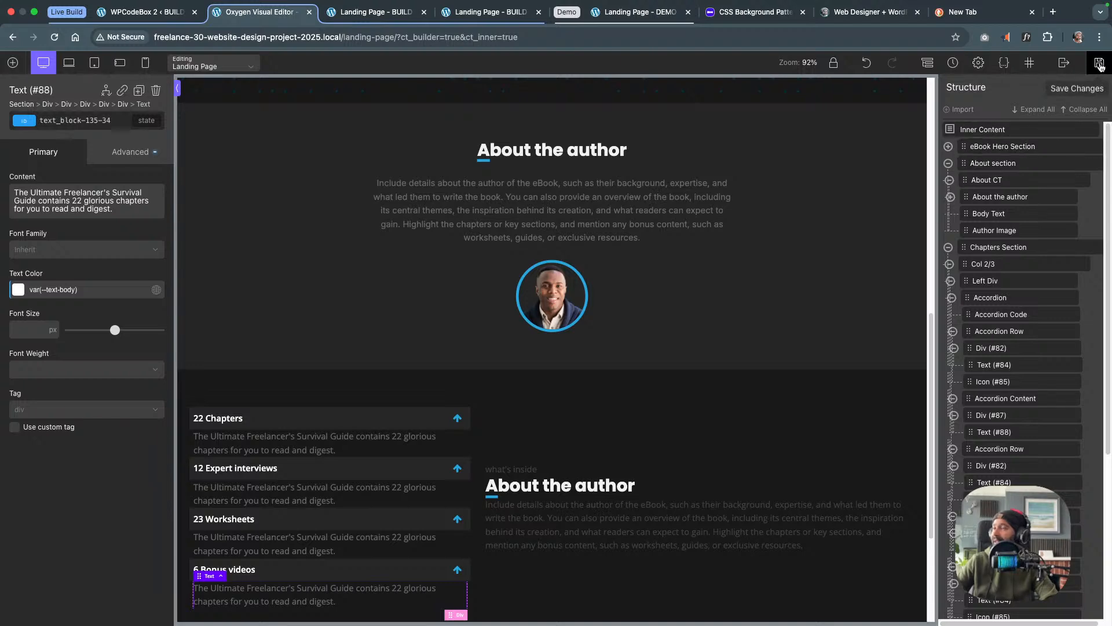
pyautogui.click(1098, 64)
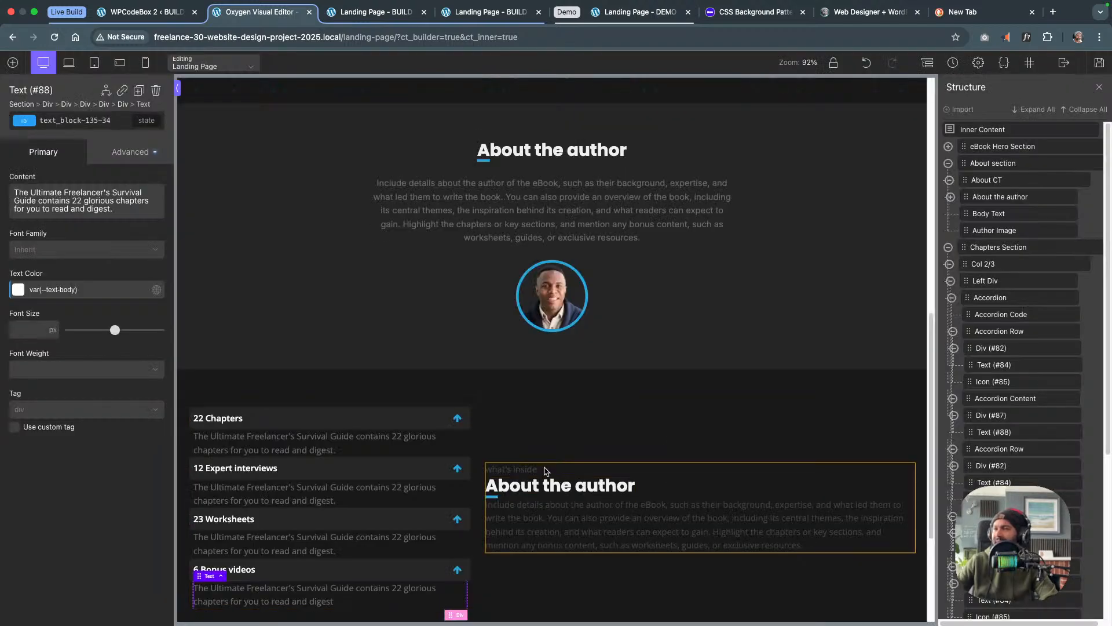
# Add the class text-before to the "what's inside" text above the heading beside the accordion
pyautogui.click(548, 470)
pyautogui.click(517, 473)
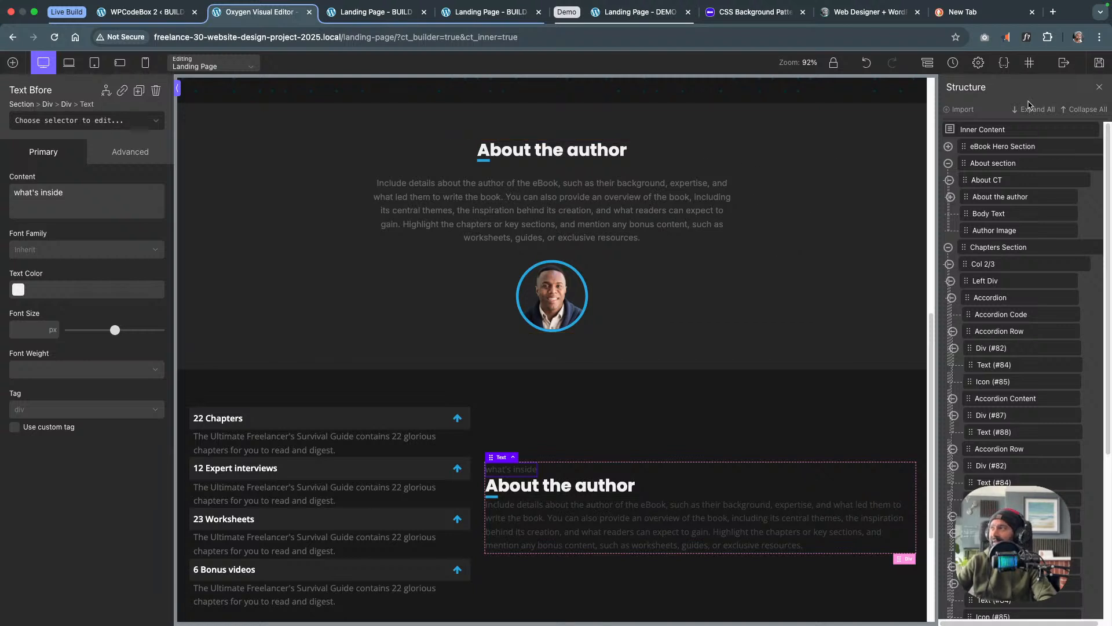
pyautogui.click(1099, 63)
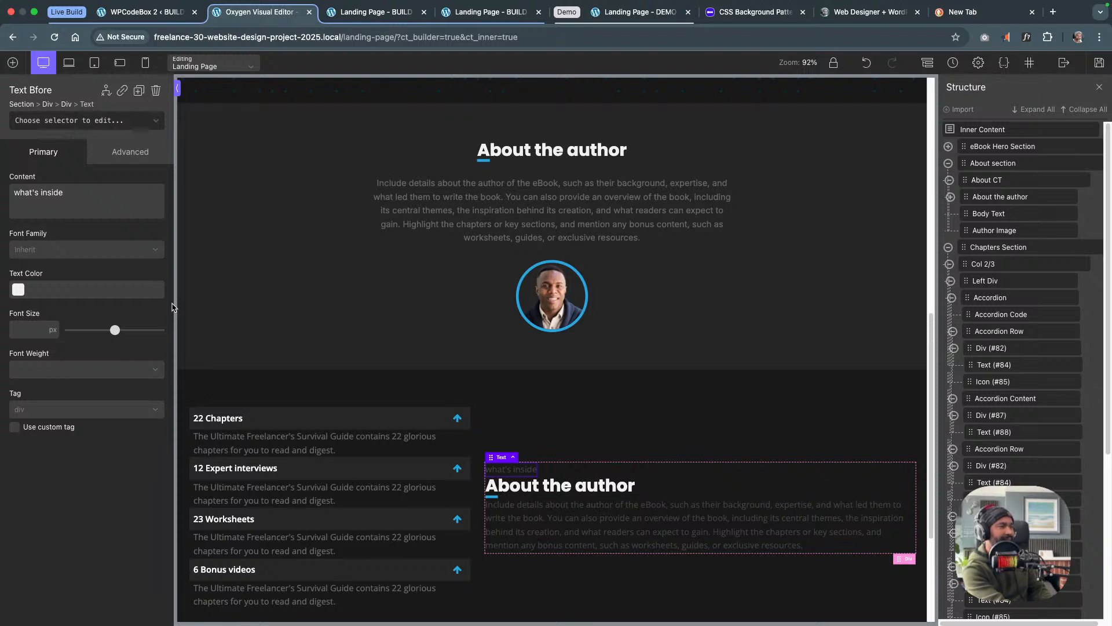
pyautogui.click(67, 124)
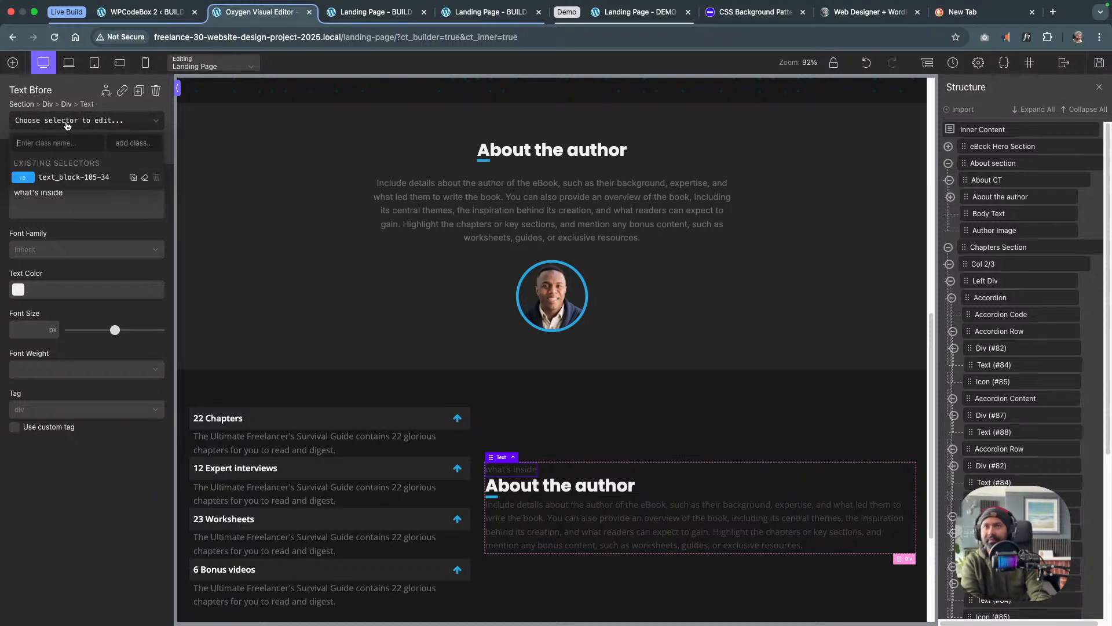
pyautogui.write('tex')
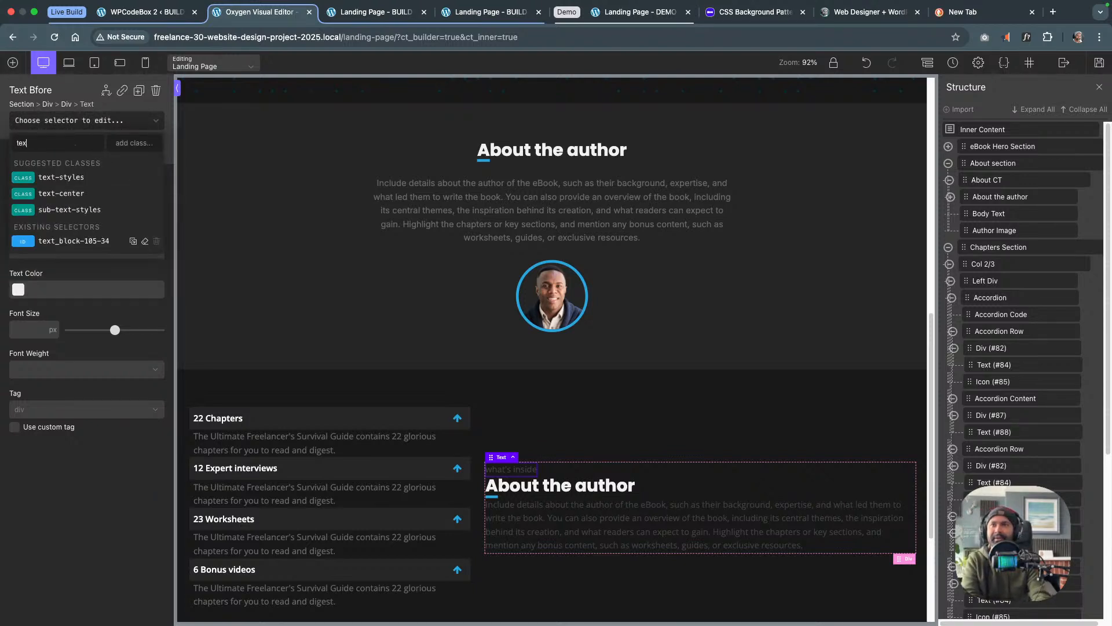
pyautogui.write('t-')
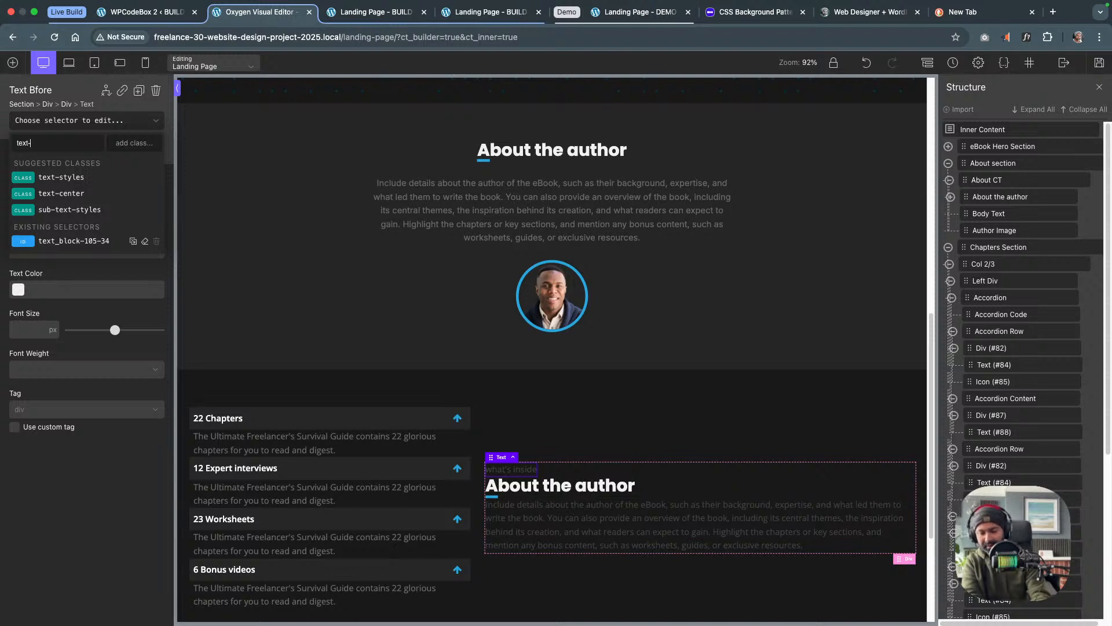
pyautogui.write('before')
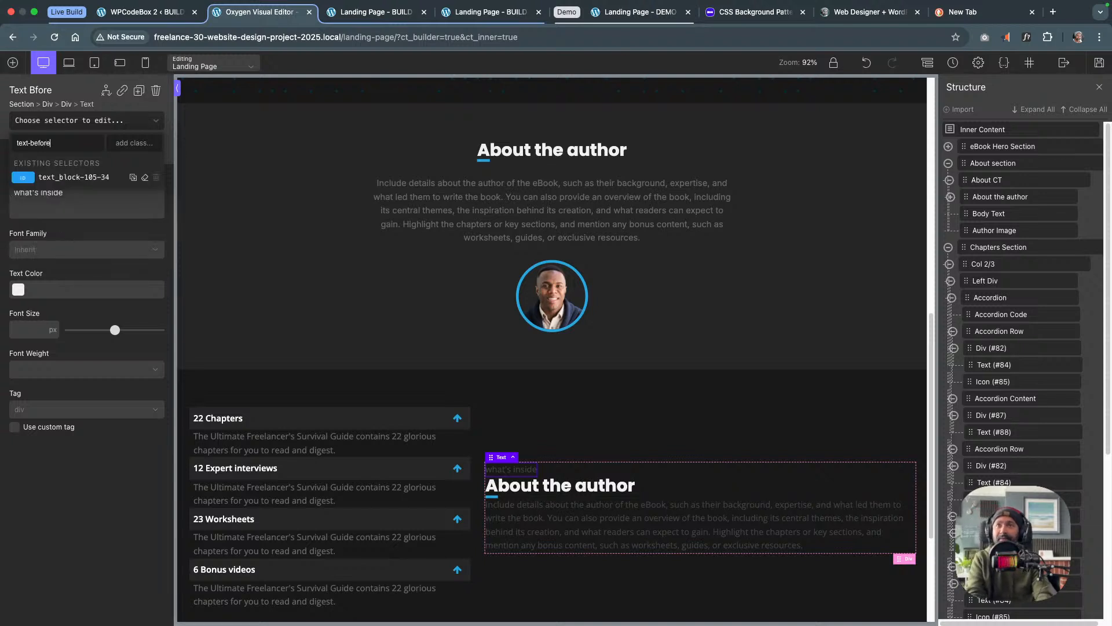
pyautogui.press('Return')
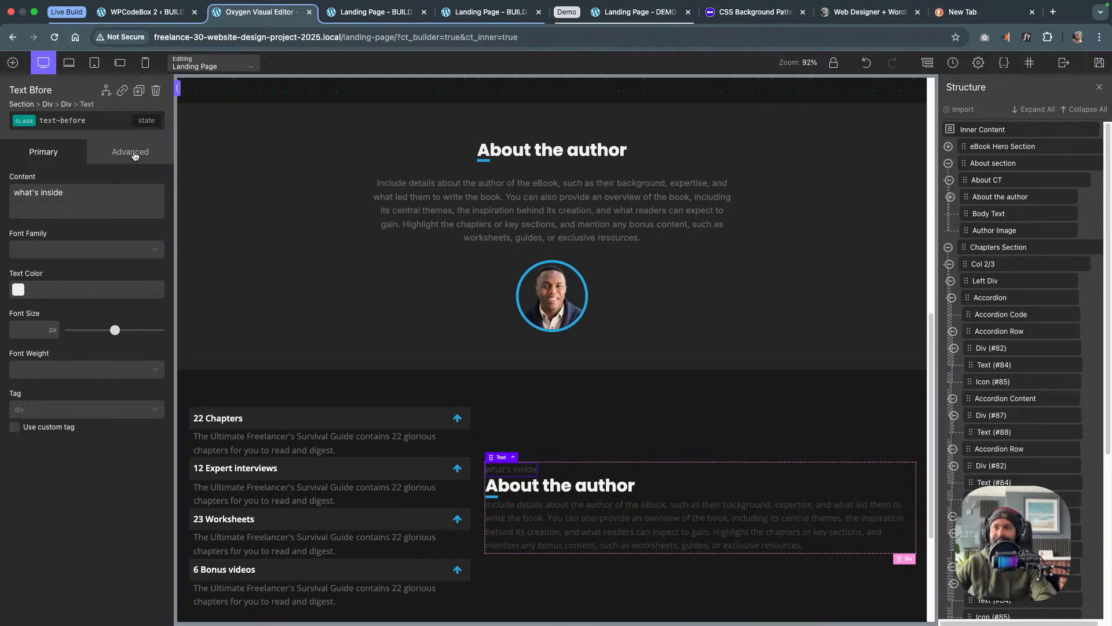
# Set the text-before class's font size to var(--text-m) with no unit
pyautogui.click(133, 154)
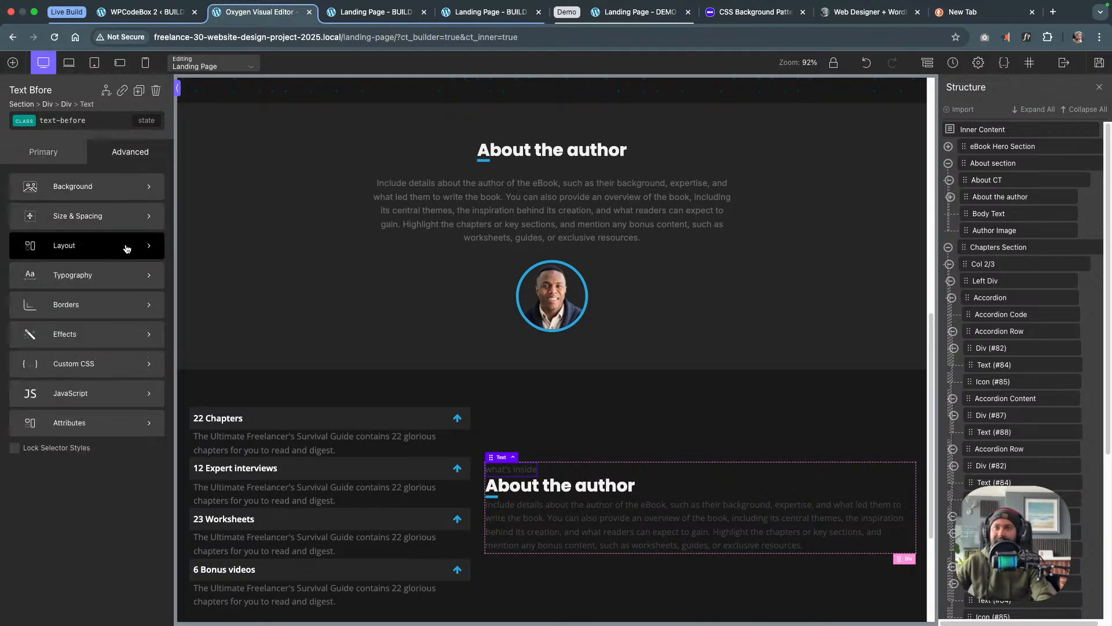
pyautogui.click(116, 275)
pyautogui.click(79, 218)
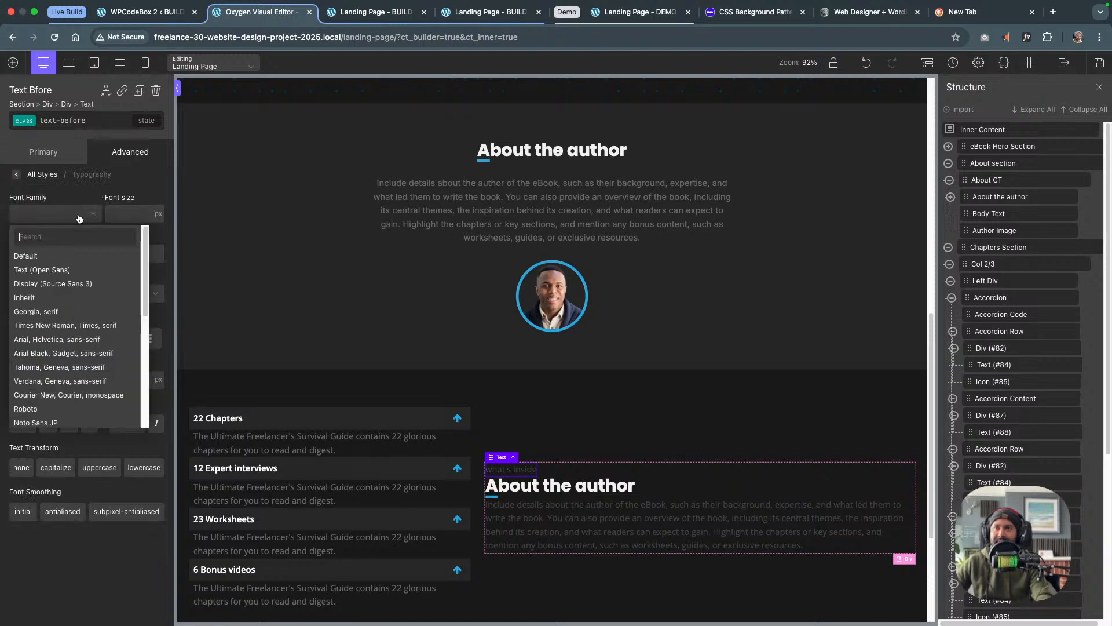
pyautogui.click(94, 199)
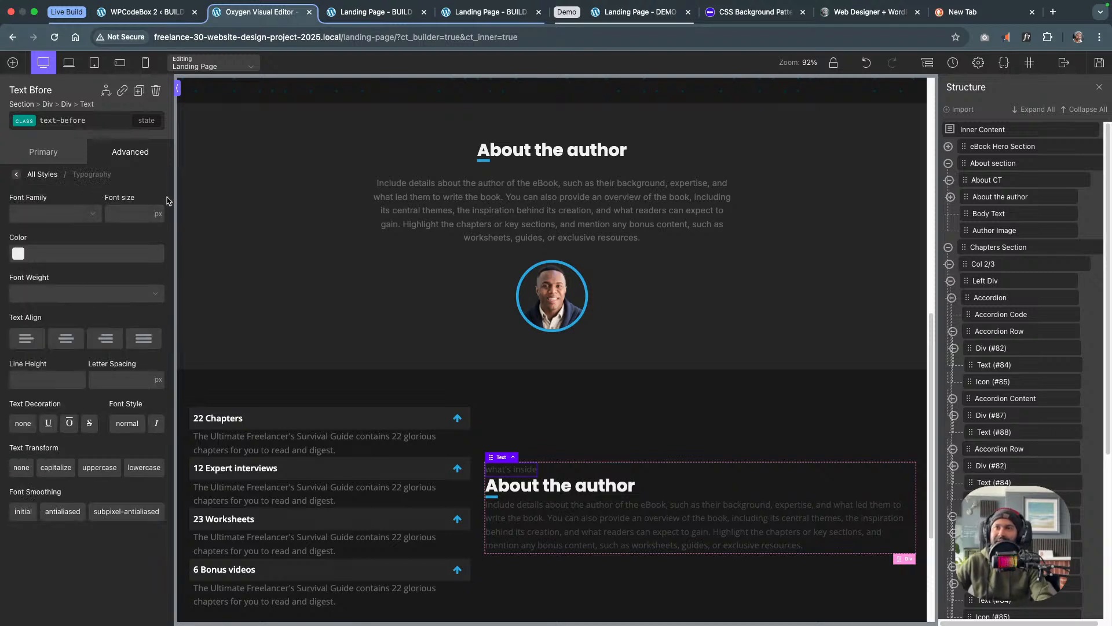
pyautogui.click(126, 214)
pyautogui.write('var()')
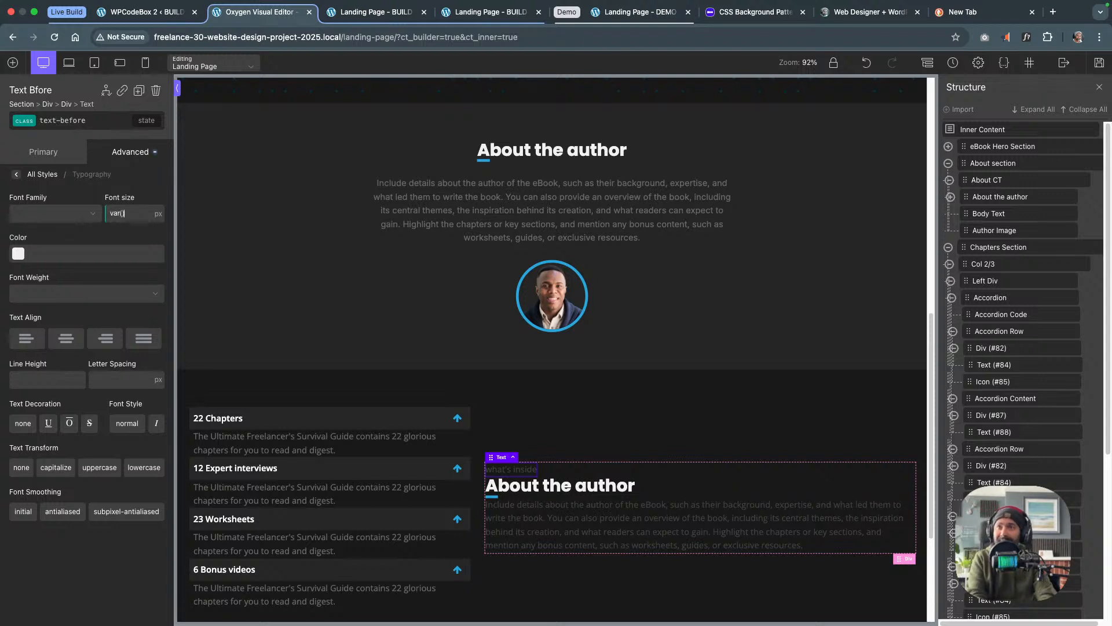
pyautogui.write('--text-')
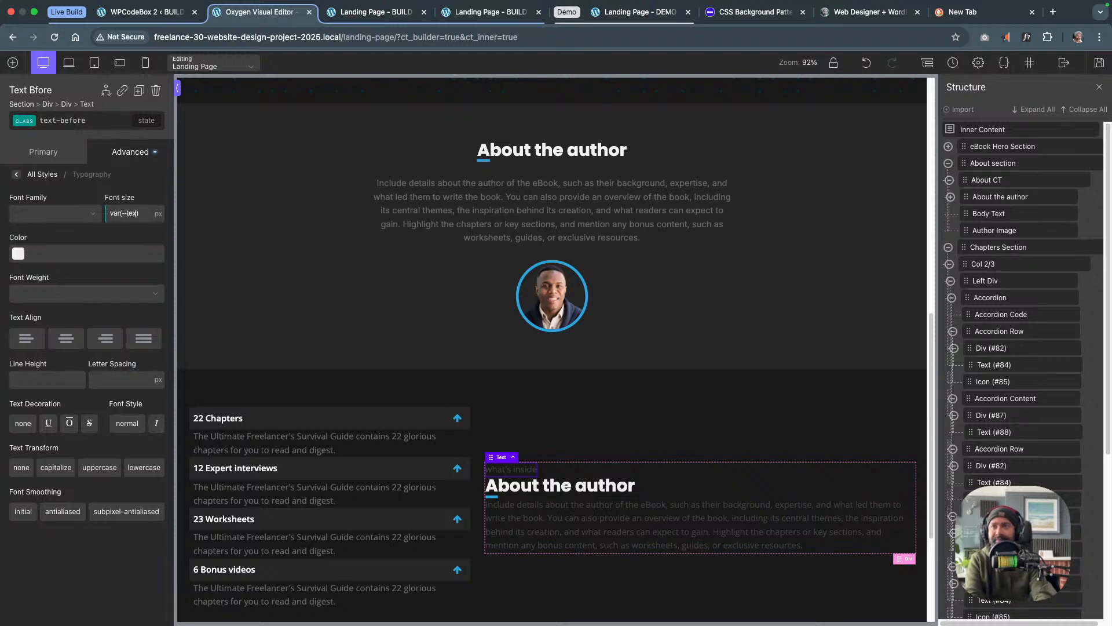
pyautogui.write('m')
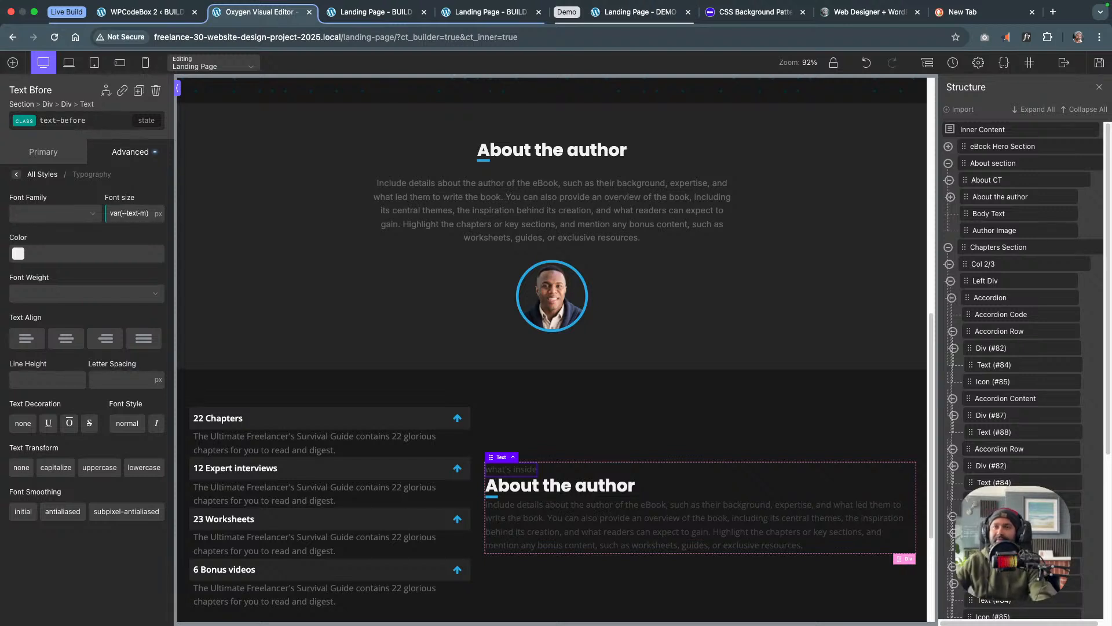
pyautogui.click(158, 214)
pyautogui.click(161, 234)
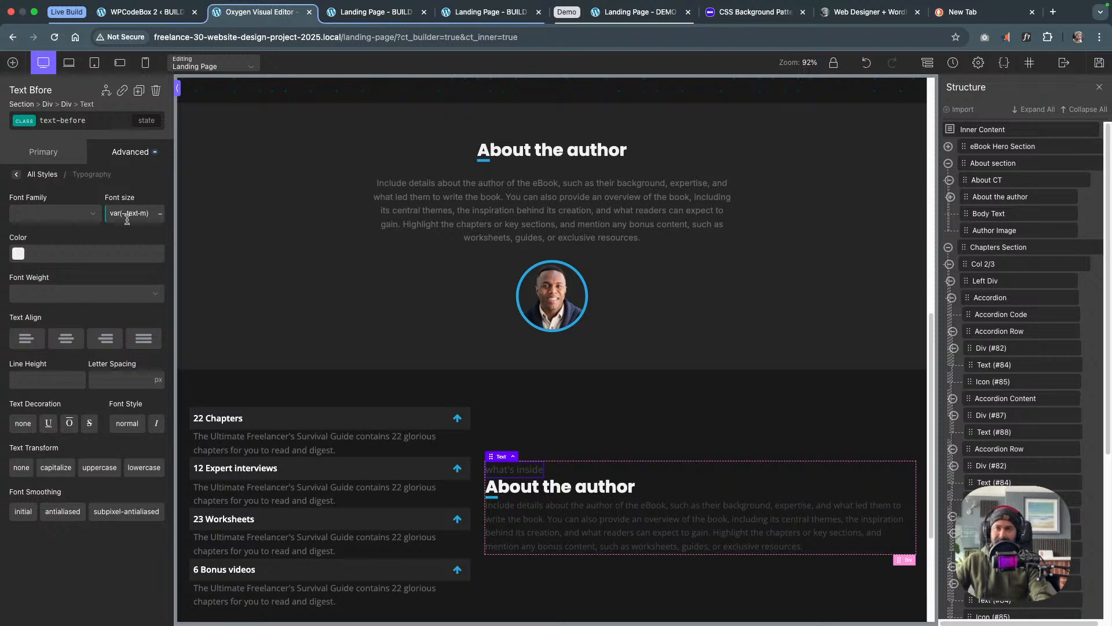
# Paste var(--tertiary-40) as the text color of the text-before class
pyautogui.click(81, 254)
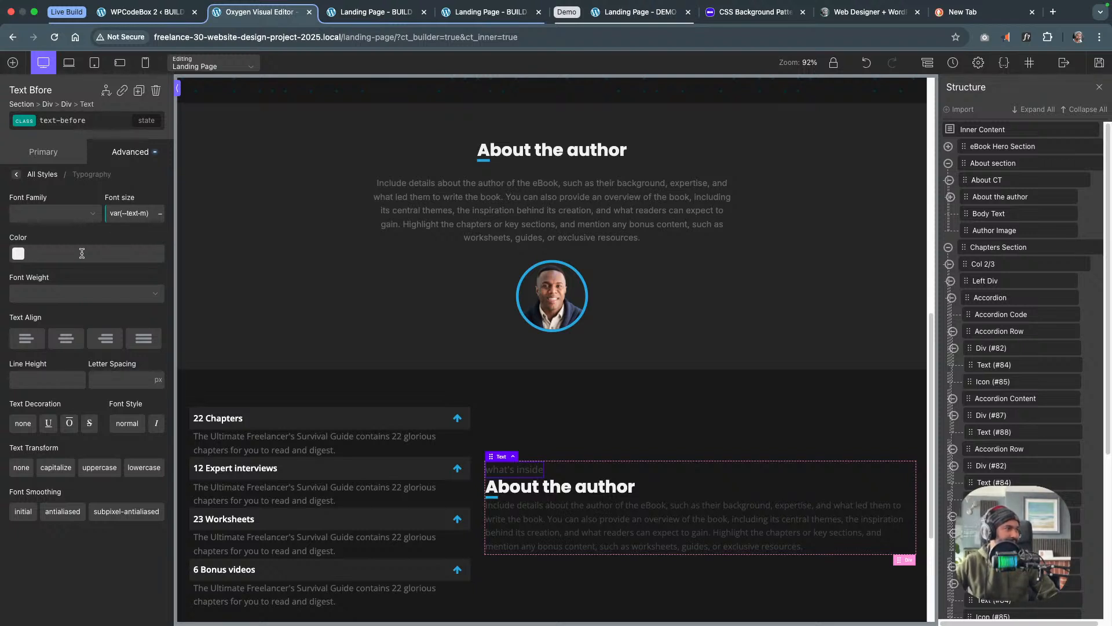
pyautogui.rightClick(109, 256)
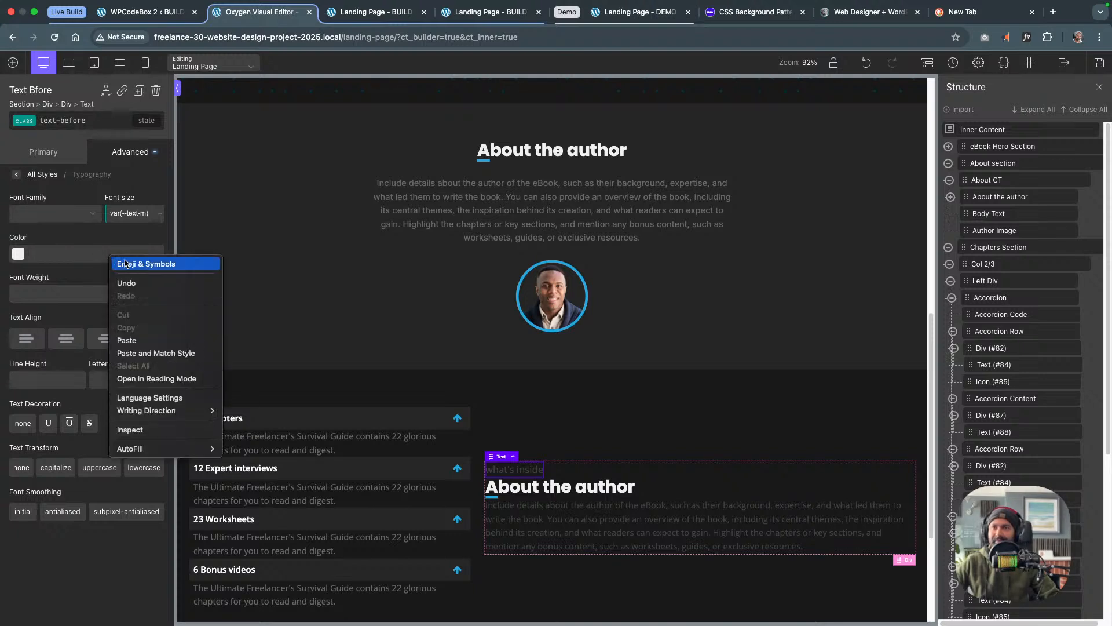
pyautogui.click(126, 340)
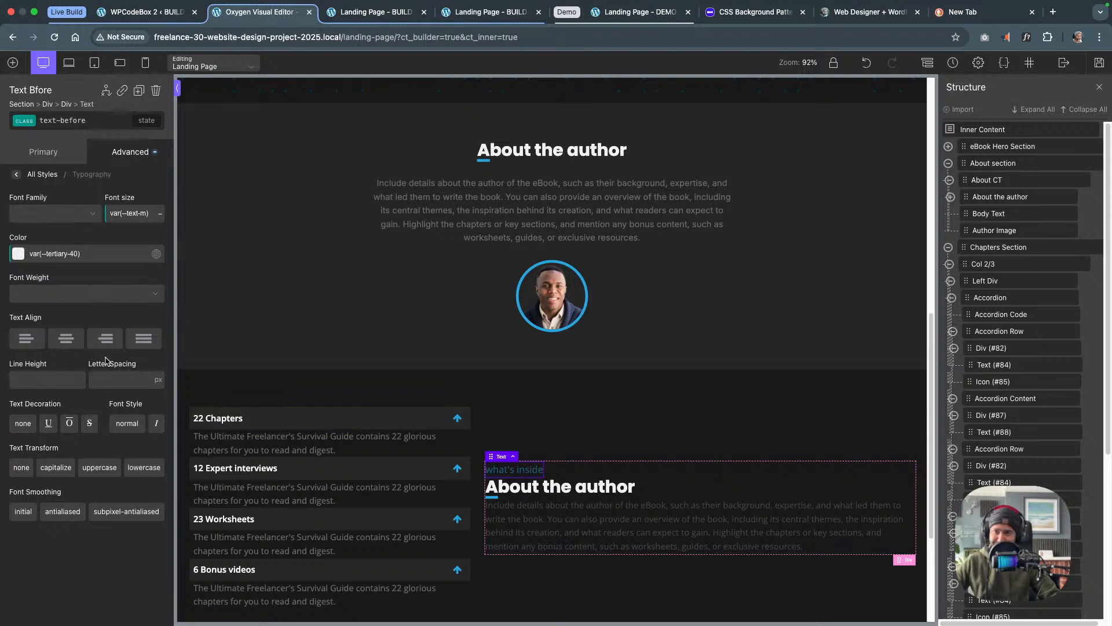
# Give the text-before class a letter spacing of 2 px and an uppercase text transform
pyautogui.click(107, 379)
pyautogui.write('2')
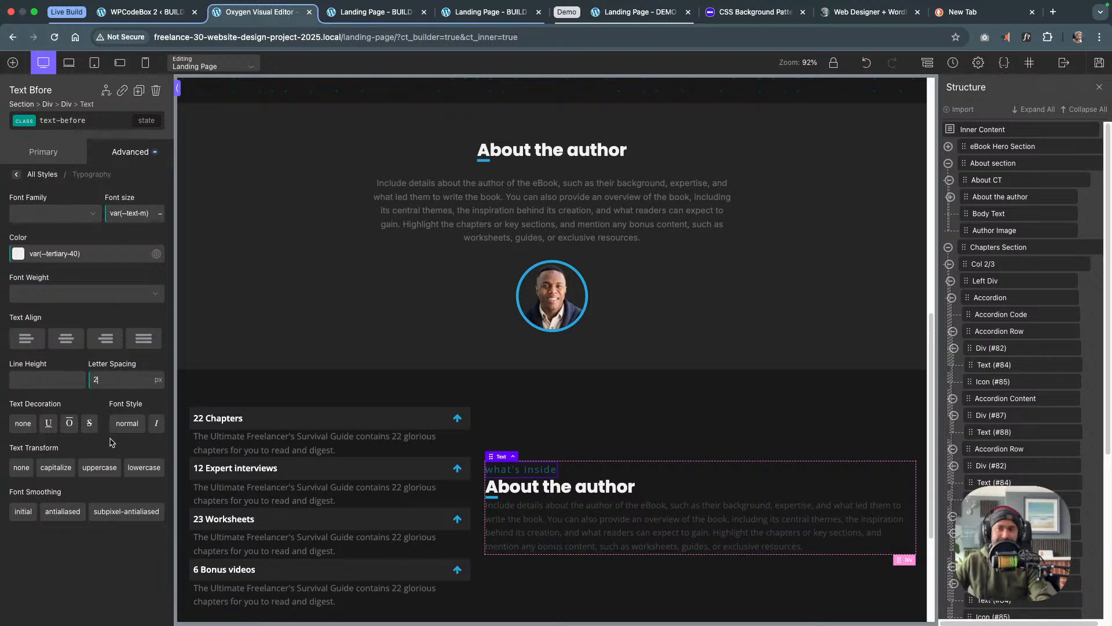
pyautogui.click(107, 468)
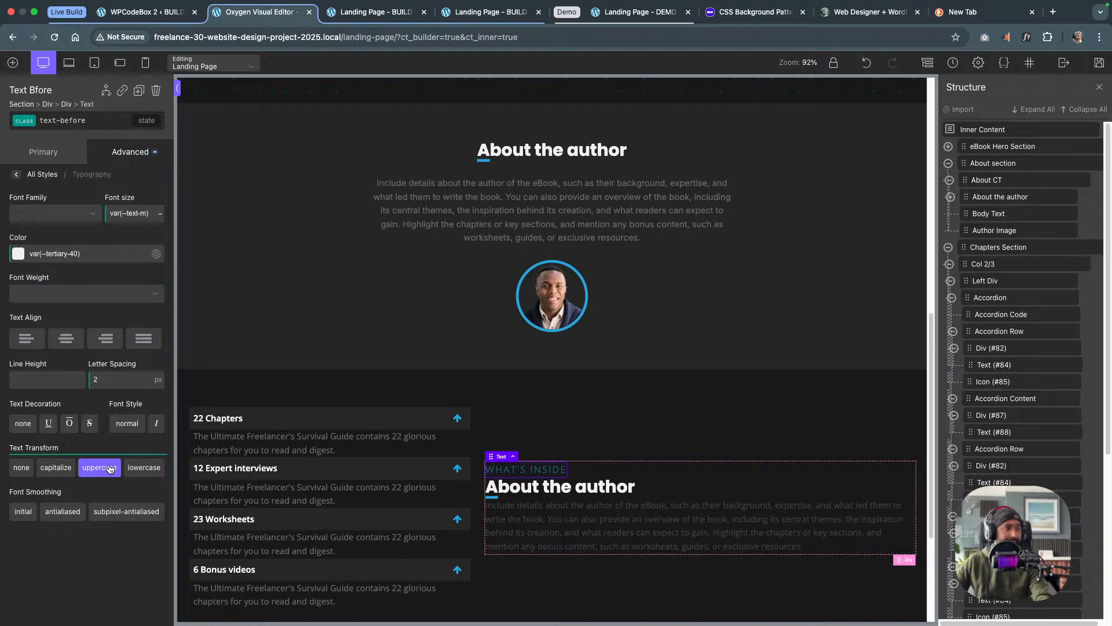
# Apply the existing text-styles class to the body text below the heading beside the accordion
pyautogui.click(606, 521)
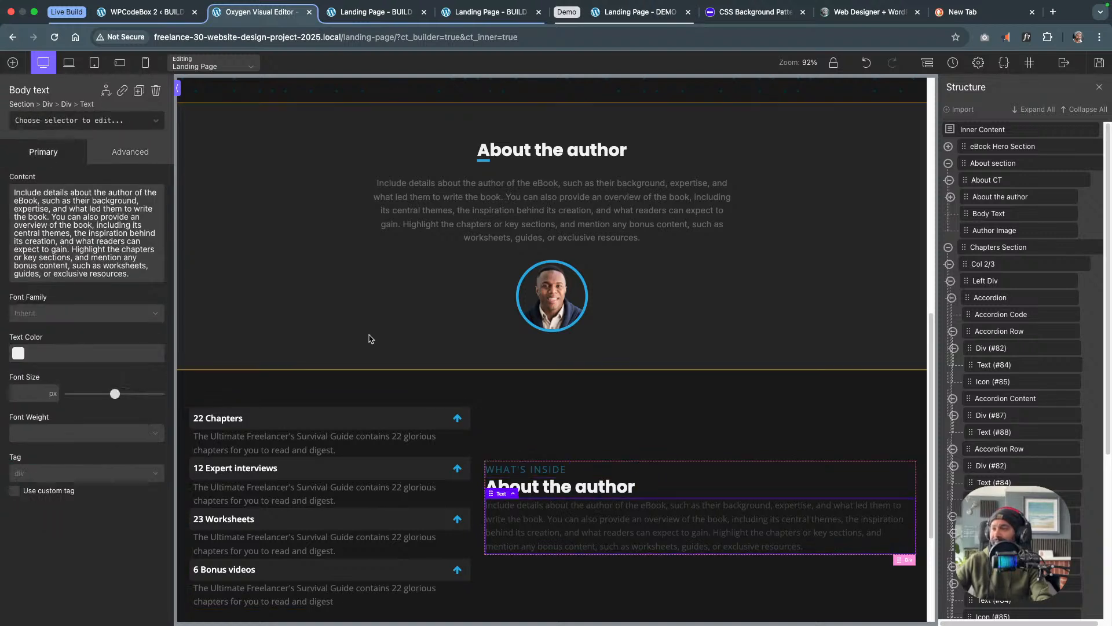
pyautogui.click(54, 145)
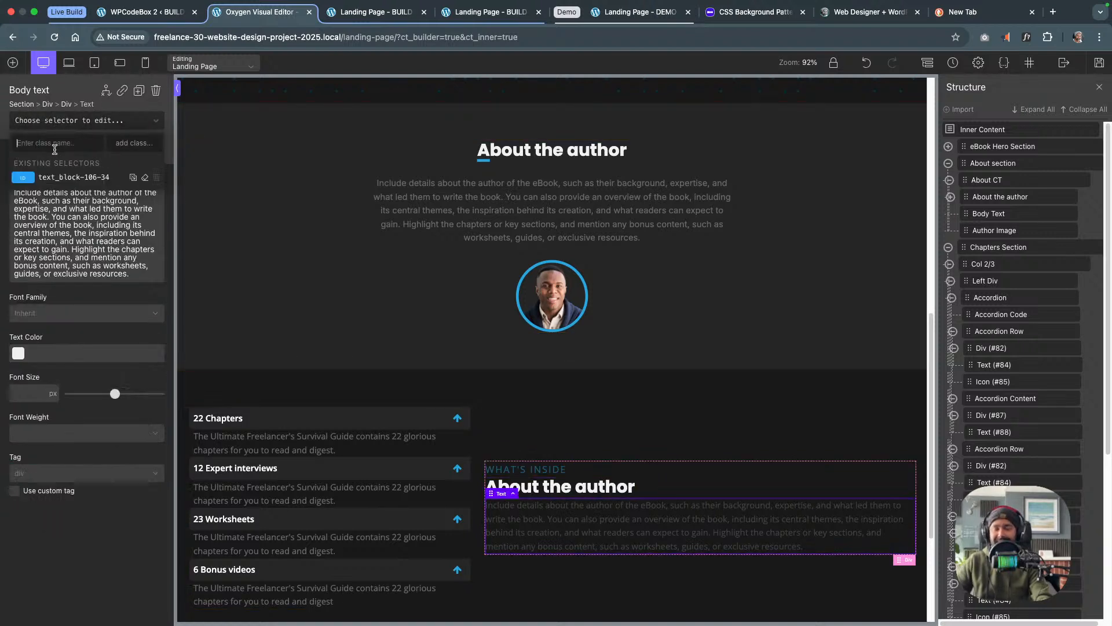
pyautogui.write('text')
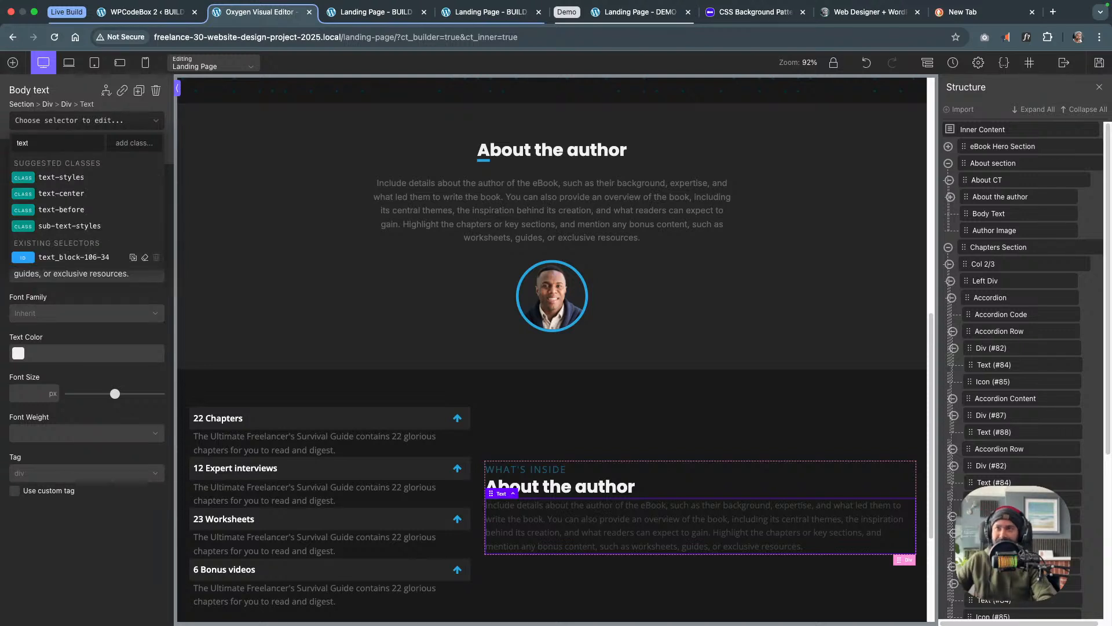
pyautogui.click(87, 177)
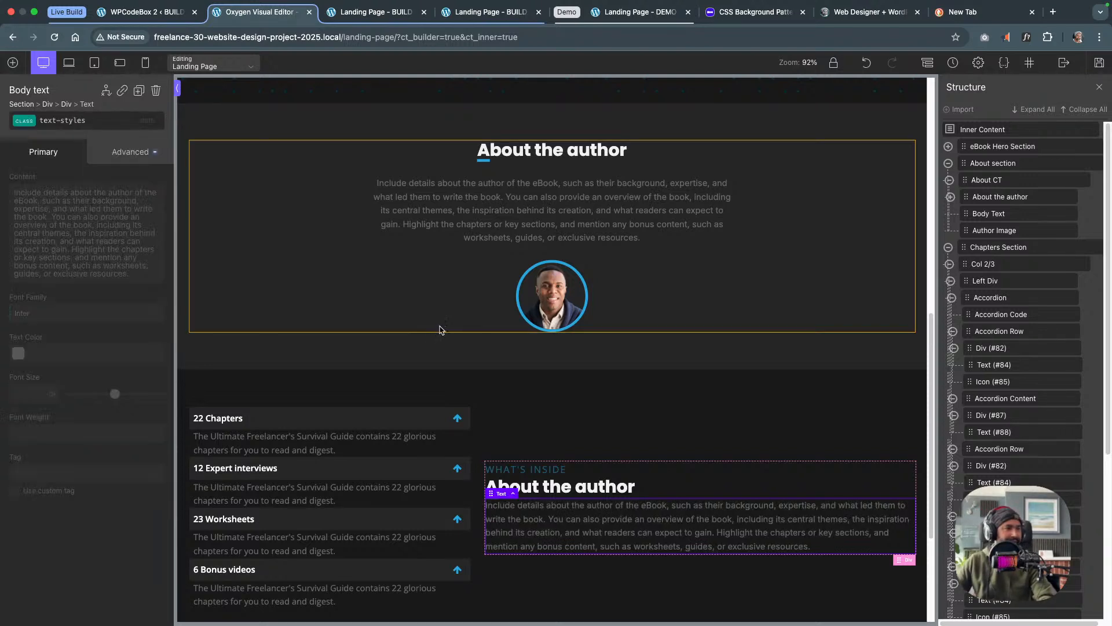
# Set the gap of the div holding the What's Inside texts to var(--space-m) with no unit
pyautogui.click(798, 474)
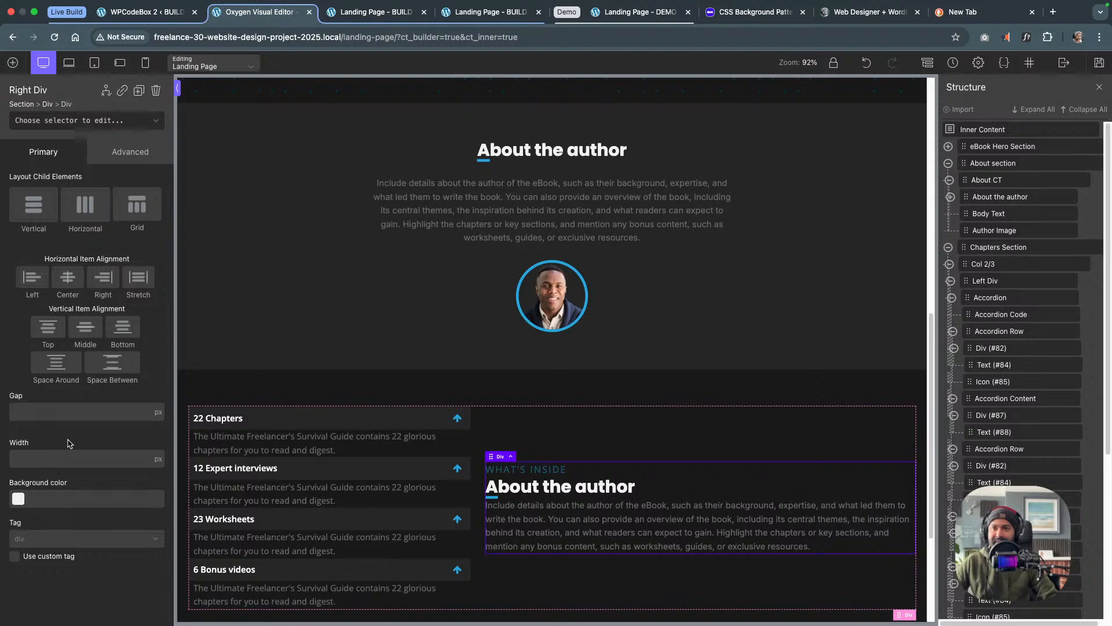
pyautogui.click(71, 409)
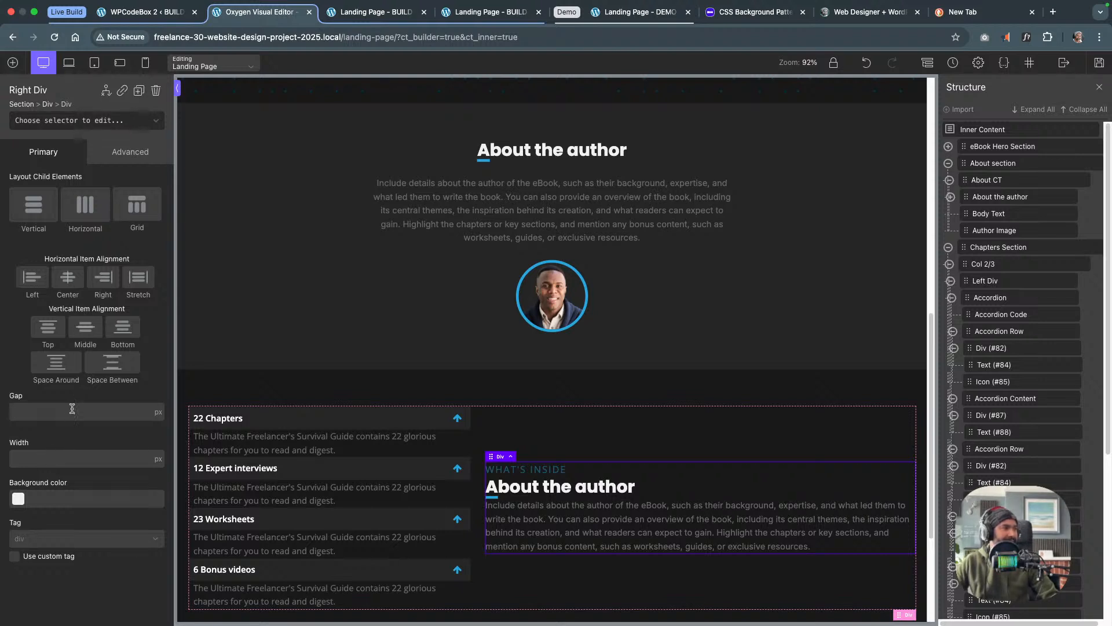
pyautogui.rightClick(101, 412)
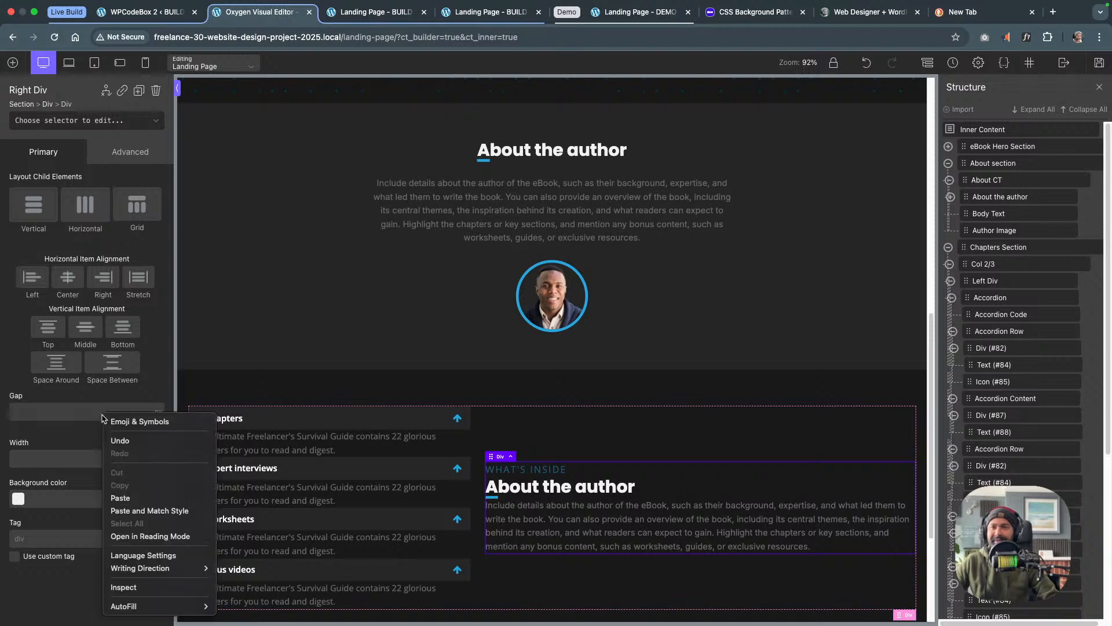
pyautogui.click(148, 498)
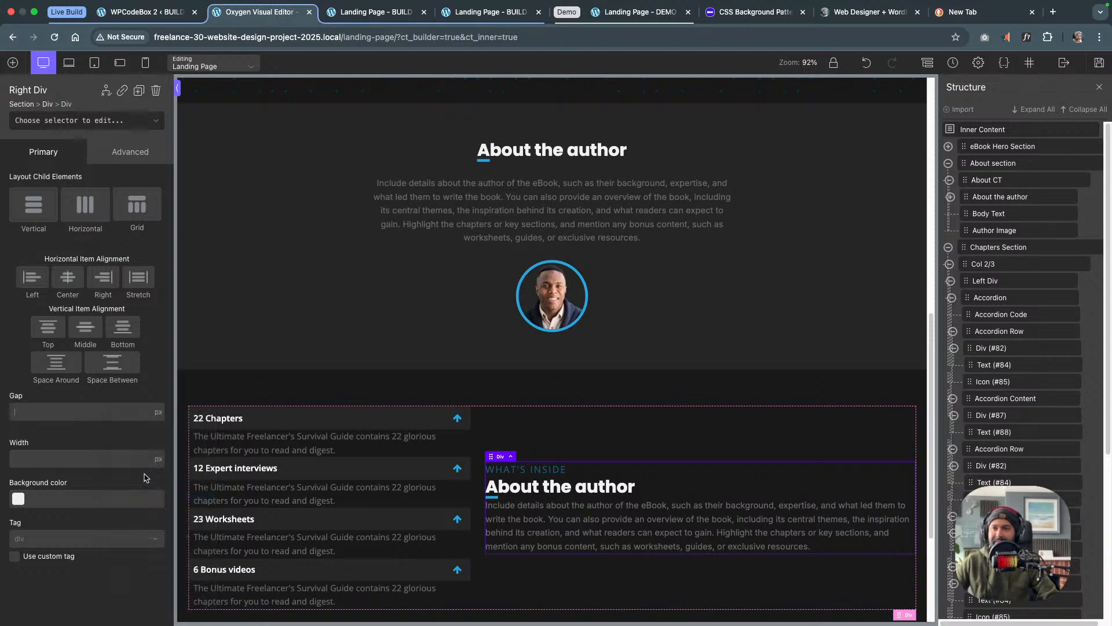
pyautogui.click(157, 429)
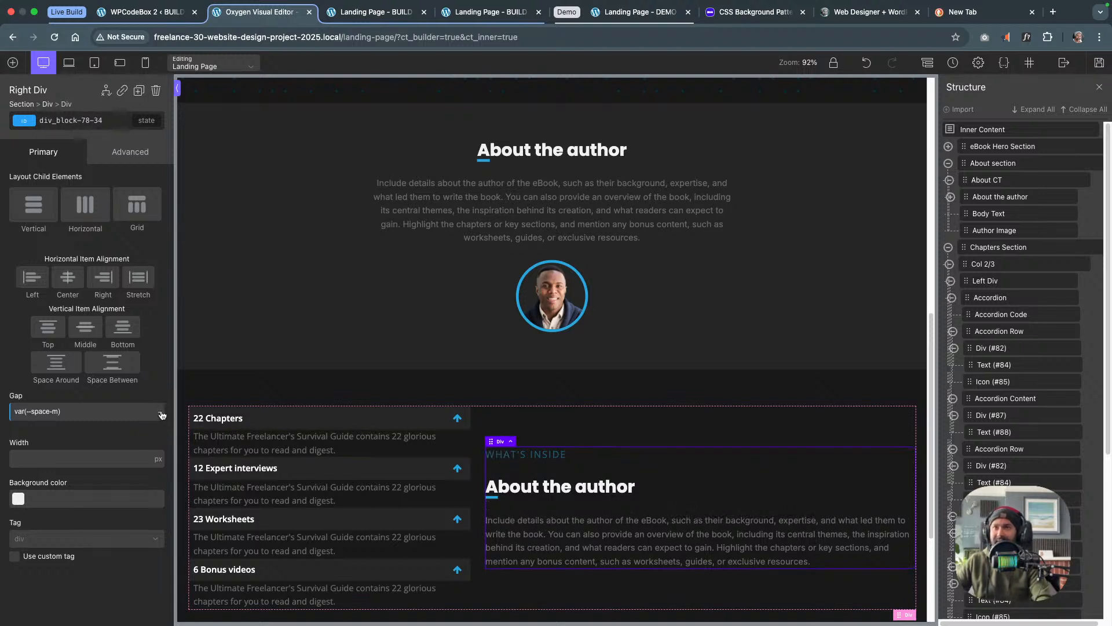
pyautogui.moveTo(161, 415)
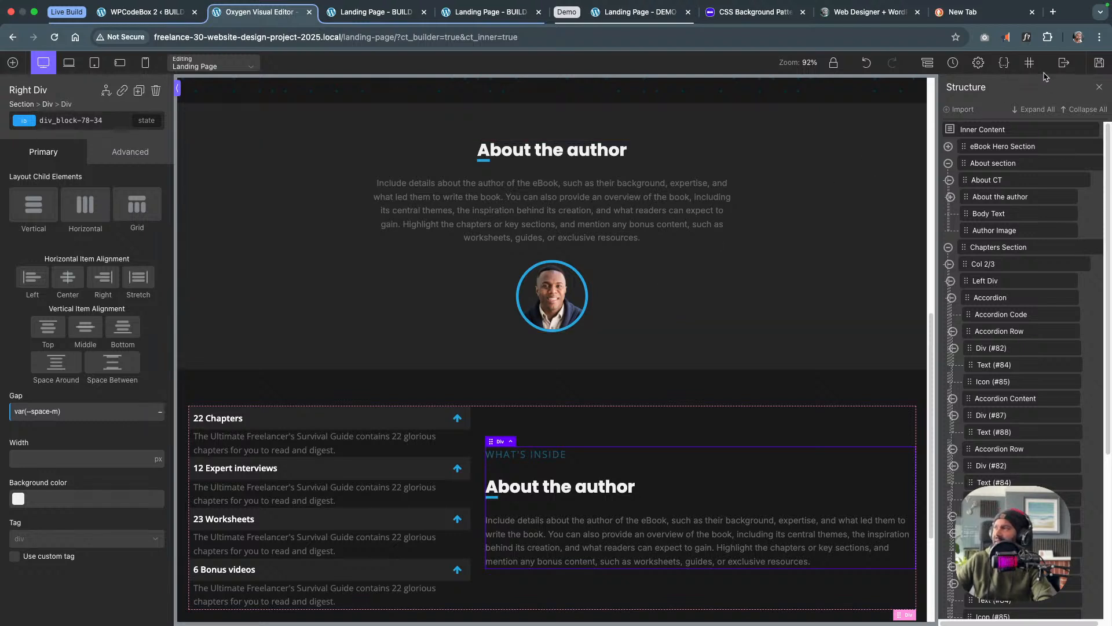
pyautogui.click(978, 64)
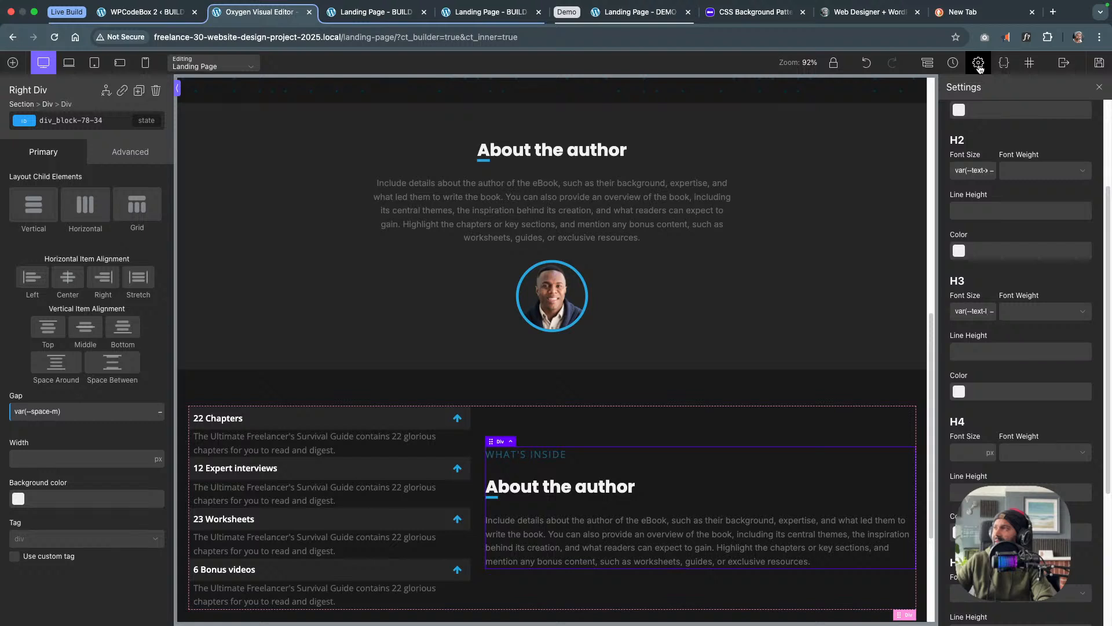
pyautogui.scroll(3, 987, 110)
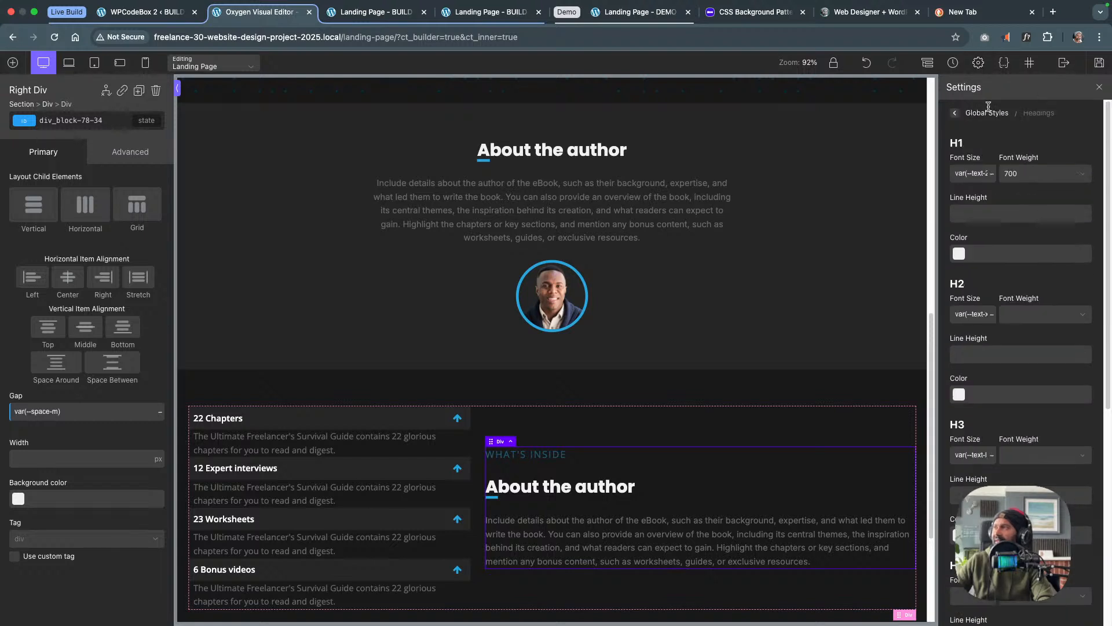
pyautogui.click(985, 114)
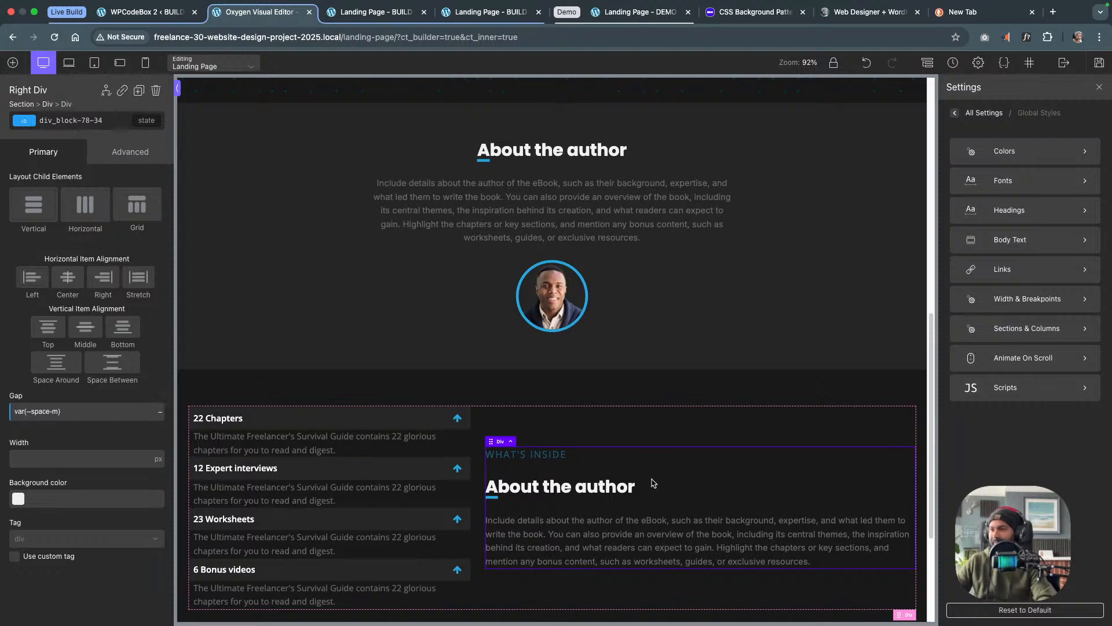
# Save the page, then reload the front-end landing page and test the accordion rows beside the What's Inside texts
pyautogui.click(1099, 63)
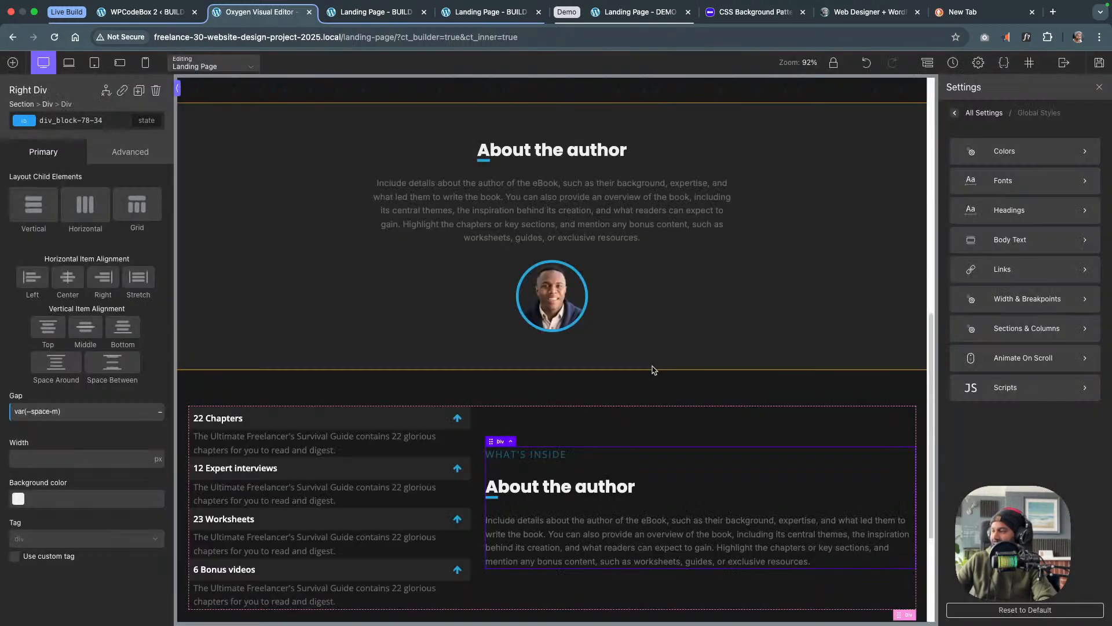
pyautogui.scroll(-2, 651, 369)
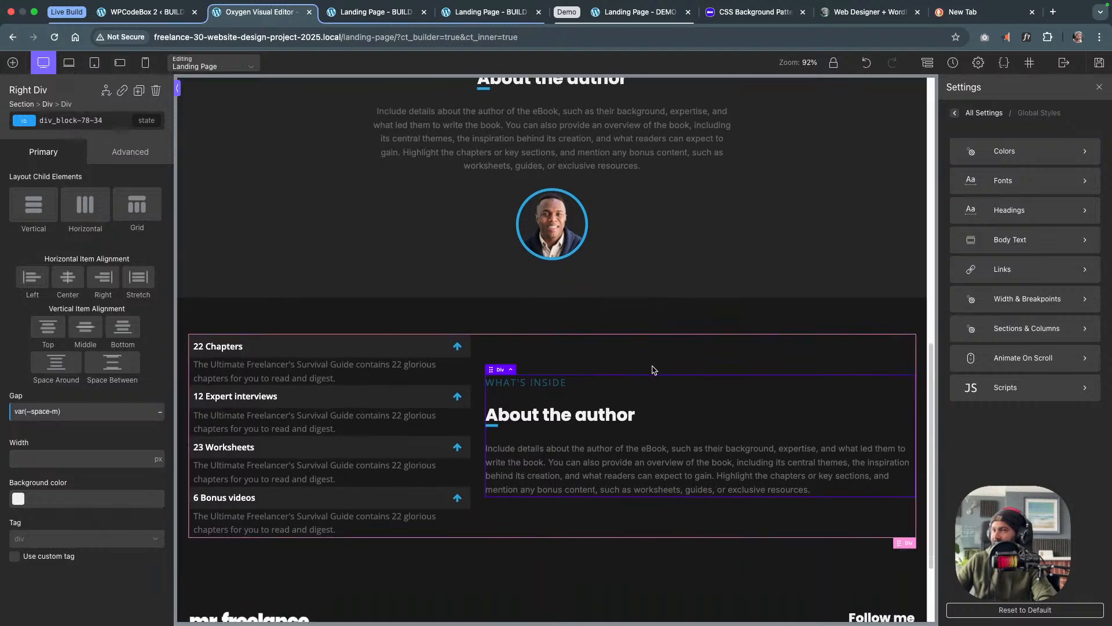
pyautogui.click(374, 12)
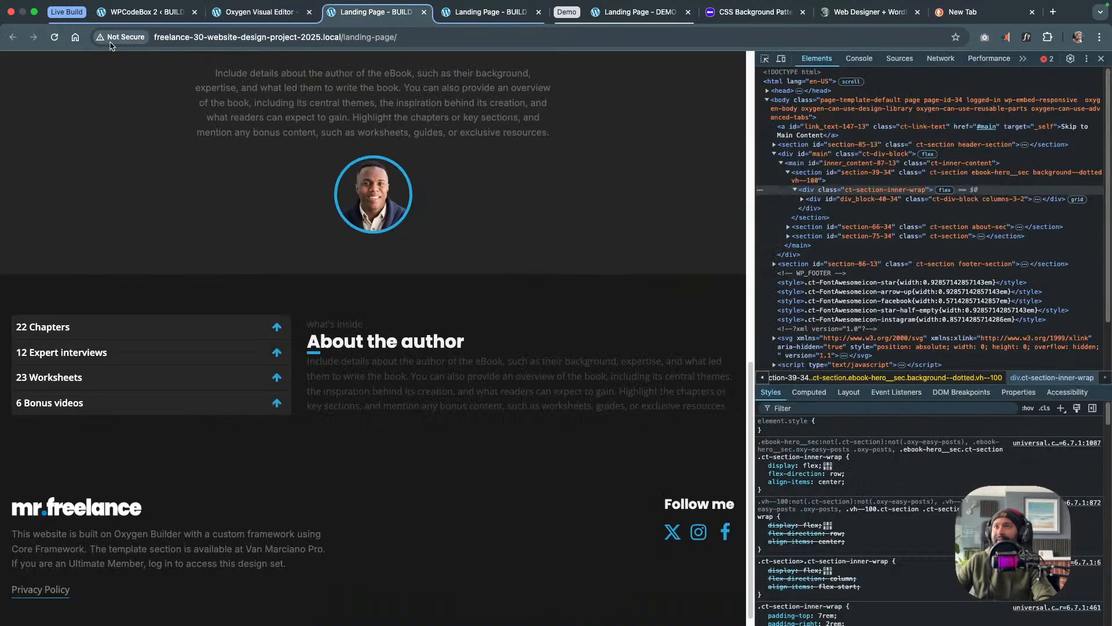
pyautogui.click(55, 37)
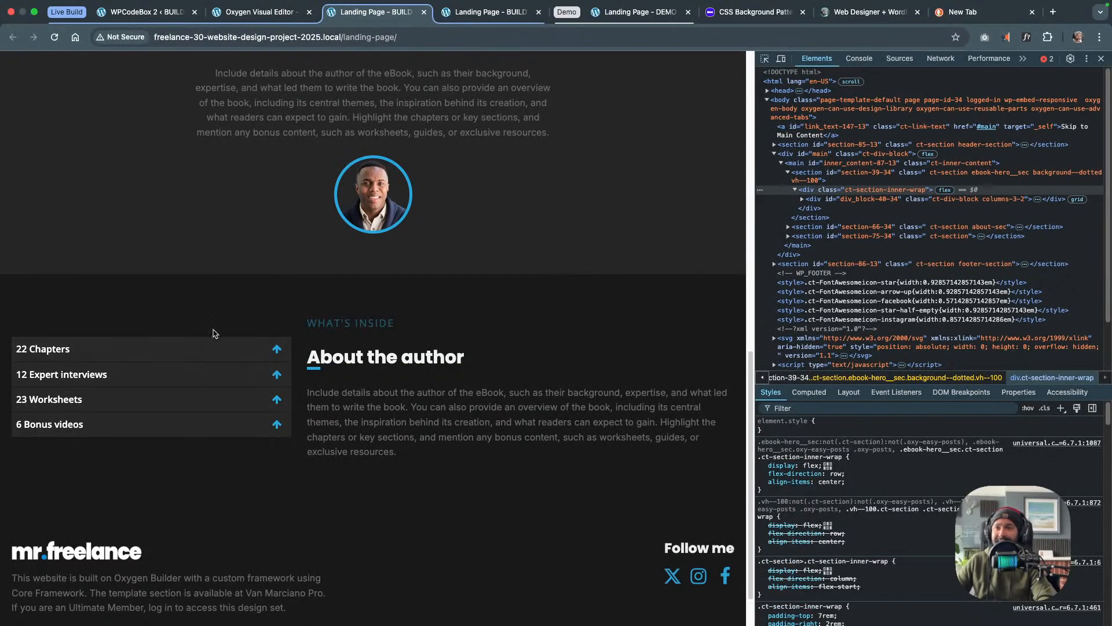
pyautogui.click(248, 346)
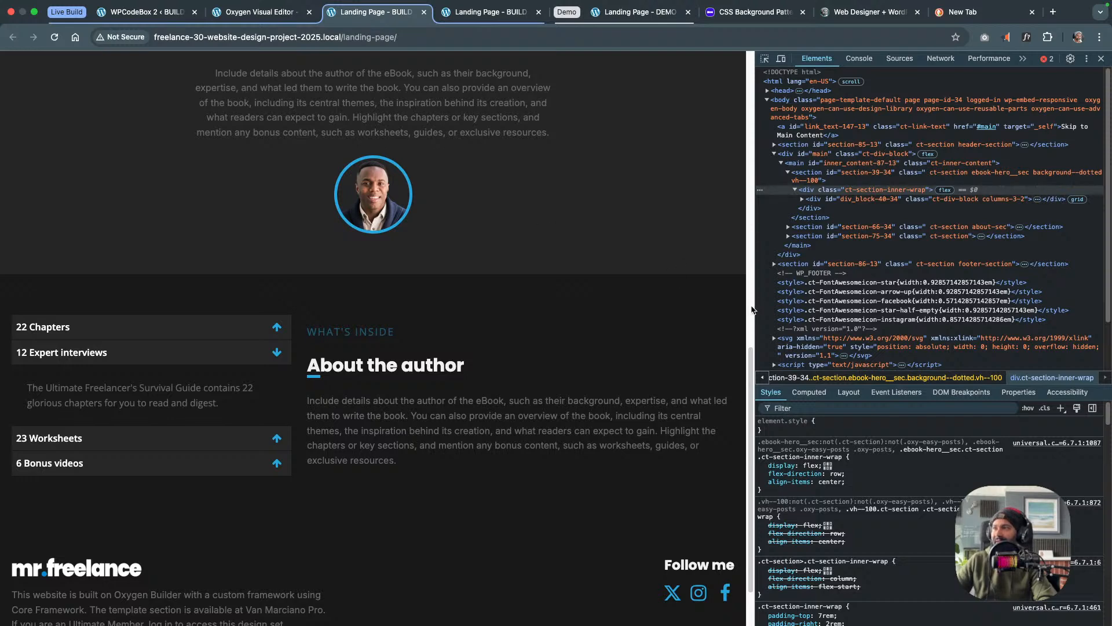
pyautogui.moveTo(752, 309)
pyautogui.mouseDown()
pyautogui.moveTo(513, 303)
pyautogui.moveTo(742, 303)
pyautogui.mouseUp()
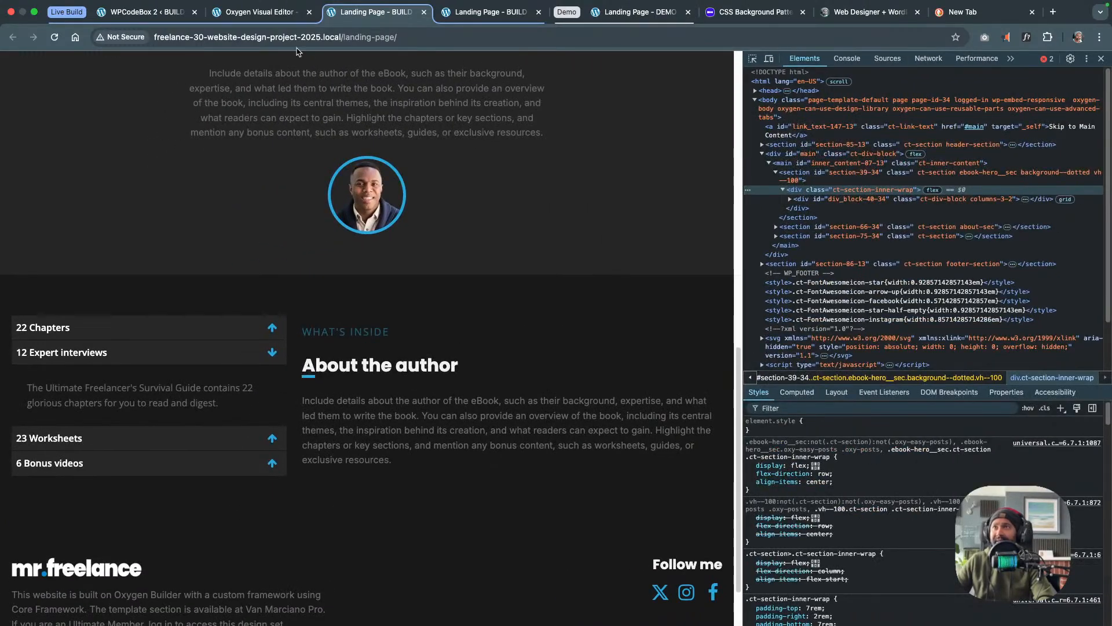
# Return to the Oxygen editor and examine the selectors on the chapters column wrapper and the sections built so far
pyautogui.click(278, 16)
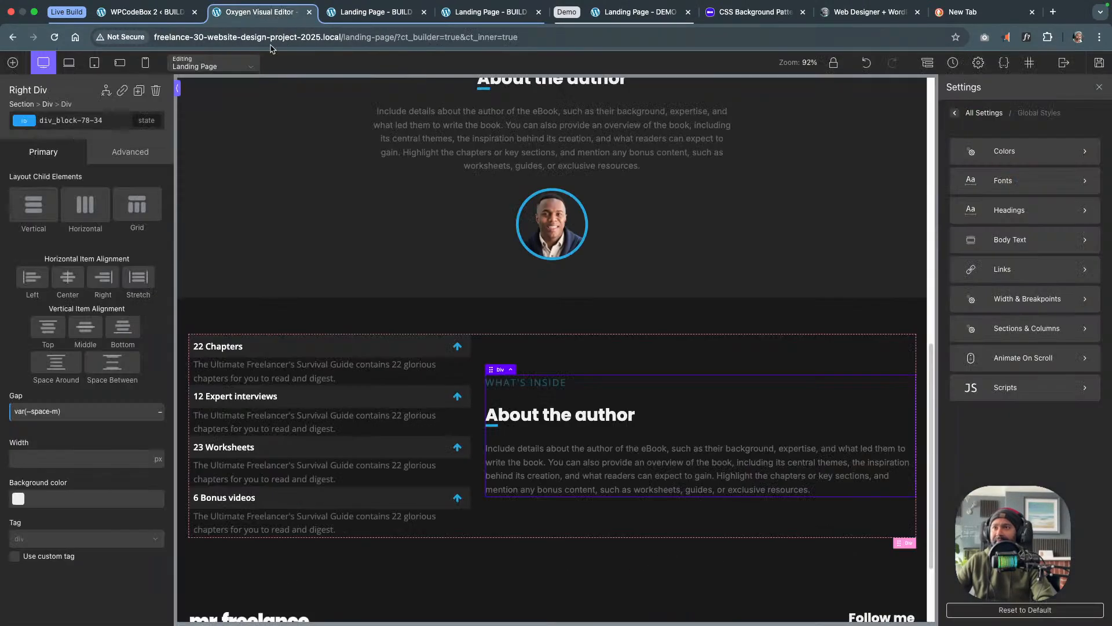
pyautogui.click(479, 365)
pyautogui.click(30, 123)
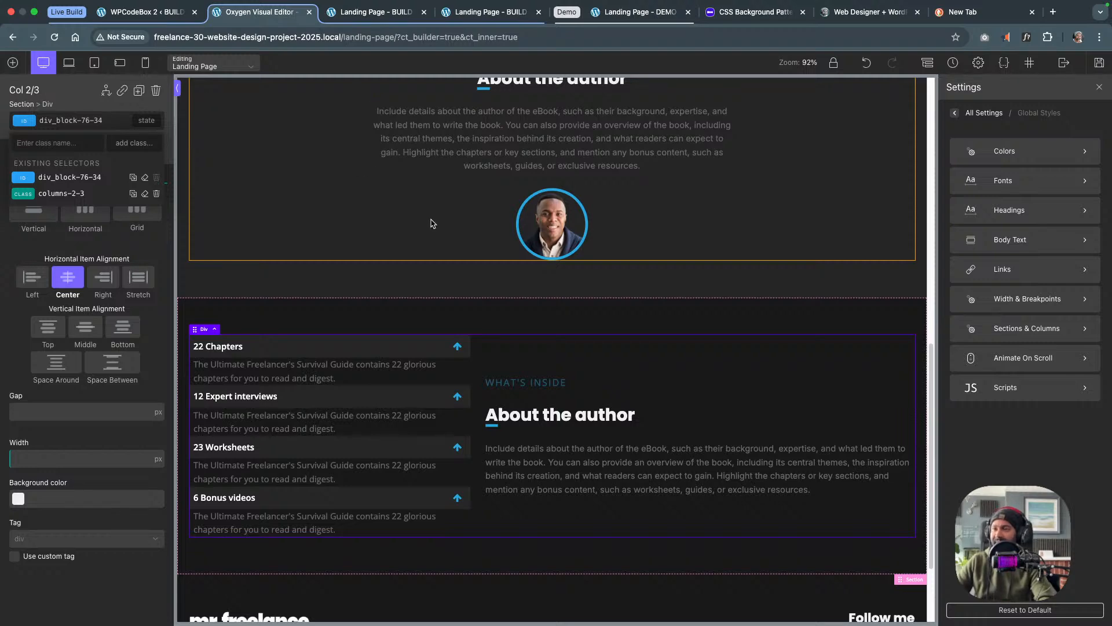
pyautogui.scroll(5, 435, 223)
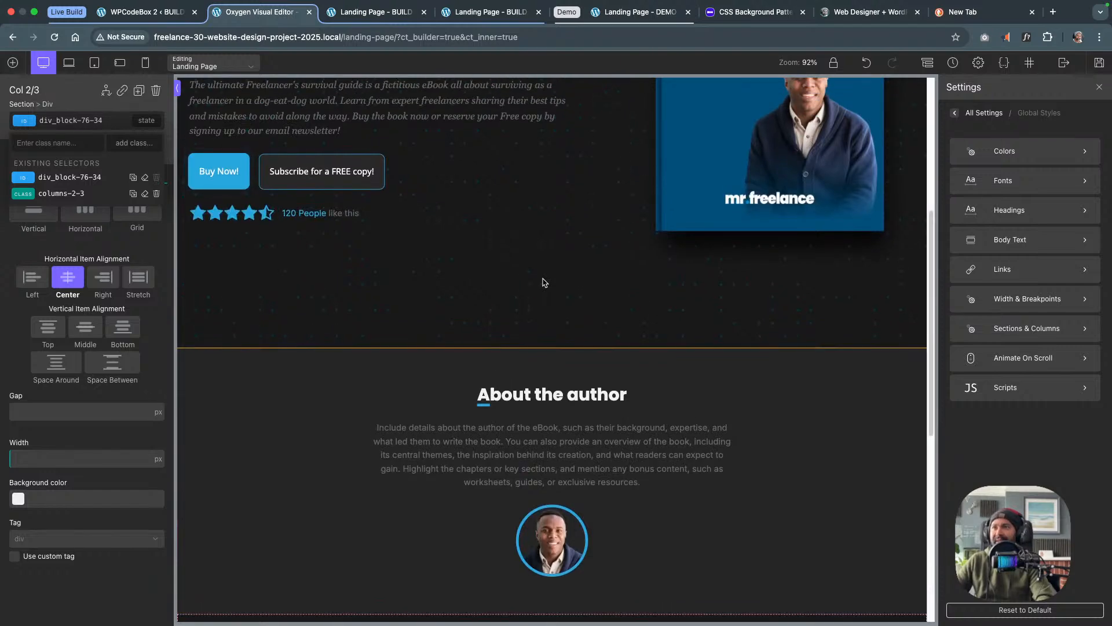
pyautogui.scroll(5, 543, 282)
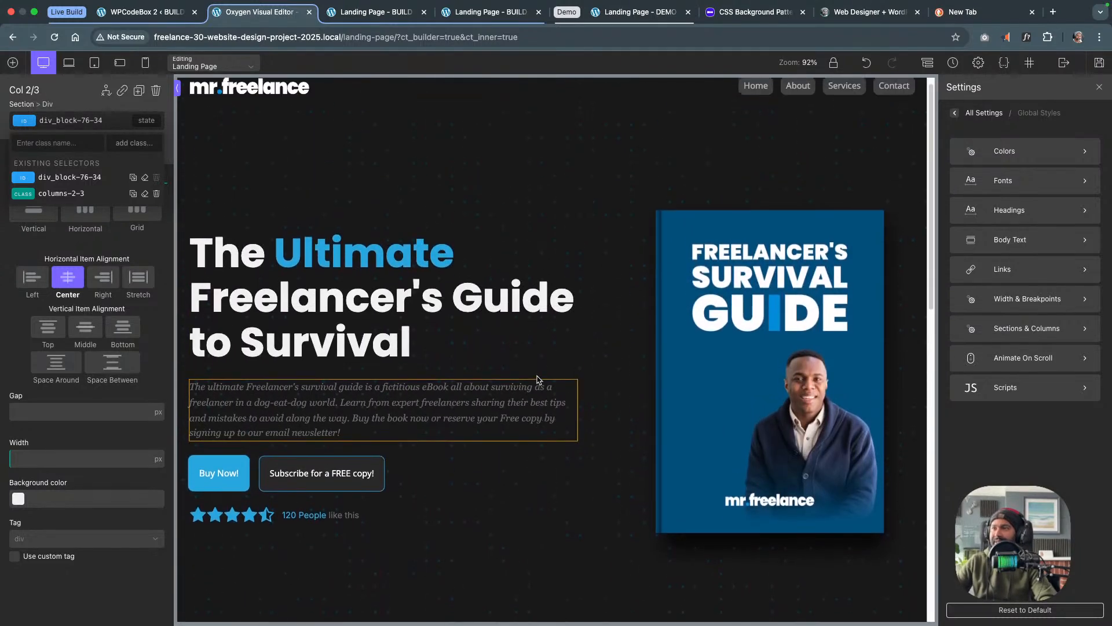
pyautogui.scroll(-2, 397, 336)
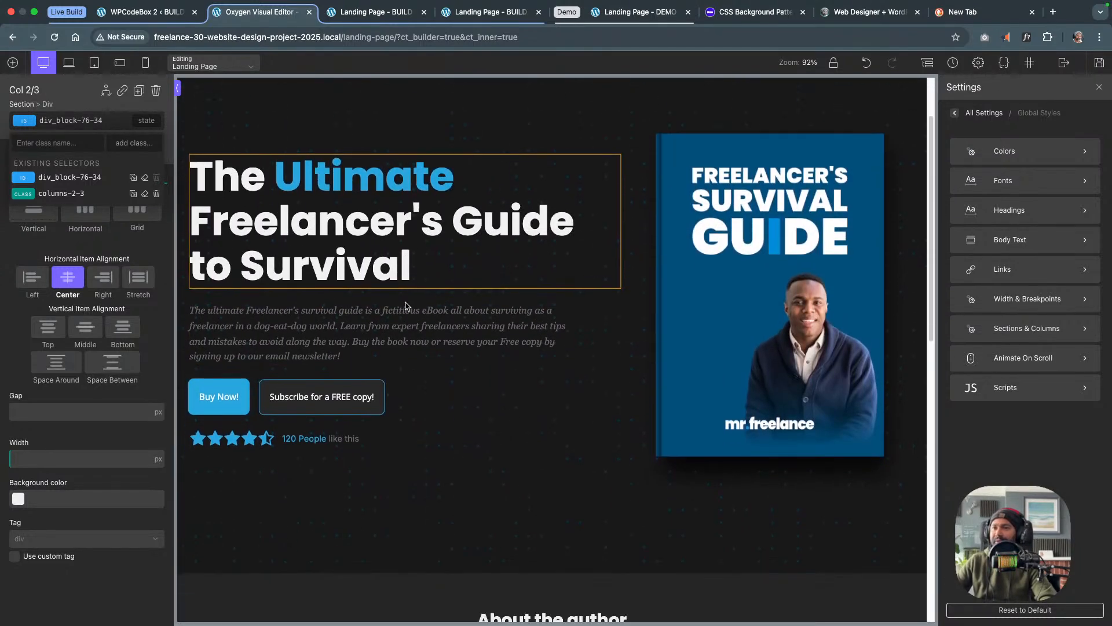
pyautogui.scroll(-4, 405, 306)
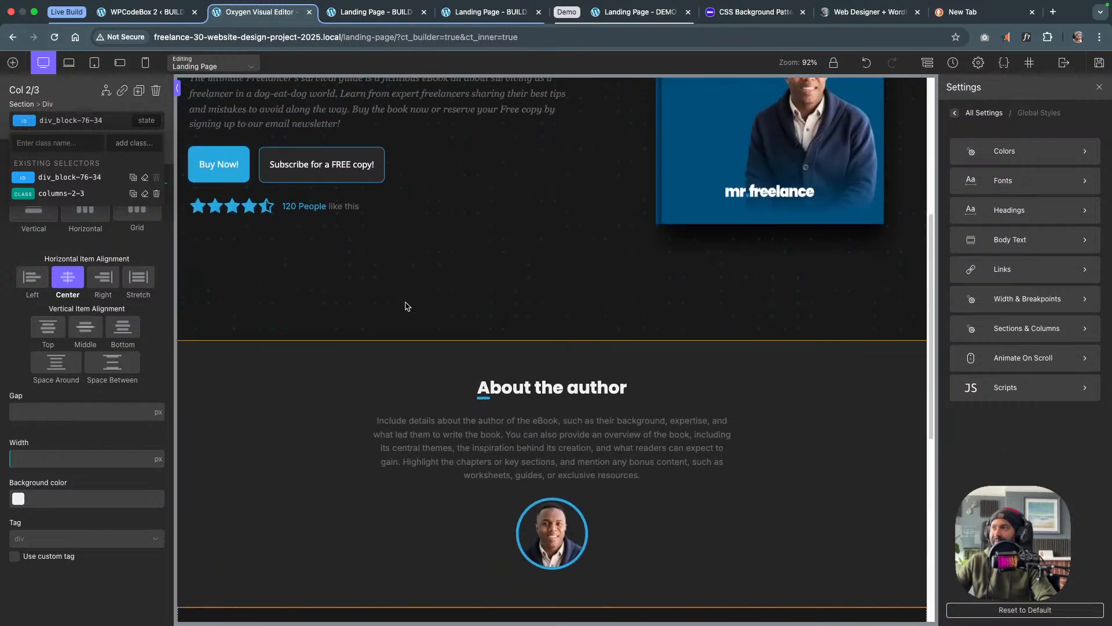
pyautogui.scroll(3, 405, 306)
# Add an alt attribute with the value "ebook cover" to the hero section's book cover image
pyautogui.click(771, 278)
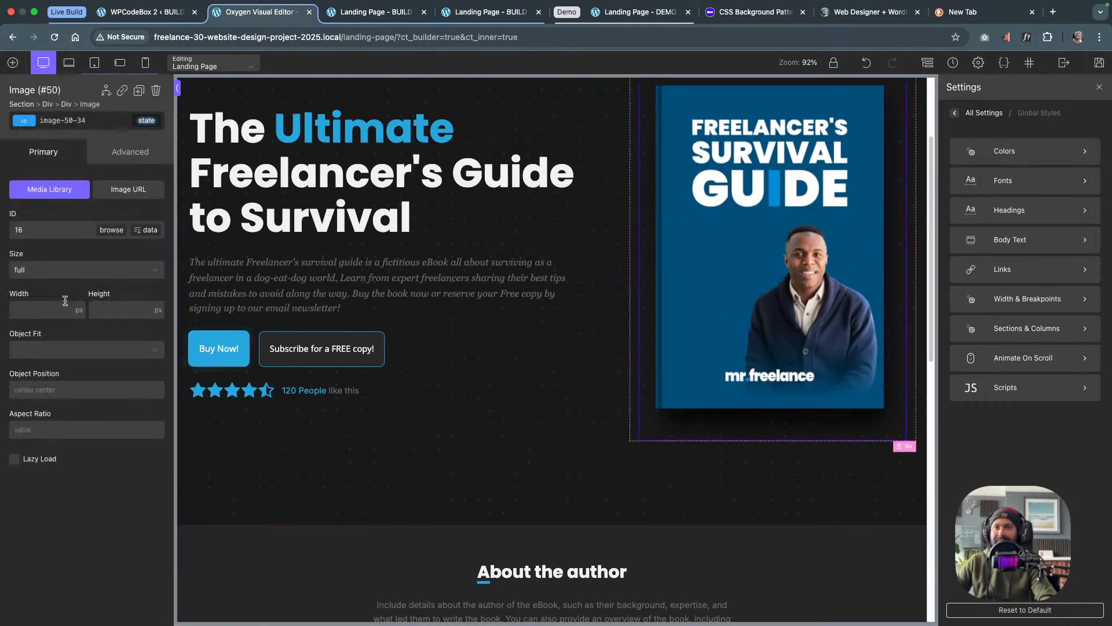
pyautogui.click(130, 153)
pyautogui.click(98, 426)
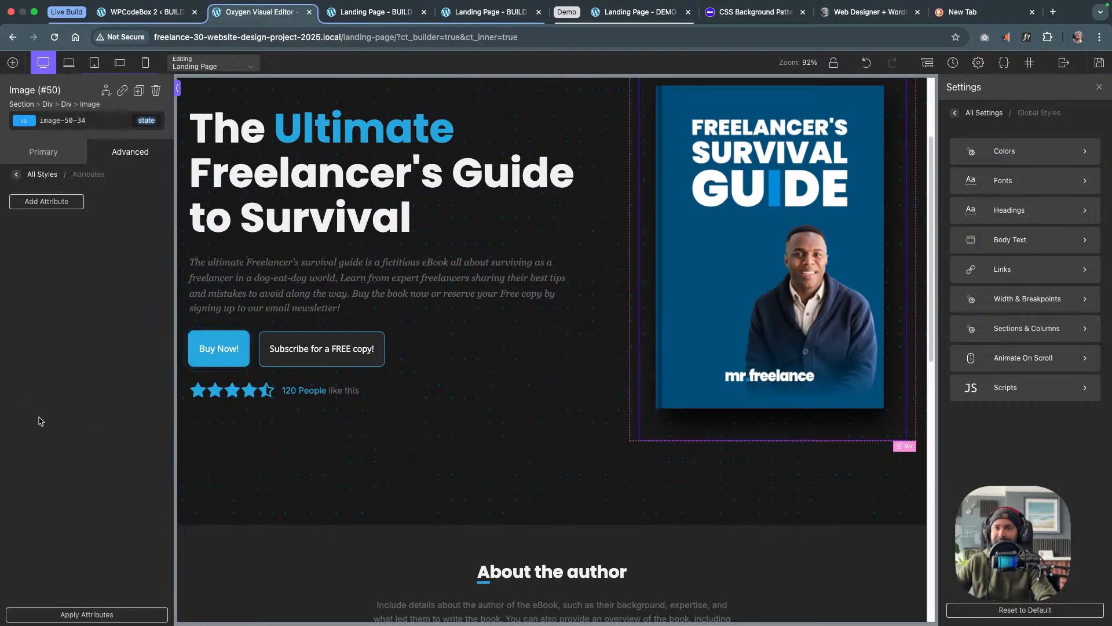
pyautogui.click(49, 203)
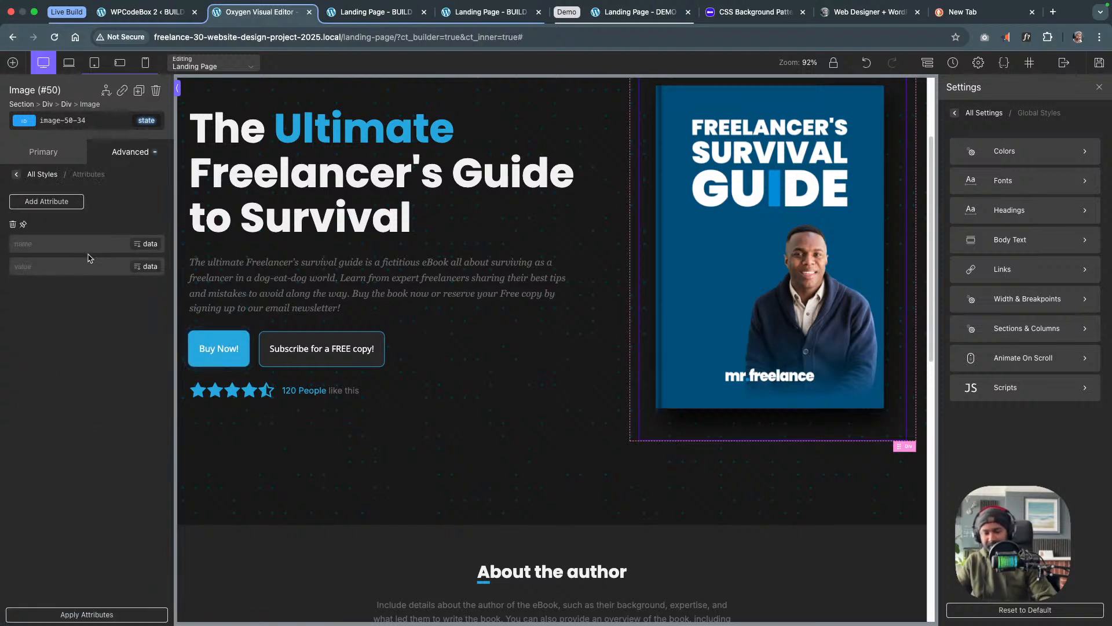
pyautogui.write('alt')
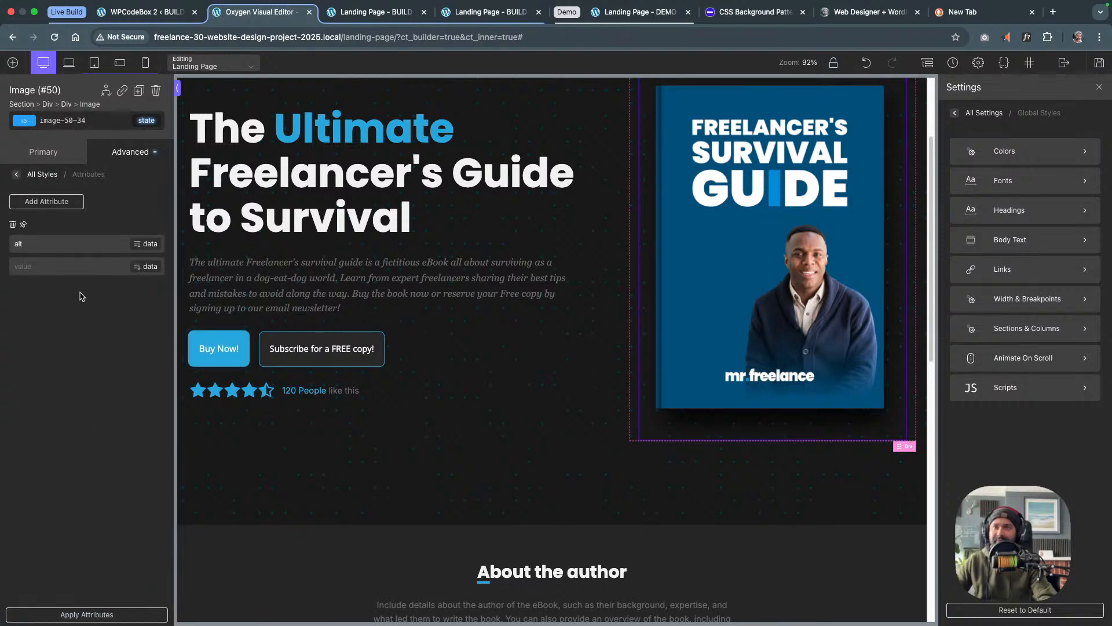
pyautogui.click(79, 266)
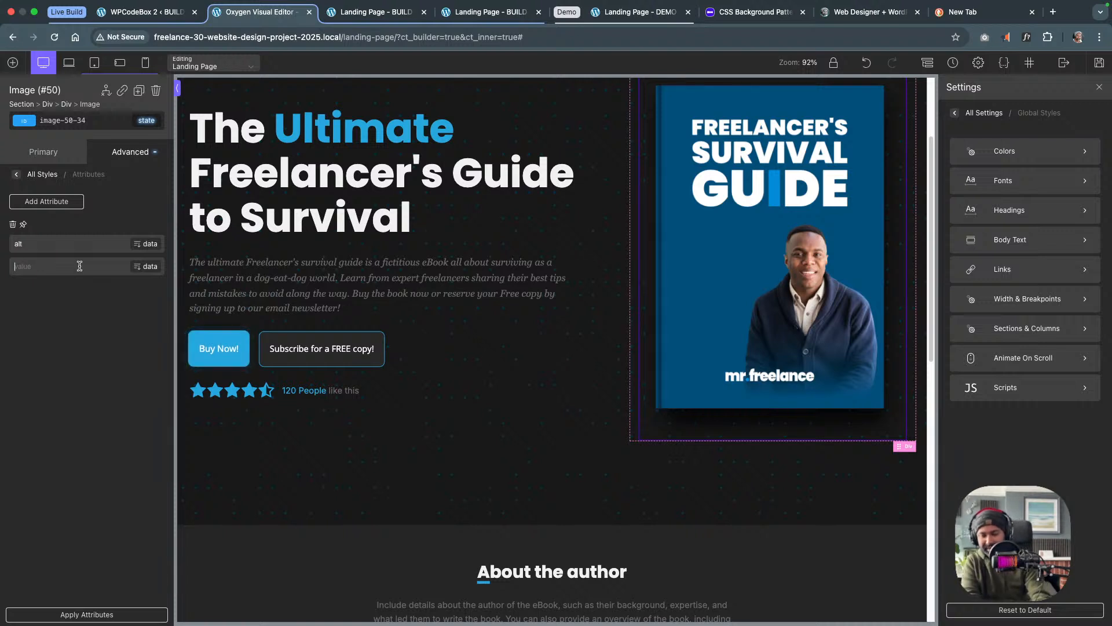
pyautogui.write('ebook')
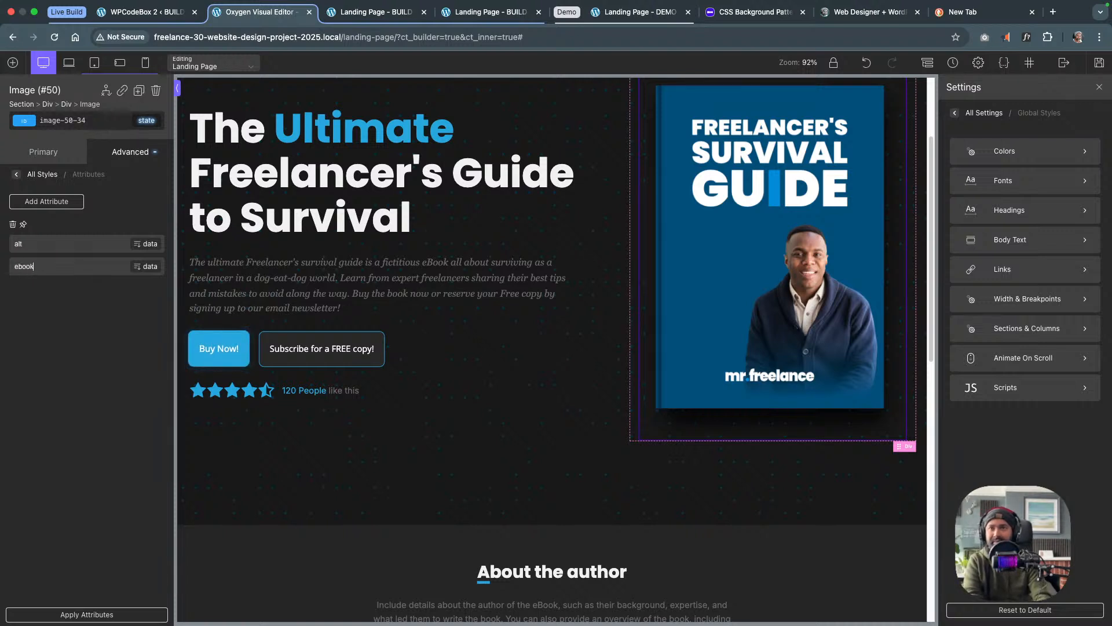
pyautogui.write(' cov')
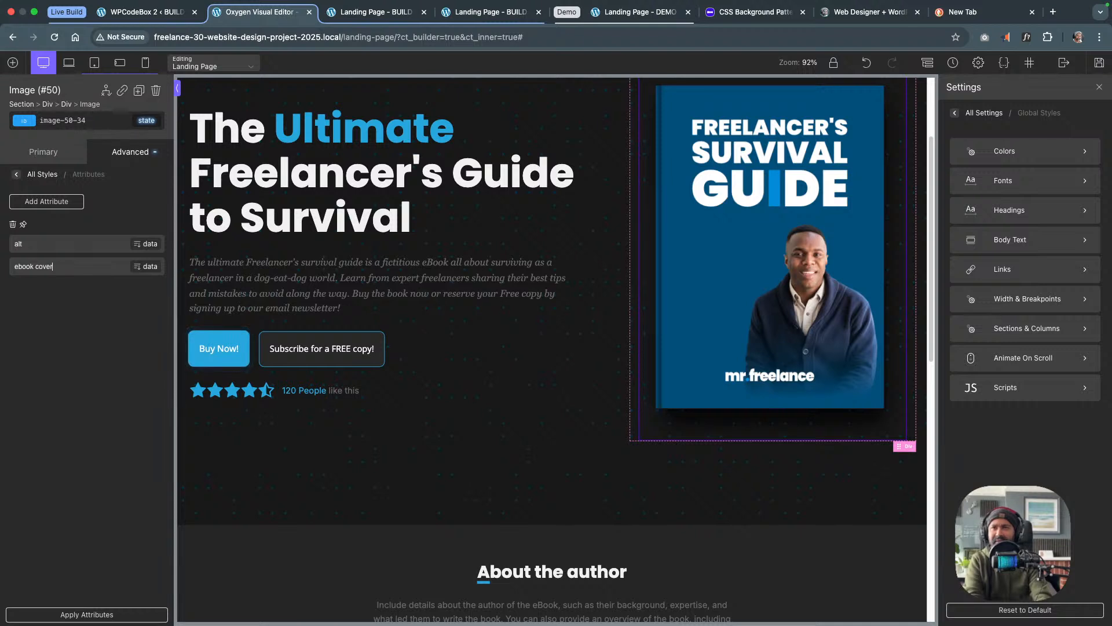
pyautogui.write('er')
# Add a second attribute named aria-label to the hero section's book cover image
pyautogui.click(82, 205)
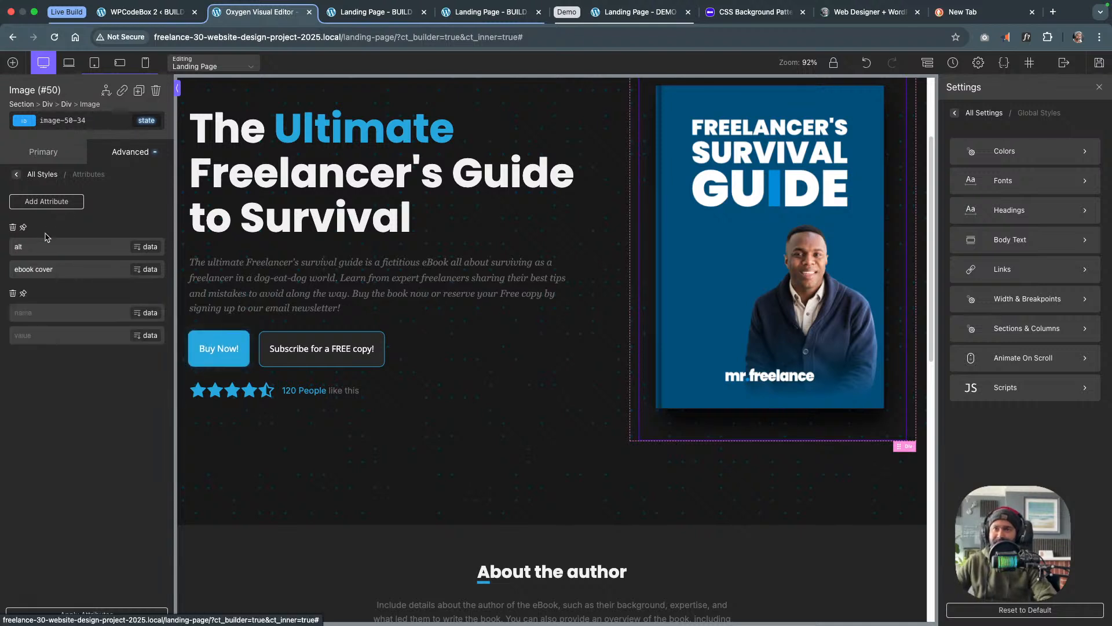
pyautogui.click(54, 304)
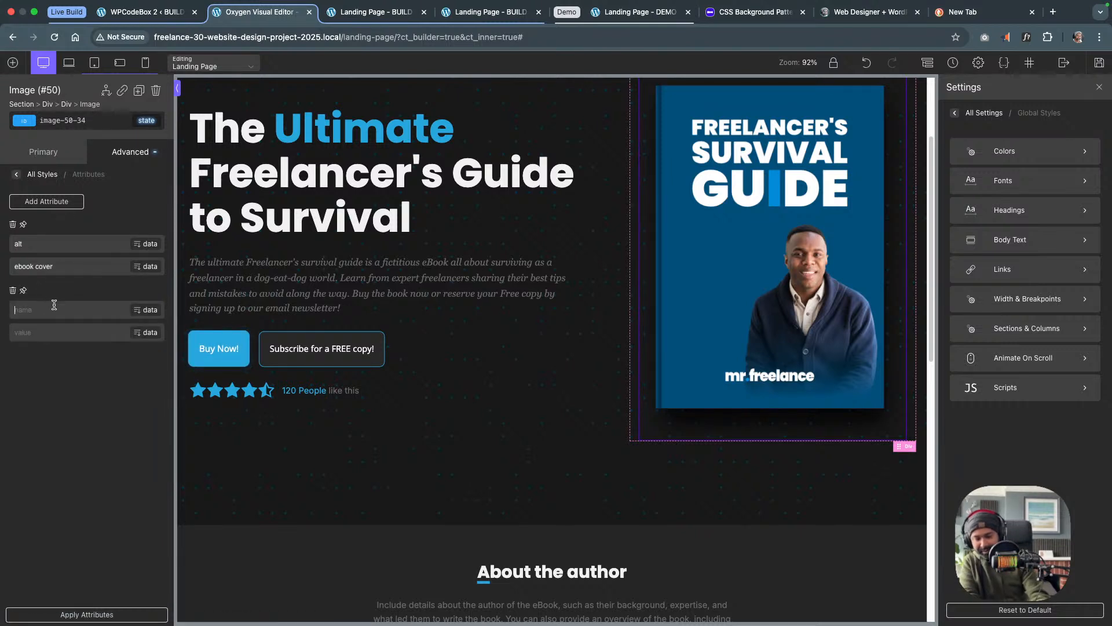
pyautogui.write('aria-')
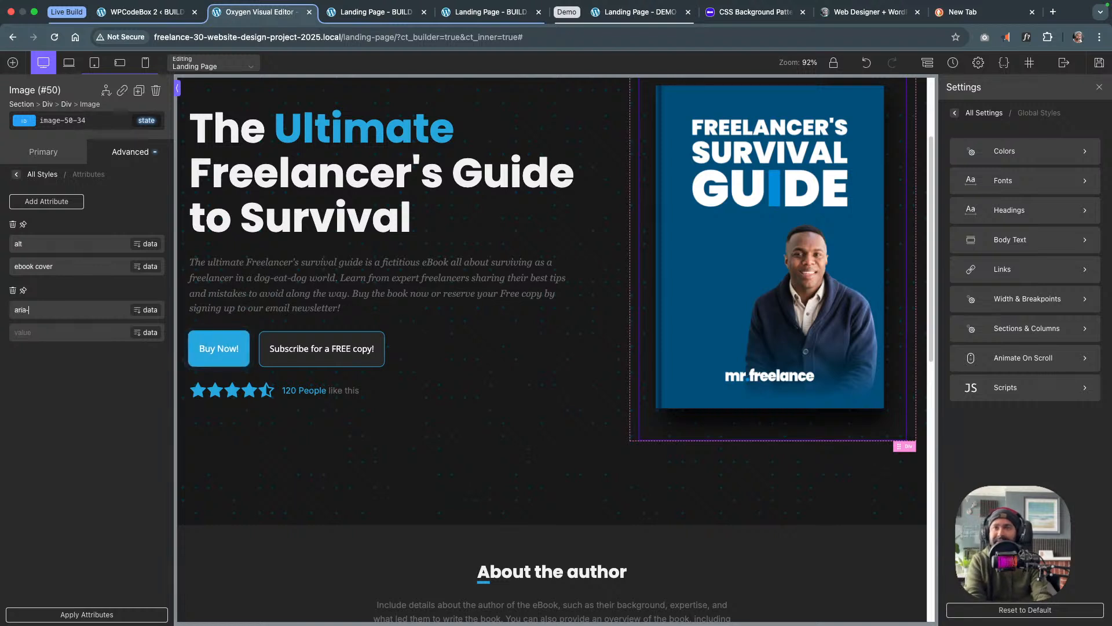
pyautogui.write('an')
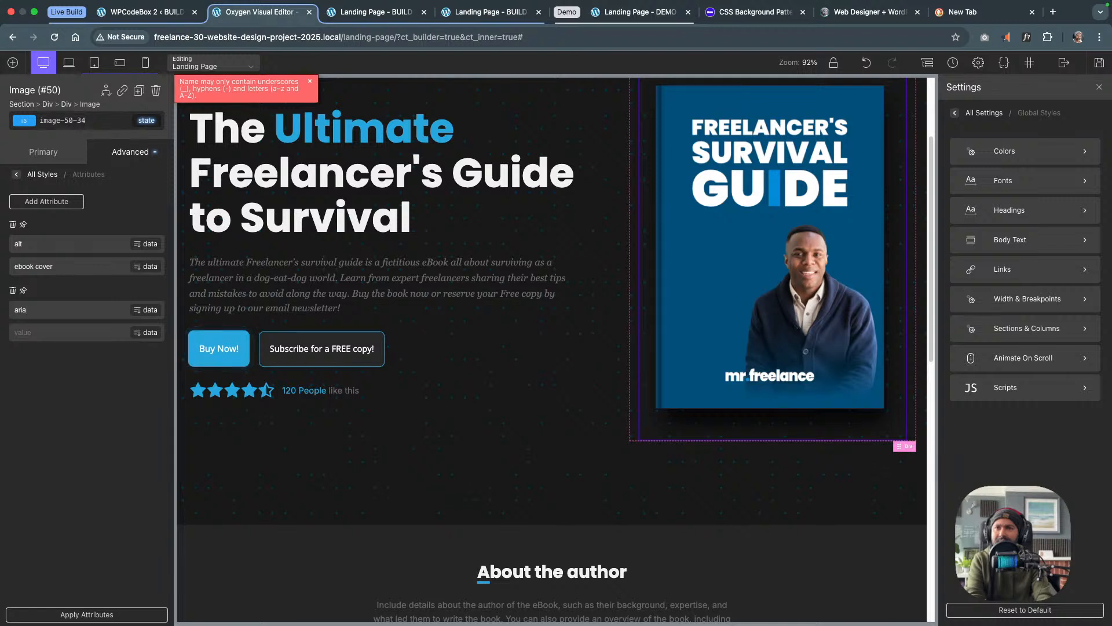
pyautogui.press('BackSpace')
pyautogui.press('BackSpace')
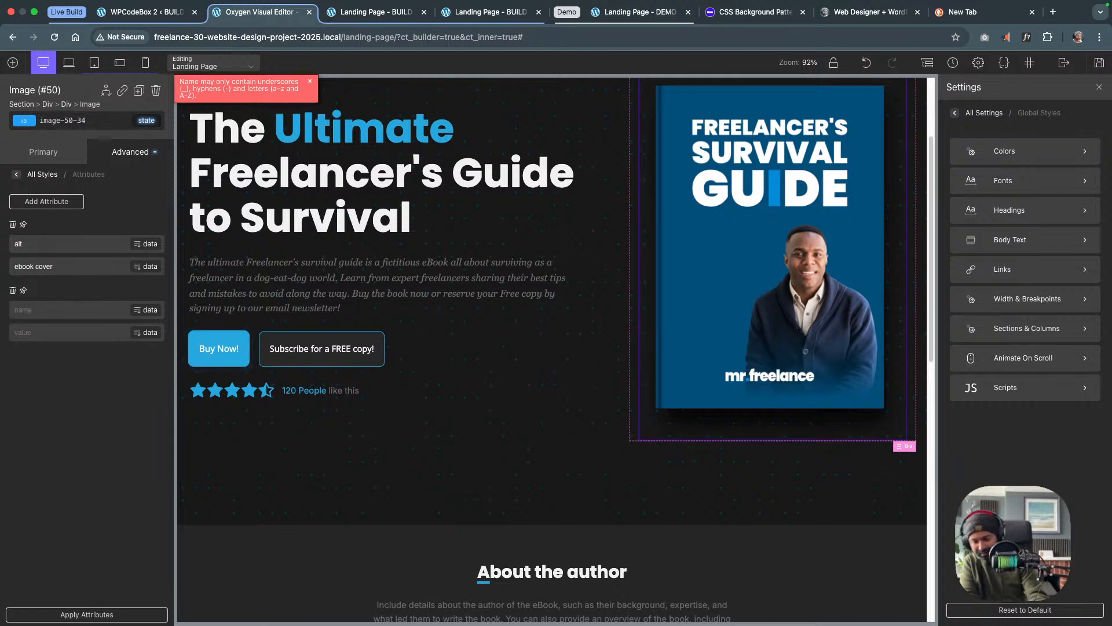
pyautogui.write('aria-label')
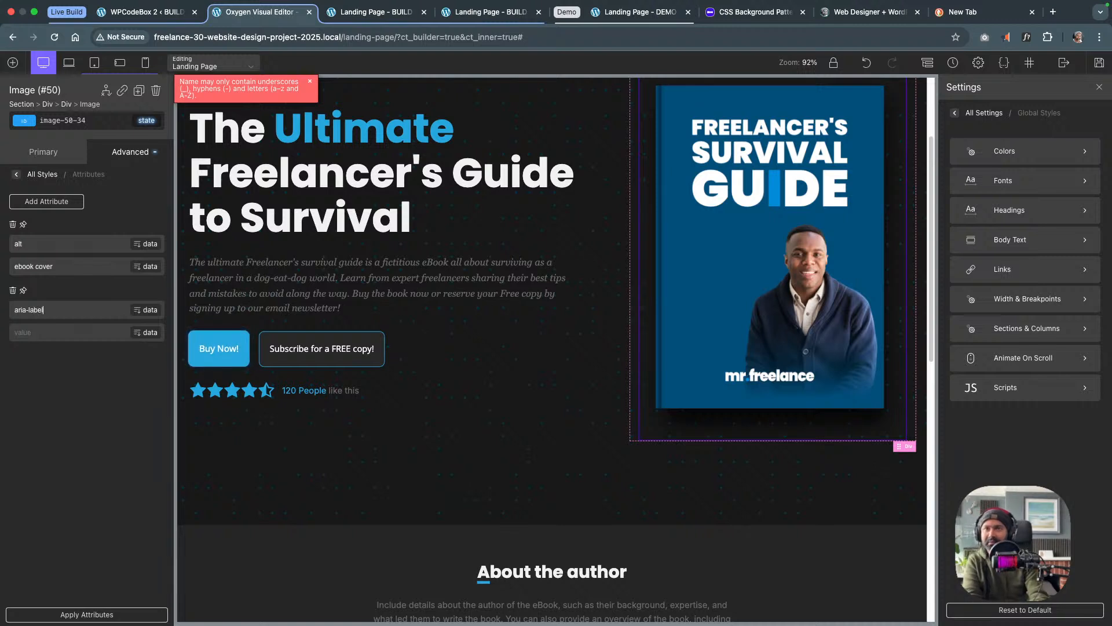
pyautogui.click(311, 83)
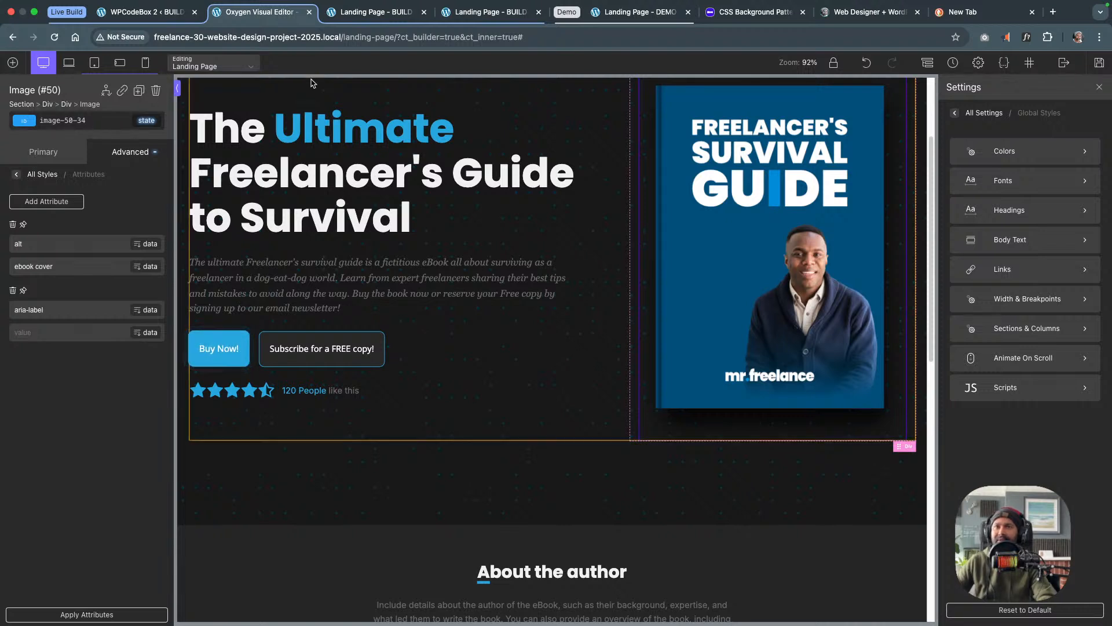
# Give the cover image's aria-label the value "Cover of eBook" and apply the attributes
pyautogui.click(60, 334)
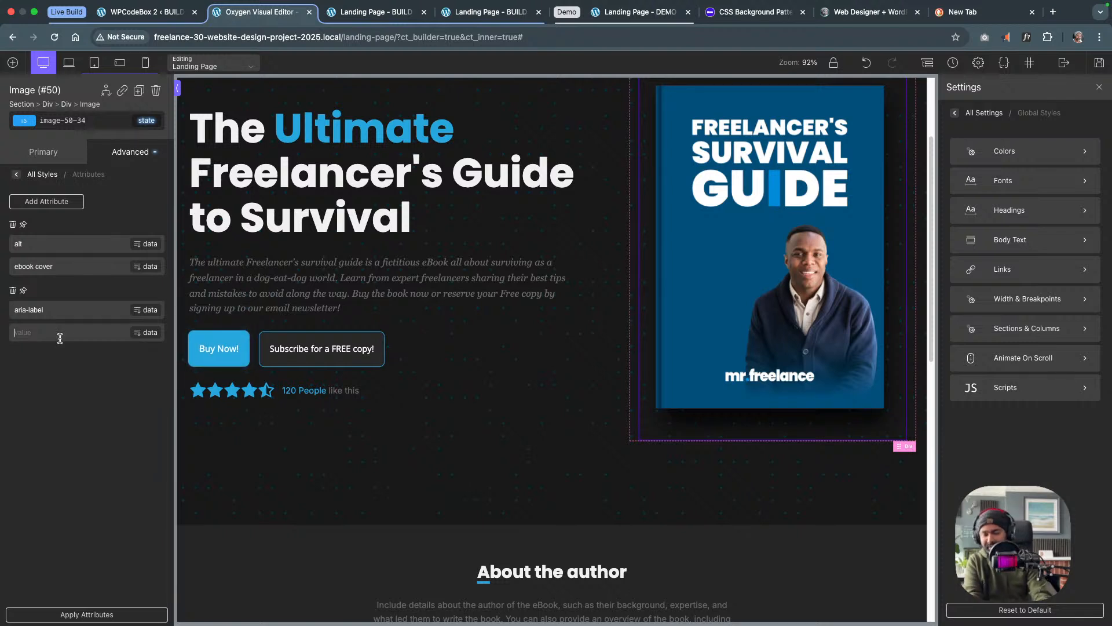
pyautogui.write('COver')
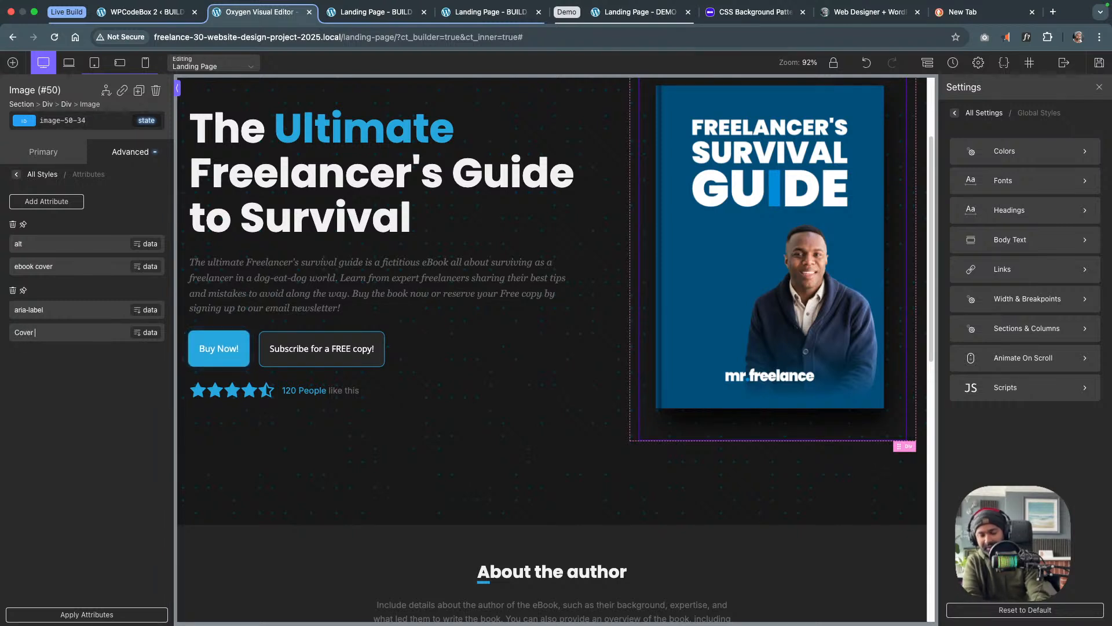
pyautogui.write(' of eBook')
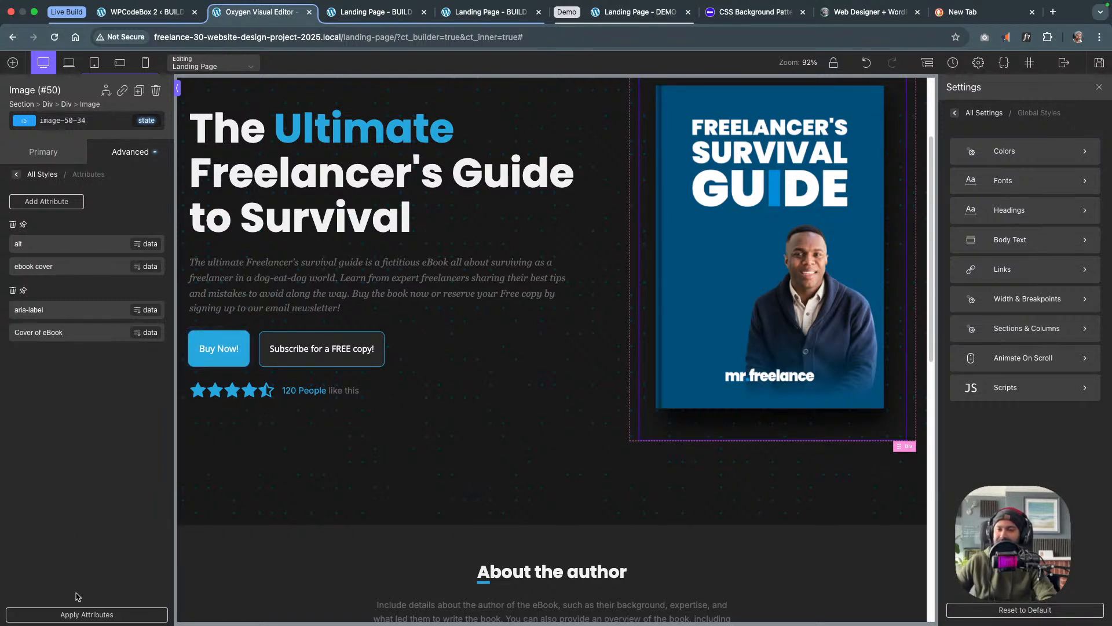
pyautogui.click(84, 614)
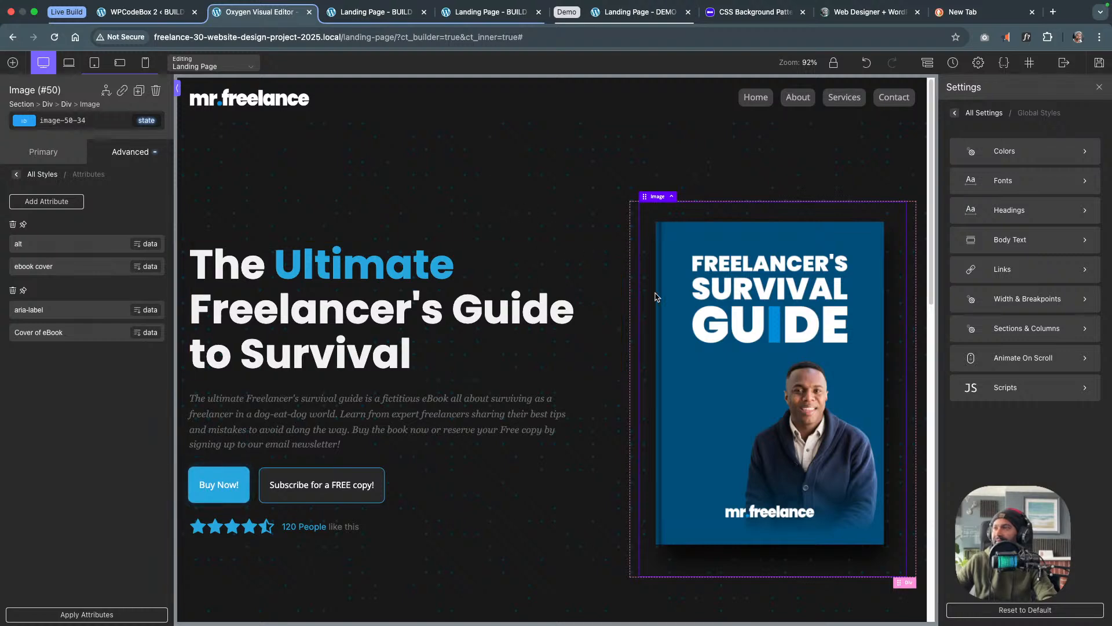
# Add an attribute named alt to the author image in the About the author section
pyautogui.scroll(-5, 655, 294)
pyautogui.scroll(-3, 655, 293)
pyautogui.click(552, 429)
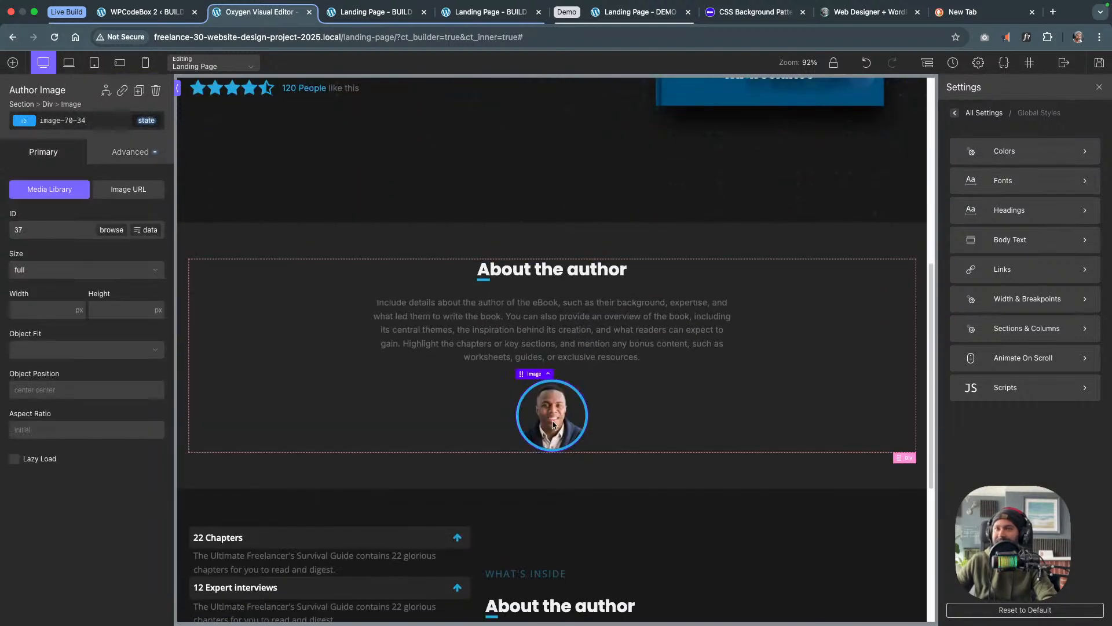
pyautogui.click(127, 151)
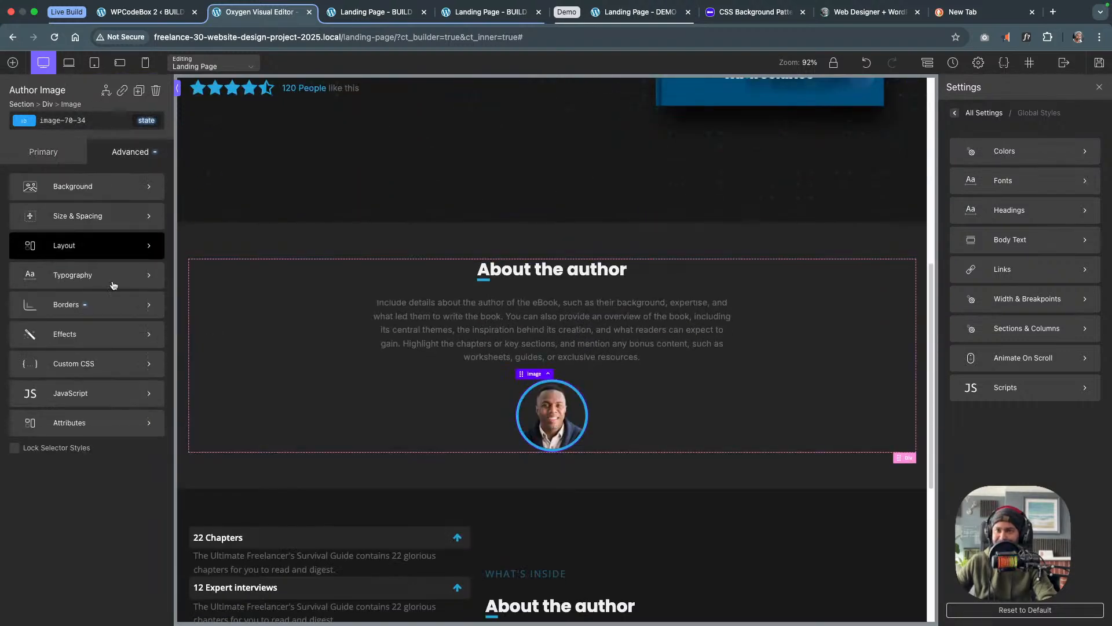
pyautogui.click(74, 423)
pyautogui.click(62, 204)
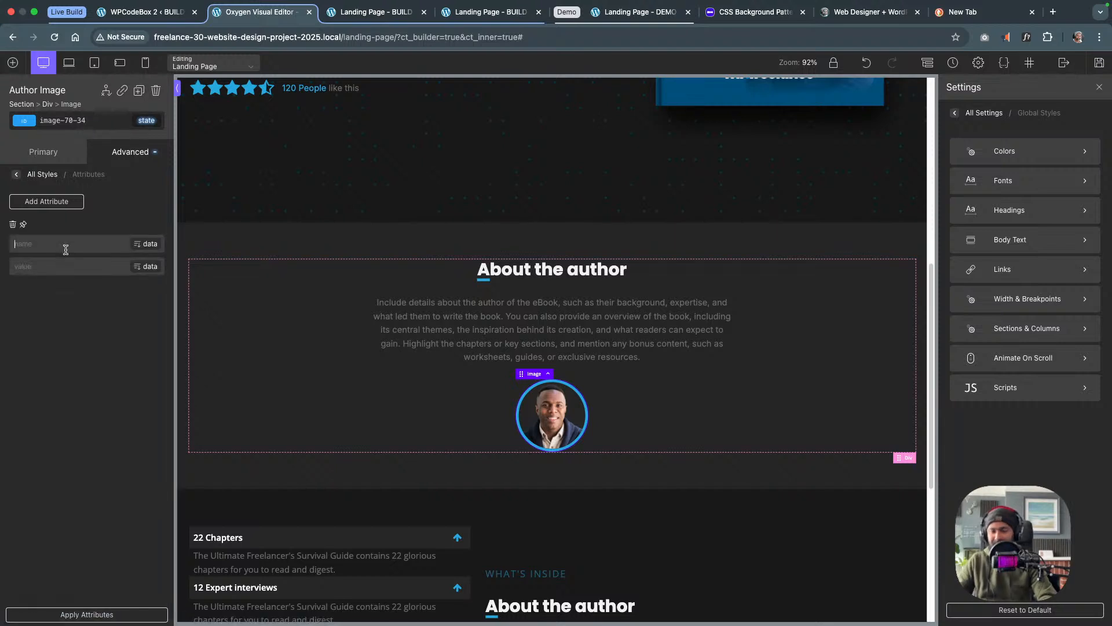
pyautogui.write('alt')
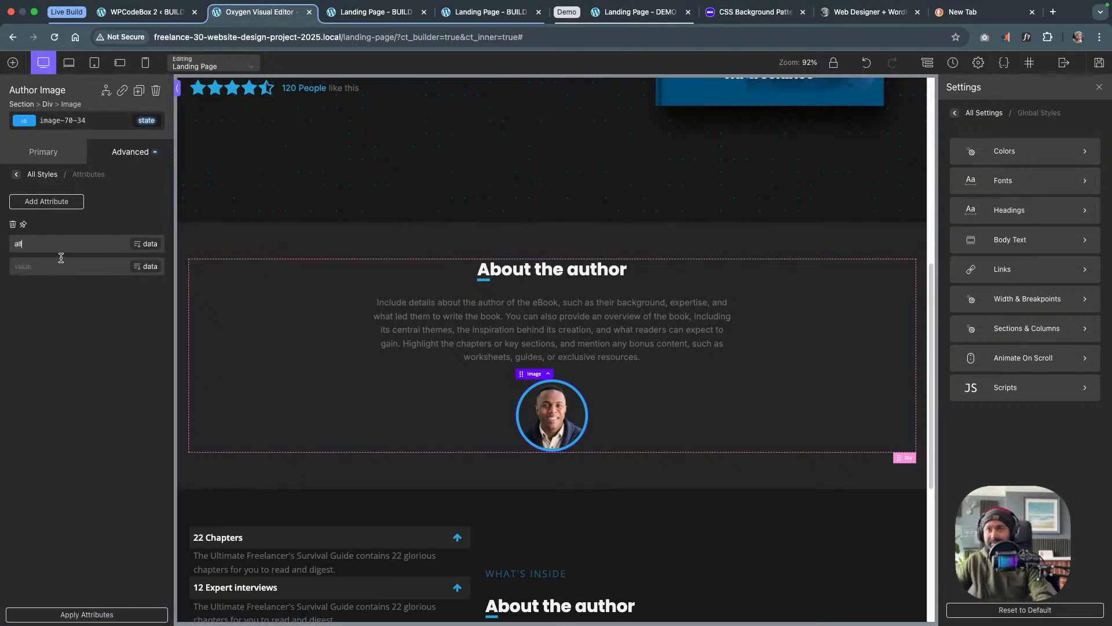
# Set the author image's alt attribute value to "author-image"
pyautogui.click(65, 266)
pyautogui.write('au')
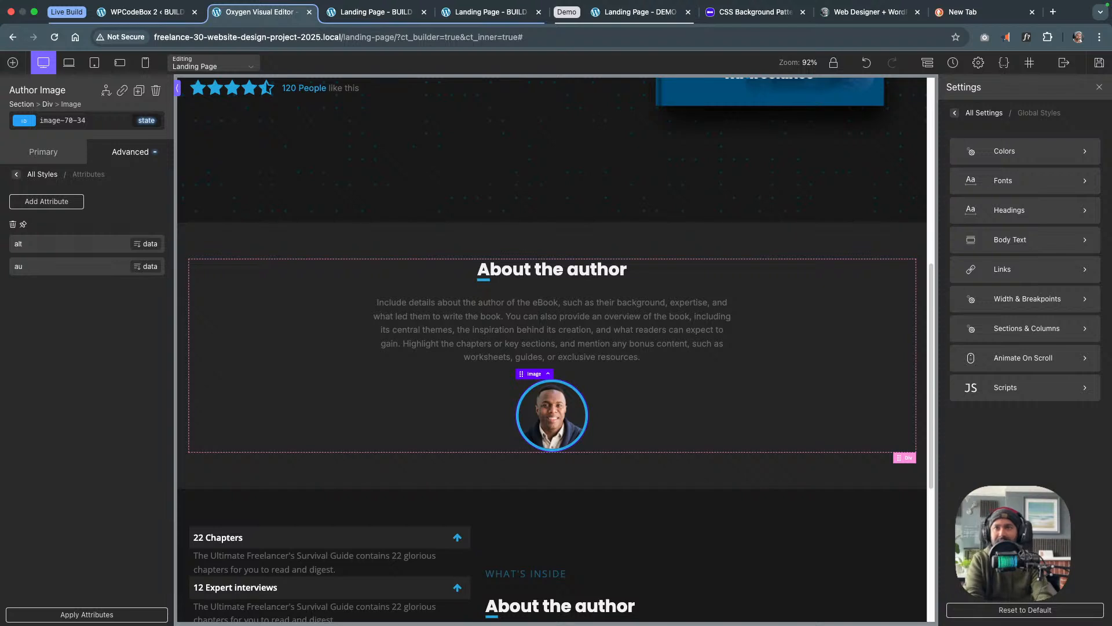
pyautogui.write('thor-')
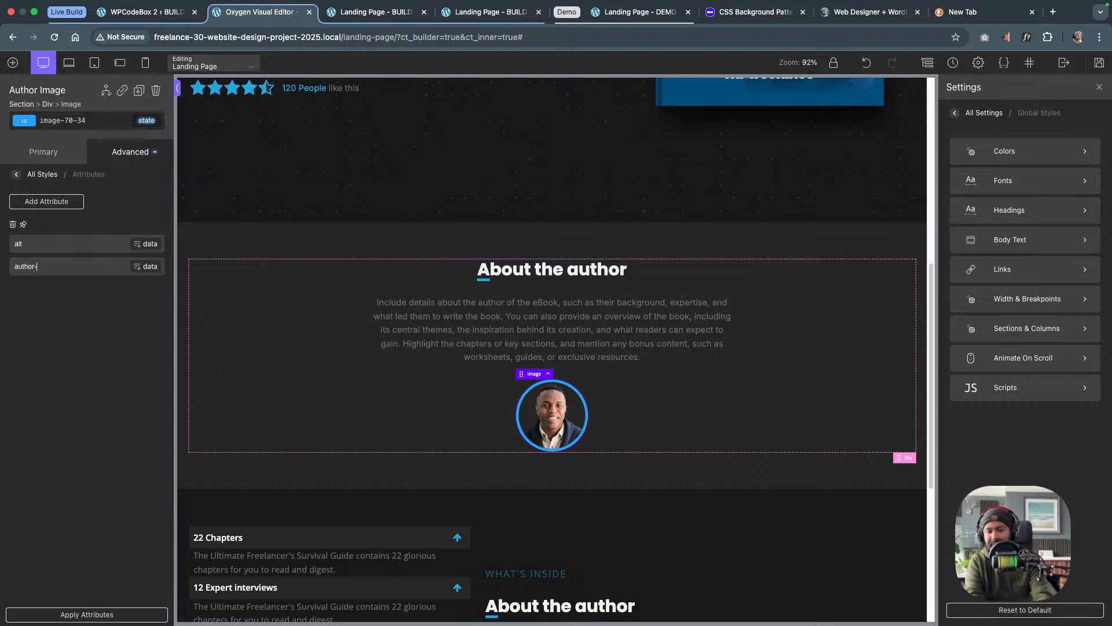
pyautogui.write('image')
# Add a second attribute to the author image, named aria-label with the value "Image of authors face", and dismiss the notice
pyautogui.click(56, 206)
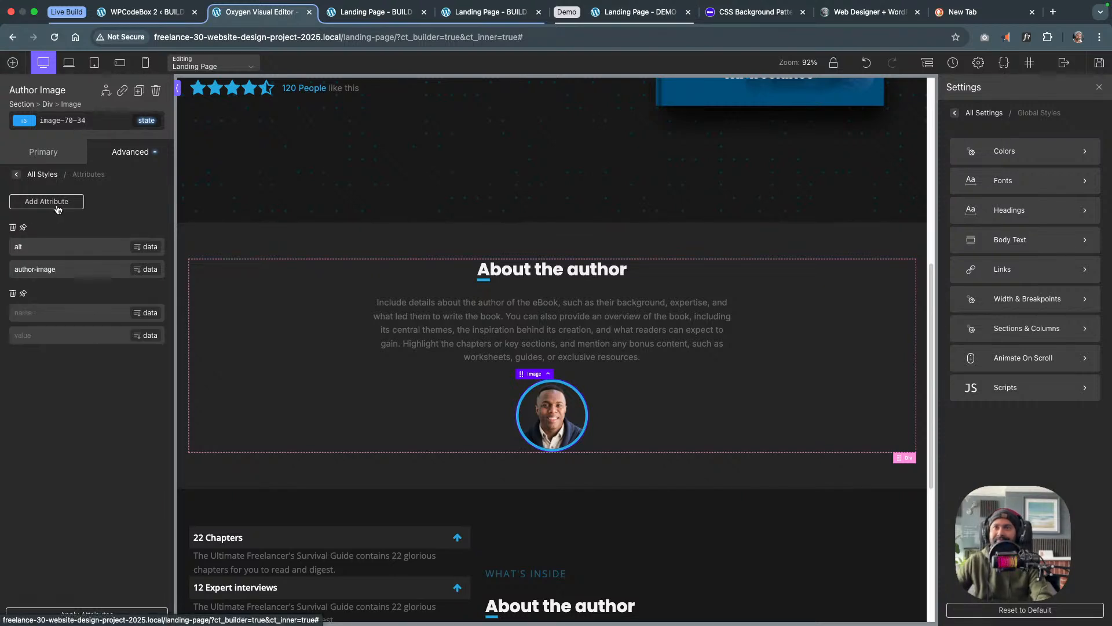
pyautogui.click(52, 311)
pyautogui.write('aria-label')
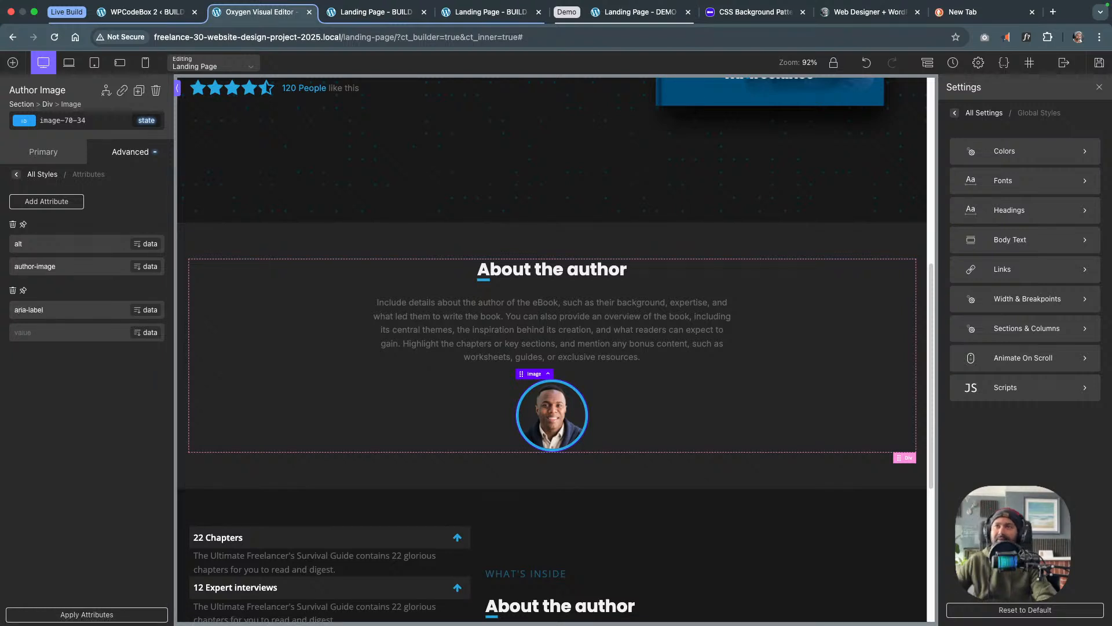
pyautogui.click(50, 333)
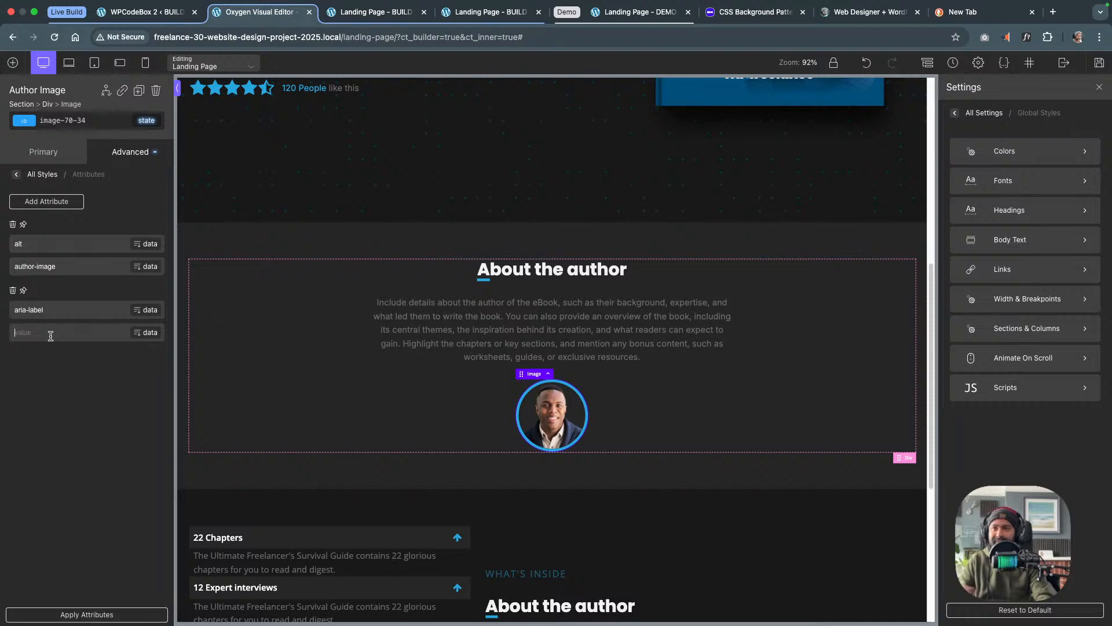
pyautogui.write('Imna')
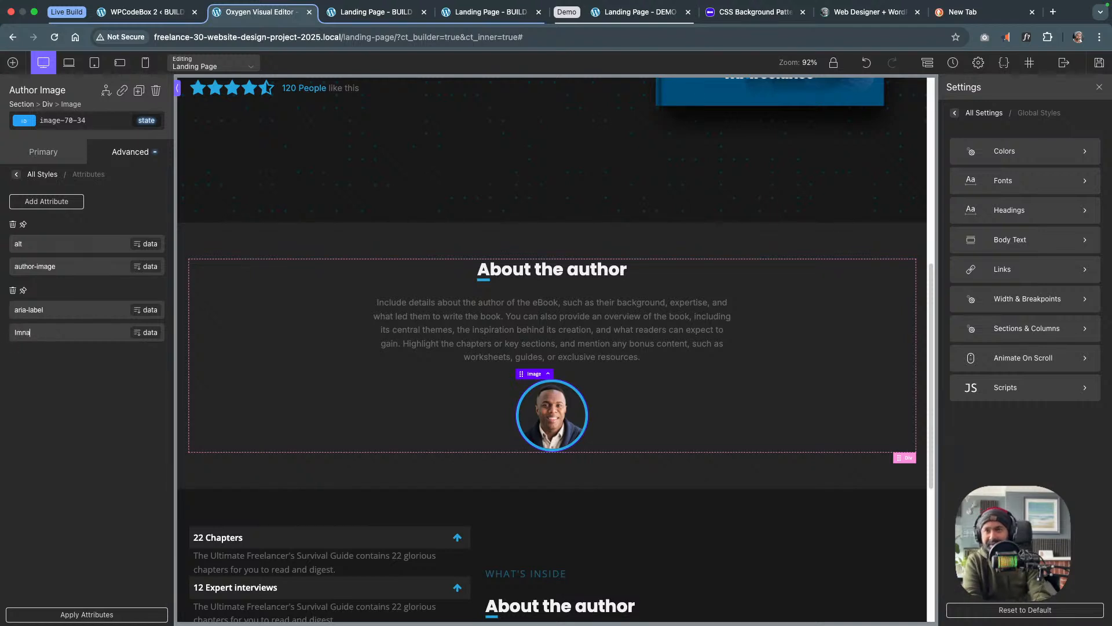
pyautogui.write('ge of')
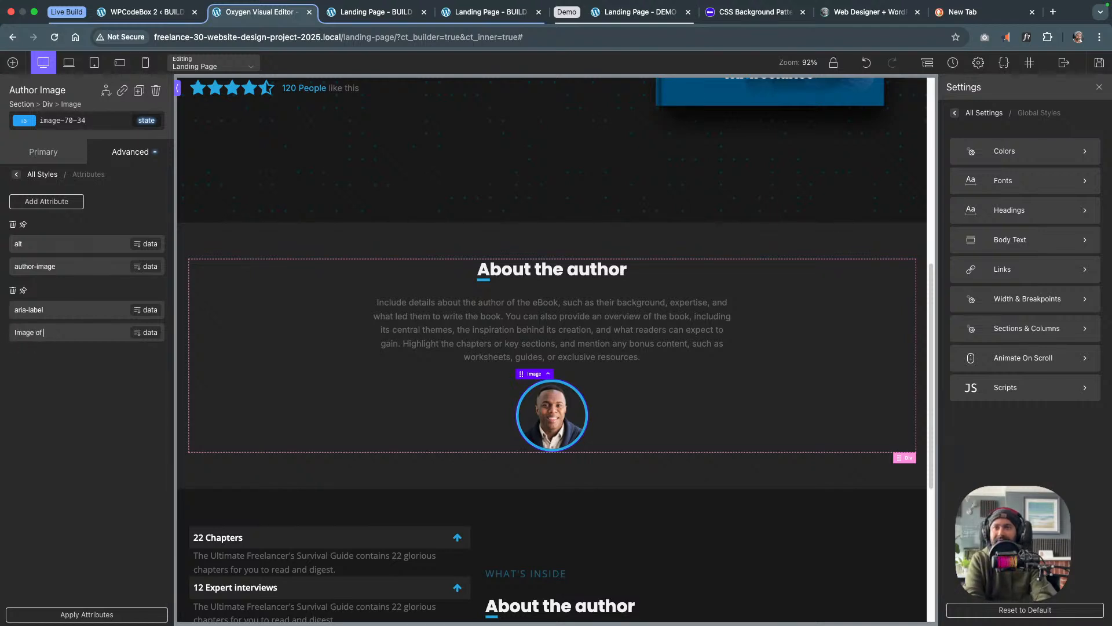
pyautogui.write(' author')
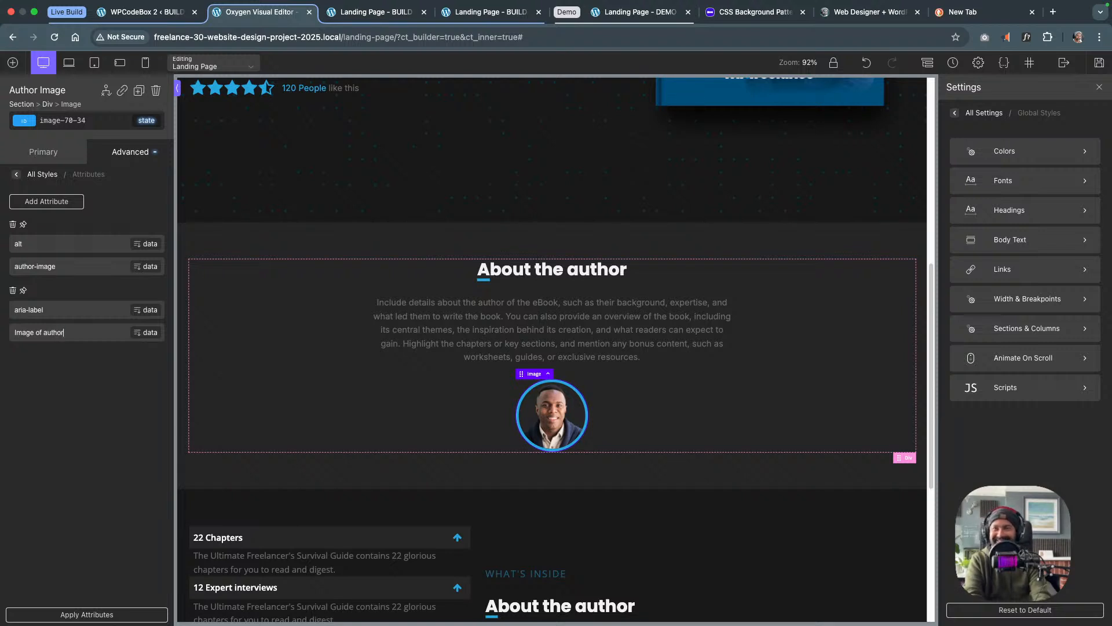
pyautogui.write("'")
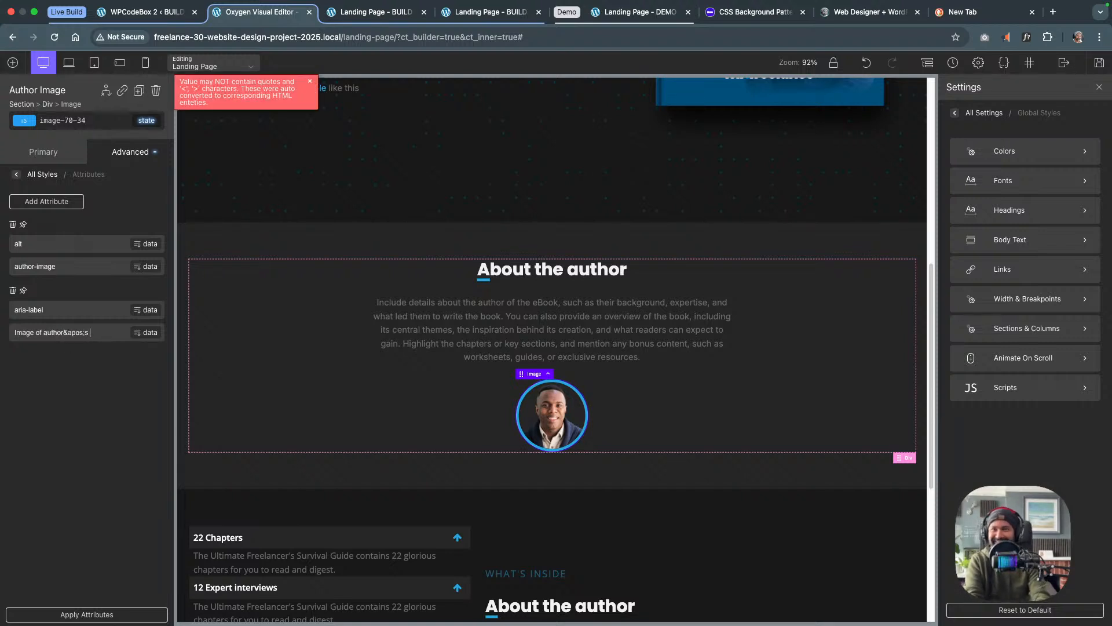
pyautogui.press('BackSpace')
pyautogui.press('BackSpace')
pyautogui.press('BackSpace')
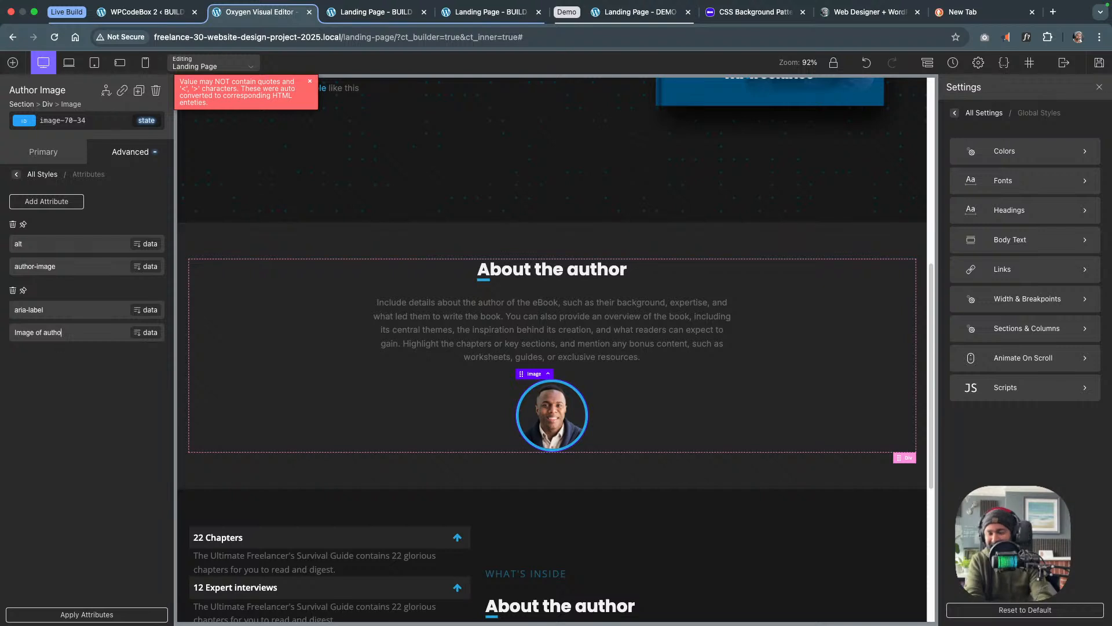
pyautogui.write('rs ')
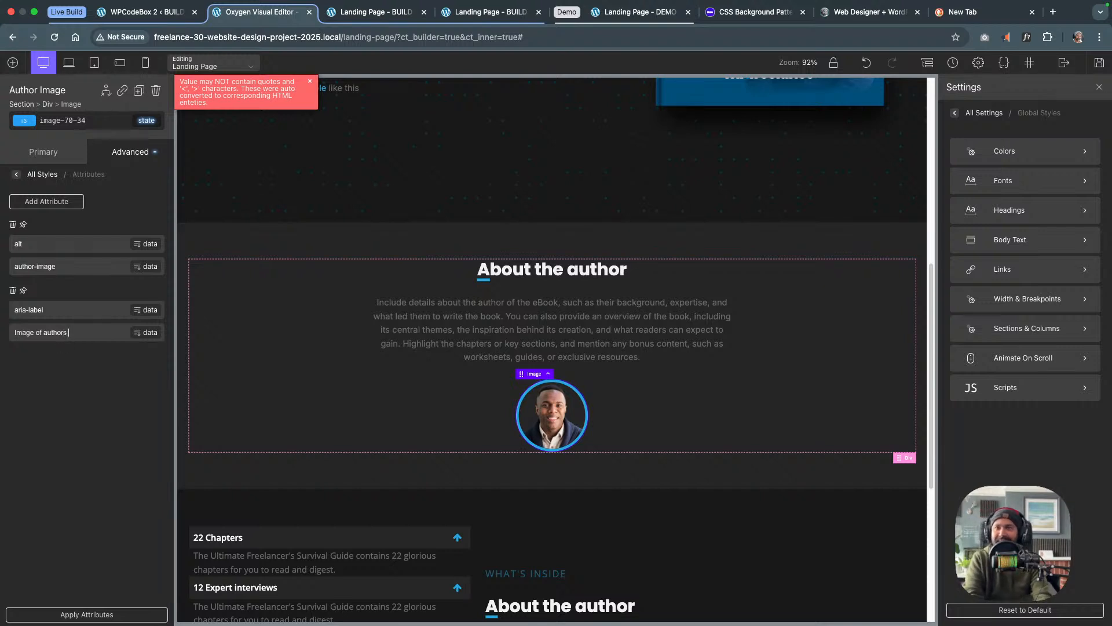
pyautogui.write('face')
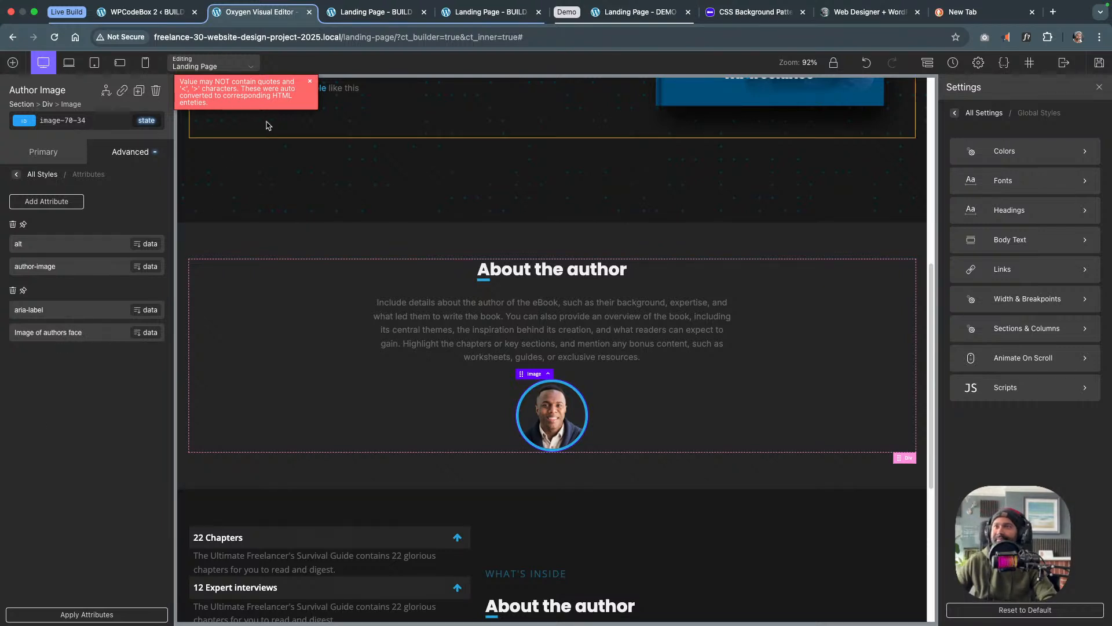
pyautogui.click(309, 82)
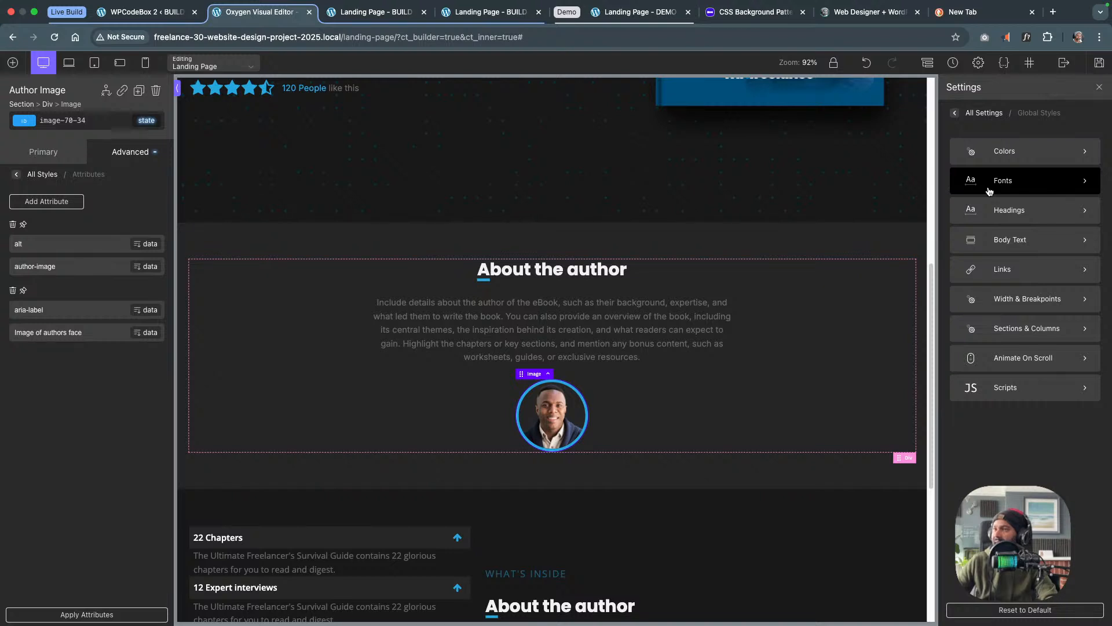
# Review the rest of the landing page down to the footer and save the page
pyautogui.scroll(-2, 698, 400)
pyautogui.scroll(-3, 698, 400)
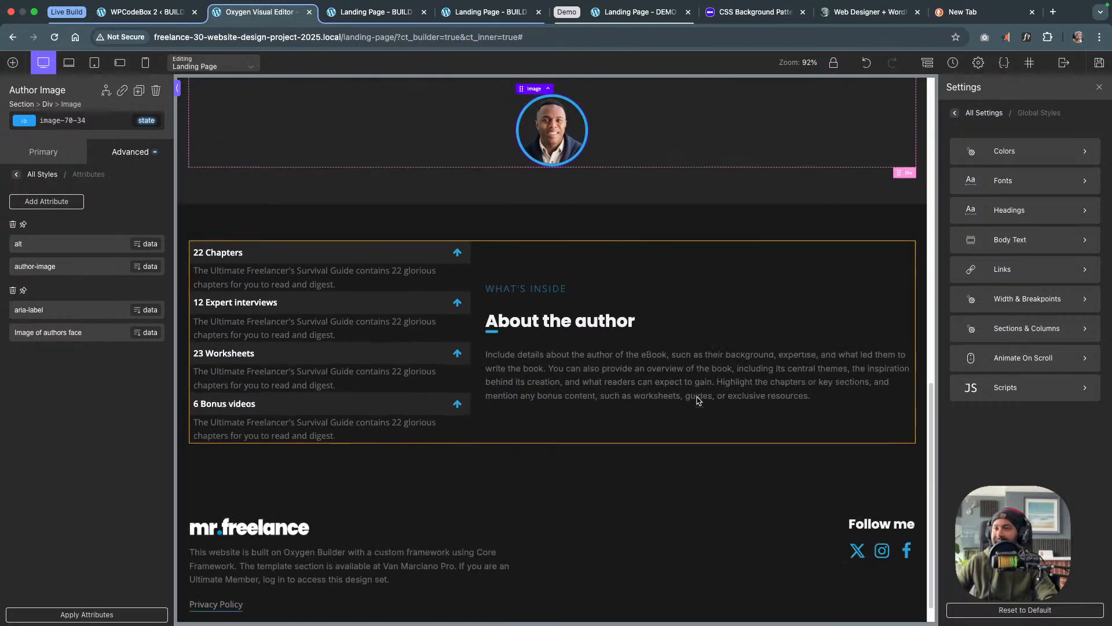
pyautogui.scroll(-1, 698, 400)
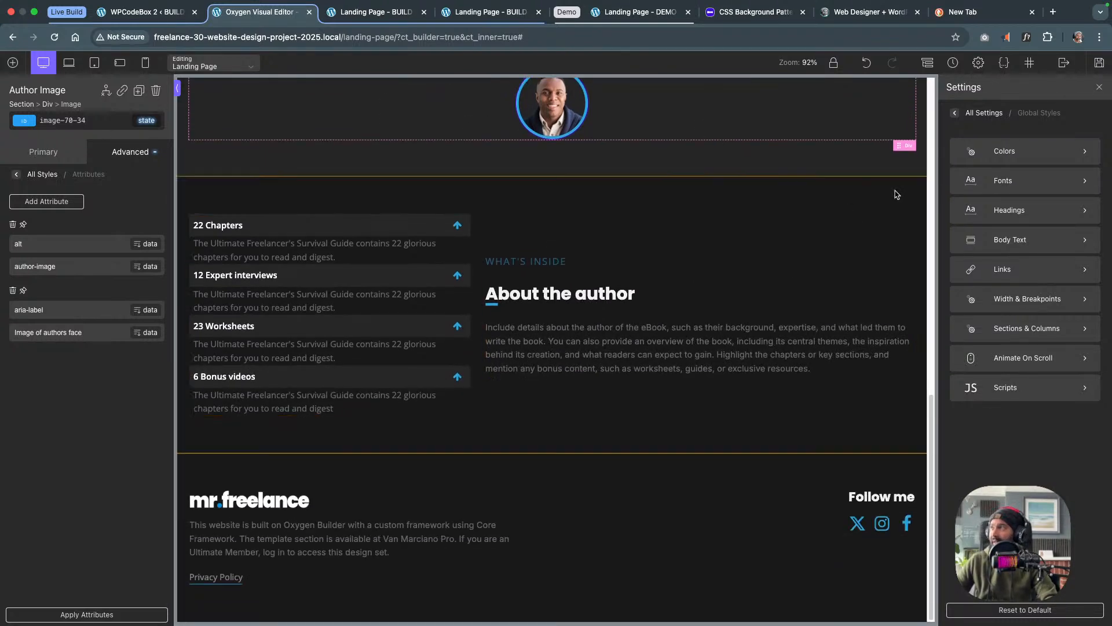
pyautogui.click(1103, 68)
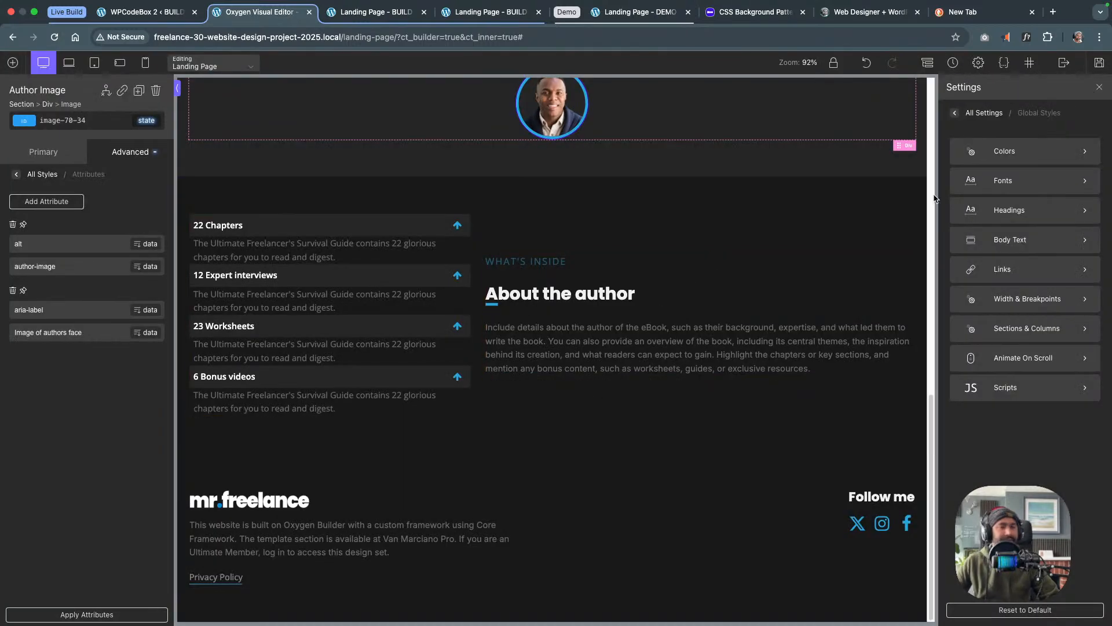
# Show the page's structure tree and collapse it to its top-level sections, checking inside the Chapters Section
pyautogui.click(927, 63)
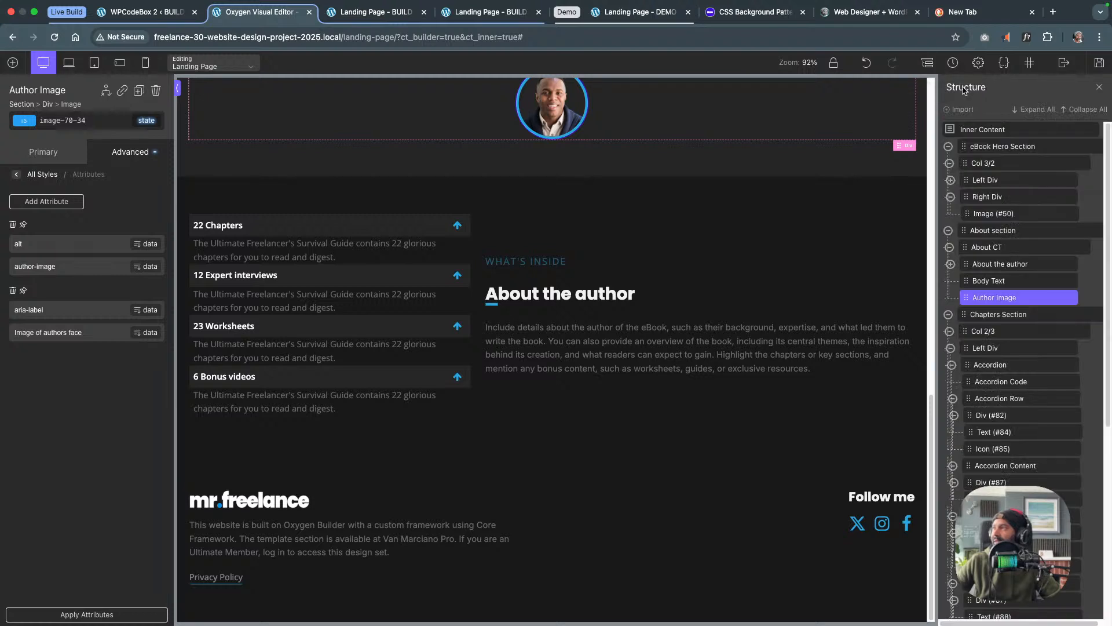
pyautogui.click(1070, 111)
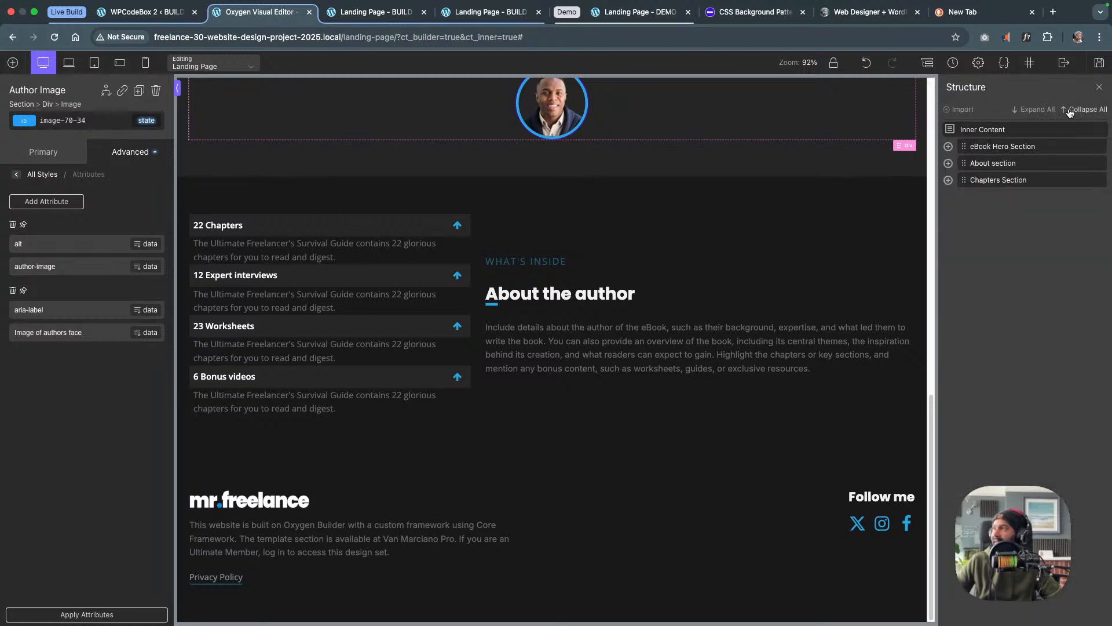
pyautogui.click(948, 179)
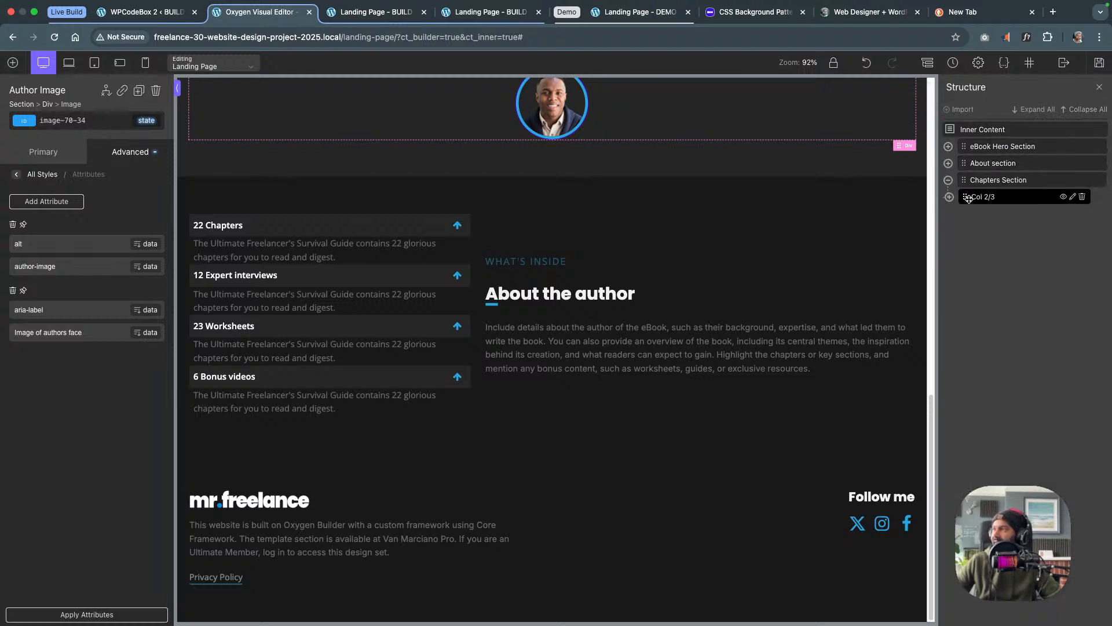
pyautogui.click(950, 197)
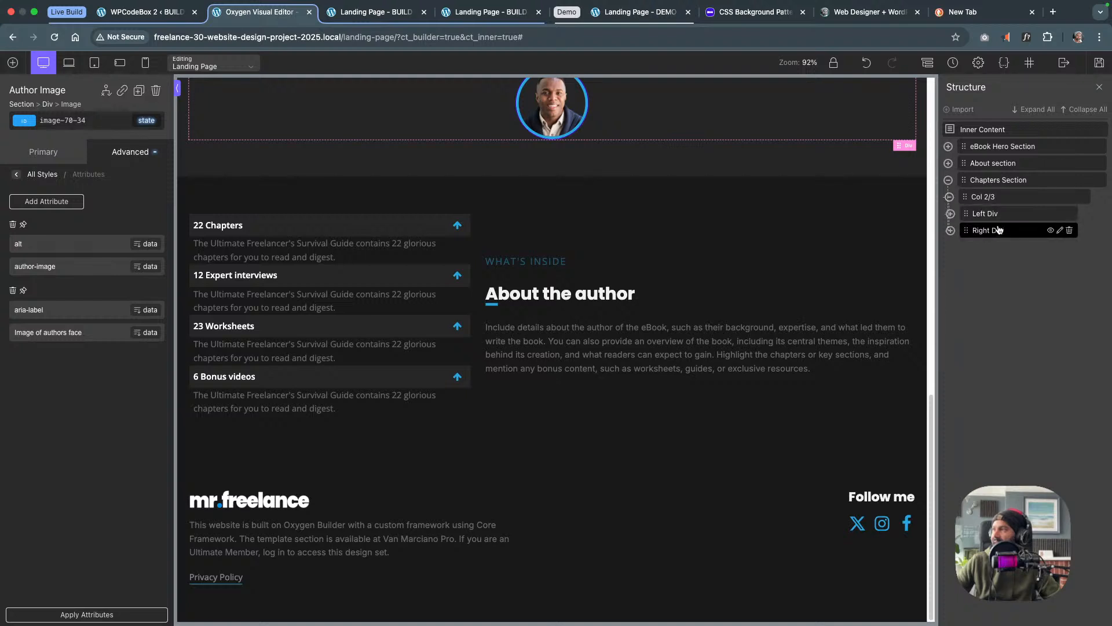
pyautogui.click(948, 180)
# Add a new section at the end of Inner Content and insert a div inside it
pyautogui.click(980, 132)
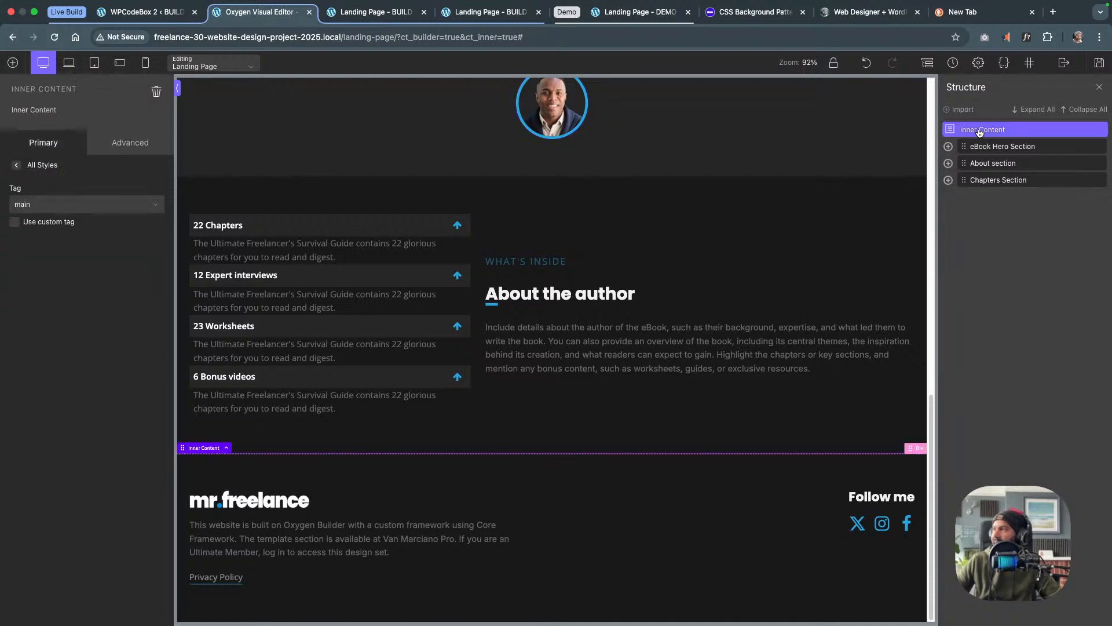
pyautogui.click(13, 62)
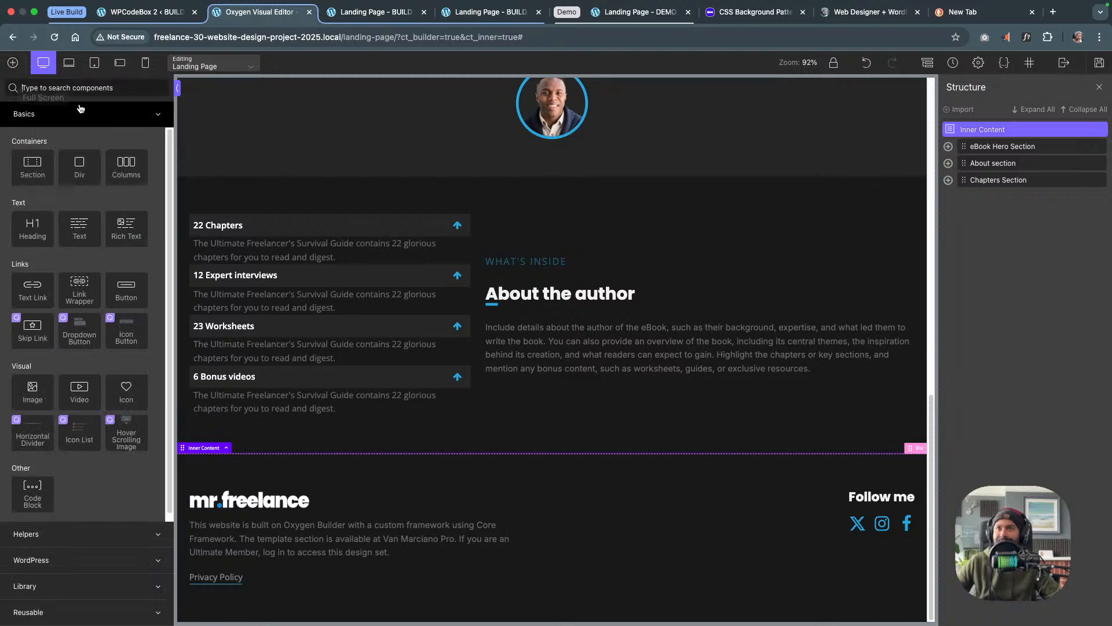
pyautogui.click(44, 161)
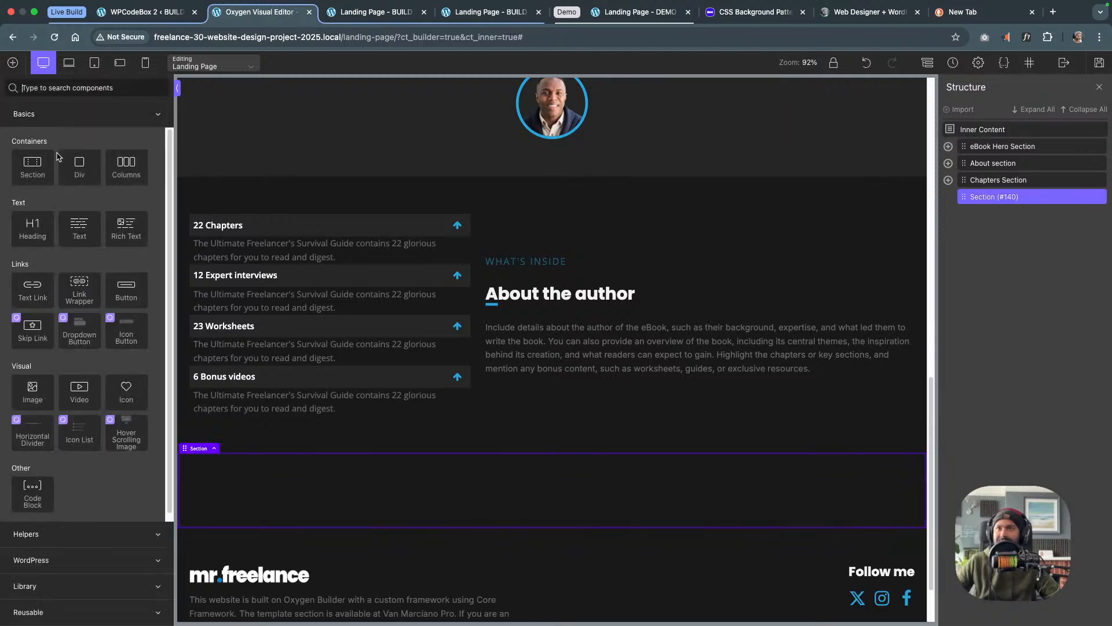
pyautogui.click(79, 166)
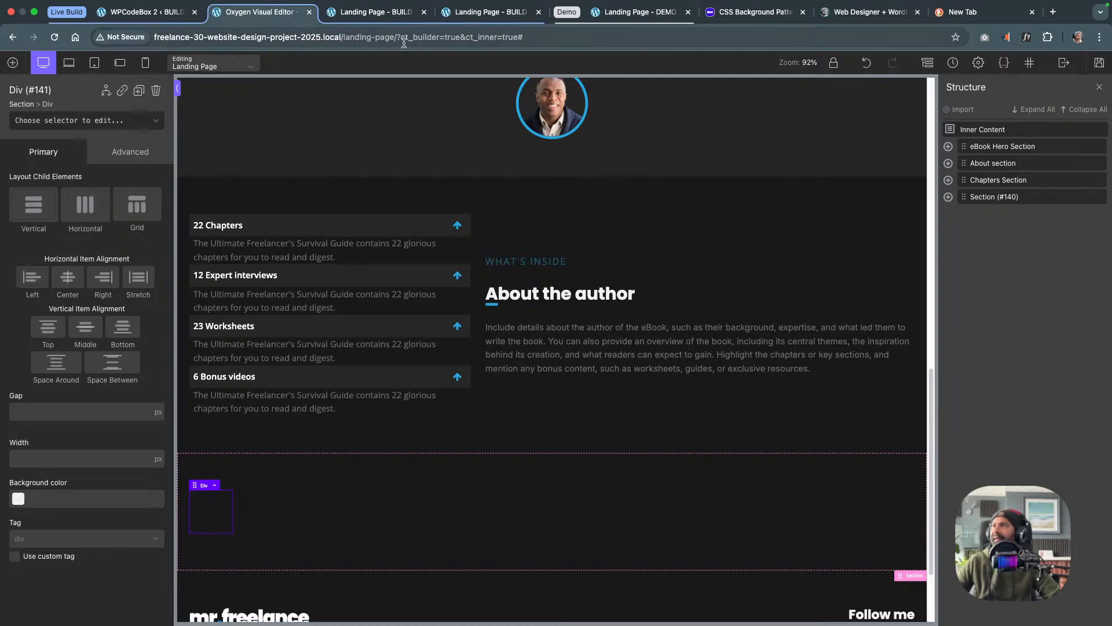
# Examine the Testimonials section layout on the demo landing page and return to the Oxygen editor
pyautogui.click(641, 18)
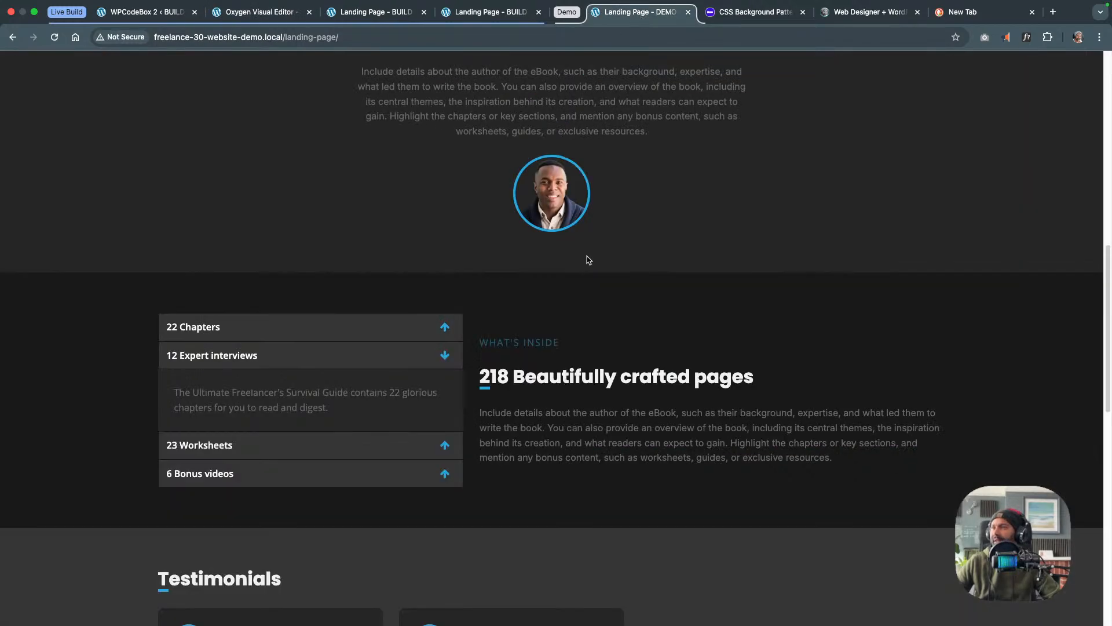
pyautogui.scroll(-7, 588, 259)
pyautogui.scroll(-1, 588, 258)
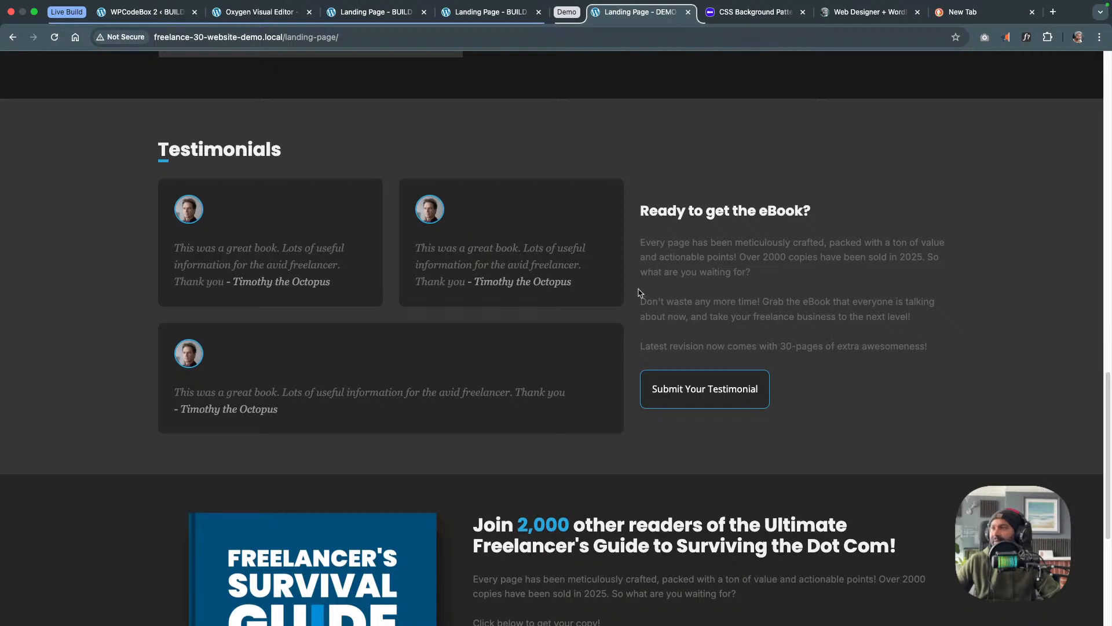
pyautogui.scroll(-1, 536, 259)
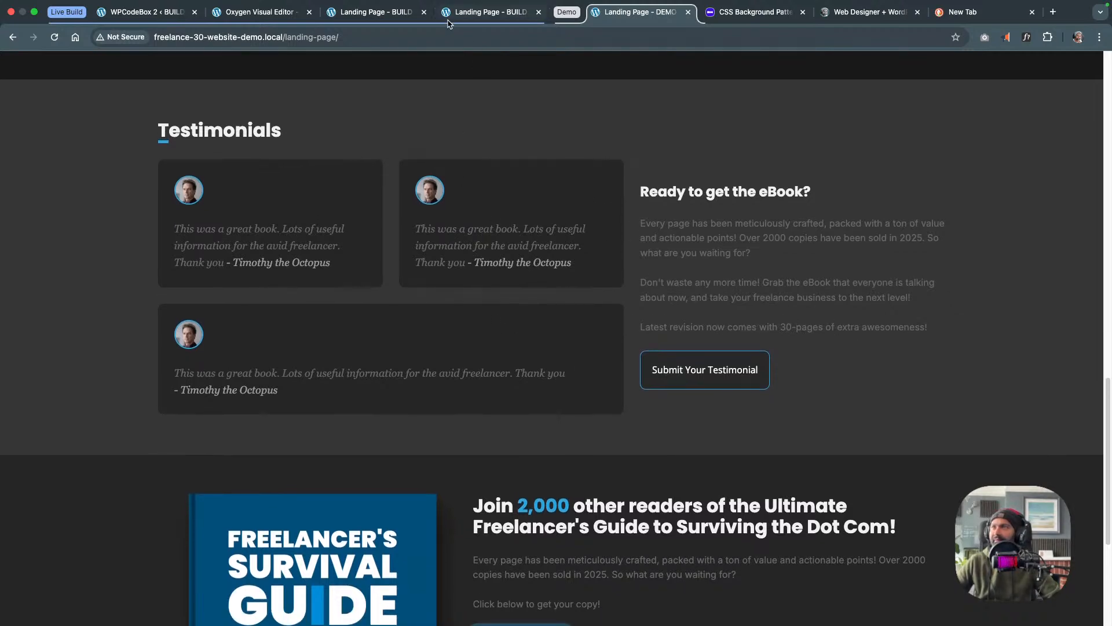
pyautogui.click(261, 12)
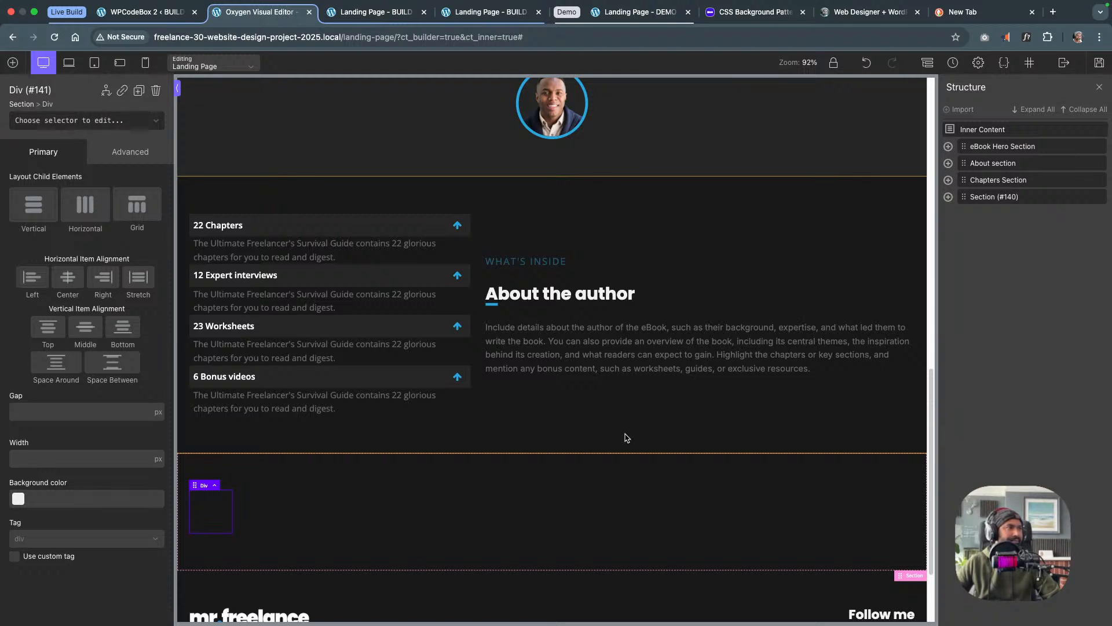
# Give the new section at the end of the page the class testimonials-sec
pyautogui.click(999, 200)
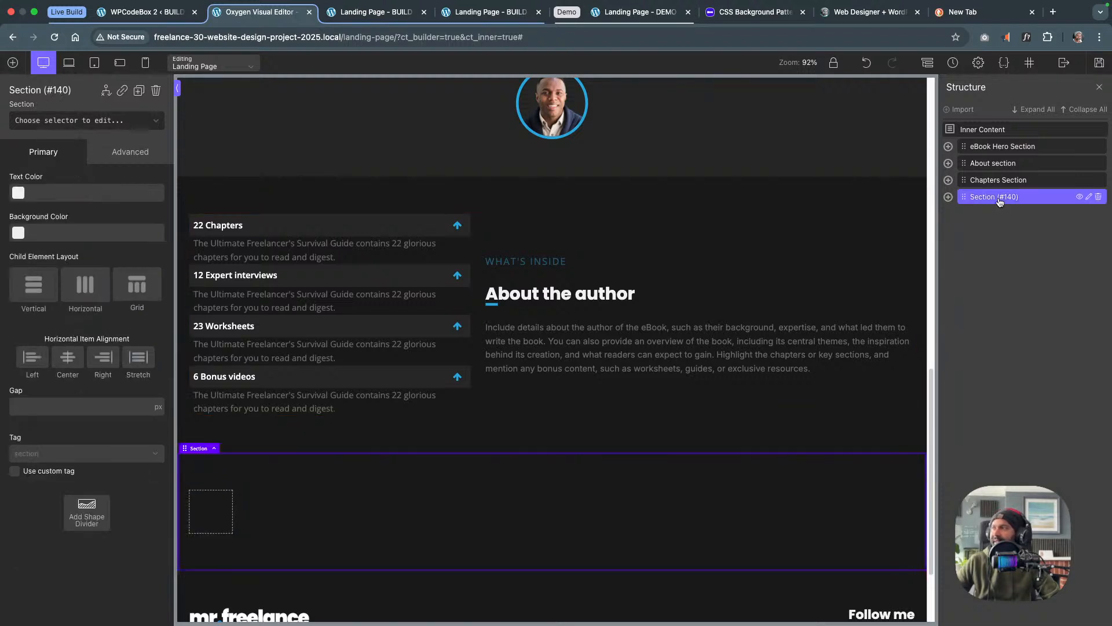
pyautogui.click(67, 120)
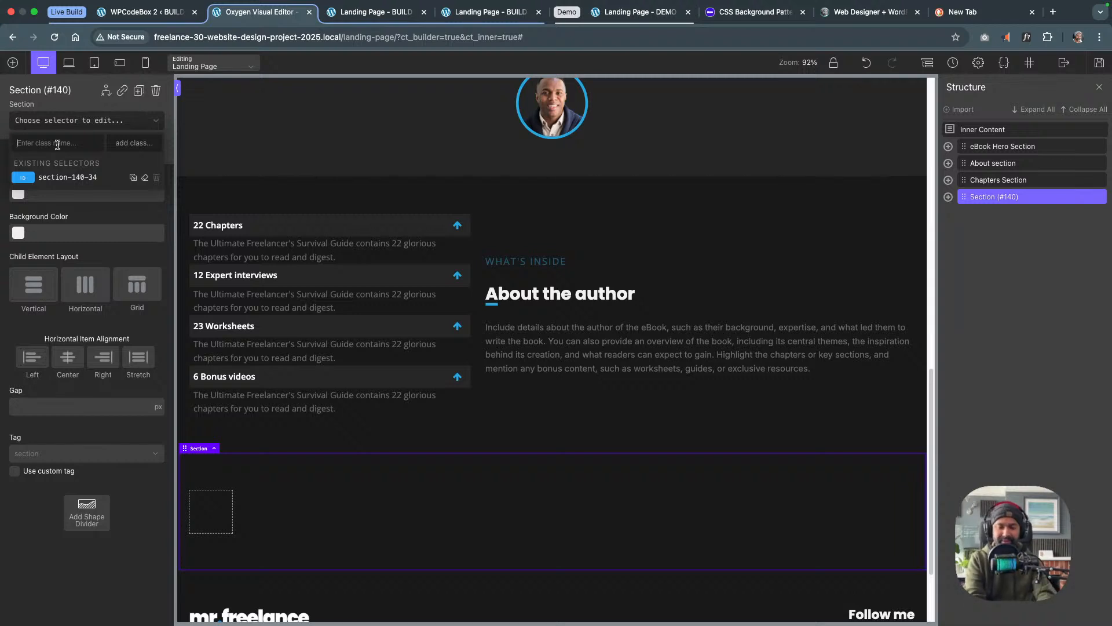
pyautogui.write('tes')
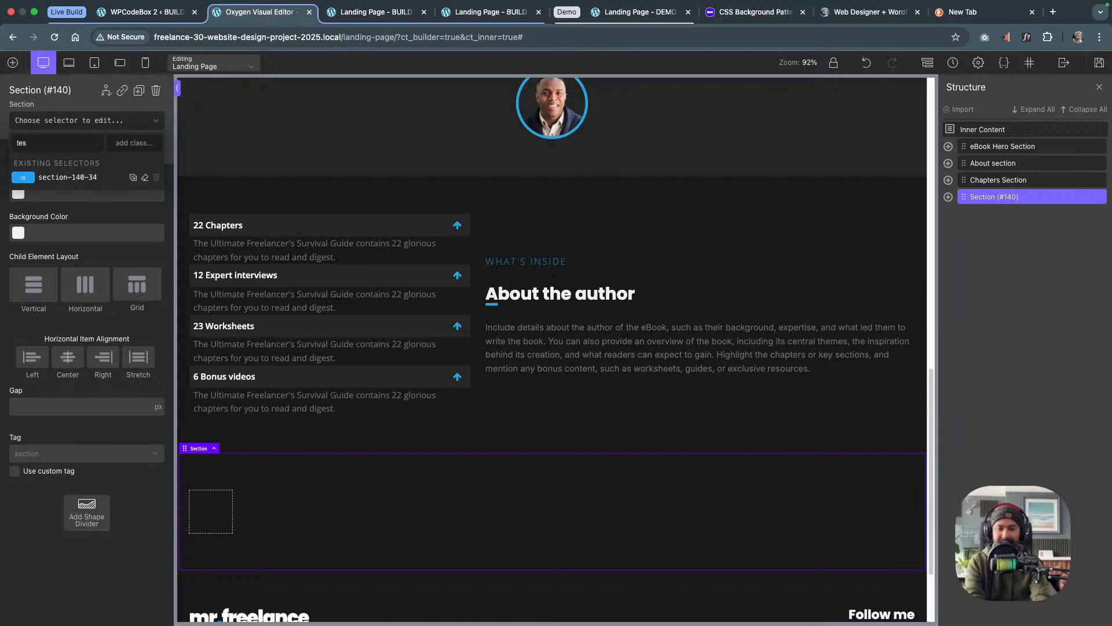
pyautogui.write('timonmials-sec')
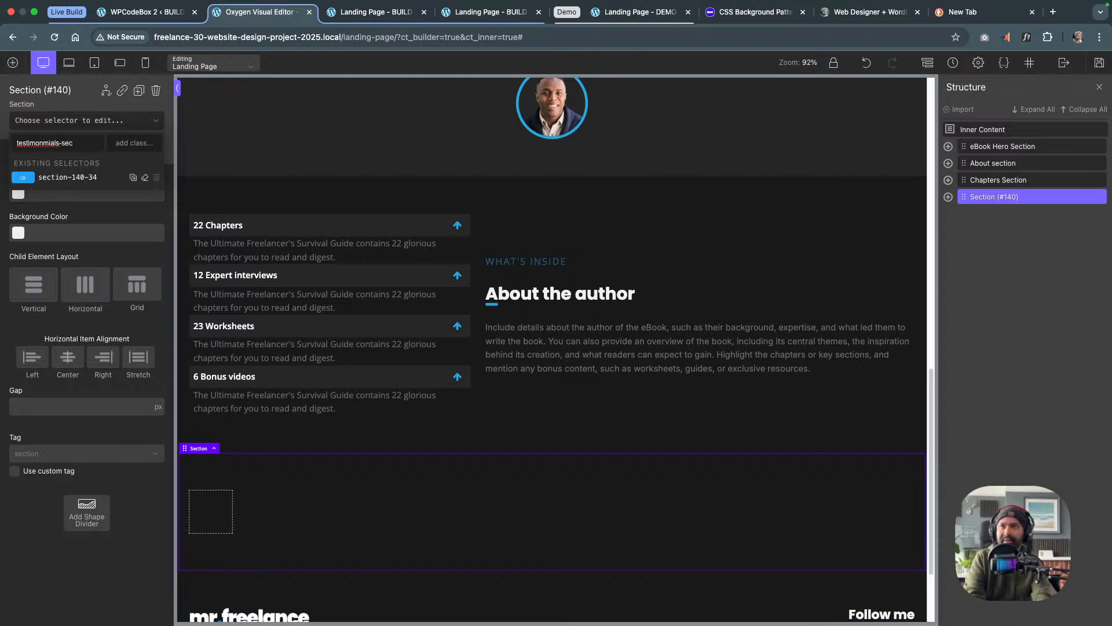
pyautogui.press('super+a')
pyautogui.write('test')
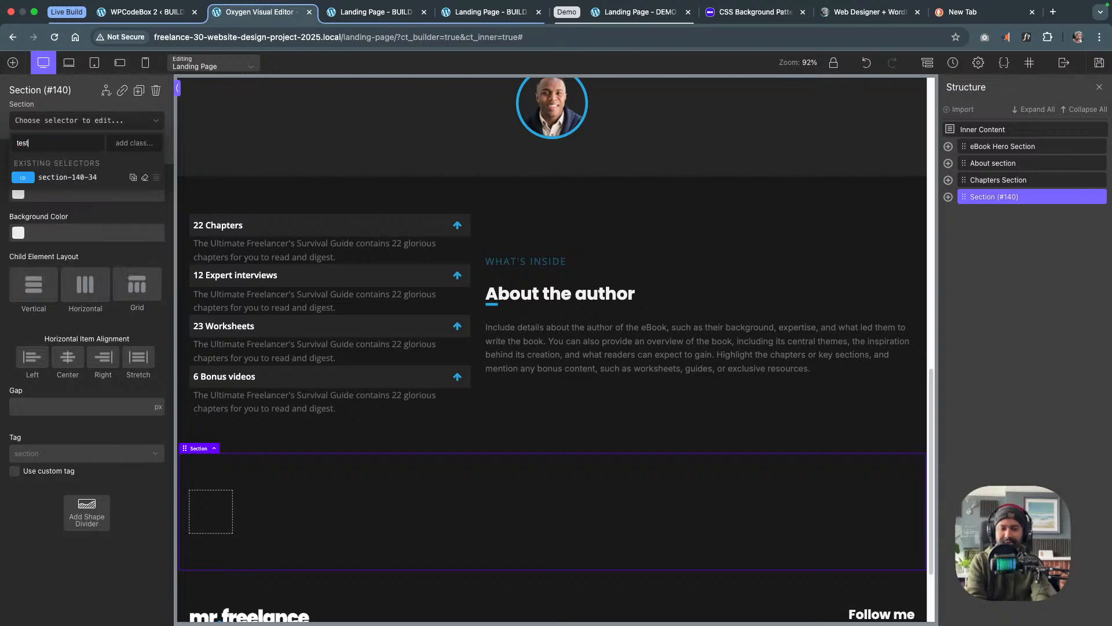
pyautogui.write('imonia')
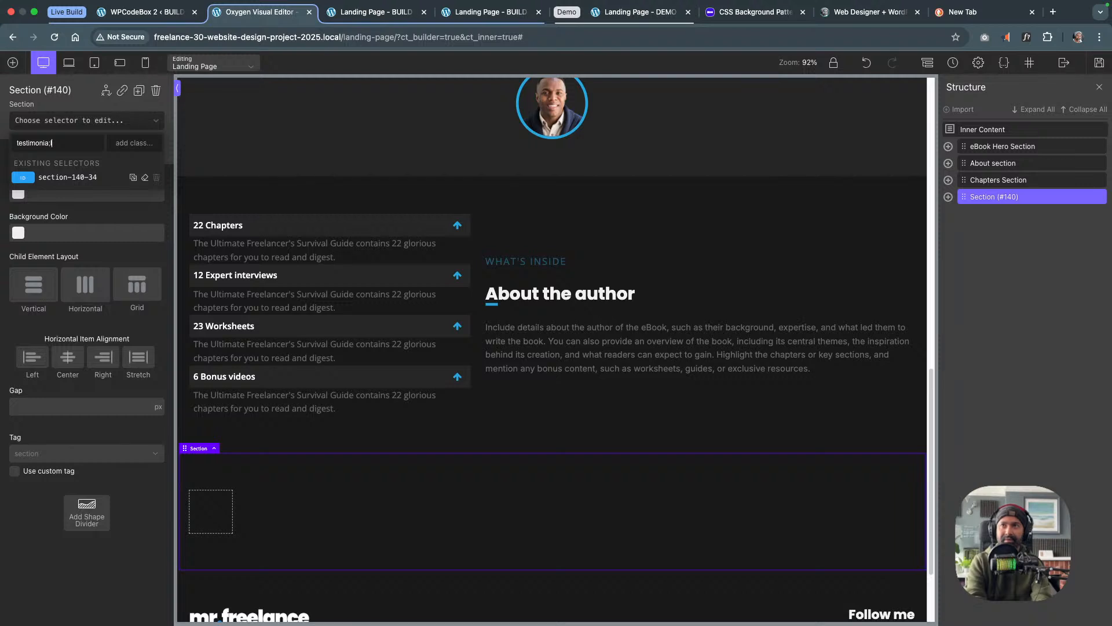
pyautogui.write('stimonials')
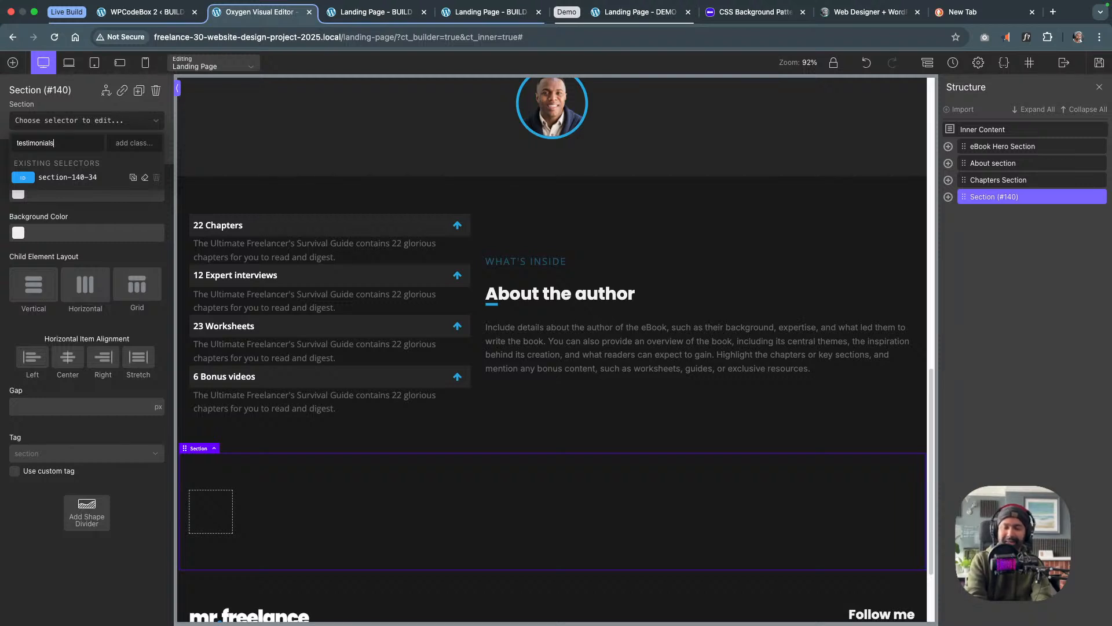
pyautogui.write('-sec')
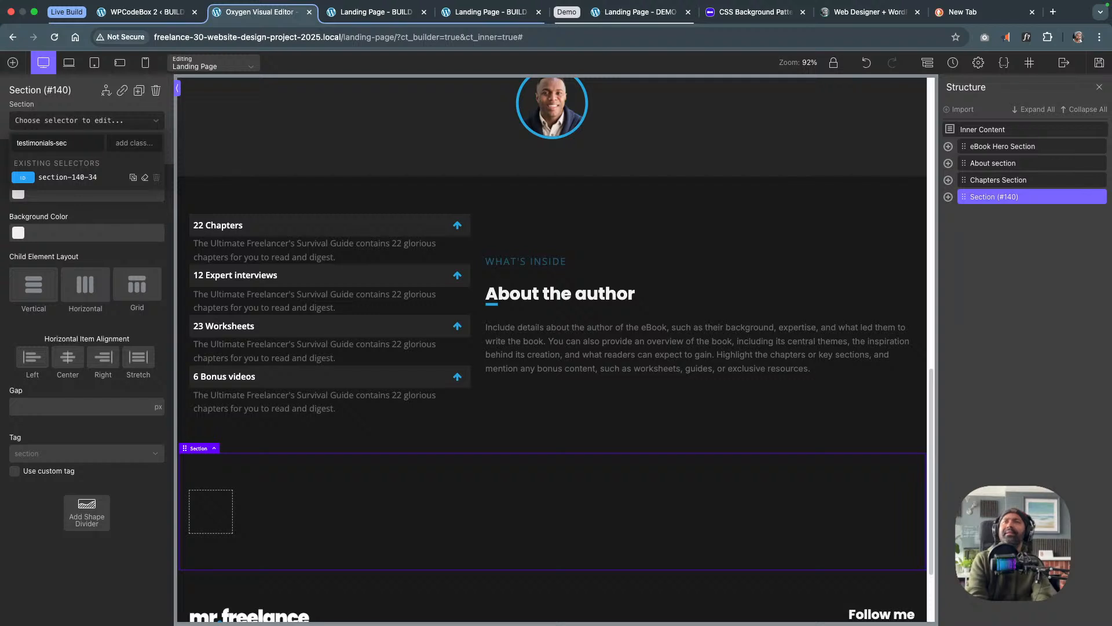
pyautogui.press('Return')
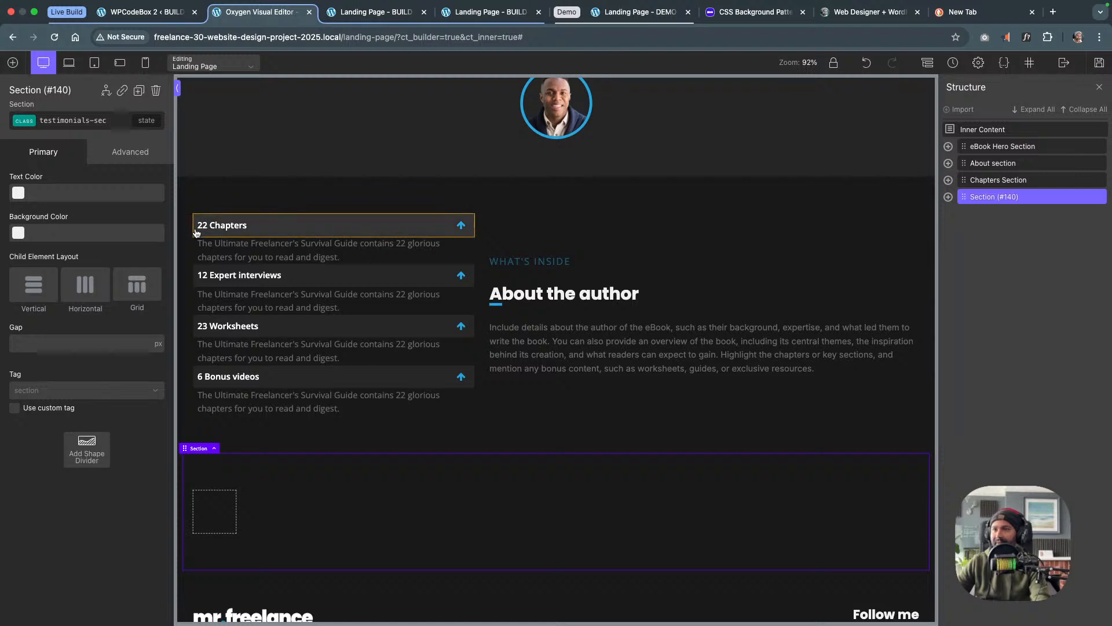
# Apply the existing class columns-3-2 to the empty div inside the testimonials section
pyautogui.click(210, 519)
pyautogui.click(46, 120)
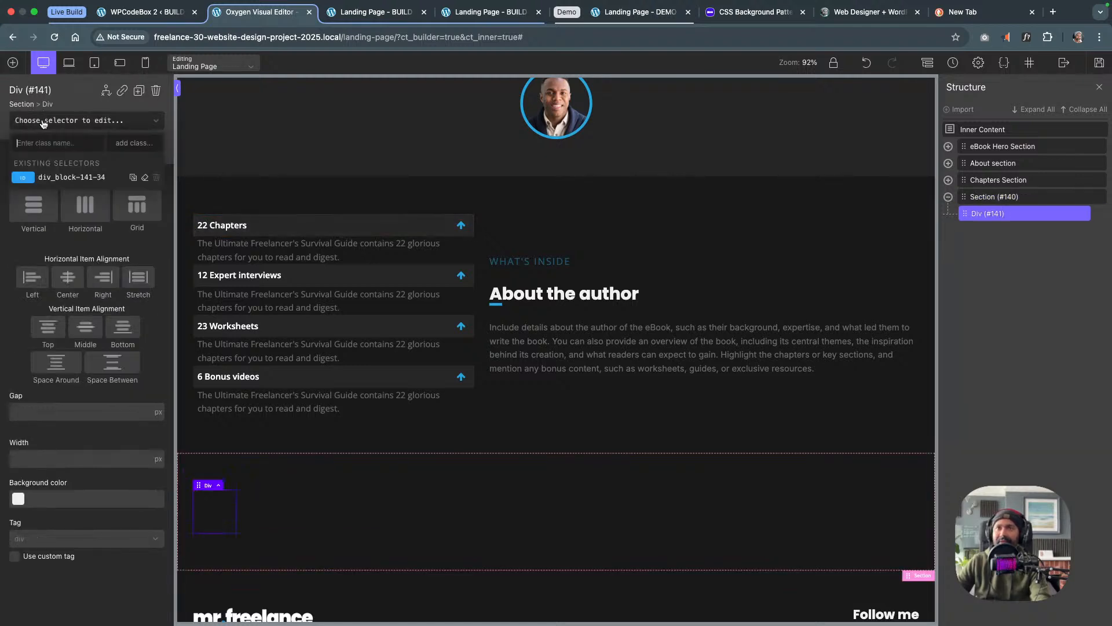
pyautogui.write('colum')
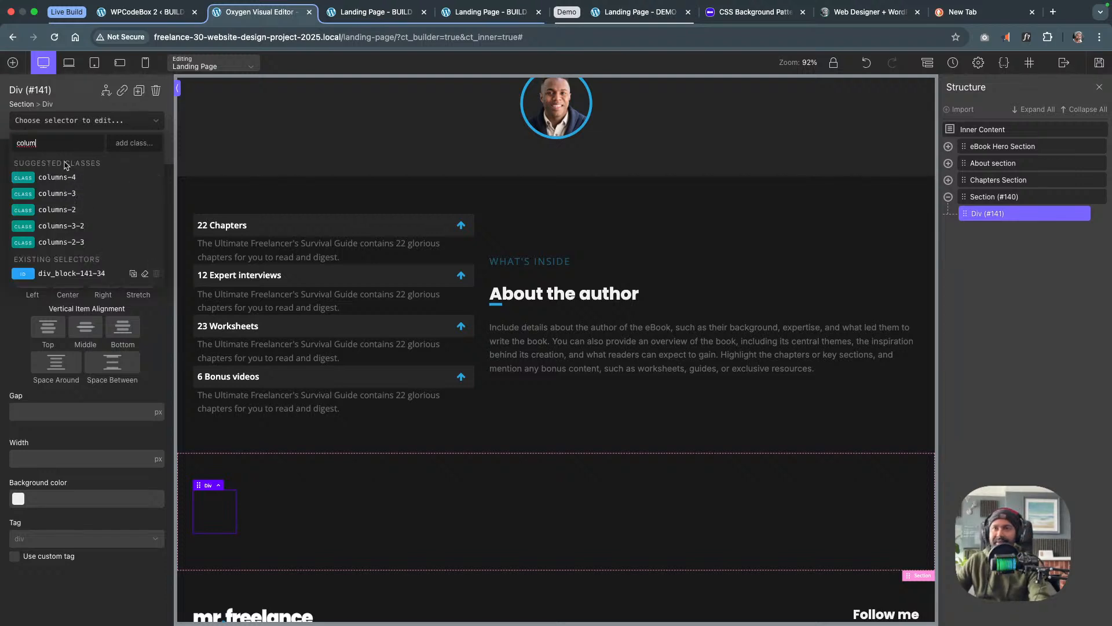
pyautogui.click(60, 225)
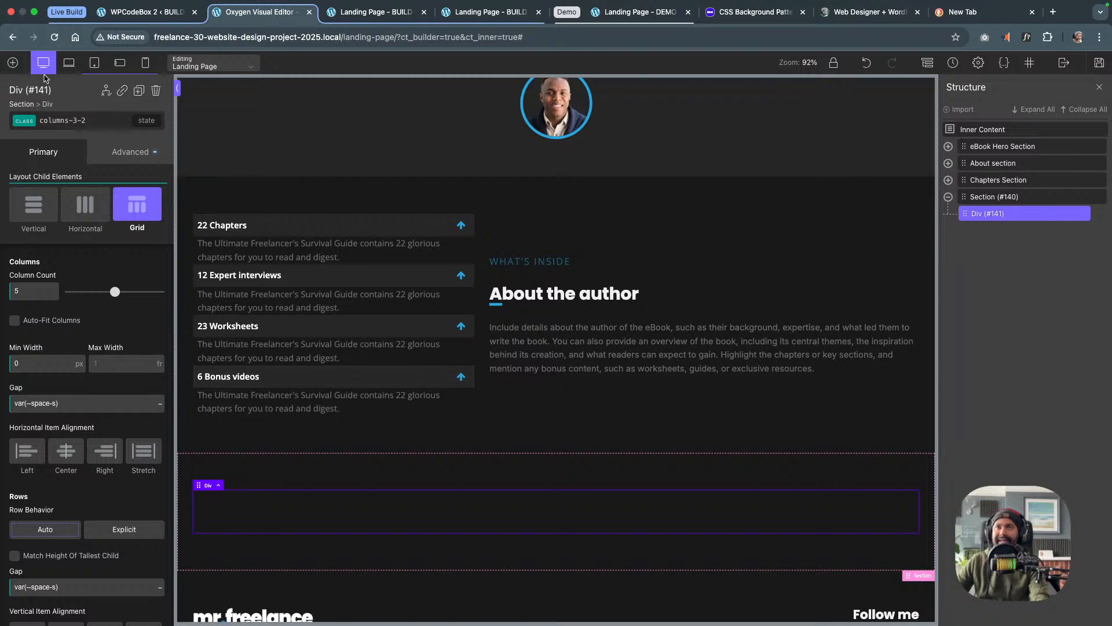
# Insert a div inside the columns-3-2 container and duplicate it to fill both columns
pyautogui.click(13, 62)
pyautogui.click(87, 172)
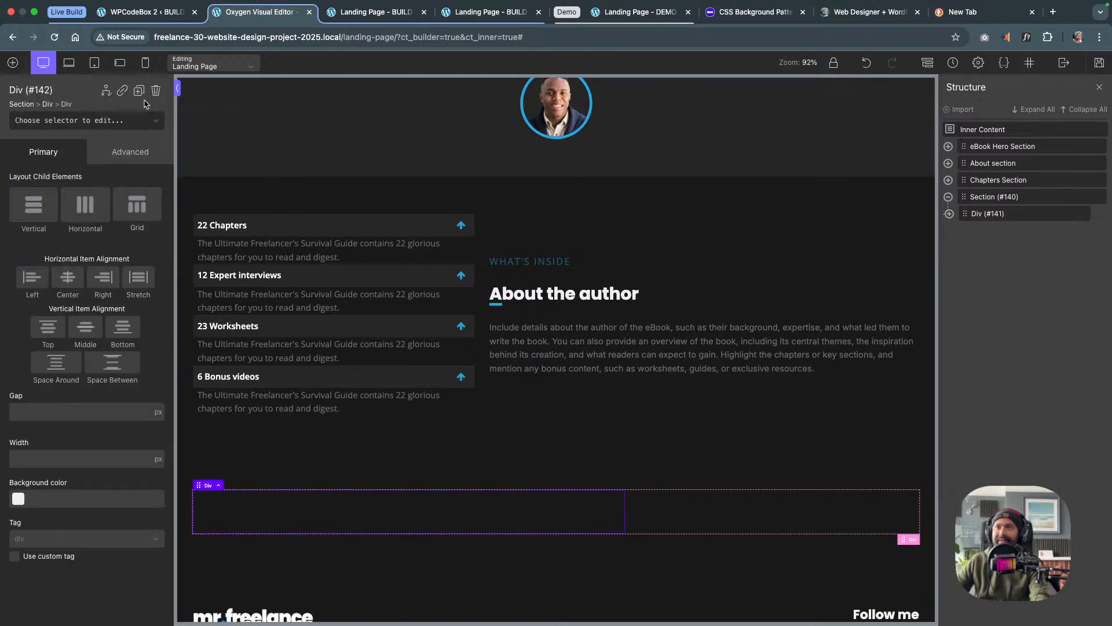
pyautogui.click(138, 90)
# Give the first, wider column div the class testimonials-sec__grid
pyautogui.click(387, 511)
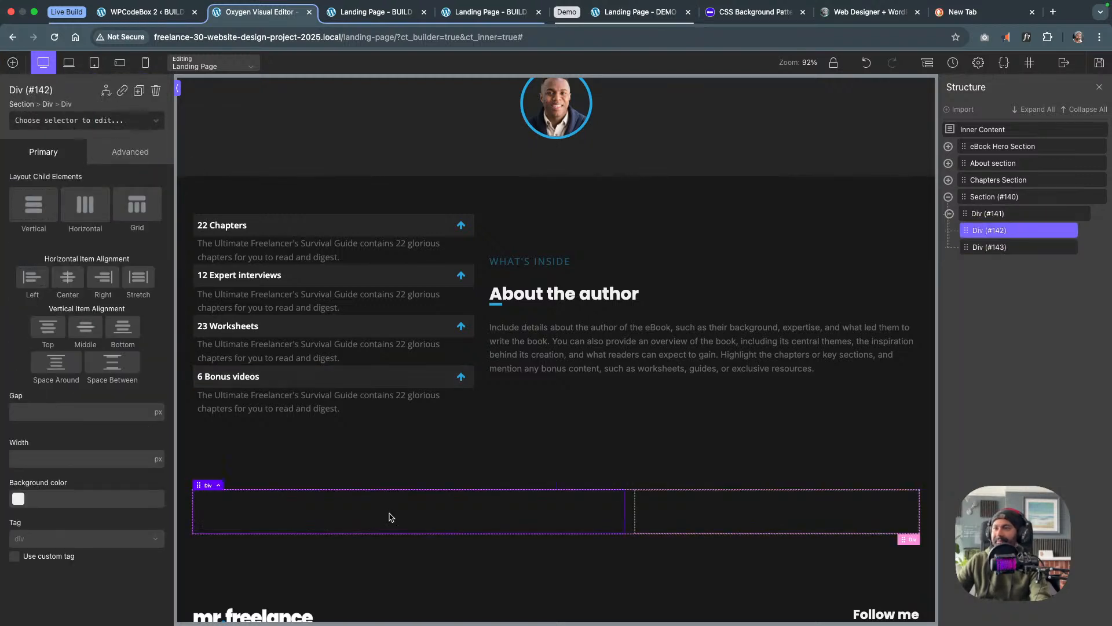
pyautogui.click(68, 126)
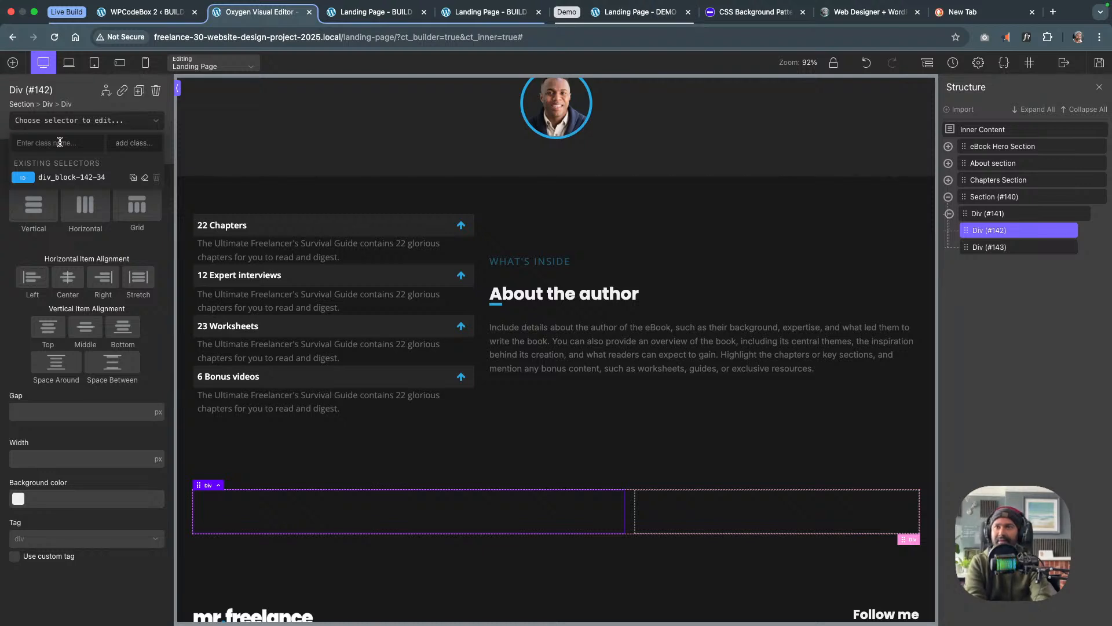
pyautogui.write('test')
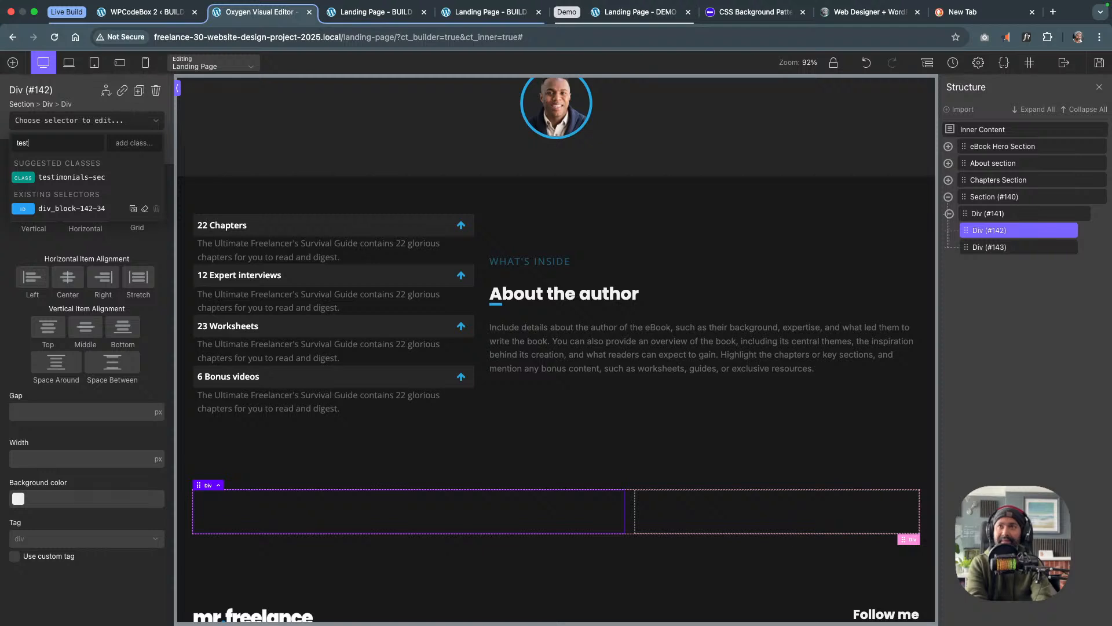
pyautogui.write('imonial')
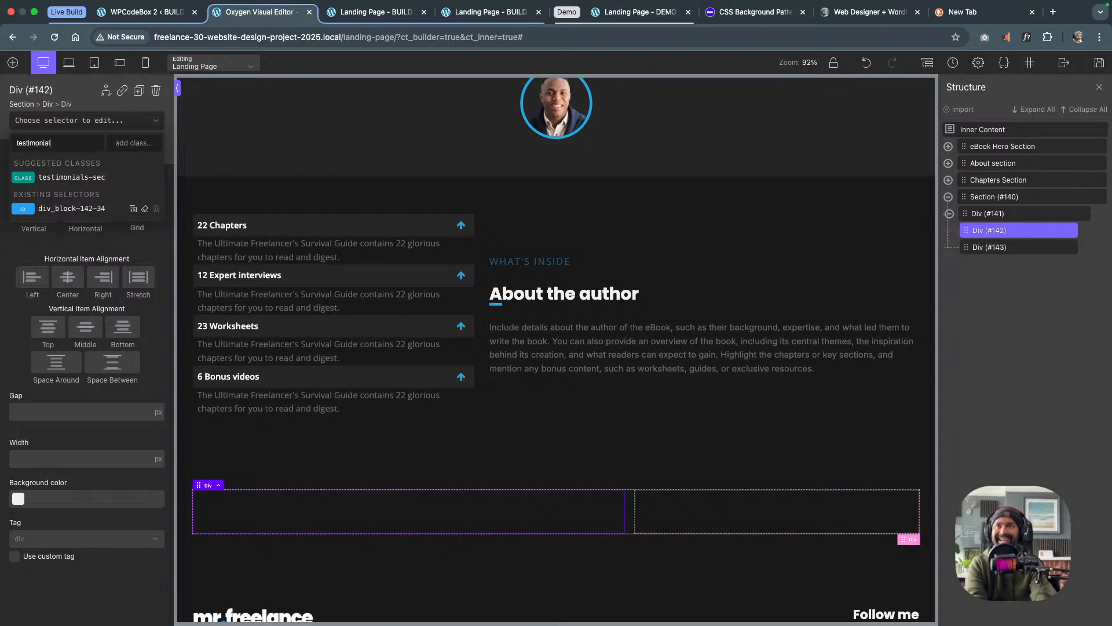
pyautogui.write('s-sec__')
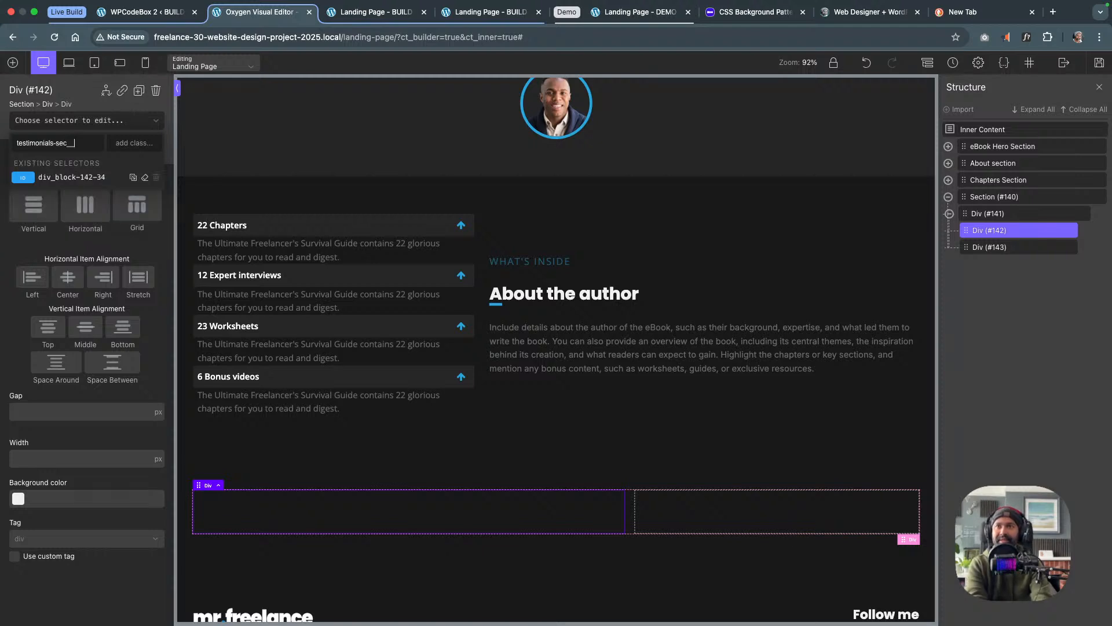
pyautogui.write('grid')
pyautogui.press('Return')
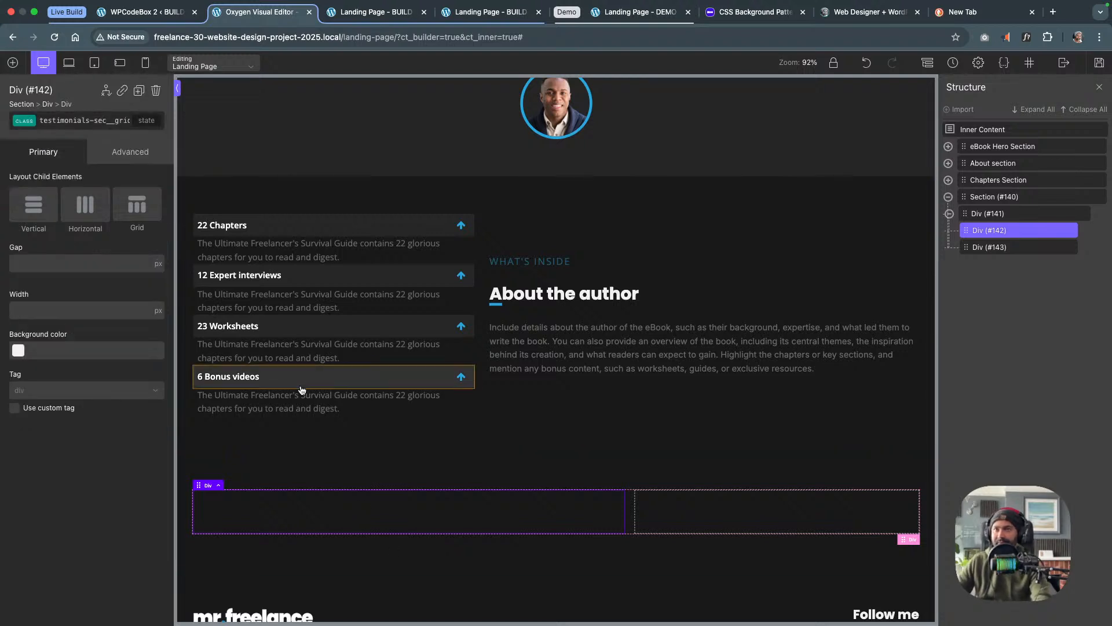
# Lay out the testimonials-sec__grid class as a grid with 2 columns and a minimum width of 0
pyautogui.click(138, 207)
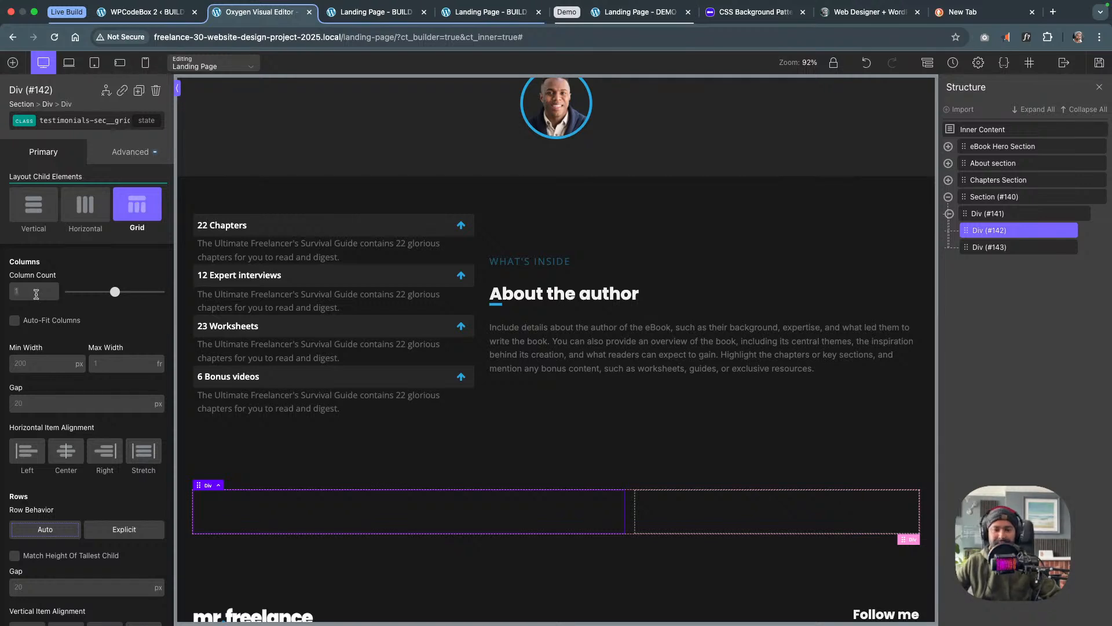
pyautogui.click(36, 292)
pyautogui.write('2')
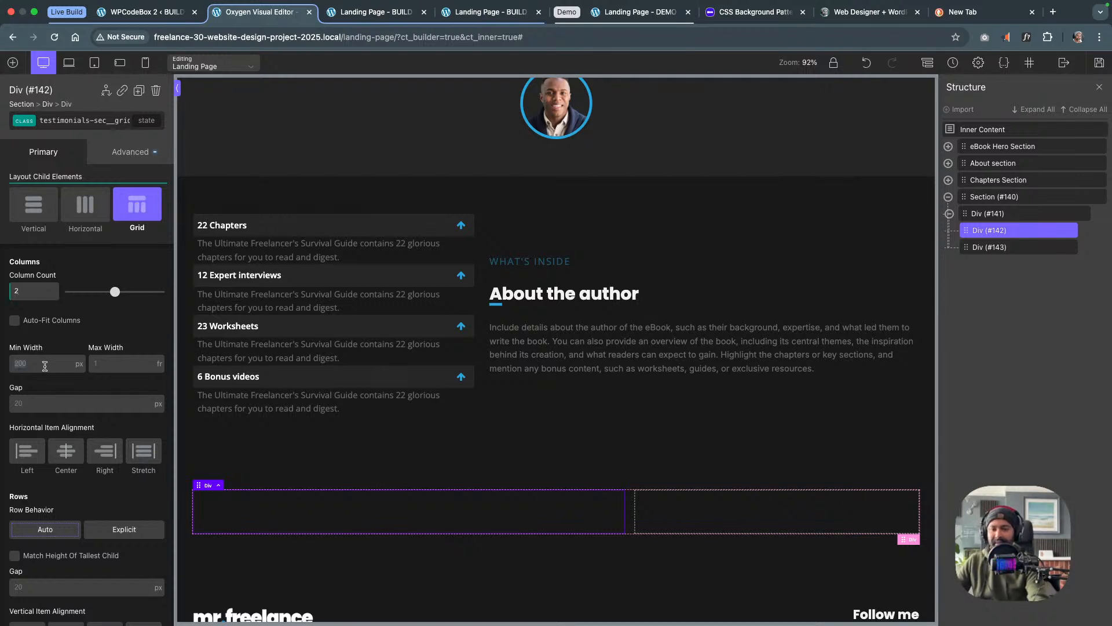
pyautogui.click(45, 367)
pyautogui.write('0')
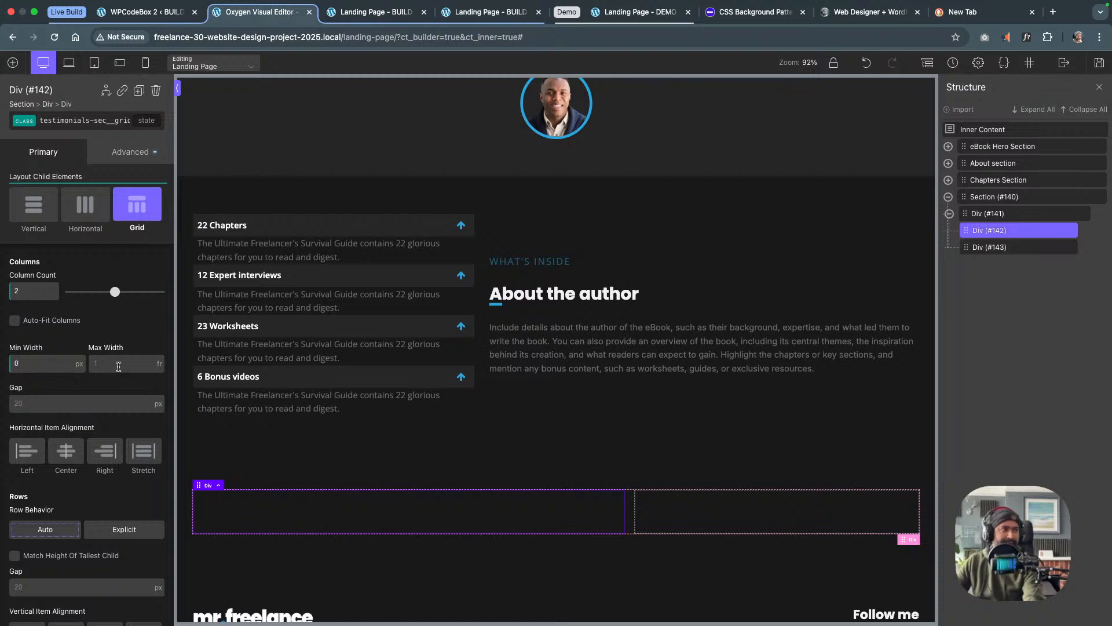
# Set the grid's column gap to var(--space-m) with the unit set to none
pyautogui.click(77, 402)
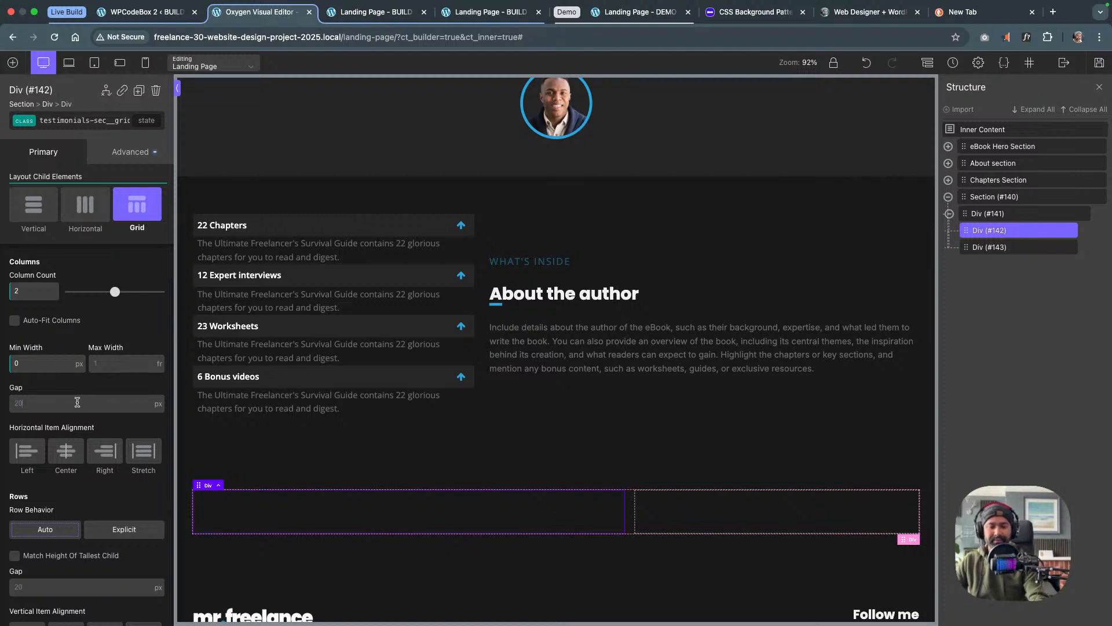
pyautogui.write('var(--space-m)')
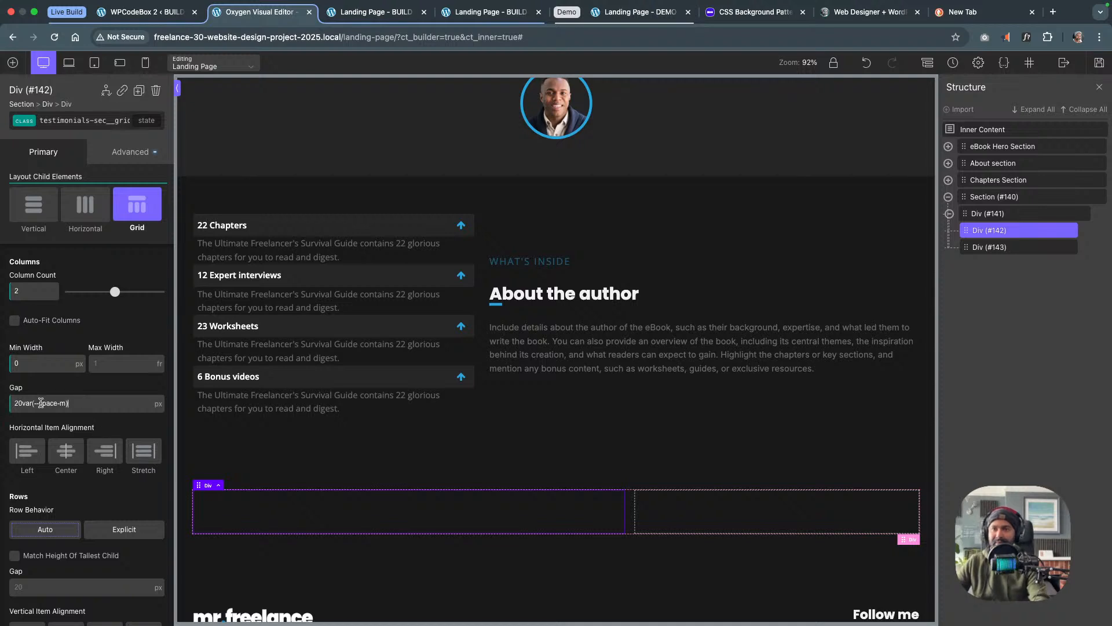
pyautogui.tripleClick(26, 404)
pyautogui.hotkey('ctrl', 'c')
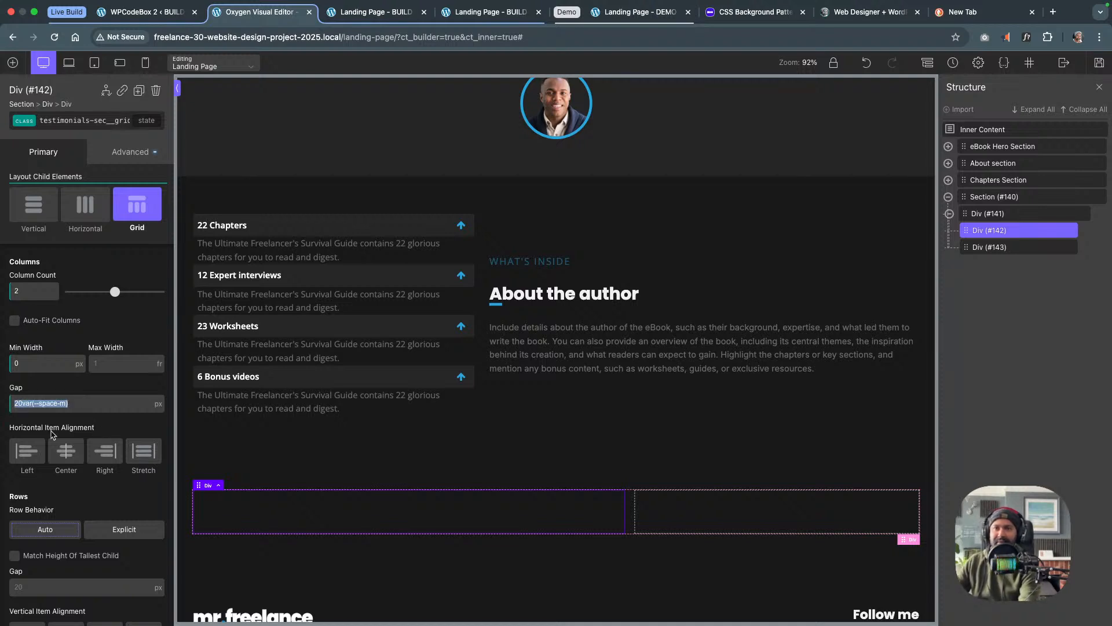
pyautogui.press('Left')
pyautogui.press('BackSpace')
pyautogui.press('BackSpace')
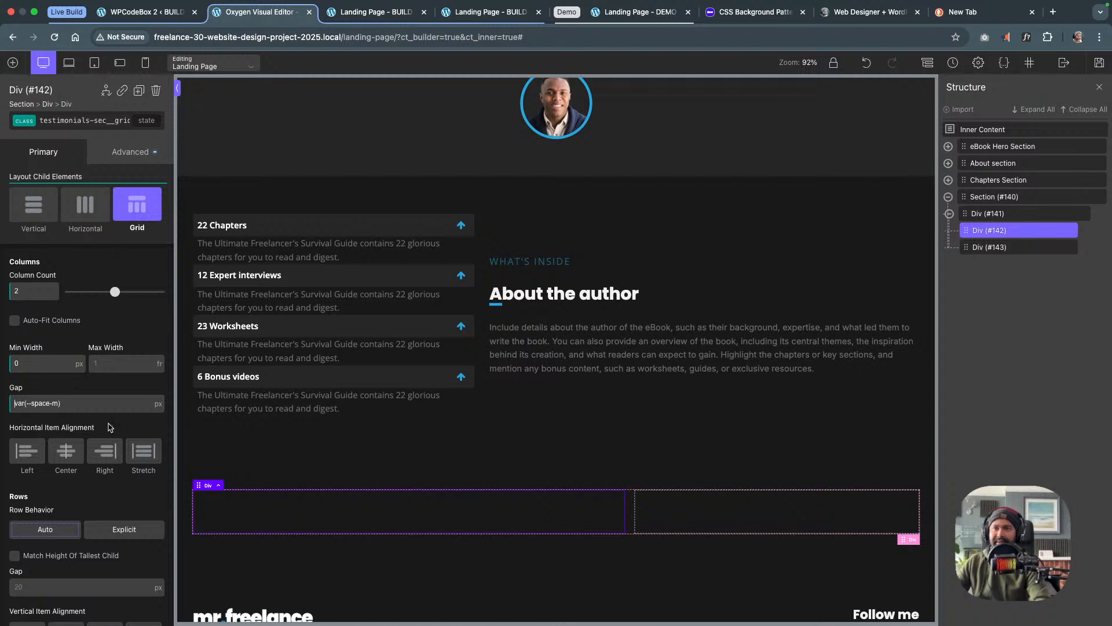
pyautogui.click(158, 404)
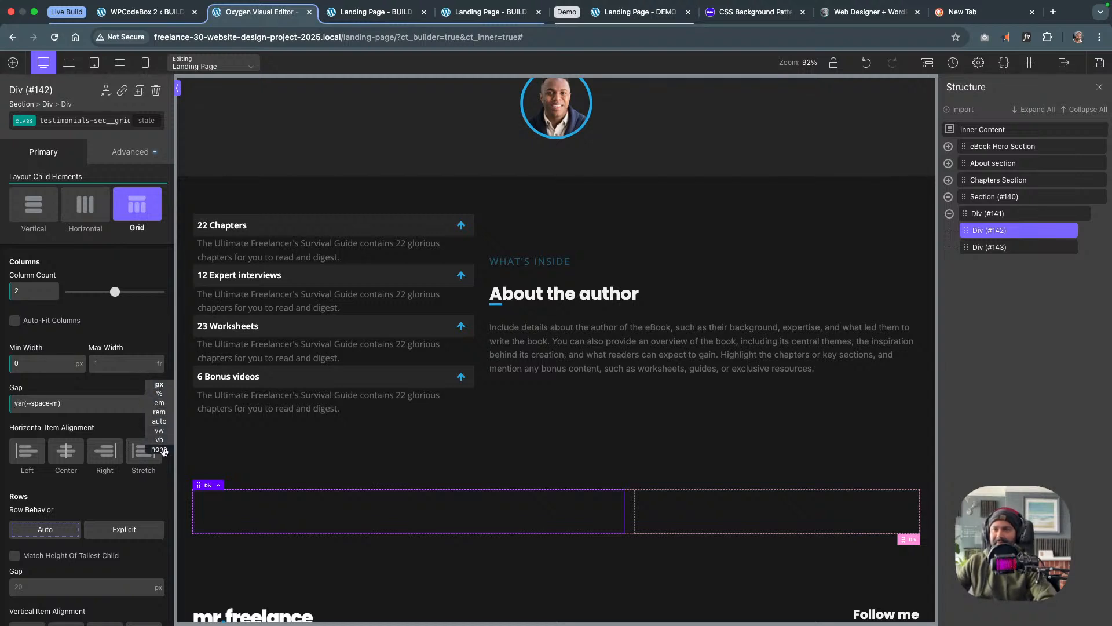
pyautogui.click(160, 449)
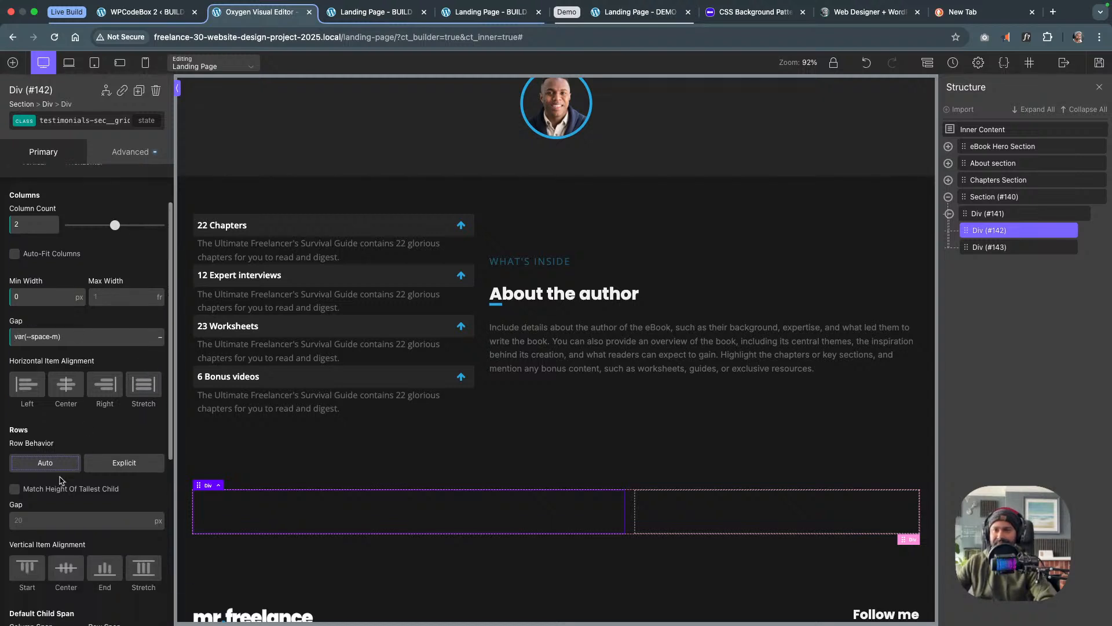
# Set the grid's row gap to var(--space-m) with no unit
pyautogui.scroll(-3, 63, 452)
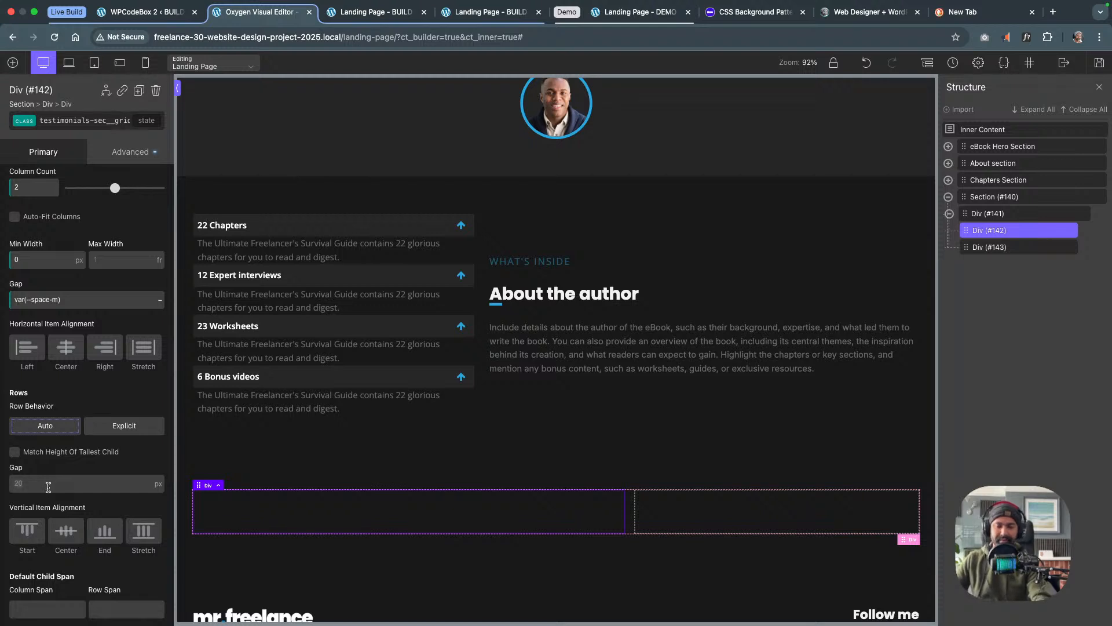
pyautogui.click(48, 486)
pyautogui.hotkey('ctrl', 'v')
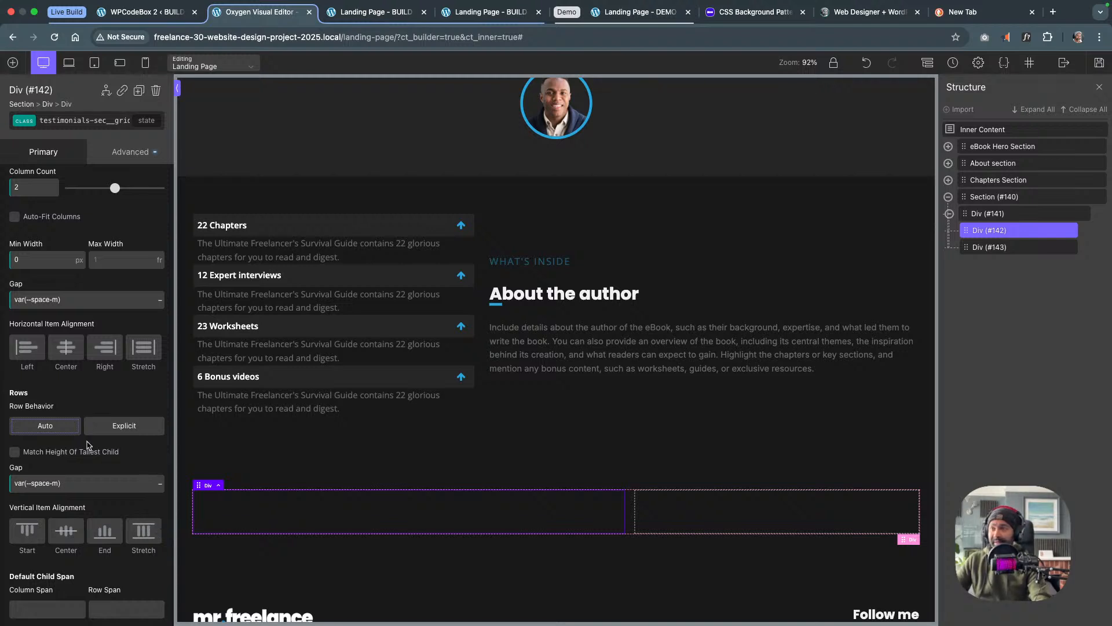
pyautogui.scroll(-5, 87, 445)
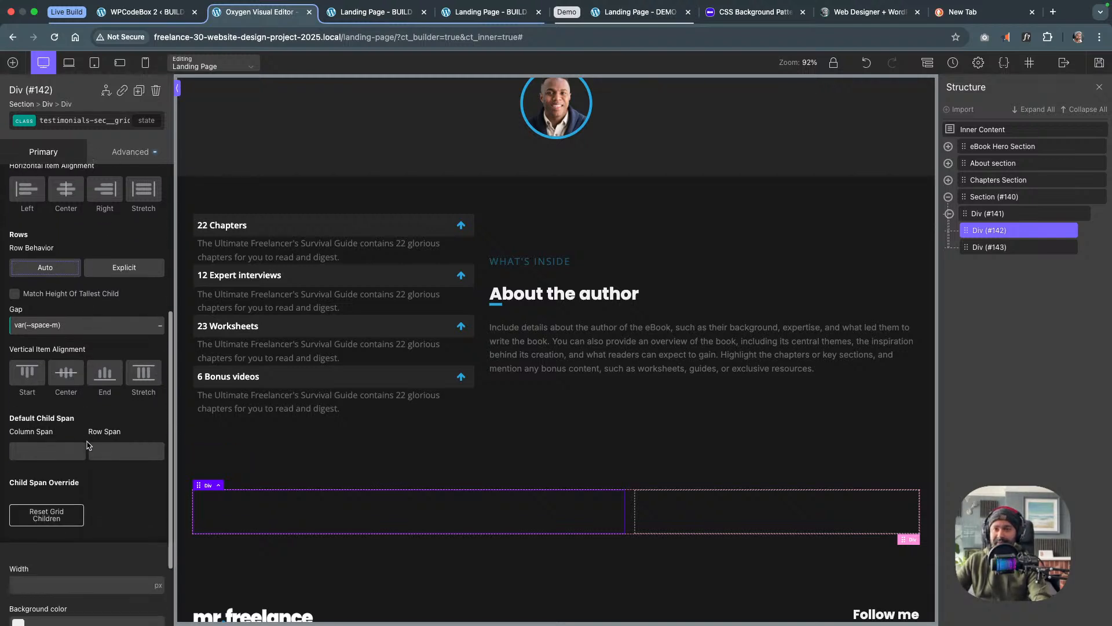
pyautogui.scroll(4, 91, 203)
# Insert a div inside the testimonials grid, duplicate it to make three cells, and reselect the grid div
pyautogui.click(12, 63)
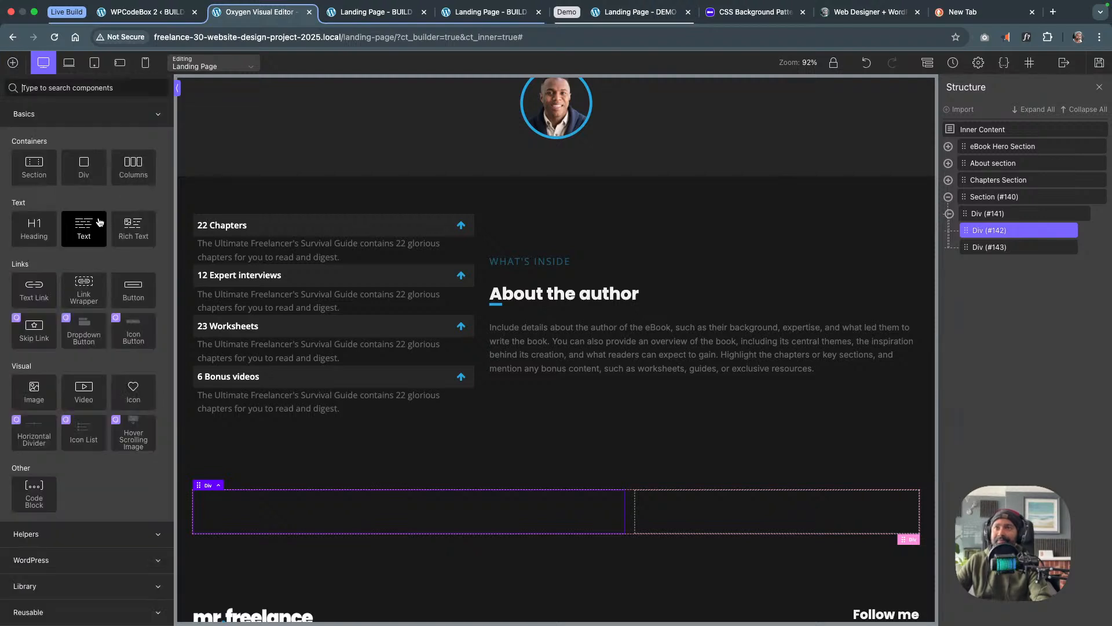
pyautogui.click(90, 172)
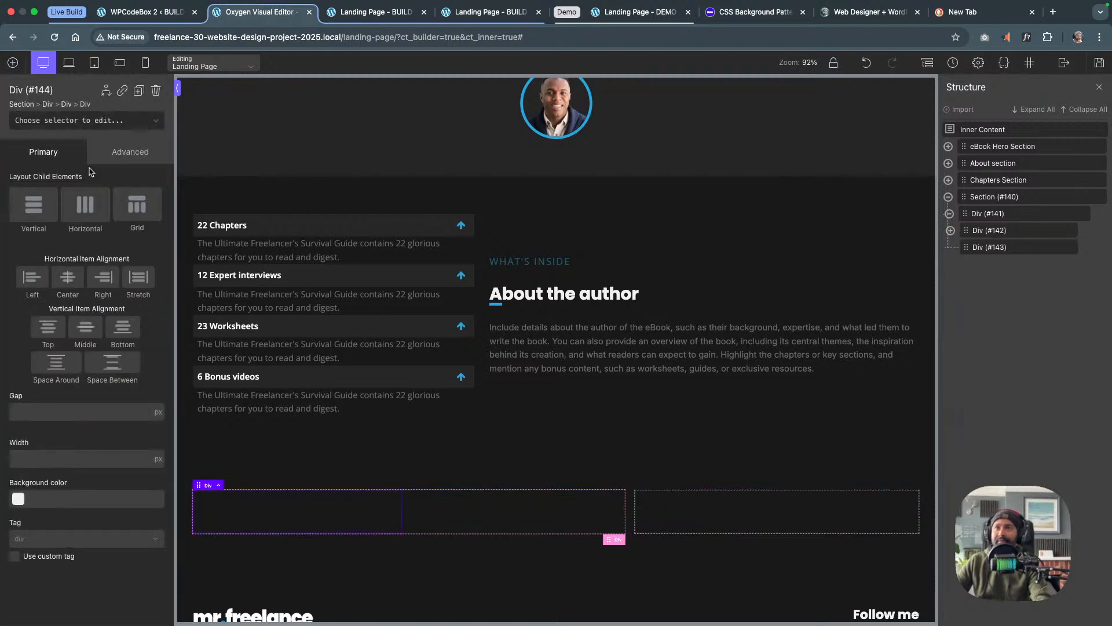
pyautogui.click(140, 92)
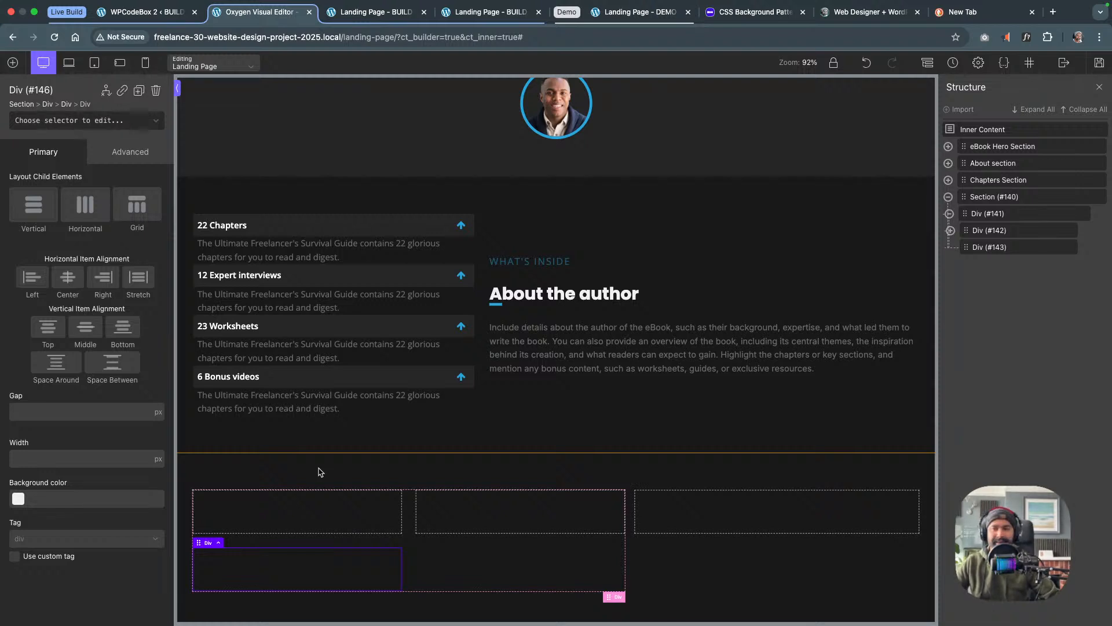
pyautogui.click(414, 543)
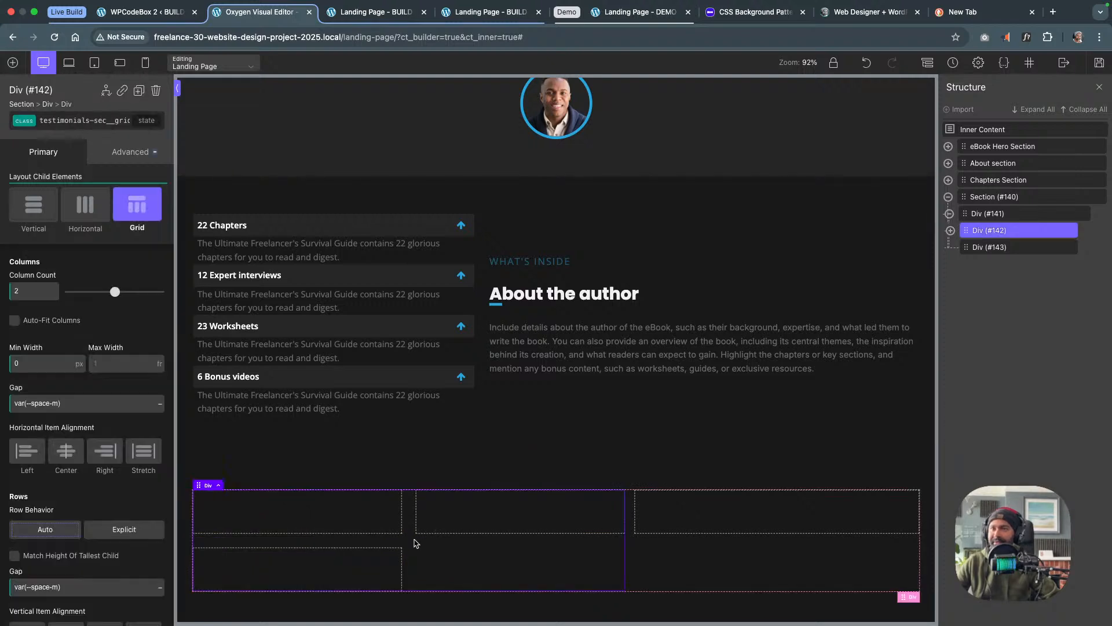
# Override the third child of the testimonials grid with a column span of 2
pyautogui.scroll(-7, 111, 388)
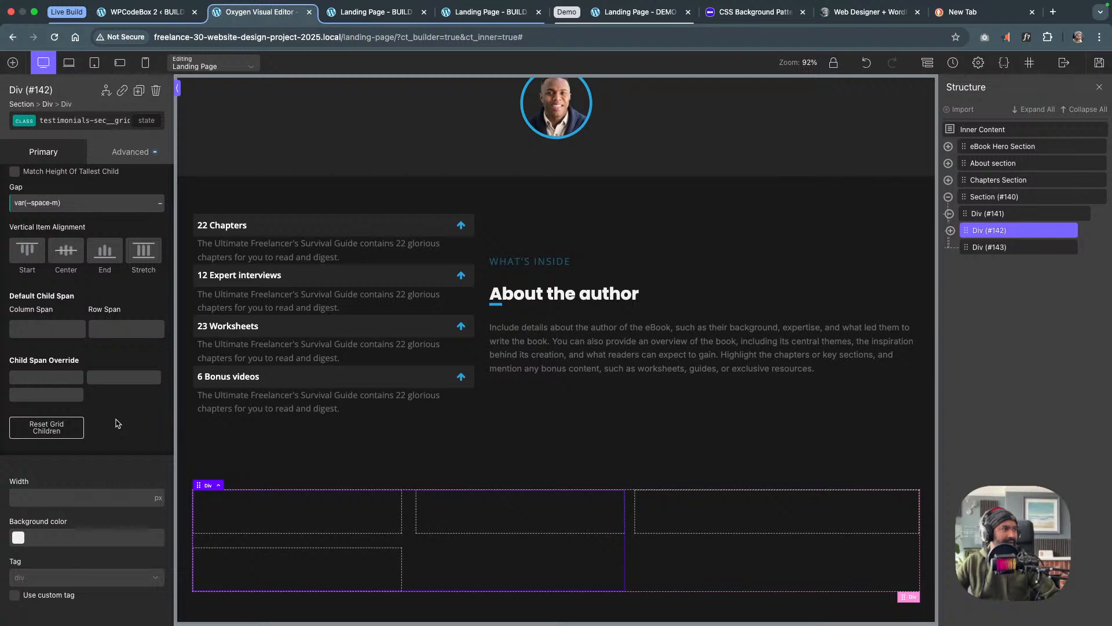
pyautogui.click(51, 398)
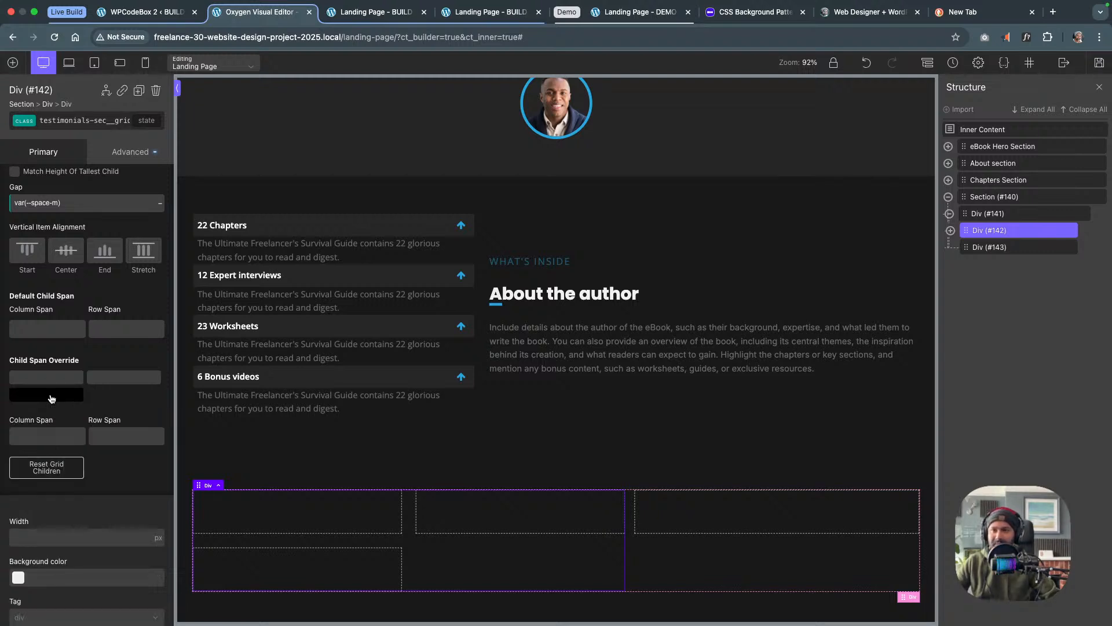
pyautogui.click(53, 438)
pyautogui.write('2')
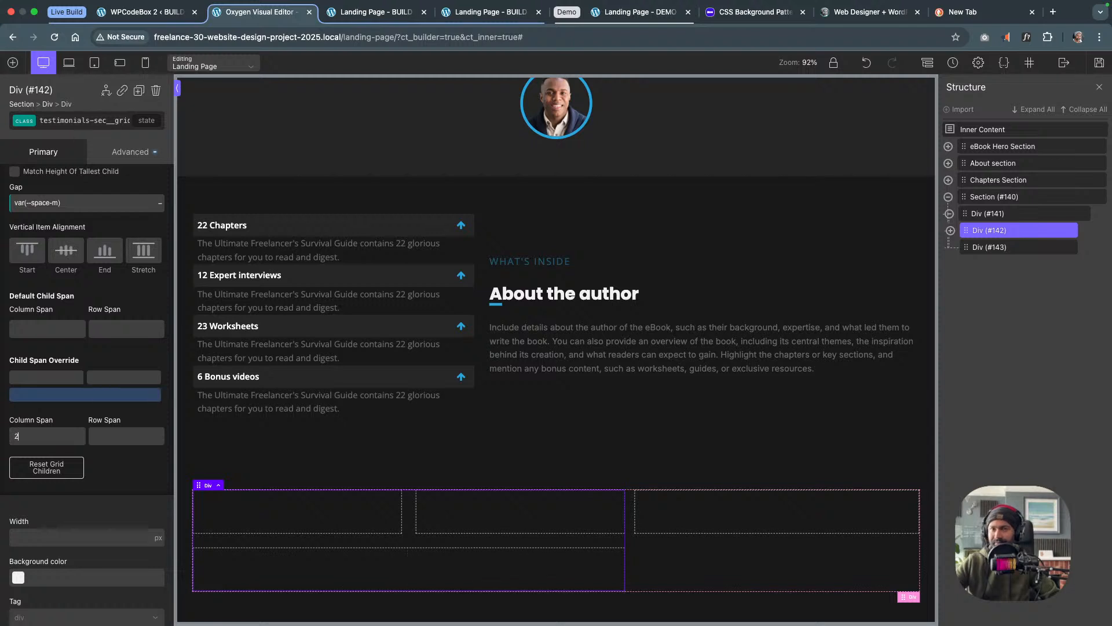
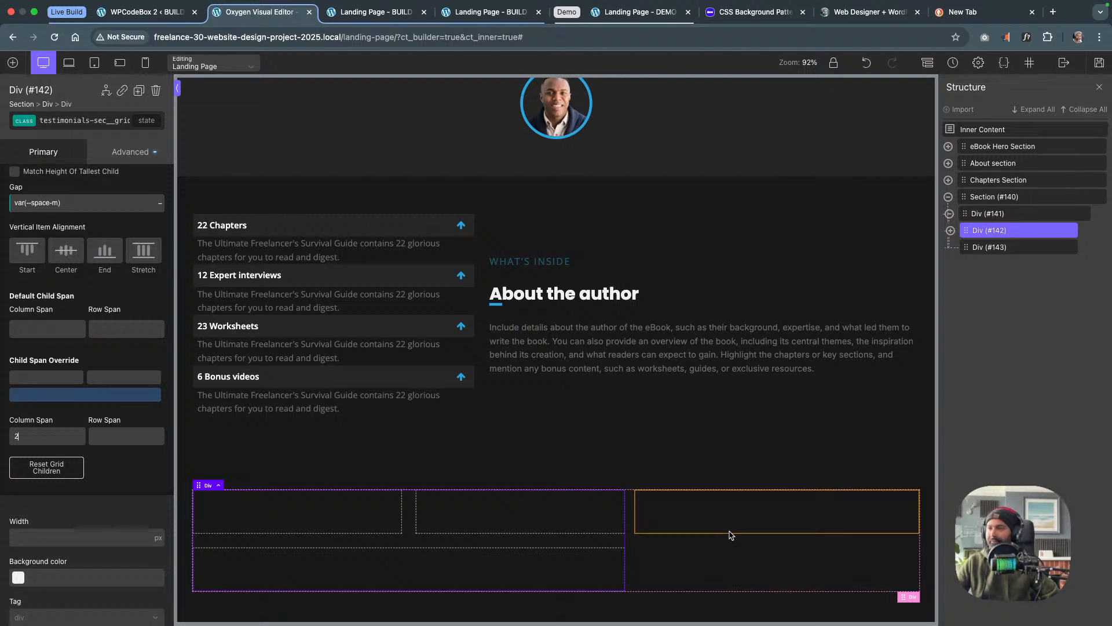
# Duplicate the "About the author" heading in the Chapters Section and move the copy into the empty div beside the testimonials grid
pyautogui.click(738, 513)
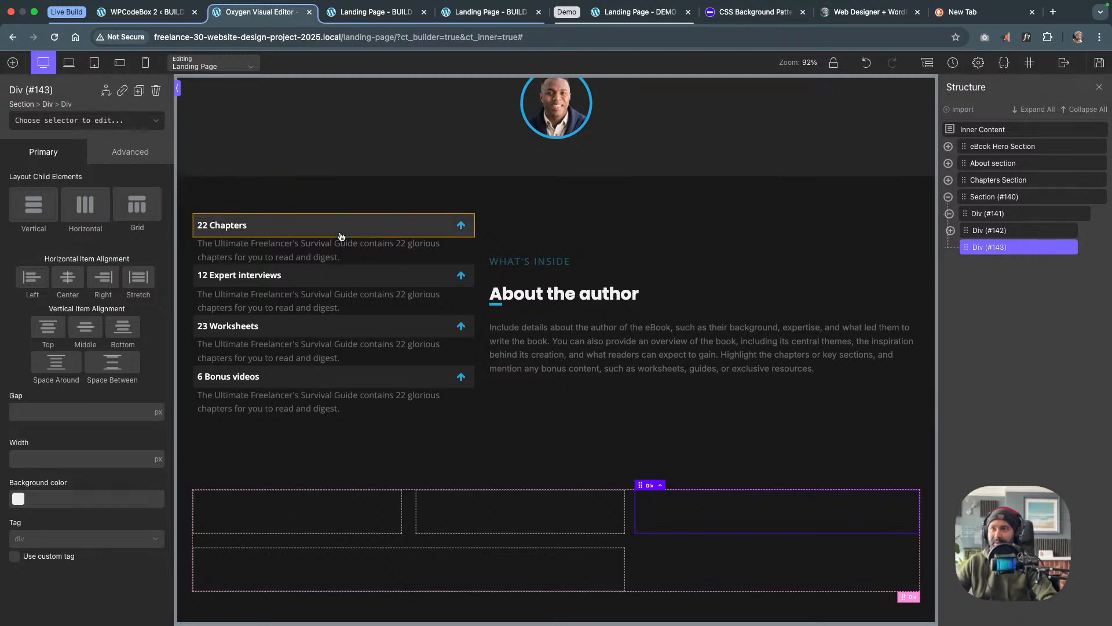
pyautogui.click(599, 300)
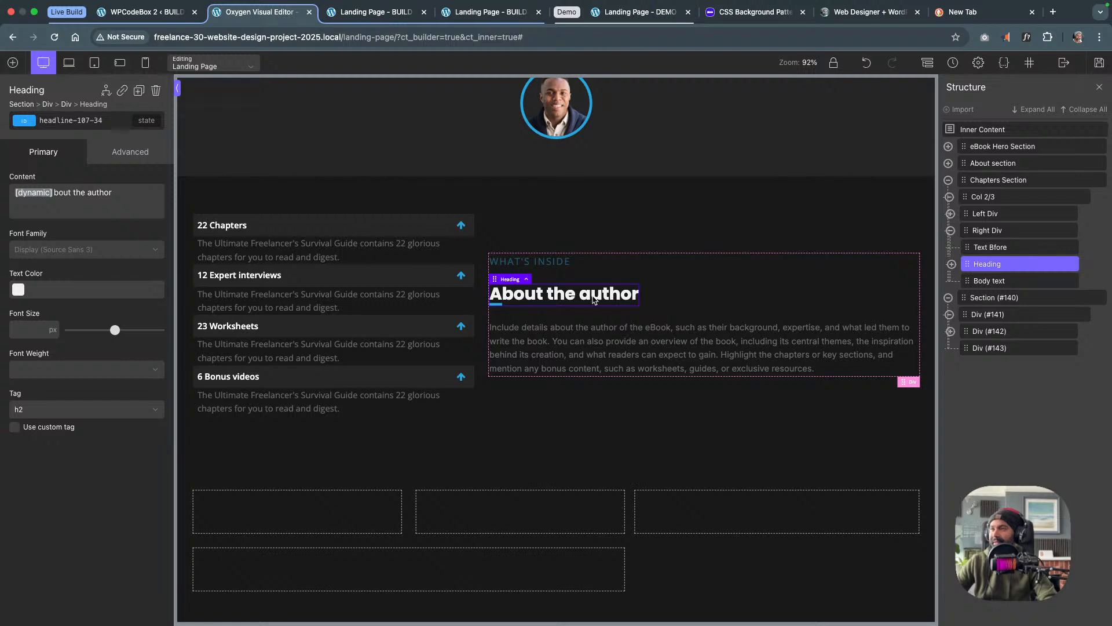
pyautogui.rightClick(593, 298)
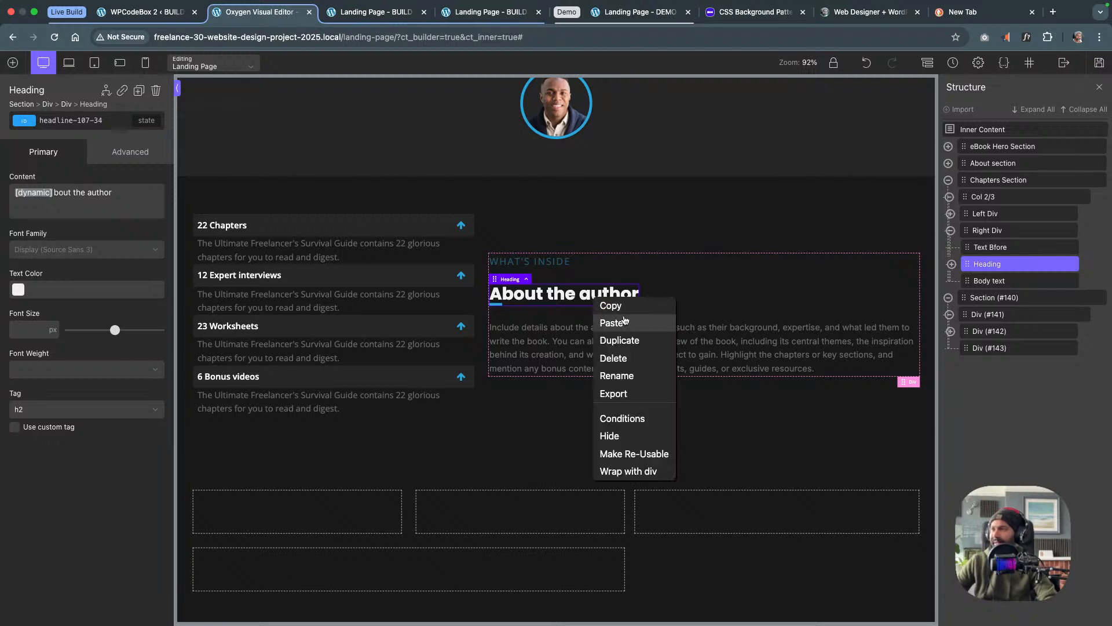
pyautogui.click(624, 343)
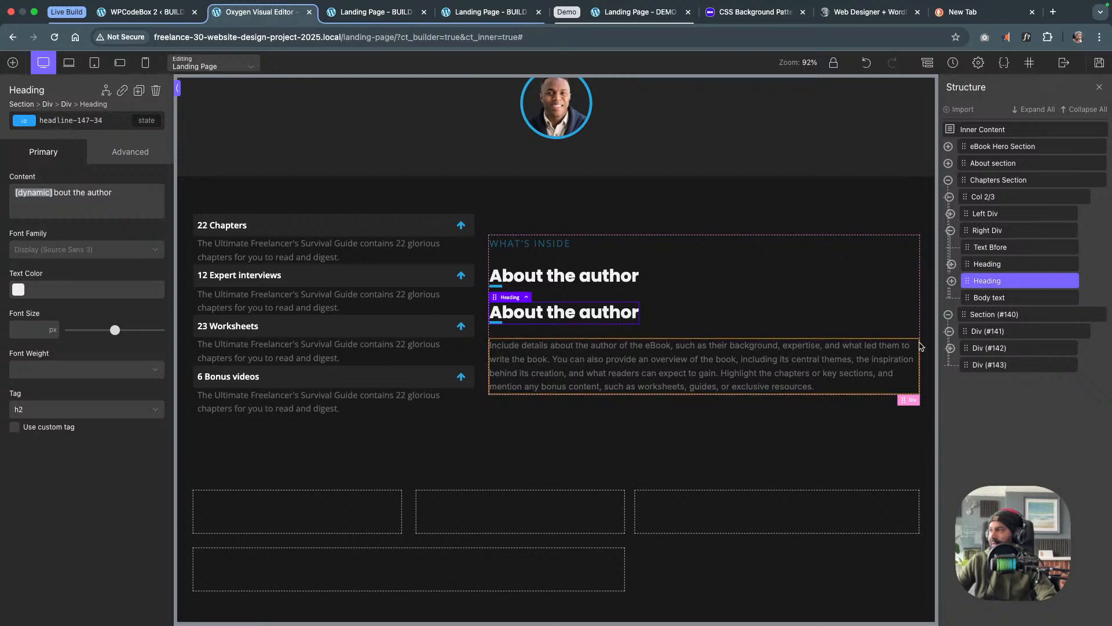
pyautogui.click(678, 508)
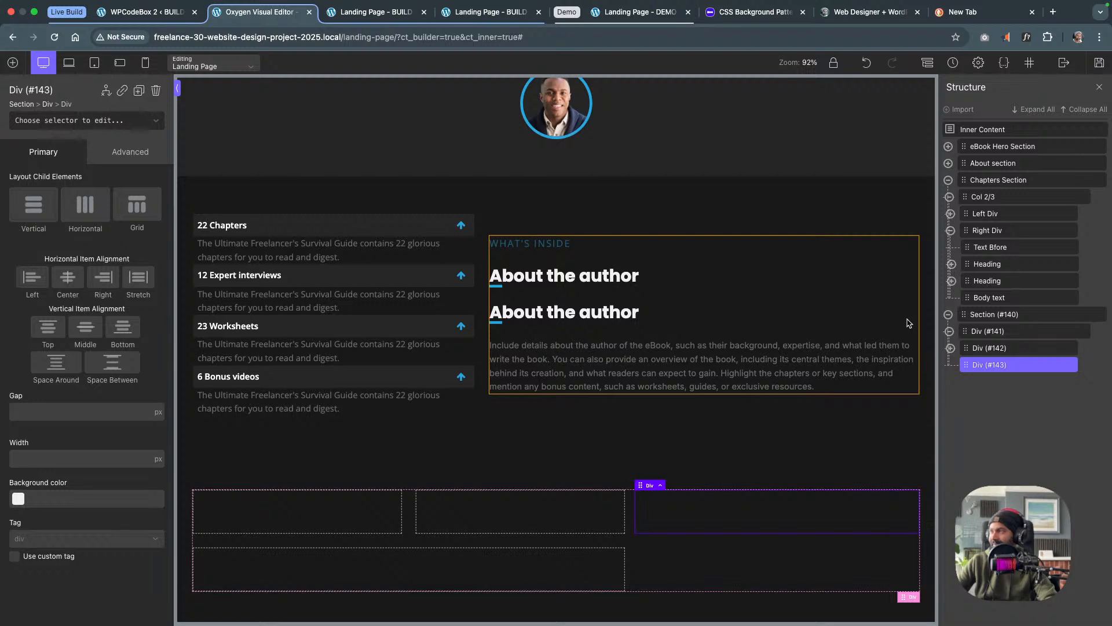
pyautogui.click(967, 282)
pyautogui.moveTo(967, 282); pyautogui.dragTo(985, 369)
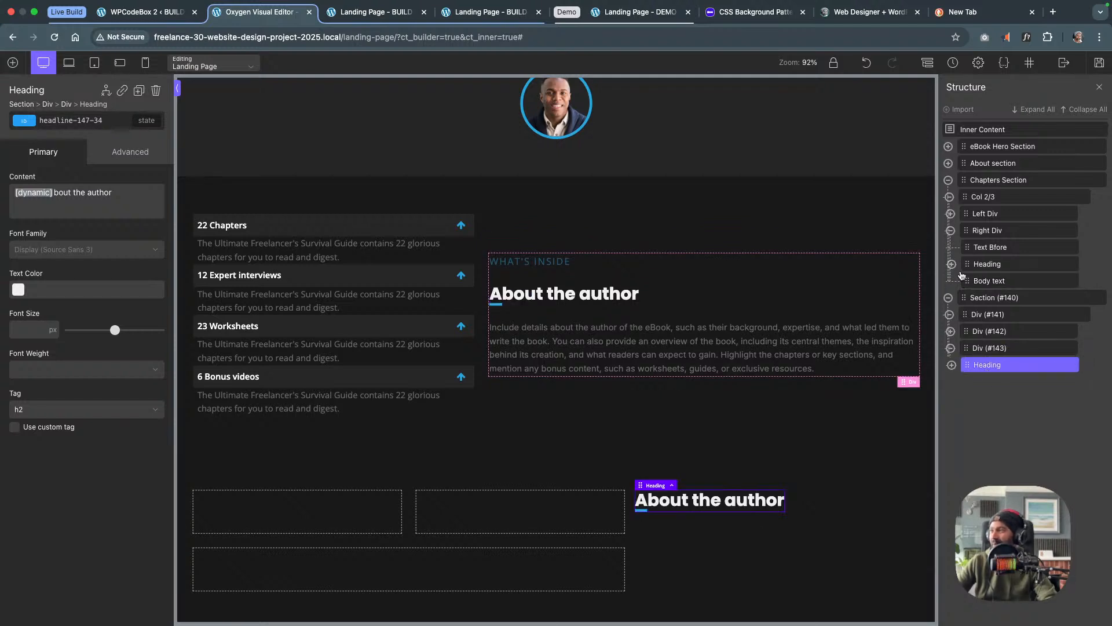
# Rename the section containing the testimonials grid as "Testimonials Sec"
pyautogui.click(422, 470)
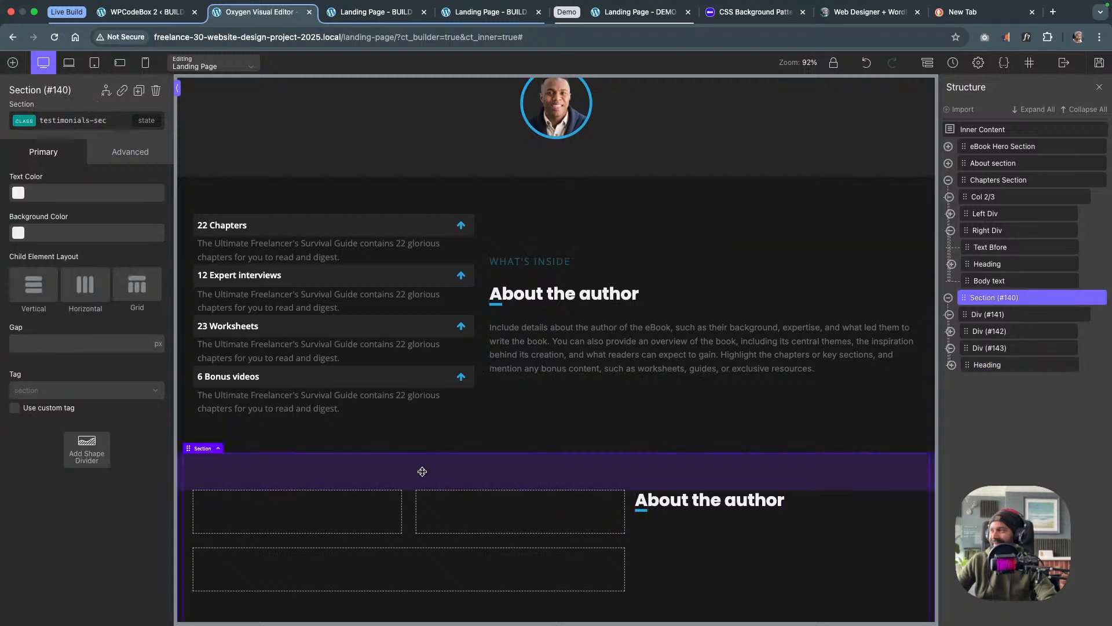
pyautogui.doubleClick(1000, 296)
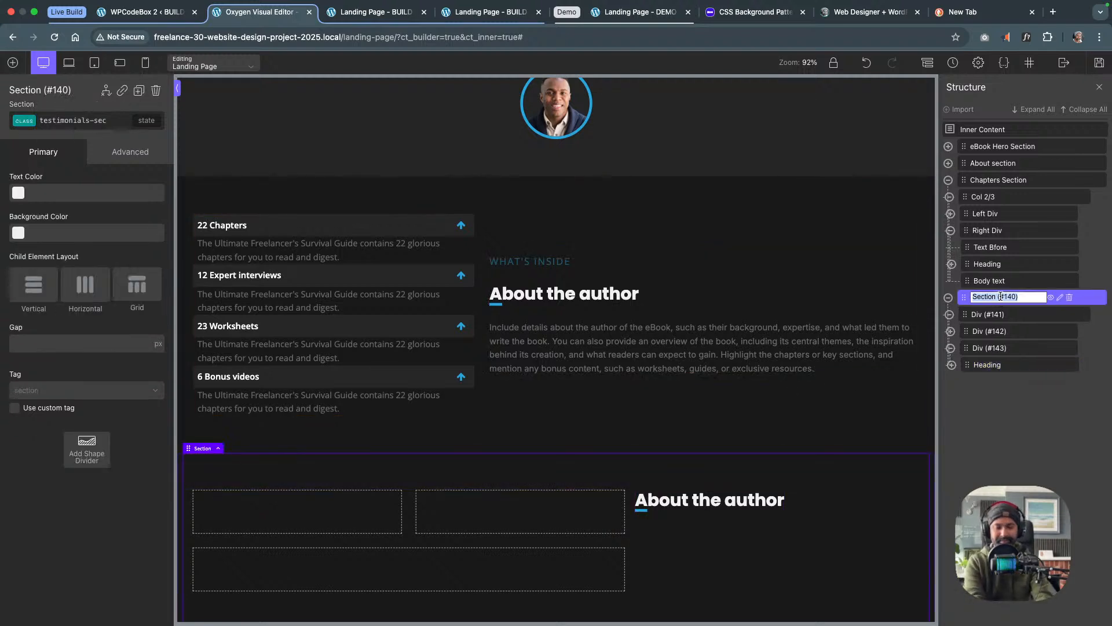
pyautogui.write('Testi')
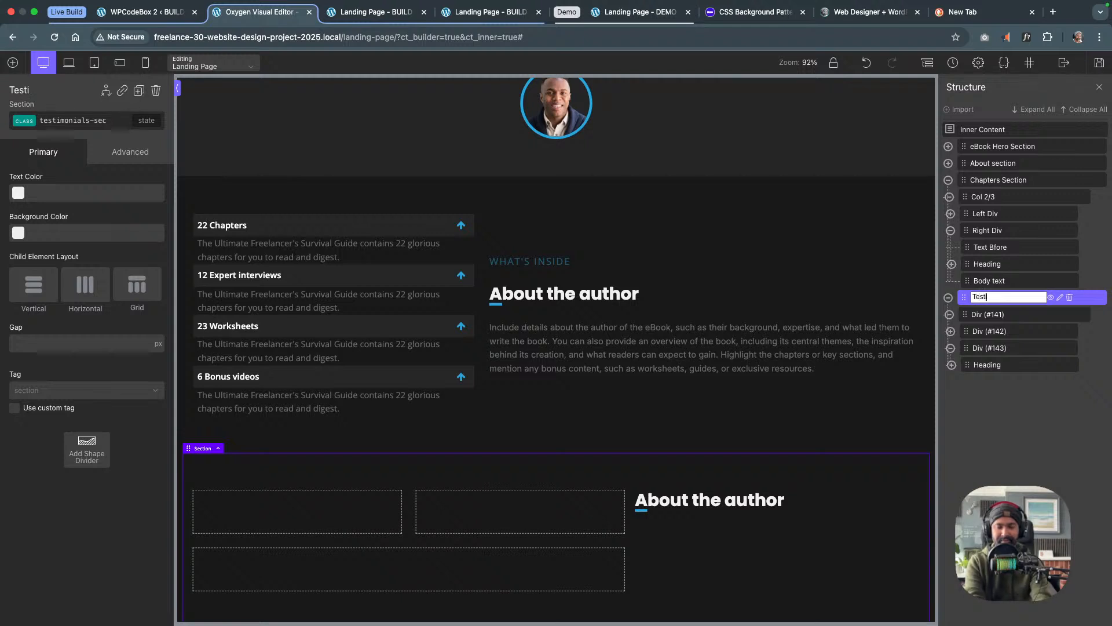
pyautogui.write('monials Sec')
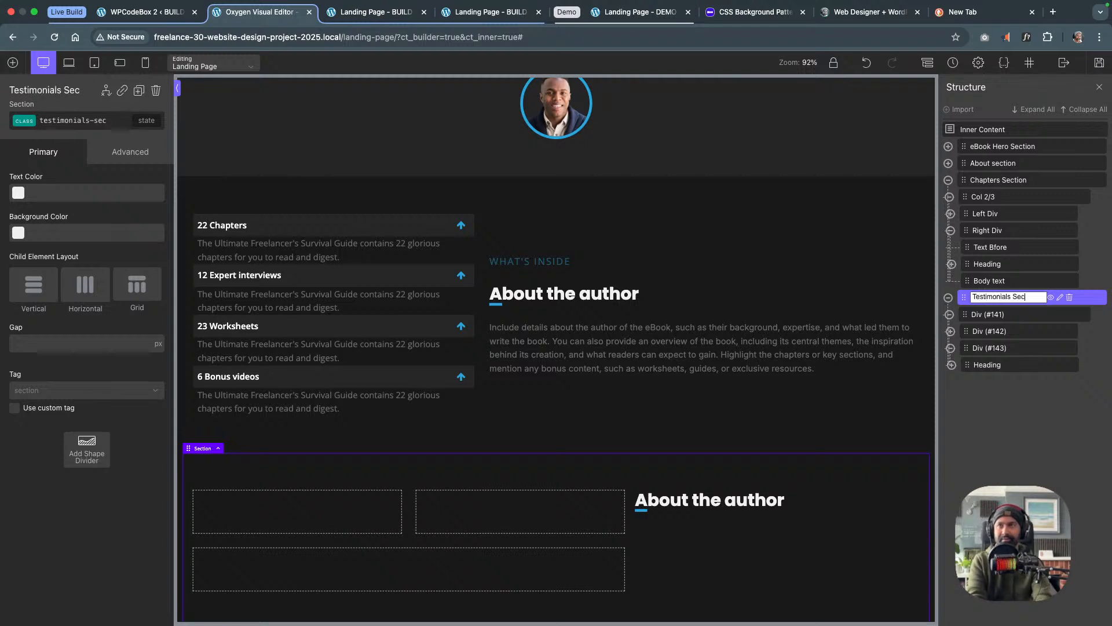
# Rename the section's outer column div as "Col 3/2" and the grid div nested in it as "Testimonials Grid"
pyautogui.click(985, 315)
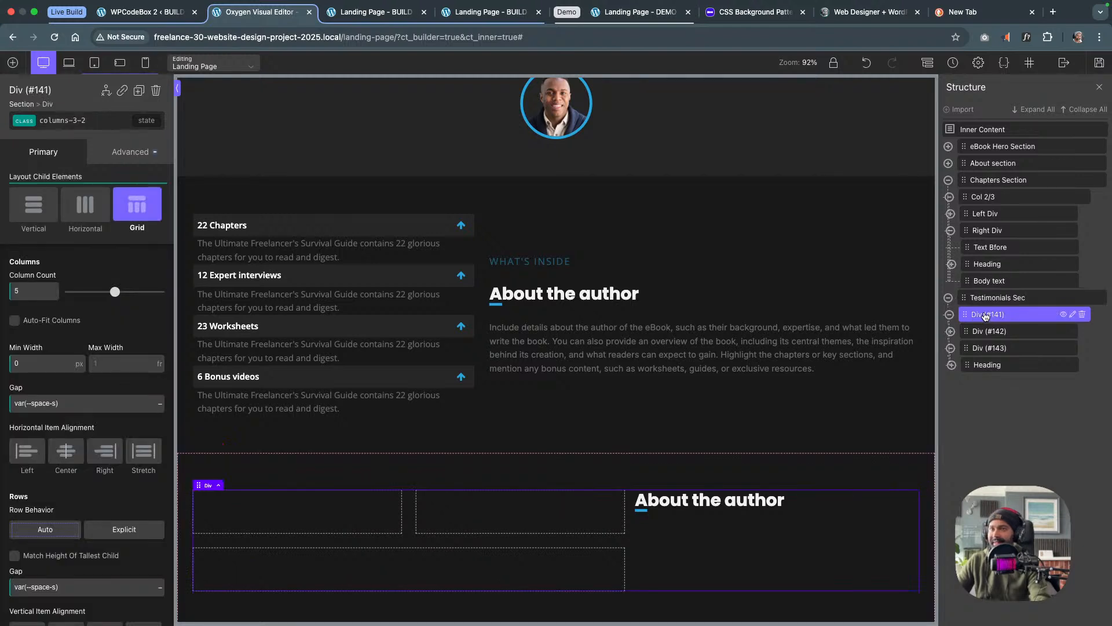
pyautogui.doubleClick(984, 315)
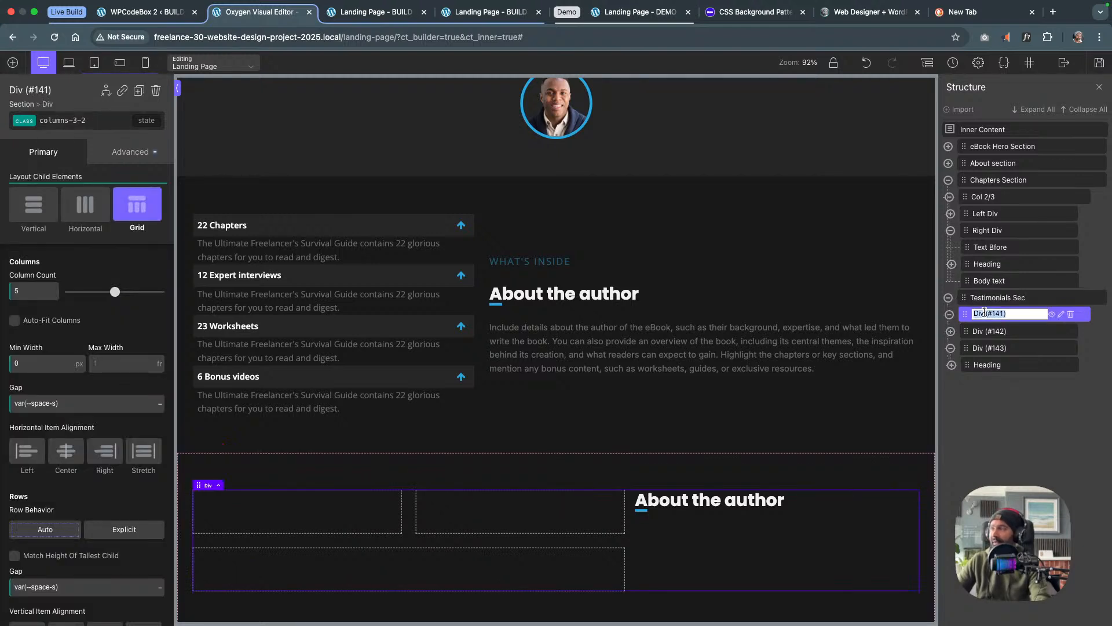
pyautogui.write('Col 3/2')
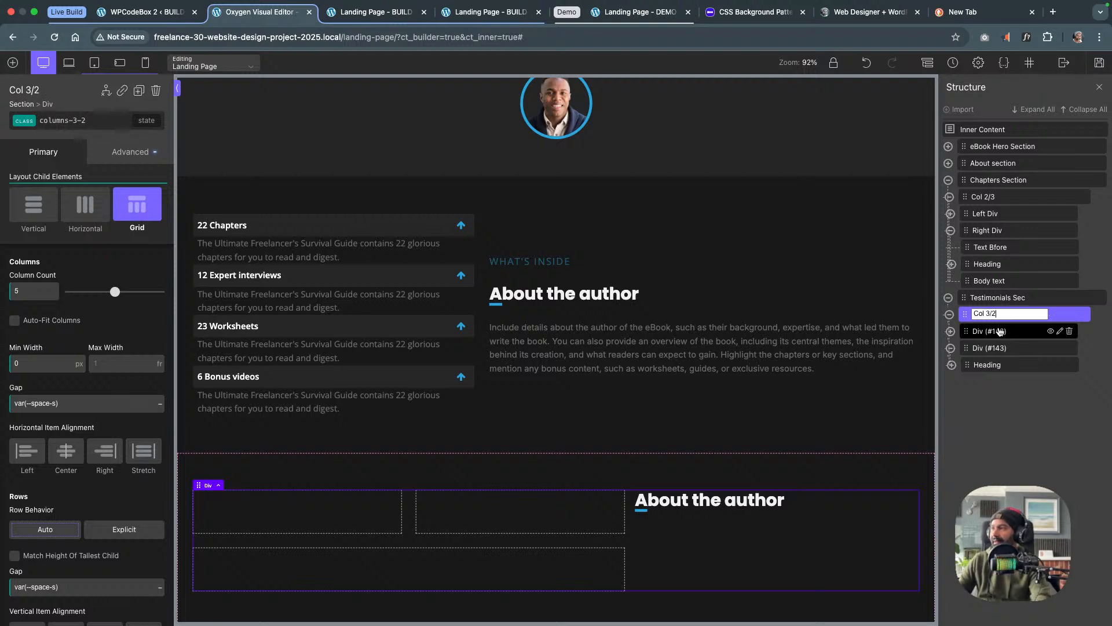
pyautogui.click(998, 332)
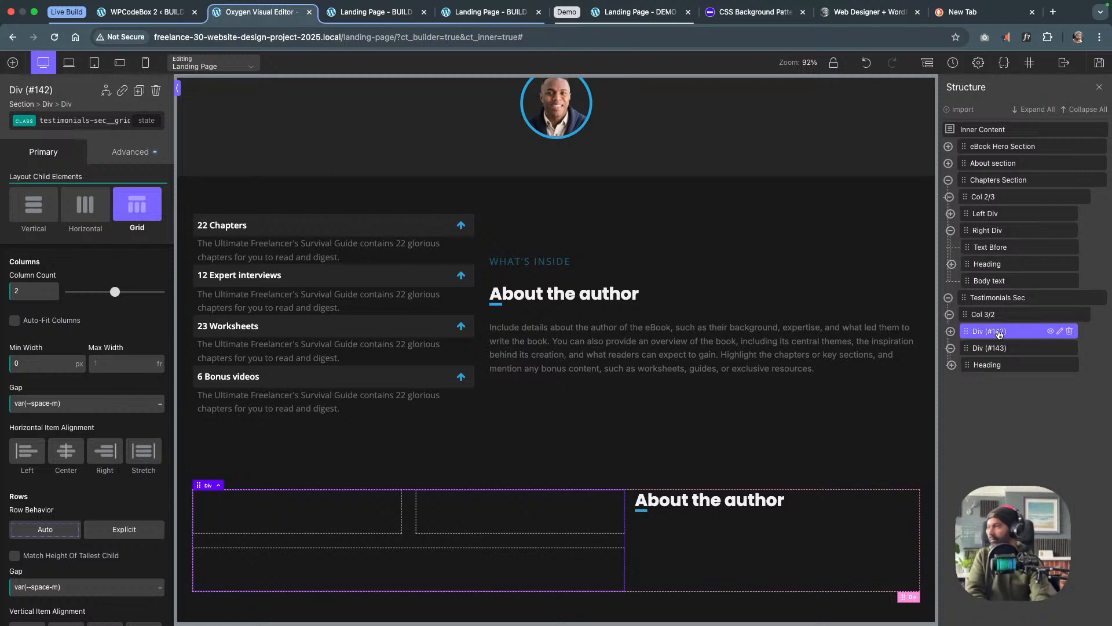
pyautogui.doubleClick(997, 331)
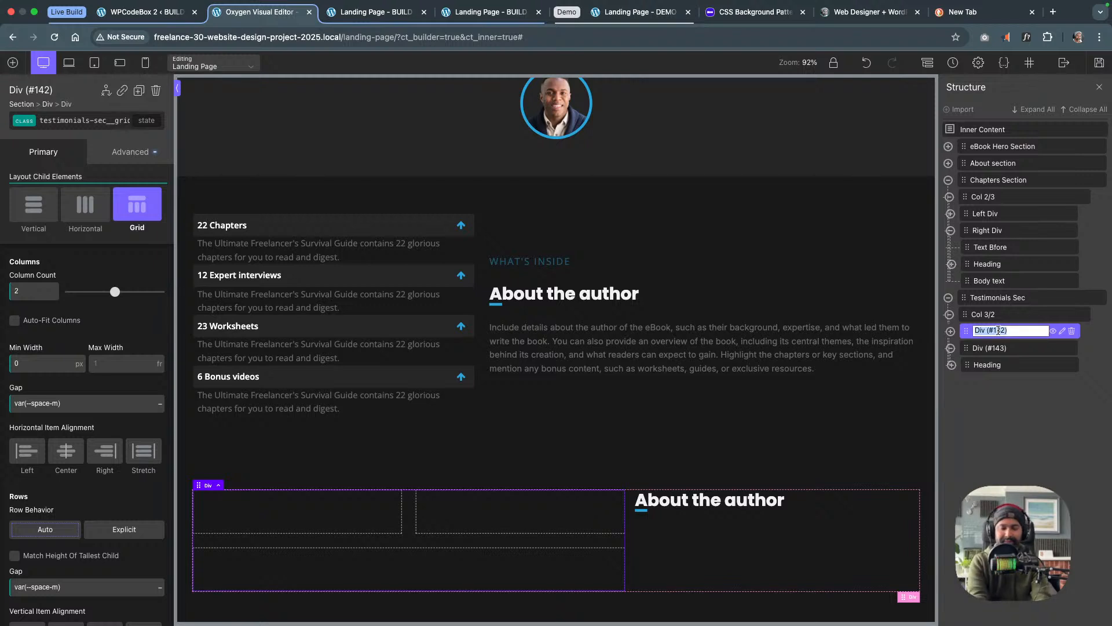
pyautogui.write('Testimonials Grid')
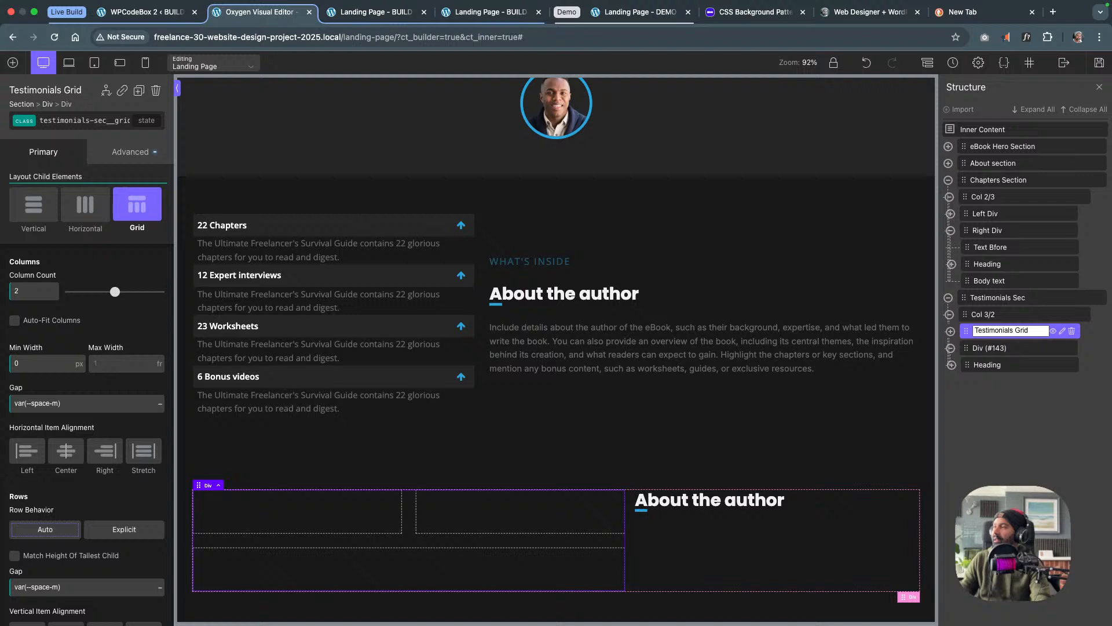
pyautogui.press('Return')
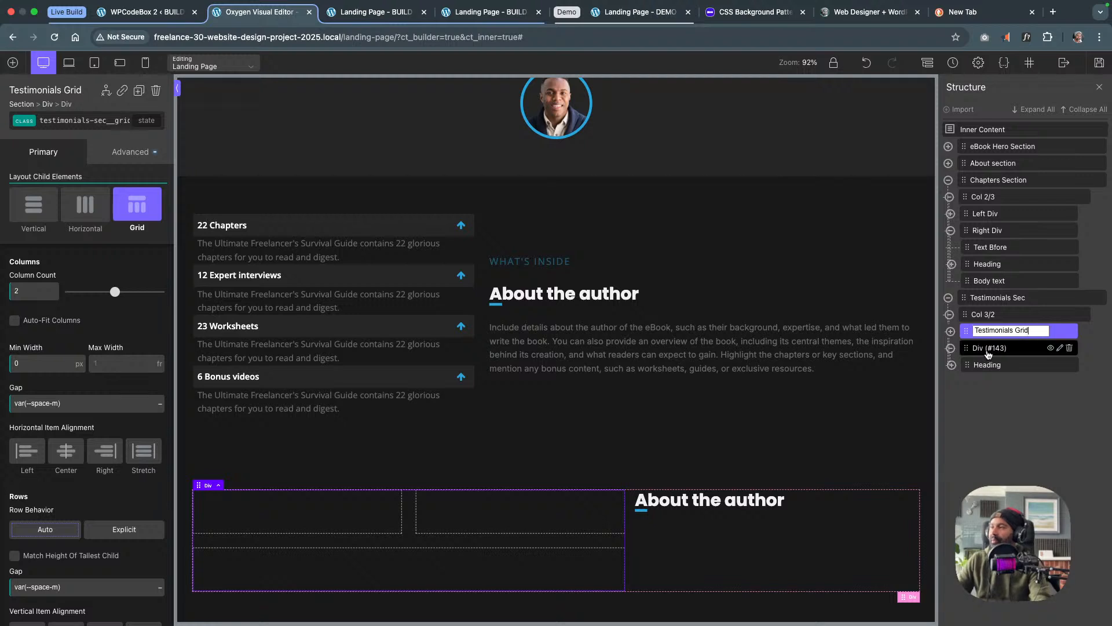
# Expand Testimonials Grid in the structure and rename its first child div as "Grid Item"
pyautogui.click(990, 350)
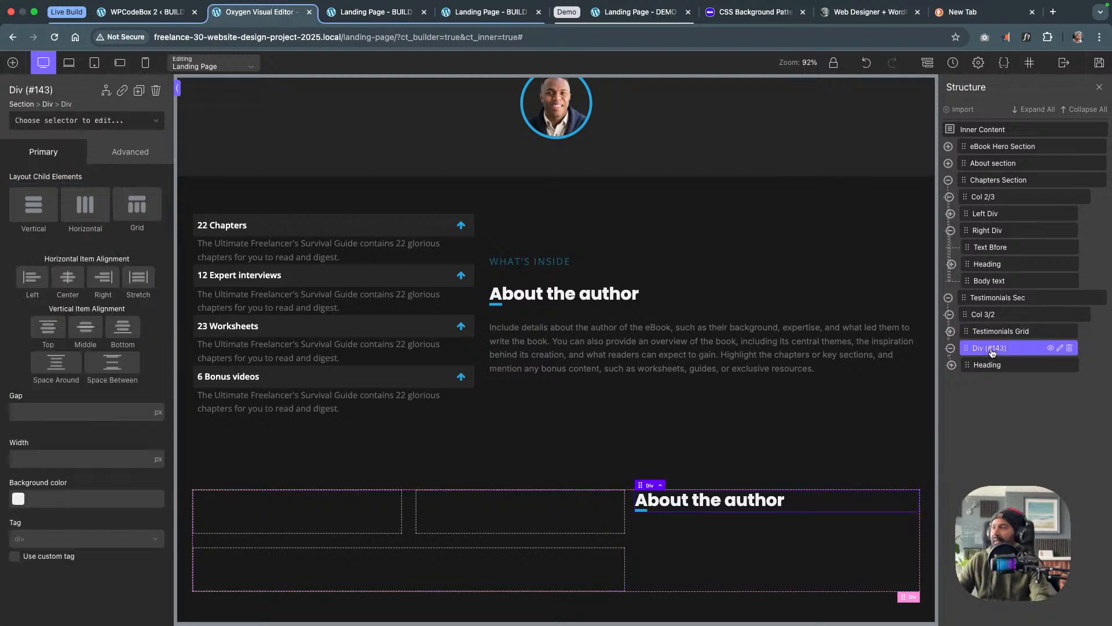
pyautogui.click(950, 330)
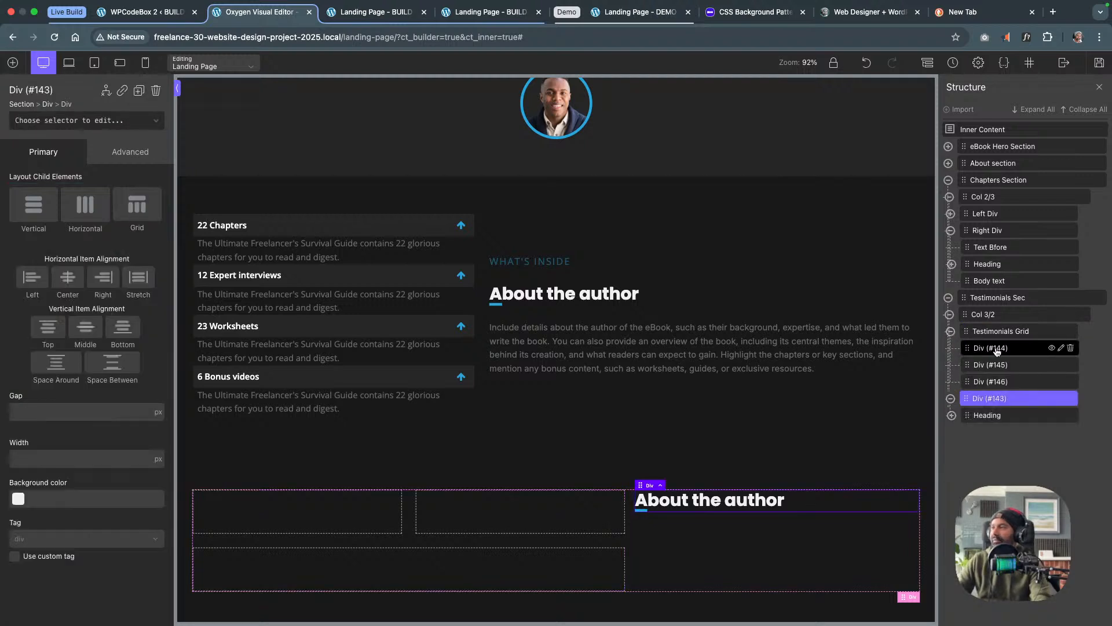
pyautogui.doubleClick(996, 349)
pyautogui.write('Grid Item')
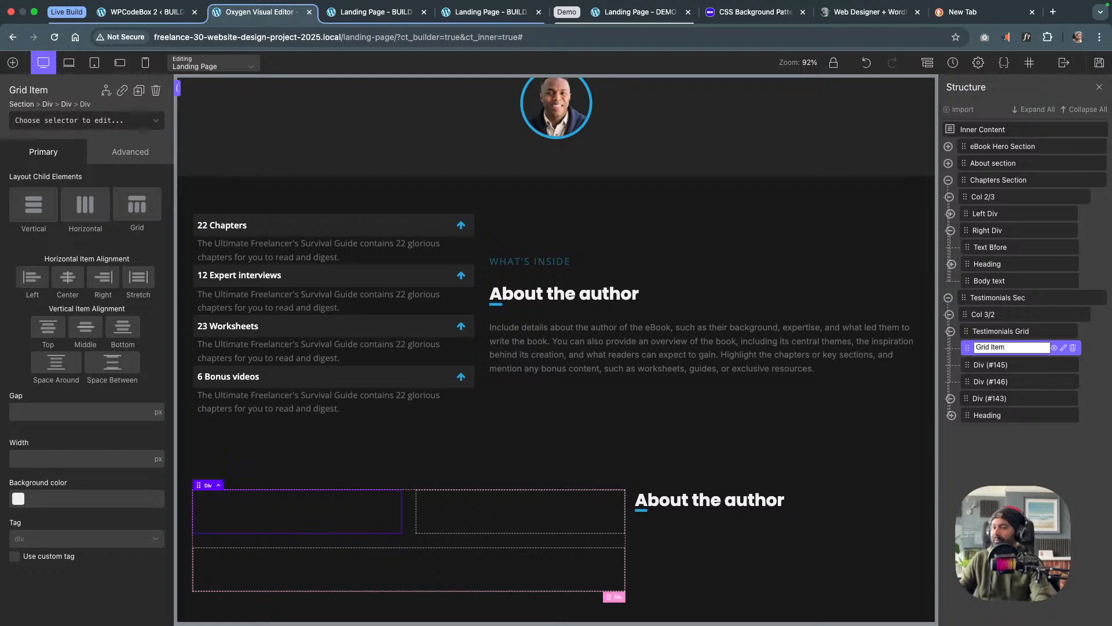
pyautogui.press('super+a')
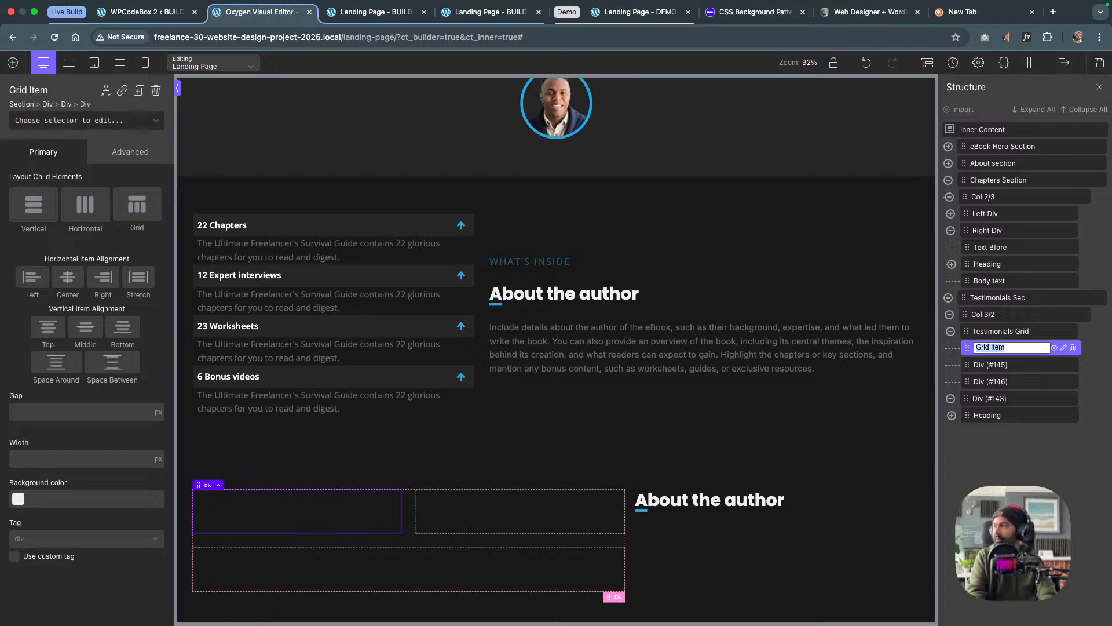
pyautogui.rightClick(991, 347)
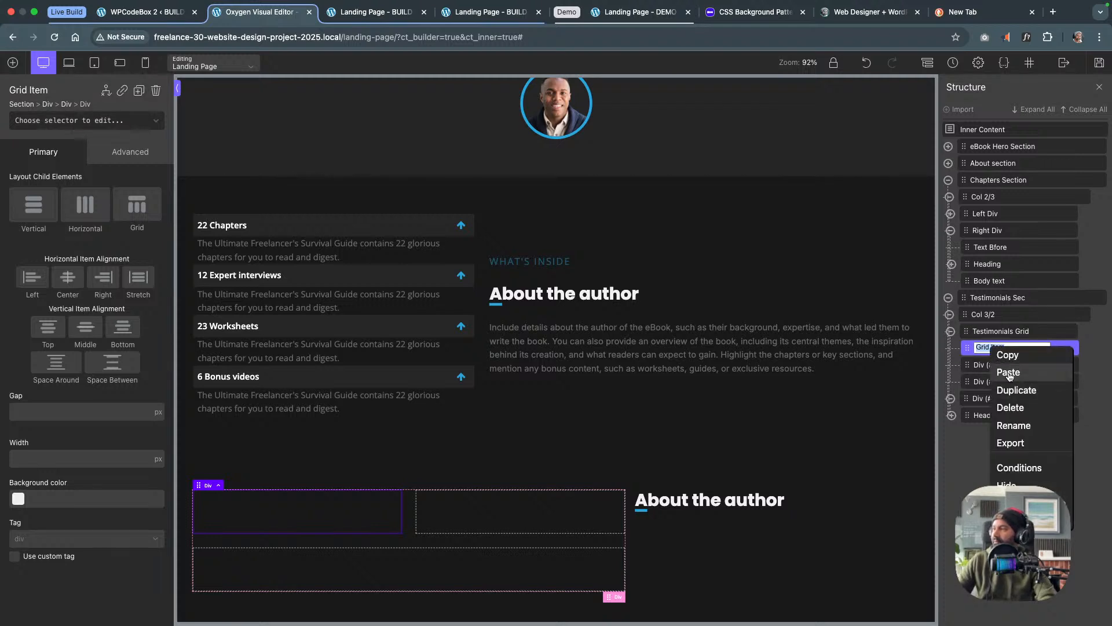
pyautogui.click(1008, 355)
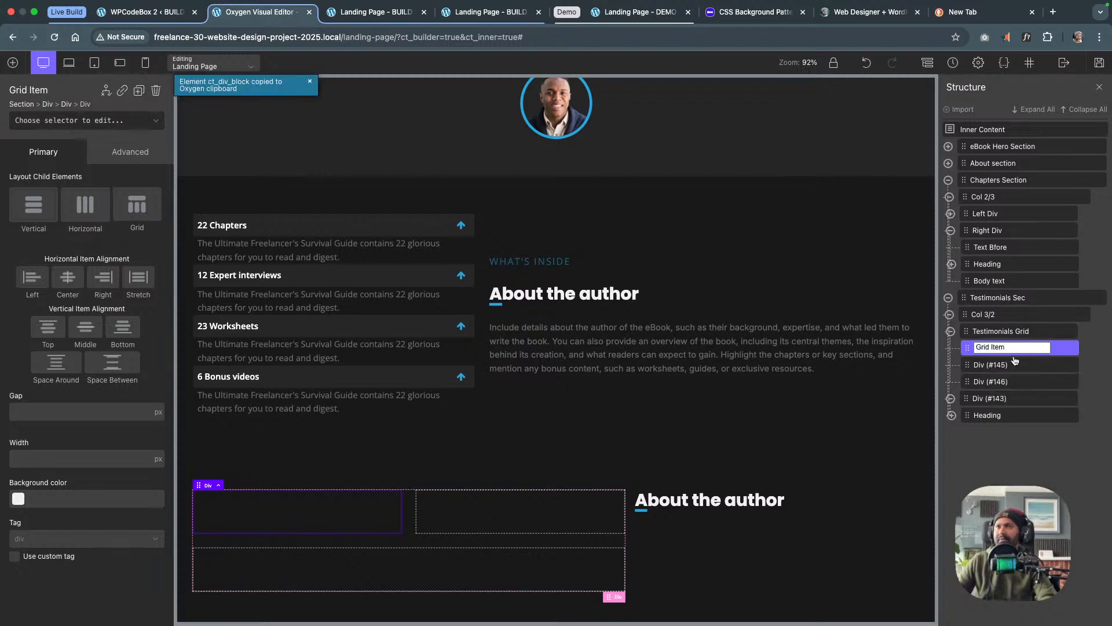
pyautogui.click(1011, 485)
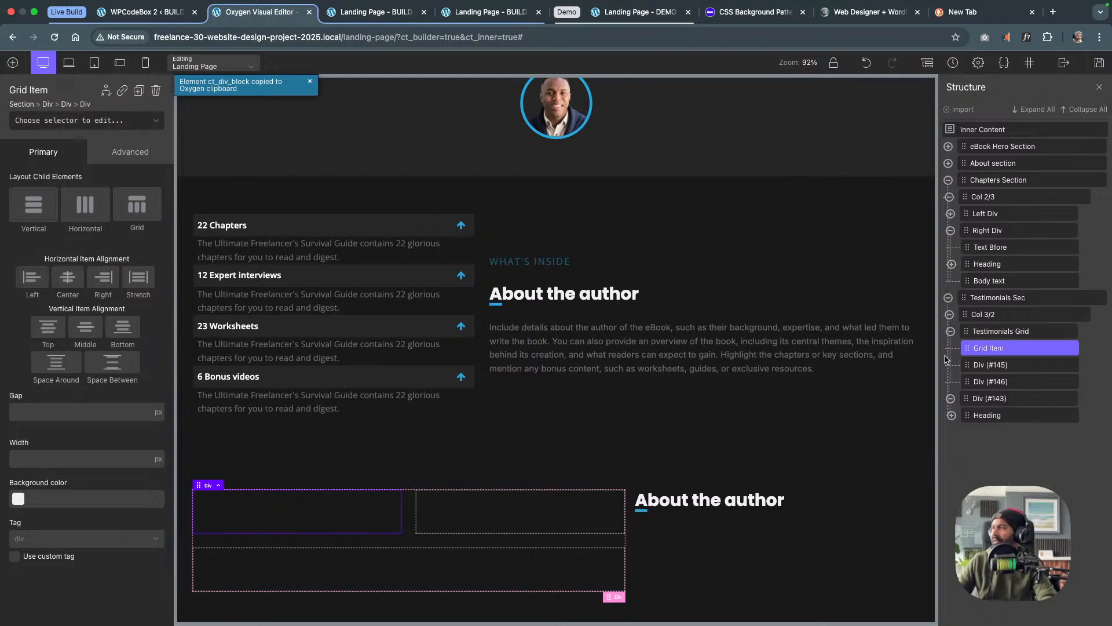
# Copy the first cell's name and paste it as the name of the grid's second div, "Grid Item"
pyautogui.doubleClick(994, 350)
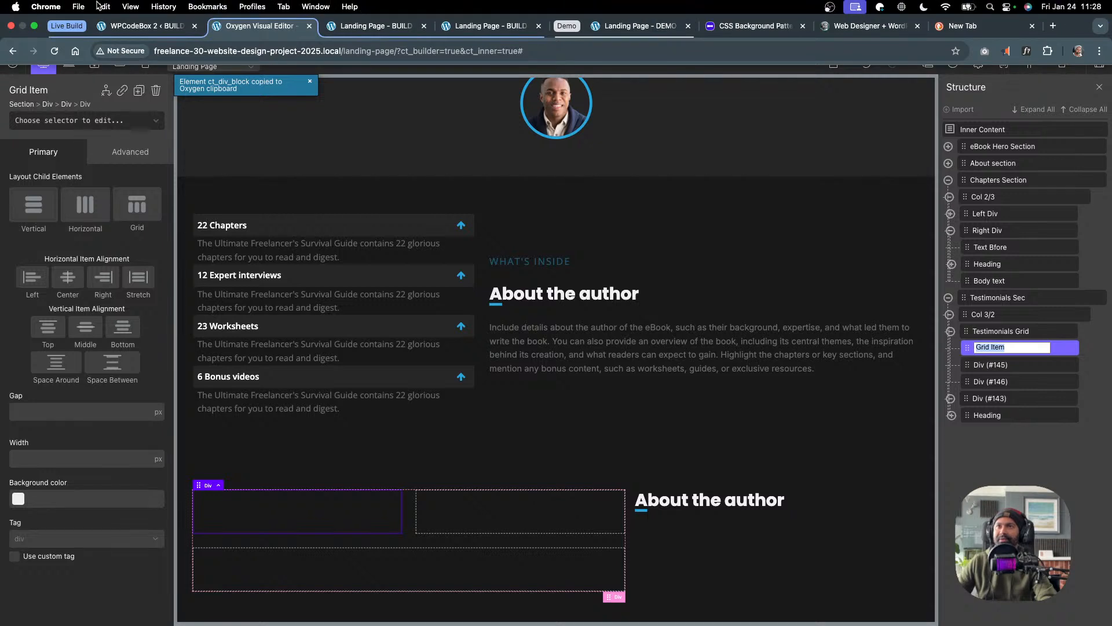
pyautogui.click(103, 7)
pyautogui.click(106, 68)
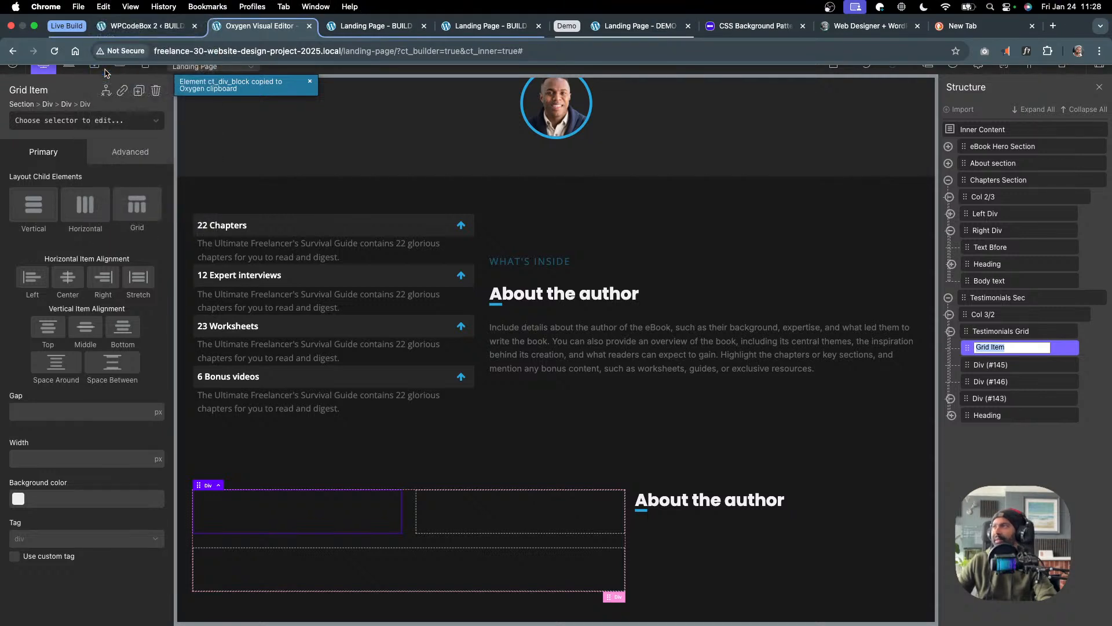
pyautogui.click(995, 365)
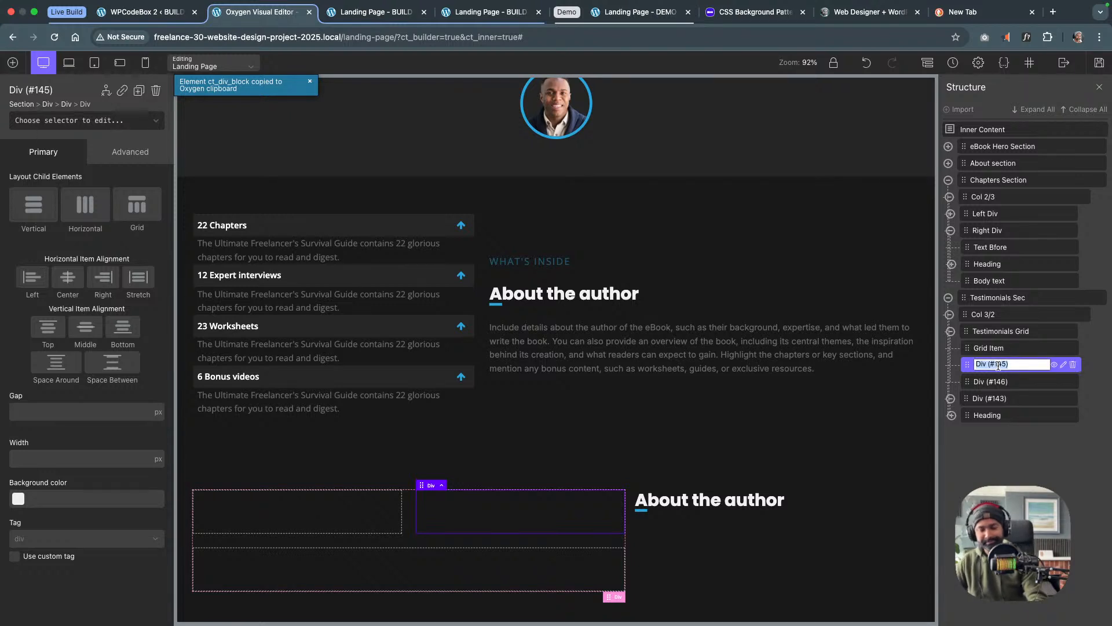
pyautogui.press('super+v')
# Rename the grid's third div as "Grid Item Span 2" and select the div holding the copied heading
pyautogui.click(994, 381)
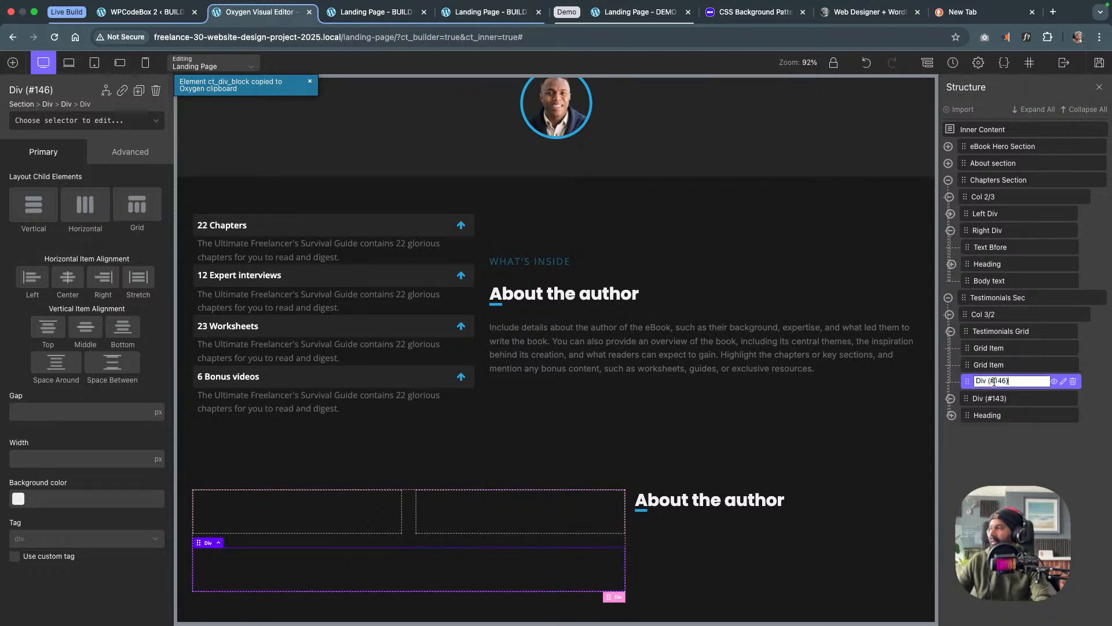
pyautogui.press('super+v')
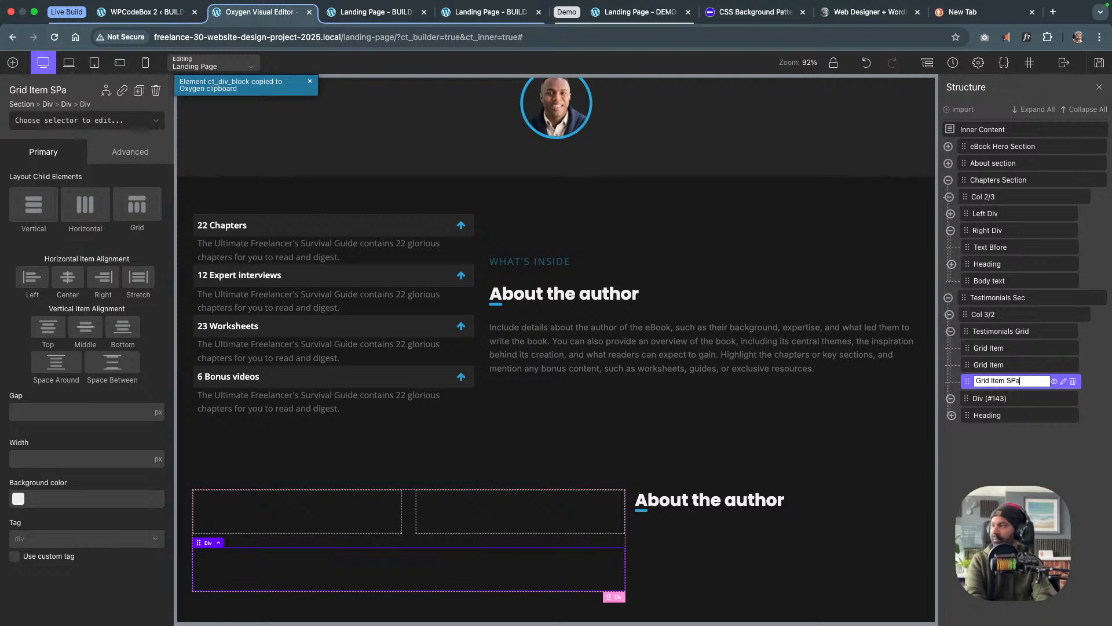
pyautogui.write('panm')
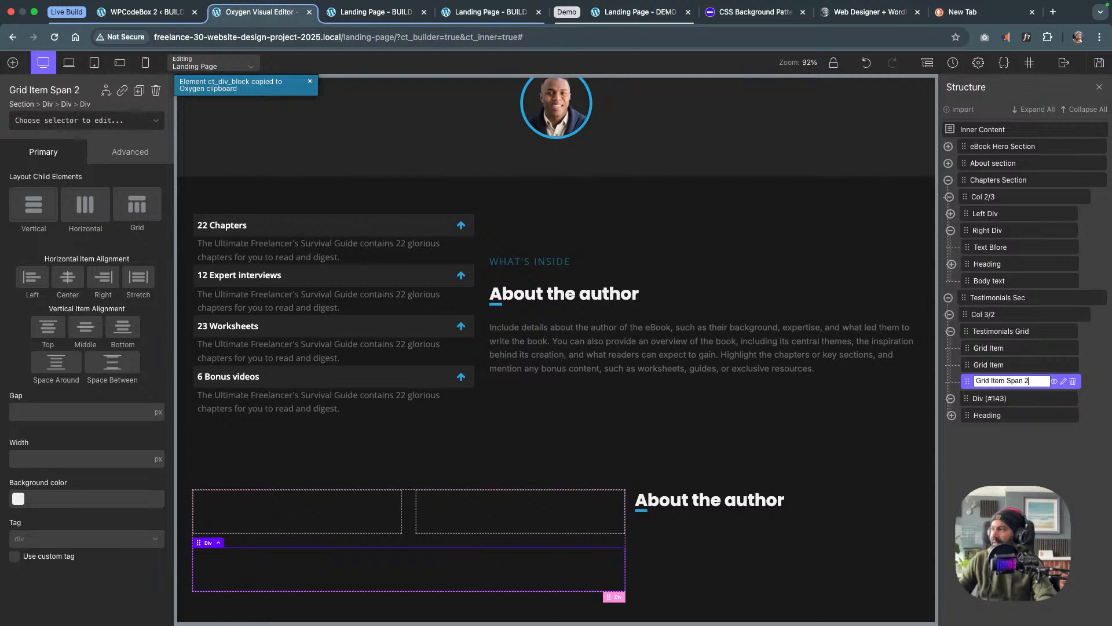
pyautogui.click(998, 400)
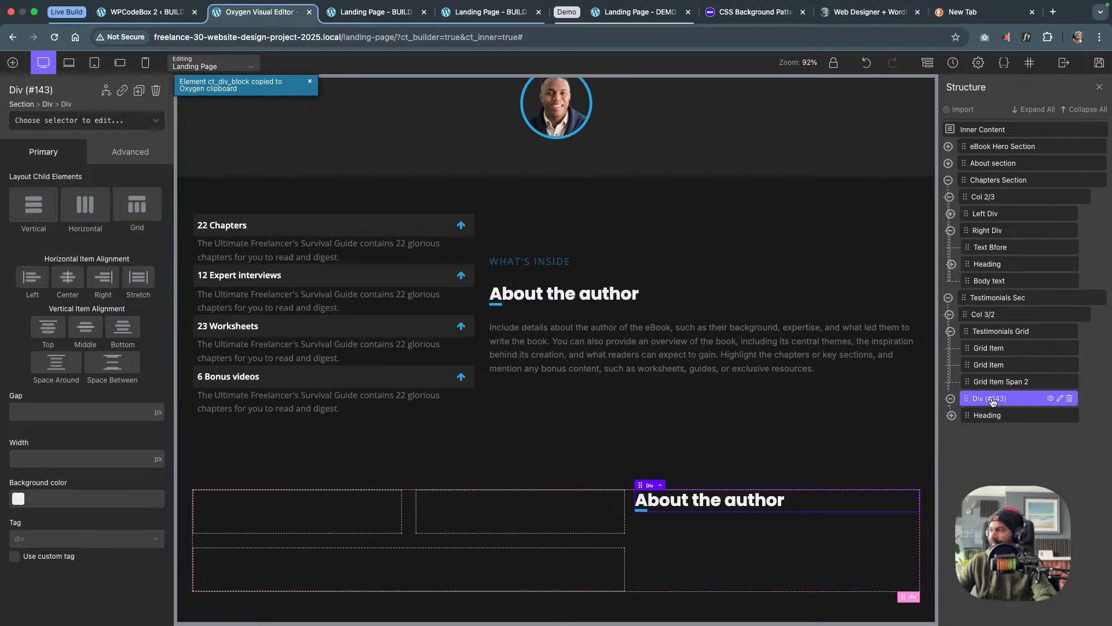
# Rename the div holding the copied heading in the Testimonials section as "Right Div"
pyautogui.doubleClick(993, 400)
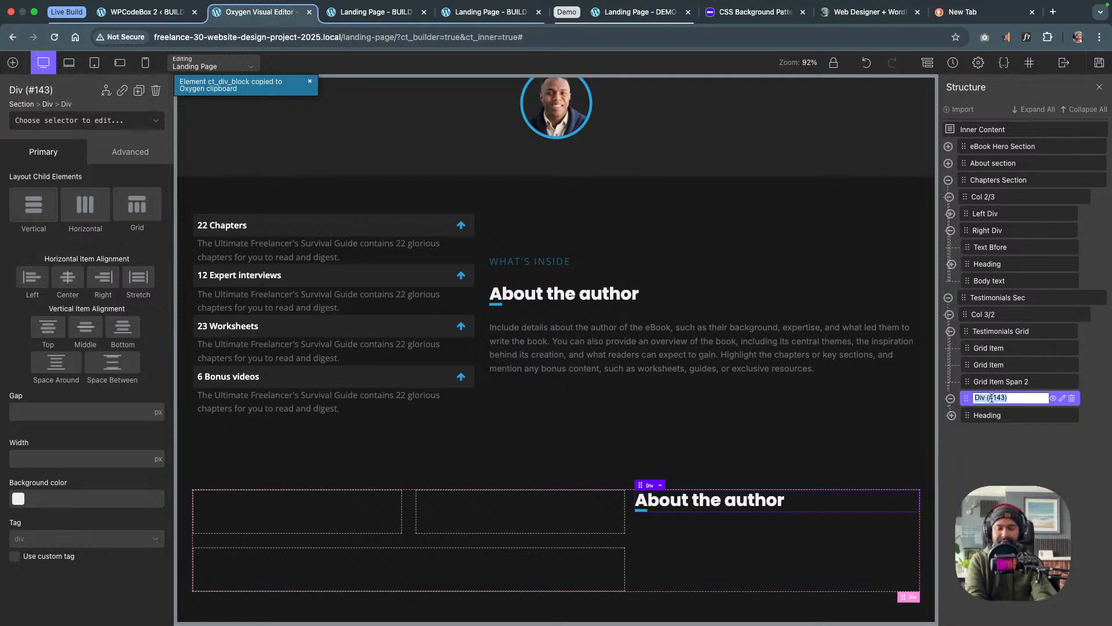
pyautogui.write('Right')
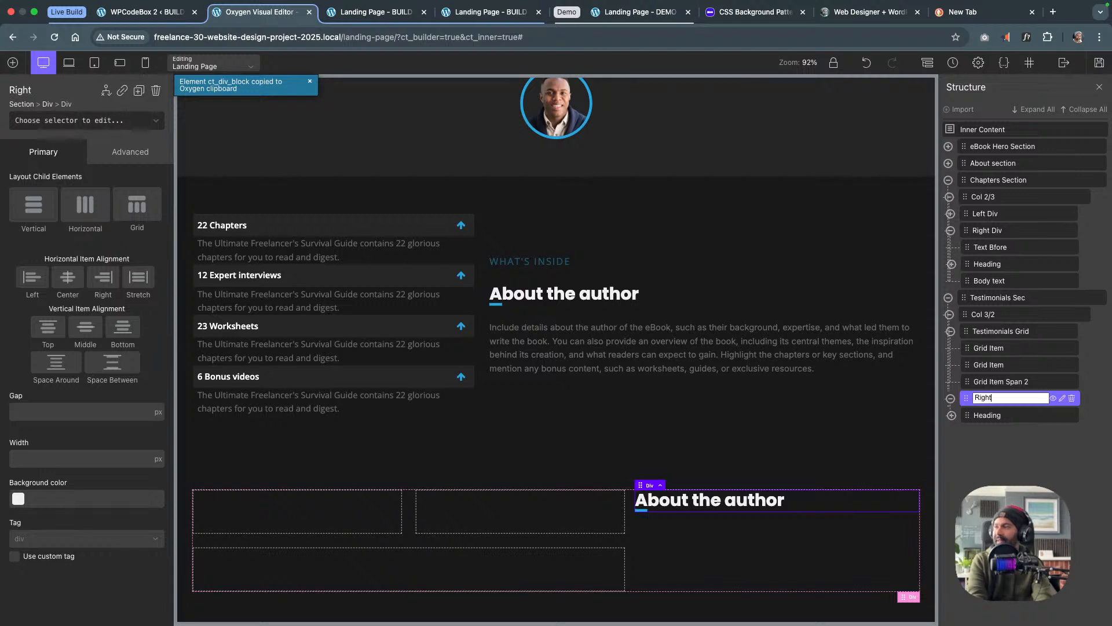
pyautogui.write(' Div')
pyautogui.press('Return')
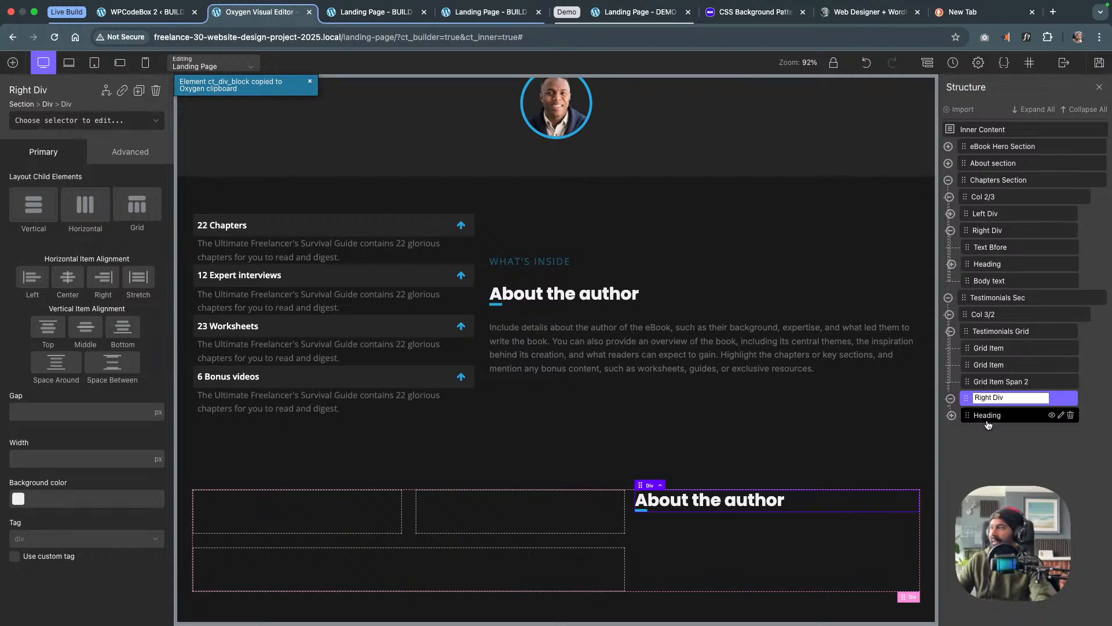
# Replace the Testimonials heading's text after its first-letter span with "eady to get the ebook?"
pyautogui.click(990, 424)
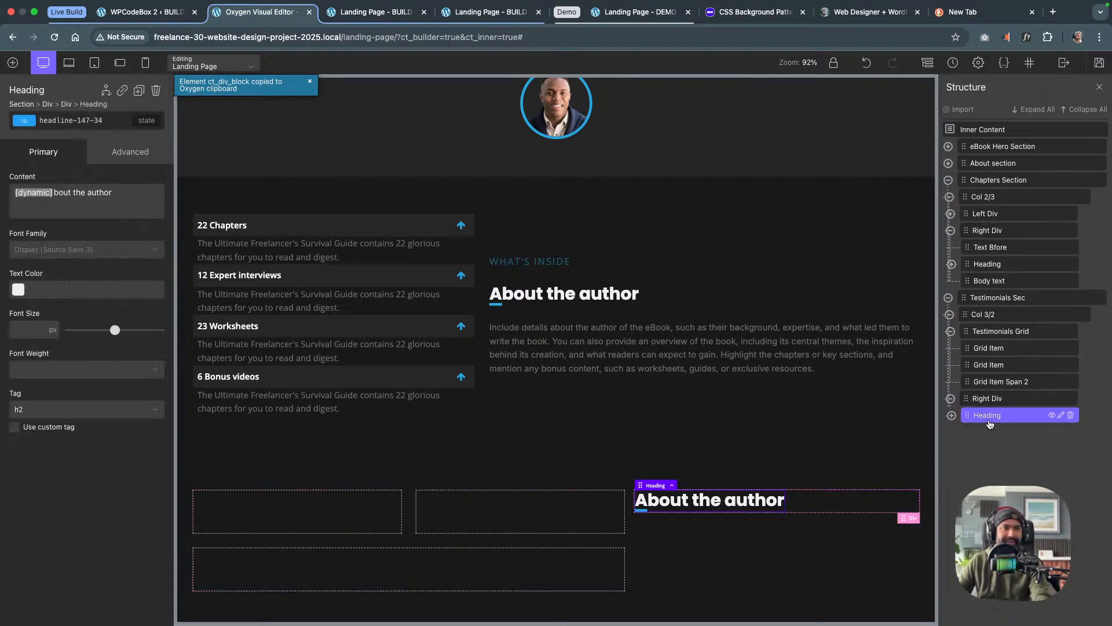
pyautogui.doubleClick(729, 499)
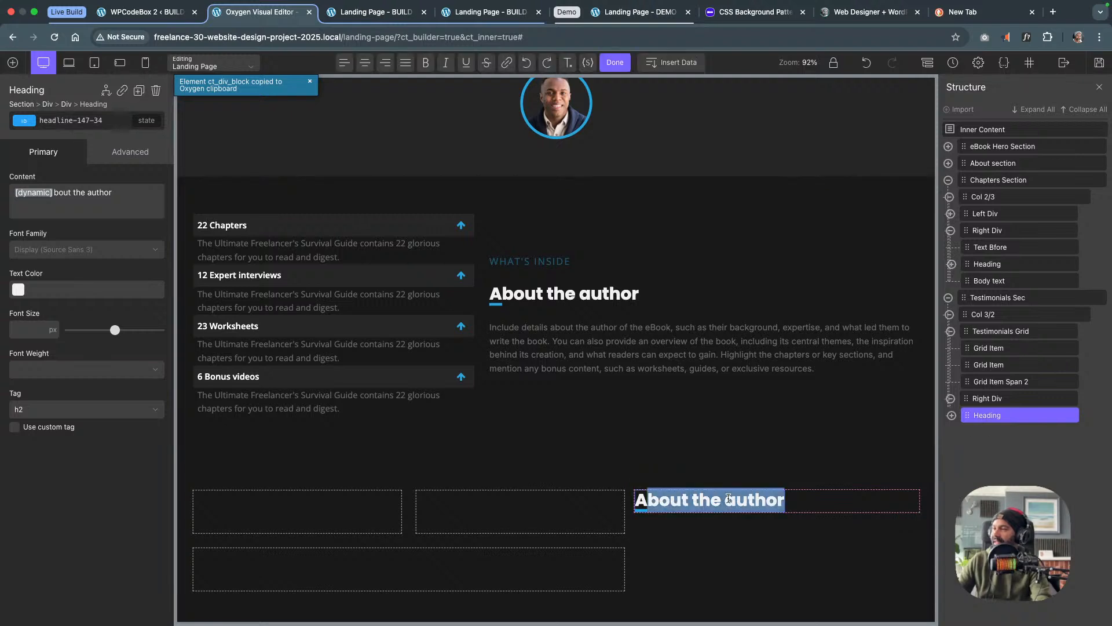
pyautogui.write('Ready')
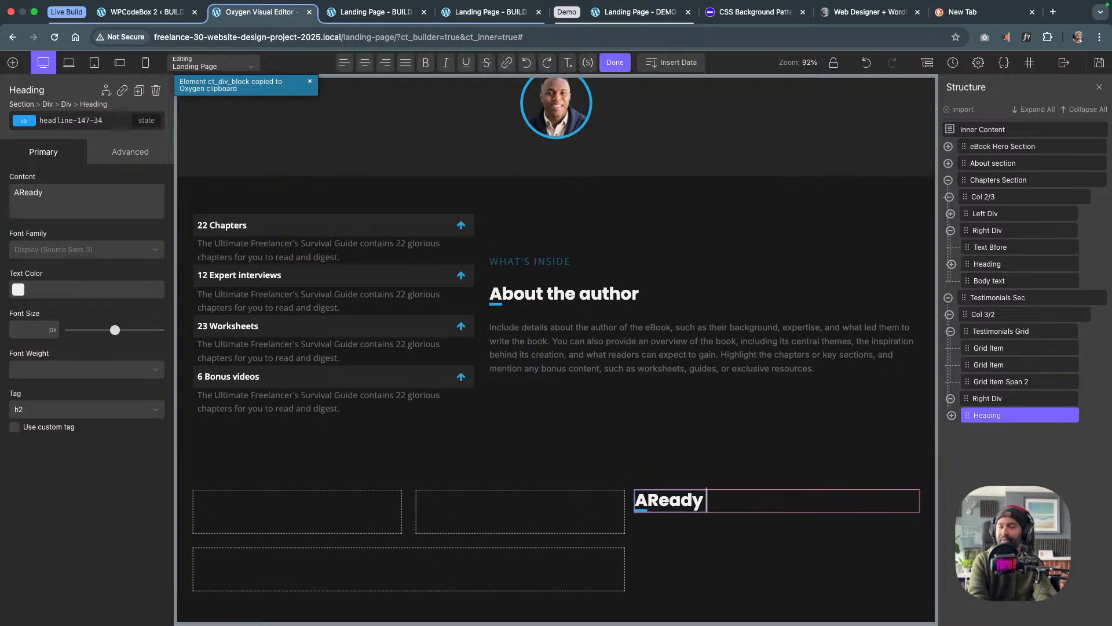
pyautogui.write(' to get')
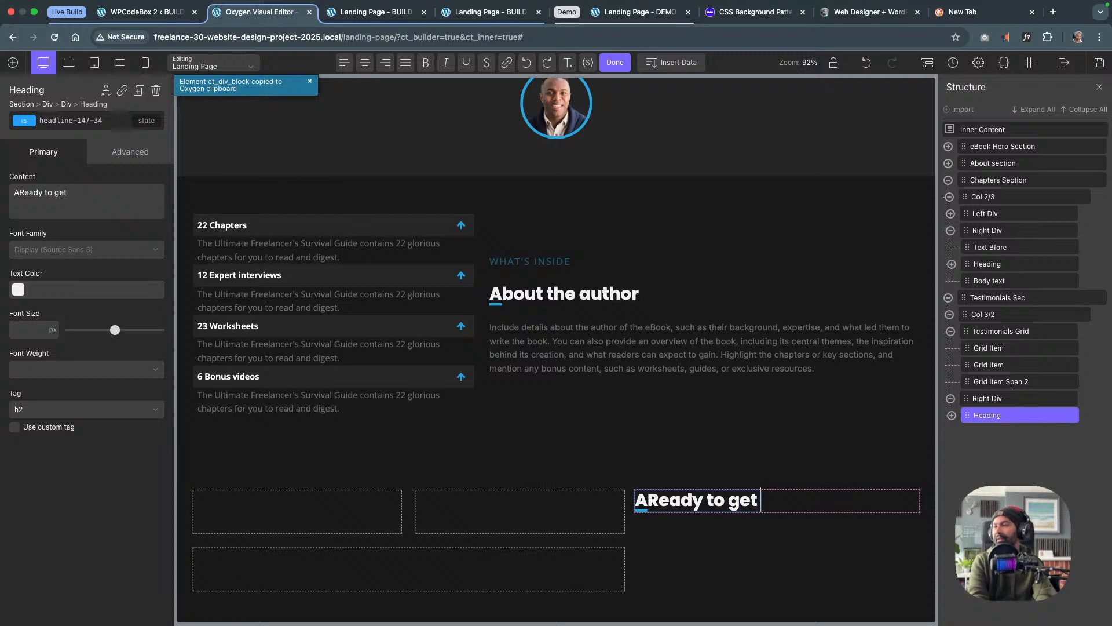
pyautogui.write(' the ebook?')
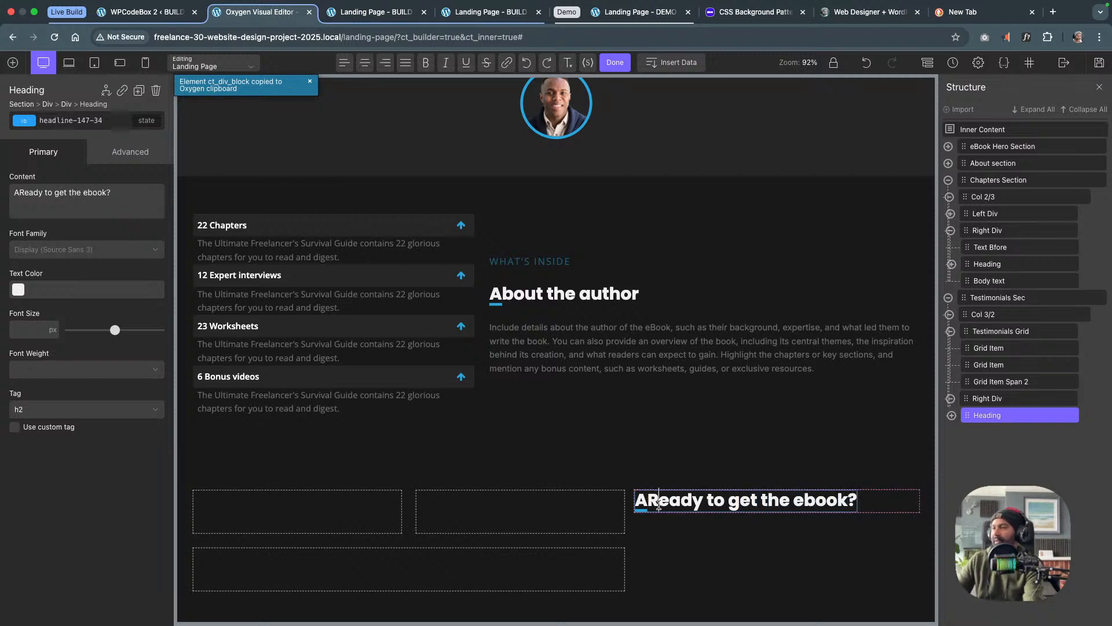
pyautogui.press('BackSpace')
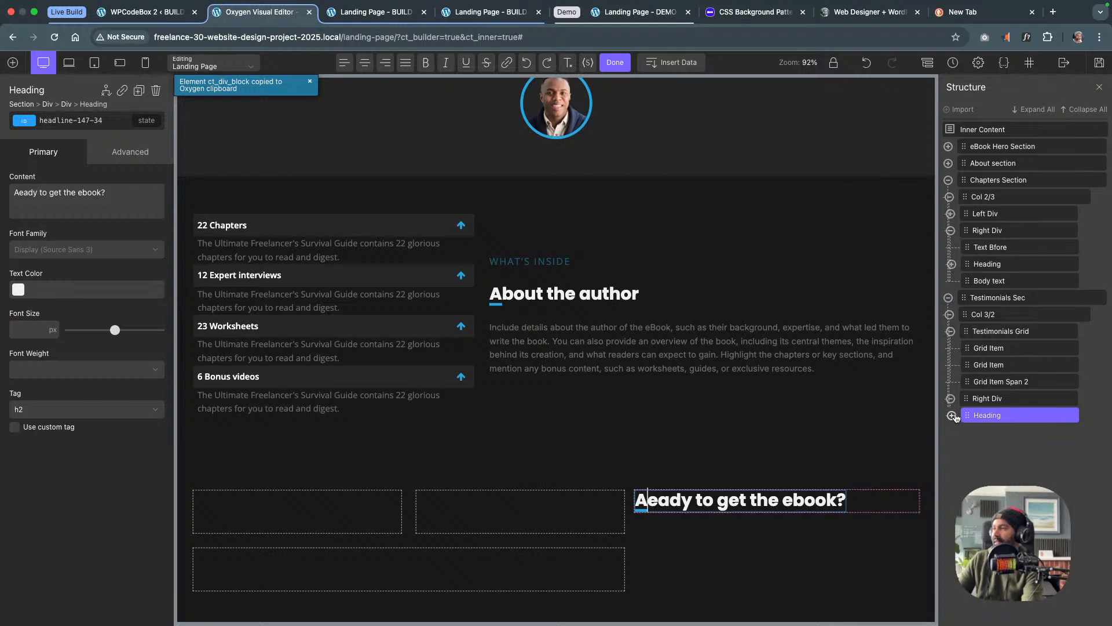
# Set the content of the heading's first-letter span to "R" under its ID selector, and save the page
pyautogui.click(952, 415)
pyautogui.click(993, 432)
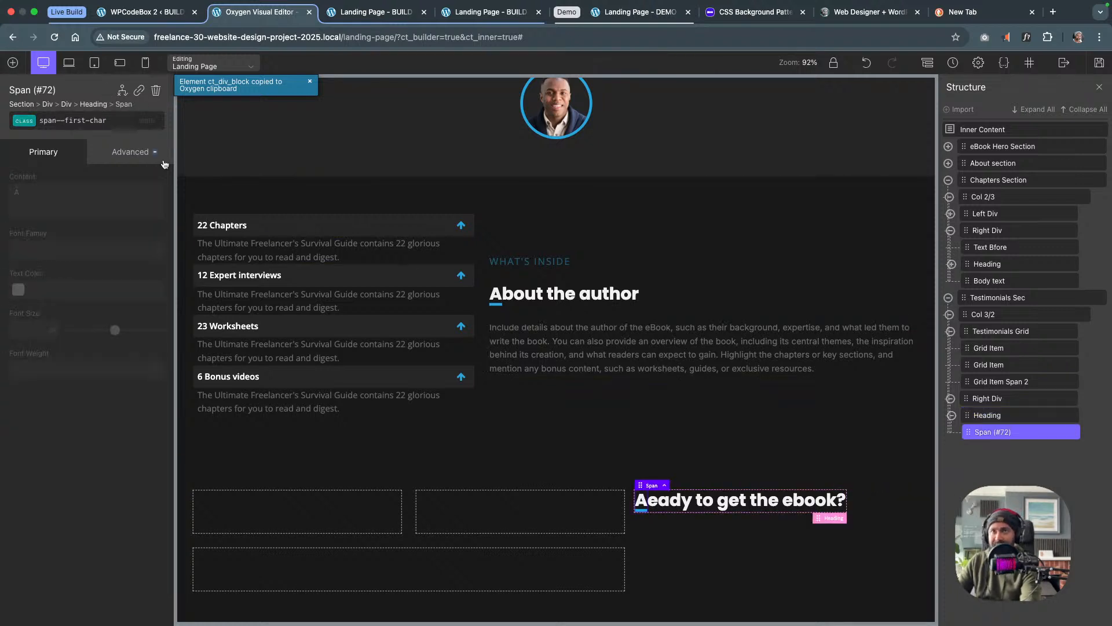
pyautogui.click(35, 120)
pyautogui.click(58, 177)
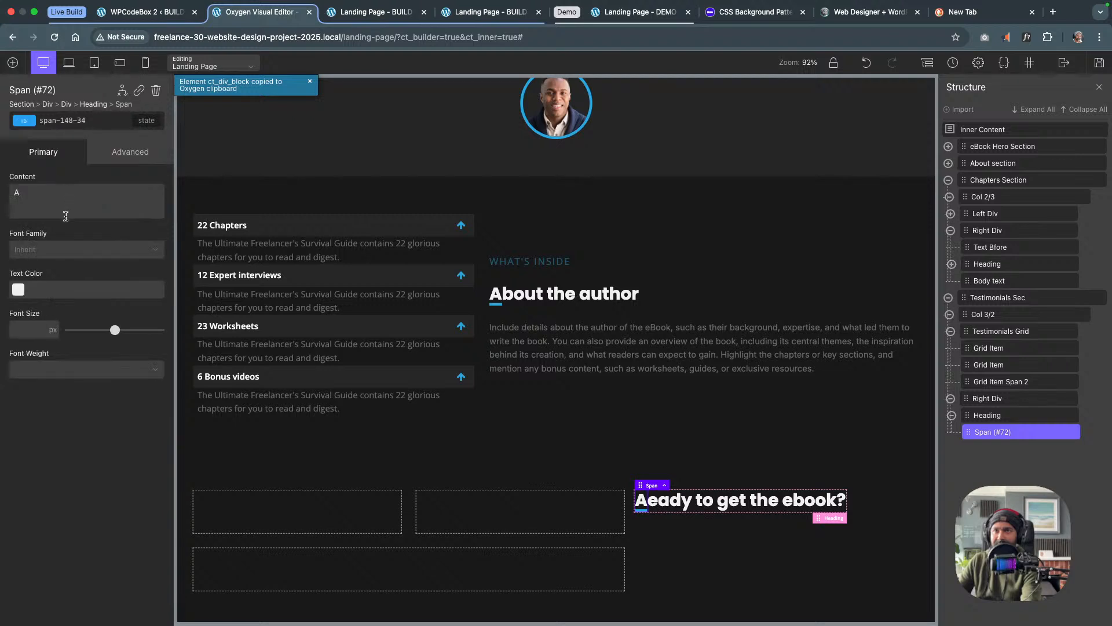
pyautogui.click(51, 203)
pyautogui.press('BackSpace')
pyautogui.write('R')
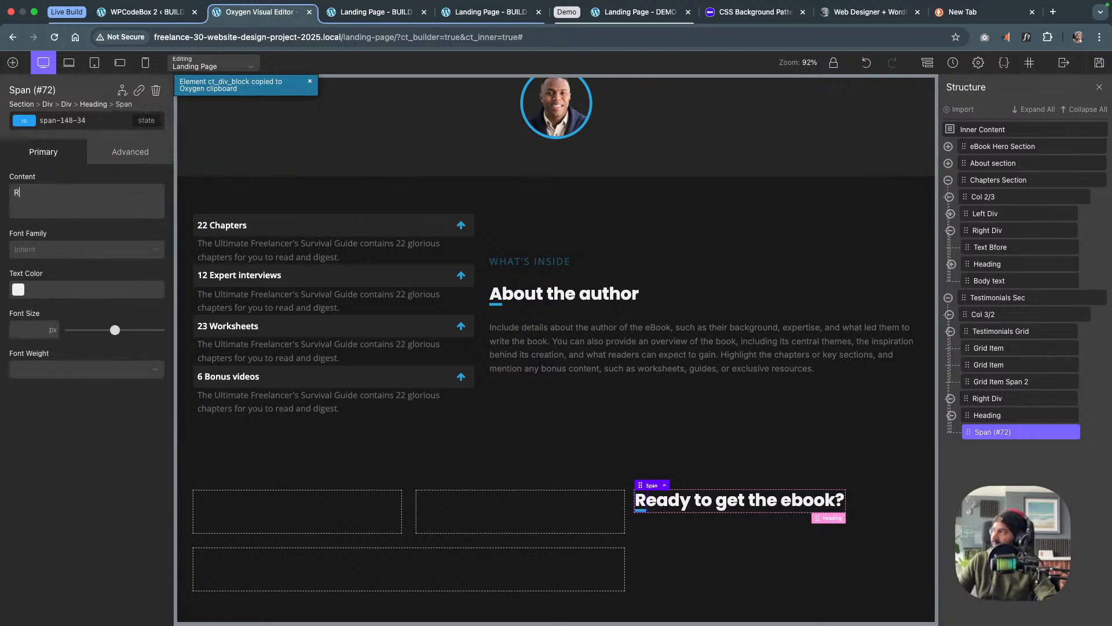
pyautogui.click(1099, 63)
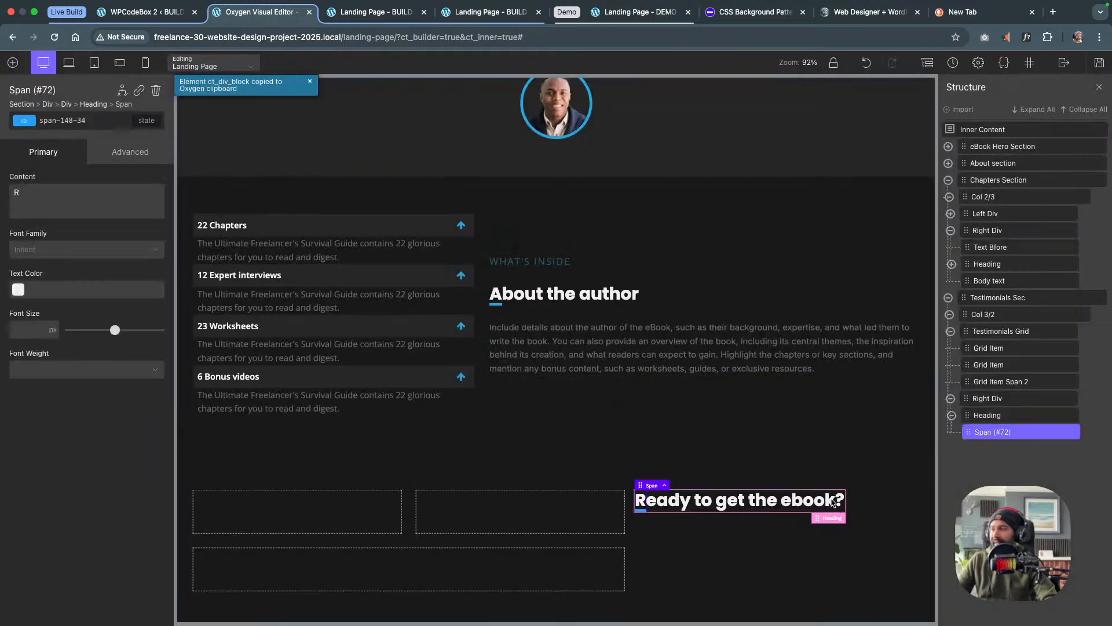
# Add a text element and a standard button below the "Ready to get the ebook?" heading in its Right Div
pyautogui.click(866, 506)
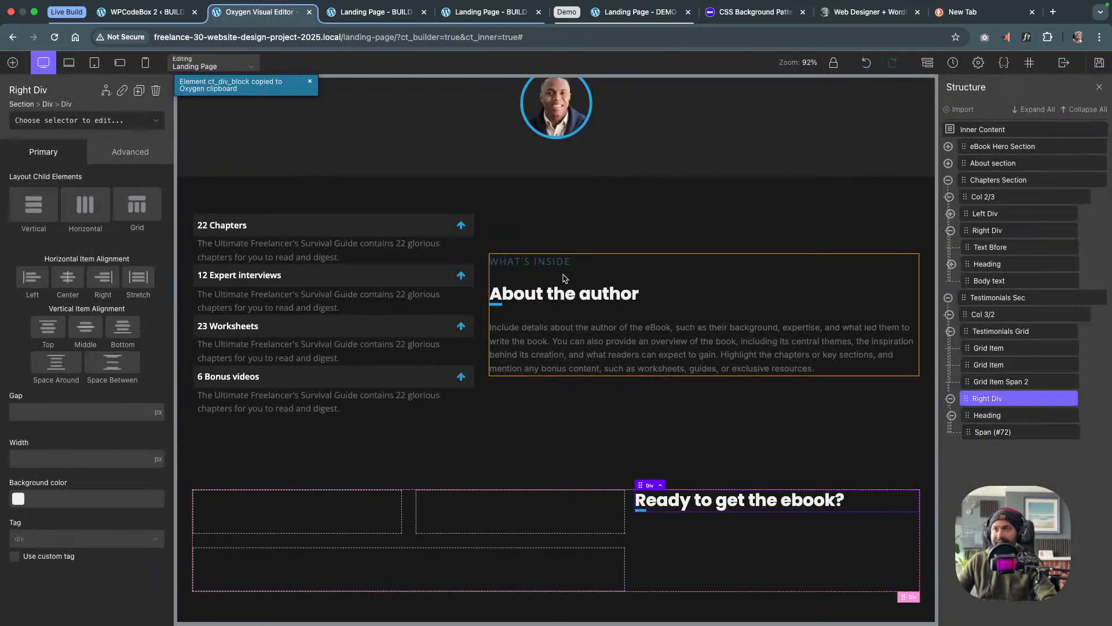
pyautogui.click(13, 63)
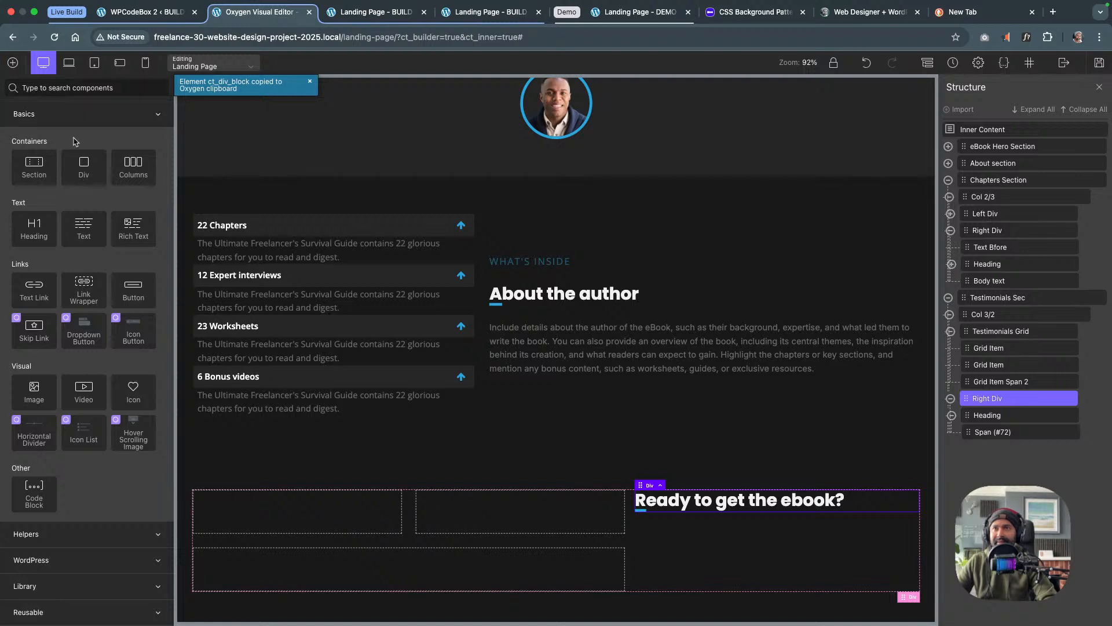
pyautogui.click(82, 228)
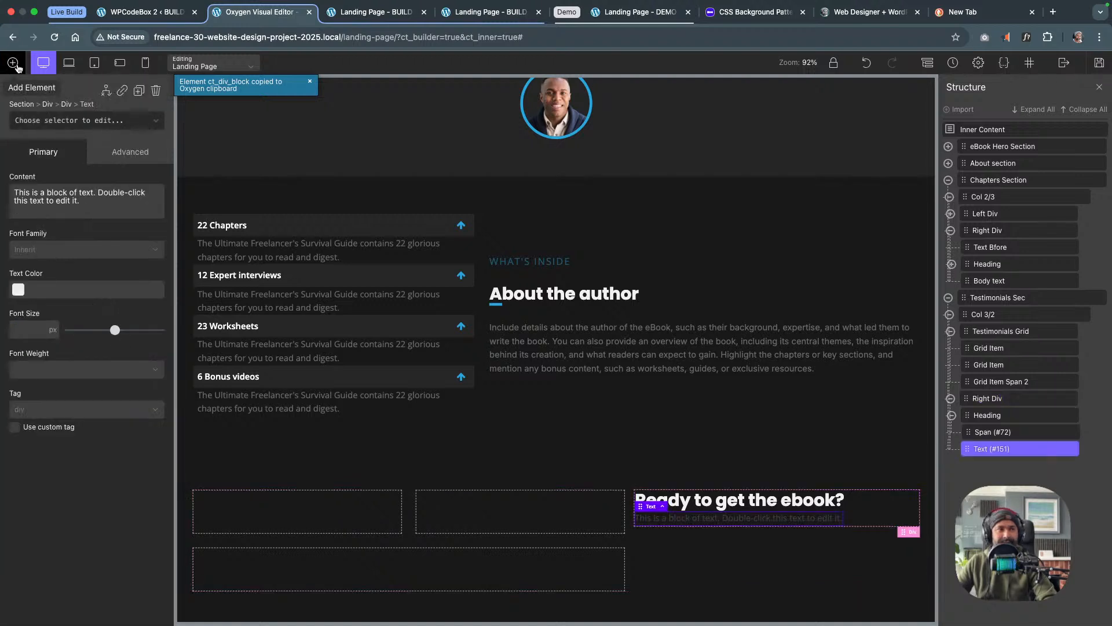
pyautogui.click(13, 62)
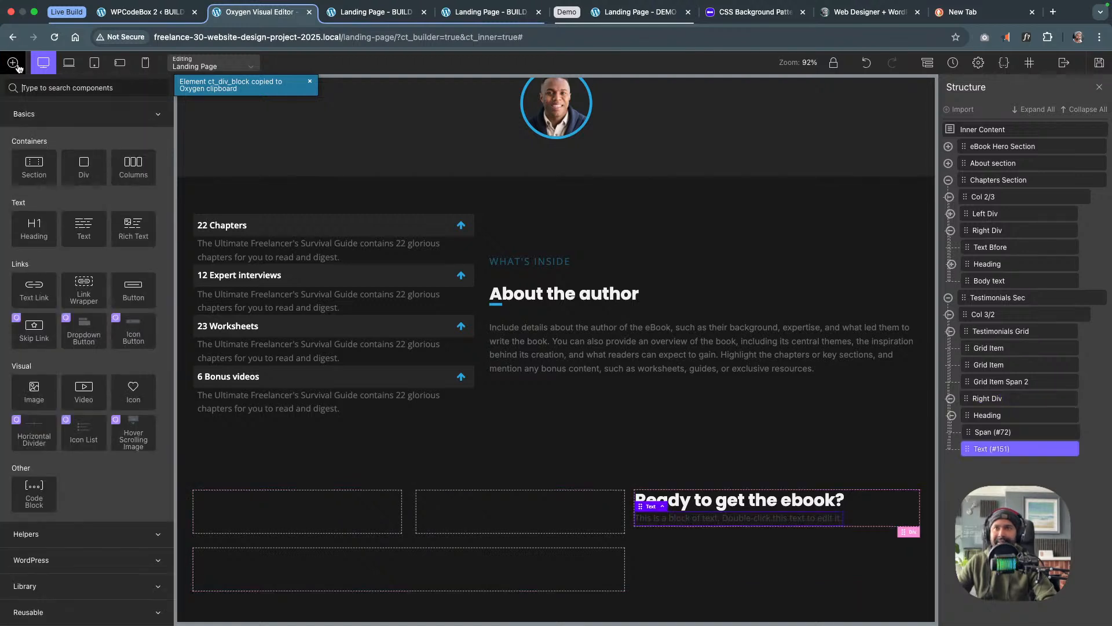
pyautogui.click(93, 88)
pyautogui.write('button')
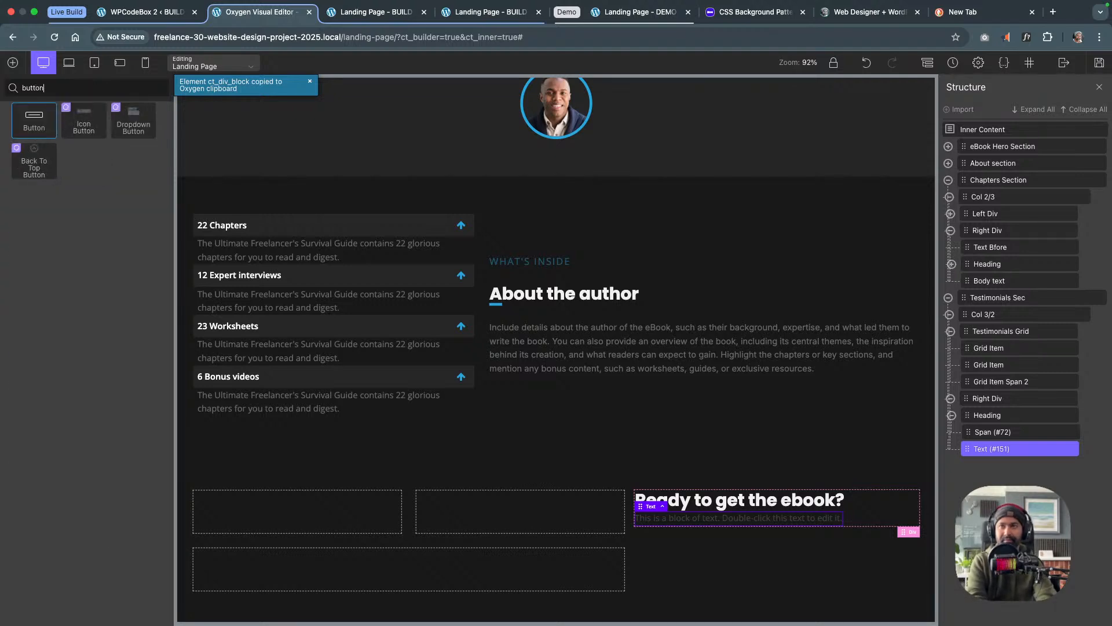
pyautogui.click(34, 119)
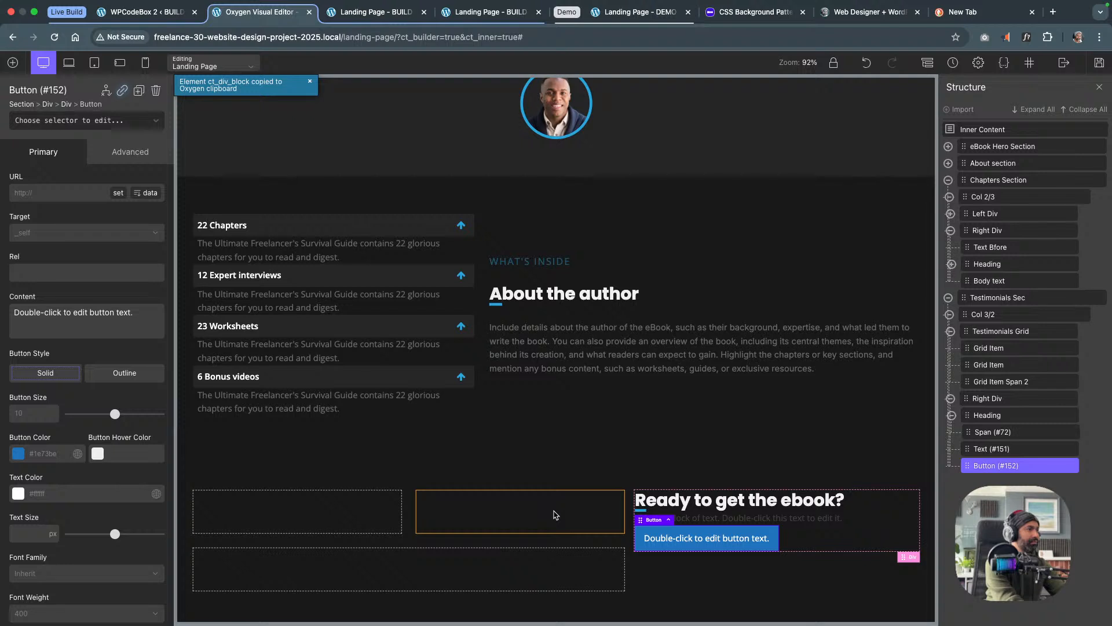
# Replace the new text element's placeholder with the copied paragraphs starting "Every page has been meticulously crafted"
pyautogui.click(822, 518)
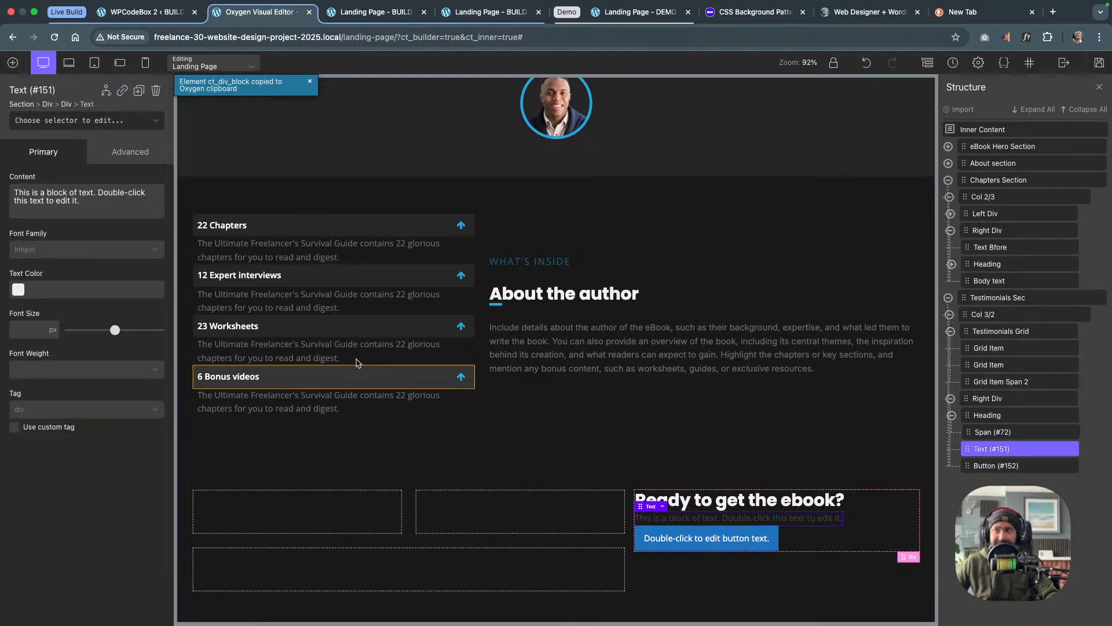
pyautogui.tripleClick(120, 209)
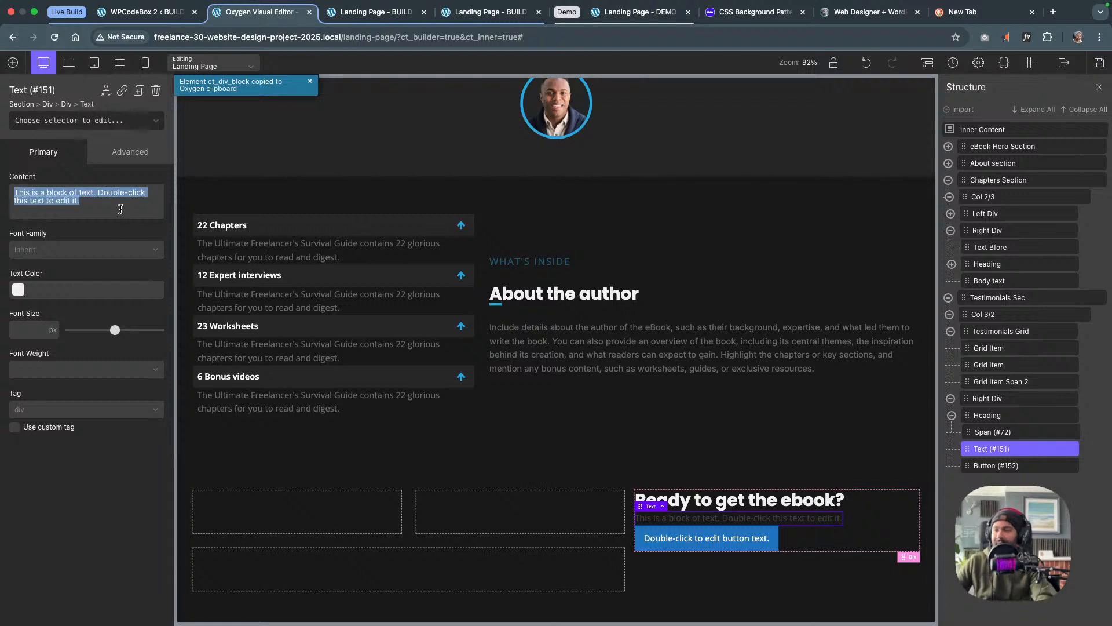
pyautogui.press('super+v')
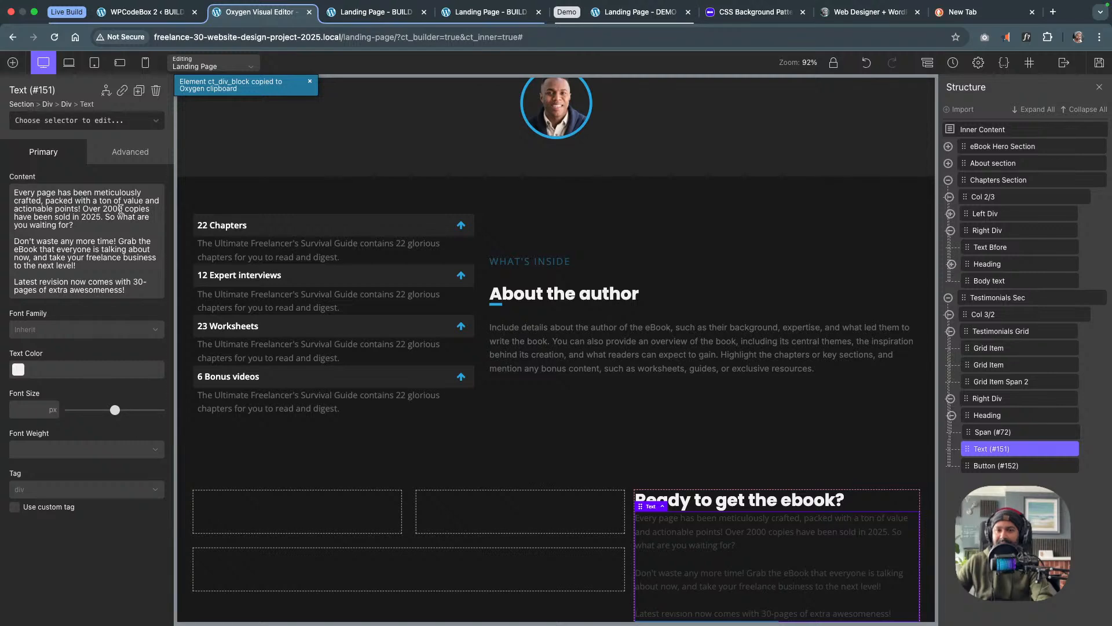
# Assign the btn and btn--dark classes to the new button under the text
pyautogui.scroll(-3, 637, 460)
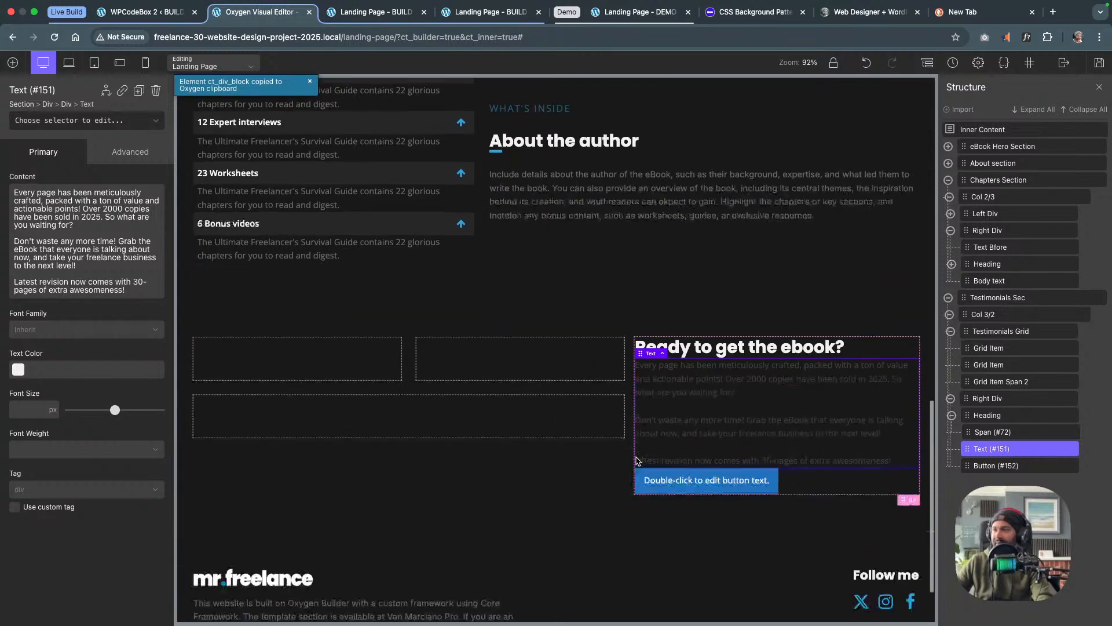
pyautogui.click(707, 480)
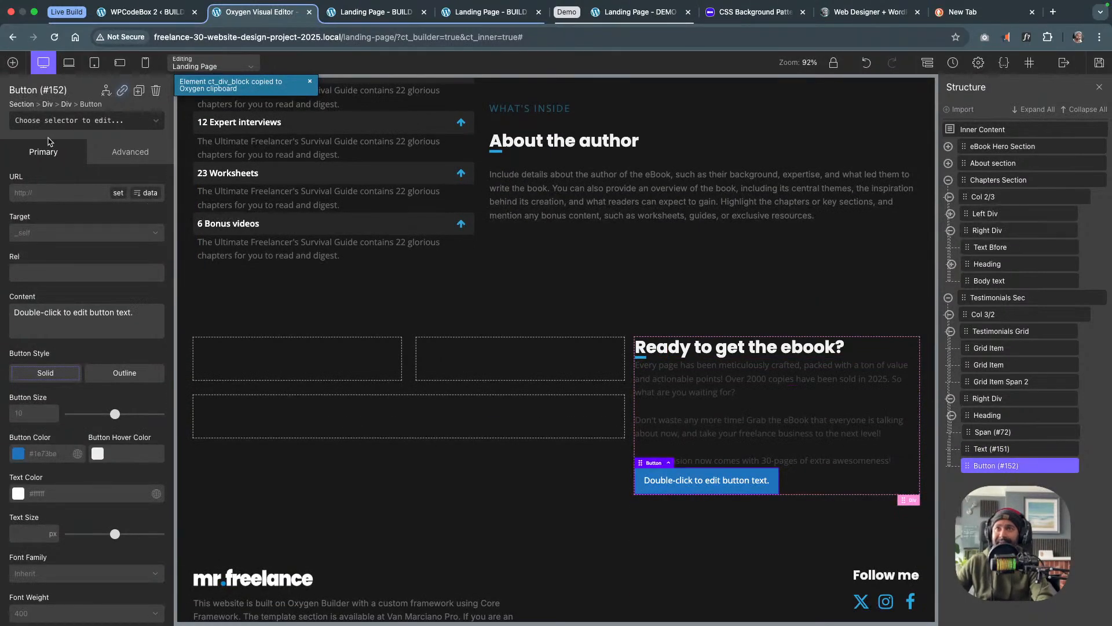
pyautogui.click(48, 121)
pyautogui.write('btn')
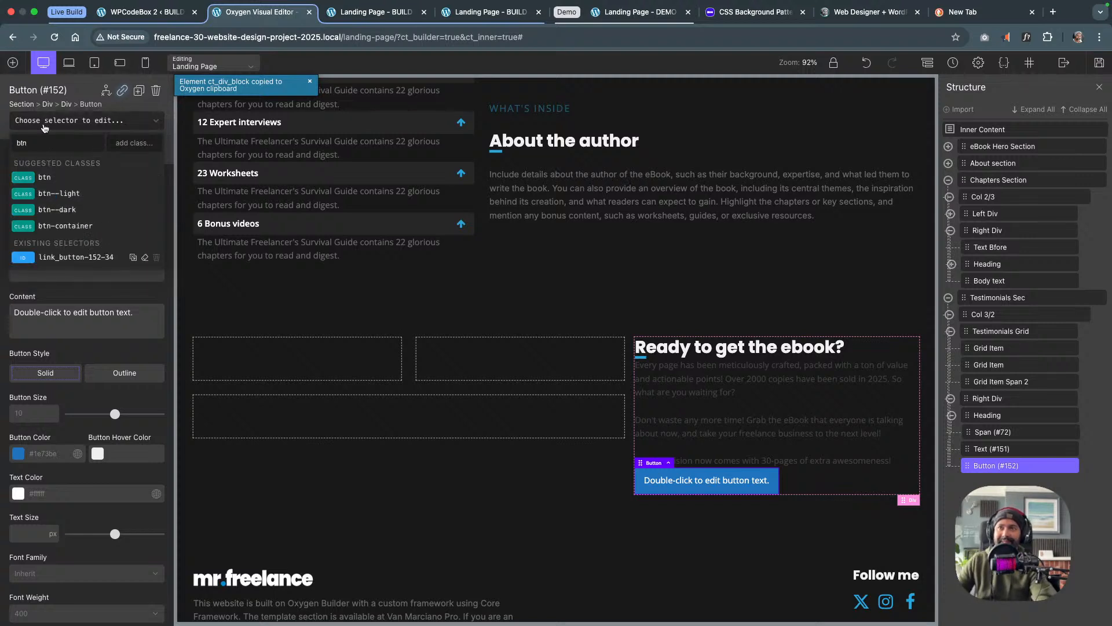
pyautogui.click(45, 177)
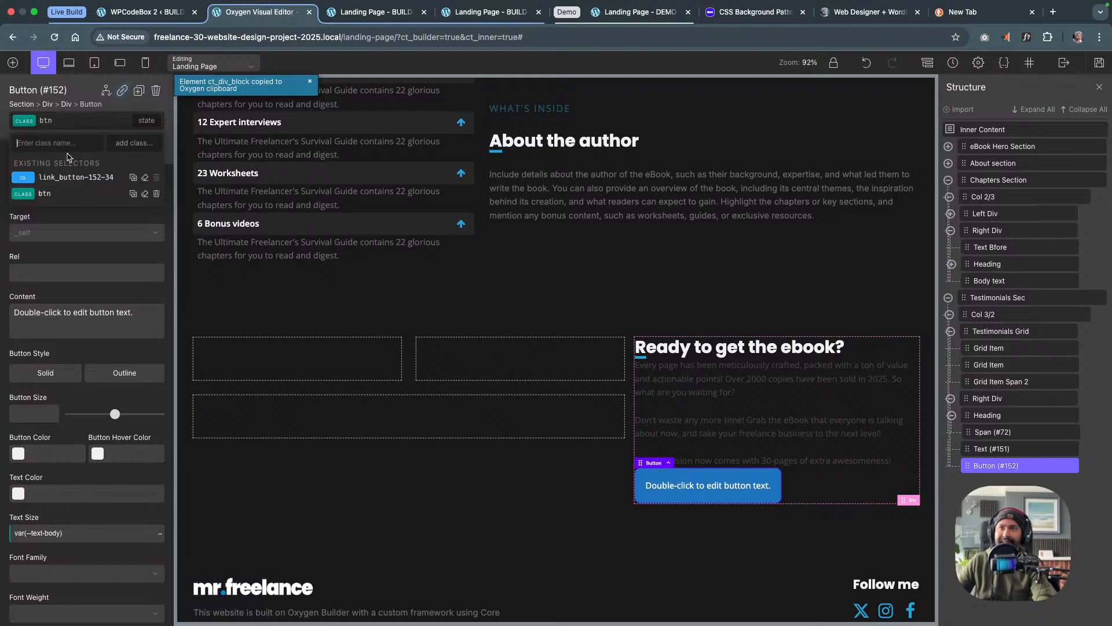
pyautogui.write('btn')
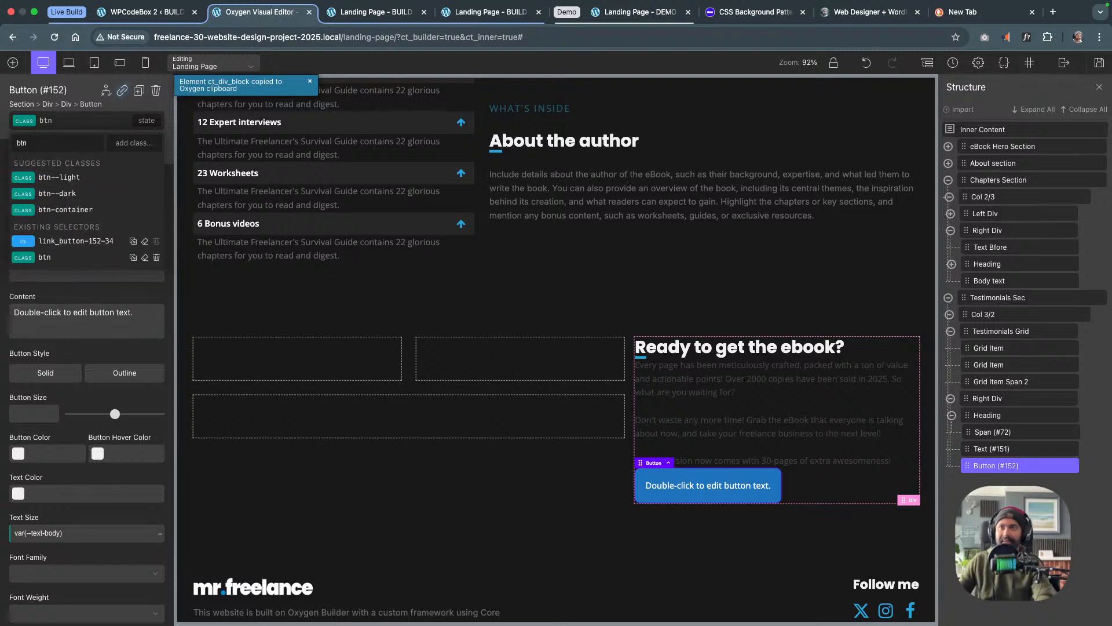
pyautogui.click(95, 195)
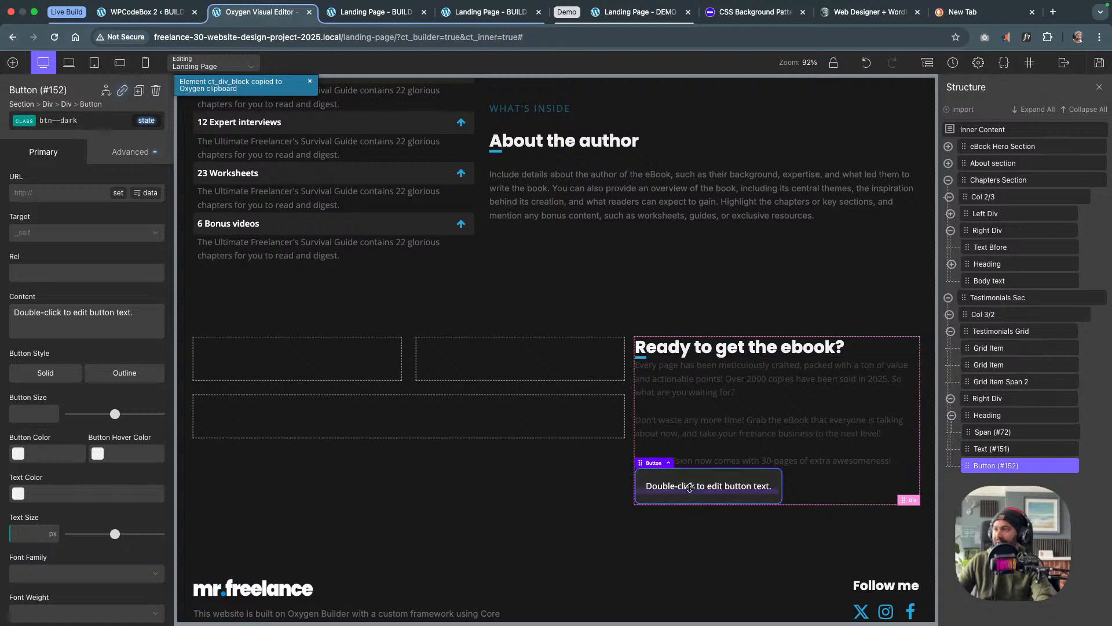
# Change the dark button's label to "Submit your testimonial"
pyautogui.doubleClick(694, 490)
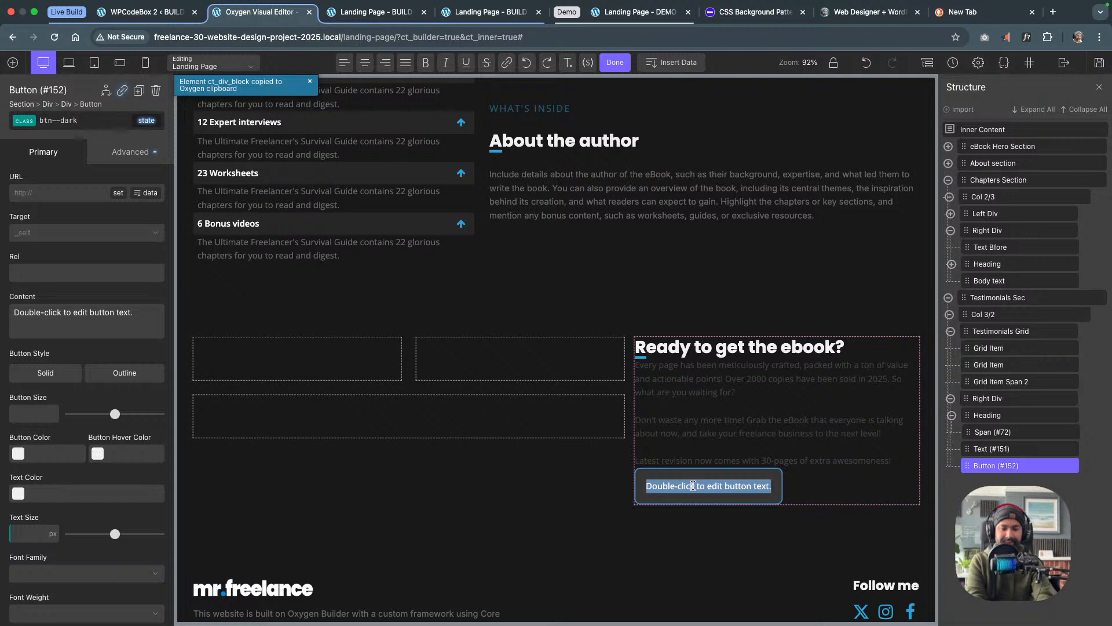
pyautogui.write('Sub')
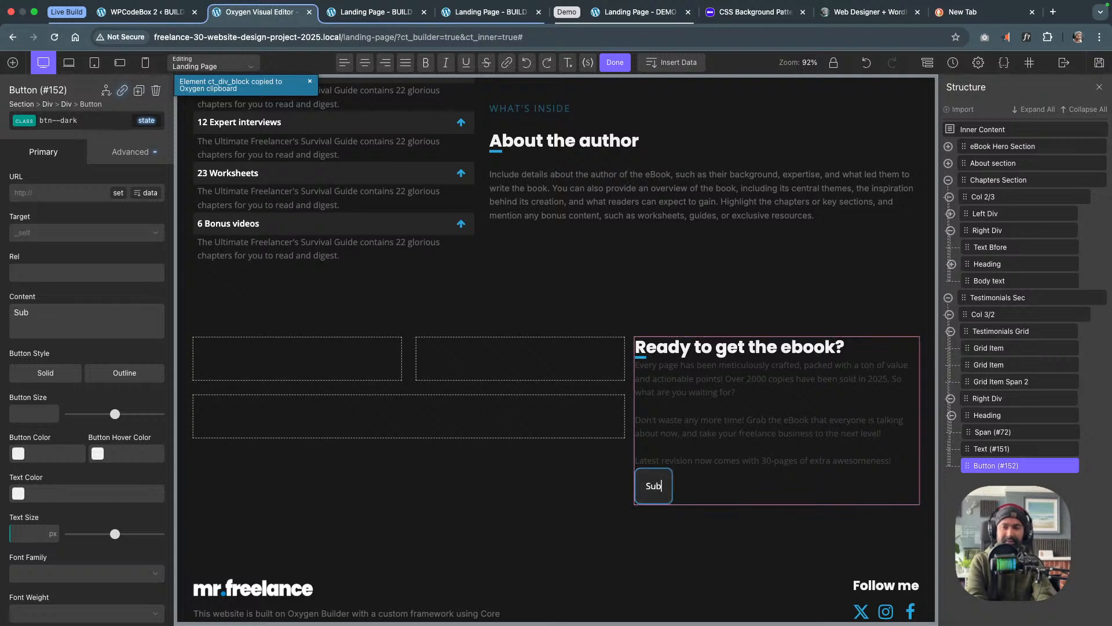
pyautogui.write('mit ytoi')
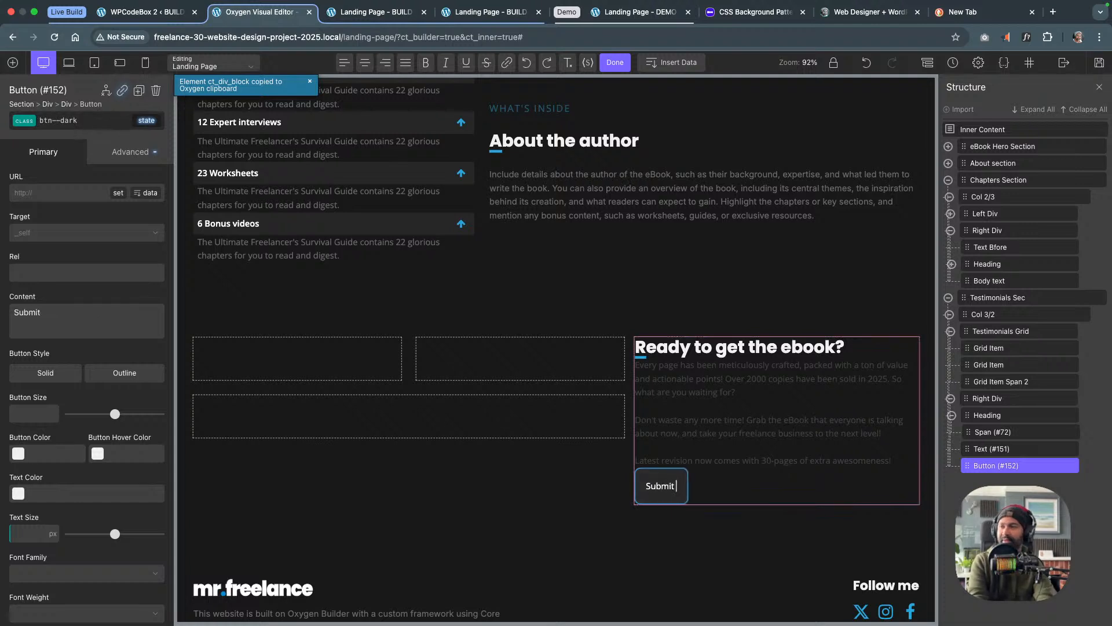
pyautogui.press('BackSpace')
pyautogui.press('BackSpace')
pyautogui.press('BackSpace')
pyautogui.press('BackSpace')
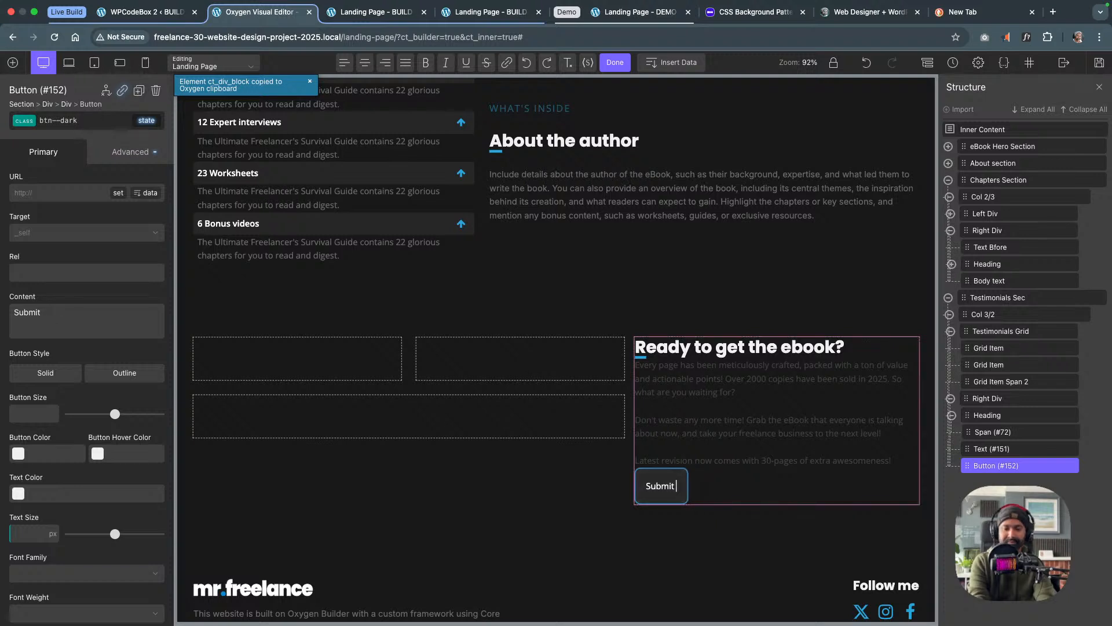
pyautogui.write('your tes')
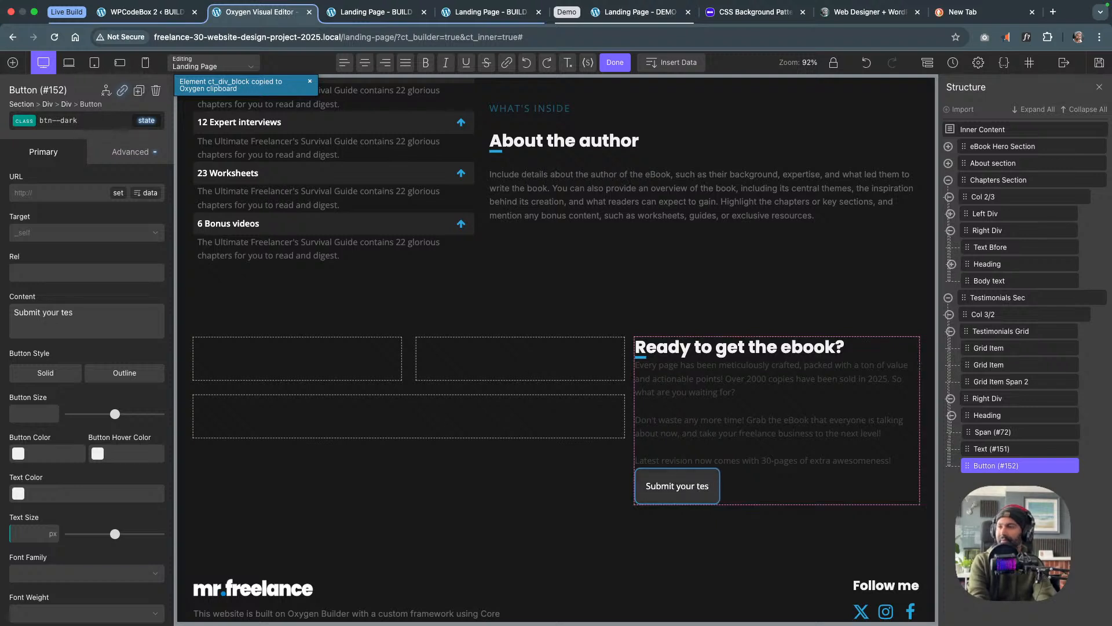
pyautogui.write('timonia')
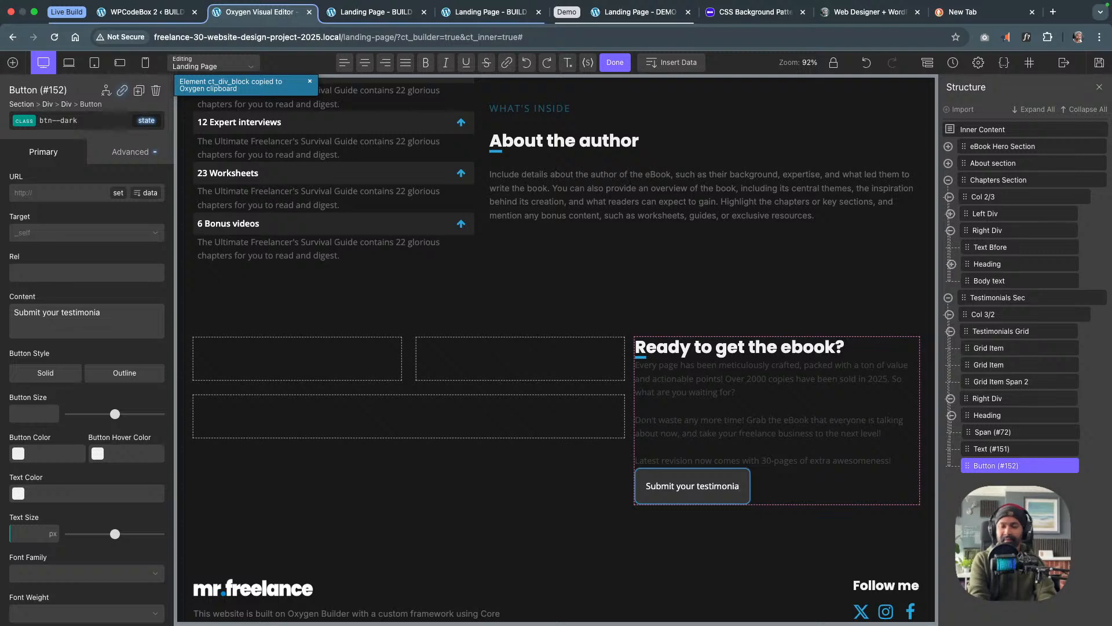
pyautogui.write('l')
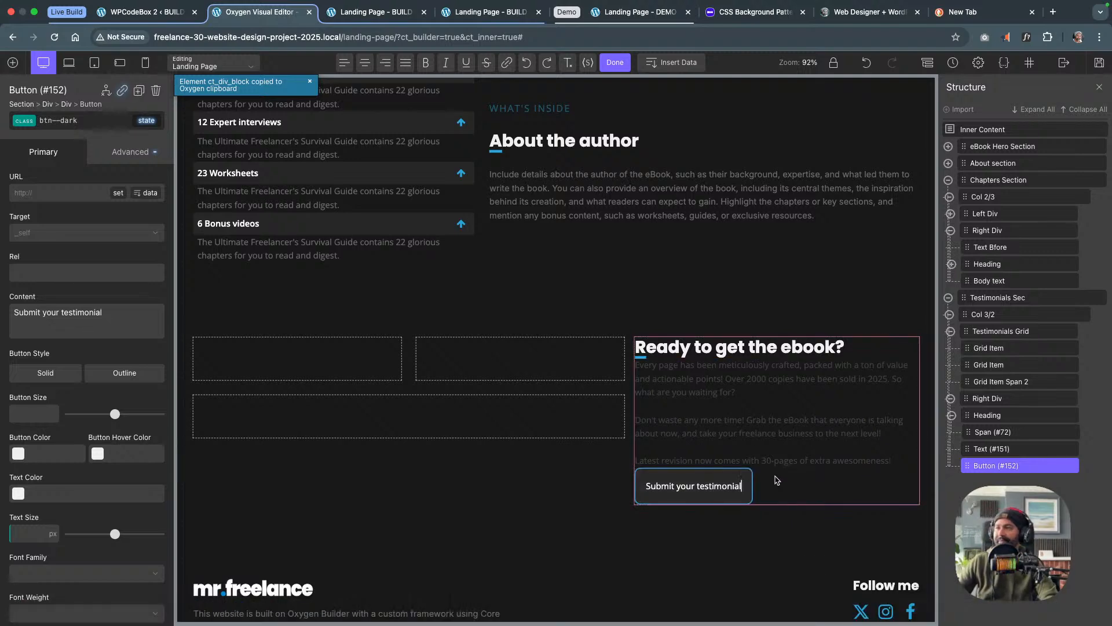
# Try the gap-m class on the Testimonials section's Right Div and remove it again
pyautogui.click(776, 482)
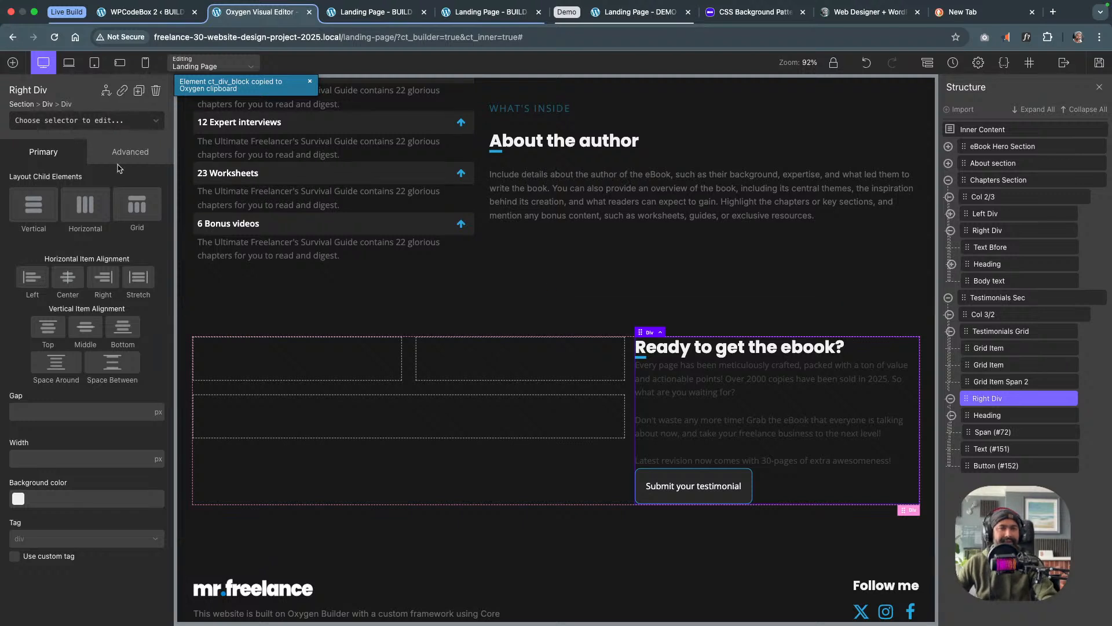
pyautogui.click(88, 124)
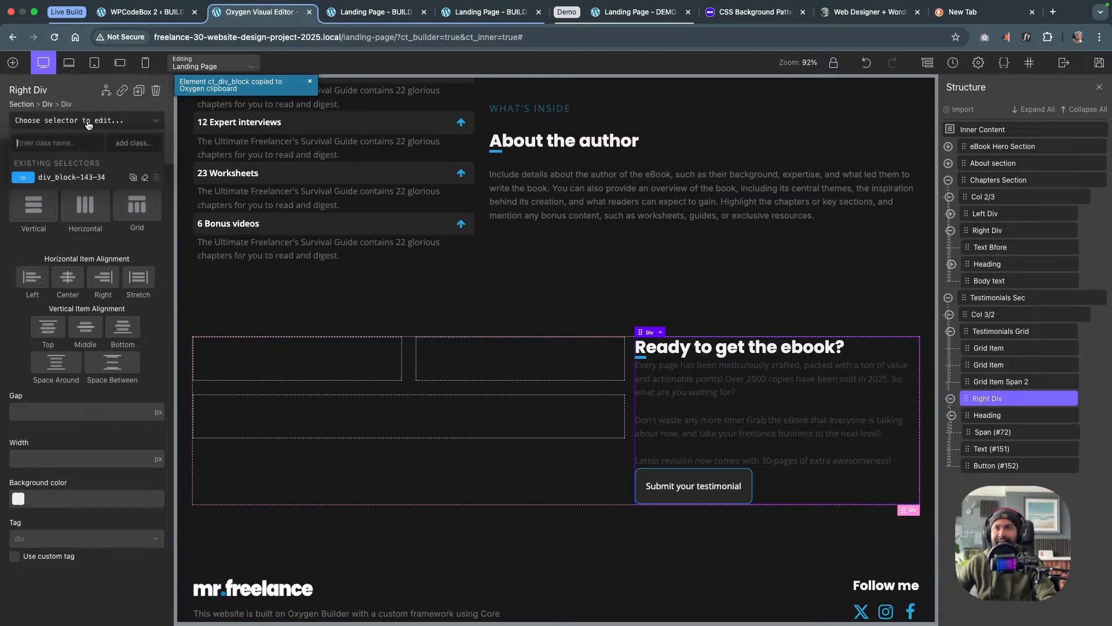
pyautogui.write('gap')
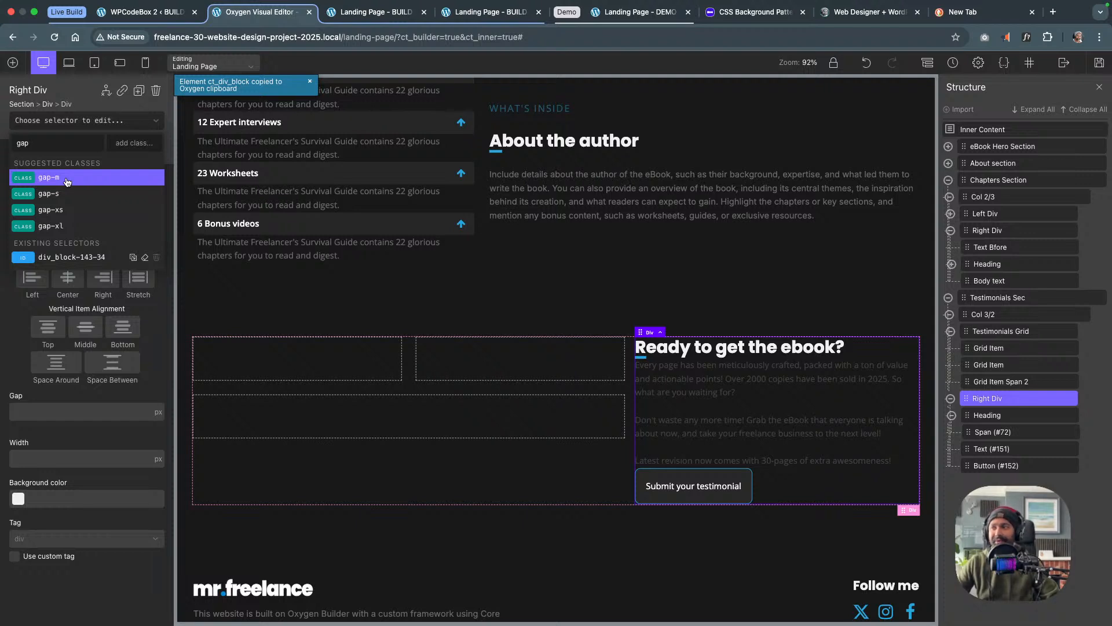
pyautogui.click(67, 181)
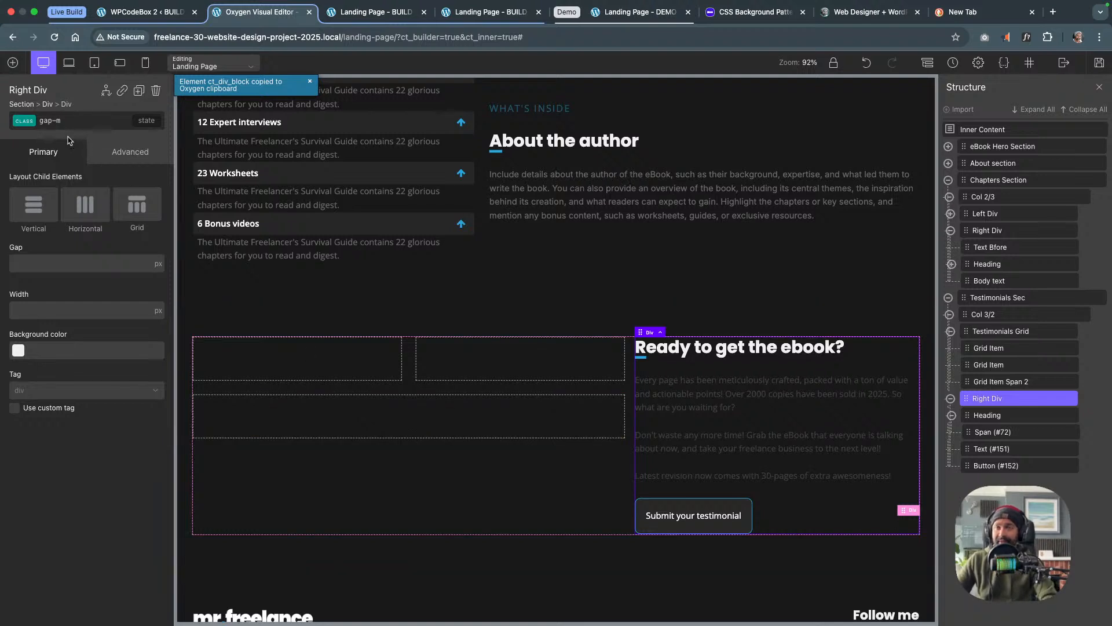
pyautogui.click(28, 121)
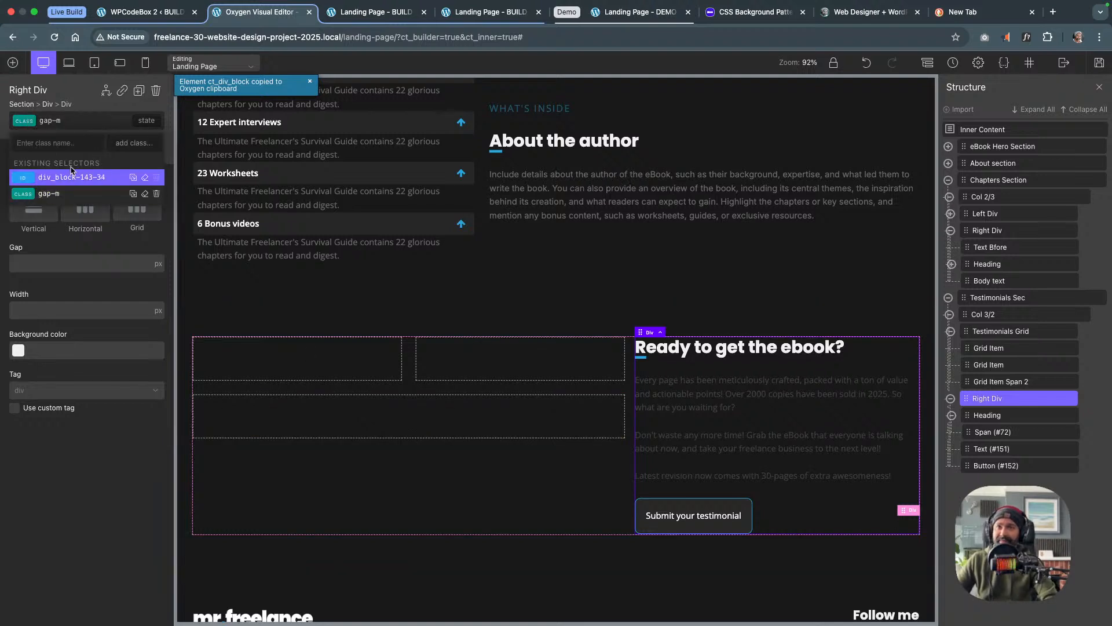
pyautogui.click(156, 193)
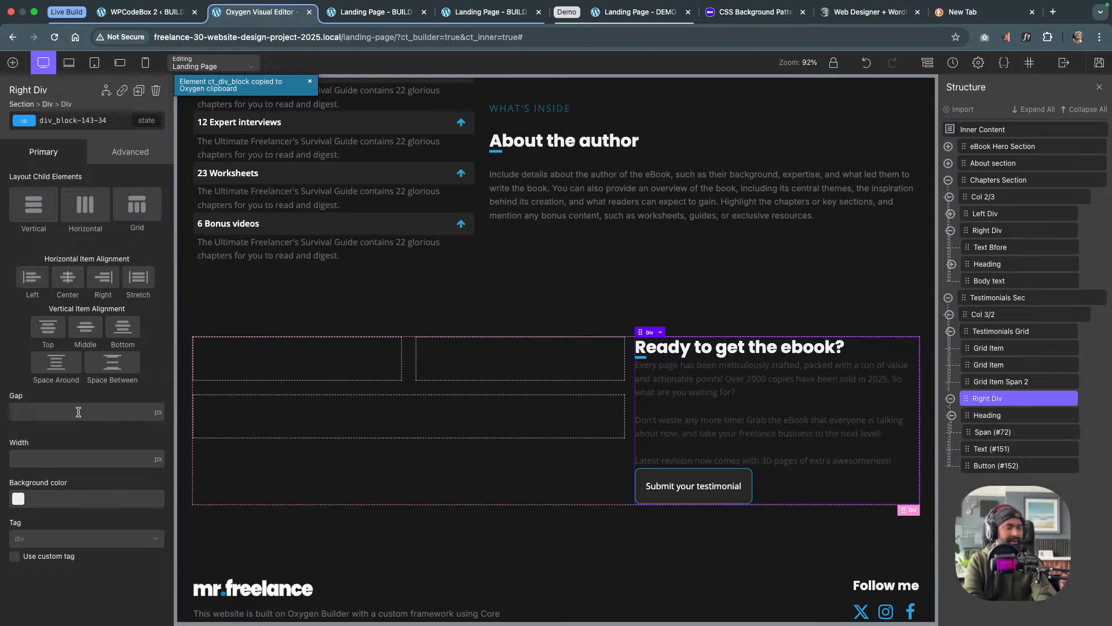
# Set the Right Div's own gap to var(--space-m), using its ID selector
pyautogui.write('var(')
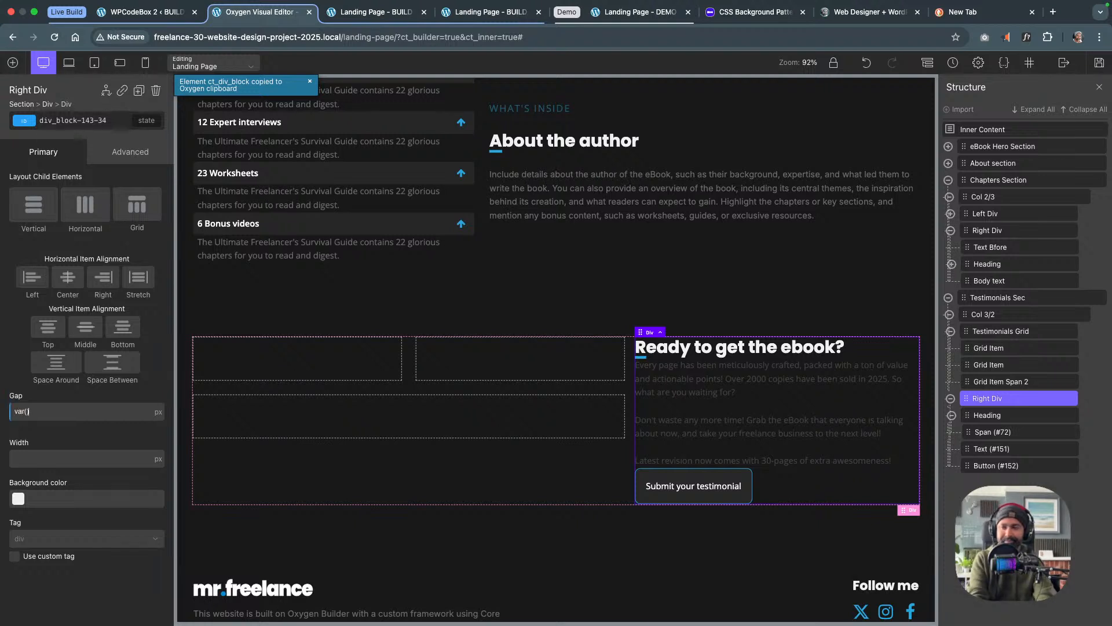
pyautogui.write('--space-m')
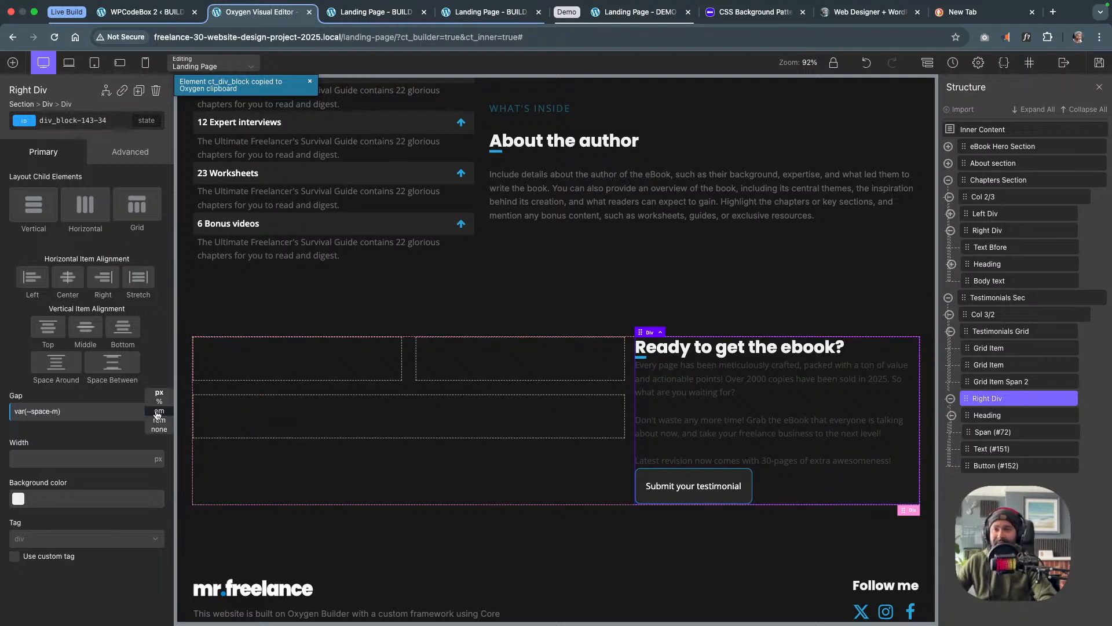
pyautogui.click(158, 420)
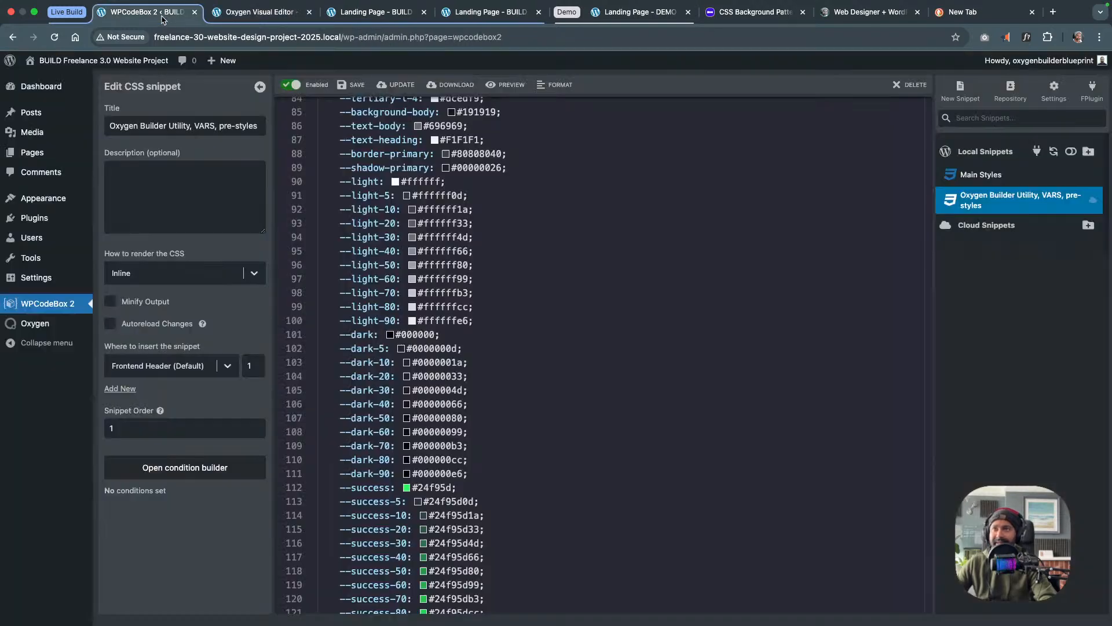
# Switch to WPCodeBox 2 and examine the "Oxygen Builder Utility, VARS, pre-styles" snippet from its base styles to the --background-body variable
pyautogui.click(165, 21)
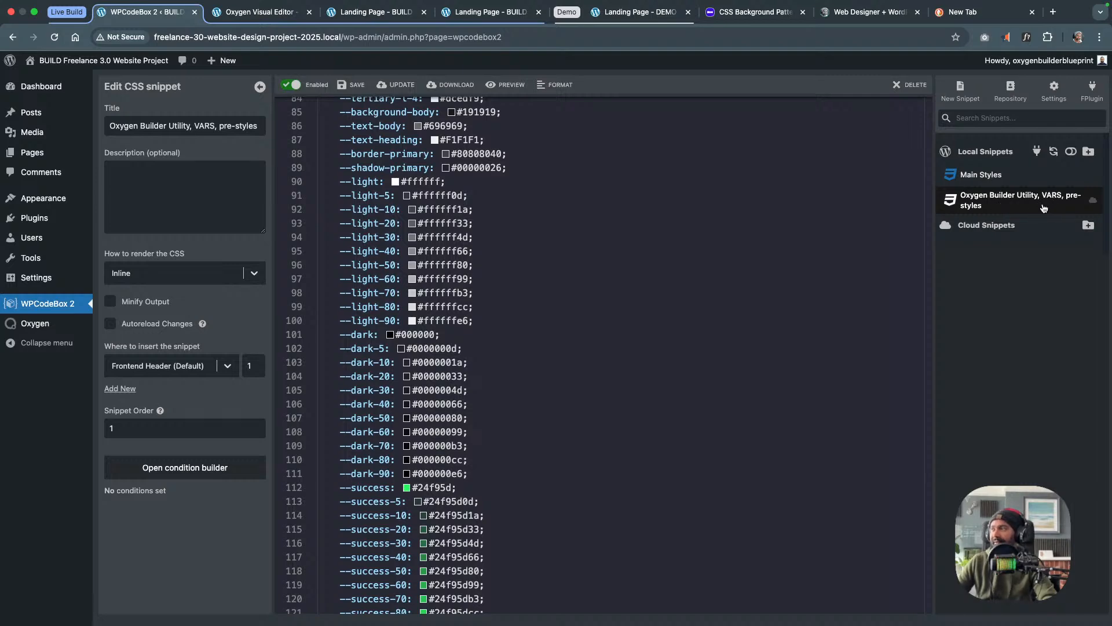
pyautogui.scroll(15, 504, 286)
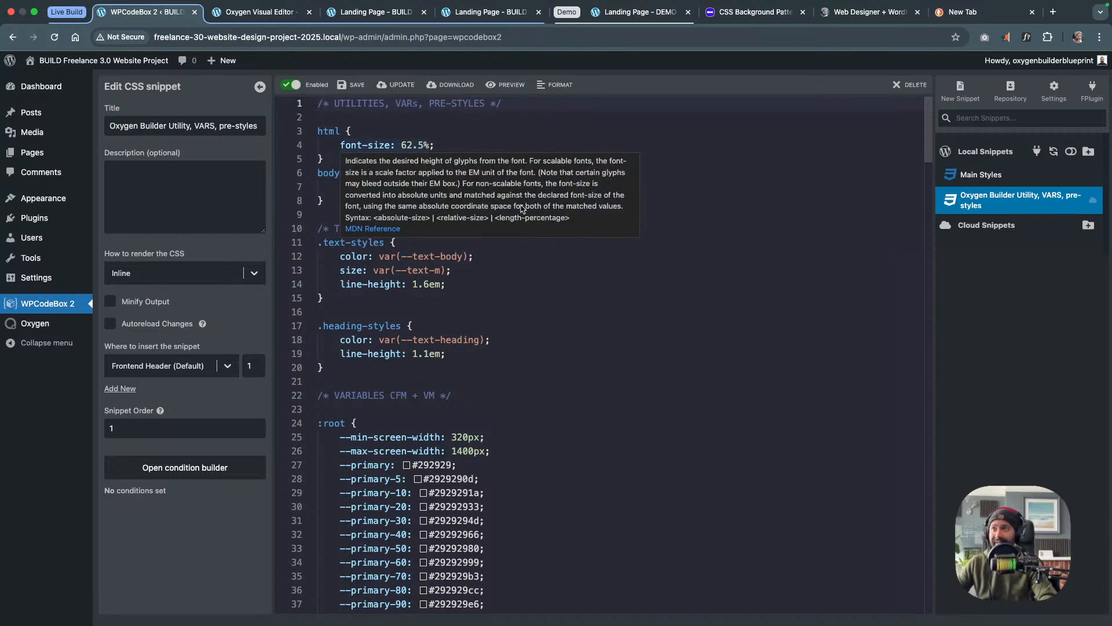
pyautogui.scroll(-2, 690, 298)
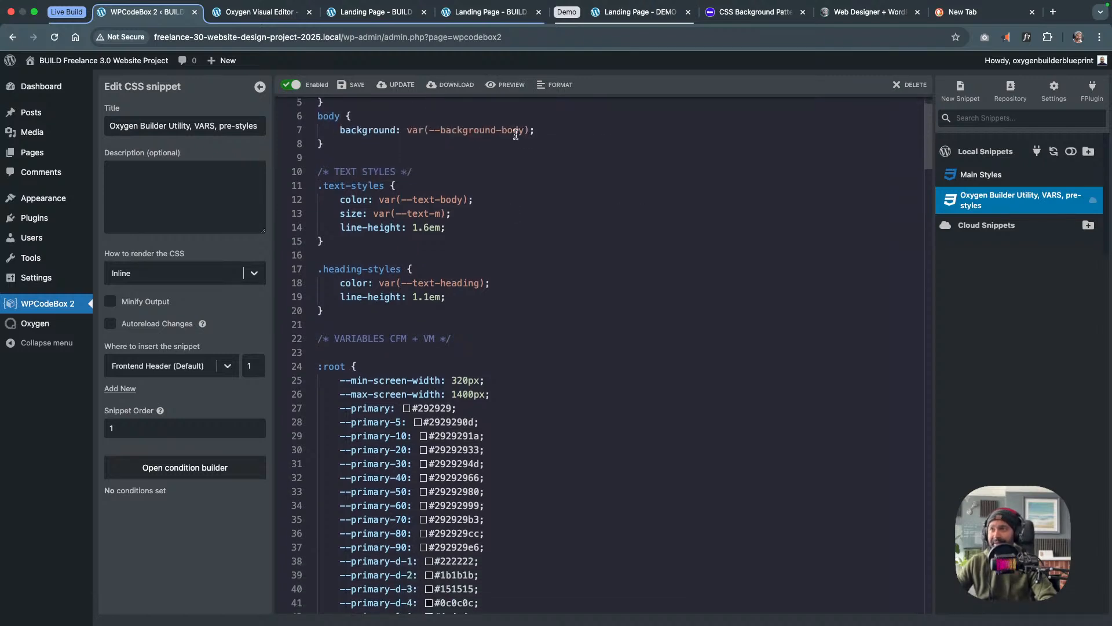
pyautogui.scroll(-10, 480, 284)
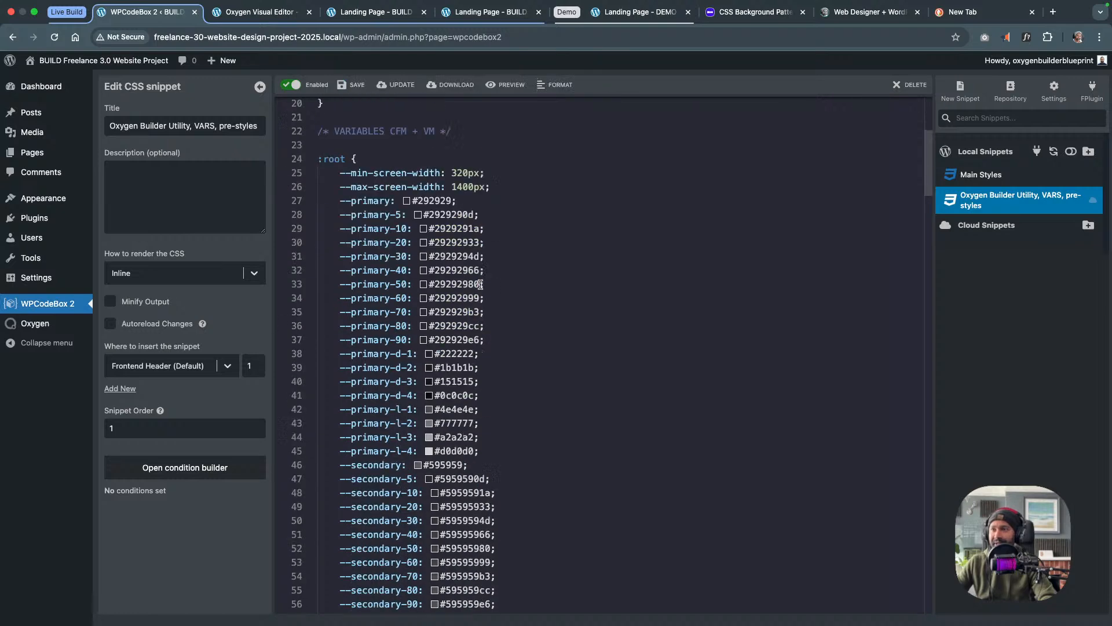
pyautogui.scroll(-3, 480, 284)
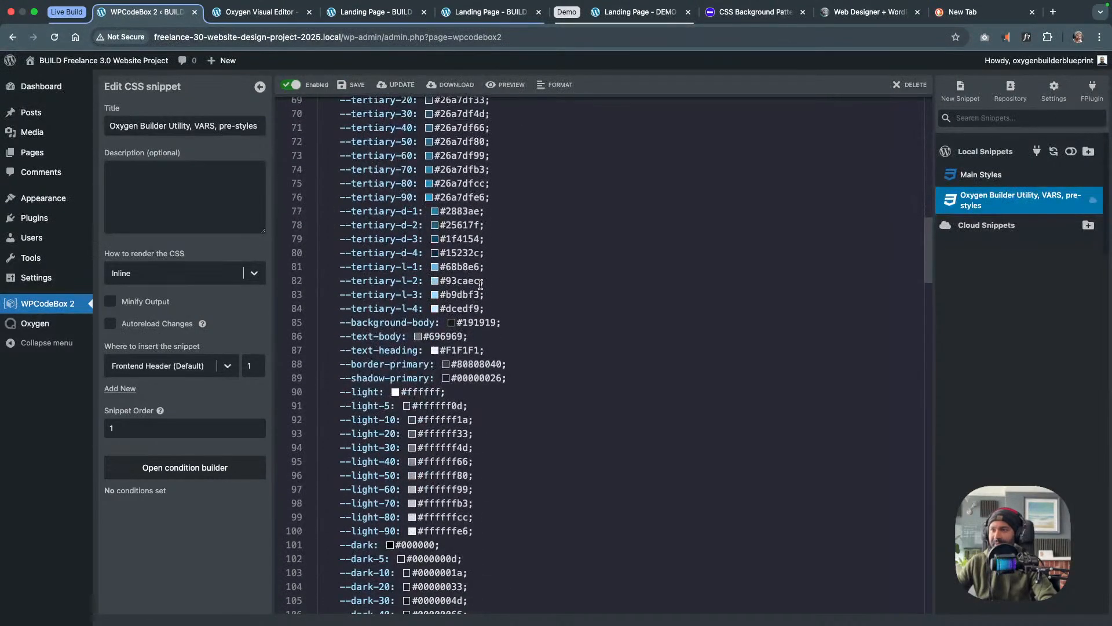
pyautogui.click(473, 323)
pyautogui.moveTo(493, 326)
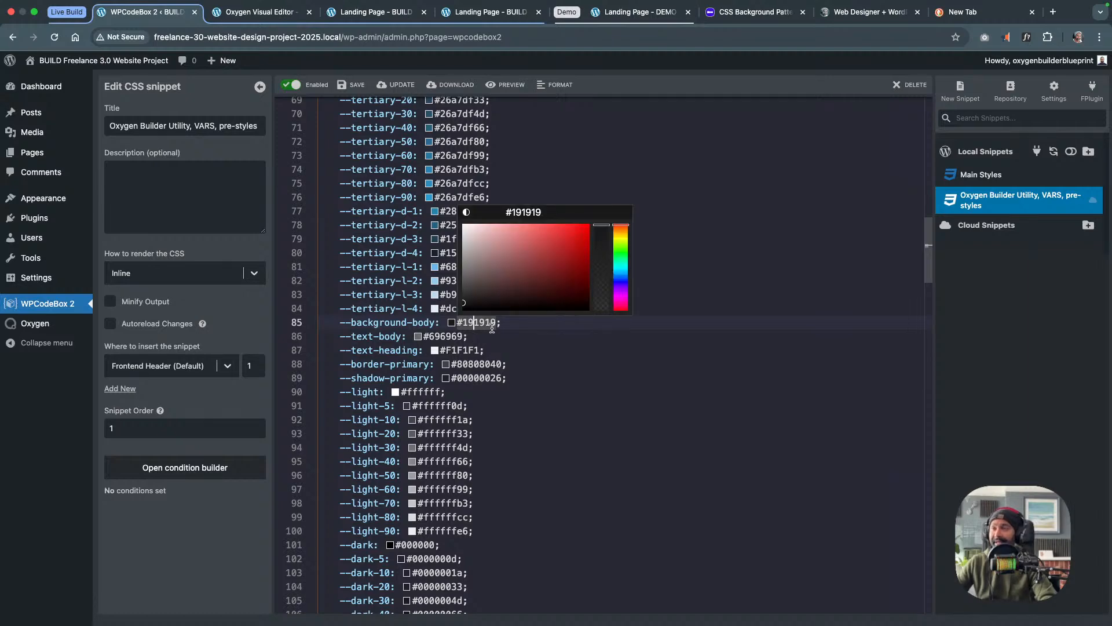
# Review the snippet's text and heading styles and its :root colour variables, from the primary shades through the error shades
pyautogui.scroll(15, 492, 328)
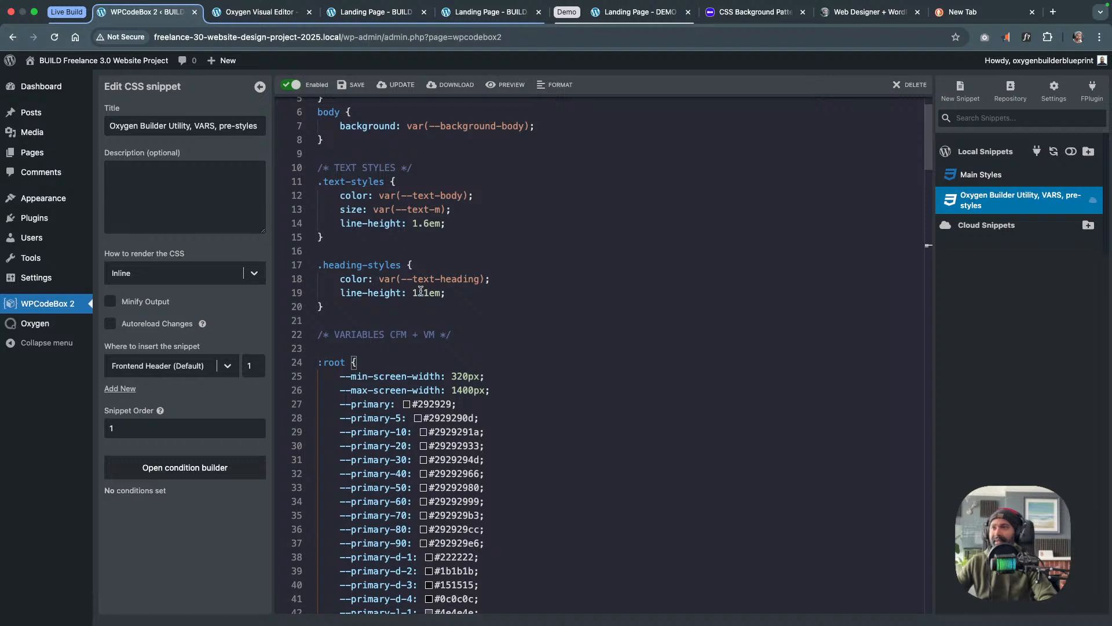
pyautogui.scroll(-5, 422, 293)
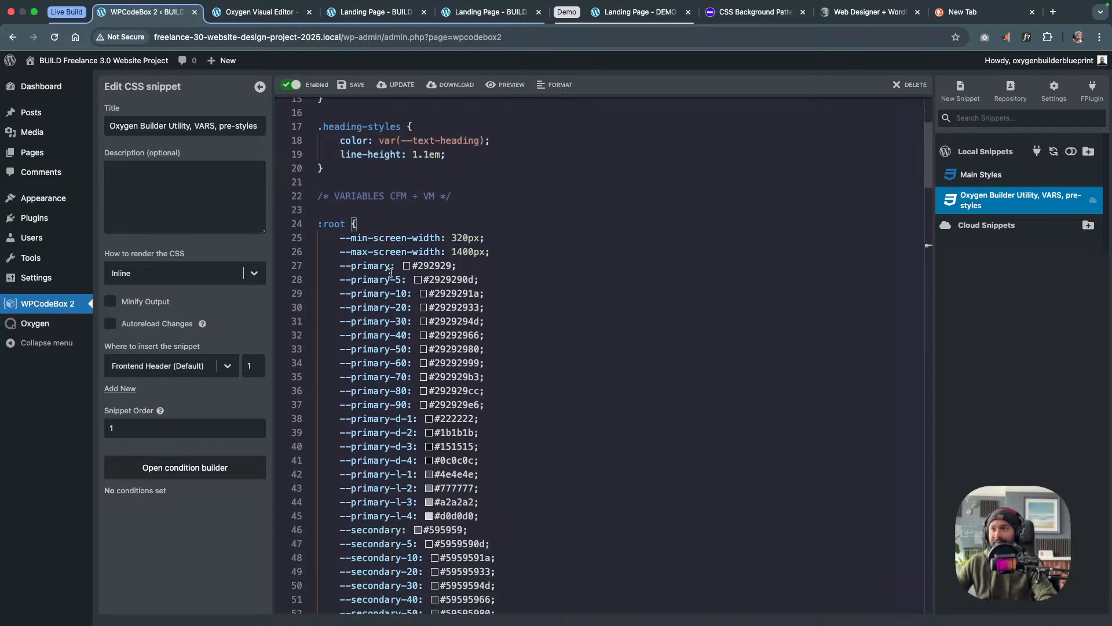
pyautogui.scroll(-2, 390, 273)
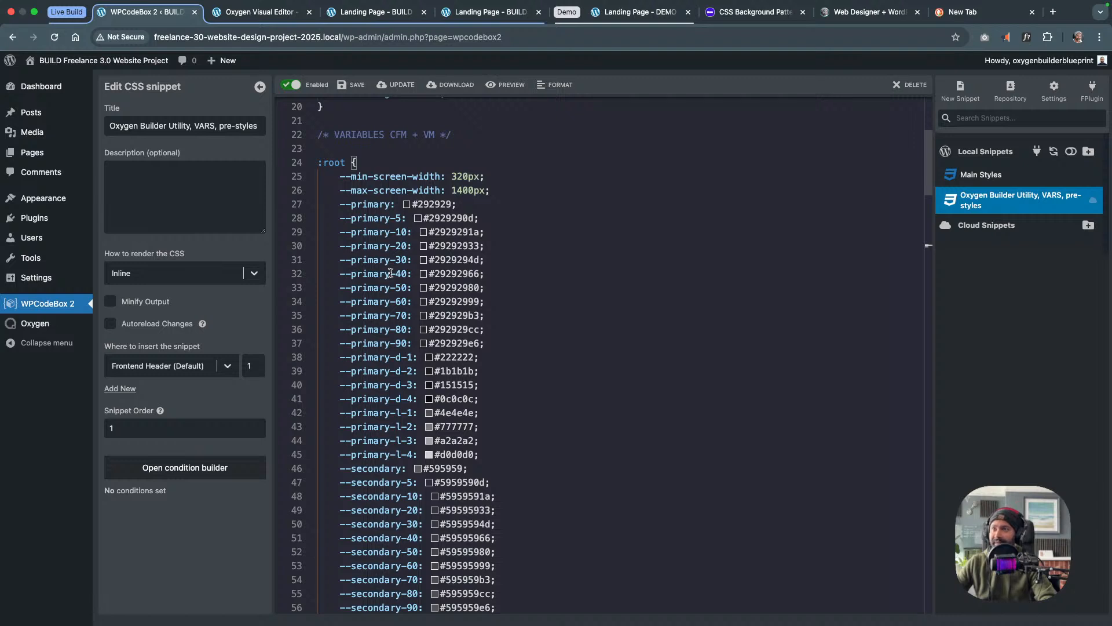
pyautogui.scroll(-10, 390, 273)
pyautogui.scroll(-13, 391, 273)
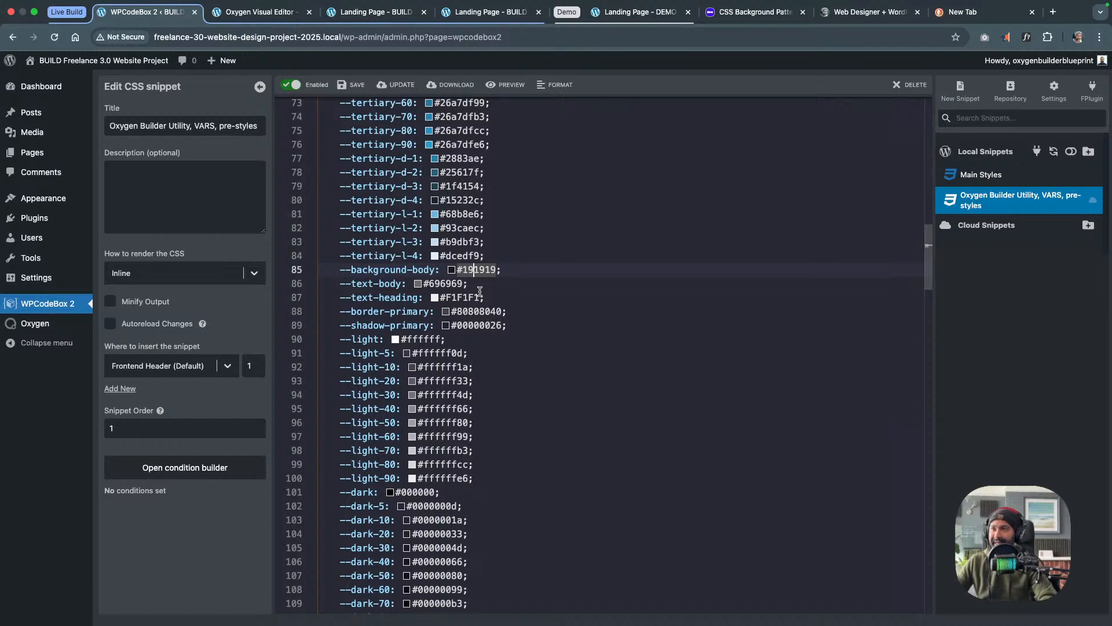
pyautogui.scroll(-2, 459, 311)
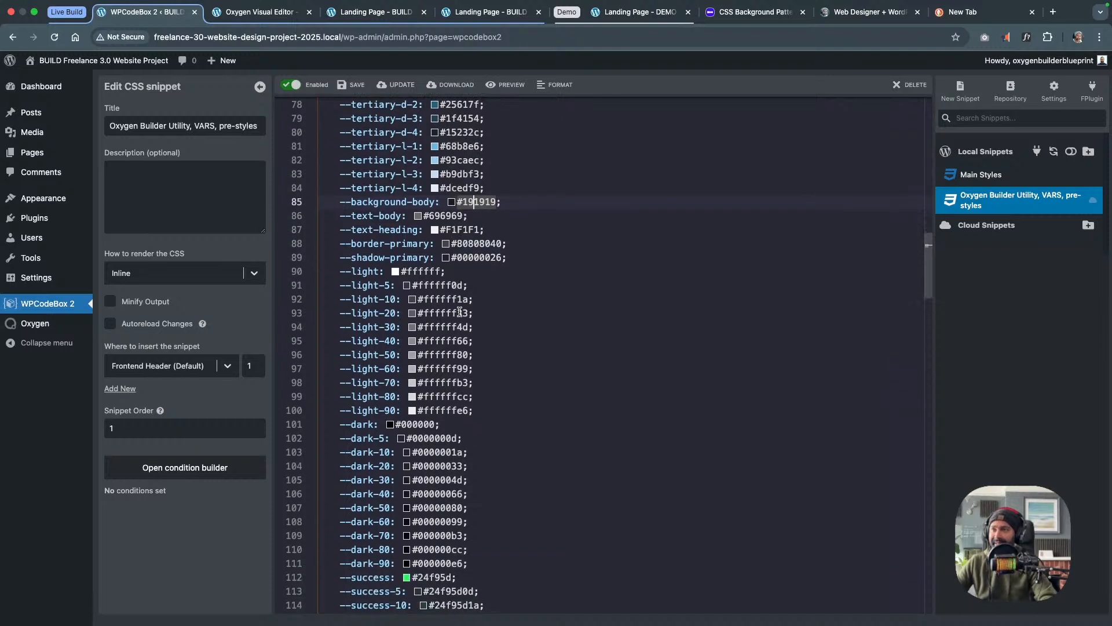
pyautogui.scroll(-2, 459, 312)
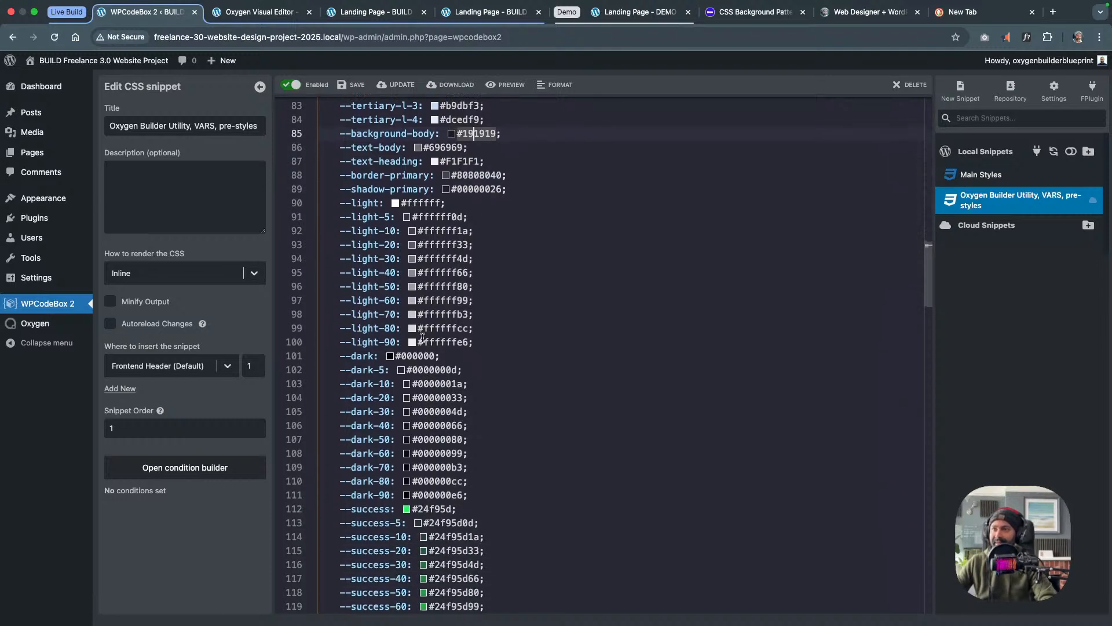
pyautogui.scroll(-1, 422, 337)
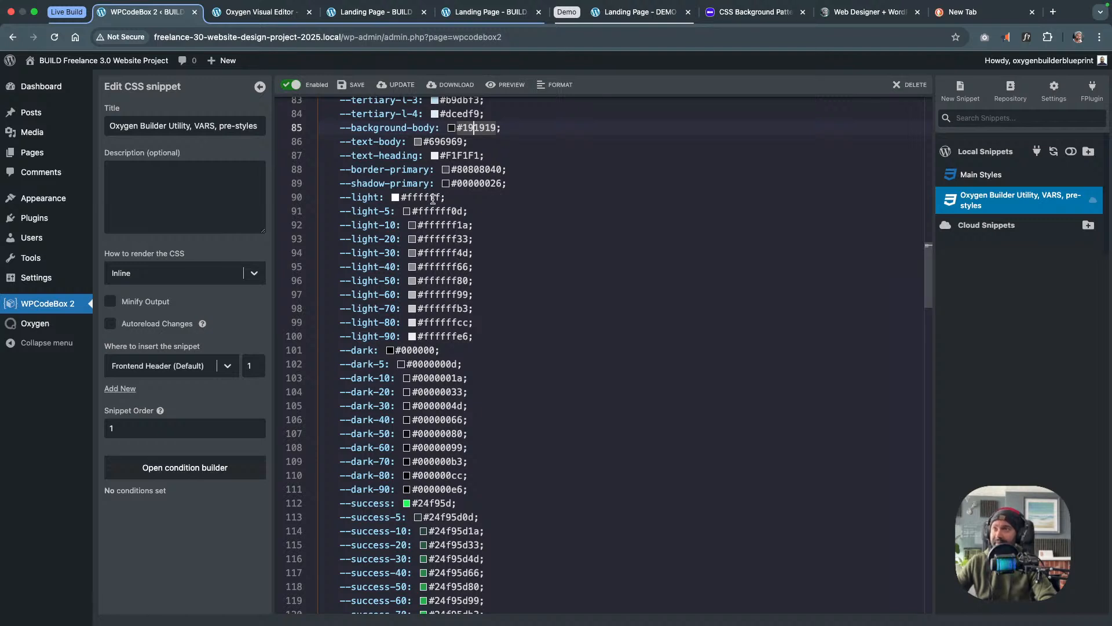
pyautogui.scroll(-5, 406, 307)
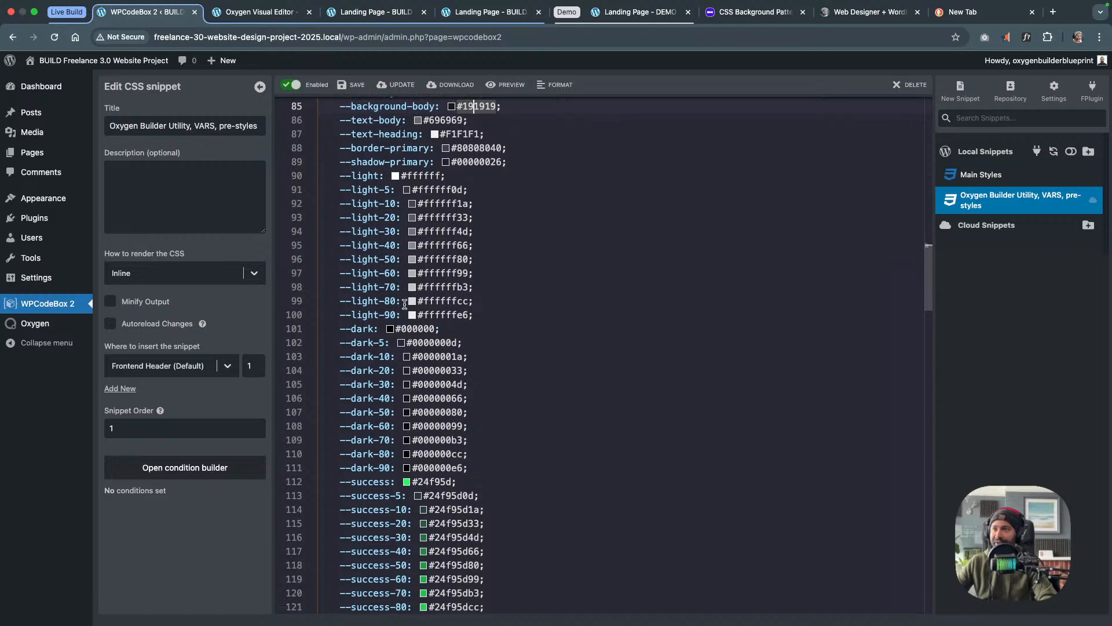
pyautogui.scroll(-10, 406, 308)
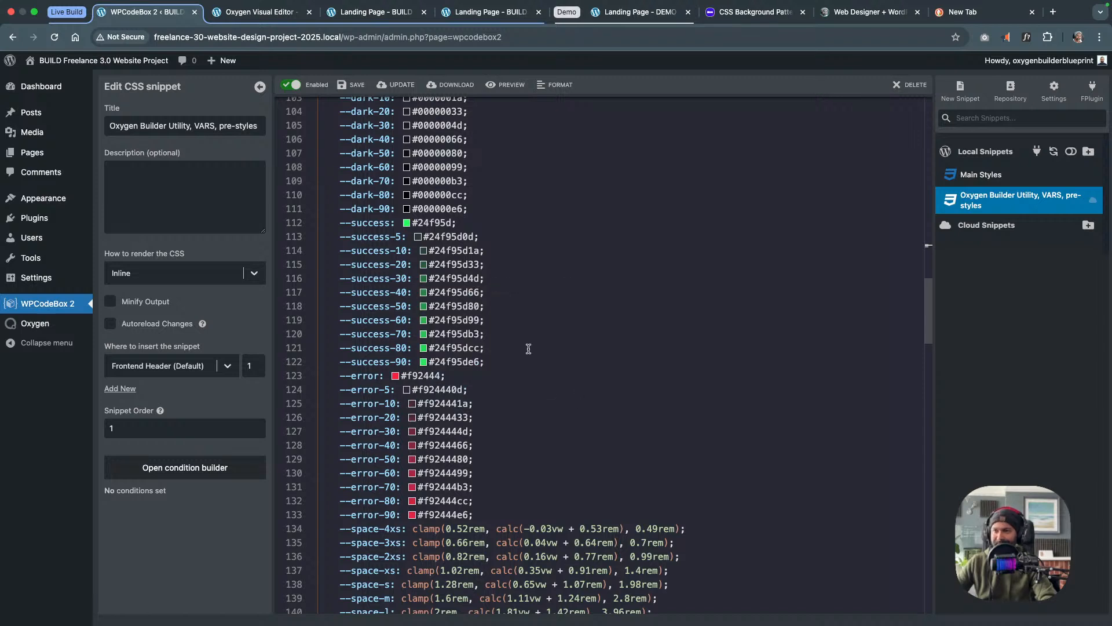
pyautogui.moveTo(456, 343)
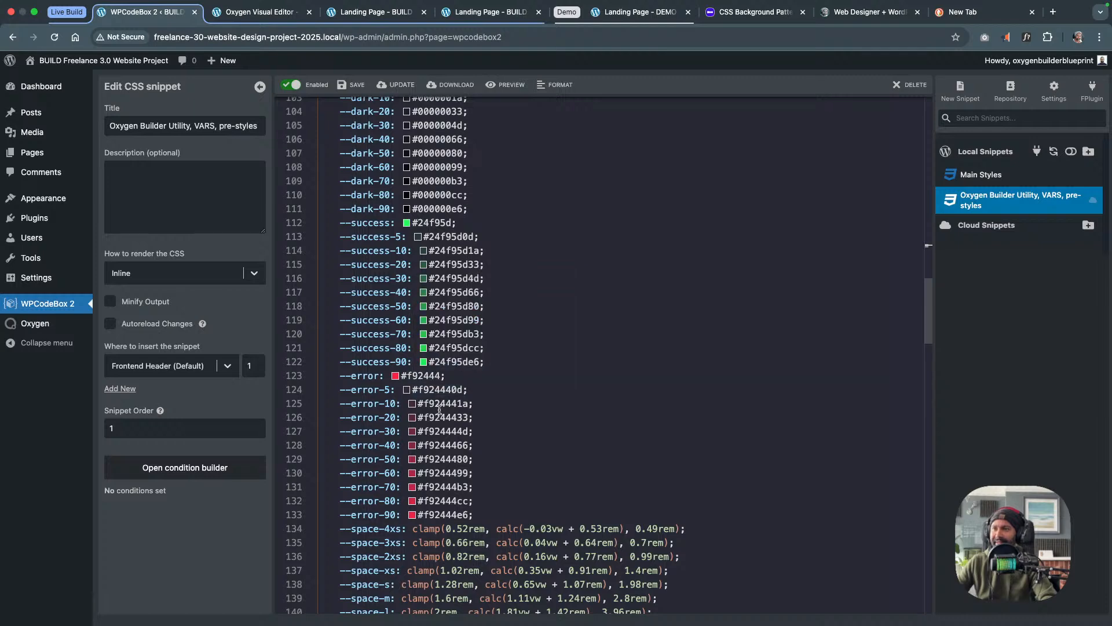
pyautogui.moveTo(436, 400)
# Examine the snippet's fluid spacing and text size variables and the component variables such as --btn-space and --card-space
pyautogui.scroll(-3, 560, 414)
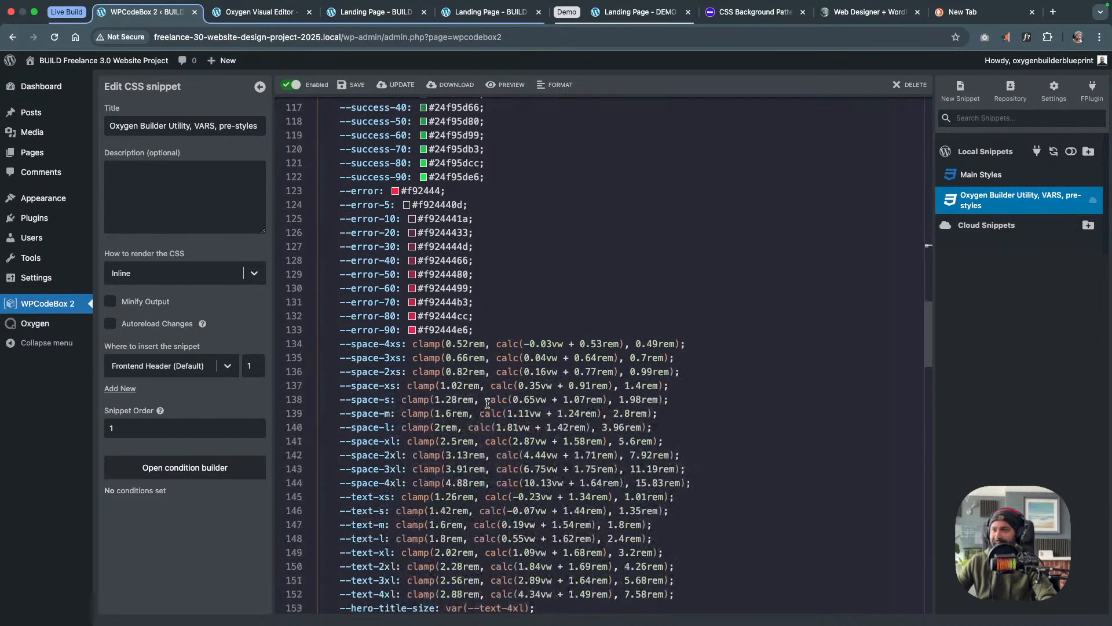
pyautogui.scroll(-3, 560, 414)
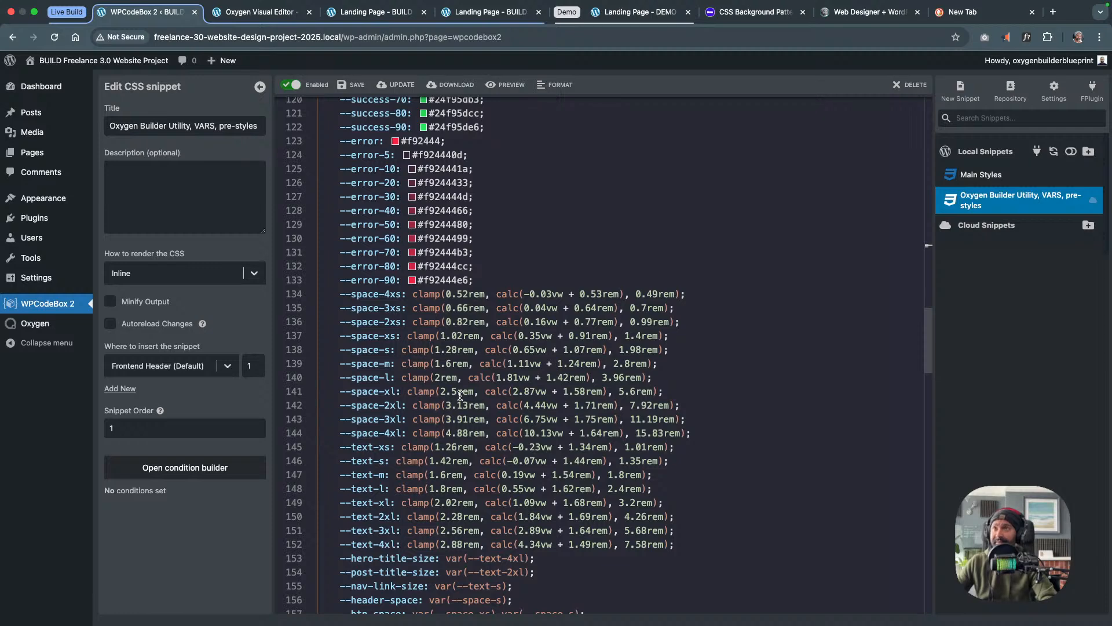
pyautogui.scroll(-5, 461, 396)
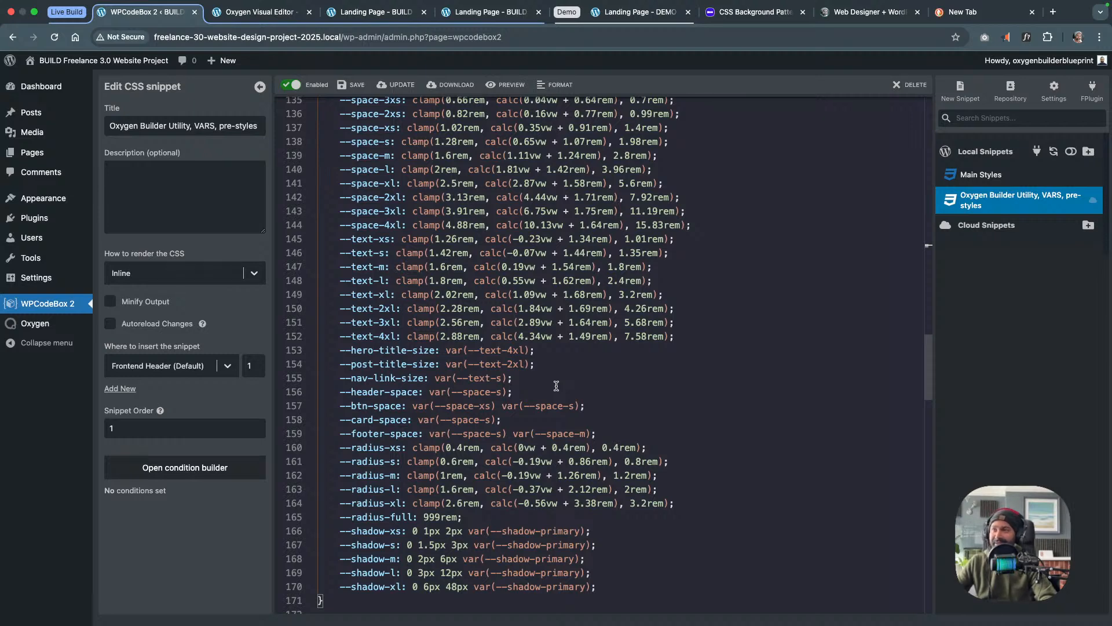
pyautogui.scroll(3, 556, 385)
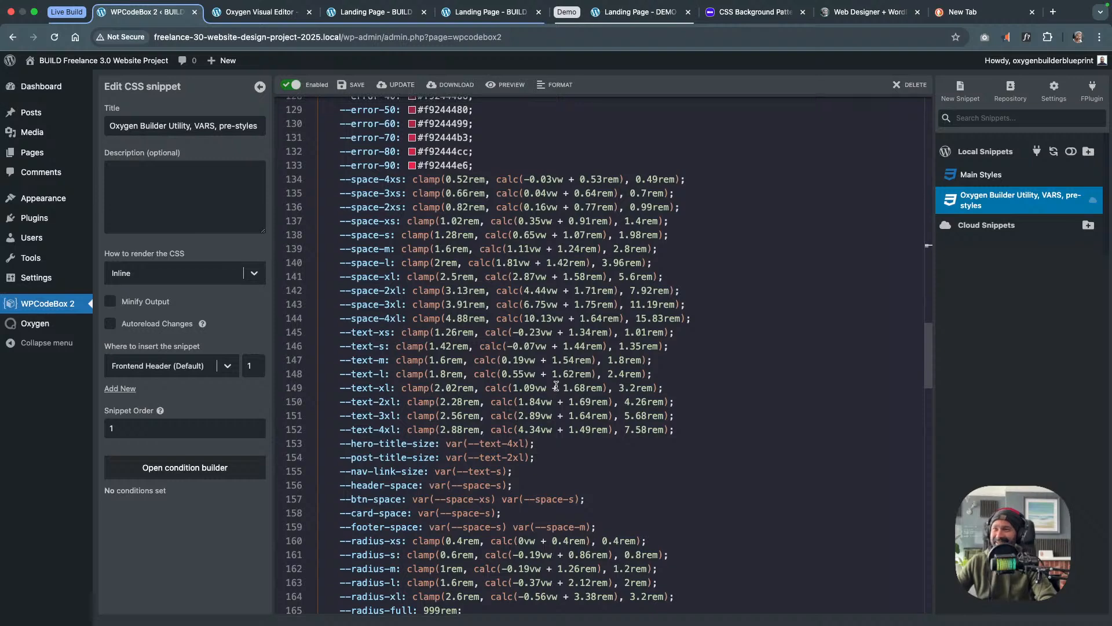
pyautogui.scroll(-3, 535, 364)
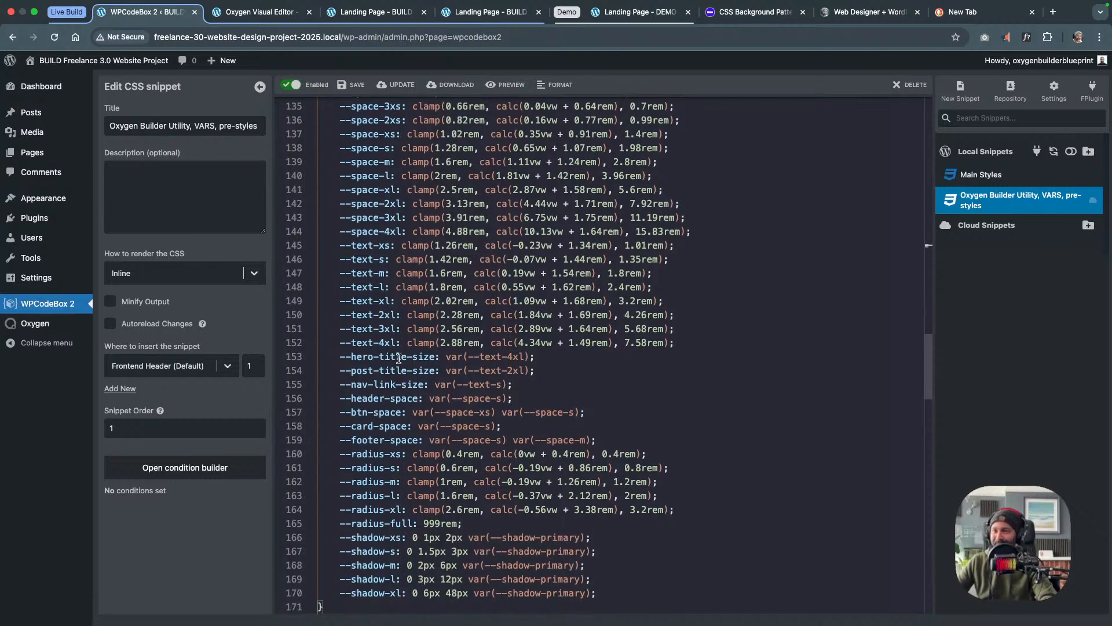
pyautogui.scroll(-3, 455, 376)
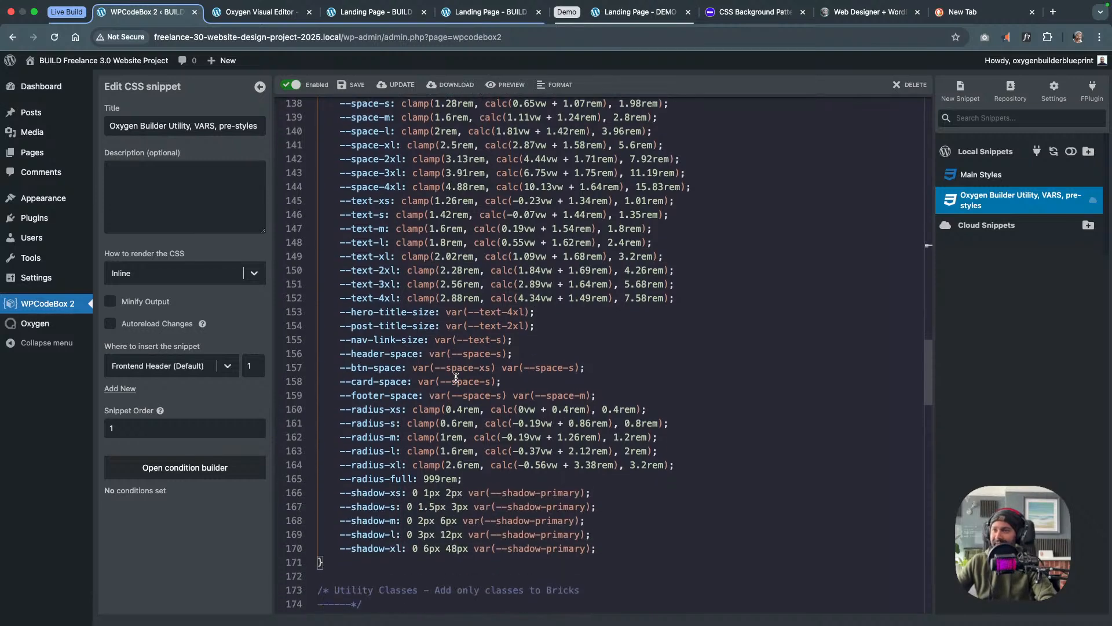
# Review the snippet's radius and shadow variables and its space and gap utility classes
pyautogui.scroll(-1, 455, 377)
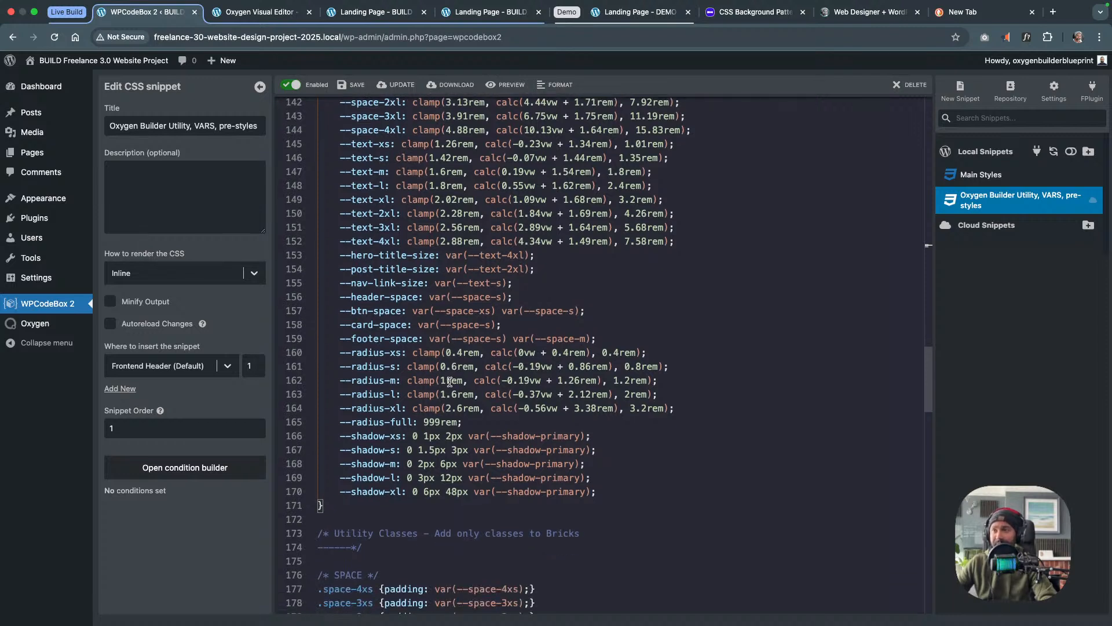
pyautogui.scroll(-2, 451, 410)
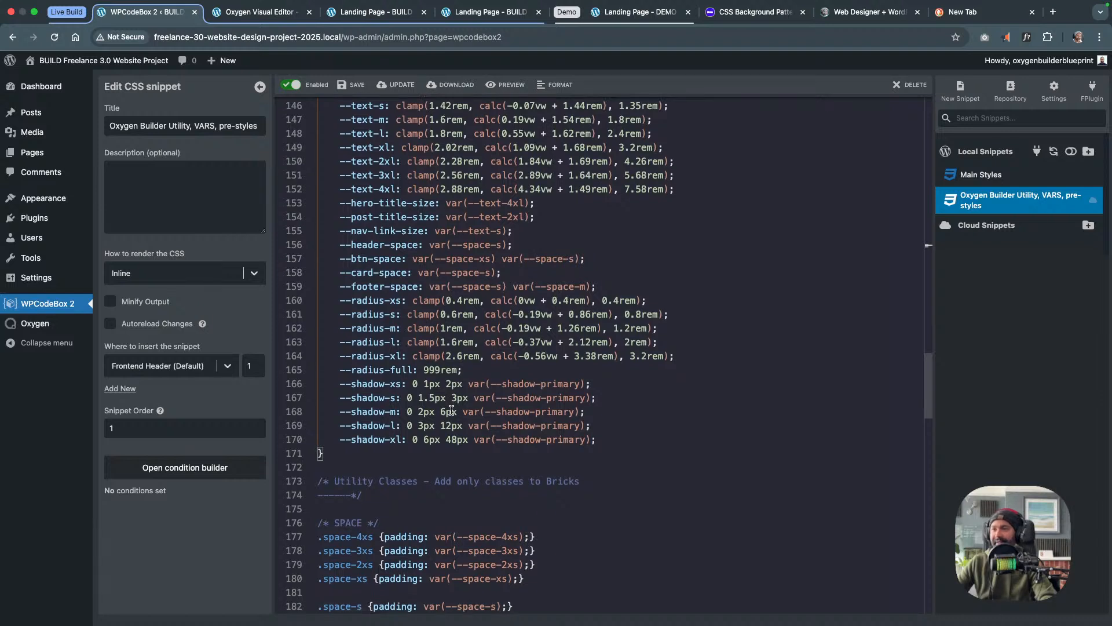
pyautogui.scroll(-5, 452, 410)
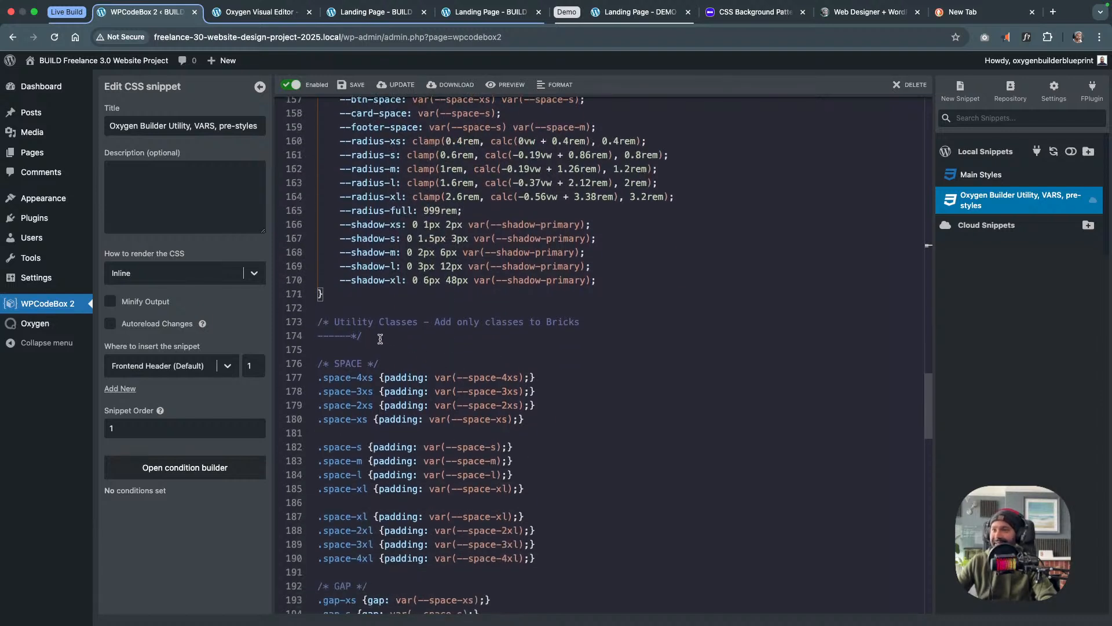
pyautogui.scroll(-1, 380, 339)
pyautogui.scroll(-2, 388, 400)
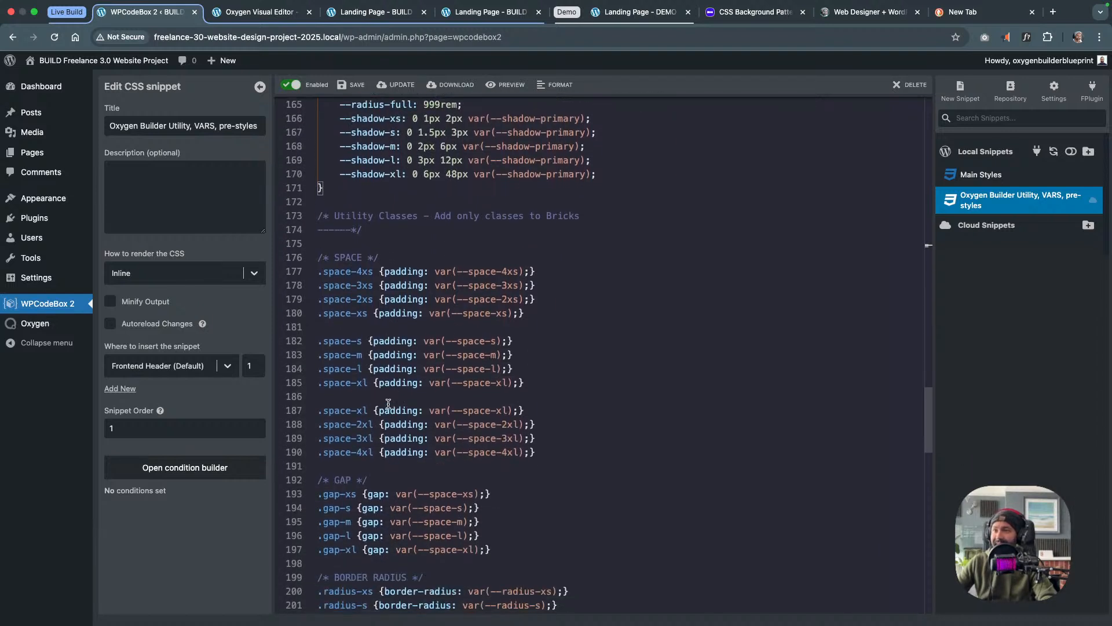
pyautogui.scroll(-3, 388, 362)
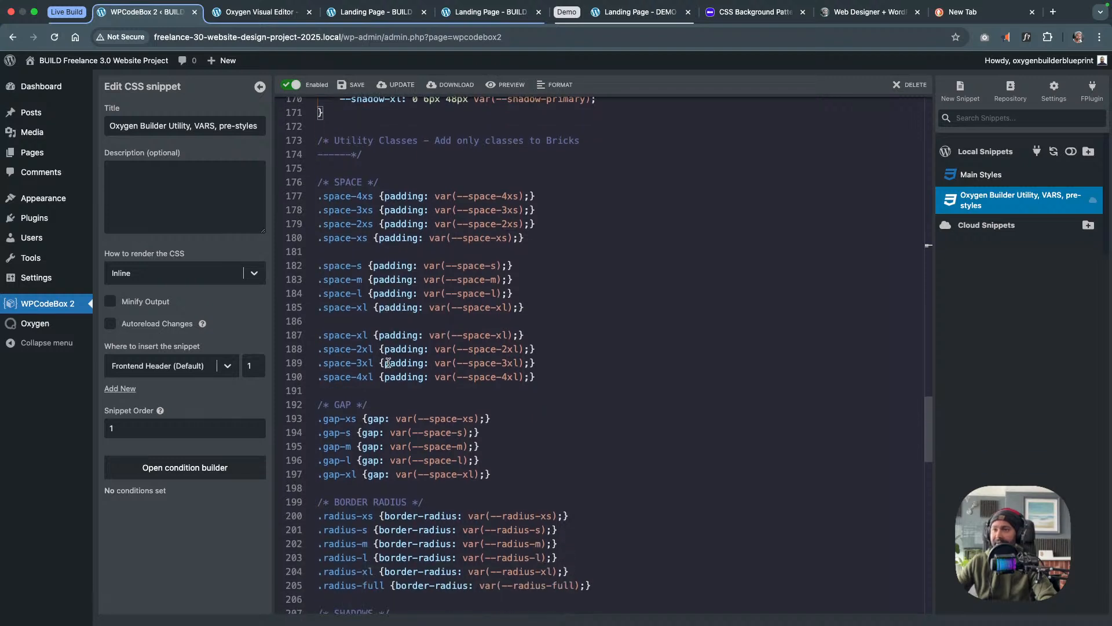
# Examine the snippet's border radius and shadow utility classes and the prefers-reduced-motion rule
pyautogui.moveTo(43, 223)
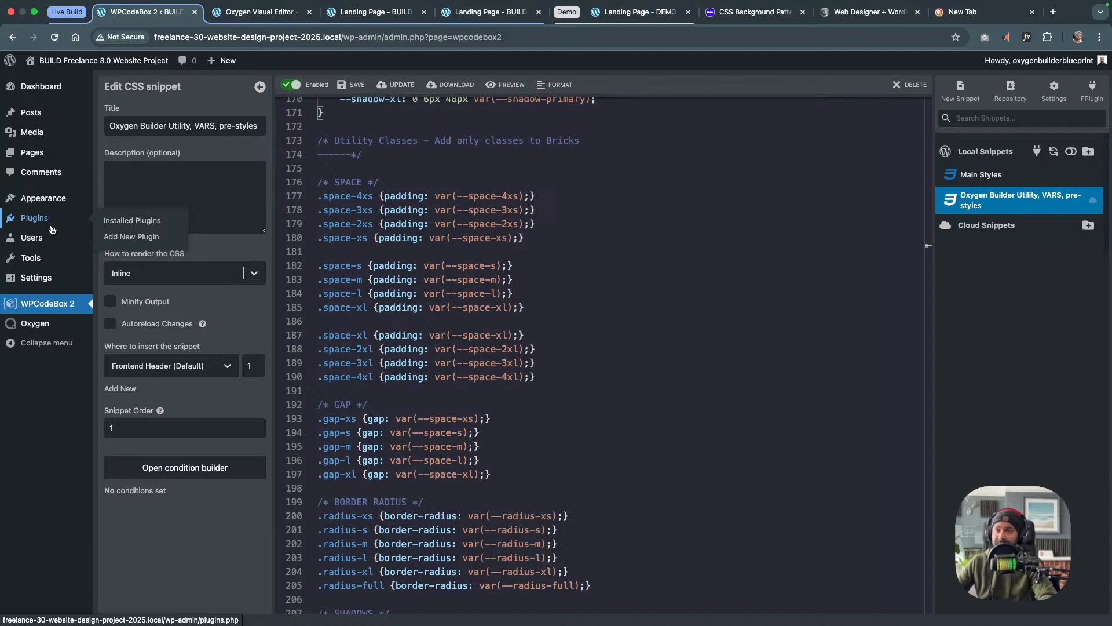
pyautogui.moveTo(45, 328)
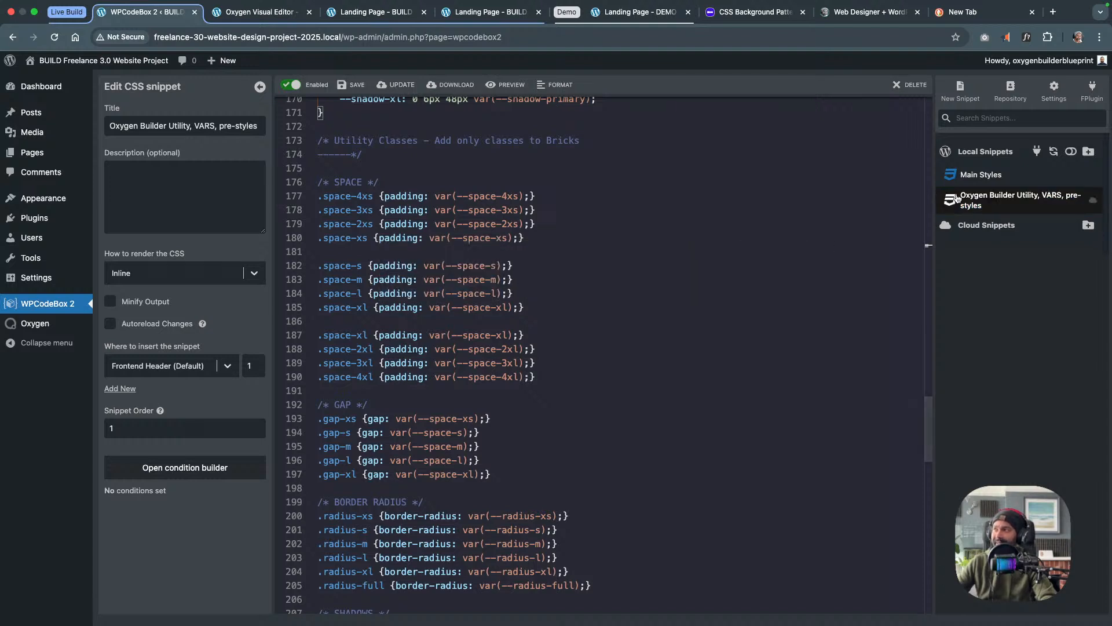
pyautogui.scroll(-5, 428, 433)
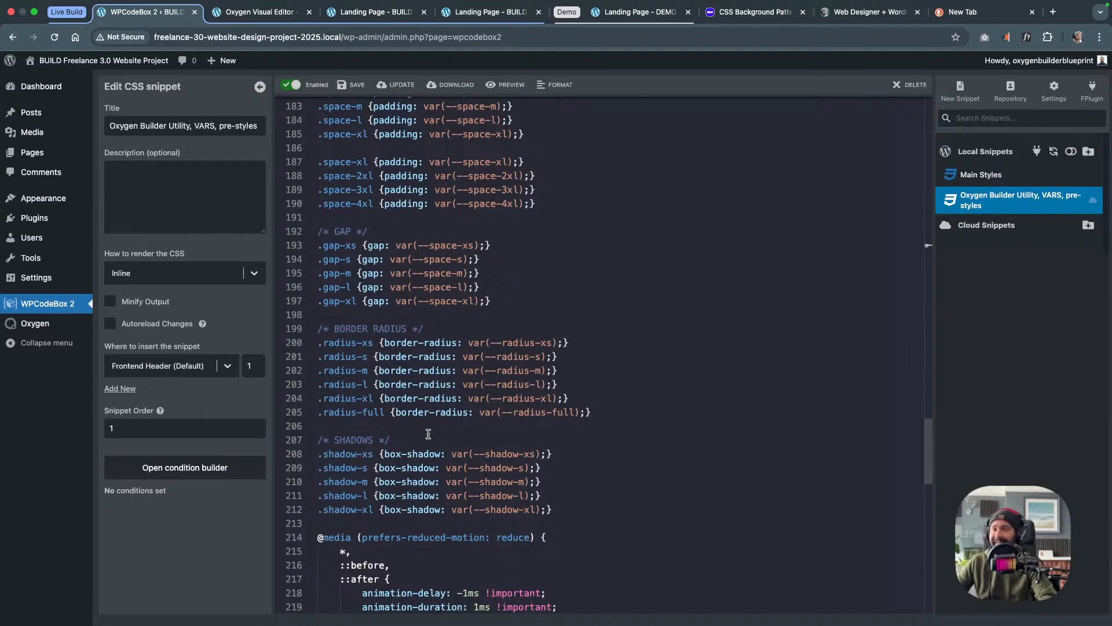
pyautogui.scroll(-1, 471, 436)
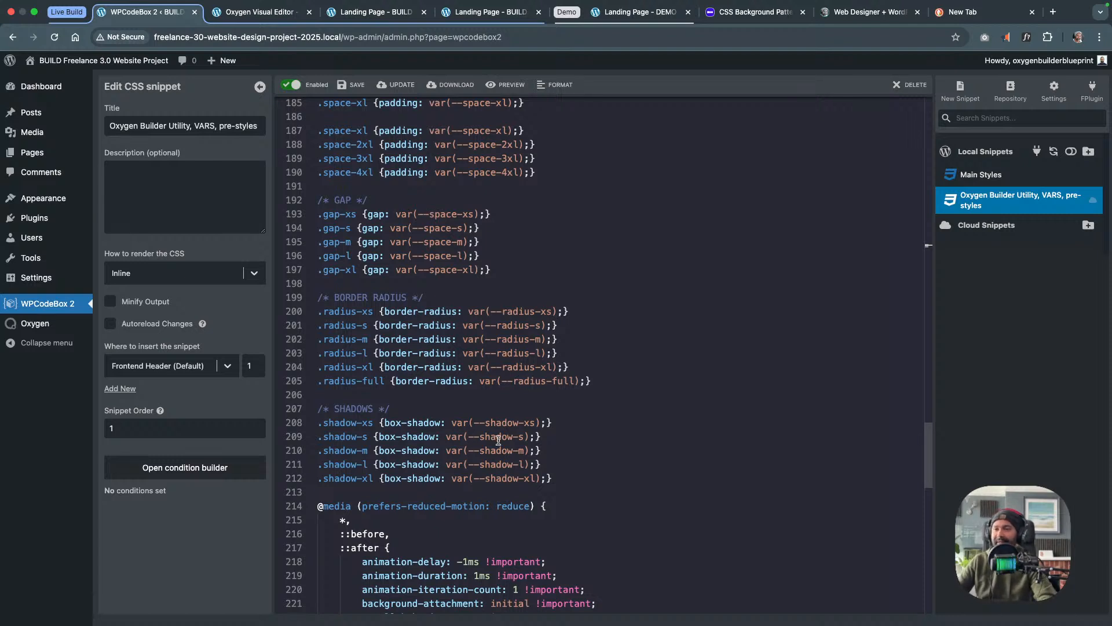
pyautogui.scroll(-5, 498, 440)
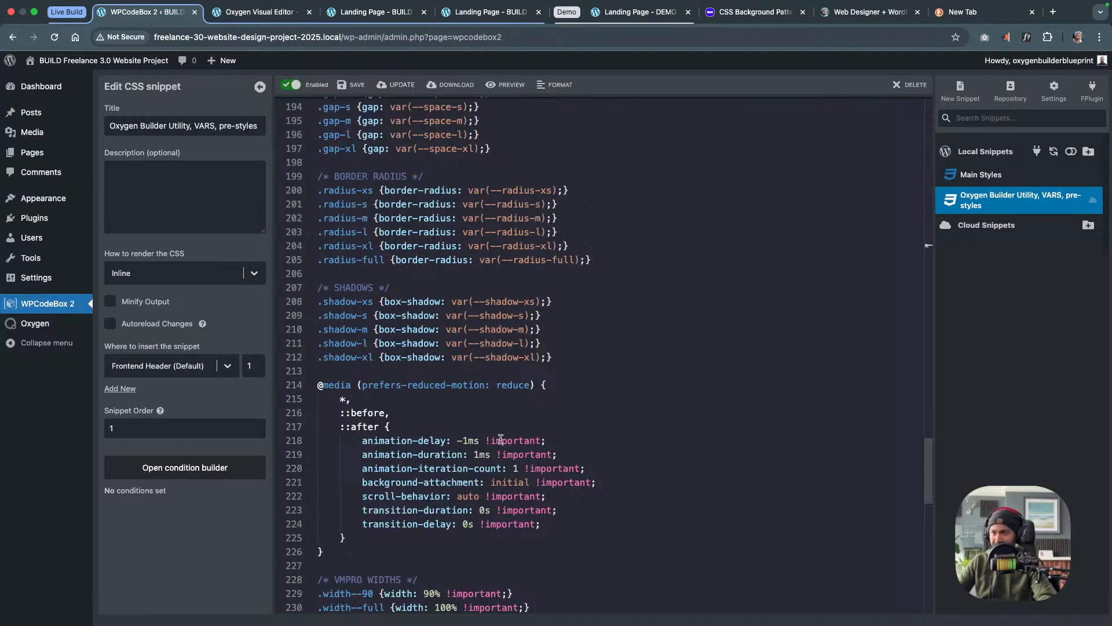
pyautogui.scroll(-2, 501, 439)
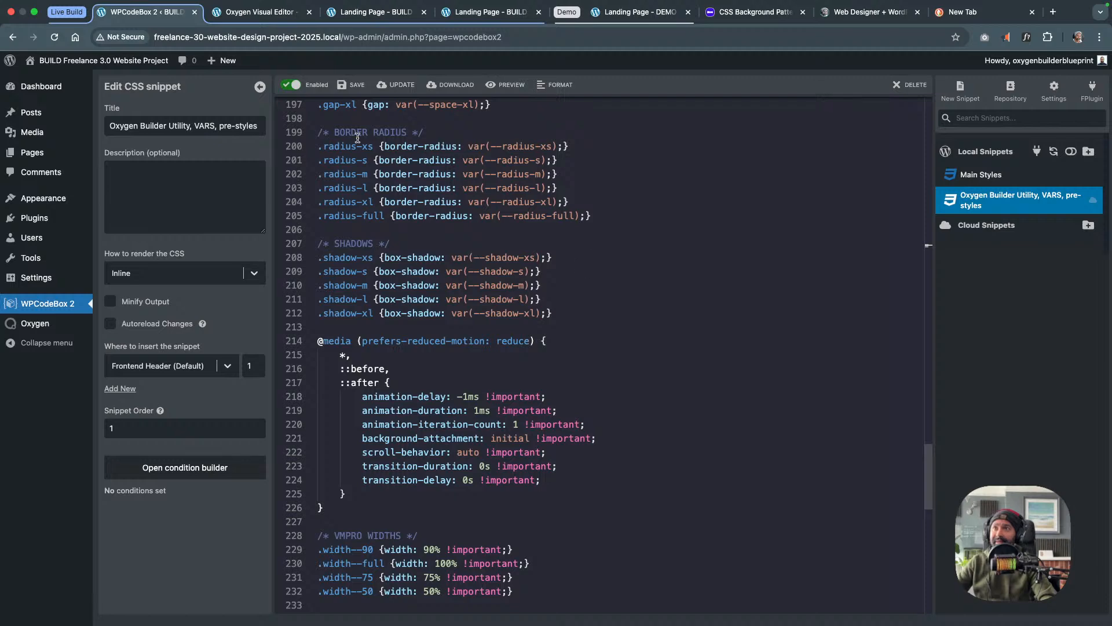
# Check the Right Div's gap value in the Oxygen editor and review the snippet's width and fade-in transition classes in WPCodeBox 2
pyautogui.click(264, 14)
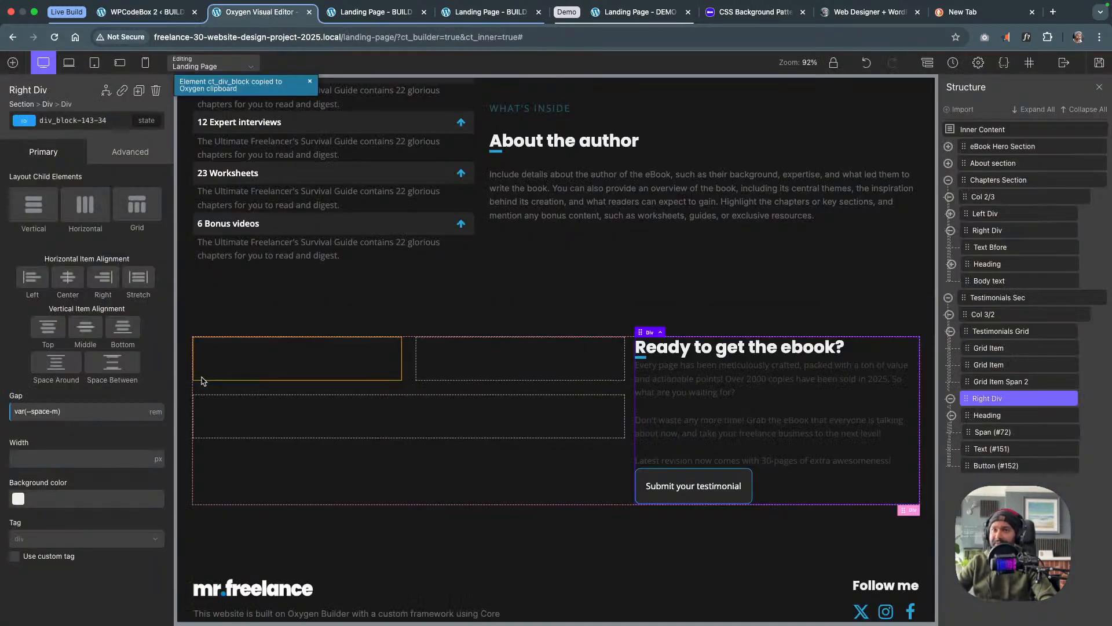
pyautogui.tripleClick(91, 412)
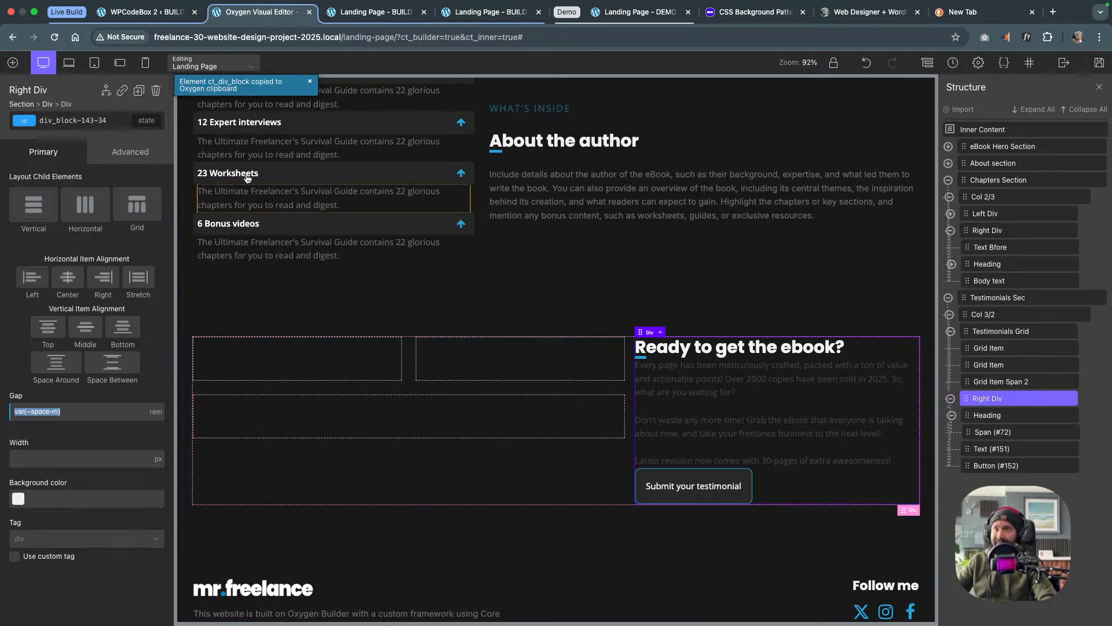
pyautogui.click(170, 18)
pyautogui.scroll(-10, 454, 297)
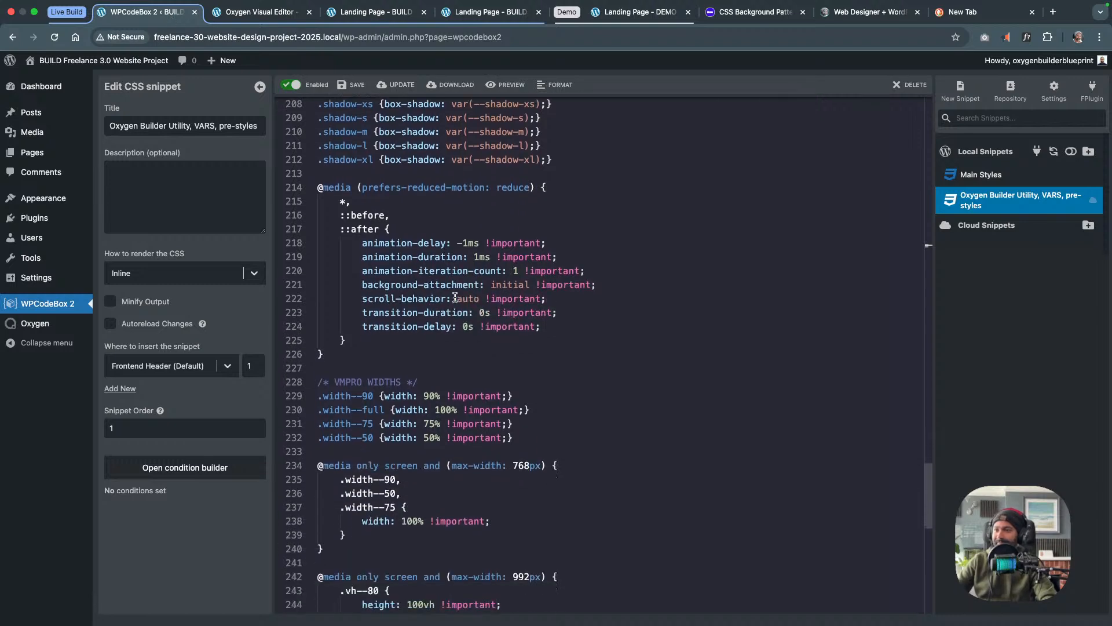
pyautogui.scroll(-1, 455, 297)
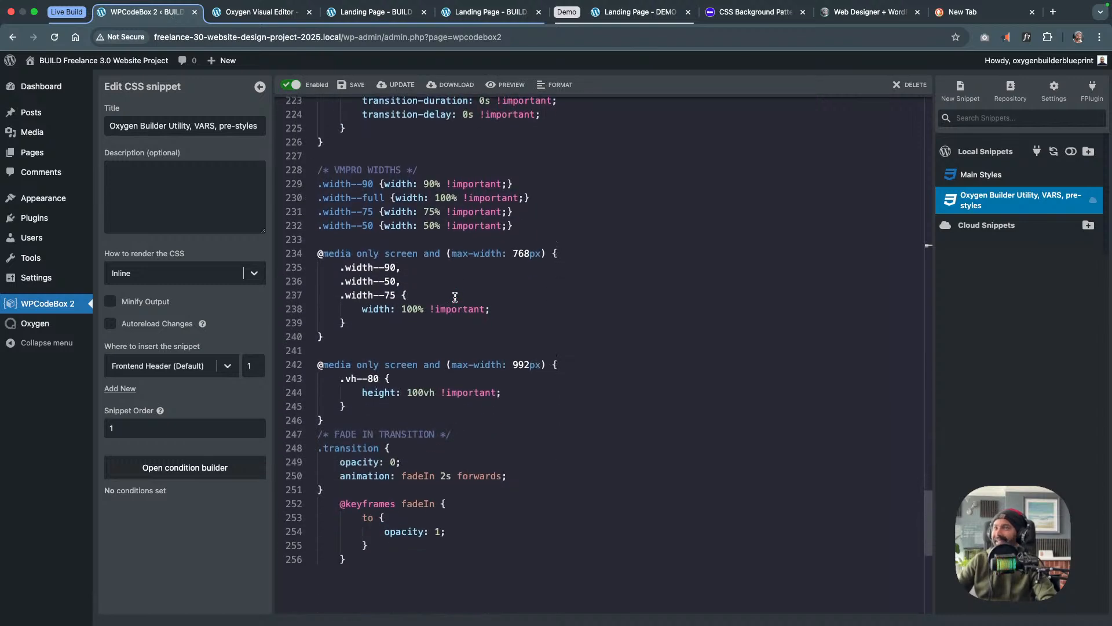
# Switch to the Oxygen editor and make the Right Div's var(--space-m) gap unitless
pyautogui.click(259, 12)
pyautogui.scroll(-1, 673, 393)
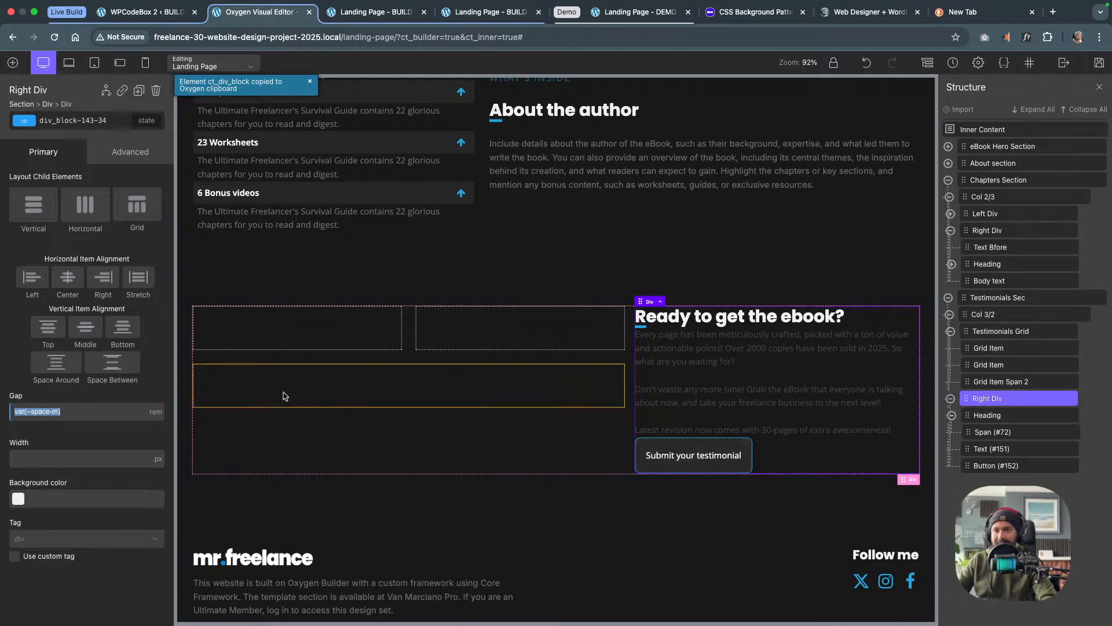
pyautogui.click(155, 411)
pyautogui.click(159, 430)
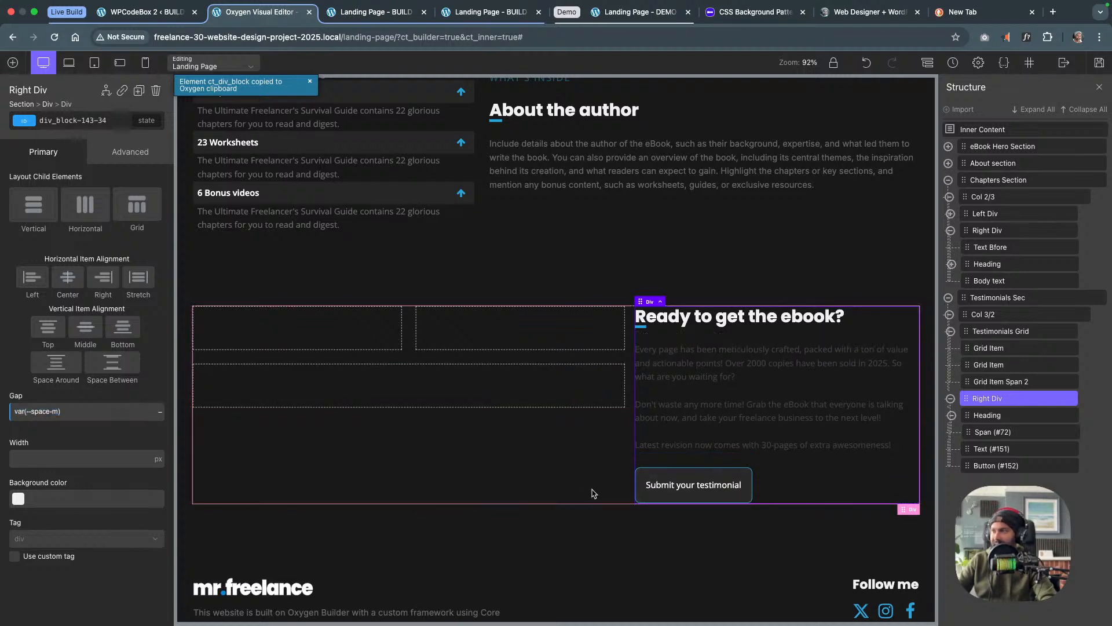
# Apply the text-styles class to the text block under the "Ready to get the ebook?" heading
pyautogui.click(801, 422)
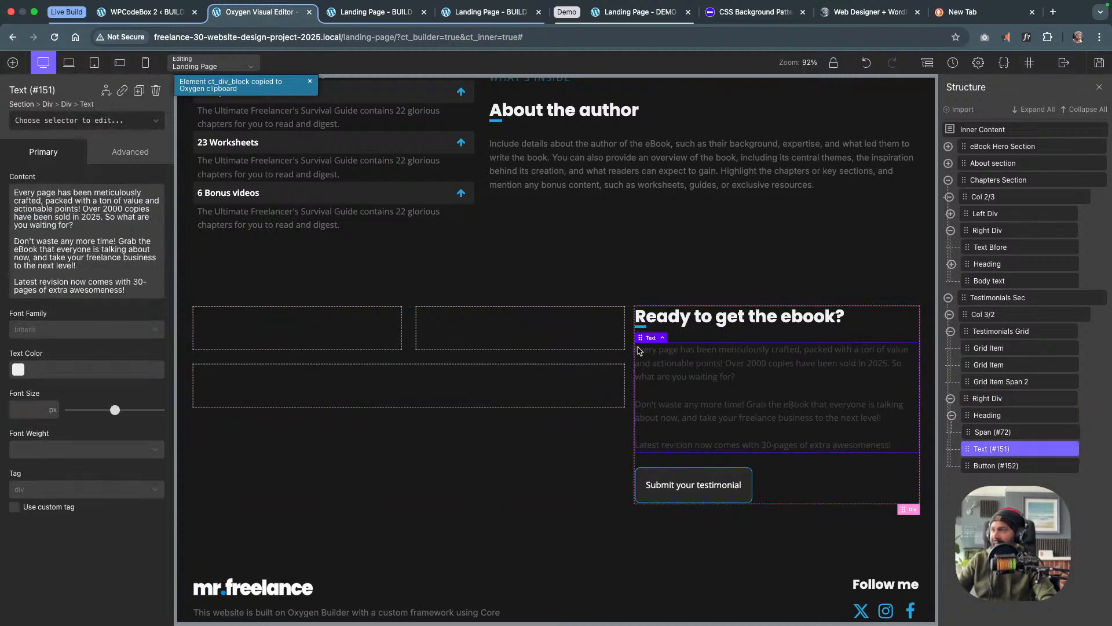
pyautogui.click(57, 121)
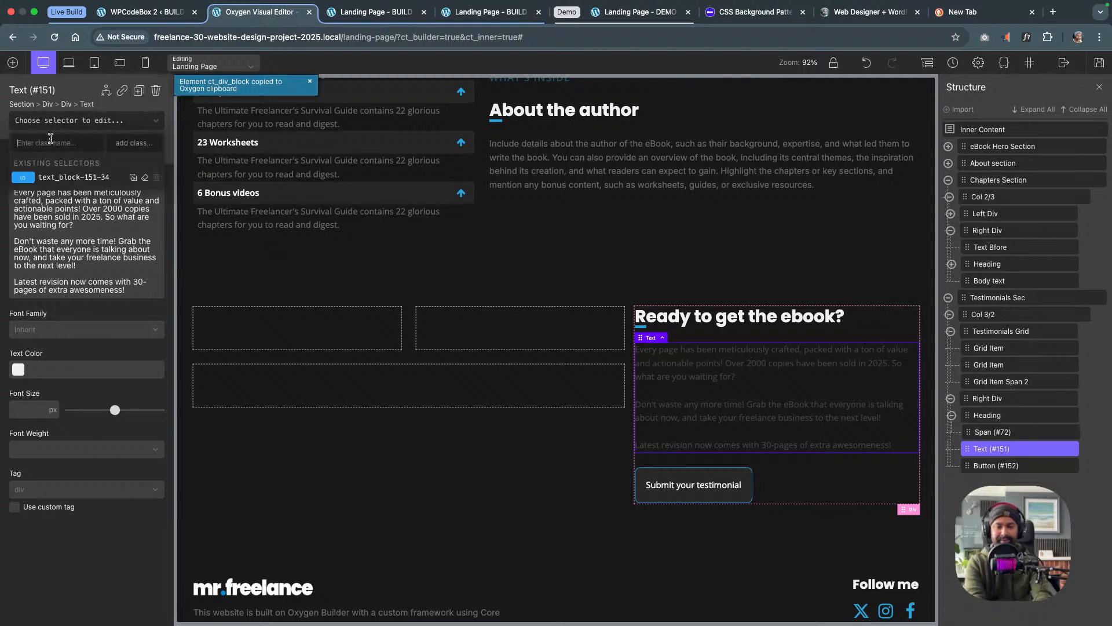
pyautogui.write('text')
pyautogui.click(61, 177)
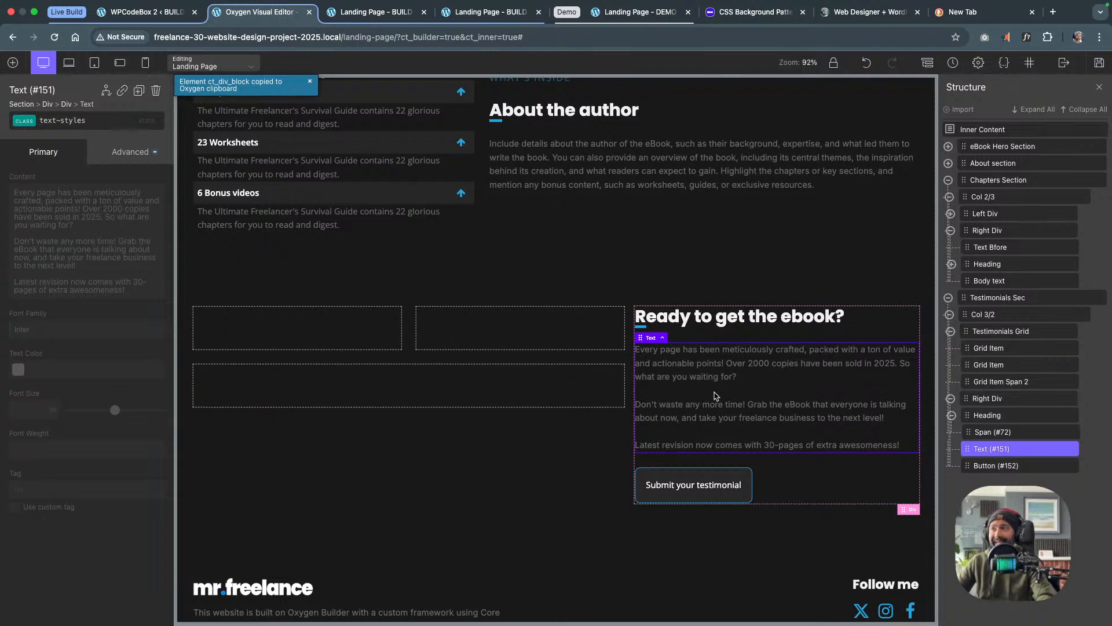
# Switch back to WPCodeBox 2 and examine the snippet's .text-styles rule and the colour, spacing and text size variables
pyautogui.scroll(3, 716, 396)
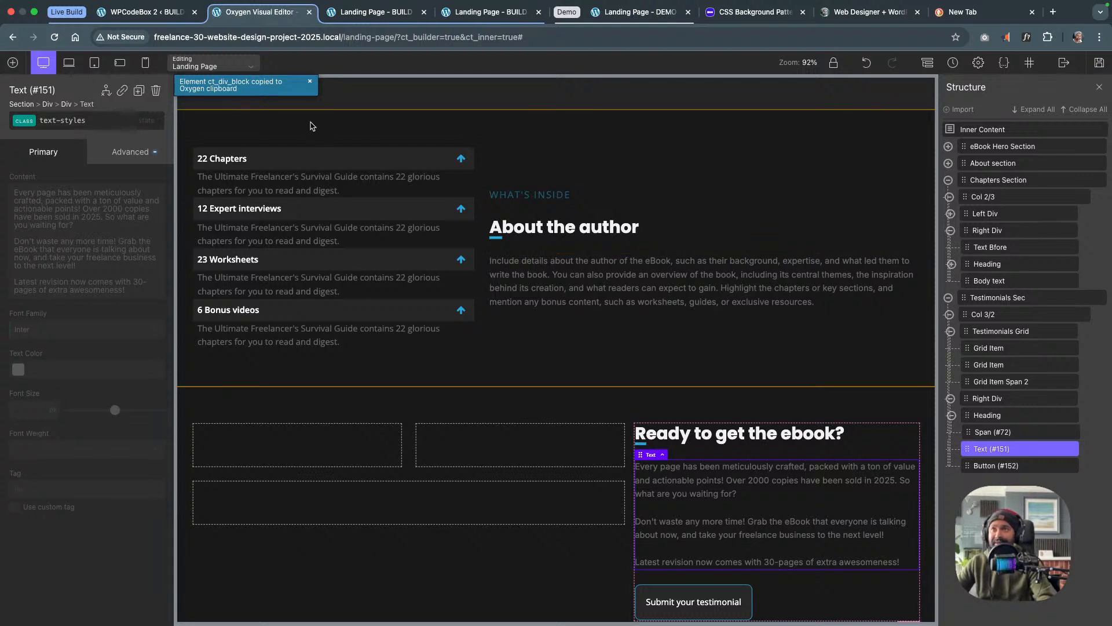
pyautogui.click(156, 12)
pyautogui.scroll(5, 449, 272)
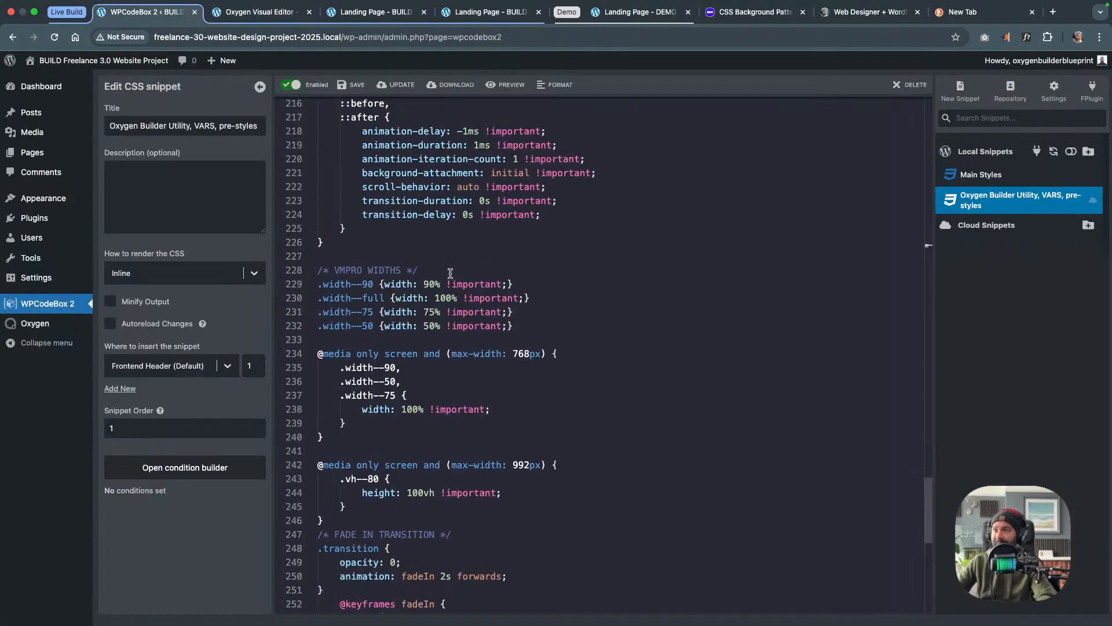
pyautogui.click(261, 12)
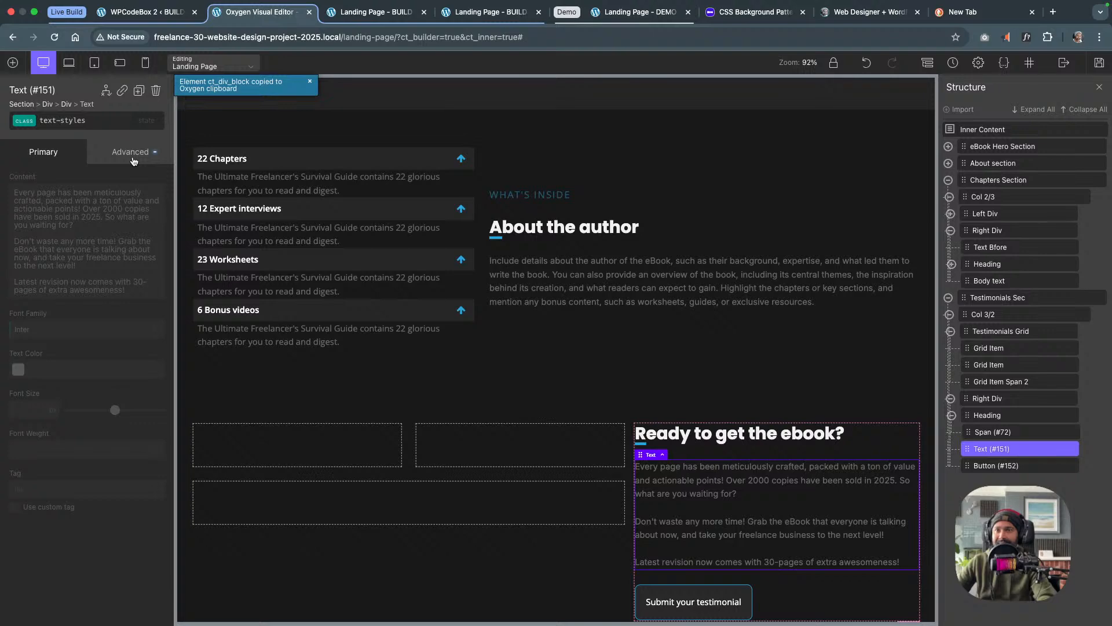
pyautogui.click(148, 13)
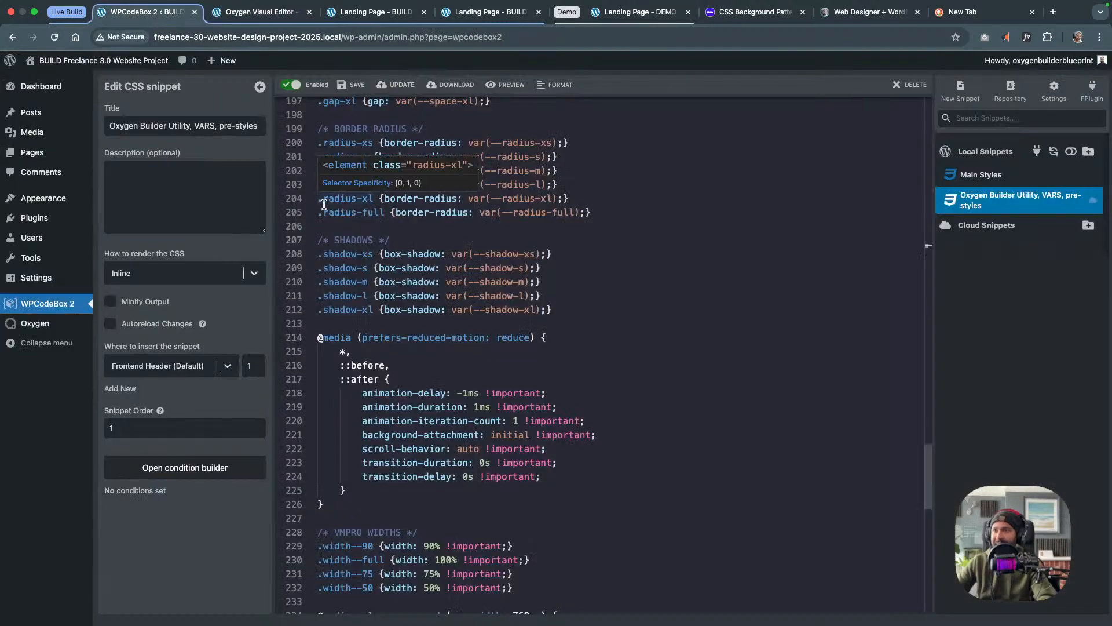
pyautogui.scroll(20, 324, 204)
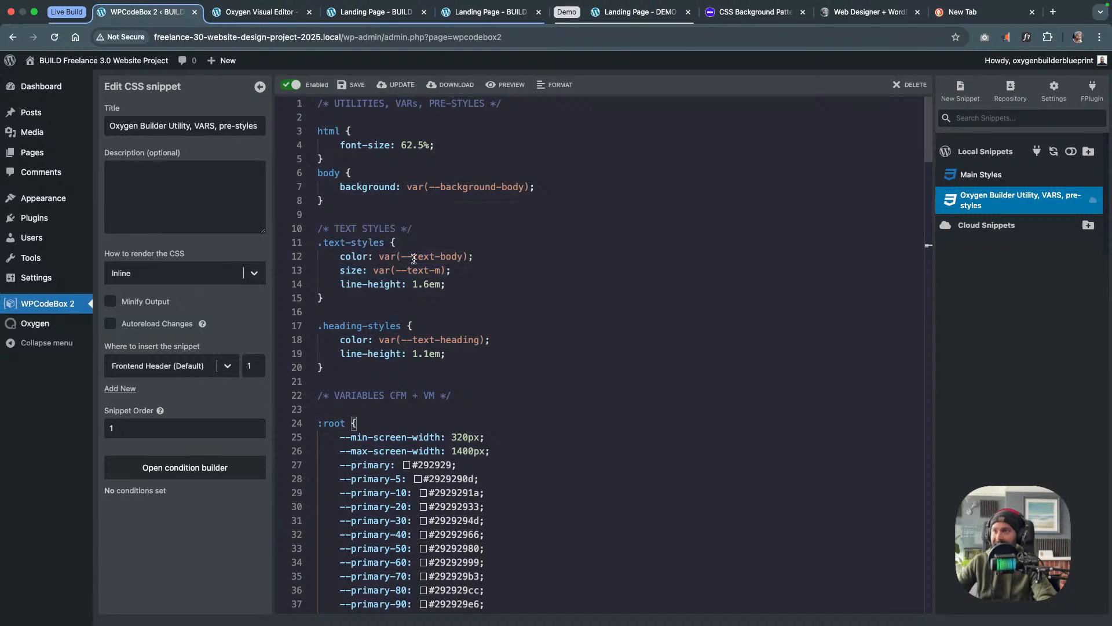
pyautogui.scroll(-10, 414, 258)
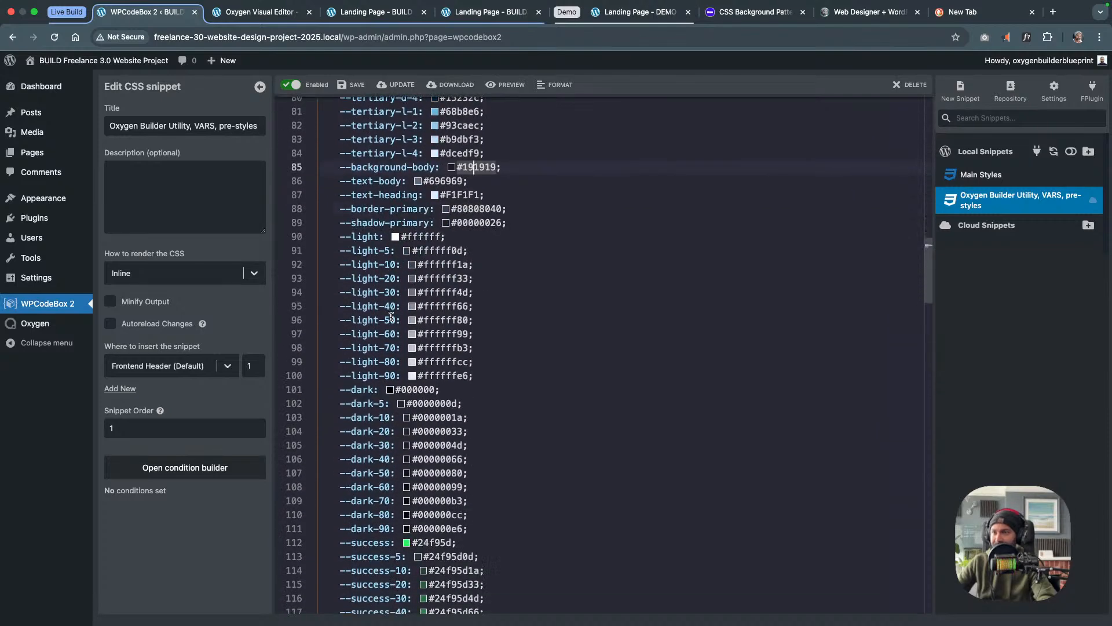
pyautogui.scroll(-4, 391, 317)
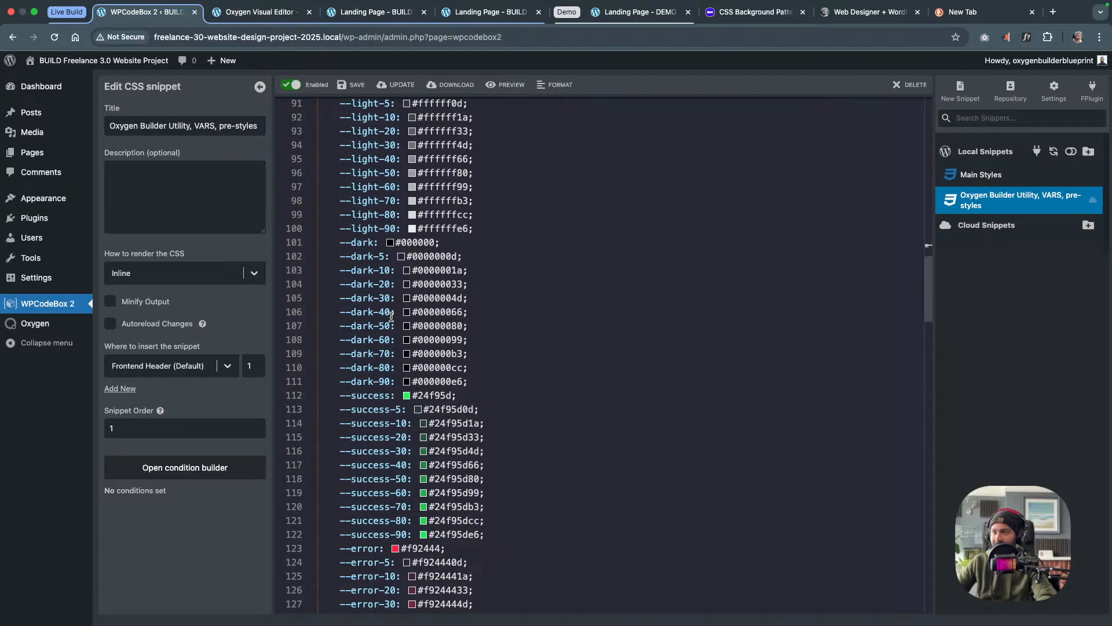
pyautogui.scroll(-10, 391, 318)
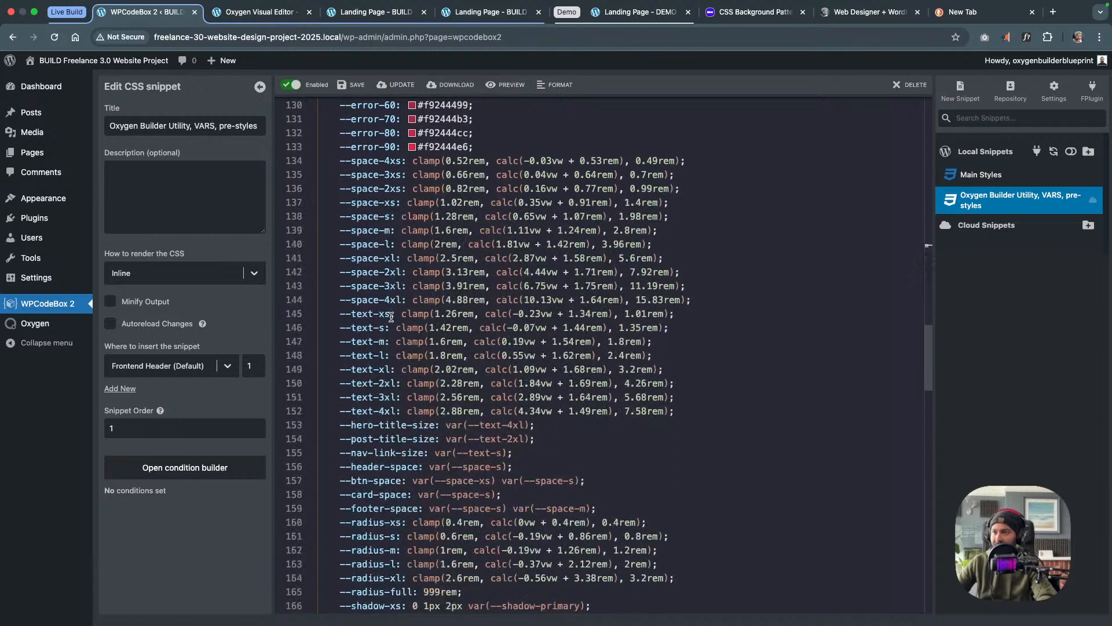
pyautogui.scroll(-1, 398, 394)
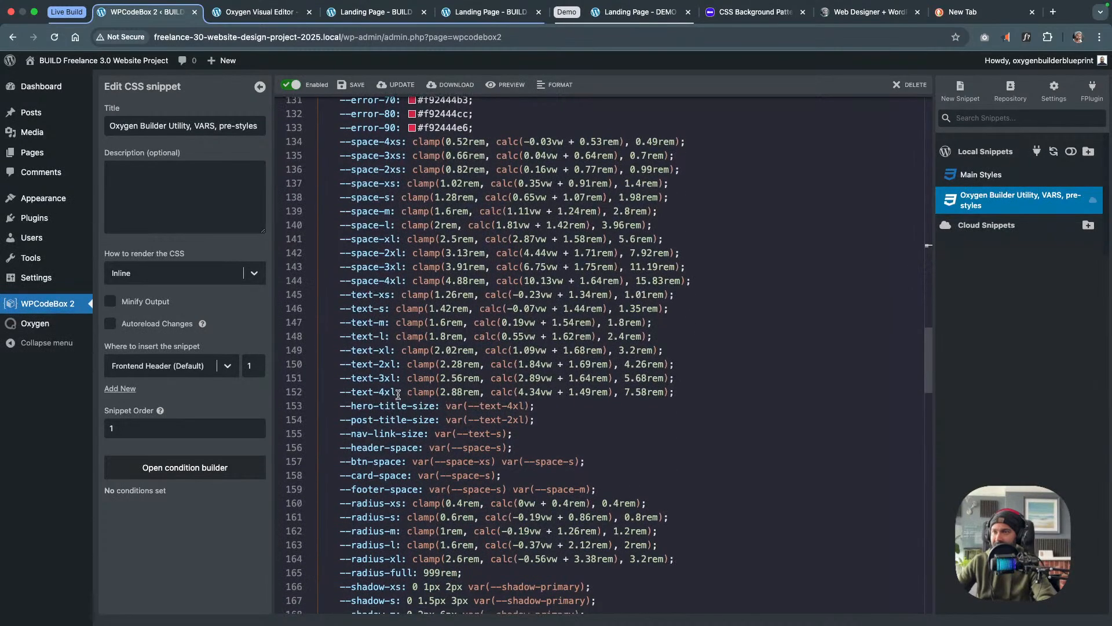
# Set the --text-body colour variable to #797979 in the snippet and save it
pyautogui.scroll(18, 398, 394)
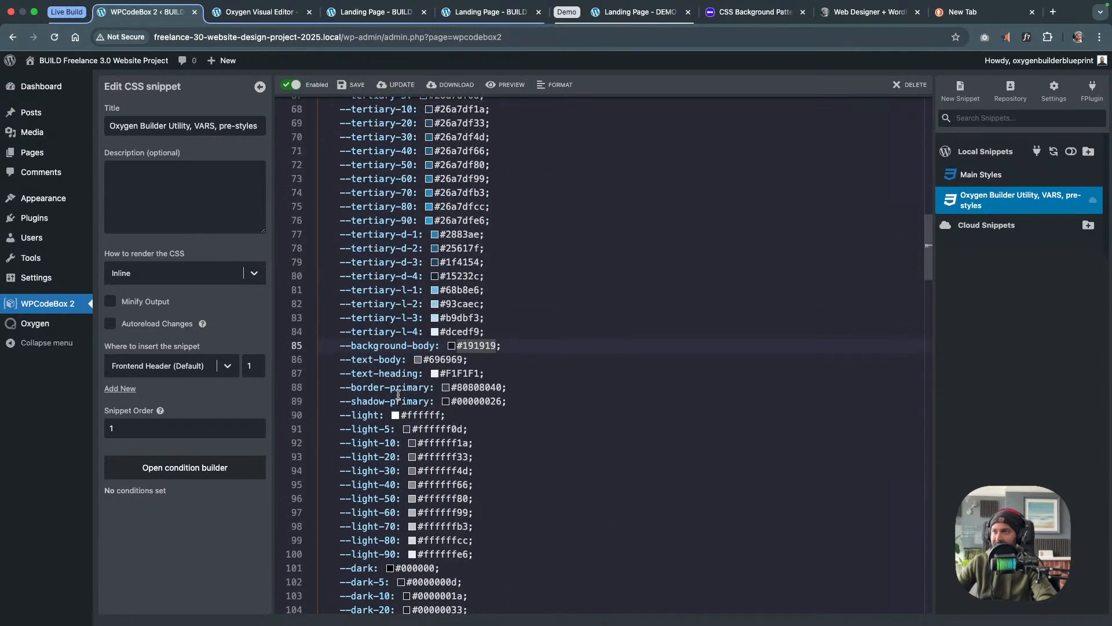
pyautogui.scroll(8, 398, 393)
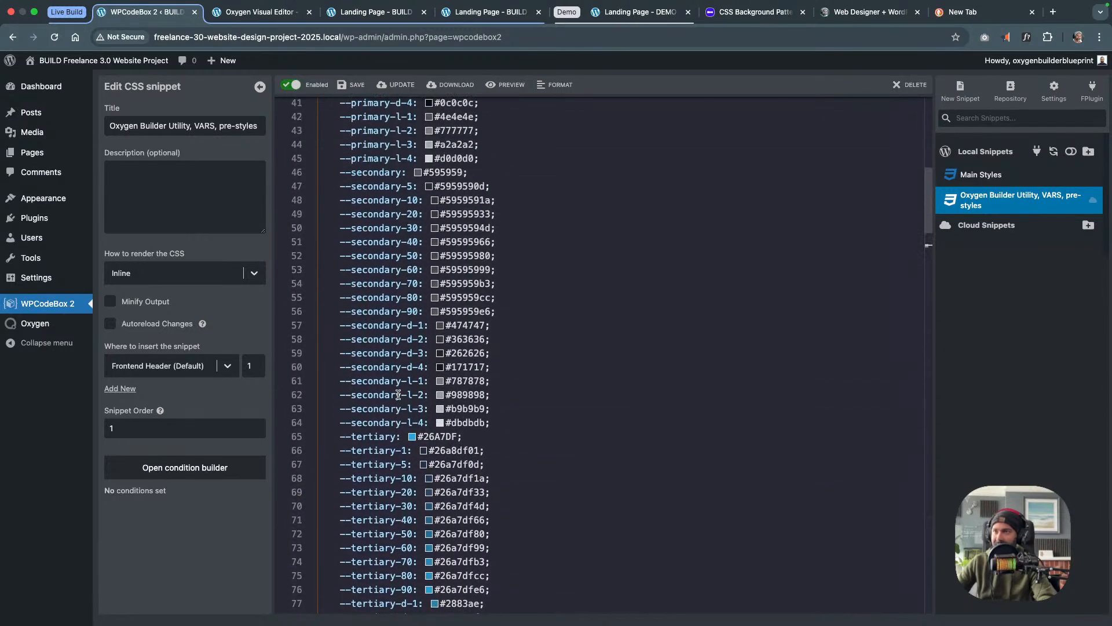
pyautogui.scroll(4, 398, 394)
pyautogui.scroll(-15, 397, 394)
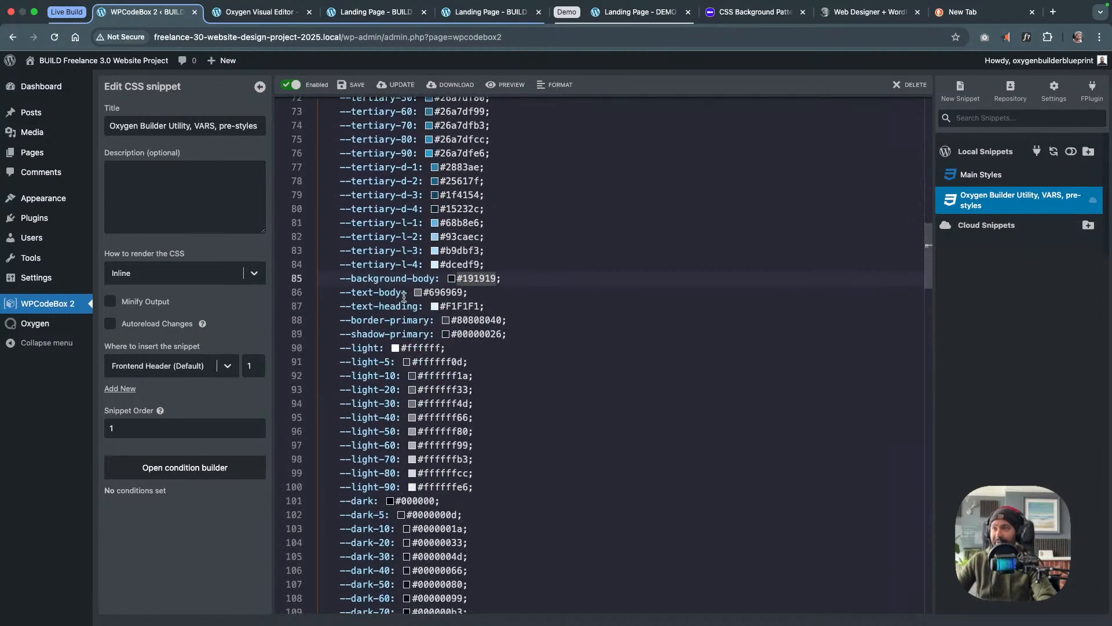
pyautogui.click(418, 293)
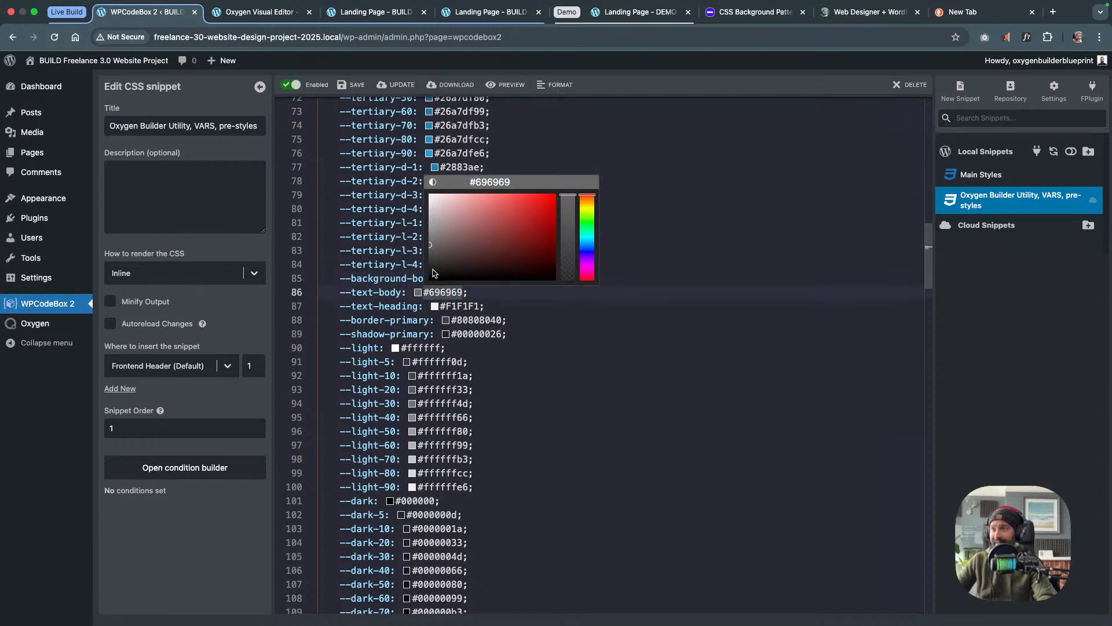
pyautogui.moveTo(429, 244); pyautogui.dragTo(429, 242)
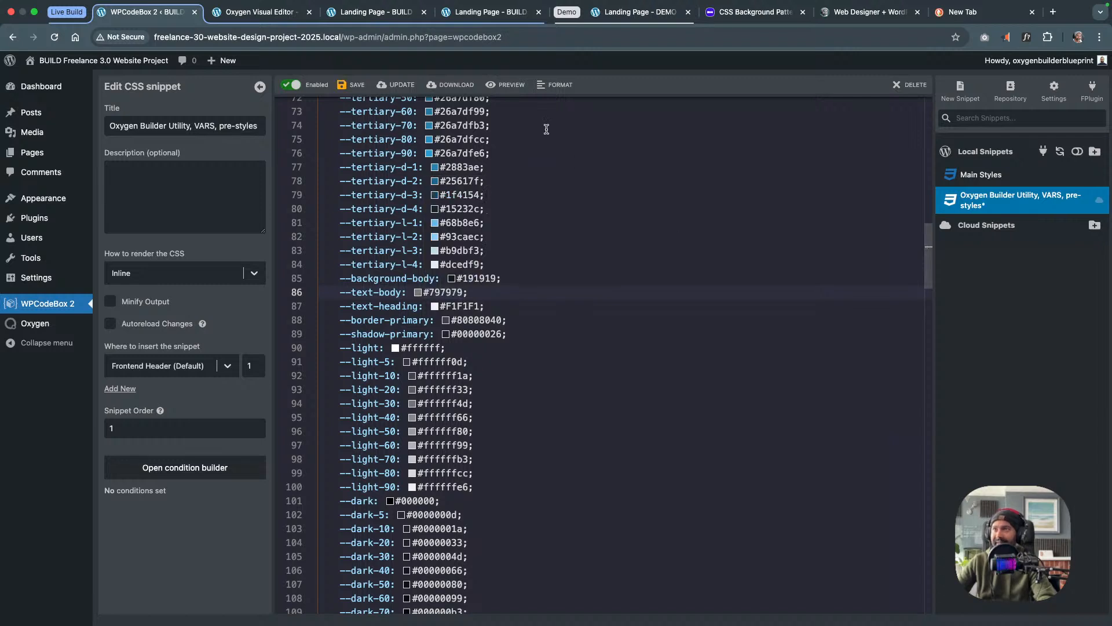
pyautogui.click(351, 85)
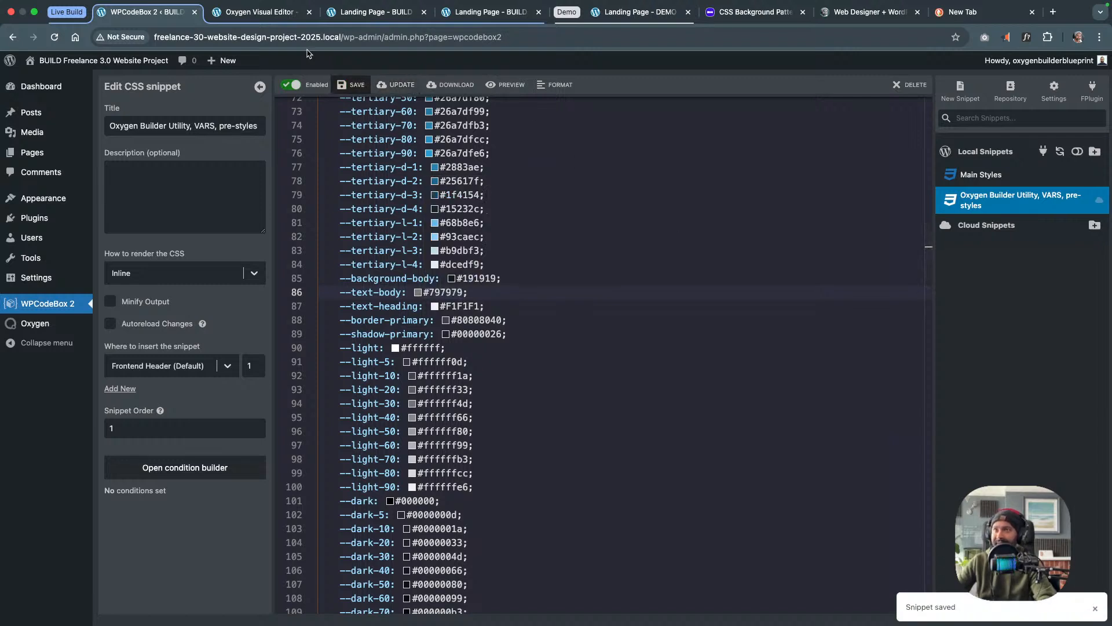
# Switch to the live landing page, reload it without the developer tools and examine the body text colour across its sections
pyautogui.click(374, 12)
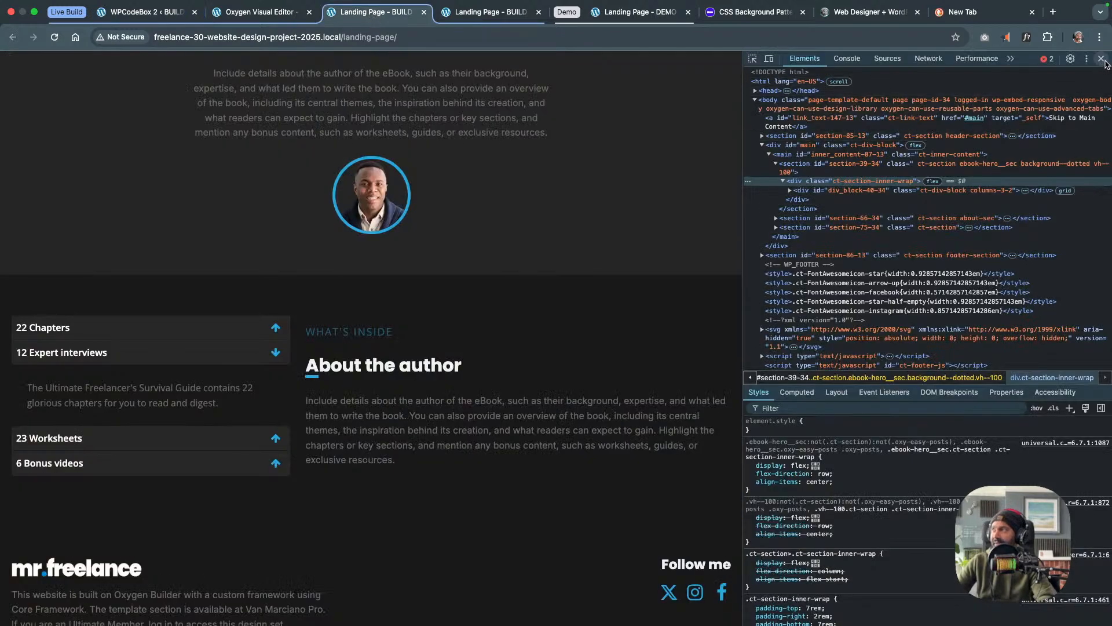
pyautogui.click(1102, 59)
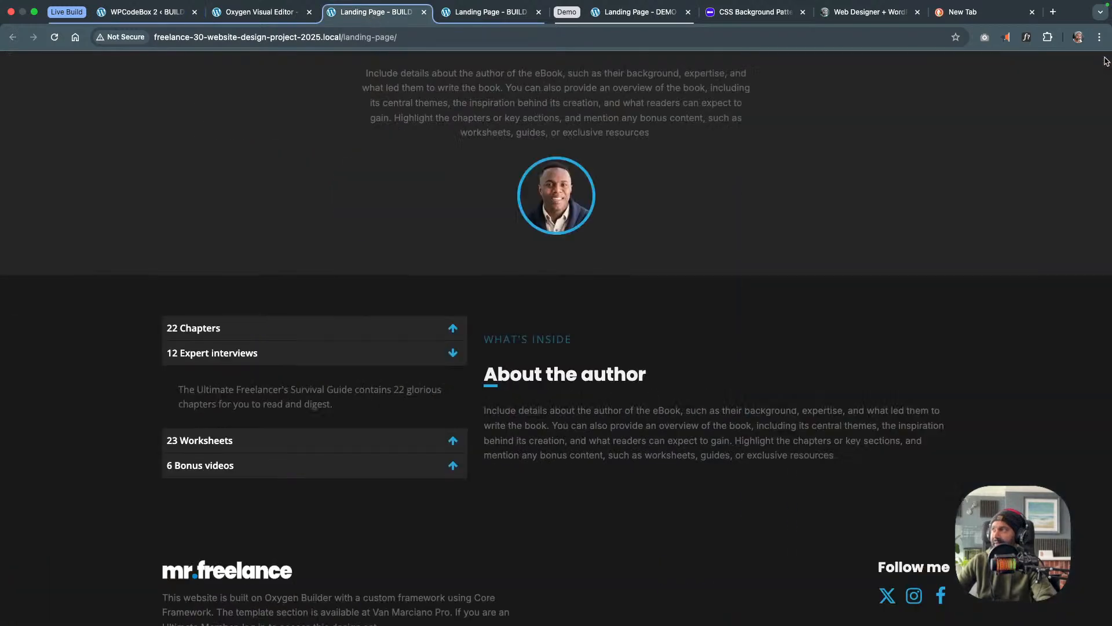
pyautogui.click(55, 37)
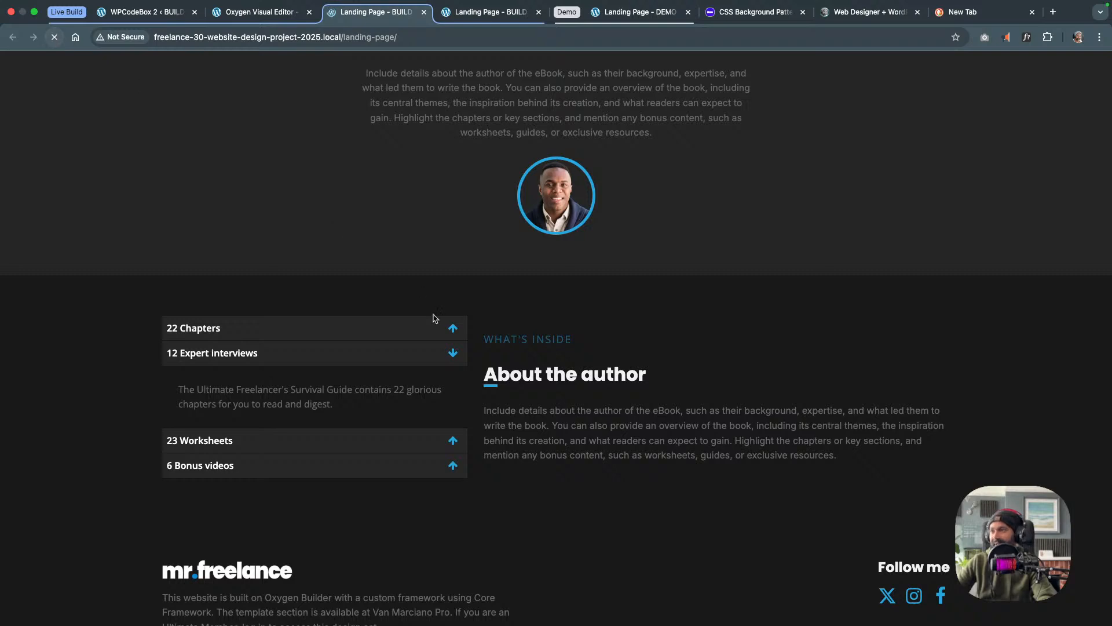
pyautogui.scroll(3, 711, 444)
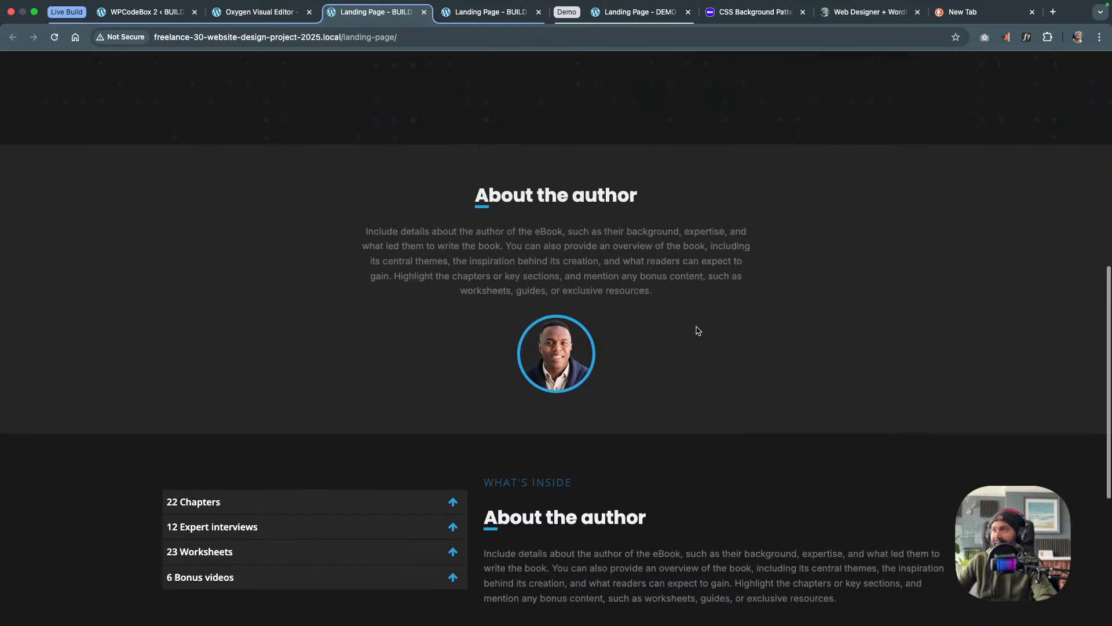
pyautogui.scroll(5, 669, 268)
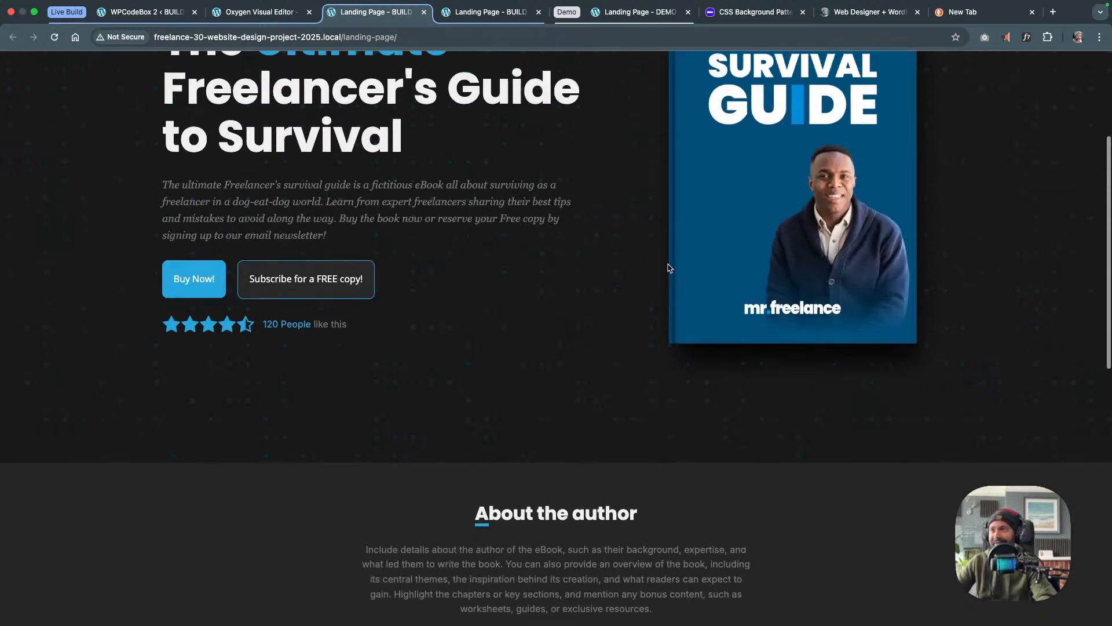
pyautogui.scroll(2, 551, 311)
pyautogui.scroll(-9, 551, 318)
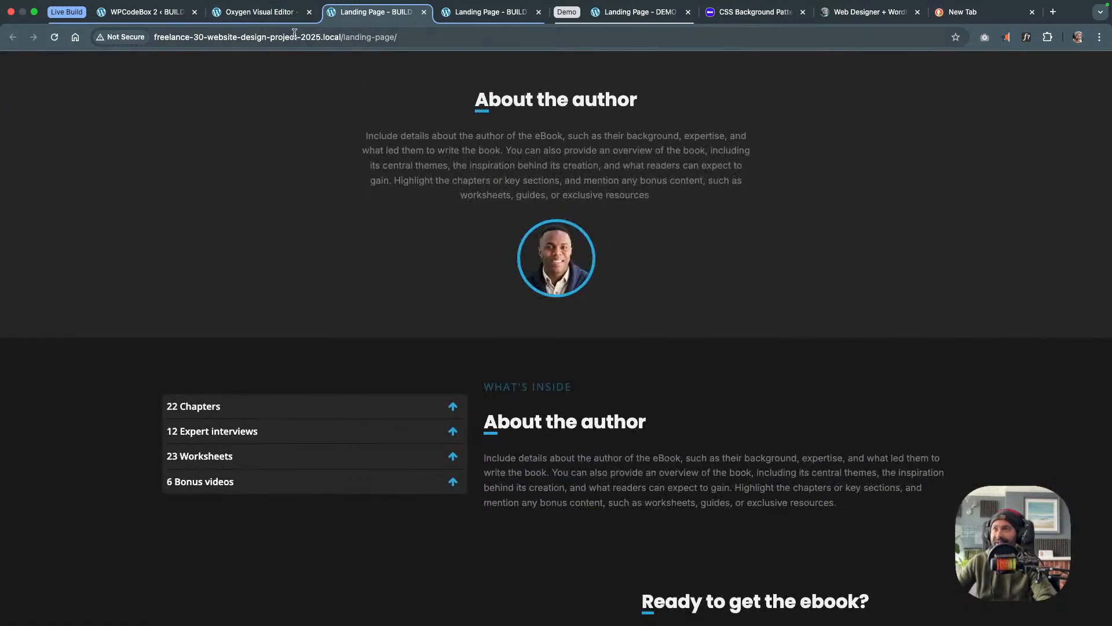
# Return to the Oxygen editor and inspect the global styles, the snippet's --text-body variable and the Chapters Section body text's selectors
pyautogui.click(293, 15)
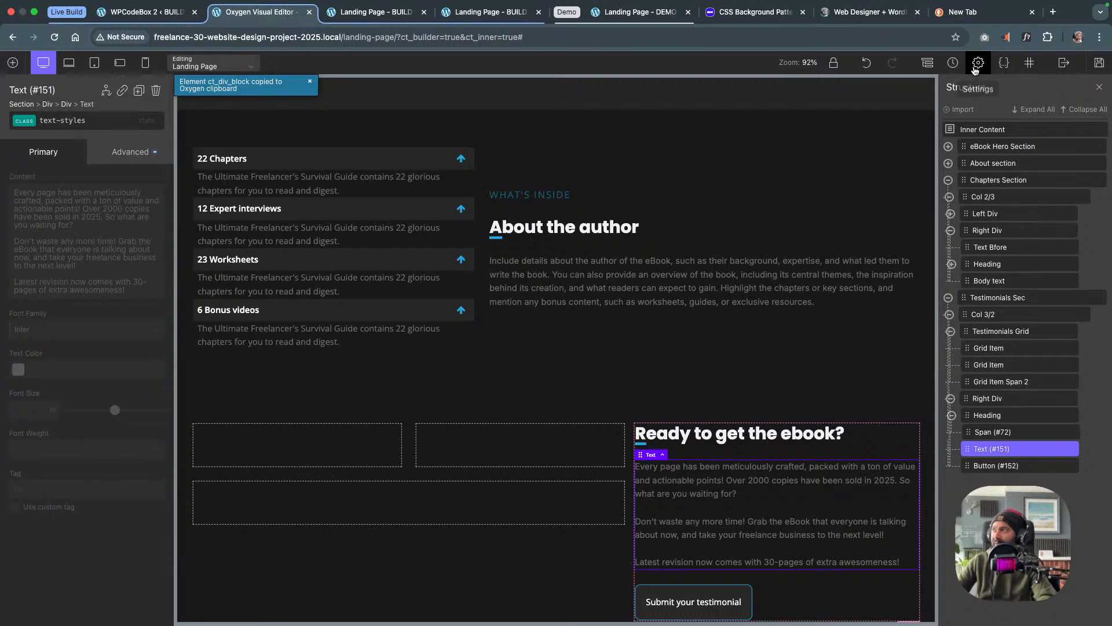
pyautogui.click(976, 68)
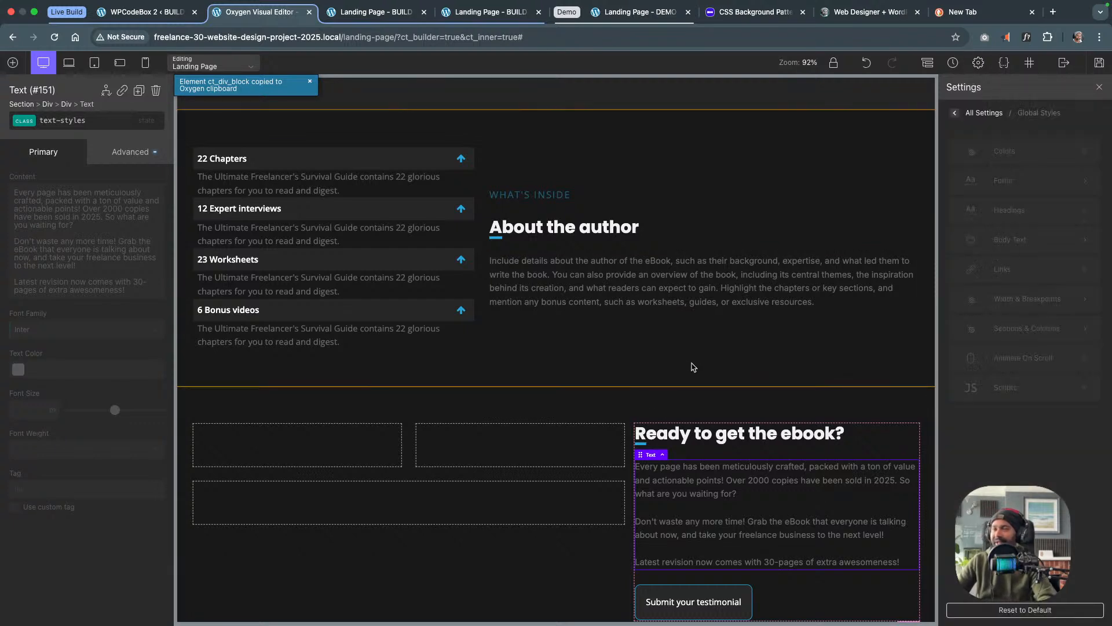
pyautogui.click(161, 18)
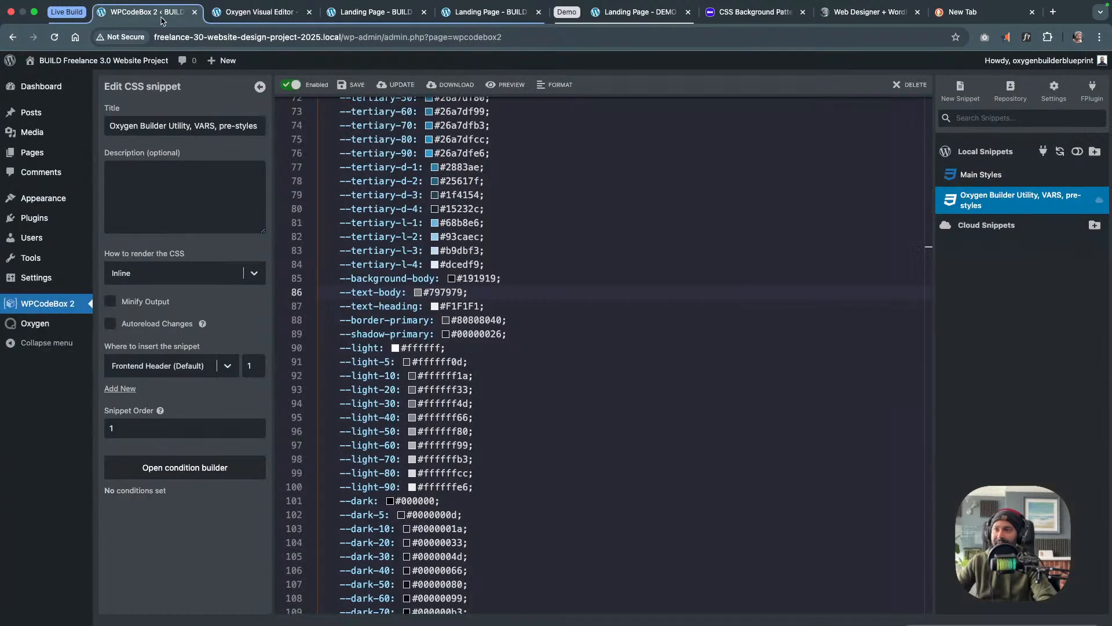
pyautogui.moveTo(424, 288)
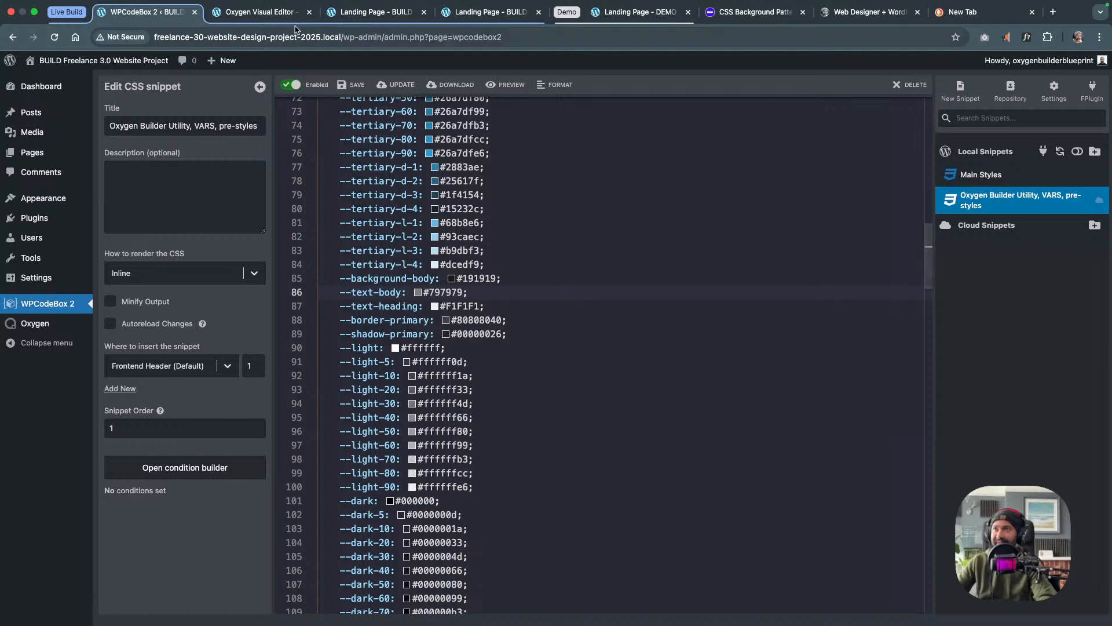
pyautogui.click(292, 14)
pyautogui.click(540, 283)
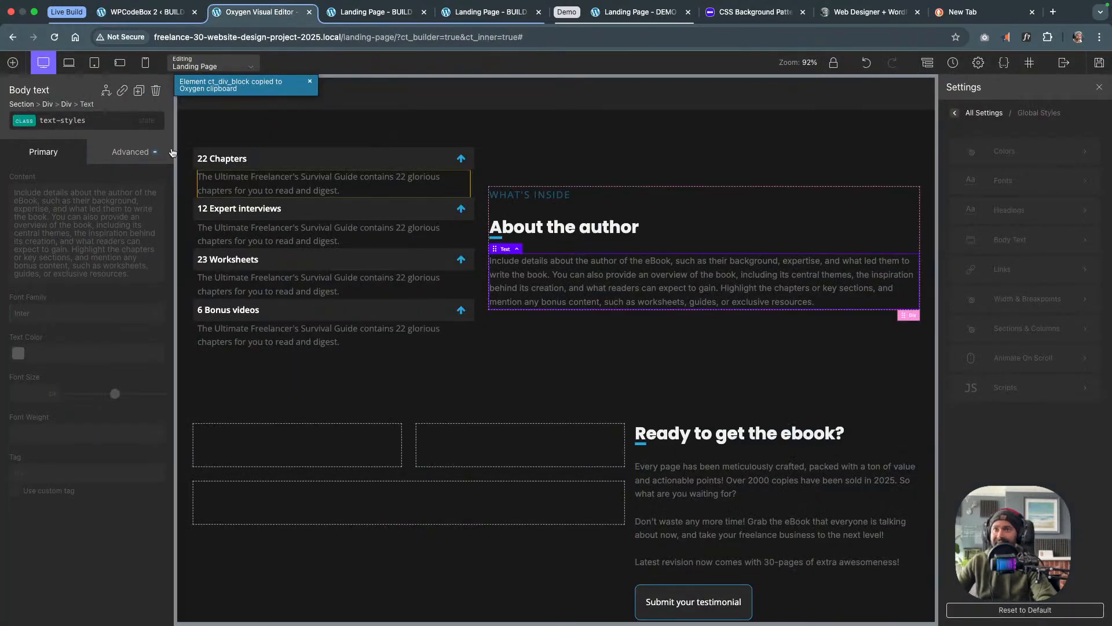
pyautogui.click(27, 126)
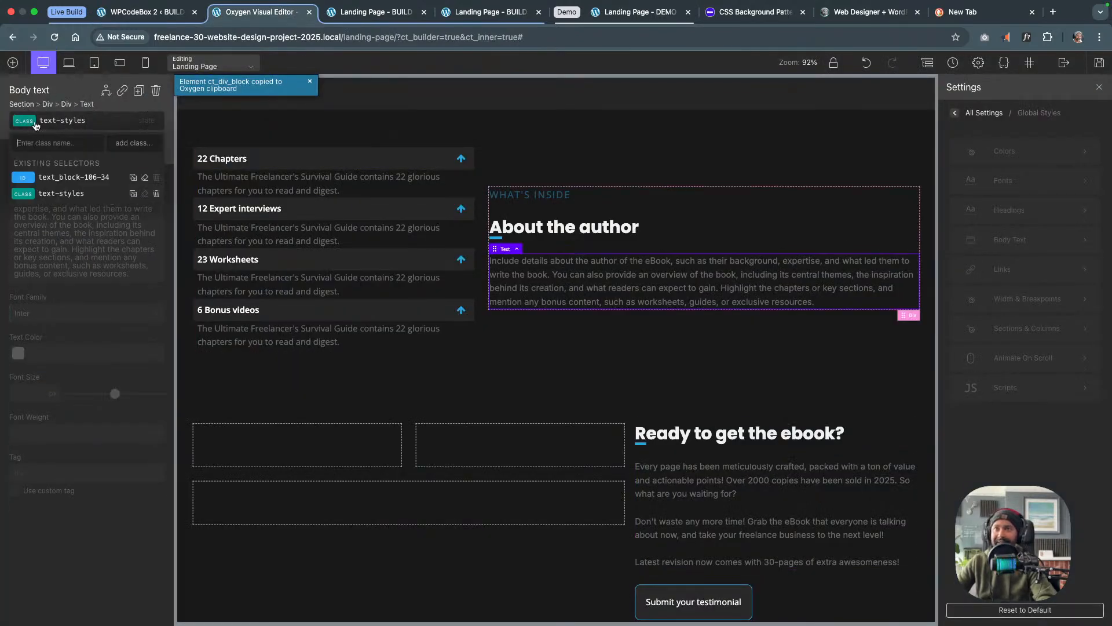
pyautogui.scroll(10, 658, 347)
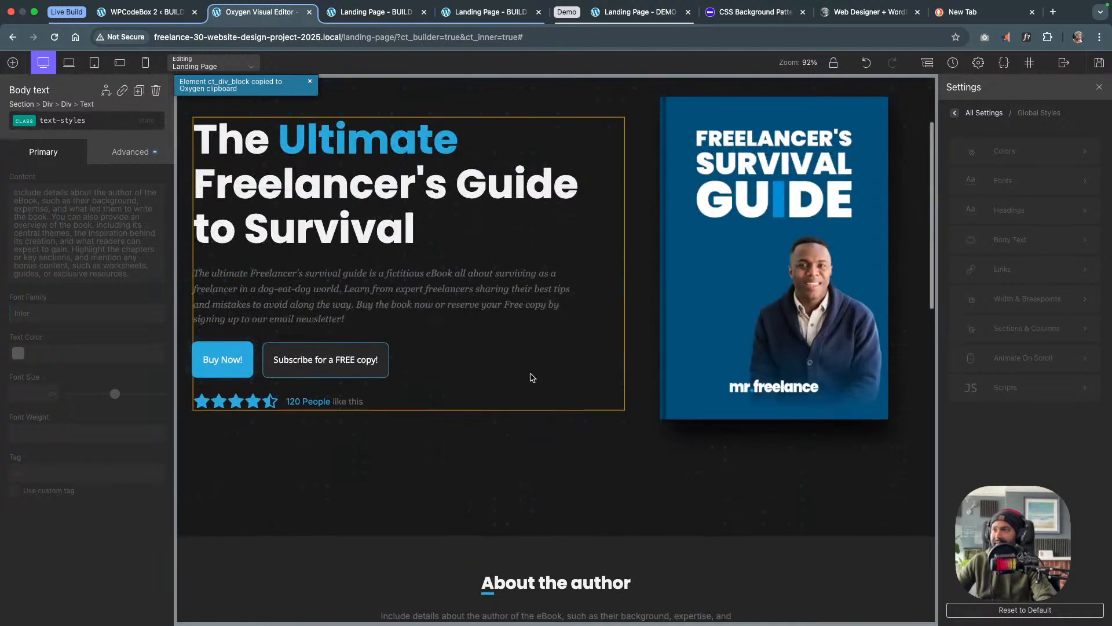
# Unlock the hero Body Text Sub's sub-text-styles class, review its typography settings and lock the selector styles again
pyautogui.click(515, 299)
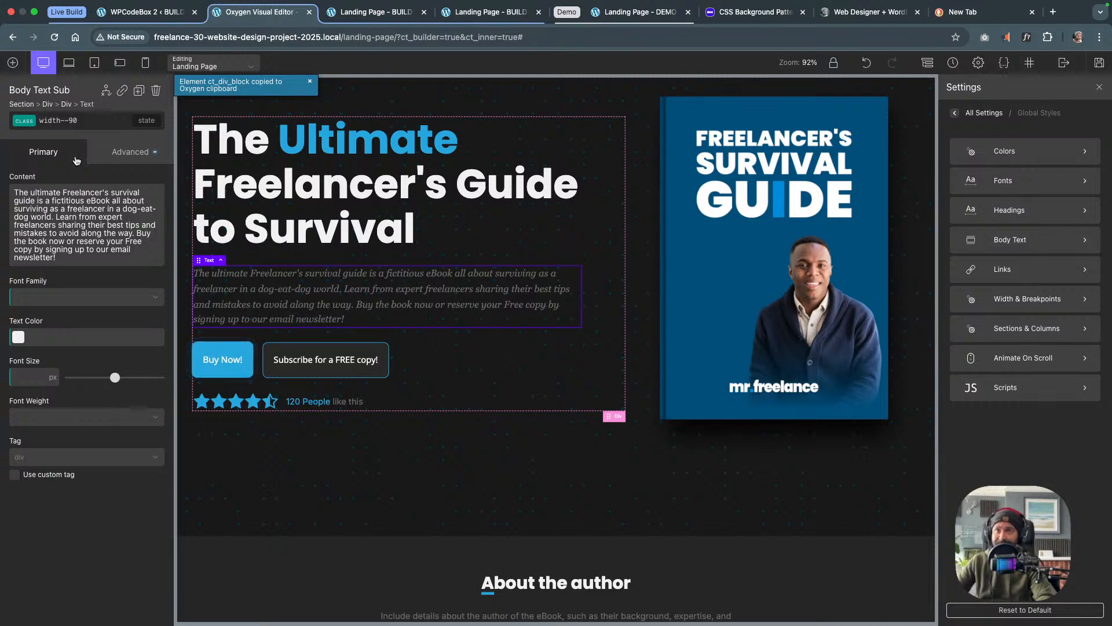
pyautogui.click(58, 120)
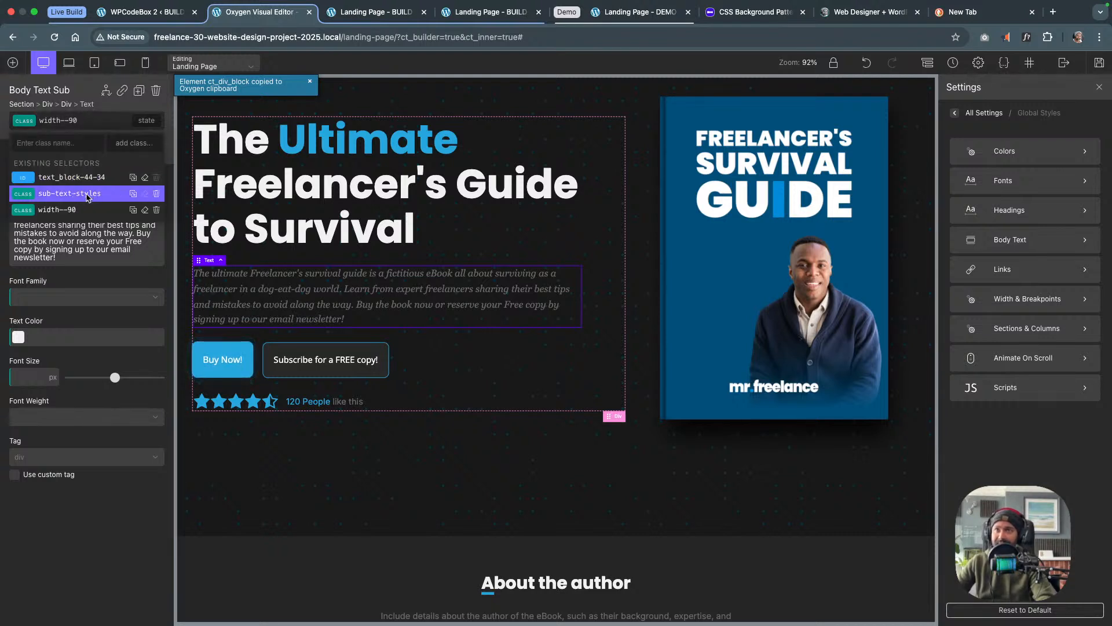
pyautogui.click(86, 194)
pyautogui.click(141, 152)
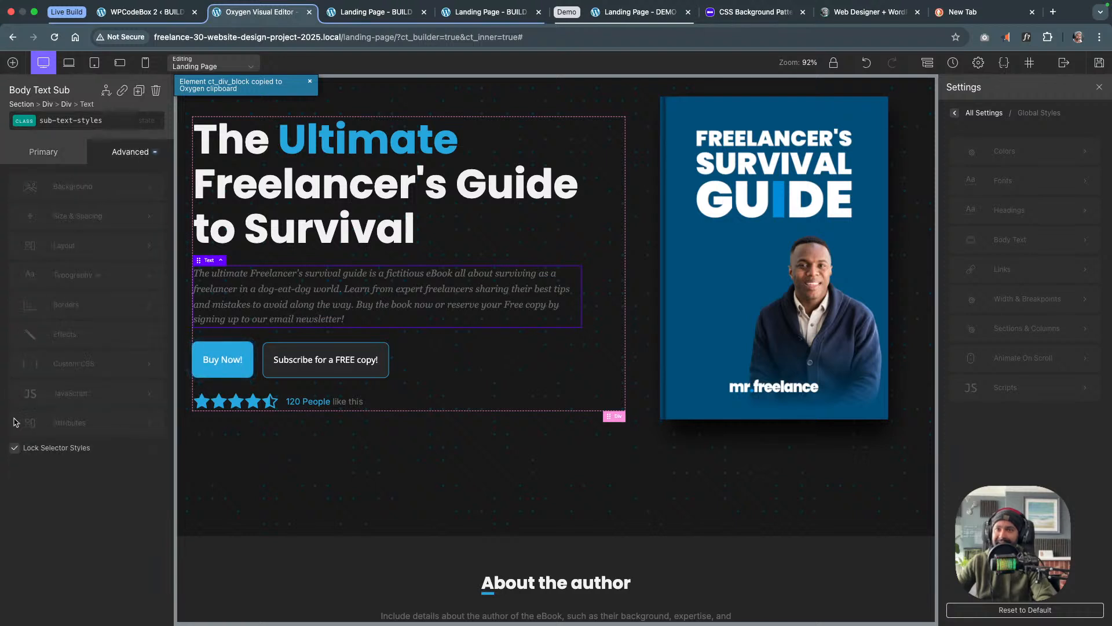
pyautogui.click(14, 448)
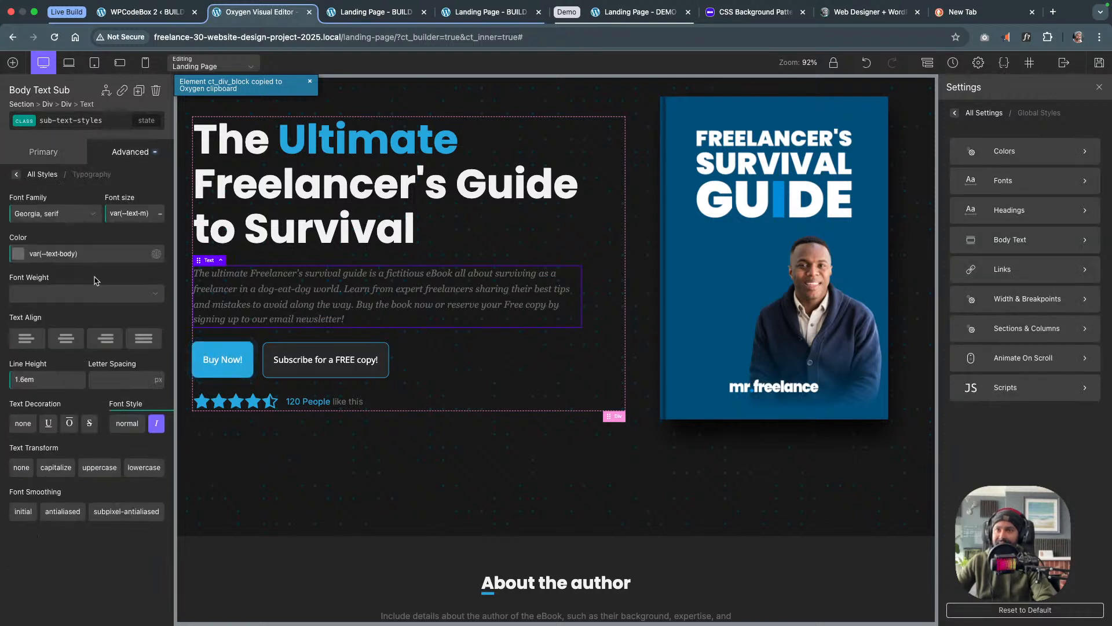
pyautogui.click(96, 270)
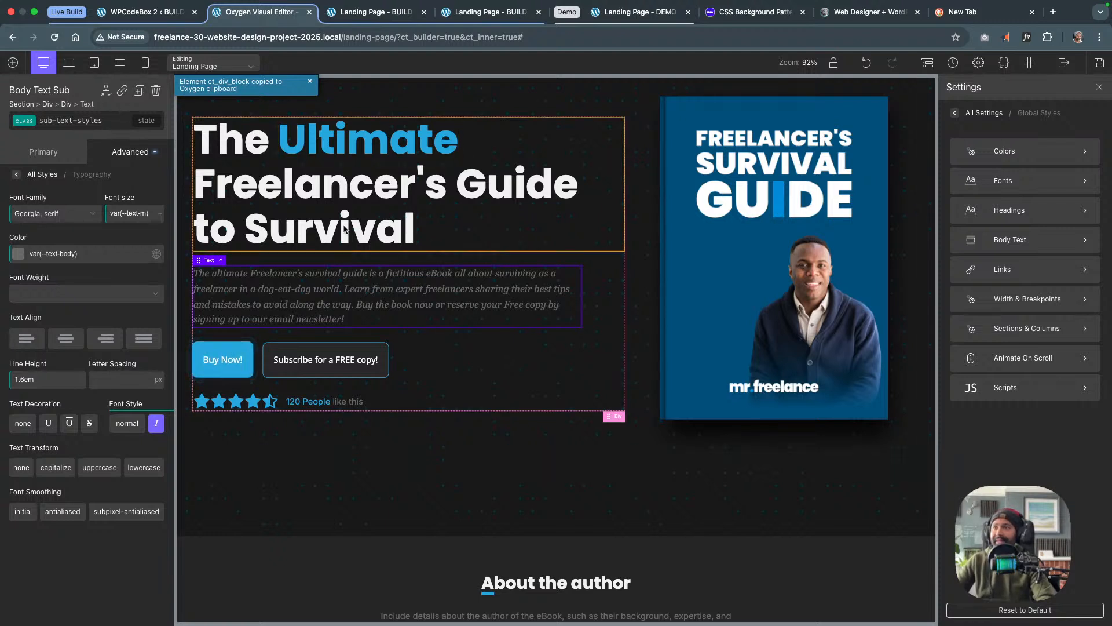
pyautogui.click(132, 153)
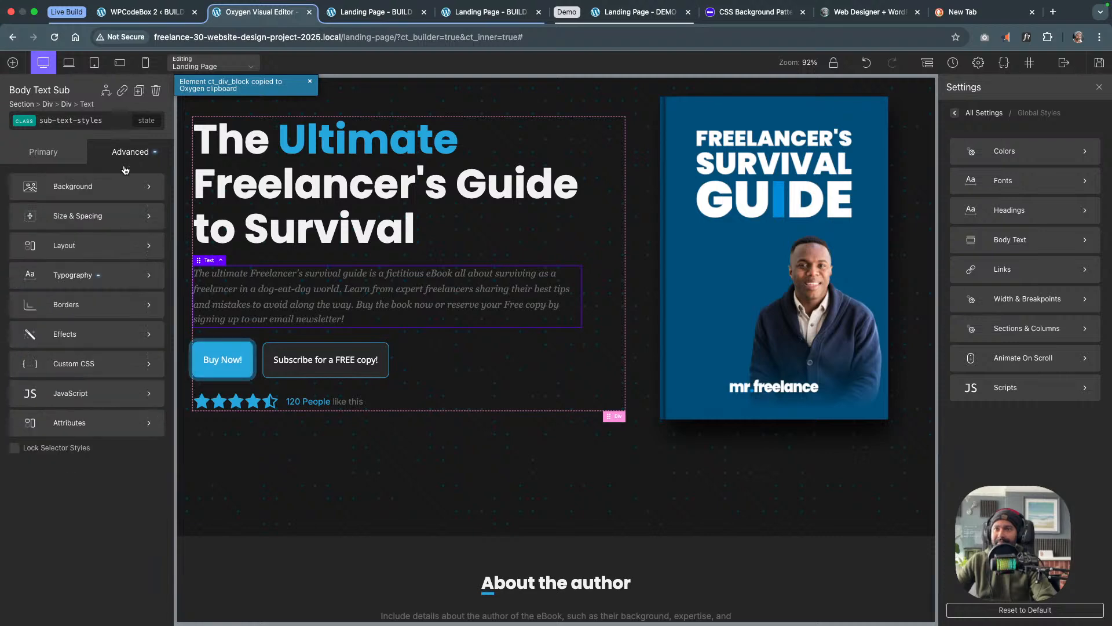
pyautogui.click(15, 449)
# Add the new class testimonial-sec__grid-item to the first grid item in the Testimonials Grid
pyautogui.scroll(-15, 394, 503)
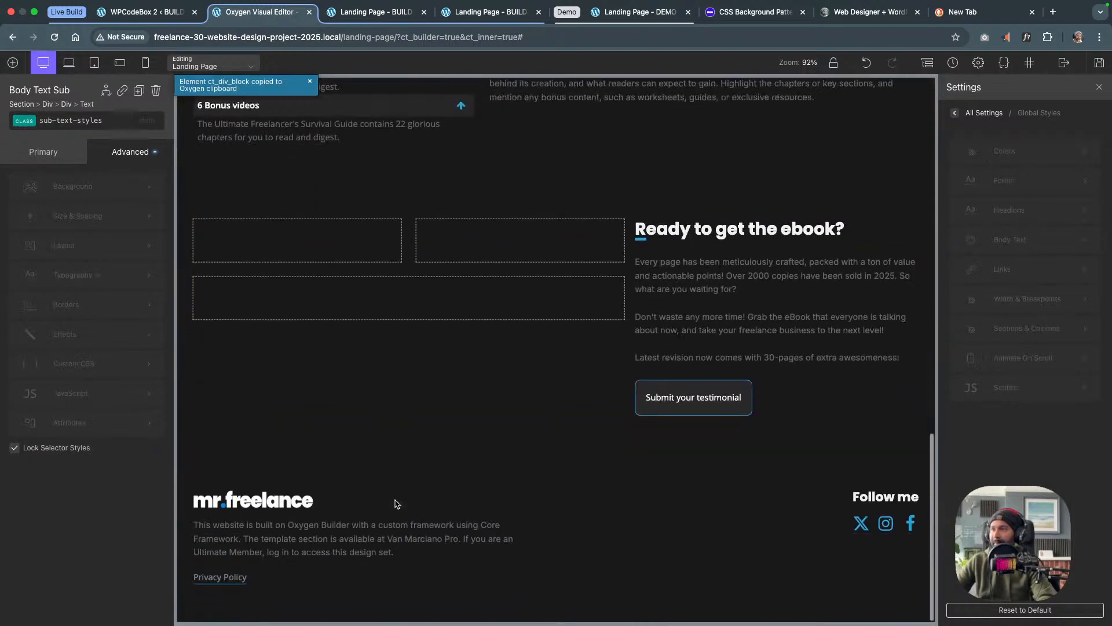
pyautogui.click(306, 245)
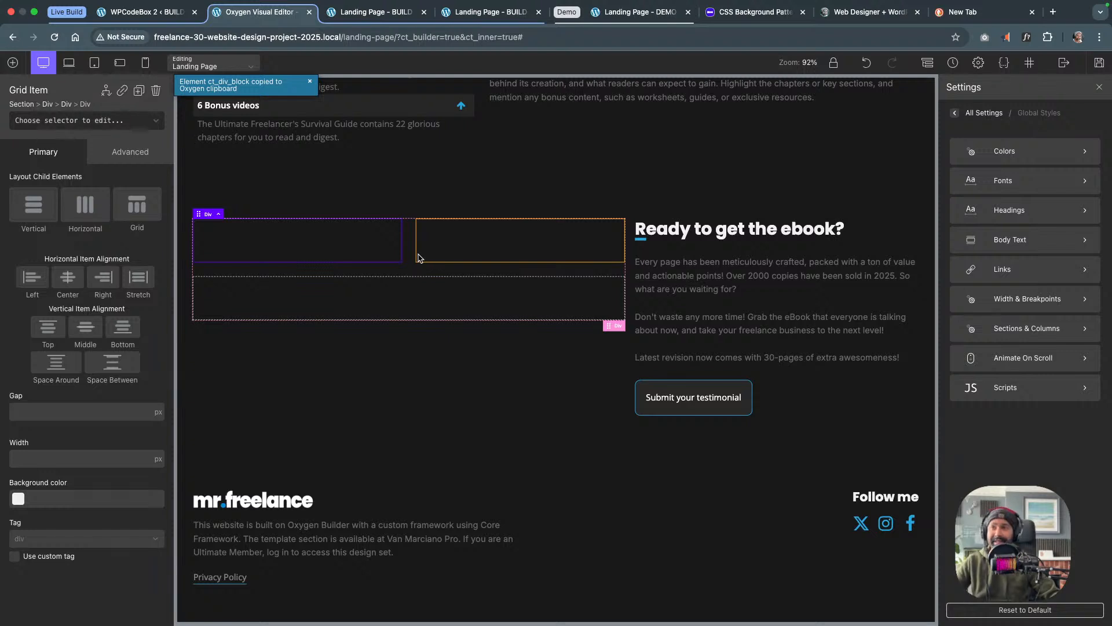
pyautogui.click(73, 120)
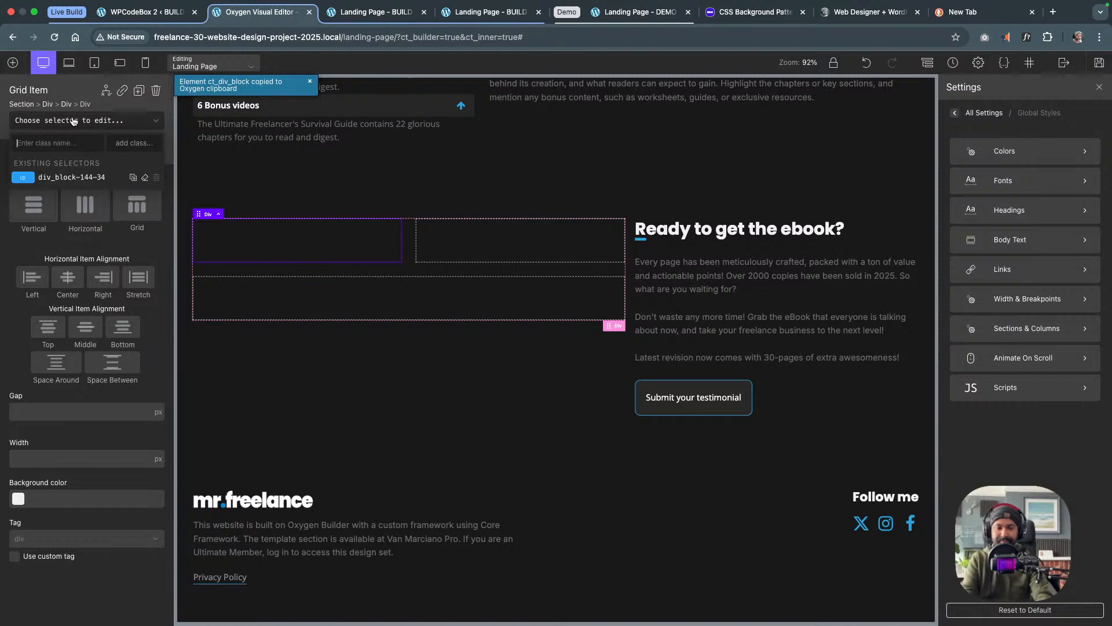
pyautogui.write('test')
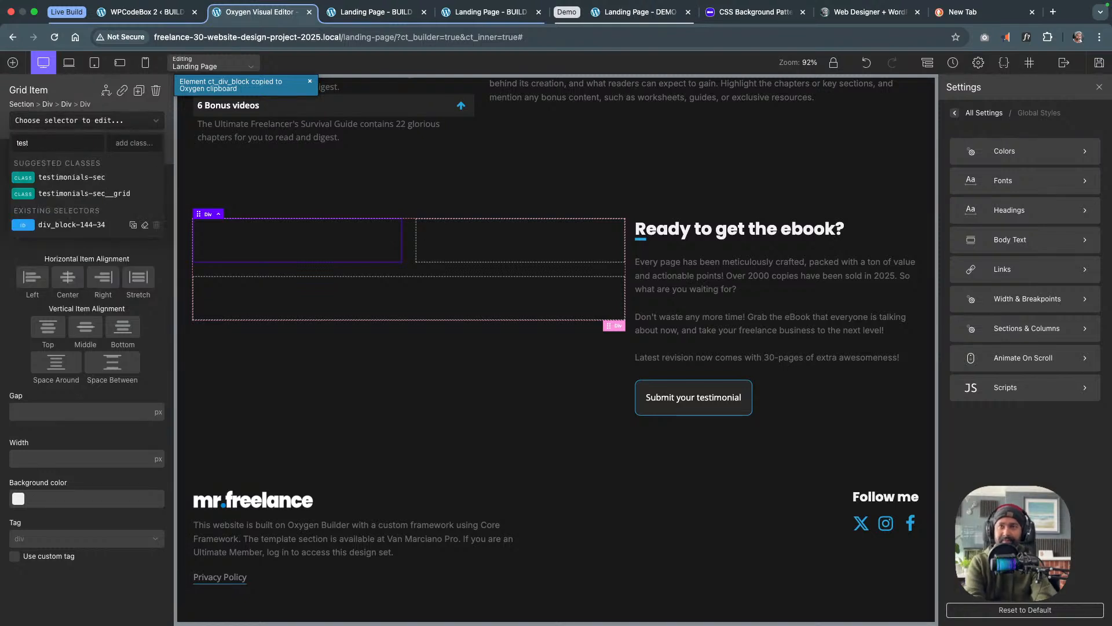
pyautogui.write('imonial-')
pyautogui.press('BackSpace')
pyautogui.write('_')
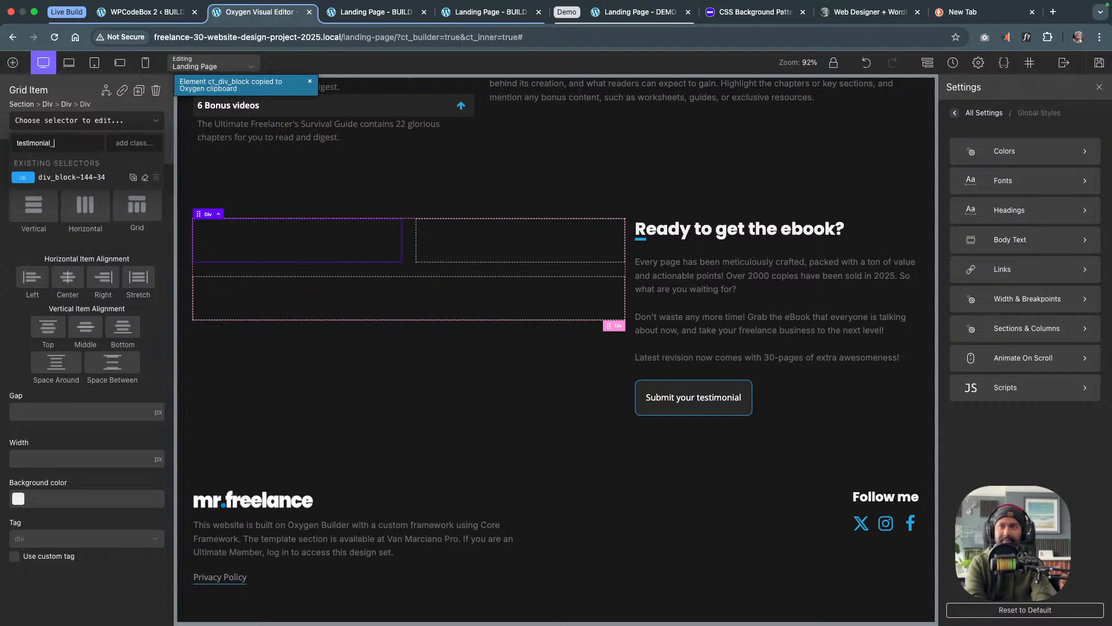
pyautogui.press('BackSpace')
pyautogui.press('BackSpace')
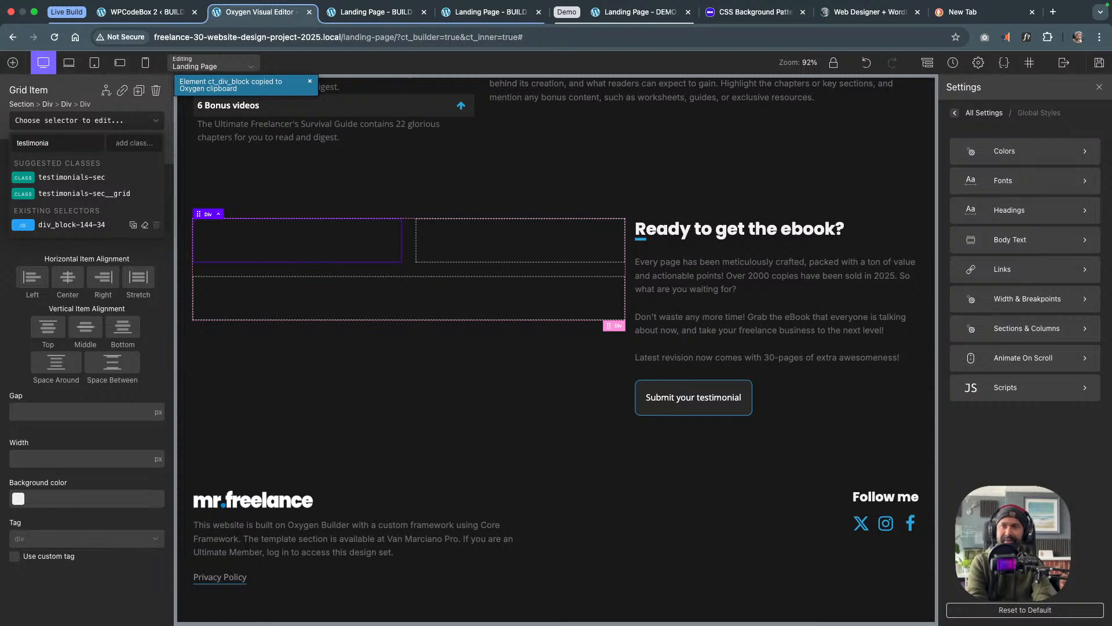
pyautogui.write('l-sec__grid-item')
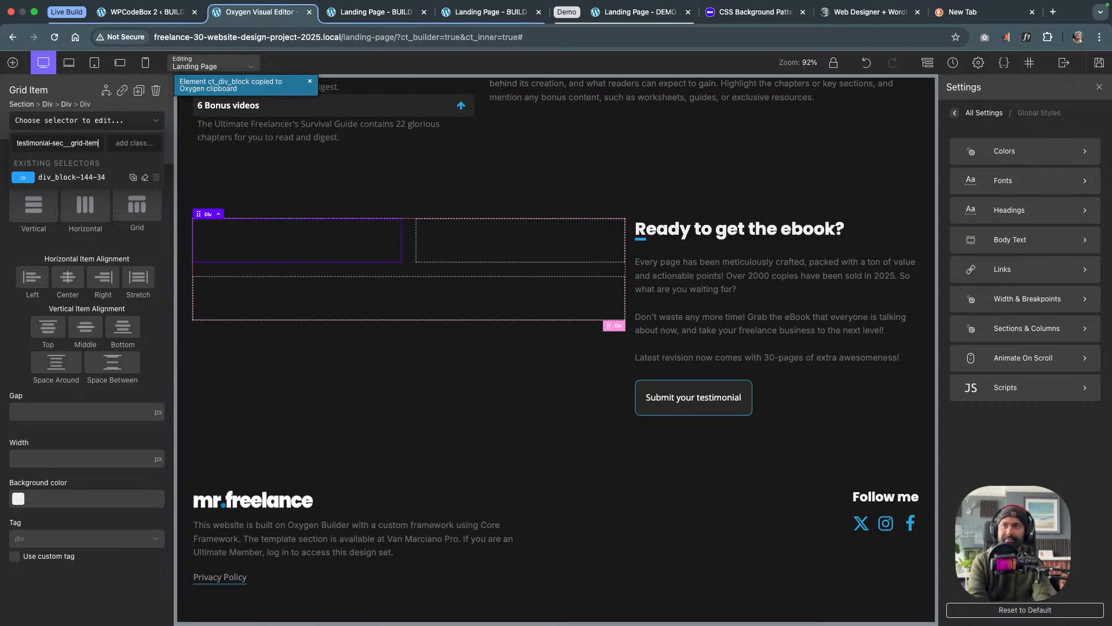
pyautogui.press('Return')
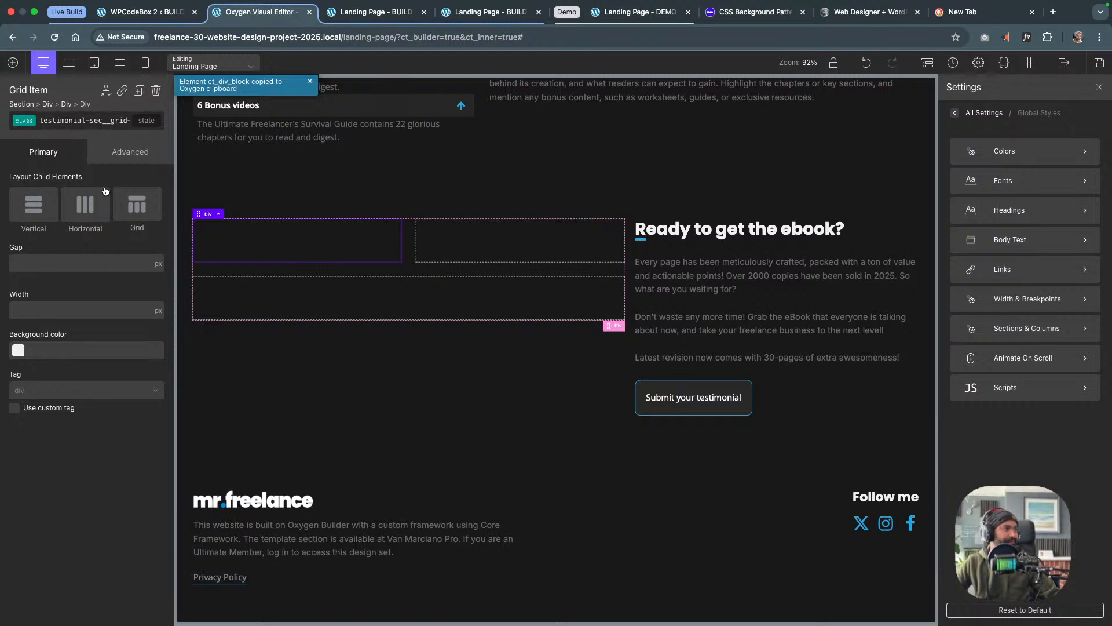
# Stack the grid item class's children vertically with middle alignment and a unitless var(--space-m) gap
pyautogui.click(42, 212)
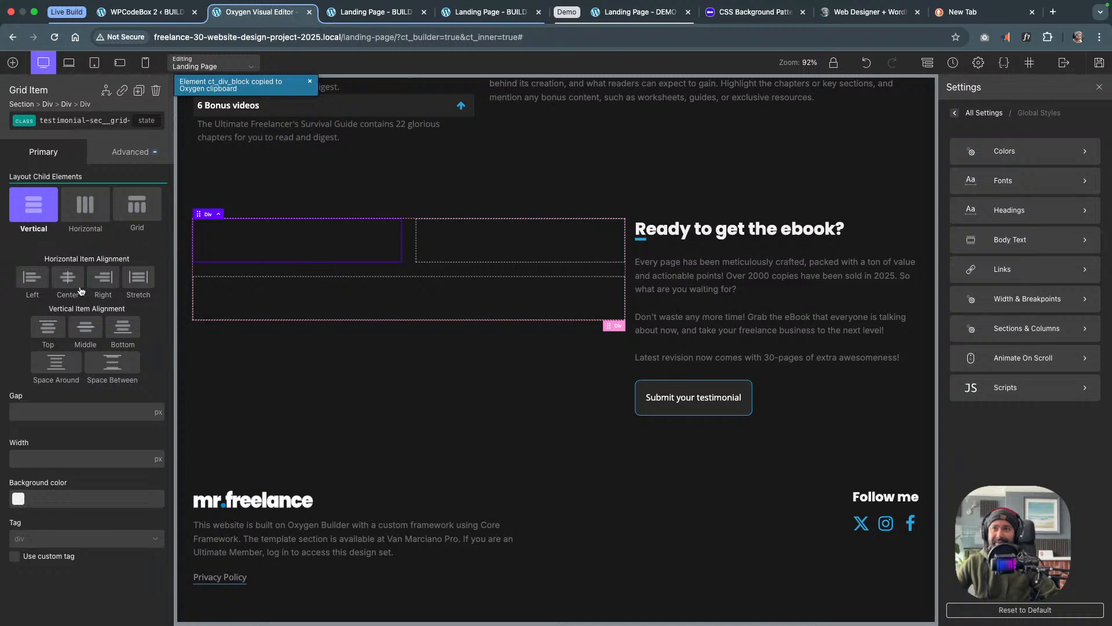
pyautogui.click(88, 329)
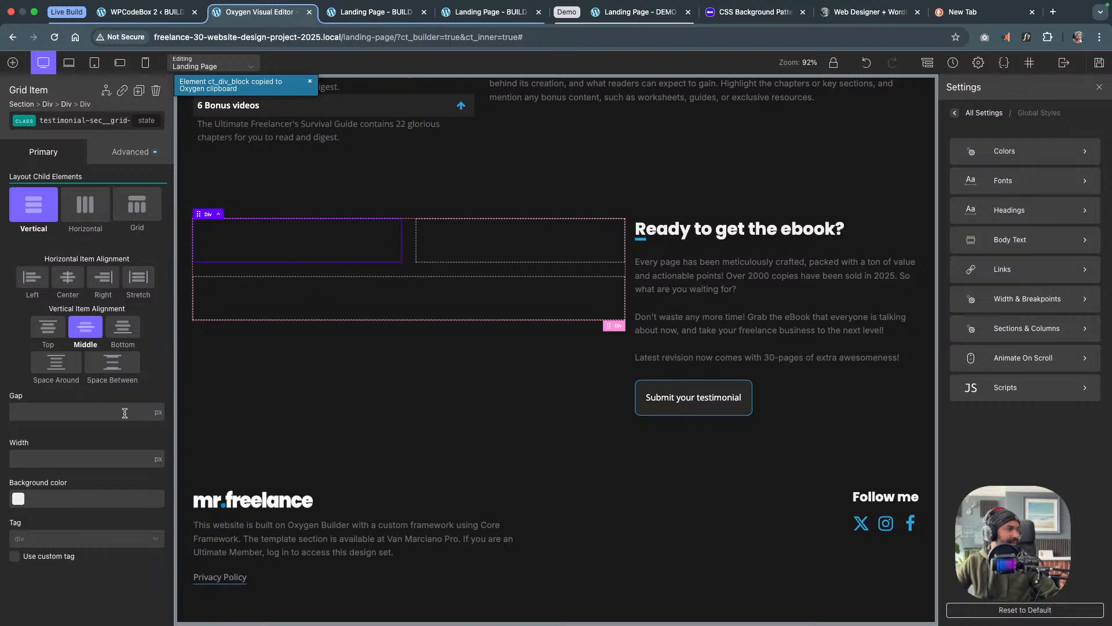
pyautogui.rightClick(106, 409)
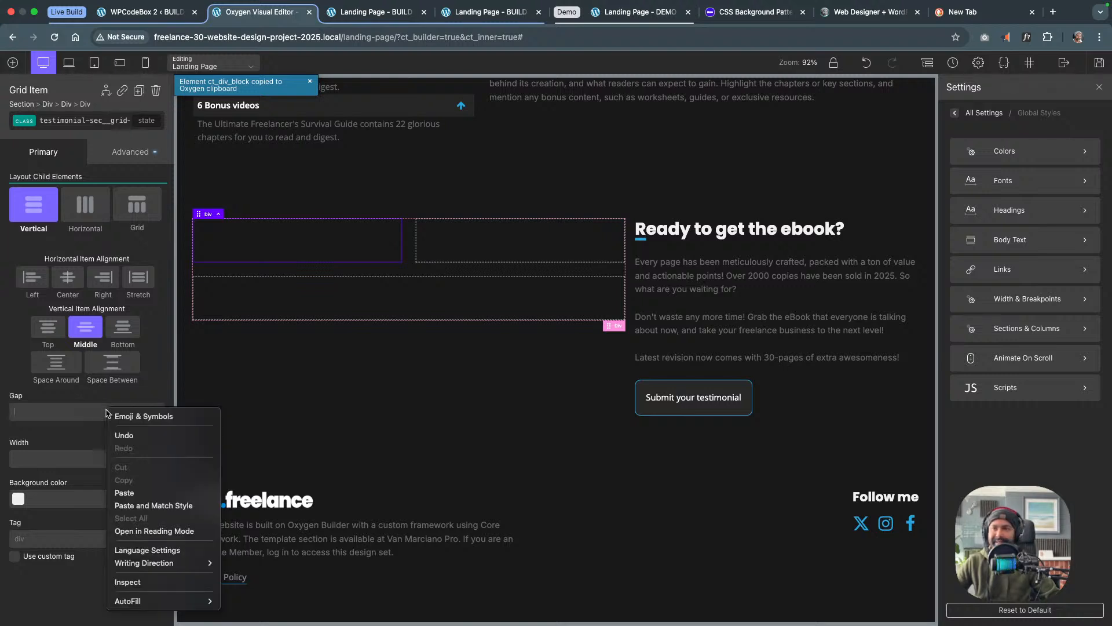
pyautogui.click(124, 492)
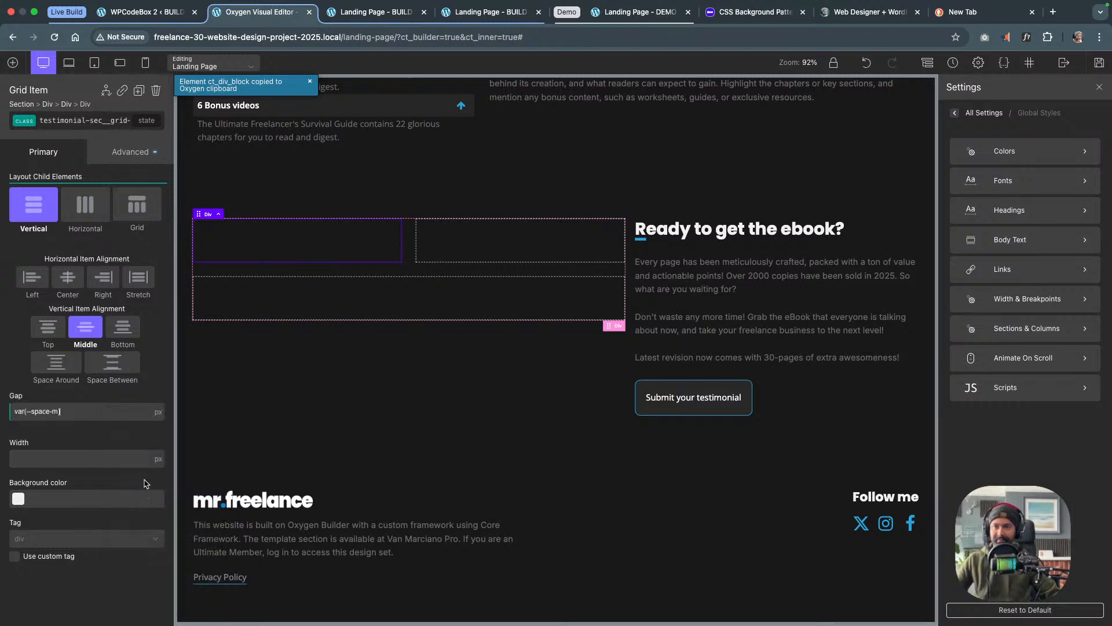
pyautogui.click(159, 429)
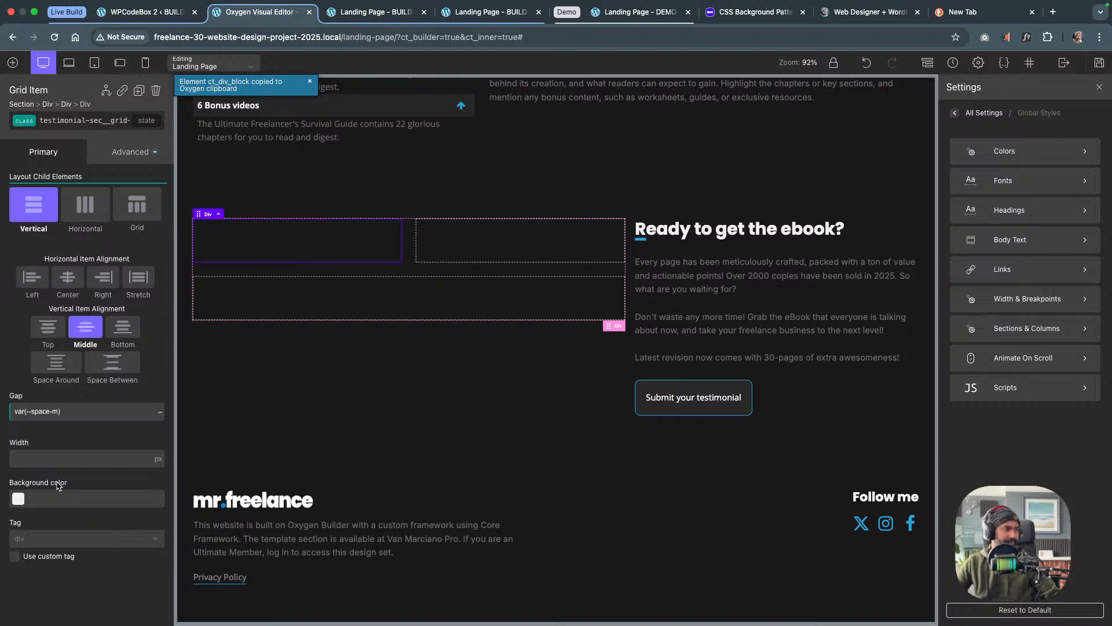
# Give the grid item class a var(--secondary-d-3) background color and var(--space-m) padding on all four sides
pyautogui.rightClick(102, 495)
pyautogui.click(135, 504)
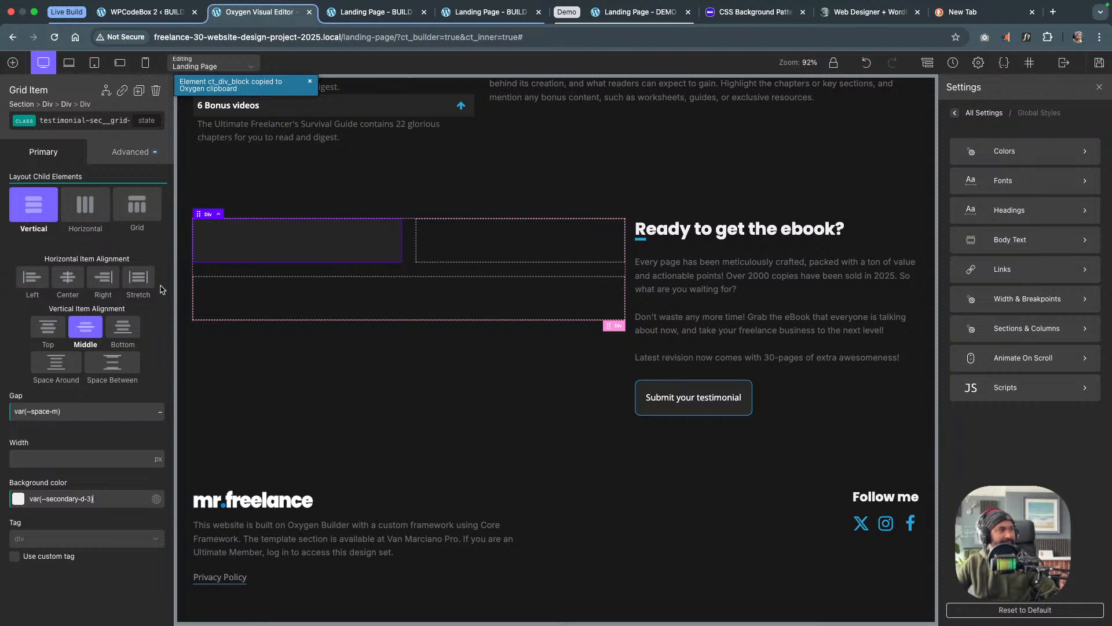
pyautogui.click(130, 152)
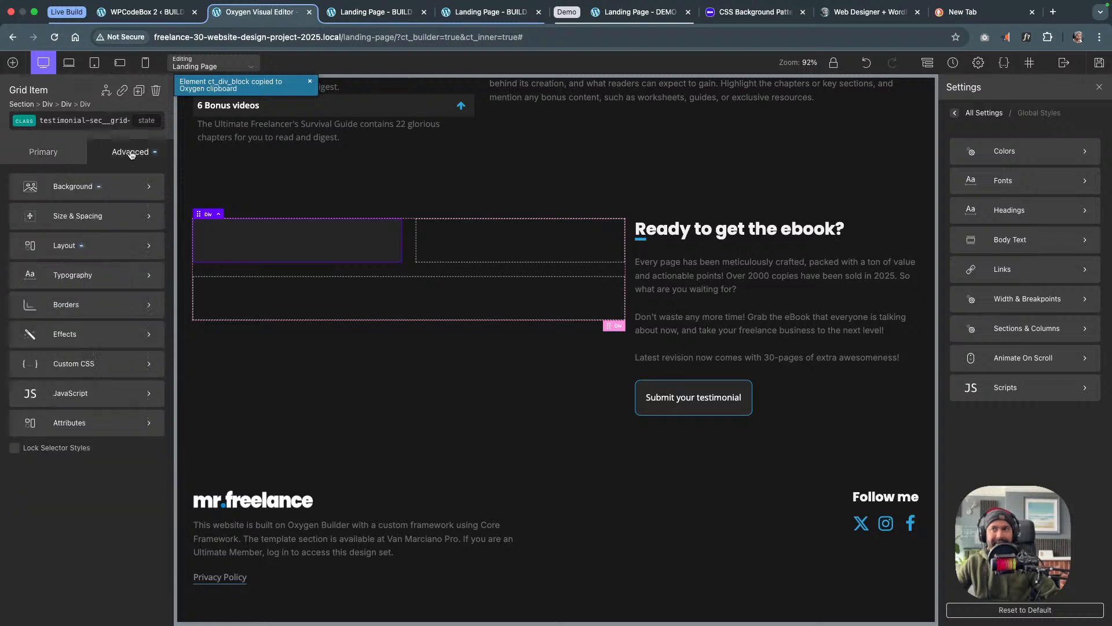
pyautogui.click(124, 214)
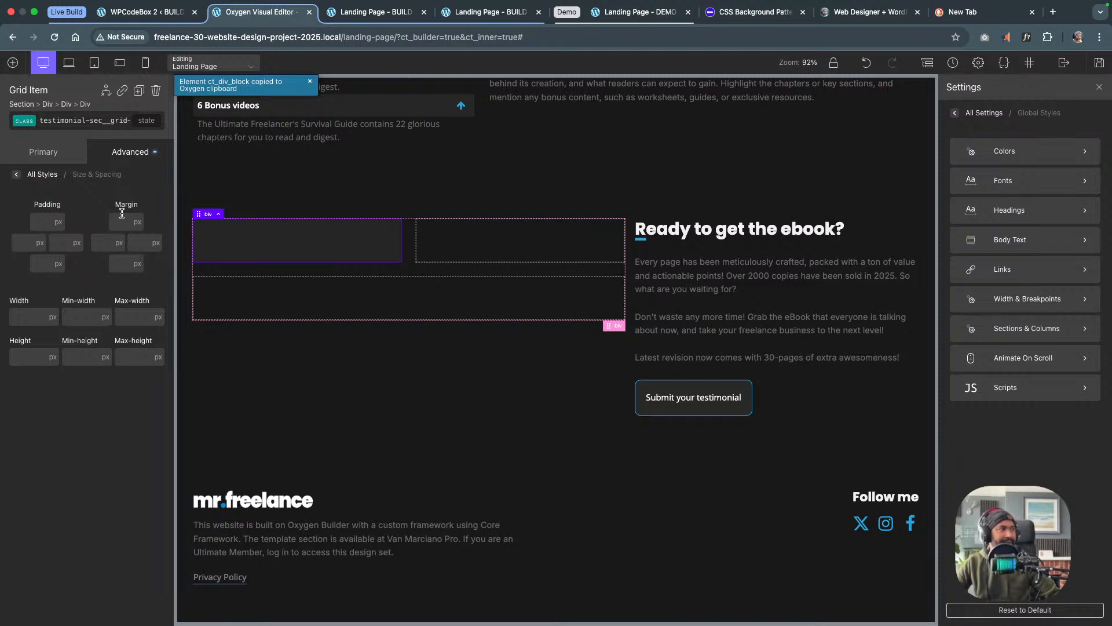
pyautogui.rightClick(37, 226)
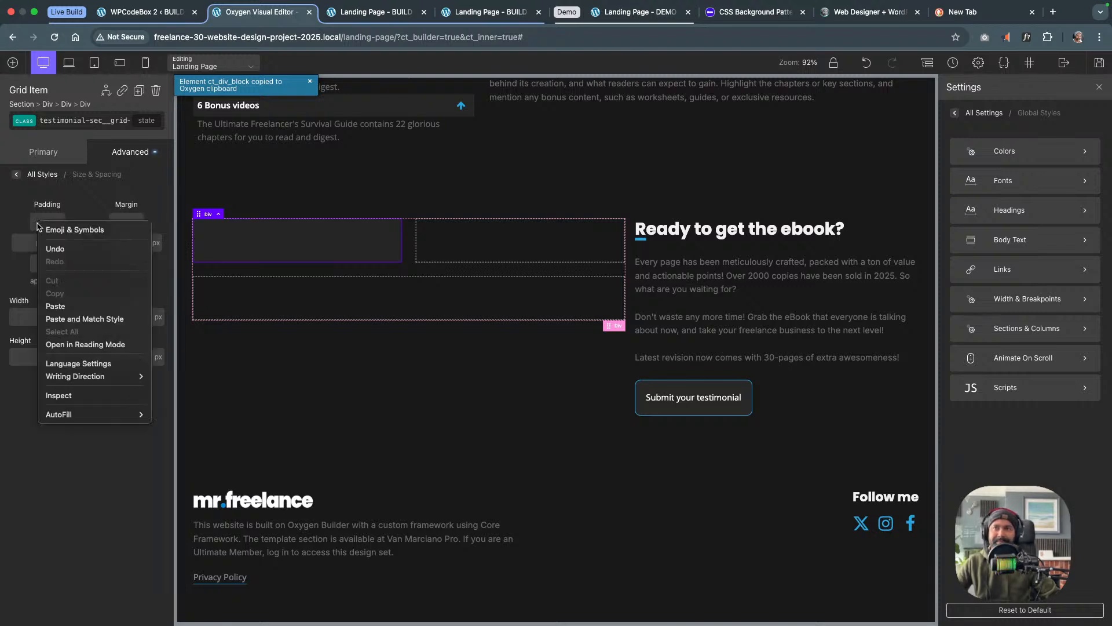
pyautogui.click(85, 304)
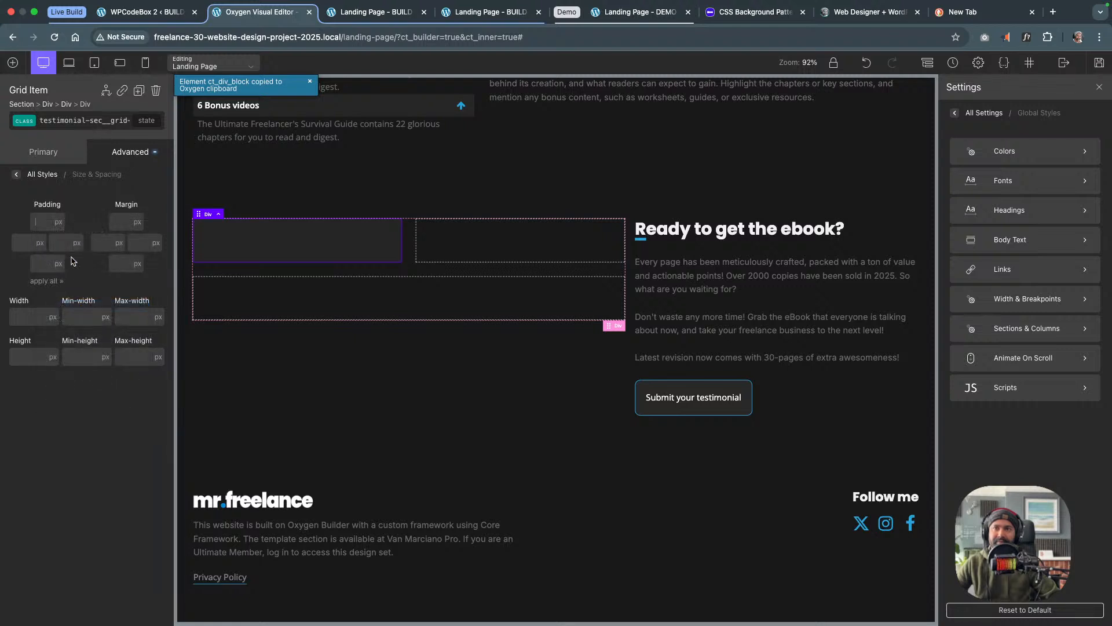
pyautogui.click(63, 226)
pyautogui.click(60, 268)
pyautogui.click(45, 220)
pyautogui.click(47, 282)
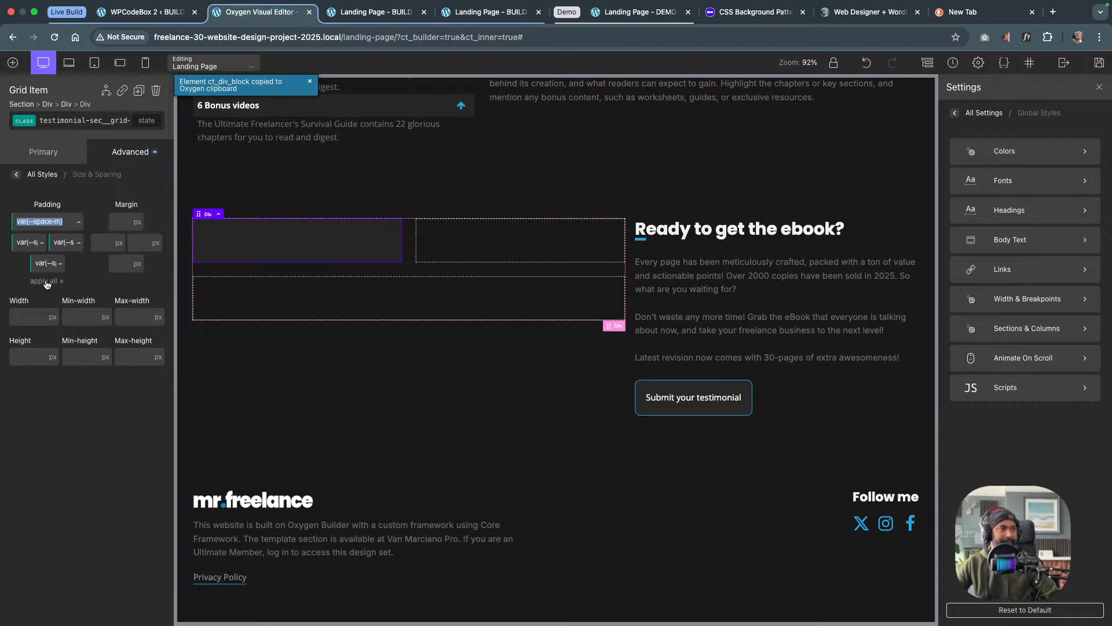
# Add the existing radius-m class to the first grid item in the Testimonials Grid
pyautogui.click(27, 127)
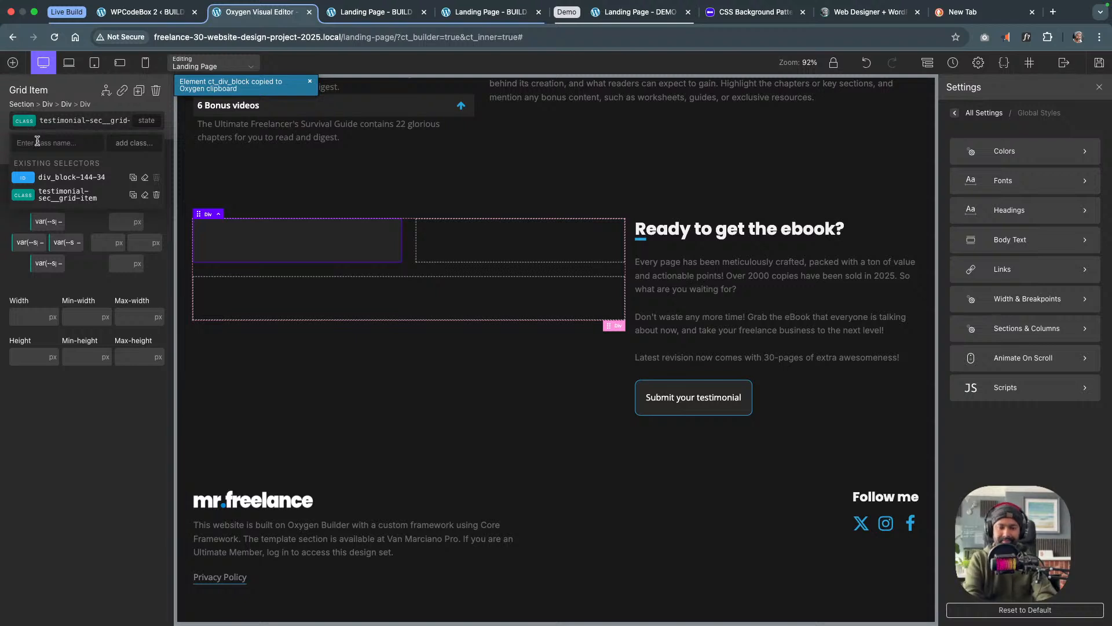
pyautogui.write('ra')
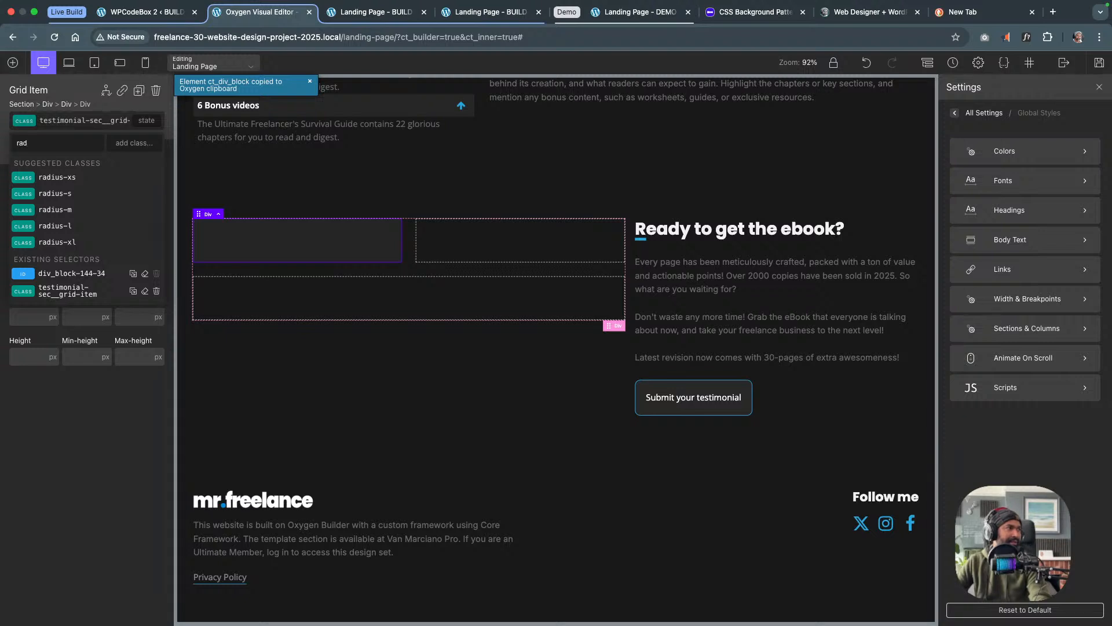
pyautogui.write('d')
pyautogui.click(68, 210)
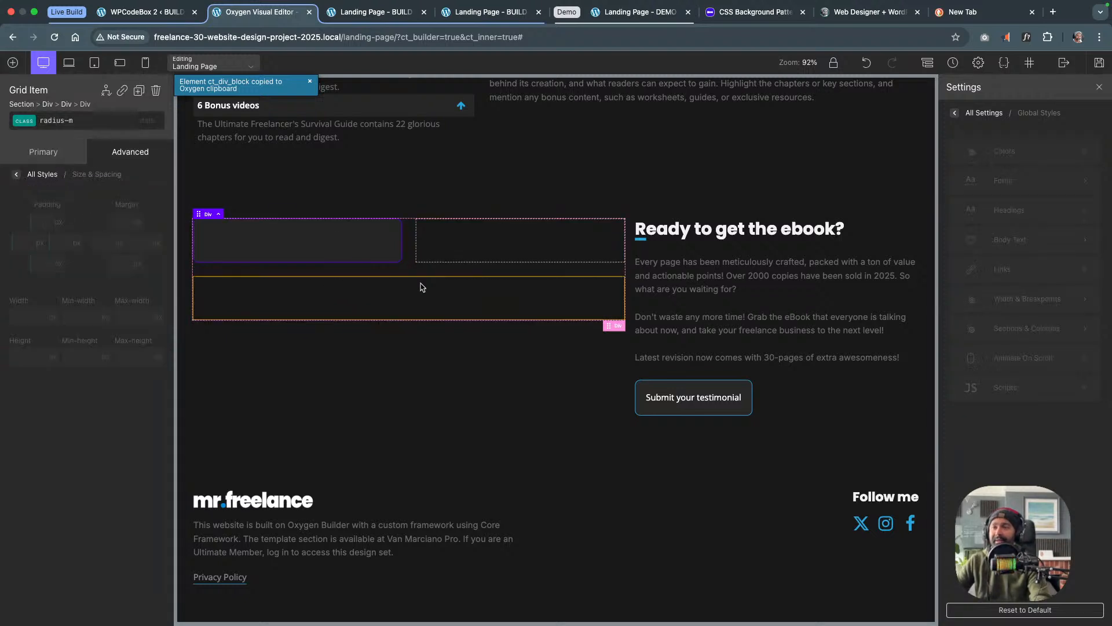
# Insert an Image element with a Text element below it inside the first testimonial grid item
pyautogui.click(13, 62)
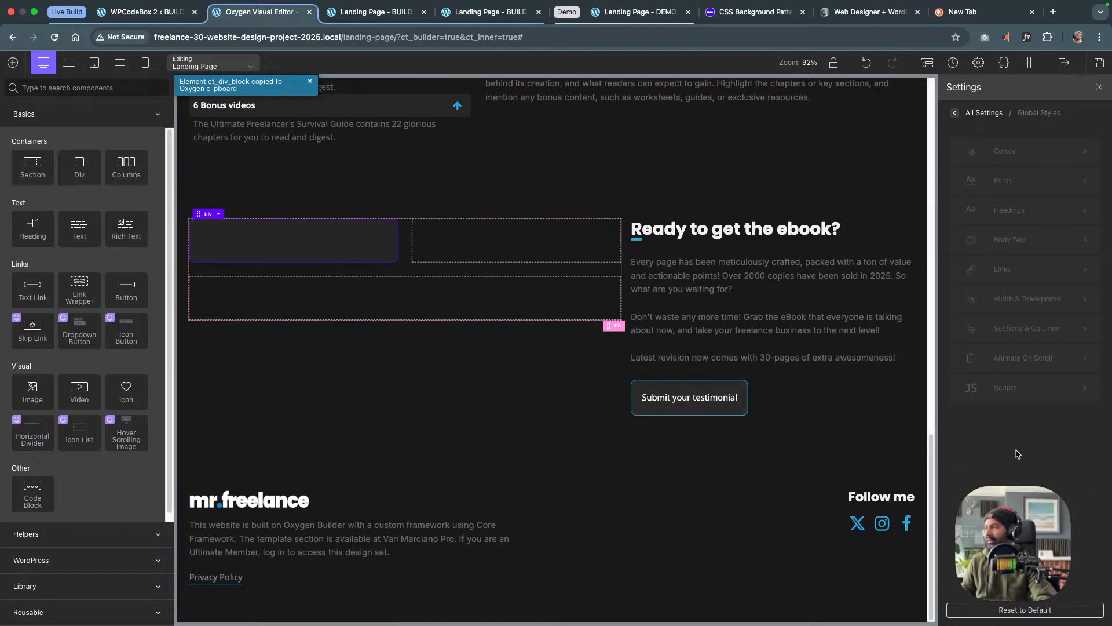
pyautogui.click(62, 88)
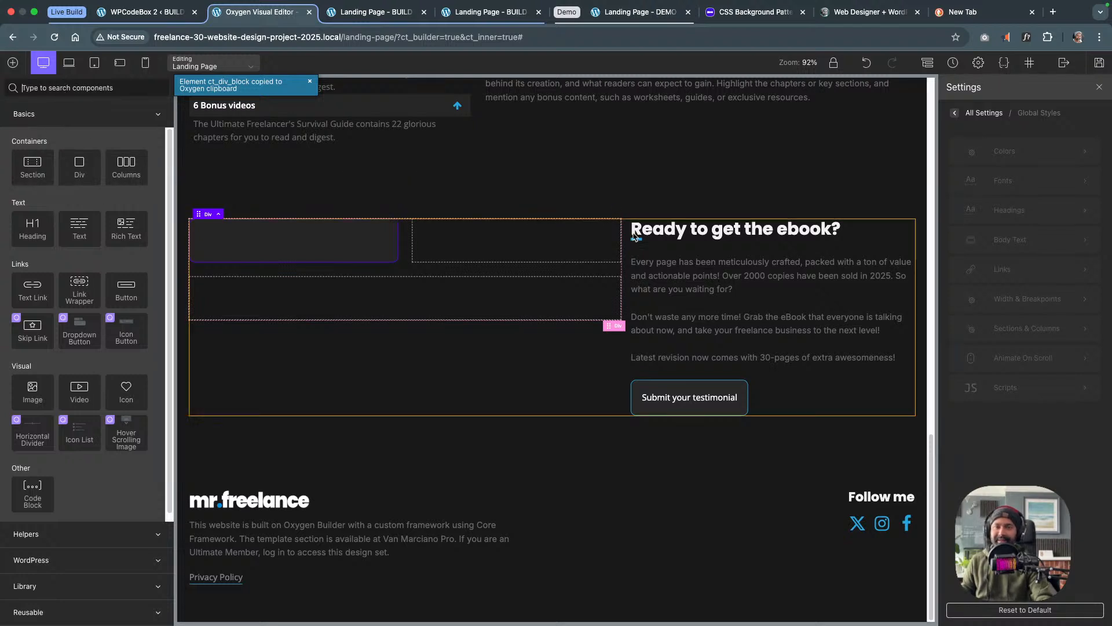
pyautogui.write('image')
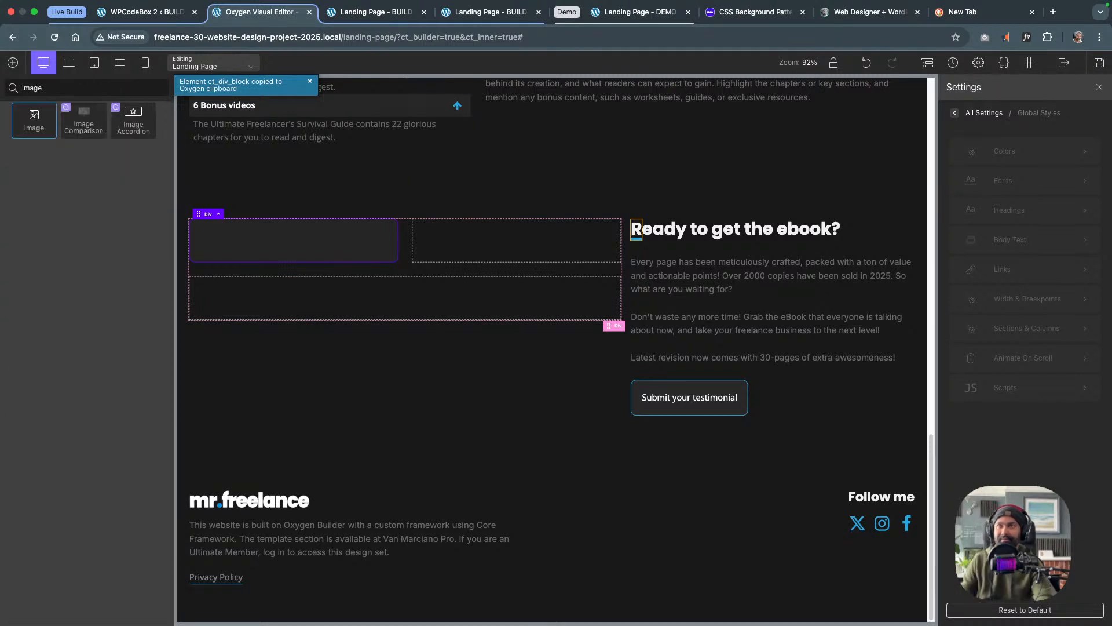
pyautogui.click(35, 121)
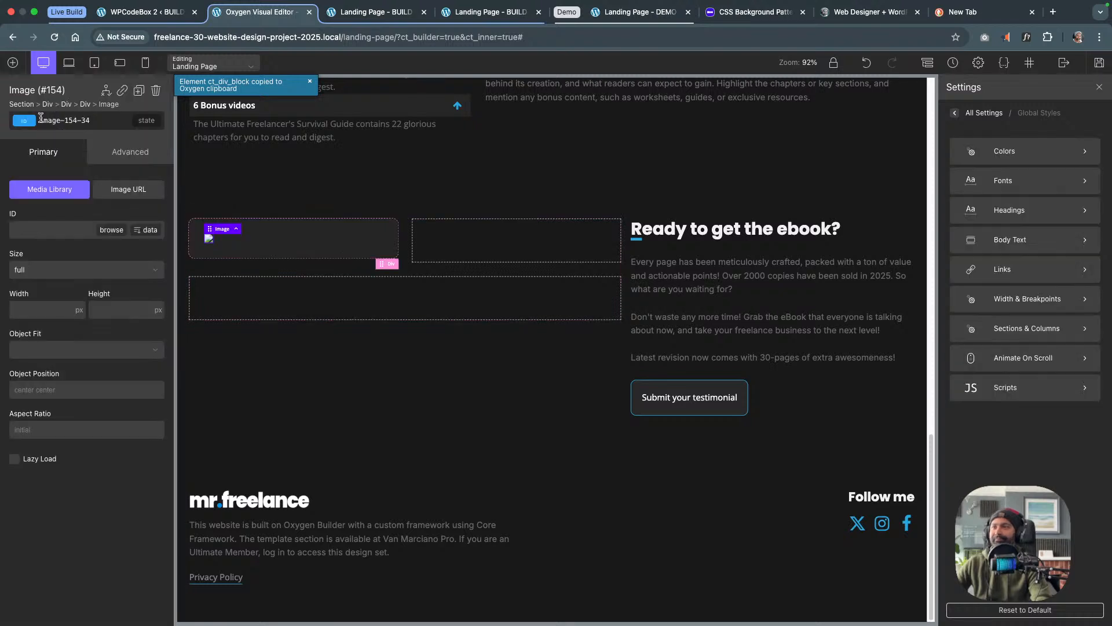
pyautogui.click(14, 66)
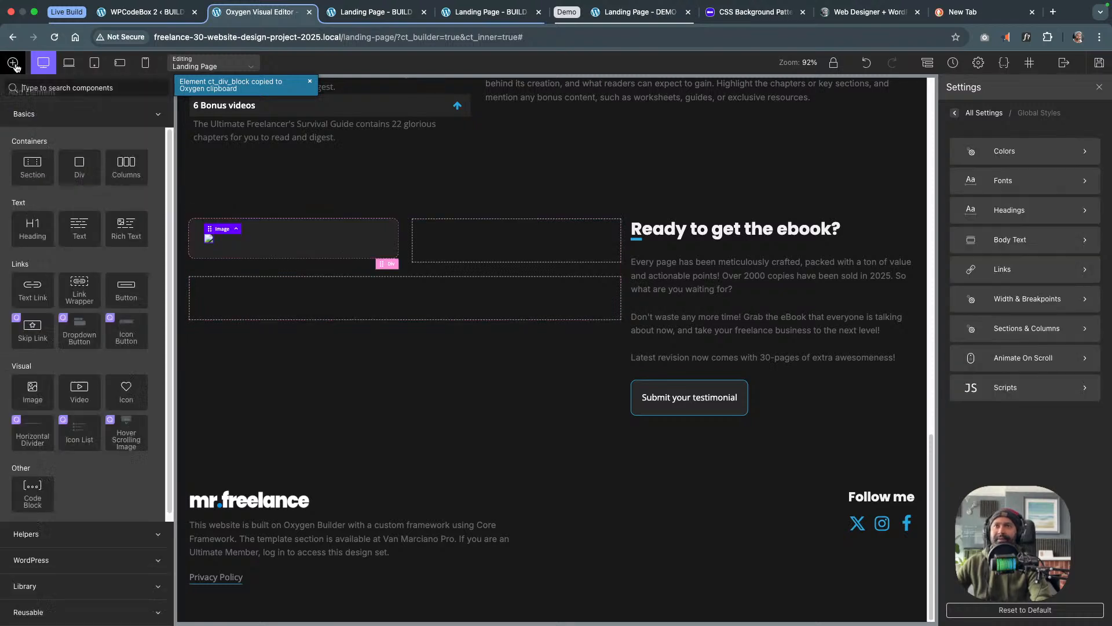
pyautogui.click(64, 88)
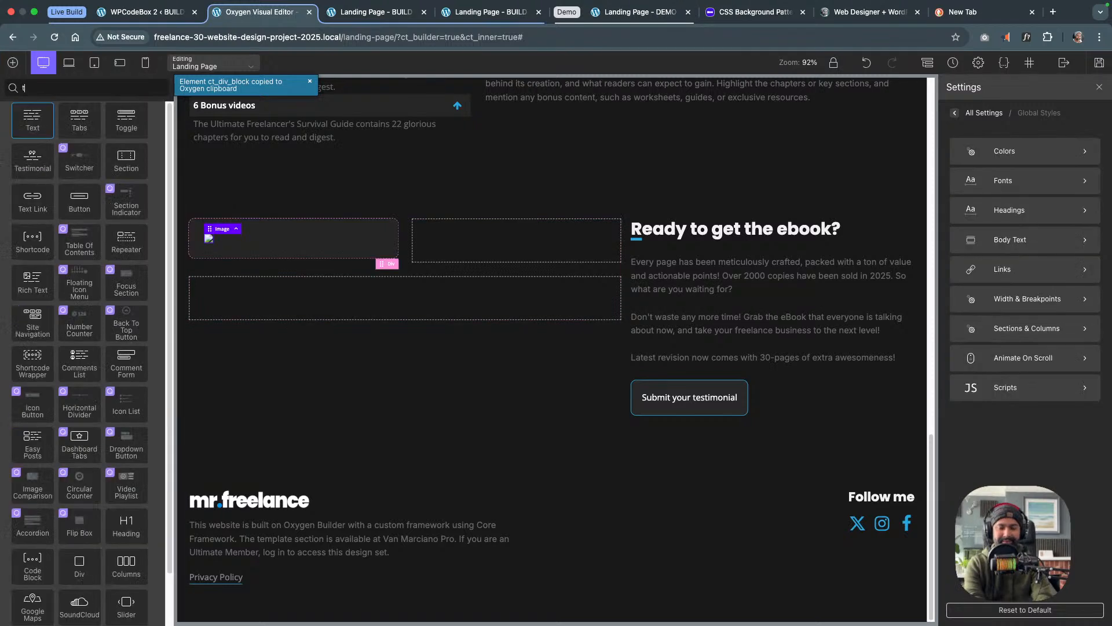
pyautogui.write('text')
pyautogui.click(34, 121)
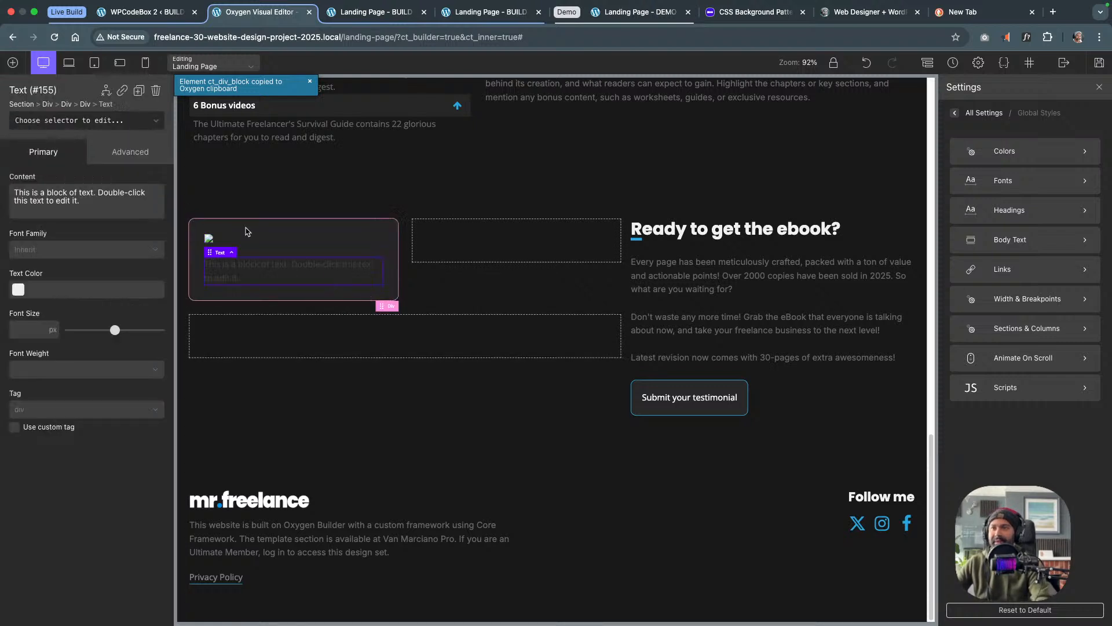
# Add the new class testimonial-sec__grid-item-img to the image in the first grid item
pyautogui.click(209, 242)
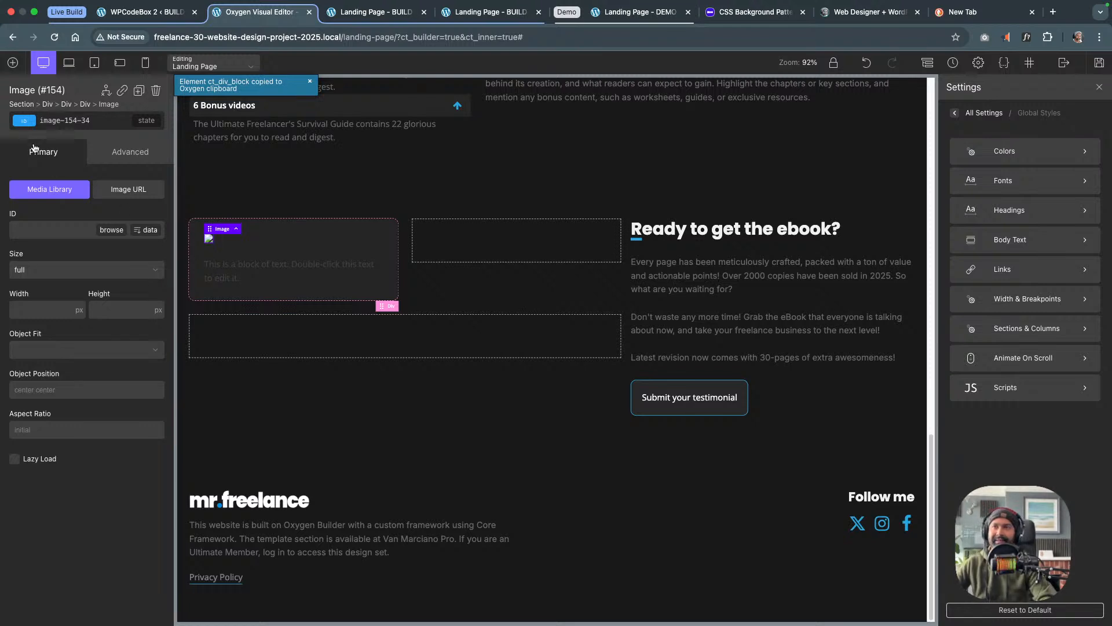
pyautogui.click(29, 125)
pyautogui.write('t')
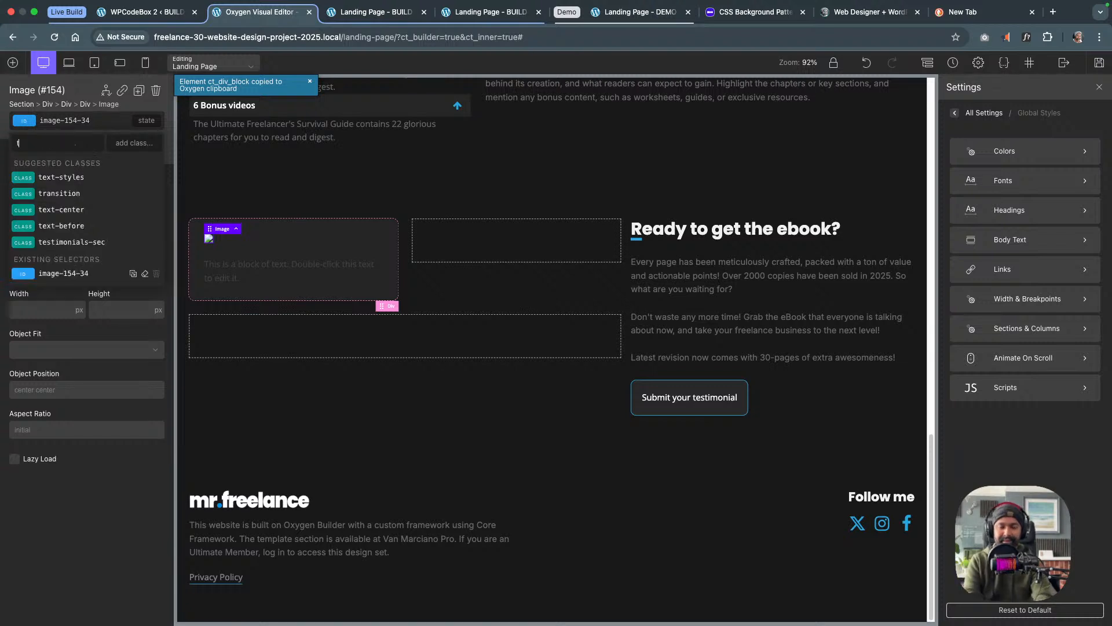
pyautogui.write('estim,onia')
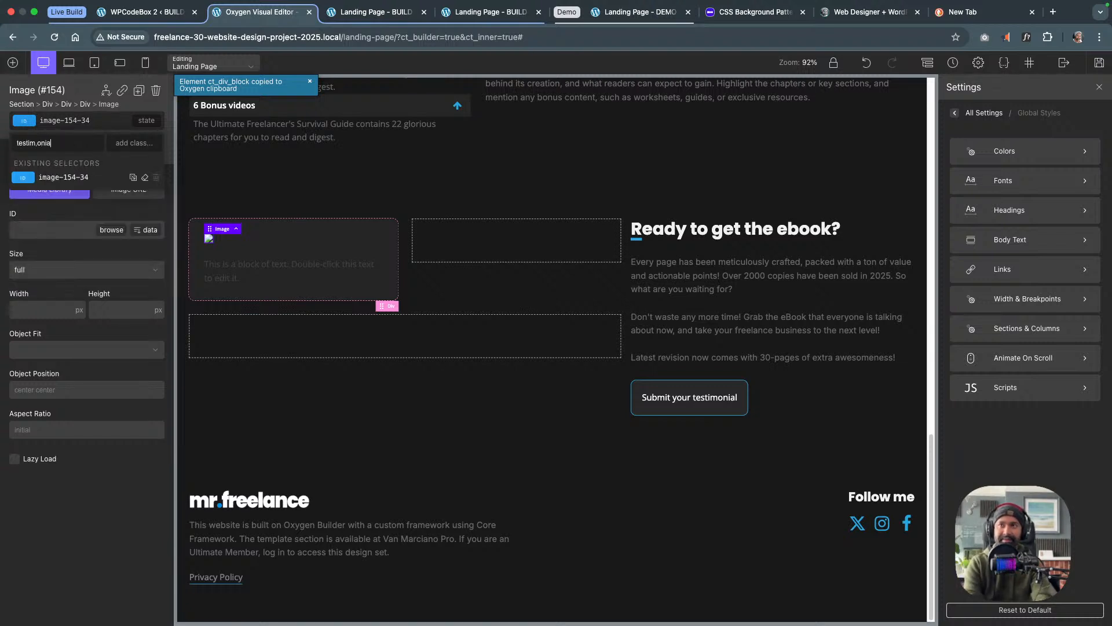
pyautogui.press('BackSpace')
pyautogui.press('BackSpace')
pyautogui.press('BackSpace')
pyautogui.press('BackSpace')
pyautogui.press('BackSpace')
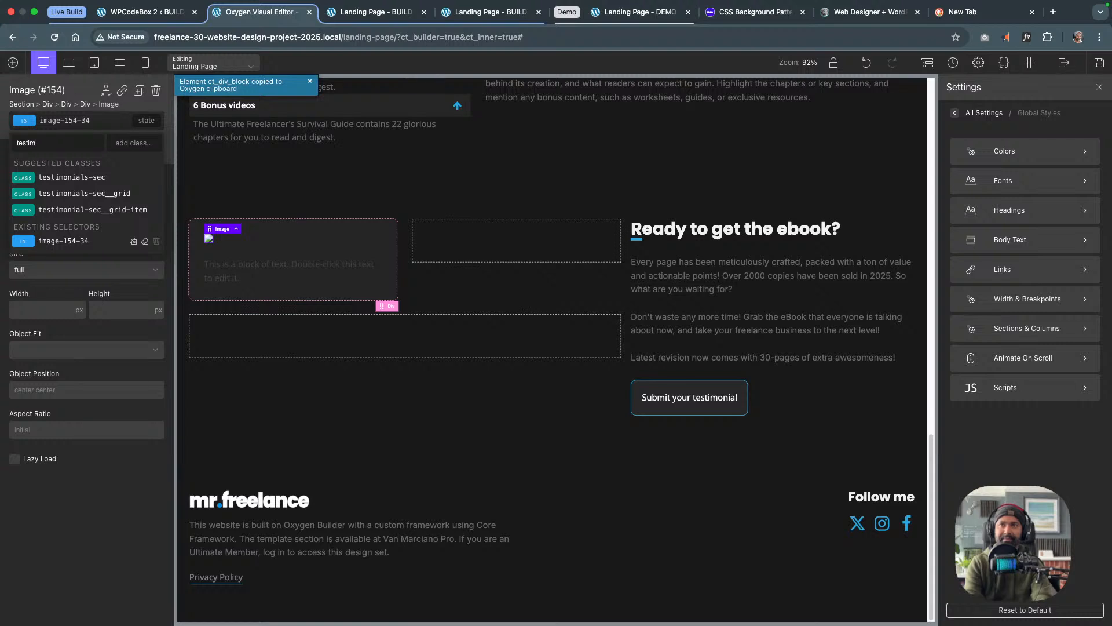
pyautogui.write('onia')
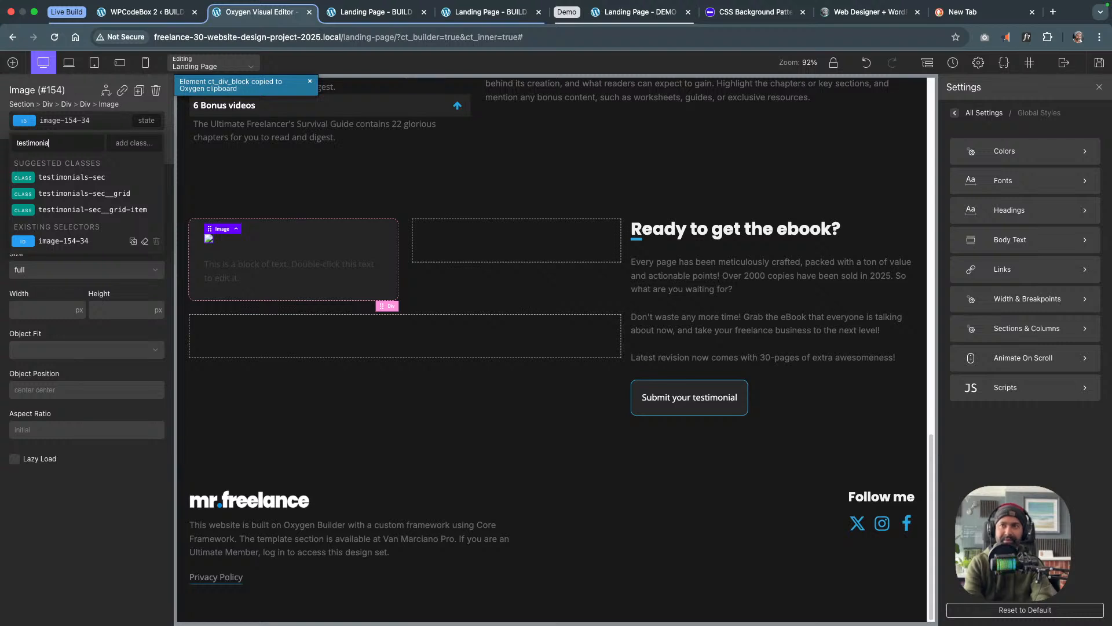
pyautogui.write('l')
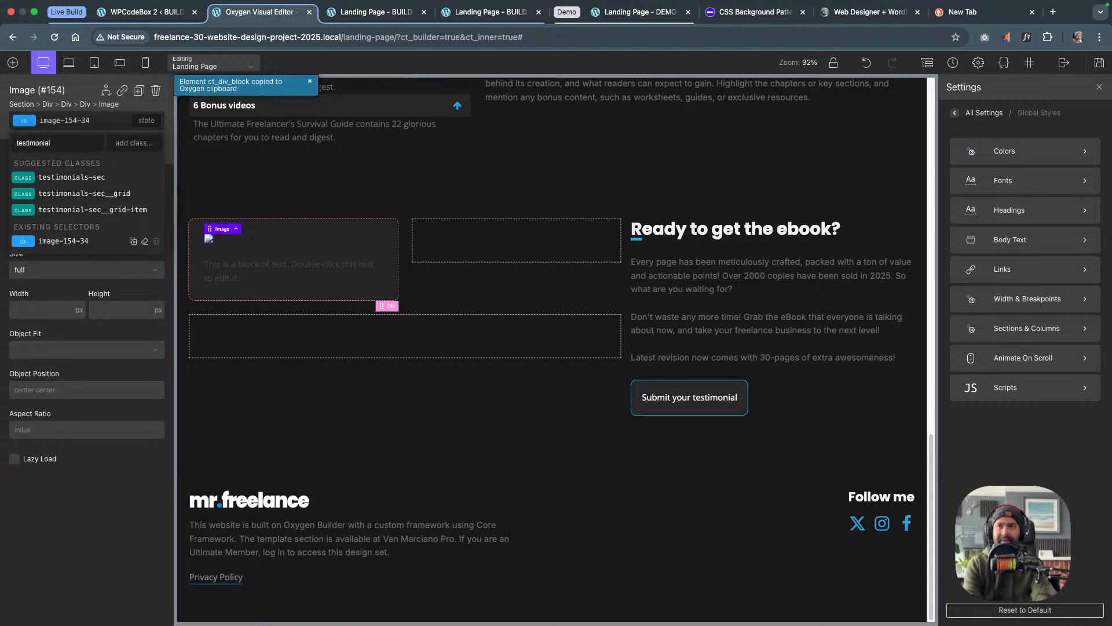
pyautogui.write('-sec__')
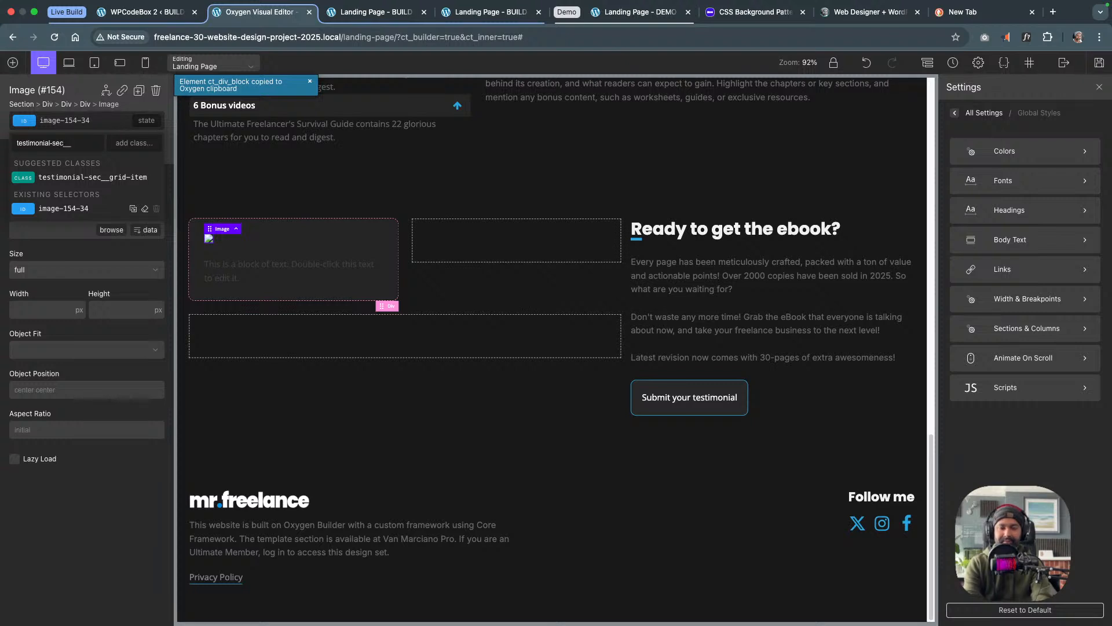
pyautogui.write('grid-item')
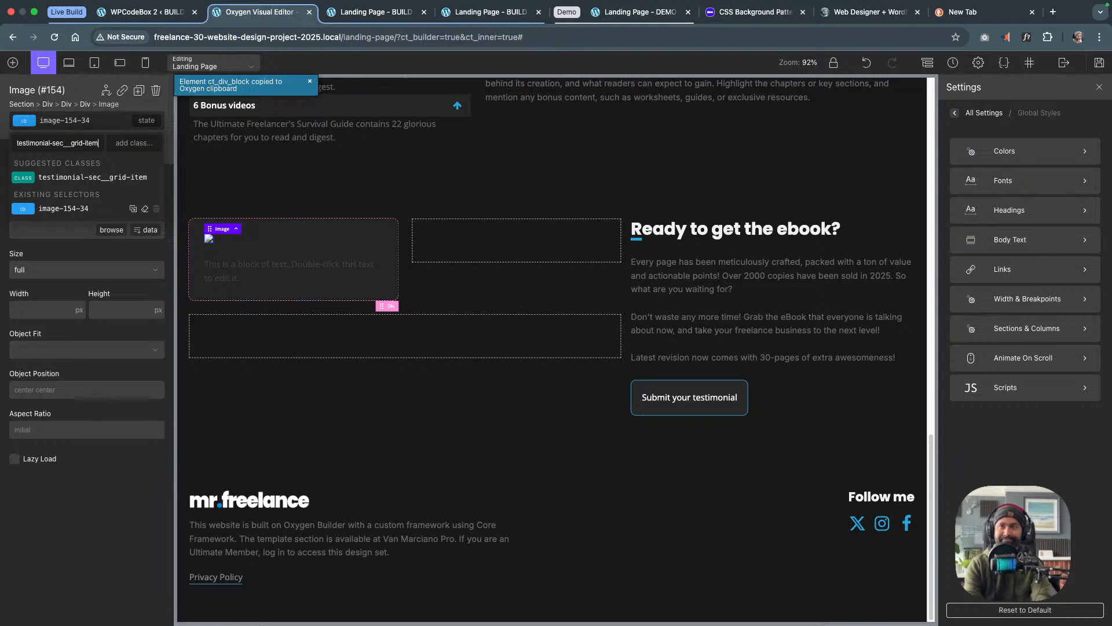
pyautogui.write('-')
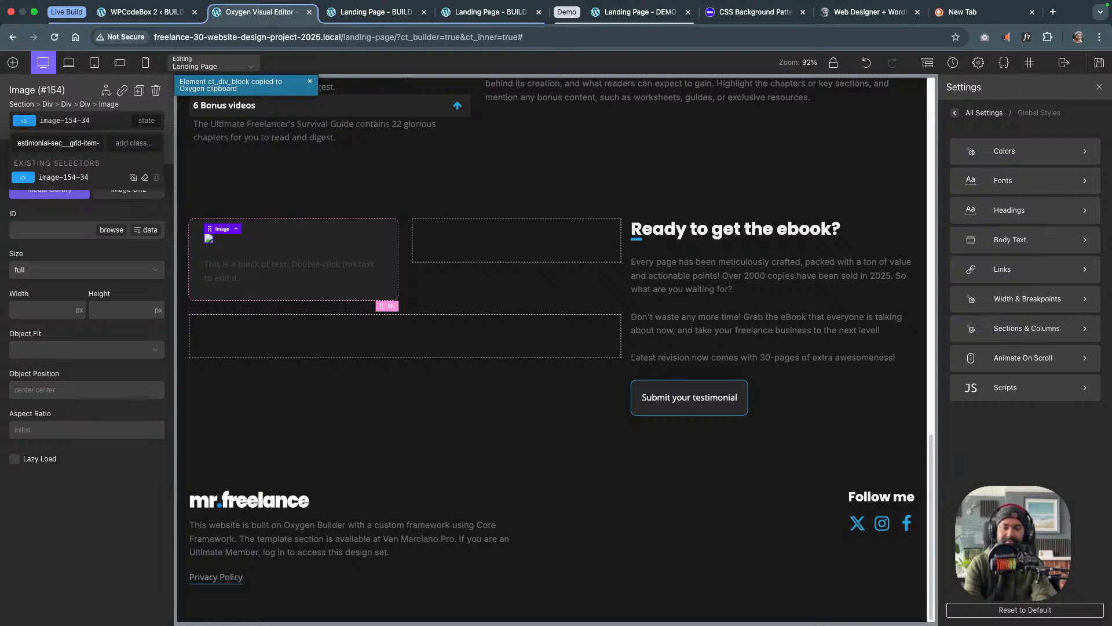
pyautogui.write('img')
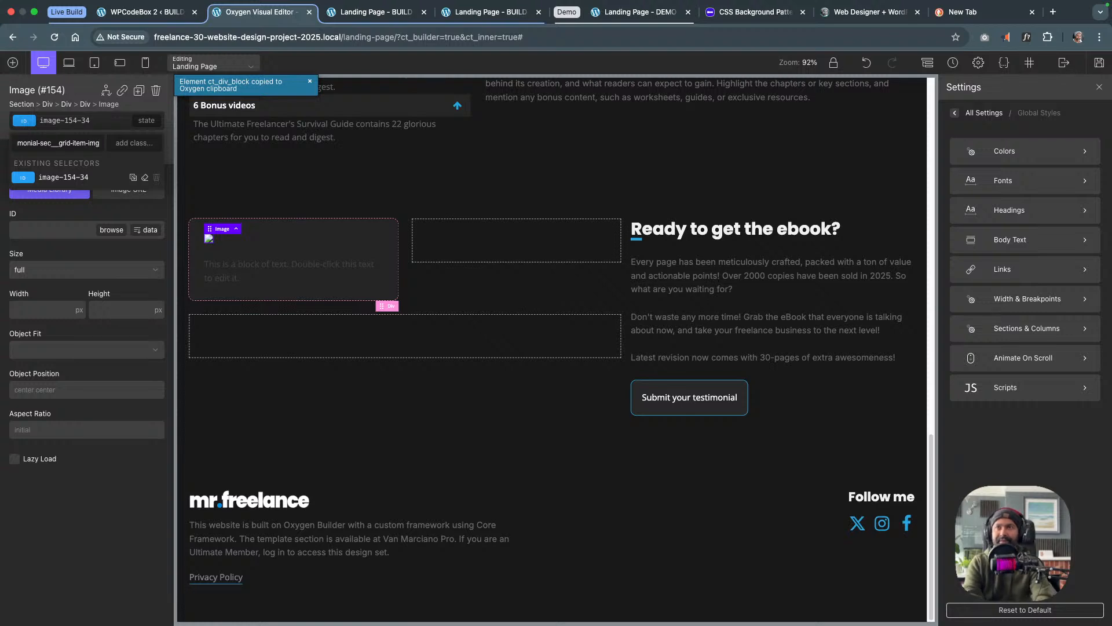
pyautogui.press('Return')
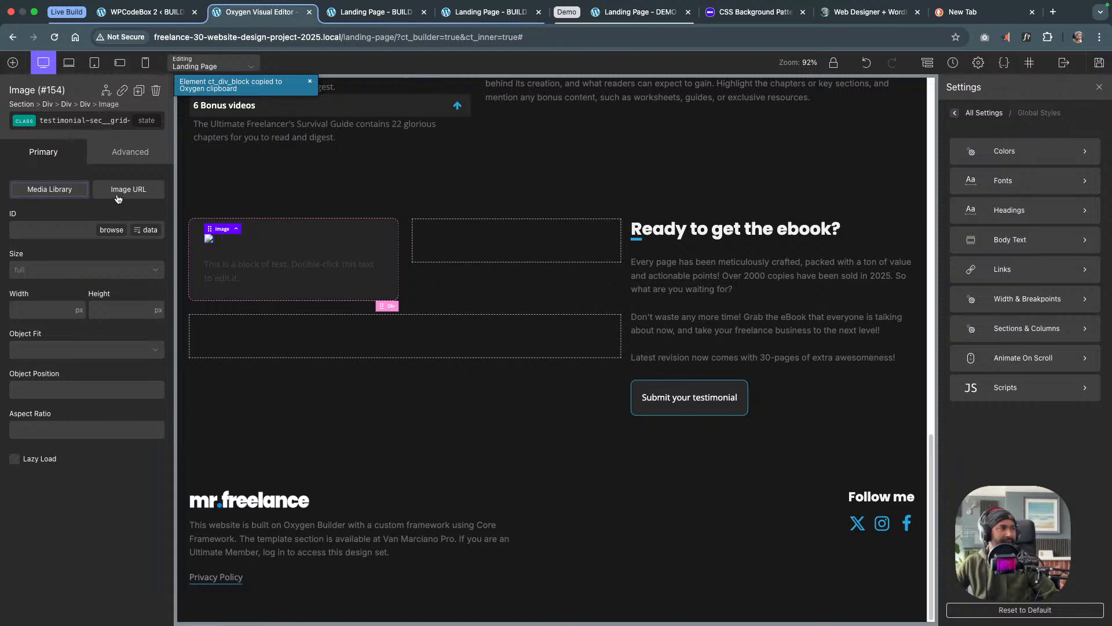
pyautogui.click(131, 161)
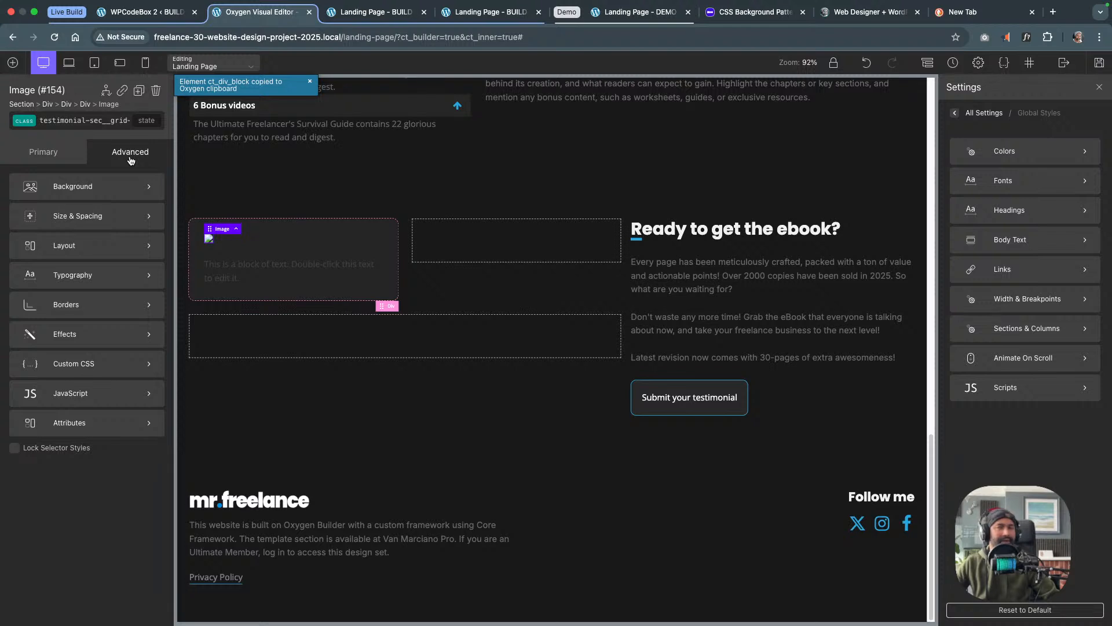
pyautogui.click(114, 216)
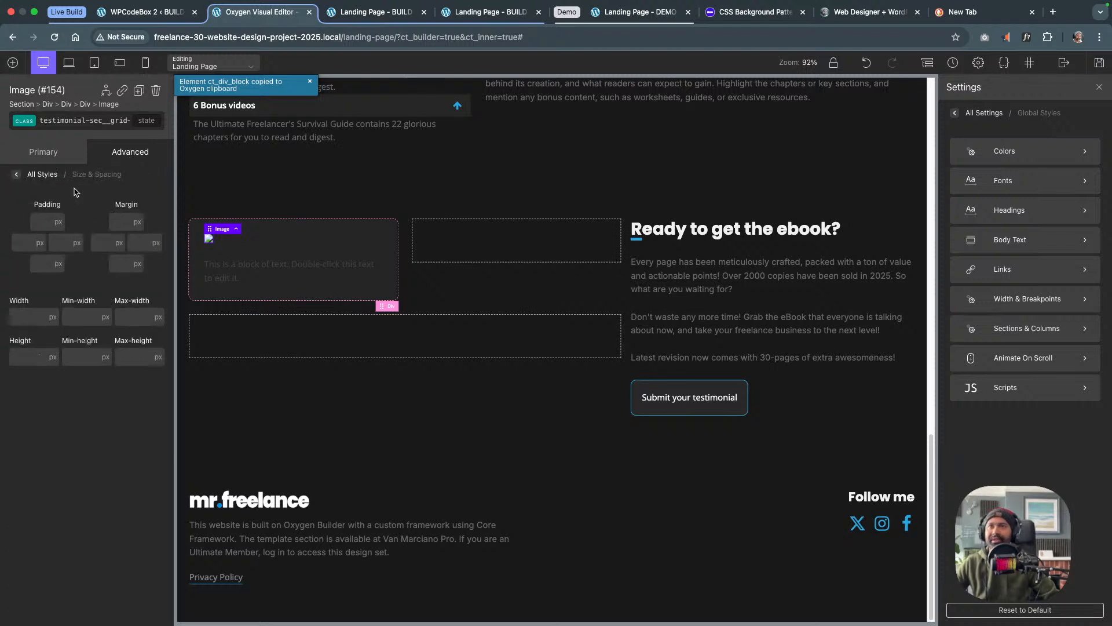
pyautogui.click(12, 63)
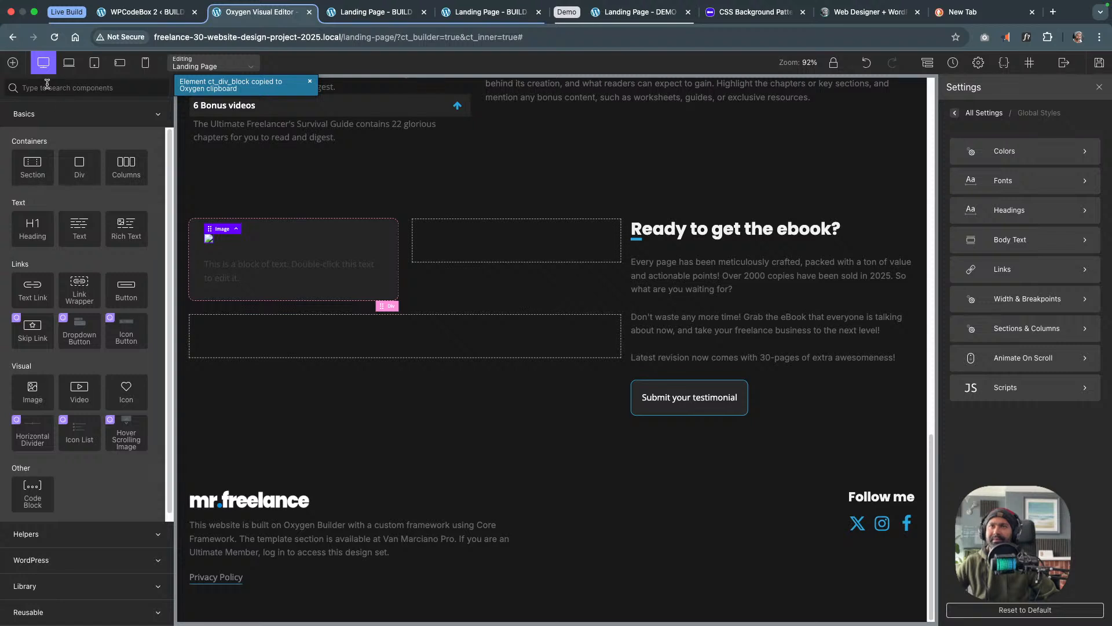
pyautogui.click(14, 67)
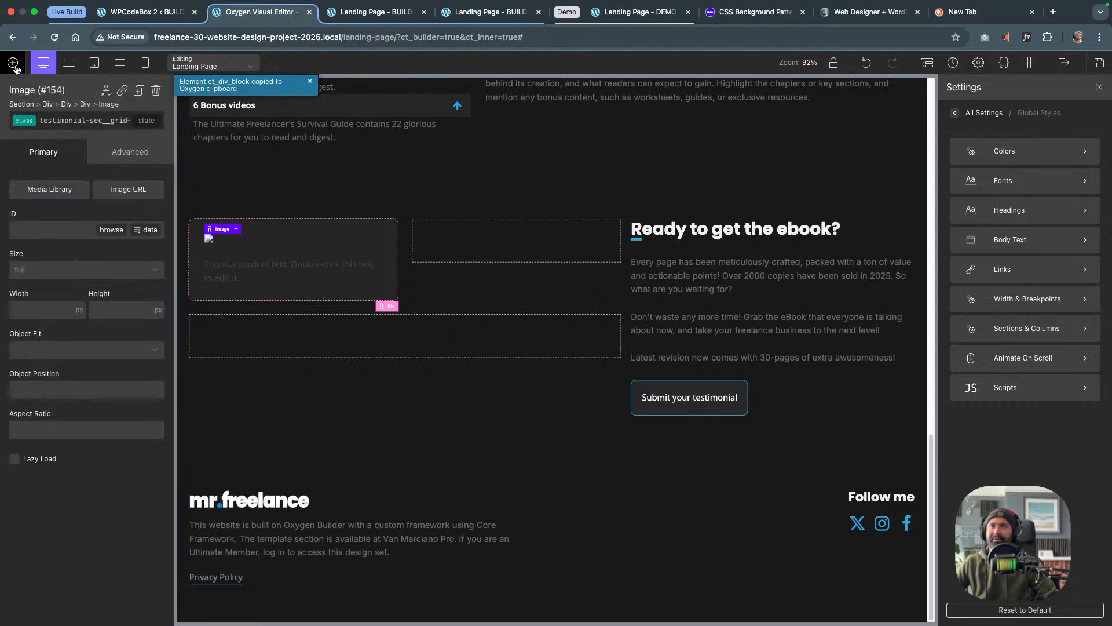
# Set business-man-3.png from the media library as the source of the first grid item's image
pyautogui.click(116, 235)
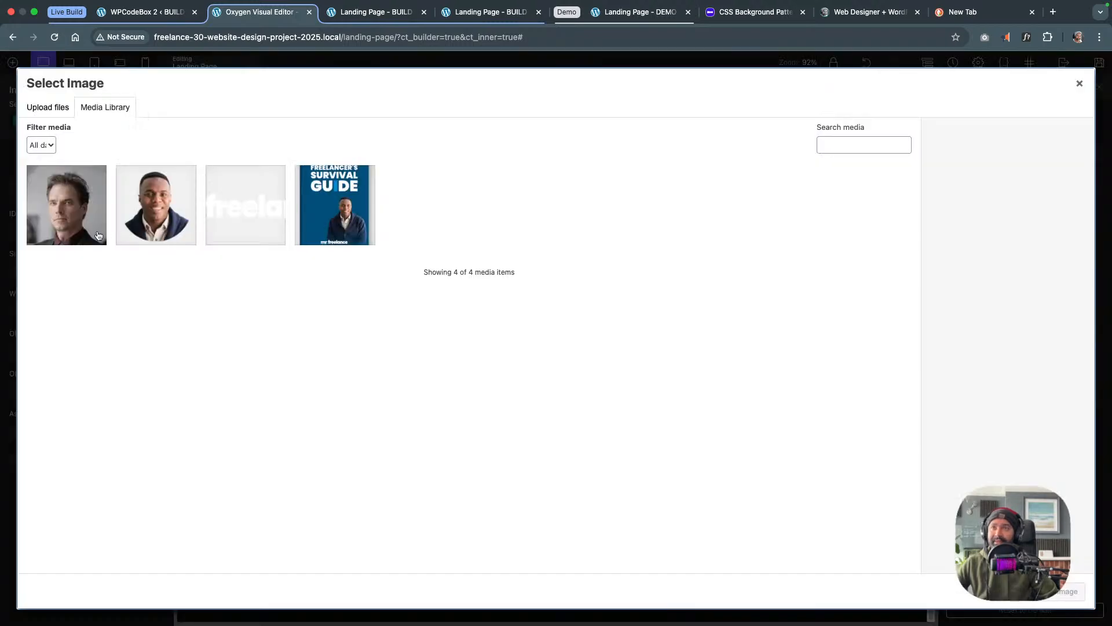
pyautogui.click(94, 233)
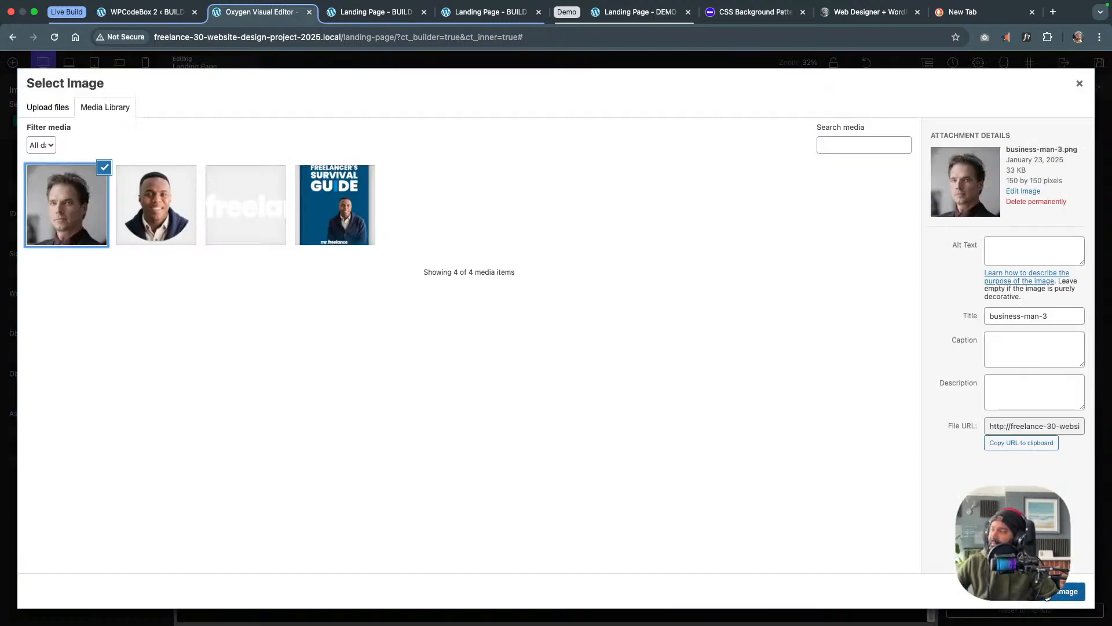
pyautogui.click(1069, 591)
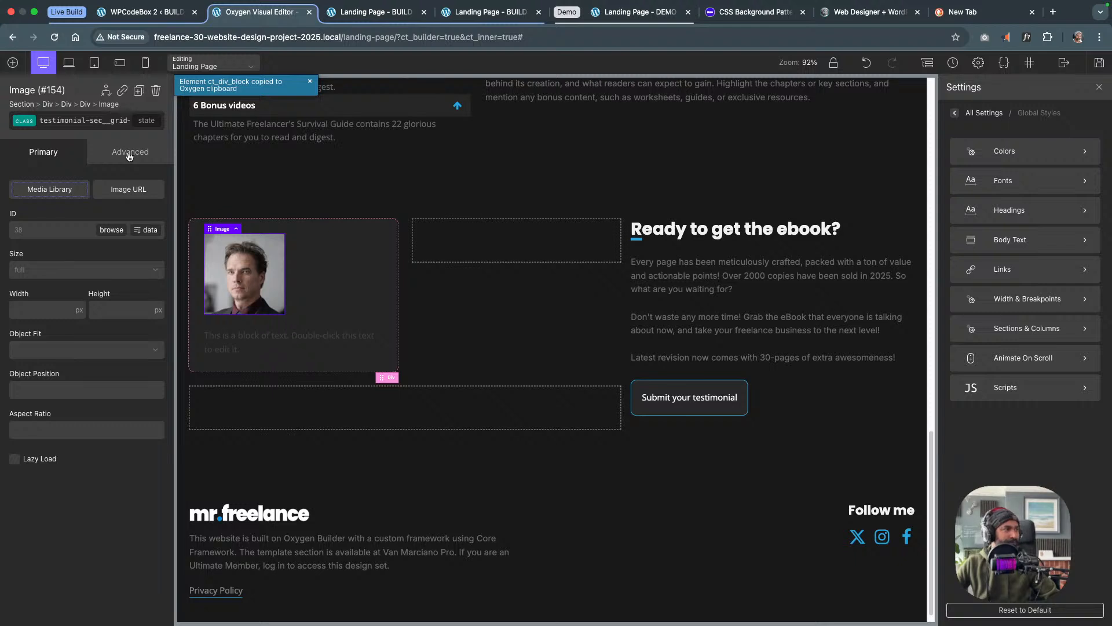
# Try sizing the first testimonial image at 100% width and 50 px height, and clear the height
pyautogui.click(51, 309)
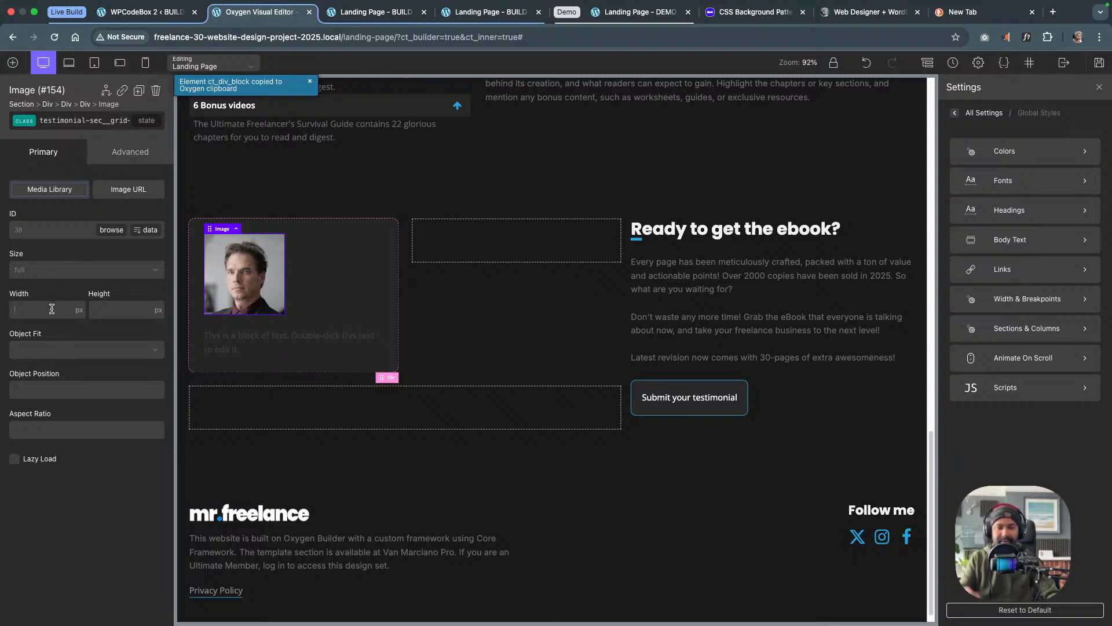
pyautogui.write('100%')
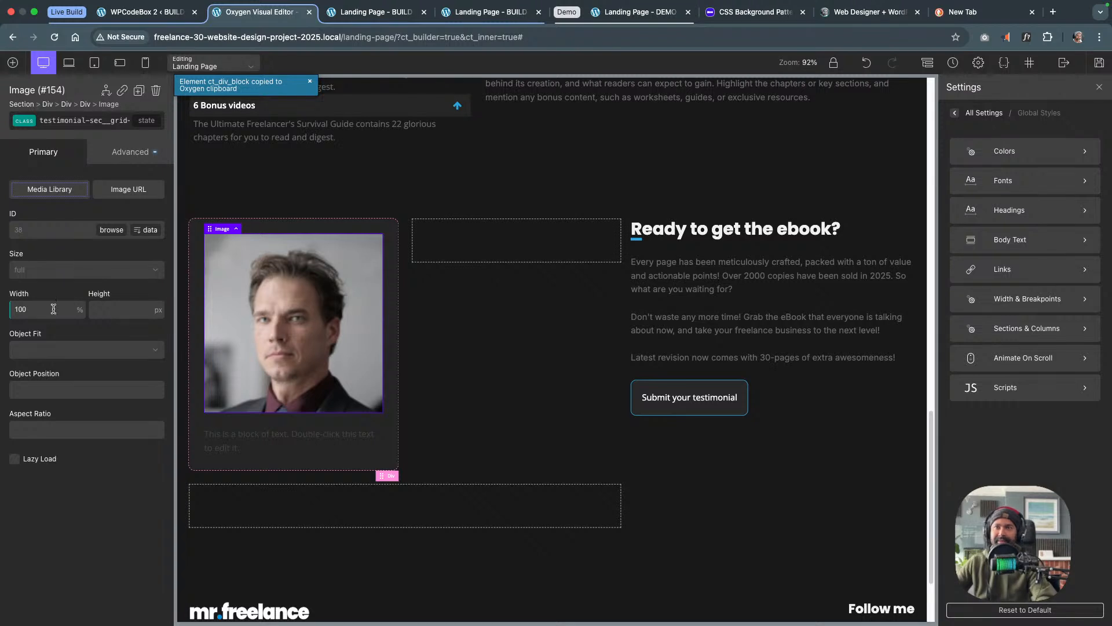
pyautogui.click(116, 313)
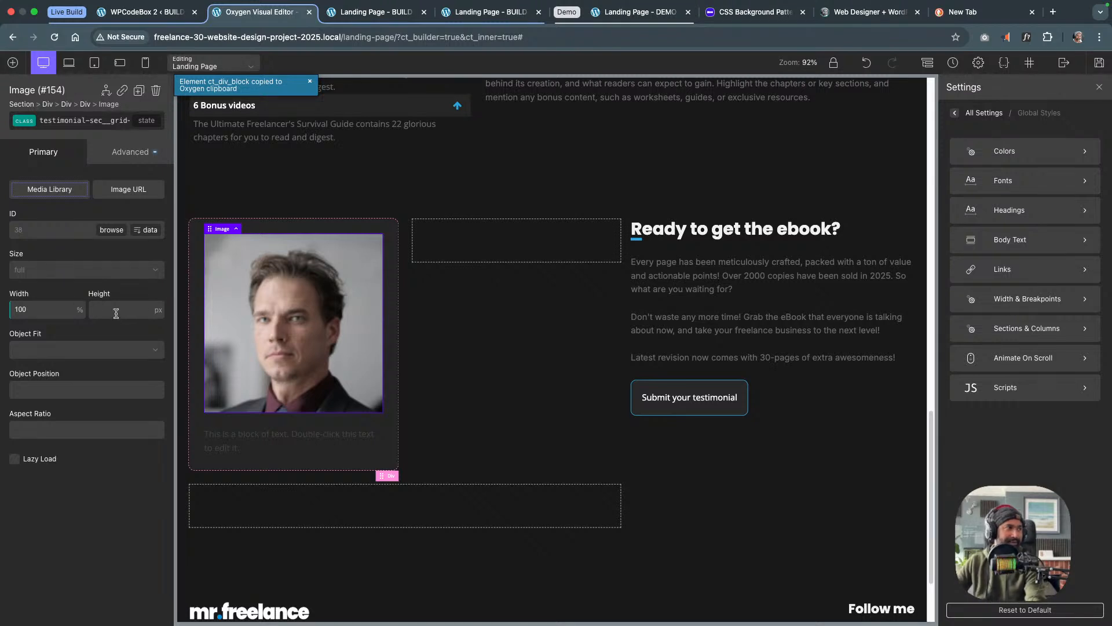
pyautogui.write('50')
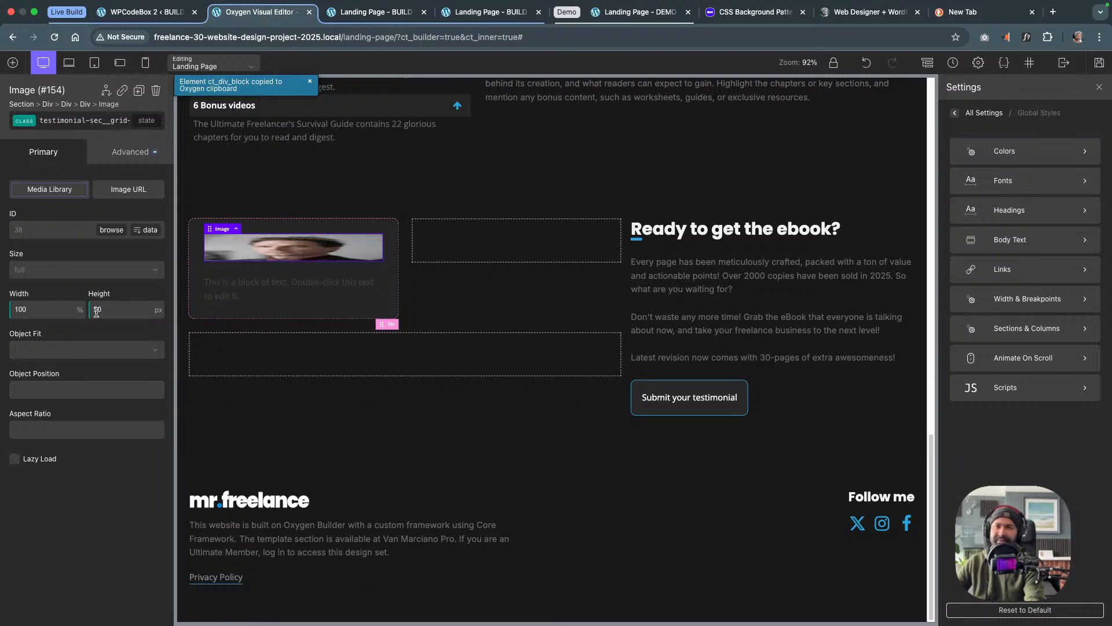
pyautogui.doubleClick(56, 309)
pyautogui.doubleClick(113, 307)
pyautogui.press('BackSpace')
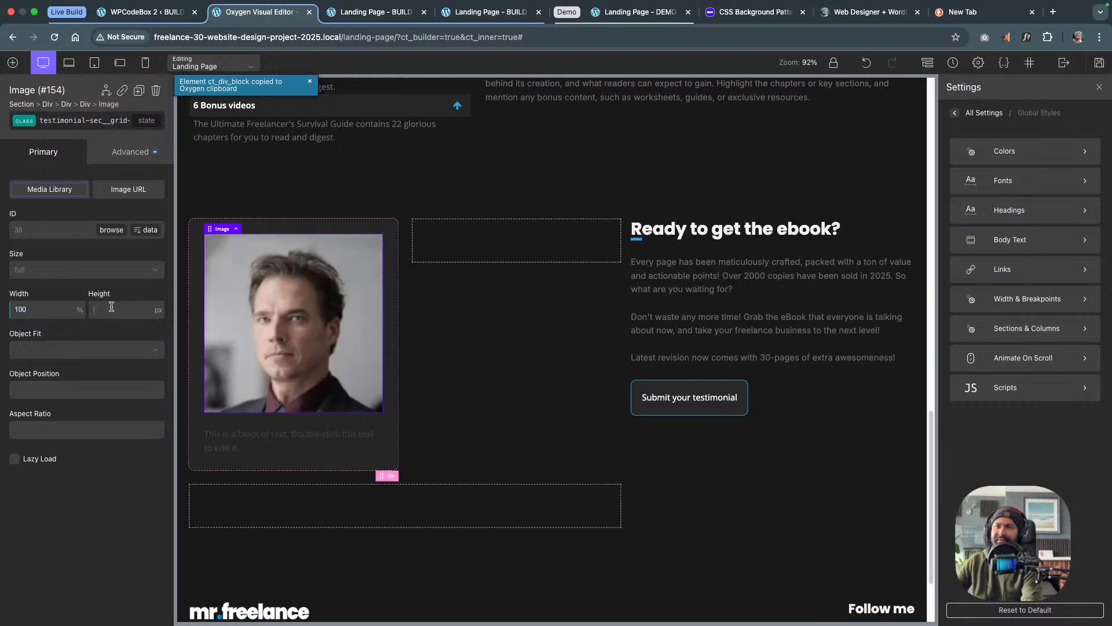
# Set the width of the first testimonial image to 50 px
pyautogui.doubleClick(51, 310)
pyautogui.press('BackSpace')
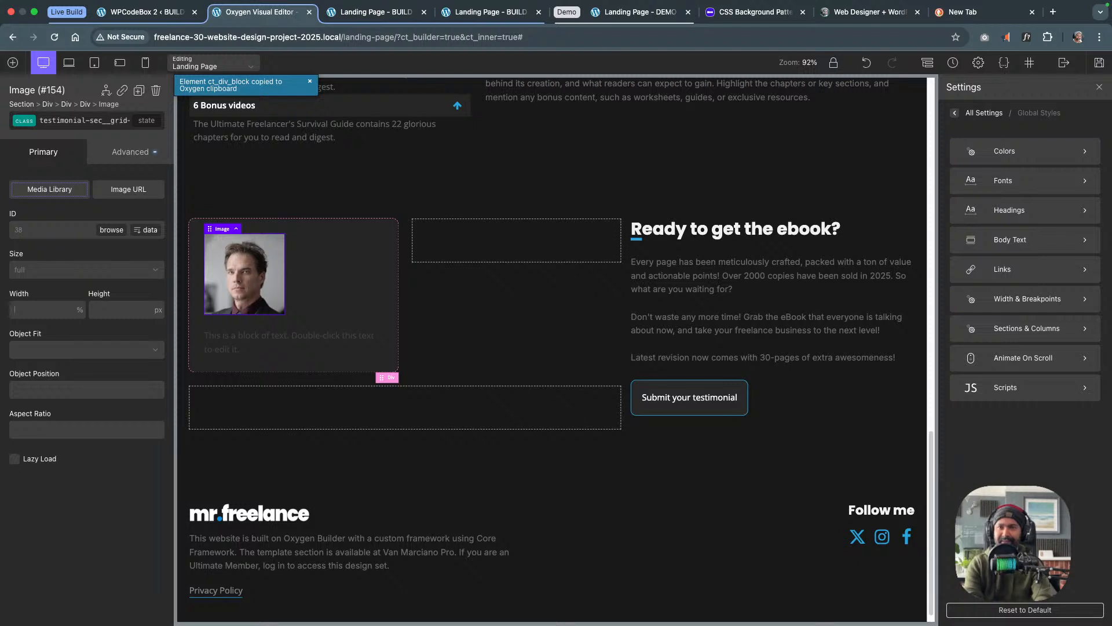
pyautogui.write('50')
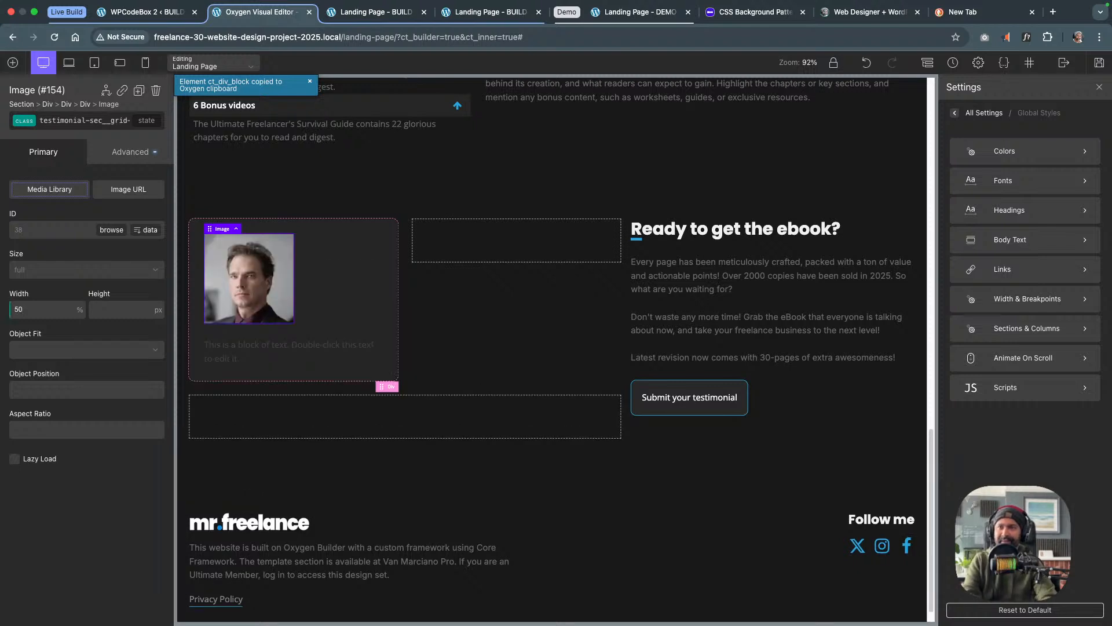
pyautogui.write('px')
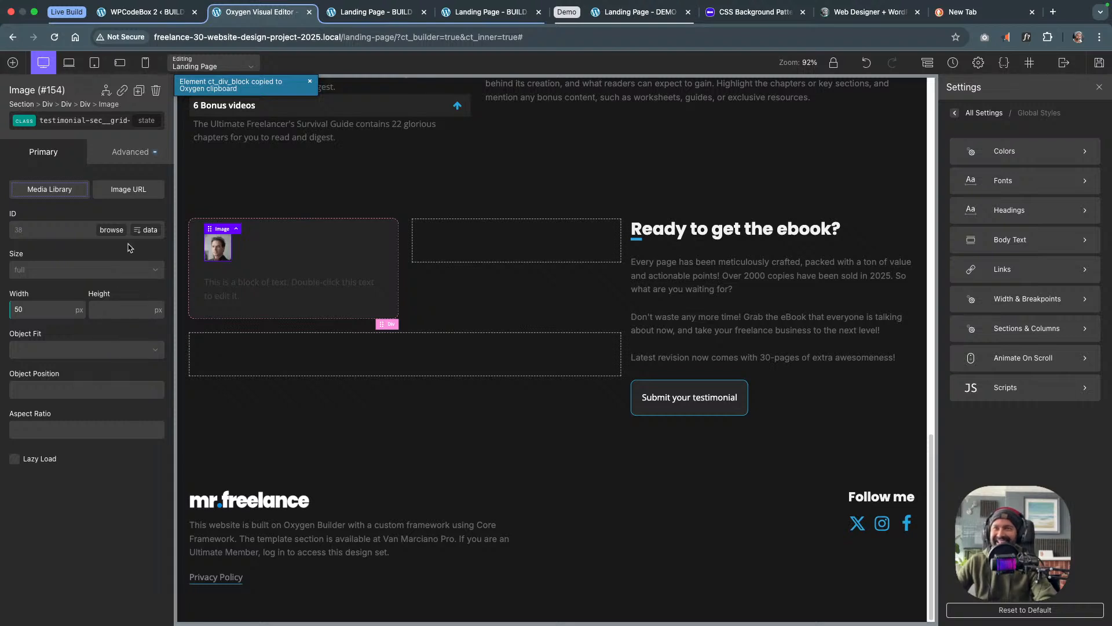
# Set the testimonial image's border radius to var(--radius-full) with the unit set to none
pyautogui.click(129, 154)
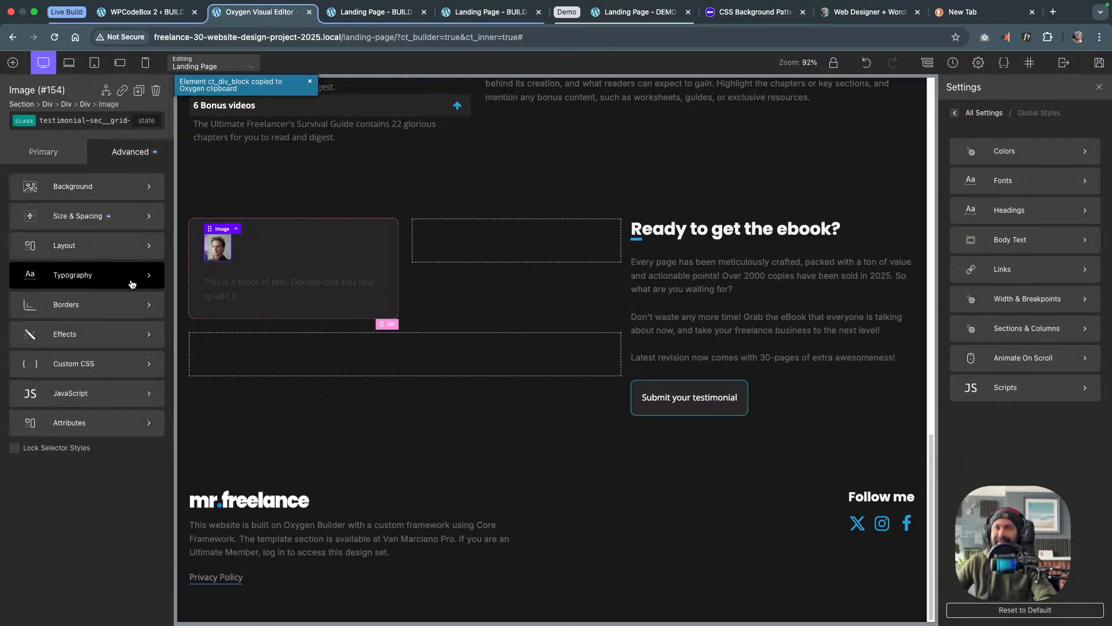
pyautogui.click(129, 304)
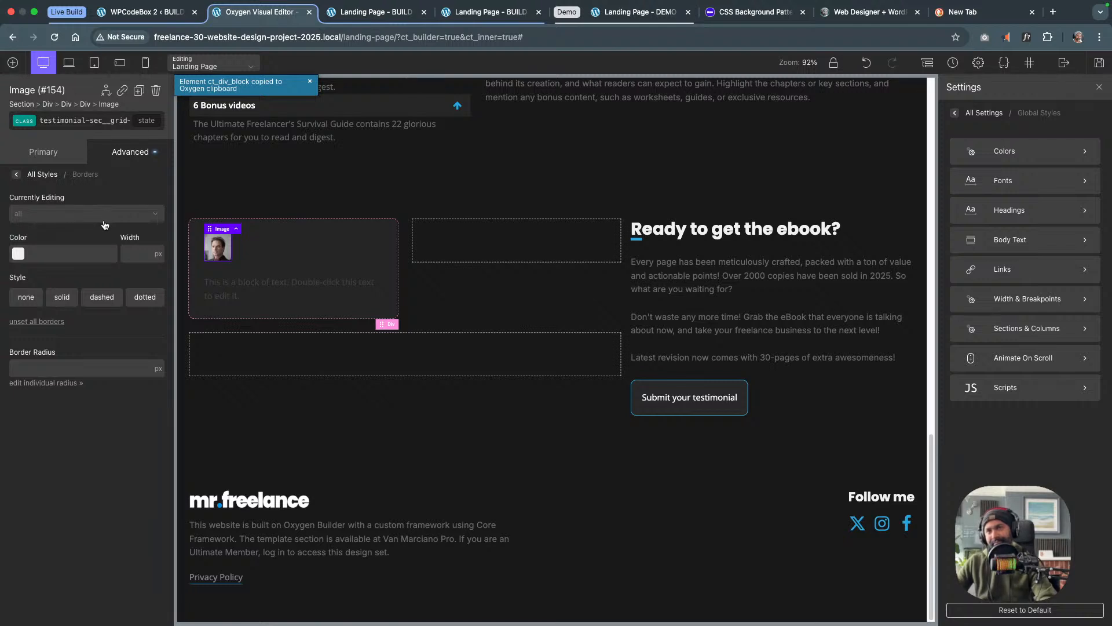
pyautogui.click(83, 367)
pyautogui.write('rad')
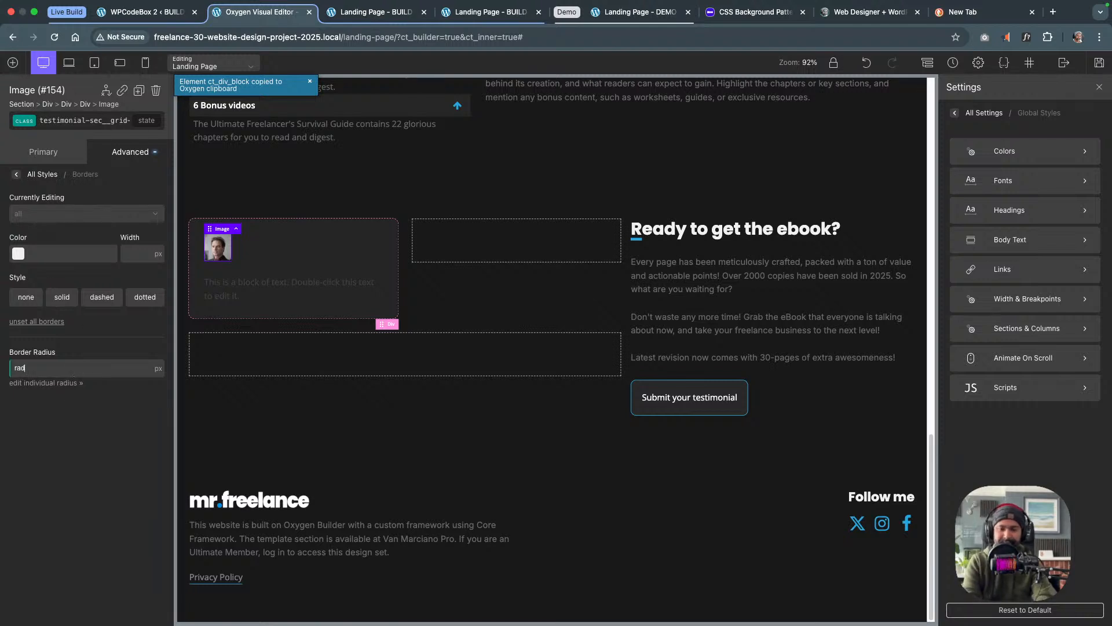
pyautogui.write('i')
pyautogui.press('BackSpace')
pyautogui.press('BackSpace')
pyautogui.press('BackSpace')
pyautogui.press('BackSpace')
pyautogui.write('var')
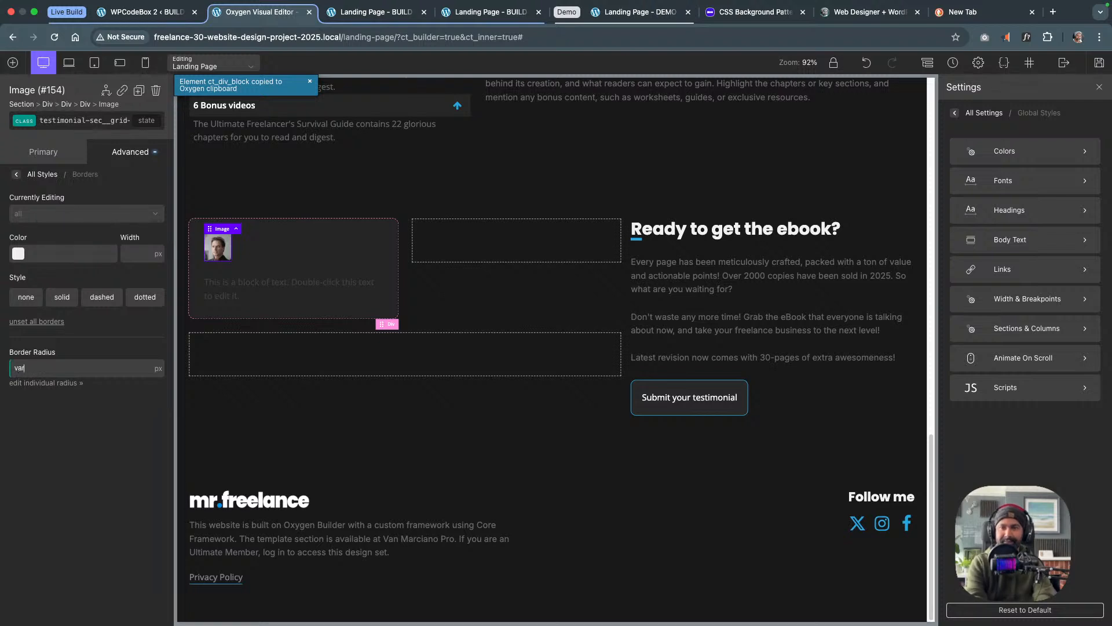
pyautogui.write('()')
pyautogui.write('radius')
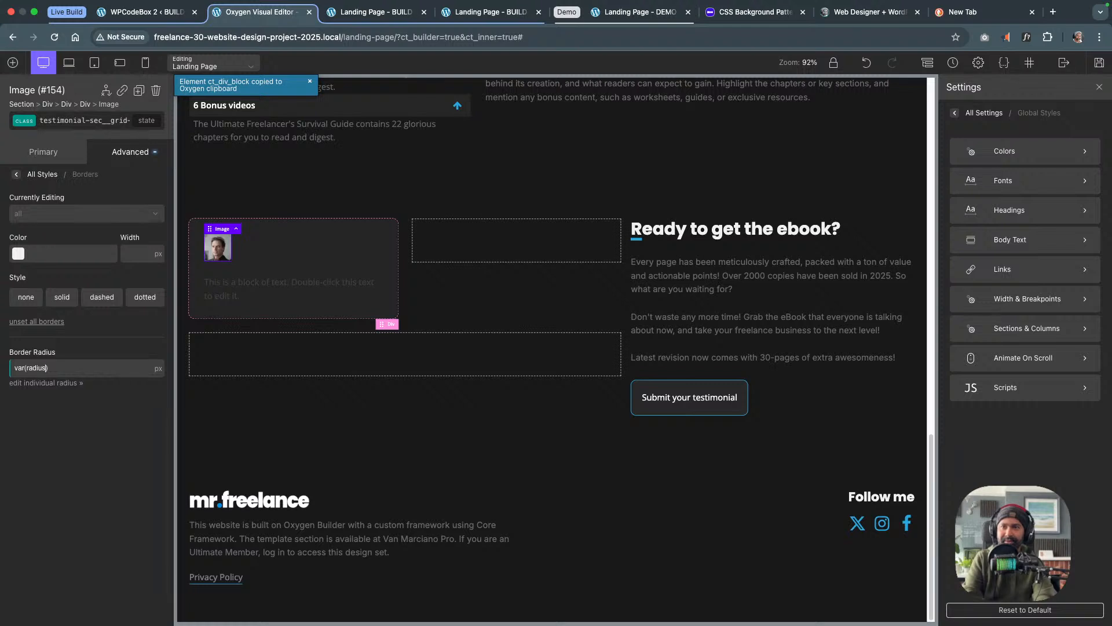
pyautogui.hotkey('shift', 'Left')
pyautogui.hotkey('shift', 'Left')
pyautogui.hotkey('shift', 'Left')
pyautogui.hotkey('shift', 'Left')
pyautogui.hotkey('shift', 'Left')
pyautogui.hotkey('shift', 'Left')
pyautogui.write('--radius')
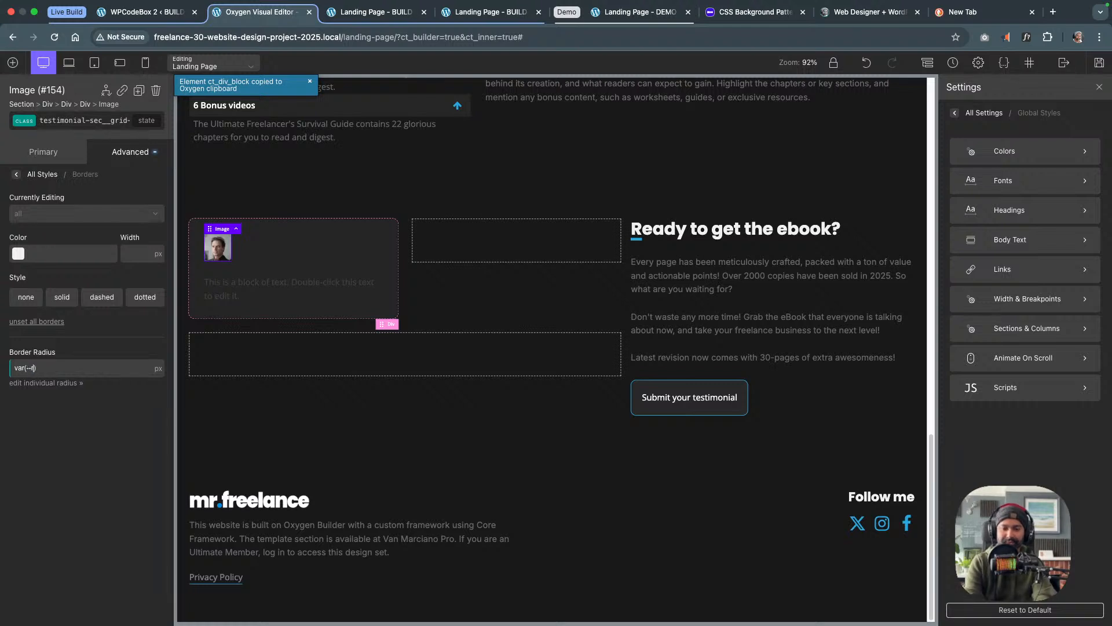
pyautogui.write('-full')
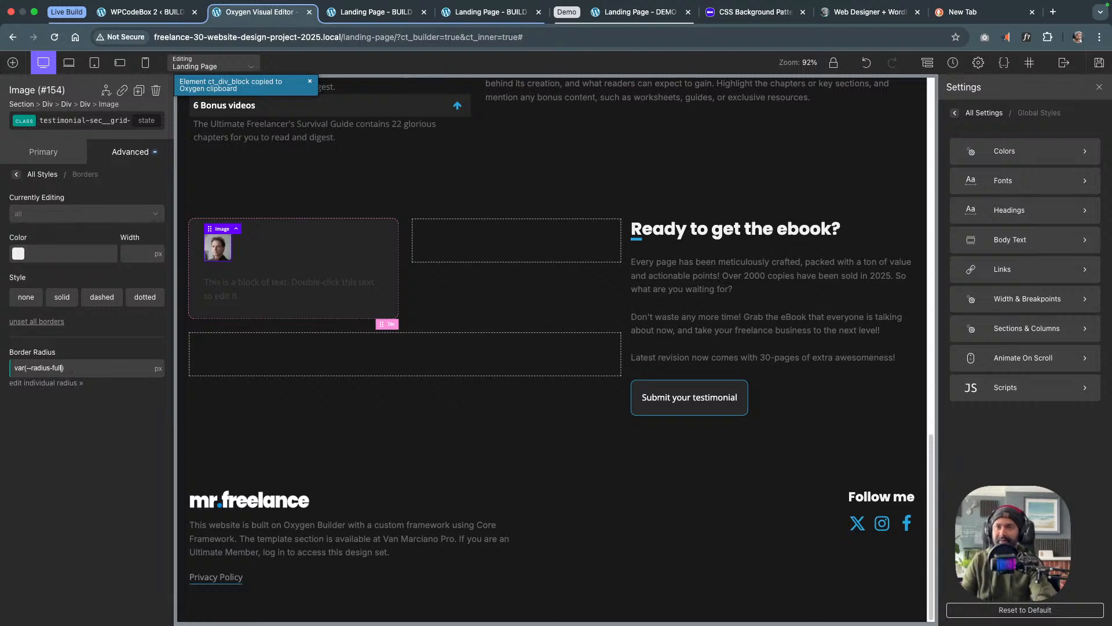
pyautogui.moveTo(157, 370)
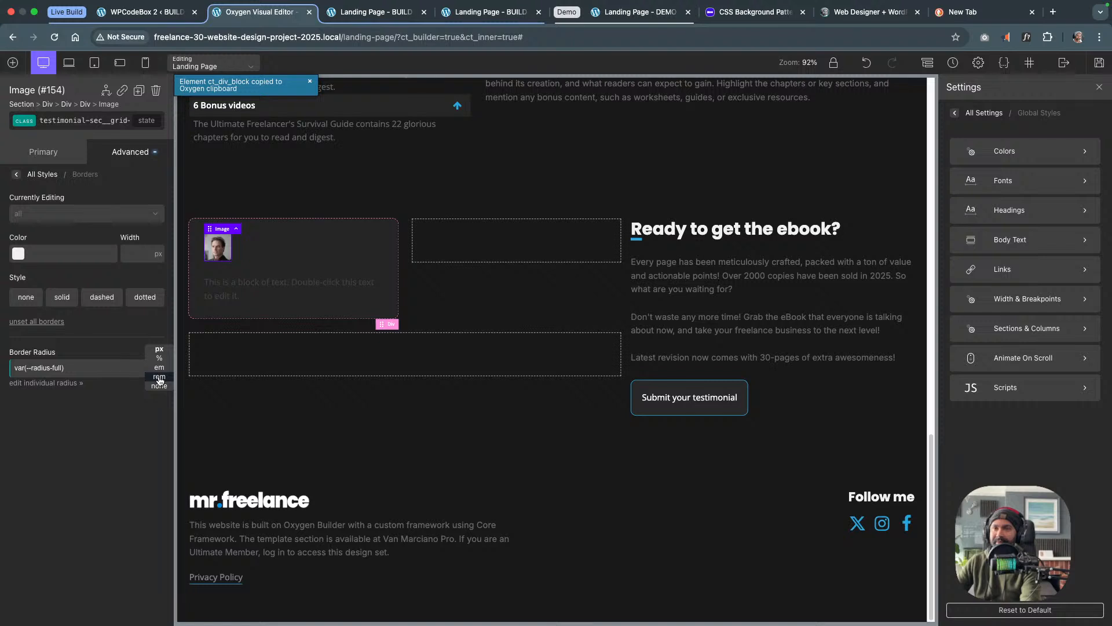
pyautogui.click(159, 376)
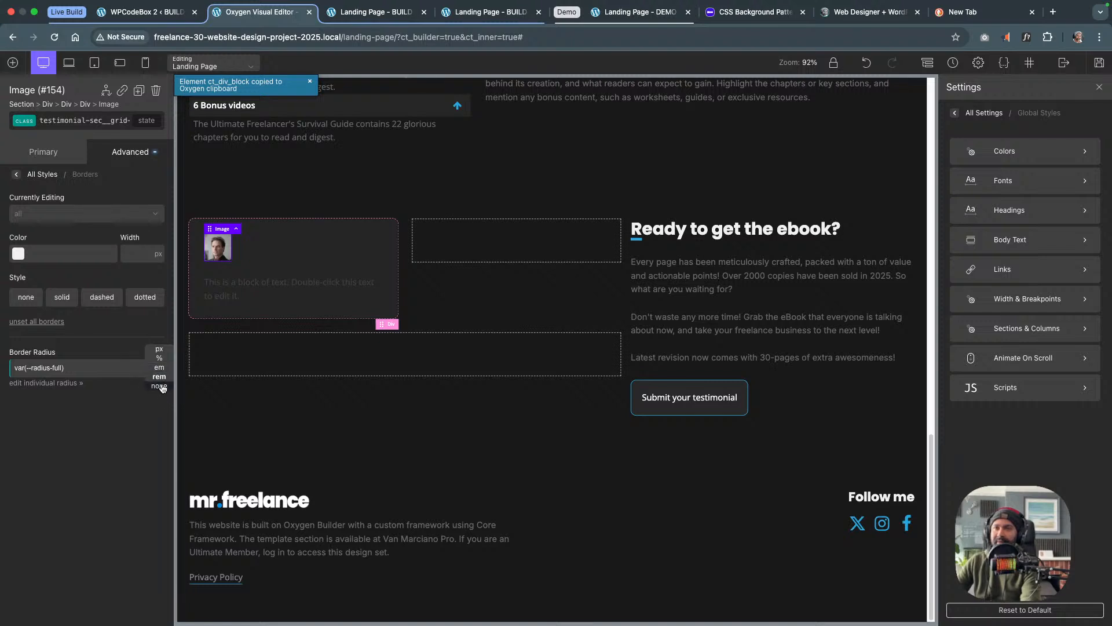
pyautogui.click(159, 385)
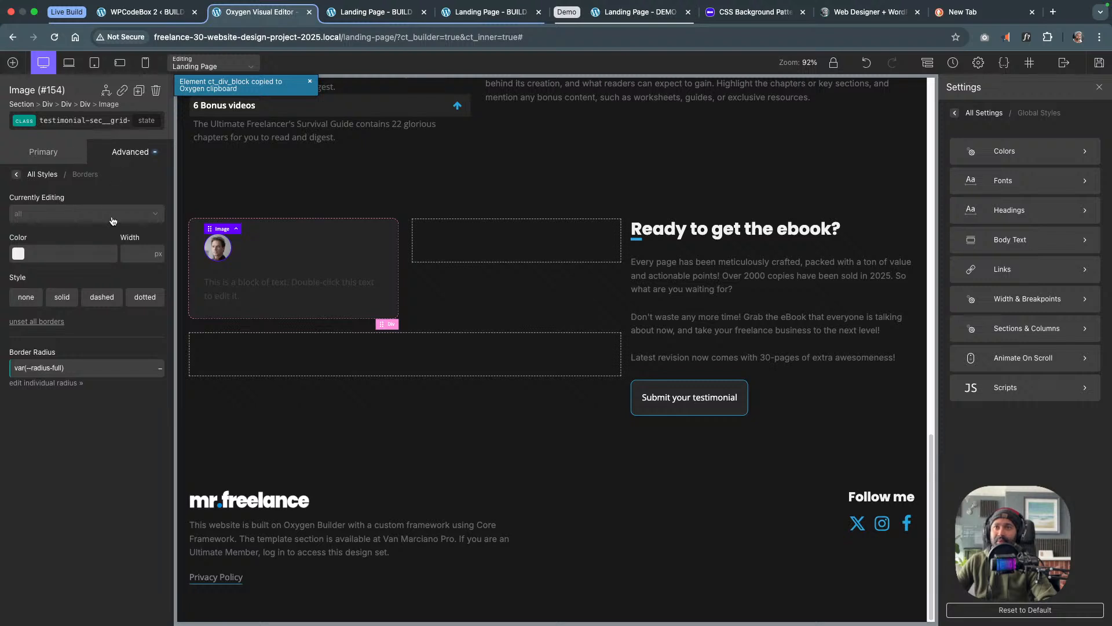
# Give the testimonial image a 2 px solid border in the color var(--tertiary)
pyautogui.click(67, 252)
pyautogui.write('var()')
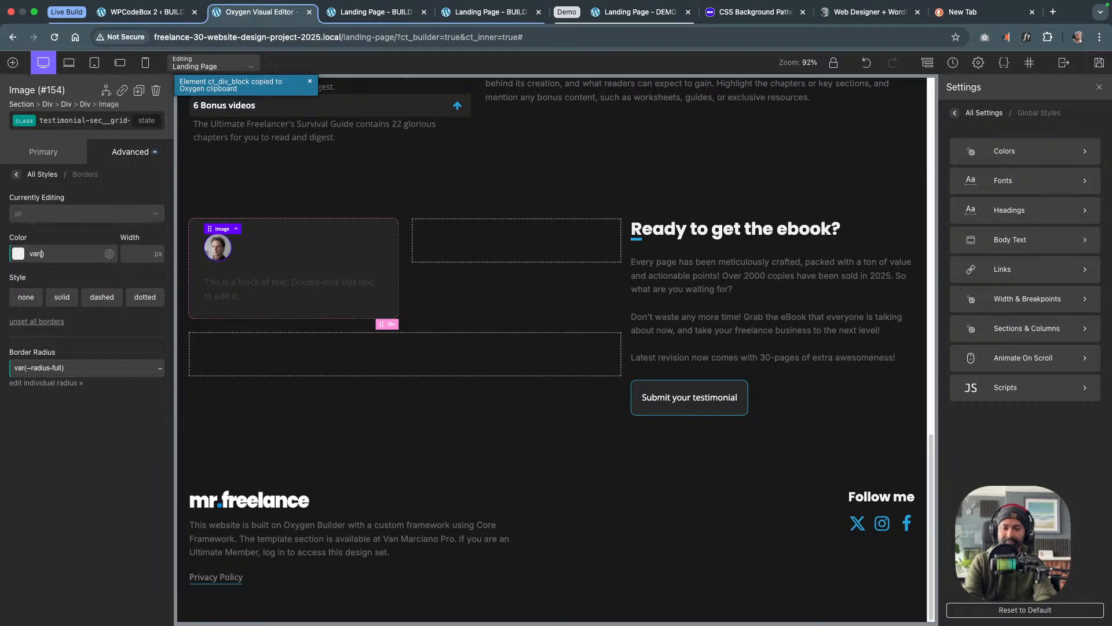
pyautogui.write('--tertiar')
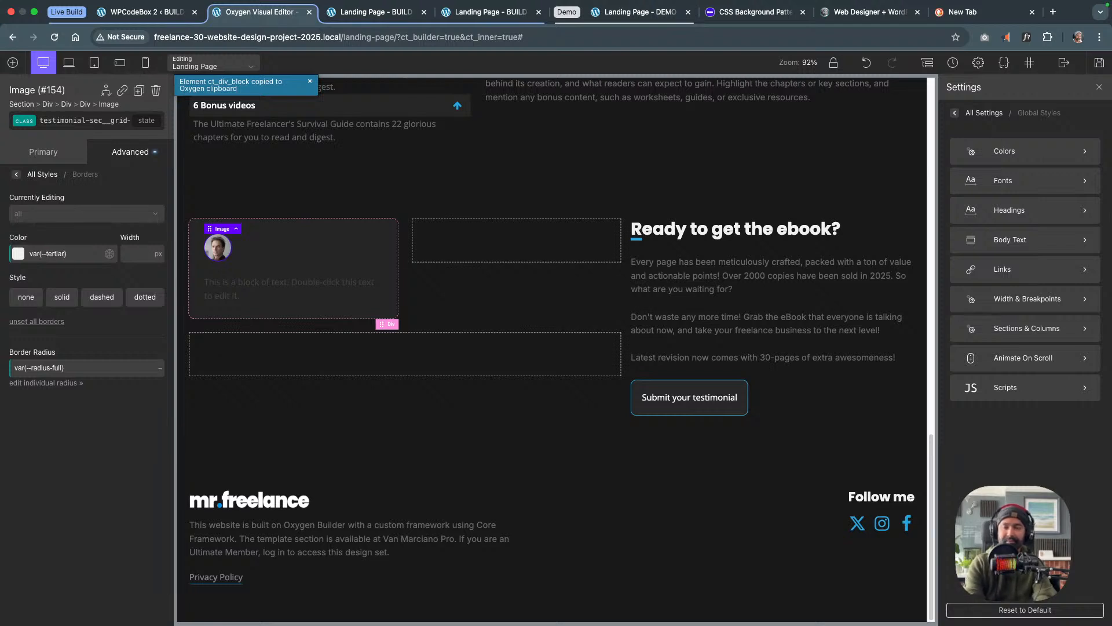
pyautogui.write('y')
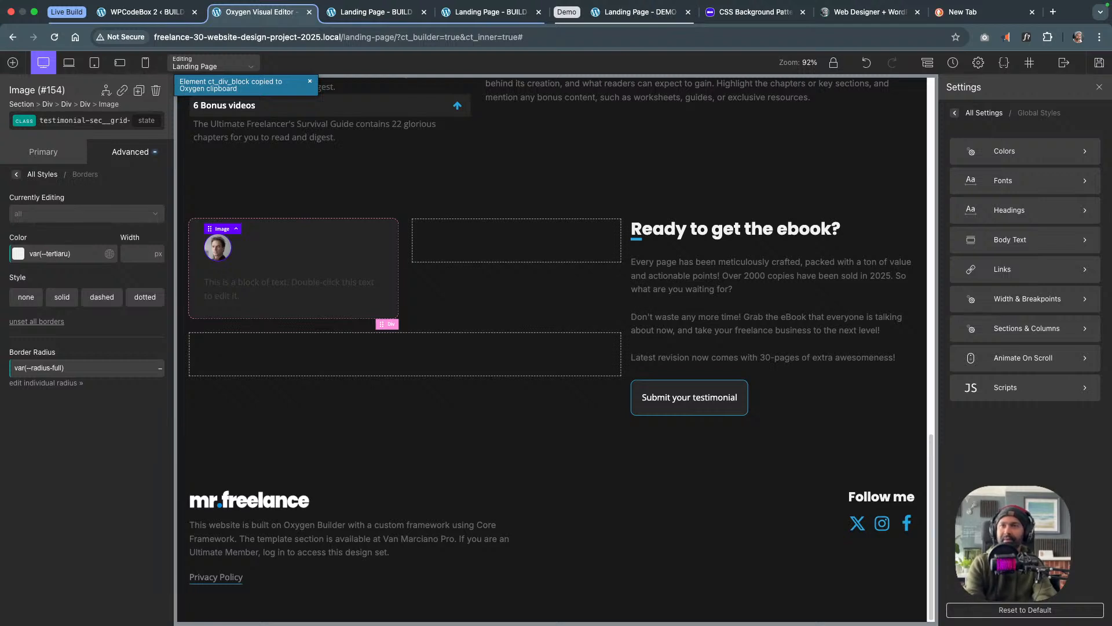
pyautogui.write('y')
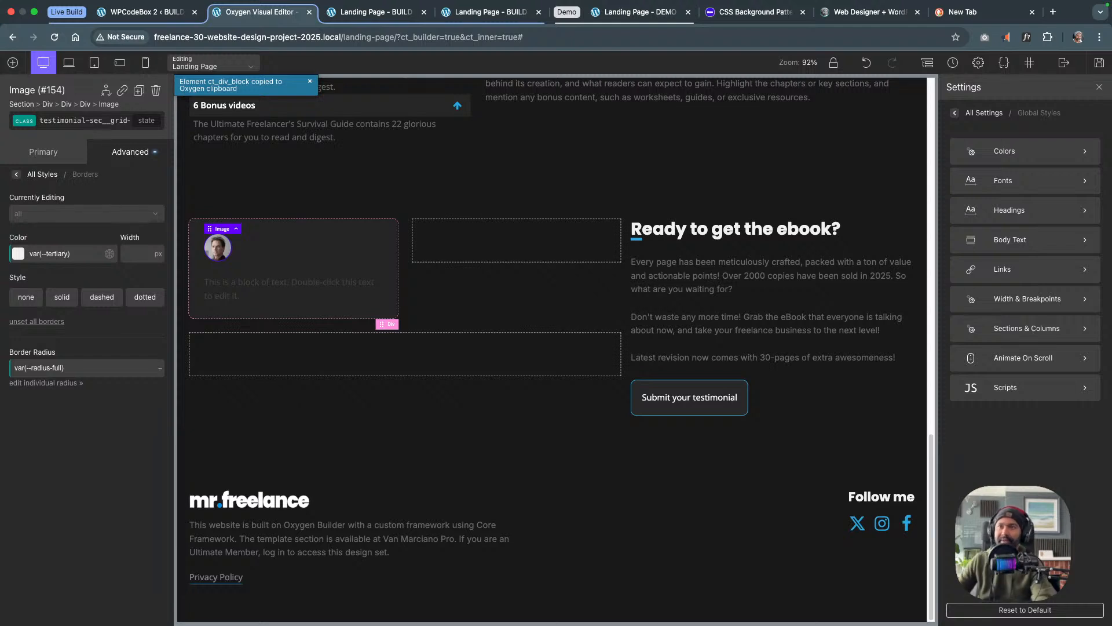
pyautogui.click(133, 253)
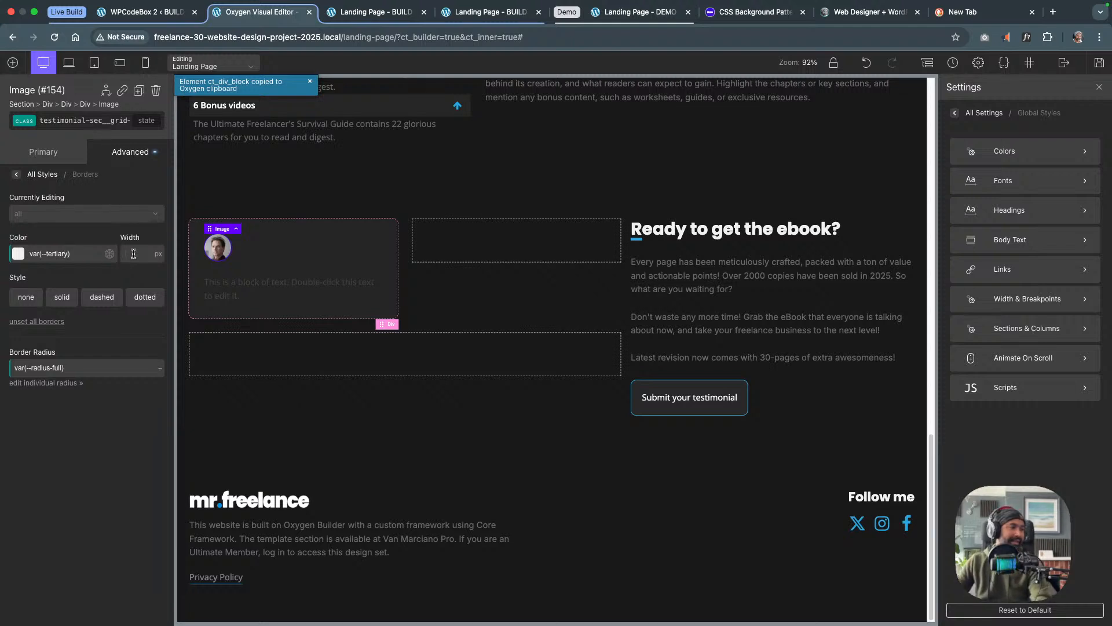
pyautogui.write('2')
pyautogui.click(64, 299)
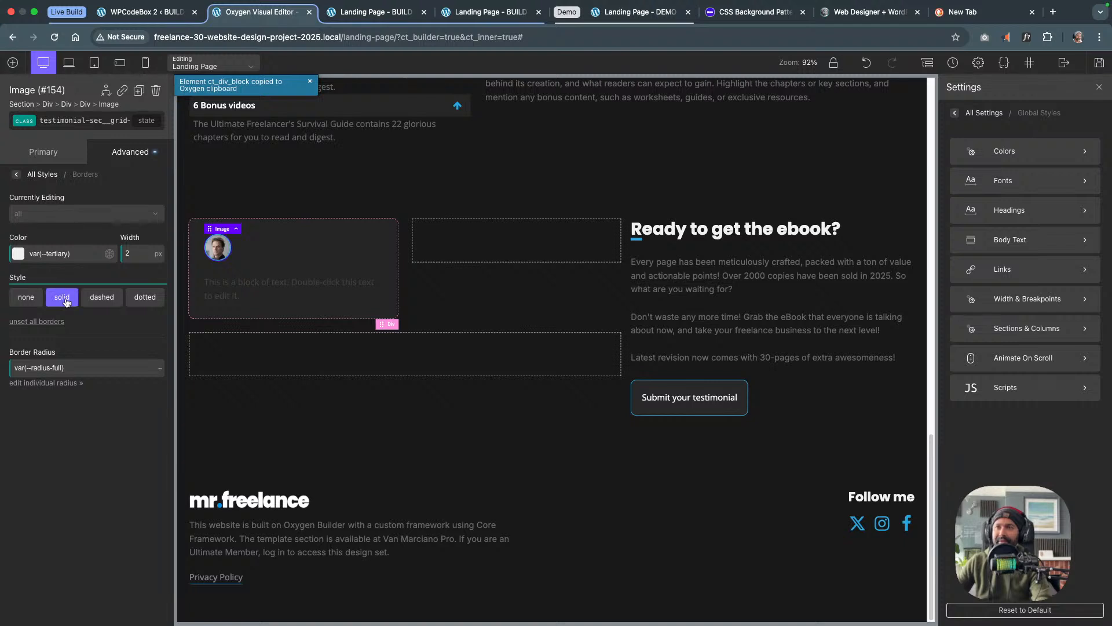
# Set the testimonial image's width to 60 px in its size and spacing styles
pyautogui.click(116, 155)
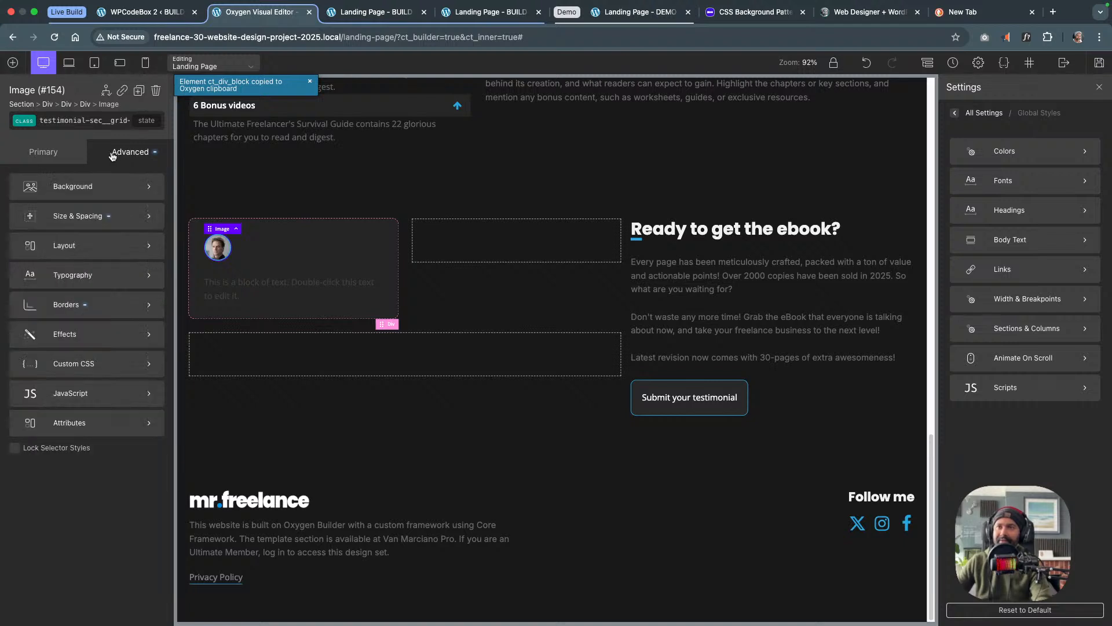
pyautogui.click(96, 212)
pyautogui.doubleClick(39, 313)
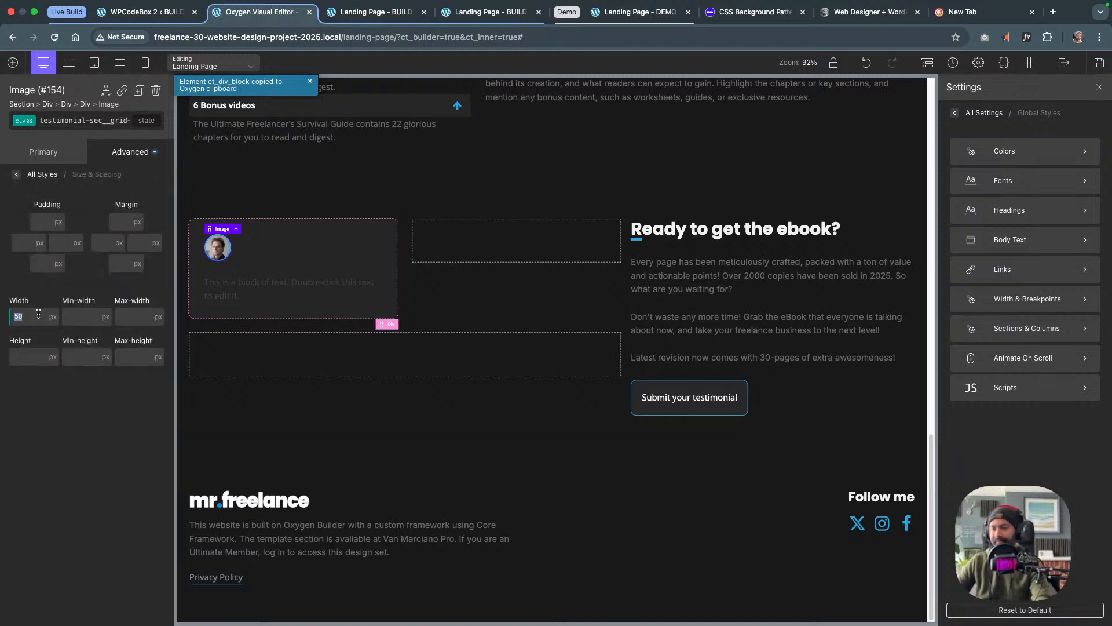
pyautogui.write('60')
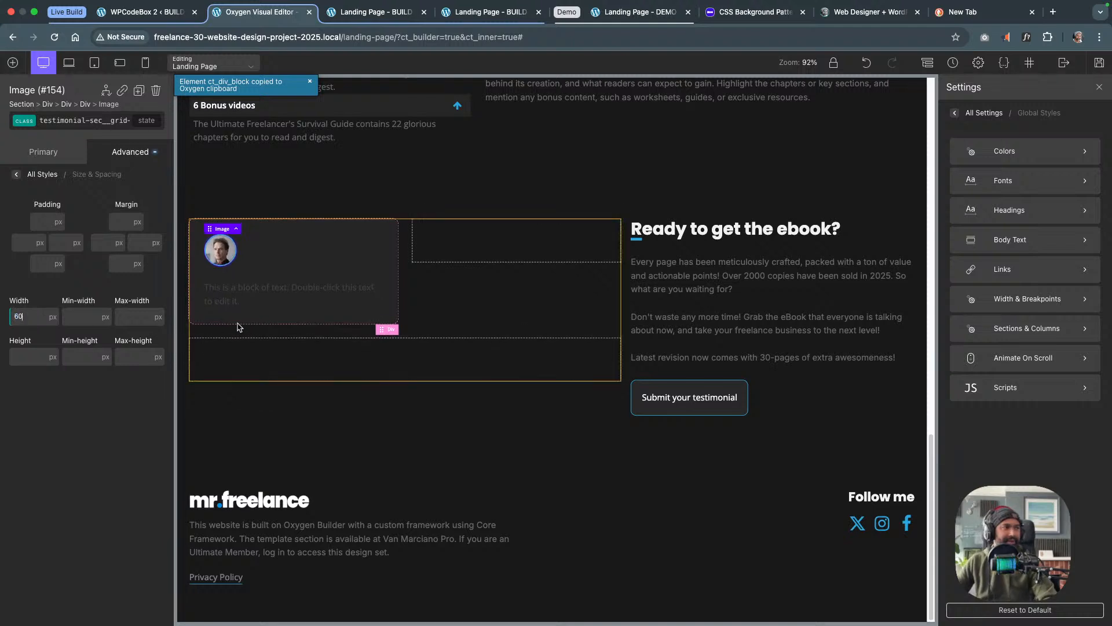
# Add the existing sub-text-styles class to the text element below the image in the first grid item
pyautogui.click(277, 303)
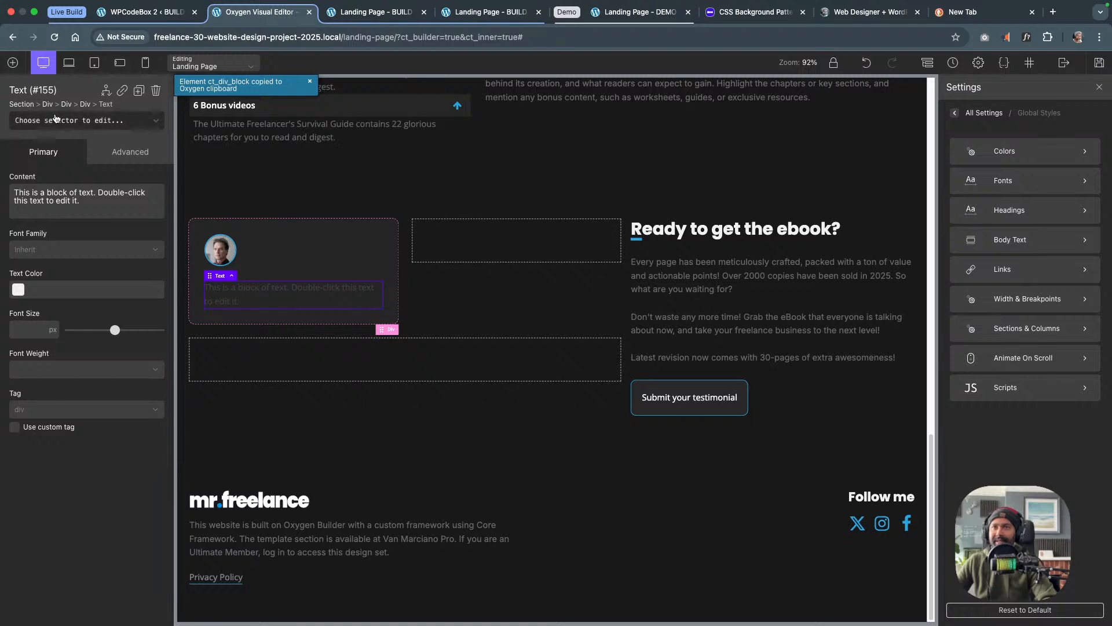
pyautogui.click(52, 120)
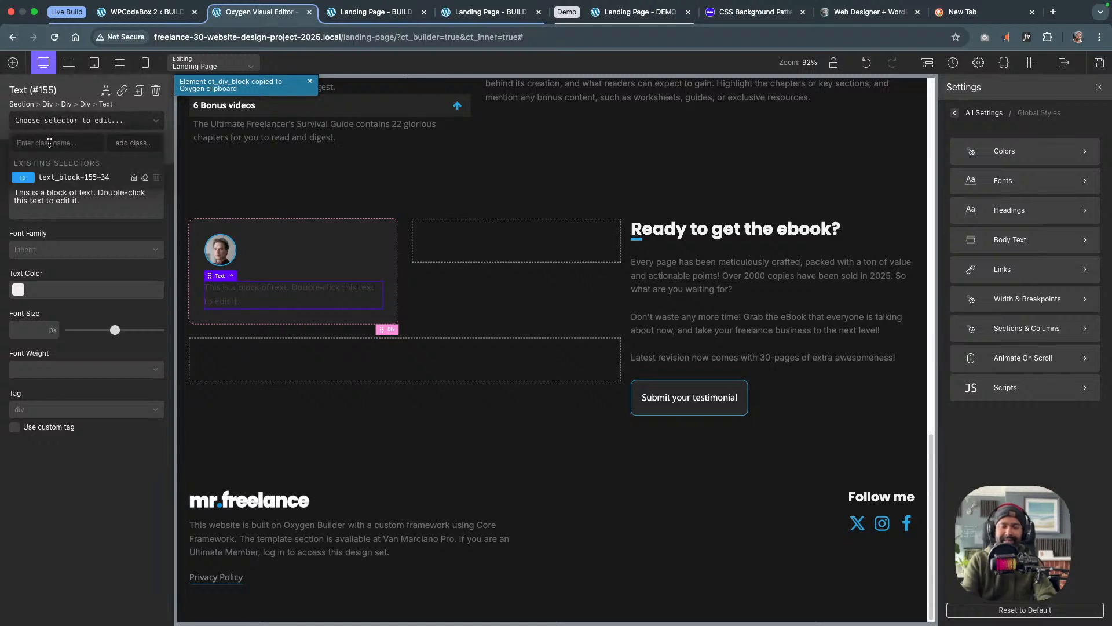
pyautogui.write('before')
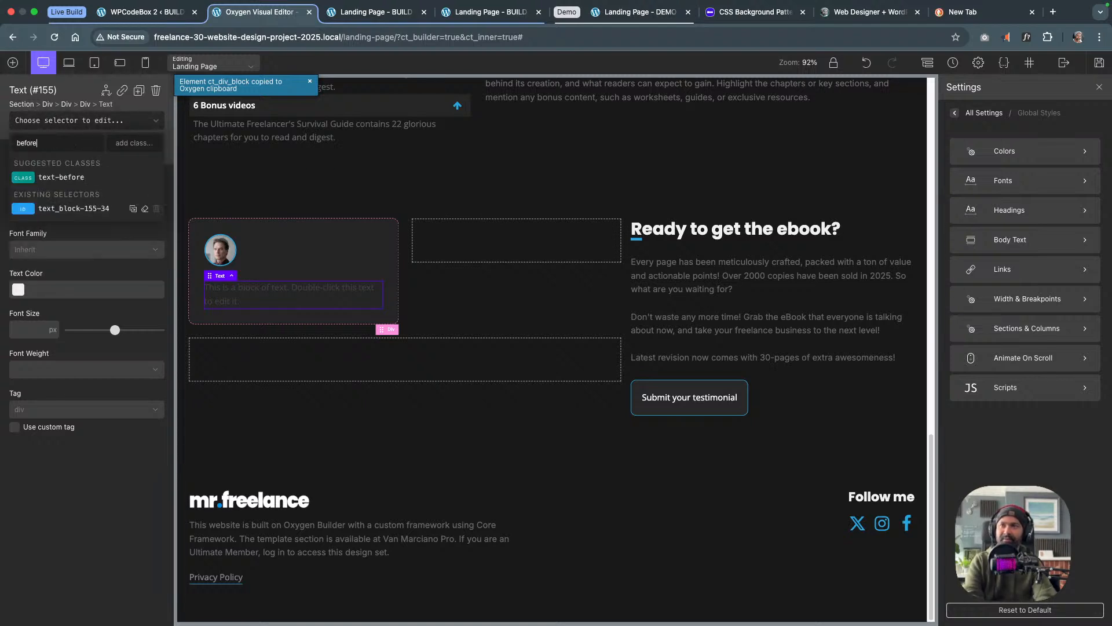
pyautogui.press('BackSpace')
pyautogui.press('BackSpace')
pyautogui.press('BackSpace')
pyautogui.press('BackSpace')
pyautogui.press('BackSpace')
pyautogui.press('BackSpace')
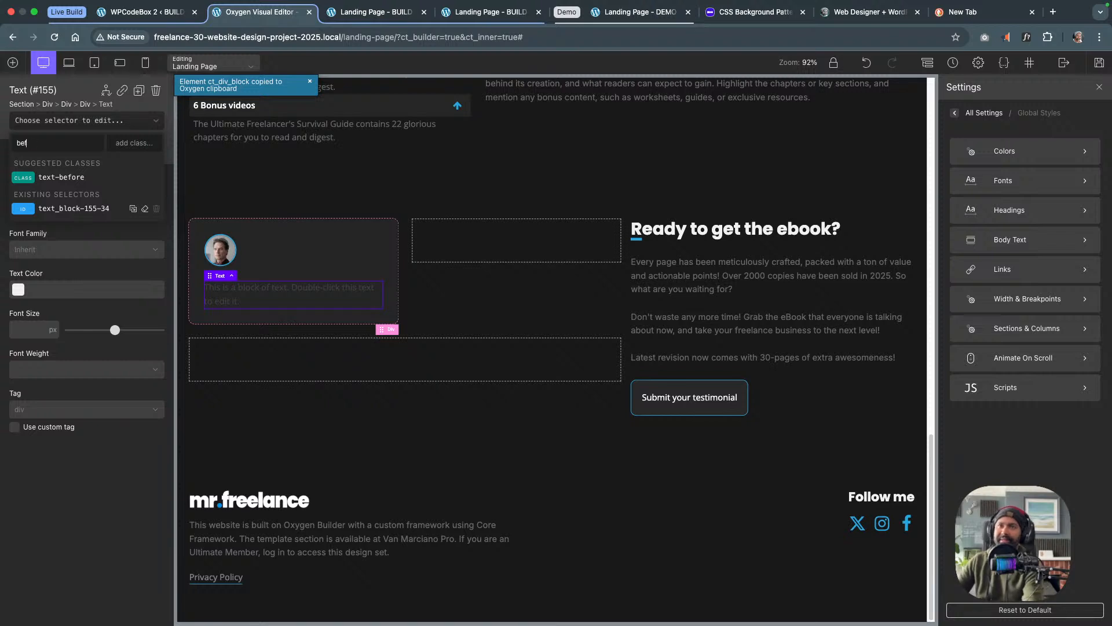
pyautogui.write('tex')
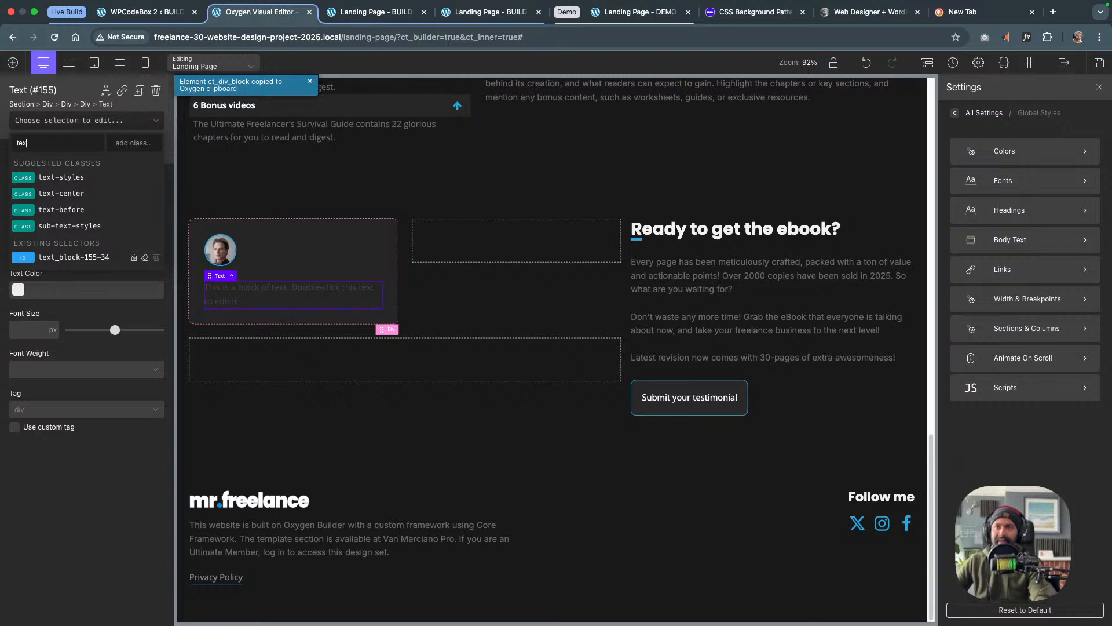
pyautogui.click(95, 226)
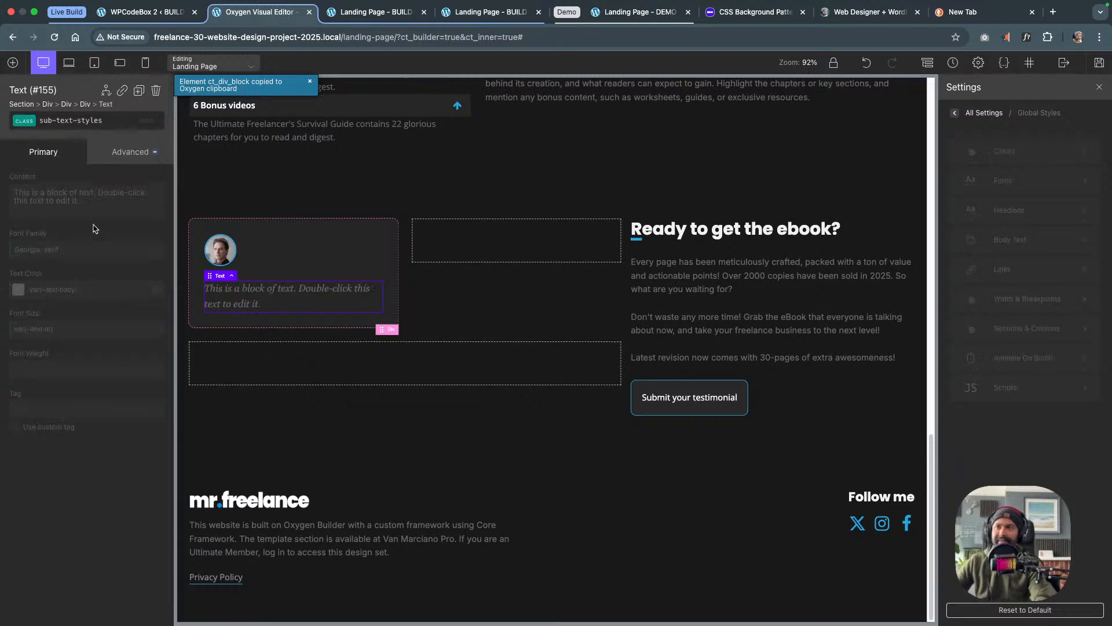
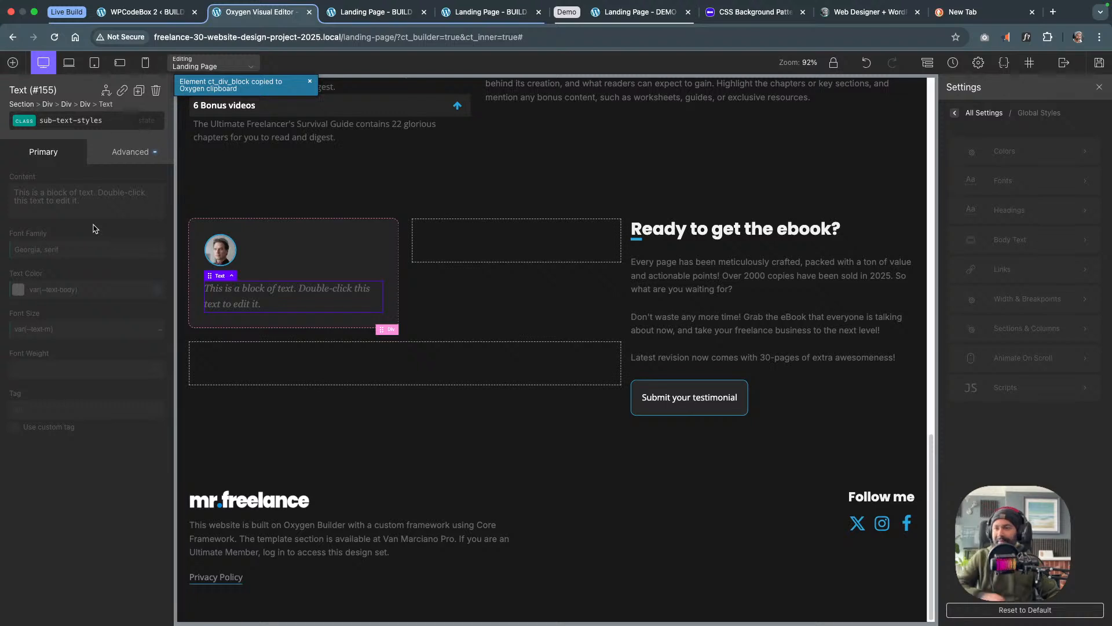
# Replace the first testimonial's placeholder with "This was a great book. Lots of useful information for the avid freelancer. Thank you -" followed by the reviewer's name
pyautogui.doubleClick(235, 296)
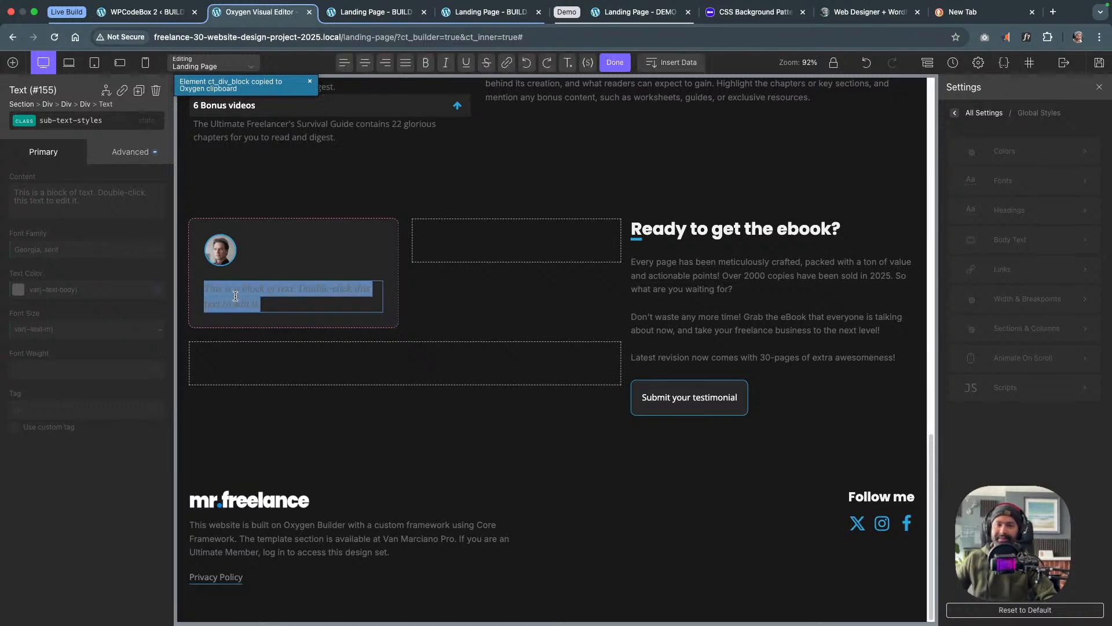
pyautogui.write('This was a great book. Lots of useful information for the avid freelancer. Thank you')
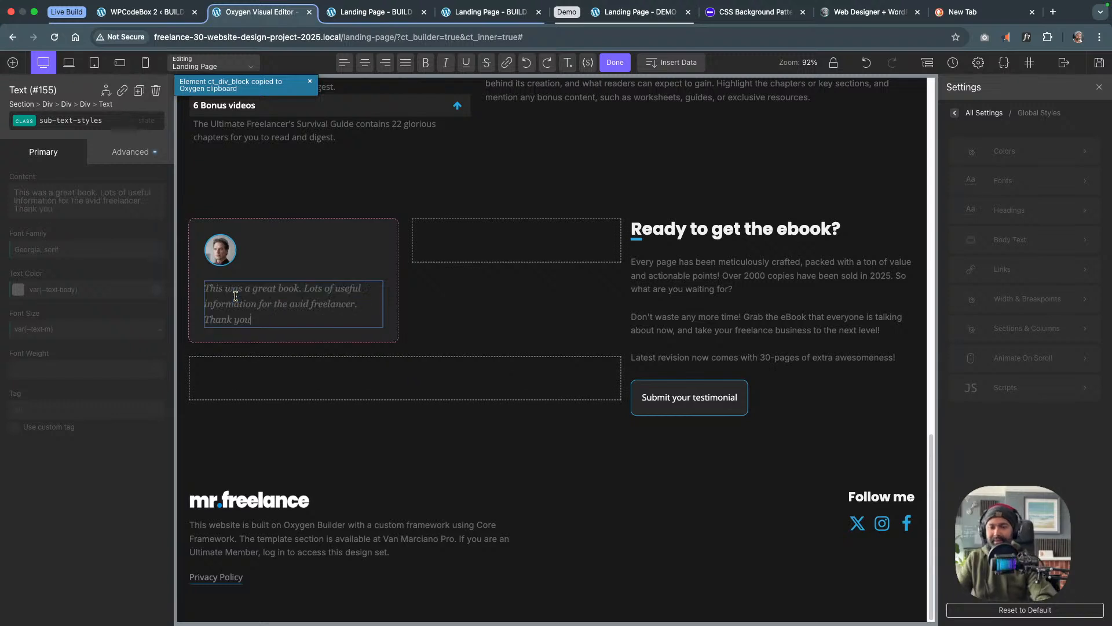
pyautogui.write('- ')
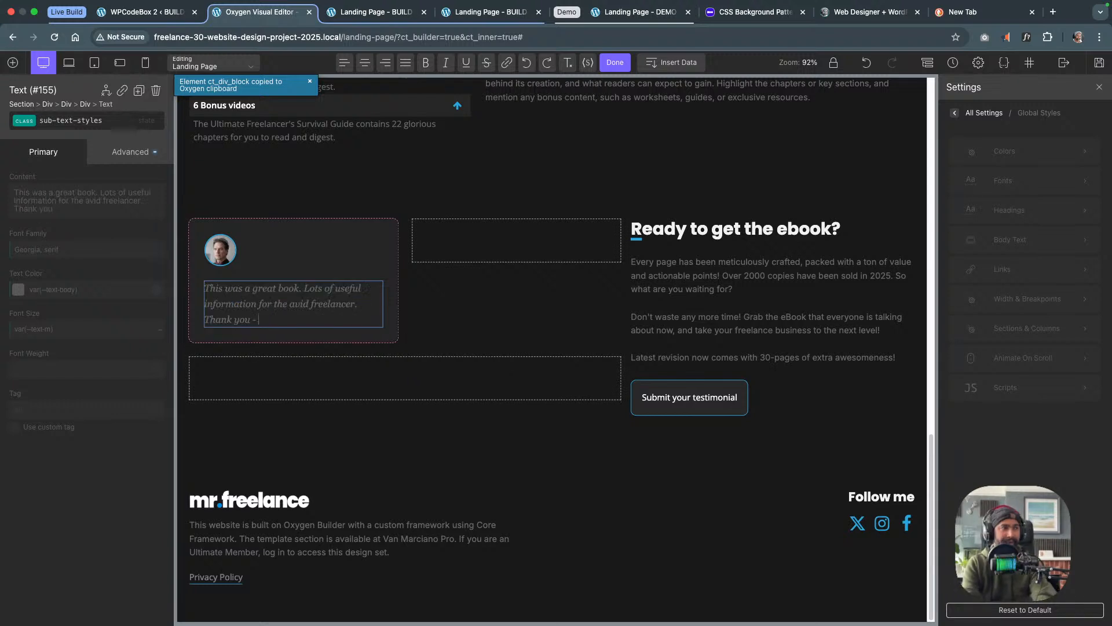
pyautogui.write('Timo')
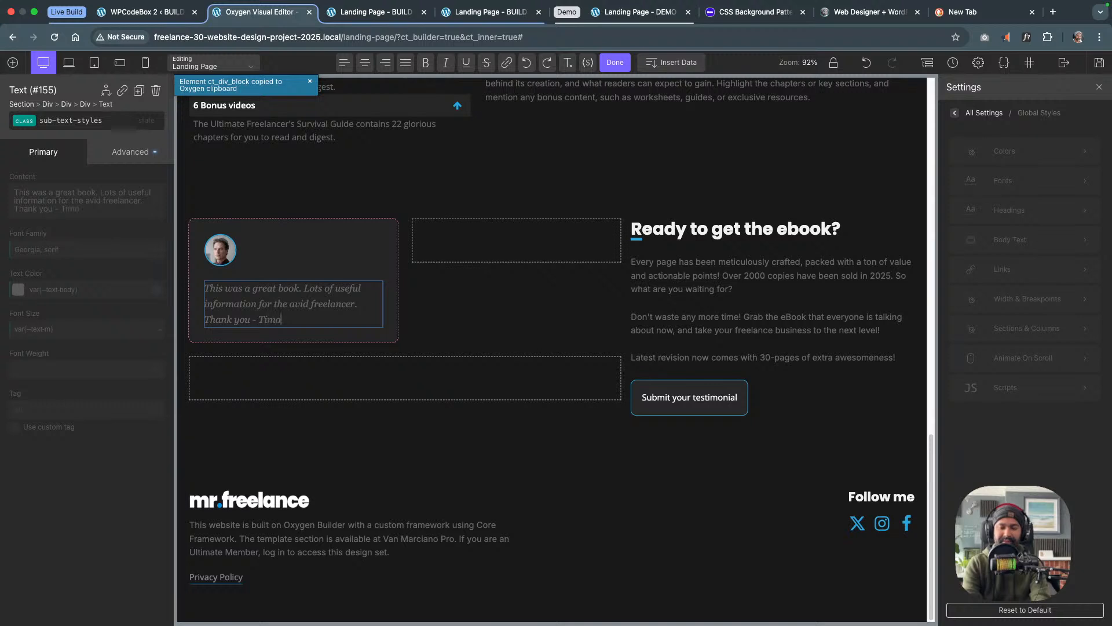
pyautogui.write('thy th')
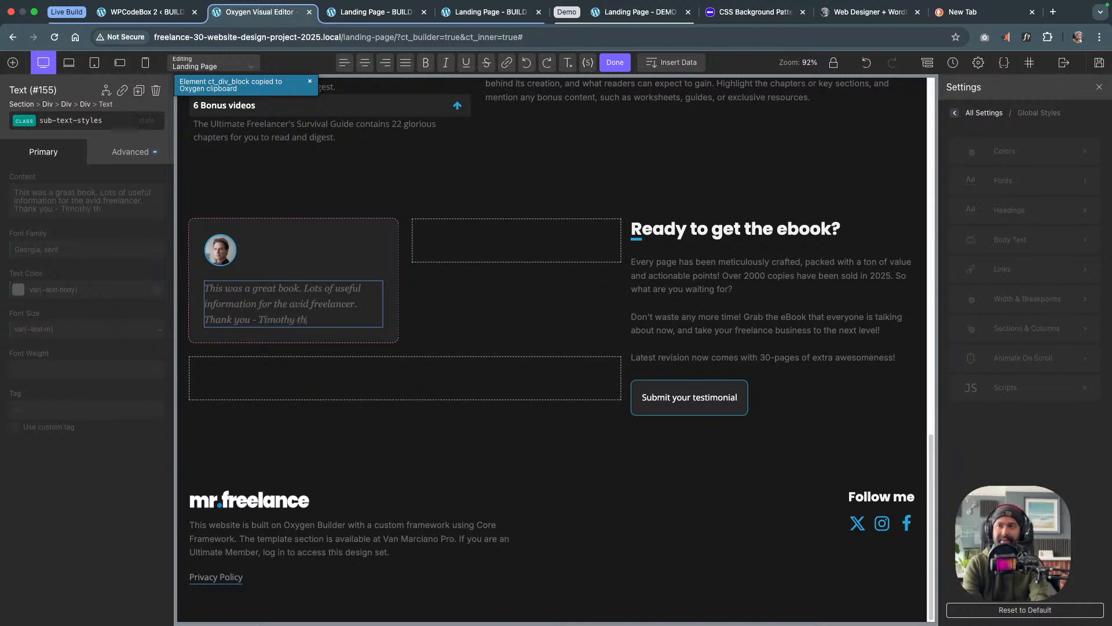
pyautogui.write('e Oc')
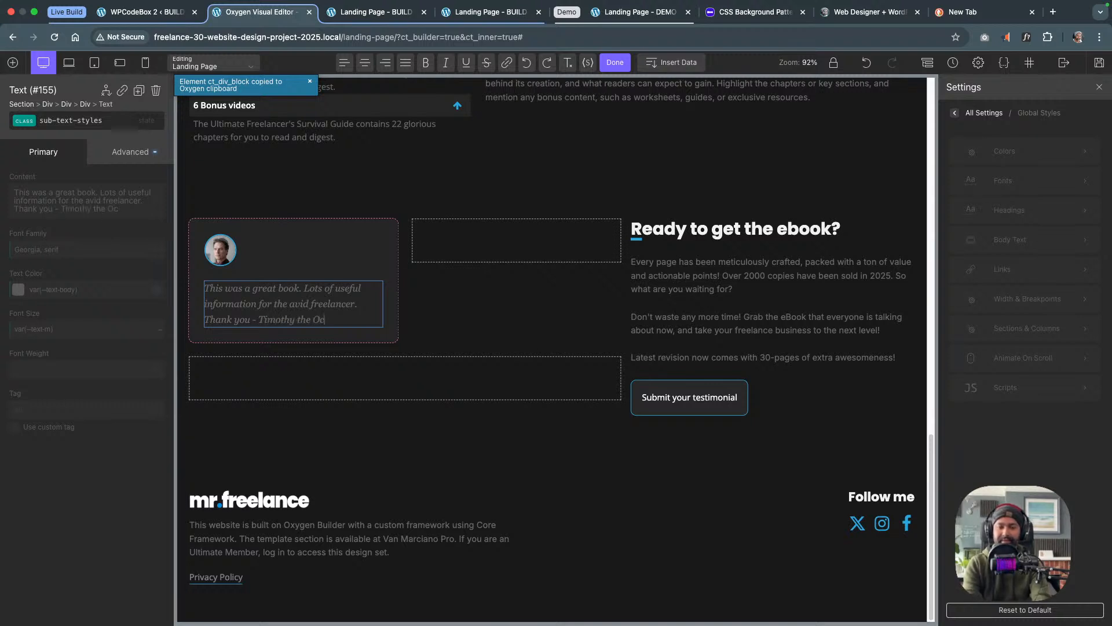
pyautogui.write('top')
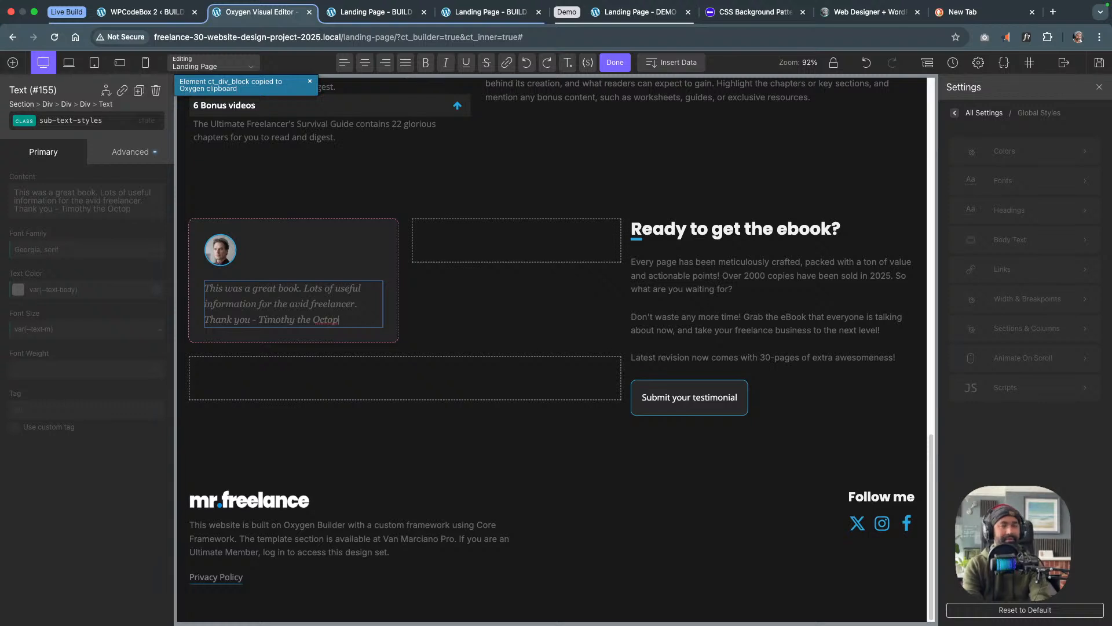
pyautogui.write('us')
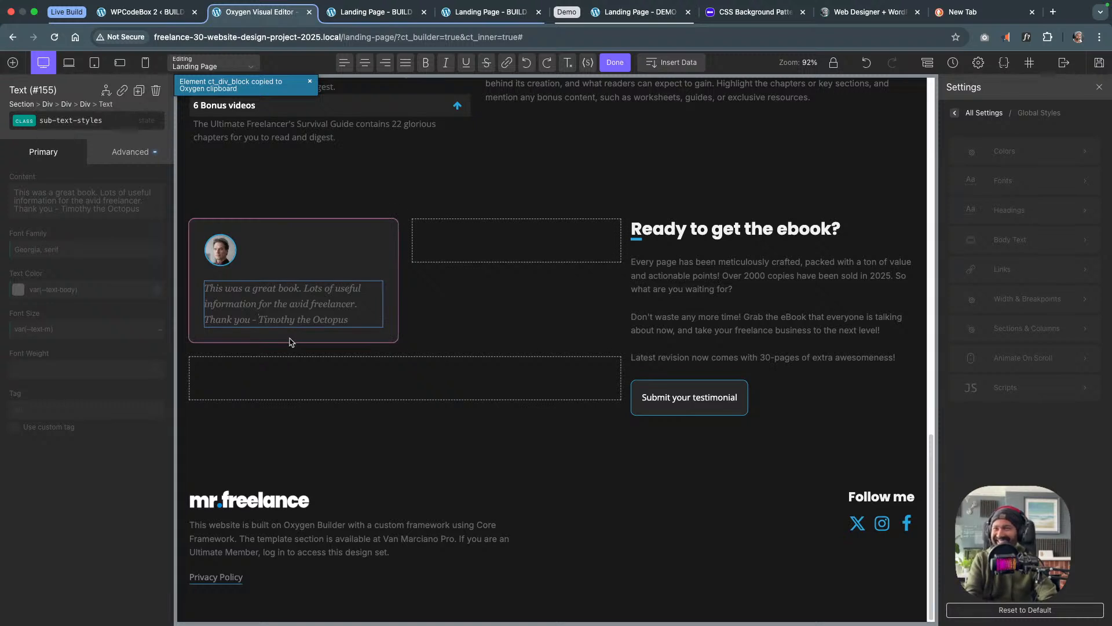
# Wrap the reviewer's name in a span, add the existing span--light class to it, and save the page
pyautogui.moveTo(258, 319); pyautogui.dragTo(348, 319)
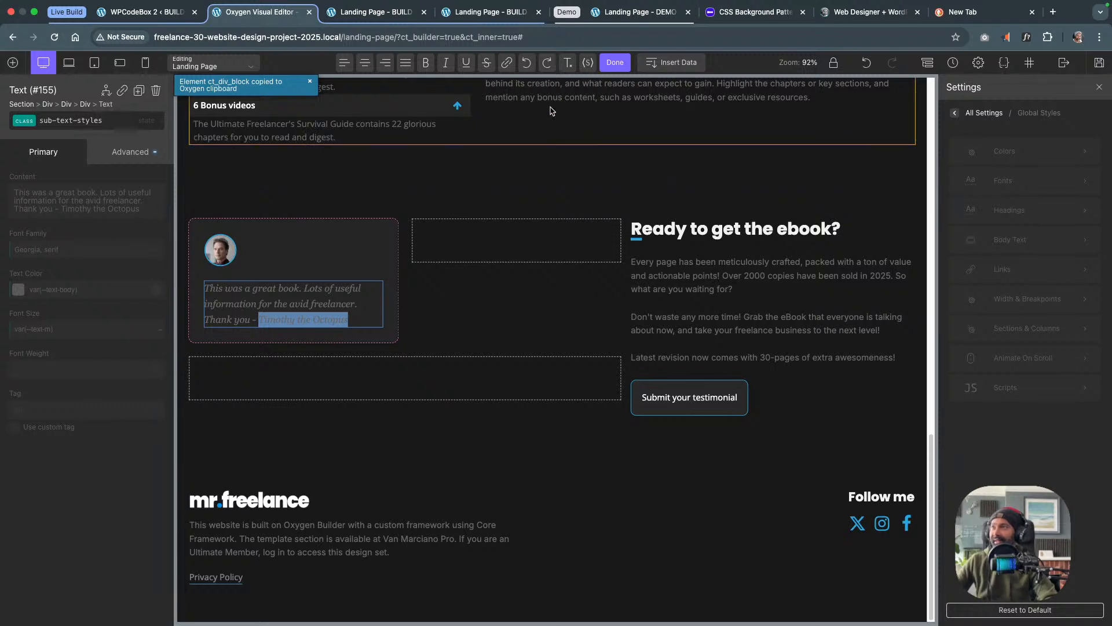
pyautogui.click(588, 62)
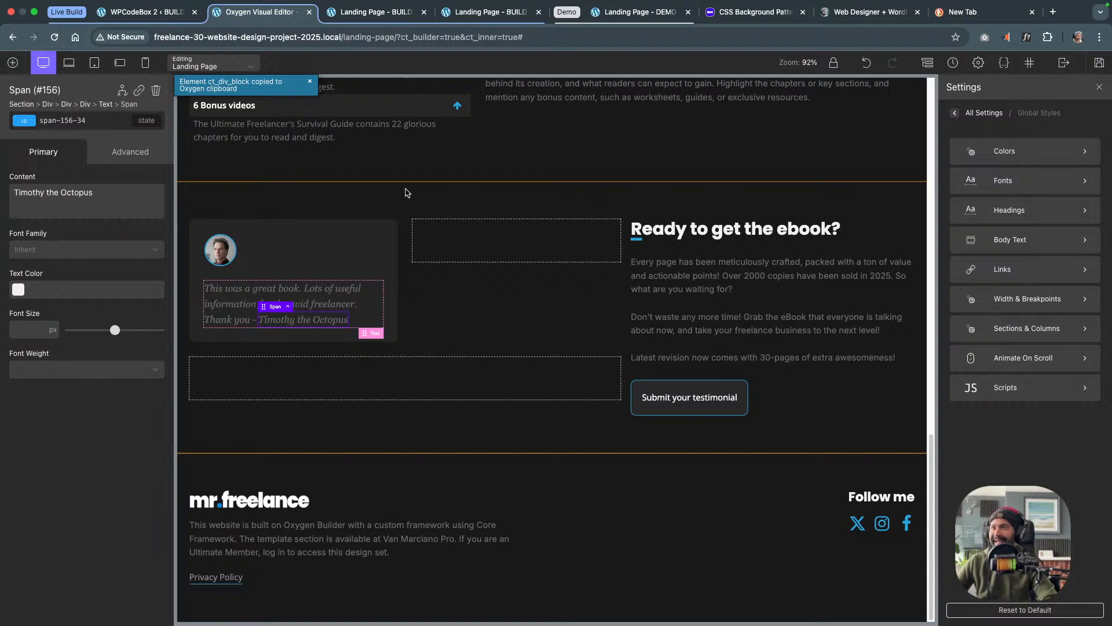
pyautogui.click(35, 121)
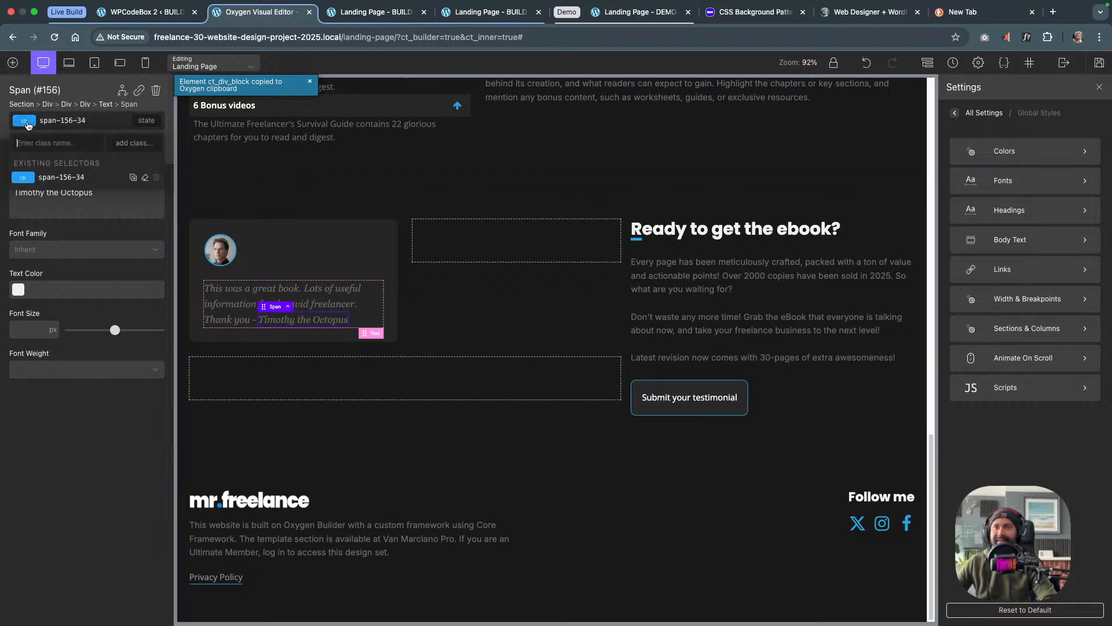
pyautogui.click(46, 139)
pyautogui.write('span')
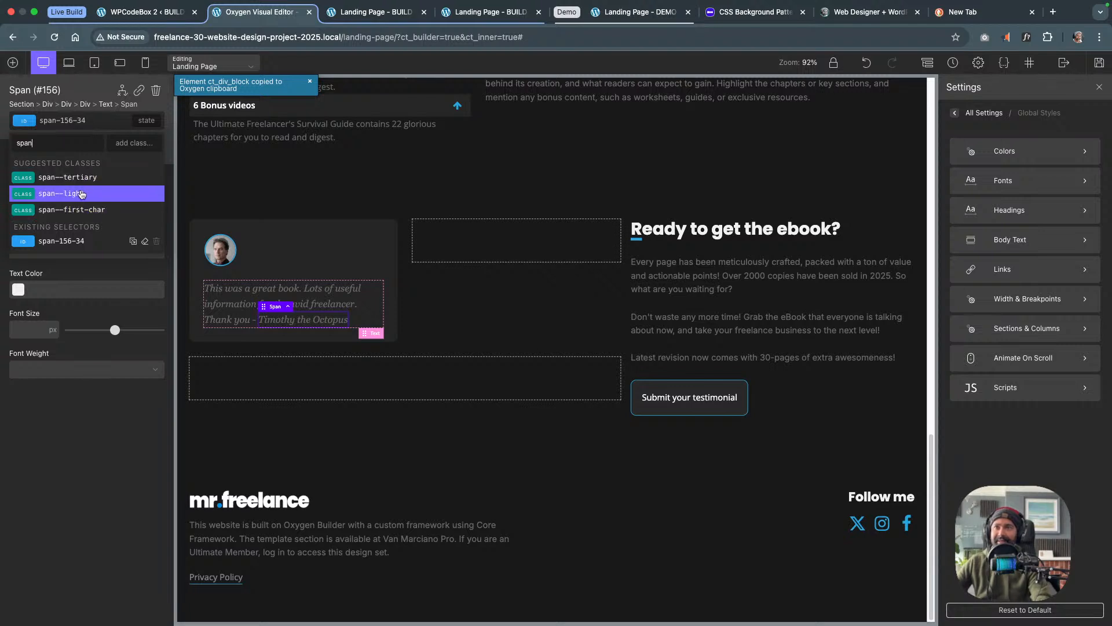
pyautogui.click(81, 195)
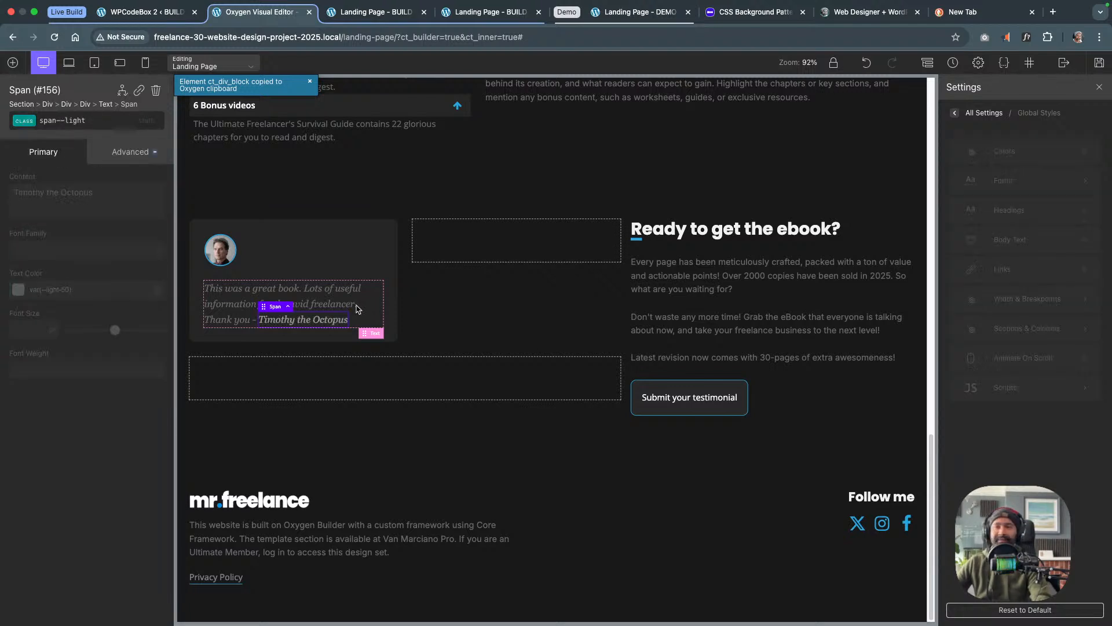
pyautogui.click(1100, 64)
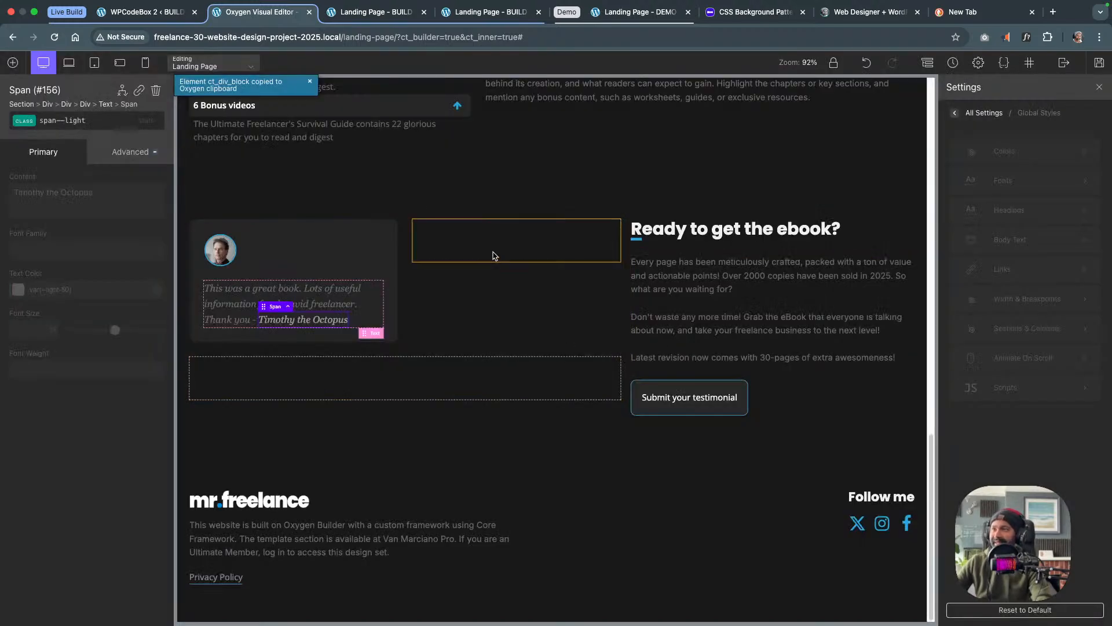
# Delete the empty second Grid Item and the empty Grid Item Span 2 from the Testimonials Grid
pyautogui.click(493, 255)
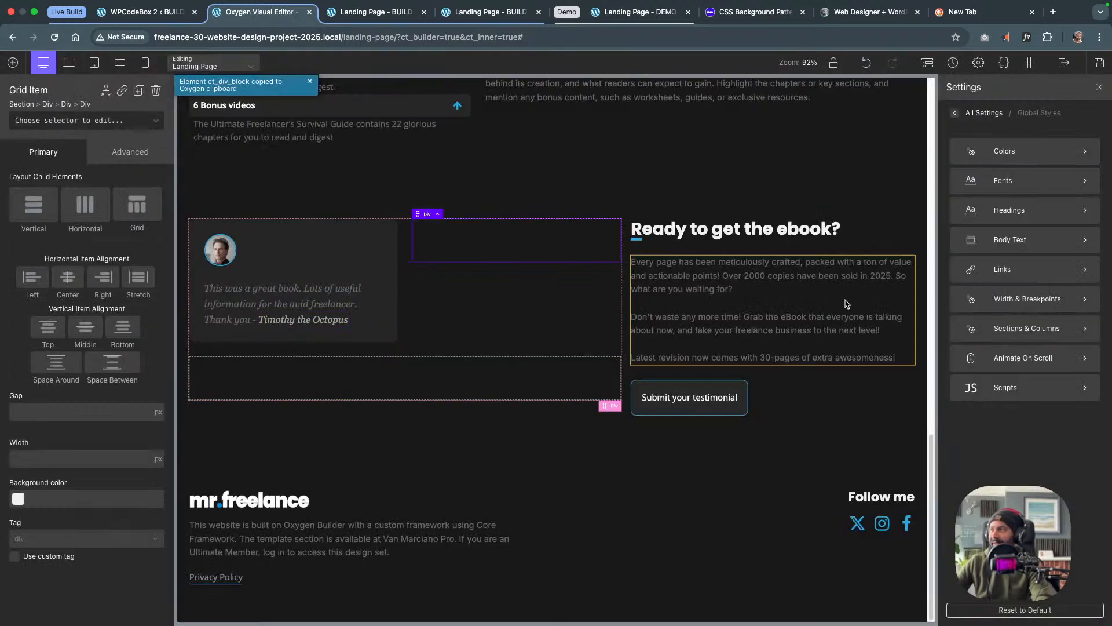
pyautogui.click(928, 62)
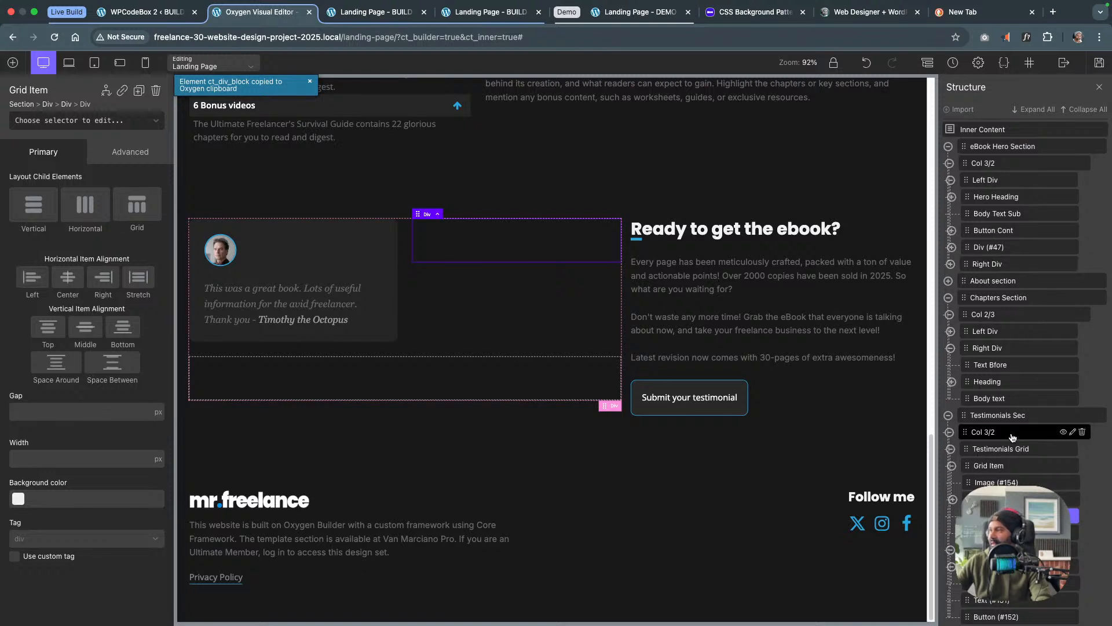
pyautogui.click(988, 470)
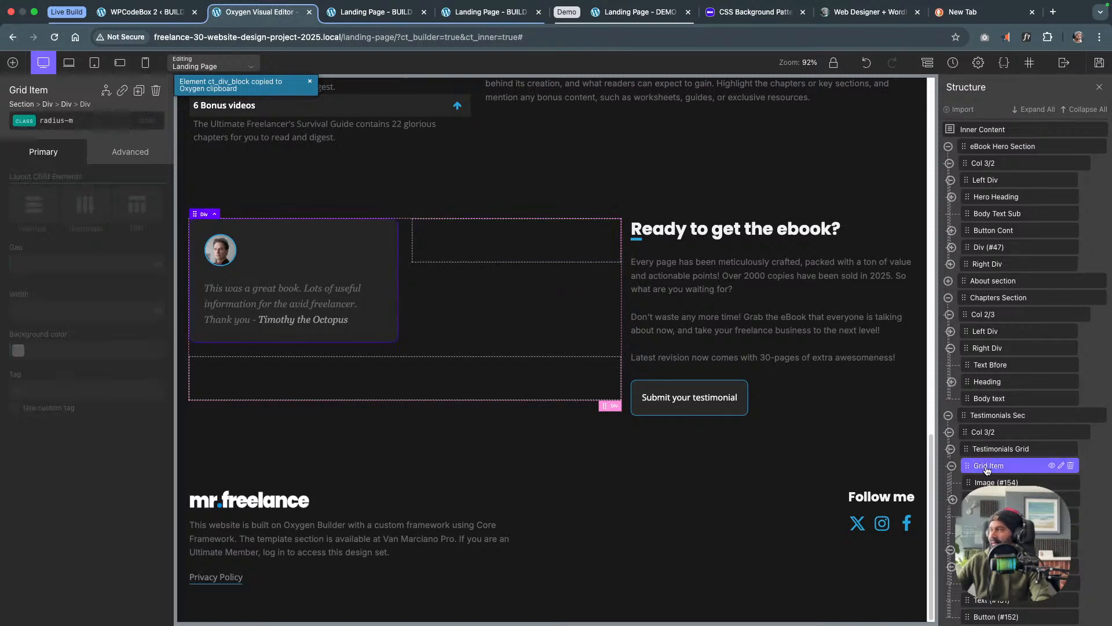
pyautogui.click(951, 466)
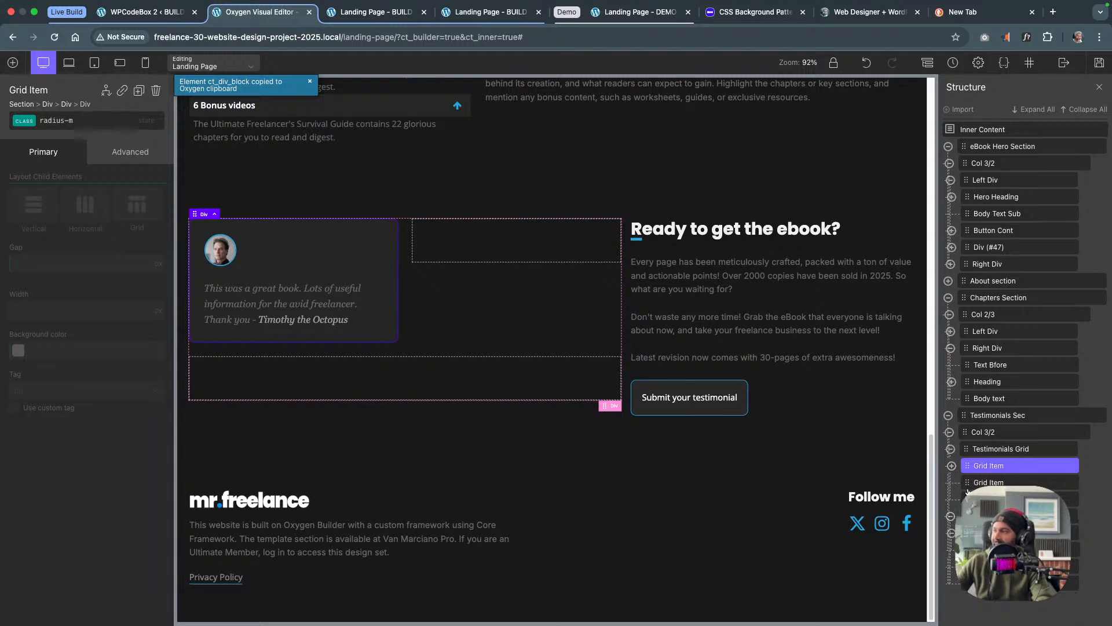
pyautogui.click(996, 482)
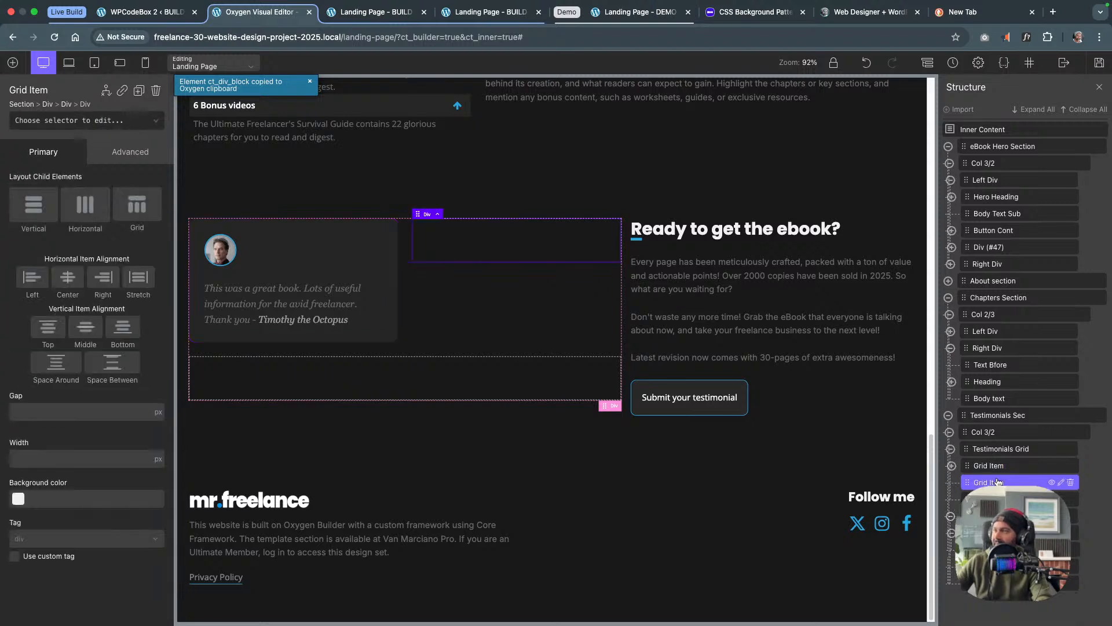
pyautogui.click(996, 499)
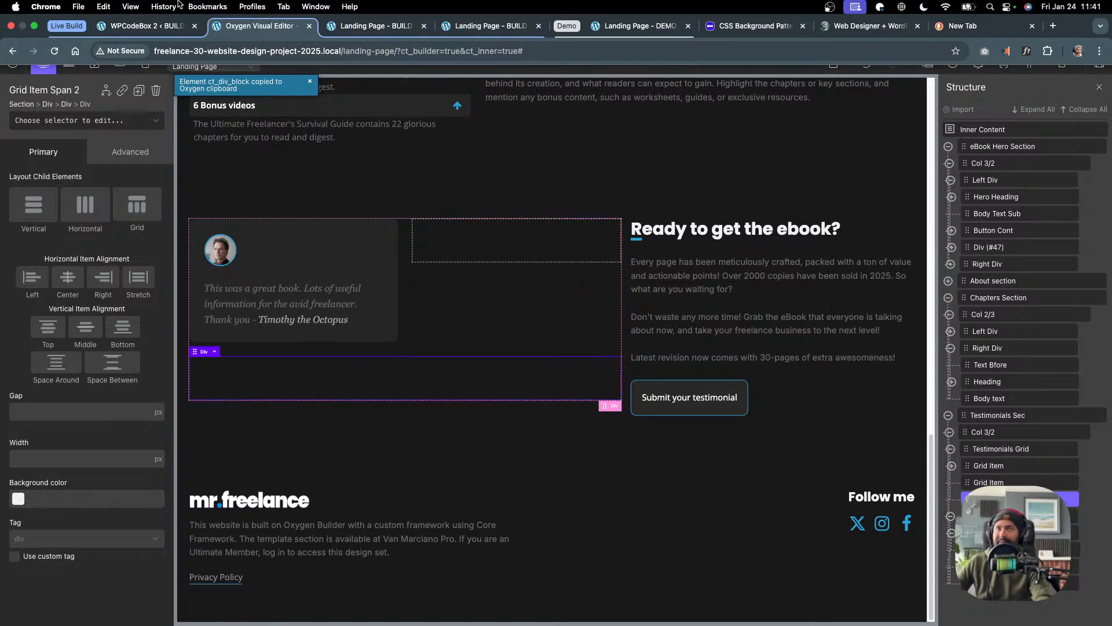
pyautogui.click(103, 6)
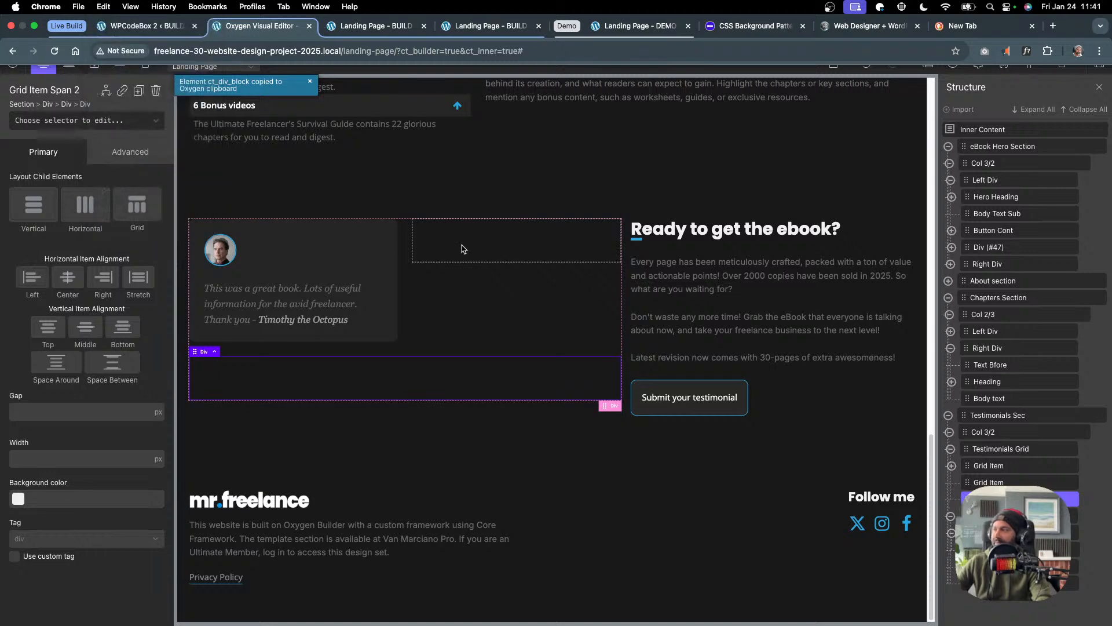
pyautogui.click(113, 69)
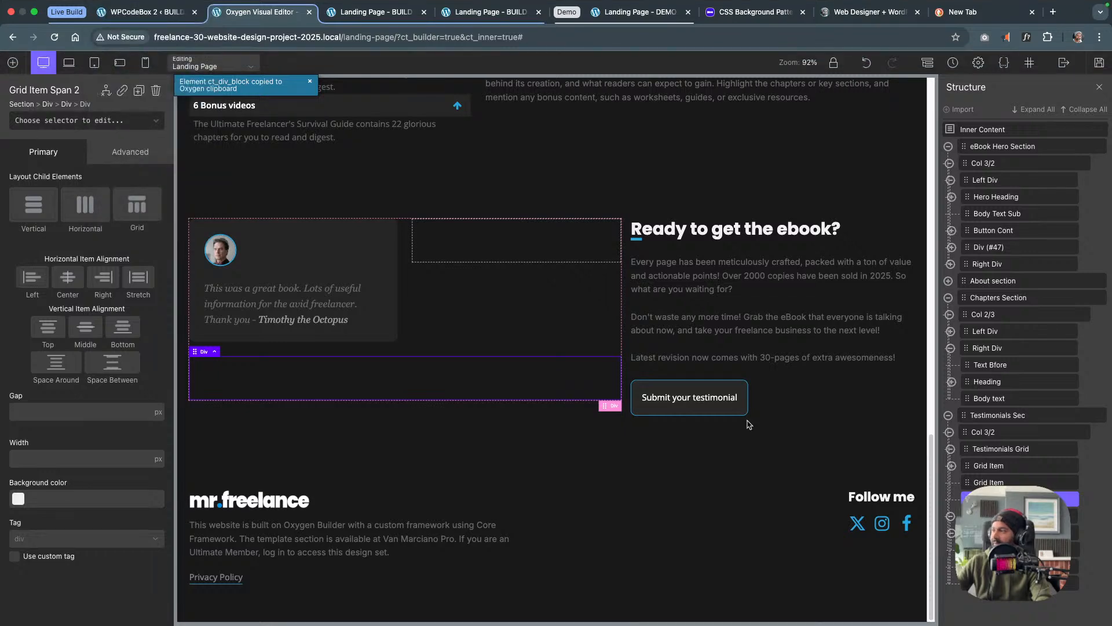
pyautogui.click(1047, 484)
pyautogui.click(1071, 483)
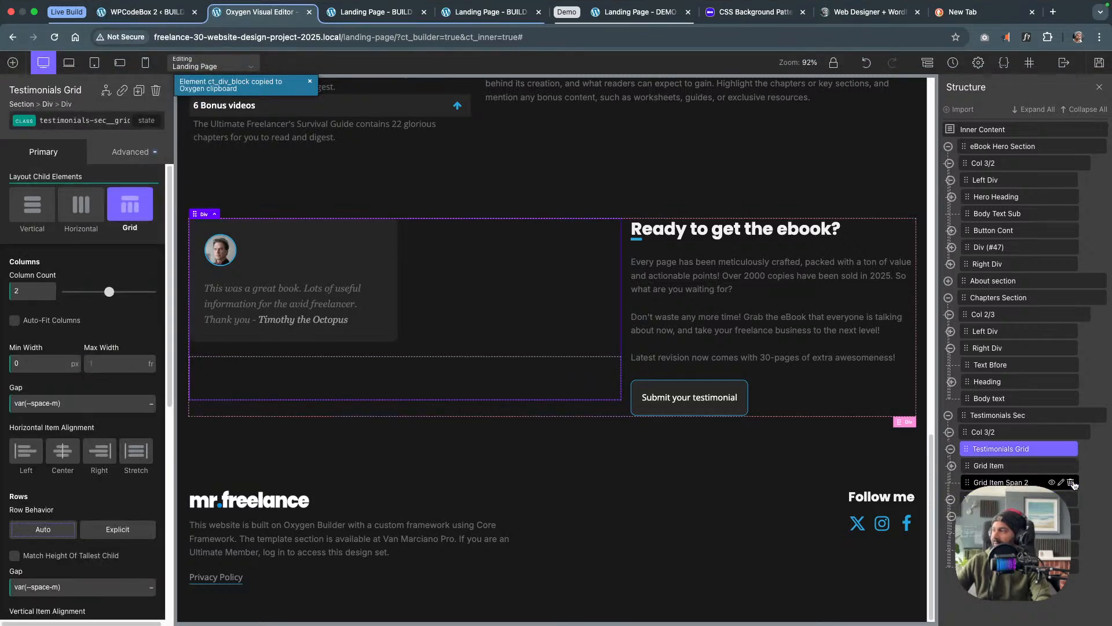
pyautogui.click(1071, 483)
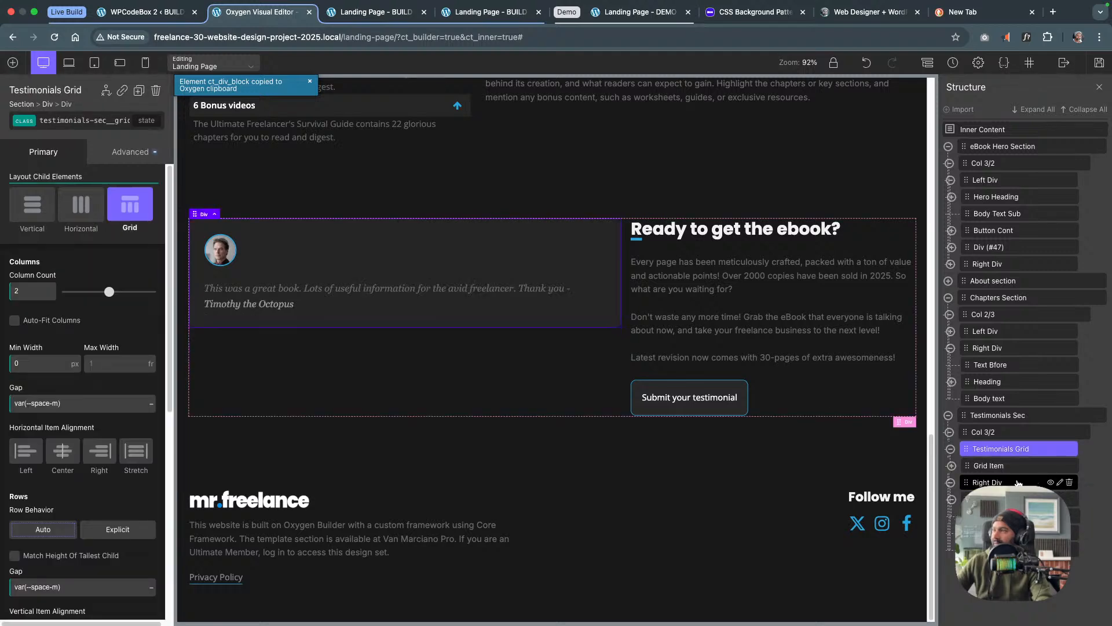
# Duplicate the finished testimonial Grid Item twice and rename the last copy Grid Item Span 2
pyautogui.click(1017, 467)
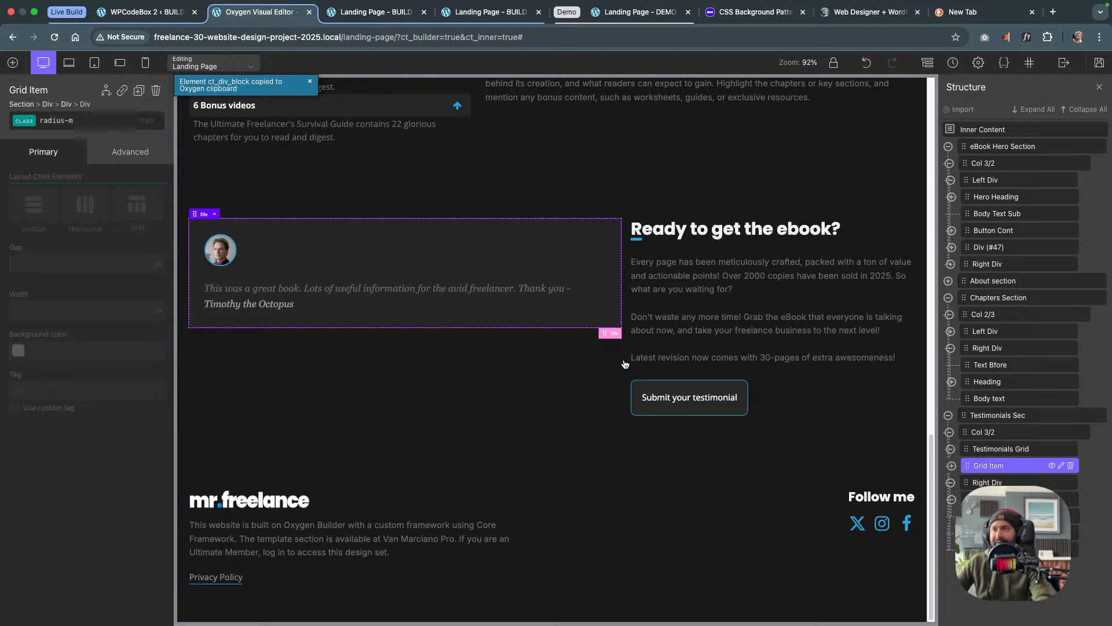
pyautogui.click(145, 92)
pyautogui.click(145, 91)
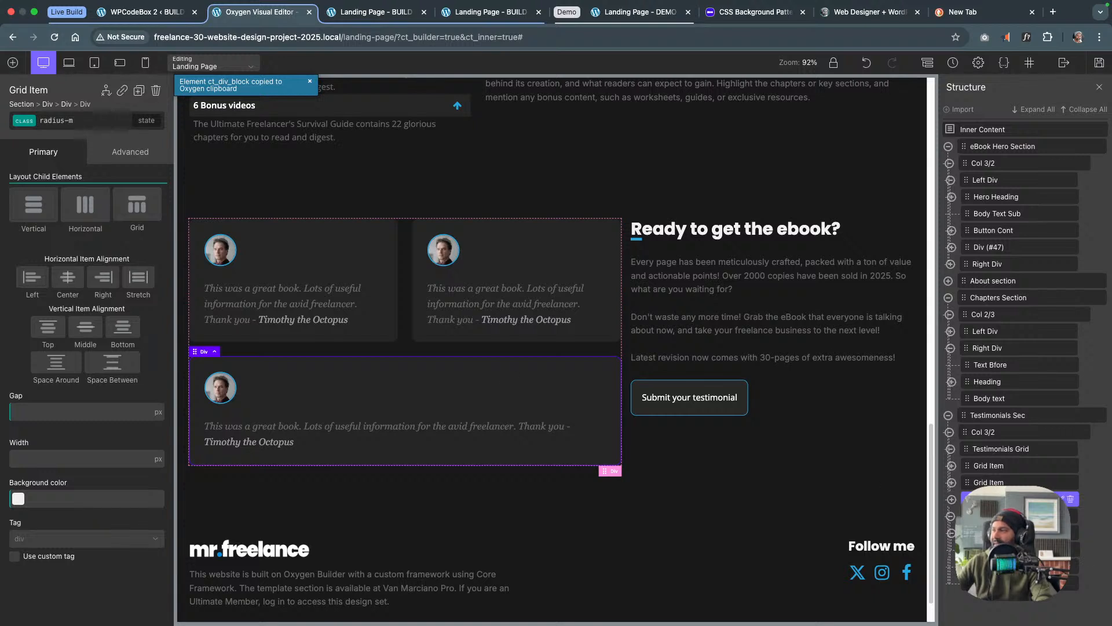
pyautogui.write('Span 2')
pyautogui.press('Return')
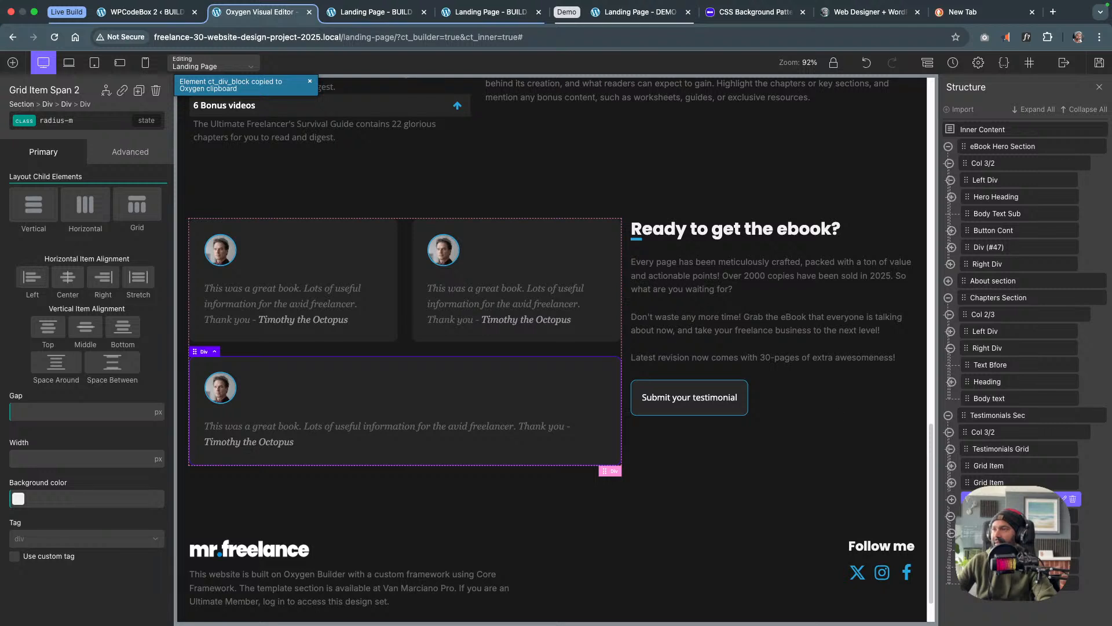
# Set the testimonials Col 3/2 div's horizontal item alignment to Center on its ID selector and save the page
pyautogui.click(769, 447)
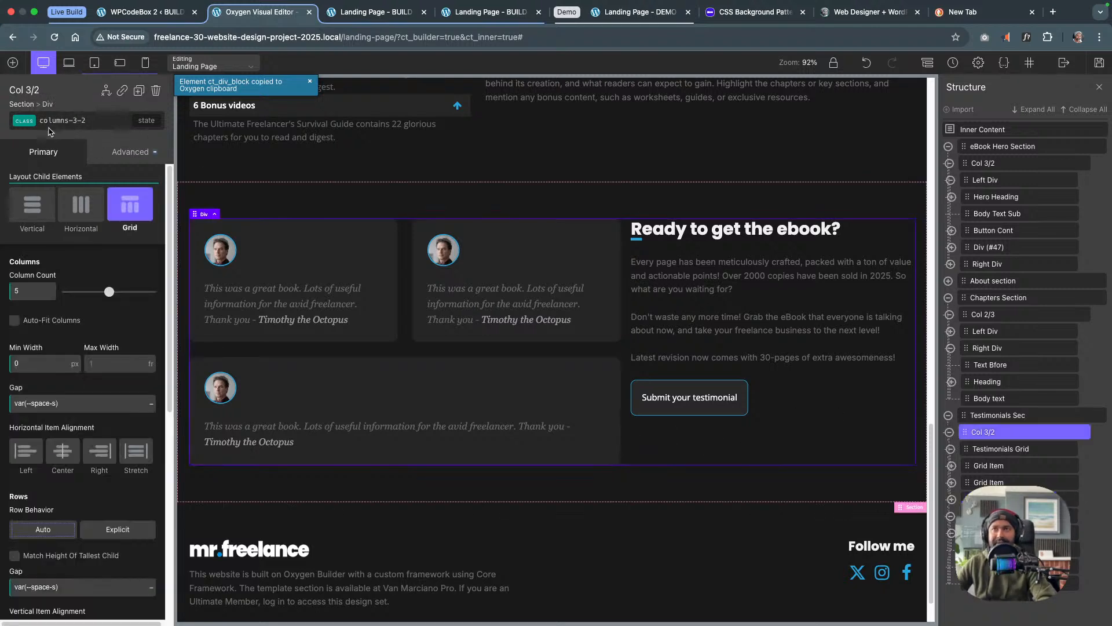
pyautogui.click(31, 123)
pyautogui.click(58, 177)
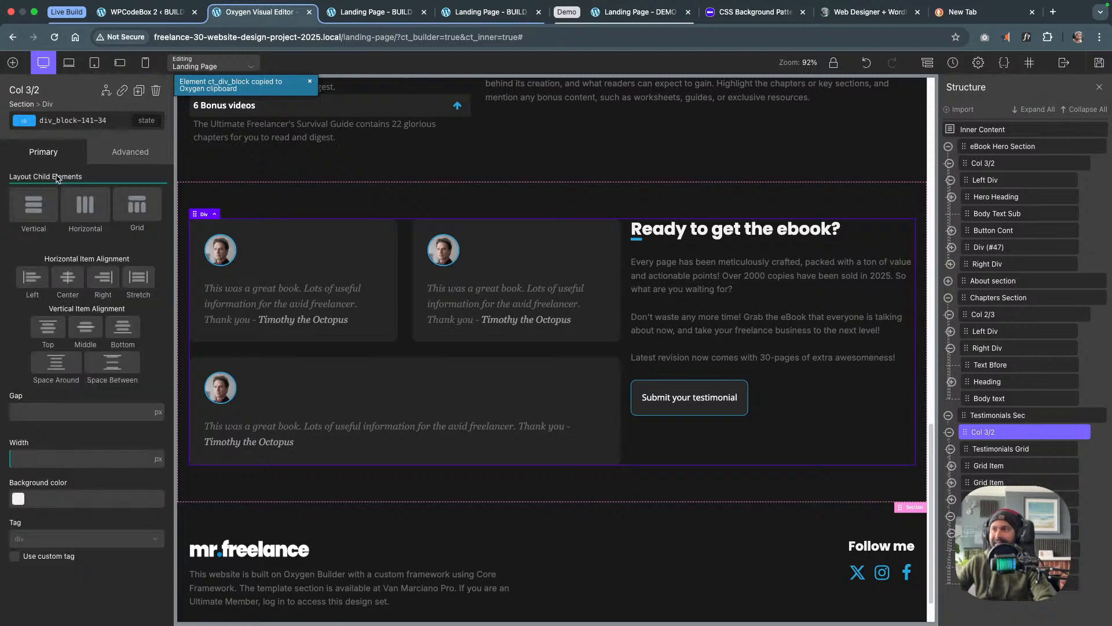
pyautogui.click(67, 276)
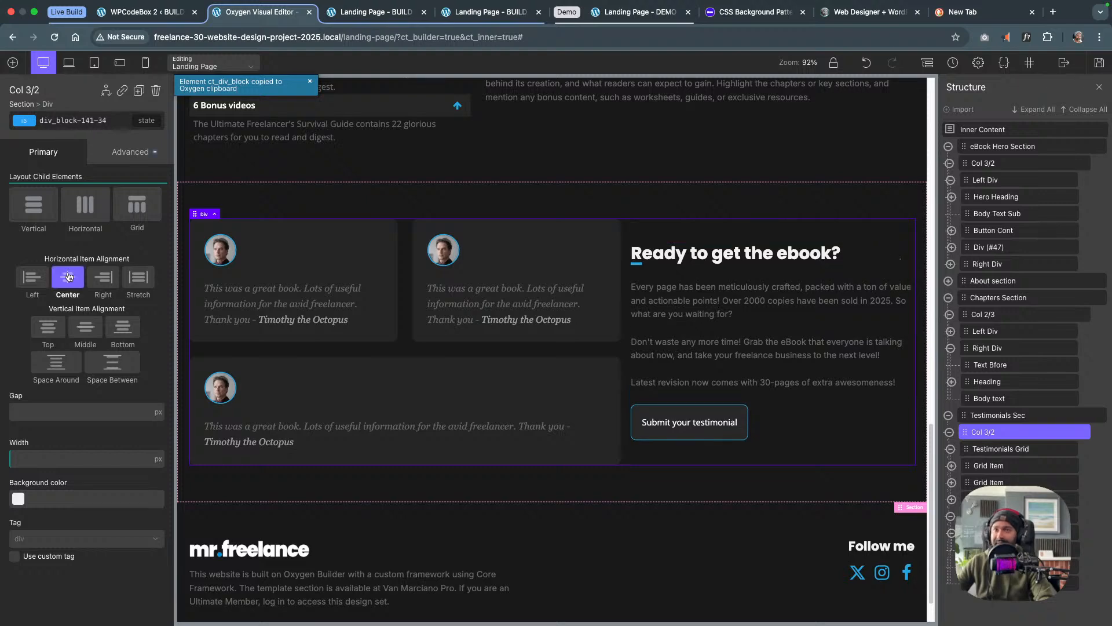
pyautogui.click(1098, 65)
# Reload the live landing page and check the layout of the testimonials section
pyautogui.click(386, 17)
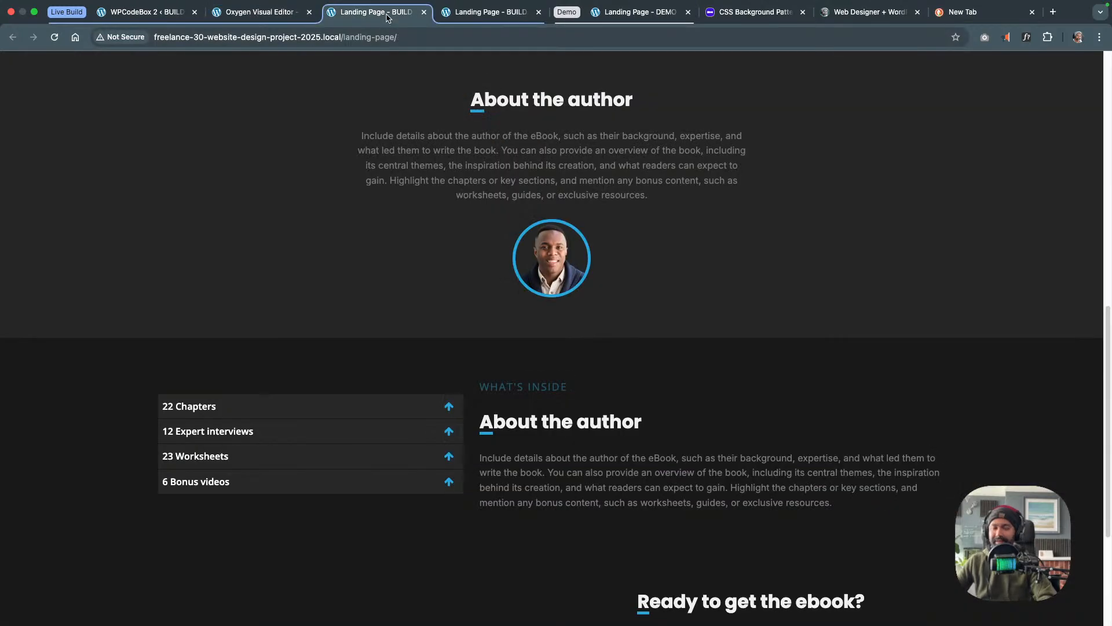
pyautogui.press('super+r')
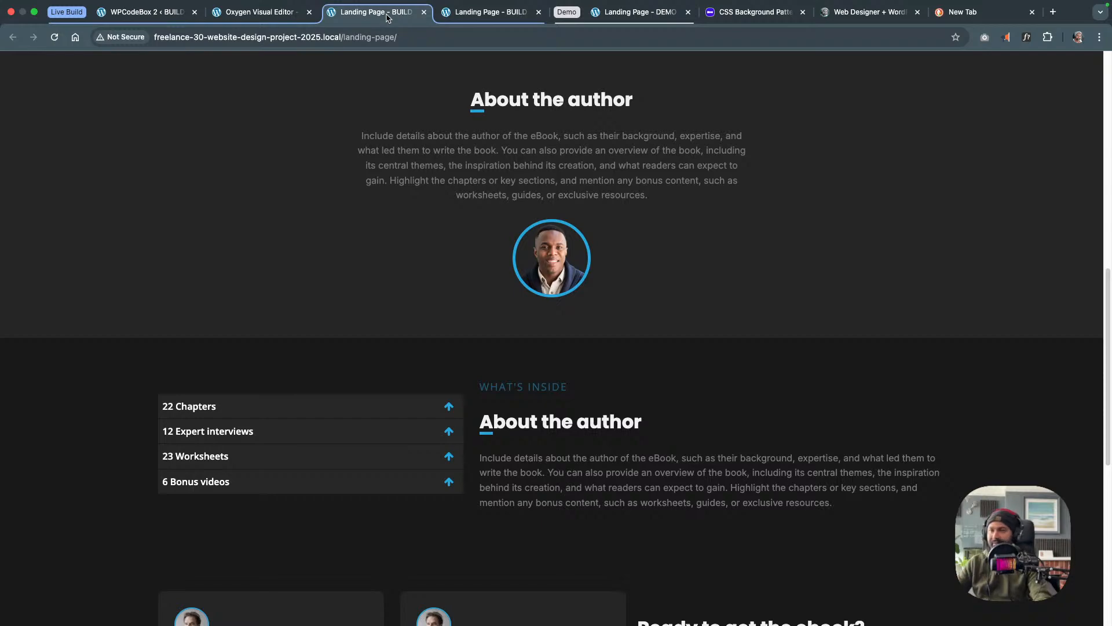
pyautogui.scroll(-7, 485, 341)
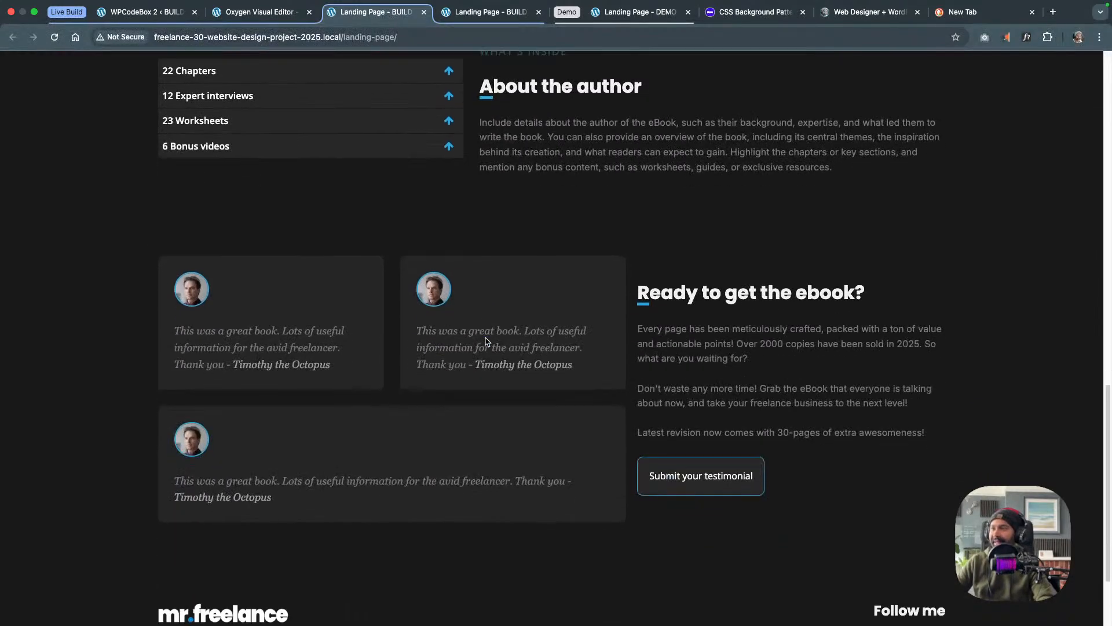
pyautogui.scroll(2, 485, 342)
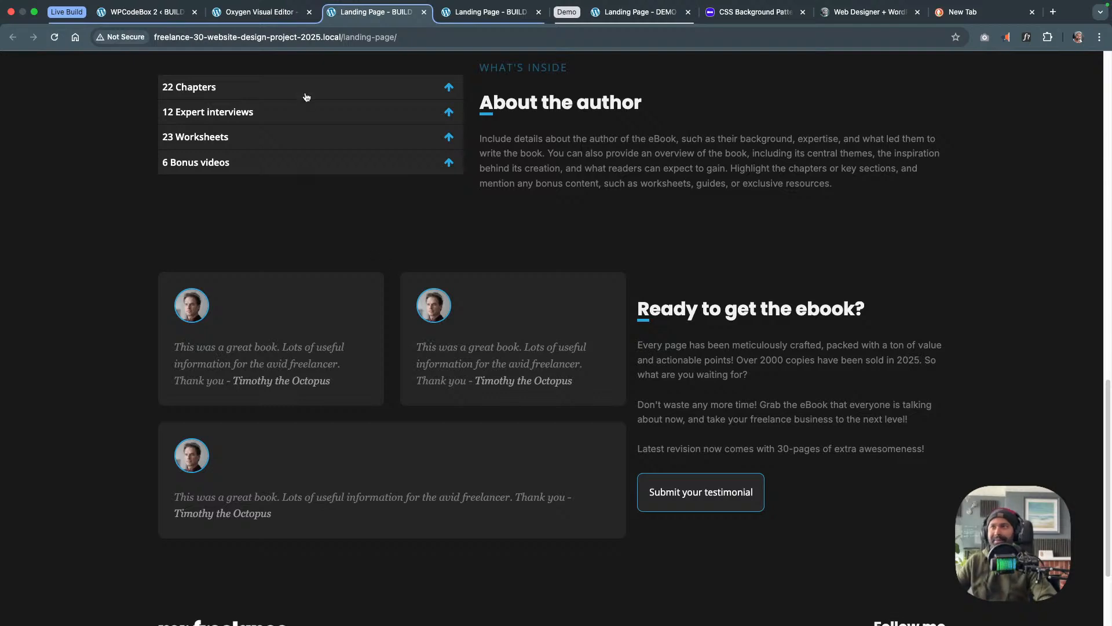
# In the Oxygen editor, compare the grid gap settings of the testimonials' columns-3-2 class with the chapters section's columns-2-3 class
pyautogui.click(274, 14)
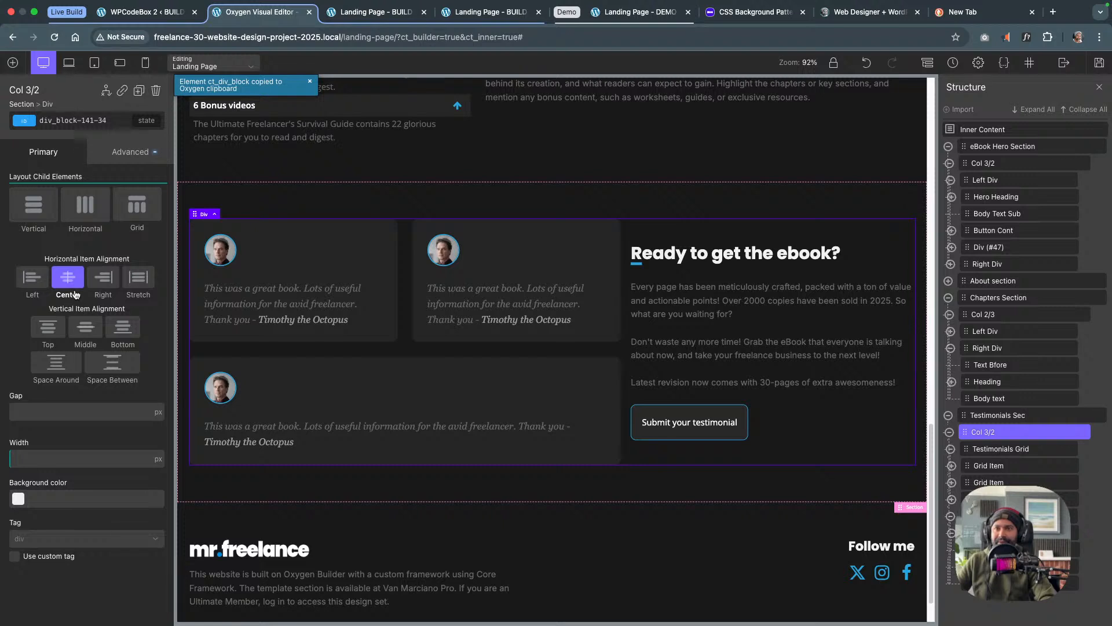
pyautogui.click(35, 123)
pyautogui.click(64, 191)
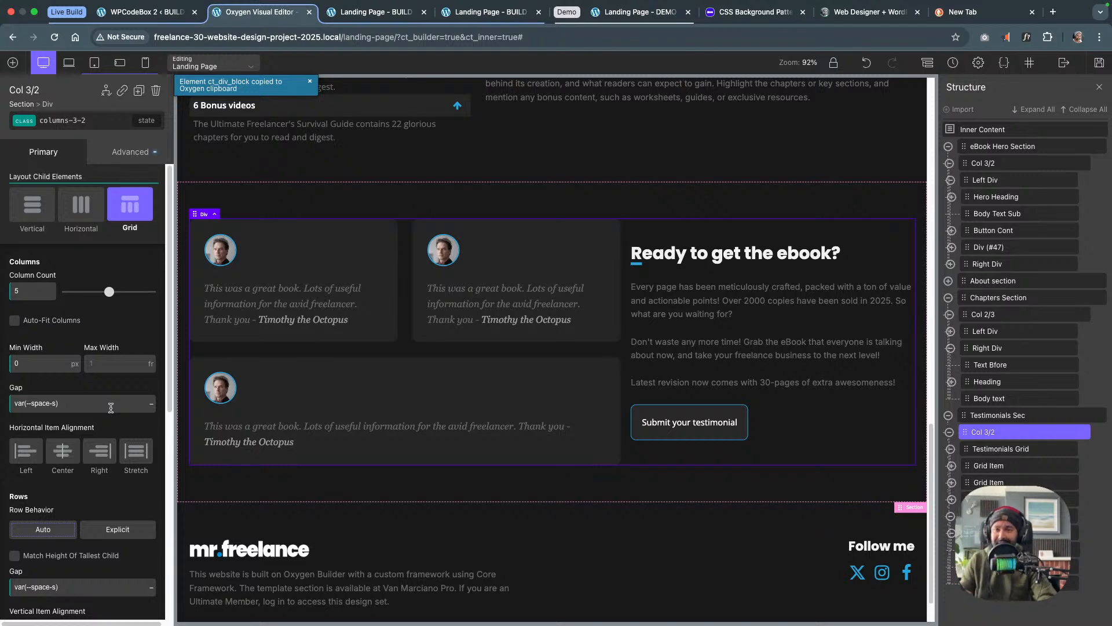
pyautogui.scroll(5, 318, 367)
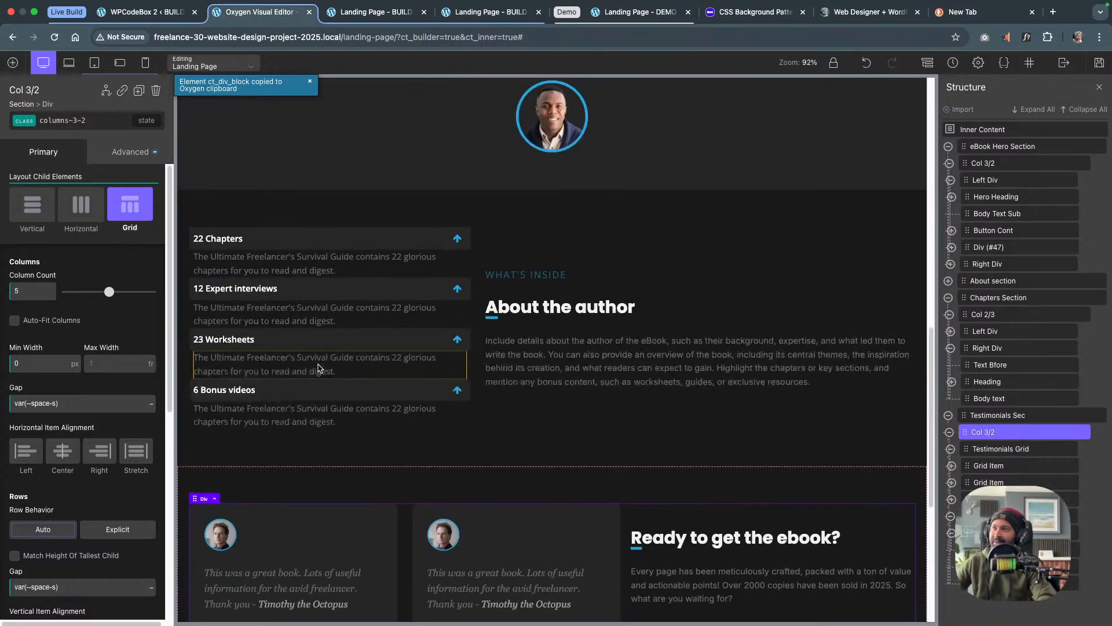
pyautogui.click(475, 313)
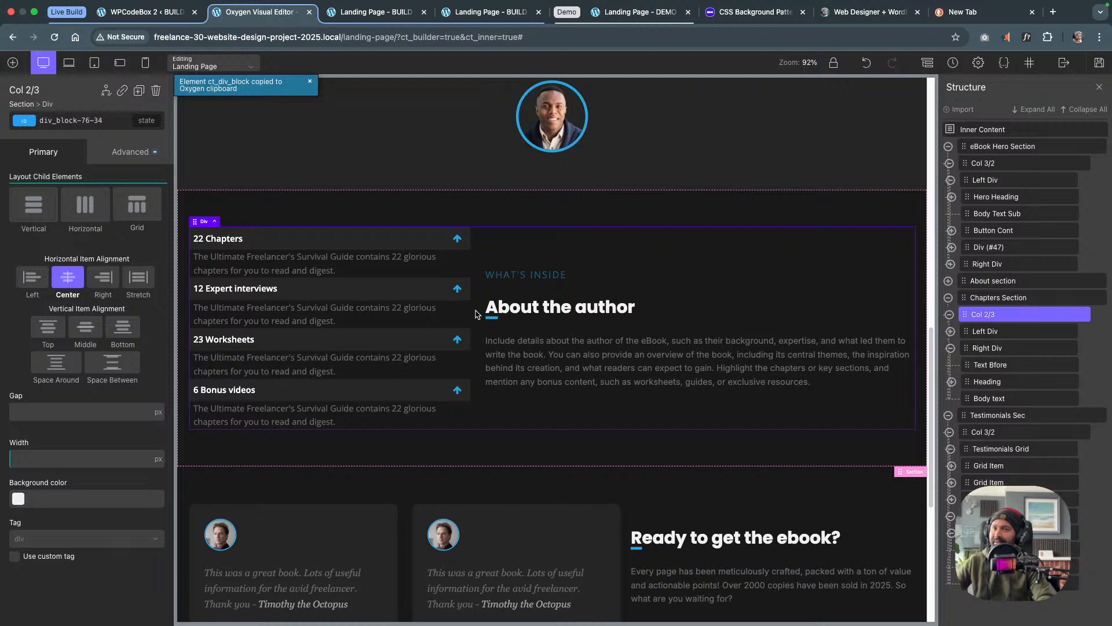
pyautogui.click(65, 121)
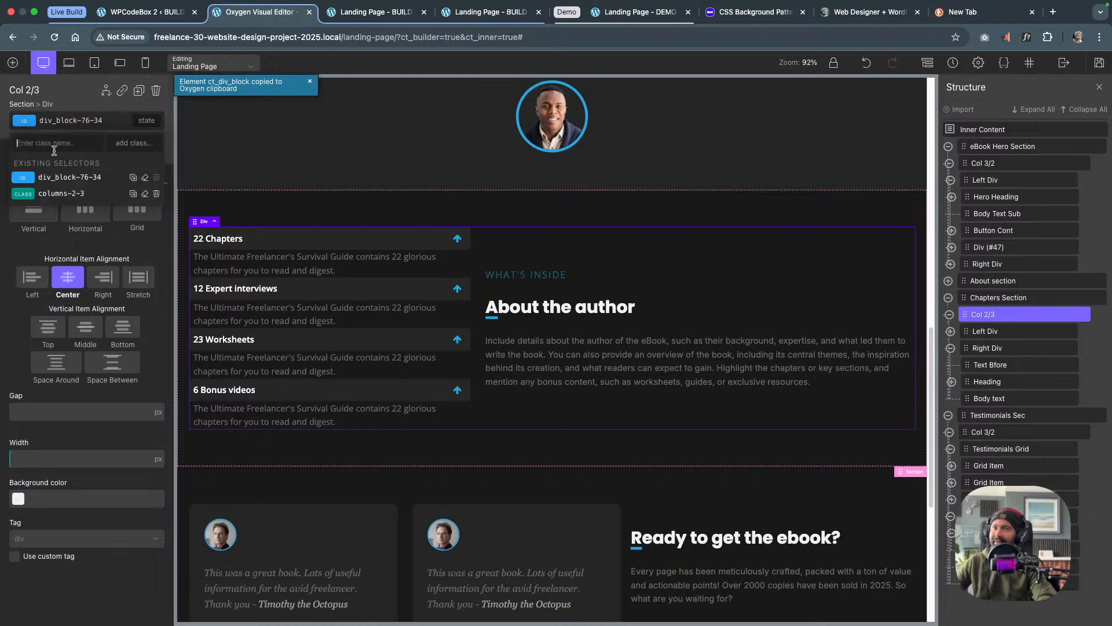
pyautogui.click(75, 196)
pyautogui.scroll(-1, 84, 466)
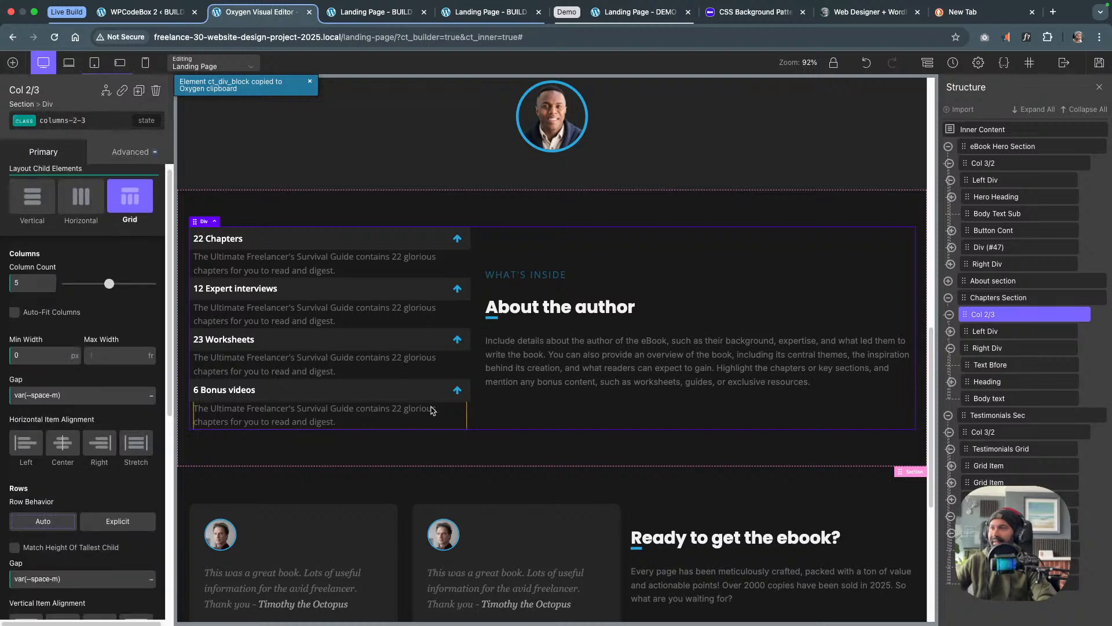
# Set the row gap of the testimonials section's Col 3/2 grid to var(--space-m)
pyautogui.scroll(-3, 500, 370)
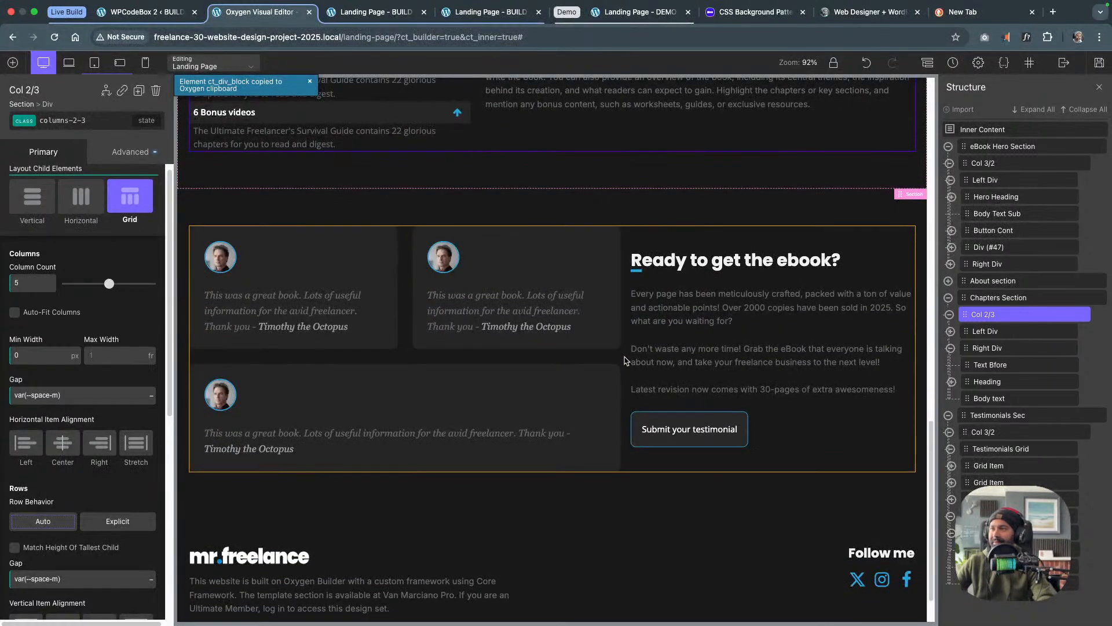
pyautogui.click(625, 360)
pyautogui.scroll(-2, 56, 468)
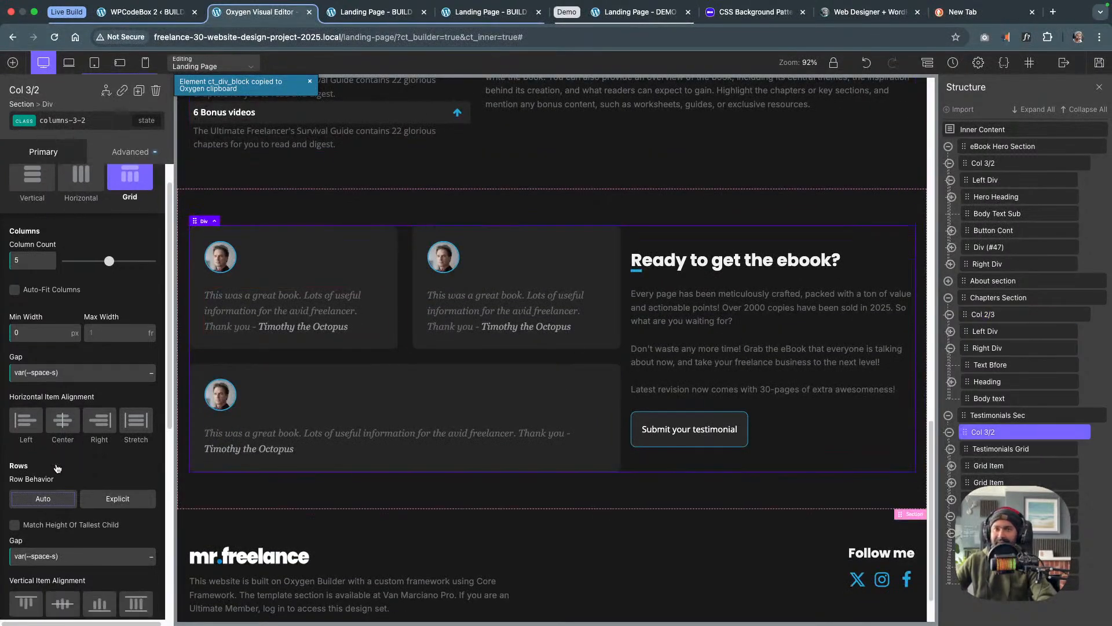
pyautogui.scroll(-1, 56, 468)
pyautogui.click(66, 502)
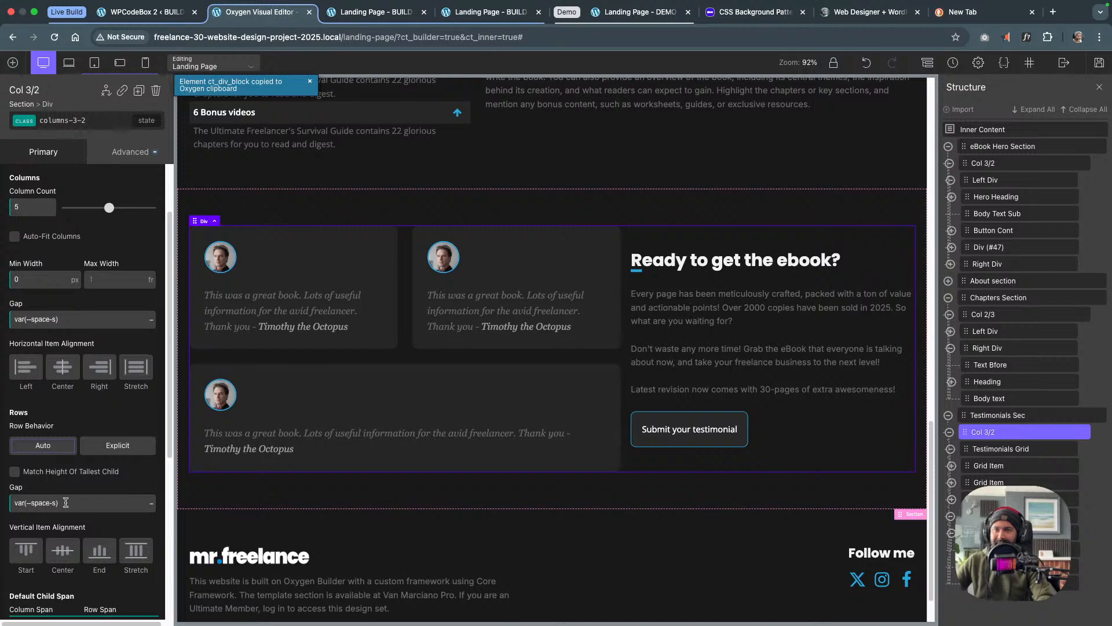
pyautogui.press('Right')
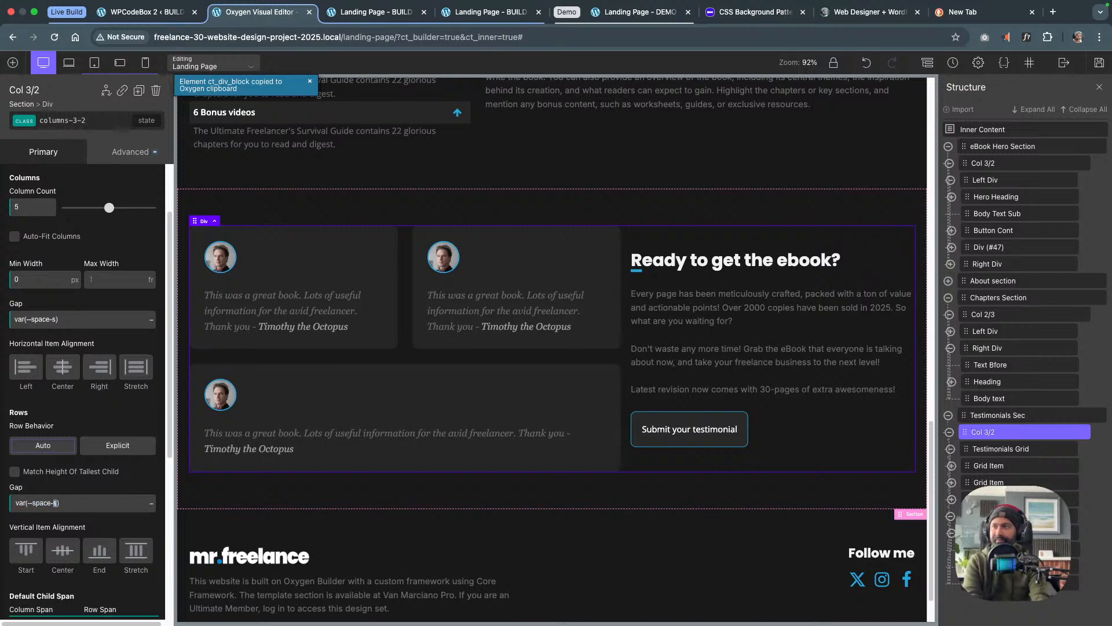
pyautogui.scroll(-1, 84, 508)
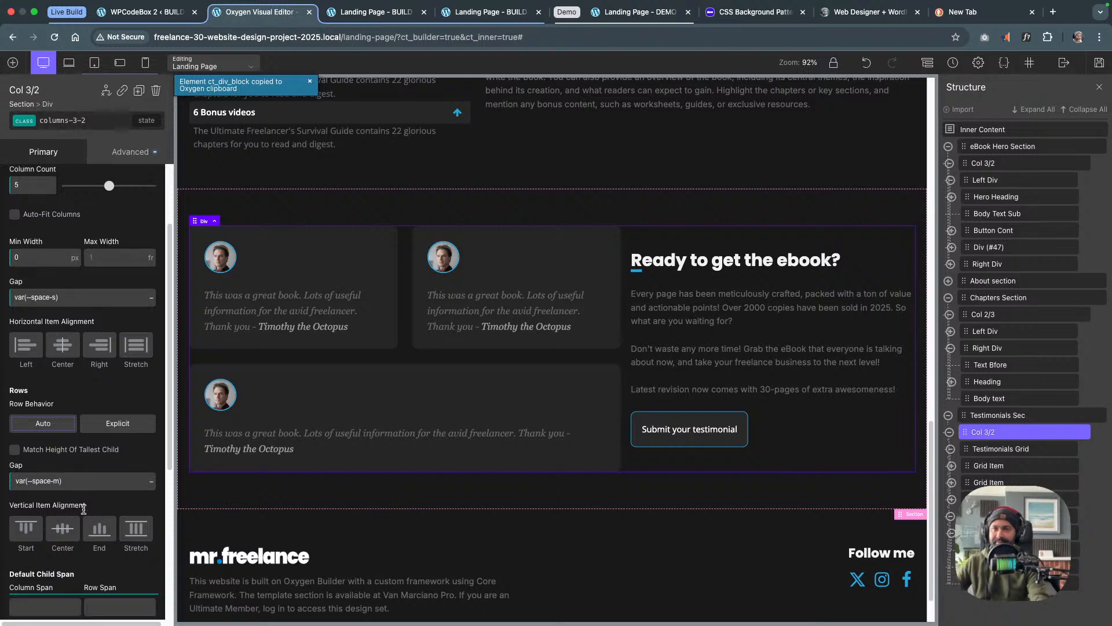
# Set the column gap of the testimonials section's Col 3/2 grid to var(--space-m) and save the page
pyautogui.scroll(2, 86, 513)
pyautogui.click(90, 346)
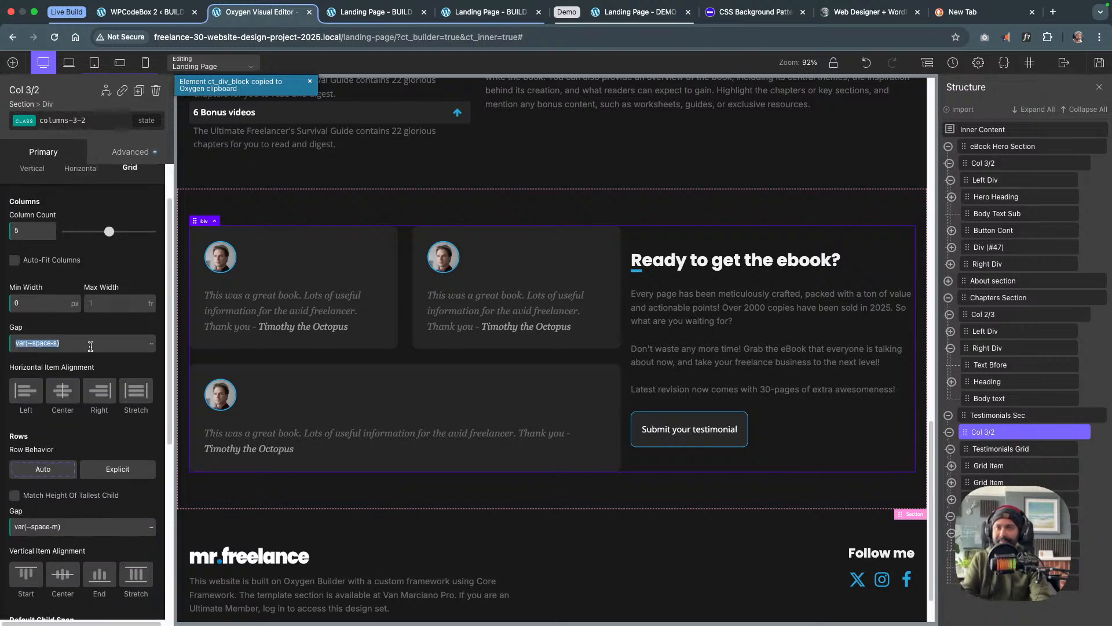
pyautogui.press('Right')
pyautogui.press('BackSpace')
pyautogui.write('m')
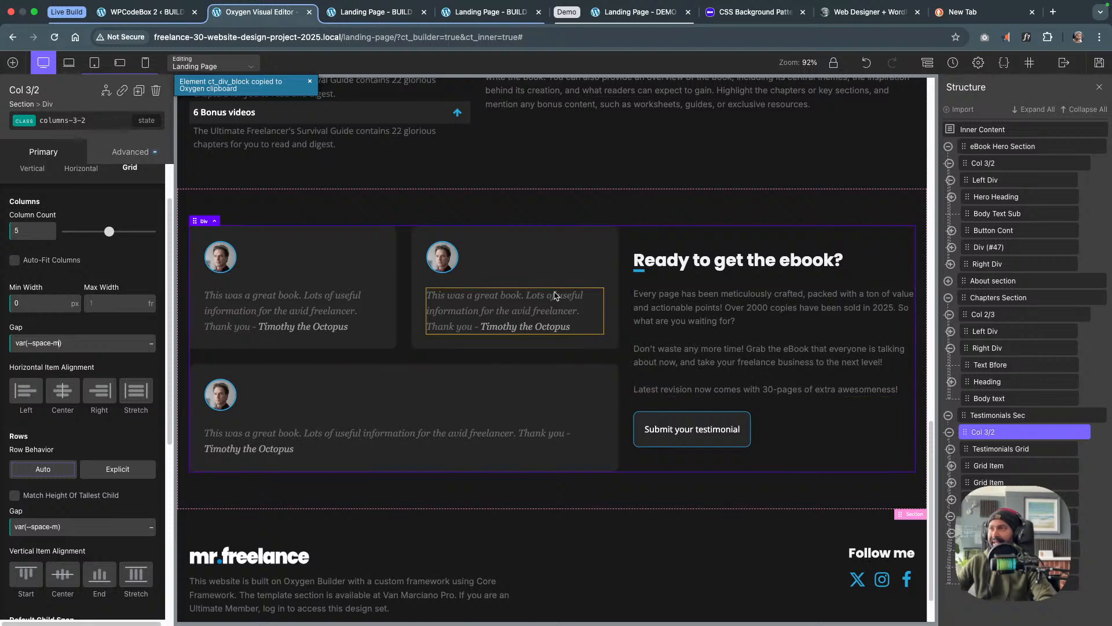
pyautogui.scroll(1, 556, 296)
pyautogui.scroll(-1, 556, 296)
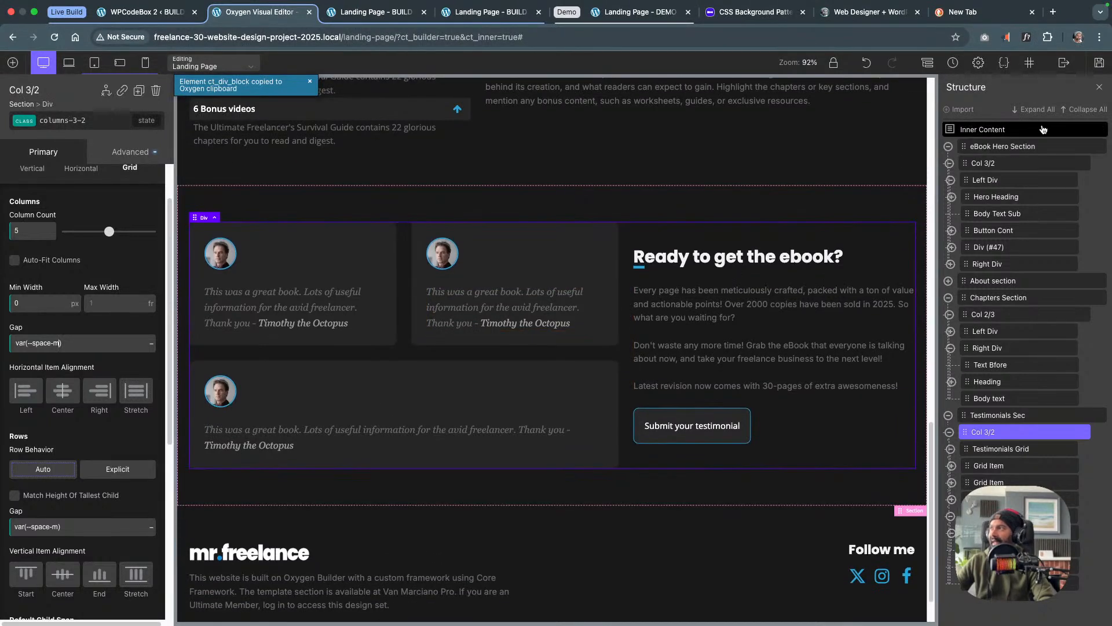
pyautogui.click(1099, 63)
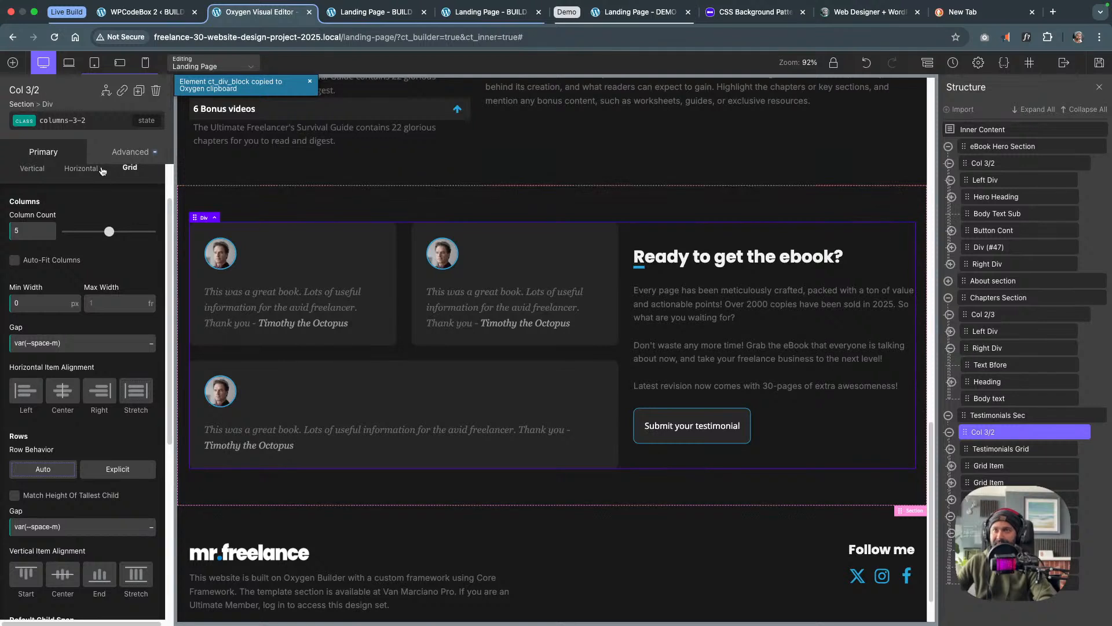
# Lock the selector styles of the columns-3-2 class
pyautogui.click(125, 153)
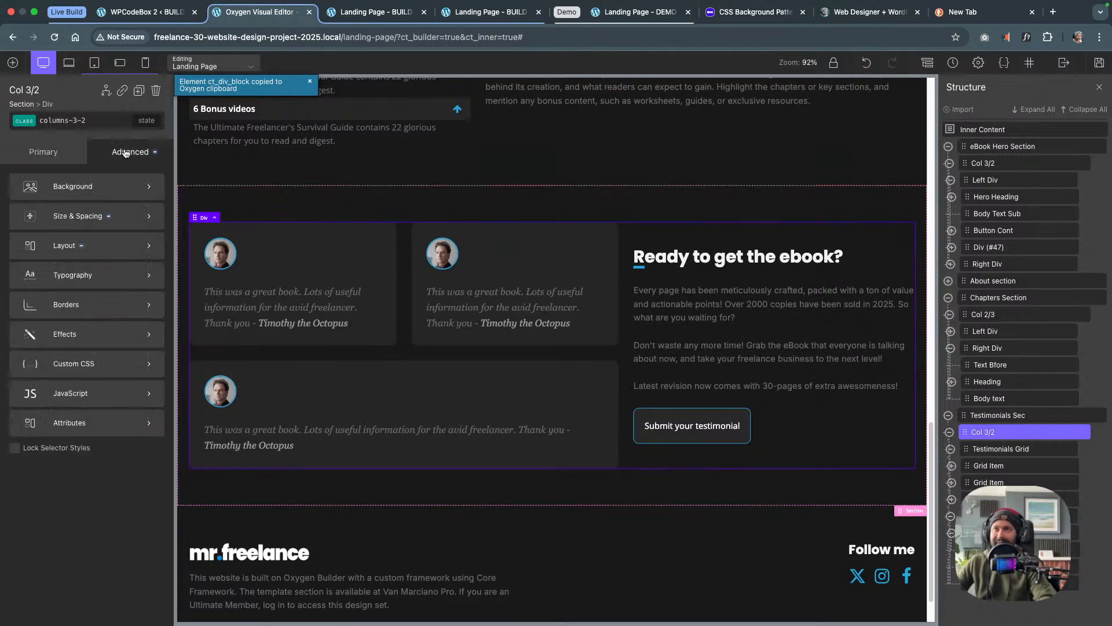
pyautogui.click(15, 448)
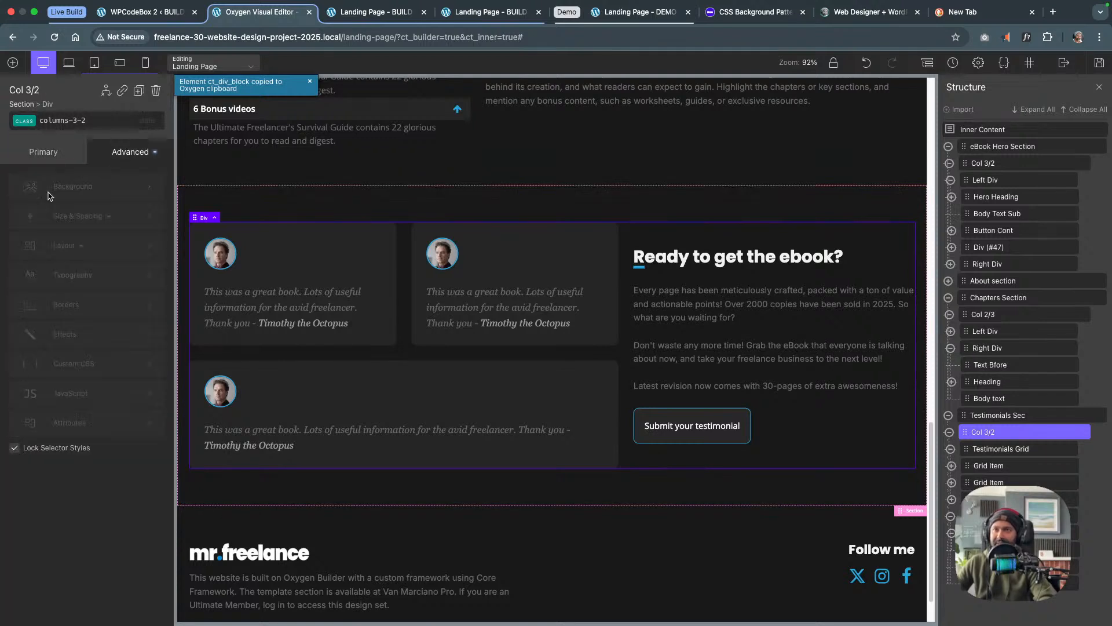
pyautogui.click(31, 120)
# Select the Chapters section's Col 2/3 div and lock the selector styles of its columns-2-3 class
pyautogui.scroll(3, 328, 226)
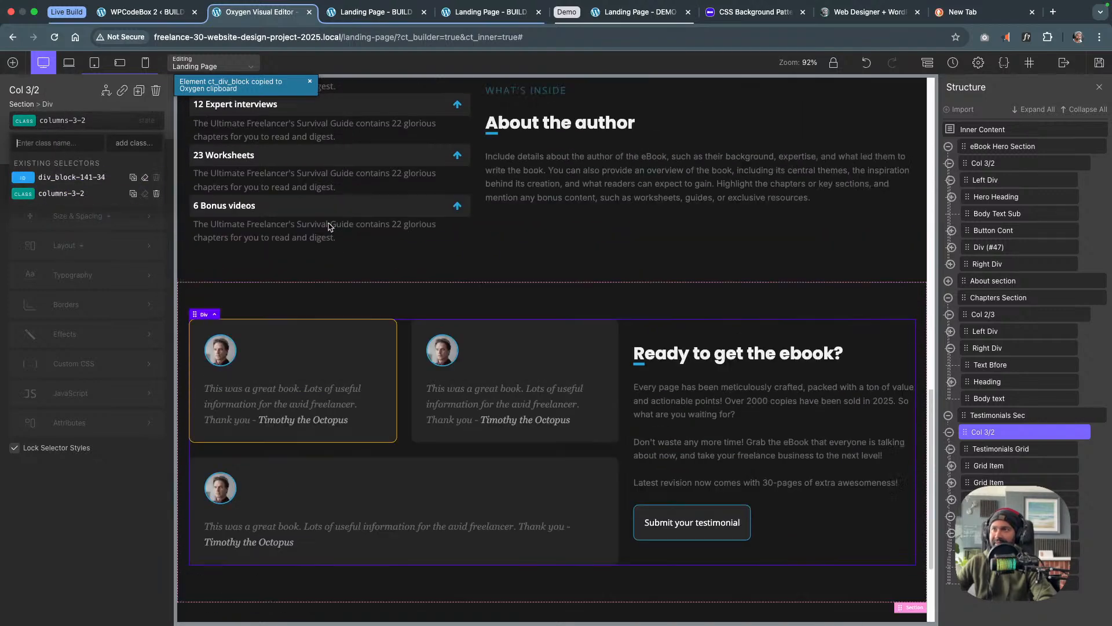
pyautogui.scroll(6, 328, 226)
pyautogui.click(478, 316)
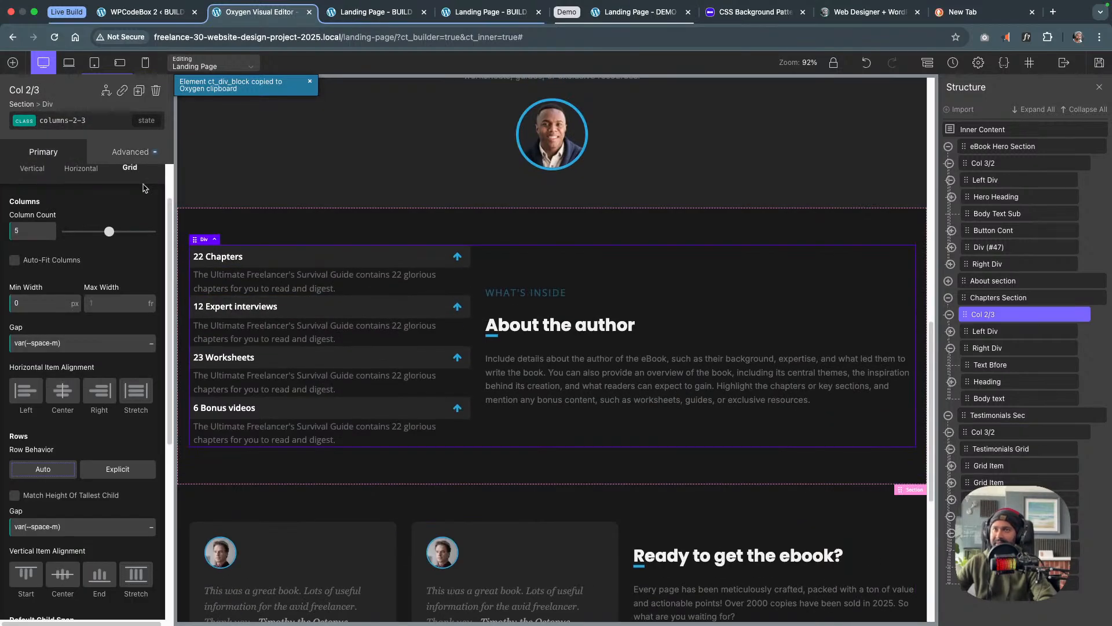
pyautogui.click(116, 153)
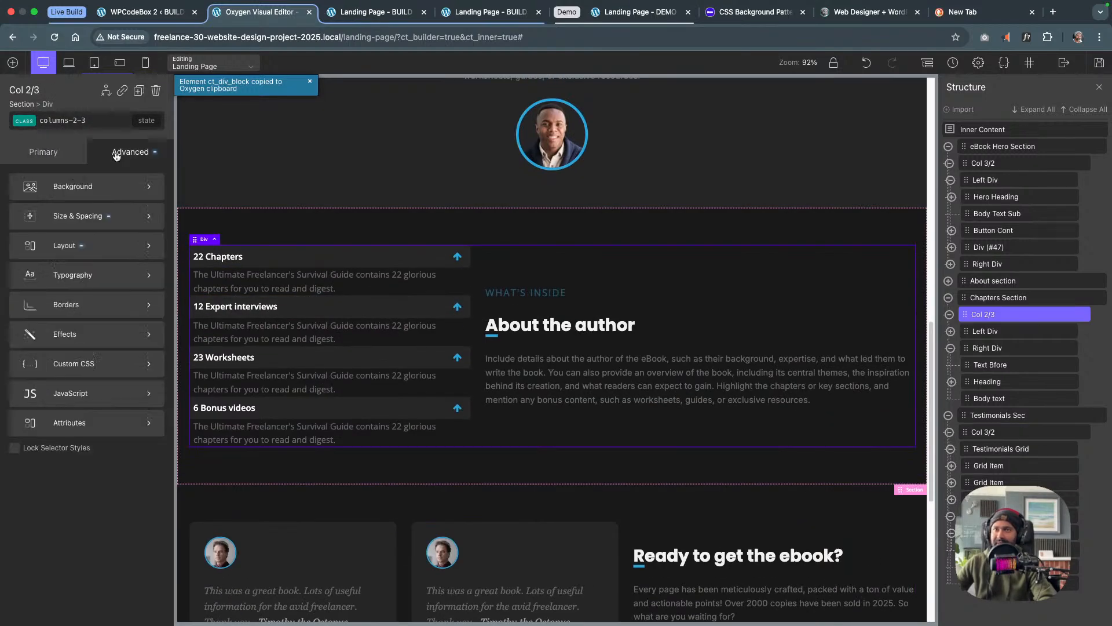
pyautogui.click(16, 449)
# Check that the About container and the hero section's Col 3/2 div use locked selectors, and save the page
pyautogui.scroll(10, 470, 329)
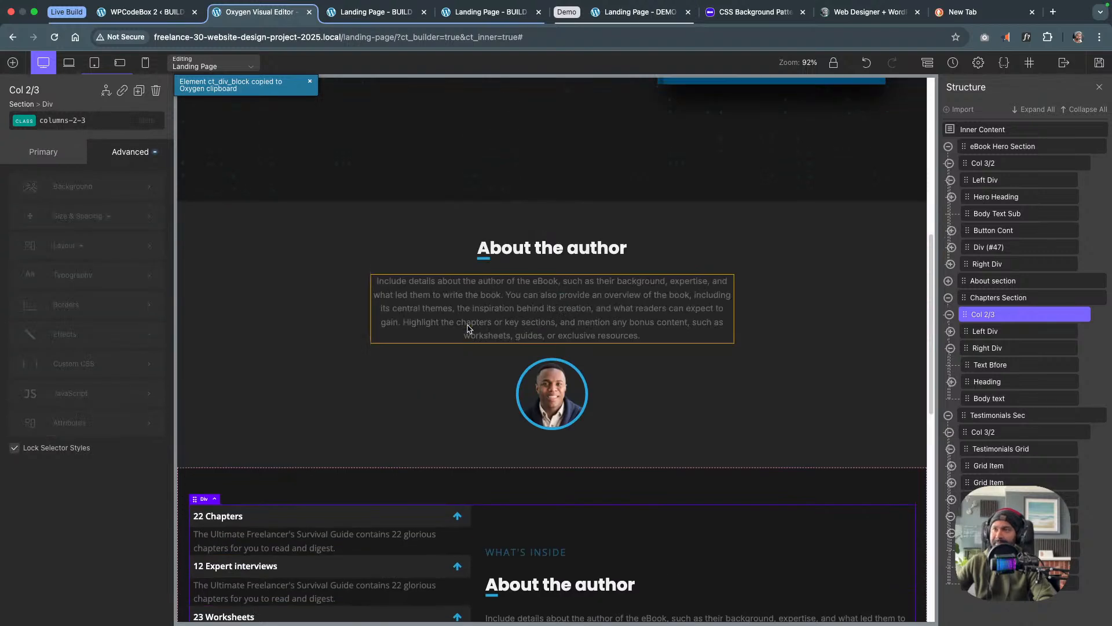
pyautogui.click(334, 417)
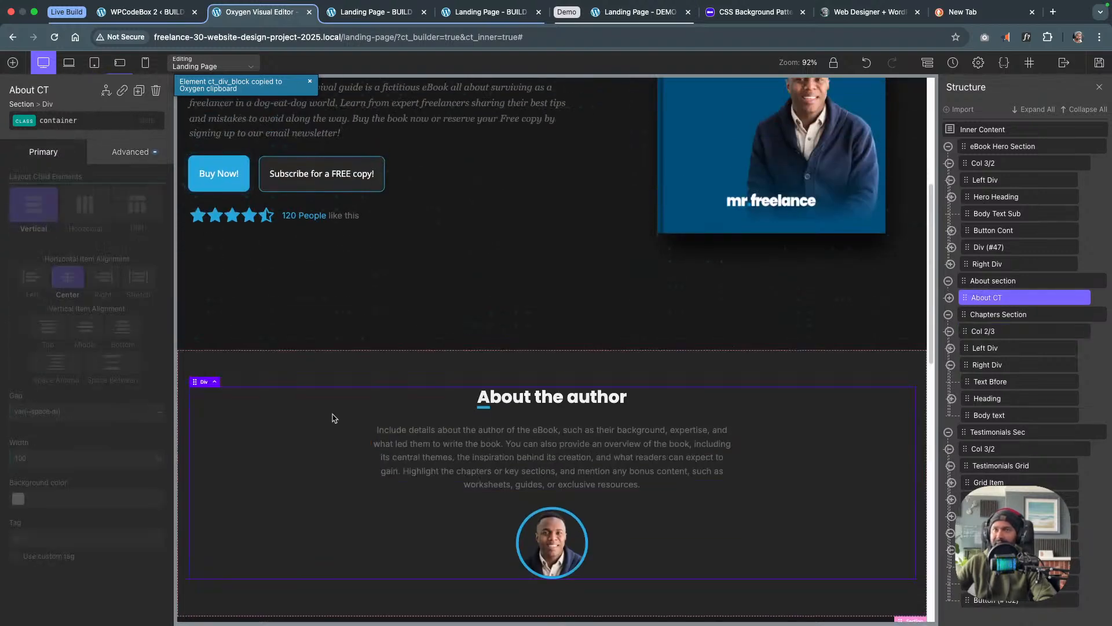
pyautogui.click(624, 195)
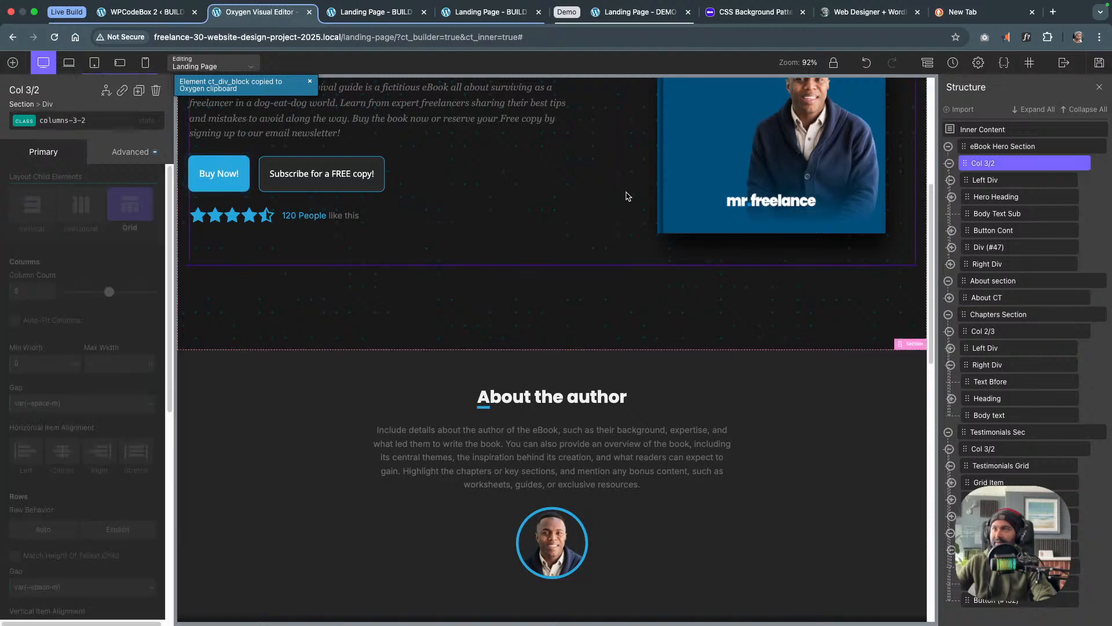
pyautogui.scroll(-15, 626, 196)
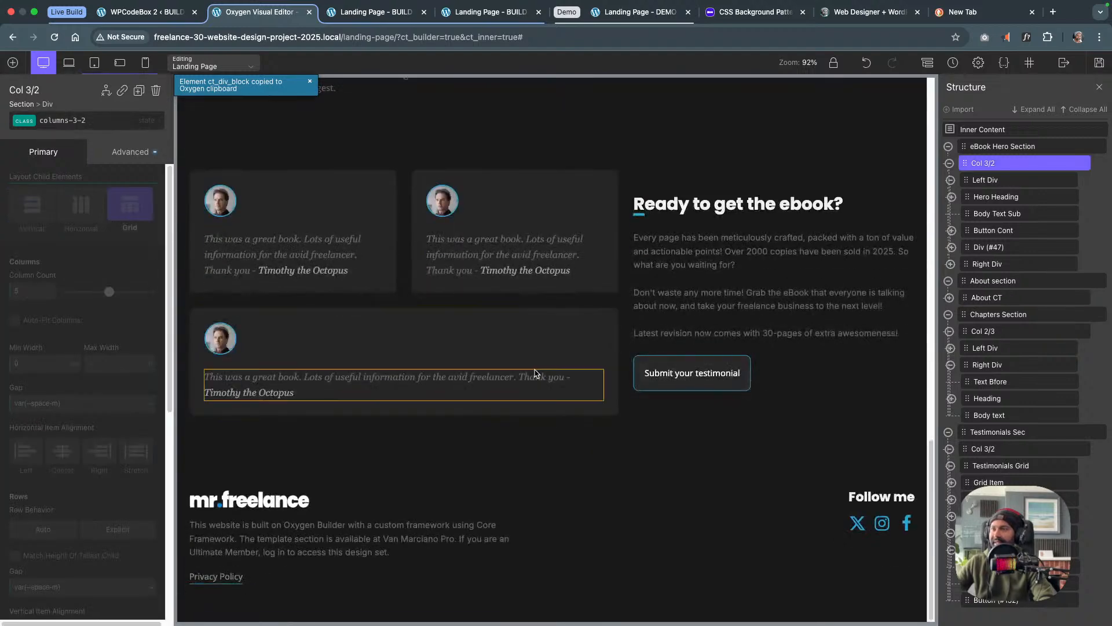
pyautogui.click(1099, 62)
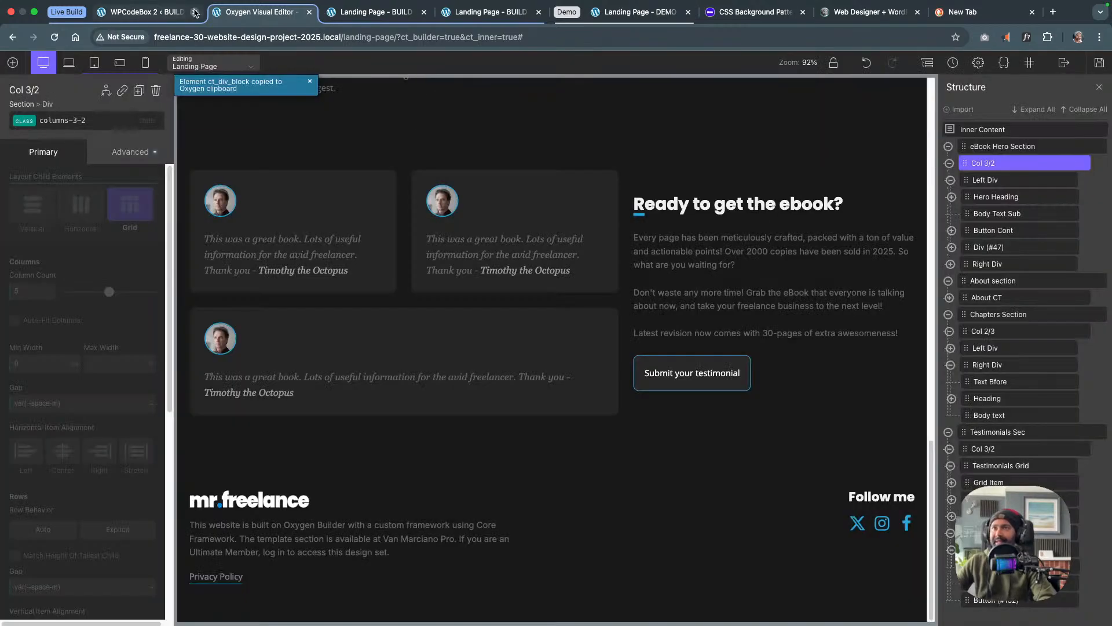
# Examine the chapters and testimonials layouts at the page container breakpoint (1400px and below)
pyautogui.click(67, 64)
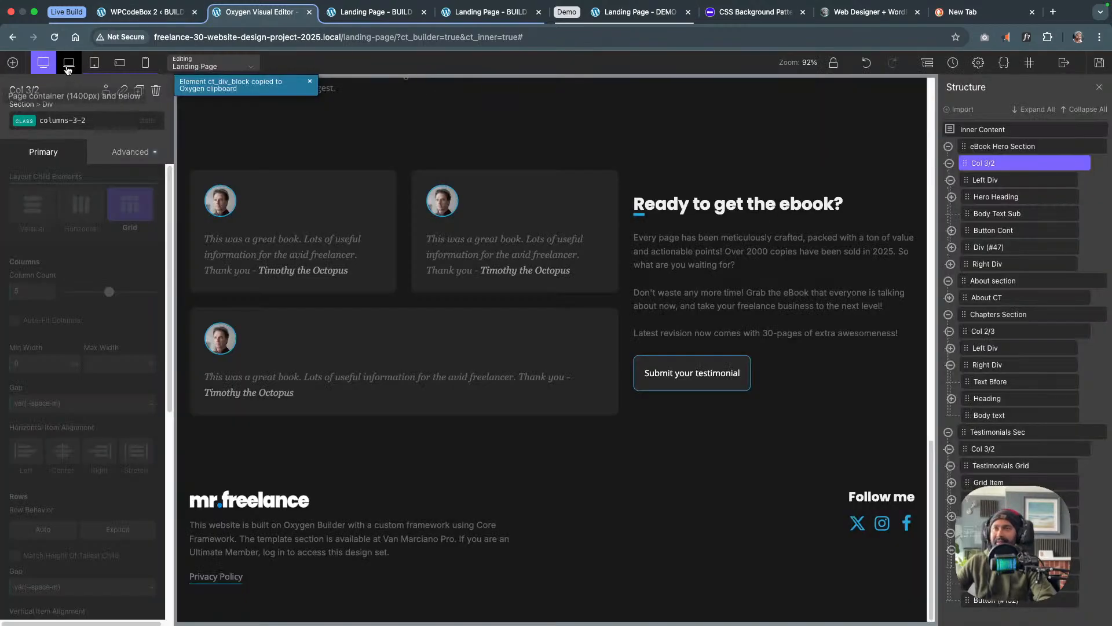
pyautogui.scroll(-10, 343, 249)
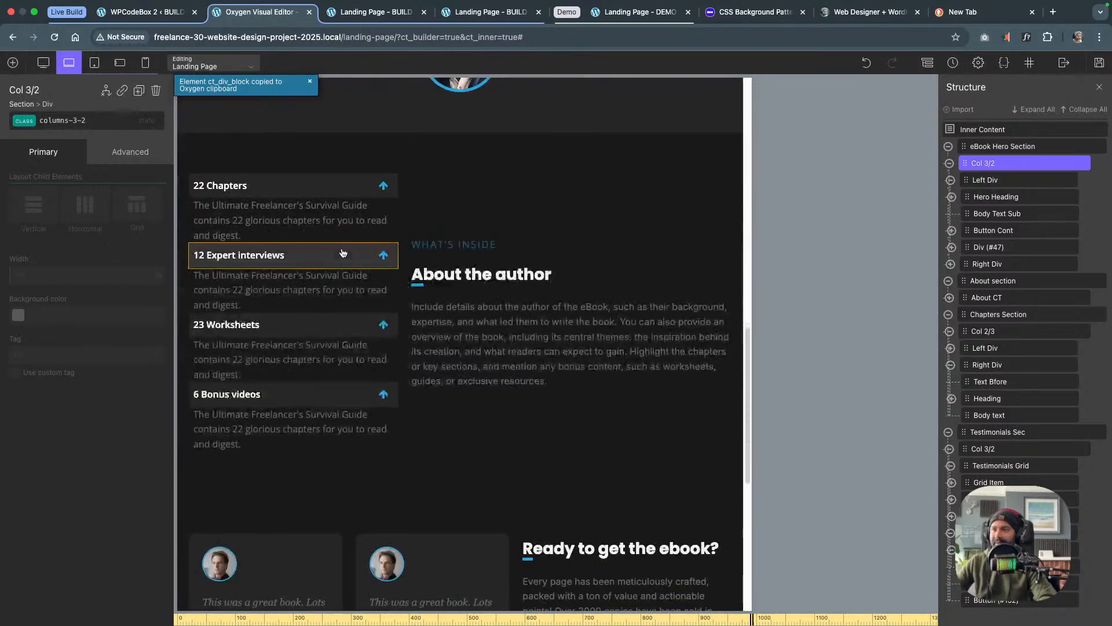
pyautogui.scroll(-3, 342, 252)
pyautogui.click(517, 362)
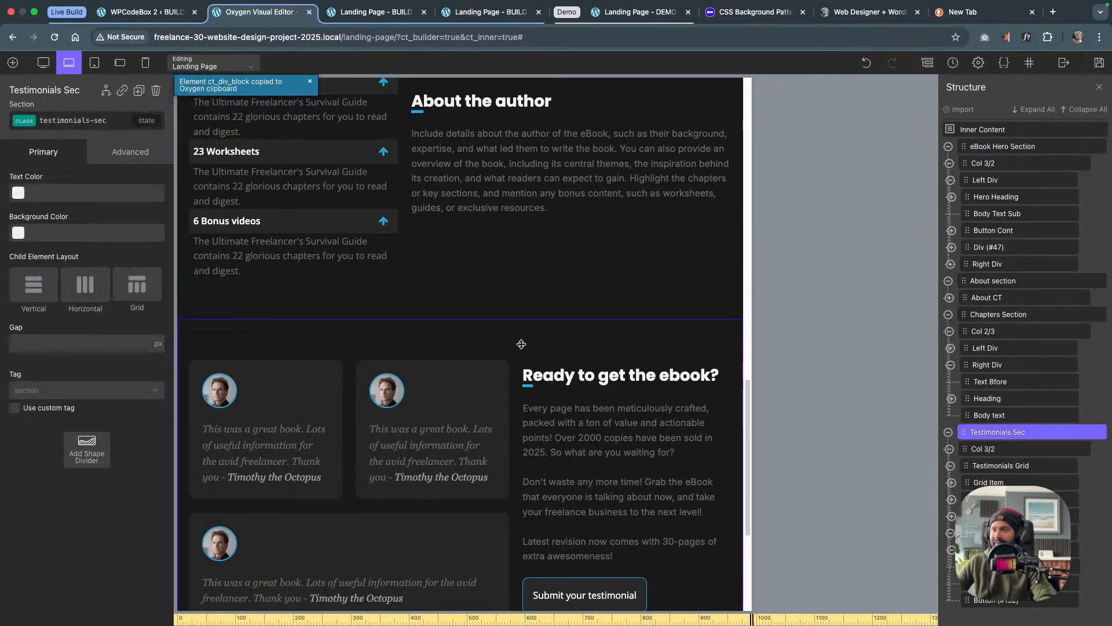
pyautogui.scroll(-3, 276, 298)
pyautogui.scroll(1, 277, 299)
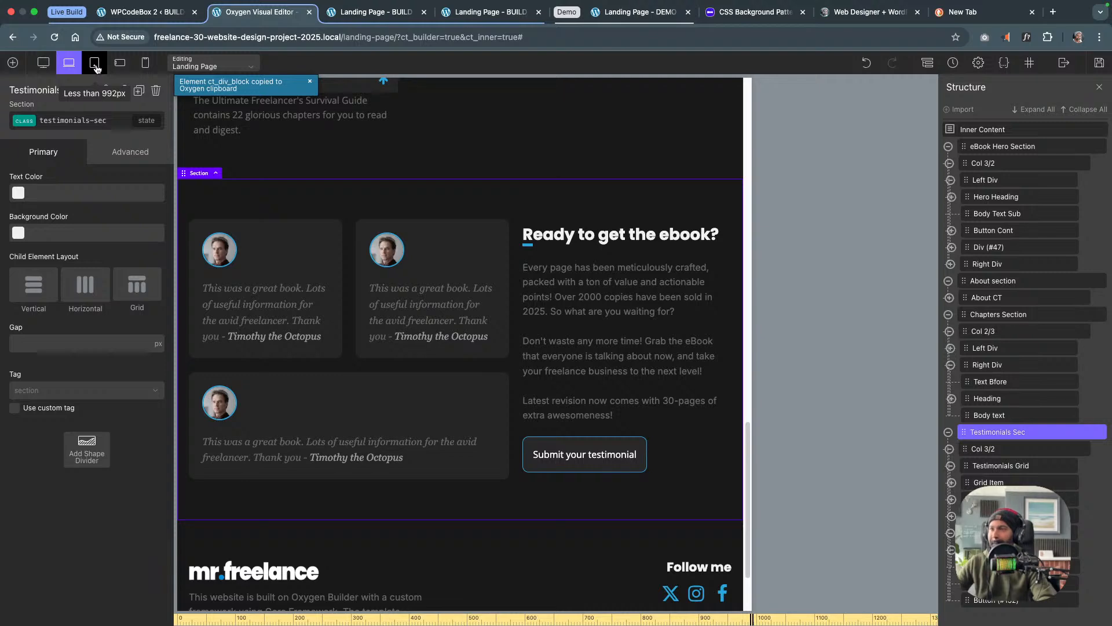
# Examine the testimonials layout at the less-than-992px breakpoint and at both phone breakpoints, landscape and portrait
pyautogui.click(95, 64)
pyautogui.scroll(-4, 446, 347)
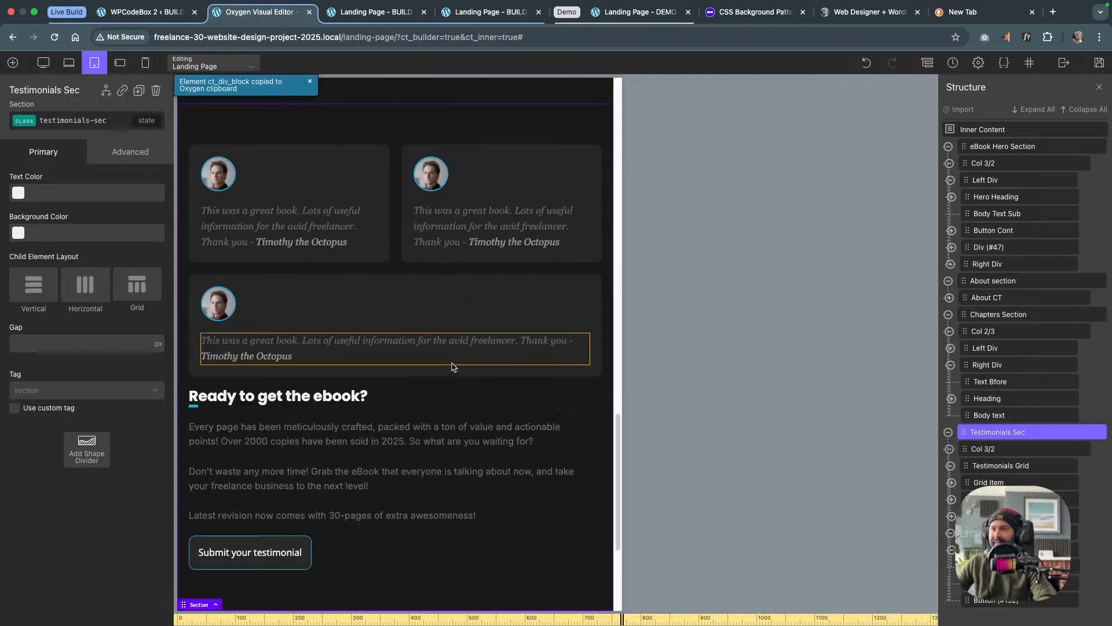
pyautogui.scroll(-1, 453, 367)
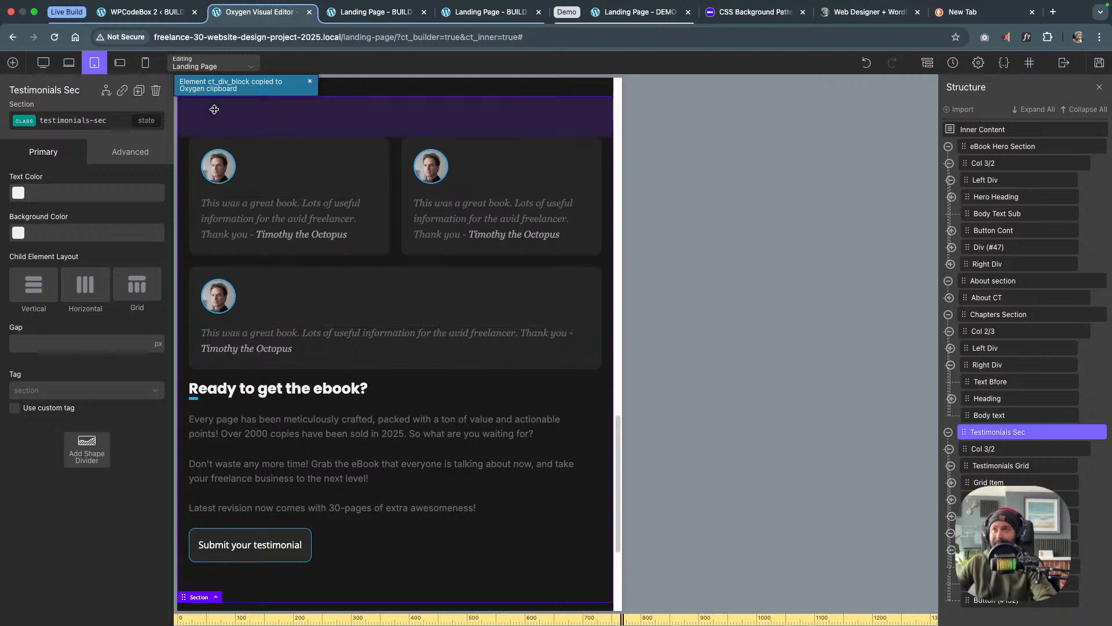
pyautogui.click(120, 62)
pyautogui.scroll(-1, 290, 301)
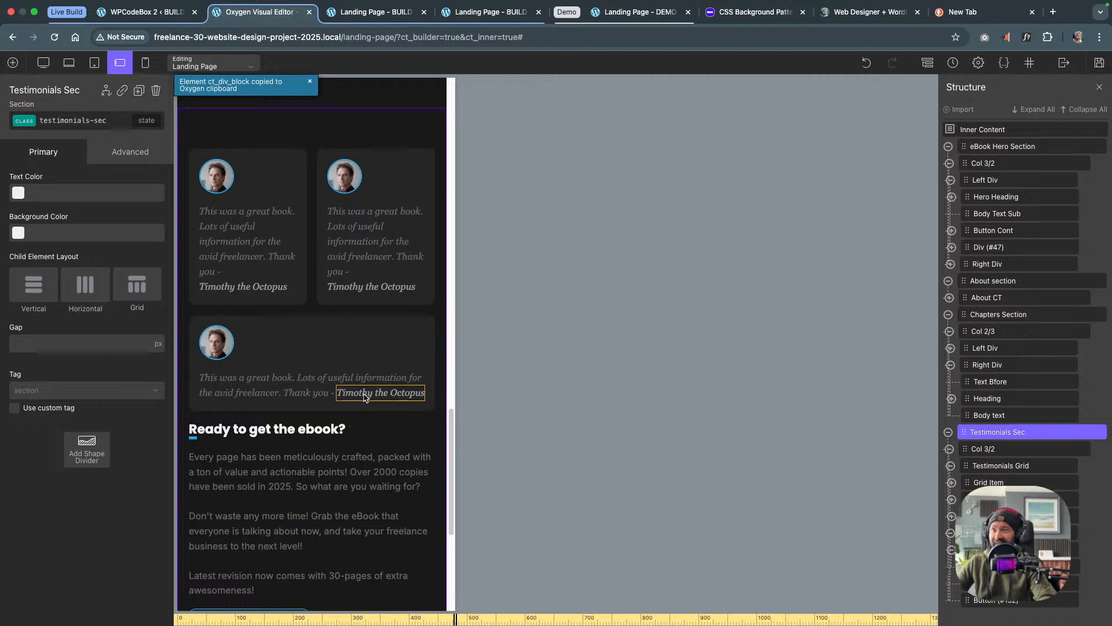
pyautogui.click(146, 64)
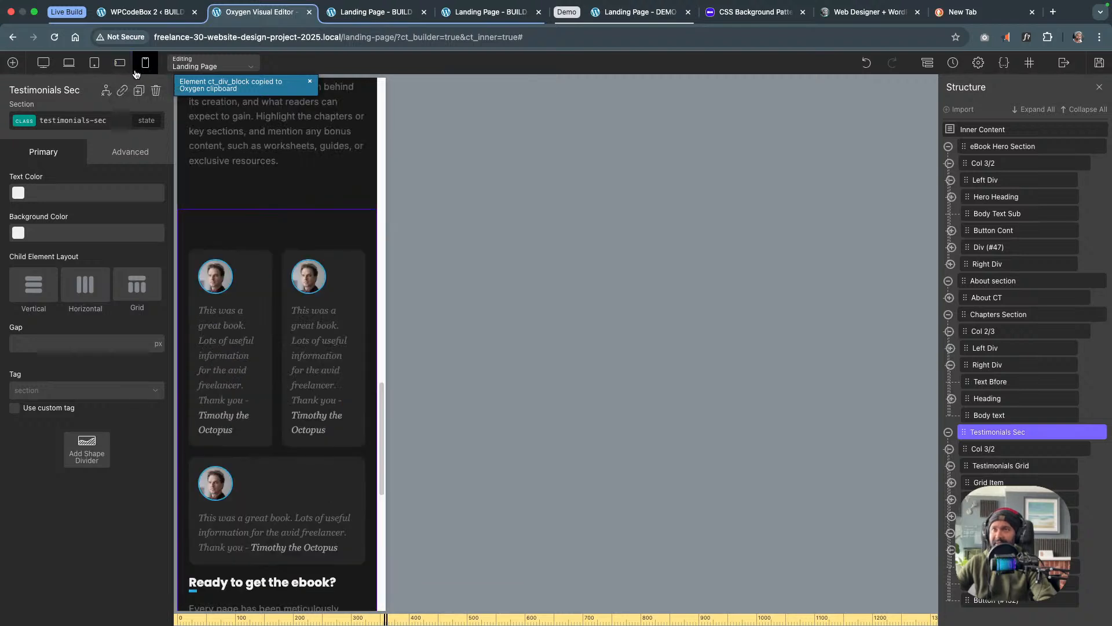
# Select the Testimonials Grid div at the phone landscape breakpoint
pyautogui.click(120, 62)
pyautogui.click(309, 307)
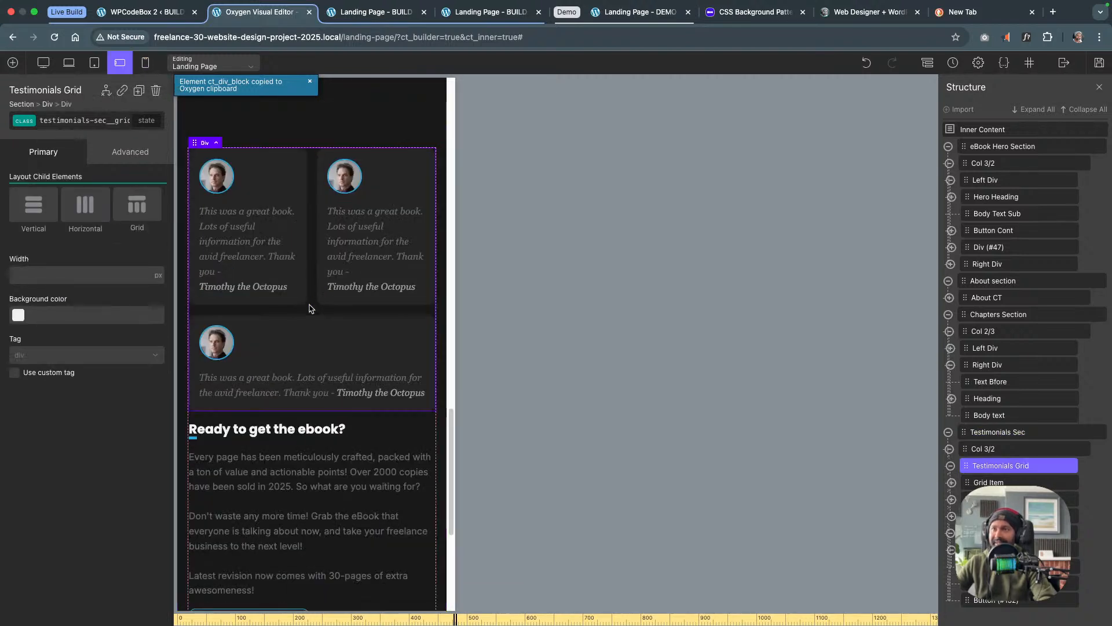
# Try to give the Testimonials Grid a one-column grid layout at the phone landscape breakpoint
pyautogui.click(143, 209)
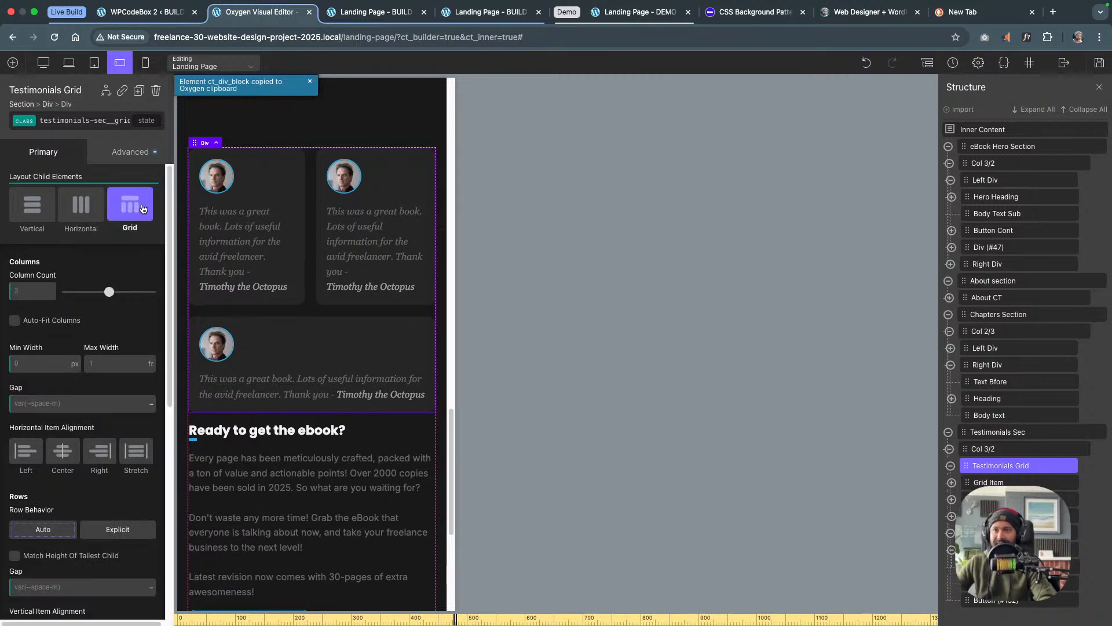
pyautogui.click(43, 289)
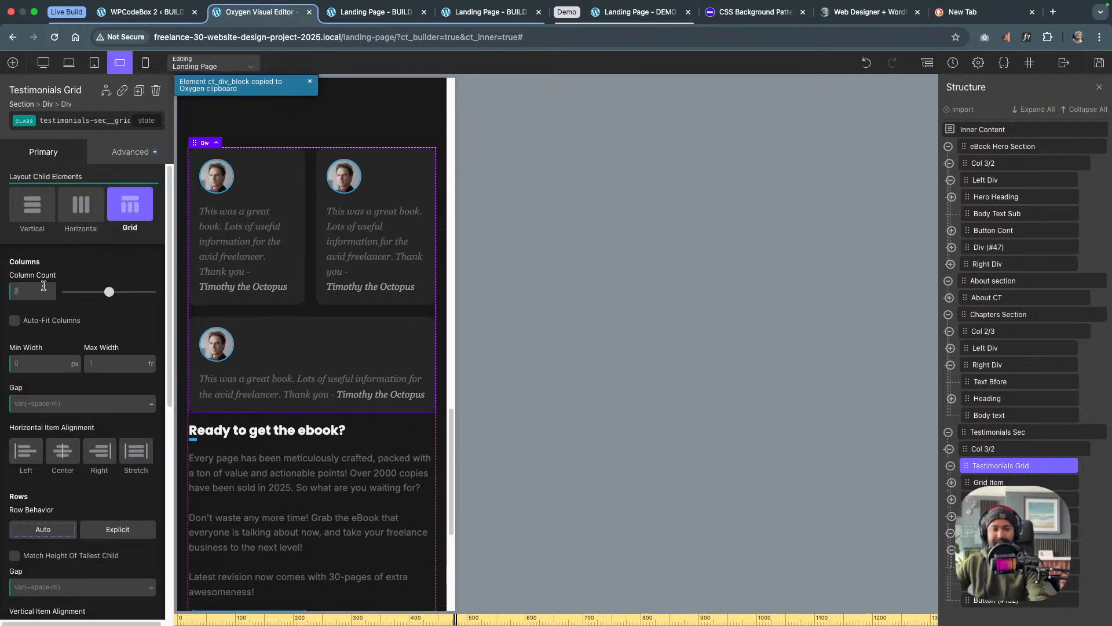
pyautogui.write('1')
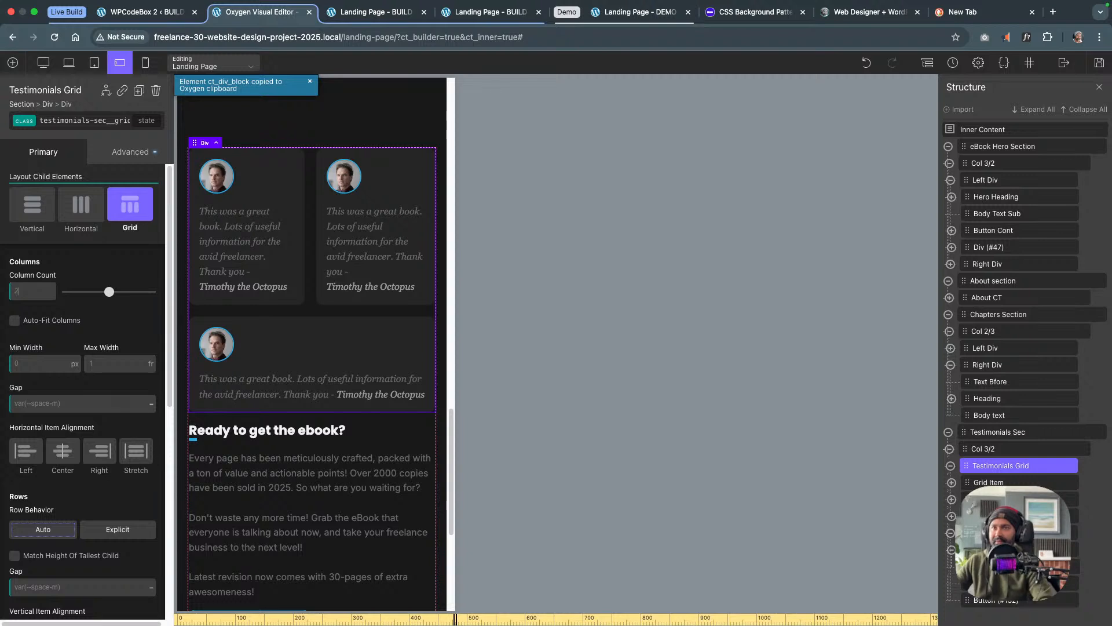
pyautogui.click(126, 213)
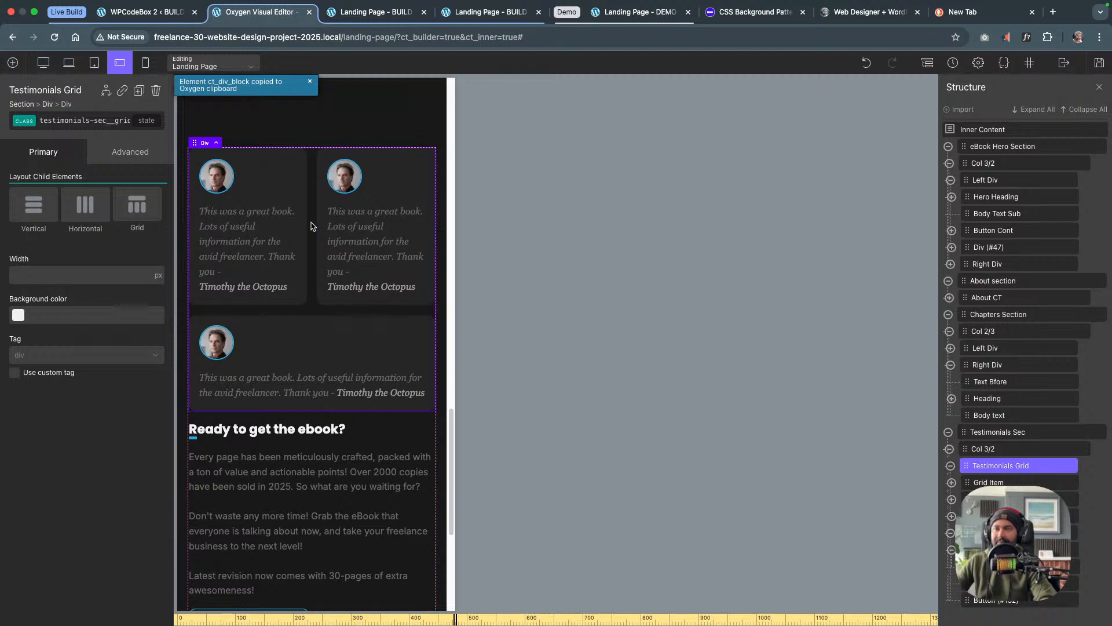
# Switch the Testimonials Grid to grid layout at the phone landscape breakpoint and override the first and second children's column spans to 2
pyautogui.click(137, 205)
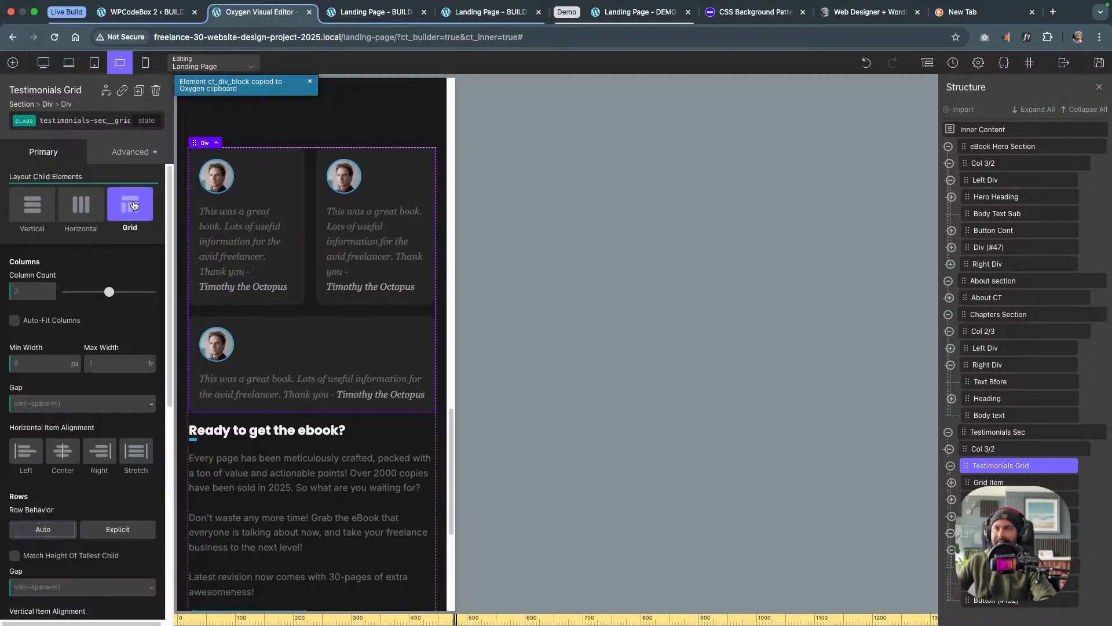
pyautogui.scroll(-6, 90, 351)
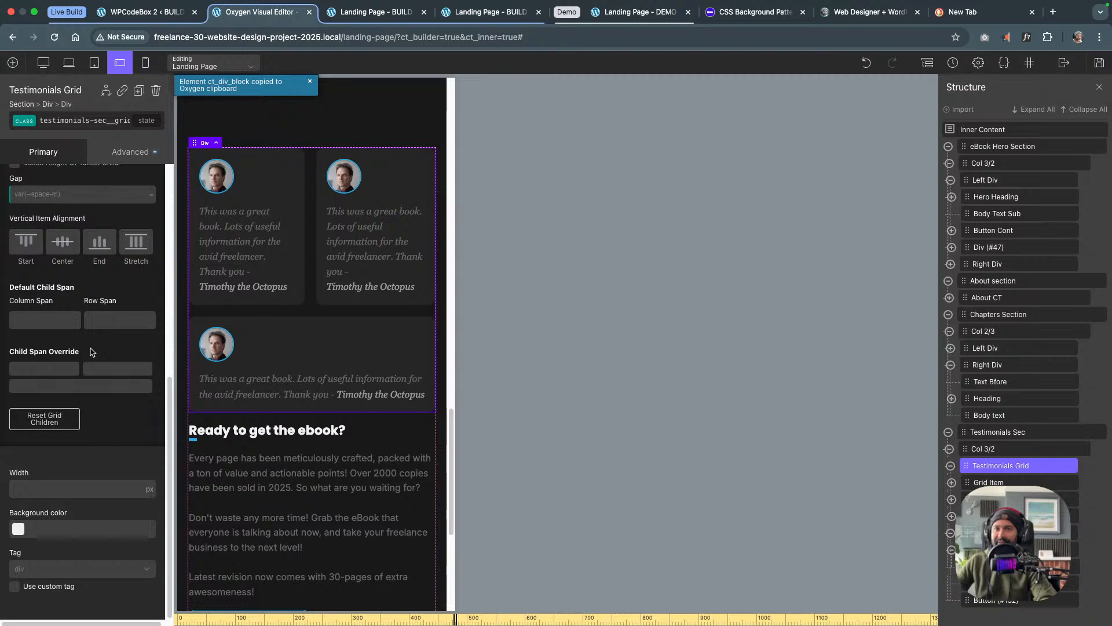
pyautogui.click(58, 372)
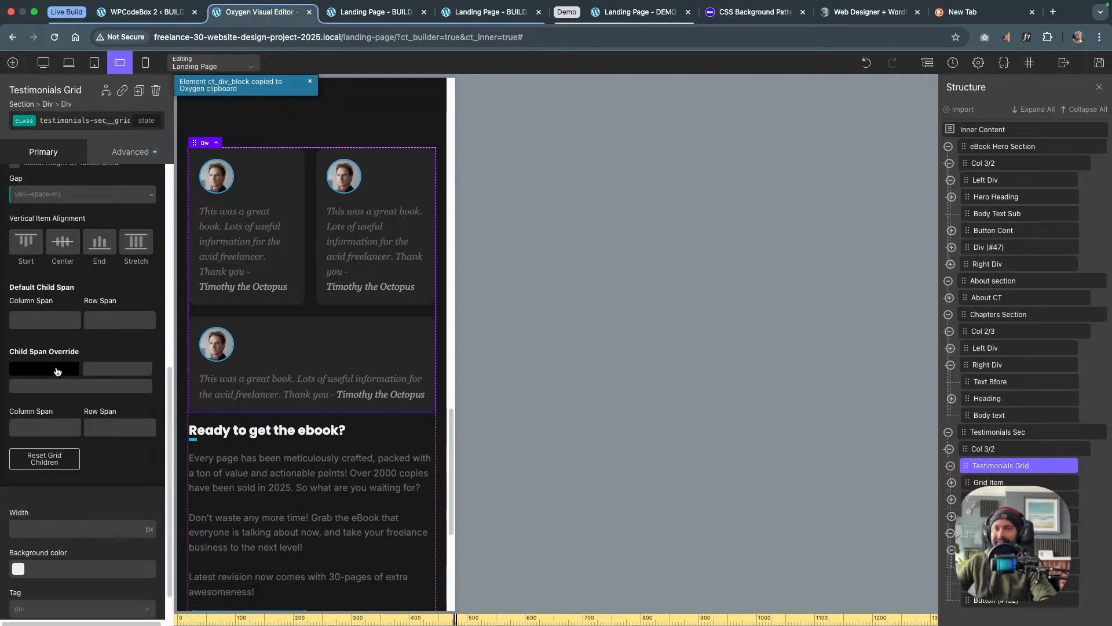
pyautogui.click(57, 371)
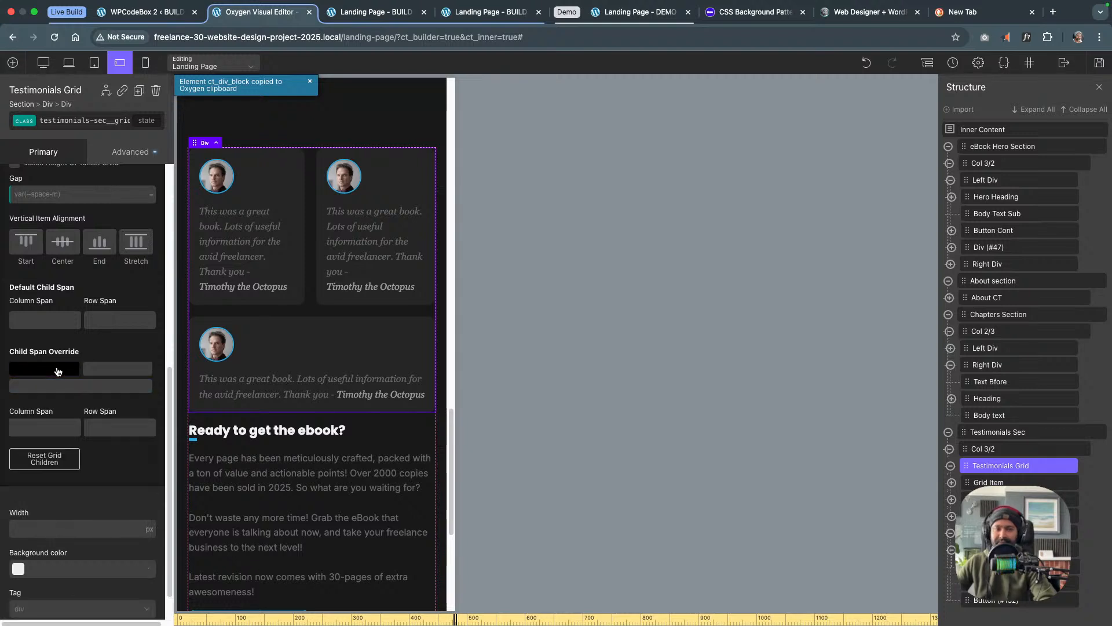
pyautogui.click(51, 429)
pyautogui.write('2')
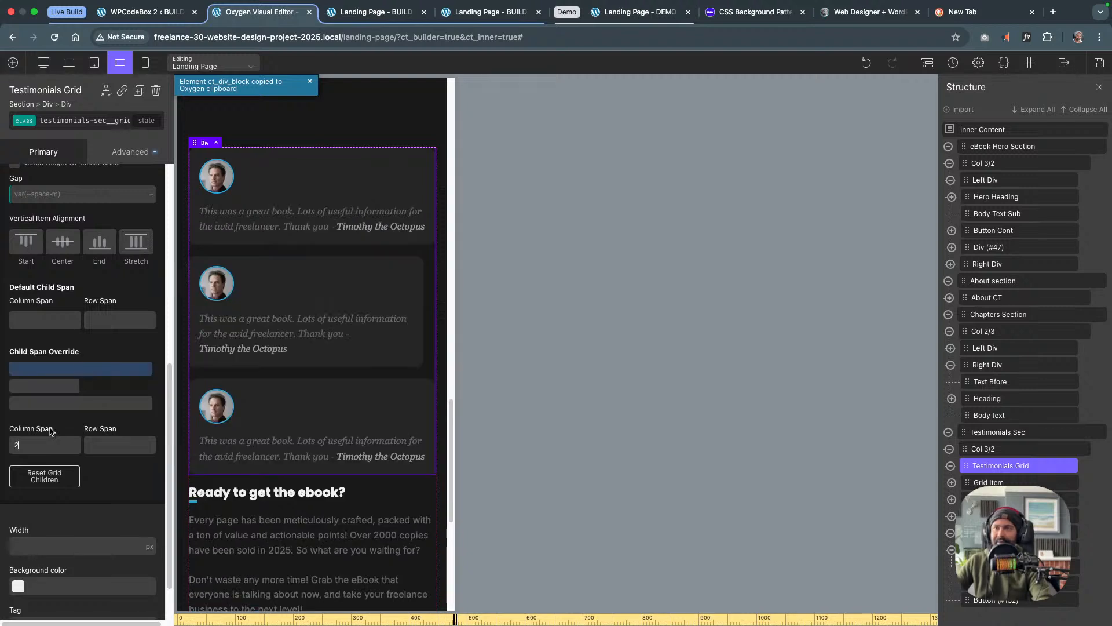
pyautogui.click(73, 387)
pyautogui.click(52, 446)
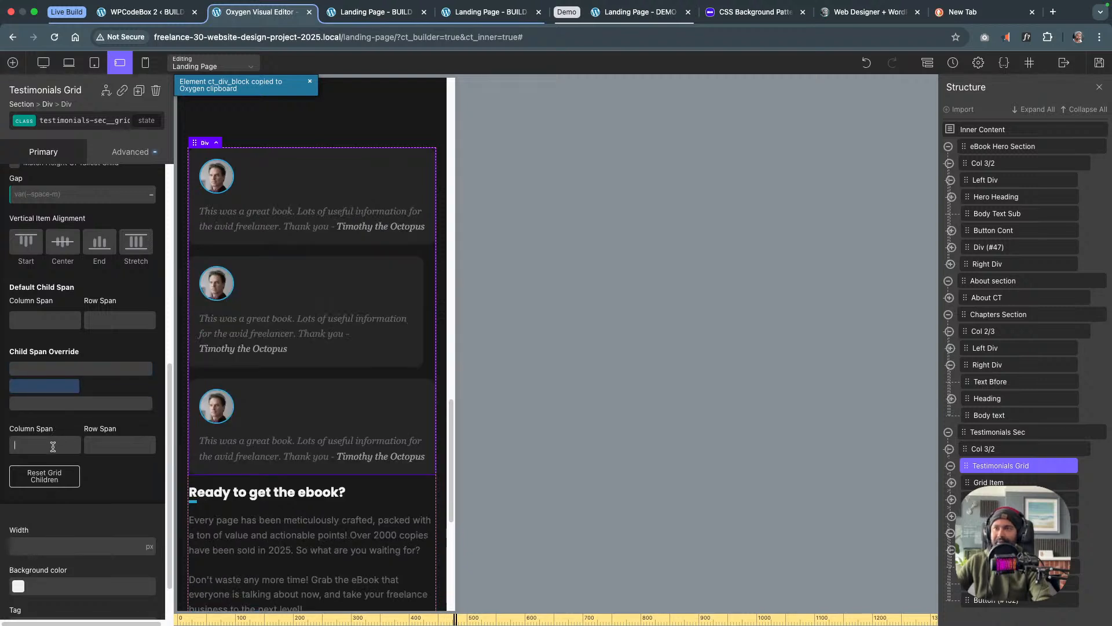
pyautogui.write('2')
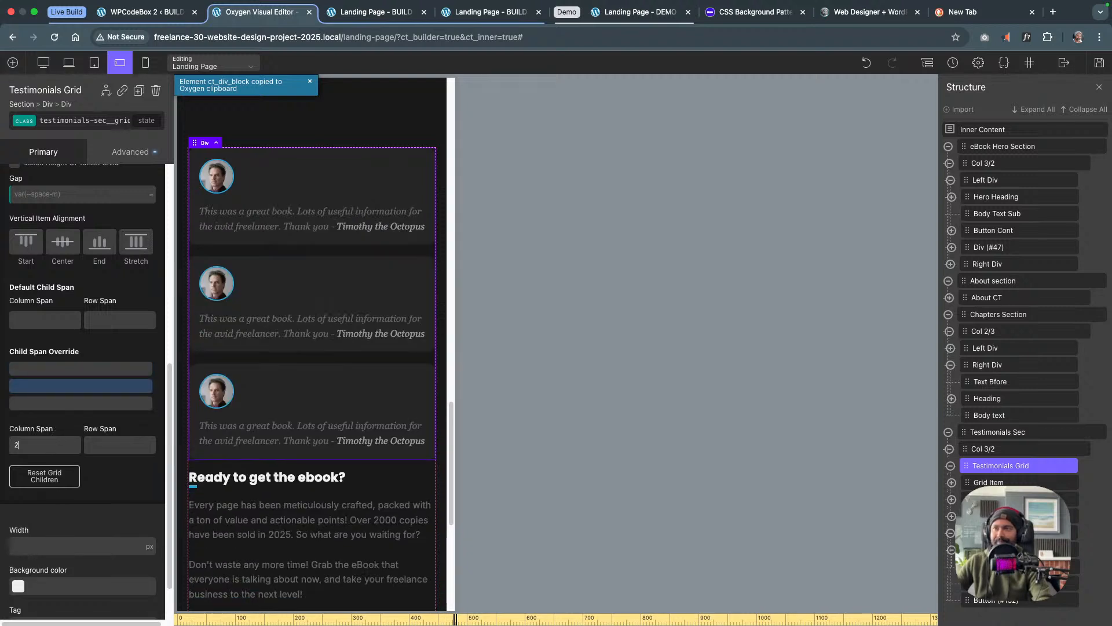
# Examine the testimonials layout at the phone portrait, phone landscape, less-than-992px and page container breakpoints, ending on the full desktop view
pyautogui.click(146, 63)
pyautogui.click(121, 65)
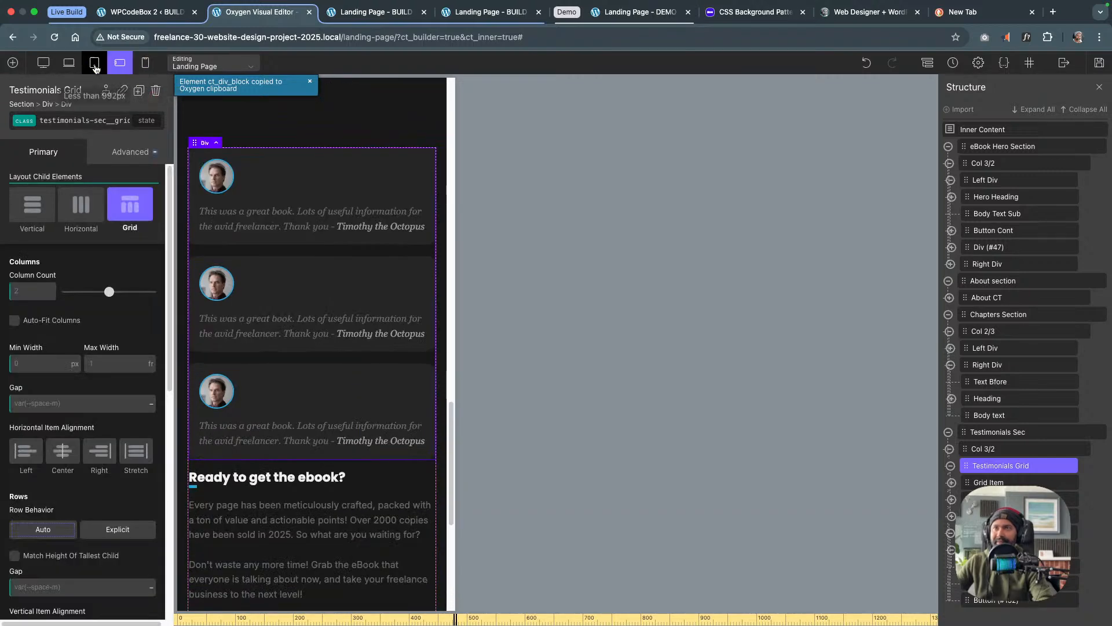
pyautogui.click(95, 66)
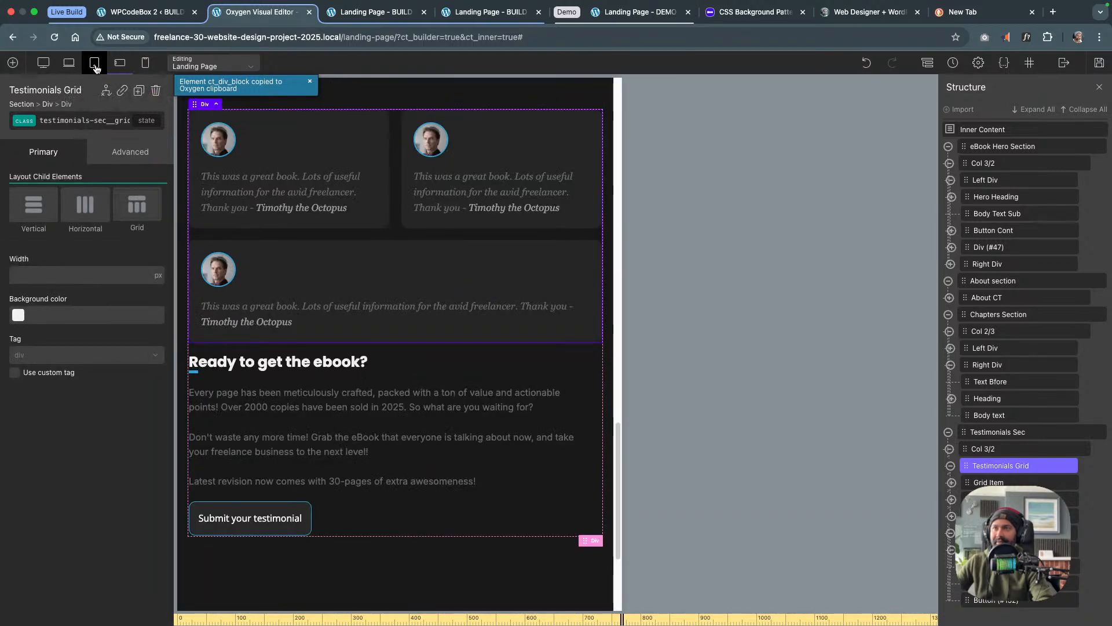
pyautogui.click(70, 64)
pyautogui.click(43, 63)
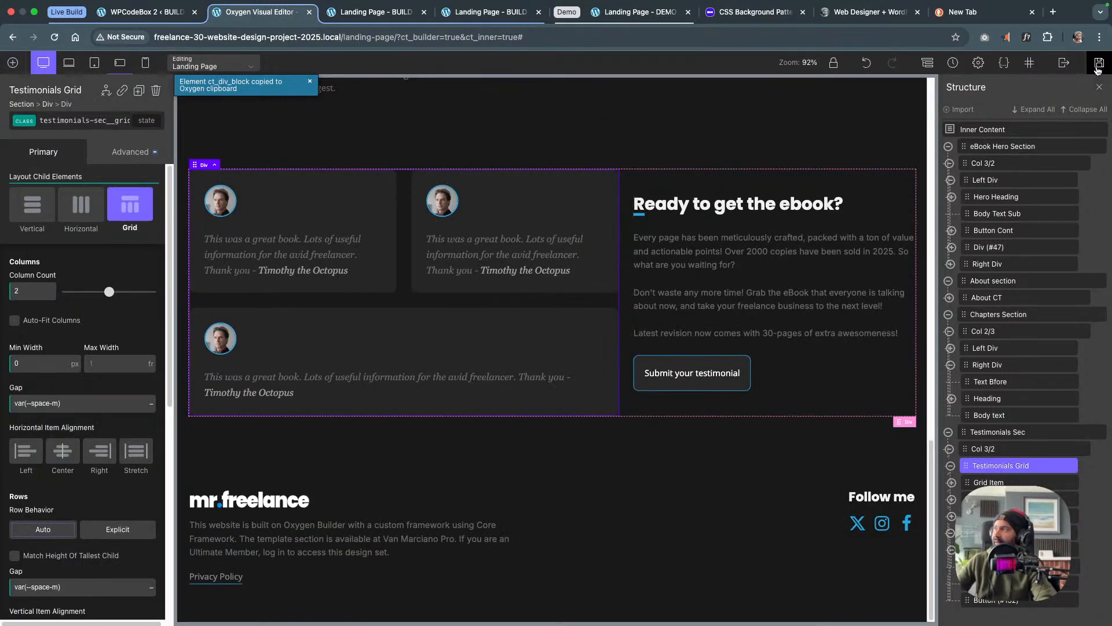
# Save the landing page and reload its front-end view in the browser
pyautogui.click(1099, 65)
pyautogui.click(400, 13)
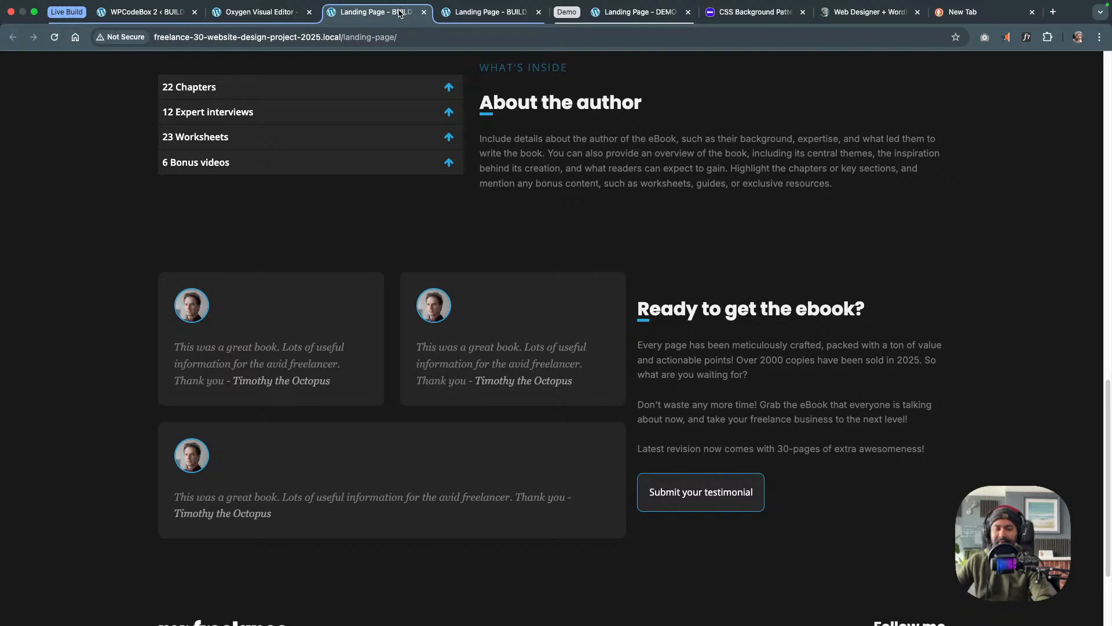
pyautogui.press('super+r')
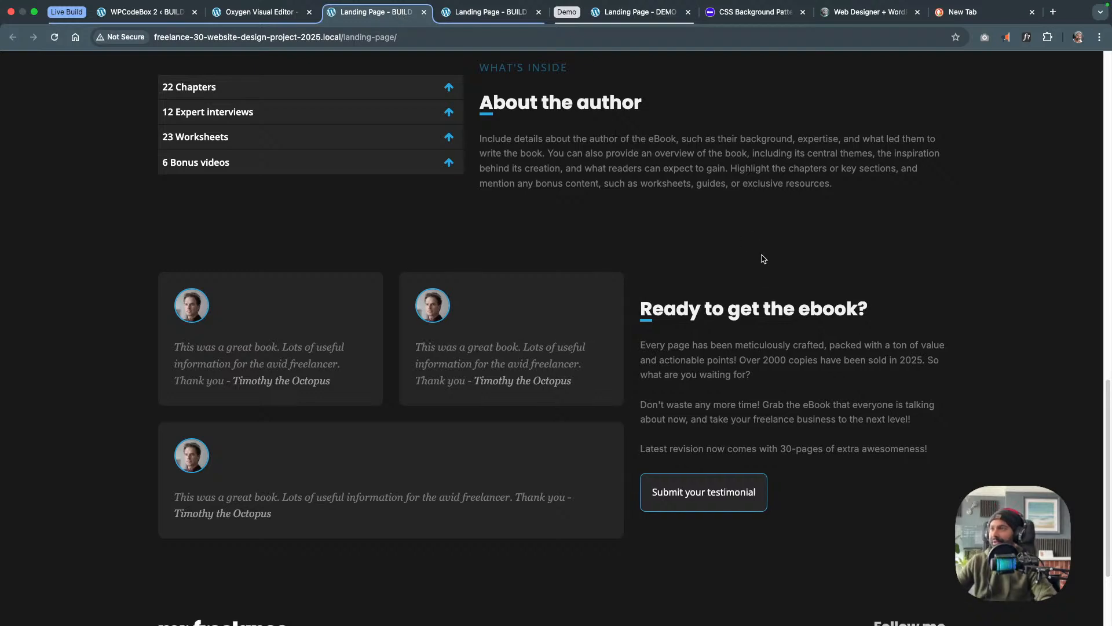
# Inspect the live landing page with the developer tools docked and resize the viewport to examine the testimonials section
pyautogui.rightClick(729, 252)
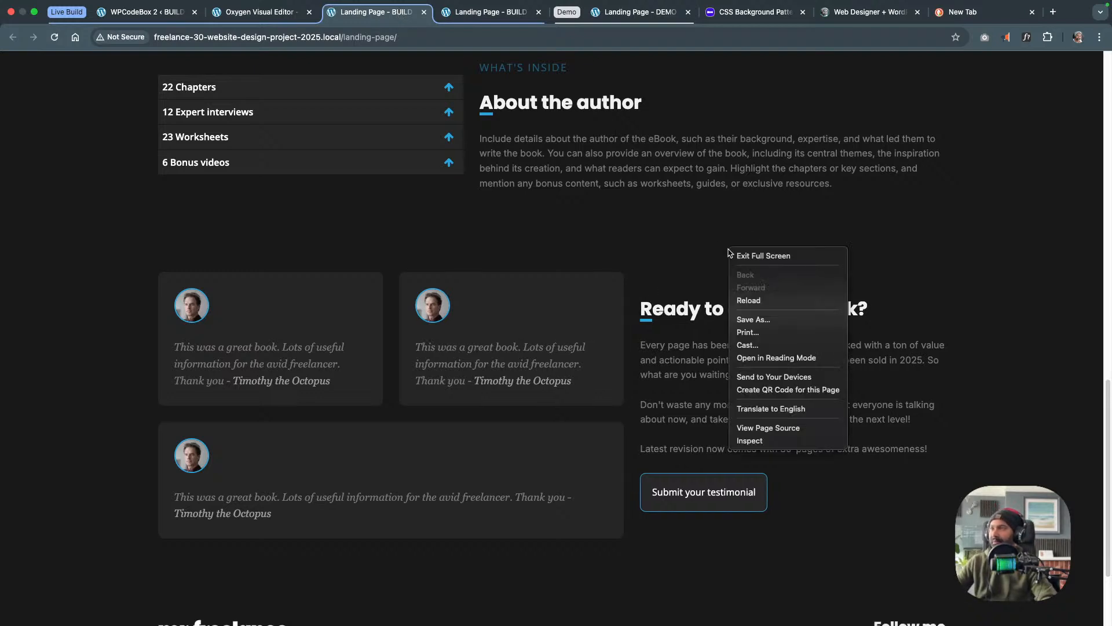
pyautogui.click(754, 441)
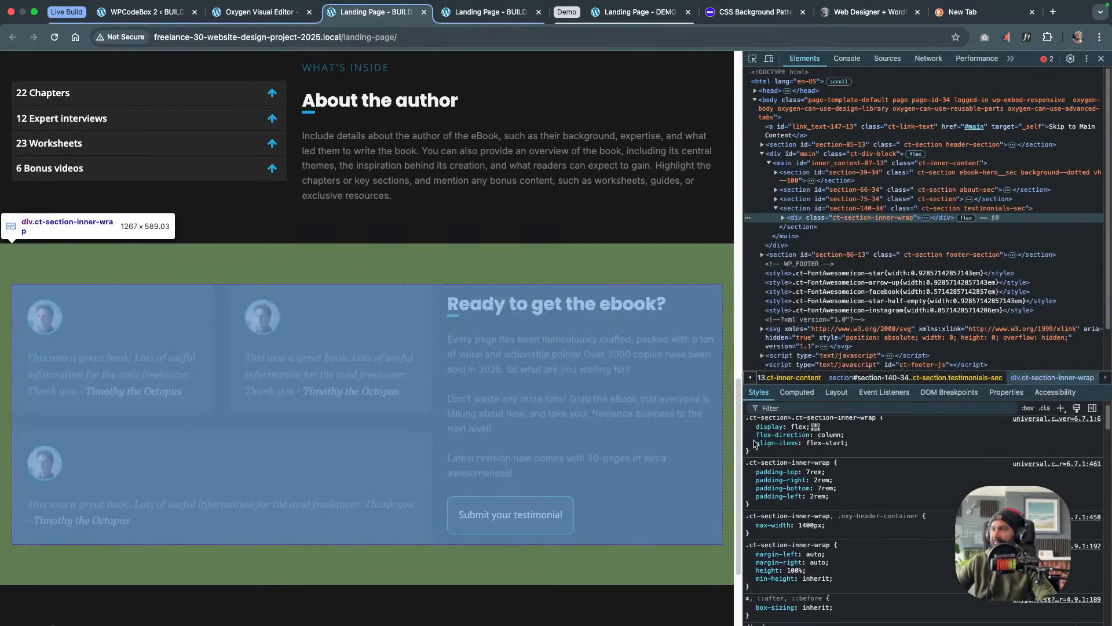
pyautogui.scroll(-1, 643, 440)
pyautogui.scroll(-2, 643, 440)
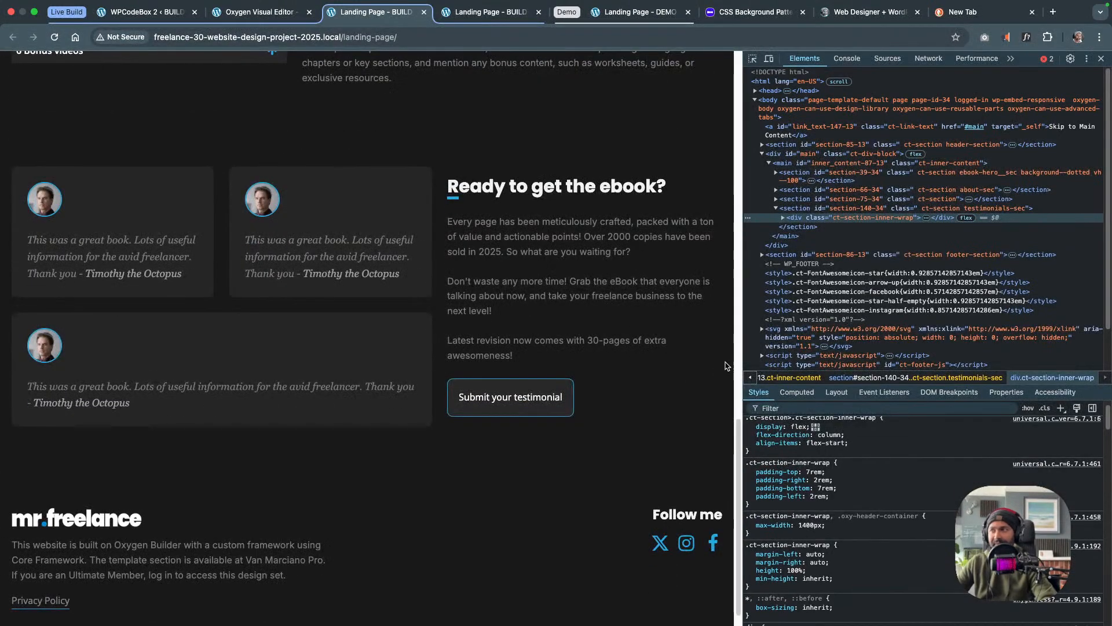
pyautogui.moveTo(740, 364); pyautogui.dragTo(880, 382)
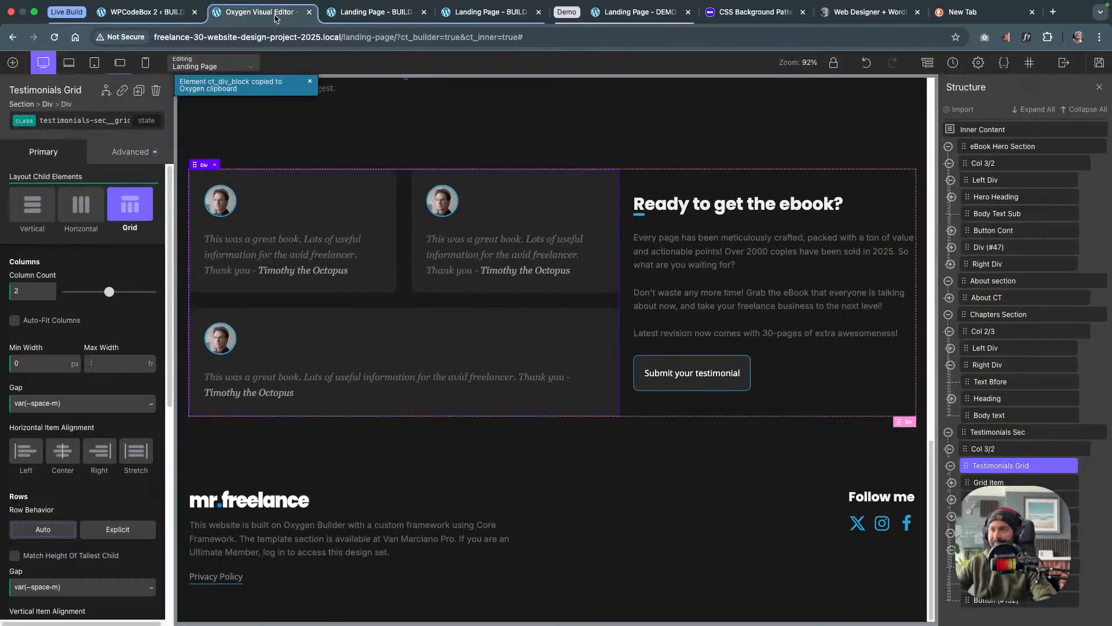
# Back in the Oxygen editor, add an alt attribute with the value author-image to the first testimonial's image
pyautogui.click(272, 13)
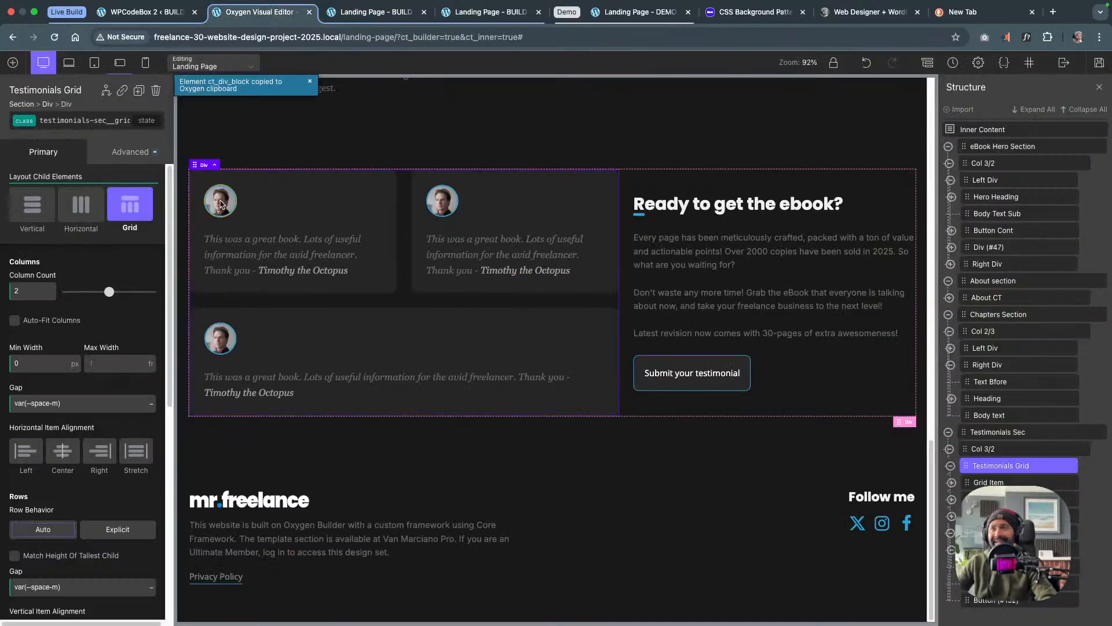
pyautogui.click(227, 201)
pyautogui.click(144, 153)
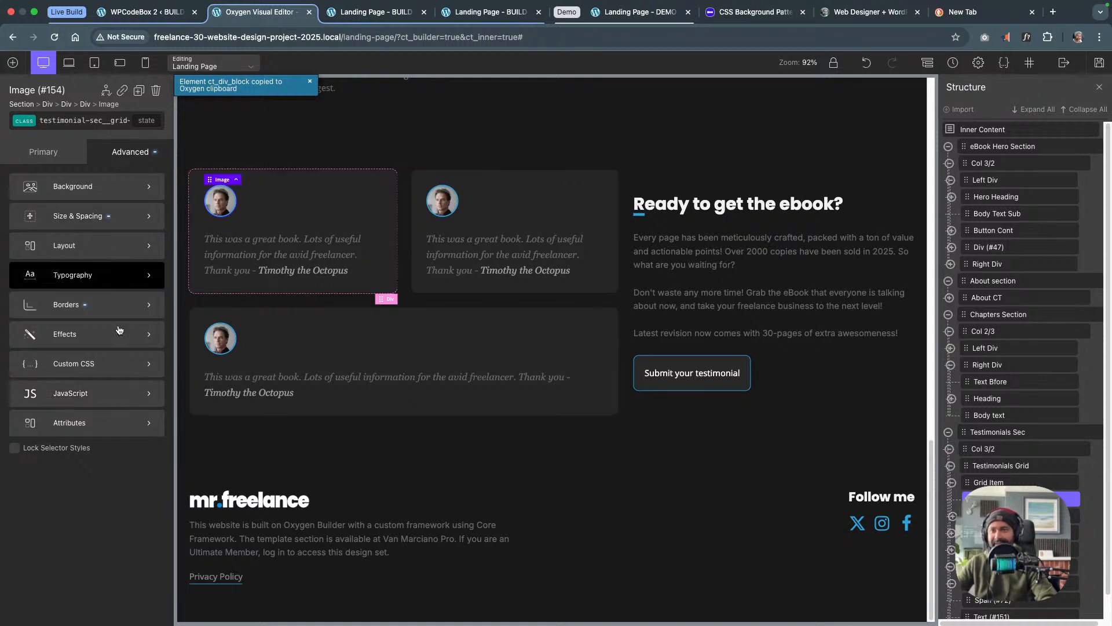
pyautogui.click(116, 420)
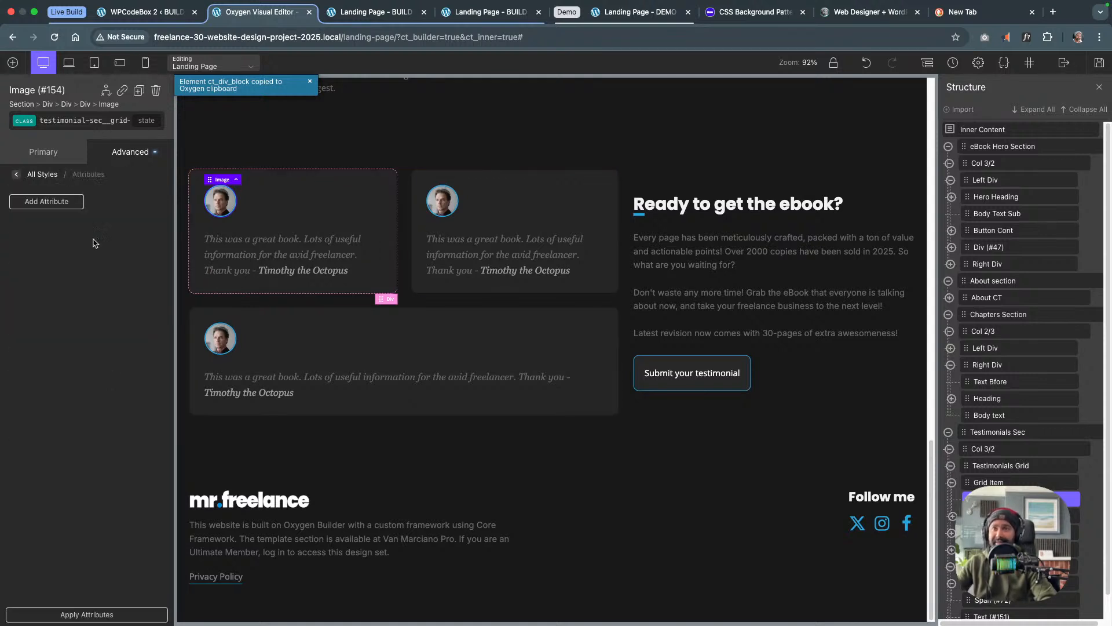
pyautogui.click(64, 207)
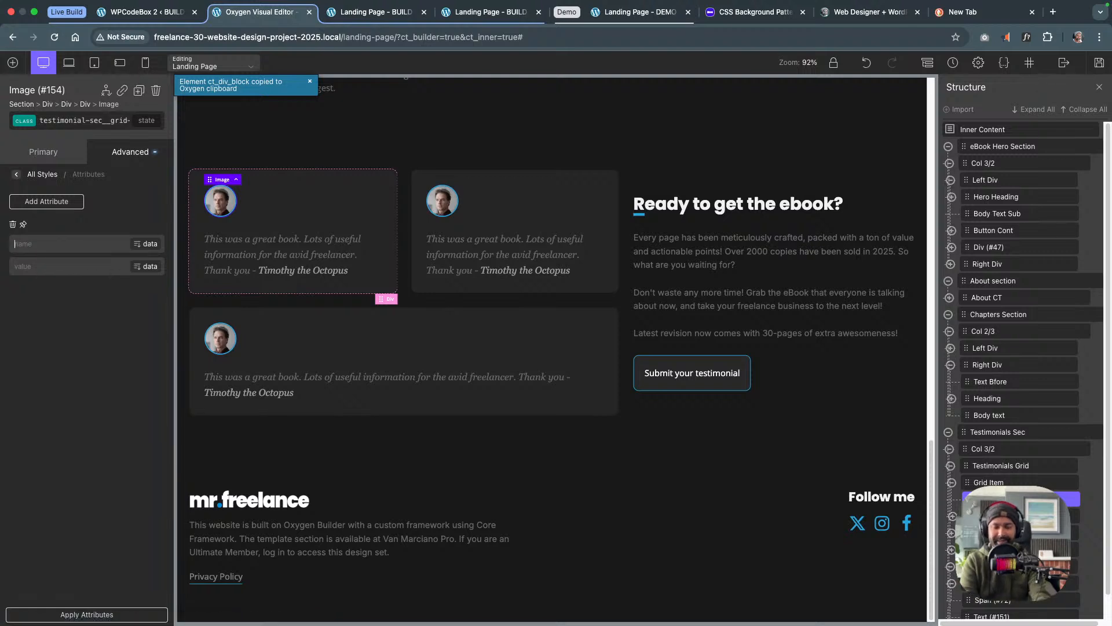
pyautogui.click(52, 268)
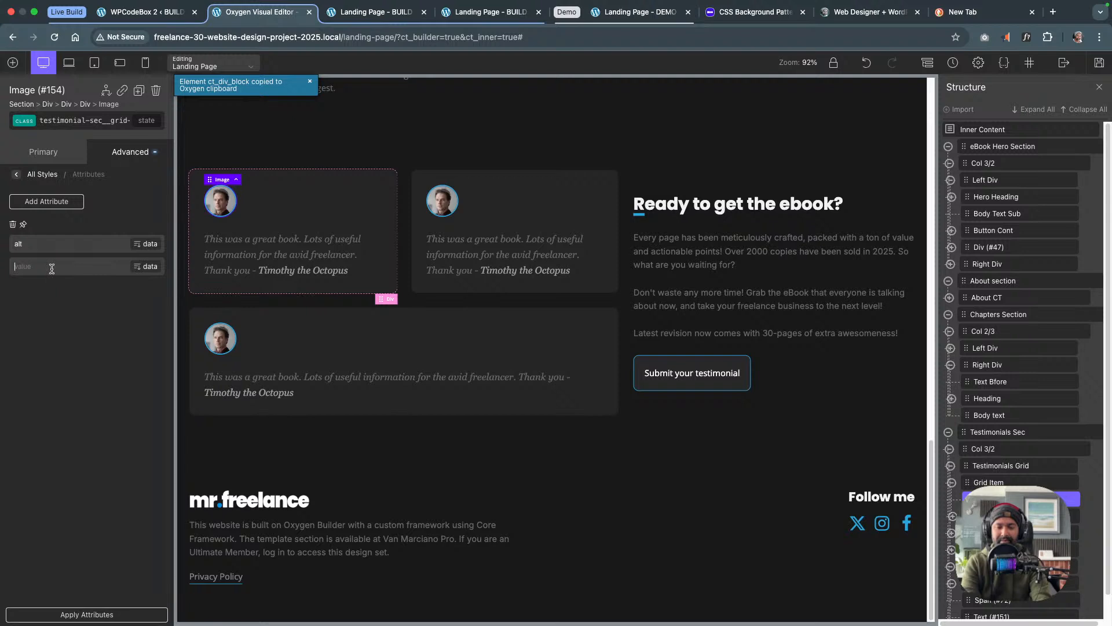
pyautogui.write('author-image')
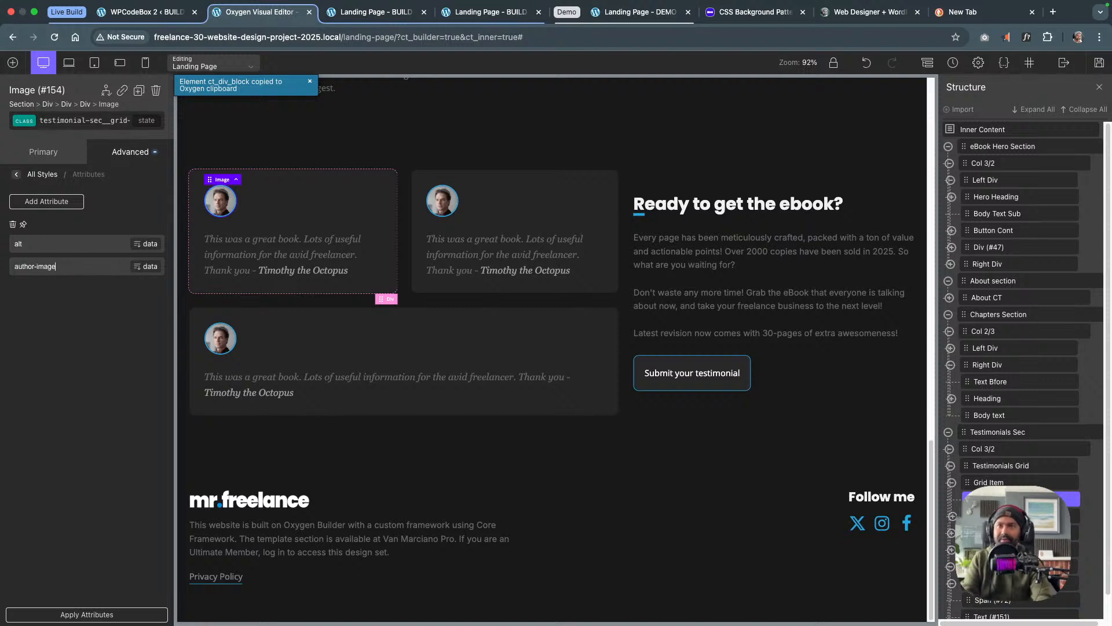
# Add an aria-label attribute with the value "Image of testimonial person" to the first testimonial's image
pyautogui.click(47, 201)
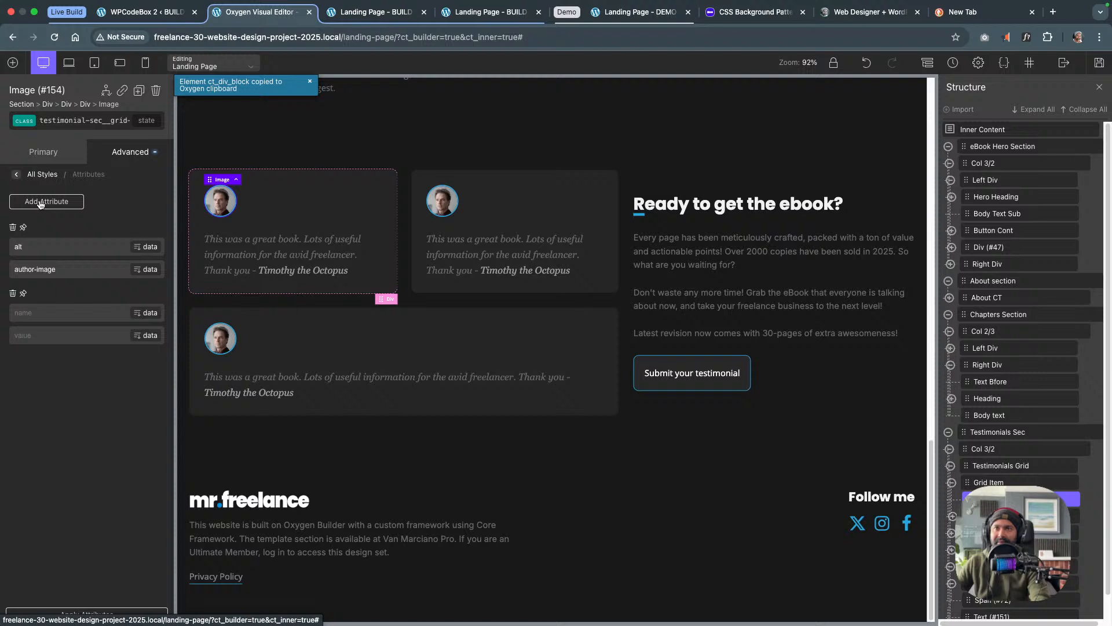
pyautogui.click(57, 310)
pyautogui.write('aria-label')
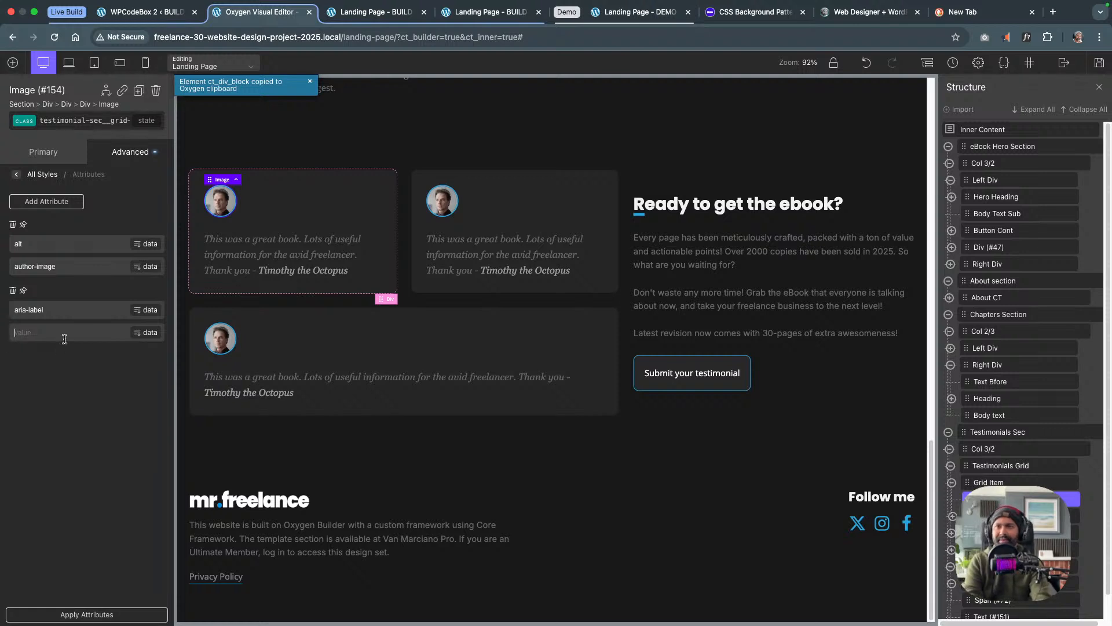
pyautogui.write('Image of testimonial person')
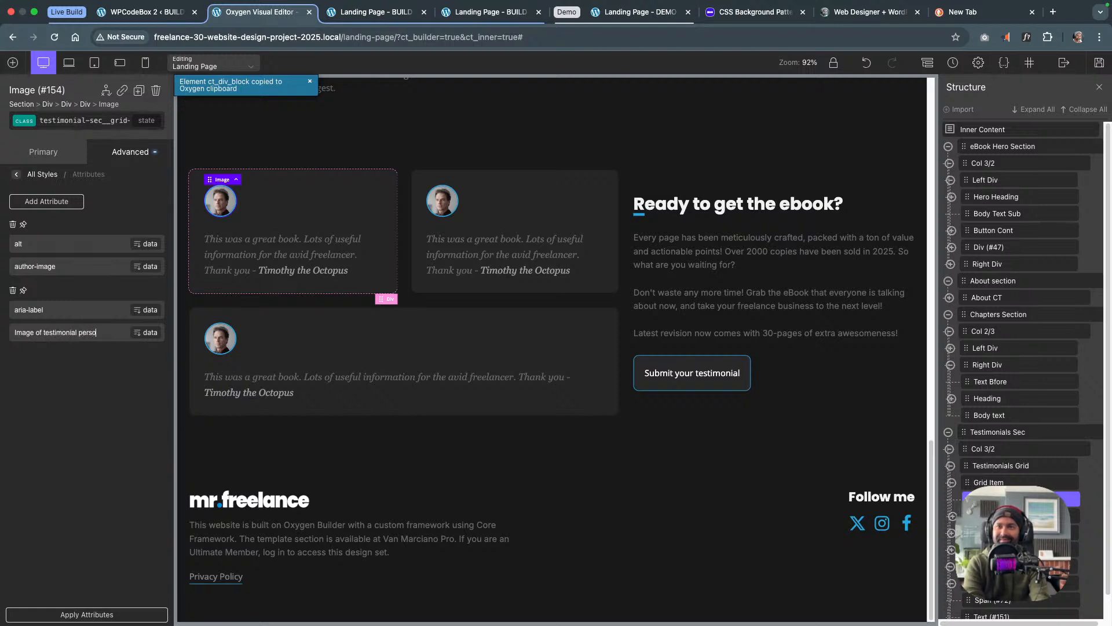
# Set the image's alt attribute value to testimonial-author-image and save the page
pyautogui.click(72, 273)
pyautogui.click(33, 266)
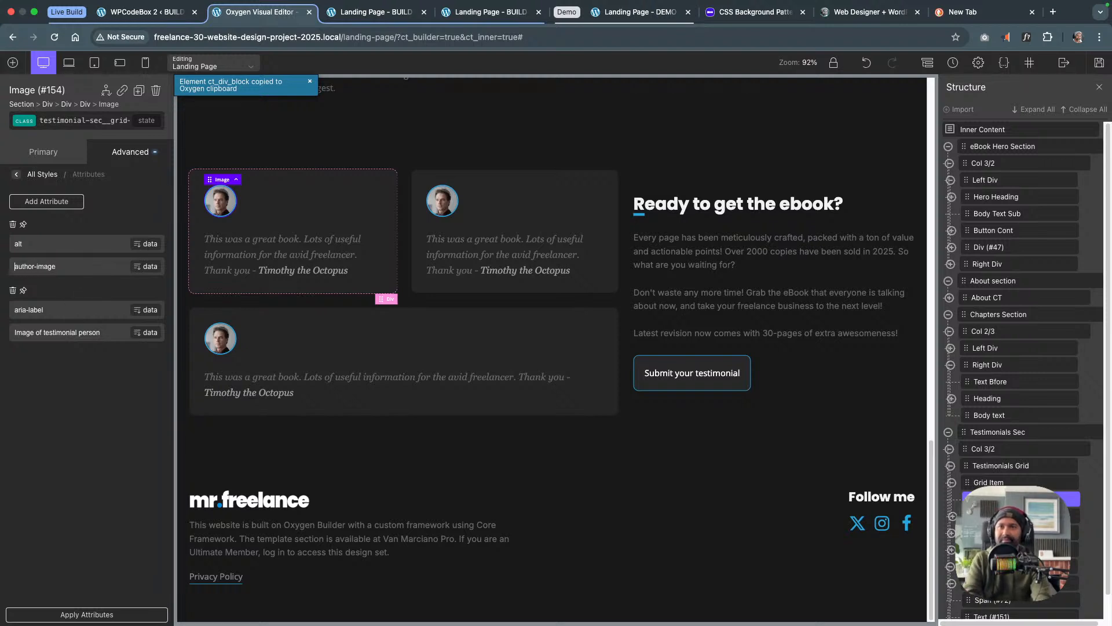
pyautogui.write('tes')
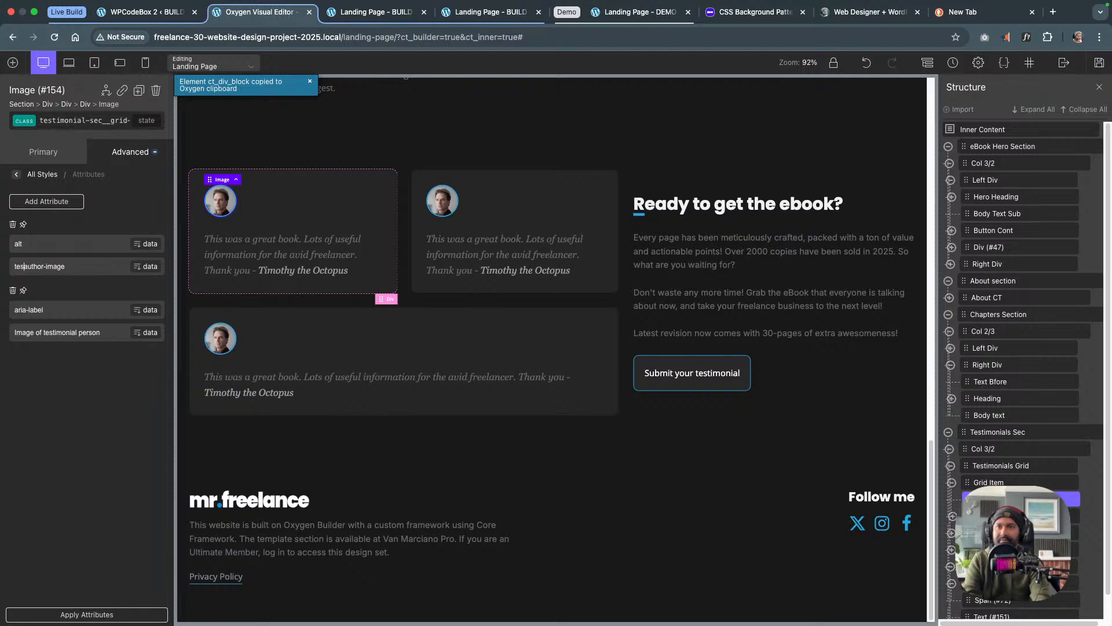
pyautogui.write('tim')
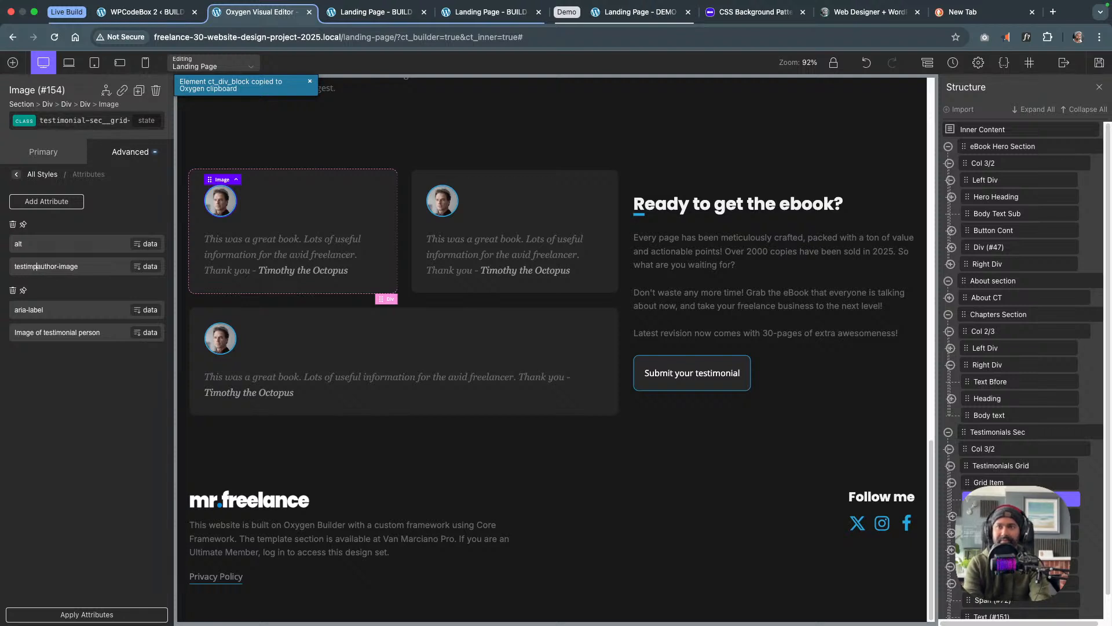
pyautogui.write('onial')
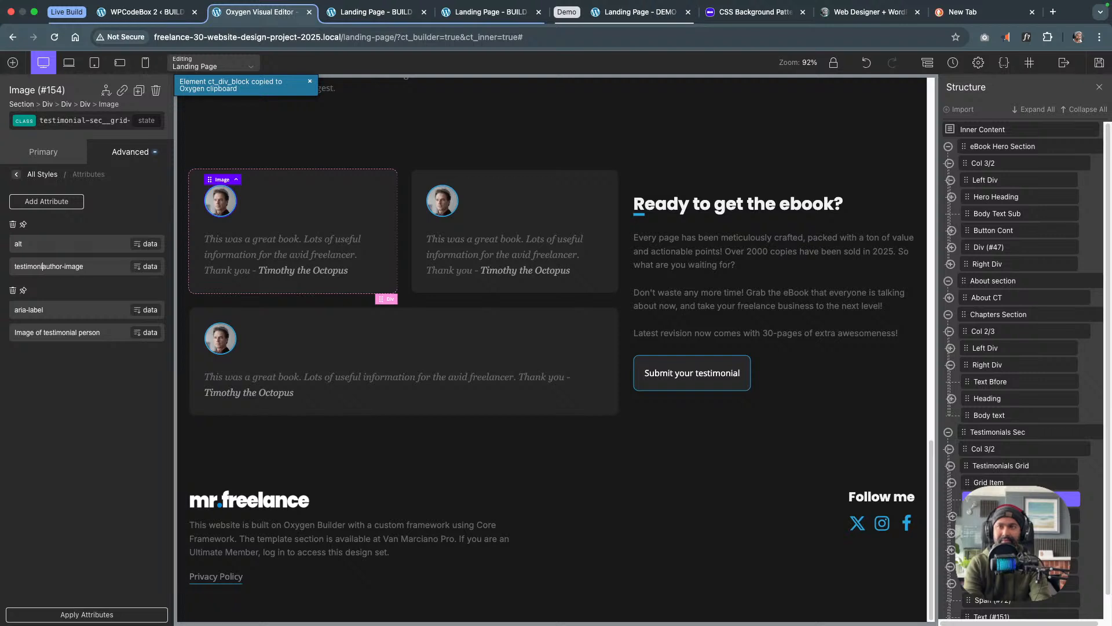
pyautogui.write('-')
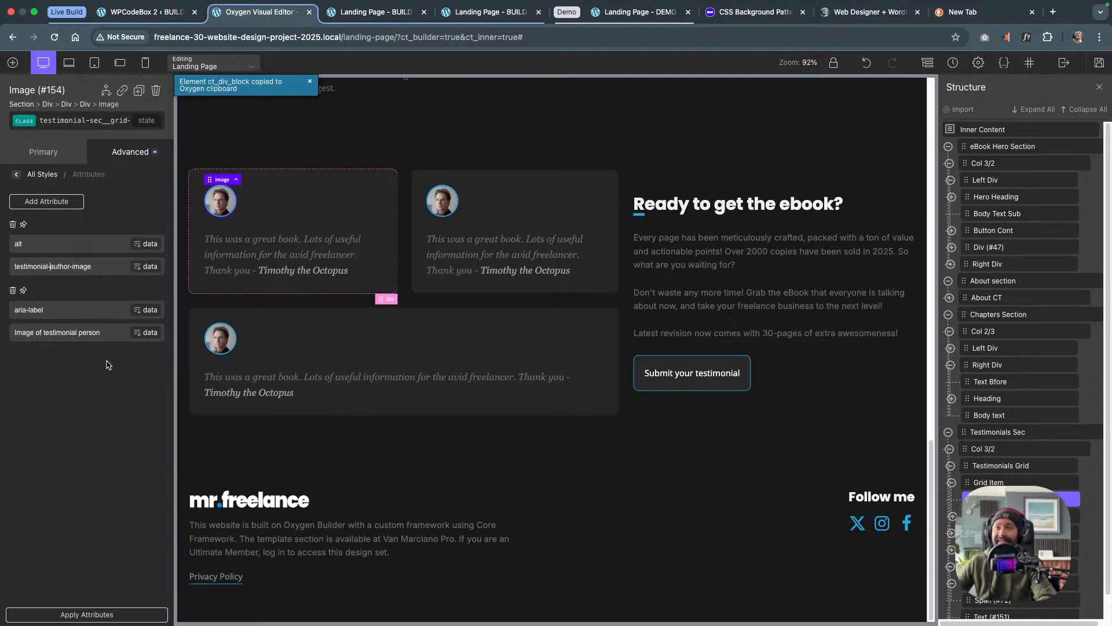
pyautogui.click(1099, 63)
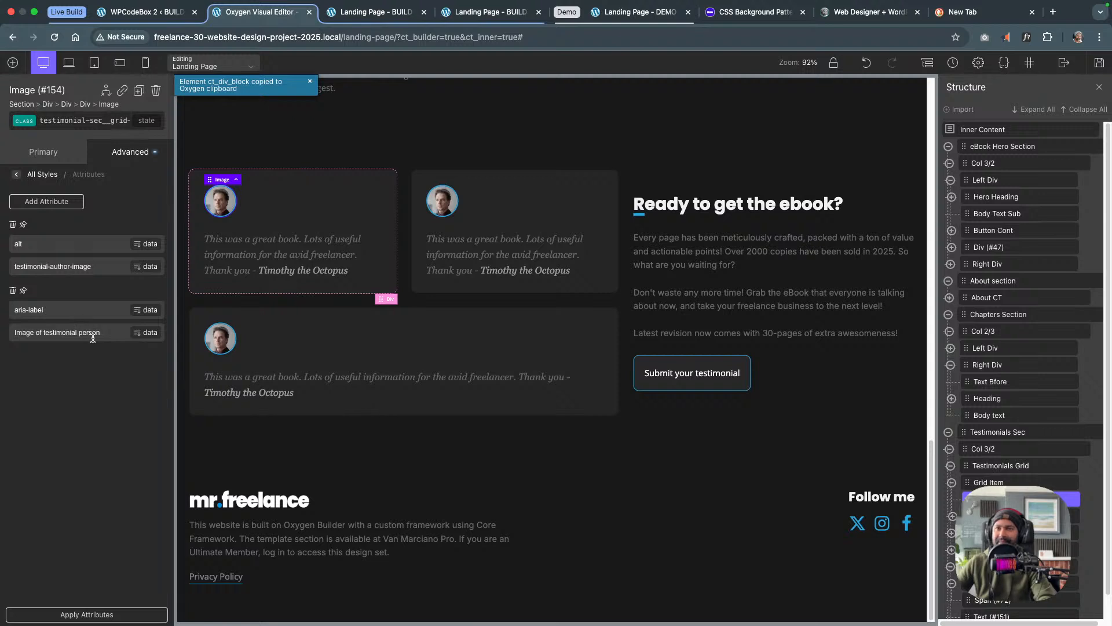
# Try replacing the image's aria-label attribute with aria-hidden set to true
pyautogui.click(67, 314)
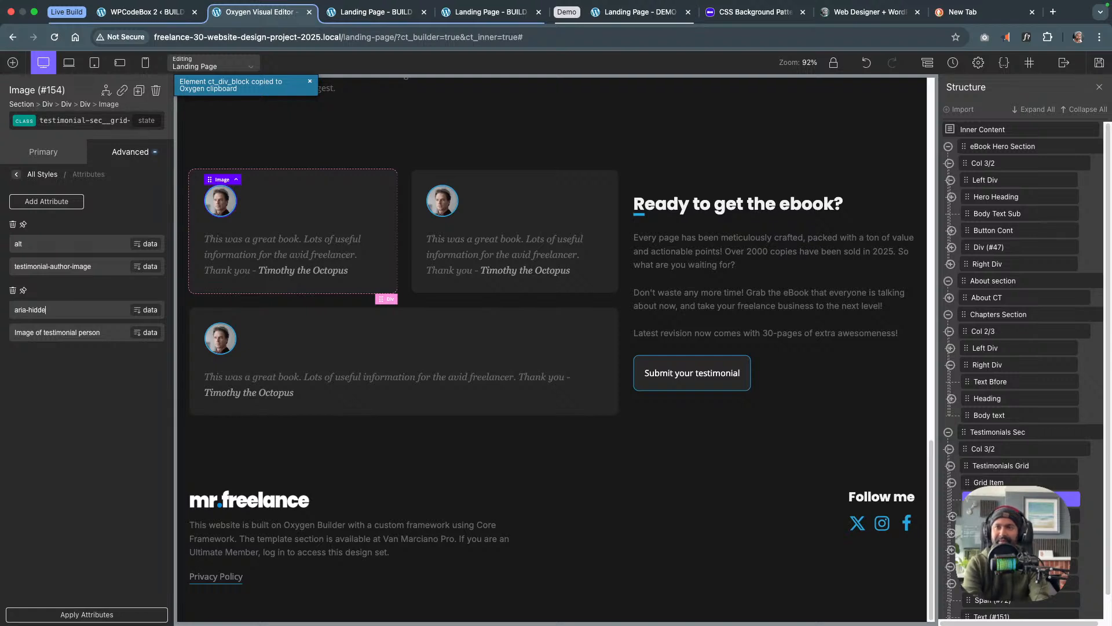
pyautogui.tripleClick(110, 330)
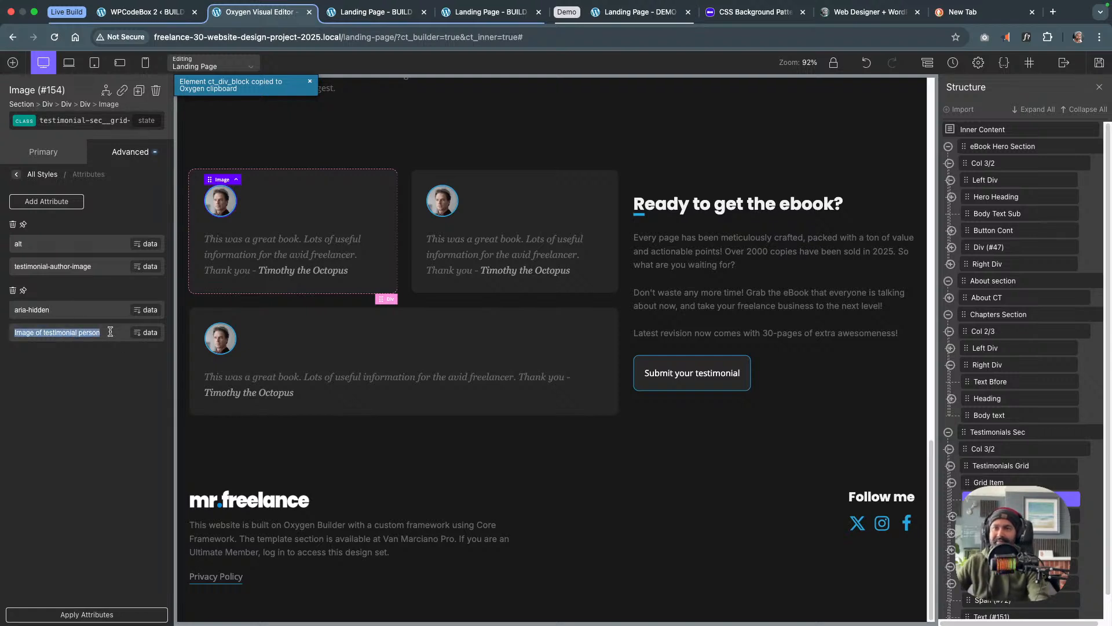
pyautogui.write('true')
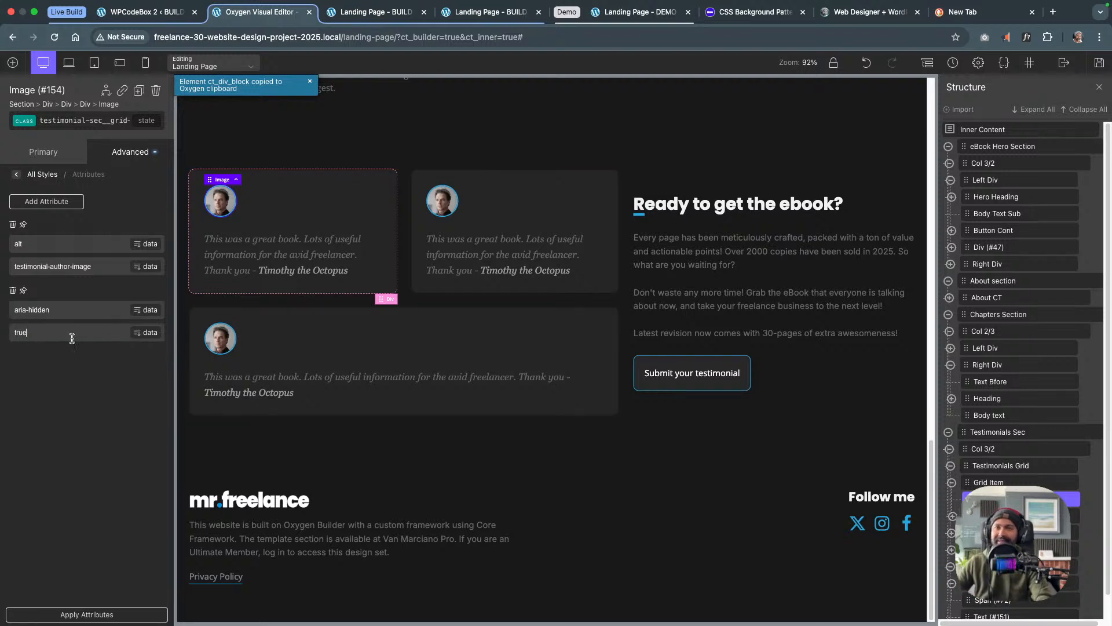
# Restore the image's second attribute to aria-label with the value "Image of testimonial person" and save the page
pyautogui.doubleClick(51, 333)
pyautogui.press('BackSpace')
pyautogui.click(65, 310)
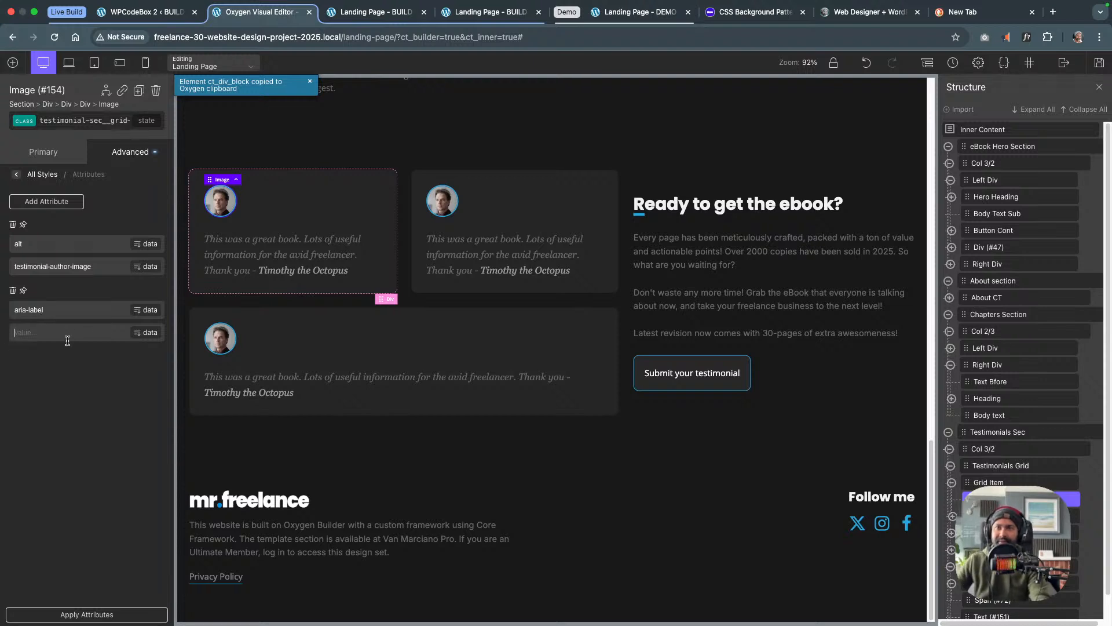
pyautogui.write('Image of testimonial person')
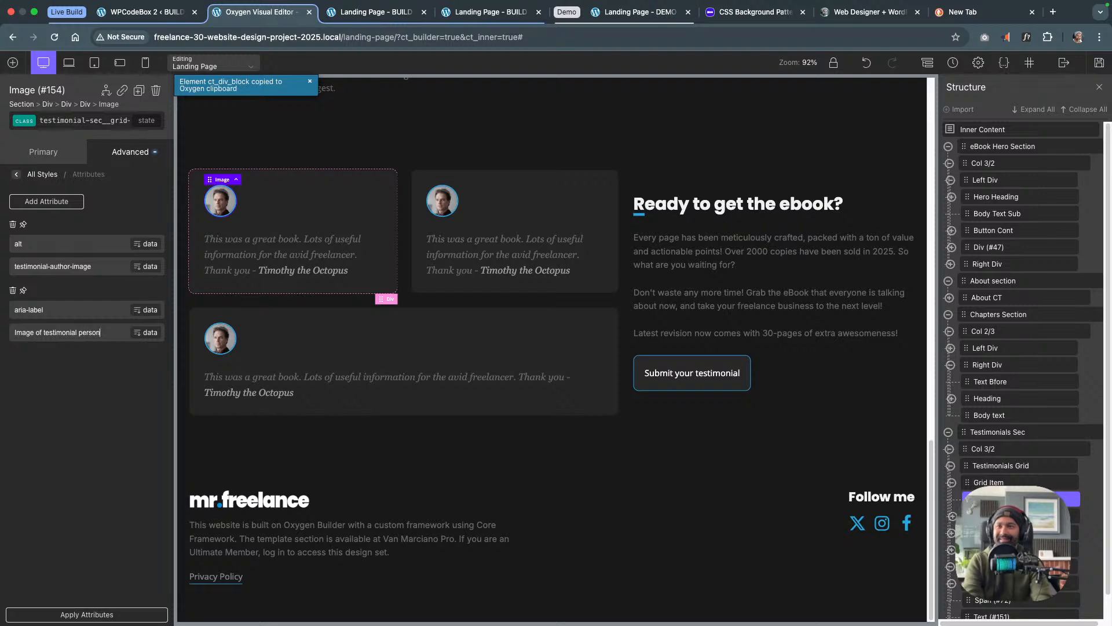
pyautogui.click(1098, 65)
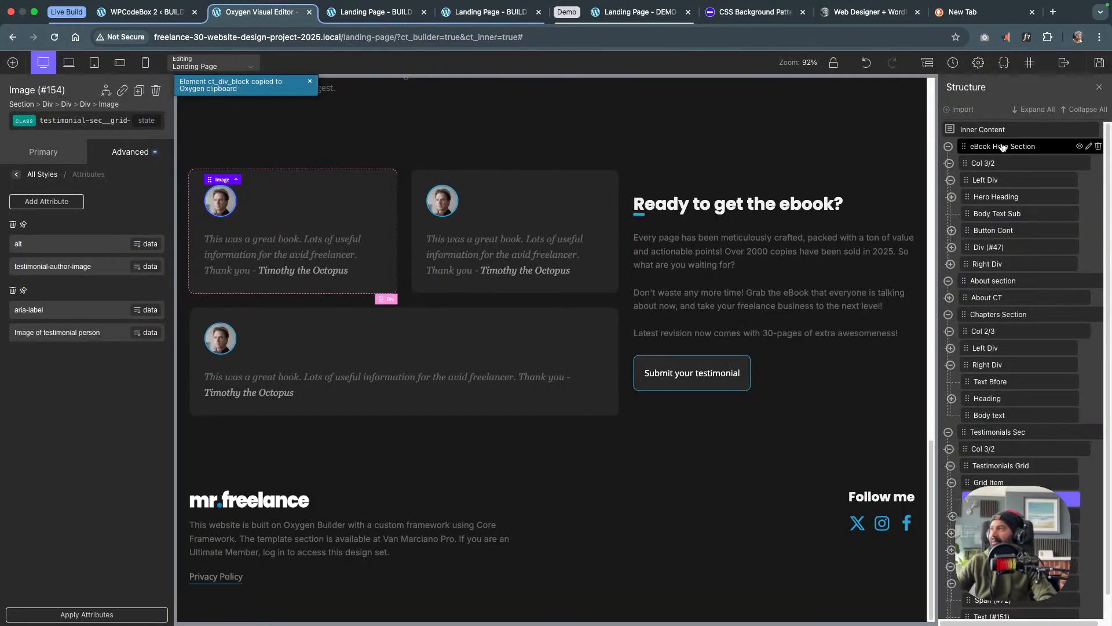
# Collapse the whole structure tree, select the Testimonials Sec and check its nested column elements
pyautogui.click(1087, 111)
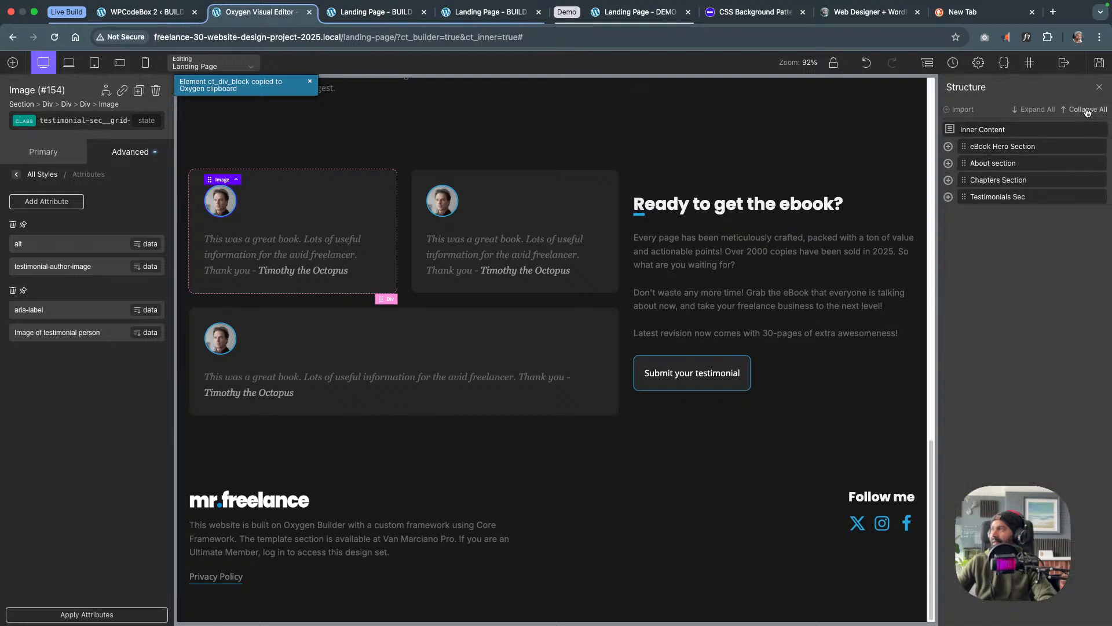
pyautogui.click(1008, 200)
pyautogui.click(949, 198)
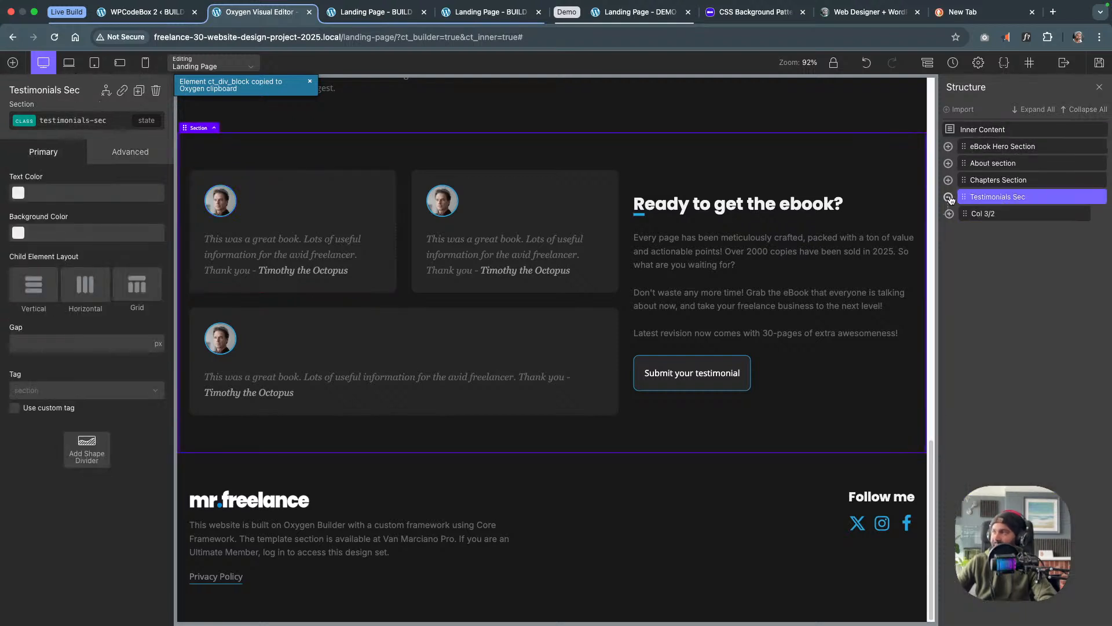
pyautogui.click(949, 213)
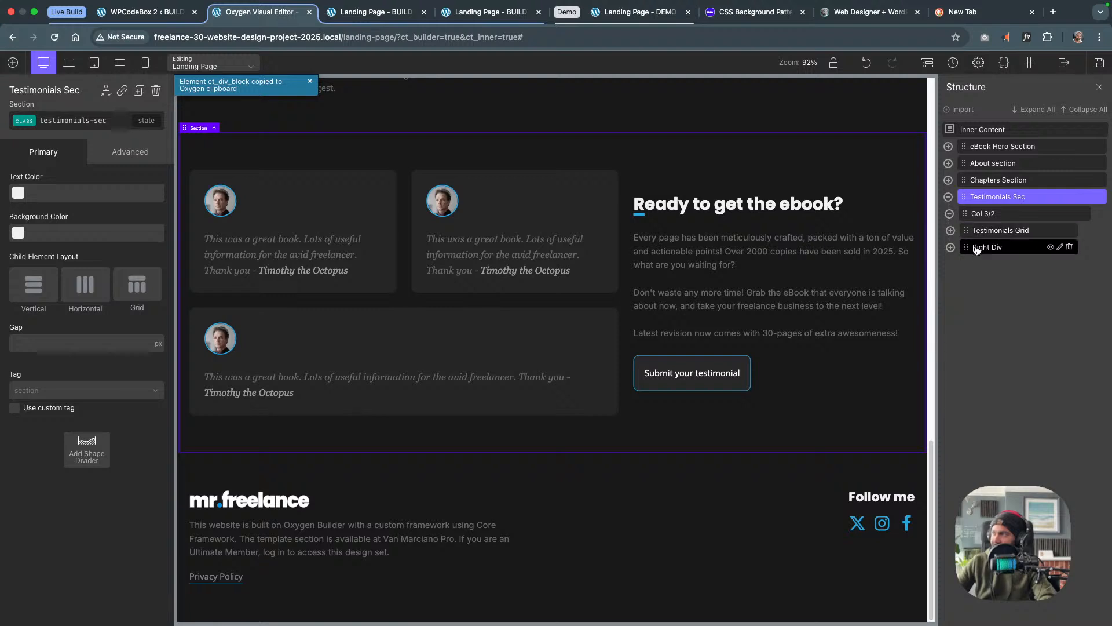
pyautogui.click(948, 197)
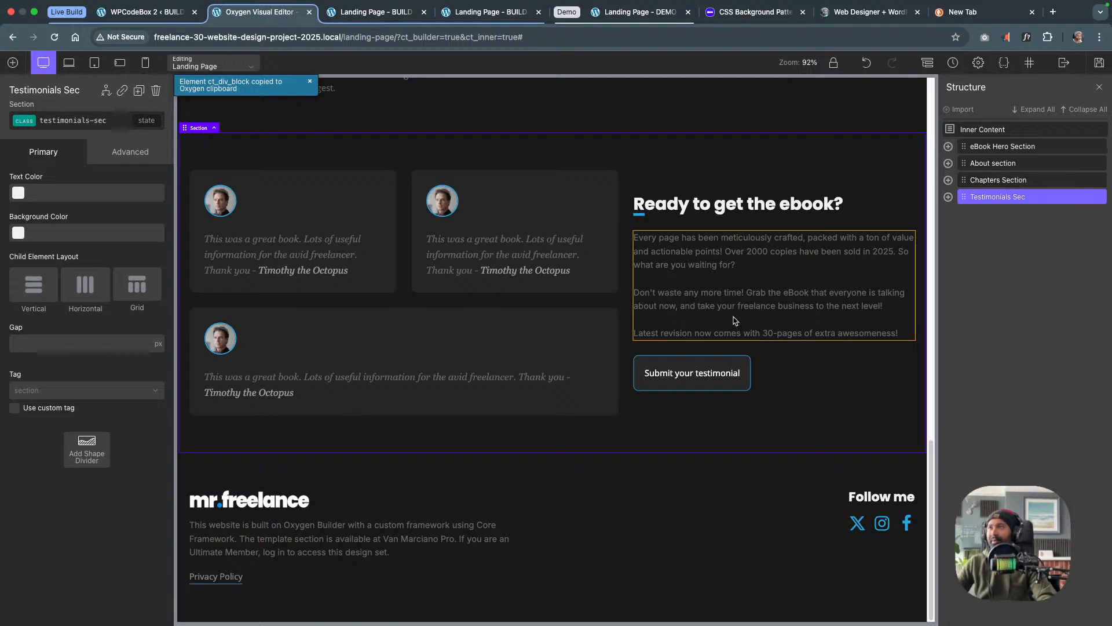
# Reload the published landing page and compare it with the other open preview of the build
pyautogui.click(505, 14)
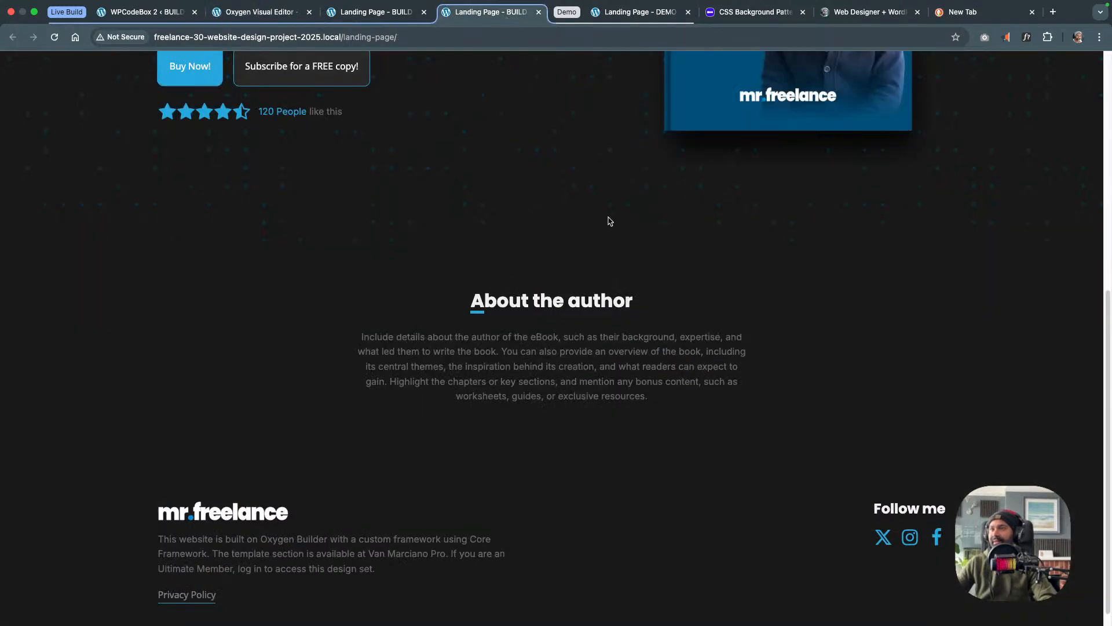
pyautogui.scroll(-1, 609, 221)
pyautogui.scroll(3, 609, 220)
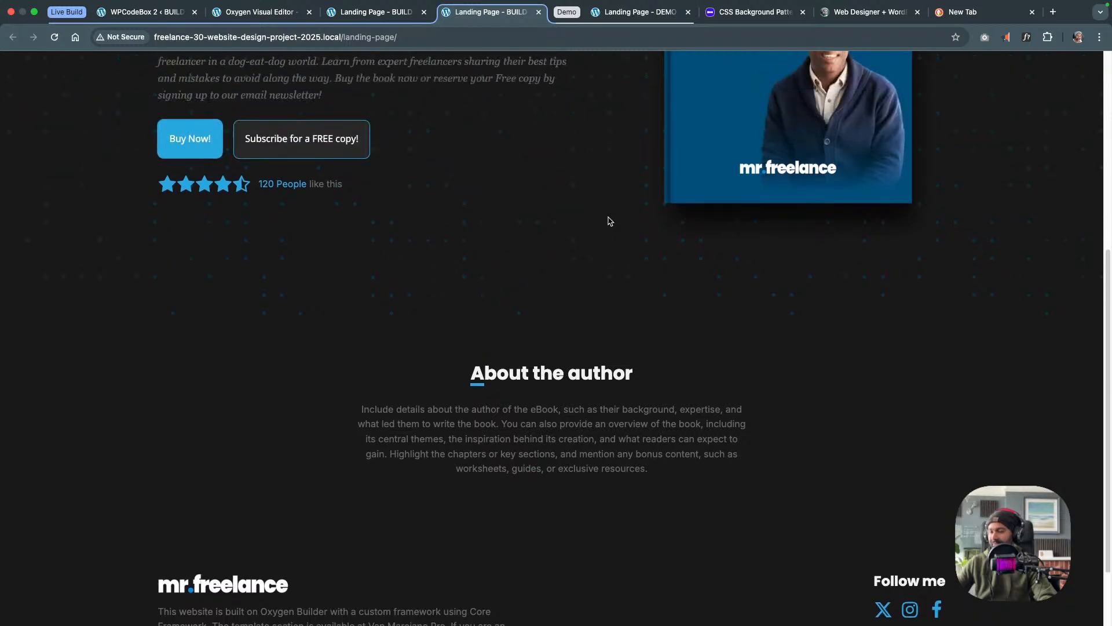
pyautogui.press('super+r')
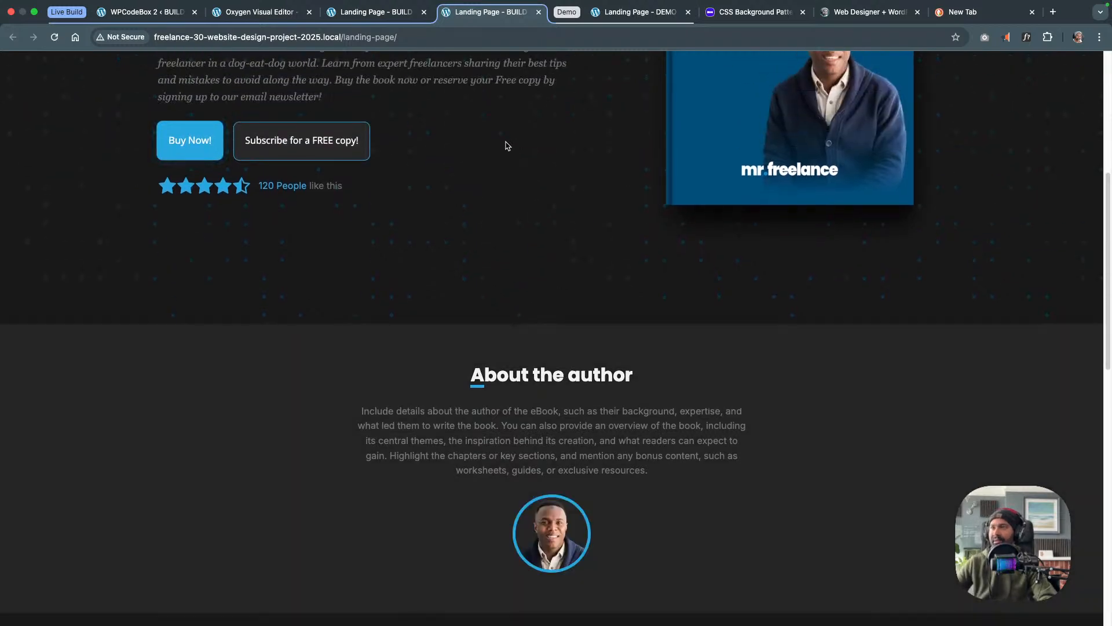
pyautogui.click(394, 16)
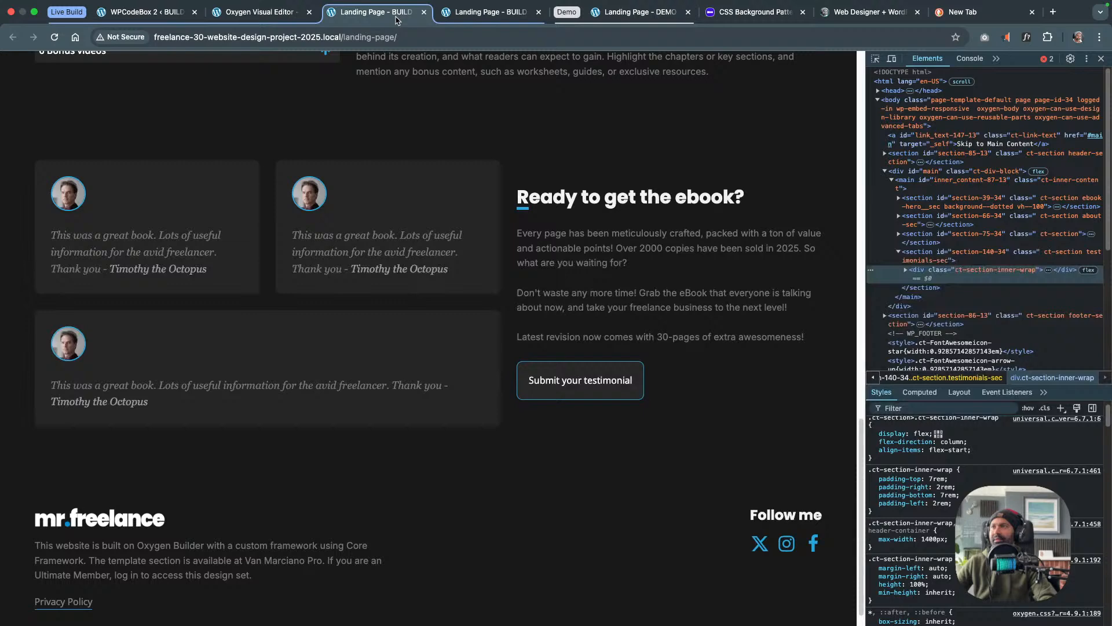
pyautogui.click(509, 17)
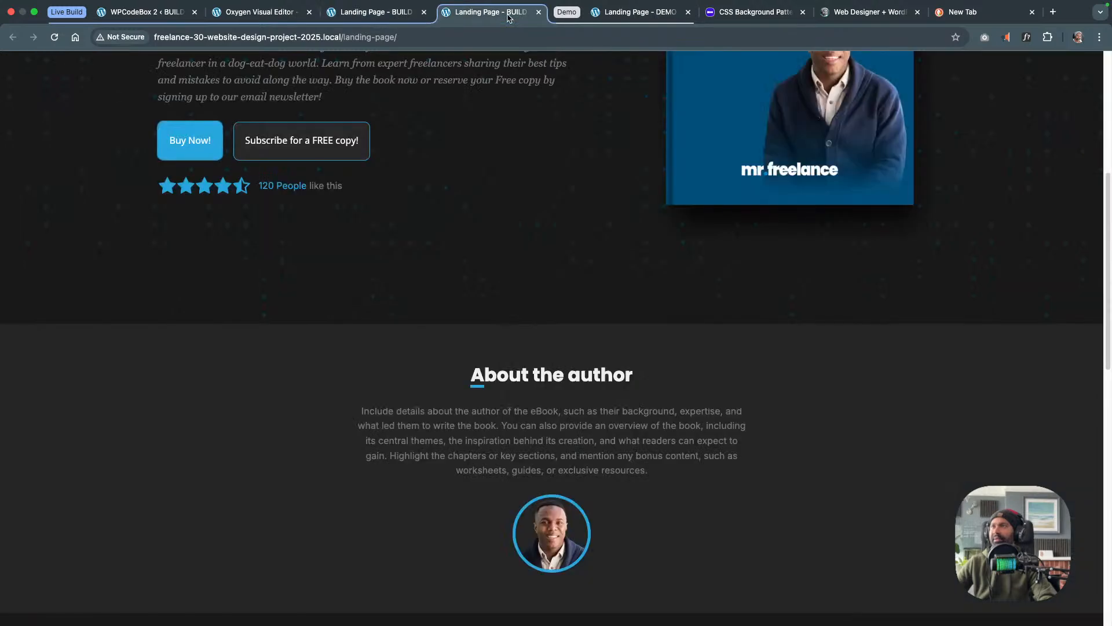
pyautogui.click(408, 19)
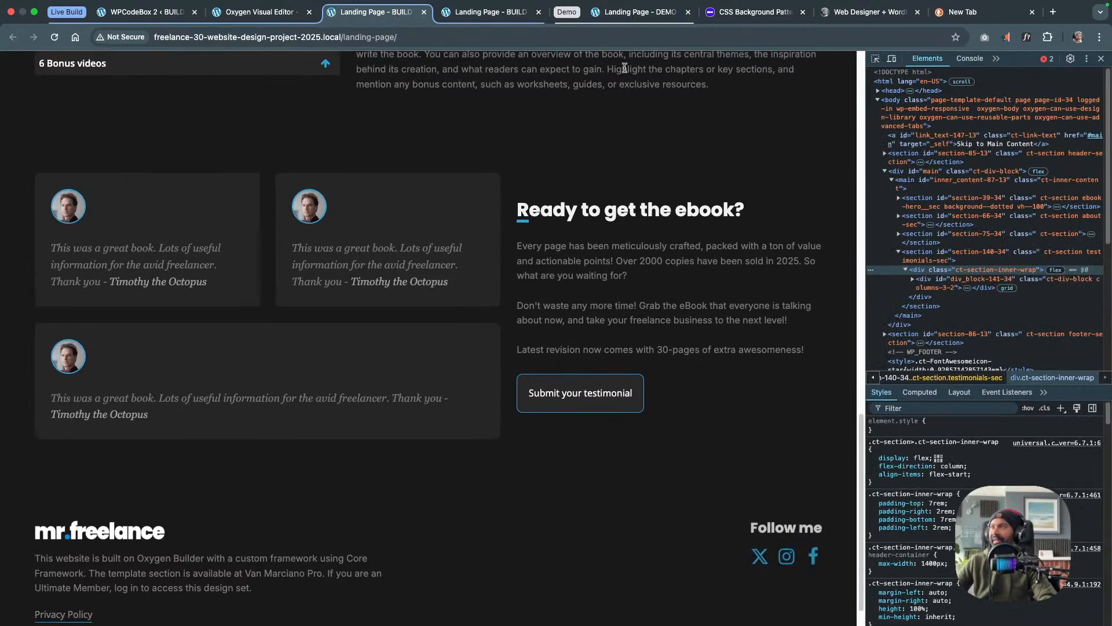
# Examine the demo landing page's testimonials section background and the eBook call-to-action section above the footer
pyautogui.click(640, 13)
pyautogui.scroll(-4, 643, 291)
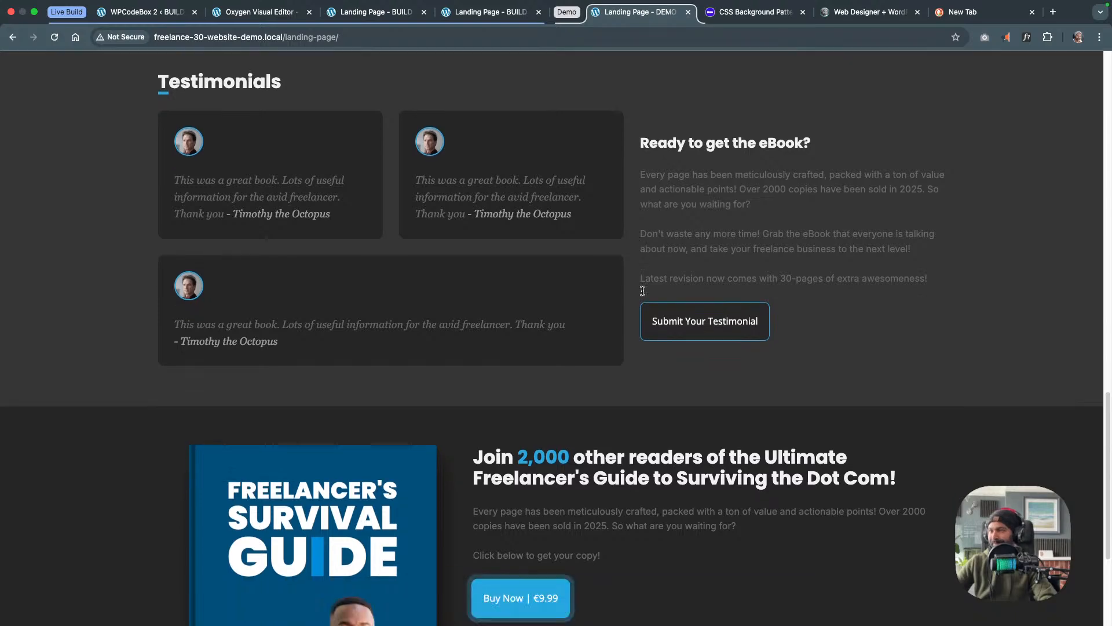
pyautogui.scroll(2, 642, 291)
pyautogui.scroll(-3, 580, 285)
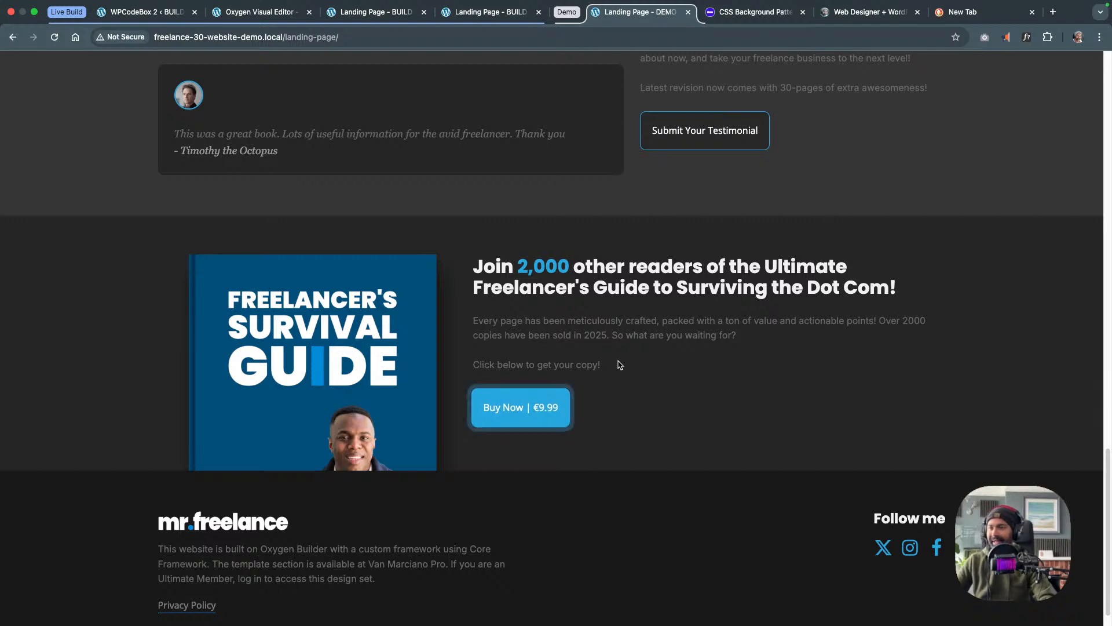
pyautogui.click(263, 13)
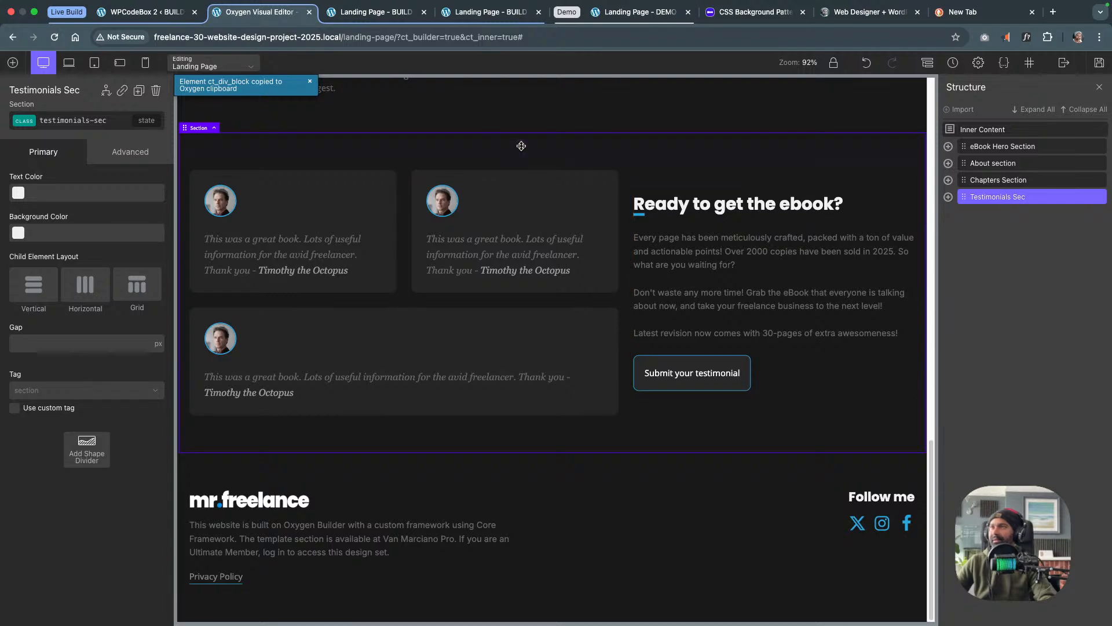
pyautogui.click(638, 12)
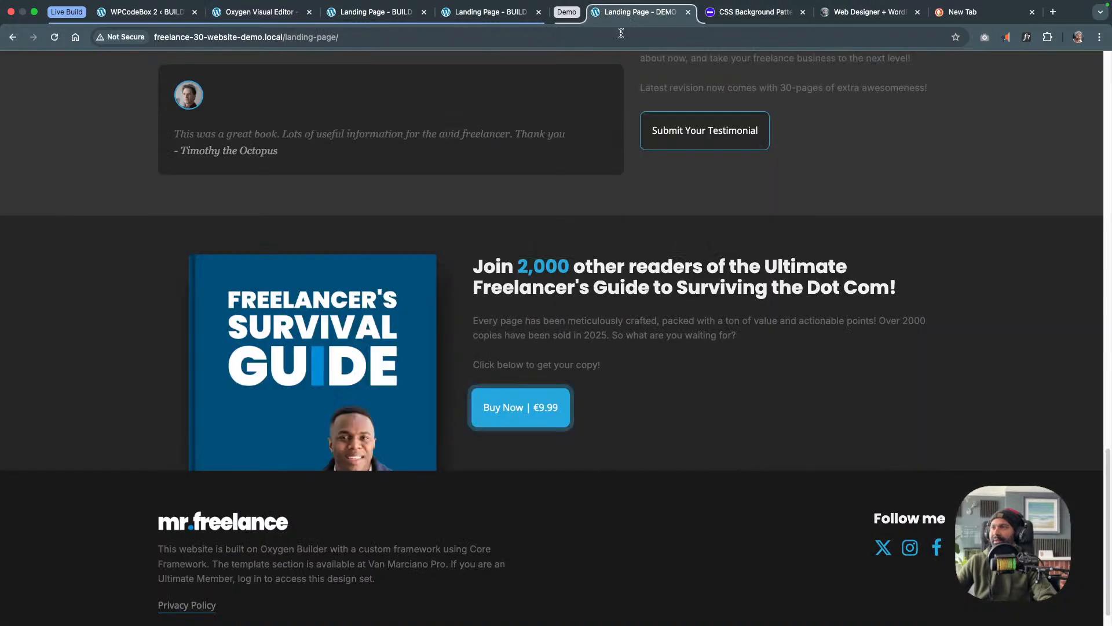
pyautogui.scroll(4, 617, 298)
pyautogui.scroll(3, 616, 298)
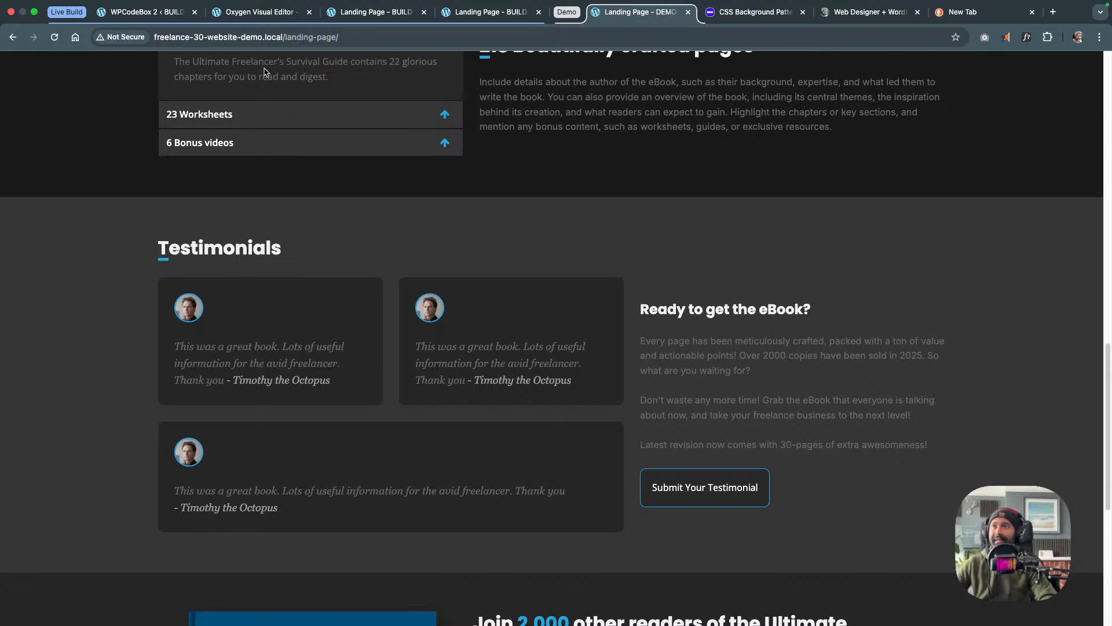
# Back in the Oxygen editor, set the testimonials-sec class background color to var(--secondary-d-2)
pyautogui.click(263, 15)
pyautogui.scroll(4, 370, 217)
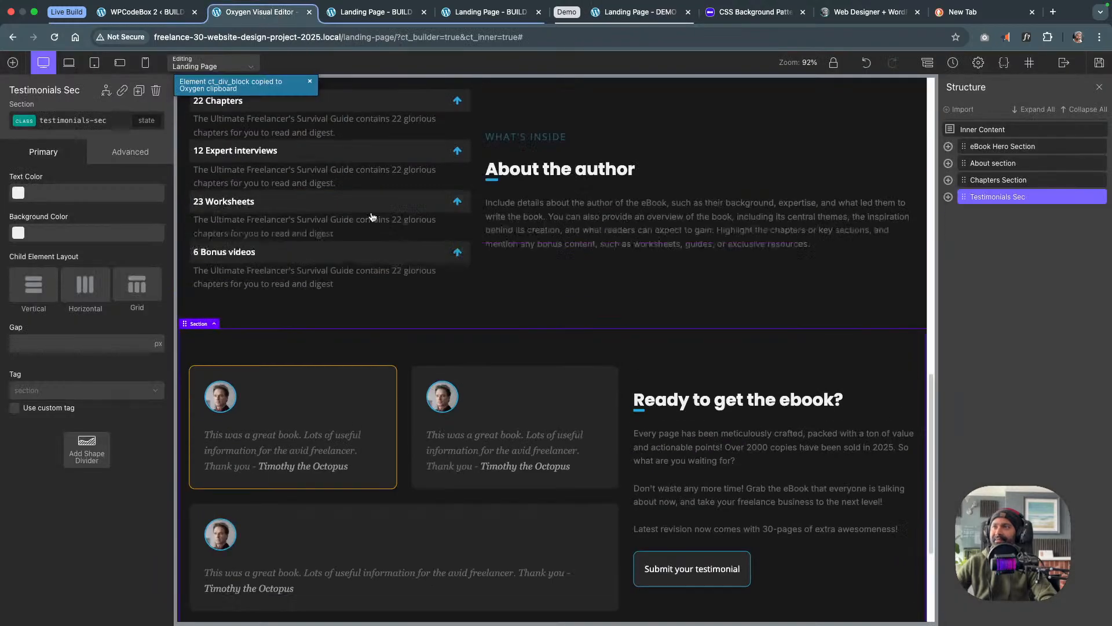
pyautogui.scroll(-3, 371, 232)
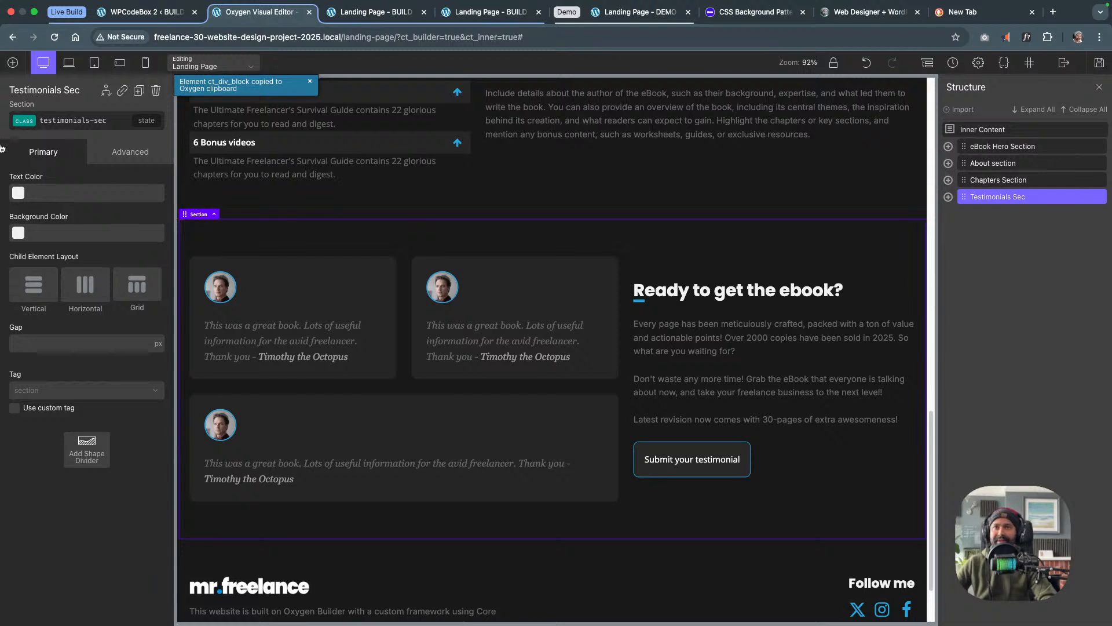
pyautogui.click(63, 231)
pyautogui.write('var(--secondary-d-2)')
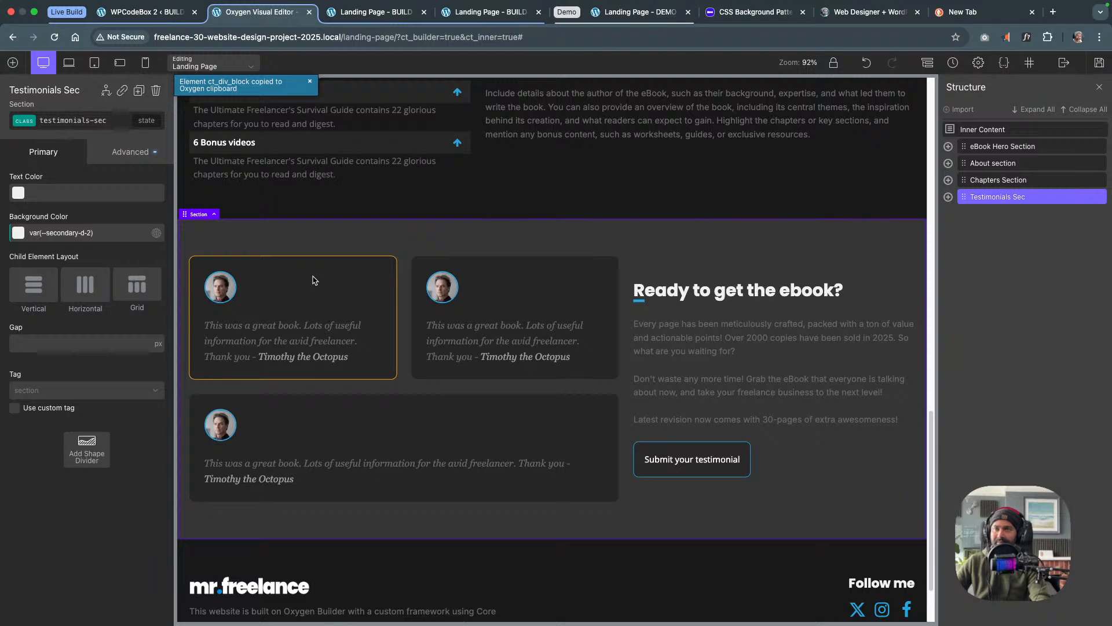
# Try the background--dotted class on the Testimonials Sec and remove it again
pyautogui.click(32, 125)
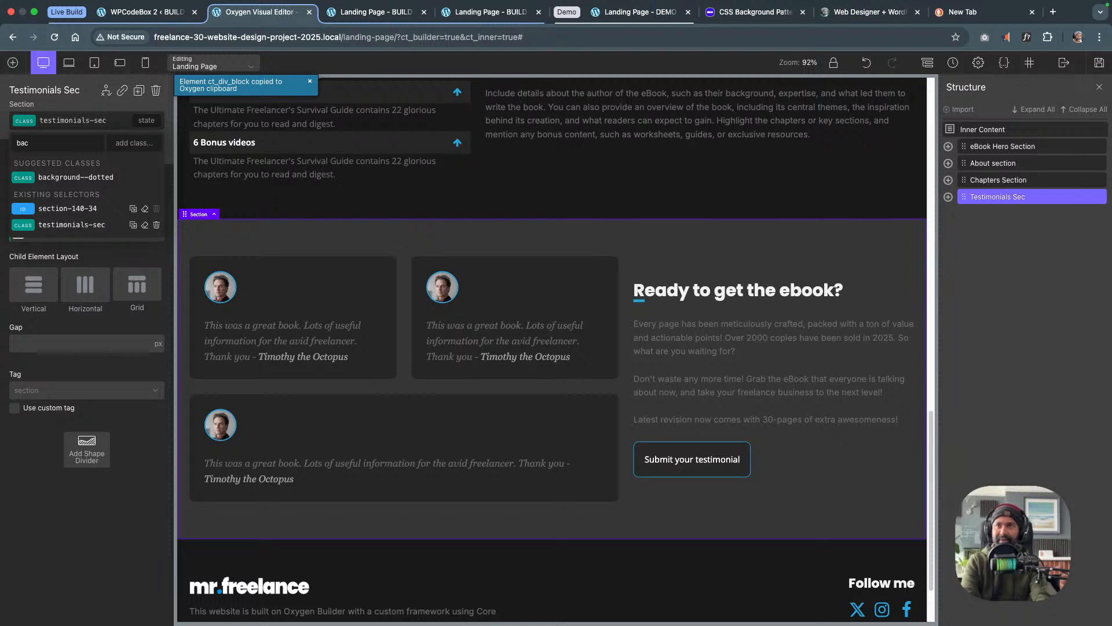
pyautogui.click(97, 179)
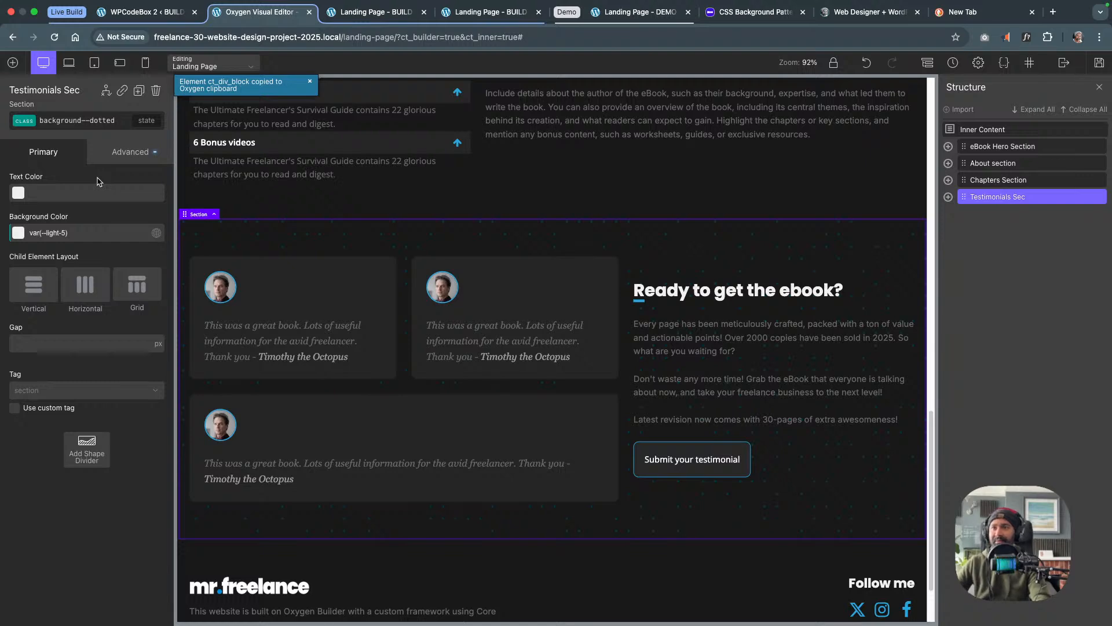
pyautogui.scroll(5, 462, 191)
pyautogui.scroll(-5, 232, 148)
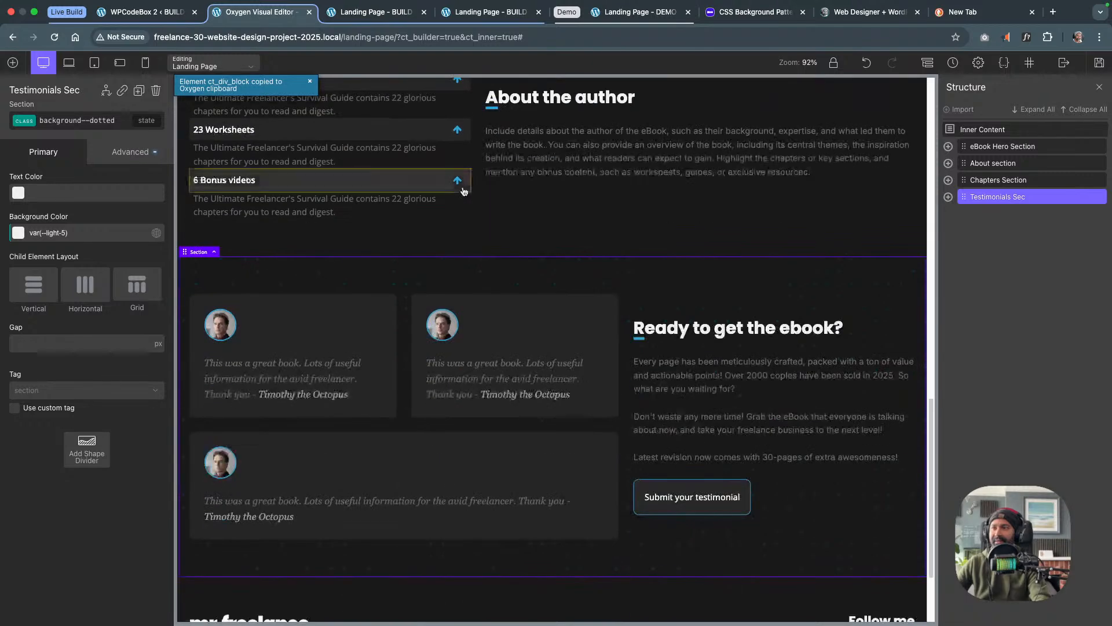
pyautogui.click(23, 122)
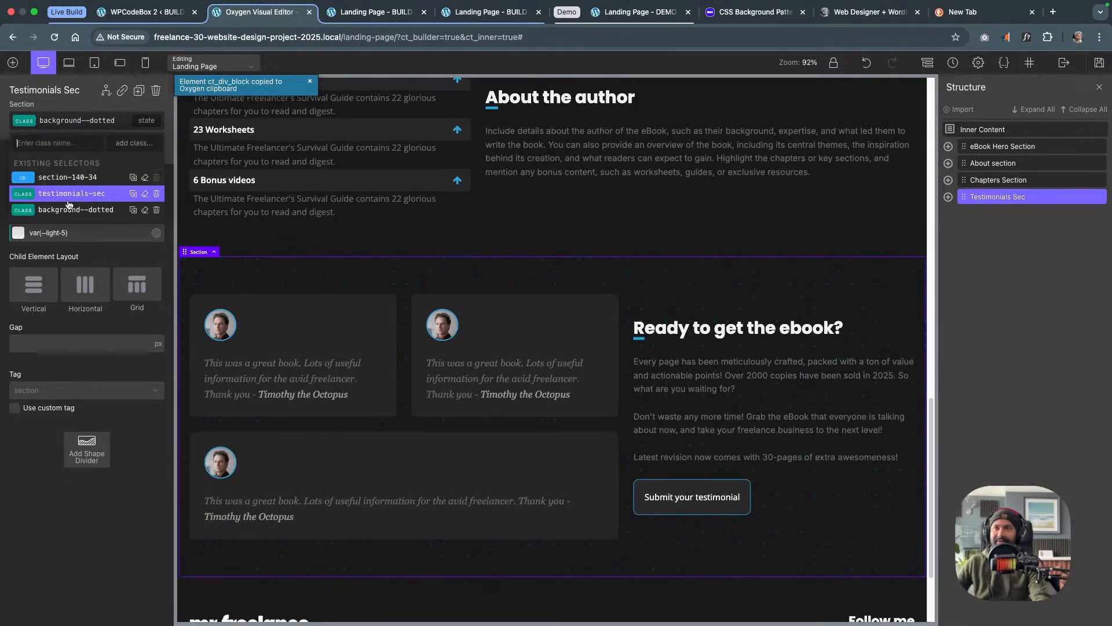
pyautogui.click(157, 210)
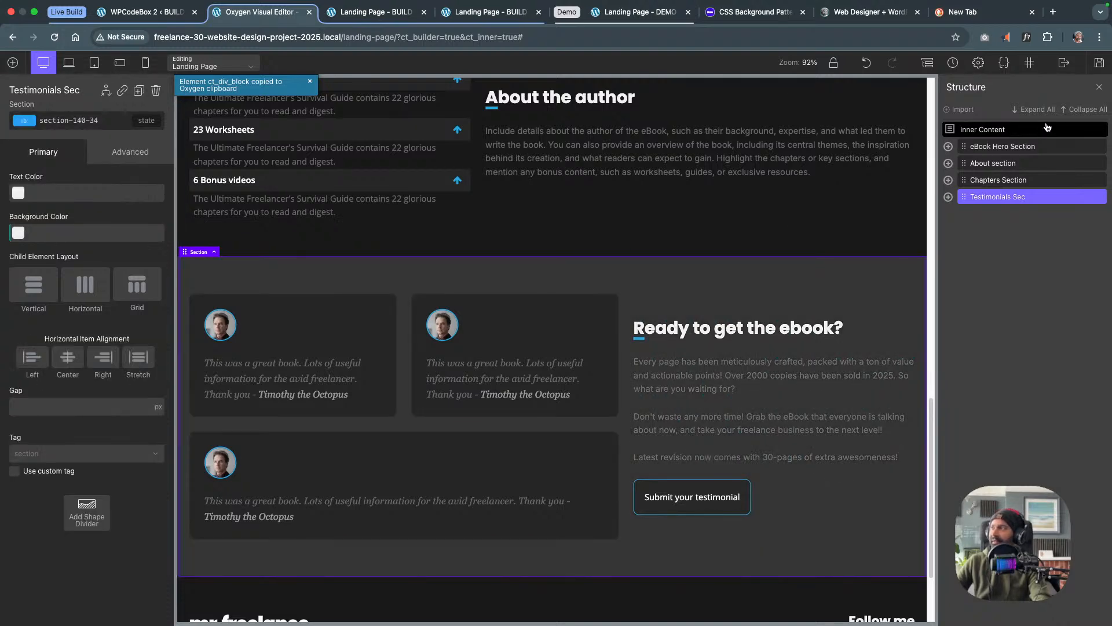
# Save the page, then add a new section containing a div to the Inner Content below the testimonials
pyautogui.click(1099, 62)
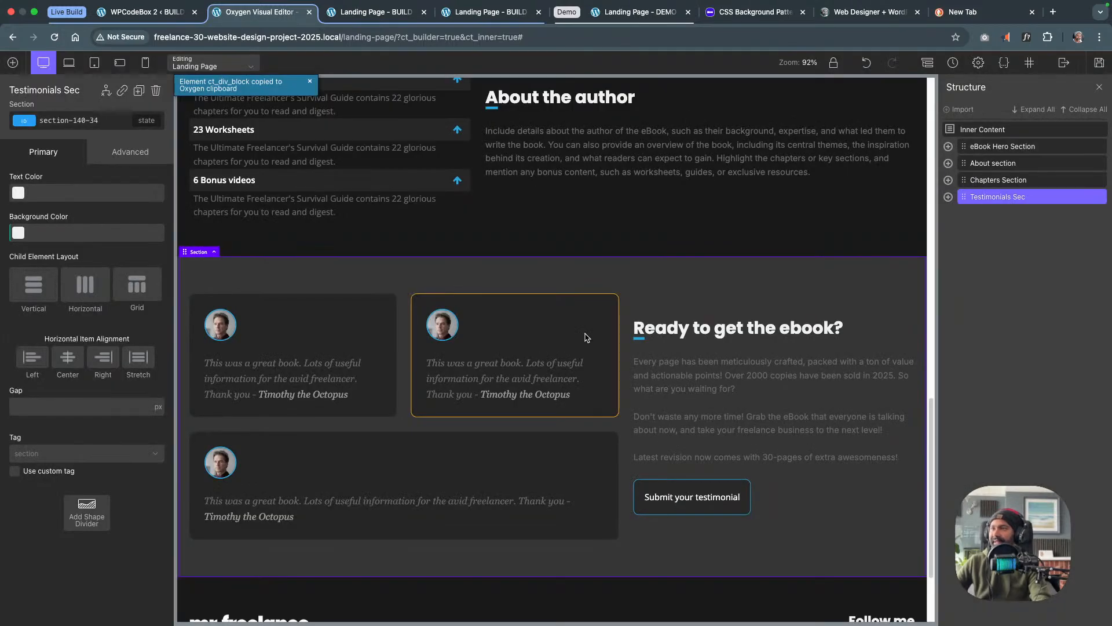
pyautogui.scroll(-2, 587, 338)
pyautogui.click(983, 129)
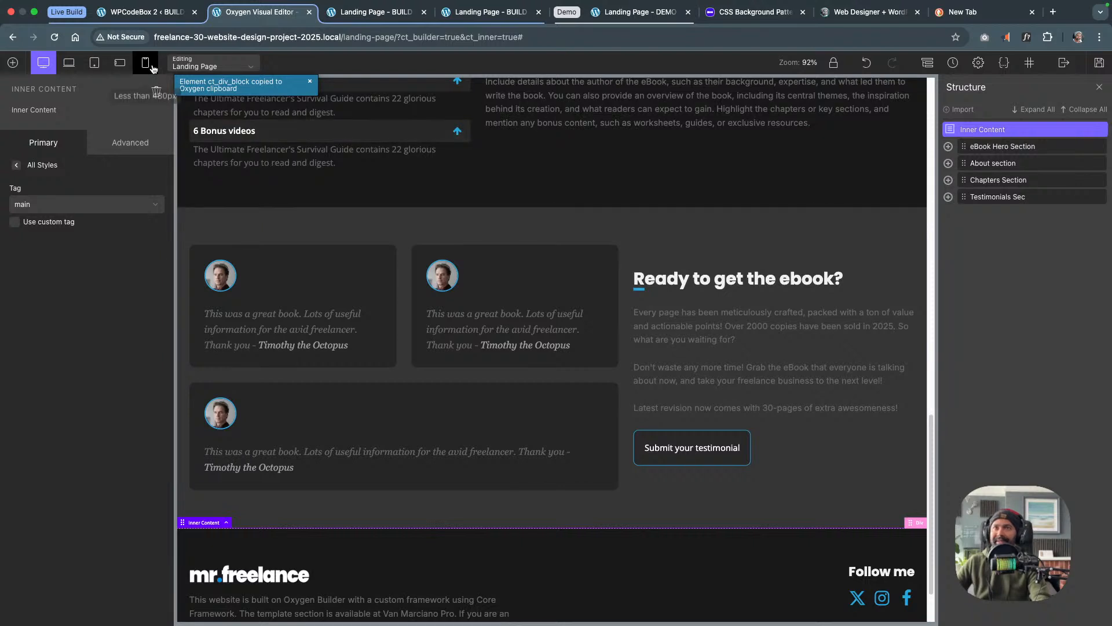
pyautogui.click(12, 62)
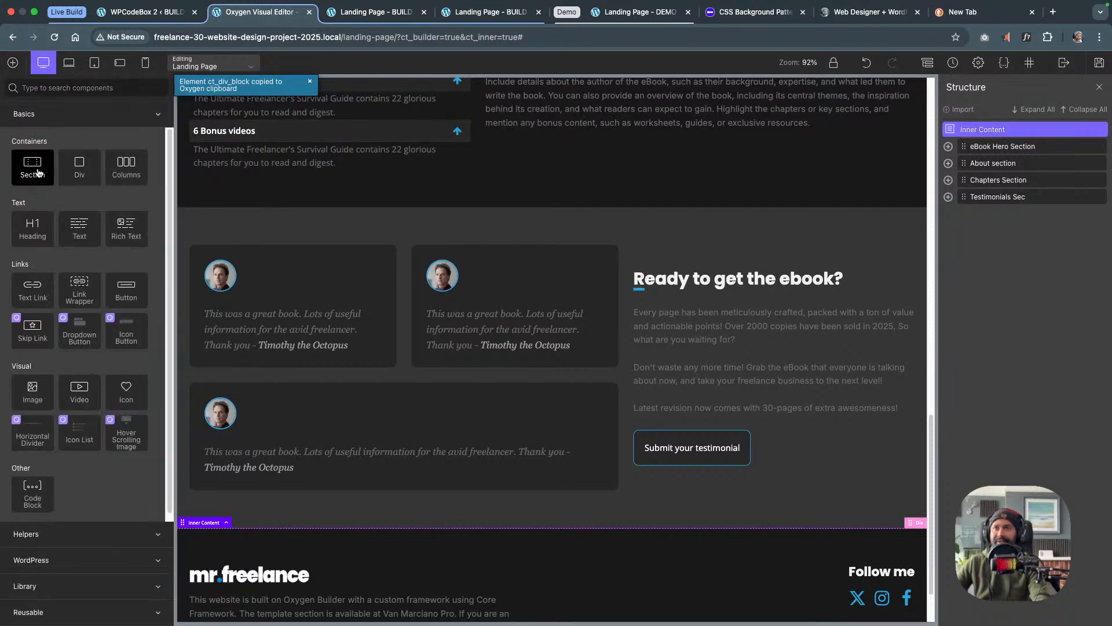
pyautogui.click(37, 173)
pyautogui.click(13, 62)
pyautogui.click(80, 168)
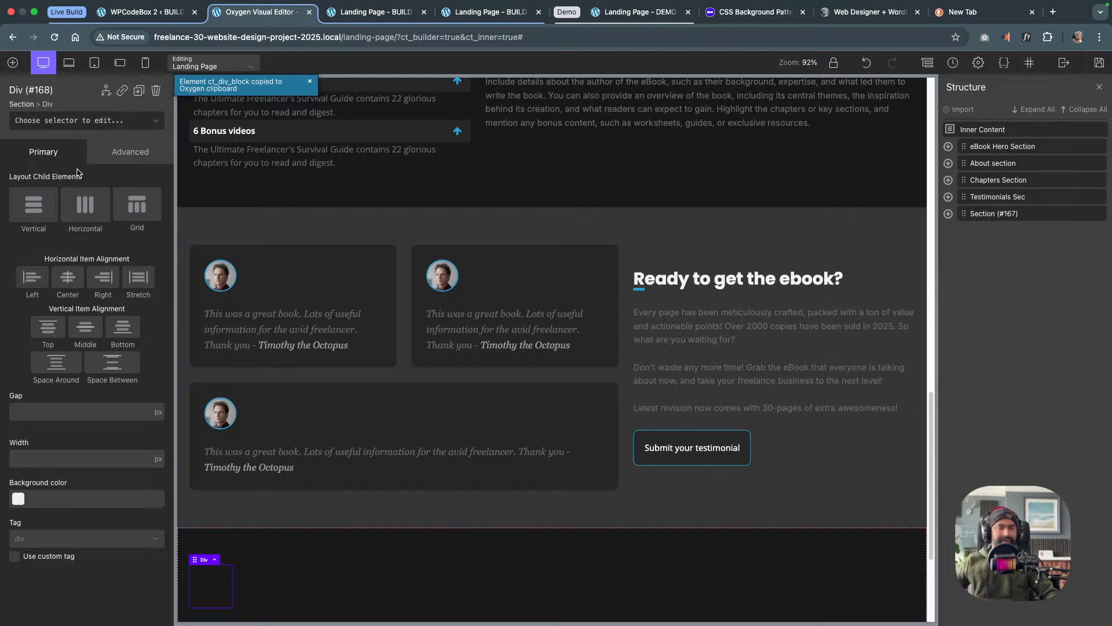
# Assign the existing columns-2-3 class to the new section's div
pyautogui.click(31, 121)
pyautogui.write('col')
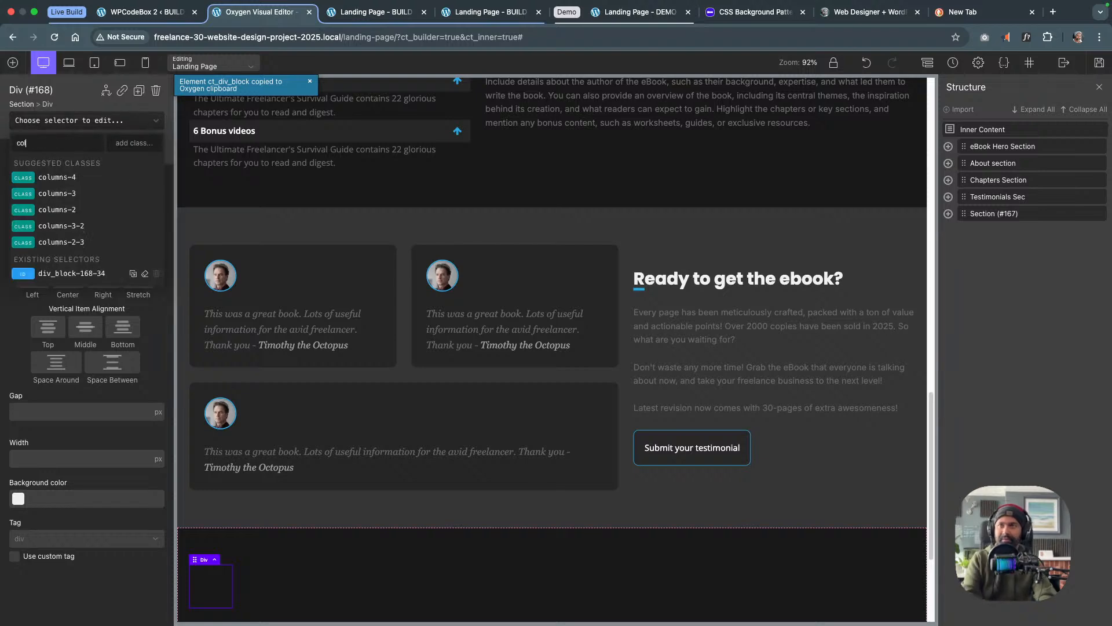
pyautogui.click(75, 242)
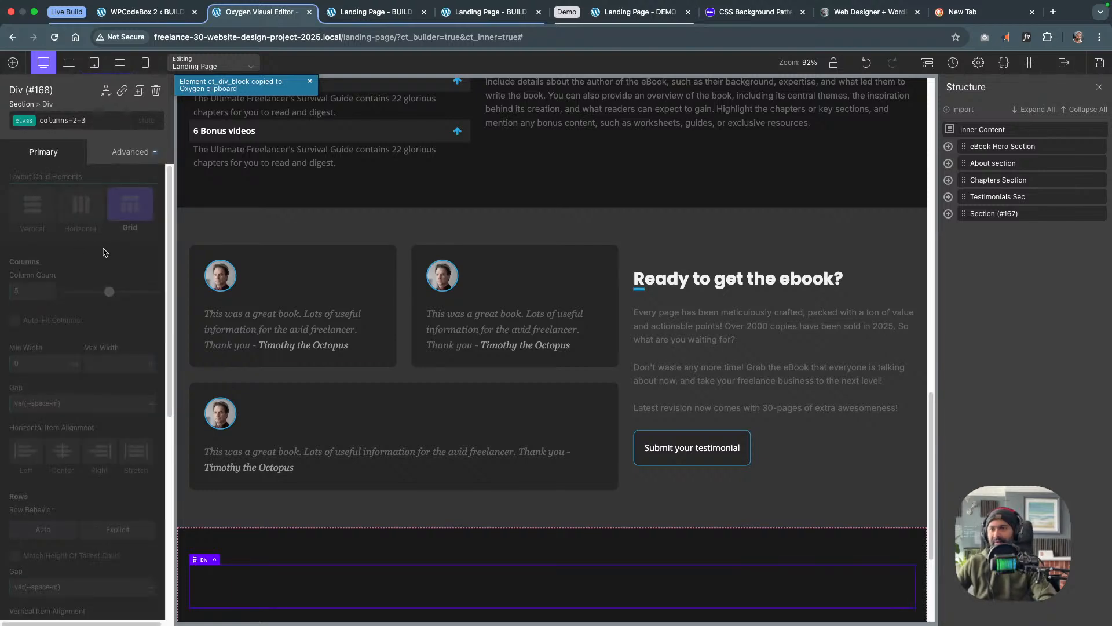
# Add a div inside the columns-2-3 container and duplicate it to fill both columns
pyautogui.scroll(-2, 340, 335)
pyautogui.scroll(-3, 340, 334)
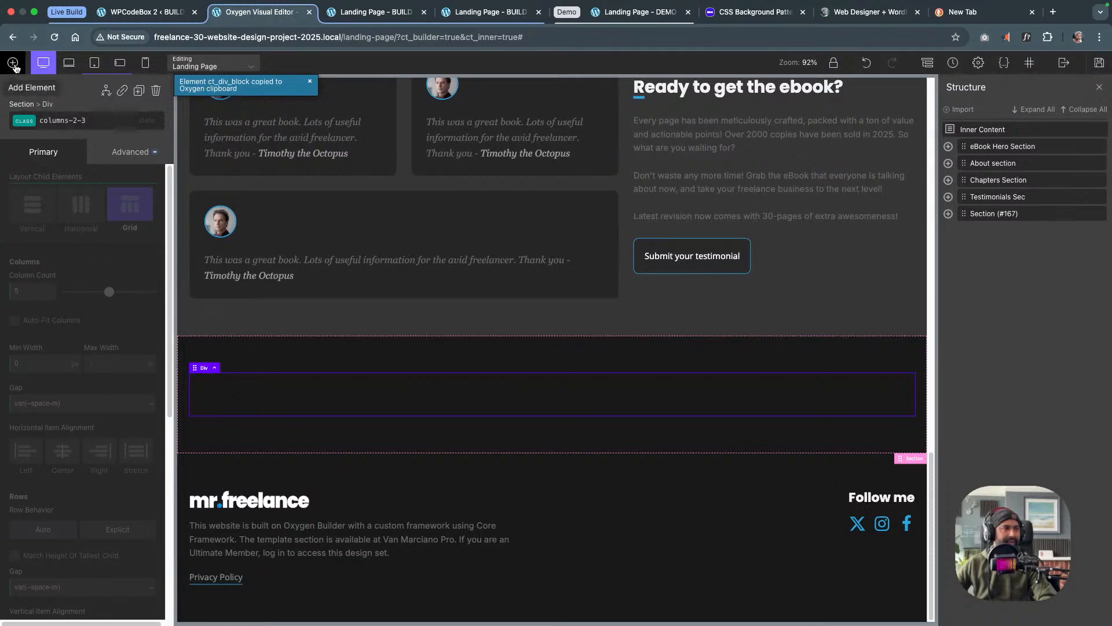
pyautogui.click(15, 67)
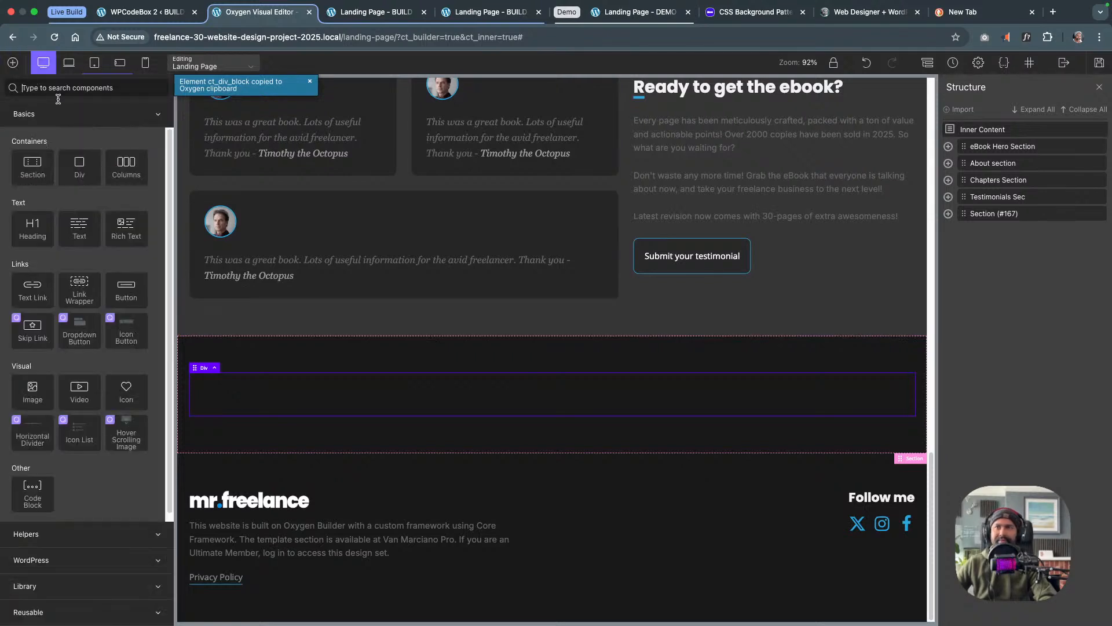
pyautogui.click(80, 168)
pyautogui.click(139, 91)
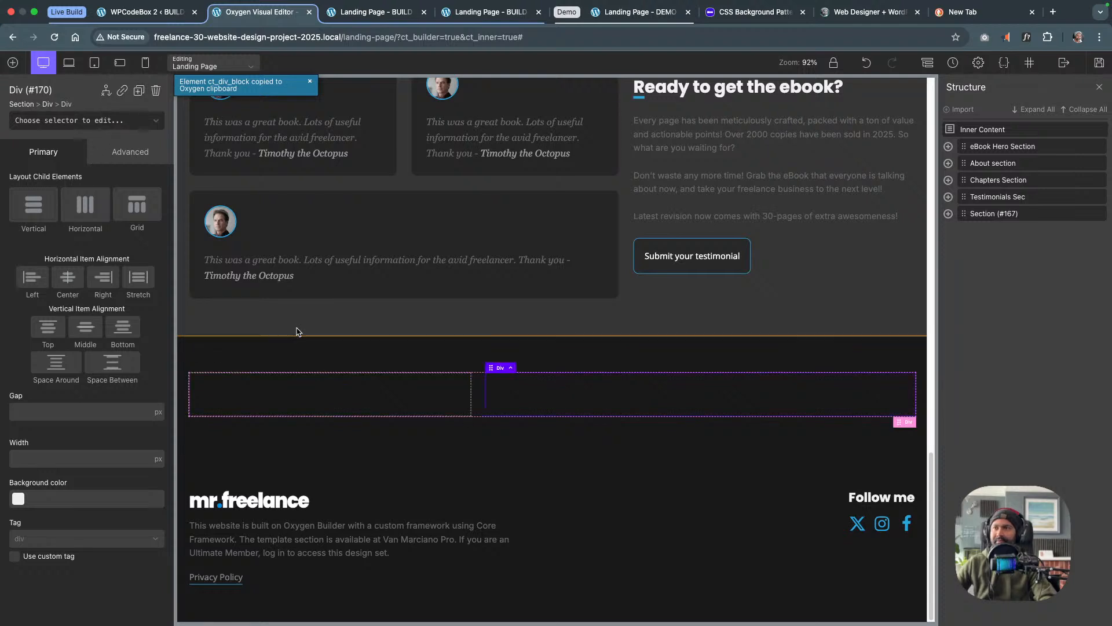
# Give the new section the class ebook-cta-sec and set its background color to var(--secondary-d-3)
pyautogui.click(335, 356)
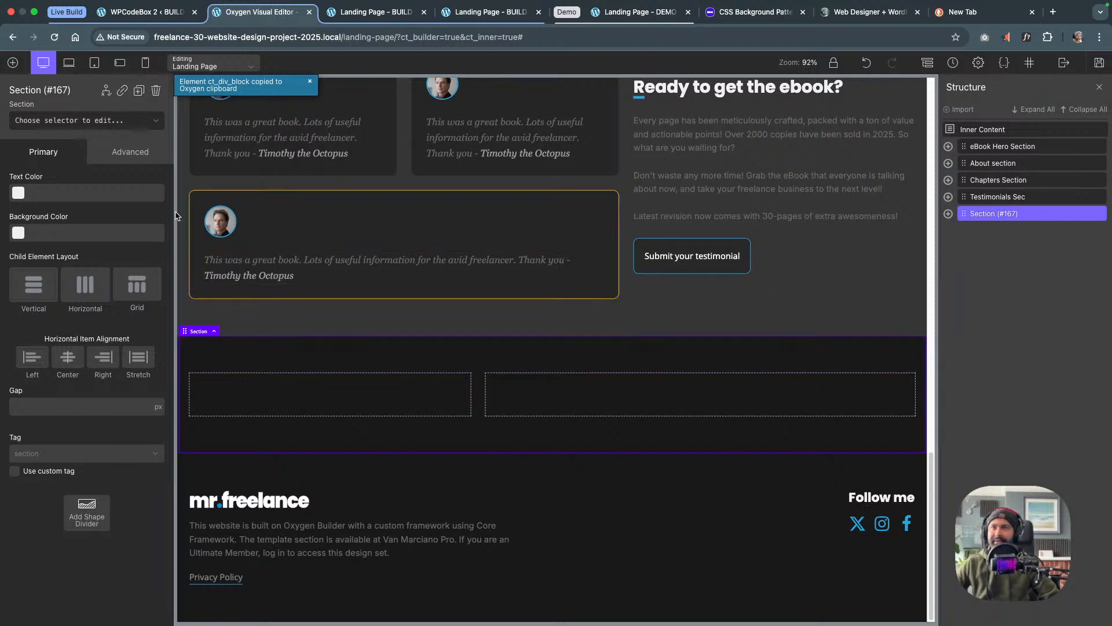
pyautogui.click(71, 121)
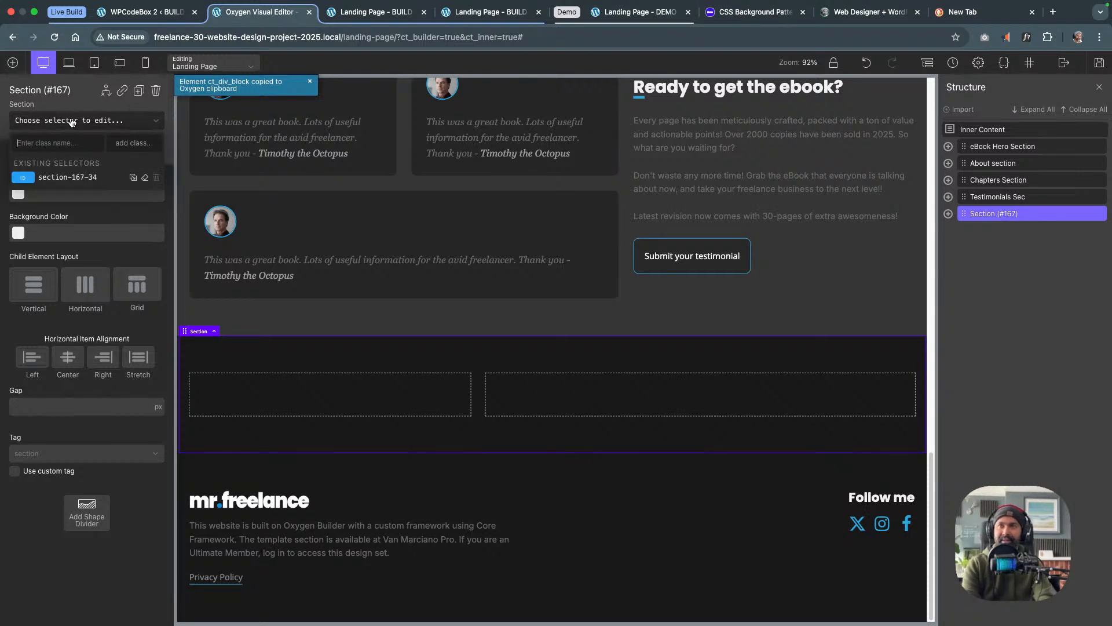
pyautogui.write('ebook-cta')
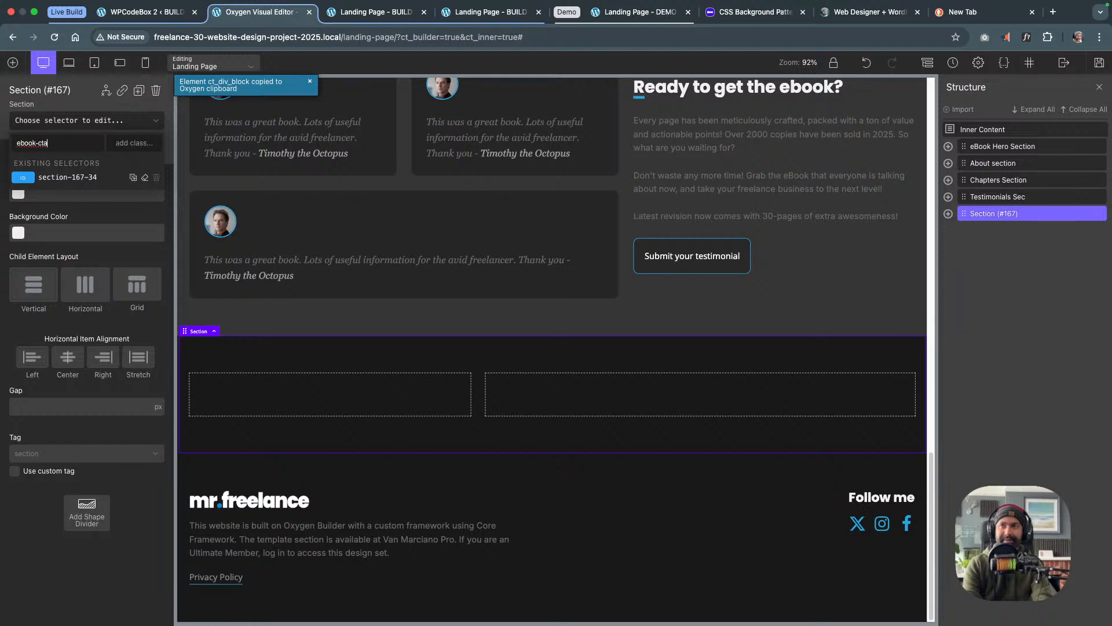
pyautogui.write('-sec')
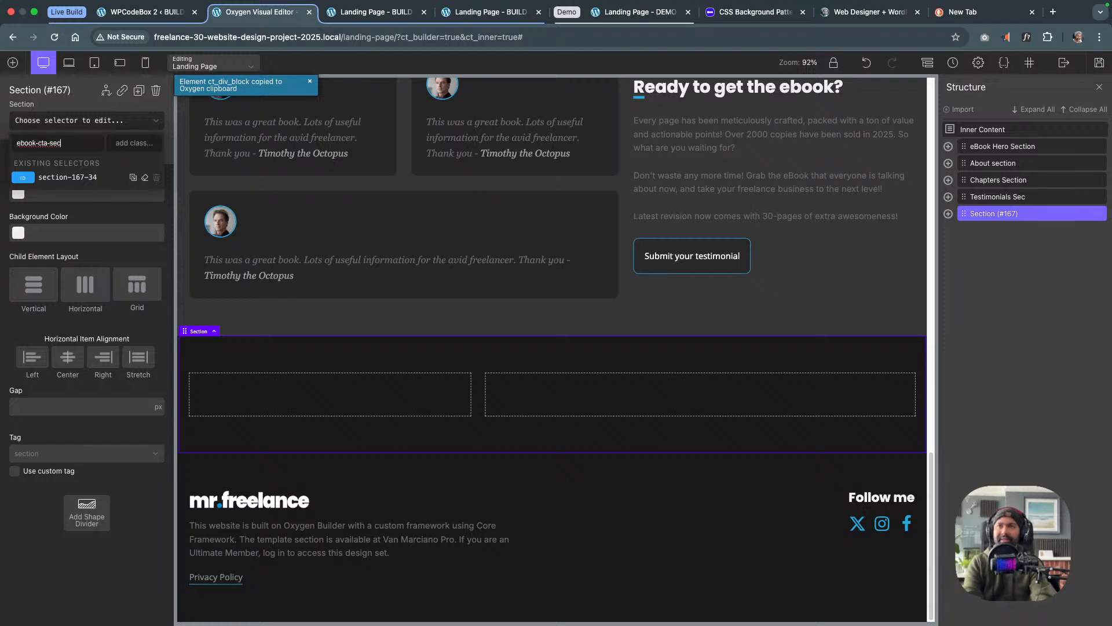
pyautogui.press('Return')
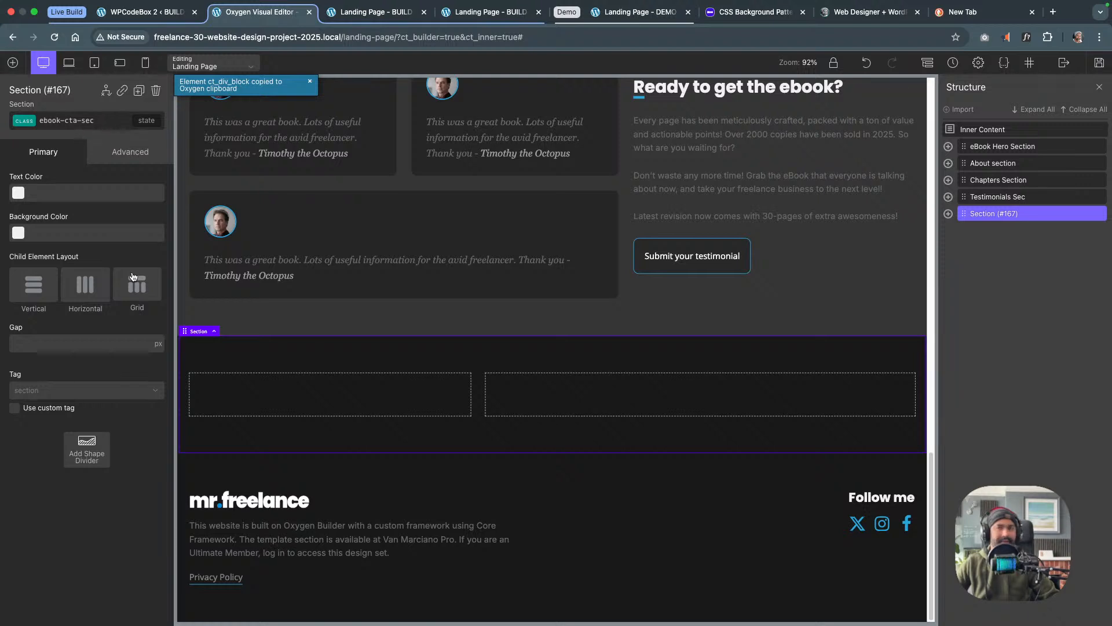
pyautogui.rightClick(108, 234)
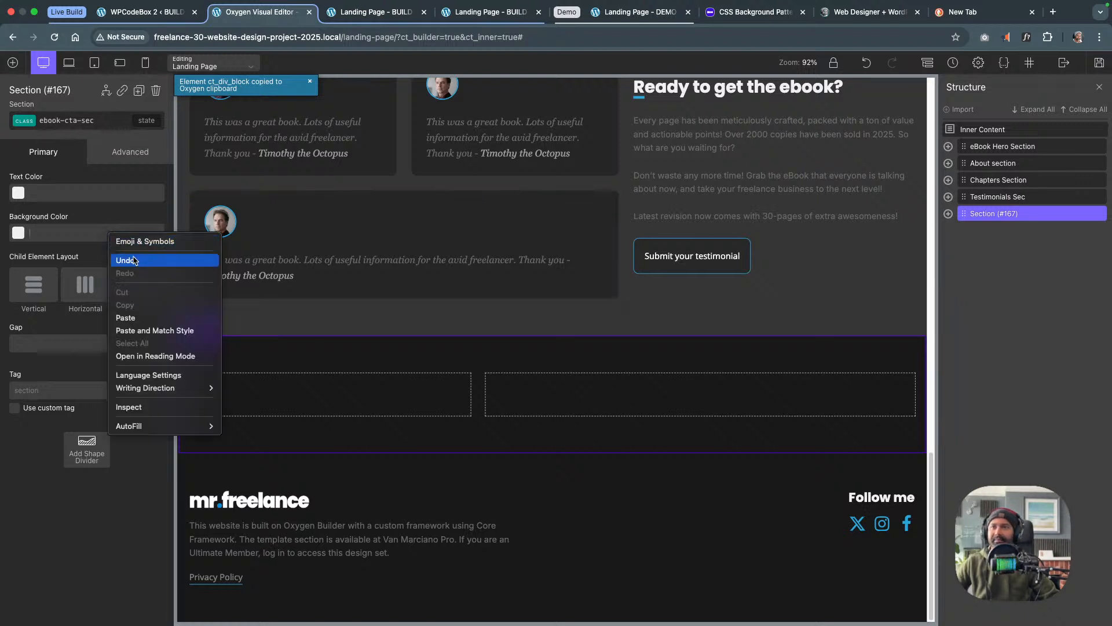
pyautogui.click(138, 318)
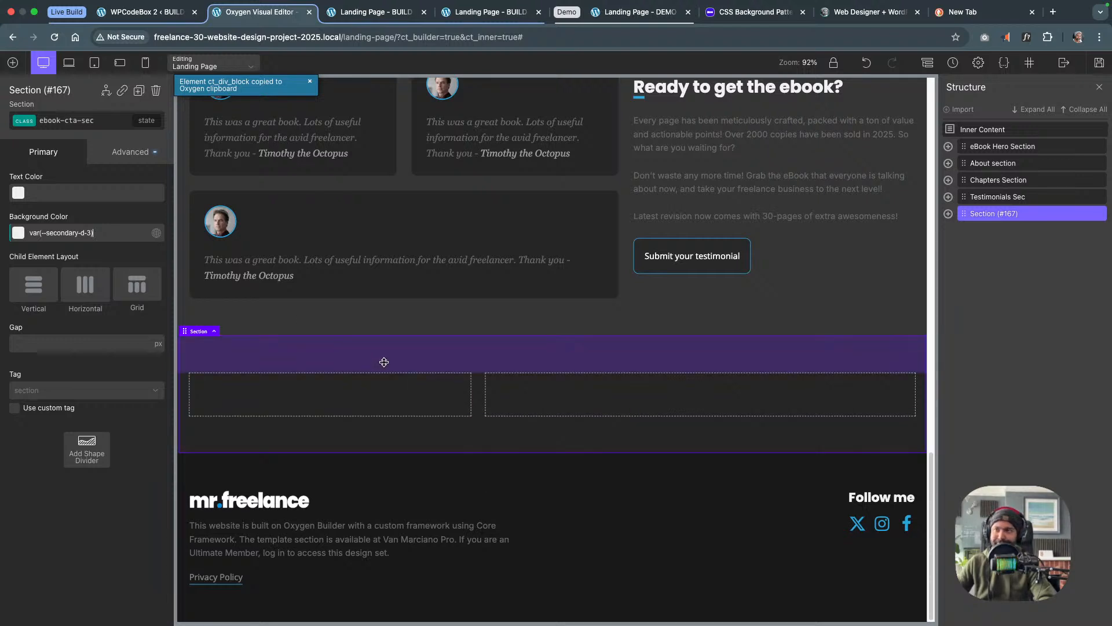
# Add an image to the first column's div, using Freelancer-Mock-eBook.png from the media library
pyautogui.click(361, 395)
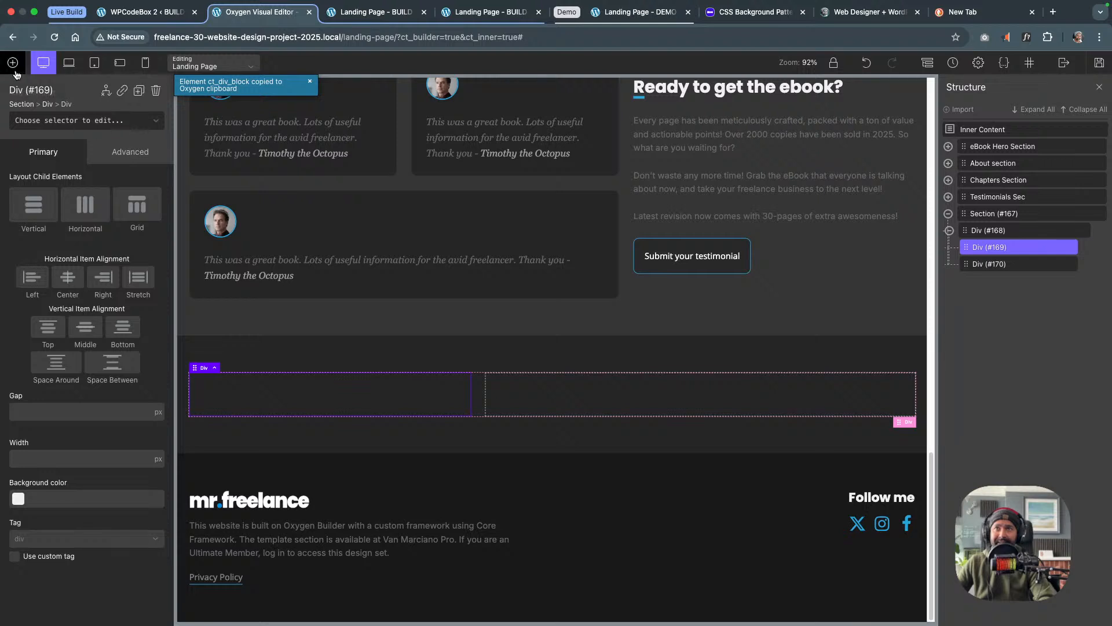
pyautogui.click(13, 62)
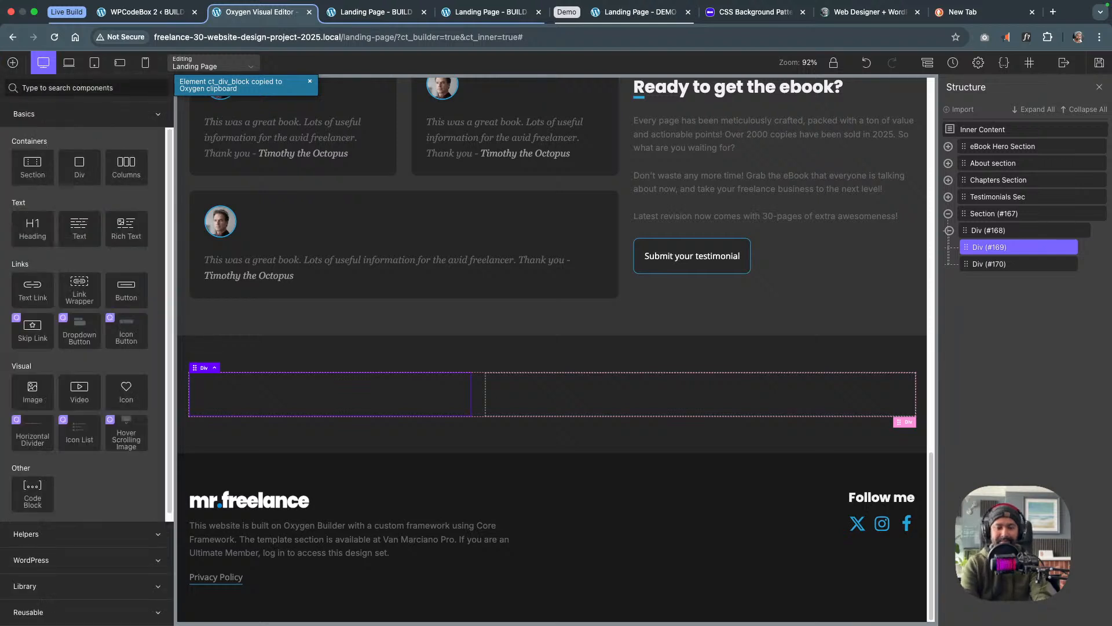
pyautogui.write('image')
pyautogui.click(41, 121)
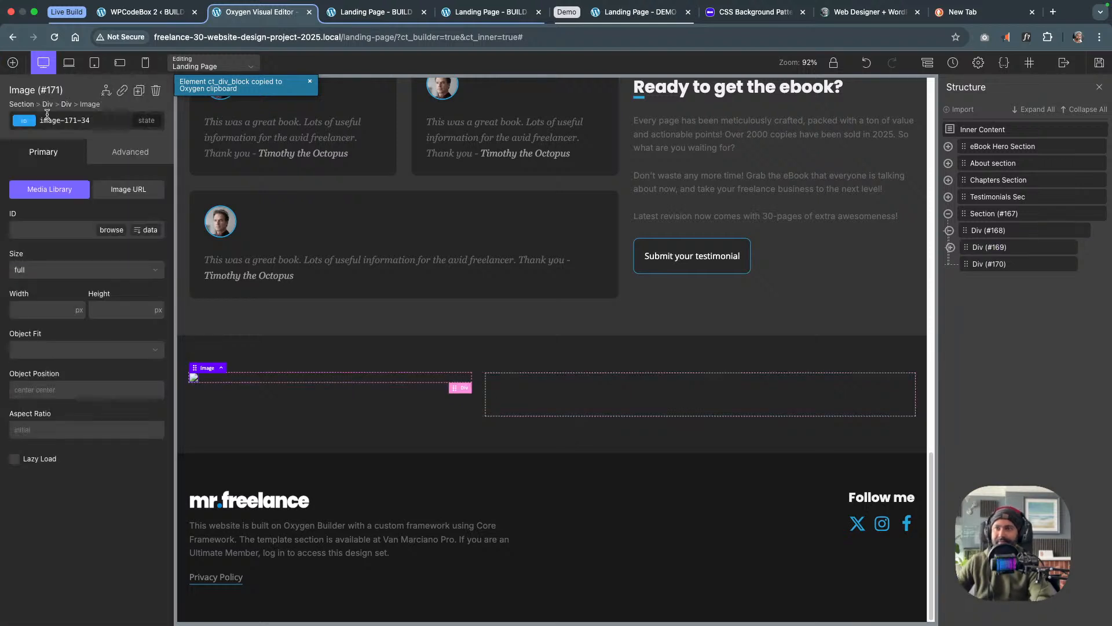
pyautogui.click(109, 230)
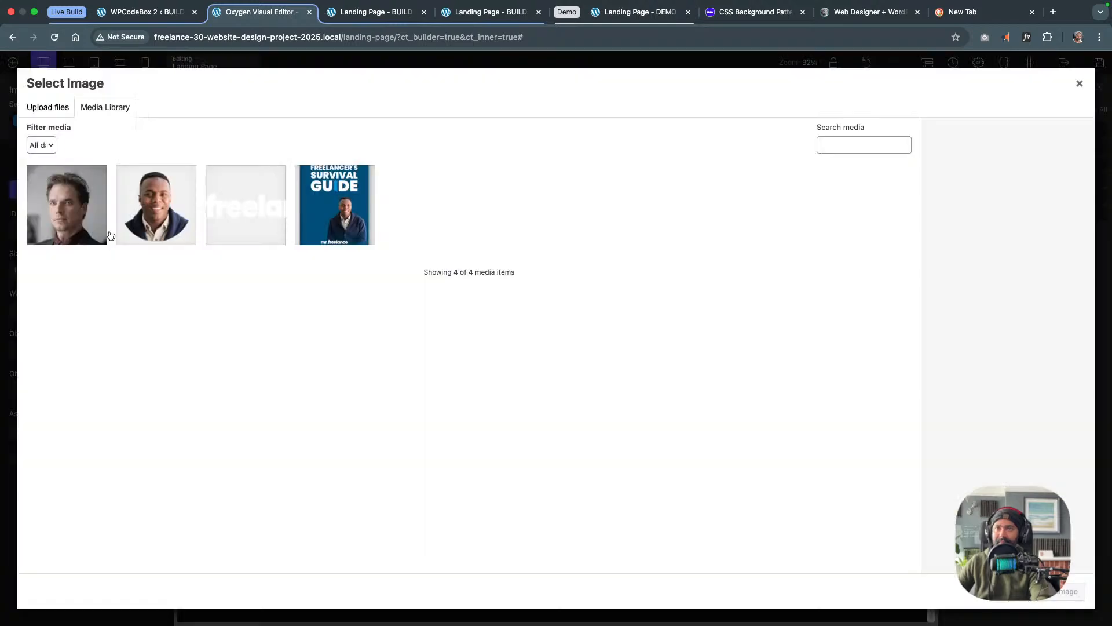
pyautogui.click(311, 226)
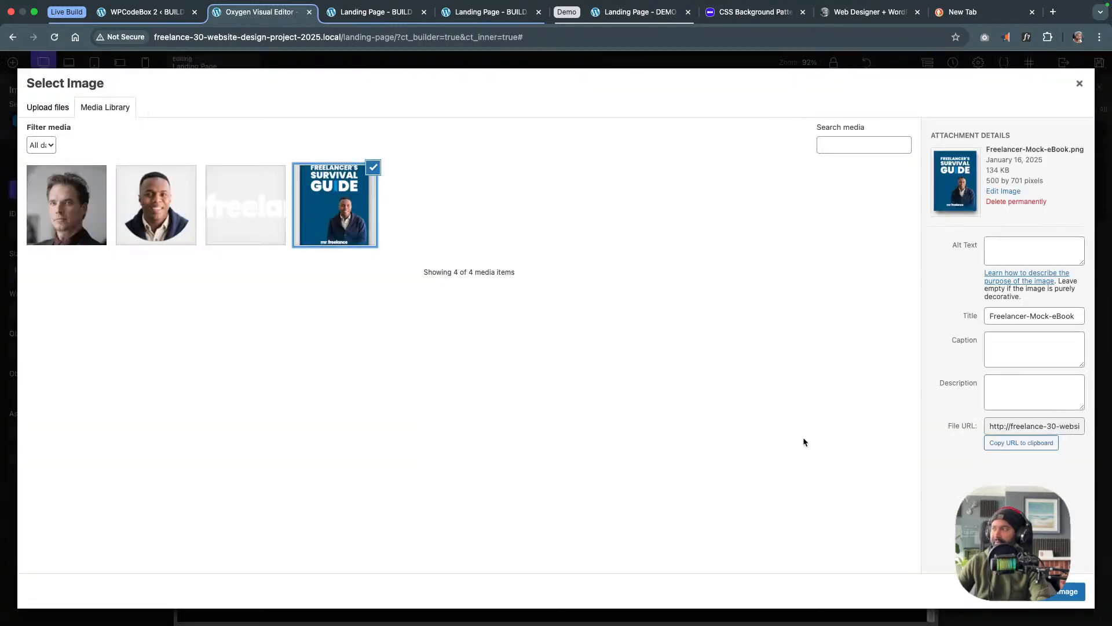
pyautogui.click(1067, 591)
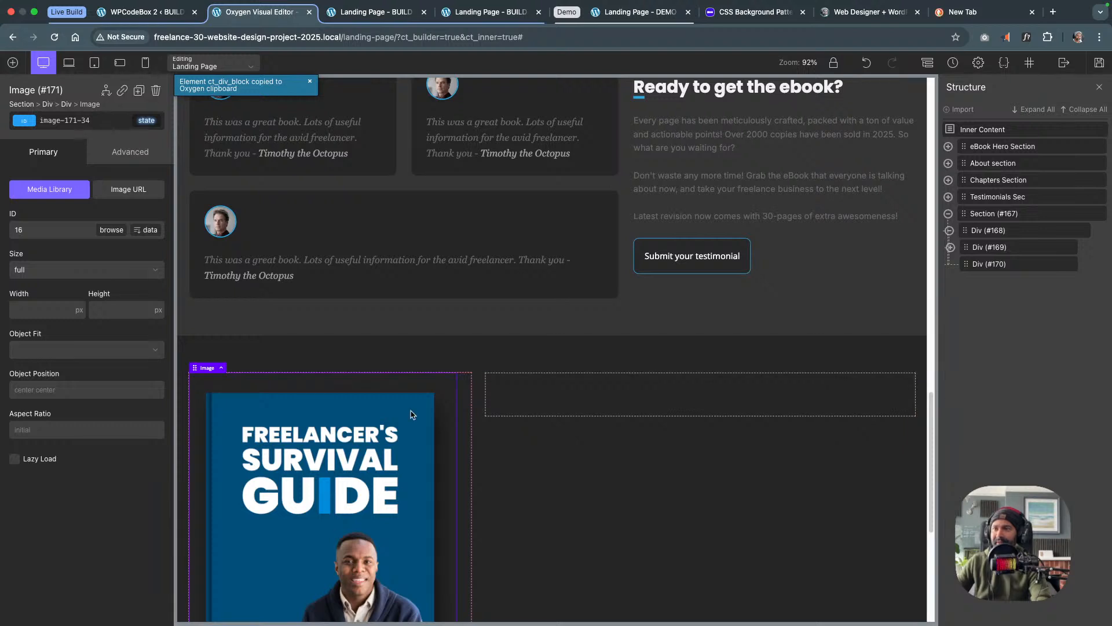
# Rename the new section in the structure as "ebook CTA sec"
pyautogui.scroll(-1, 503, 440)
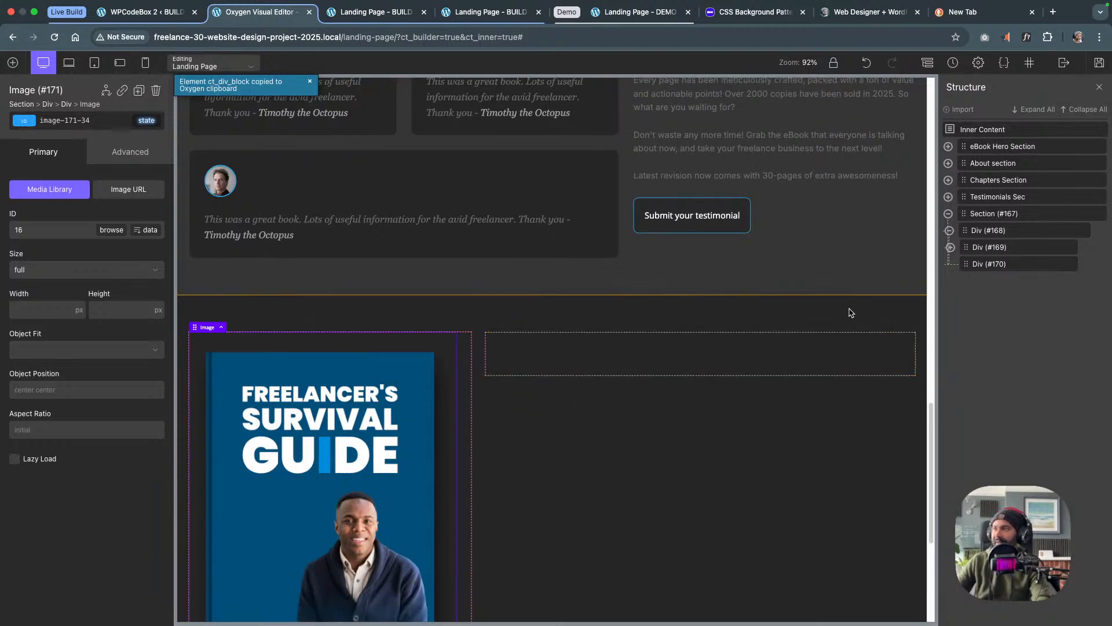
pyautogui.click(1000, 214)
pyautogui.doubleClick(1001, 214)
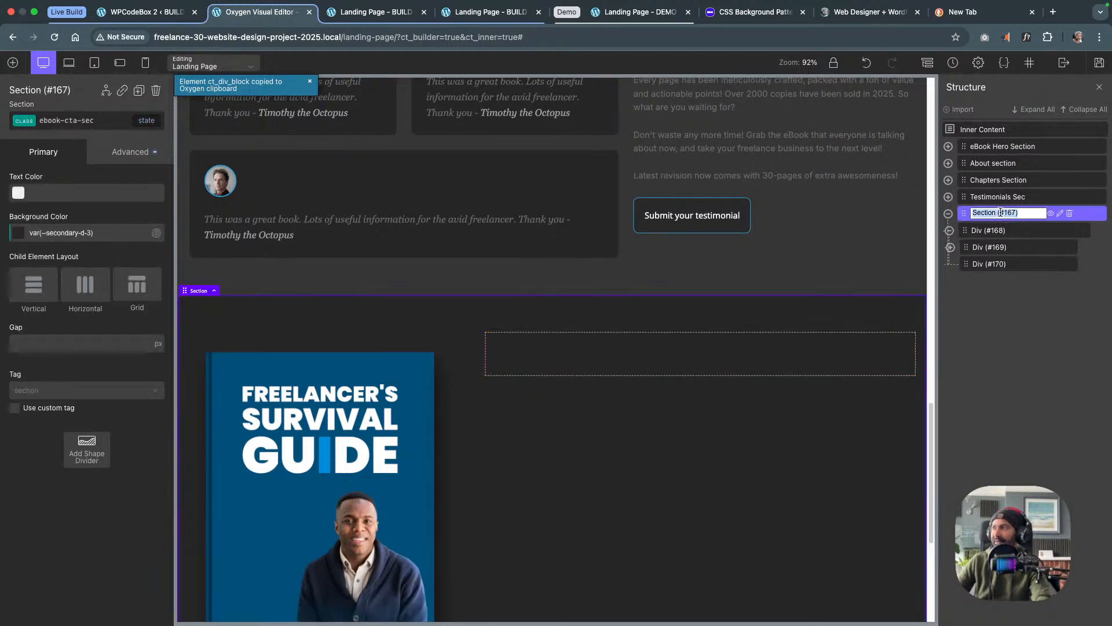
pyautogui.write('e')
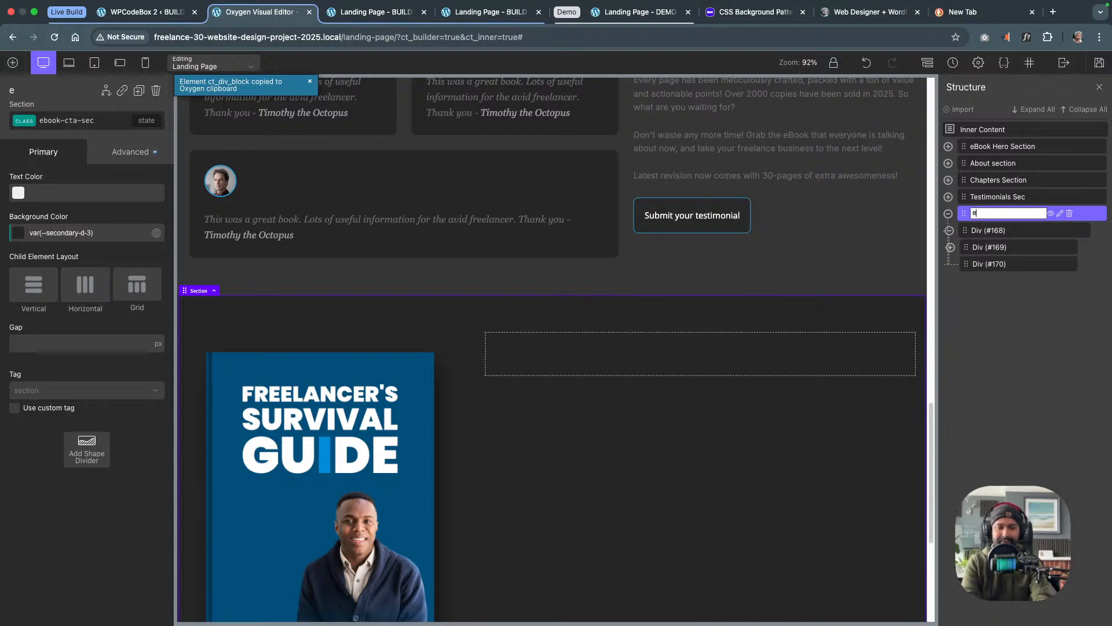
pyautogui.write('book C')
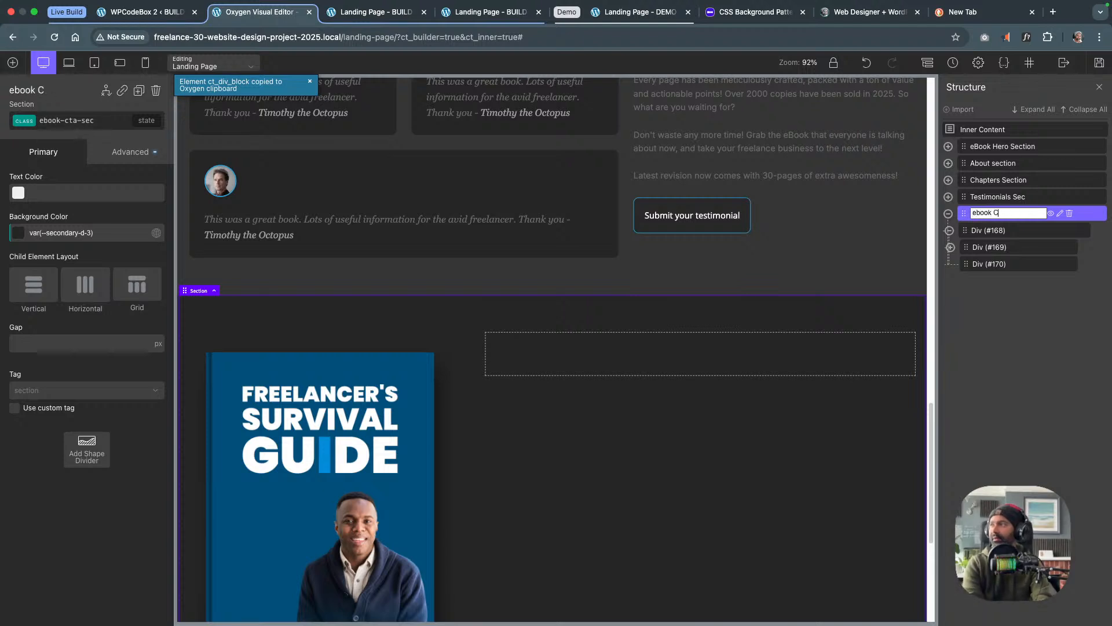
pyautogui.write('TA sec')
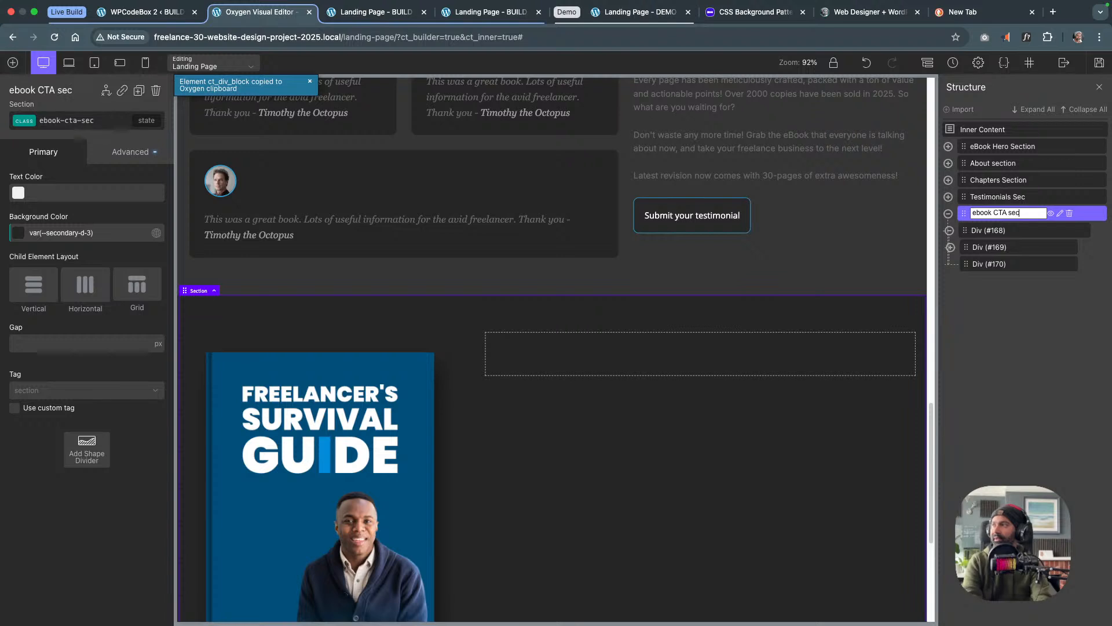
pyautogui.press('Return')
# Rename the columns-2-3 container in the structure as "Col 2/3"
pyautogui.doubleClick(1013, 230)
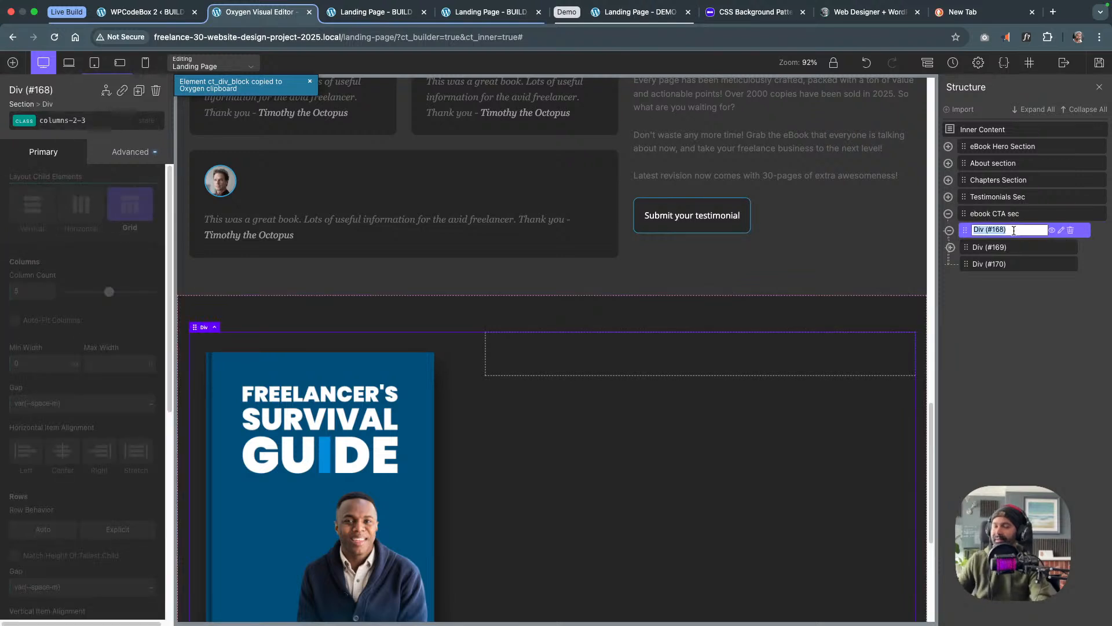
pyautogui.write('Col')
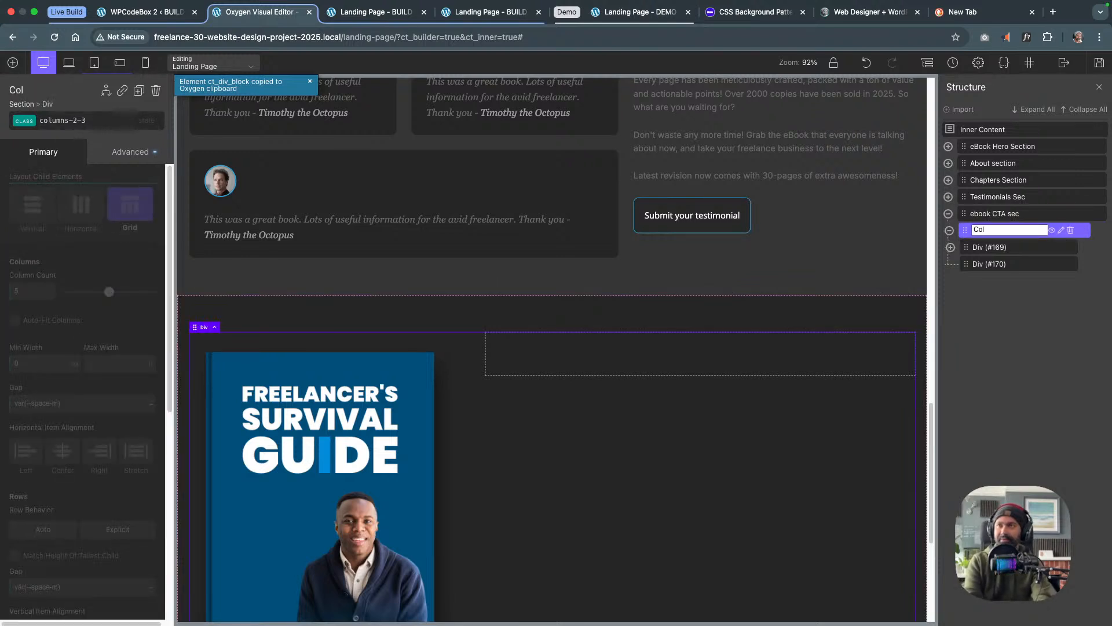
pyautogui.write(' 2/3')
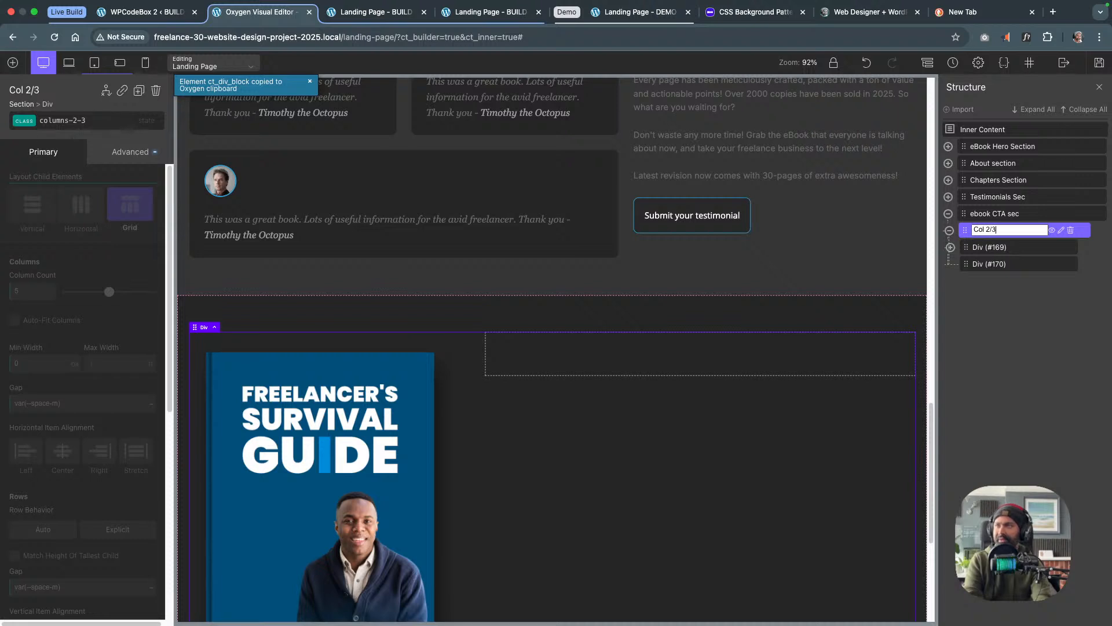
pyautogui.press('Return')
# Rename the column div holding the book image as "Right Div" and the empty column div as "Left Div"
pyautogui.click(1018, 246)
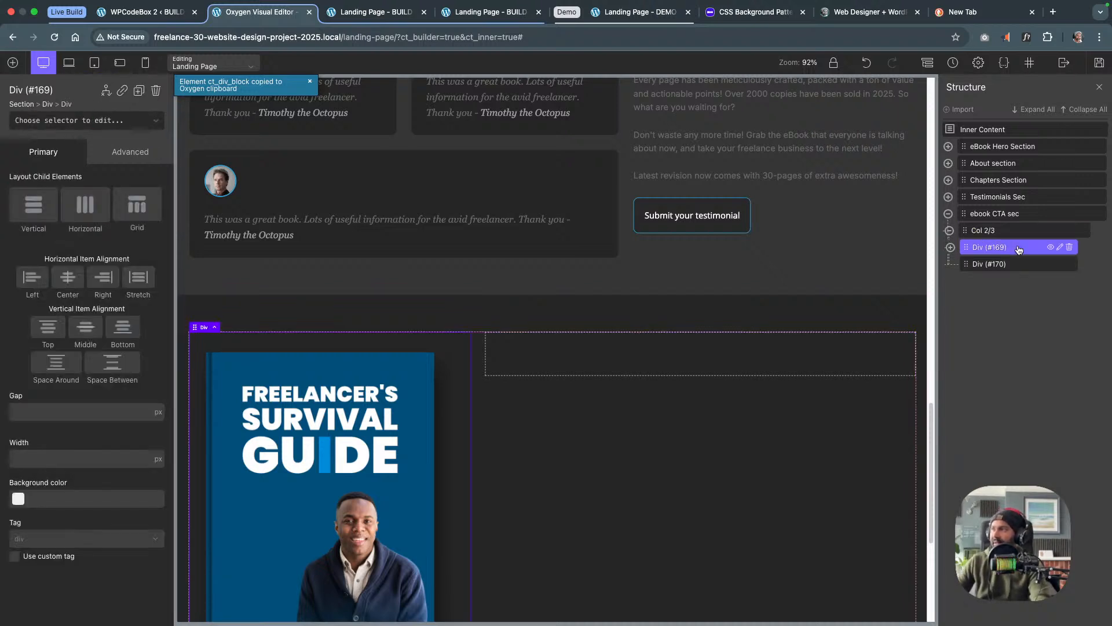
pyautogui.doubleClick(1018, 247)
pyautogui.write('Right')
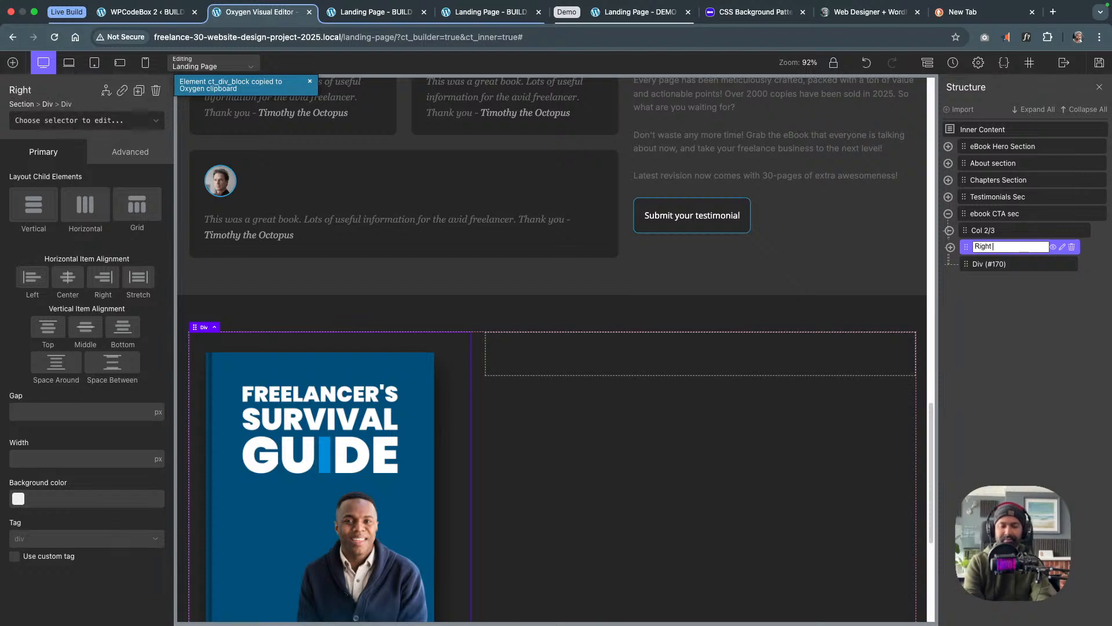
pyautogui.write(' Di')
pyautogui.press('Return')
pyautogui.click(1004, 261)
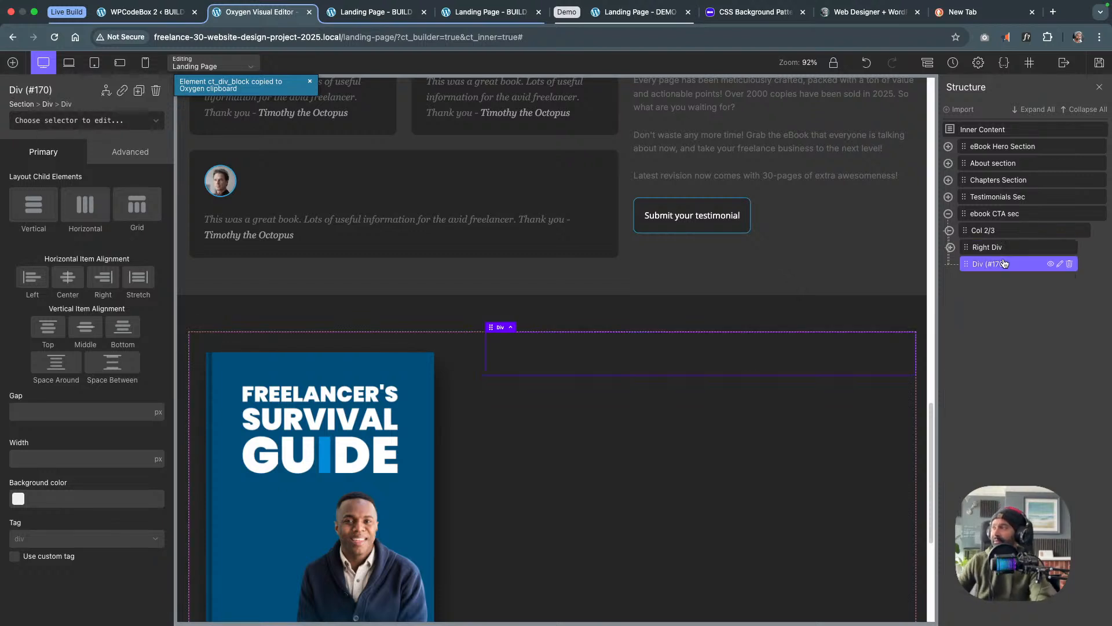
pyautogui.doubleClick(1003, 260)
pyautogui.write('Lef')
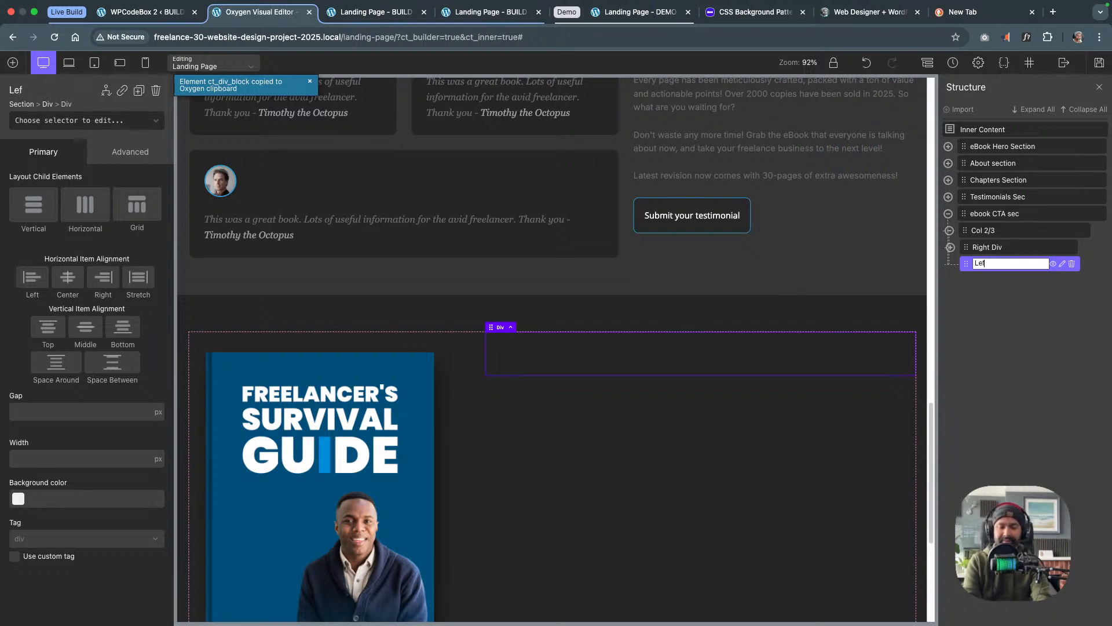
pyautogui.write('t Div')
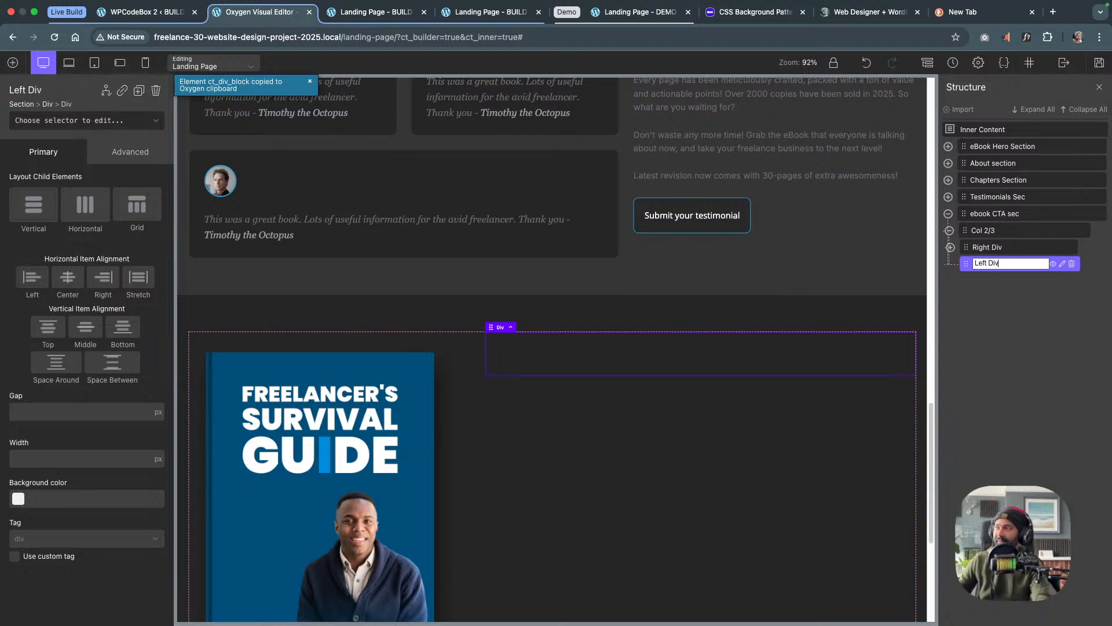
pyautogui.click(1004, 232)
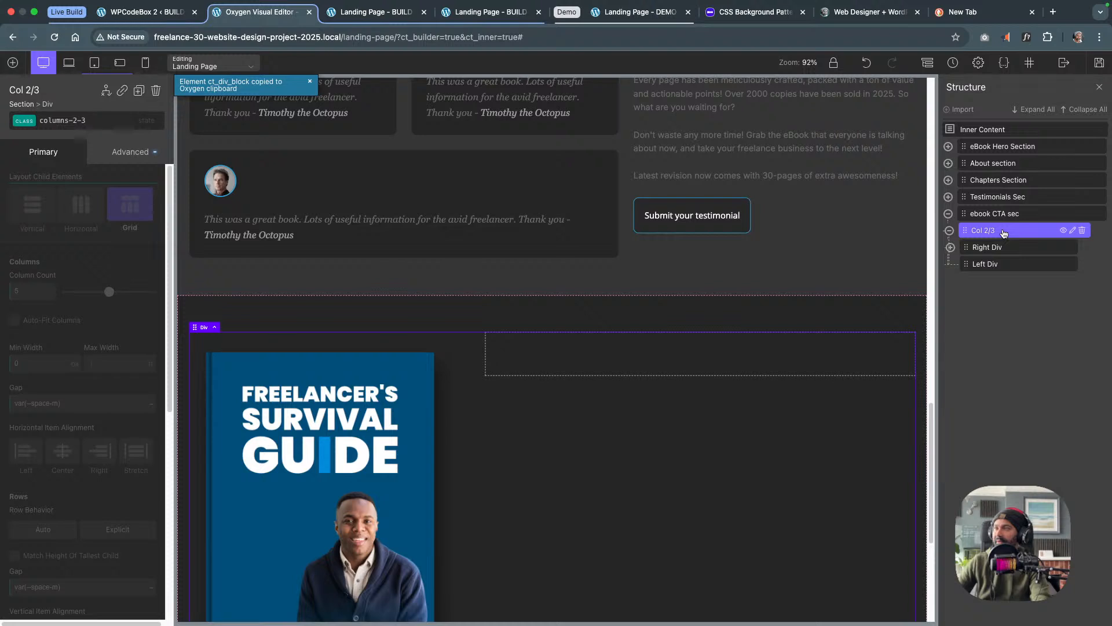
pyautogui.click(988, 247)
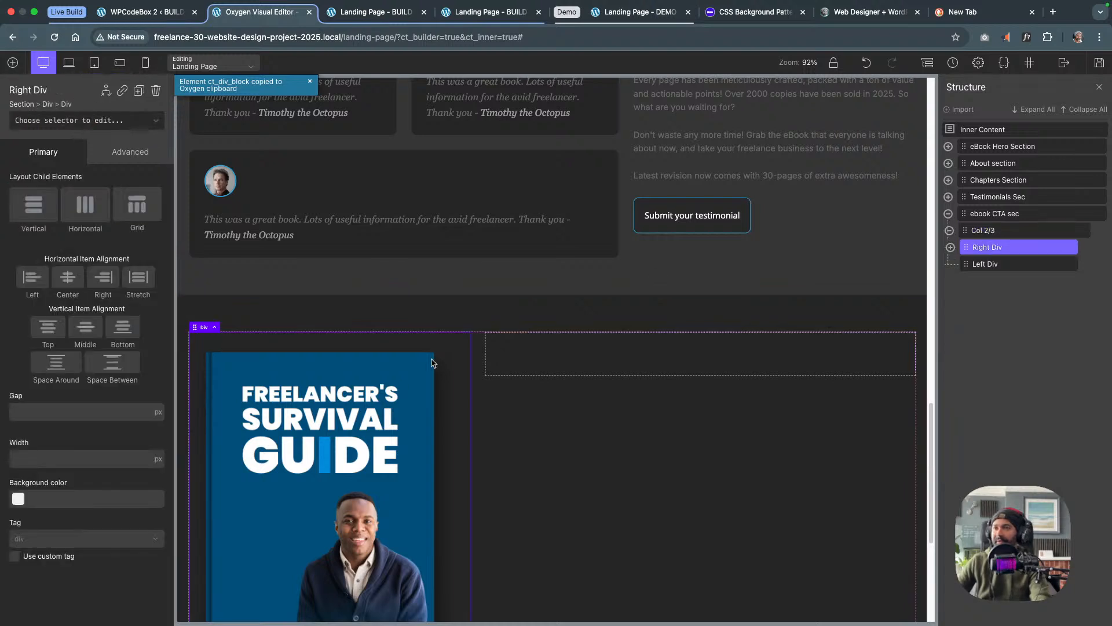
# Swap the column names by renaming the book image's div as "Left Div" and the empty div as "Right Div"
pyautogui.scroll(-3, 431, 363)
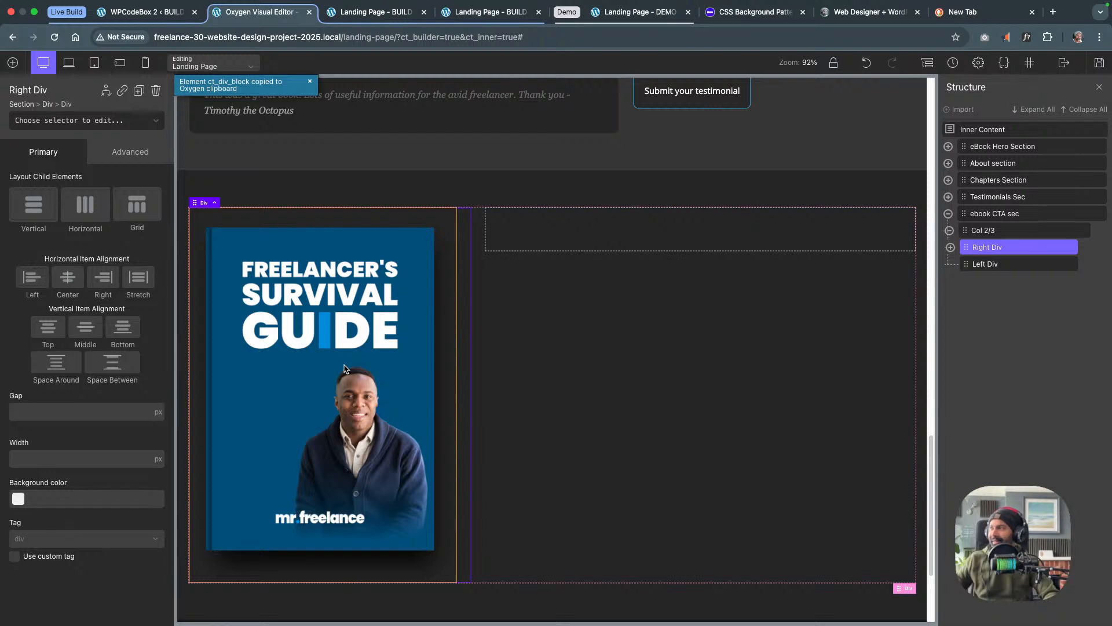
pyautogui.doubleClick(989, 247)
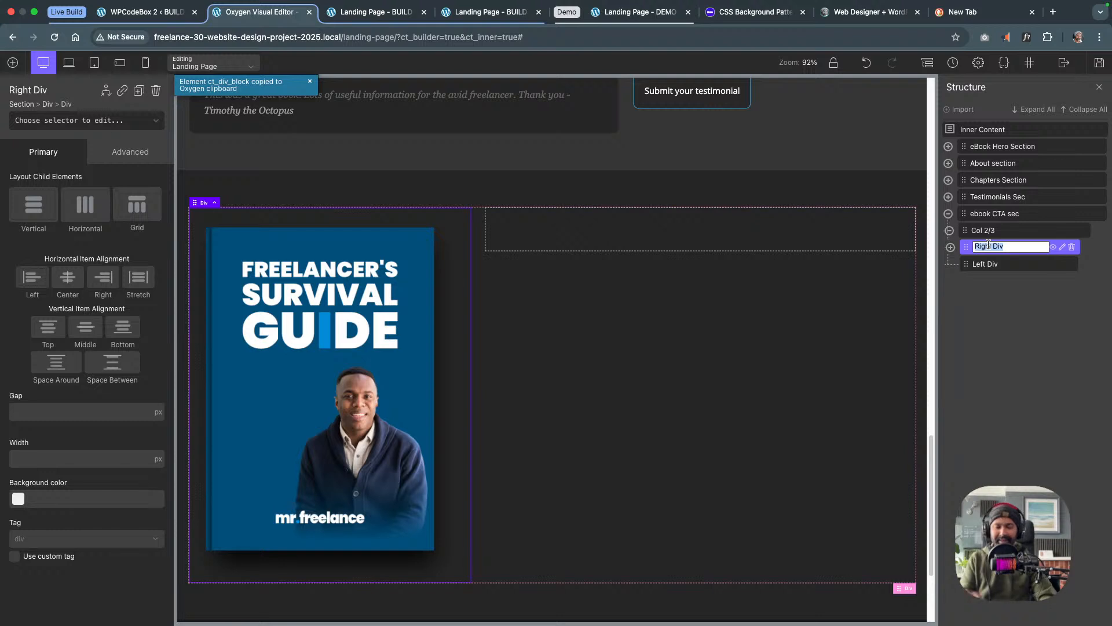
pyautogui.write('Left')
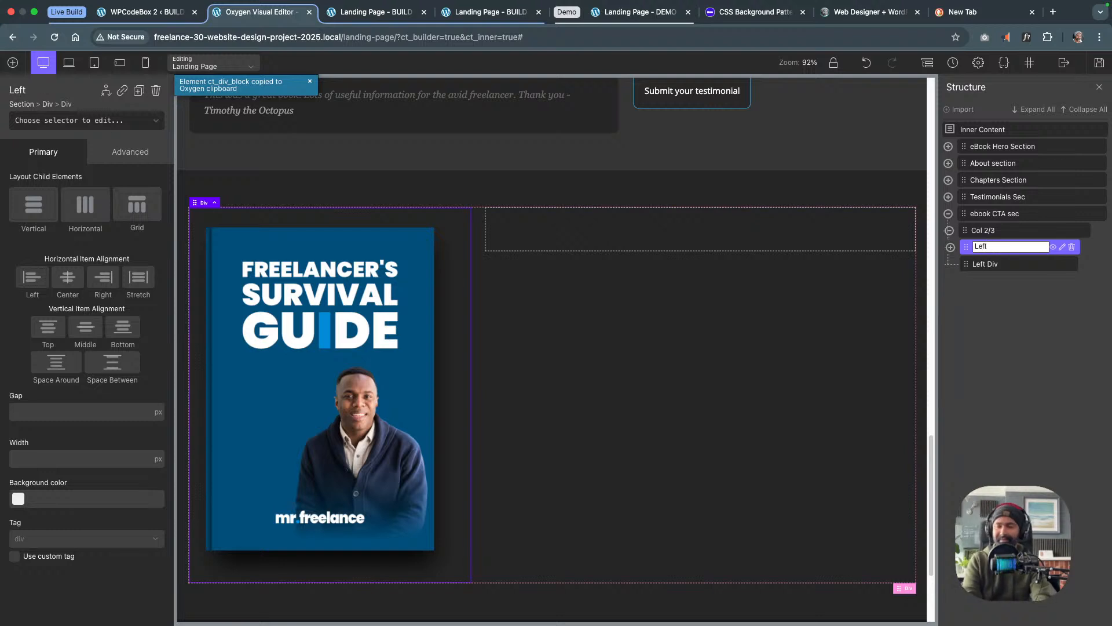
pyautogui.write(' Div')
pyautogui.press('Return')
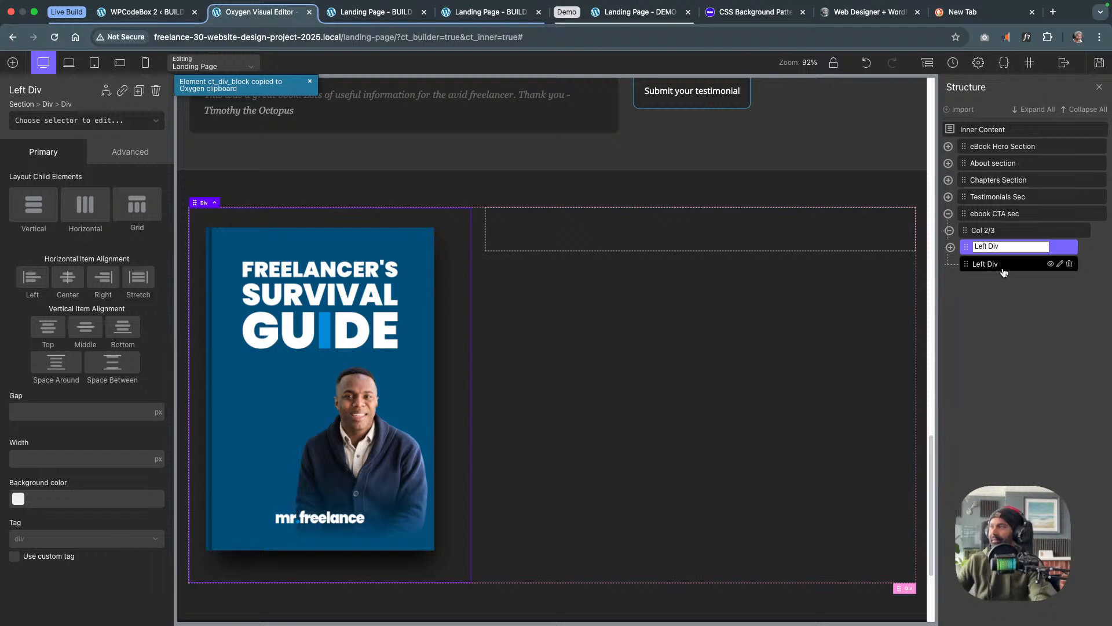
pyautogui.doubleClick(997, 263)
pyautogui.write('Right')
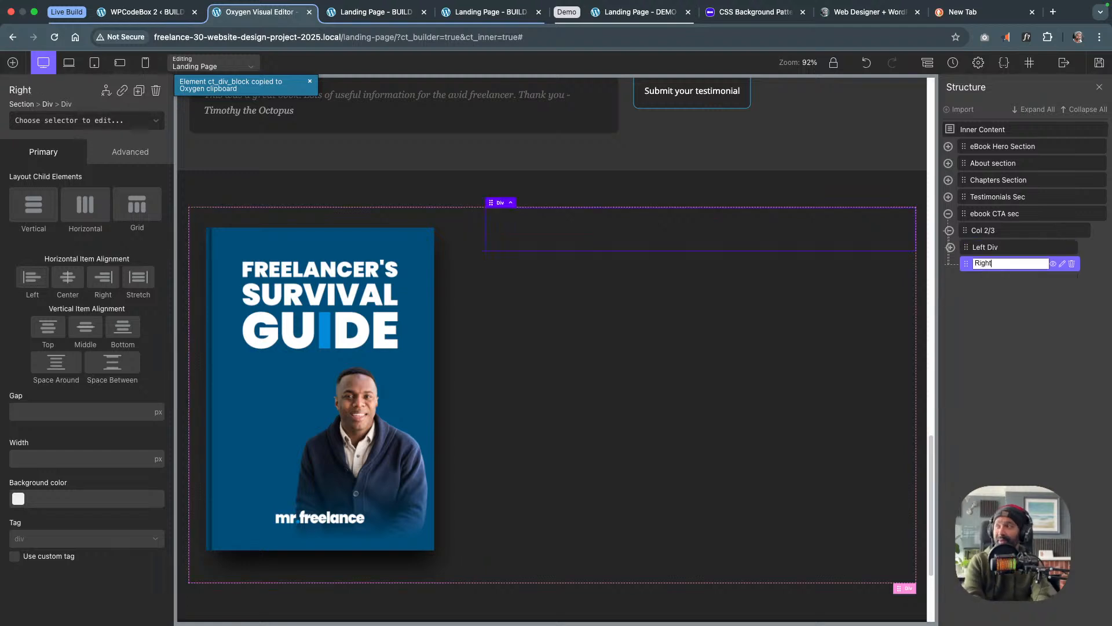
pyautogui.write(' Div')
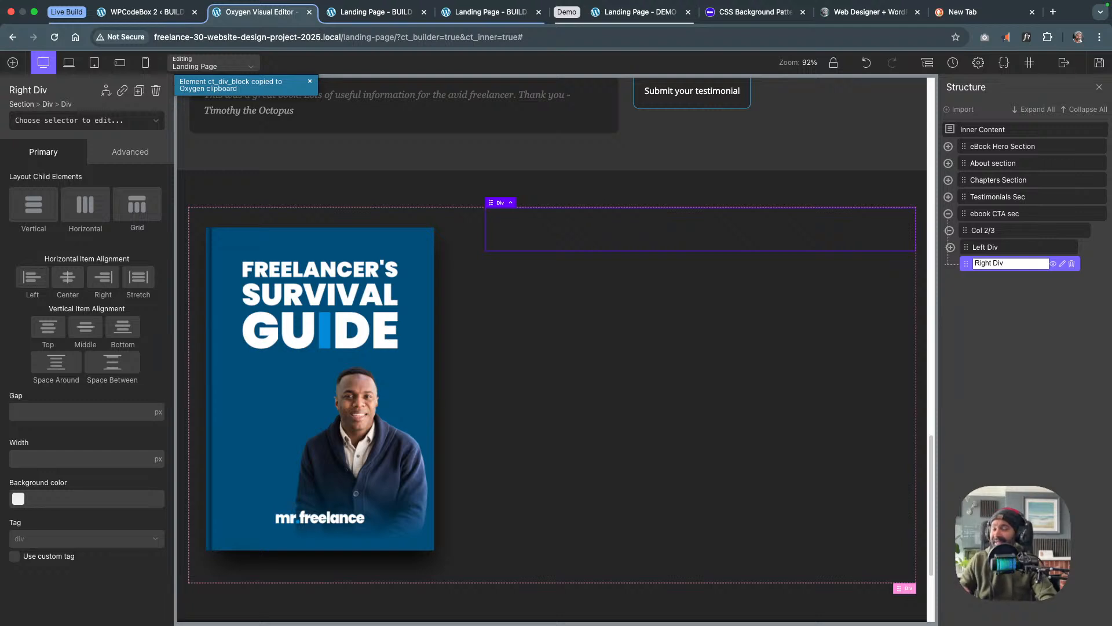
pyautogui.click(1002, 294)
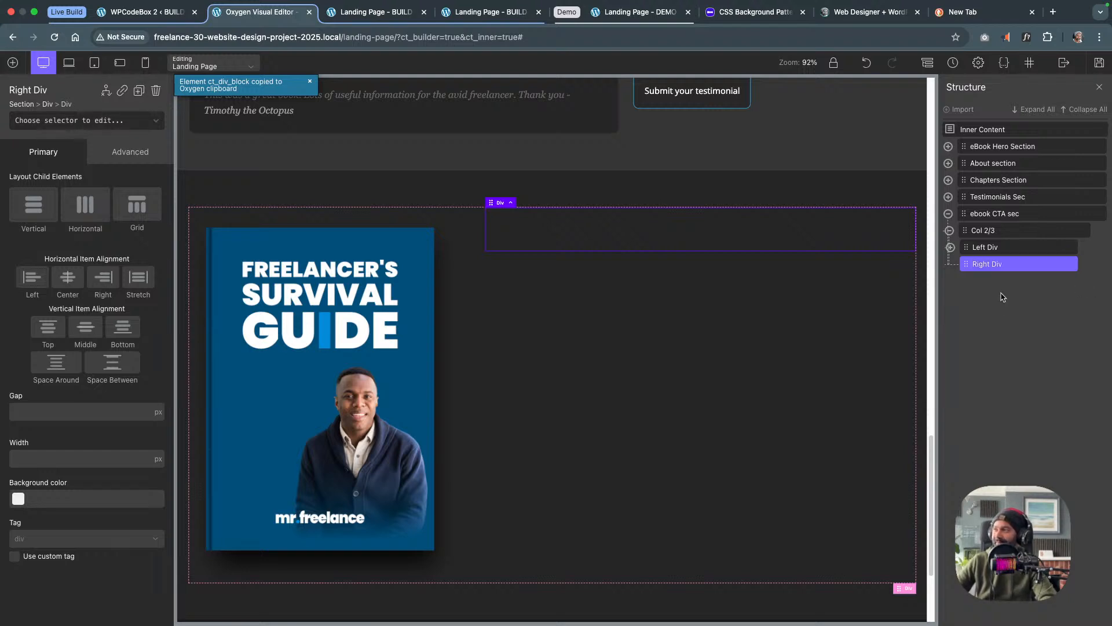
# Set the height of the Left Div holding the book image to 350 px
pyautogui.click(997, 247)
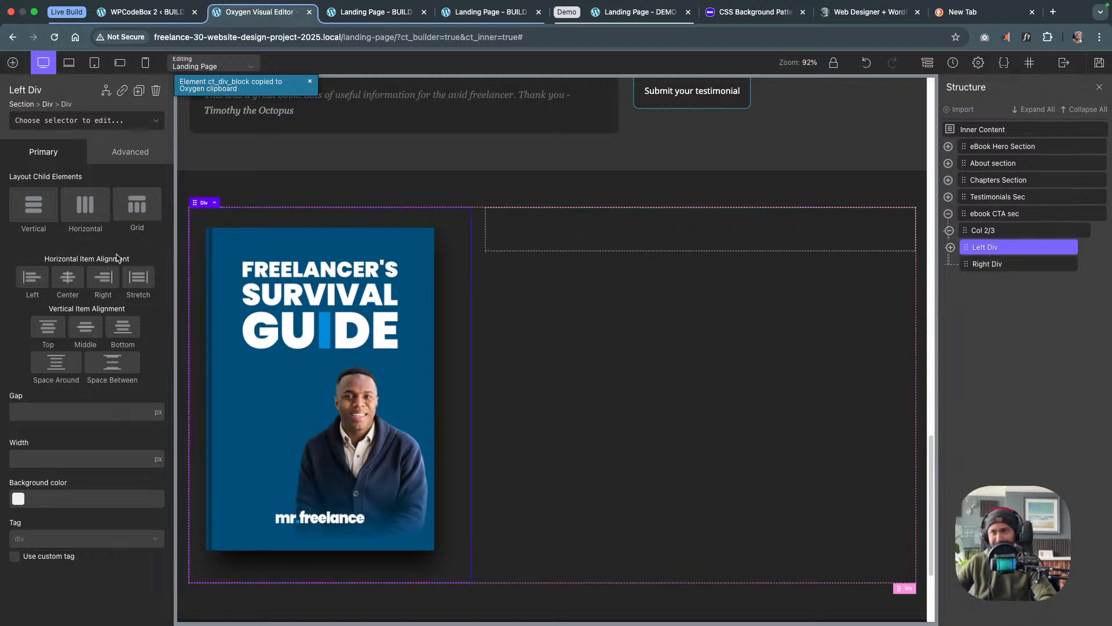
pyautogui.click(130, 154)
pyautogui.click(99, 218)
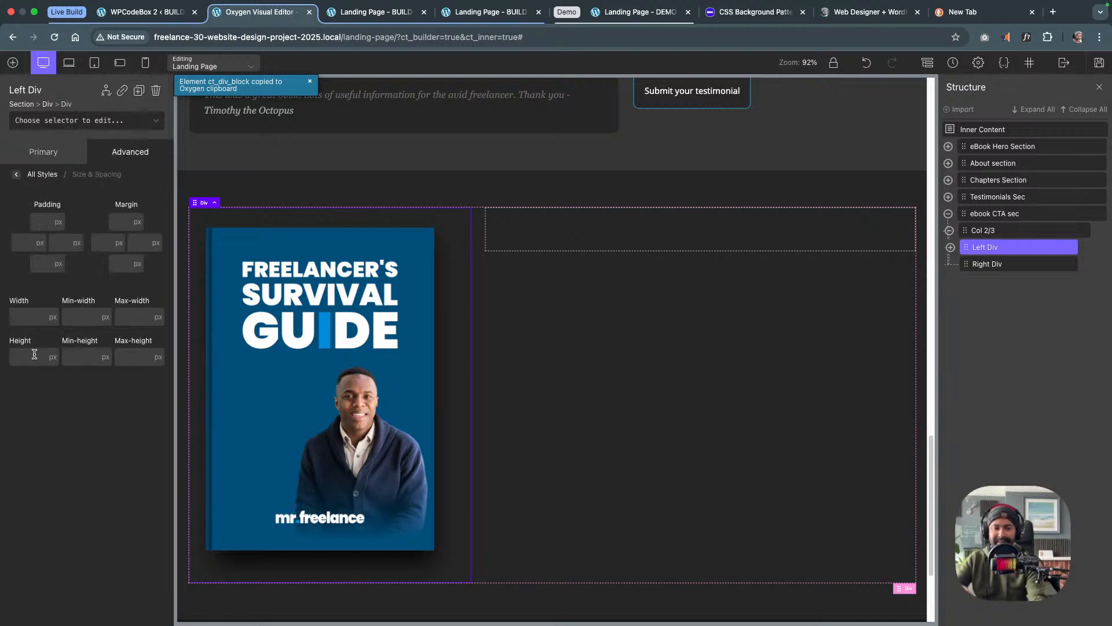
pyautogui.write('350')
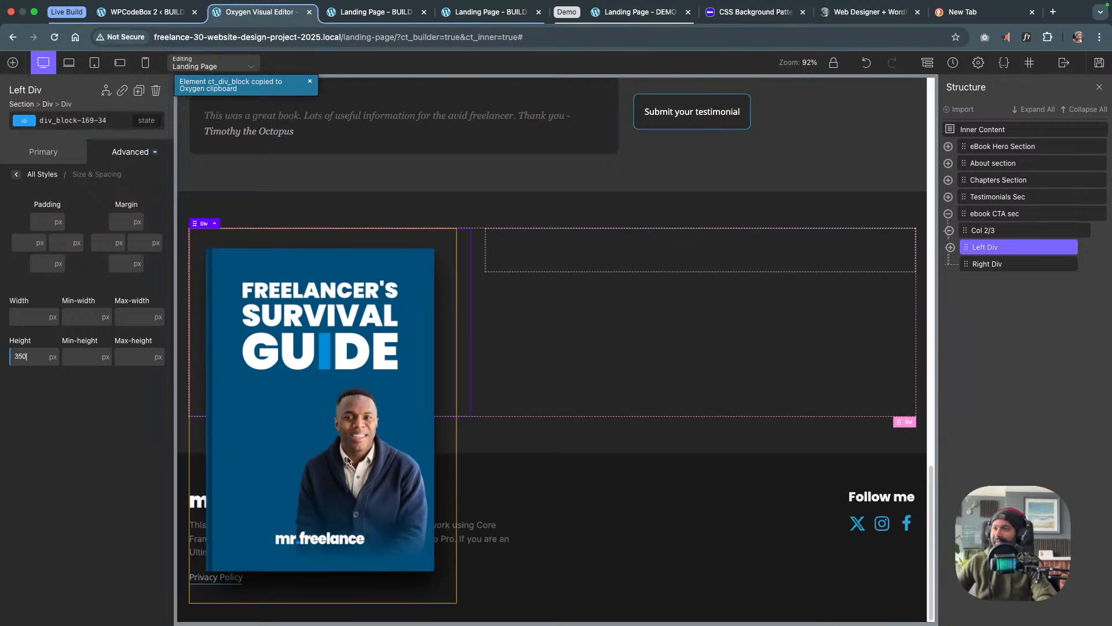
# Add a heading and a text element beneath it inside the empty Right Div of the ebook CTA section
pyautogui.click(608, 243)
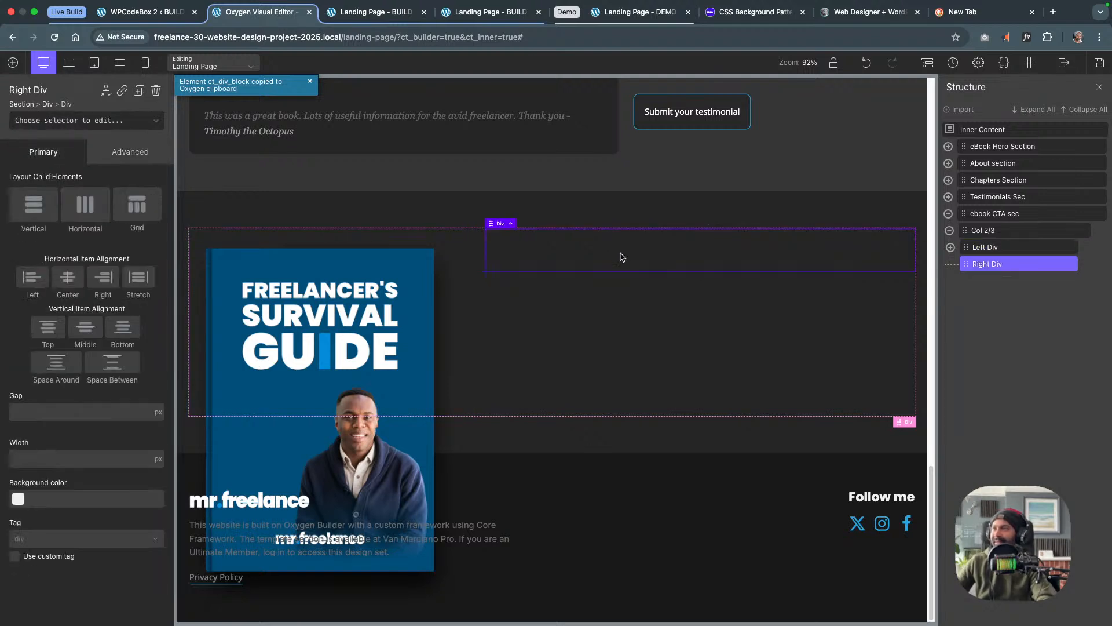
pyautogui.click(13, 62)
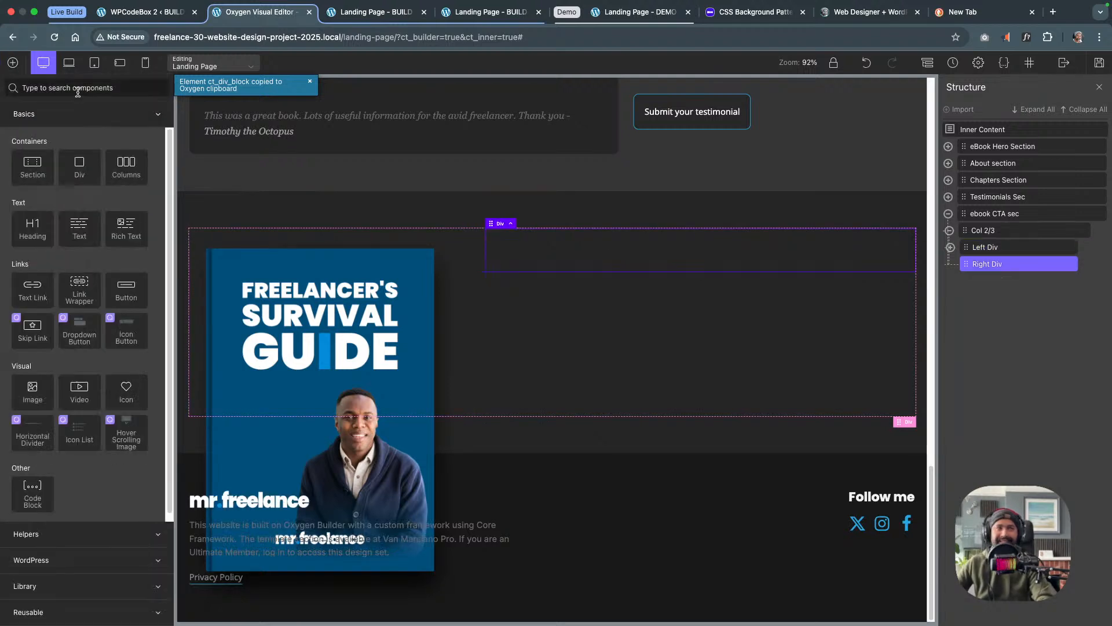
pyautogui.write('heading')
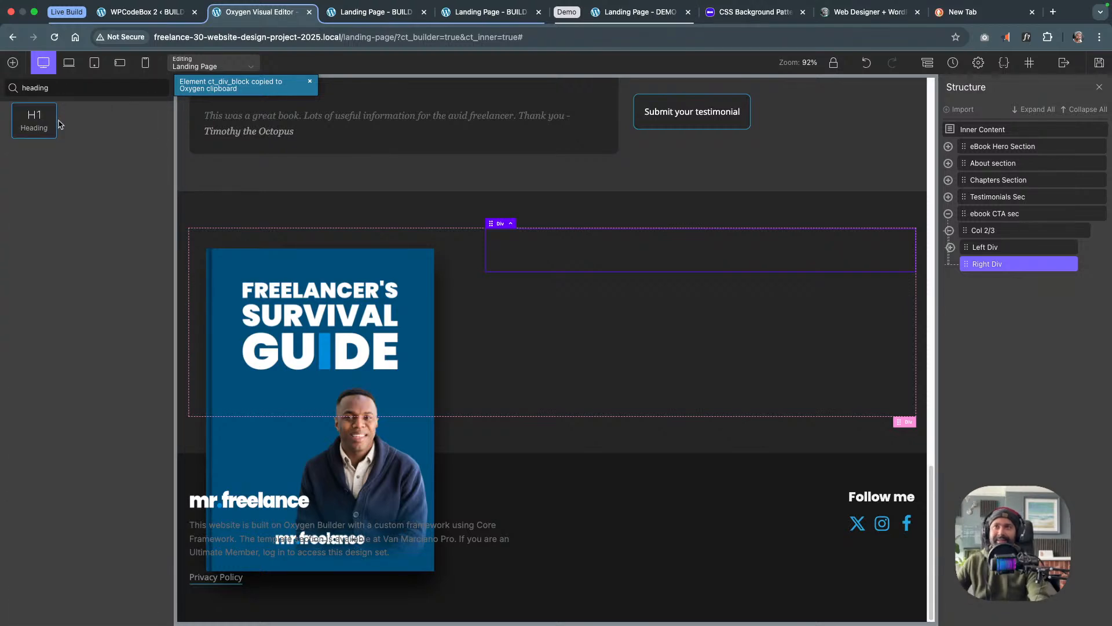
pyautogui.click(53, 121)
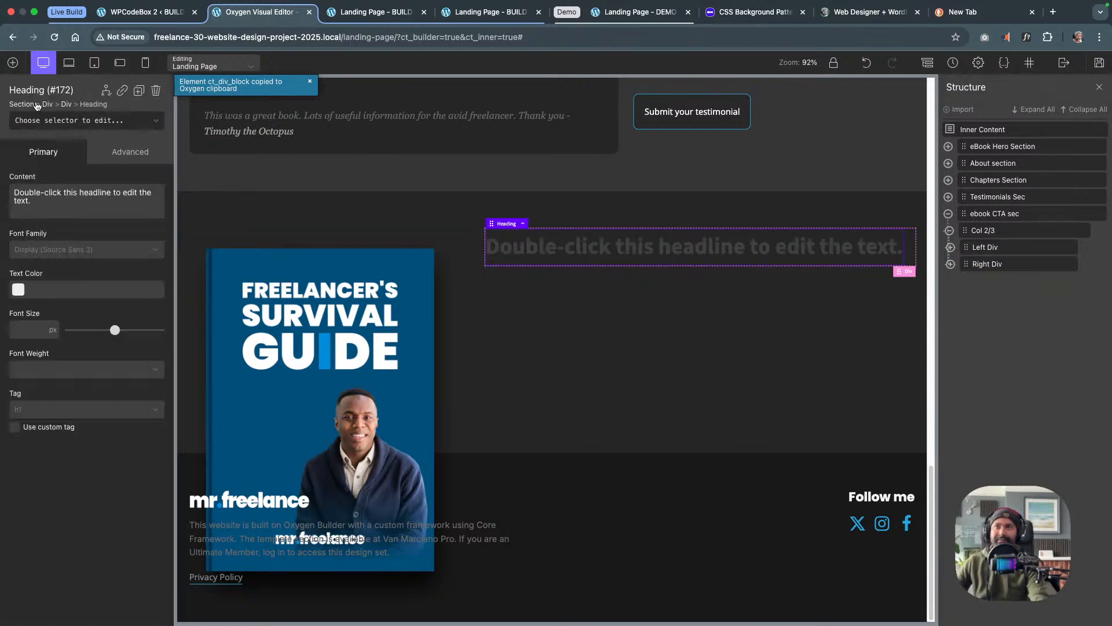
pyautogui.click(12, 62)
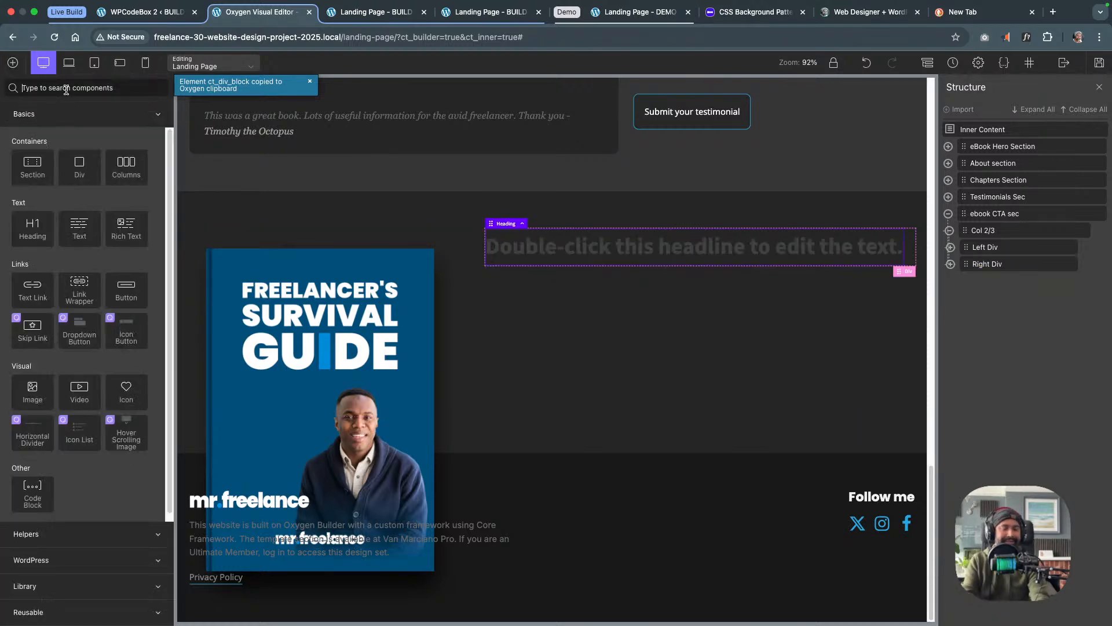
pyautogui.write('text')
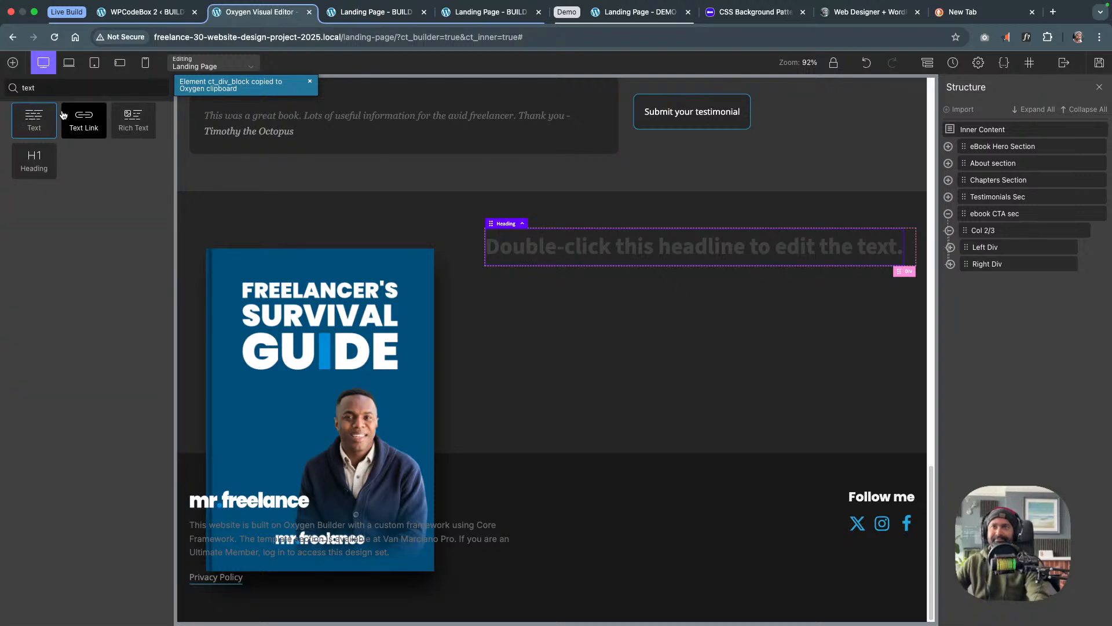
pyautogui.click(33, 123)
# Add a button below the text element in the CTA section's Right Div
pyautogui.scroll(5, 640, 268)
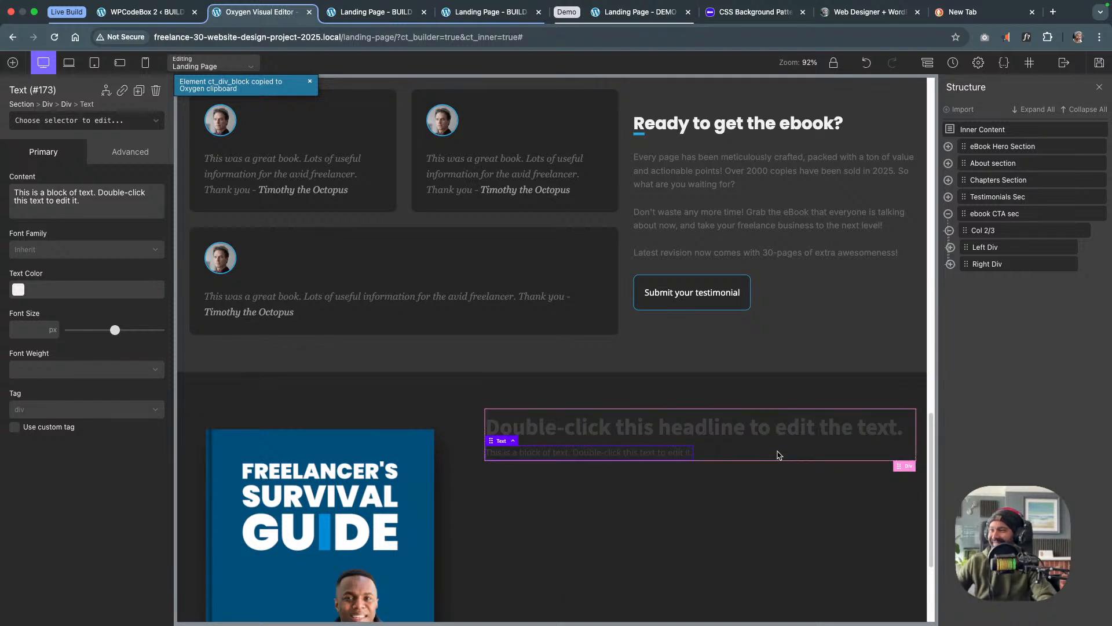
pyautogui.click(775, 454)
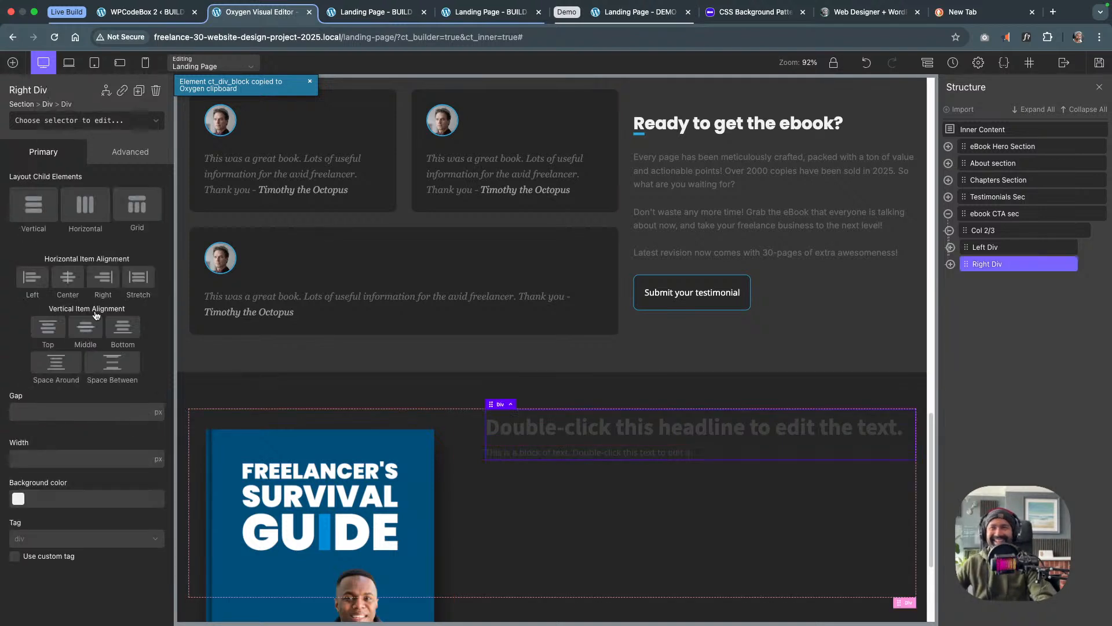
pyautogui.click(14, 63)
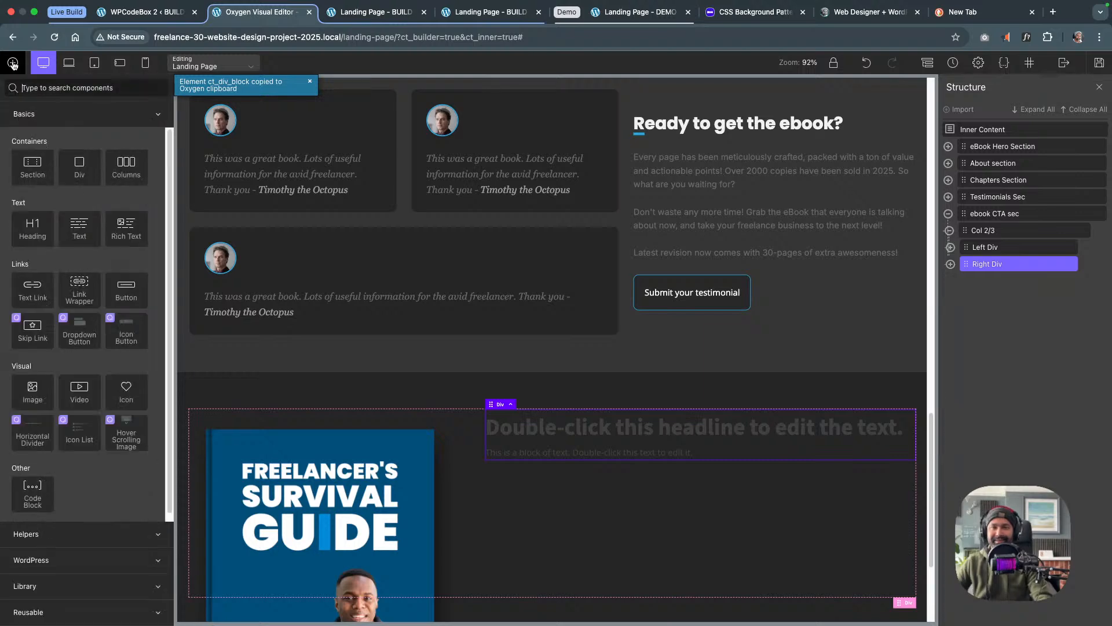
pyautogui.write('button')
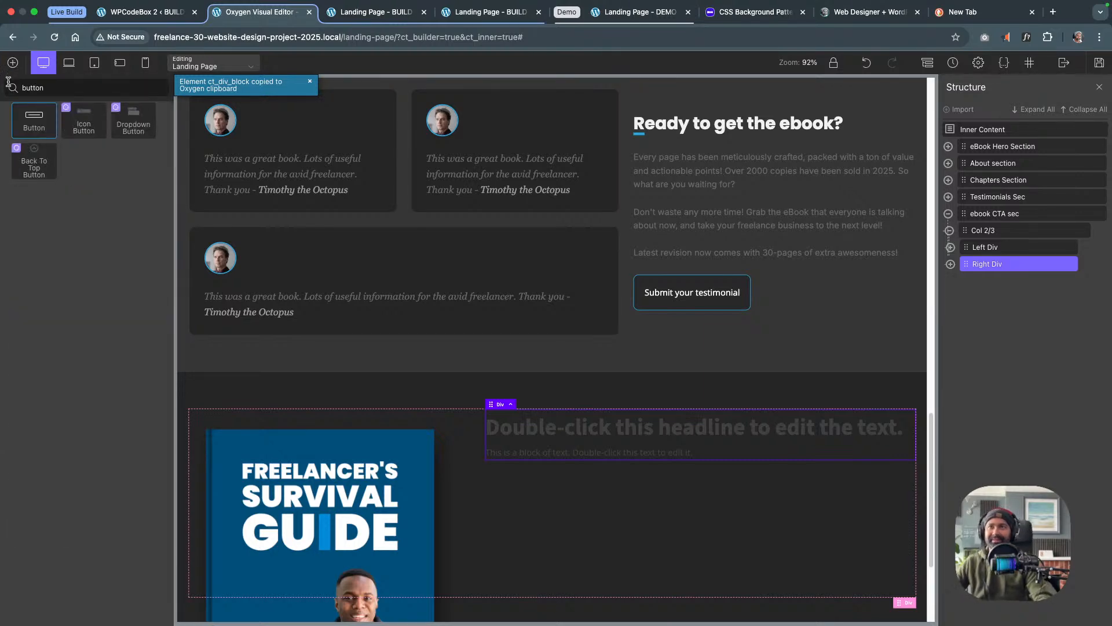
pyautogui.click(32, 124)
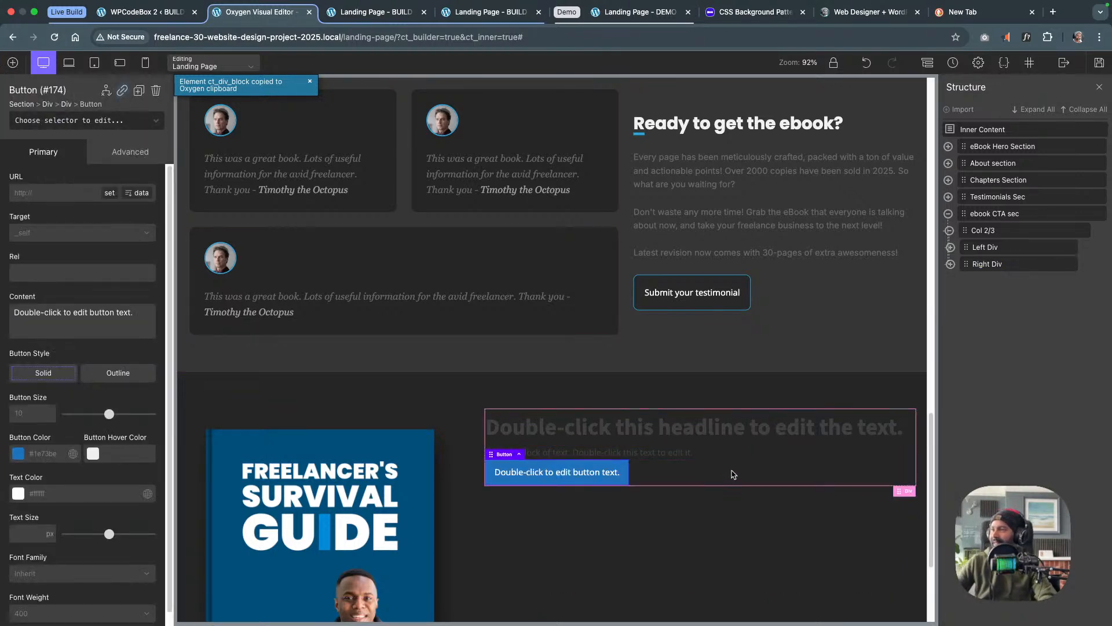
pyautogui.click(733, 474)
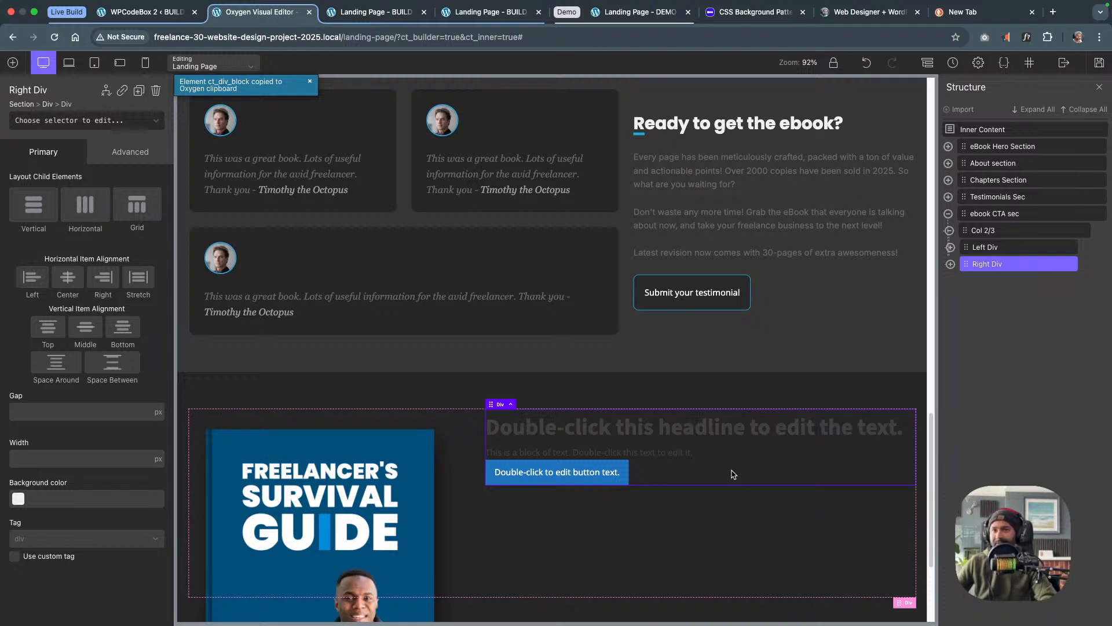
# Assign the existing heading-styles class to the new heading in the CTA section
pyautogui.click(721, 431)
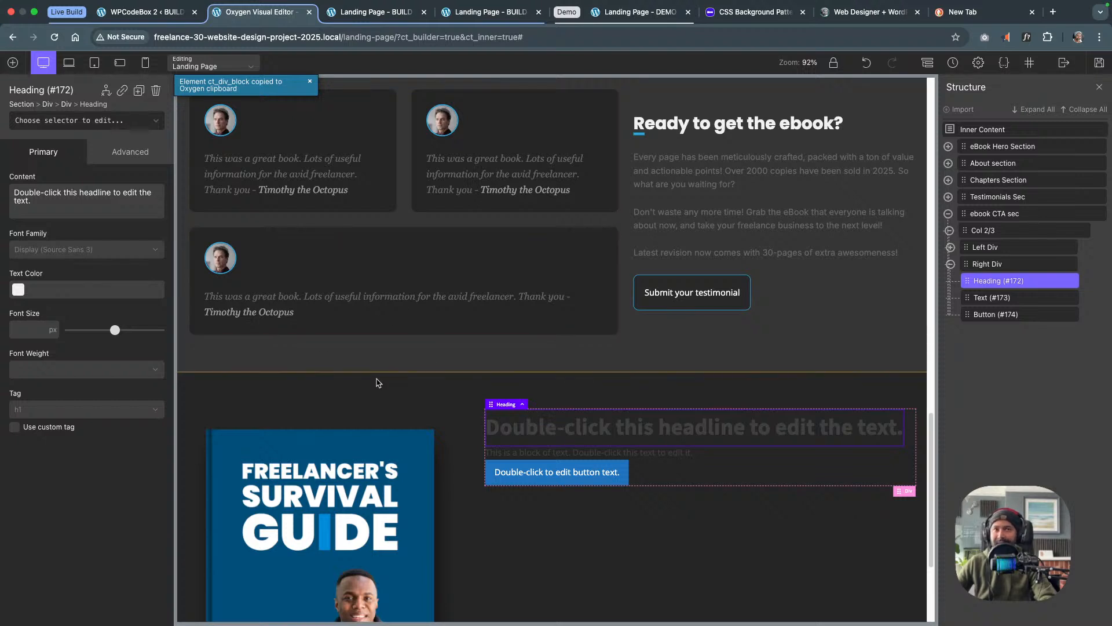
pyautogui.click(65, 123)
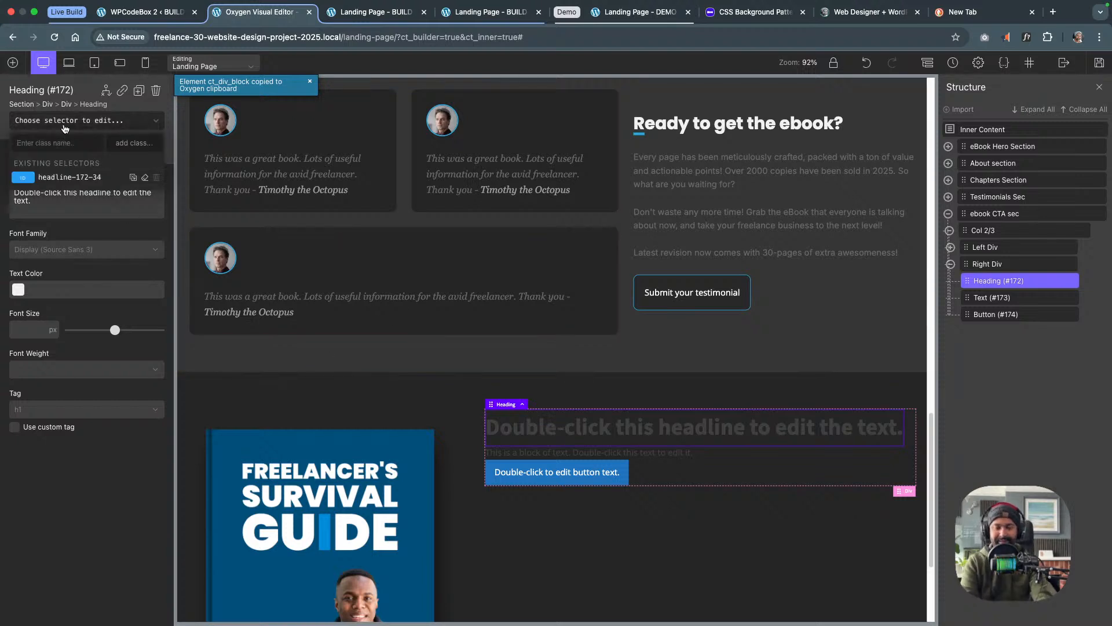
pyautogui.write('heading')
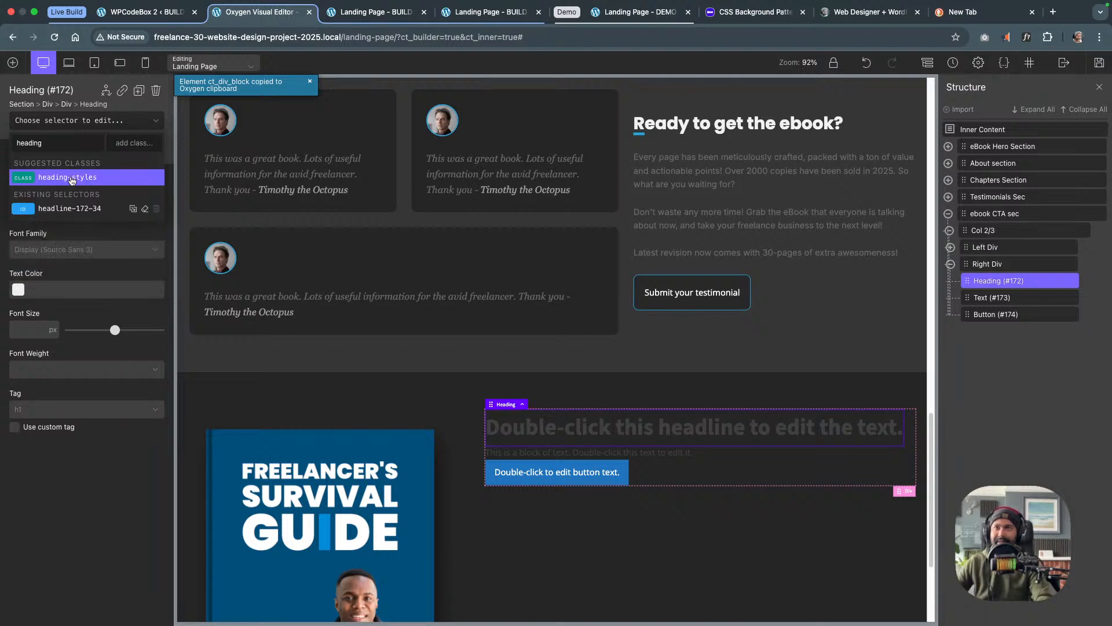
pyautogui.click(68, 177)
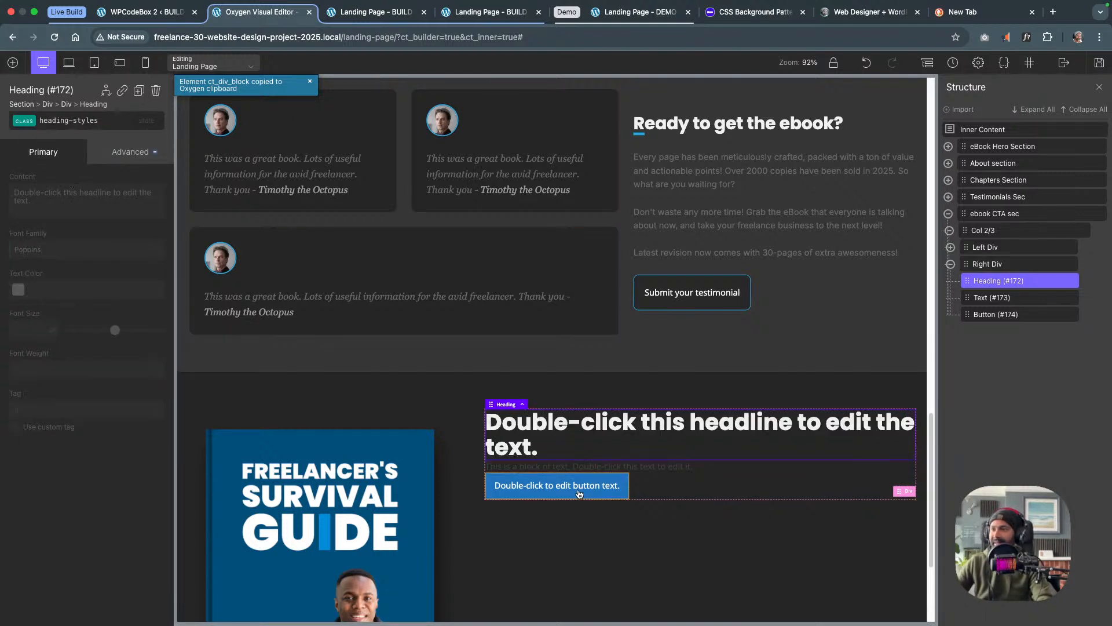
# Set the CTA heading's text to "Join other readers of the Ultimate Freelancer's Guide to Surviving the Dot Com!" at the element's ID level
pyautogui.doubleClick(615, 425)
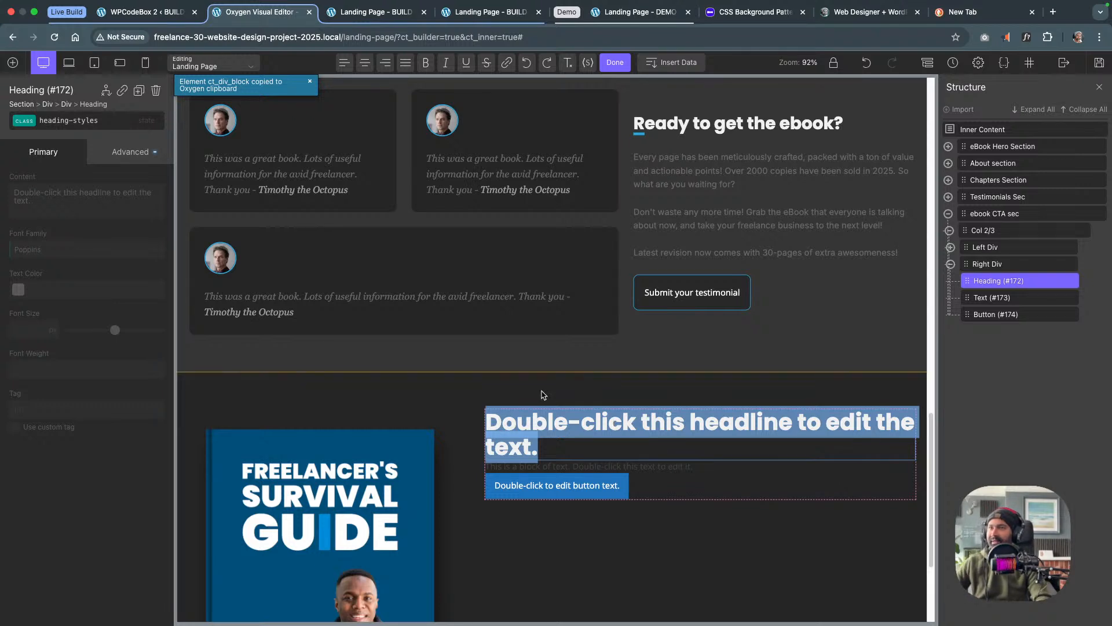
pyautogui.click(29, 125)
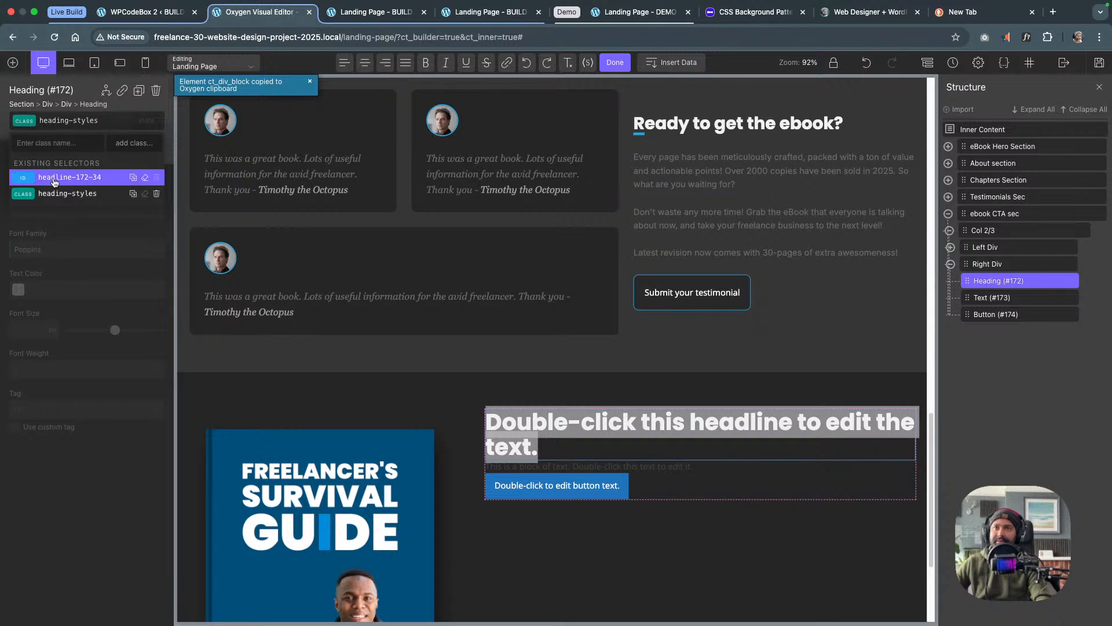
pyautogui.click(55, 177)
pyautogui.tripleClick(70, 204)
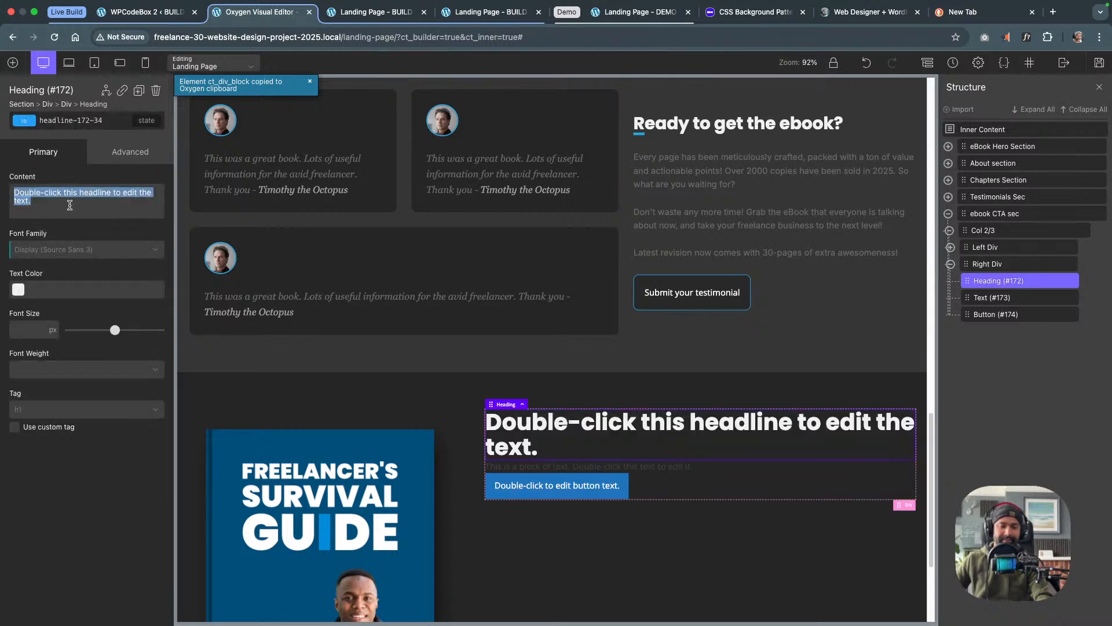
pyautogui.write("Join other readers of the Ultimate Freelancer's Guide to Surviving the Dot Com!")
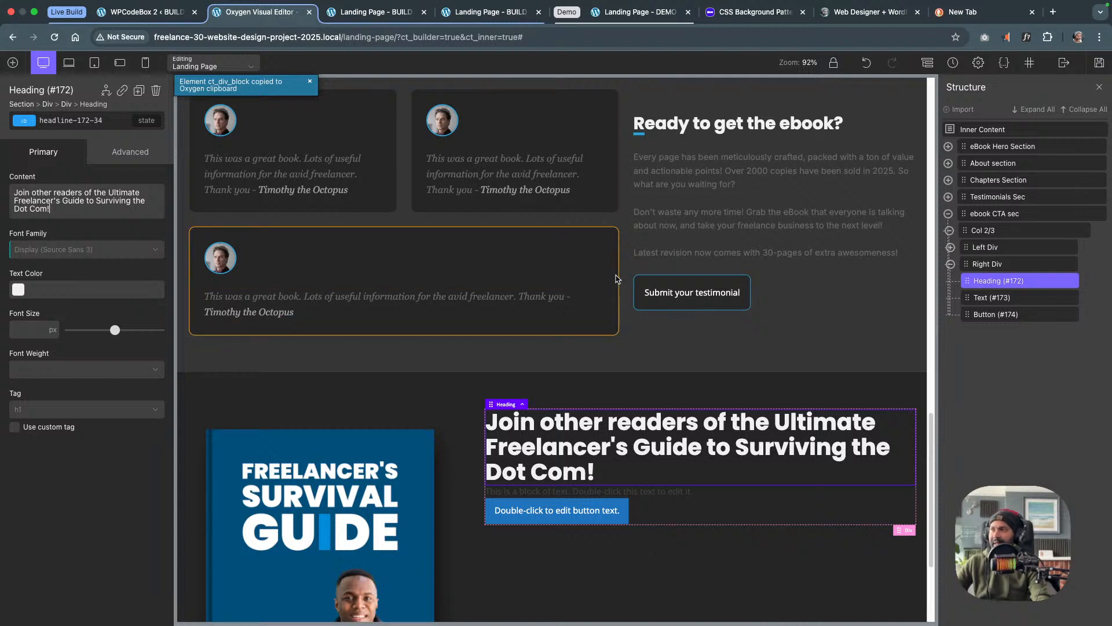
# Check the tag of the "Ready to get the ebook?" heading and set the CTA heading's tag to H2
pyautogui.scroll(1, 616, 278)
pyautogui.click(756, 155)
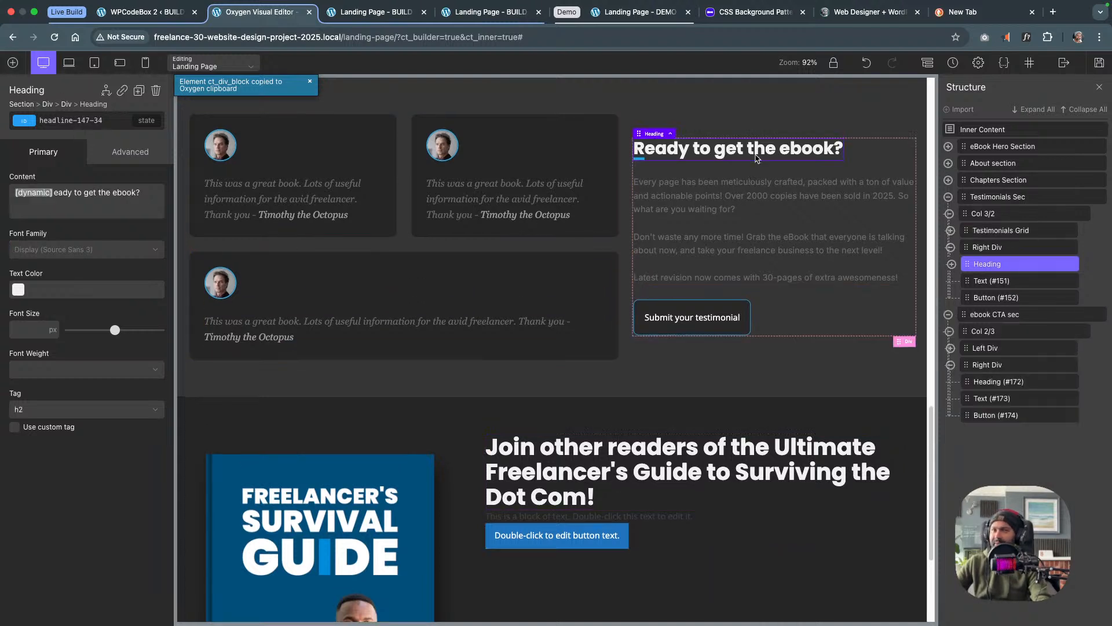
pyautogui.scroll(-2, 713, 352)
pyautogui.click(509, 405)
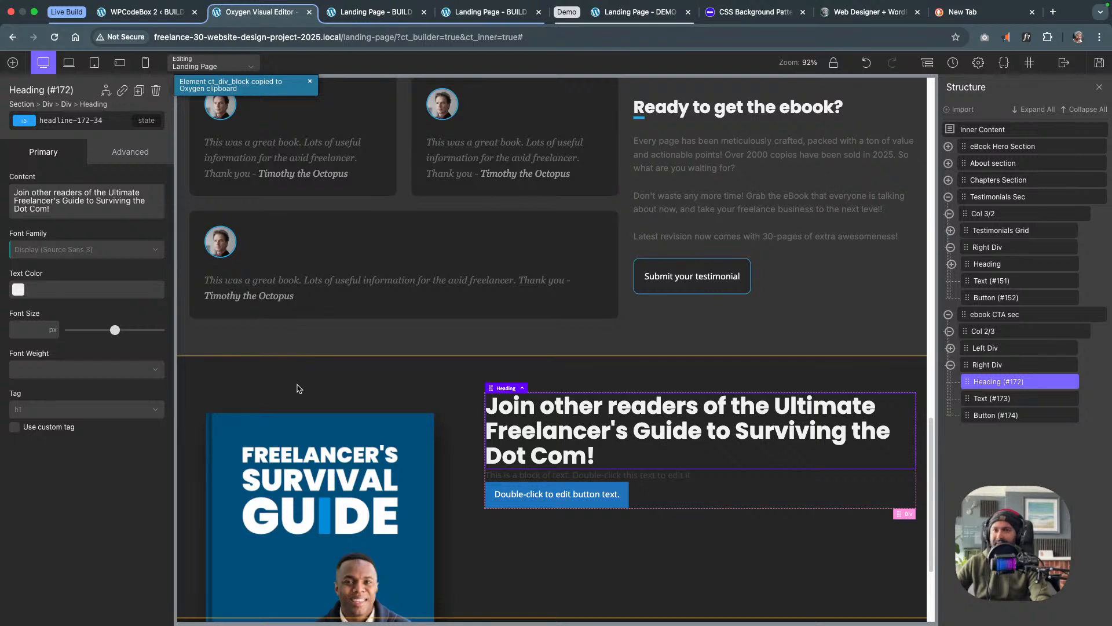
pyautogui.click(126, 415)
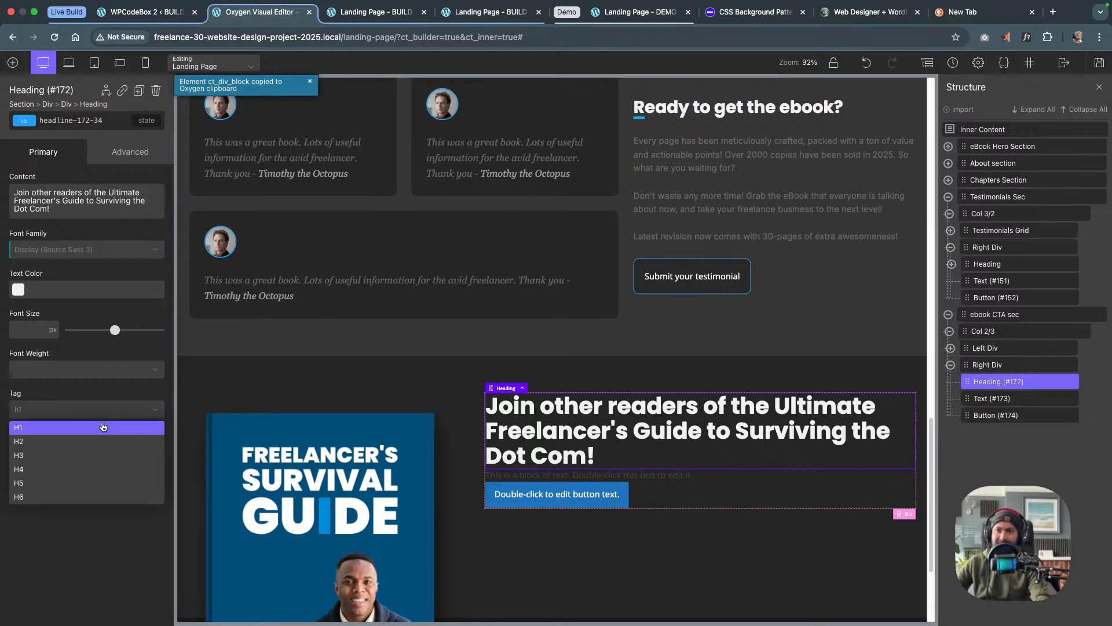
pyautogui.click(90, 443)
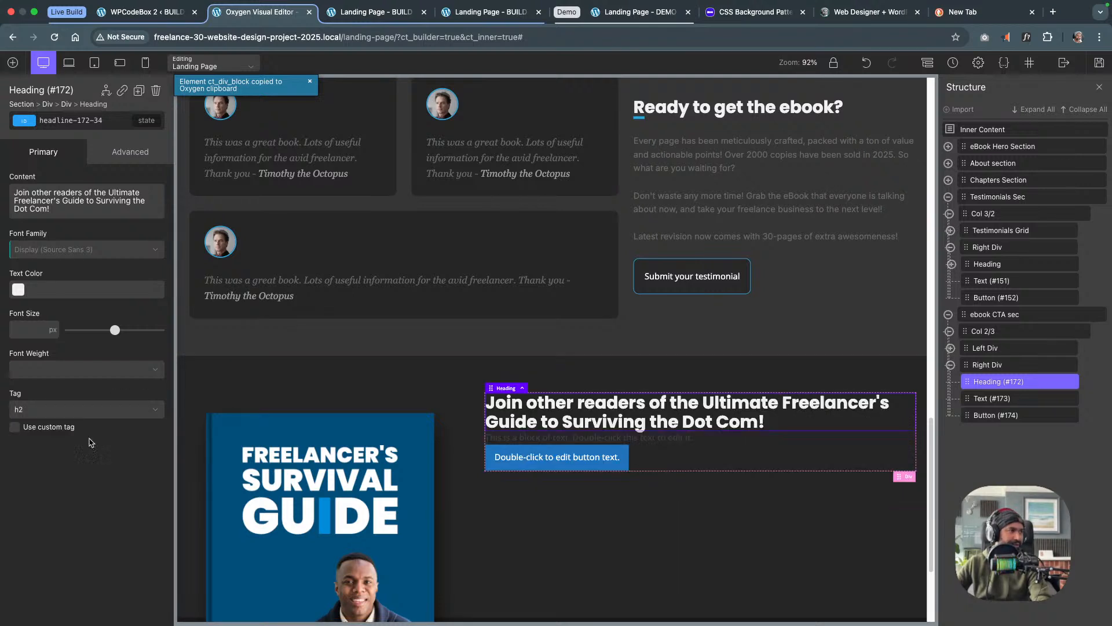
# Examine the headings and layout of the page's earlier sections for comparison with the CTA section
pyautogui.scroll(5, 666, 386)
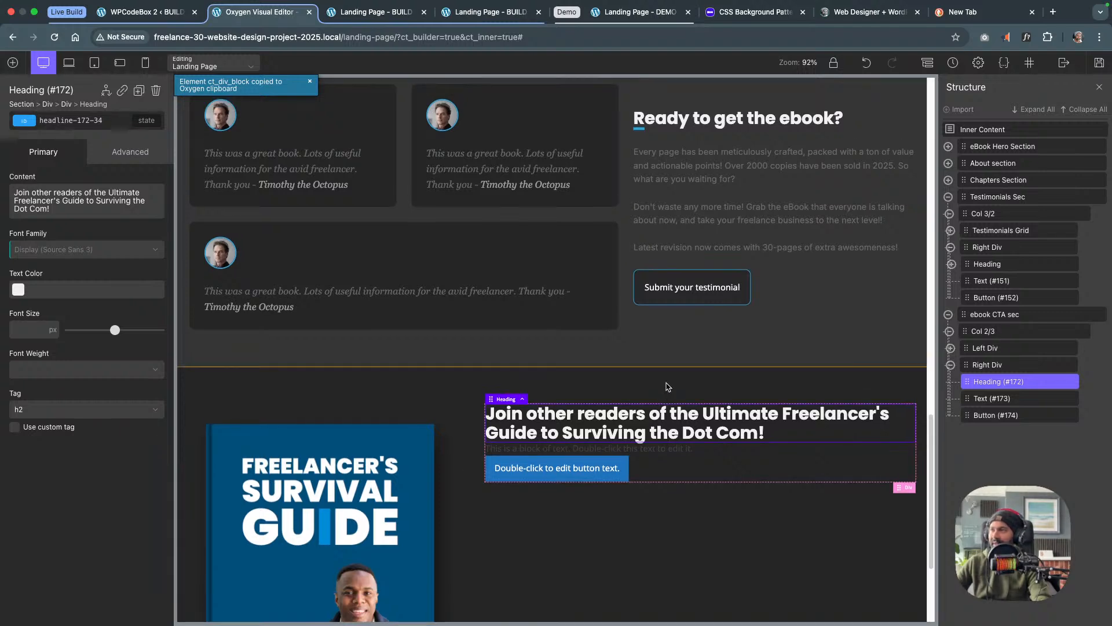
pyautogui.scroll(8, 721, 301)
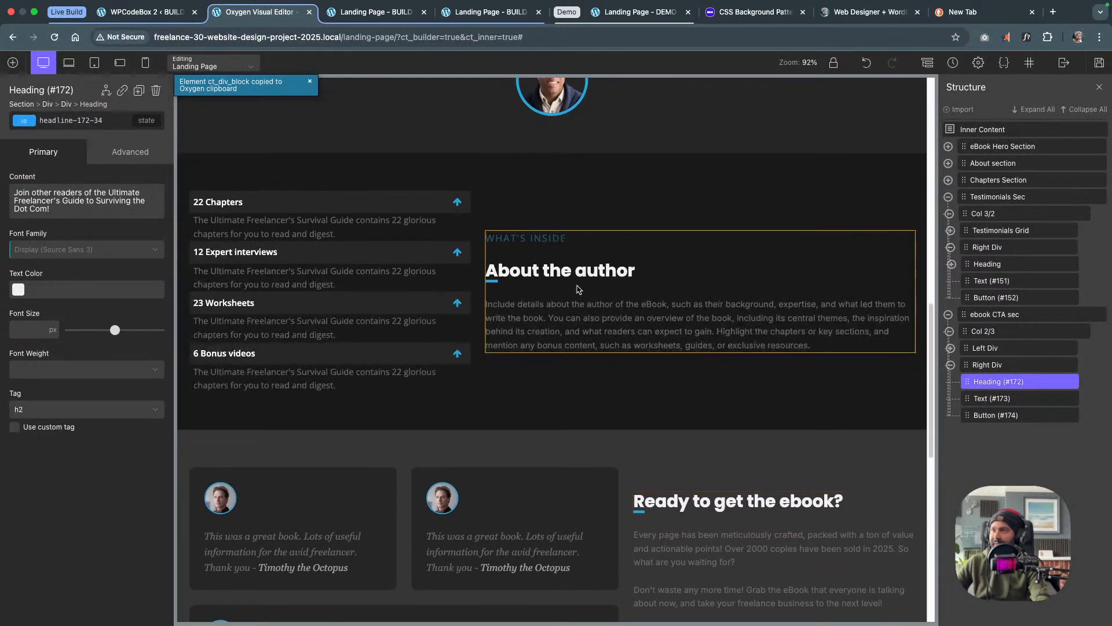
pyautogui.scroll(3, 574, 275)
pyautogui.scroll(5, 574, 275)
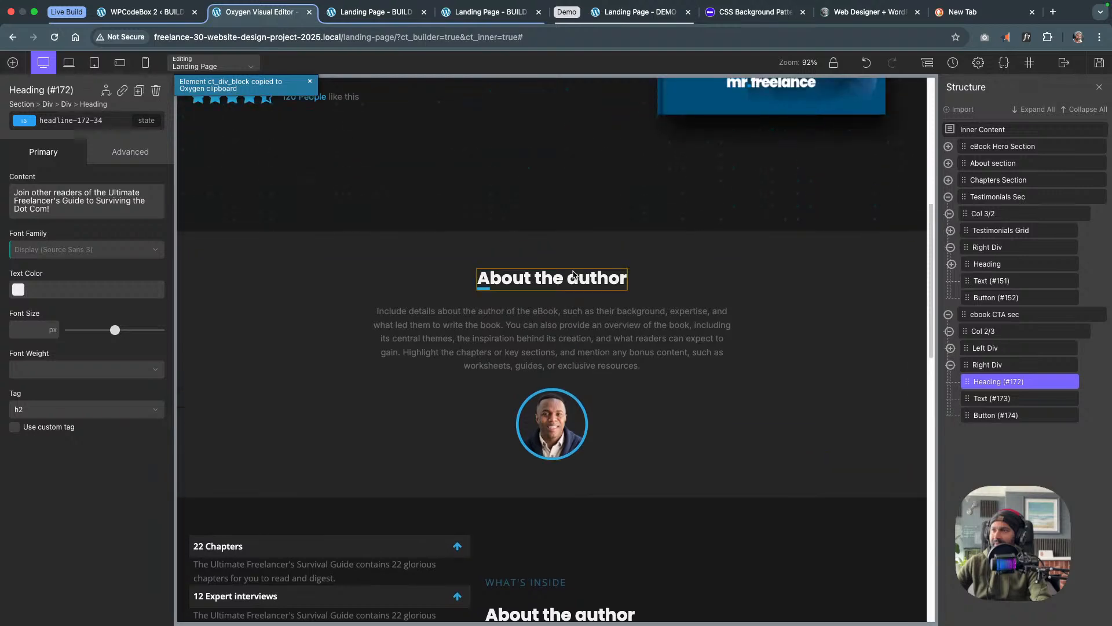
pyautogui.scroll(-2, 573, 275)
pyautogui.scroll(-14, 573, 275)
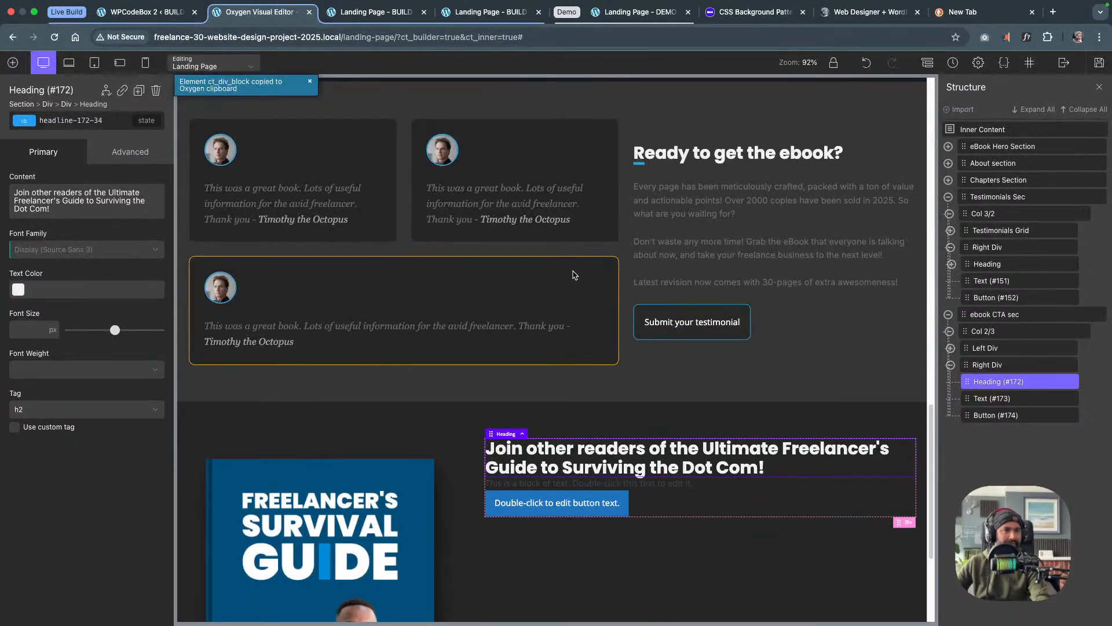
pyautogui.scroll(2, 574, 275)
pyautogui.scroll(-2, 574, 274)
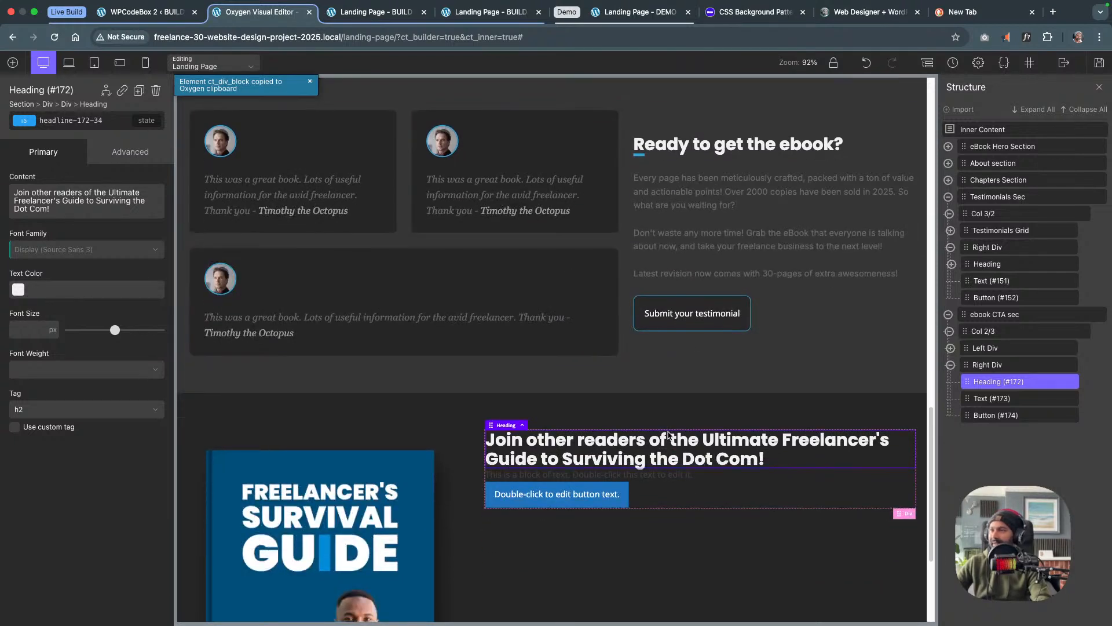
# Replace the CTA placeholder text with the "Every page has been meticulously crafted" sales paragraph, ending with the separate line "Click below to get your copy!"
pyautogui.click(664, 476)
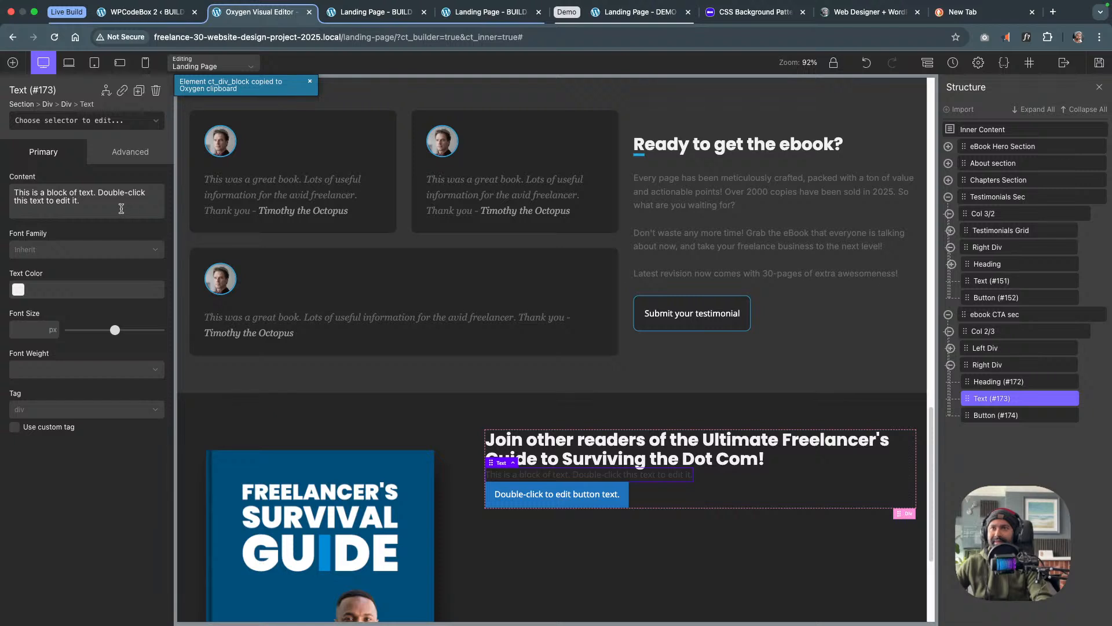
pyautogui.tripleClick(121, 209)
pyautogui.write('Every page has been meticulously crafted, packed with a ton of value and actionable points! Over 2000 copies have been sold in 2025. So what are you waiting for?  Click below to get your copy!')
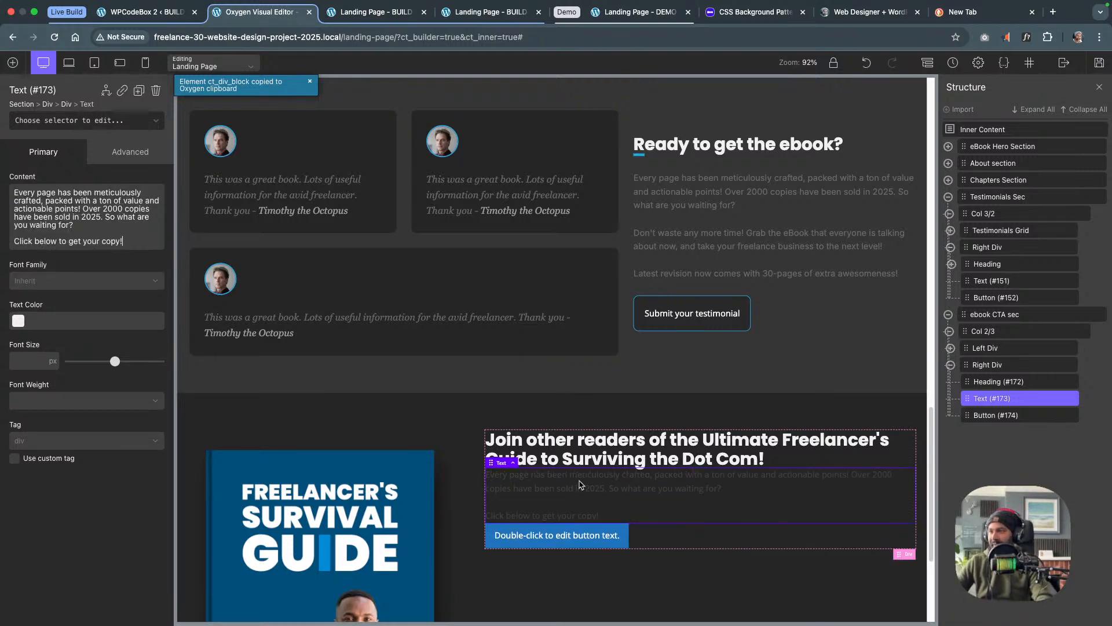
# Apply the btn, btn--light and hover--glow classes to the CTA section's button
pyautogui.click(589, 538)
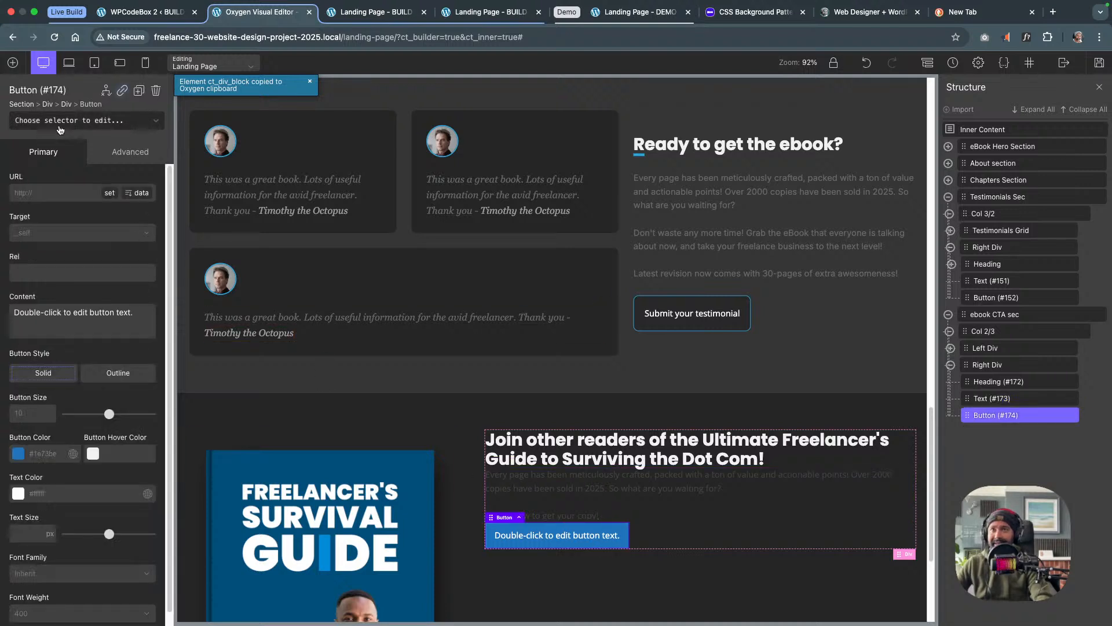
pyautogui.click(60, 124)
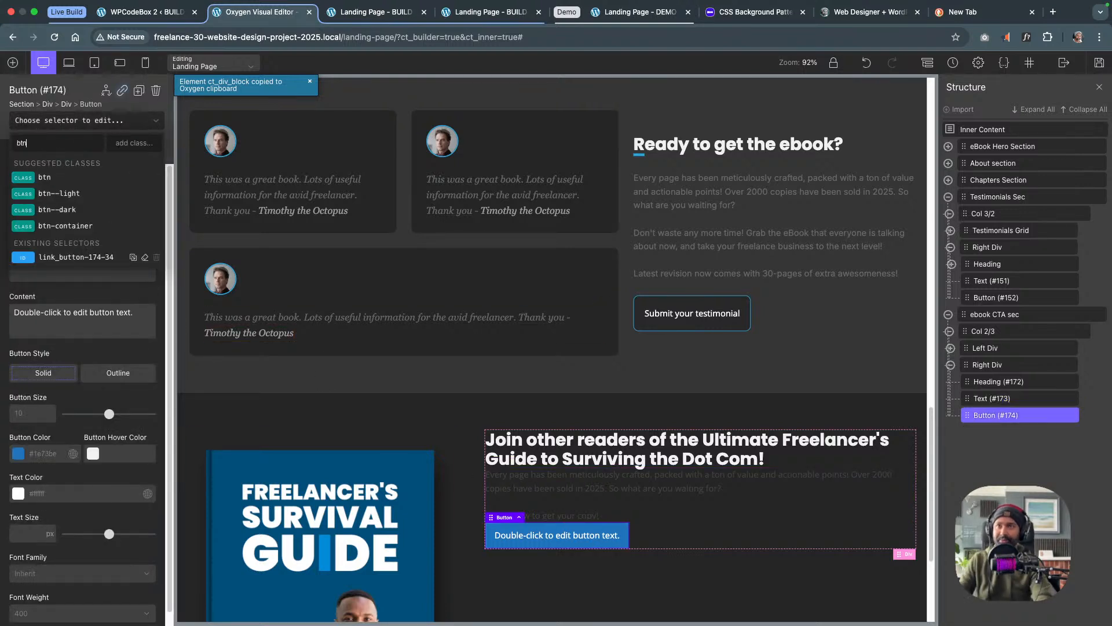
pyautogui.click(69, 177)
pyautogui.click(51, 122)
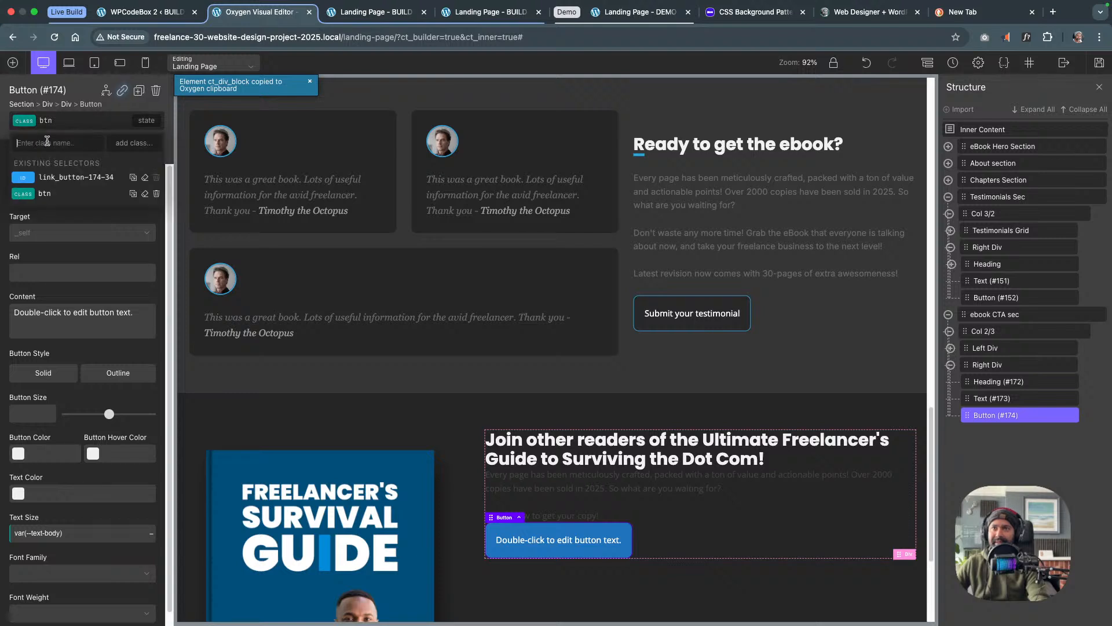
pyautogui.write('btn')
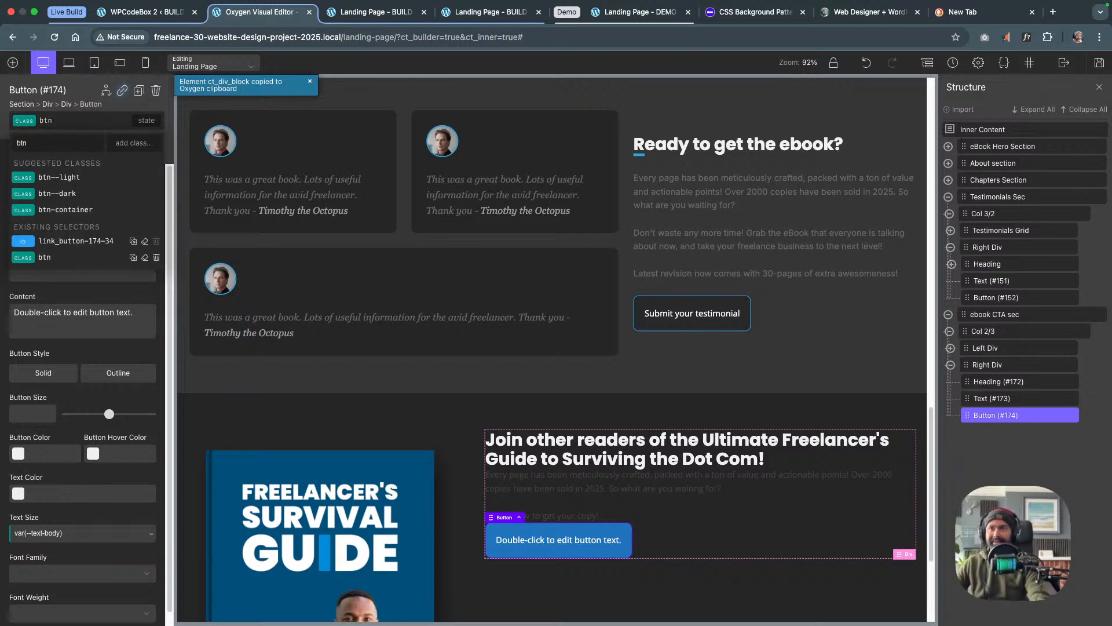
pyautogui.click(83, 177)
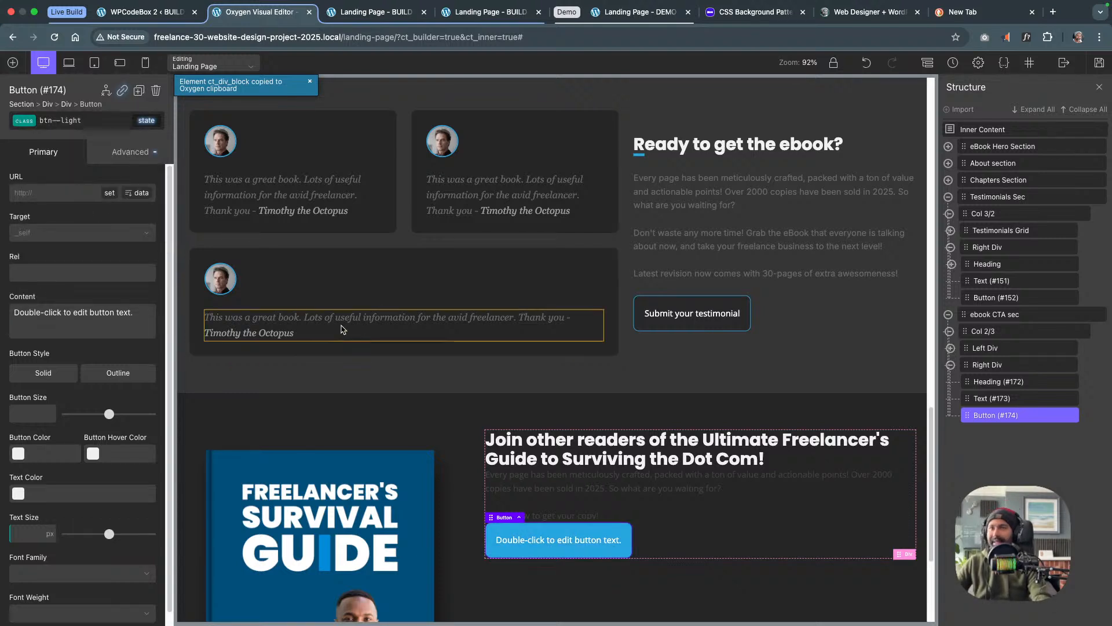
pyautogui.click(33, 123)
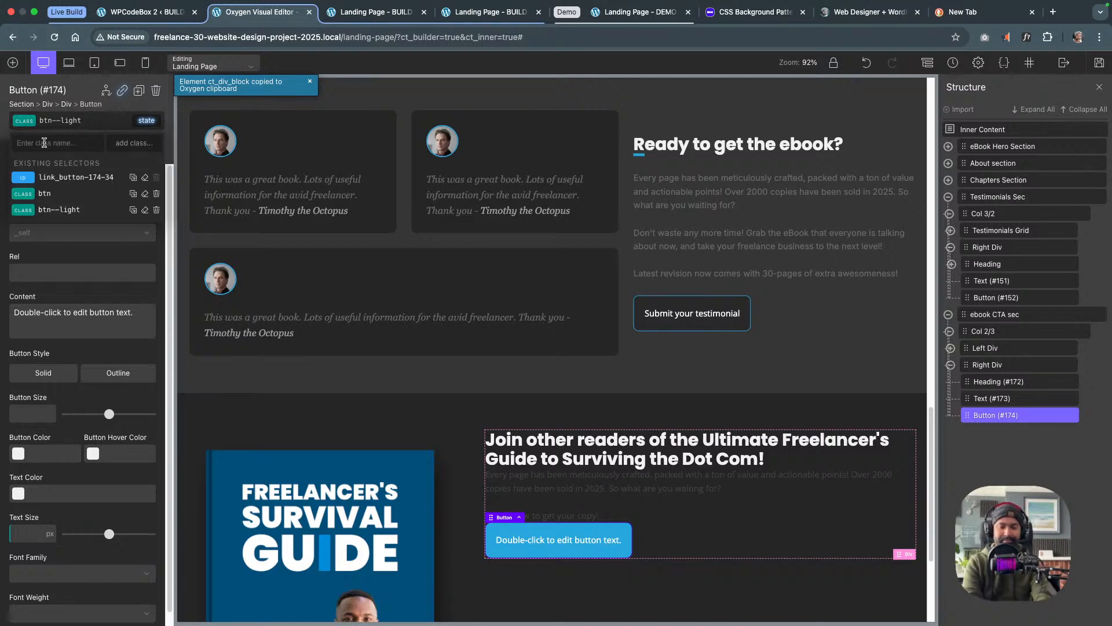
pyautogui.write('glo')
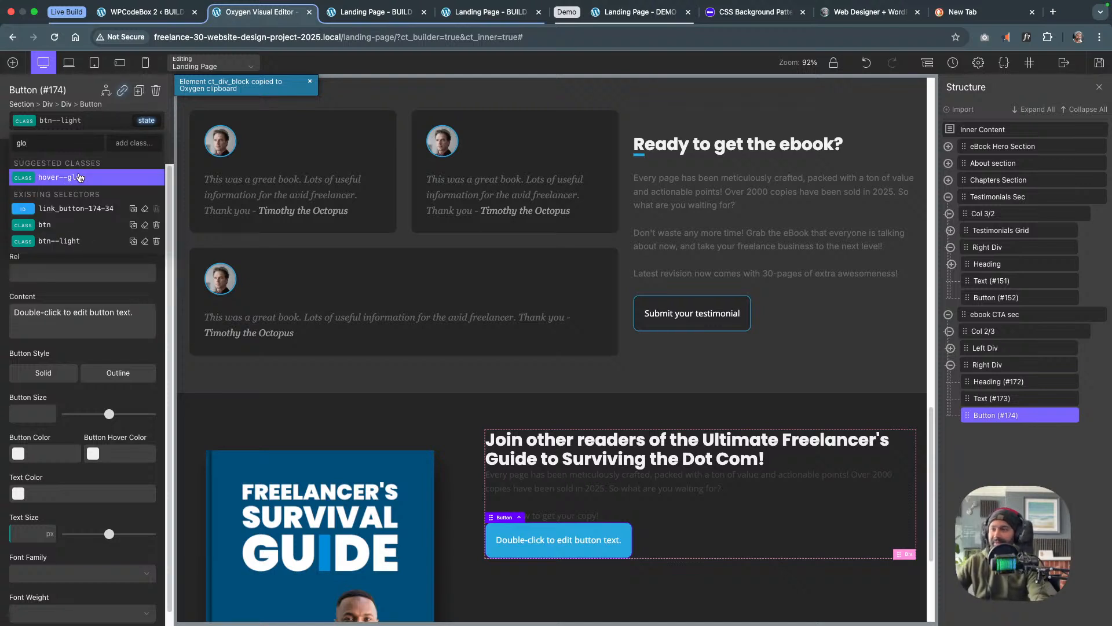
pyautogui.click(79, 177)
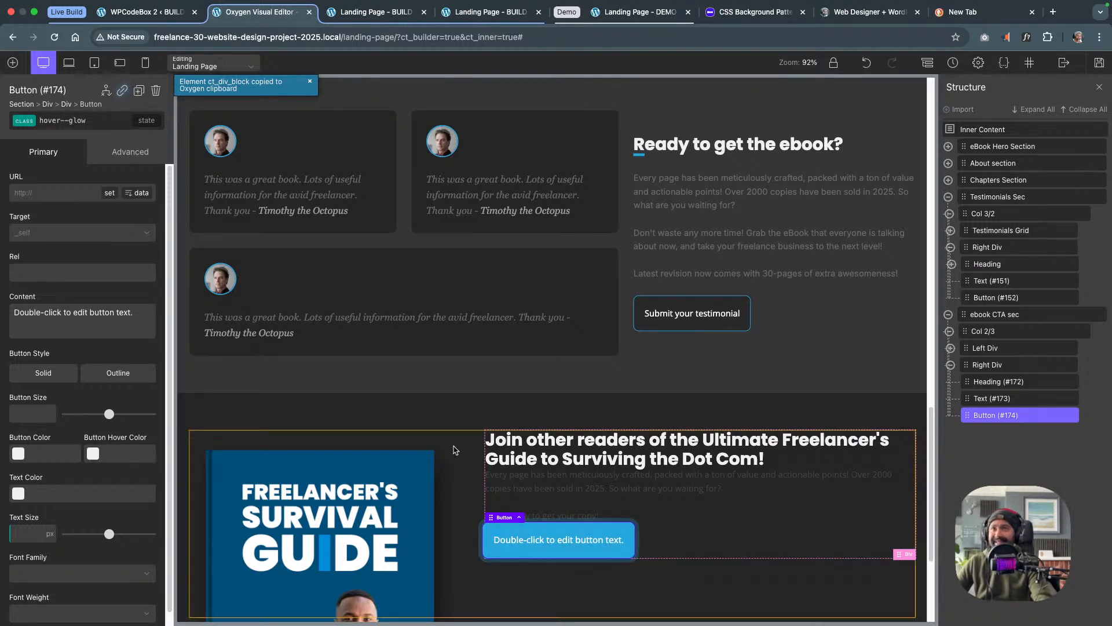
# Examine the button glow animation and its hover--glow class in the Main Styles CSS snippet in WPCodeBox 2
pyautogui.click(155, 13)
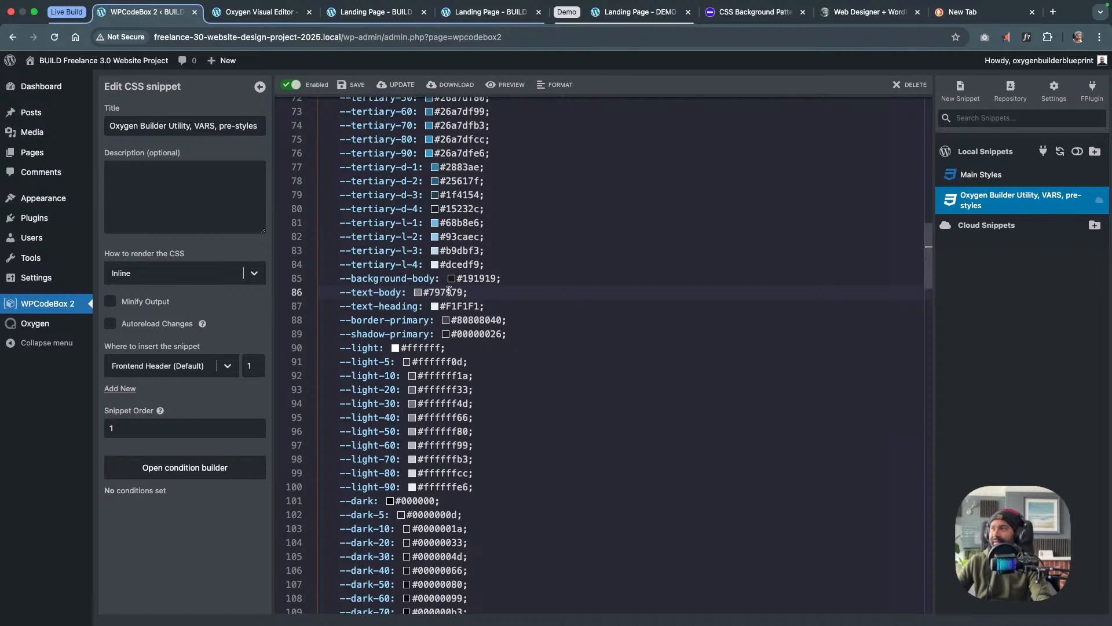
pyautogui.click(995, 196)
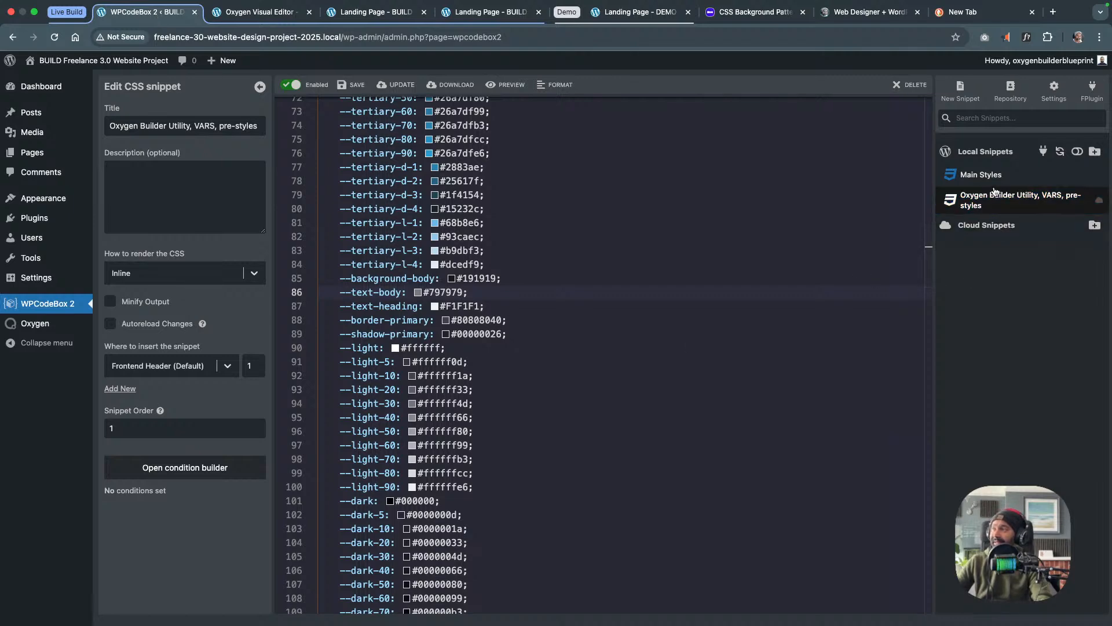
pyautogui.click(984, 175)
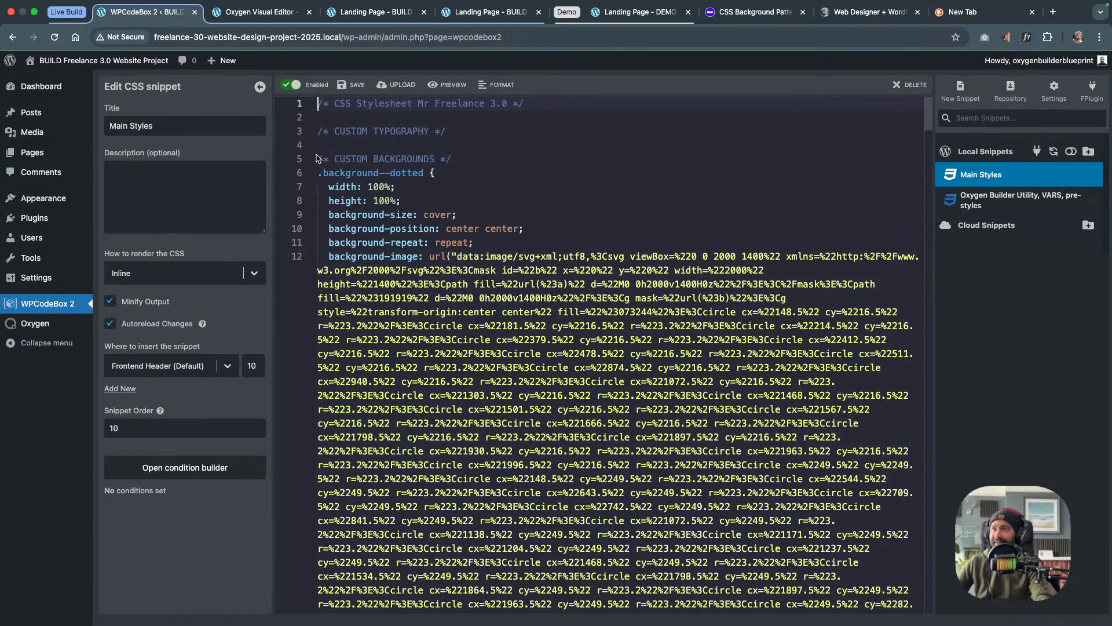
pyautogui.click(311, 173)
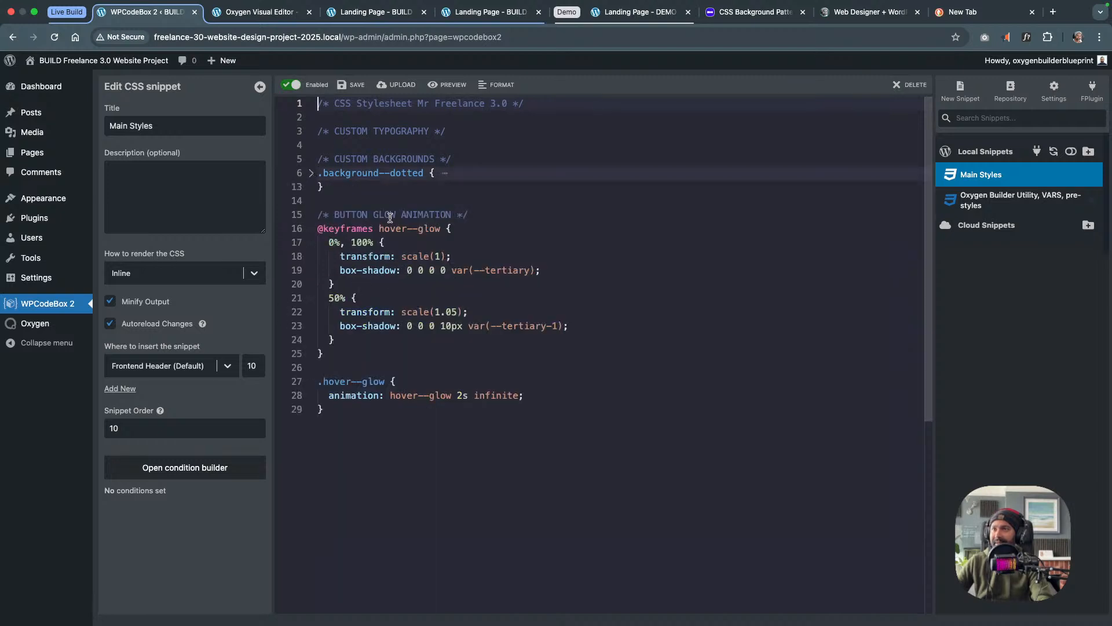
pyautogui.moveTo(346, 215); pyautogui.dragTo(425, 216)
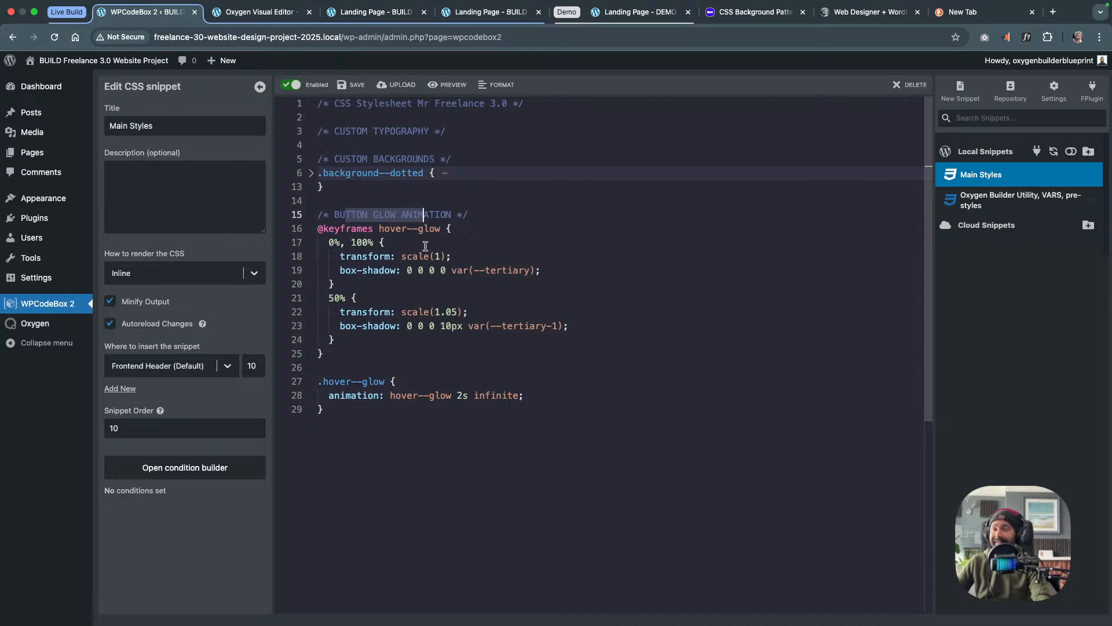
pyautogui.moveTo(440, 265)
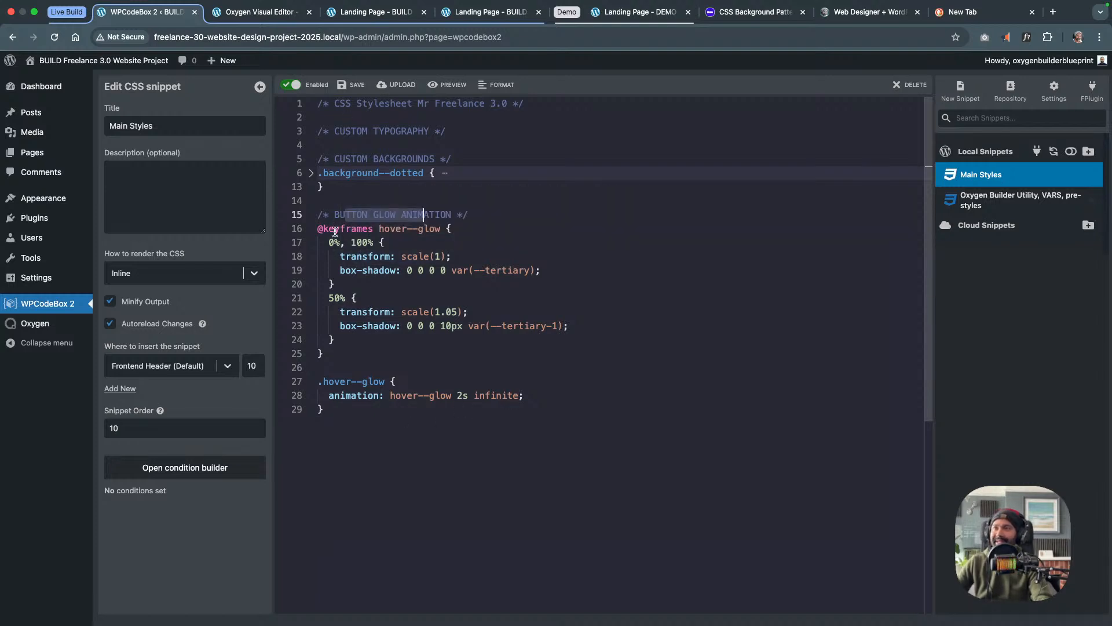
pyautogui.moveTo(331, 412); pyautogui.dragTo(314, 222)
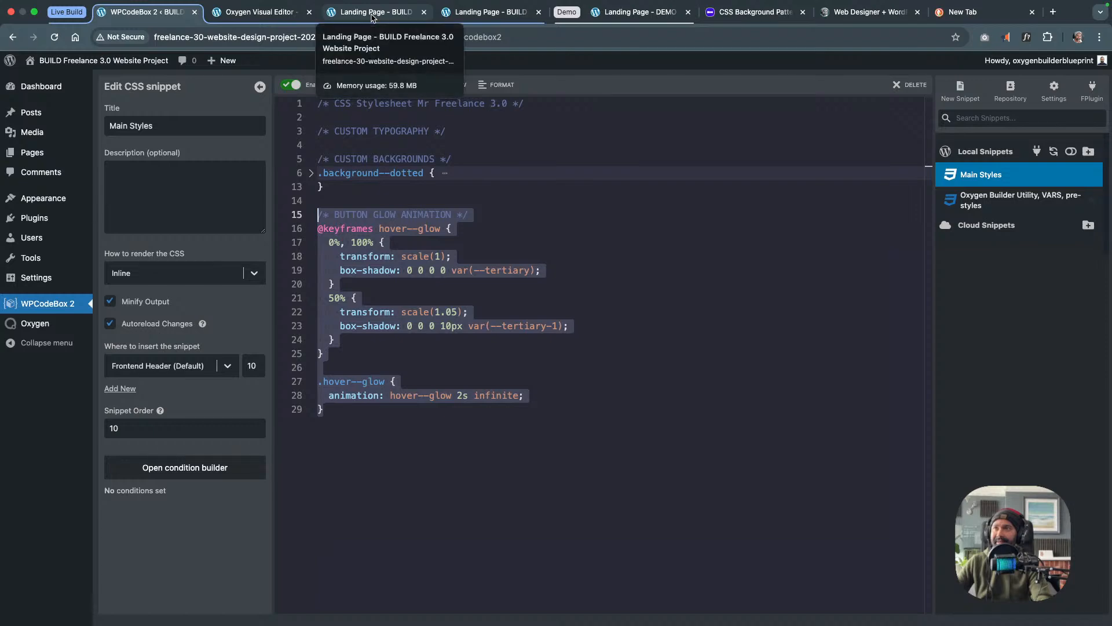
# Save the landing page in Oxygen and compare its buttons with the glowing Hire Me button on the designer portfolio site
pyautogui.click(374, 12)
pyautogui.click(260, 12)
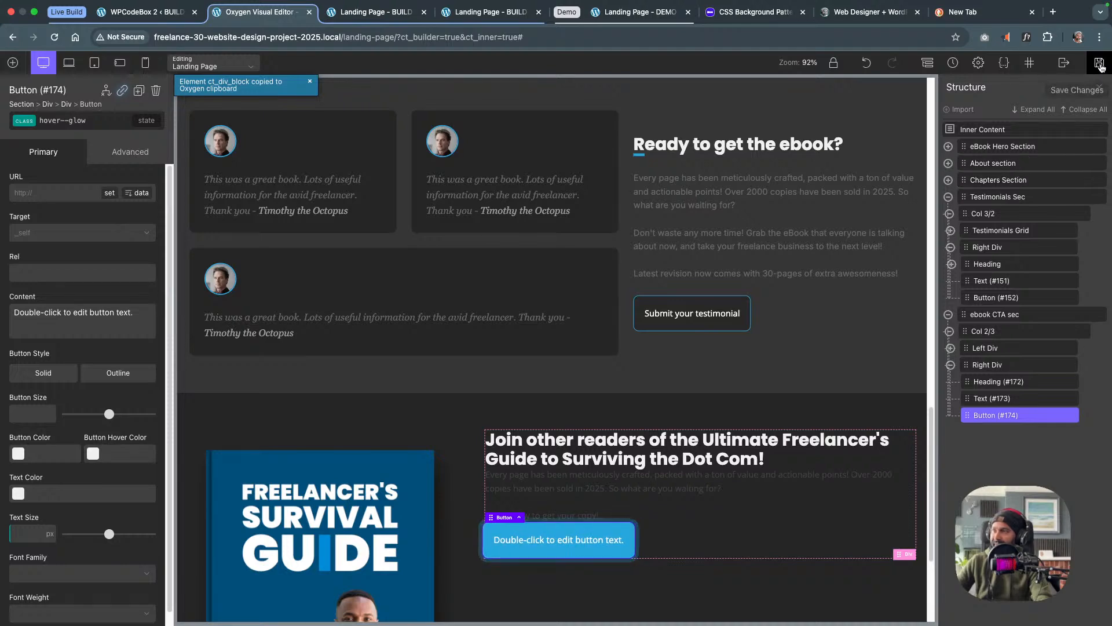
pyautogui.click(1099, 64)
pyautogui.scroll(20, 647, 324)
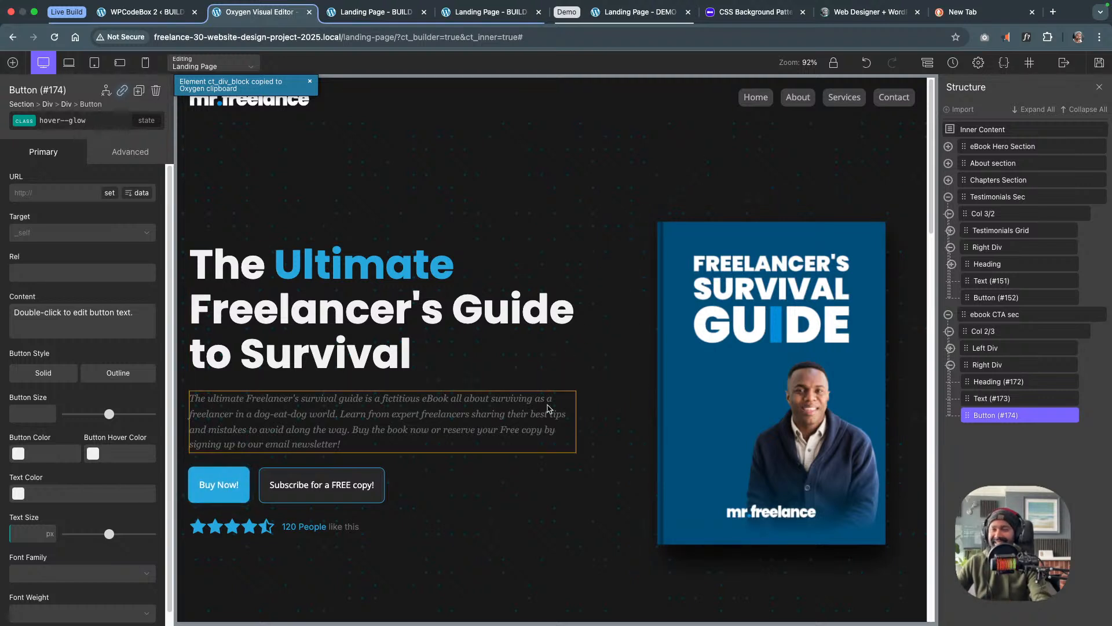
pyautogui.scroll(-20, 471, 472)
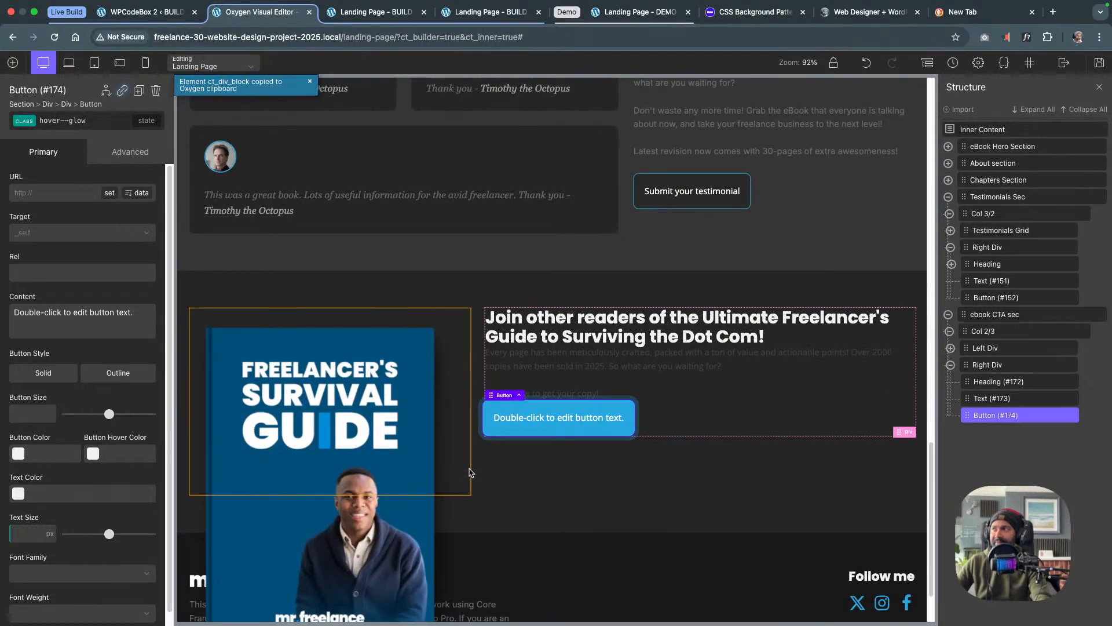
pyautogui.click(869, 12)
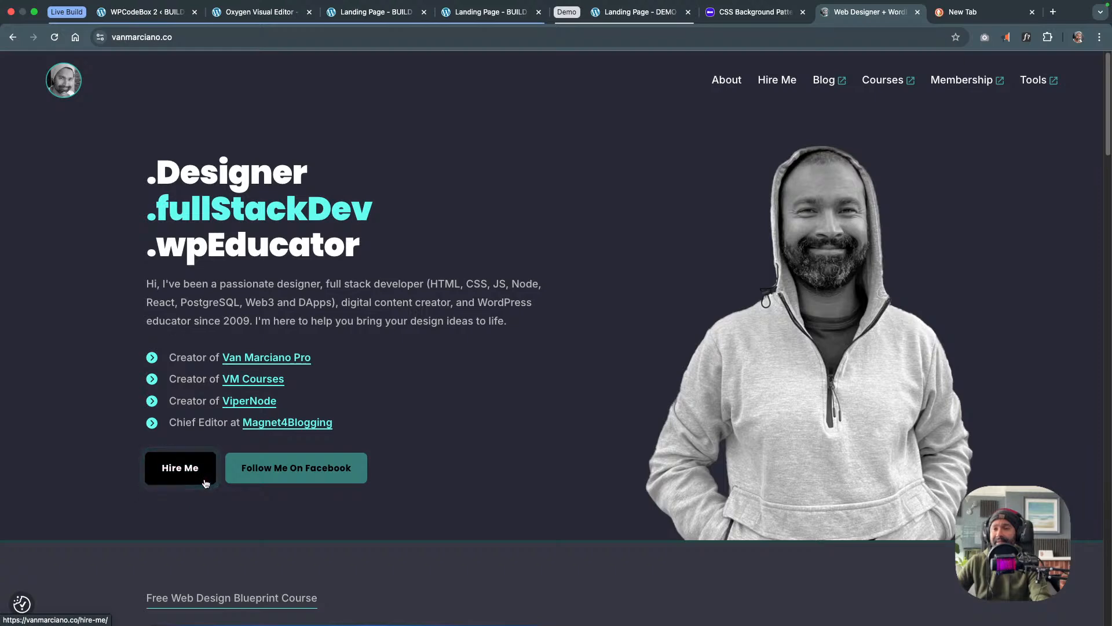
pyautogui.click(261, 12)
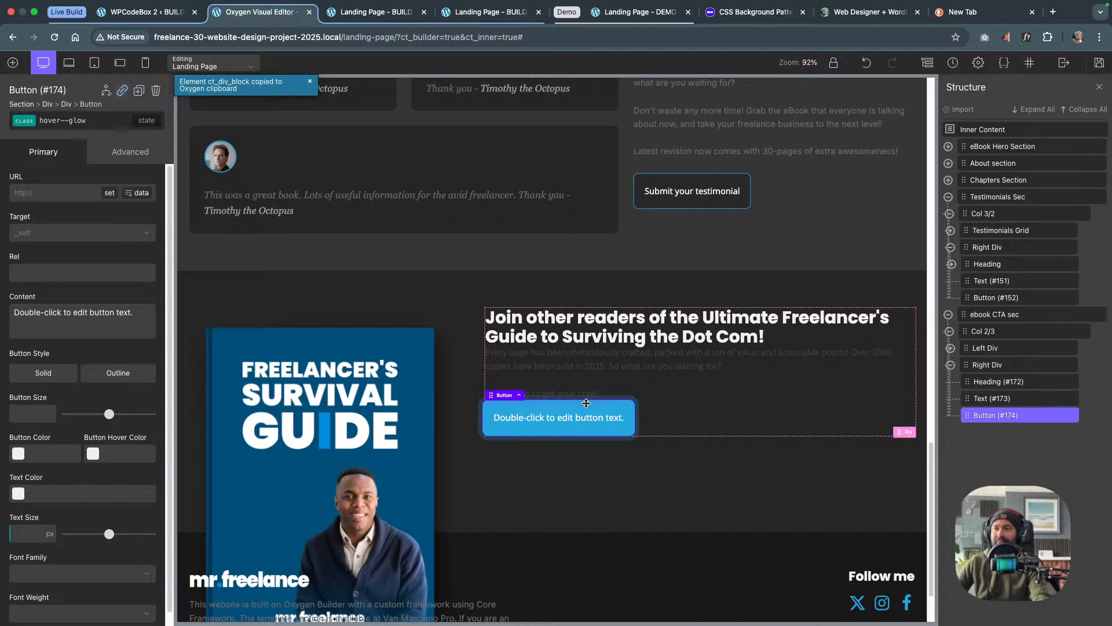
# Replace the CTA button's placeholder text with "Buy Now | €9.99"
pyautogui.doubleClick(575, 418)
pyautogui.press('super+a')
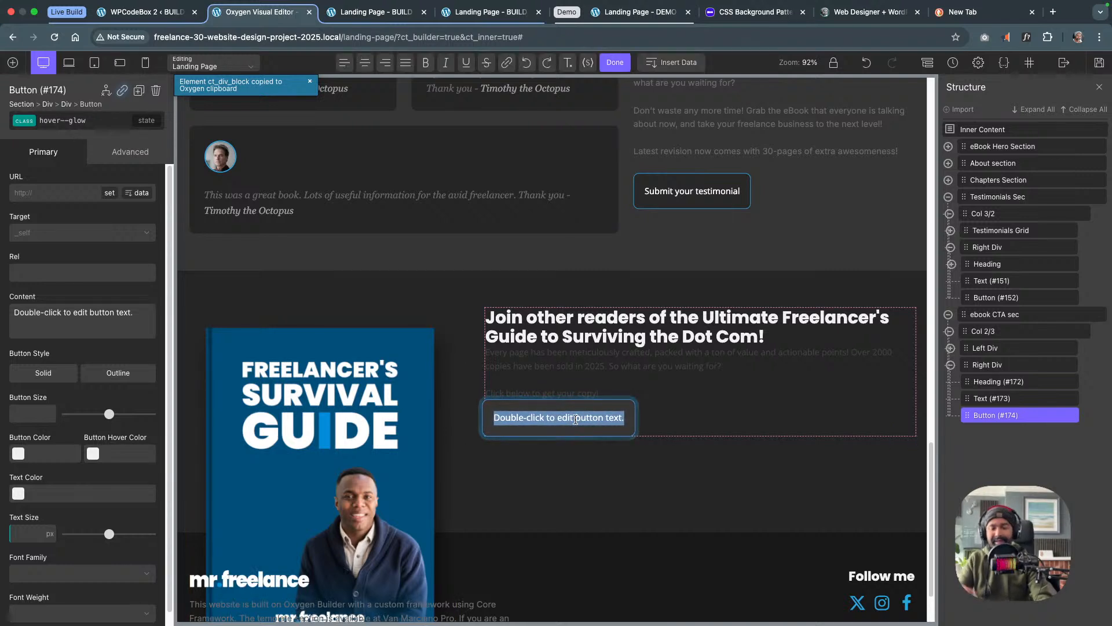
pyautogui.write('Buy Now | €9.99')
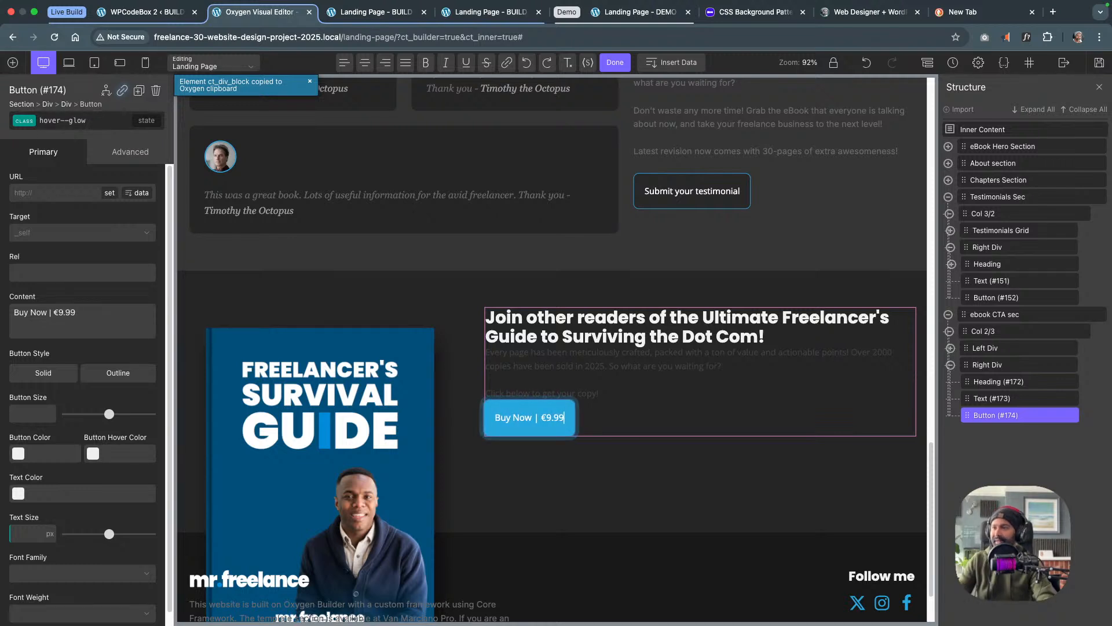
# Apply the text-styles class to the CTA section's sales paragraph
pyautogui.click(707, 372)
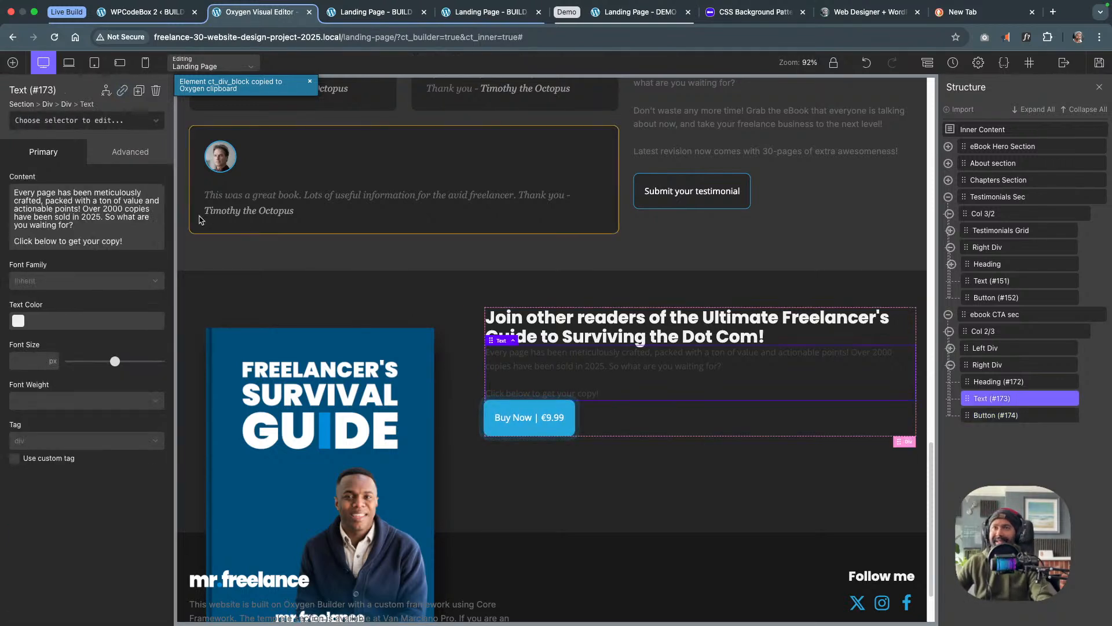
pyautogui.click(68, 121)
pyautogui.write('text')
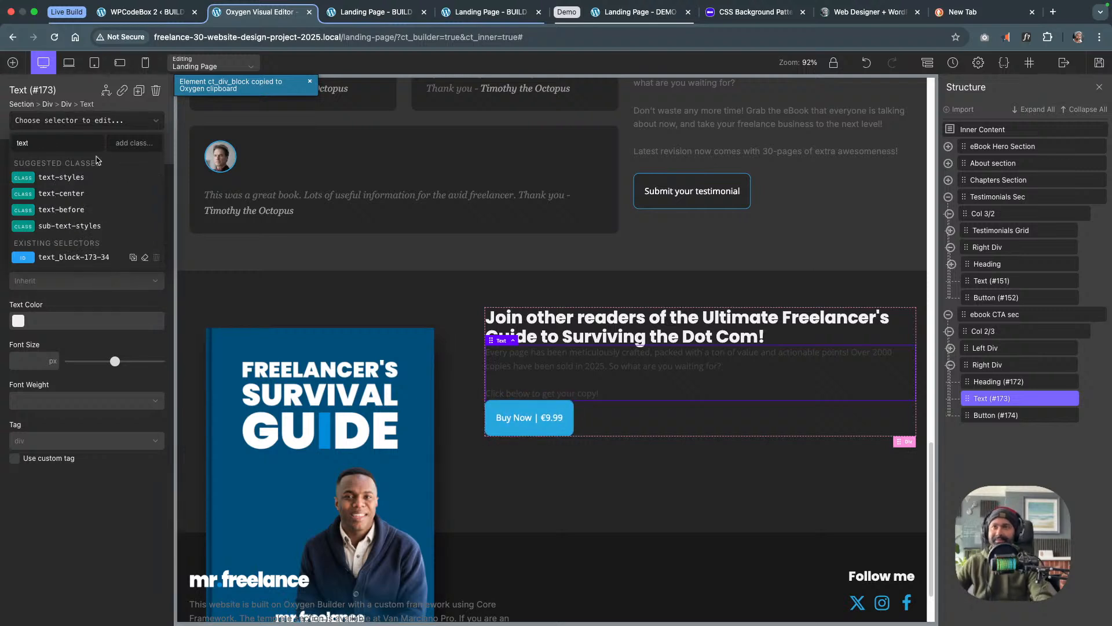
pyautogui.click(61, 176)
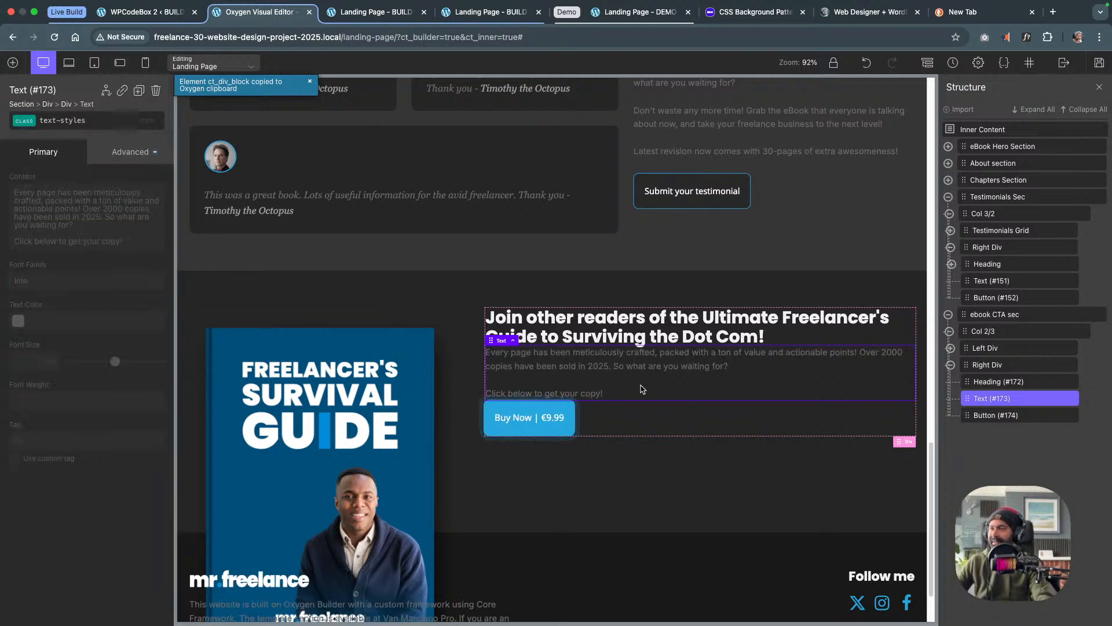
# Set the CTA section's Right Div gap to var(--space-m) with no unit, and save the page
pyautogui.click(675, 417)
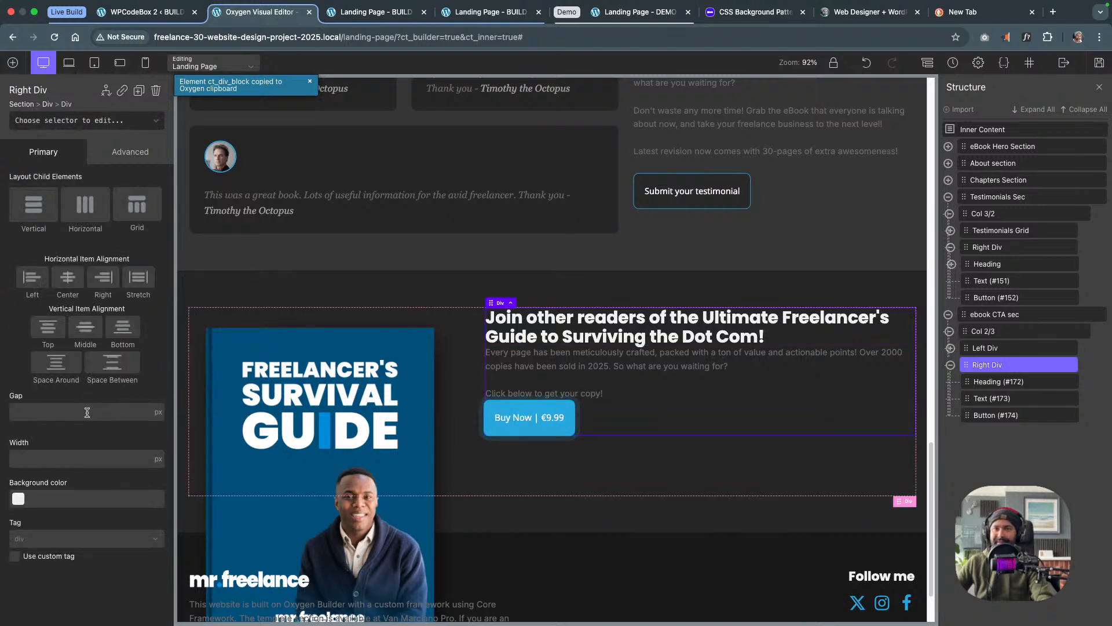
pyautogui.click(87, 412)
pyautogui.write('var(--space-m')
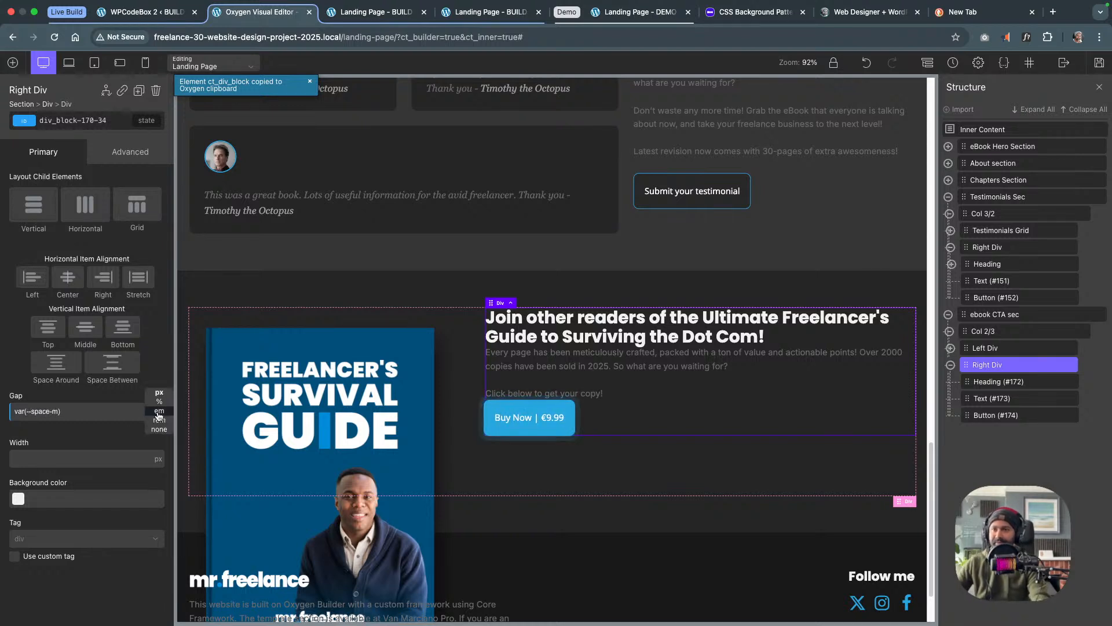
pyautogui.click(159, 429)
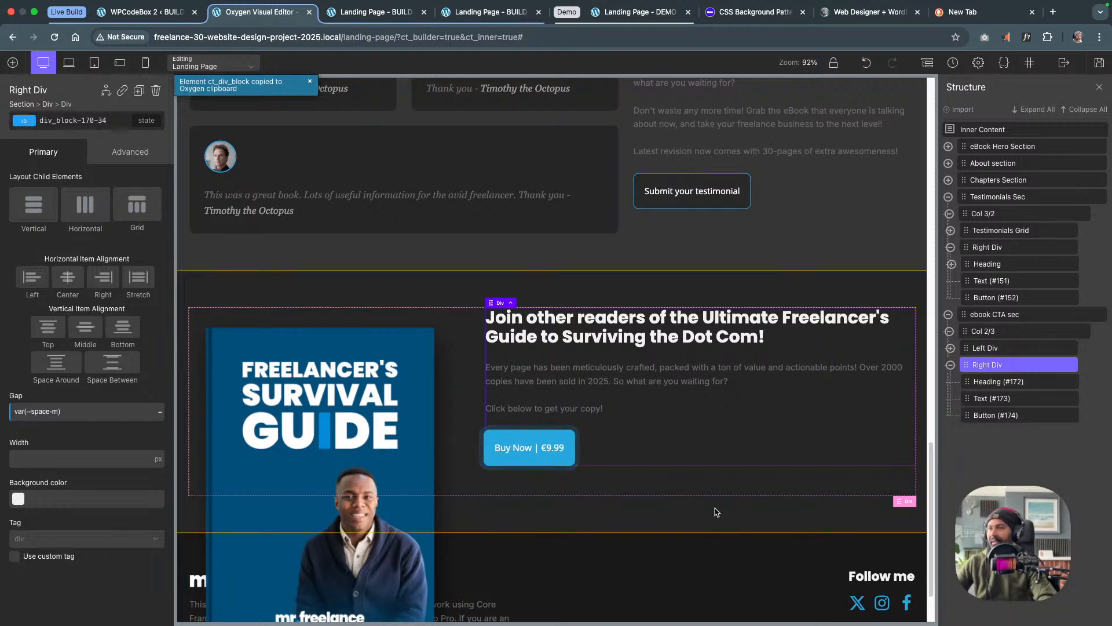
pyautogui.scroll(-3, 656, 464)
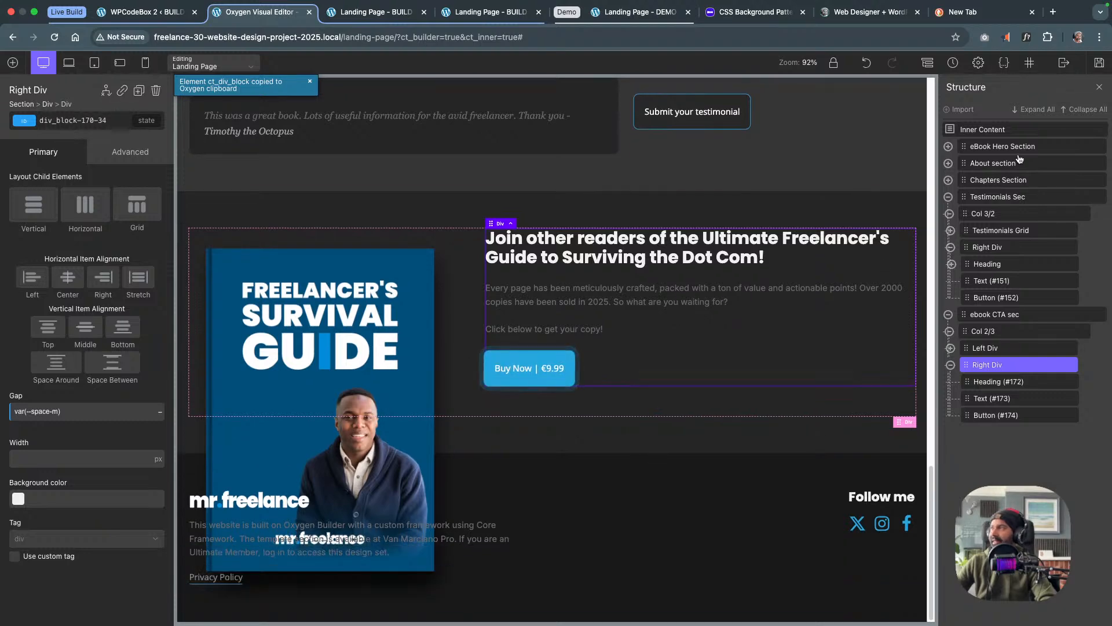
pyautogui.click(1099, 64)
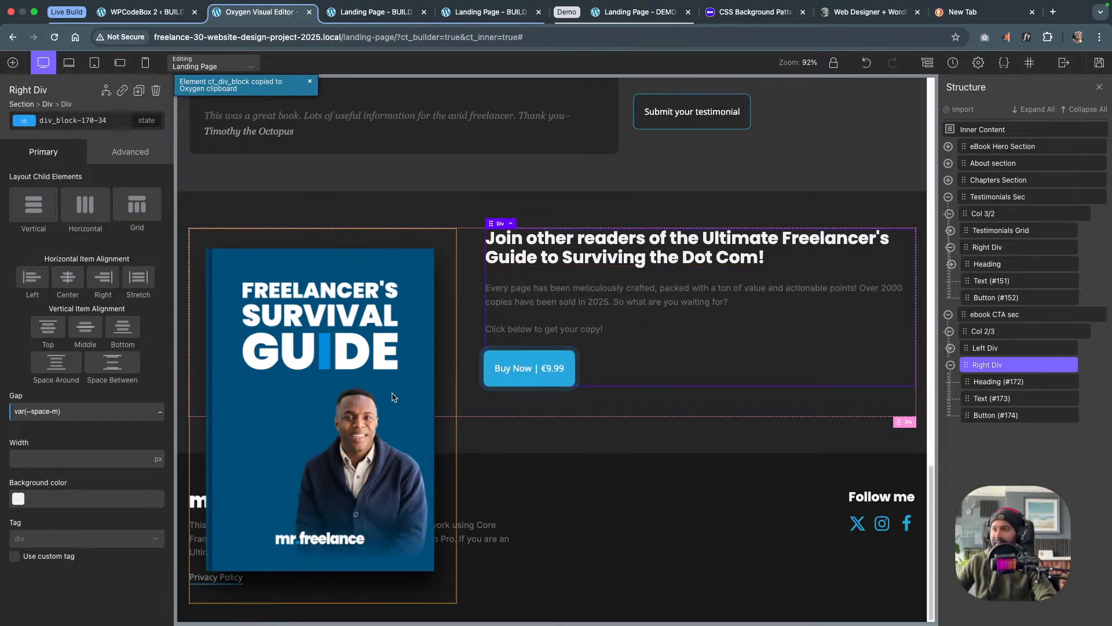
# Set the ebook CTA section's overflow to hidden on the ebook-cta-sec class so the book image is cropped at the footer
pyautogui.click(468, 219)
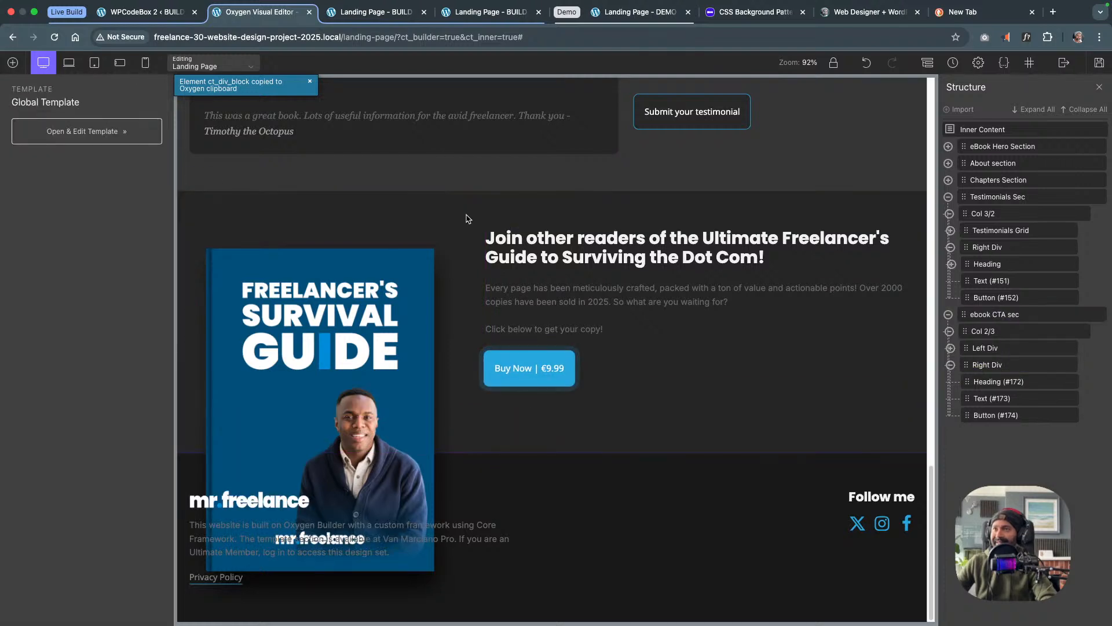
pyautogui.click(708, 209)
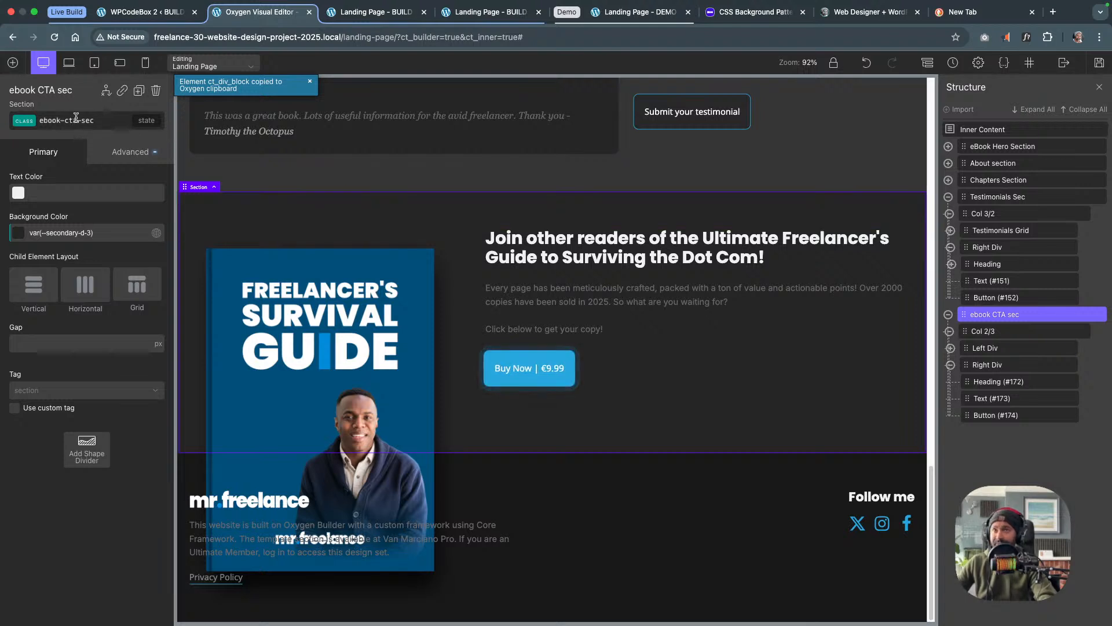
pyautogui.click(141, 159)
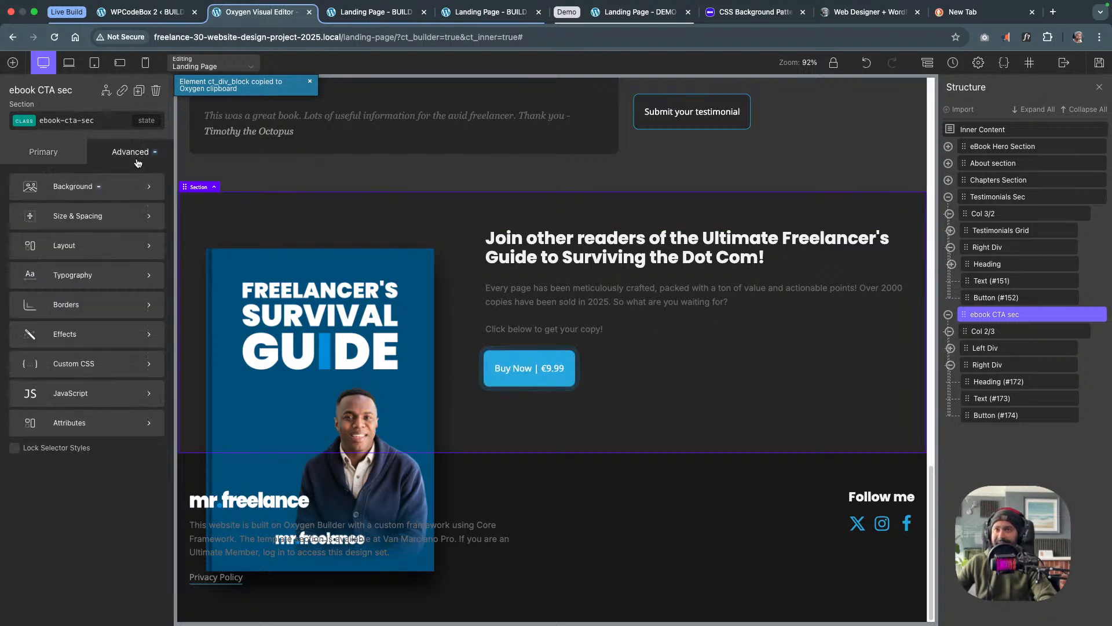
pyautogui.click(116, 247)
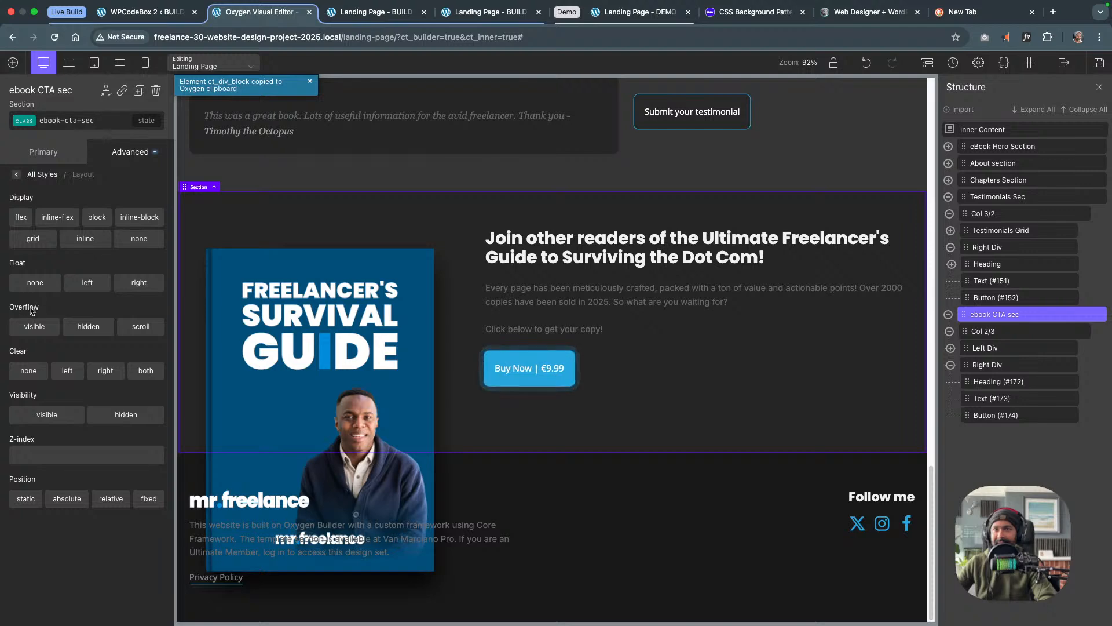
pyautogui.click(89, 327)
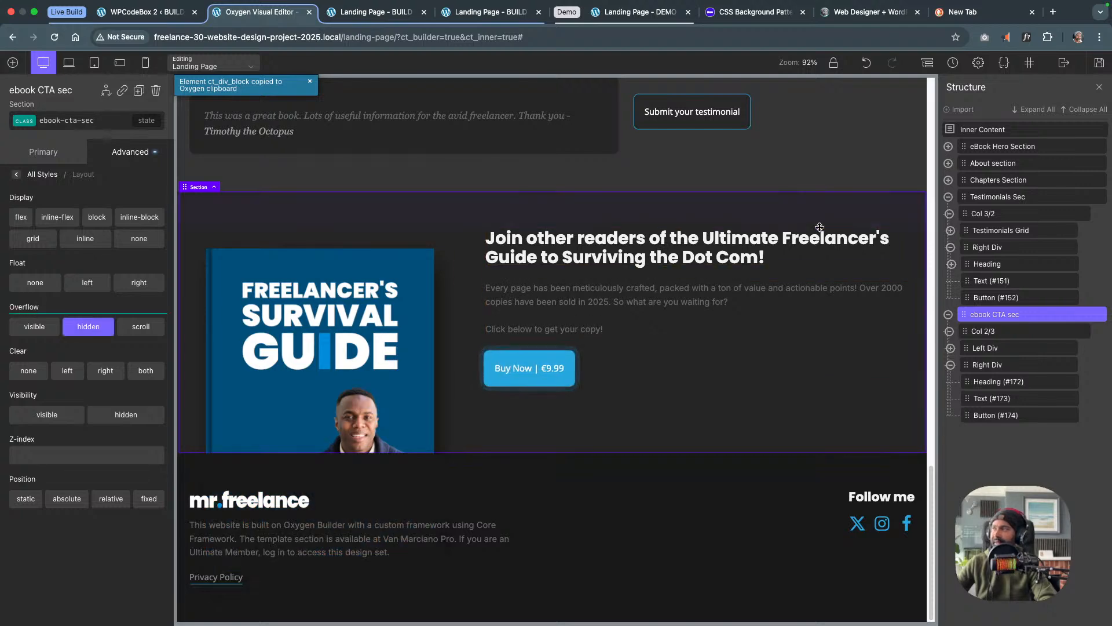
# Save the page, and set the CTA section's Col 2/3 horizontal item alignment to Center on its element ID
pyautogui.click(1099, 65)
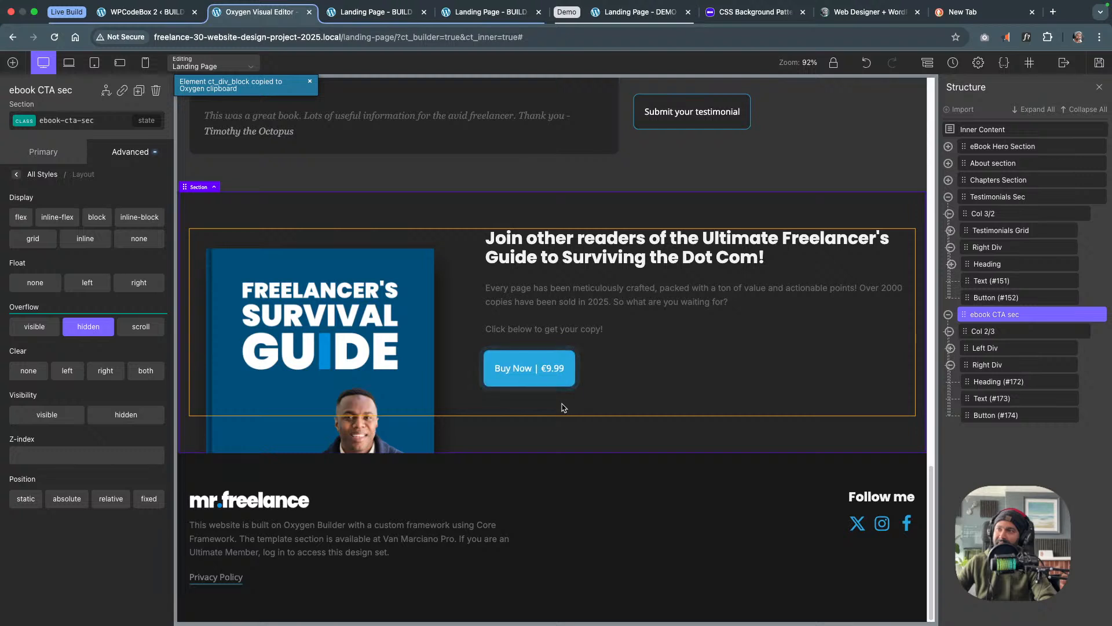
pyautogui.click(564, 407)
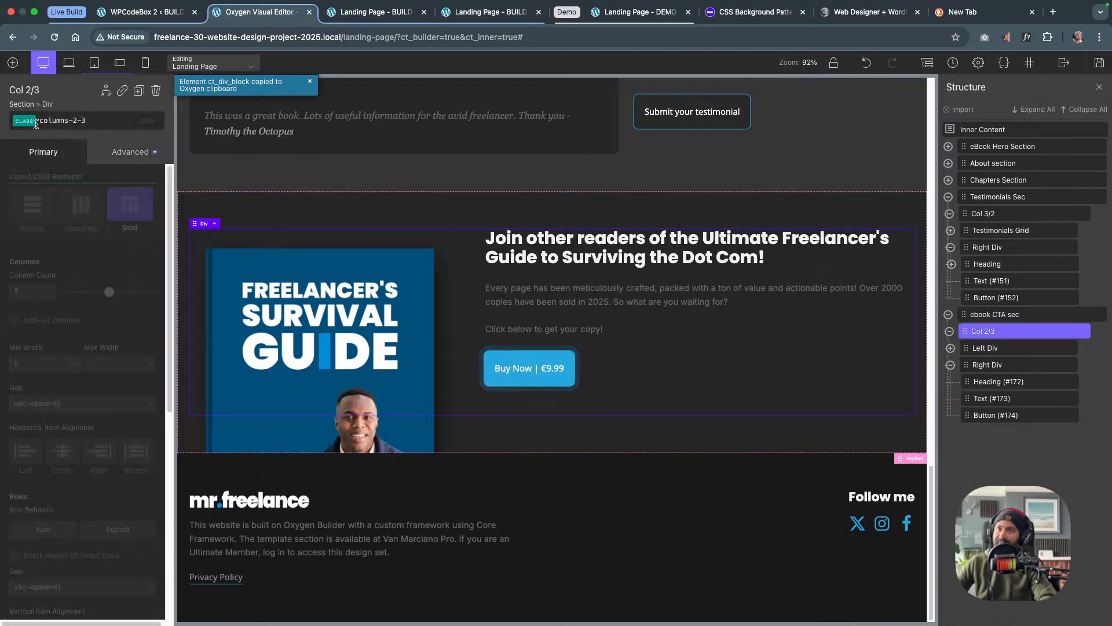
pyautogui.click(36, 124)
pyautogui.click(58, 179)
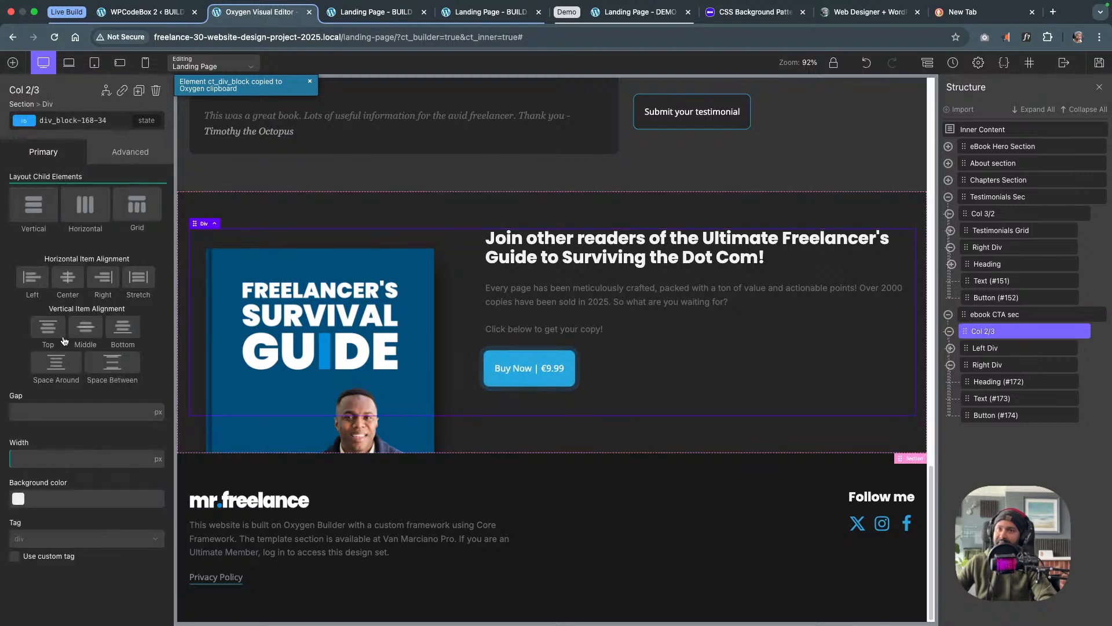
pyautogui.click(74, 280)
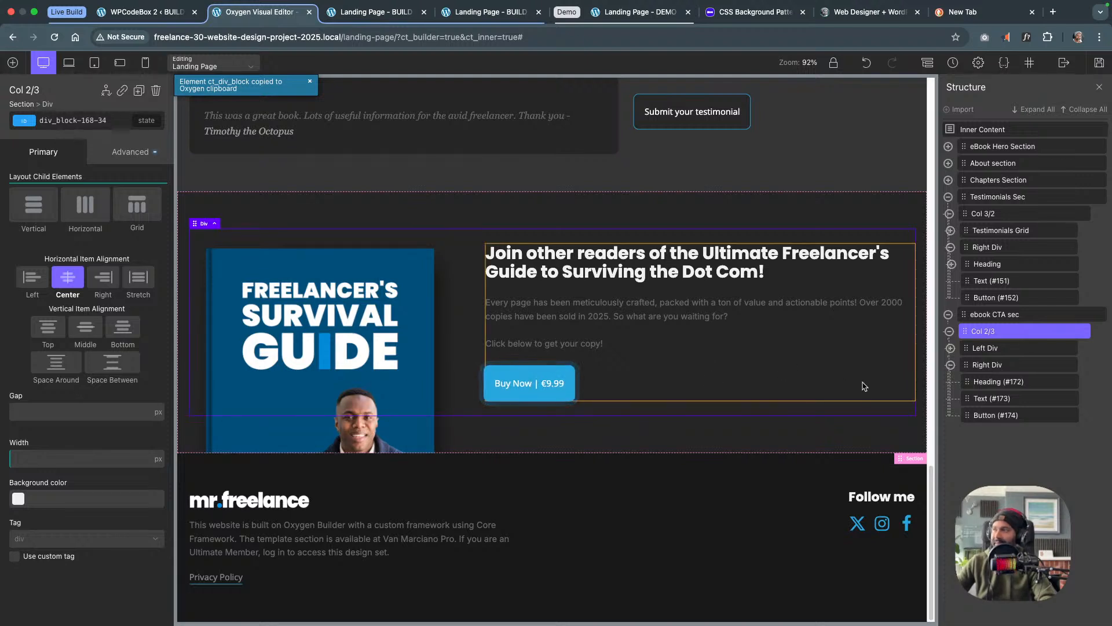
# Set the height of the CTA section's Left Div to 340 px
pyautogui.click(996, 350)
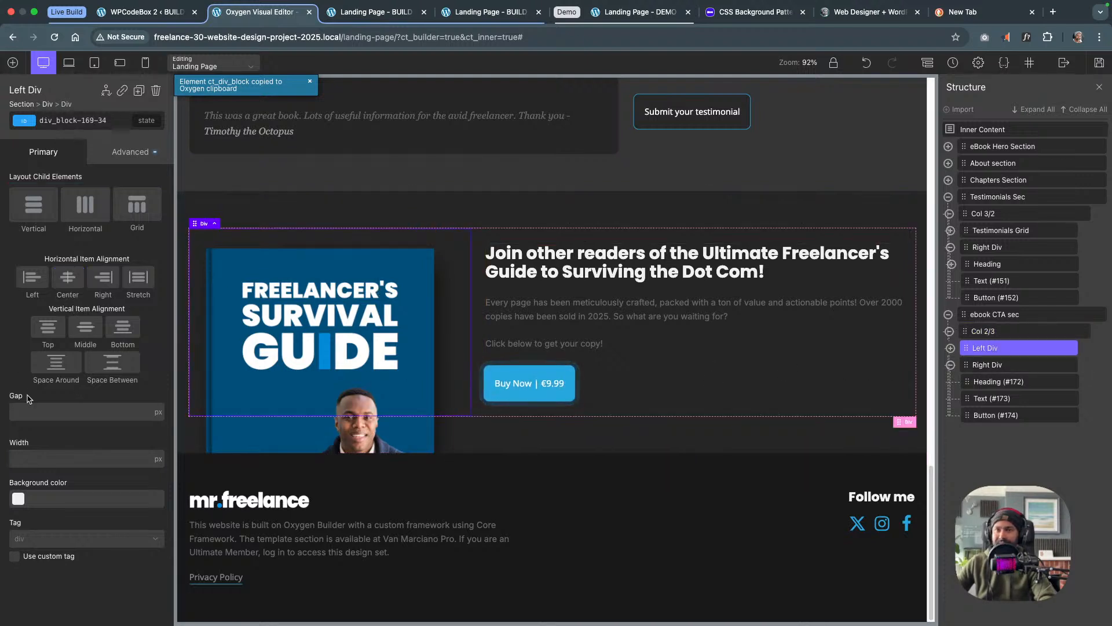
pyautogui.click(117, 153)
pyautogui.click(75, 216)
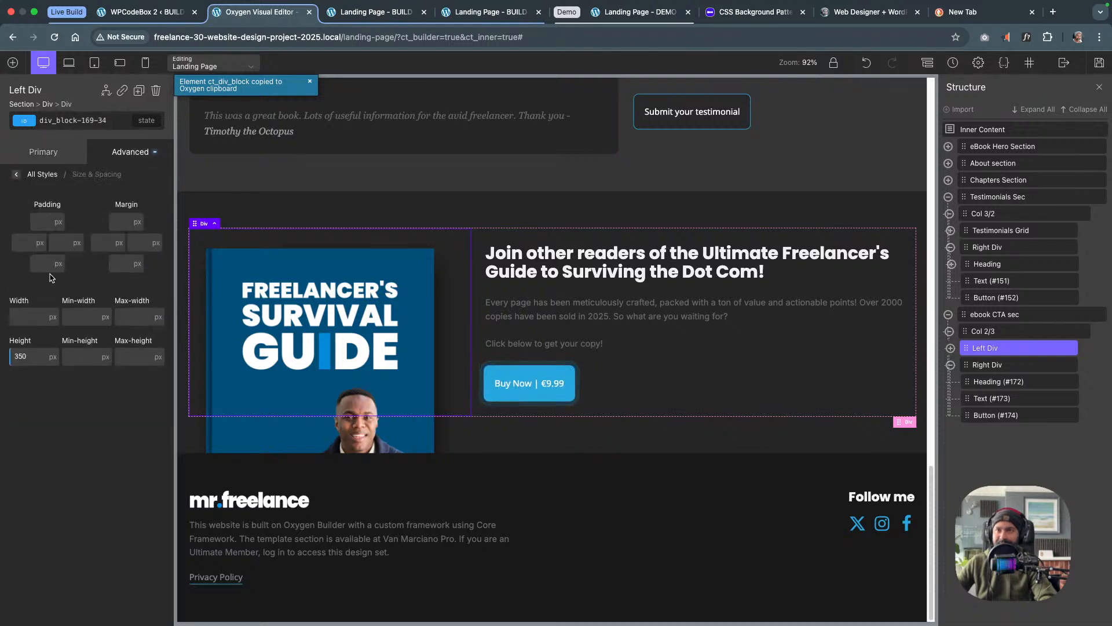
pyautogui.doubleClick(28, 358)
pyautogui.write('345')
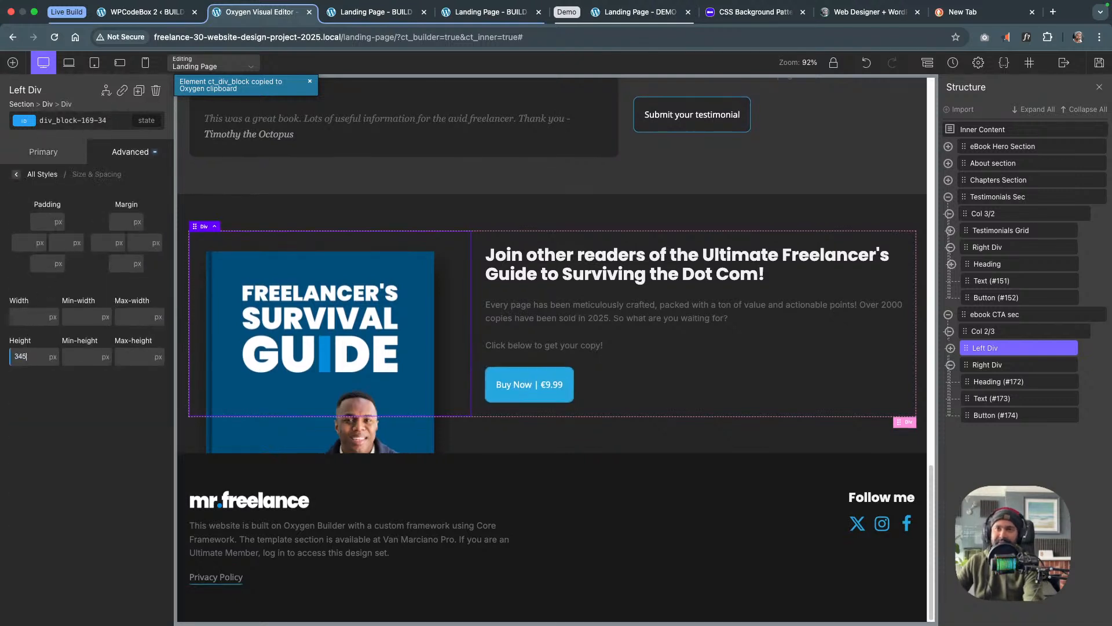
pyautogui.press('BackSpace')
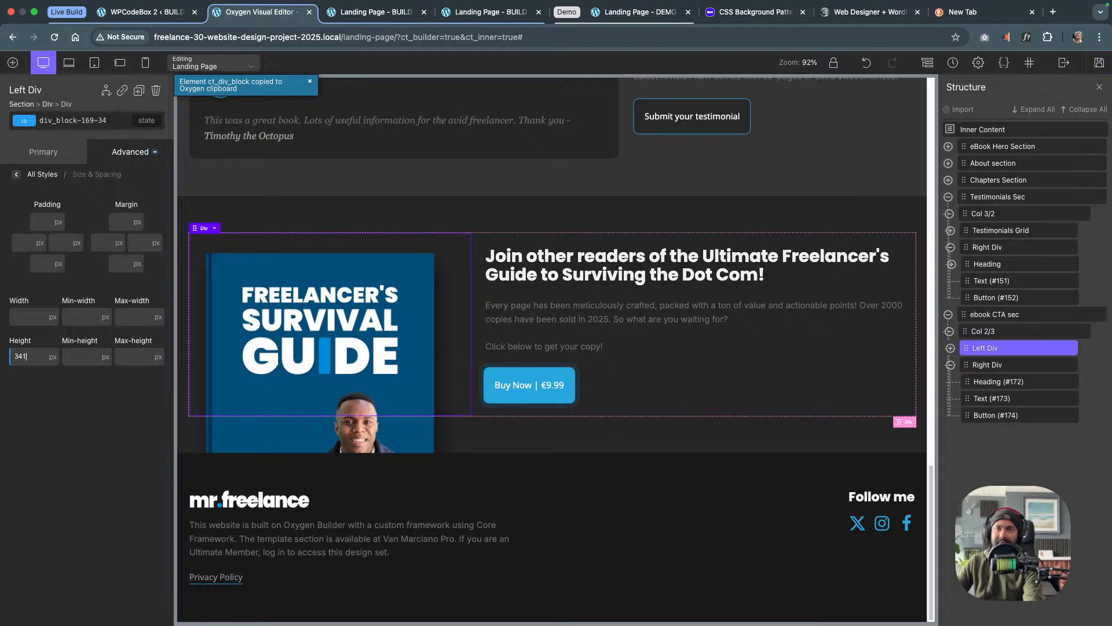
pyautogui.write('0')
pyautogui.press('BackSpace')
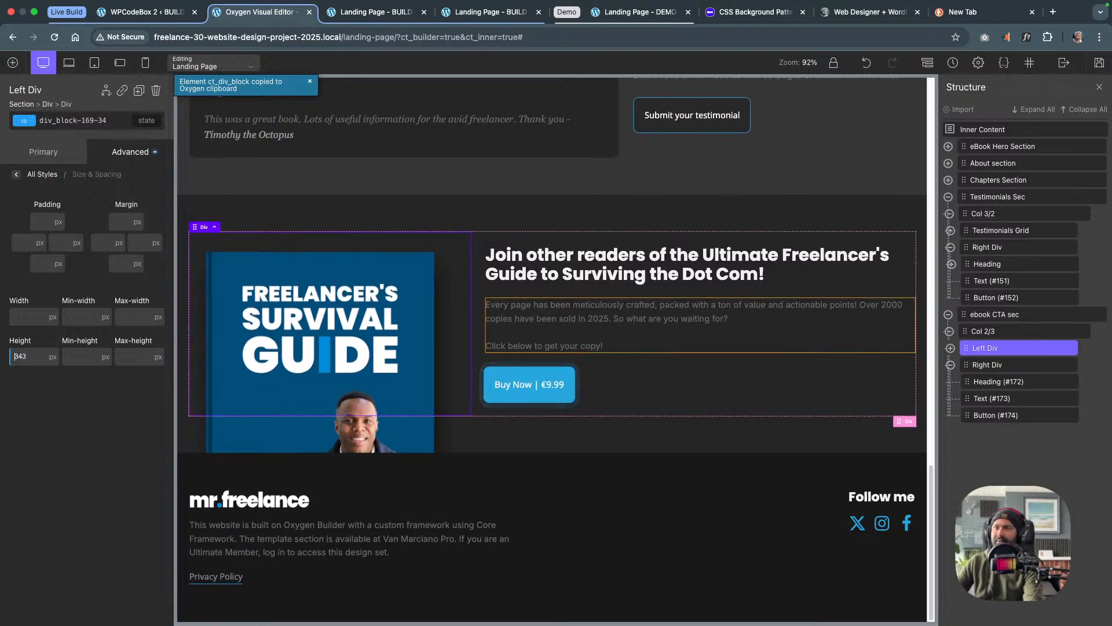
pyautogui.write('1')
pyautogui.press('BackSpace')
pyautogui.write('0')
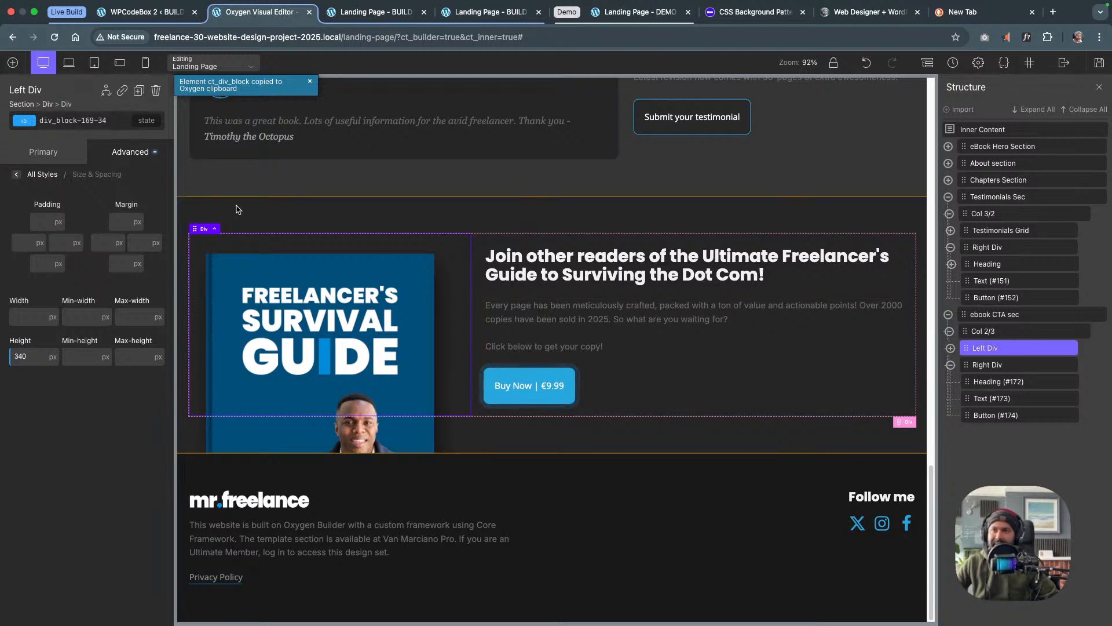
# Give the CTA section's Left Div a top margin of -40 px and save the page
pyautogui.click(117, 225)
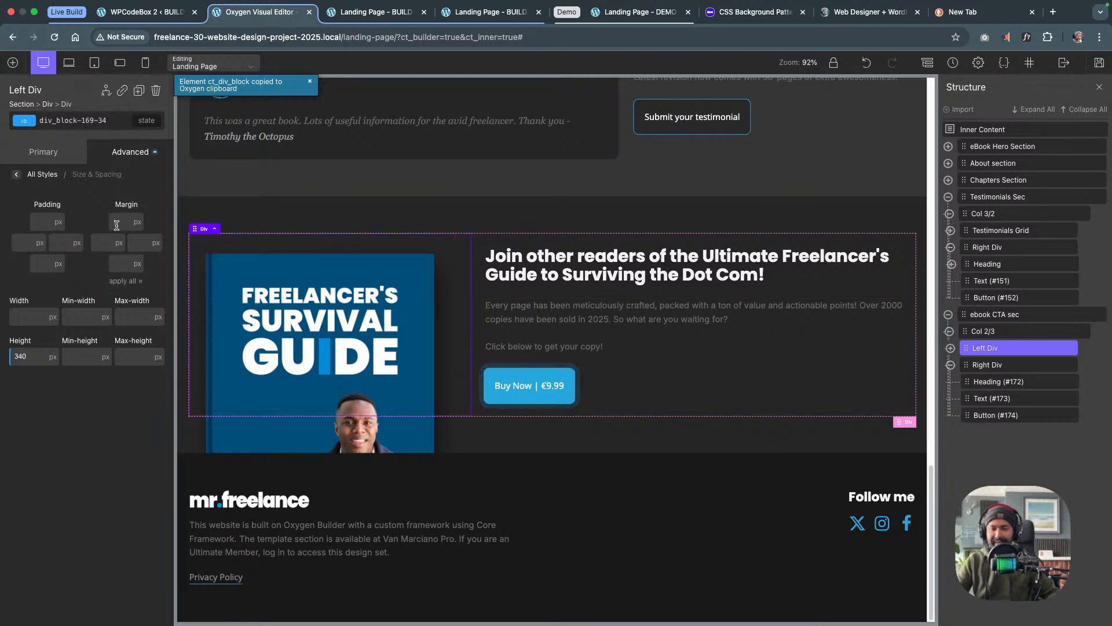
pyautogui.write('-40')
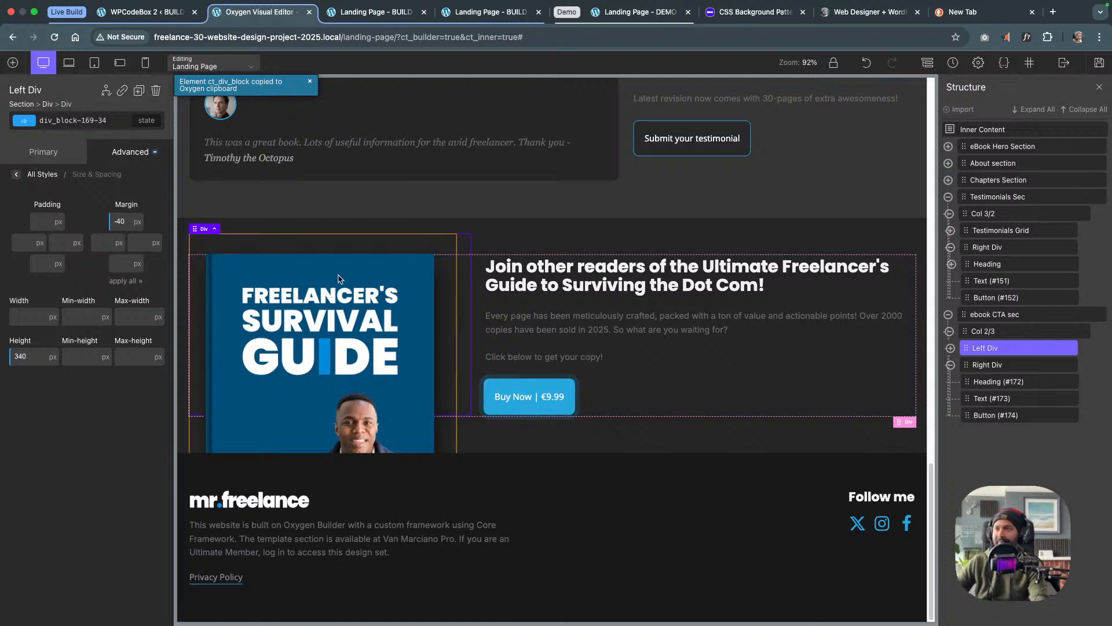
pyautogui.click(1098, 63)
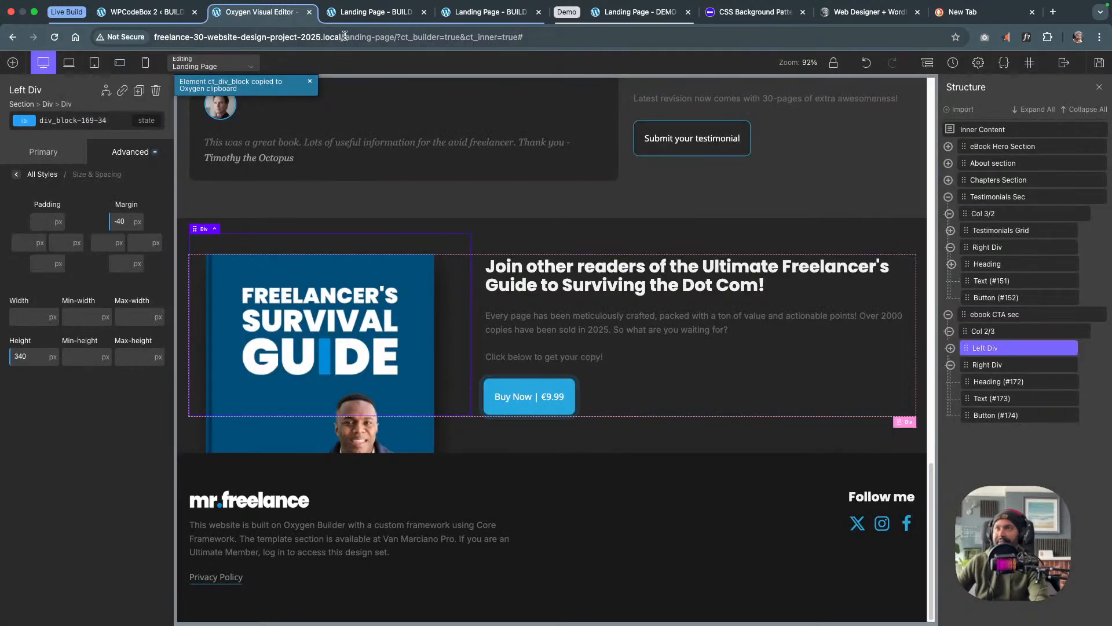
# Reload the published landing page and examine the CTA section above the footer
pyautogui.click(372, 14)
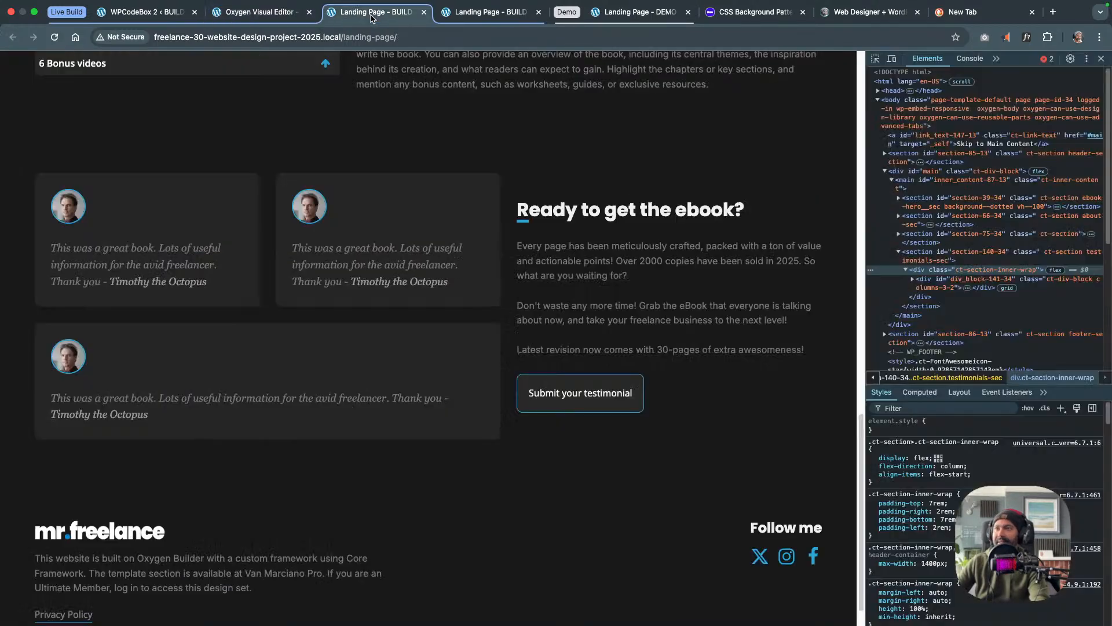
pyautogui.click(53, 37)
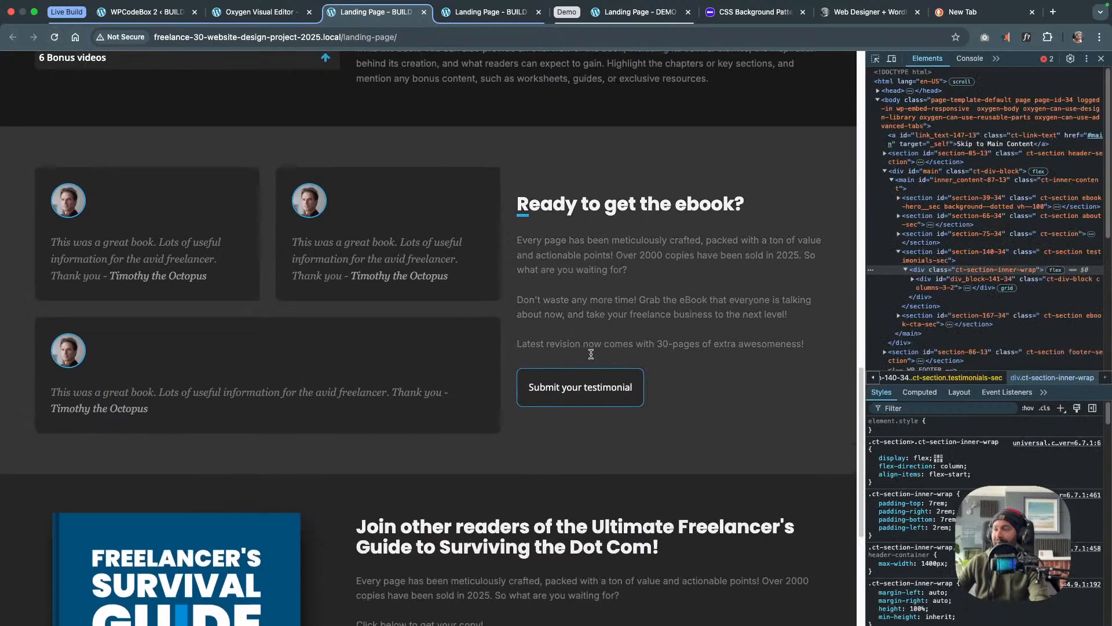
pyautogui.scroll(-5, 591, 354)
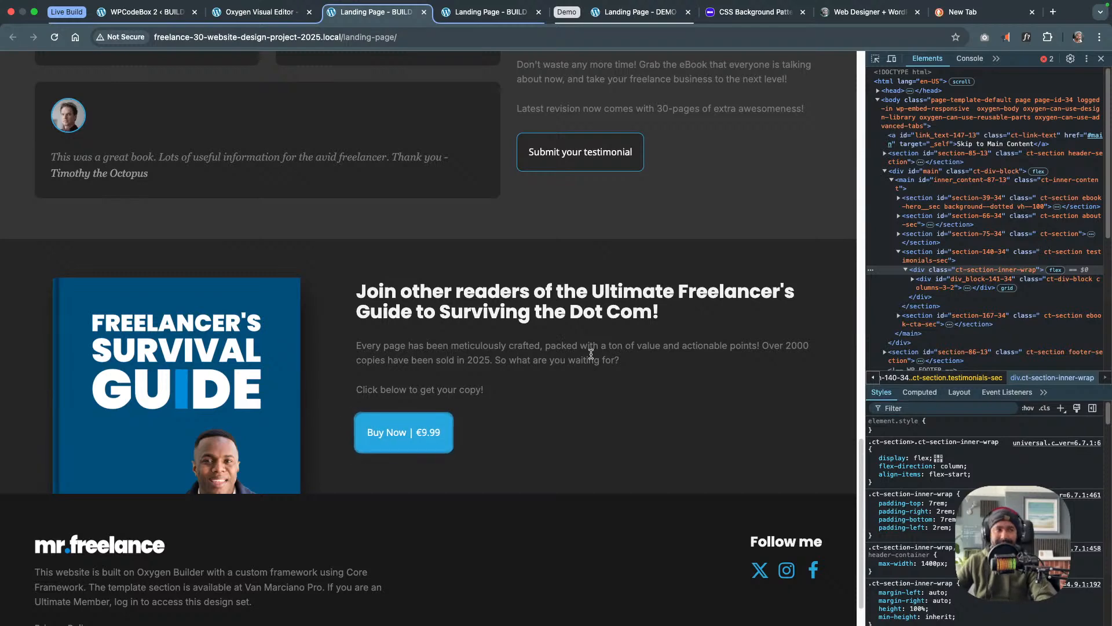
# Return to the Oxygen editor and insert "2,000" before "other readers" in the CTA heading
pyautogui.click(261, 12)
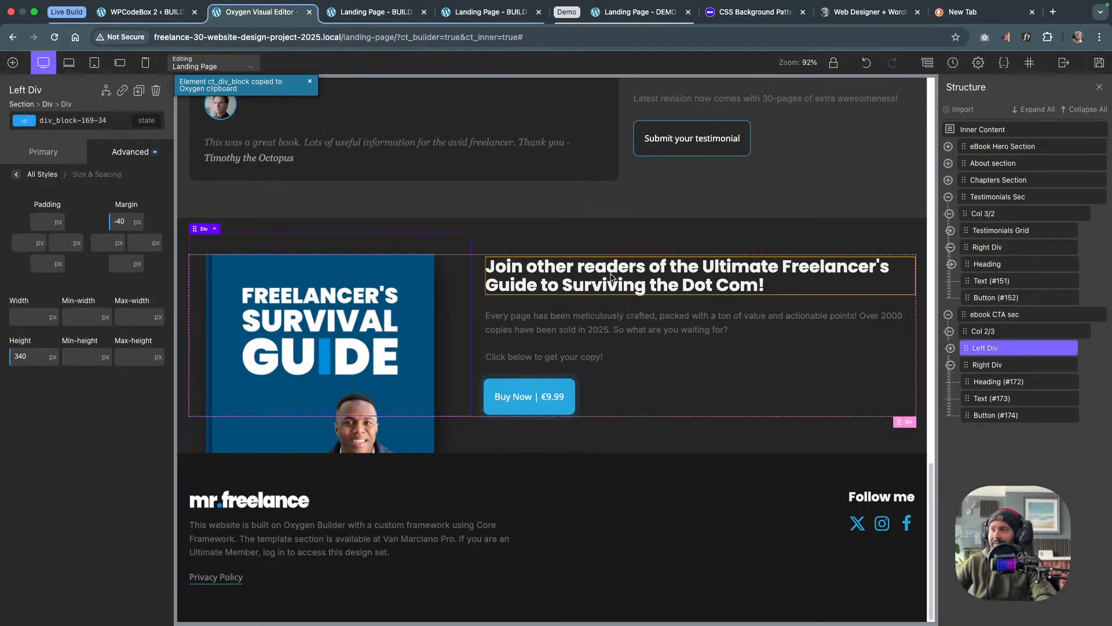
pyautogui.click(555, 272)
pyautogui.click(539, 269)
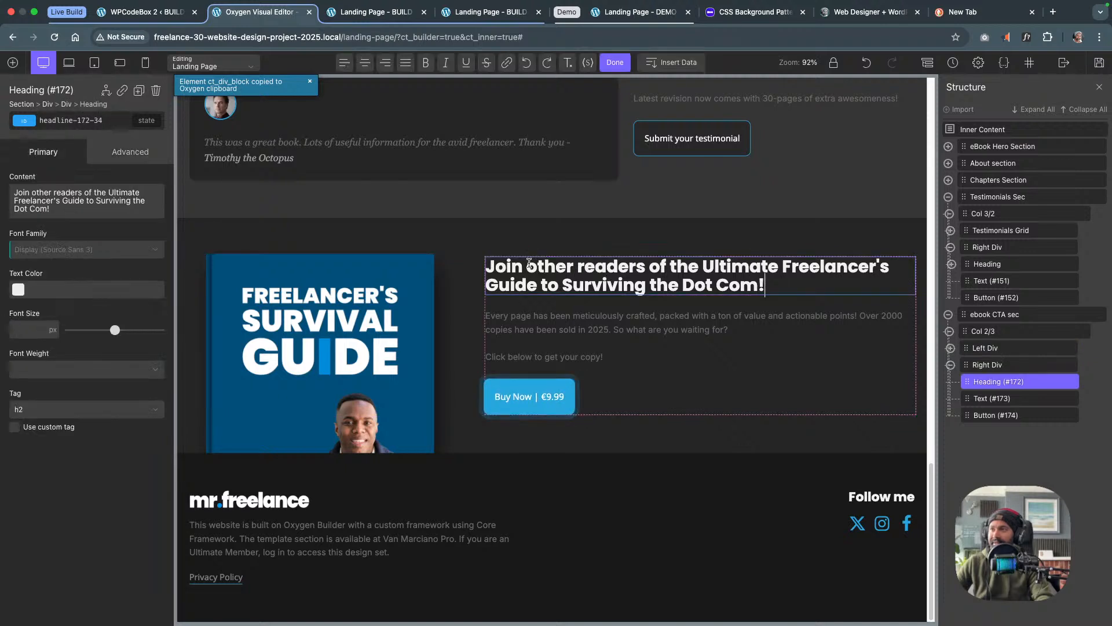
pyautogui.write('2000')
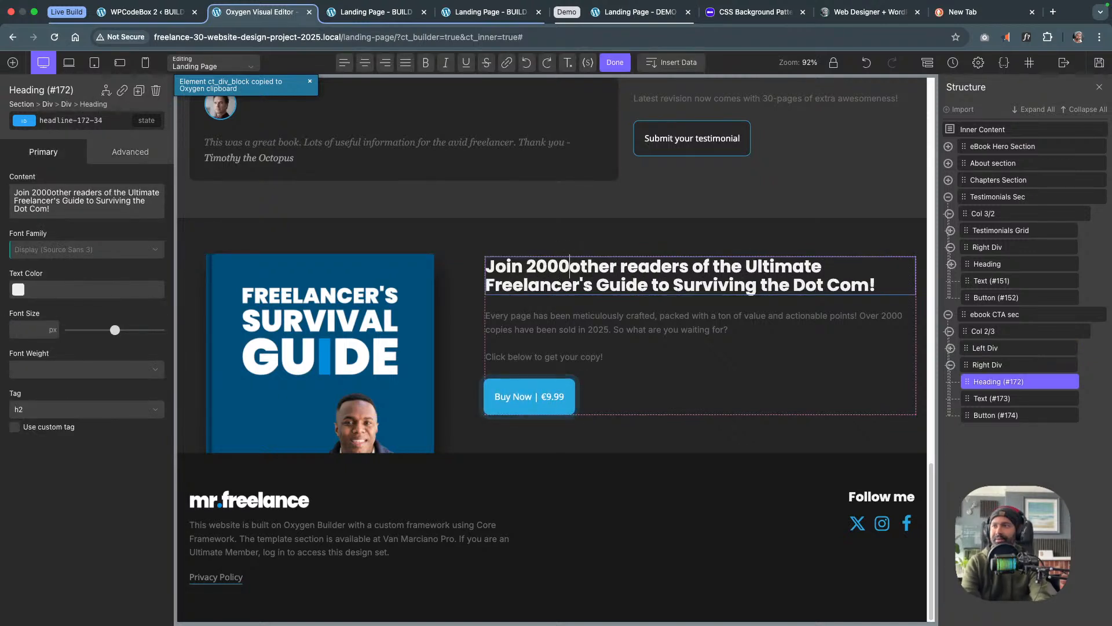
pyautogui.press('Left')
pyautogui.press('Left')
pyautogui.press('Left')
pyautogui.press('Right')
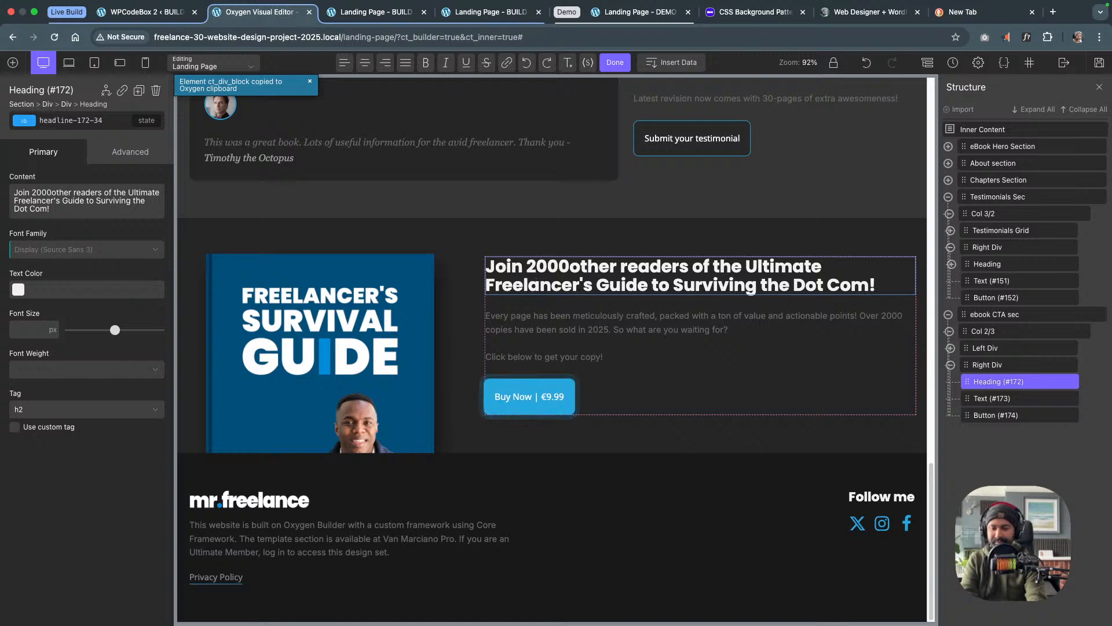
pyautogui.write(',')
pyautogui.press('Right')
pyautogui.press('Right')
pyautogui.press('Right')
pyautogui.press('Left')
# Wrap "2,000" in the CTA heading in a span, apply the span--tertiary class to it, and save the page
pyautogui.hotkey('shift', 'Left')
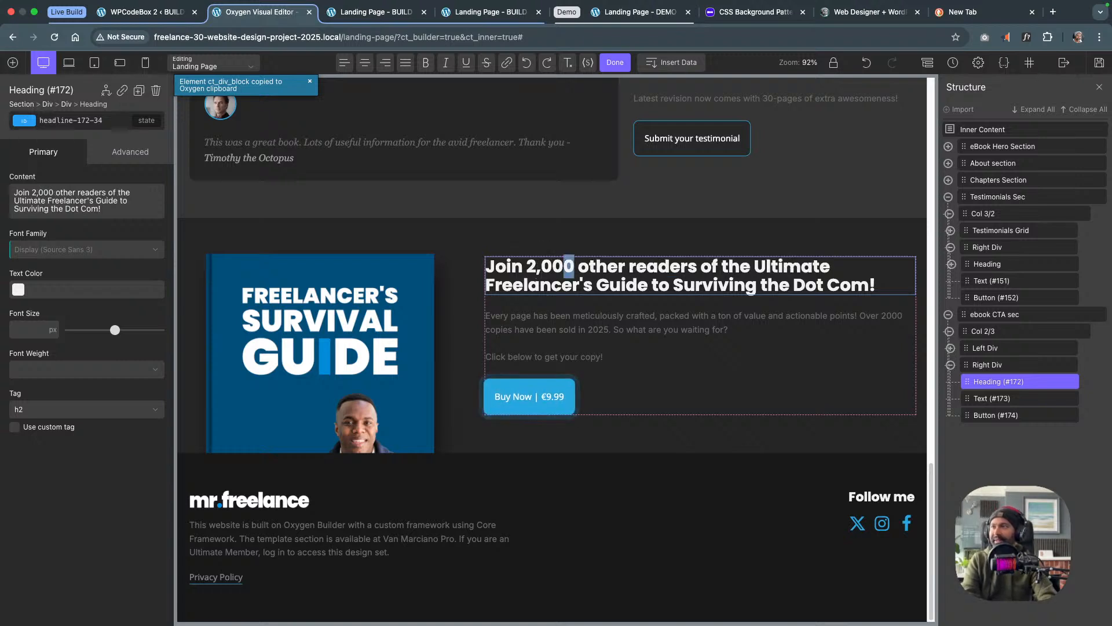
pyautogui.hotkey('shift', 'Left')
pyautogui.hotkey('shift', 'Left')
pyautogui.hotkey('shift', 'Left')
pyautogui.hotkey('shift', 'Left')
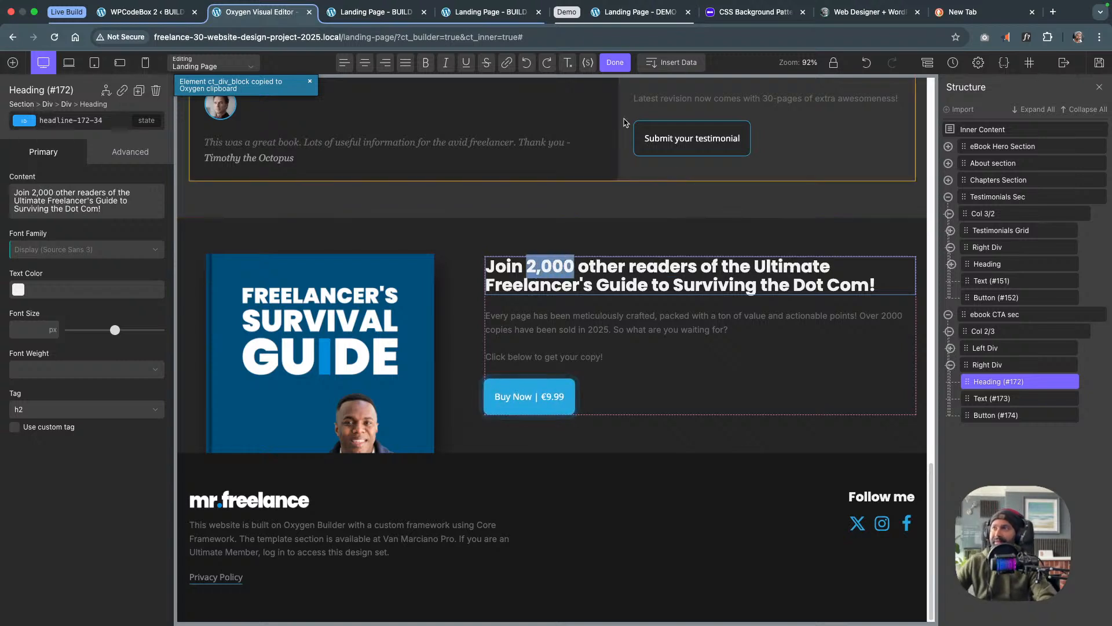
pyautogui.click(588, 62)
pyautogui.click(40, 119)
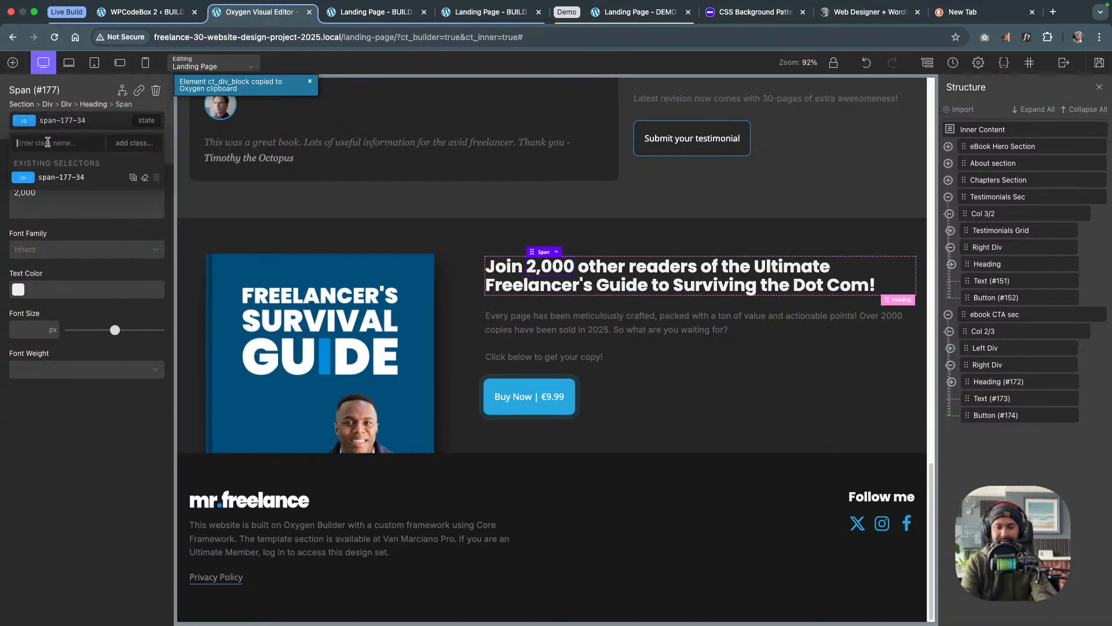
pyautogui.write('span')
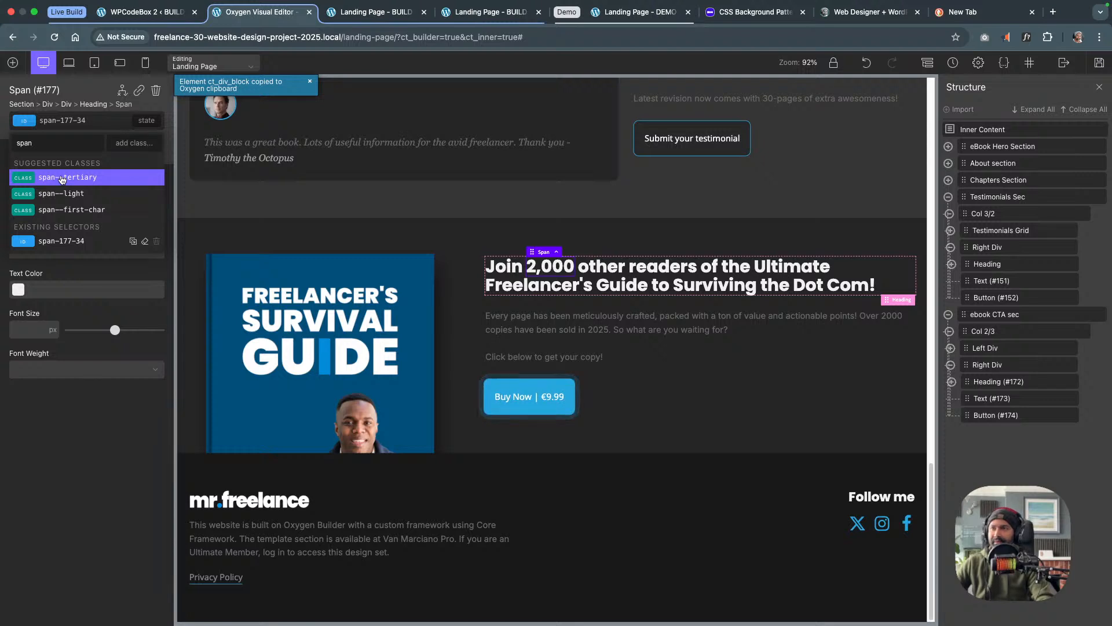
pyautogui.click(62, 178)
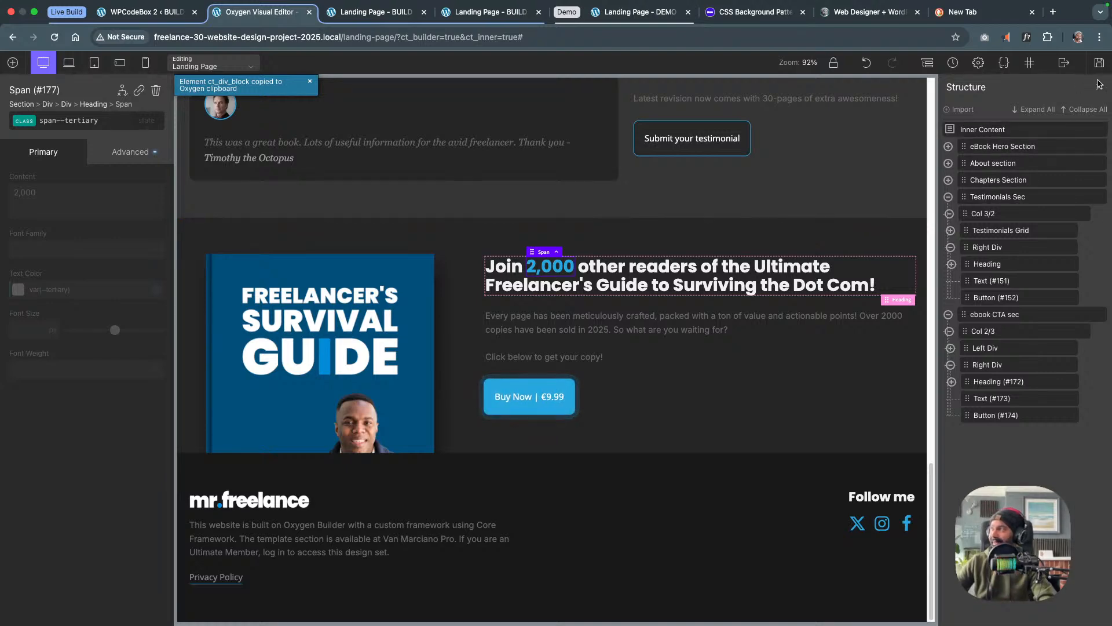
pyautogui.click(1098, 62)
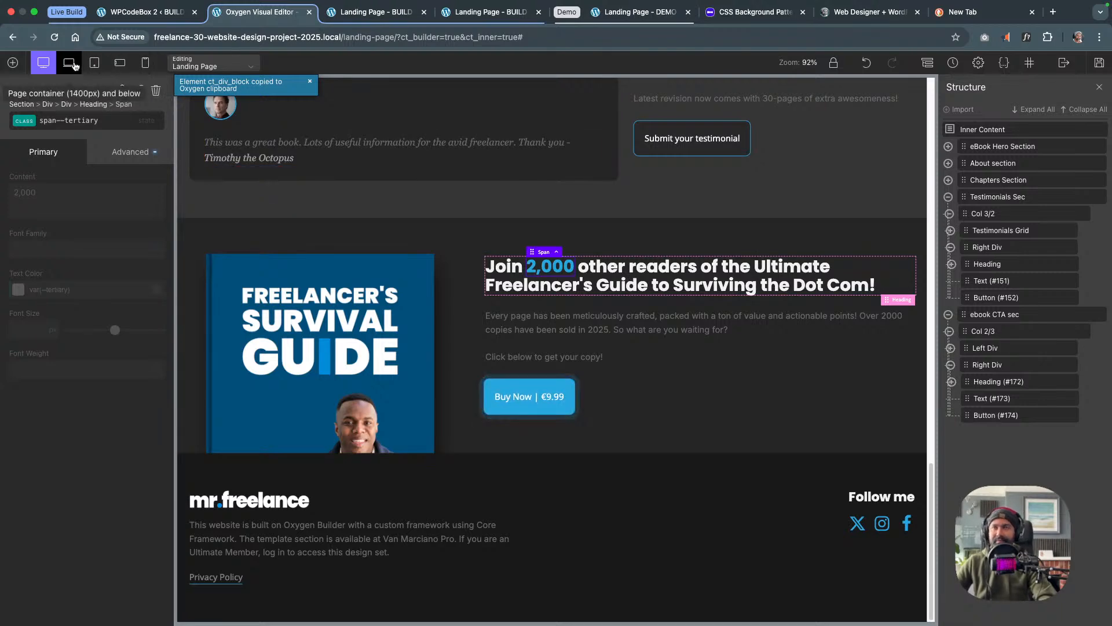
# Preview the CTA section at every responsive breakpoint down to less than 480px, and return to the desktop view
pyautogui.click(69, 63)
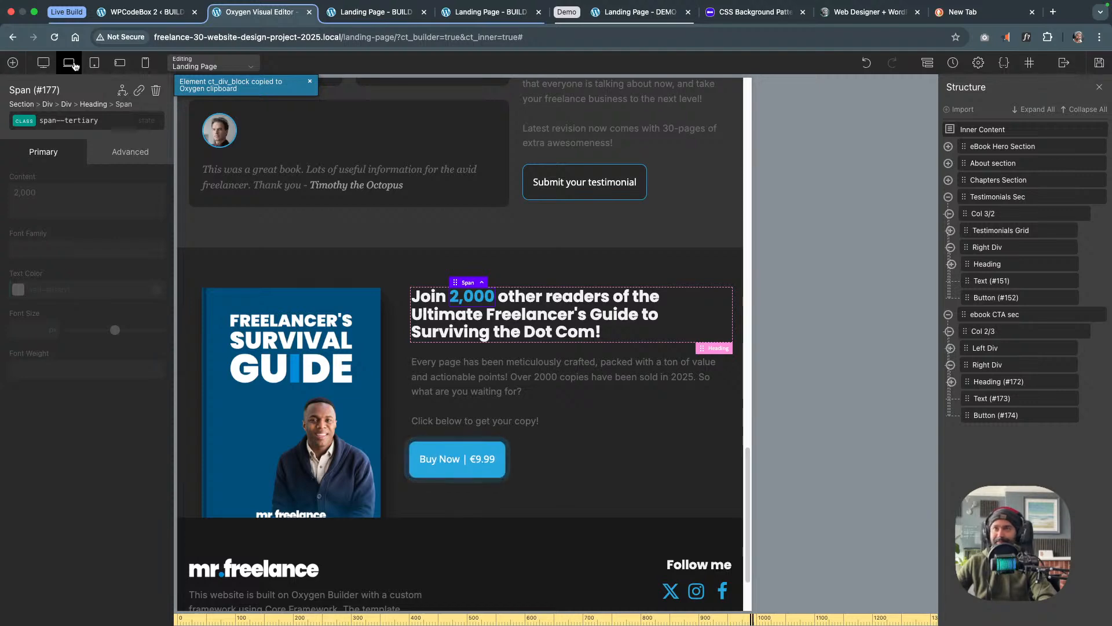
pyautogui.click(95, 63)
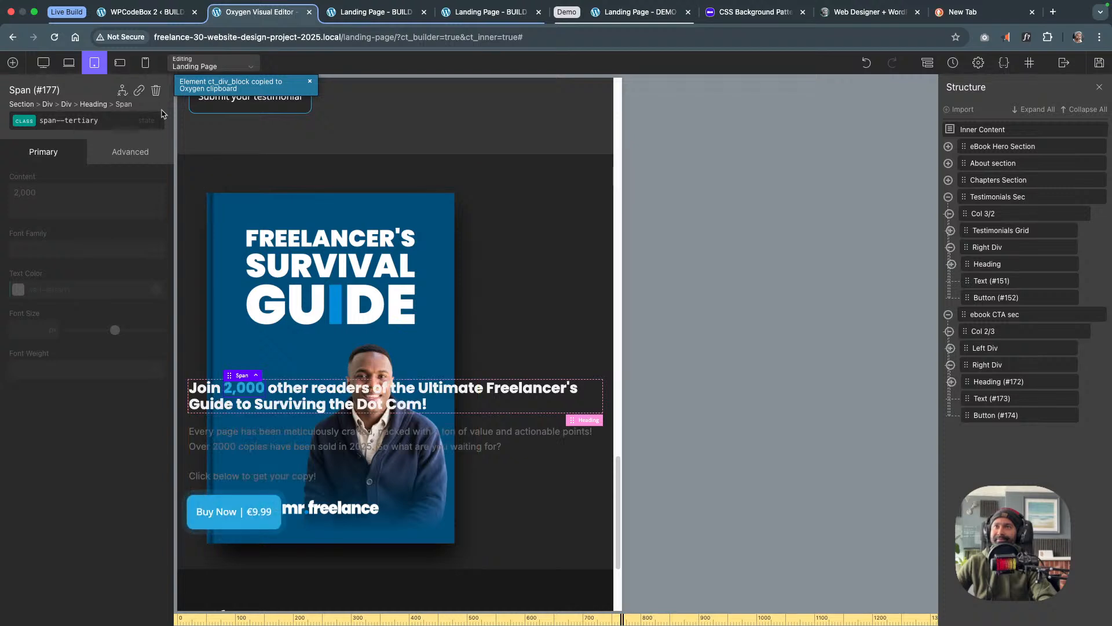
pyautogui.click(120, 62)
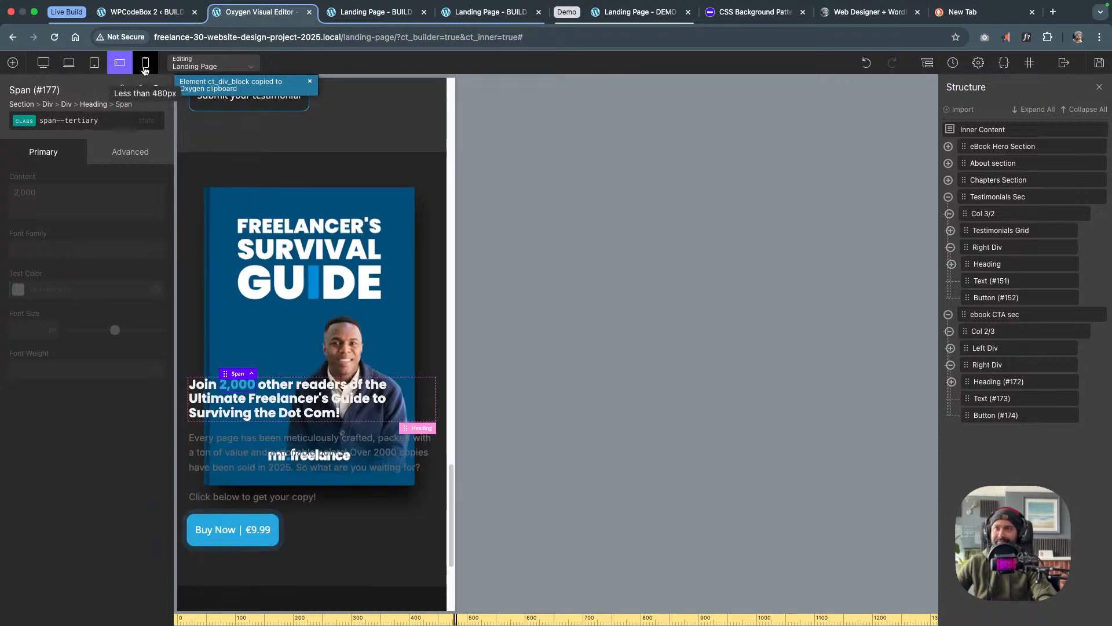
pyautogui.click(145, 65)
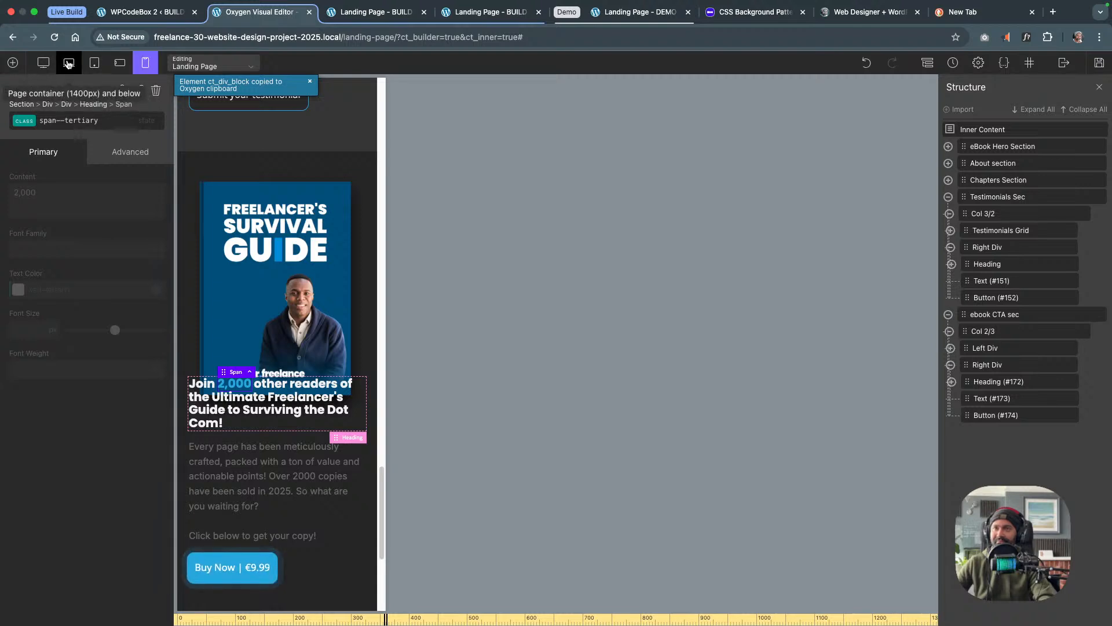
pyautogui.click(43, 63)
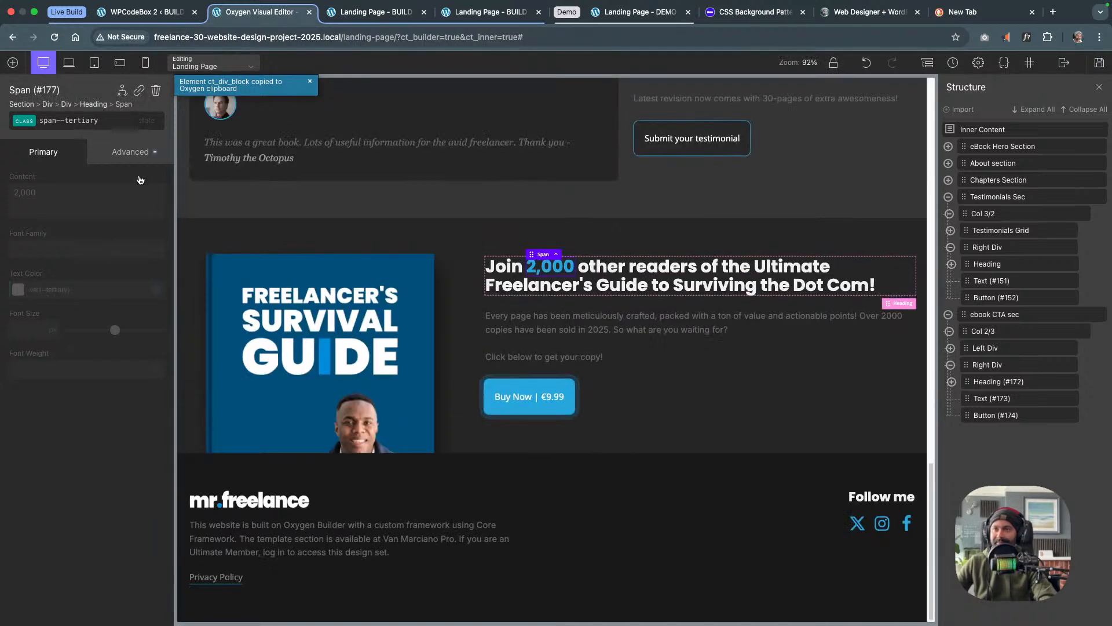
# Select the CTA book image and examine how it sits in the section down to the less than 992px breakpoint
pyautogui.click(30, 123)
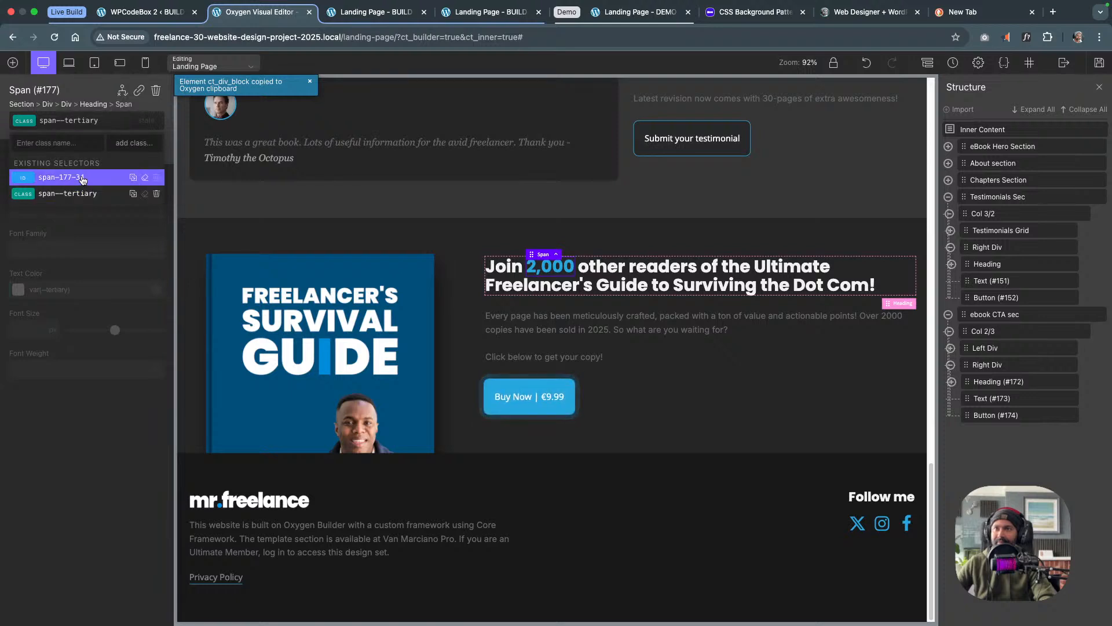
pyautogui.click(82, 178)
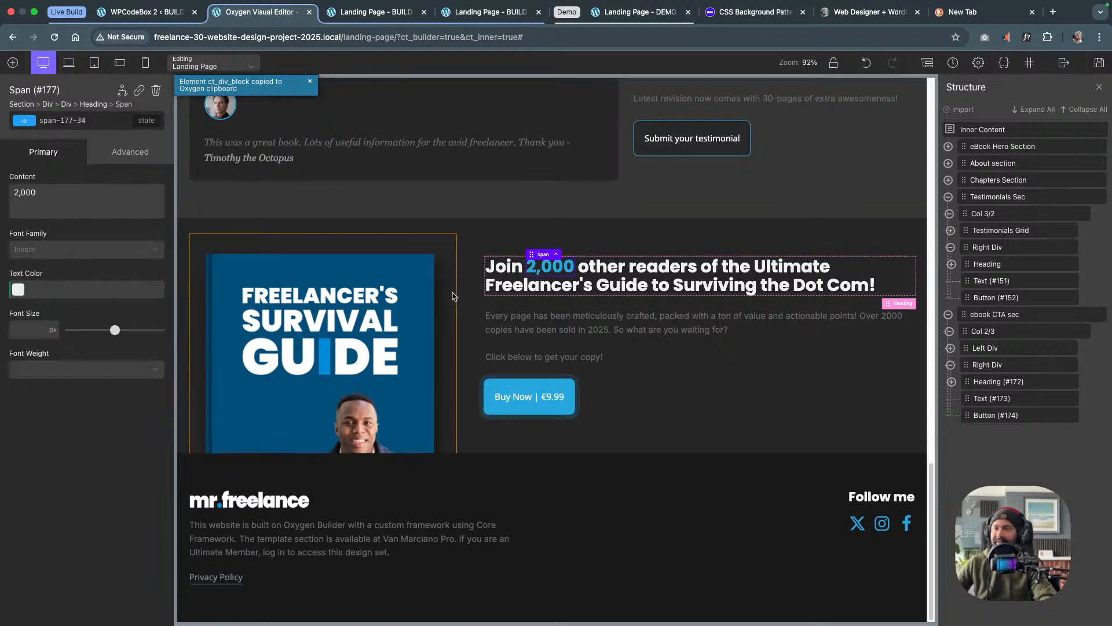
pyautogui.click(445, 296)
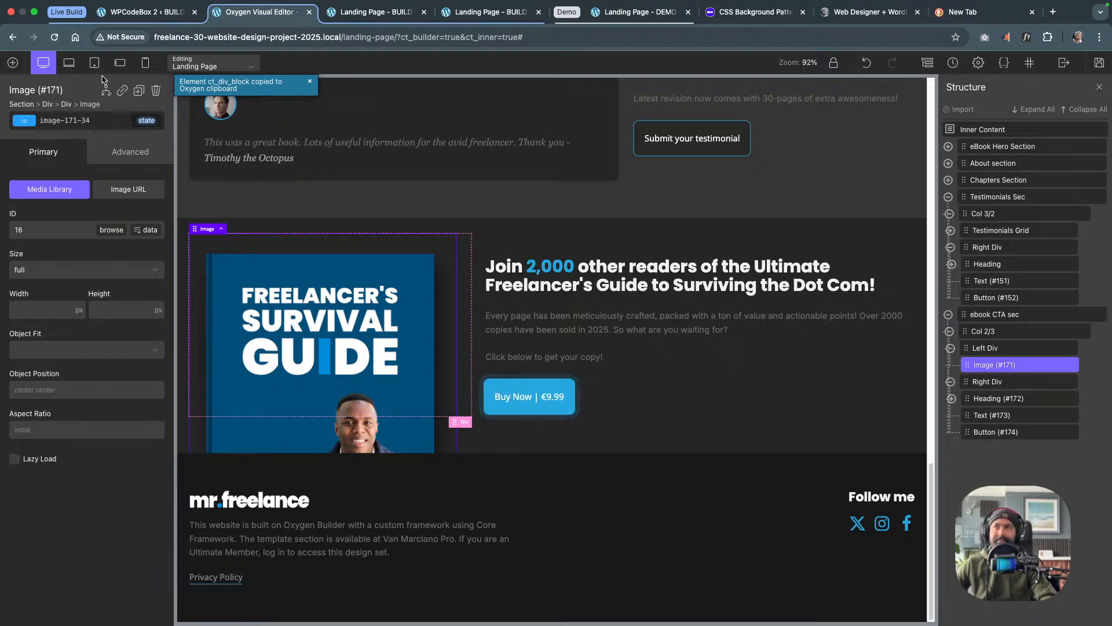
pyautogui.click(70, 64)
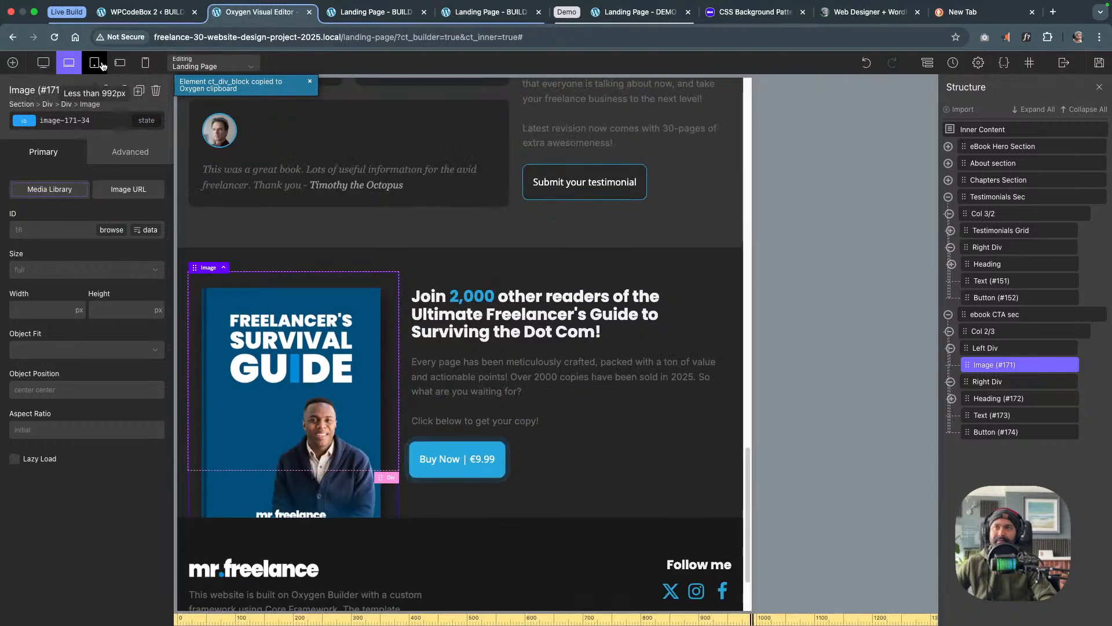
pyautogui.click(95, 64)
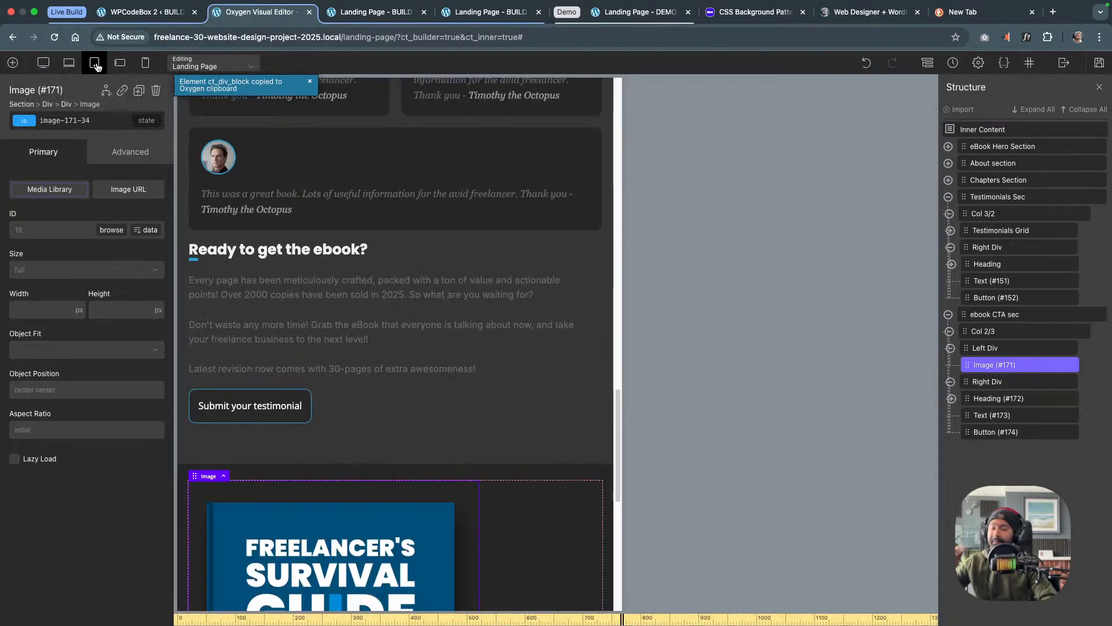
pyautogui.scroll(-3, 346, 311)
pyautogui.scroll(-3, 346, 312)
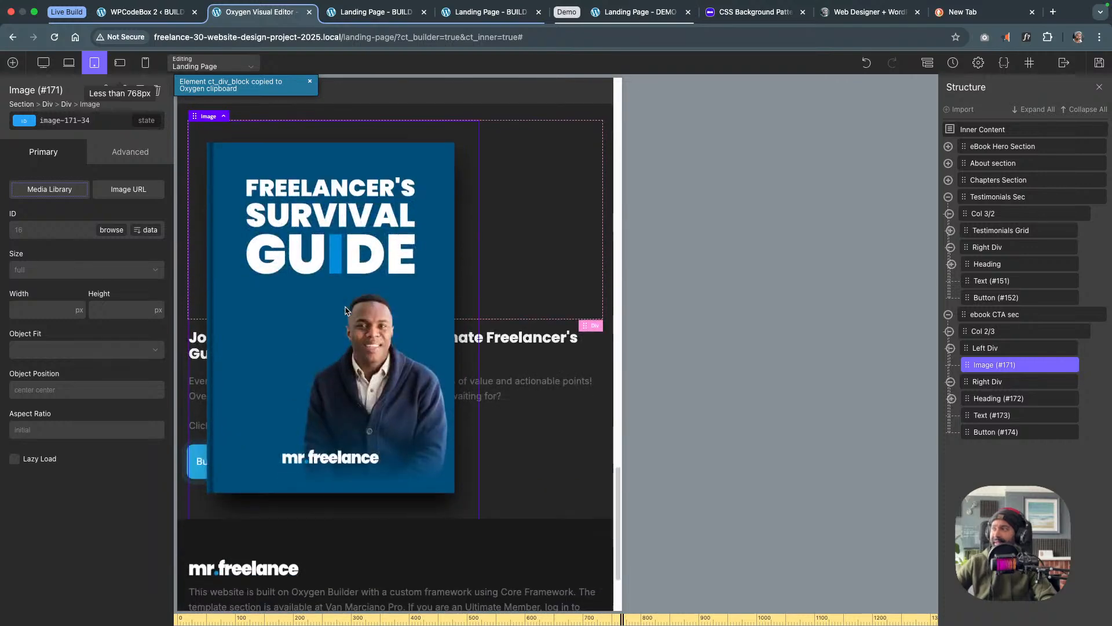
# At the less than 992px breakpoint, give the CTA's Left Div an absolute position with a right offset of 0 px
pyautogui.click(1014, 346)
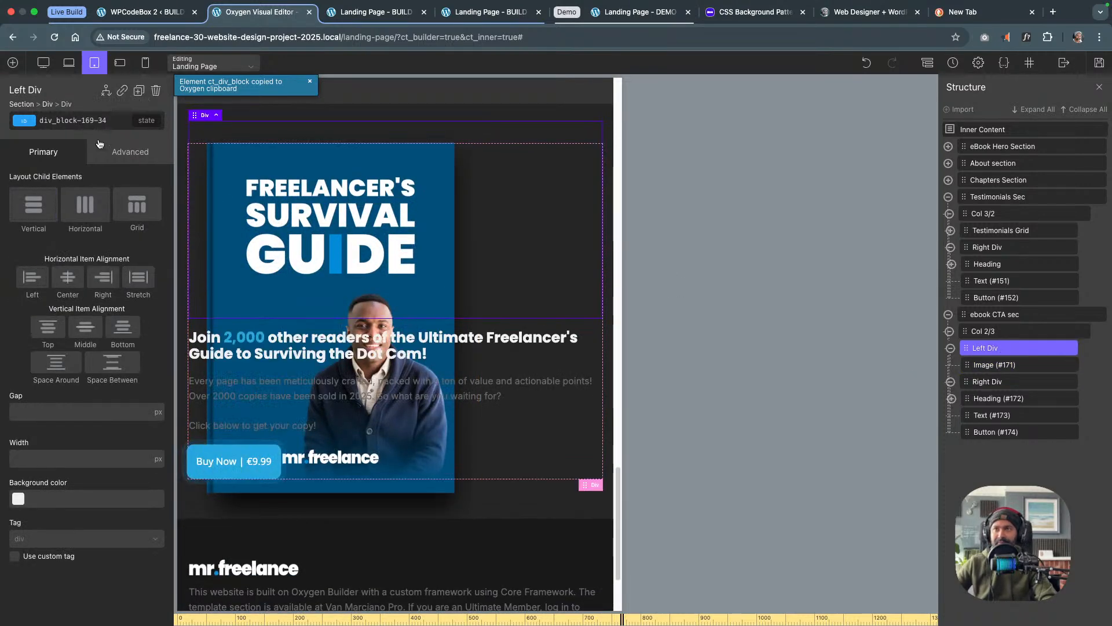
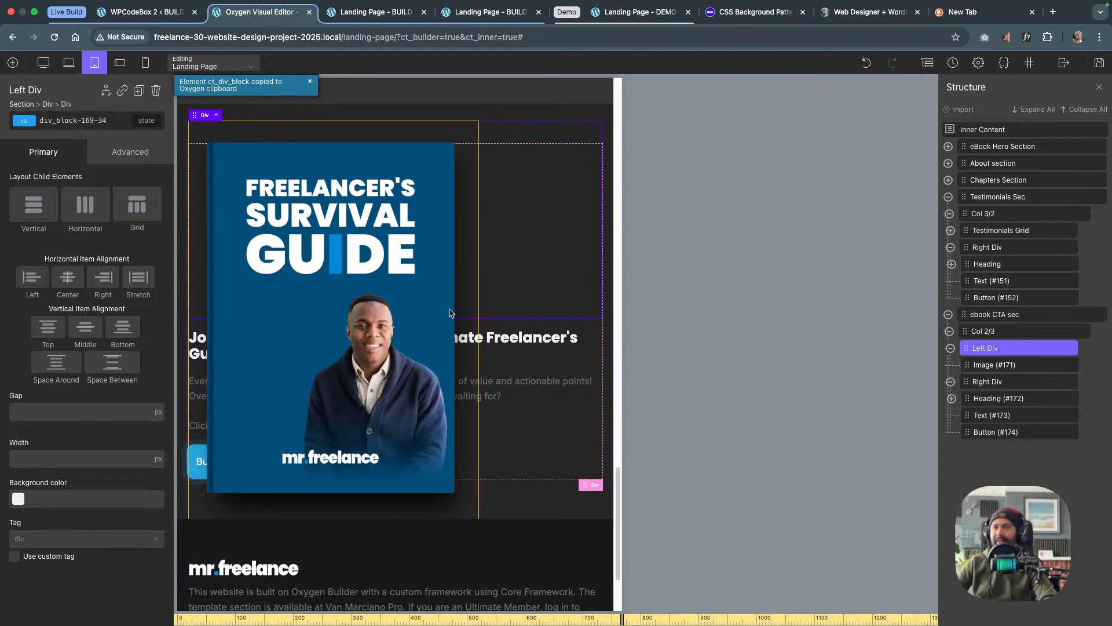
pyautogui.click(133, 158)
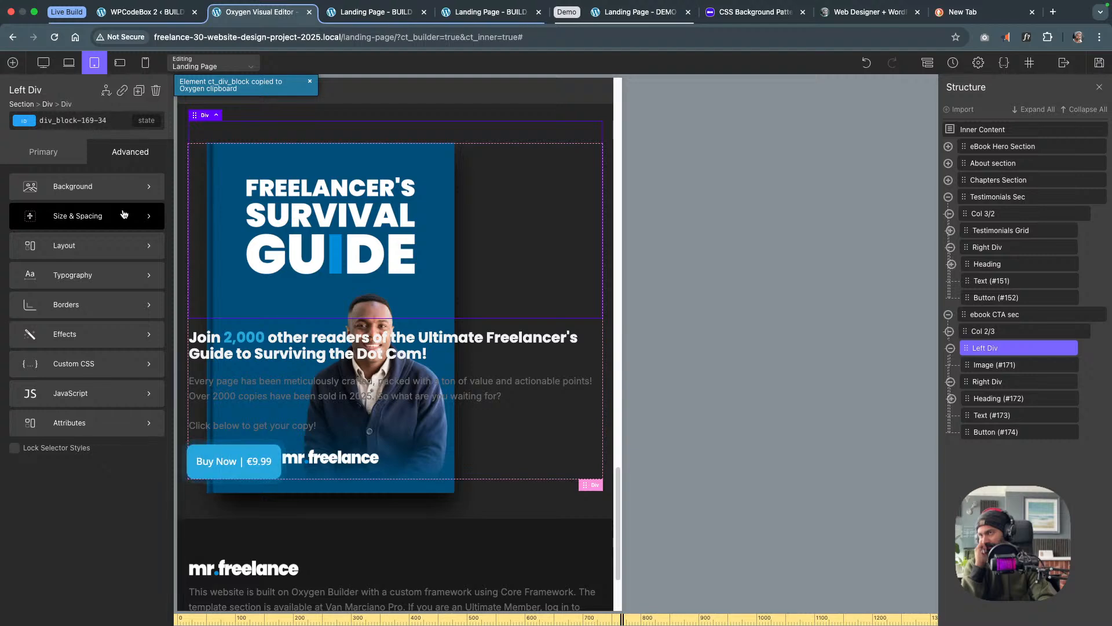
pyautogui.click(94, 245)
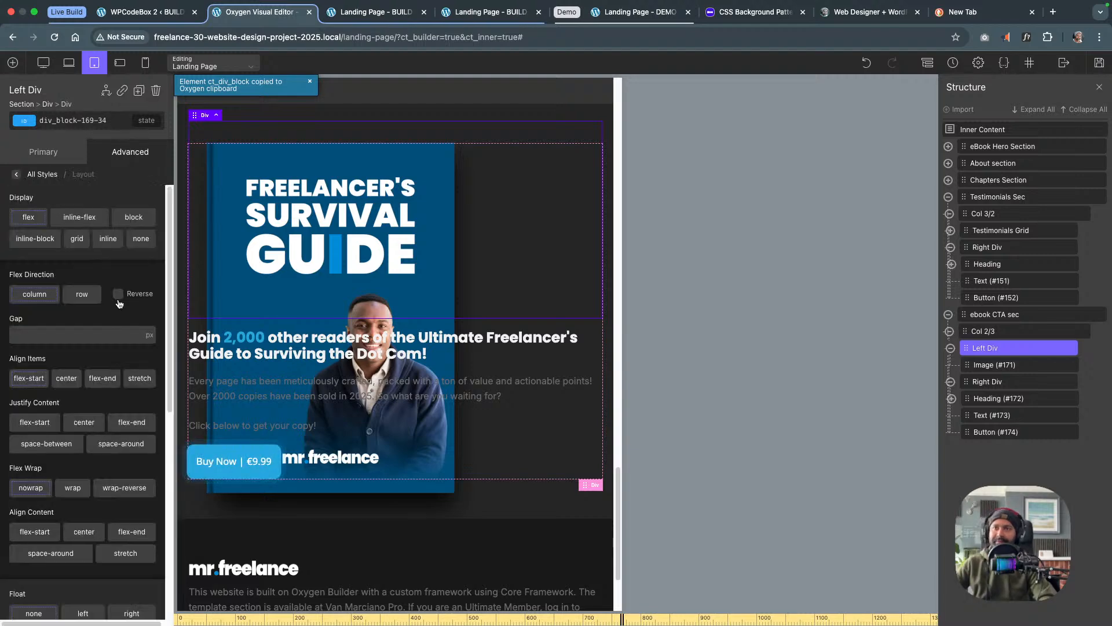
pyautogui.scroll(-6, 120, 311)
pyautogui.scroll(-3, 120, 311)
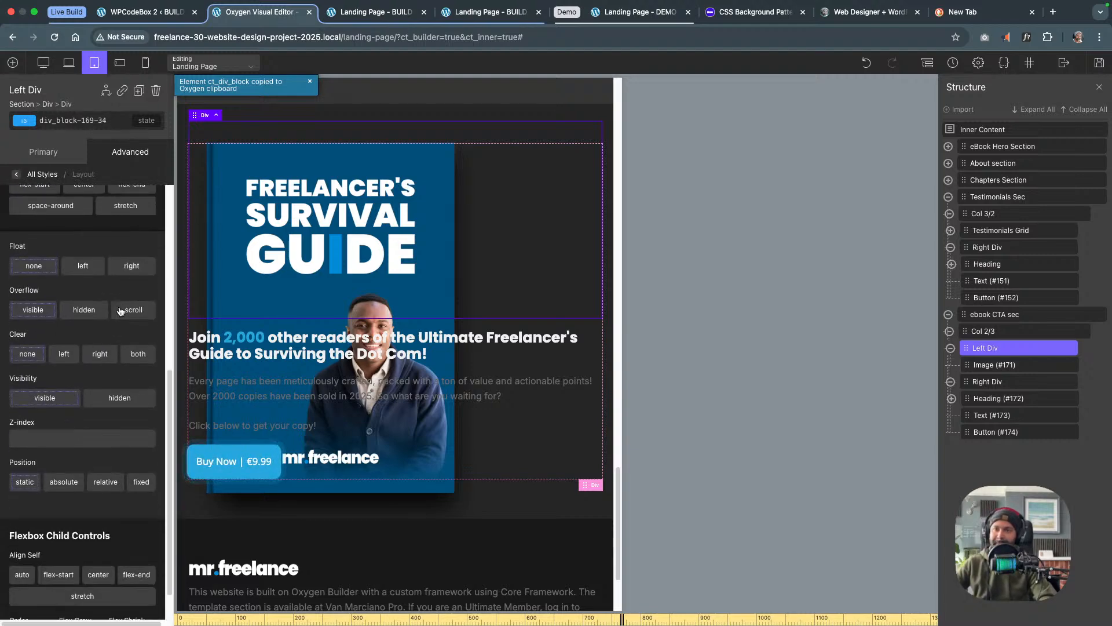
pyautogui.scroll(3, 120, 311)
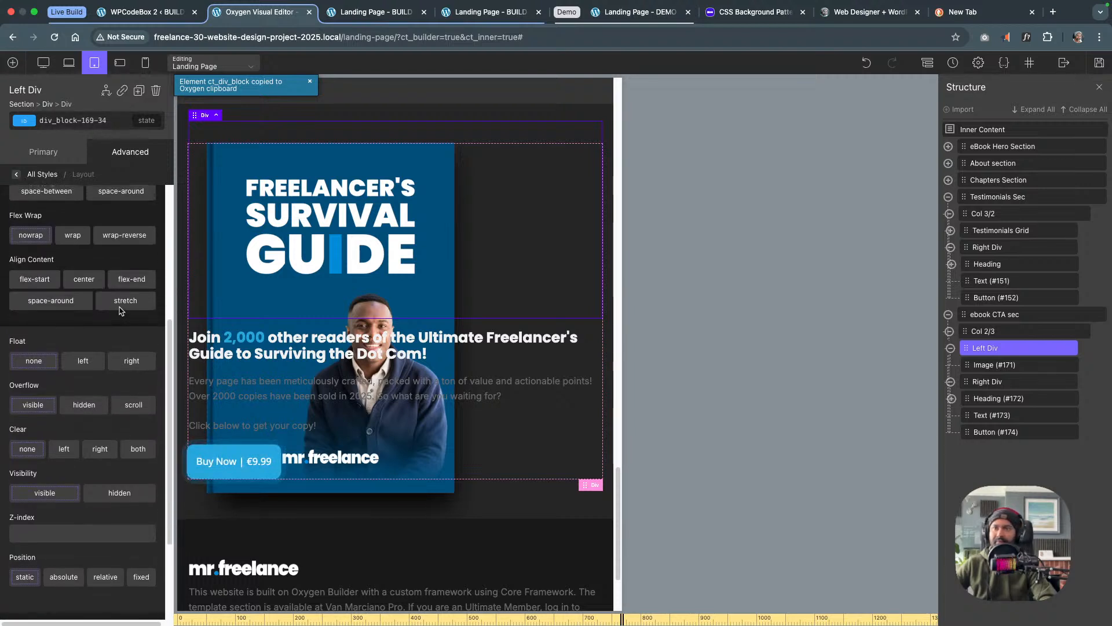
pyautogui.scroll(-2, 120, 311)
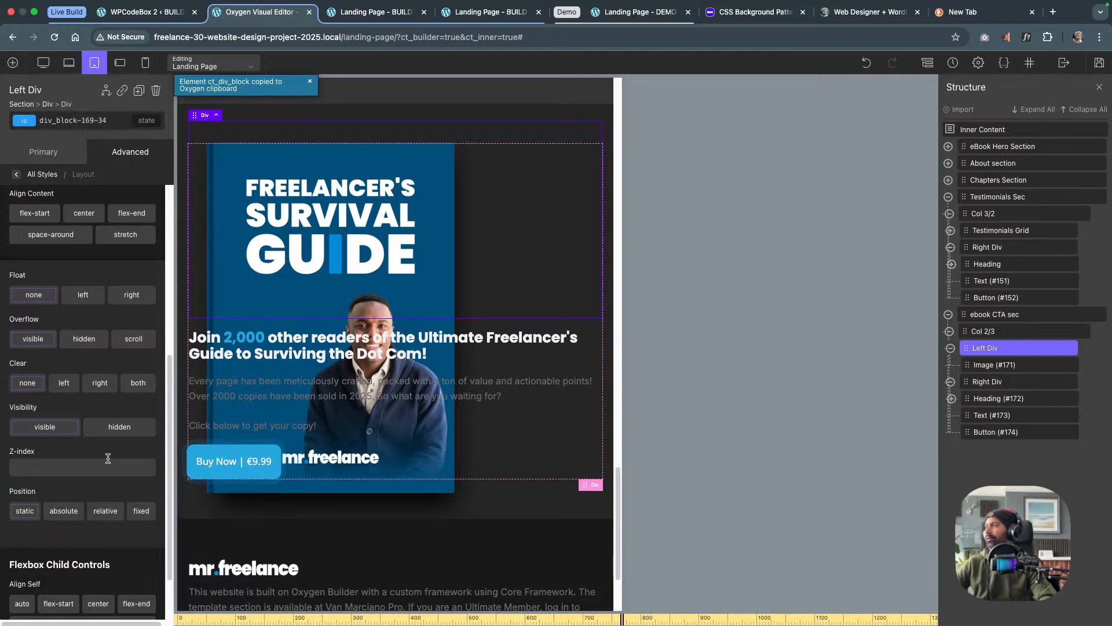
pyautogui.click(64, 510)
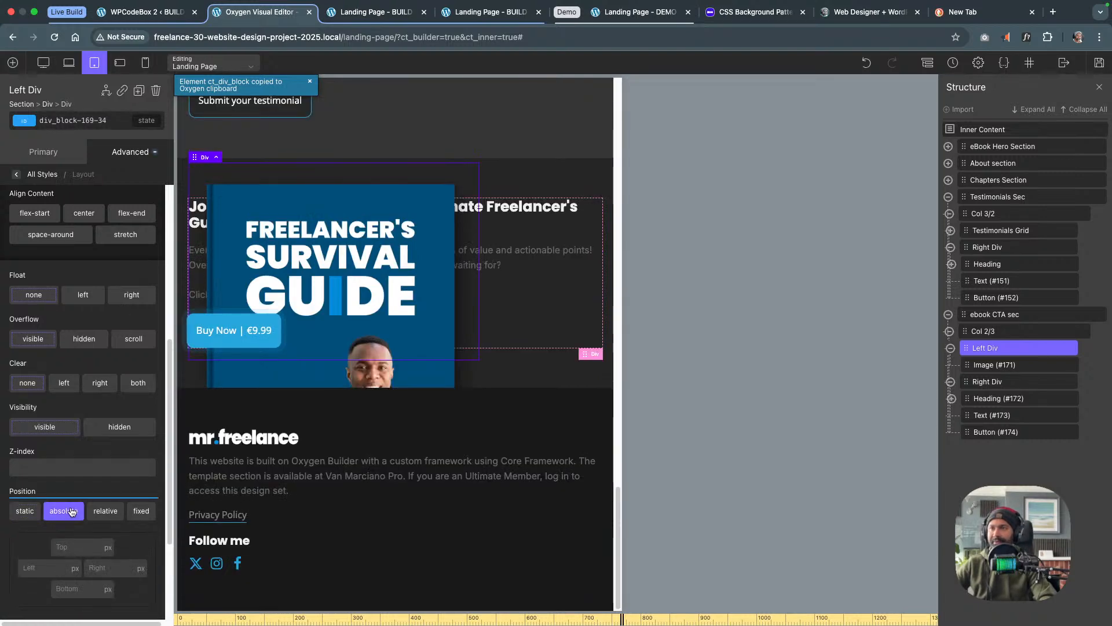
pyautogui.click(104, 570)
pyautogui.write('0')
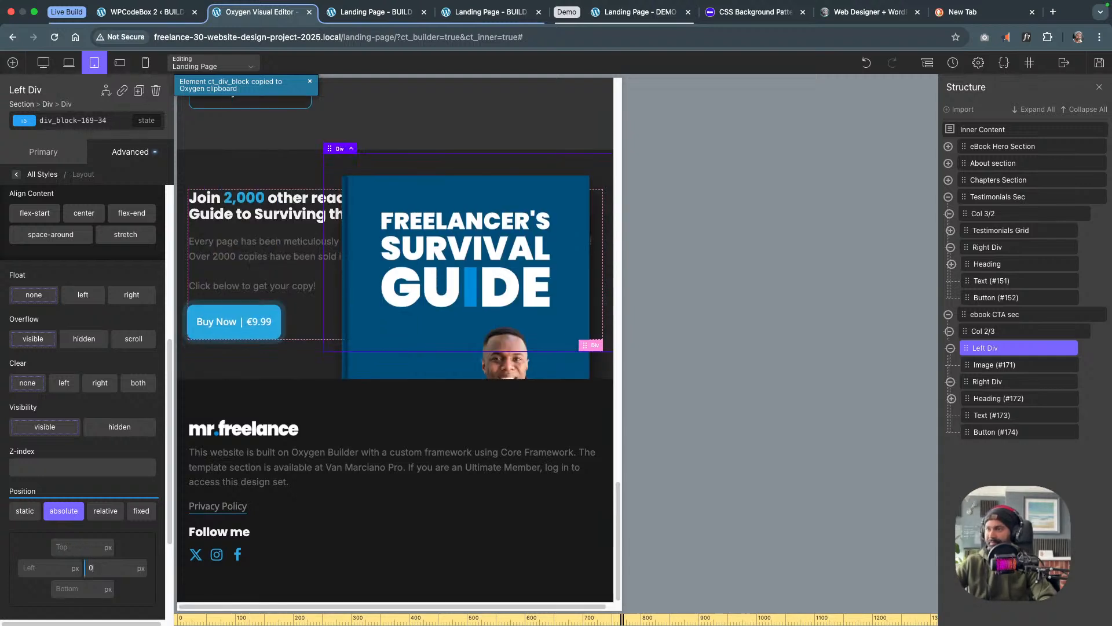
# Set the Left Div's top offset to 245 px at the less than 992px breakpoint
pyautogui.click(88, 548)
pyautogui.write('250')
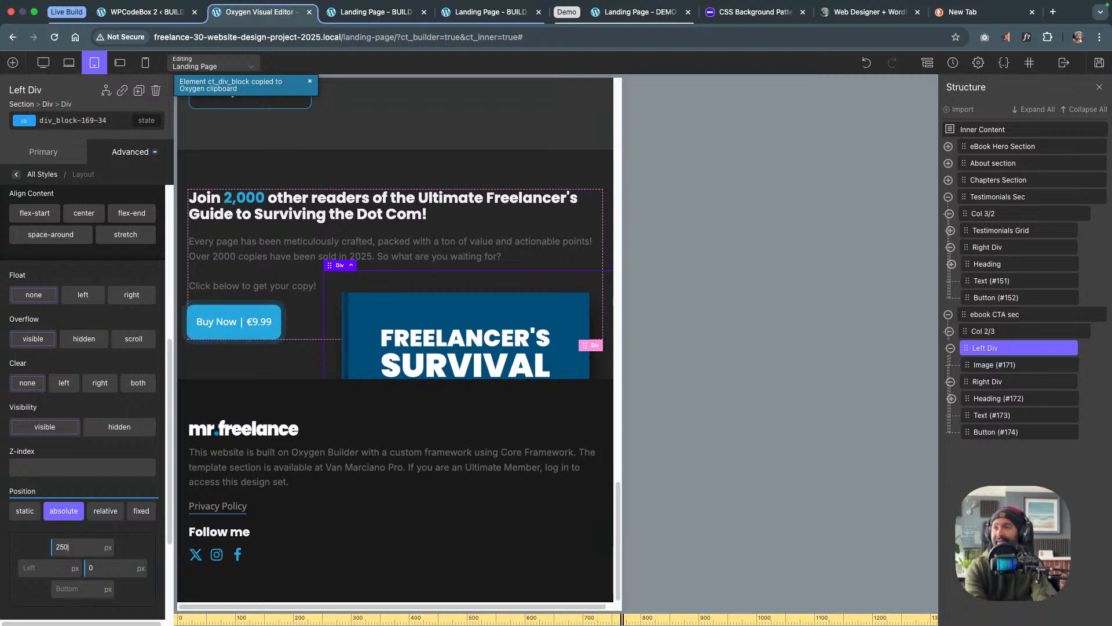
pyautogui.write('245')
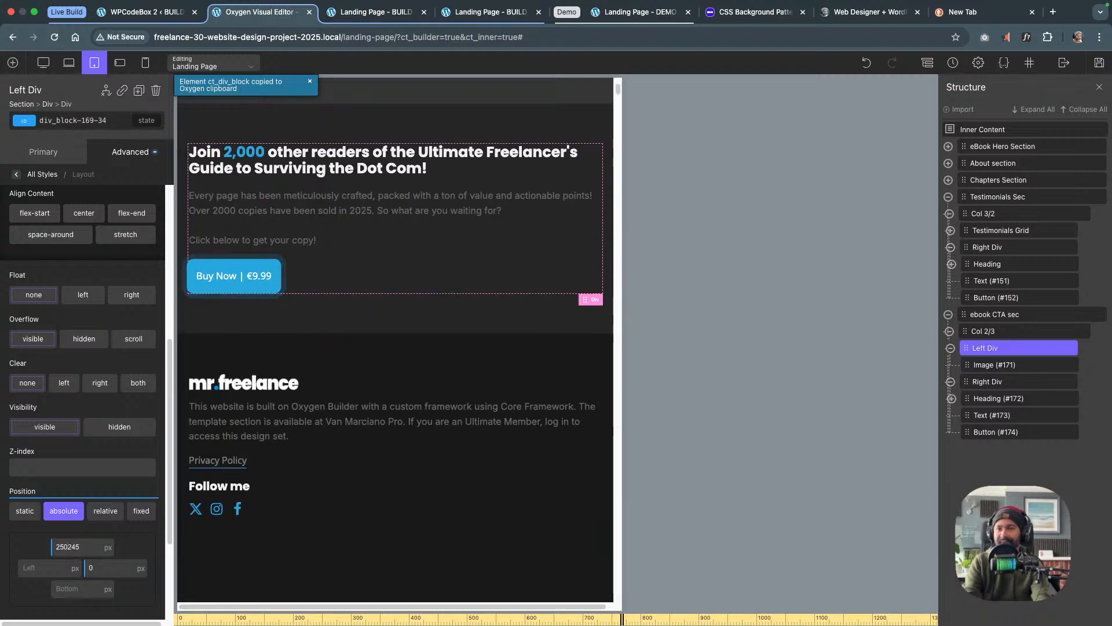
pyautogui.press('BackSpace')
pyautogui.press('BackSpace')
pyautogui.press('BackSpace')
pyautogui.press('BackSpace')
pyautogui.press('BackSpace')
pyautogui.write('45')
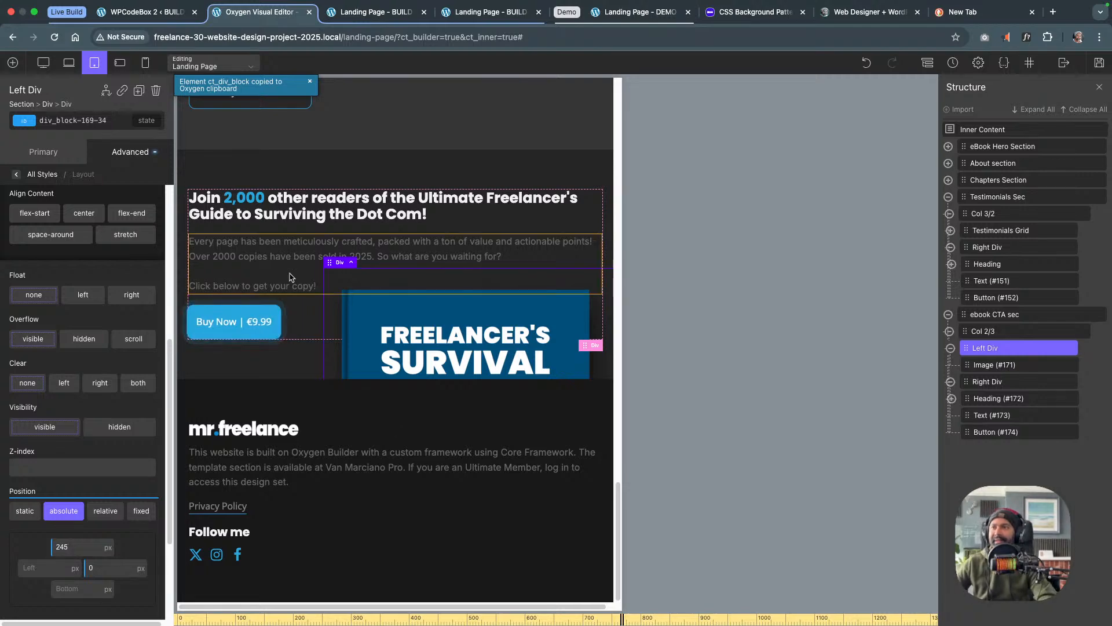
# Hide the Left Div at the less than 768px breakpoint by setting its display to none
pyautogui.click(69, 64)
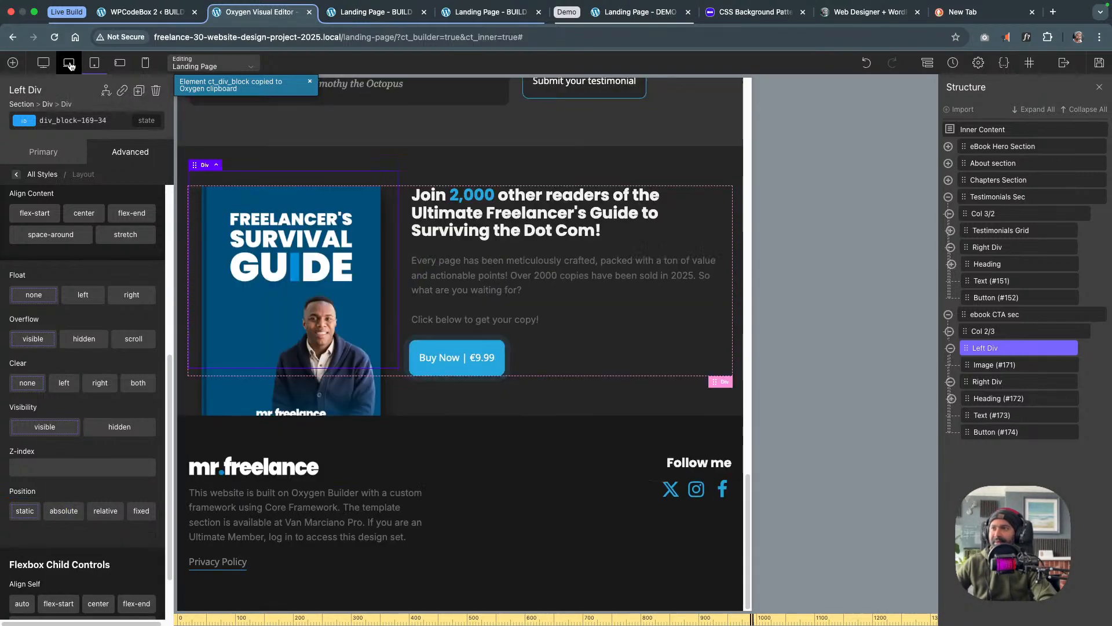
pyautogui.click(92, 65)
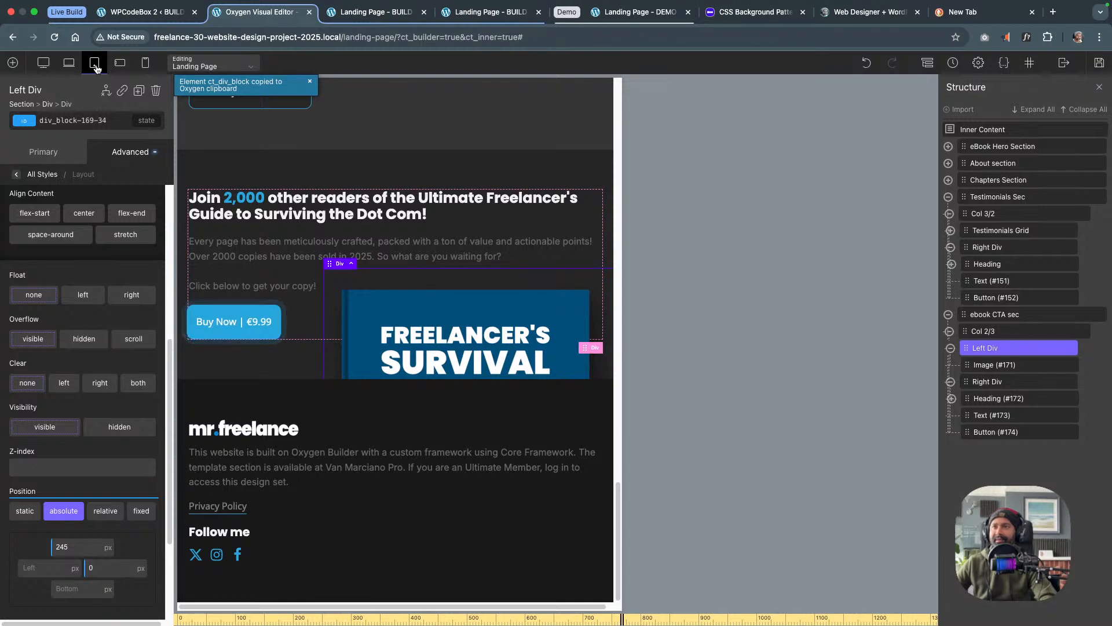
pyautogui.click(120, 62)
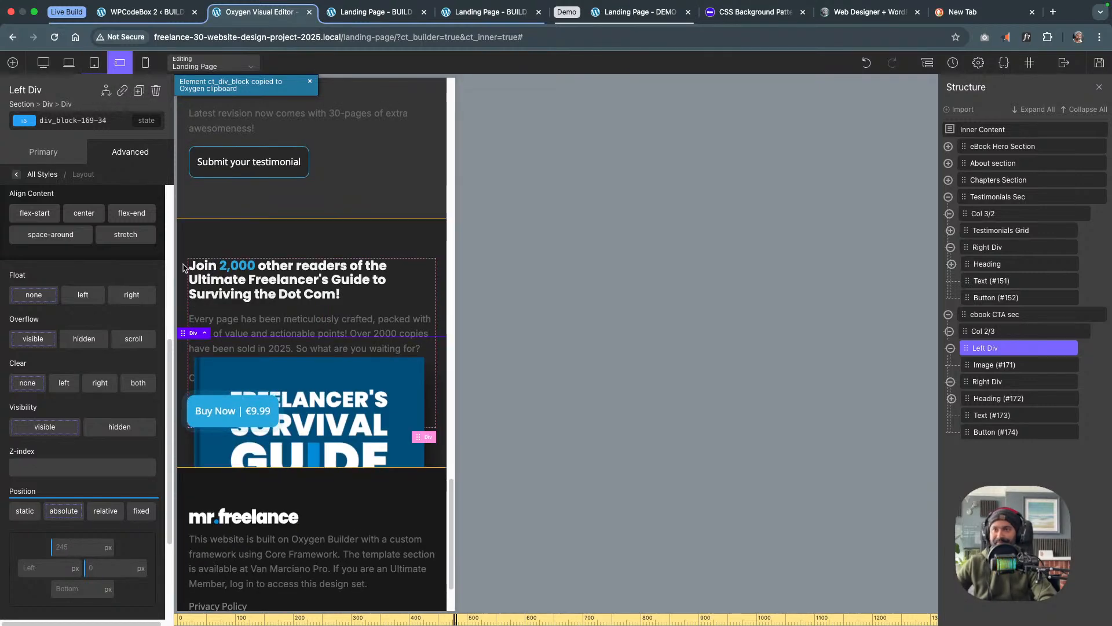
pyautogui.scroll(5, 116, 316)
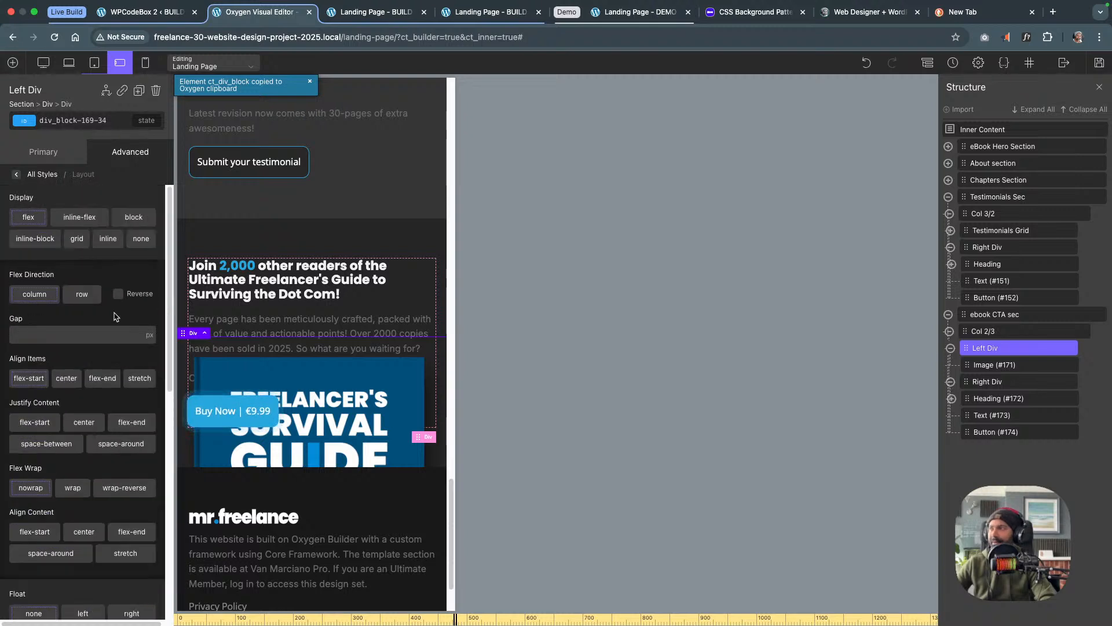
pyautogui.click(139, 239)
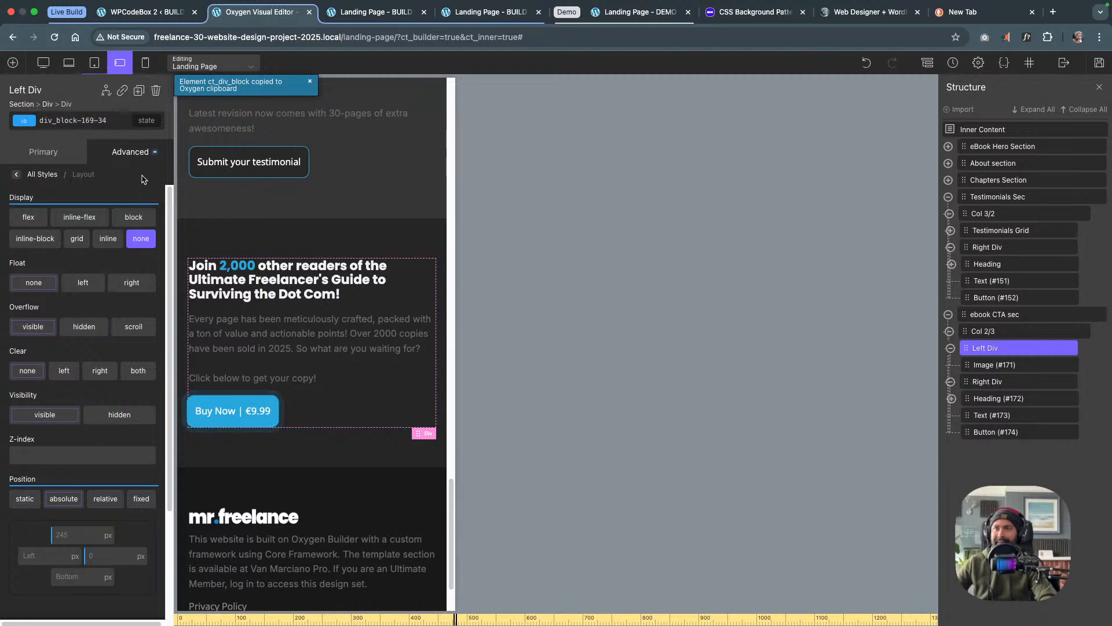
# Try displaying the Left Div as flex at the less than 480px breakpoint, and revert it to hidden
pyautogui.click(146, 64)
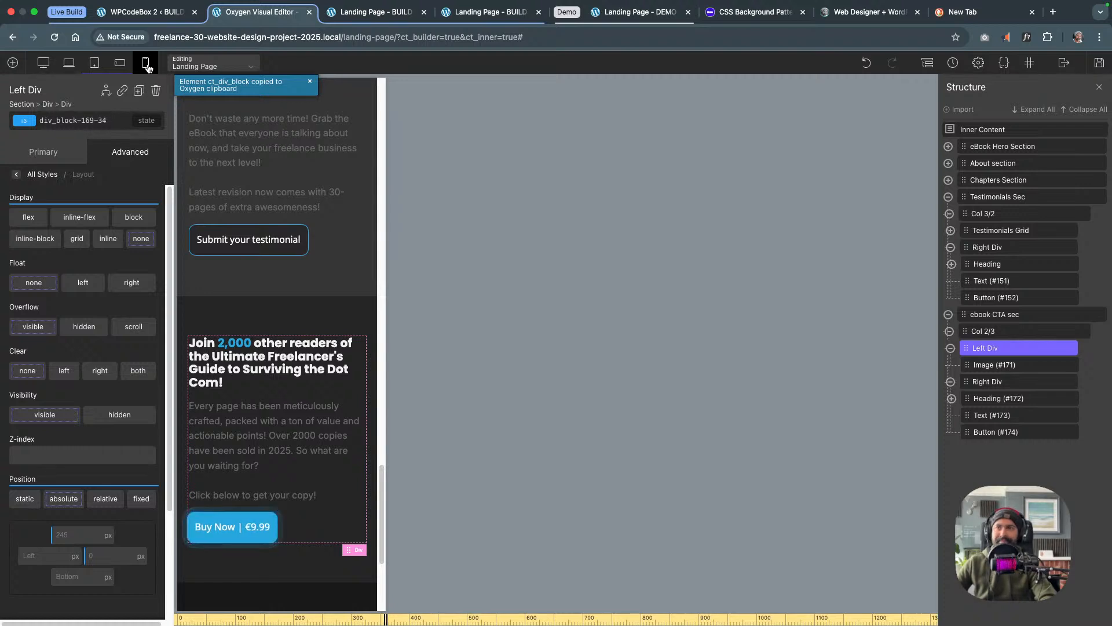
pyautogui.click(48, 67)
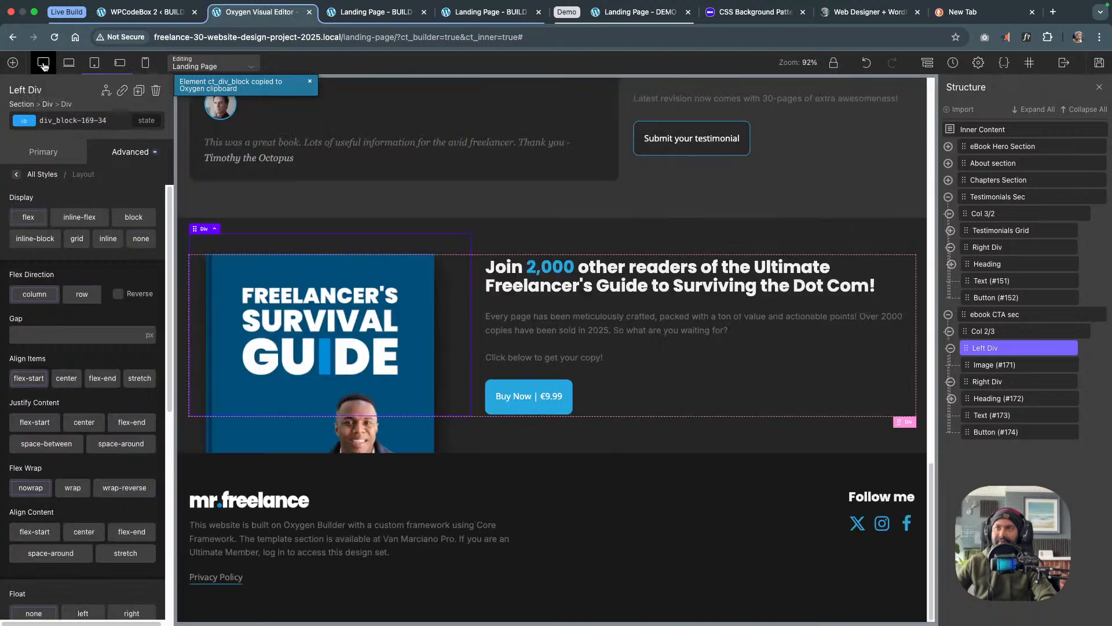
pyautogui.click(146, 63)
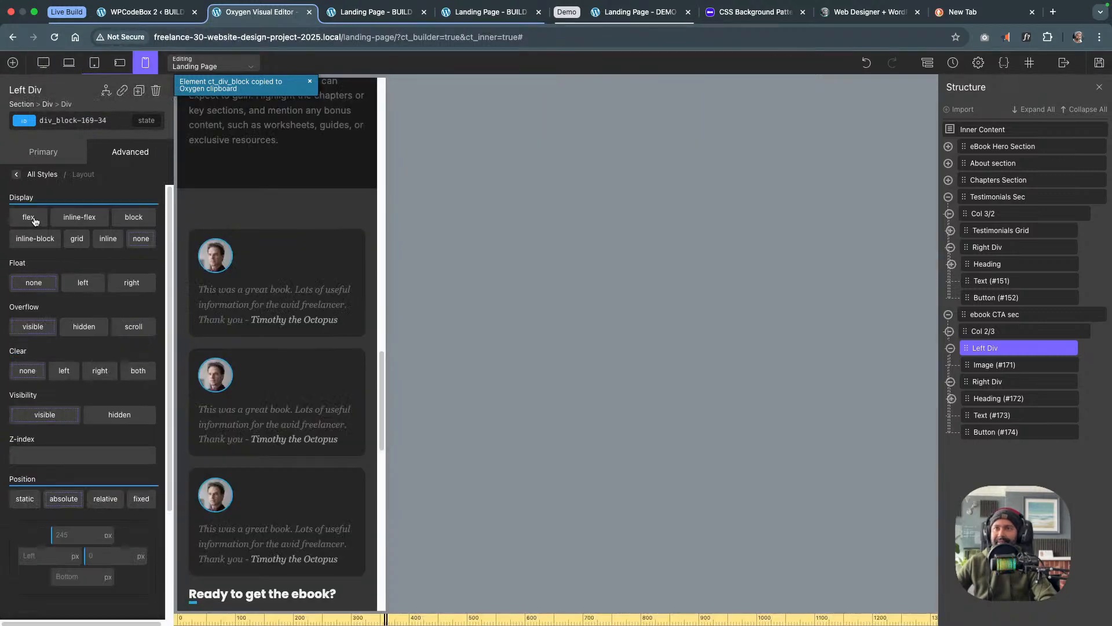
pyautogui.scroll(-10, 234, 315)
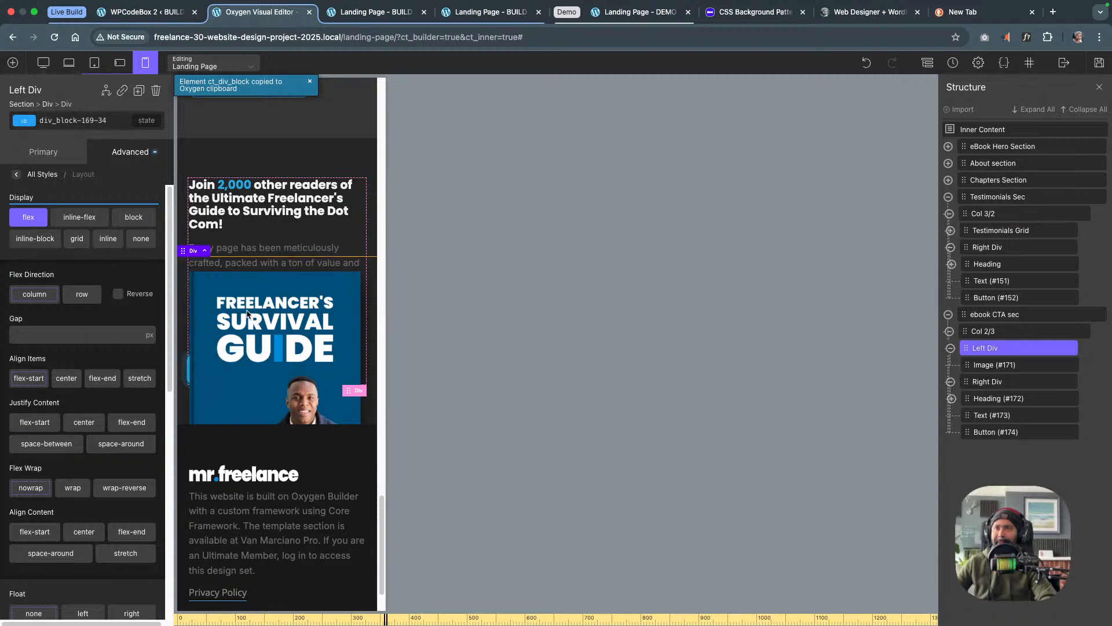
pyautogui.click(141, 238)
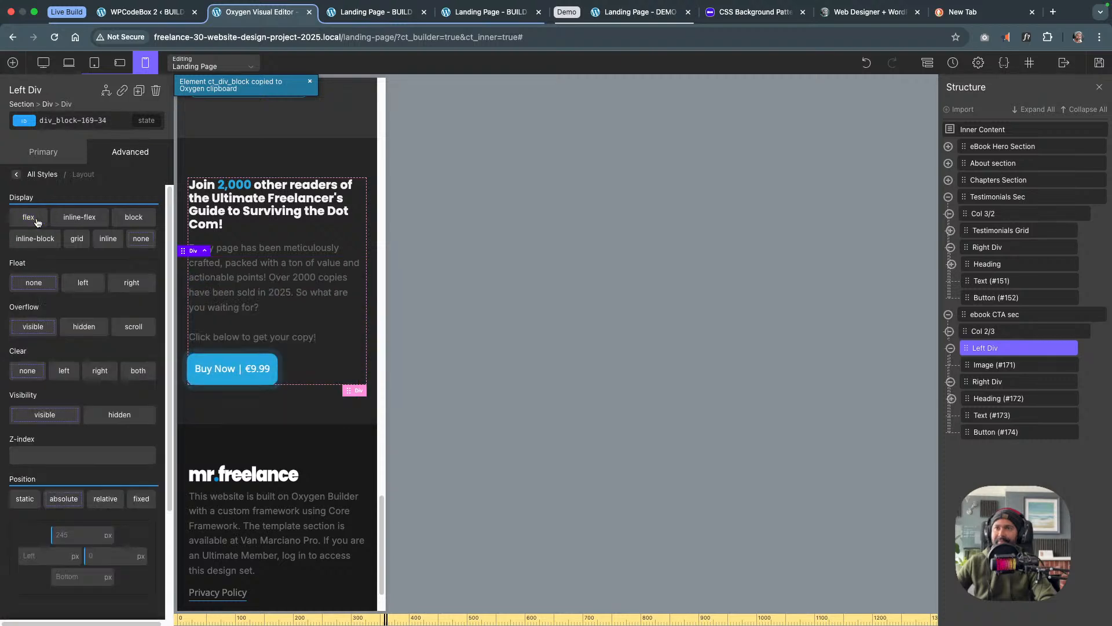
# Save the page, check the CTA section at the less than 768px breakpoint, and return to the desktop view
pyautogui.click(1099, 62)
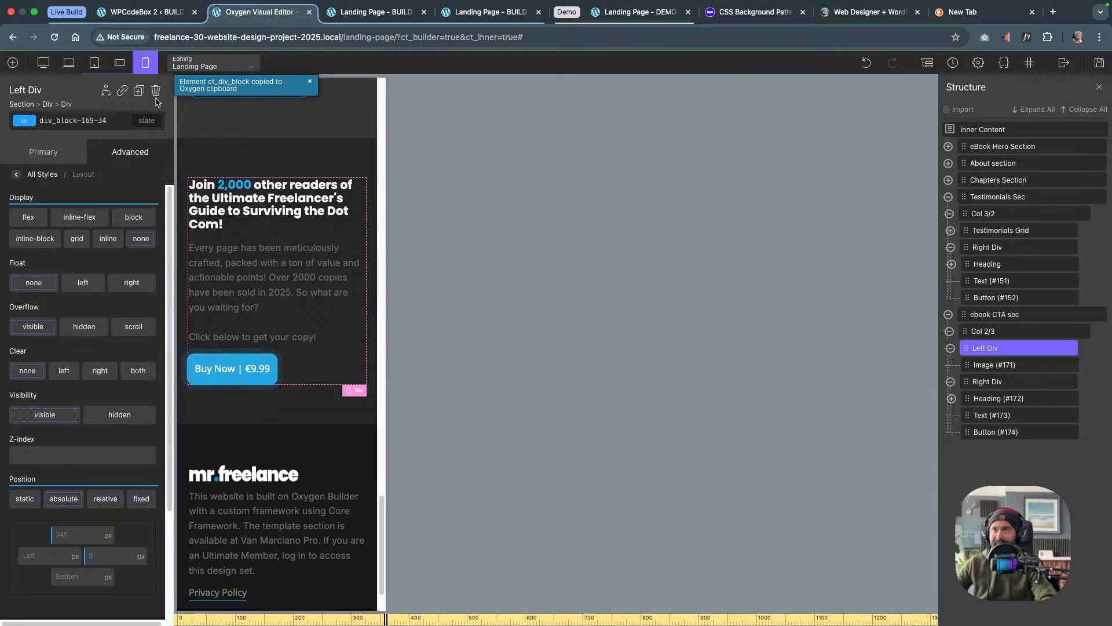
pyautogui.click(119, 63)
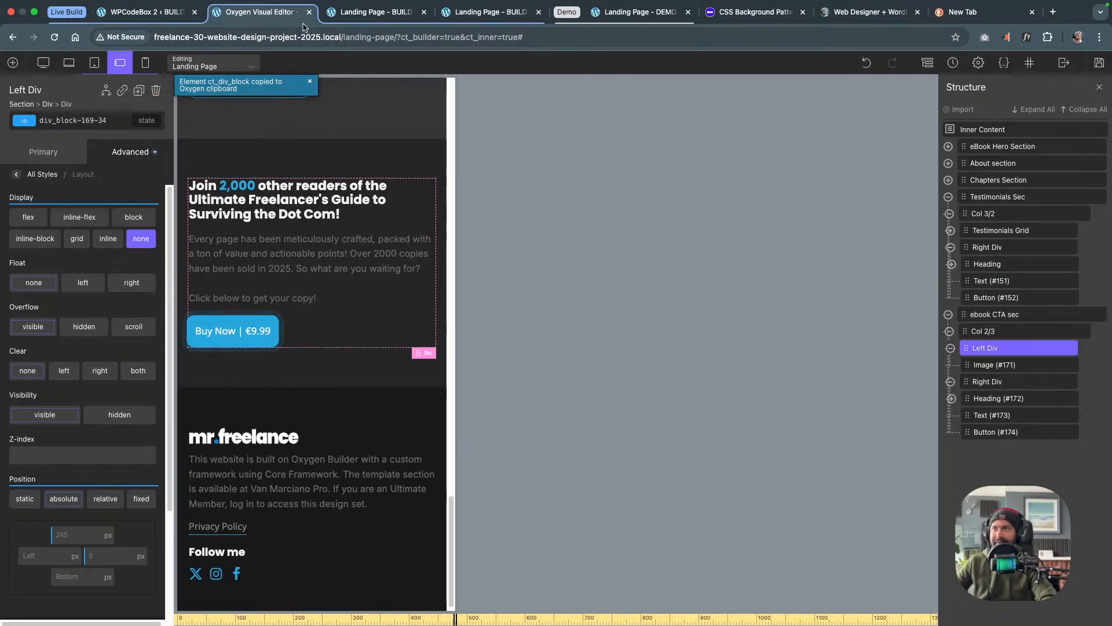
pyautogui.click(138, 14)
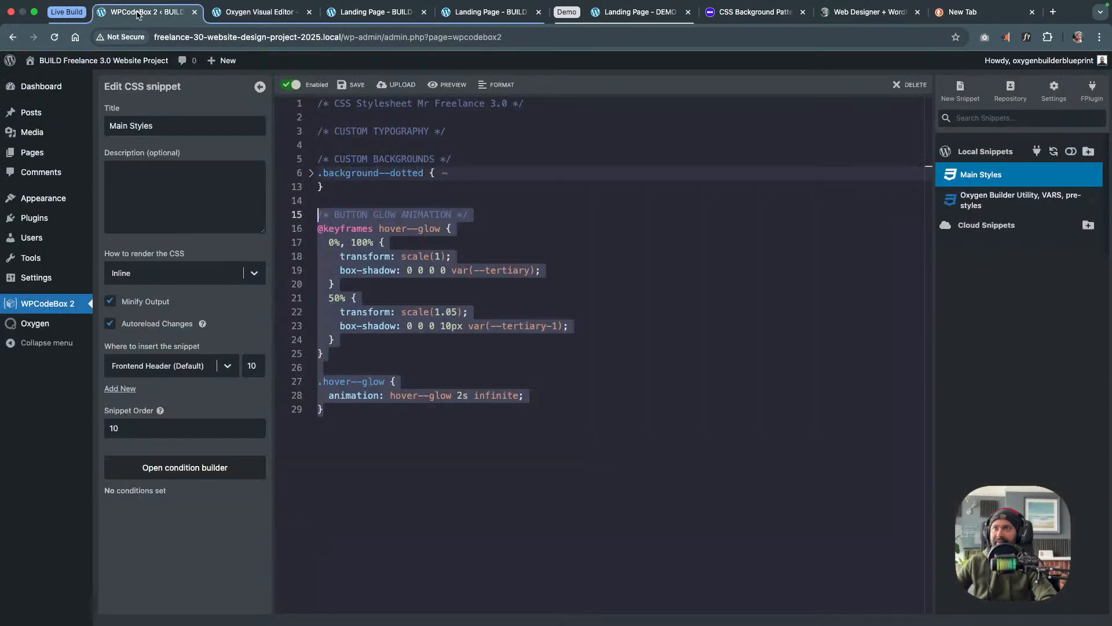
pyautogui.click(254, 12)
pyautogui.click(42, 62)
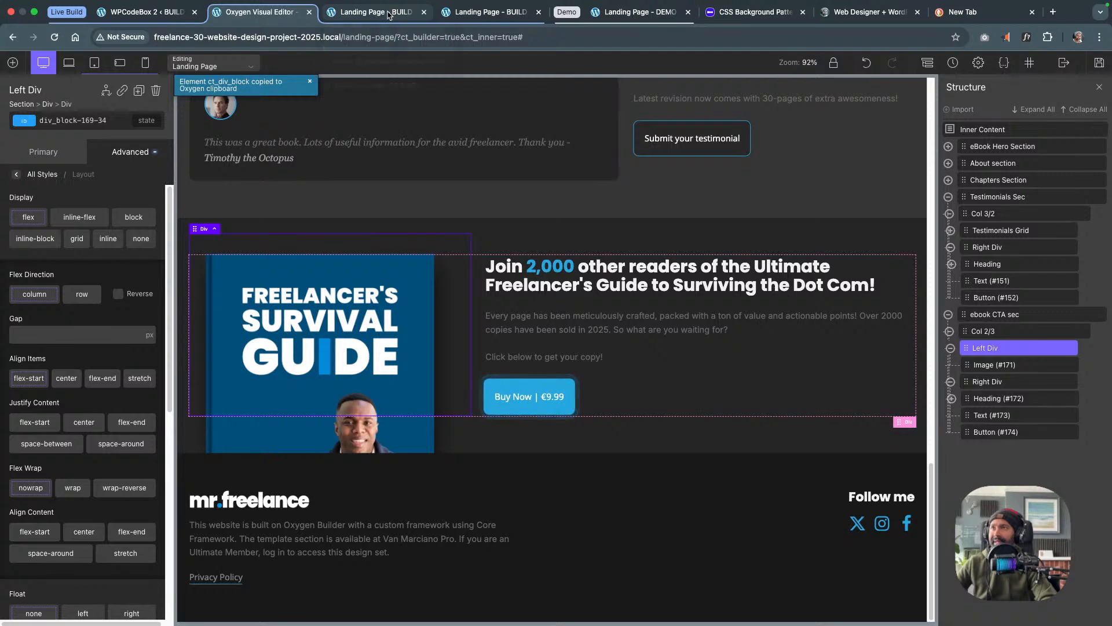
# Narrow the published landing page's viewport, examine the CTA section at that width, and return to the Oxygen editor
pyautogui.click(391, 11)
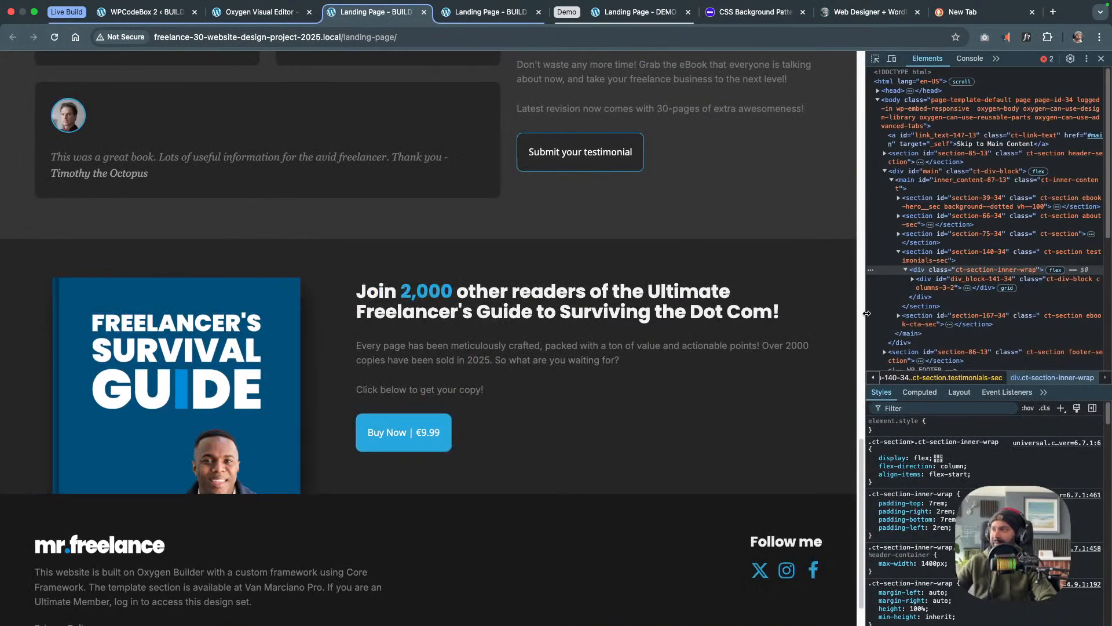
pyautogui.moveTo(857, 316); pyautogui.dragTo(490, 290)
pyautogui.scroll(-3, 312, 346)
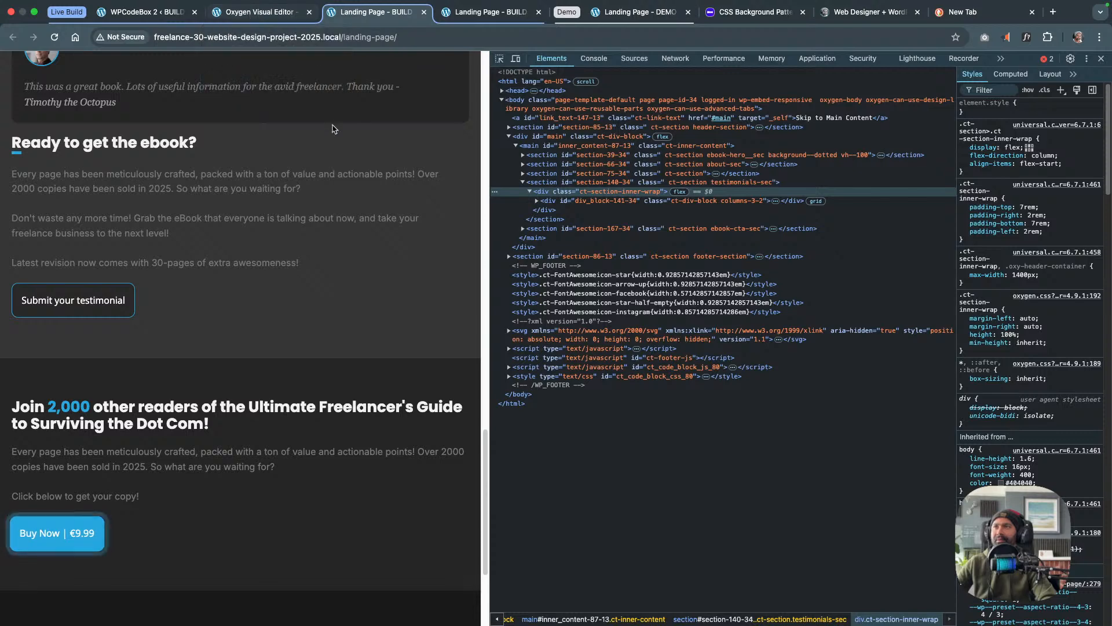
pyautogui.click(468, 18)
pyautogui.hotkey('ctrl', 'shift', 'Tab')
pyautogui.hotkey('ctrl', 'shift', 'Tab')
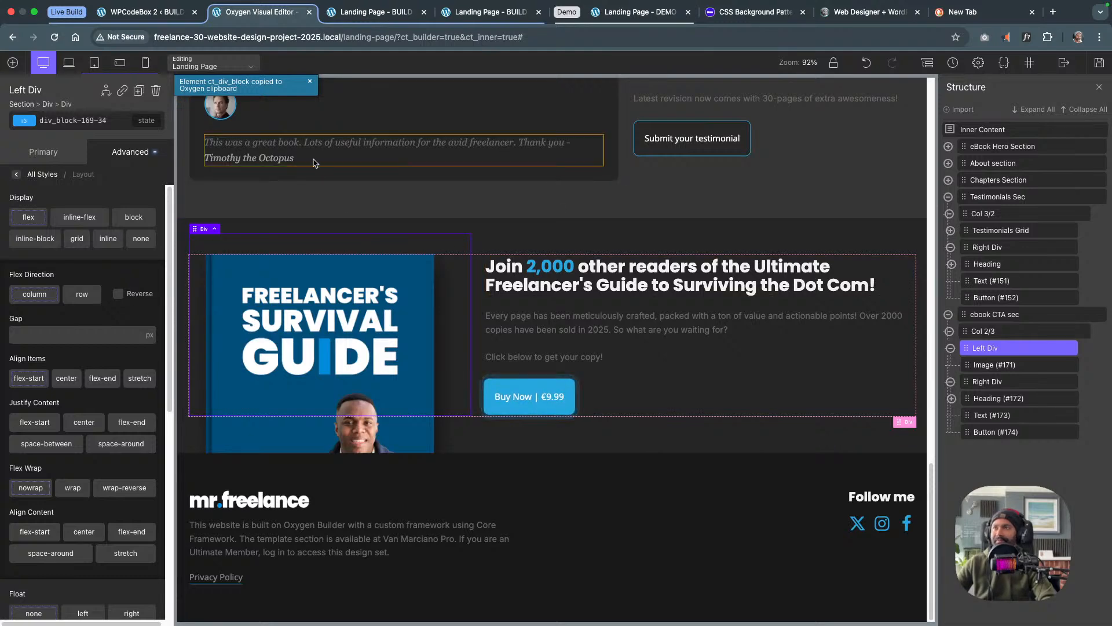
# Save the page and compare the CTA section's book image between the desktop view and the tablet breakpoint
pyautogui.click(1098, 63)
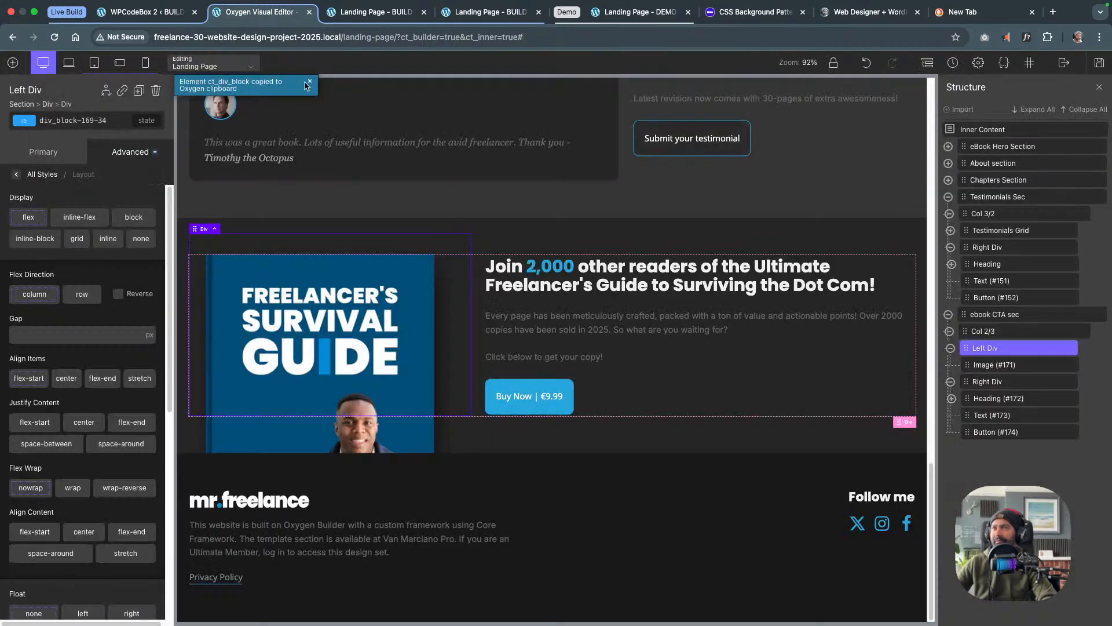
pyautogui.click(68, 63)
pyautogui.click(94, 65)
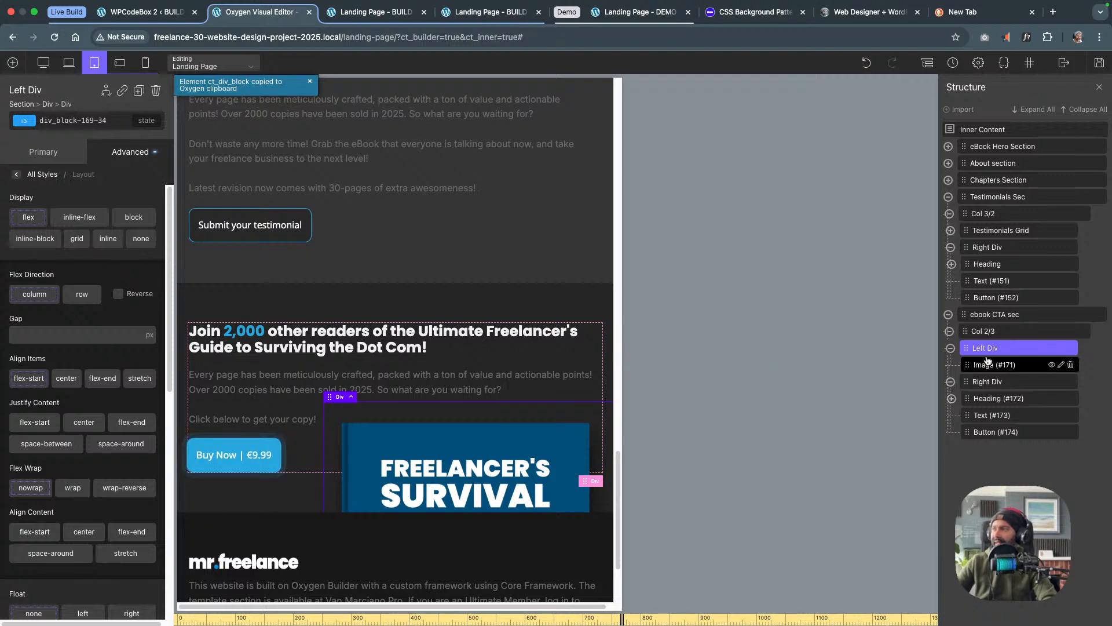
pyautogui.click(43, 62)
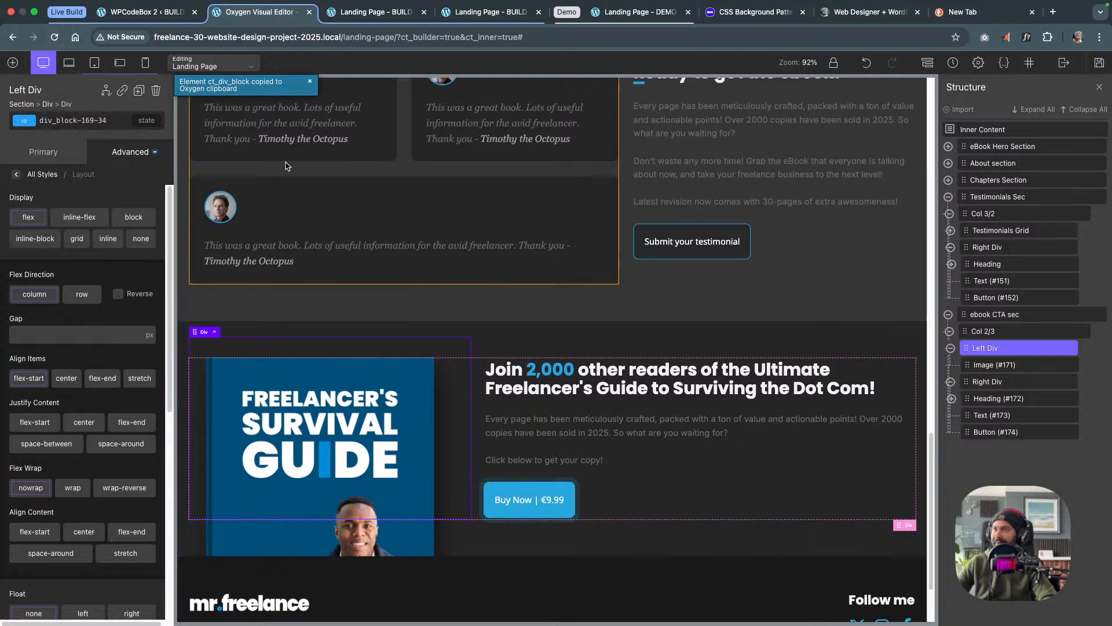
pyautogui.click(95, 62)
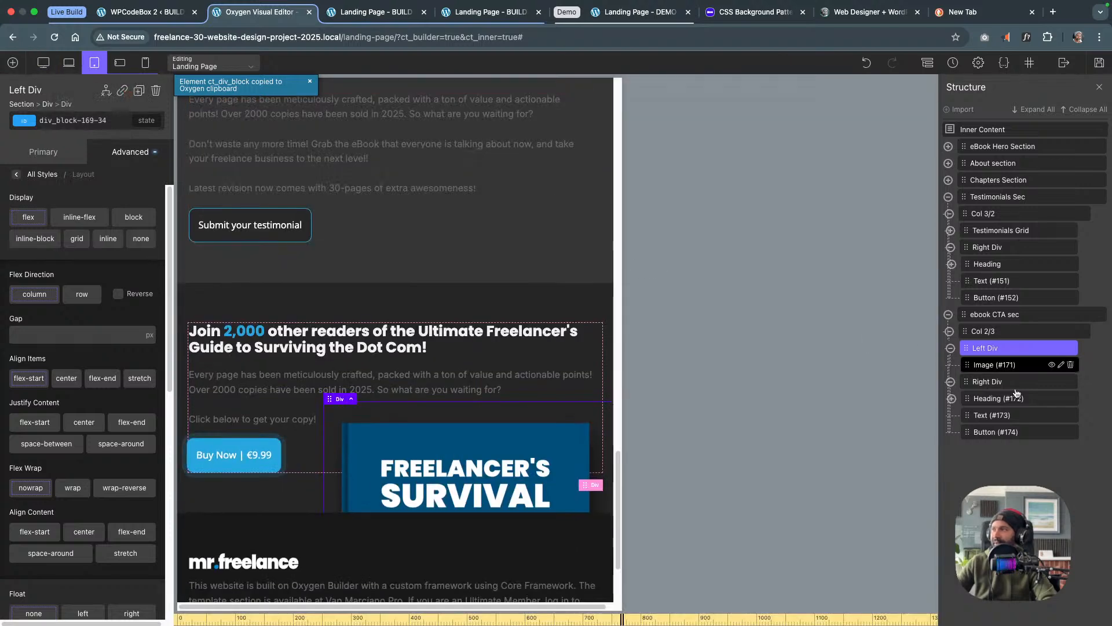
# Set the ebook CTA section's position to relative at the tablet breakpoint and save the page
pyautogui.click(1003, 319)
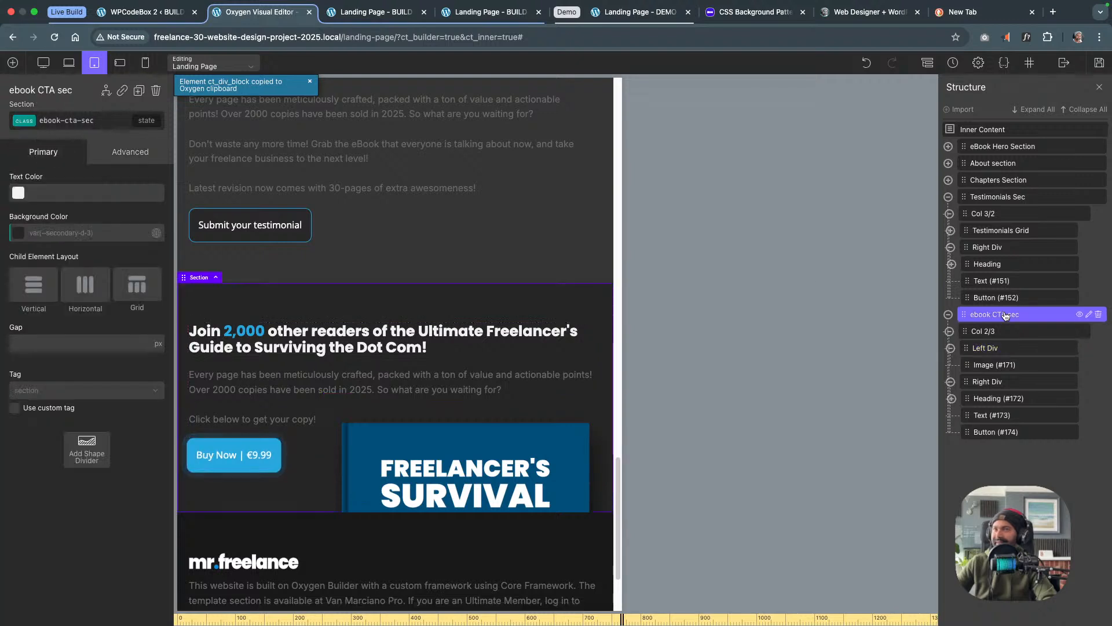
pyautogui.click(128, 152)
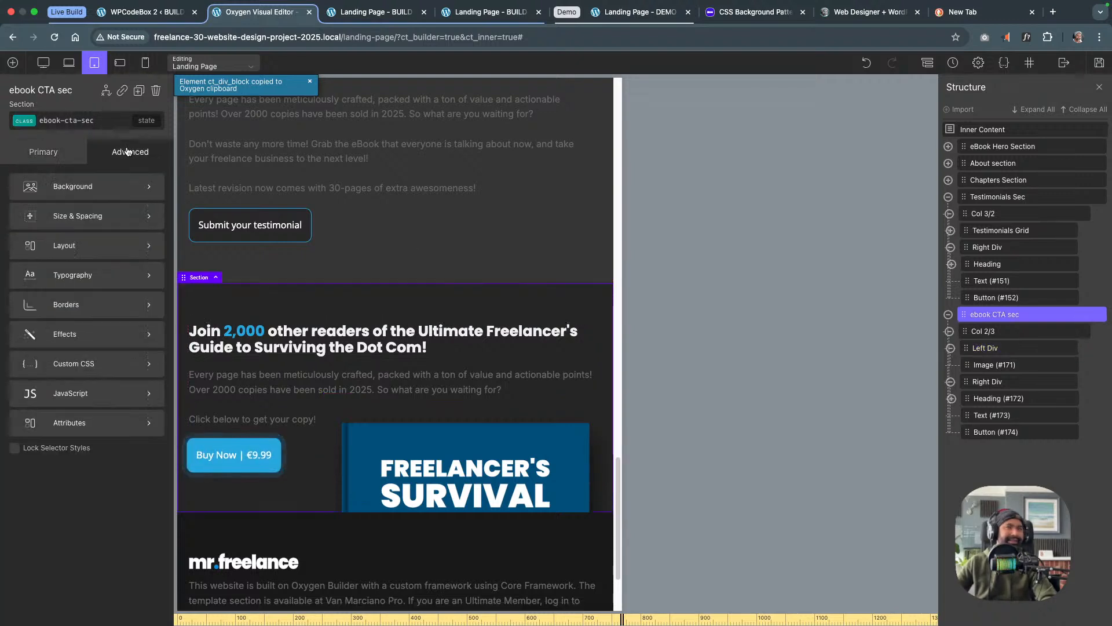
pyautogui.click(117, 251)
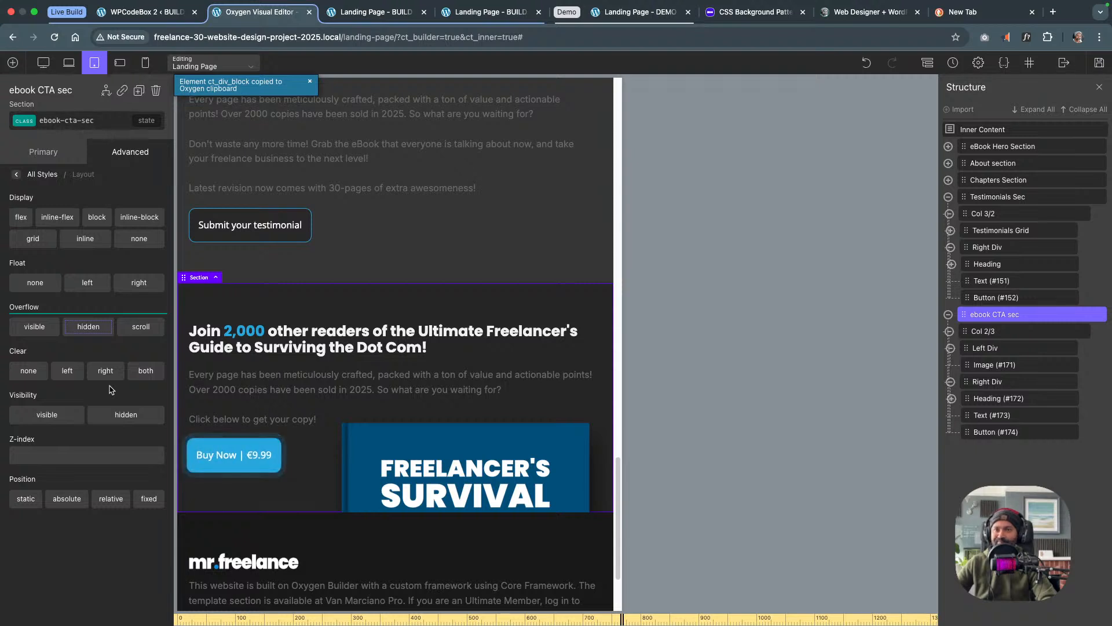
pyautogui.click(111, 502)
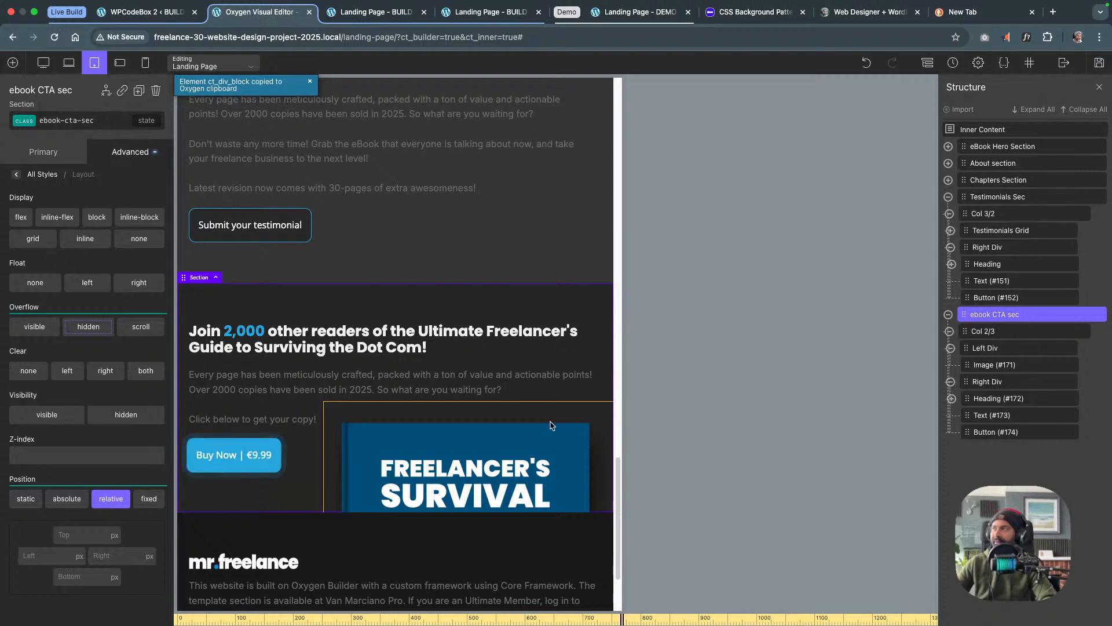
pyautogui.click(1099, 65)
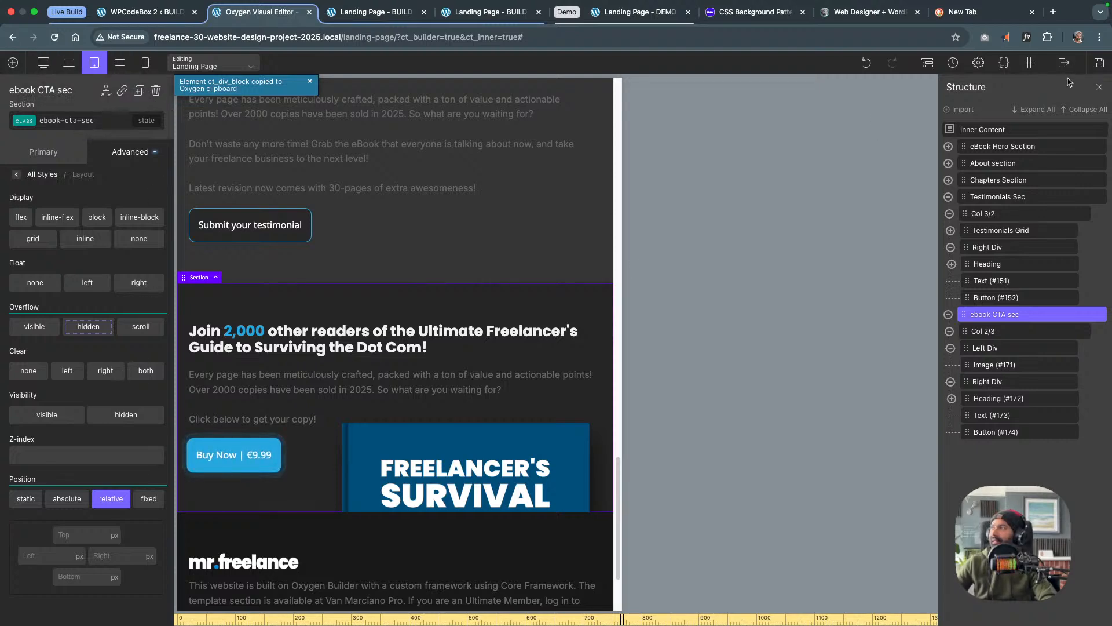
pyautogui.click(1099, 62)
# Examine the published landing page's CTA section and the sections above it at a narrower viewport, and return to the Oxygen editor
pyautogui.click(389, 16)
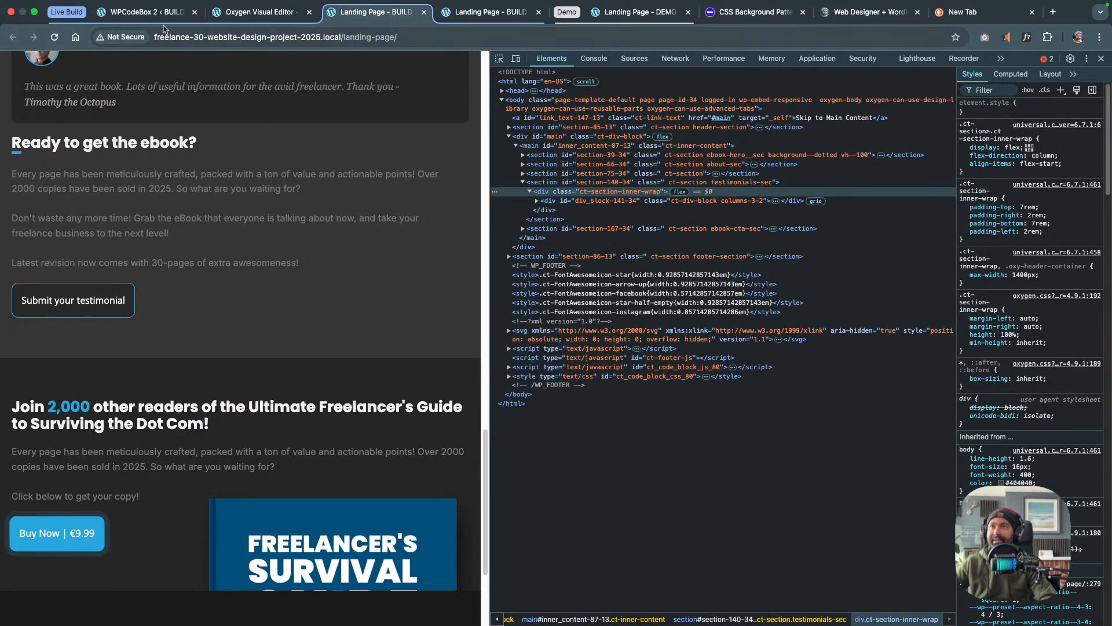
pyautogui.click(151, 12)
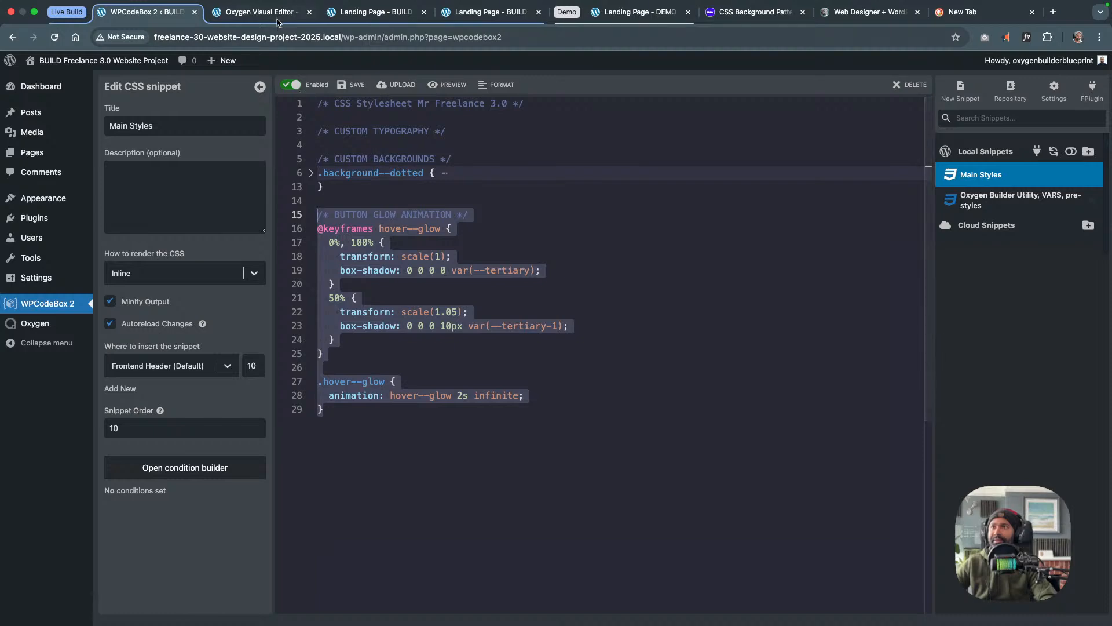
pyautogui.hotkey('ctrl', 'Tab')
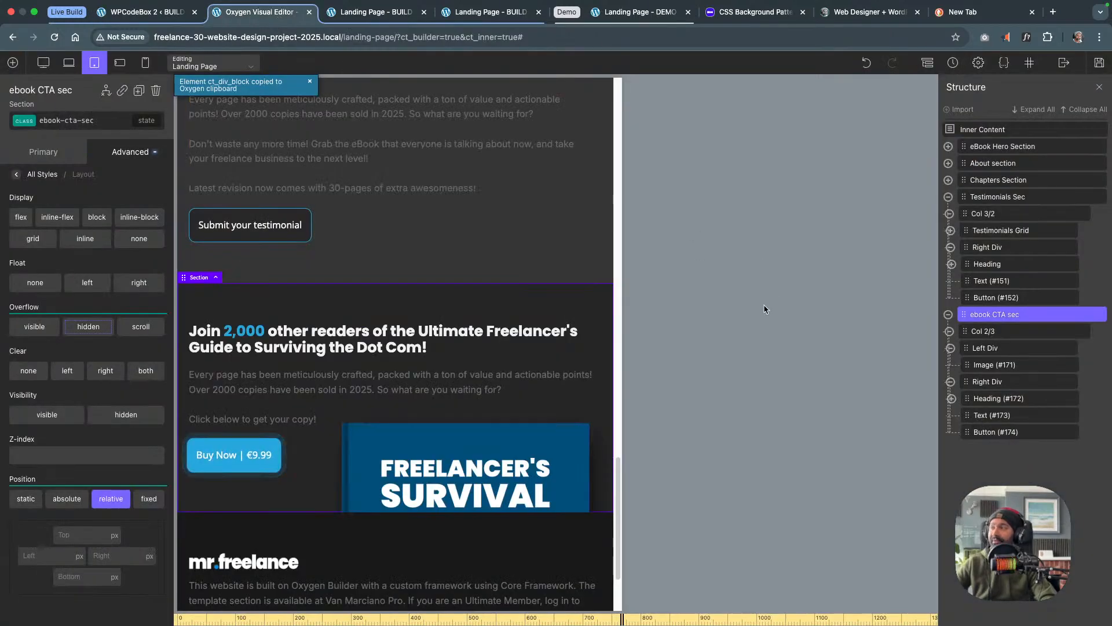
pyautogui.click(377, 12)
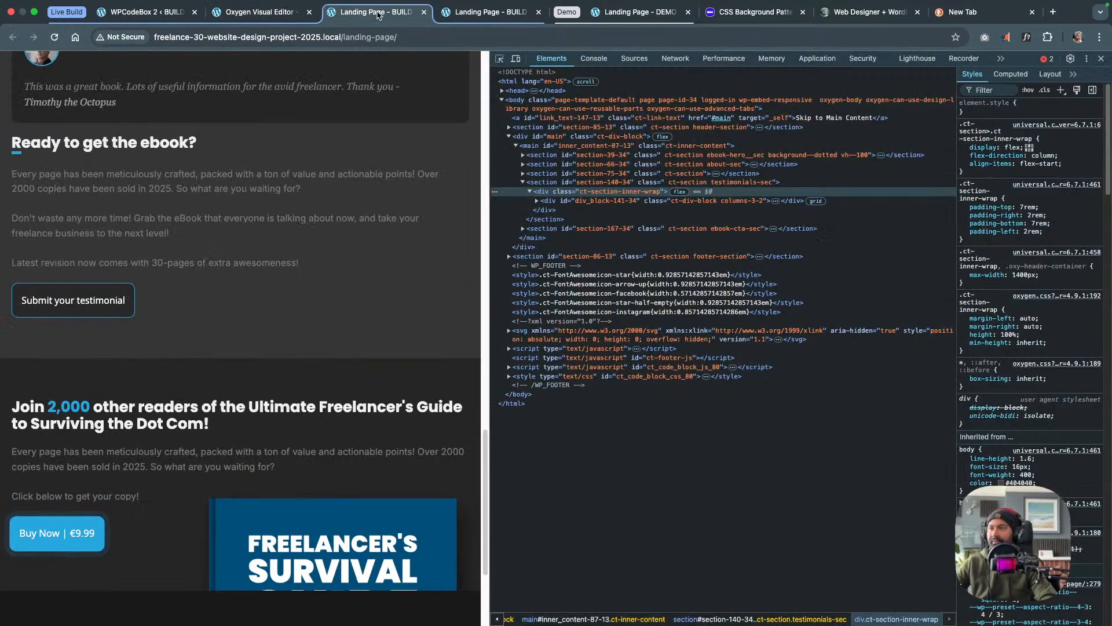
pyautogui.scroll(-3, 379, 243)
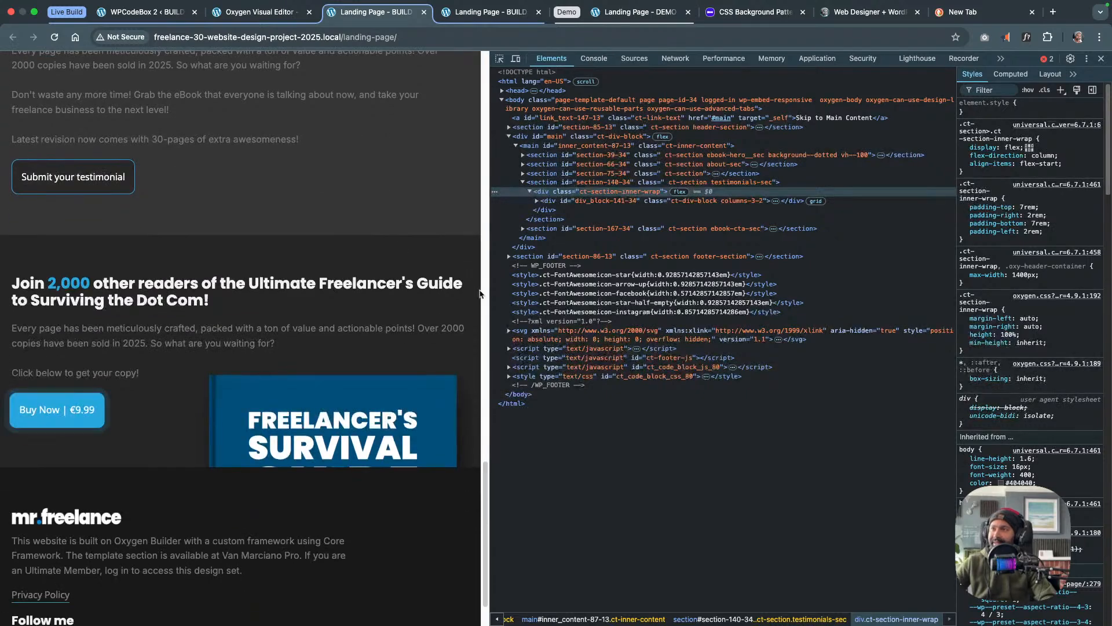
pyautogui.moveTo(485, 296); pyautogui.dragTo(383, 268)
pyautogui.scroll(5, 313, 257)
pyautogui.scroll(5, 312, 258)
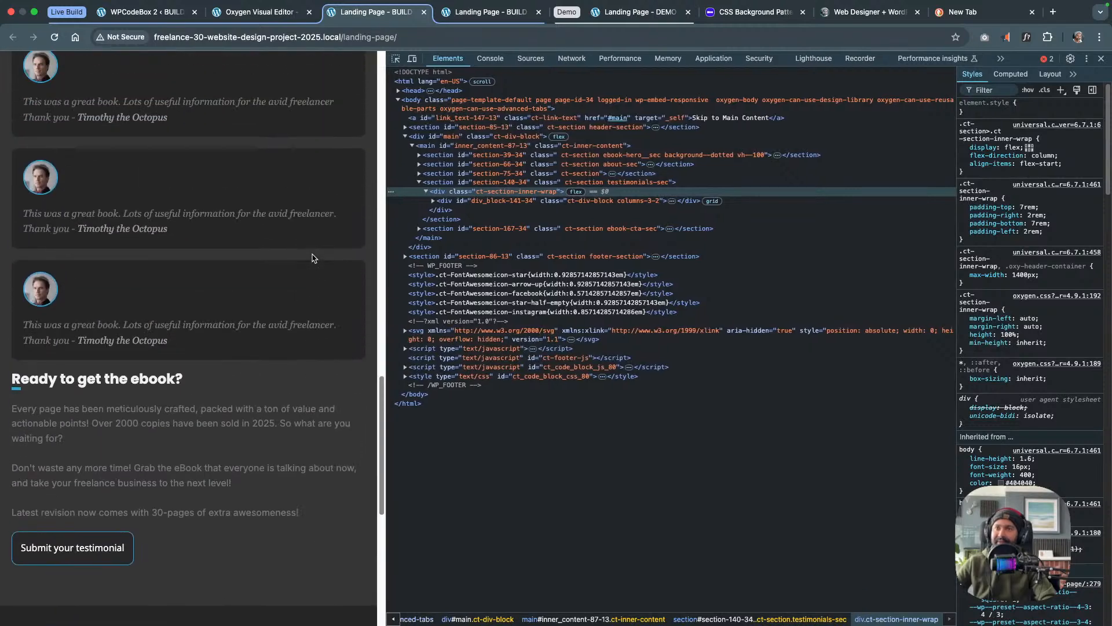
pyautogui.scroll(-1, 311, 258)
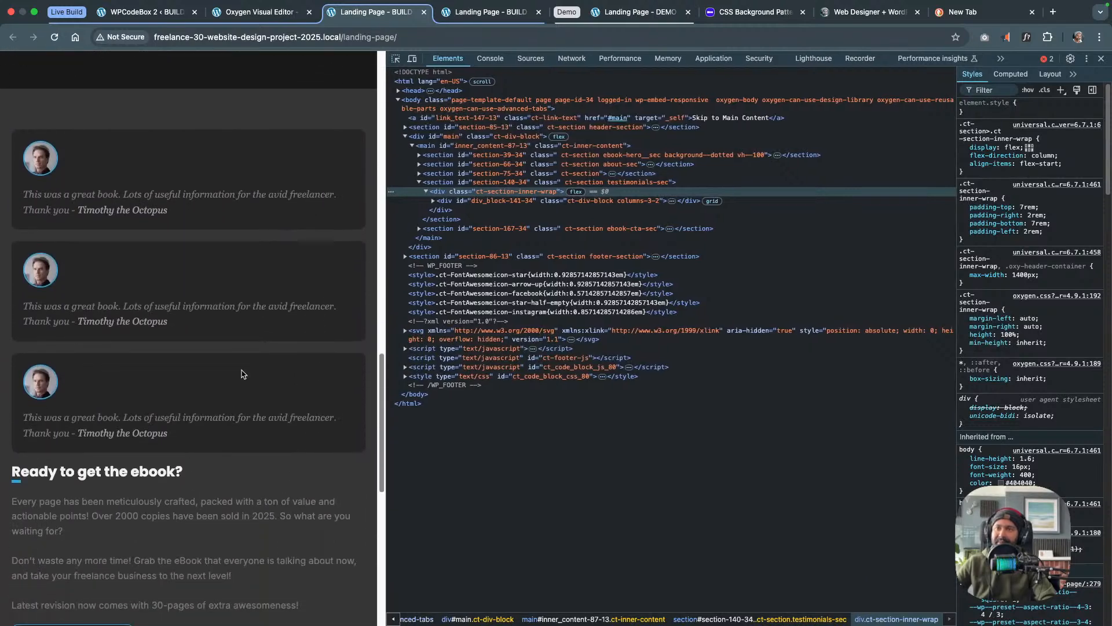
pyautogui.scroll(20, 242, 373)
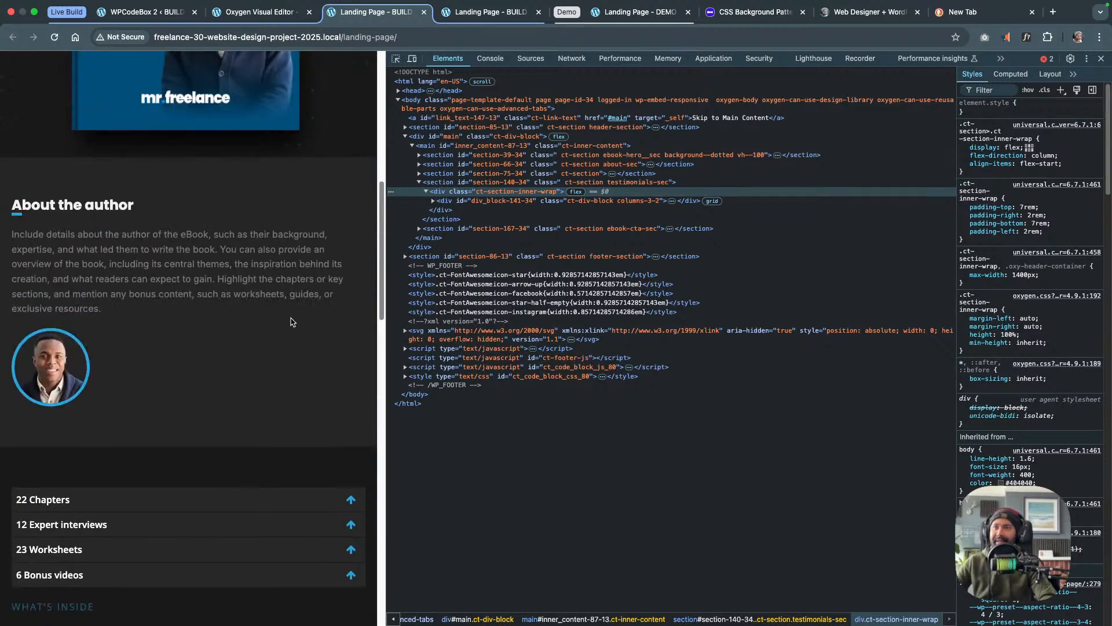
pyautogui.click(171, 13)
pyautogui.click(243, 13)
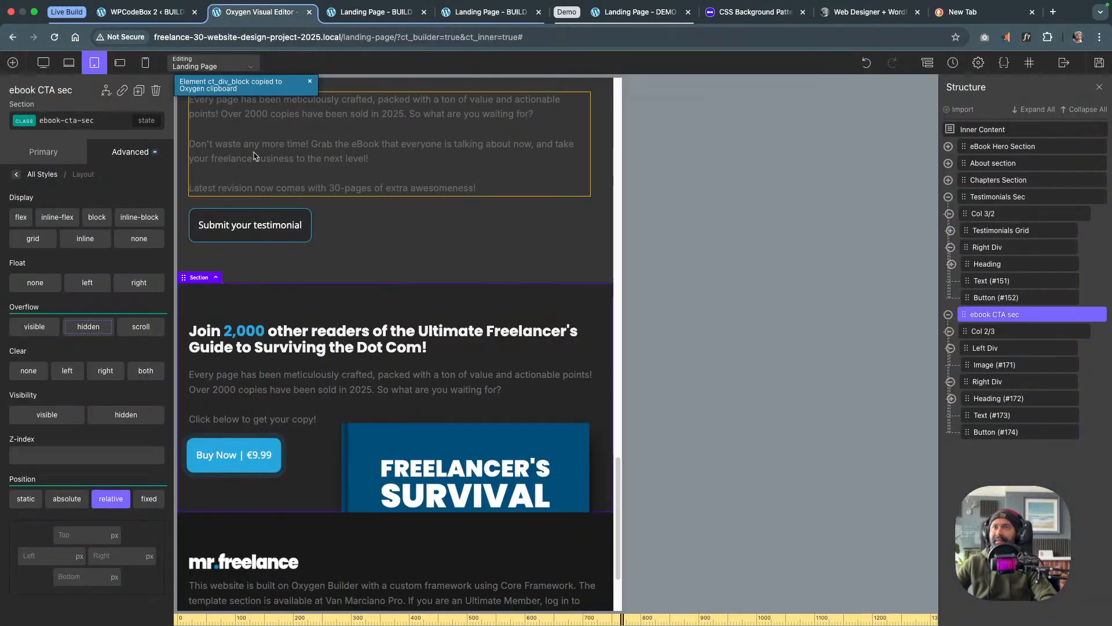
# Return to the desktop view and select the ID selector link_button-46-34 for the hero section's Buy Now! button
pyautogui.click(45, 64)
pyautogui.scroll(10, 465, 253)
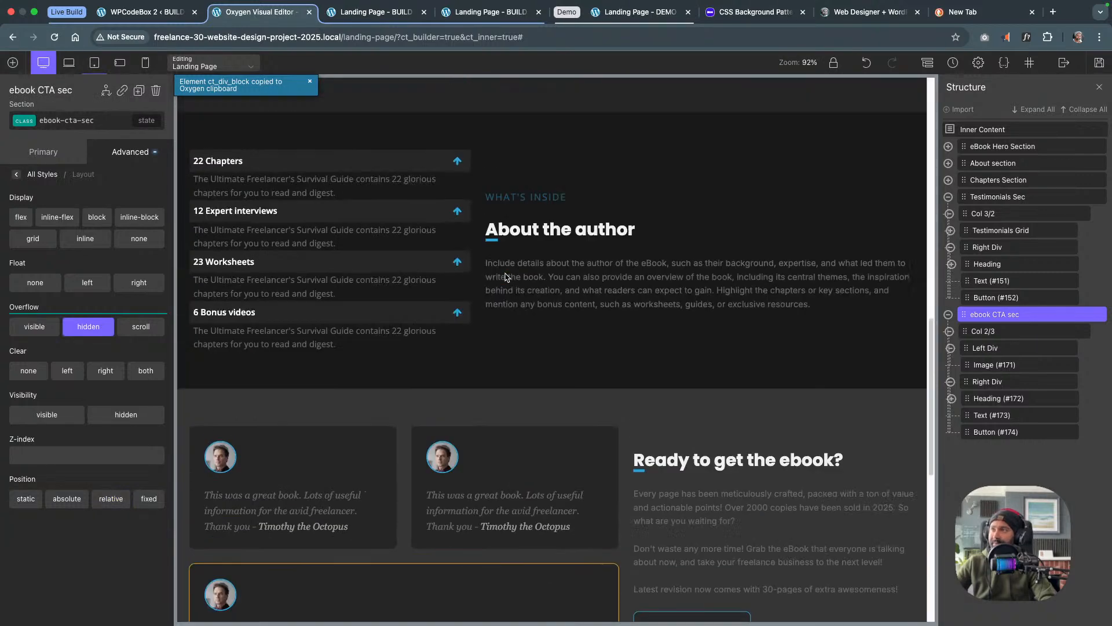
pyautogui.scroll(5, 515, 370)
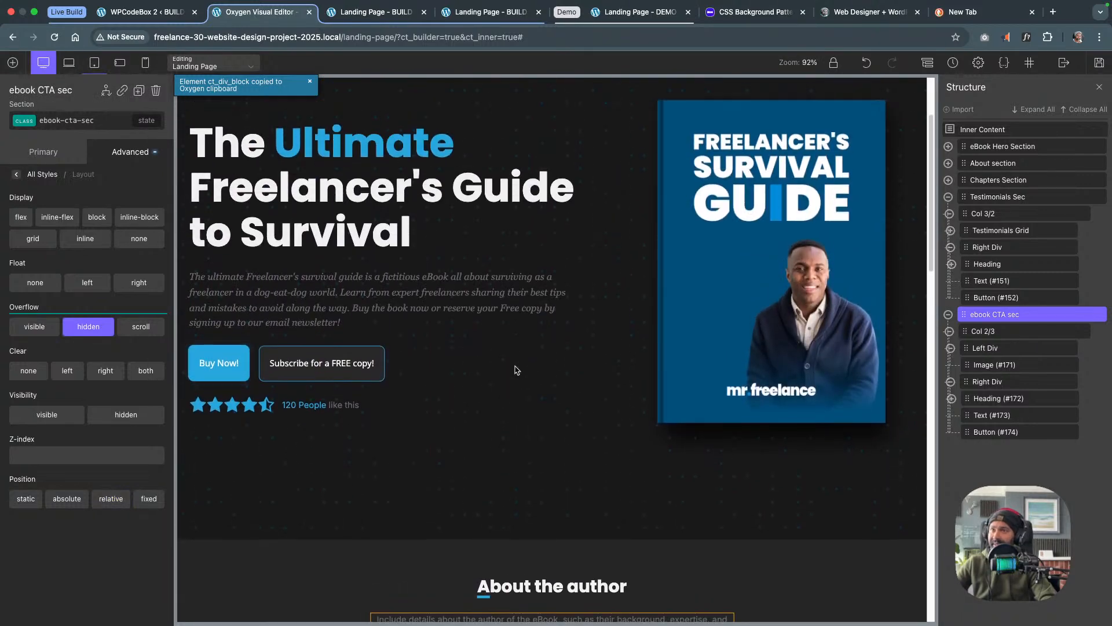
pyautogui.scroll(1, 514, 370)
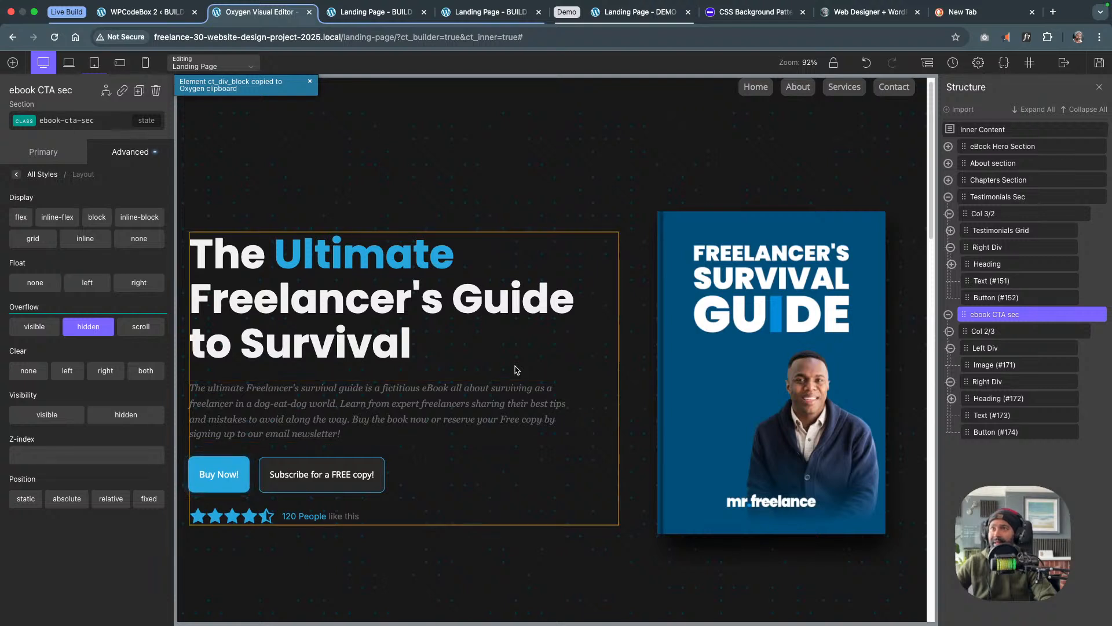
pyautogui.scroll(-2, 515, 369)
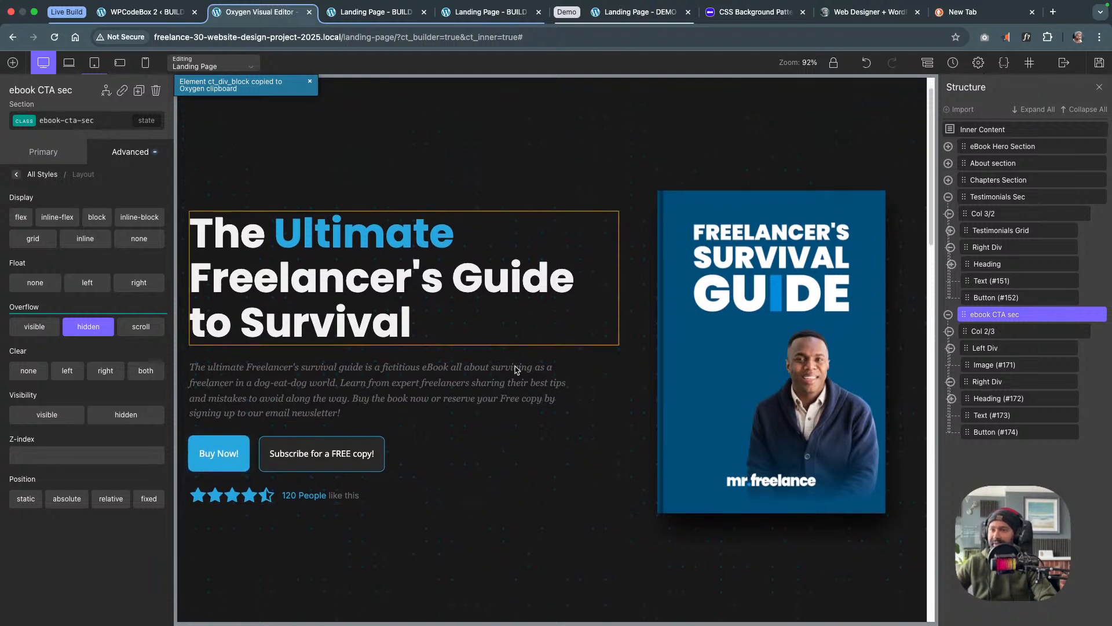
pyautogui.scroll(-4, 515, 369)
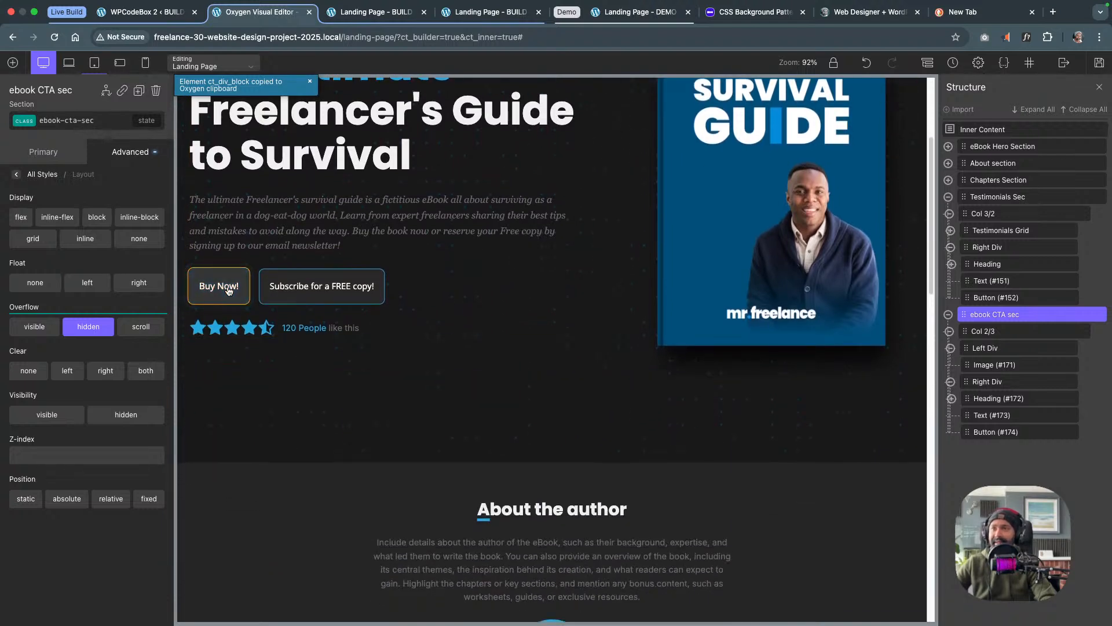
pyautogui.click(220, 292)
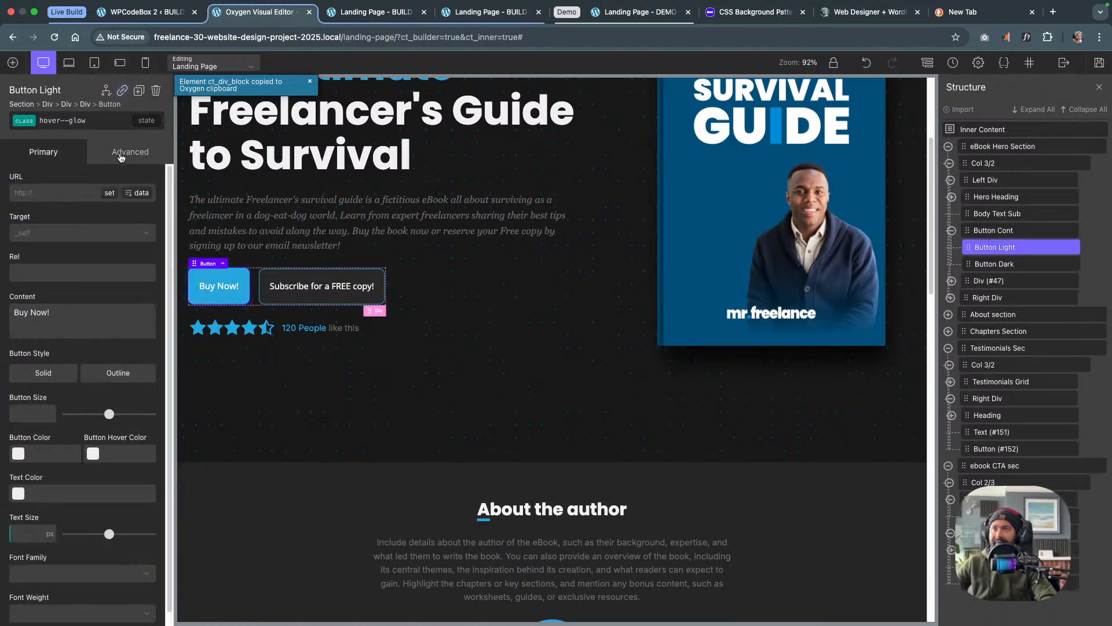
pyautogui.click(121, 157)
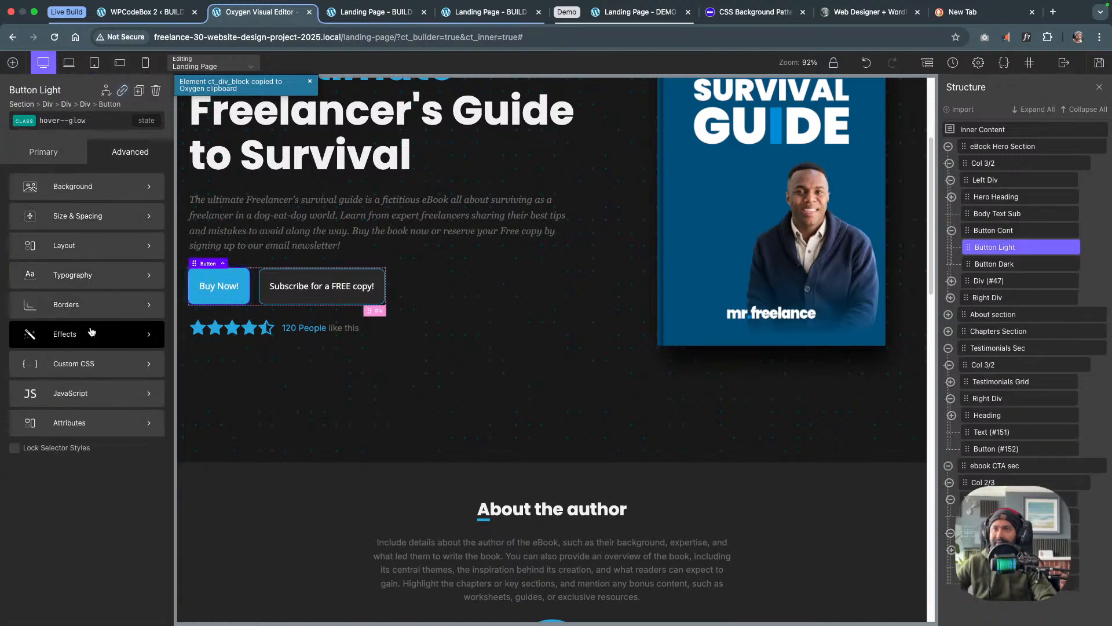
pyautogui.click(33, 130)
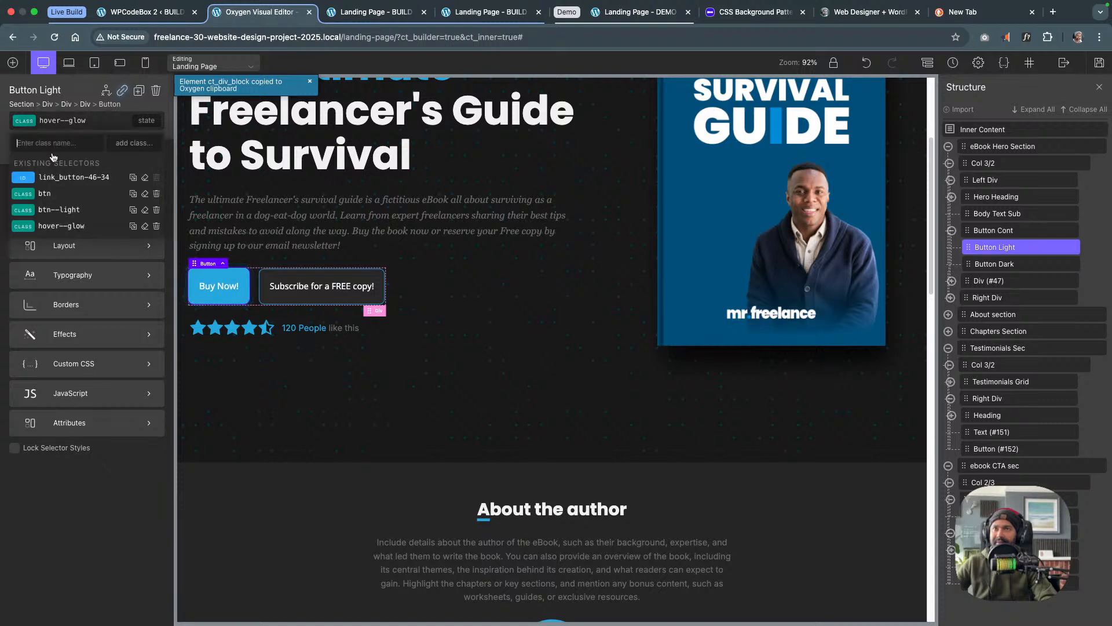
pyautogui.click(63, 177)
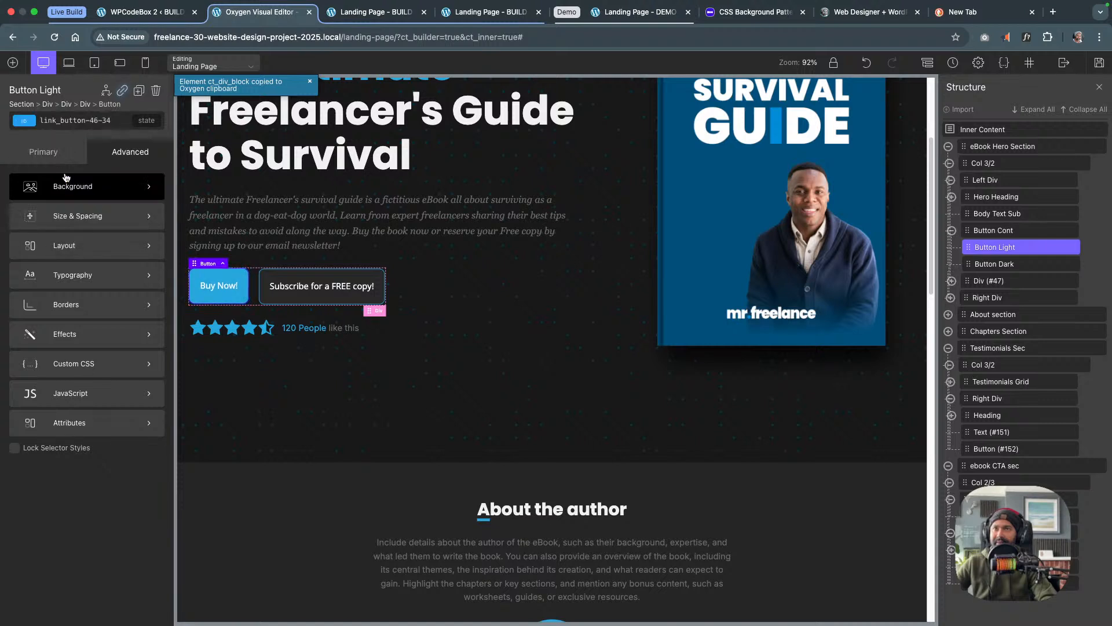
# Add an aria-label attribute with the value "But it now button" to the hero's Buy Now! button
pyautogui.click(89, 424)
pyautogui.click(67, 247)
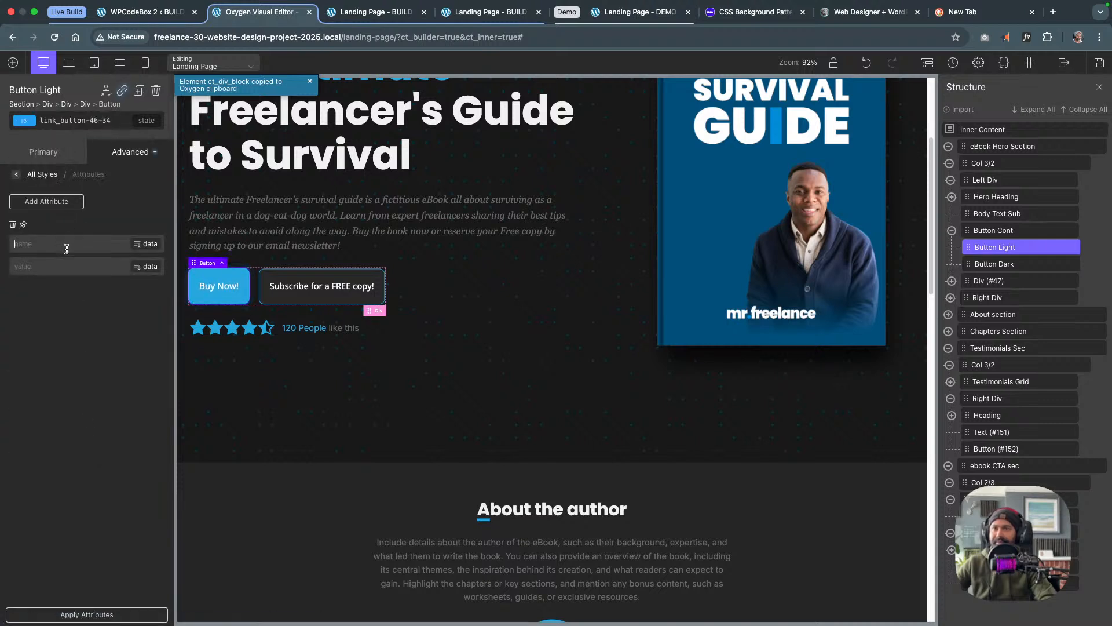
pyautogui.write('aria')
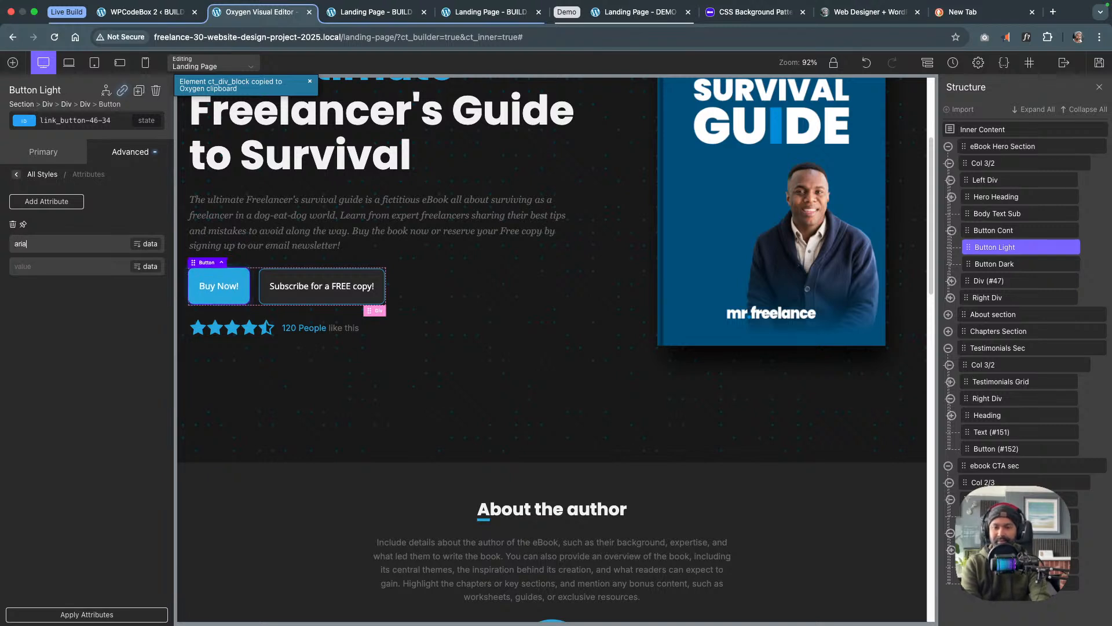
pyautogui.write('-label')
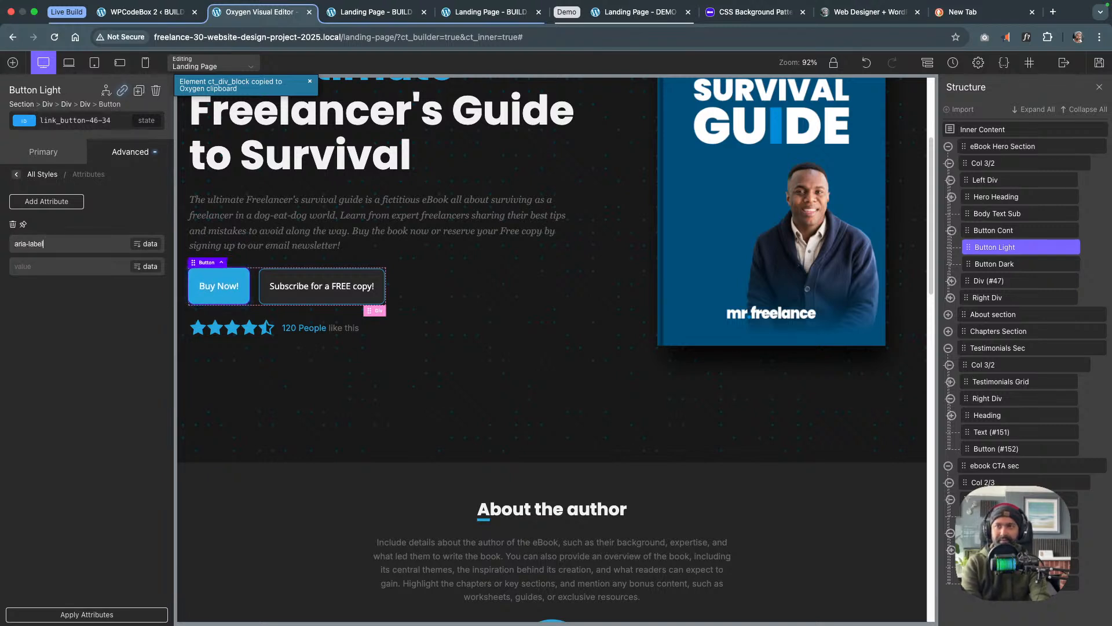
pyautogui.click(67, 271)
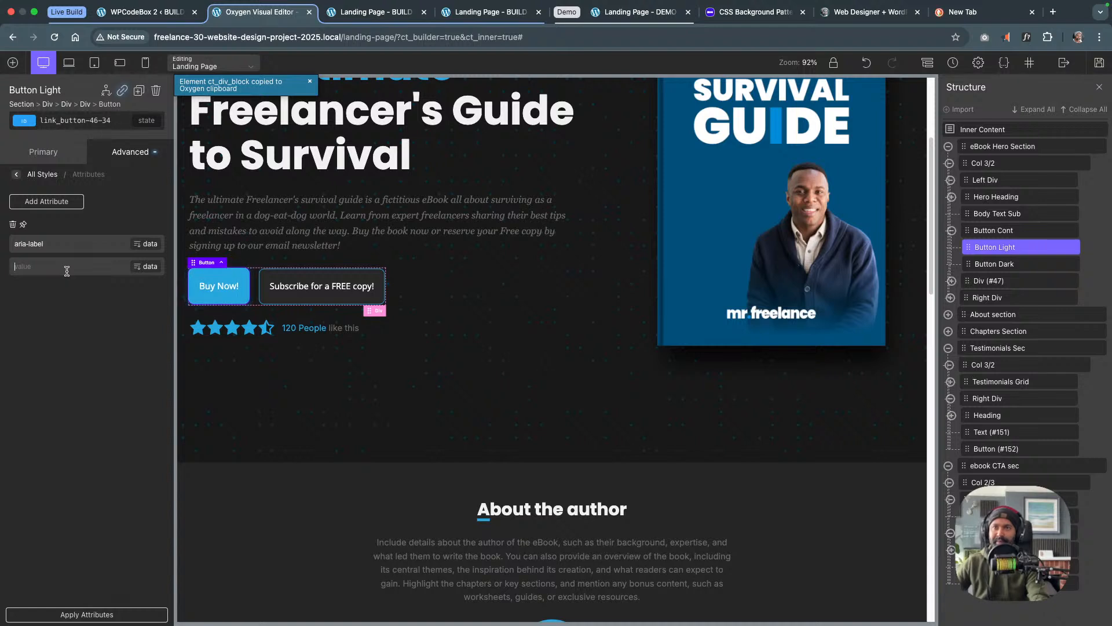
pyautogui.write('Bu')
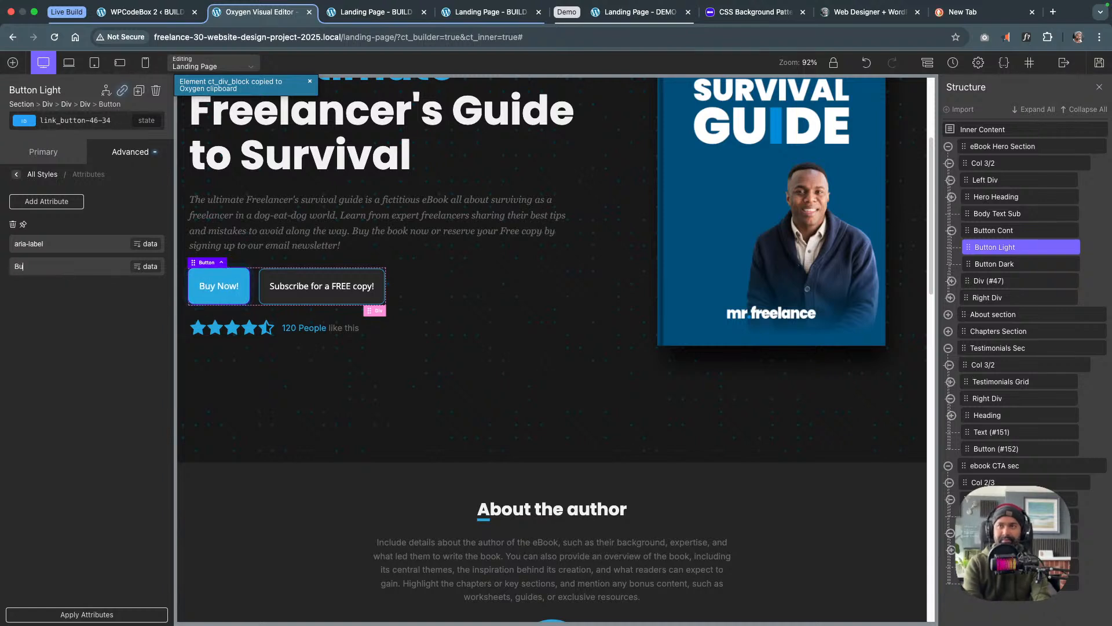
pyautogui.write('t it now bu')
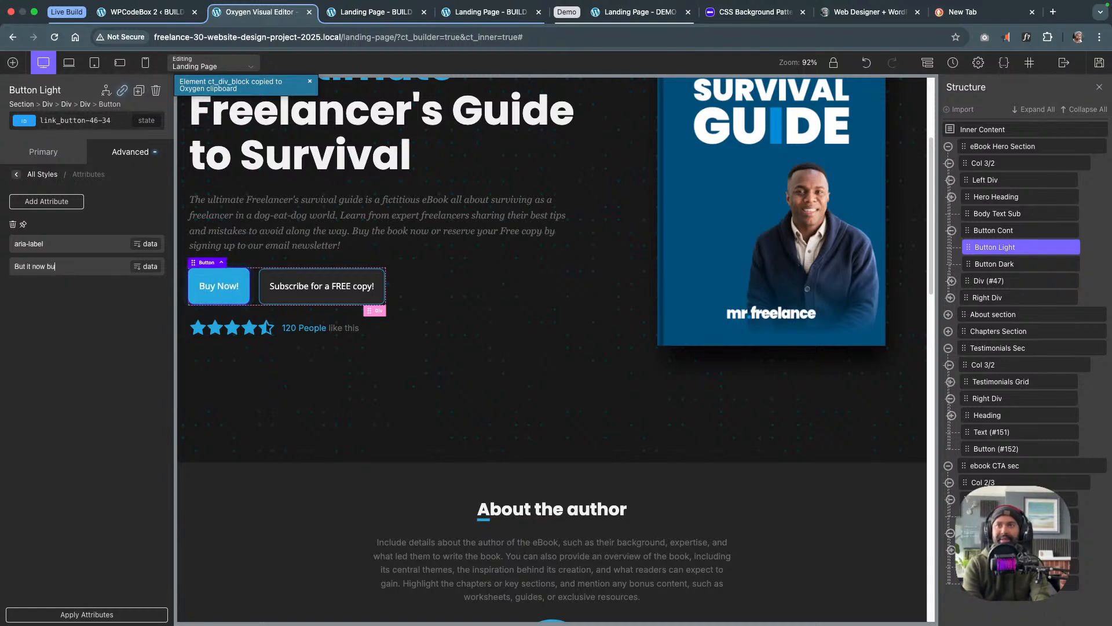
pyautogui.write('tton')
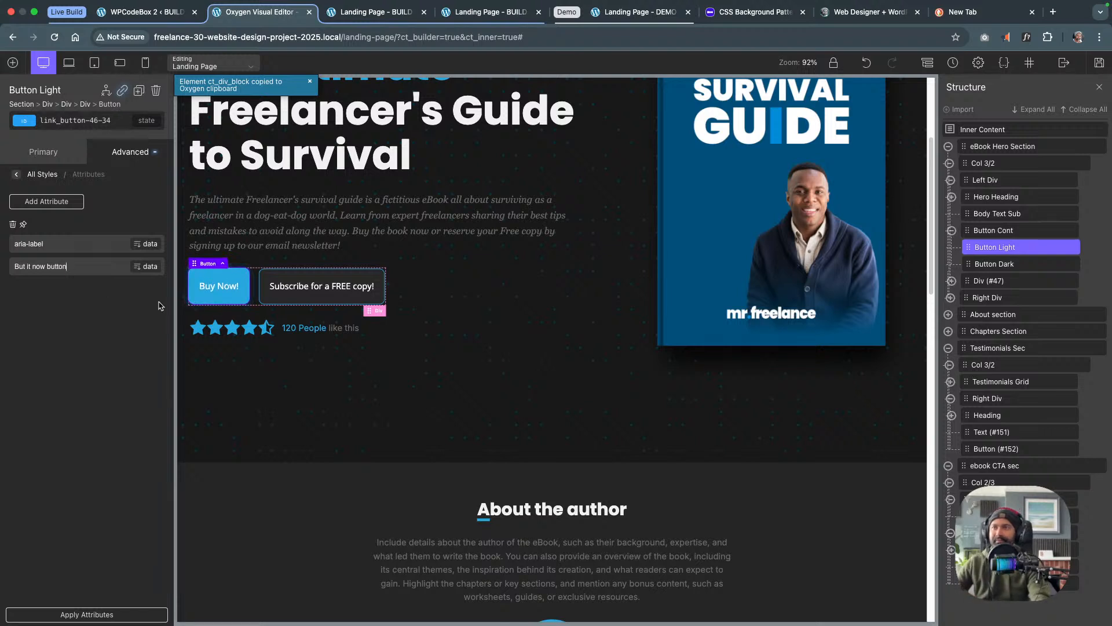
# Start a new attribute on the ID selector link_button-52-34 of the hero's "Subscribe for a FREE copy!" button
pyautogui.click(321, 286)
pyautogui.click(107, 159)
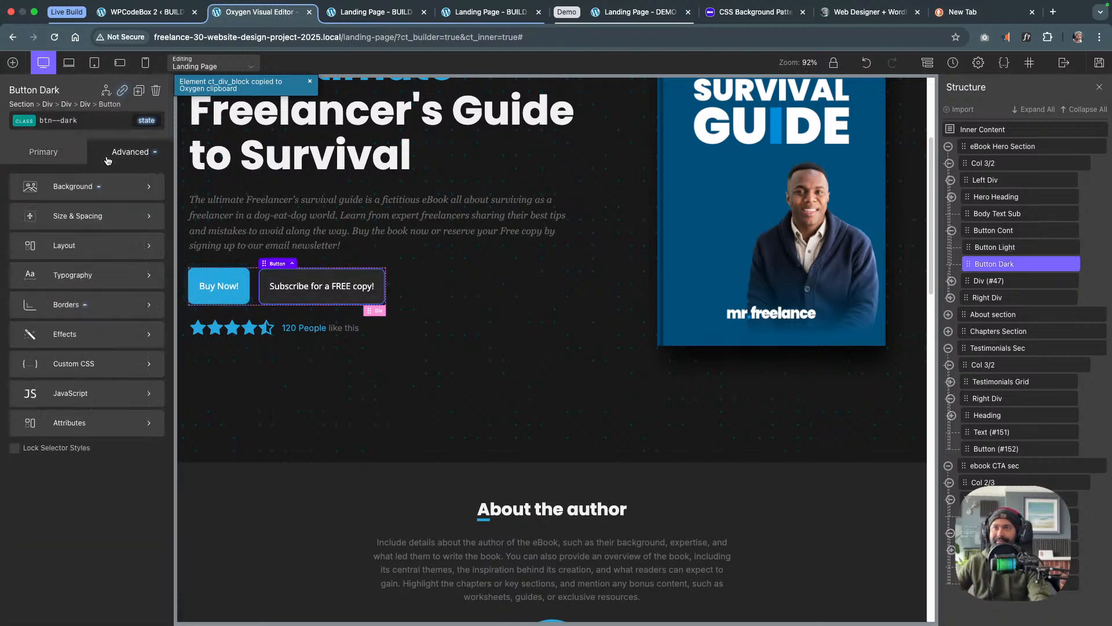
pyautogui.click(64, 120)
pyautogui.click(106, 162)
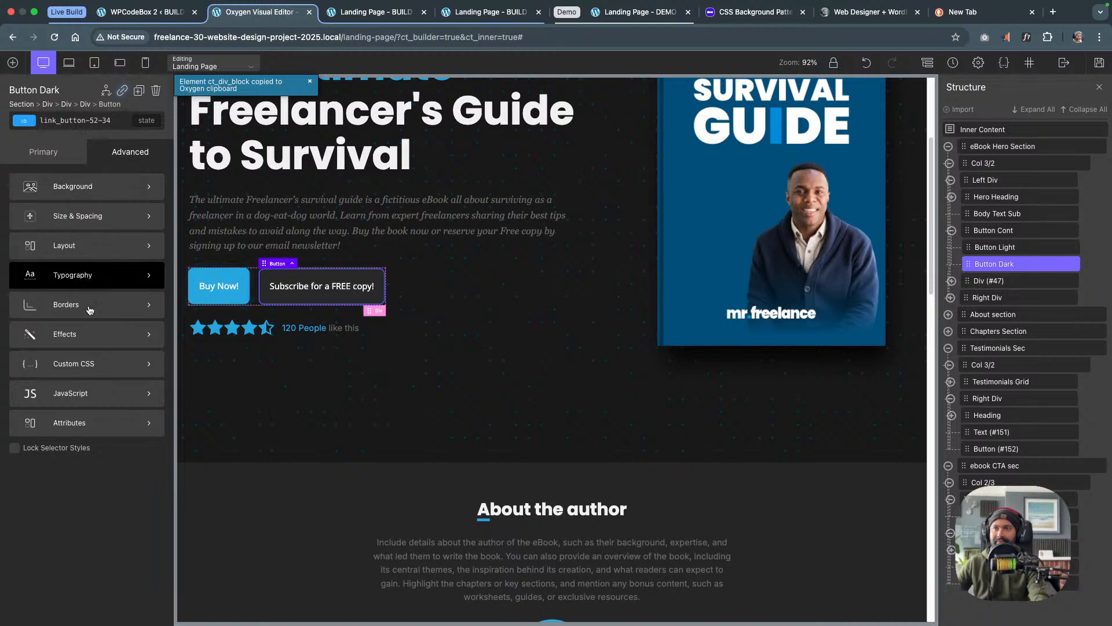
pyautogui.click(92, 422)
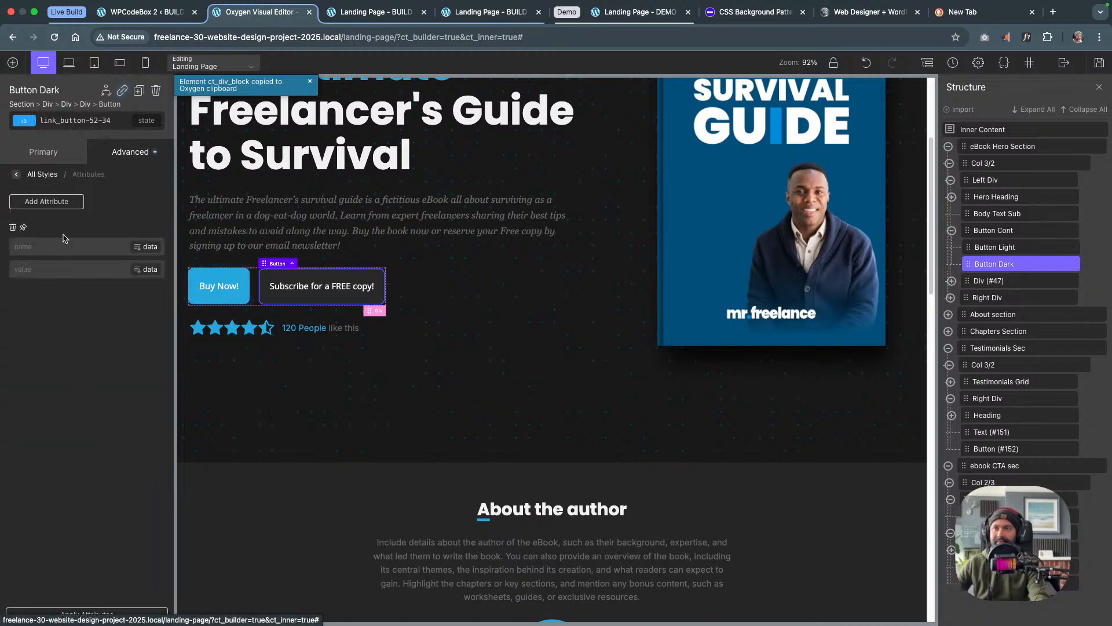
# Name the Subscribe button's new attribute aria-label and give it the value "Subscribe button"
pyautogui.click(64, 246)
pyautogui.write('ar')
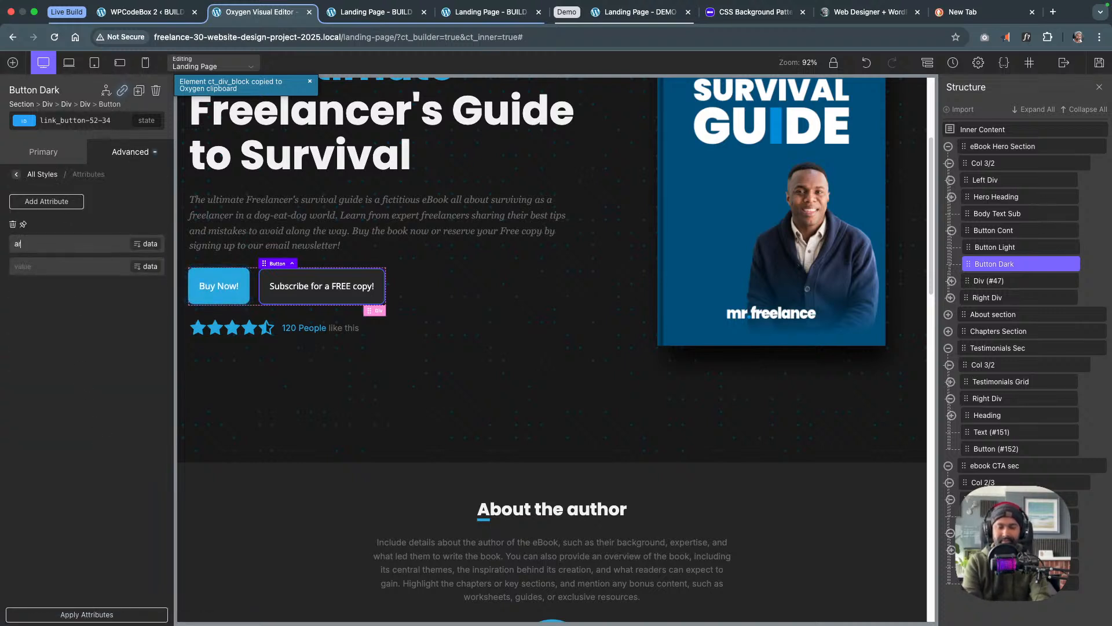
pyautogui.write('ia-bale')
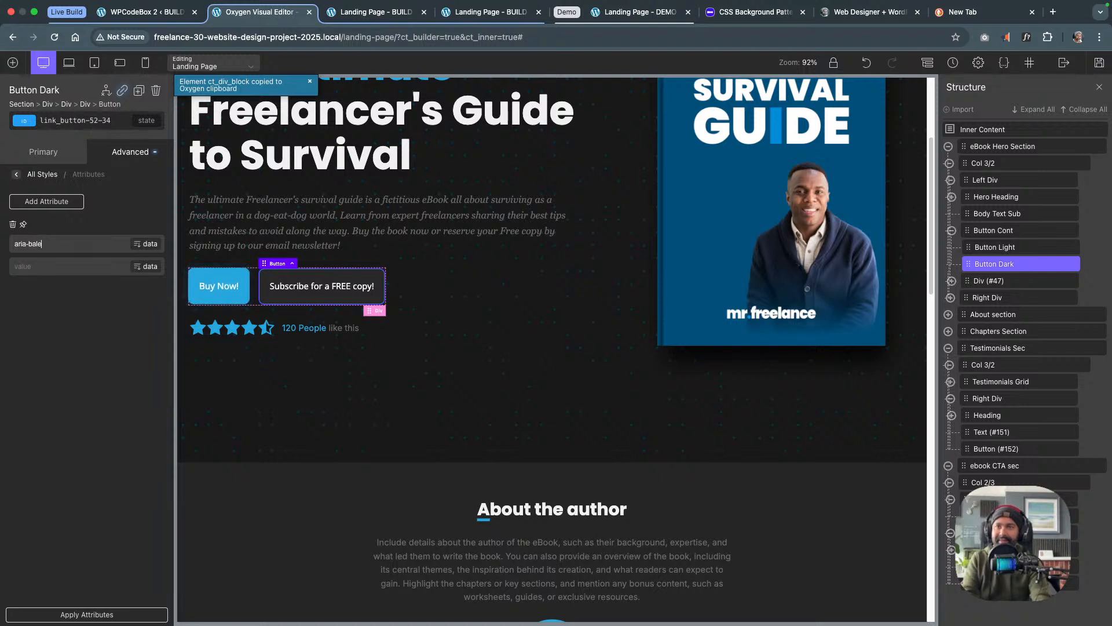
pyautogui.hotkey('shift', 'Left')
pyautogui.hotkey('shift', 'Left')
pyautogui.hotkey('shift', 'Left')
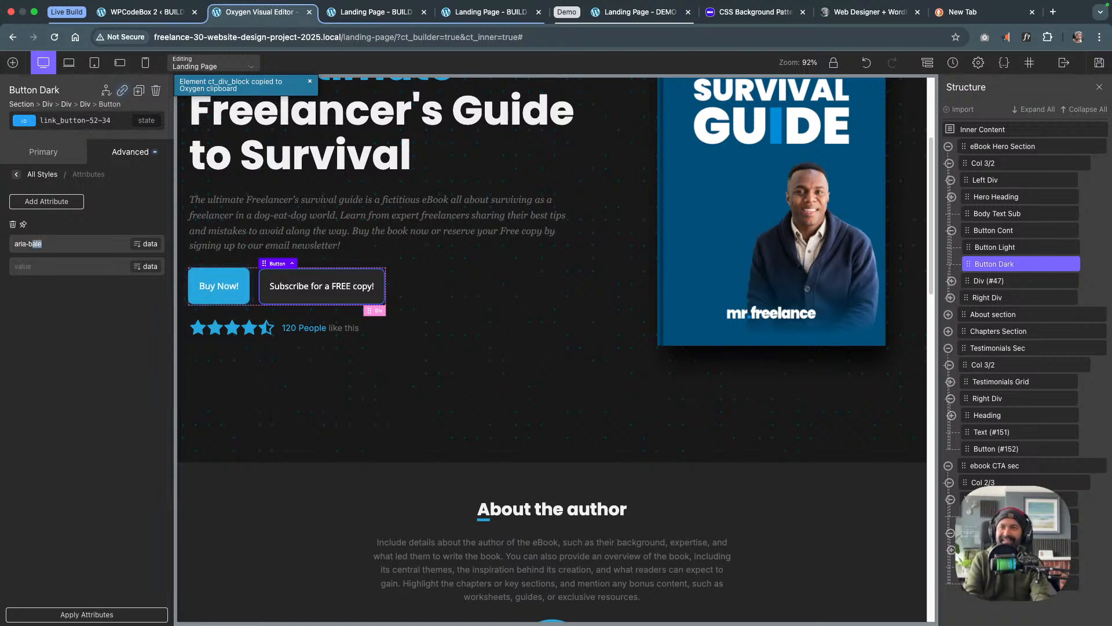
pyautogui.hotkey('shift', 'Left')
pyautogui.write('la')
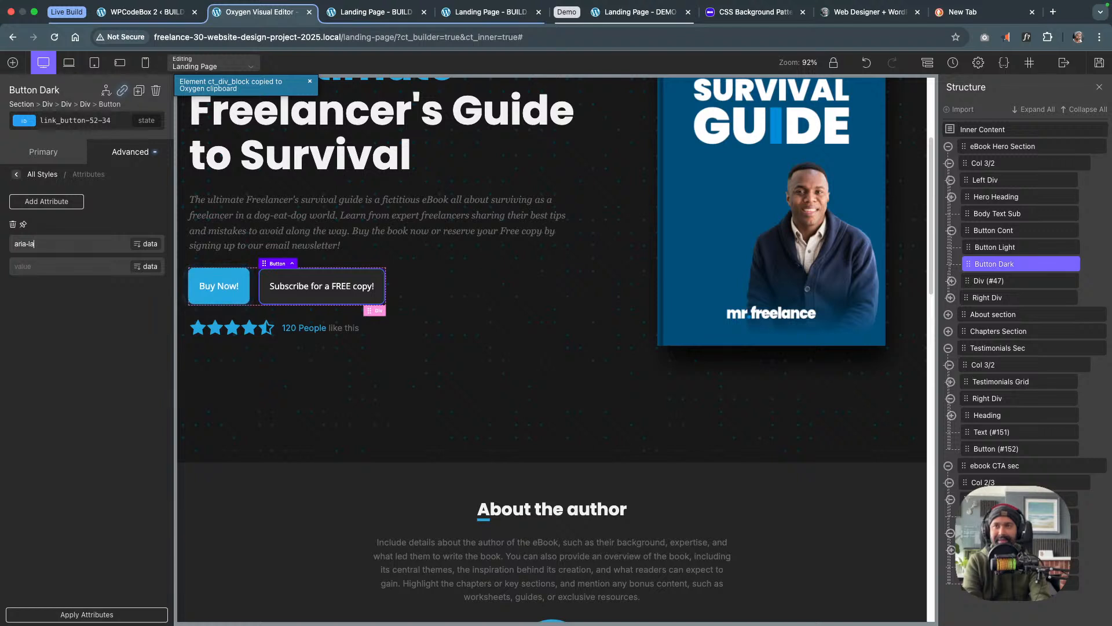
pyautogui.write('bel')
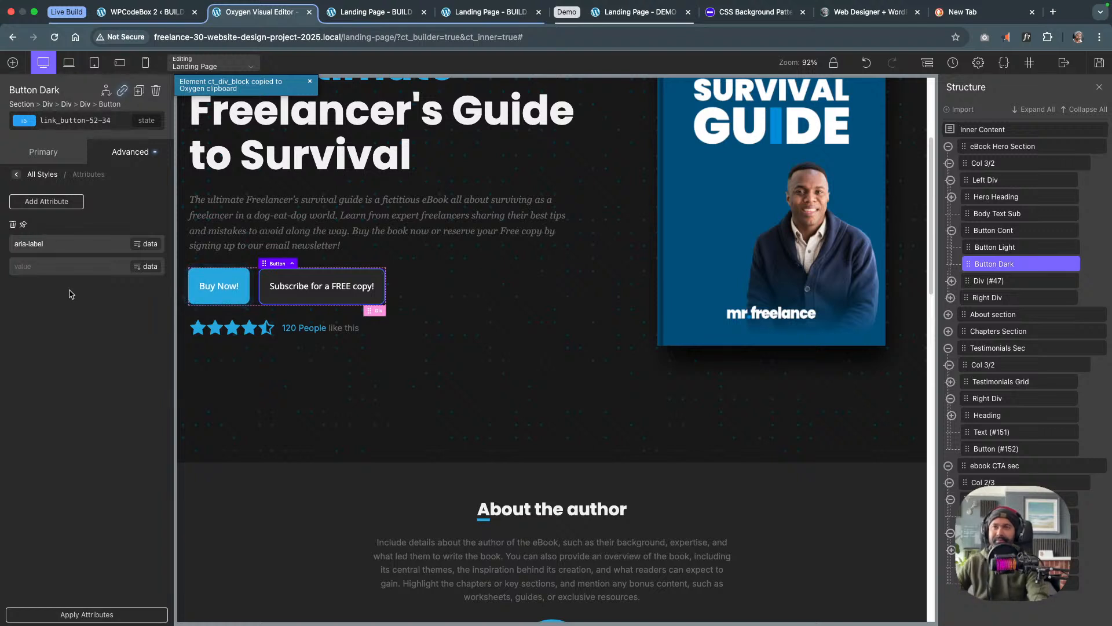
pyautogui.click(78, 267)
pyautogui.write('Su')
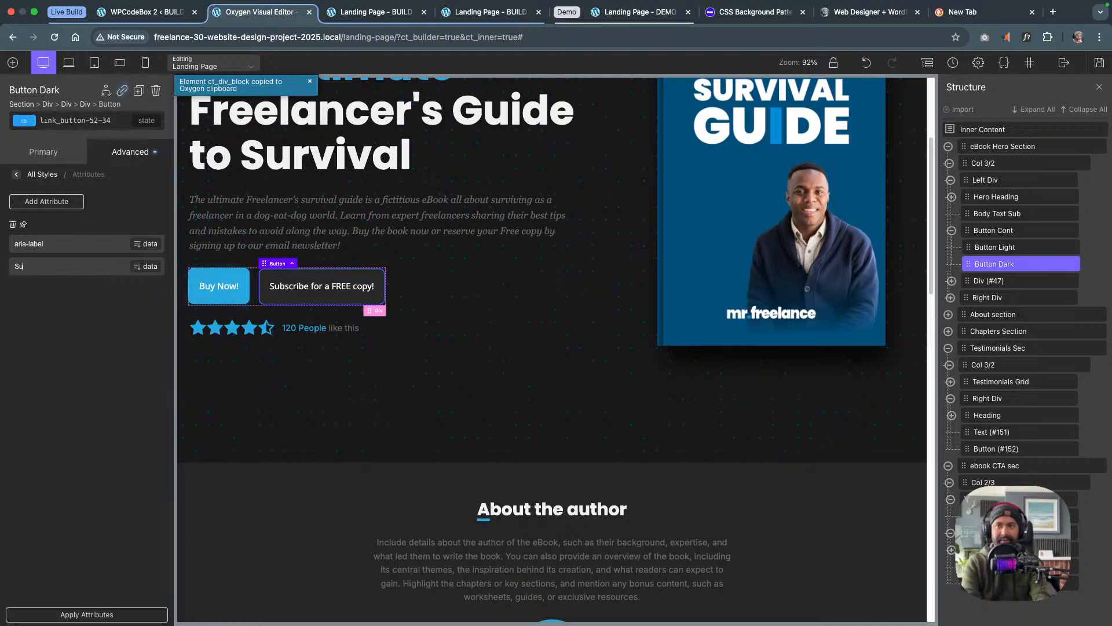
pyautogui.write('bscribe bu')
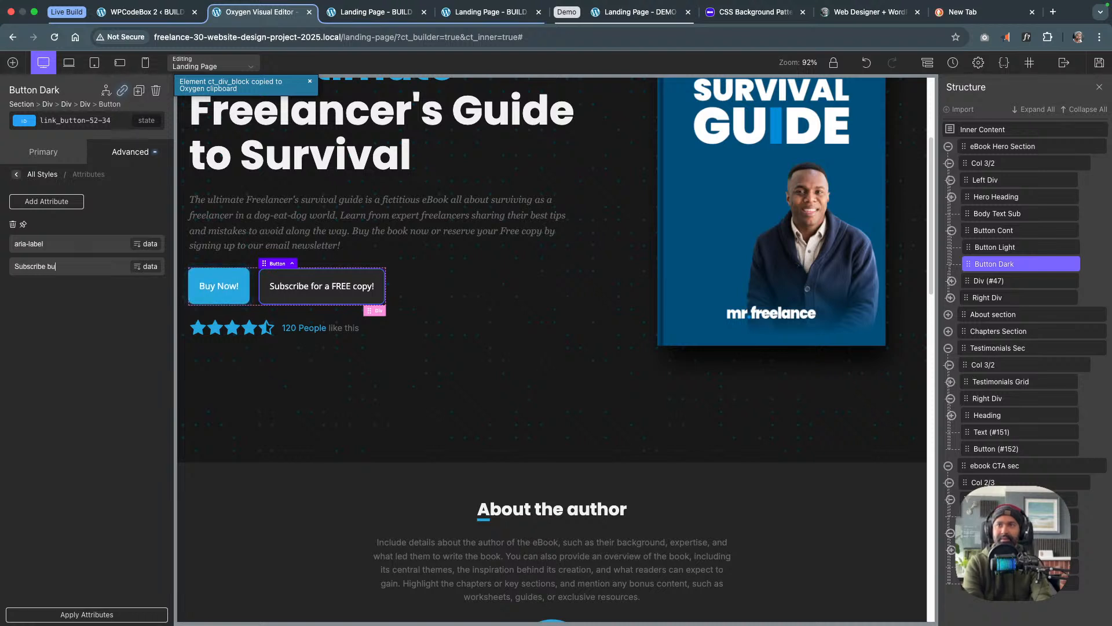
pyautogui.write('tton')
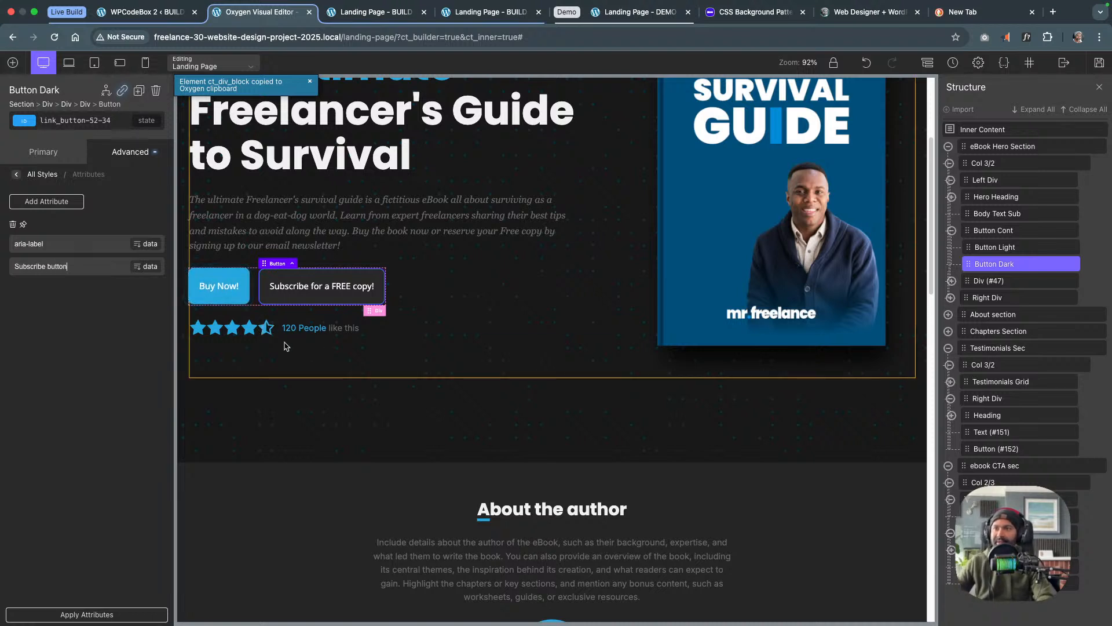
# Start a new attribute on the ID selector fancy_icon-48-34 of the first star icon in the hero's rating row
pyautogui.scroll(-2, 266, 355)
pyautogui.scroll(-2, 264, 354)
pyautogui.click(198, 226)
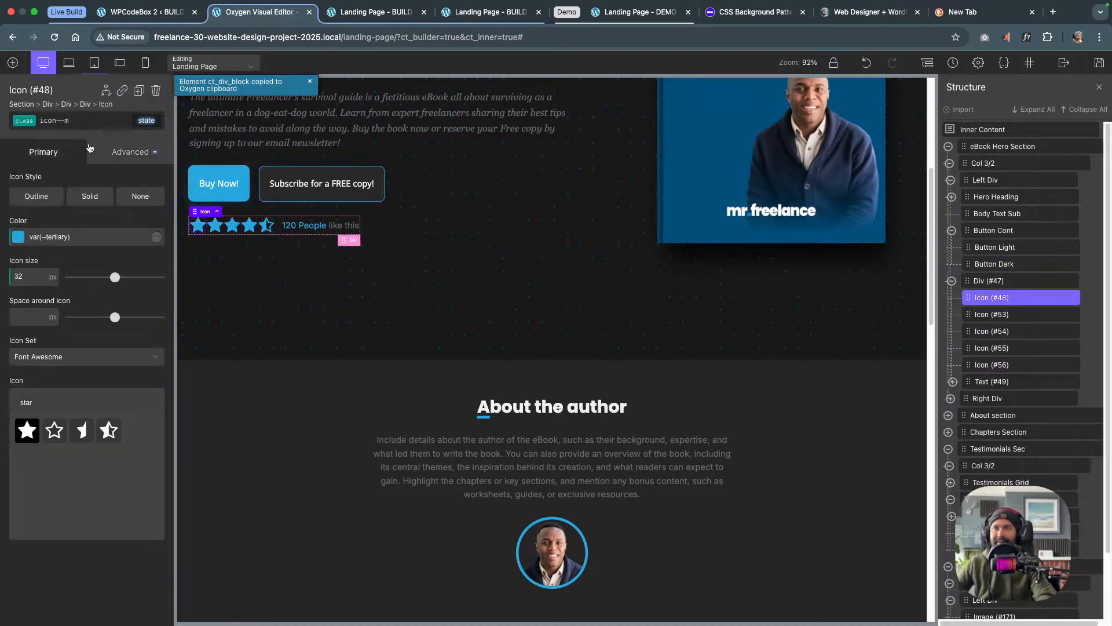
pyautogui.click(33, 126)
pyautogui.click(93, 171)
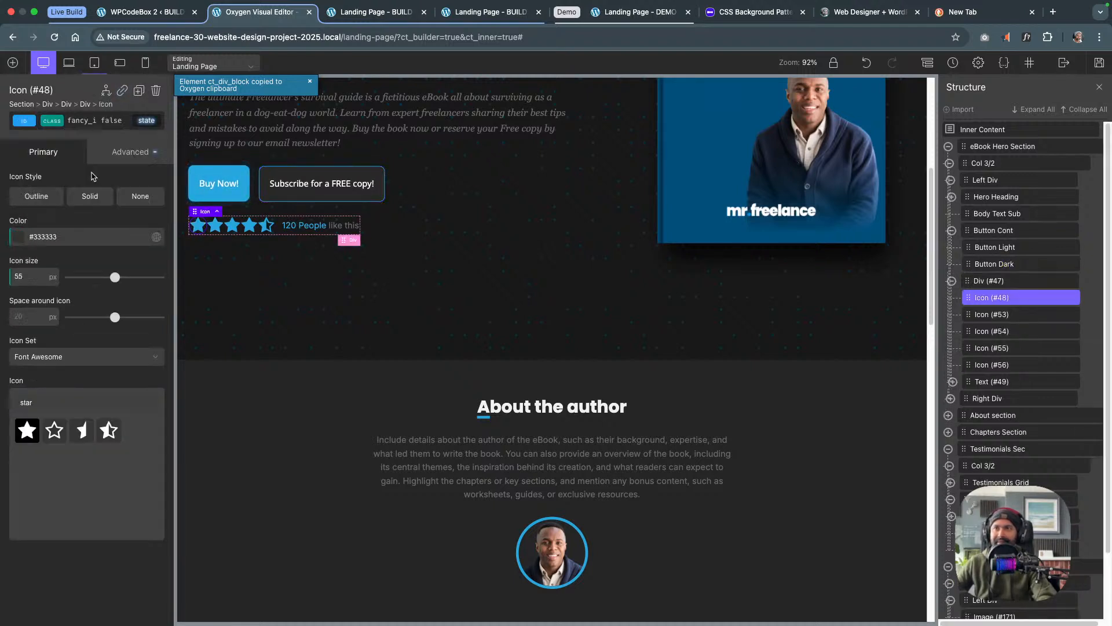
pyautogui.click(130, 152)
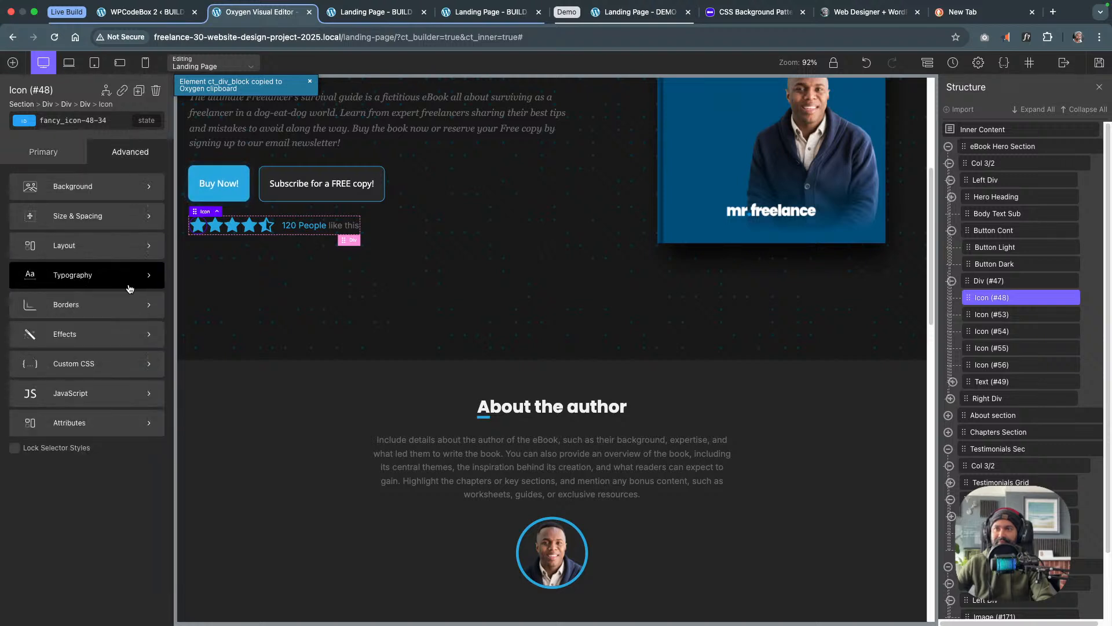
pyautogui.click(130, 412)
pyautogui.click(65, 203)
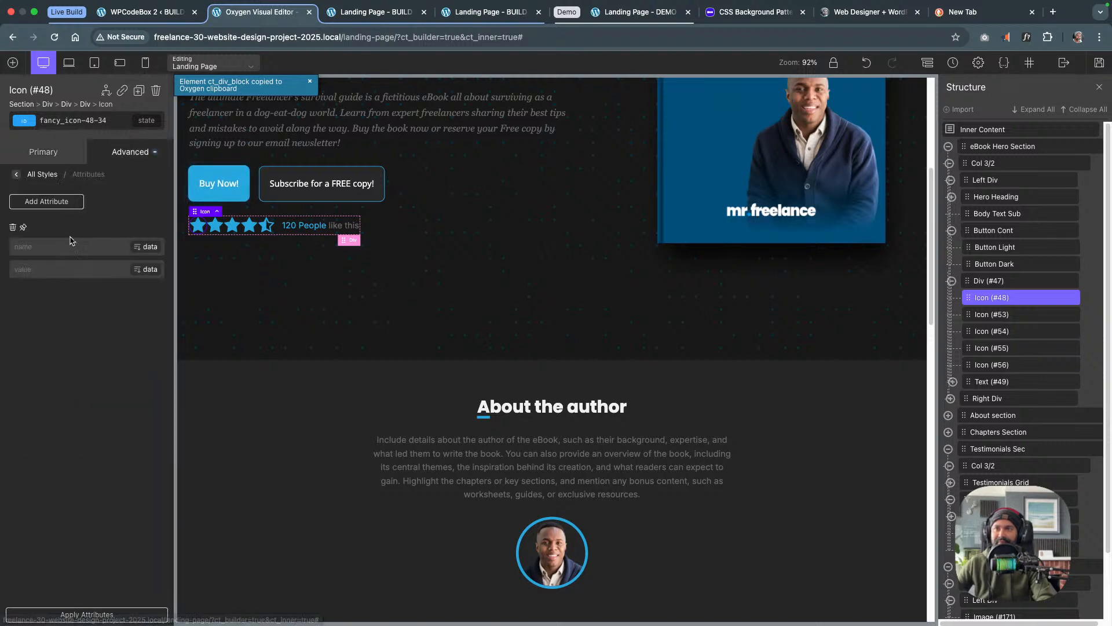
# Name the first star icon's new attribute aria-hidden and set its value to true
pyautogui.click(71, 243)
pyautogui.write('aria')
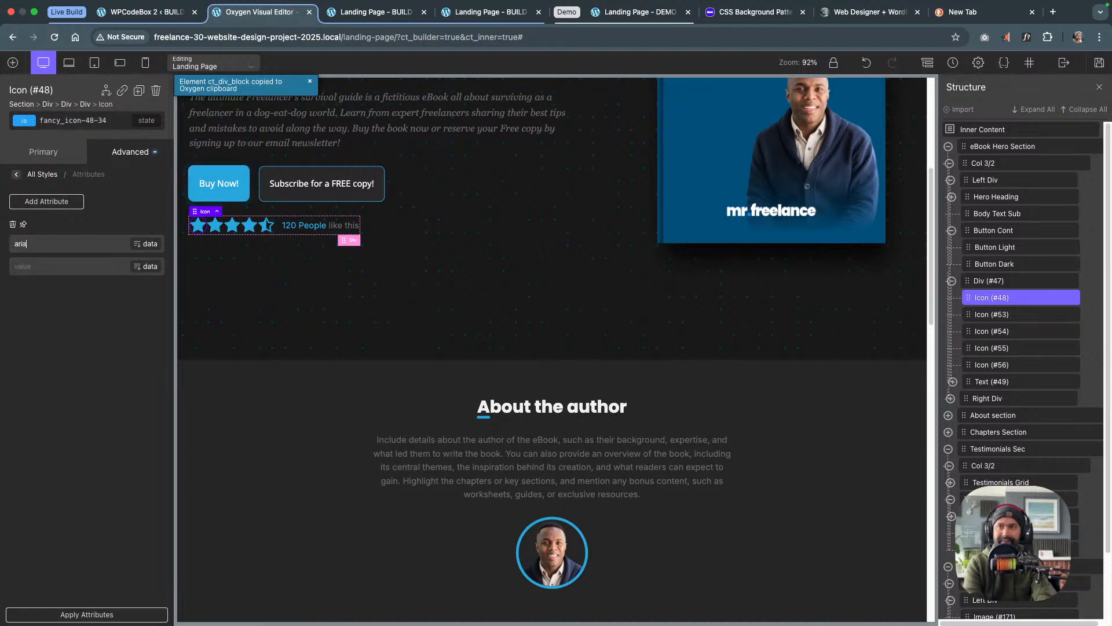
pyautogui.write('-hidd')
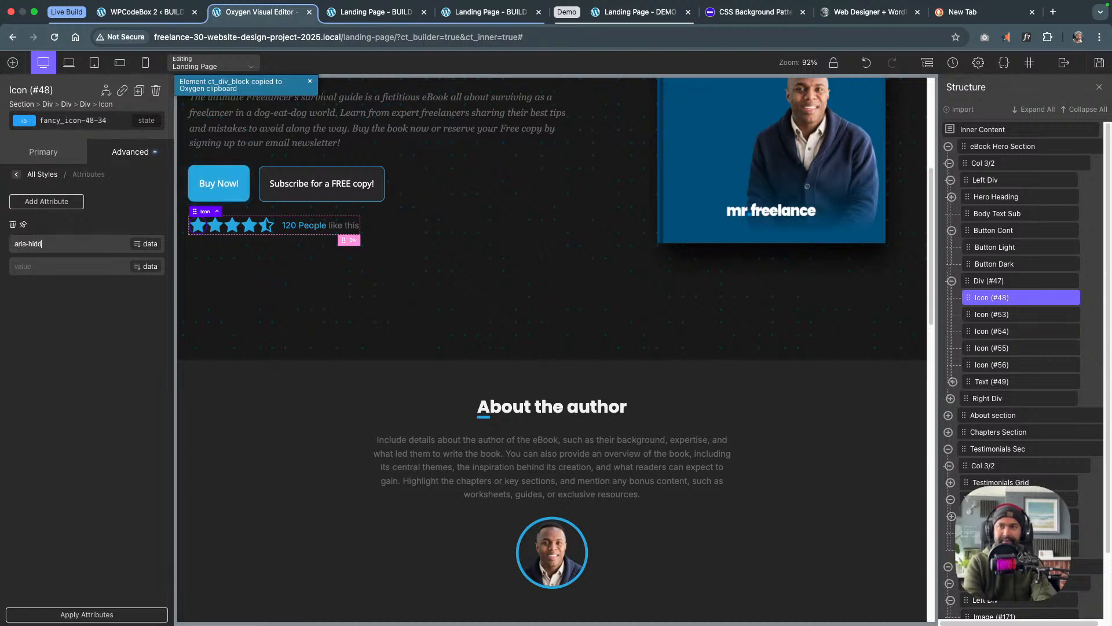
pyautogui.write('en')
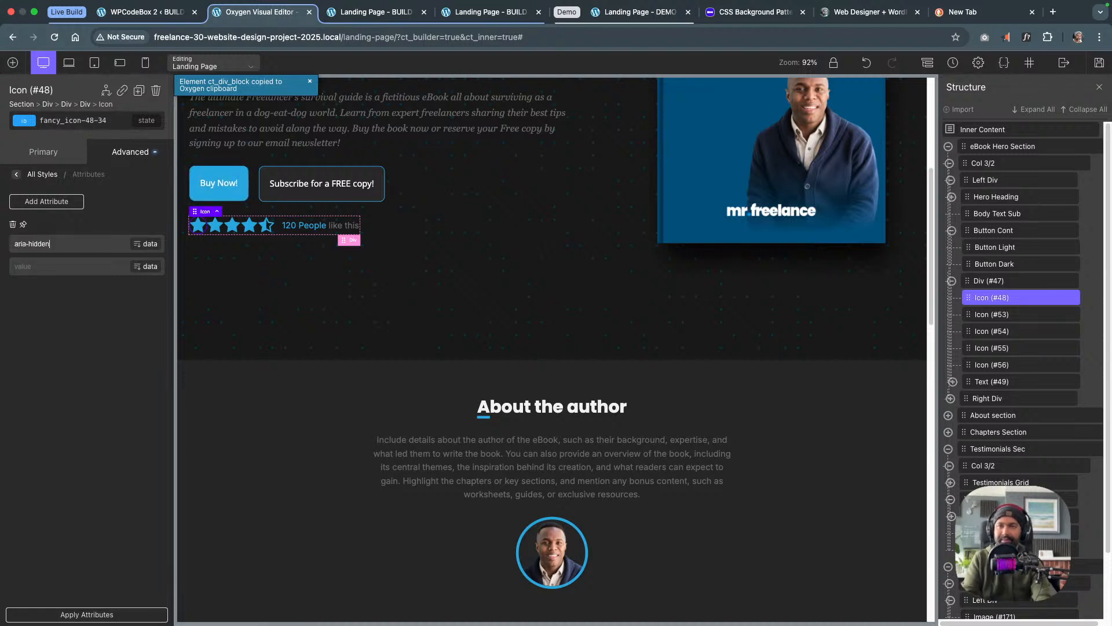
pyautogui.click(65, 267)
pyautogui.write('true')
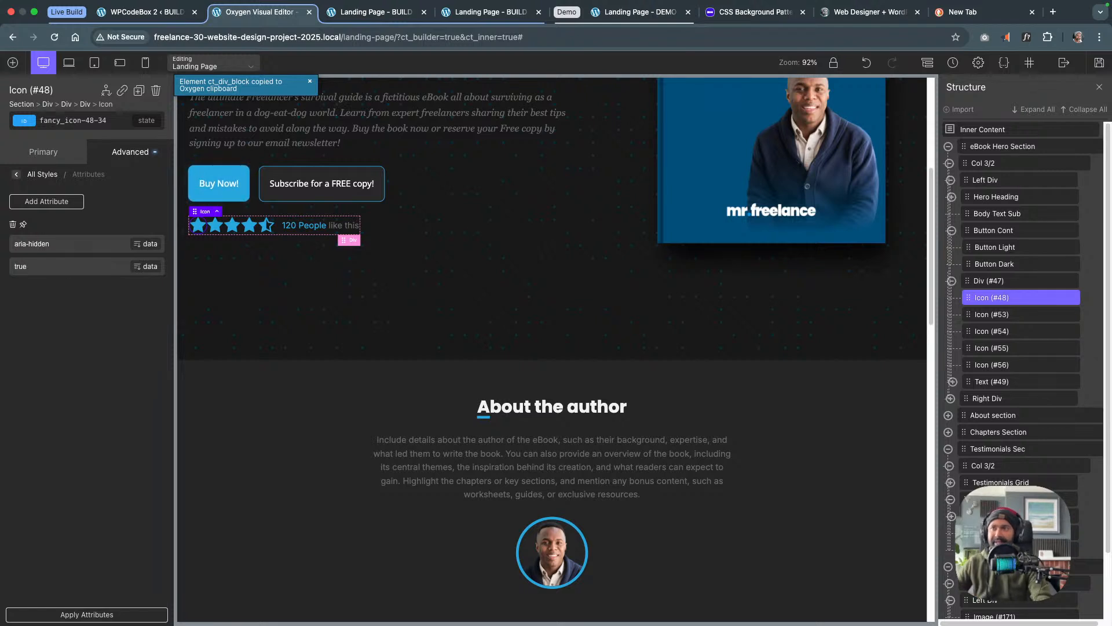
pyautogui.click(249, 226)
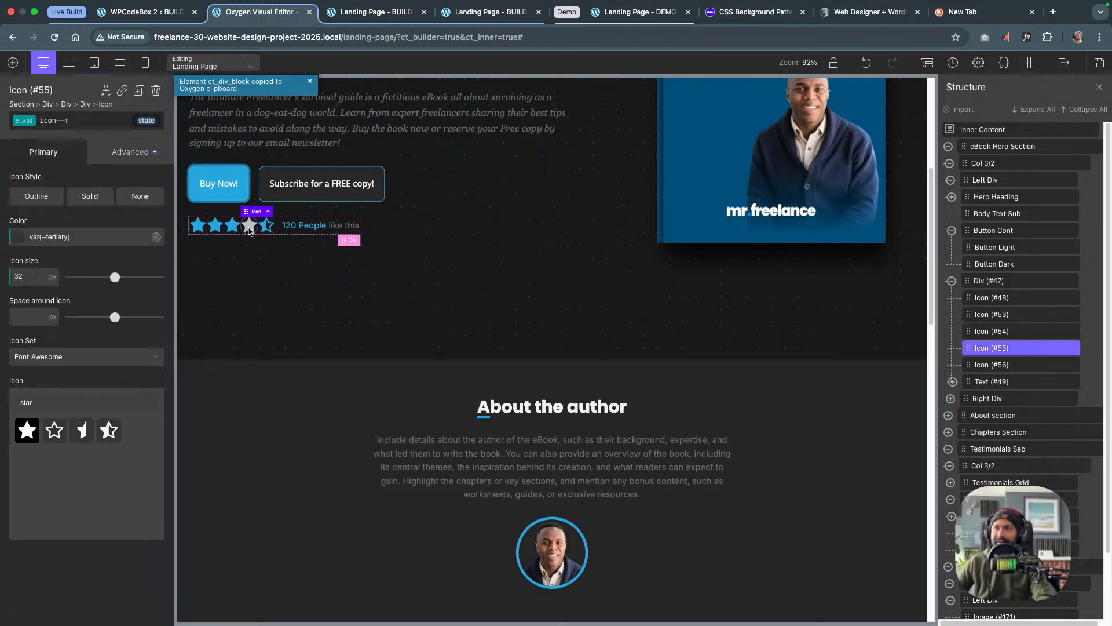
pyautogui.click(216, 226)
pyautogui.click(139, 160)
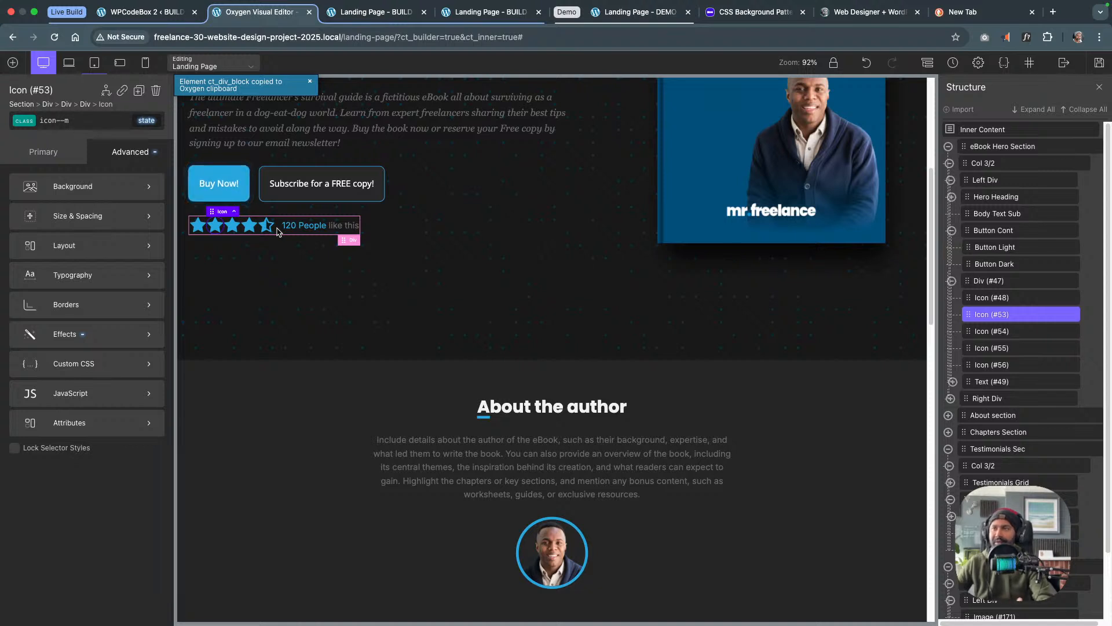
pyautogui.click(198, 225)
pyautogui.rightClick(198, 226)
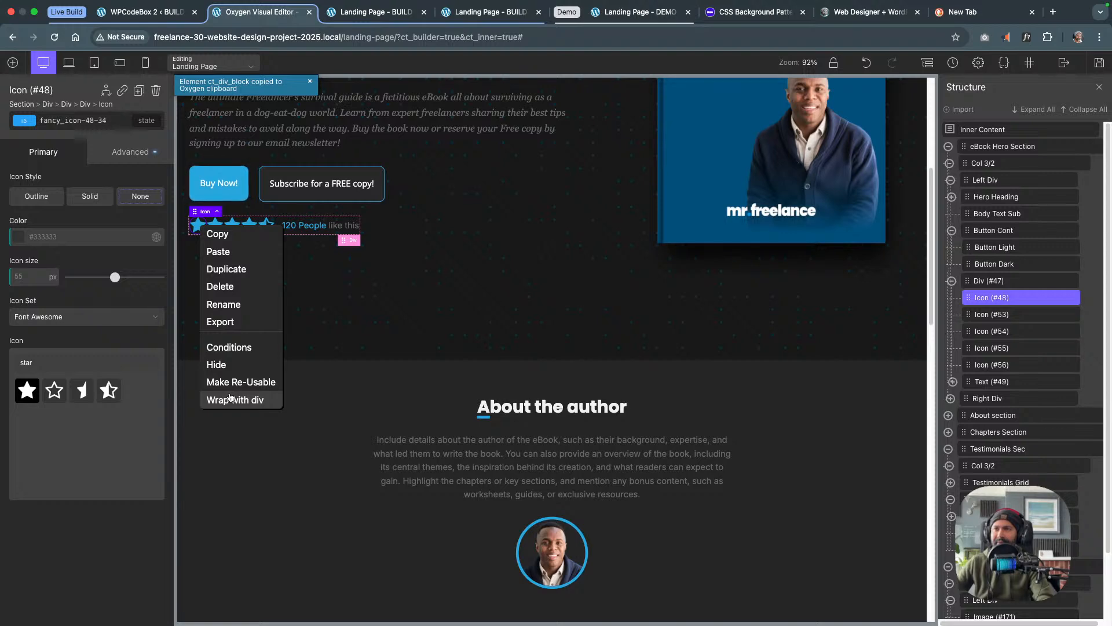
pyautogui.click(317, 299)
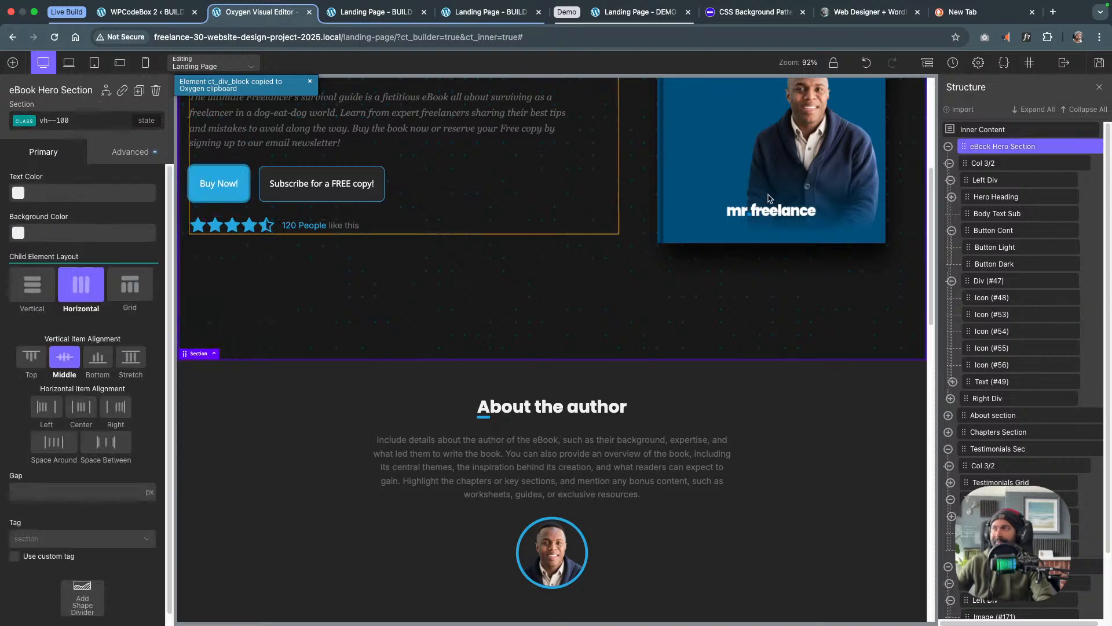
# Save the landing page and dismiss the clipboard notice
pyautogui.click(1099, 63)
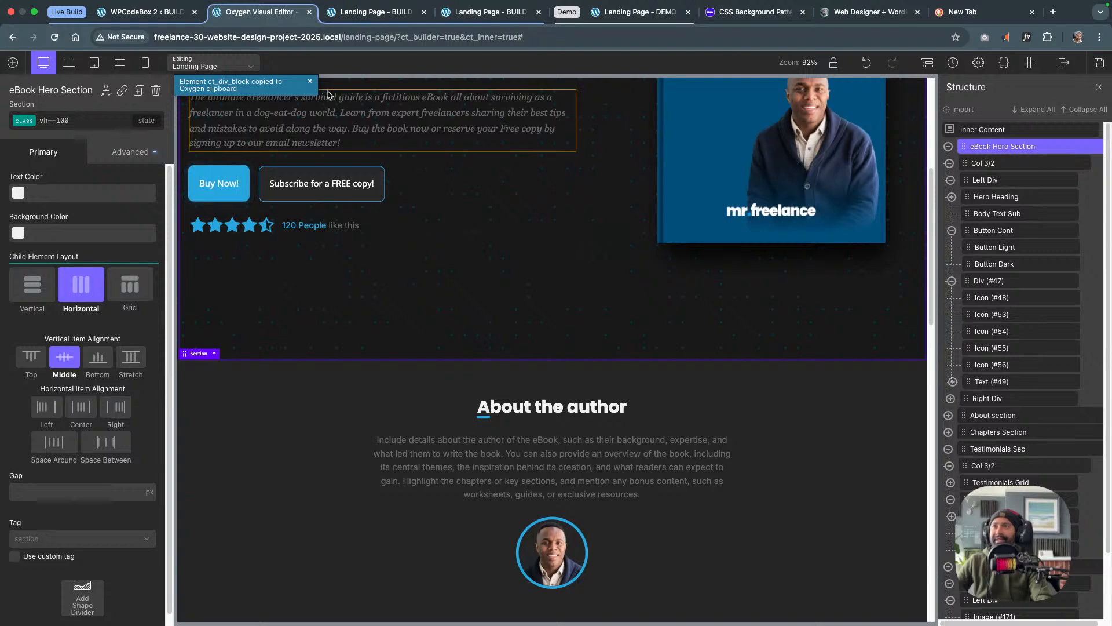
pyautogui.click(309, 83)
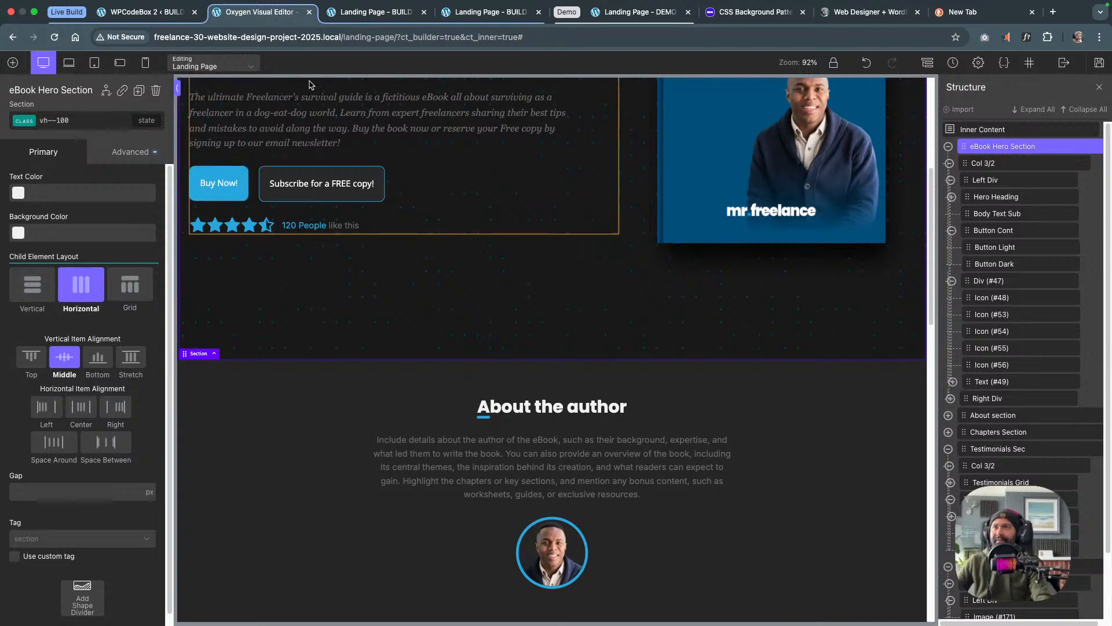
# Examine the published landing page at full width without developer tools, from hero to footer, expanding the "6 Bonus videos" item on the way
pyautogui.click(378, 11)
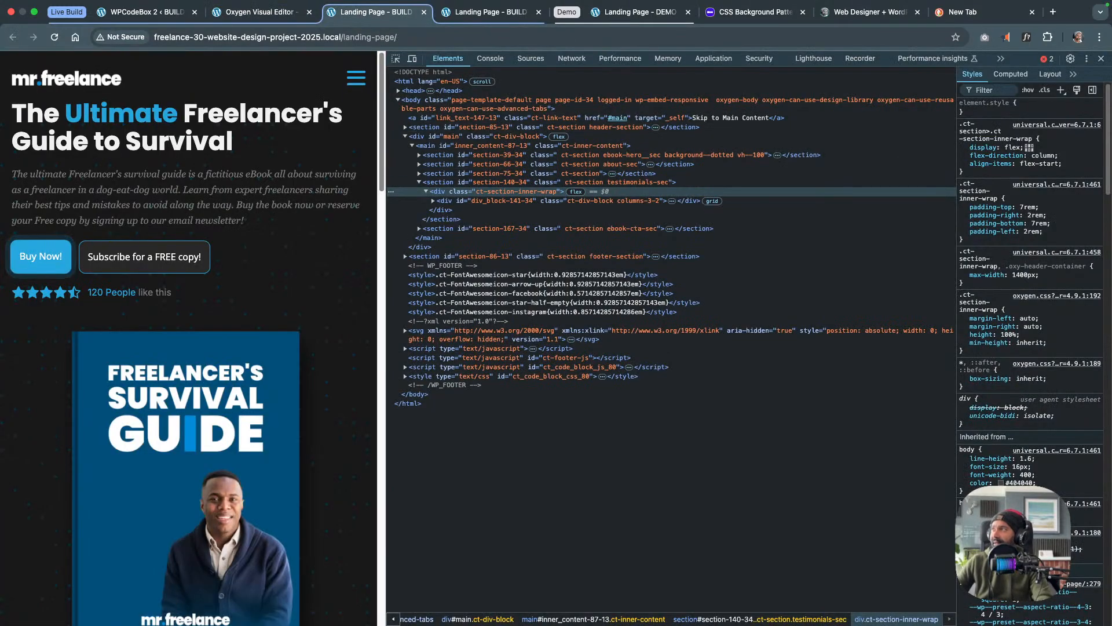
pyautogui.click(1101, 59)
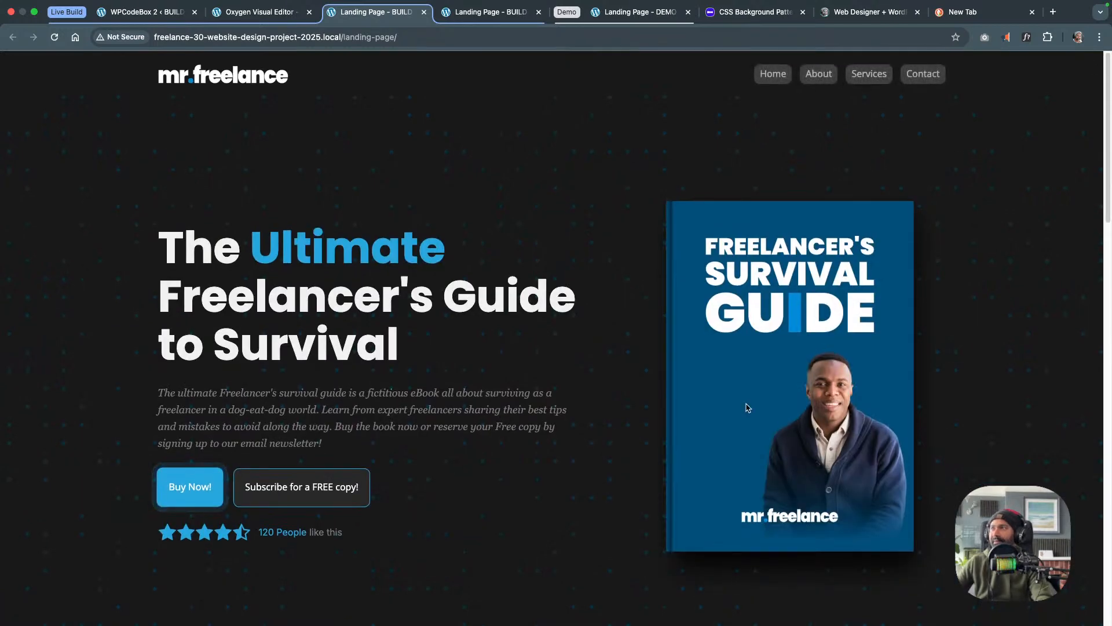
pyautogui.scroll(-3, 747, 399)
pyautogui.scroll(-3, 747, 407)
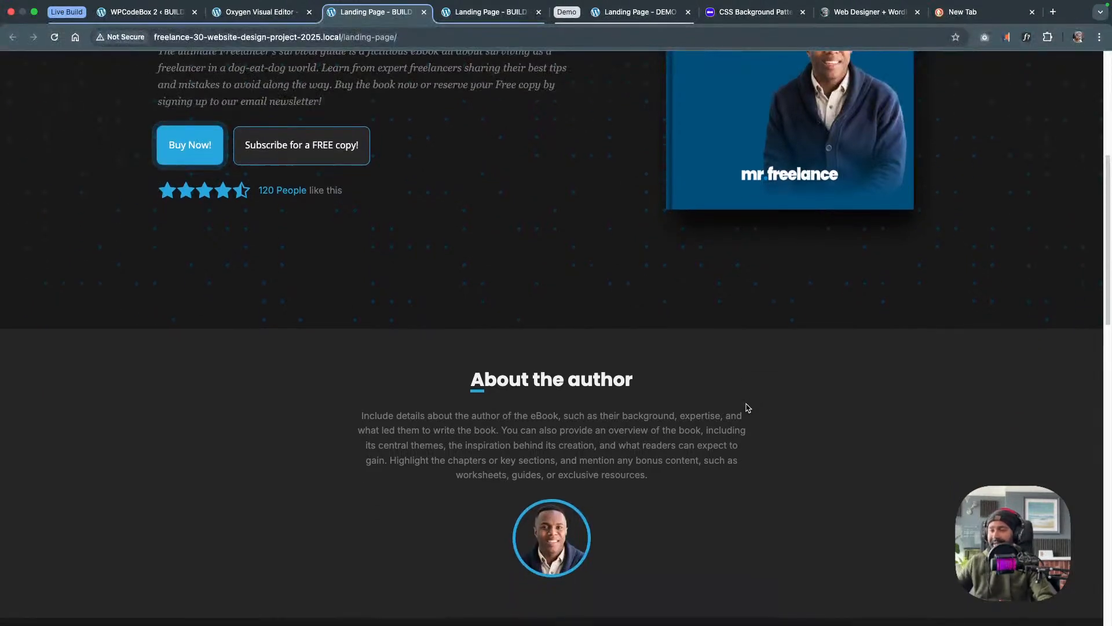
pyautogui.scroll(-7, 748, 407)
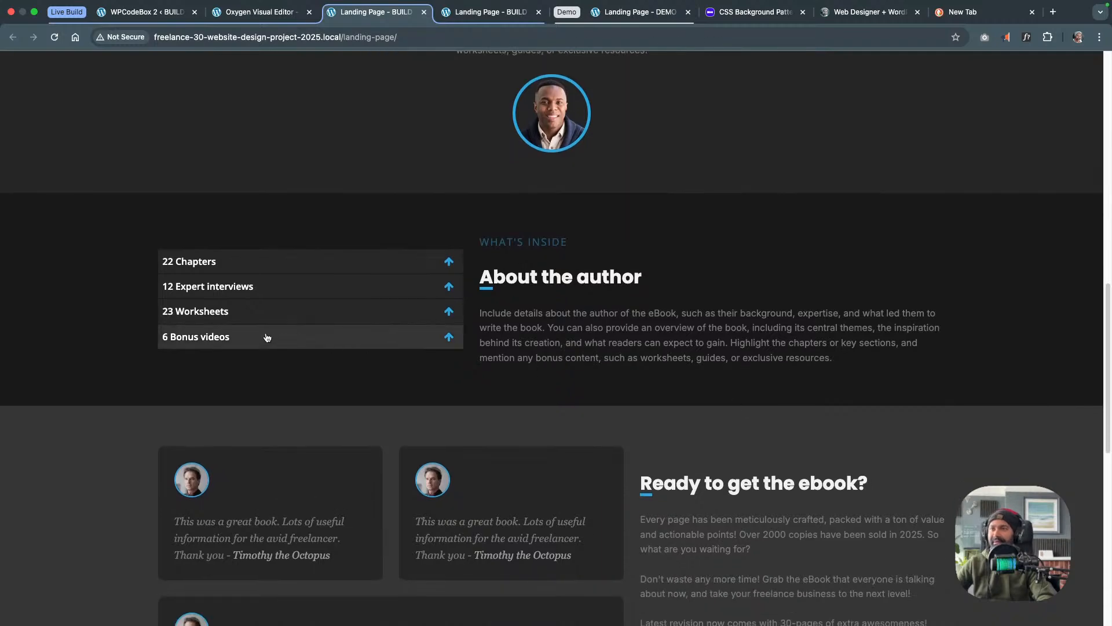
pyautogui.click(303, 339)
pyautogui.scroll(-8, 331, 351)
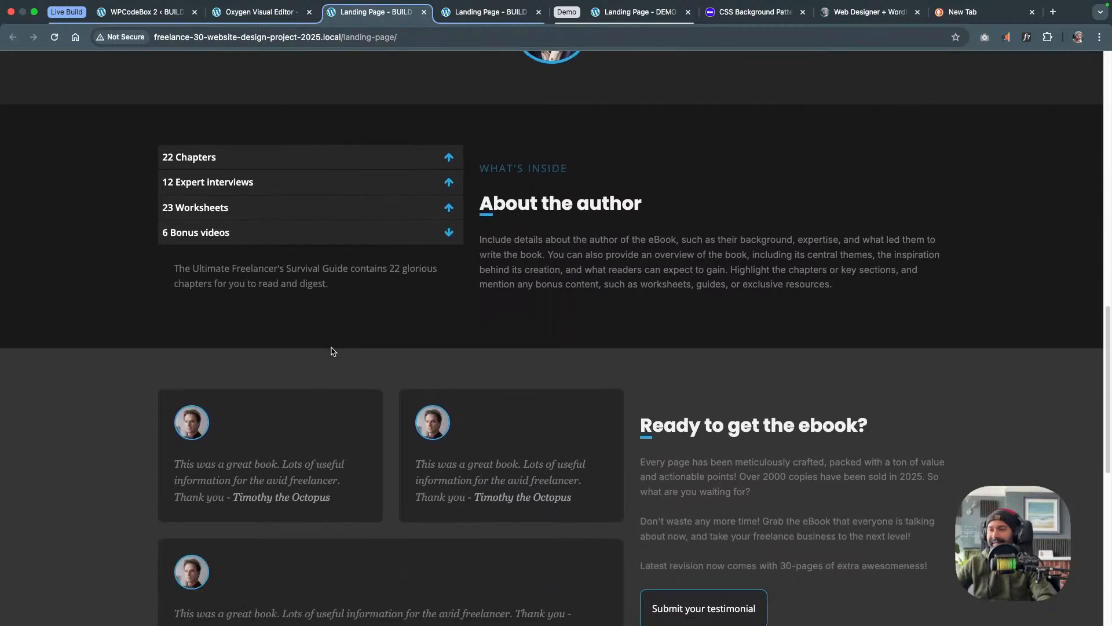
pyautogui.scroll(-1, 332, 351)
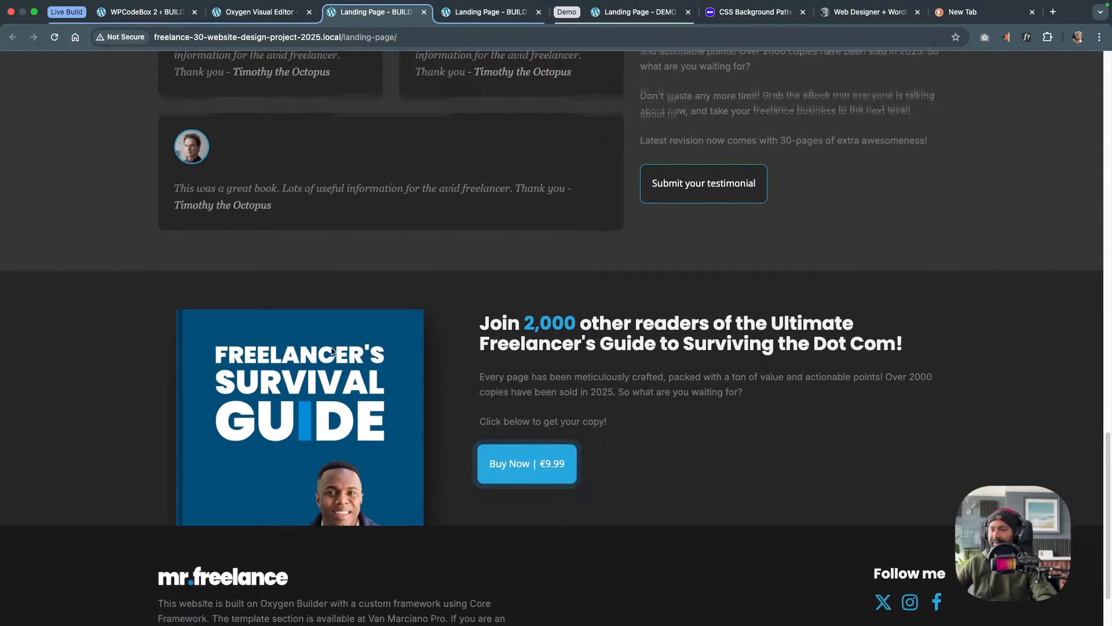
pyautogui.scroll(-1, 332, 351)
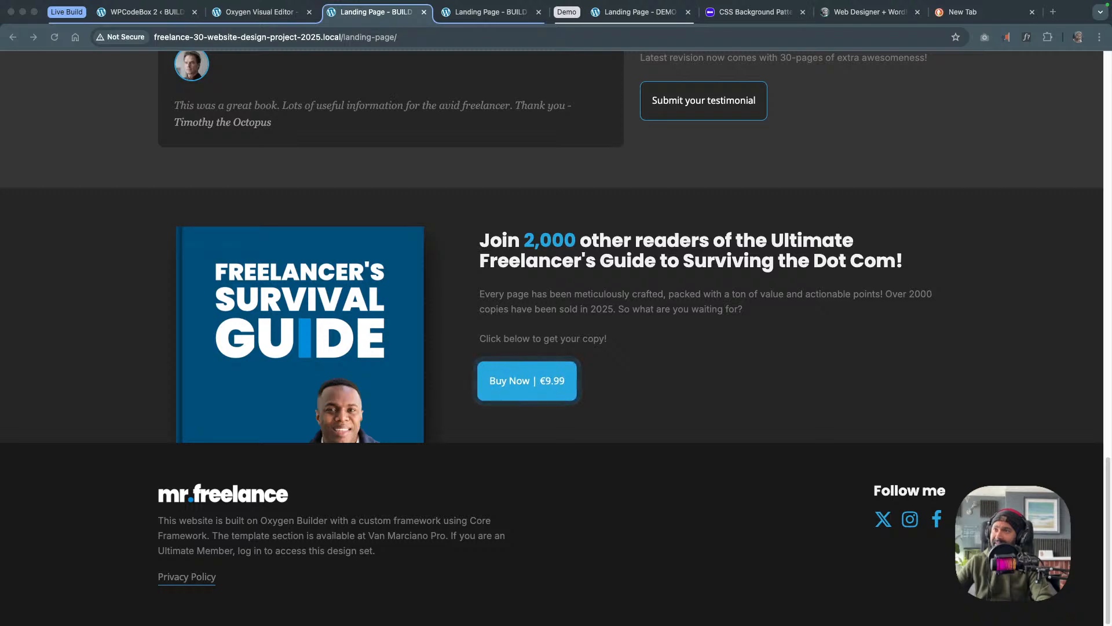
pyautogui.scroll(10, 725, 199)
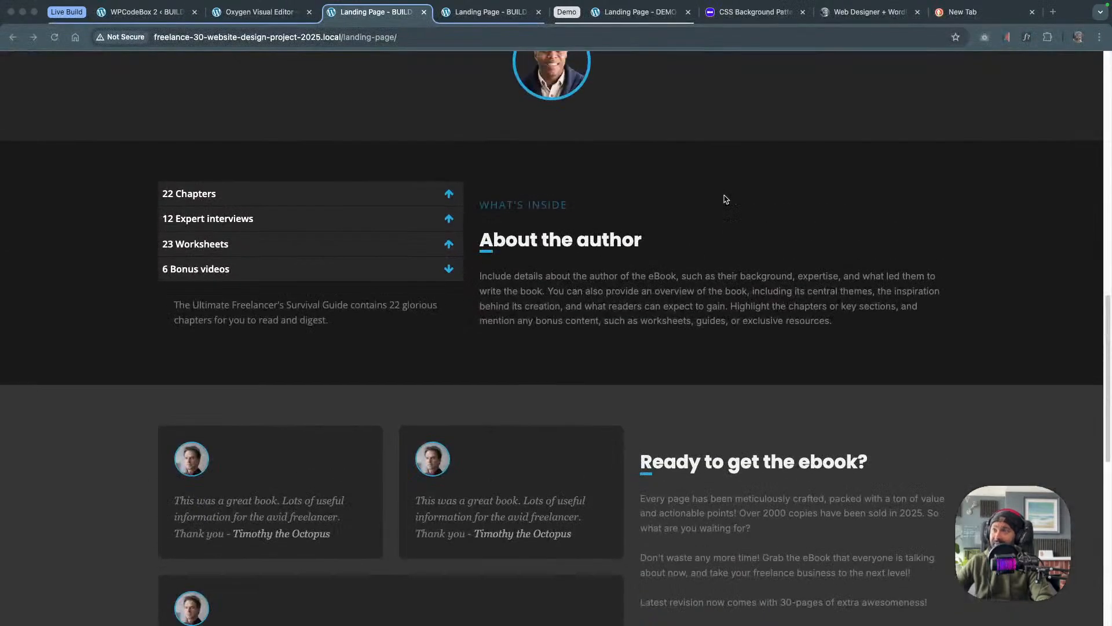
pyautogui.scroll(10, 725, 199)
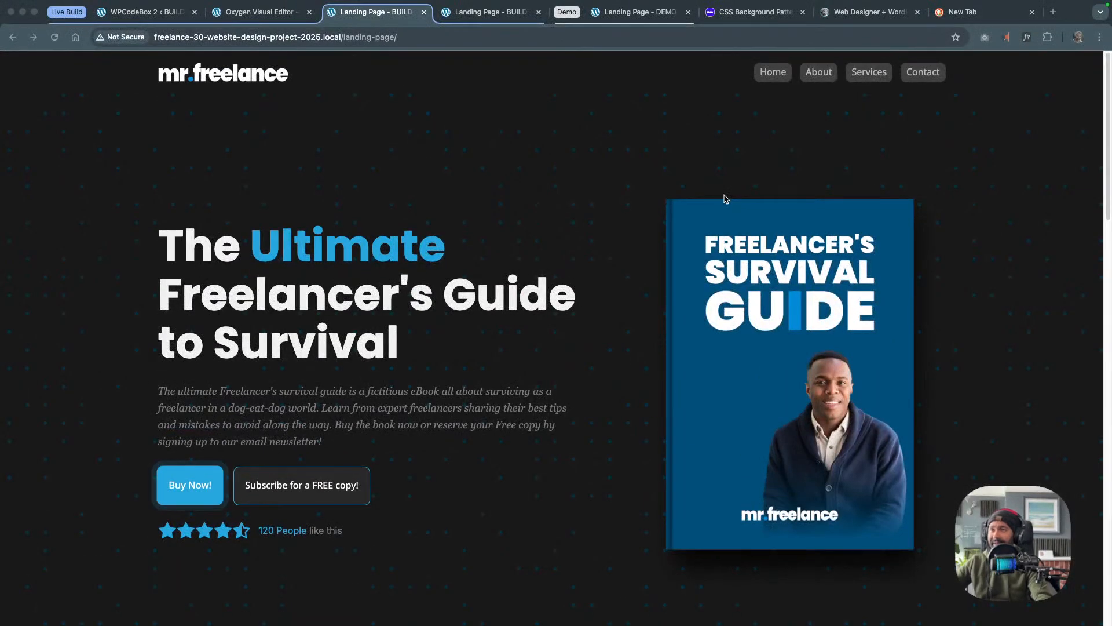